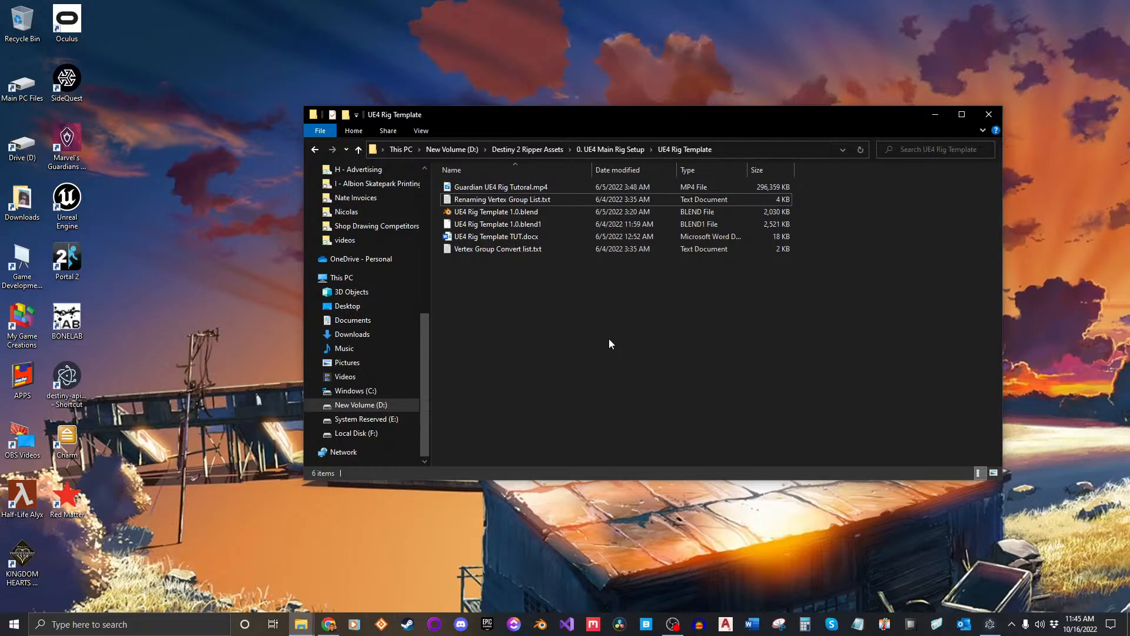
{"action": "key", "text": "ctrl+a"}
{"action": "left_click", "coordinate": [654, 327]}
{"action": "left_click", "coordinate": [491, 186]}
{"action": "left_click", "coordinate": [700, 373]}
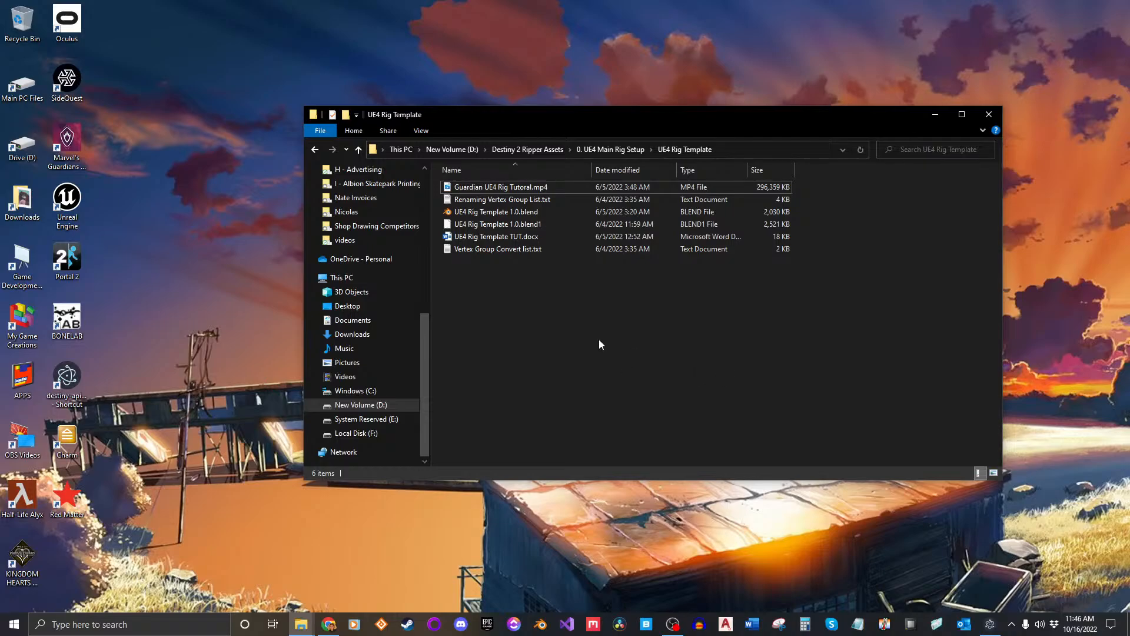
{"action": "left_click_drag", "start_coordinate": [599, 341], "coordinate": [423, 157]}
{"action": "left_click", "coordinate": [608, 313]}
{"action": "left_click", "coordinate": [504, 214]}
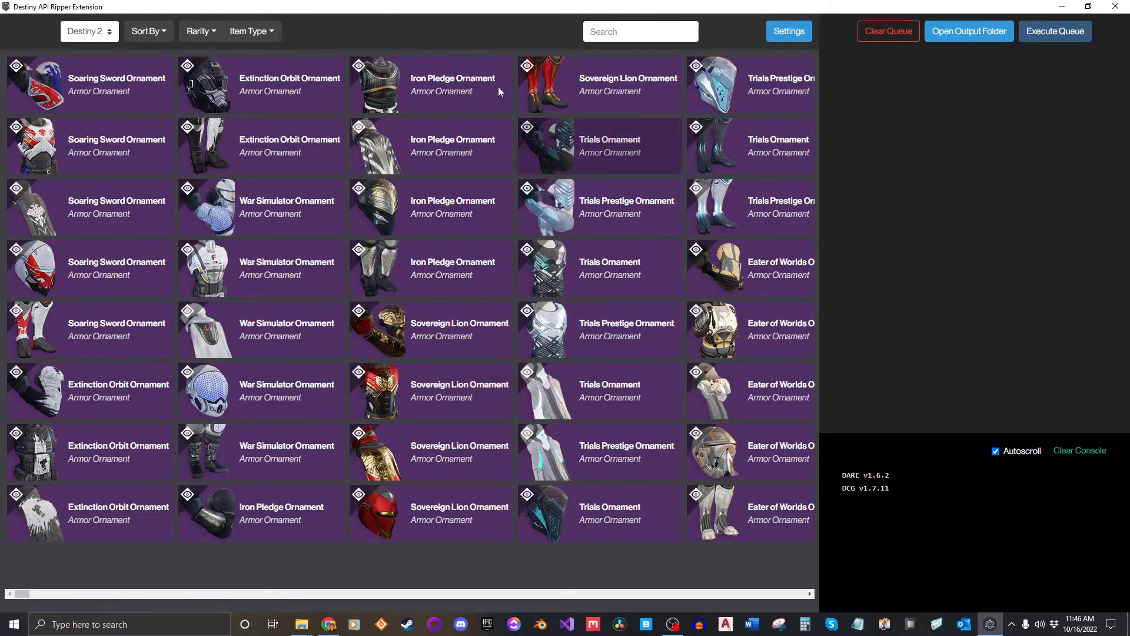
Review the output path, extractor and packages paths, and HD texture and shader ripping options in the settings.
{"action": "left_click", "coordinate": [788, 31]}
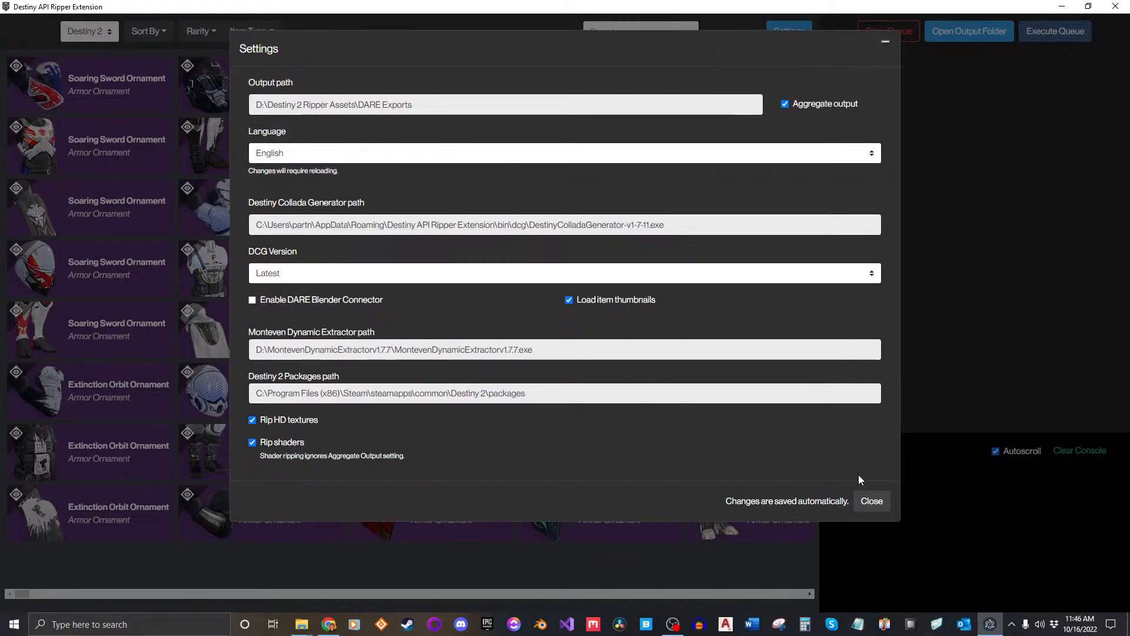
{"action": "left_click", "coordinate": [870, 500]}
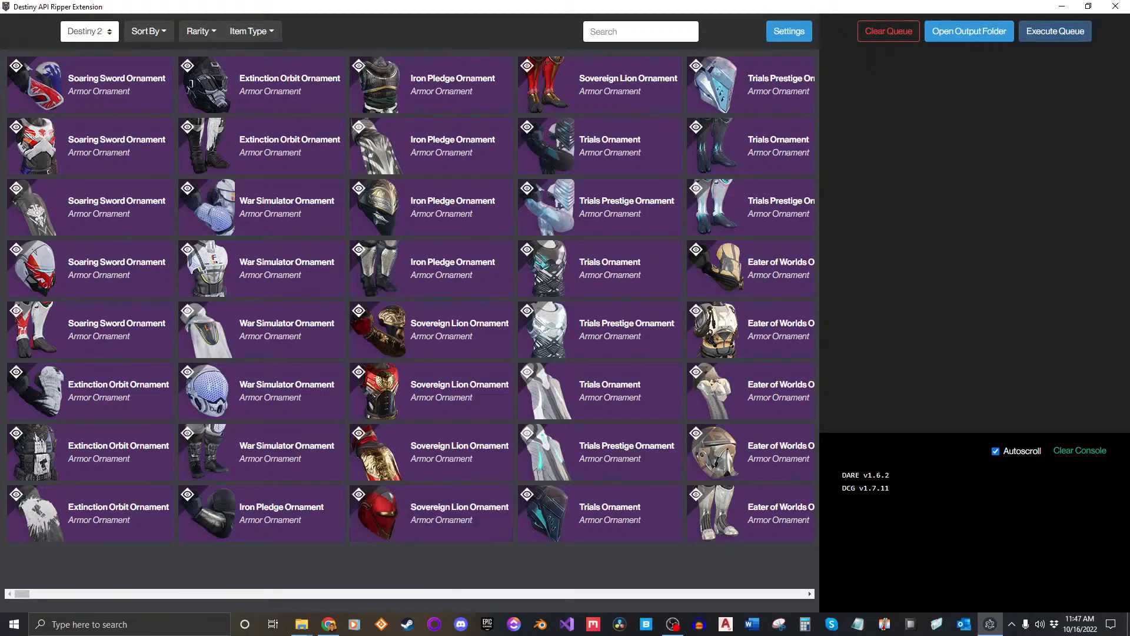
{"action": "left_click", "coordinate": [328, 624]}
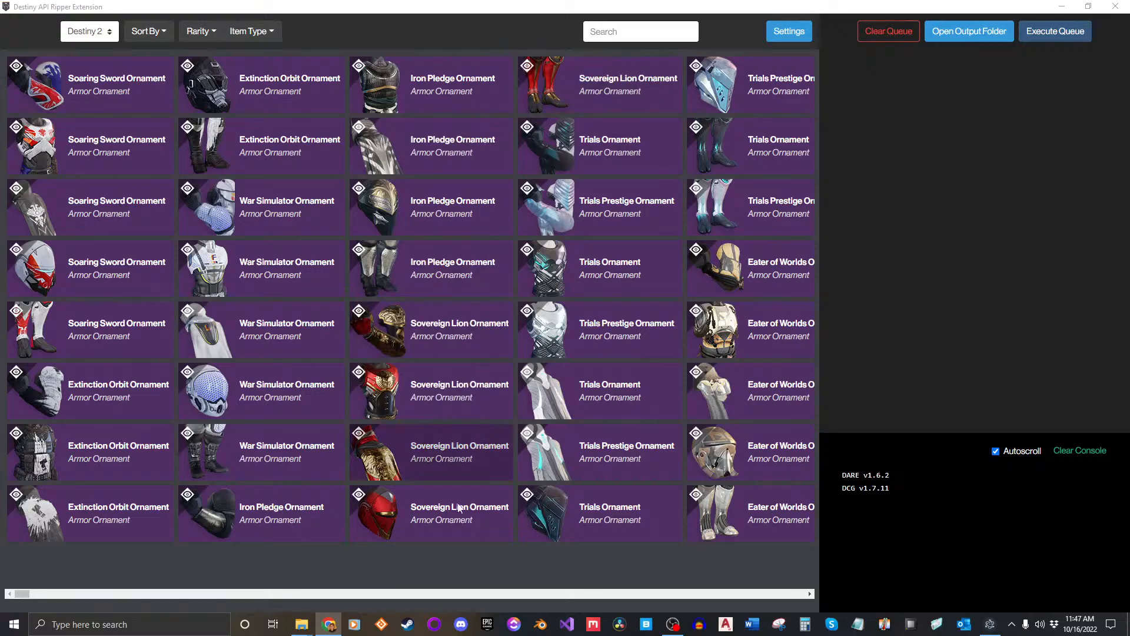
{"action": "left_click", "coordinate": [432, 552]}
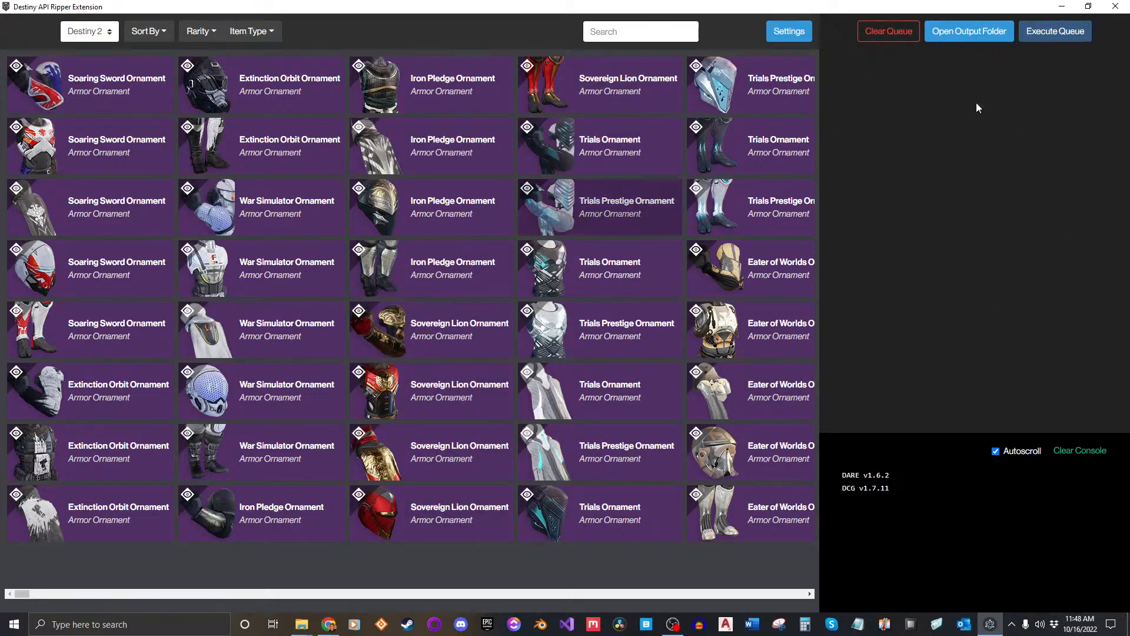
Queue the Sovereign Lion Ornament helmet, gauntlets, chest, legs and mark, and execute the queue.
{"action": "left_click", "coordinate": [453, 521]}
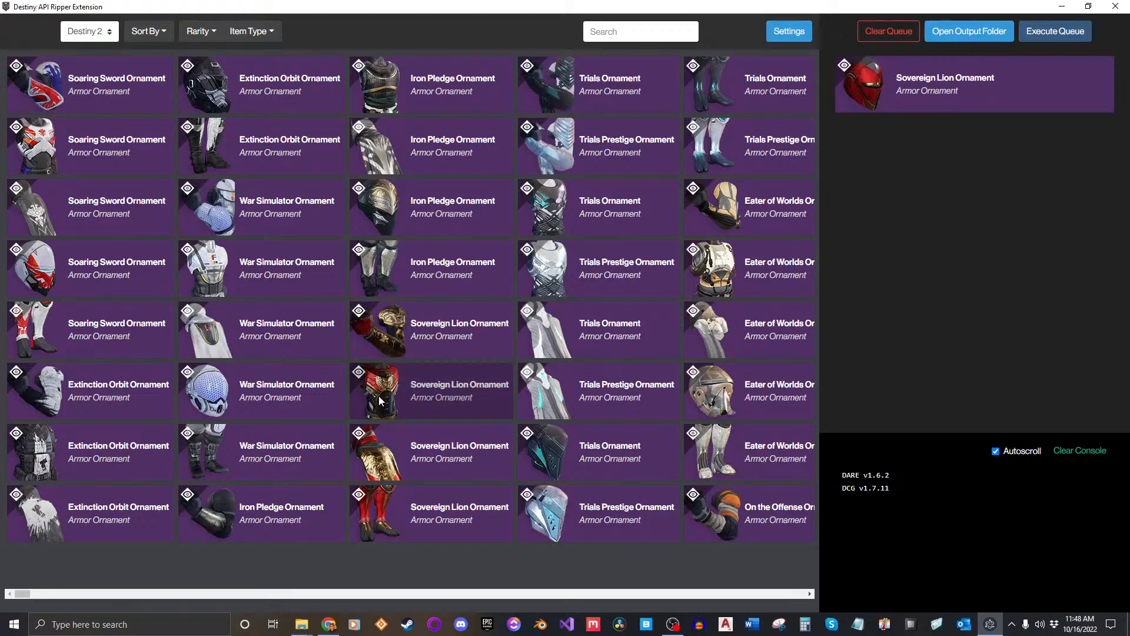
{"action": "left_click", "coordinate": [387, 337]}
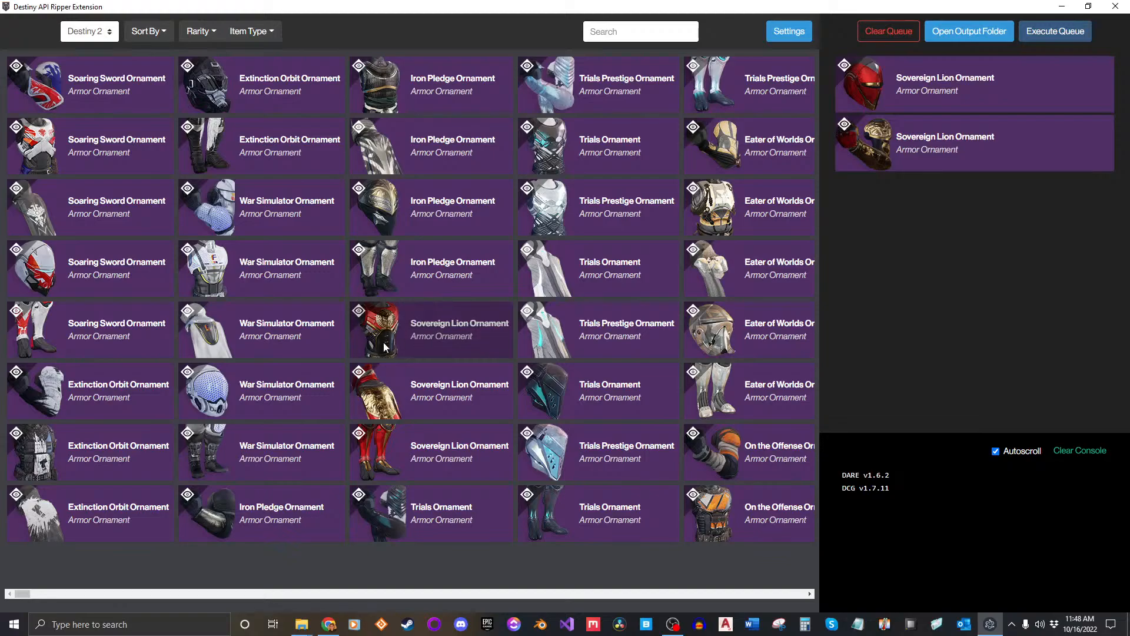
{"action": "left_click", "coordinate": [386, 348]}
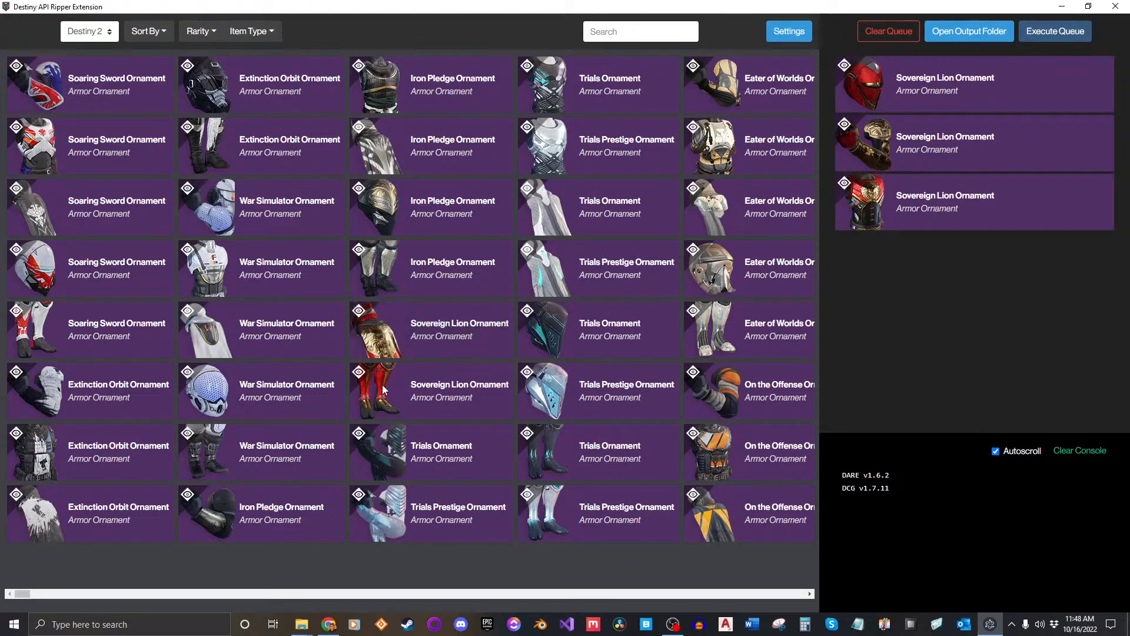
{"action": "left_click", "coordinate": [381, 400]}
{"action": "left_click", "coordinate": [382, 342]}
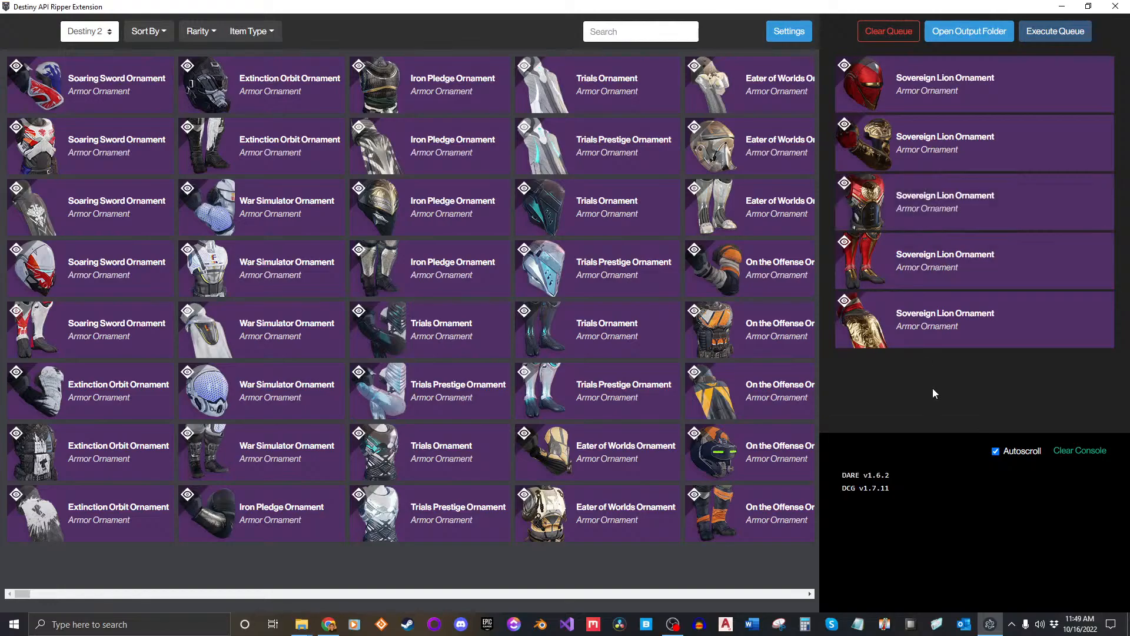
{"action": "left_click", "coordinate": [1056, 33]}
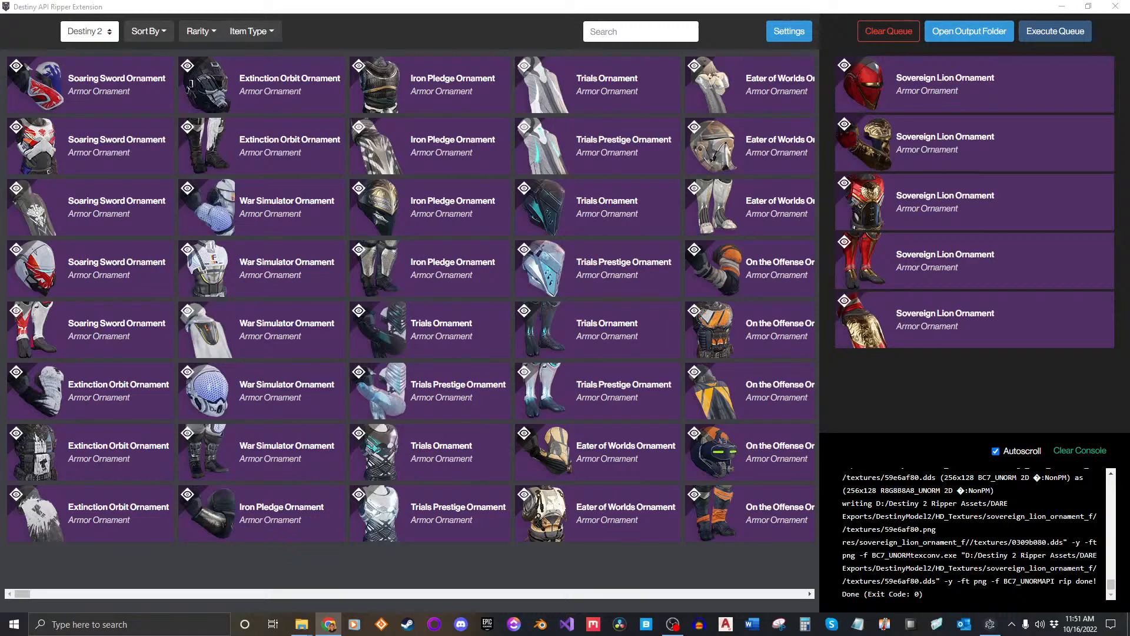
Minimize the ripper and switch to the File Explorer window showing the 4. Titan Armor folder.
{"action": "left_click", "coordinate": [923, 393]}
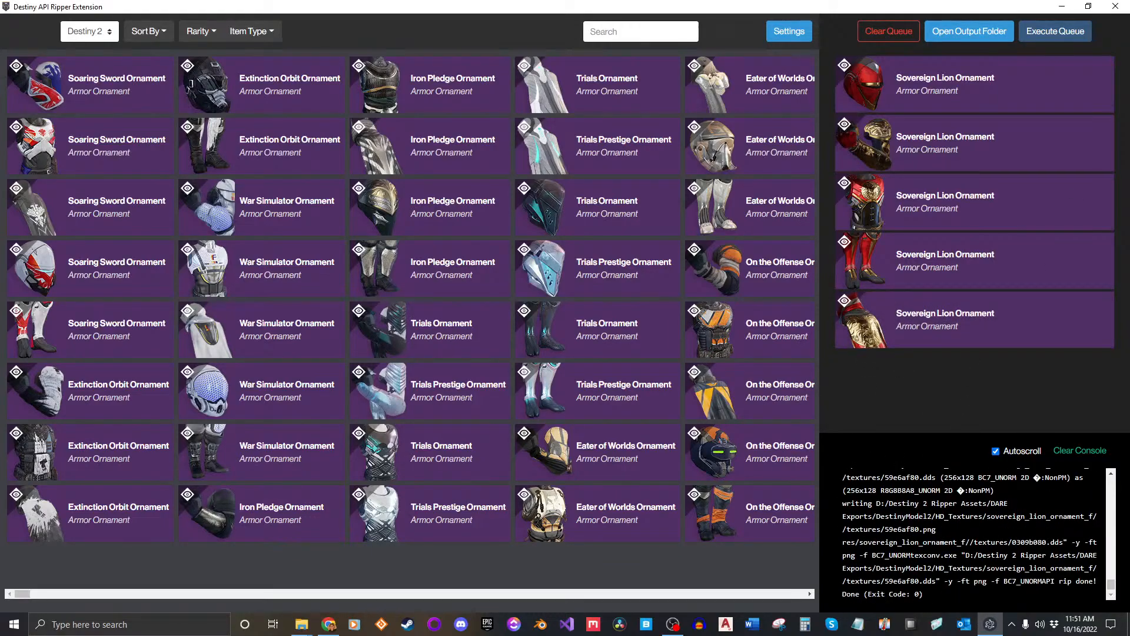
{"action": "left_click", "coordinate": [1061, 7]}
{"action": "left_click", "coordinate": [905, 340]}
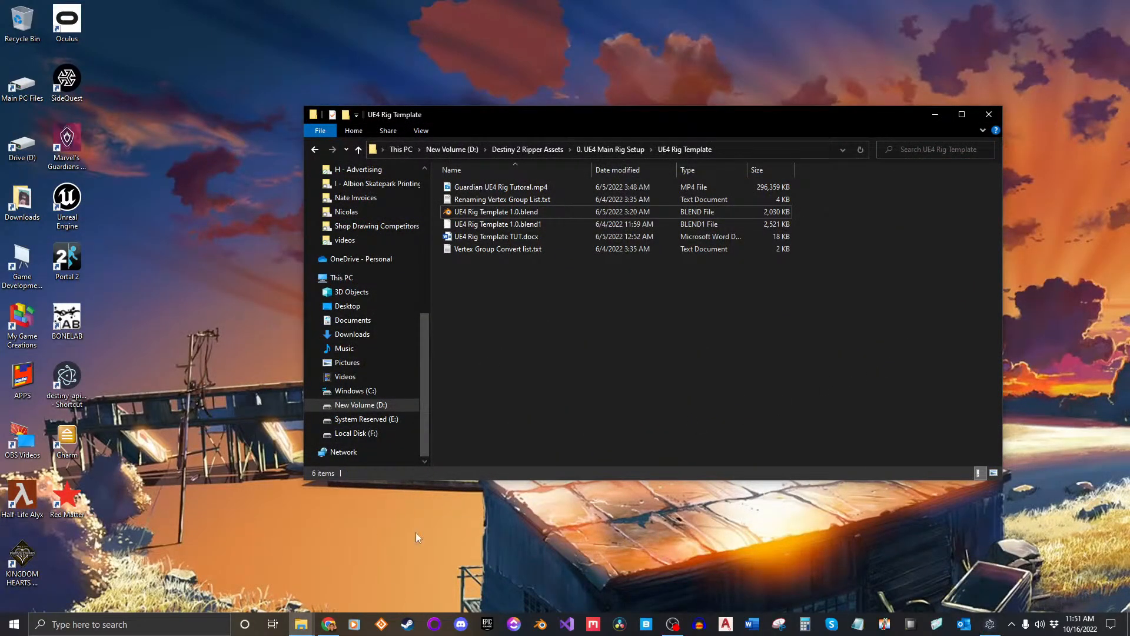
{"action": "mouse_move", "coordinate": [301, 623]}
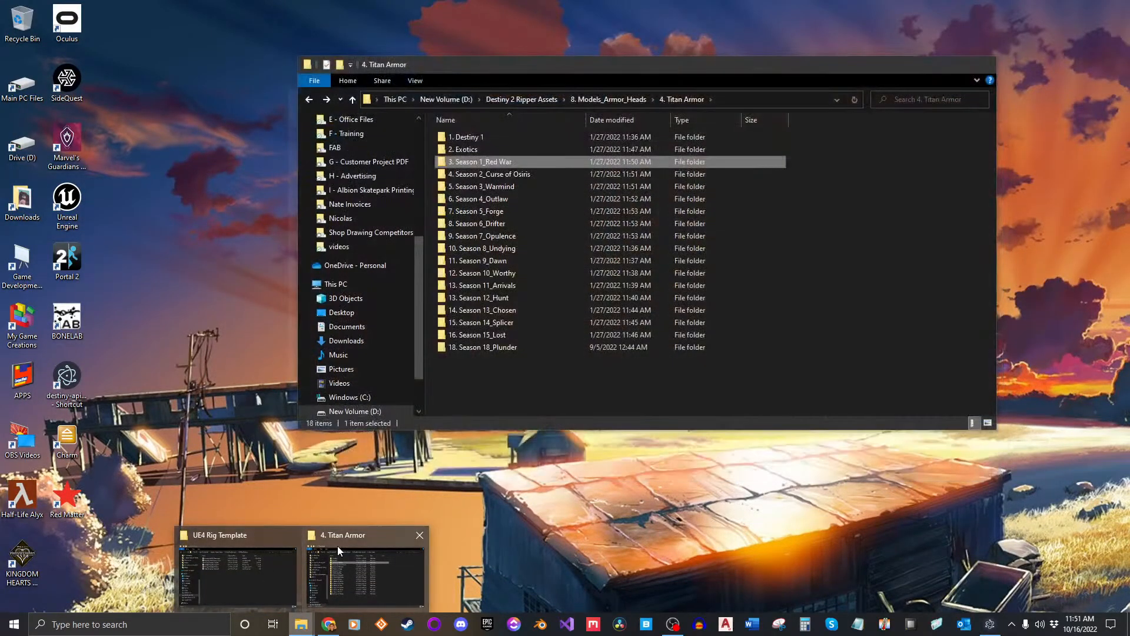
{"action": "left_click", "coordinate": [338, 546]}
{"action": "scroll", "coordinate": [345, 346], "scroll_direction": "down", "scroll_amount": 2}
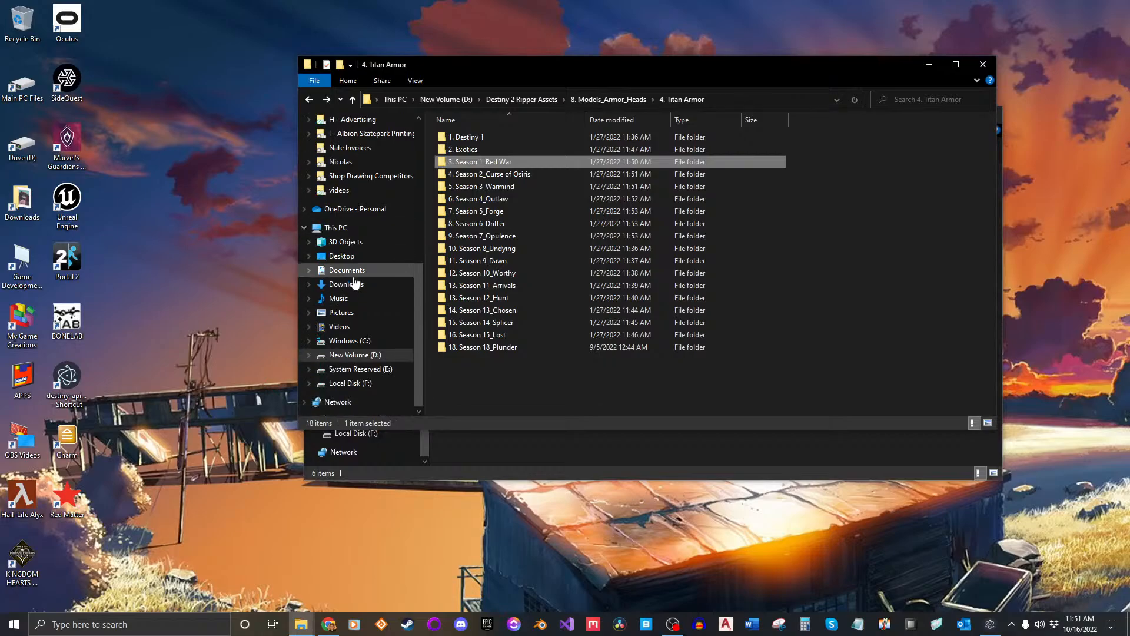
{"action": "left_click", "coordinate": [547, 384]}
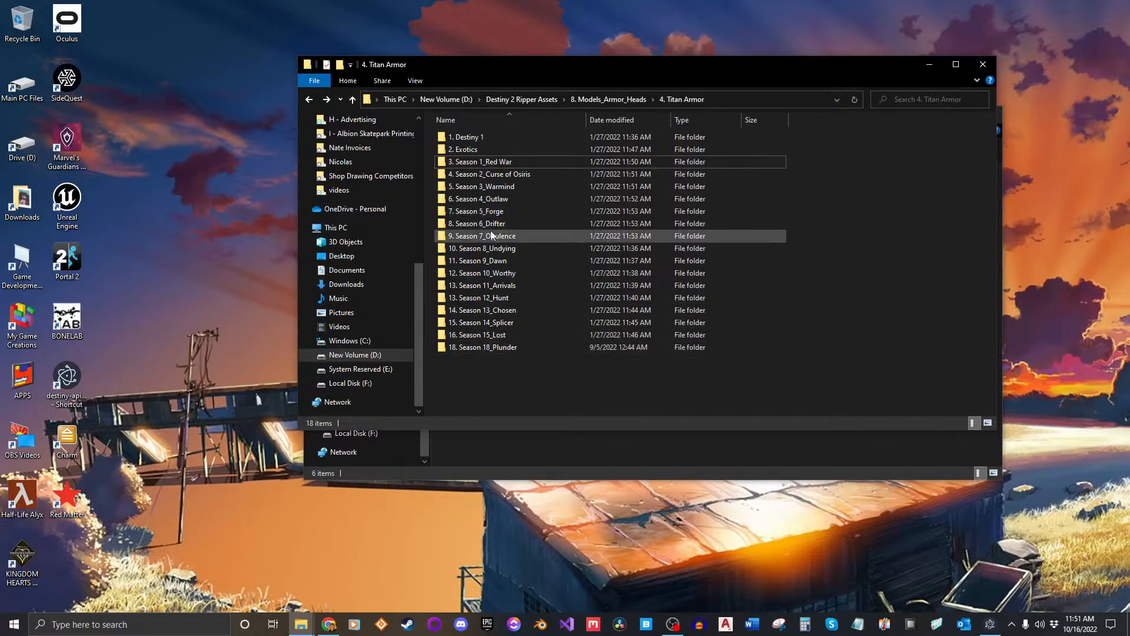
Go back to Destiny 2 Ripper Assets and open the DestinyModel2 folder inside DARE Exports.
{"action": "key", "text": "alt+Left"}
{"action": "key", "text": "alt+Left"}
{"action": "key", "text": "alt+Left"}
{"action": "key", "text": "alt+Right"}
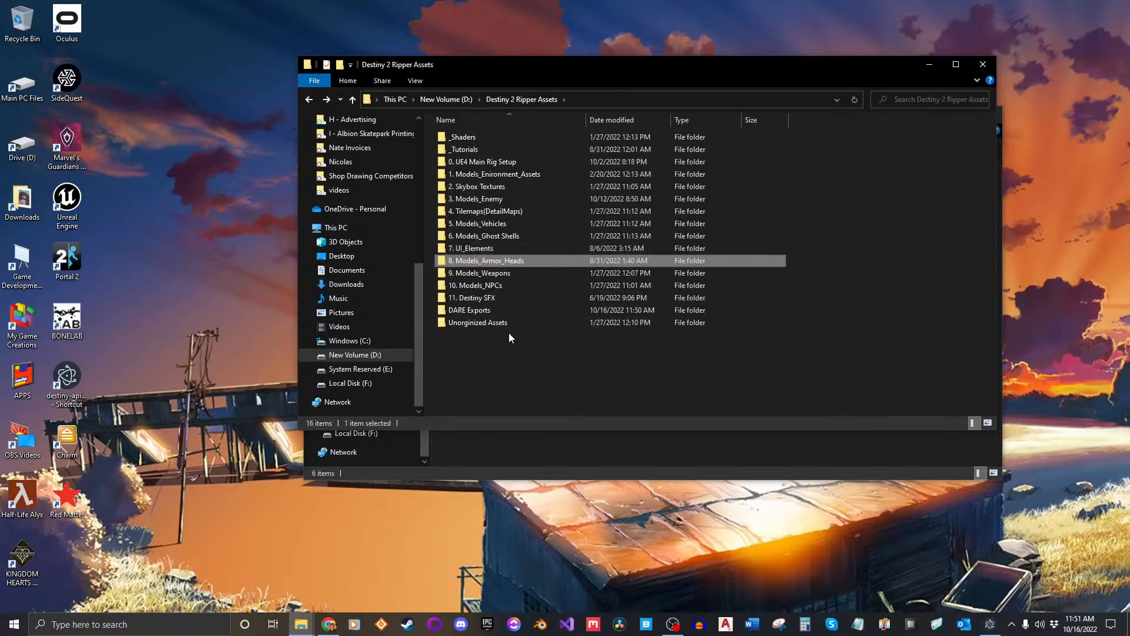
{"action": "double_click", "coordinate": [503, 309]}
{"action": "left_click", "coordinate": [489, 162]}
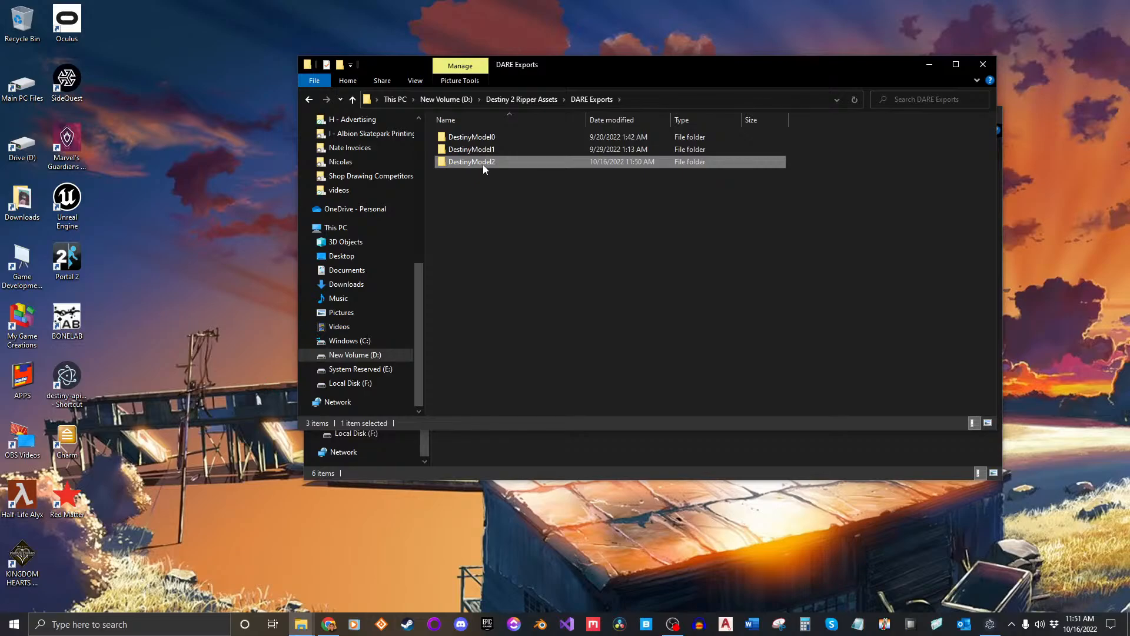
{"action": "double_click", "coordinate": [483, 164]}
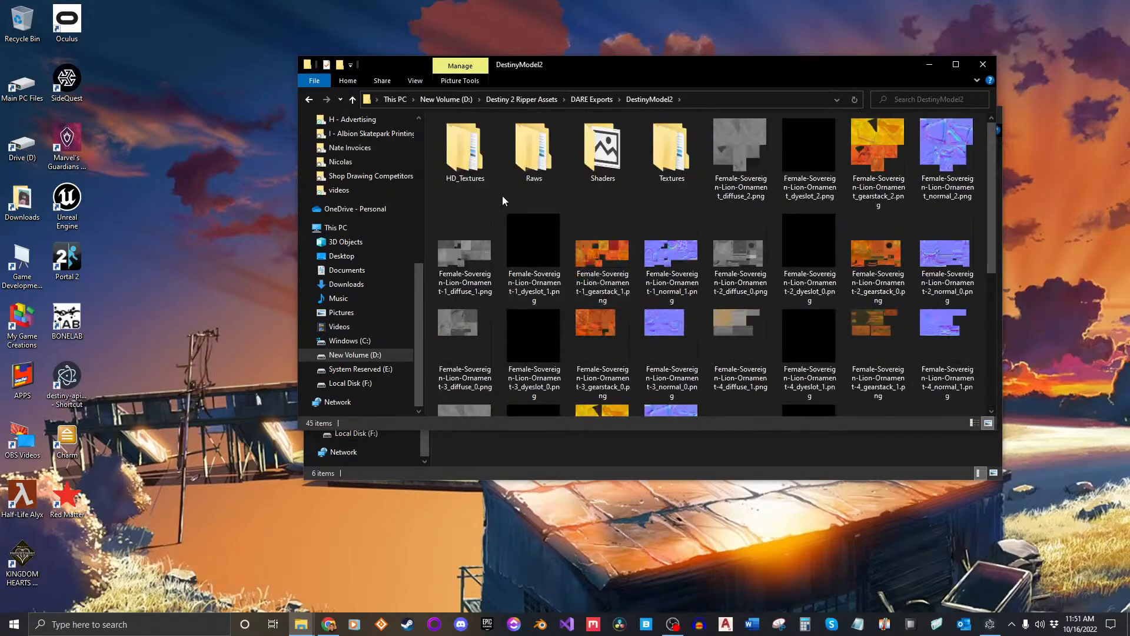
Look through the exported files in DestinyModel2, including its Textures subfolder.
{"action": "left_click_drag", "start_coordinate": [650, 72], "coordinate": [637, 89]}
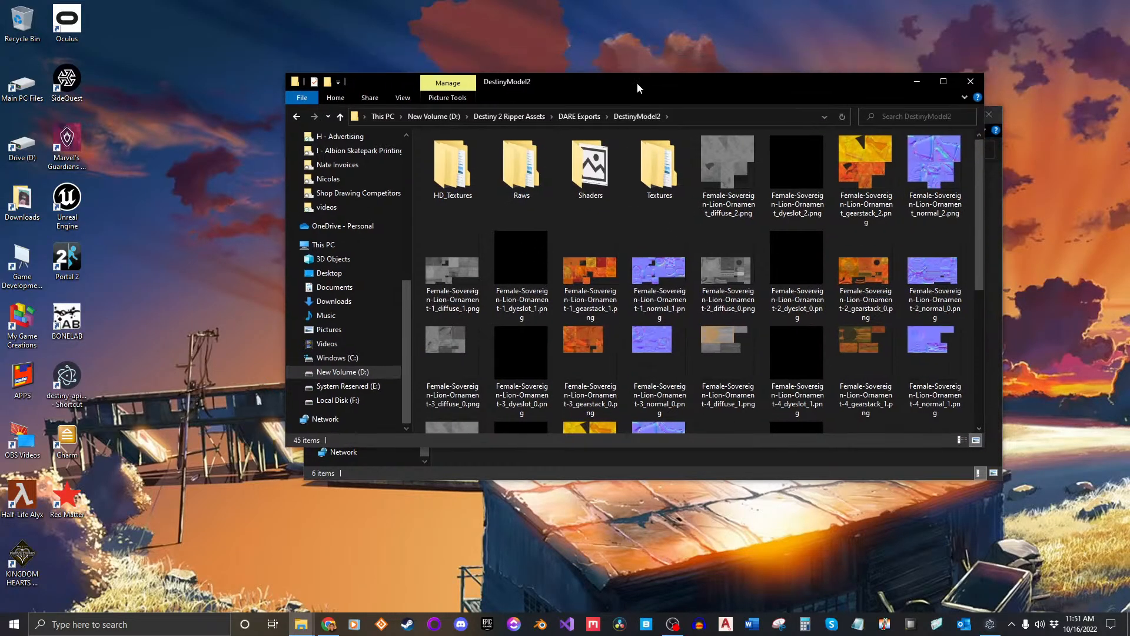
{"action": "left_click", "coordinate": [590, 168]}
{"action": "double_click", "coordinate": [652, 165]}
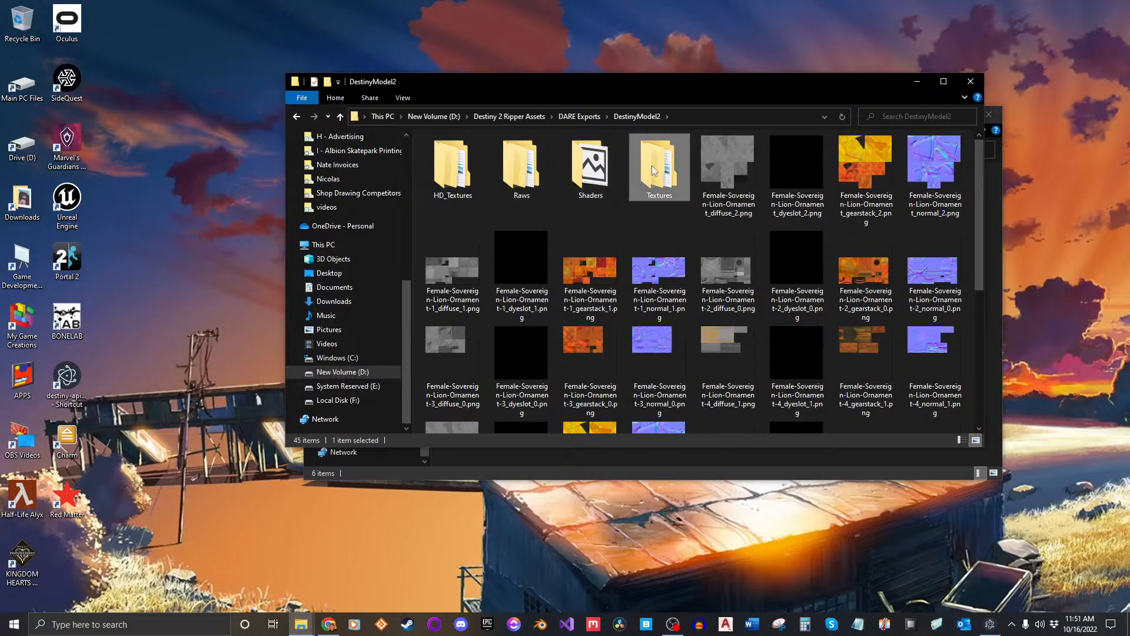
{"action": "key", "text": "ctrl+a"}
{"action": "key", "text": "alt+Up"}
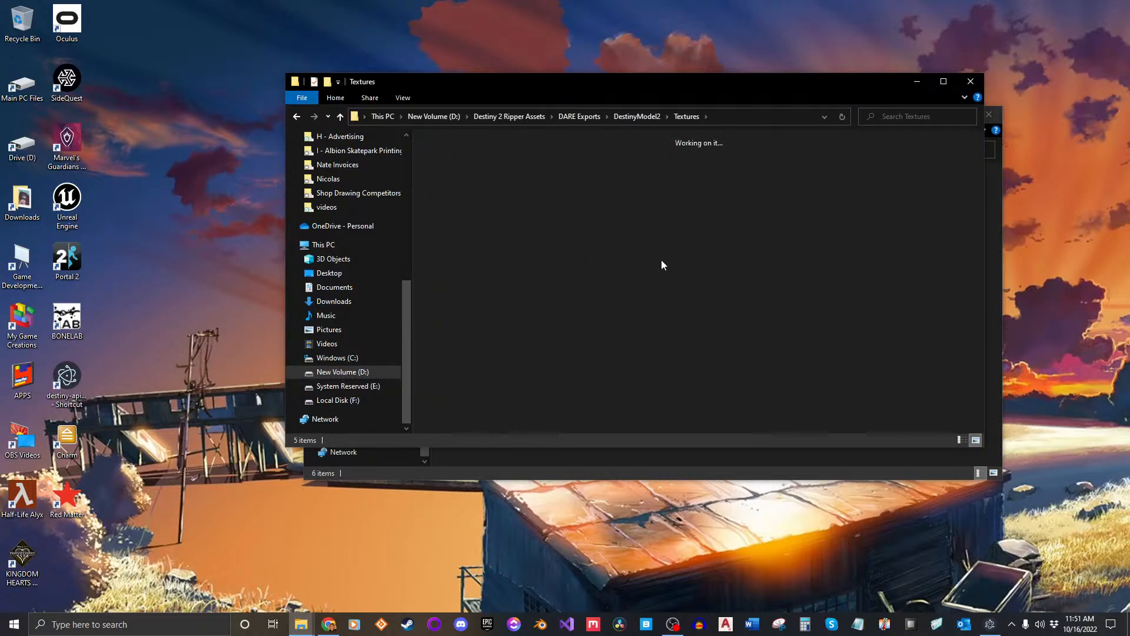
{"action": "scroll", "coordinate": [642, 272], "scroll_direction": "down", "scroll_amount": 3}
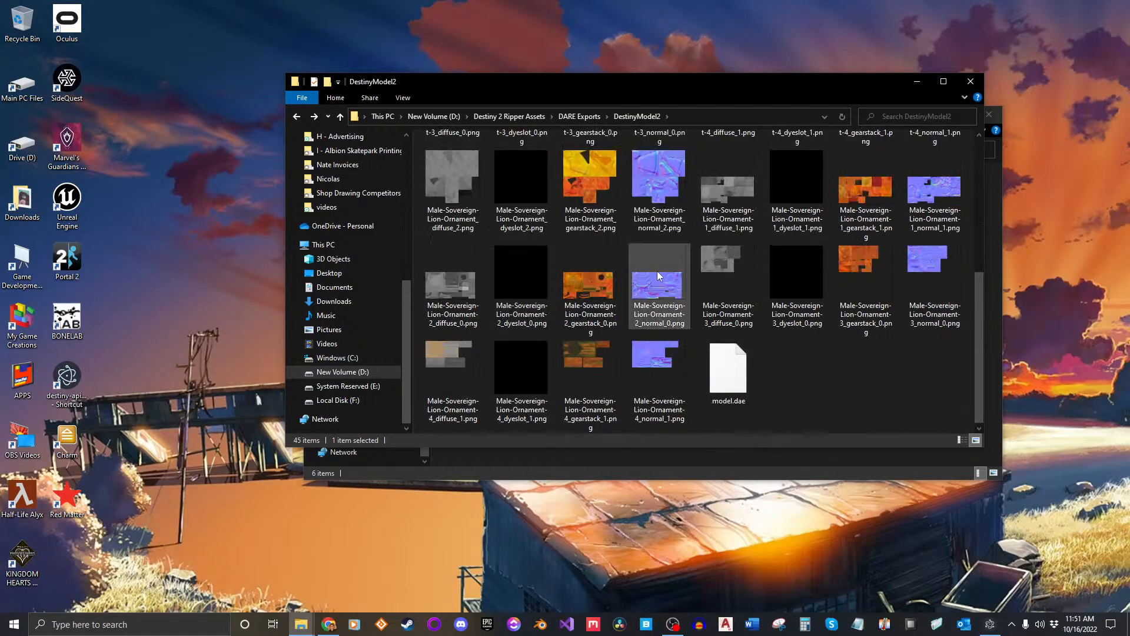
{"action": "scroll", "coordinate": [645, 248], "scroll_direction": "up", "scroll_amount": 3}
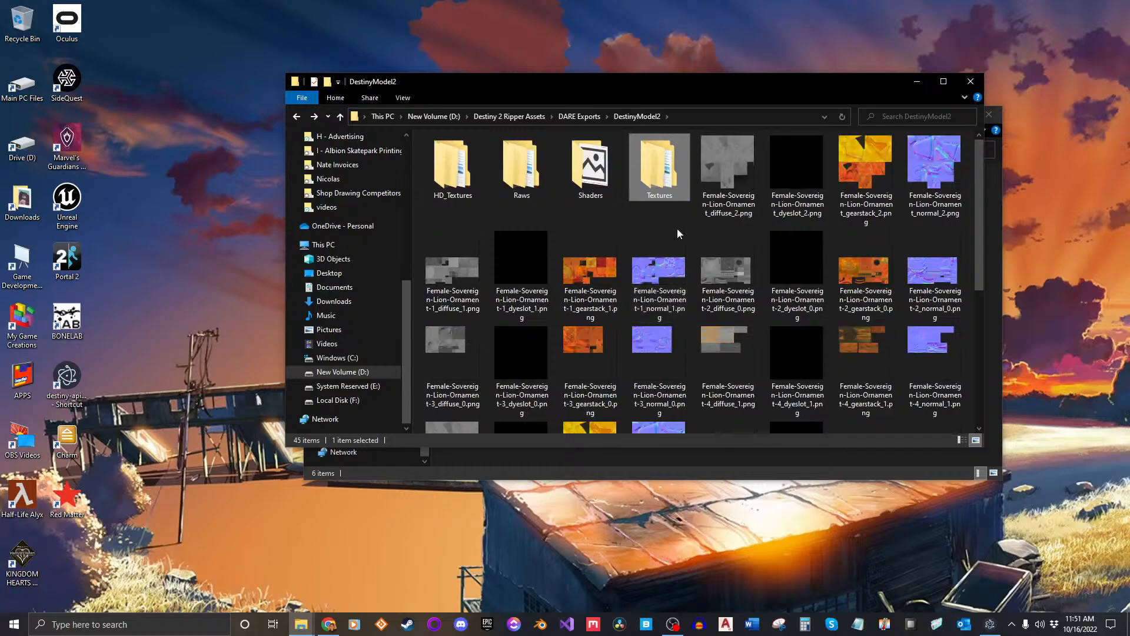
Preview Female-Sovereign-Lion-Ornament_normal_2.png in a maximized image viewer without deleting it, and close the viewer.
{"action": "double_click", "coordinate": [934, 171]}
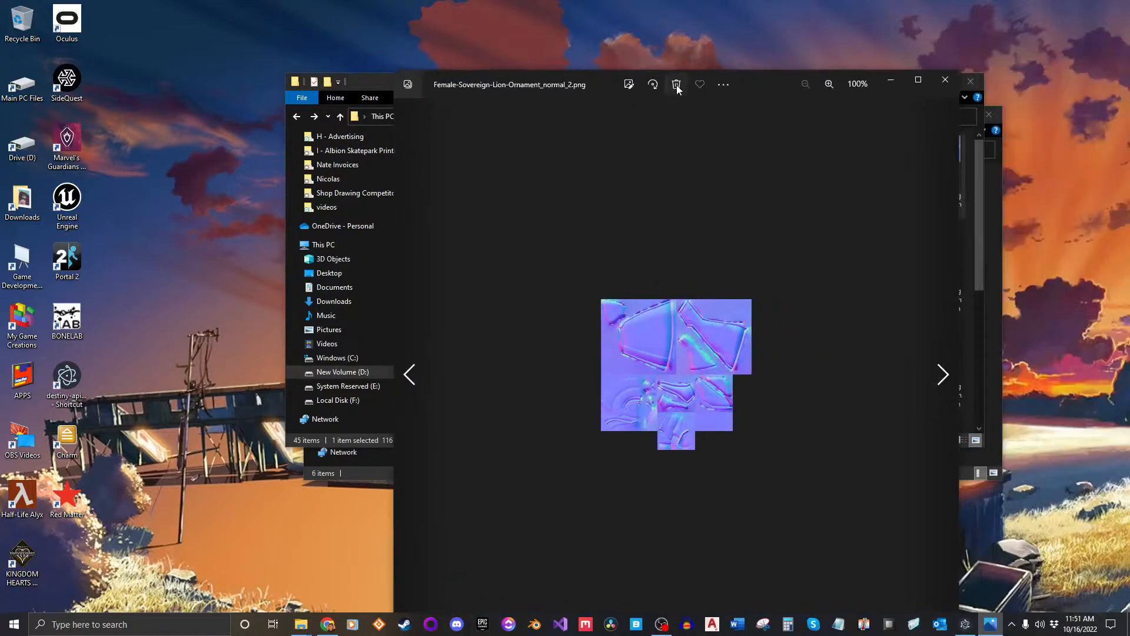
{"action": "left_click", "coordinate": [677, 86]}
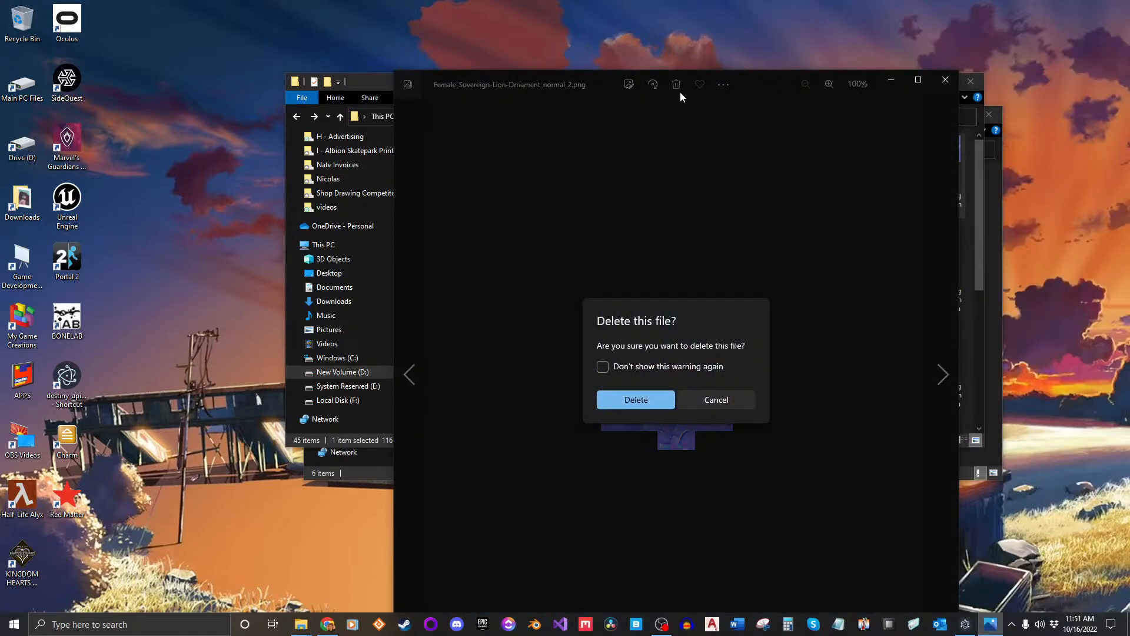
{"action": "left_click", "coordinate": [716, 400]}
{"action": "double_click", "coordinate": [746, 89]}
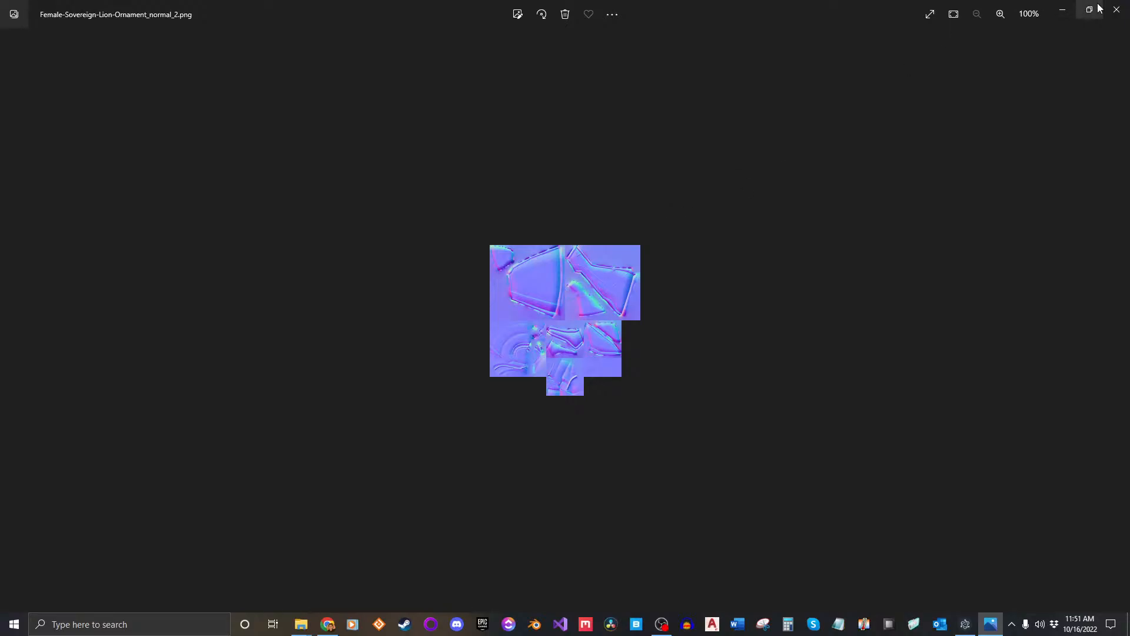
{"action": "left_click", "coordinate": [1116, 10]}
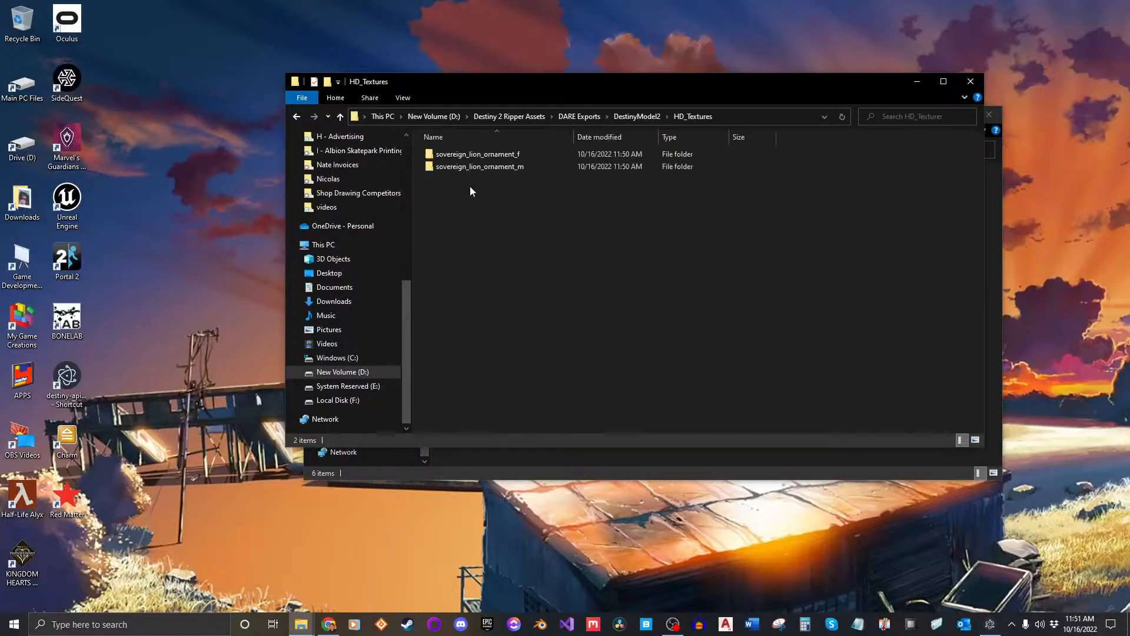
{"action": "left_click", "coordinate": [548, 153]}
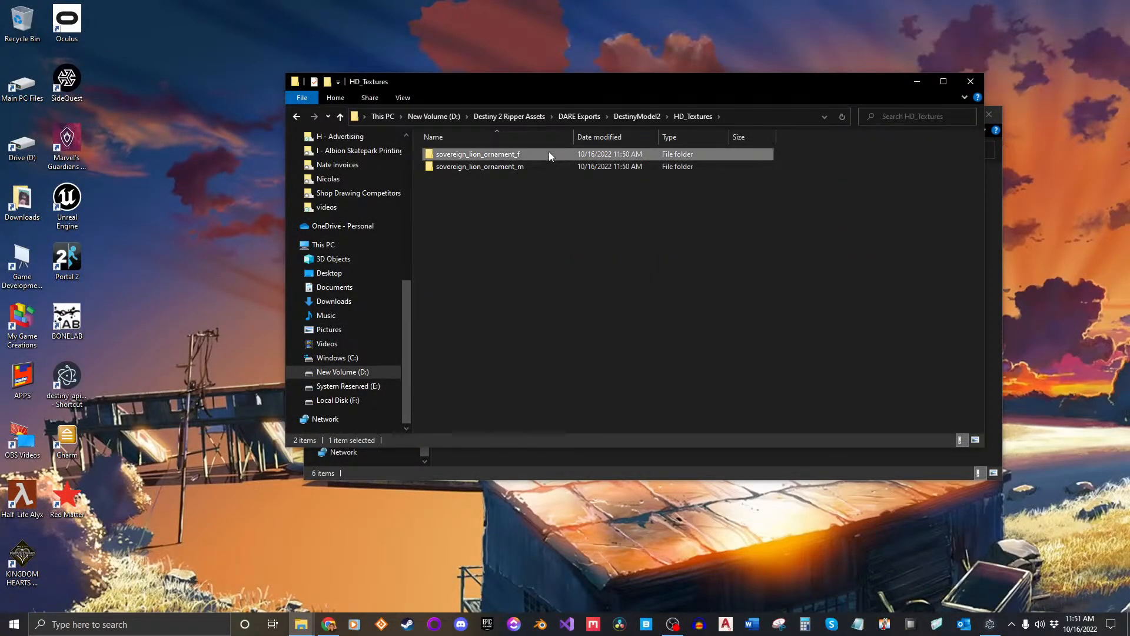
{"action": "left_click", "coordinate": [525, 165]}
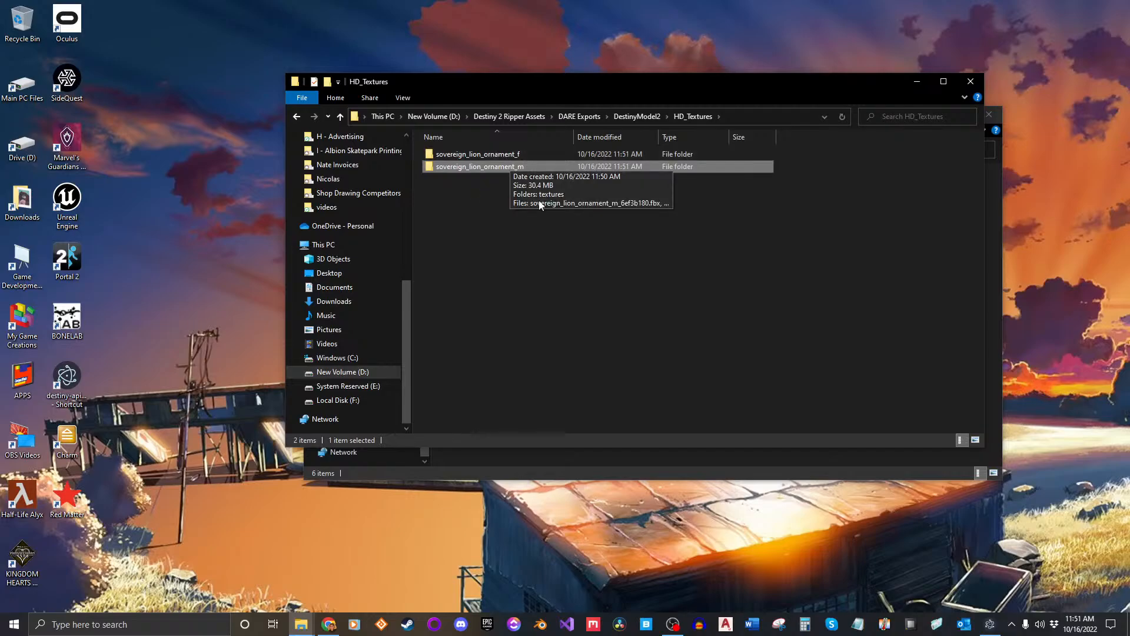
{"action": "left_click", "coordinate": [502, 157]}
{"action": "left_click", "coordinate": [490, 167]}
{"action": "left_click", "coordinate": [498, 151]}
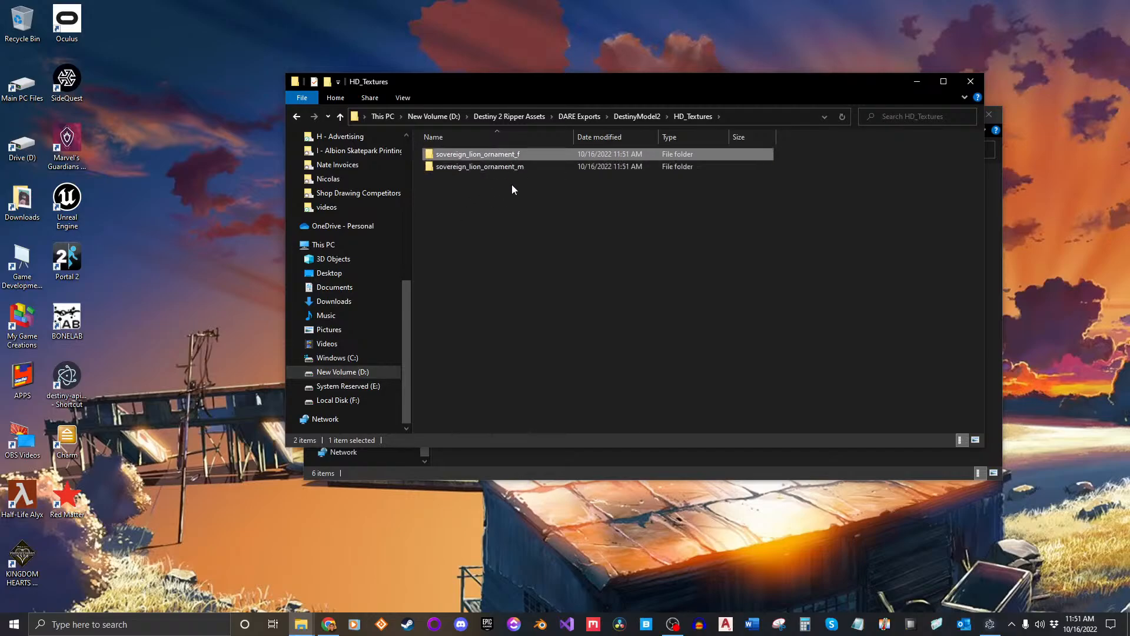
{"action": "left_click", "coordinate": [511, 185]}
{"action": "left_click", "coordinate": [510, 169]}
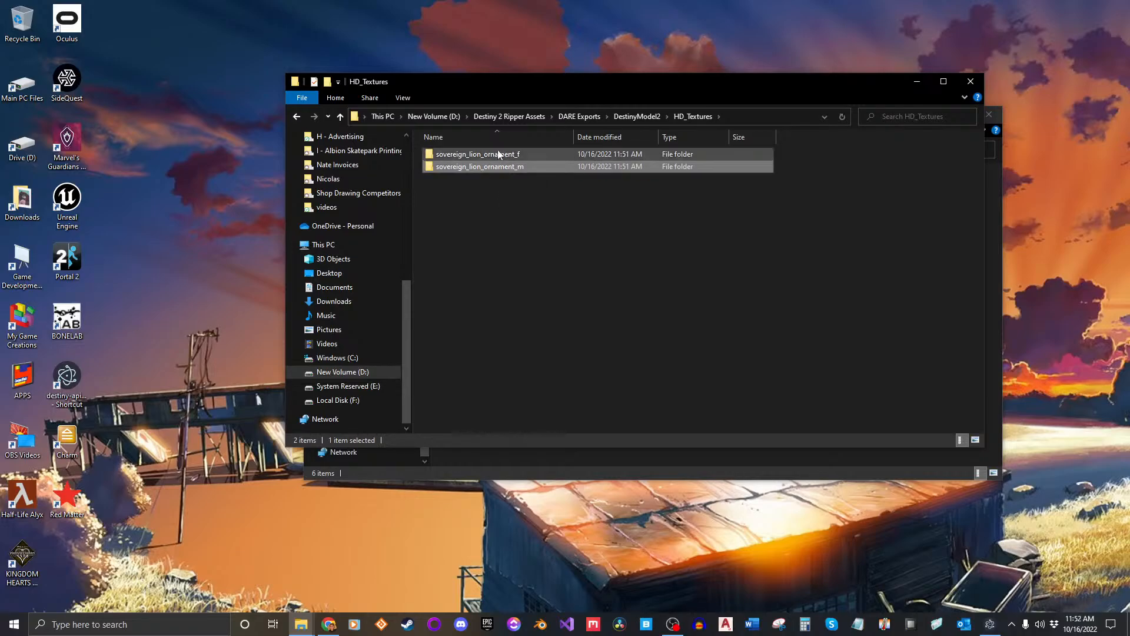
Open the textures subfolder of sovereign_lion_ornament_f in the HD_Textures folder.
{"action": "left_click", "coordinate": [497, 153]}
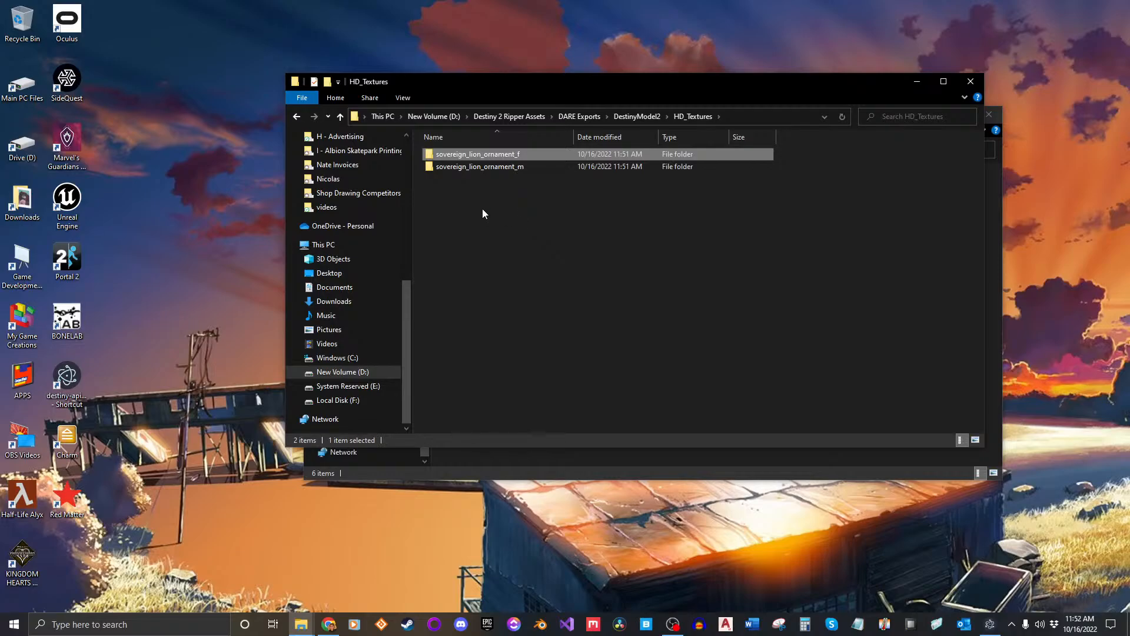
{"action": "double_click", "coordinate": [491, 157]}
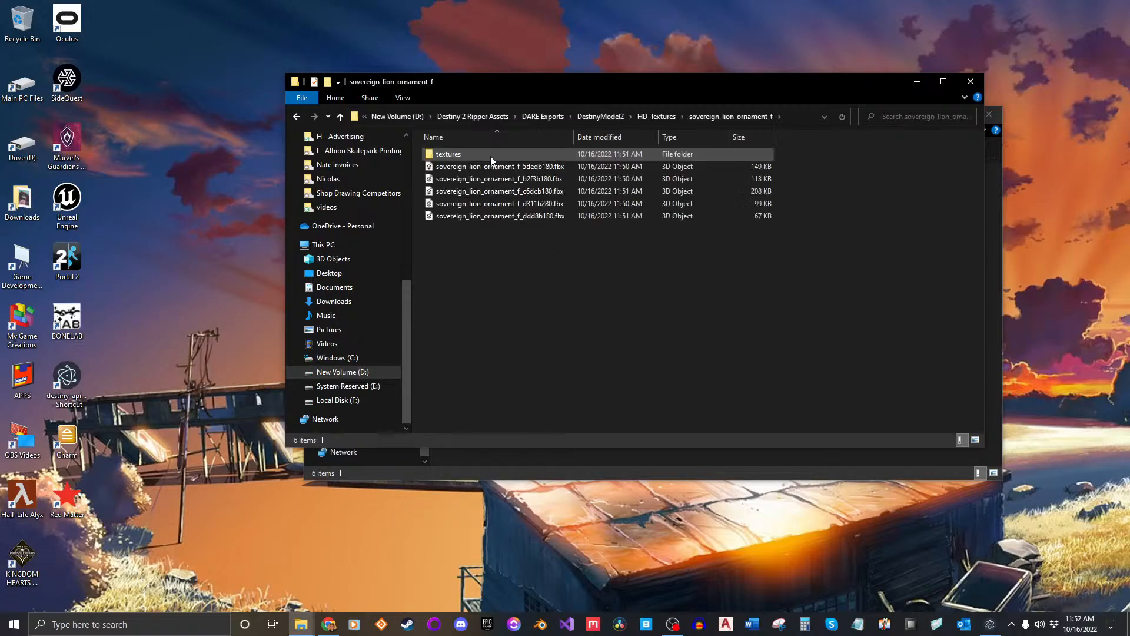
{"action": "double_click", "coordinate": [492, 154]}
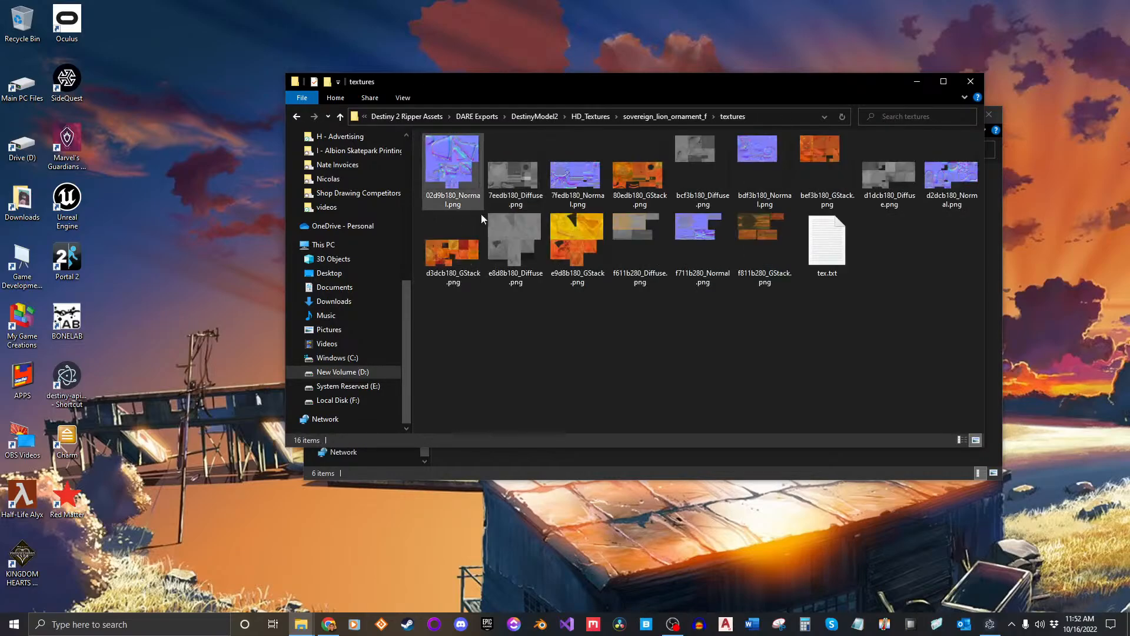
Look over the textures folder, go up to sovereign_lion_ornament_f, and check each of the FBX model files there.
{"action": "left_click_drag", "start_coordinate": [422, 313], "coordinate": [978, 141]}
{"action": "left_click", "coordinate": [816, 327]}
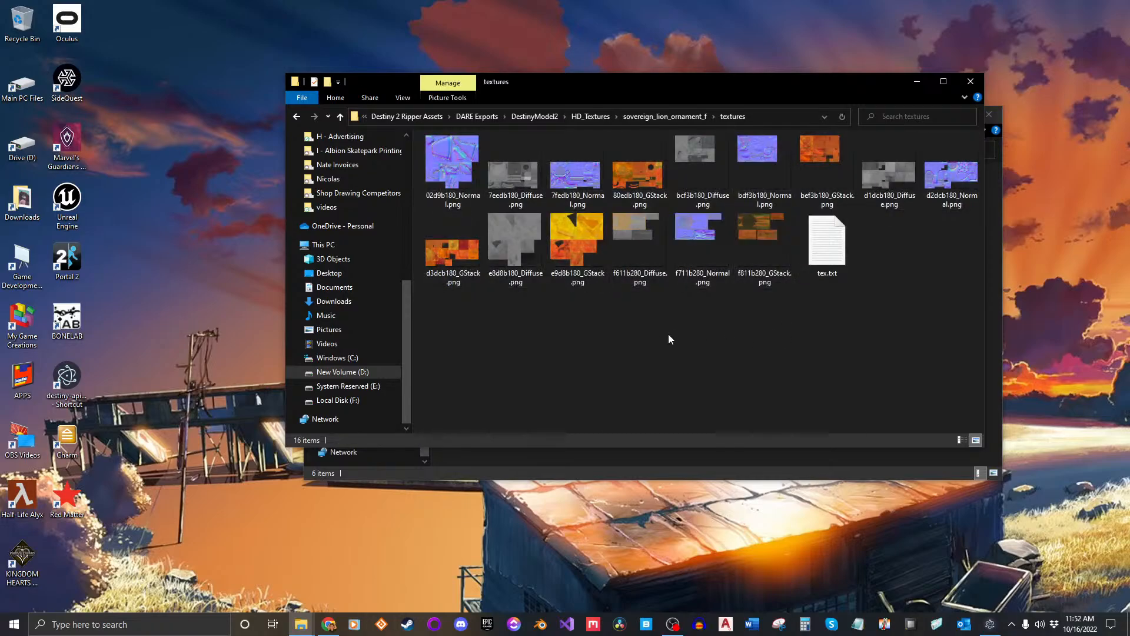
{"action": "key", "text": "alt+Up"}
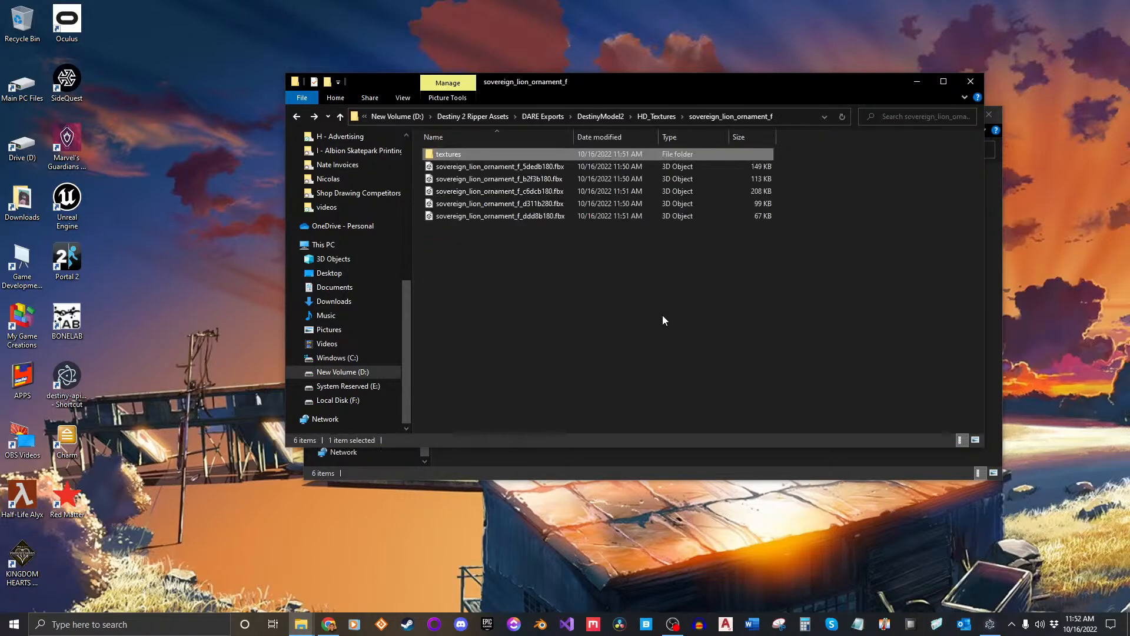
{"action": "left_click", "coordinate": [501, 167]}
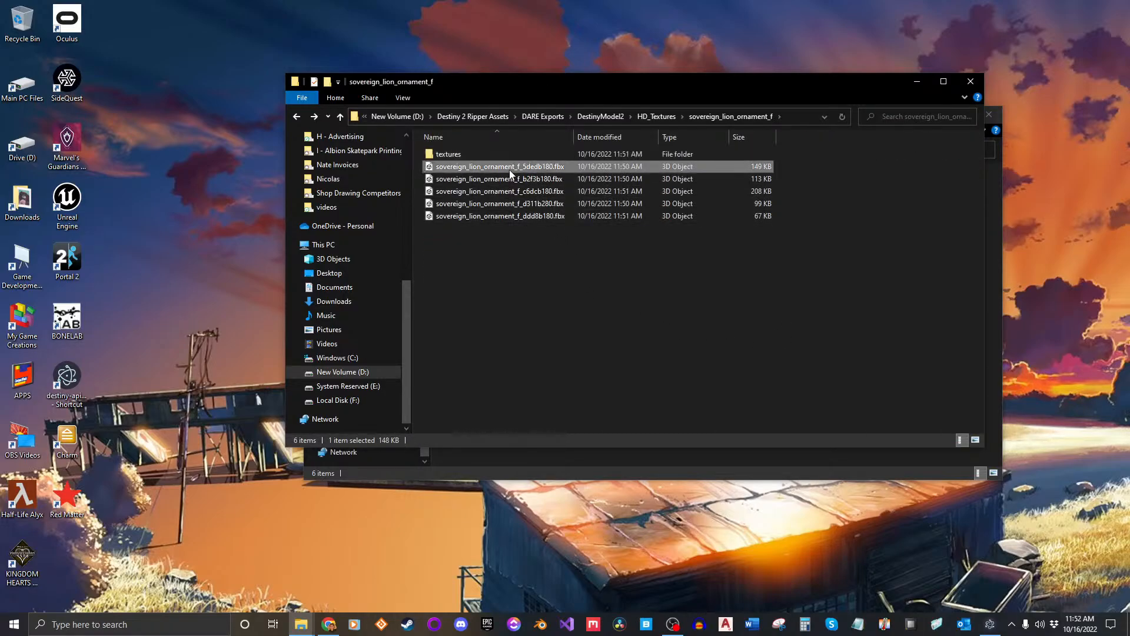
{"action": "left_click", "coordinate": [501, 180]}
{"action": "left_click", "coordinate": [492, 191]}
{"action": "left_click", "coordinate": [490, 203]}
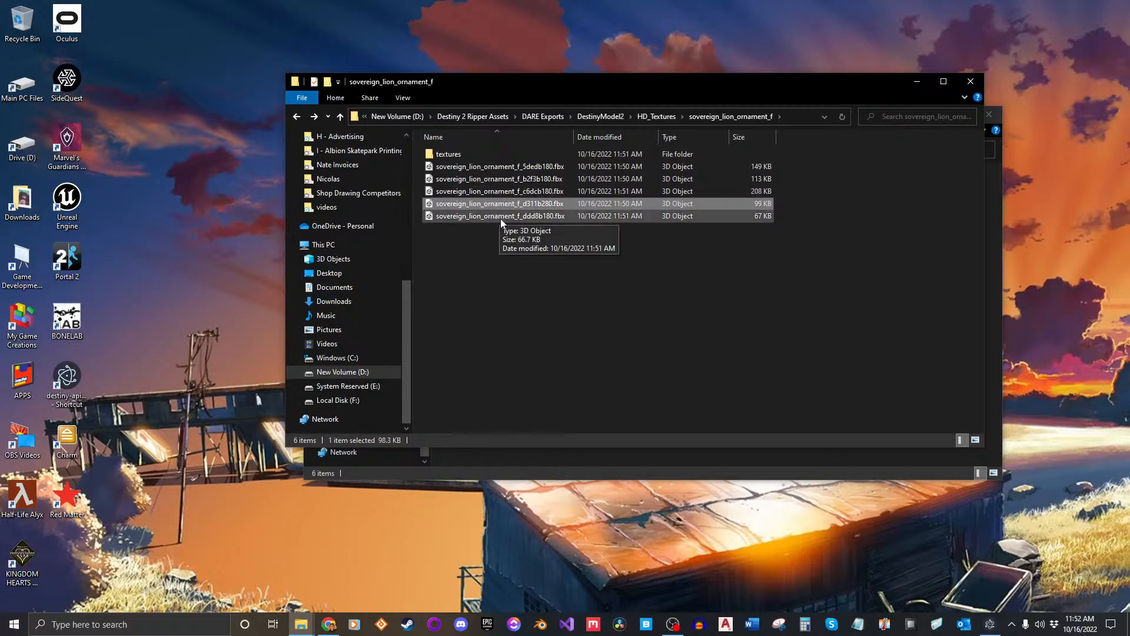
{"action": "left_click", "coordinate": [500, 217]}
Return to the DestinyModel2 folder and look through its exported texture images and model file.
{"action": "key", "text": "alt+Up"}
{"action": "key", "text": "alt+Up"}
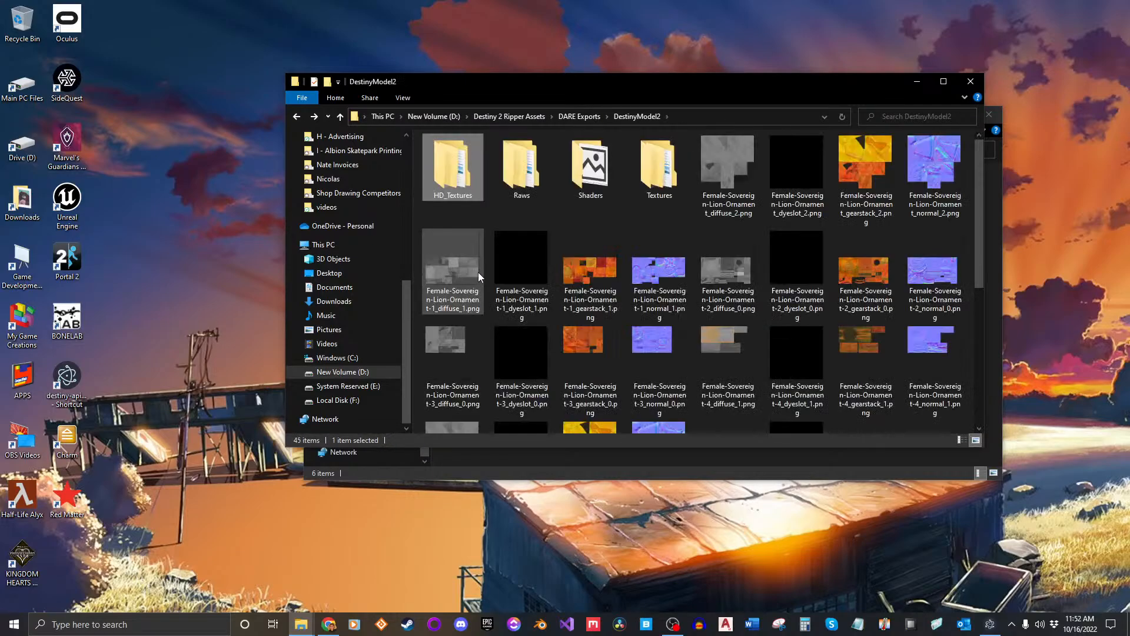
{"action": "scroll", "coordinate": [700, 249], "scroll_direction": "down", "scroll_amount": 5}
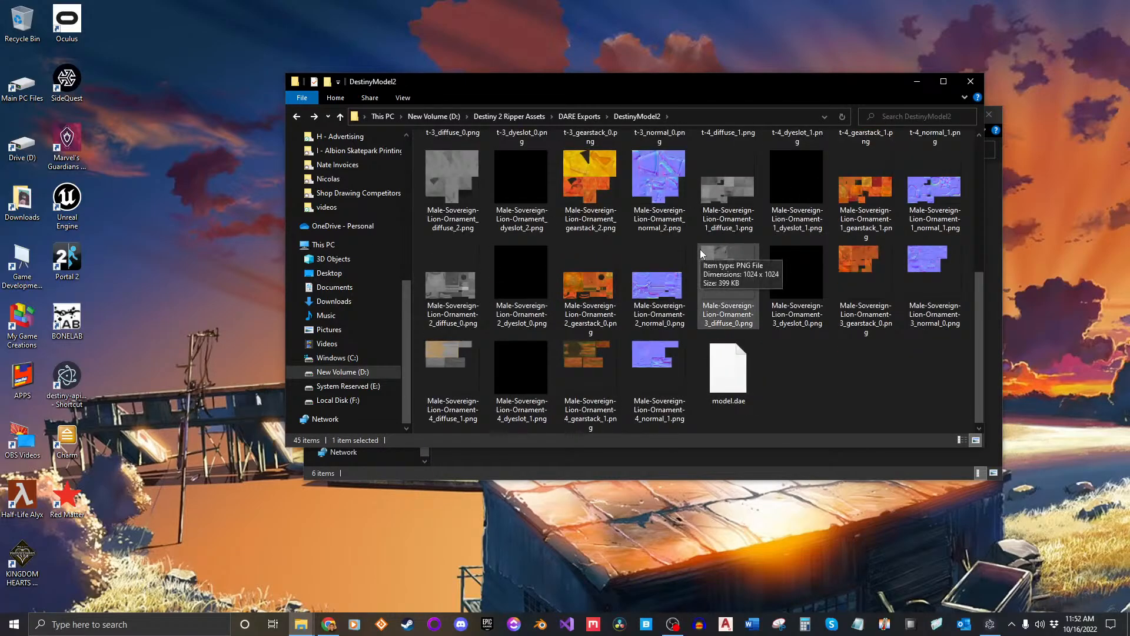
{"action": "scroll", "coordinate": [647, 250], "scroll_direction": "up", "scroll_amount": 5}
Reopen the textures subfolder of sovereign_lion_ornament_f inside HD_Textures and look over its image files.
{"action": "double_click", "coordinate": [462, 189]}
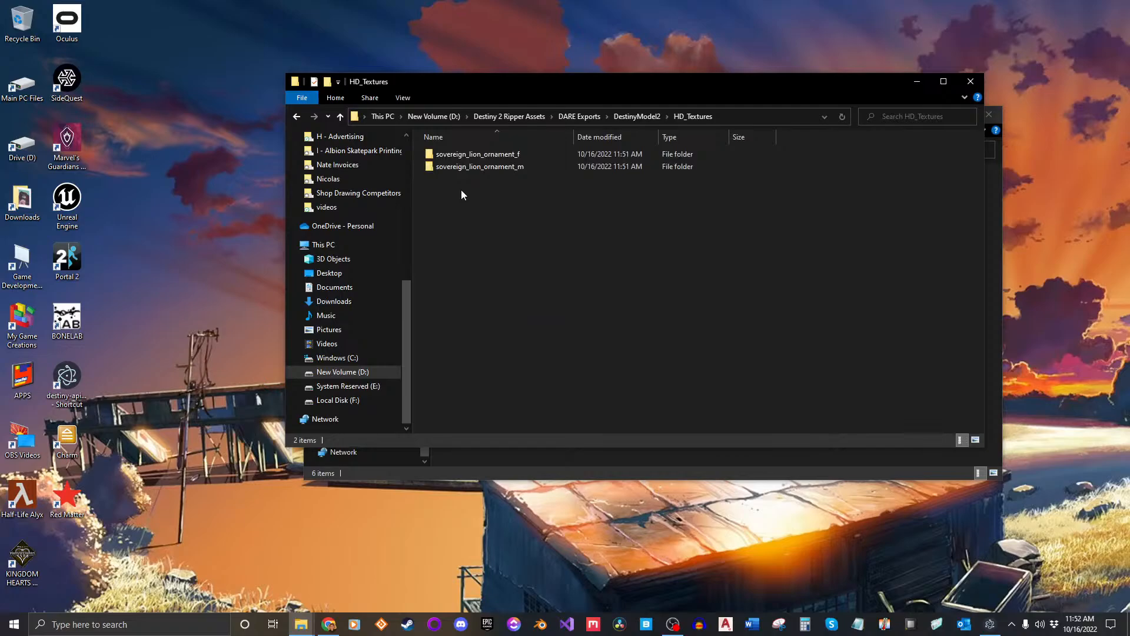
{"action": "double_click", "coordinate": [451, 159]}
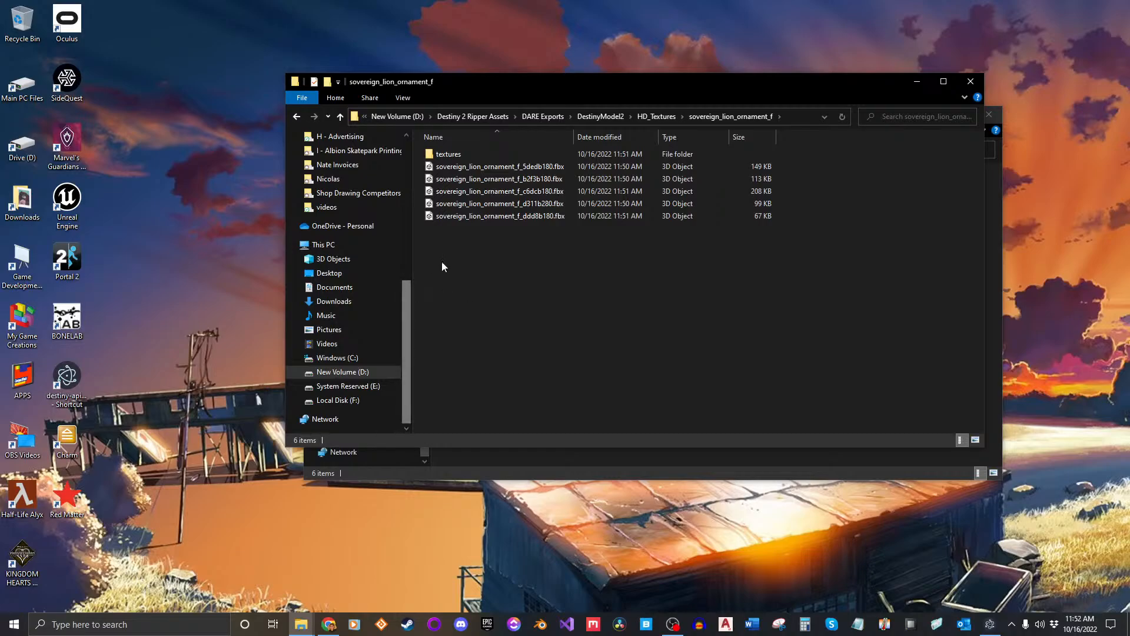
{"action": "double_click", "coordinate": [455, 156]}
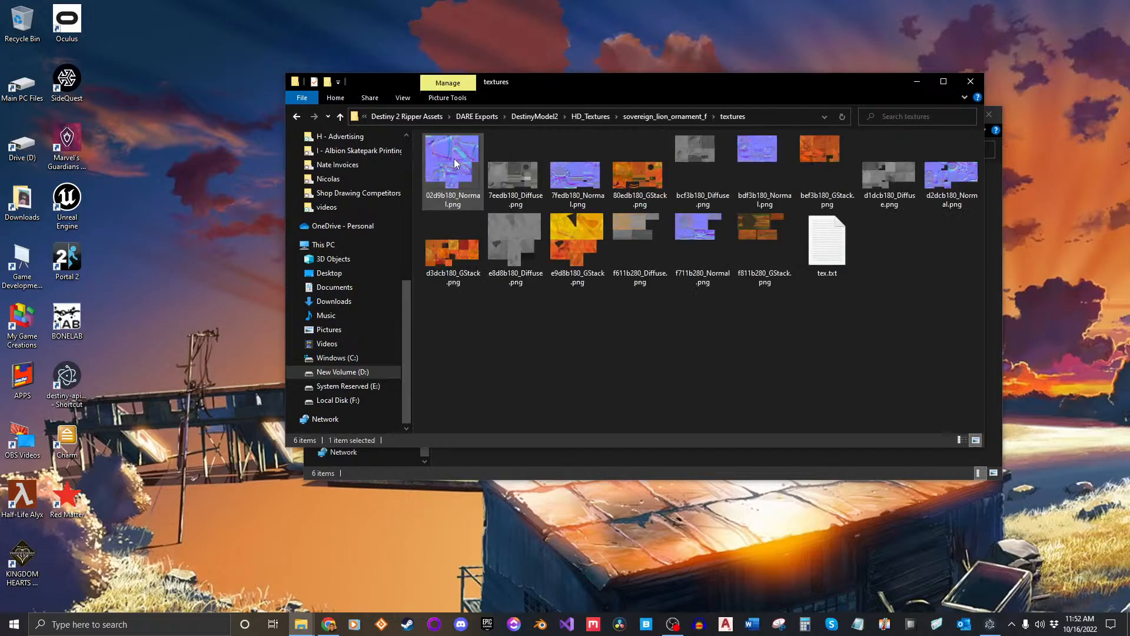
{"action": "left_click_drag", "start_coordinate": [500, 289], "coordinate": [961, 150]}
{"action": "left_click", "coordinate": [863, 314]}
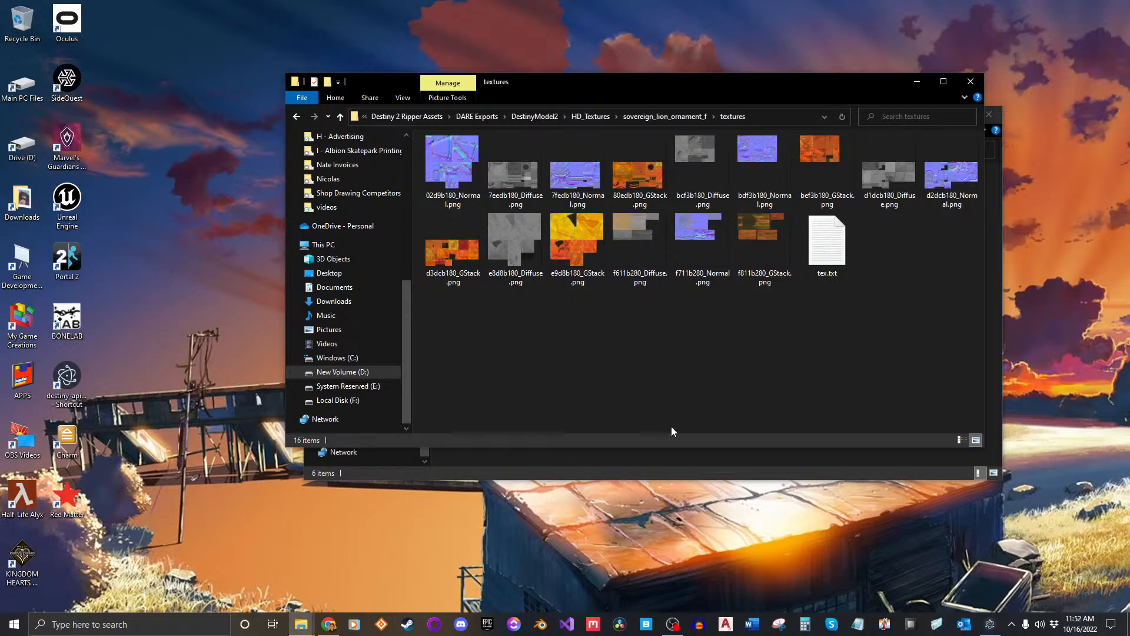
Switch to the UE4 Rig Template folder and open UE4 Rig Template 1.0.blend in Blender.
{"action": "left_click", "coordinate": [707, 454]}
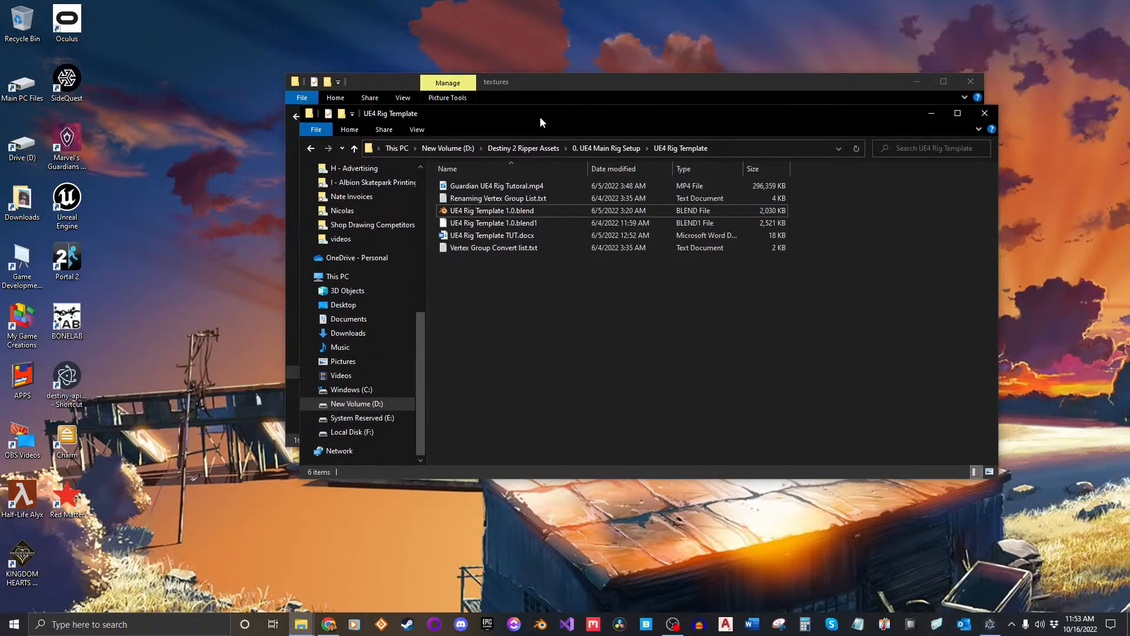
{"action": "left_click_drag", "start_coordinate": [539, 116], "coordinate": [523, 80]}
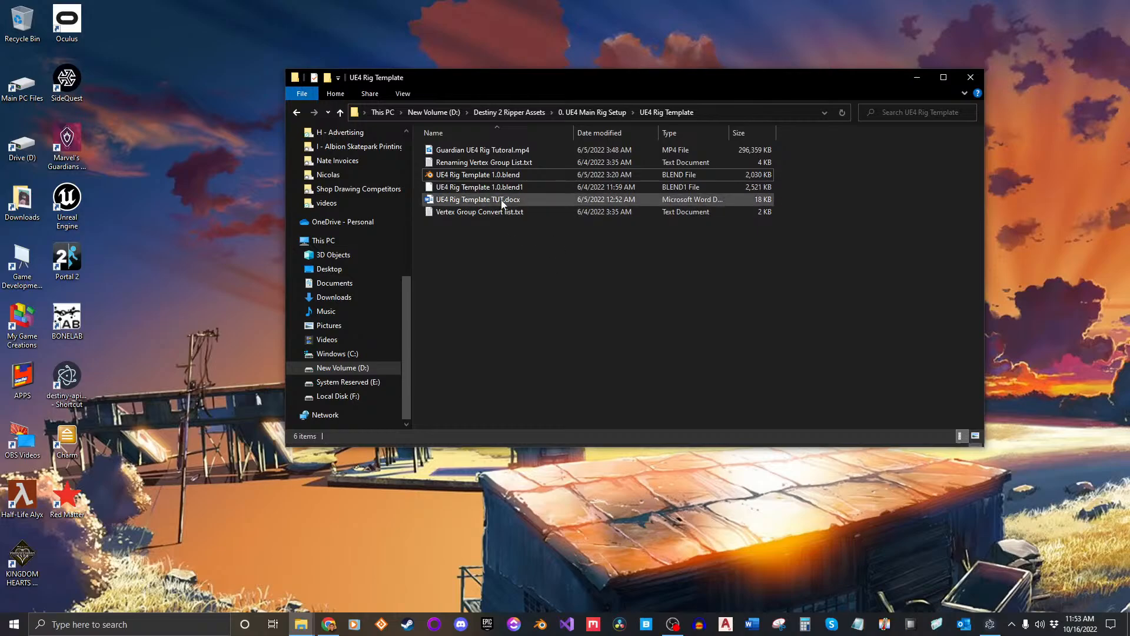
{"action": "left_click", "coordinate": [481, 176]}
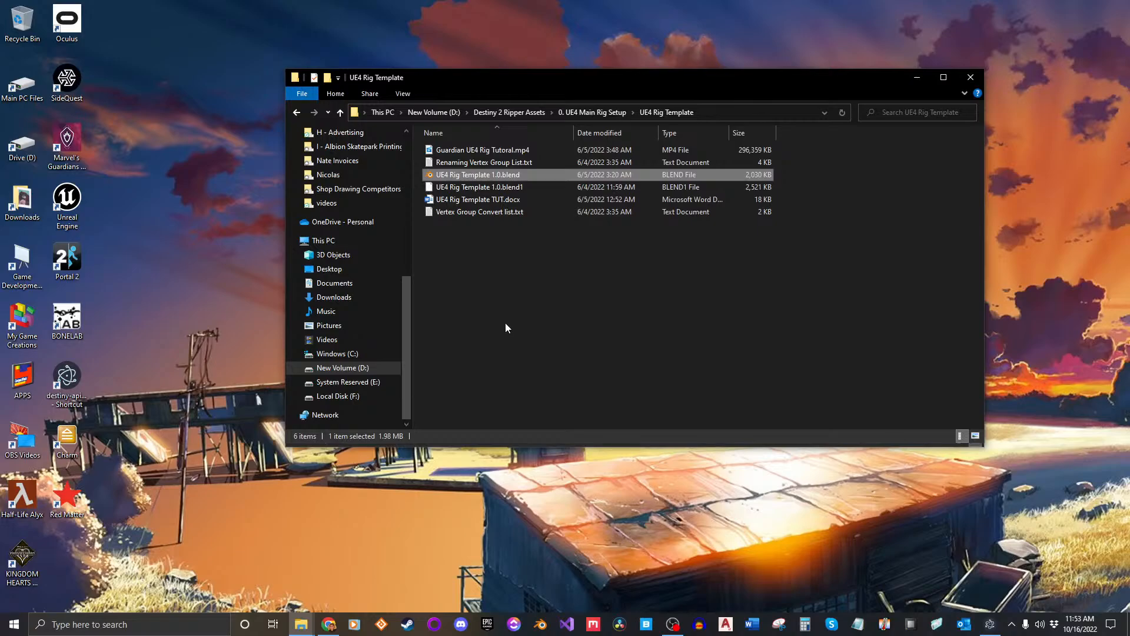
{"action": "key", "text": "Return"}
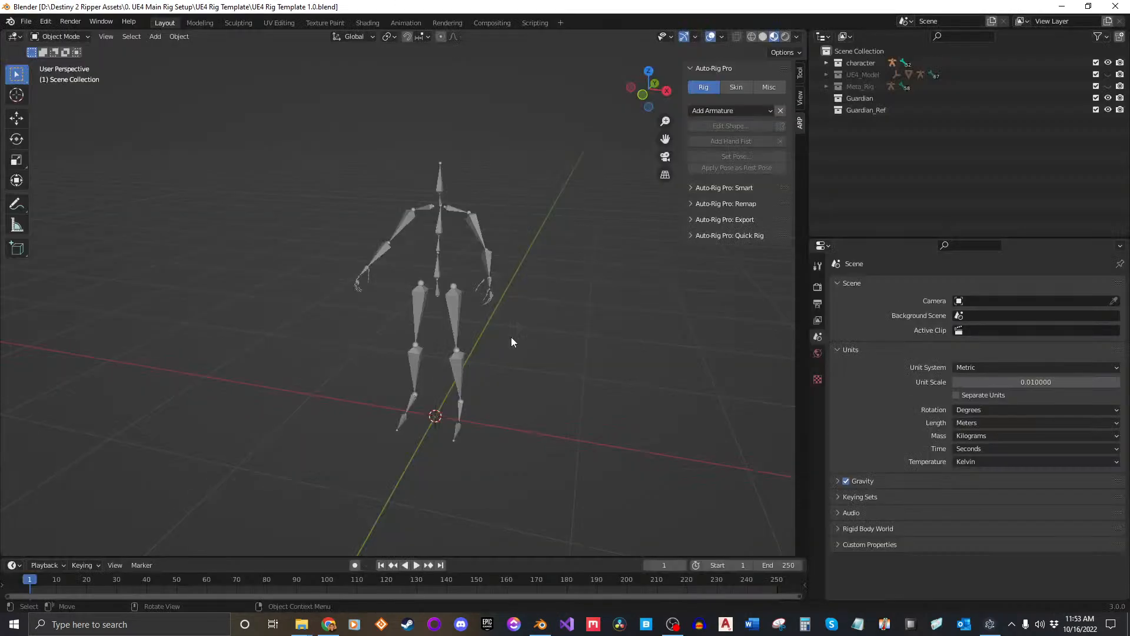
Inspect the template's skeleton and its Guardian and Guardian_Ref collections, and close the file without saving.
{"action": "middle_click_drag", "start_coordinate": [513, 351], "coordinate": [496, 348]}
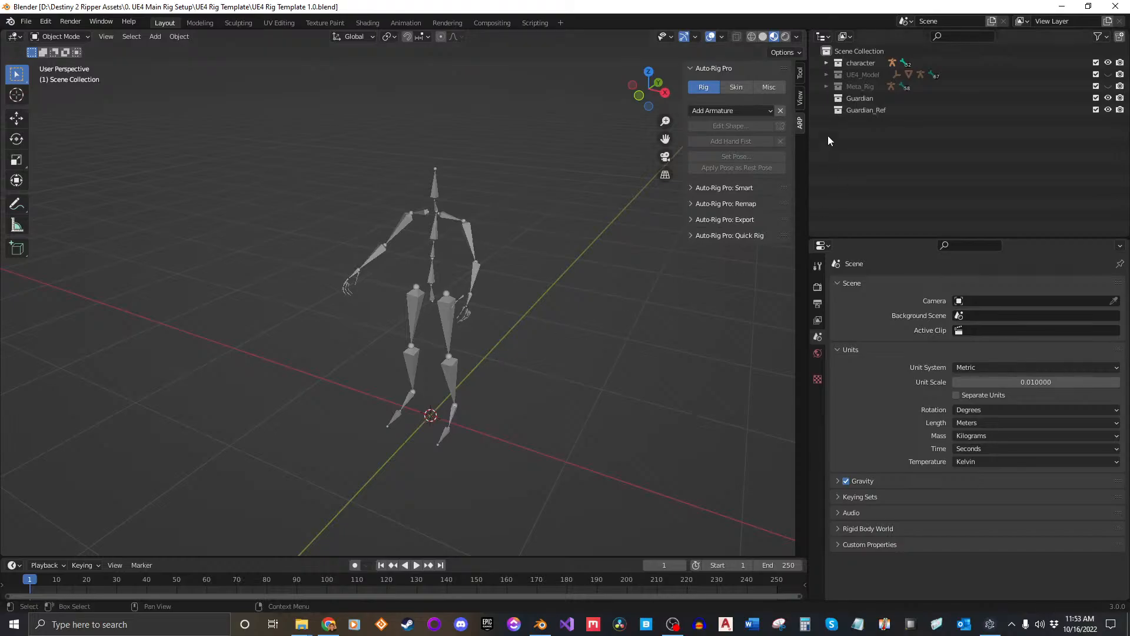
{"action": "left_click", "coordinate": [857, 98]}
{"action": "left_click", "coordinate": [857, 107]}
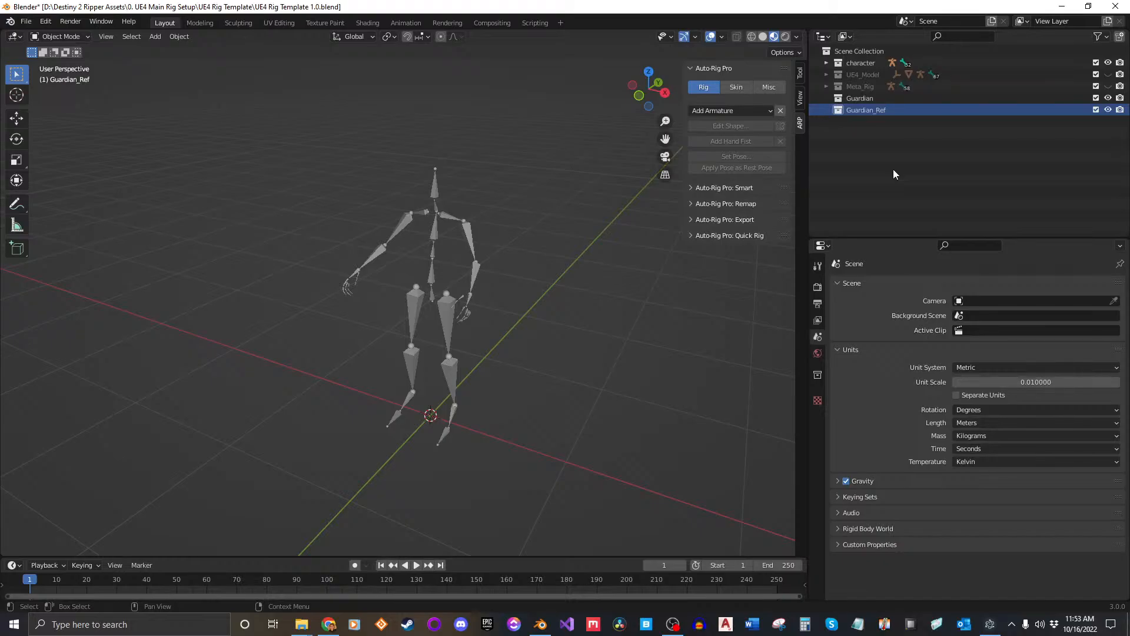
{"action": "left_click", "coordinate": [1116, 6]}
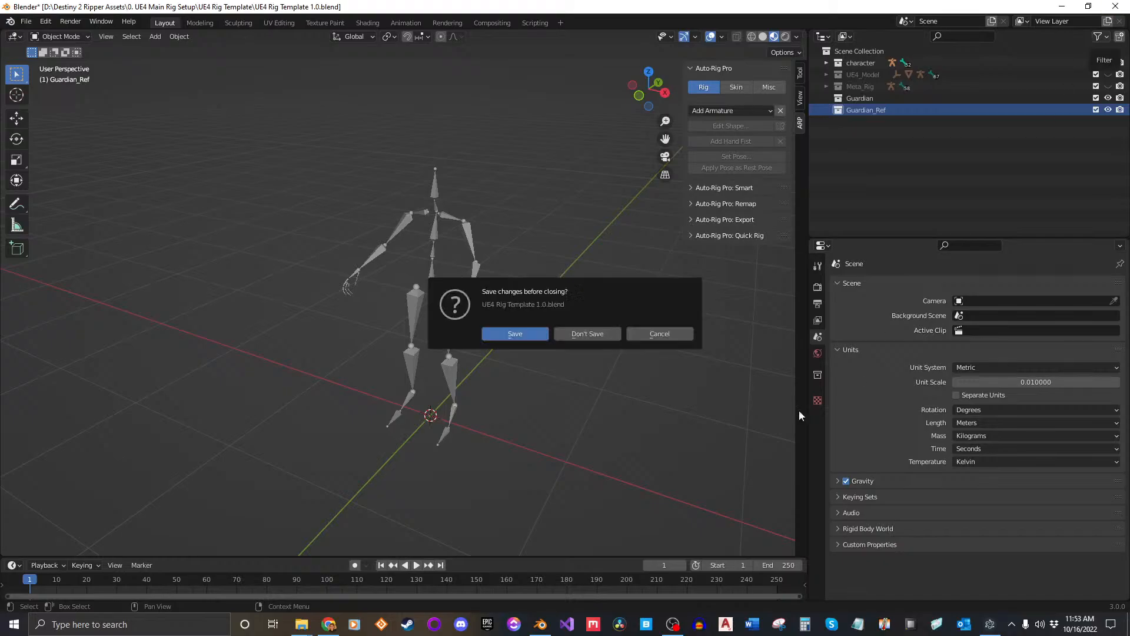
{"action": "left_click", "coordinate": [589, 333]}
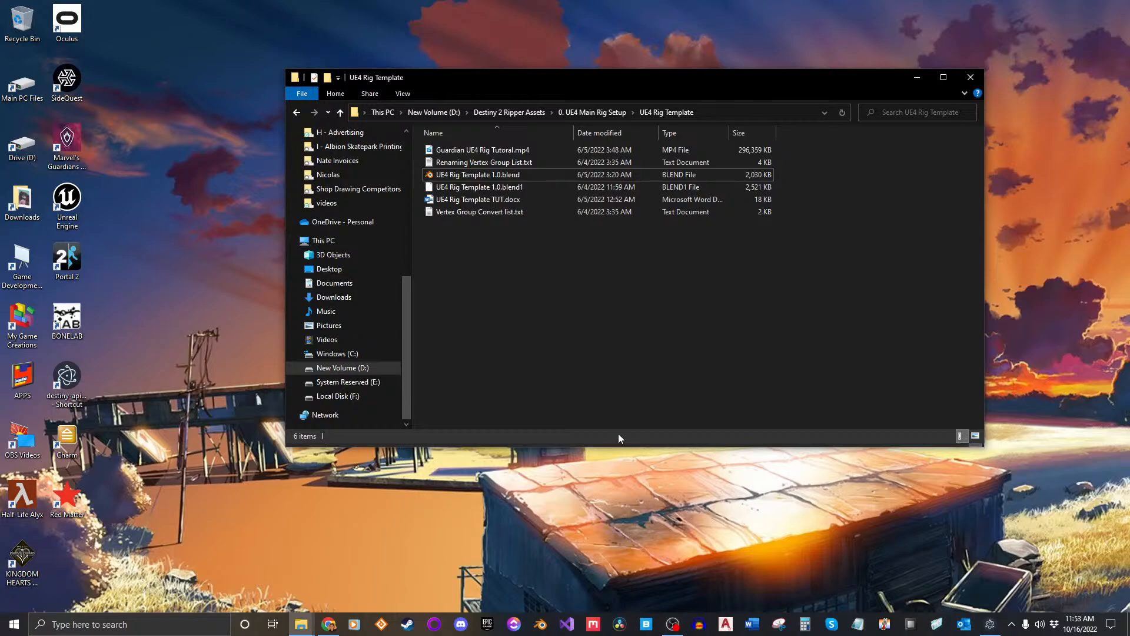
Start a new Blender session and delete the default camera, cube and light from the scene.
{"action": "left_click", "coordinate": [539, 624]}
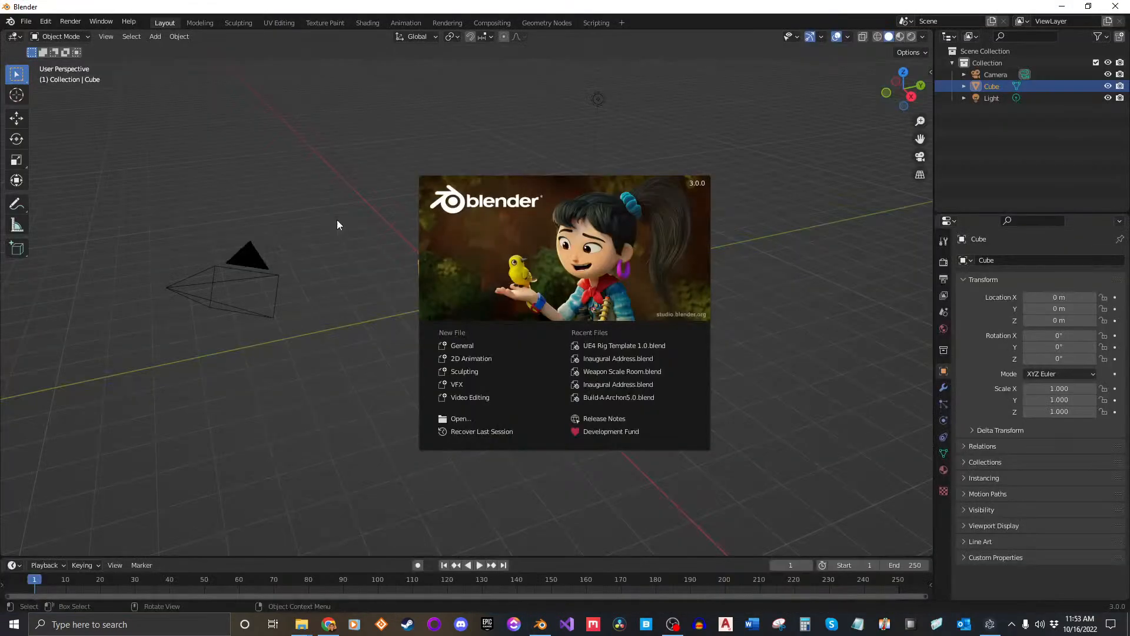
{"action": "left_click", "coordinate": [369, 210]}
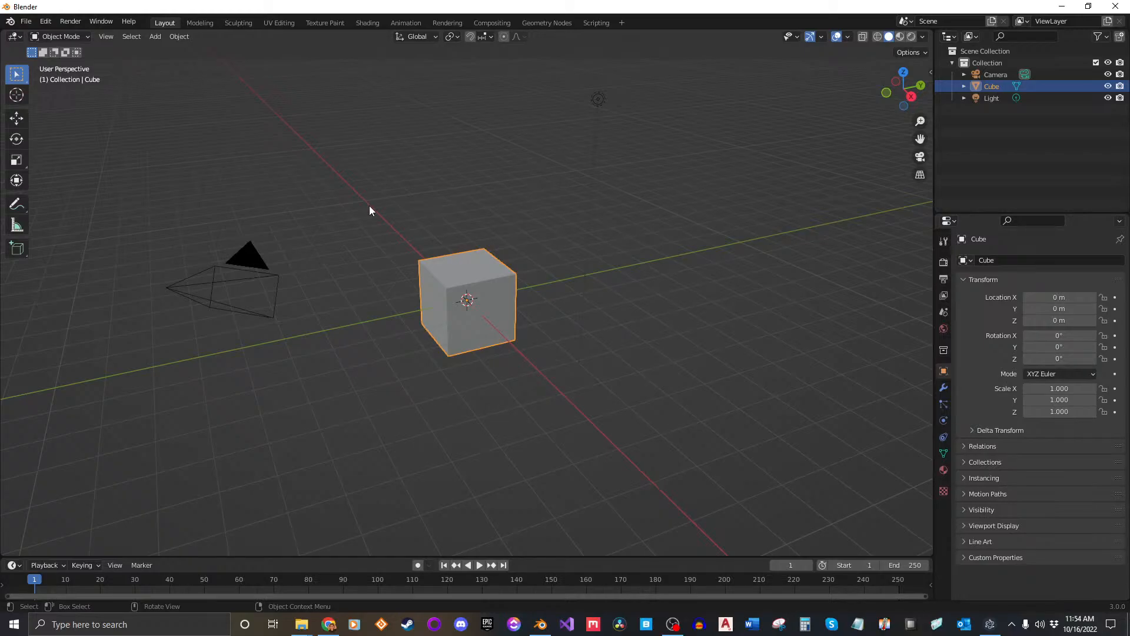
{"action": "key", "text": "a"}
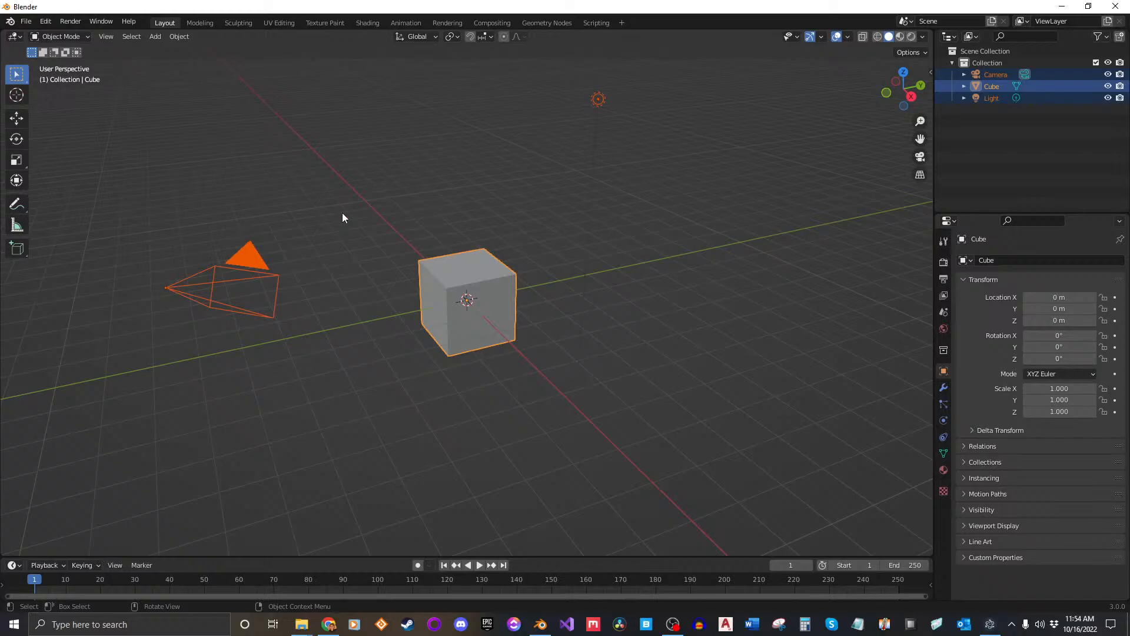
{"action": "key", "text": "Delete"}
{"action": "middle_click_drag", "start_coordinate": [466, 301], "coordinate": [379, 246]}
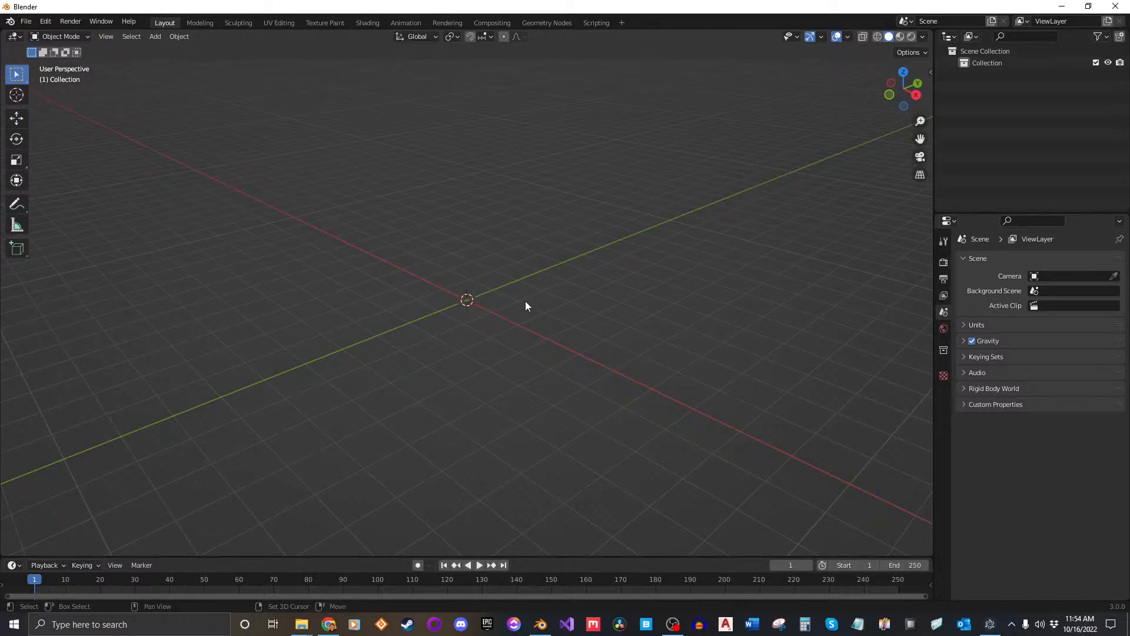
{"action": "middle_click_drag", "start_coordinate": [526, 301], "coordinate": [568, 319], "text": "shift"}
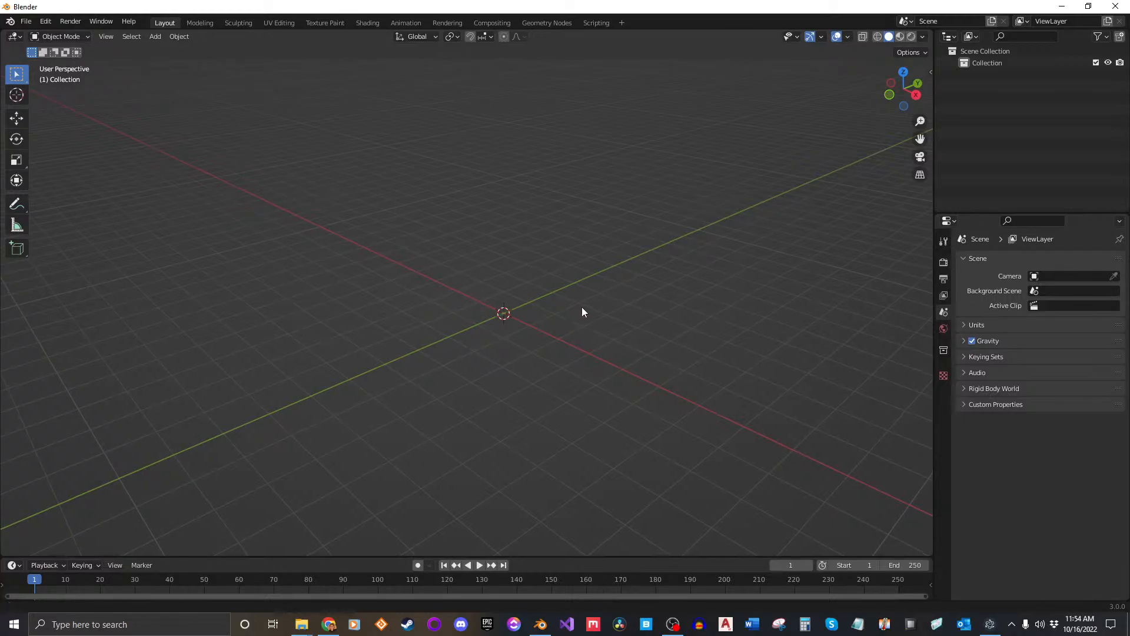
{"action": "middle_click_drag", "start_coordinate": [581, 306], "coordinate": [512, 285], "text": "shift"}
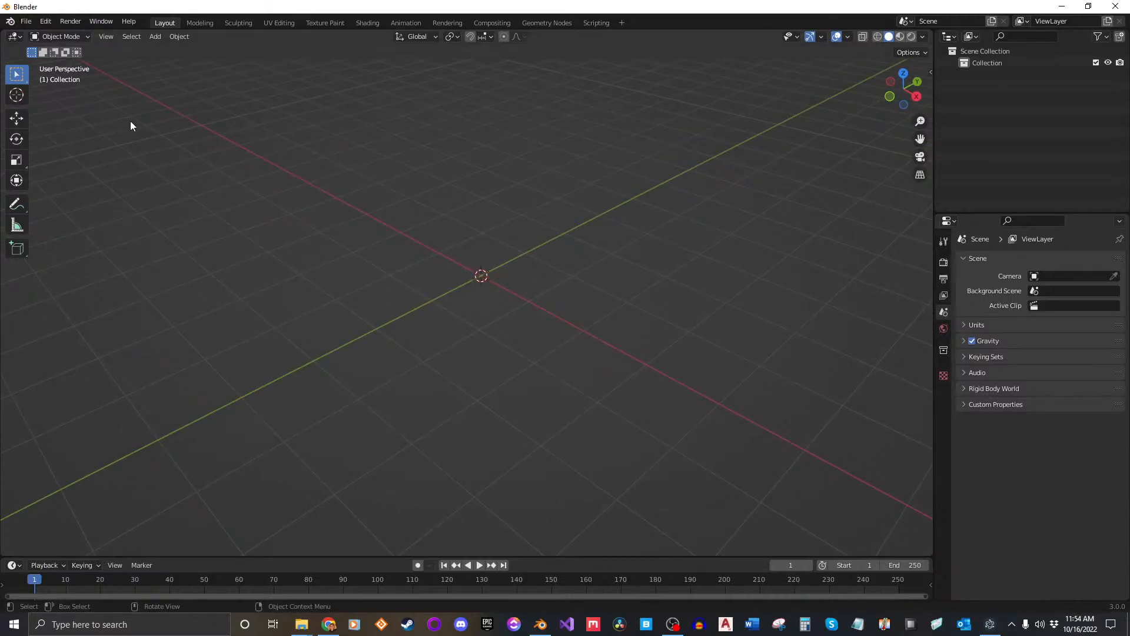
{"action": "left_click", "coordinate": [26, 22]}
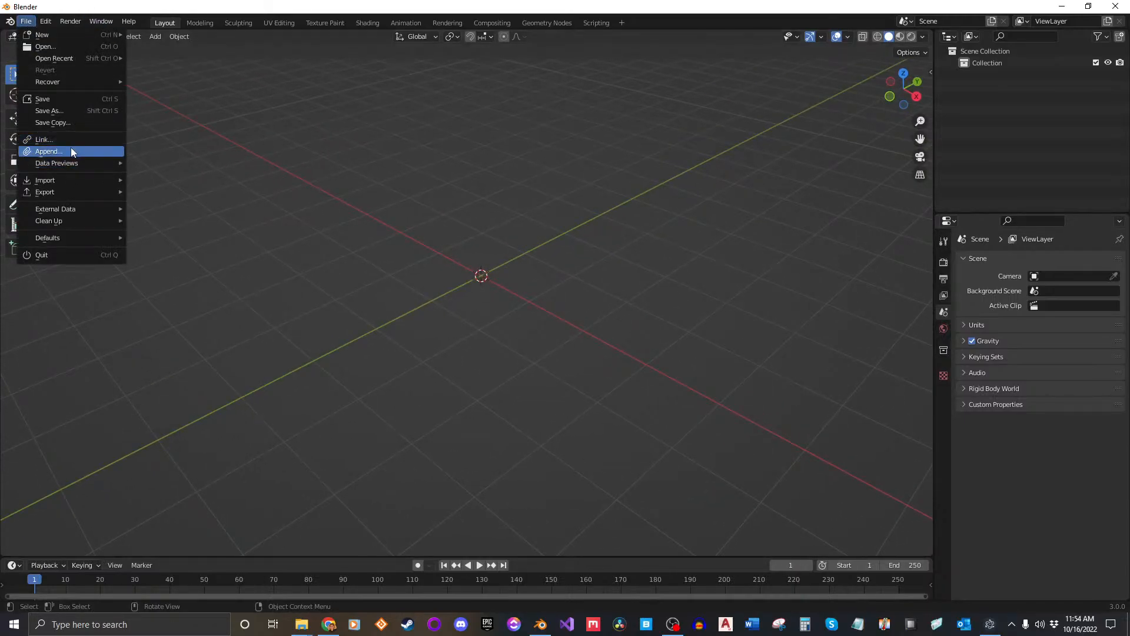
{"action": "mouse_move", "coordinate": [75, 182]}
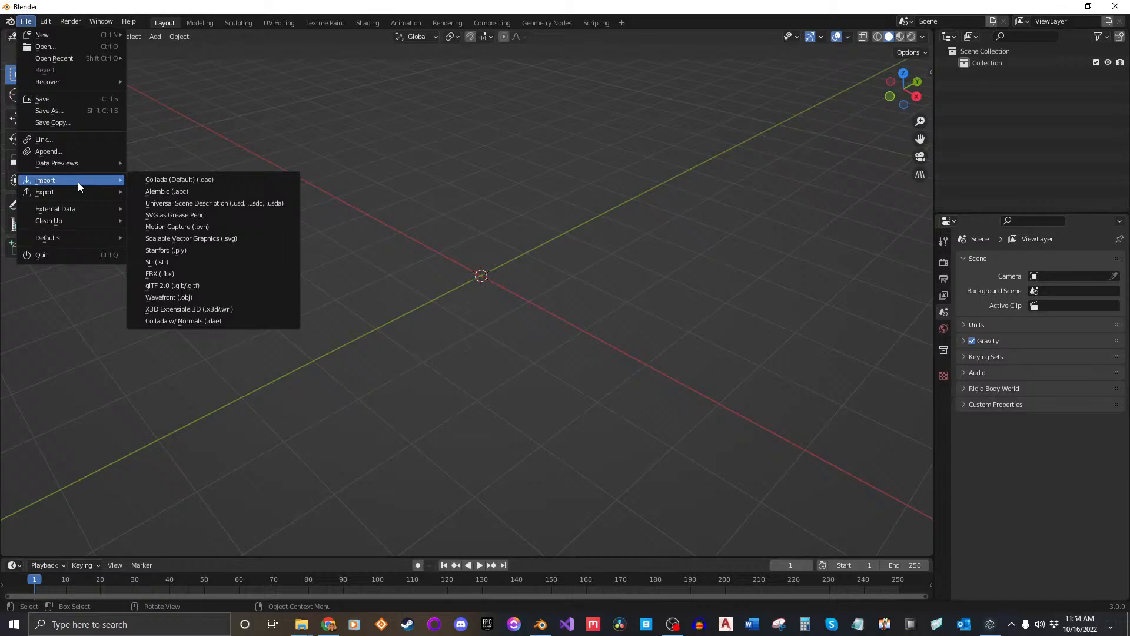
{"action": "left_click", "coordinate": [229, 322]}
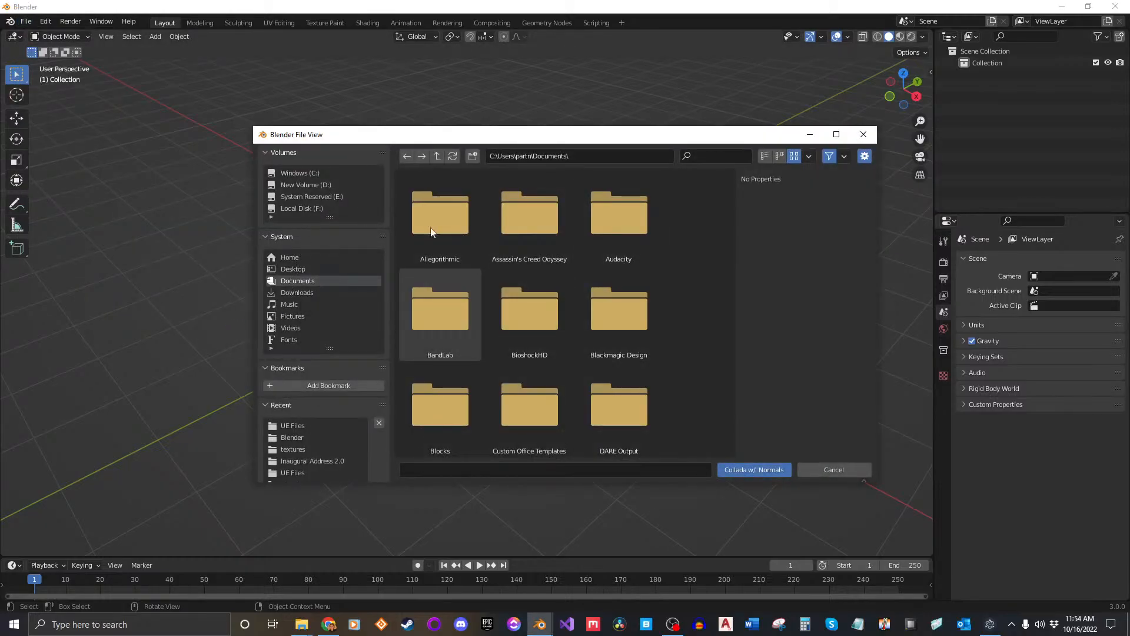
{"action": "left_click", "coordinate": [320, 186]}
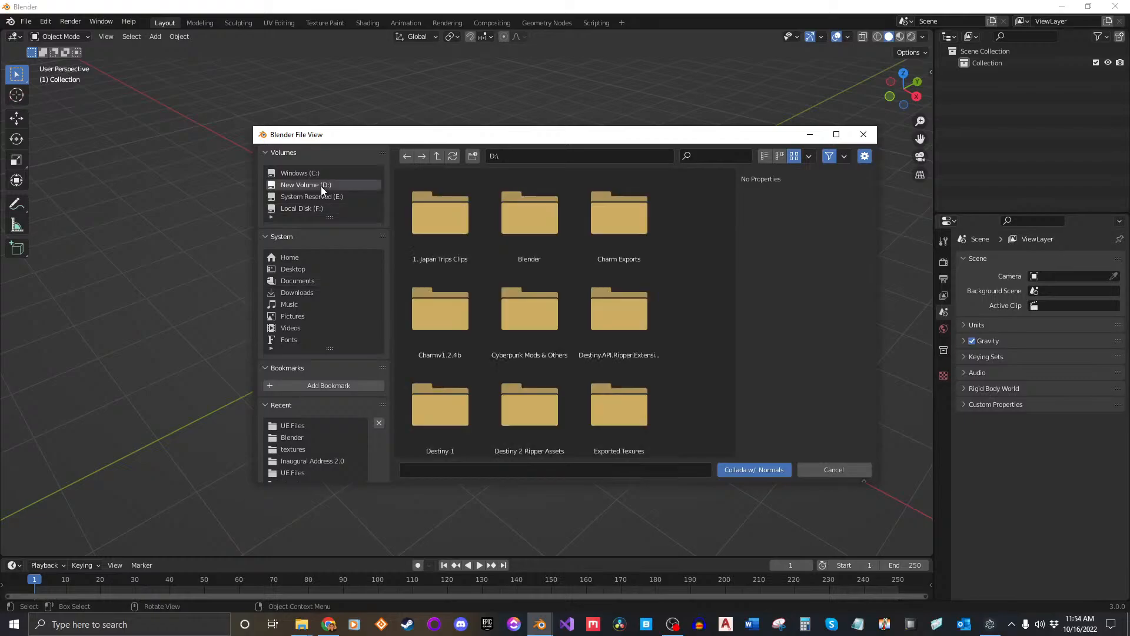
{"action": "left_click", "coordinate": [765, 155]}
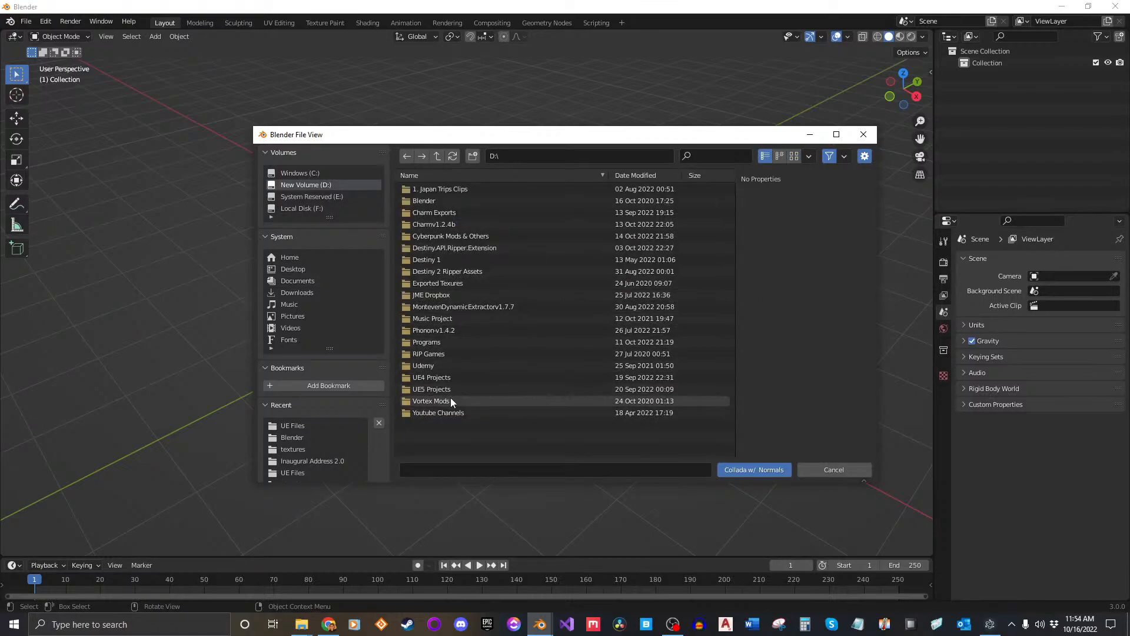
{"action": "left_click", "coordinate": [849, 469]}
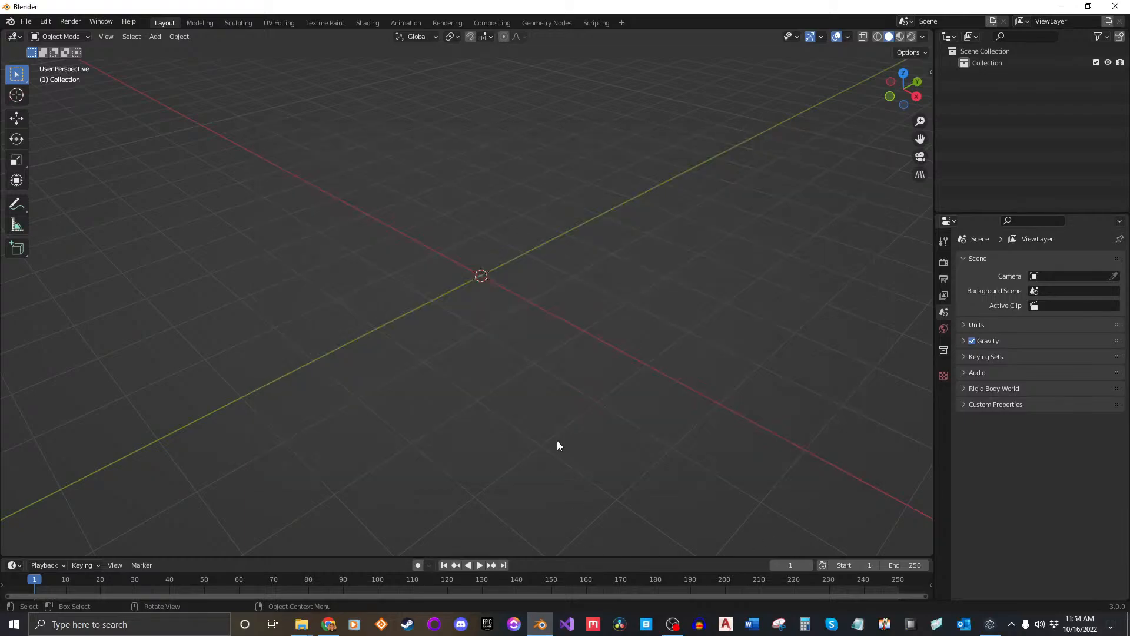
Switch to the File Explorer window showing textures, go up to DARE Exports, and select the DestinyModel2 folder.
{"action": "mouse_move", "coordinate": [301, 624]}
{"action": "left_click", "coordinate": [294, 578]}
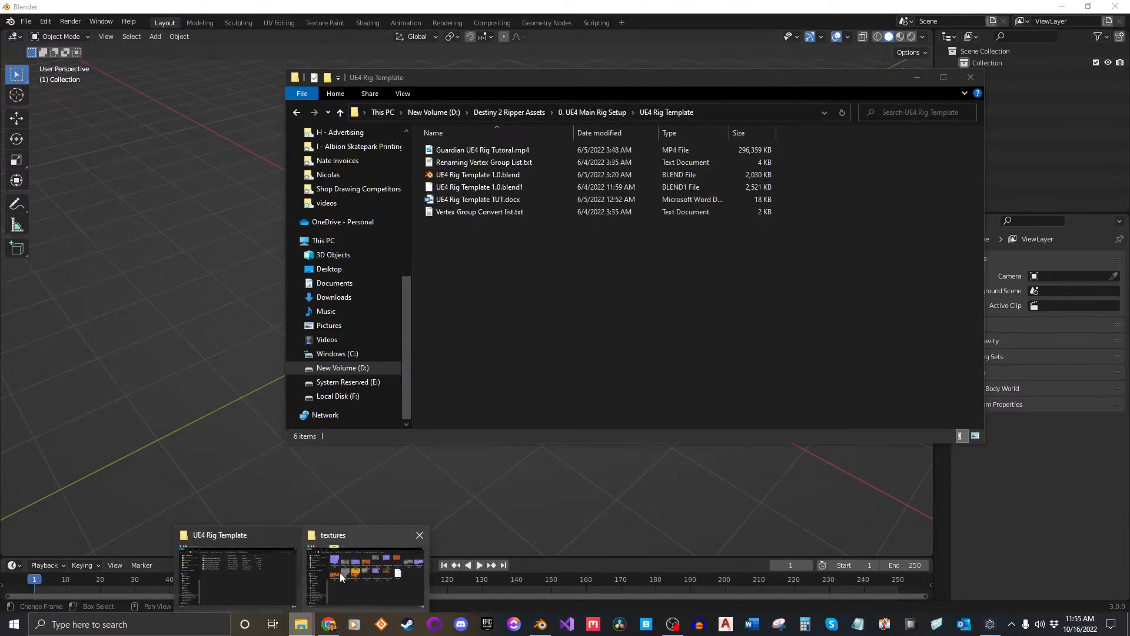
{"action": "left_click", "coordinate": [341, 572]}
{"action": "key", "text": "alt+Up"}
{"action": "key", "text": "alt+Up"}
{"action": "key", "text": "alt+Up"}
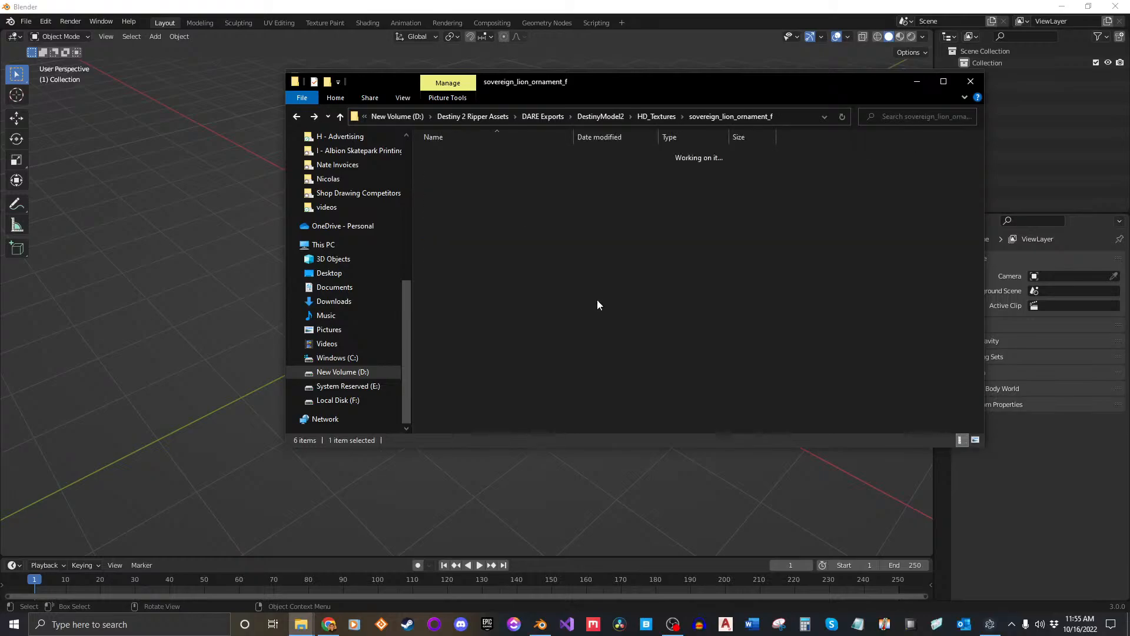
{"action": "key", "text": "alt+Up"}
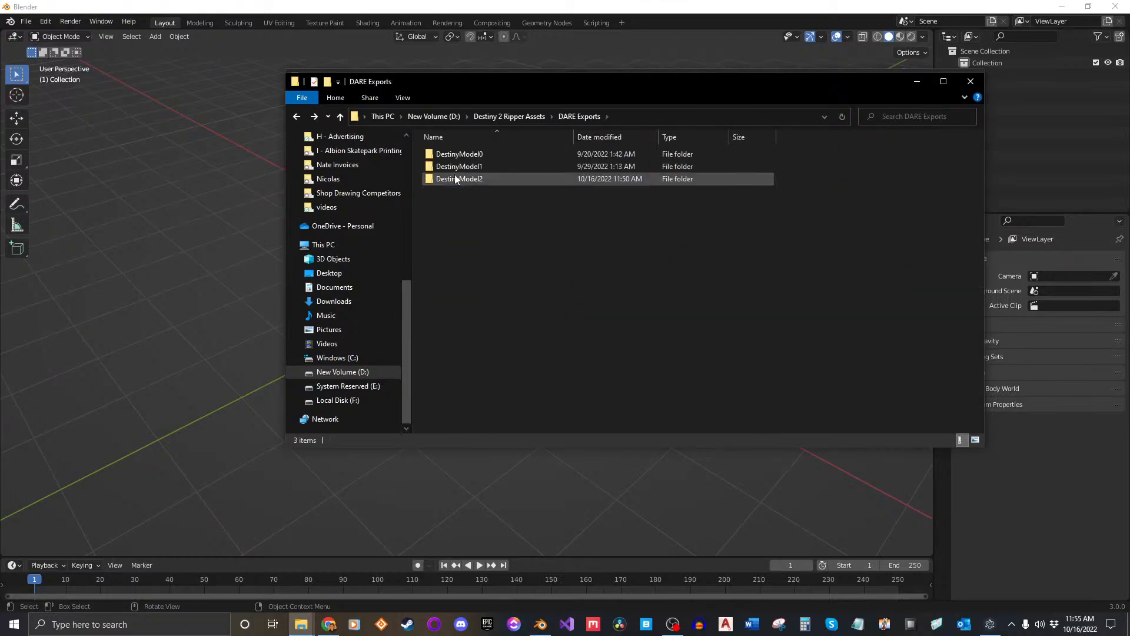
{"action": "left_click", "coordinate": [465, 182]}
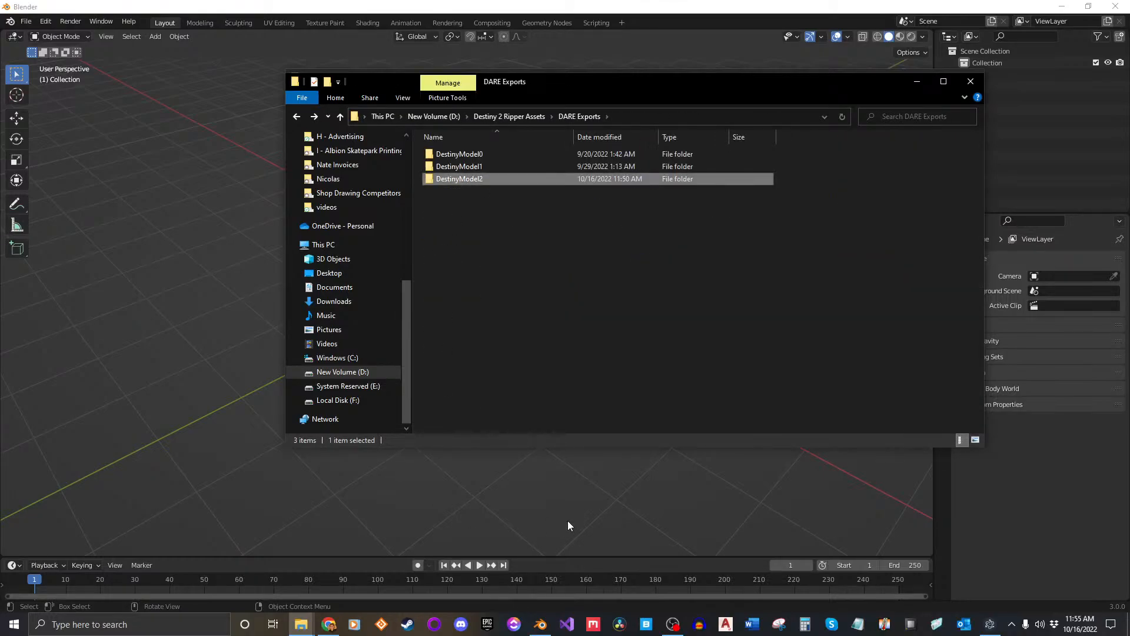
Rename the DestinyModel2 folder in DARE Exports as Sovereign Lion Ornament.
{"action": "left_click", "coordinate": [331, 625]}
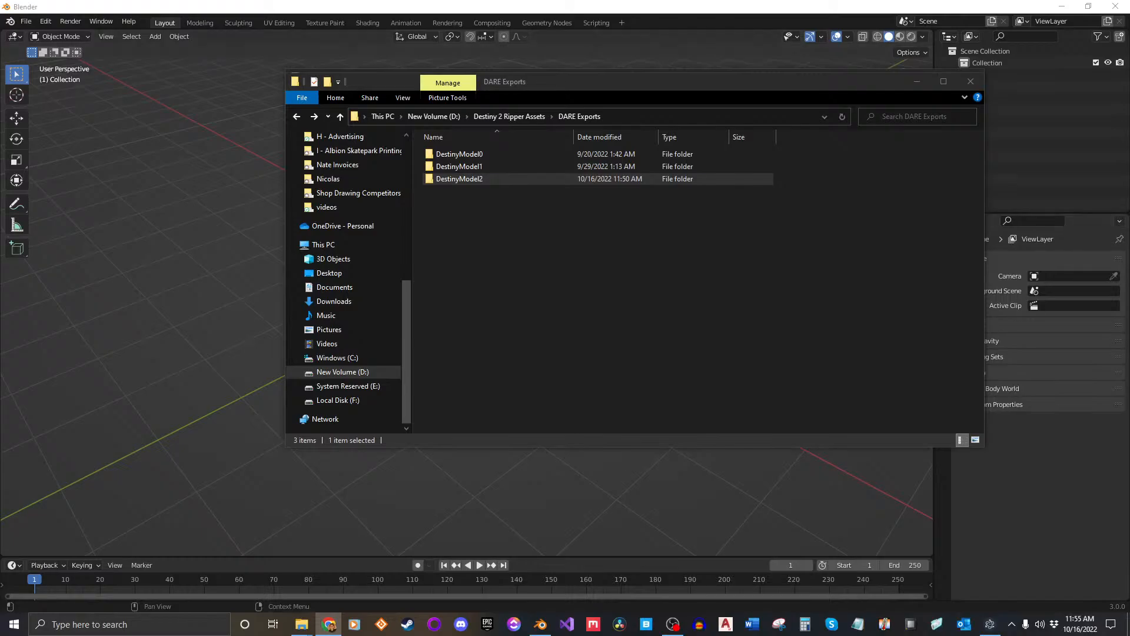
{"action": "left_click", "coordinate": [706, 318]}
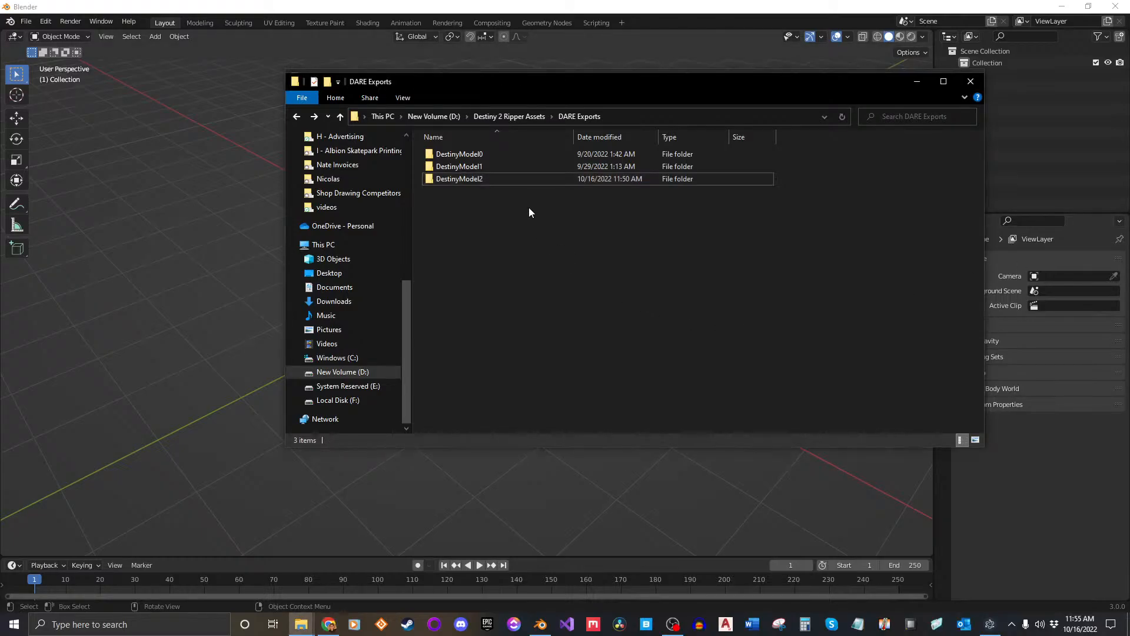
{"action": "left_click", "coordinate": [475, 182]}
{"action": "left_click", "coordinate": [463, 182]}
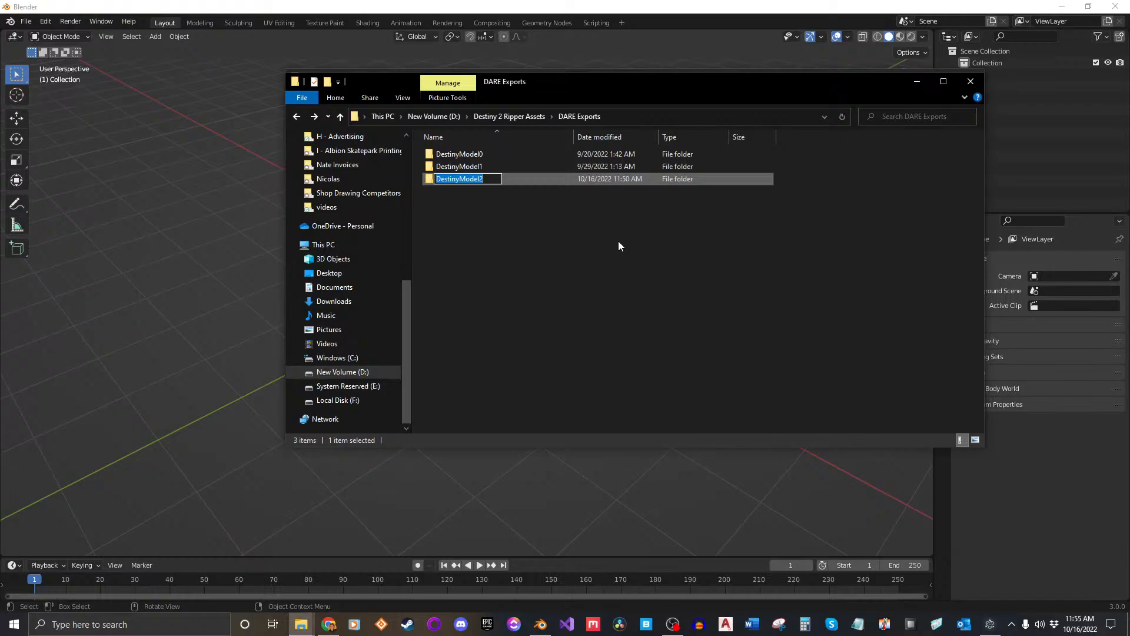
{"action": "type", "text": "Son"}
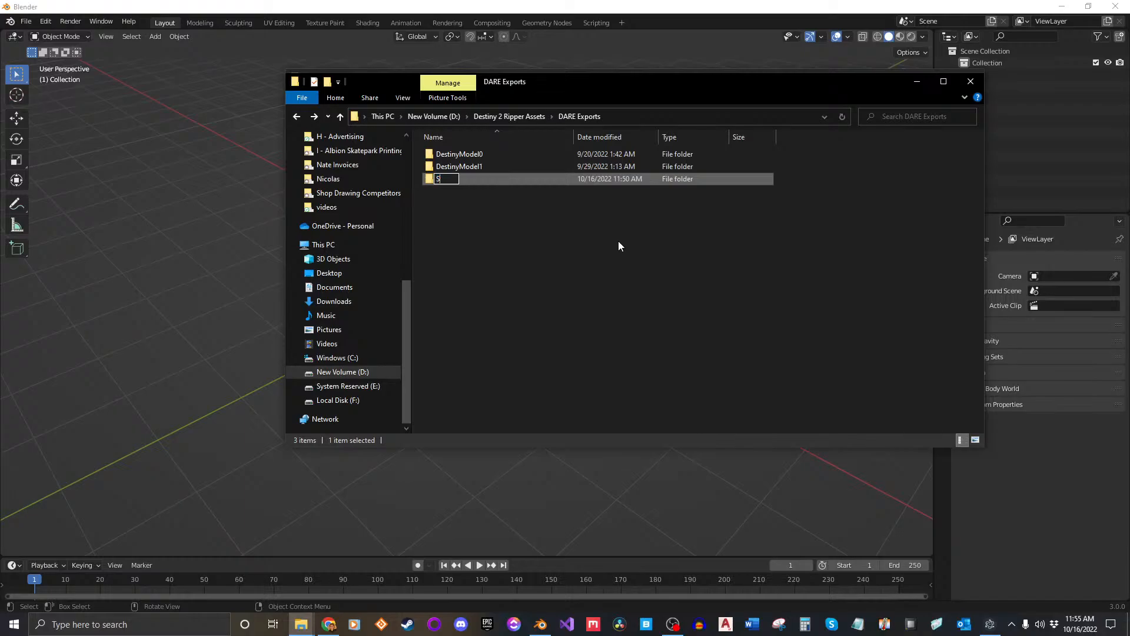
{"action": "key", "text": "BackSpace"}
{"action": "key", "text": "BackSpace"}
{"action": "key", "text": "BackSpace"}
{"action": "type", "text": "Sovereign Lion Ornament"}
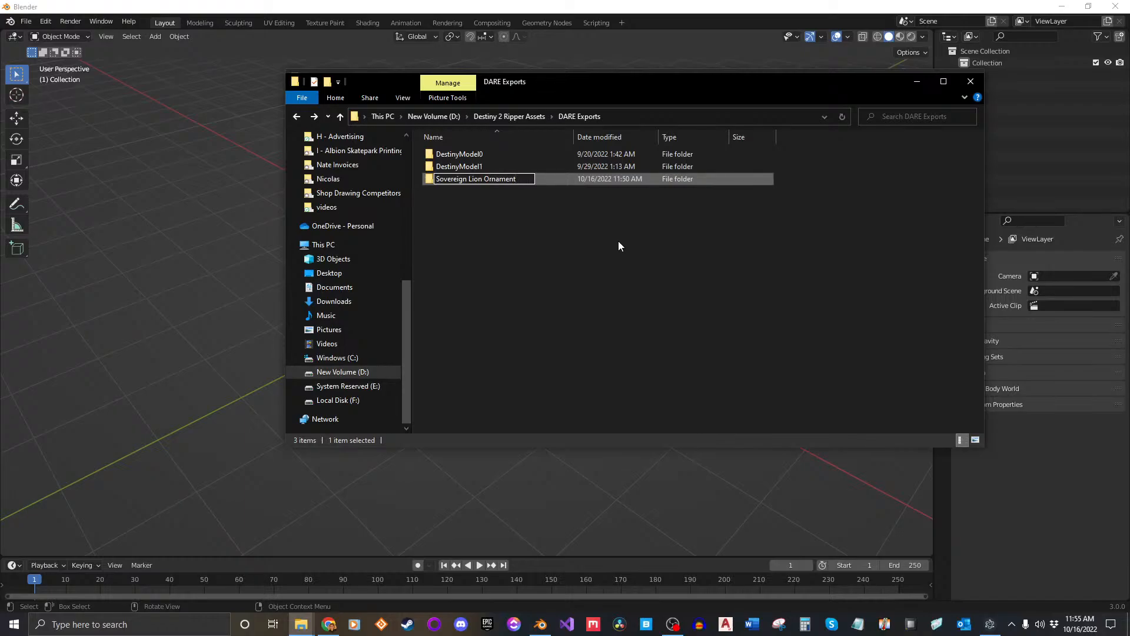
{"action": "key", "text": "Return"}
Extend the renamed folder's name to Sovereign Lion Ornament Hunter.
{"action": "left_click", "coordinate": [472, 181]}
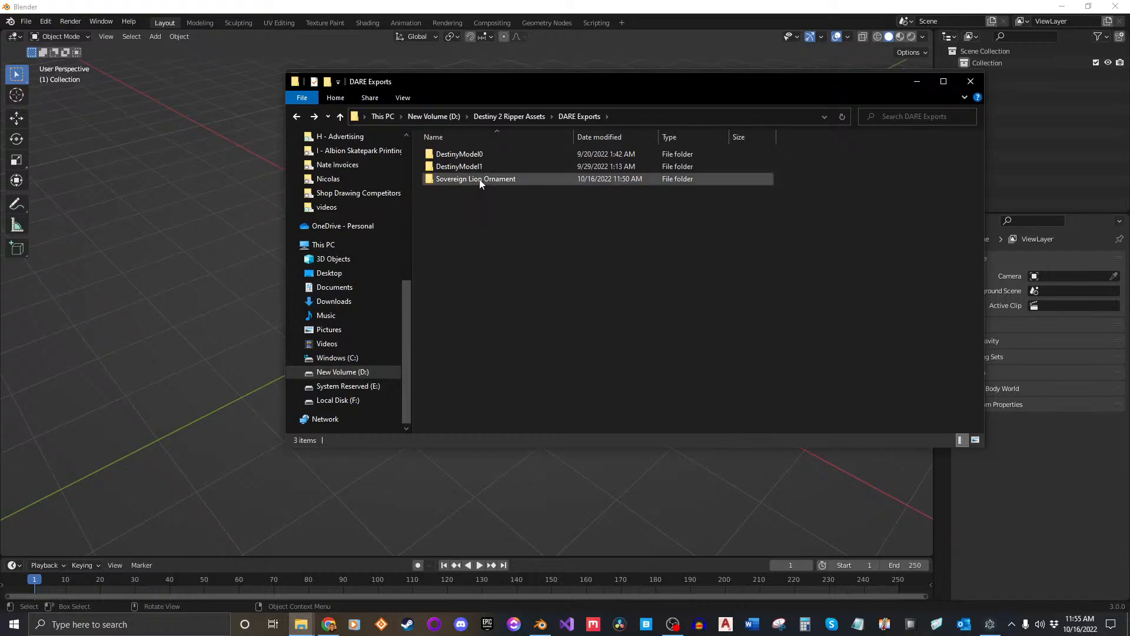
{"action": "left_click", "coordinate": [483, 180]}
{"action": "left_click", "coordinate": [498, 179]}
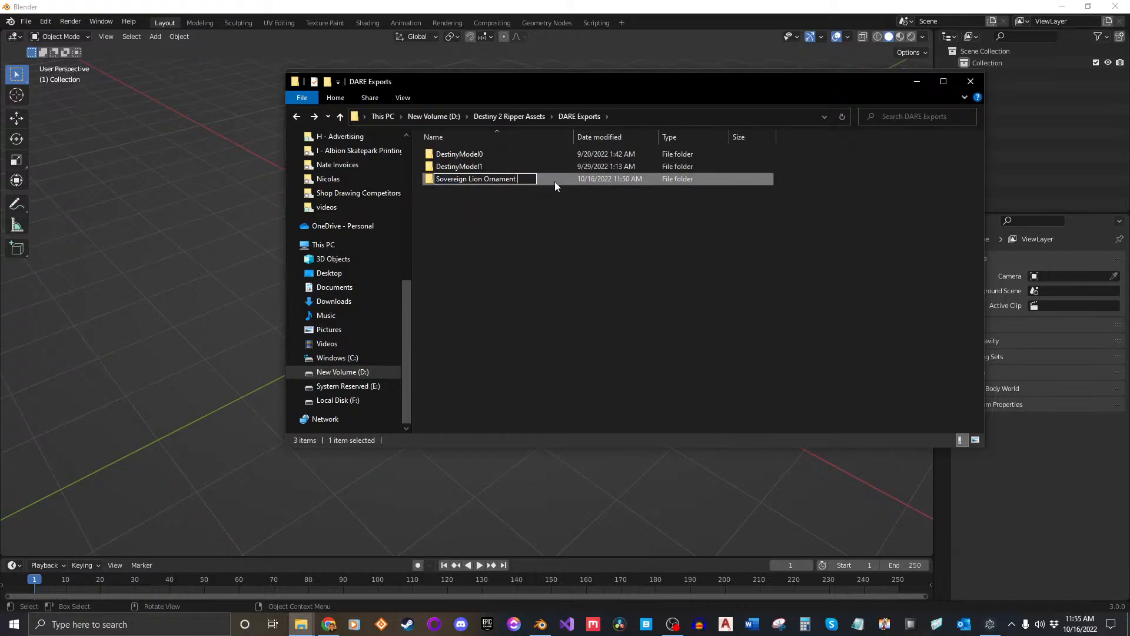
{"action": "type", "text": "Hunter"}
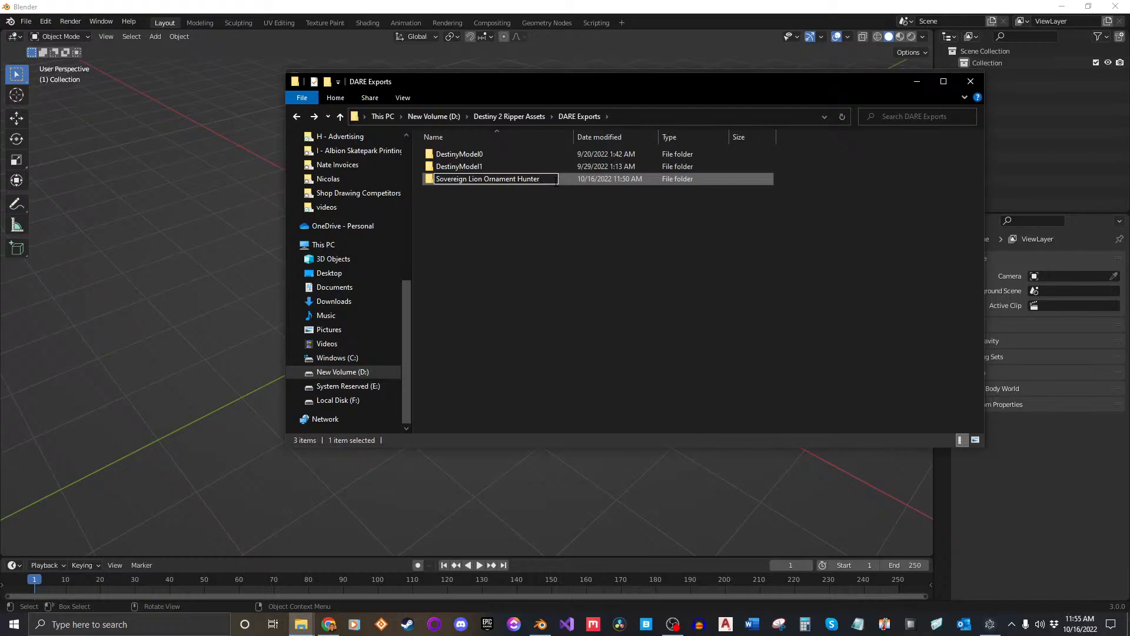
{"action": "key", "text": "Return"}
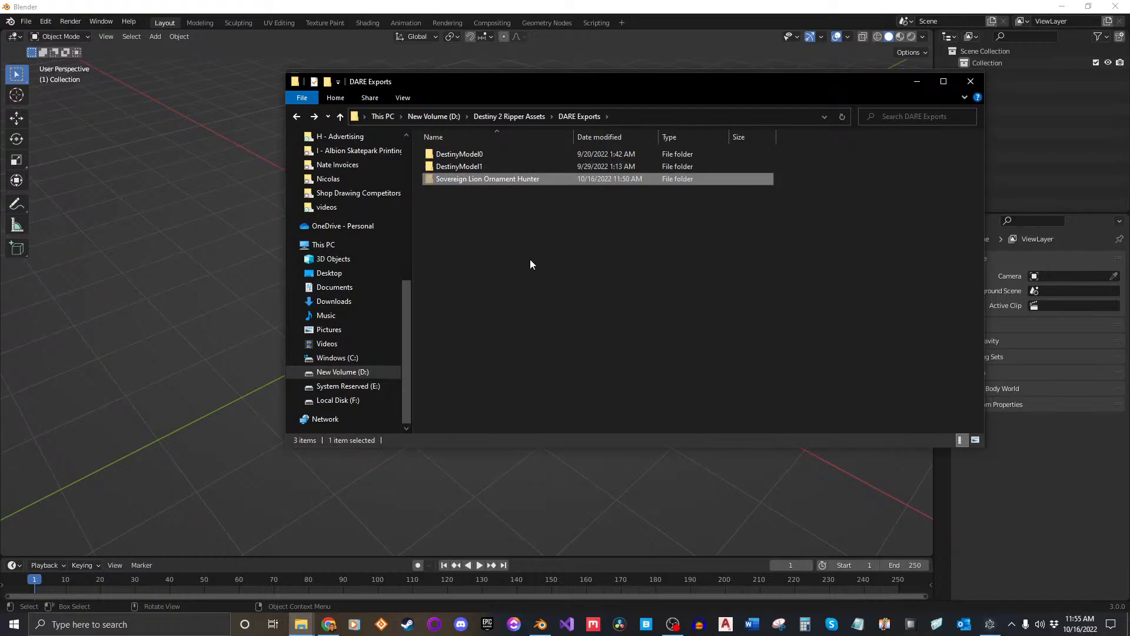
Move the Sovereign Lion Ornament Hunter folder into 4. Season 2_Curse of Osiris under 8. Models_Armor_Heads, 2. Hunter Armor.
{"action": "key", "text": "alt+Up"}
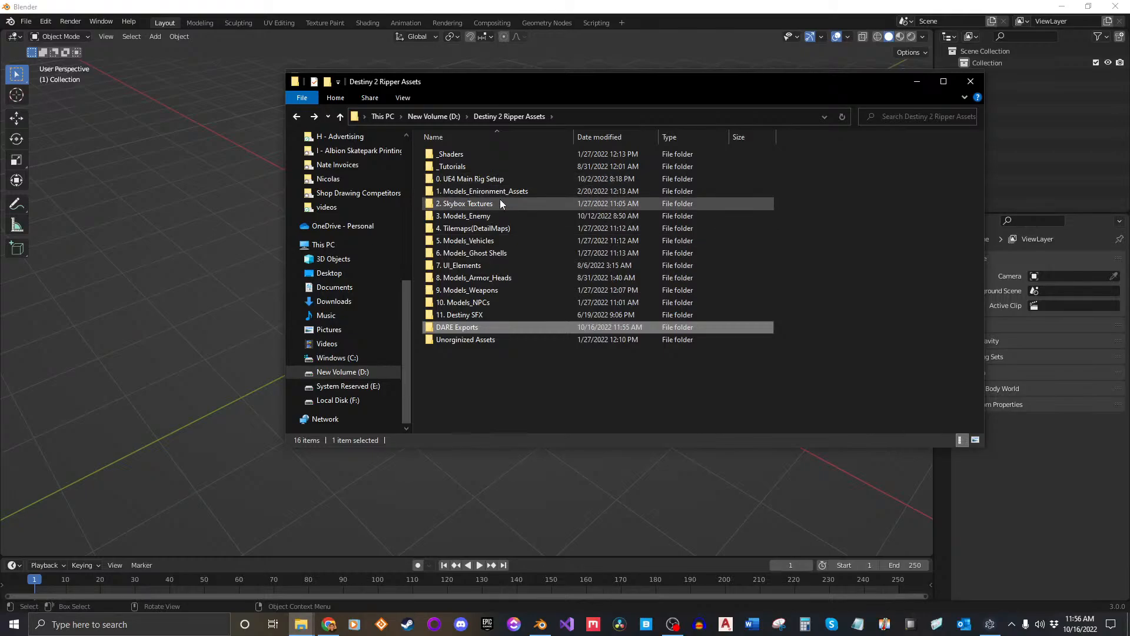
{"action": "double_click", "coordinate": [500, 277]}
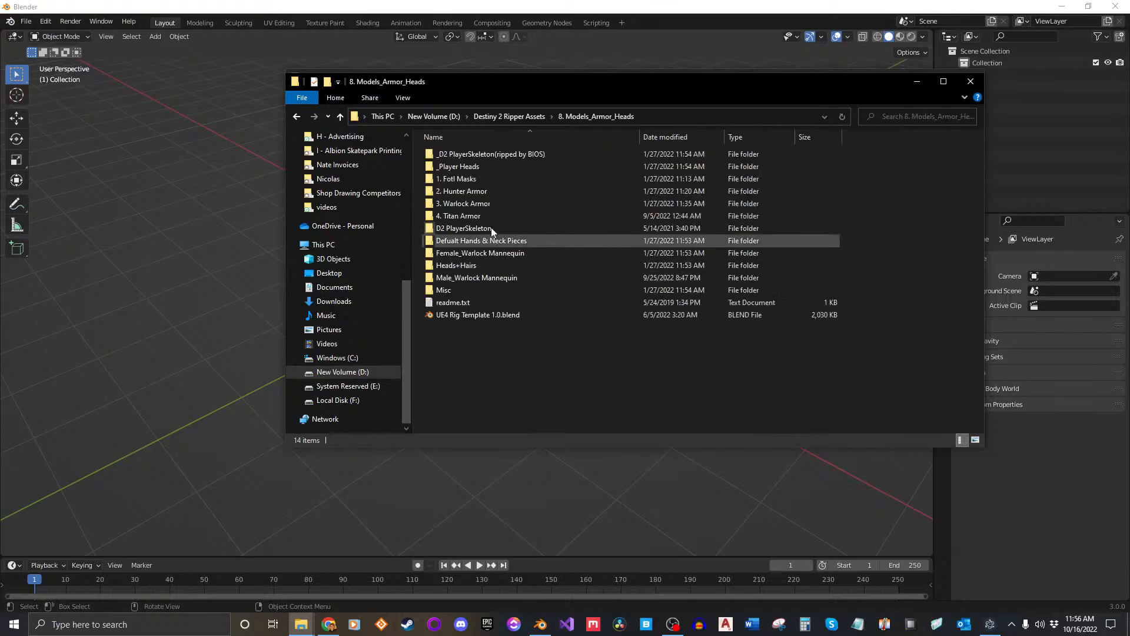
{"action": "double_click", "coordinate": [468, 191]}
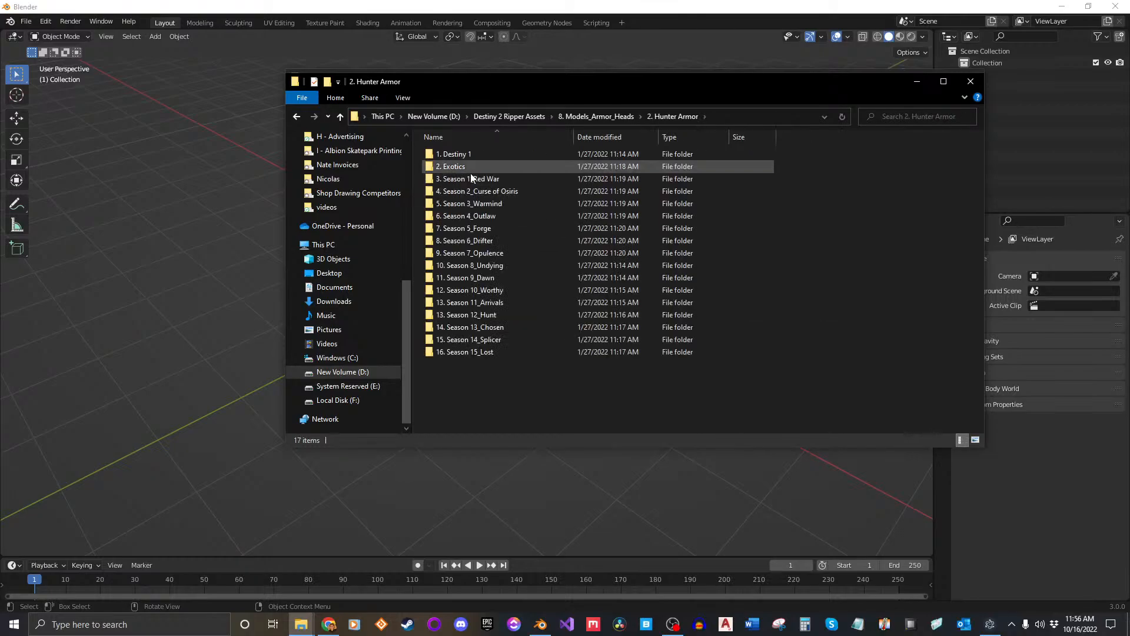
{"action": "double_click", "coordinate": [485, 191]}
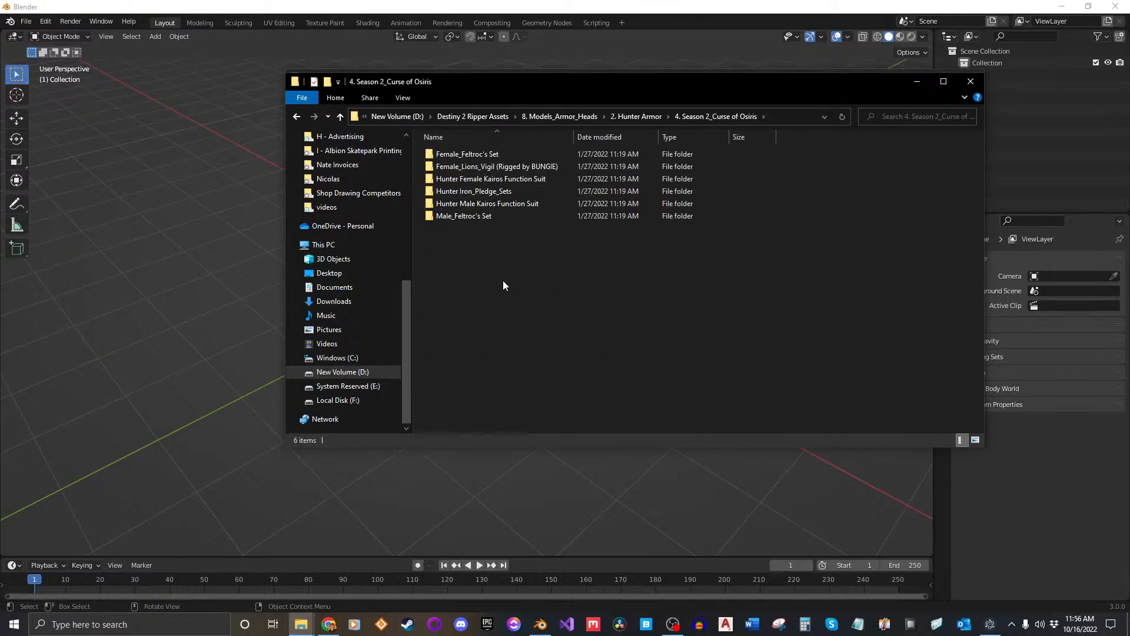
{"action": "key", "text": "ctrl+v"}
{"action": "left_click", "coordinate": [598, 298]}
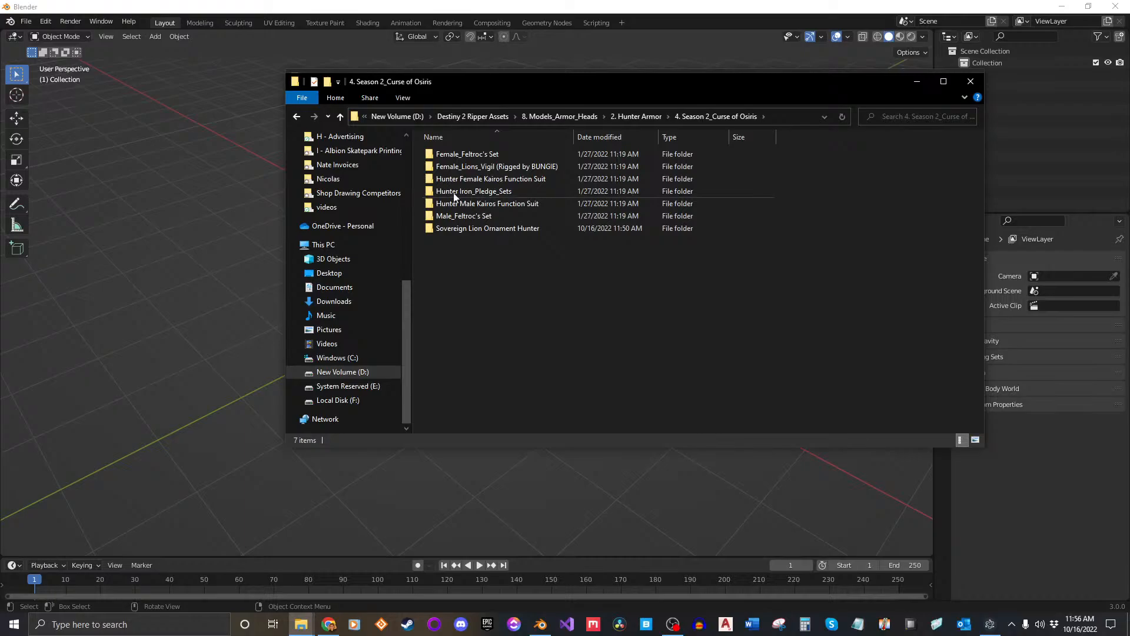
Check the Female_Lions_Vigil and Sovereign Lion Ornament Hunter folders, look through the latter's files, and return to the season folder.
{"action": "left_click", "coordinate": [493, 167]}
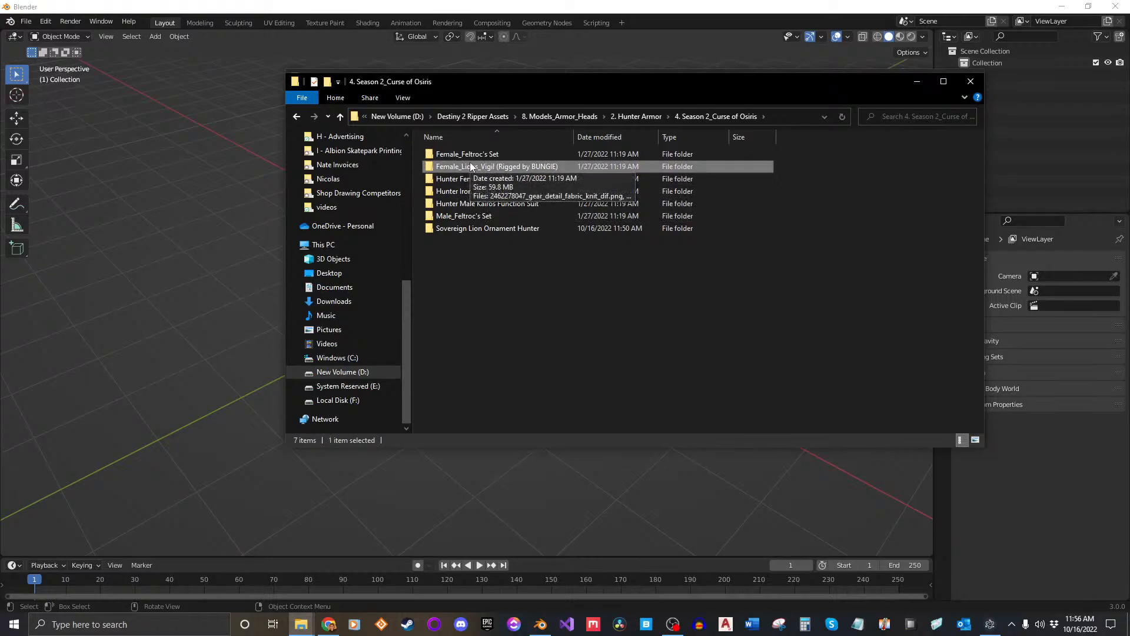
{"action": "left_click", "coordinate": [544, 314]}
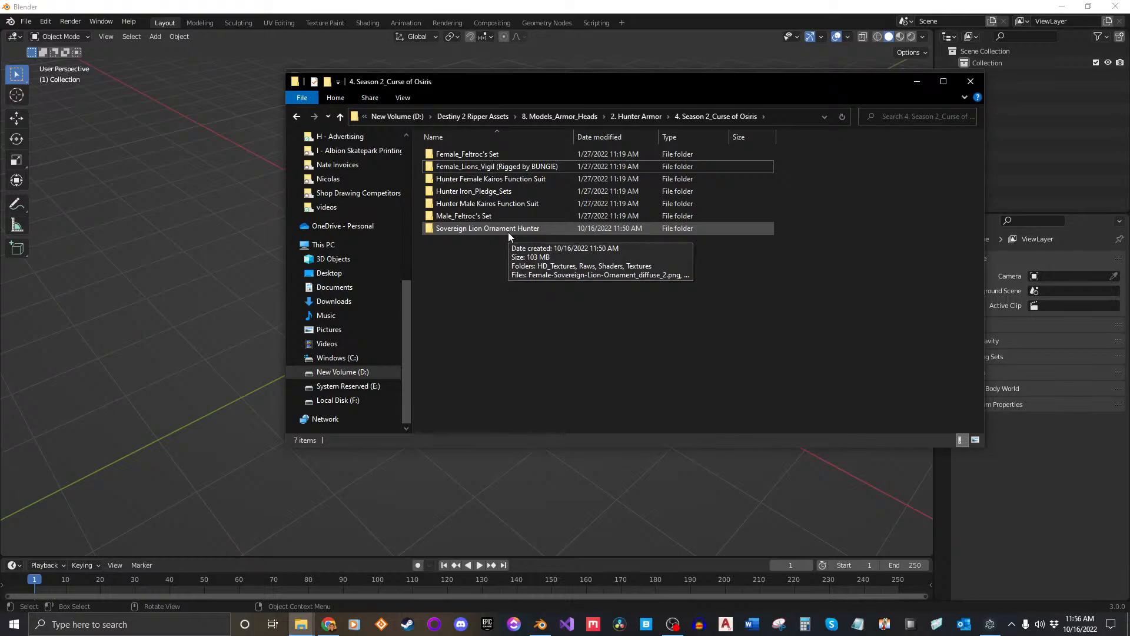
{"action": "left_click", "coordinate": [507, 232]}
{"action": "left_click", "coordinate": [496, 334]}
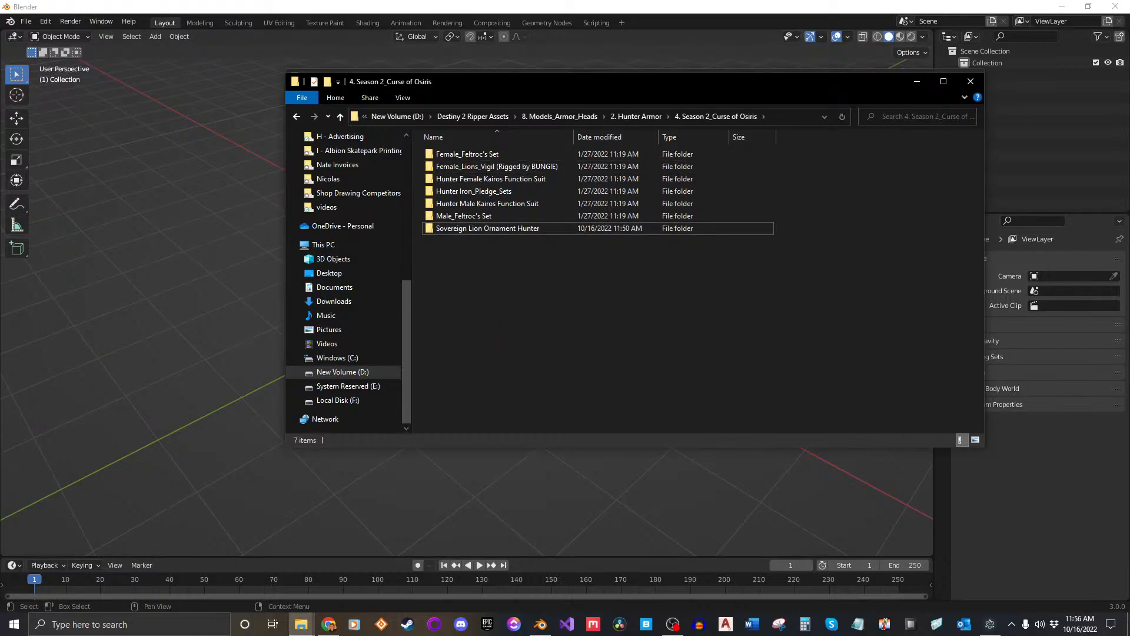
{"action": "left_click", "coordinate": [668, 324]}
{"action": "double_click", "coordinate": [481, 235]}
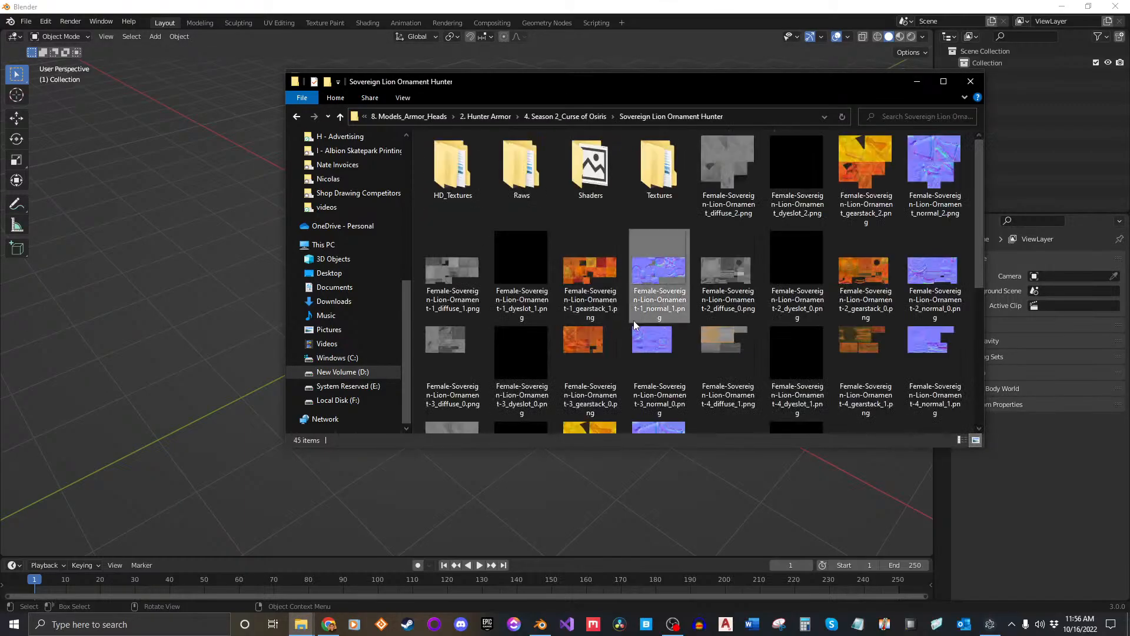
{"action": "left_click", "coordinate": [634, 320]}
{"action": "key", "text": "alt+Left"}
Minimize the season folder window and switch back to the empty Blender scene.
{"action": "left_click", "coordinate": [918, 83]}
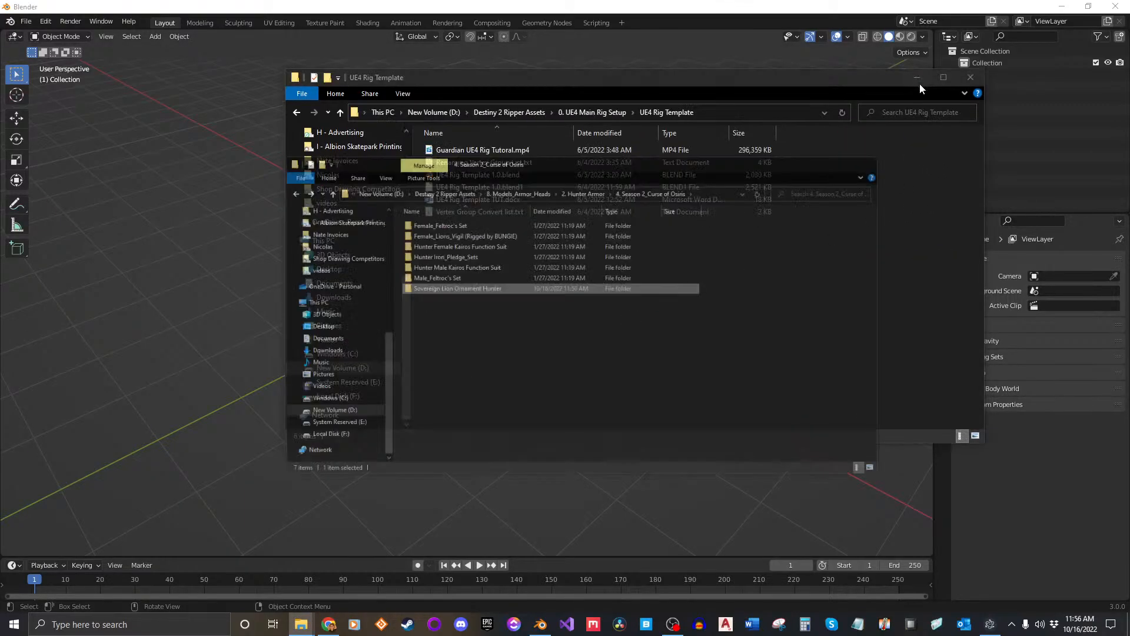
{"action": "left_click", "coordinate": [595, 305]}
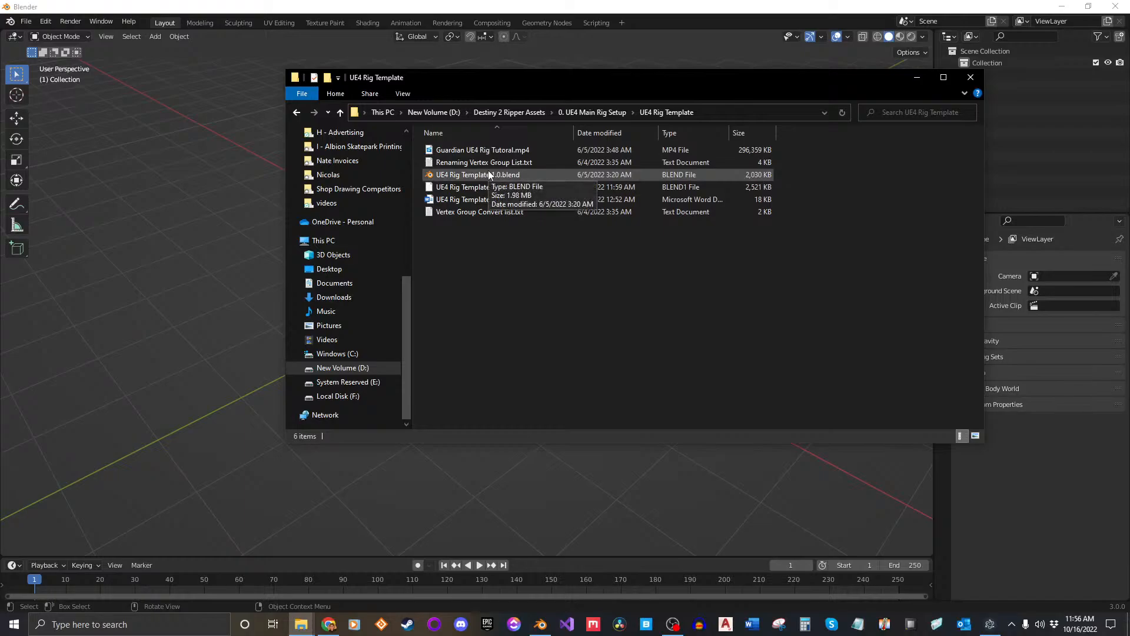
{"action": "left_click", "coordinate": [546, 623]}
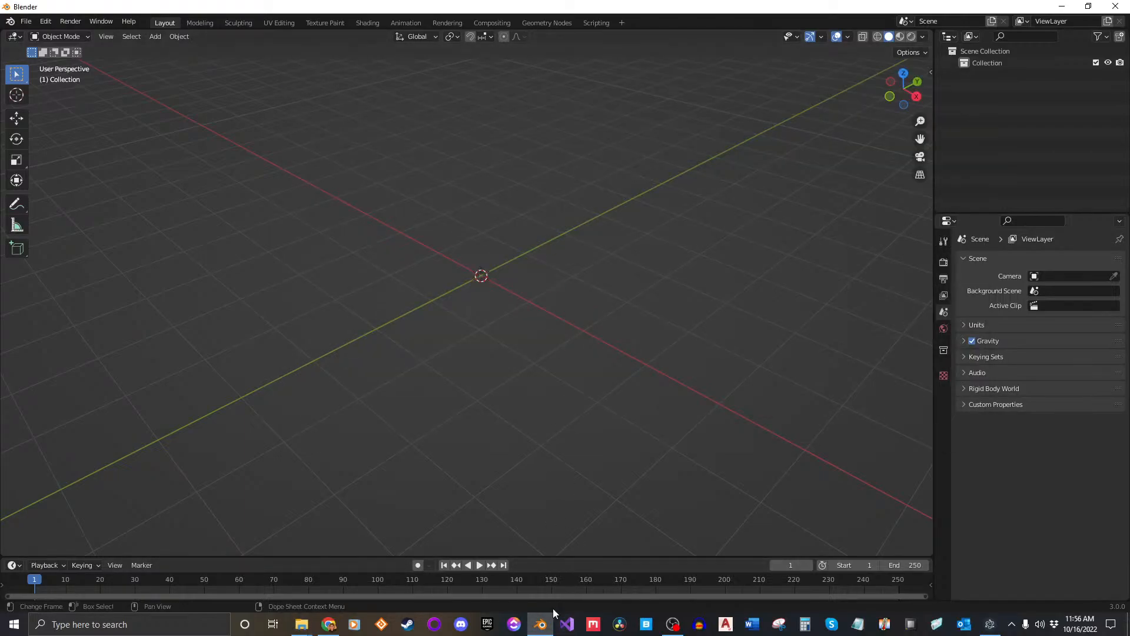
{"action": "left_click", "coordinate": [546, 624]}
{"action": "left_click", "coordinate": [540, 624]}
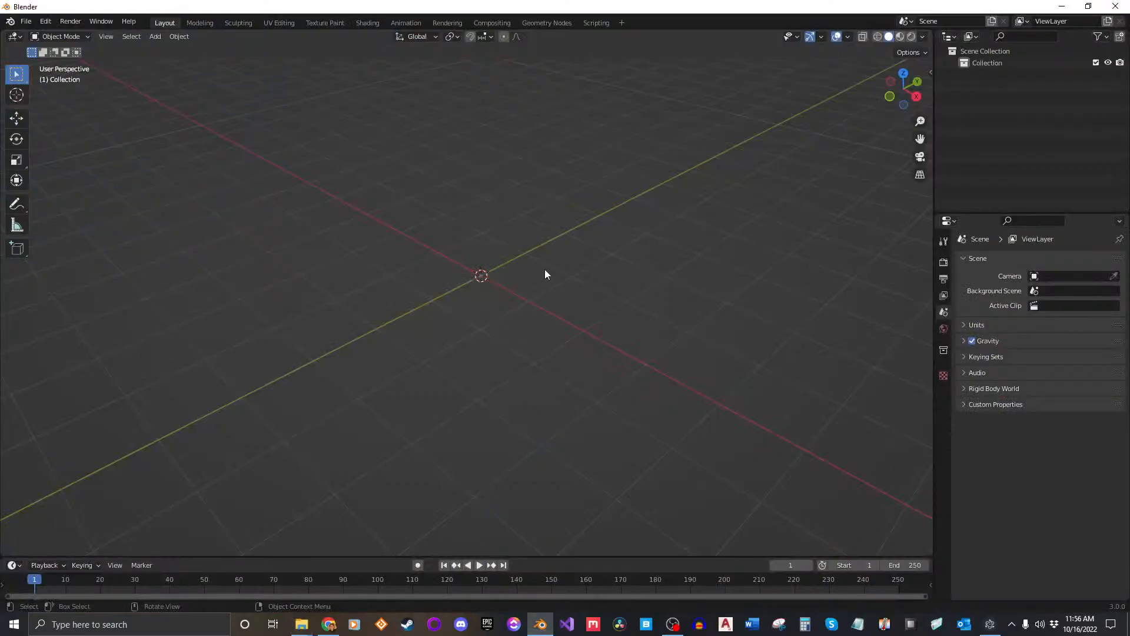
Import model.dae as Collada w/ Normals from Sovereign Lion Ornament Hunter in the D: drive's Season 2_Curse of Osiris hunter armor folder.
{"action": "left_click", "coordinate": [26, 22]}
{"action": "mouse_move", "coordinate": [77, 181]}
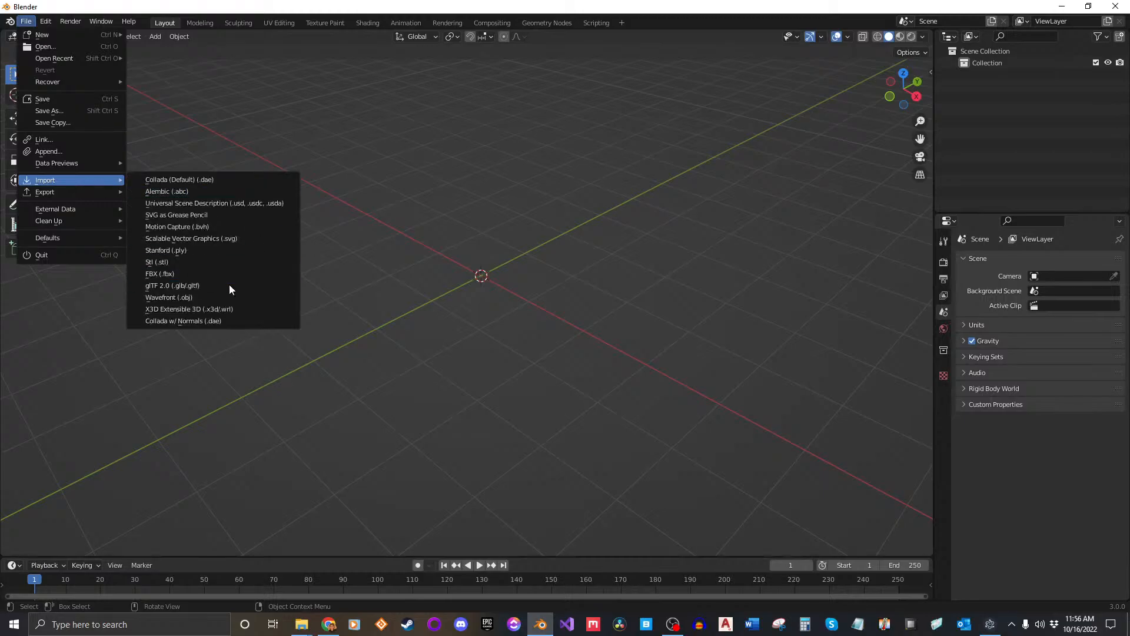
{"action": "left_click", "coordinate": [214, 323]}
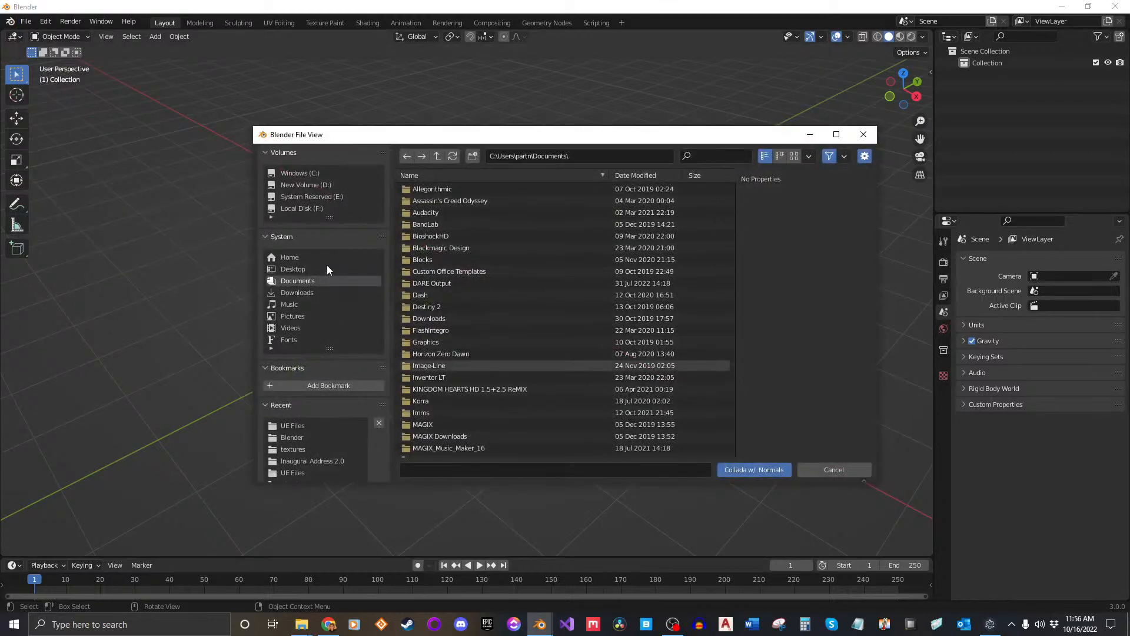
{"action": "left_click", "coordinate": [317, 186]}
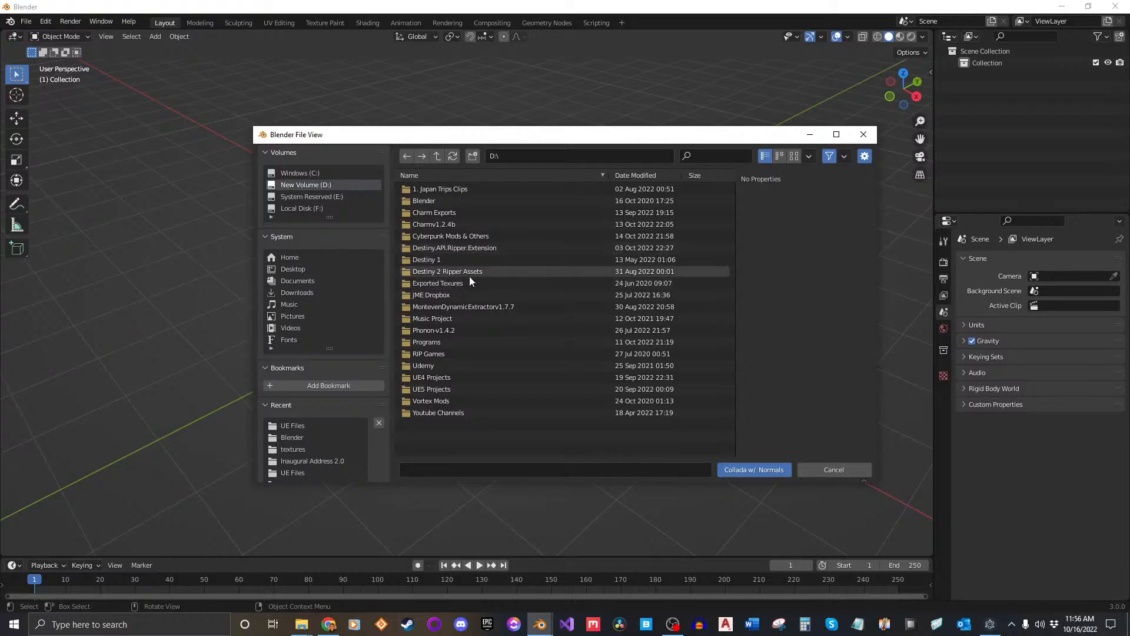
{"action": "left_click", "coordinate": [470, 272]}
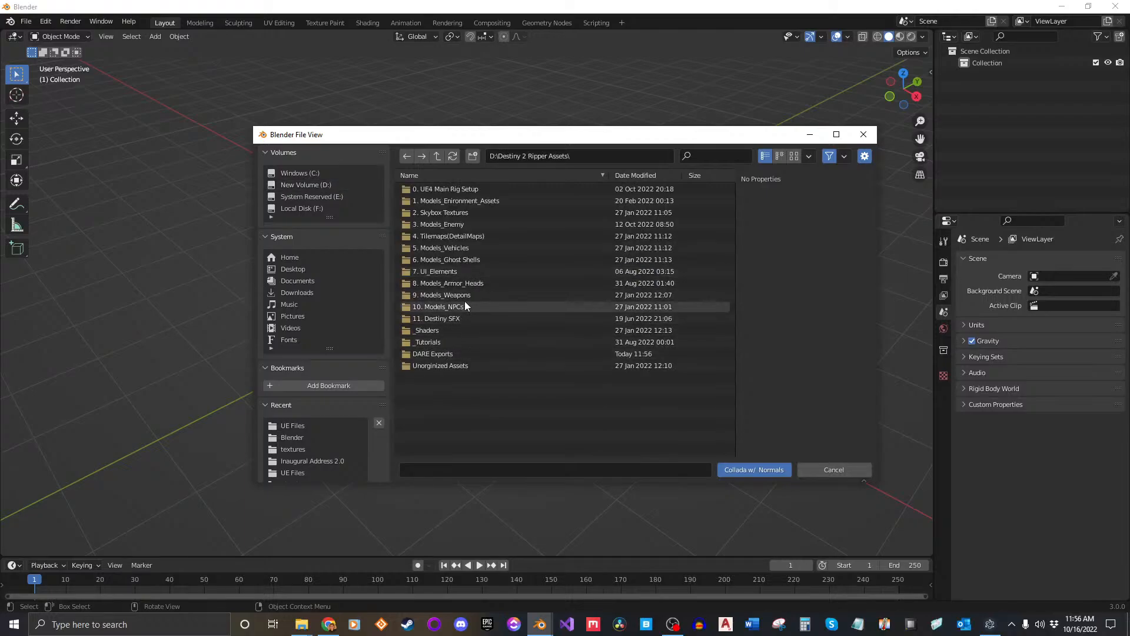
{"action": "left_click", "coordinate": [469, 283]}
{"action": "left_click", "coordinate": [447, 201]}
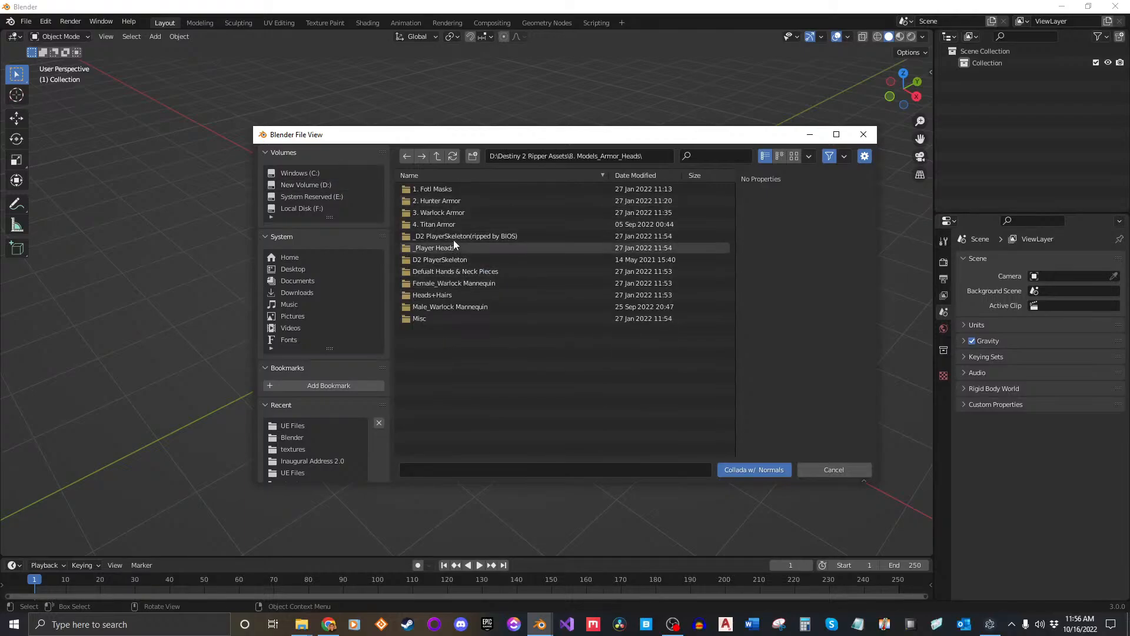
{"action": "left_click", "coordinate": [469, 223]}
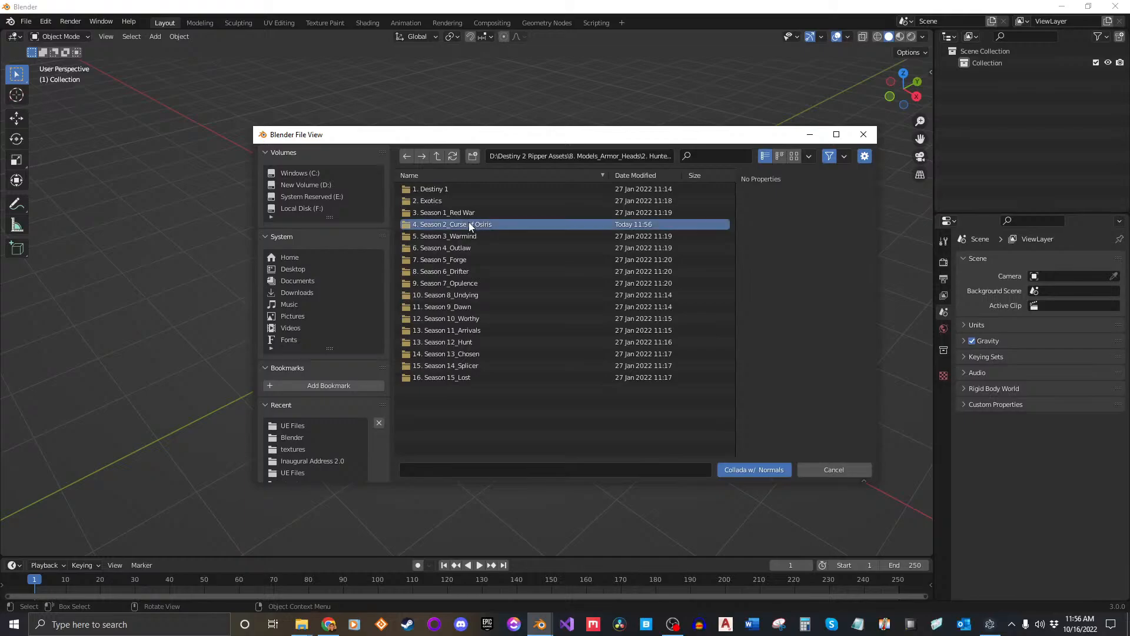
{"action": "left_click", "coordinate": [477, 261]}
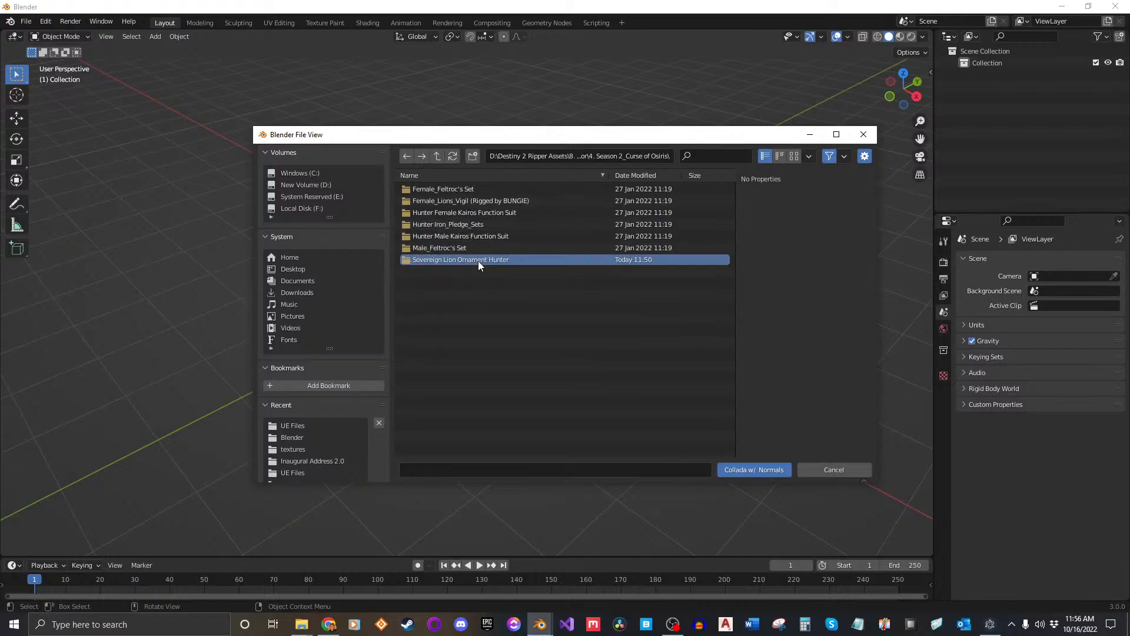
{"action": "double_click", "coordinate": [461, 261]}
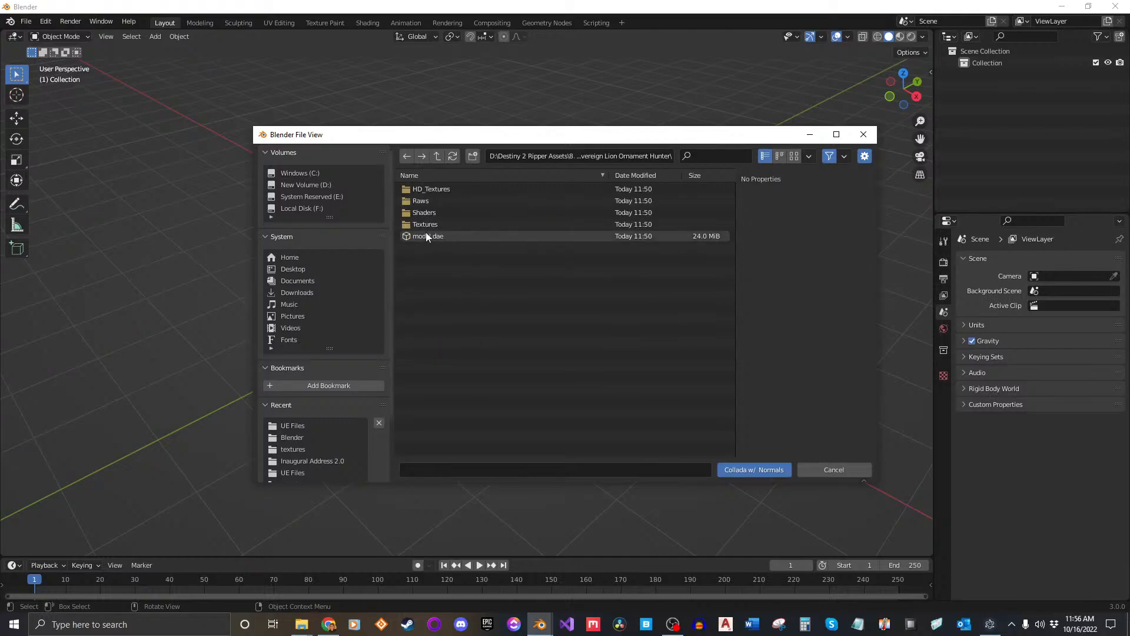
{"action": "left_click", "coordinate": [427, 235]}
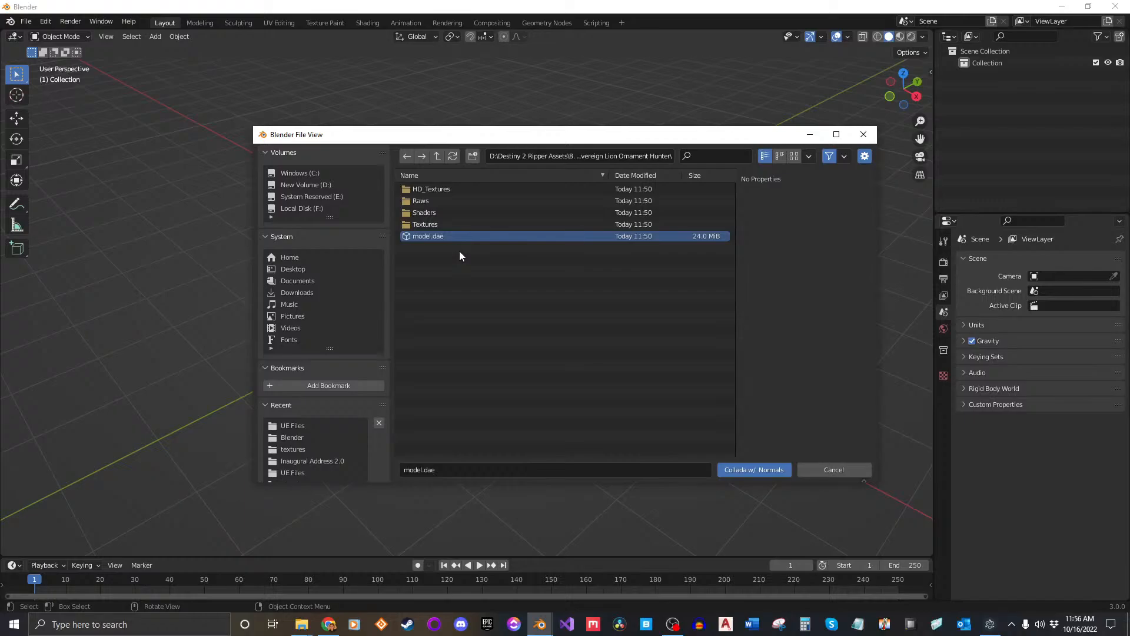
{"action": "left_click", "coordinate": [748, 469]}
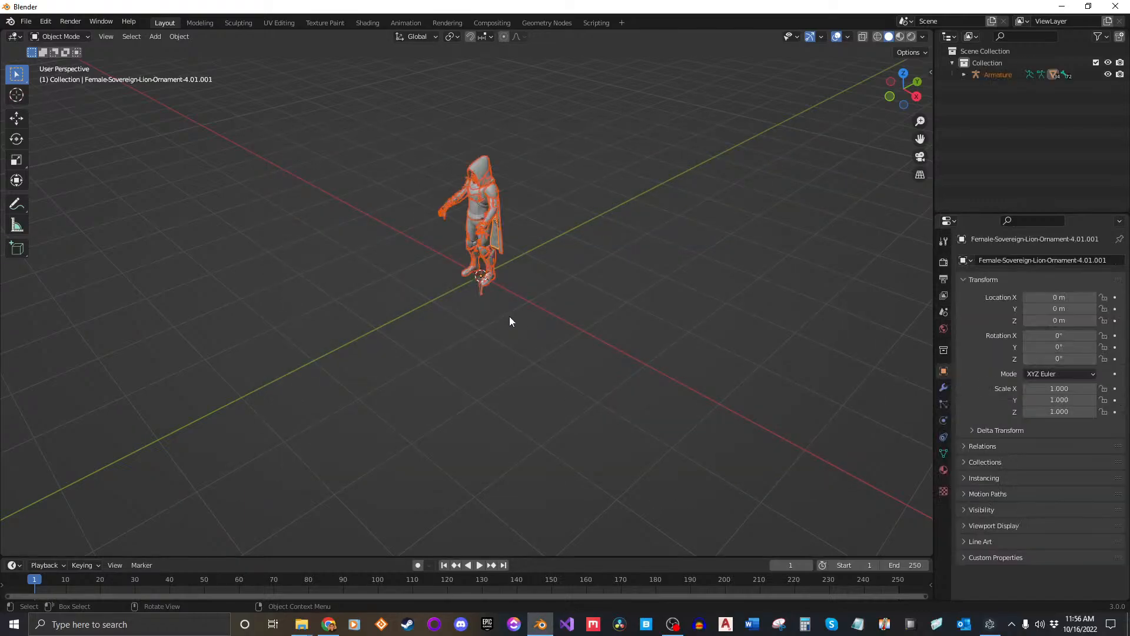
Deselect the imported Hunter armor model and examine it from the front and at an angle.
{"action": "middle_click_drag", "start_coordinate": [510, 316], "coordinate": [620, 259]}
{"action": "scroll", "coordinate": [594, 236], "scroll_direction": "up", "scroll_amount": 2}
{"action": "middle_click_drag", "start_coordinate": [576, 215], "coordinate": [536, 342], "text": "shift"}
{"action": "middle_click_drag", "start_coordinate": [535, 342], "coordinate": [533, 351]}
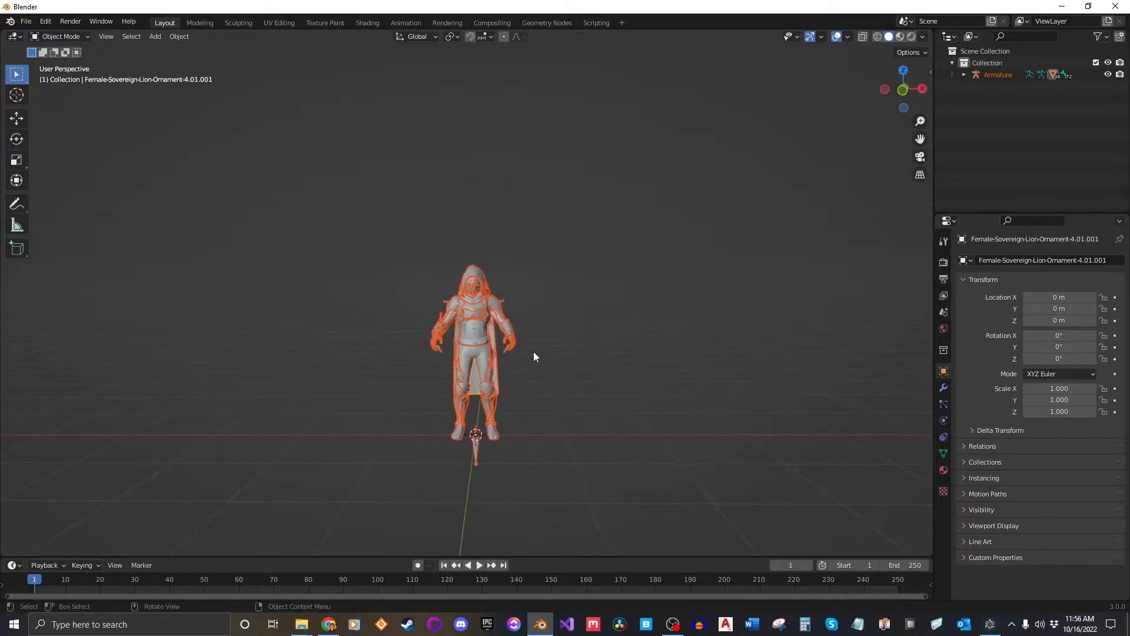
{"action": "scroll", "coordinate": [547, 394], "scroll_direction": "up", "scroll_amount": 2}
{"action": "middle_click_drag", "start_coordinate": [547, 398], "coordinate": [540, 336], "text": "shift"}
{"action": "middle_click_drag", "start_coordinate": [540, 337], "coordinate": [438, 390]}
{"action": "left_click", "coordinate": [567, 369]}
{"action": "scroll", "coordinate": [547, 362], "scroll_direction": "up", "scroll_amount": 3}
{"action": "middle_click_drag", "start_coordinate": [439, 390], "coordinate": [507, 305]}
{"action": "scroll", "coordinate": [468, 372], "scroll_direction": "down", "scroll_amount": 2}
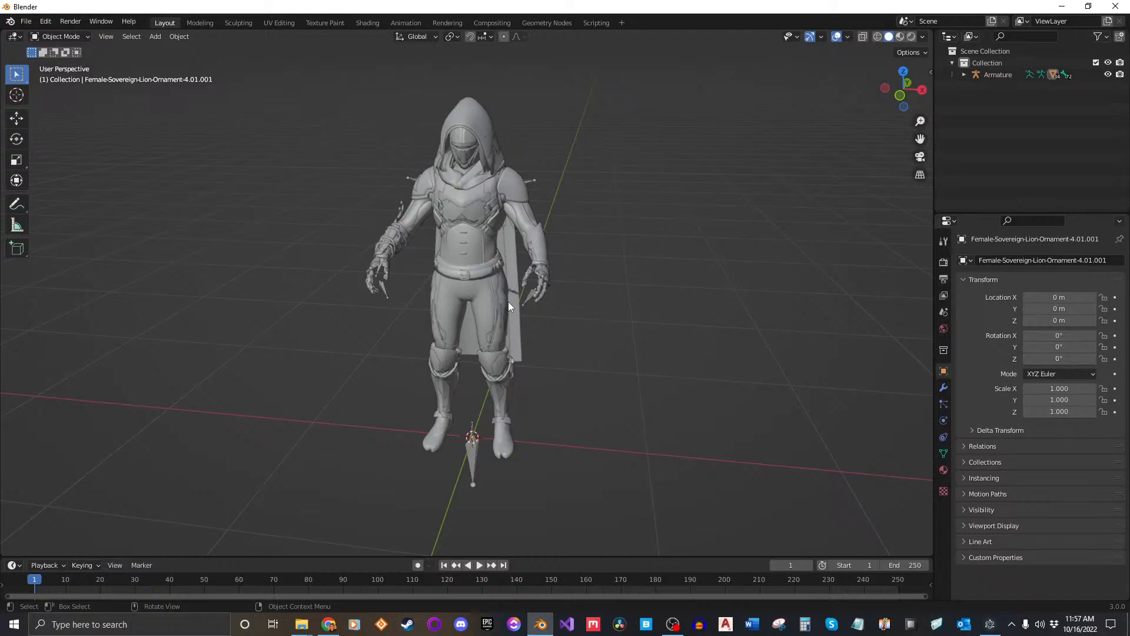
Expand the imported Armature's hierarchy to list its skeleton and mesh parts.
{"action": "left_click", "coordinate": [1030, 37]}
{"action": "left_click", "coordinate": [975, 123]}
{"action": "left_click", "coordinate": [964, 75]}
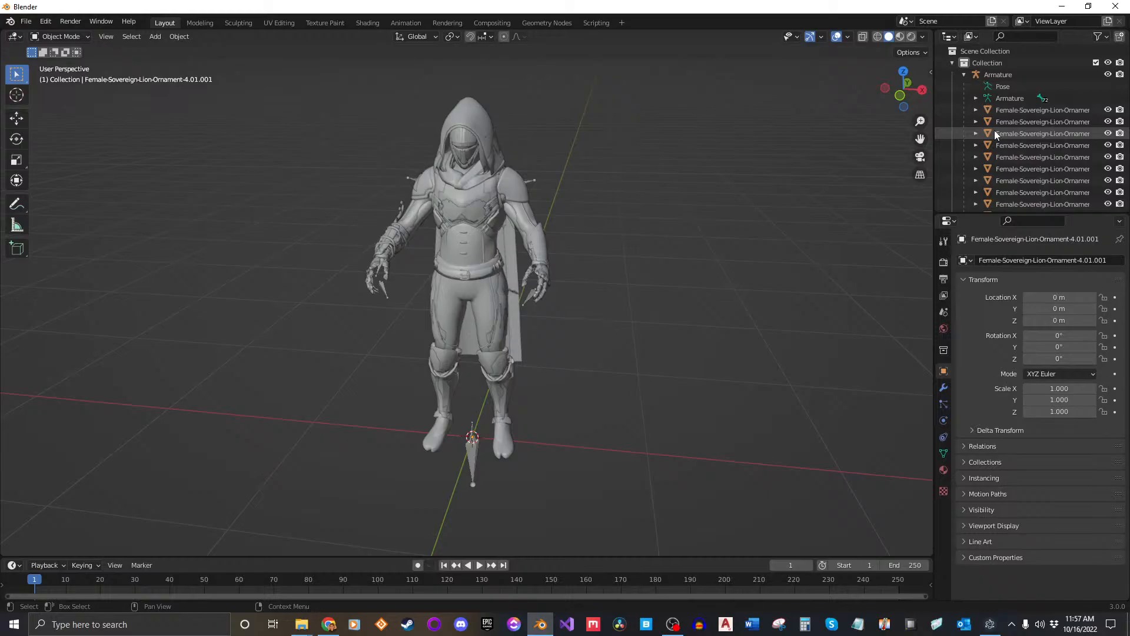
Filter the outliner by "male" and locate the first Male-Sovereign-Lion-Ornament mesh in the Armature's hierarchy.
{"action": "left_click", "coordinate": [1048, 36]}
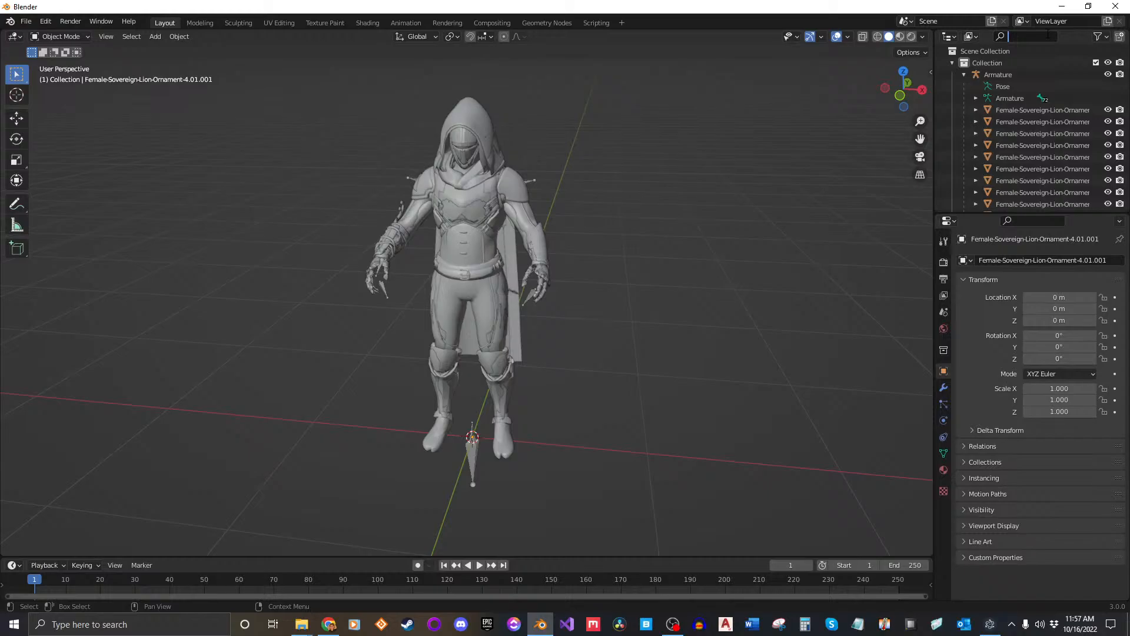
{"action": "type", "text": "male"}
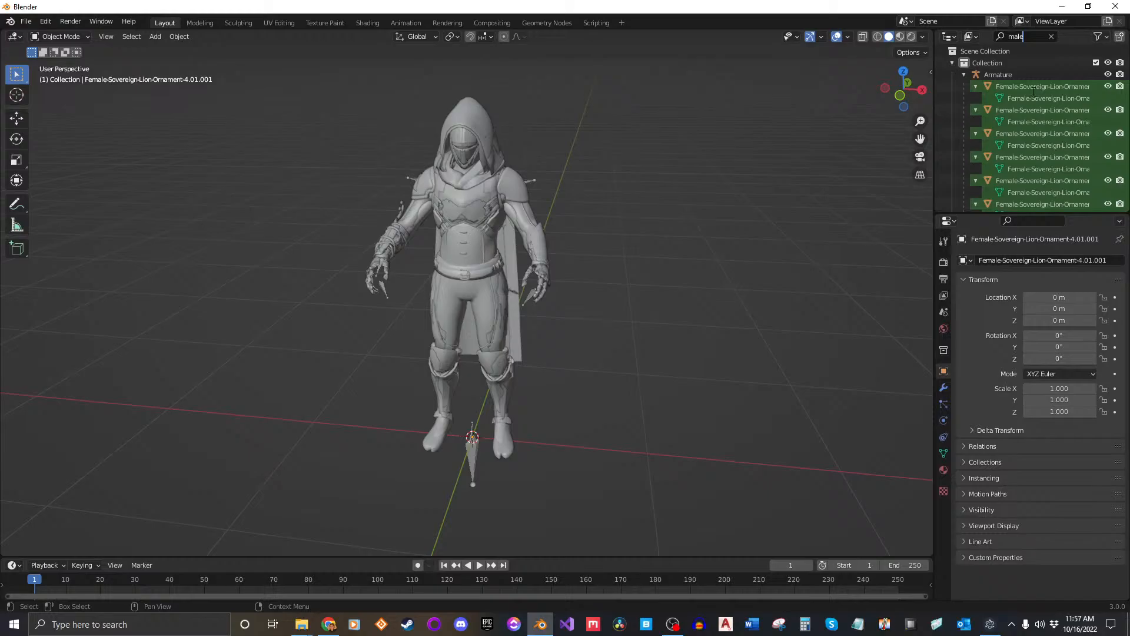
{"action": "scroll", "coordinate": [1047, 115], "scroll_direction": "down", "scroll_amount": 10}
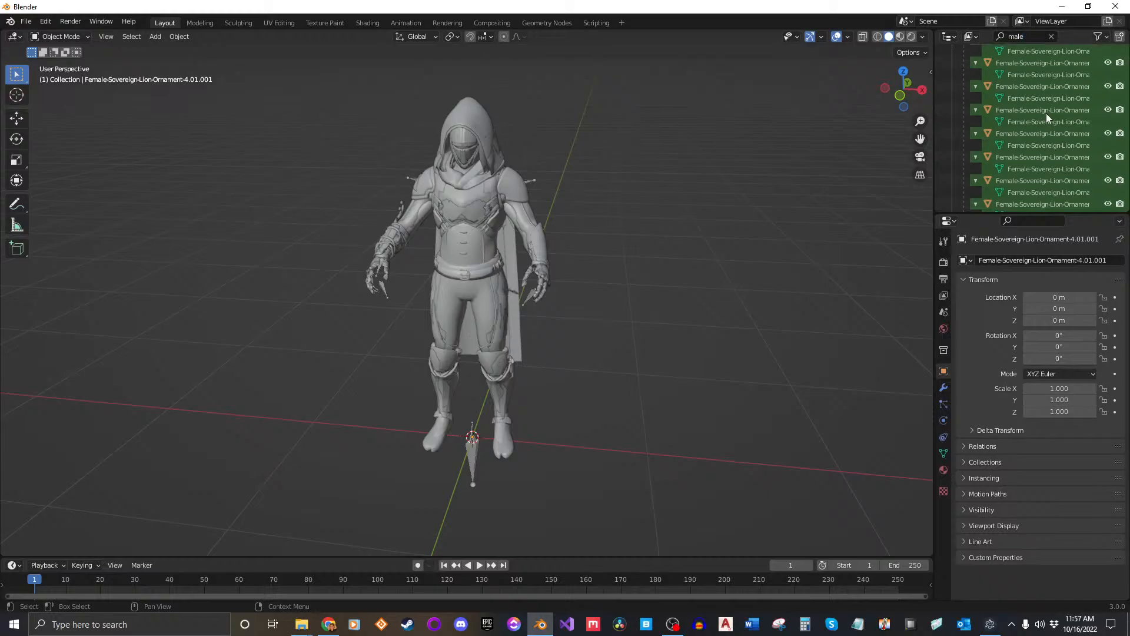
{"action": "scroll", "coordinate": [1047, 112], "scroll_direction": "down", "scroll_amount": 5}
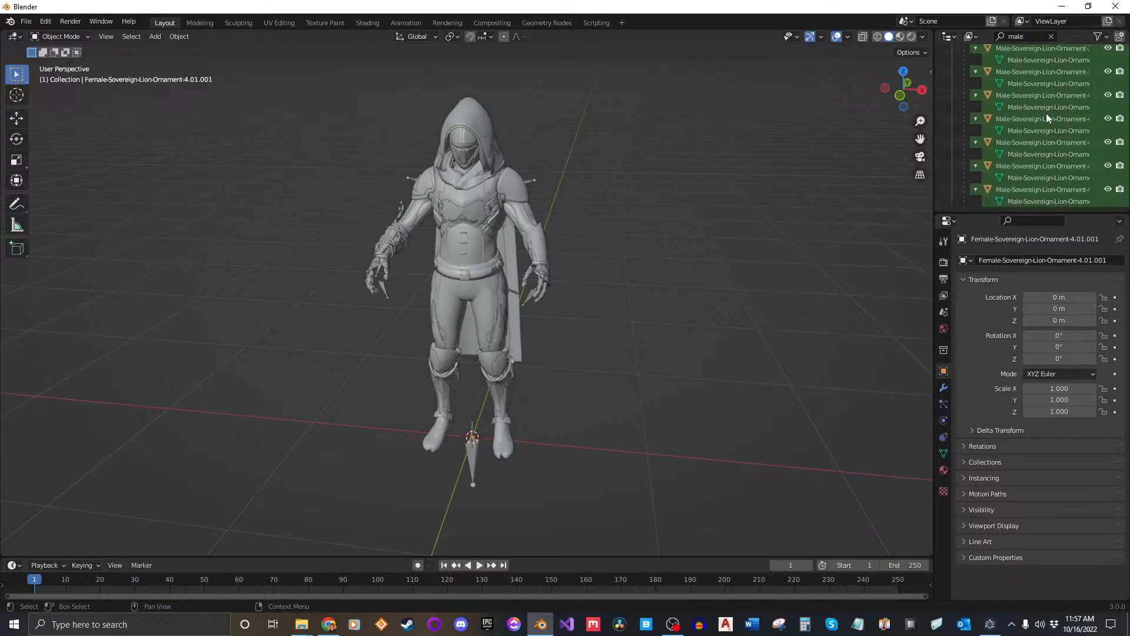
{"action": "left_click_drag", "start_coordinate": [1030, 11], "coordinate": [1006, 13]}
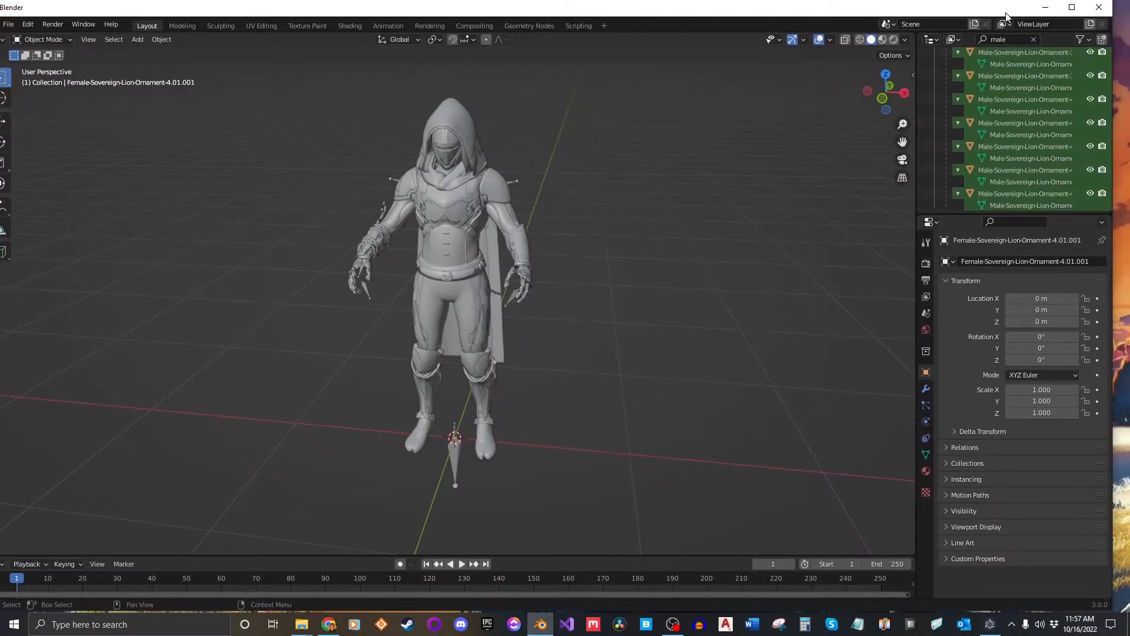
{"action": "double_click", "coordinate": [1006, 13]}
{"action": "scroll", "coordinate": [1033, 119], "scroll_direction": "up", "scroll_amount": 5}
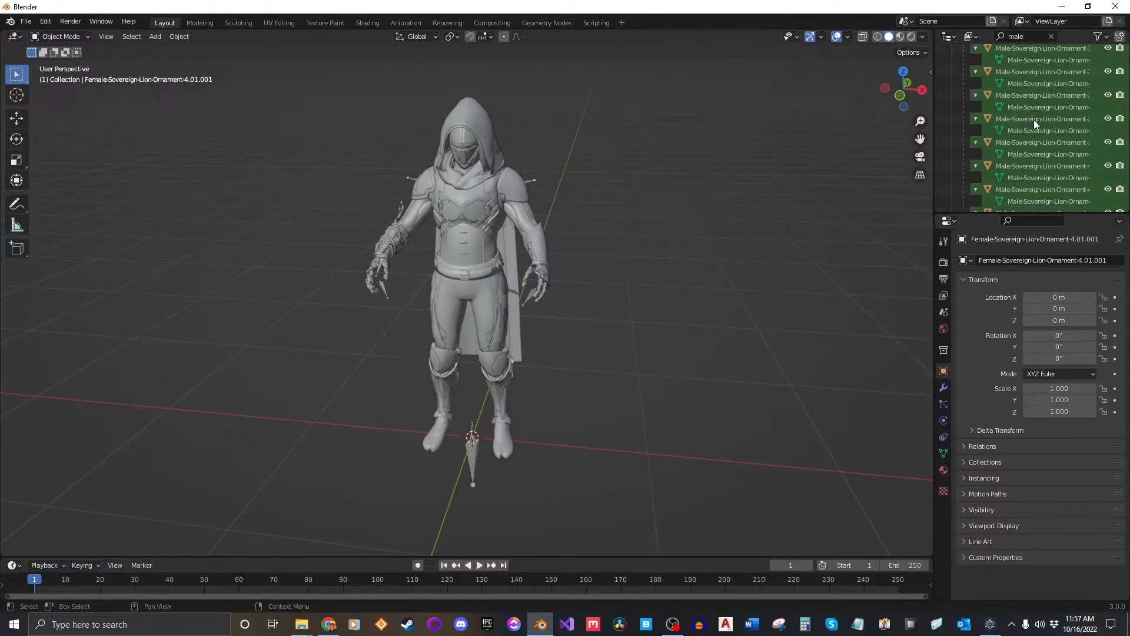
{"action": "scroll", "coordinate": [1033, 119], "scroll_direction": "up", "scroll_amount": 1}
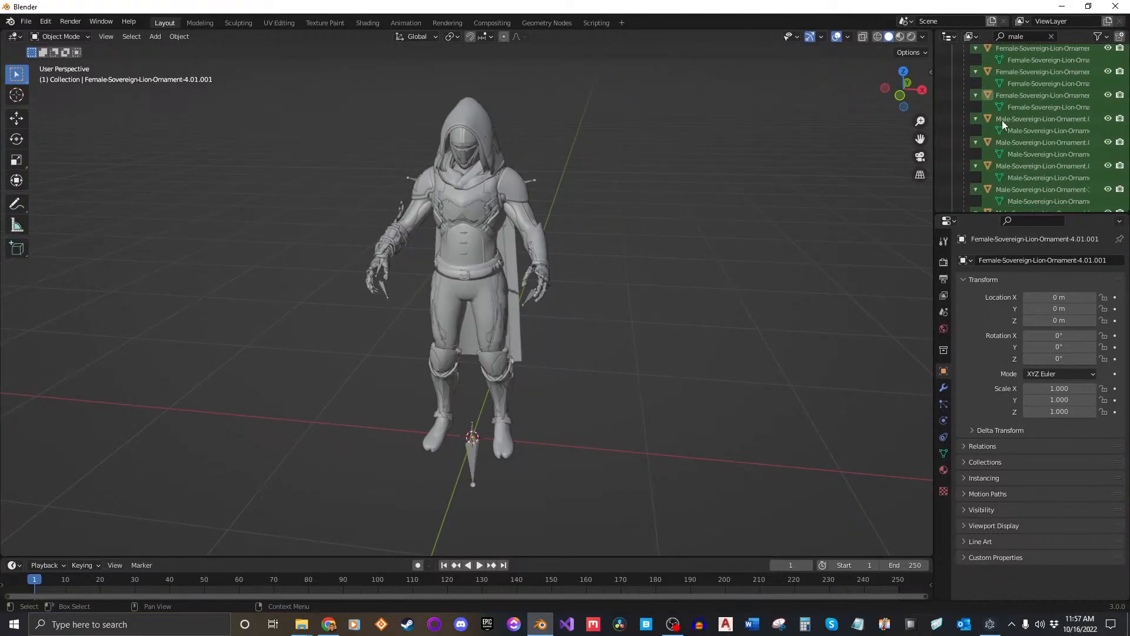
Select all Male-Sovereign-Lion-Ornament meshes in the outliner, starting from Male-Sovereign-Lion-Ornament.00.000.
{"action": "left_click", "coordinate": [1022, 118]}
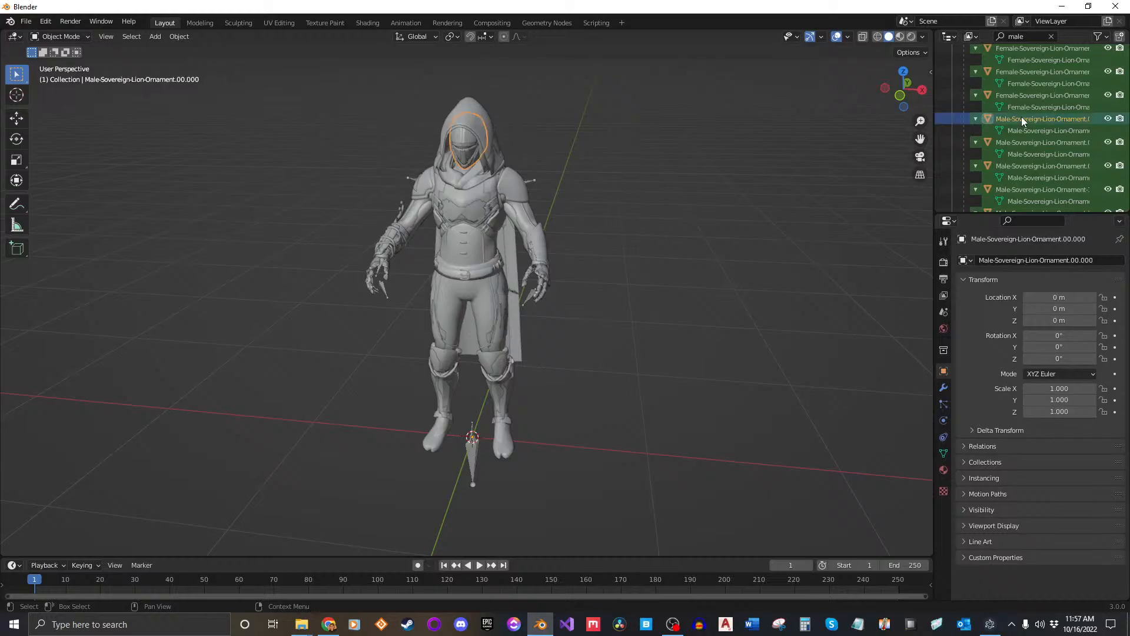
{"action": "scroll", "coordinate": [1022, 116], "scroll_direction": "down", "scroll_amount": 6}
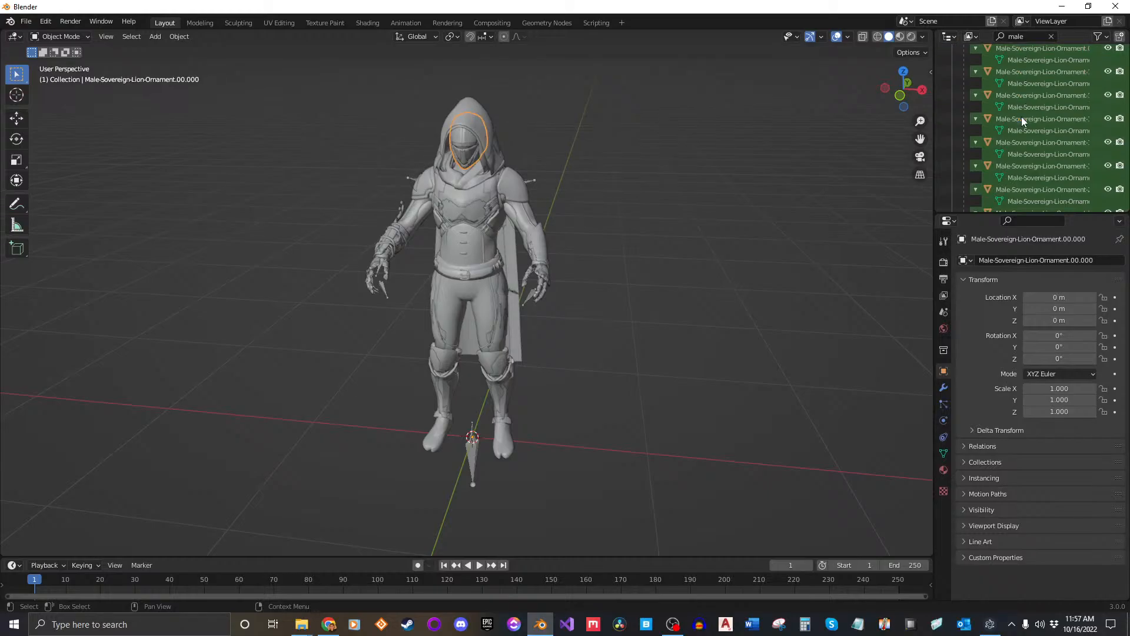
{"action": "left_click", "coordinate": [1043, 199], "text": "shift"}
{"action": "scroll", "coordinate": [1024, 179], "scroll_direction": "up", "scroll_amount": 4}
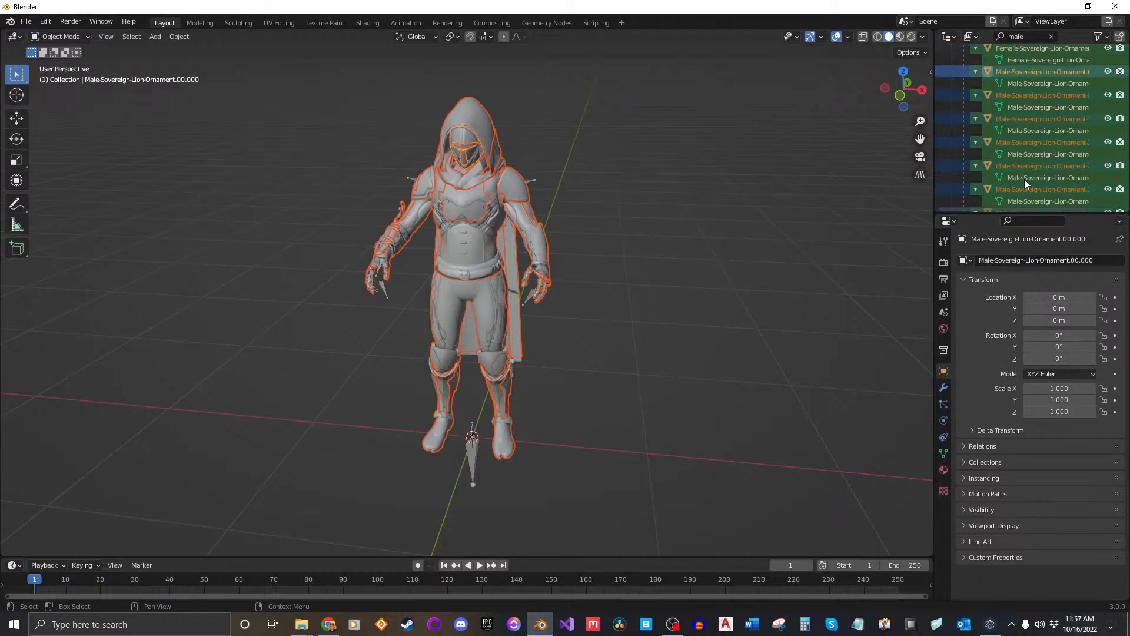
{"action": "scroll", "coordinate": [1024, 179], "scroll_direction": "up", "scroll_amount": 4}
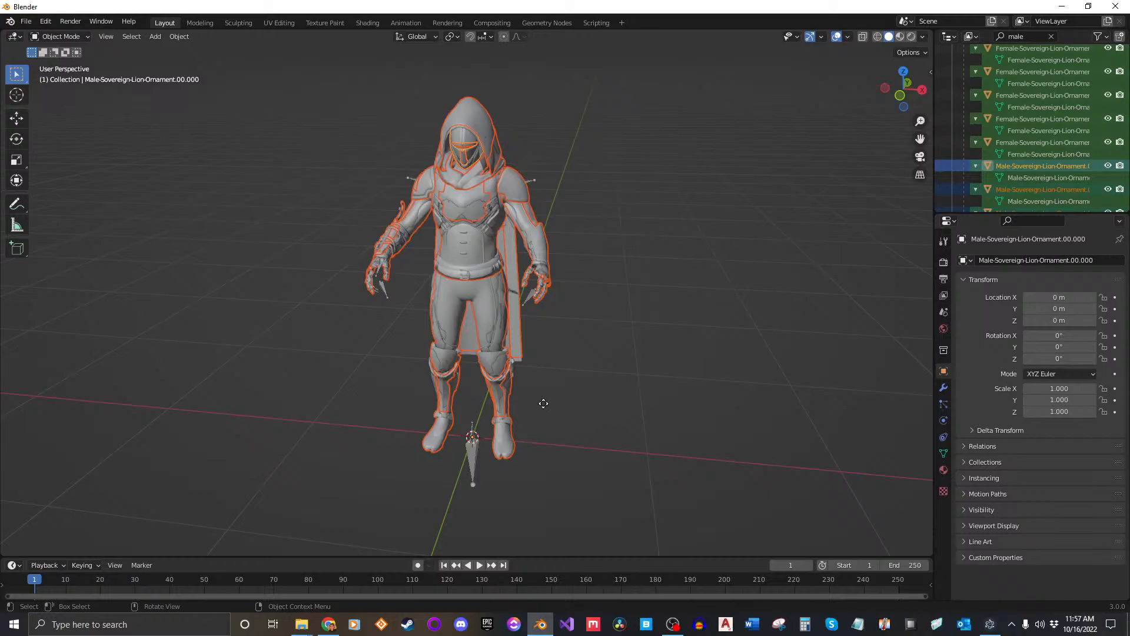
Move the selected male armor meshes about 1.66 m along the X axis beside the female set and deselect them.
{"action": "key", "text": "shift+d"}
{"action": "key", "text": "x"}
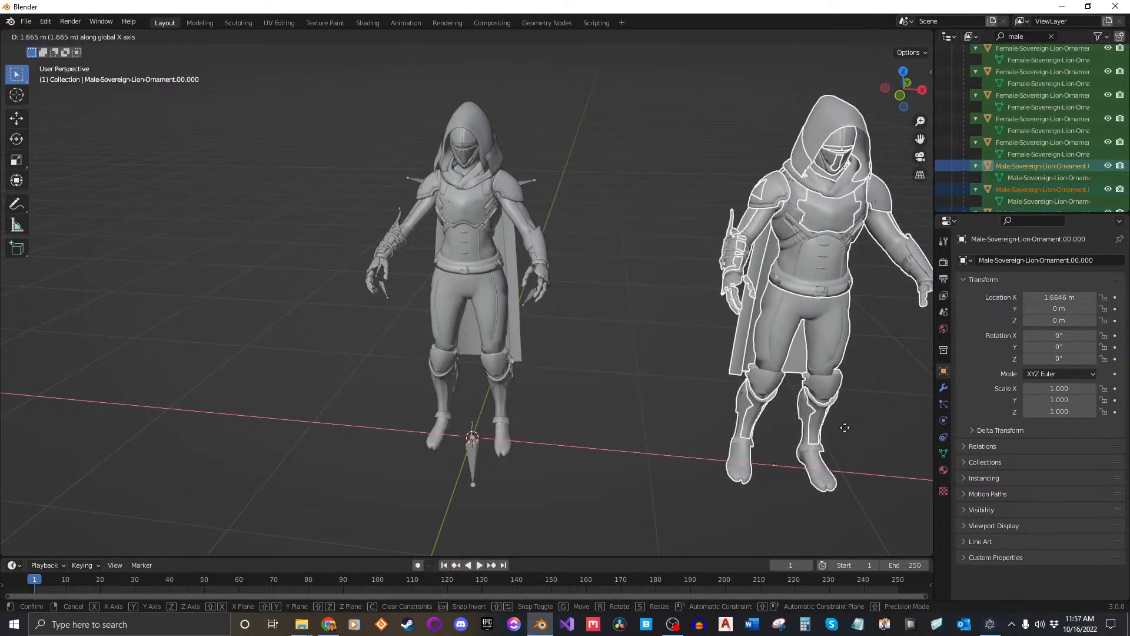
{"action": "left_click", "coordinate": [845, 427]}
{"action": "scroll", "coordinate": [620, 373], "scroll_direction": "down", "scroll_amount": 1}
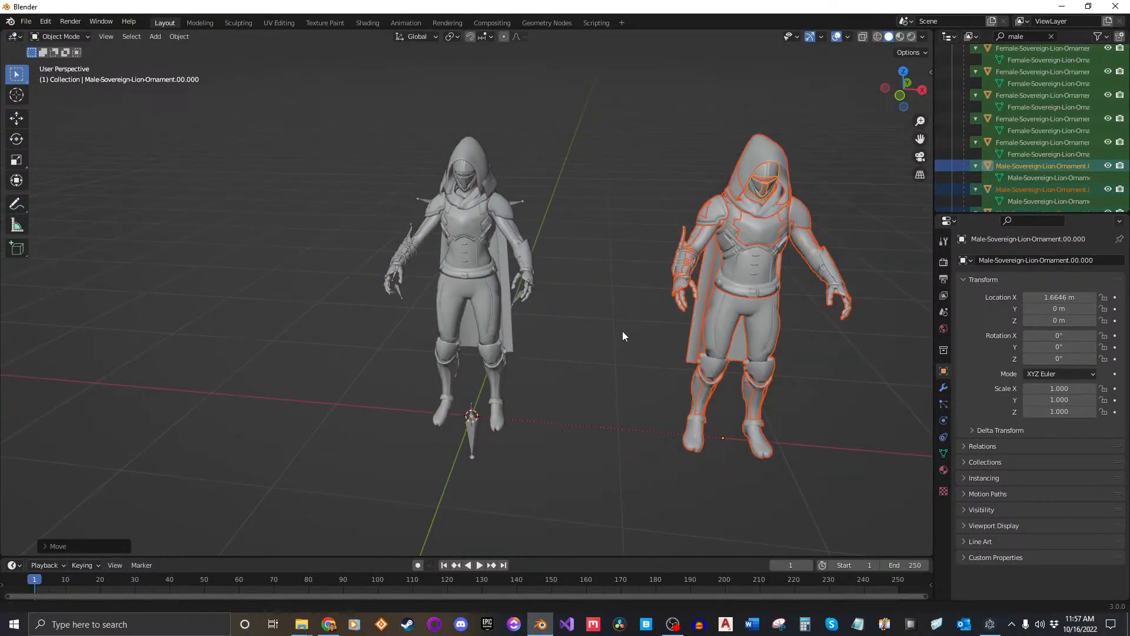
{"action": "middle_click_drag", "start_coordinate": [623, 335], "coordinate": [557, 313]}
{"action": "left_click", "coordinate": [605, 308]}
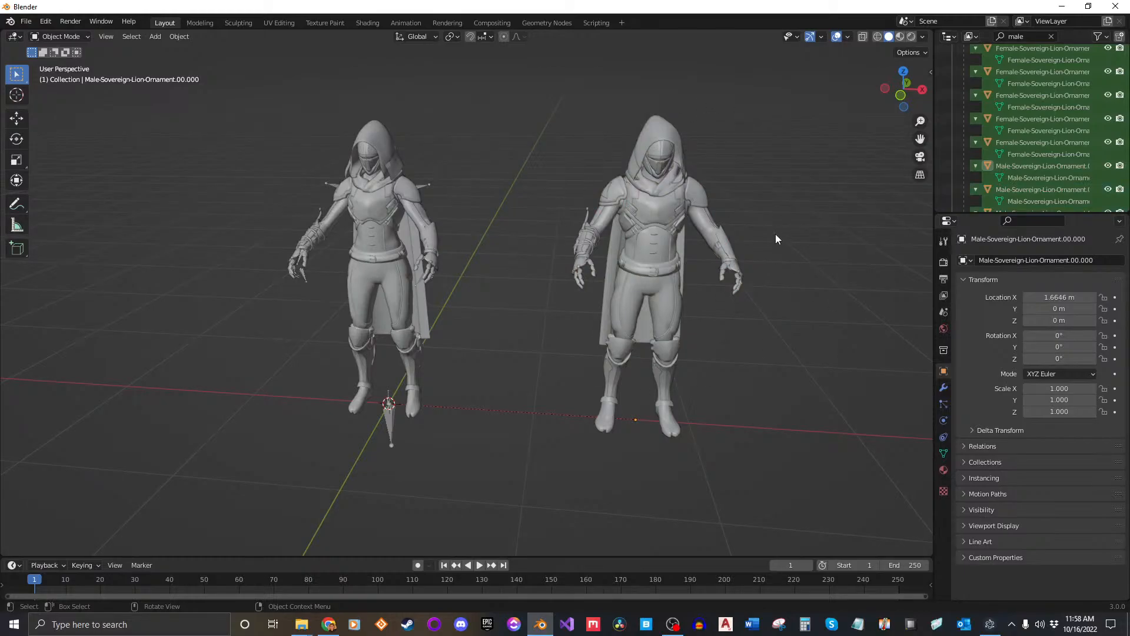
Briefly select and deselect the shifted male armor, and compare it with the female set from several angles.
{"action": "left_click_drag", "start_coordinate": [510, 78], "coordinate": [830, 492]}
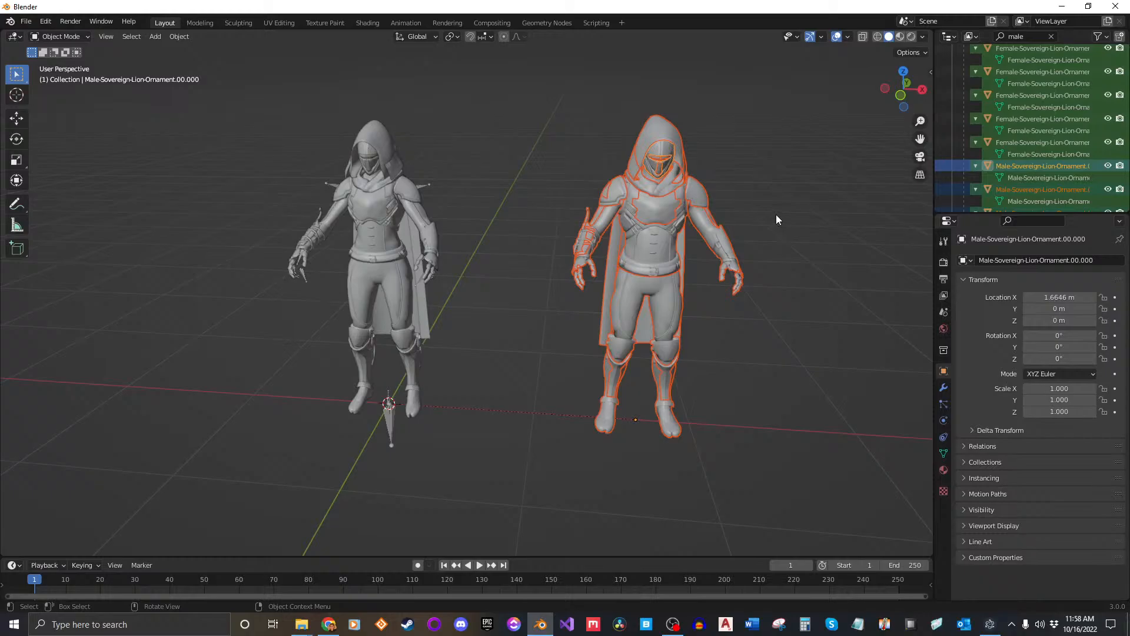
{"action": "left_click", "coordinate": [807, 274]}
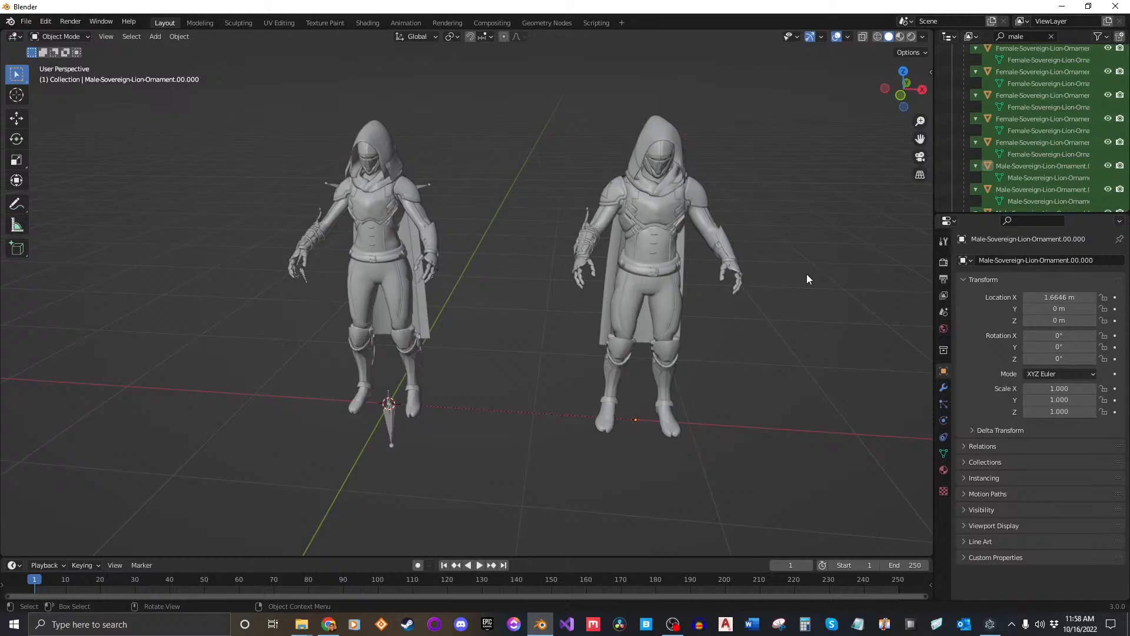
{"action": "scroll", "coordinate": [984, 124], "scroll_direction": "up", "scroll_amount": 3}
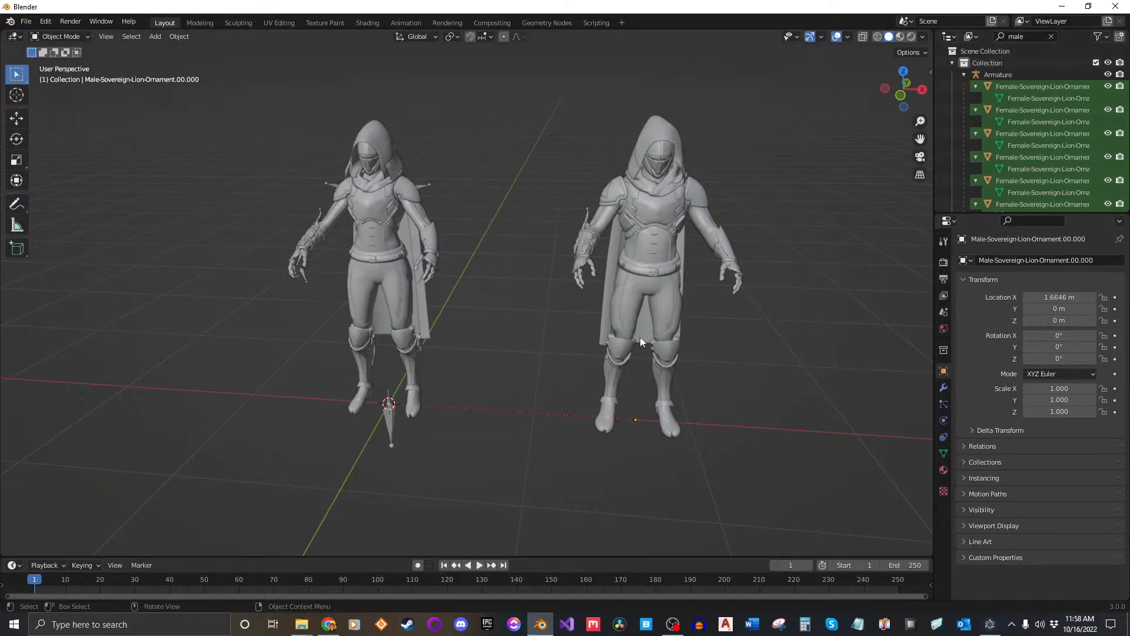
{"action": "middle_click_drag", "start_coordinate": [640, 336], "coordinate": [602, 297]}
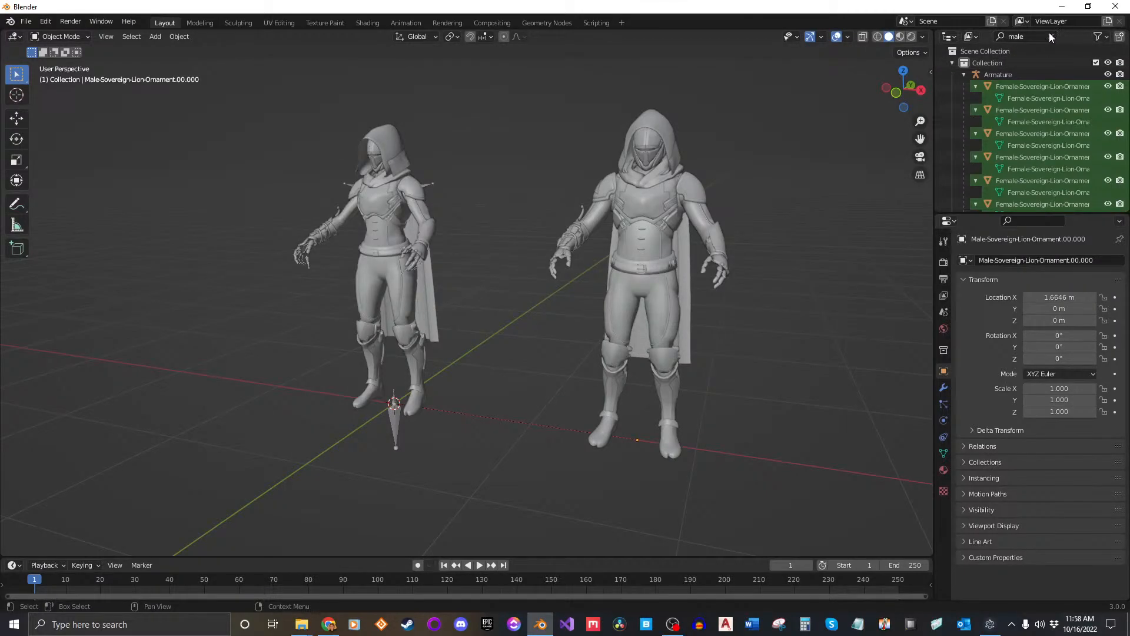
{"action": "middle_click_drag", "start_coordinate": [763, 262], "coordinate": [661, 269]}
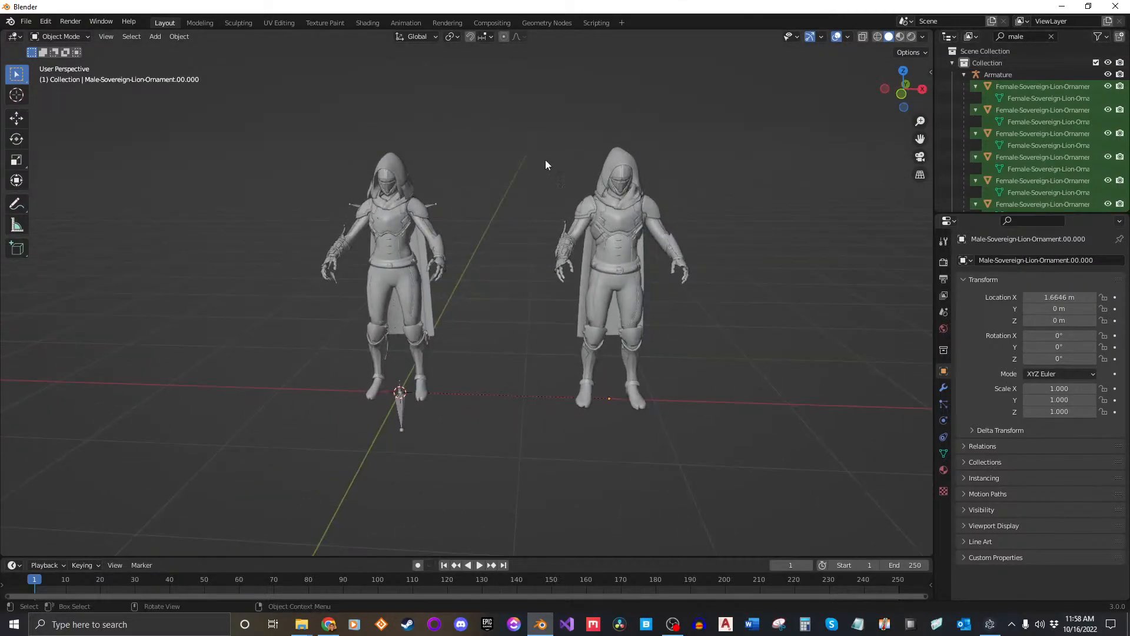
Delete the shifted male armor meshes and check the remaining meshes in the filtered outliner.
{"action": "left_click_drag", "start_coordinate": [499, 118], "coordinate": [762, 482]}
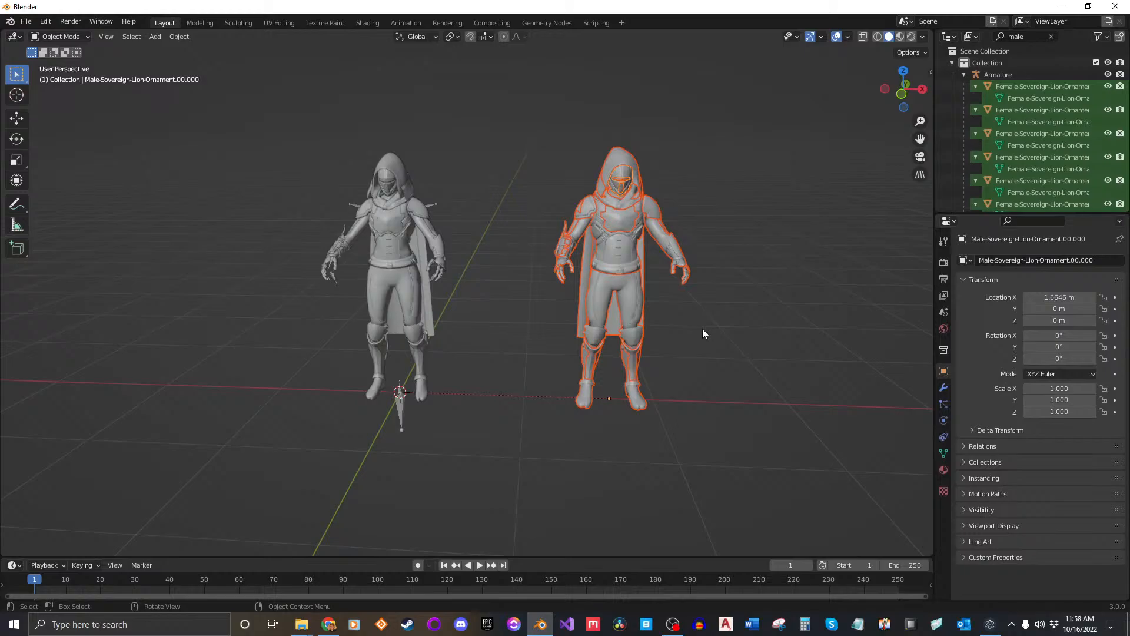
{"action": "key", "text": "Delete"}
{"action": "scroll", "coordinate": [1062, 146], "scroll_direction": "down", "scroll_amount": 10}
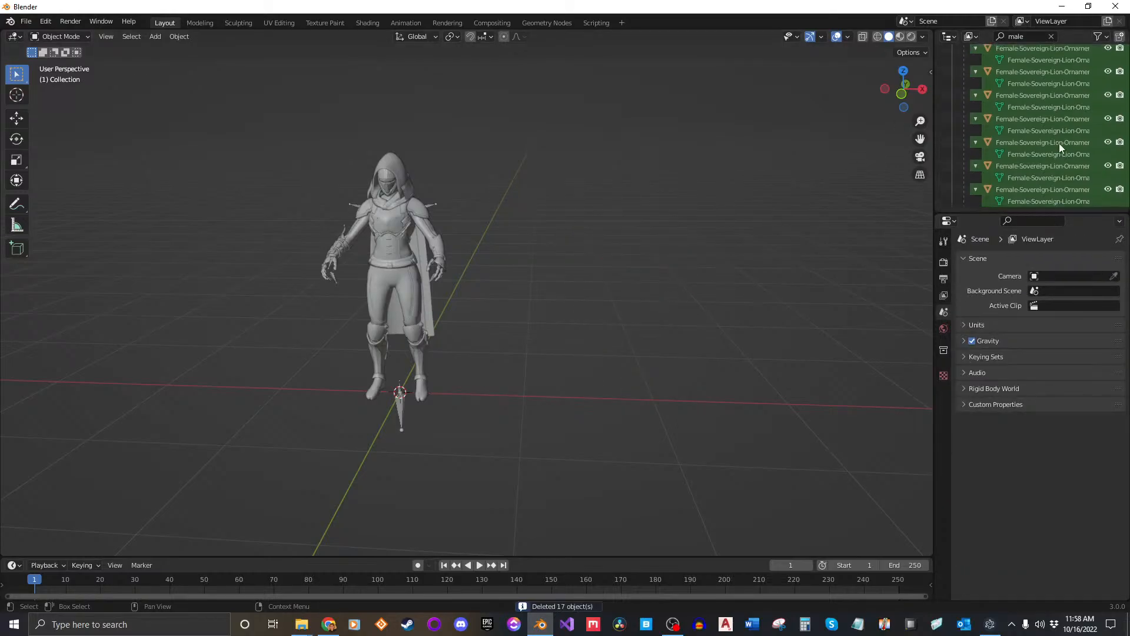
{"action": "scroll", "coordinate": [1058, 143], "scroll_direction": "up", "scroll_amount": 10}
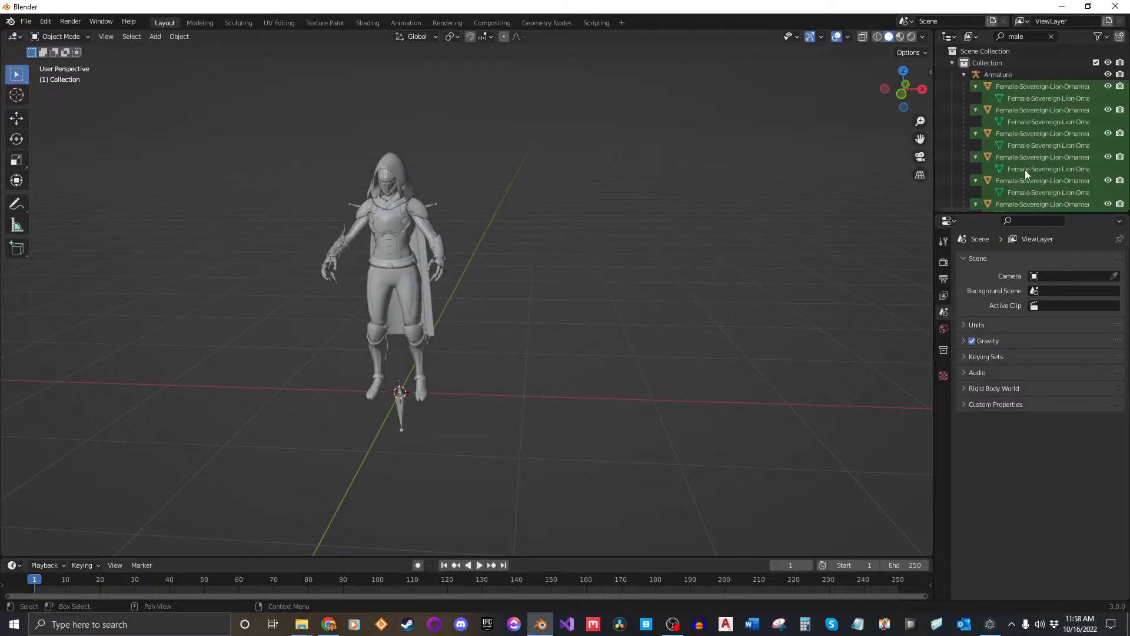
Undo the deletion of the male armor meshes and deselect them.
{"action": "key", "text": "ctrl+z"}
{"action": "left_click", "coordinate": [698, 351]}
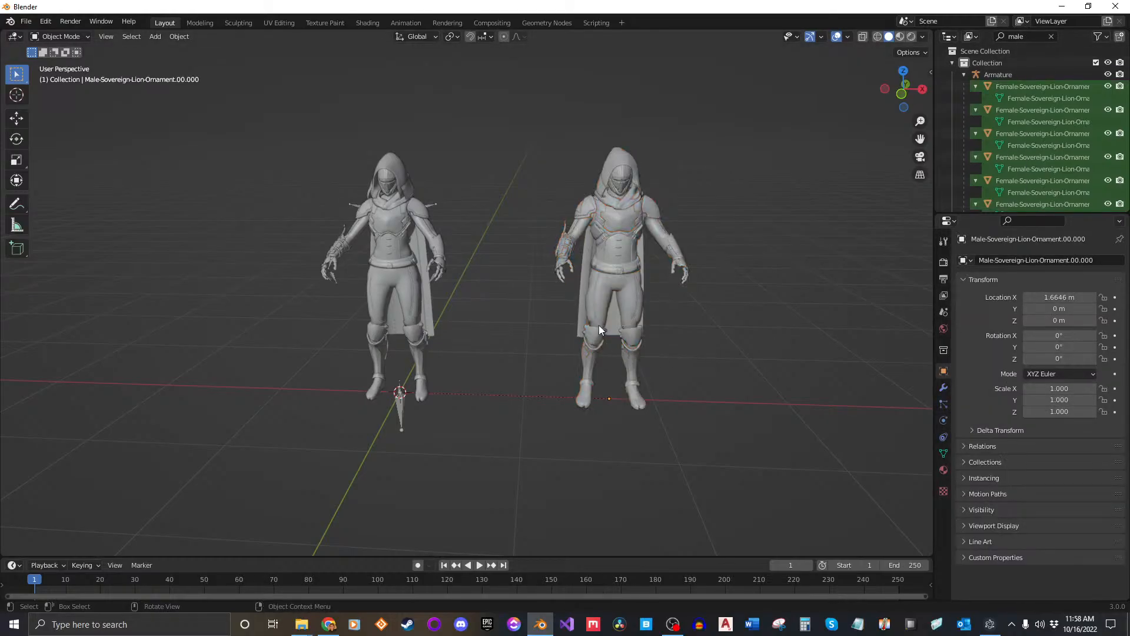
{"action": "scroll", "coordinate": [599, 323], "scroll_direction": "up", "scroll_amount": 2}
{"action": "middle_click_drag", "start_coordinate": [598, 324], "coordinate": [630, 316], "text": "shift"}
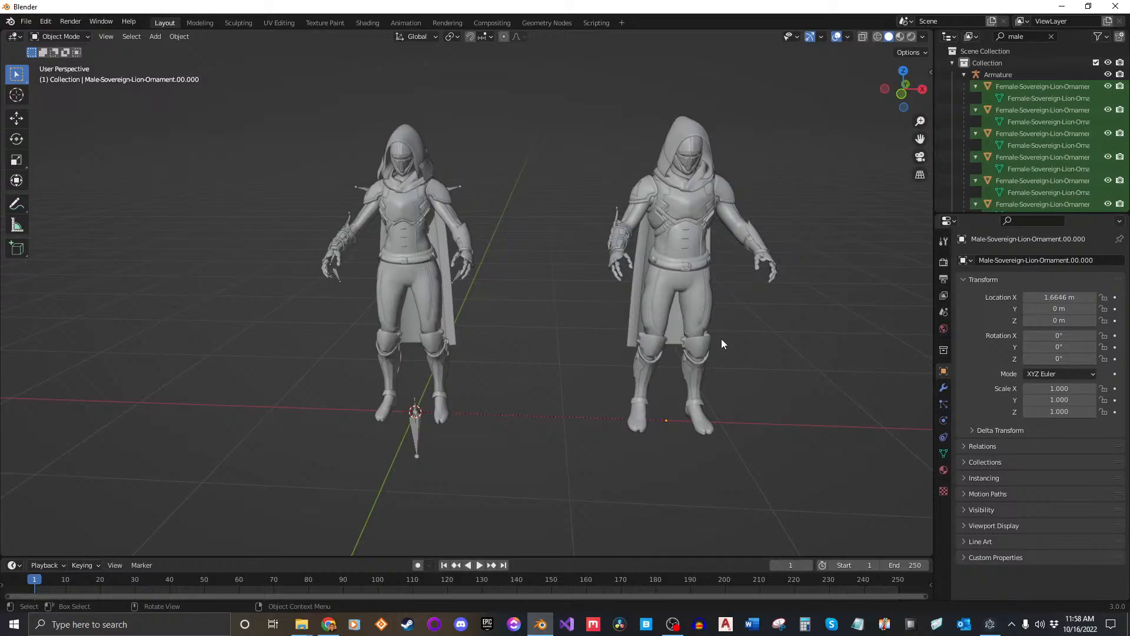
Undo the move and selection of the male armor meshes.
{"action": "key", "text": "ctrl+z"}
{"action": "key", "text": "ctrl+z"}
{"action": "key", "text": "ctrl+z"}
{"action": "key", "text": "ctrl+z"}
{"action": "key", "text": "ctrl+z"}
{"action": "key", "text": "ctrl+z"}
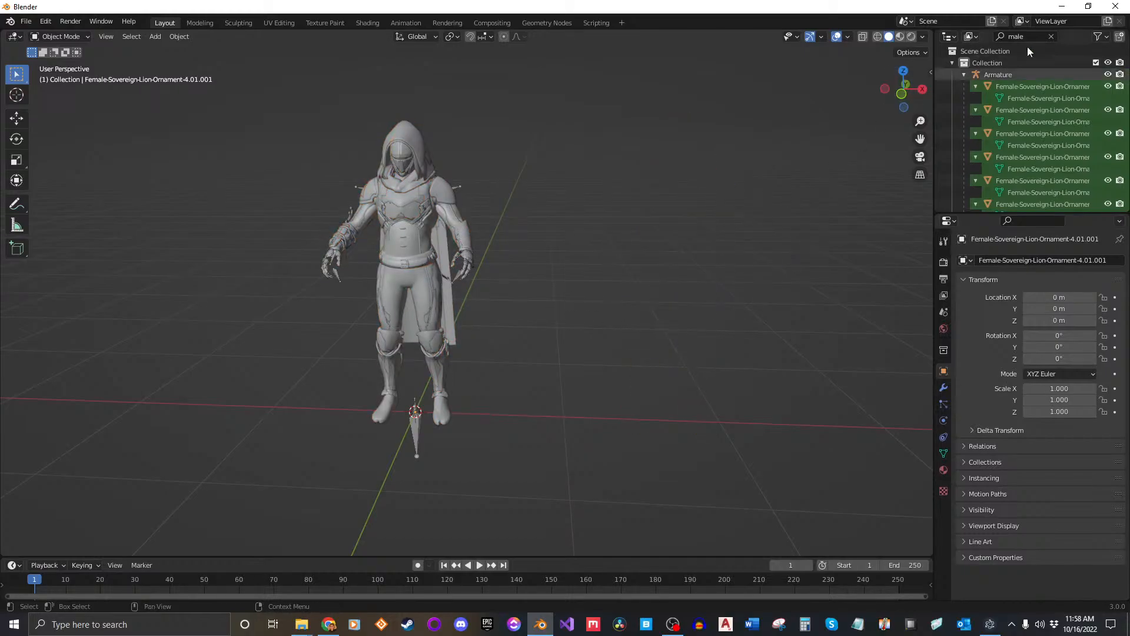
Add a new collection under the Scene Collection and clear the outliner's name filter.
{"action": "right_click", "coordinate": [988, 53]}
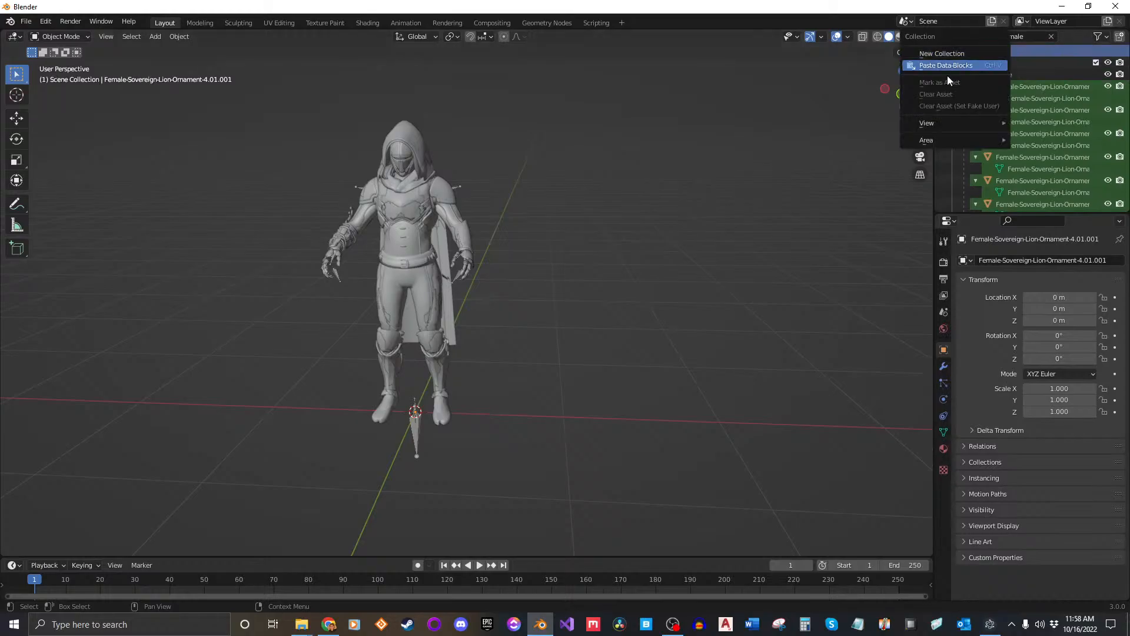
{"action": "left_click", "coordinate": [947, 54]}
{"action": "scroll", "coordinate": [1017, 127], "scroll_direction": "down", "scroll_amount": 10}
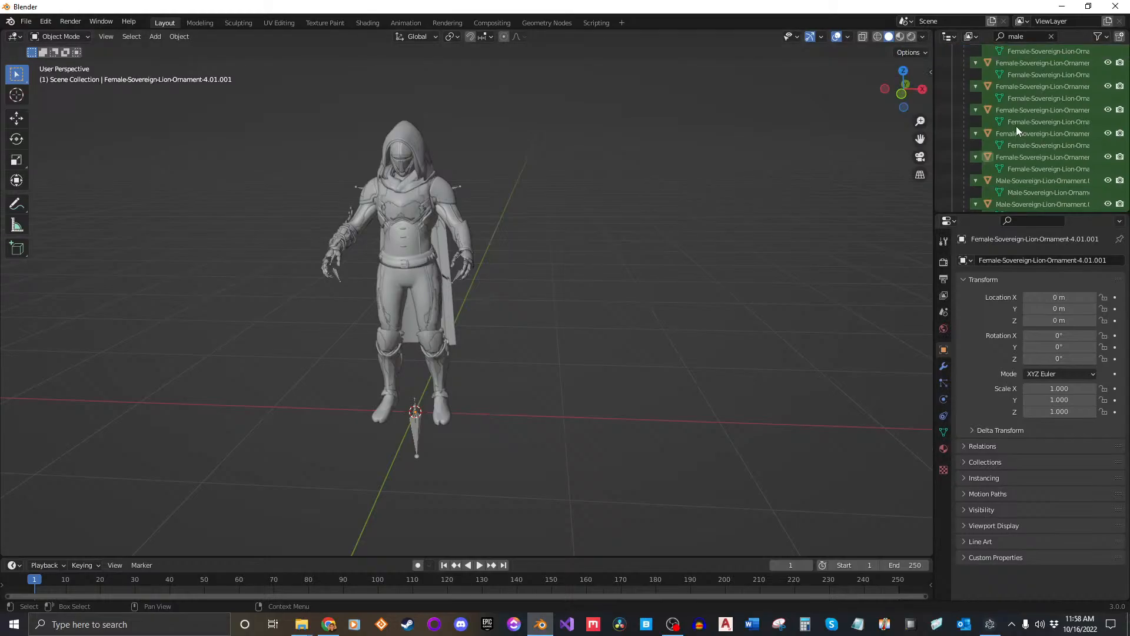
{"action": "left_click", "coordinate": [1050, 37]}
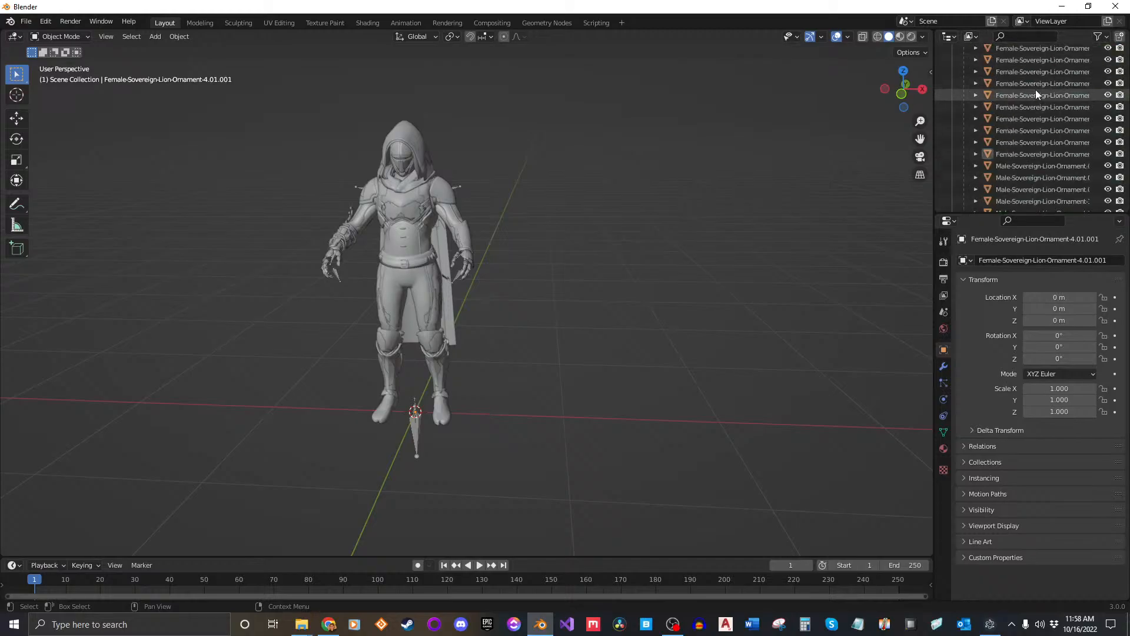
Collapse the original collection that holds the Armature and rename it Female.
{"action": "left_click", "coordinate": [952, 62]}
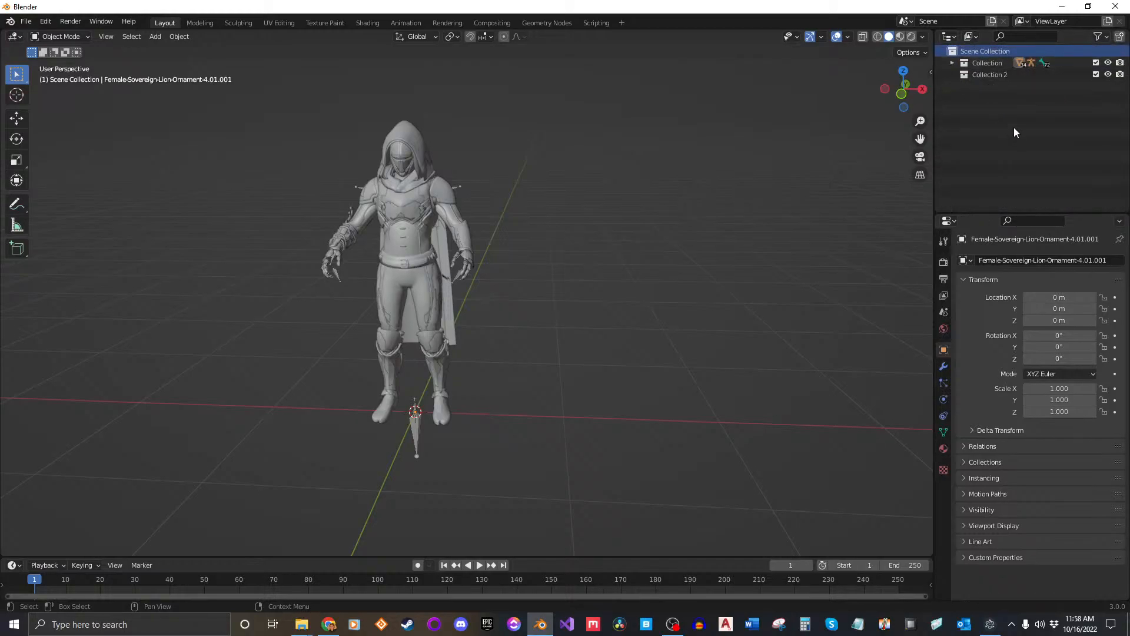
{"action": "left_click", "coordinate": [982, 63]}
{"action": "double_click", "coordinate": [981, 62]}
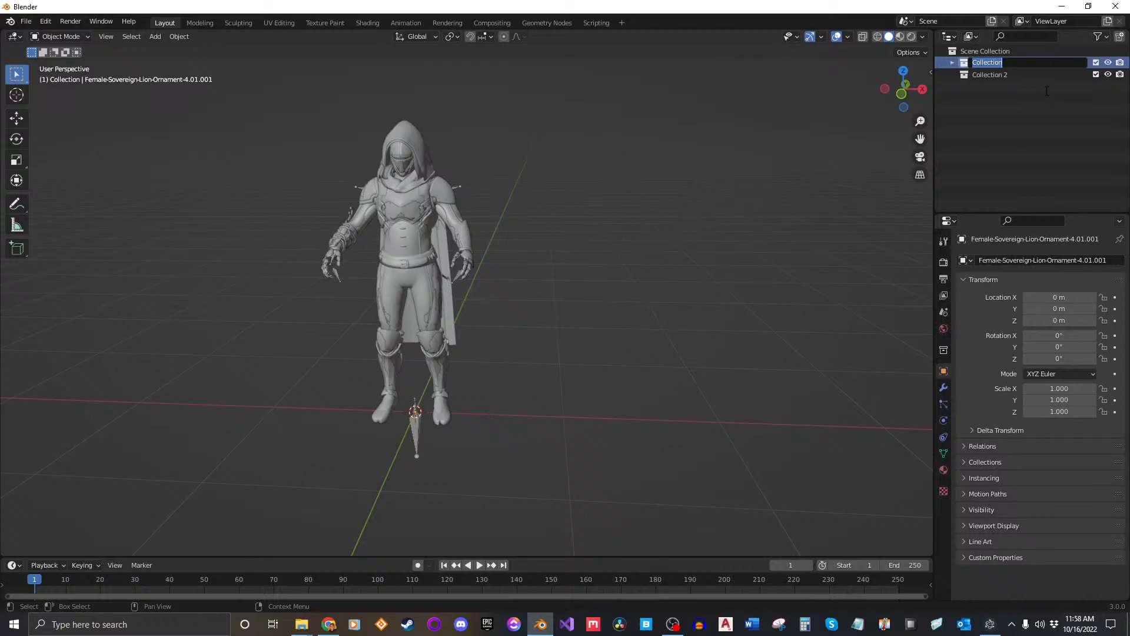
{"action": "type", "text": "Female"}
{"action": "key", "text": "Return"}
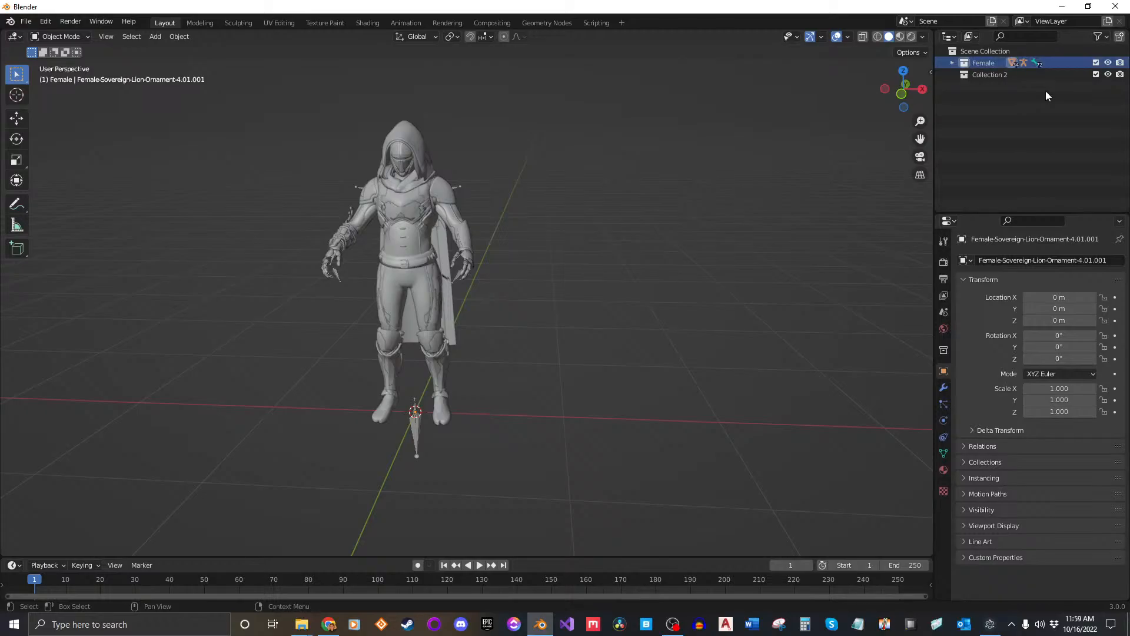
Rename the empty Collection 2 as Male.
{"action": "left_click", "coordinate": [978, 74]}
{"action": "double_click", "coordinate": [979, 75]}
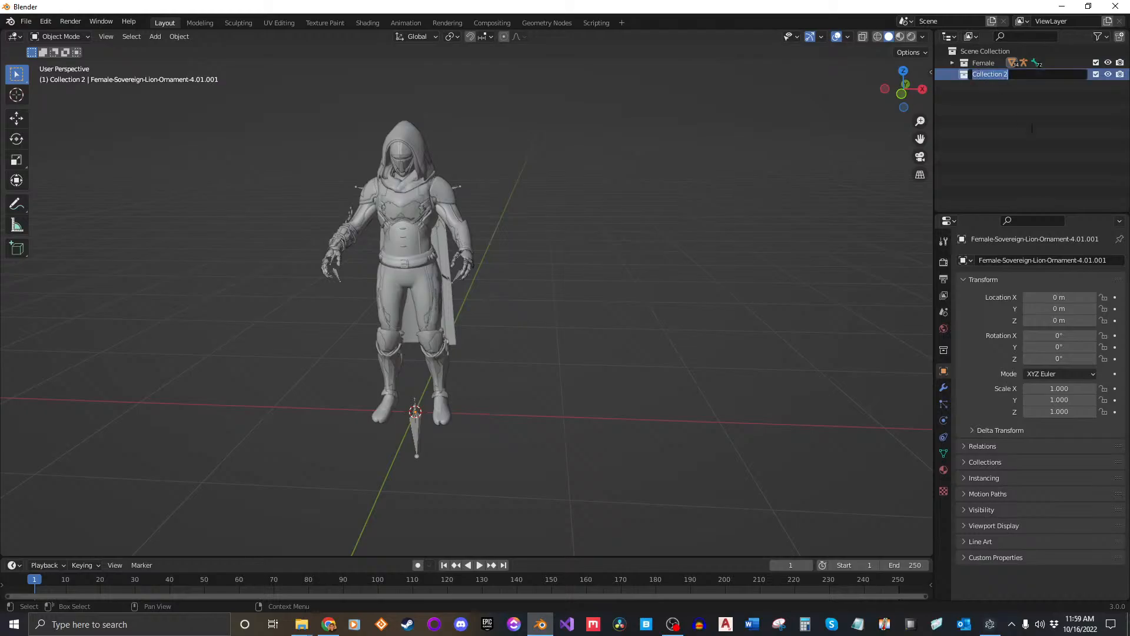
{"action": "type", "text": "Mas"}
{"action": "type", "text": "e"}
{"action": "key", "text": "Return"}
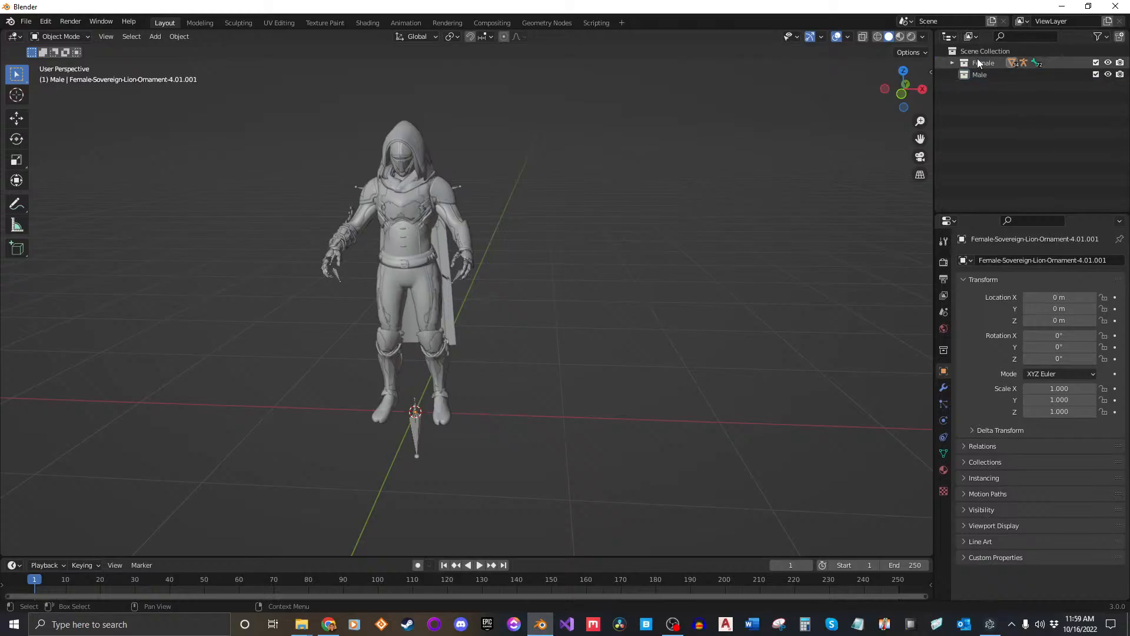
Try to move all Male-Sovereign-Lion-Ornament meshes from the Female collection into the Male collection.
{"action": "left_click", "coordinate": [952, 62]}
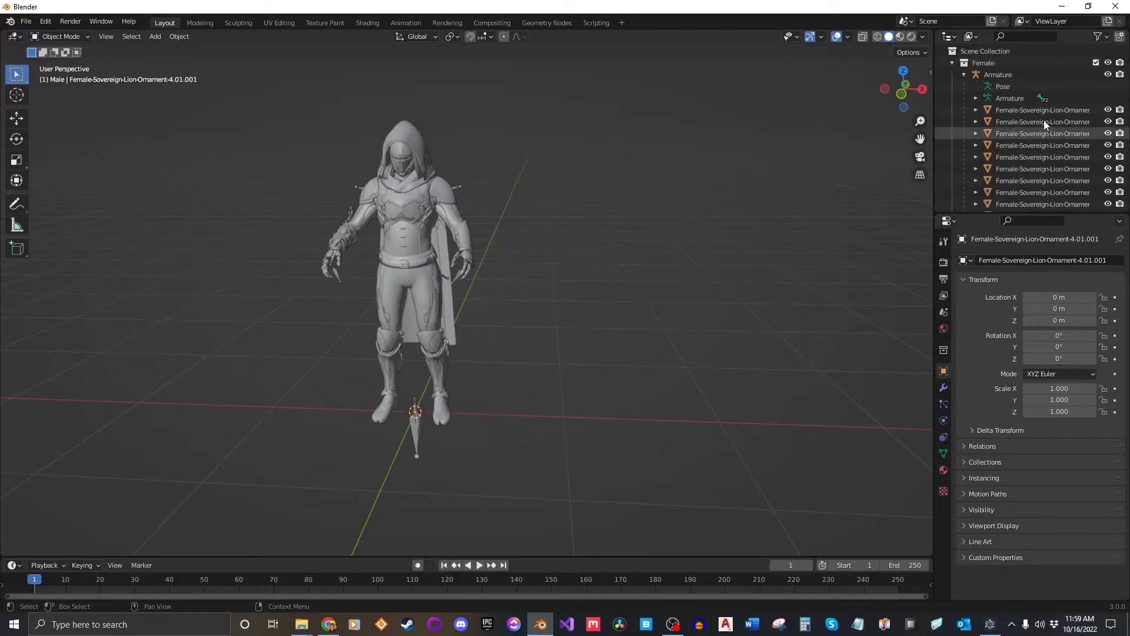
{"action": "scroll", "coordinate": [1030, 153], "scroll_direction": "down", "scroll_amount": 3}
{"action": "scroll", "coordinate": [1030, 153], "scroll_direction": "down", "scroll_amount": 5}
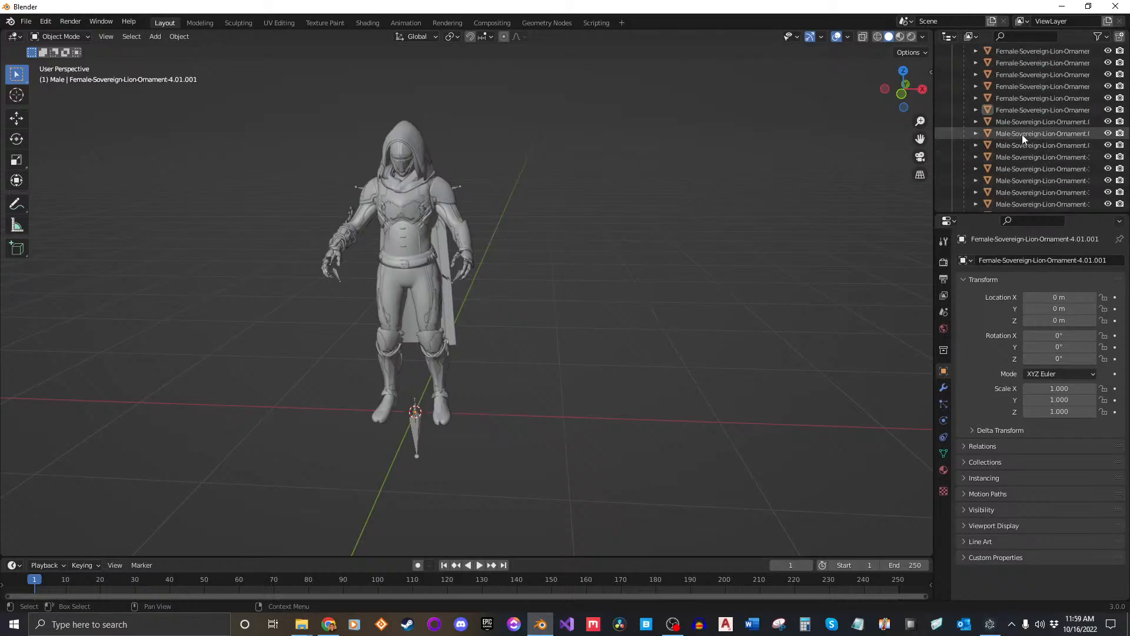
{"action": "left_click", "coordinate": [1009, 122]}
{"action": "scroll", "coordinate": [1068, 169], "scroll_direction": "down", "scroll_amount": 5}
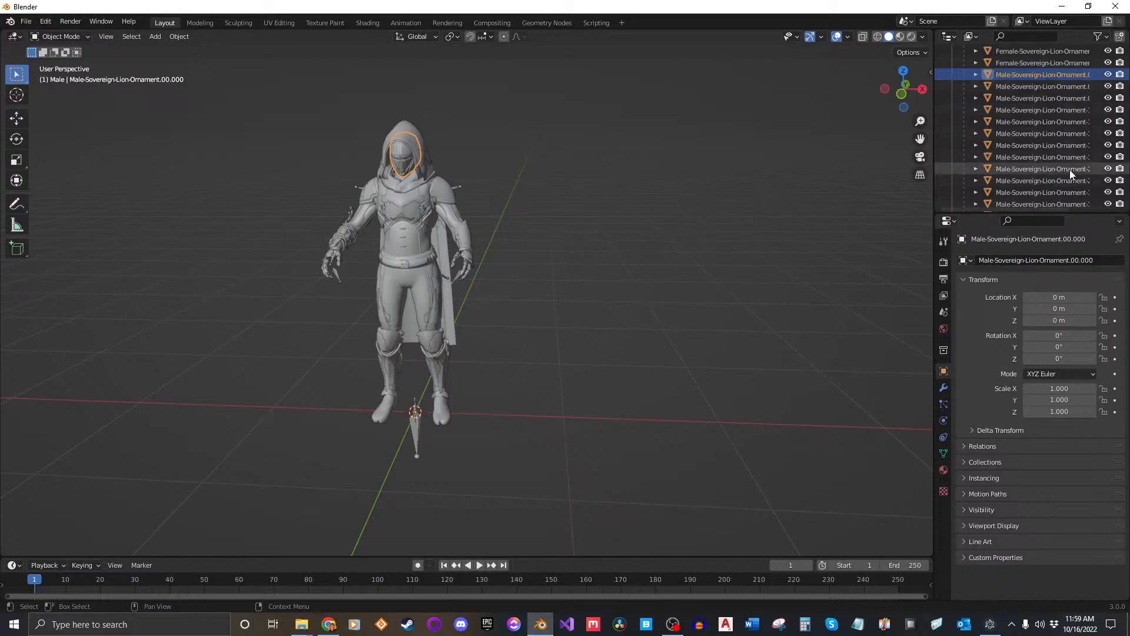
{"action": "left_click", "coordinate": [1033, 189], "text": "shift"}
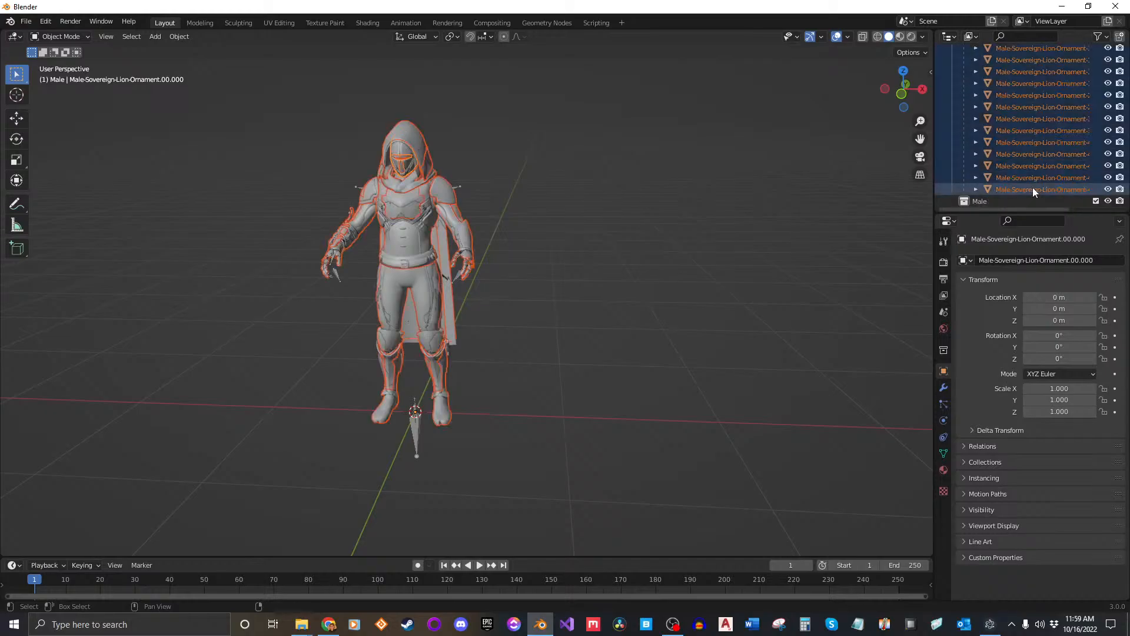
{"action": "scroll", "coordinate": [1024, 150], "scroll_direction": "up", "scroll_amount": 5}
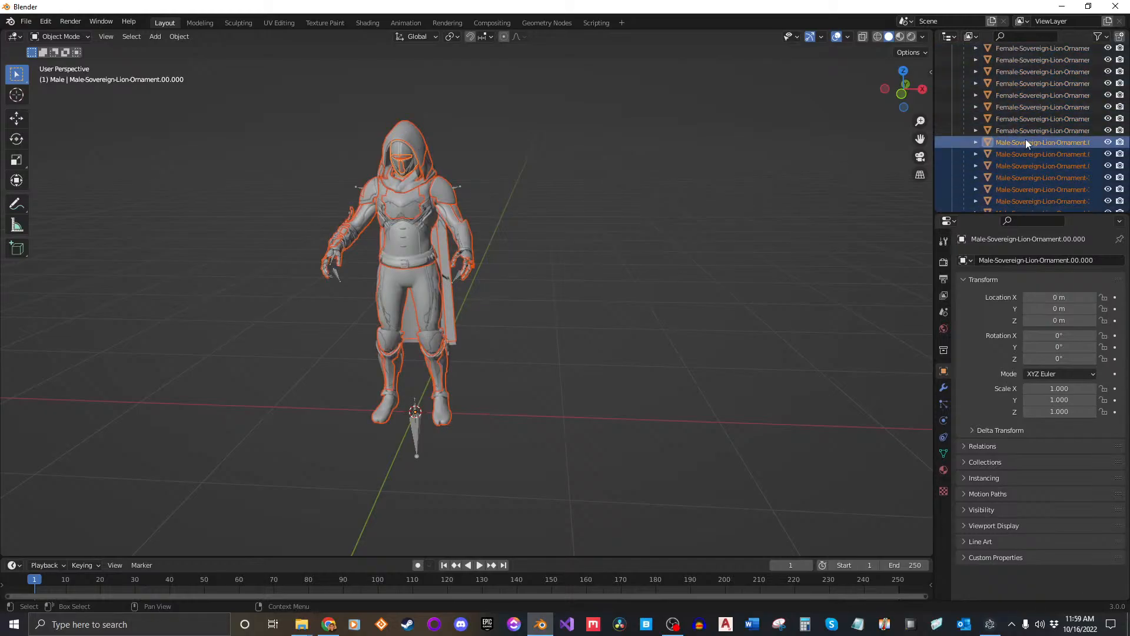
{"action": "scroll", "coordinate": [1025, 138], "scroll_direction": "down", "scroll_amount": 5}
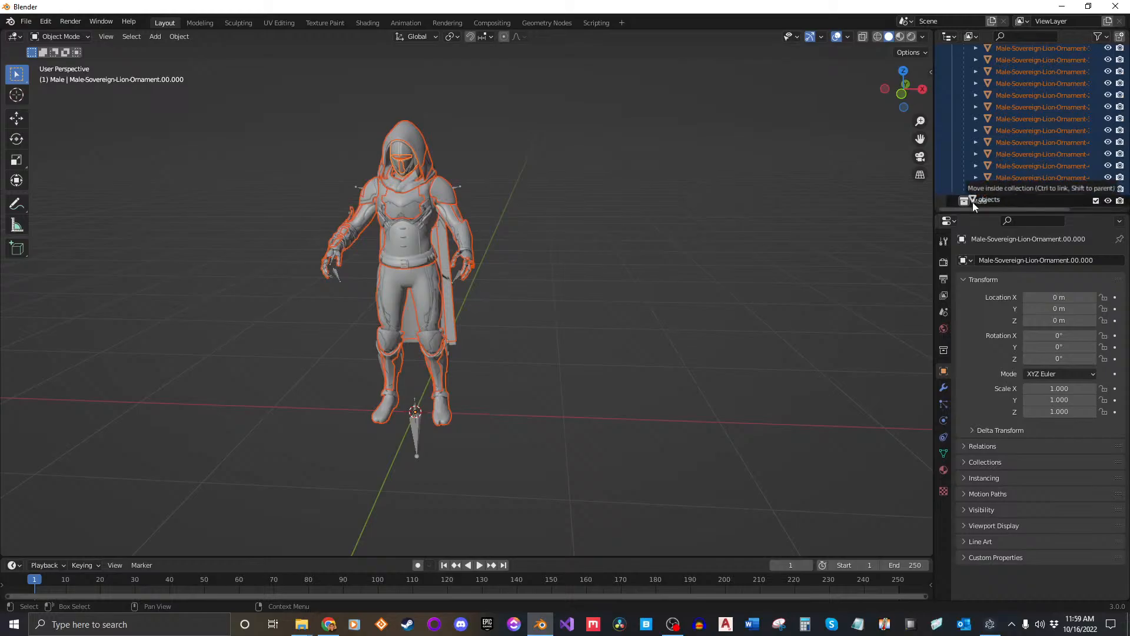
Check where the male meshes sit in the outliner, collapse the Female collection and clear the selection.
{"action": "scroll", "coordinate": [974, 201], "scroll_direction": "up", "scroll_amount": 5}
{"action": "scroll", "coordinate": [1009, 150], "scroll_direction": "up", "scroll_amount": 3}
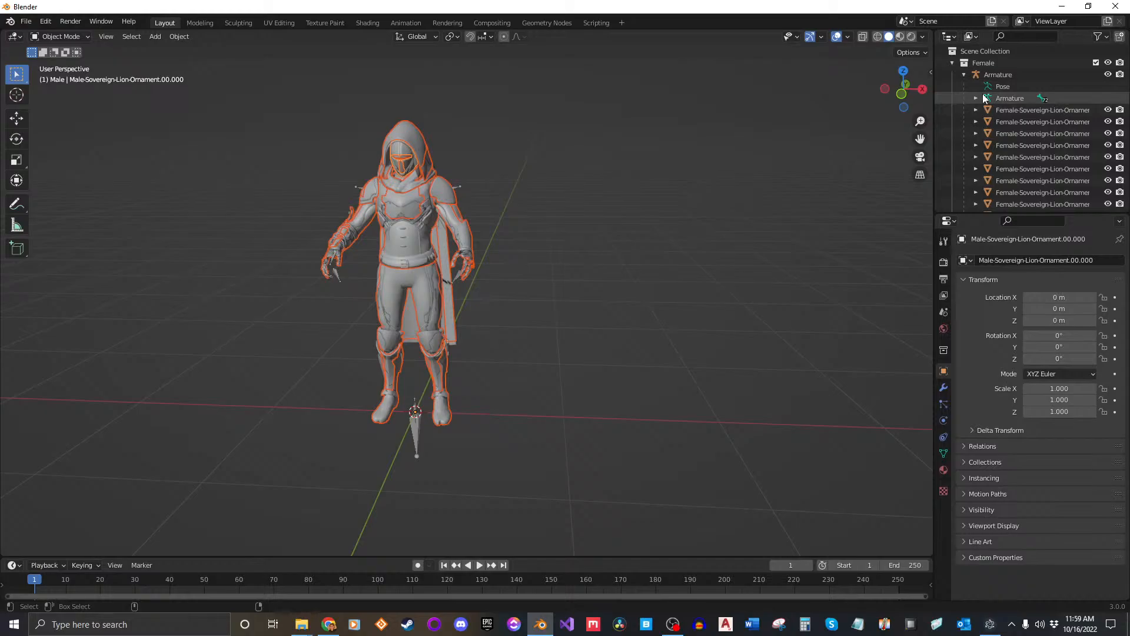
{"action": "scroll", "coordinate": [984, 147], "scroll_direction": "down", "scroll_amount": 4}
{"action": "scroll", "coordinate": [984, 146], "scroll_direction": "down", "scroll_amount": 4}
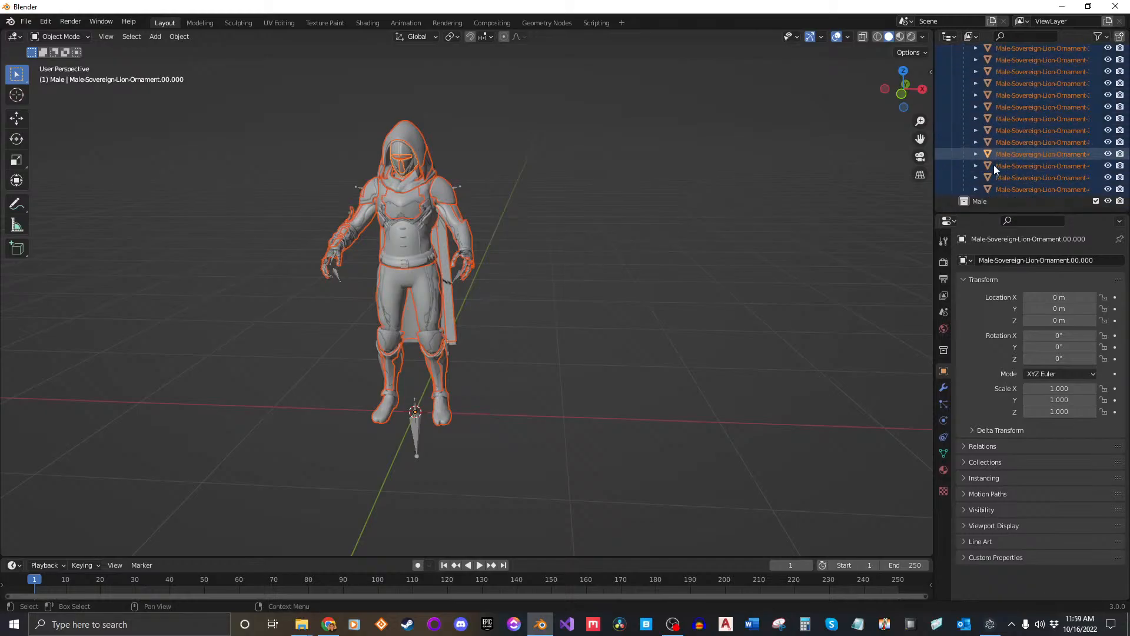
{"action": "scroll", "coordinate": [980, 153], "scroll_direction": "up", "scroll_amount": 8}
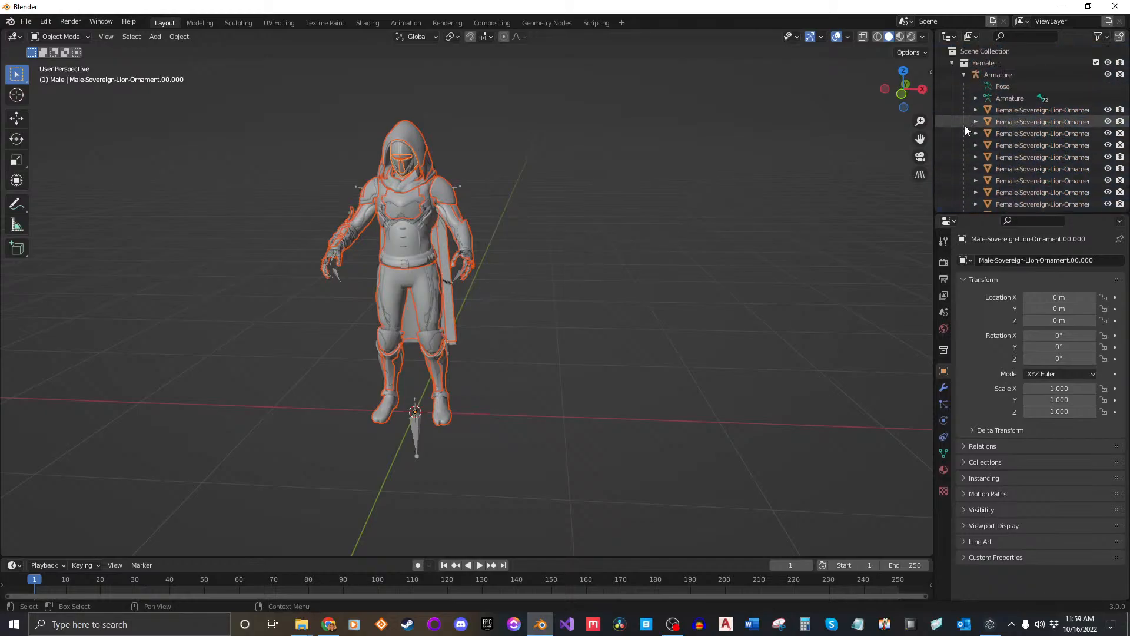
{"action": "left_click", "coordinate": [952, 61]}
{"action": "left_click", "coordinate": [1039, 128]}
{"action": "left_click", "coordinate": [551, 419]}
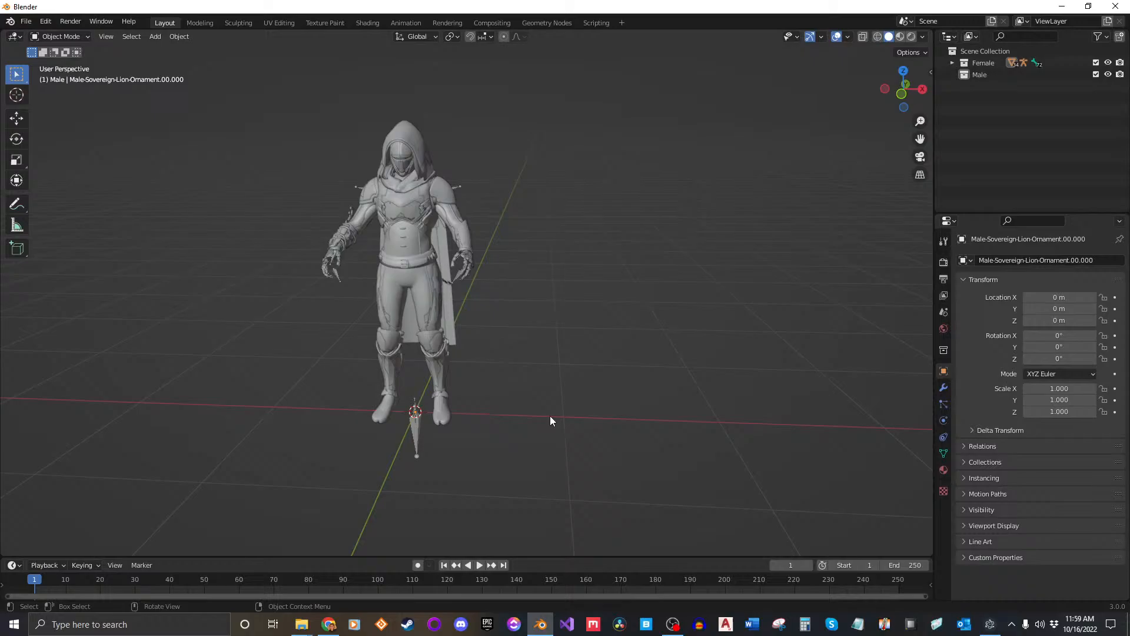
Delete the Armature from the scene.
{"action": "left_click", "coordinate": [416, 433]}
{"action": "scroll", "coordinate": [475, 336], "scroll_direction": "up", "scroll_amount": 3}
{"action": "middle_click_drag", "start_coordinate": [497, 334], "coordinate": [595, 304]}
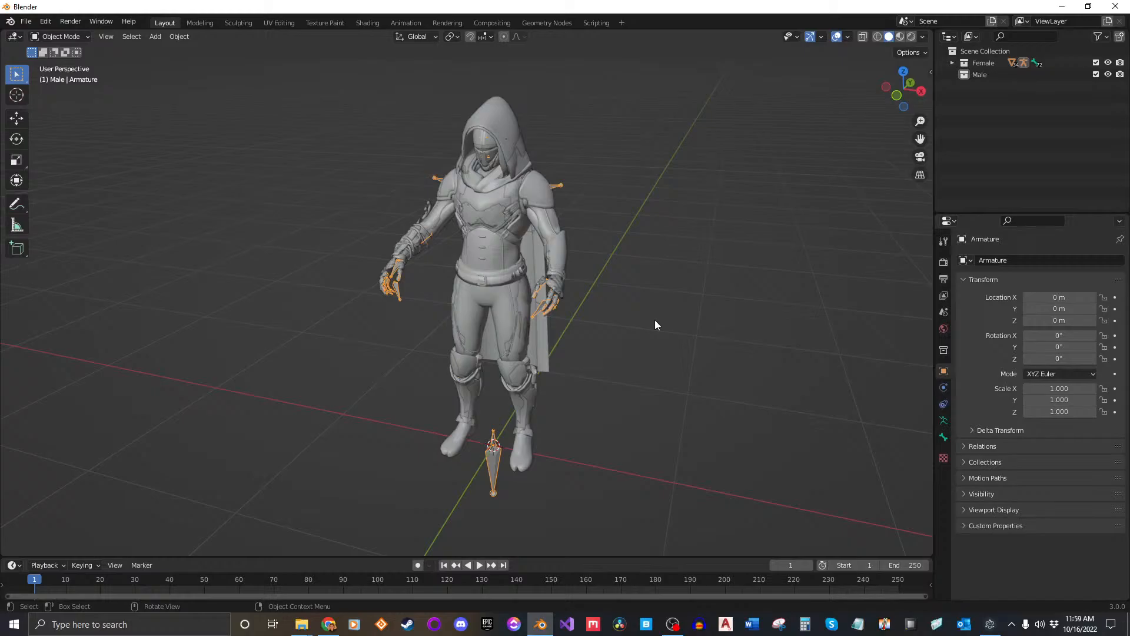
{"action": "key", "text": "Delete"}
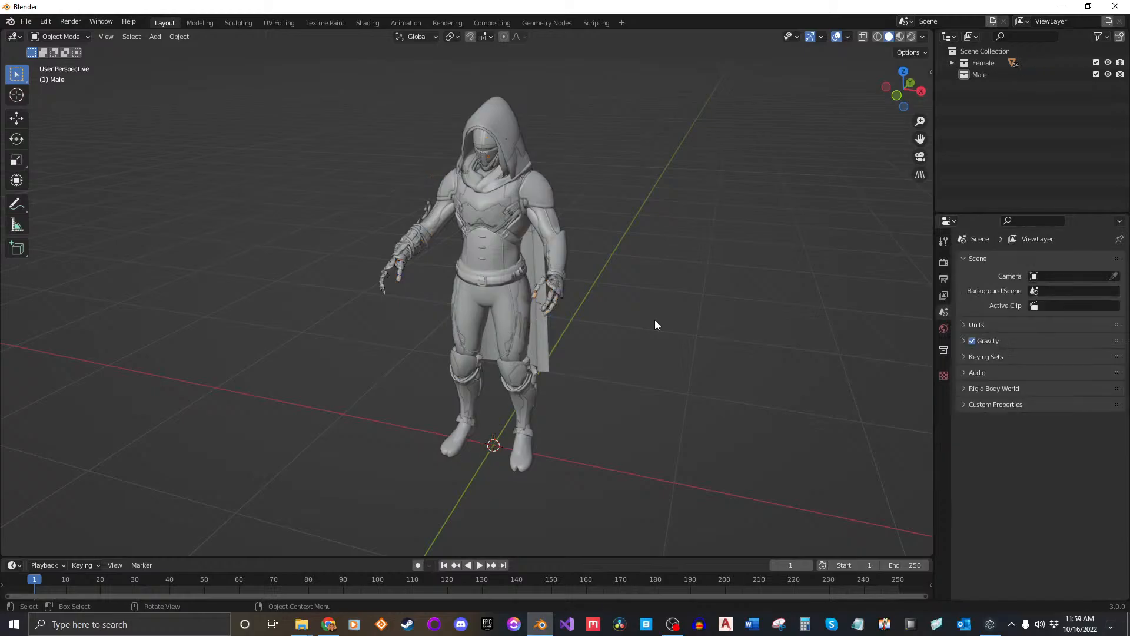
Examine the overlapping armor meshes up close around the waist and hands, and the full body.
{"action": "middle_click_drag", "start_coordinate": [655, 320], "coordinate": [383, 245]}
{"action": "scroll", "coordinate": [412, 253], "scroll_direction": "up", "scroll_amount": 5}
{"action": "middle_click_drag", "start_coordinate": [445, 264], "coordinate": [416, 272]}
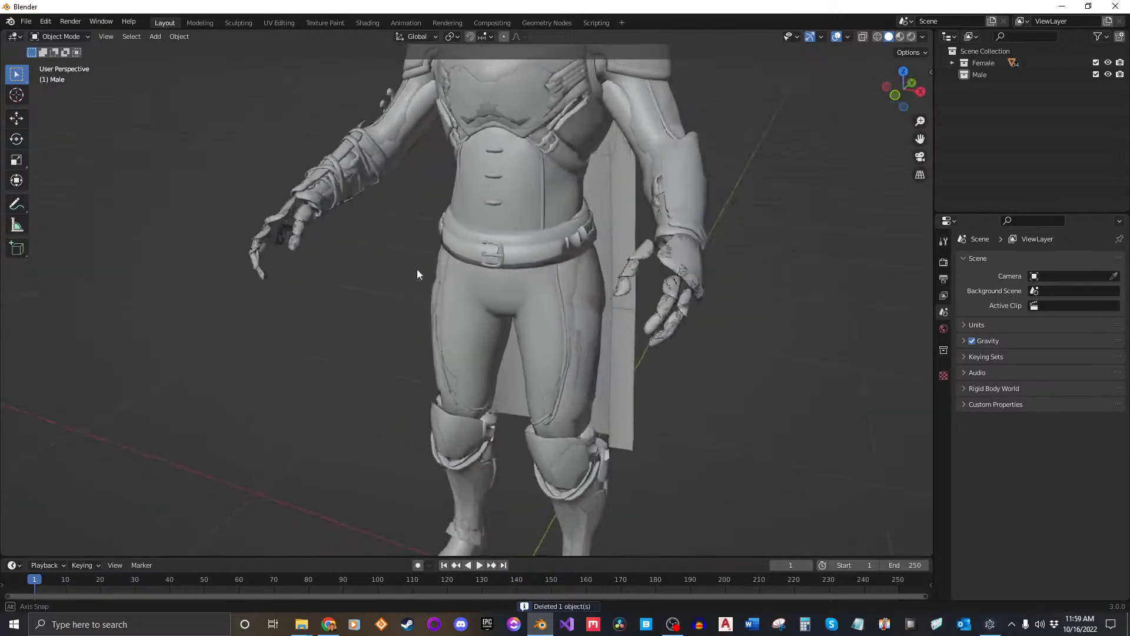
{"action": "scroll", "coordinate": [734, 285], "scroll_direction": "up", "scroll_amount": 5}
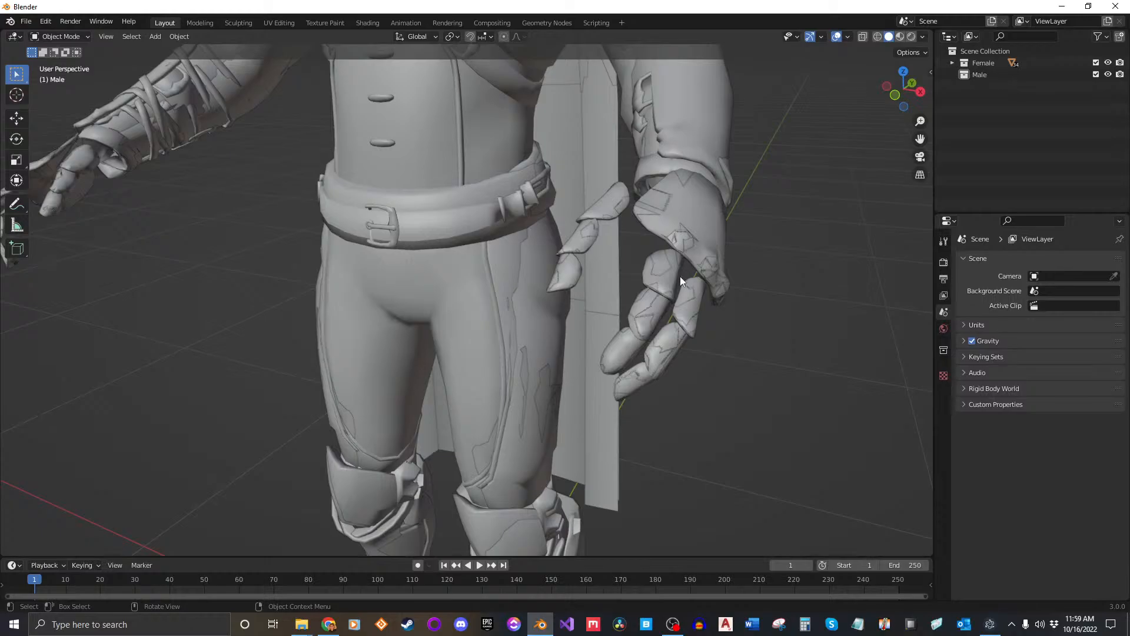
{"action": "scroll", "coordinate": [740, 304], "scroll_direction": "down", "scroll_amount": 6}
{"action": "middle_click_drag", "start_coordinate": [737, 295], "coordinate": [724, 282]}
{"action": "scroll", "coordinate": [720, 276], "scroll_direction": "down", "scroll_amount": 4}
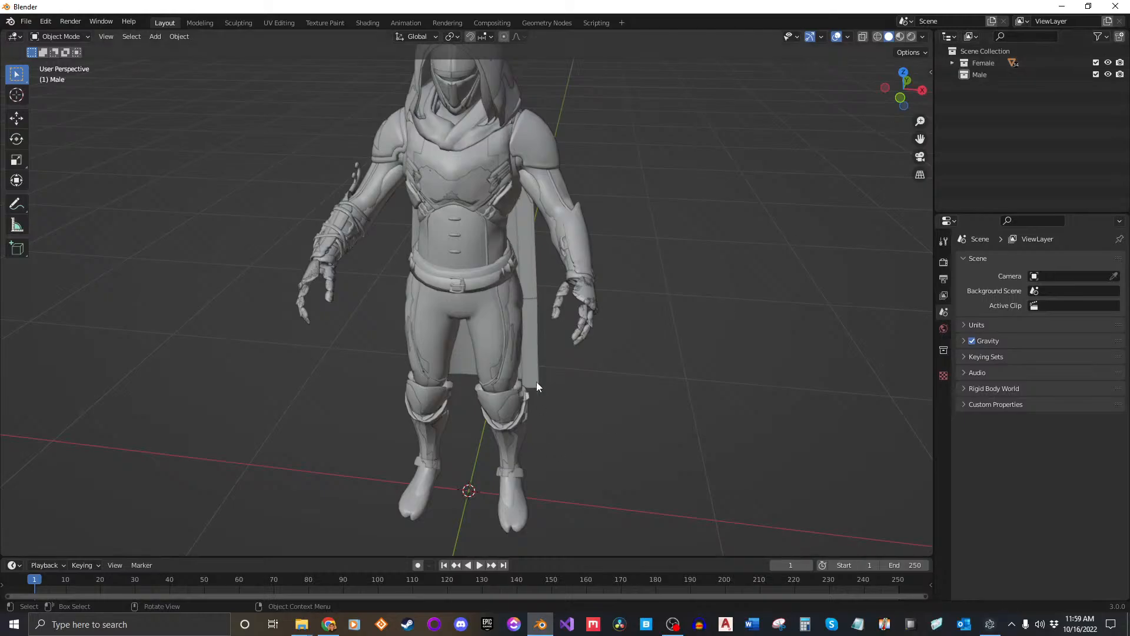
{"action": "middle_click_drag", "start_coordinate": [535, 381], "coordinate": [545, 355]}
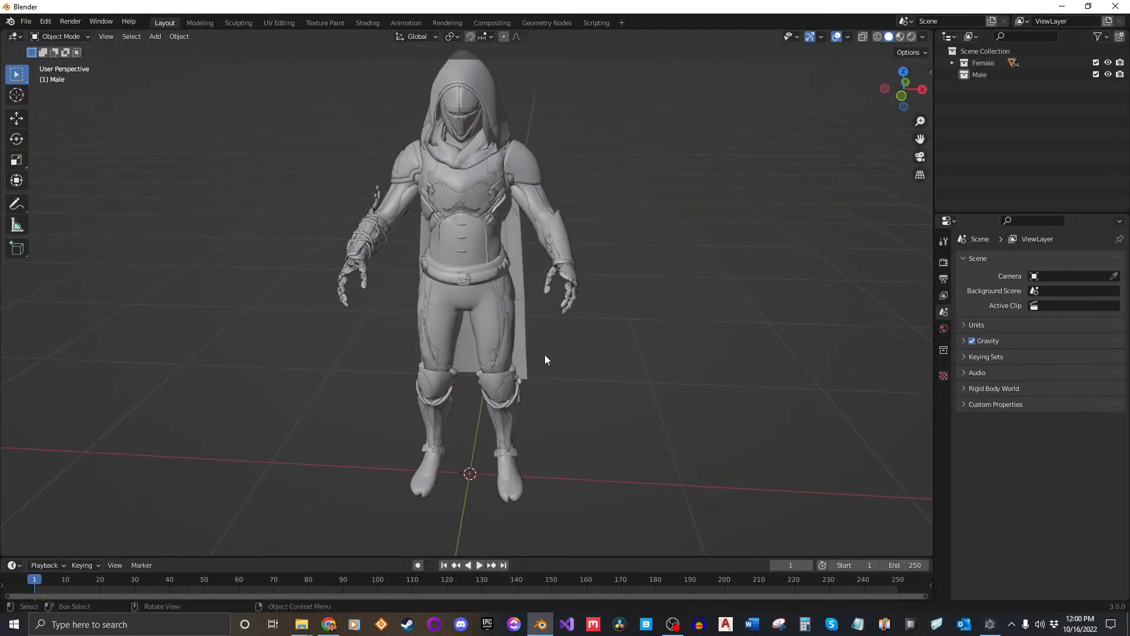
Move all Male-Sovereign-Lion-Ornament meshes from the Female collection into the Male collection and collapse Female.
{"action": "left_click", "coordinate": [952, 63]}
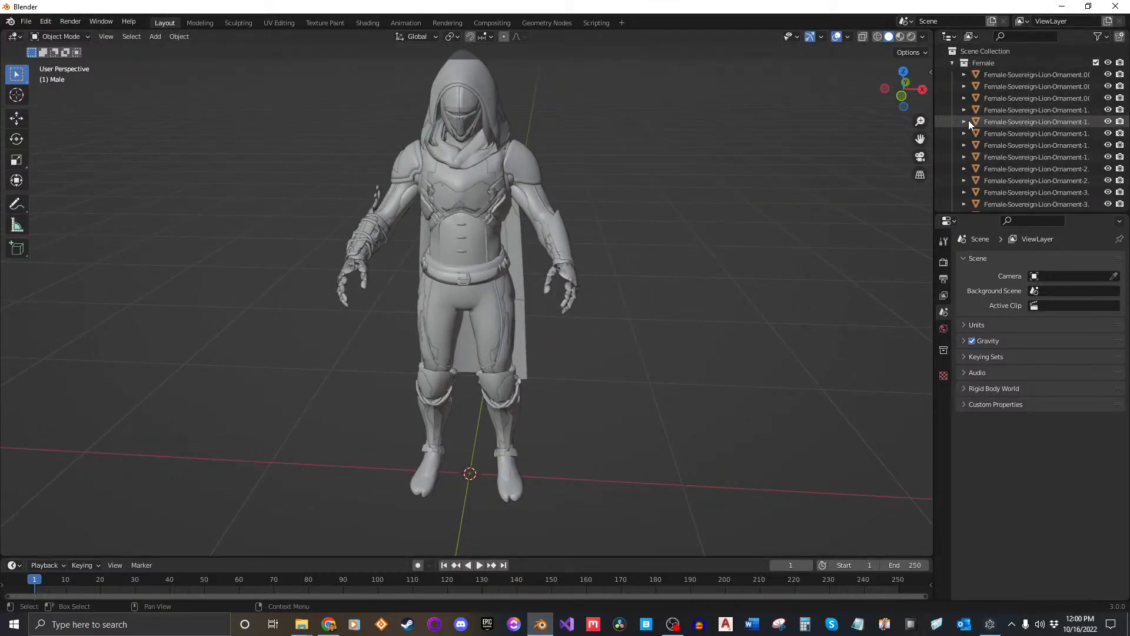
{"action": "scroll", "coordinate": [969, 119], "scroll_direction": "down", "scroll_amount": 5}
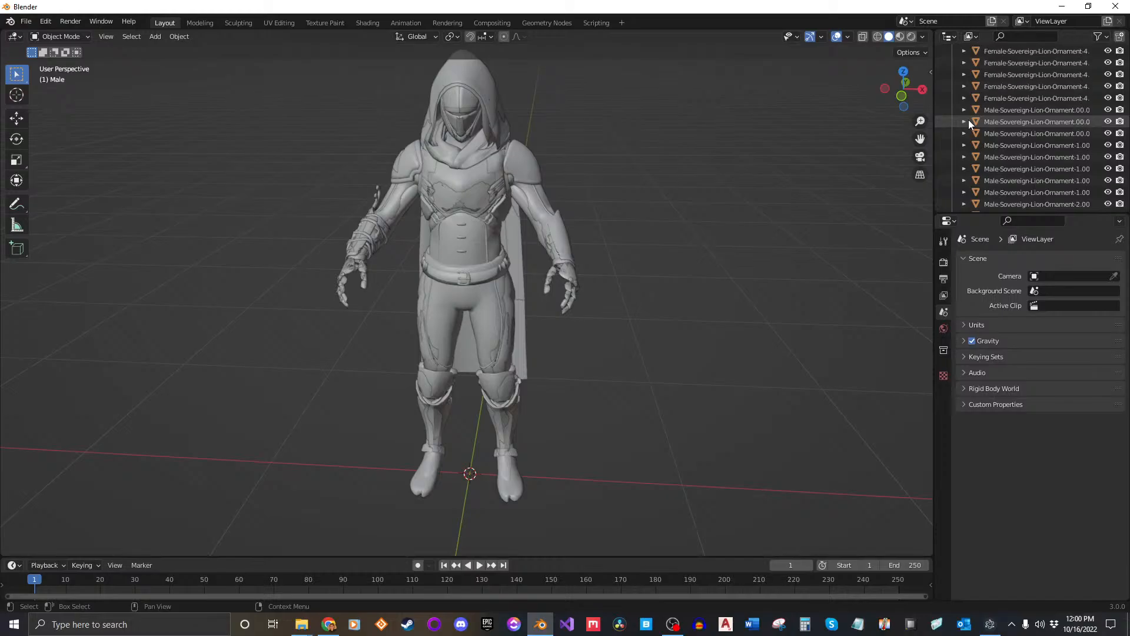
{"action": "left_click", "coordinate": [994, 110]}
{"action": "scroll", "coordinate": [1043, 126], "scroll_direction": "down", "scroll_amount": 5}
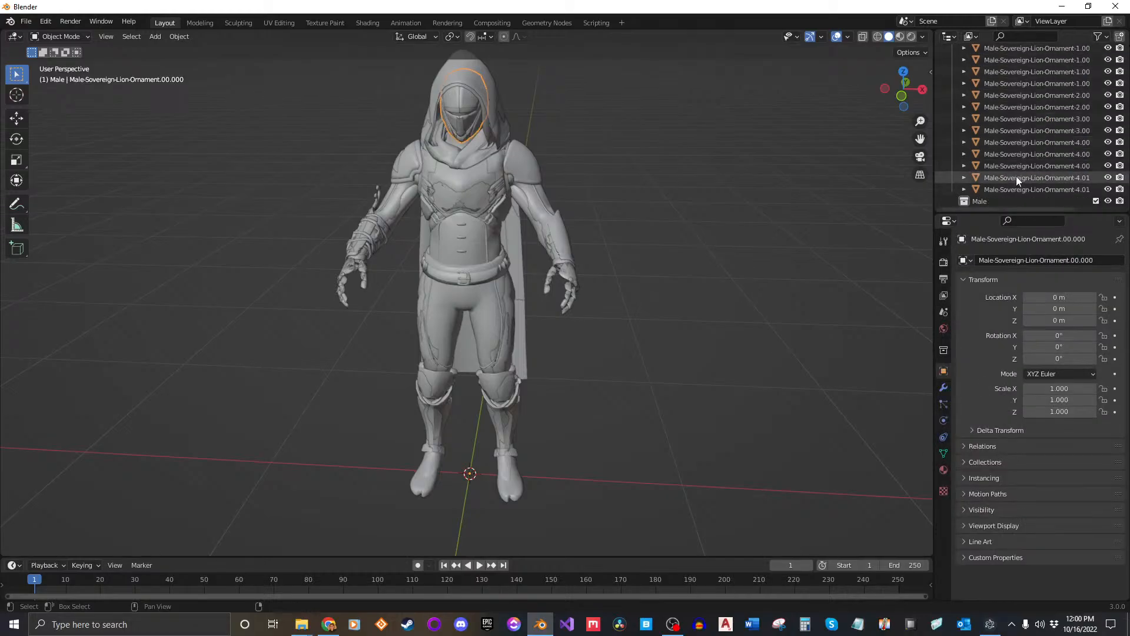
{"action": "left_click", "coordinate": [1011, 192], "text": "shift"}
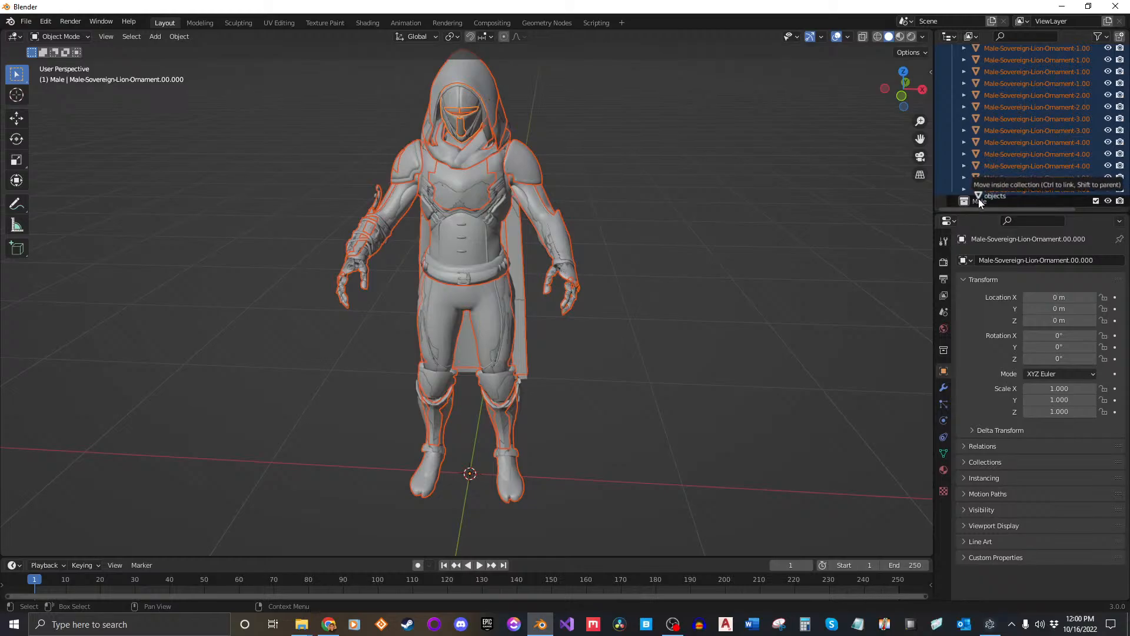
{"action": "scroll", "coordinate": [978, 194], "scroll_direction": "up", "scroll_amount": 5}
{"action": "scroll", "coordinate": [962, 178], "scroll_direction": "up", "scroll_amount": 3}
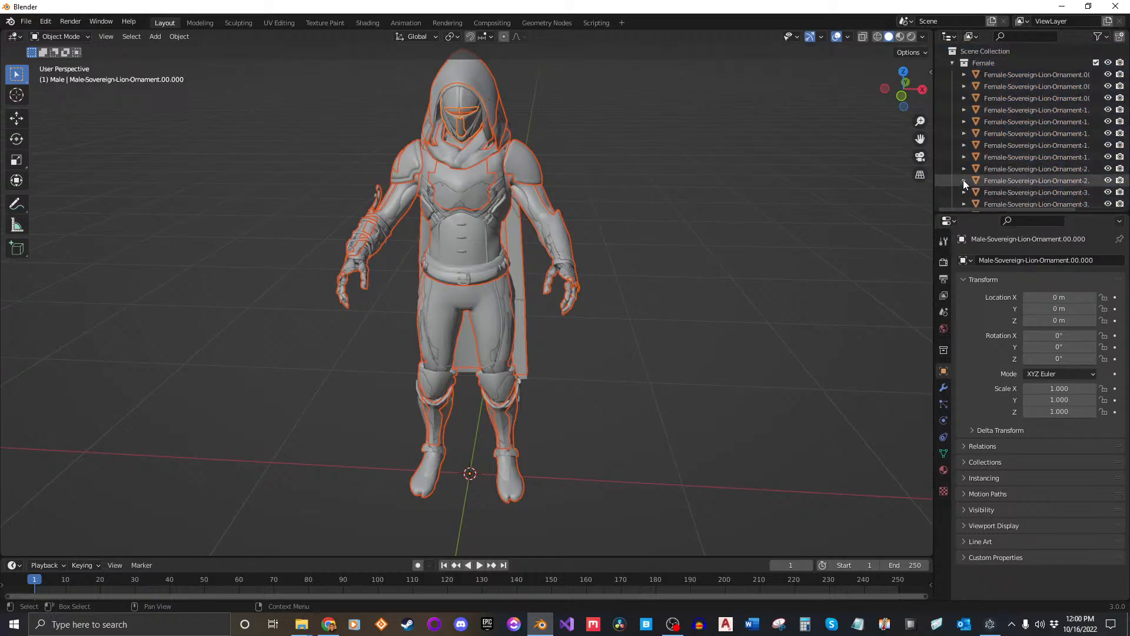
{"action": "left_click", "coordinate": [951, 64]}
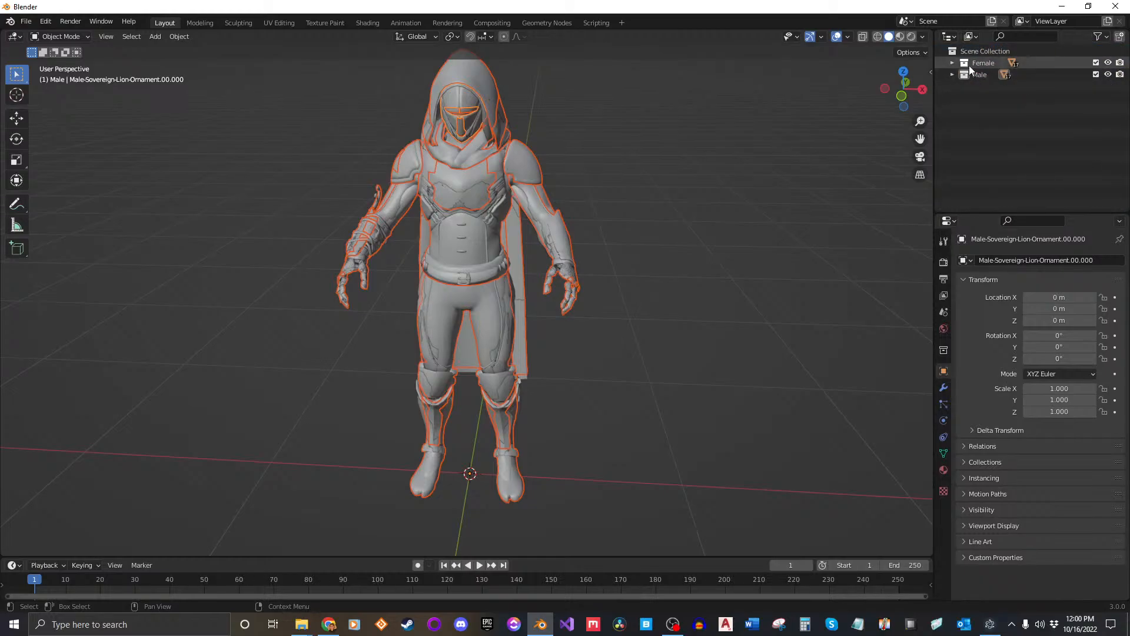
Show the Female and Male collections one at a time to compare the armor, ending with Male hidden and Female shown.
{"action": "left_click", "coordinate": [1108, 75]}
{"action": "middle_click_drag", "start_coordinate": [730, 253], "coordinate": [787, 202]}
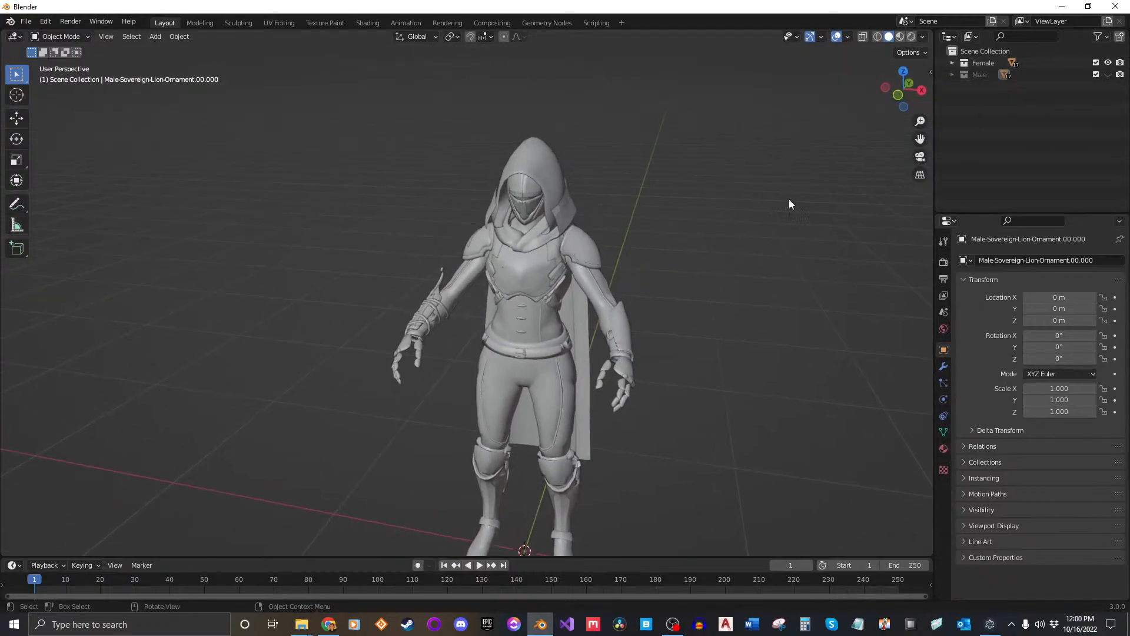
{"action": "left_click", "coordinate": [1107, 75], "text": "ctrl"}
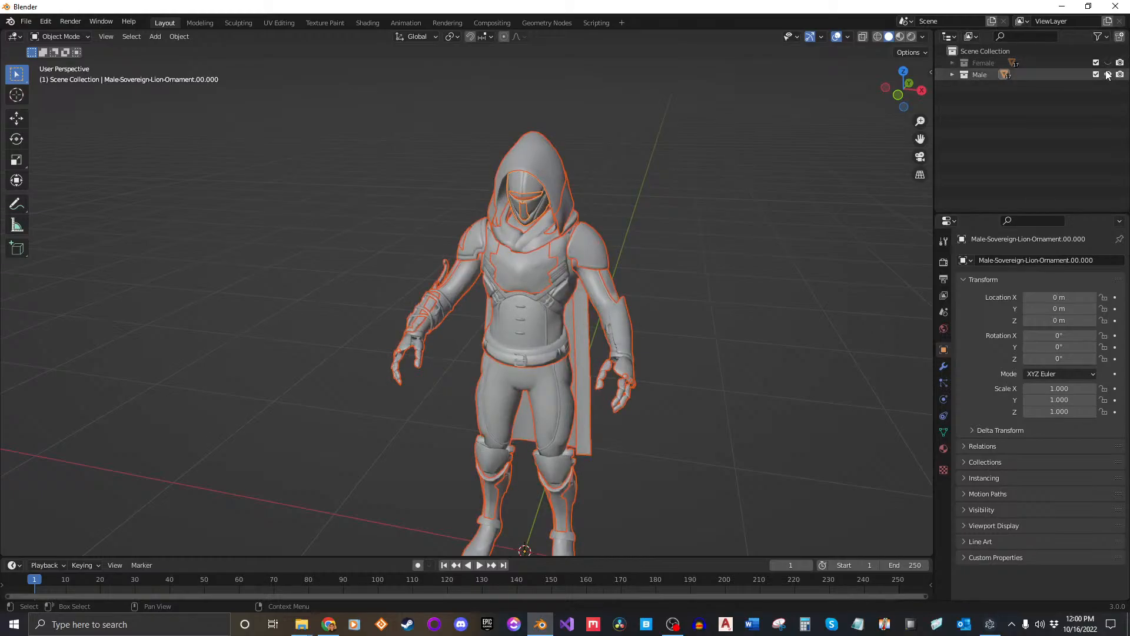
{"action": "left_click", "coordinate": [1107, 74]}
{"action": "left_click", "coordinate": [1107, 62]}
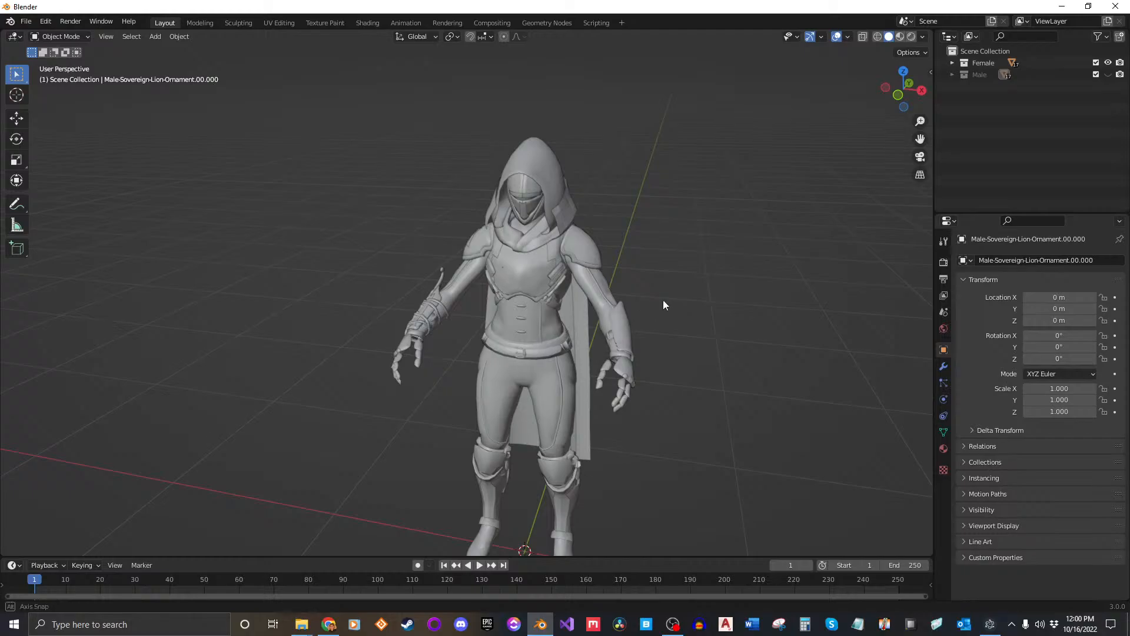
{"action": "middle_click_drag", "start_coordinate": [662, 299], "coordinate": [624, 295]}
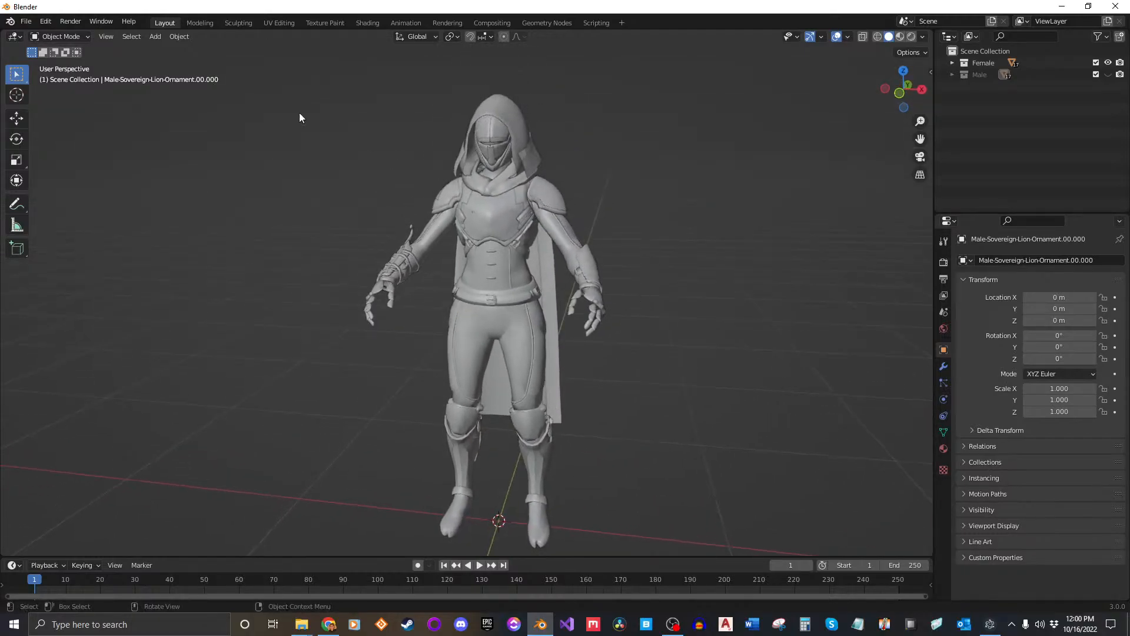
Start Save As and browse from 8. Models_Armor_Heads through 2. Hunter Armor and 4. Season 2_Curse of Osiris to the Sovereign Lion Ornament Hunter folder.
{"action": "left_click", "coordinate": [26, 21]}
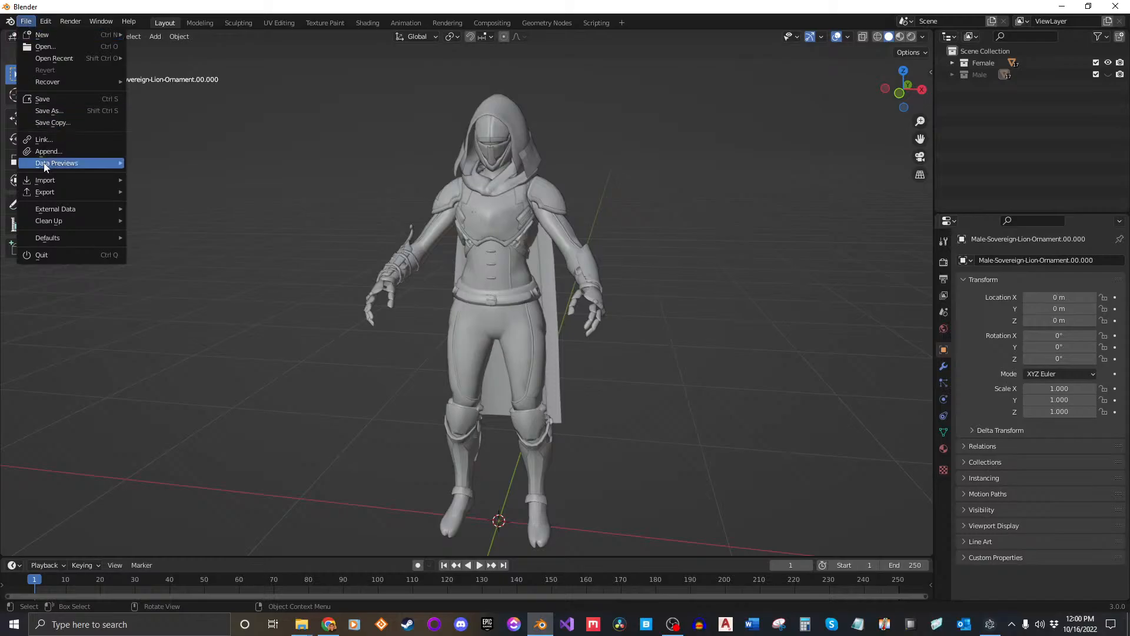
{"action": "left_click", "coordinate": [49, 112]}
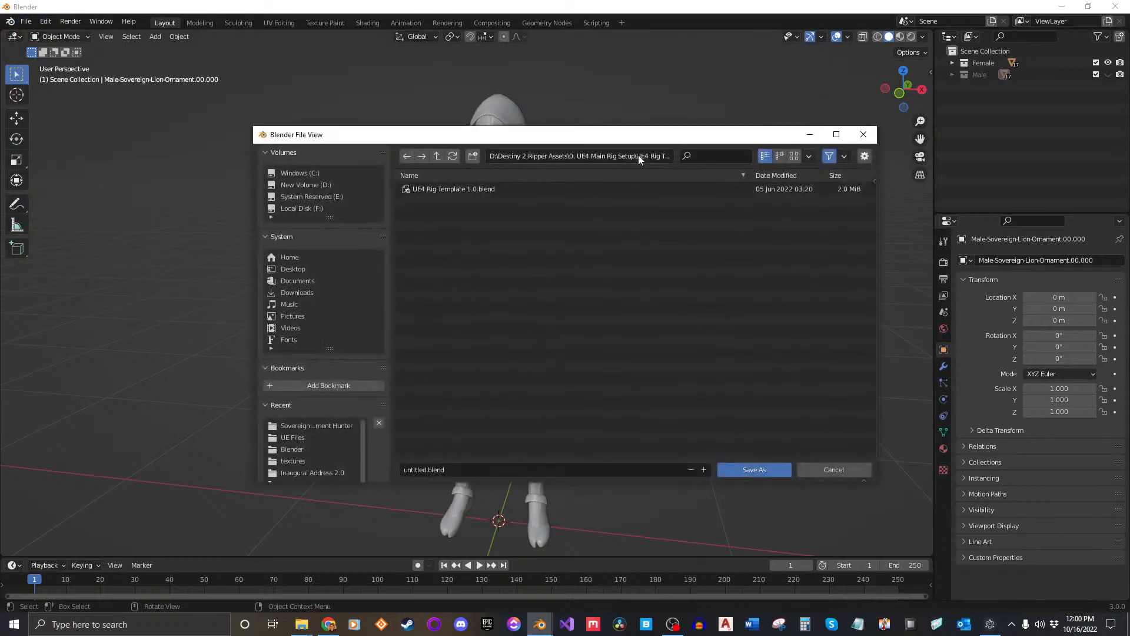
{"action": "left_click", "coordinate": [437, 158]}
{"action": "left_click", "coordinate": [436, 159]}
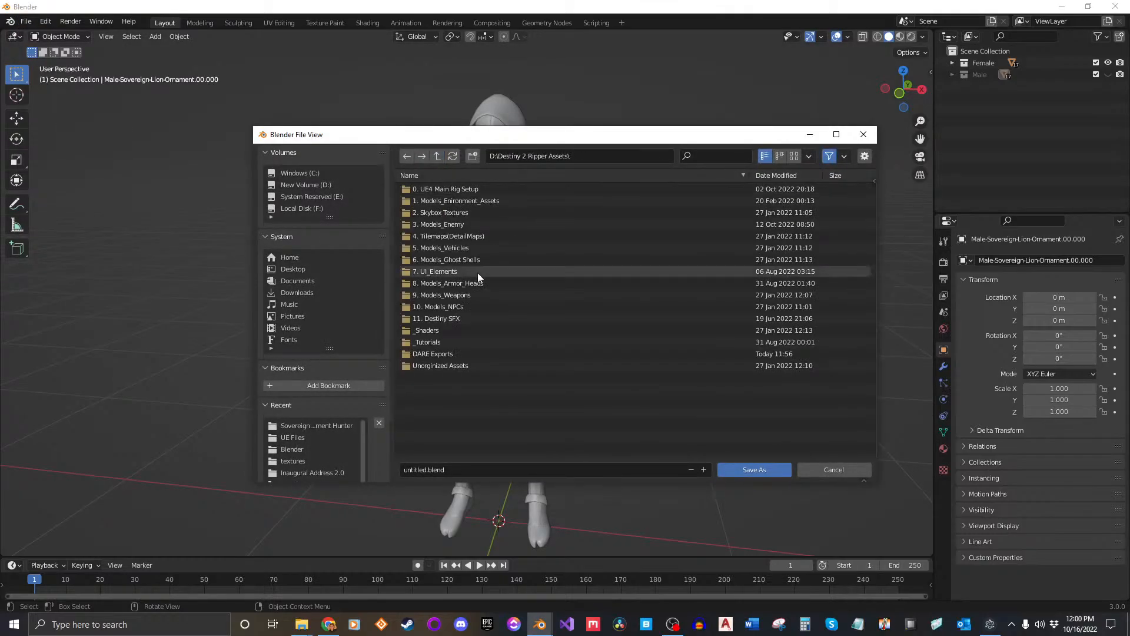
{"action": "left_click", "coordinate": [476, 293]}
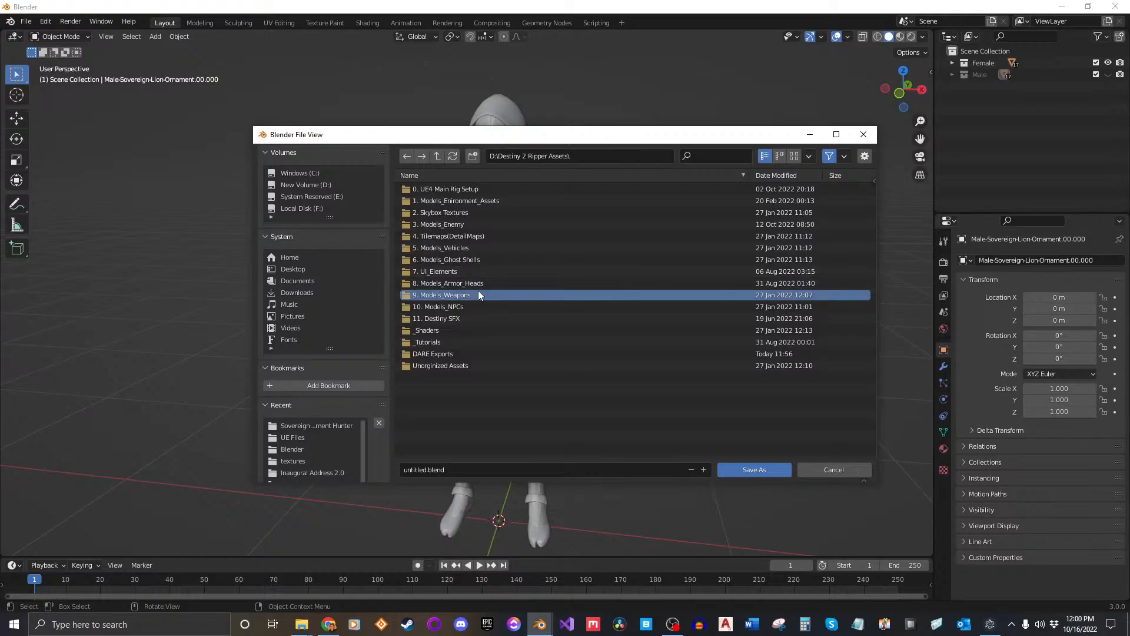
{"action": "double_click", "coordinate": [475, 283]}
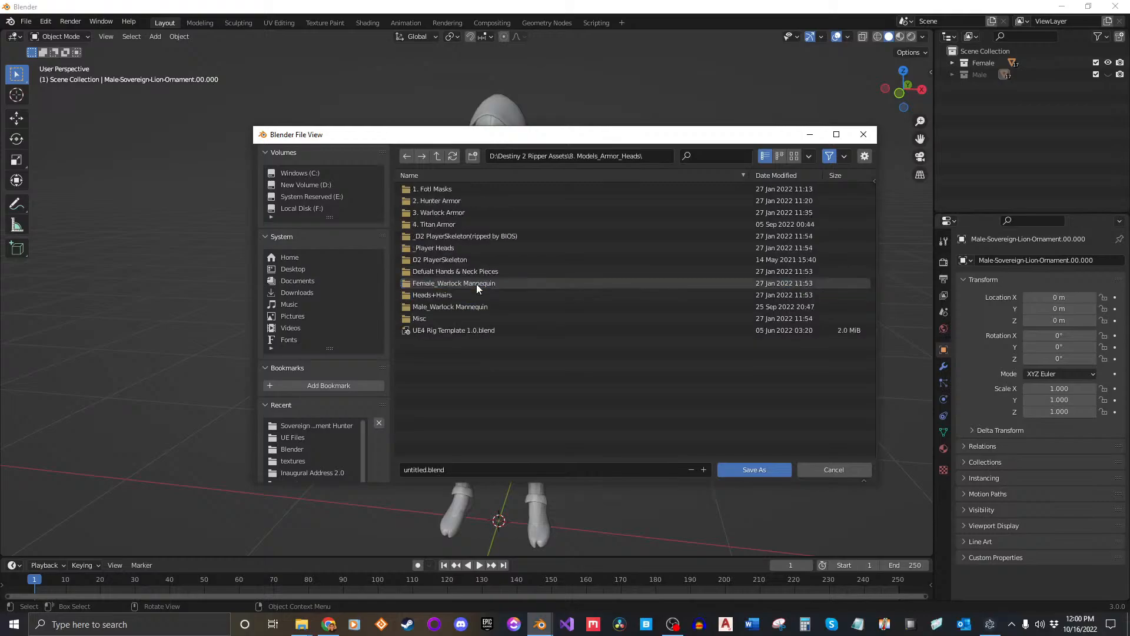
{"action": "double_click", "coordinate": [457, 199]}
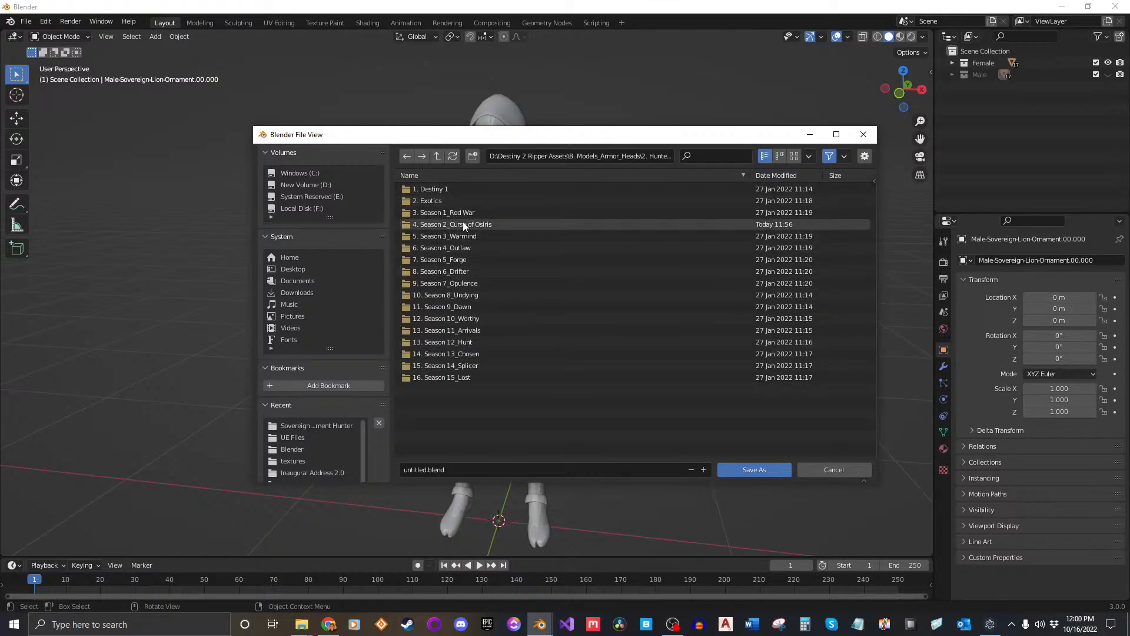
{"action": "double_click", "coordinate": [463, 224]}
{"action": "double_click", "coordinate": [453, 258]}
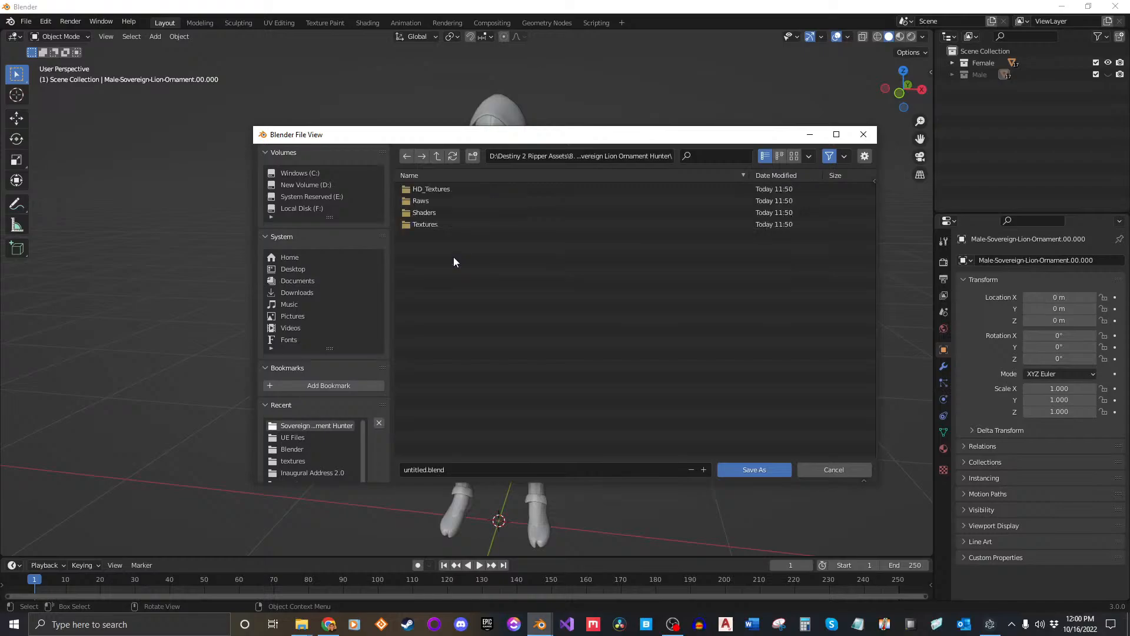
Return to the 4. Season 2_Curse of Osiris folder and copy the Sovereign Lion Ornament Hunter folder's name.
{"action": "key", "text": "BackSpace"}
{"action": "left_click", "coordinate": [454, 260]}
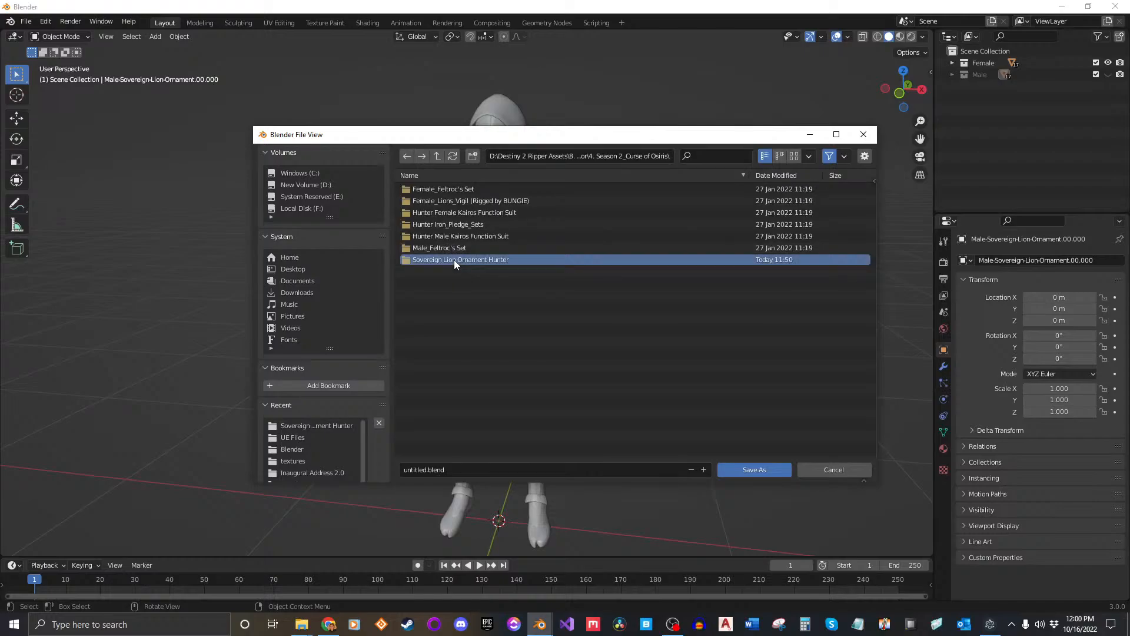
{"action": "left_click", "coordinate": [454, 259], "text": "ctrl"}
{"action": "key", "text": "ctrl+c"}
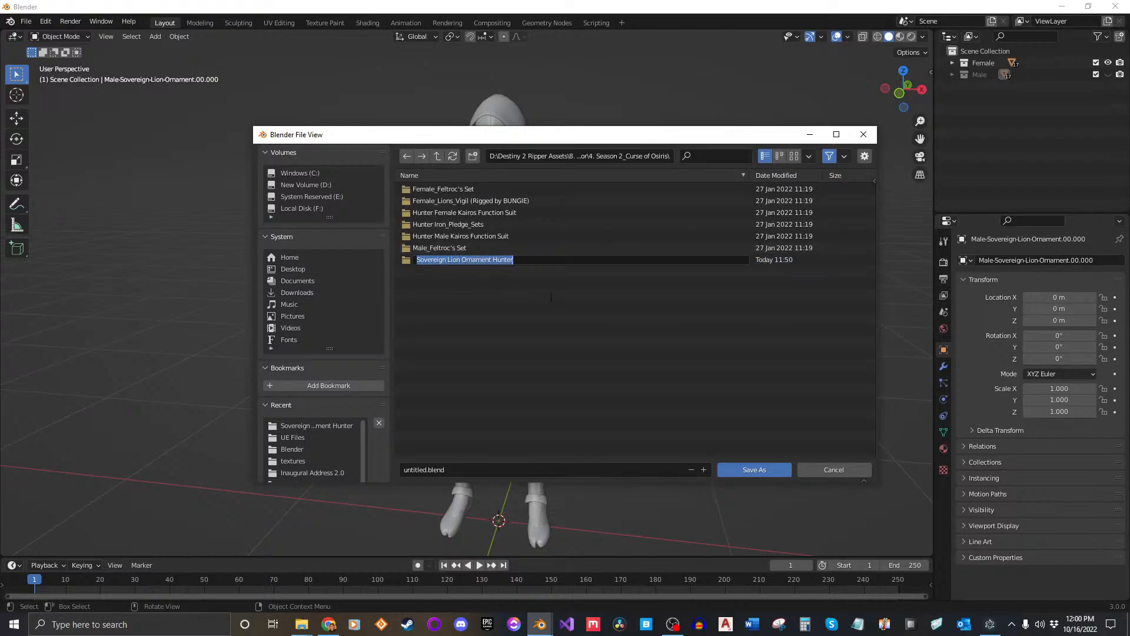
Save the file as Sovereign Lion Ornament Hunter.blend inside the Sovereign Lion Ornament Hunter folder, and save it once more.
{"action": "key", "text": "Escape"}
{"action": "double_click", "coordinate": [464, 261]}
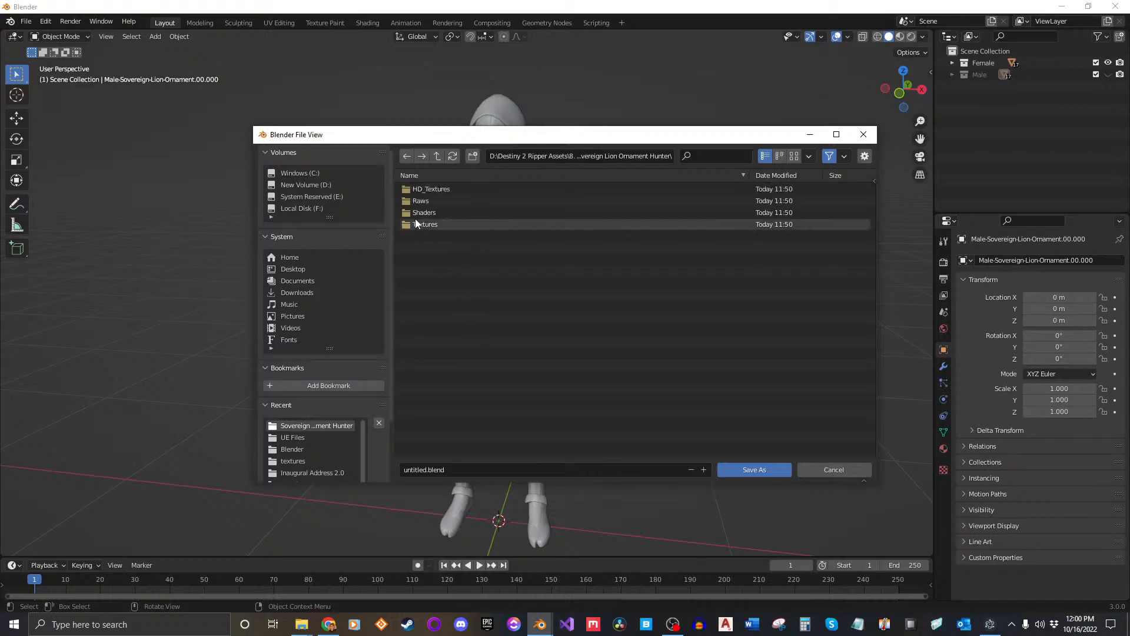
{"action": "left_click", "coordinate": [434, 475]}
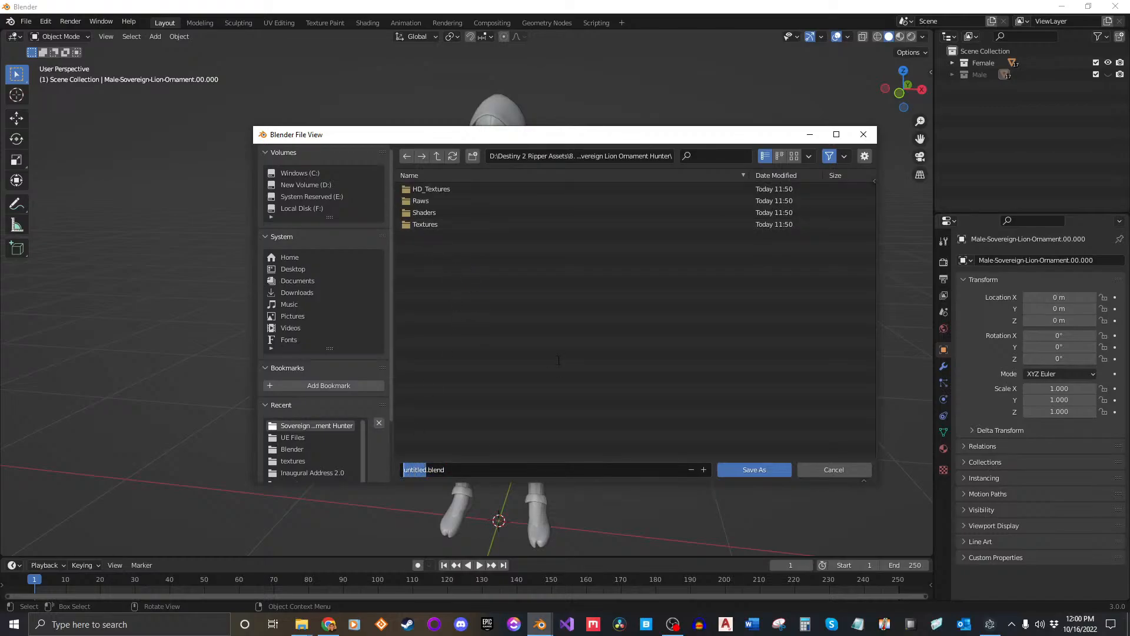
{"action": "key", "text": "ctrl+v"}
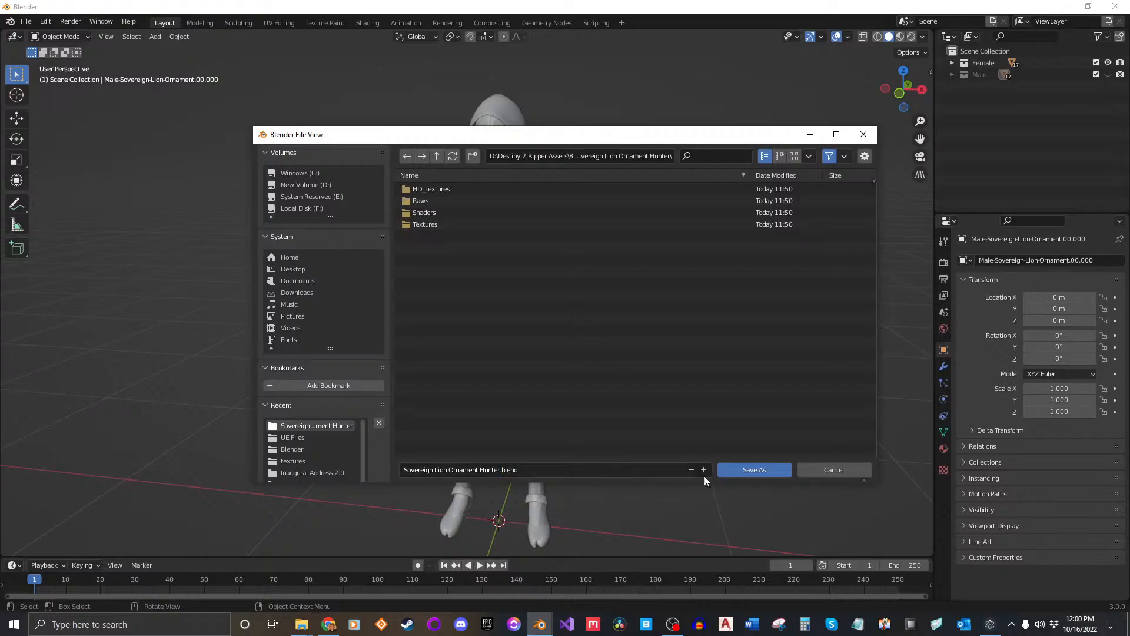
{"action": "left_click", "coordinate": [747, 474]}
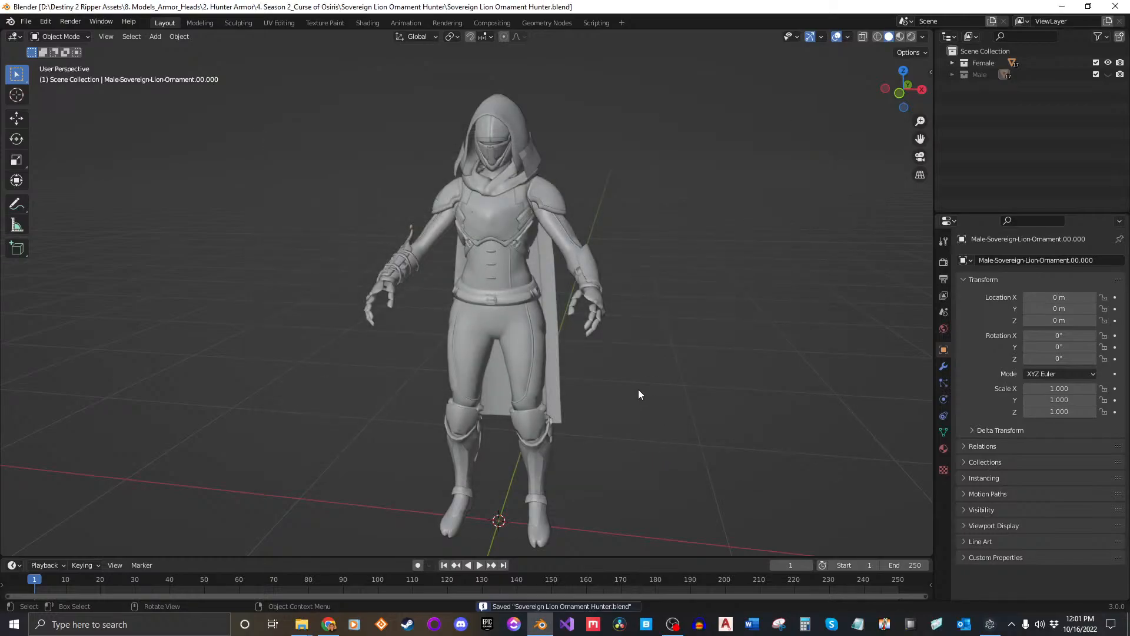
{"action": "middle_click_drag", "start_coordinate": [638, 390], "coordinate": [570, 377]}
{"action": "key", "text": "ctrl+s"}
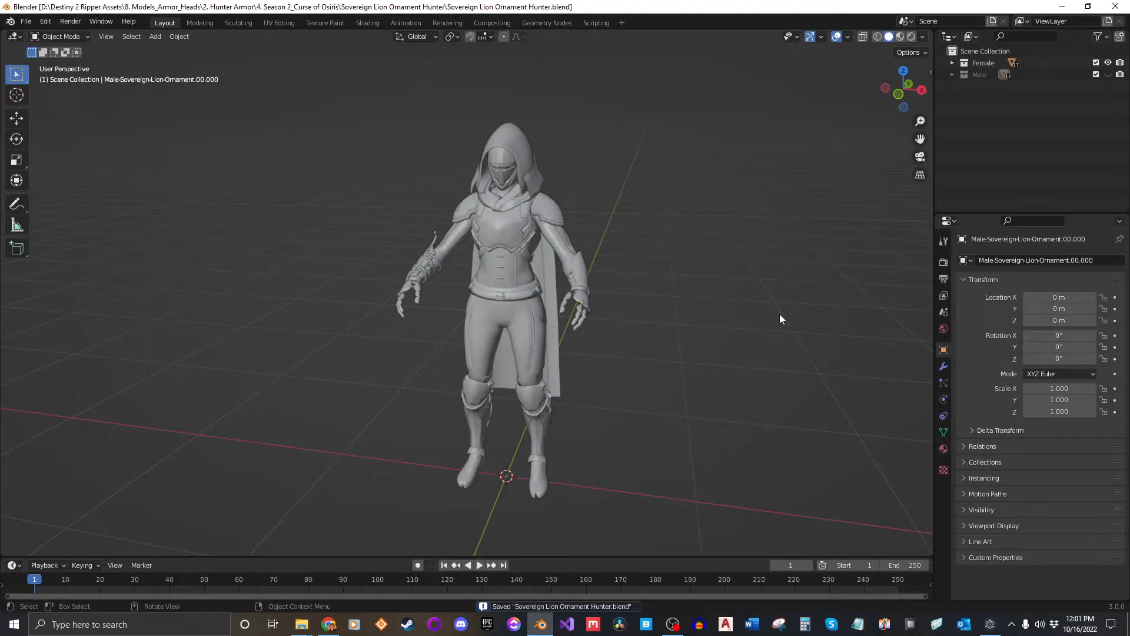
{"action": "left_click", "coordinate": [952, 75]}
{"action": "left_click", "coordinate": [952, 75]}
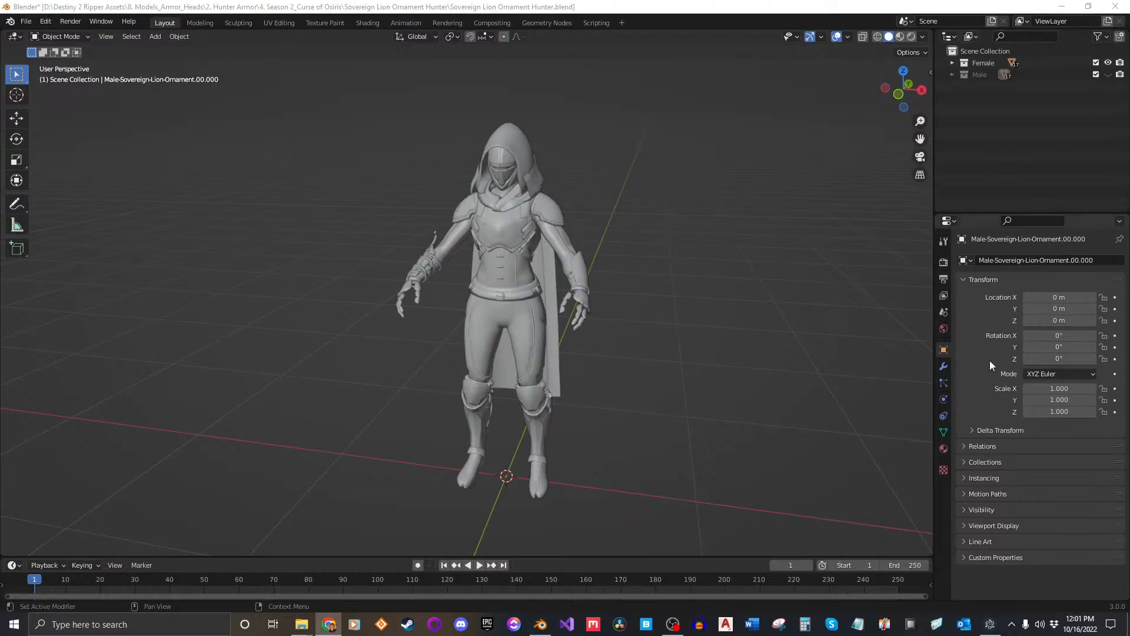
{"action": "left_click", "coordinate": [462, 625]}
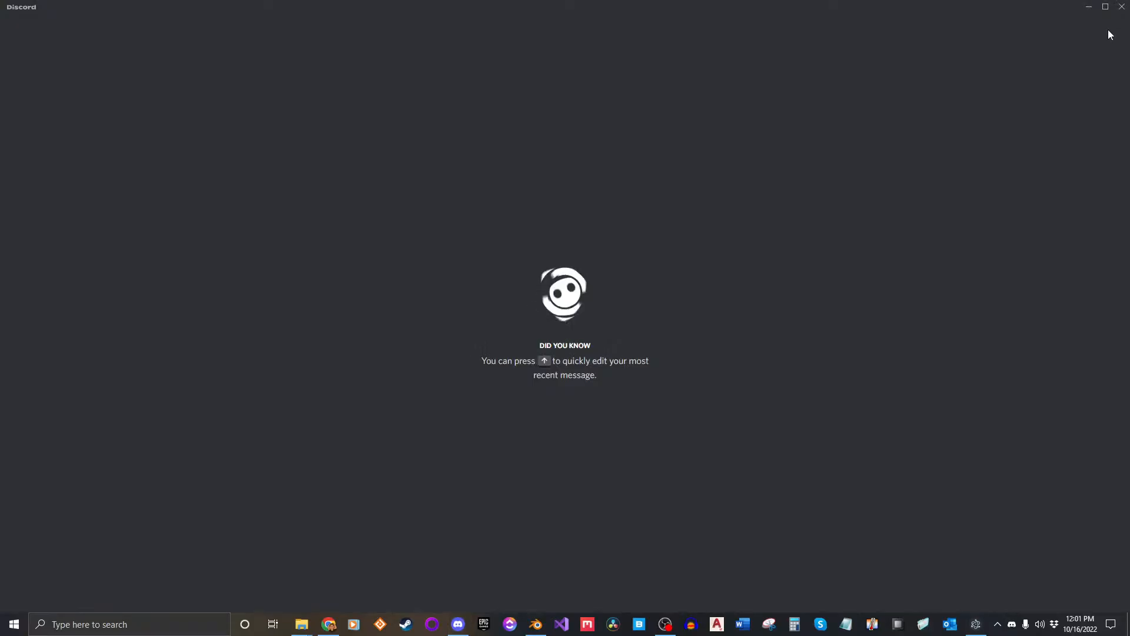
{"action": "left_click", "coordinate": [1121, 7]}
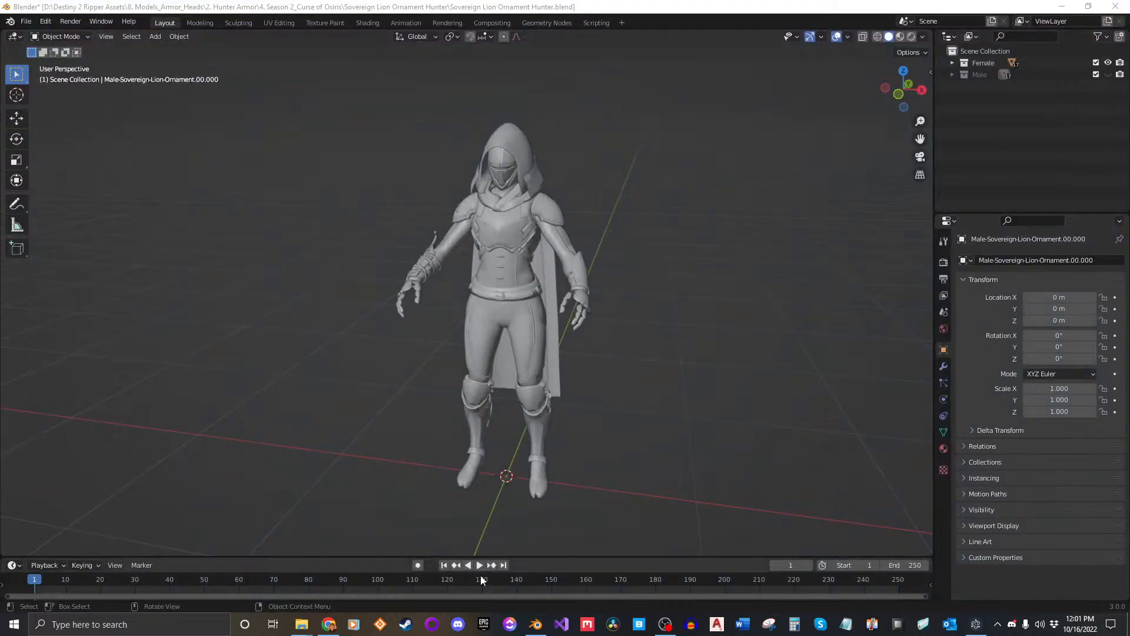
Switch to Discord and open the tutorials channel of the Destiny Model Rips server.
{"action": "left_click", "coordinate": [458, 624]}
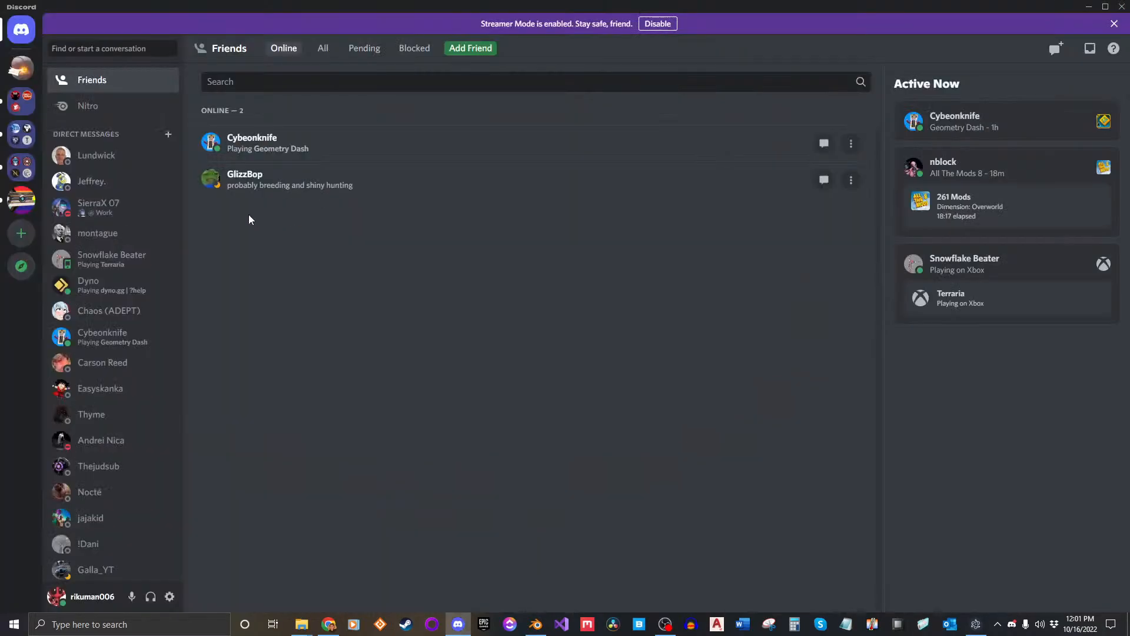
{"action": "left_click", "coordinate": [21, 201]}
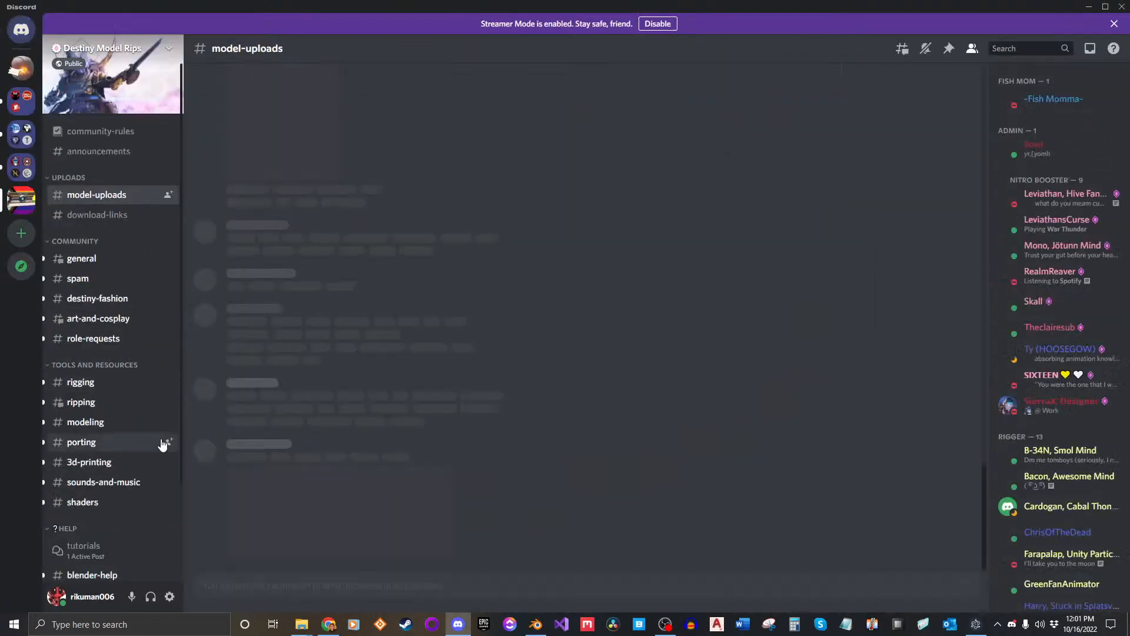
{"action": "scroll", "coordinate": [109, 353], "scroll_direction": "down", "scroll_amount": 2}
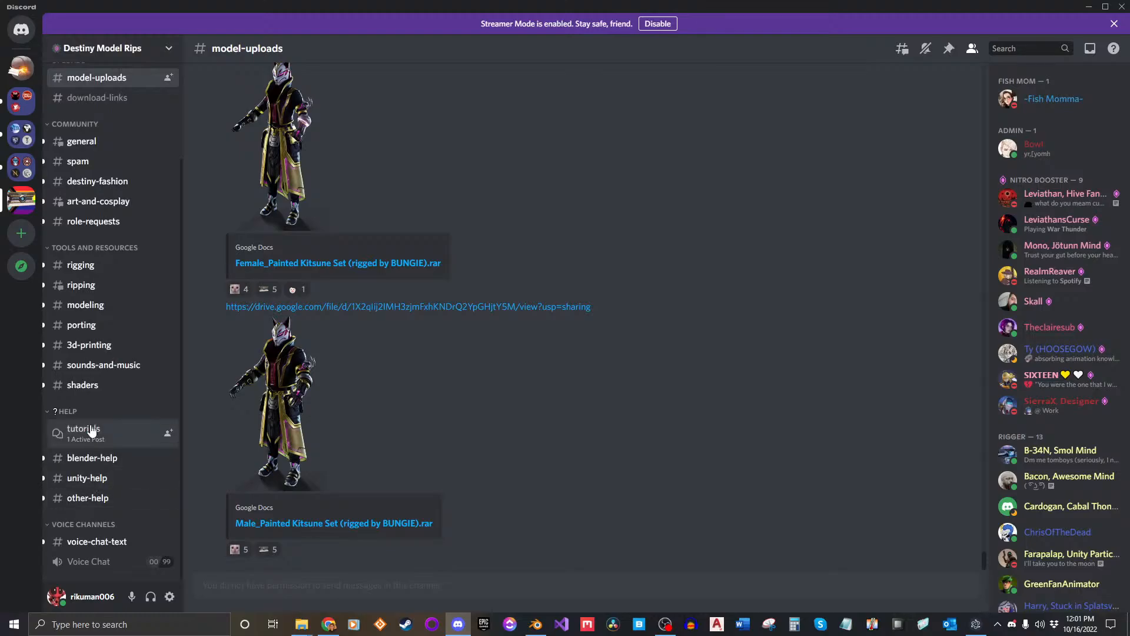
{"action": "left_click", "coordinate": [81, 431]}
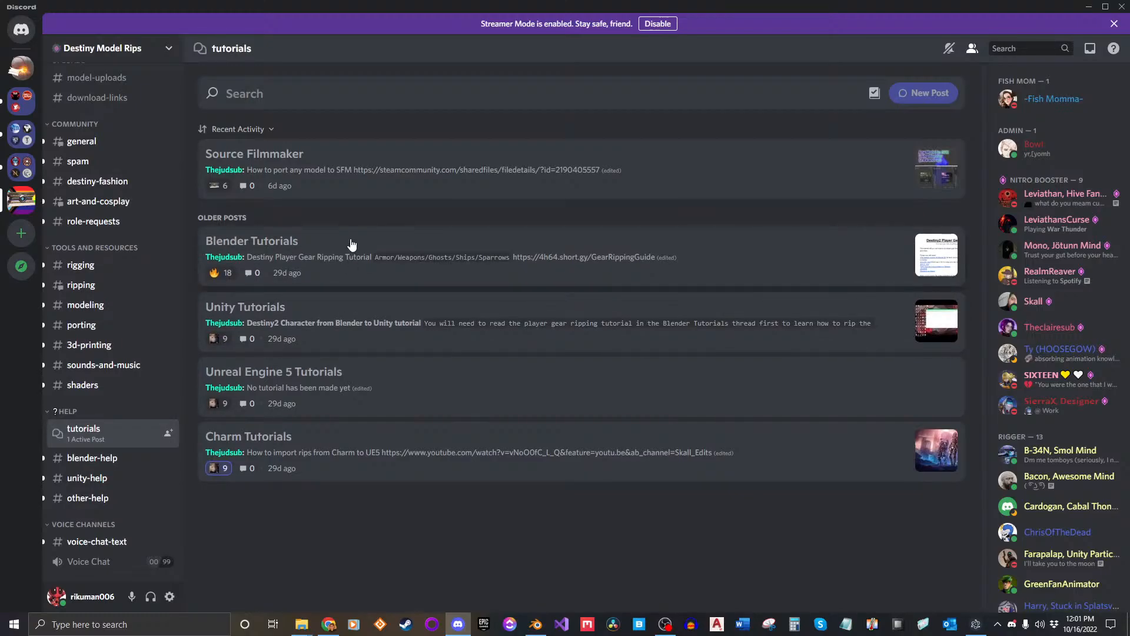
Open the Blender Tutorials post and follow its link to the Destiny Player Gear ripping guide, accepting the external site.
{"action": "left_click", "coordinate": [305, 277]}
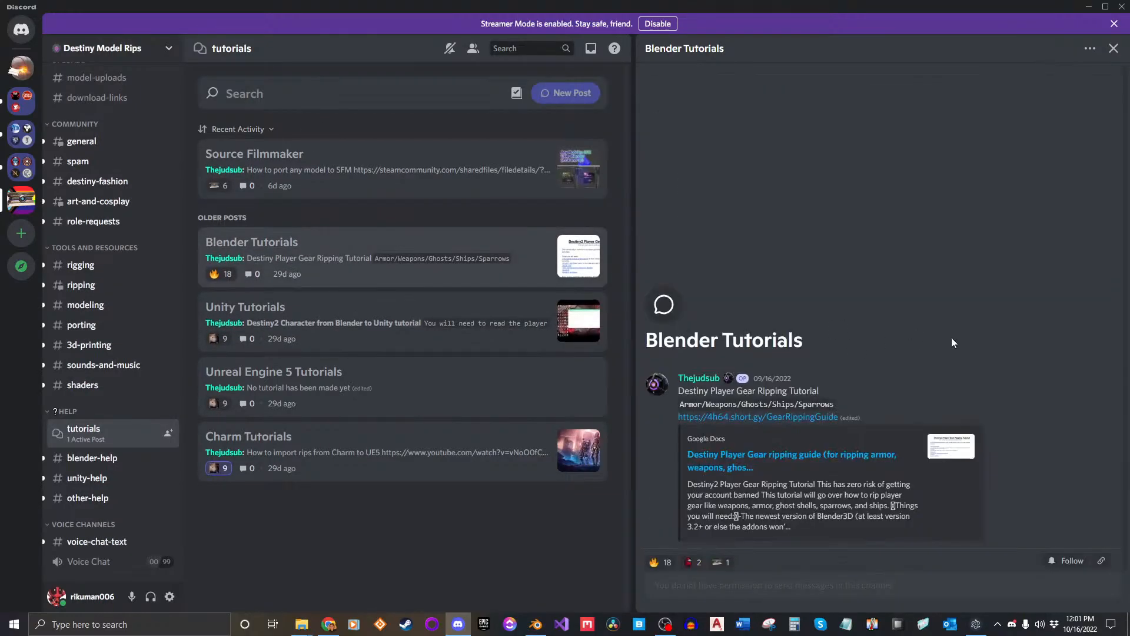
{"action": "left_click", "coordinate": [817, 455]}
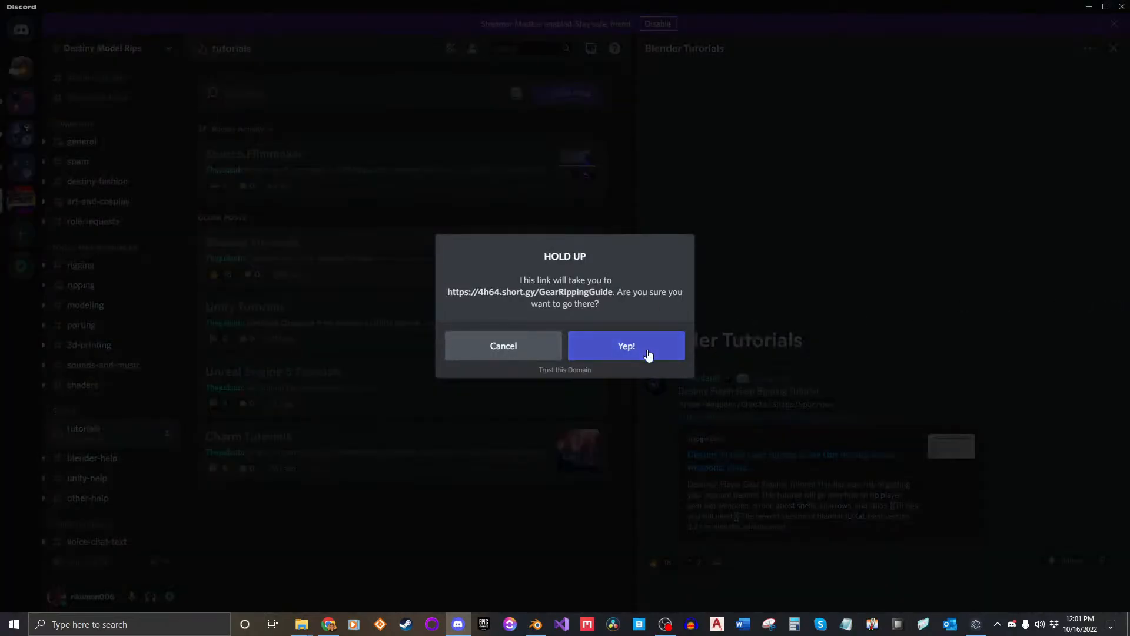
{"action": "left_click", "coordinate": [650, 352]}
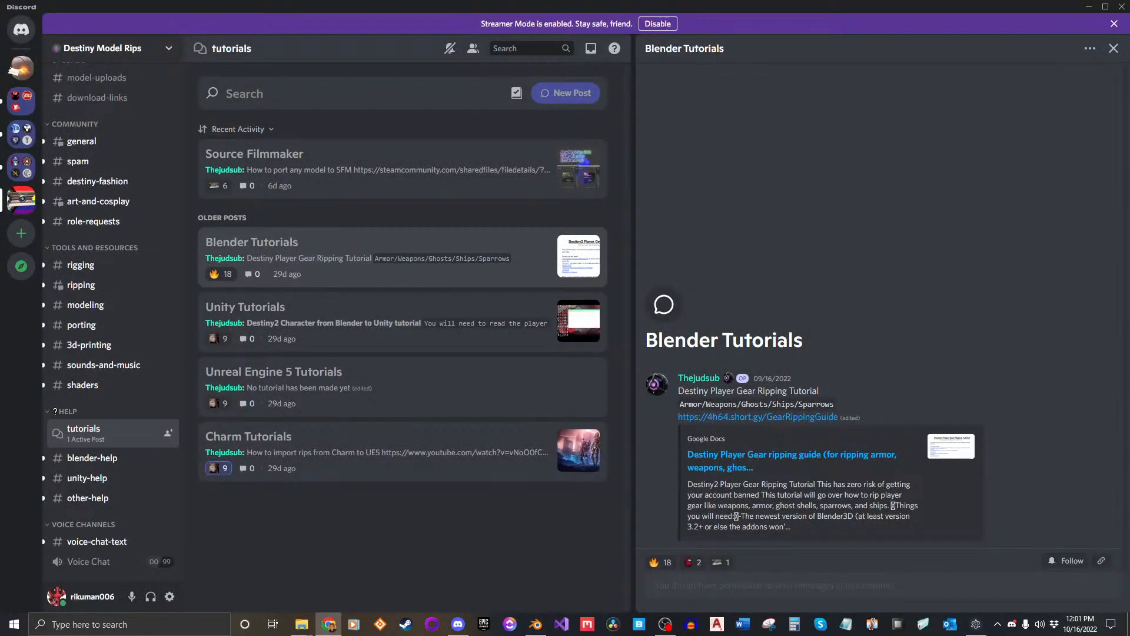
Close the Discord window and quit its background process.
{"action": "left_click", "coordinate": [1121, 6]}
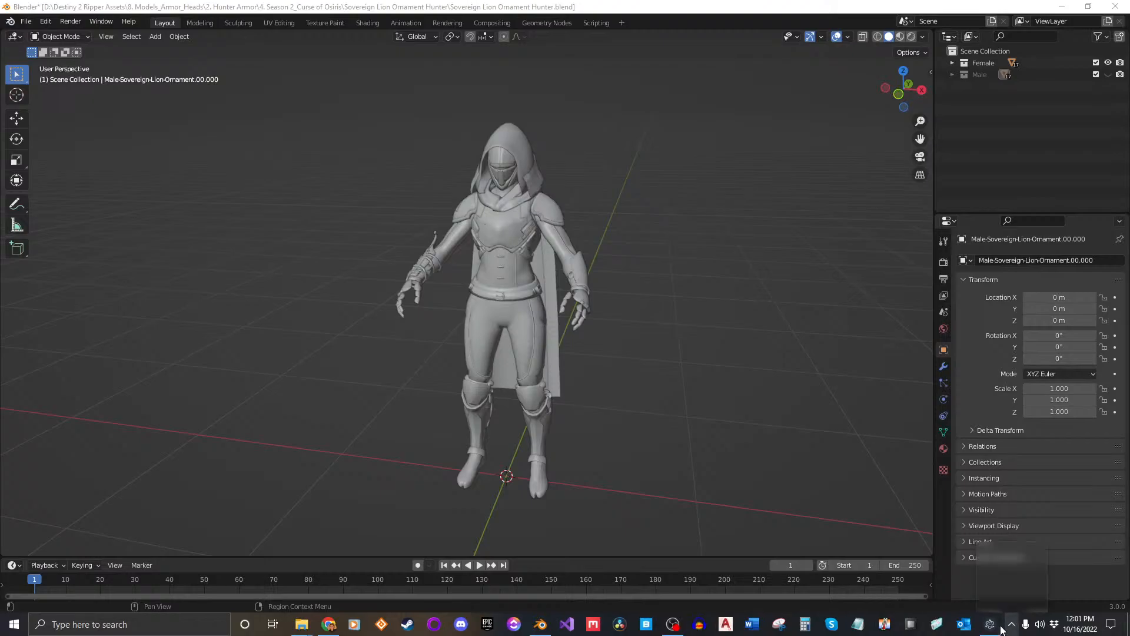
{"action": "left_click", "coordinate": [995, 623]}
{"action": "right_click", "coordinate": [988, 601]}
{"action": "left_click", "coordinate": [1024, 591]}
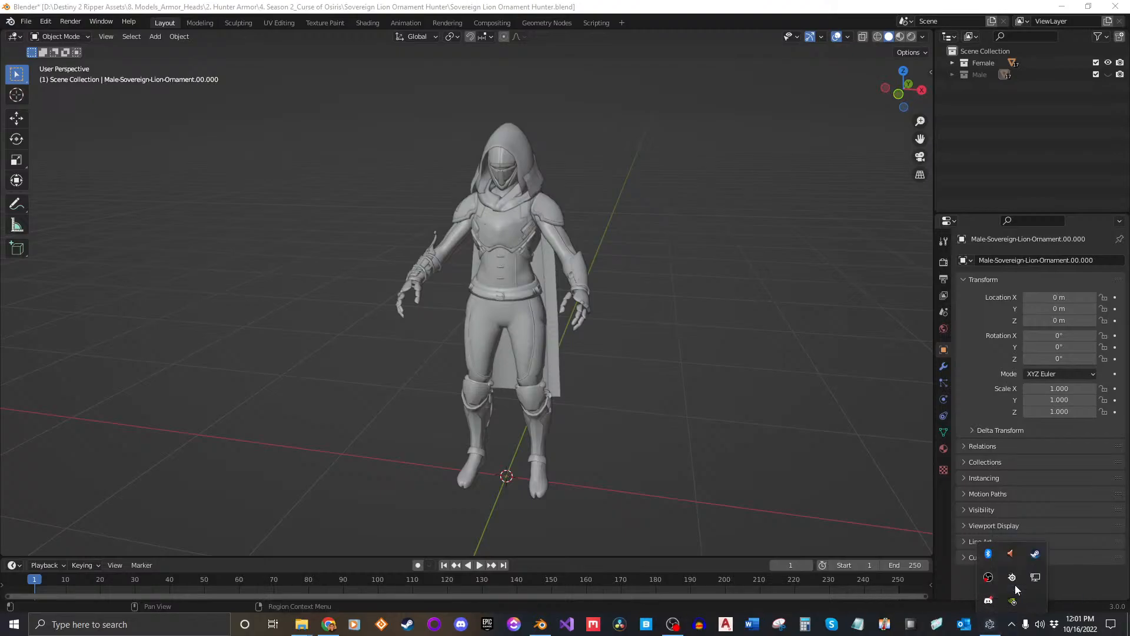
Bring the maximized Destiny Player Gear ripping guide onto this screen, skim its steps, and move it away again.
{"action": "left_click_drag", "start_coordinate": [1129, 203], "coordinate": [625, 87]}
{"action": "key", "text": "super+Left"}
{"action": "key", "text": "super+Up"}
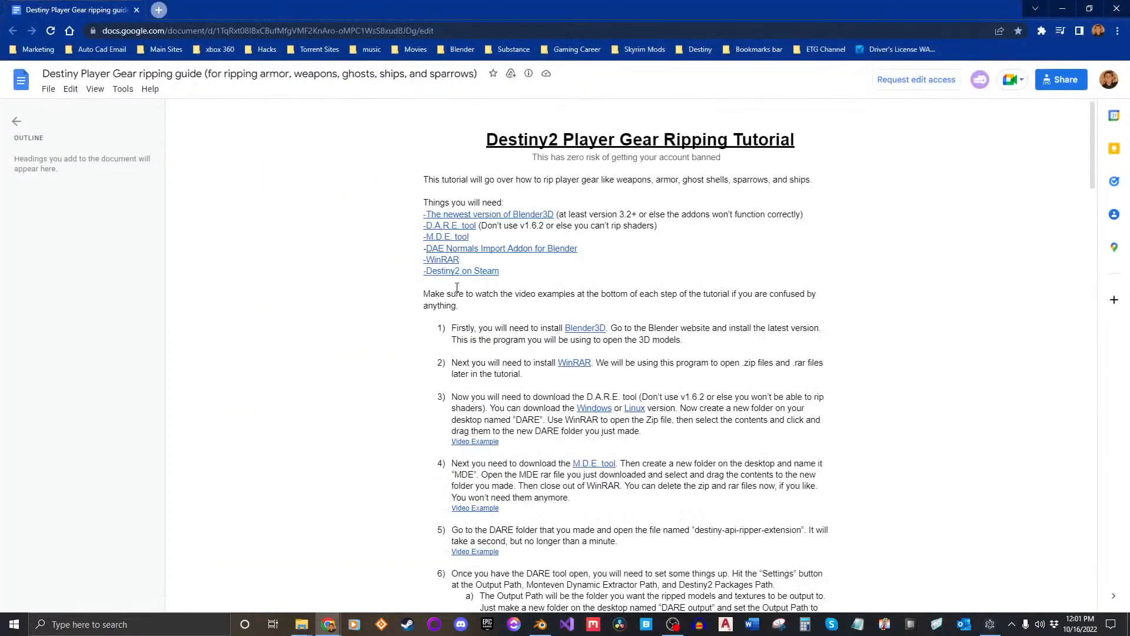
{"action": "scroll", "coordinate": [557, 381], "scroll_direction": "down", "scroll_amount": 6}
{"action": "scroll", "coordinate": [557, 381], "scroll_direction": "down", "scroll_amount": 15}
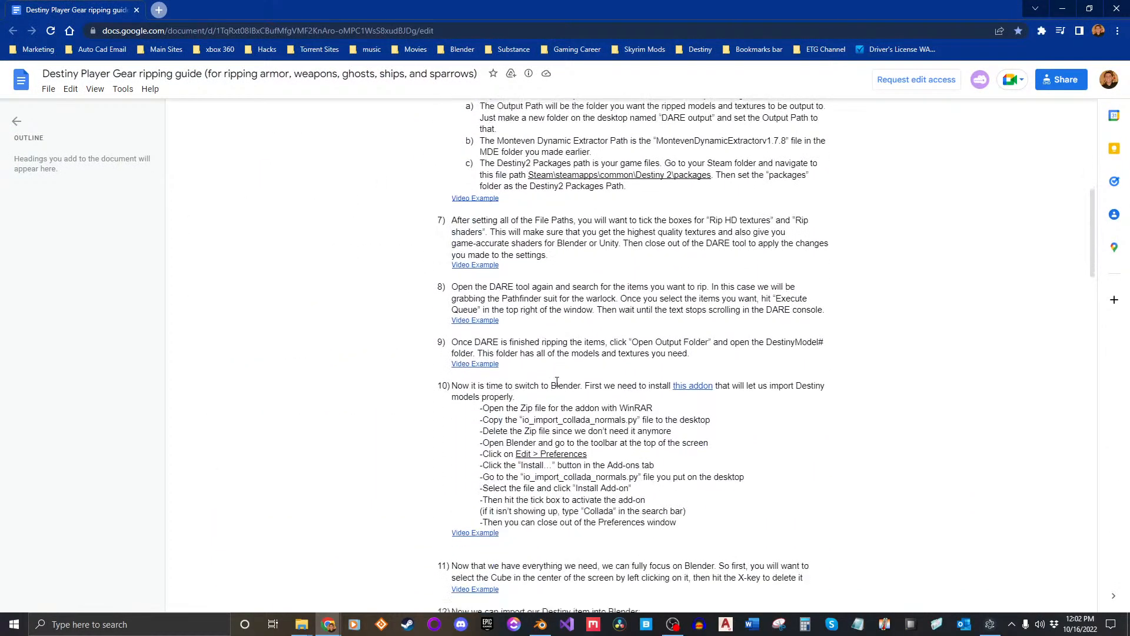
{"action": "scroll", "coordinate": [557, 381], "scroll_direction": "down", "scroll_amount": 15}
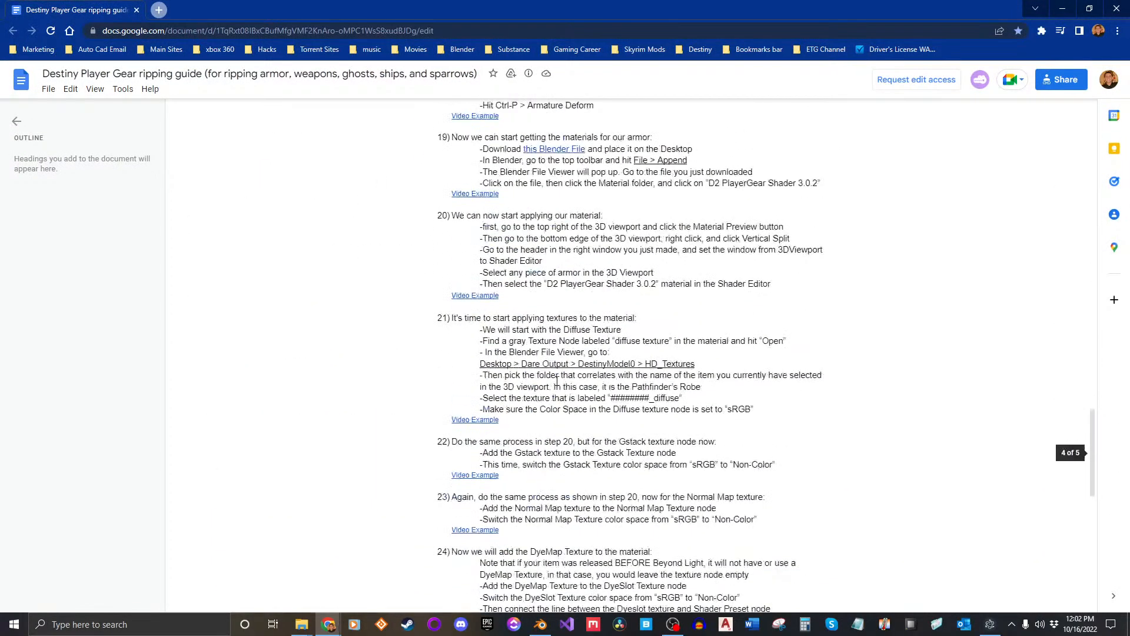
{"action": "scroll", "coordinate": [480, 274], "scroll_direction": "up", "scroll_amount": 20}
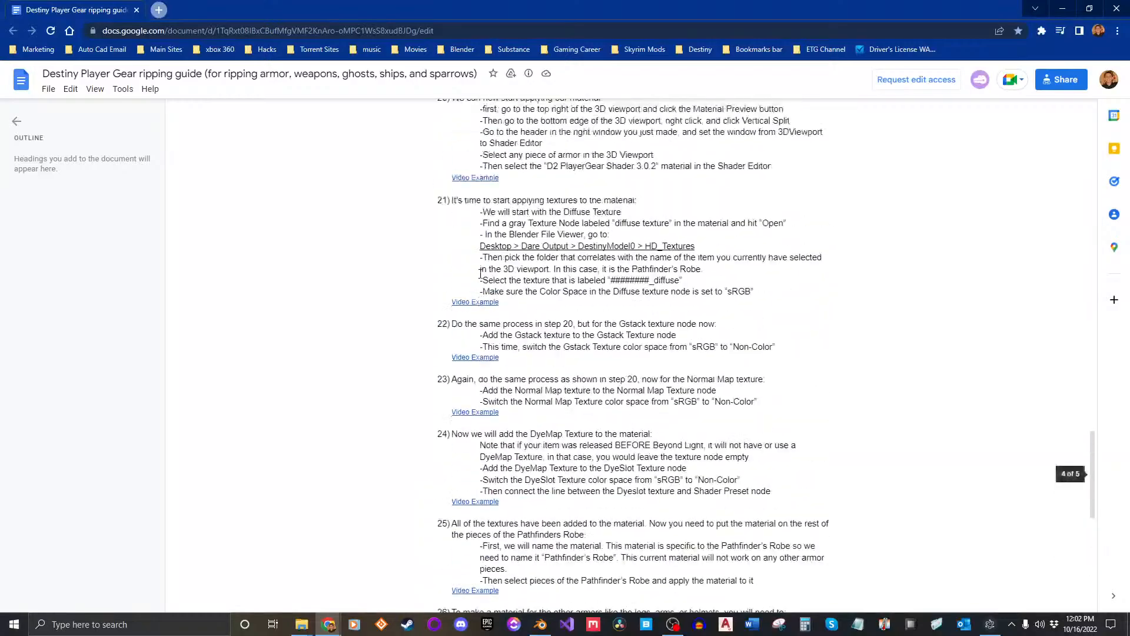
{"action": "scroll", "coordinate": [471, 176], "scroll_direction": "up", "scroll_amount": 10}
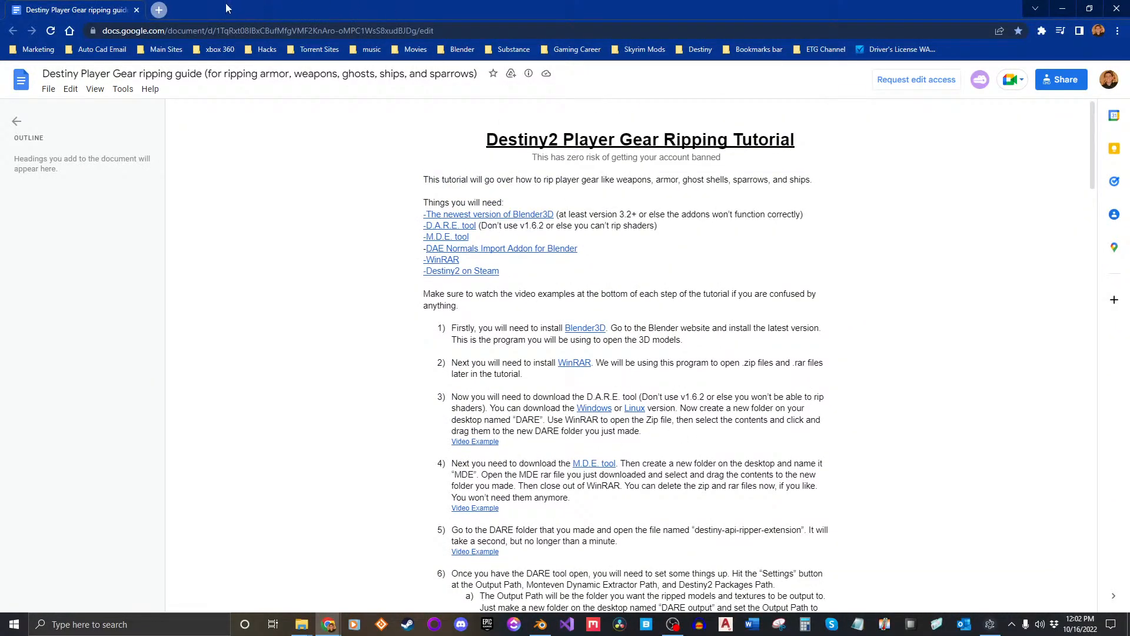
{"action": "left_click_drag", "start_coordinate": [111, 9], "coordinate": [0, 12]}
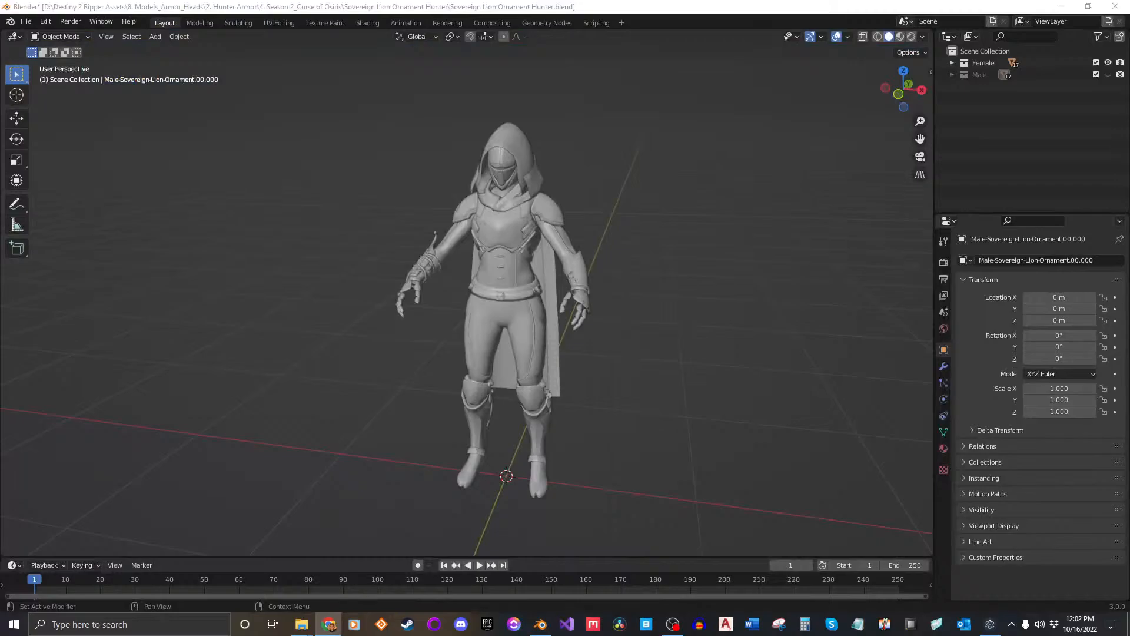
{"action": "left_click", "coordinate": [599, 366]}
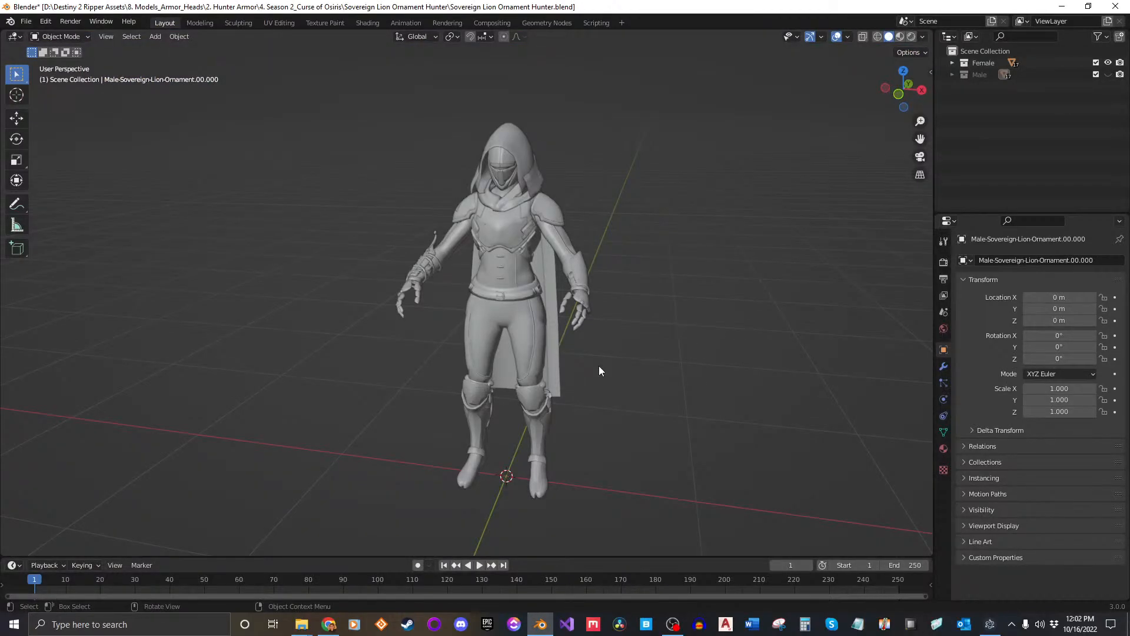
{"action": "left_click", "coordinate": [1129, 371]}
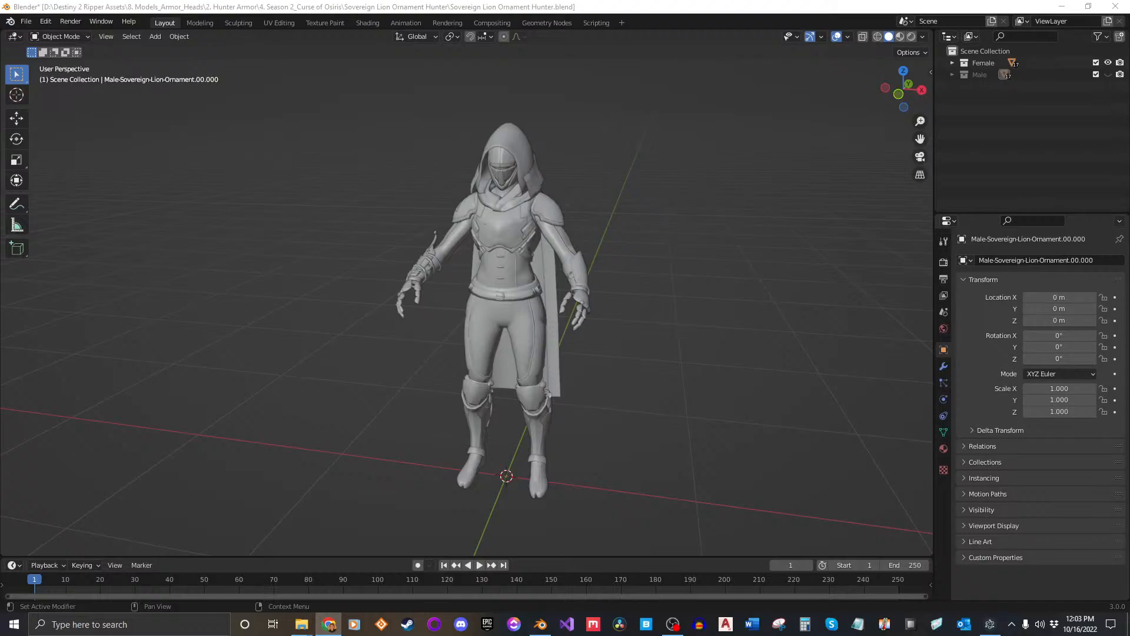
{"action": "left_click", "coordinate": [509, 290]}
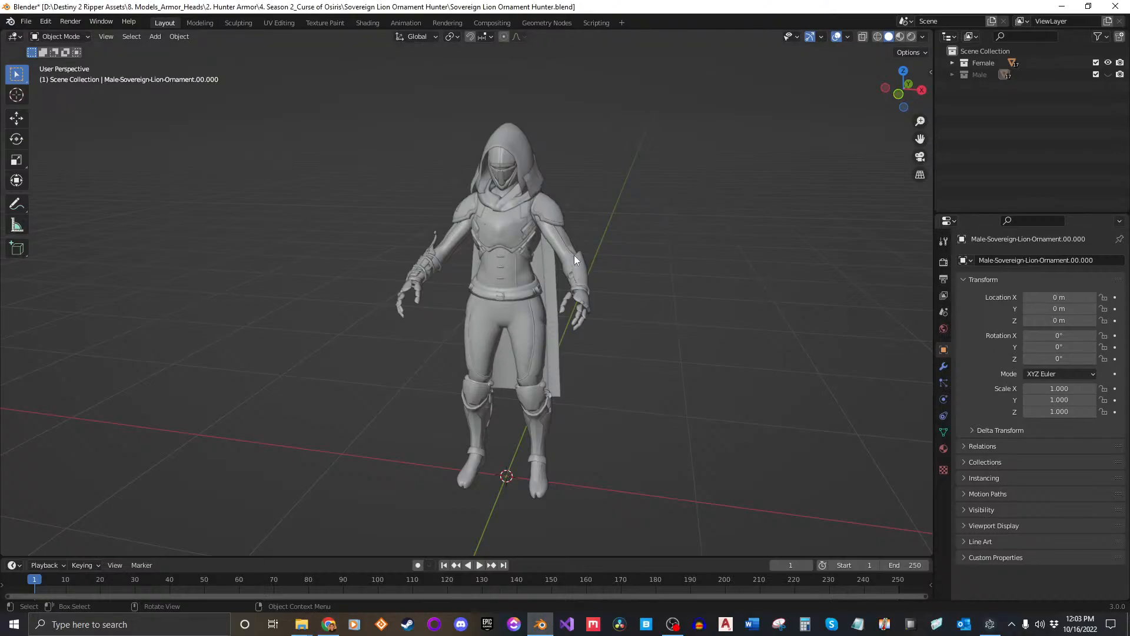
{"action": "middle_click_drag", "start_coordinate": [550, 282], "coordinate": [564, 286]}
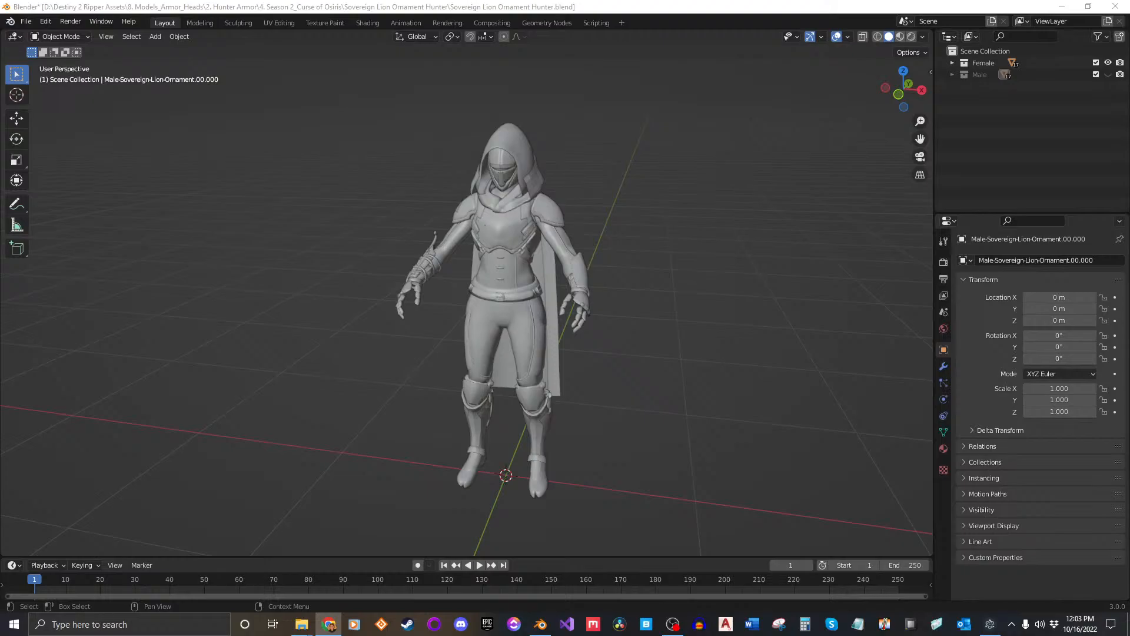
Select all the Female armor meshes, keeping the chest piece as the active object.
{"action": "left_click", "coordinate": [493, 212]}
{"action": "left_click", "coordinate": [513, 225]}
{"action": "middle_click_drag", "start_coordinate": [512, 225], "coordinate": [564, 232]}
{"action": "left_click", "coordinate": [692, 214]}
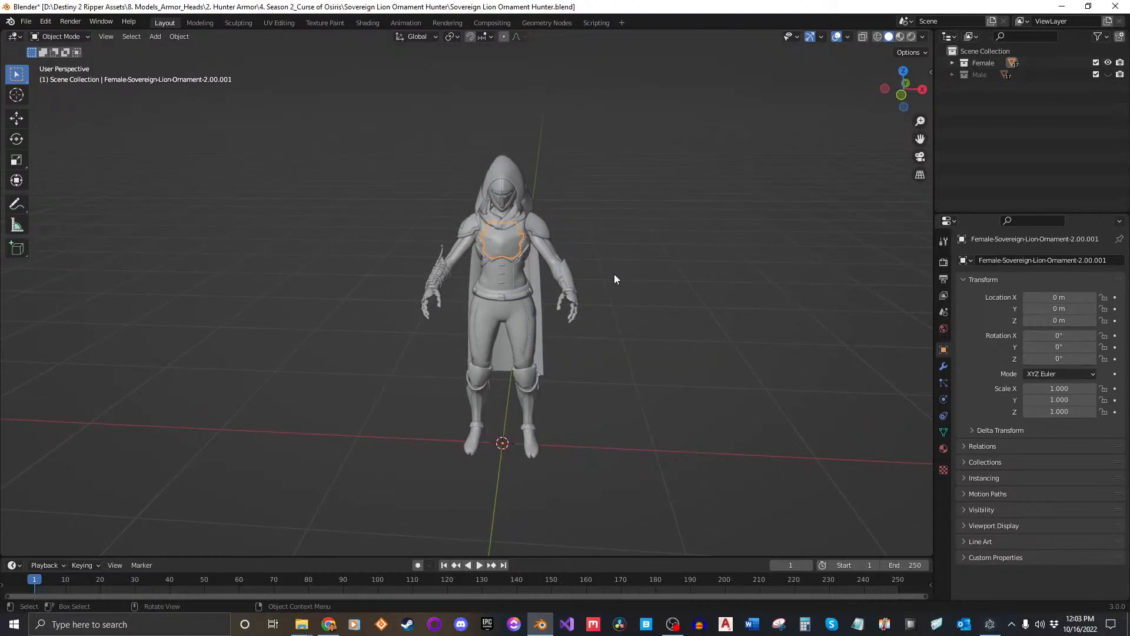
{"action": "left_click_drag", "start_coordinate": [348, 141], "coordinate": [810, 512]}
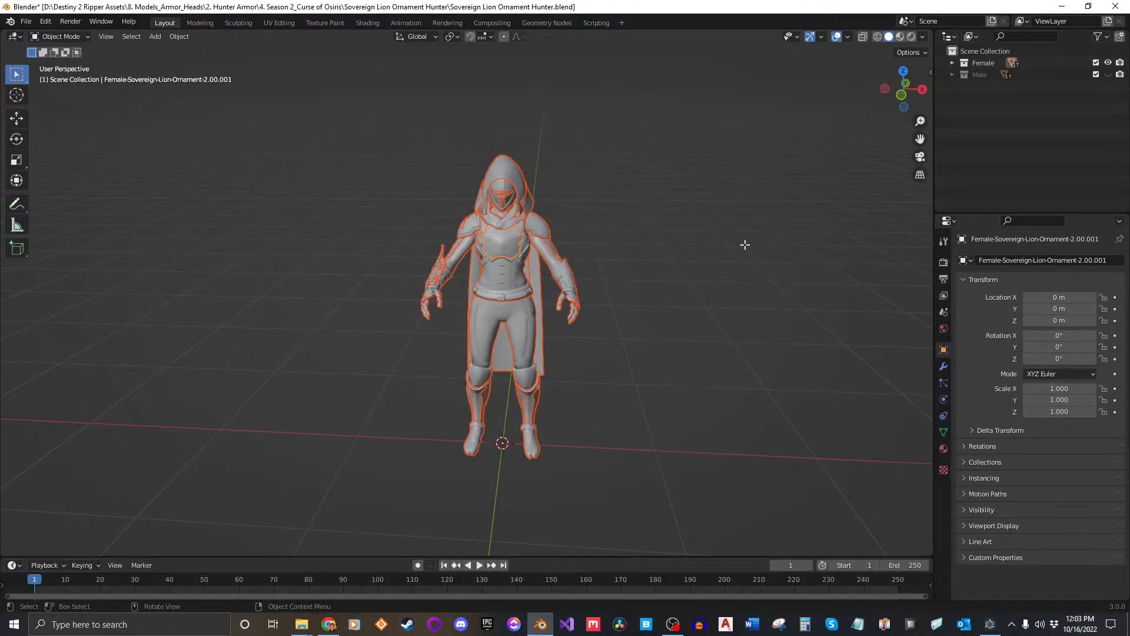
Select all geometry of the Female armor meshes in Edit Mode and clean it up with Delete Loose.
{"action": "key", "text": "Tab"}
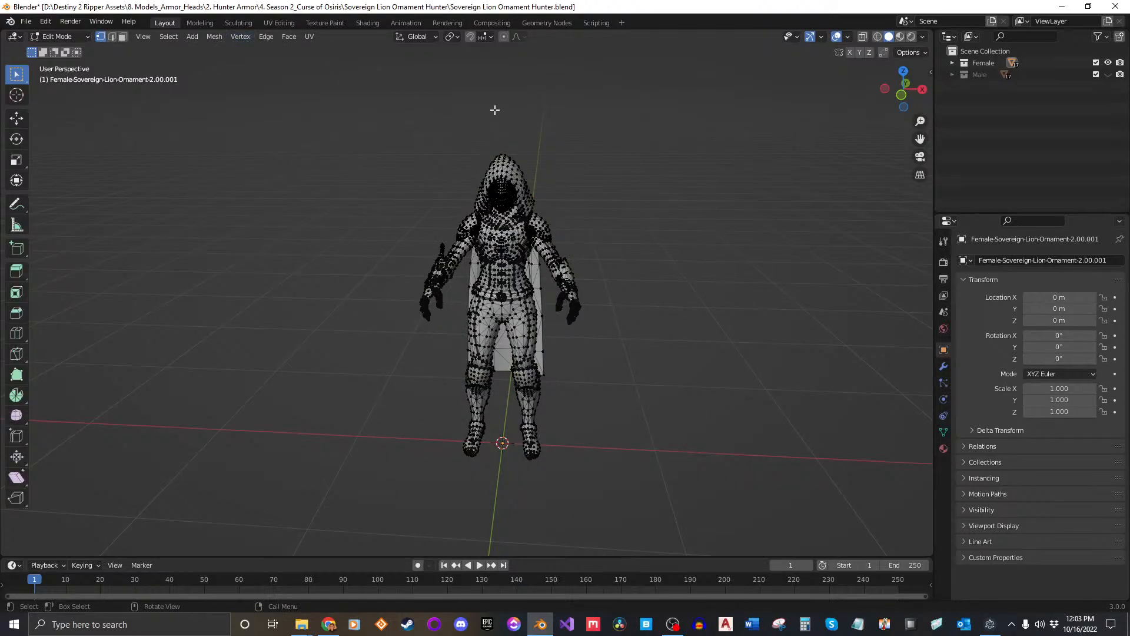
{"action": "key", "text": "a"}
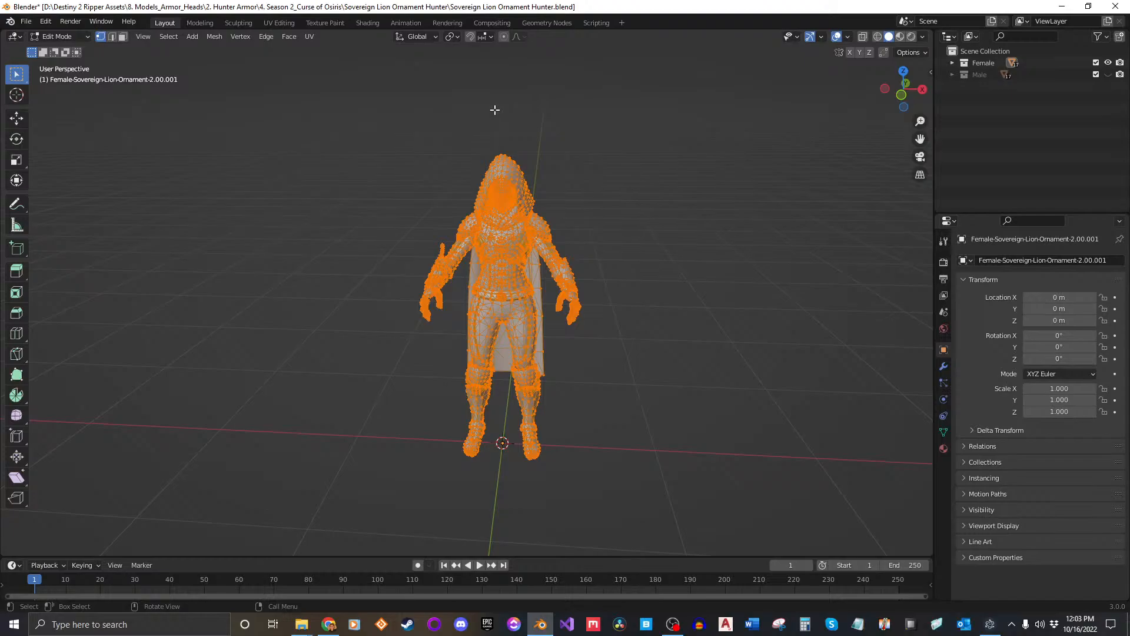
{"action": "left_click", "coordinate": [212, 40]}
{"action": "mouse_move", "coordinate": [247, 311]}
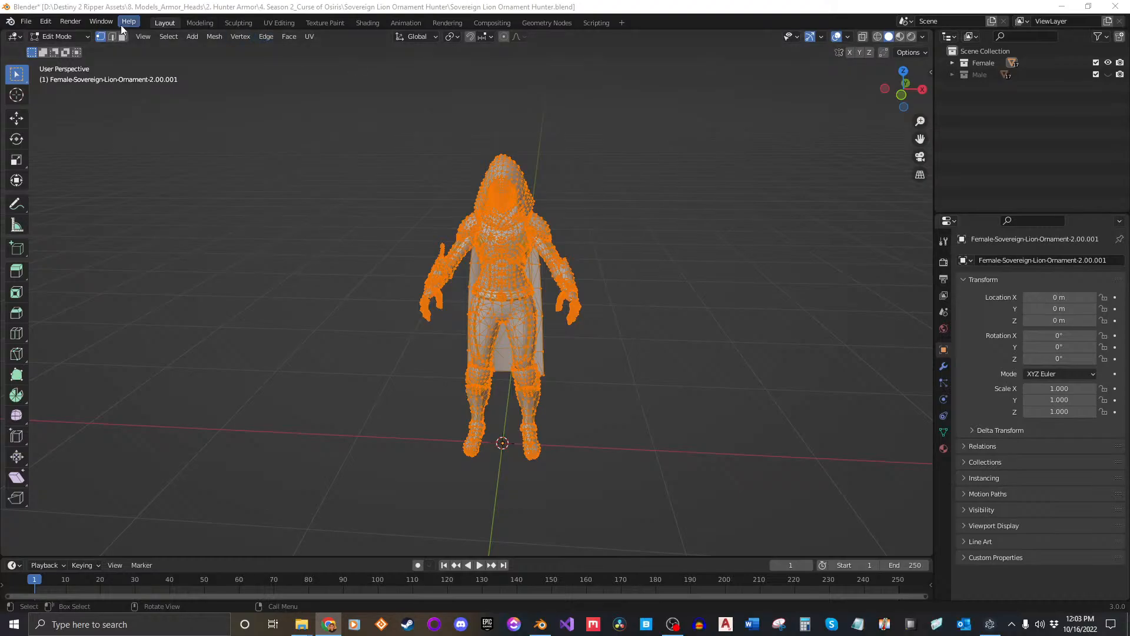
{"action": "left_click", "coordinate": [212, 37]}
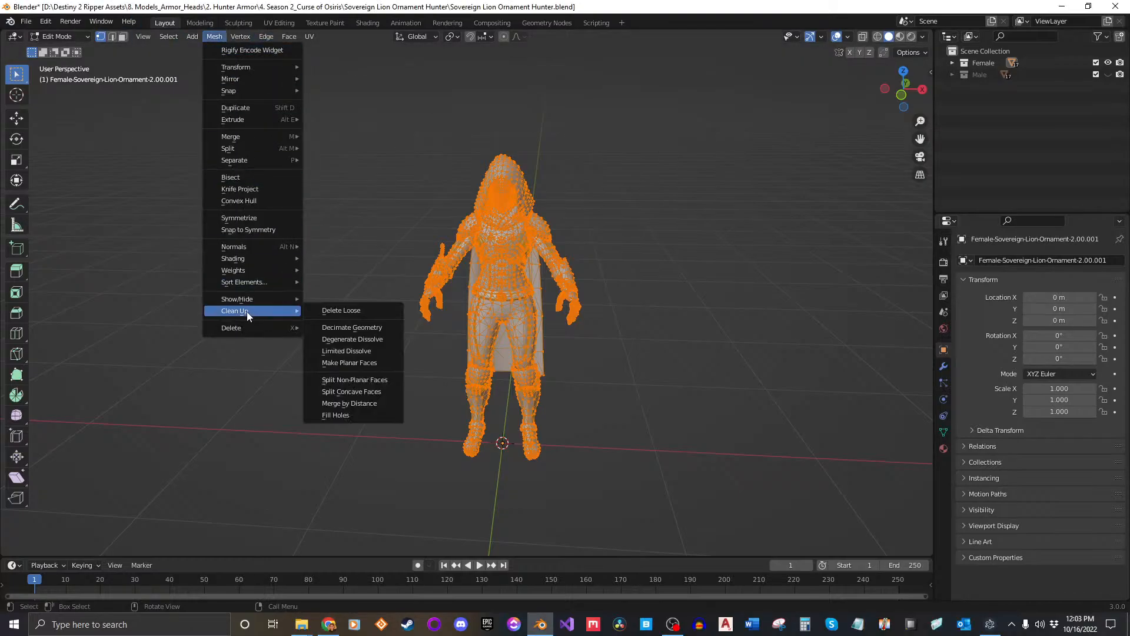
{"action": "left_click", "coordinate": [368, 309]}
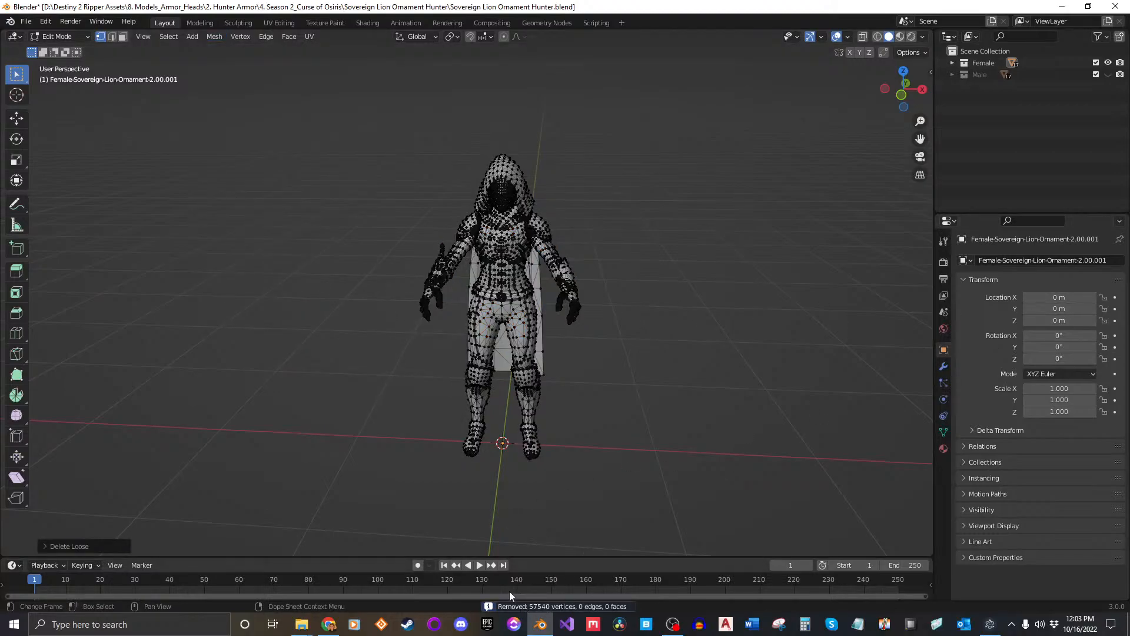
{"action": "left_click", "coordinate": [328, 624]}
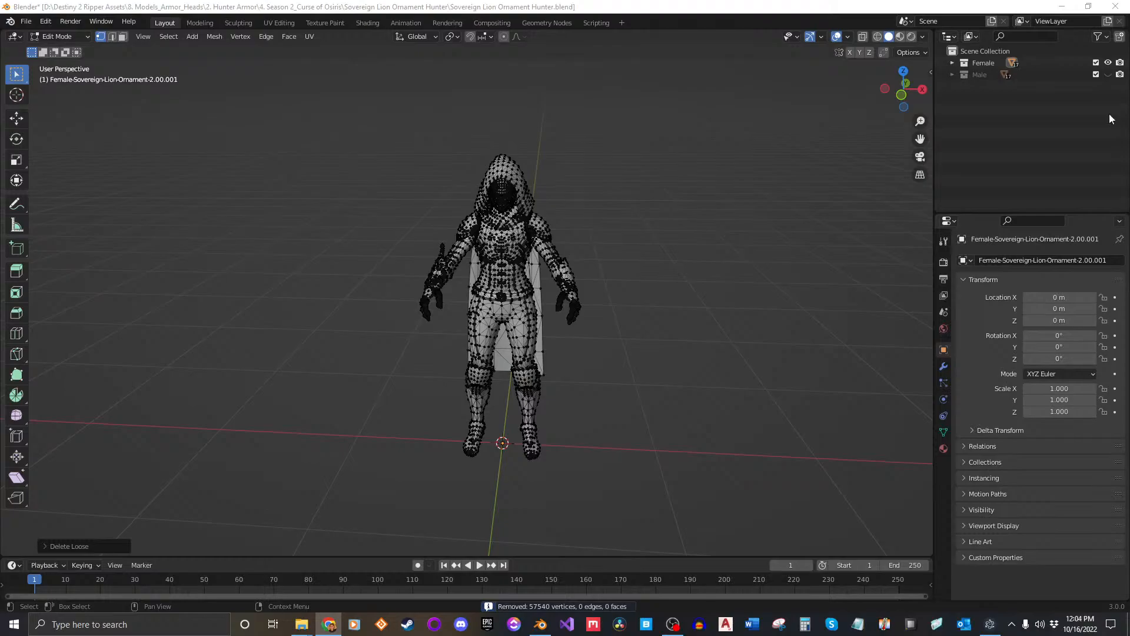
{"action": "left_click", "coordinate": [673, 353]}
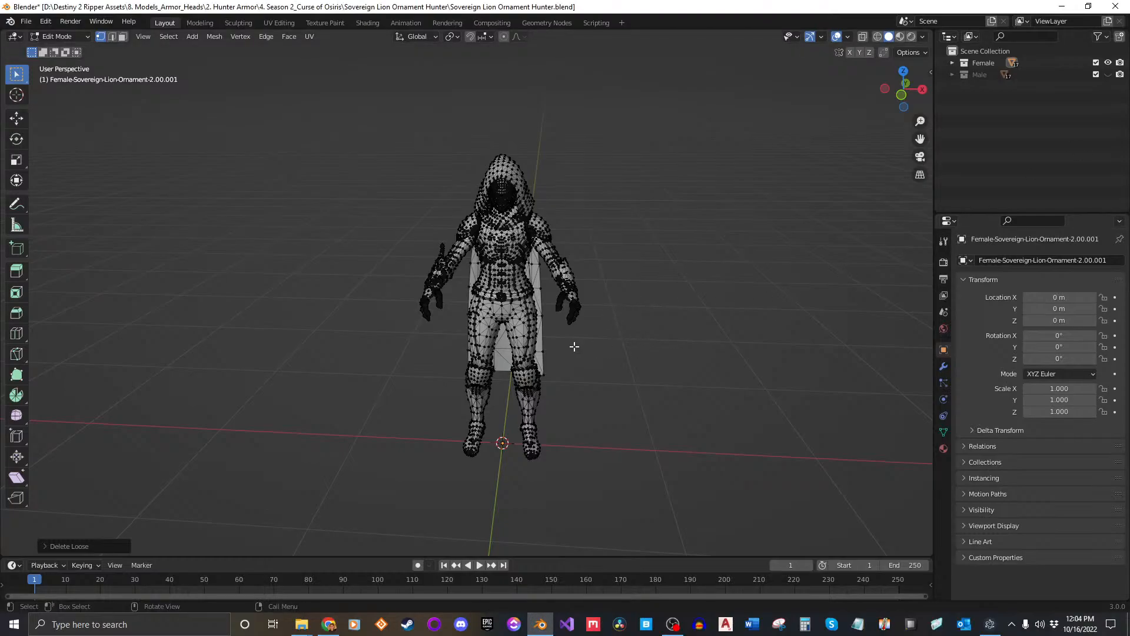
{"action": "middle_click_drag", "start_coordinate": [578, 371], "coordinate": [731, 295]}
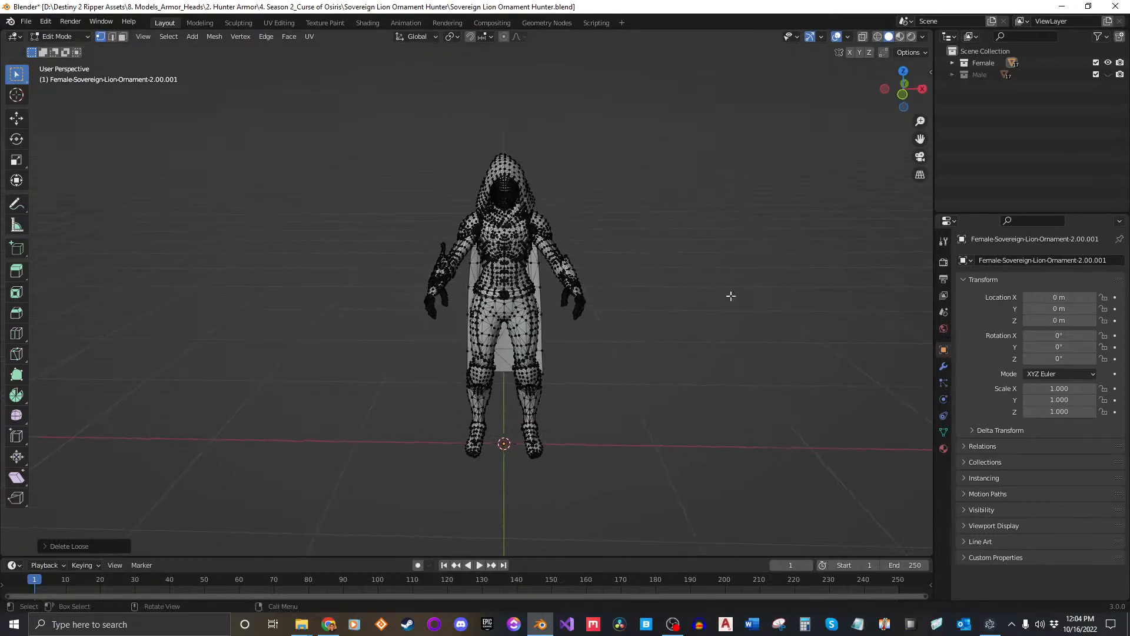
{"action": "left_click", "coordinate": [329, 624]}
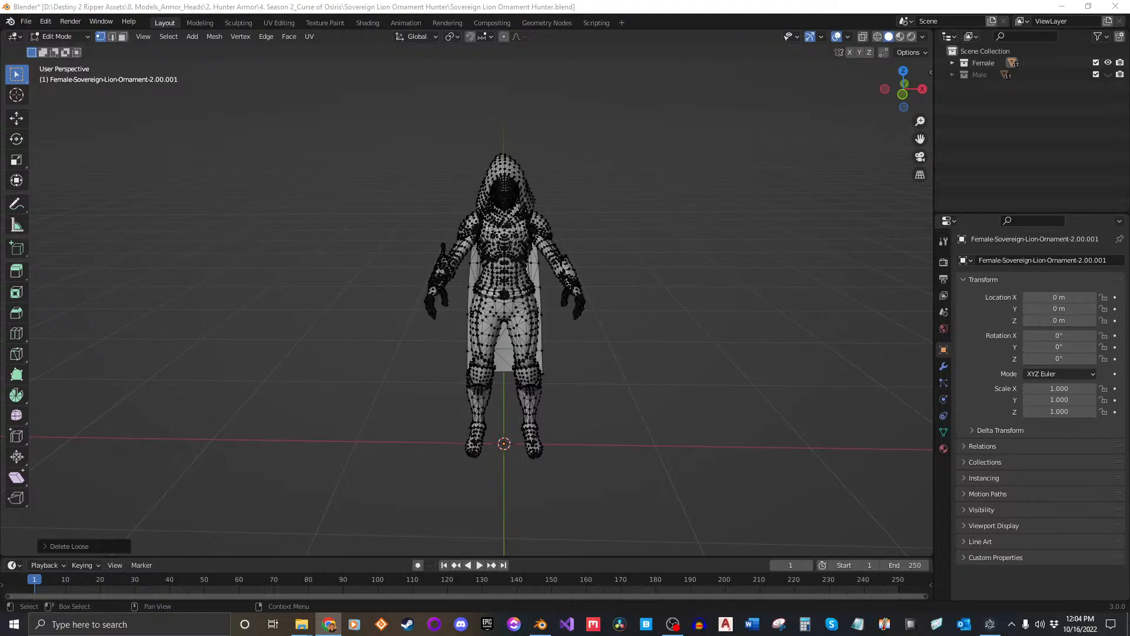
{"action": "left_click", "coordinate": [757, 278]}
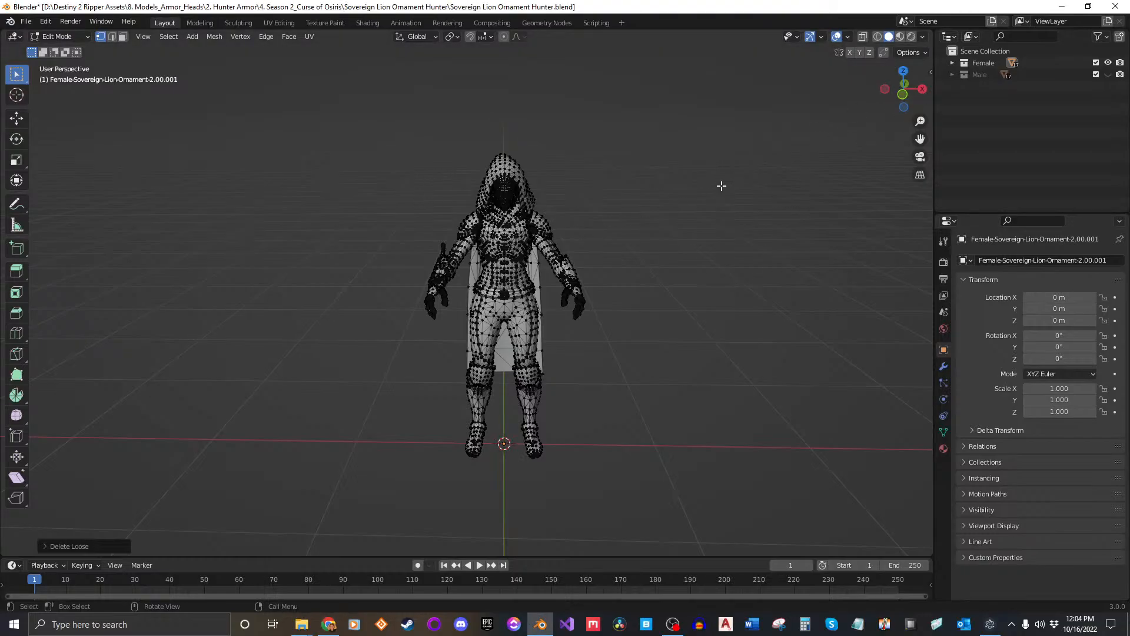
Return to Object Mode, hide the Female collection, and show the Male collection.
{"action": "key", "text": "Tab"}
{"action": "left_click", "coordinate": [1107, 63]}
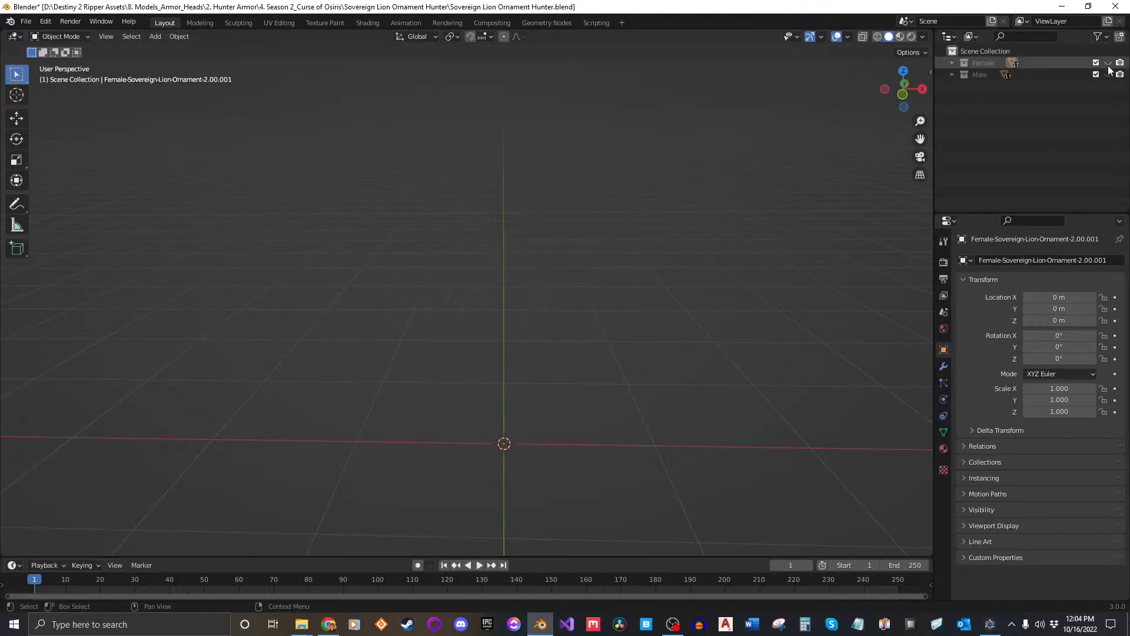
{"action": "left_click", "coordinate": [1107, 75]}
Select all the Male armor meshes with the chest piece active, and clean up all their geometry in Edit Mode with Delete Loose.
{"action": "left_click", "coordinate": [502, 231]}
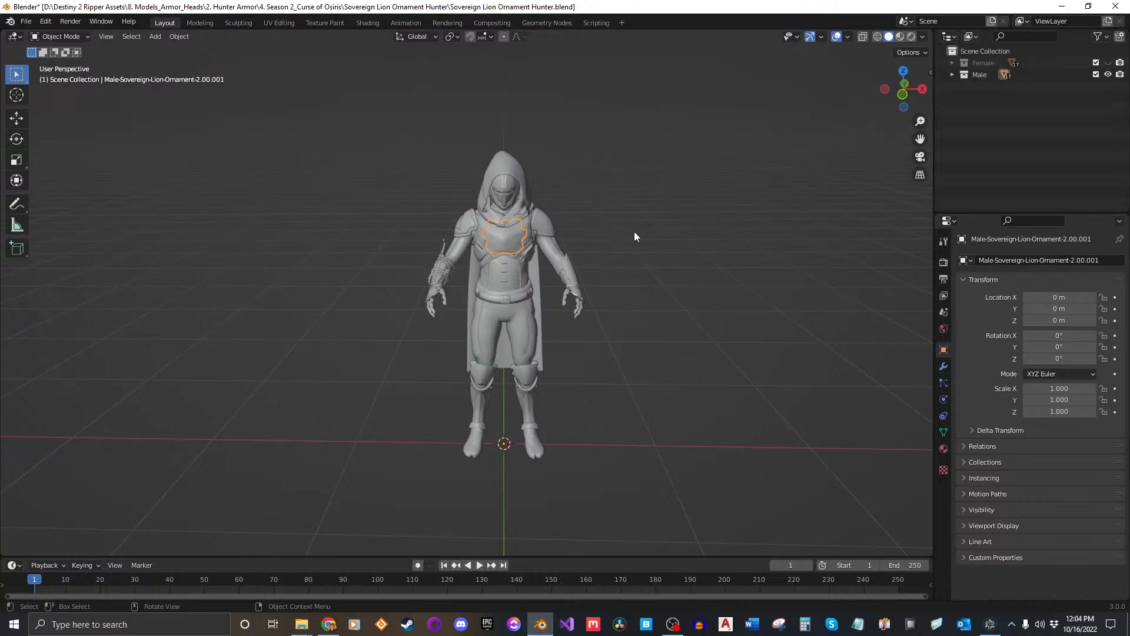
{"action": "left_click_drag", "start_coordinate": [379, 101], "coordinate": [699, 549]}
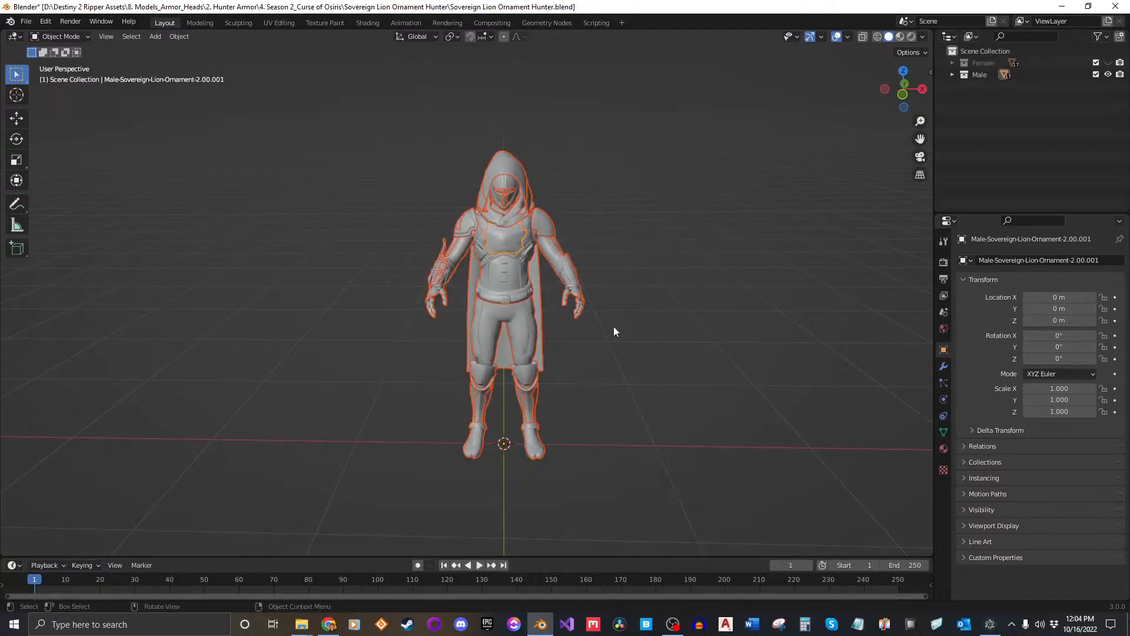
{"action": "key", "text": "Tab"}
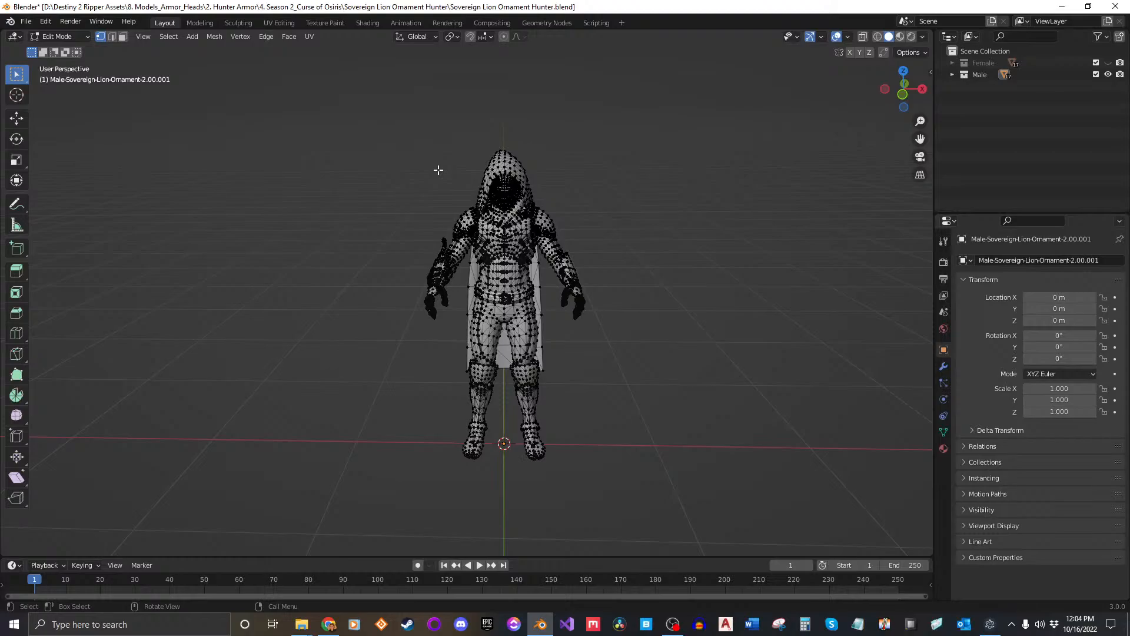
{"action": "key", "text": "a"}
{"action": "left_click", "coordinate": [213, 37]}
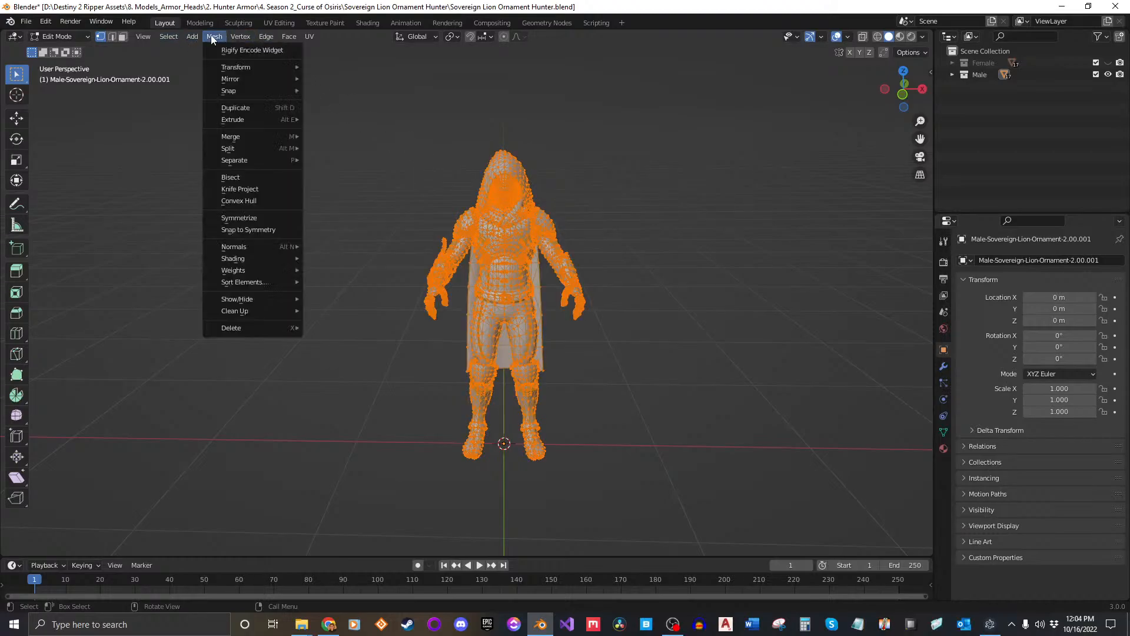
{"action": "mouse_move", "coordinate": [262, 309]}
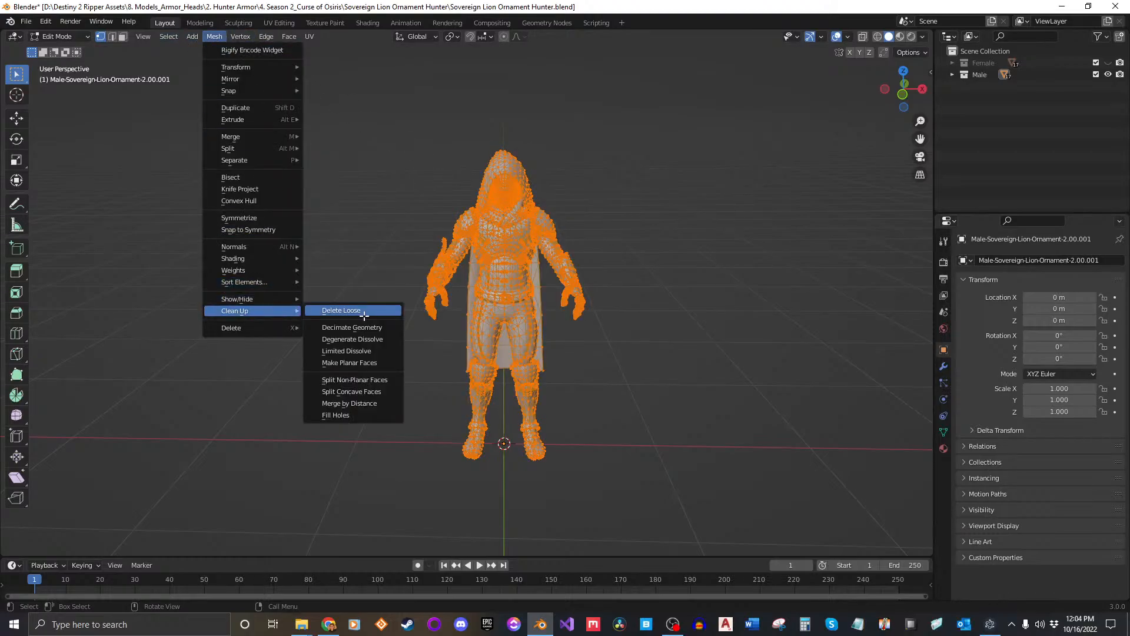
{"action": "left_click", "coordinate": [363, 316]}
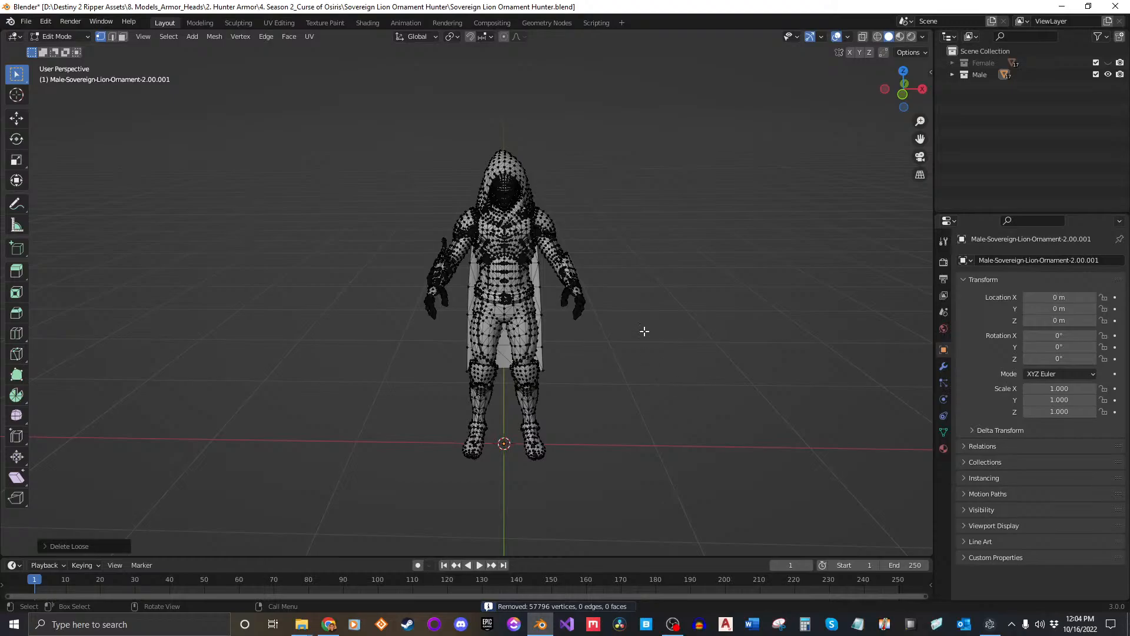
Return to Object Mode with nothing selected, and show the Female collection instead of the Male one.
{"action": "key", "text": "Tab"}
{"action": "left_click", "coordinate": [651, 324]}
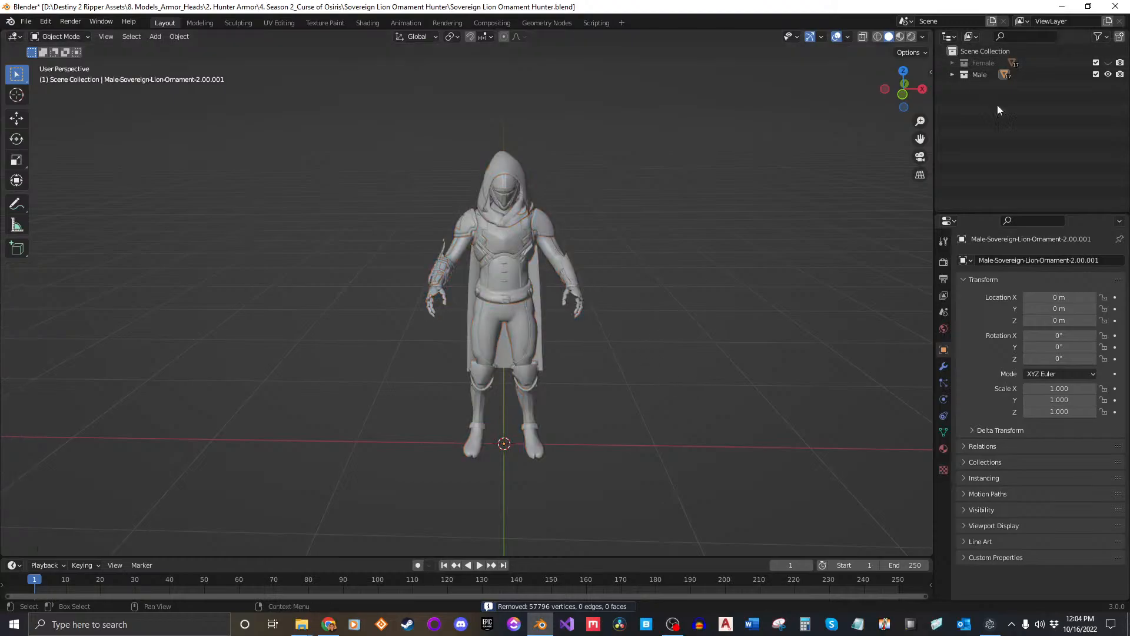
{"action": "left_click", "coordinate": [1108, 74]}
{"action": "left_click", "coordinate": [1108, 63]}
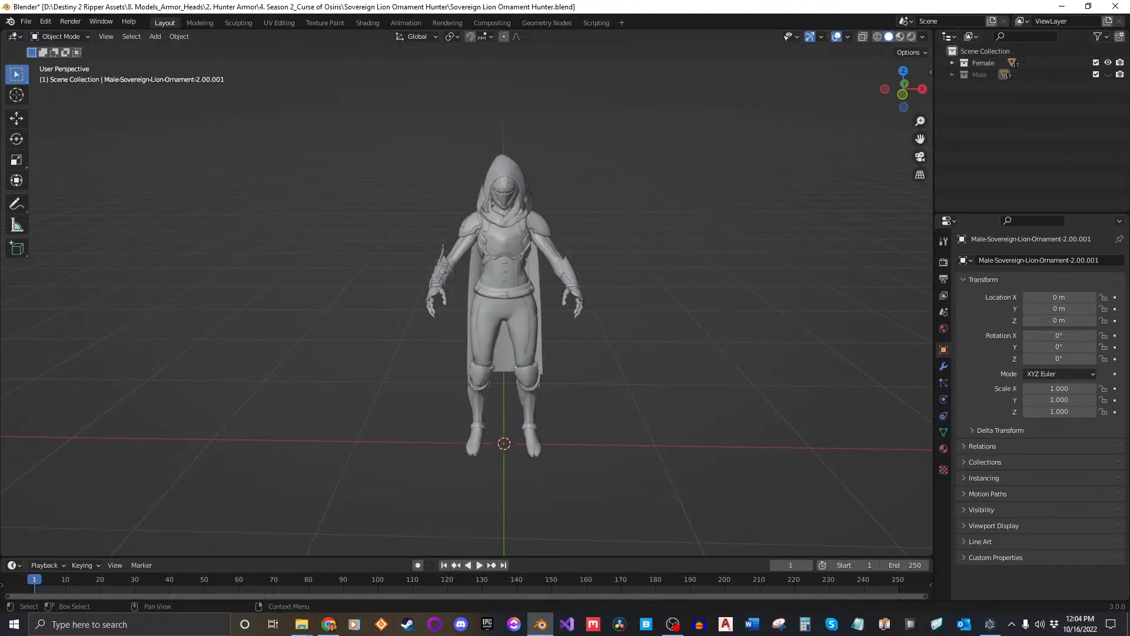
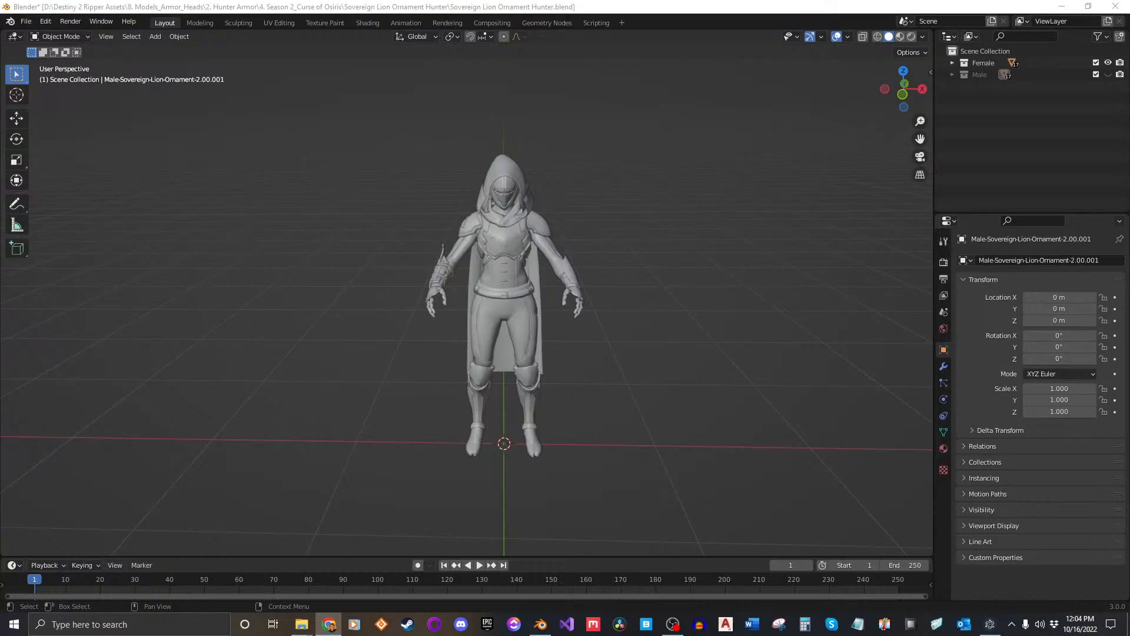
Bring the Destiny Player Gear ripping guide onto this screen, maximize it, and read step 16 on fixing the cloth physics part.
{"action": "left_click_drag", "start_coordinate": [1129, 24], "coordinate": [618, 24]}
{"action": "double_click", "coordinate": [618, 16]}
{"action": "left_click", "coordinate": [572, 387]}
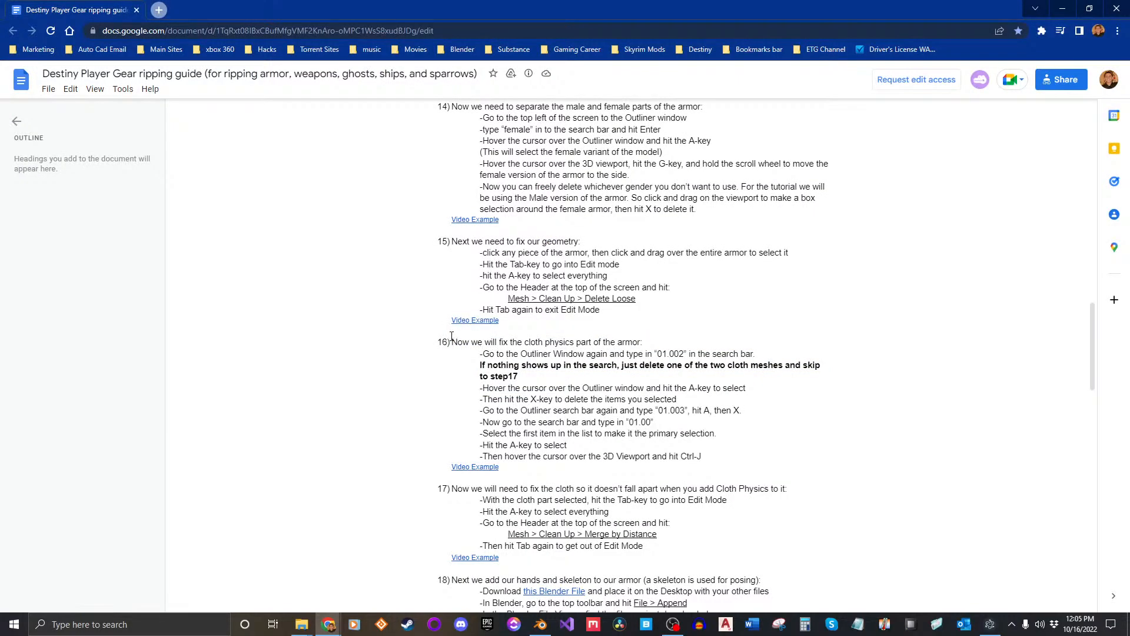
{"action": "left_click_drag", "start_coordinate": [451, 336], "coordinate": [690, 455]}
{"action": "left_click", "coordinate": [691, 455]}
Switch to Blender, select the Female armor's cape, and examine it from behind and from the side.
{"action": "key", "text": "alt+Tab"}
{"action": "middle_click_drag", "start_coordinate": [444, 419], "coordinate": [421, 313]}
{"action": "left_click", "coordinate": [453, 290]}
{"action": "middle_click_drag", "start_coordinate": [513, 354], "coordinate": [606, 330]}
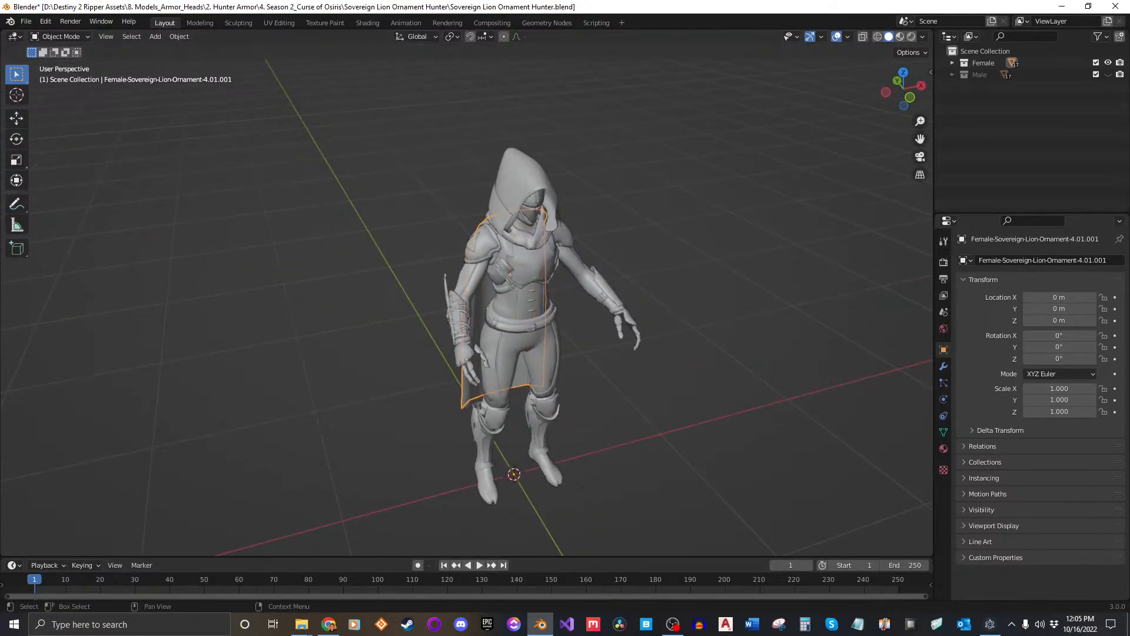
Return to the ripping guide, check the 01.002 search term in step 16, and move the guide off this screen.
{"action": "key", "text": "alt+Tab"}
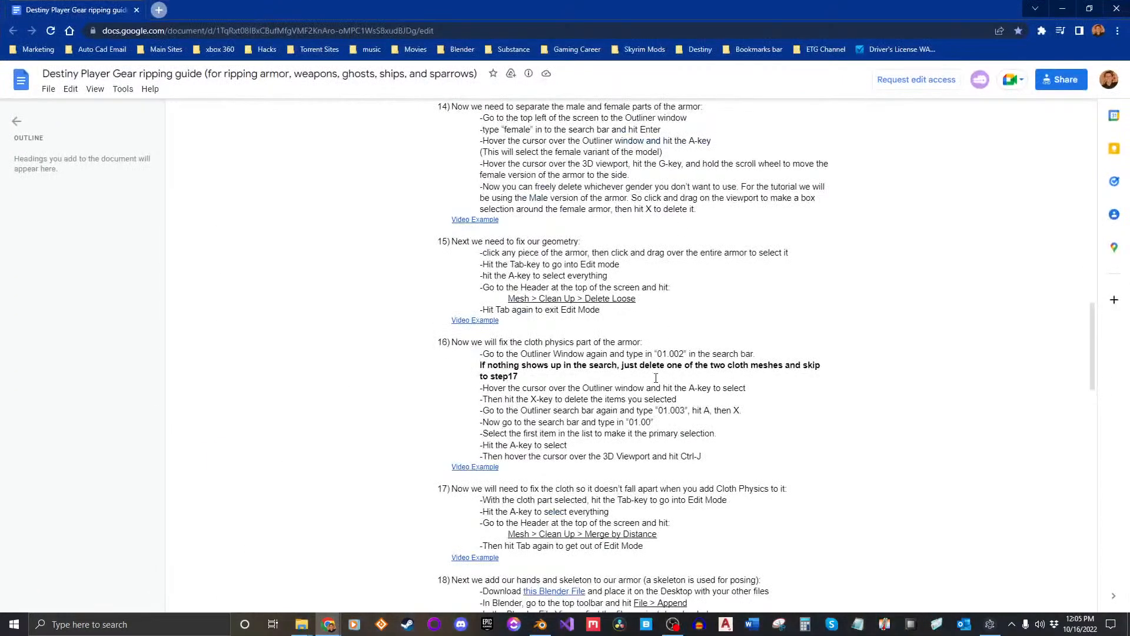
{"action": "left_click_drag", "start_coordinate": [483, 353], "coordinate": [684, 354]}
{"action": "left_click", "coordinate": [613, 361]}
{"action": "left_click_drag", "start_coordinate": [94, 17], "coordinate": [0, 24]}
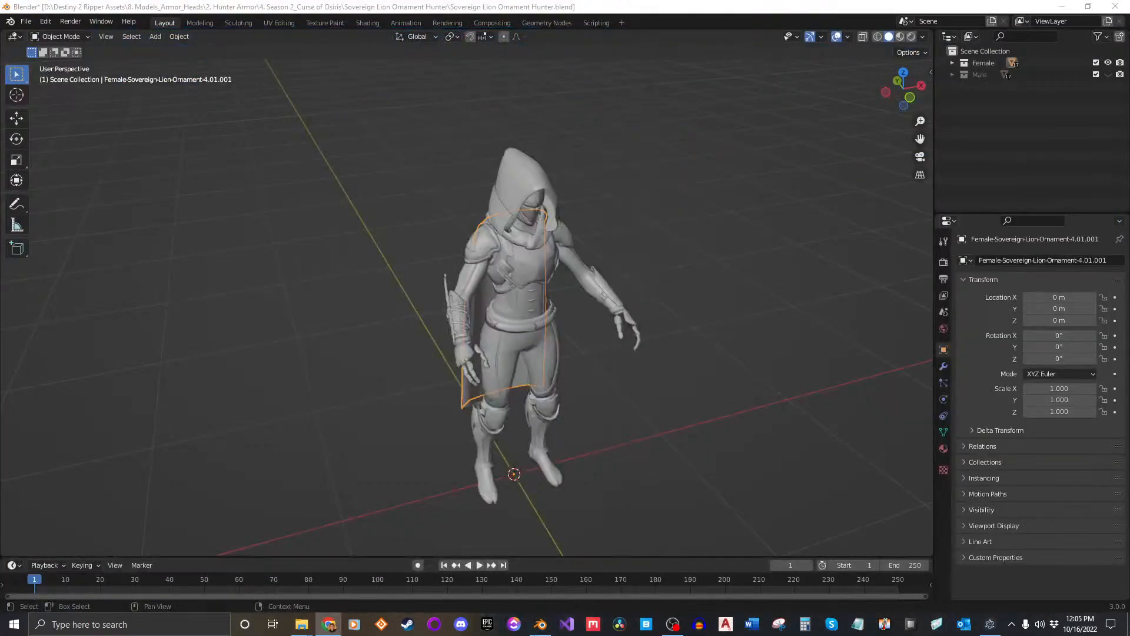
Expand the Female collection, filter the Outliner by 01.002 and then by 01.00, and widen it to fit the full mesh names.
{"action": "left_click", "coordinate": [665, 306]}
{"action": "middle_click_drag", "start_coordinate": [665, 306], "coordinate": [622, 299]}
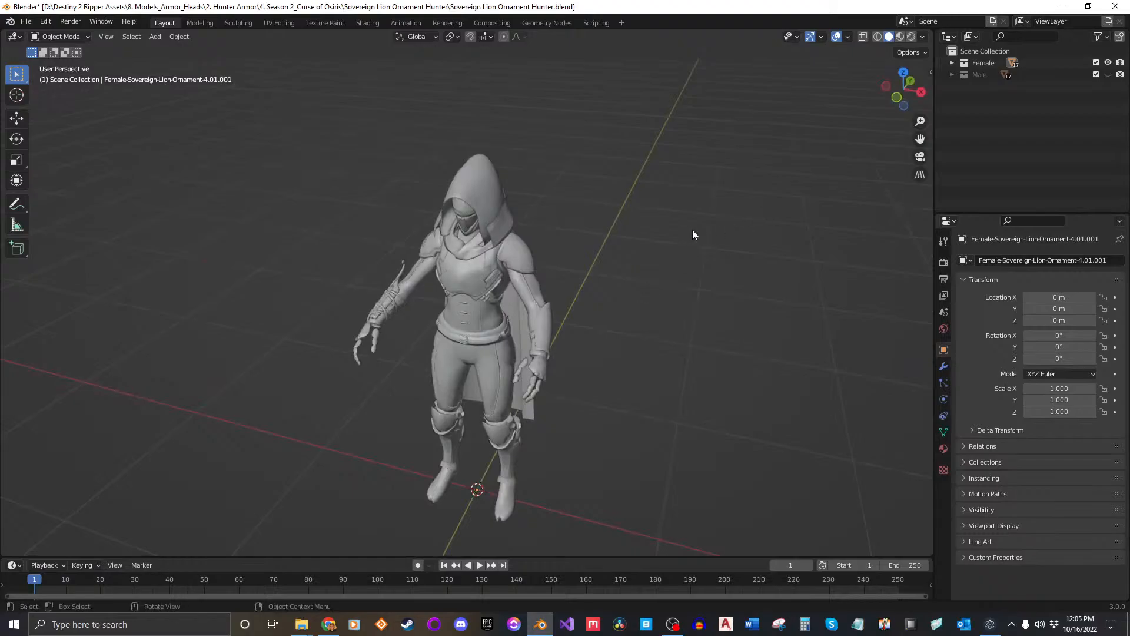
{"action": "middle_click_drag", "start_coordinate": [692, 234], "coordinate": [715, 226]}
{"action": "left_click", "coordinate": [953, 62]}
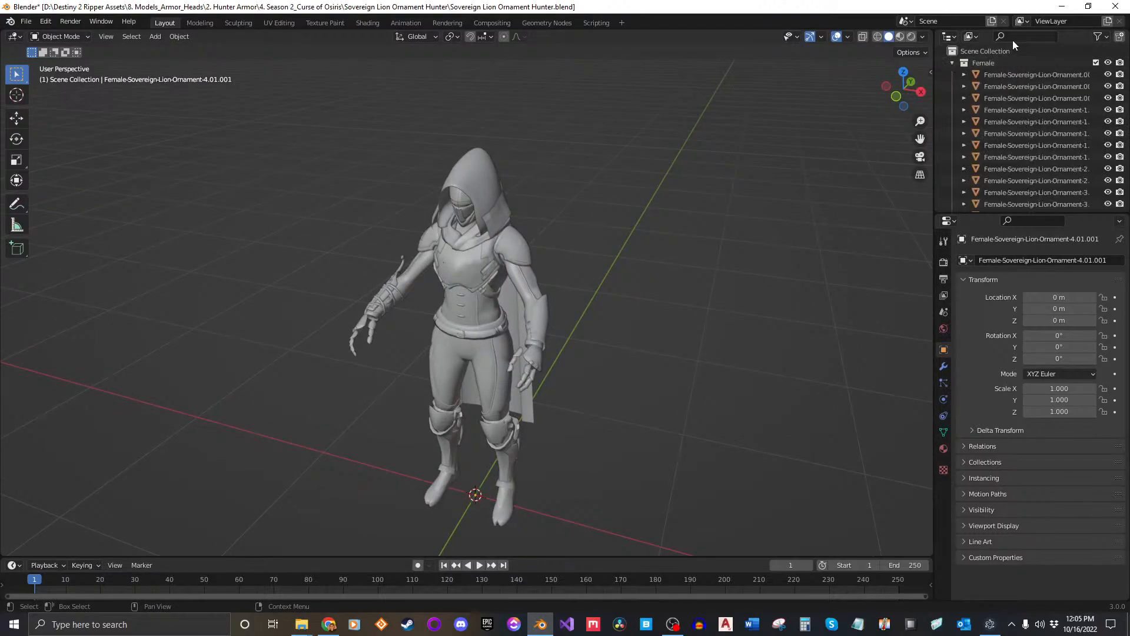
{"action": "left_click", "coordinate": [1012, 39]}
{"action": "type", "text": "01"}
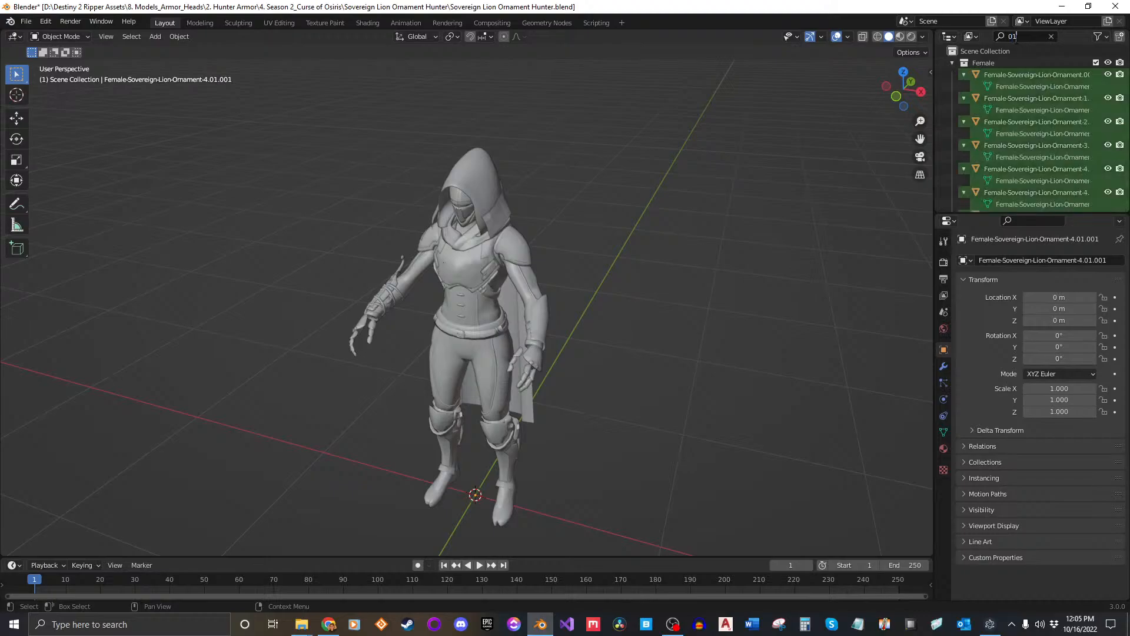
{"action": "type", "text": ".002"}
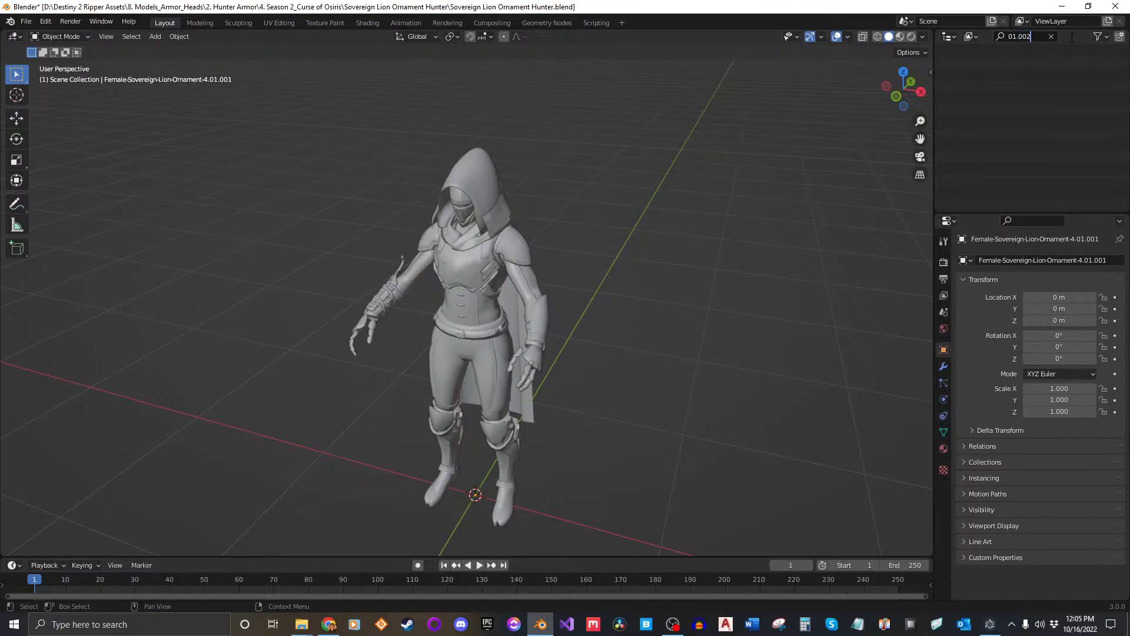
{"action": "key", "text": "BackSpace"}
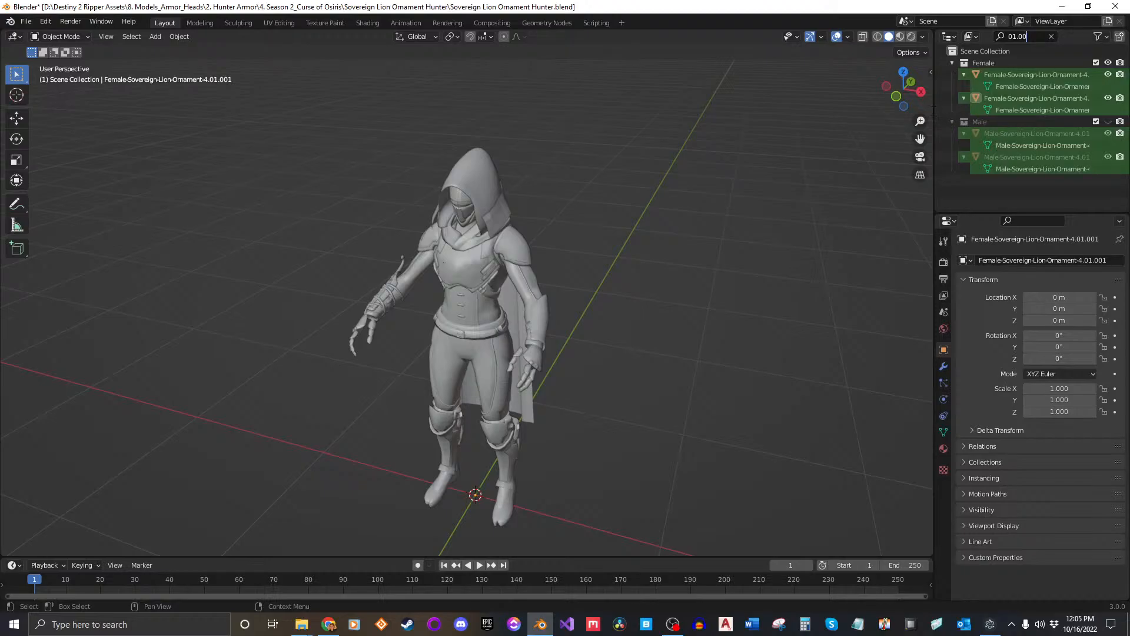
{"action": "left_click_drag", "start_coordinate": [934, 164], "coordinate": [820, 158]}
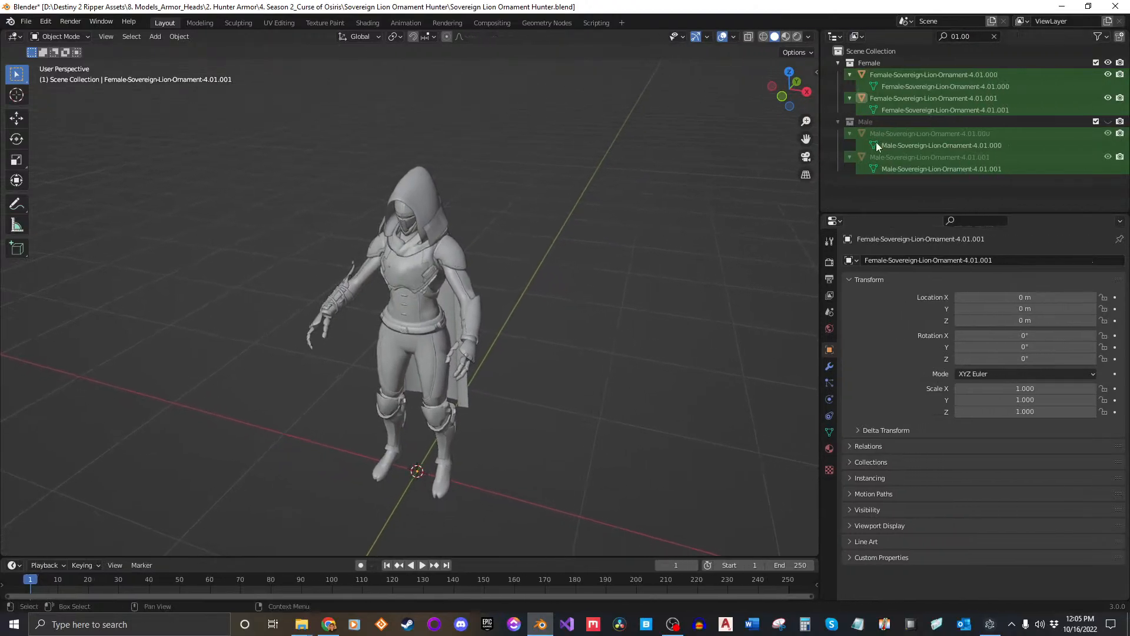
Compare the two Female cape meshes ending in 4.01.000 and 4.01.001 by selecting them alternately in the Outliner.
{"action": "left_click", "coordinate": [918, 77]}
{"action": "middle_click_drag", "start_coordinate": [598, 245], "coordinate": [520, 278]}
{"action": "scroll", "coordinate": [519, 278], "scroll_direction": "up", "scroll_amount": 3}
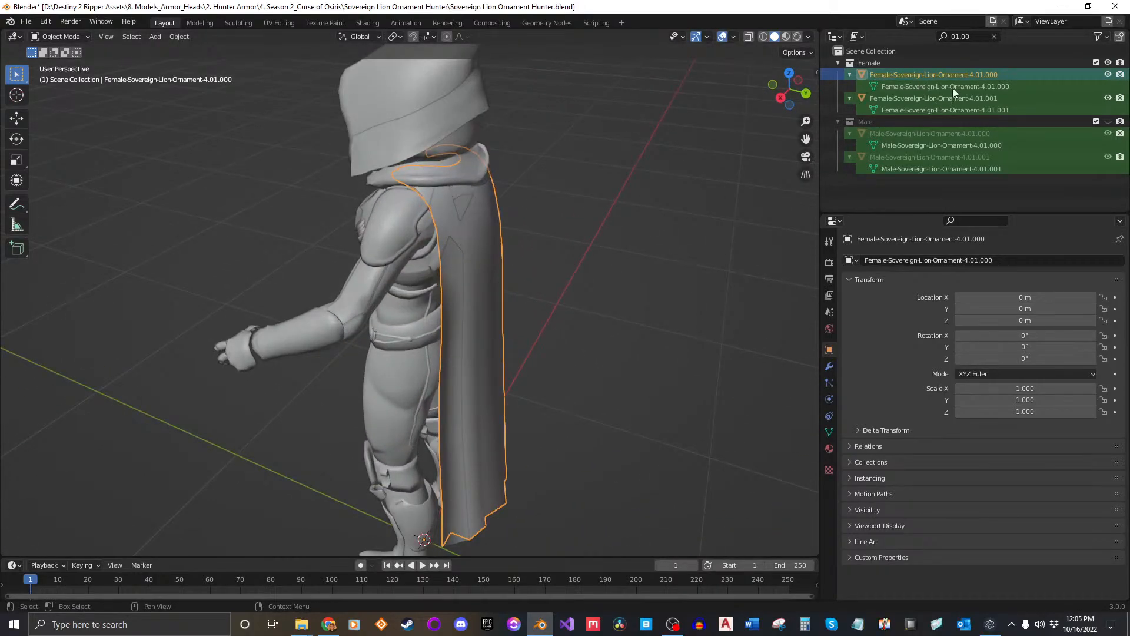
{"action": "left_click", "coordinate": [953, 87]}
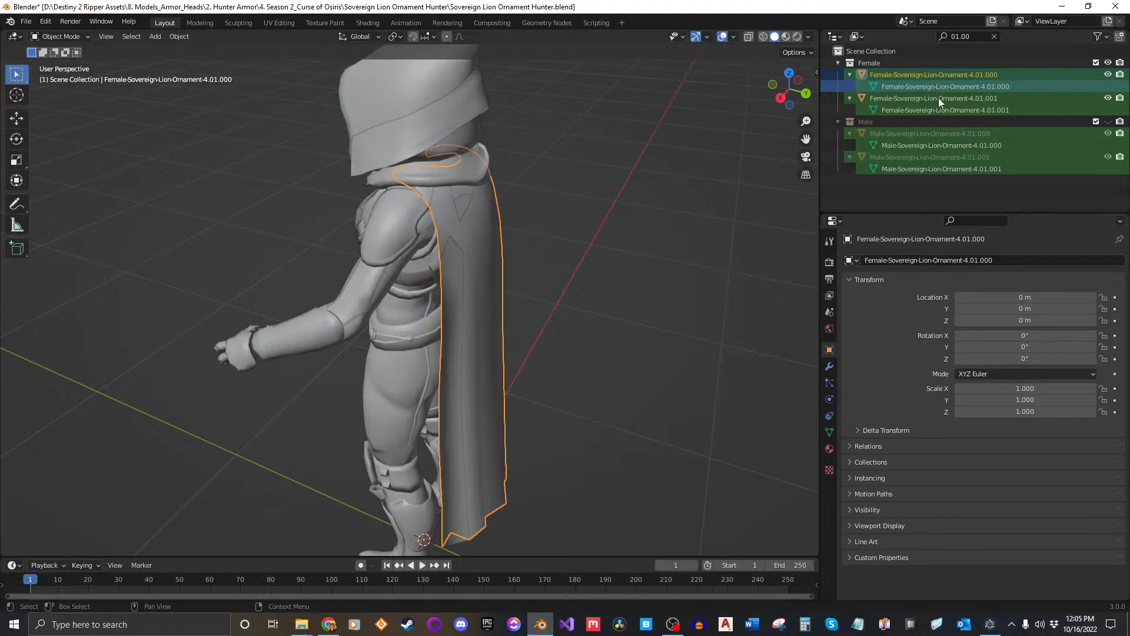
{"action": "left_click", "coordinate": [938, 98]}
{"action": "left_click", "coordinate": [924, 77]}
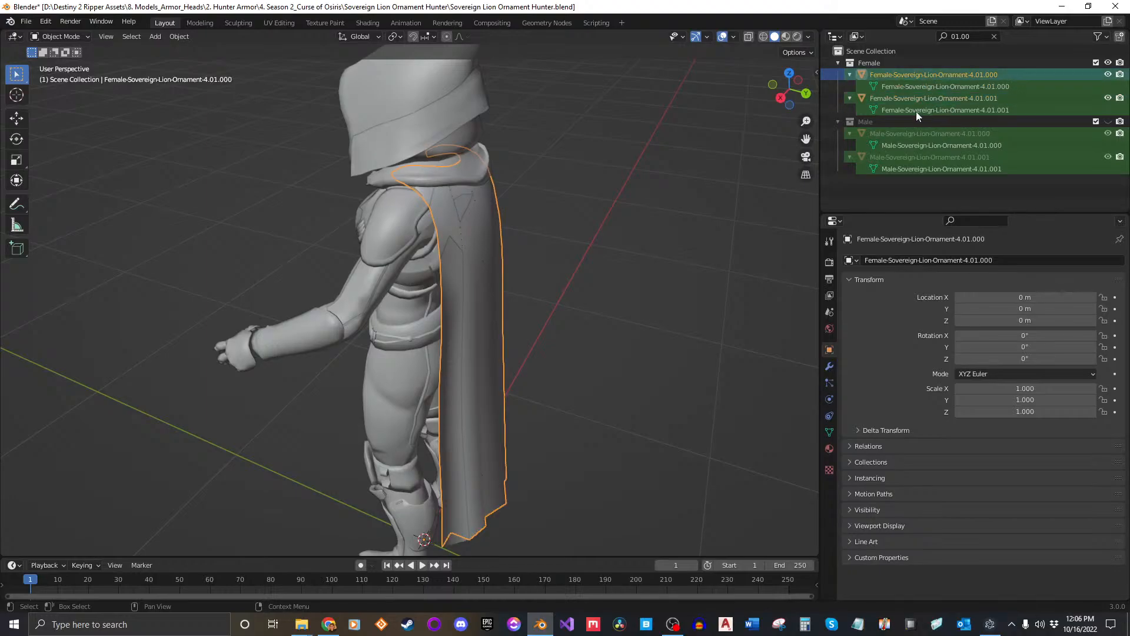
{"action": "left_click", "coordinate": [915, 100]}
{"action": "left_click", "coordinate": [917, 79]}
{"action": "left_click", "coordinate": [906, 99]}
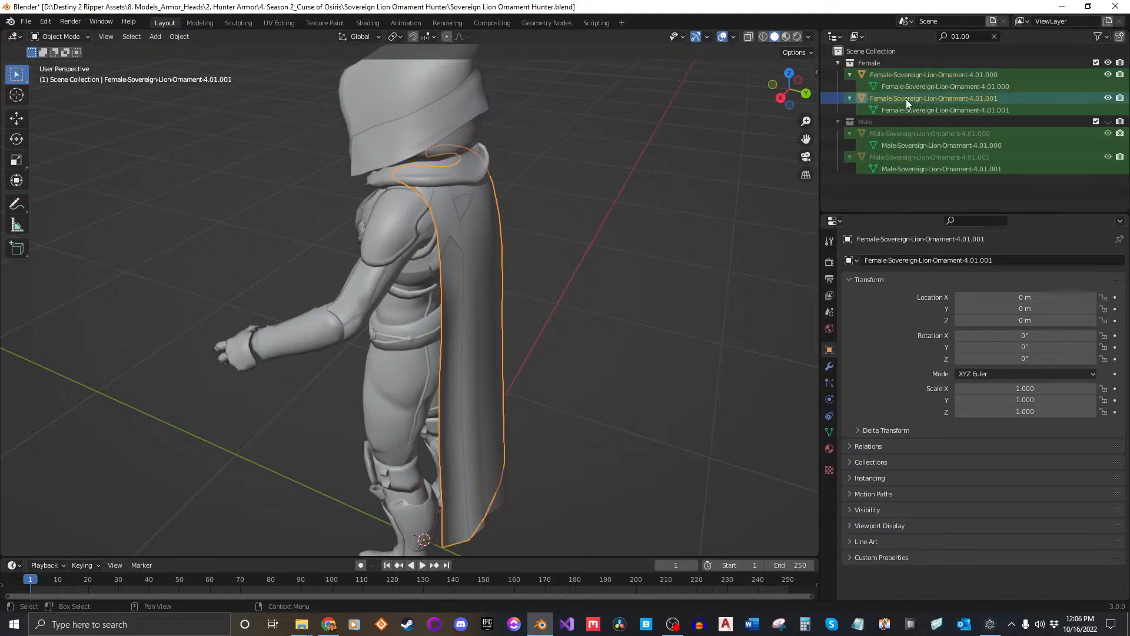
{"action": "left_click", "coordinate": [912, 75]}
{"action": "left_click", "coordinate": [908, 95]}
Temporarily move each Female cape mesh away from the body to inspect its shape, cancelling each move.
{"action": "middle_click_drag", "start_coordinate": [544, 314], "coordinate": [621, 331]}
{"action": "key", "text": "g"}
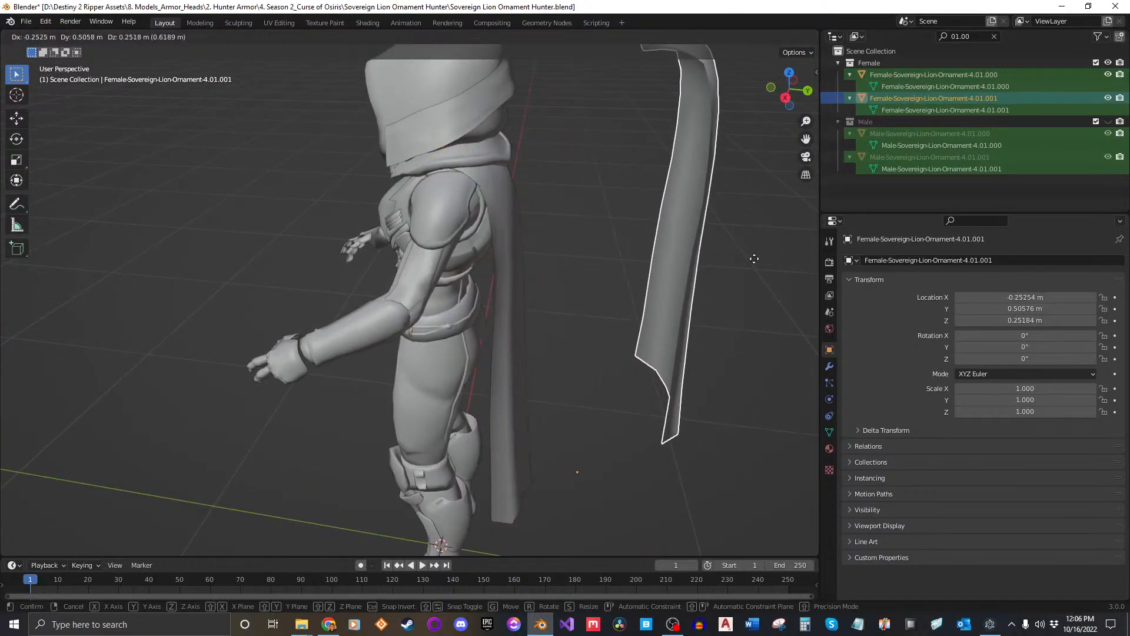
{"action": "key", "text": "Escape"}
{"action": "left_click", "coordinate": [941, 74]}
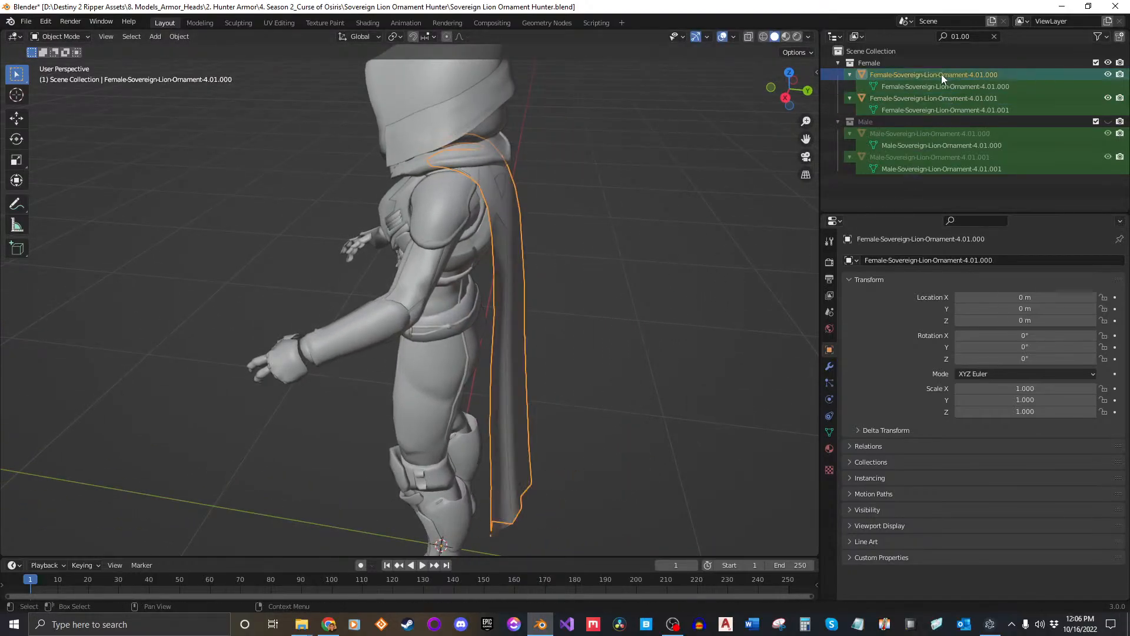
{"action": "key", "text": "g"}
{"action": "key", "text": "Escape"}
{"action": "mouse_move", "coordinate": [564, 347]}
{"action": "middle_mouse_down"}
{"action": "mouse_move", "coordinate": [693, 337]}
{"action": "mouse_move", "coordinate": [581, 334]}
{"action": "middle_mouse_up"}
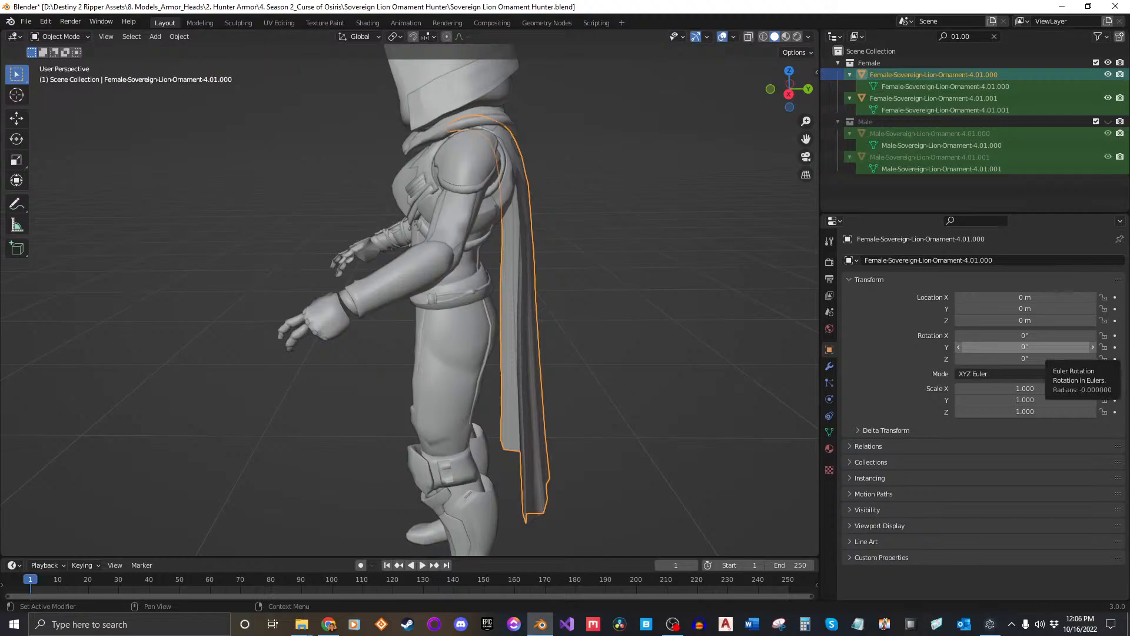
Bring the maximized ripping guide back onto this screen and review the 01.002 and 01.00 search instructions in step 16.
{"action": "key", "text": "alt+Tab"}
{"action": "double_click", "coordinate": [601, 55]}
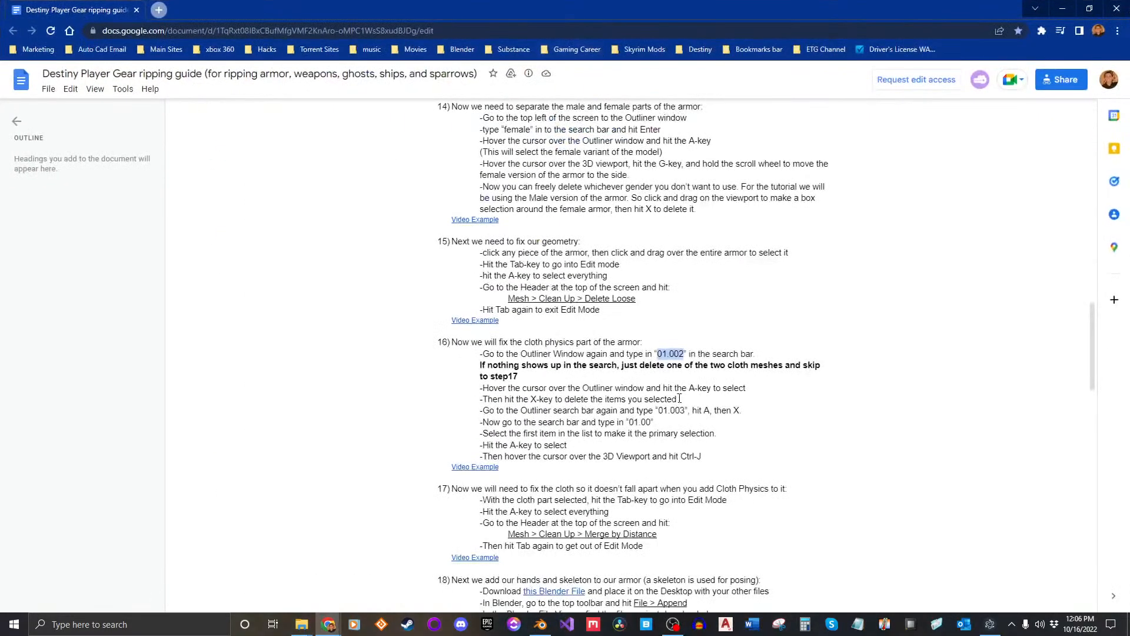
{"action": "left_click_drag", "start_coordinate": [657, 356], "coordinate": [681, 356]}
{"action": "left_click_drag", "start_coordinate": [627, 423], "coordinate": [649, 426]}
{"action": "left_click_drag", "start_coordinate": [93, 8], "coordinate": [401, 96]}
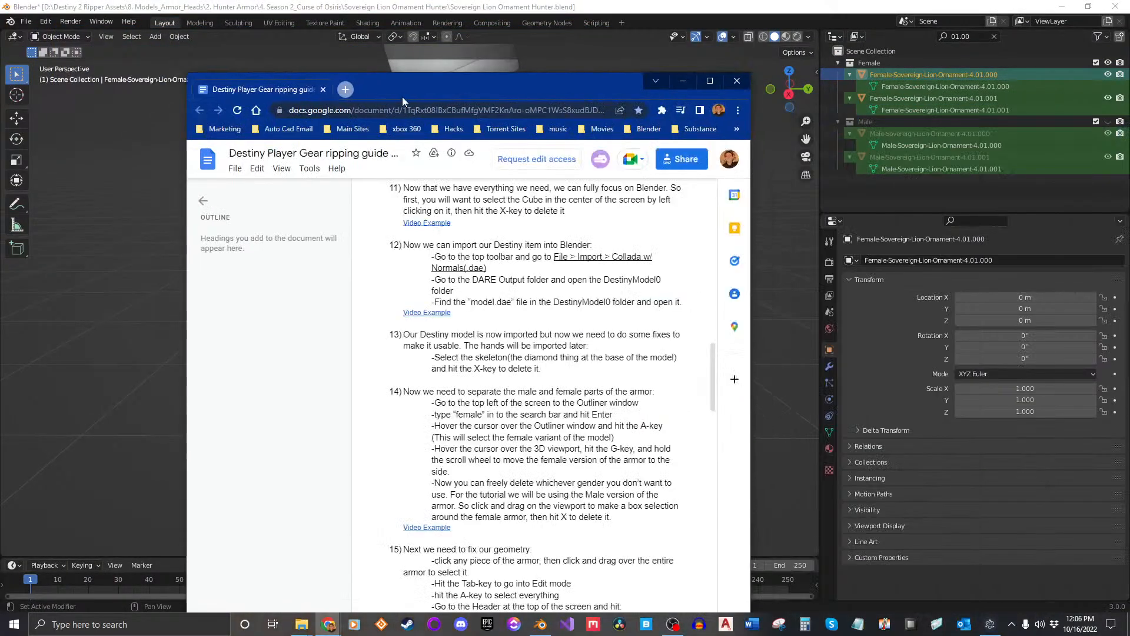
{"action": "double_click", "coordinate": [422, 93]}
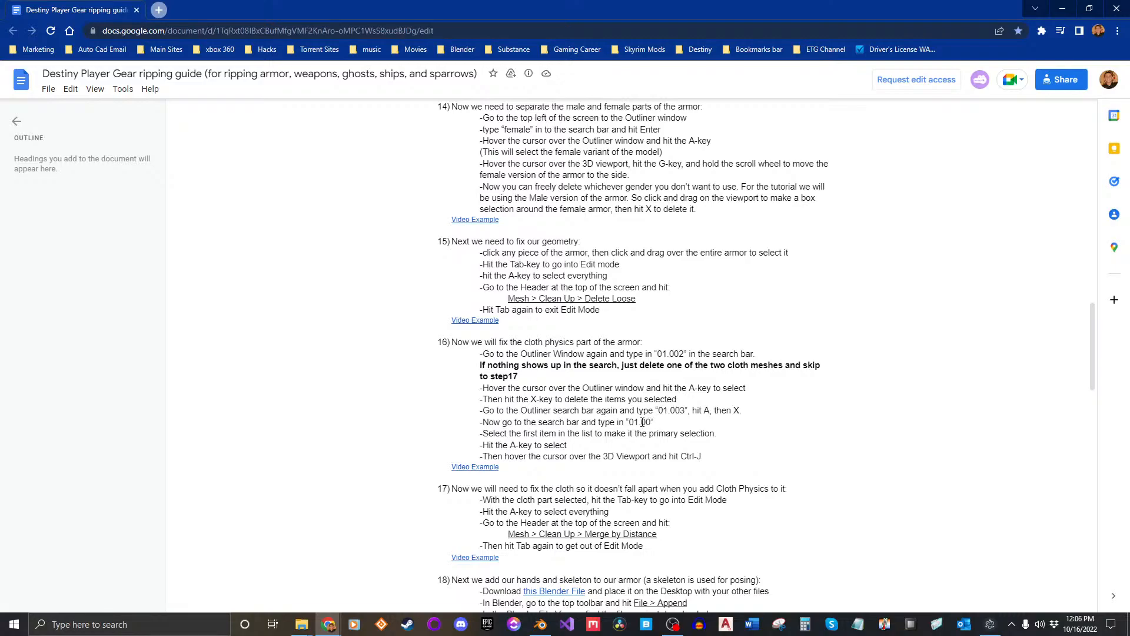
Move the guide off this screen and join the two Female cape meshes ending in 4.01.000 and 4.01.001 into one object.
{"action": "left_click_drag", "start_coordinate": [50, 9], "coordinate": [0, 24]}
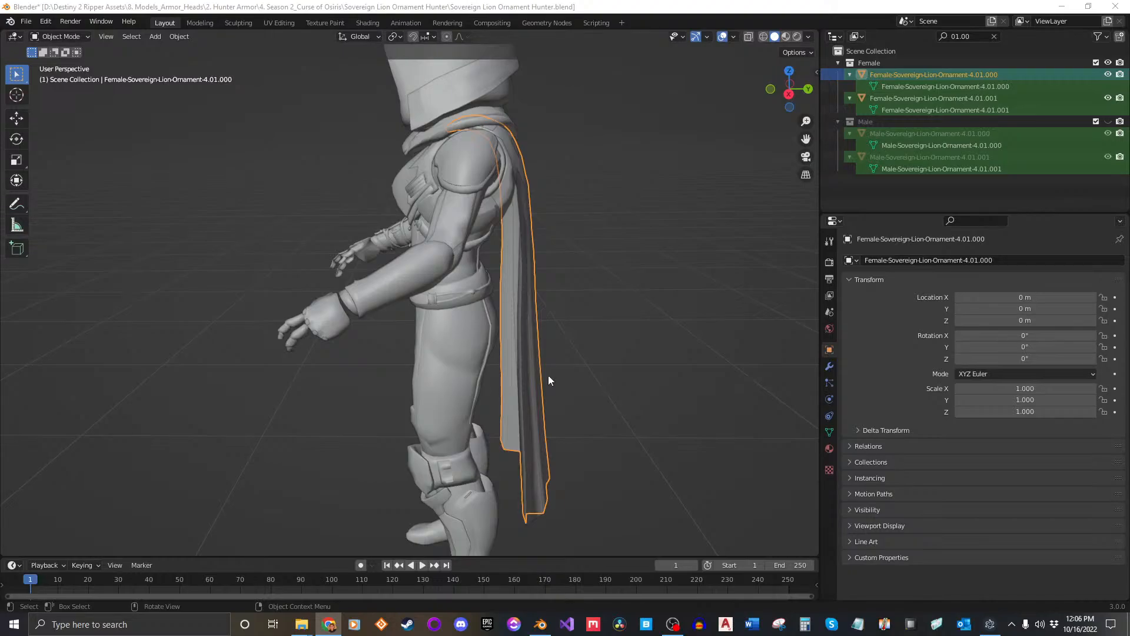
{"action": "middle_click_drag", "start_coordinate": [549, 375], "coordinate": [592, 366]}
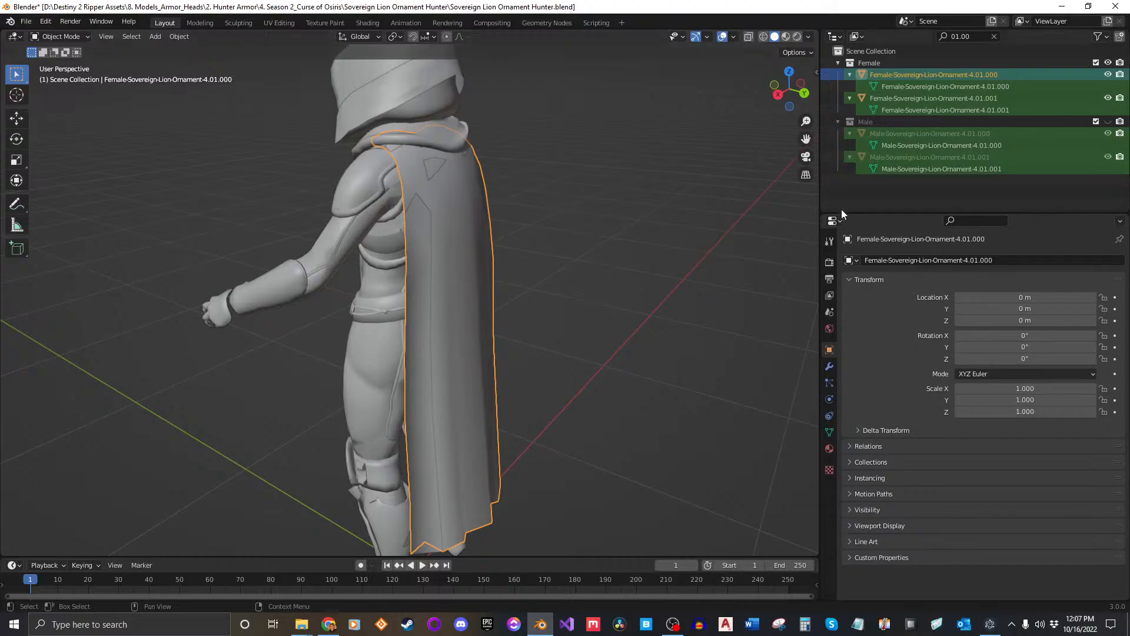
{"action": "left_click", "coordinate": [938, 97], "text": "ctrl"}
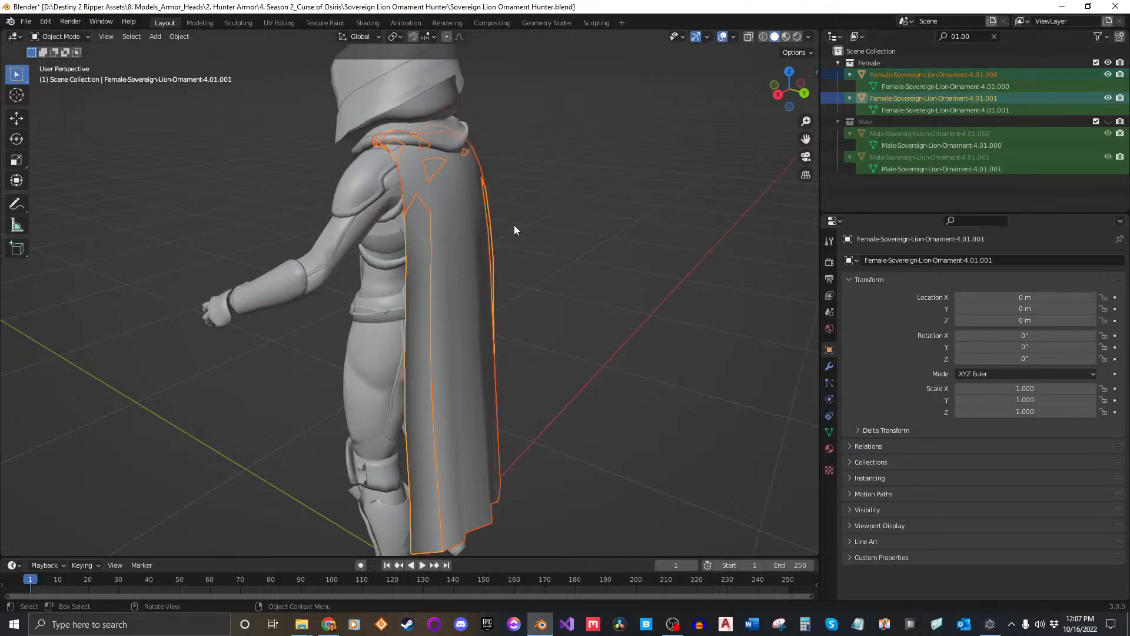
{"action": "key", "text": "ctrl+j"}
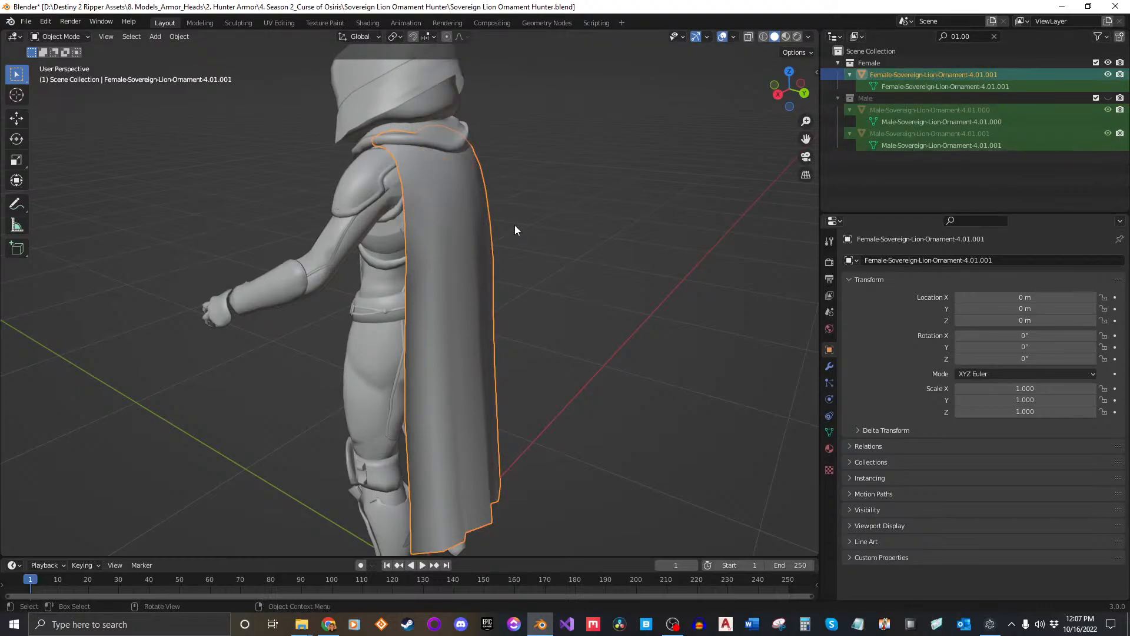
{"action": "left_click", "coordinate": [505, 227]}
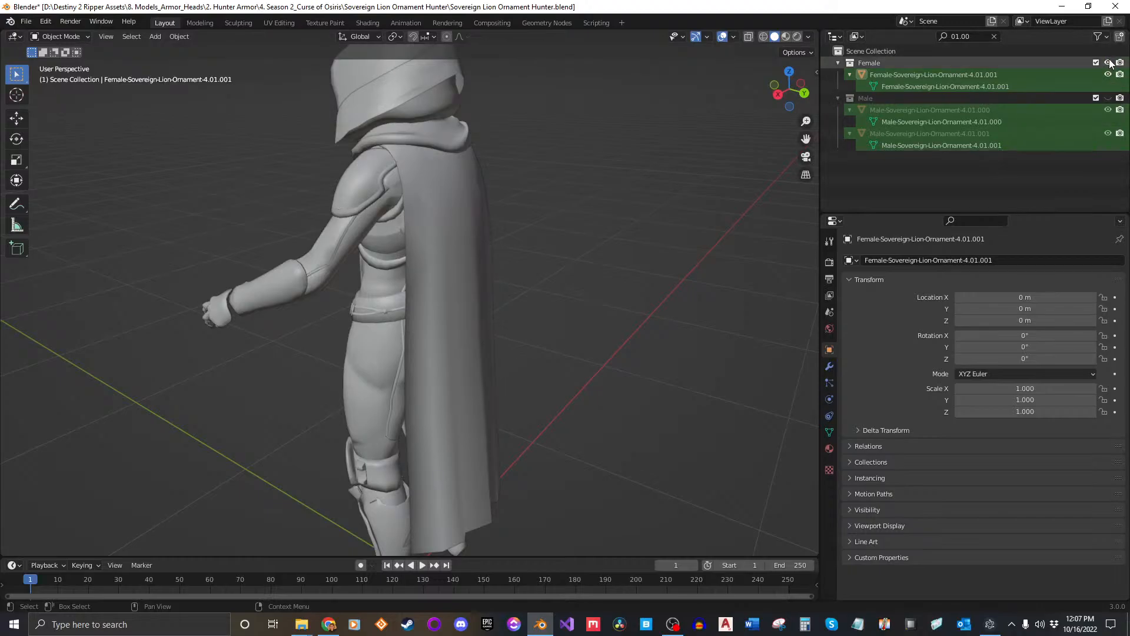
Show the Male collection instead of Female and join its two cape meshes ending in 4.01.000 and 4.01.001.
{"action": "left_click", "coordinate": [1108, 63]}
{"action": "left_click", "coordinate": [1106, 98]}
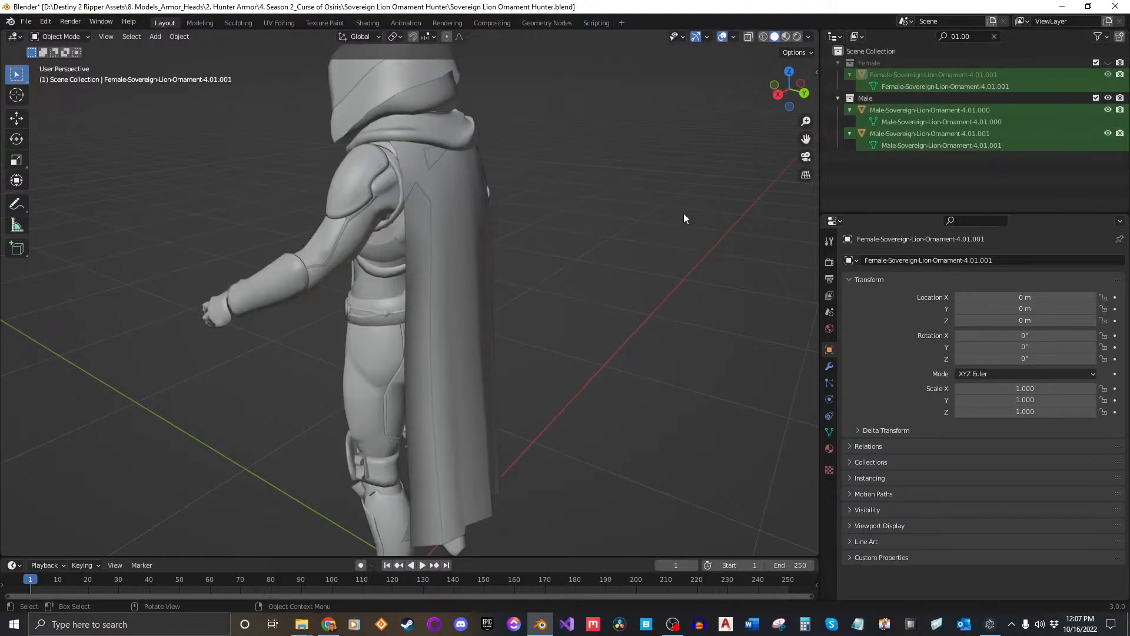
{"action": "left_click", "coordinate": [903, 109]}
{"action": "left_click", "coordinate": [919, 133], "text": "ctrl"}
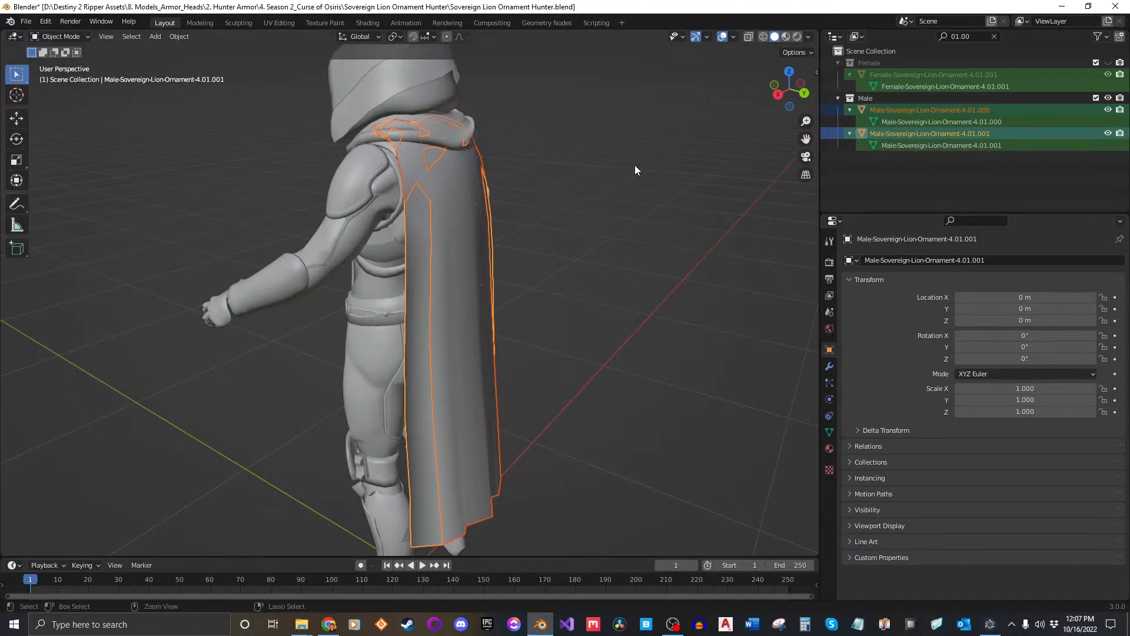
{"action": "key", "text": "ctrl+j"}
{"action": "left_click", "coordinate": [612, 308]}
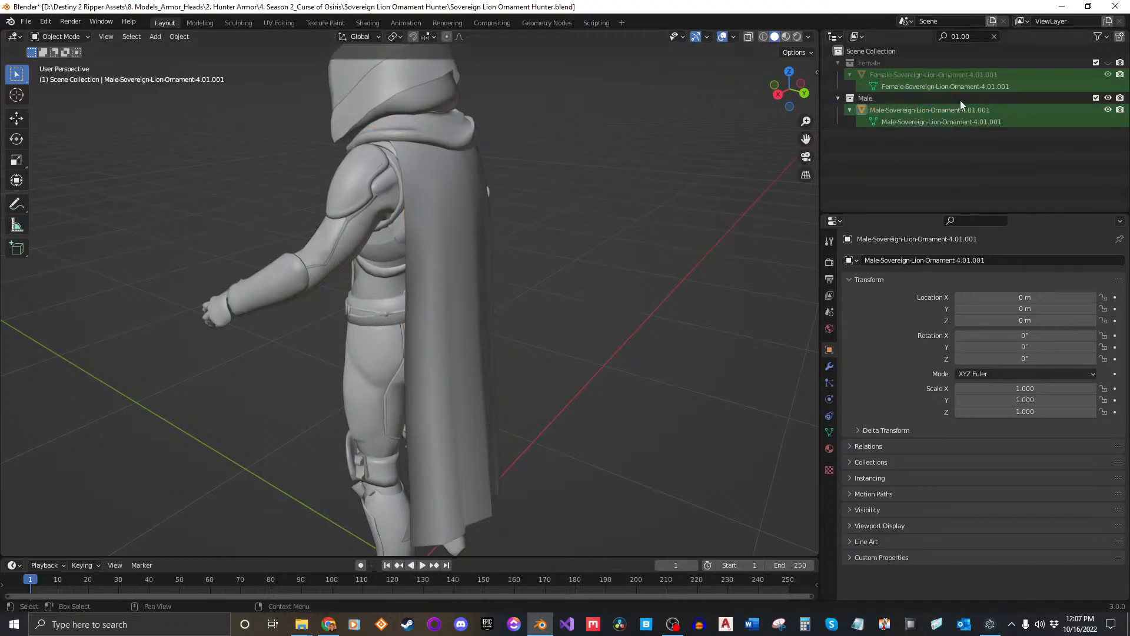
Clear the Outliner search filter, collapse the Female collection, and leave only the Female collection visible.
{"action": "left_click", "coordinate": [994, 37]}
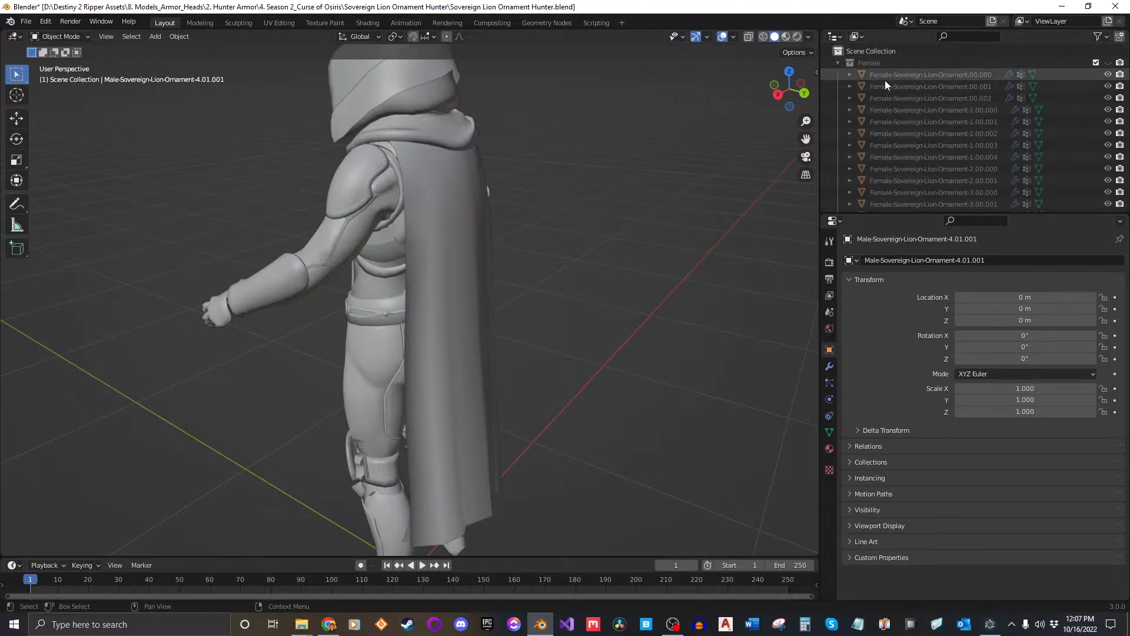
{"action": "left_click", "coordinate": [1108, 62]}
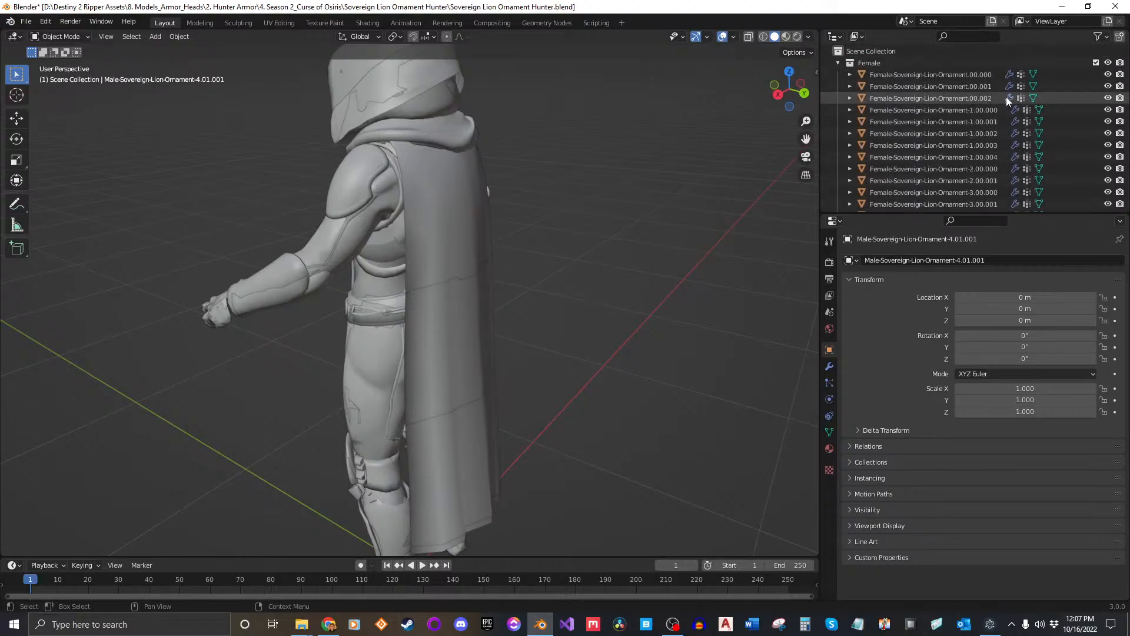
{"action": "left_click", "coordinate": [838, 62]}
{"action": "left_click", "coordinate": [1107, 75]}
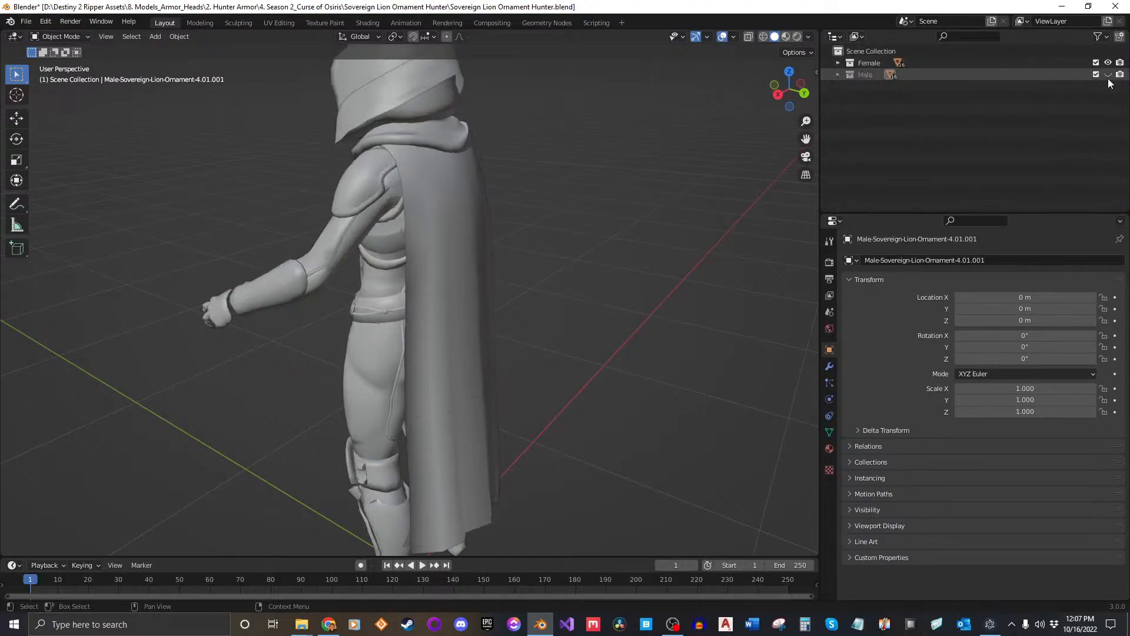
Save the Sovereign Lion Ornament Hunter file with the joined capes.
{"action": "middle_click_drag", "start_coordinate": [634, 235], "coordinate": [472, 235]}
{"action": "middle_click_drag", "start_coordinate": [485, 171], "coordinate": [486, 164]}
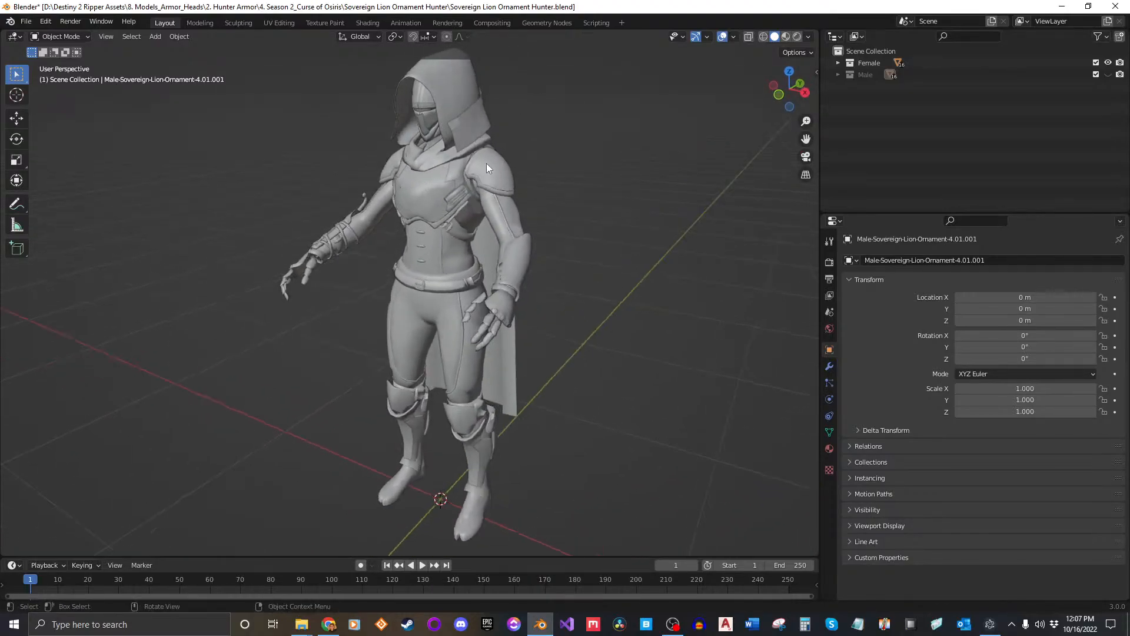
{"action": "key", "text": "ctrl+s"}
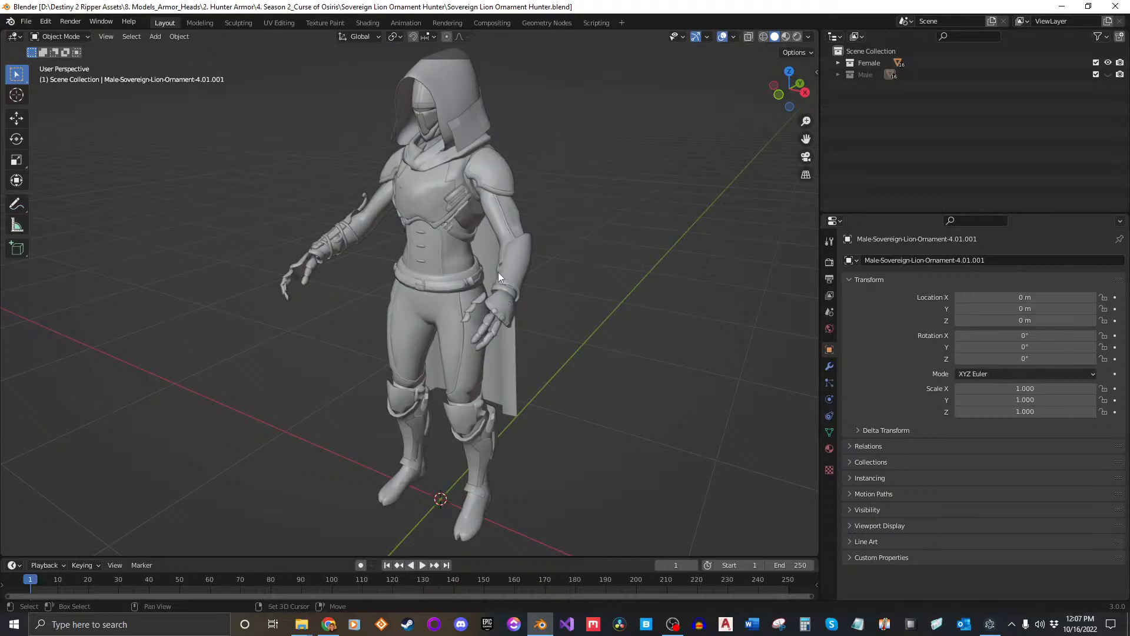
Examine the Female chest and torso armor up close, selecting and deselecting pieces to check their outlines.
{"action": "middle_click_drag", "start_coordinate": [498, 272], "coordinate": [532, 288]}
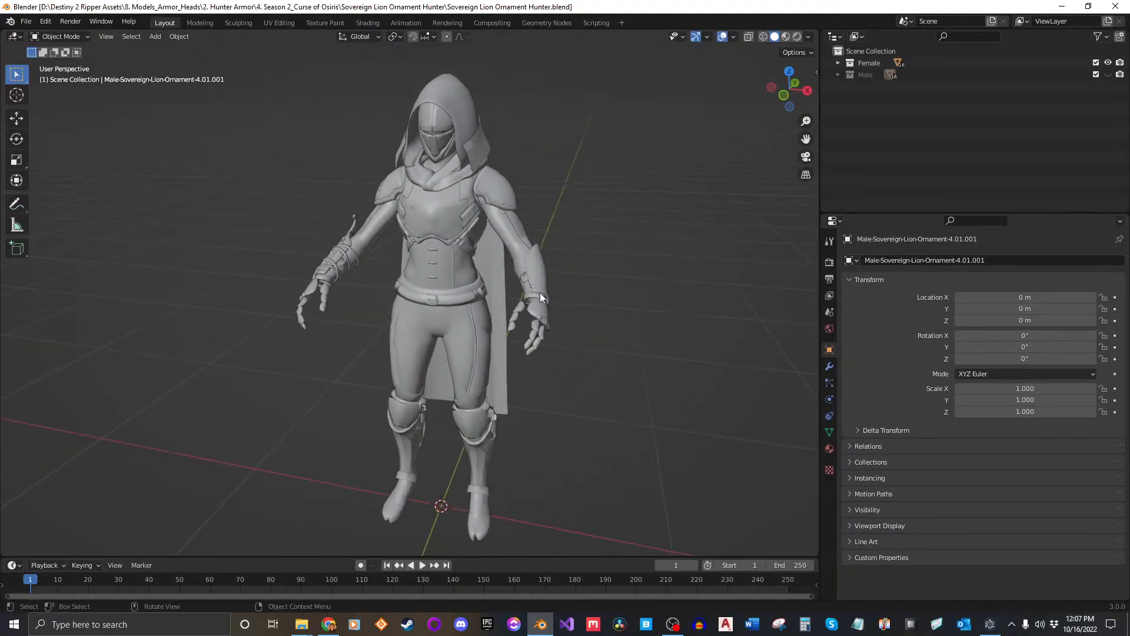
{"action": "scroll", "coordinate": [490, 266], "scroll_direction": "up", "scroll_amount": 8}
{"action": "middle_click_drag", "start_coordinate": [502, 236], "coordinate": [479, 330], "text": "shift"}
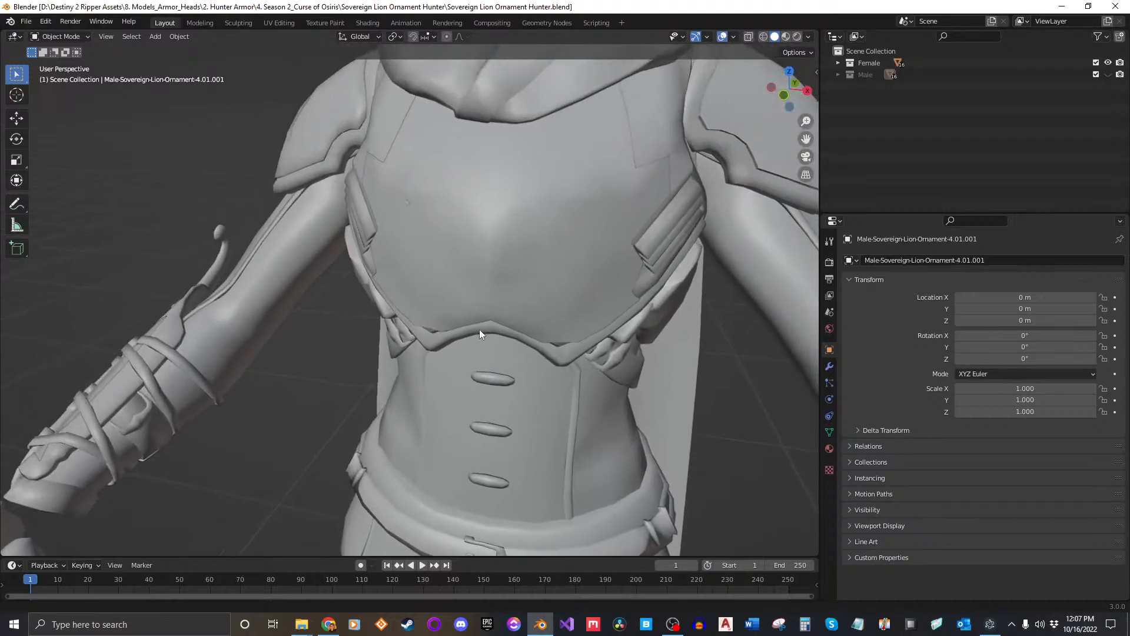
{"action": "left_click", "coordinate": [490, 257]}
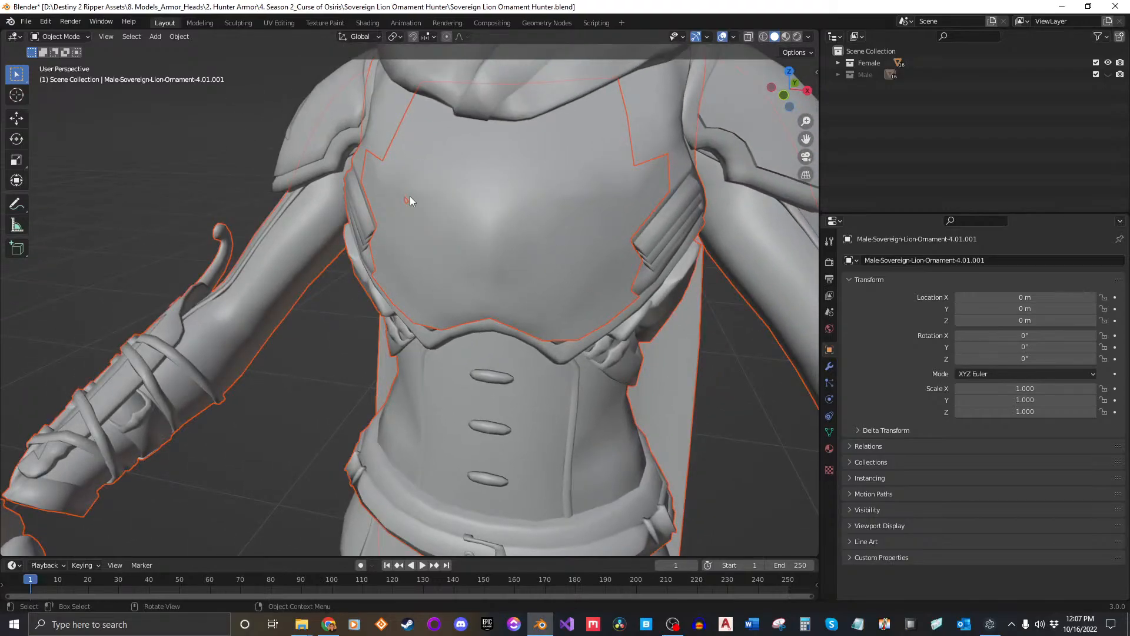
{"action": "left_click", "coordinate": [371, 350]}
{"action": "left_click", "coordinate": [351, 303]}
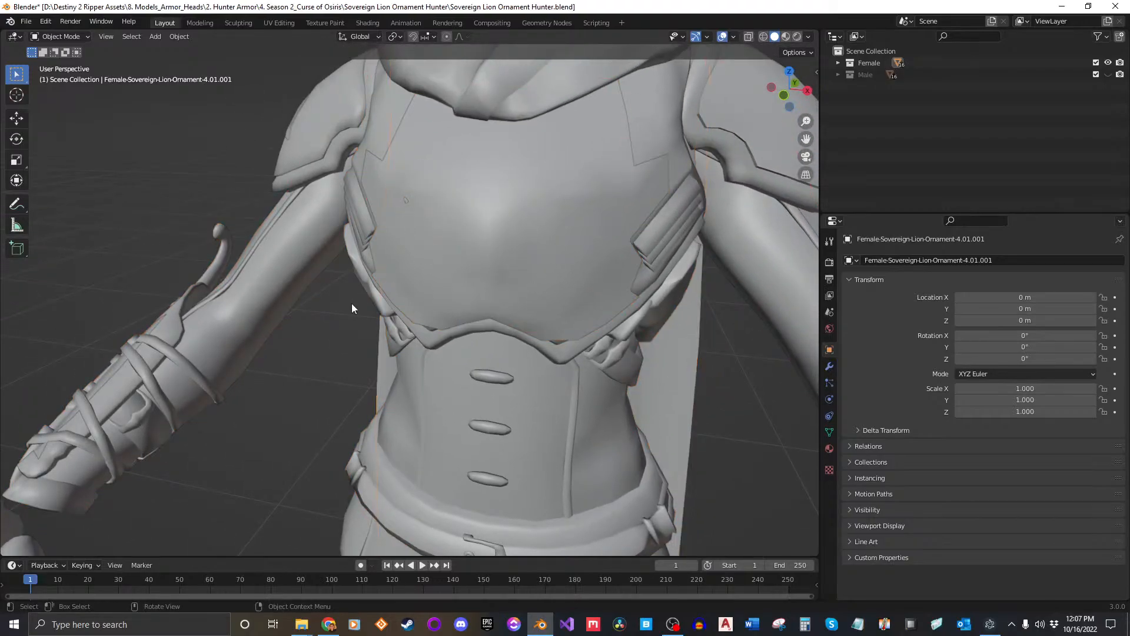
{"action": "scroll", "coordinate": [377, 341], "scroll_direction": "down", "scroll_amount": 1}
{"action": "scroll", "coordinate": [378, 346], "scroll_direction": "down", "scroll_amount": 6}
{"action": "middle_click_drag", "start_coordinate": [501, 343], "coordinate": [559, 282]}
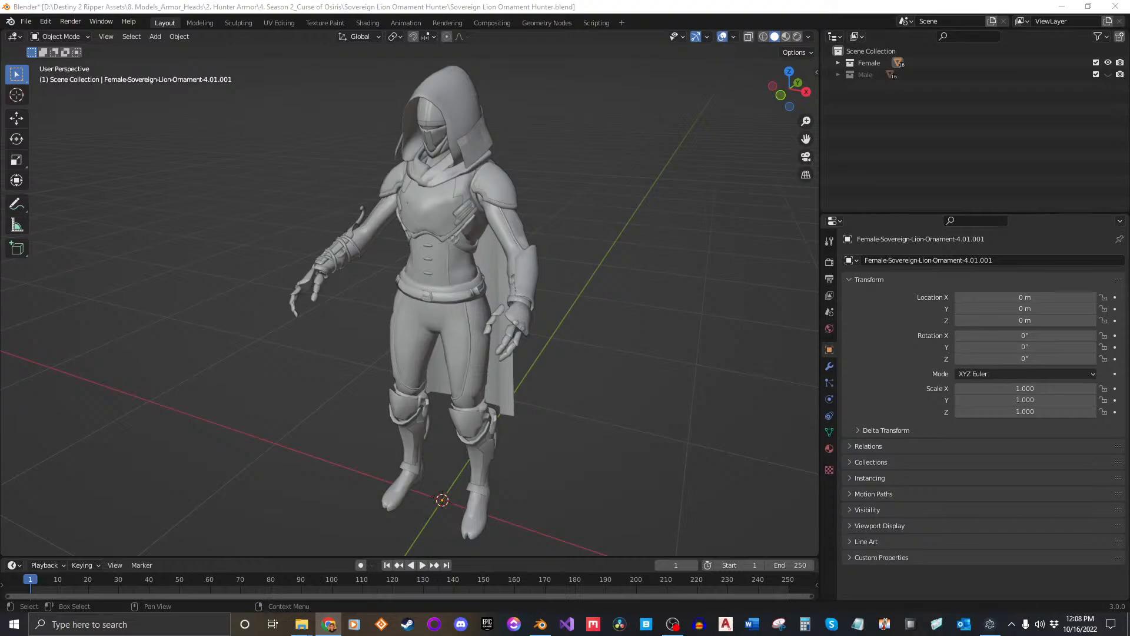
Bring the ripping guide onto this screen, review step 17 on fixing the cloth, and move it away again.
{"action": "left_click_drag", "start_coordinate": [1129, 106], "coordinate": [765, 1]}
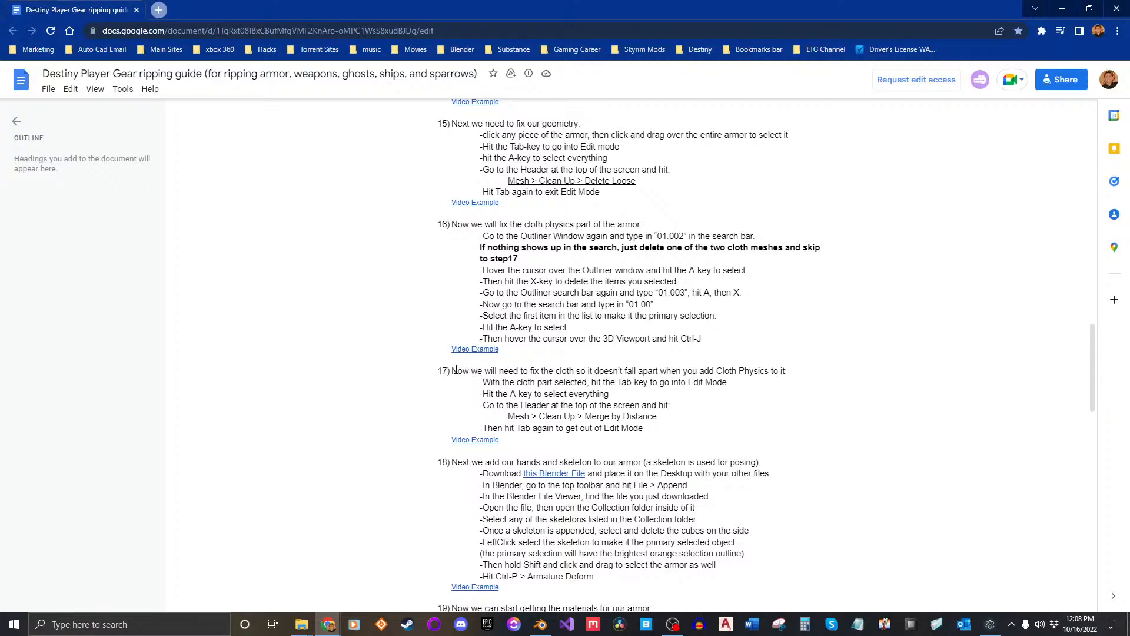
{"action": "left_click_drag", "start_coordinate": [456, 369], "coordinate": [658, 430]}
{"action": "left_click", "coordinate": [670, 433]}
{"action": "left_click_drag", "start_coordinate": [77, 6], "coordinate": [1129, 176]}
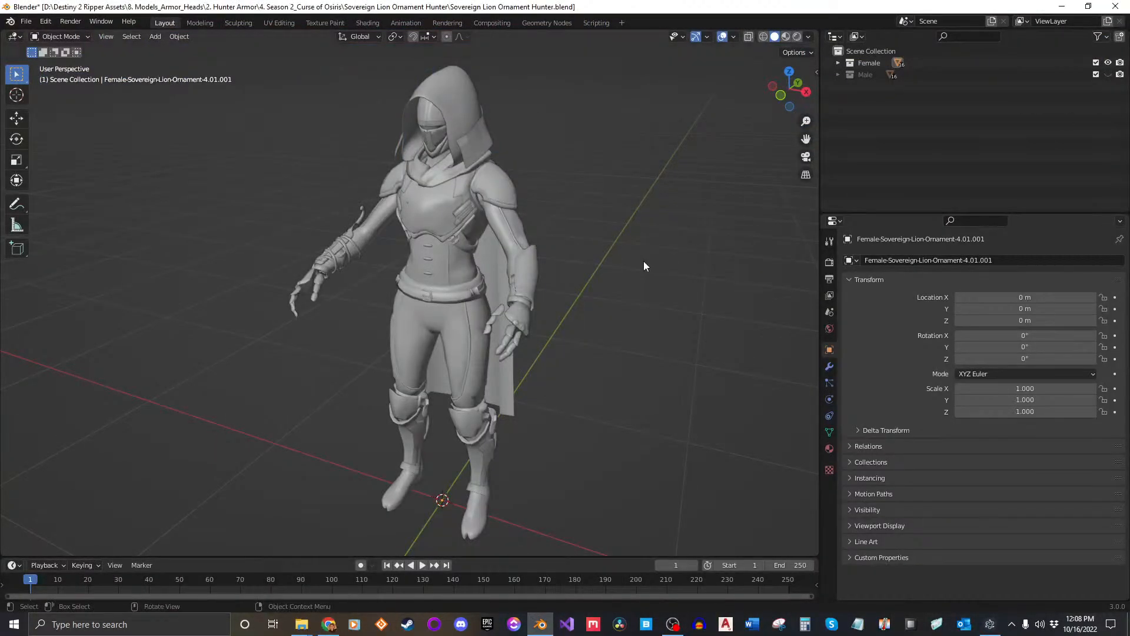
Merge all vertices of the Female cape mesh by distance in Edit Mode, and return to Object Mode.
{"action": "middle_click_drag", "start_coordinate": [644, 260], "coordinate": [425, 289]}
{"action": "left_click", "coordinate": [425, 289]}
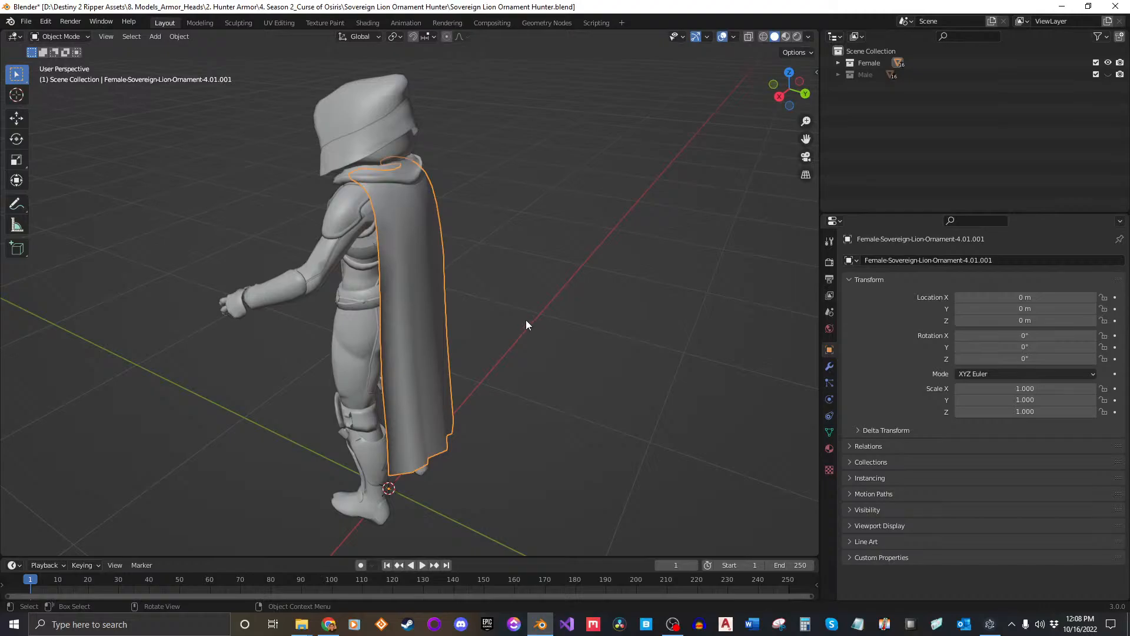
{"action": "middle_click_drag", "start_coordinate": [525, 320], "coordinate": [170, 115]}
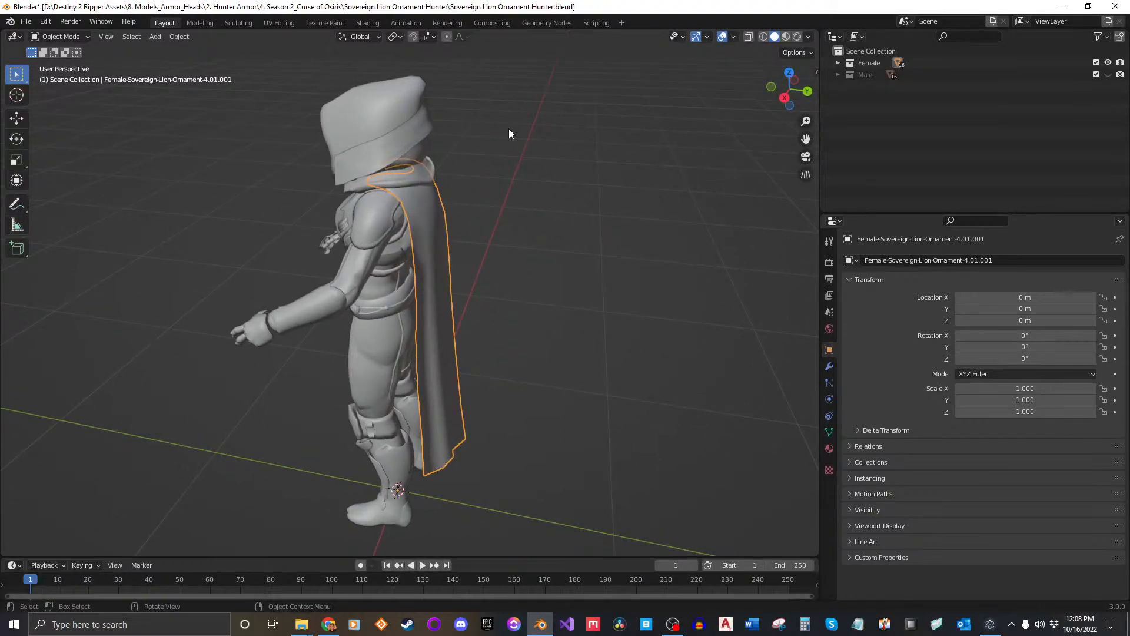
{"action": "key", "text": "Tab"}
{"action": "key", "text": "a"}
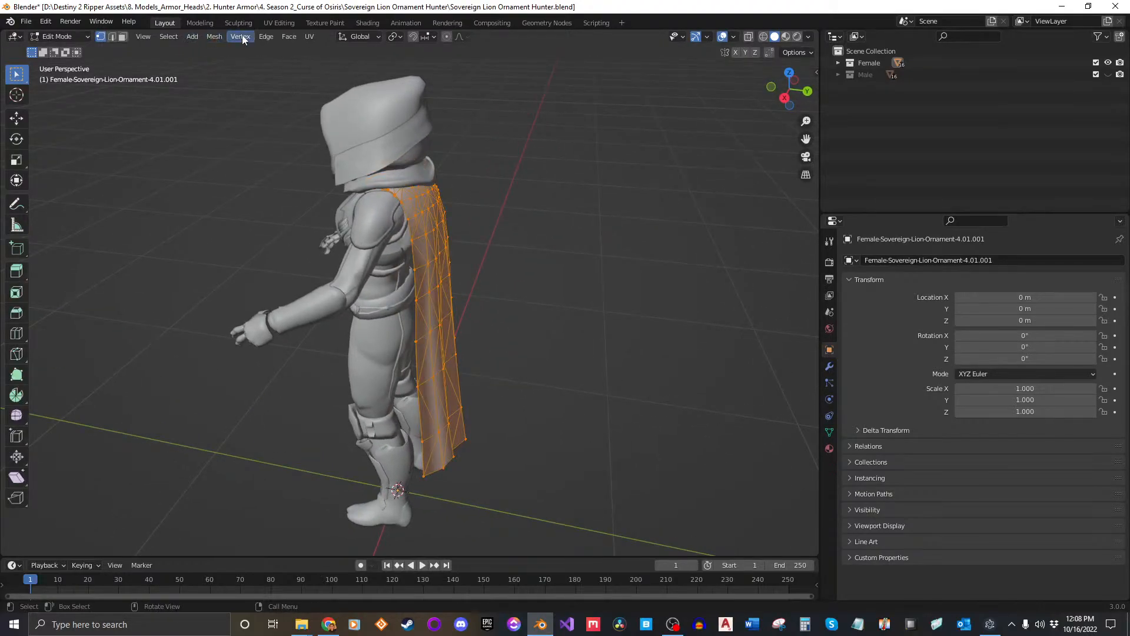
{"action": "left_click", "coordinate": [218, 35]}
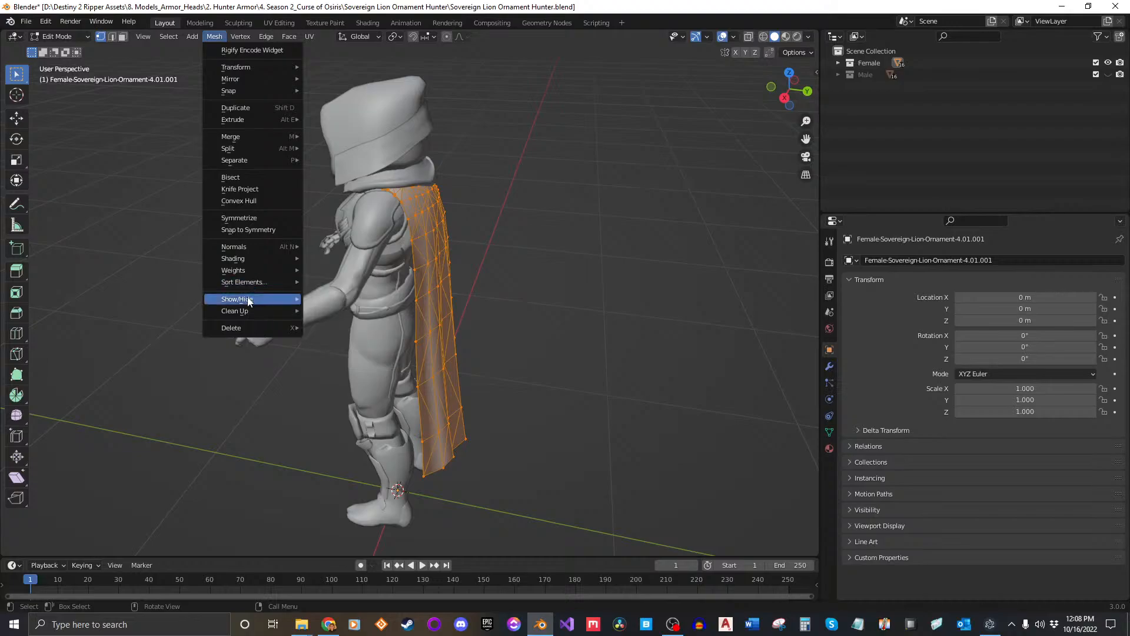
{"action": "mouse_move", "coordinate": [249, 308]}
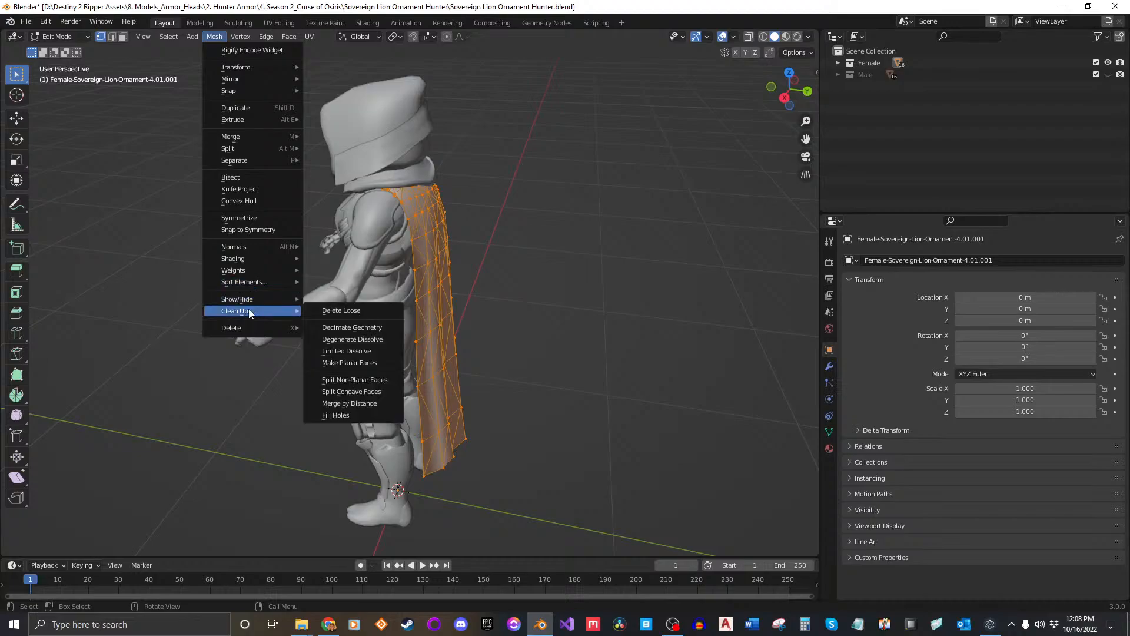
{"action": "left_click", "coordinate": [371, 406]}
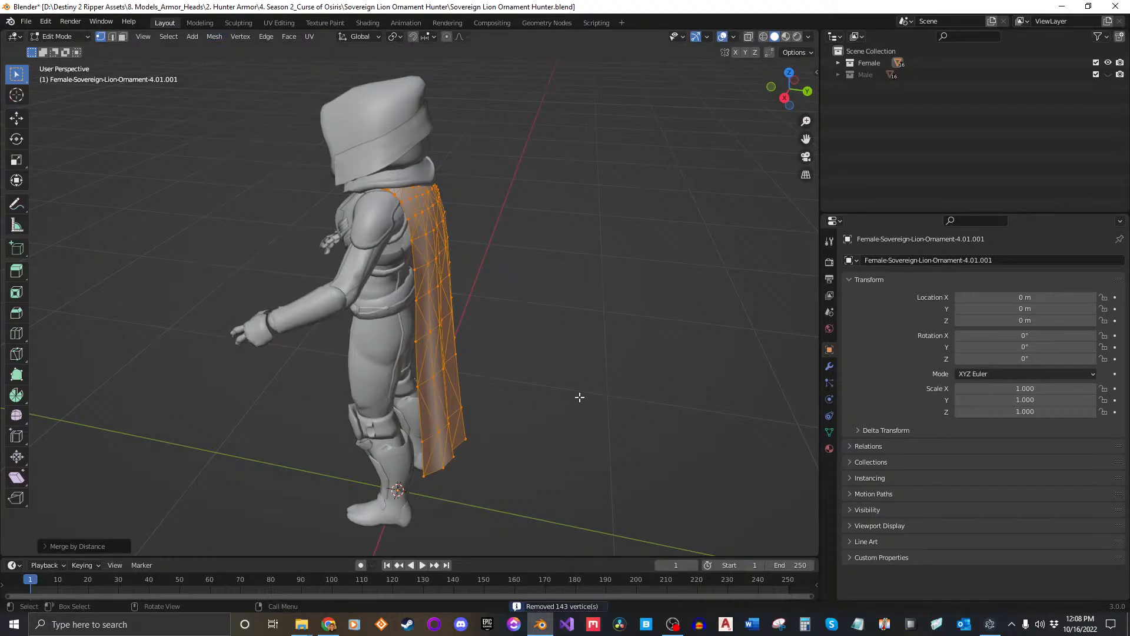
{"action": "left_click", "coordinate": [596, 322]}
{"action": "key", "text": "Tab"}
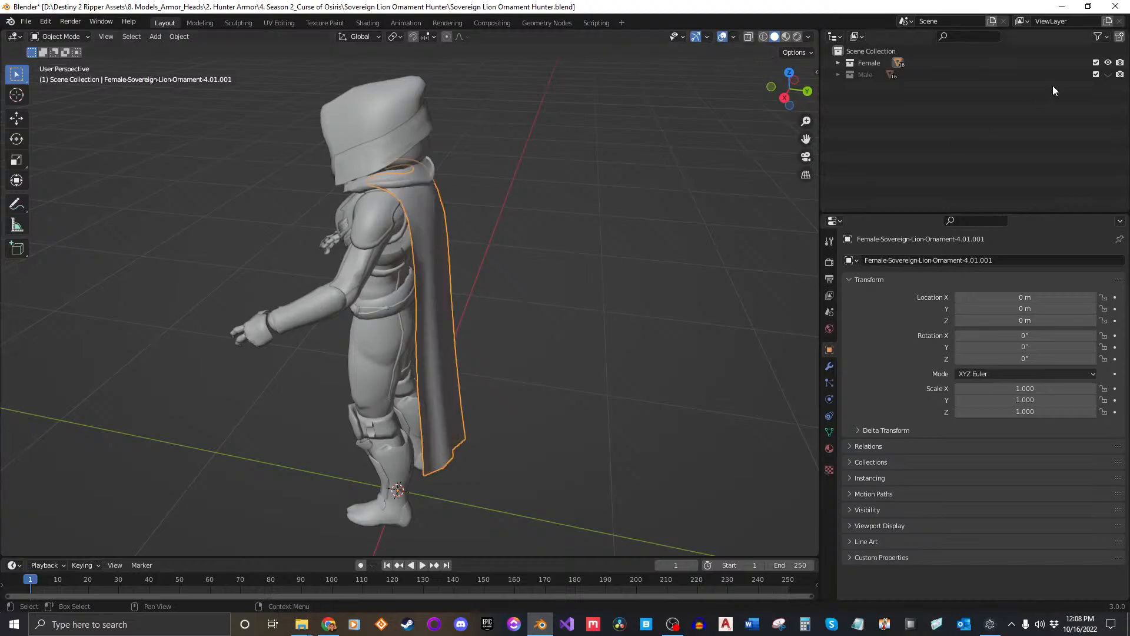
Switch visibility to the Male collection and merge all of its cape mesh's vertices by distance.
{"action": "left_click", "coordinate": [1107, 74]}
{"action": "left_click", "coordinate": [1107, 63]}
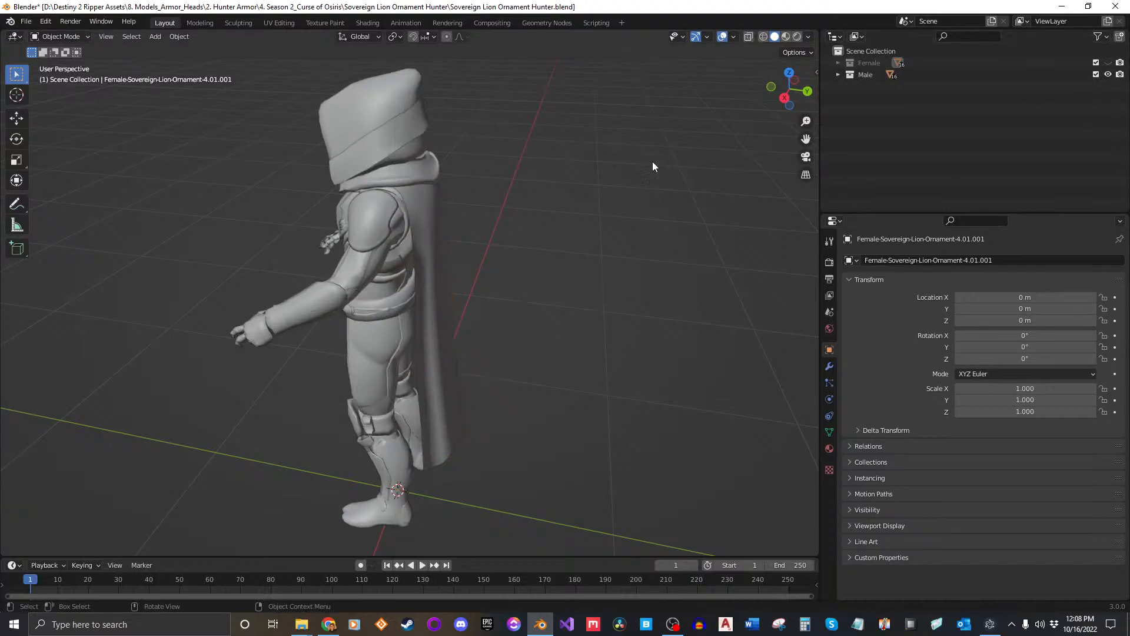
{"action": "left_click", "coordinate": [448, 338]}
{"action": "key", "text": "Tab"}
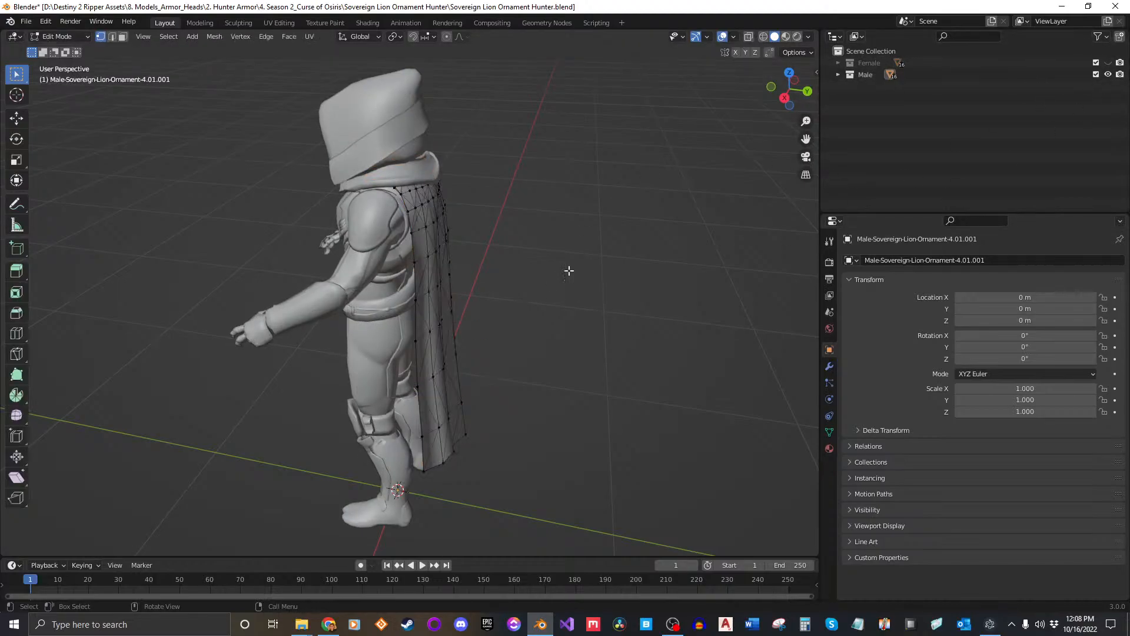
{"action": "left_click", "coordinate": [215, 36]}
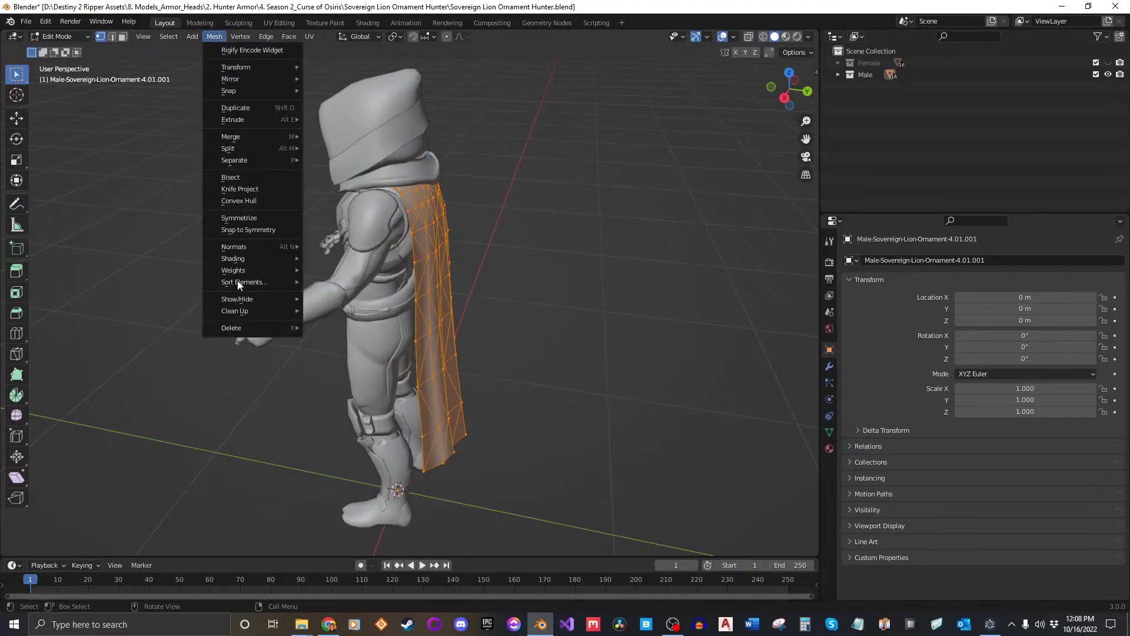
{"action": "left_click", "coordinate": [373, 404]}
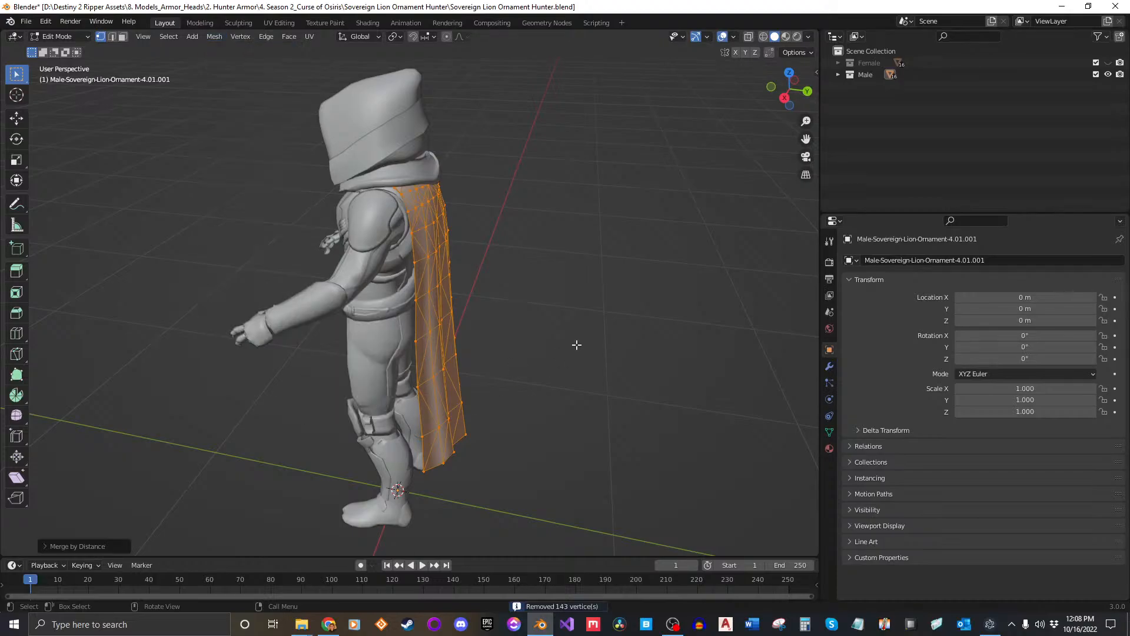
{"action": "key", "text": "Tab"}
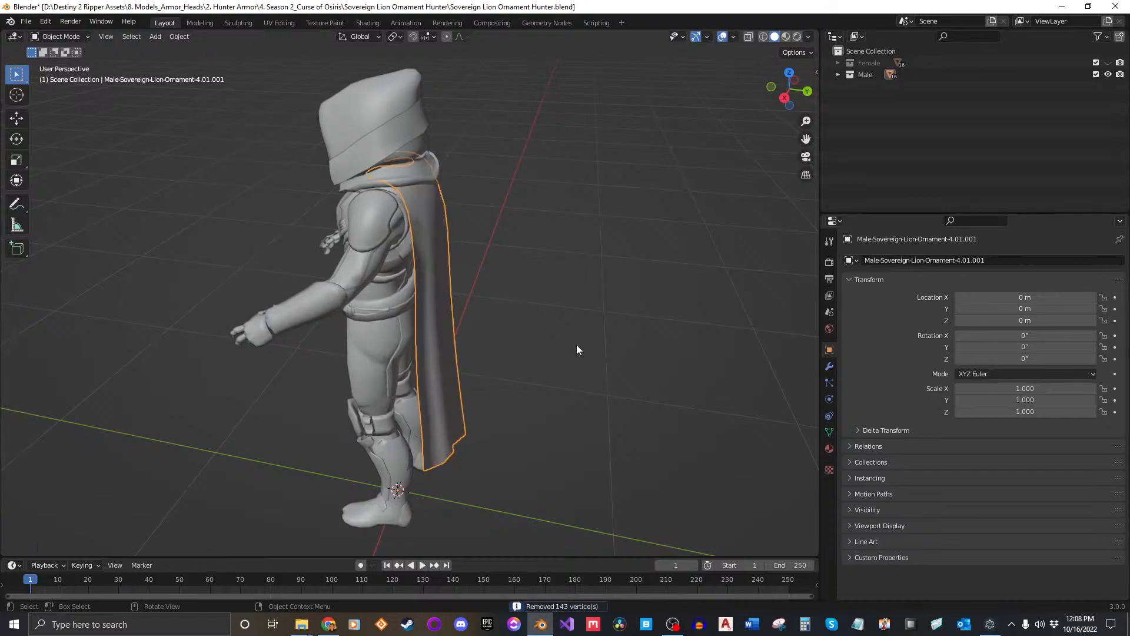
{"action": "left_click", "coordinate": [577, 345]}
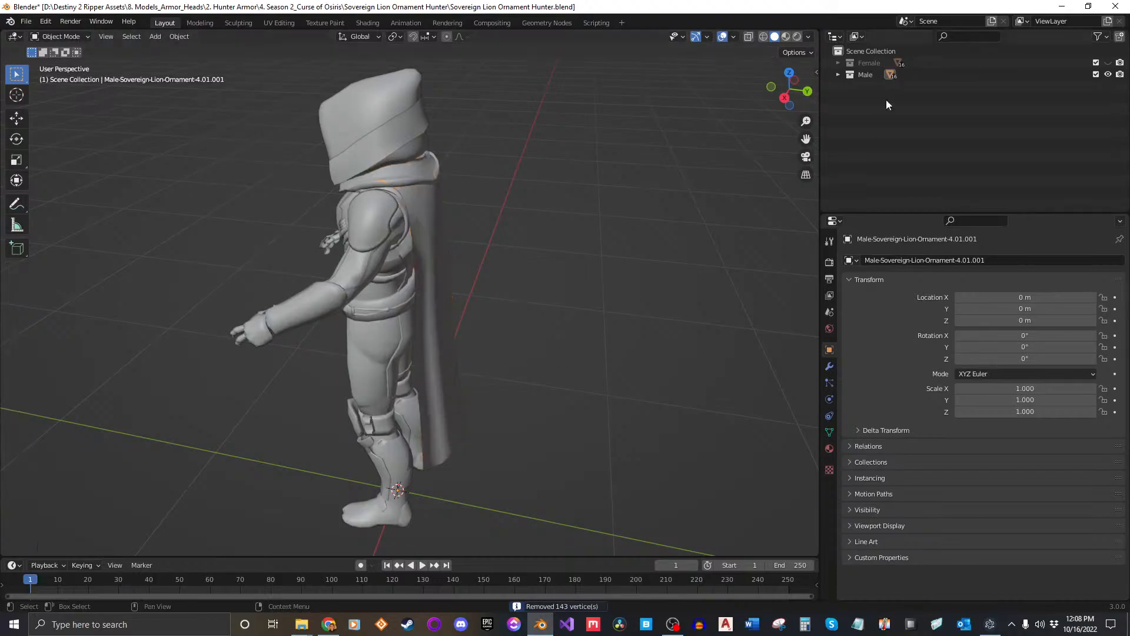
Hide the Male collection and make the Female collection visible again.
{"action": "left_click", "coordinate": [1108, 75]}
{"action": "left_click", "coordinate": [1108, 63]}
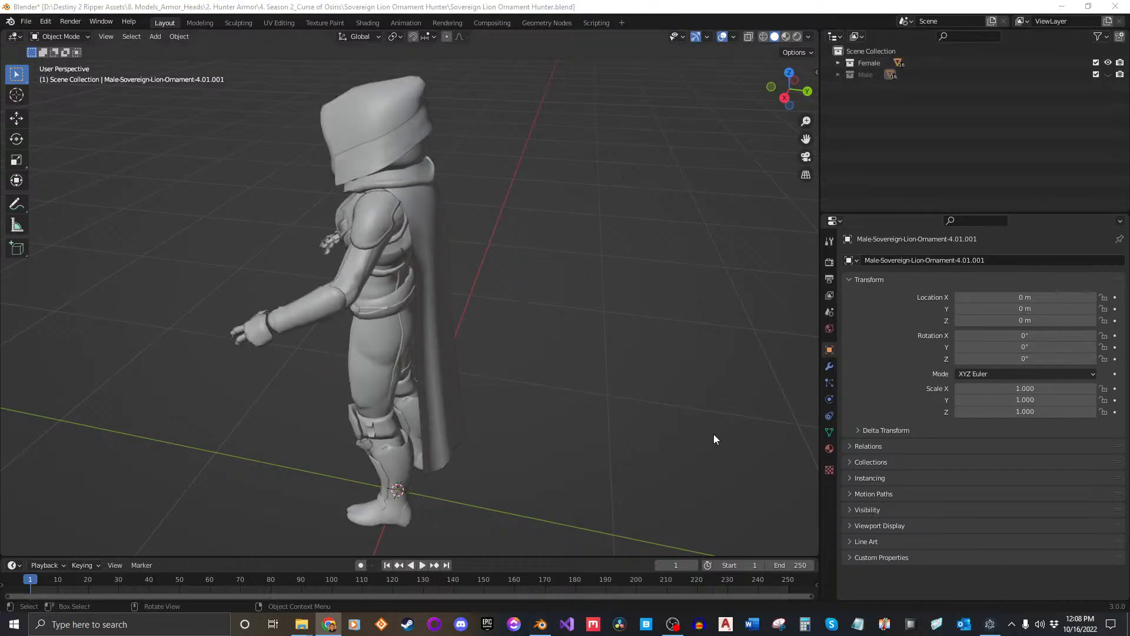
{"action": "middle_click_drag", "start_coordinate": [633, 371], "coordinate": [501, 391]}
{"action": "scroll", "coordinate": [485, 337], "scroll_direction": "up", "scroll_amount": 5}
{"action": "scroll", "coordinate": [485, 337], "scroll_direction": "down", "scroll_amount": 5}
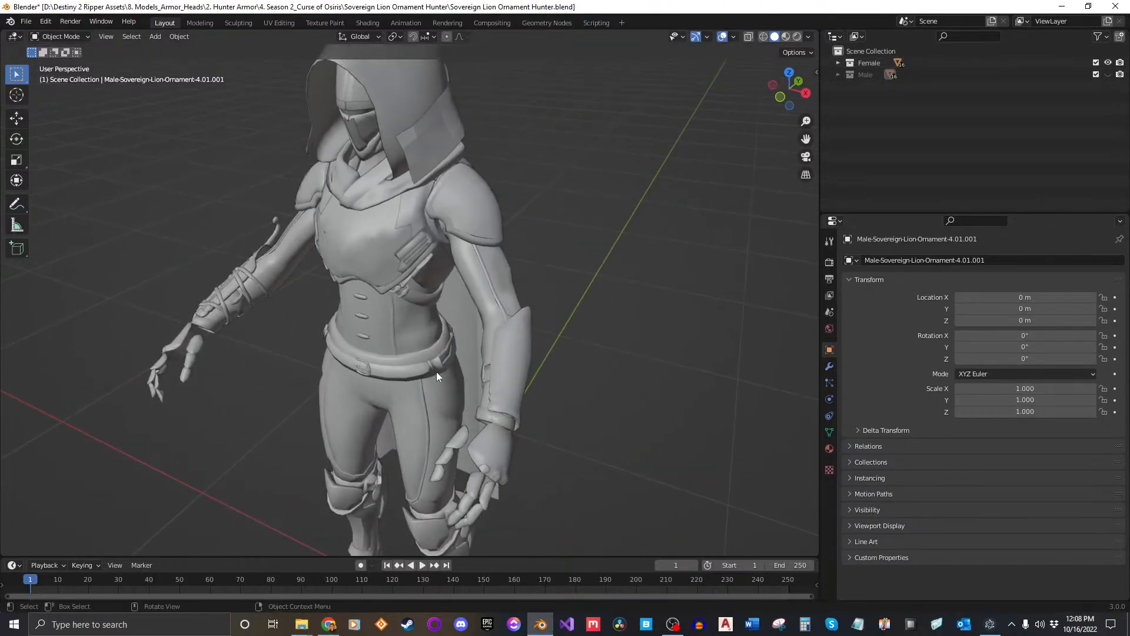
Save the Sovereign Lion Ornament Hunter Blender file.
{"action": "key", "text": "ctrl+s"}
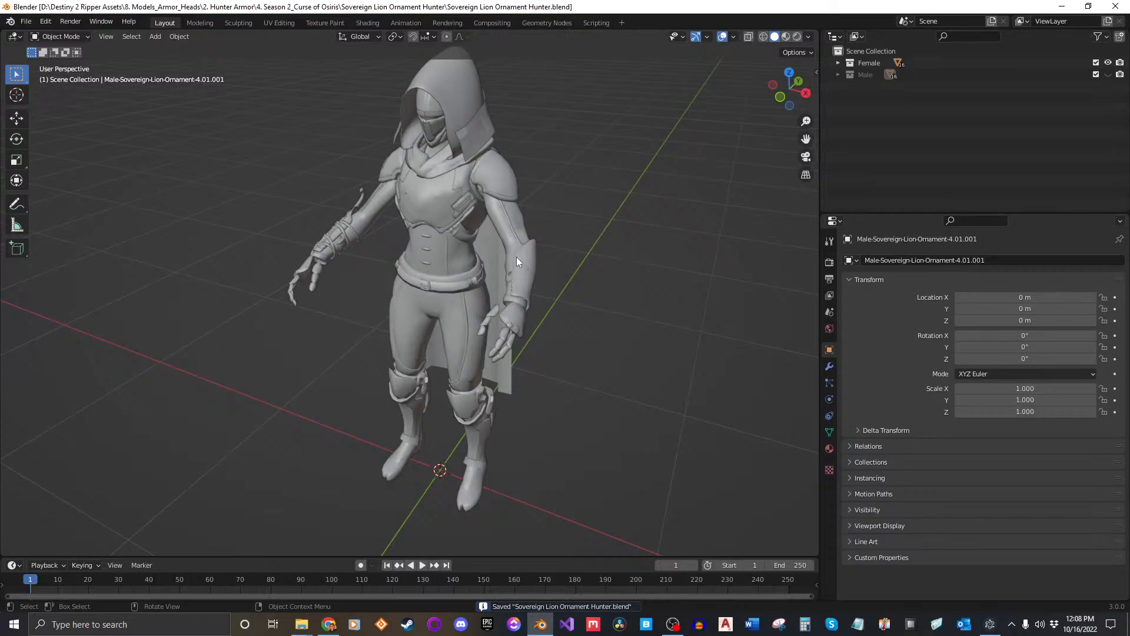
{"action": "middle_click_drag", "start_coordinate": [516, 257], "coordinate": [521, 247]}
{"action": "middle_click_drag", "start_coordinate": [505, 225], "coordinate": [509, 262], "text": "shift"}
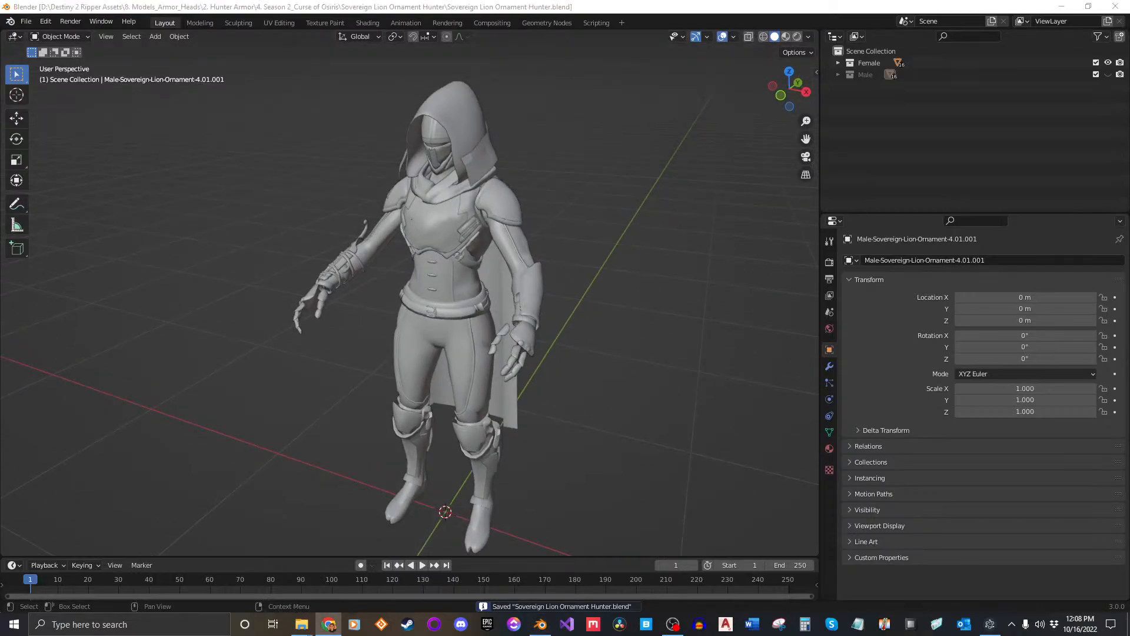
Bring the ripping guide onto this screen, review step 18 on adding hands and a skeleton, and move it away again.
{"action": "left_click_drag", "start_coordinate": [1129, 16], "coordinate": [700, 0]}
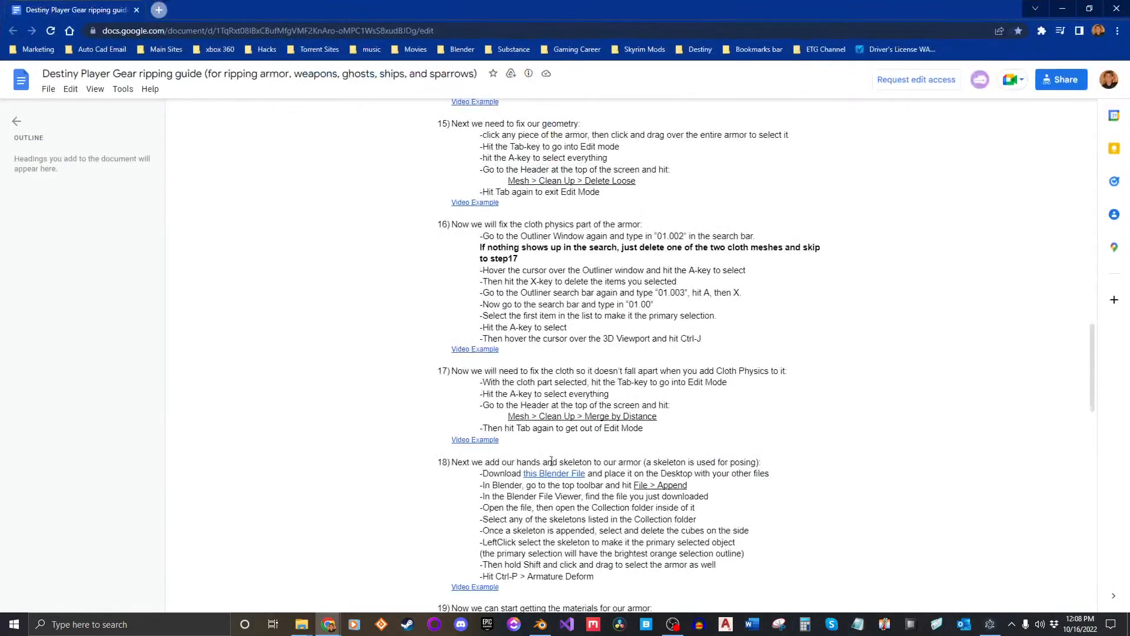
{"action": "scroll", "coordinate": [606, 446], "scroll_direction": "down", "scroll_amount": 3}
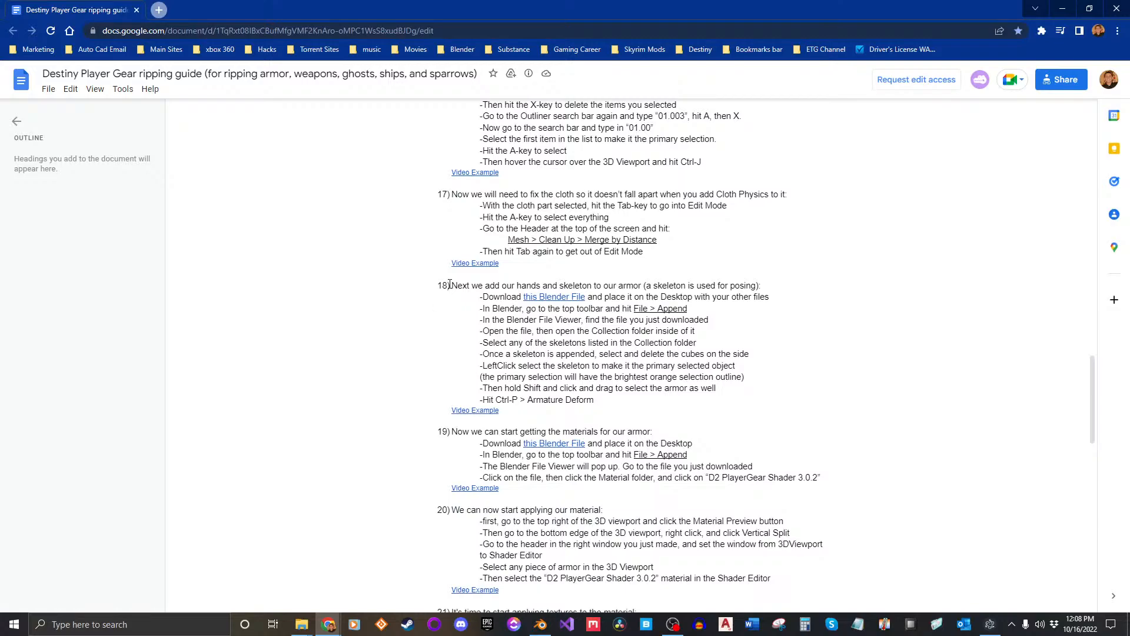
{"action": "left_click_drag", "start_coordinate": [451, 285], "coordinate": [602, 404]}
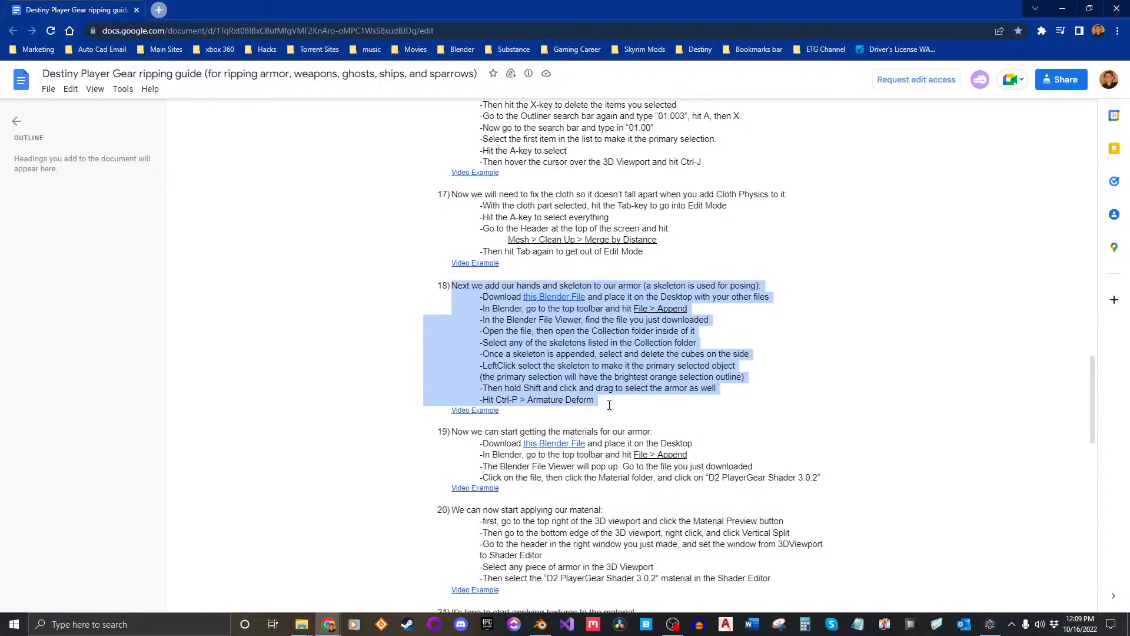
{"action": "left_click", "coordinate": [612, 405]}
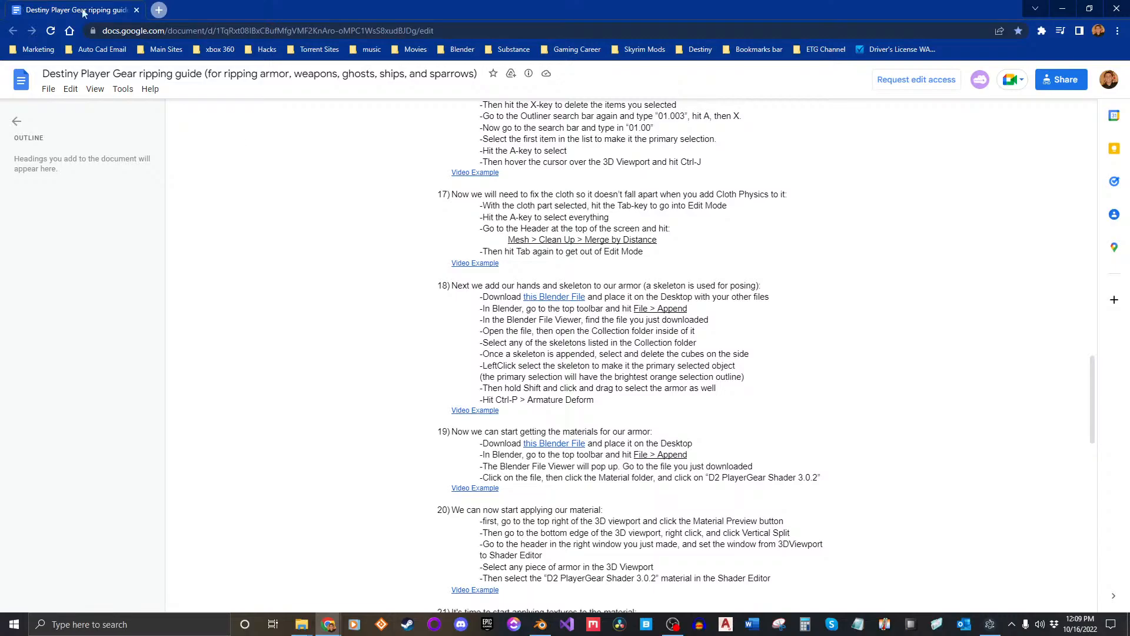
{"action": "left_click_drag", "start_coordinate": [98, 12], "coordinate": [1129, 88]}
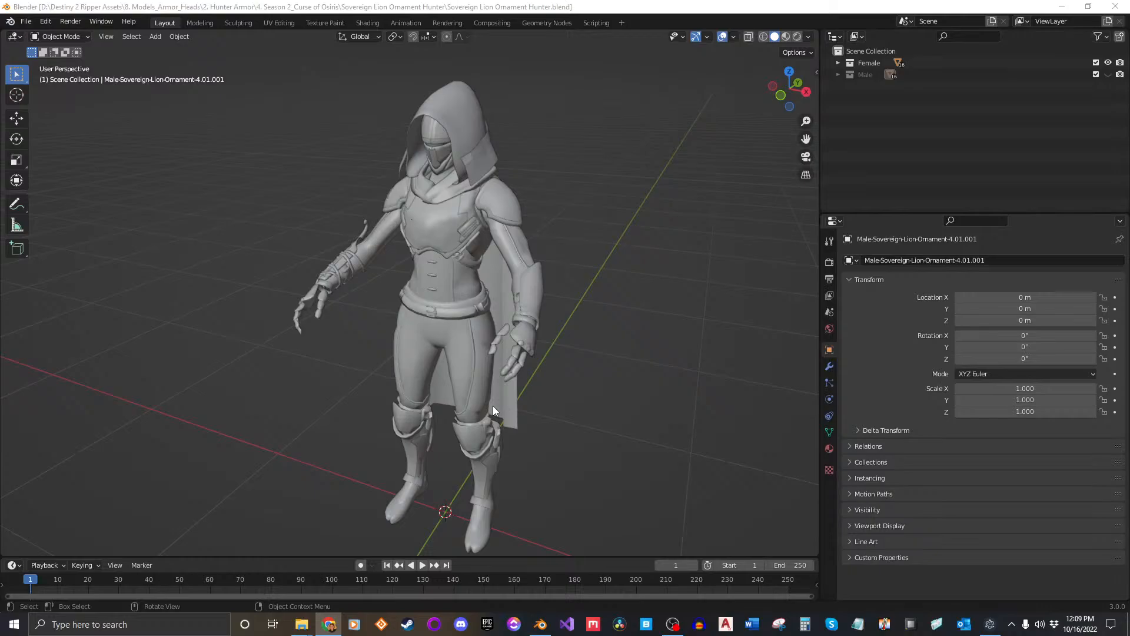
Start an Append and open D2 PlayerSkeleton.blend from the 0. UE4 Main Rig Setup folder in D:\Destiny 2 Ripper Assets.
{"action": "middle_click_drag", "start_coordinate": [545, 417], "coordinate": [498, 363]}
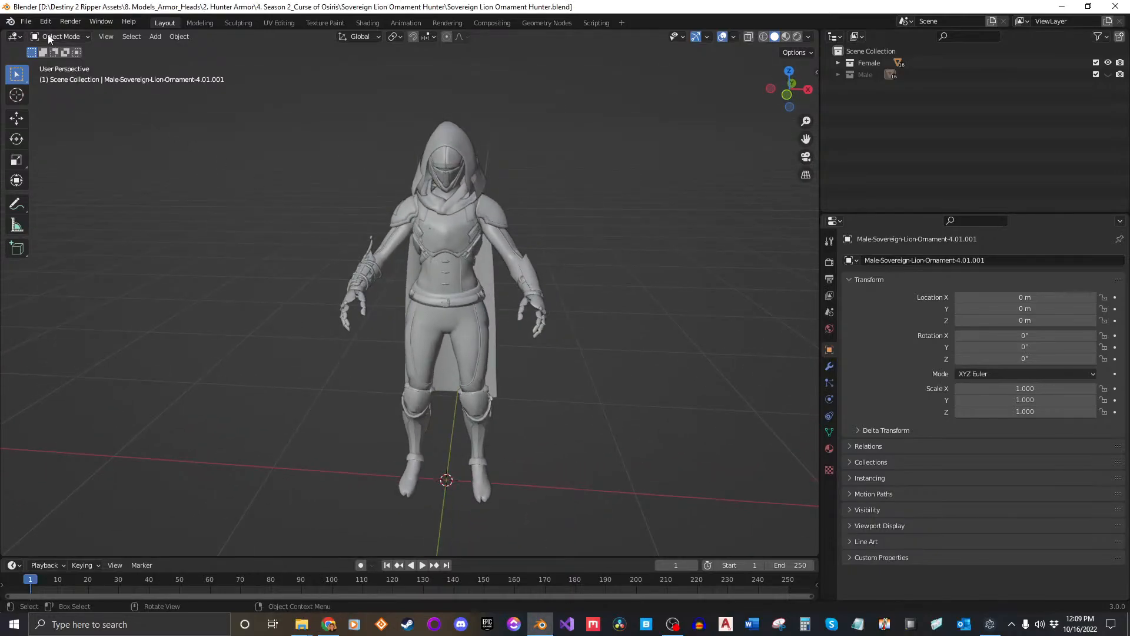
{"action": "left_click", "coordinate": [26, 21]}
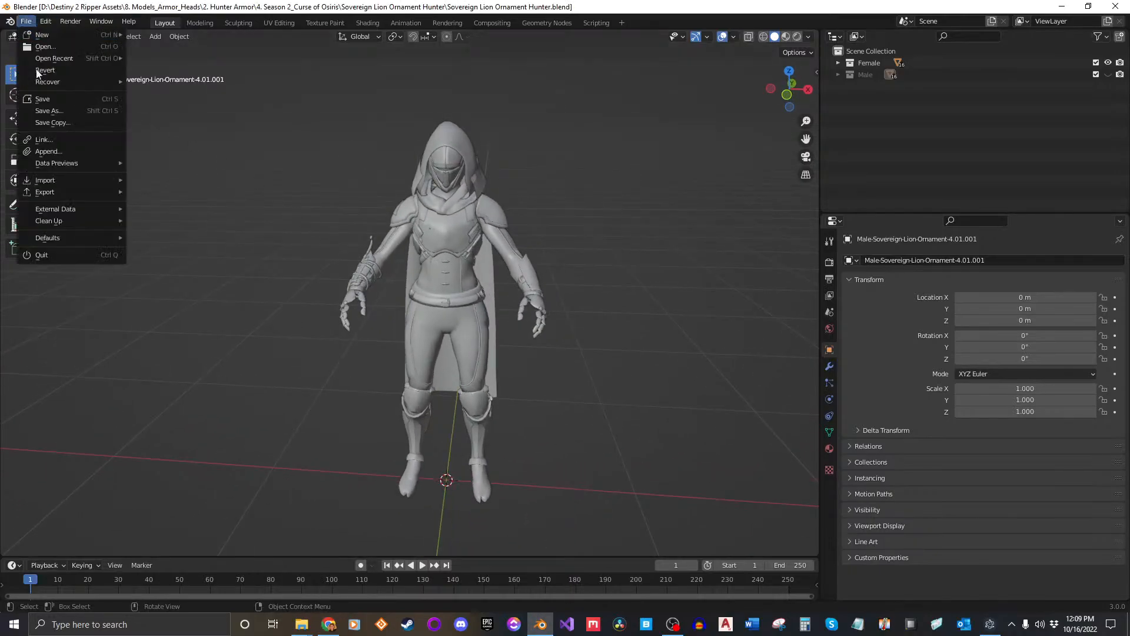
{"action": "left_click", "coordinate": [48, 152]}
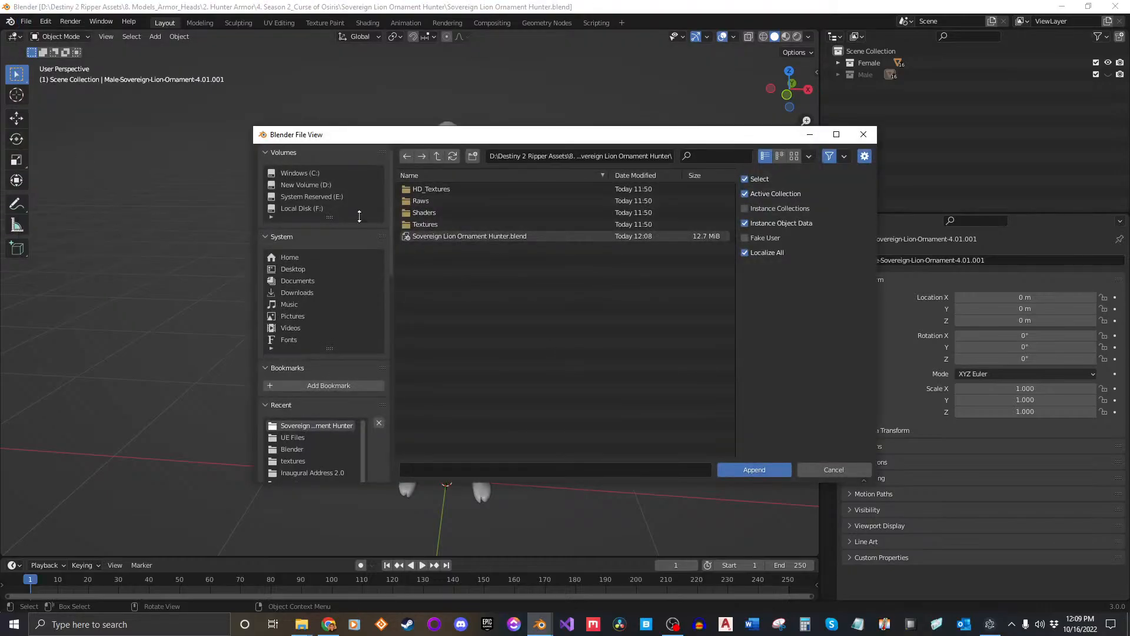
{"action": "left_click", "coordinate": [437, 156]}
{"action": "left_click", "coordinate": [437, 156]}
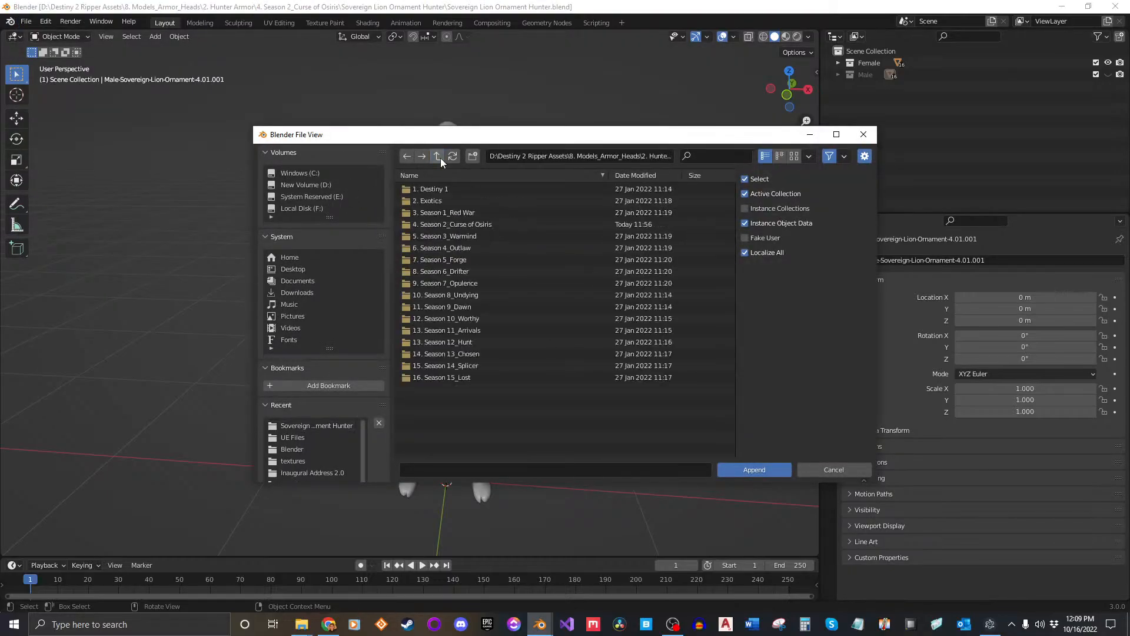
{"action": "left_click", "coordinate": [437, 156]}
{"action": "left_click", "coordinate": [437, 156]}
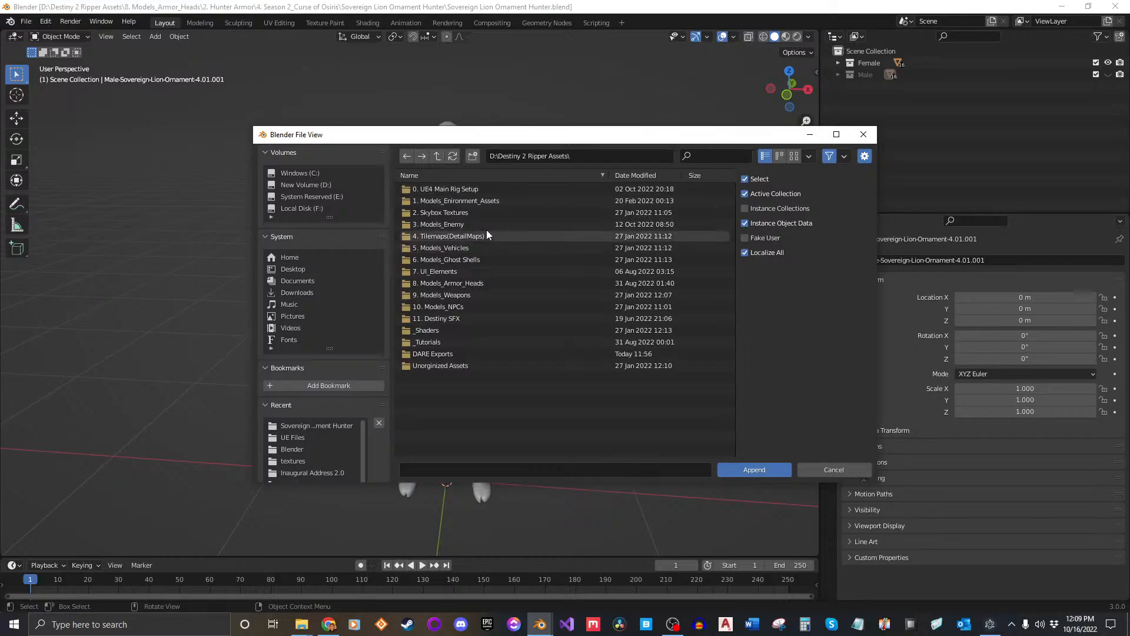
{"action": "left_click", "coordinate": [437, 156]}
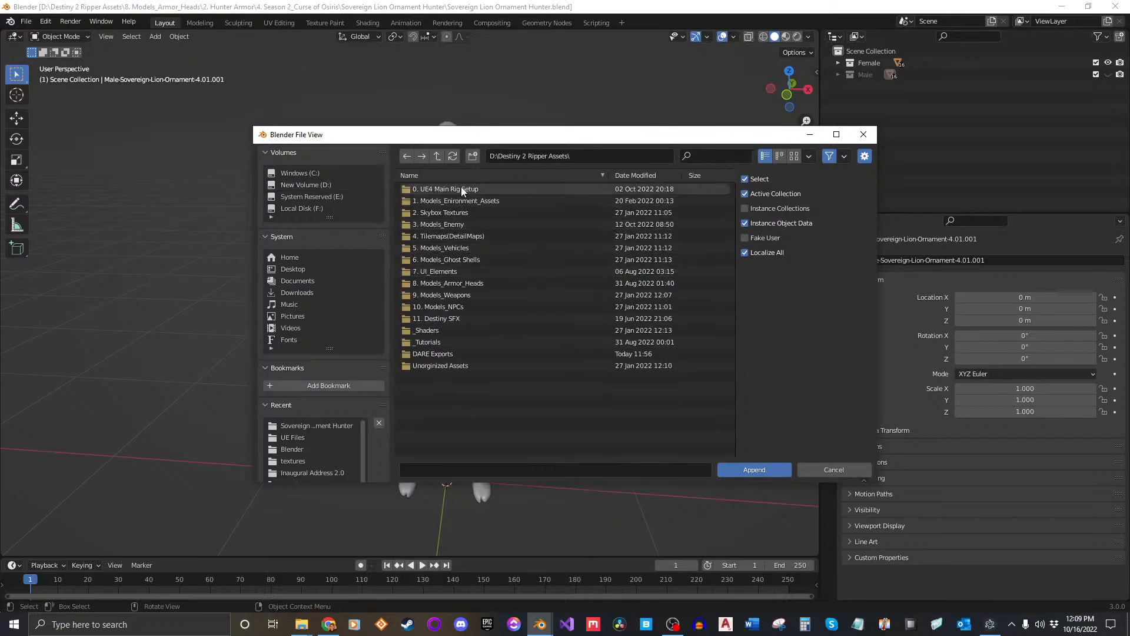
{"action": "left_click", "coordinate": [451, 189]}
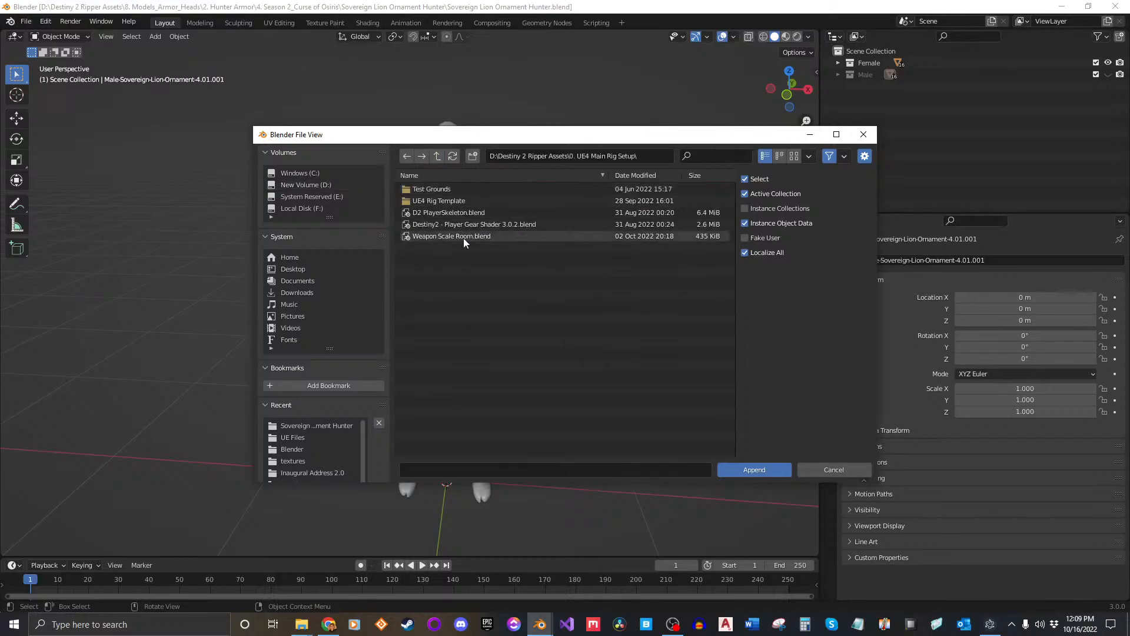
{"action": "left_click", "coordinate": [444, 212]}
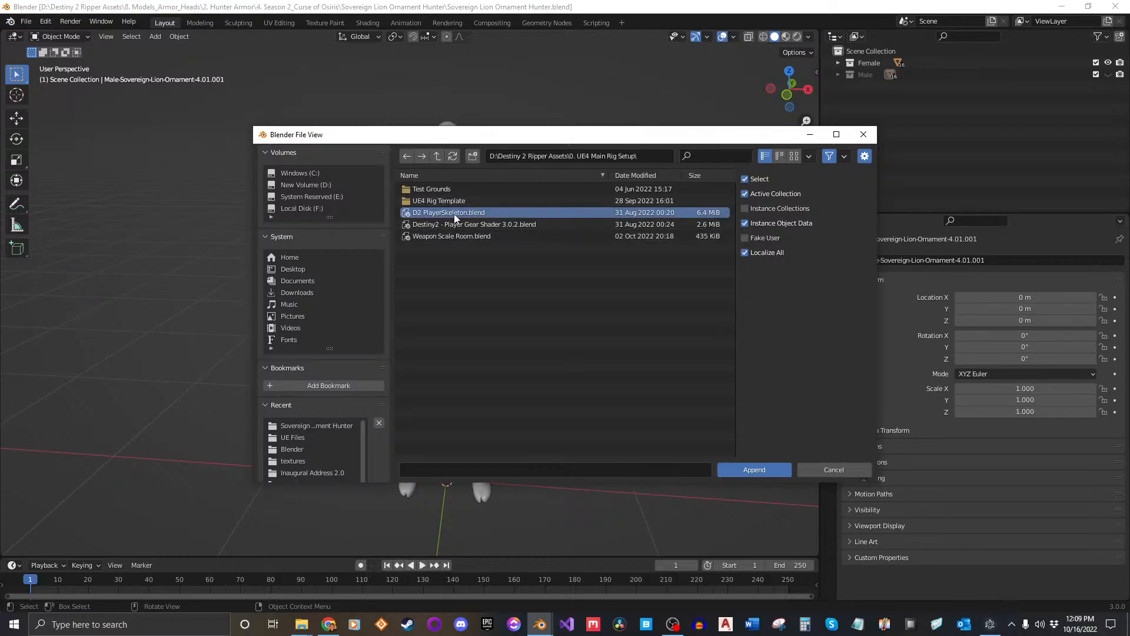
{"action": "left_click", "coordinate": [760, 470]}
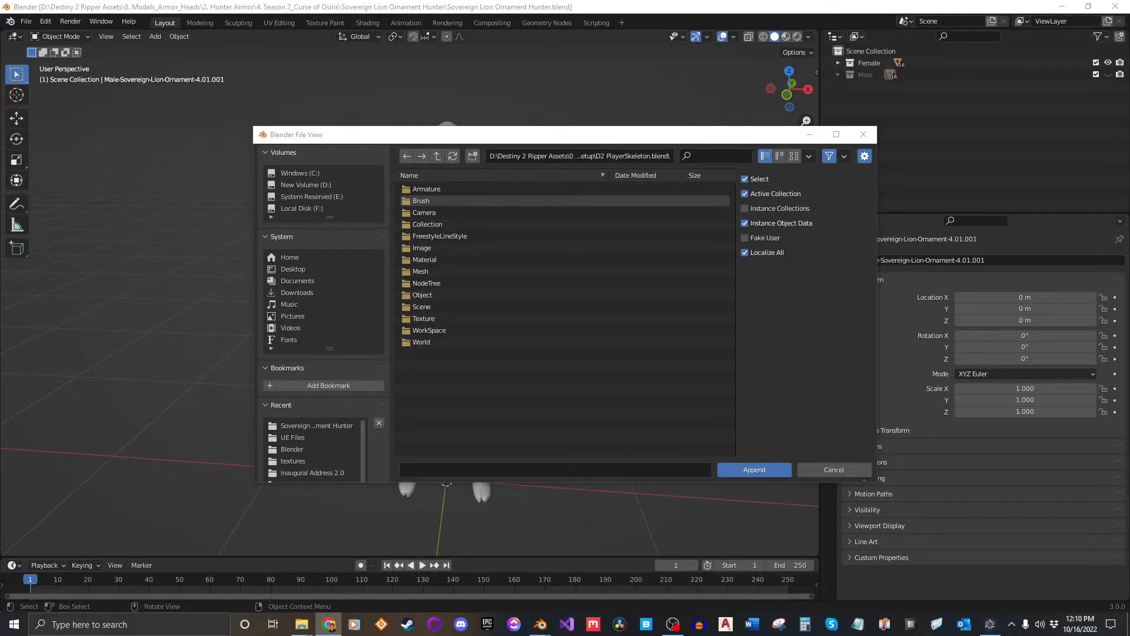
Append the IK Feminine (for Blender Animation) collection from the skeleton file's Collection folder.
{"action": "double_click", "coordinate": [433, 223]}
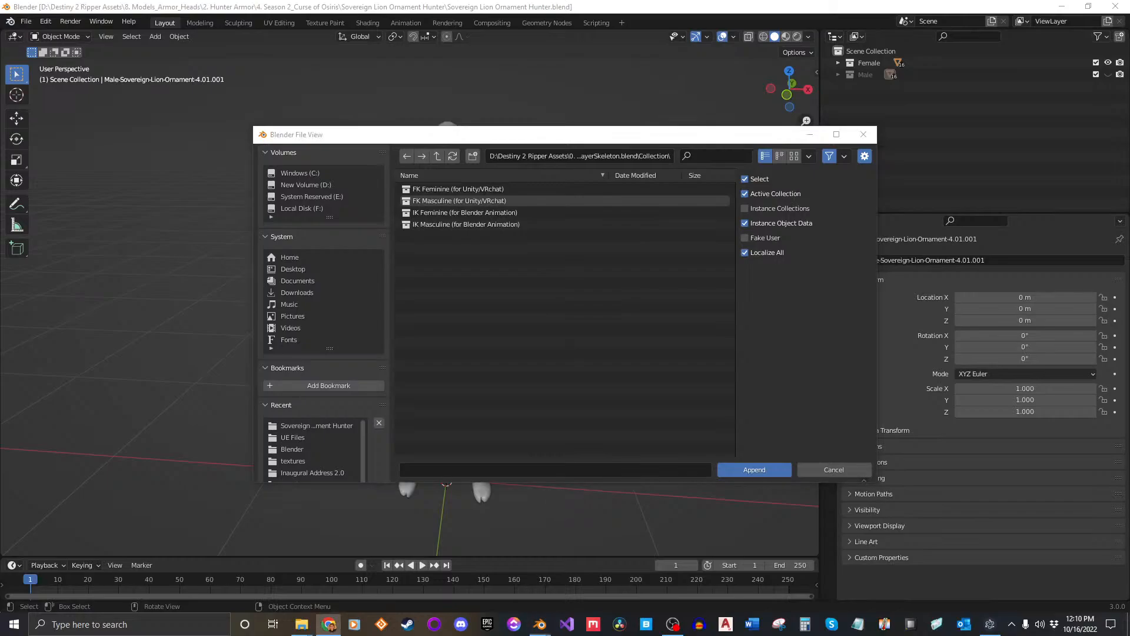
{"action": "left_click", "coordinate": [542, 315]}
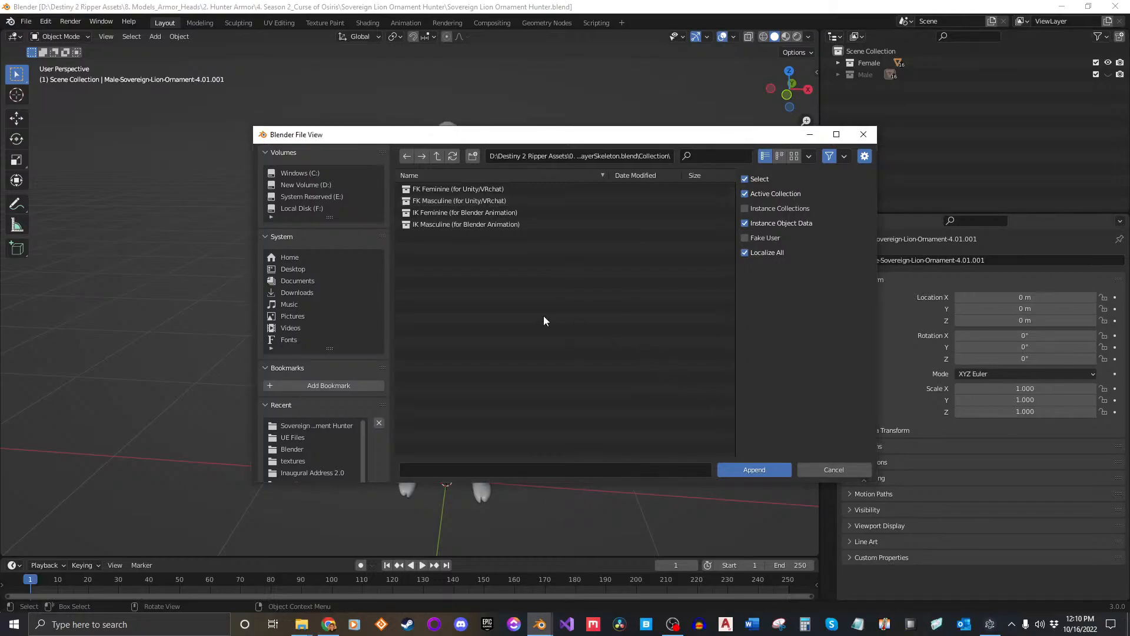
{"action": "left_click", "coordinate": [443, 213]}
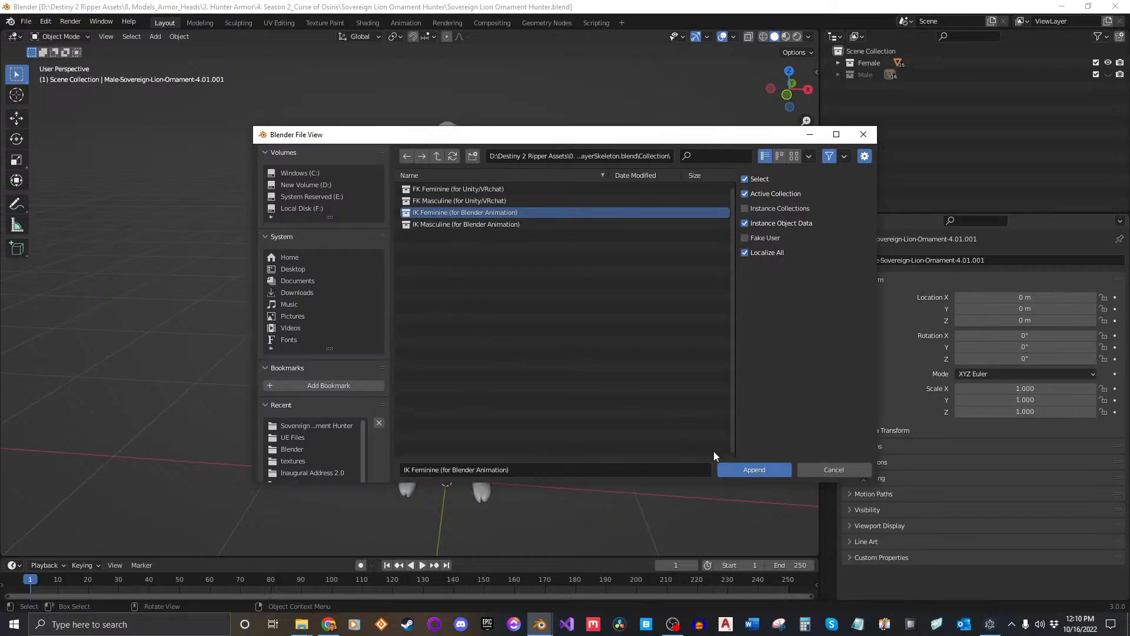
{"action": "left_click", "coordinate": [753, 470]}
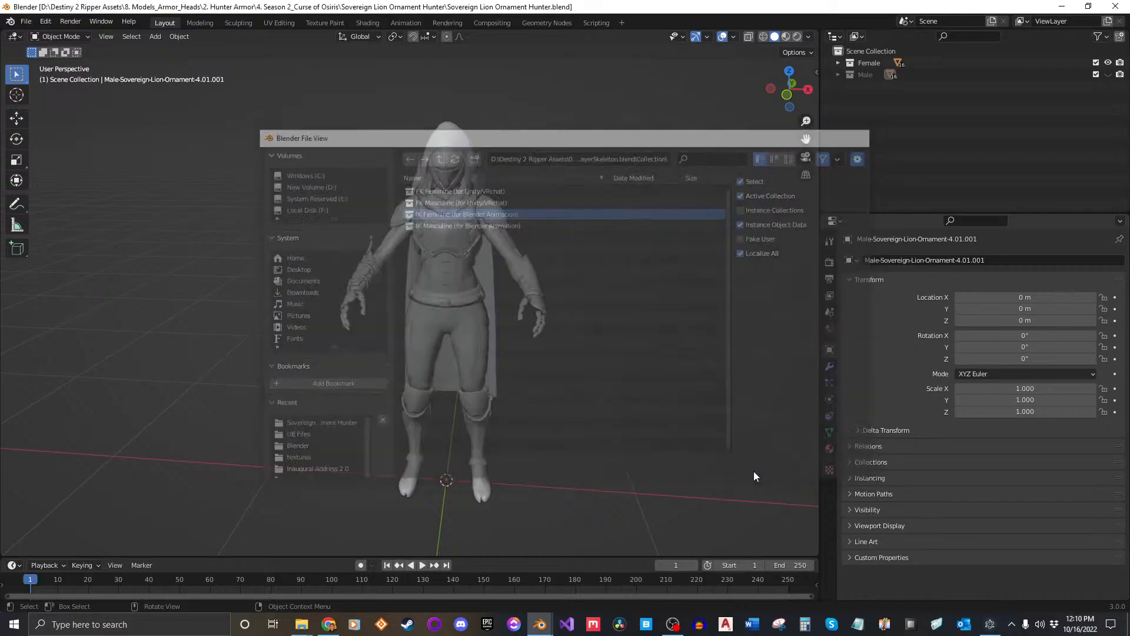
Delete the appended destinybone objects standing beside the character.
{"action": "mouse_move", "coordinate": [543, 347]}
{"action": "middle_mouse_down"}
{"action": "mouse_move", "coordinate": [553, 348]}
{"action": "mouse_move", "coordinate": [534, 346]}
{"action": "middle_mouse_up"}
{"action": "left_click_drag", "start_coordinate": [389, 315], "coordinate": [259, 406]}
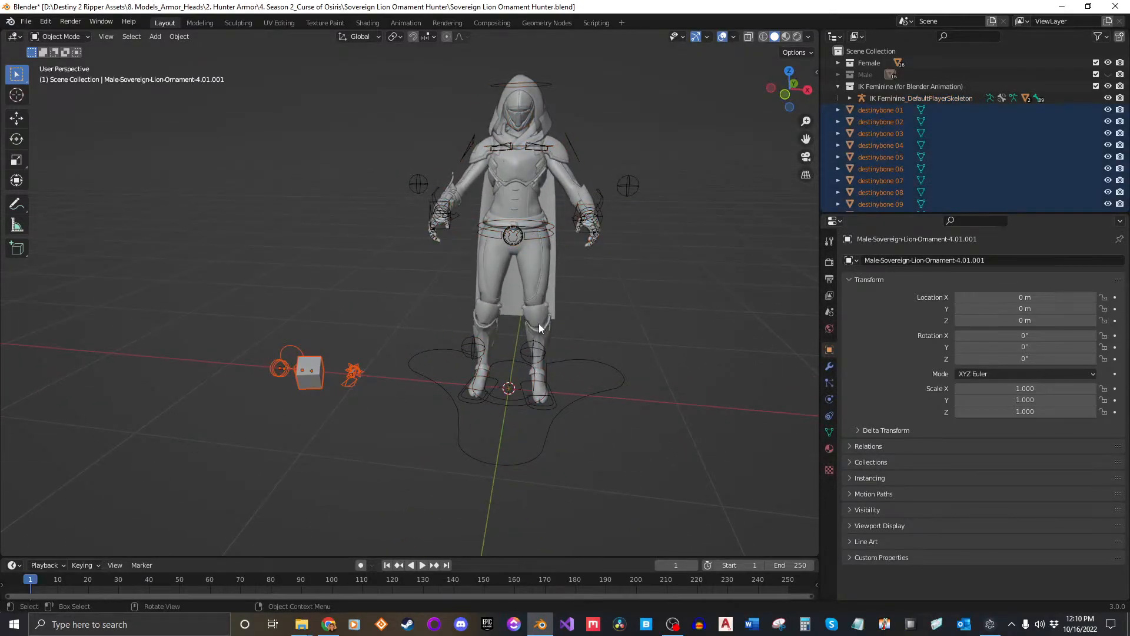
{"action": "key", "text": "Delete"}
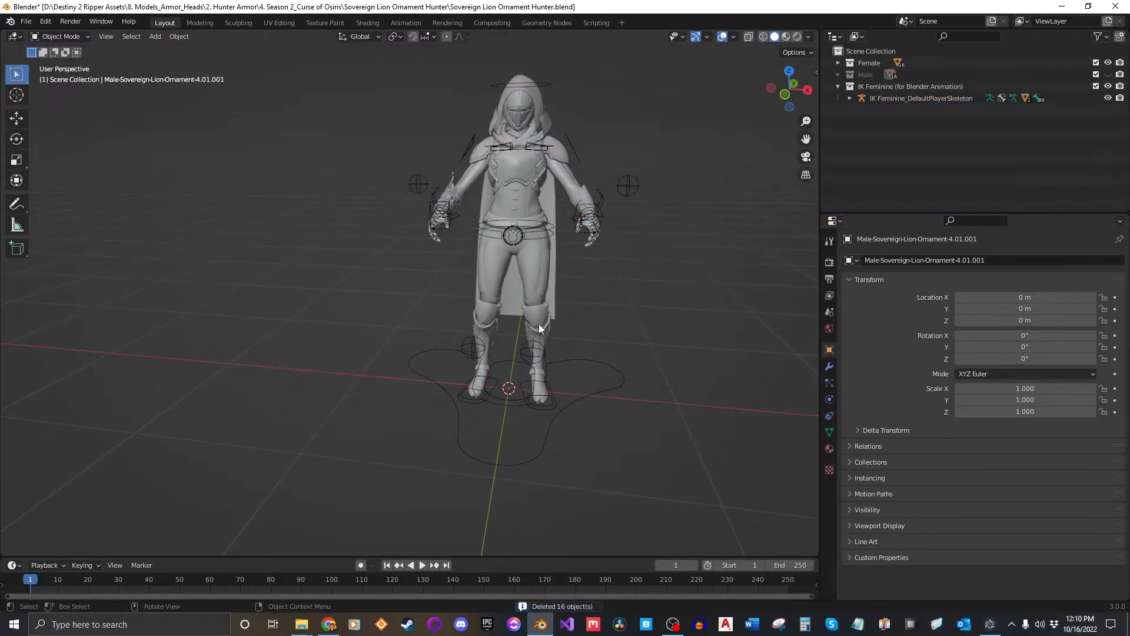
Expand IK Feminine_DefaultPlayerSkeleton in the outliner and examine the added hands and control shapes around the armor.
{"action": "left_click", "coordinate": [850, 98]}
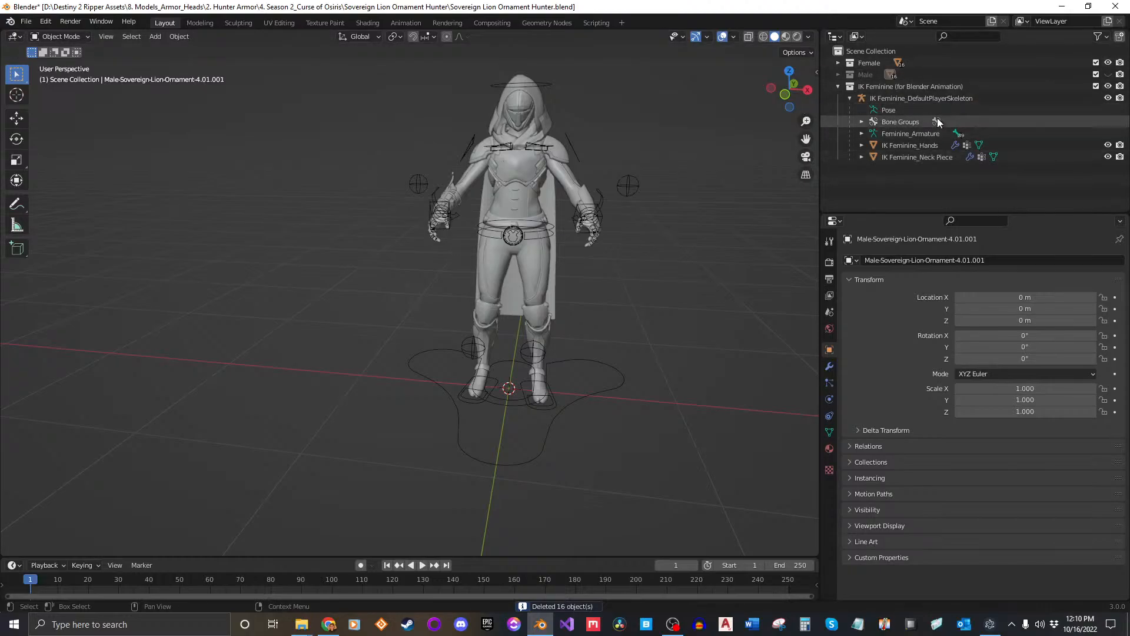
{"action": "middle_click_drag", "start_coordinate": [400, 265], "coordinate": [443, 266]}
{"action": "scroll", "coordinate": [496, 203], "scroll_direction": "up", "scroll_amount": 4}
{"action": "middle_click_drag", "start_coordinate": [496, 203], "coordinate": [477, 255], "text": "shift"}
{"action": "scroll", "coordinate": [422, 229], "scroll_direction": "up", "scroll_amount": 1}
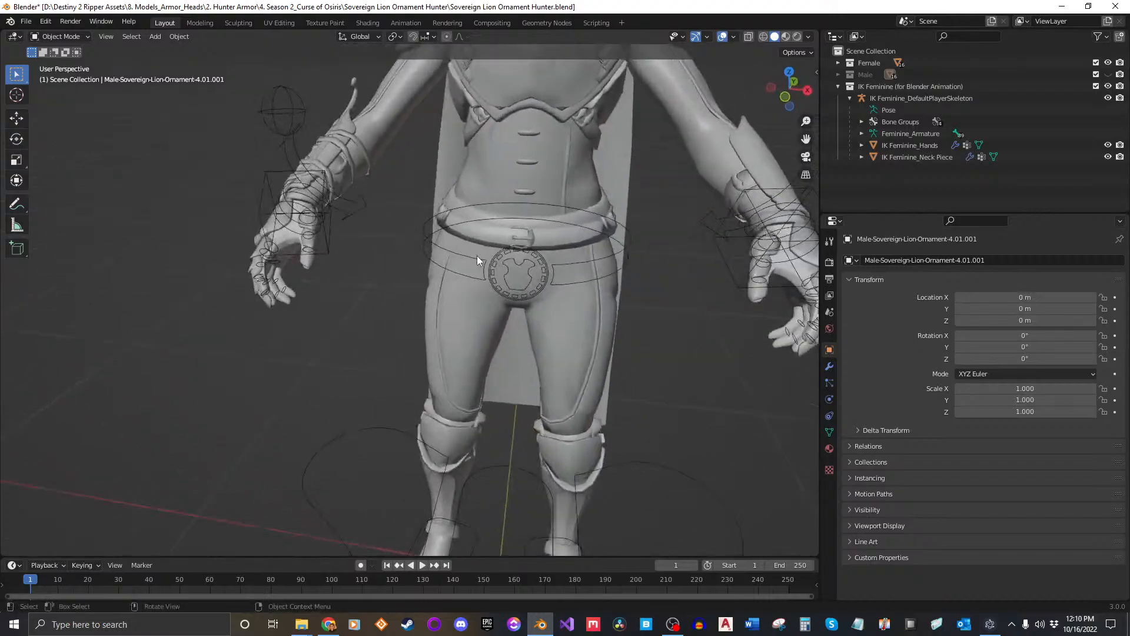
{"action": "scroll", "coordinate": [477, 256], "scroll_direction": "down", "scroll_amount": 3}
{"action": "middle_click_drag", "start_coordinate": [548, 229], "coordinate": [457, 260], "text": "shift"}
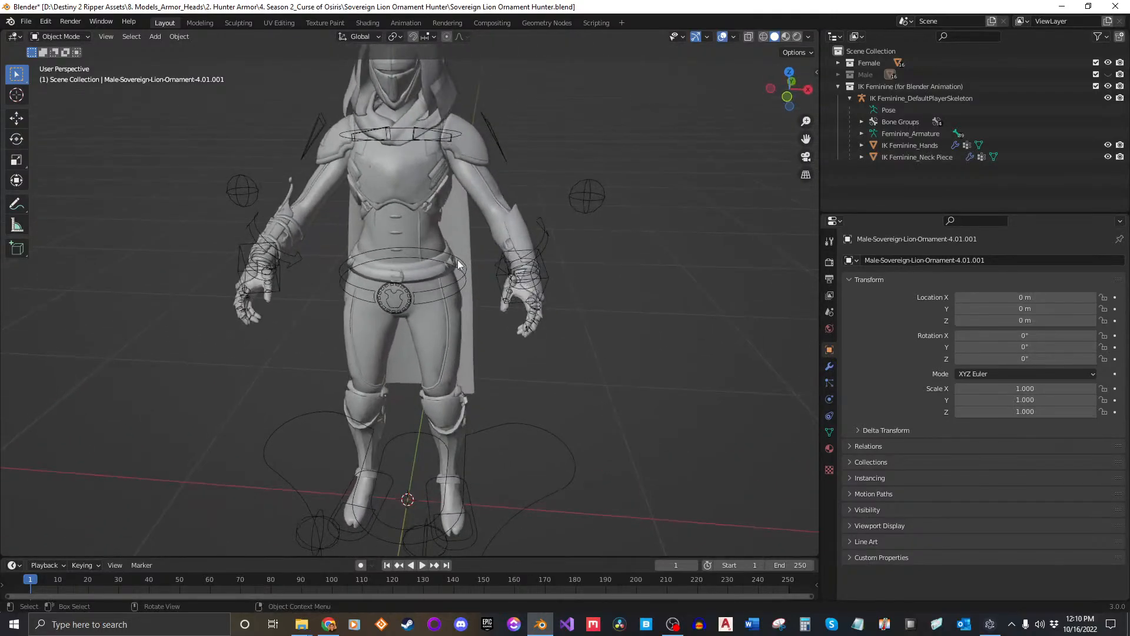
{"action": "left_click", "coordinate": [464, 271]}
{"action": "key", "text": "space"}
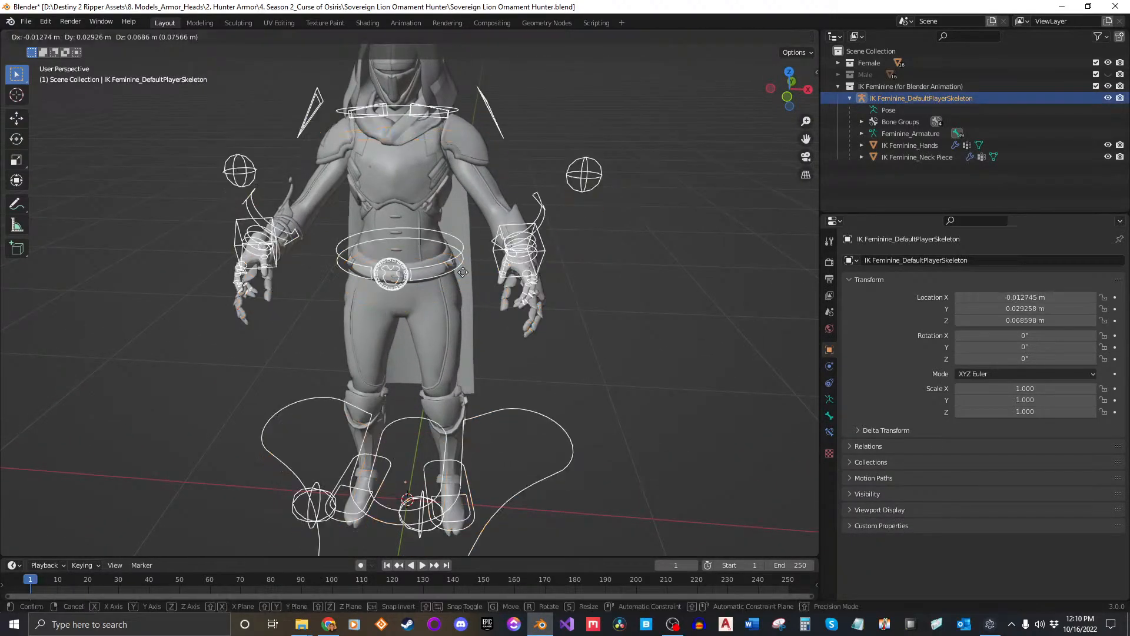
{"action": "key", "text": "Escape"}
Inspect the added hands in Material Preview shading and return to Solid shading.
{"action": "scroll", "coordinate": [540, 263], "scroll_direction": "up", "scroll_amount": 8}
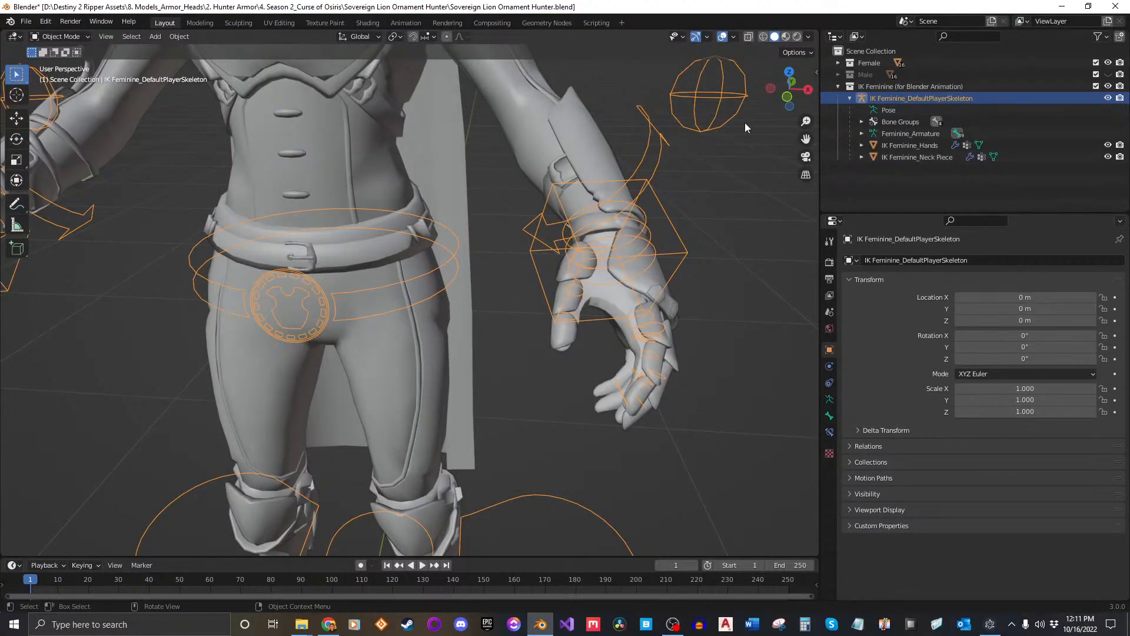
{"action": "left_click", "coordinate": [786, 38]}
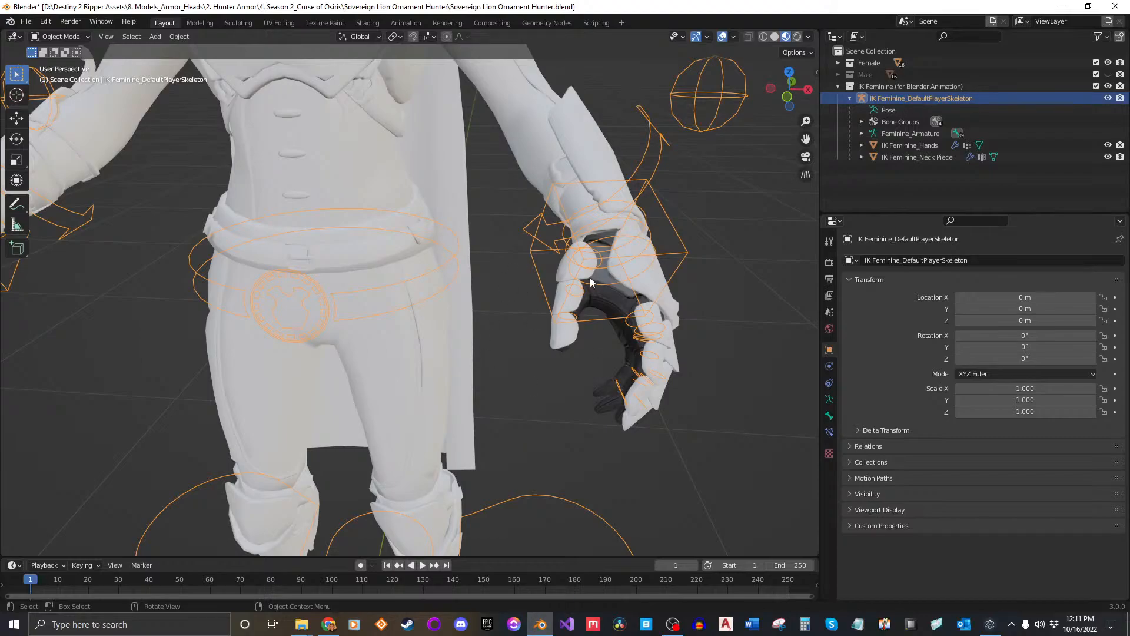
{"action": "left_click", "coordinate": [774, 37]}
{"action": "scroll", "coordinate": [506, 267], "scroll_direction": "down", "scroll_amount": 6}
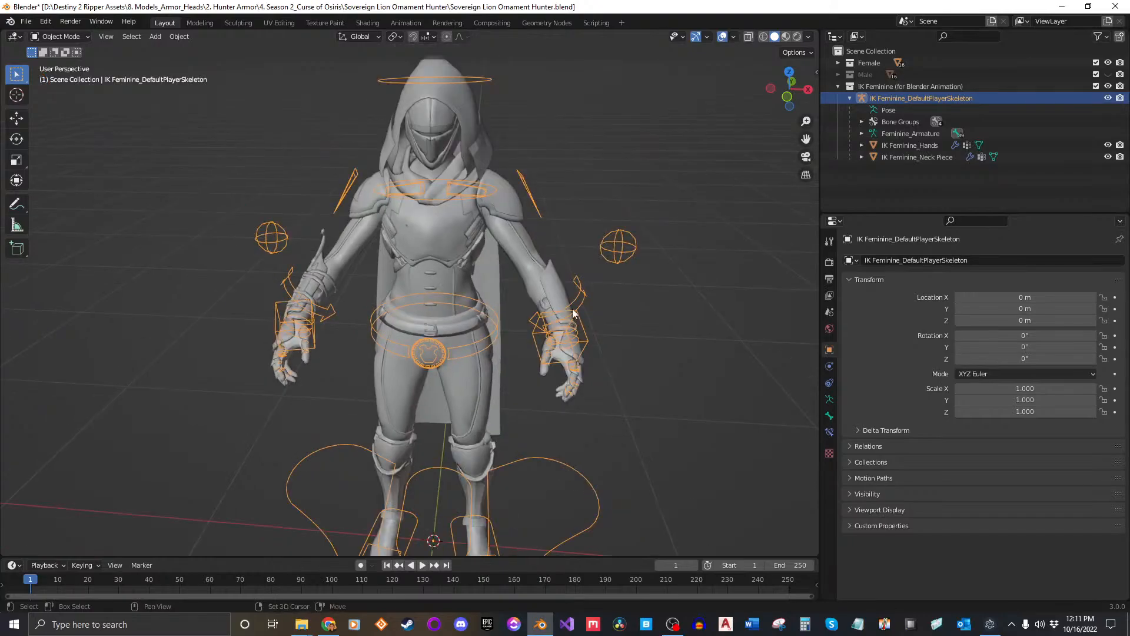
Save the Blender file with the appended feminine skeleton and deselect the skeleton.
{"action": "middle_click_drag", "start_coordinate": [574, 312], "coordinate": [563, 268]}
{"action": "key", "text": "ctrl+s"}
{"action": "left_click", "coordinate": [707, 304]}
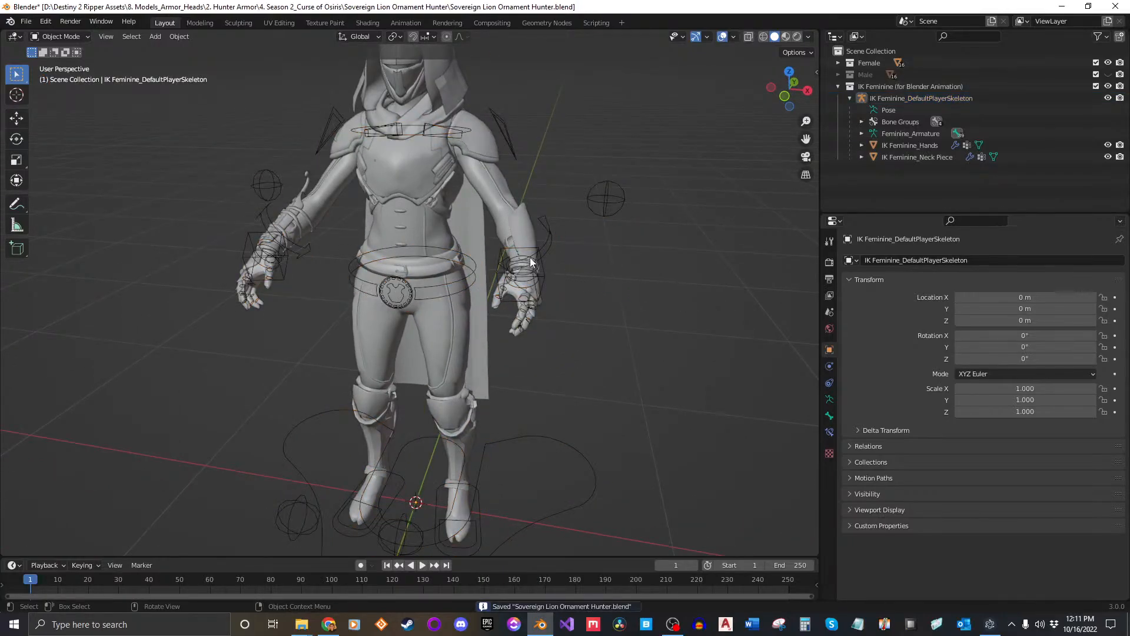
{"action": "scroll", "coordinate": [527, 256], "scroll_direction": "down", "scroll_amount": 1}
{"action": "middle_click_drag", "start_coordinate": [483, 252], "coordinate": [519, 268], "text": "shift"}
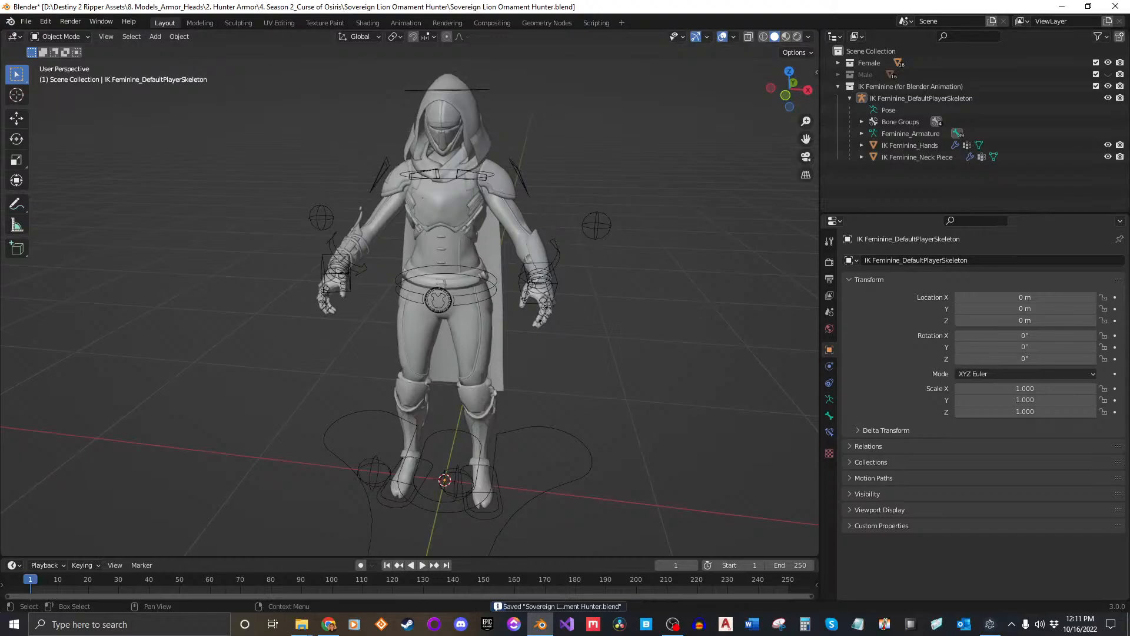
Select the feminine skeleton, bring the ripping guide back onto this screen, and review steps 18 and 19.
{"action": "key", "text": "alt+Tab"}
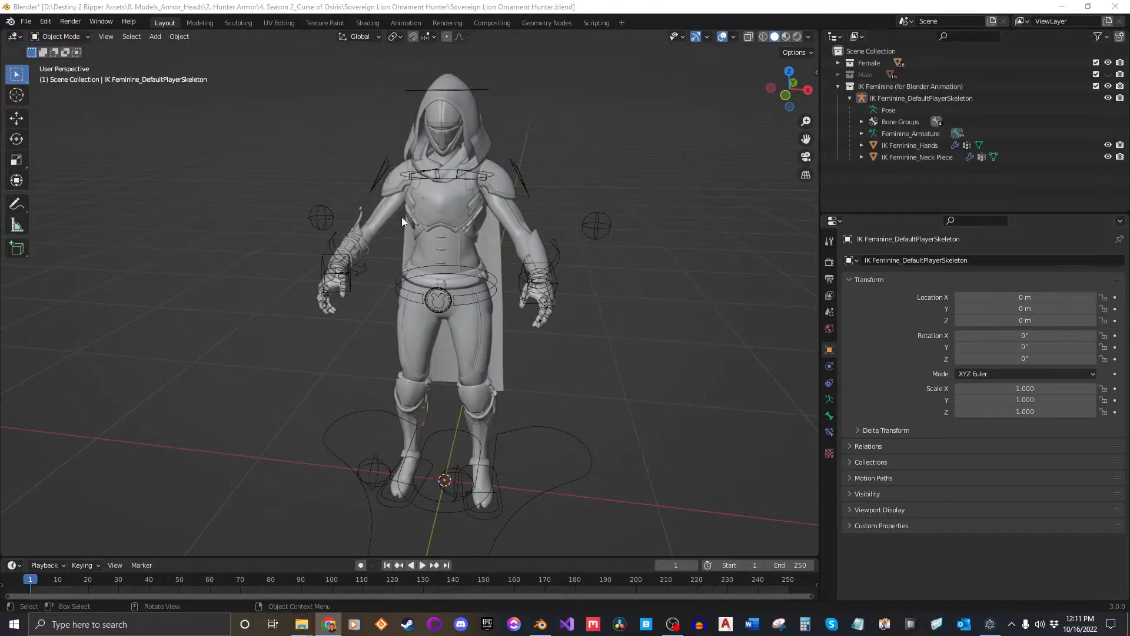
{"action": "left_click", "coordinate": [613, 221]}
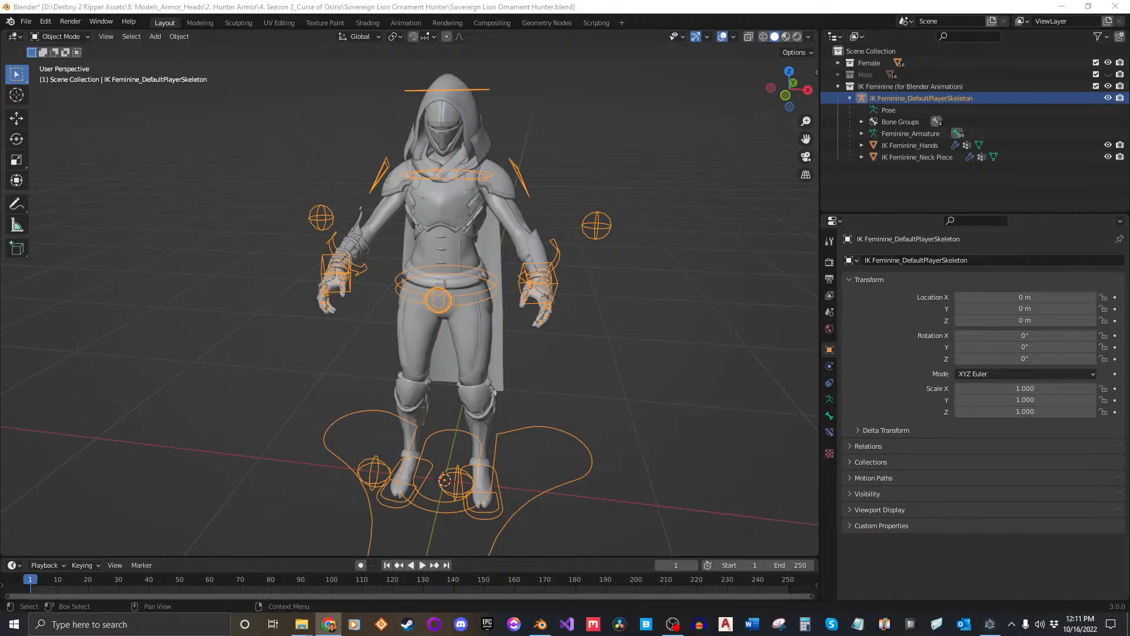
{"action": "left_click_drag", "start_coordinate": [1129, 85], "coordinate": [540, 109]}
{"action": "double_click", "coordinate": [744, 106]}
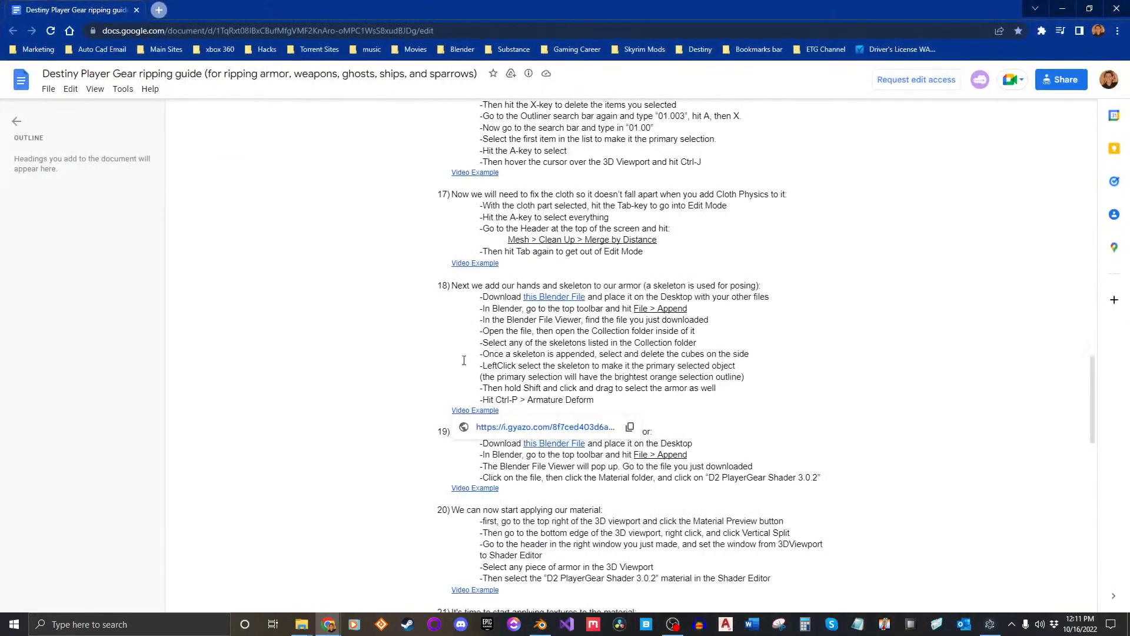
{"action": "scroll", "coordinate": [533, 350], "scroll_direction": "down", "scroll_amount": 1}
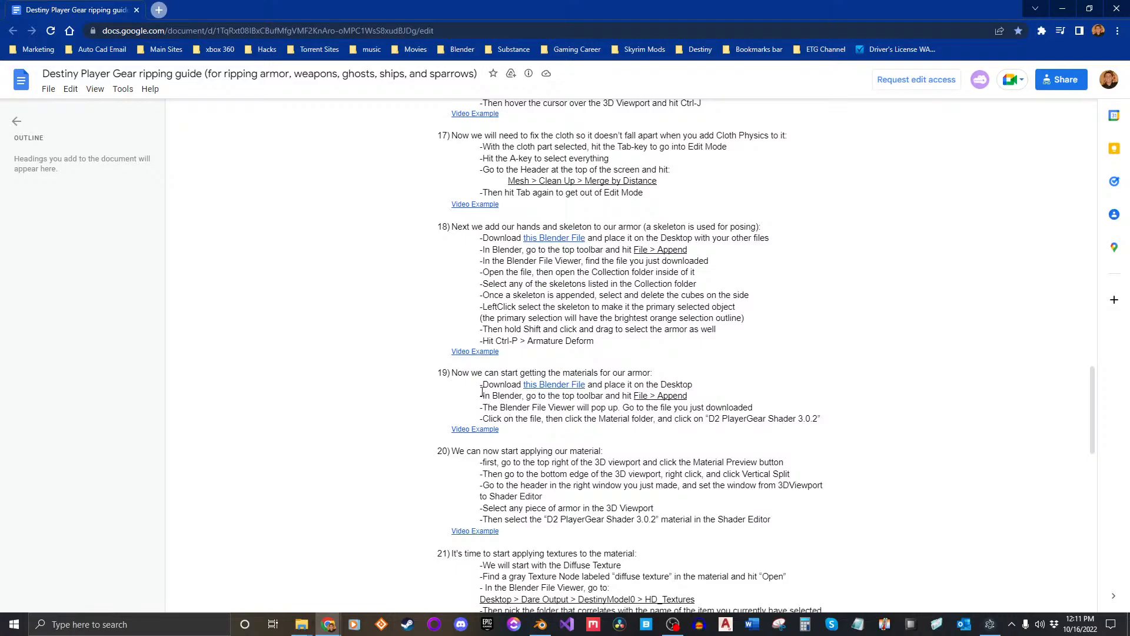
Review guide steps 18 and 19, focusing on adding the hands and skeleton and parenting the armor with Armature Deform.
{"action": "left_click_drag", "start_coordinate": [493, 408], "coordinate": [871, 418]}
{"action": "left_click_drag", "start_coordinate": [471, 226], "coordinate": [724, 330]}
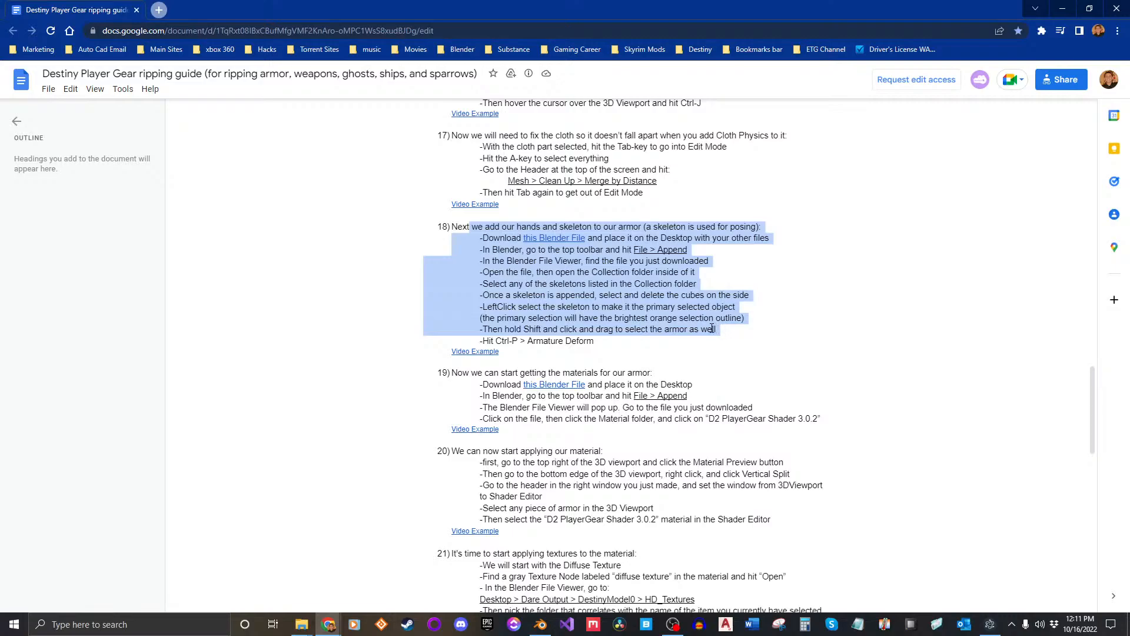
{"action": "left_click", "coordinate": [591, 310]}
{"action": "left_click_drag", "start_coordinate": [641, 341], "coordinate": [487, 316]}
{"action": "left_click", "coordinate": [575, 300]}
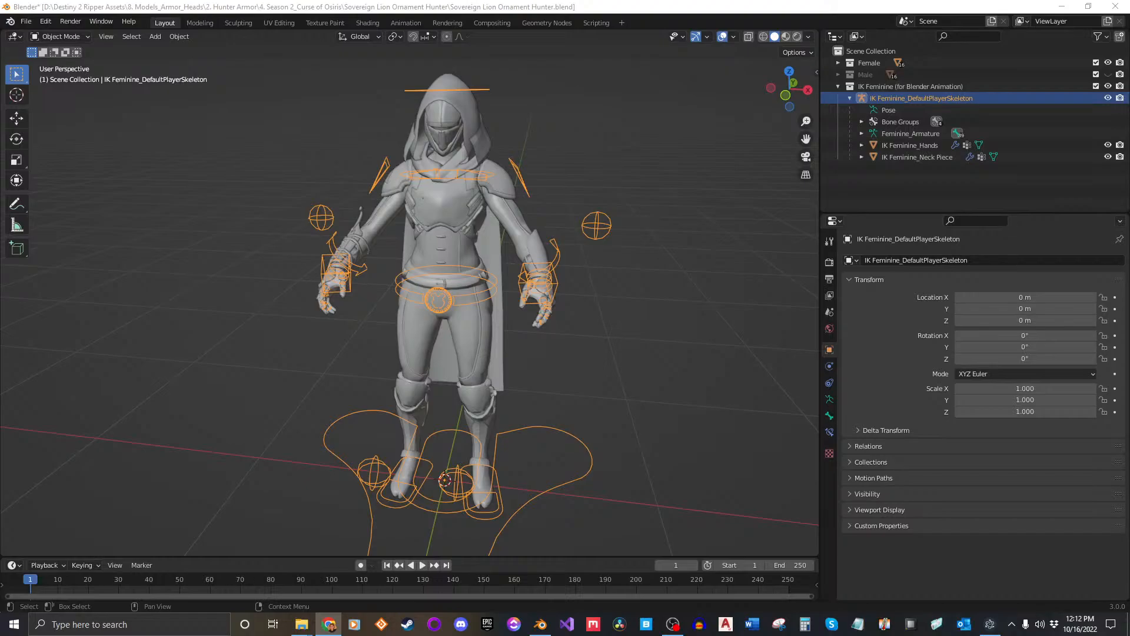
Watch the guide's step 18 video example of appending the skeleton and parenting the armor, and clear it from this screen.
{"action": "left_click_drag", "start_coordinate": [1129, 58], "coordinate": [641, 54]}
{"action": "double_click", "coordinate": [641, 54]}
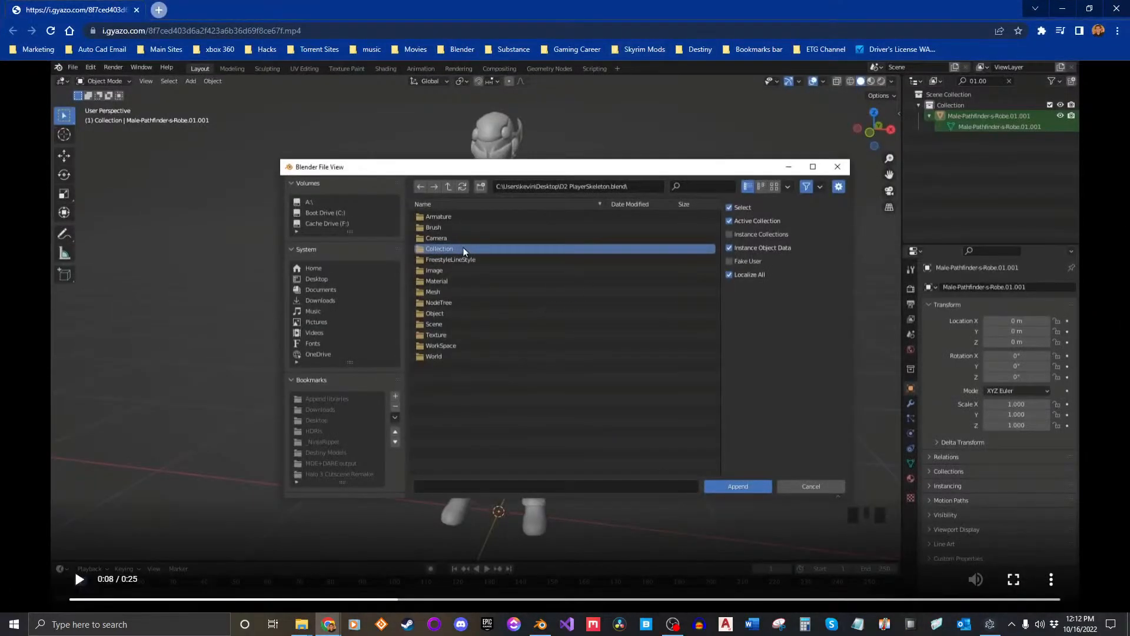
{"action": "left_click_drag", "start_coordinate": [1129, 18], "coordinate": [635, 6]}
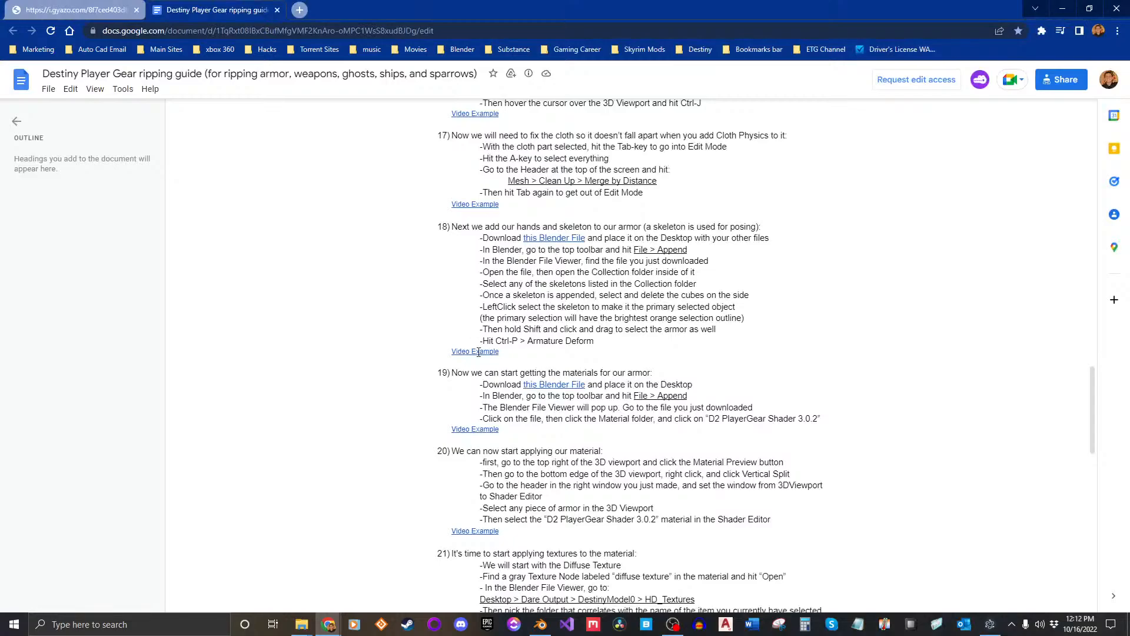
{"action": "left_click_drag", "start_coordinate": [178, 11], "coordinate": [1129, 250]}
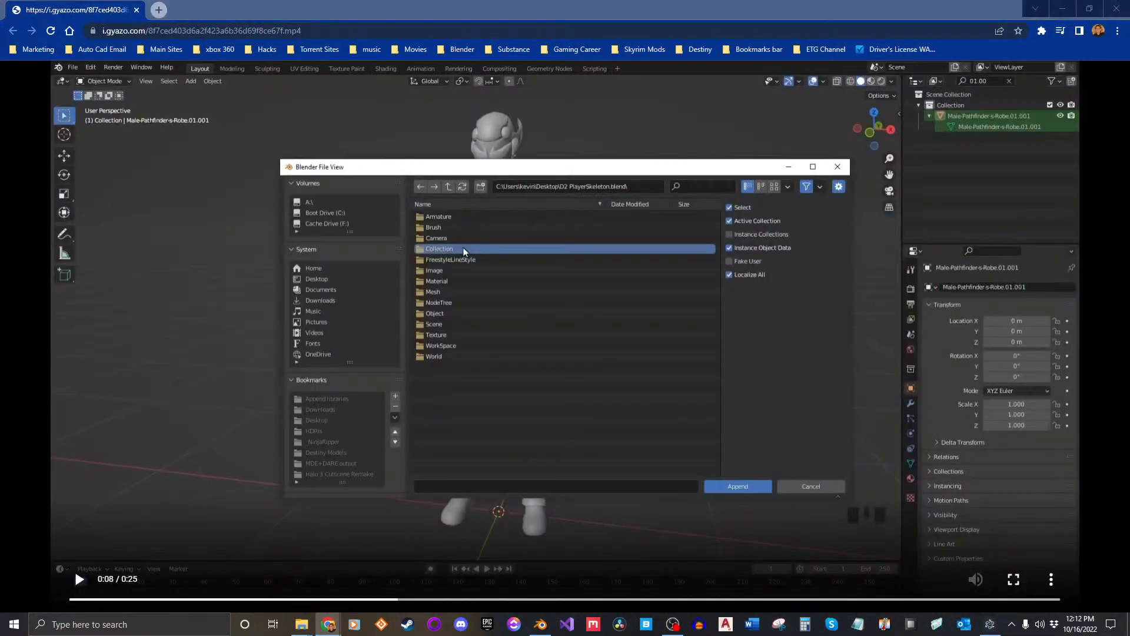
{"action": "left_click", "coordinate": [529, 318]}
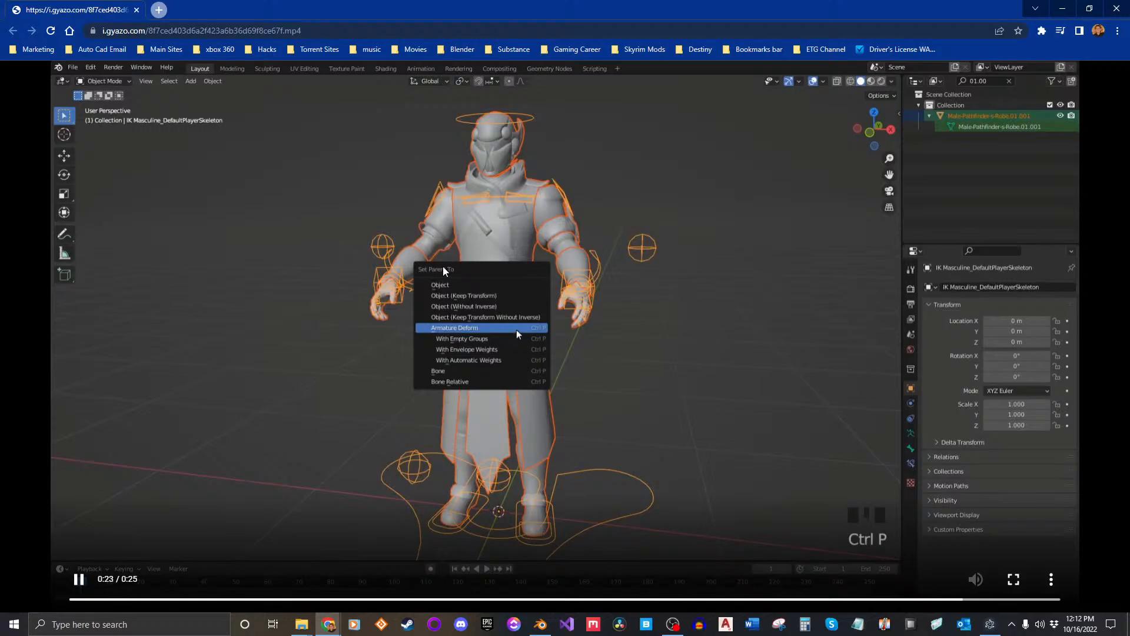
{"action": "left_click", "coordinate": [465, 291]}
{"action": "left_click_drag", "start_coordinate": [97, 8], "coordinate": [1129, 118]}
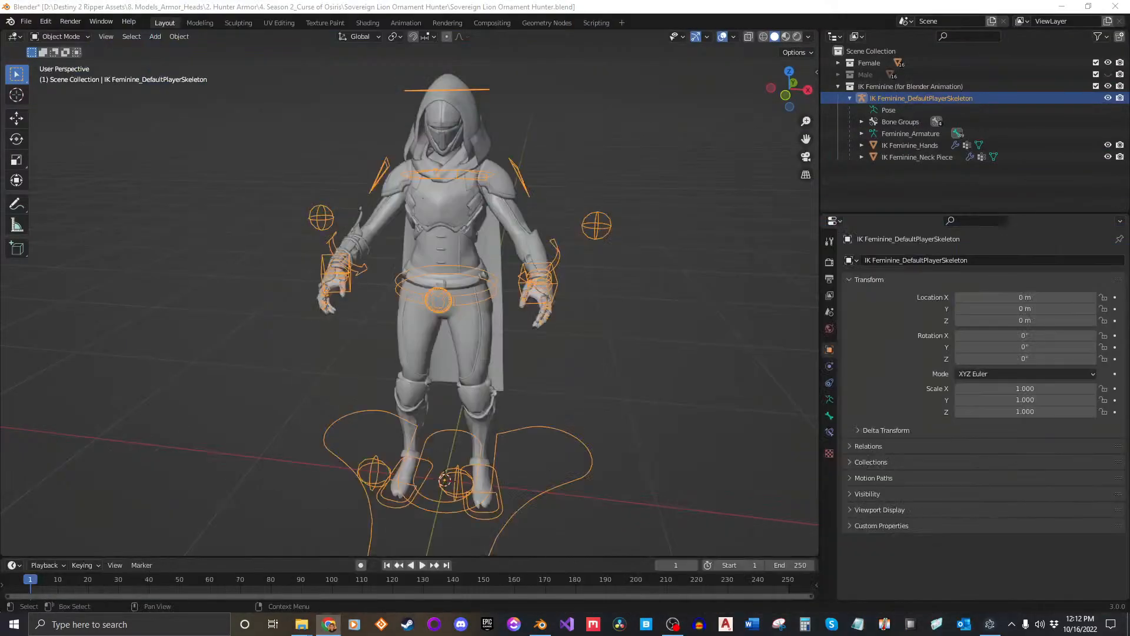
Try parenting the female armor to IK Feminine_DefaultPlayerSkeleton with Armature Deform, keeping the skeleton as the active object.
{"action": "left_click", "coordinate": [609, 319]}
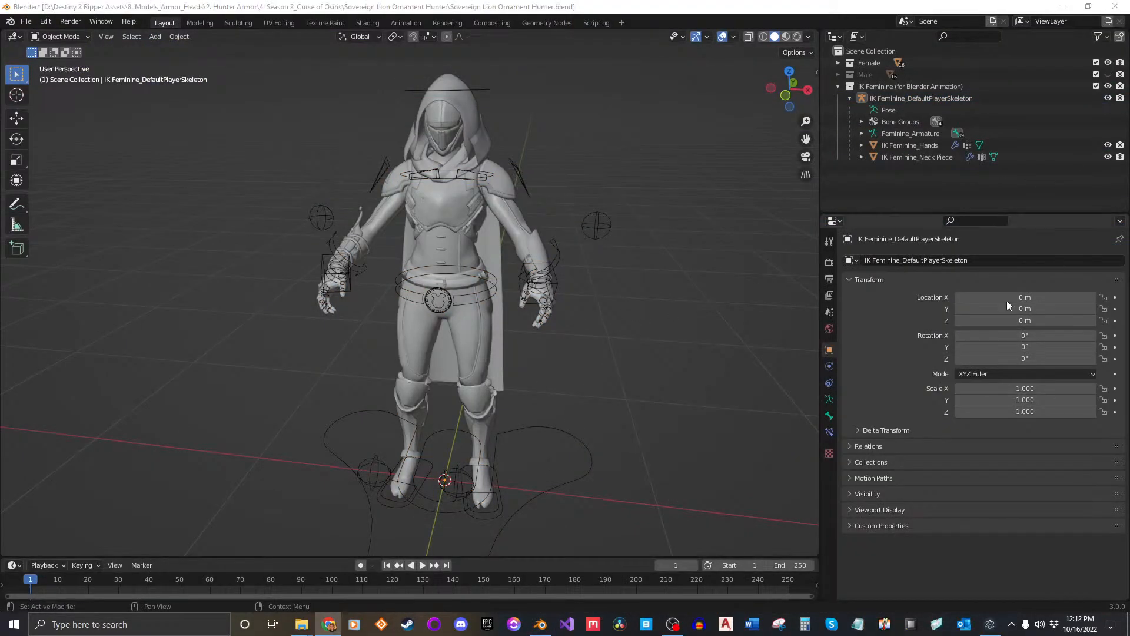
{"action": "left_click", "coordinate": [499, 281]}
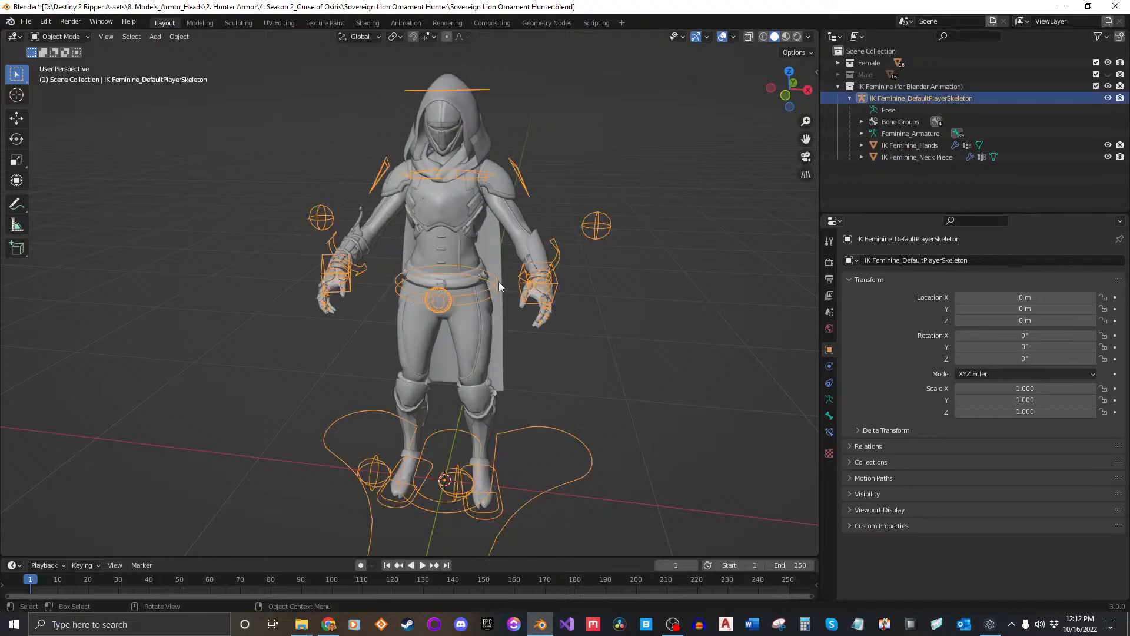
{"action": "scroll", "coordinate": [563, 232], "scroll_direction": "down", "scroll_amount": 2}
{"action": "scroll", "coordinate": [531, 270], "scroll_direction": "up", "scroll_amount": 2}
{"action": "left_click_drag", "start_coordinate": [240, 101], "coordinate": [740, 502]}
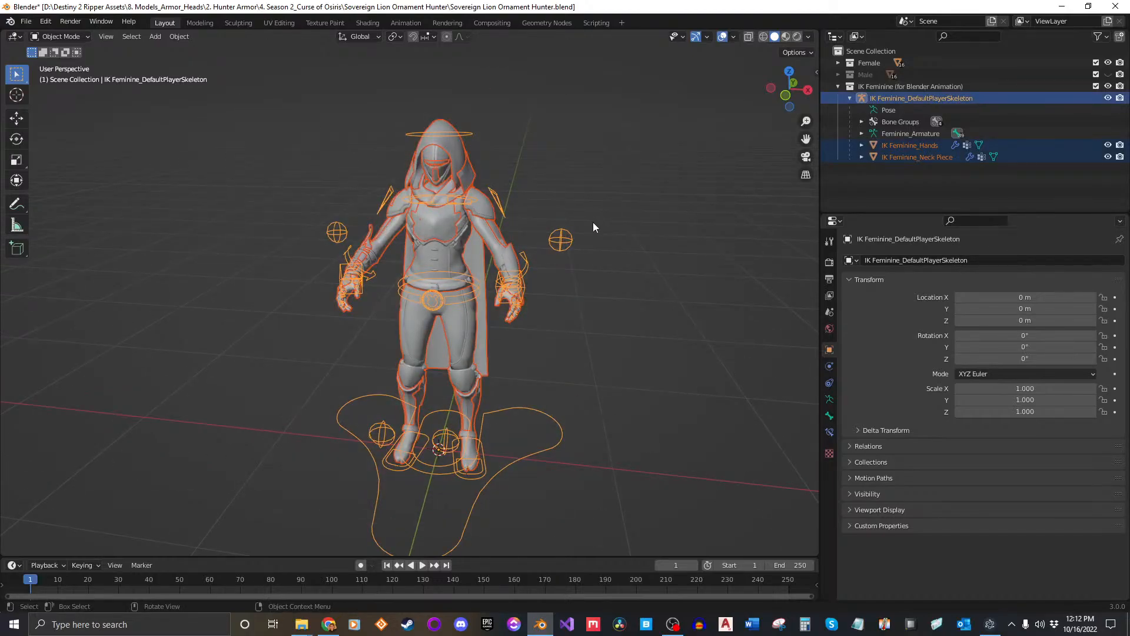
{"action": "key", "text": "ctrl+p"}
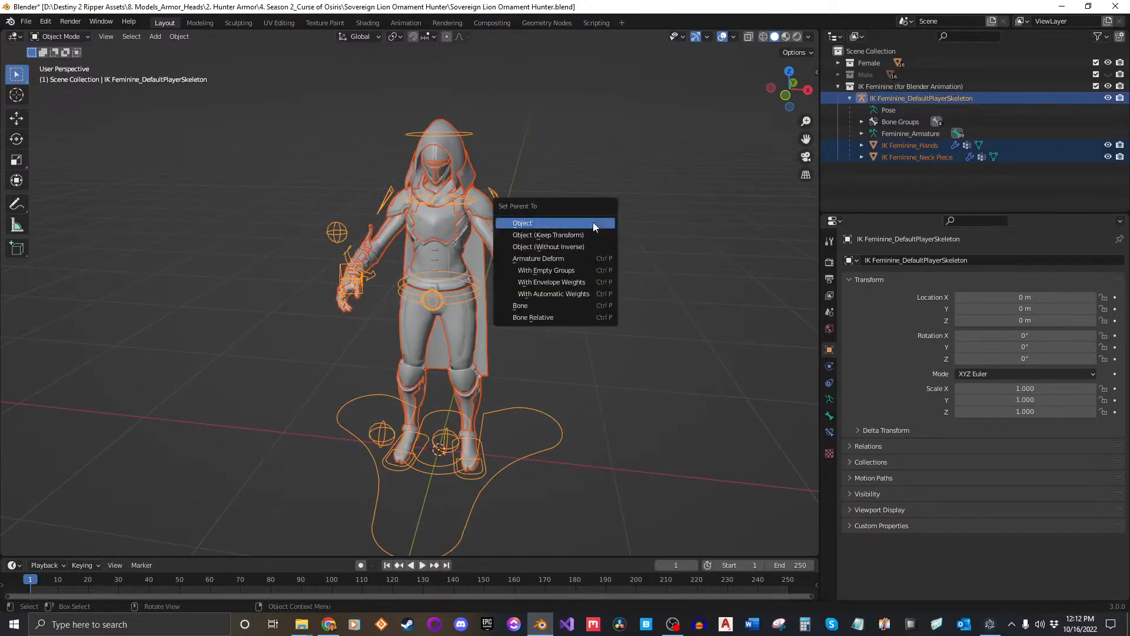
{"action": "left_click", "coordinate": [559, 258]}
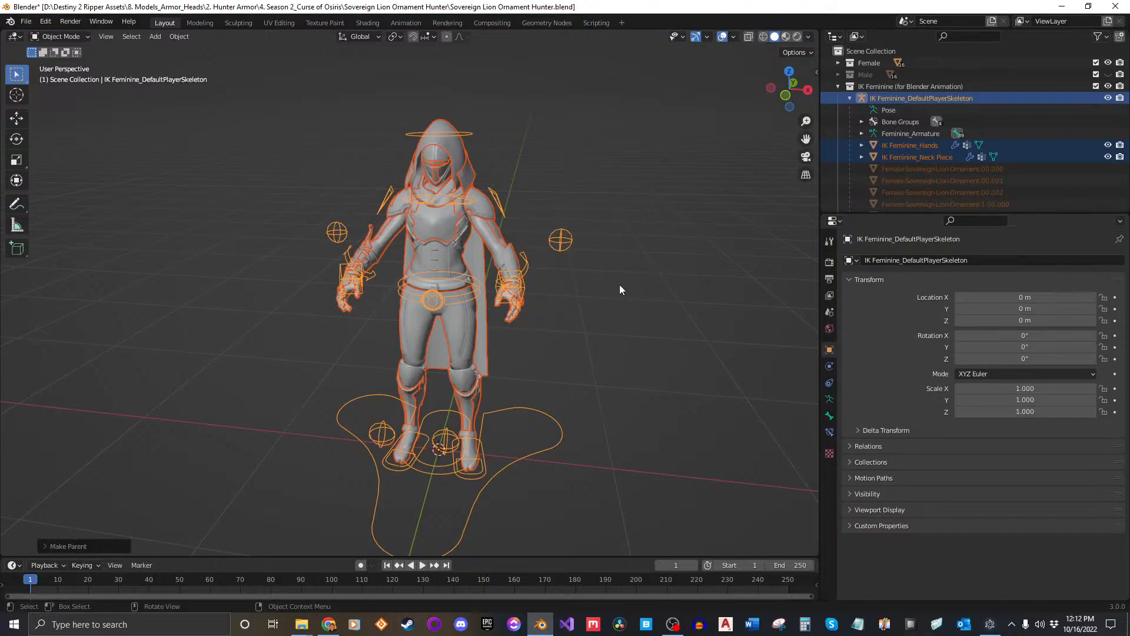
Examine the armor meshes listed under the feminine skeleton in the outliner and compare them with the Female collection.
{"action": "scroll", "coordinate": [913, 155], "scroll_direction": "down", "scroll_amount": 6}
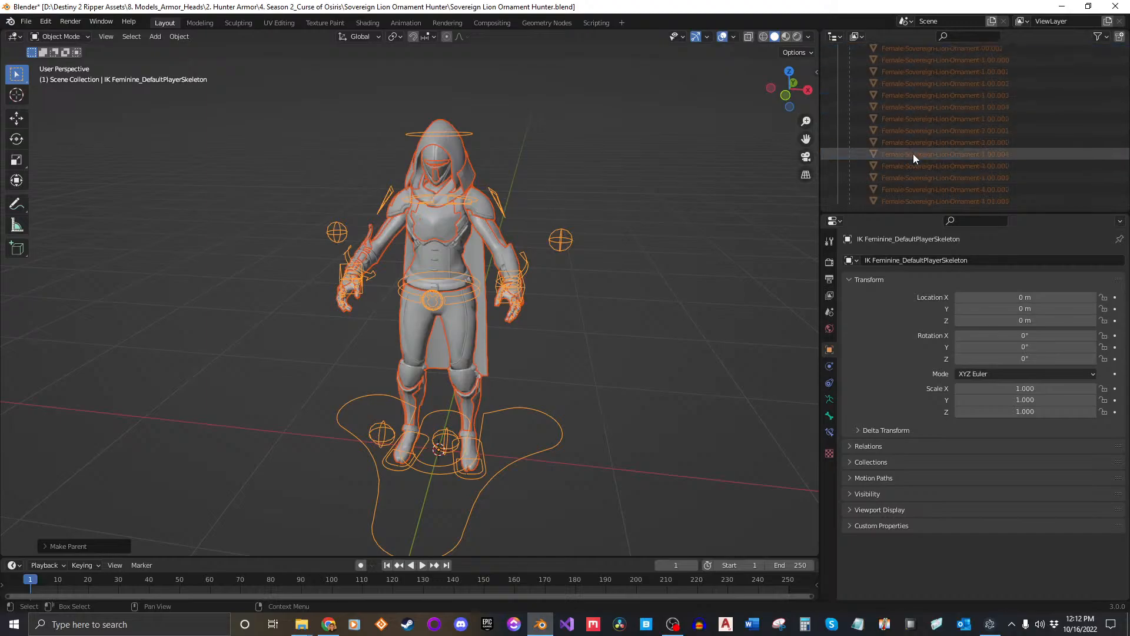
{"action": "scroll", "coordinate": [913, 153], "scroll_direction": "up", "scroll_amount": 6}
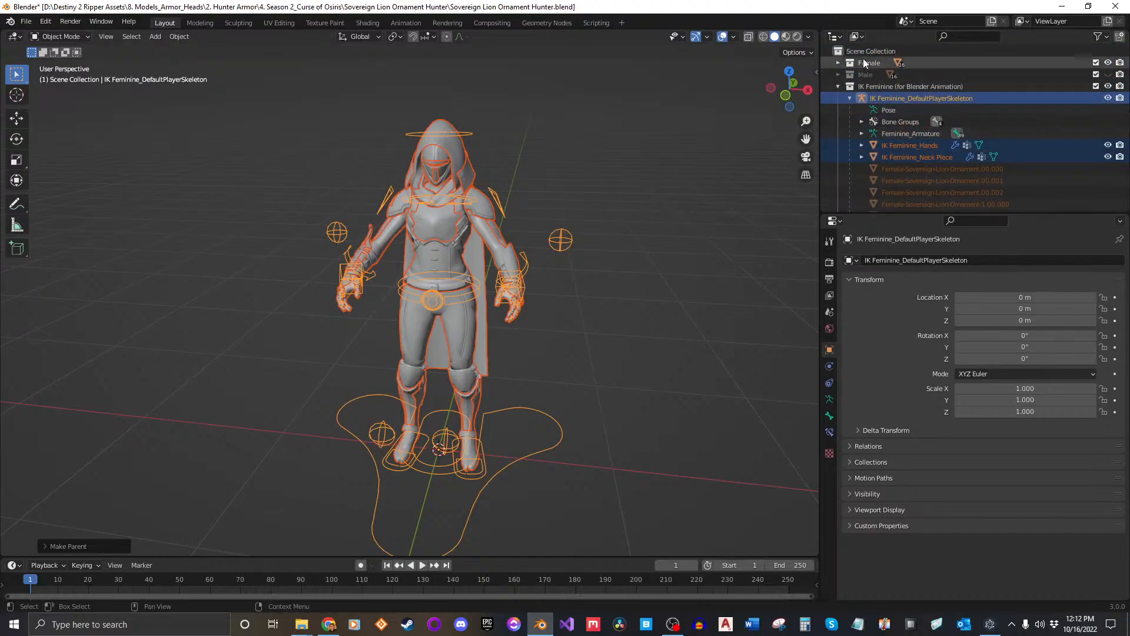
{"action": "left_click", "coordinate": [839, 63]}
{"action": "left_click", "coordinate": [838, 63]}
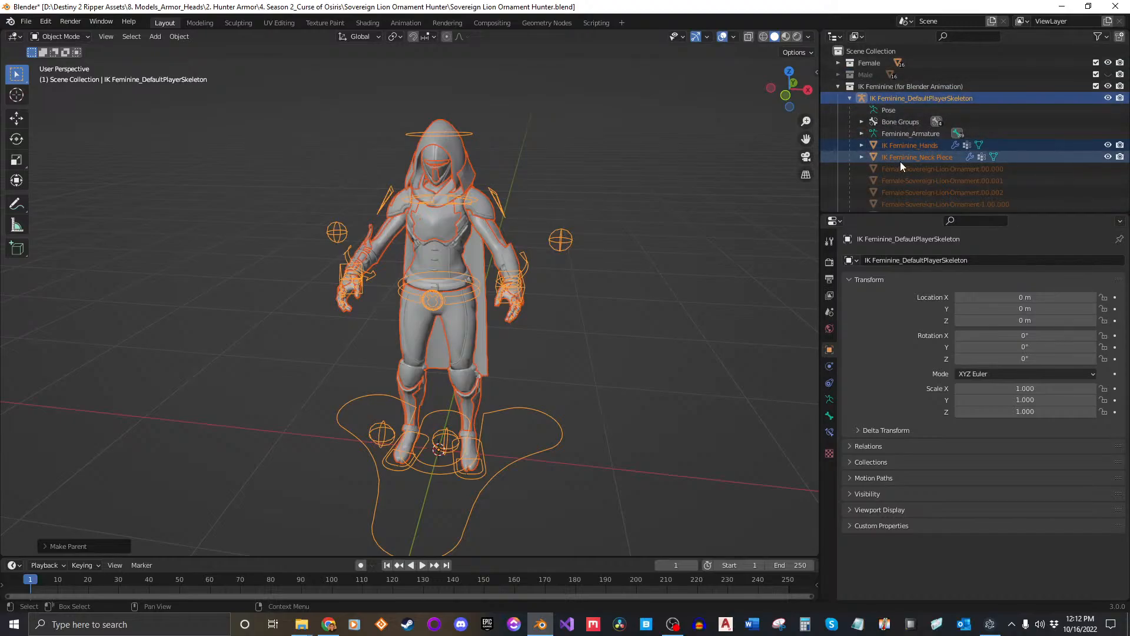
{"action": "left_click", "coordinate": [849, 98]}
{"action": "left_click", "coordinate": [850, 98]}
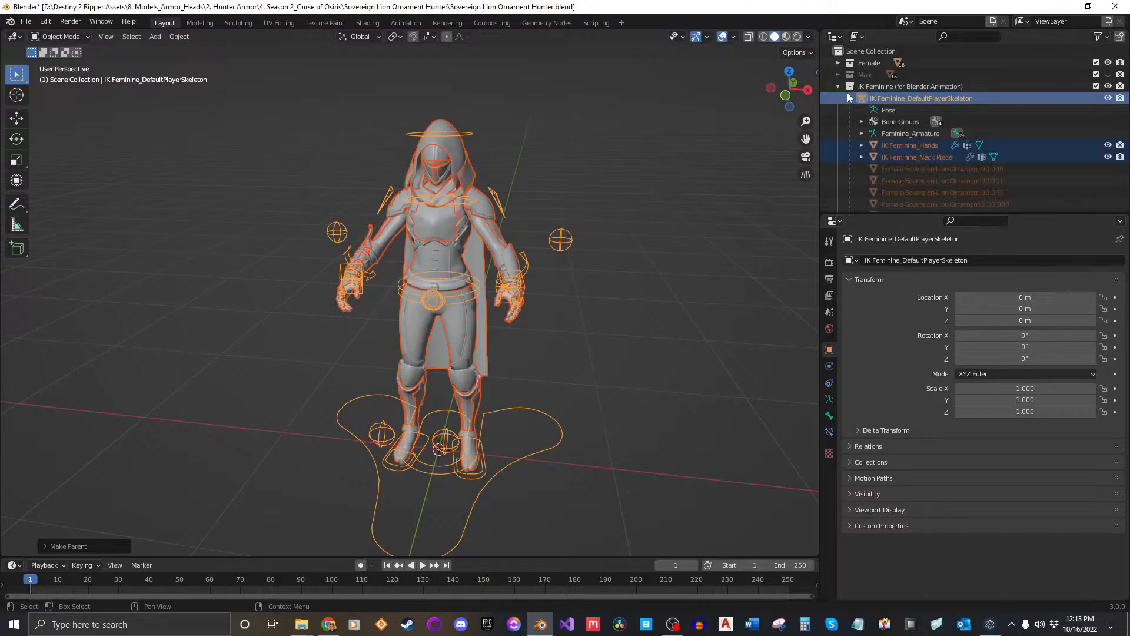
{"action": "left_click", "coordinate": [849, 98]}
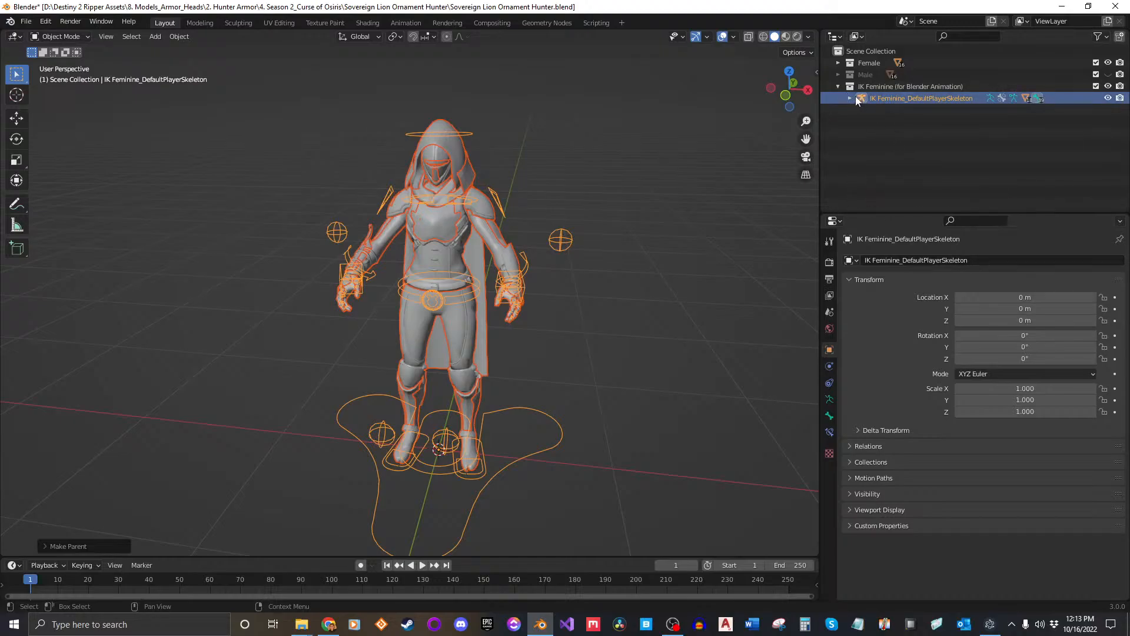
{"action": "left_click", "coordinate": [850, 98]}
Undo the Armature Deform parenting of the female armor and deselect everything.
{"action": "key", "text": "ctrl+z"}
{"action": "key", "text": "ctrl+z"}
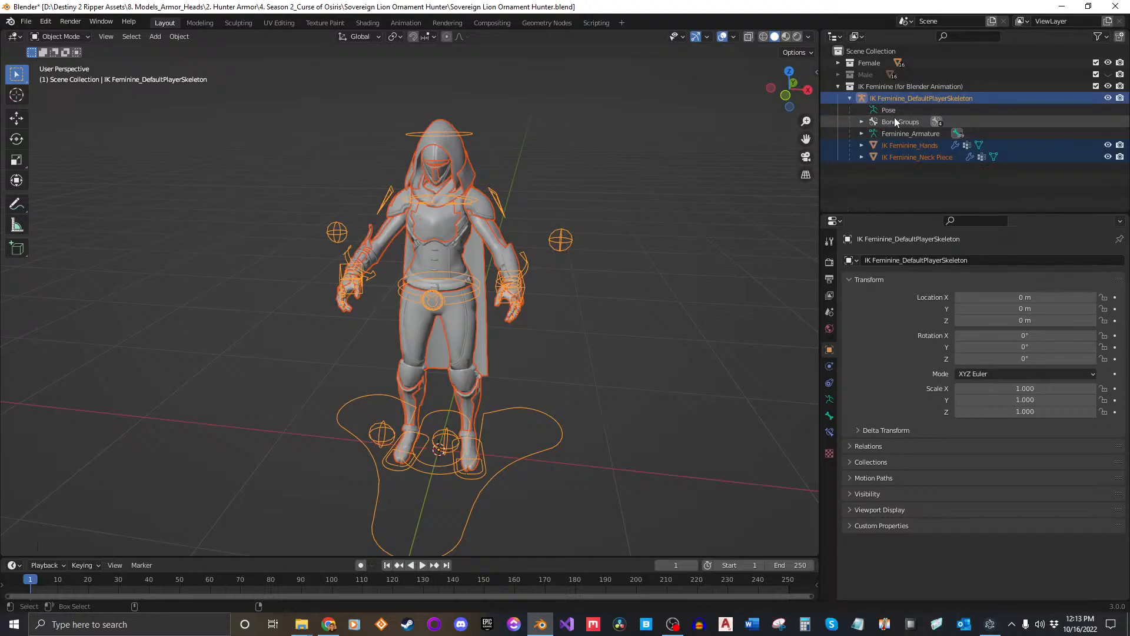
{"action": "left_click", "coordinate": [638, 292]}
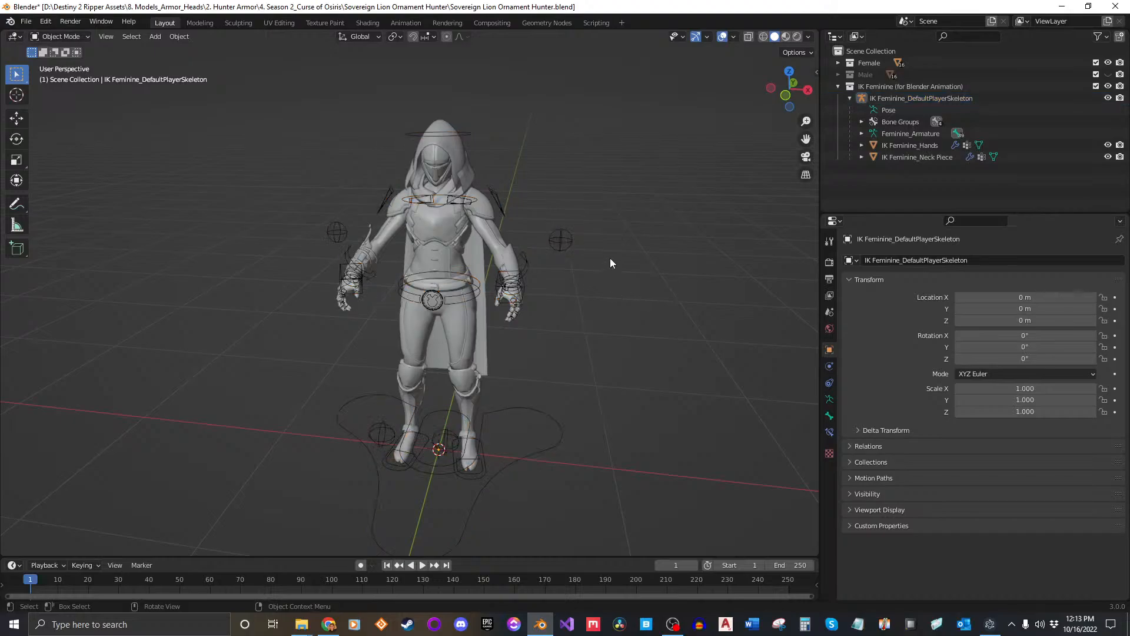
Highlight the feminine skeleton together with its hands and neck piece to check the appended parts, and clear the selection.
{"action": "left_click", "coordinate": [895, 94]}
{"action": "left_click", "coordinate": [904, 157], "text": "shift"}
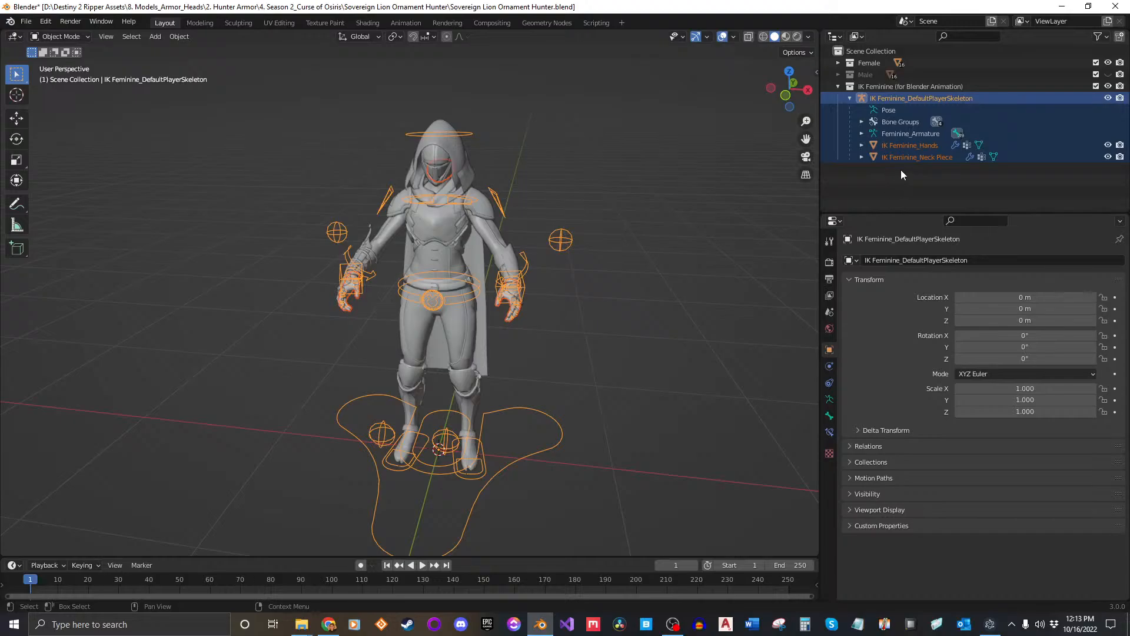
{"action": "left_click", "coordinate": [696, 194]}
Parent all female armor meshes to IK Feminine_DefaultPlayerSkeleton with Armature Deform and deselect everything.
{"action": "left_click", "coordinate": [494, 209]}
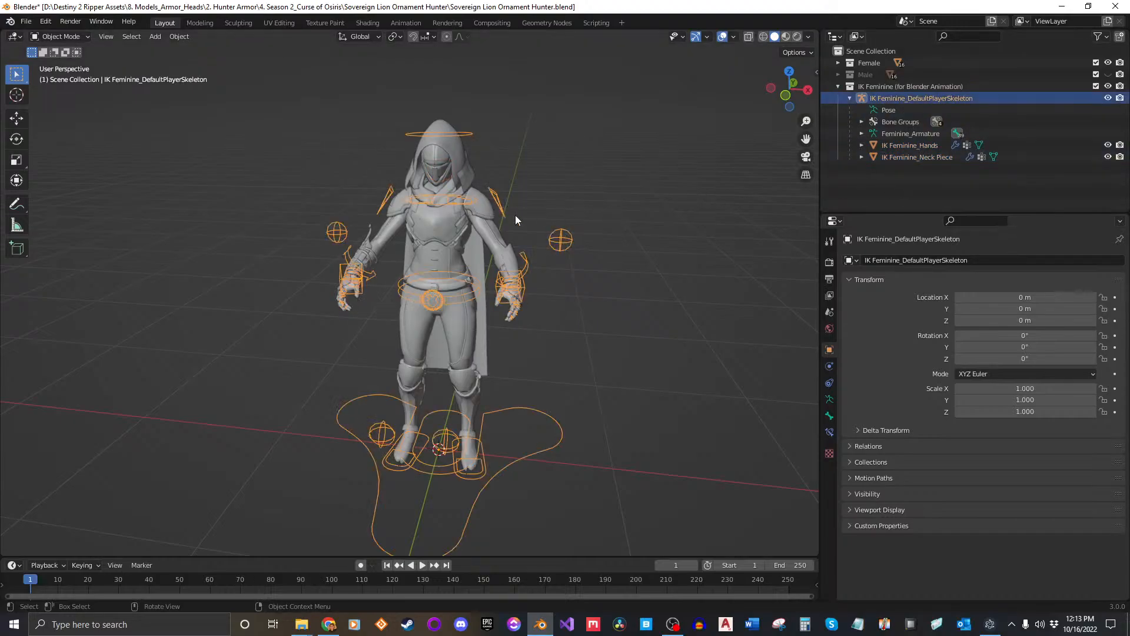
{"action": "scroll", "coordinate": [474, 204], "scroll_direction": "down", "scroll_amount": 1}
{"action": "left_click_drag", "start_coordinate": [324, 136], "coordinate": [744, 512]}
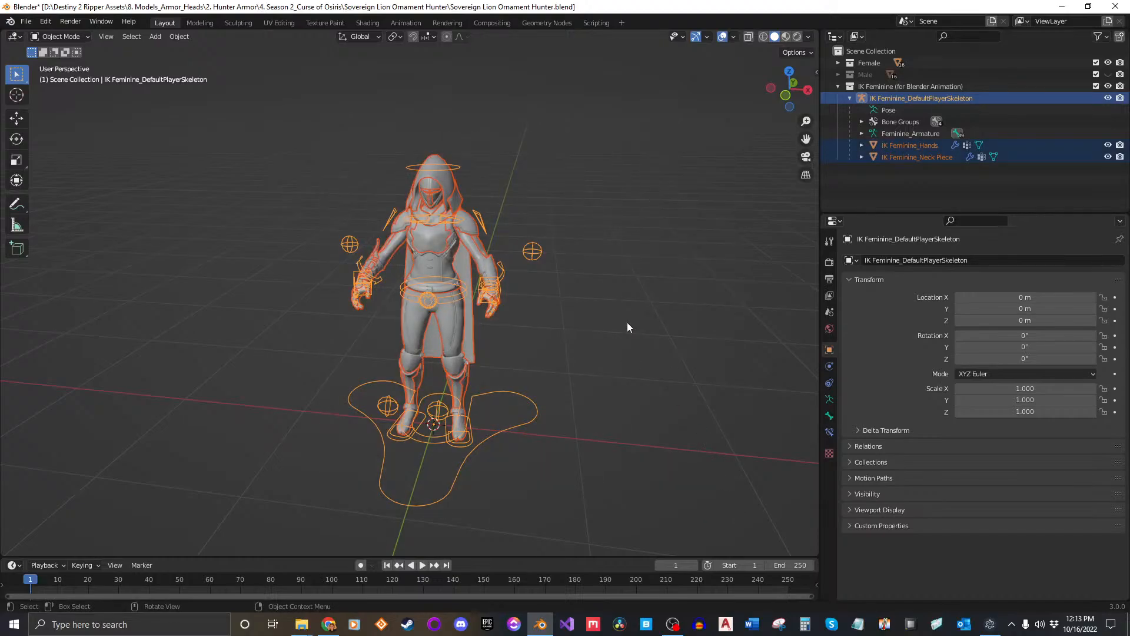
{"action": "key", "text": "ctrl+p"}
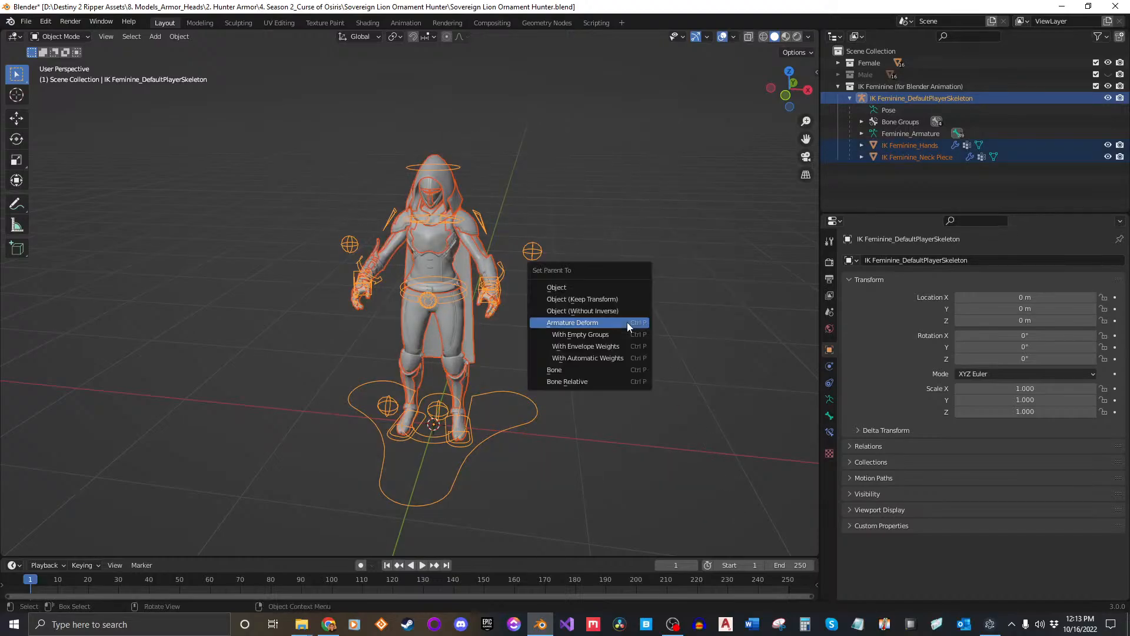
{"action": "left_click", "coordinate": [581, 322]}
{"action": "left_click", "coordinate": [641, 289]}
Test the feminine rig in Pose Mode by moving Hand IK Controller.L, and cancel the move.
{"action": "scroll", "coordinate": [507, 298], "scroll_direction": "up", "scroll_amount": 3}
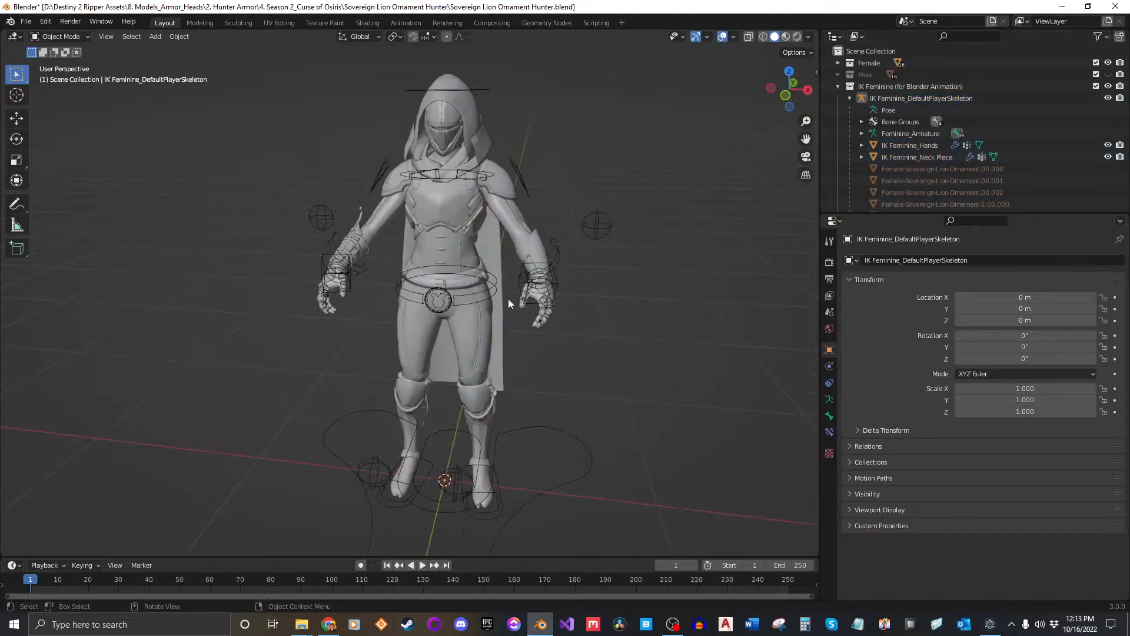
{"action": "left_click", "coordinate": [524, 305]}
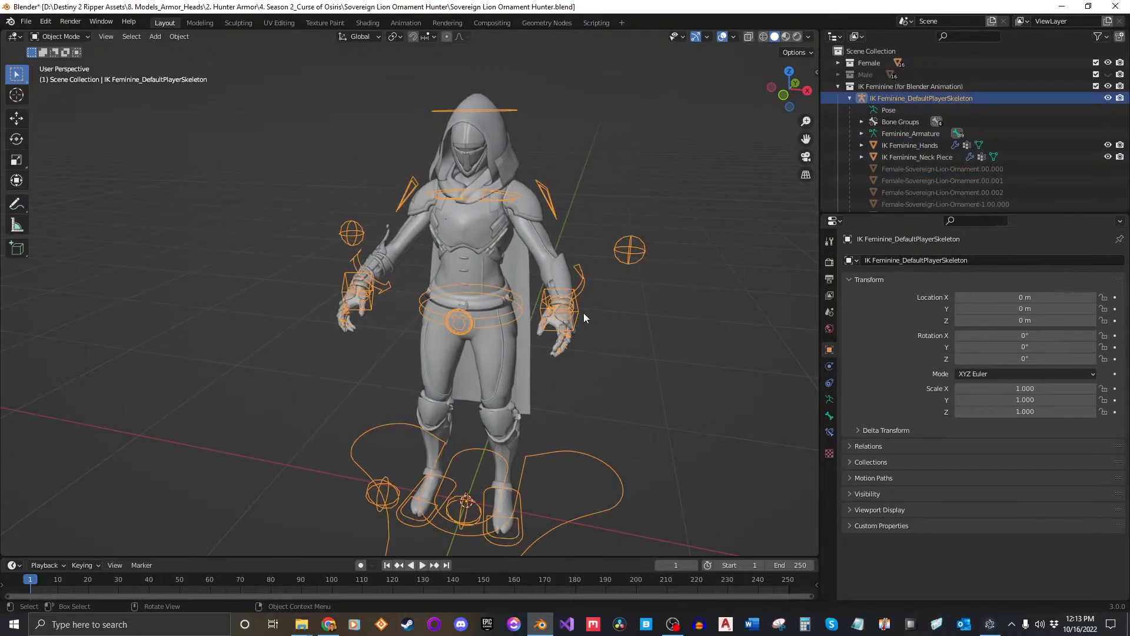
{"action": "left_click", "coordinate": [59, 37]}
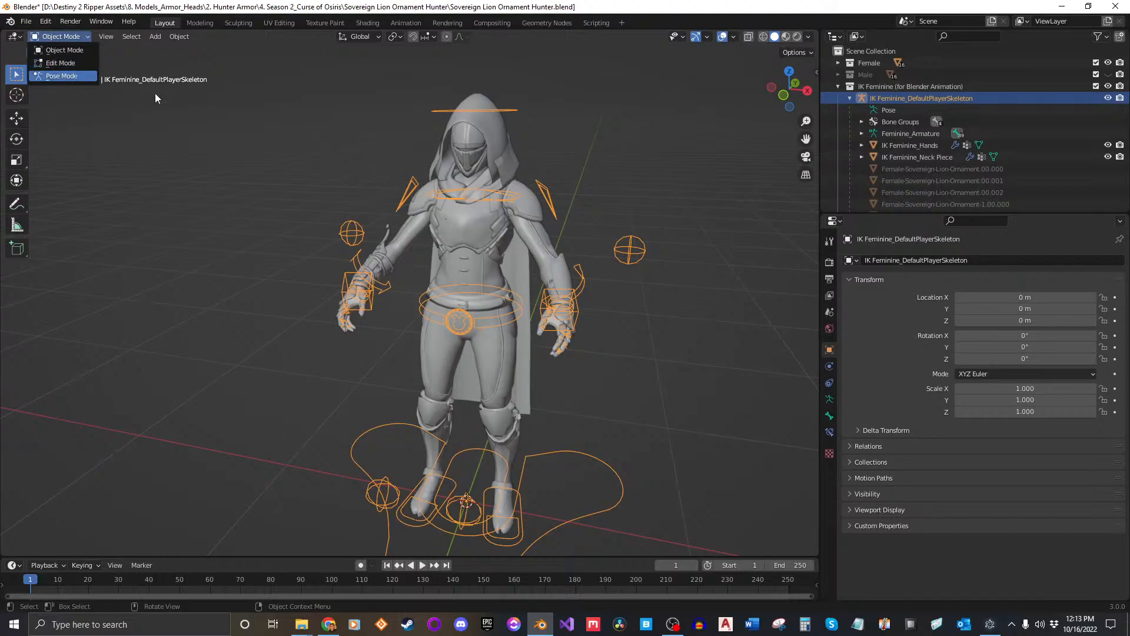
{"action": "left_click", "coordinate": [59, 75]}
{"action": "left_click", "coordinate": [585, 316]}
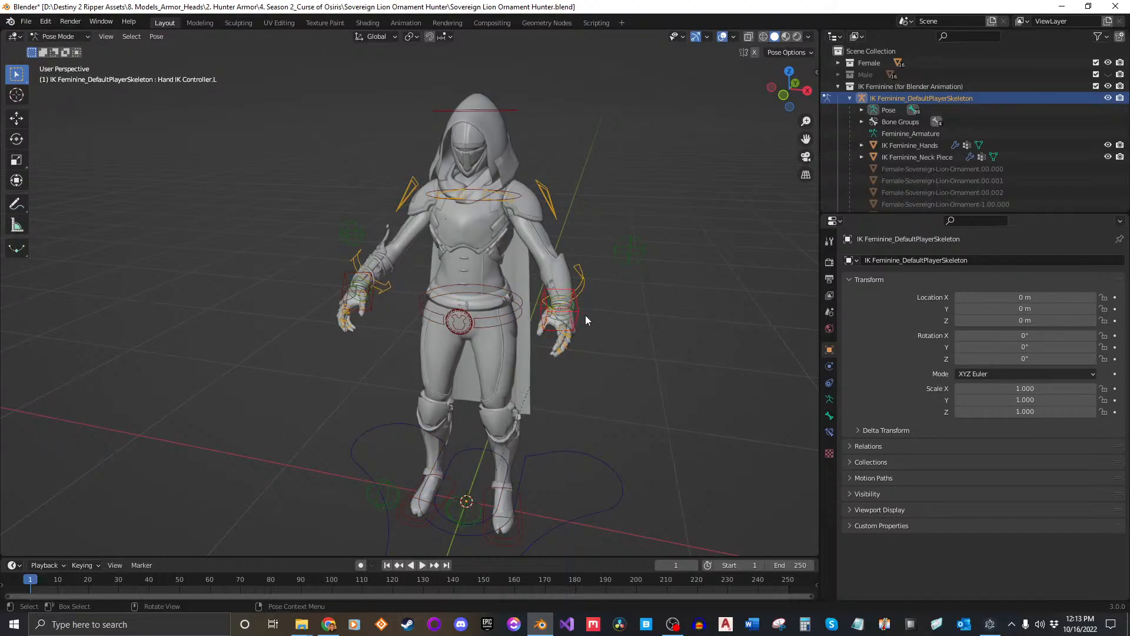
{"action": "key", "text": "g"}
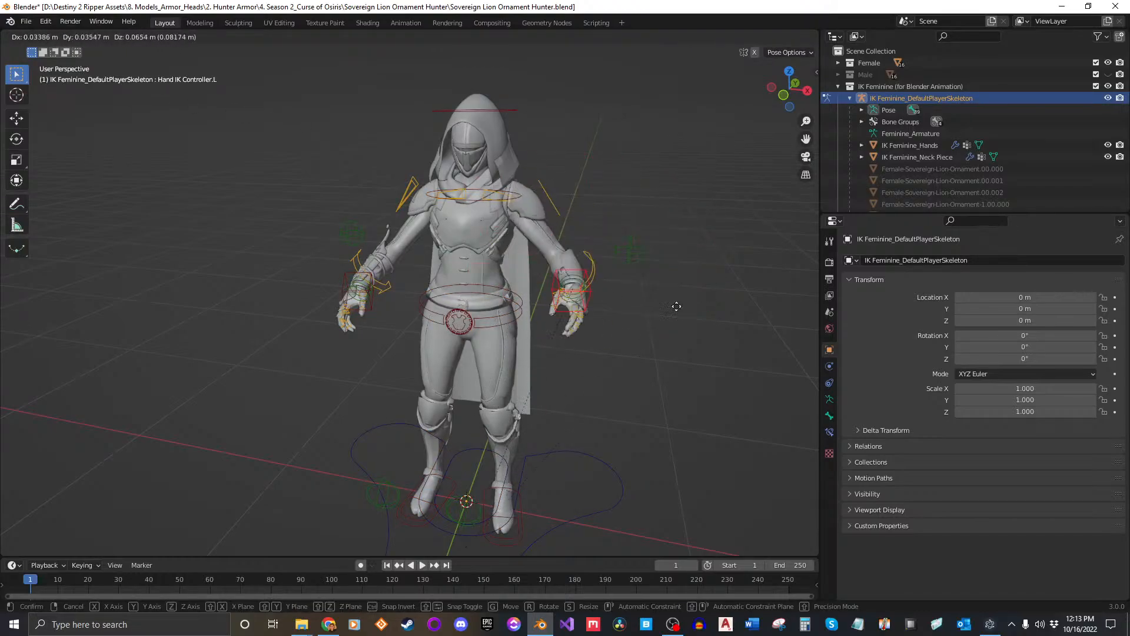
{"action": "right_click", "coordinate": [717, 302]}
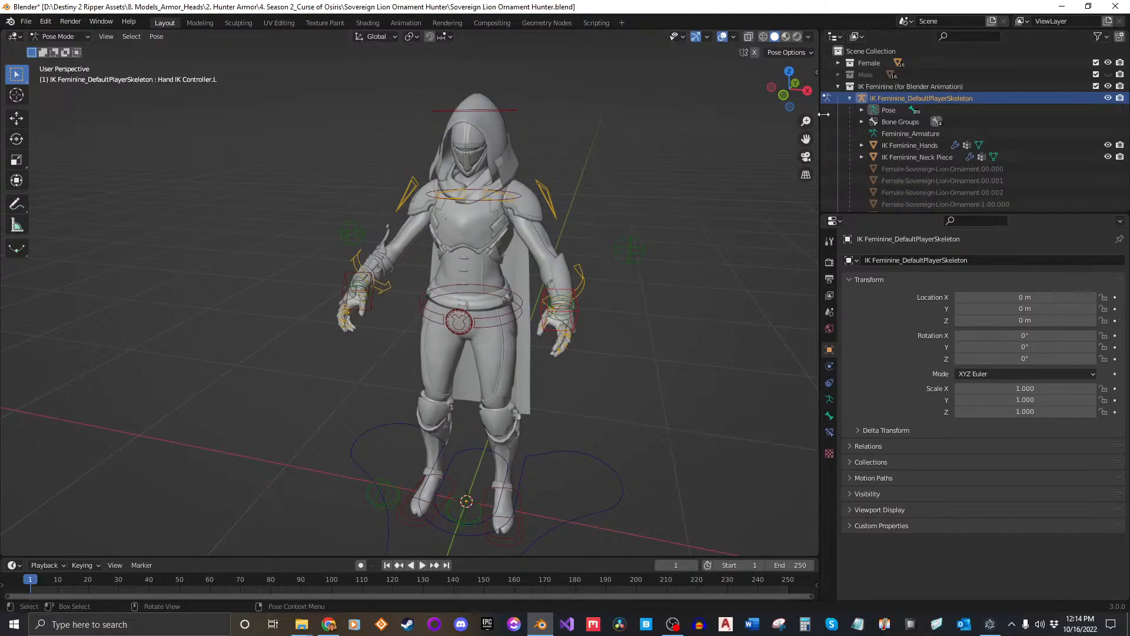
Collapse the IK Feminine collection in the outliner, return to Object Mode and deselect everything.
{"action": "left_click", "coordinate": [838, 86]}
{"action": "left_click", "coordinate": [889, 86]}
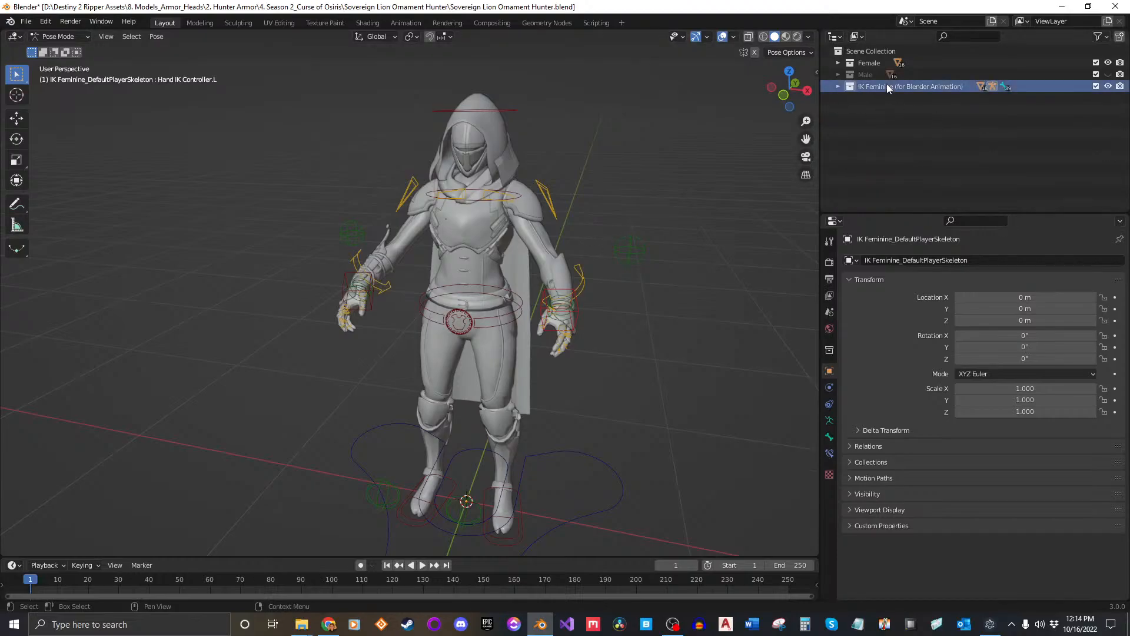
{"action": "left_click", "coordinate": [868, 155]}
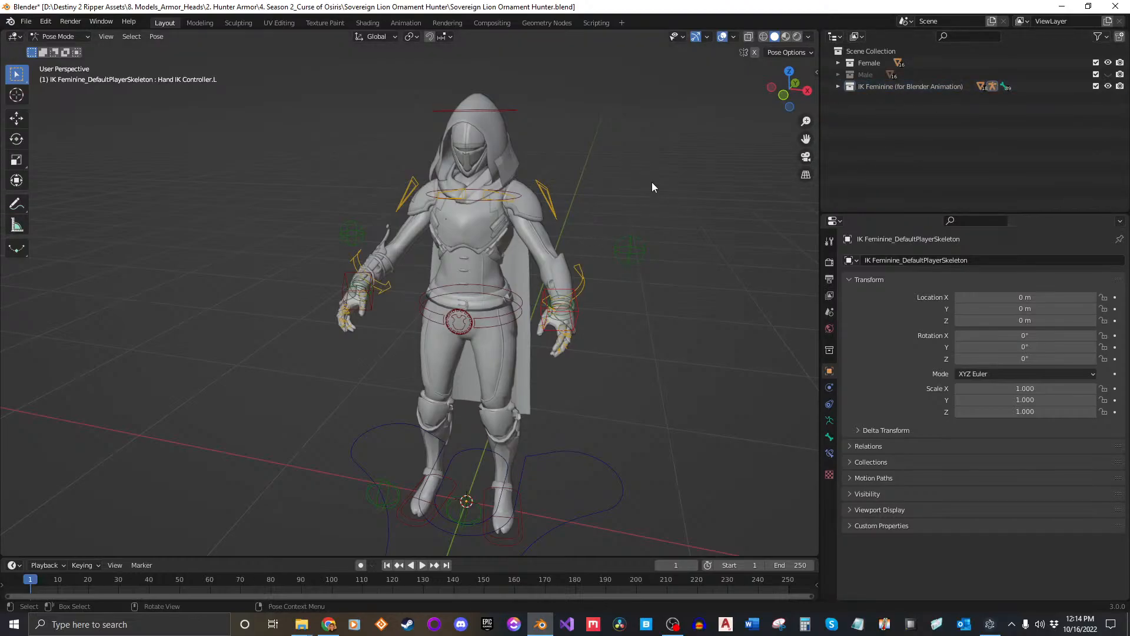
{"action": "left_click", "coordinate": [86, 37]}
{"action": "left_click", "coordinate": [58, 48]}
{"action": "left_click", "coordinate": [498, 98]}
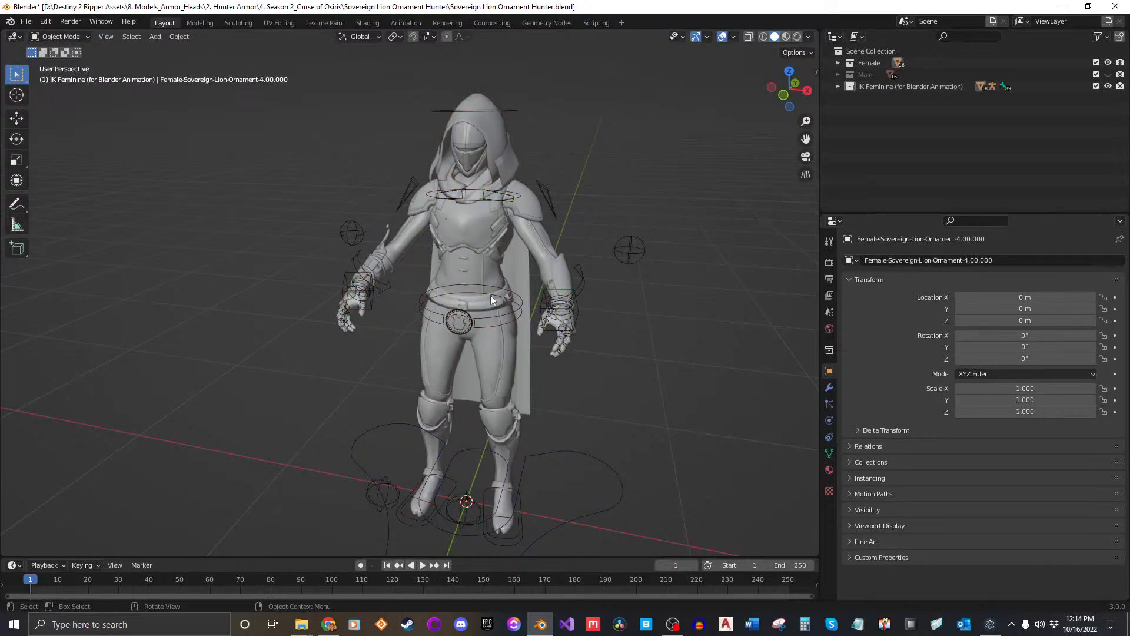
Hide the Female and IK Feminine collections and show the Male collection on its own.
{"action": "middle_click_drag", "start_coordinate": [489, 295], "coordinate": [465, 268]}
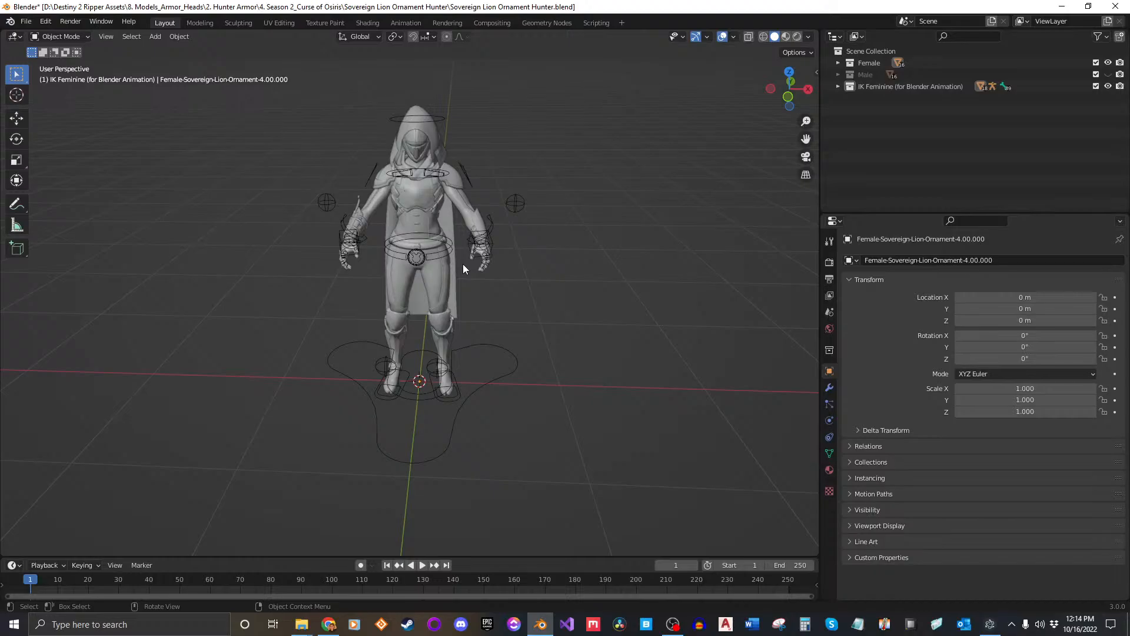
{"action": "middle_click_drag", "start_coordinate": [462, 269], "coordinate": [492, 293]}
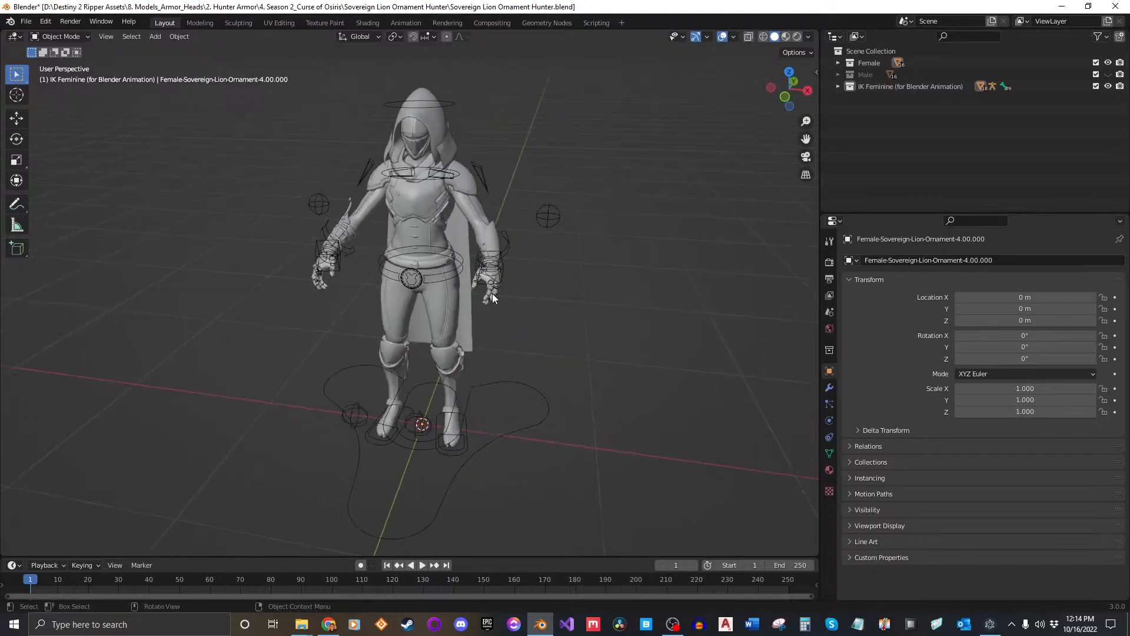
{"action": "left_click", "coordinate": [1108, 62]}
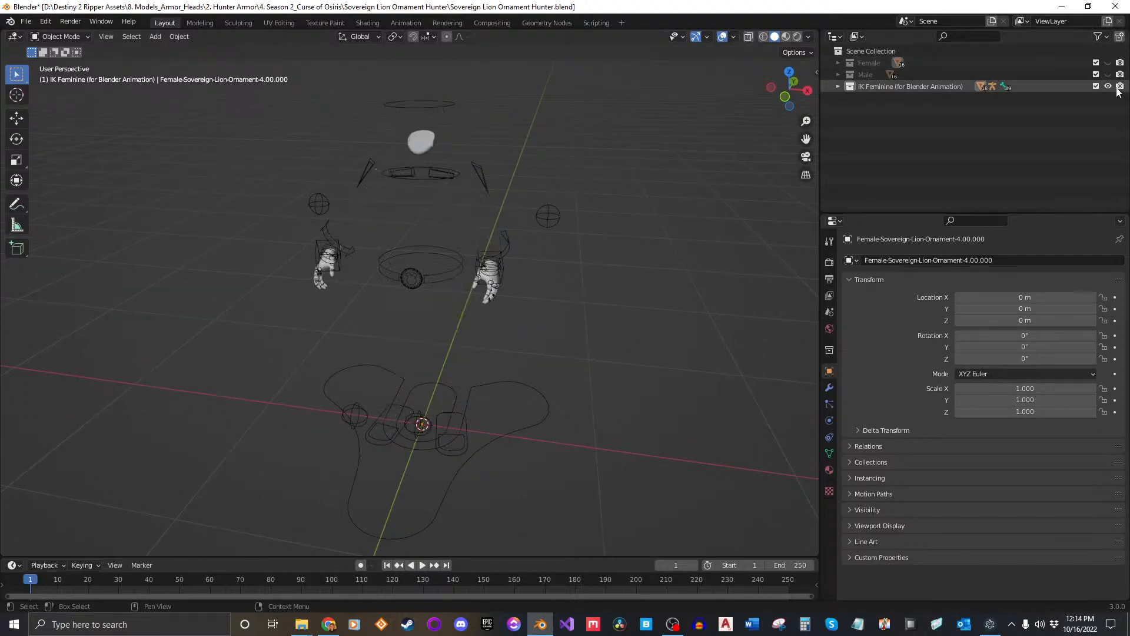
{"action": "left_click", "coordinate": [1107, 87]}
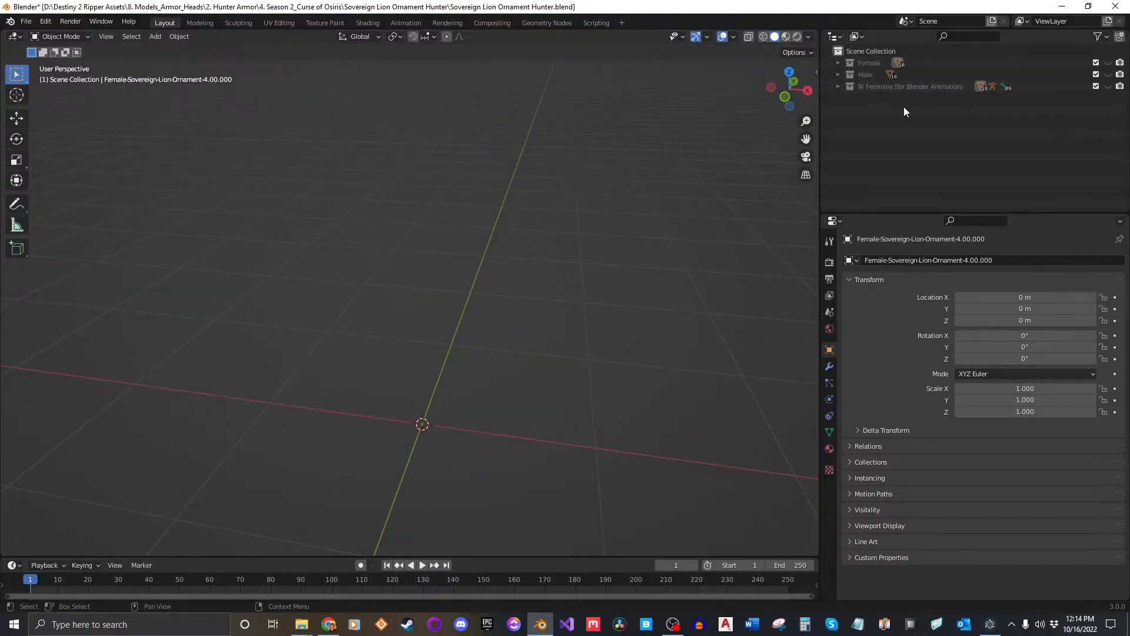
{"action": "left_click", "coordinate": [1107, 74]}
{"action": "middle_click_drag", "start_coordinate": [330, 278], "coordinate": [432, 249]}
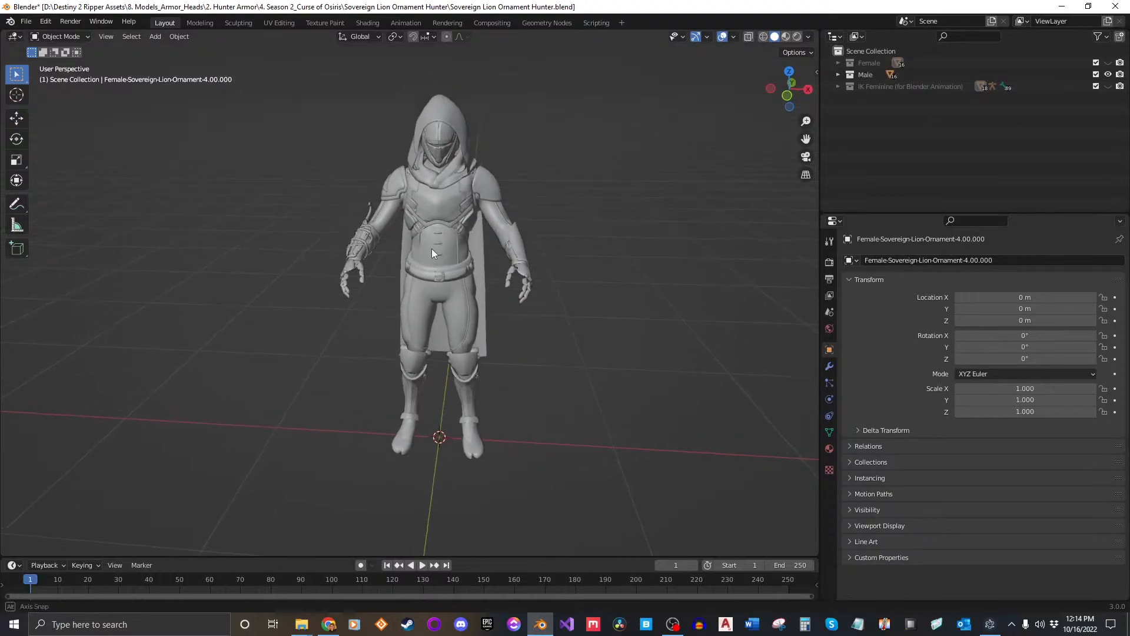
Append the IK Masculine (for Blender Animation) collection from the player skeleton file and delete the stray cubes and bone shapes beside the armor.
{"action": "left_click", "coordinate": [26, 21]}
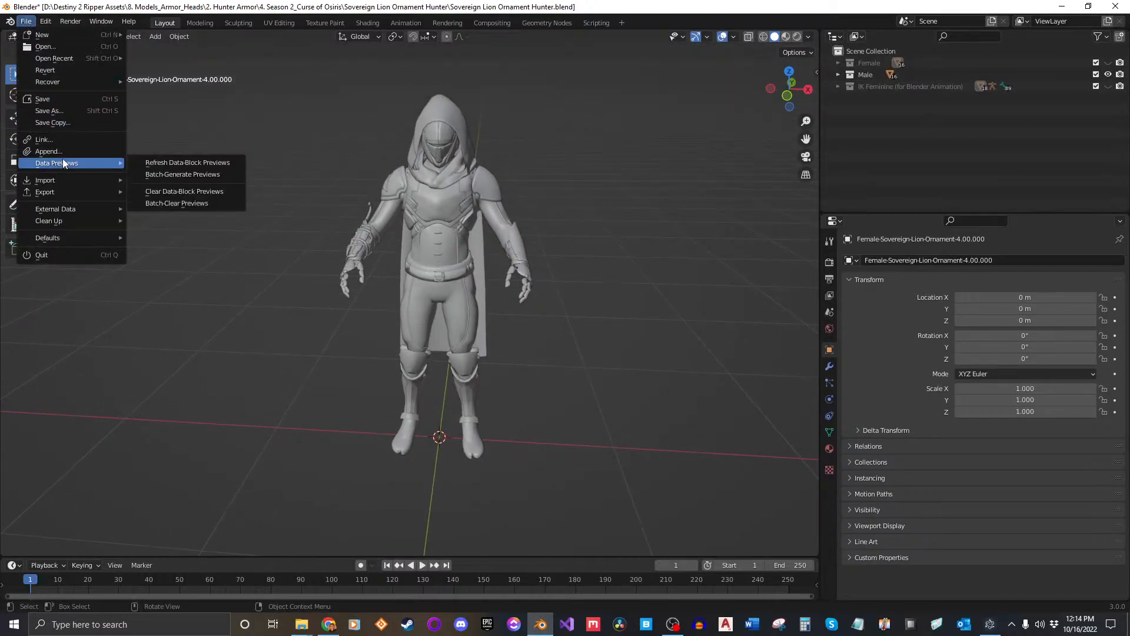
{"action": "left_click", "coordinate": [45, 150]}
{"action": "left_click", "coordinate": [445, 223]}
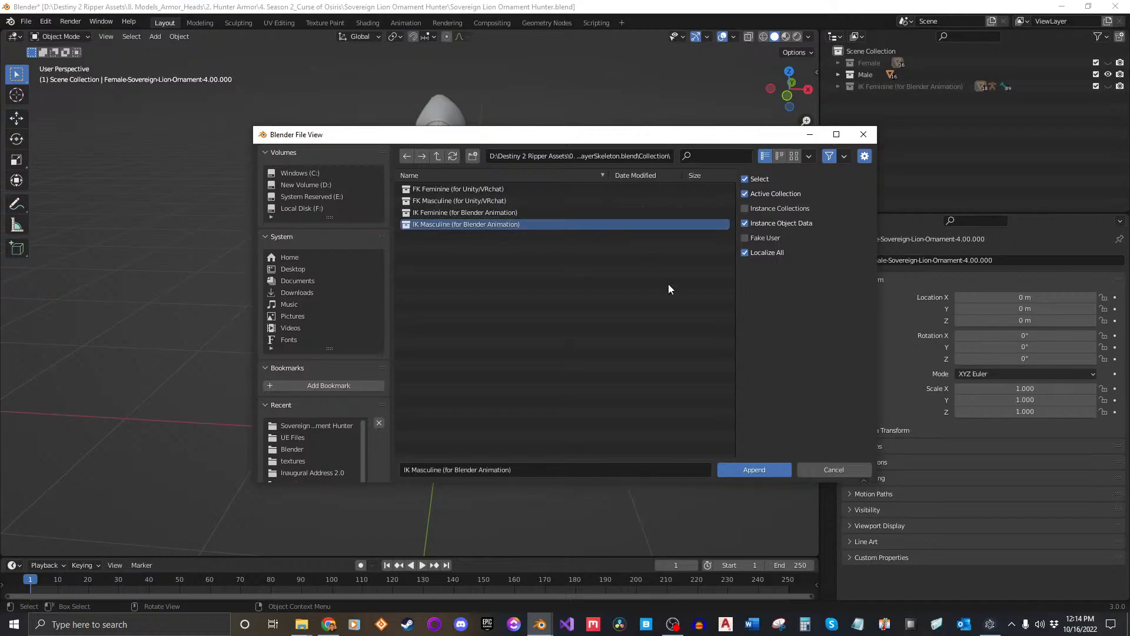
{"action": "left_click", "coordinate": [753, 467]}
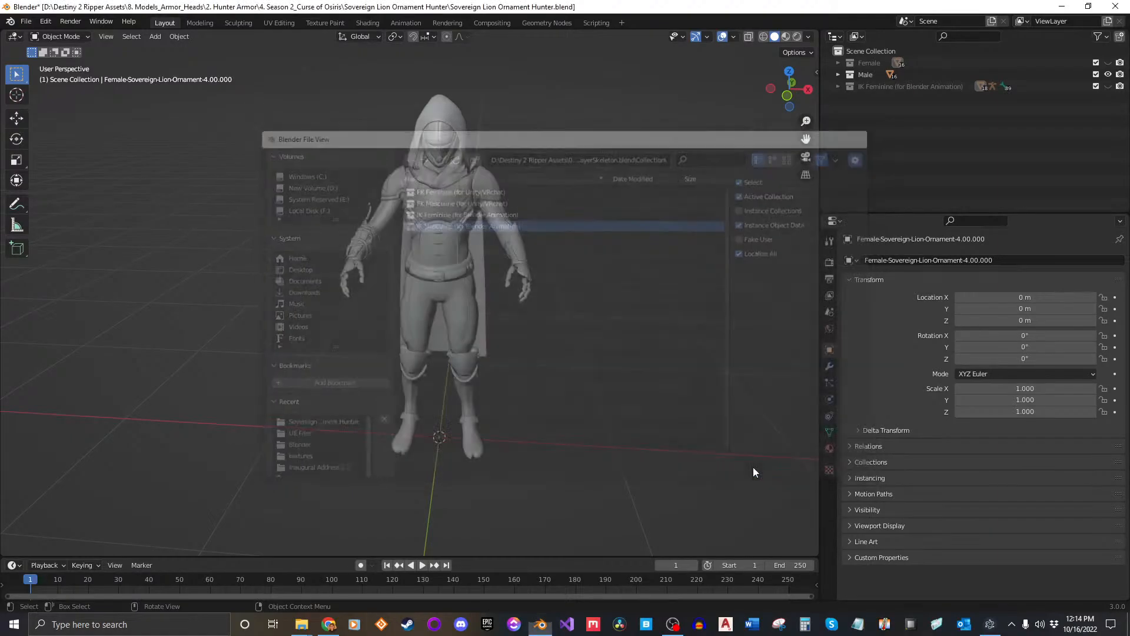
{"action": "left_click_drag", "start_coordinate": [318, 341], "coordinate": [162, 459]}
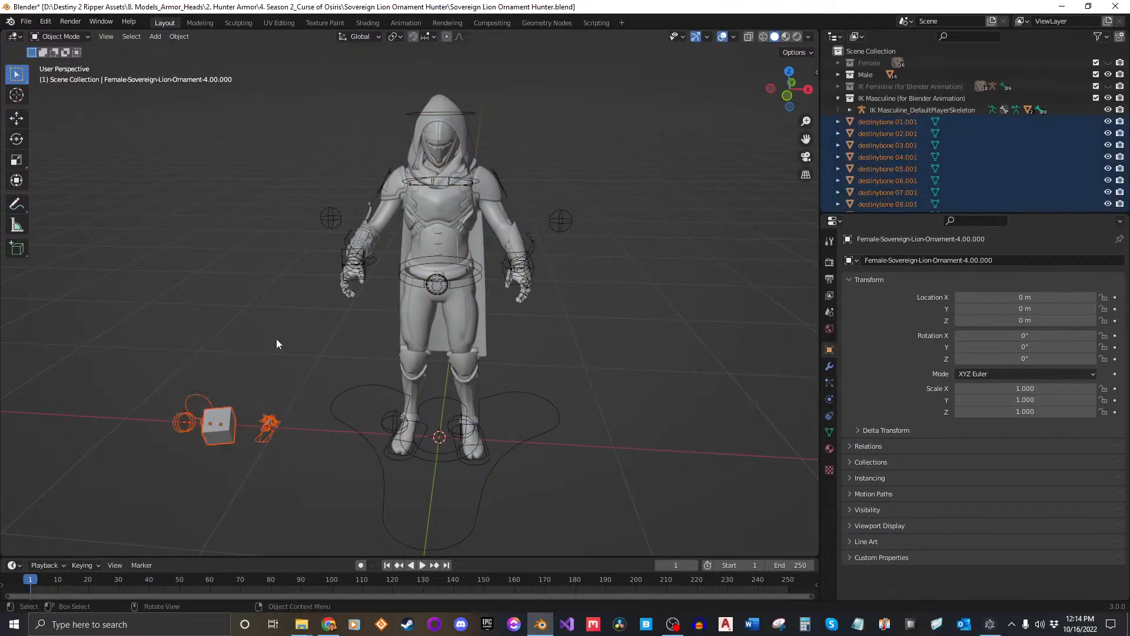
{"action": "key", "text": "Delete"}
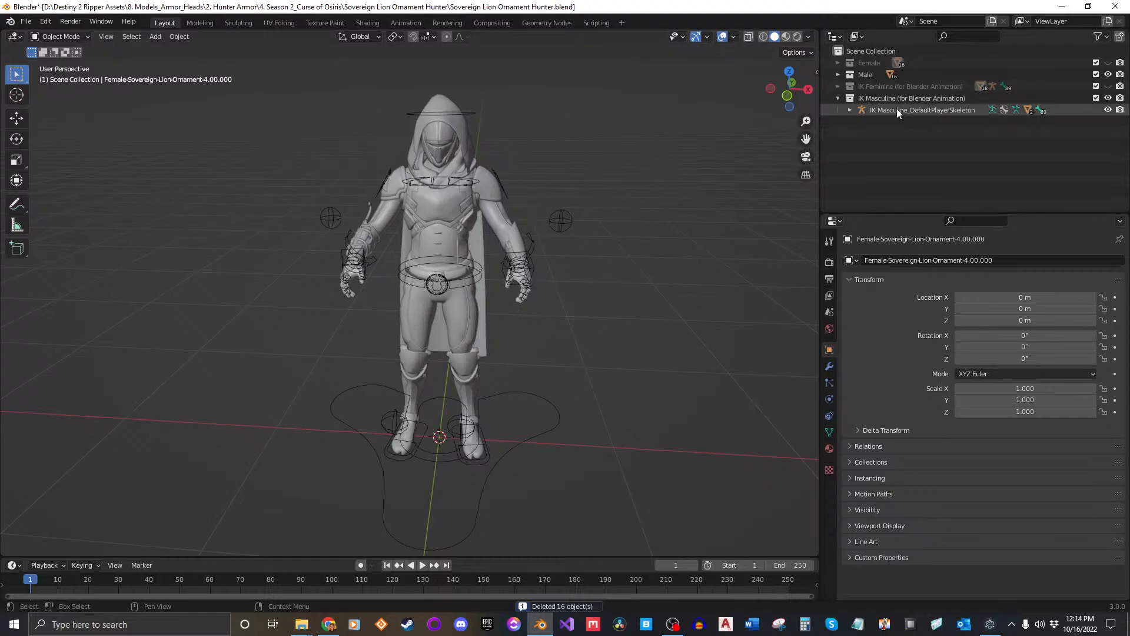
Parent all male armor meshes to IK Masculine_DefaultPlayerSkeleton with Armature Deform and leave only the skeleton selected.
{"action": "left_click", "coordinate": [565, 222]}
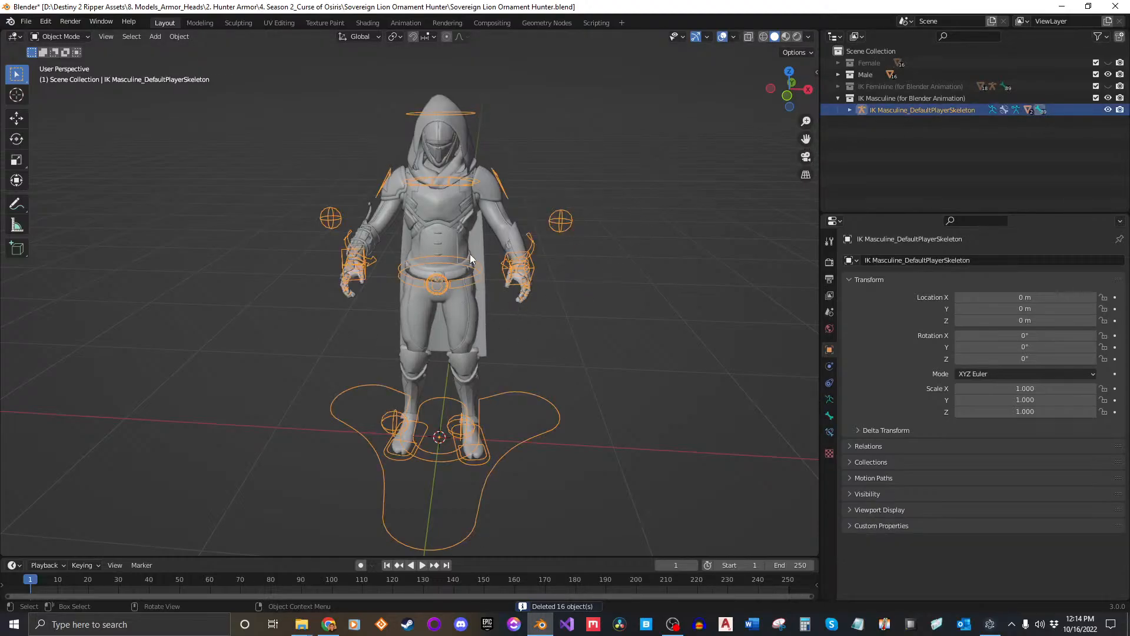
{"action": "left_click_drag", "start_coordinate": [257, 88], "coordinate": [651, 482]}
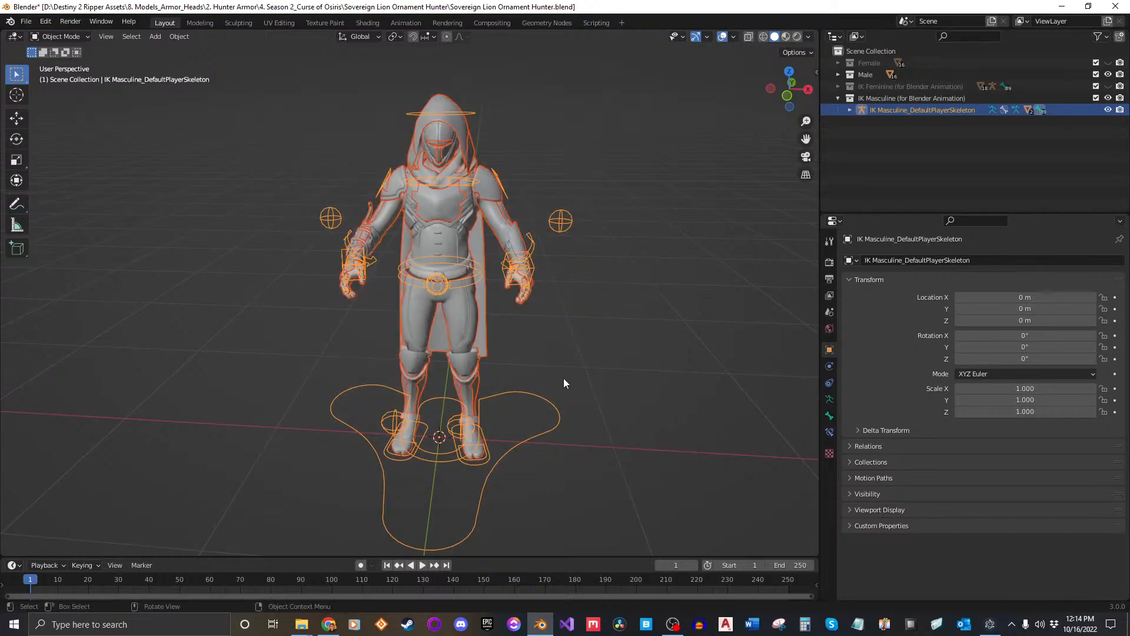
{"action": "key", "text": "ctrl+p"}
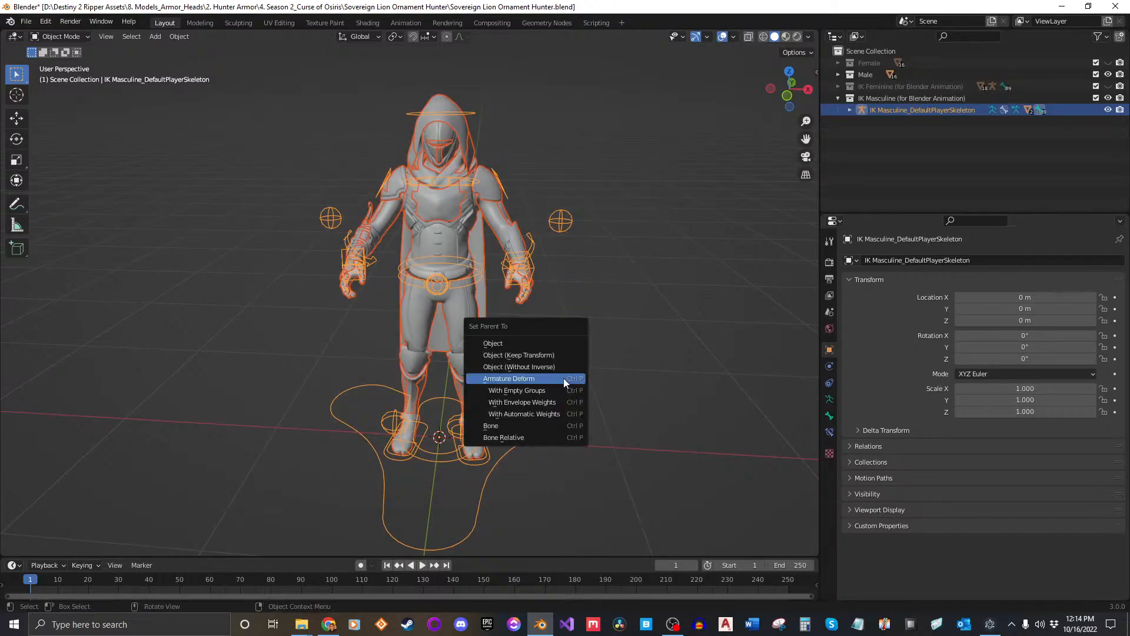
{"action": "left_click", "coordinate": [564, 378]}
{"action": "left_click", "coordinate": [561, 274]}
{"action": "left_click", "coordinate": [539, 267]}
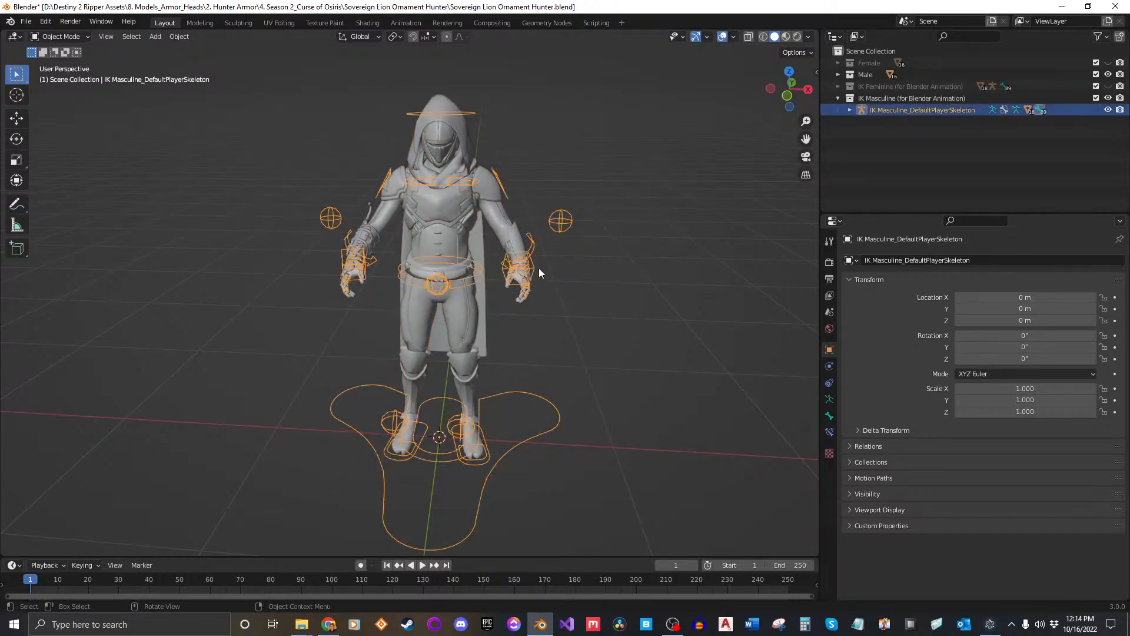
Test the masculine rig in Pose Mode by moving Hands IK Controller.L and the Pelvis bone, cancelling each move.
{"action": "left_click", "coordinate": [74, 76]}
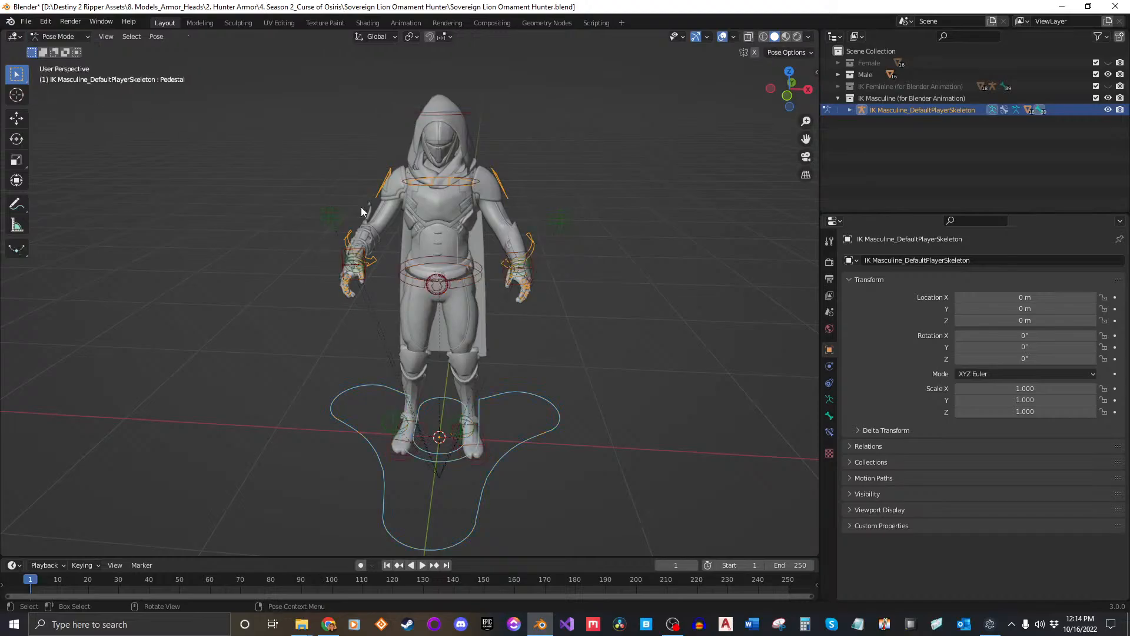
{"action": "scroll", "coordinate": [595, 265], "scroll_direction": "up", "scroll_amount": 4}
{"action": "middle_click_drag", "start_coordinate": [594, 265], "coordinate": [583, 245]}
{"action": "left_click", "coordinate": [582, 250]}
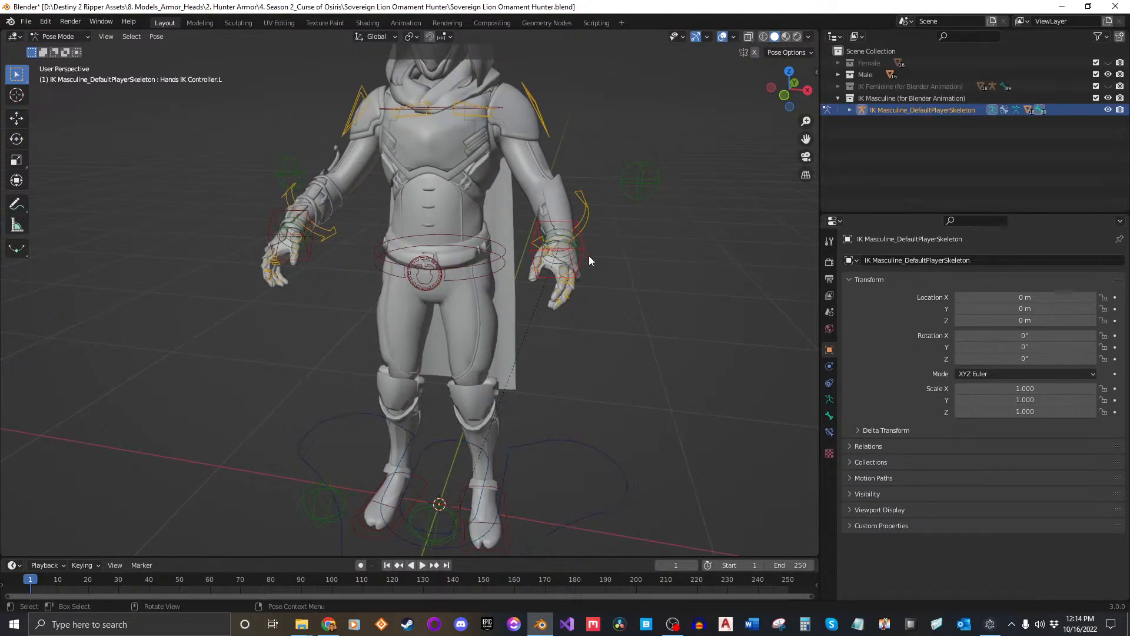
{"action": "key", "text": "g"}
{"action": "right_click", "coordinate": [530, 253]}
{"action": "left_click", "coordinate": [492, 270]}
{"action": "scroll", "coordinate": [504, 252], "scroll_direction": "down", "scroll_amount": 2}
{"action": "key", "text": "g"}
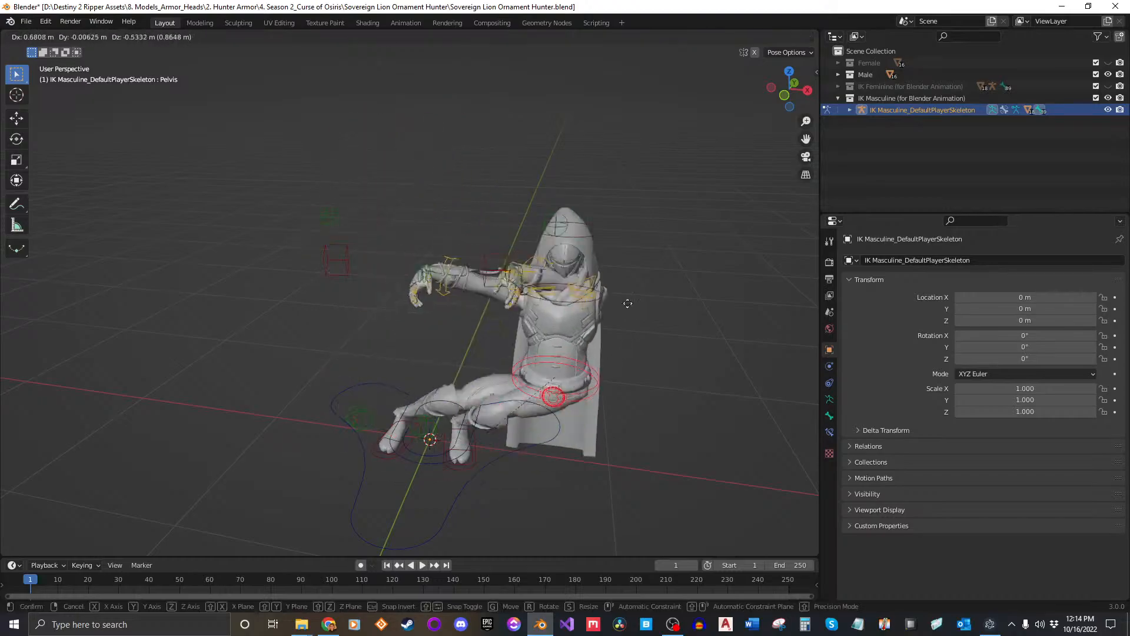
{"action": "right_click", "coordinate": [511, 269]}
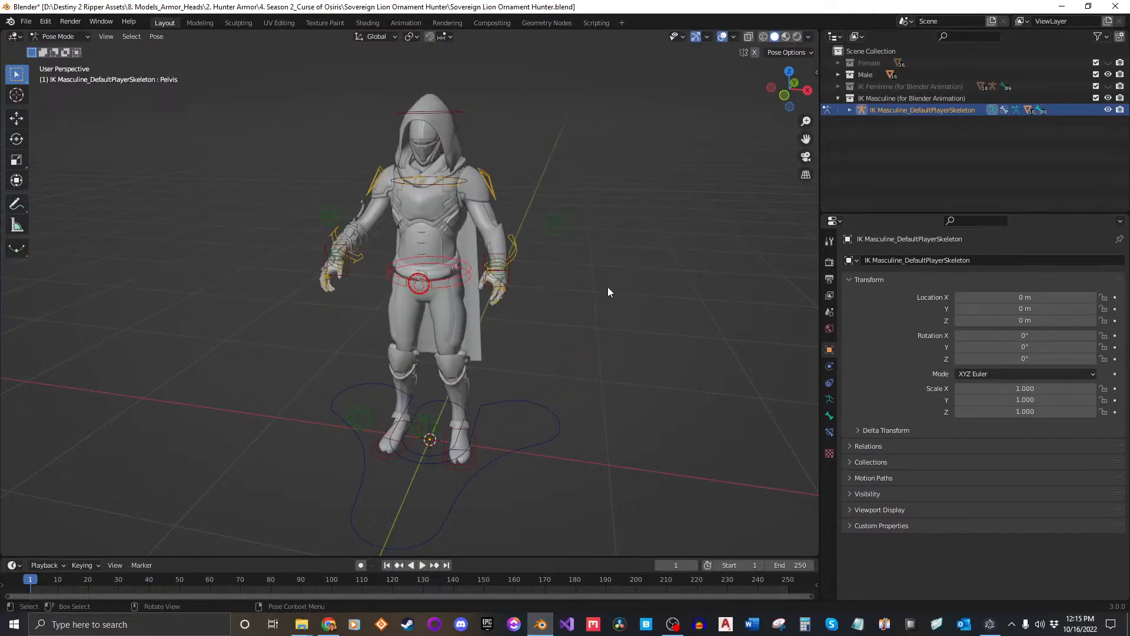
Collapse the IK Masculine collection, hide it and the Male collection, and show the Female collection together with IK Feminine.
{"action": "left_click", "coordinate": [838, 99]}
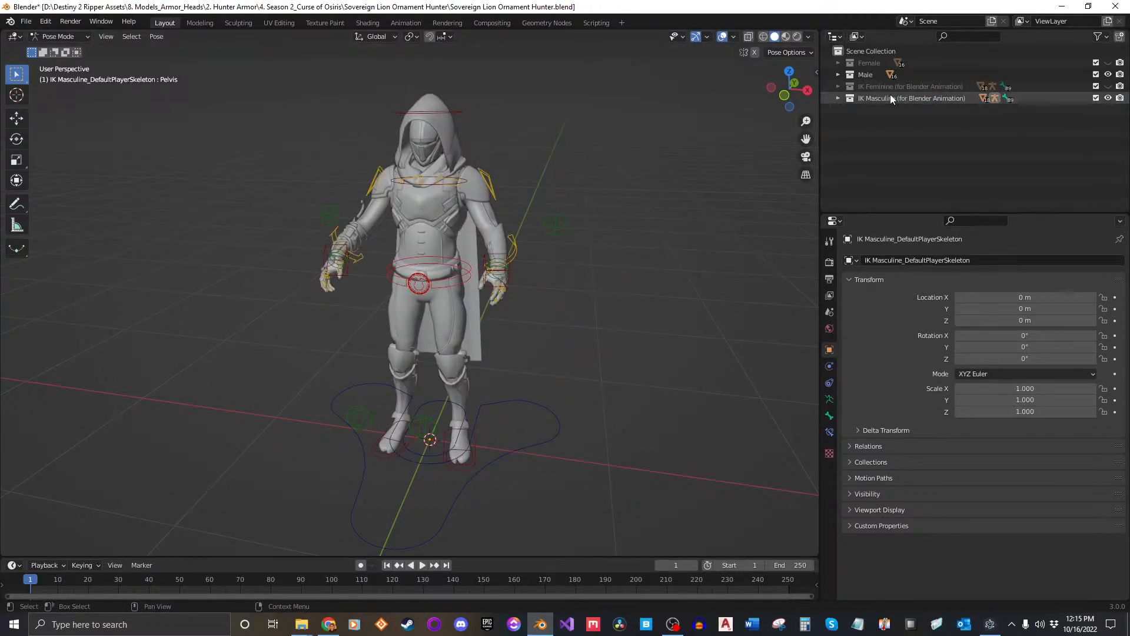
{"action": "left_click", "coordinate": [1108, 98]}
{"action": "left_click", "coordinate": [1107, 75]}
{"action": "left_click", "coordinate": [1107, 62]}
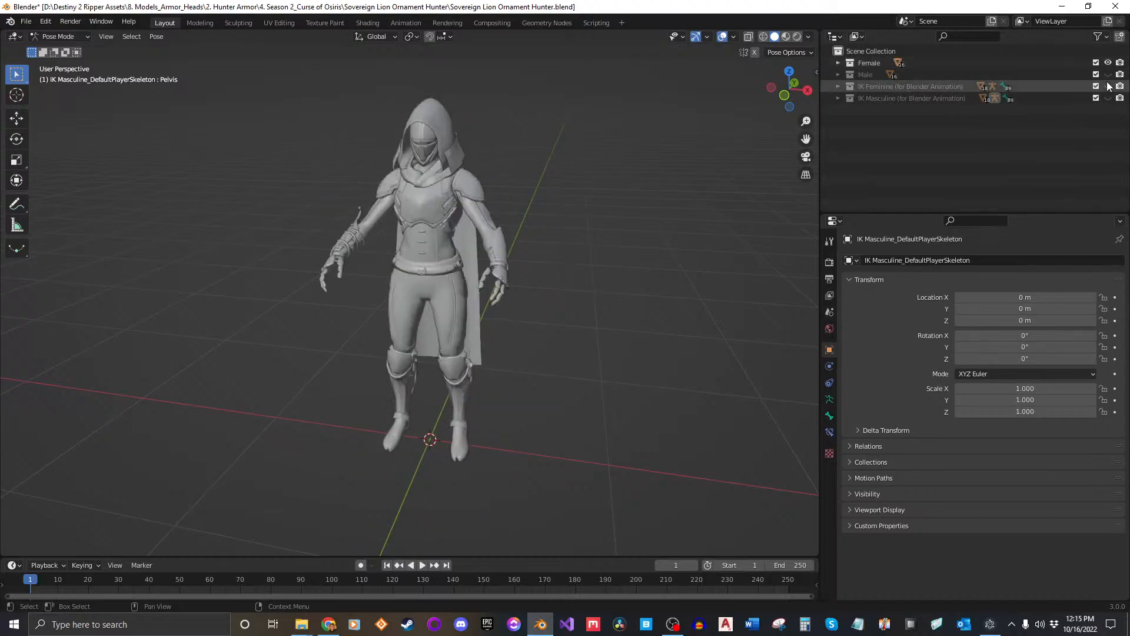
{"action": "left_click", "coordinate": [1107, 86]}
{"action": "left_click", "coordinate": [1108, 86]}
{"action": "left_click", "coordinate": [1108, 75]}
{"action": "left_click", "coordinate": [1096, 86]}
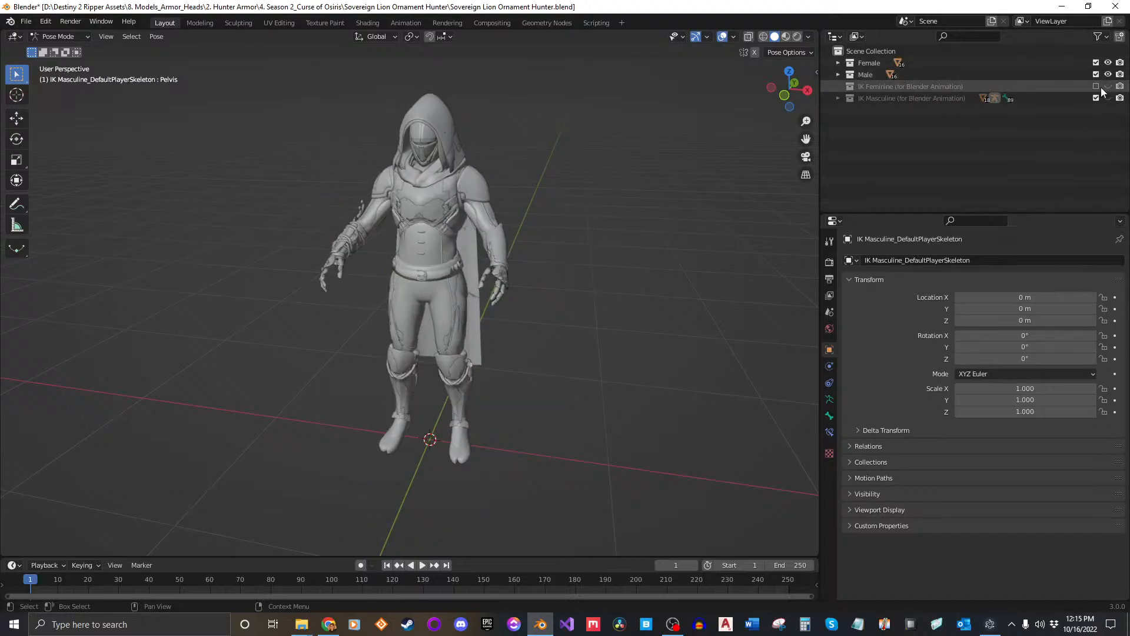
{"action": "left_click", "coordinate": [1108, 75]}
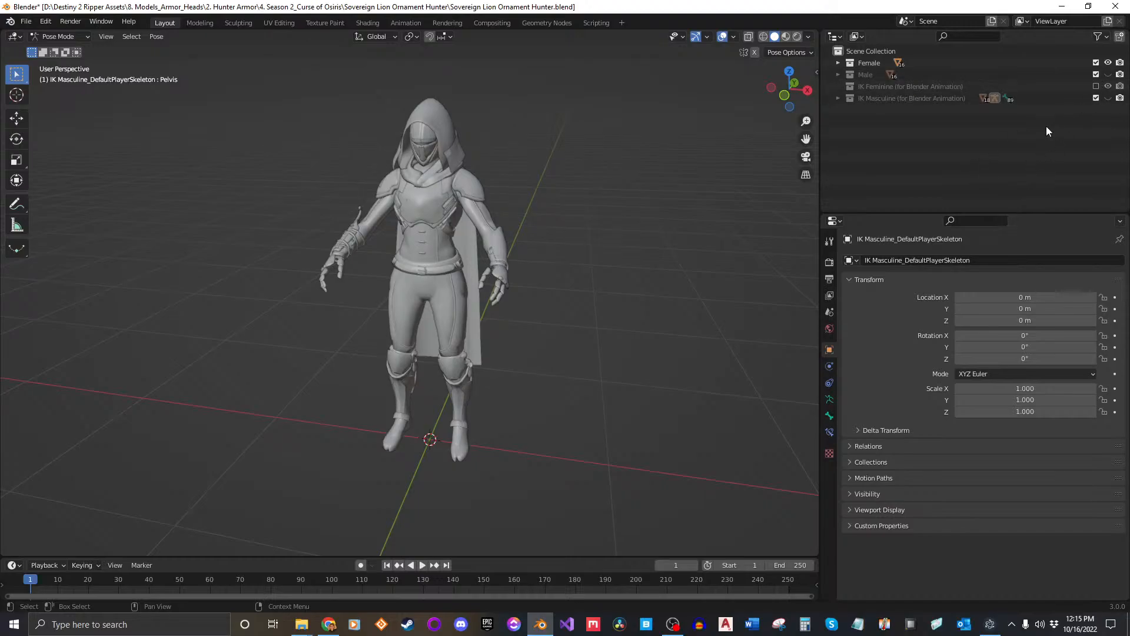
{"action": "left_click", "coordinate": [1096, 86]}
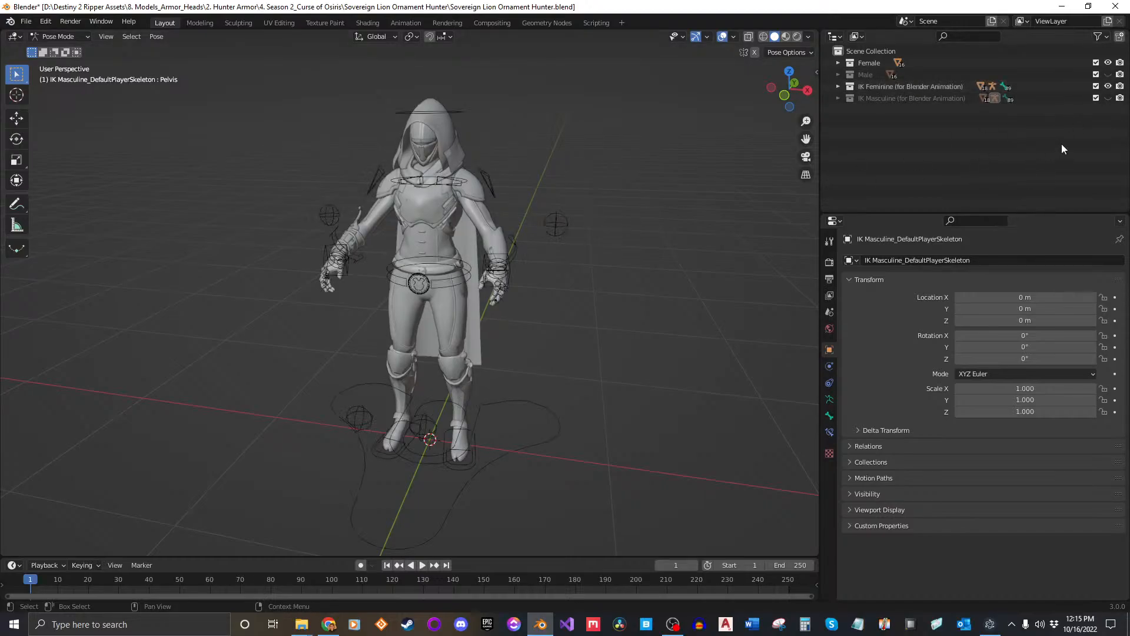
Nest the IK Feminine collection inside the Female collection, check its contents and toggle its visibility to verify the grouping.
{"action": "middle_click_drag", "start_coordinate": [531, 260], "coordinate": [562, 270]}
{"action": "scroll", "coordinate": [573, 263], "scroll_direction": "up", "scroll_amount": 2}
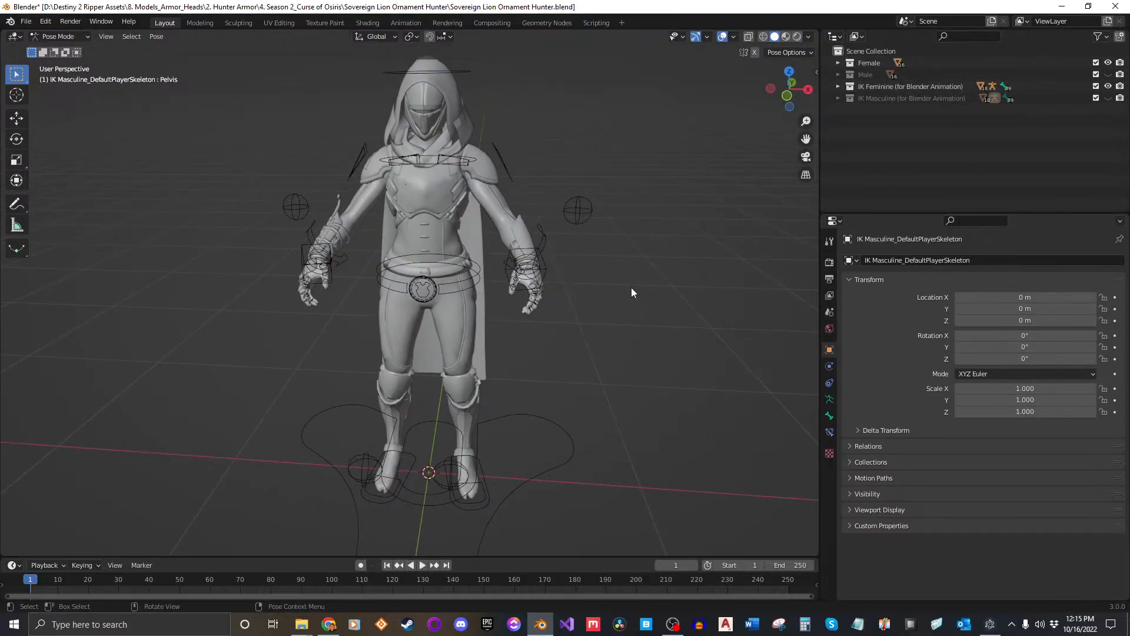
{"action": "left_click", "coordinate": [875, 88]}
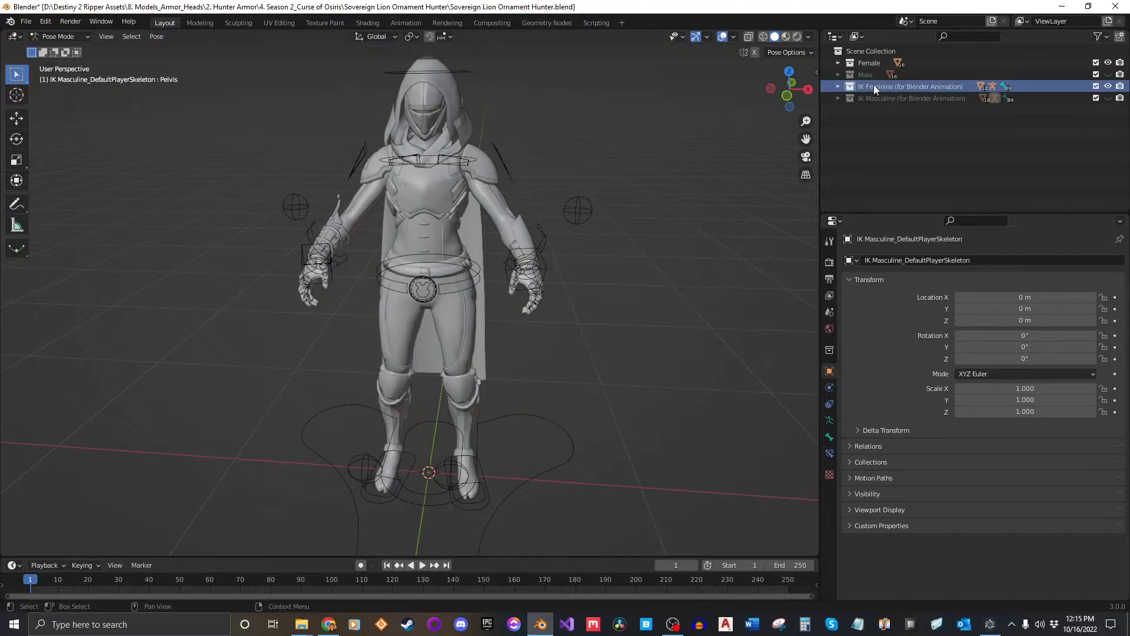
{"action": "left_click_drag", "start_coordinate": [874, 85], "coordinate": [869, 63]}
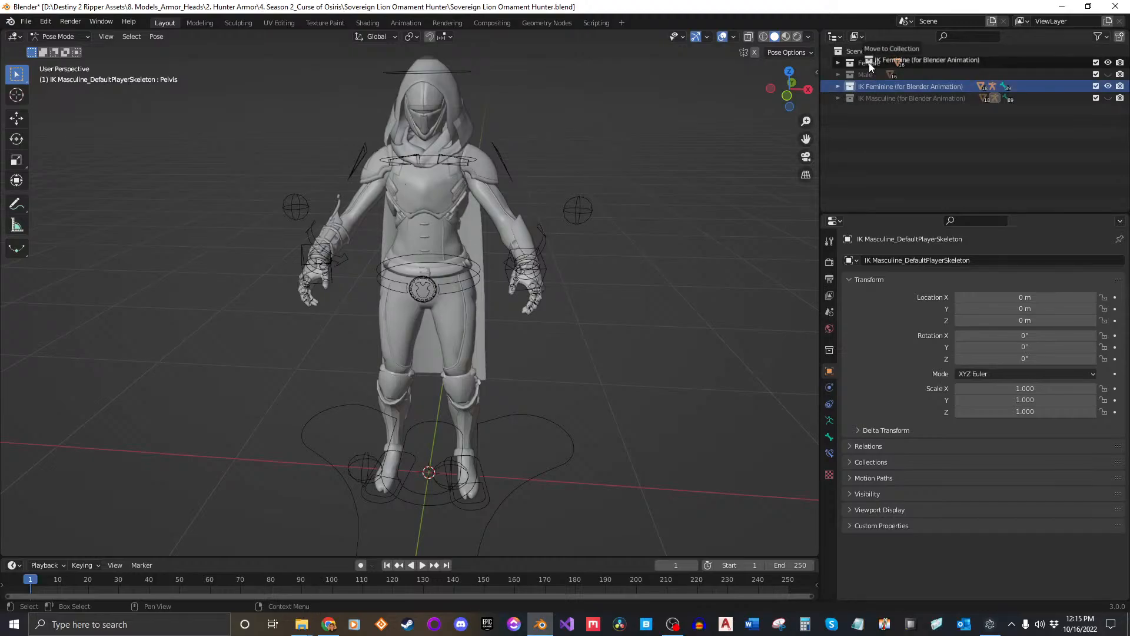
{"action": "left_click", "coordinate": [838, 62]}
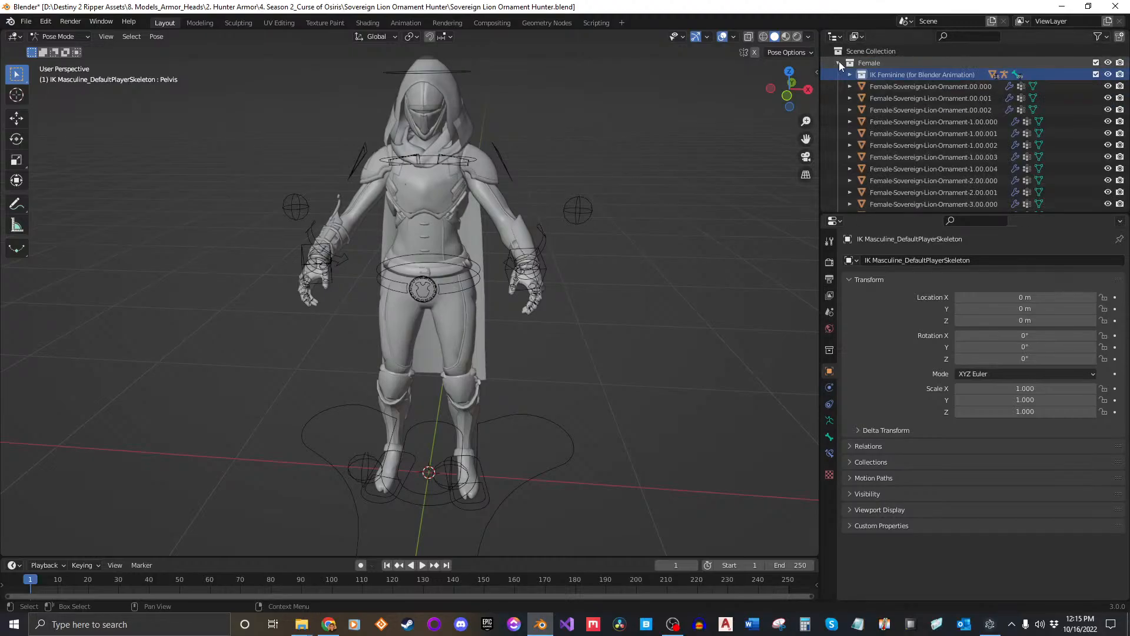
{"action": "left_click", "coordinate": [838, 63]}
{"action": "left_click", "coordinate": [1107, 63]}
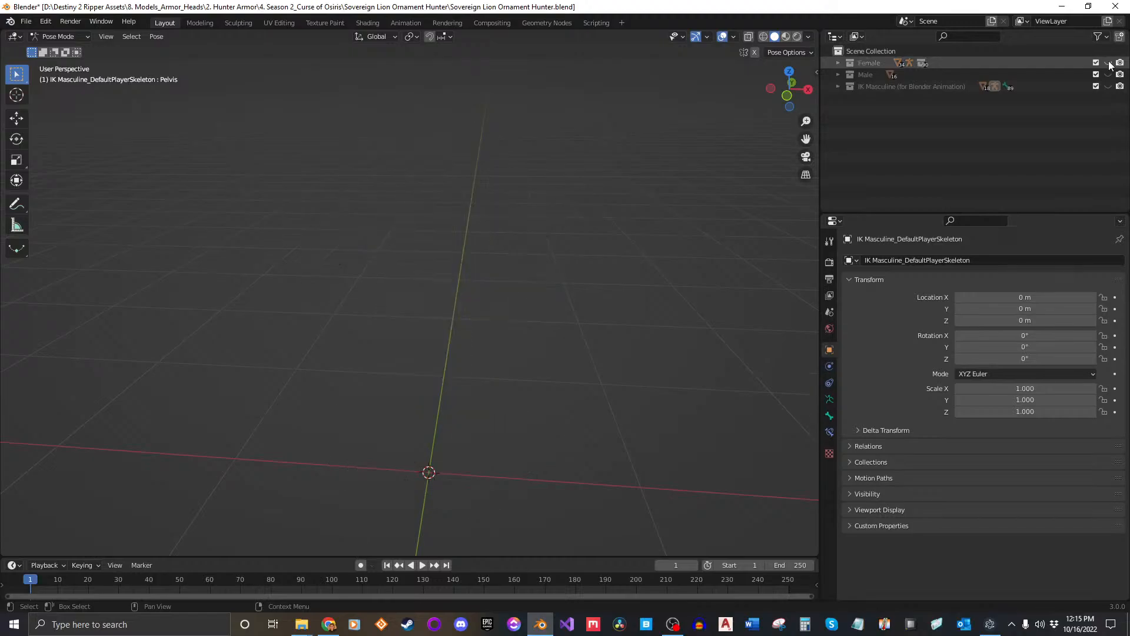
{"action": "left_click", "coordinate": [1108, 63]}
Nest the IK Masculine collection inside the Male collection and hide the Male collection.
{"action": "left_click", "coordinate": [1108, 74]}
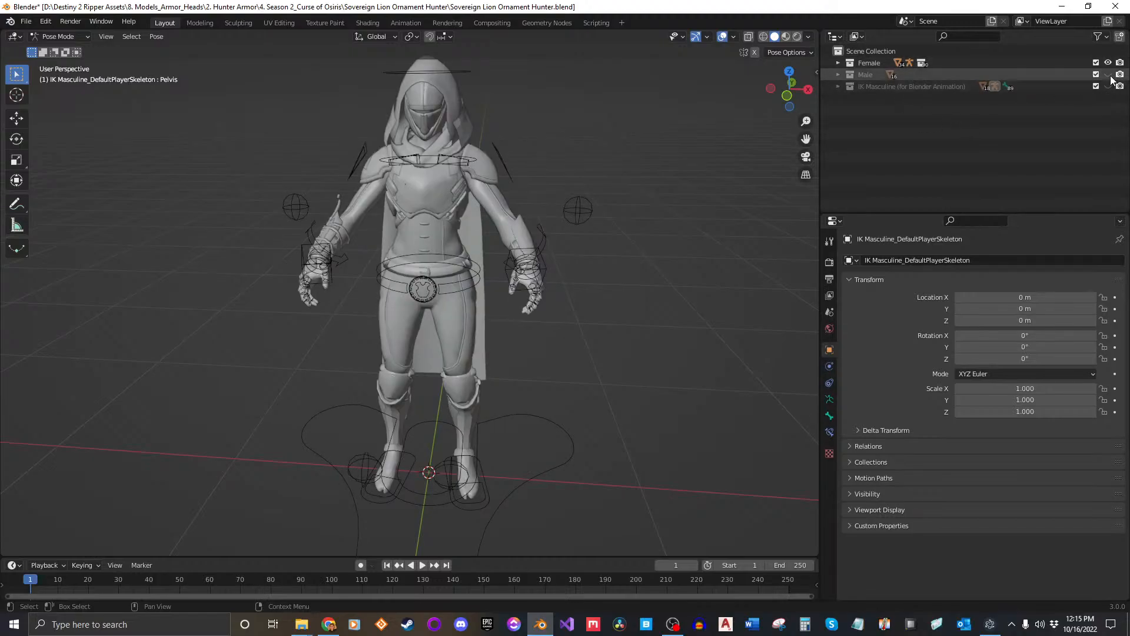
{"action": "left_click", "coordinate": [1107, 86]}
{"action": "left_click_drag", "start_coordinate": [914, 86], "coordinate": [867, 75]}
{"action": "left_click", "coordinate": [1107, 74]}
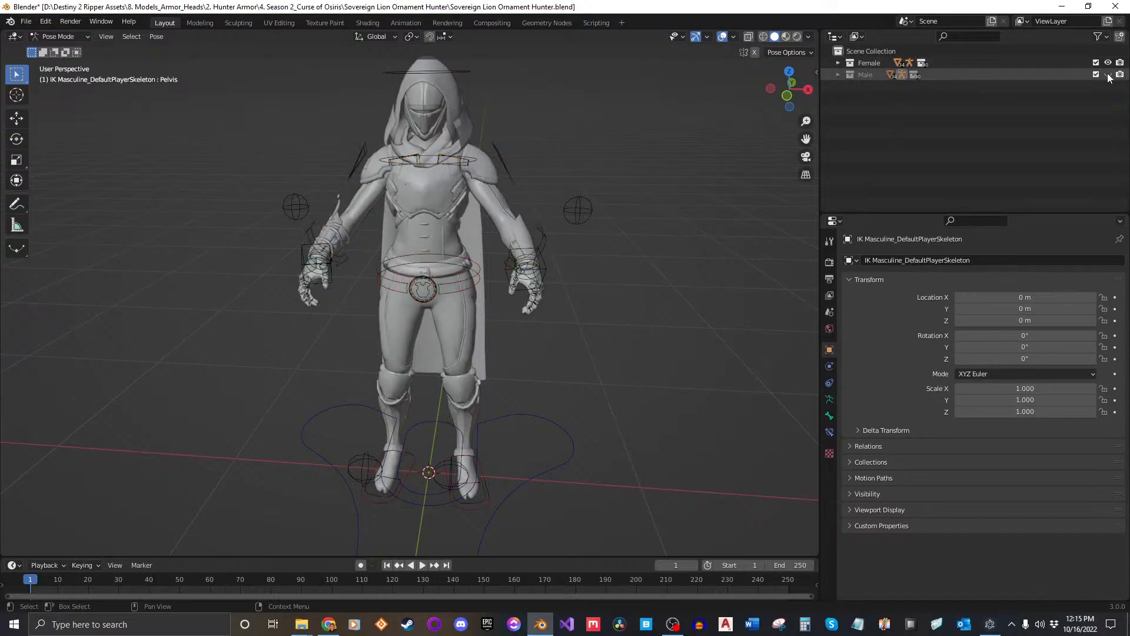
Save the Sovereign Lion Ornament Hunter blend file with the female armor in view.
{"action": "scroll", "coordinate": [592, 263], "scroll_direction": "down", "scroll_amount": 2}
{"action": "middle_click_drag", "start_coordinate": [585, 277], "coordinate": [607, 253], "text": "shift"}
{"action": "key", "text": "ctrl+s"}
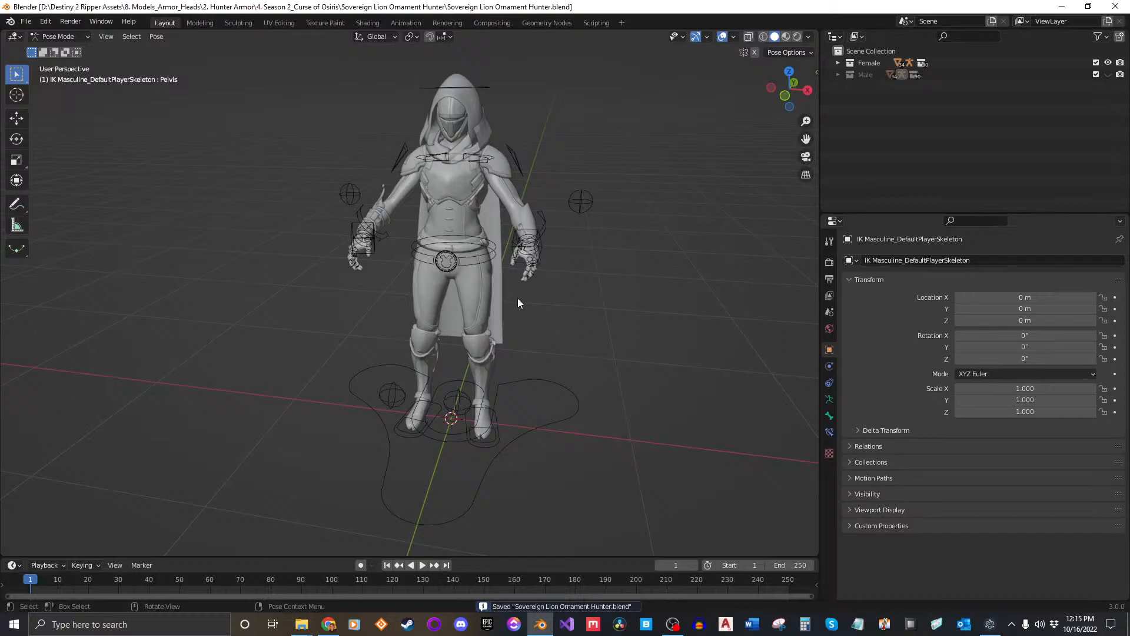
{"action": "middle_click_drag", "start_coordinate": [517, 298], "coordinate": [575, 300]}
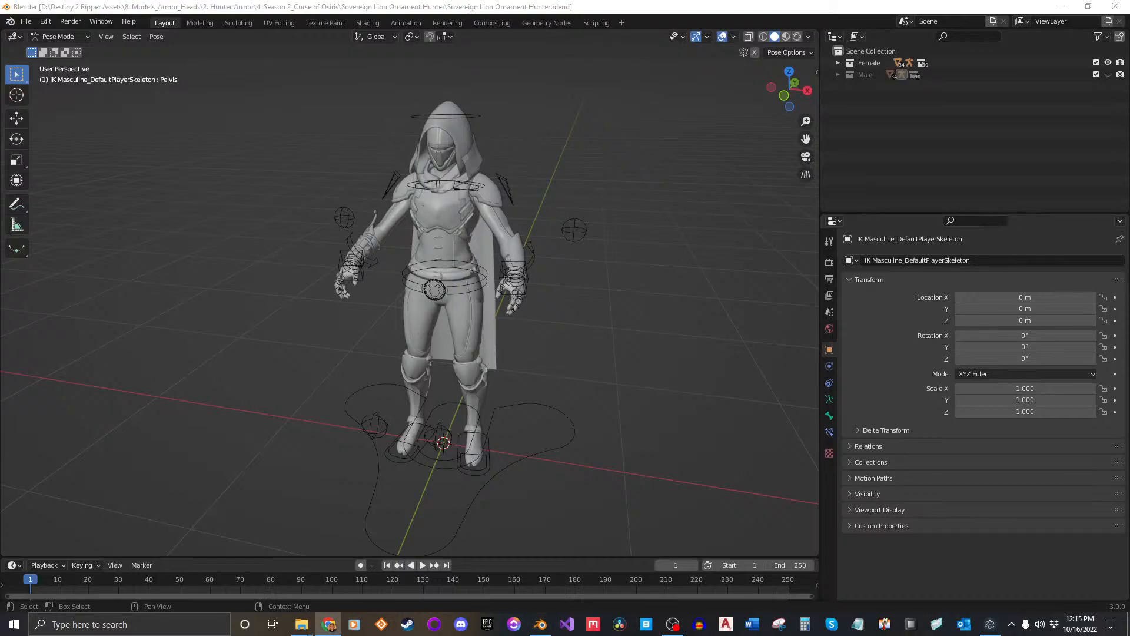
Consult step 19 of the Destiny Player Gear ripping guide in the browser about getting the armor materials, and return to Blender.
{"action": "left_click_drag", "start_coordinate": [1129, 68], "coordinate": [549, 68]}
{"action": "double_click", "coordinate": [549, 68]}
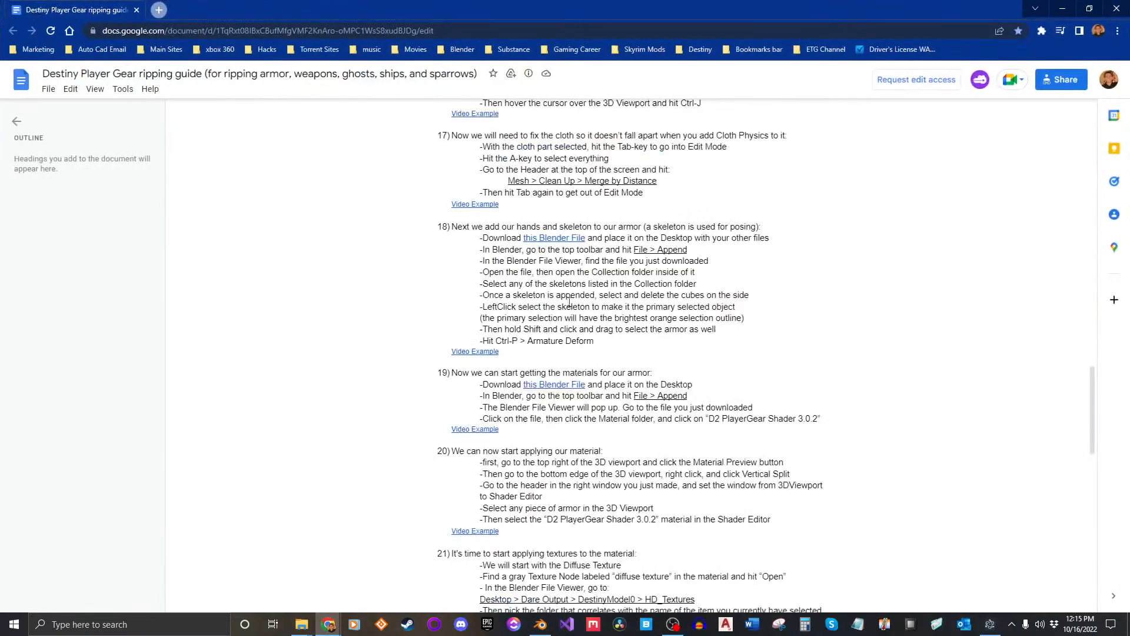
{"action": "left_click_drag", "start_coordinate": [453, 373], "coordinate": [500, 430]}
{"action": "left_click", "coordinate": [611, 425]}
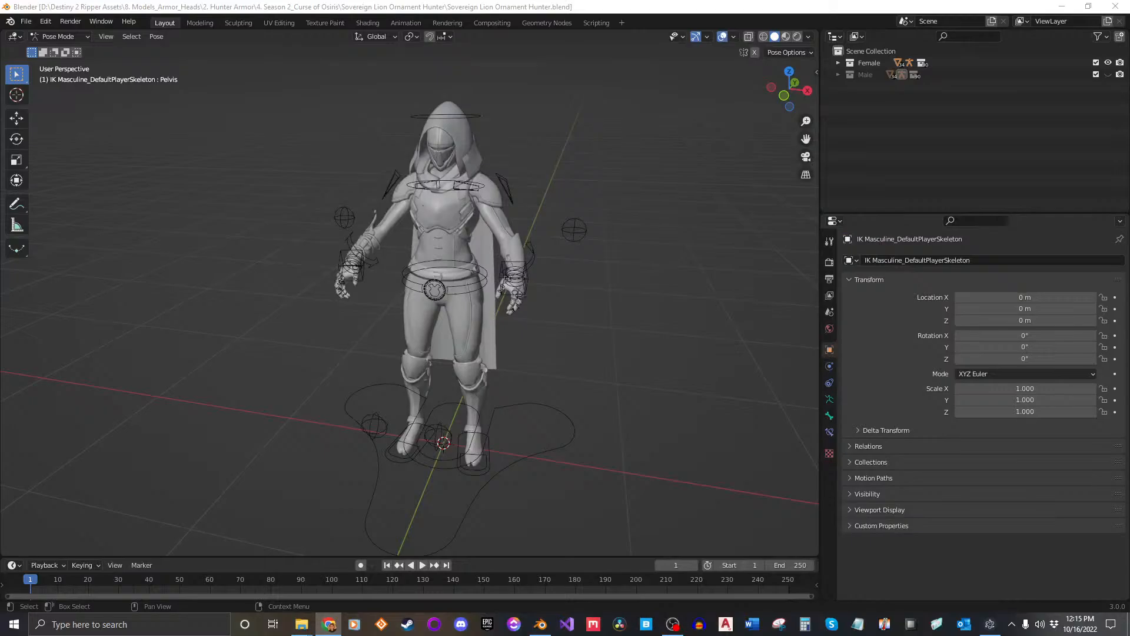
{"action": "left_click", "coordinate": [511, 264]}
{"action": "scroll", "coordinate": [511, 264], "scroll_direction": "down", "scroll_amount": 1}
{"action": "middle_click_drag", "start_coordinate": [510, 263], "coordinate": [510, 263]}
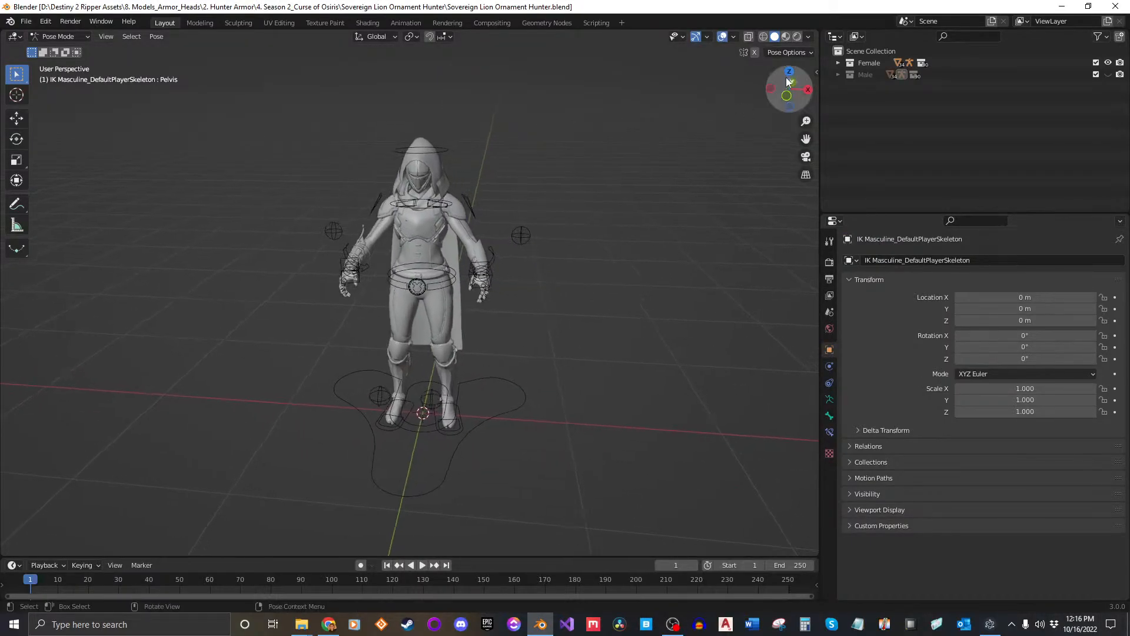
Split the 3D viewport vertically, make the new area a Shader Editor without its sidebar, and widen the 3D viewport slightly.
{"action": "left_click_drag", "start_coordinate": [818, 31], "coordinate": [447, 43]}
{"action": "left_click", "coordinate": [463, 38]}
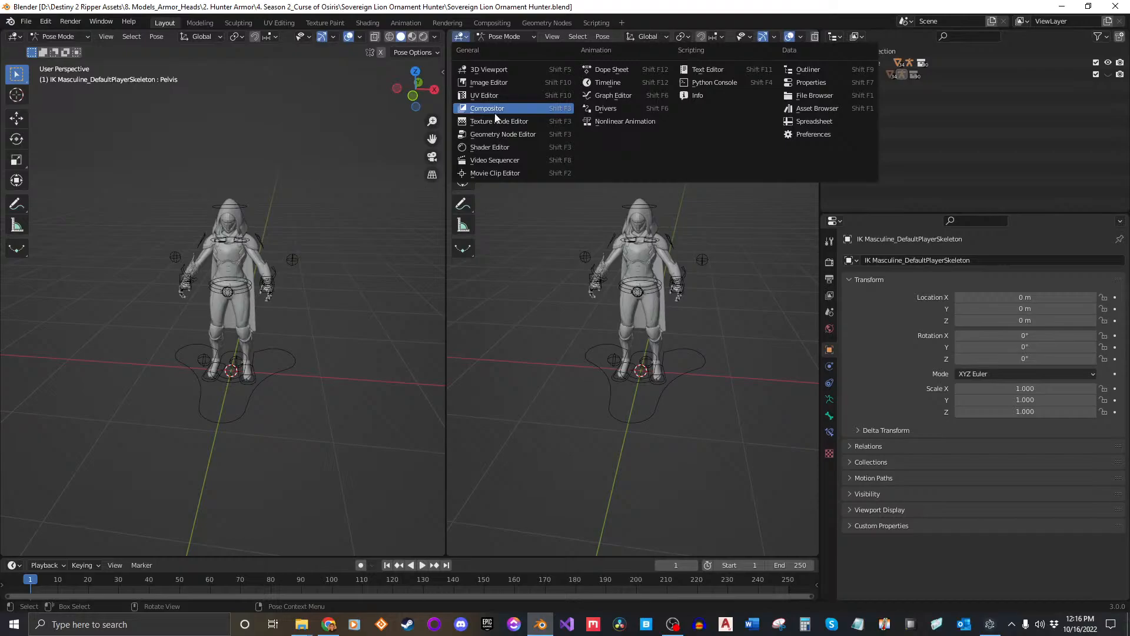
{"action": "left_click", "coordinate": [486, 146]}
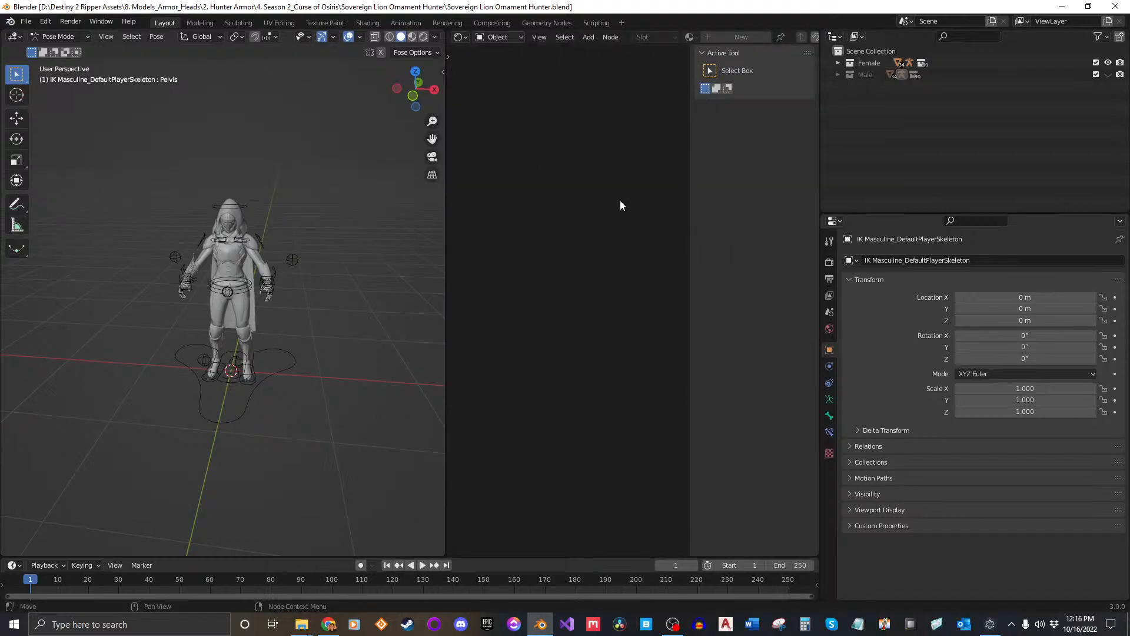
{"action": "key", "text": "n"}
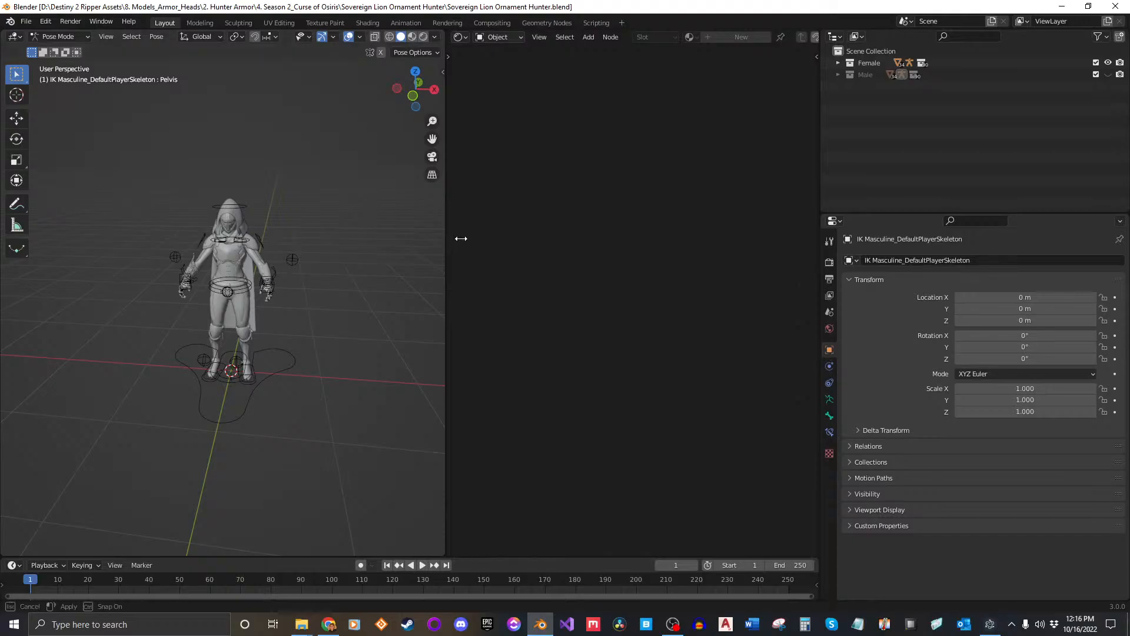
{"action": "left_click_drag", "start_coordinate": [456, 240], "coordinate": [513, 238]}
Switch to Object Mode and append the D2 PlayerGear Shader 3.0.2 (For Destiny2) material from Destiny2 - Player Gear Shader 3.0.2.blend in 0. UE4 Main Rig Setup.
{"action": "left_click", "coordinate": [59, 37]}
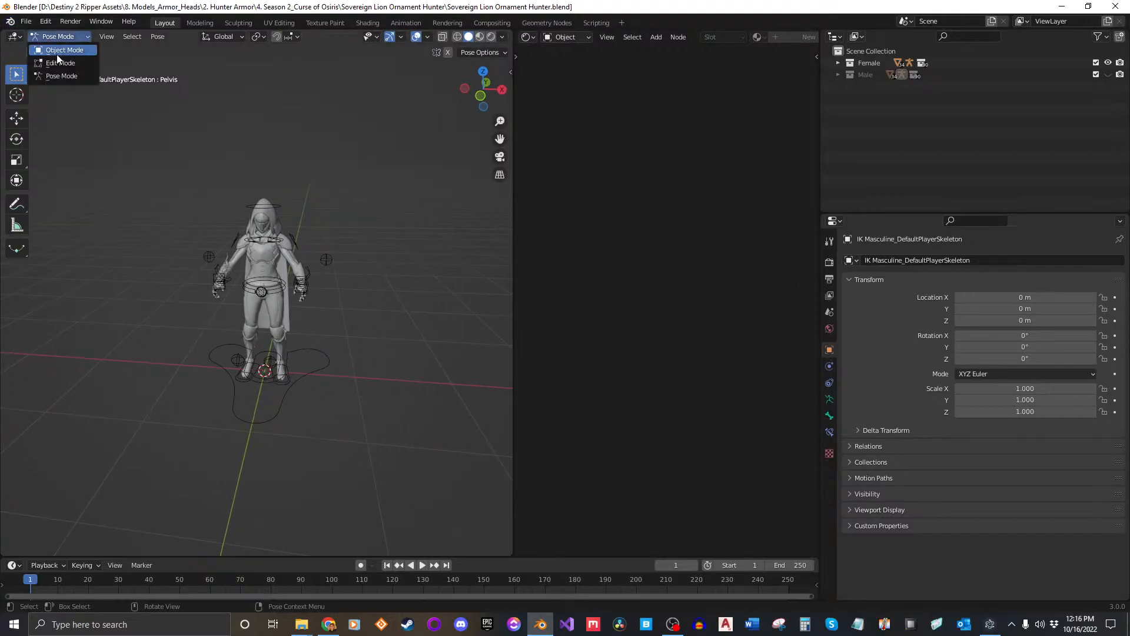
{"action": "left_click", "coordinate": [55, 51]}
{"action": "left_click", "coordinate": [26, 21]}
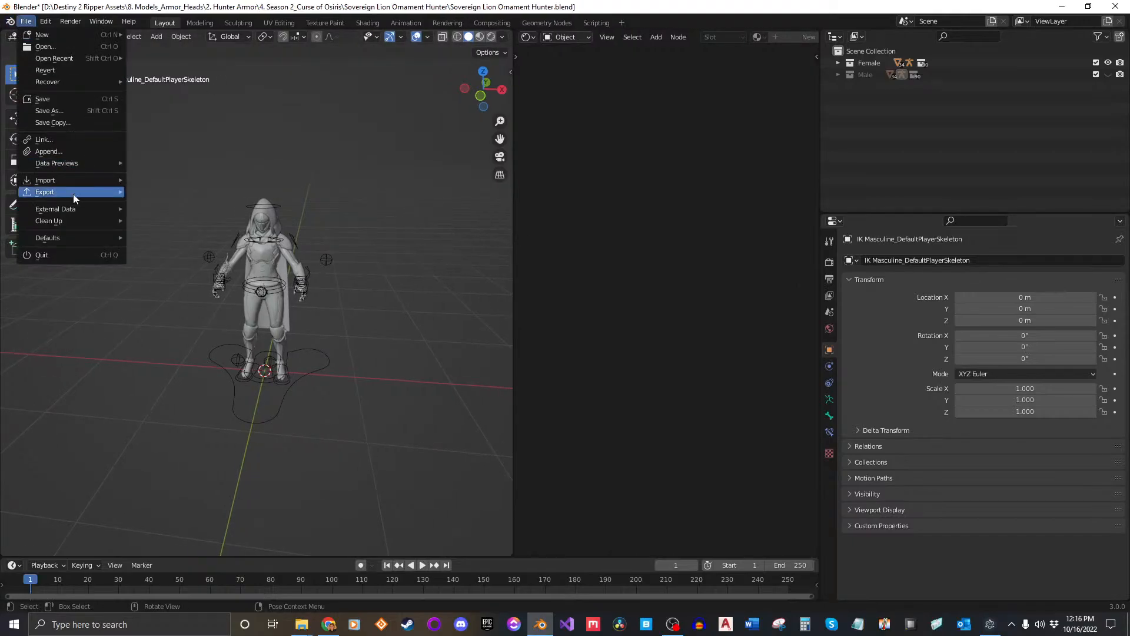
{"action": "mouse_move", "coordinate": [83, 183]}
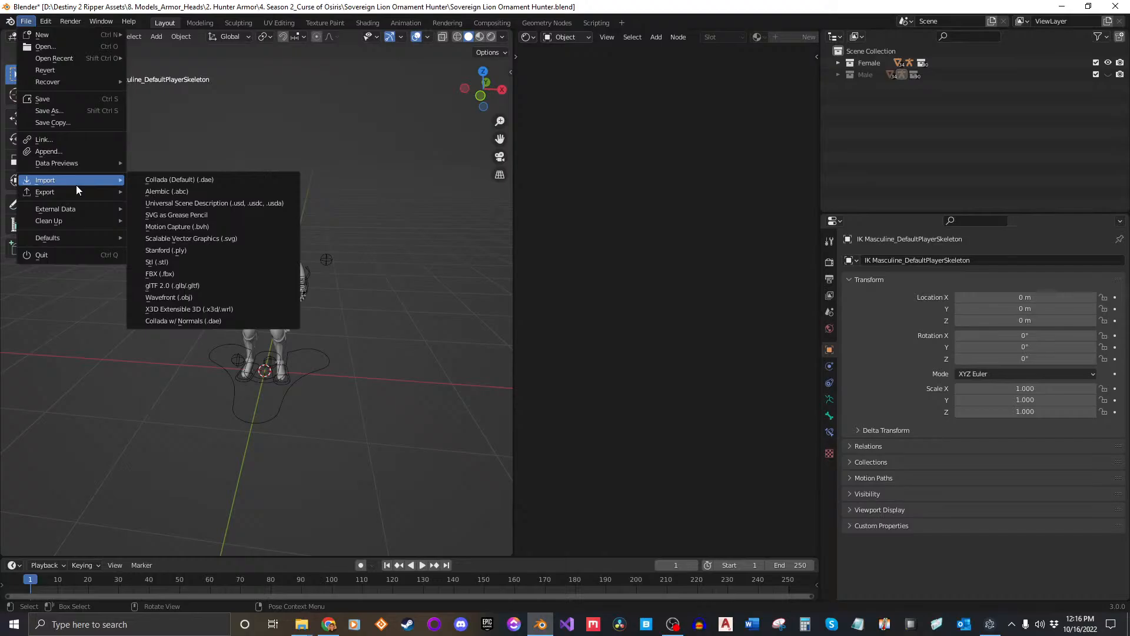
{"action": "left_click", "coordinate": [49, 151]}
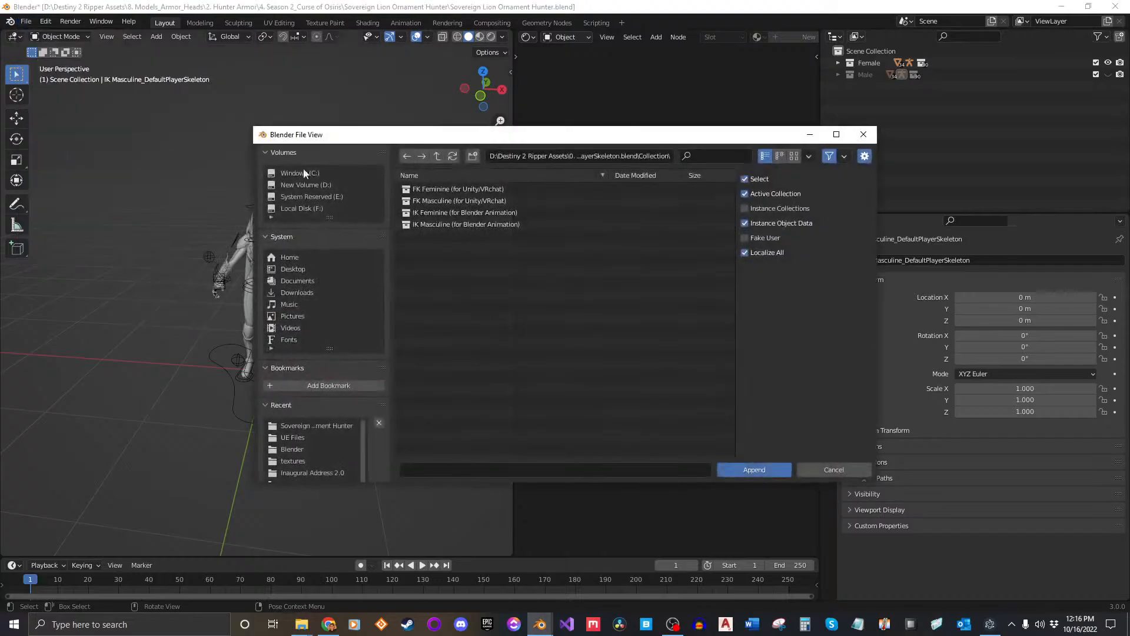
{"action": "left_click", "coordinate": [437, 157]}
{"action": "left_click", "coordinate": [436, 156]}
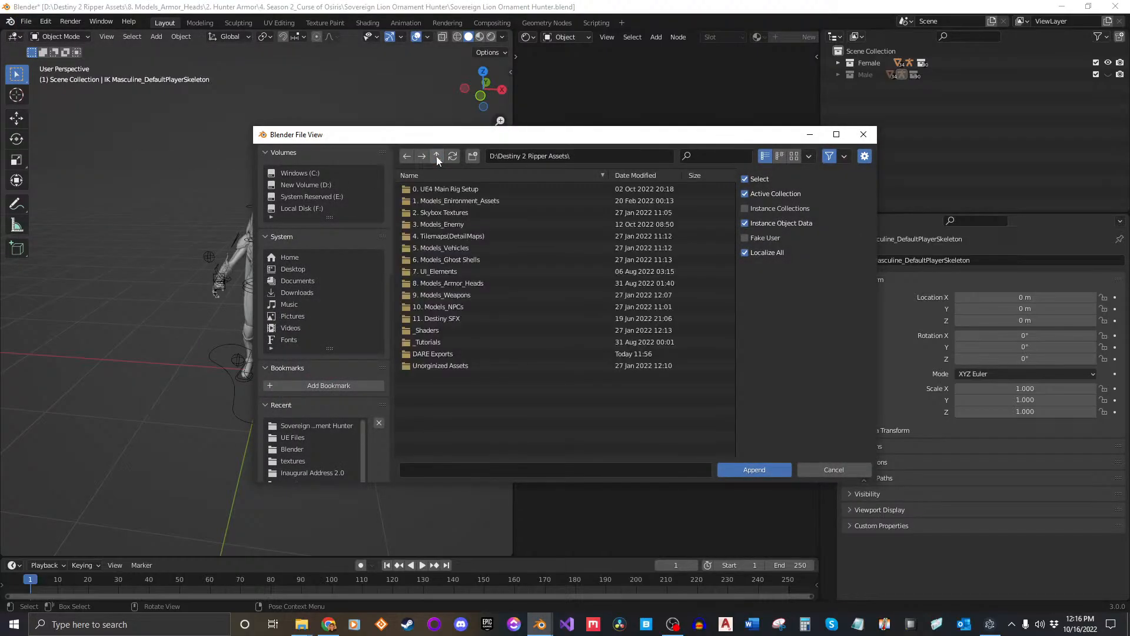
{"action": "left_click", "coordinate": [471, 189]}
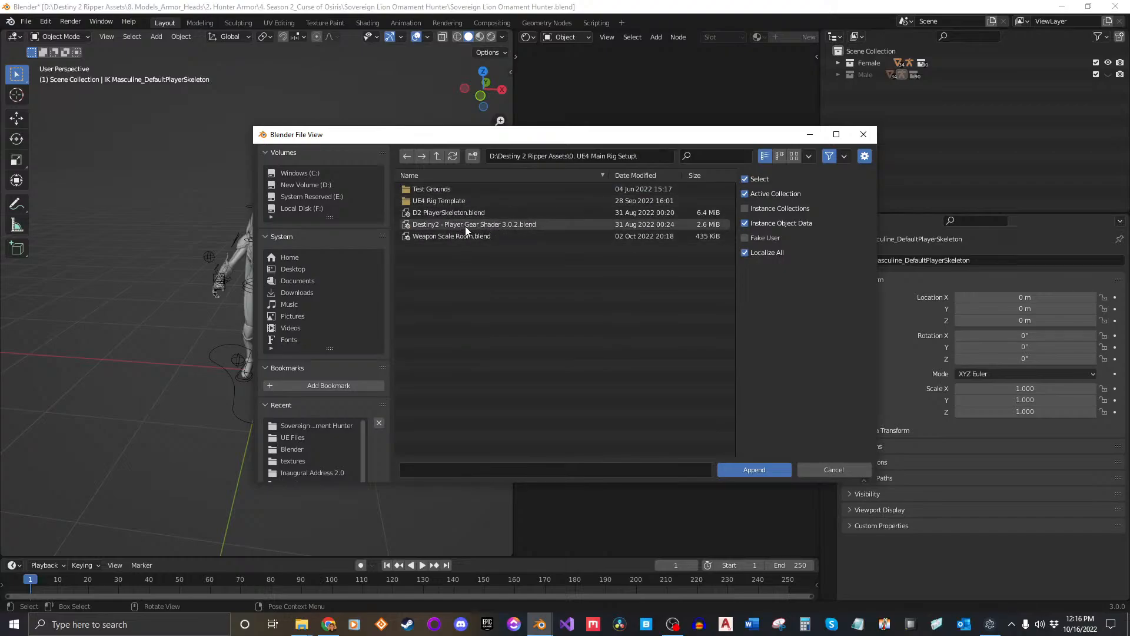
{"action": "left_click", "coordinate": [465, 226]}
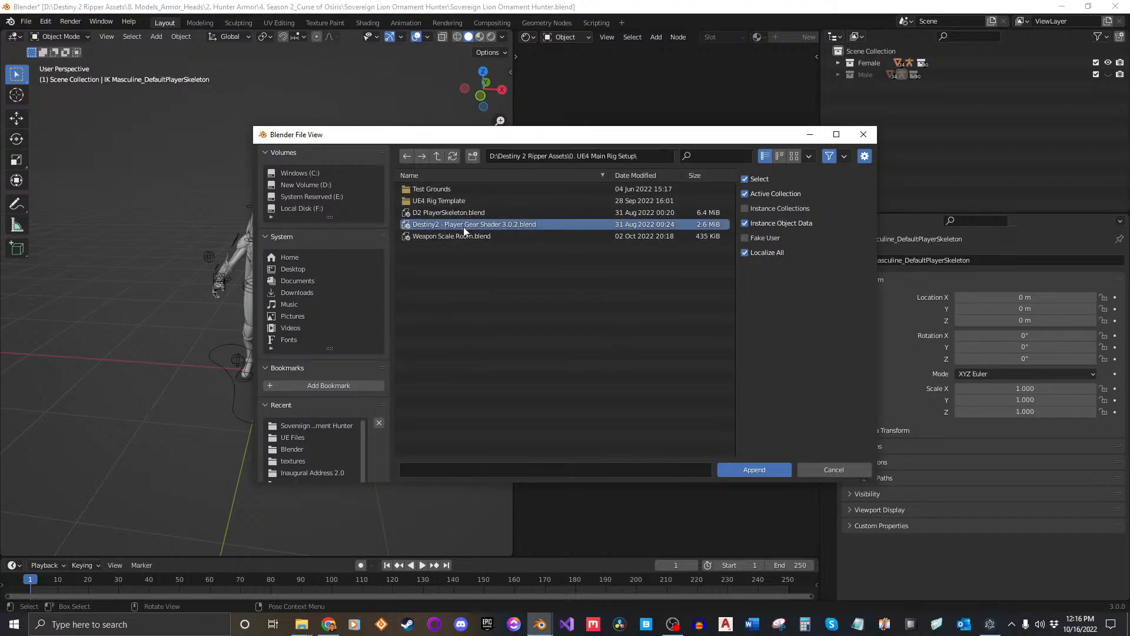
{"action": "left_click", "coordinate": [768, 468]}
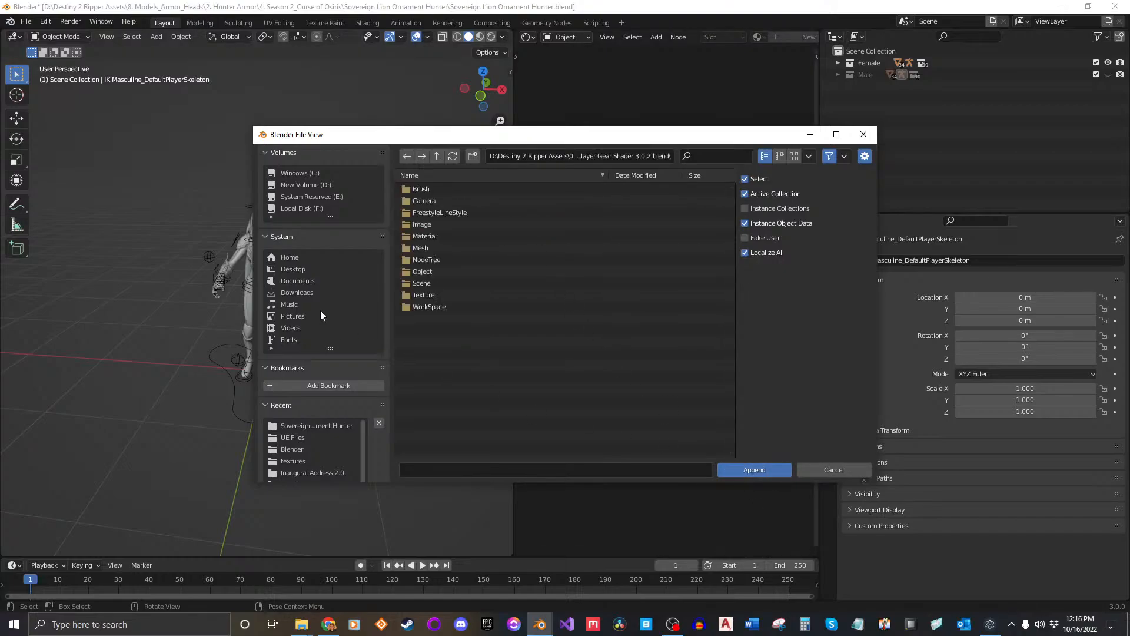
{"action": "double_click", "coordinate": [442, 235]}
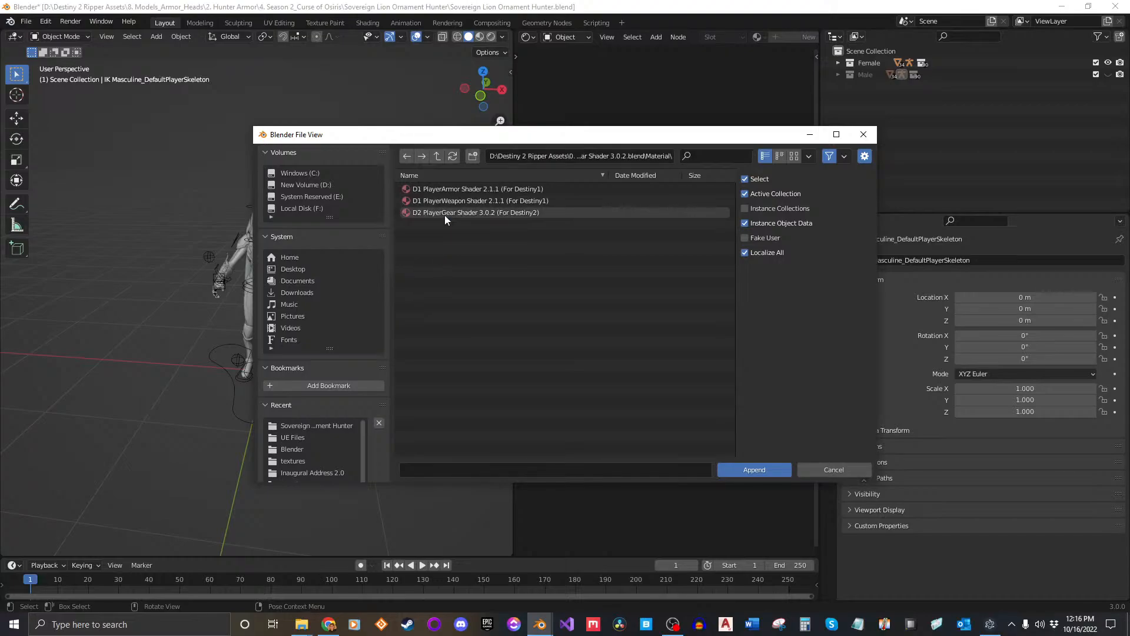
{"action": "left_click", "coordinate": [443, 213]}
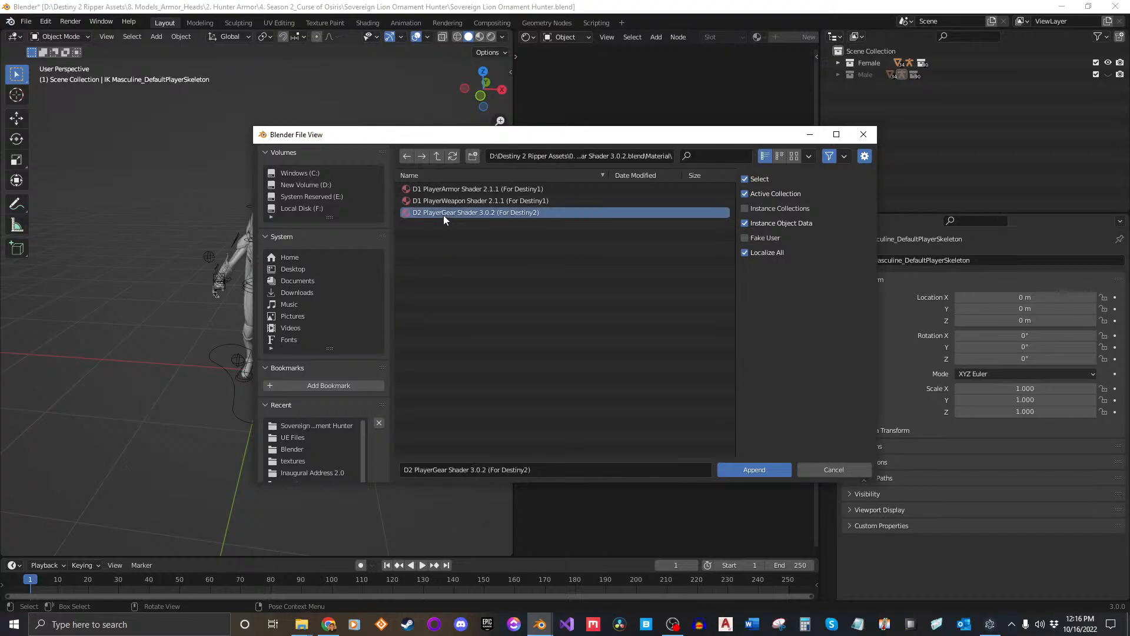
Append the D2 PlayerGear Shader 3.0.2 (For Destiny2) material to the file.
{"action": "left_click", "coordinate": [740, 468]}
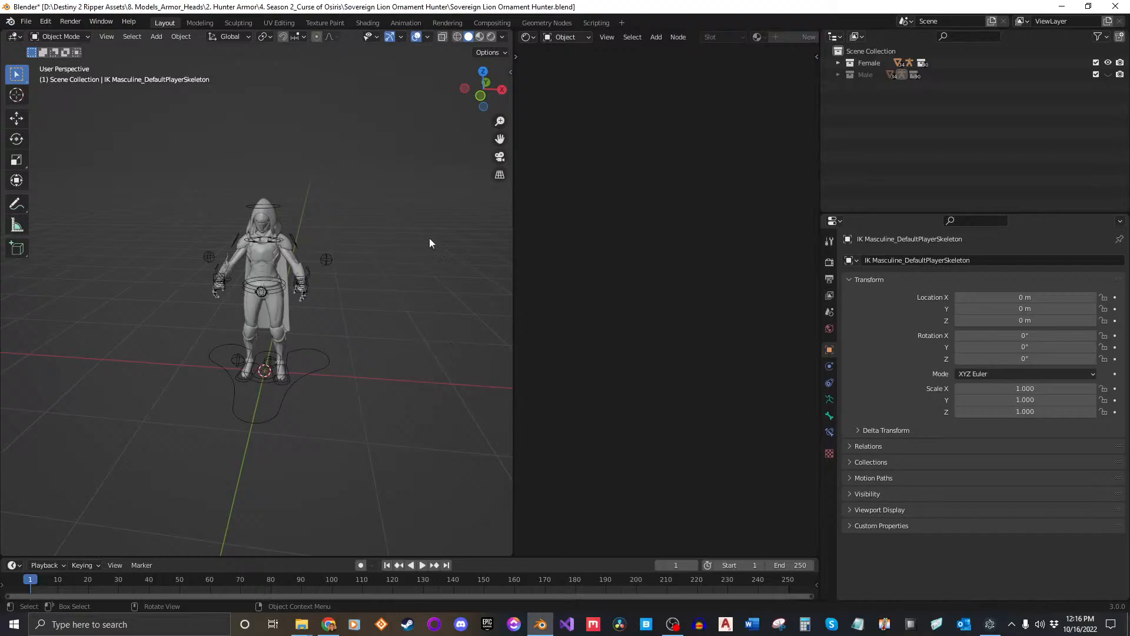
{"action": "scroll", "coordinate": [663, 40], "scroll_direction": "down", "scroll_amount": 3}
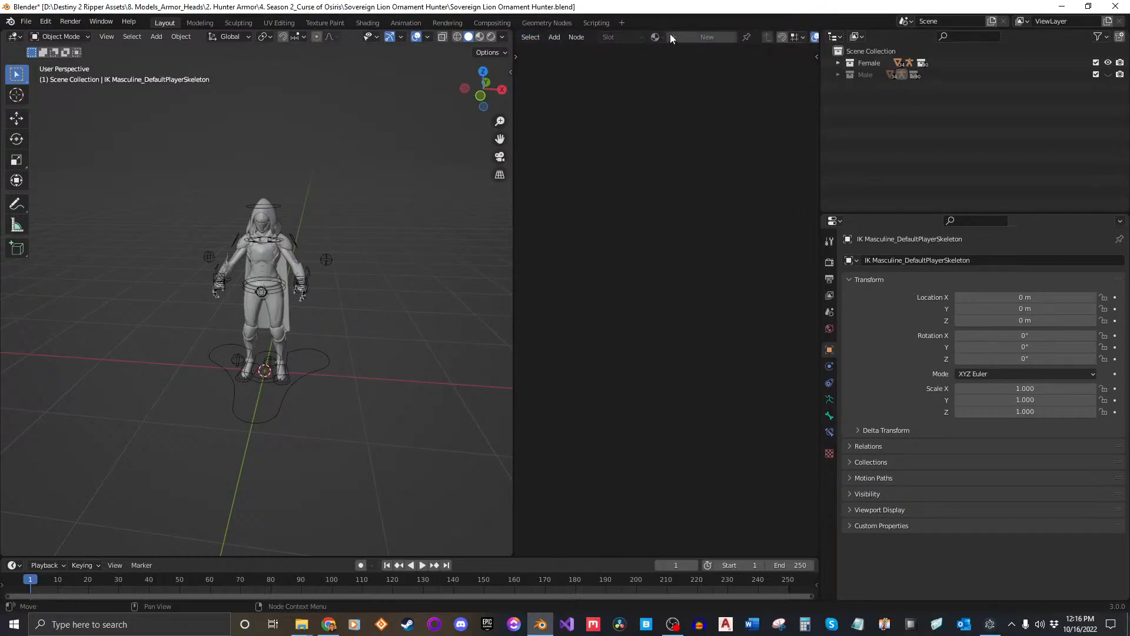
Select the Female-Sovereign-Lion-Ornament.00.000 mesh in the Female collection and hide the IK Feminine (for Blender Animation) collection.
{"action": "left_click", "coordinate": [838, 63]}
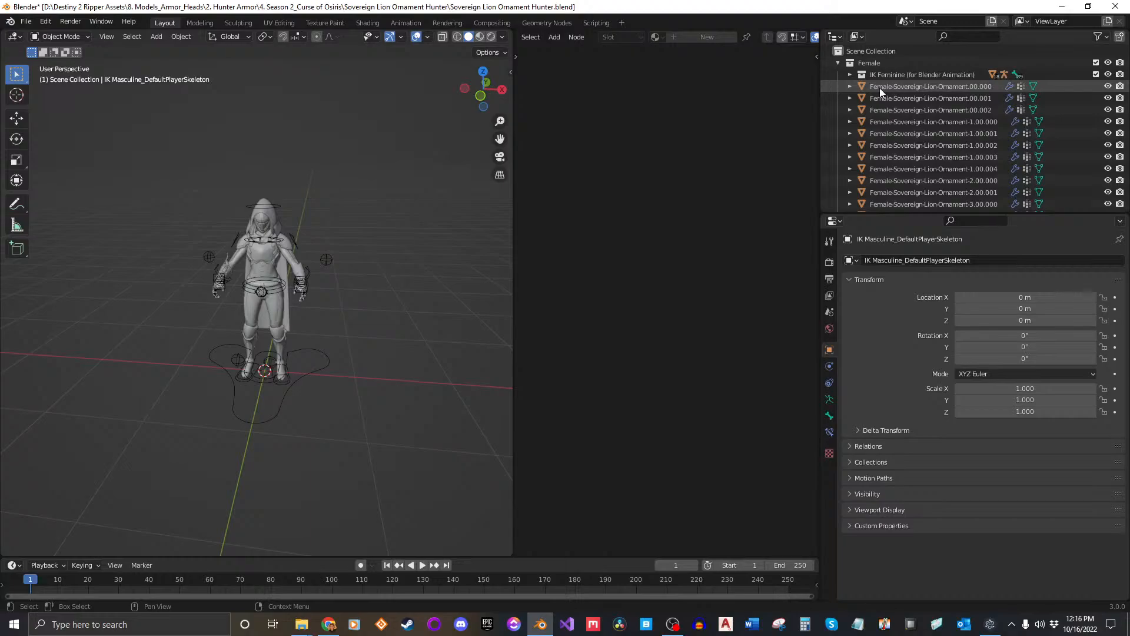
{"action": "left_click", "coordinate": [879, 87]}
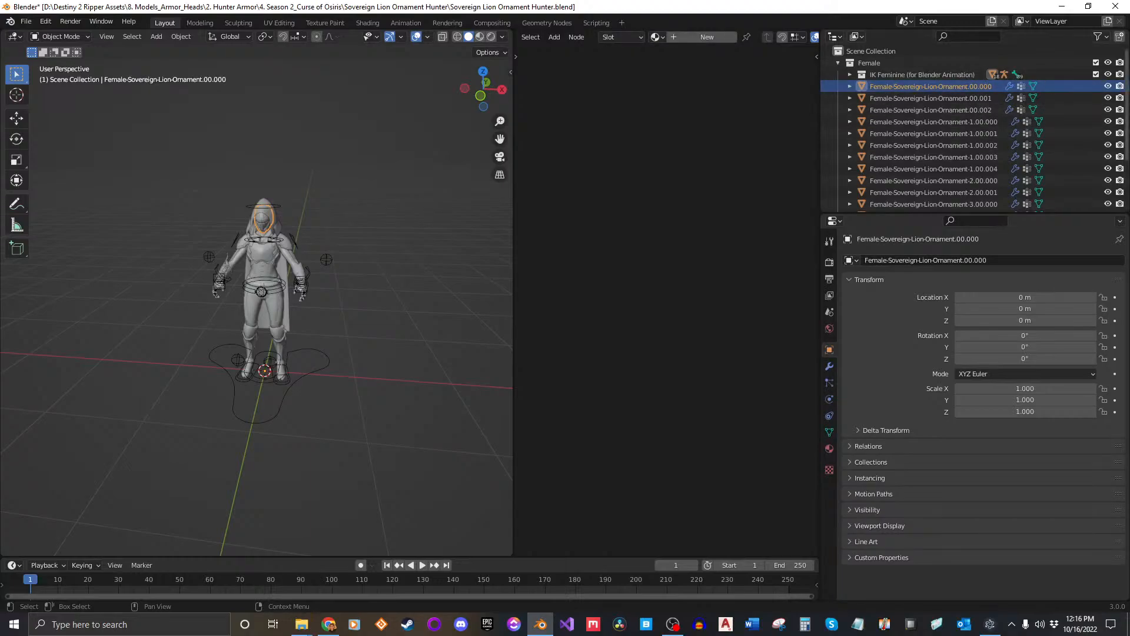
{"action": "left_click", "coordinate": [1107, 74]}
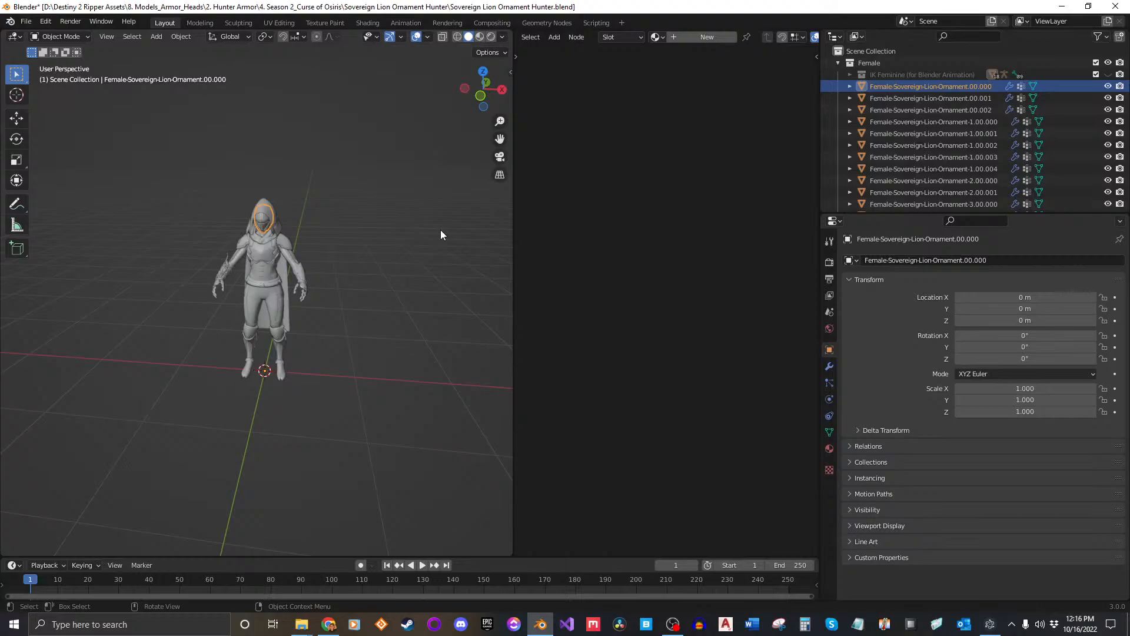
Widen the shader editor and assign the D2 PlayerGear Shader 3.0.2 (For Destiny2) material to the selected face mesh.
{"action": "left_click_drag", "start_coordinate": [513, 233], "coordinate": [454, 234]}
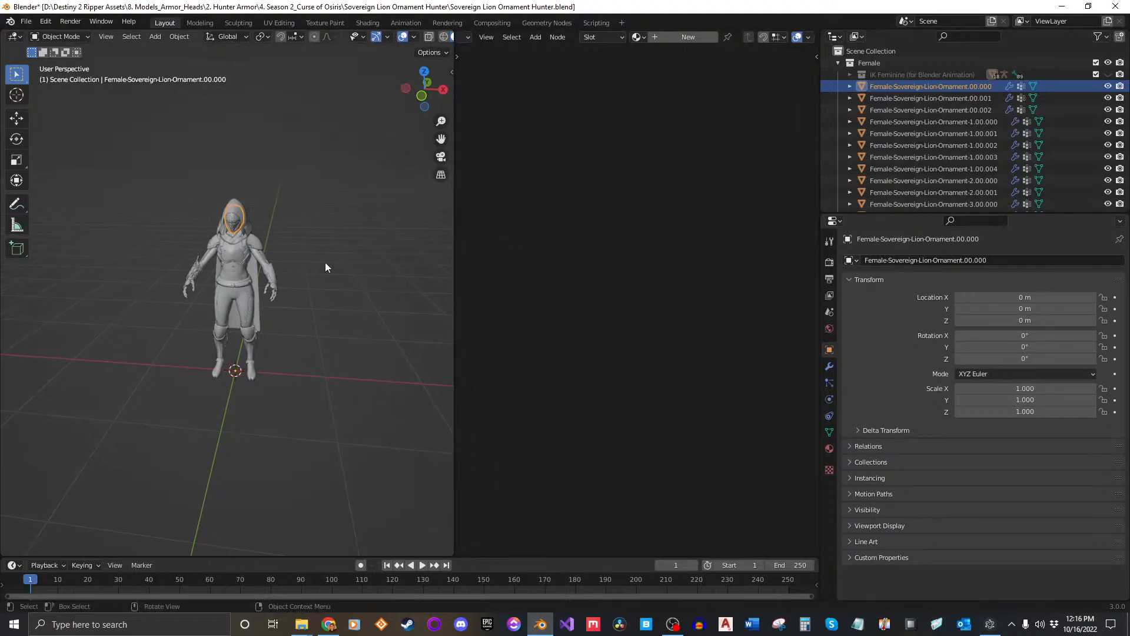
{"action": "middle_click_drag", "start_coordinate": [300, 261], "coordinate": [230, 283]}
{"action": "scroll", "coordinate": [340, 269], "scroll_direction": "up", "scroll_amount": 3}
{"action": "middle_click_drag", "start_coordinate": [241, 281], "coordinate": [260, 278]}
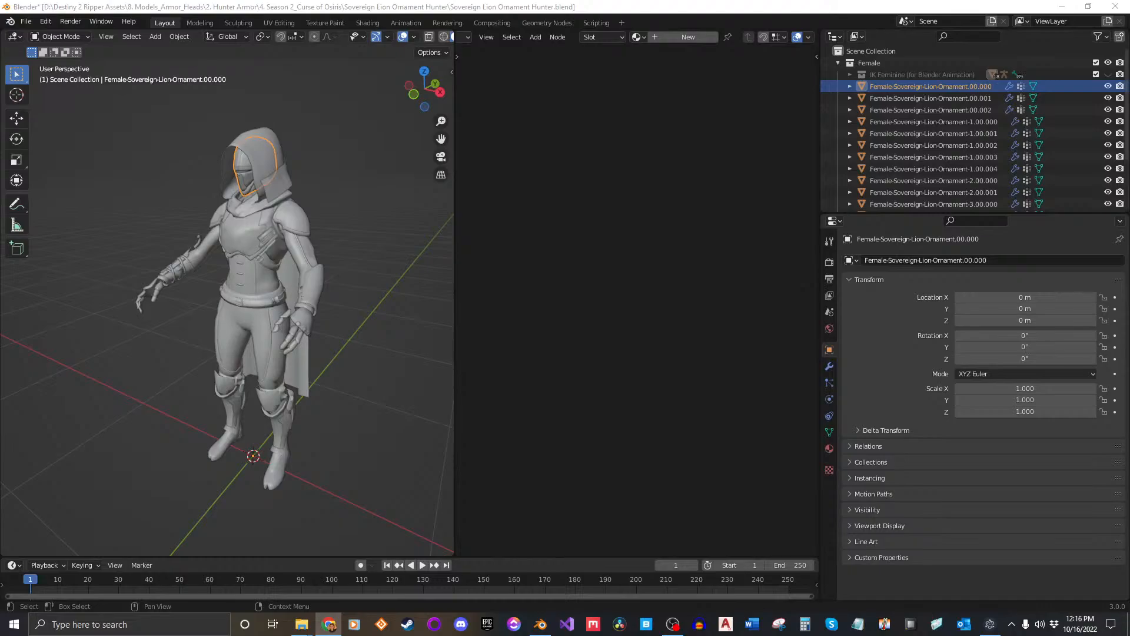
{"action": "mouse_move", "coordinate": [348, 279]}
{"action": "middle_mouse_down"}
{"action": "mouse_move", "coordinate": [369, 289]}
{"action": "mouse_move", "coordinate": [352, 280]}
{"action": "middle_mouse_up"}
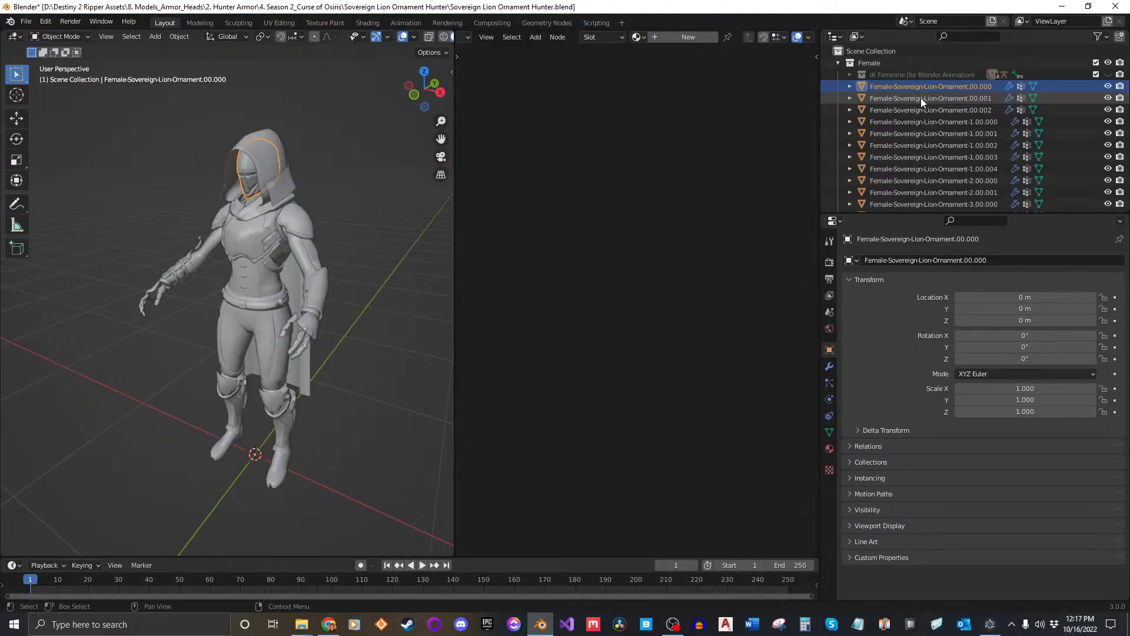
{"action": "left_click", "coordinate": [641, 36]}
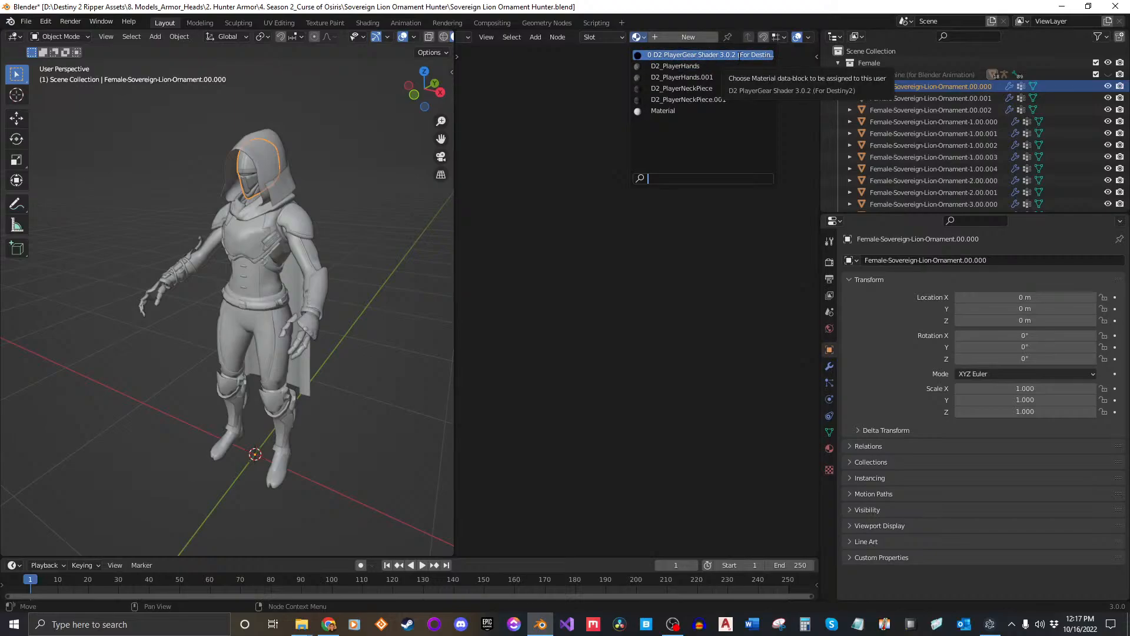
{"action": "left_click", "coordinate": [738, 55]}
{"action": "scroll", "coordinate": [627, 321], "scroll_direction": "up", "scroll_amount": 3}
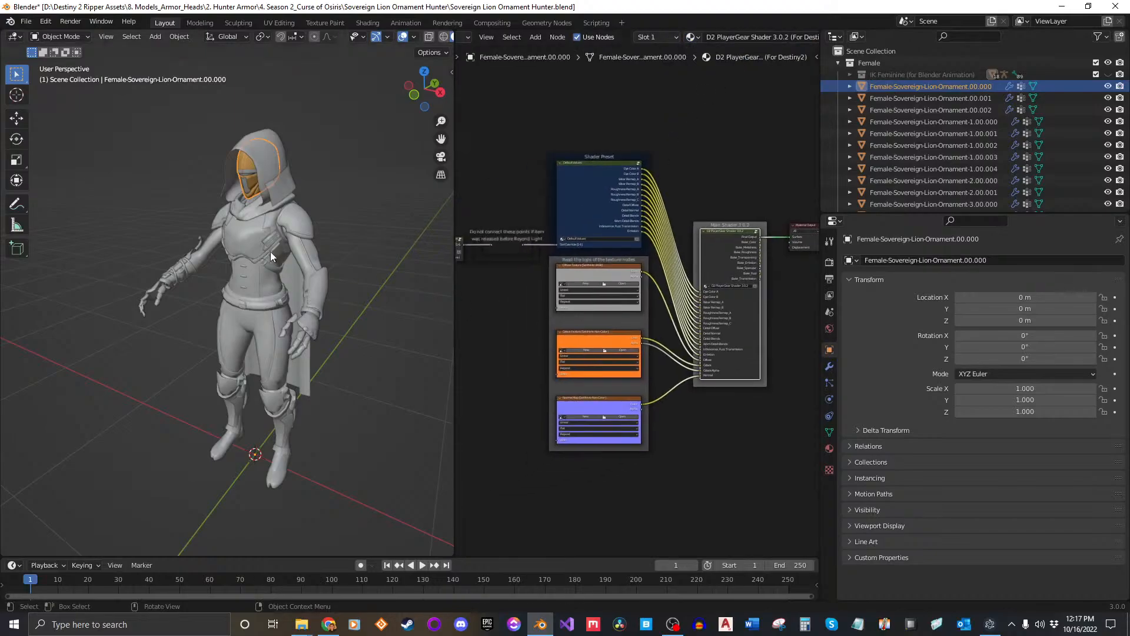
Switch the 3D viewport to Material Preview shading to show the material on the character's face mesh.
{"action": "middle_click_drag", "start_coordinate": [271, 252], "coordinate": [279, 200]}
{"action": "scroll", "coordinate": [279, 200], "scroll_direction": "up", "scroll_amount": 2}
{"action": "mouse_move", "coordinate": [353, 162]}
{"action": "middle_mouse_down", "text": "shift"}
{"action": "mouse_move", "coordinate": [266, 237]}
{"action": "mouse_move", "coordinate": [214, 222]}
{"action": "mouse_move", "coordinate": [230, 226]}
{"action": "middle_mouse_up", "text": "shift"}
{"action": "scroll", "coordinate": [432, 35], "scroll_direction": "down", "scroll_amount": 2}
{"action": "left_click", "coordinate": [421, 37]}
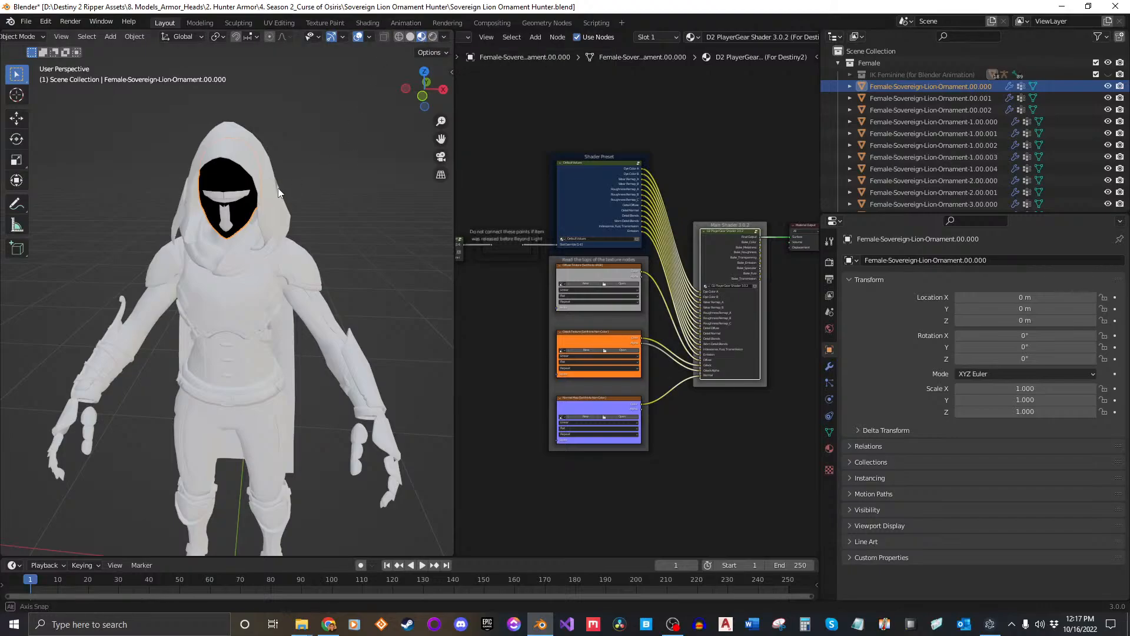
{"action": "scroll", "coordinate": [232, 191], "scroll_direction": "up", "scroll_amount": 2}
{"action": "mouse_move", "coordinate": [279, 205]}
{"action": "middle_mouse_down"}
{"action": "mouse_move", "coordinate": [232, 192]}
{"action": "mouse_move", "coordinate": [277, 202]}
{"action": "middle_mouse_up"}
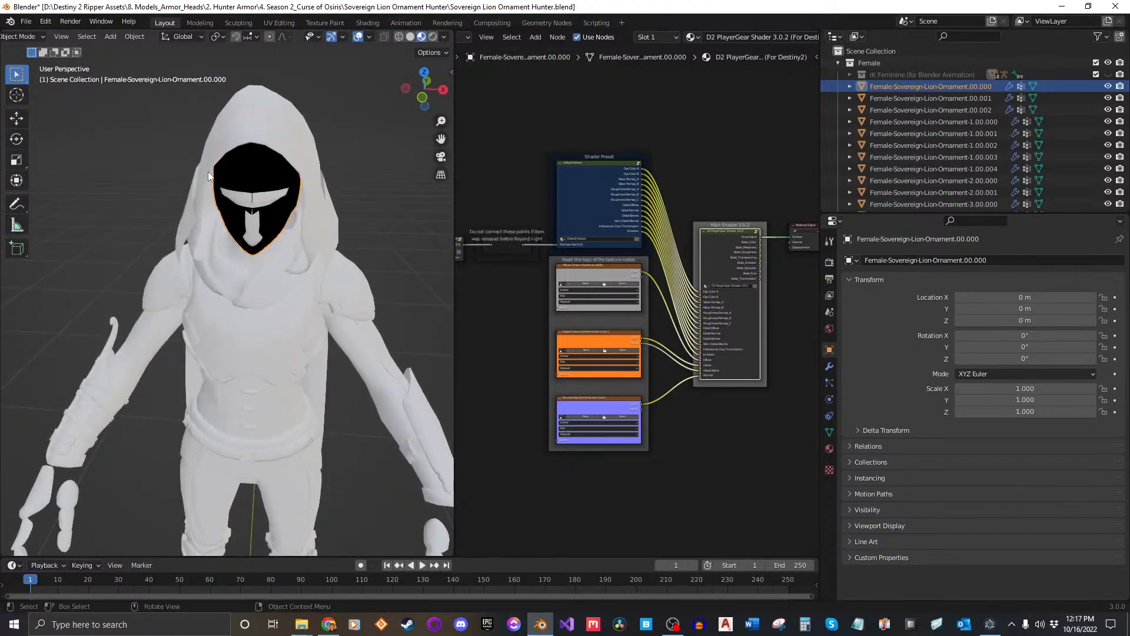
Examine the shader's Diffuse, Gstack, Normal Map and DyeSlot texture nodes and the notes on their frames.
{"action": "middle_click_drag", "start_coordinate": [652, 306], "coordinate": [815, 288]}
{"action": "middle_click_drag", "start_coordinate": [660, 266], "coordinate": [592, 272]}
{"action": "scroll", "coordinate": [736, 269], "scroll_direction": "up", "scroll_amount": 9}
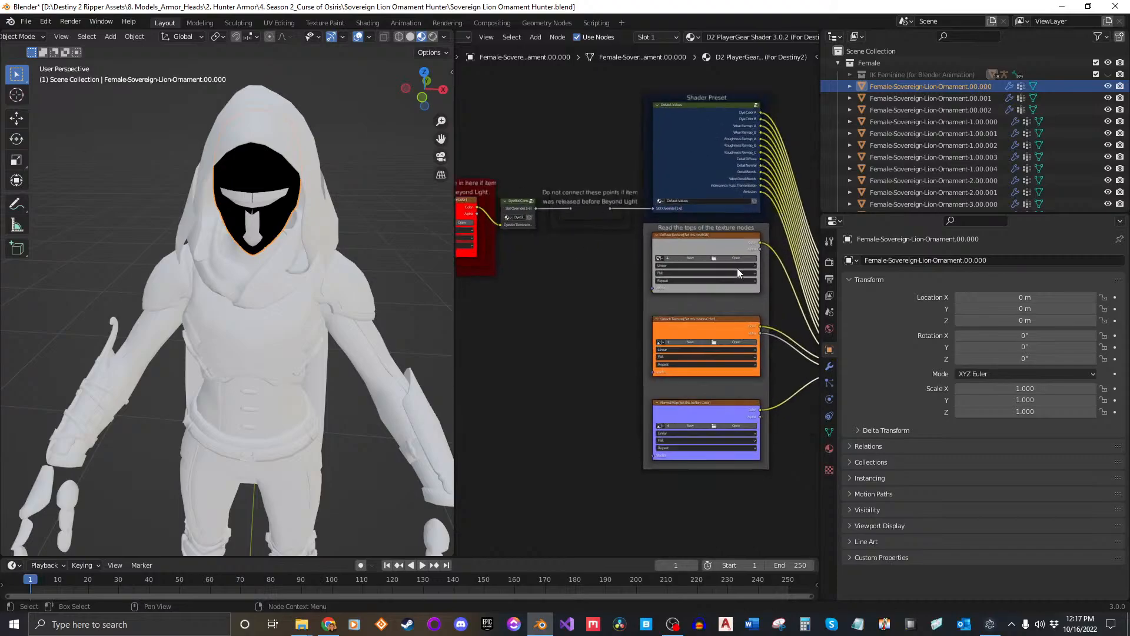
{"action": "middle_click_drag", "start_coordinate": [783, 280], "coordinate": [733, 321]}
{"action": "scroll", "coordinate": [644, 245], "scroll_direction": "up", "scroll_amount": 2}
{"action": "scroll", "coordinate": [730, 318], "scroll_direction": "down", "scroll_amount": 3}
{"action": "middle_click_drag", "start_coordinate": [675, 278], "coordinate": [794, 281]}
{"action": "middle_click_drag", "start_coordinate": [622, 246], "coordinate": [532, 238]}
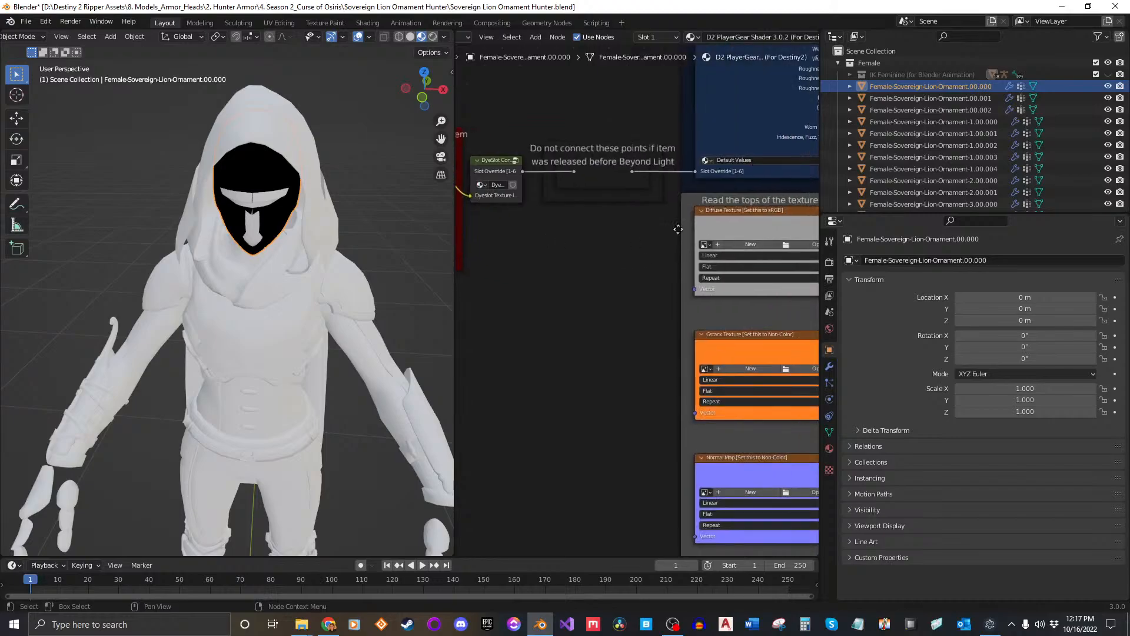
{"action": "middle_click_drag", "start_coordinate": [675, 230], "coordinate": [532, 203]}
{"action": "scroll", "coordinate": [648, 236], "scroll_direction": "up", "scroll_amount": 1}
{"action": "middle_click_drag", "start_coordinate": [677, 290], "coordinate": [685, 256]}
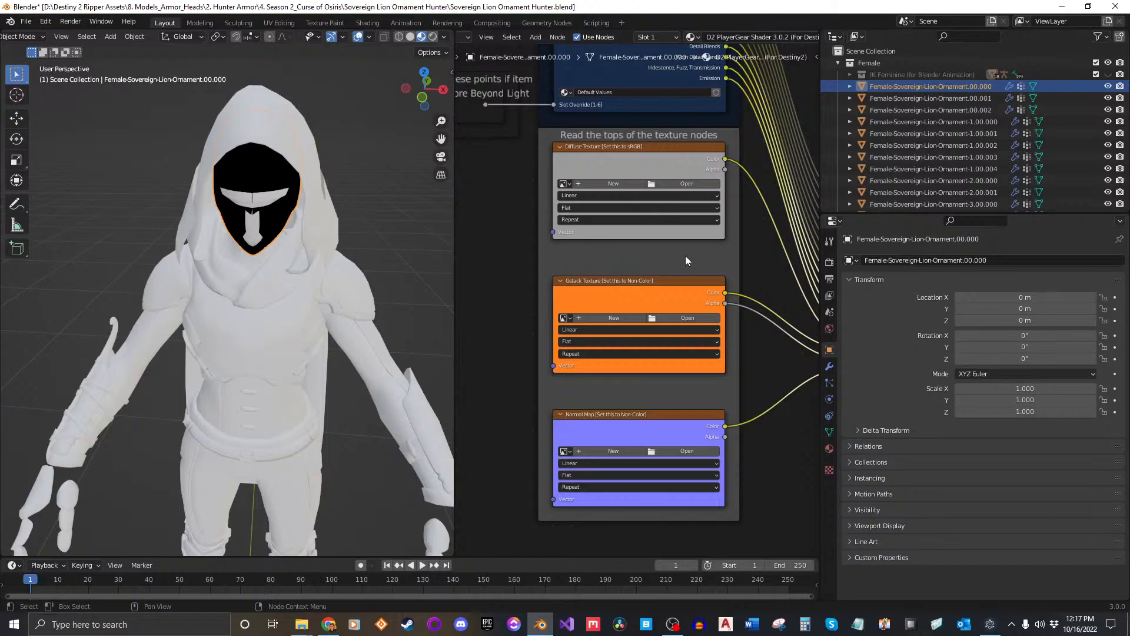
{"action": "middle_click_drag", "start_coordinate": [614, 237], "coordinate": [786, 306]}
{"action": "middle_click_drag", "start_coordinate": [609, 240], "coordinate": [775, 312]}
{"action": "scroll", "coordinate": [718, 287], "scroll_direction": "down", "scroll_amount": 2}
{"action": "middle_click_drag", "start_coordinate": [718, 287], "coordinate": [678, 281]}
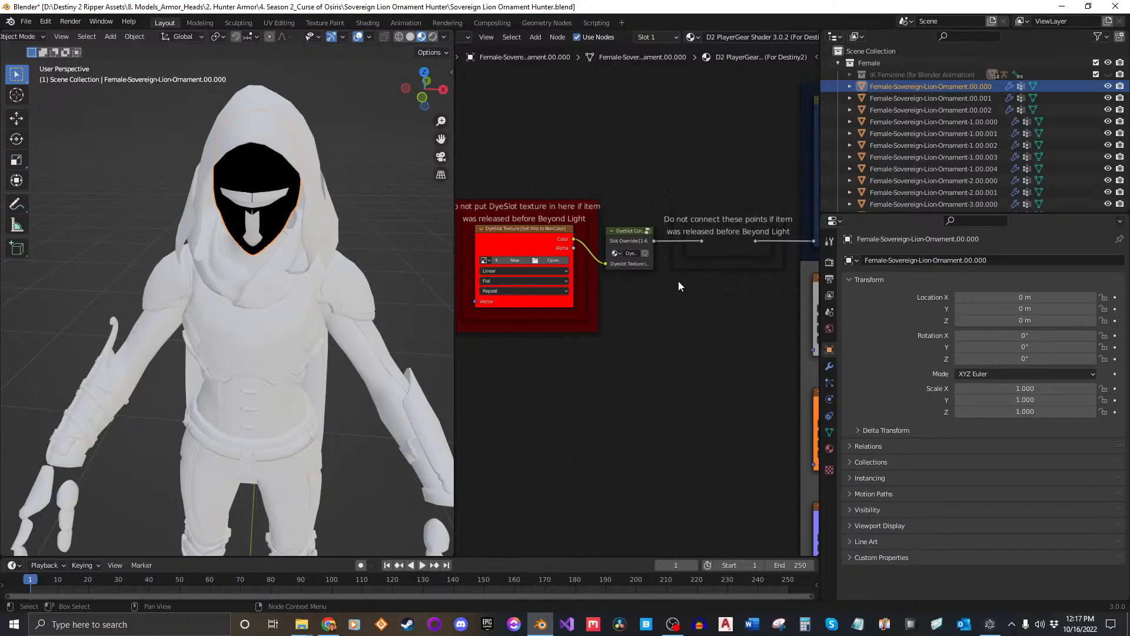
{"action": "middle_click_drag", "start_coordinate": [742, 279], "coordinate": [517, 224]}
{"action": "scroll", "coordinate": [698, 281], "scroll_direction": "up", "scroll_amount": 1}
{"action": "middle_click_drag", "start_coordinate": [688, 320], "coordinate": [658, 305]}
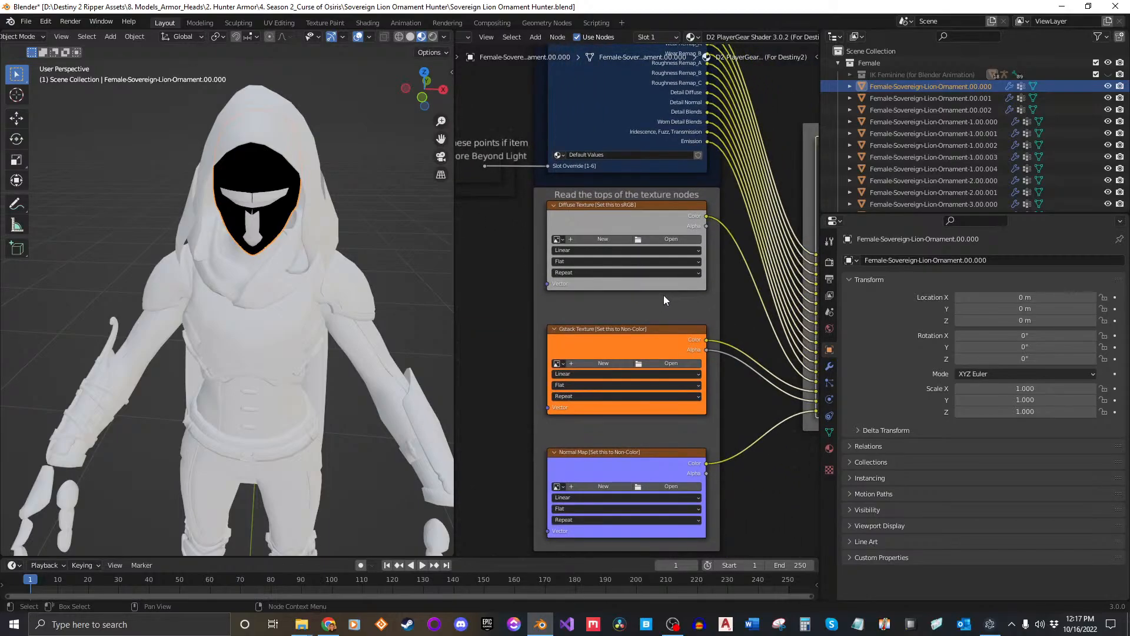
{"action": "middle_click_drag", "start_coordinate": [565, 287], "coordinate": [709, 308]}
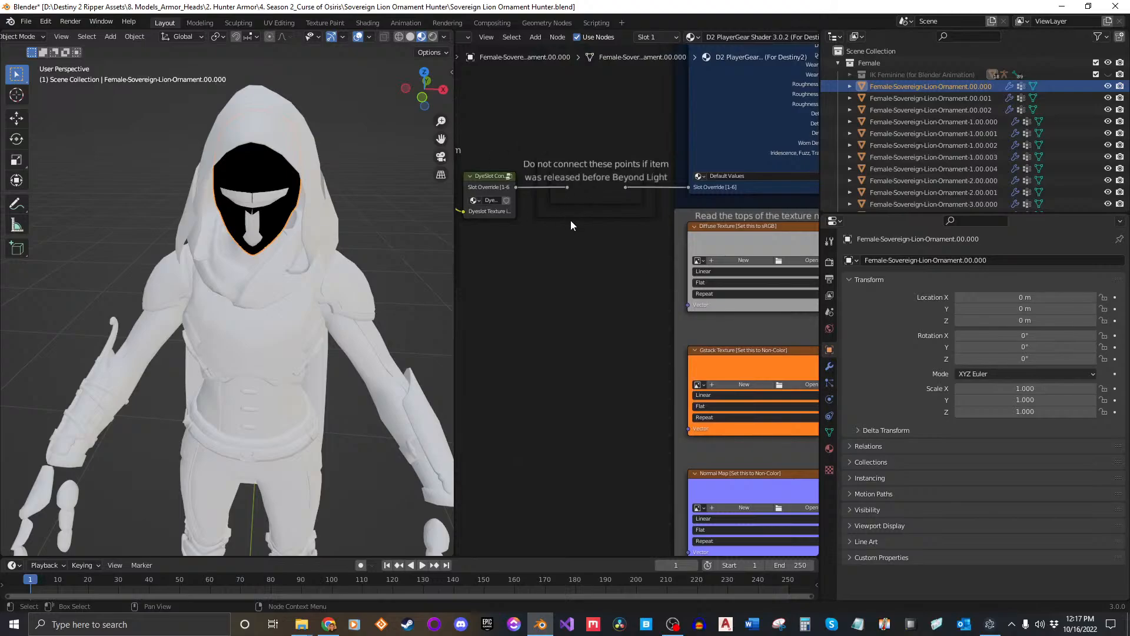
{"action": "middle_click_drag", "start_coordinate": [498, 202], "coordinate": [612, 222]}
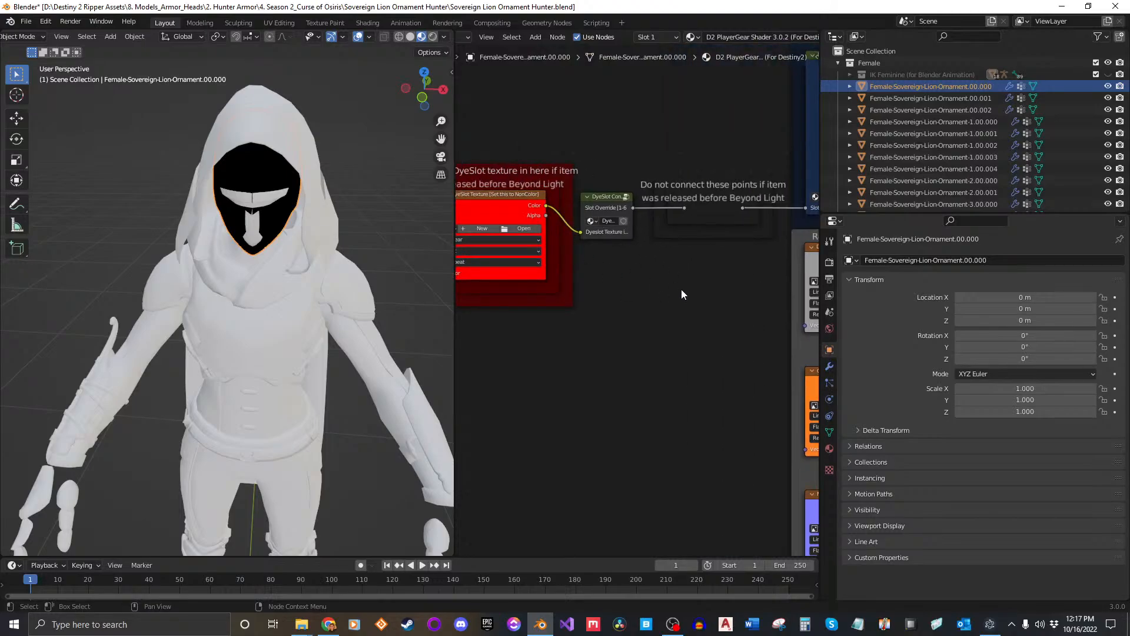
{"action": "middle_click_drag", "start_coordinate": [681, 289], "coordinate": [650, 266]}
{"action": "scroll", "coordinate": [690, 287], "scroll_direction": "up", "scroll_amount": 1}
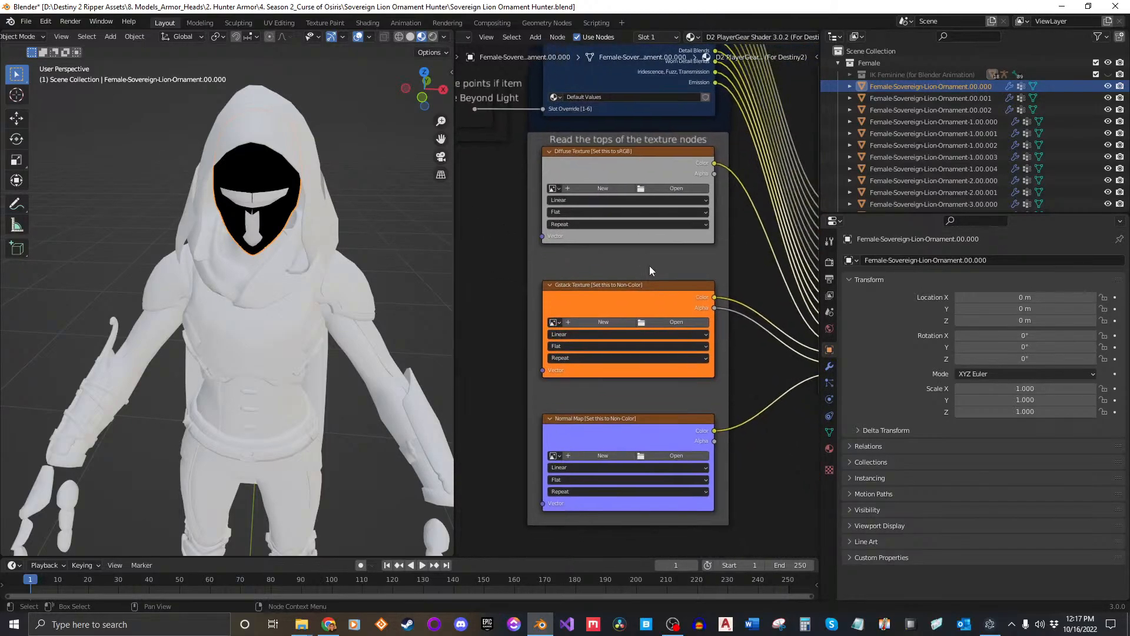
In File Explorer, open the textures folder under Sovereign Lion Ornament Hunter, HD_Textures, sovereign_lion_ornament_f, and move its window off this screen.
{"action": "mouse_move", "coordinate": [301, 624]}
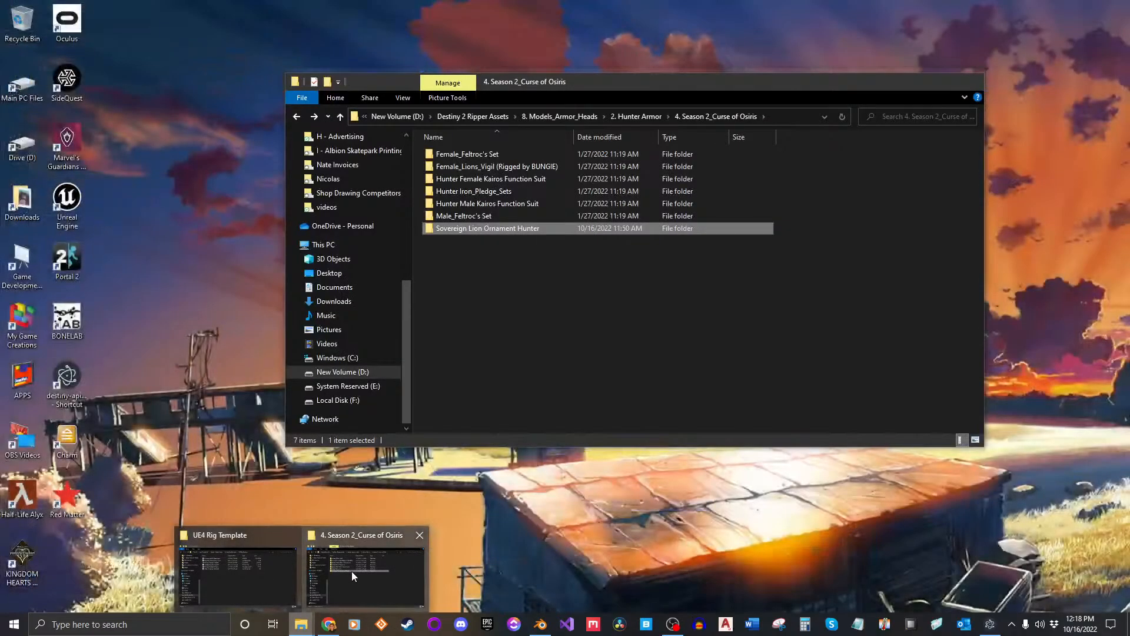
{"action": "left_click", "coordinate": [352, 571]}
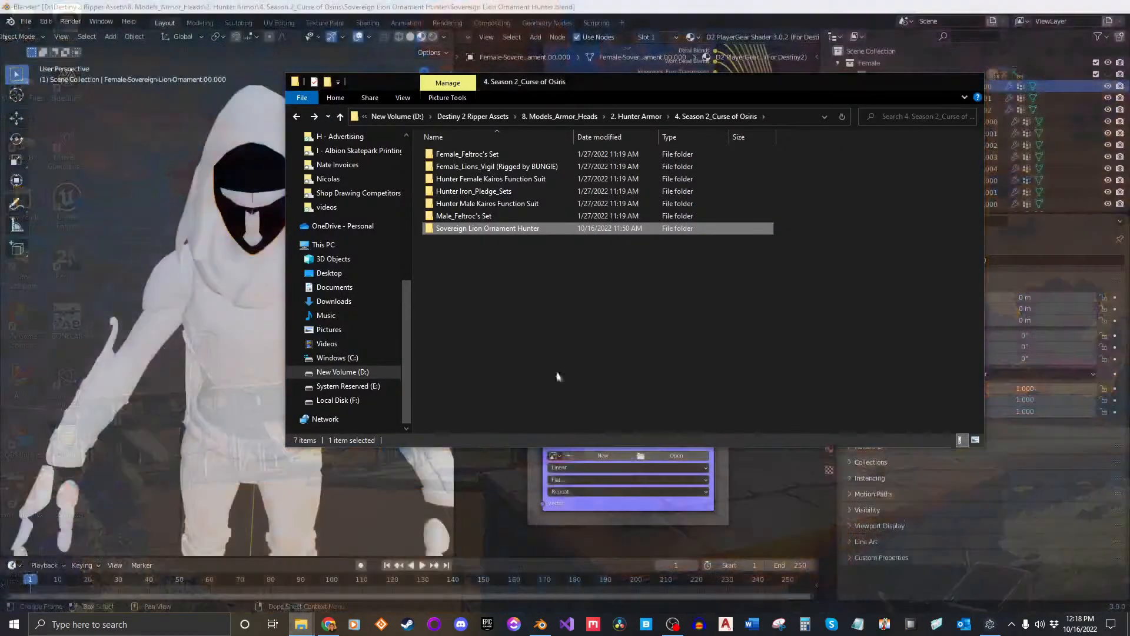
{"action": "double_click", "coordinate": [511, 229]}
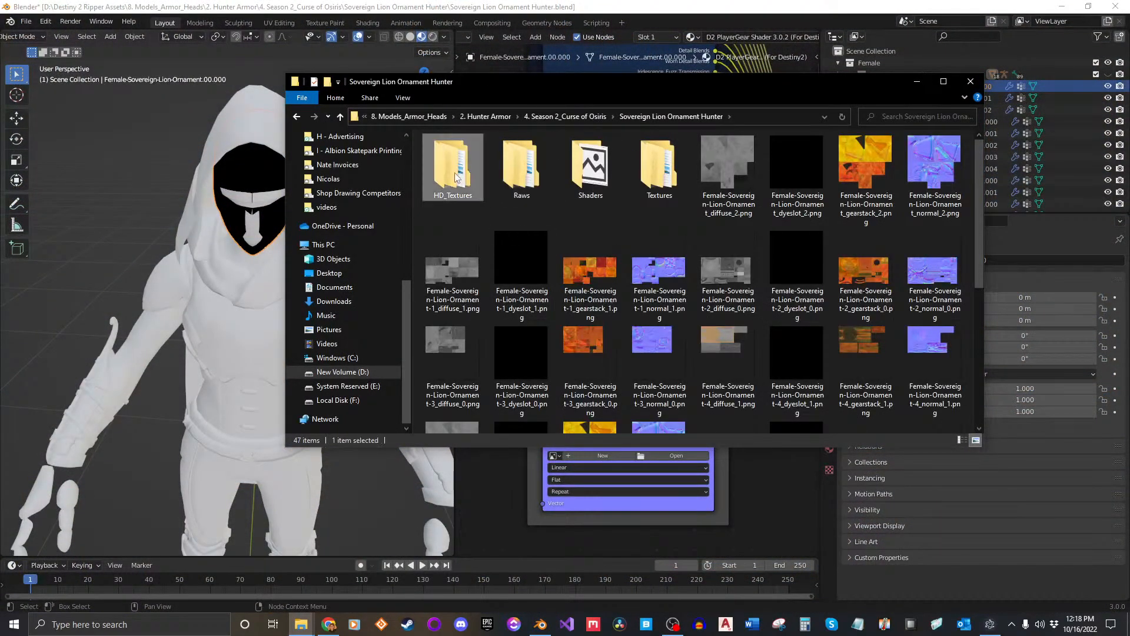
{"action": "double_click", "coordinate": [454, 169]}
{"action": "left_click", "coordinate": [454, 167]}
{"action": "double_click", "coordinate": [460, 155]}
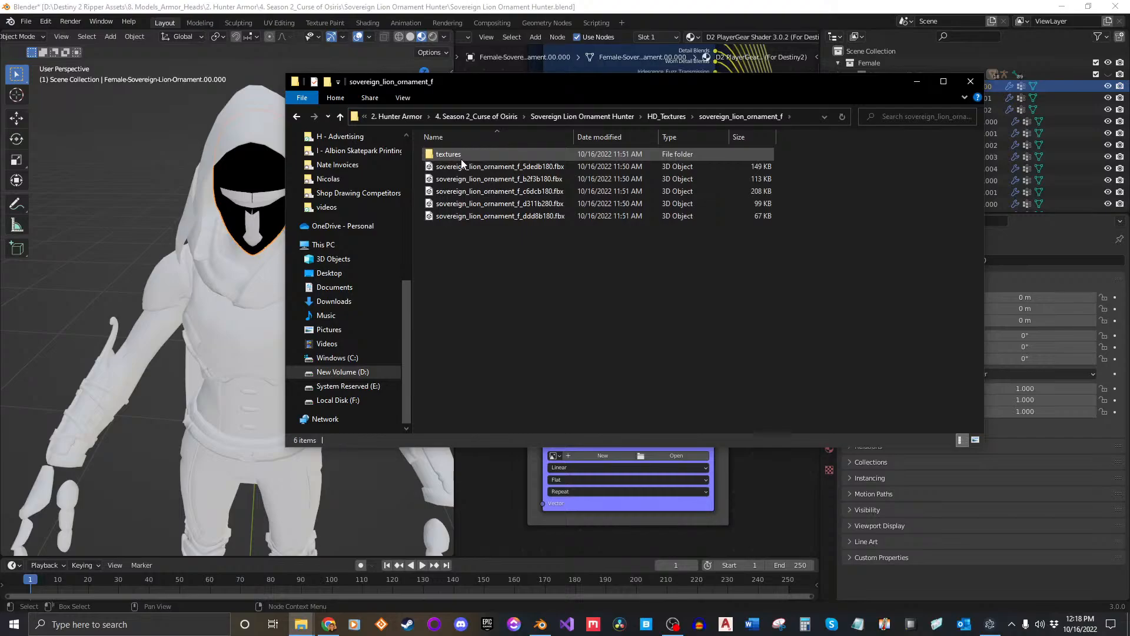
{"action": "double_click", "coordinate": [461, 158]}
{"action": "left_click_drag", "start_coordinate": [452, 355], "coordinate": [967, 185]}
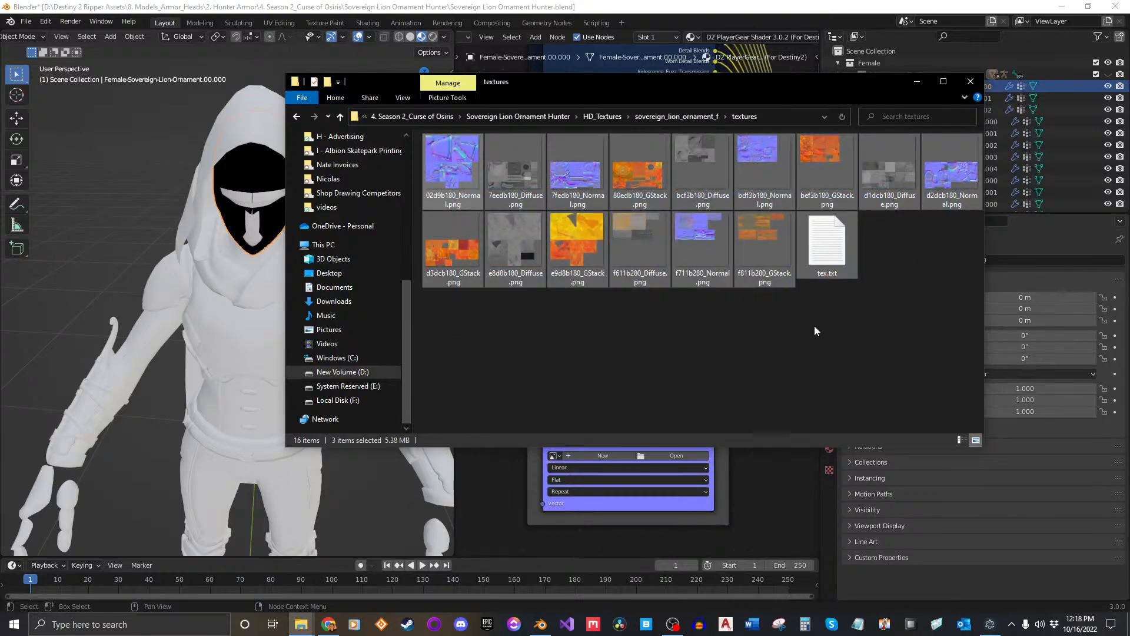
{"action": "left_click", "coordinate": [814, 327]}
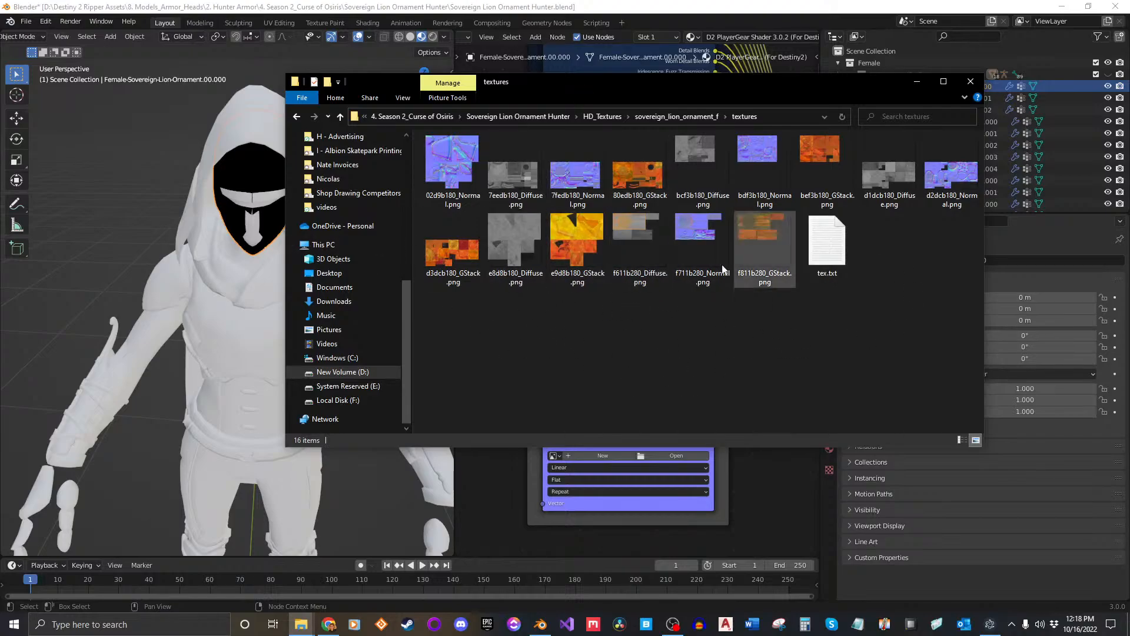
{"action": "left_click_drag", "start_coordinate": [609, 79], "coordinate": [1129, 89]}
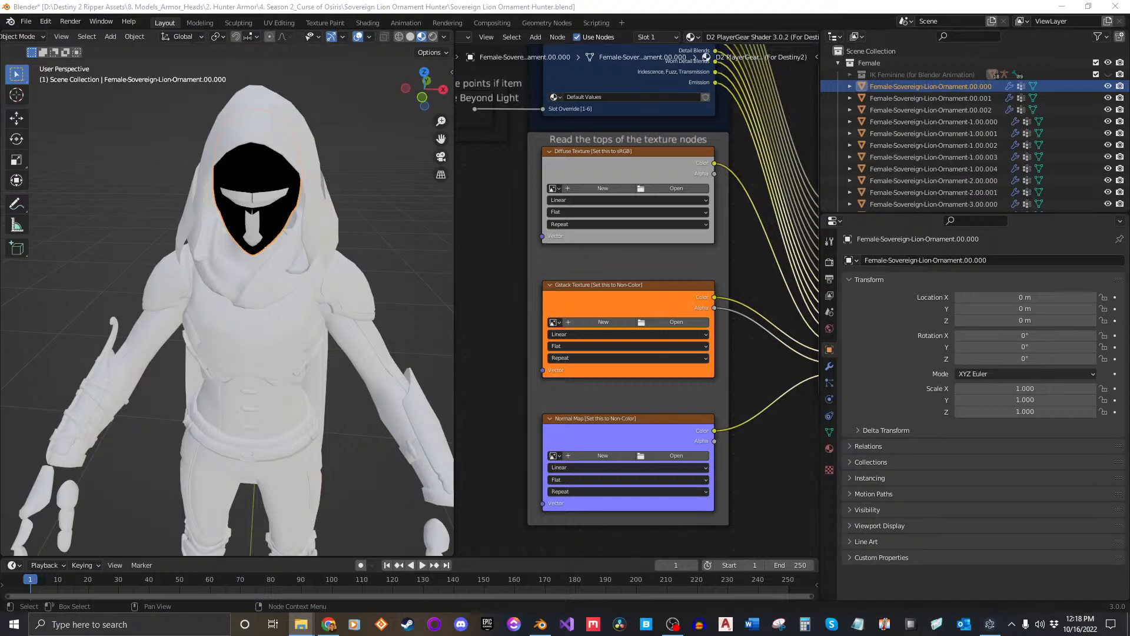
Browse for the Diffuse Texture image in HD_Textures, sovereign_lion_ornament_f, textures, and display the files as thumbnails.
{"action": "scroll", "coordinate": [683, 224], "scroll_direction": "up", "scroll_amount": 2}
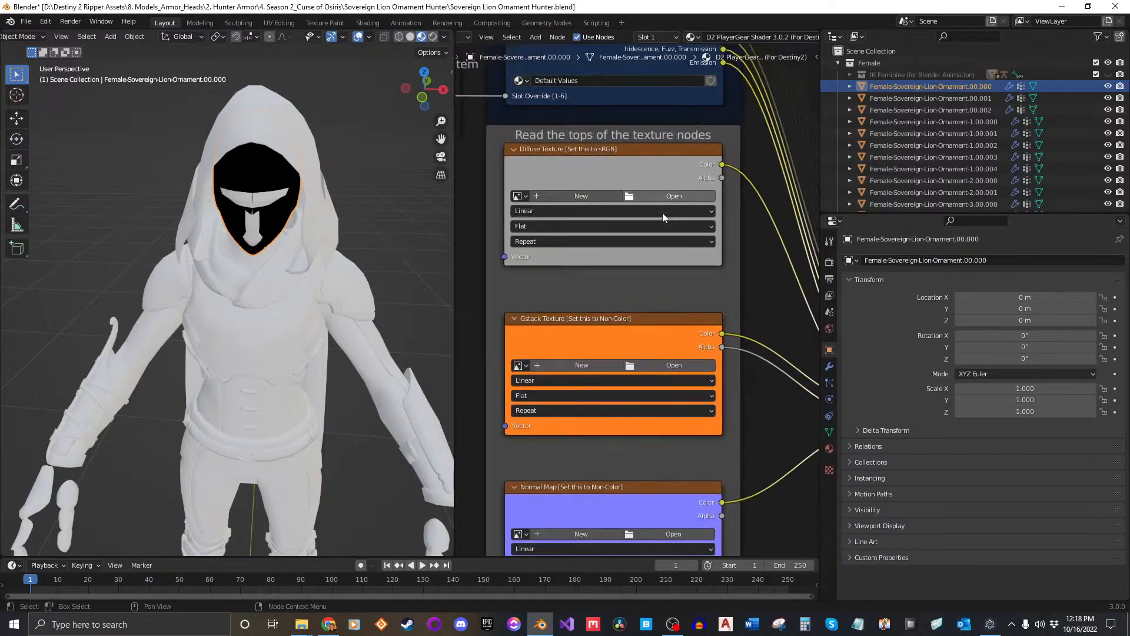
{"action": "middle_click_drag", "start_coordinate": [702, 266], "coordinate": [727, 266]}
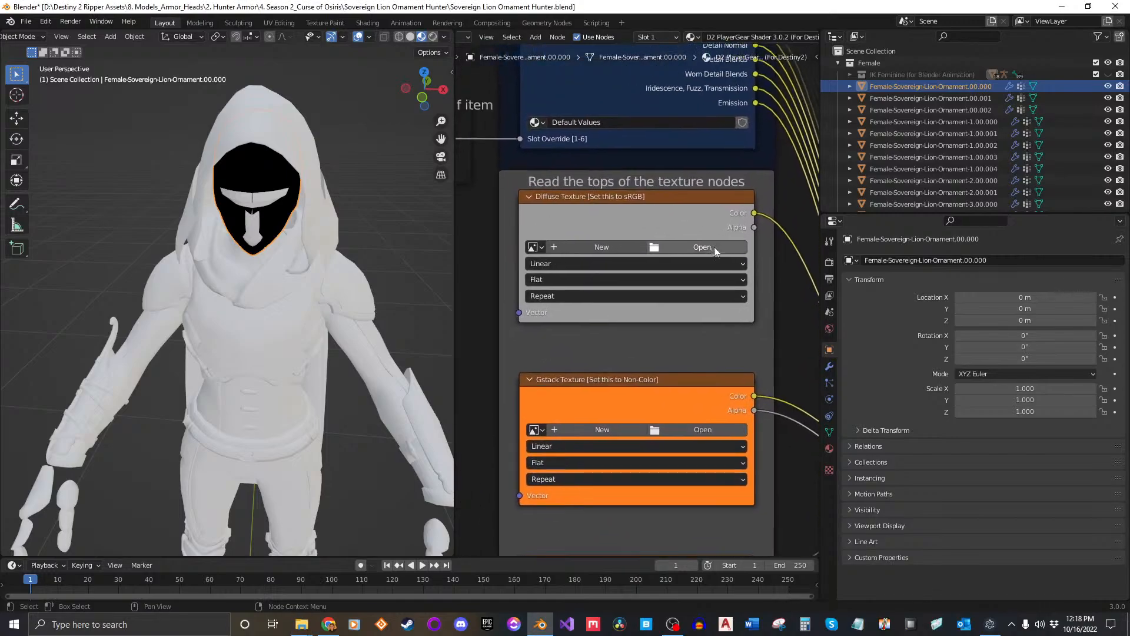
{"action": "left_click", "coordinate": [677, 247]}
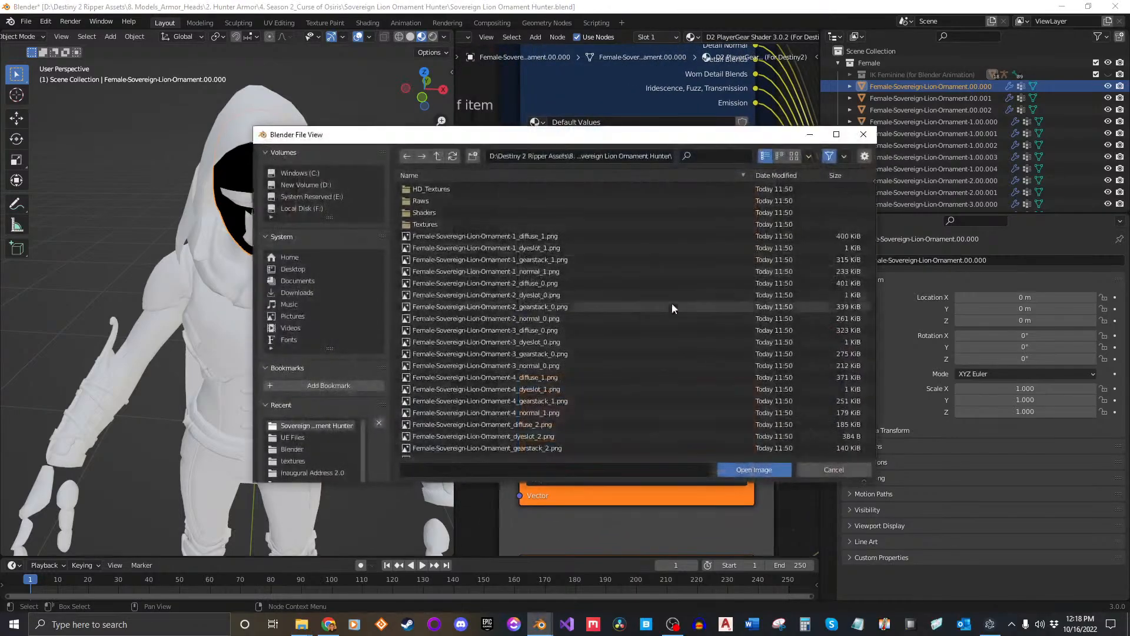
{"action": "double_click", "coordinate": [436, 202]}
{"action": "double_click", "coordinate": [436, 189]}
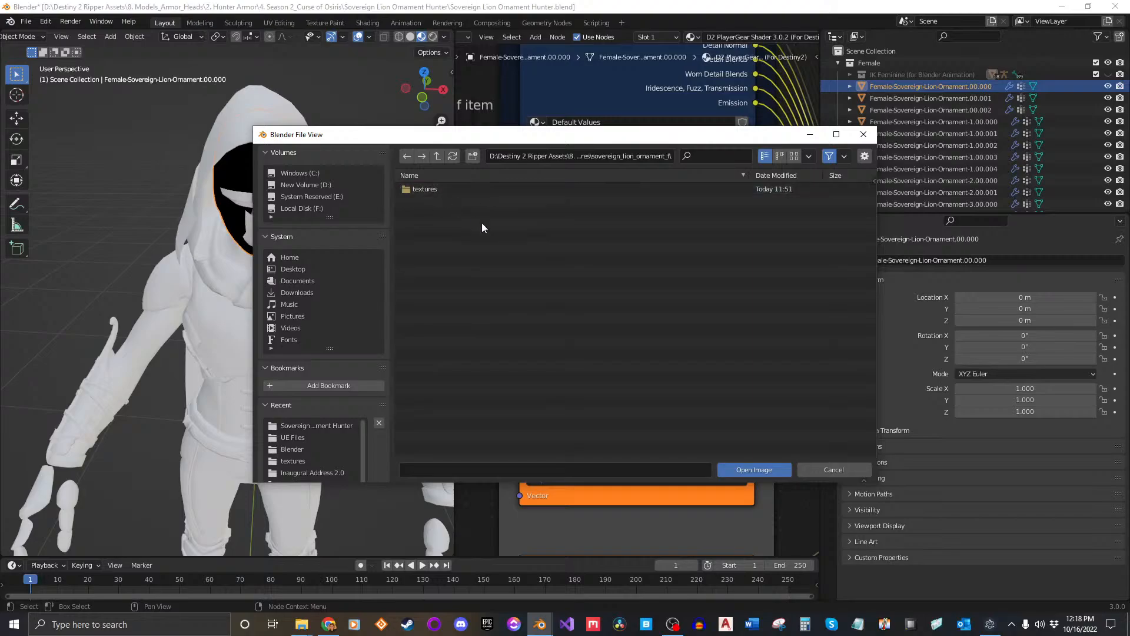
{"action": "double_click", "coordinate": [425, 189]}
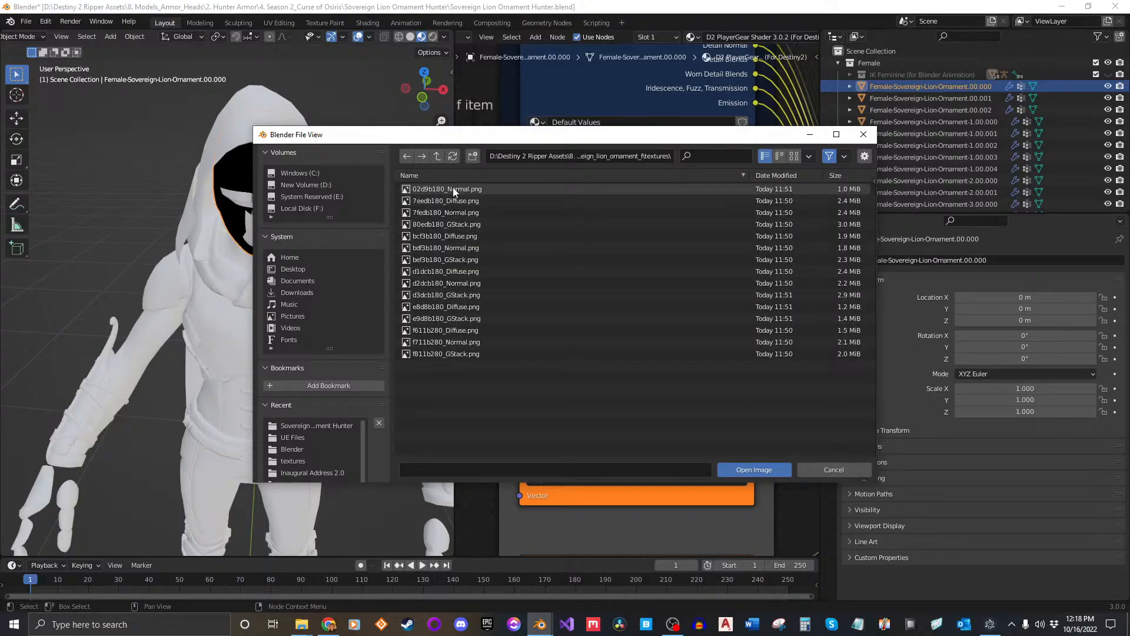
{"action": "left_click", "coordinate": [794, 155]}
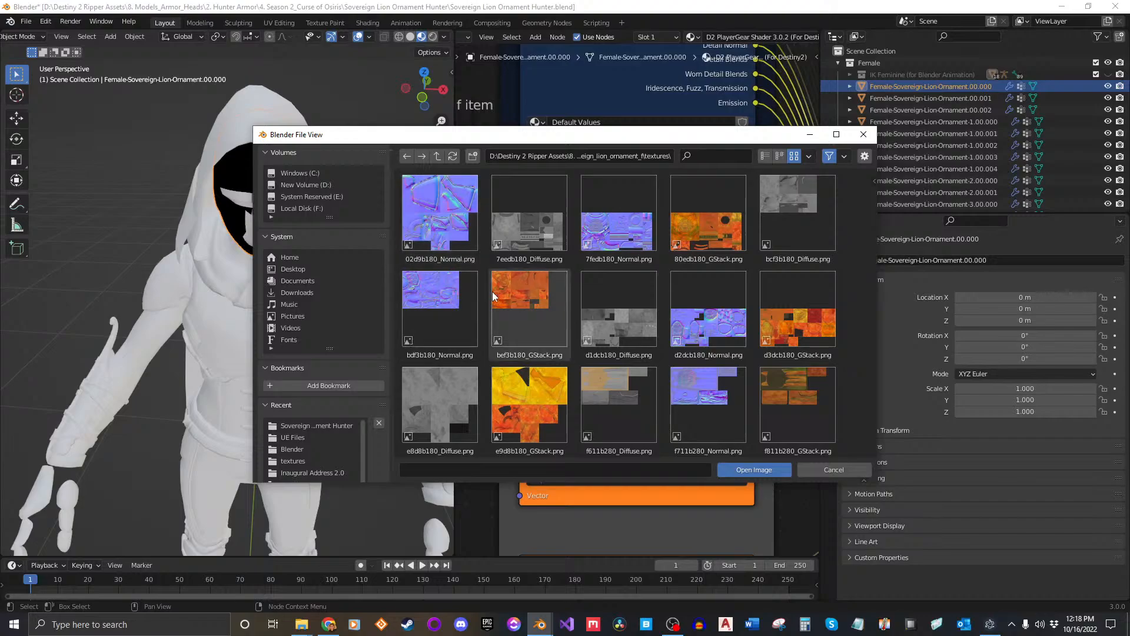
Load e8d8b180_Diffuse.png from the textures folder into the Diffuse Texture node.
{"action": "left_click", "coordinate": [438, 202]}
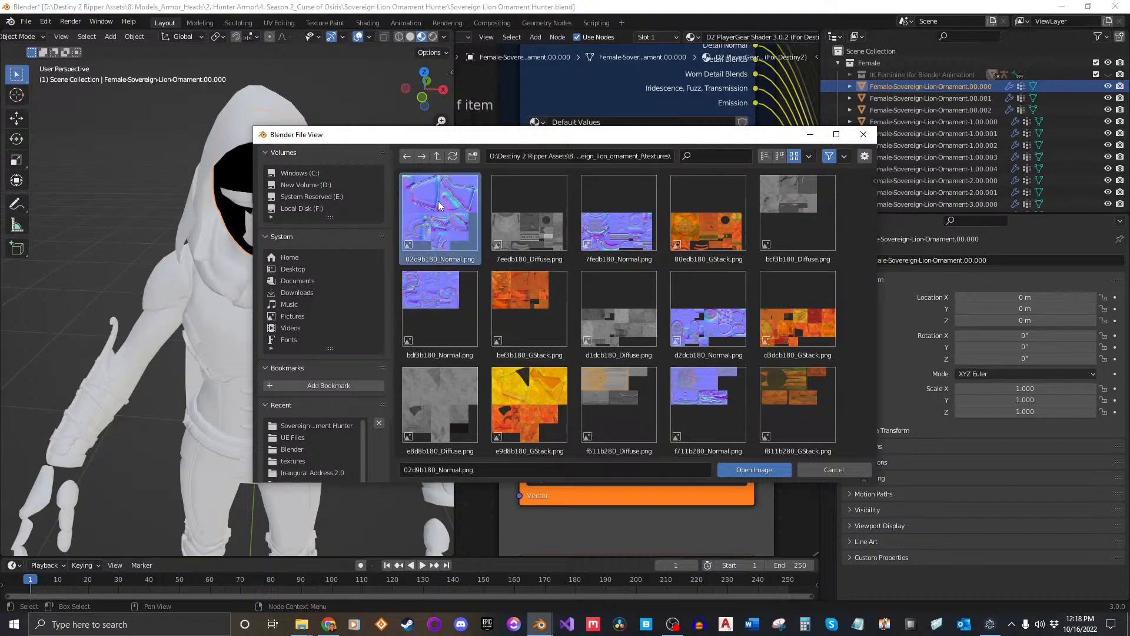
{"action": "left_click", "coordinate": [437, 428]}
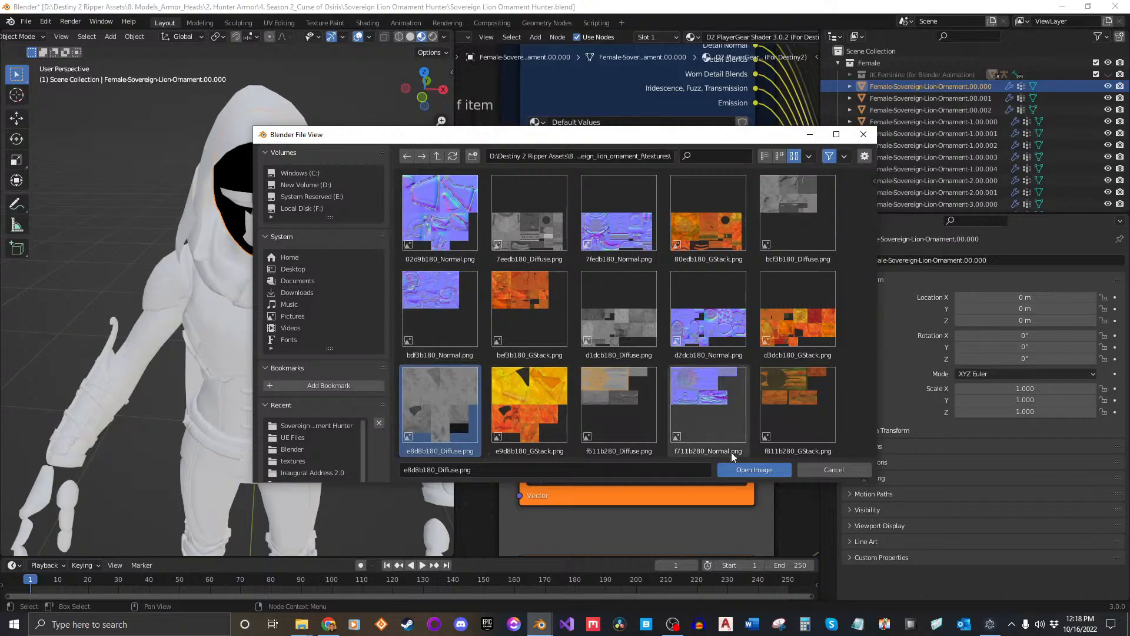
{"action": "left_click", "coordinate": [738, 469]}
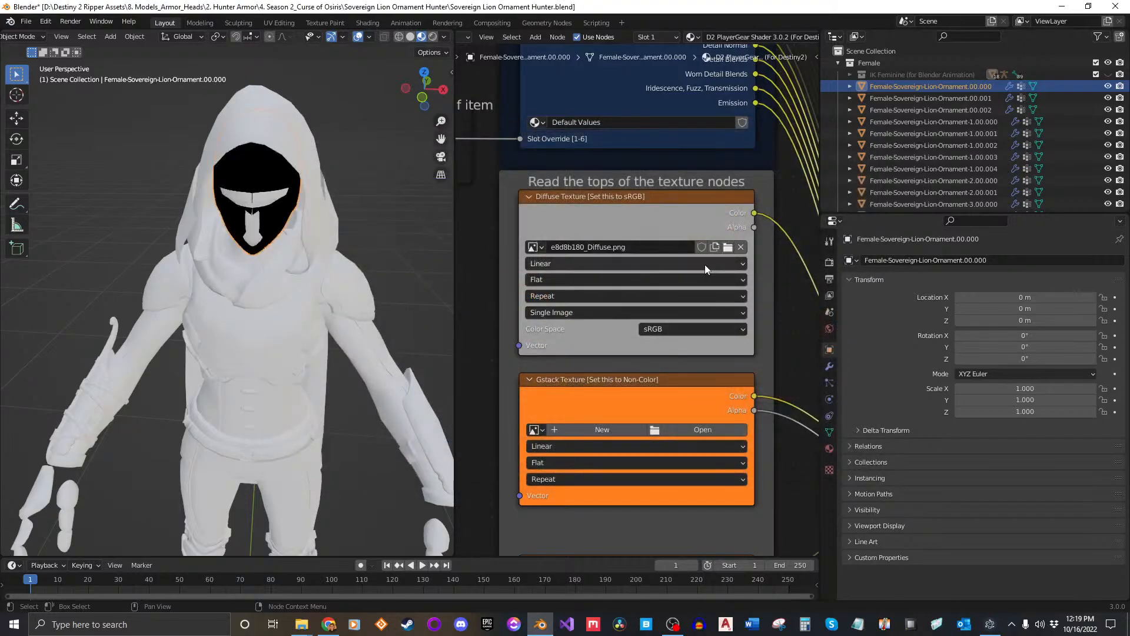
Load e9d8b180_GStack.png from HD_Textures, sovereign_lion_ornament_f, textures into the Gstack Texture node.
{"action": "scroll", "coordinate": [705, 263], "scroll_direction": "down", "scroll_amount": 5, "text": "shift"}
{"action": "left_click", "coordinate": [723, 288]}
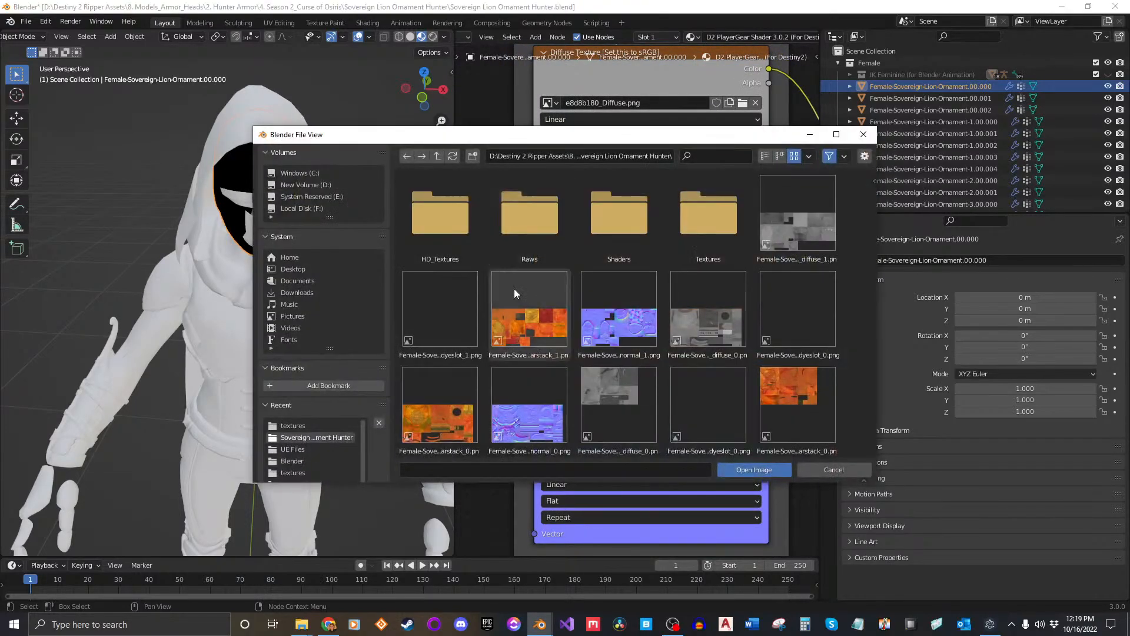
{"action": "double_click", "coordinate": [453, 216]}
{"action": "double_click", "coordinate": [443, 212]}
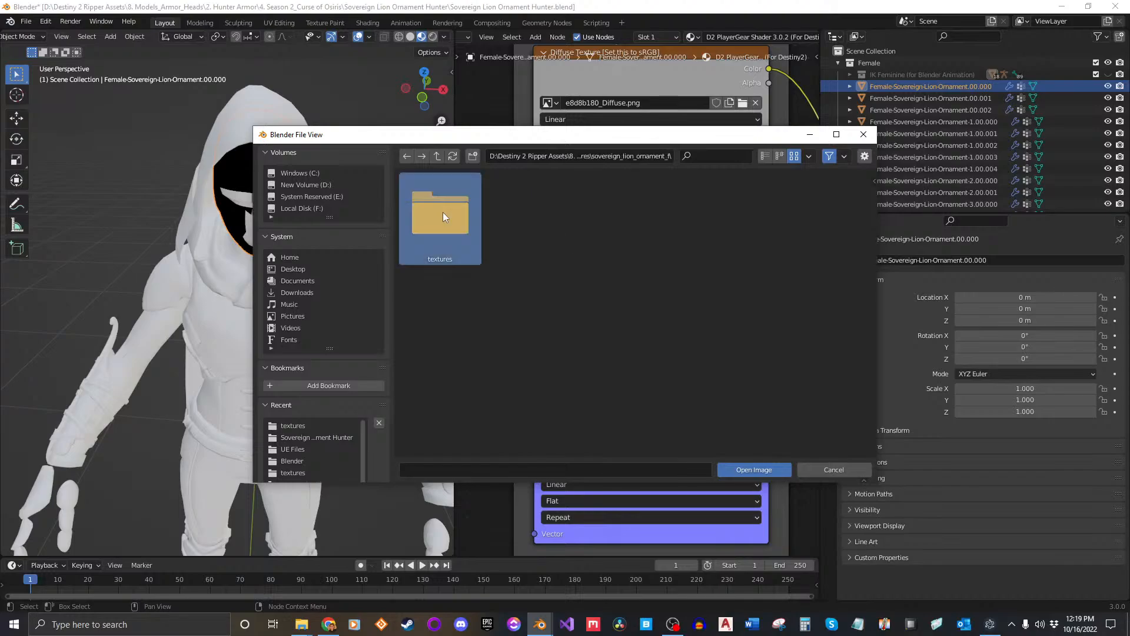
{"action": "double_click", "coordinate": [443, 211]}
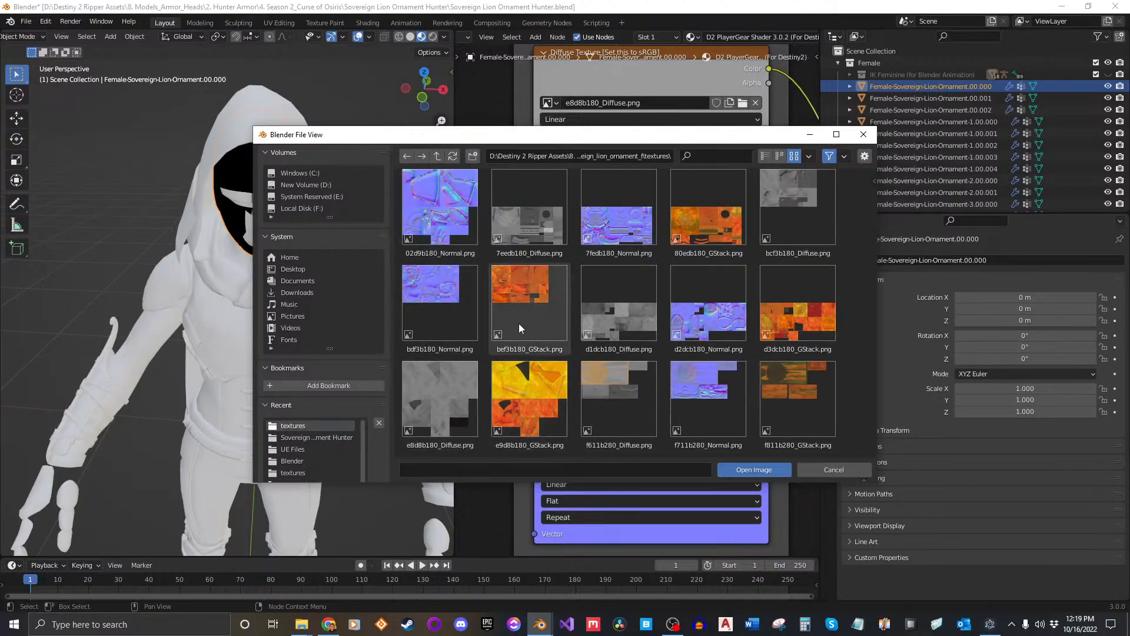
{"action": "left_click", "coordinate": [532, 376]}
{"action": "left_click", "coordinate": [754, 469]}
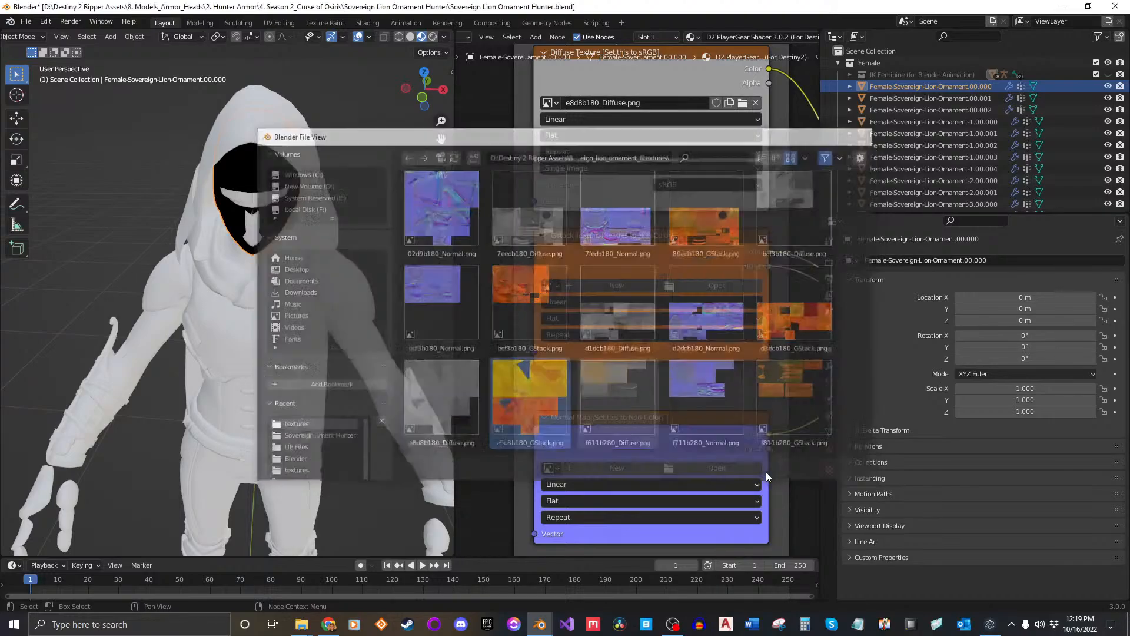
Compare the face mesh's colours with the Sovereign Lion Ornament helmet in Destiny API Ripper Extension and return to Blender.
{"action": "middle_click_drag", "start_coordinate": [252, 273], "coordinate": [206, 205]}
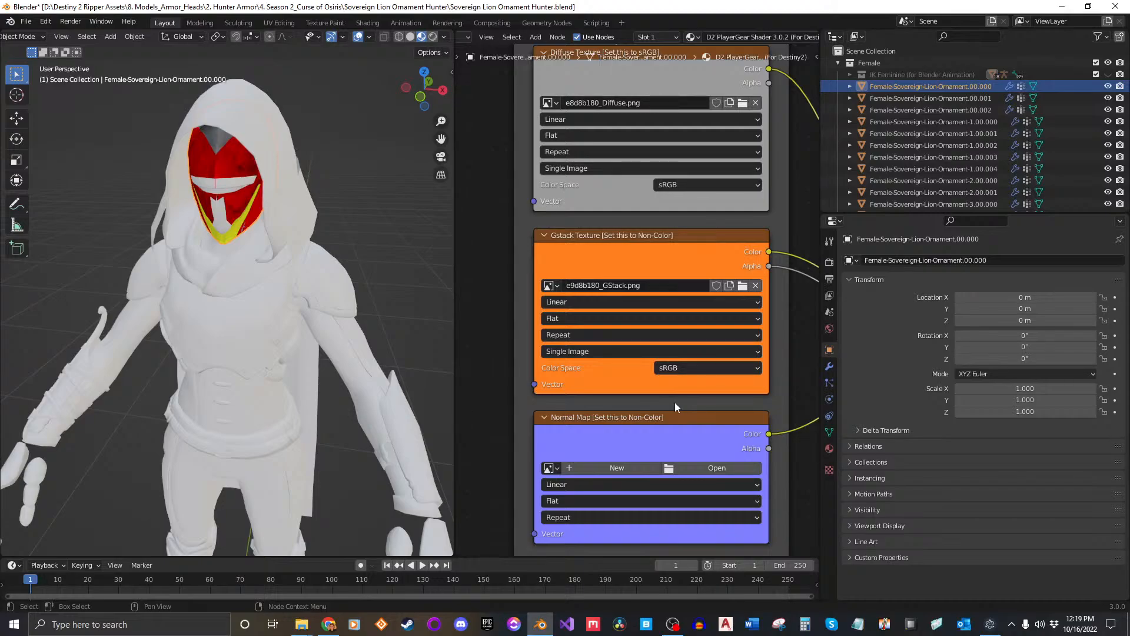
{"action": "left_click", "coordinate": [989, 624]}
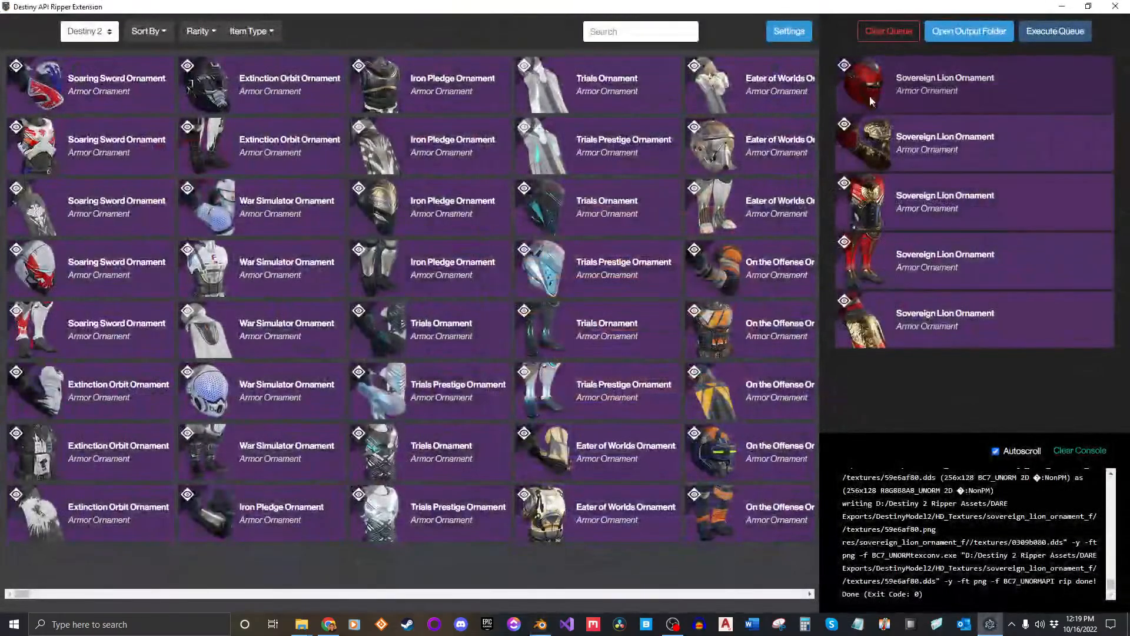
{"action": "left_click", "coordinate": [1059, 8]}
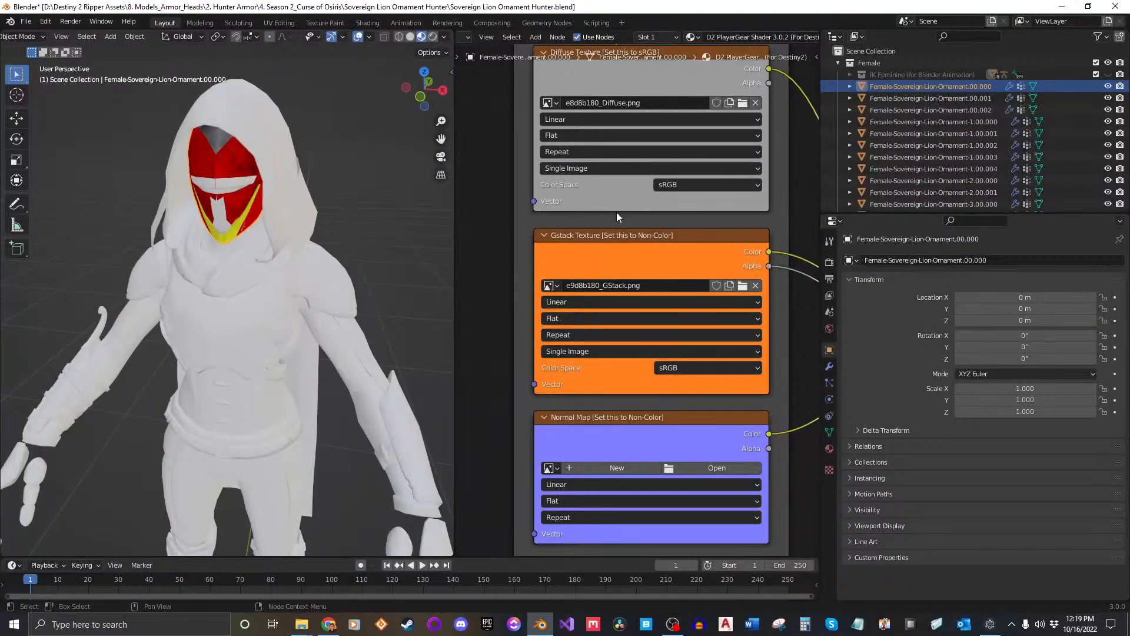
Set the Gstack Texture node's color space to Non-Color and frame the selected face mesh in the viewport.
{"action": "left_click", "coordinate": [727, 365]}
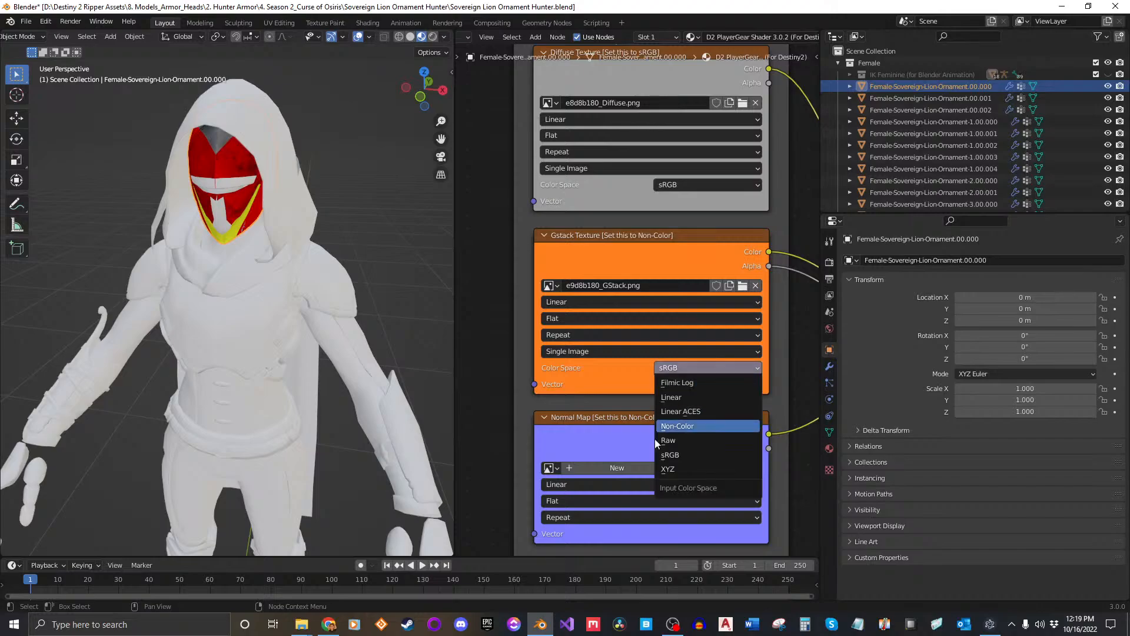
{"action": "left_click", "coordinate": [682, 426]}
{"action": "middle_click_drag", "start_coordinate": [651, 410], "coordinate": [667, 374]}
{"action": "scroll", "coordinate": [241, 249], "scroll_direction": "up", "scroll_amount": 8}
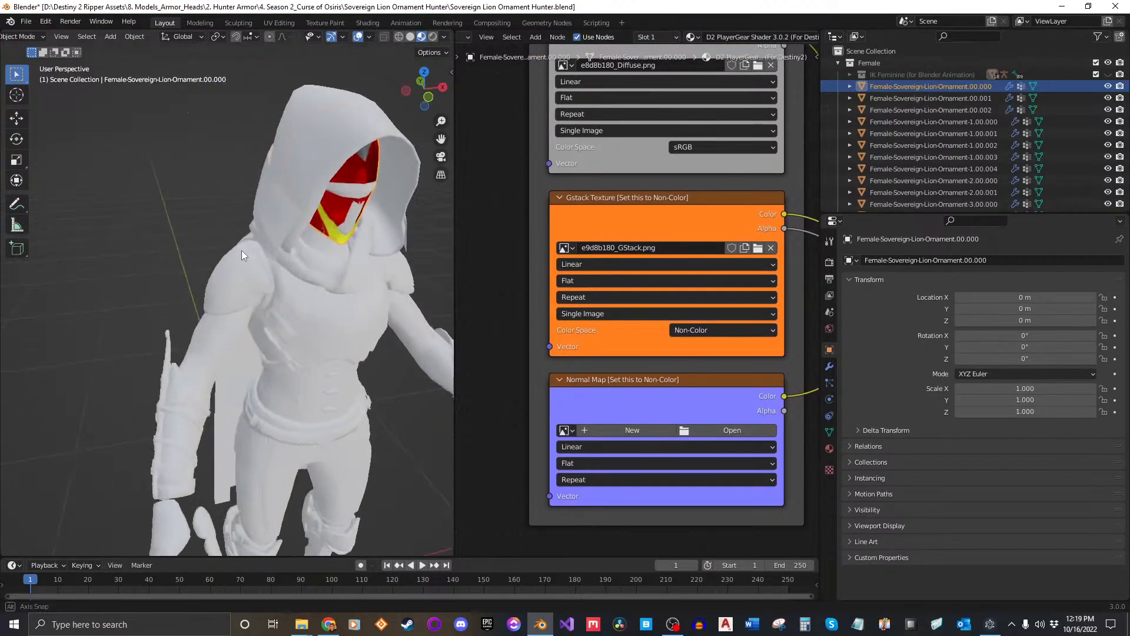
{"action": "middle_click_drag", "start_coordinate": [288, 257], "coordinate": [269, 299], "text": "shift"}
{"action": "key", "text": "KP_Decimal"}
Load 02d9b180_Normal.png from the HD textures folder into the Normal Map node and set its color space to Non-Color.
{"action": "middle_click_drag", "start_coordinate": [710, 405], "coordinate": [701, 318]}
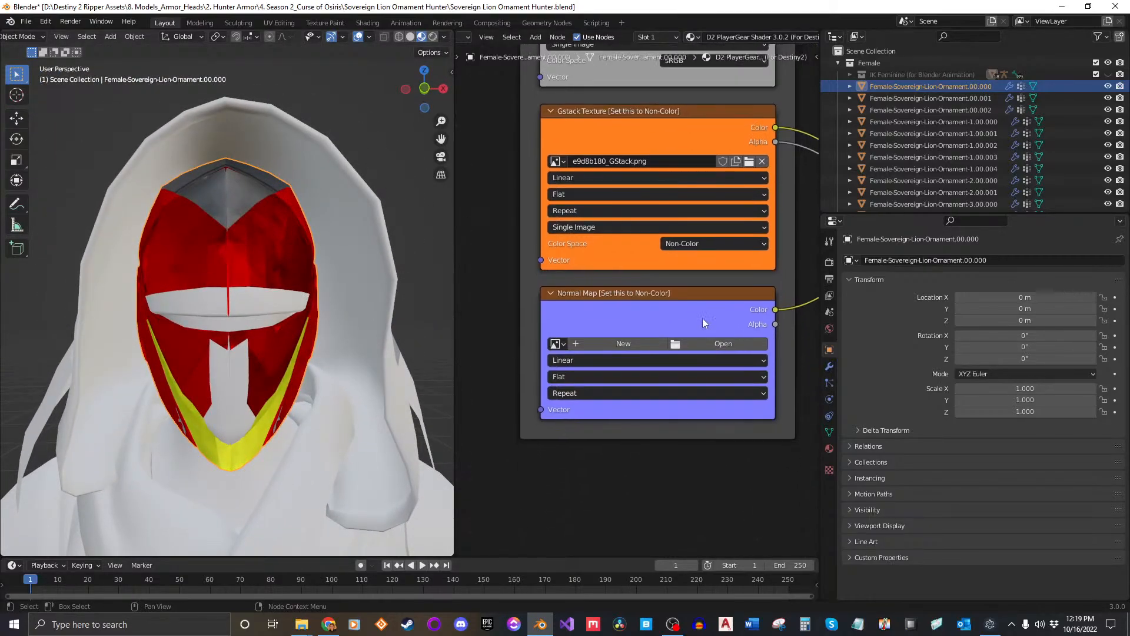
{"action": "left_click", "coordinate": [712, 338]}
{"action": "double_click", "coordinate": [421, 252]}
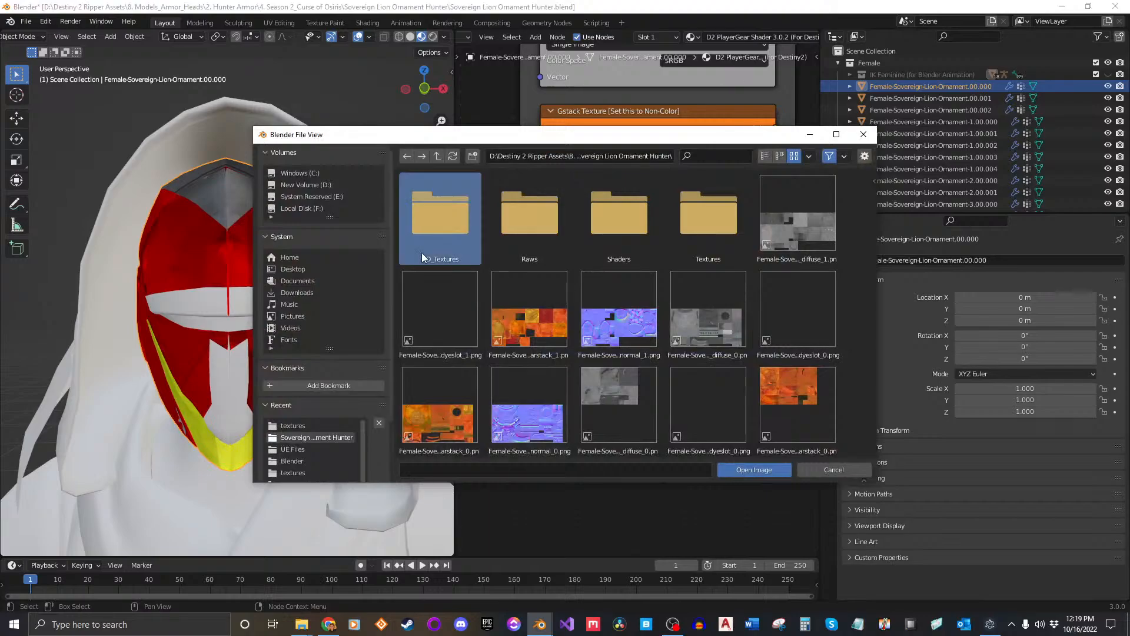
{"action": "double_click", "coordinate": [438, 196]}
{"action": "left_click", "coordinate": [450, 227]}
{"action": "double_click", "coordinate": [450, 228]}
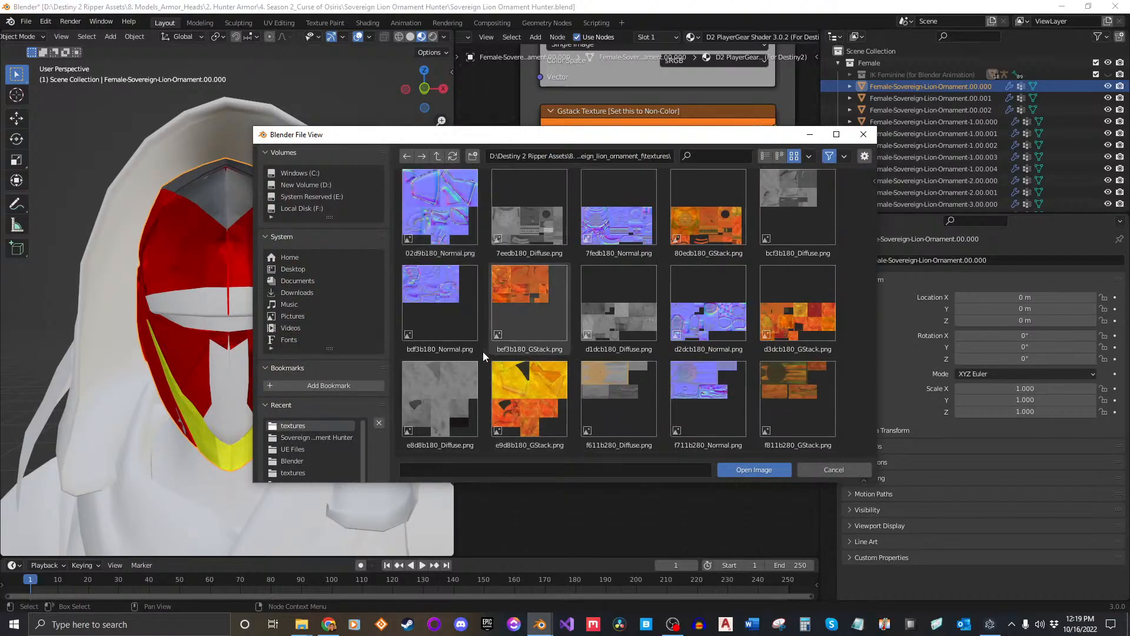
{"action": "left_click", "coordinate": [436, 227]}
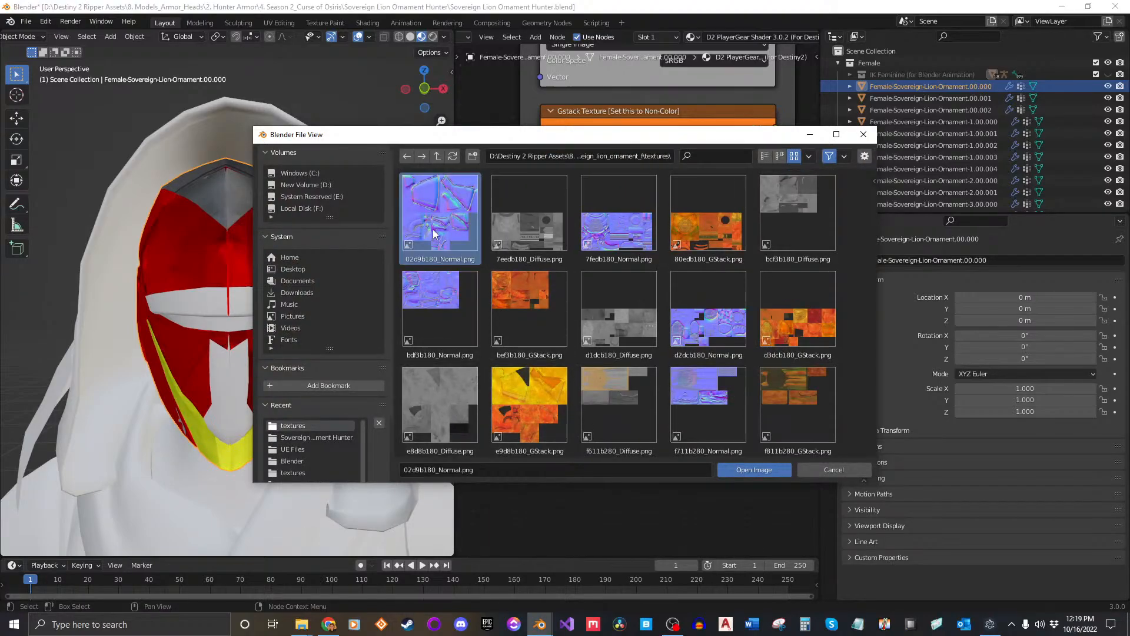
{"action": "left_click", "coordinate": [755, 470]}
{"action": "left_click", "coordinate": [709, 422]}
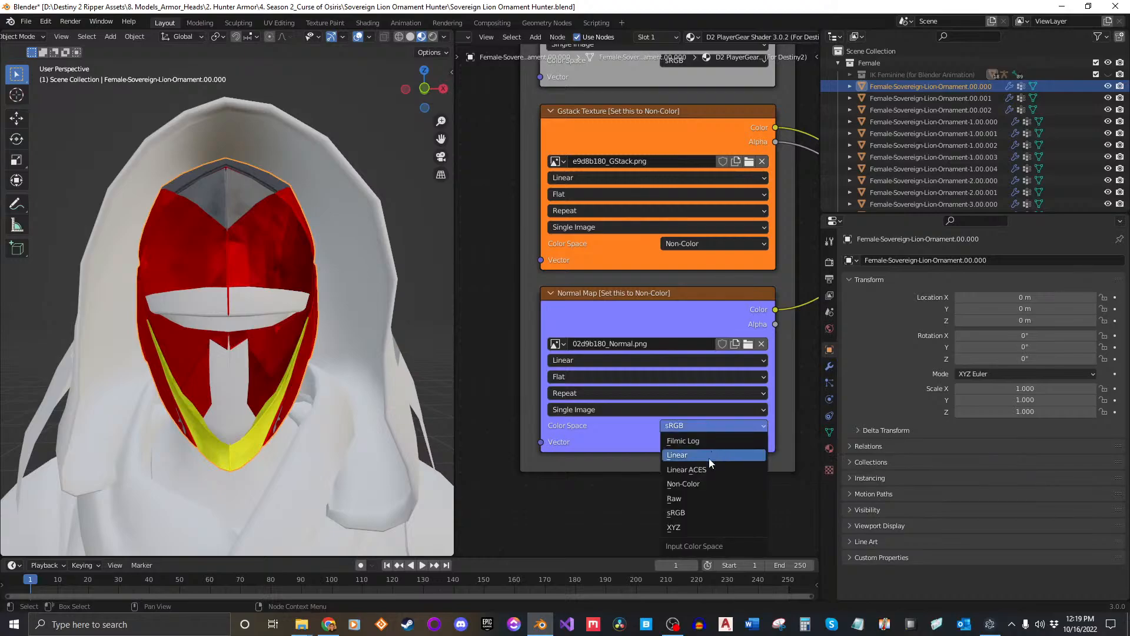
{"action": "left_click", "coordinate": [701, 482]}
Compare the textured face mesh with the helmet preview in Destiny API Ripper Extension and review the three texture nodes in Blender.
{"action": "middle_click_drag", "start_coordinate": [322, 373], "coordinate": [249, 334]}
{"action": "left_click", "coordinate": [990, 625]}
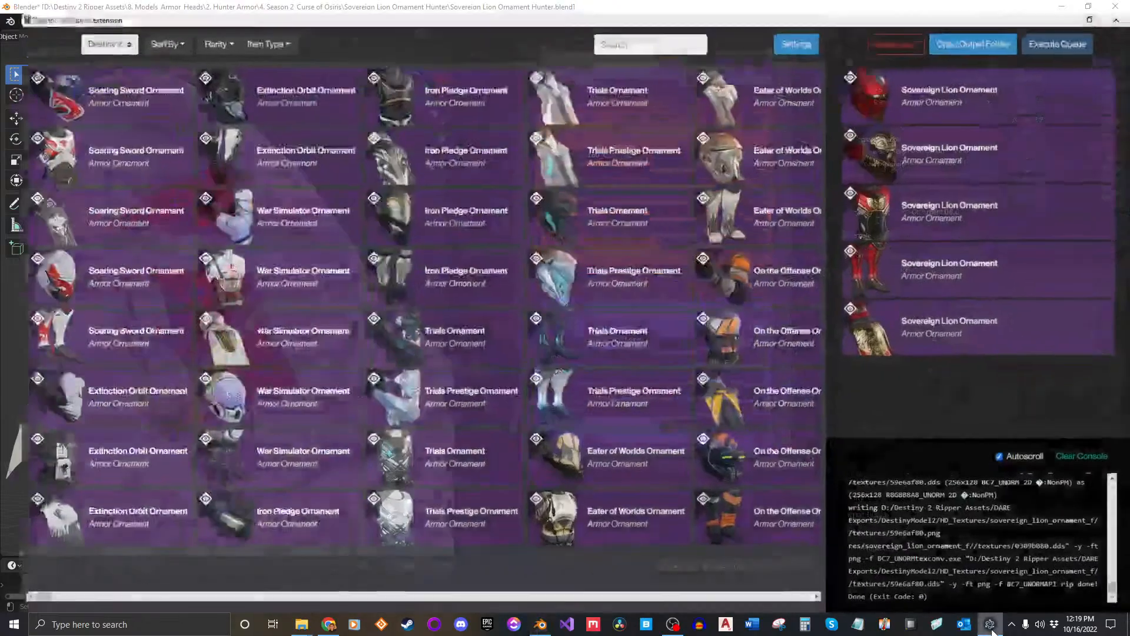
{"action": "left_click", "coordinate": [991, 629]}
{"action": "mouse_move", "coordinate": [312, 383]}
{"action": "middle_mouse_down"}
{"action": "mouse_move", "coordinate": [236, 401]}
{"action": "mouse_move", "coordinate": [338, 384]}
{"action": "mouse_move", "coordinate": [306, 380]}
{"action": "middle_mouse_up"}
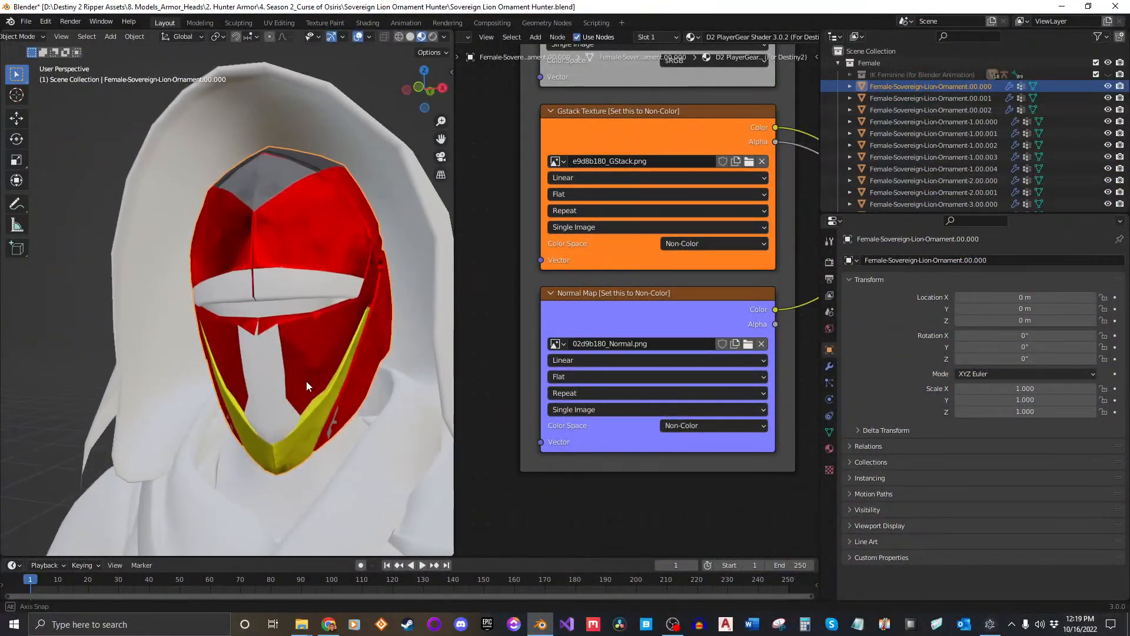
{"action": "left_click", "coordinate": [991, 625]}
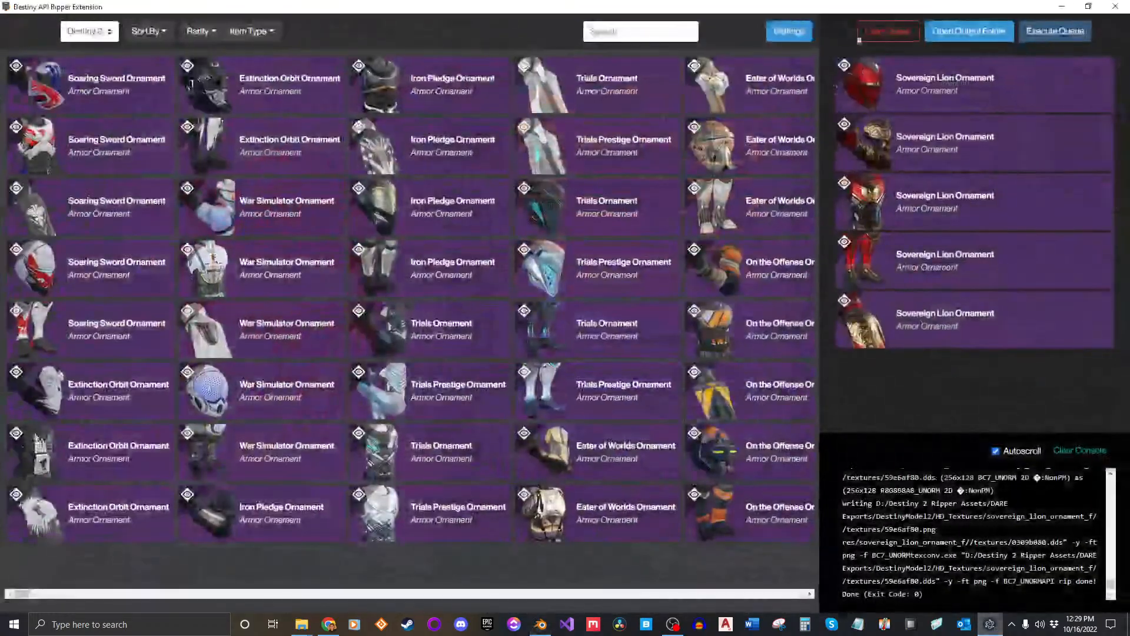
{"action": "left_click", "coordinate": [1062, 6]}
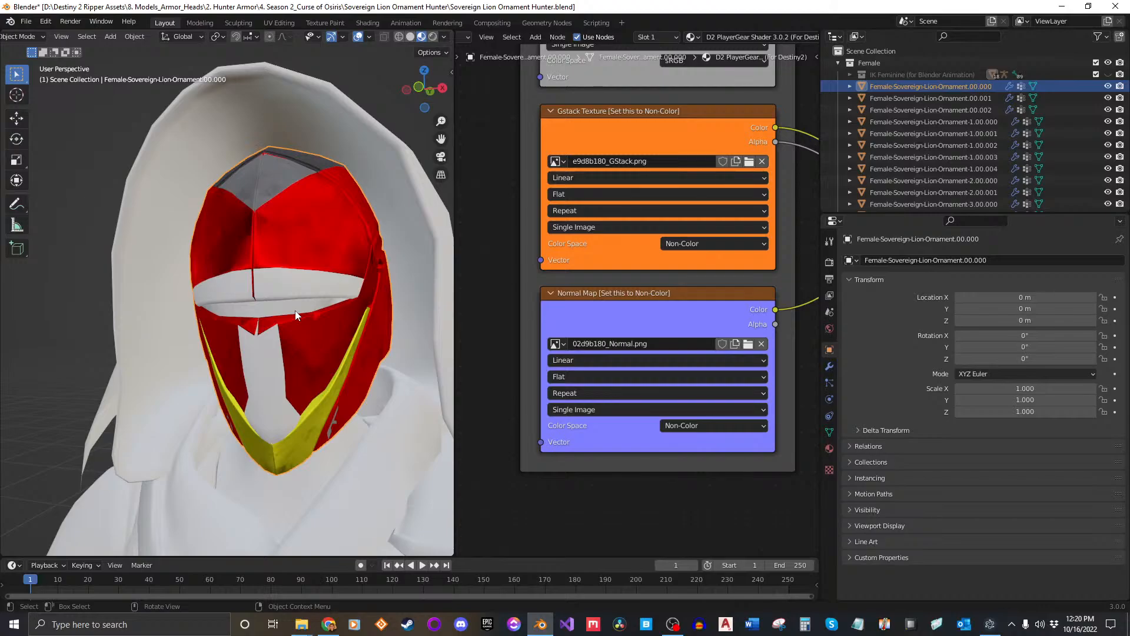
{"action": "middle_click_drag", "start_coordinate": [635, 172], "coordinate": [617, 284]}
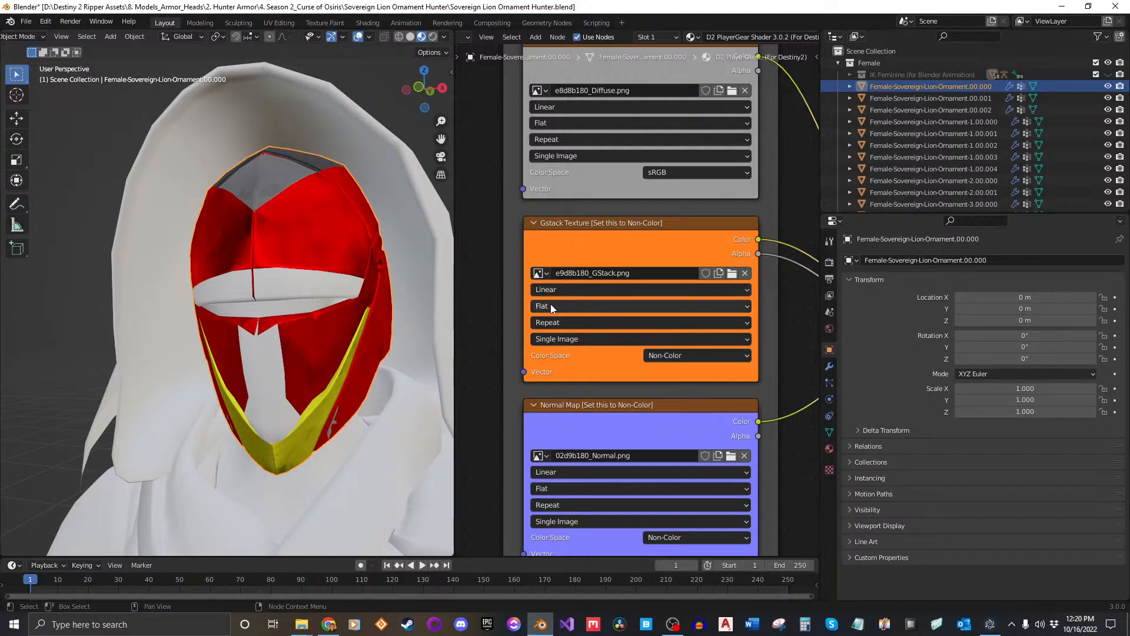
{"action": "middle_click_drag", "start_coordinate": [375, 383], "coordinate": [321, 360]}
{"action": "middle_click_drag", "start_coordinate": [631, 267], "coordinate": [631, 313]}
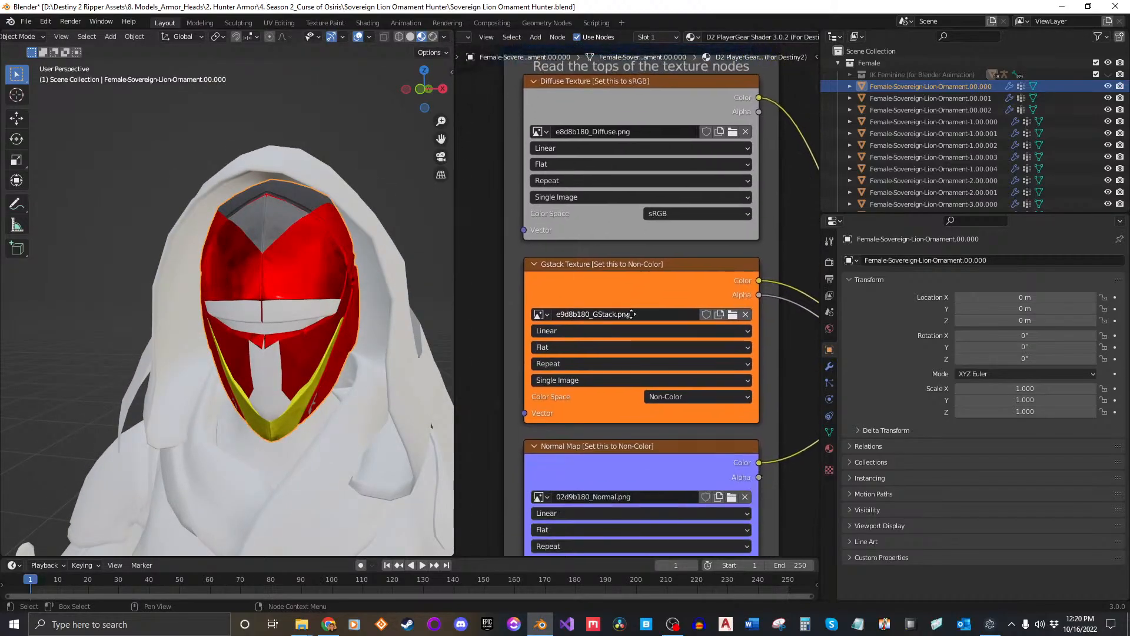
{"action": "scroll", "coordinate": [631, 313], "scroll_direction": "down", "scroll_amount": 1}
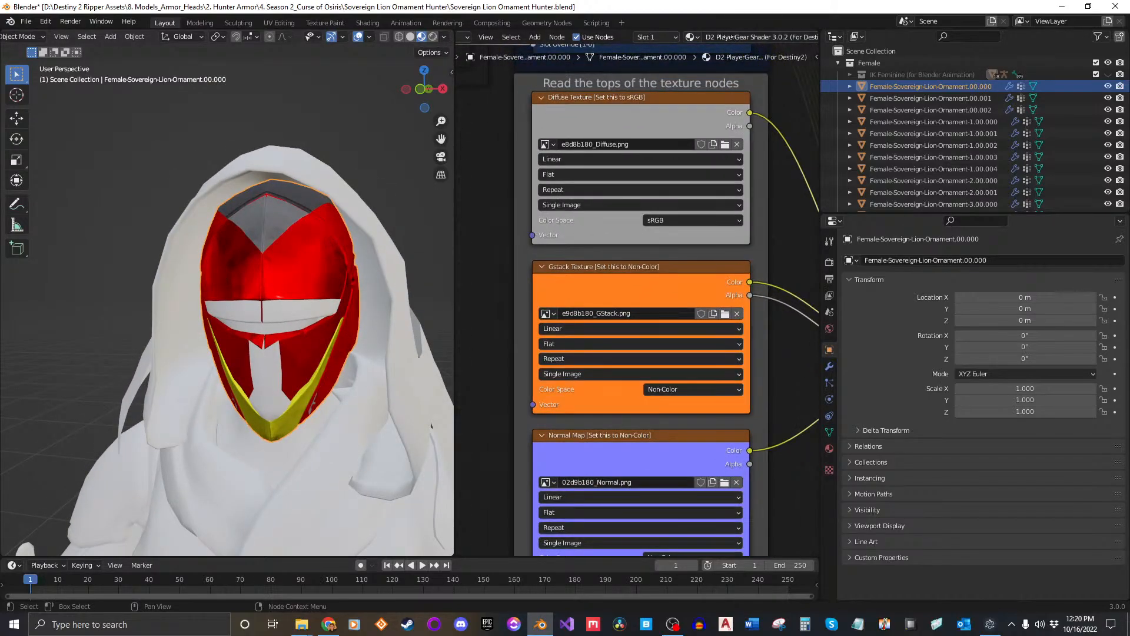
{"action": "scroll", "coordinate": [730, 37], "scroll_direction": "down", "scroll_amount": 3}
Open the material name and the face mesh's object name for editing, selecting the Female-Sovereign-Lion-Ornament portion of the object name.
{"action": "left_click", "coordinate": [663, 40]}
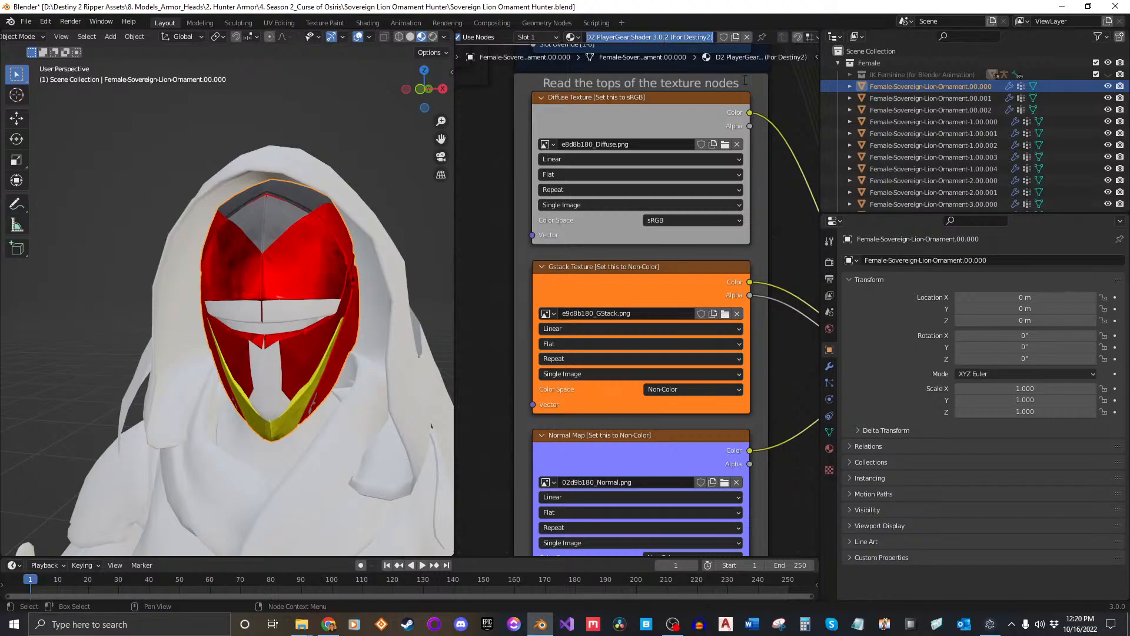
{"action": "key", "text": "Return"}
{"action": "double_click", "coordinate": [910, 87]}
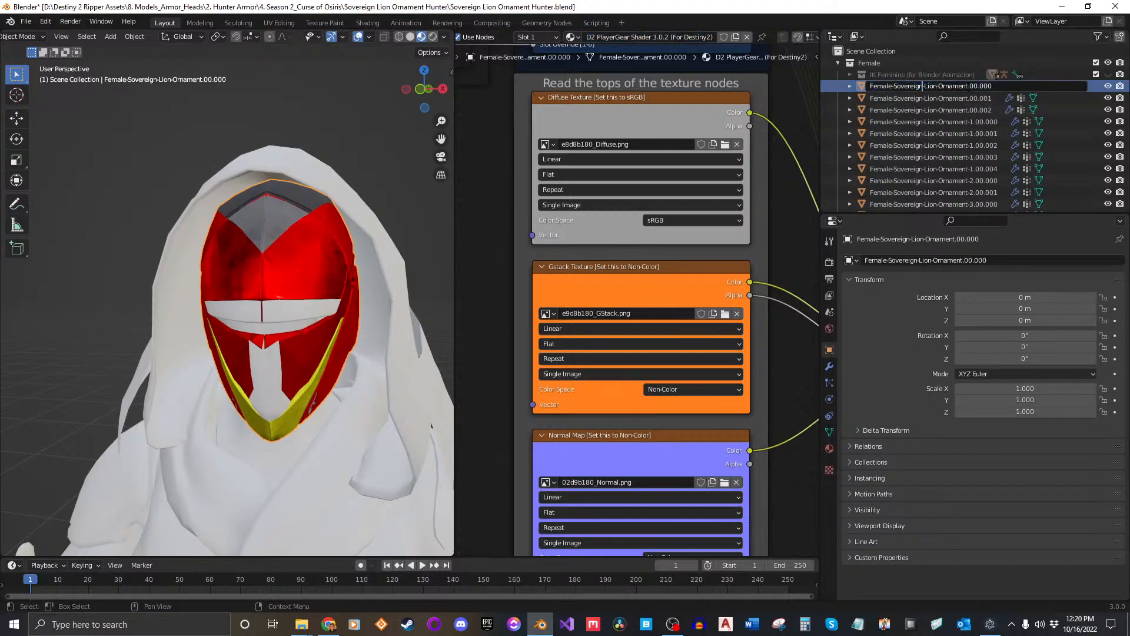
{"action": "left_click_drag", "start_coordinate": [967, 86], "coordinate": [870, 86]}
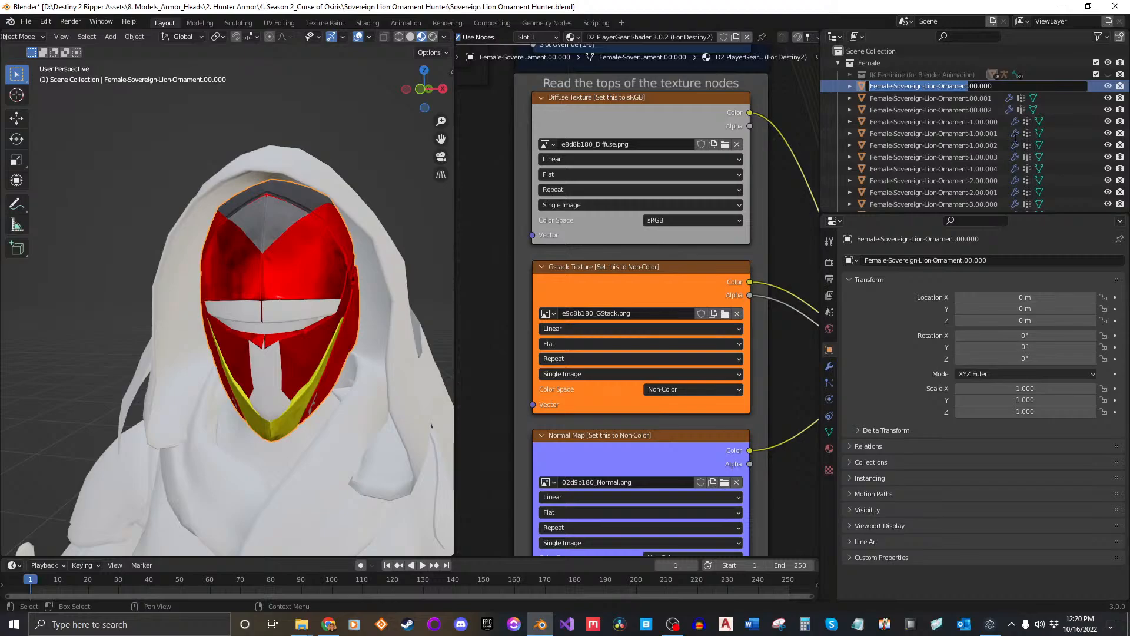
{"action": "left_click", "coordinate": [932, 118]}
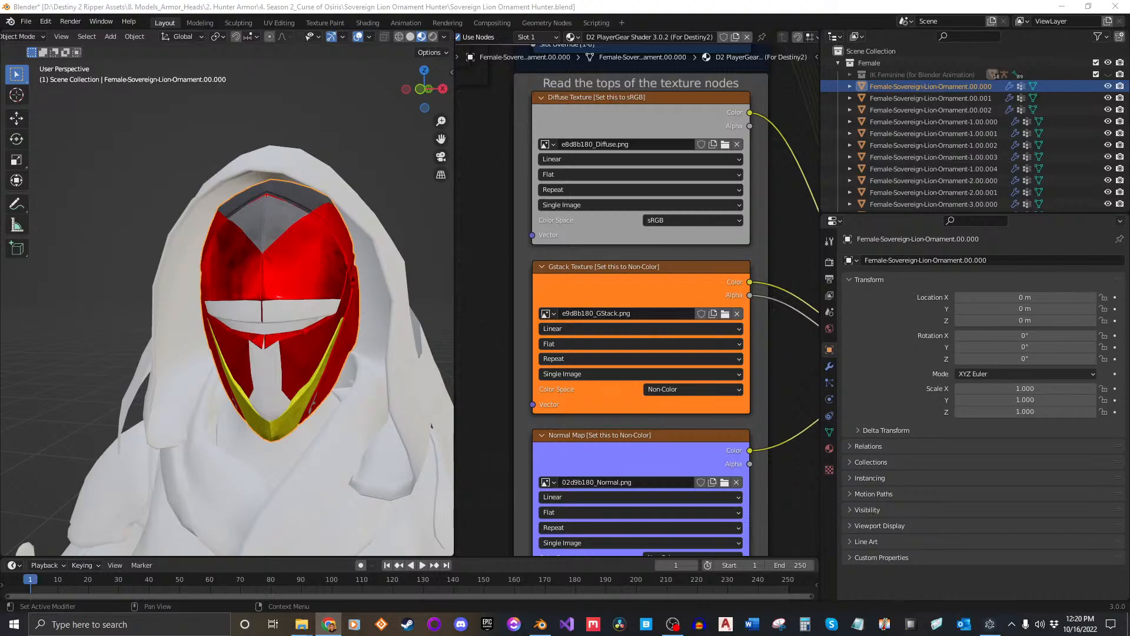
{"action": "middle_click_drag", "start_coordinate": [320, 447], "coordinate": [298, 380]}
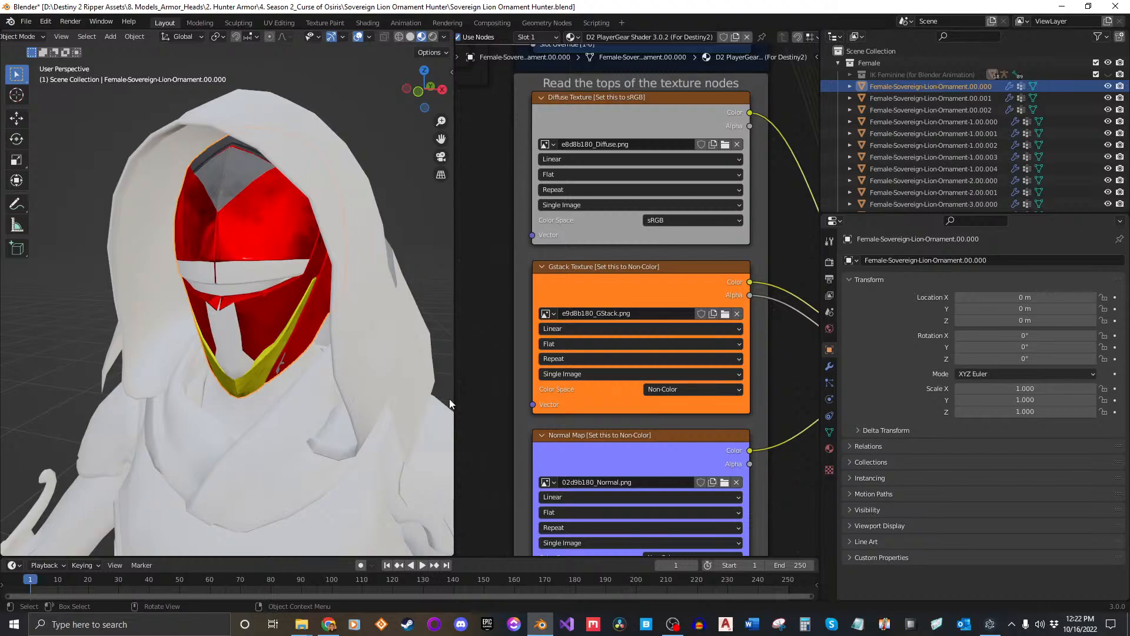
Select the face mesh Female-Sovereign-Lion-Ornament.00.000 and copy its object name.
{"action": "mouse_move", "coordinate": [273, 344]}
{"action": "middle_mouse_down"}
{"action": "mouse_move", "coordinate": [295, 347]}
{"action": "mouse_move", "coordinate": [315, 376]}
{"action": "mouse_move", "coordinate": [302, 349]}
{"action": "mouse_move", "coordinate": [290, 355]}
{"action": "middle_mouse_up"}
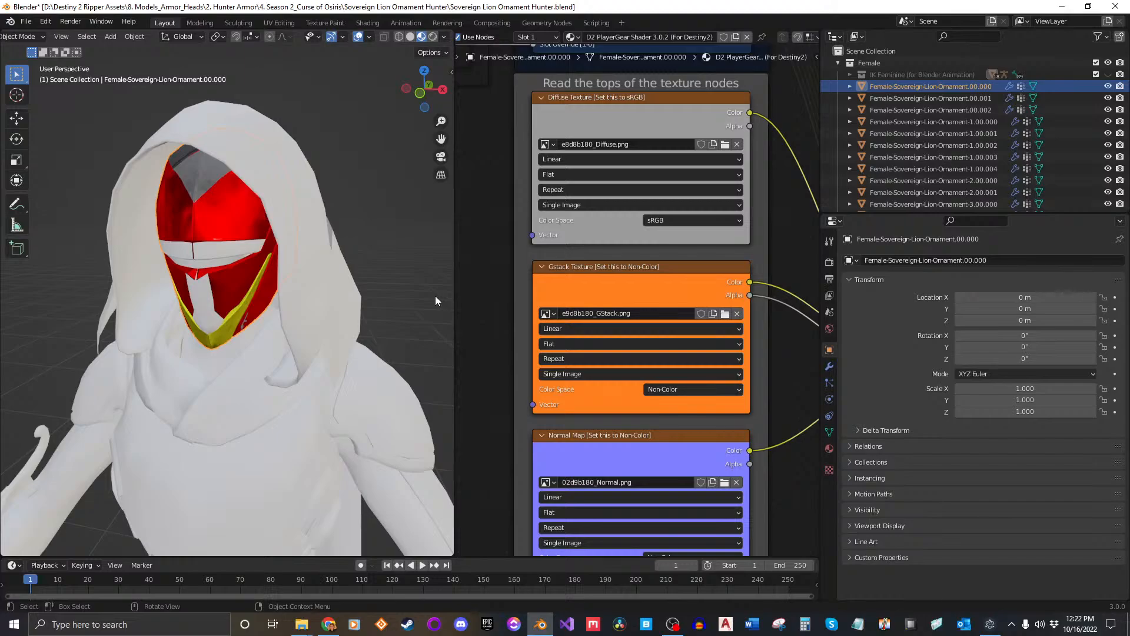
{"action": "scroll", "coordinate": [283, 301], "scroll_direction": "up", "scroll_amount": 1}
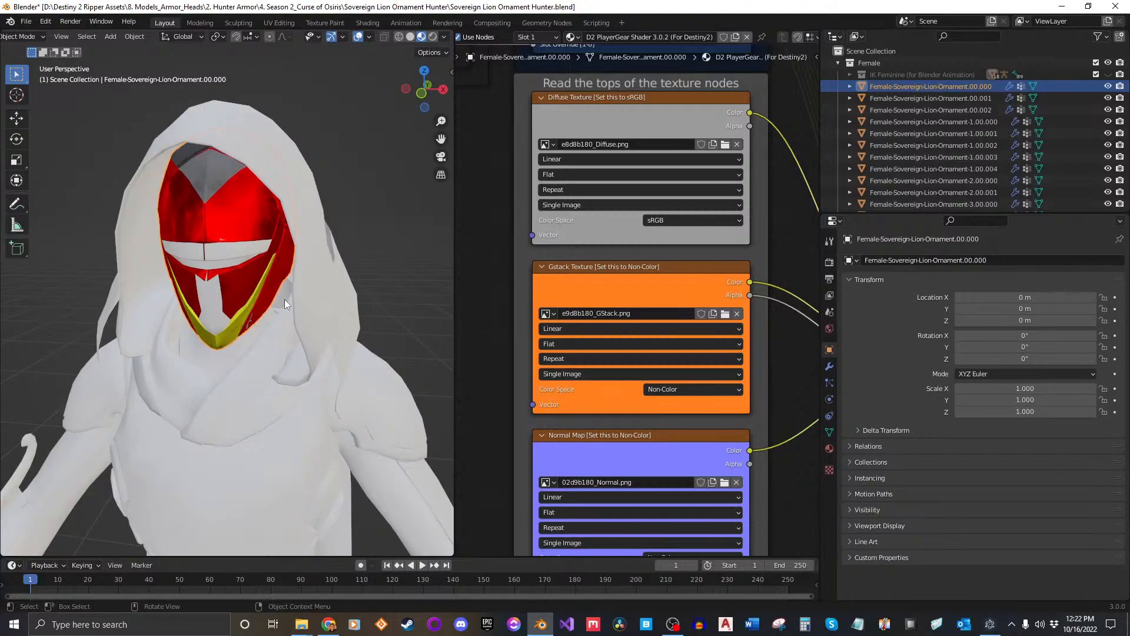
{"action": "middle_click_drag", "start_coordinate": [284, 299], "coordinate": [247, 297]}
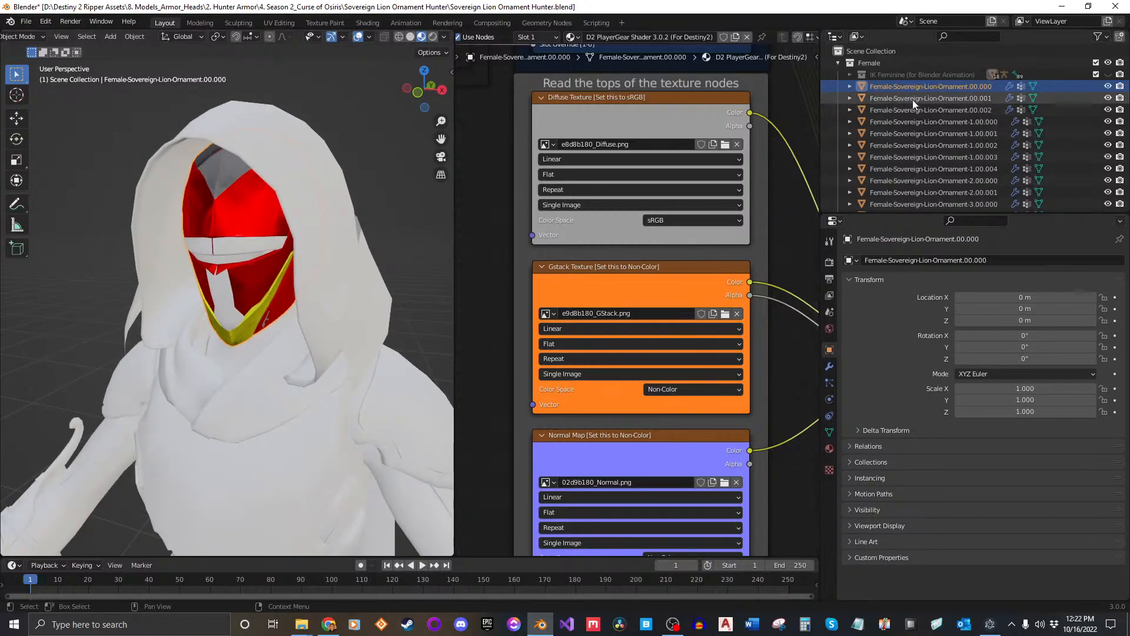
{"action": "left_click", "coordinate": [931, 110]}
{"action": "left_click", "coordinate": [947, 86]}
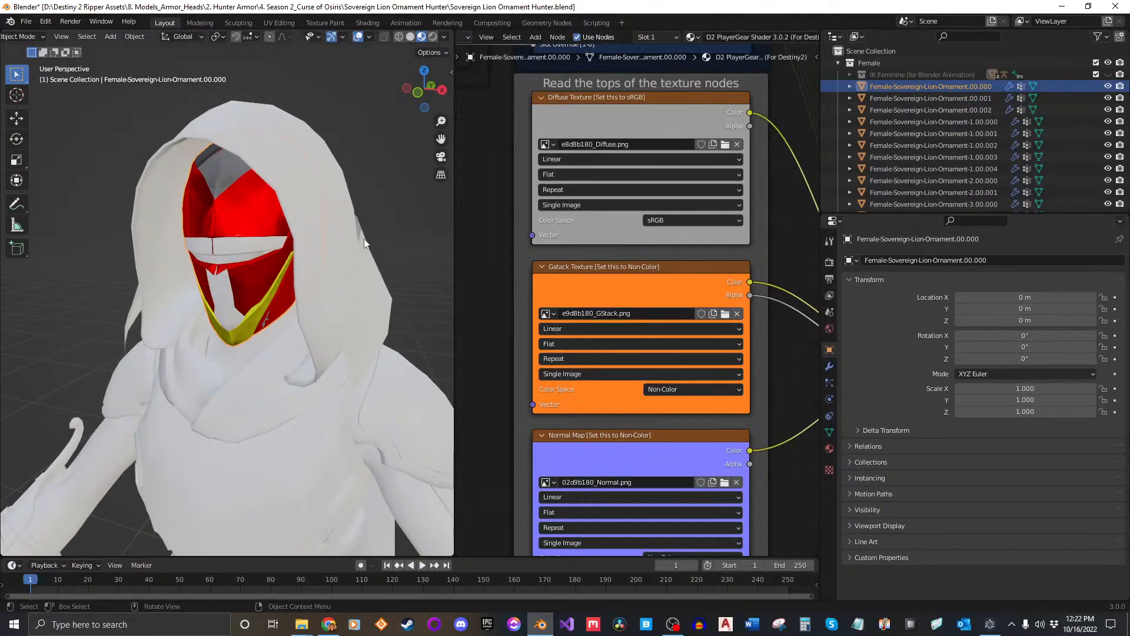
{"action": "left_click", "coordinate": [741, 38]}
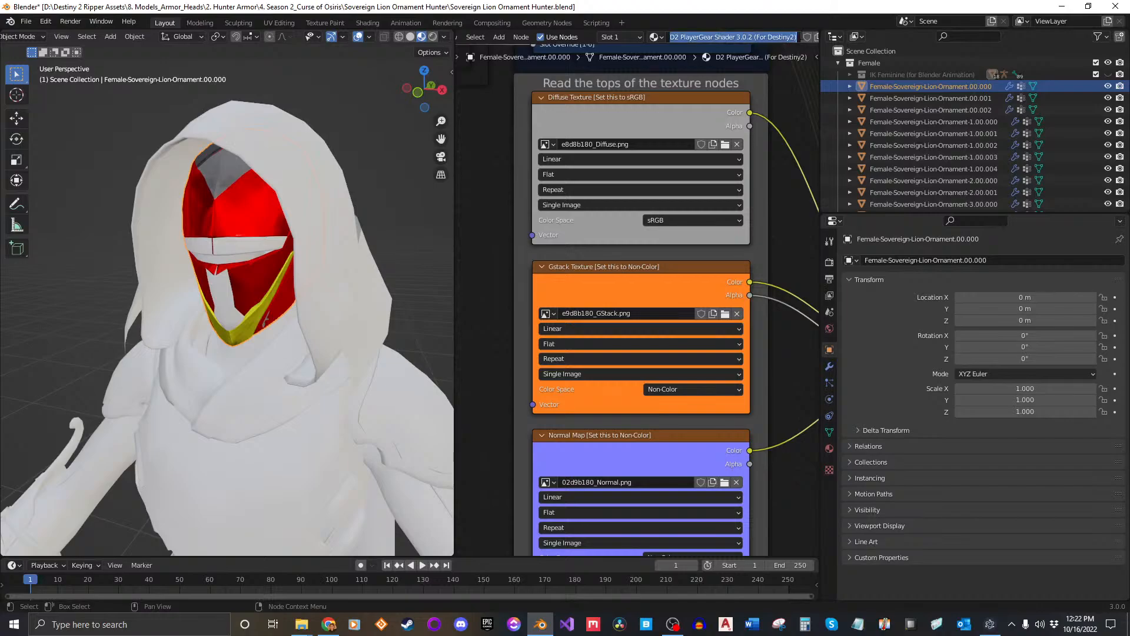
{"action": "key", "text": "Escape"}
{"action": "double_click", "coordinate": [911, 87]}
{"action": "key", "text": "ctrl+c"}
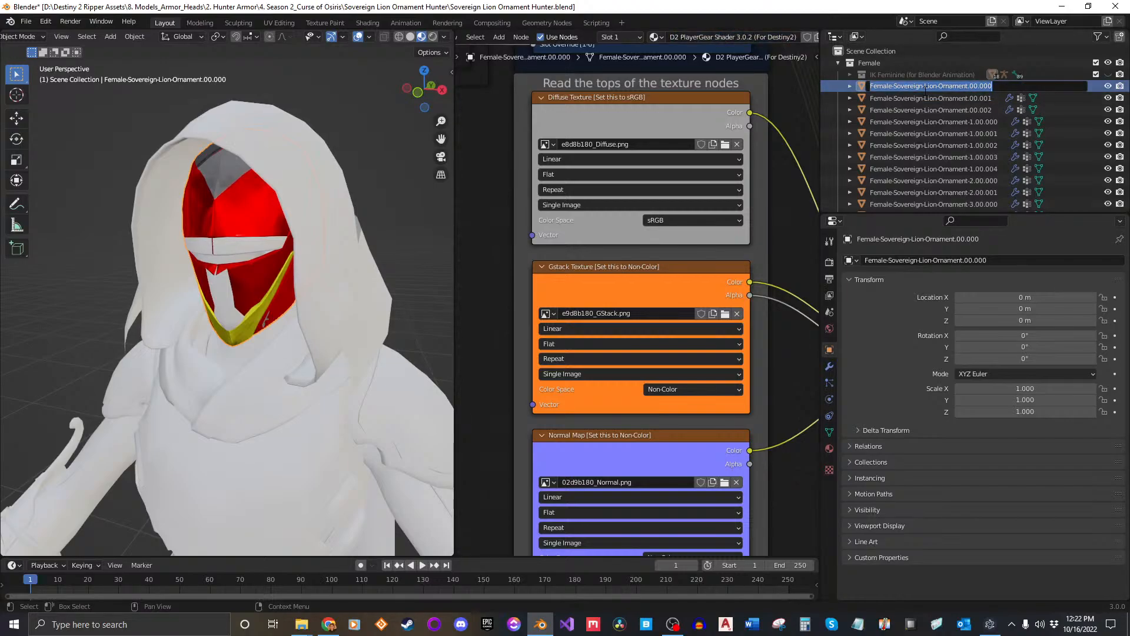
Rename the face mesh's material to DFemale-Sovereign-Lion-Ornament.000.
{"action": "left_click", "coordinate": [710, 37]}
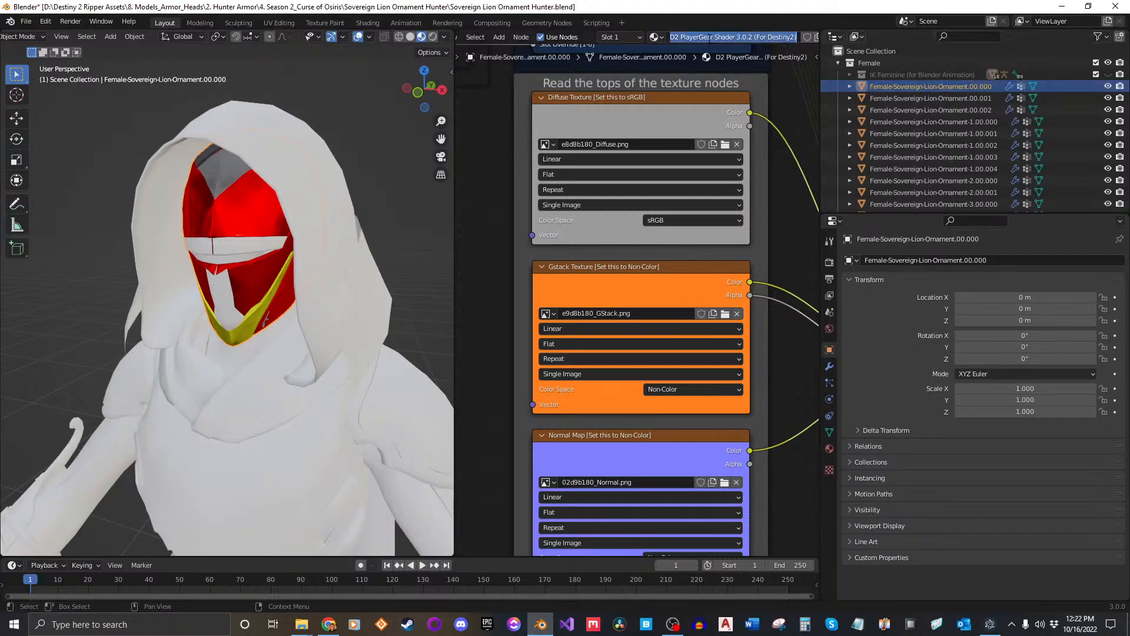
{"action": "left_click", "coordinate": [708, 37]}
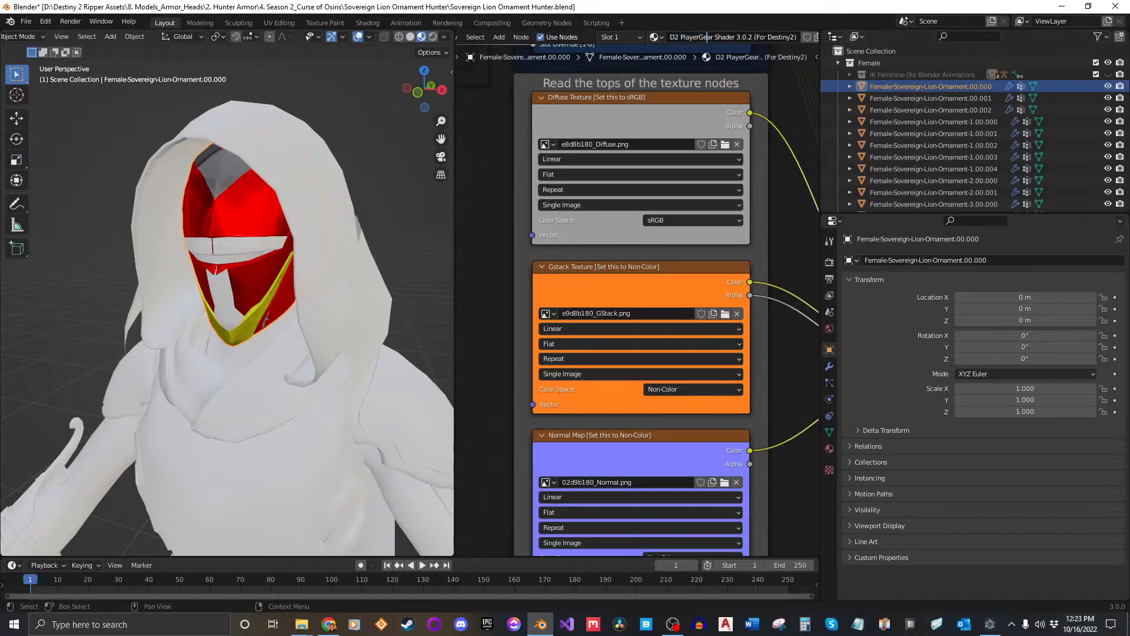
{"action": "left_click_drag", "start_coordinate": [796, 38], "coordinate": [674, 37]}
{"action": "key", "text": "ctrl+v"}
{"action": "left_click", "coordinate": [770, 37]}
{"action": "key", "text": "BackSpace"}
{"action": "key", "text": "BackSpace"}
{"action": "key", "text": "BackSpace"}
{"action": "key", "text": "BackSpace"}
{"action": "key", "text": "BackSpace"}
{"action": "key", "text": "BackSpace"}
{"action": "key", "text": "BackSpace"}
{"action": "type", "text": ".000"}
{"action": "key", "text": "Return"}
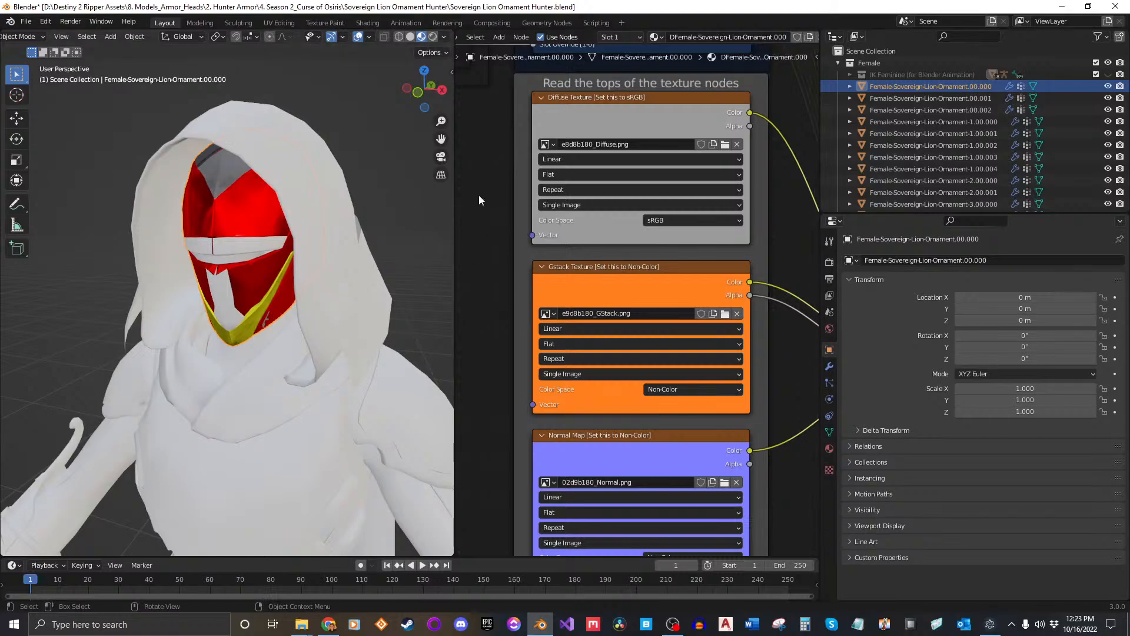
Assign the existing DFemale-Sovereign-Lion-Ornament.000 material to the mesh Female-Sovereign-Lion-Ornament.00.001.
{"action": "left_click", "coordinate": [939, 98]}
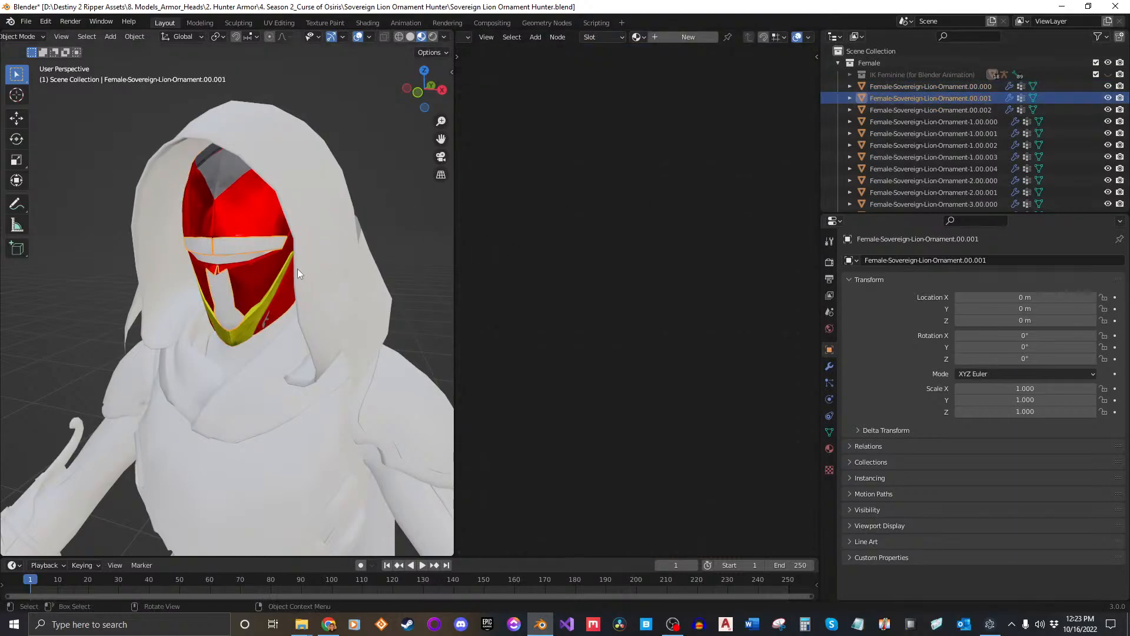
{"action": "middle_click_drag", "start_coordinate": [292, 266], "coordinate": [235, 256]}
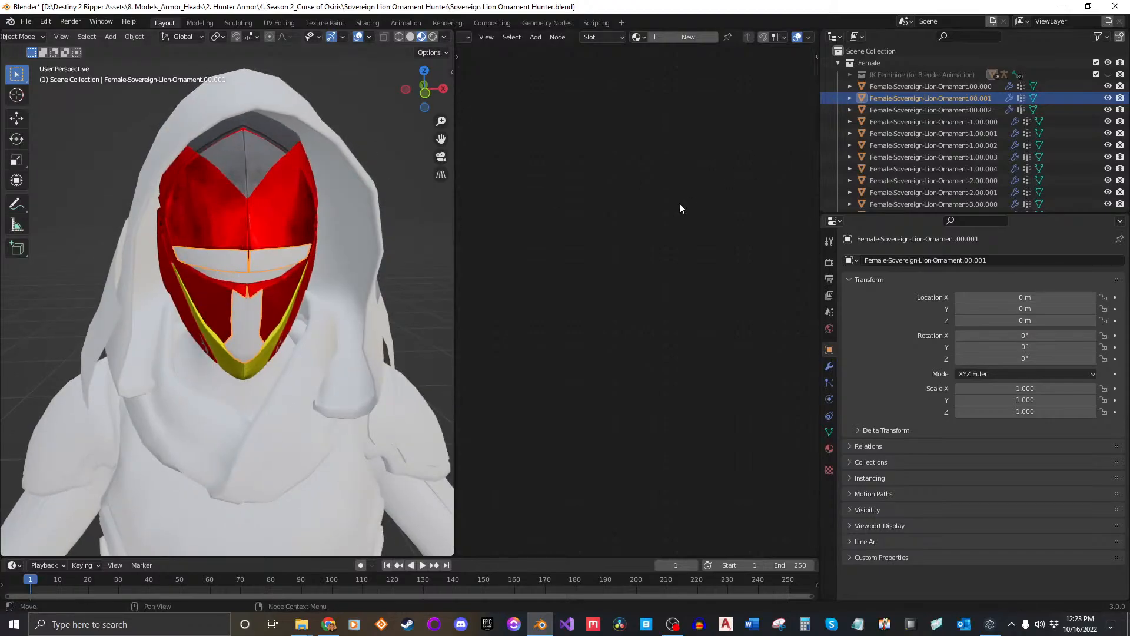
{"action": "middle_click_drag", "start_coordinate": [335, 282], "coordinate": [381, 207]}
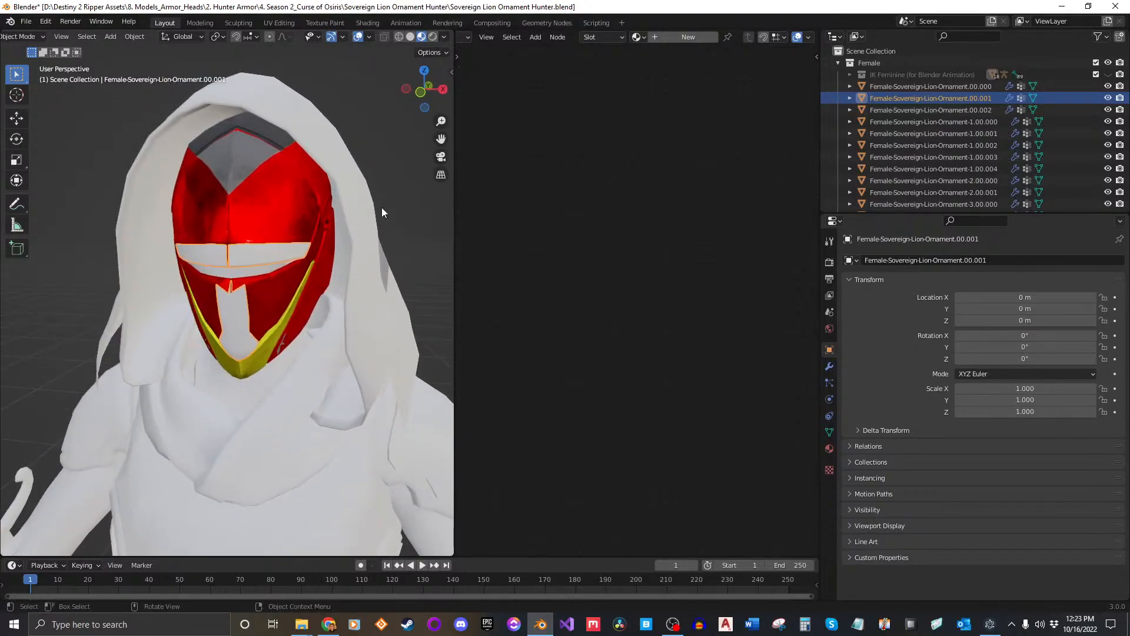
{"action": "left_click", "coordinate": [638, 37]}
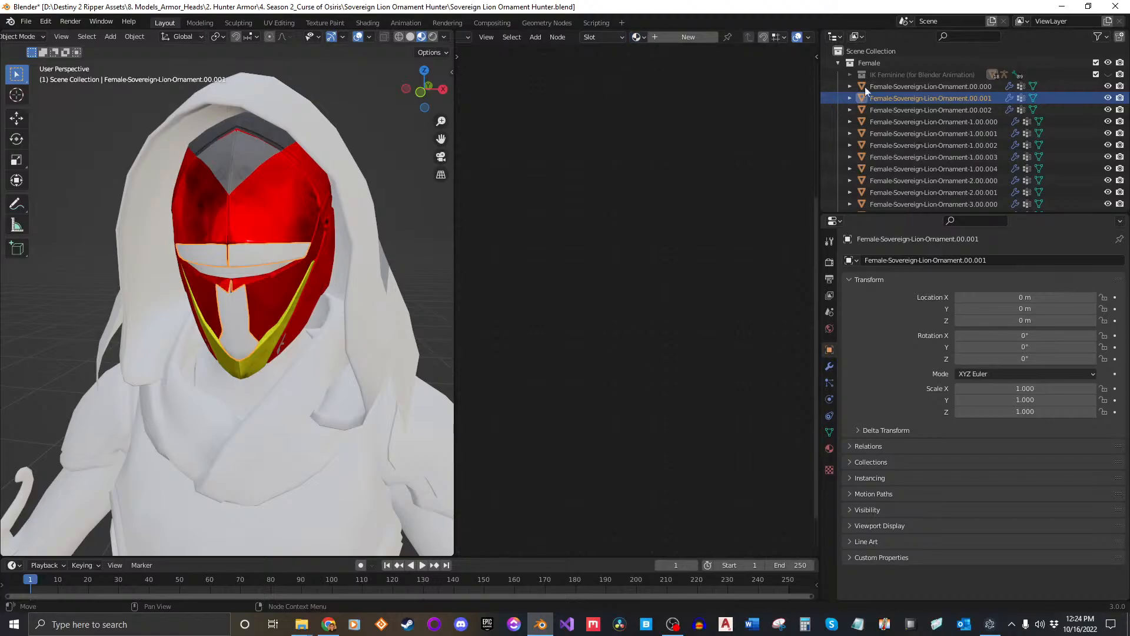
{"action": "left_click", "coordinate": [900, 87]}
{"action": "left_click", "coordinate": [913, 99], "text": "ctrl"}
{"action": "left_click", "coordinate": [639, 37]}
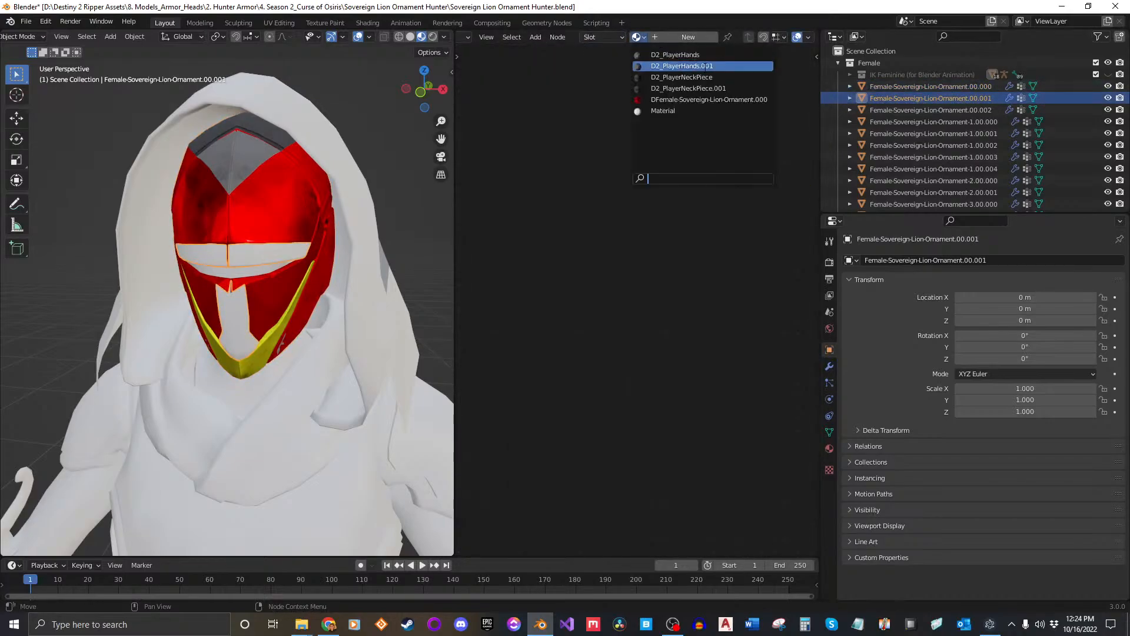
{"action": "left_click", "coordinate": [727, 100]}
{"action": "middle_click_drag", "start_coordinate": [286, 297], "coordinate": [271, 296]}
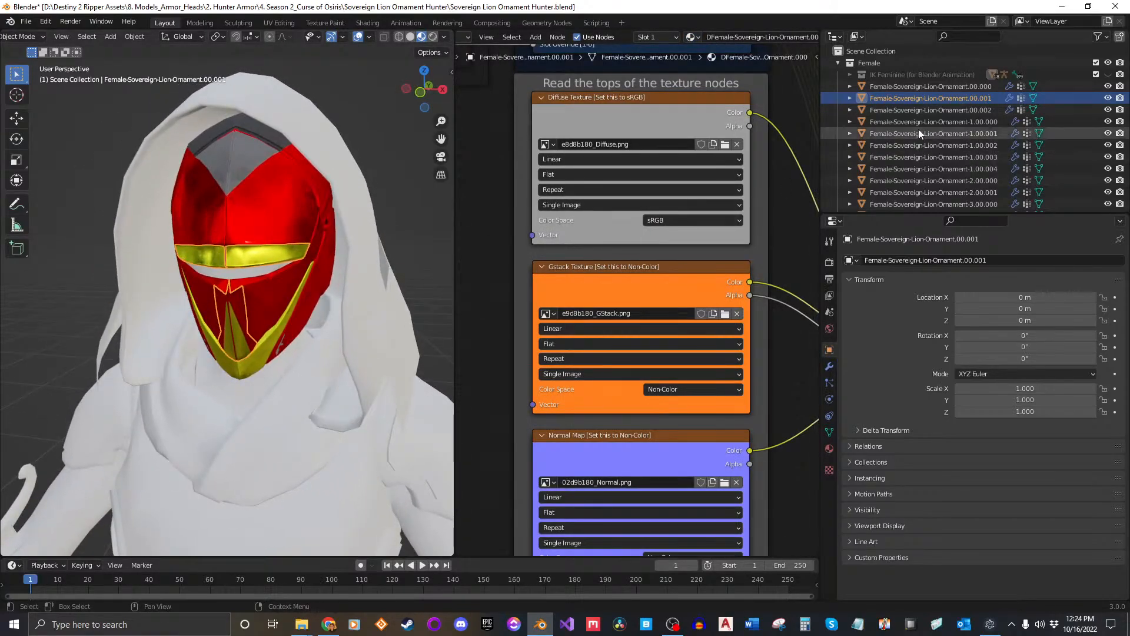
Assign the DFemale-Sovereign-Lion-Ornament.000 material to the visor mesh Female-Sovereign-Lion-Ornament.00.002, identifying the part with a cancelled trial move.
{"action": "left_click", "coordinate": [946, 108]}
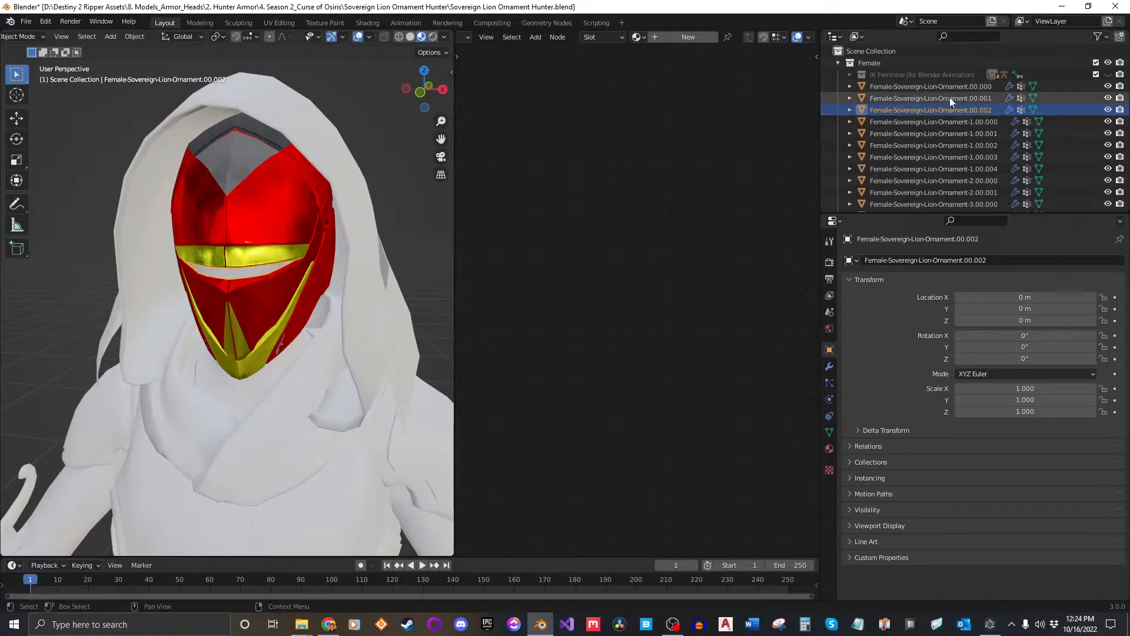
{"action": "left_click", "coordinate": [636, 37]}
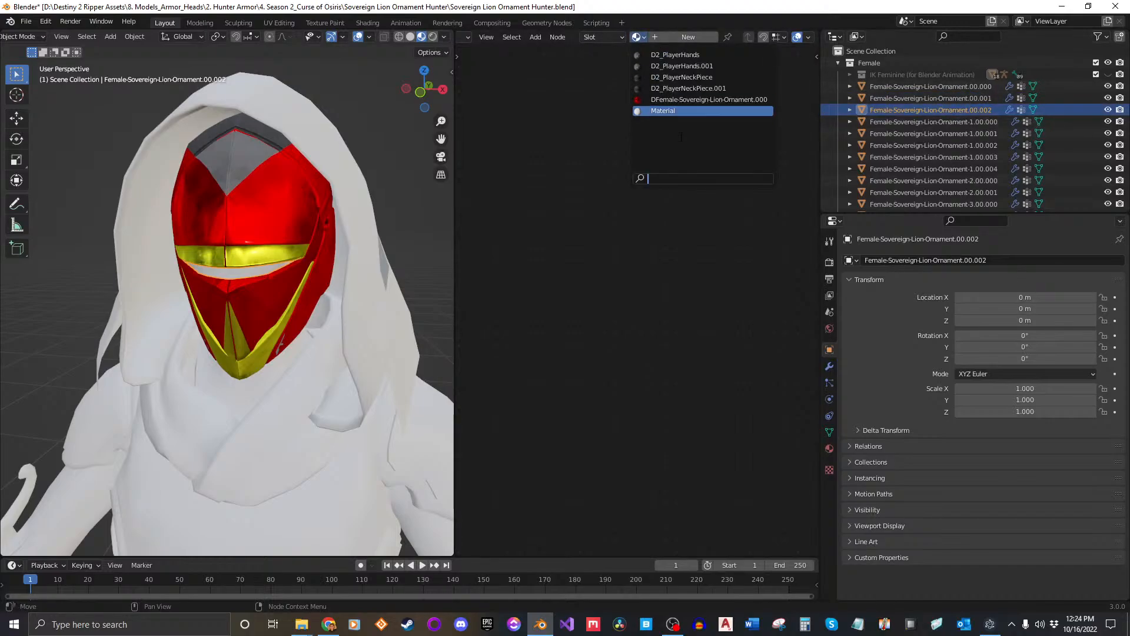
{"action": "left_click", "coordinate": [709, 99]}
{"action": "middle_click_drag", "start_coordinate": [259, 282], "coordinate": [249, 251]}
{"action": "scroll", "coordinate": [305, 276], "scroll_direction": "up", "scroll_amount": 3}
{"action": "key", "text": "g"}
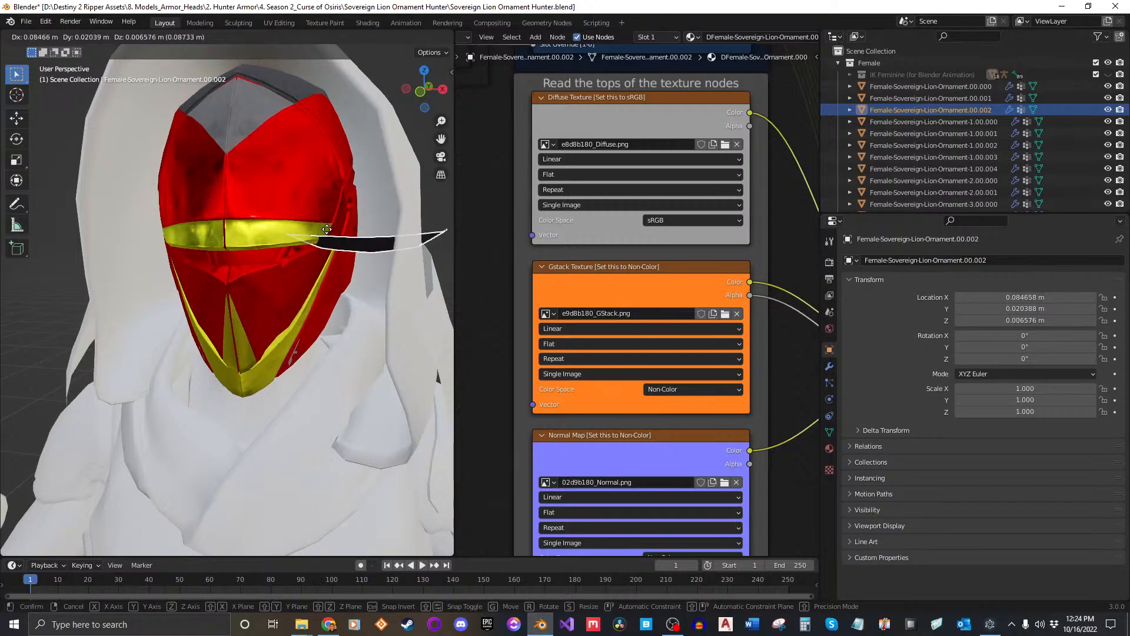
{"action": "key", "text": "Escape"}
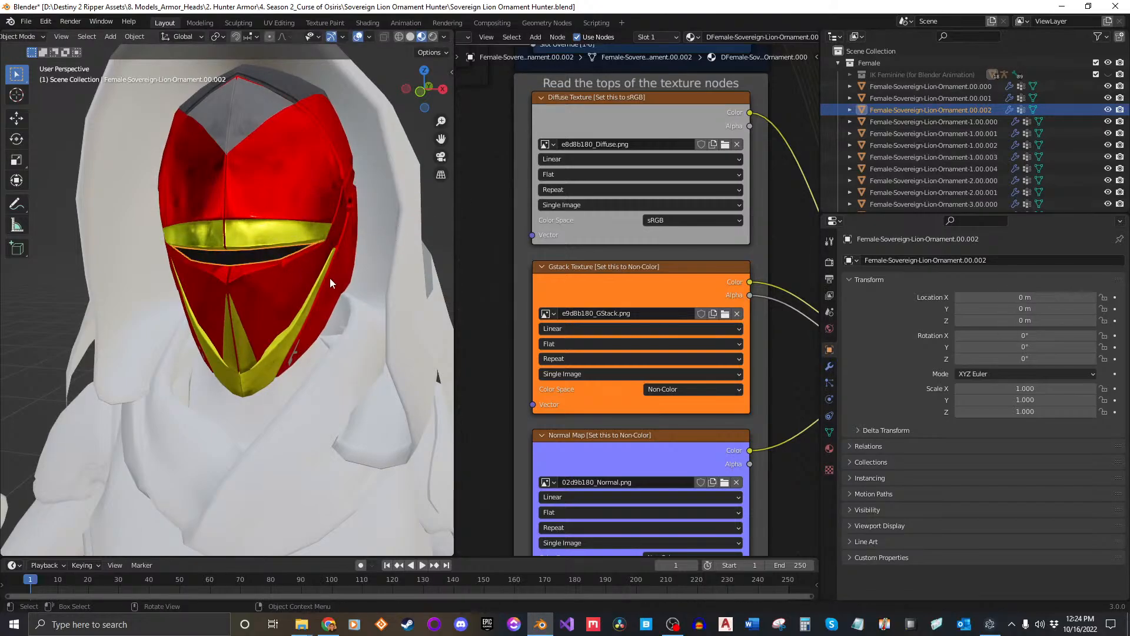
Check the textured helmet against the Sovereign Lion Ornament preview in Destiny API Ripper Extension and deselect the mesh in Blender.
{"action": "left_click", "coordinate": [990, 624]}
{"action": "left_click", "coordinate": [443, 225]}
{"action": "mouse_move", "coordinate": [265, 260]}
{"action": "middle_mouse_down"}
{"action": "mouse_move", "coordinate": [284, 262]}
{"action": "mouse_move", "coordinate": [263, 263]}
{"action": "middle_mouse_up"}
{"action": "scroll", "coordinate": [288, 265], "scroll_direction": "down", "scroll_amount": 2}
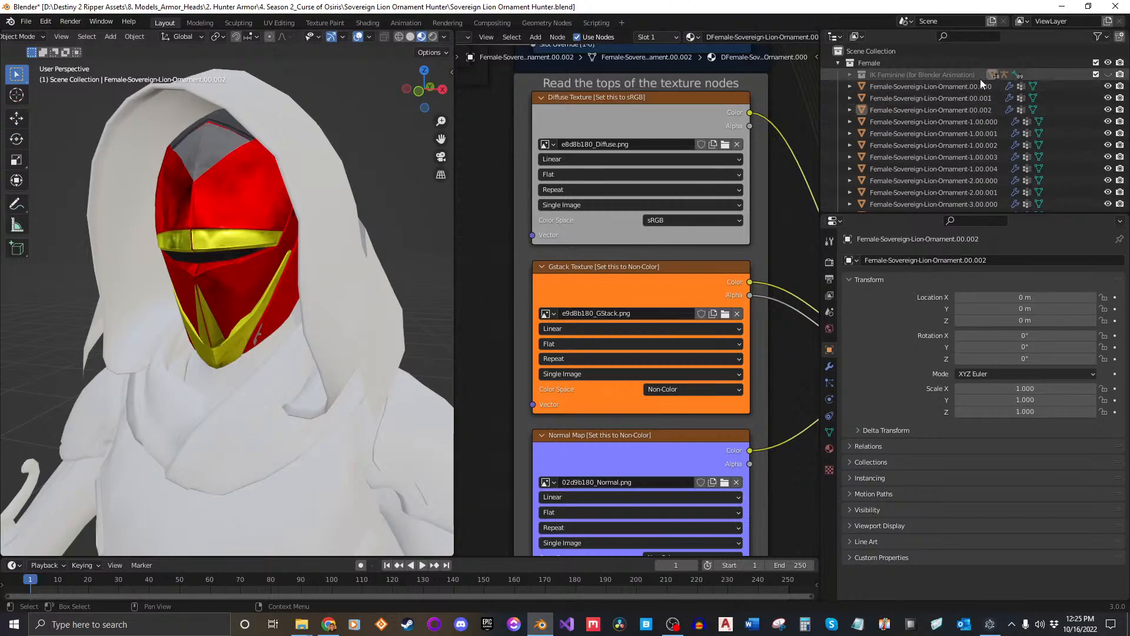
Assign the DFemale-Sovereign-Lion-Ornament.000 material to the shoulder armor mesh Female-Sovereign-Lion-Ornament-1.00.000.
{"action": "left_click", "coordinate": [981, 121]}
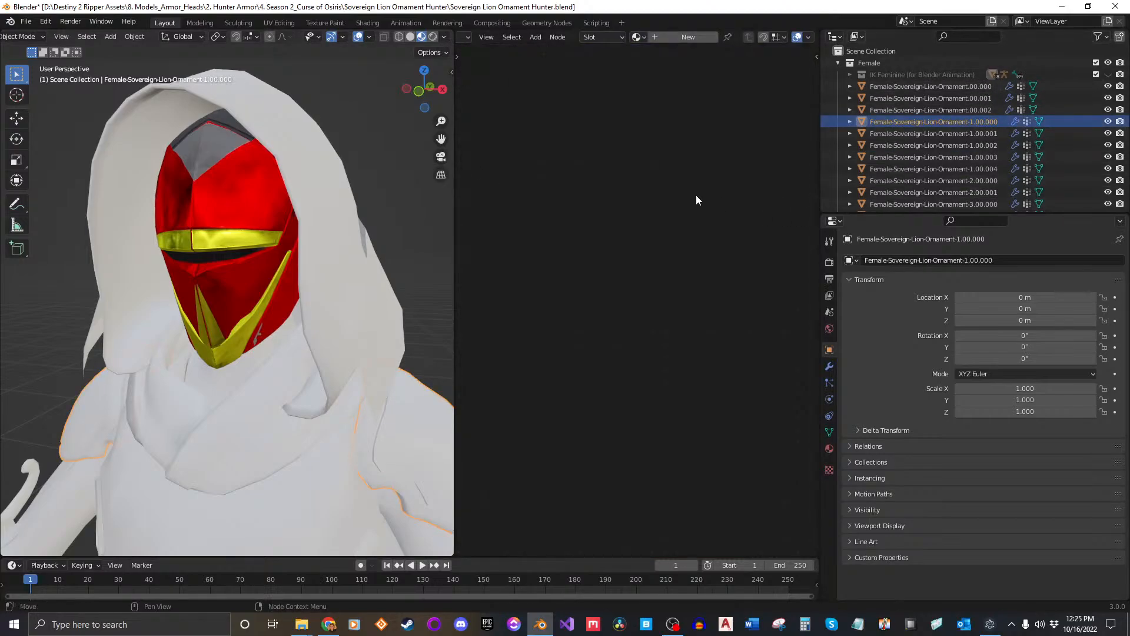
{"action": "scroll", "coordinate": [349, 270], "scroll_direction": "down", "scroll_amount": 3}
{"action": "middle_click_drag", "start_coordinate": [349, 270], "coordinate": [278, 259]}
{"action": "scroll", "coordinate": [267, 273], "scroll_direction": "up", "scroll_amount": 2}
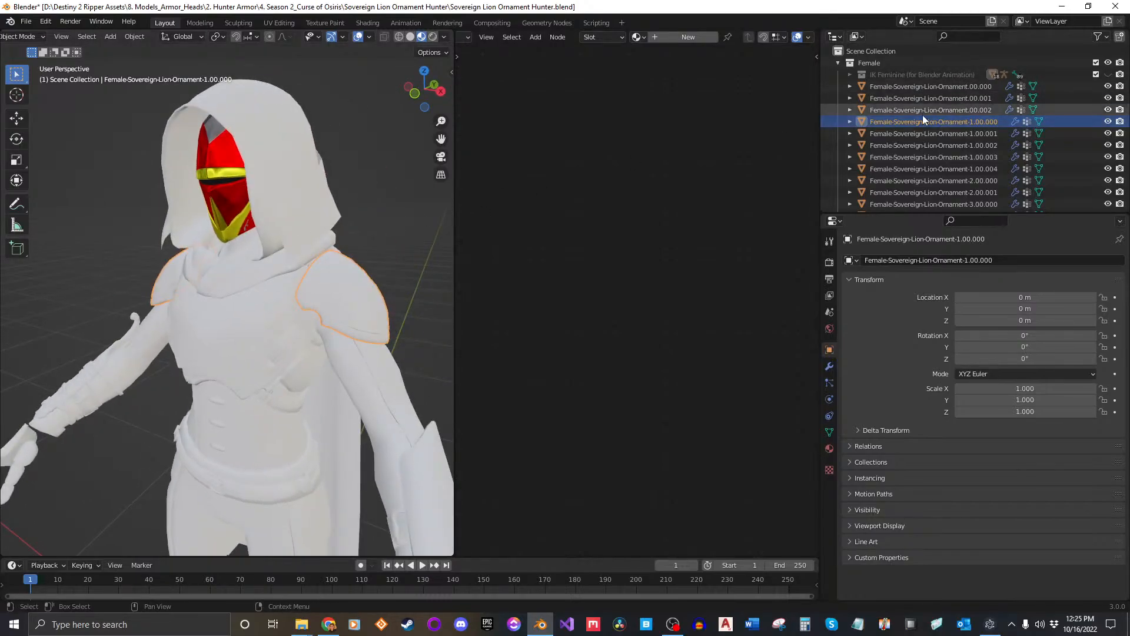
{"action": "left_click", "coordinate": [637, 36]}
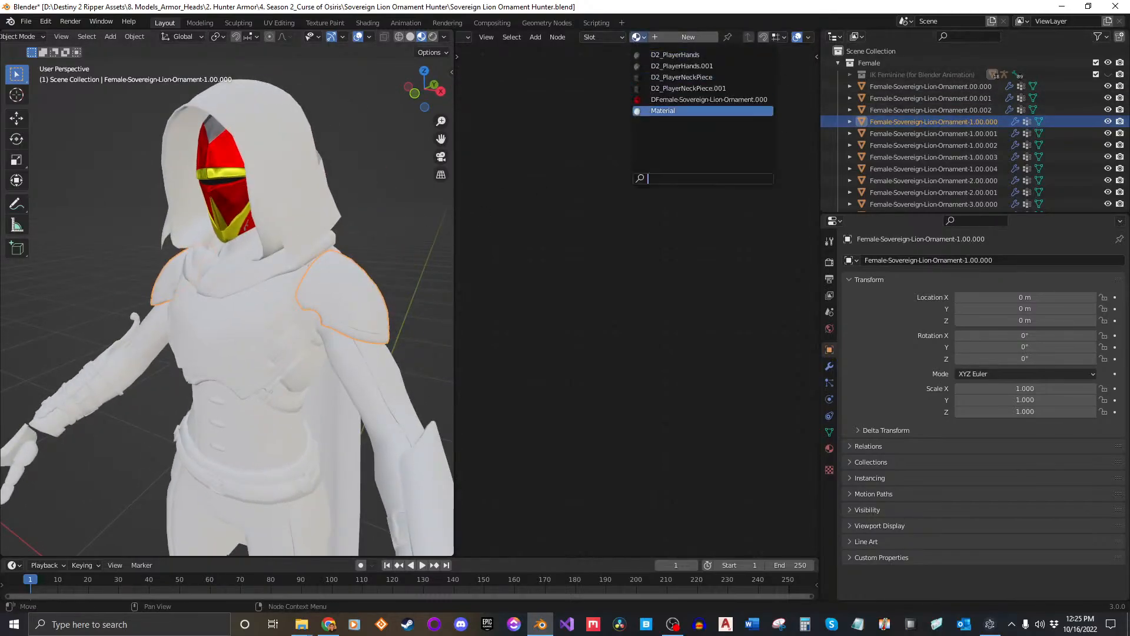
{"action": "left_click", "coordinate": [744, 100]}
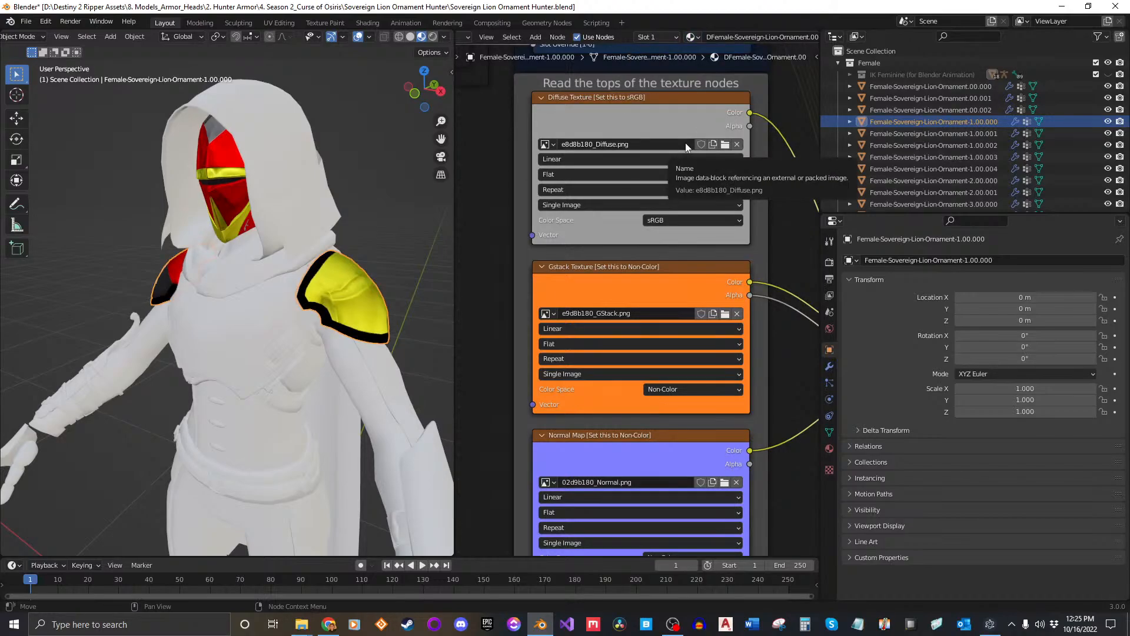
Compare the shoulder armor with the Sovereign Lion Ornament previews in Destiny API Ripper Extension and save the Blender file.
{"action": "middle_click_drag", "start_coordinate": [154, 322], "coordinate": [214, 324]}
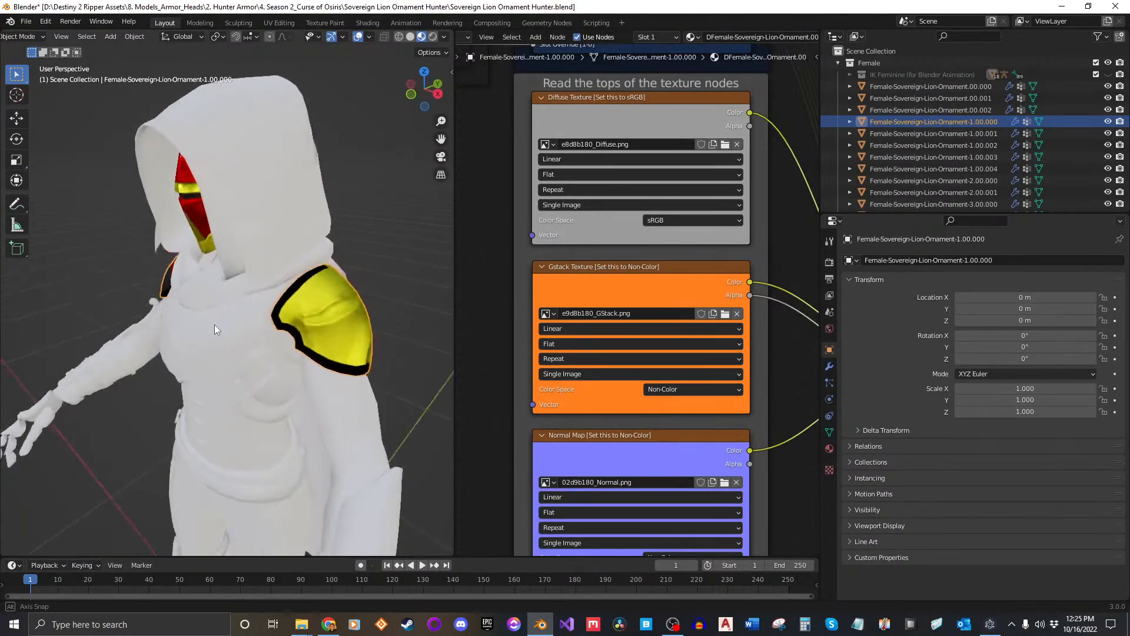
{"action": "left_click", "coordinate": [990, 624]}
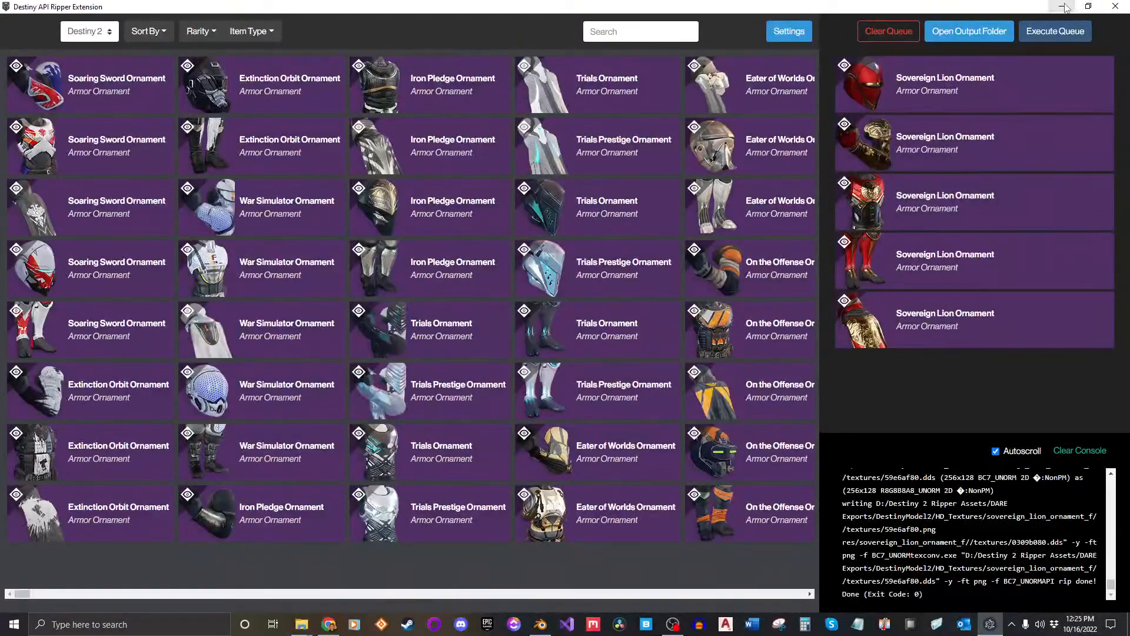
{"action": "left_click", "coordinate": [1063, 6]}
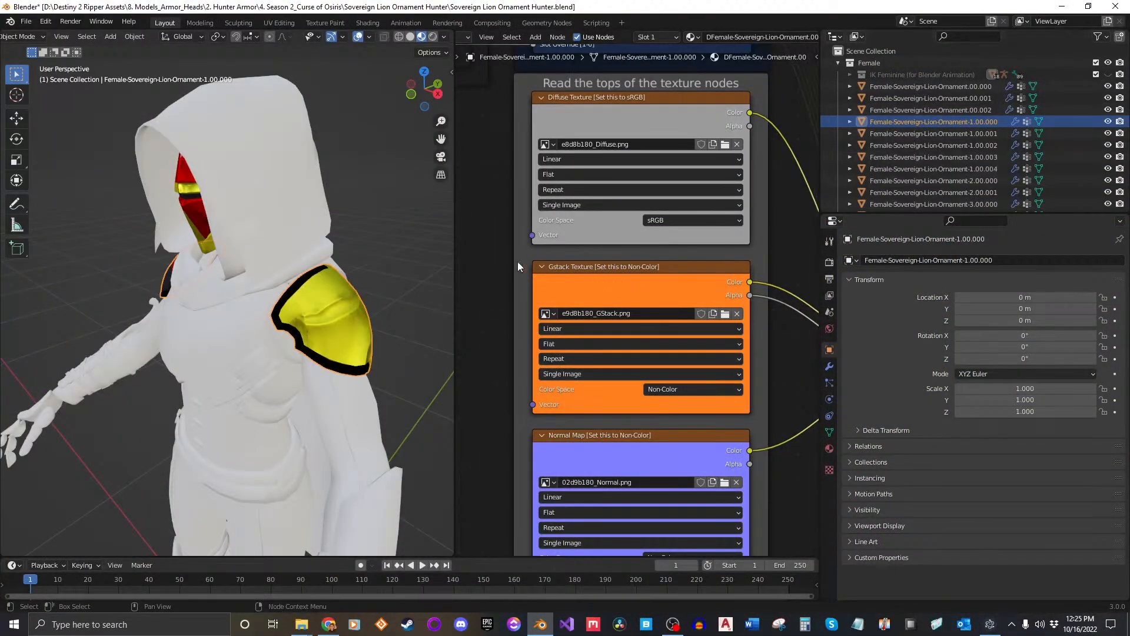
{"action": "middle_click_drag", "start_coordinate": [377, 266], "coordinate": [415, 246]}
{"action": "key", "text": "ctrl+s"}
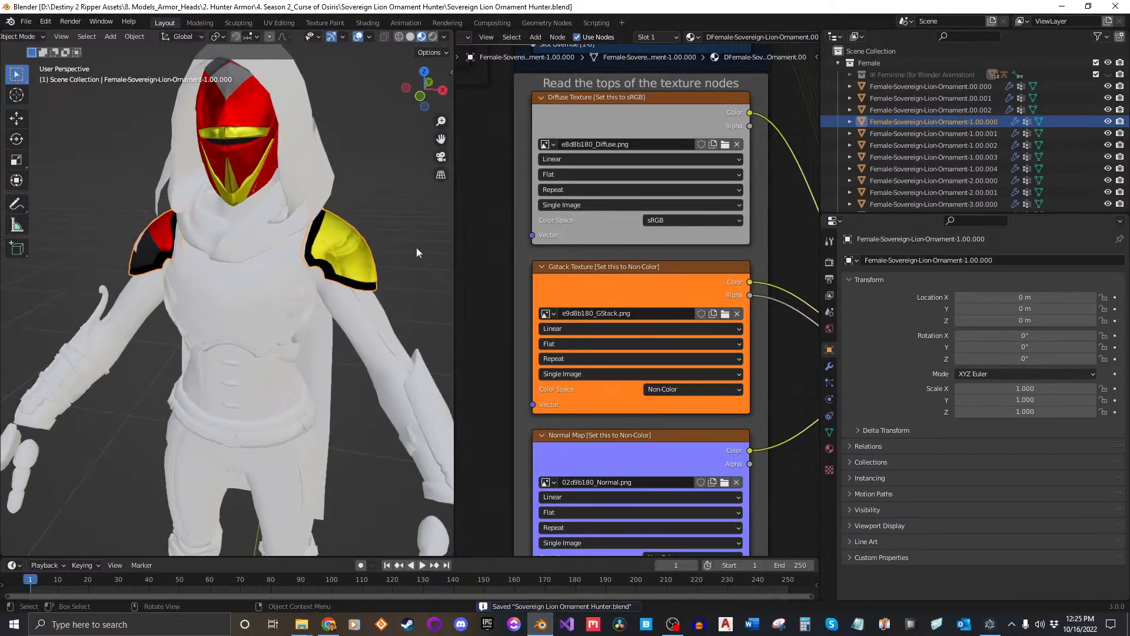
{"action": "left_click", "coordinate": [724, 144]}
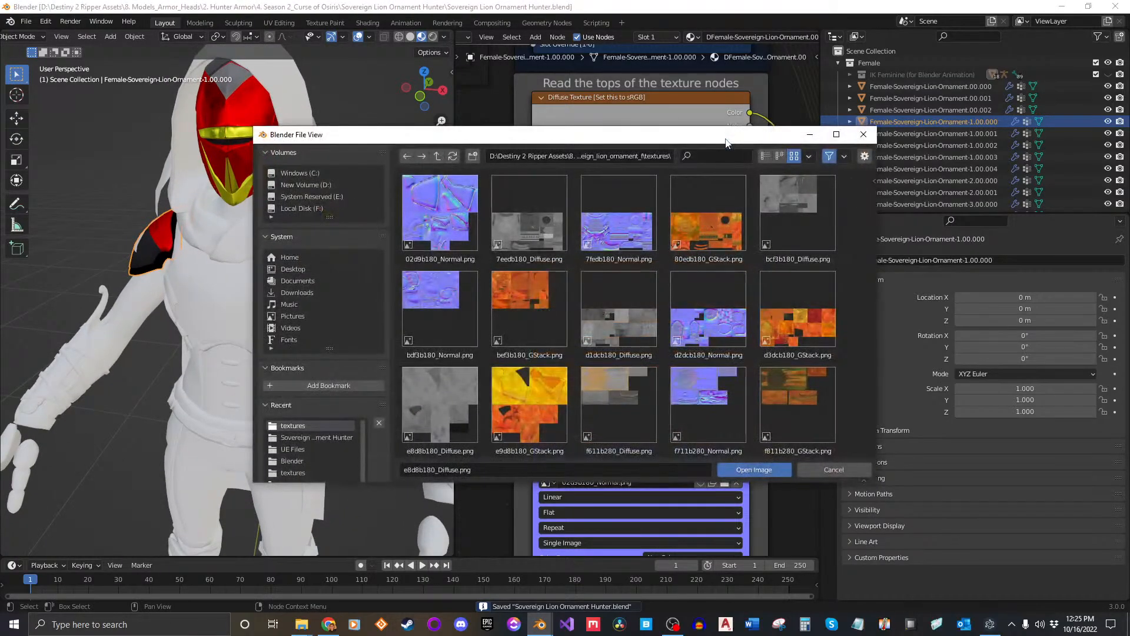
{"action": "left_click_drag", "start_coordinate": [668, 136], "coordinate": [707, 104]}
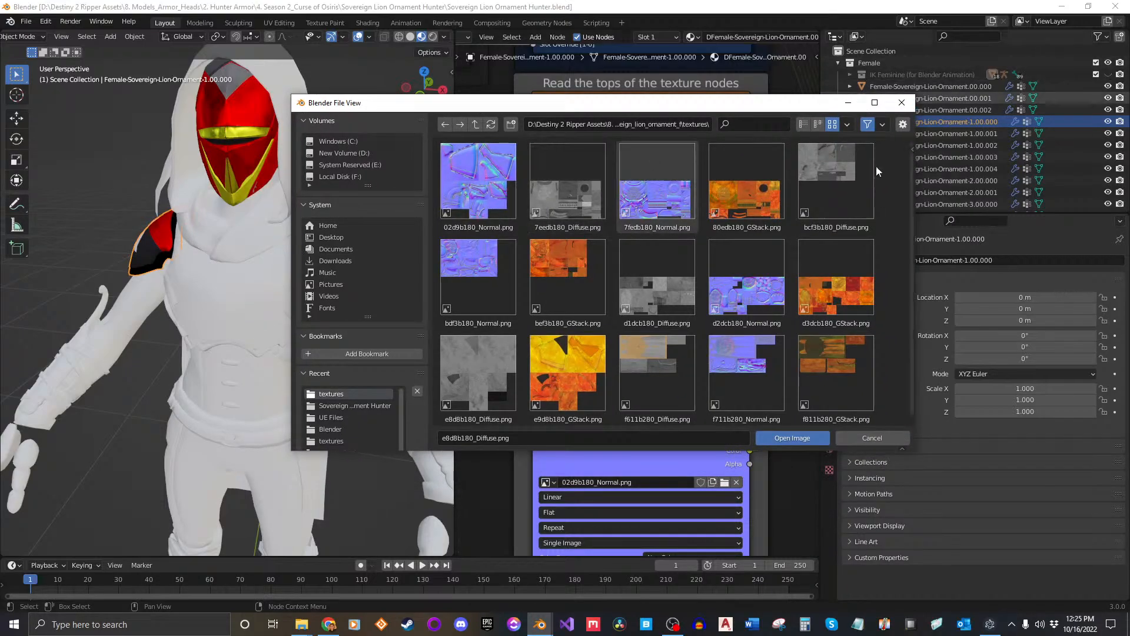
{"action": "left_click", "coordinate": [872, 438]}
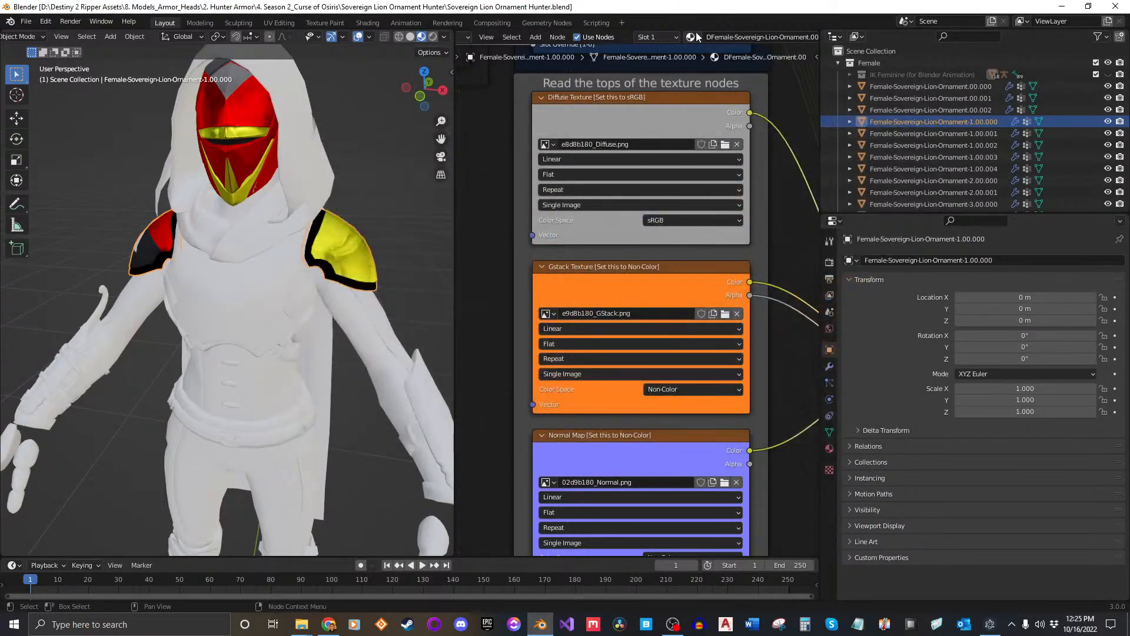
Make a separate copy of the shoulder armor's material and check the armor previews in Destiny API Ripper Extension.
{"action": "scroll", "coordinate": [772, 39], "scroll_direction": "right", "scroll_amount": 2}
{"action": "left_click", "coordinate": [778, 37]}
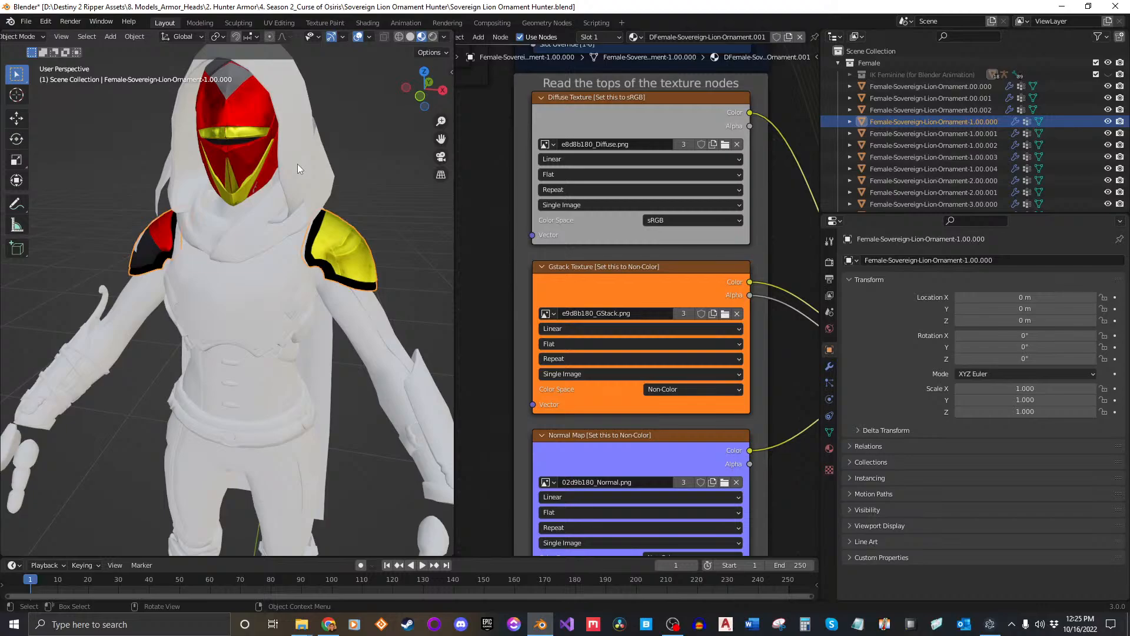
{"action": "middle_click_drag", "start_coordinate": [298, 163], "coordinate": [267, 260]}
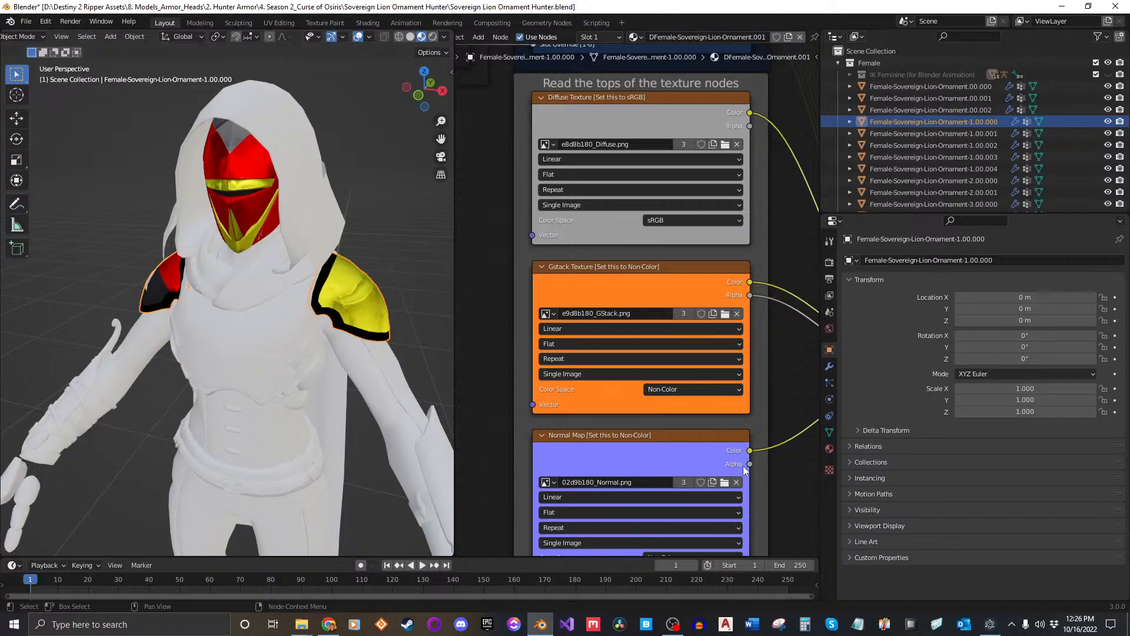
{"action": "left_click", "coordinate": [989, 624]}
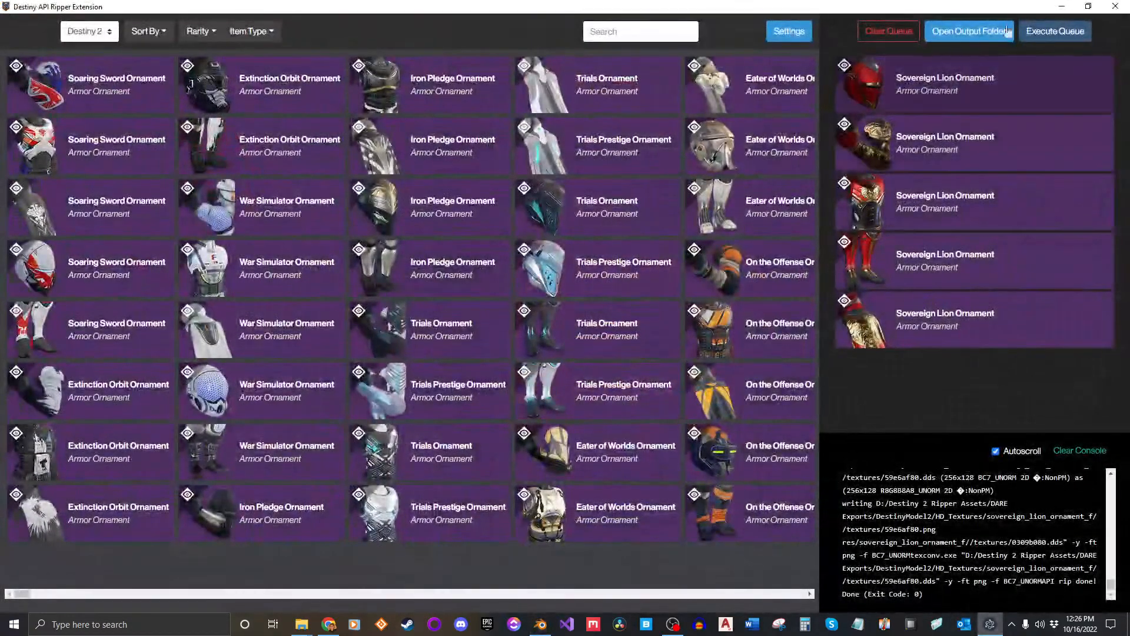
{"action": "left_click", "coordinate": [1062, 6]}
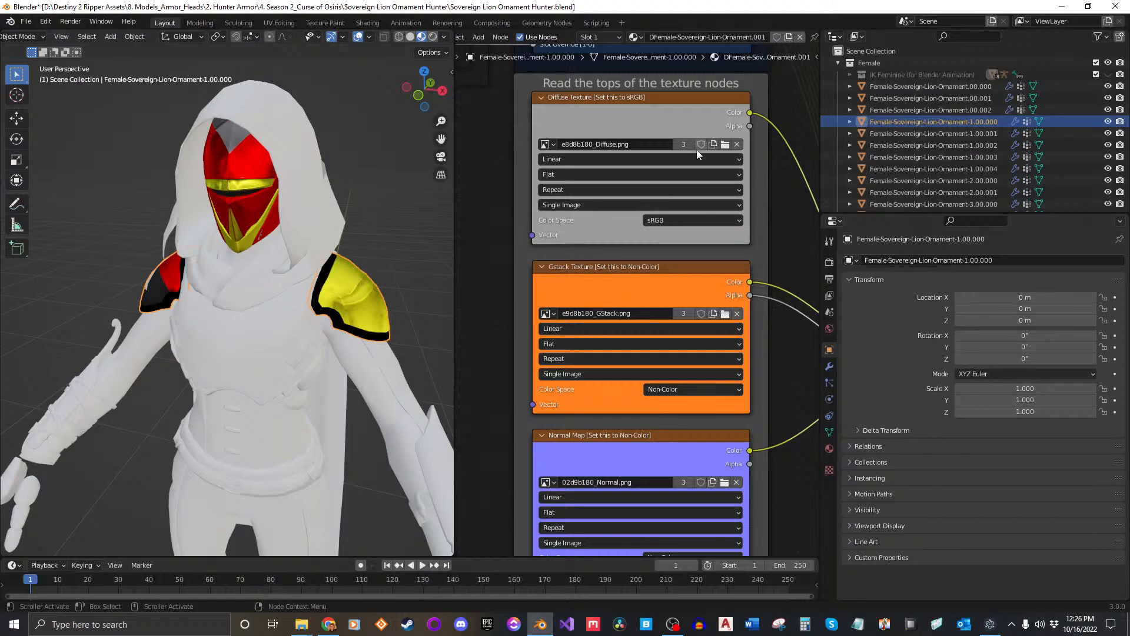
Try 7eedb180_Diffuse.png and 80edb180_GStack.png as the shoulder armor material's diffuse and Gstack textures, with the Gstack set to Non-Color.
{"action": "left_click", "coordinate": [725, 144]}
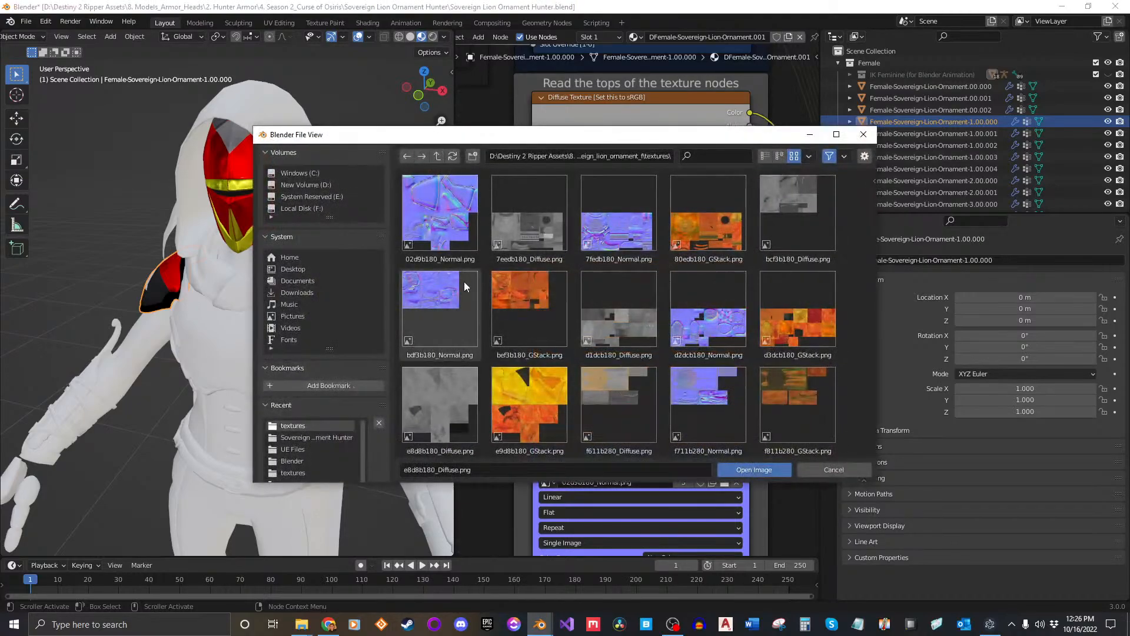
{"action": "left_click", "coordinate": [542, 241]}
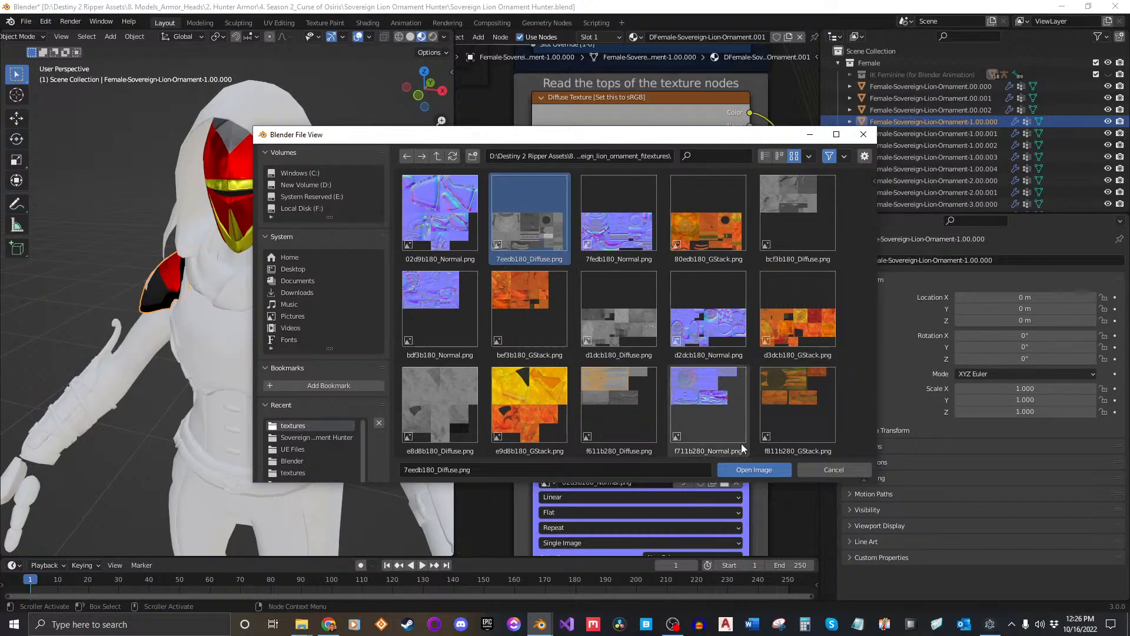
{"action": "left_click", "coordinate": [744, 468]}
{"action": "left_click", "coordinate": [730, 308]}
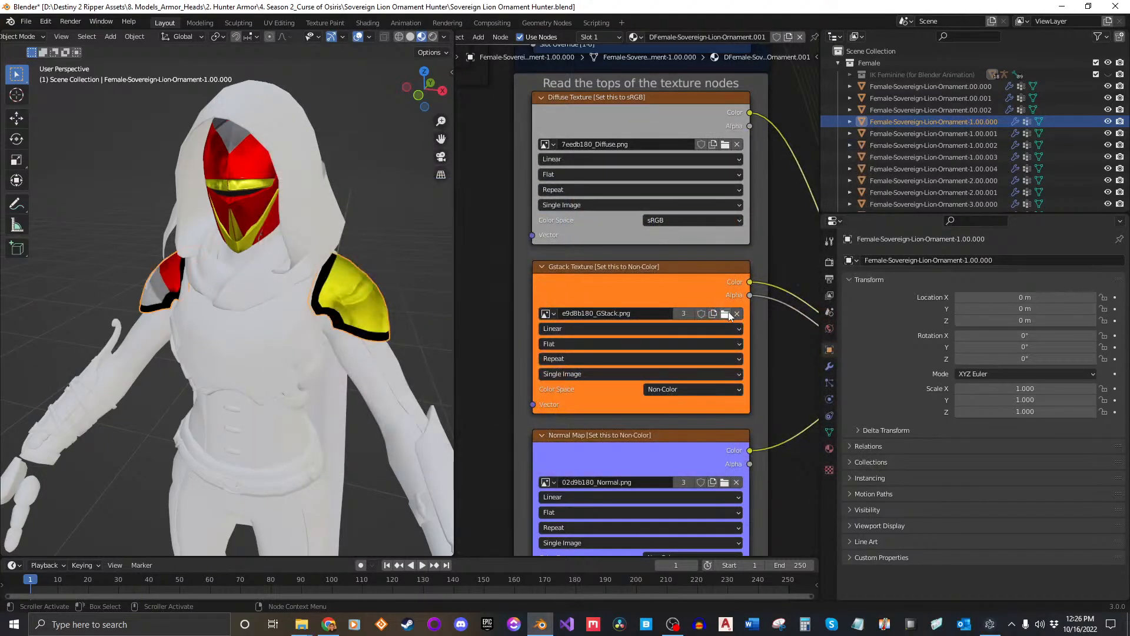
{"action": "left_click", "coordinate": [708, 223]}
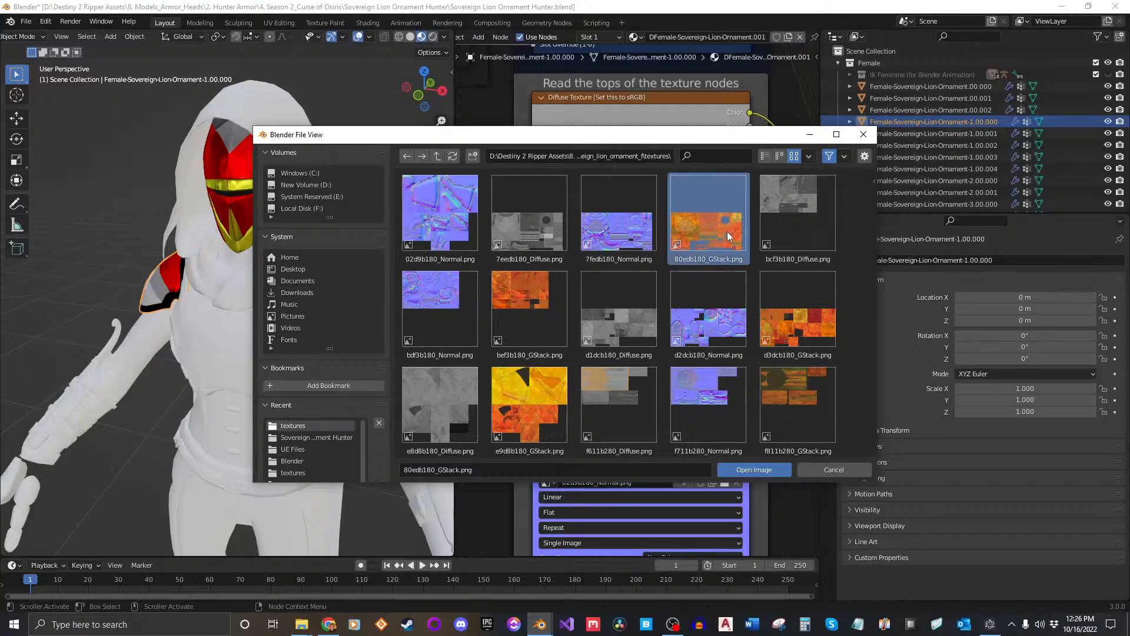
{"action": "left_click", "coordinate": [753, 469]}
{"action": "scroll", "coordinate": [658, 412], "scroll_direction": "down", "scroll_amount": 2, "text": "shift"}
{"action": "left_click", "coordinate": [663, 347]}
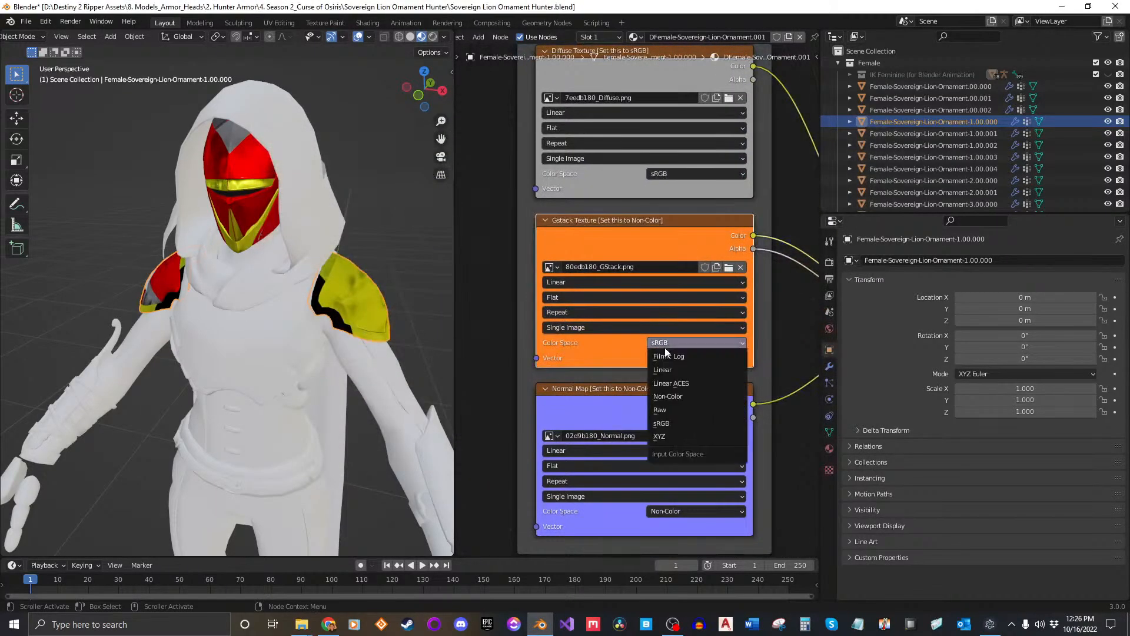
{"action": "left_click", "coordinate": [686, 400]}
Try 7fedb180_Normal.png as the shoulder material's normal map with Non-Color color space and inspect the shoulder armor.
{"action": "scroll", "coordinate": [686, 406], "scroll_direction": "down", "scroll_amount": 2, "text": "shift"}
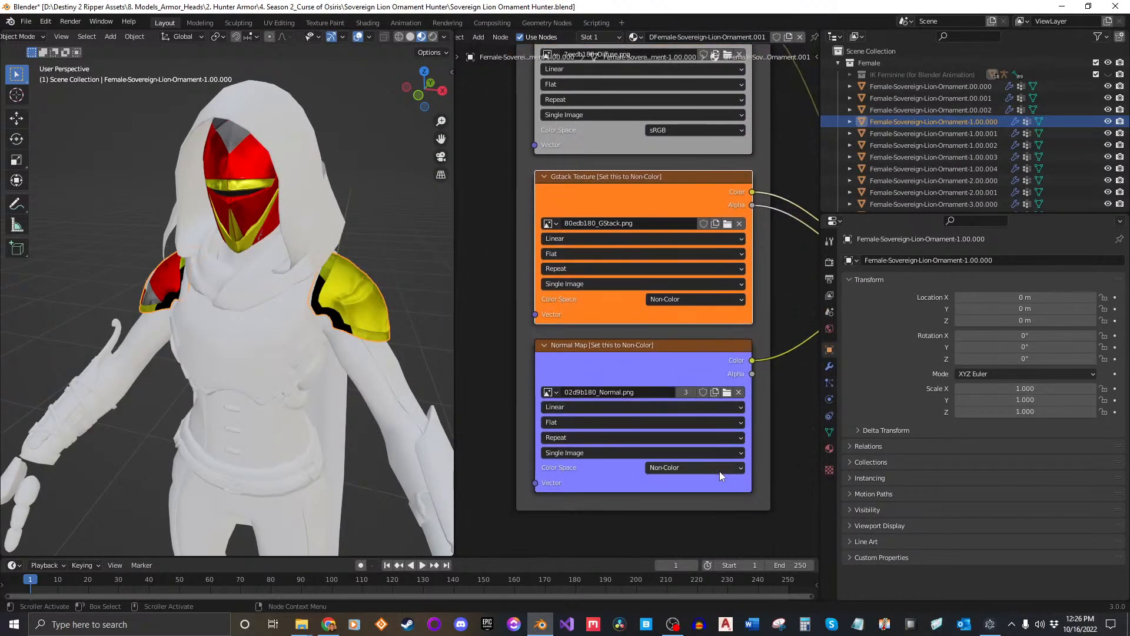
{"action": "left_click", "coordinate": [728, 391]}
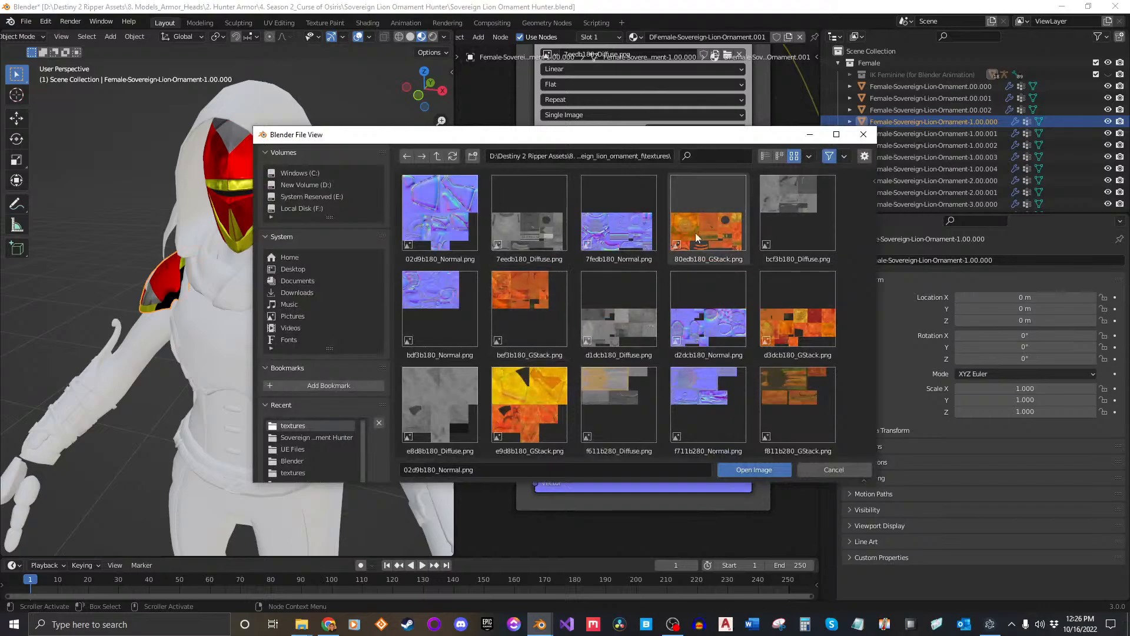
{"action": "left_click", "coordinate": [618, 212]}
{"action": "left_click", "coordinate": [767, 466]}
{"action": "left_click", "coordinate": [719, 467]}
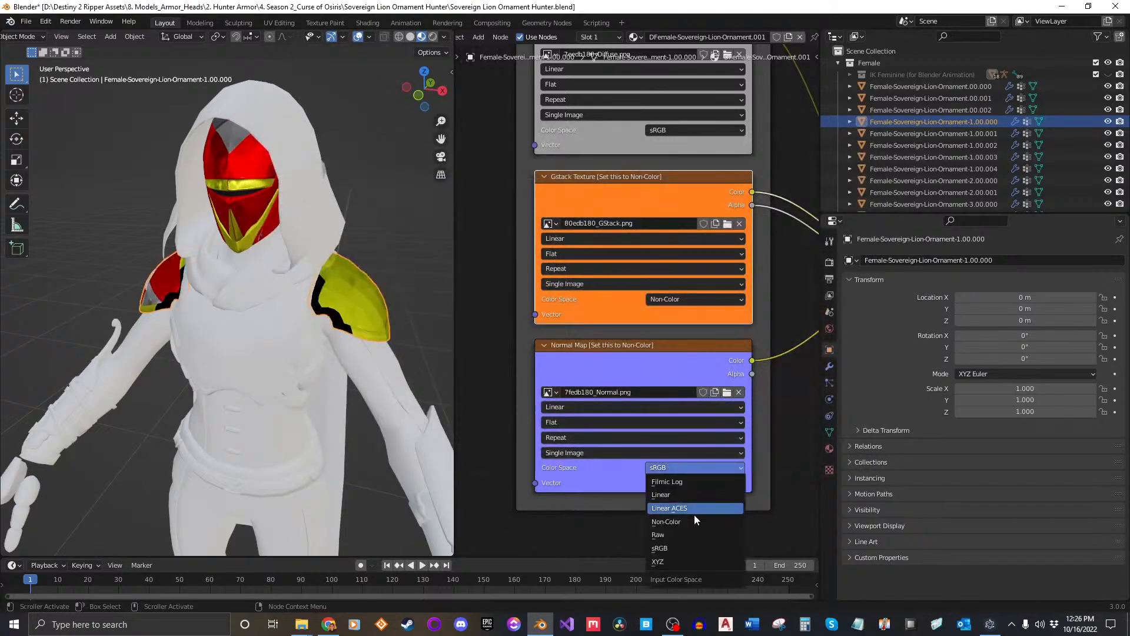
{"action": "left_click", "coordinate": [694, 520]}
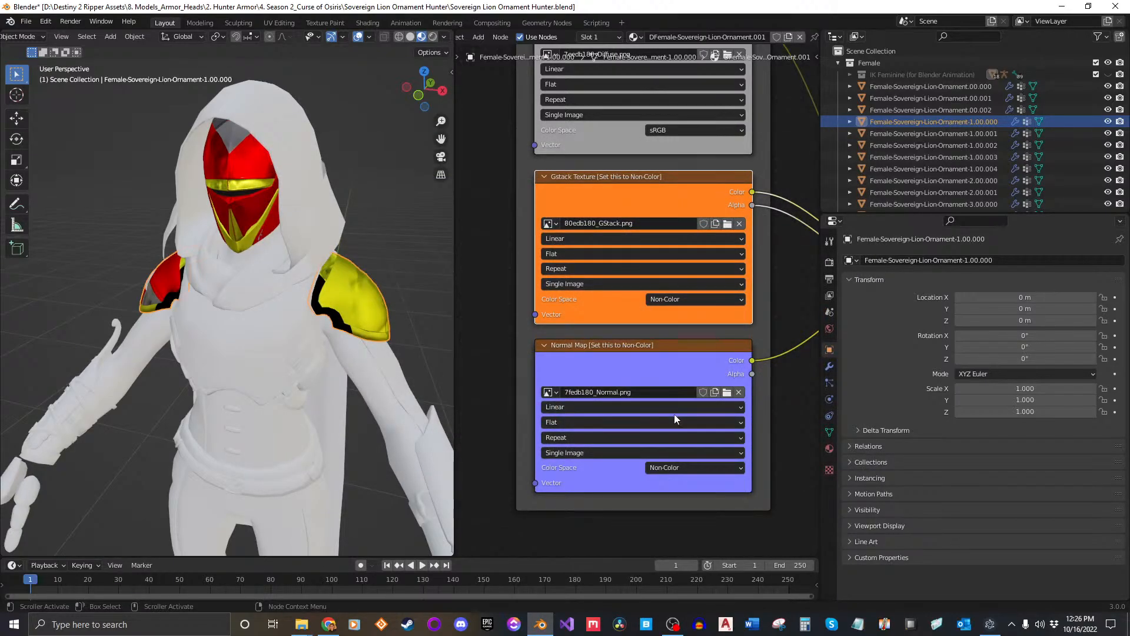
{"action": "middle_click_drag", "start_coordinate": [257, 298], "coordinate": [390, 299]}
{"action": "scroll", "coordinate": [256, 322], "scroll_direction": "up", "scroll_amount": 6}
{"action": "middle_click_drag", "start_coordinate": [256, 323], "coordinate": [369, 325]}
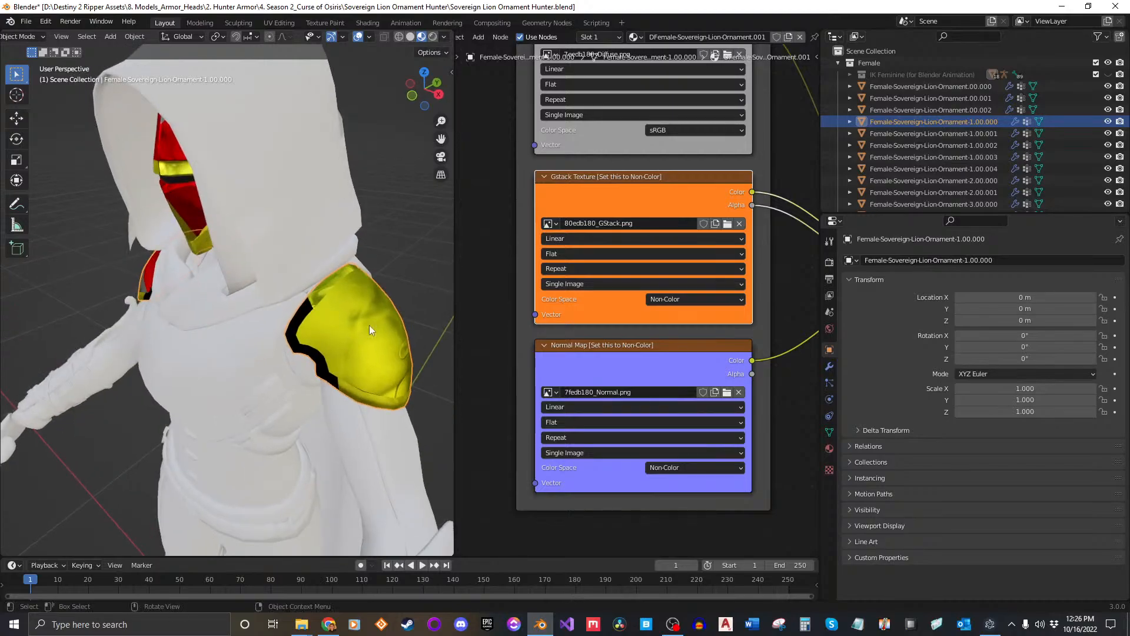
Try bcf3b180_Diffuse.png and bef3b180_GStack.png on the shoulder armor material, with the Gstack texture set to Non-Color.
{"action": "key", "text": "Home"}
{"action": "left_click", "coordinate": [710, 152]}
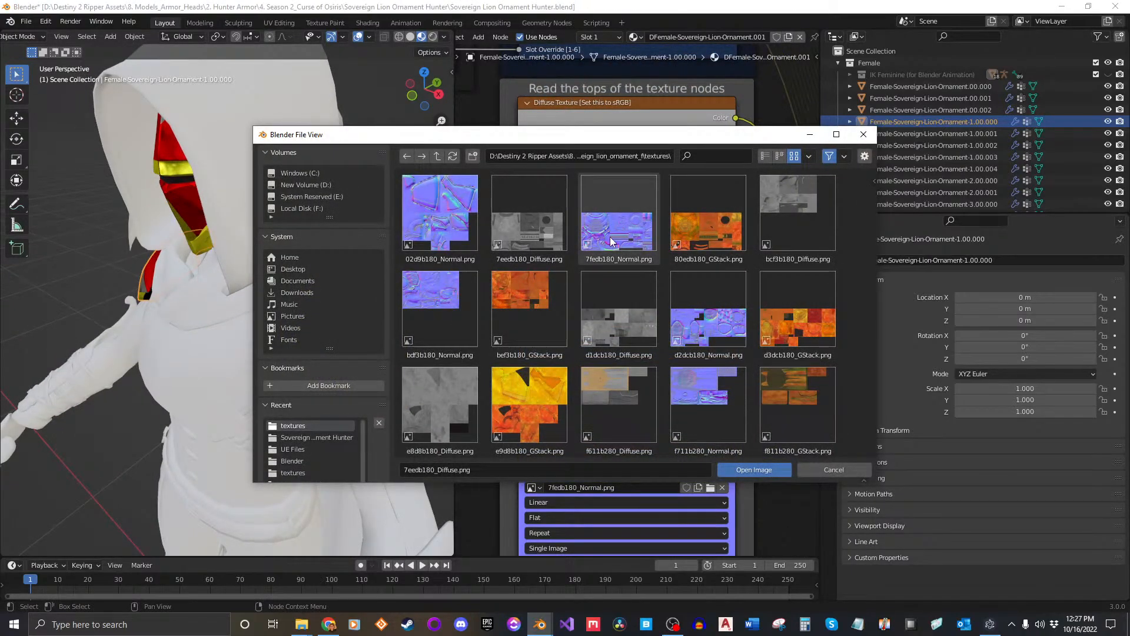
{"action": "left_click", "coordinate": [792, 209]}
{"action": "left_click", "coordinate": [763, 469]}
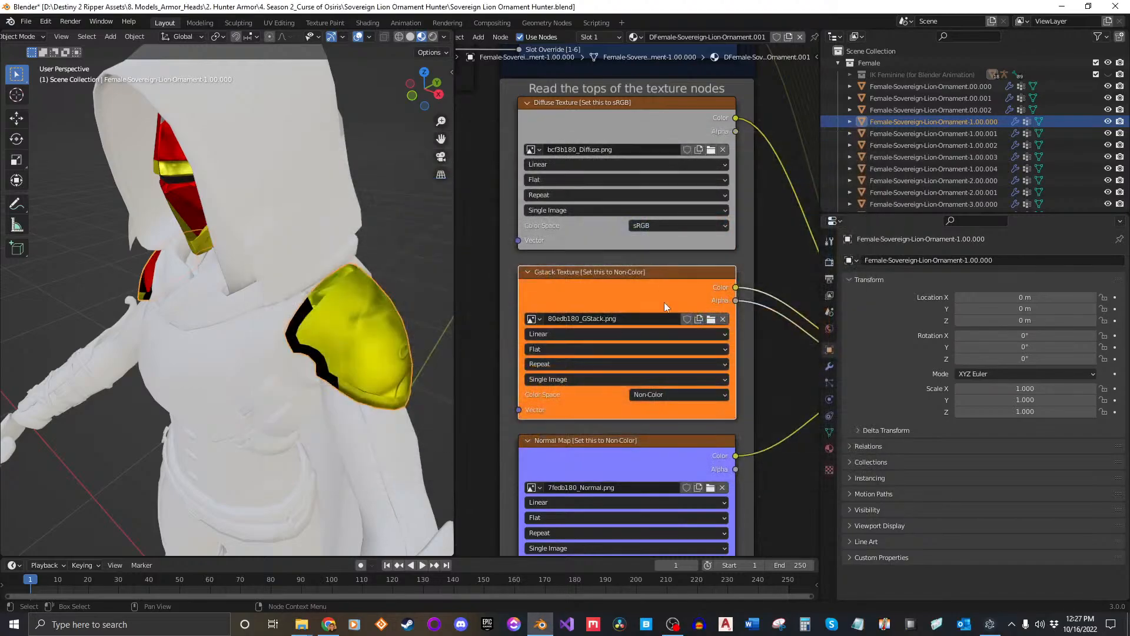
{"action": "left_click", "coordinate": [711, 319]}
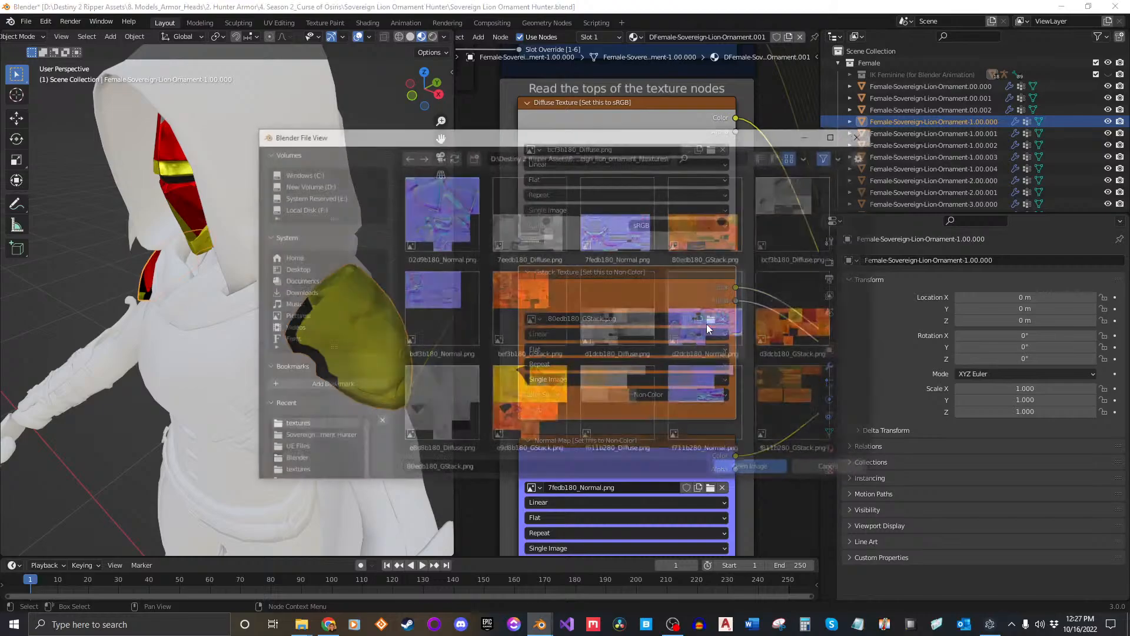
{"action": "left_click", "coordinate": [520, 305]}
{"action": "left_click", "coordinate": [753, 469]}
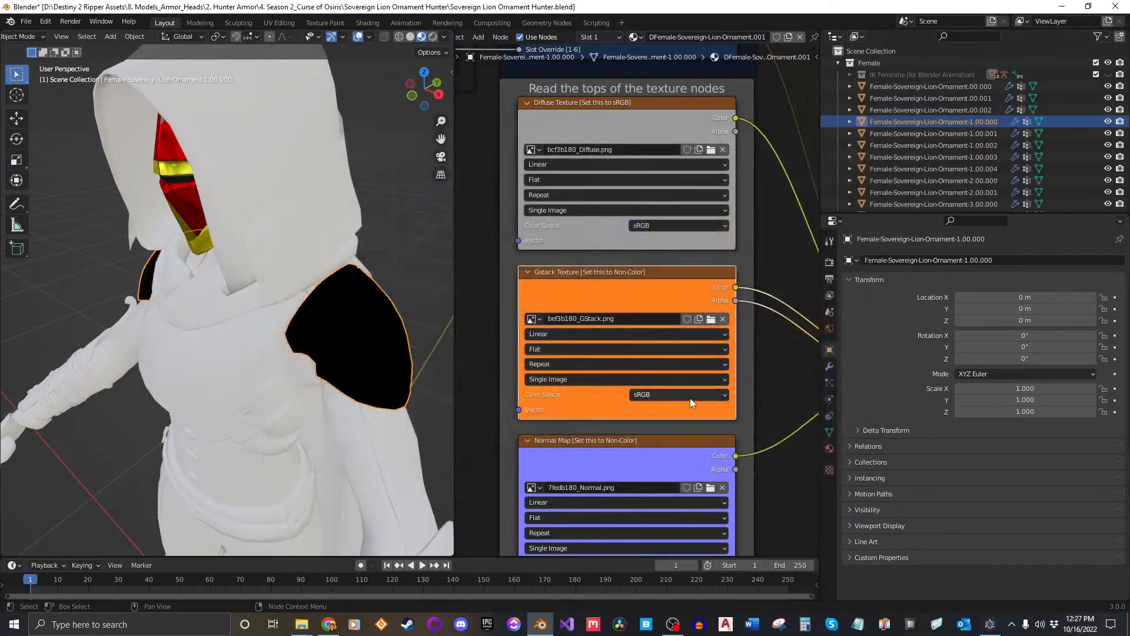
{"action": "left_click", "coordinate": [691, 397]}
{"action": "left_click", "coordinate": [650, 448]}
{"action": "scroll", "coordinate": [665, 377], "scroll_direction": "down", "scroll_amount": 4, "text": "shift"}
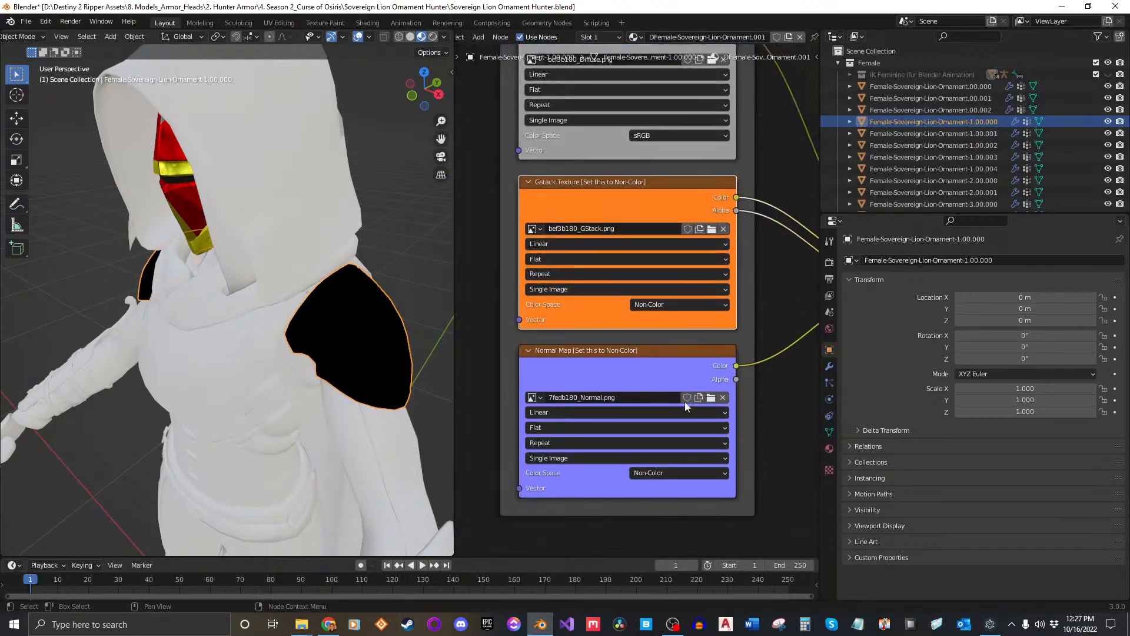
Load d1dcb180_Diffuse.png and d3dcb180_GStack.png into the shoulder armor material and set the Gstack texture to Non-Color.
{"action": "middle_click_drag", "start_coordinate": [708, 235], "coordinate": [741, 305]}
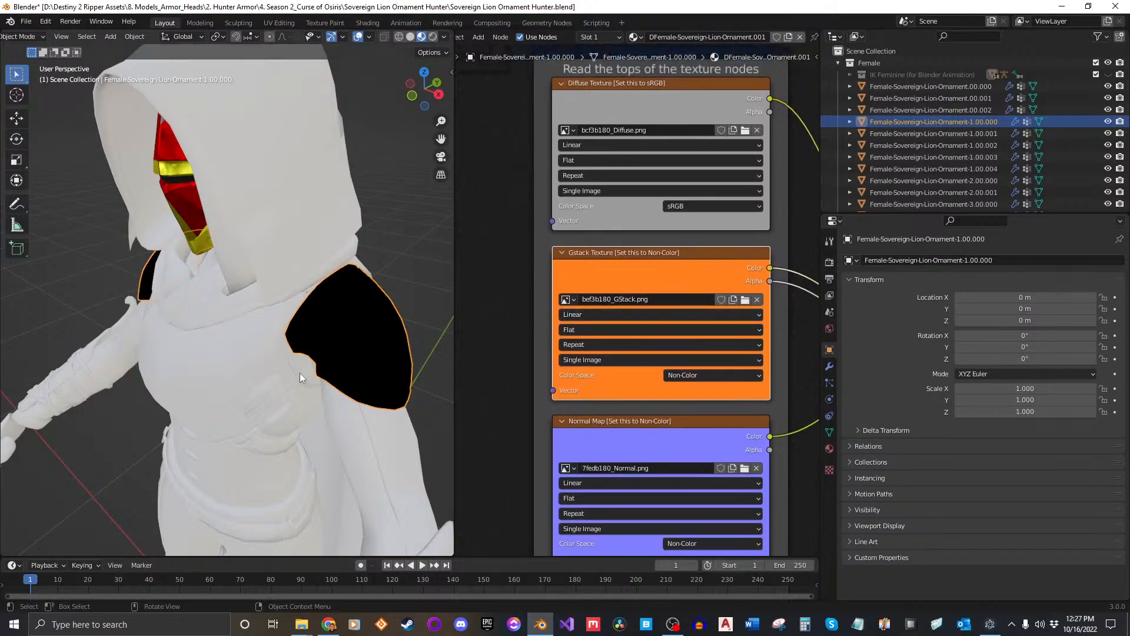
{"action": "middle_click_drag", "start_coordinate": [299, 376], "coordinate": [304, 359]}
{"action": "middle_click_drag", "start_coordinate": [705, 338], "coordinate": [664, 422]}
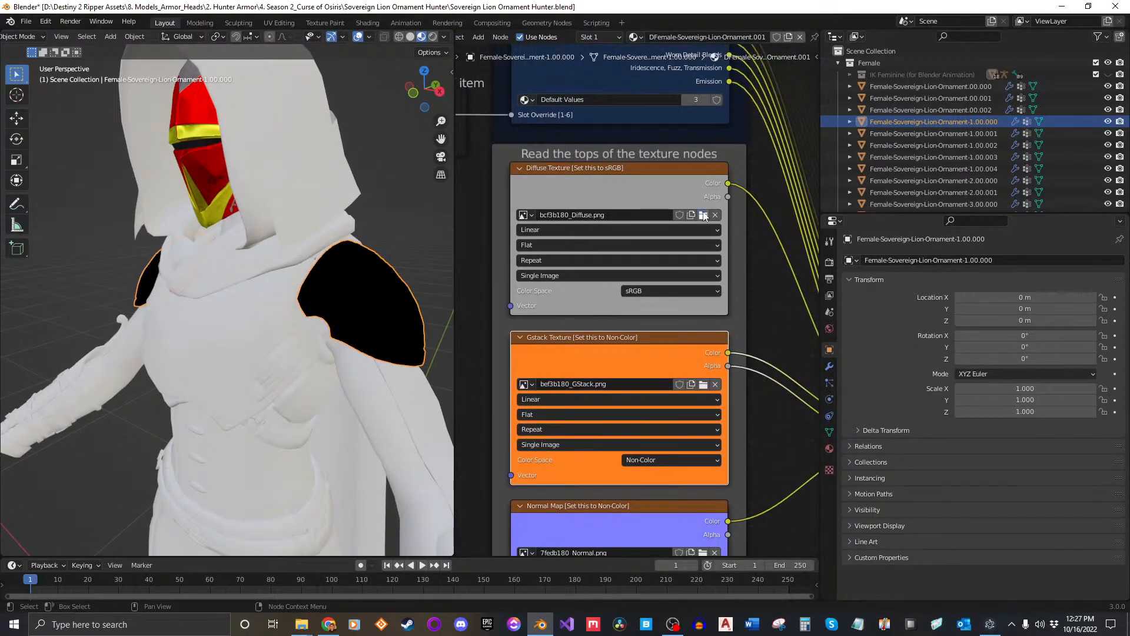
{"action": "left_click", "coordinate": [703, 215]}
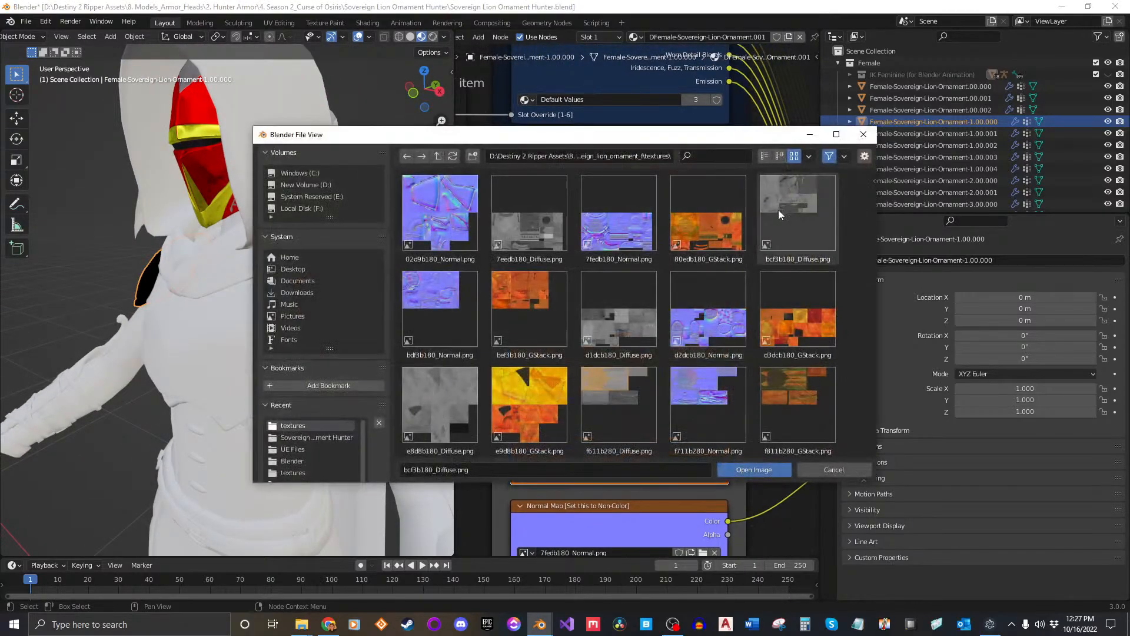
{"action": "left_click", "coordinate": [611, 312]}
{"action": "left_click", "coordinate": [754, 470]}
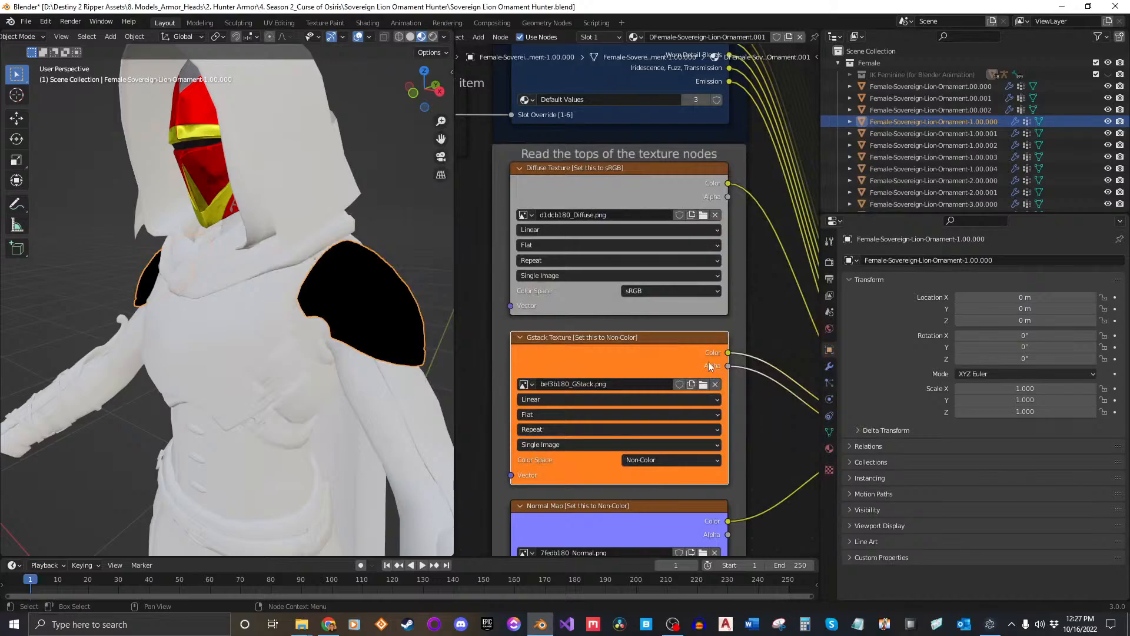
{"action": "left_click", "coordinate": [703, 384]}
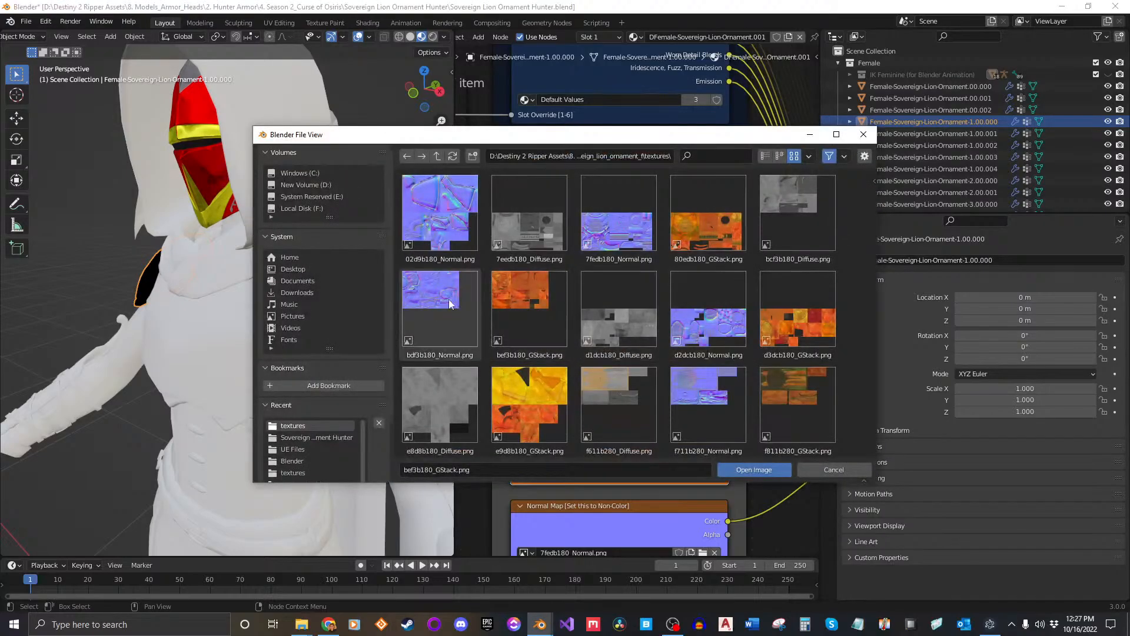
{"action": "left_click", "coordinate": [789, 316]}
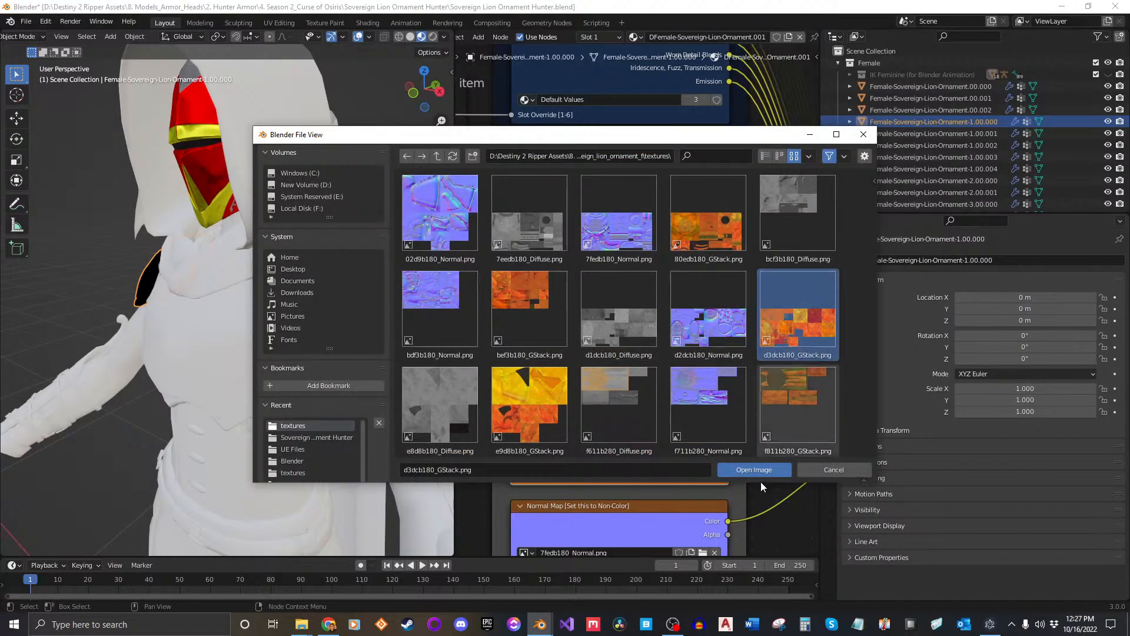
{"action": "left_click", "coordinate": [757, 473]}
{"action": "middle_click_drag", "start_coordinate": [356, 319], "coordinate": [385, 320]}
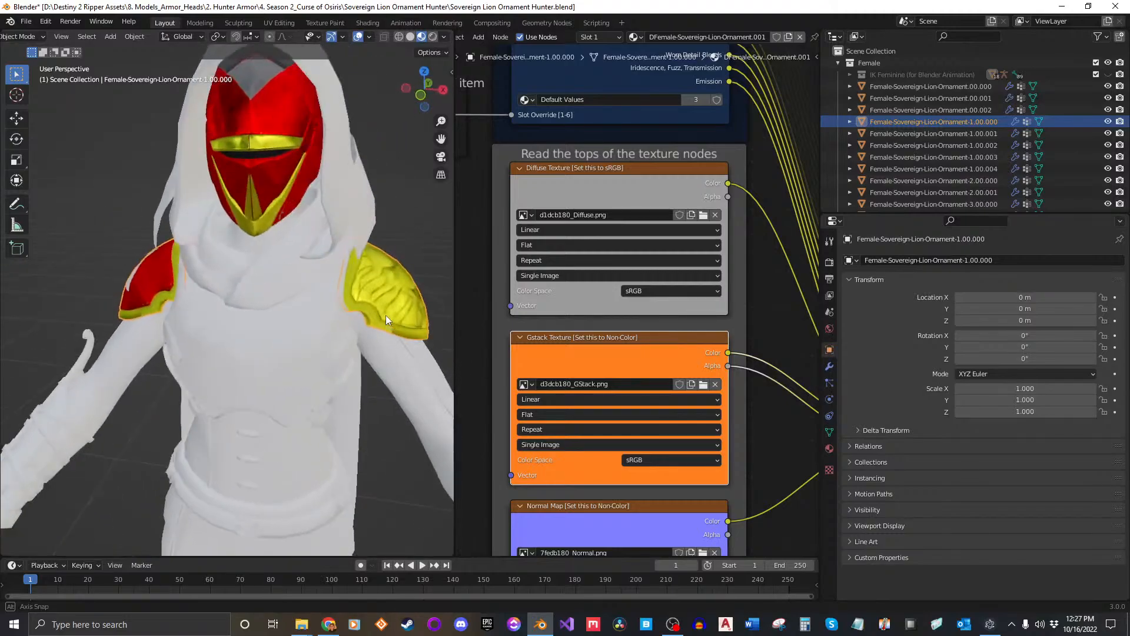
{"action": "left_click", "coordinate": [707, 459]}
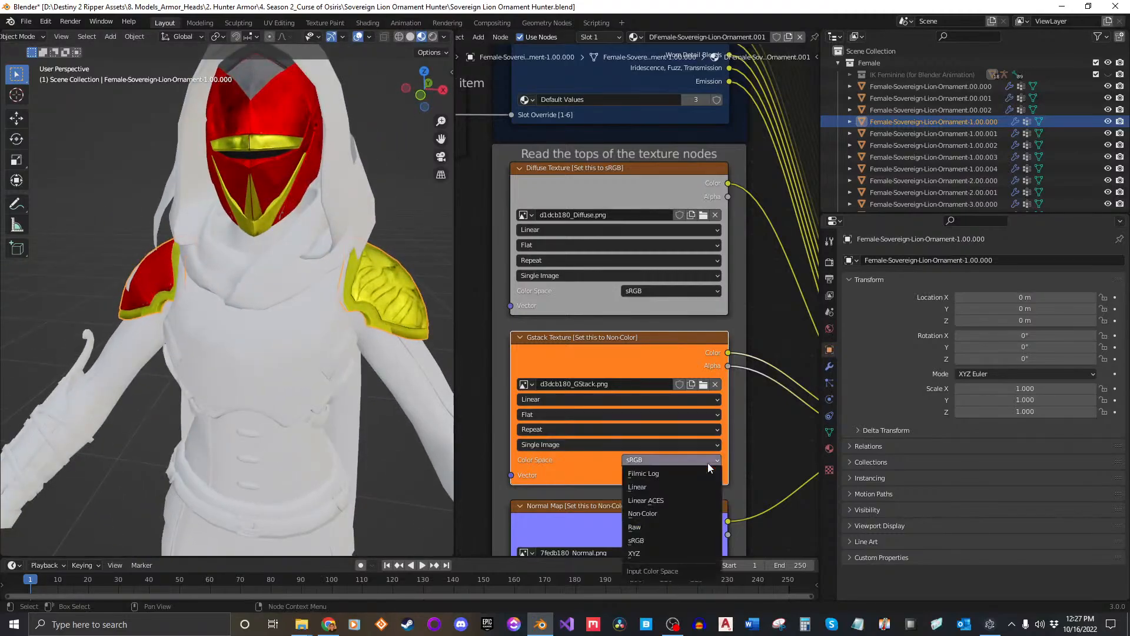
{"action": "left_click", "coordinate": [659, 512]}
Load d2dcb180_Normal.png as the shoulder material's normal map, set it to Non-Color, save the file and inspect the shoulders.
{"action": "scroll", "coordinate": [659, 512], "scroll_direction": "down", "scroll_amount": 5, "text": "shift"}
{"action": "left_click", "coordinate": [695, 428]}
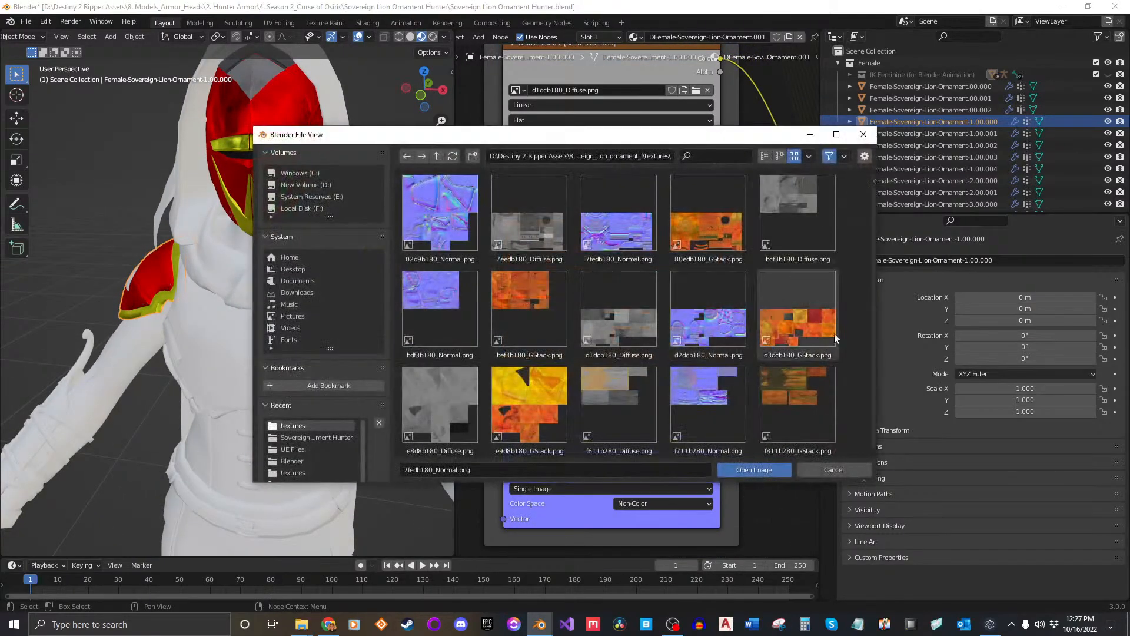
{"action": "left_click", "coordinate": [759, 470]}
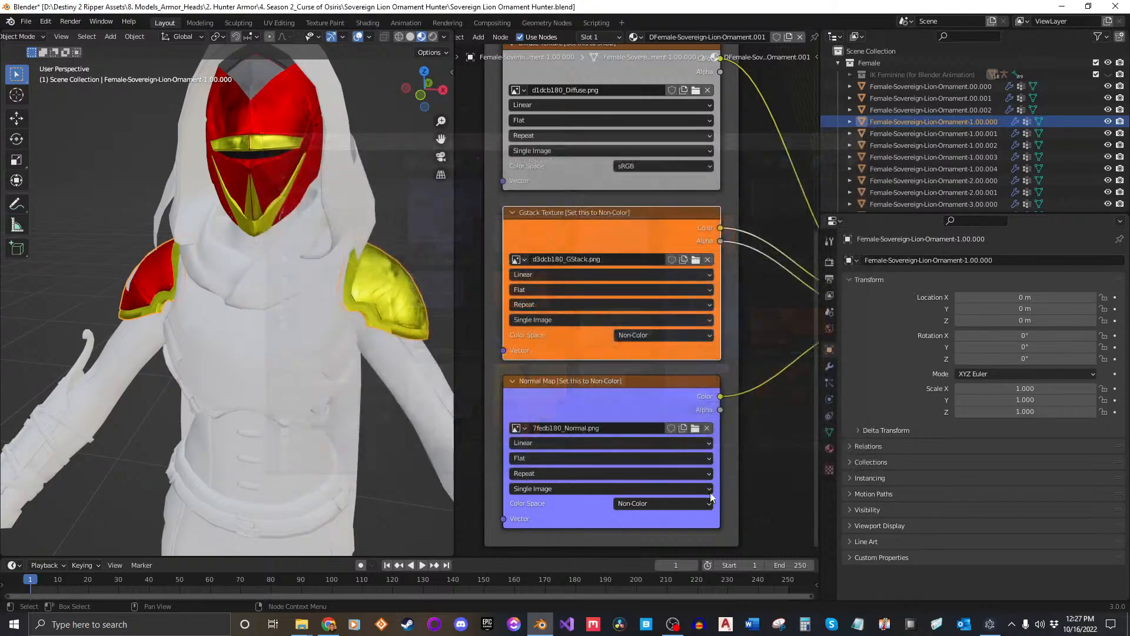
{"action": "left_click", "coordinate": [666, 505]}
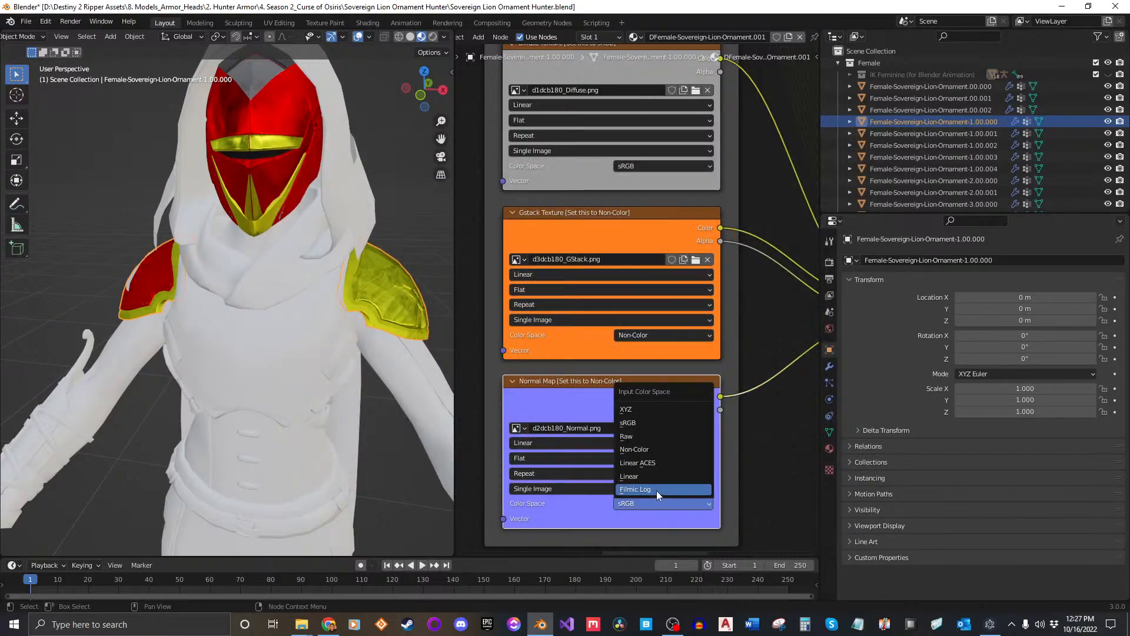
{"action": "left_click", "coordinate": [644, 450]}
{"action": "middle_click_drag", "start_coordinate": [298, 355], "coordinate": [337, 354]}
{"action": "key", "text": "ctrl+s"}
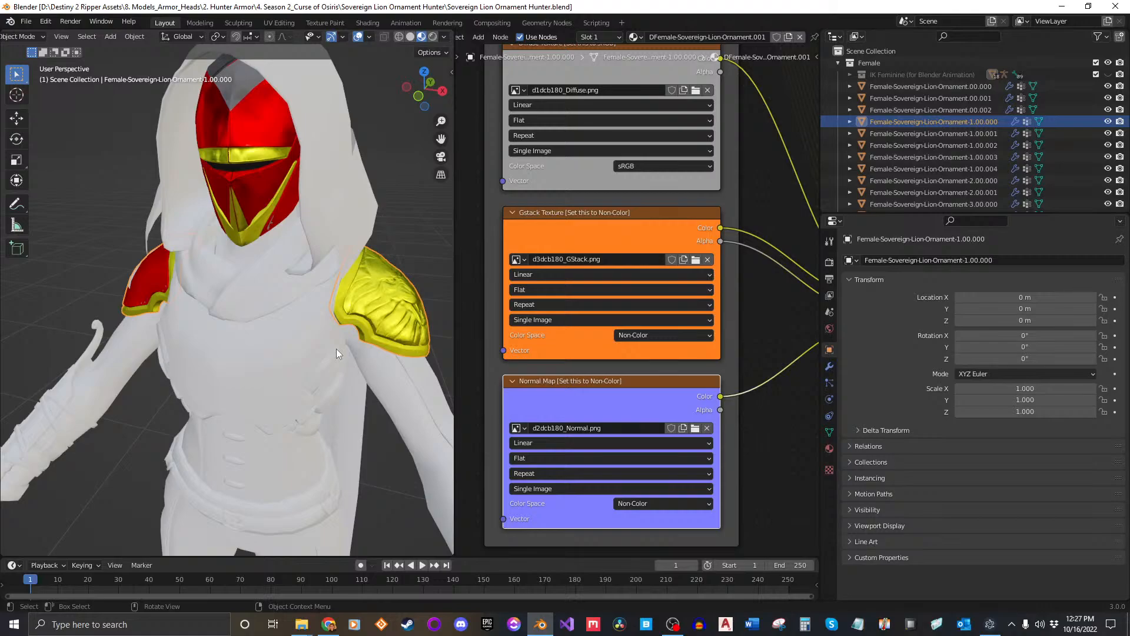
{"action": "middle_click_drag", "start_coordinate": [332, 379], "coordinate": [349, 389]}
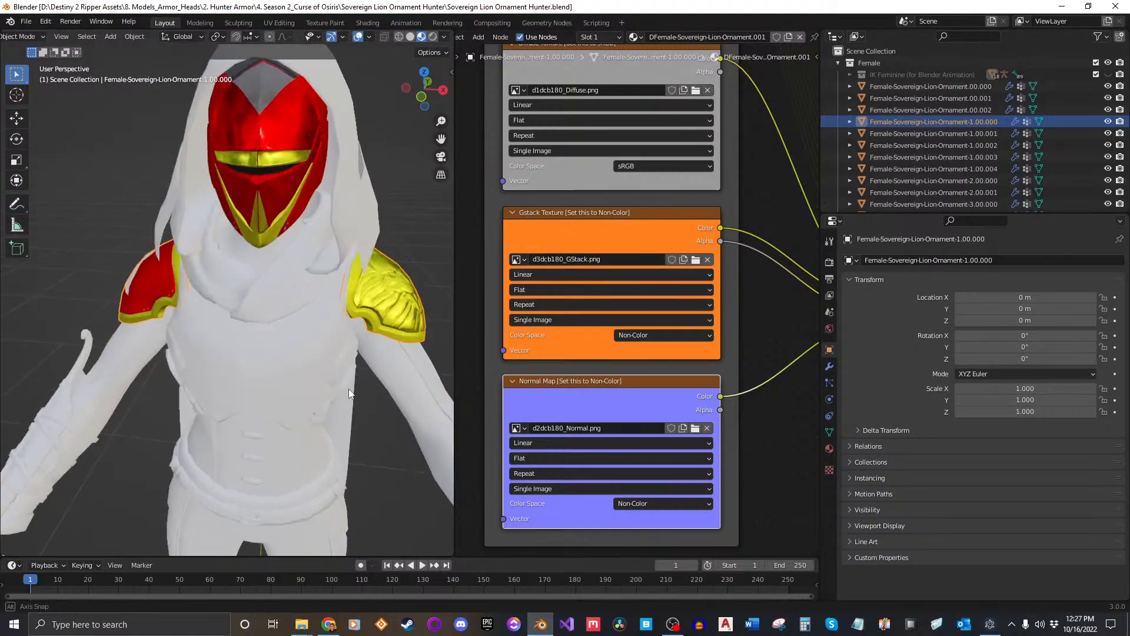
{"action": "middle_click_drag", "start_coordinate": [366, 299], "coordinate": [347, 296]}
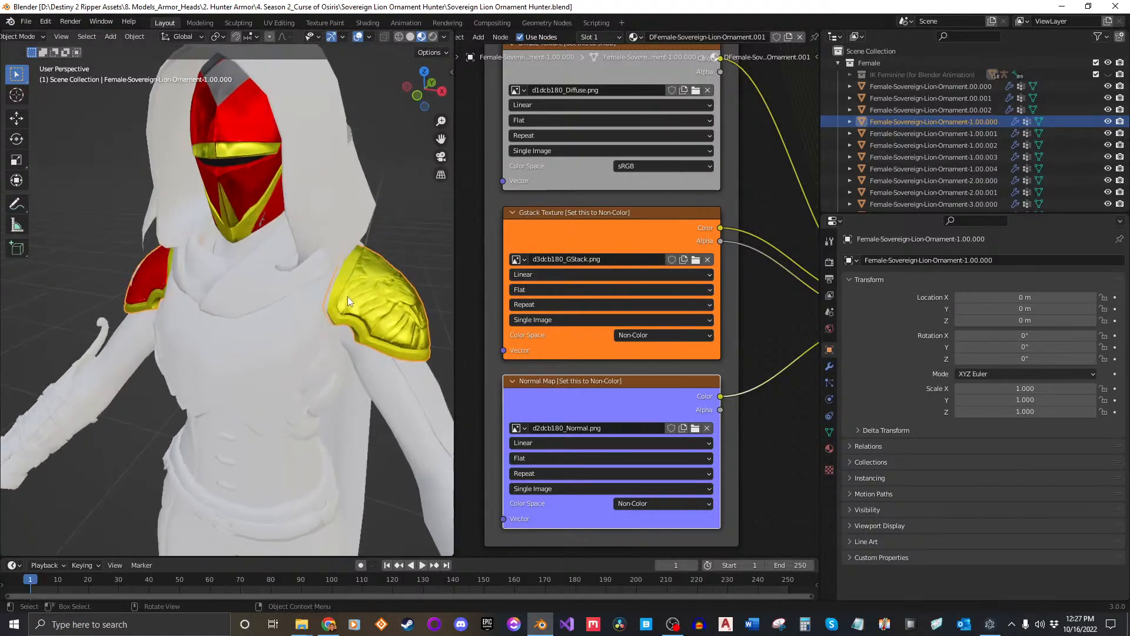
Assign the DFemale-Sovereign-Lion-Ornament.001 material to the arm armor mesh Female-Sovereign-Lion-Ornament-1.00.001 and inspect the arms.
{"action": "scroll", "coordinate": [347, 297], "scroll_direction": "down", "scroll_amount": 4}
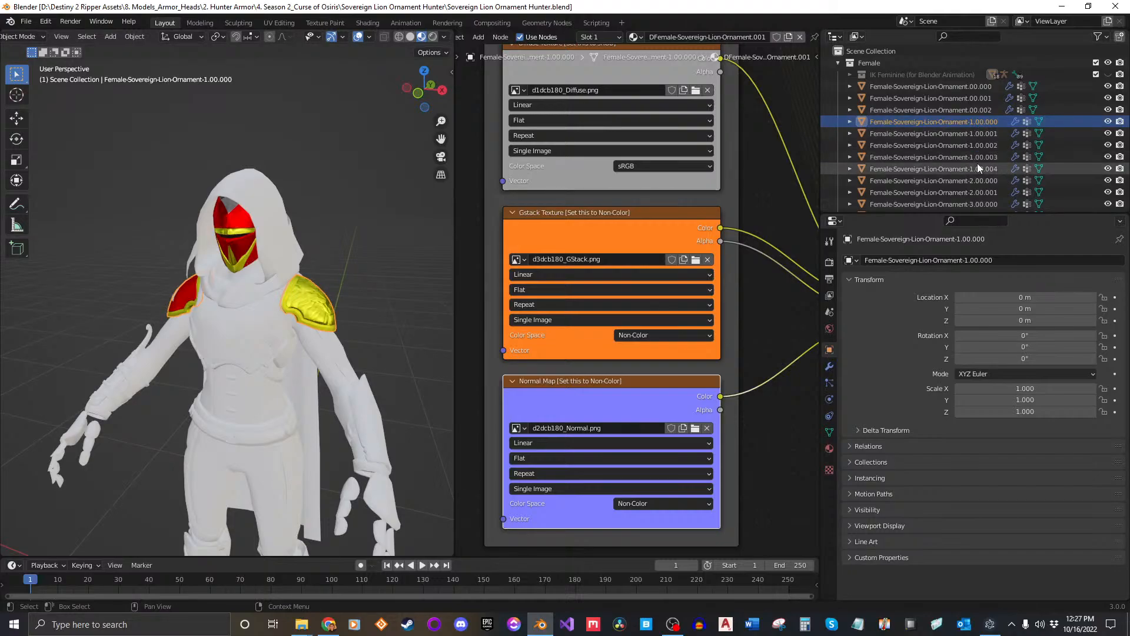
{"action": "scroll", "coordinate": [333, 307], "scroll_direction": "up", "scroll_amount": 3}
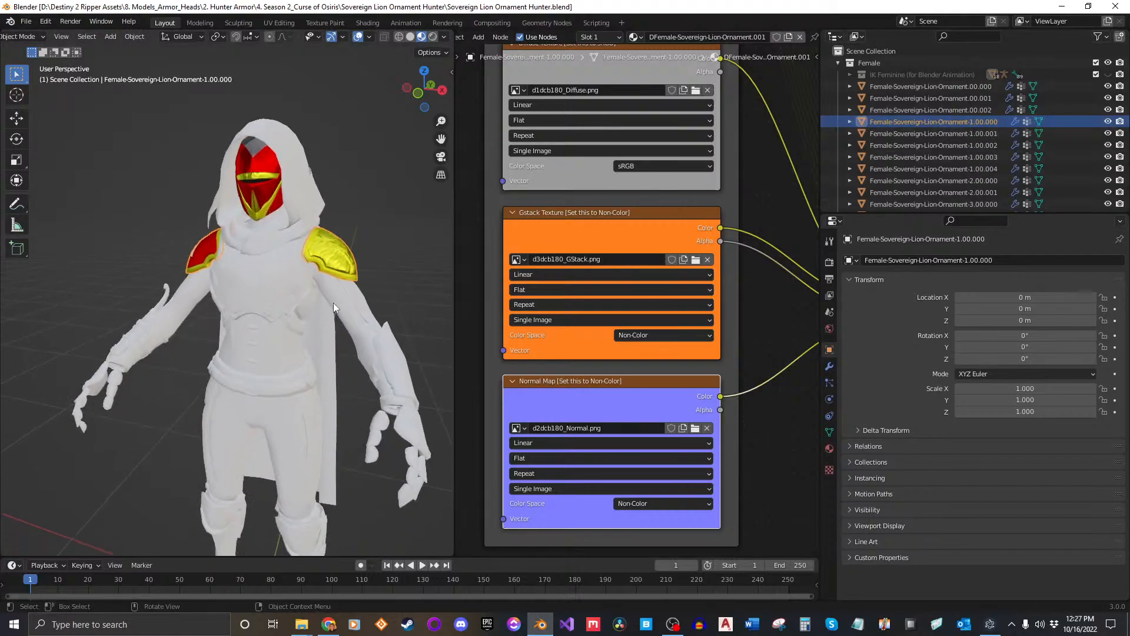
{"action": "middle_click_drag", "start_coordinate": [333, 302], "coordinate": [299, 295]}
{"action": "scroll", "coordinate": [304, 295], "scroll_direction": "up", "scroll_amount": 2}
{"action": "left_click", "coordinate": [1011, 134]}
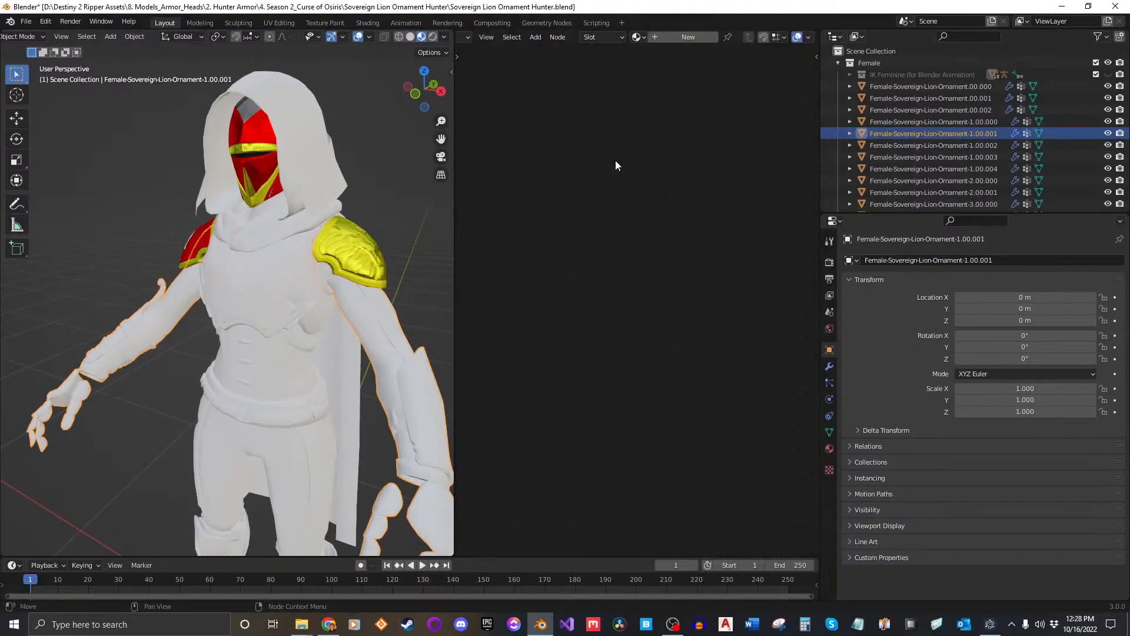
{"action": "left_click", "coordinate": [637, 37]}
{"action": "left_click", "coordinate": [709, 111]}
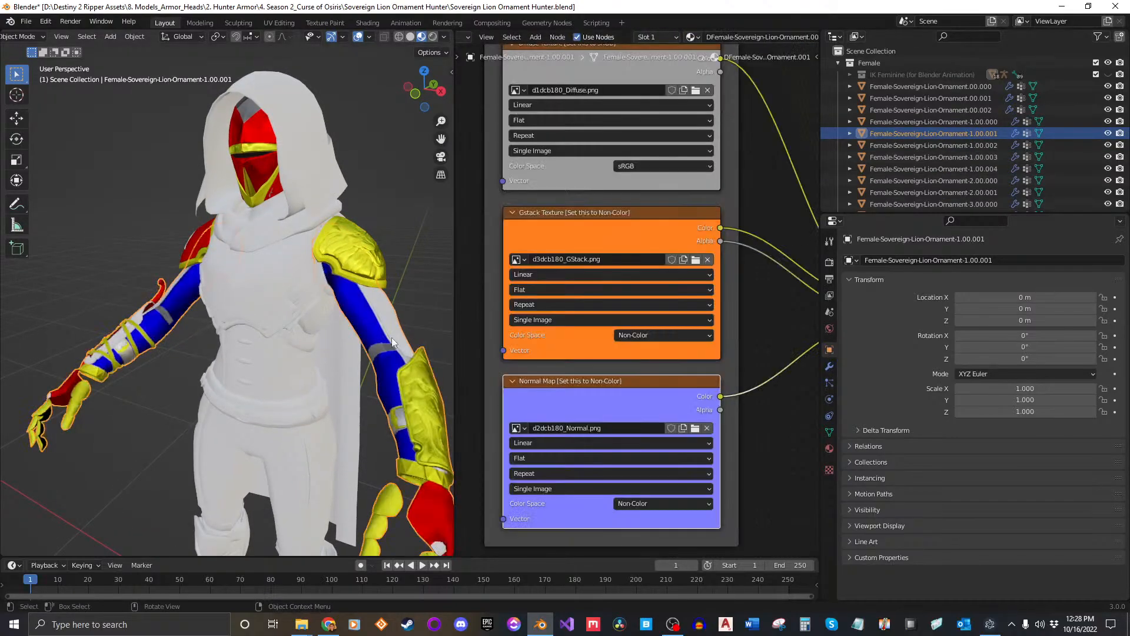
{"action": "middle_click_drag", "start_coordinate": [391, 337], "coordinate": [307, 313]}
{"action": "scroll", "coordinate": [263, 344], "scroll_direction": "up", "scroll_amount": 2}
{"action": "scroll", "coordinate": [280, 342], "scroll_direction": "down", "scroll_amount": 1}
{"action": "scroll", "coordinate": [386, 341], "scroll_direction": "down", "scroll_amount": 1}
{"action": "scroll", "coordinate": [323, 321], "scroll_direction": "down", "scroll_amount": 2}
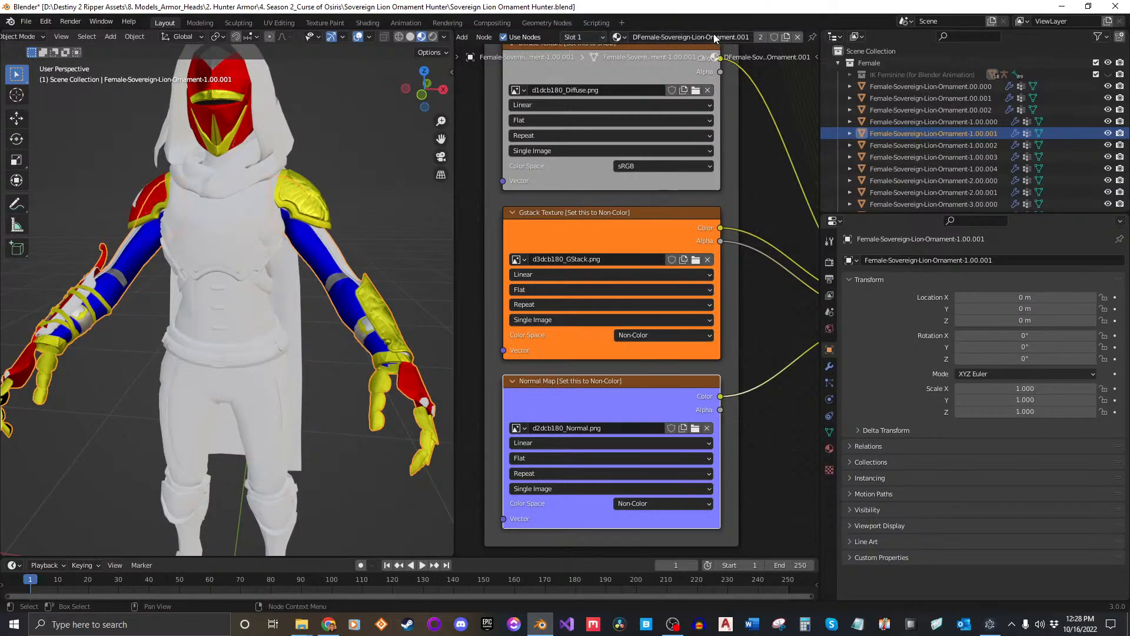
Assign the DFemale-Sovereign-Lion-Ornament.001 material to the mesh Female-Sovereign-Lion-Ornament-1.00.002 and inspect the upper arm.
{"action": "left_click", "coordinate": [938, 147]}
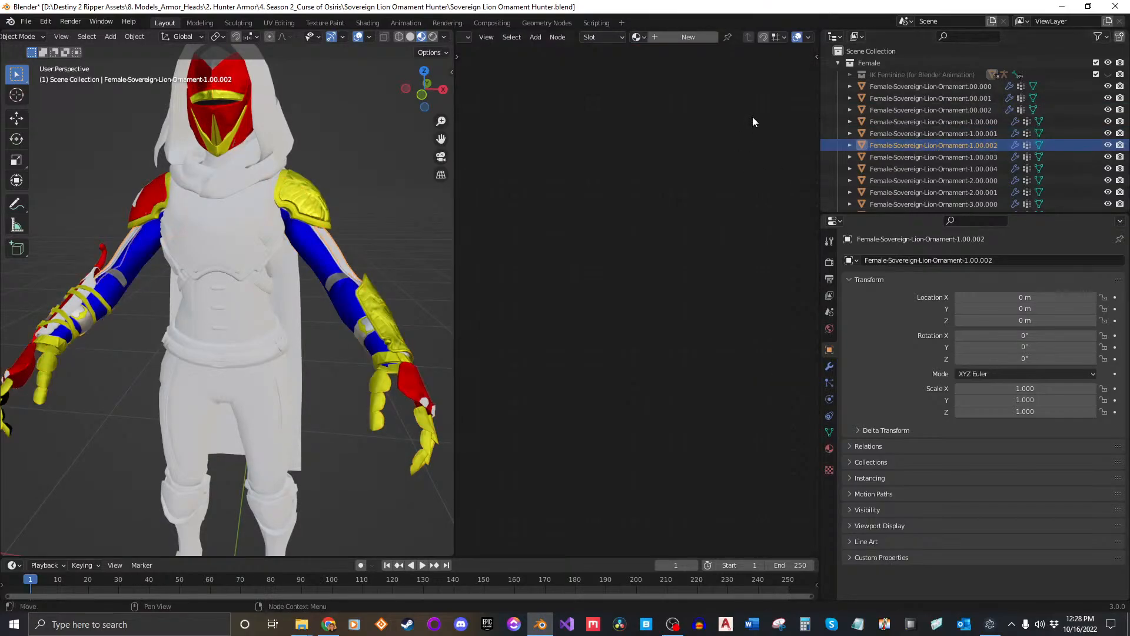
{"action": "left_click", "coordinate": [640, 37]}
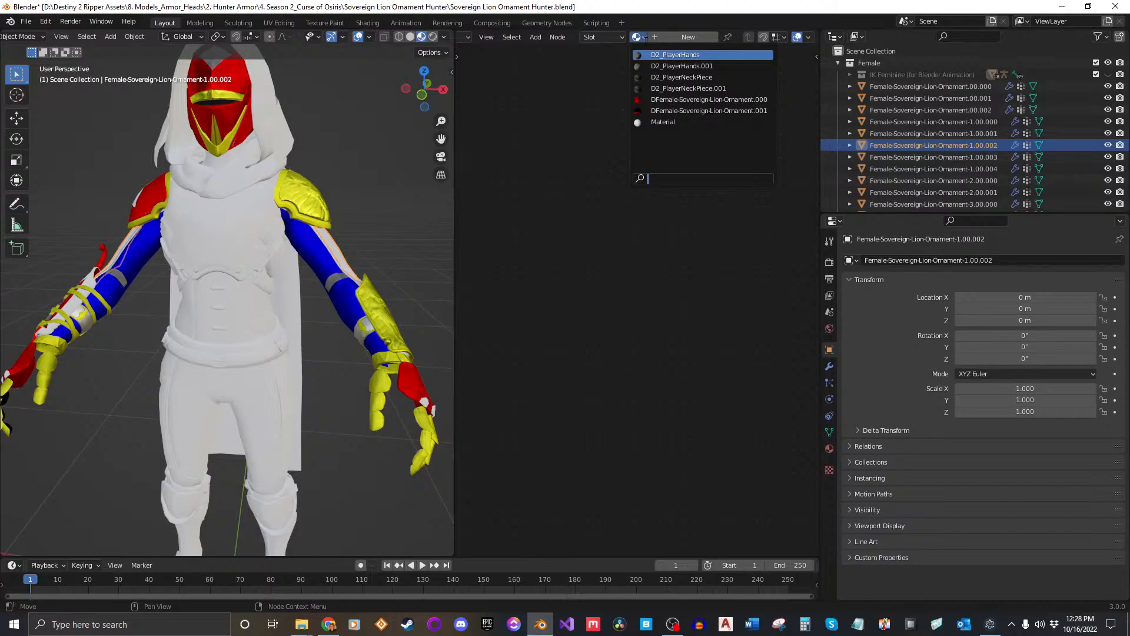
{"action": "left_click", "coordinate": [706, 111]}
{"action": "middle_click_drag", "start_coordinate": [294, 311], "coordinate": [206, 313]}
{"action": "scroll", "coordinate": [290, 253], "scroll_direction": "up", "scroll_amount": 3}
{"action": "mouse_move", "coordinate": [290, 253]}
{"action": "middle_mouse_down"}
{"action": "mouse_move", "coordinate": [261, 252]}
{"action": "mouse_move", "coordinate": [283, 253]}
{"action": "middle_mouse_up"}
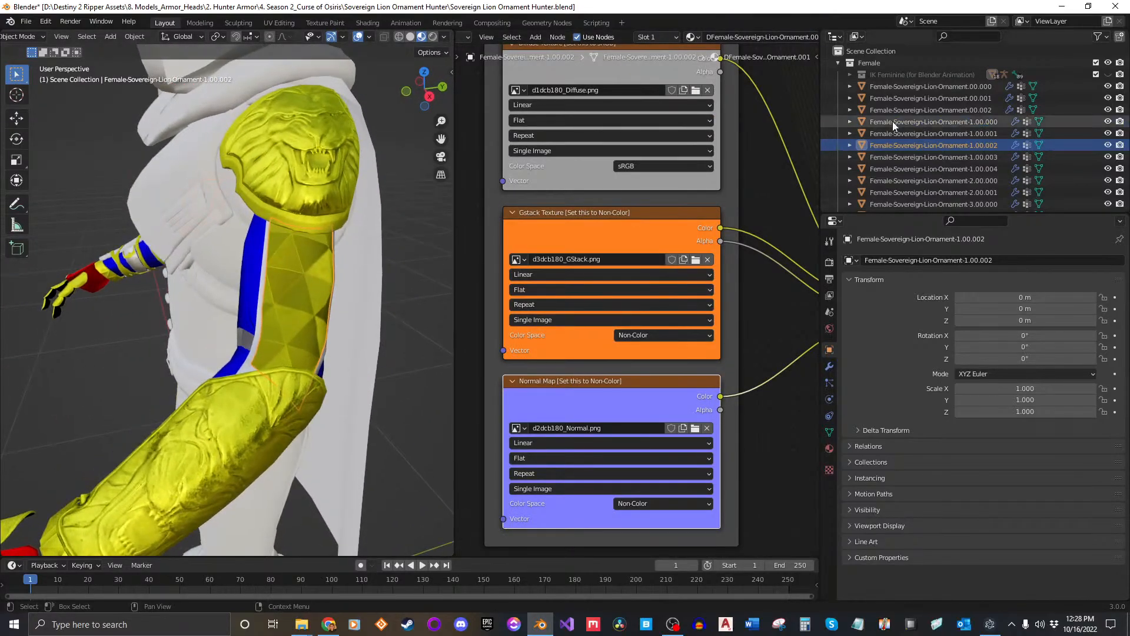
Assign the DFemale-Sovereign-Lion-Ornament.001 material to the mesh Female-Sovereign-Lion-Ornament-1.00.003 and inspect the shoulder emblem.
{"action": "left_click", "coordinate": [989, 623]}
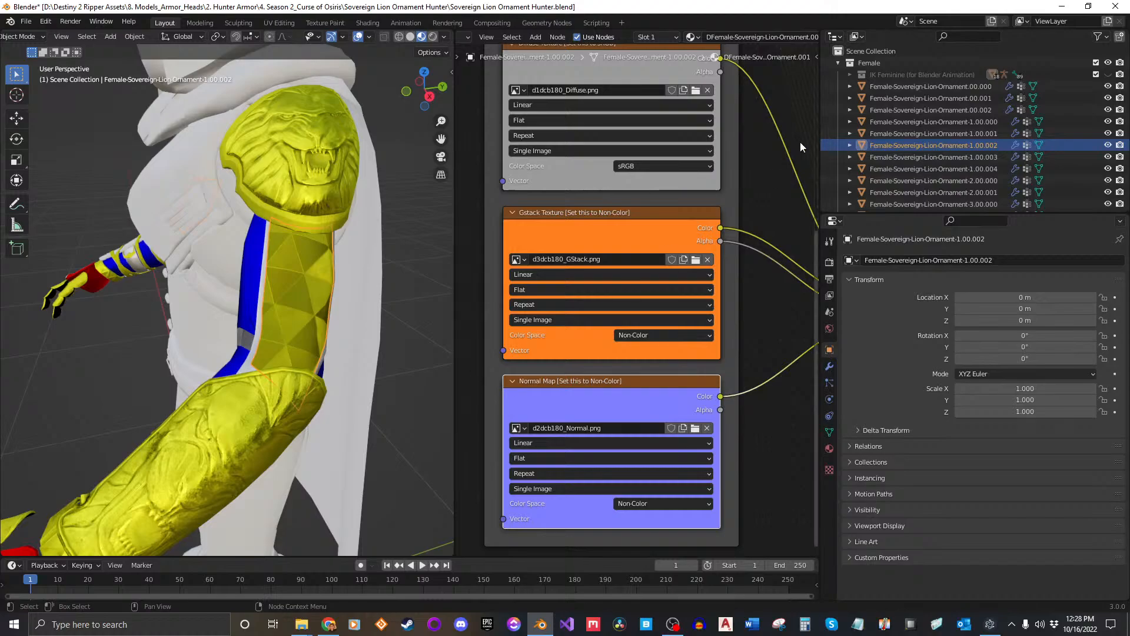
{"action": "left_click", "coordinate": [963, 156]}
{"action": "left_click", "coordinate": [636, 37]}
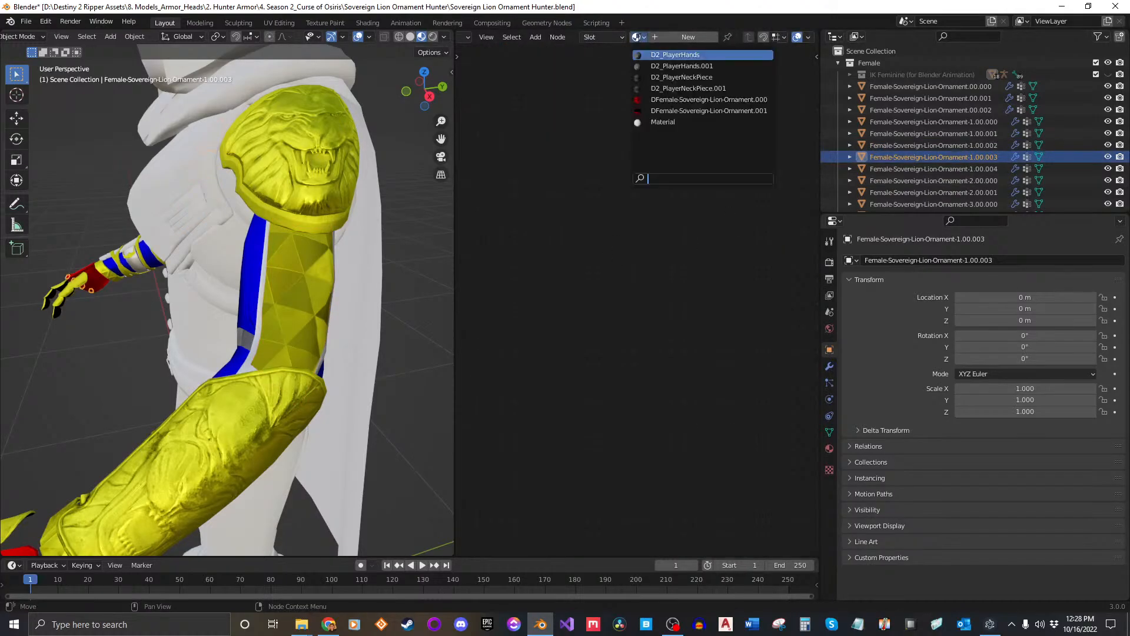
{"action": "left_click", "coordinate": [702, 112]}
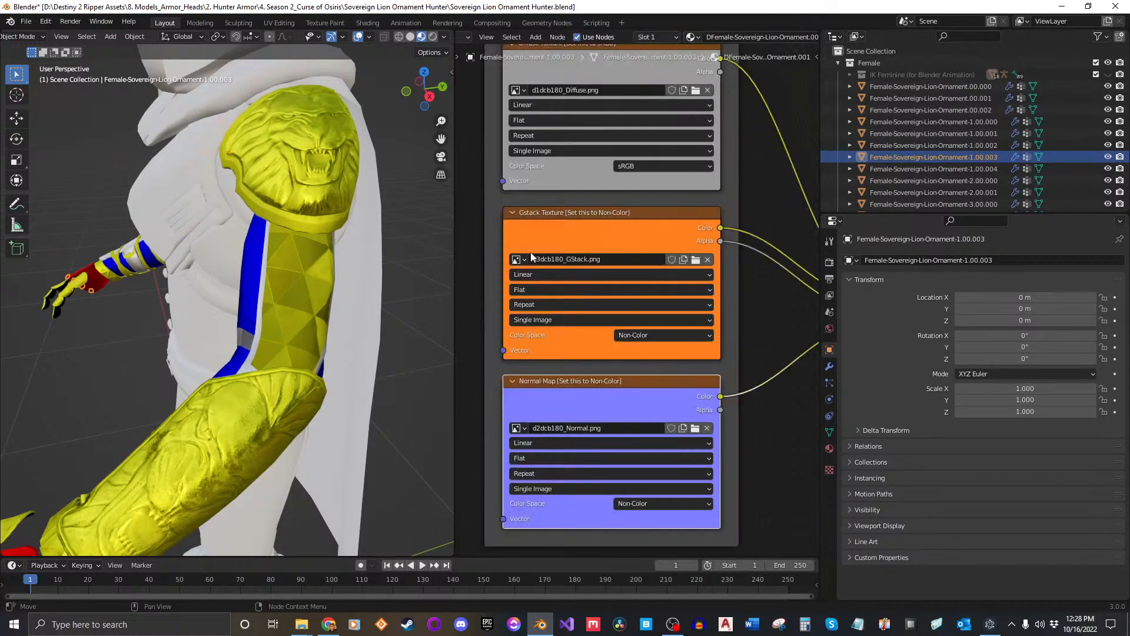
{"action": "middle_click_drag", "start_coordinate": [282, 300], "coordinate": [3, 242]}
{"action": "scroll", "coordinate": [337, 297], "scroll_direction": "down", "scroll_amount": 4}
{"action": "middle_click_drag", "start_coordinate": [176, 212], "coordinate": [248, 222]}
{"action": "scroll", "coordinate": [235, 204], "scroll_direction": "up", "scroll_amount": 5}
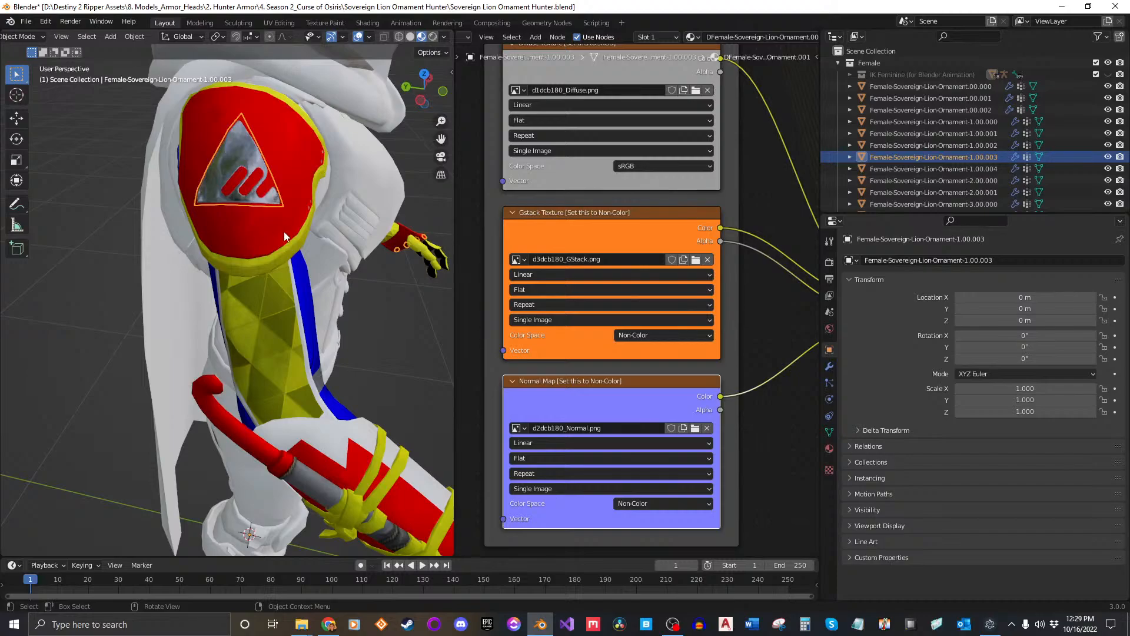
{"action": "middle_click_drag", "start_coordinate": [284, 231], "coordinate": [227, 235]}
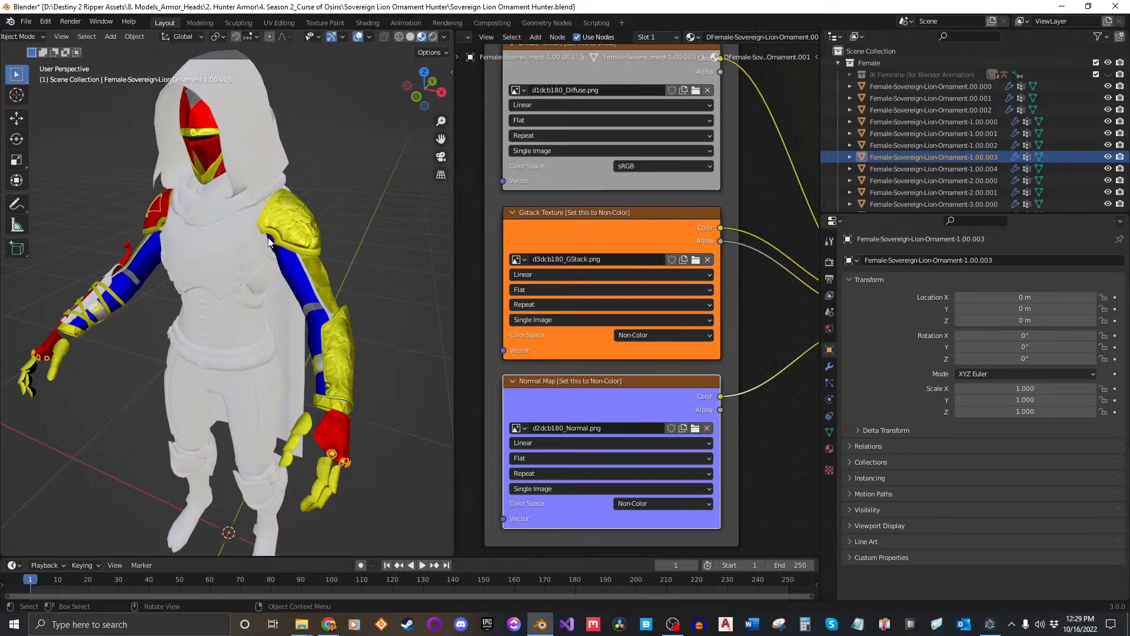
Assign the DFemale-Sovereign-Lion-Ornament.001 material to the forearm mesh Female-Sovereign-Lion-Ornament-1.00.004, deselect it and inspect both arms.
{"action": "left_click", "coordinate": [925, 169]}
{"action": "middle_click_drag", "start_coordinate": [365, 277], "coordinate": [412, 262]}
{"action": "left_click", "coordinate": [637, 36]}
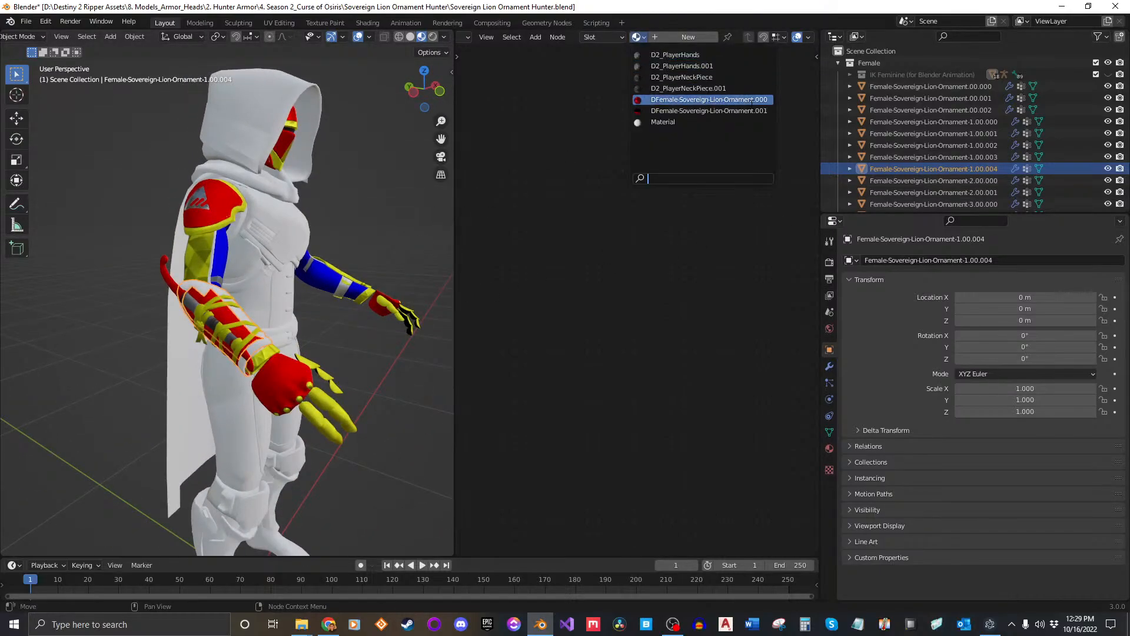
{"action": "left_click", "coordinate": [750, 106]}
{"action": "middle_click_drag", "start_coordinate": [252, 351], "coordinate": [276, 351]}
{"action": "scroll", "coordinate": [389, 342], "scroll_direction": "up", "scroll_amount": 3}
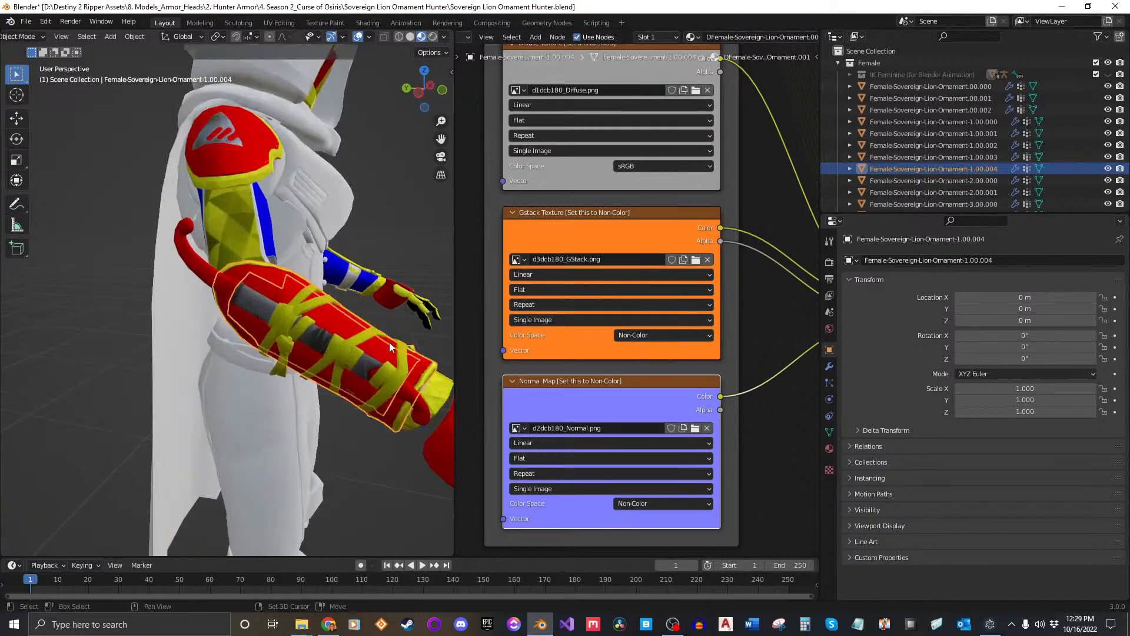
{"action": "middle_click_drag", "start_coordinate": [390, 341], "coordinate": [284, 359]}
{"action": "left_click", "coordinate": [391, 358]}
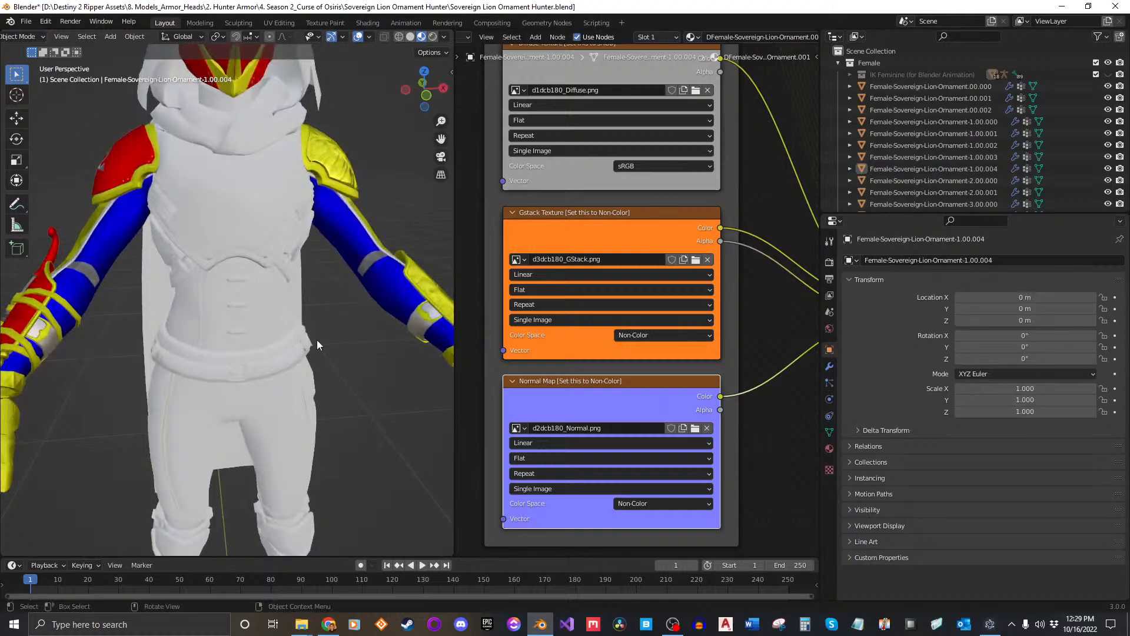
{"action": "scroll", "coordinate": [317, 340], "scroll_direction": "down", "scroll_amount": 2}
{"action": "middle_click_drag", "start_coordinate": [315, 308], "coordinate": [301, 341], "text": "shift"}
{"action": "scroll", "coordinate": [302, 340], "scroll_direction": "down", "scroll_amount": 2}
{"action": "middle_click_drag", "start_coordinate": [233, 323], "coordinate": [271, 301]}
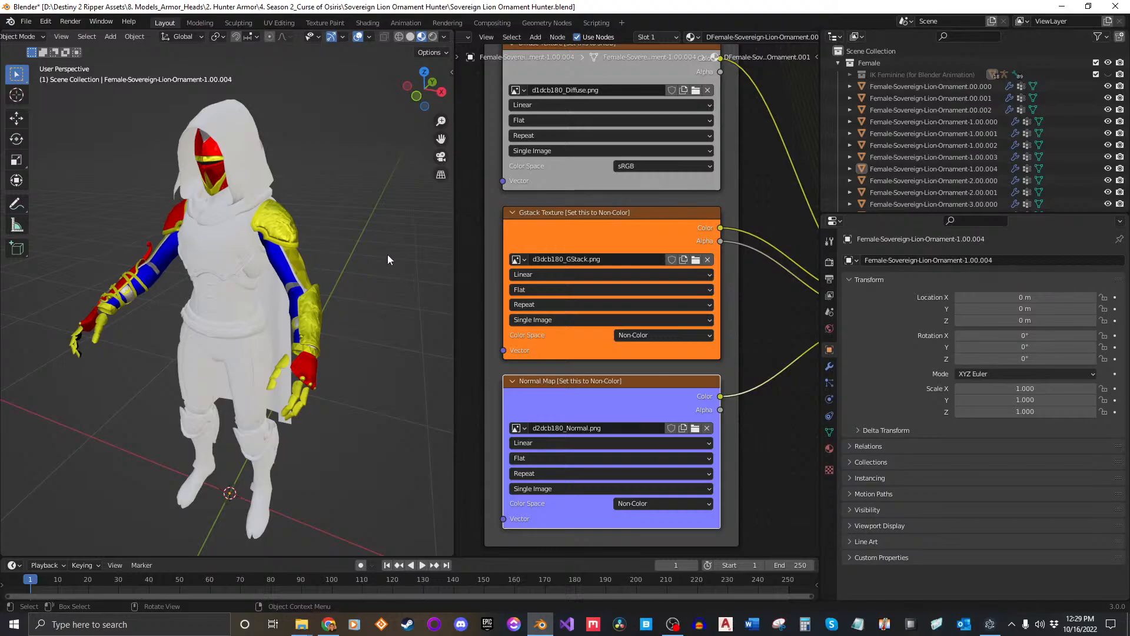
{"action": "middle_click_drag", "start_coordinate": [387, 254], "coordinate": [336, 323]}
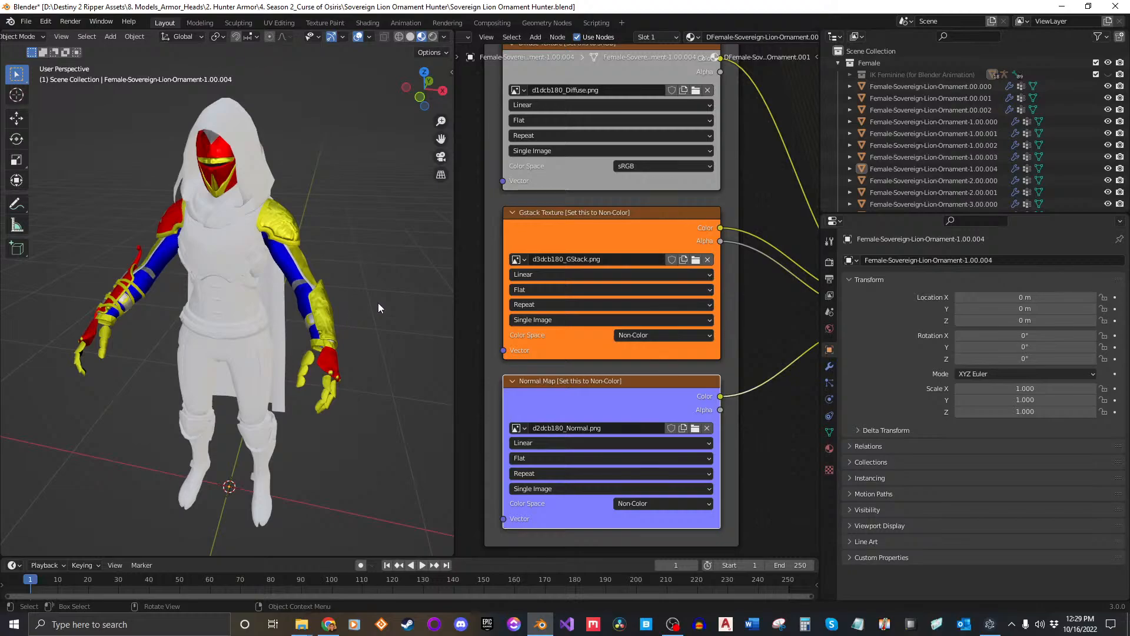
Assign the DFemale-Sovereign-Lion-Ornament.001 material to the torso mesh Female-Sovereign-Lion-Ornament-2.00.000 and inspect the chest.
{"action": "left_click", "coordinate": [960, 183]}
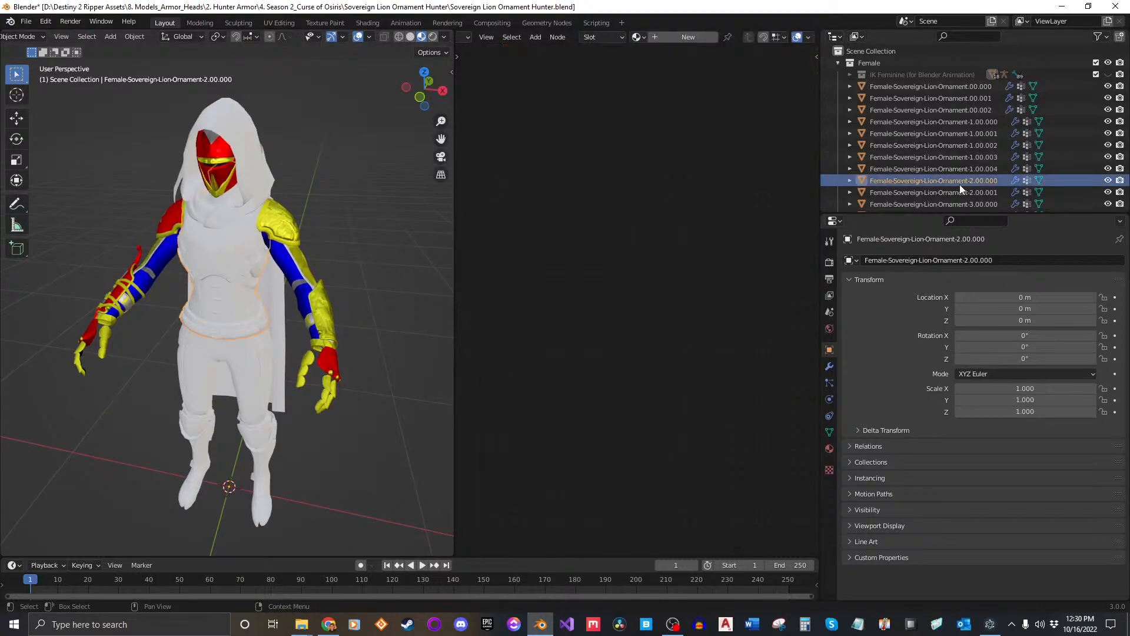
{"action": "scroll", "coordinate": [299, 313], "scroll_direction": "up", "scroll_amount": 2}
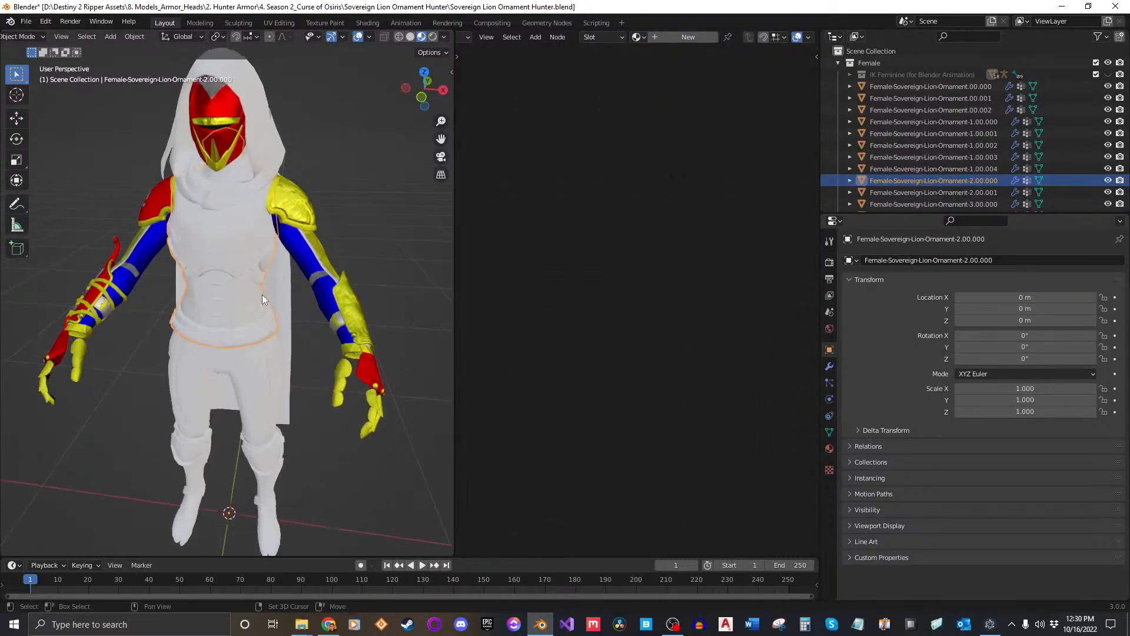
{"action": "middle_click_drag", "start_coordinate": [263, 294], "coordinate": [272, 272], "text": "shift"}
{"action": "middle_click_drag", "start_coordinate": [272, 272], "coordinate": [286, 296]}
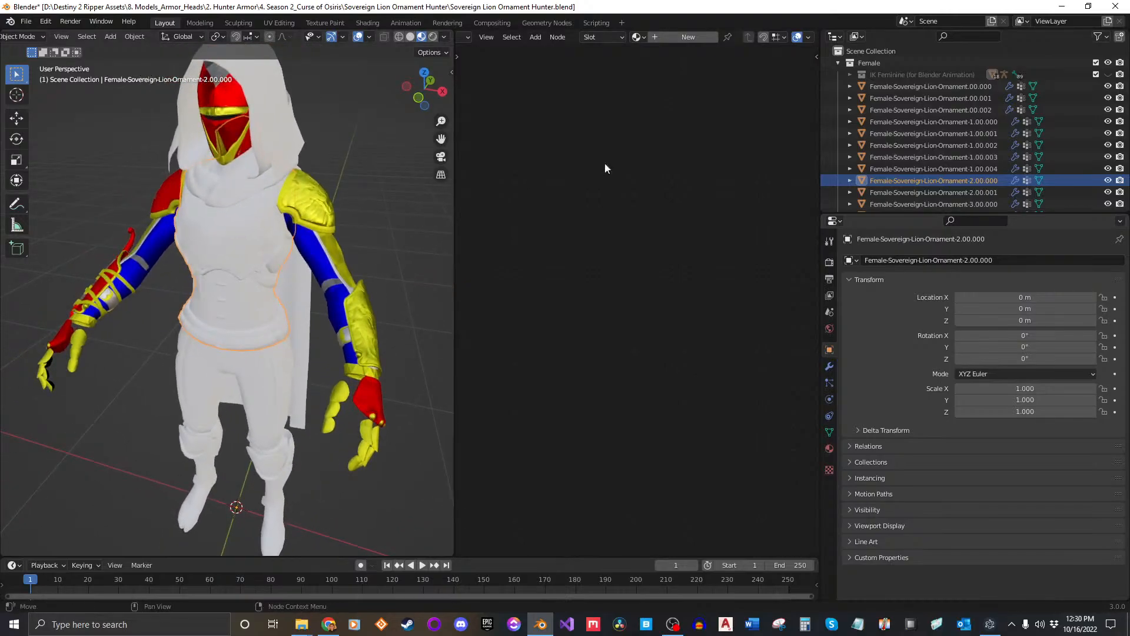
{"action": "left_click", "coordinate": [637, 37]}
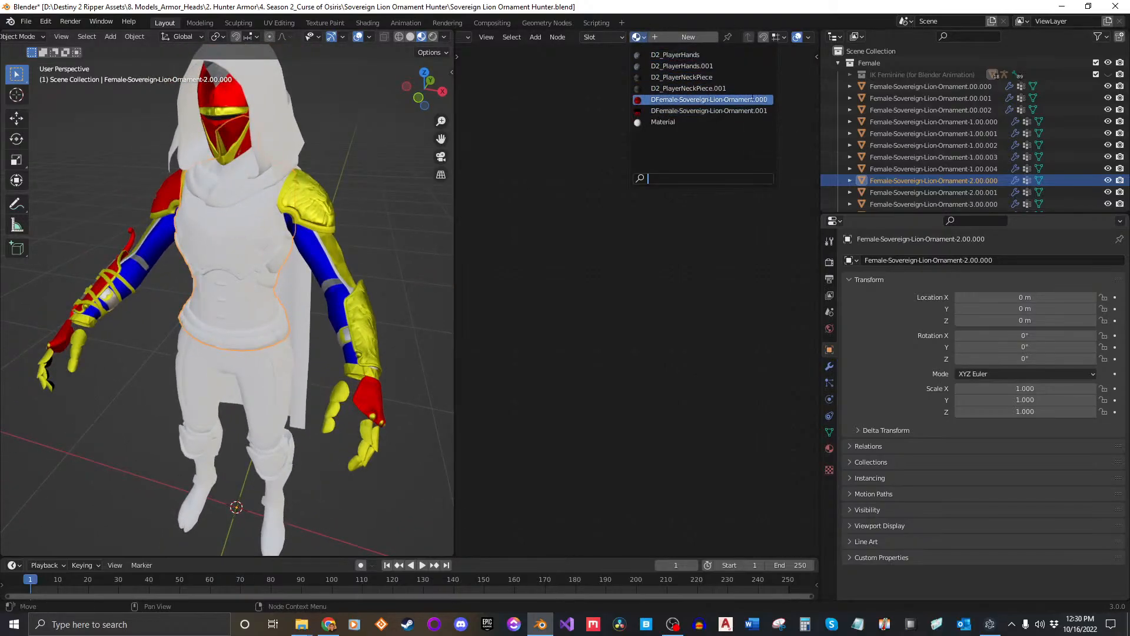
{"action": "left_click", "coordinate": [636, 37]}
{"action": "left_click", "coordinate": [700, 110]}
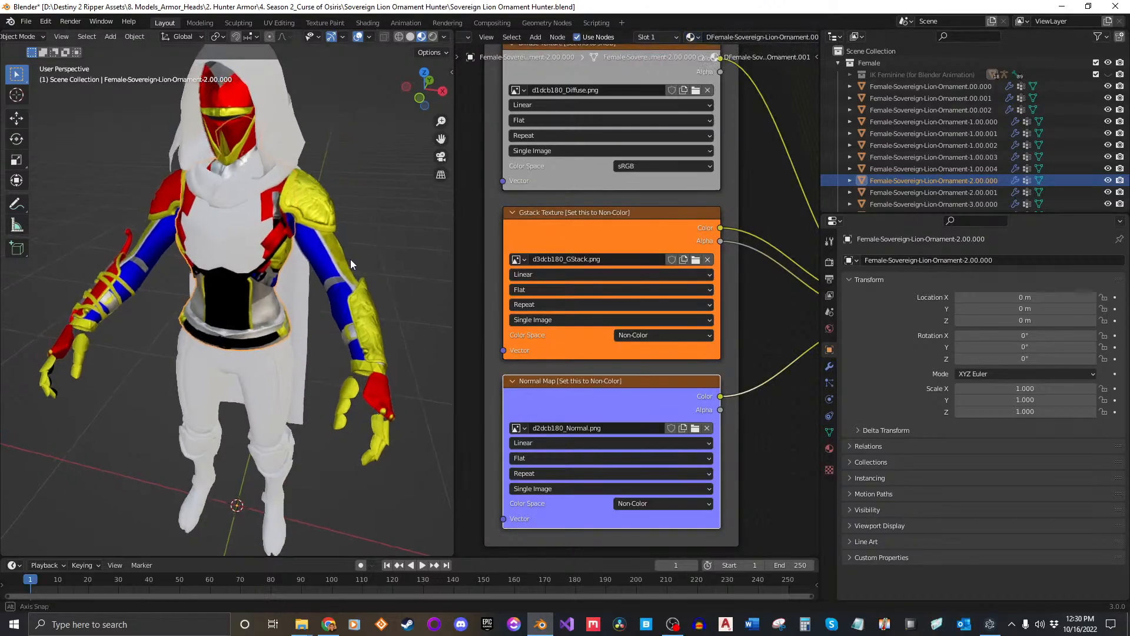
{"action": "middle_click_drag", "start_coordinate": [351, 258], "coordinate": [310, 256]}
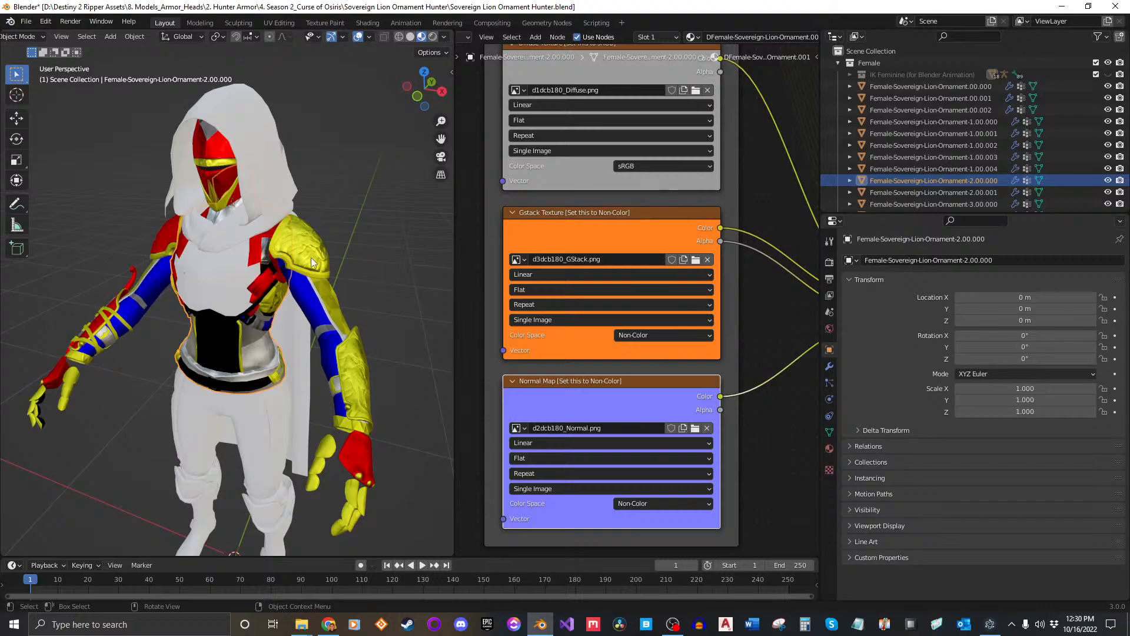
{"action": "scroll", "coordinate": [792, 33], "scroll_direction": "down", "scroll_amount": 2}
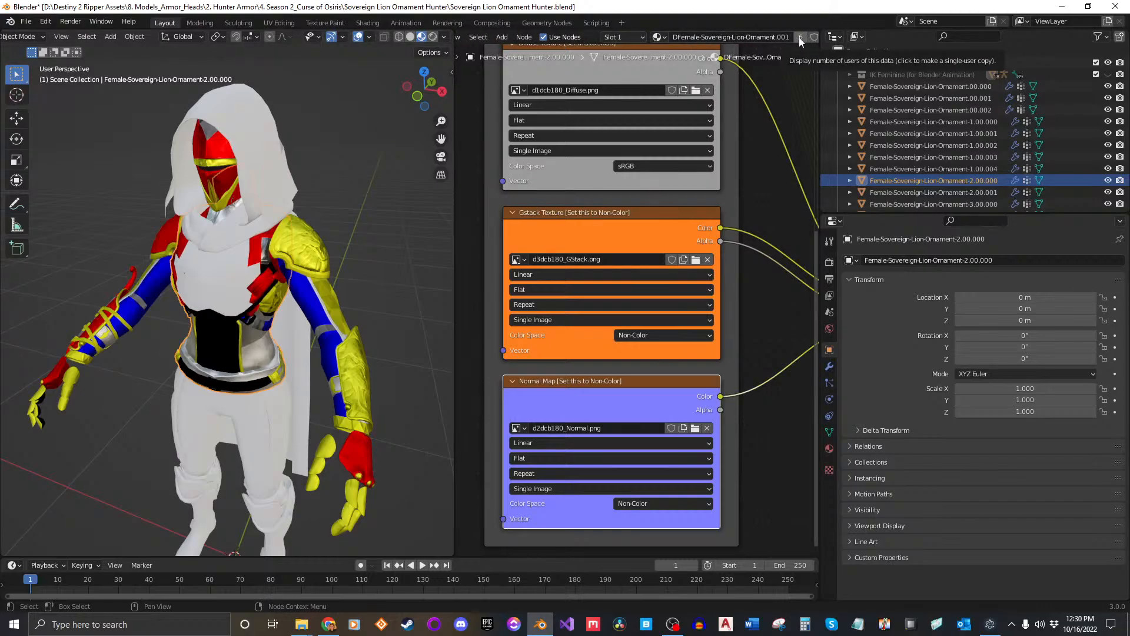
Make the torso's material a single-user copy and load 7eedb180_Diffuse.png as its diffuse texture.
{"action": "left_click", "coordinate": [799, 37]}
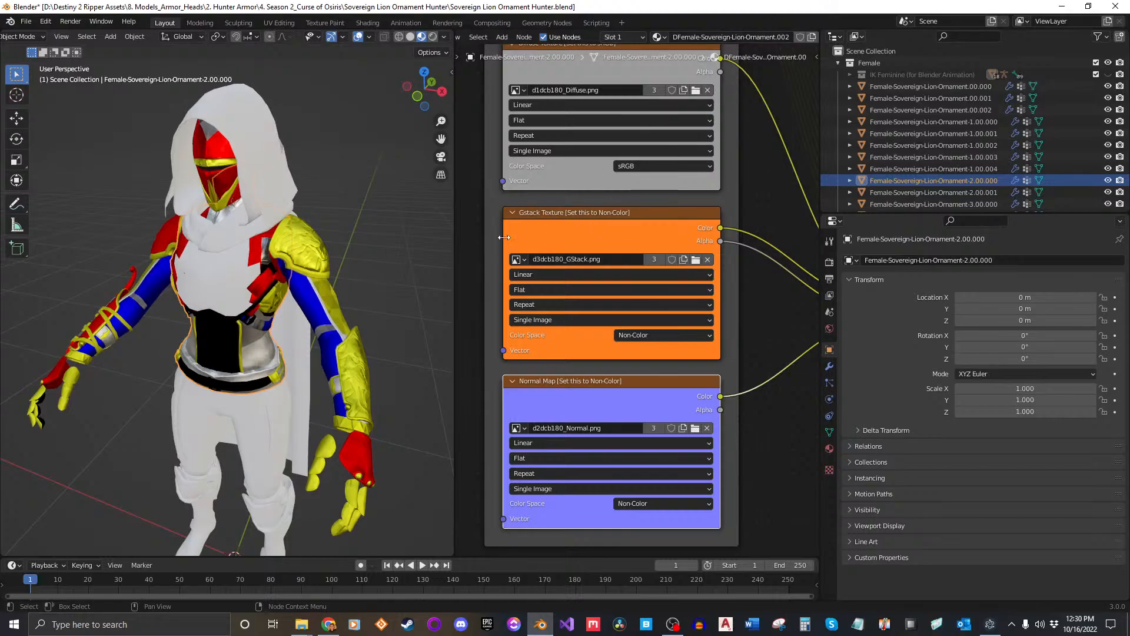
{"action": "middle_click_drag", "start_coordinate": [613, 162], "coordinate": [610, 232]}
{"action": "scroll", "coordinate": [611, 231], "scroll_direction": "up", "scroll_amount": 1}
{"action": "left_click", "coordinate": [698, 156]}
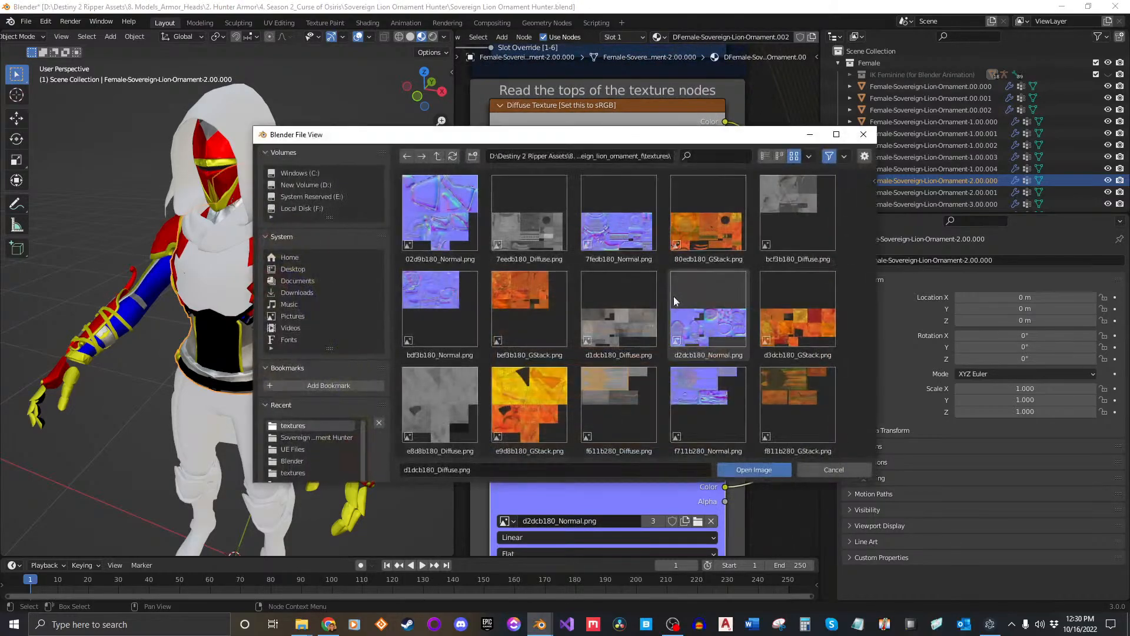
{"action": "left_click", "coordinate": [532, 228]}
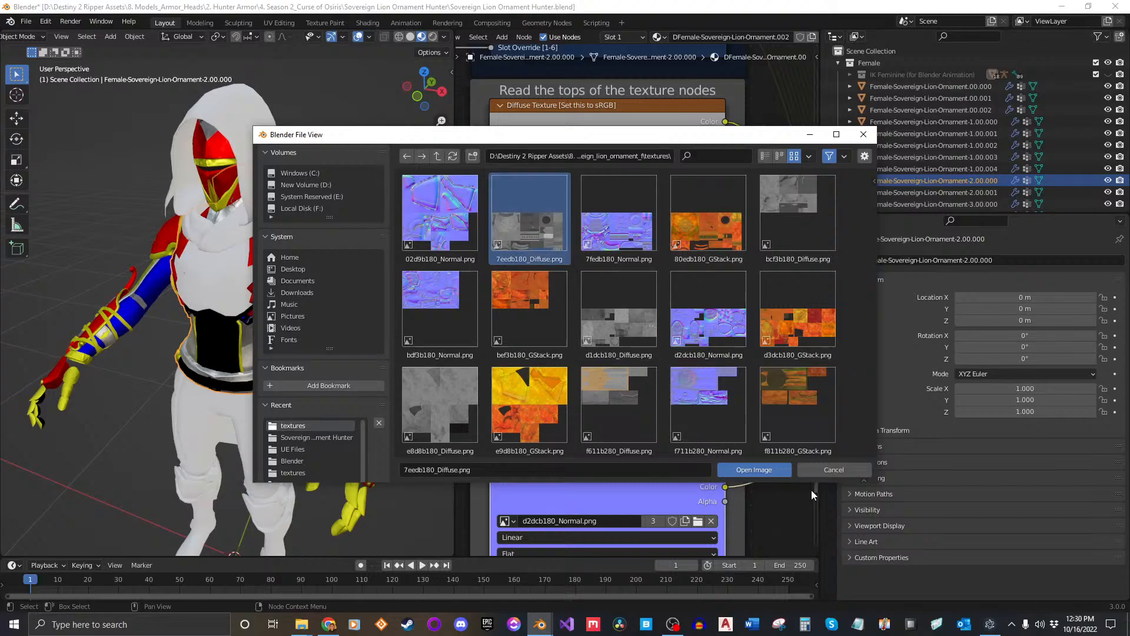
{"action": "left_click", "coordinate": [774, 468]}
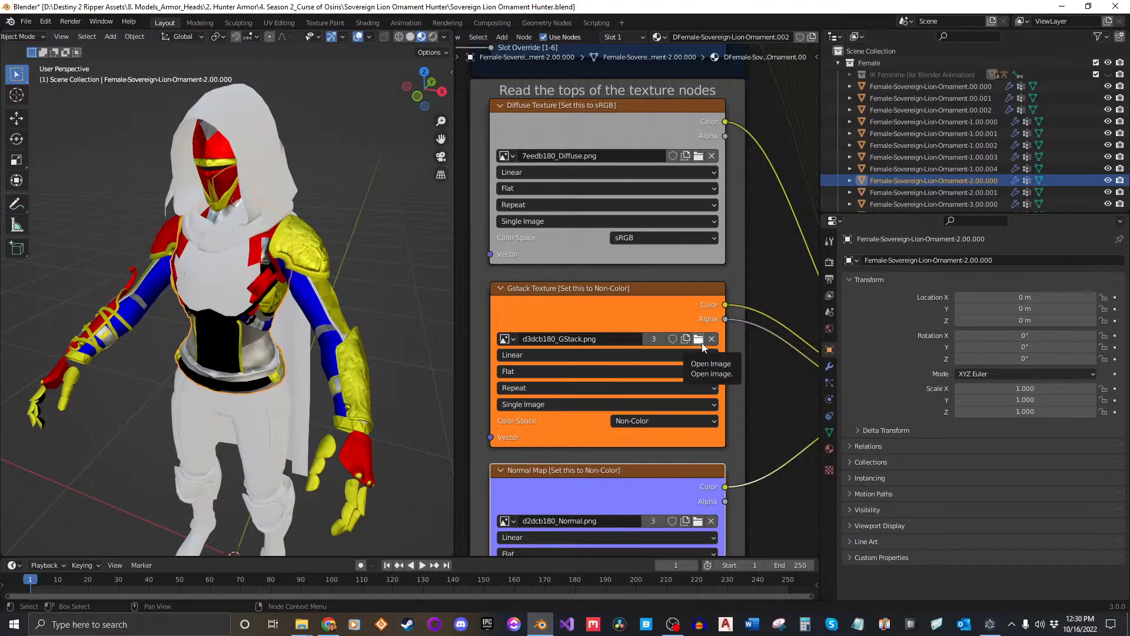
Load 80edb180_GStack.png as the torso material's Gstack texture and inspect the torso up close.
{"action": "left_click", "coordinate": [700, 341]}
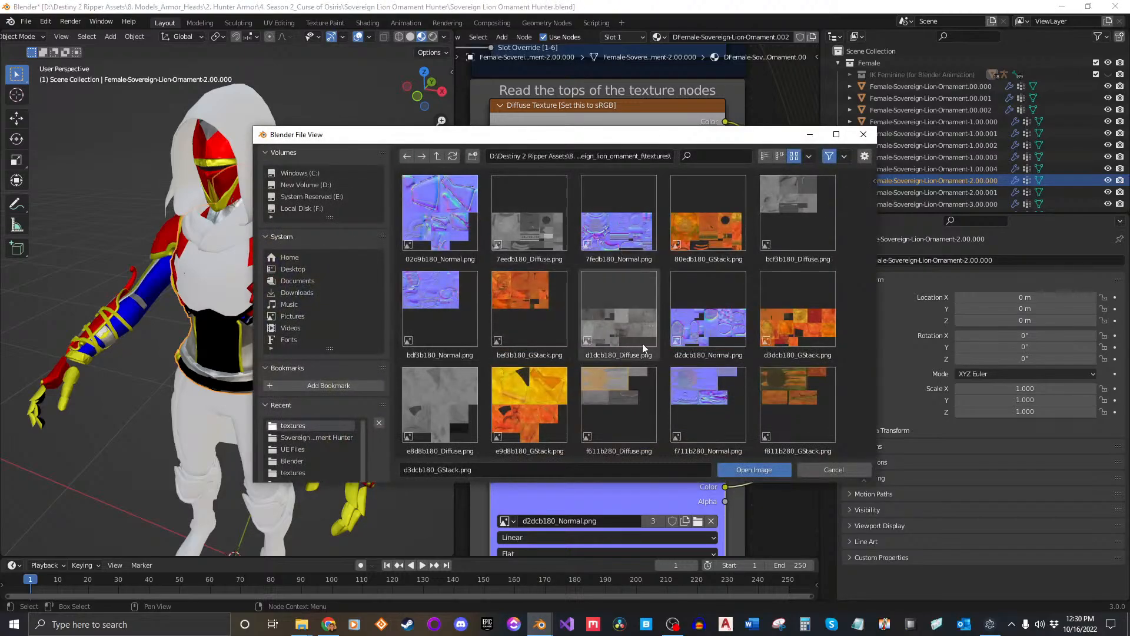
{"action": "left_click", "coordinate": [687, 236]}
{"action": "left_click", "coordinate": [771, 470]}
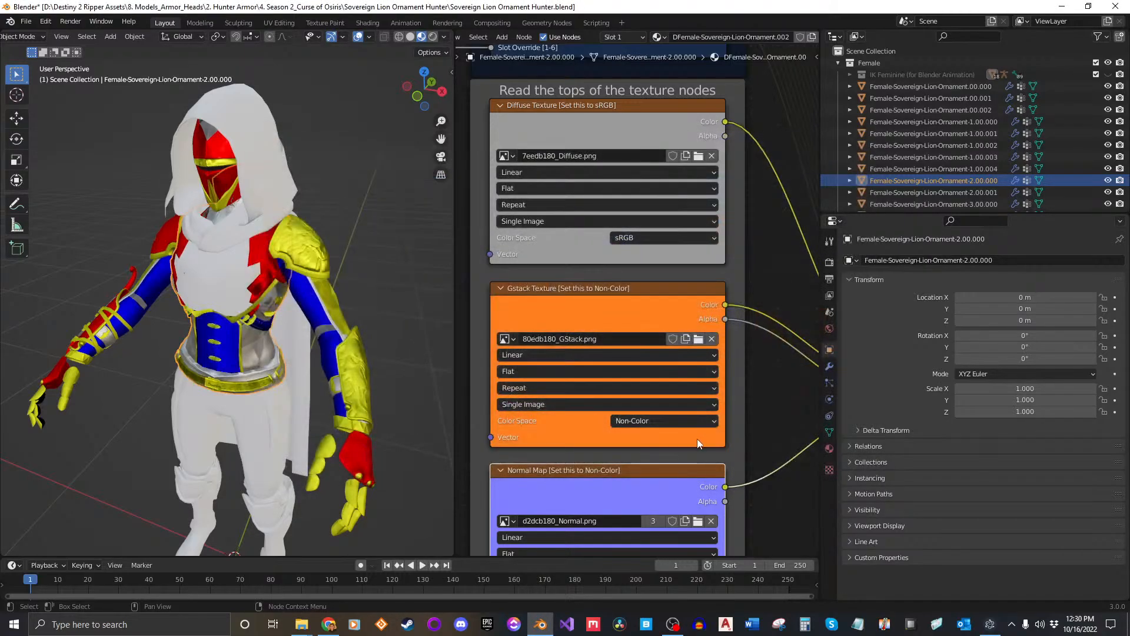
{"action": "middle_click_drag", "start_coordinate": [333, 372], "coordinate": [451, 377]}
{"action": "scroll", "coordinate": [306, 317], "scroll_direction": "up", "scroll_amount": 5}
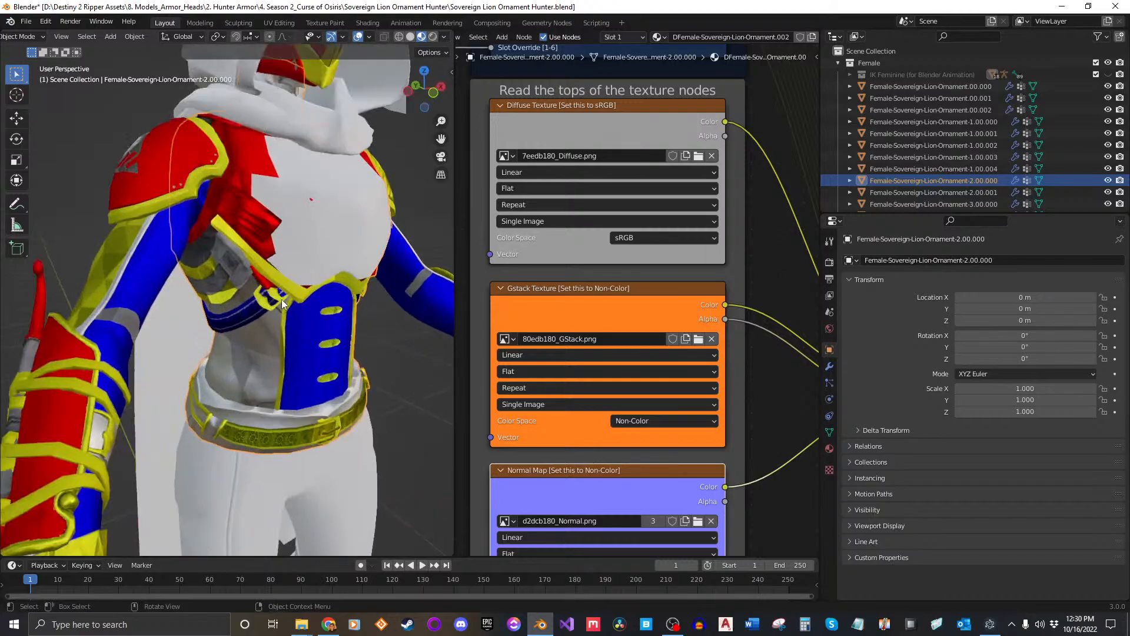
{"action": "middle_click_drag", "start_coordinate": [300, 301], "coordinate": [254, 321]}
Load 7fedb180_Normal.png as the torso material's normal map, deselect the mesh and save the file.
{"action": "middle_click_drag", "start_coordinate": [699, 525], "coordinate": [719, 398]}
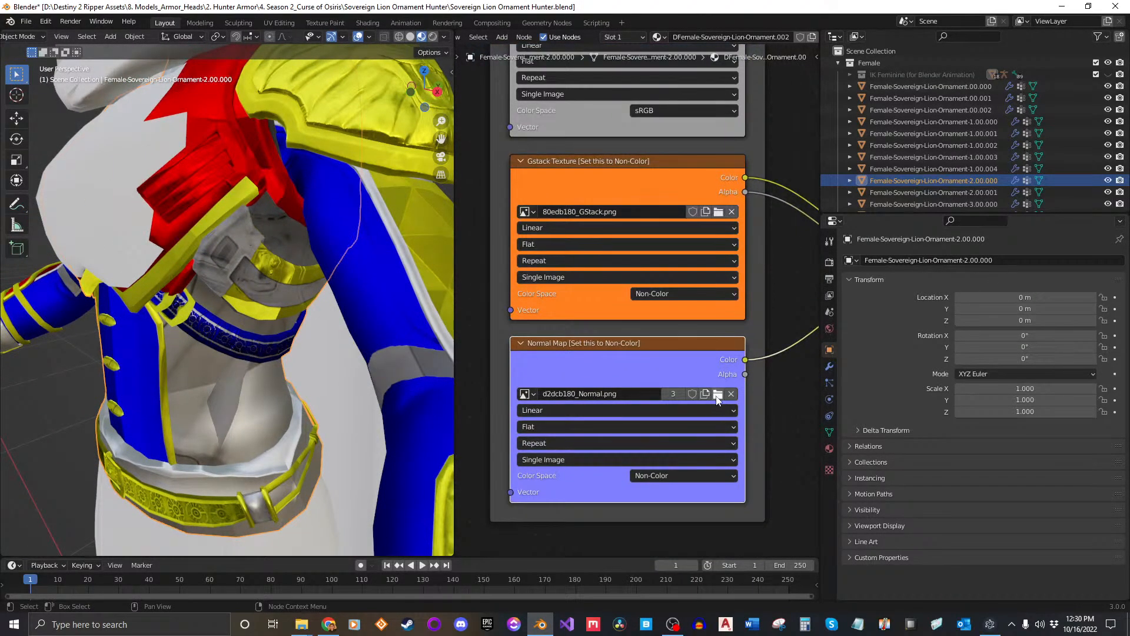
{"action": "left_click", "coordinate": [718, 394]}
{"action": "left_click", "coordinate": [616, 216]}
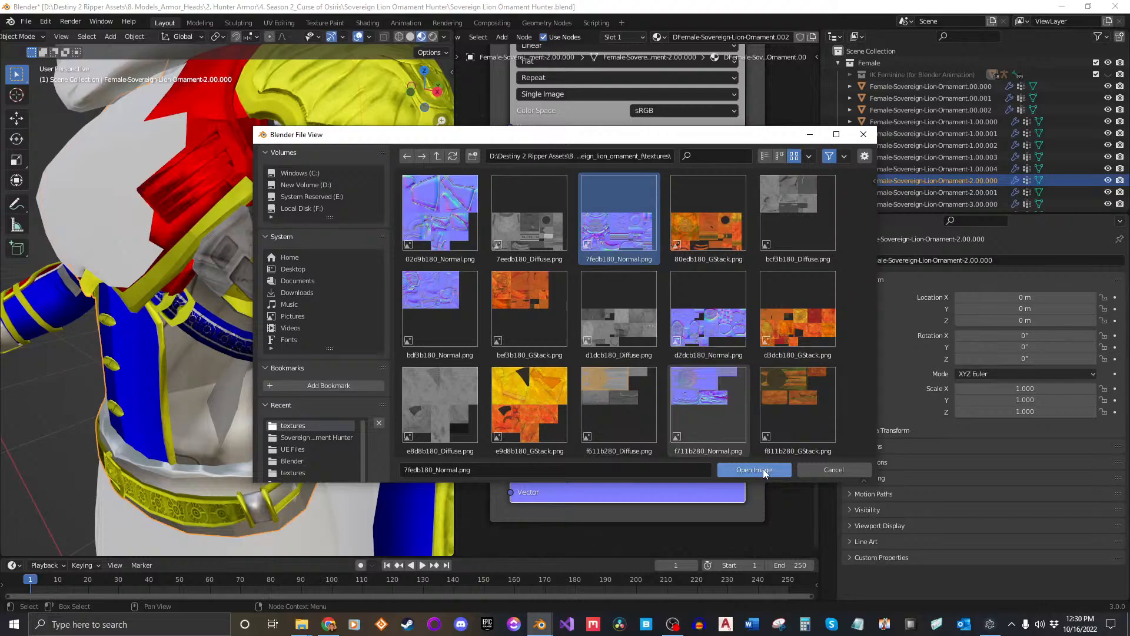
{"action": "left_click", "coordinate": [762, 468]}
{"action": "mouse_move", "coordinate": [321, 374]}
{"action": "middle_mouse_down"}
{"action": "mouse_move", "coordinate": [399, 379]}
{"action": "mouse_move", "coordinate": [341, 372]}
{"action": "mouse_move", "coordinate": [316, 305]}
{"action": "mouse_move", "coordinate": [321, 356]}
{"action": "mouse_move", "coordinate": [277, 335]}
{"action": "mouse_move", "coordinate": [324, 337]}
{"action": "mouse_move", "coordinate": [305, 325]}
{"action": "mouse_move", "coordinate": [338, 376]}
{"action": "middle_mouse_up"}
{"action": "left_click", "coordinate": [338, 375]}
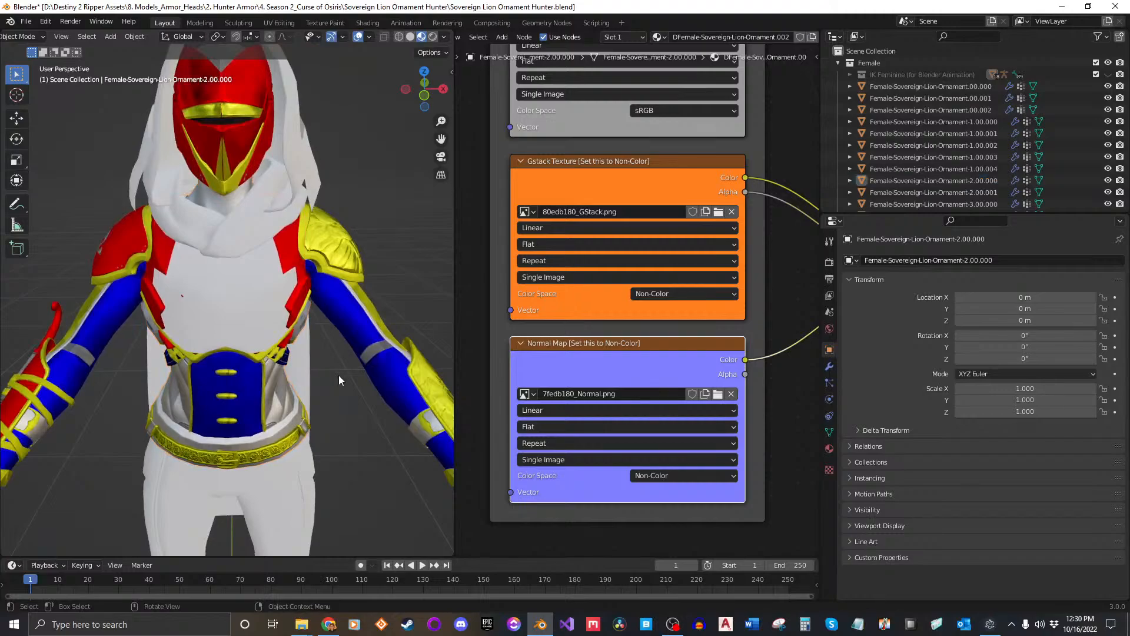
{"action": "key", "text": "ctrl+s"}
Select the torso mesh Female-Sovereign-Lion-Ornament-2.00.000 and review the Diffuse, Gstack and Normal Map nodes of its material.
{"action": "scroll", "coordinate": [951, 167], "scroll_direction": "down", "scroll_amount": 2}
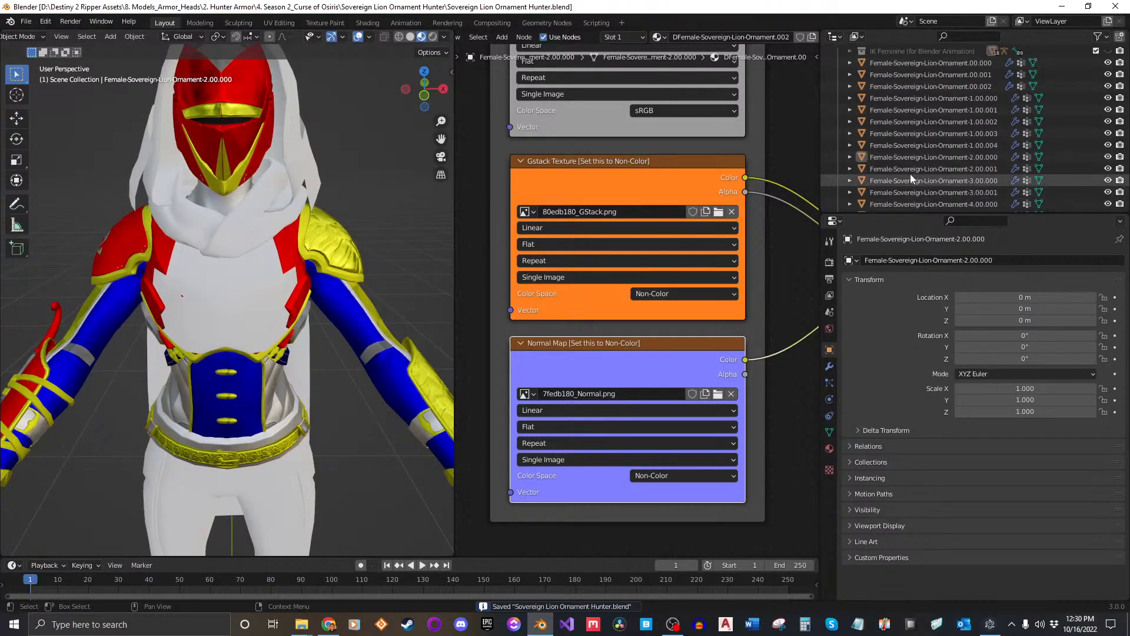
{"action": "left_click", "coordinate": [938, 157]}
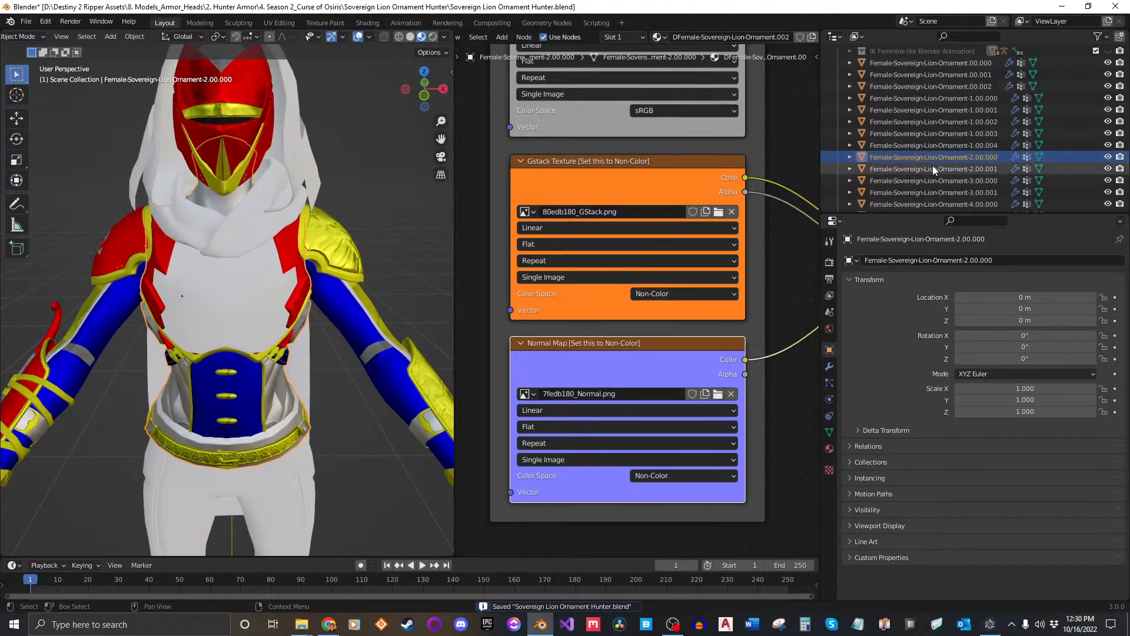
{"action": "scroll", "coordinate": [669, 214], "scroll_direction": "down", "scroll_amount": 1}
{"action": "middle_click_drag", "start_coordinate": [670, 214], "coordinate": [667, 272]}
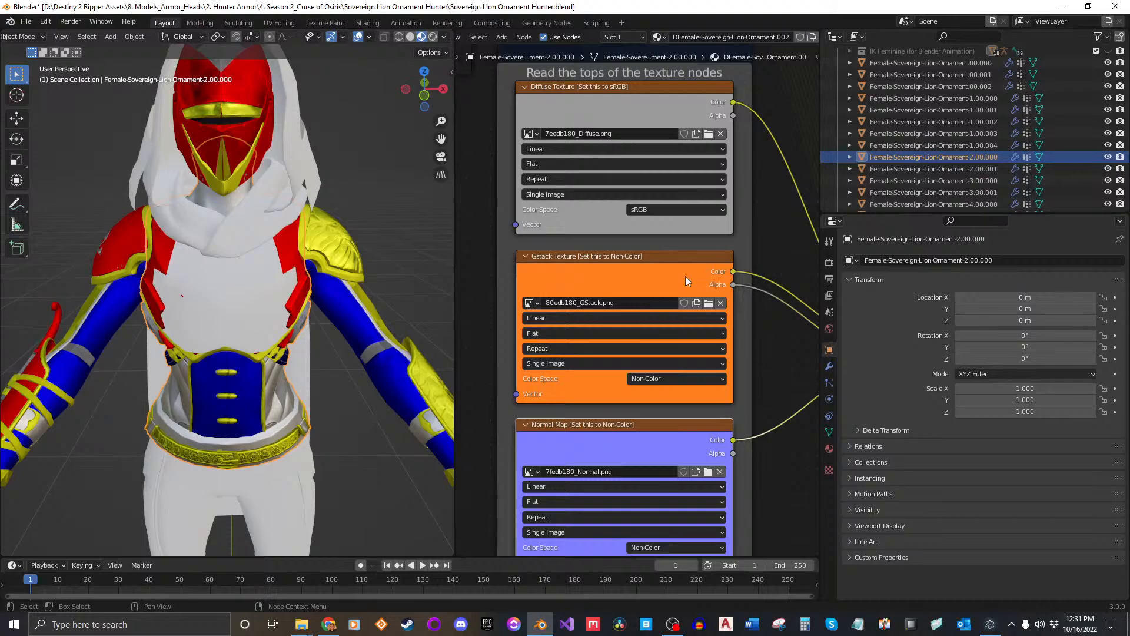
{"action": "scroll", "coordinate": [686, 274], "scroll_direction": "down", "scroll_amount": 1}
{"action": "mouse_move", "coordinate": [685, 273]}
{"action": "middle_mouse_down"}
{"action": "mouse_move", "coordinate": [698, 235]}
{"action": "mouse_move", "coordinate": [694, 254]}
{"action": "middle_mouse_up"}
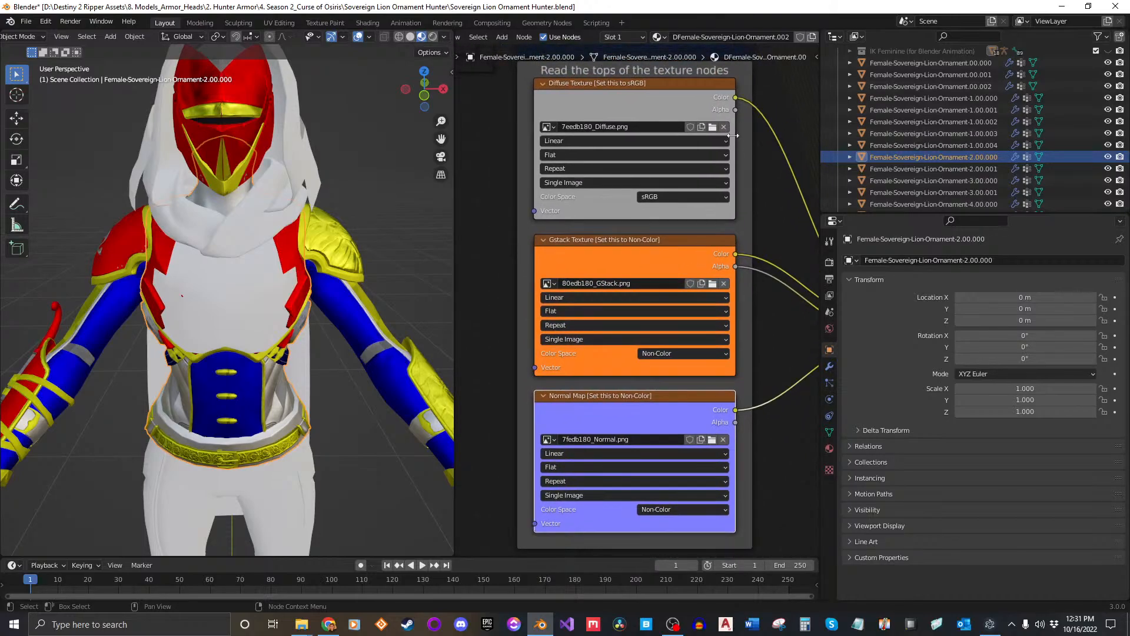
{"action": "middle_click_drag", "start_coordinate": [726, 149], "coordinate": [715, 152]}
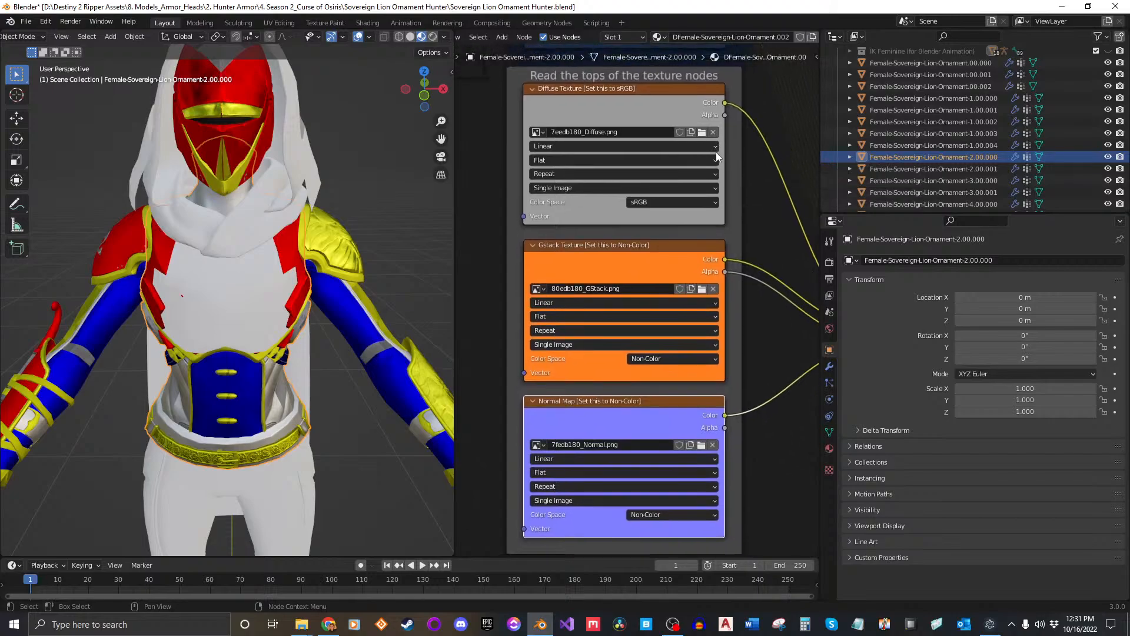
Assign the DFemale-Sovereign-Lion-Ornament.002 material to the chest mesh Female-Sovereign-Lion-Ornament-2.00.001, then deselect it.
{"action": "left_click", "coordinate": [986, 167]}
{"action": "left_click", "coordinate": [638, 37]}
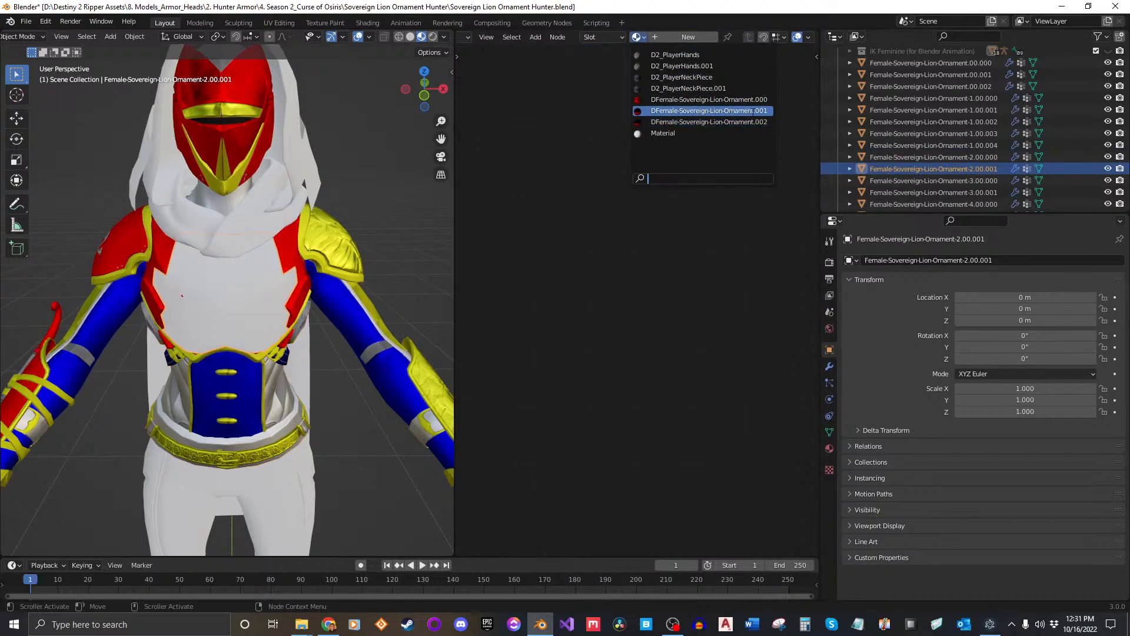
{"action": "left_click", "coordinate": [753, 110]}
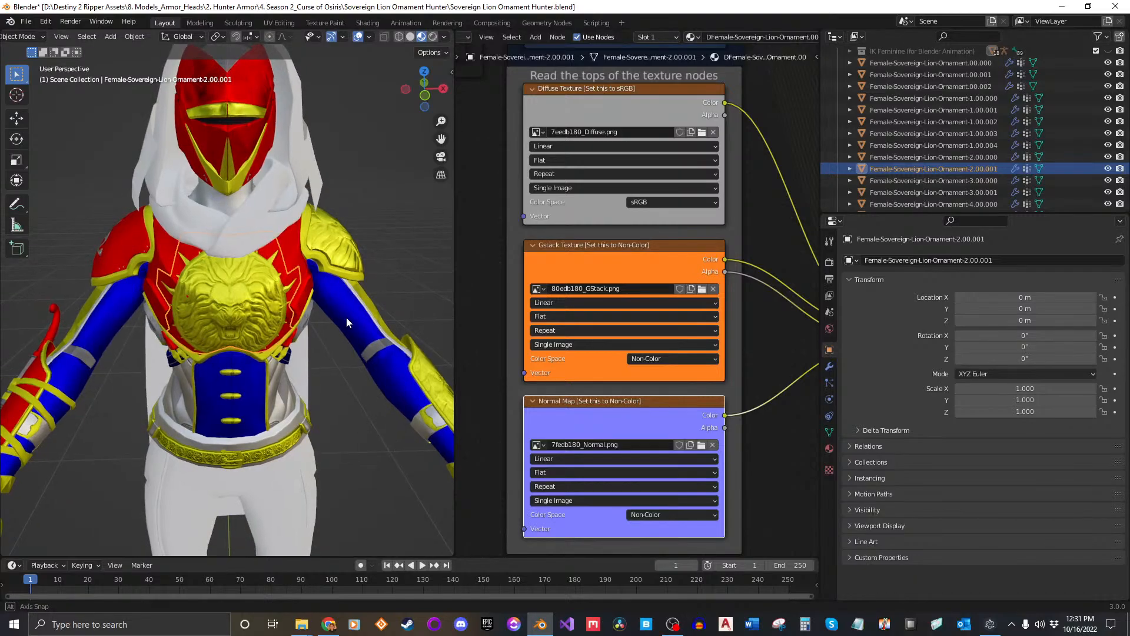
{"action": "left_click", "coordinate": [411, 266]}
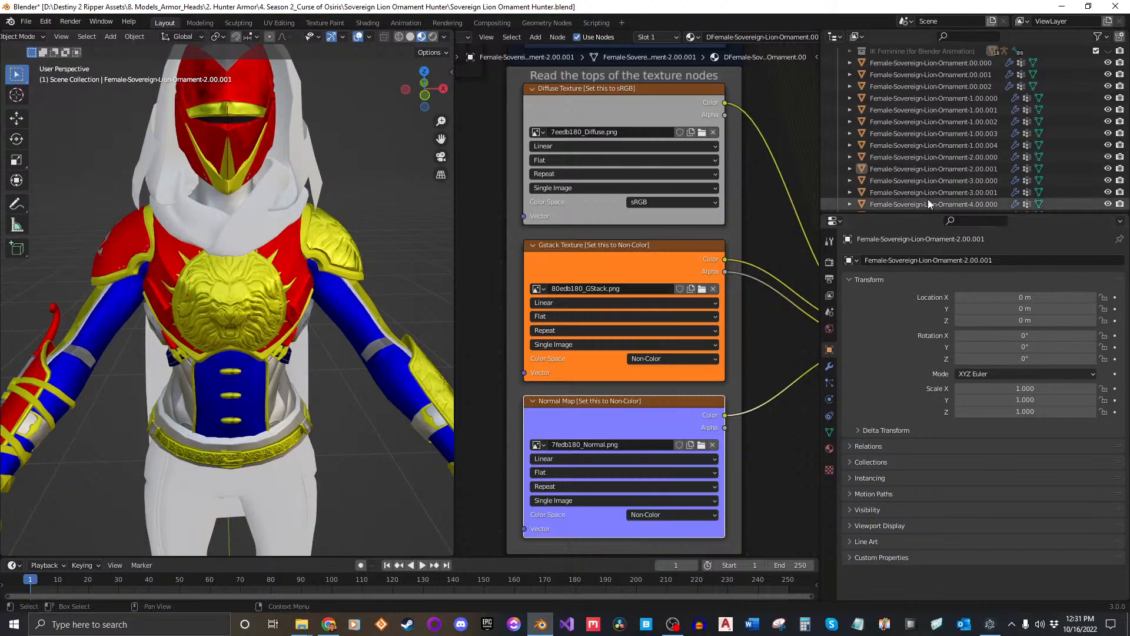
Assign the DFemale-Sovereign-Lion-Ornament.002 material to the legs mesh Female-Sovereign-Lion-Ornament-3.00.000.
{"action": "left_click", "coordinate": [936, 180]}
{"action": "middle_click_drag", "start_coordinate": [298, 376], "coordinate": [275, 331]}
{"action": "scroll", "coordinate": [344, 351], "scroll_direction": "down", "scroll_amount": 3}
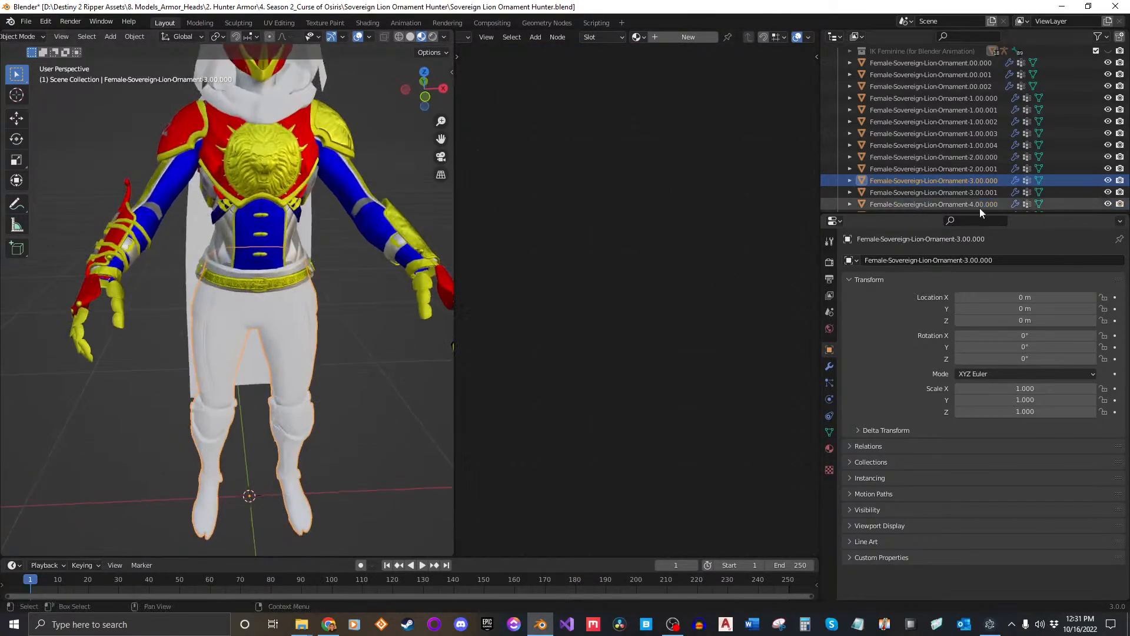
{"action": "left_click", "coordinate": [961, 155]}
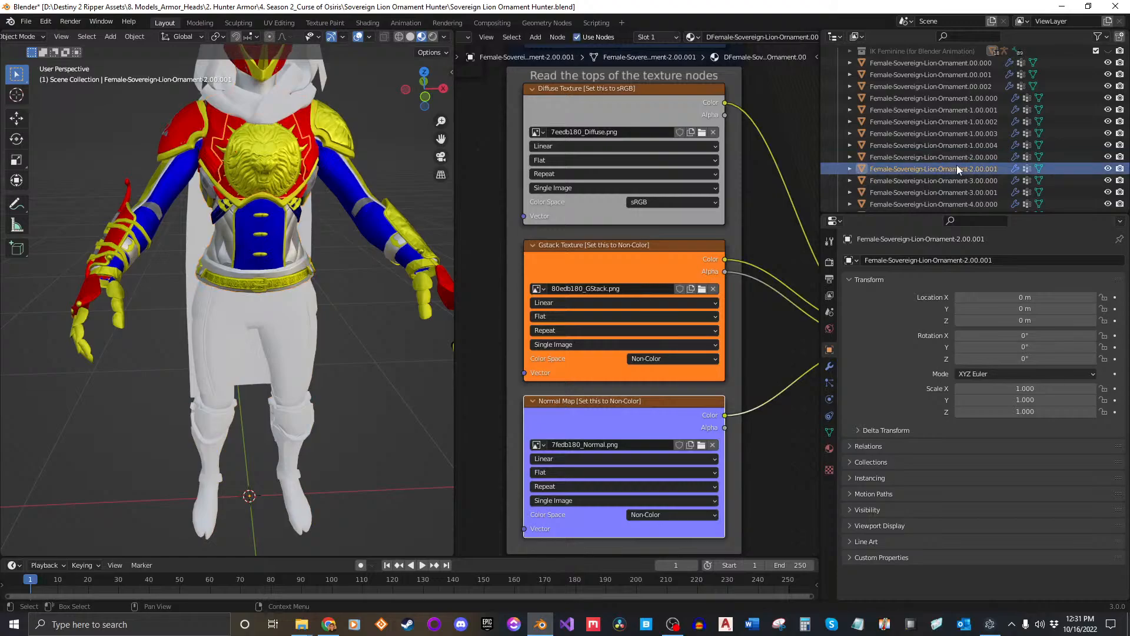
{"action": "left_click", "coordinate": [958, 182]}
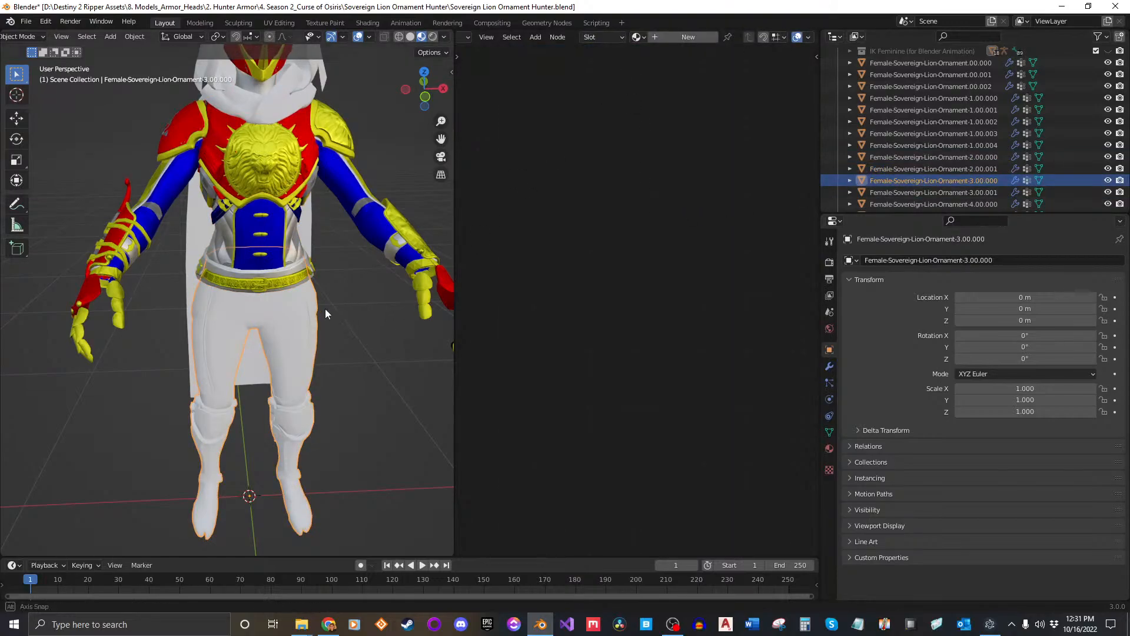
{"action": "middle_click_drag", "start_coordinate": [324, 309], "coordinate": [306, 282]}
{"action": "left_click", "coordinate": [636, 37]}
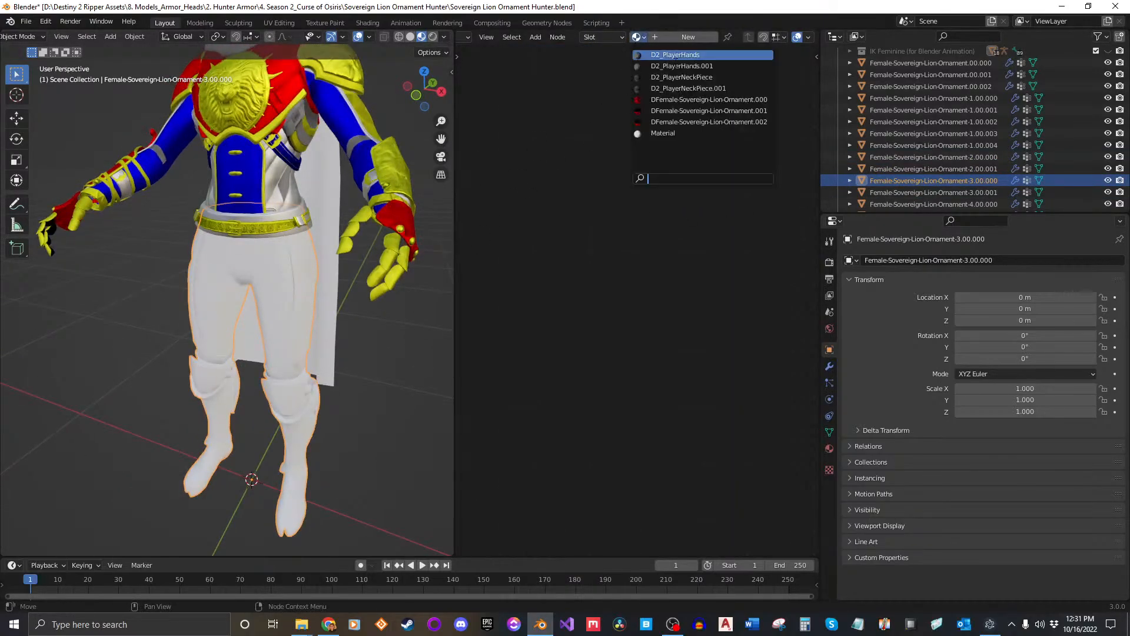
{"action": "left_click", "coordinate": [682, 122]}
{"action": "middle_click_drag", "start_coordinate": [675, 162], "coordinate": [673, 220]}
{"action": "scroll", "coordinate": [701, 185], "scroll_direction": "up", "scroll_amount": 1}
{"action": "left_click", "coordinate": [704, 185]}
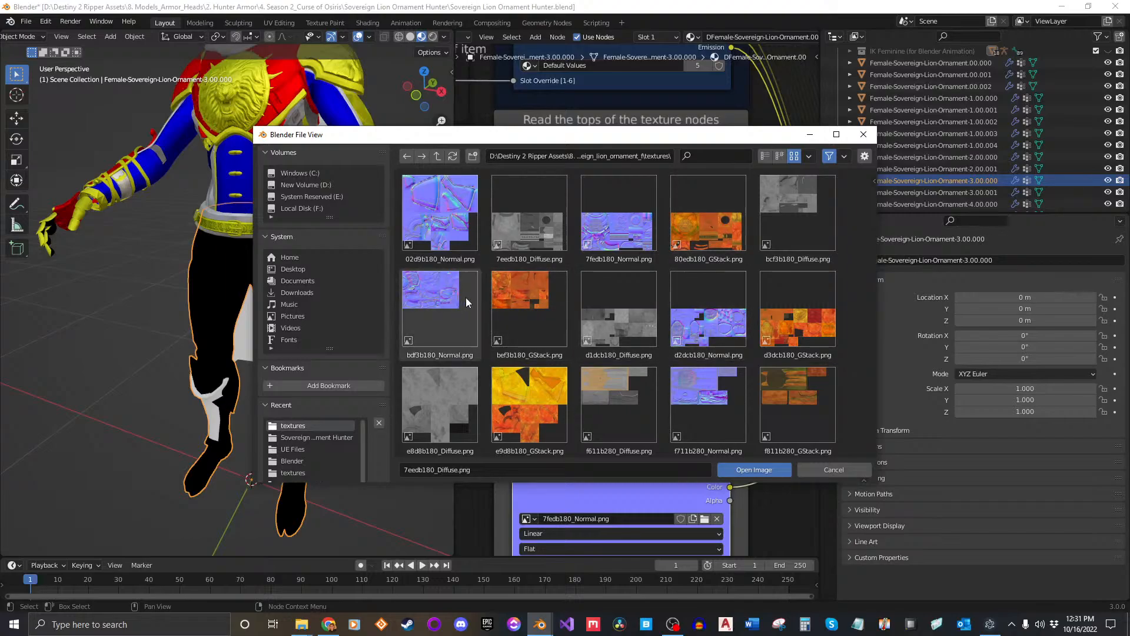
{"action": "left_click", "coordinate": [823, 228]}
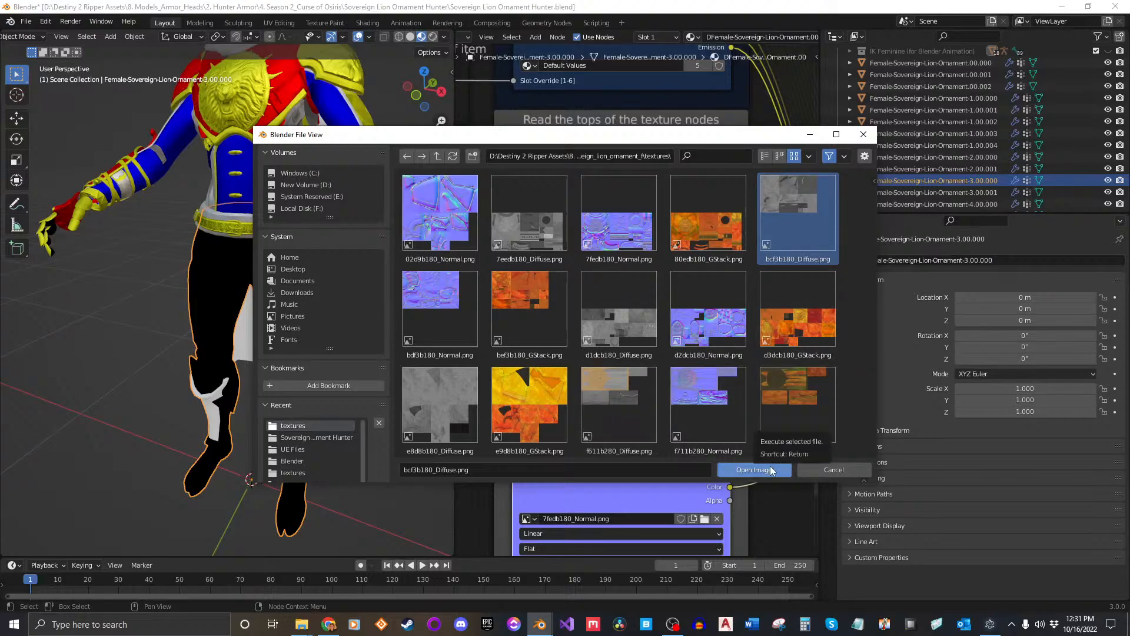
{"action": "left_click", "coordinate": [834, 469]}
{"action": "scroll", "coordinate": [733, 208], "scroll_direction": "up", "scroll_amount": 2}
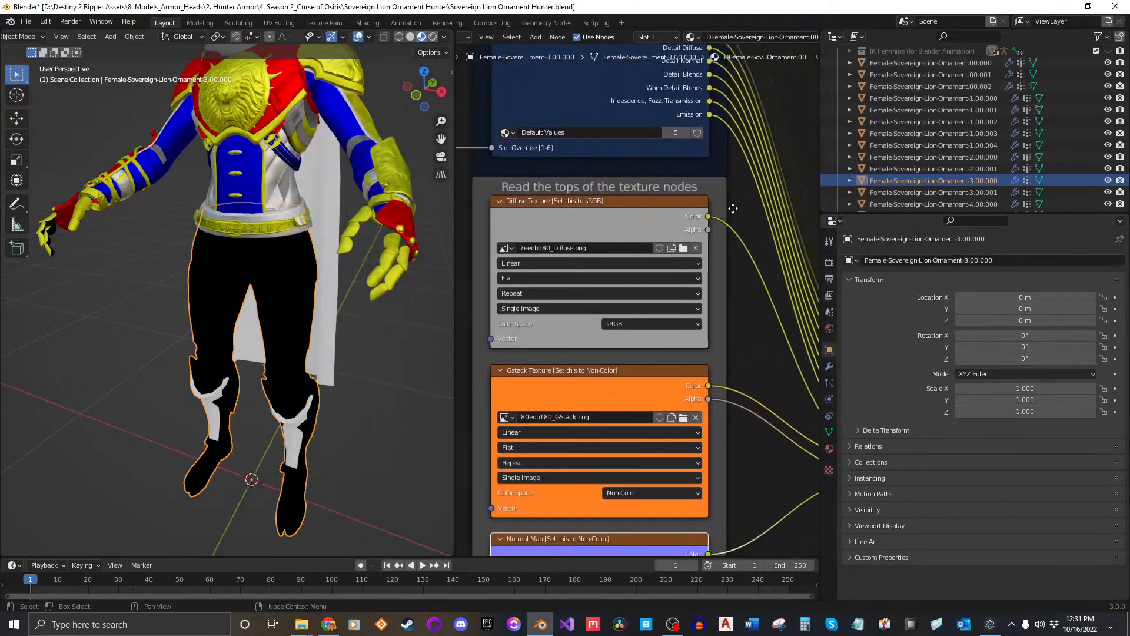
Make the legs' material a single-user copy and load bcf3b180_Diffuse.png as its diffuse texture.
{"action": "middle_click_drag", "start_coordinate": [733, 209], "coordinate": [736, 199]}
{"action": "scroll", "coordinate": [754, 37], "scroll_direction": "down", "scroll_amount": 5}
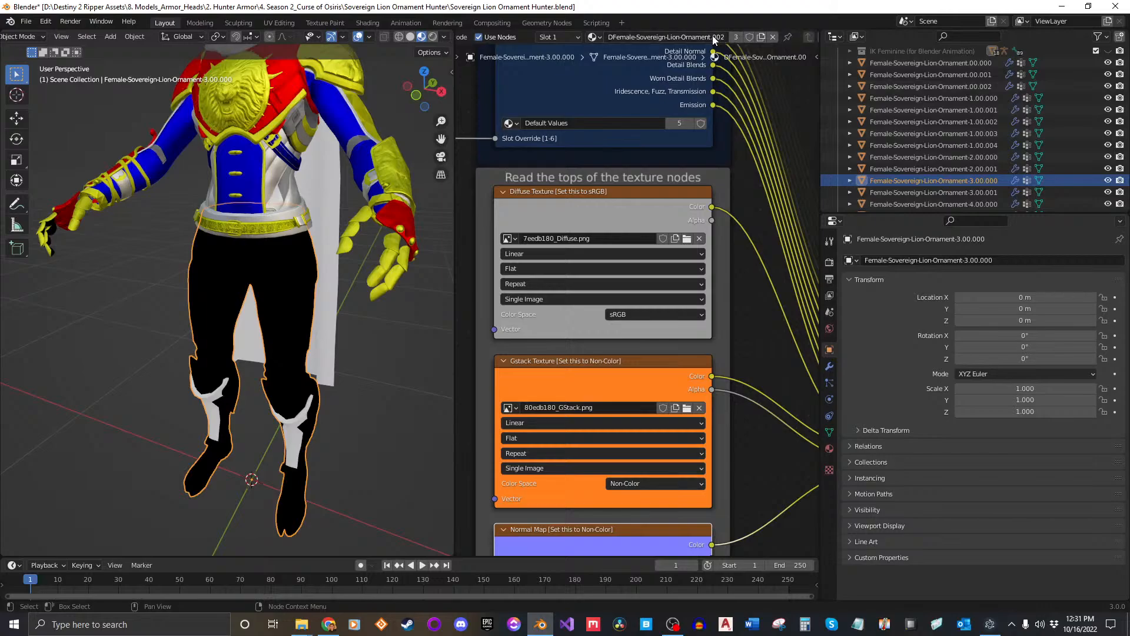
{"action": "left_click", "coordinate": [735, 39]}
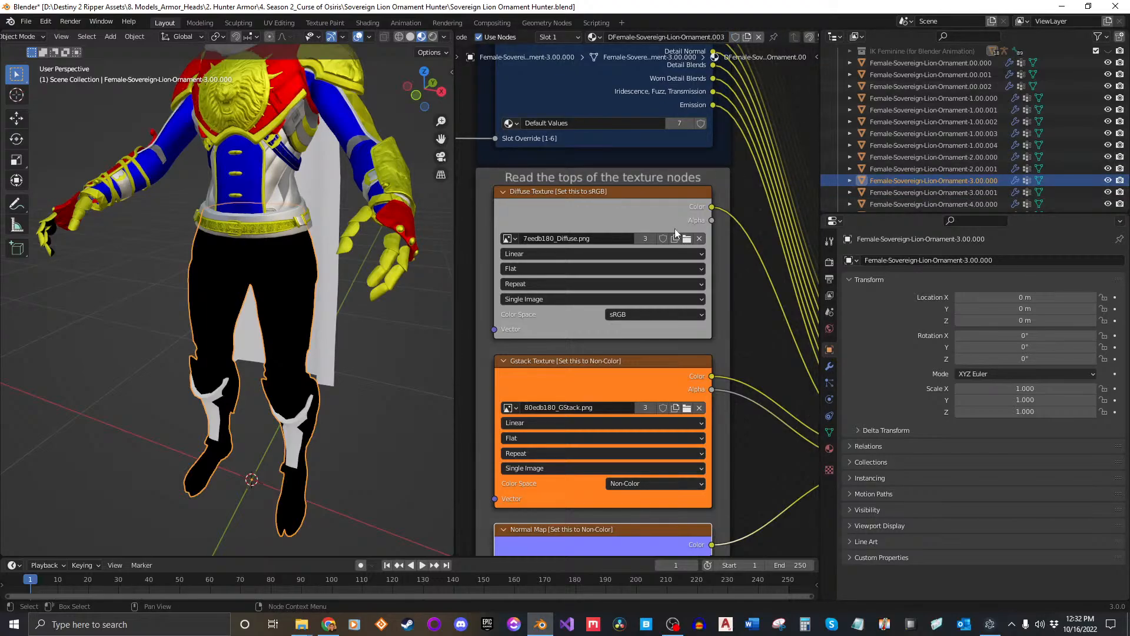
{"action": "middle_click_drag", "start_coordinate": [646, 280], "coordinate": [700, 266]}
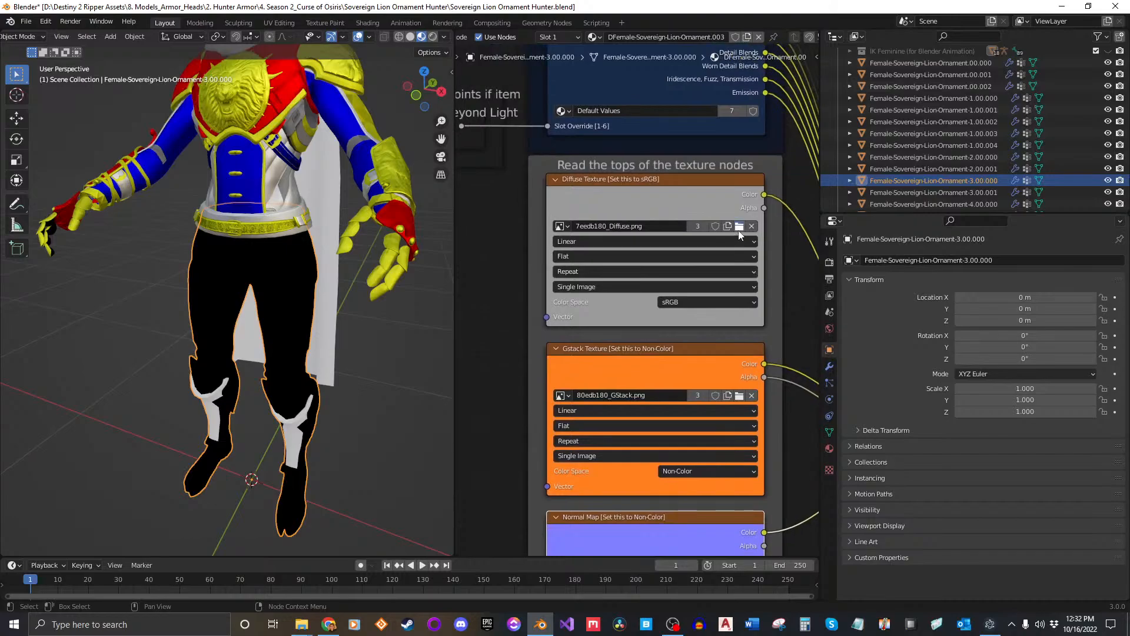
{"action": "left_click", "coordinate": [739, 226]}
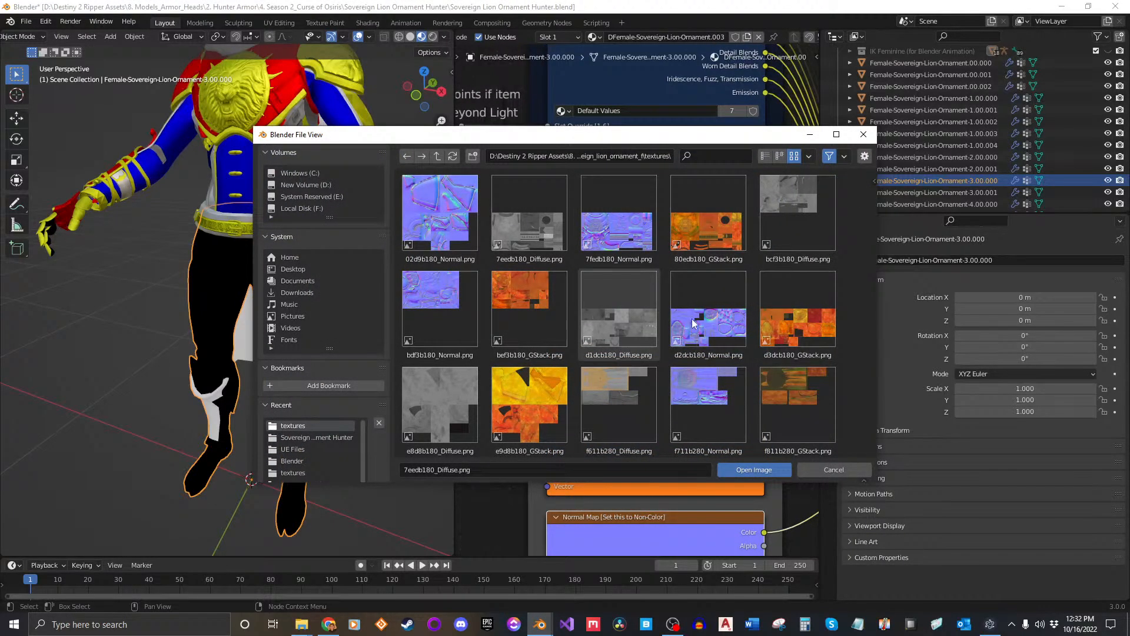
{"action": "left_click", "coordinate": [789, 200]}
{"action": "left_click", "coordinate": [744, 469]}
Load bef3b180_GStack.png as the legs material's Gstack texture and check its color space options.
{"action": "scroll", "coordinate": [739, 323], "scroll_direction": "down", "scroll_amount": 2, "text": "shift"}
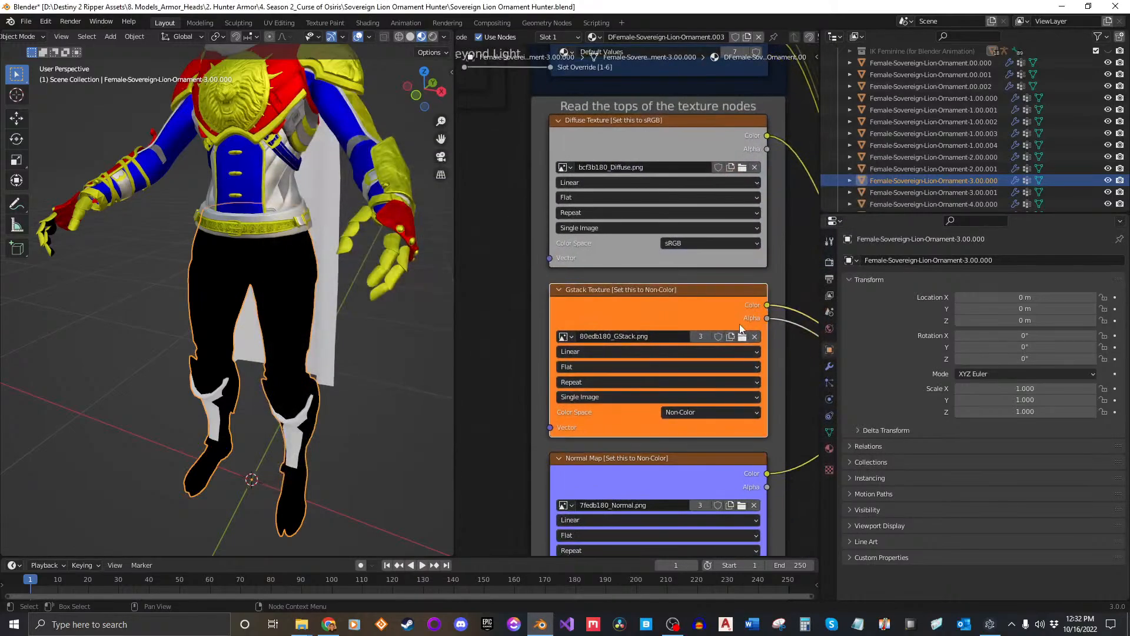
{"action": "left_click", "coordinate": [739, 323]}
{"action": "left_click", "coordinate": [494, 310]}
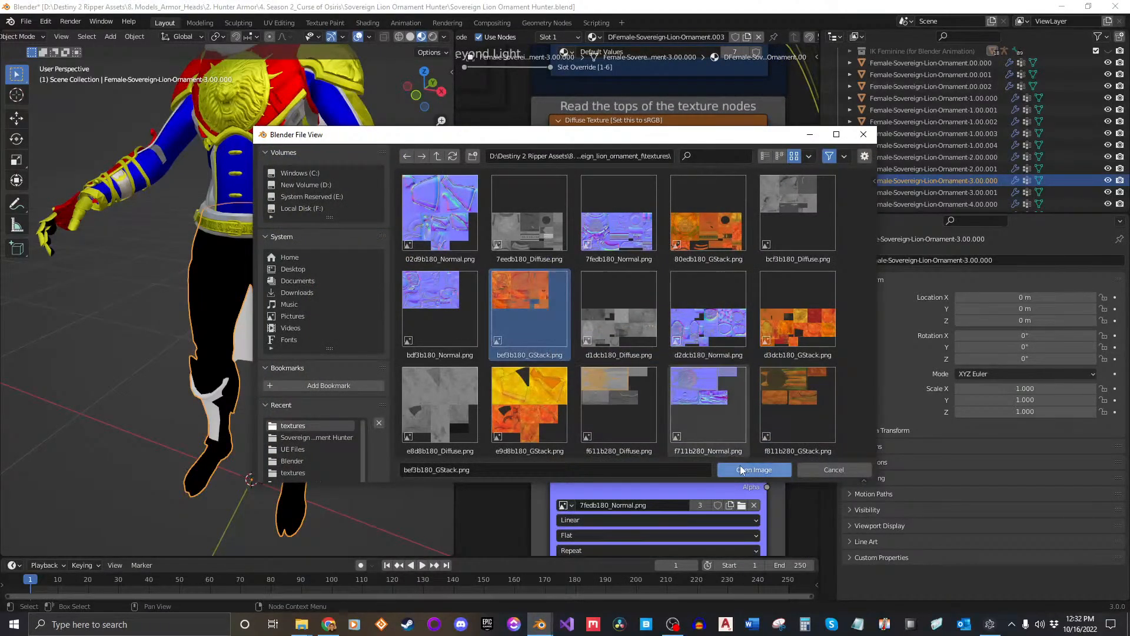
{"action": "left_click", "coordinate": [771, 474]}
{"action": "middle_click_drag", "start_coordinate": [294, 374], "coordinate": [289, 351]}
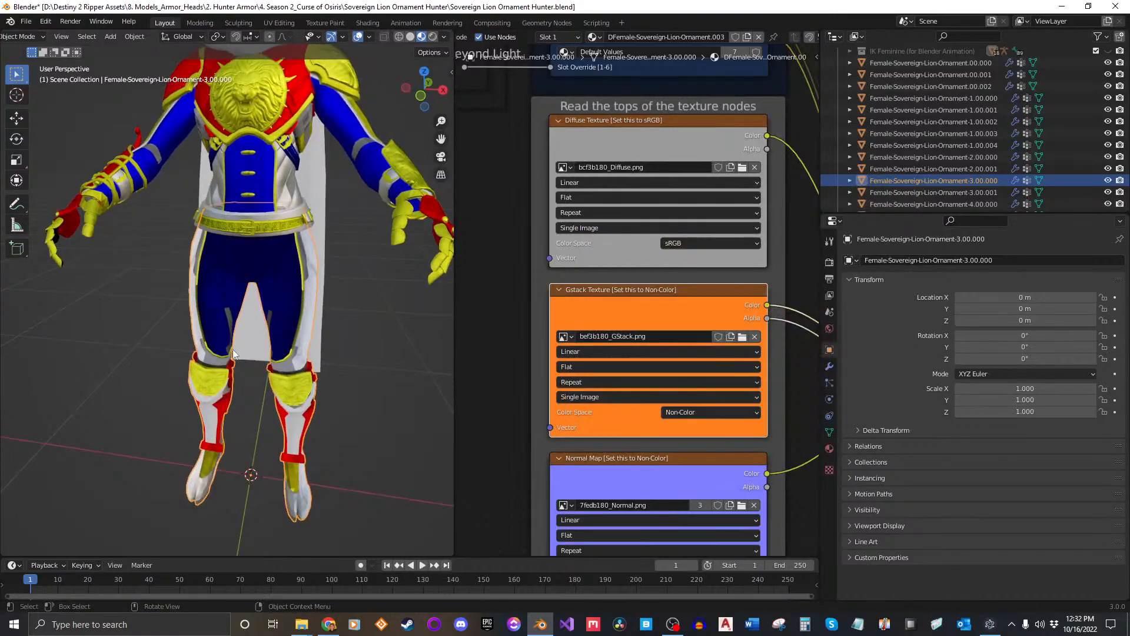
{"action": "left_click", "coordinate": [677, 415]}
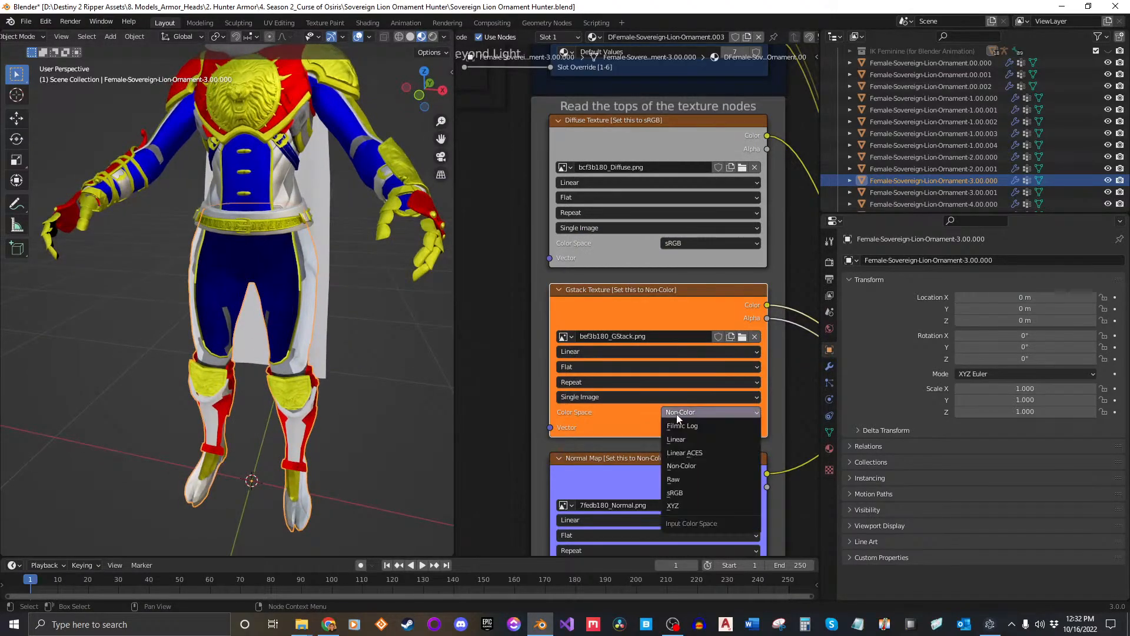
Load bdf3b180_Normal.png as the legs material's normal map and check its color space.
{"action": "middle_click_drag", "start_coordinate": [659, 440], "coordinate": [669, 324]}
{"action": "left_click", "coordinate": [751, 389]}
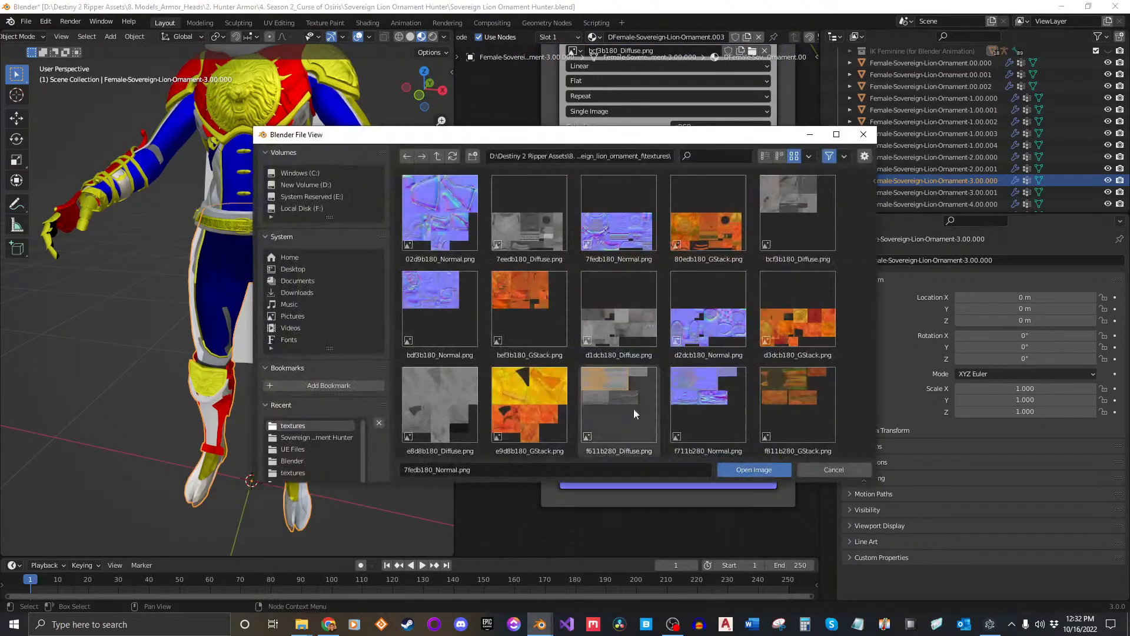
{"action": "left_click", "coordinate": [454, 312]}
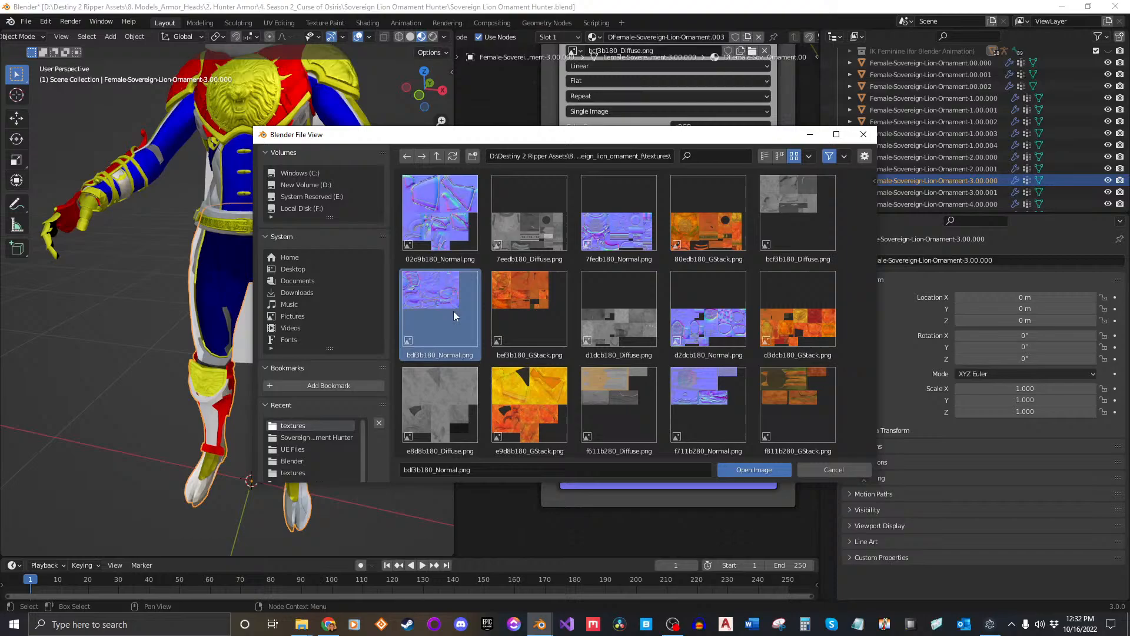
{"action": "left_click", "coordinate": [722, 469]}
{"action": "left_click", "coordinate": [731, 464]}
{"action": "left_click", "coordinate": [705, 519]}
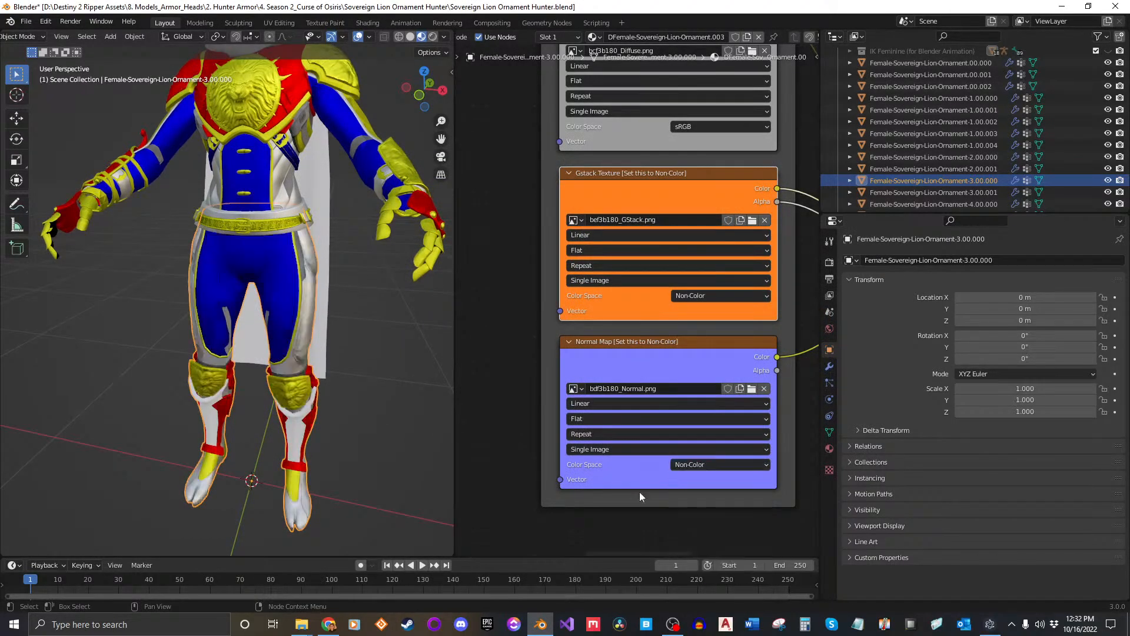
Inspect the textured legs, save the file and deselect the legs mesh.
{"action": "scroll", "coordinate": [403, 393], "scroll_direction": "up", "scroll_amount": 5}
{"action": "middle_click_drag", "start_coordinate": [323, 344], "coordinate": [295, 353]}
{"action": "scroll", "coordinate": [299, 318], "scroll_direction": "down", "scroll_amount": 3}
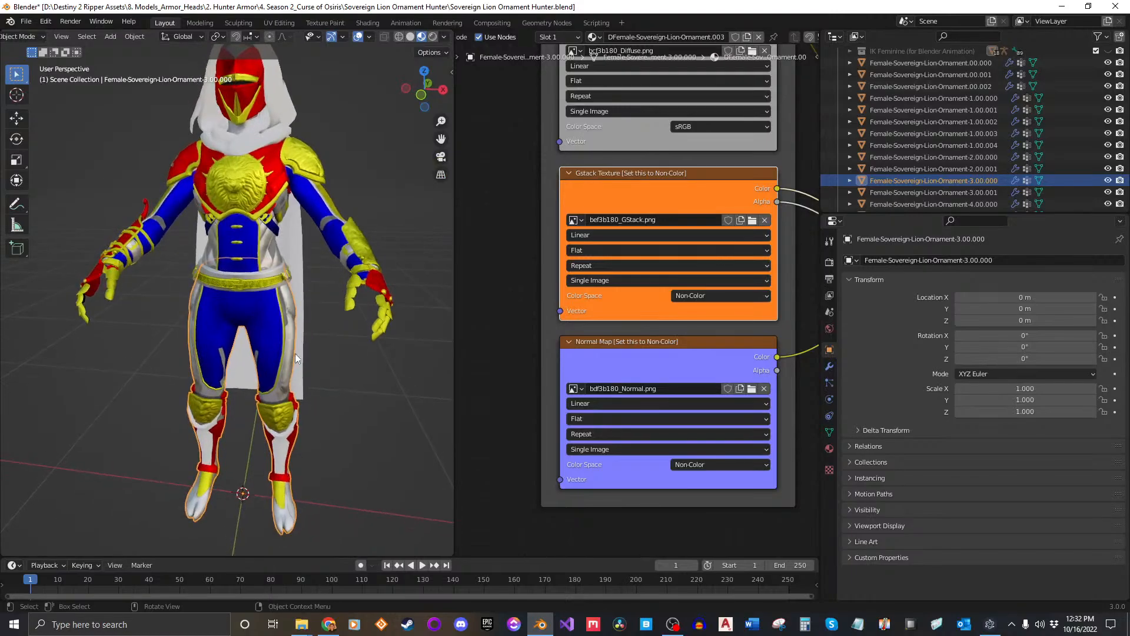
{"action": "key", "text": "ctrl+s"}
{"action": "left_click", "coordinate": [374, 365]}
Examine the whole armor from several angles and check the queued Sovereign Lion Ornament pieces in Destiny API Ripper Extension.
{"action": "middle_click_drag", "start_coordinate": [373, 364], "coordinate": [395, 430], "text": "shift"}
{"action": "middle_click_drag", "start_coordinate": [395, 430], "coordinate": [414, 430]}
{"action": "middle_click_drag", "start_coordinate": [330, 358], "coordinate": [312, 318], "text": "shift"}
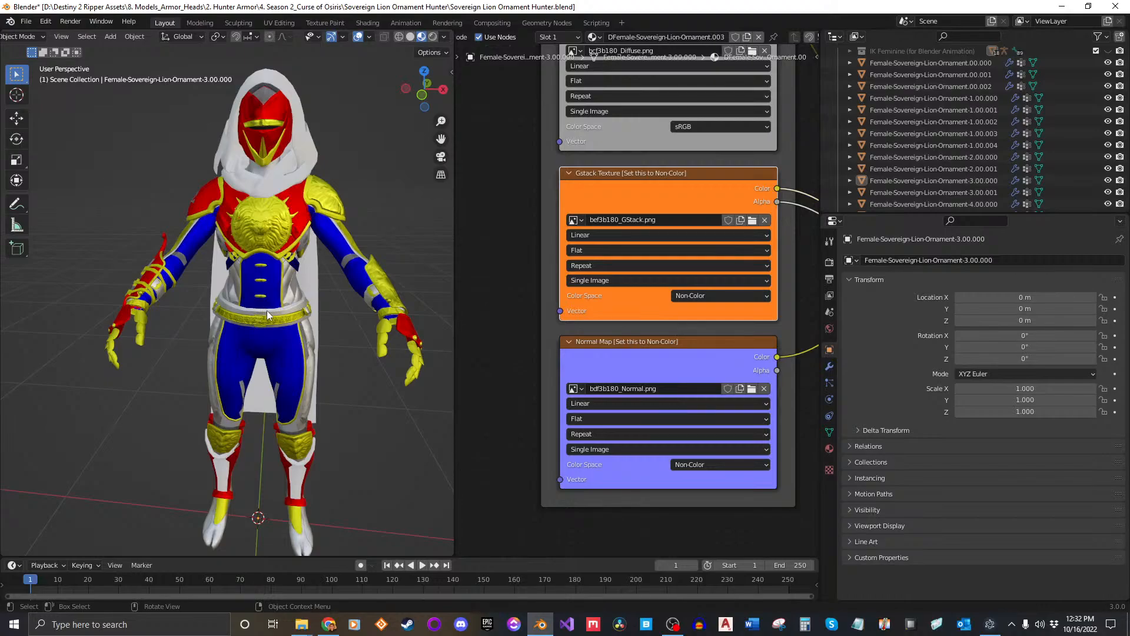
{"action": "middle_click_drag", "start_coordinate": [292, 336], "coordinate": [262, 339]}
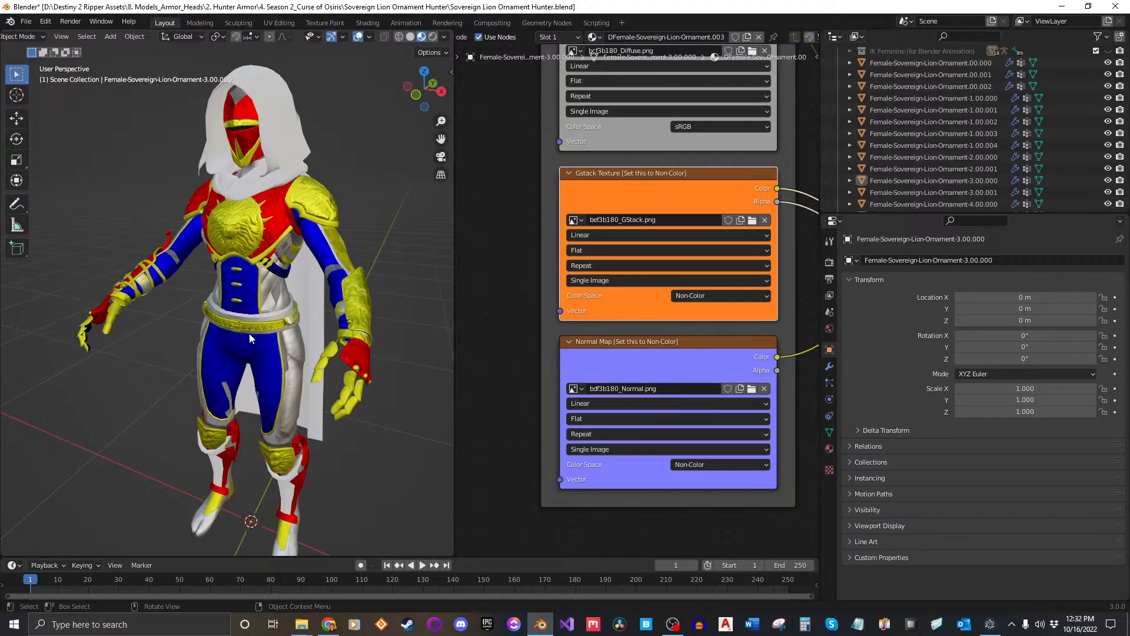
{"action": "scroll", "coordinate": [256, 339], "scroll_direction": "down", "scroll_amount": 2}
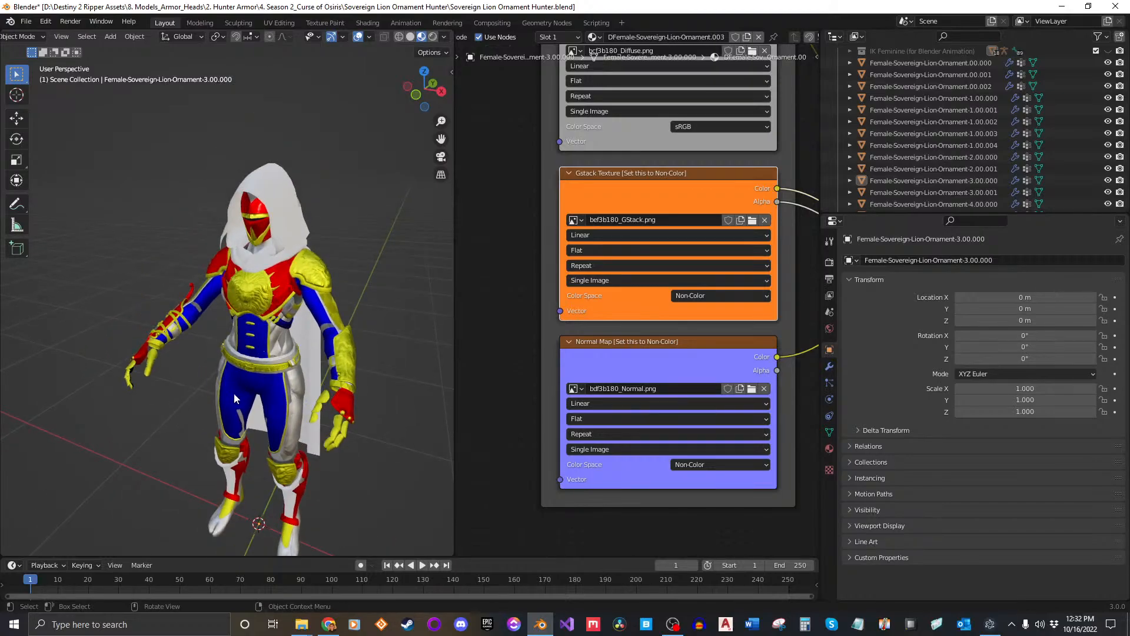
{"action": "left_click", "coordinate": [991, 625]}
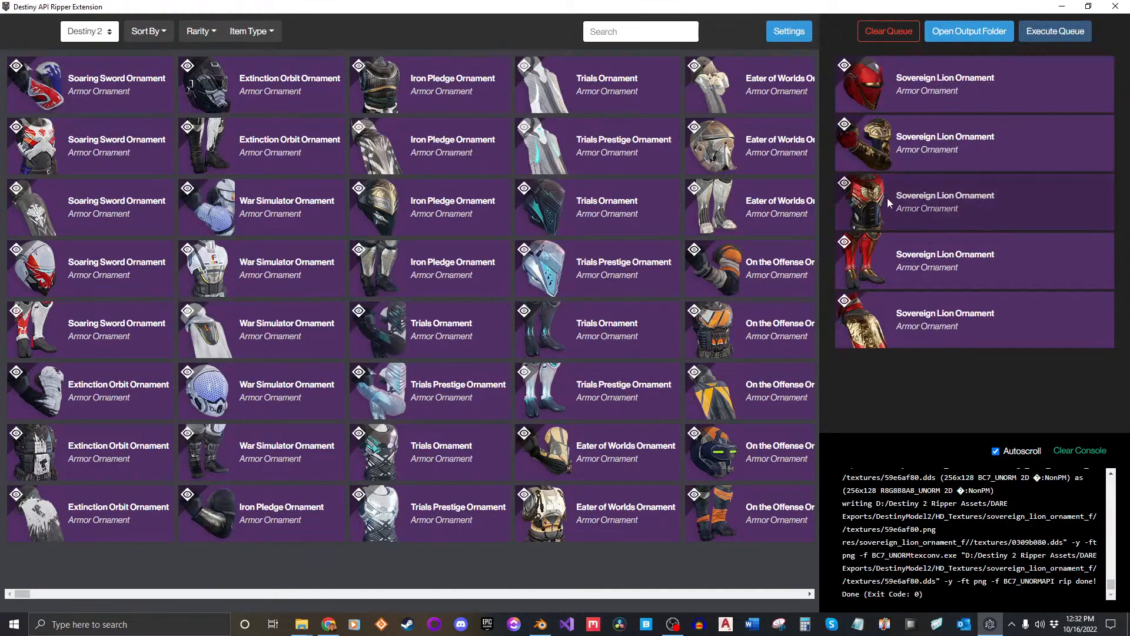
{"action": "left_click", "coordinate": [1052, 5]}
Compare the leg meshes Female-Sovereign-Lion-Ornament-3.00.000 and 3.00.001 in Blender, leaving 3.00.001 selected.
{"action": "middle_click_drag", "start_coordinate": [668, 235], "coordinate": [642, 239]}
{"action": "scroll", "coordinate": [661, 259], "scroll_direction": "down", "scroll_amount": 2}
{"action": "scroll", "coordinate": [895, 143], "scroll_direction": "down", "scroll_amount": 2}
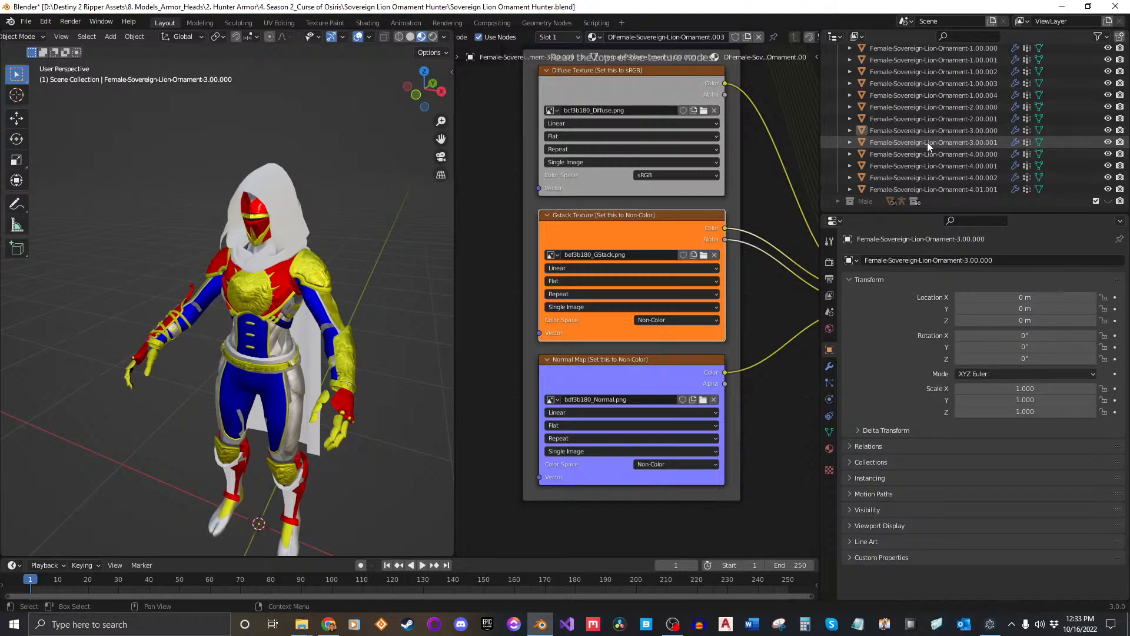
{"action": "left_click", "coordinate": [927, 142]}
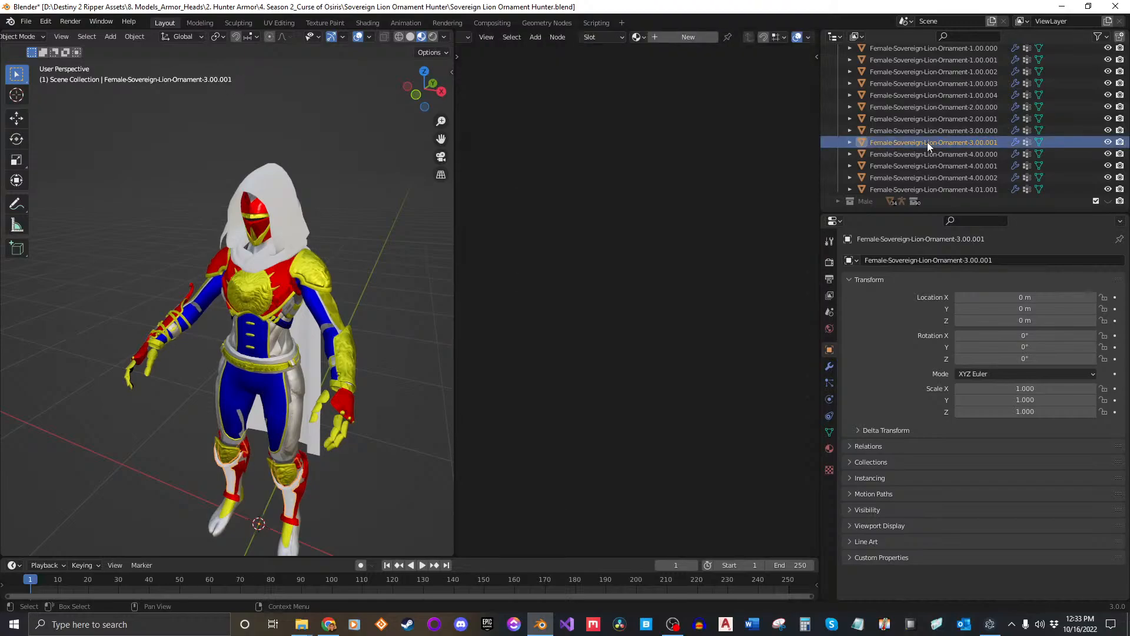
{"action": "left_click", "coordinate": [921, 130]}
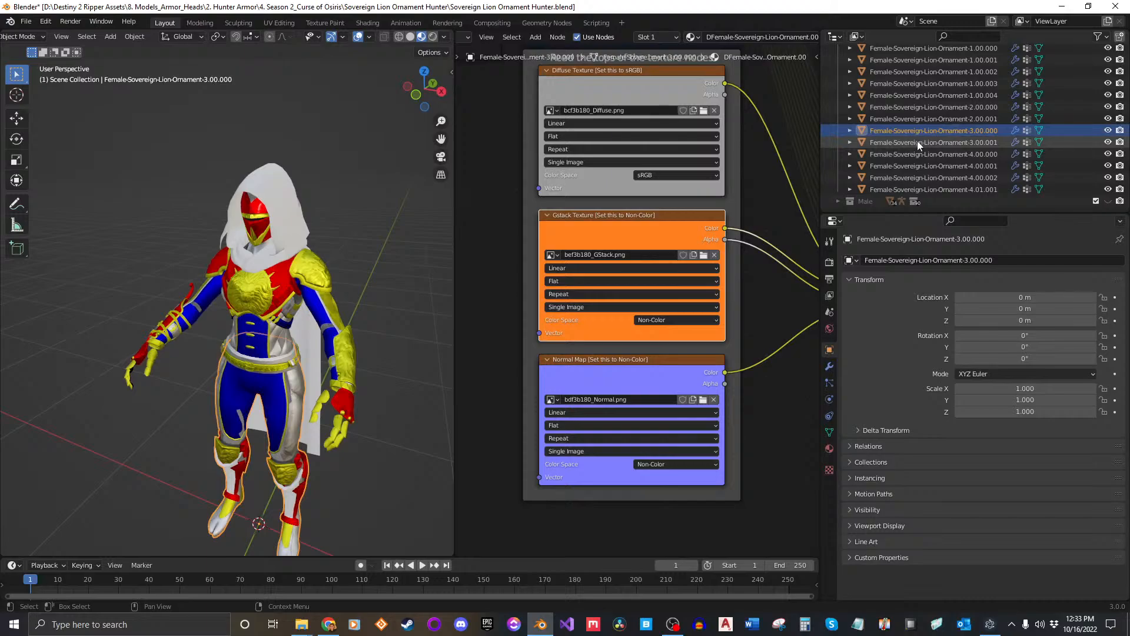
{"action": "left_click", "coordinate": [916, 141]}
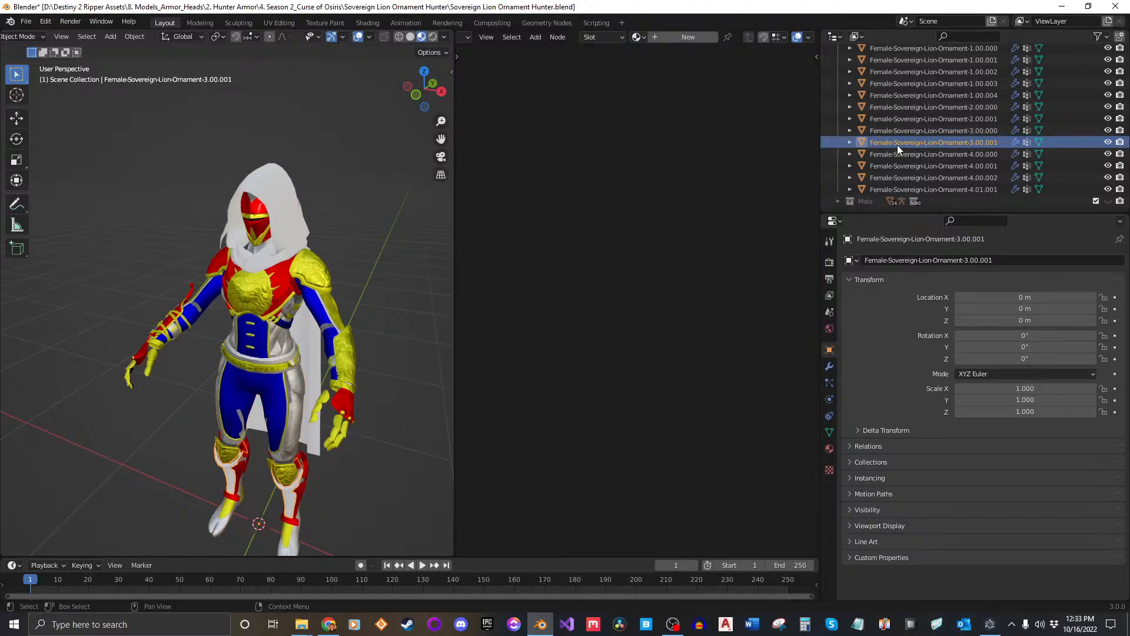
{"action": "middle_click_drag", "start_coordinate": [273, 475], "coordinate": [286, 302]}
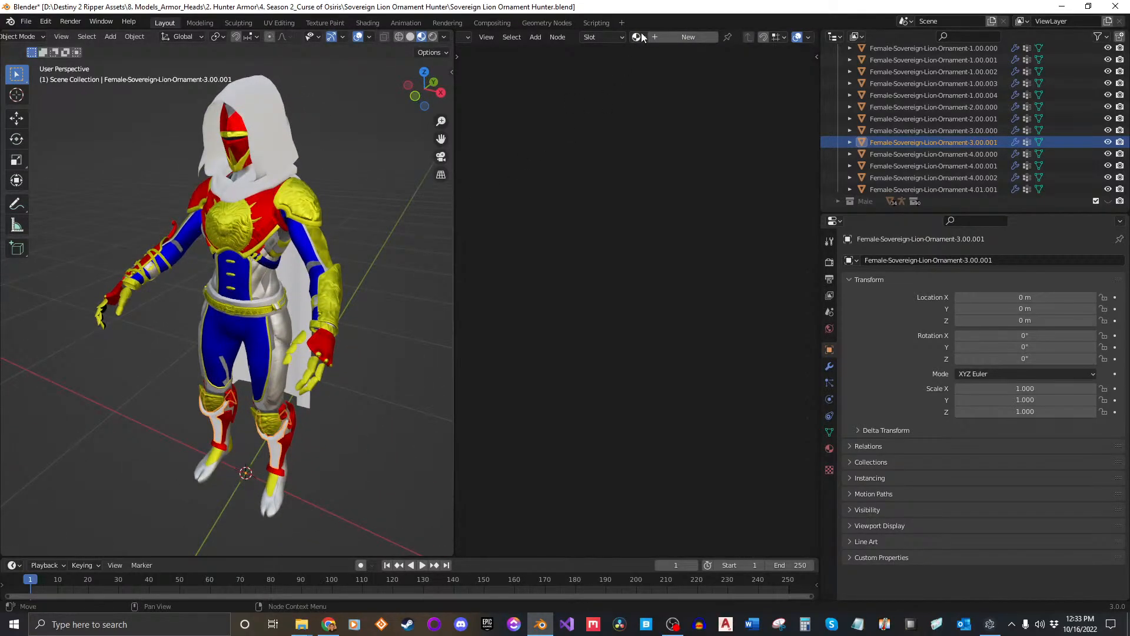
{"action": "key", "text": "Up"}
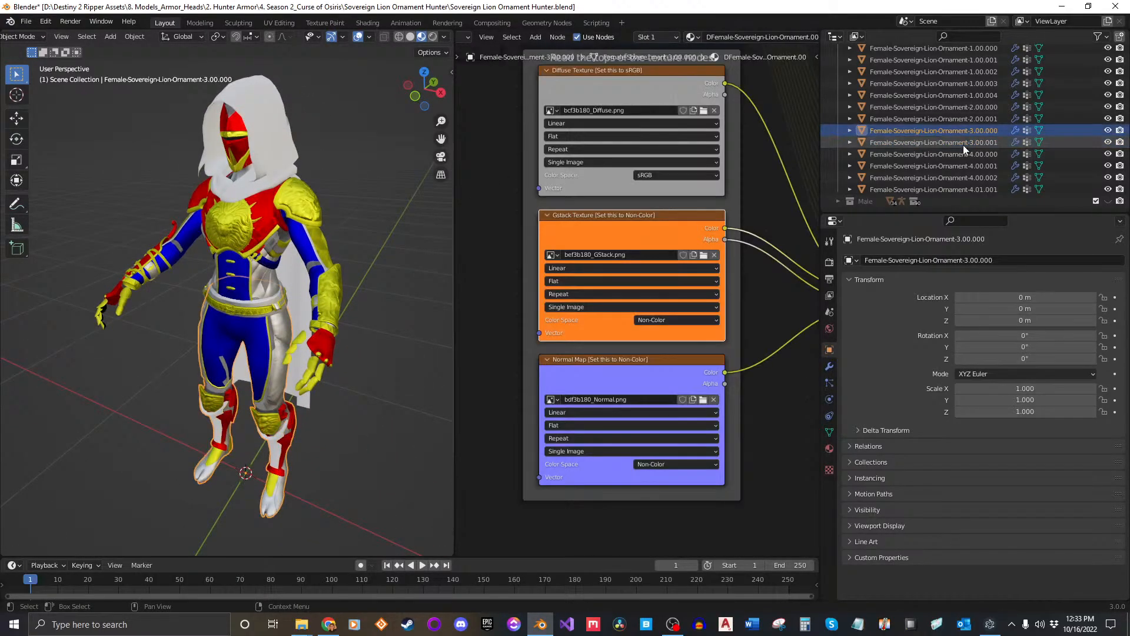
{"action": "key", "text": "Down"}
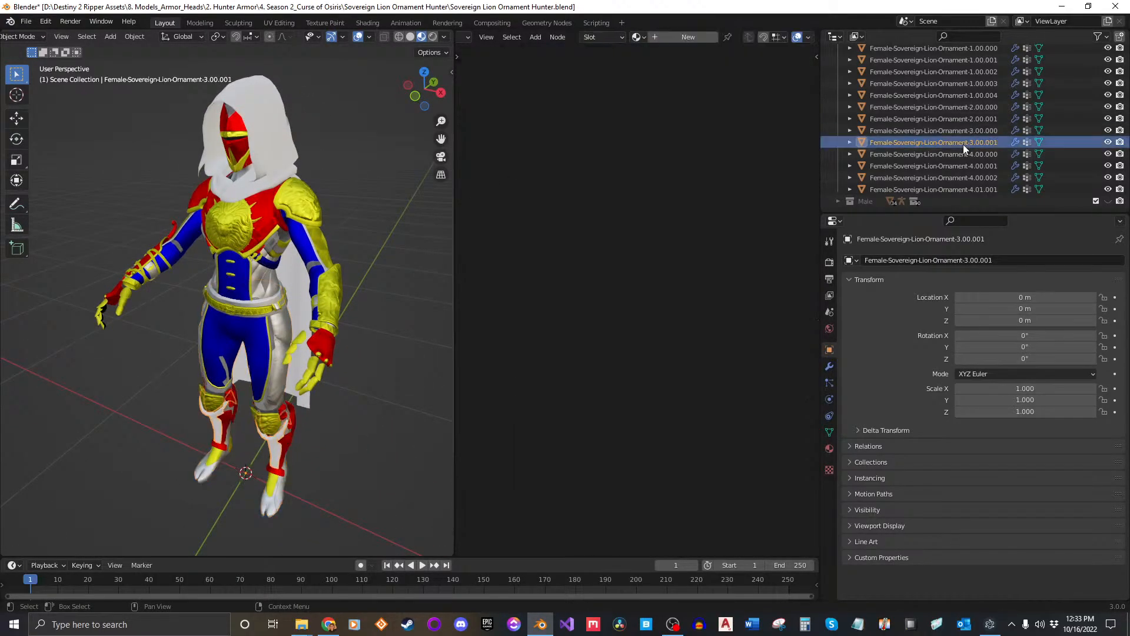
Check the available materials for the selected shin mesh and examine the lower legs up close.
{"action": "left_click", "coordinate": [641, 40]}
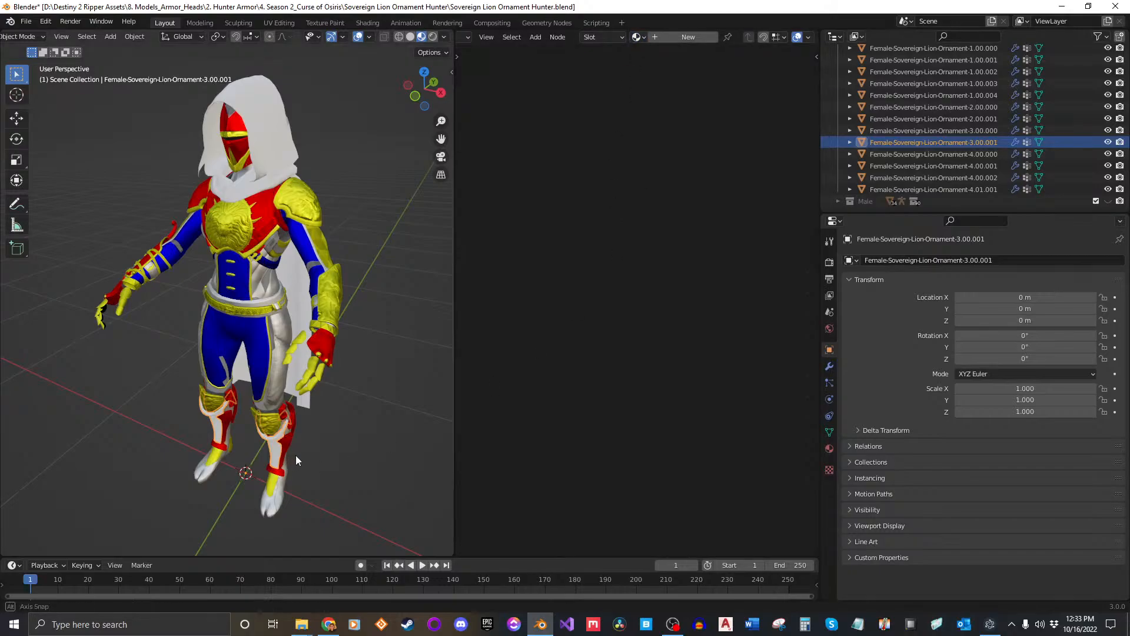
{"action": "middle_click_drag", "start_coordinate": [296, 454], "coordinate": [283, 257]}
{"action": "scroll", "coordinate": [292, 442], "scroll_direction": "up", "scroll_amount": 4}
{"action": "middle_click_drag", "start_coordinate": [284, 257], "coordinate": [305, 281]}
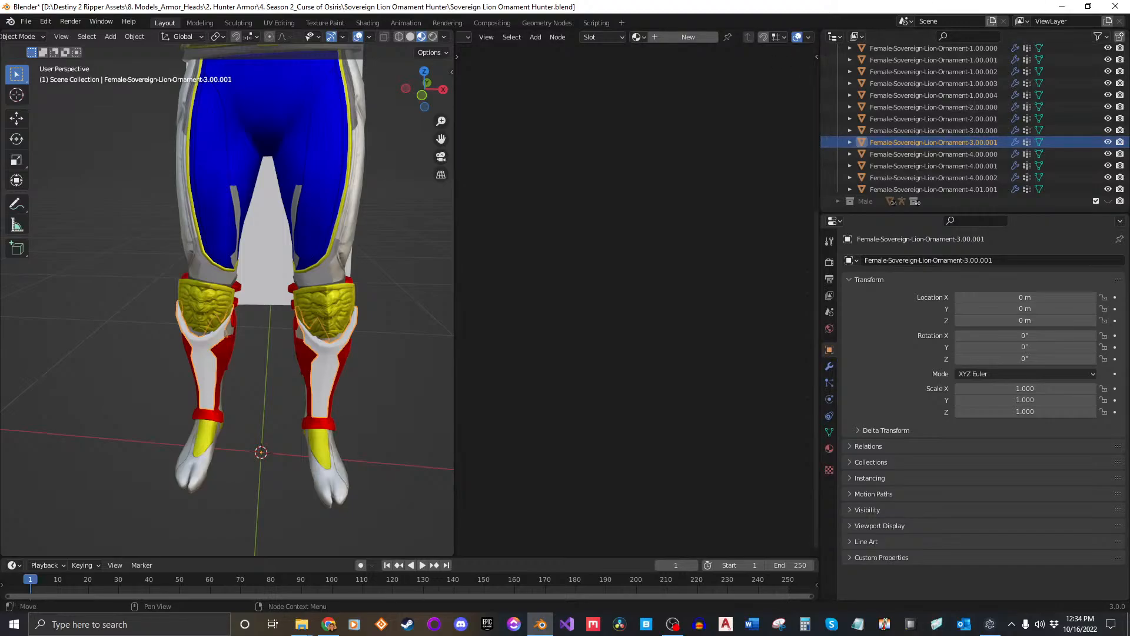
Assign the existing material DFemale-Sovereign-Lion-Ornament.003 to the shin mesh Female-Sovereign-Lion-Ornament-3.00.001.
{"action": "key", "text": "alt+Tab"}
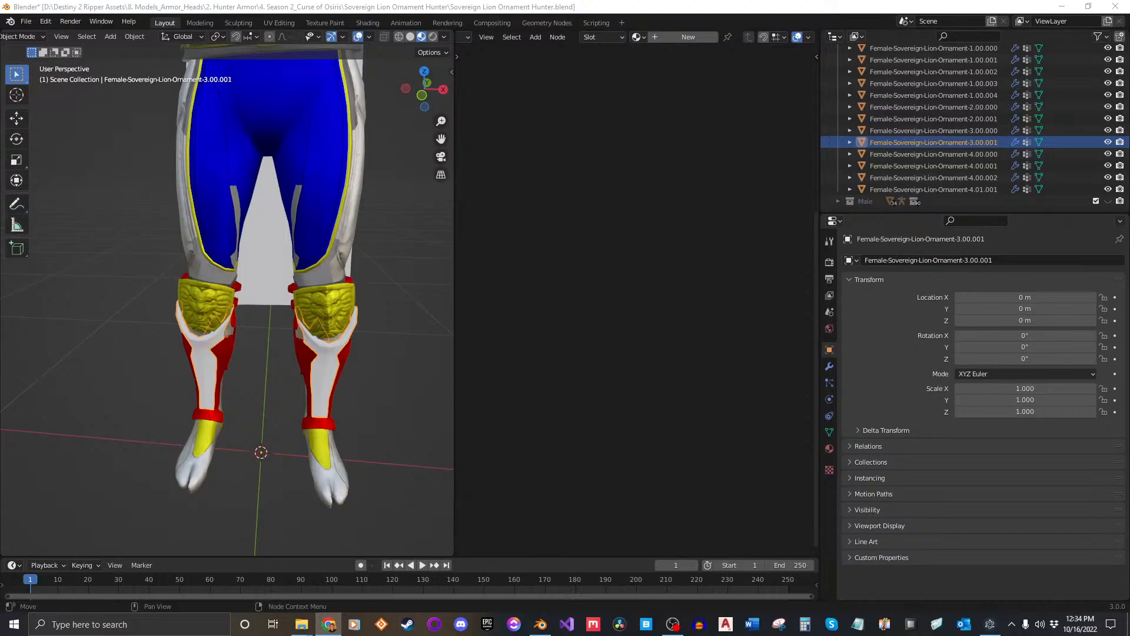
{"action": "left_click", "coordinate": [911, 152]}
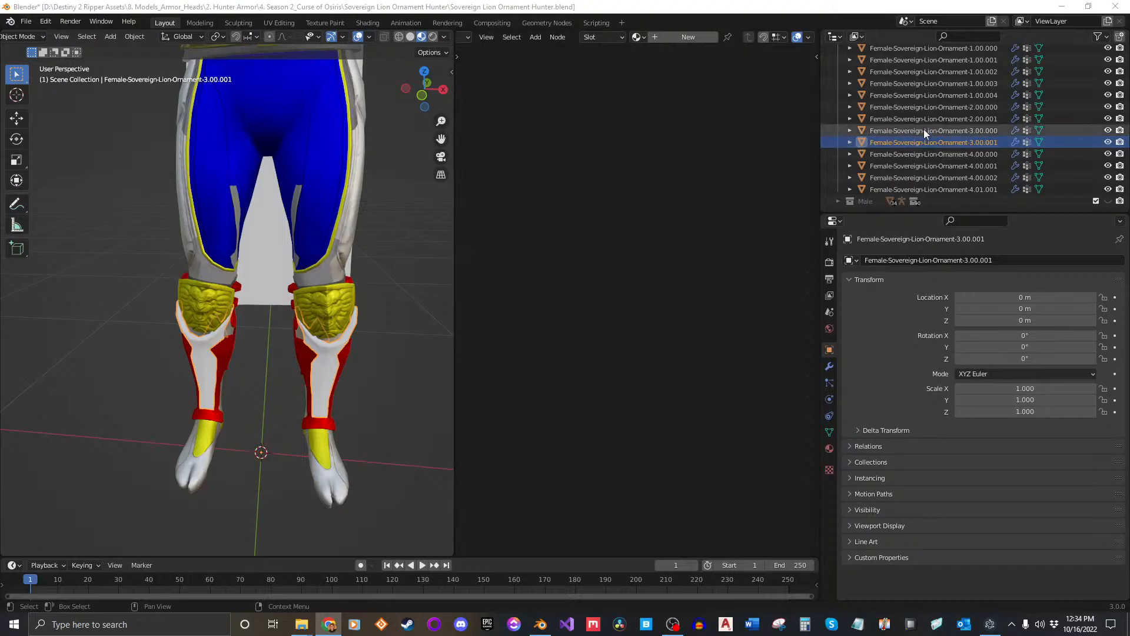
{"action": "left_click", "coordinate": [898, 146]}
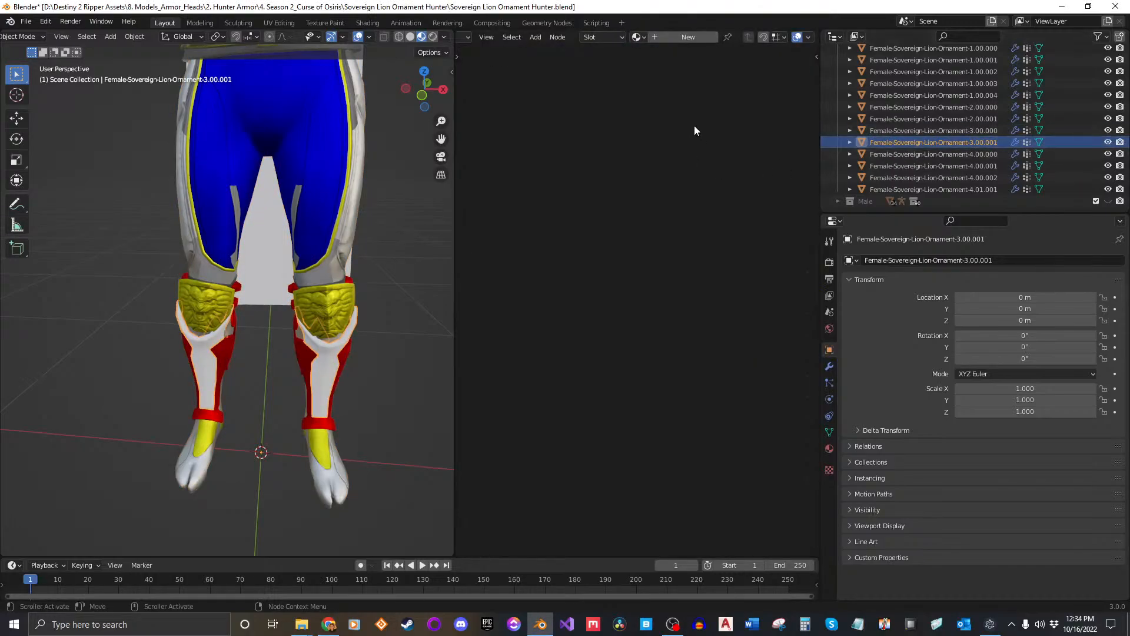
{"action": "left_click", "coordinate": [639, 37]}
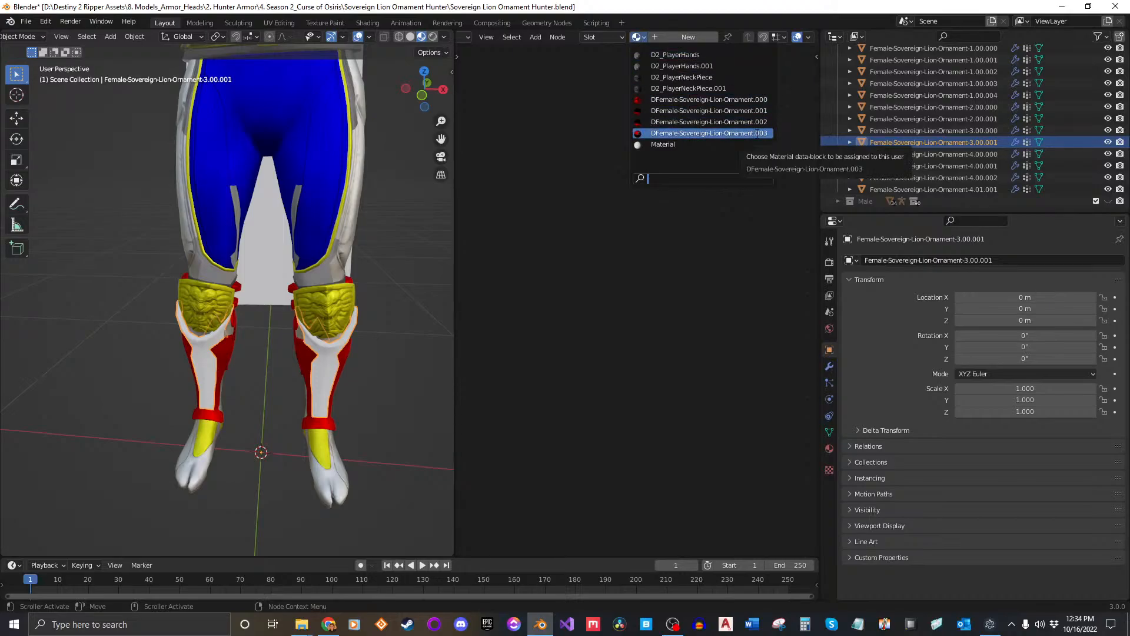
{"action": "left_click", "coordinate": [758, 133]}
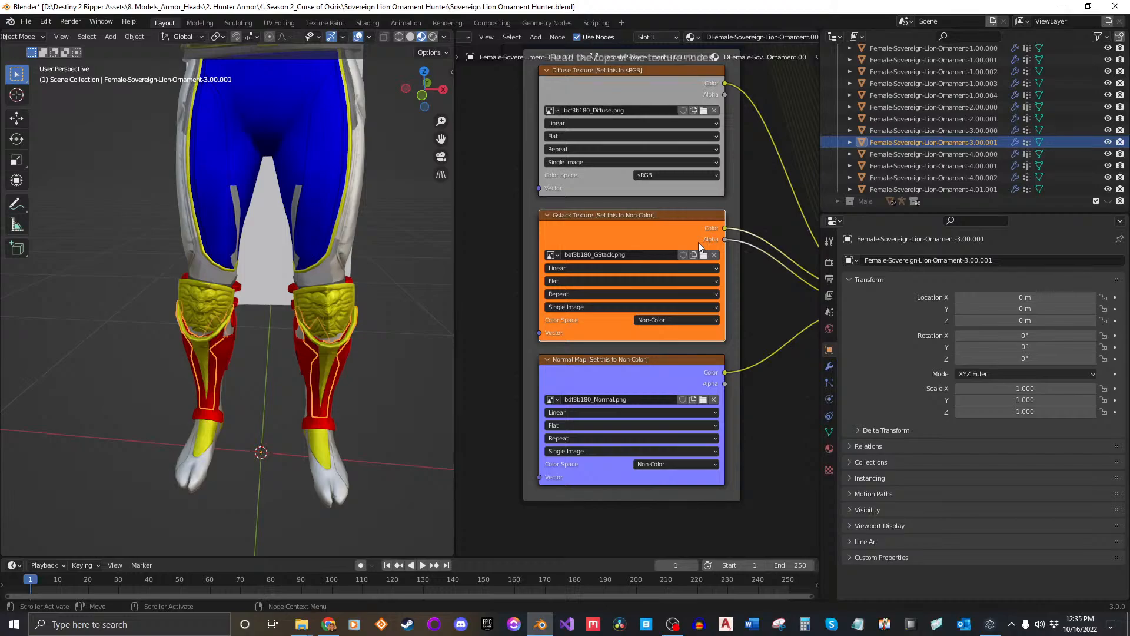
Assign DFemale-Sovereign-Lion-Ornament.003 to the hood mesh Female-Sovereign-Lion-Ornament-4.00.000 and make it a separate single-user copy.
{"action": "left_click", "coordinate": [923, 154]}
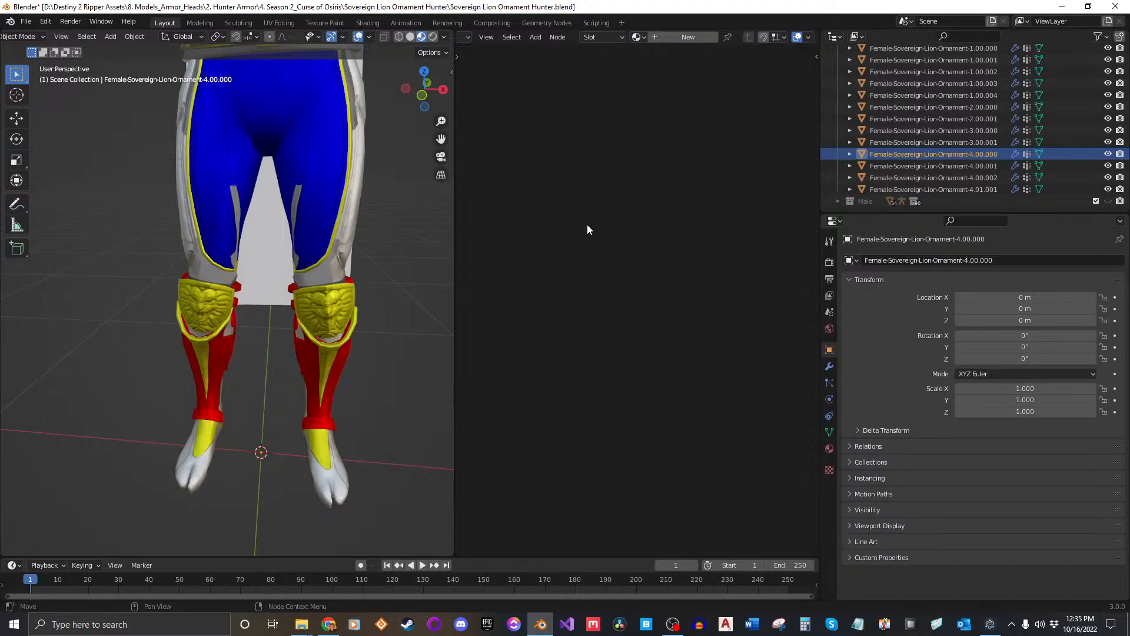
{"action": "middle_click_drag", "start_coordinate": [381, 404], "coordinate": [311, 245]}
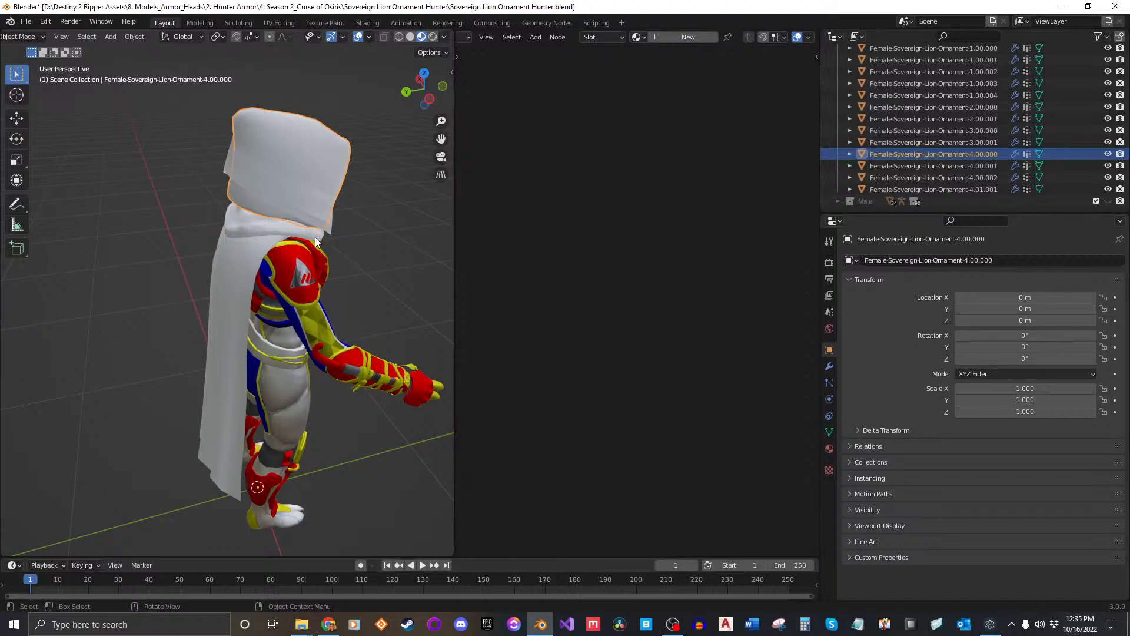
{"action": "left_click", "coordinate": [638, 37]}
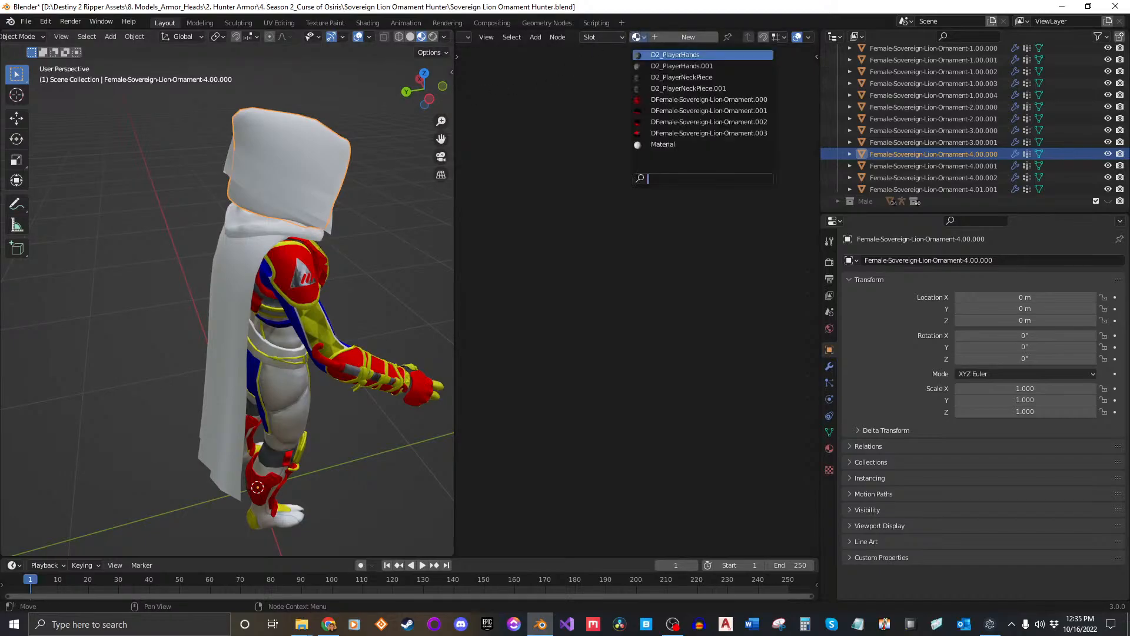
{"action": "left_click", "coordinate": [725, 133]}
{"action": "scroll", "coordinate": [649, 251], "scroll_direction": "up", "scroll_amount": 2}
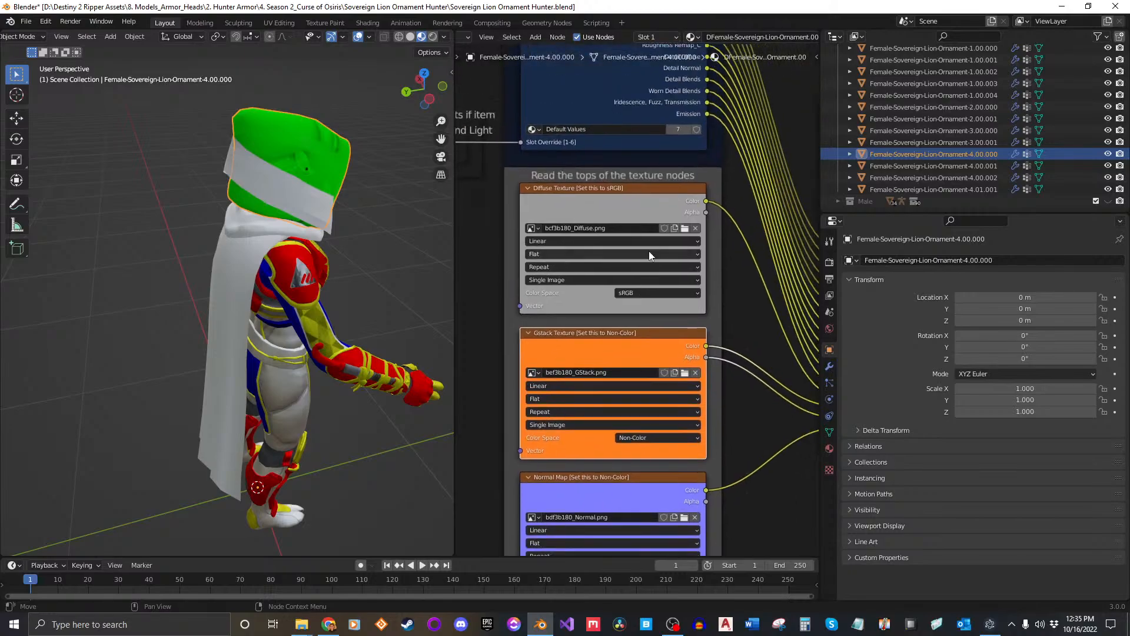
{"action": "middle_click_drag", "start_coordinate": [778, 36], "coordinate": [689, 34]}
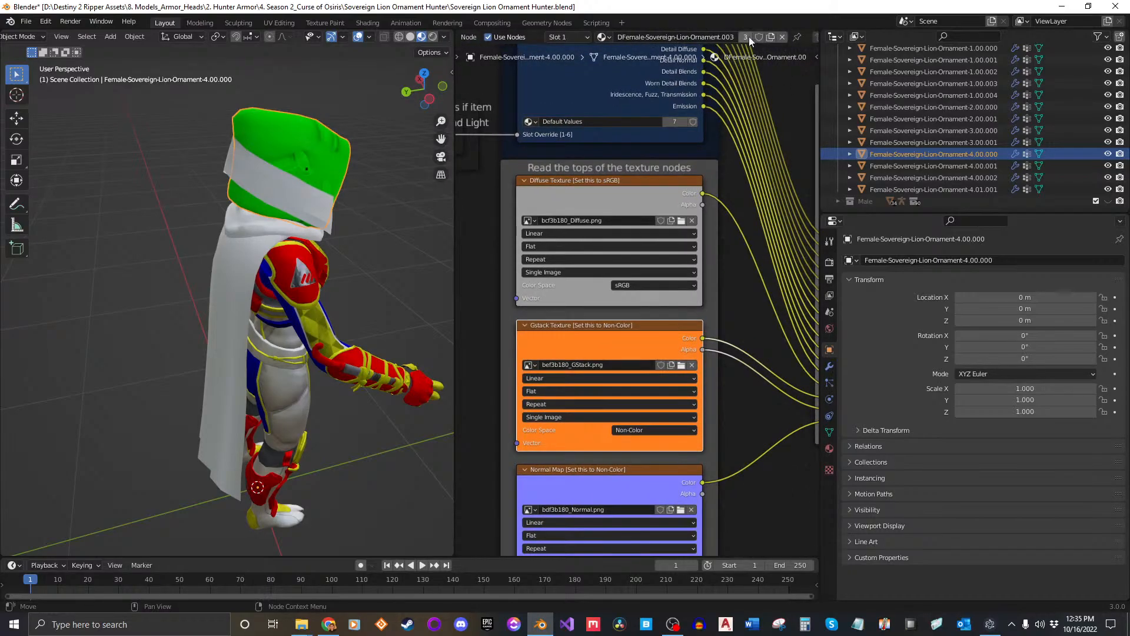
{"action": "left_click", "coordinate": [746, 38]}
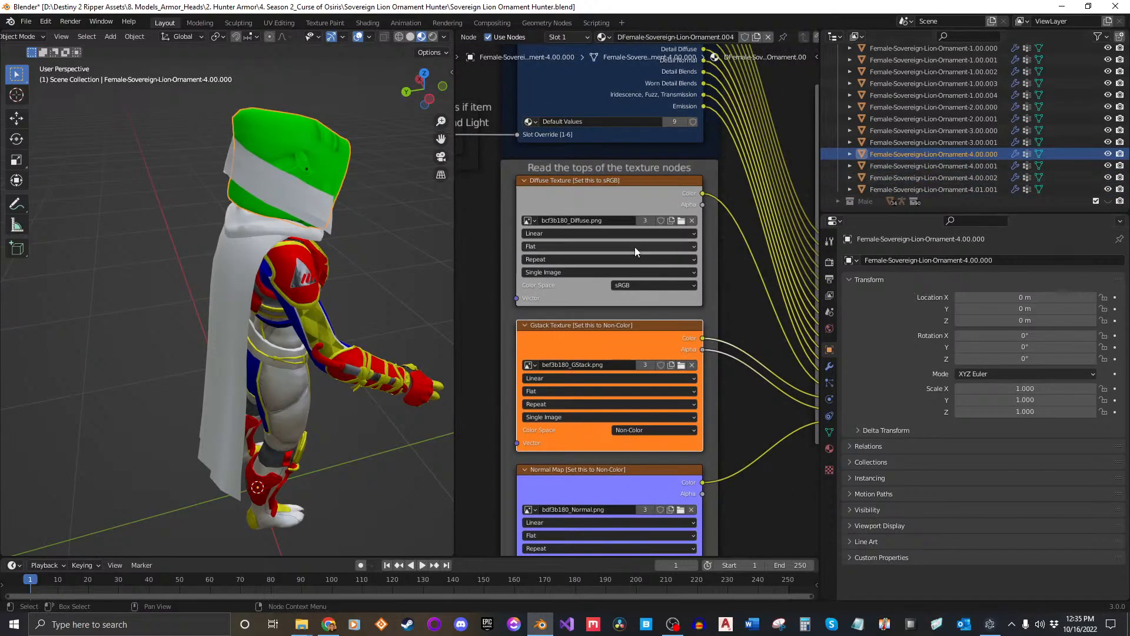
Load f611b280_Diffuse.png into the Diffuse Texture node of the hood's material.
{"action": "middle_click_drag", "start_coordinate": [681, 235], "coordinate": [719, 248]}
{"action": "scroll", "coordinate": [682, 259], "scroll_direction": "up", "scroll_amount": 3}
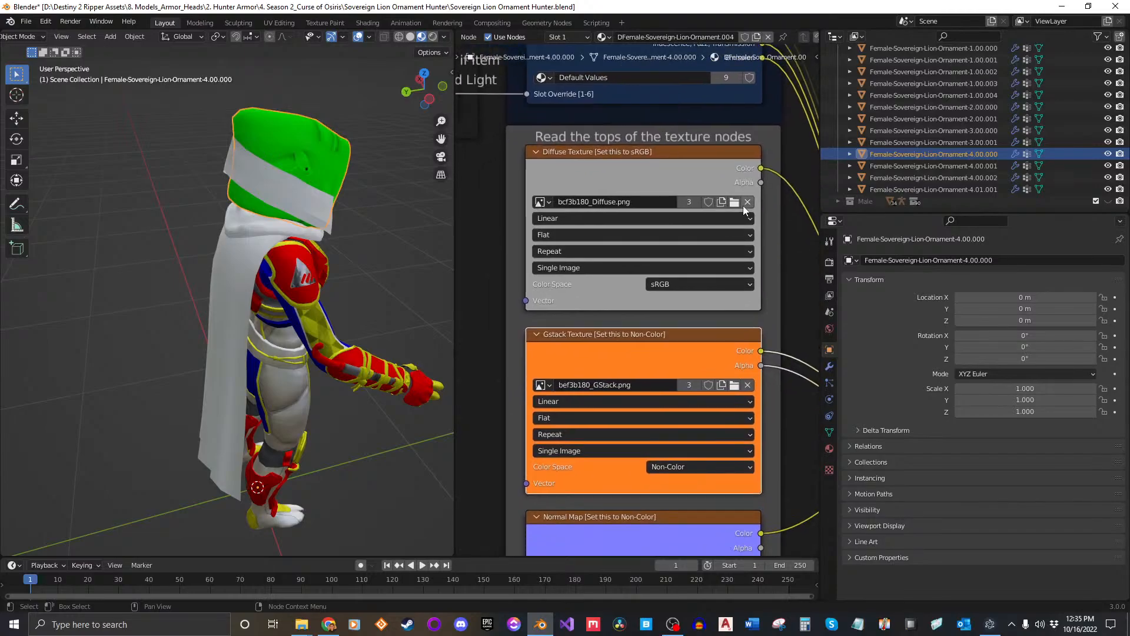
{"action": "left_click", "coordinate": [733, 203]}
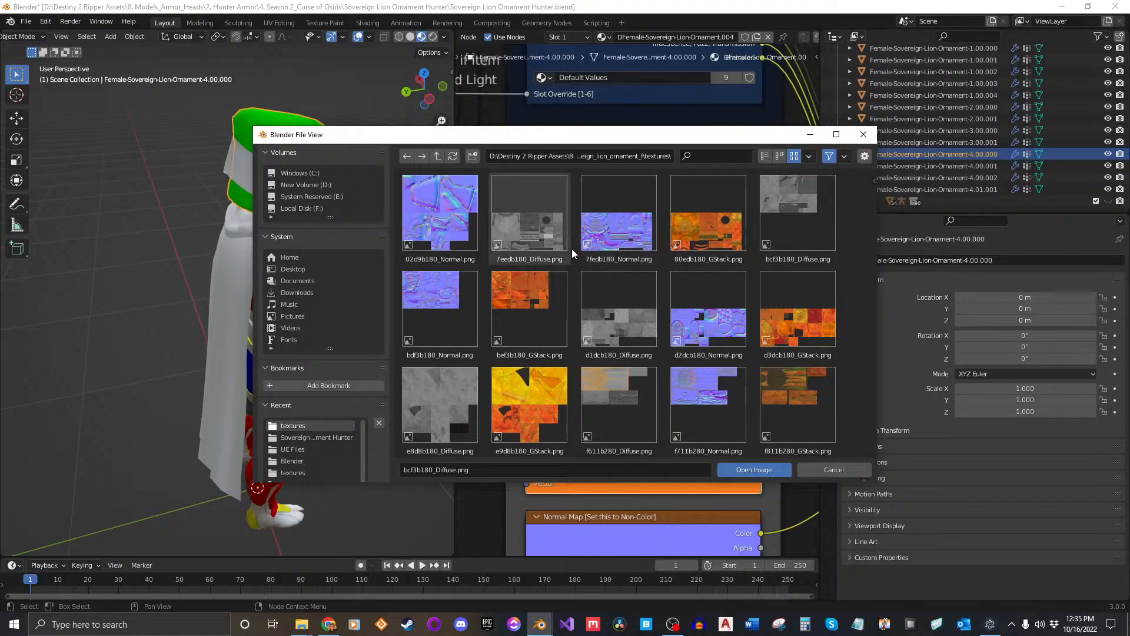
{"action": "left_click", "coordinate": [630, 397]}
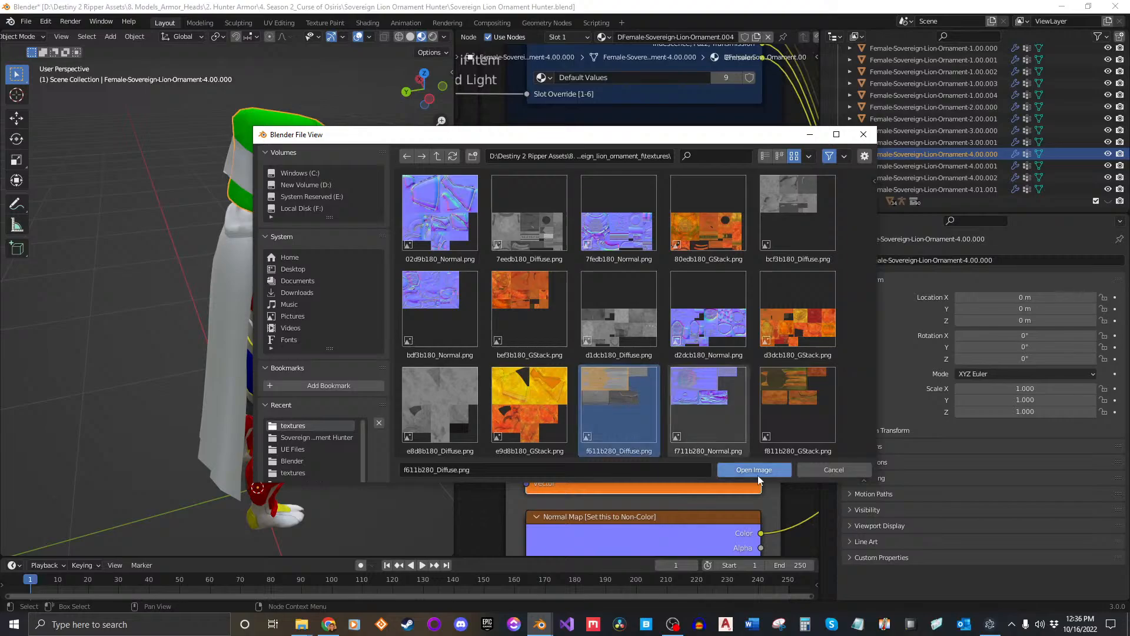
{"action": "left_click", "coordinate": [754, 469]}
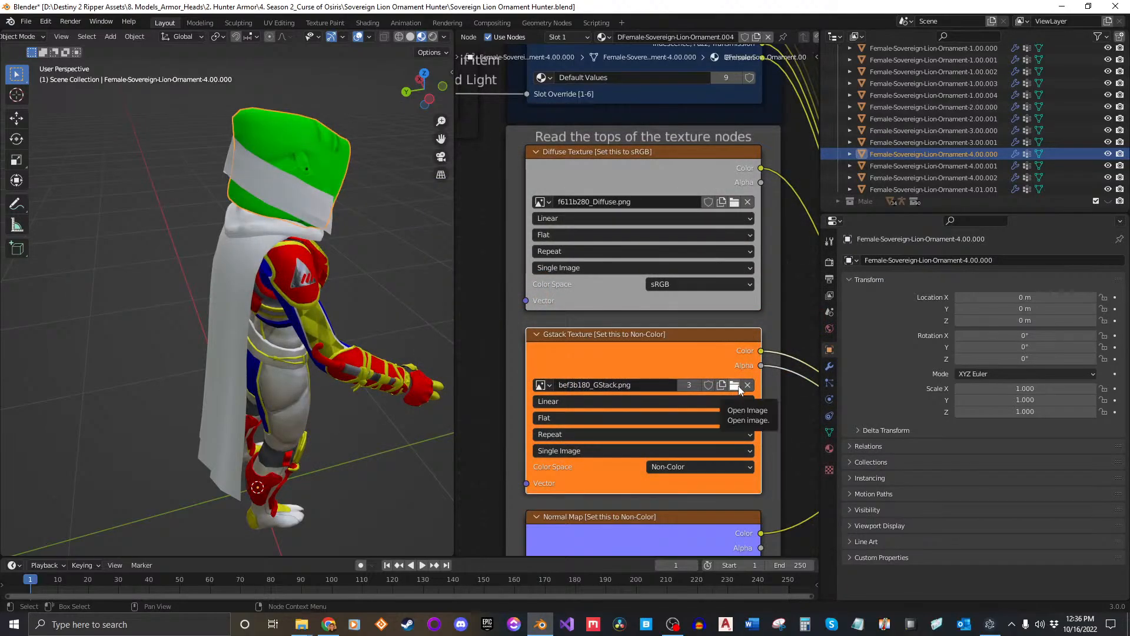
Load f811b280_GStack.png into the hood material's Gstack Texture node and set its color space to Non-Color.
{"action": "left_click", "coordinate": [734, 386]}
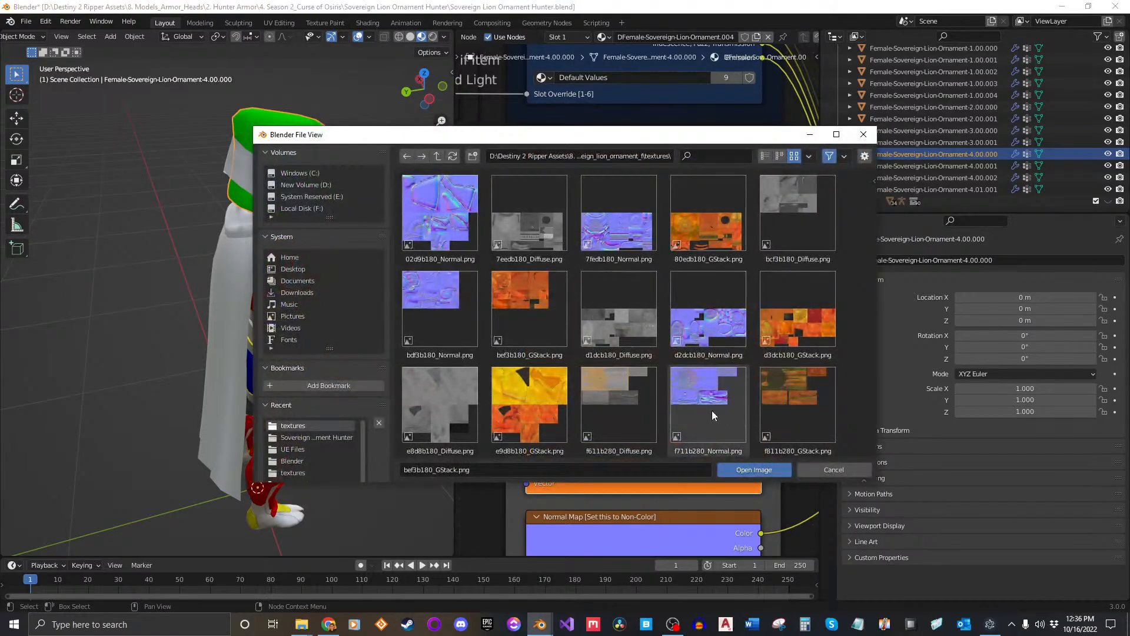
{"action": "left_click", "coordinate": [786, 393]}
{"action": "left_click", "coordinate": [754, 471]}
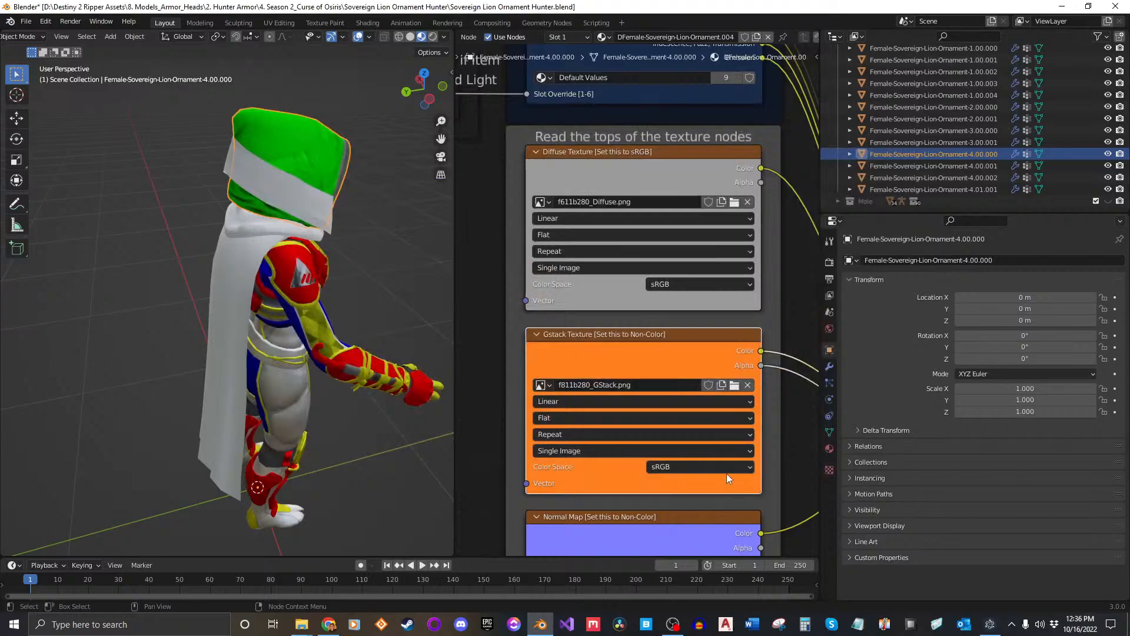
{"action": "left_click", "coordinate": [725, 467]}
{"action": "left_click", "coordinate": [689, 524]}
Load f811b280_GStack.png into the hood material's Normal Map node with the color space set to Non-Color.
{"action": "scroll", "coordinate": [741, 476], "scroll_direction": "down", "scroll_amount": 6, "text": "shift"}
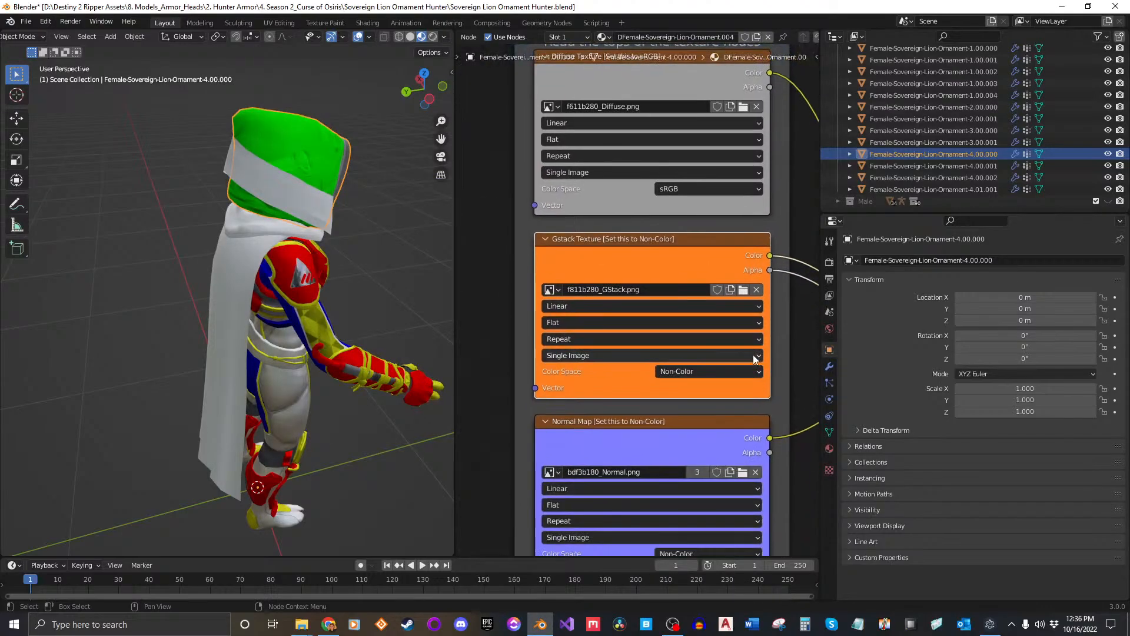
{"action": "left_click", "coordinate": [736, 384]}
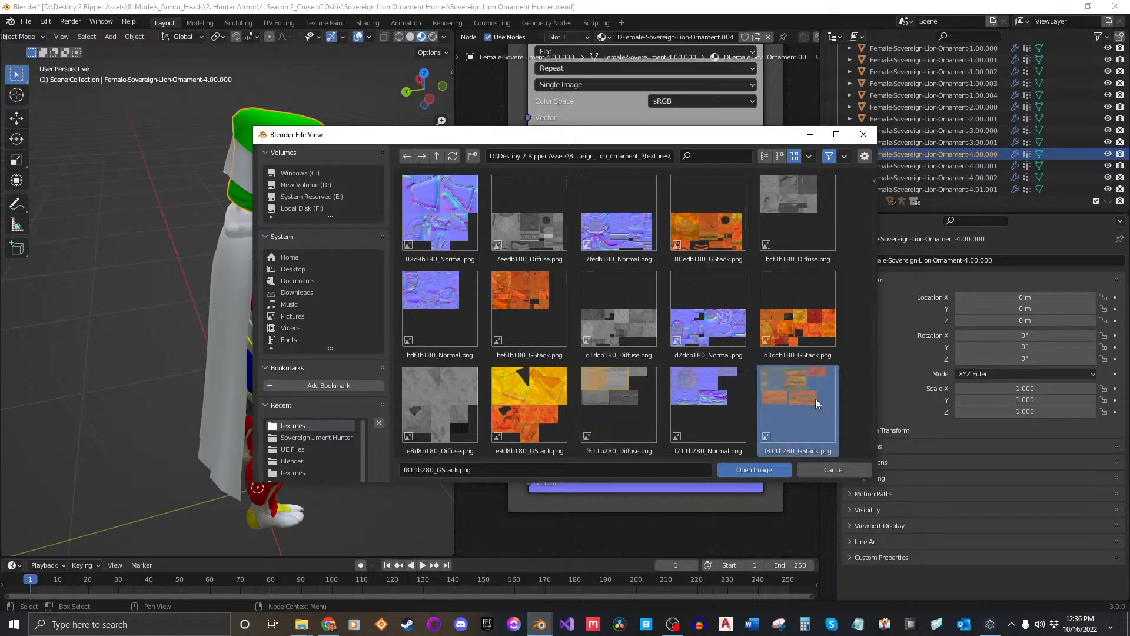
{"action": "left_click", "coordinate": [752, 470]}
{"action": "left_click", "coordinate": [700, 467]}
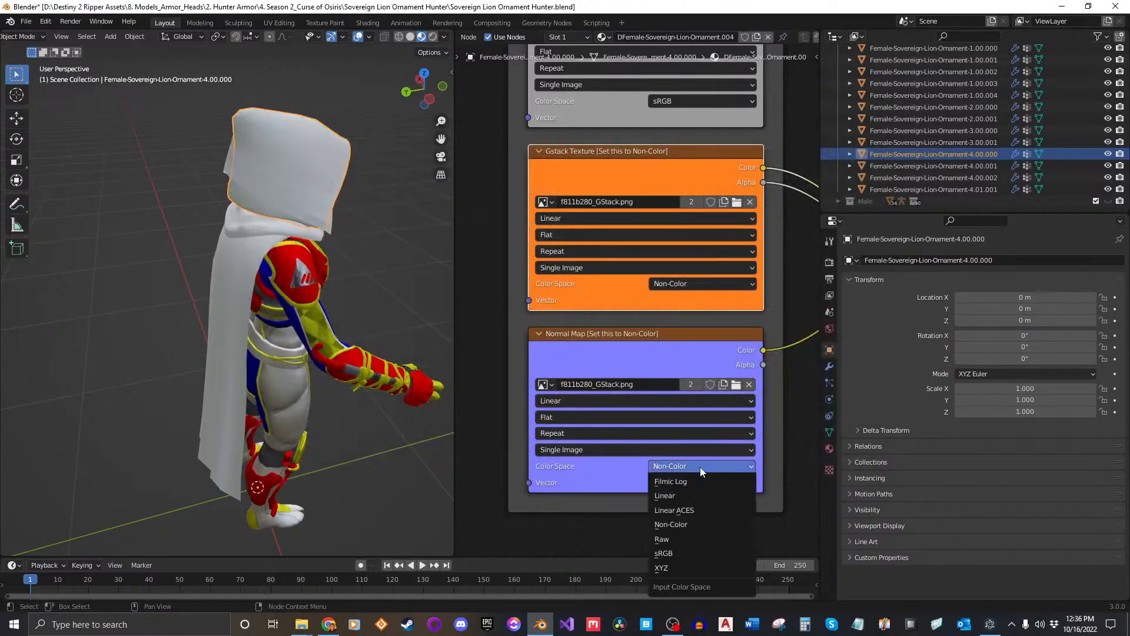
{"action": "left_click", "coordinate": [698, 524]}
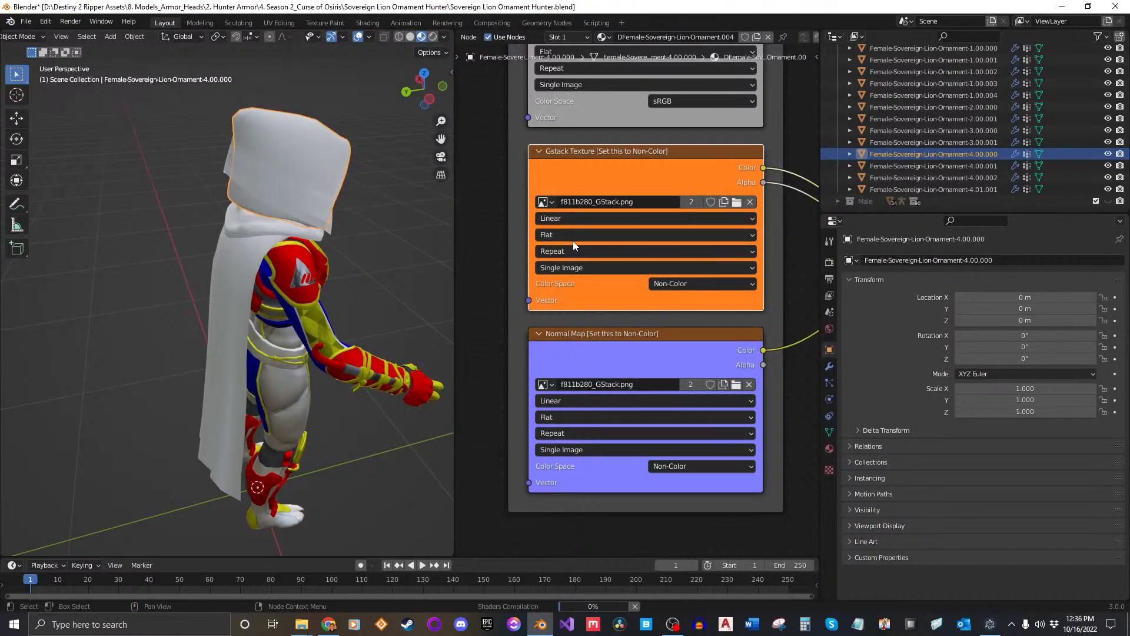
Examine the textured hood from several angles and compare it with its untextured band mesh.
{"action": "middle_click_drag", "start_coordinate": [661, 170], "coordinate": [662, 224]}
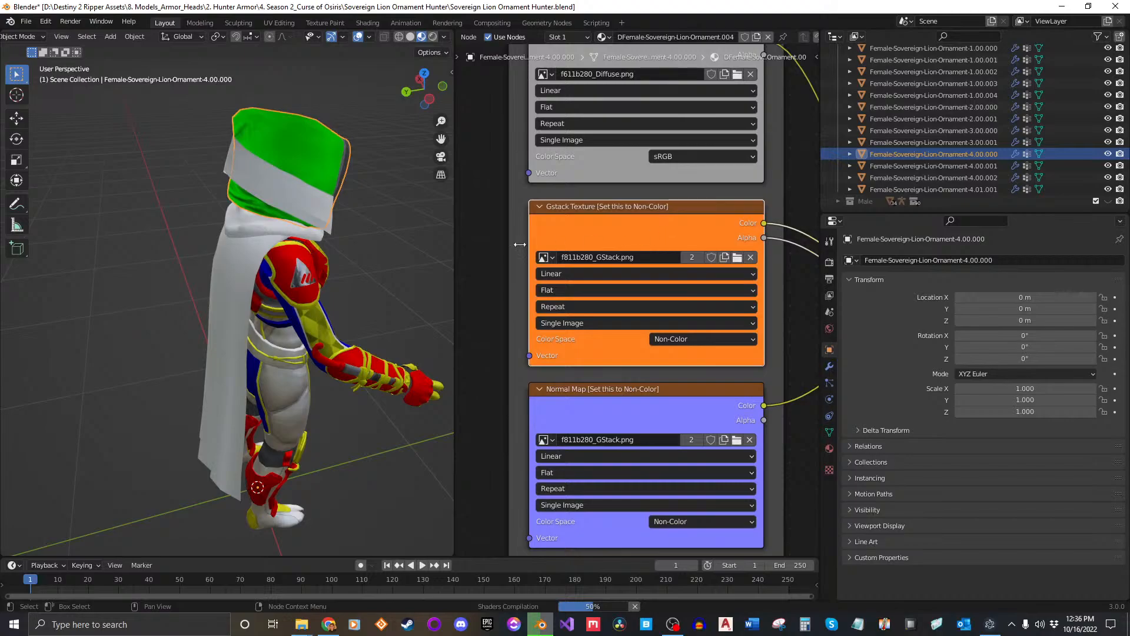
{"action": "middle_click_drag", "start_coordinate": [363, 242], "coordinate": [328, 238]}
{"action": "scroll", "coordinate": [302, 136], "scroll_direction": "up", "scroll_amount": 5}
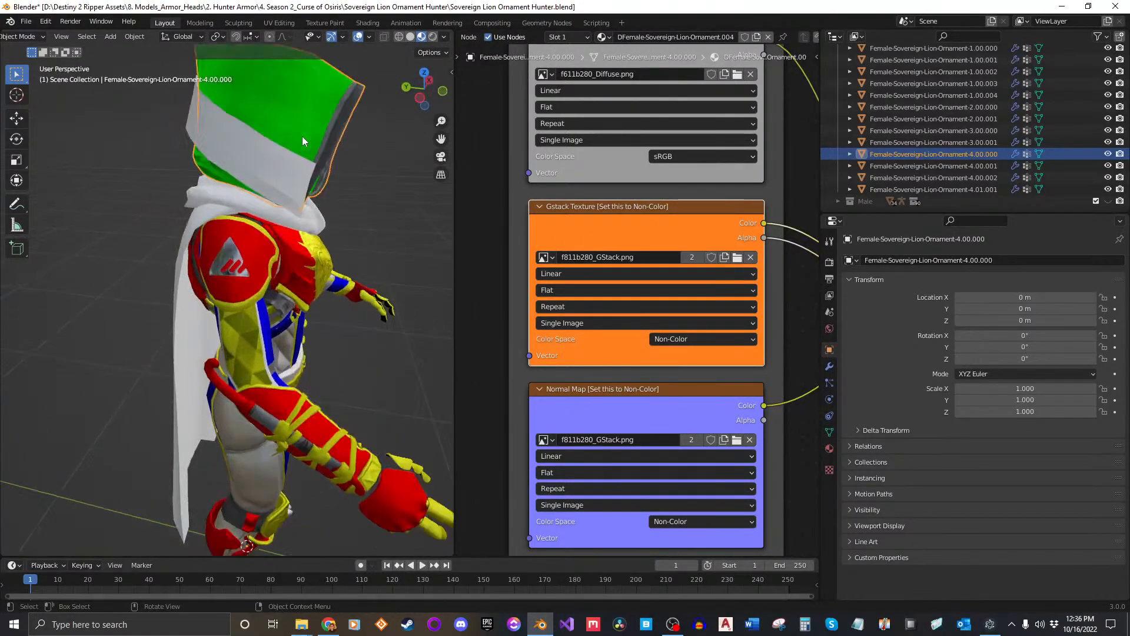
{"action": "middle_click_drag", "start_coordinate": [281, 204], "coordinate": [347, 209]}
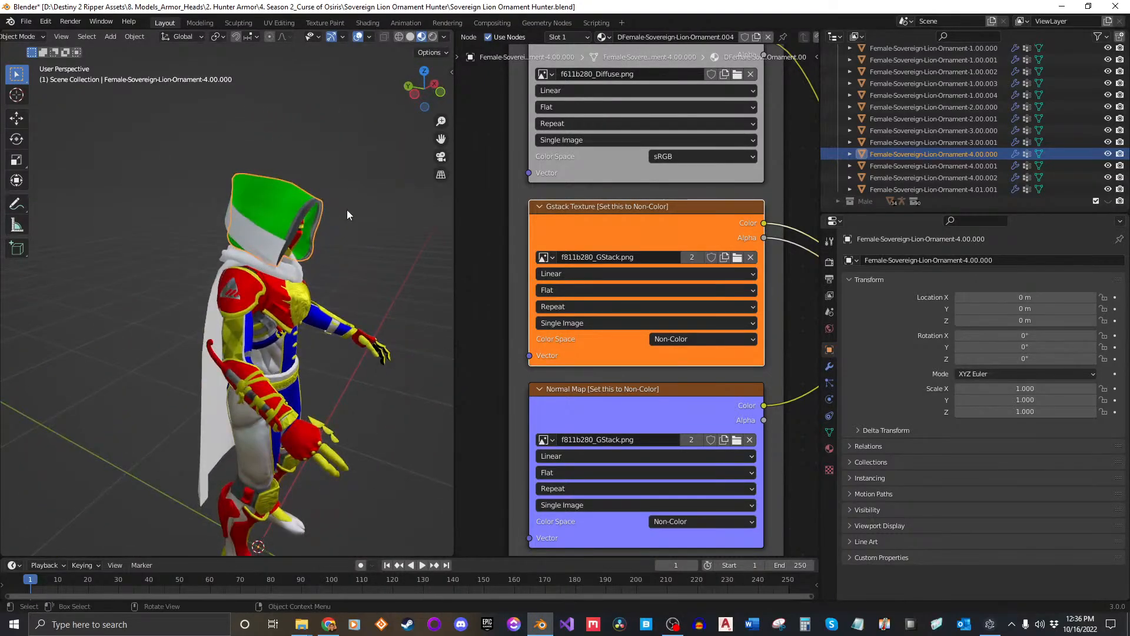
{"action": "key", "text": "g"}
{"action": "key", "text": "Escape"}
{"action": "left_click", "coordinate": [267, 224]}
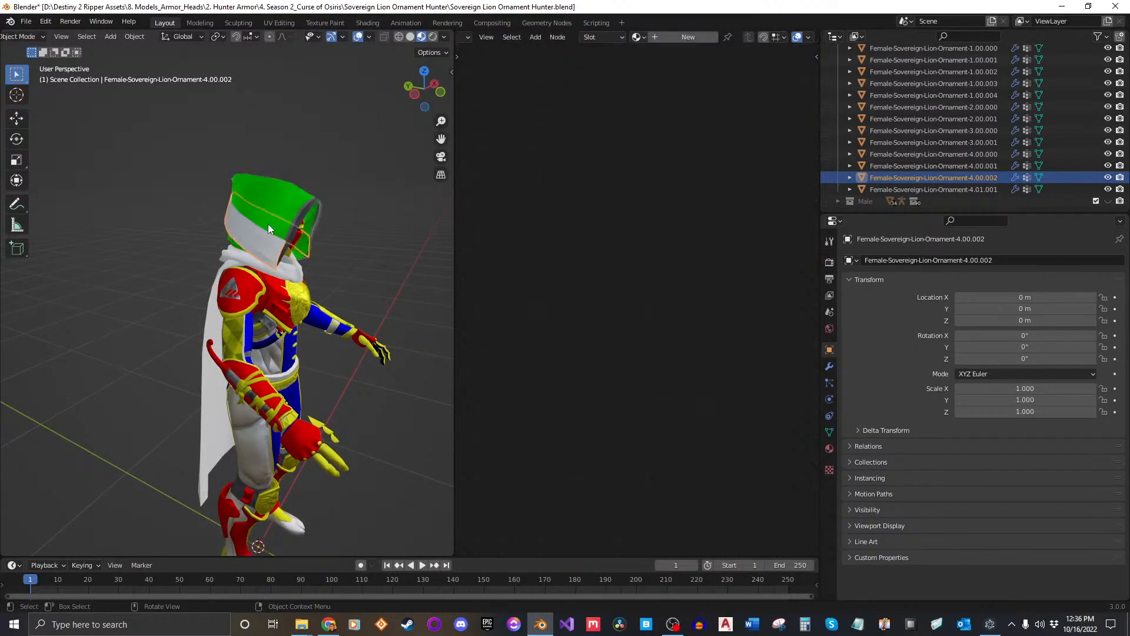
{"action": "left_click", "coordinate": [296, 201]}
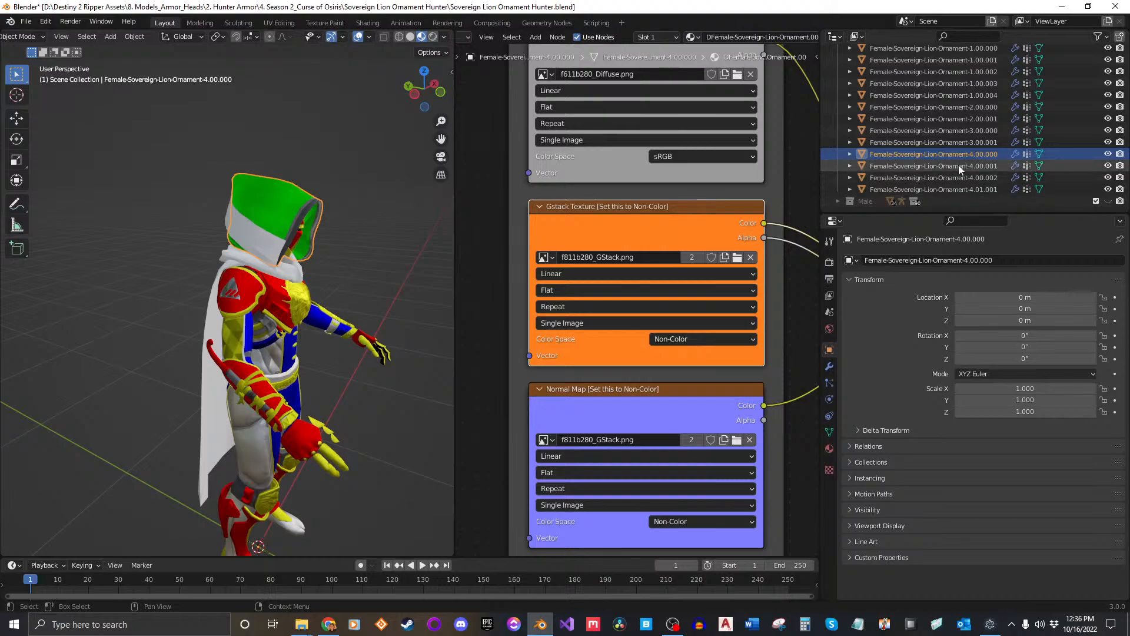
Assign the material DFemale-Sovereign-Lion-Ornament.004 to the neck scarf mesh Female-Sovereign-Lion-Ornament-4.00.001.
{"action": "left_click", "coordinate": [918, 166]}
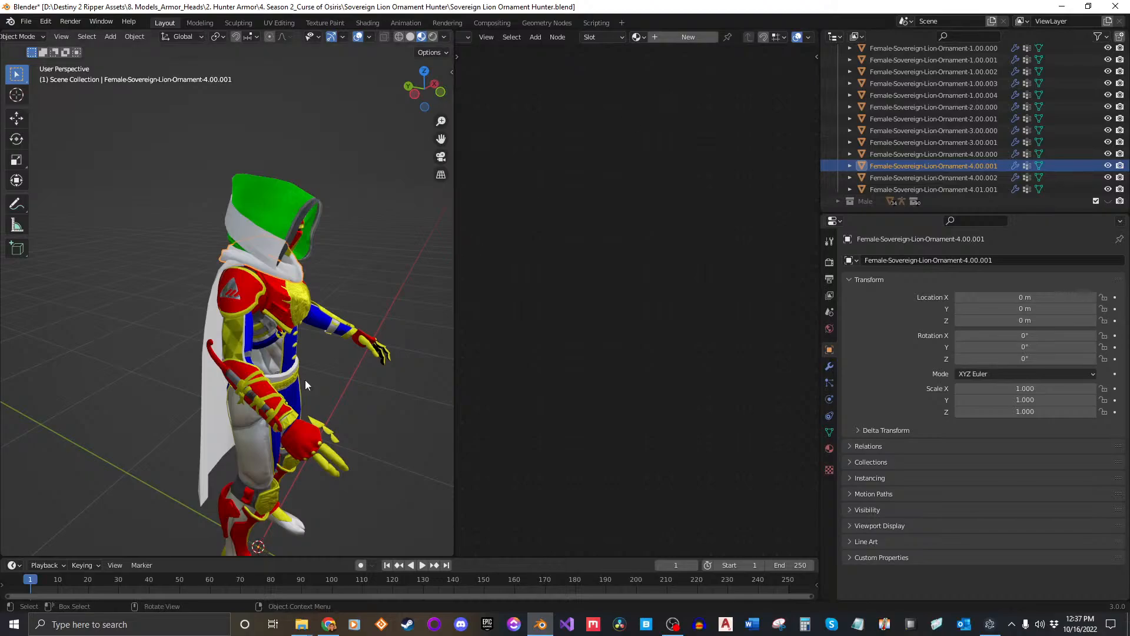
{"action": "middle_click_drag", "start_coordinate": [315, 360], "coordinate": [200, 312]}
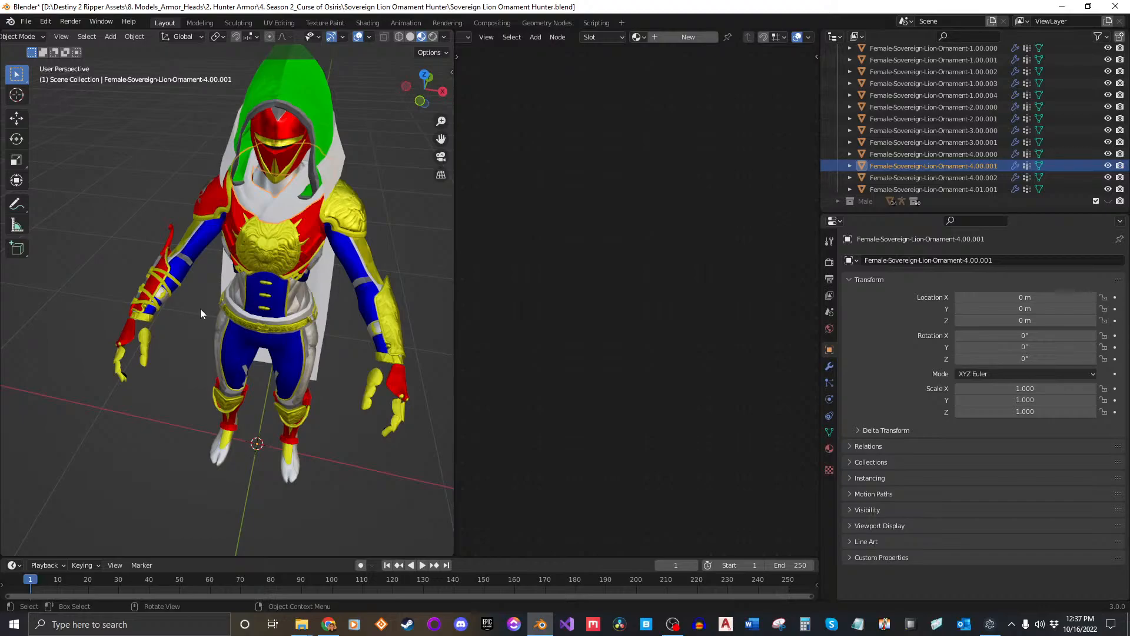
{"action": "left_click", "coordinate": [638, 37]}
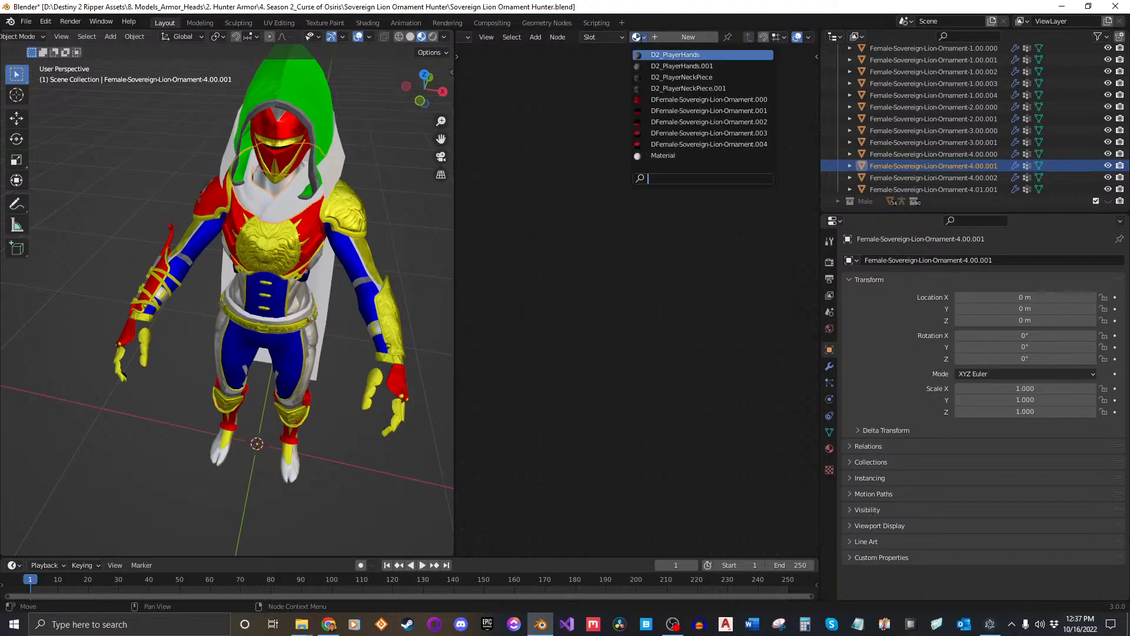
{"action": "left_click", "coordinate": [704, 144]}
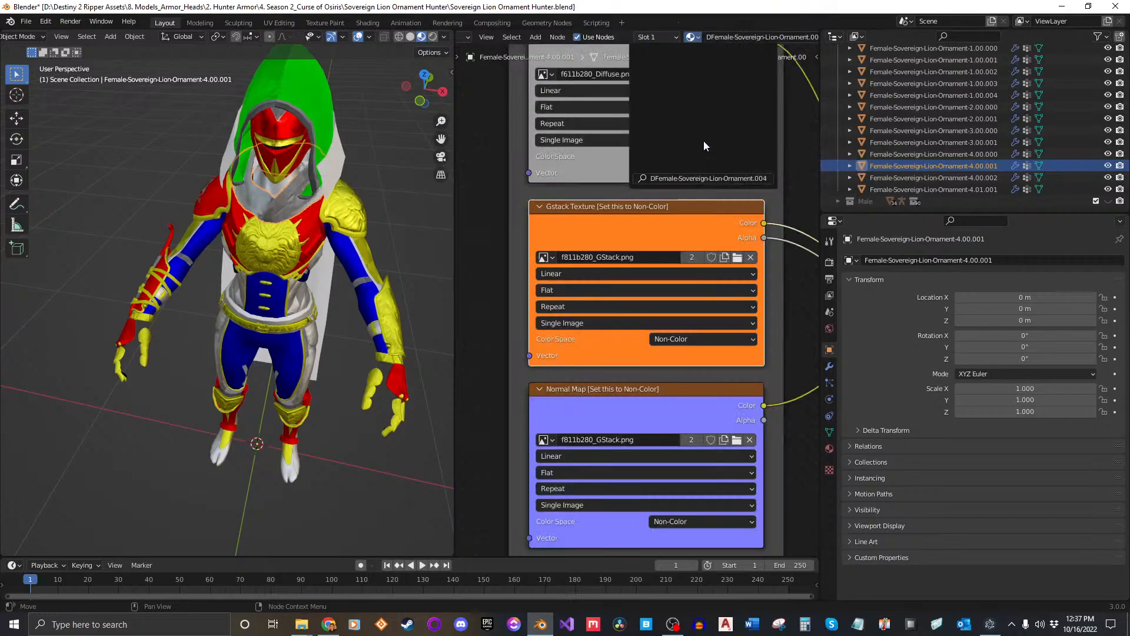
Assign the material DFemale-Sovereign-Lion-Ornament.004 to the hood's band mesh Female-Sovereign-Lion-Ornament-4.00.002.
{"action": "left_click", "coordinate": [944, 178]}
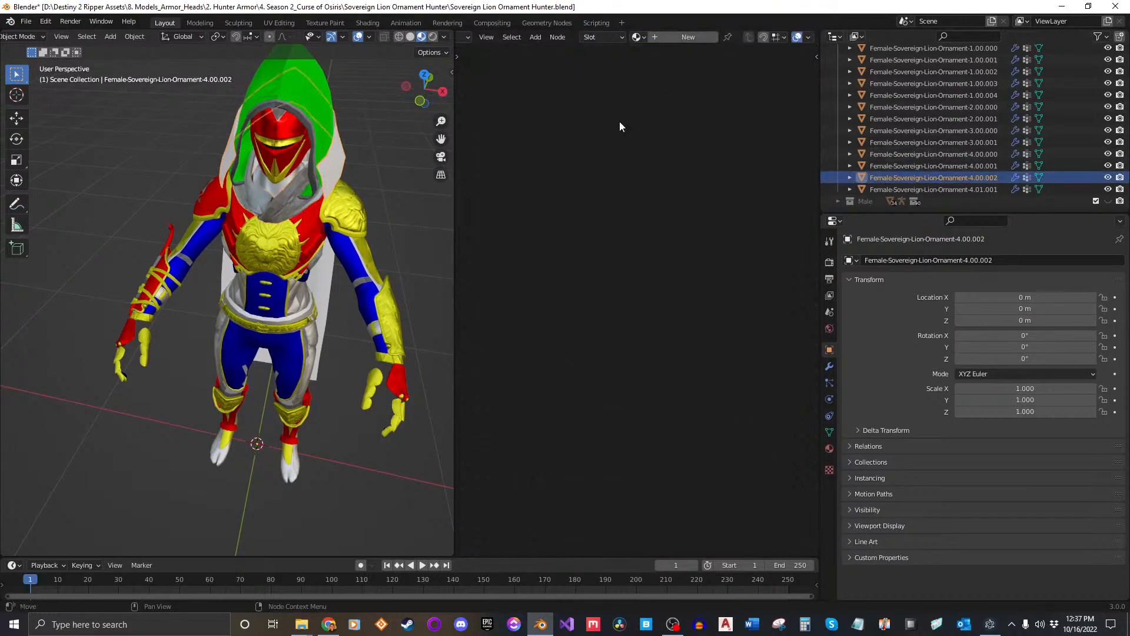
{"action": "middle_click_drag", "start_coordinate": [377, 177], "coordinate": [314, 241]}
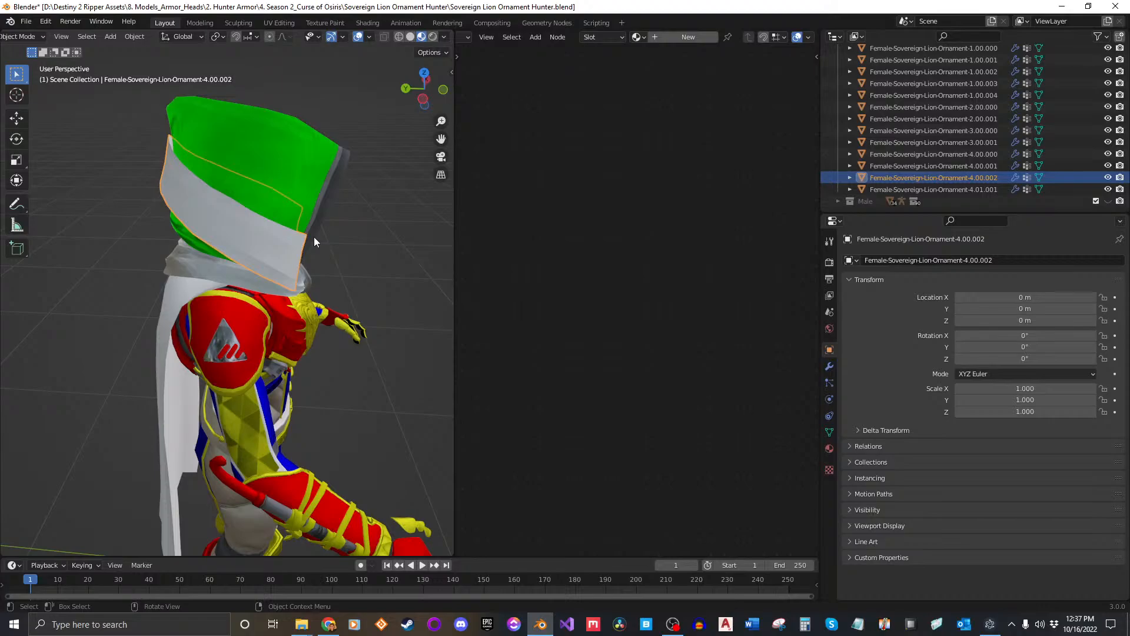
{"action": "left_click", "coordinate": [637, 37]}
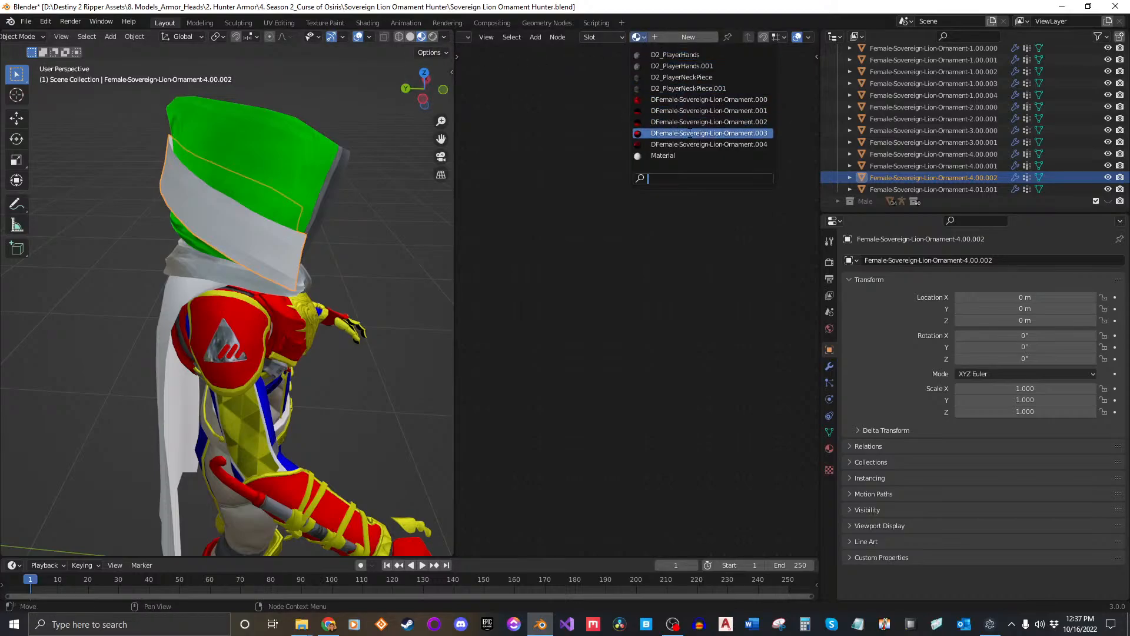
{"action": "left_click", "coordinate": [721, 144]}
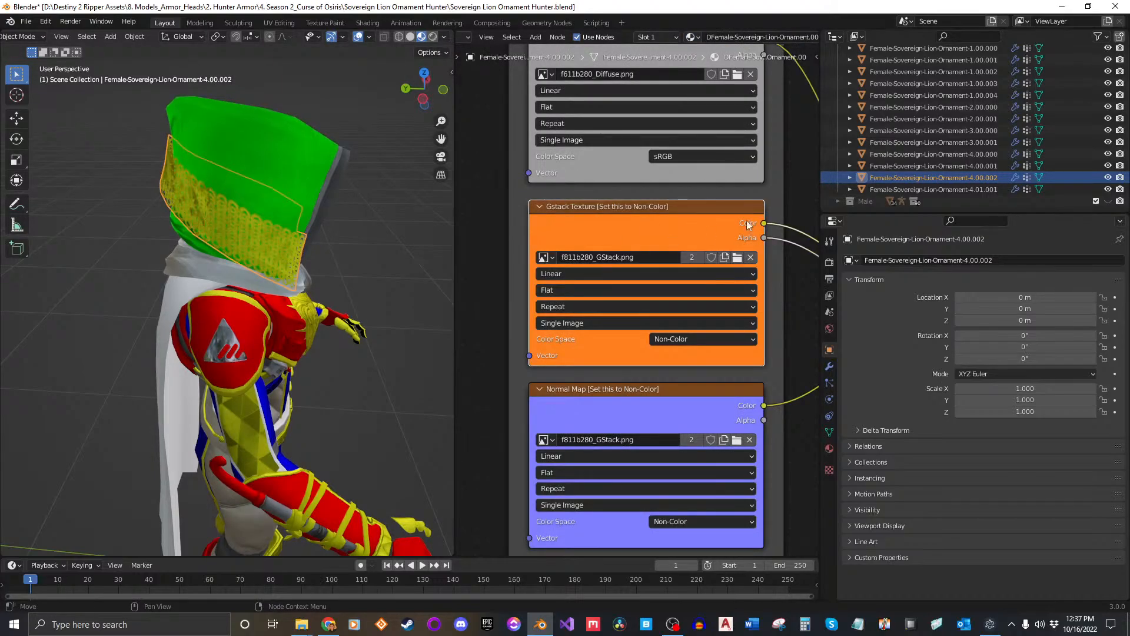
Assign the material DFemale-Sovereign-Lion-Ornament.004 to the cape mesh Female-Sovereign-Lion-Ornament-4.01.001 and clear the selection.
{"action": "left_click", "coordinate": [940, 188]}
{"action": "middle_click_drag", "start_coordinate": [237, 227], "coordinate": [329, 235]}
{"action": "left_click", "coordinate": [638, 38]}
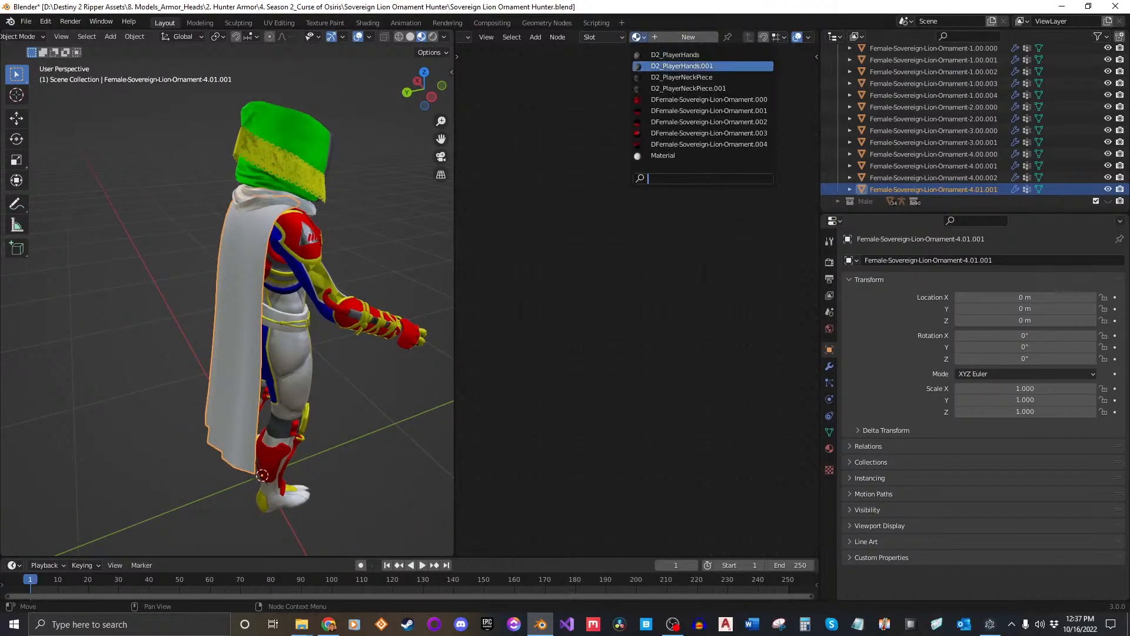
{"action": "left_click", "coordinate": [732, 145]}
{"action": "middle_click_drag", "start_coordinate": [317, 335], "coordinate": [120, 329]}
{"action": "left_click", "coordinate": [336, 228]}
{"action": "middle_click_drag", "start_coordinate": [336, 228], "coordinate": [309, 284]}
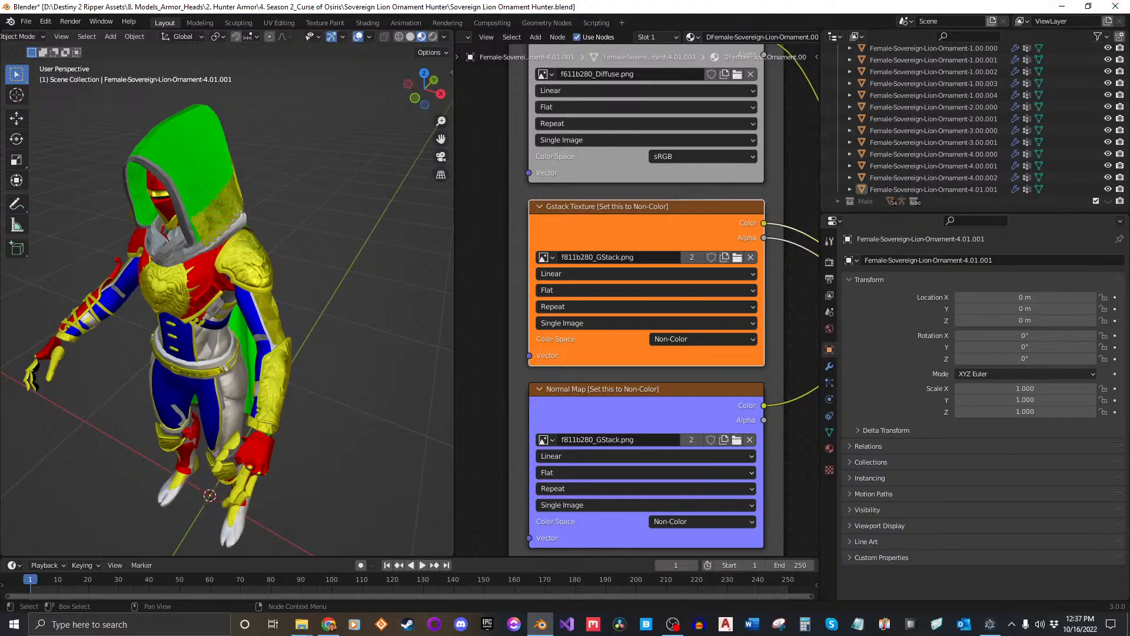
Switch to Chrome and view the armor artwork in the Destiny 2 Festival of the Lost 2022 article.
{"action": "key", "text": "alt+Tab"}
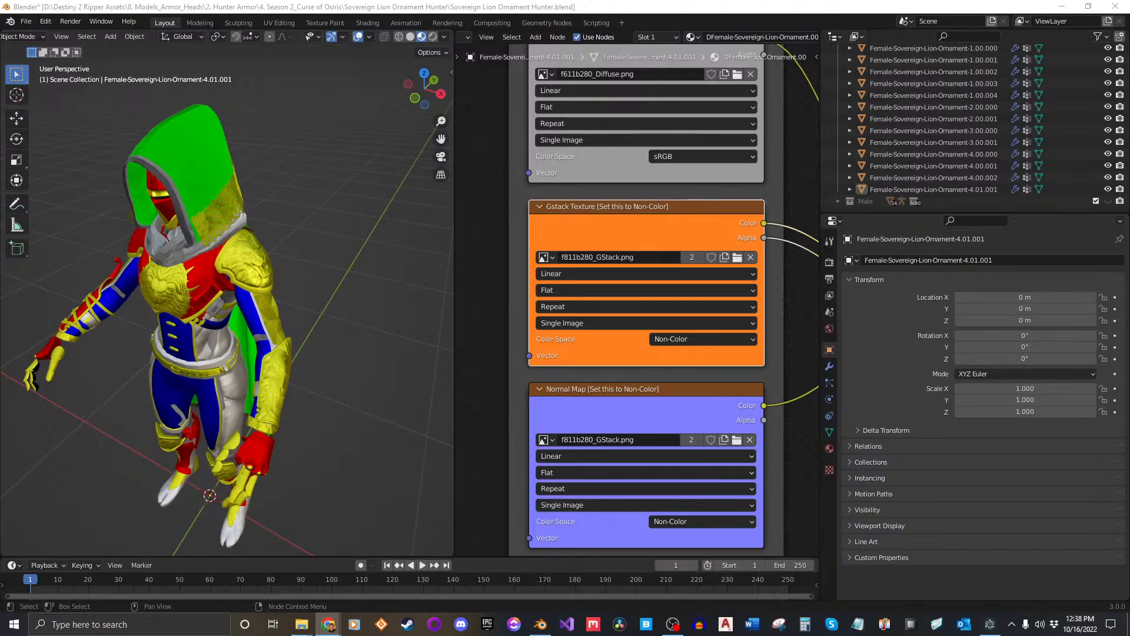
{"action": "mouse_move", "coordinate": [328, 622]}
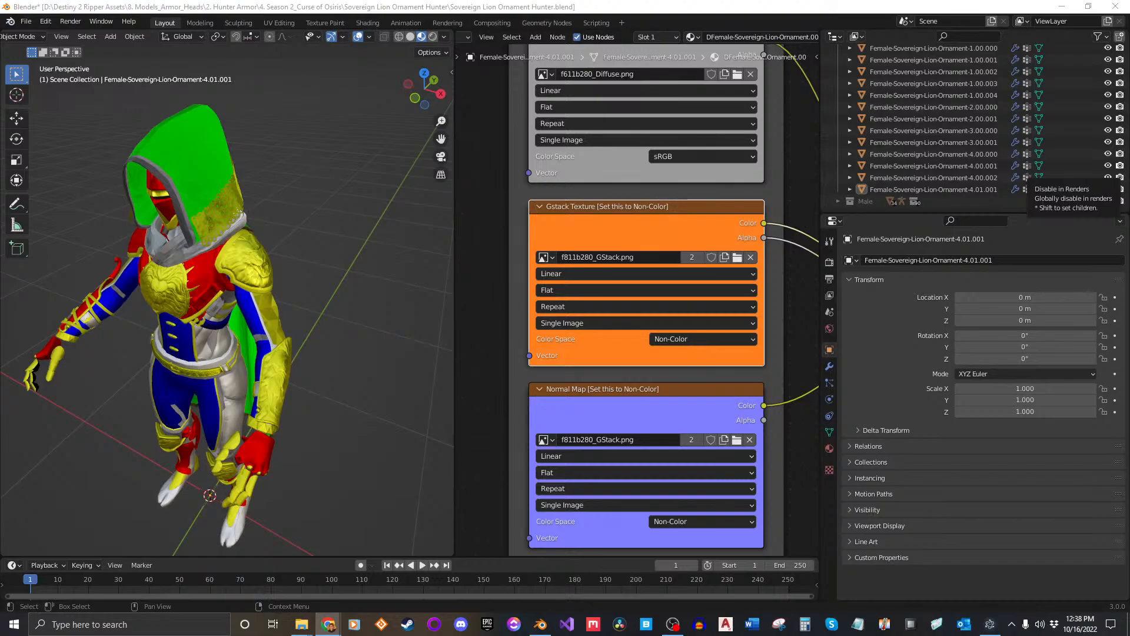
{"action": "left_click_drag", "start_coordinate": [1129, 83], "coordinate": [921, 64]}
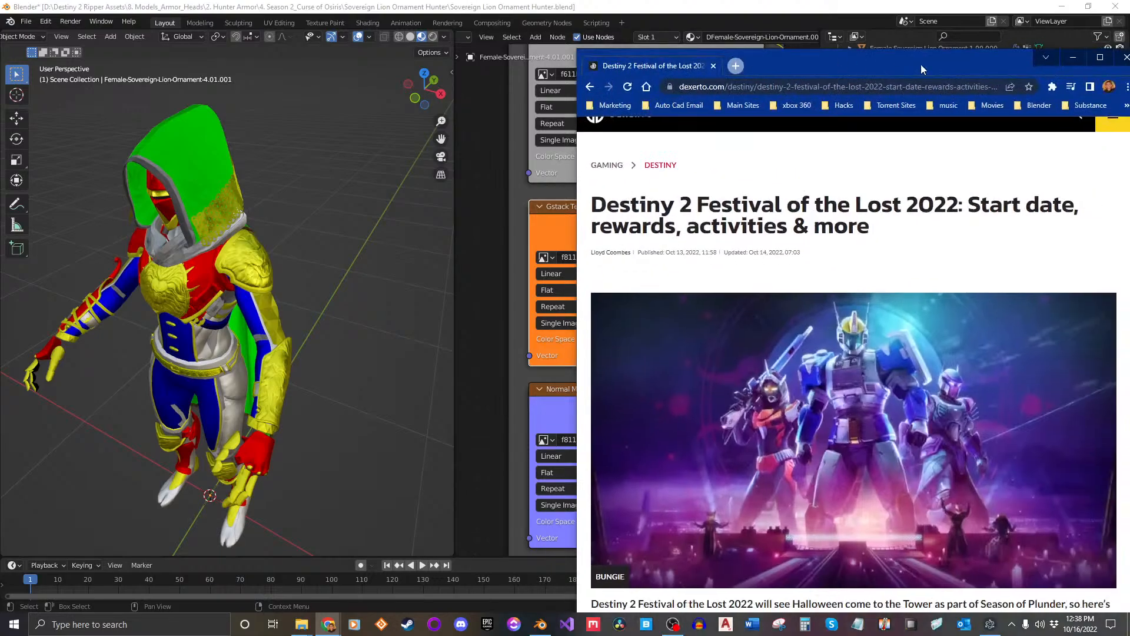
{"action": "double_click", "coordinate": [920, 65]}
{"action": "scroll", "coordinate": [565, 247], "scroll_direction": "down", "scroll_amount": 2}
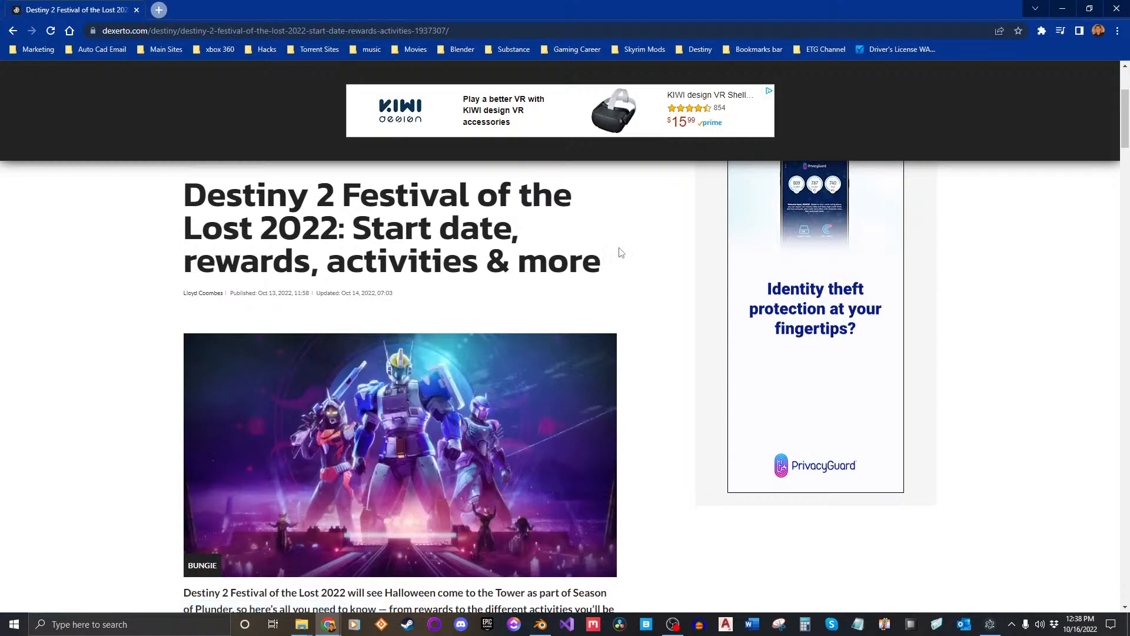
{"action": "scroll", "coordinate": [508, 353], "scroll_direction": "down", "scroll_amount": 2}
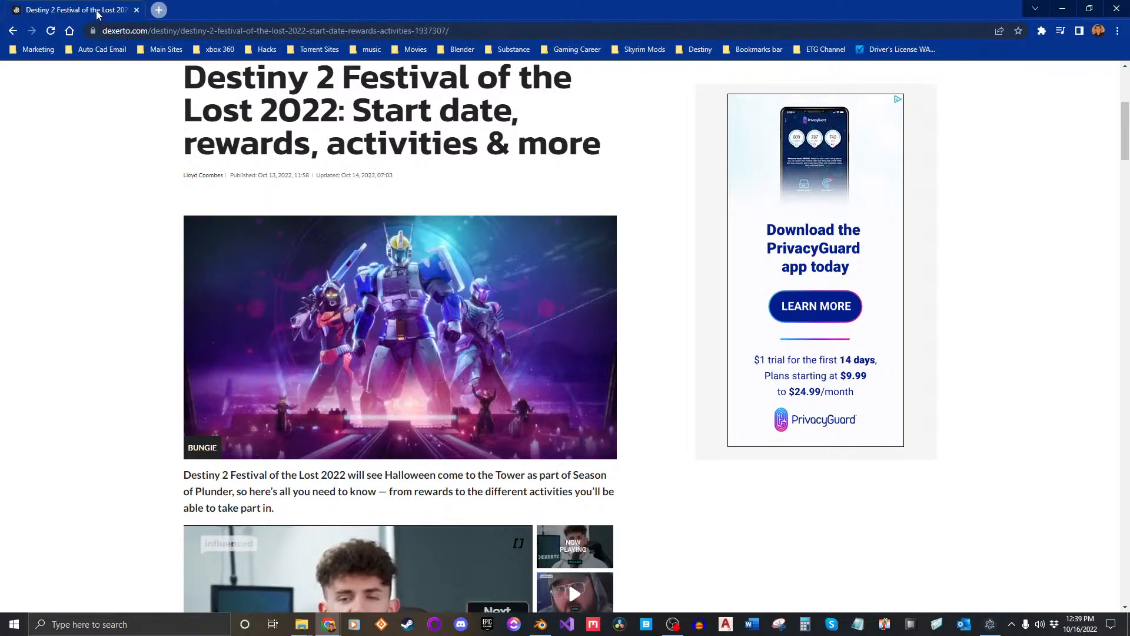
{"action": "left_click", "coordinate": [540, 624]}
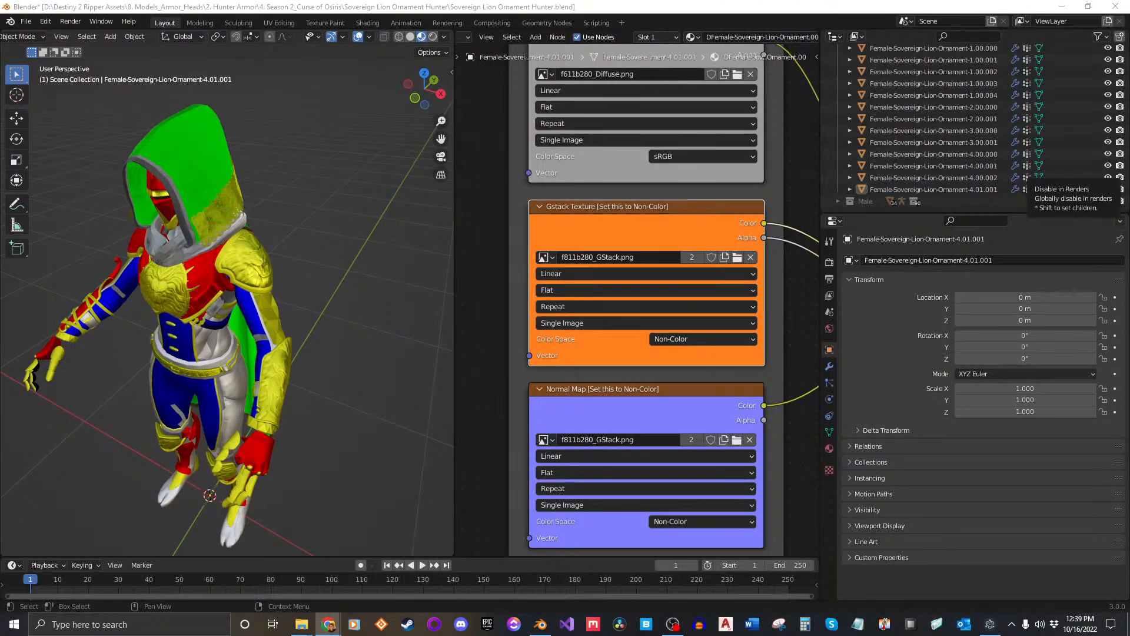
Return to Blender, check the fully textured armor from the front, and save the file.
{"action": "middle_click_drag", "start_coordinate": [422, 386], "coordinate": [267, 401]}
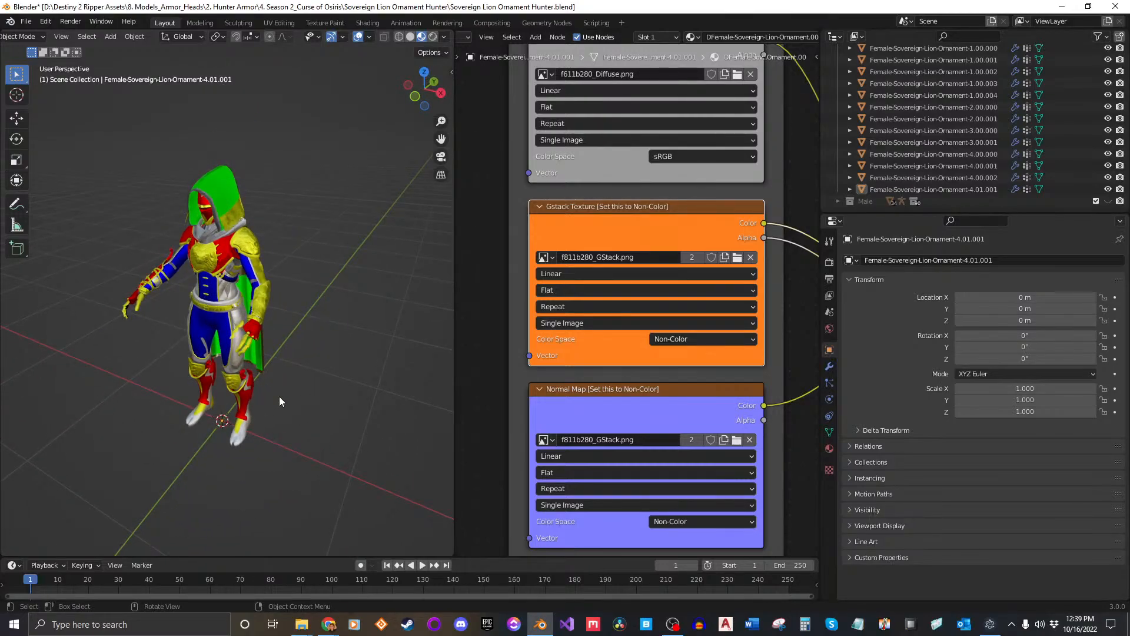
{"action": "mouse_move", "coordinate": [313, 383]}
{"action": "middle_mouse_down"}
{"action": "mouse_move", "coordinate": [287, 334]}
{"action": "mouse_move", "coordinate": [303, 367]}
{"action": "middle_mouse_up"}
{"action": "key", "text": "ctrl+s"}
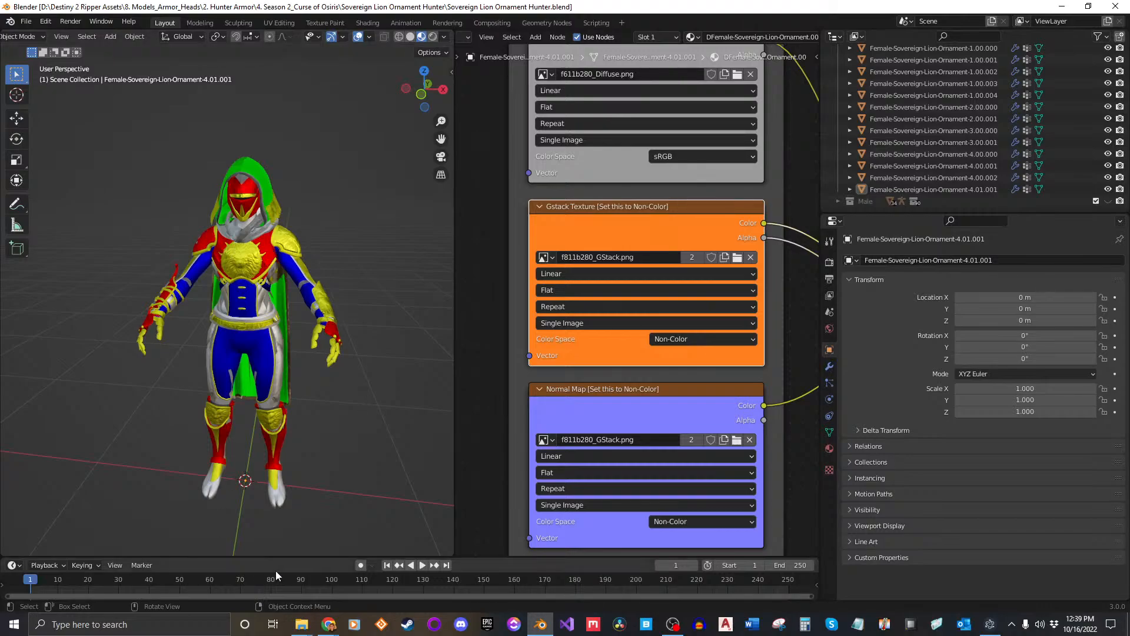
Switch to Chrome again and compare the Festival of the Lost article's header artwork with the textured model.
{"action": "mouse_move", "coordinate": [351, 612]}
{"action": "left_click", "coordinate": [383, 595]}
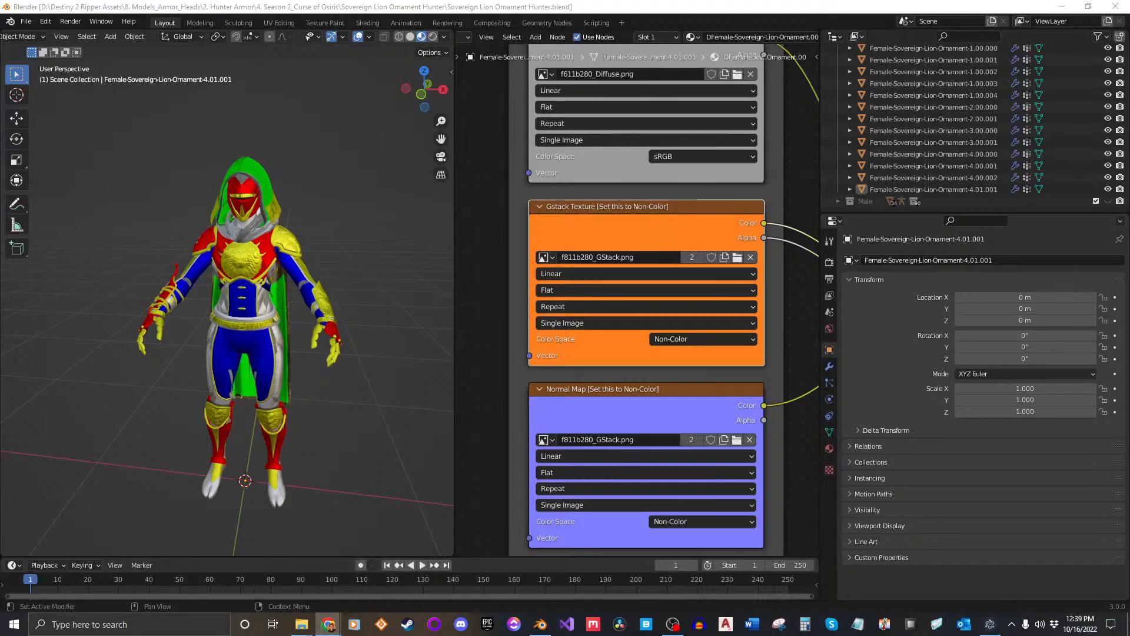
{"action": "left_click_drag", "start_coordinate": [1128, 130], "coordinate": [637, 76]}
{"action": "scroll", "coordinate": [815, 212], "scroll_direction": "up", "scroll_amount": 5}
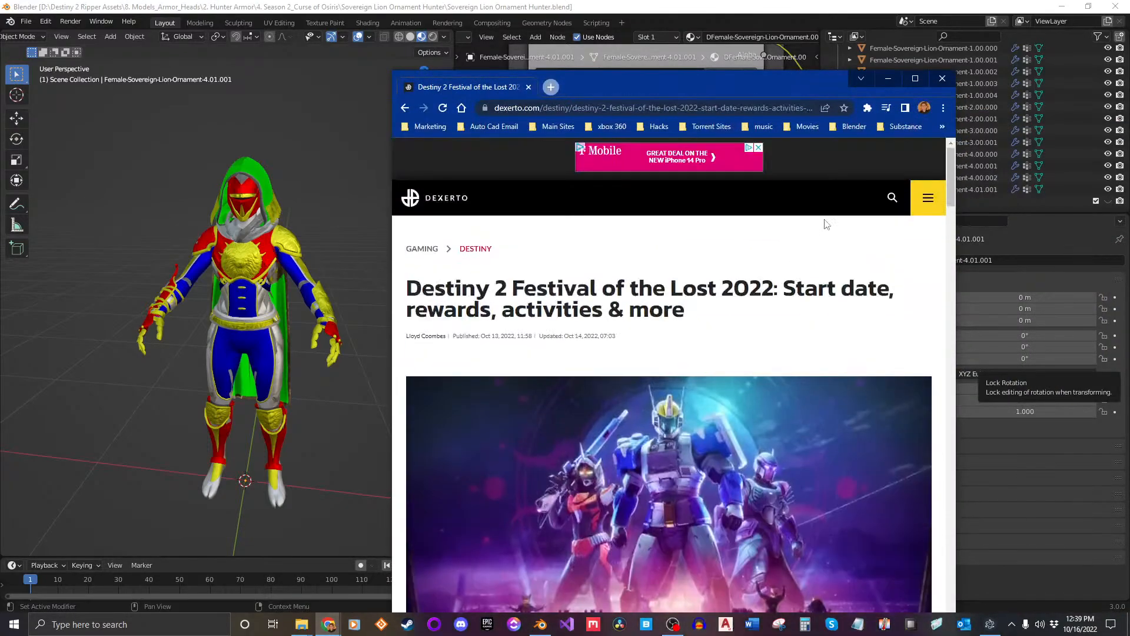
{"action": "double_click", "coordinate": [805, 92]}
{"action": "scroll", "coordinate": [411, 328], "scroll_direction": "down", "scroll_amount": 4}
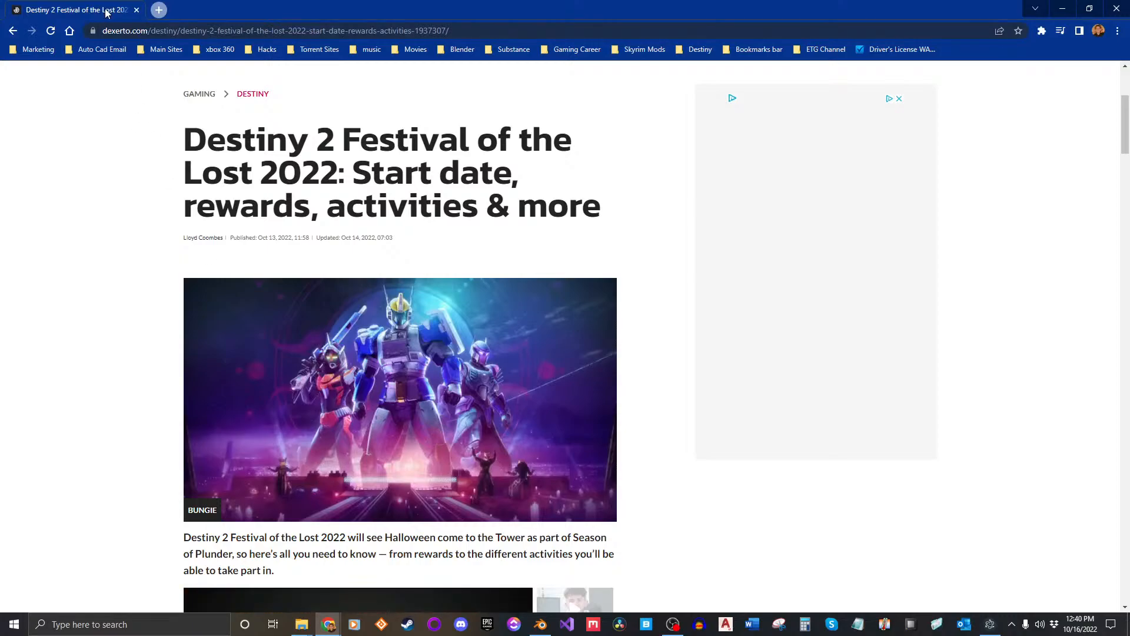
{"action": "left_click_drag", "start_coordinate": [106, 12], "coordinate": [1129, 282]}
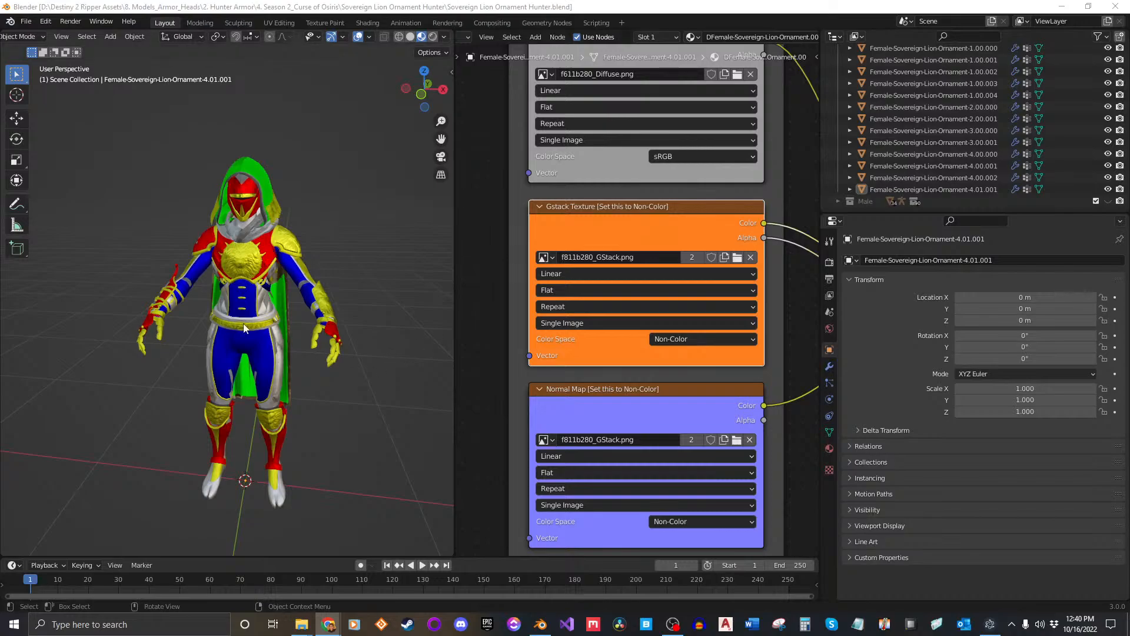
Review how the cape material's Default Values preset and texture nodes connect to the main PlayerGear shader.
{"action": "middle_click_drag", "start_coordinate": [242, 323], "coordinate": [228, 323]}
{"action": "scroll", "coordinate": [627, 270], "scroll_direction": "down", "scroll_amount": 3}
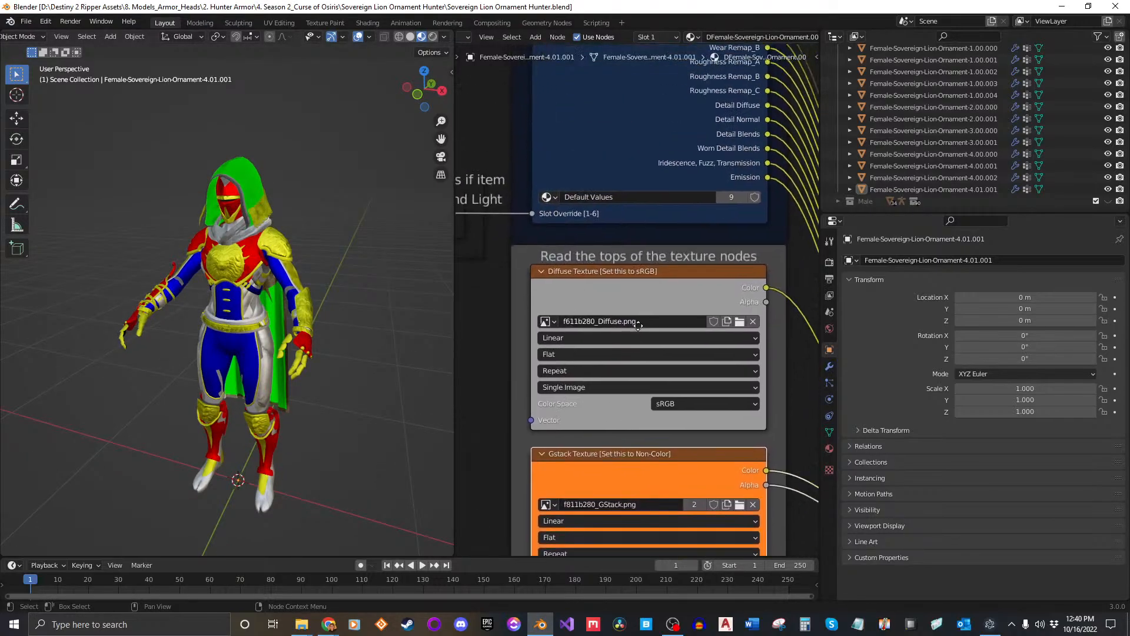
{"action": "scroll", "coordinate": [642, 228], "scroll_direction": "down", "scroll_amount": 1}
{"action": "middle_click_drag", "start_coordinate": [684, 231], "coordinate": [575, 239]}
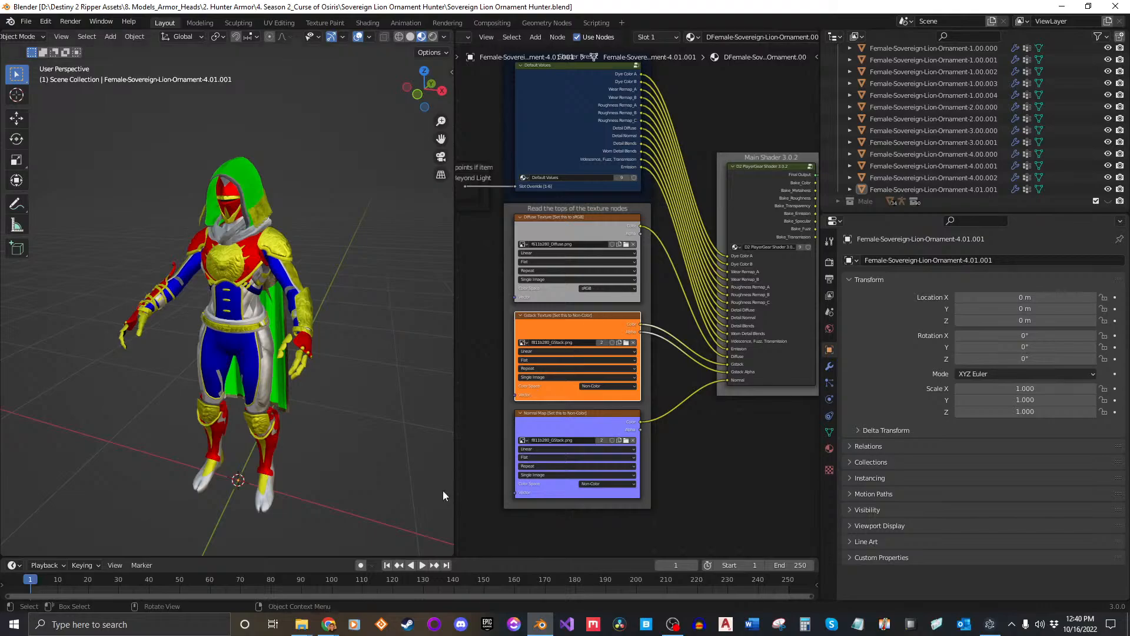
Switch to File Explorer and inspect the Python shader scripts in the Sovereign Lion Ornament Hunter folder's Shaders\Blender subfolder.
{"action": "mouse_move", "coordinate": [300, 624]}
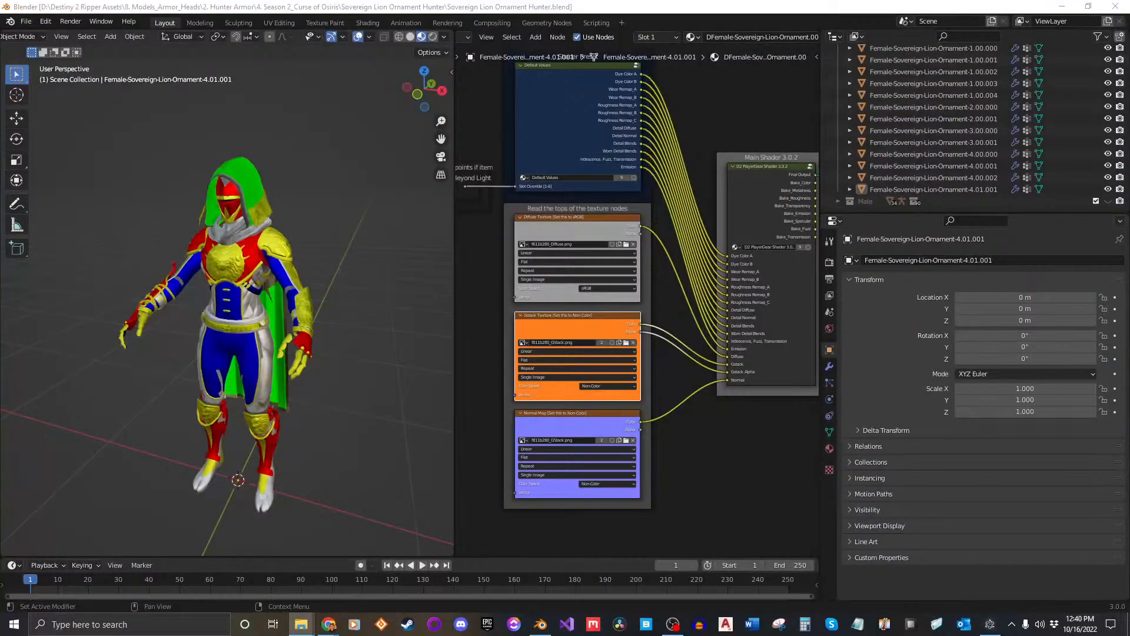
{"action": "left_click_drag", "start_coordinate": [1129, 88], "coordinate": [639, 103]}
{"action": "key", "text": "alt+Left"}
{"action": "key", "text": "alt+Left"}
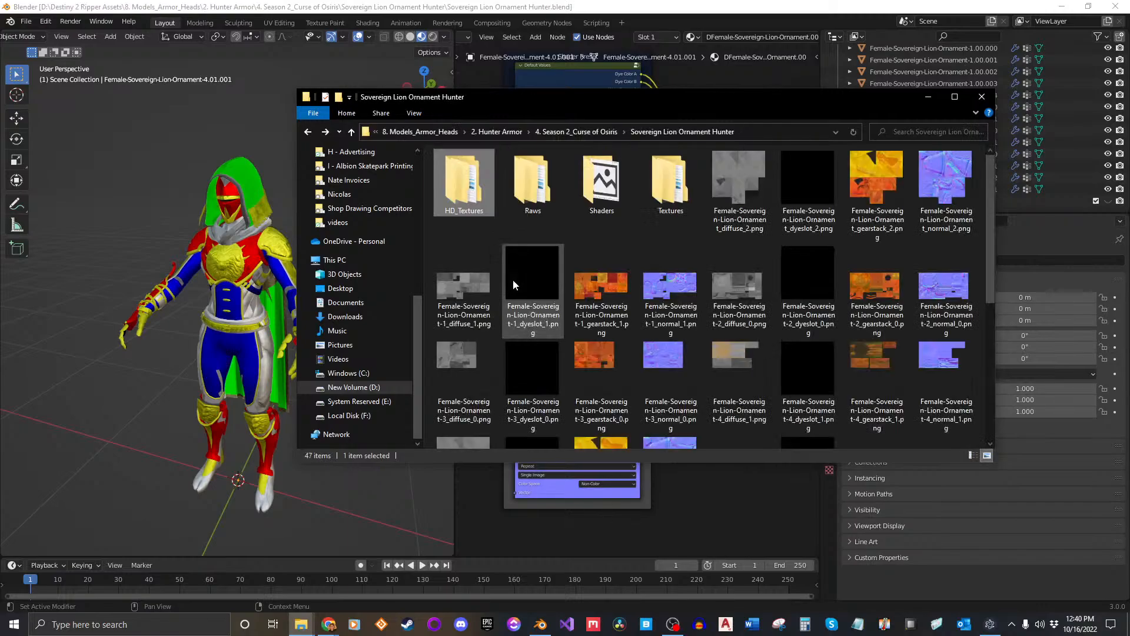
{"action": "key", "text": "alt+Right"}
{"action": "key", "text": "alt+Left"}
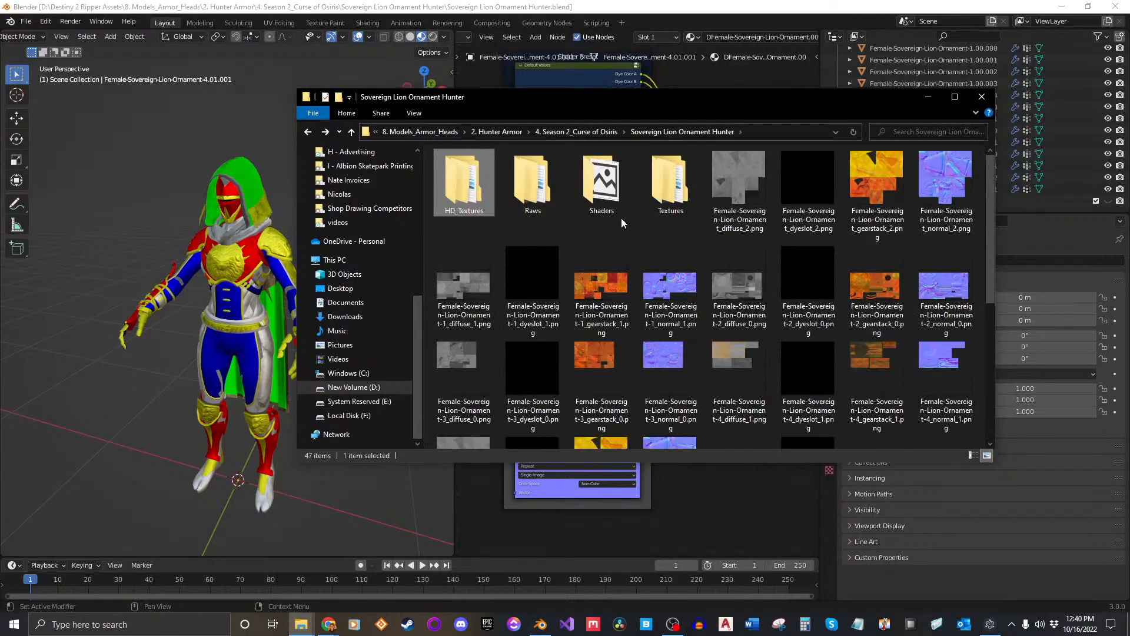
{"action": "double_click", "coordinate": [602, 187]}
{"action": "double_click", "coordinate": [465, 170]}
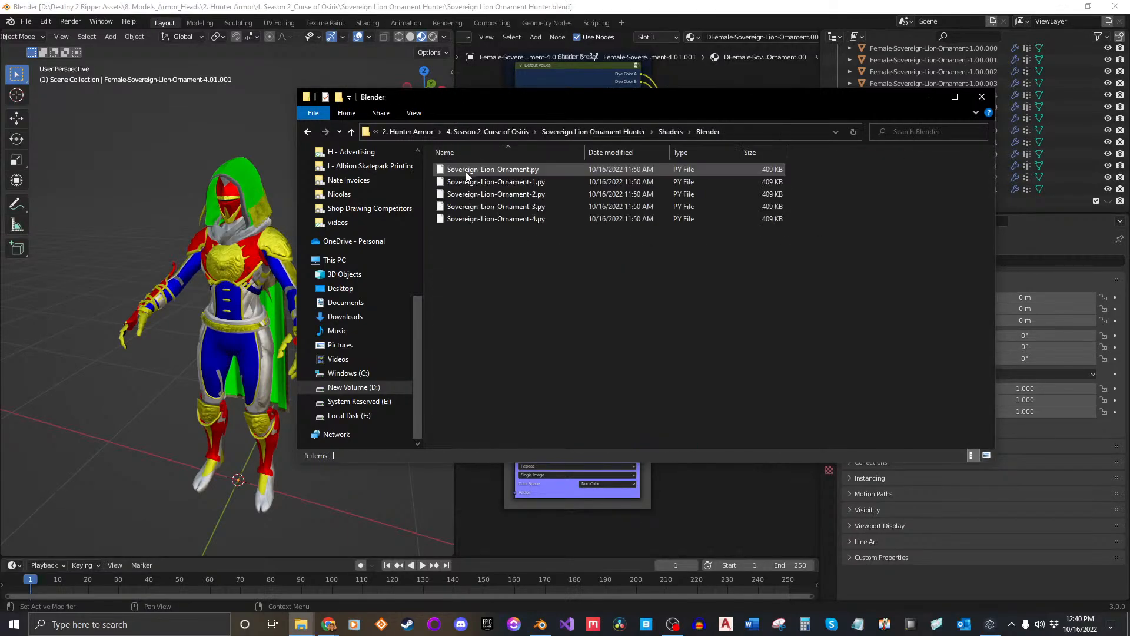
{"action": "left_click_drag", "start_coordinate": [520, 248], "coordinate": [488, 167]}
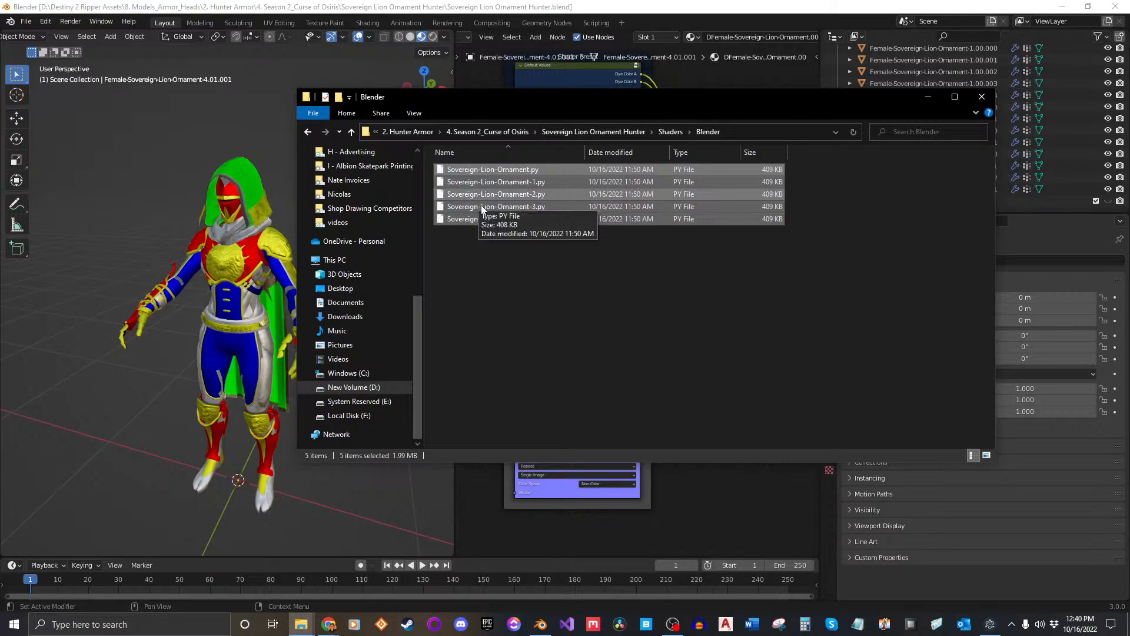
{"action": "left_click", "coordinate": [518, 272]}
{"action": "key", "text": "alt+Left"}
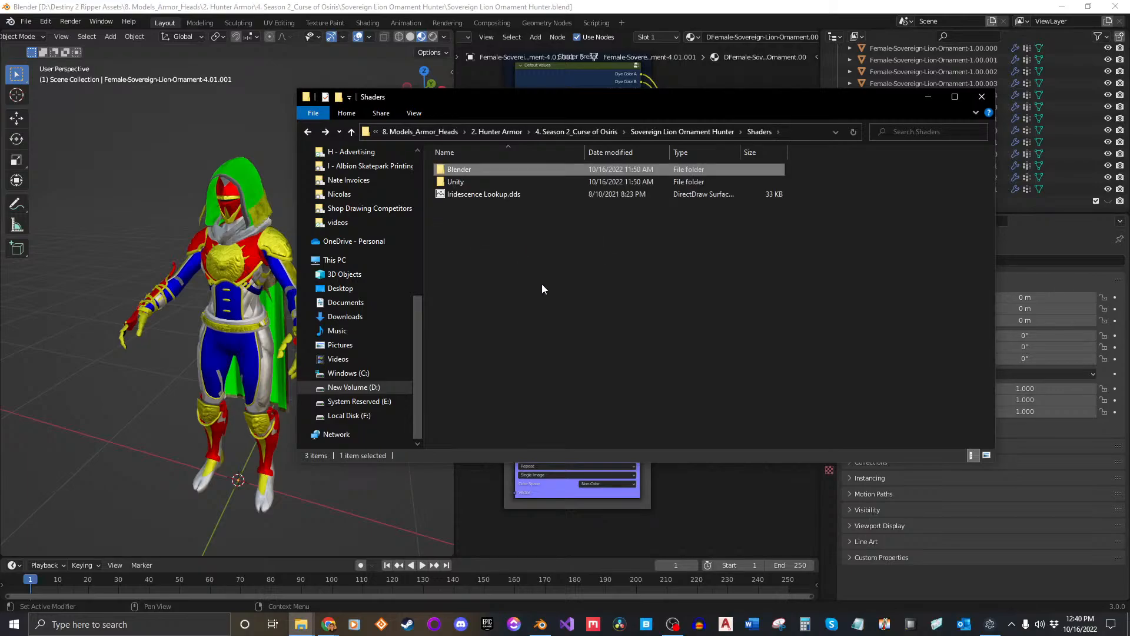
{"action": "key", "text": "alt+Left"}
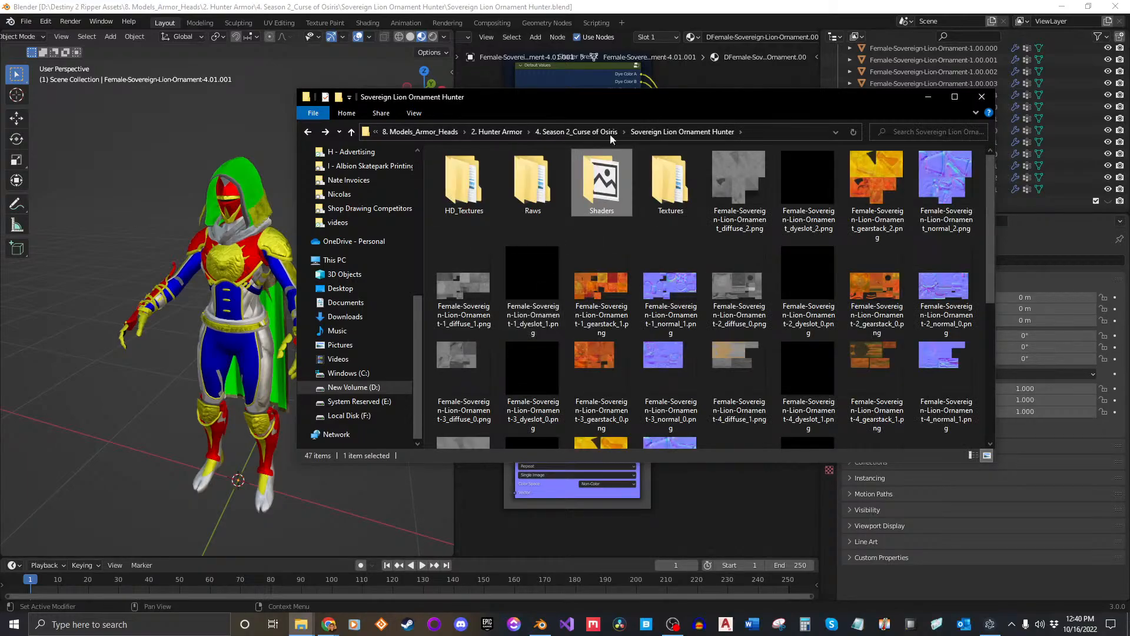
Look over the texture files in HD_Textures\sovereign_lion_ornament_f\textures and move the File Explorer window off the Blender screen.
{"action": "double_click", "coordinate": [463, 179]}
{"action": "double_click", "coordinate": [469, 174]}
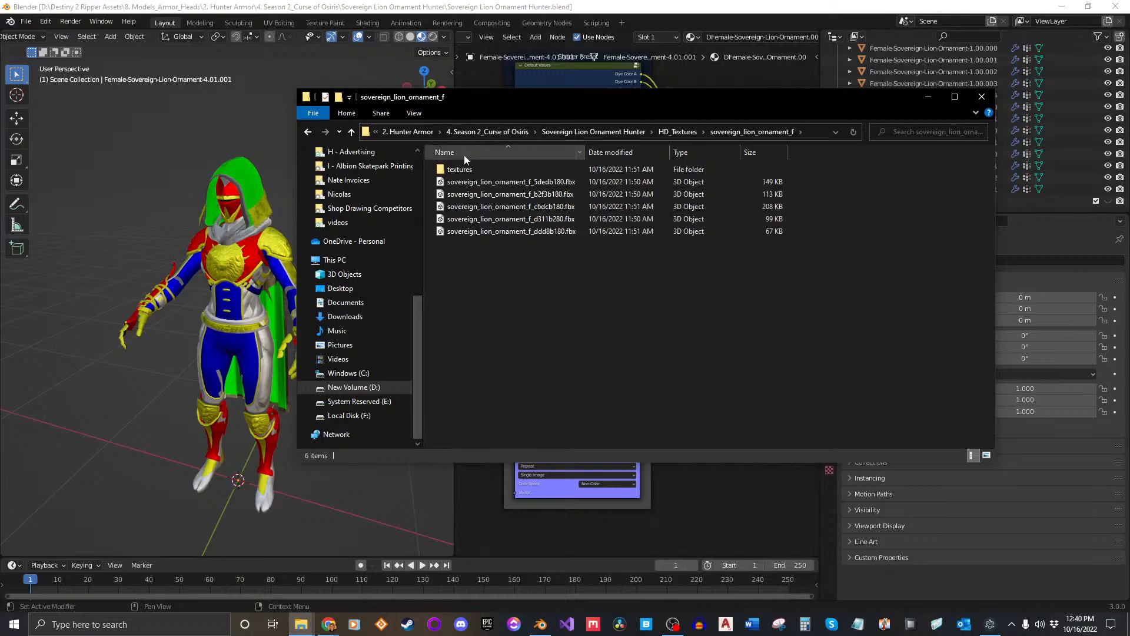
{"action": "double_click", "coordinate": [462, 170]}
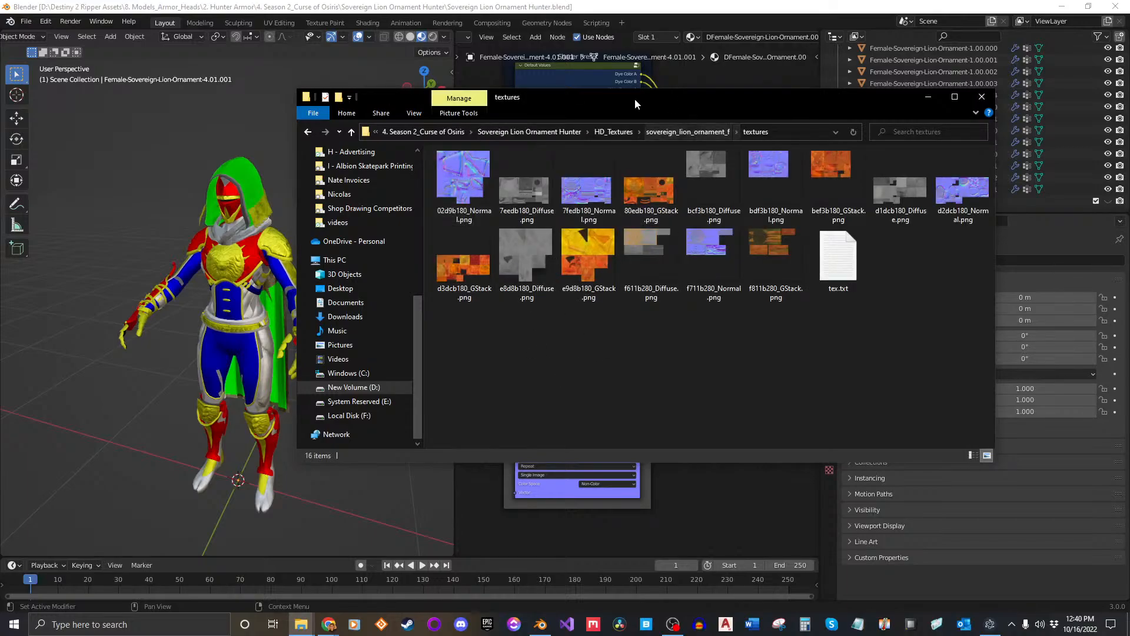
{"action": "left_click_drag", "start_coordinate": [635, 98], "coordinate": [1129, 89]}
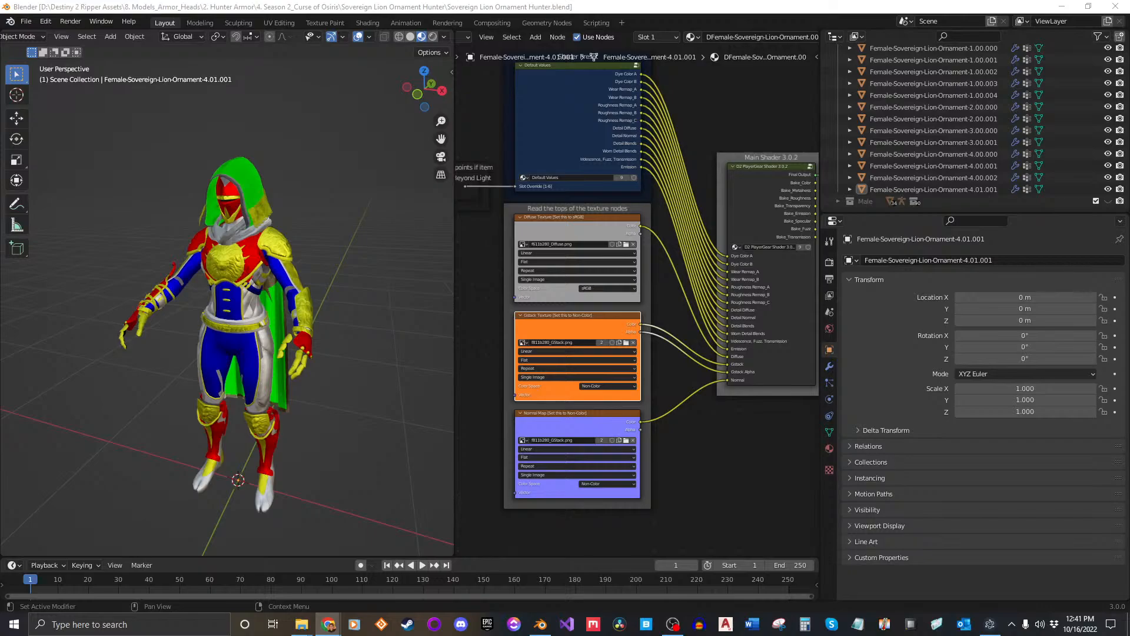
Select the mesh Female-Sovereign-Lion-Ornament.00.000 to show its material nodes.
{"action": "middle_click_drag", "start_coordinate": [295, 375], "coordinate": [308, 371]}
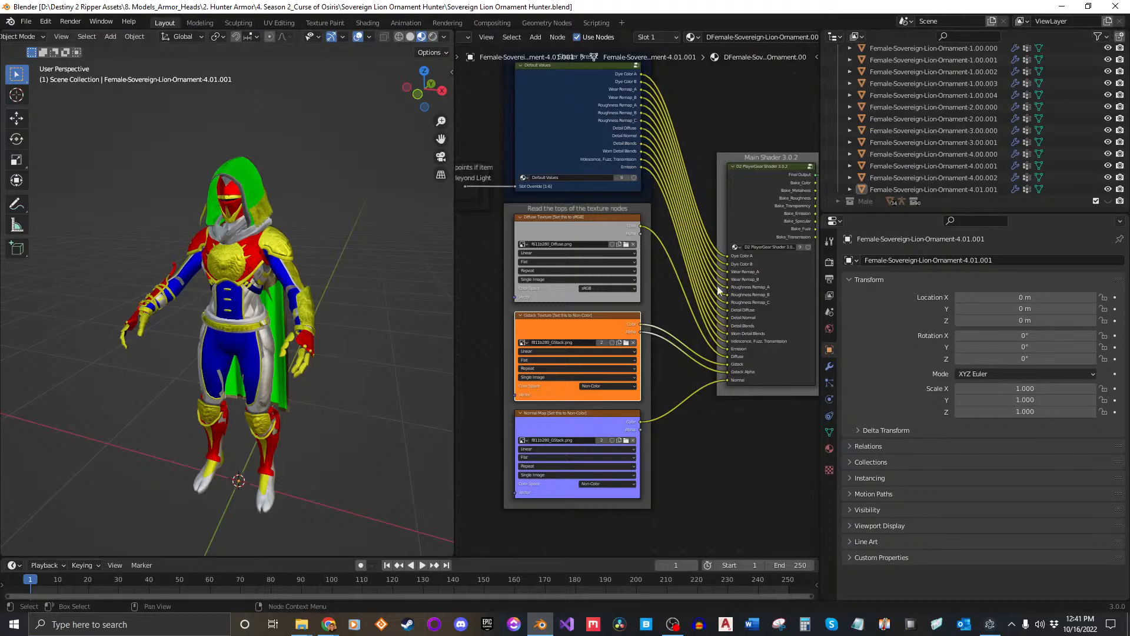
{"action": "scroll", "coordinate": [736, 39], "scroll_direction": "down", "scroll_amount": 4}
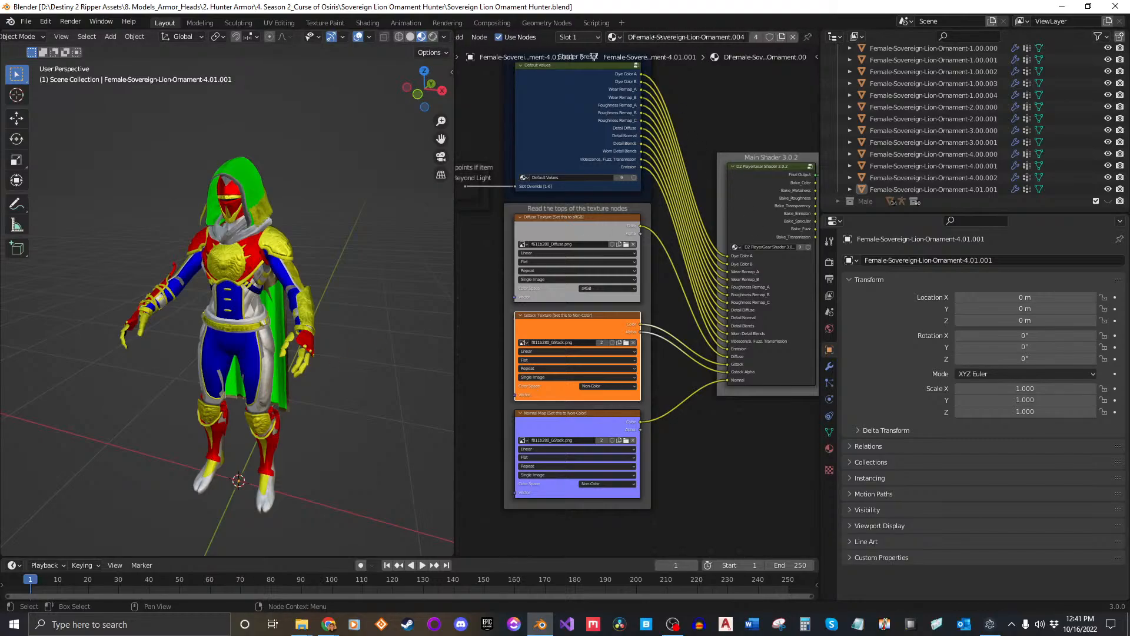
{"action": "middle_click_drag", "start_coordinate": [355, 302], "coordinate": [346, 297]}
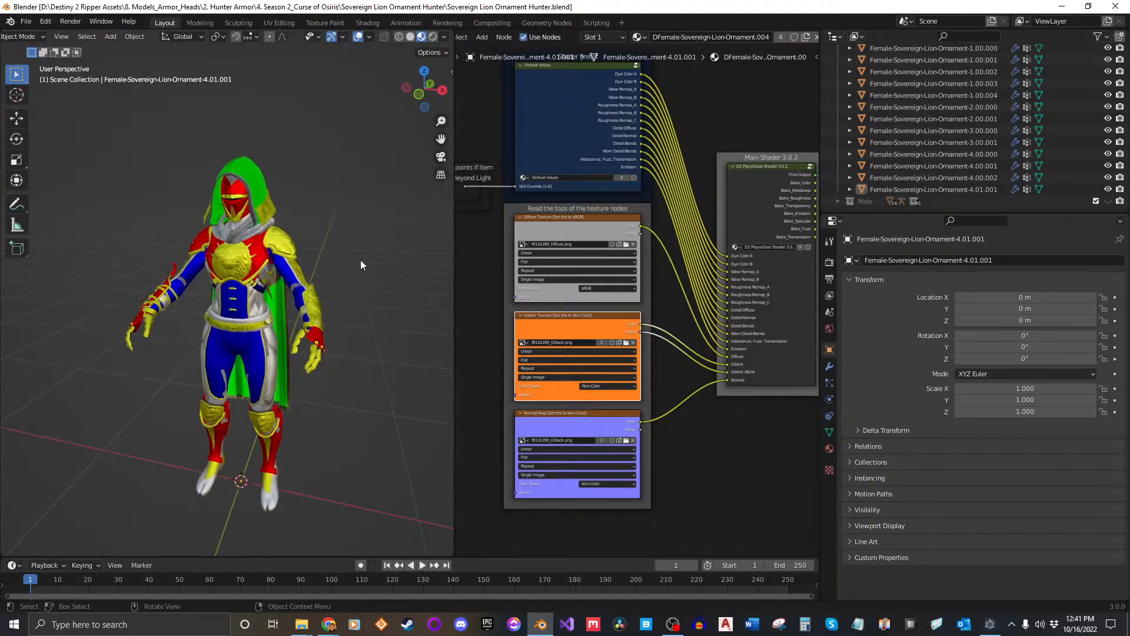
{"action": "scroll", "coordinate": [972, 125], "scroll_direction": "up", "scroll_amount": 4}
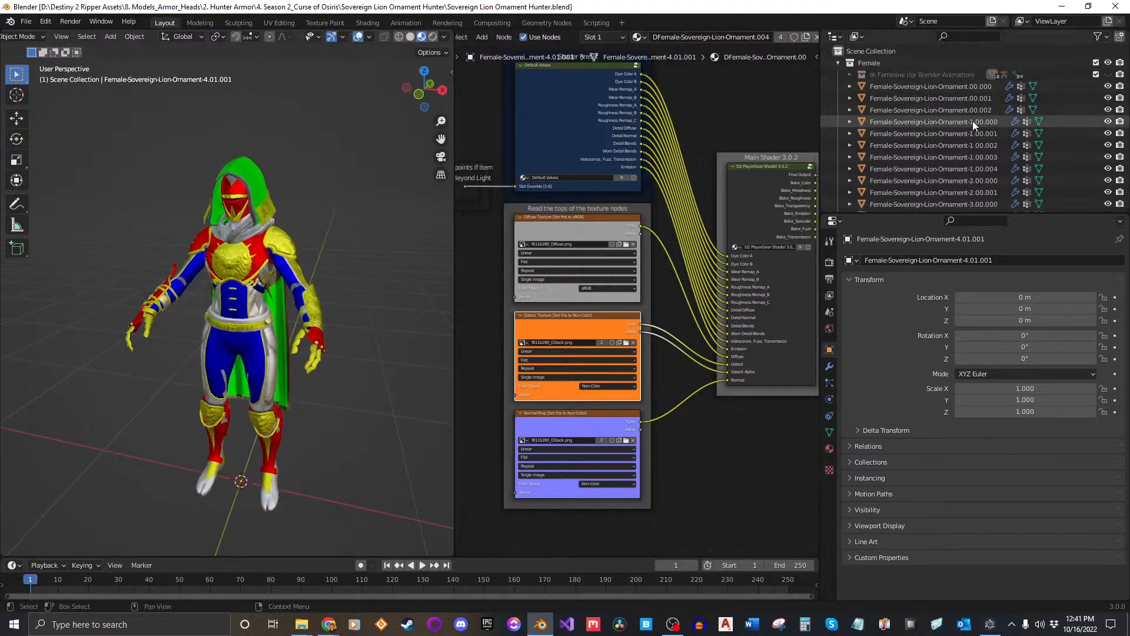
{"action": "left_click", "coordinate": [935, 86]}
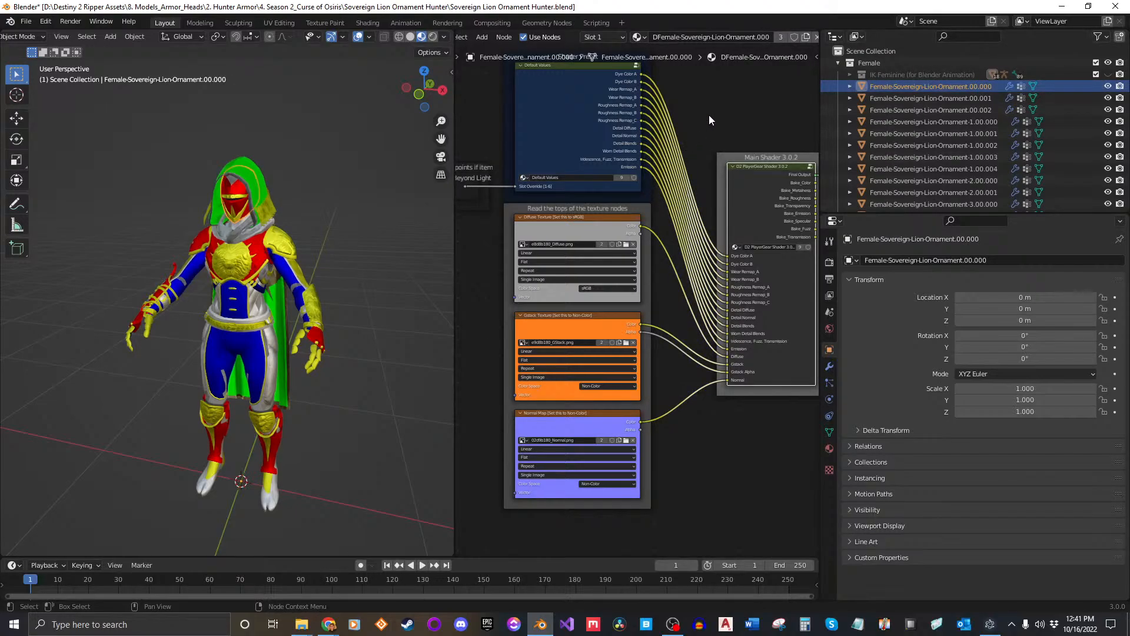
{"action": "scroll", "coordinate": [525, 37], "scroll_direction": "up", "scroll_amount": 4}
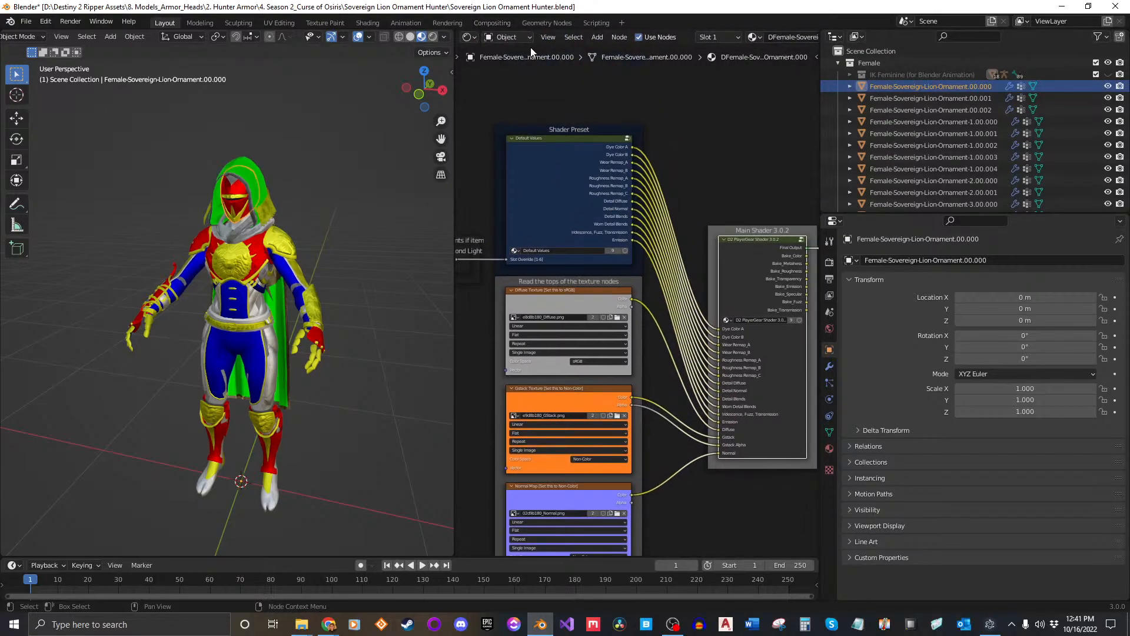
Open Sovereign-Lion-Ornament.py from the Shaders\Blender folder in the Text Editor, listing the folder's files vertically.
{"action": "left_click", "coordinate": [462, 39]}
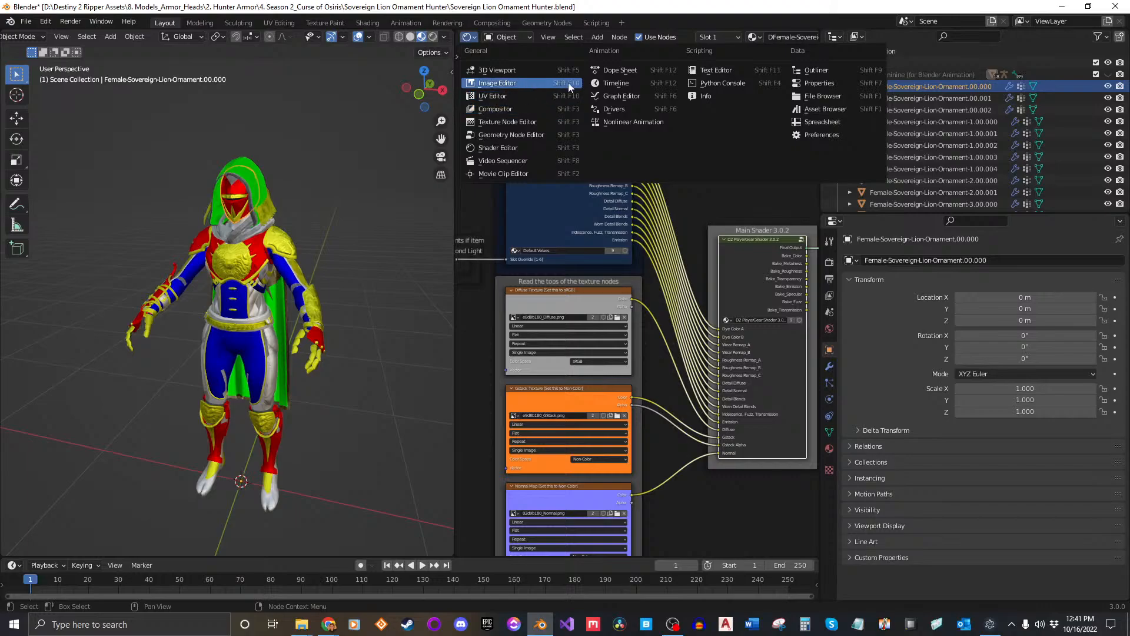
{"action": "left_click", "coordinate": [732, 70]}
{"action": "left_click", "coordinate": [658, 37]}
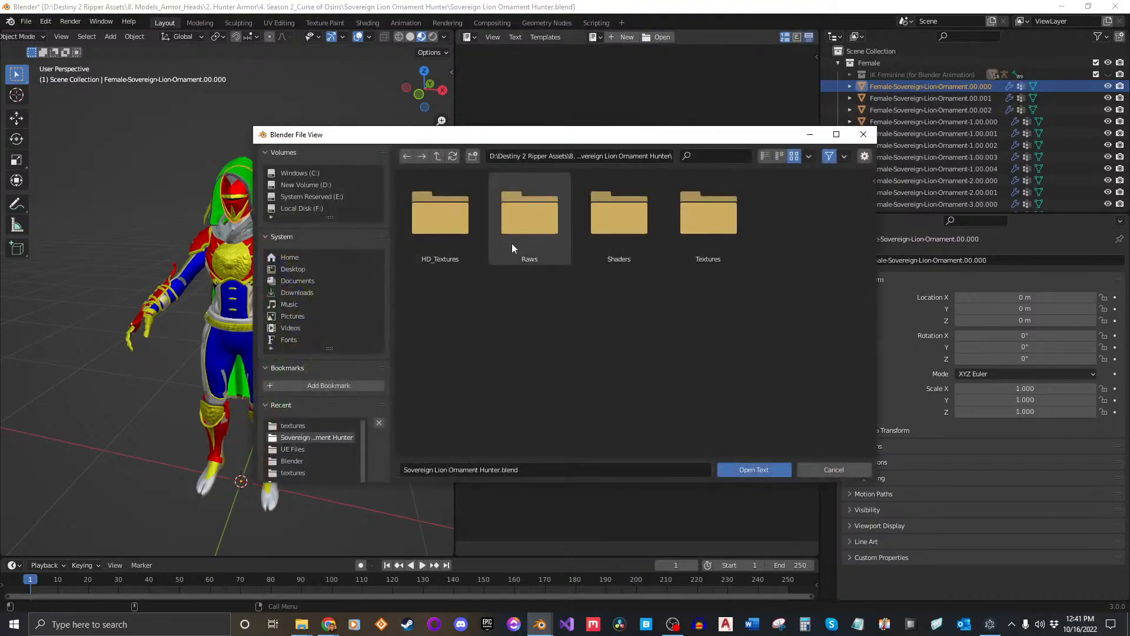
{"action": "double_click", "coordinate": [630, 230]}
{"action": "double_click", "coordinate": [440, 218]}
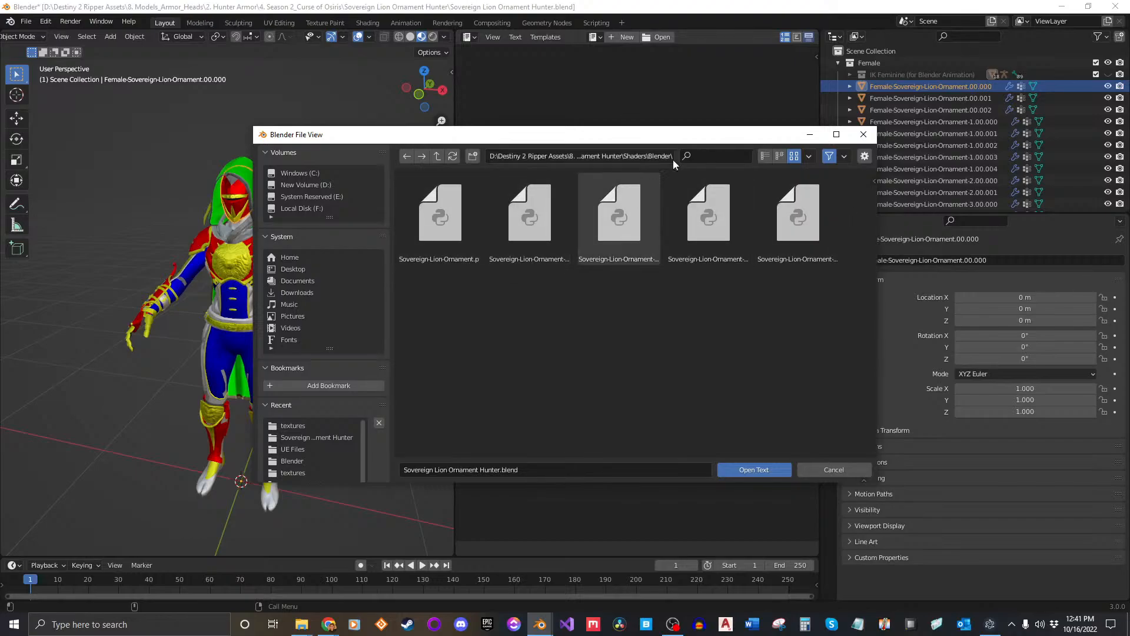
{"action": "left_click", "coordinate": [765, 156]}
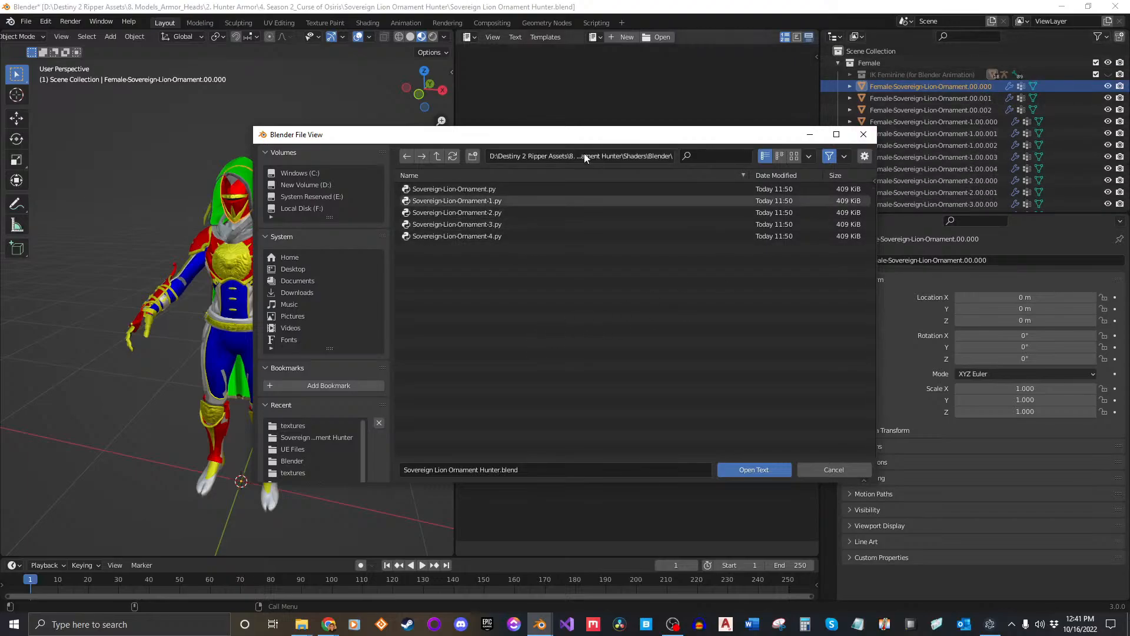
{"action": "left_click", "coordinate": [500, 189]}
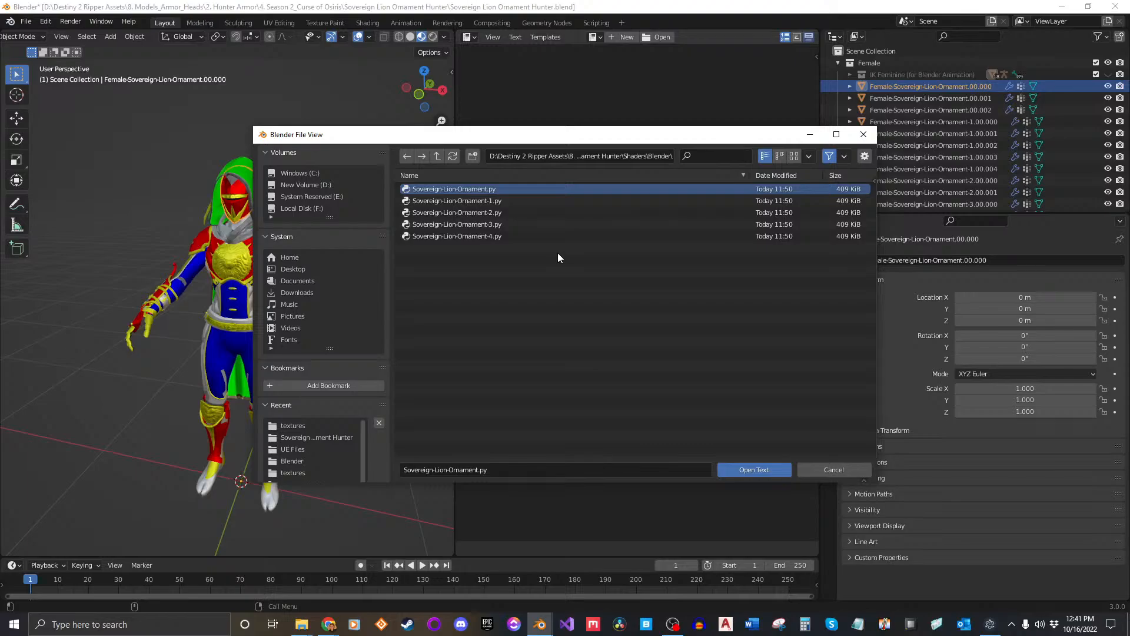
{"action": "left_click", "coordinate": [744, 468]}
Run the loaded script, return the area to the Shader Editor and save the blend file.
{"action": "scroll", "coordinate": [803, 40], "scroll_direction": "down", "scroll_amount": 2}
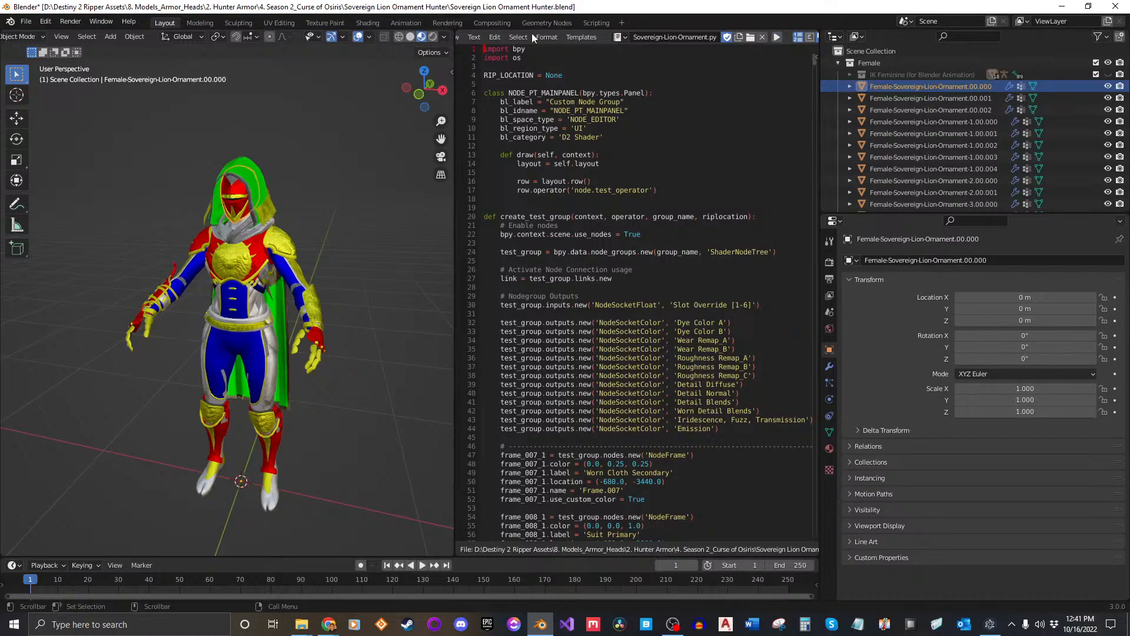
{"action": "scroll", "coordinate": [565, 38], "scroll_direction": "up", "scroll_amount": 2}
{"action": "left_click", "coordinate": [470, 39]}
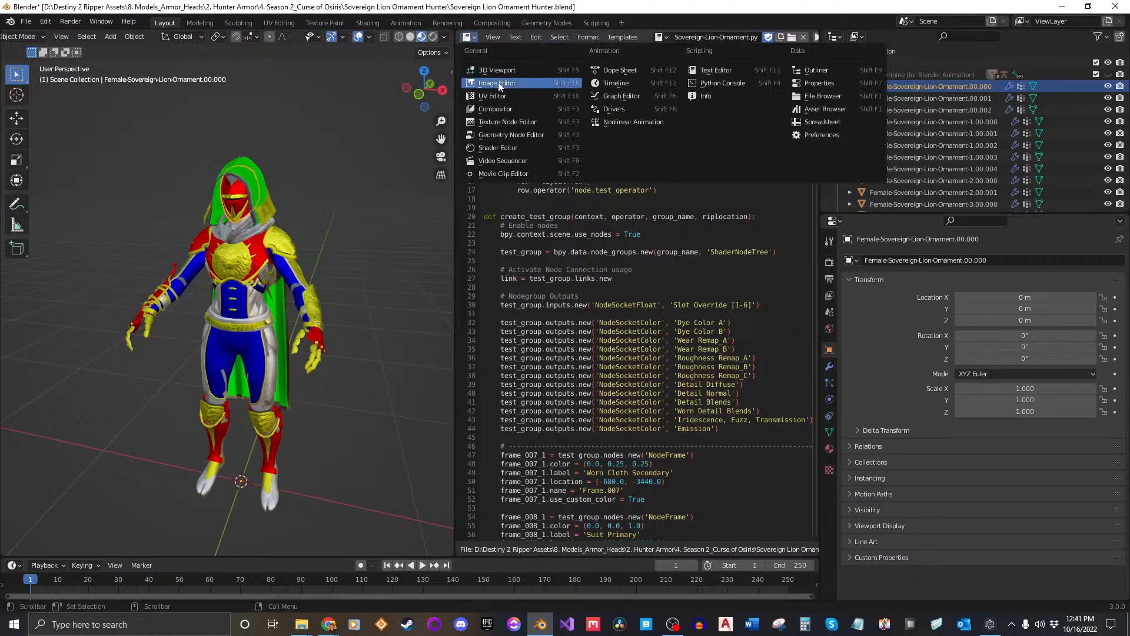
{"action": "left_click", "coordinate": [498, 147]}
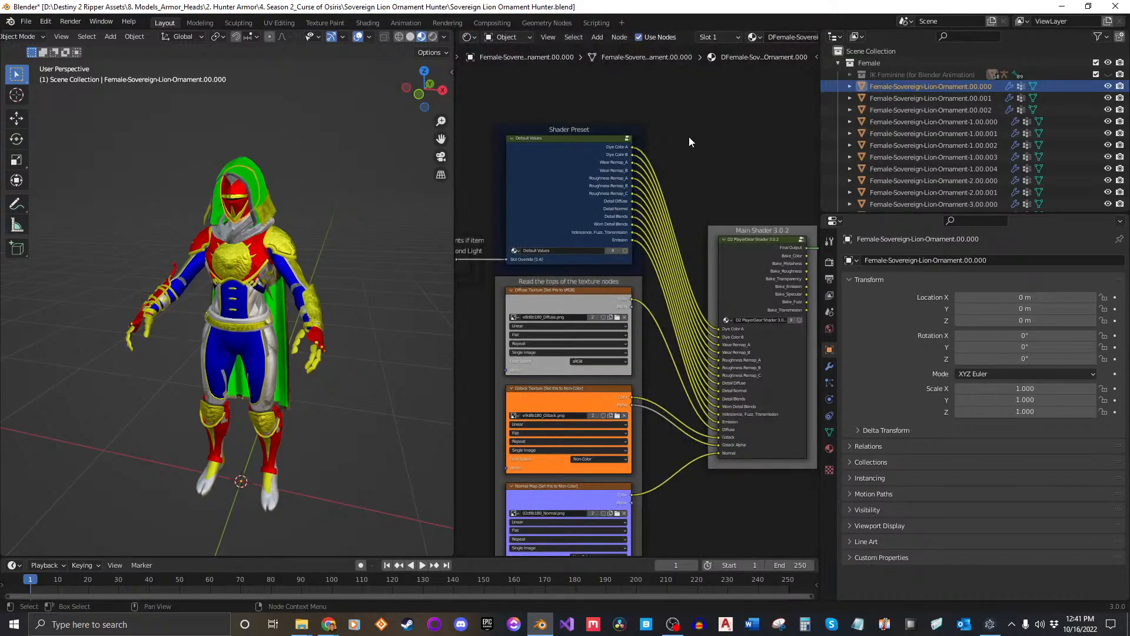
{"action": "key", "text": "ctrl+s"}
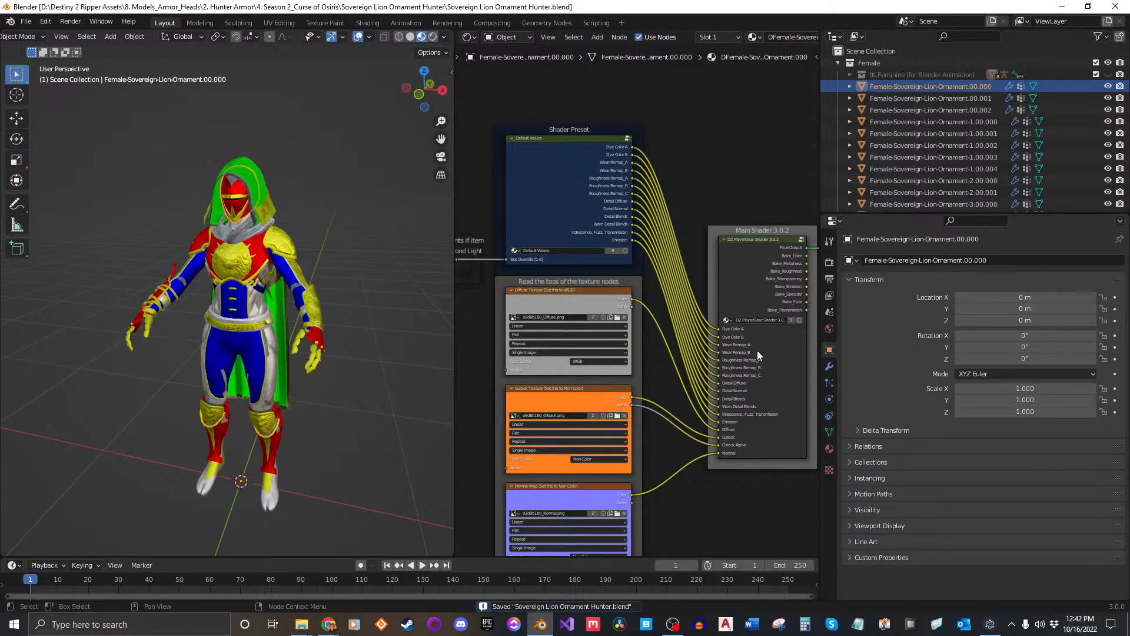
Add the script's D2 Weapons/Armor Shader node group to the material from the D2 Shader tools.
{"action": "mouse_move", "coordinate": [757, 351]}
{"action": "middle_mouse_down"}
{"action": "mouse_move", "coordinate": [705, 311]}
{"action": "mouse_move", "coordinate": [728, 302]}
{"action": "mouse_move", "coordinate": [761, 337]}
{"action": "middle_mouse_up"}
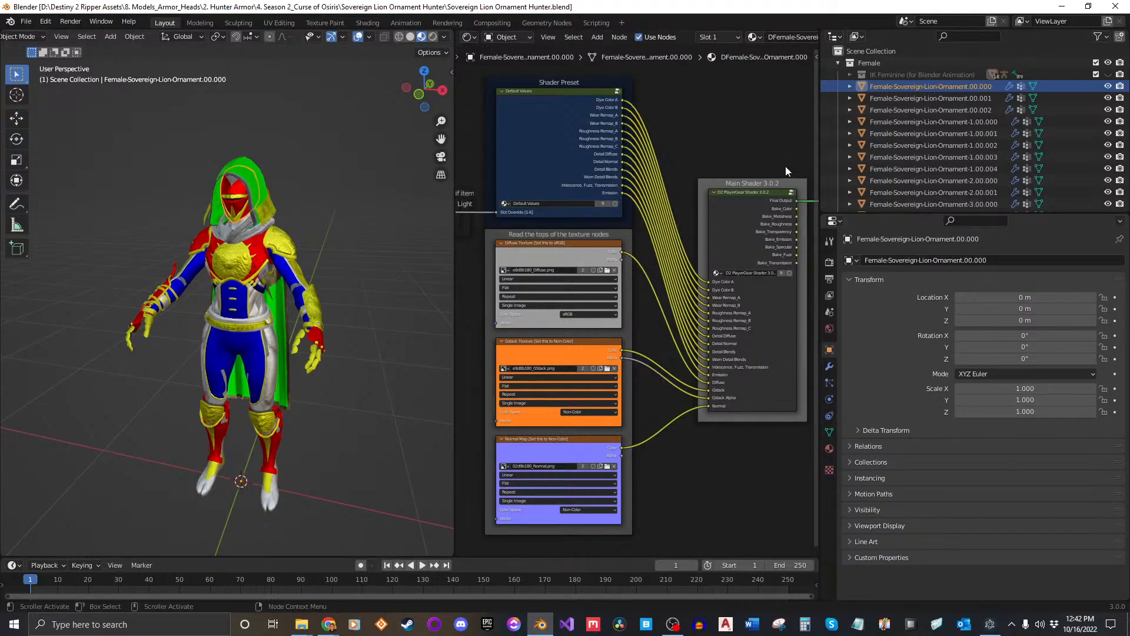
{"action": "key", "text": "n"}
{"action": "left_click", "coordinate": [811, 213]}
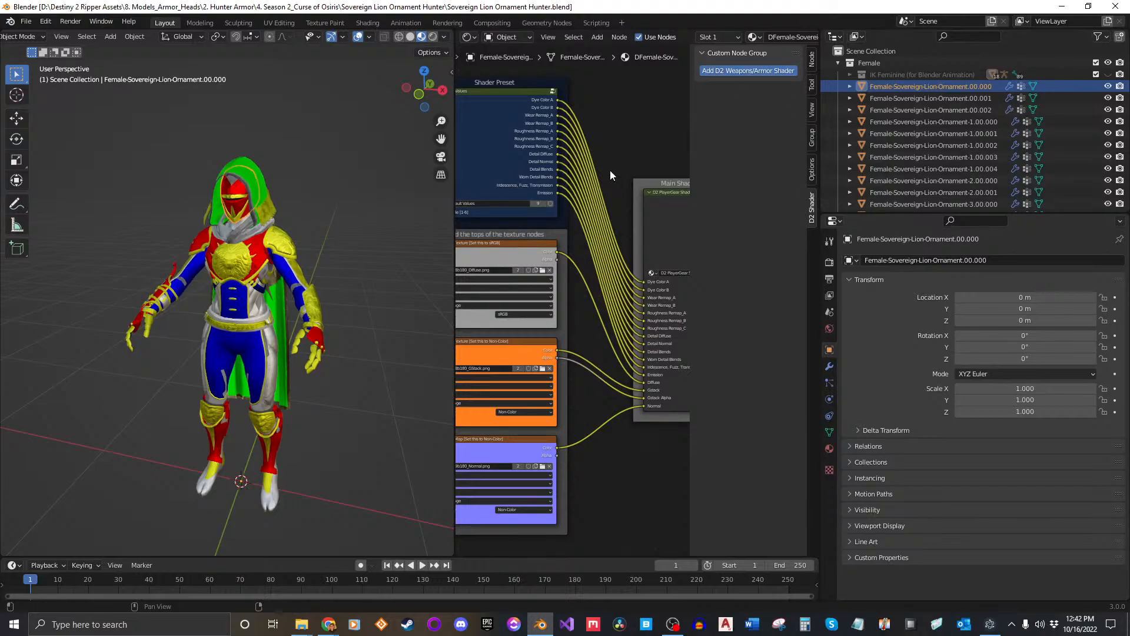
{"action": "key", "text": "n"}
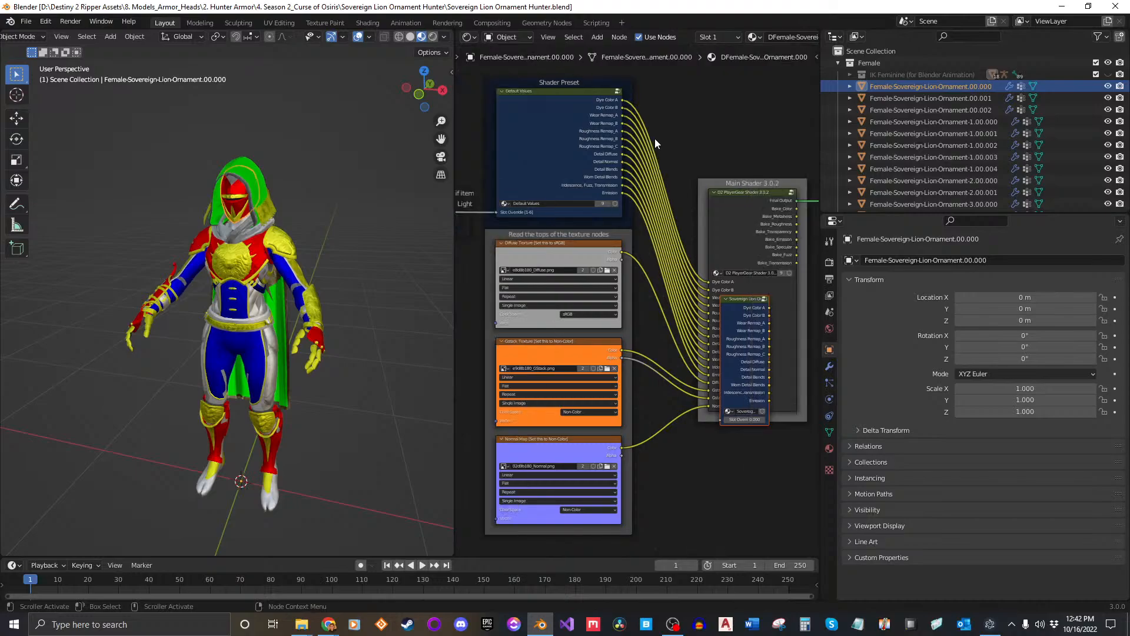
Replace the Default Values group in the Shader Preset frame with the Sovereign Lion Ornament node group.
{"action": "scroll", "coordinate": [740, 335], "scroll_direction": "up", "scroll_amount": 2}
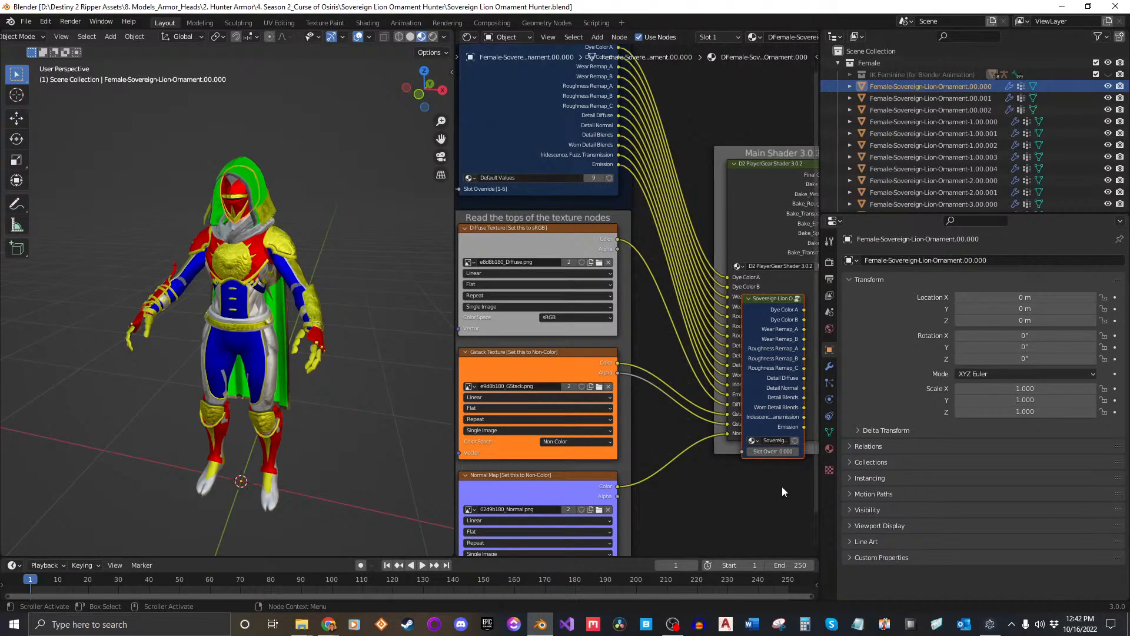
{"action": "middle_click_drag", "start_coordinate": [781, 486], "coordinate": [716, 482]}
{"action": "middle_click_drag", "start_coordinate": [679, 268], "coordinate": [809, 273]}
{"action": "scroll", "coordinate": [631, 217], "scroll_direction": "up", "scroll_amount": 2}
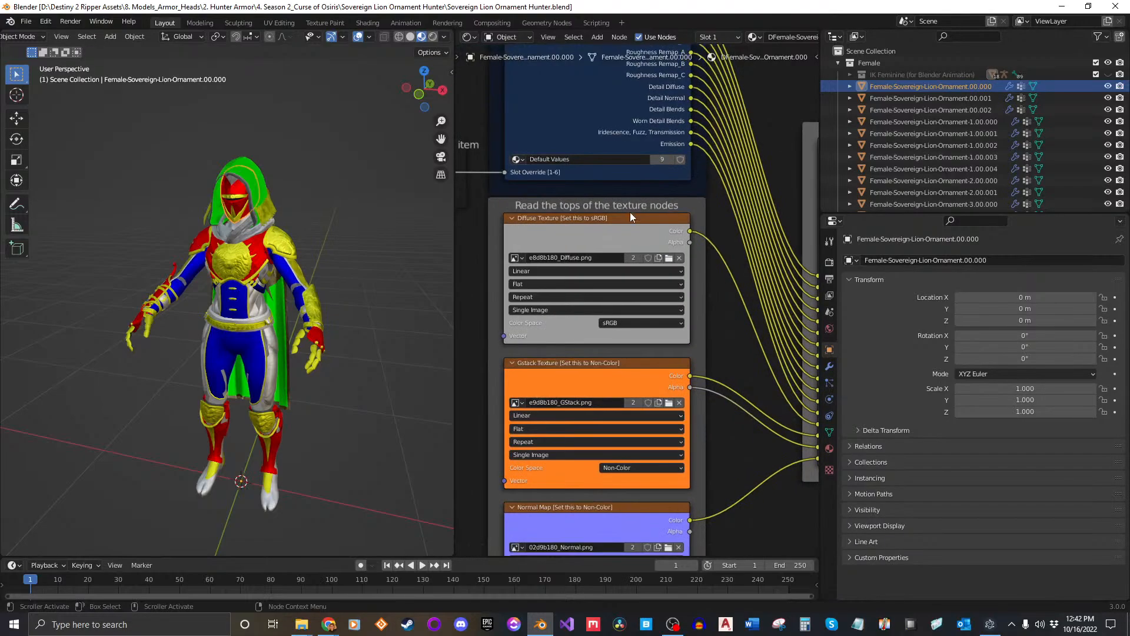
{"action": "middle_click_drag", "start_coordinate": [565, 163], "coordinate": [585, 253]}
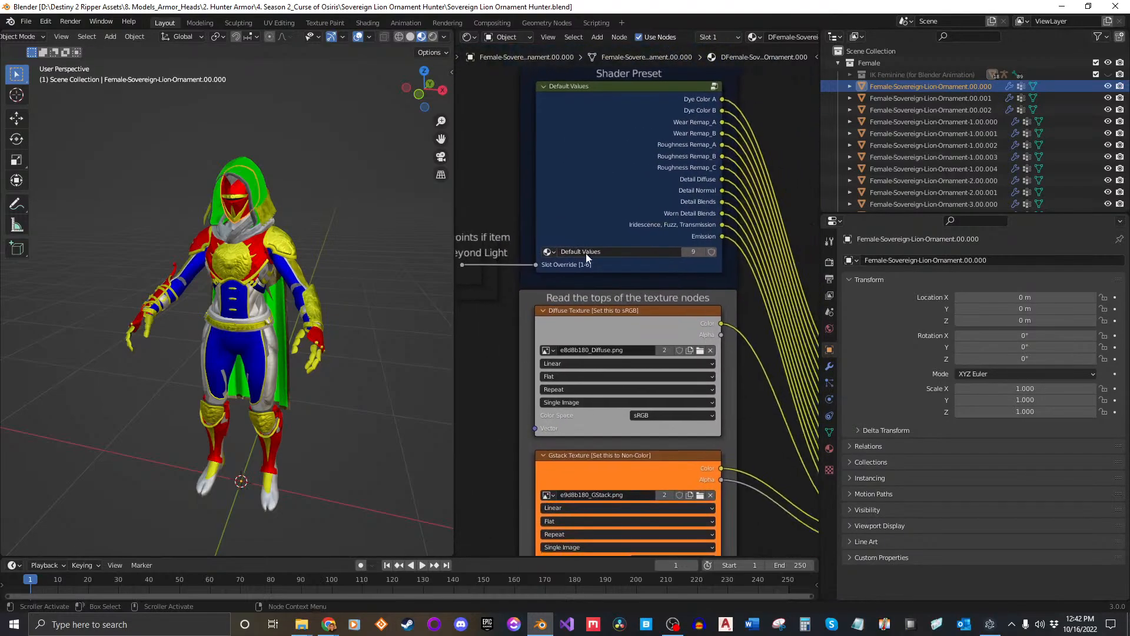
{"action": "left_click", "coordinate": [549, 253]}
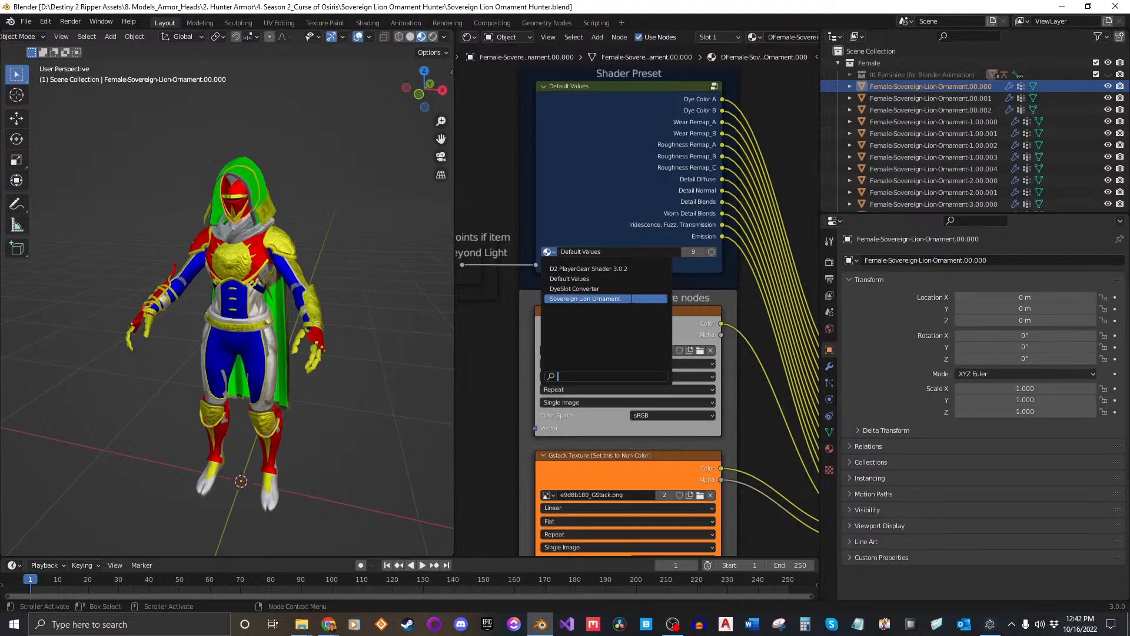
{"action": "left_click", "coordinate": [614, 298]}
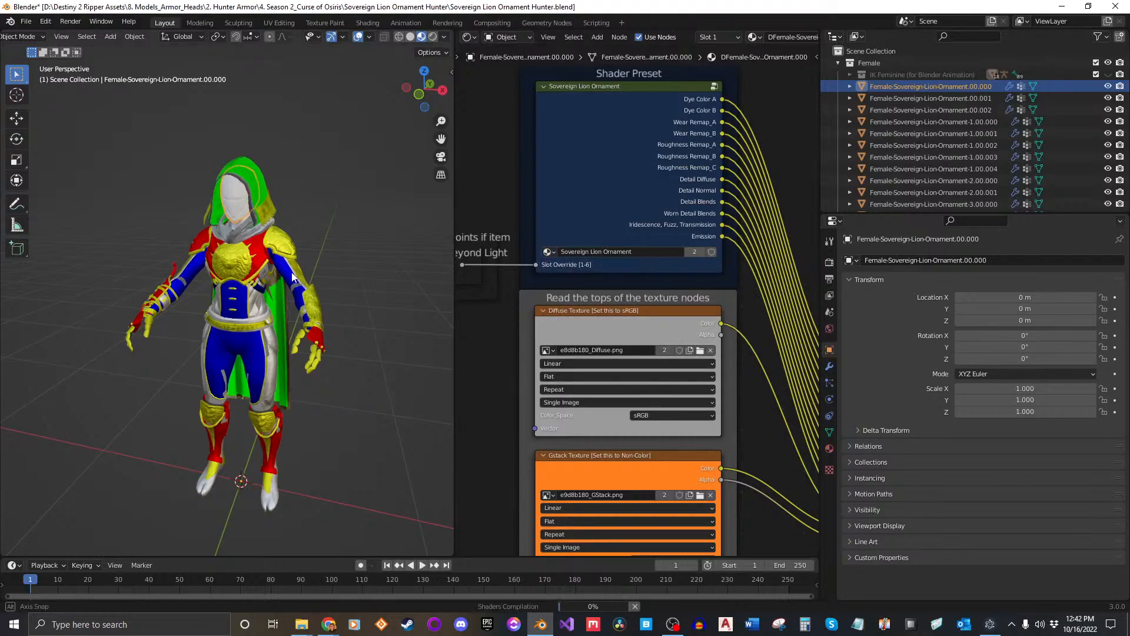
Examine the helmet up close to check how the Sovereign Lion Ornament preset colors it.
{"action": "middle_click_drag", "start_coordinate": [276, 277], "coordinate": [307, 275]}
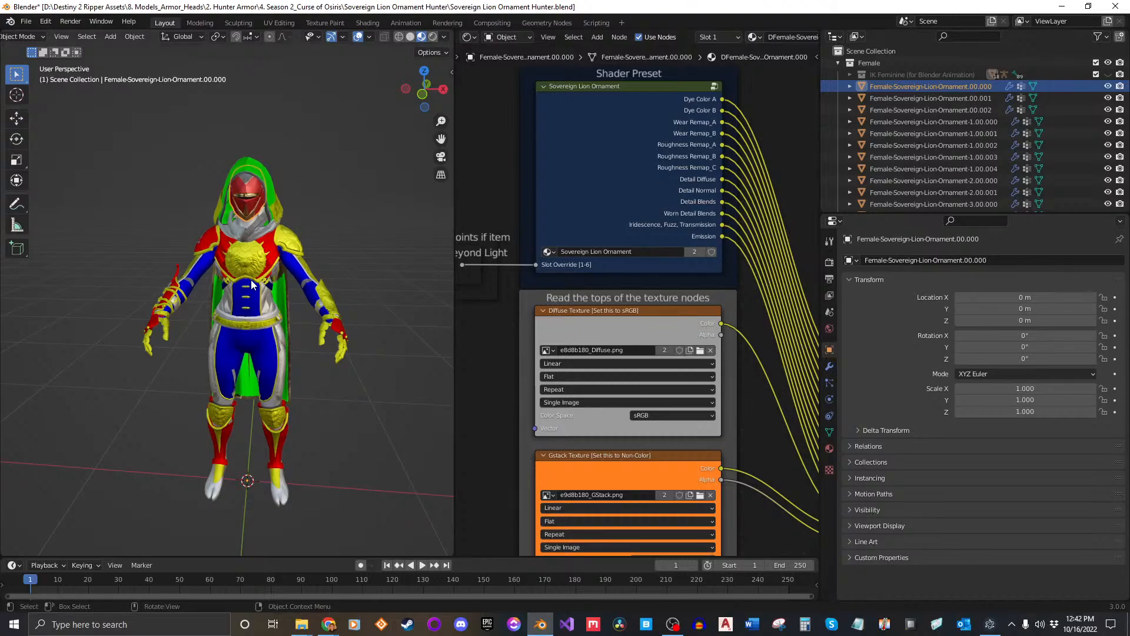
{"action": "scroll", "coordinate": [268, 166], "scroll_direction": "up", "scroll_amount": 3}
{"action": "middle_click_drag", "start_coordinate": [227, 168], "coordinate": [235, 260]}
{"action": "scroll", "coordinate": [272, 281], "scroll_direction": "up", "scroll_amount": 3}
{"action": "left_click", "coordinate": [989, 624]}
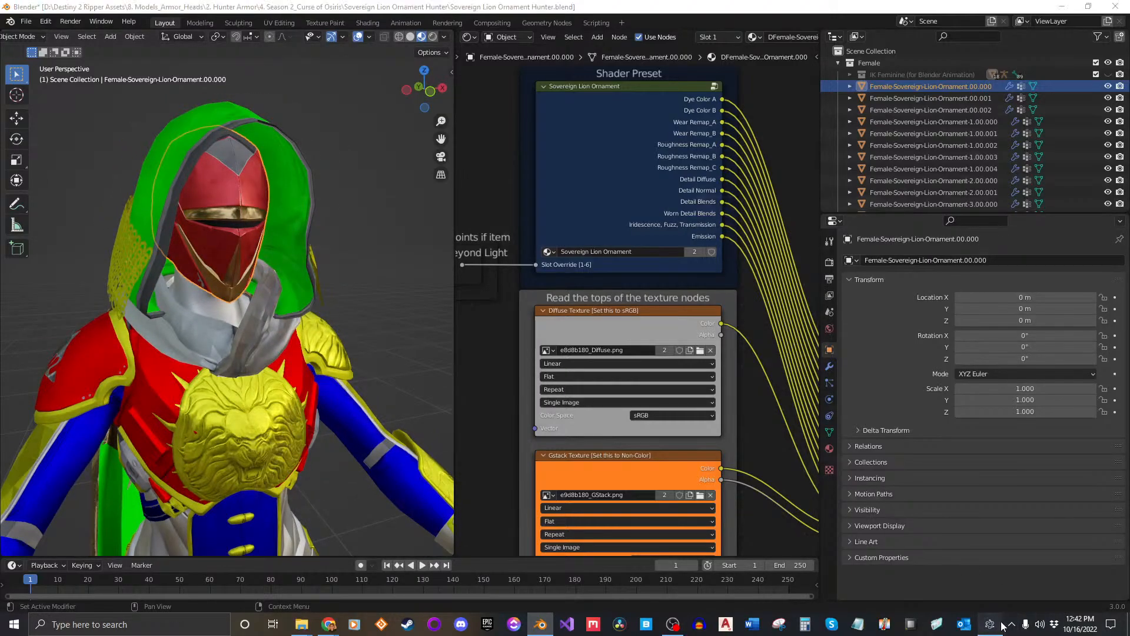
{"action": "left_click", "coordinate": [1062, 6]}
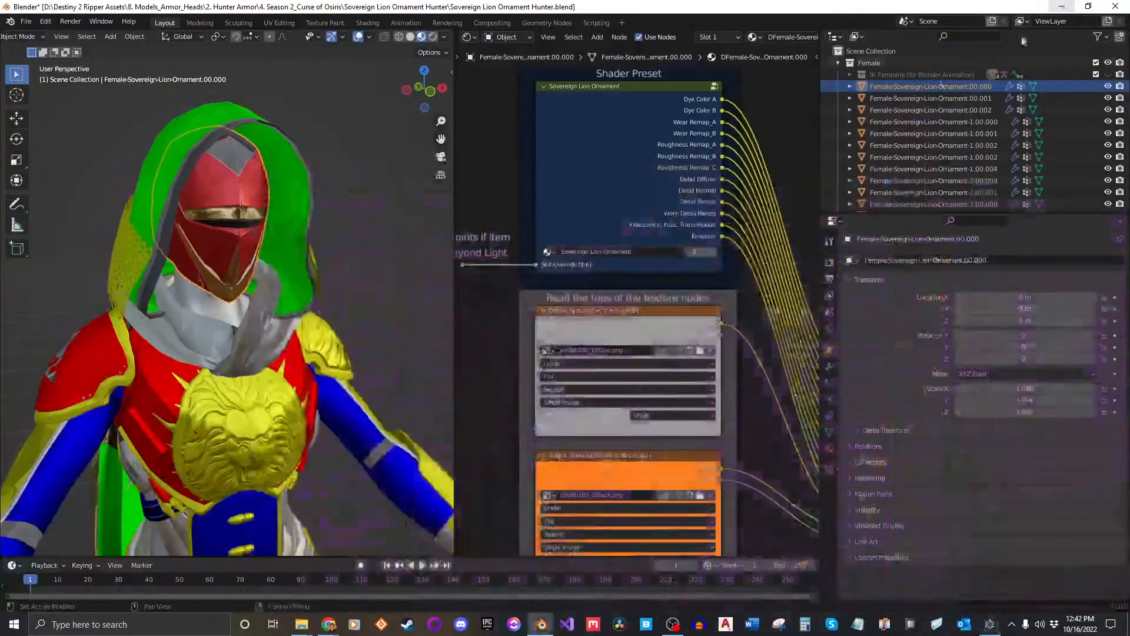
{"action": "middle_click_drag", "start_coordinate": [311, 201], "coordinate": [242, 207]}
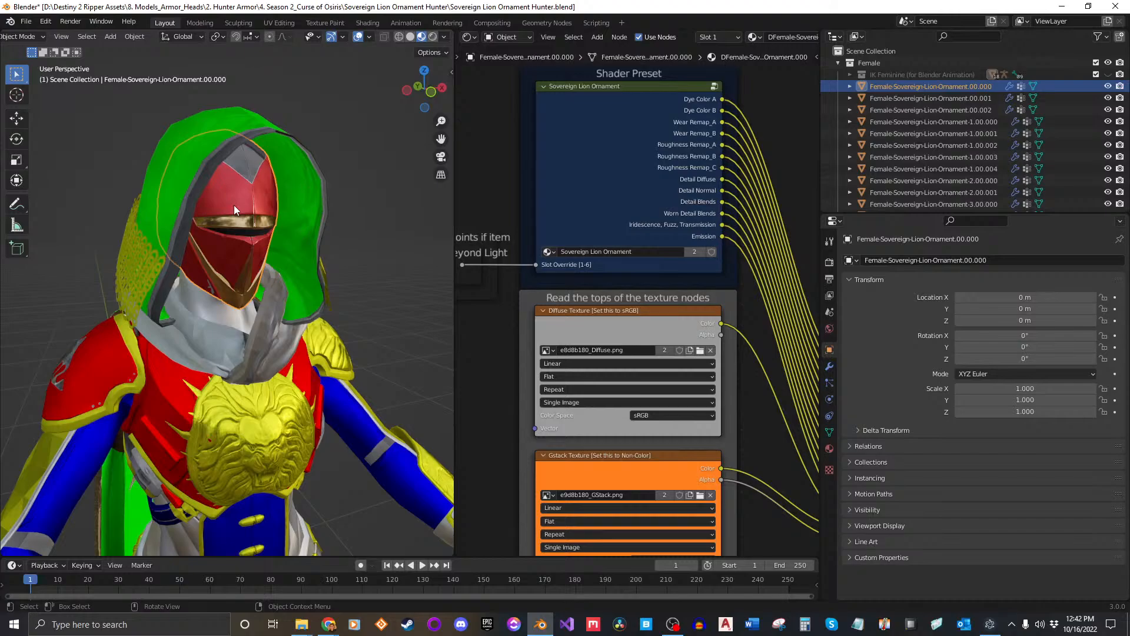
{"action": "scroll", "coordinate": [656, 239], "scroll_direction": "down", "scroll_amount": 1}
Check the shader presets of meshes 00.001 and 00.002, and select Female-Sovereign-Lion-Ornament-1.00.000 to show its material nodes.
{"action": "middle_click_drag", "start_coordinate": [689, 421], "coordinate": [678, 312]}
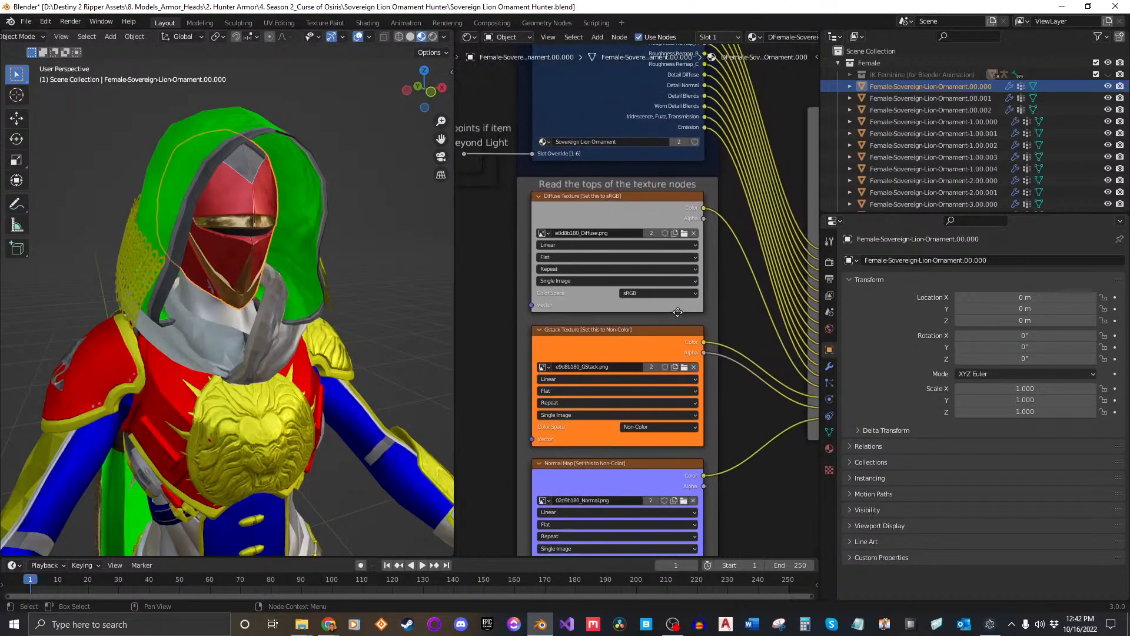
{"action": "left_click", "coordinate": [944, 96]}
{"action": "left_click", "coordinate": [976, 111]}
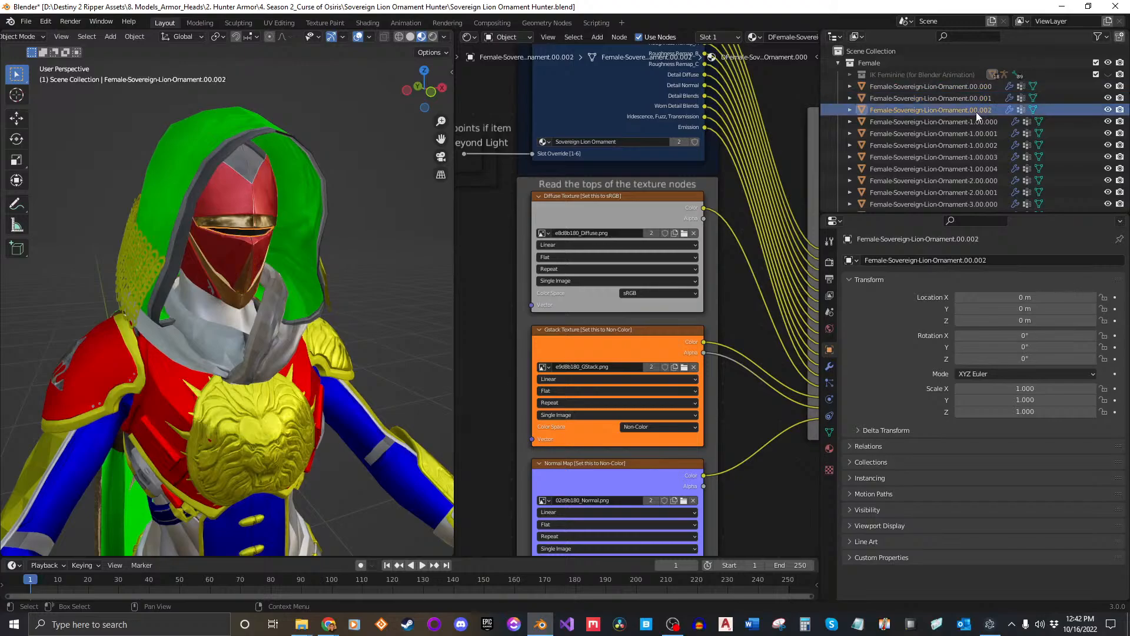
{"action": "scroll", "coordinate": [747, 40], "scroll_direction": "down", "scroll_amount": 3}
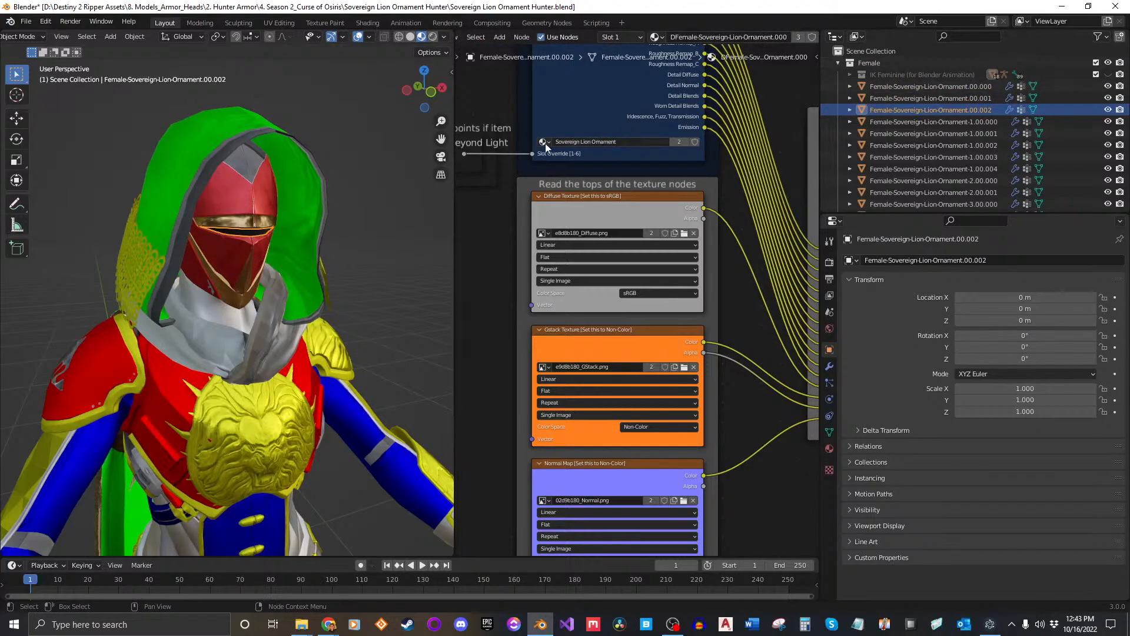
{"action": "left_click", "coordinate": [965, 120]}
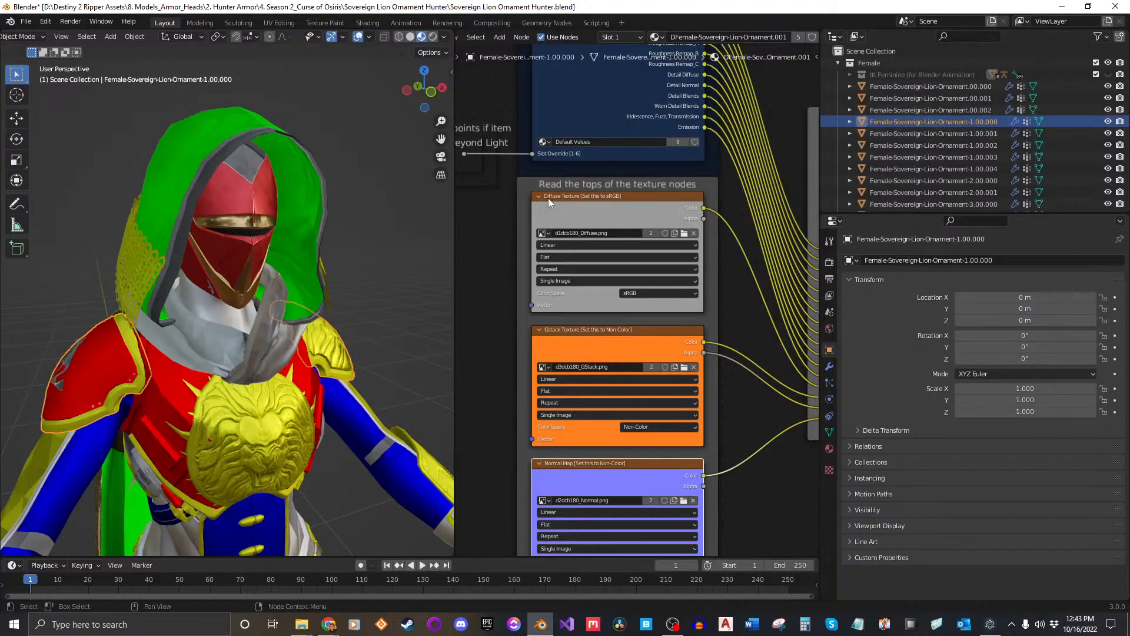
{"action": "scroll", "coordinate": [268, 326], "scroll_direction": "down", "scroll_amount": 3}
{"action": "middle_click_drag", "start_coordinate": [268, 326], "coordinate": [497, 187]}
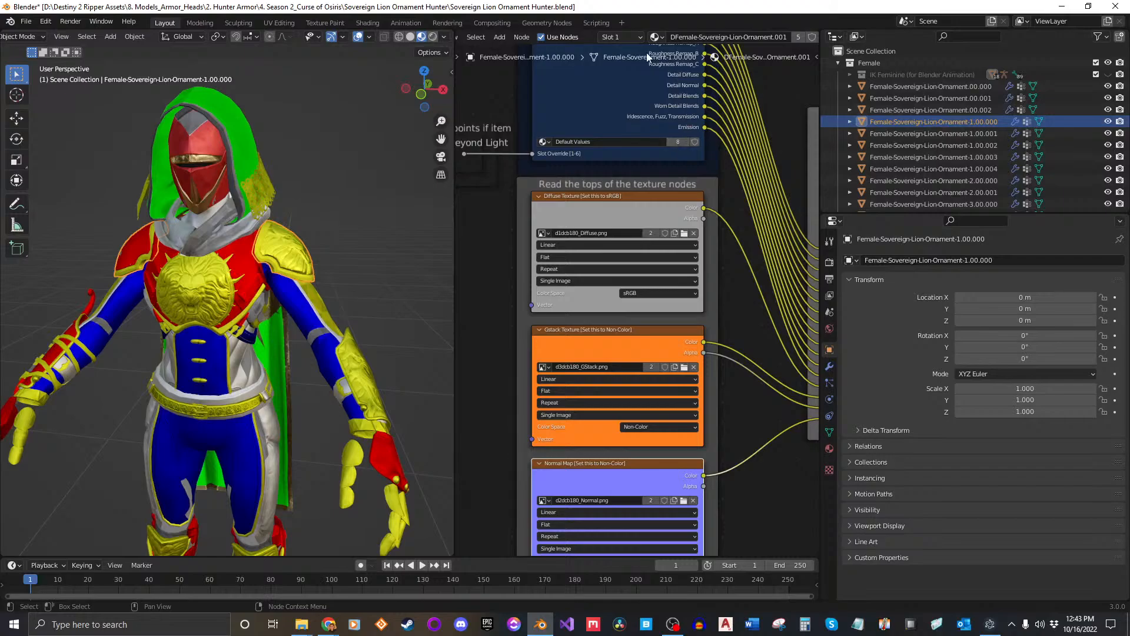
Switch the node area to the Text Editor and load Sovereign-Lion-Ornament-1.py from the Shaders\Blender folder.
{"action": "middle_click_drag", "start_coordinate": [480, 40], "coordinate": [577, 38]}
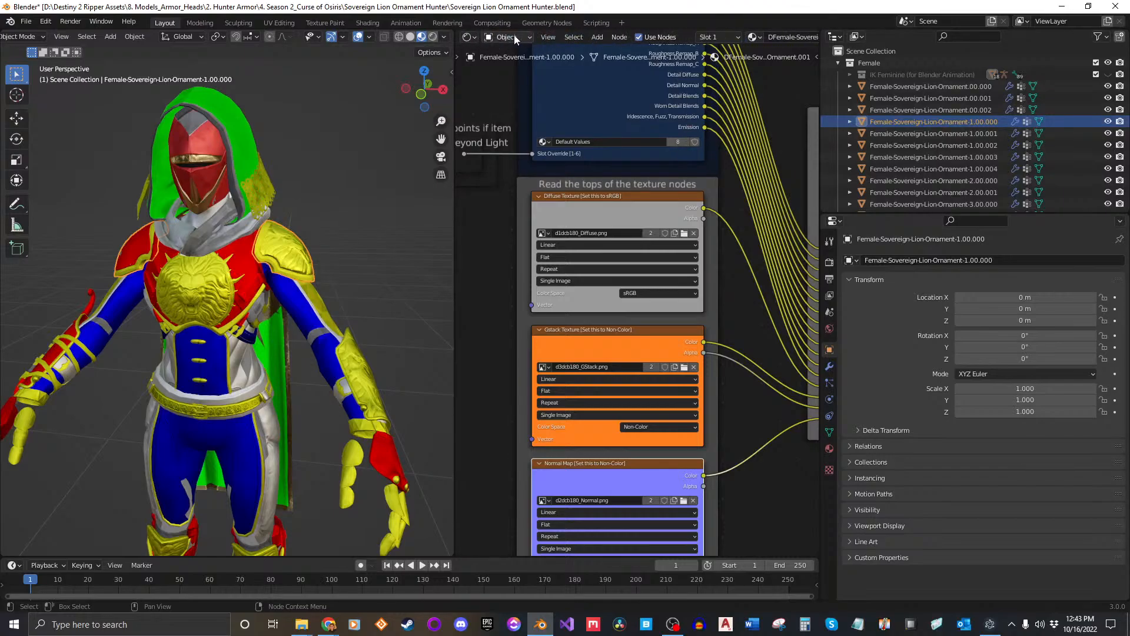
{"action": "left_click", "coordinate": [445, 38]}
{"action": "left_click", "coordinate": [468, 37]}
{"action": "left_click", "coordinate": [715, 70]}
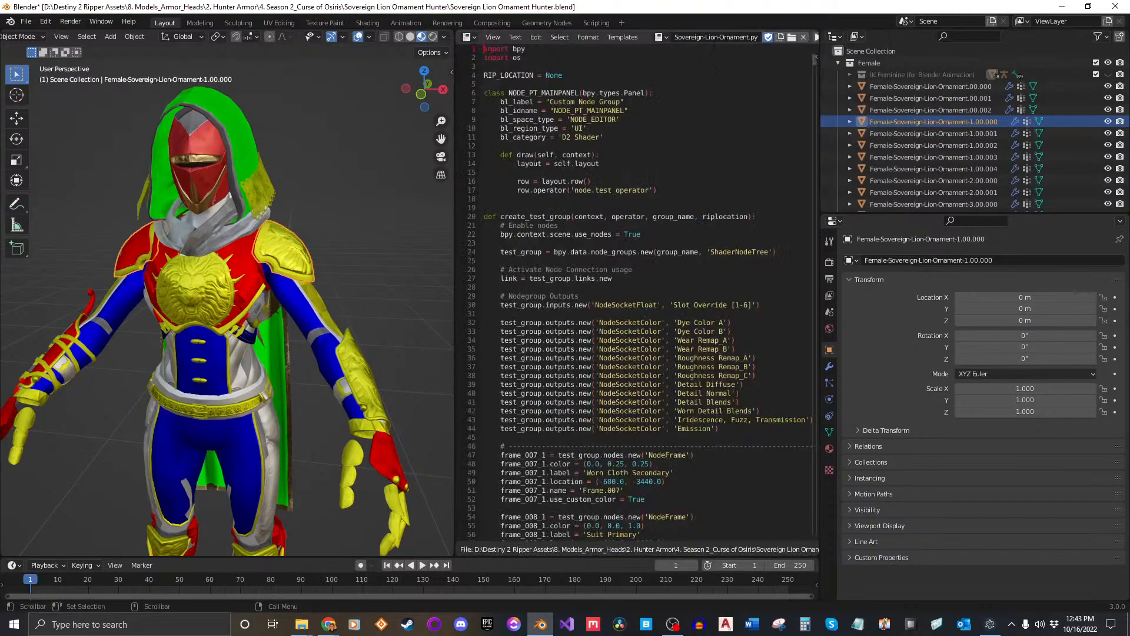
{"action": "scroll", "coordinate": [693, 37], "scroll_direction": "down", "scroll_amount": 3}
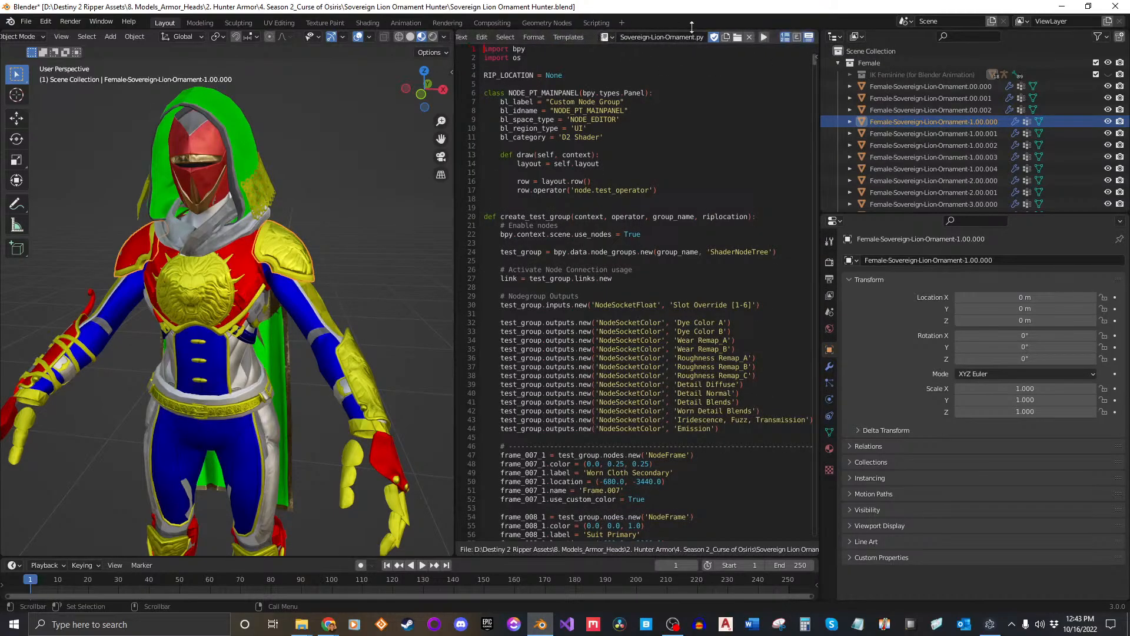
{"action": "left_click", "coordinate": [737, 37]}
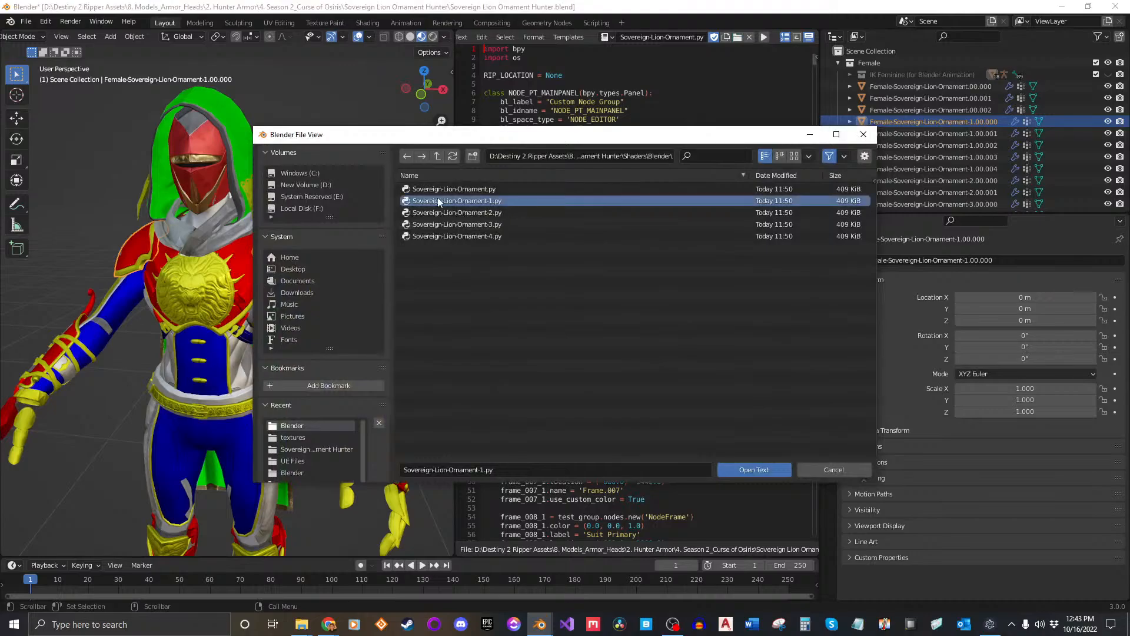
{"action": "left_click", "coordinate": [498, 203]}
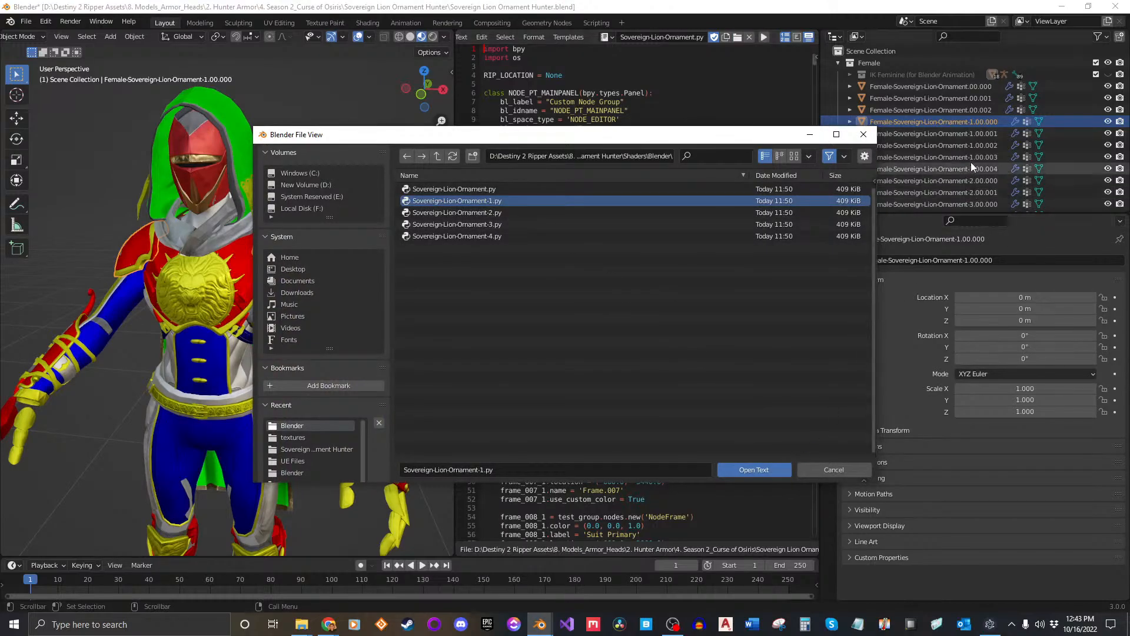
{"action": "left_click", "coordinate": [756, 467]}
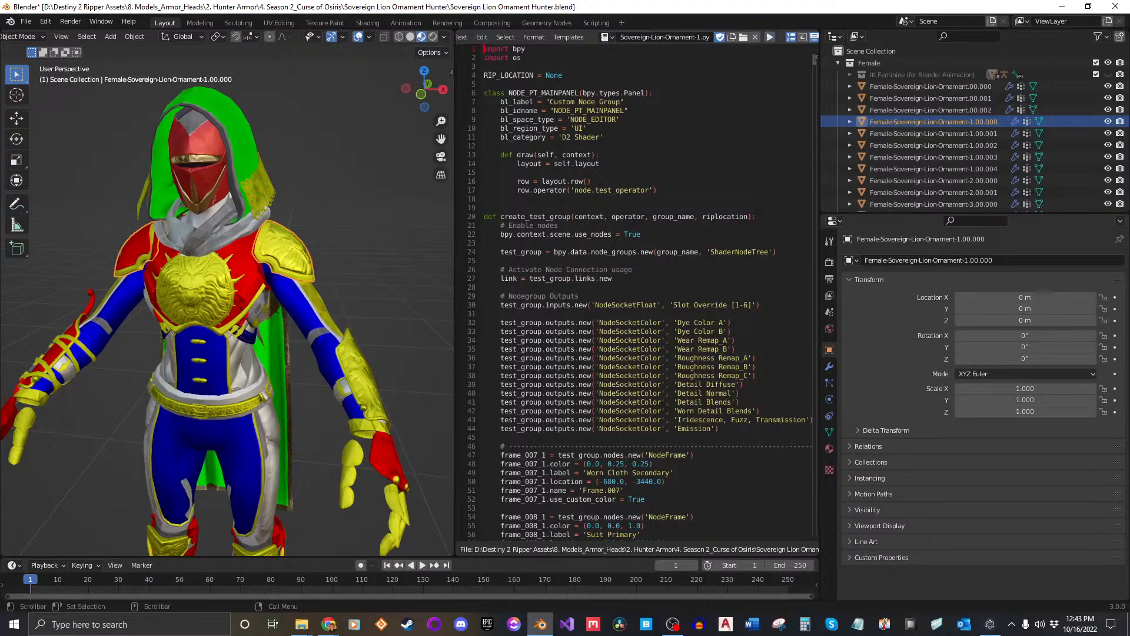
Run Sovereign-Lion-Ornament-1.py and add its D2 Weapons/Armor Shader node group in the Shader Editor.
{"action": "scroll", "coordinate": [497, 35], "scroll_direction": "left", "scroll_amount": 2}
{"action": "left_click", "coordinate": [471, 38]}
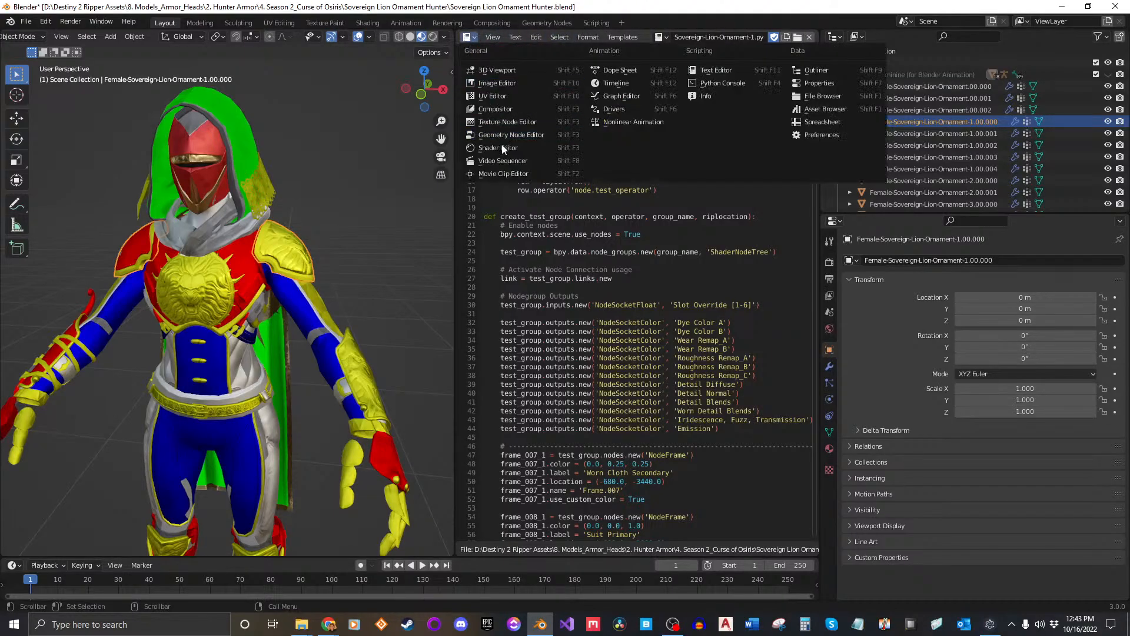
{"action": "left_click", "coordinate": [502, 152]}
{"action": "key", "text": "n"}
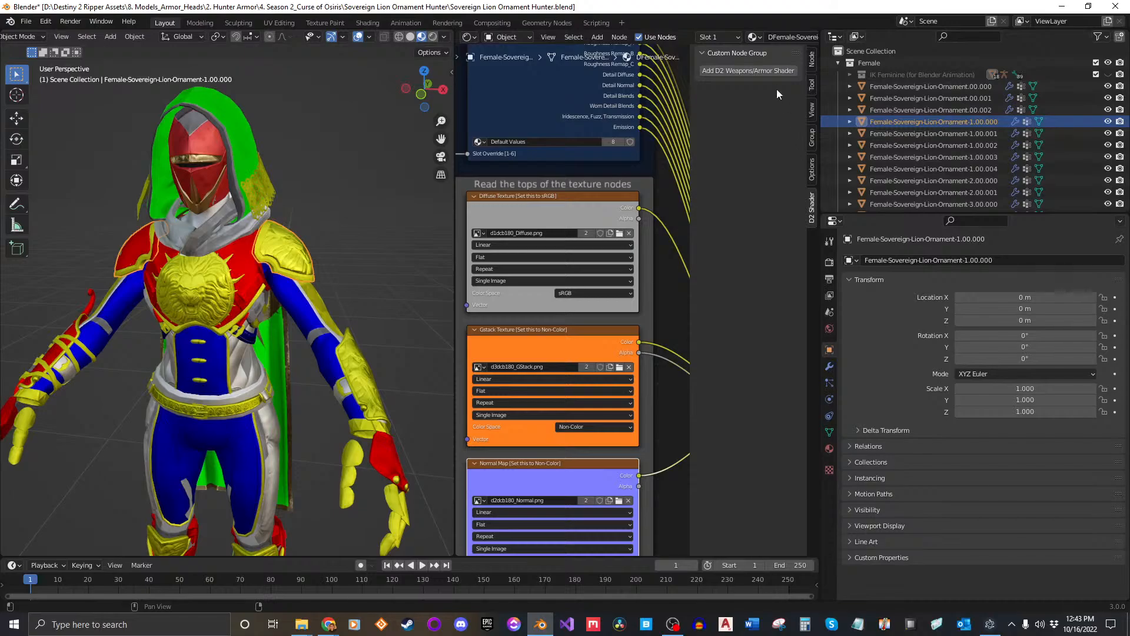
{"action": "left_click", "coordinate": [758, 71]}
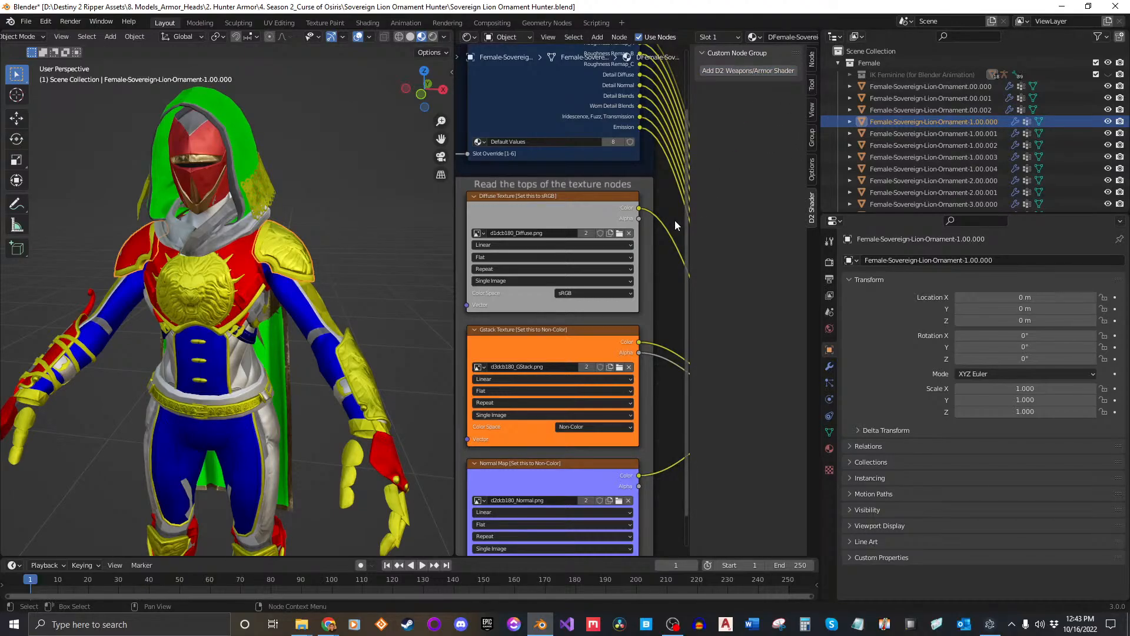
Set the shader preset of Female-Sovereign-Lion-Ornament-1.00.000's material to Sovereign Lion Ornament-1.
{"action": "key", "text": "n"}
{"action": "scroll", "coordinate": [675, 224], "scroll_direction": "down", "scroll_amount": 3}
{"action": "middle_click_drag", "start_coordinate": [788, 273], "coordinate": [691, 273]}
{"action": "scroll", "coordinate": [665, 264], "scroll_direction": "down", "scroll_amount": 1}
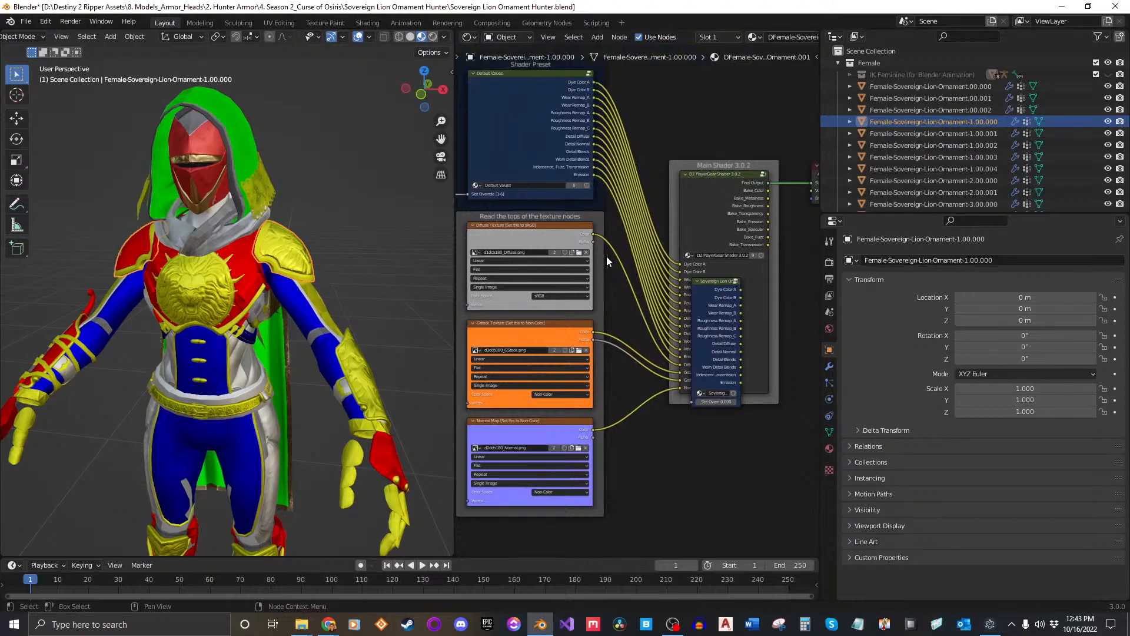
{"action": "middle_click_drag", "start_coordinate": [606, 256], "coordinate": [642, 243]}
{"action": "scroll", "coordinate": [642, 243], "scroll_direction": "down", "scroll_amount": 1}
{"action": "scroll", "coordinate": [560, 189], "scroll_direction": "up", "scroll_amount": 3}
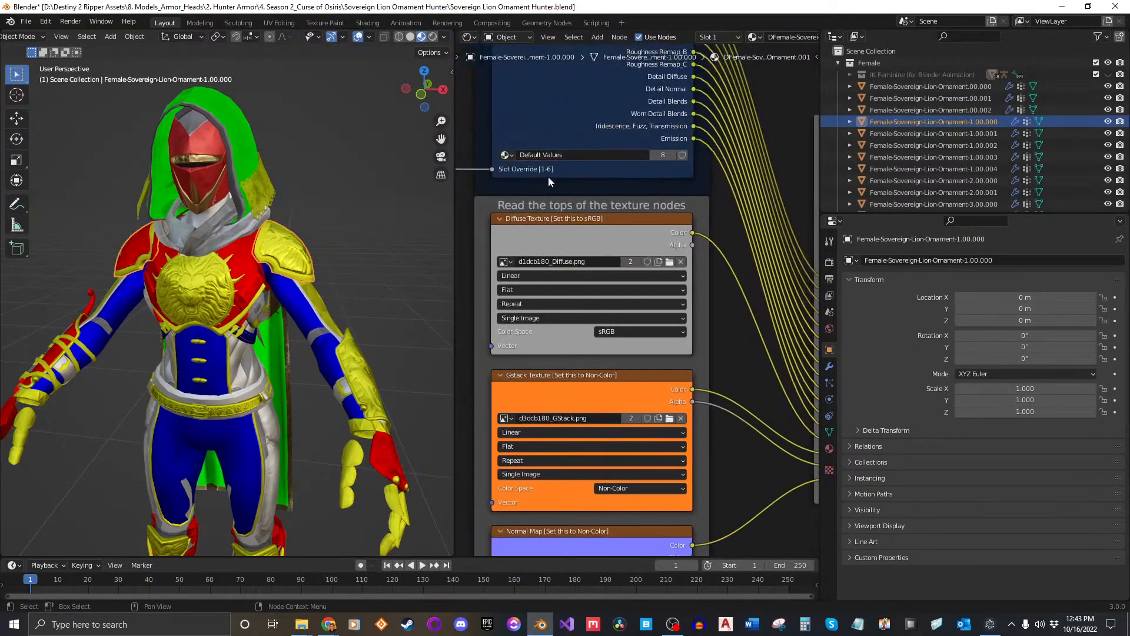
{"action": "left_click", "coordinate": [504, 155]}
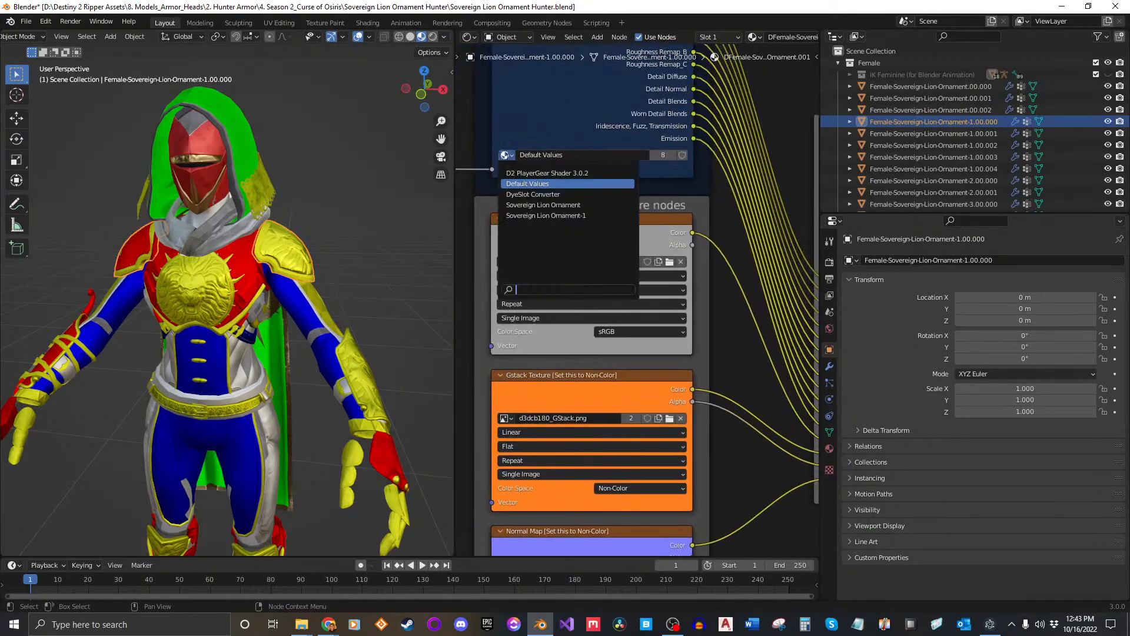
{"action": "left_click", "coordinate": [583, 216]}
Look over the recolored arm pieces on the model and save the blend file.
{"action": "middle_click_drag", "start_coordinate": [316, 298], "coordinate": [369, 328]}
{"action": "scroll", "coordinate": [253, 304], "scroll_direction": "up", "scroll_amount": 3}
{"action": "scroll", "coordinate": [401, 324], "scroll_direction": "down", "scroll_amount": 3}
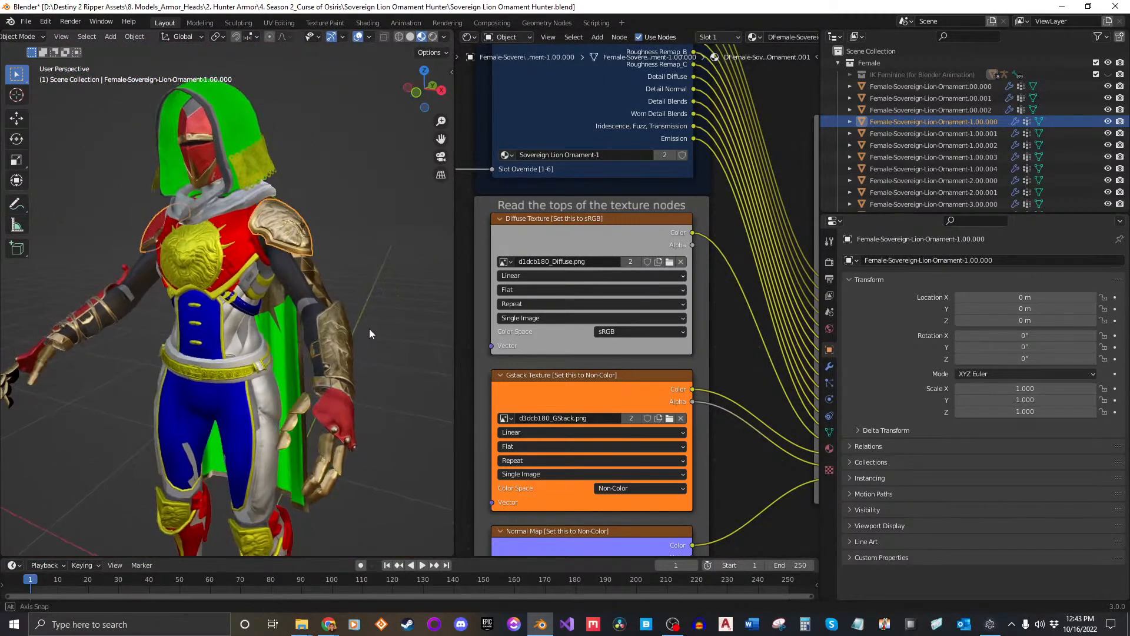
{"action": "middle_click_drag", "start_coordinate": [638, 265], "coordinate": [634, 264]}
{"action": "key", "text": "ctrl+s"}
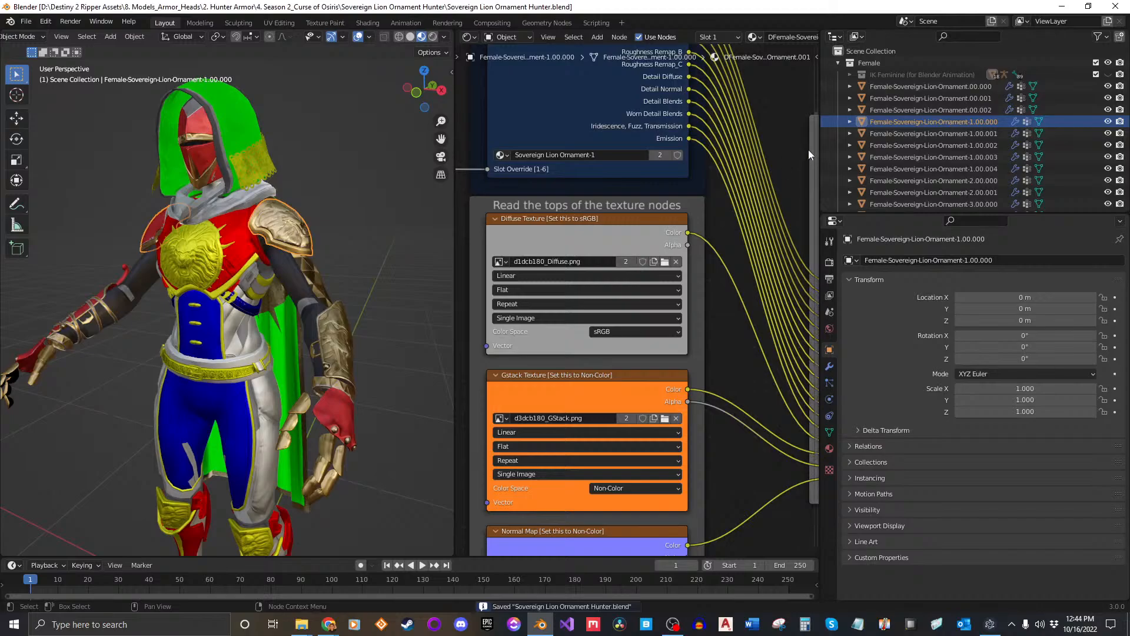
Check the shader presets of meshes 1.00.001 through 1.00.004, and select Female-Sovereign-Lion-Ornament-2.00.000 to show its material nodes.
{"action": "left_click", "coordinate": [956, 135]}
{"action": "left_click", "coordinate": [959, 144]}
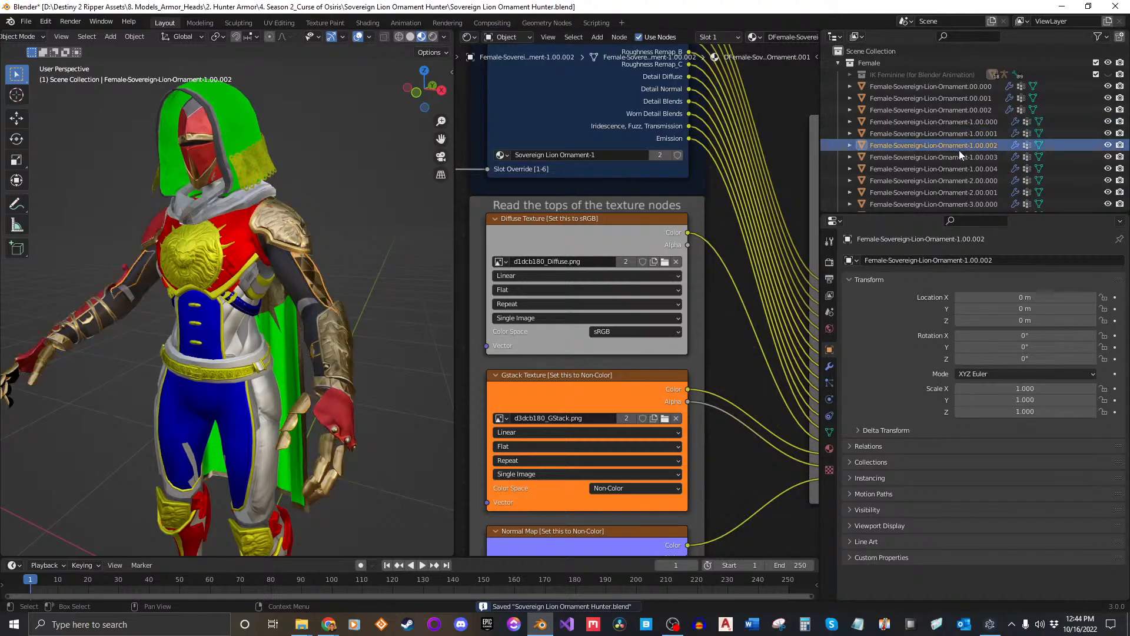
{"action": "left_click", "coordinate": [947, 157]}
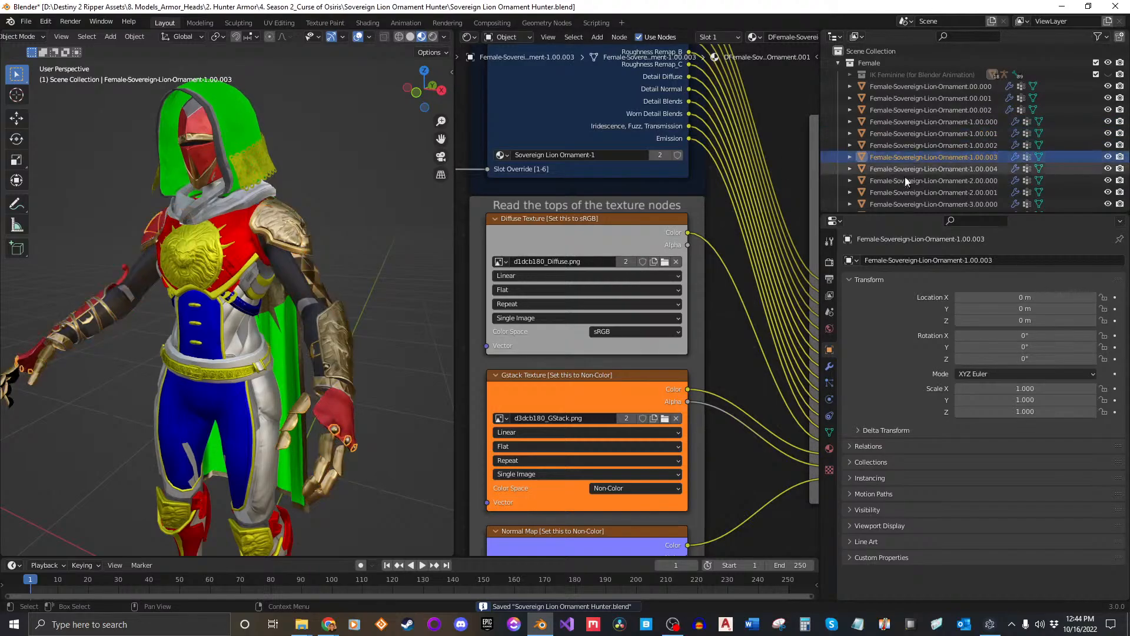
{"action": "left_click", "coordinate": [956, 171]}
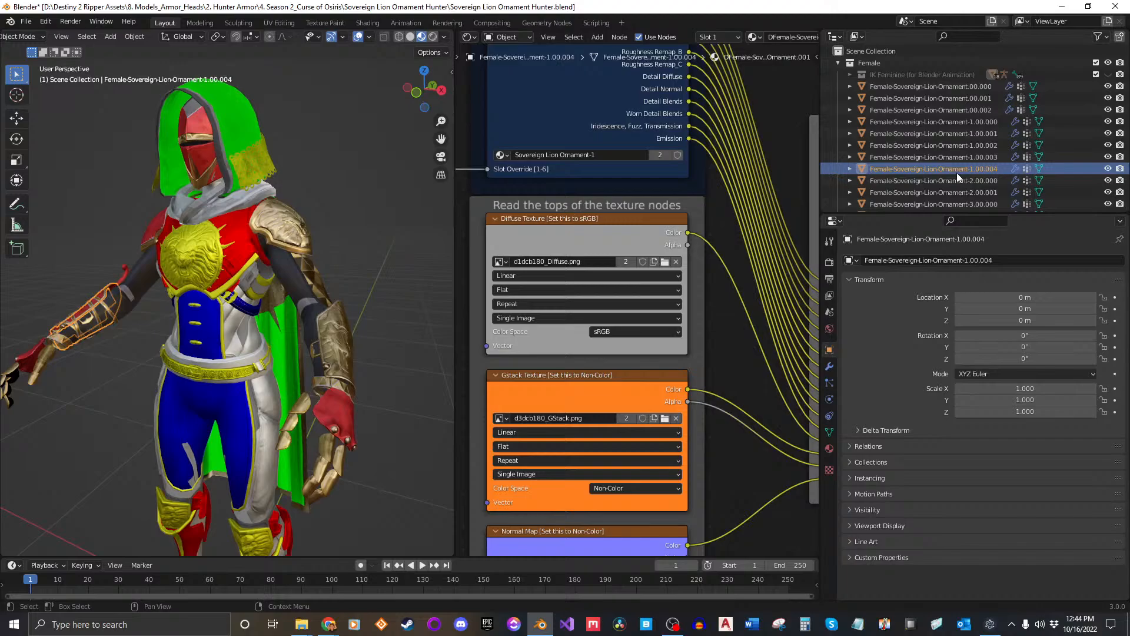
{"action": "left_click", "coordinate": [961, 182]}
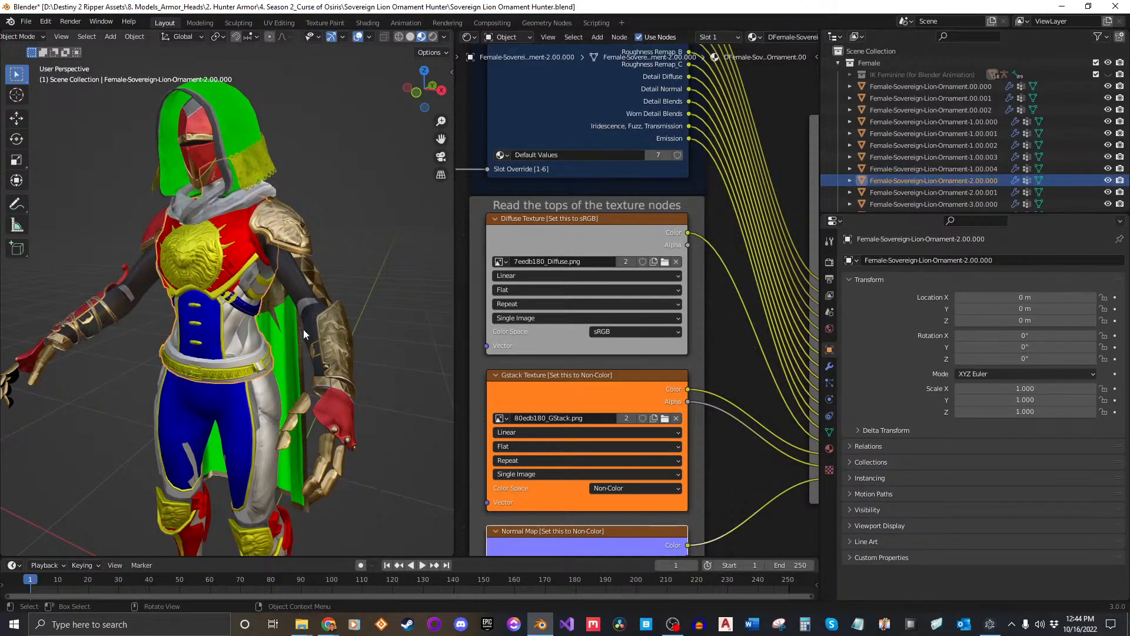
Switch the node area to the Text Editor and load Sovereign-Lion-Ornament-2.py from the Shaders\Blender folder.
{"action": "scroll", "coordinate": [305, 326], "scroll_direction": "down", "scroll_amount": 3}
{"action": "mouse_move", "coordinate": [330, 298]}
{"action": "middle_mouse_down"}
{"action": "mouse_move", "coordinate": [310, 279]}
{"action": "mouse_move", "coordinate": [335, 282]}
{"action": "middle_mouse_up"}
{"action": "scroll", "coordinate": [304, 274], "scroll_direction": "up", "scroll_amount": 1}
{"action": "middle_click_drag", "start_coordinate": [767, 43], "coordinate": [669, 51]}
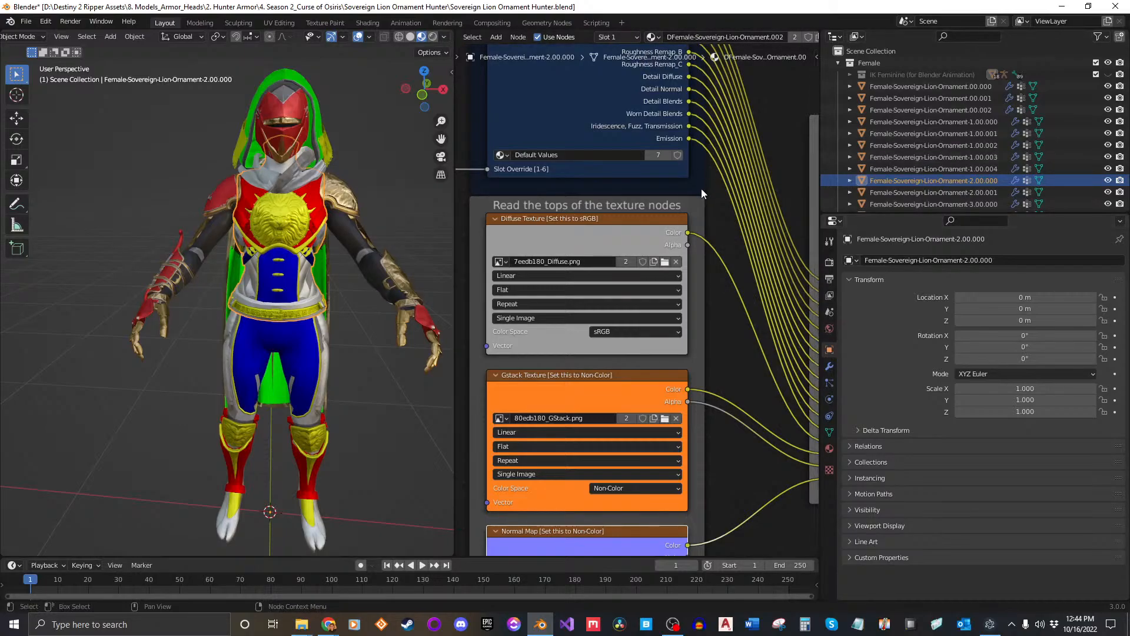
{"action": "middle_click_drag", "start_coordinate": [488, 41], "coordinate": [553, 47]}
{"action": "left_click", "coordinate": [473, 38]}
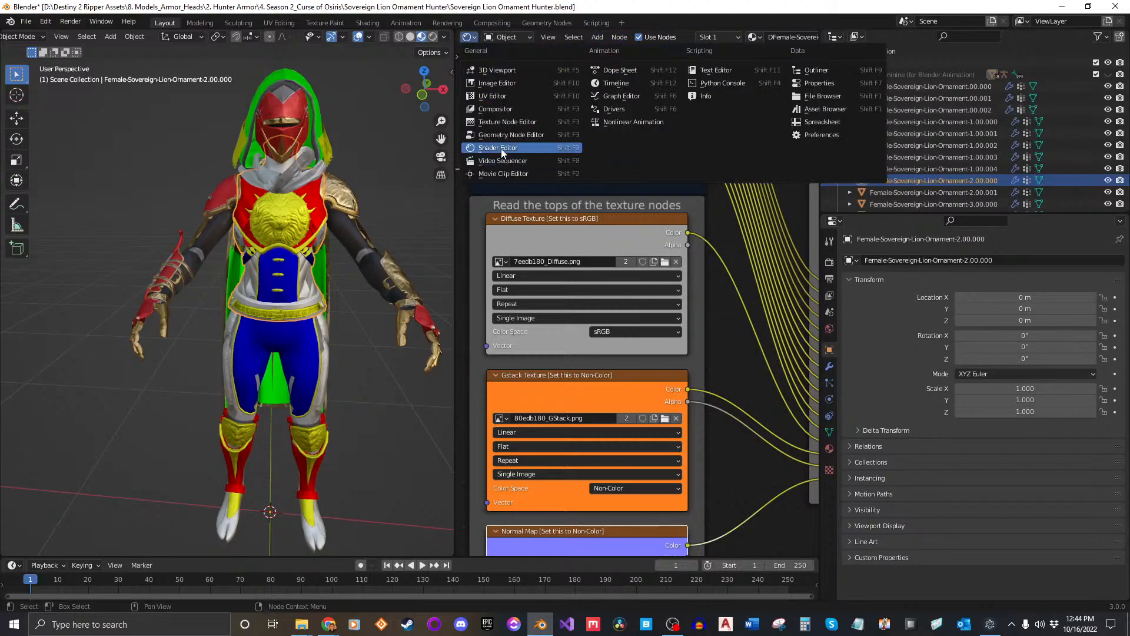
{"action": "left_click", "coordinate": [711, 70]}
{"action": "left_click", "coordinate": [775, 37]}
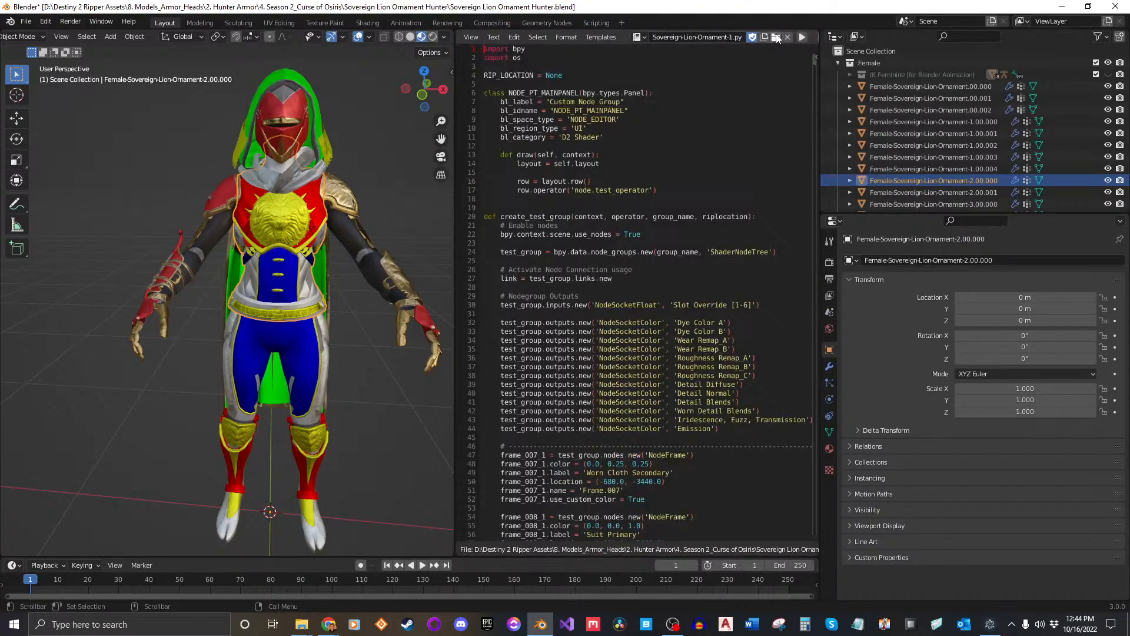
{"action": "left_click", "coordinate": [497, 212]}
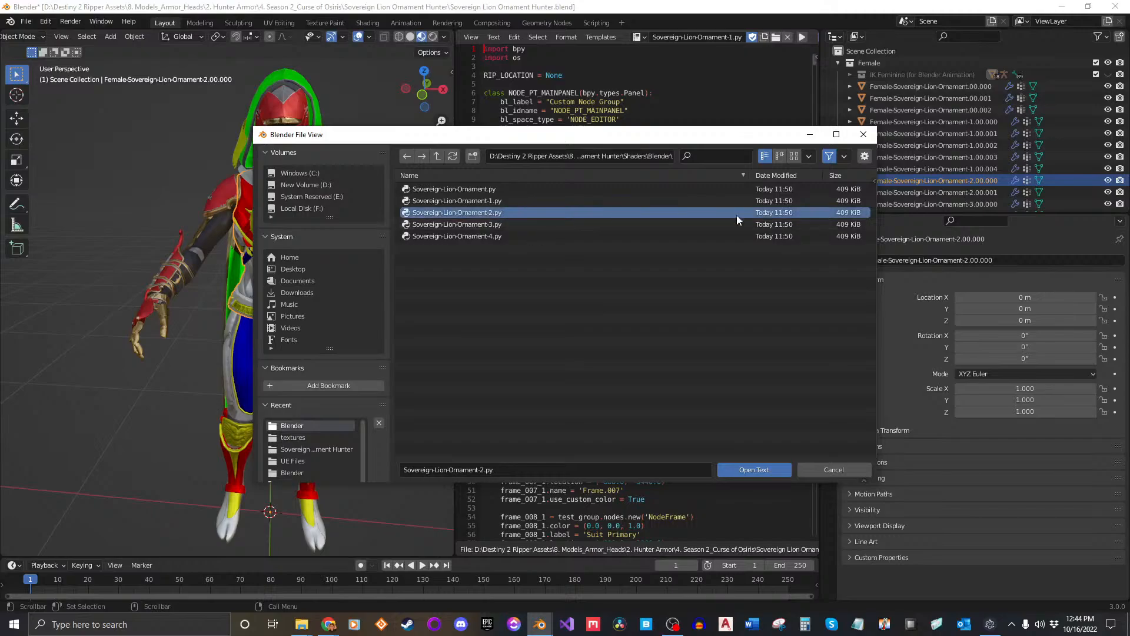
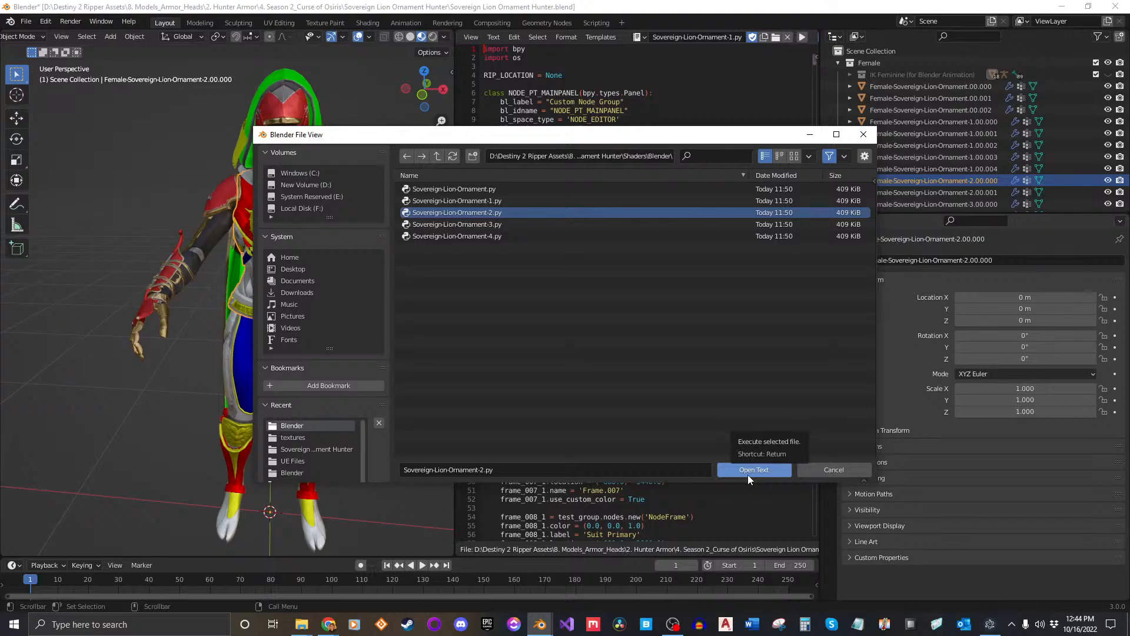
{"action": "left_click", "coordinate": [747, 474]}
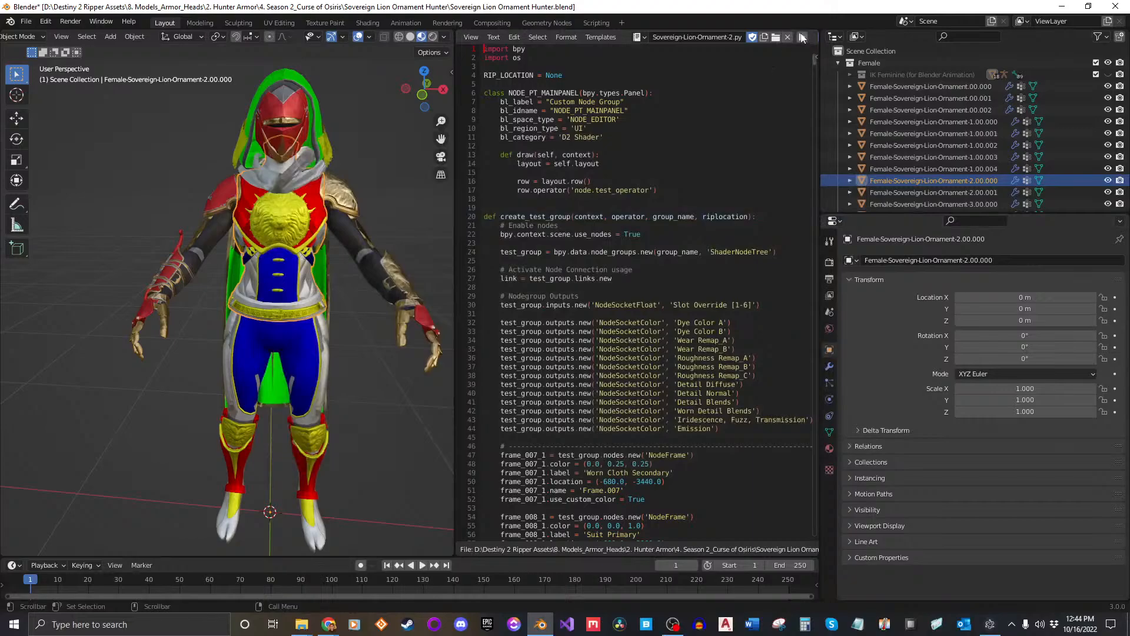
Run Sovereign-Lion-Ornament-2.py and add its D2 Weapons/Armor Shader node group in the Shader Editor.
{"action": "scroll", "coordinate": [483, 34], "scroll_direction": "up", "scroll_amount": 2}
{"action": "left_click", "coordinate": [469, 38]}
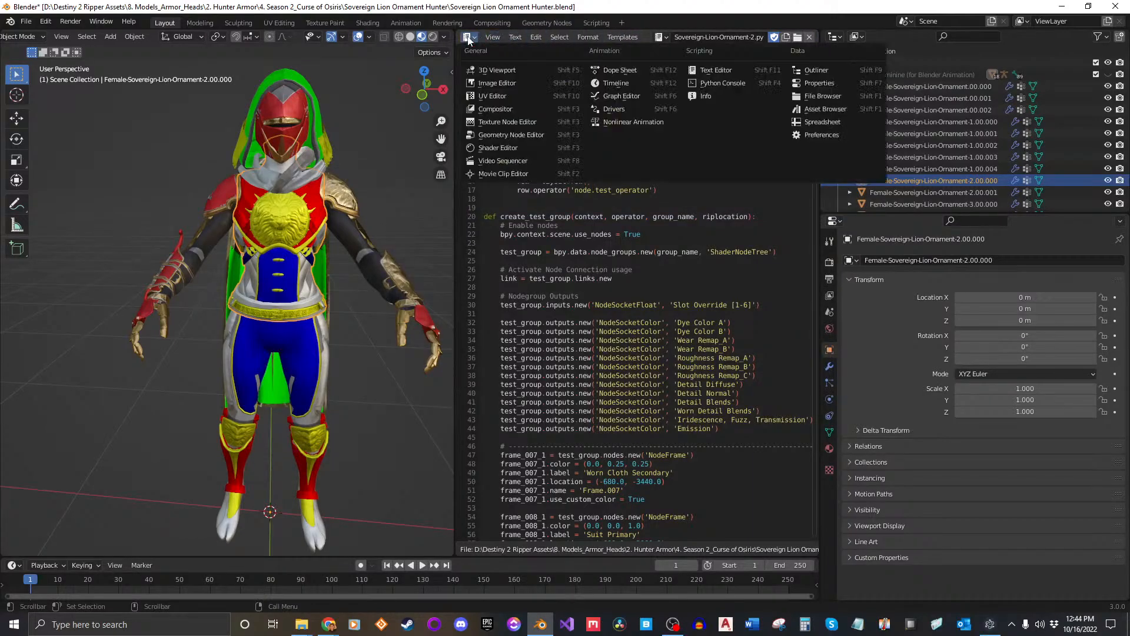
{"action": "left_click", "coordinate": [518, 148]}
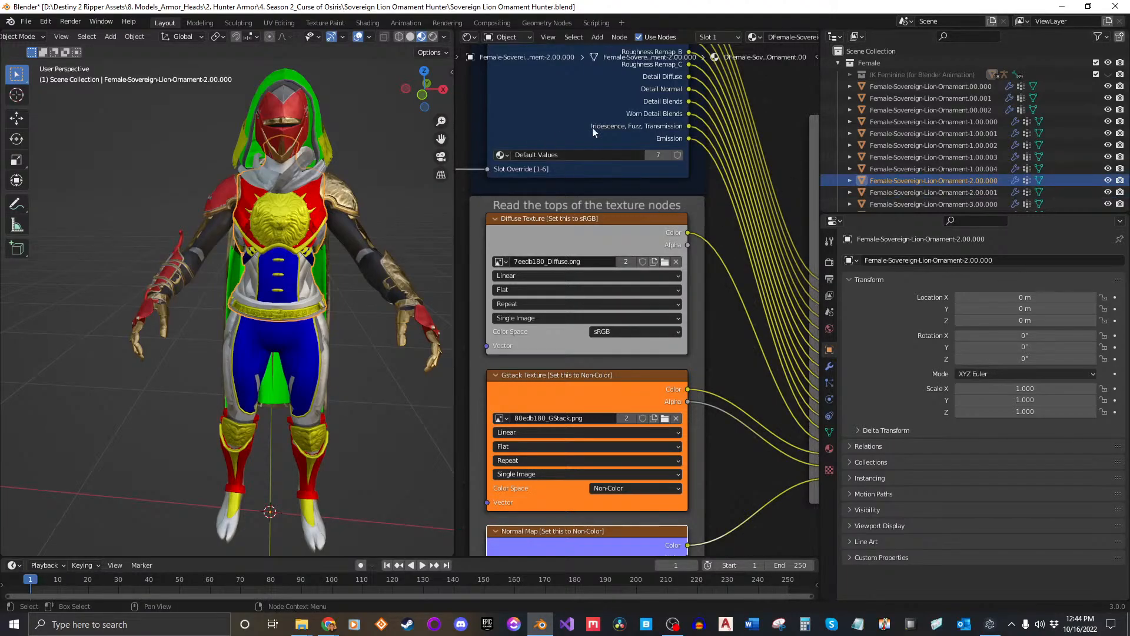
{"action": "key", "text": "n"}
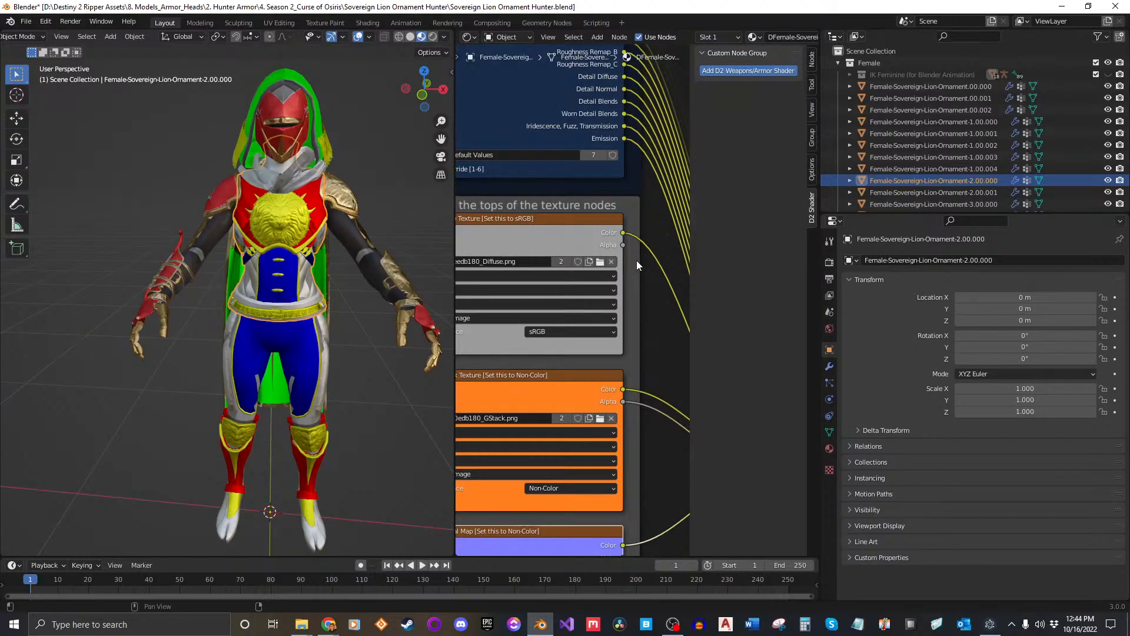
{"action": "key", "text": "n"}
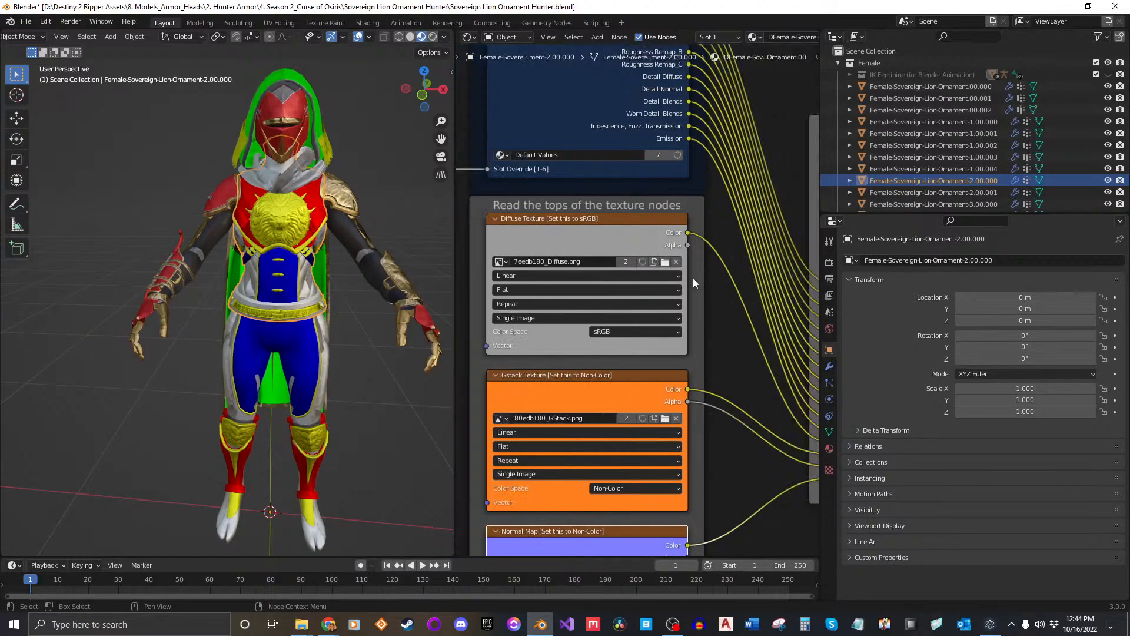
Set the shader preset of Female-Sovereign-Lion-Ornament-2.00.000's material to Sovereign Lion Ornament-2, and save the blend file.
{"action": "mouse_move", "coordinate": [716, 282]}
{"action": "middle_mouse_down"}
{"action": "mouse_move", "coordinate": [590, 245]}
{"action": "mouse_move", "coordinate": [712, 291]}
{"action": "middle_mouse_up"}
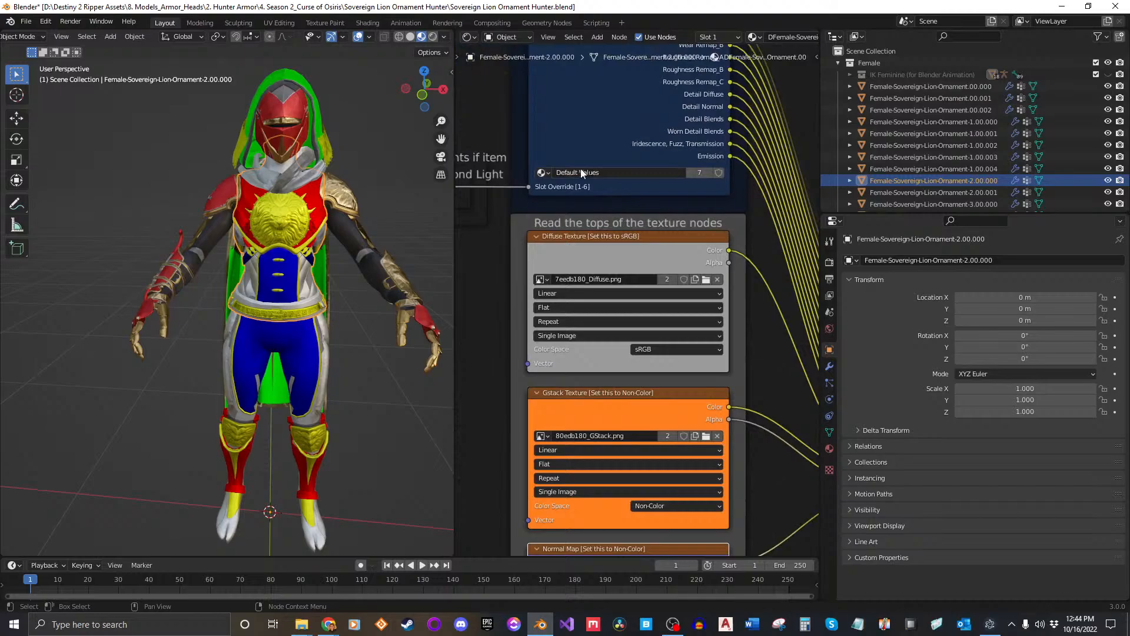
{"action": "left_click", "coordinate": [542, 173]}
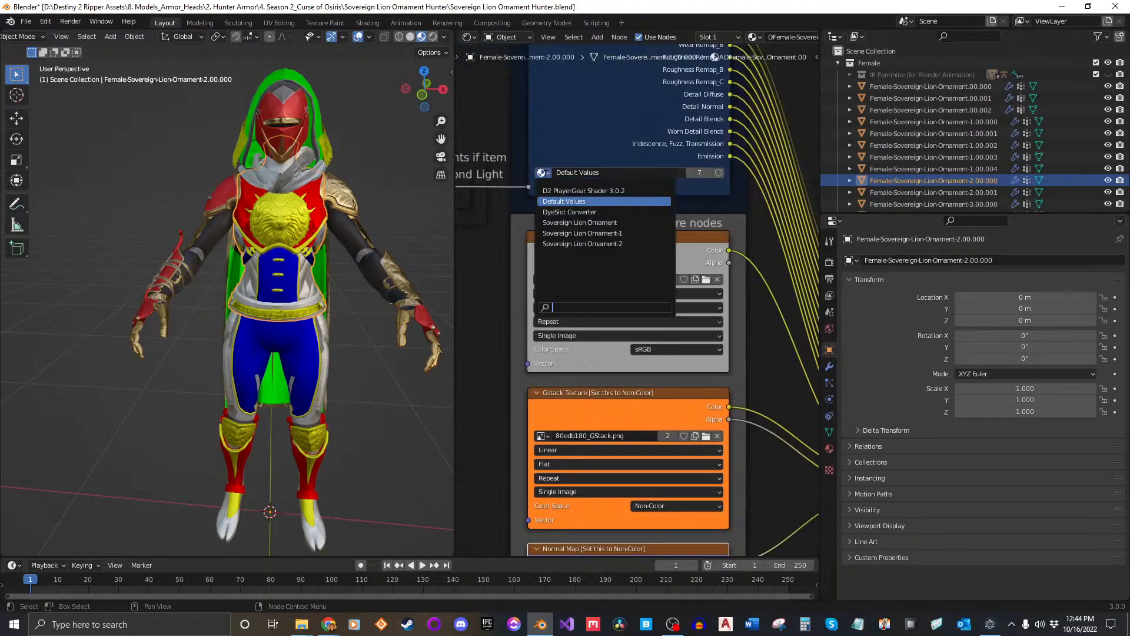
{"action": "left_click", "coordinate": [623, 242]}
{"action": "scroll", "coordinate": [320, 217], "scroll_direction": "up", "scroll_amount": 5}
{"action": "middle_click_drag", "start_coordinate": [320, 217], "coordinate": [248, 277]}
{"action": "scroll", "coordinate": [283, 202], "scroll_direction": "down", "scroll_amount": 4}
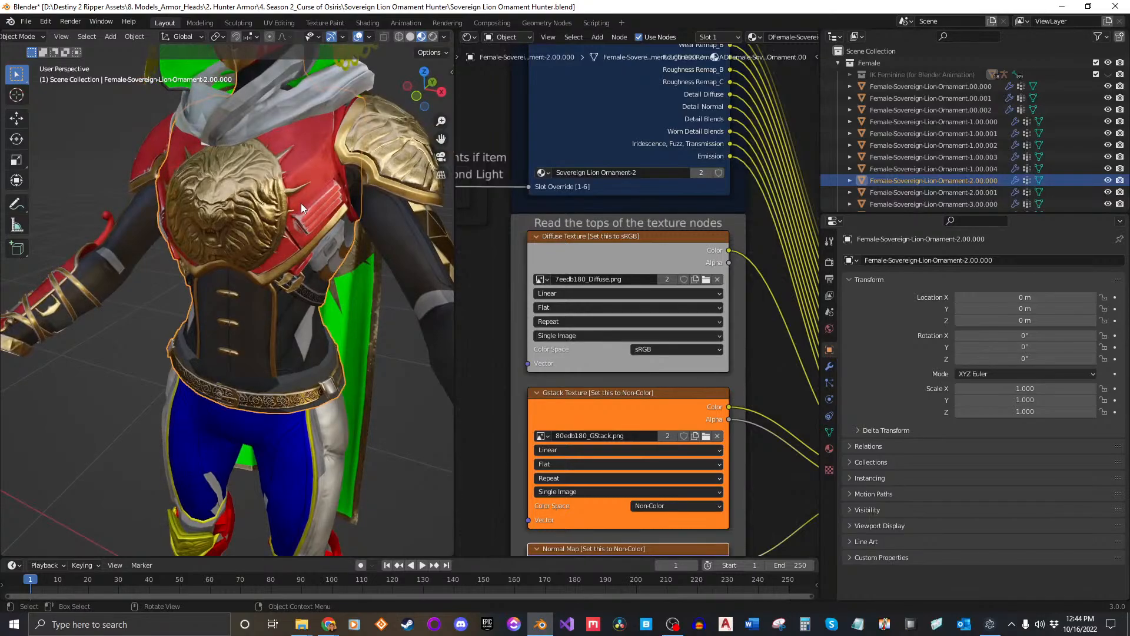
{"action": "key", "text": "ctrl+s"}
Check the material of mesh 2.00.001, and select Female-Sovereign-Lion-Ornament-3.00.000 to show its nodes and the leg armor.
{"action": "scroll", "coordinate": [939, 179], "scroll_direction": "down", "scroll_amount": 3}
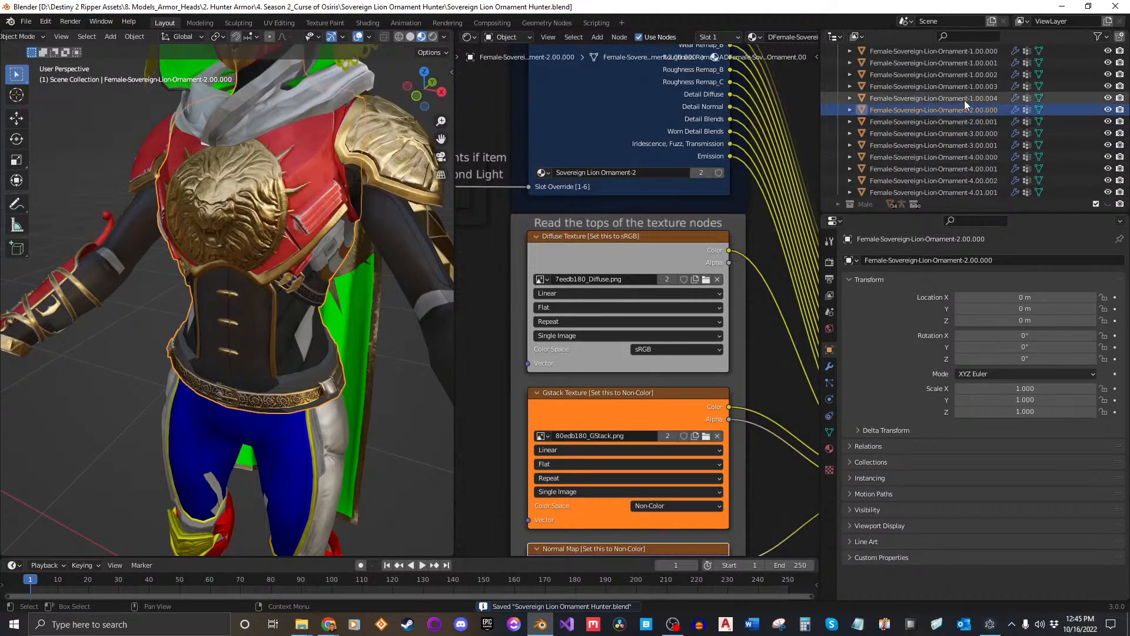
{"action": "left_click", "coordinate": [969, 118]}
{"action": "left_click", "coordinate": [967, 129]}
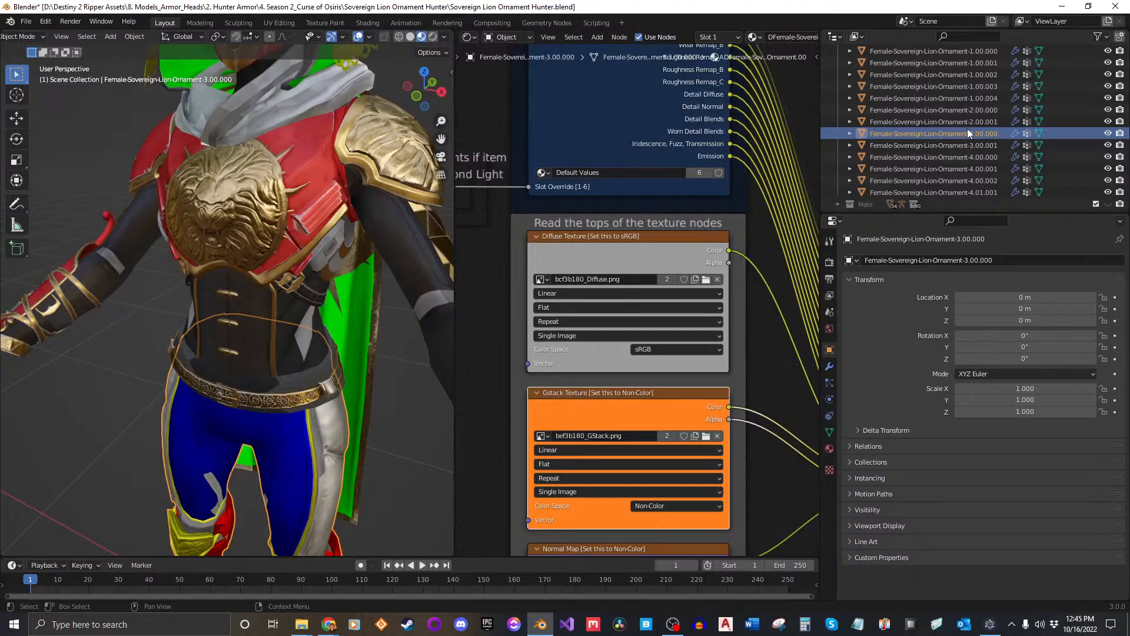
{"action": "scroll", "coordinate": [555, 256], "scroll_direction": "down", "scroll_amount": 3}
{"action": "mouse_move", "coordinate": [685, 251]}
{"action": "middle_mouse_down"}
{"action": "mouse_move", "coordinate": [674, 215]}
{"action": "mouse_move", "coordinate": [693, 235]}
{"action": "middle_mouse_up"}
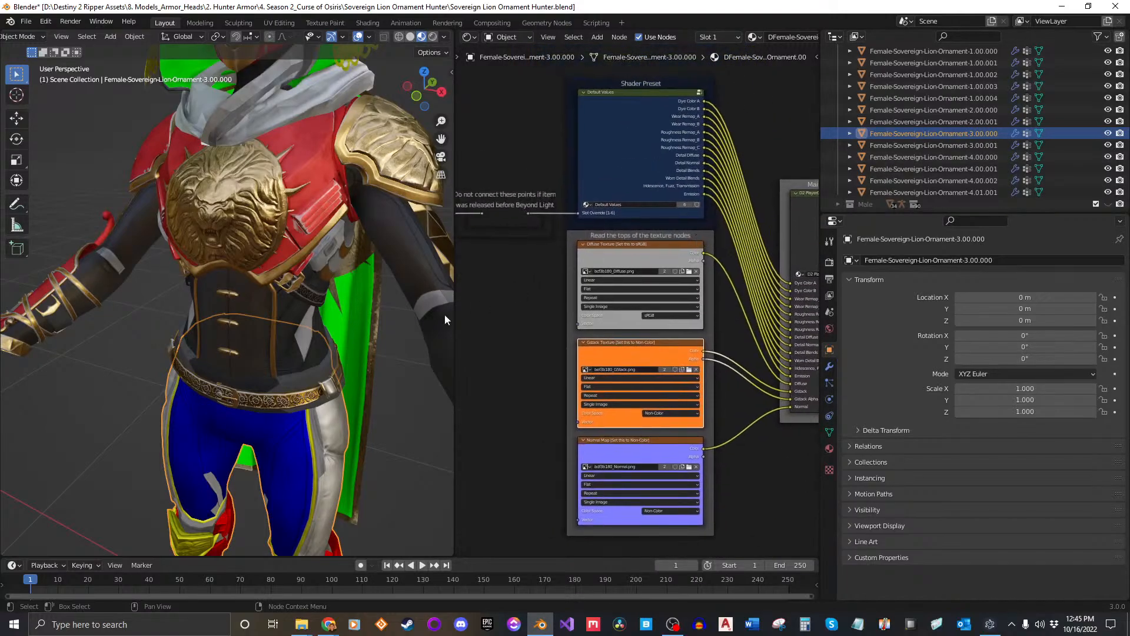
{"action": "middle_click_drag", "start_coordinate": [444, 314], "coordinate": [343, 220]}
{"action": "scroll", "coordinate": [343, 259], "scroll_direction": "down", "scroll_amount": 3}
{"action": "middle_click_drag", "start_coordinate": [342, 260], "coordinate": [247, 238]}
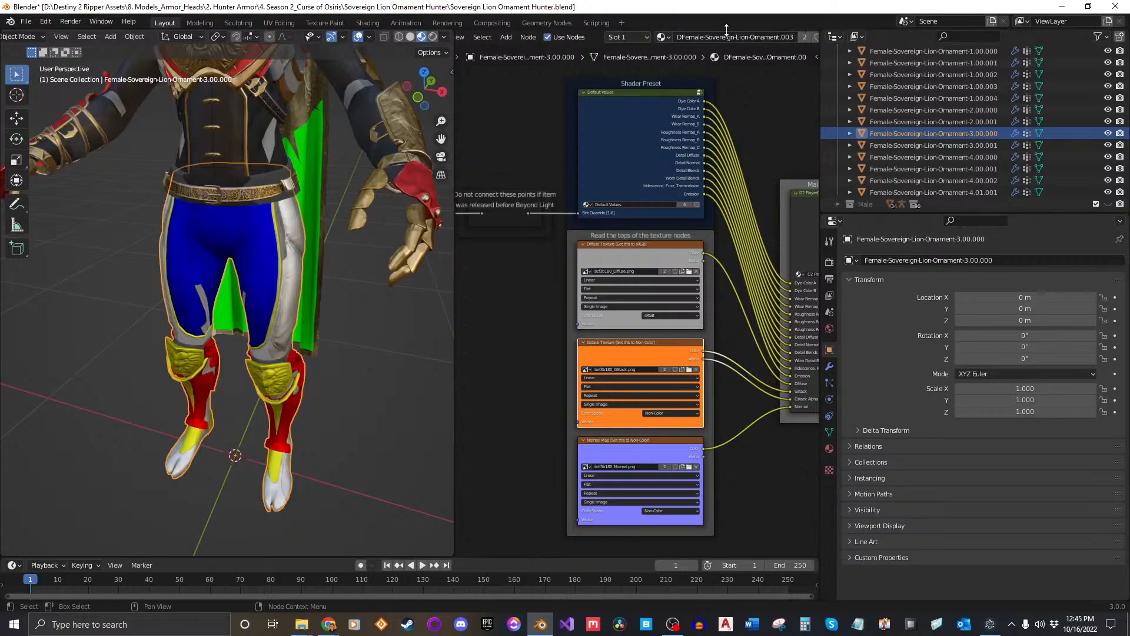
Switch the node area to the Text Editor and load Sovereign-Lion-Ornament-3.py, undoing an accidentally created blank text.
{"action": "left_click", "coordinate": [471, 37]}
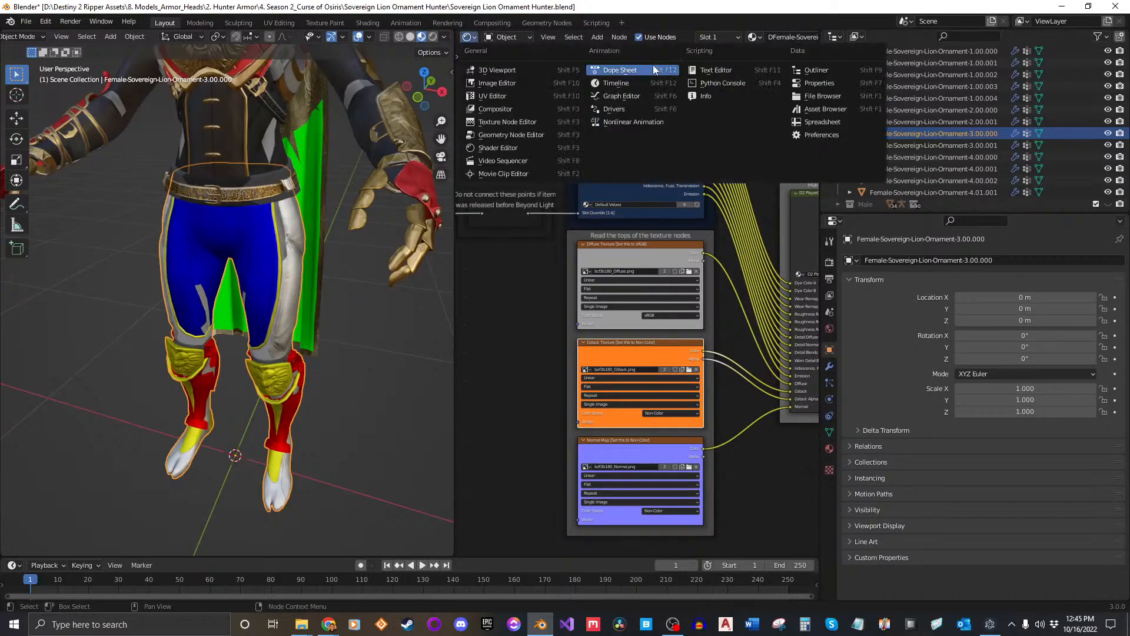
{"action": "left_click", "coordinate": [706, 69]}
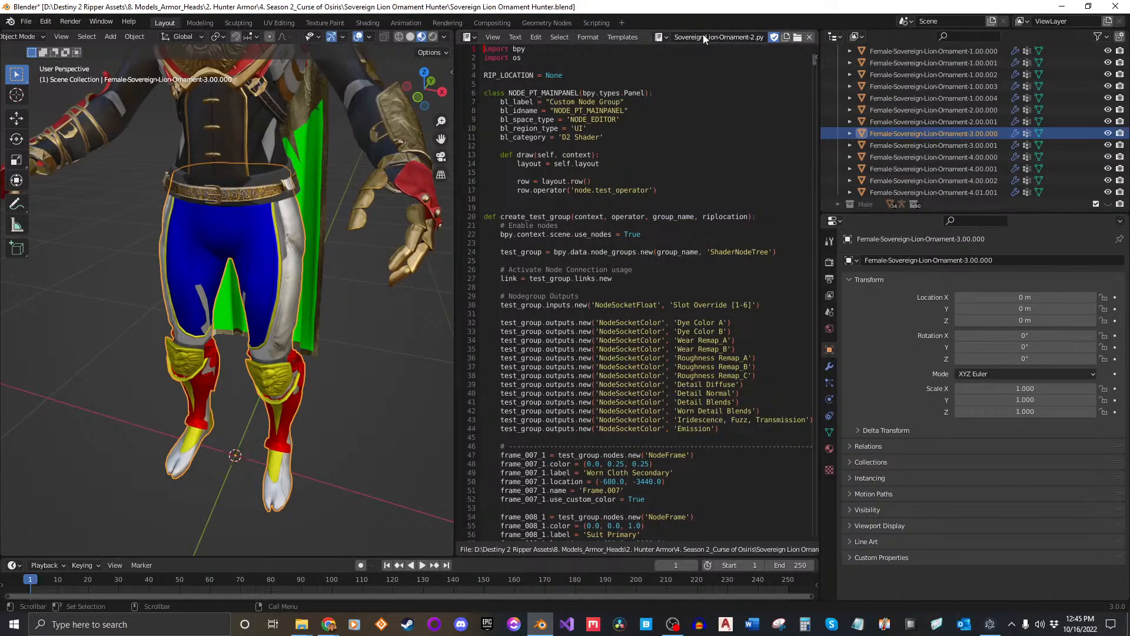
{"action": "left_click", "coordinate": [790, 37]}
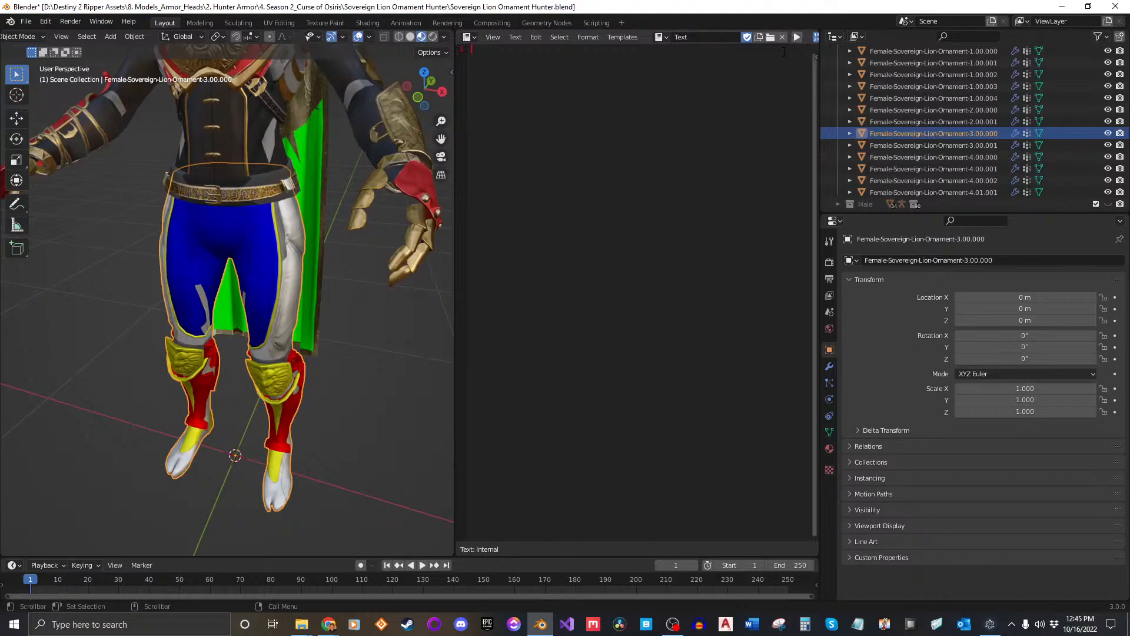
{"action": "key", "text": "ctrl+z"}
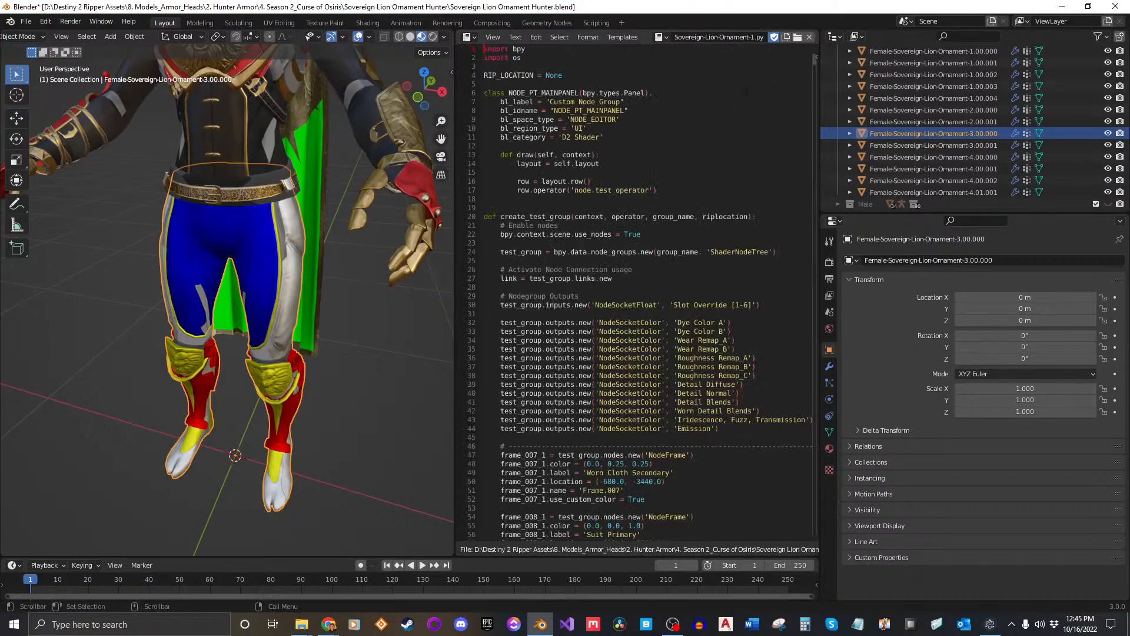
{"action": "left_click", "coordinate": [797, 37]}
{"action": "left_click", "coordinate": [482, 225]}
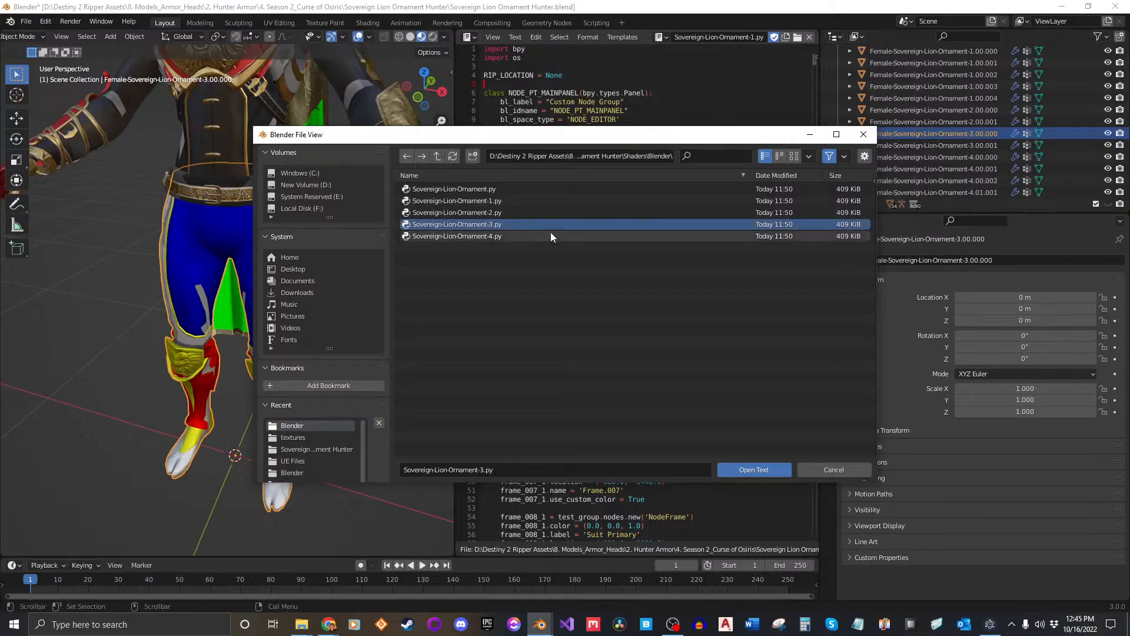
{"action": "left_click", "coordinate": [746, 470]}
Run Sovereign-Lion-Ornament-3.py and add its D2 Weapons/Armor Shader node group in the Shader Editor.
{"action": "scroll", "coordinate": [782, 36], "scroll_direction": "down", "scroll_amount": 3}
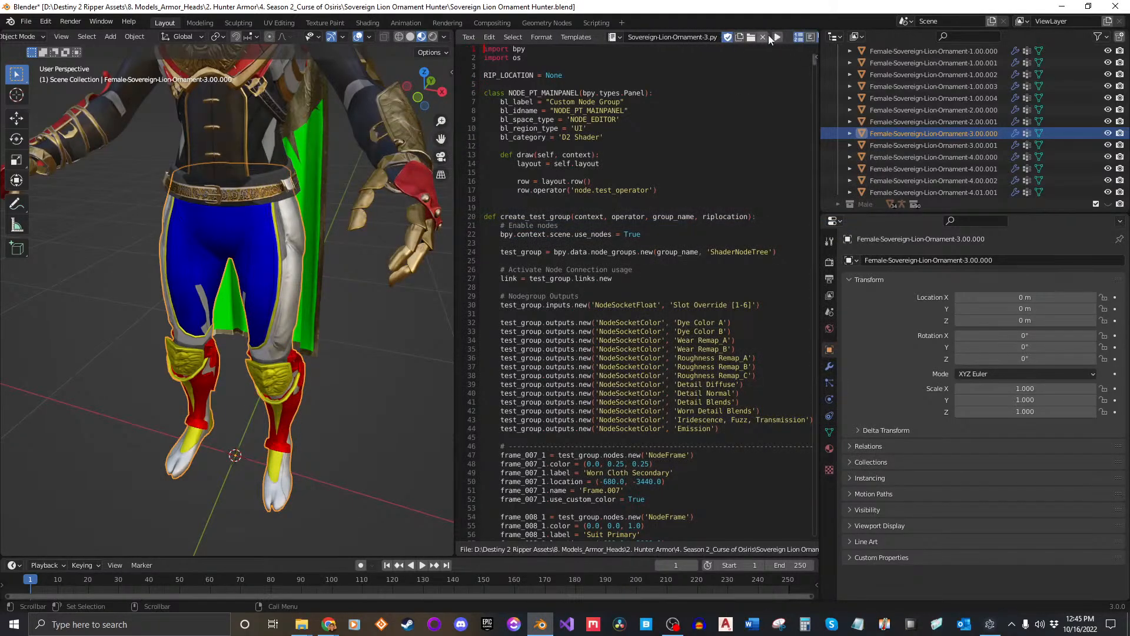
{"action": "scroll", "coordinate": [567, 37], "scroll_direction": "up", "scroll_amount": 3}
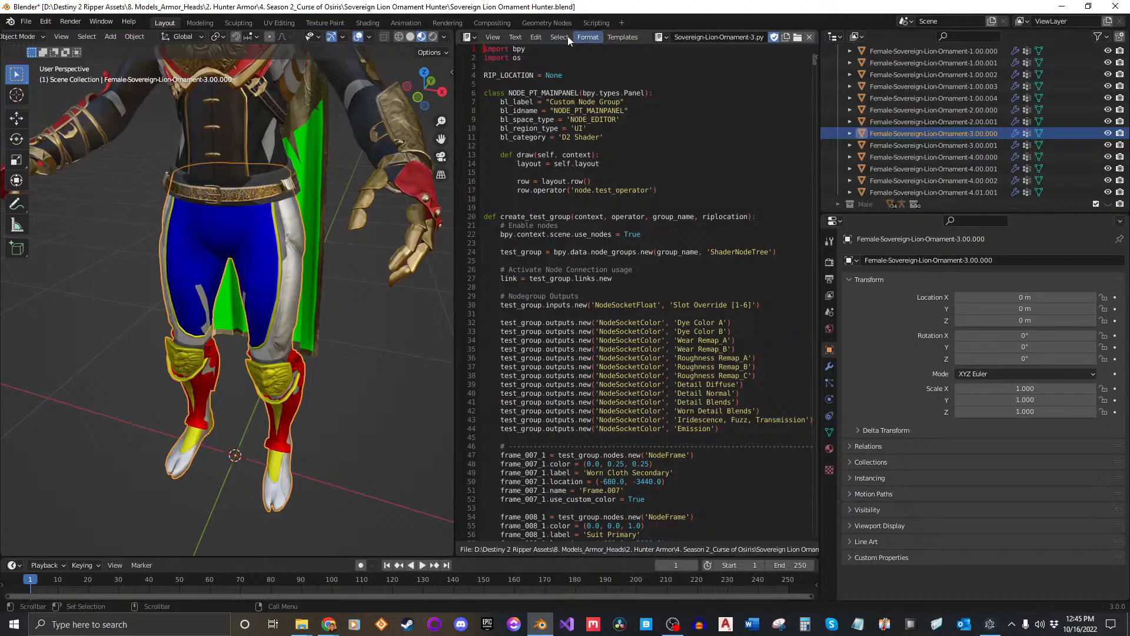
{"action": "left_click", "coordinate": [471, 38]}
{"action": "left_click", "coordinate": [499, 147]}
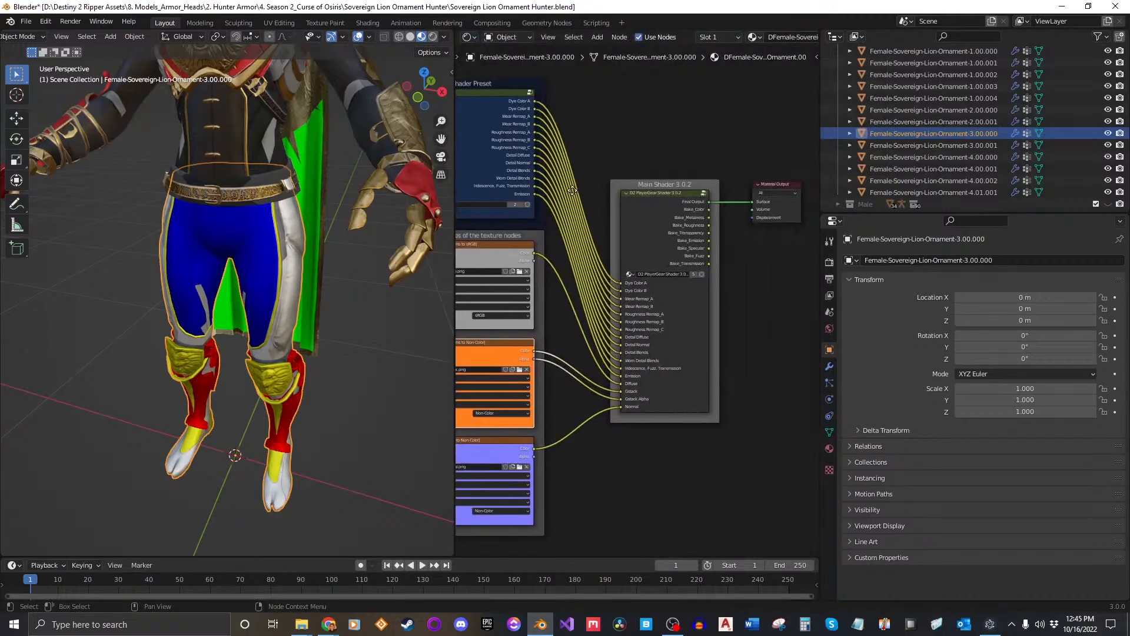
{"action": "key", "text": "n"}
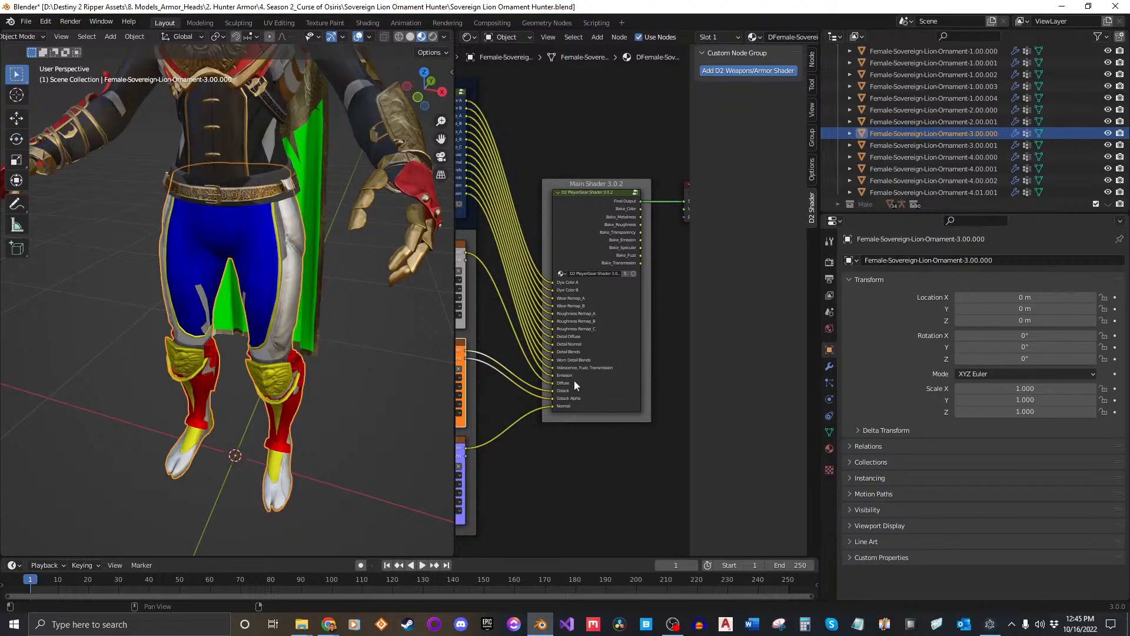
Set the shader preset of Female-Sovereign-Lion-Ornament-3.00.000's material to Sovereign Lion Ornament-3.
{"action": "key", "text": "n"}
{"action": "middle_click_drag", "start_coordinate": [598, 468], "coordinate": [693, 478]}
{"action": "scroll", "coordinate": [592, 253], "scroll_direction": "up", "scroll_amount": 5}
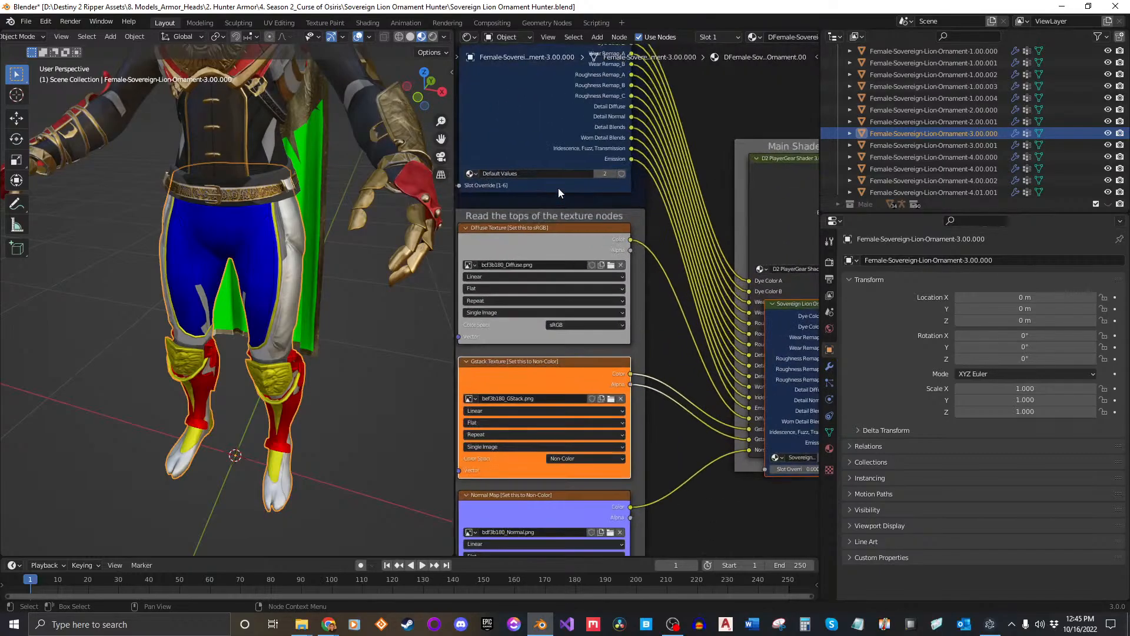
{"action": "middle_click_drag", "start_coordinate": [570, 203], "coordinate": [683, 212]}
{"action": "left_click", "coordinate": [568, 170]}
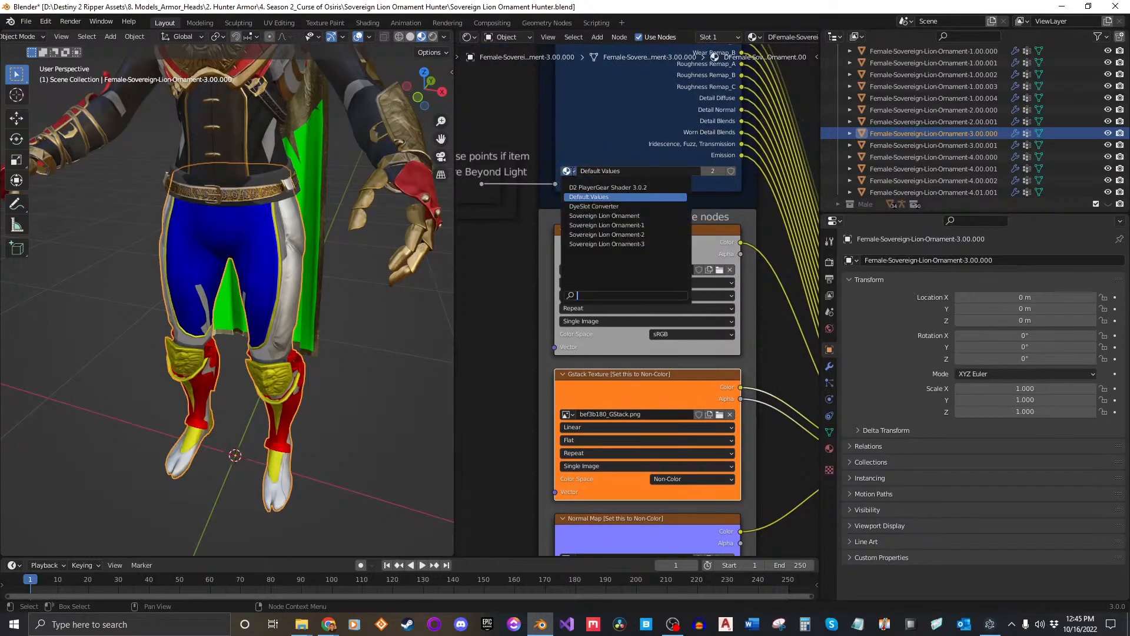
{"action": "left_click", "coordinate": [642, 244]}
Deselect the leg armor and examine its colors up close and from several angles.
{"action": "scroll", "coordinate": [248, 334], "scroll_direction": "up", "scroll_amount": 3}
{"action": "scroll", "coordinate": [248, 335], "scroll_direction": "down", "scroll_amount": 2}
{"action": "middle_click_drag", "start_coordinate": [248, 334], "coordinate": [394, 353]}
{"action": "left_click", "coordinate": [394, 349]}
{"action": "scroll", "coordinate": [337, 372], "scroll_direction": "up", "scroll_amount": 3}
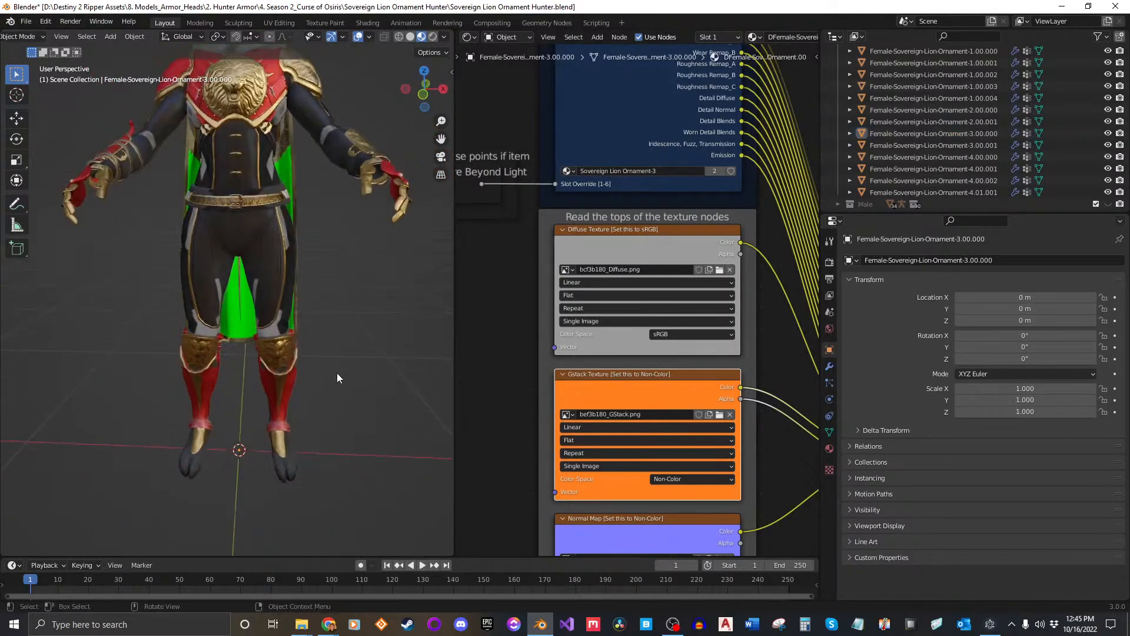
{"action": "scroll", "coordinate": [248, 236], "scroll_direction": "up", "scroll_amount": 5}
{"action": "scroll", "coordinate": [271, 337], "scroll_direction": "down", "scroll_amount": 3}
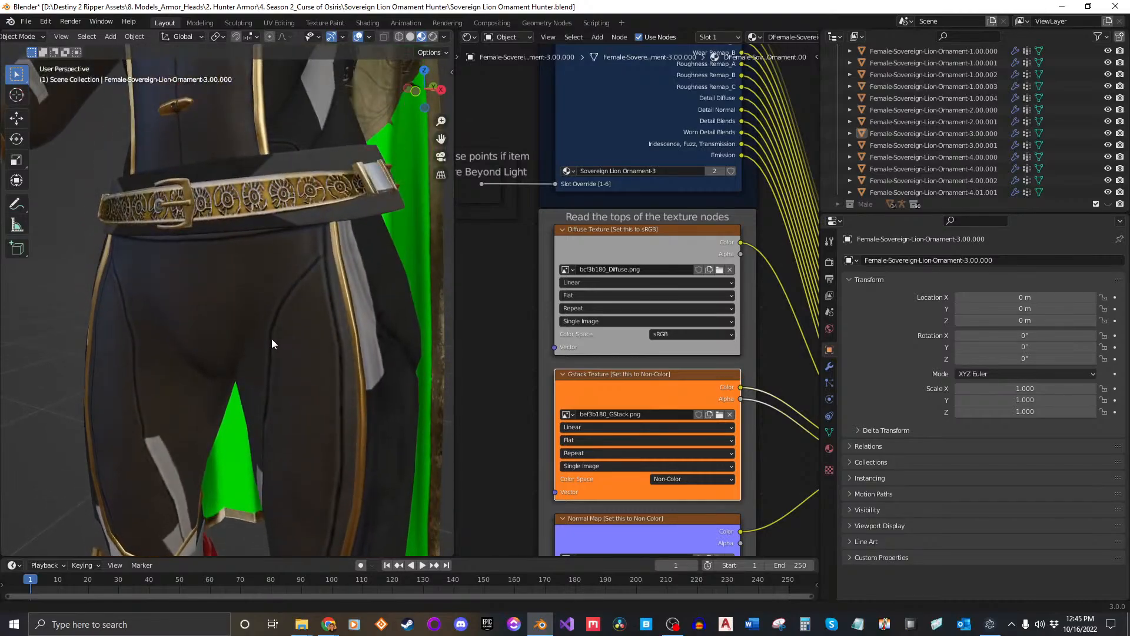
{"action": "scroll", "coordinate": [271, 320], "scroll_direction": "down", "scroll_amount": 4}
{"action": "middle_click_drag", "start_coordinate": [271, 306], "coordinate": [282, 332]}
{"action": "middle_click_drag", "start_coordinate": [328, 297], "coordinate": [233, 329]}
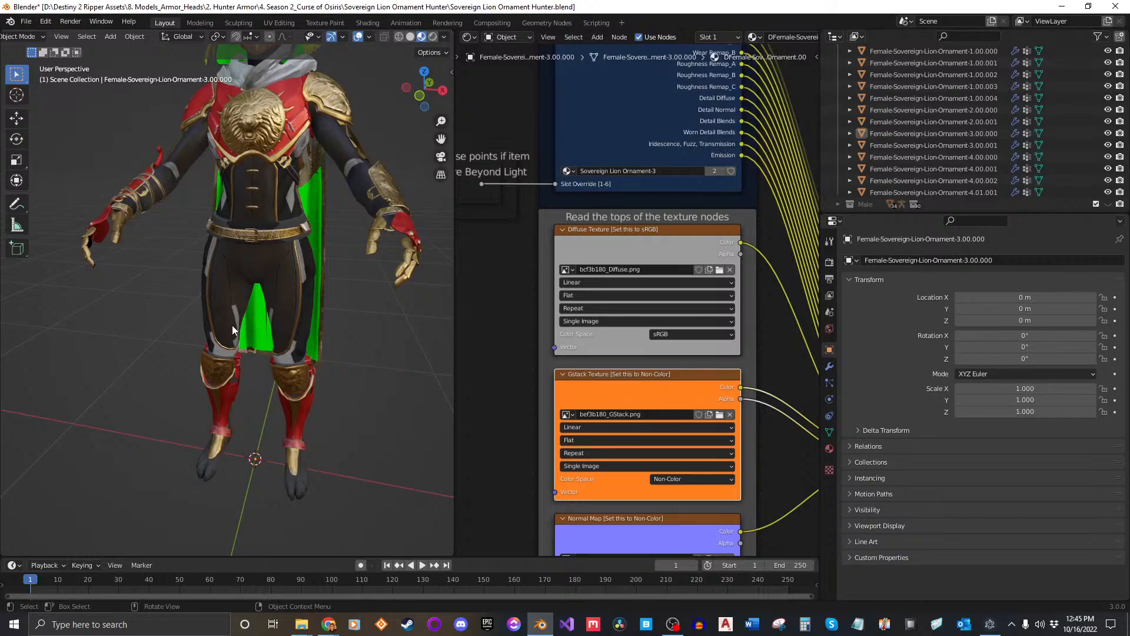
Check mesh 3.00.001, and select Female-Sovereign-Lion-Ornament-4.00.000 to show its nodes and the hood and cloak.
{"action": "left_click", "coordinate": [935, 145]}
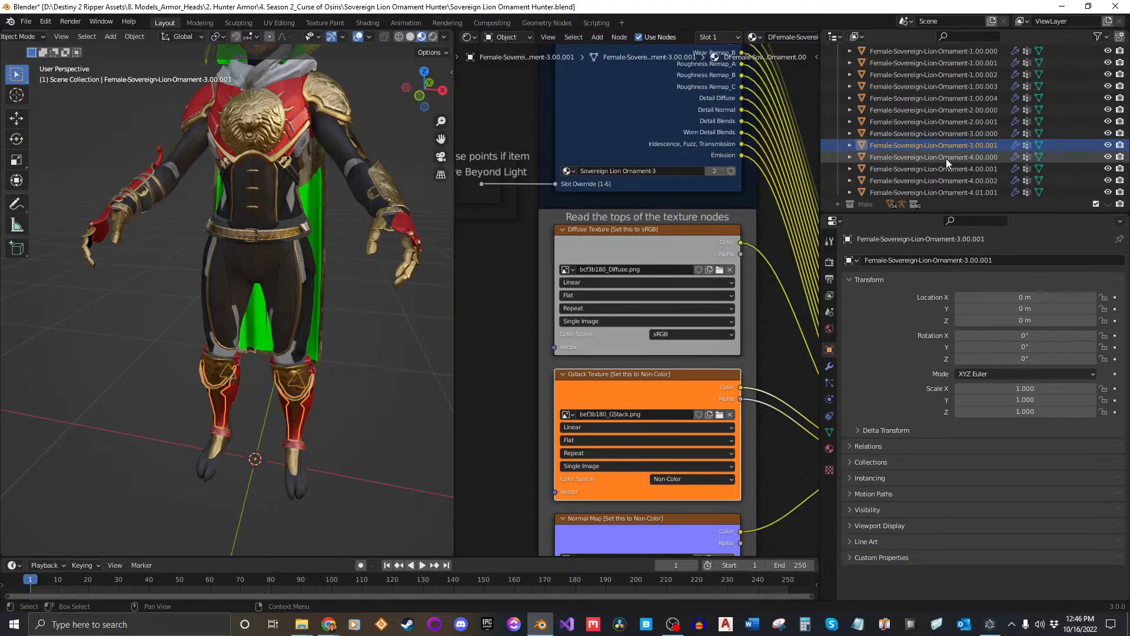
{"action": "left_click", "coordinate": [945, 158]}
{"action": "middle_click_drag", "start_coordinate": [223, 268], "coordinate": [294, 189]}
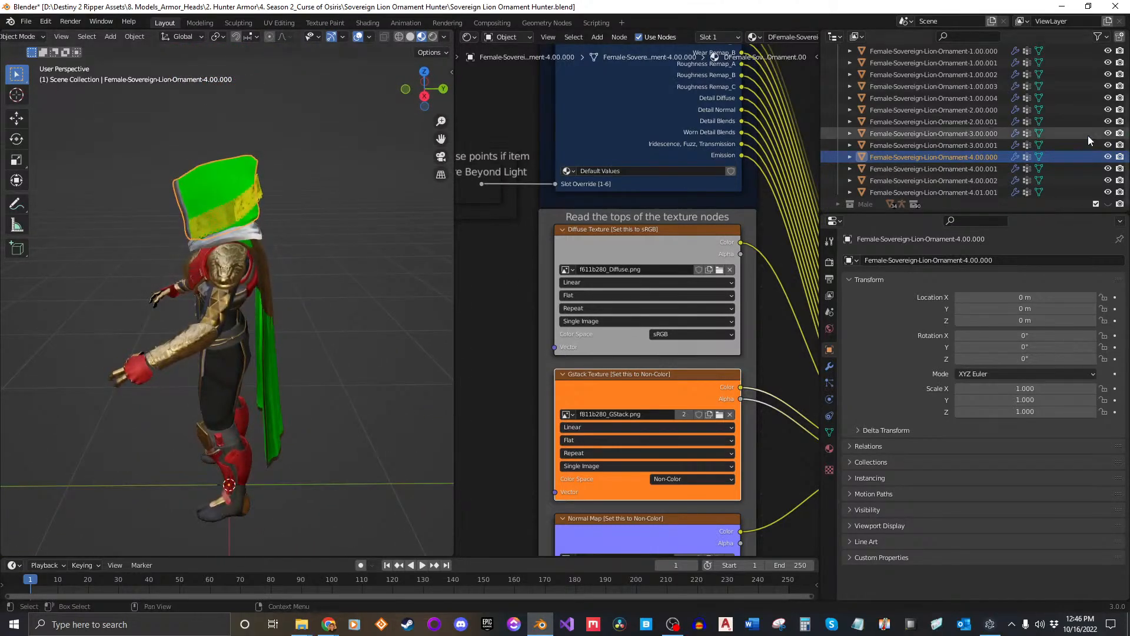
Switch the node area to the Text Editor and load Sovereign-Lion-Ornament-4.py from the Shaders/Blender folder.
{"action": "left_click", "coordinate": [469, 37]}
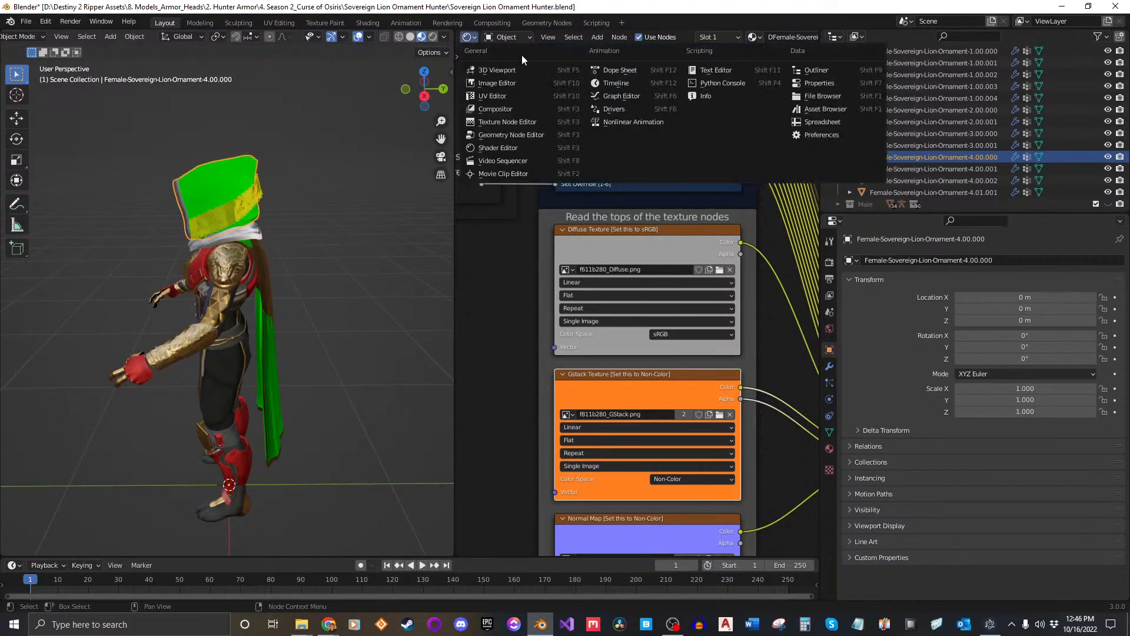
{"action": "left_click", "coordinate": [714, 70]}
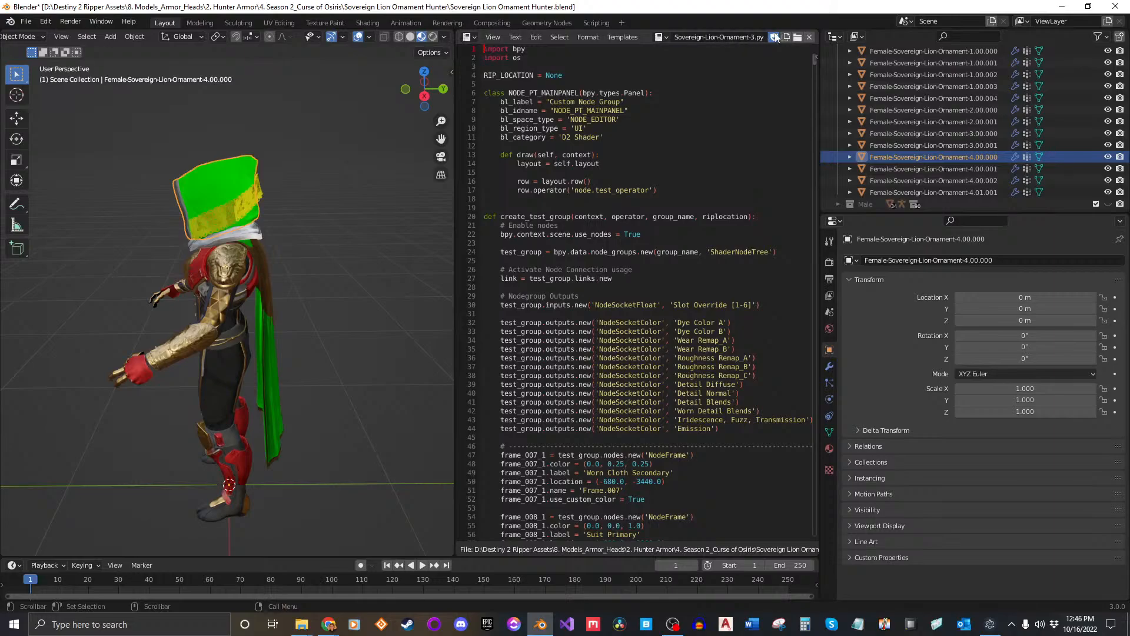
{"action": "left_click", "coordinate": [797, 37]}
{"action": "left_click", "coordinate": [501, 235]}
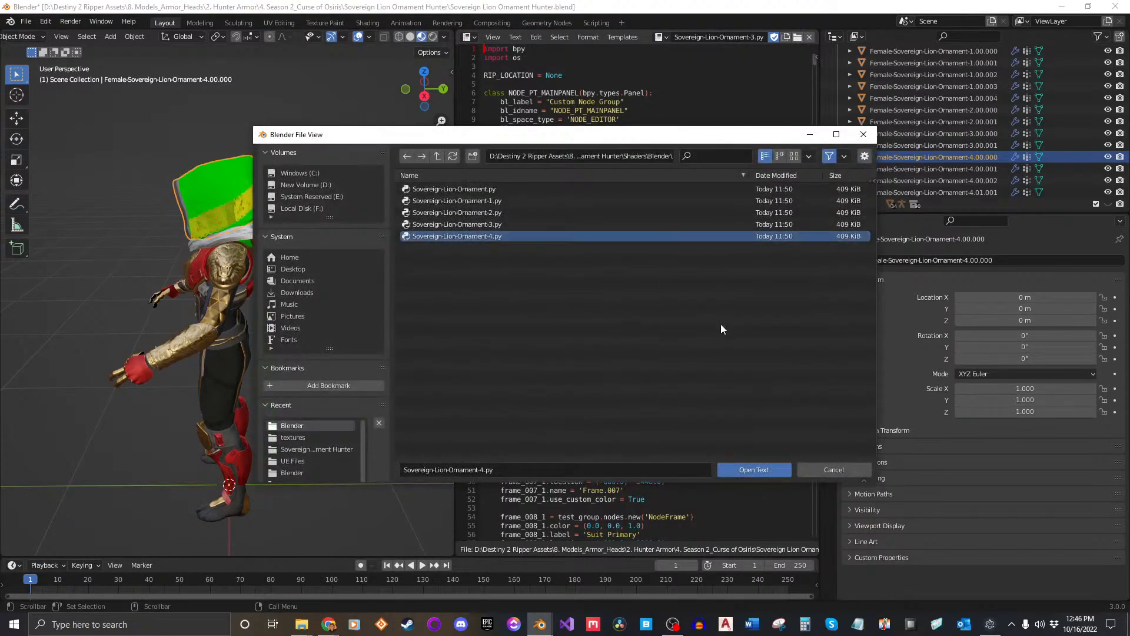
{"action": "left_click", "coordinate": [750, 468]}
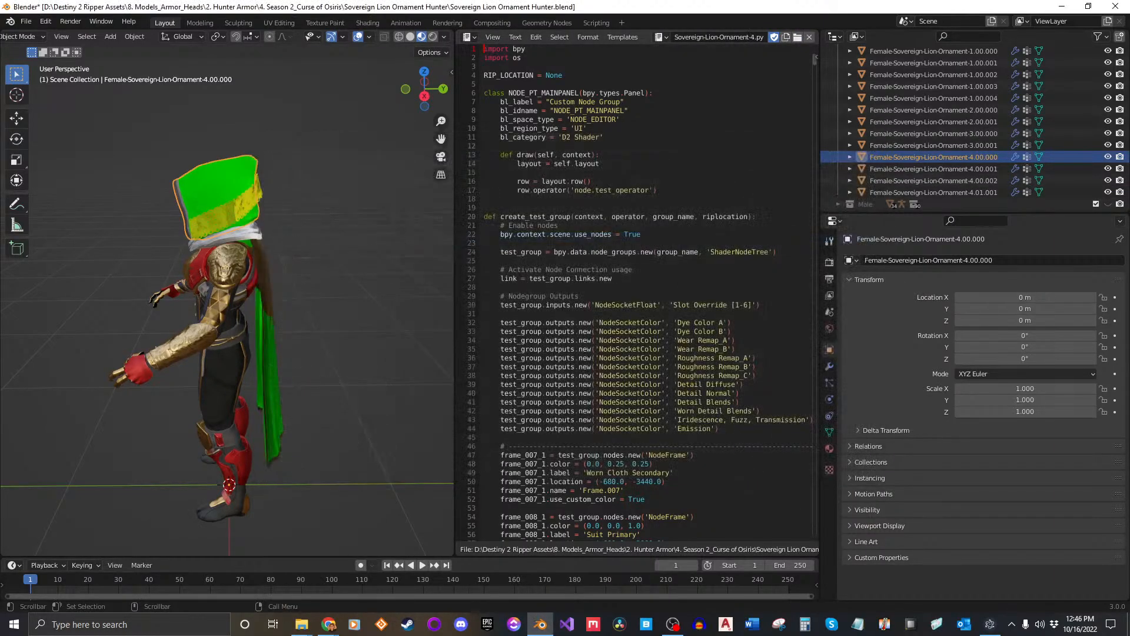
Run Sovereign-Lion-Ornament-4.py and add its D2 Weapons/Armor Shader node group in the Shader Editor.
{"action": "left_click", "coordinate": [469, 36]}
{"action": "middle_click_drag", "start_coordinate": [734, 38], "coordinate": [698, 37]}
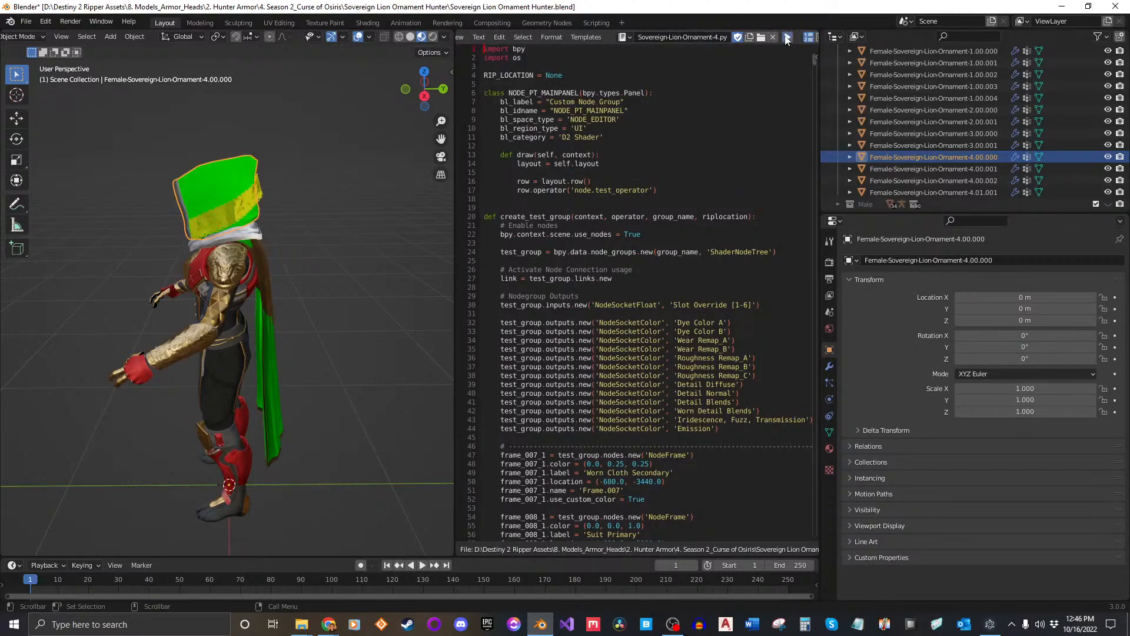
{"action": "left_click", "coordinate": [787, 39]}
{"action": "left_click", "coordinate": [489, 36]}
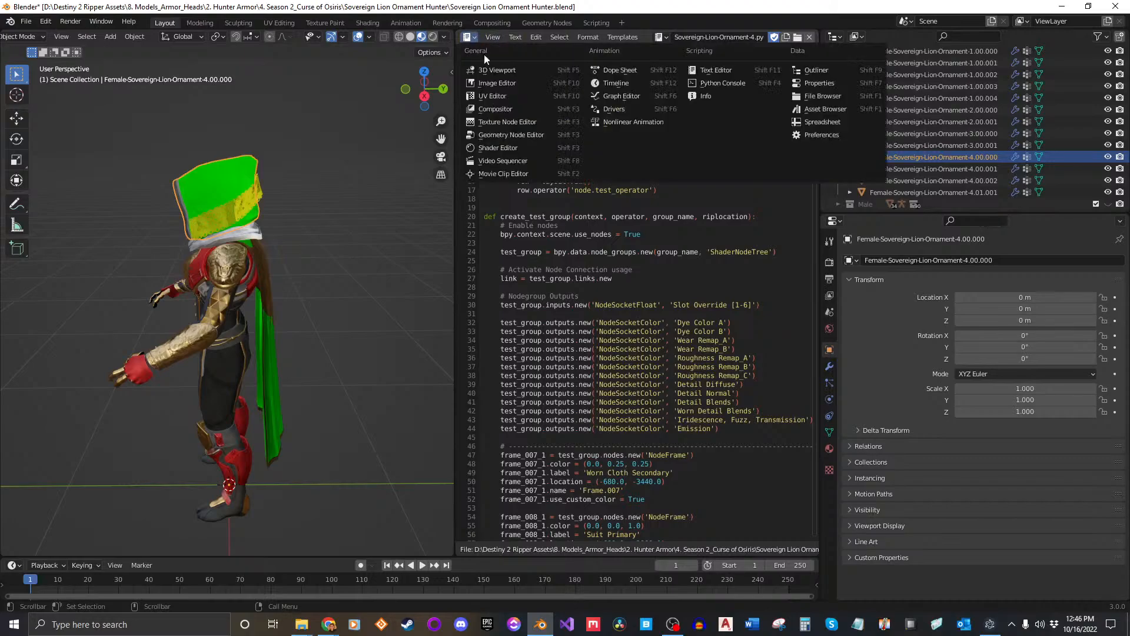
{"action": "left_click", "coordinate": [497, 133]}
{"action": "middle_click_drag", "start_coordinate": [768, 262], "coordinate": [656, 250]}
{"action": "scroll", "coordinate": [686, 233], "scroll_direction": "down", "scroll_amount": 4}
{"action": "key", "text": "n"}
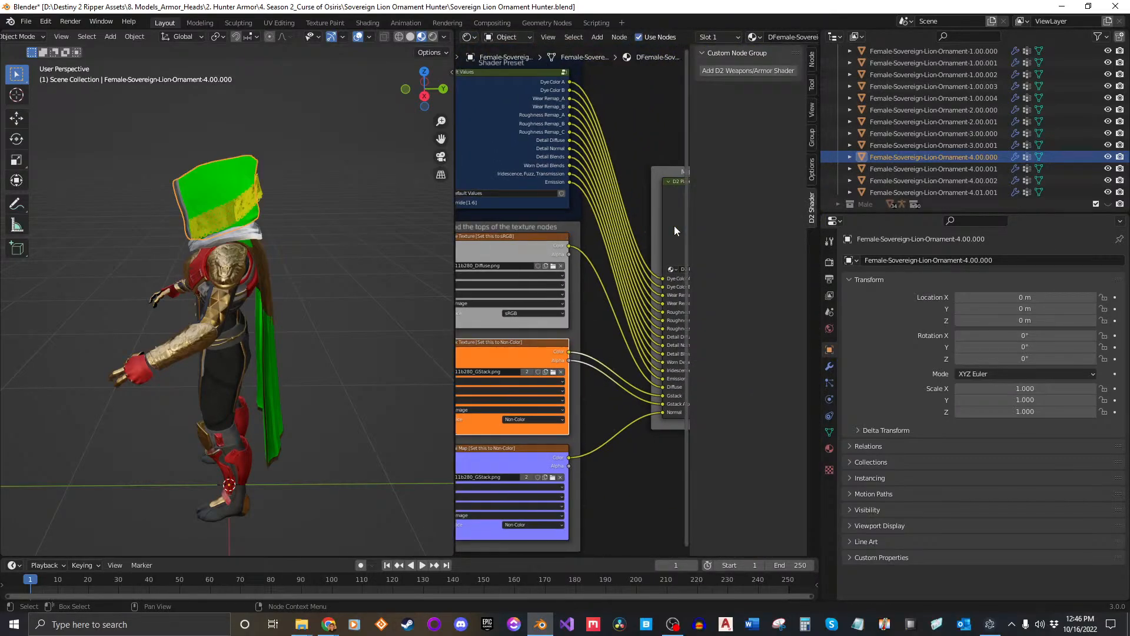
{"action": "left_click", "coordinate": [729, 69]}
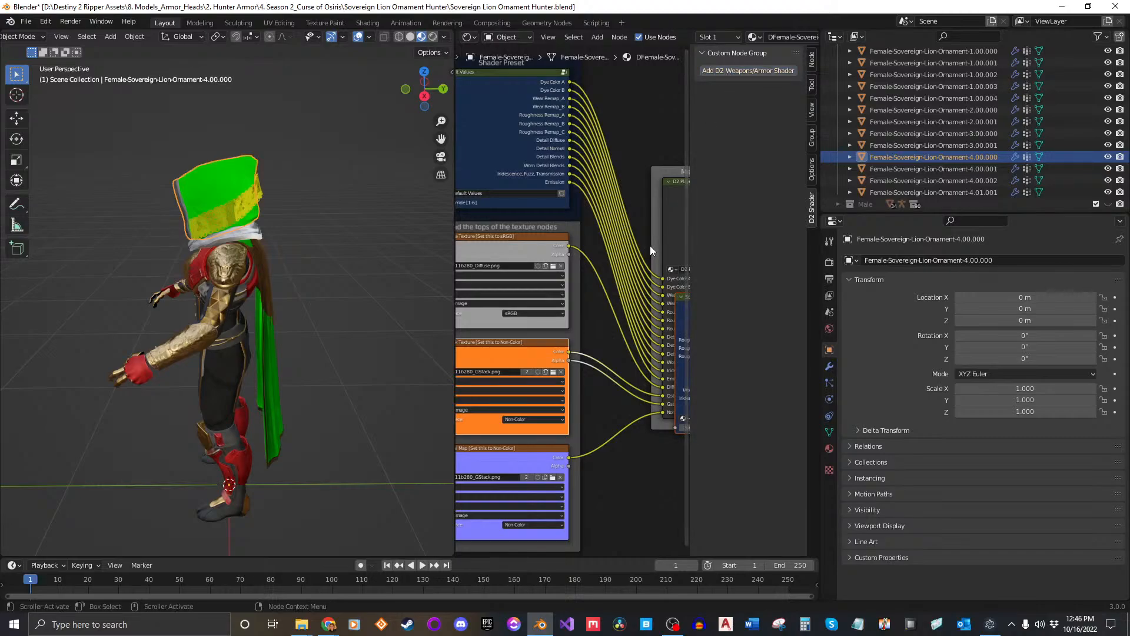
Set the shader preset of Female-Sovereign-Lion-Ornament-4.00.000's material to Sovereign Lion Ornament-4.
{"action": "key", "text": "n"}
{"action": "scroll", "coordinate": [569, 192], "scroll_direction": "up", "scroll_amount": 2}
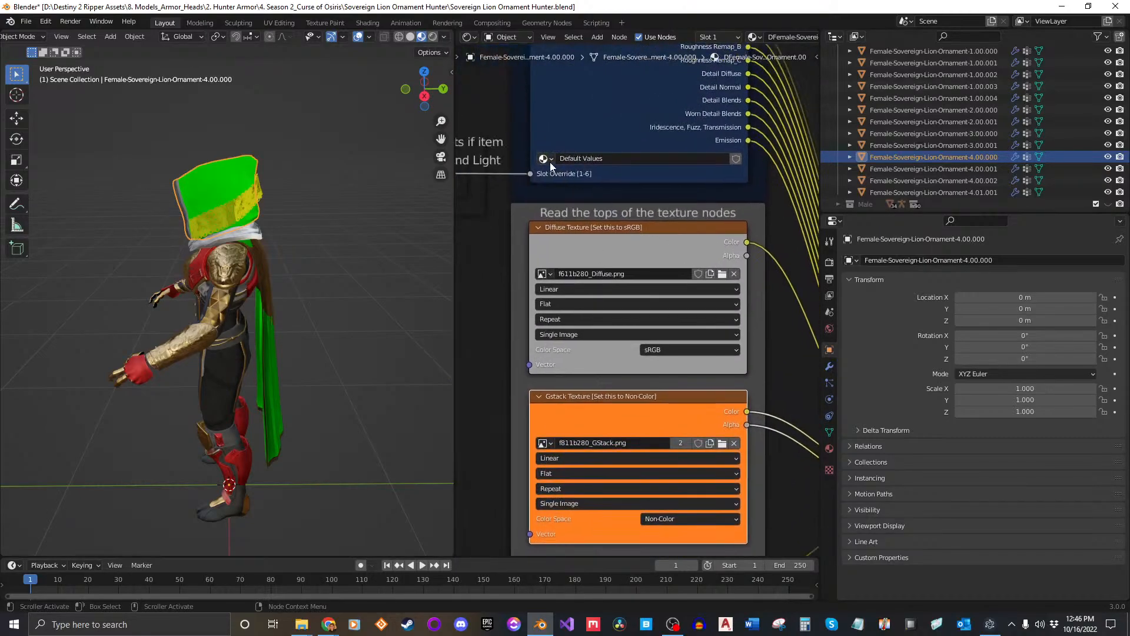
{"action": "left_click", "coordinate": [547, 159]}
{"action": "left_click", "coordinate": [612, 259]}
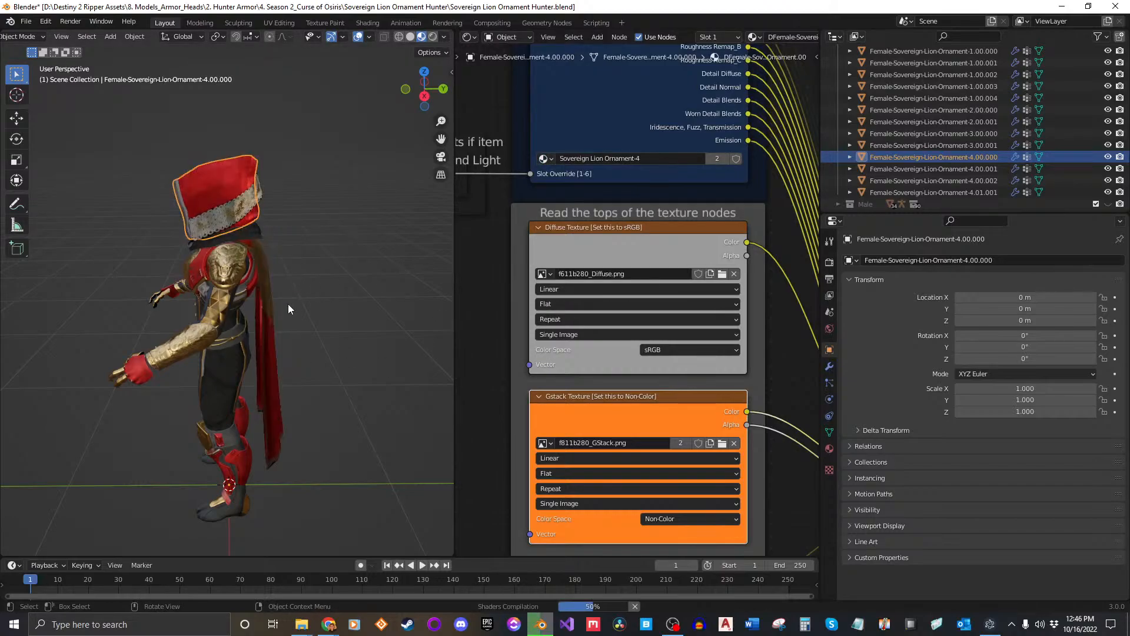
Examine the cloak, hood and complete female armor from the back, side and front, with everything deselected.
{"action": "middle_click_drag", "start_coordinate": [291, 302], "coordinate": [210, 295]}
{"action": "scroll", "coordinate": [155, 221], "scroll_direction": "up", "scroll_amount": 4}
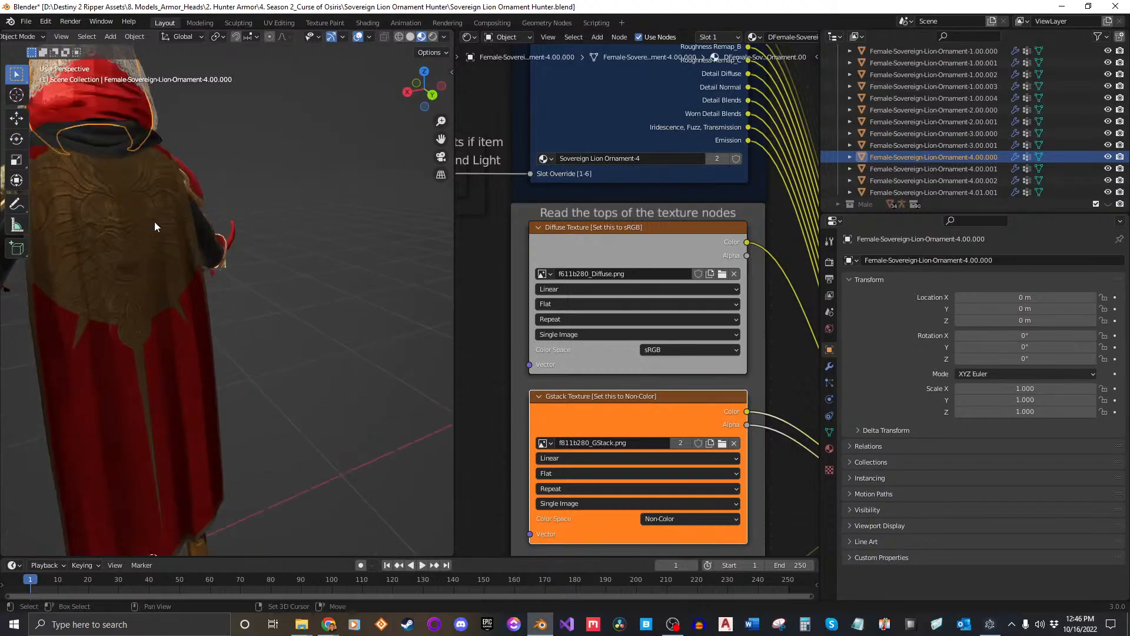
{"action": "middle_click_drag", "start_coordinate": [154, 222], "coordinate": [161, 273], "text": "shift"}
{"action": "scroll", "coordinate": [147, 253], "scroll_direction": "up", "scroll_amount": 3}
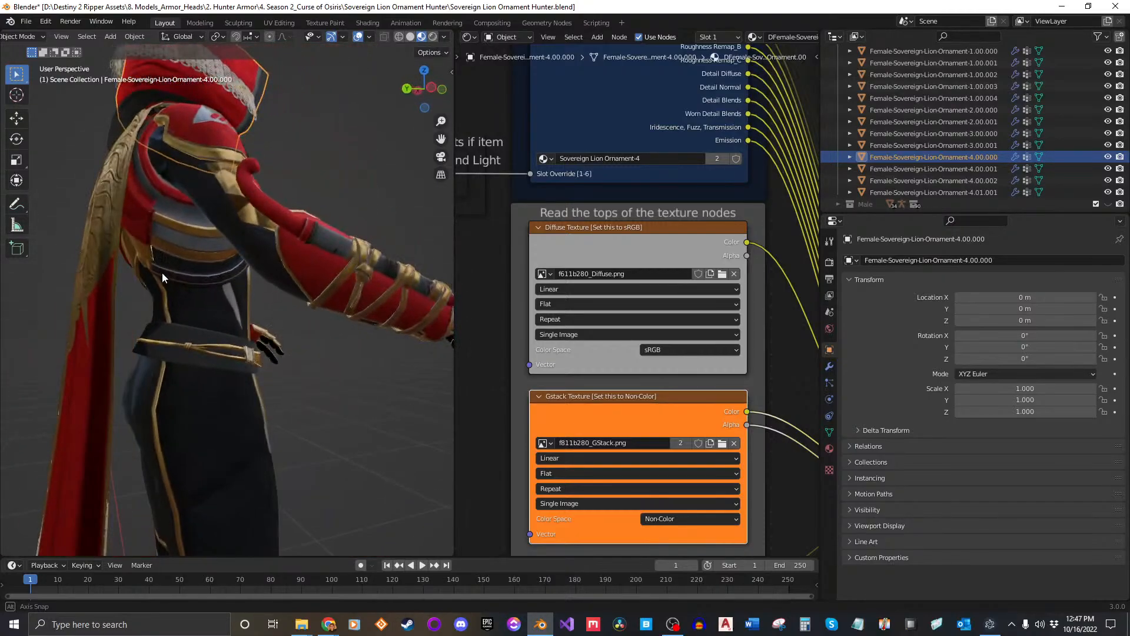
{"action": "scroll", "coordinate": [168, 301], "scroll_direction": "down", "scroll_amount": 6}
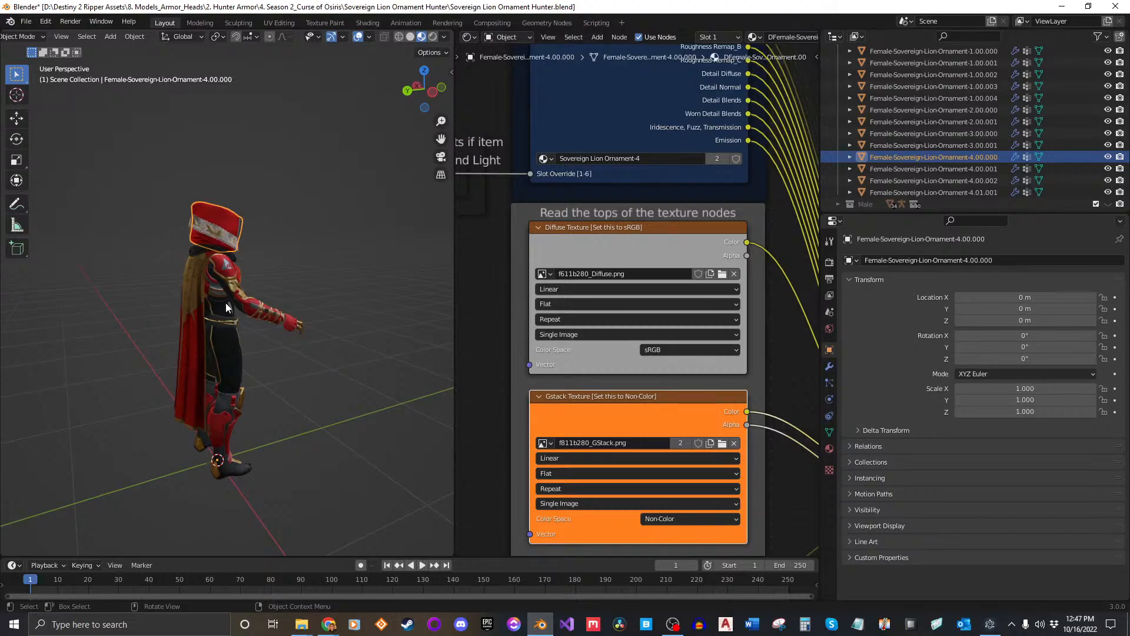
{"action": "middle_click_drag", "start_coordinate": [225, 305], "coordinate": [281, 309]}
{"action": "scroll", "coordinate": [237, 248], "scroll_direction": "up", "scroll_amount": 5}
{"action": "scroll", "coordinate": [259, 310], "scroll_direction": "down", "scroll_amount": 5}
{"action": "left_click", "coordinate": [223, 353]}
{"action": "middle_click_drag", "start_coordinate": [223, 353], "coordinate": [264, 303]}
{"action": "left_click", "coordinate": [353, 355]}
{"action": "scroll", "coordinate": [277, 358], "scroll_direction": "up", "scroll_amount": 3}
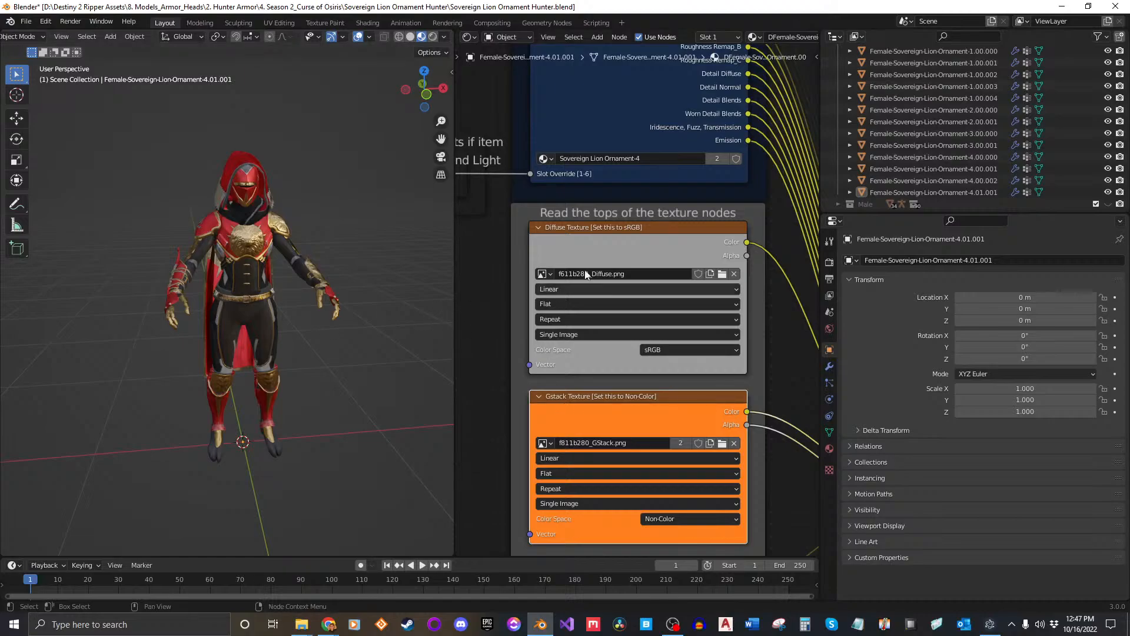
Collapse and hide the Female collection, and unhide and expand the Male collection.
{"action": "scroll", "coordinate": [947, 70], "scroll_direction": "up", "scroll_amount": 5}
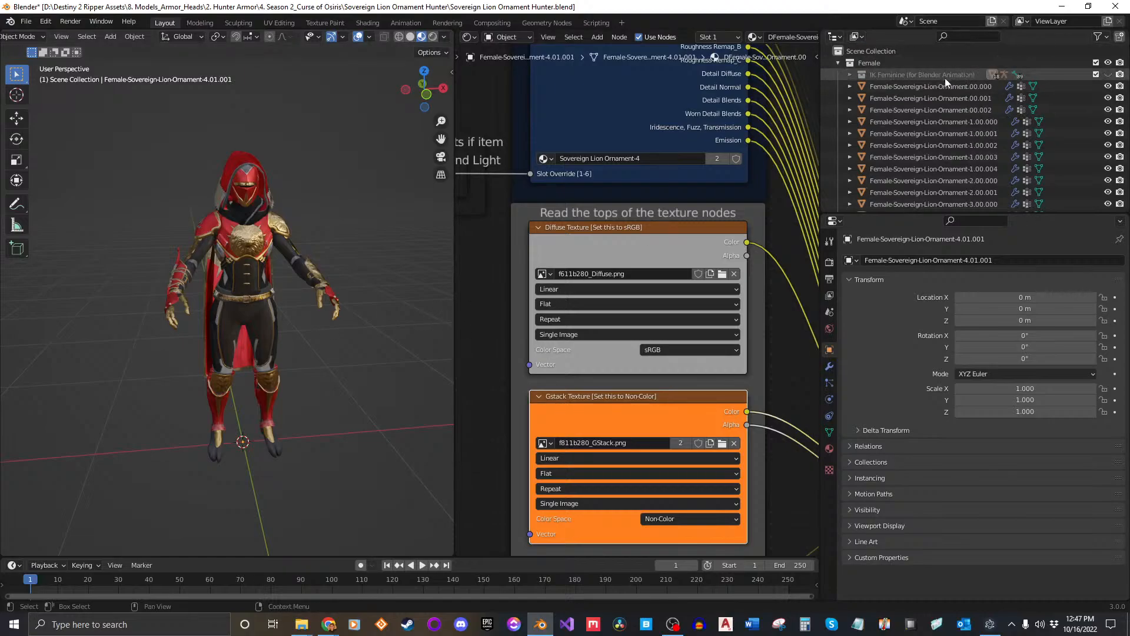
{"action": "left_click", "coordinate": [837, 63]}
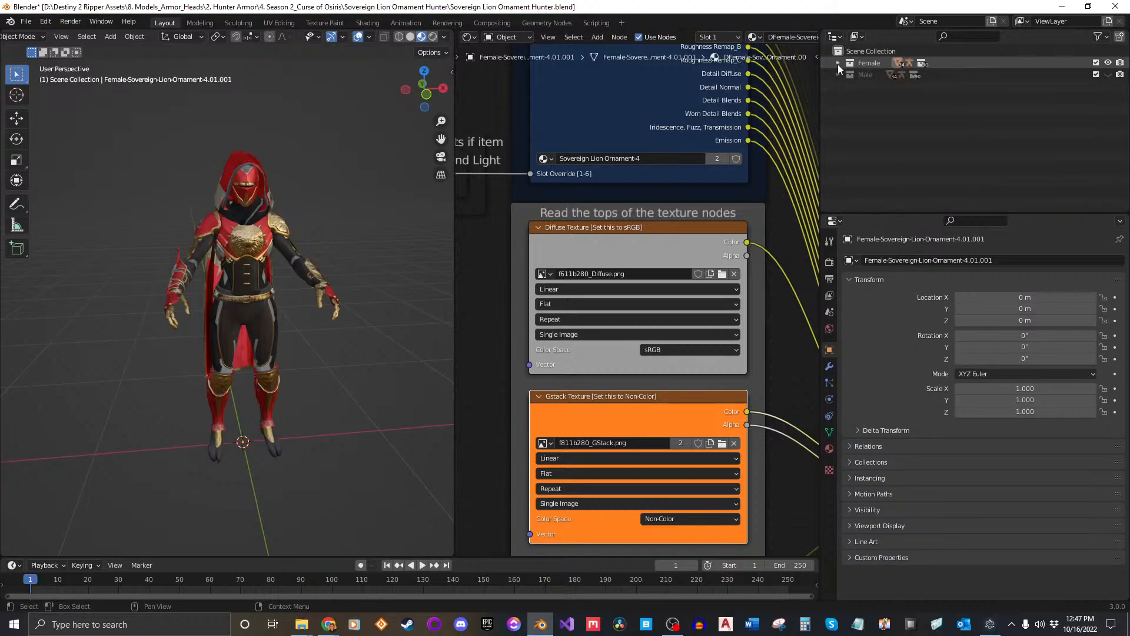
{"action": "left_click", "coordinate": [1107, 63]}
{"action": "left_click", "coordinate": [865, 74]}
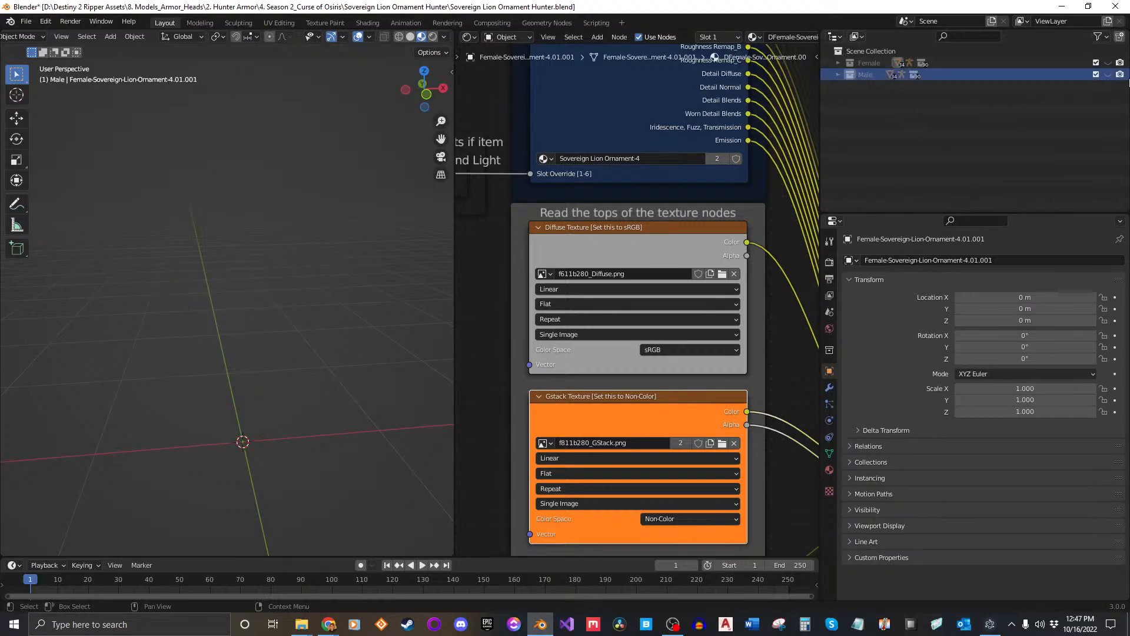
{"action": "left_click", "coordinate": [1108, 75]}
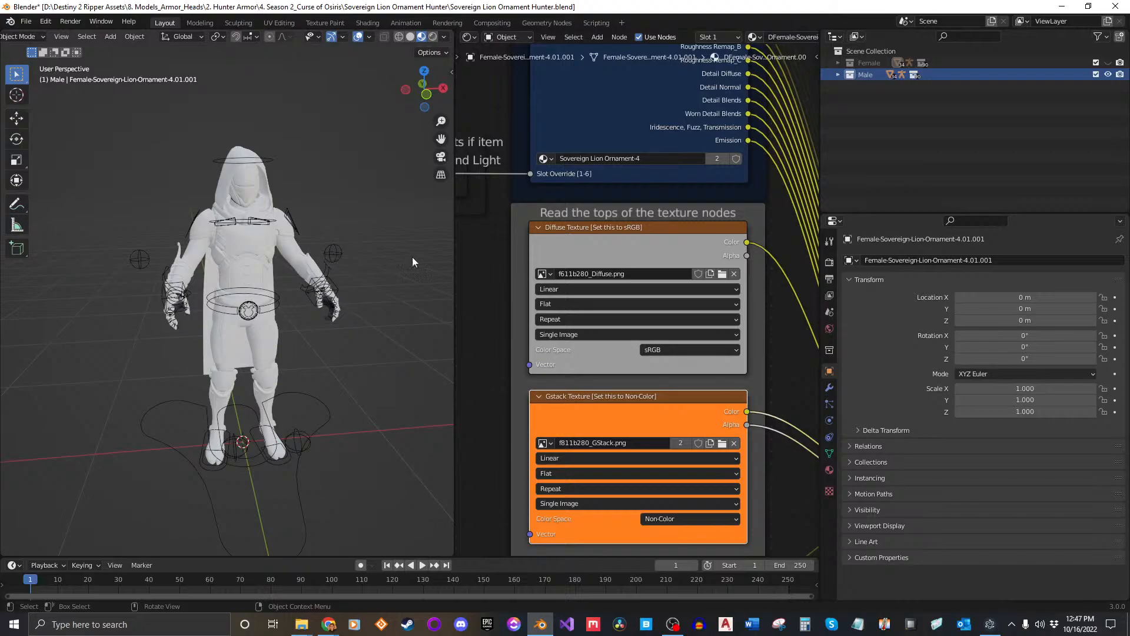
{"action": "left_click", "coordinate": [838, 74]}
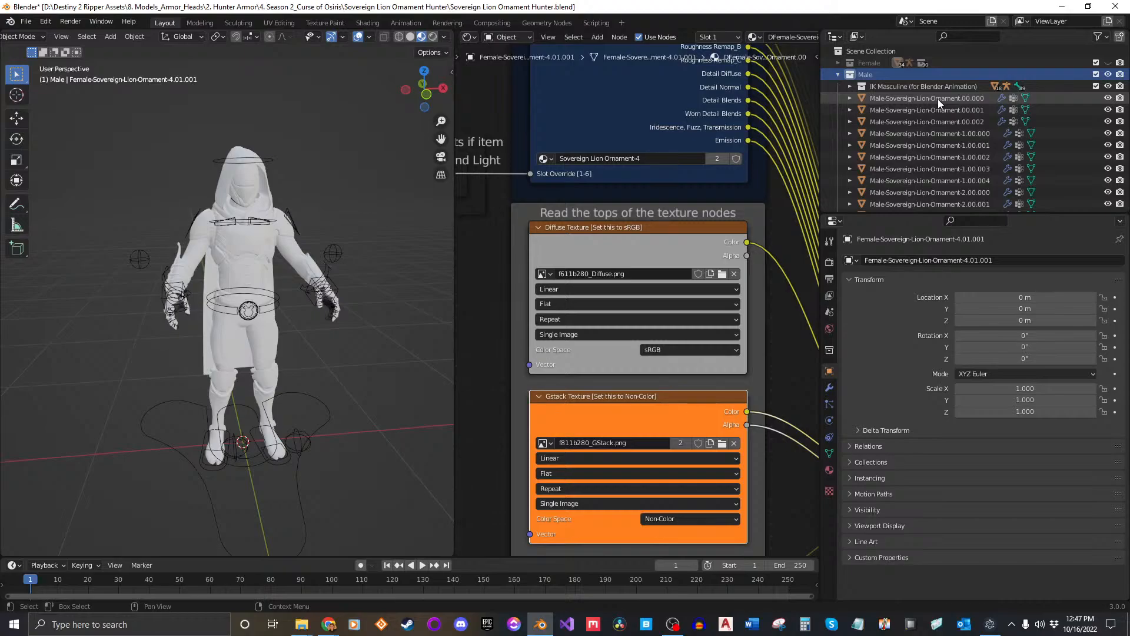
{"action": "left_click", "coordinate": [838, 63]}
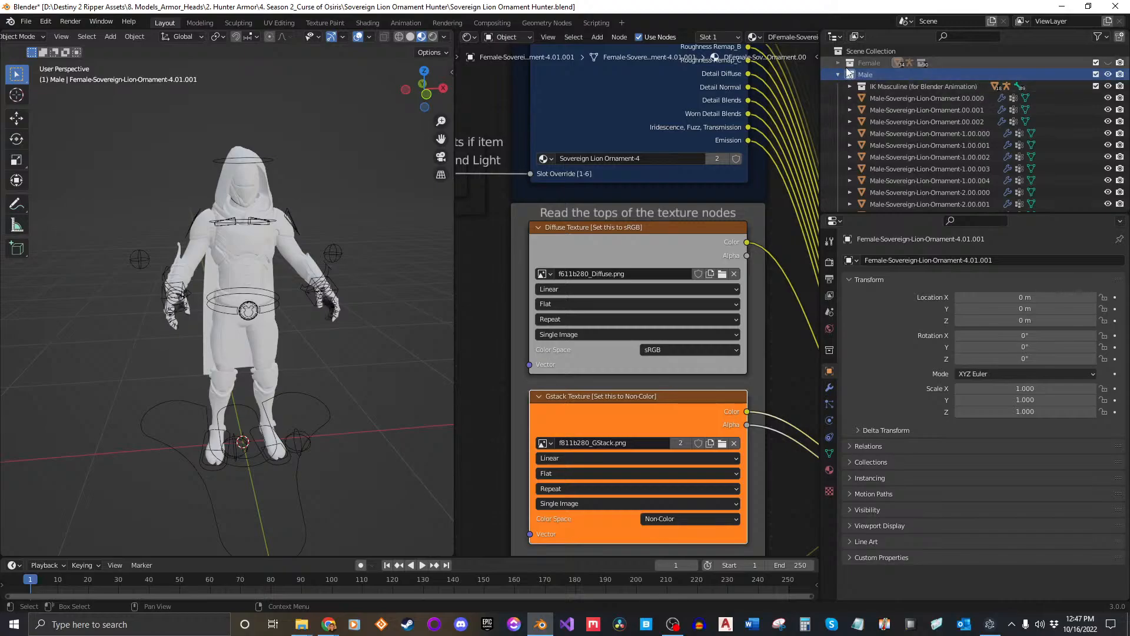
{"action": "left_click", "coordinate": [838, 63]}
{"action": "left_click", "coordinate": [838, 63]}
{"action": "left_click", "coordinate": [838, 63]}
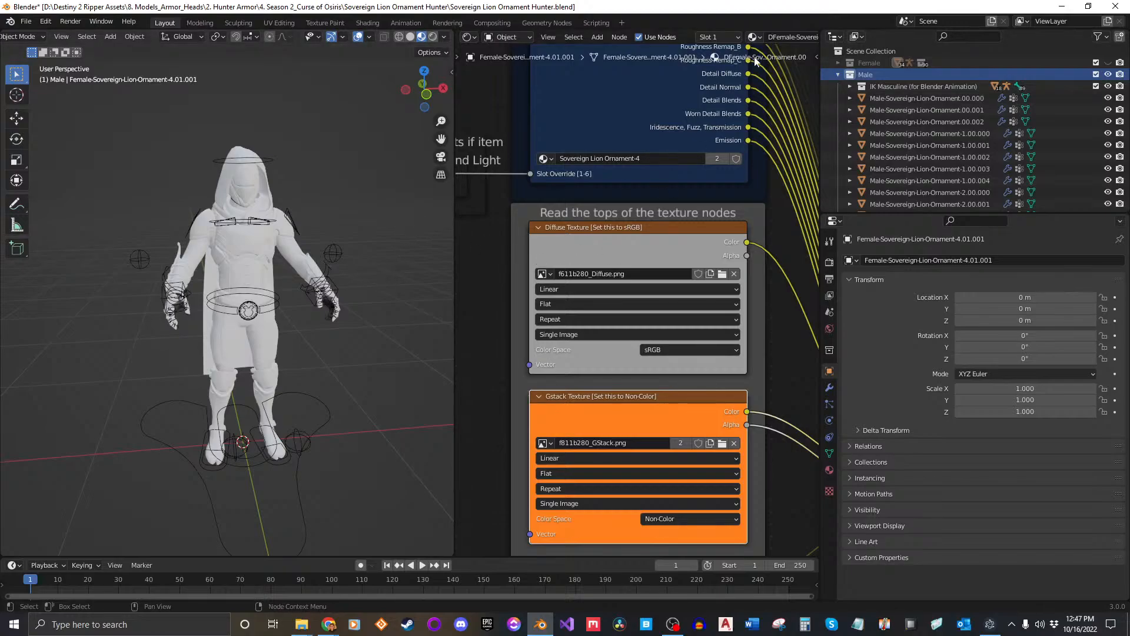
Bring the active material's name into view above the node graph, check the uncolored male model, and save the blend file.
{"action": "scroll", "coordinate": [648, 37], "scroll_direction": "down", "scroll_amount": 5}
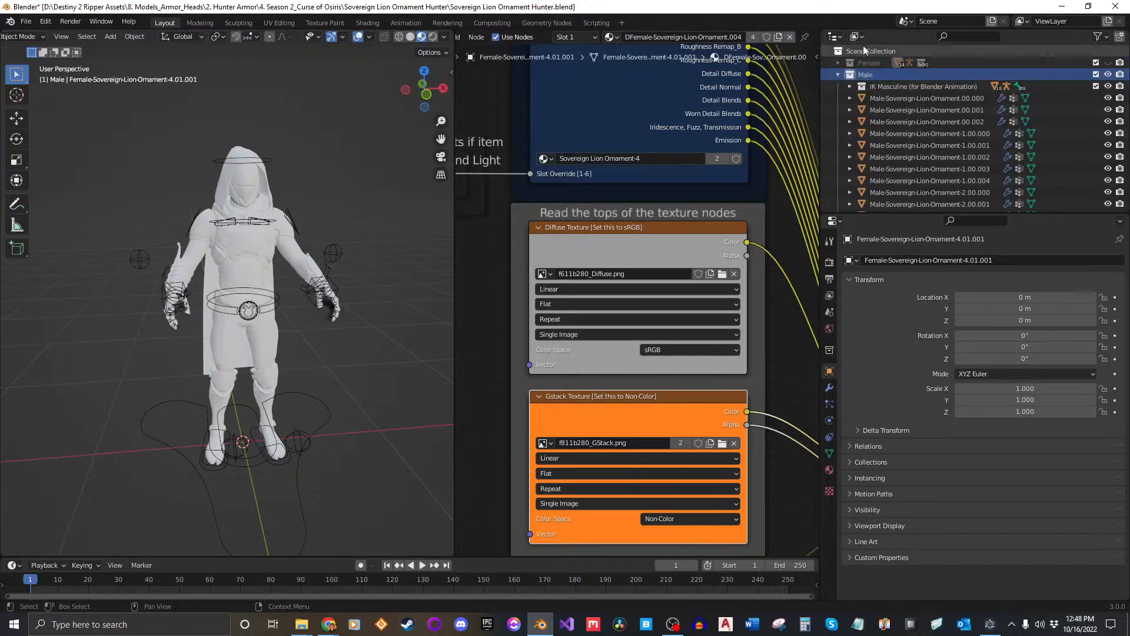
{"action": "middle_click_drag", "start_coordinate": [258, 267], "coordinate": [319, 284]}
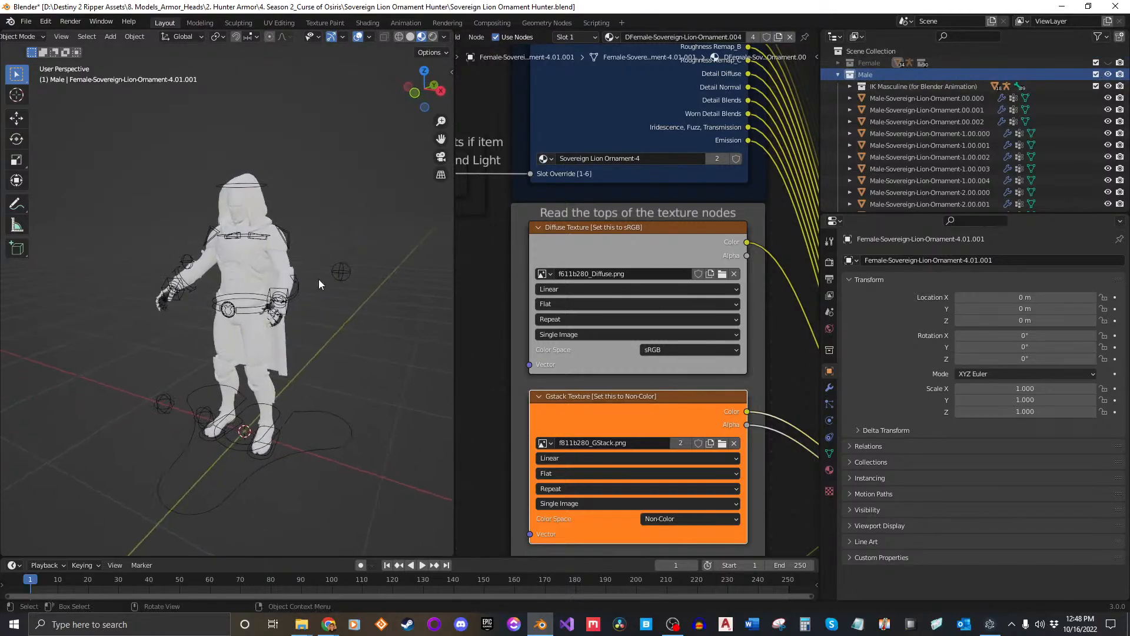
{"action": "key", "text": "ctrl+s"}
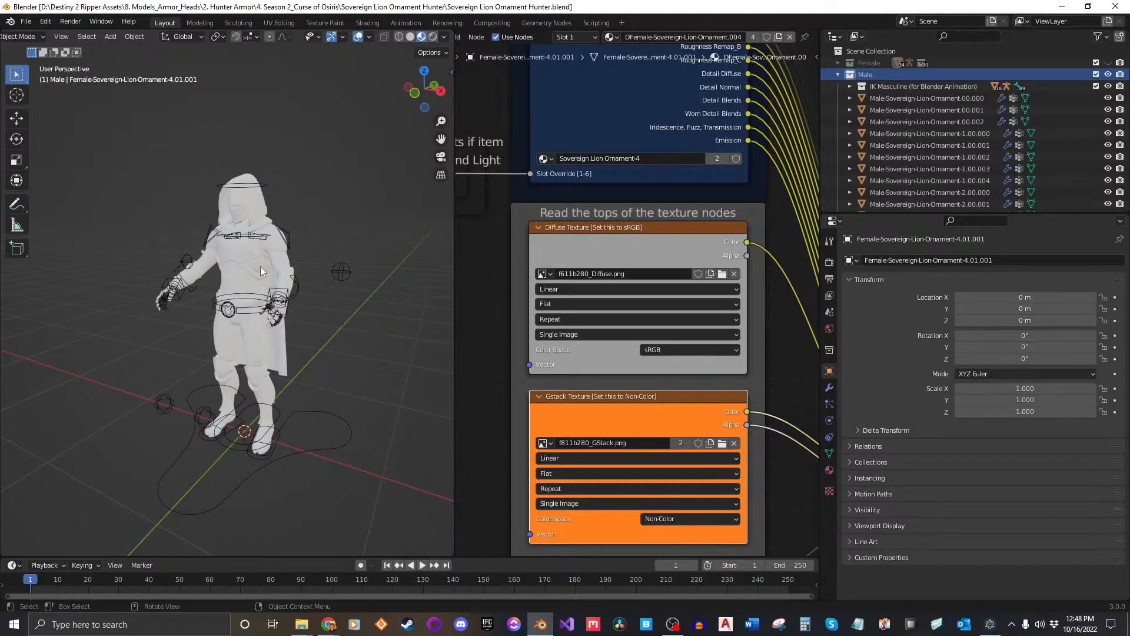
Assign the existing material DFemale-Sovereign-Lion-Ornament.000 to the mesh Male-Sovereign-Lion-Ornament.00.000.
{"action": "middle_click_drag", "start_coordinate": [309, 308], "coordinate": [279, 217]}
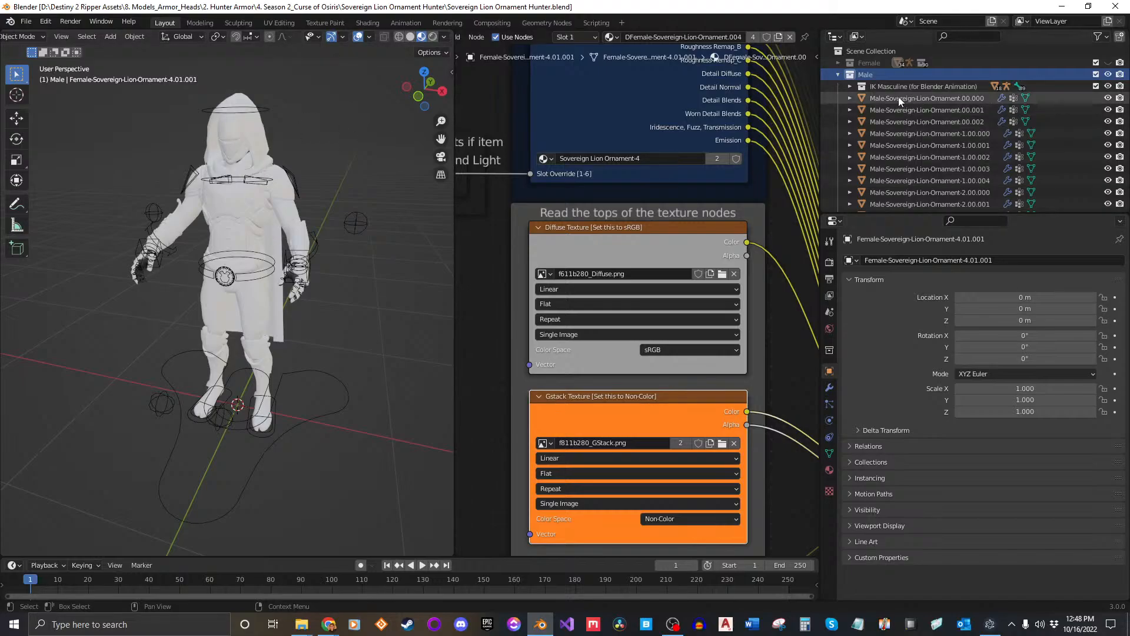
{"action": "left_click", "coordinate": [913, 98]}
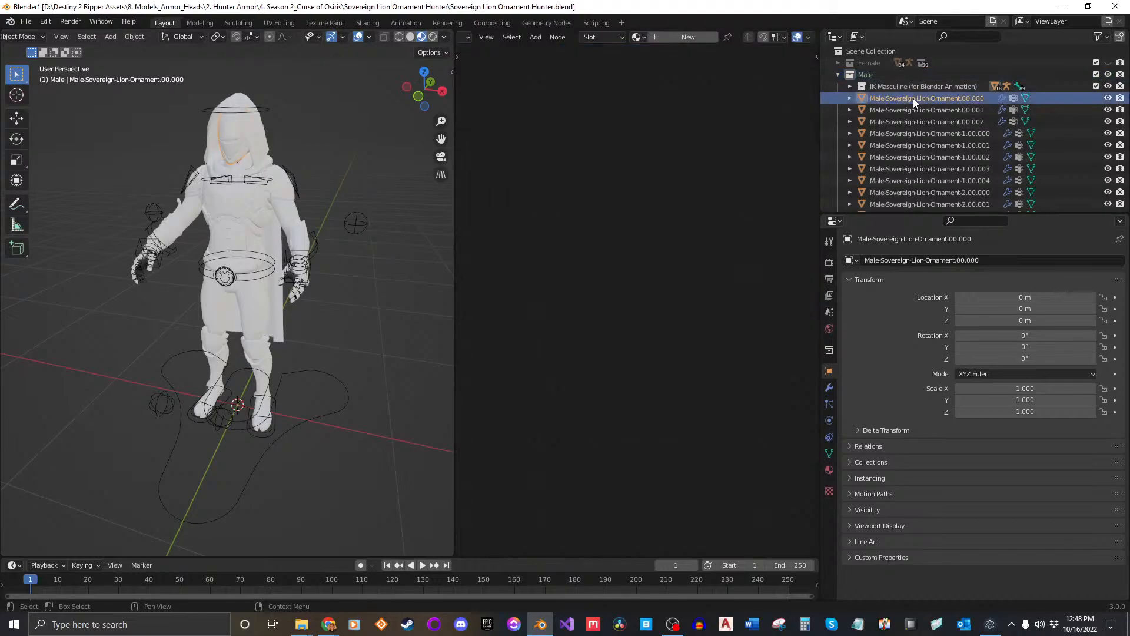
{"action": "left_click", "coordinate": [638, 37]}
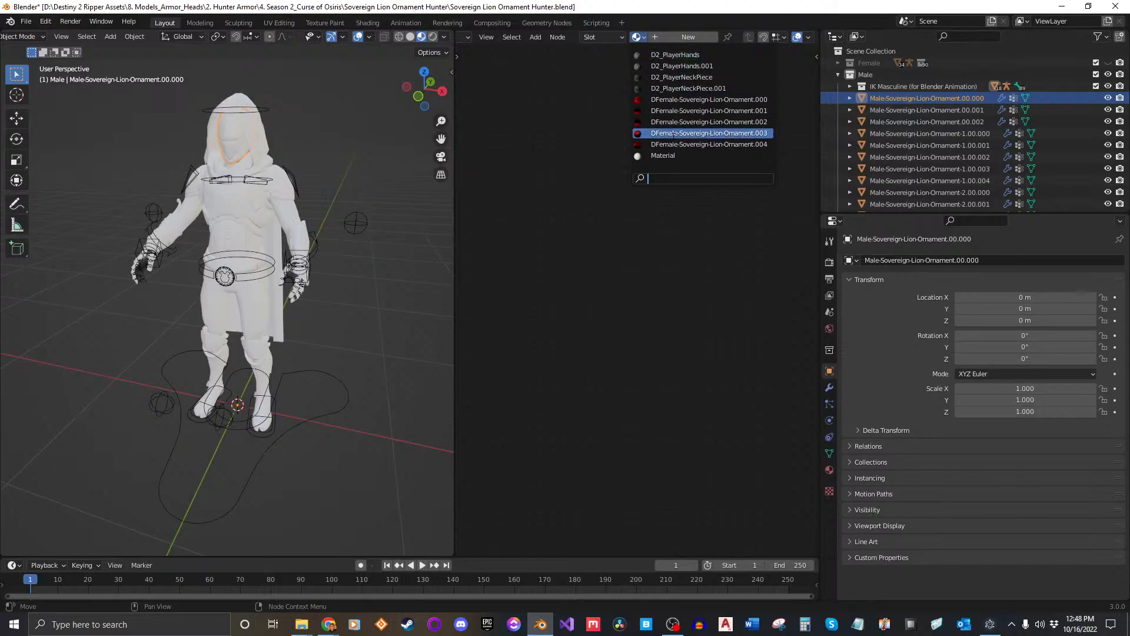
{"action": "left_click", "coordinate": [714, 98]}
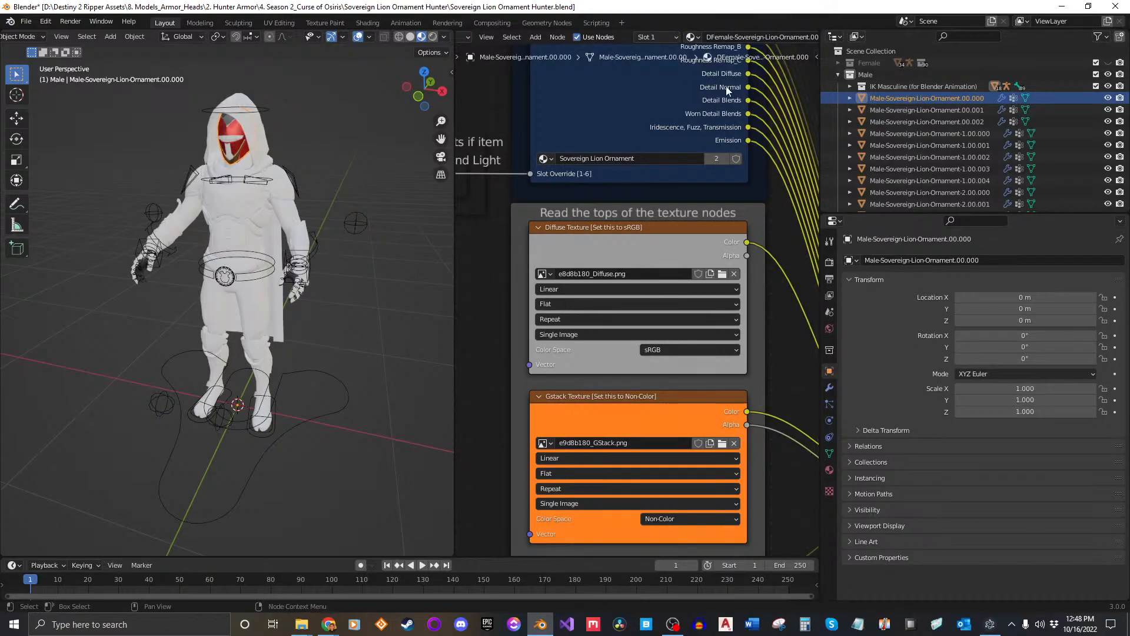
Collapse the Female collection and copy the name of the mesh Male-Sovereign-Lion-Ornament.00.000.
{"action": "middle_click_drag", "start_coordinate": [725, 38], "coordinate": [682, 33]}
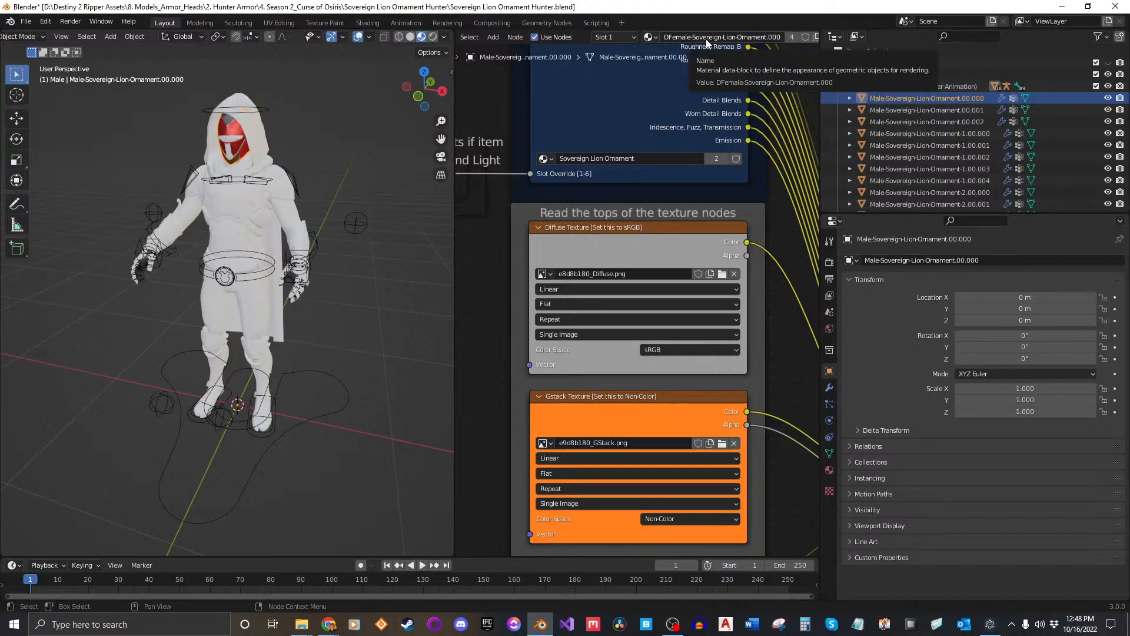
{"action": "scroll", "coordinate": [971, 140], "scroll_direction": "up", "scroll_amount": 10}
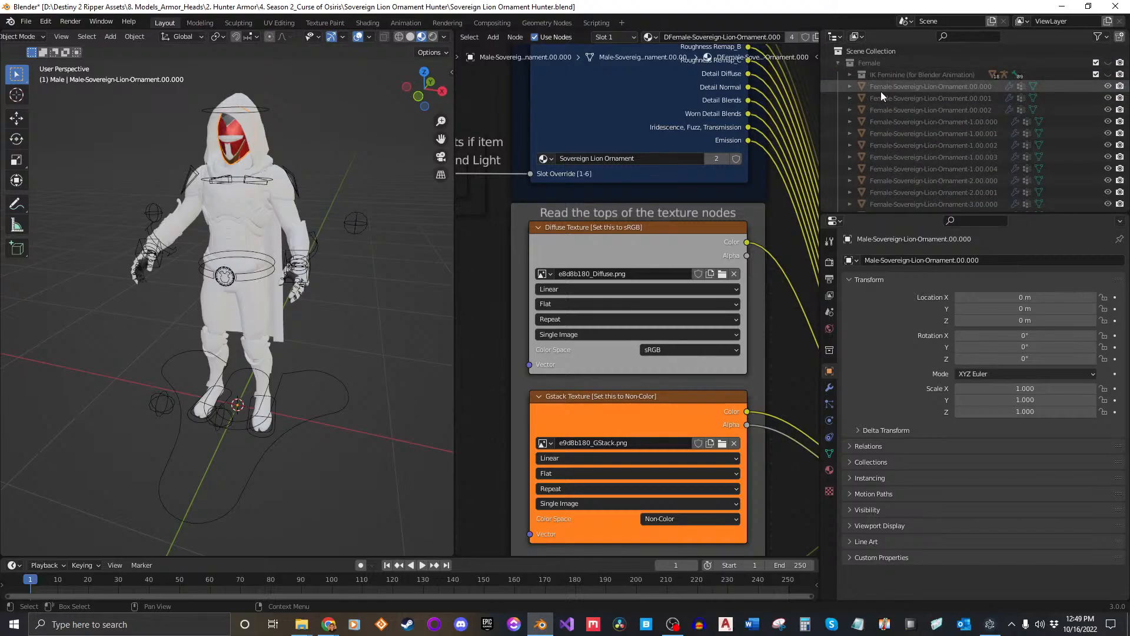
{"action": "left_click", "coordinate": [837, 63]}
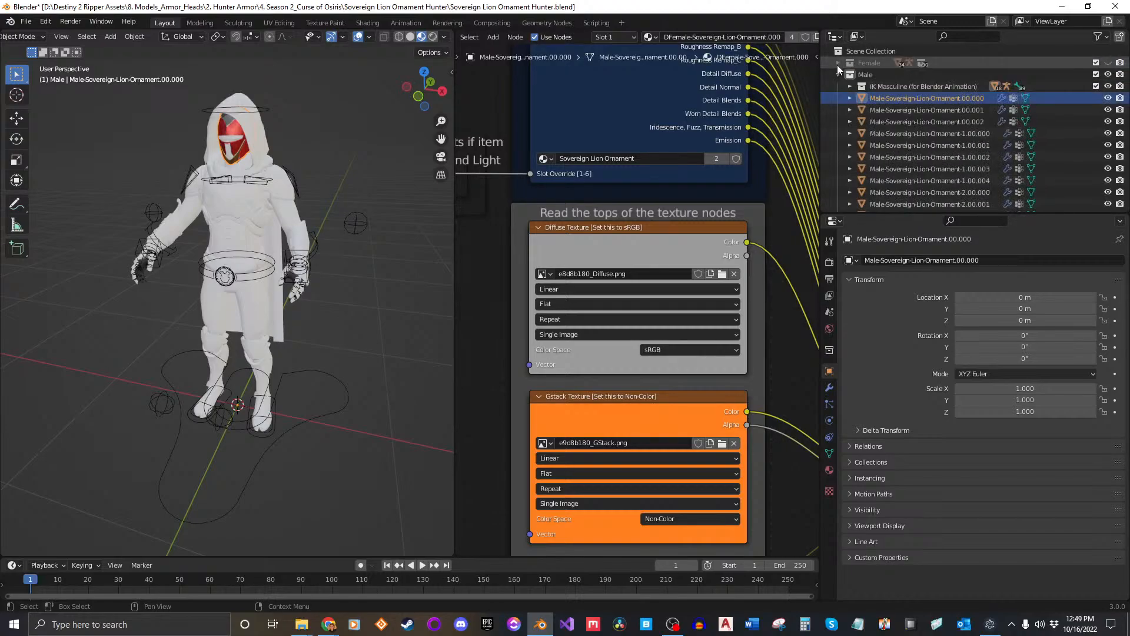
{"action": "double_click", "coordinate": [892, 101]}
{"action": "key", "text": "ctrl+c"}
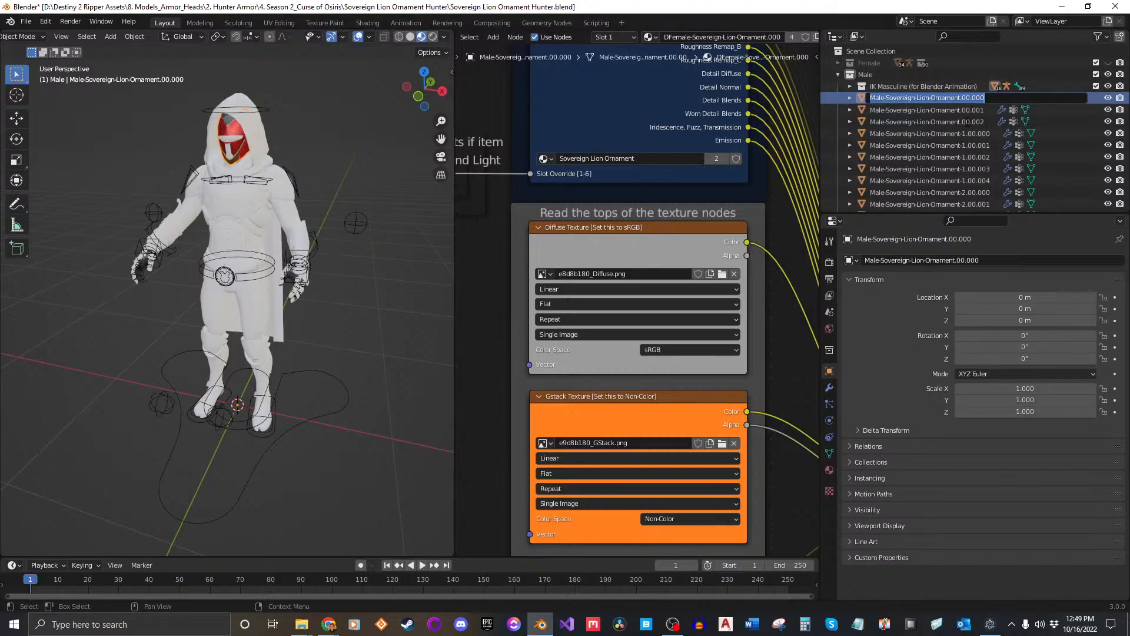
{"action": "left_click", "coordinate": [968, 121]}
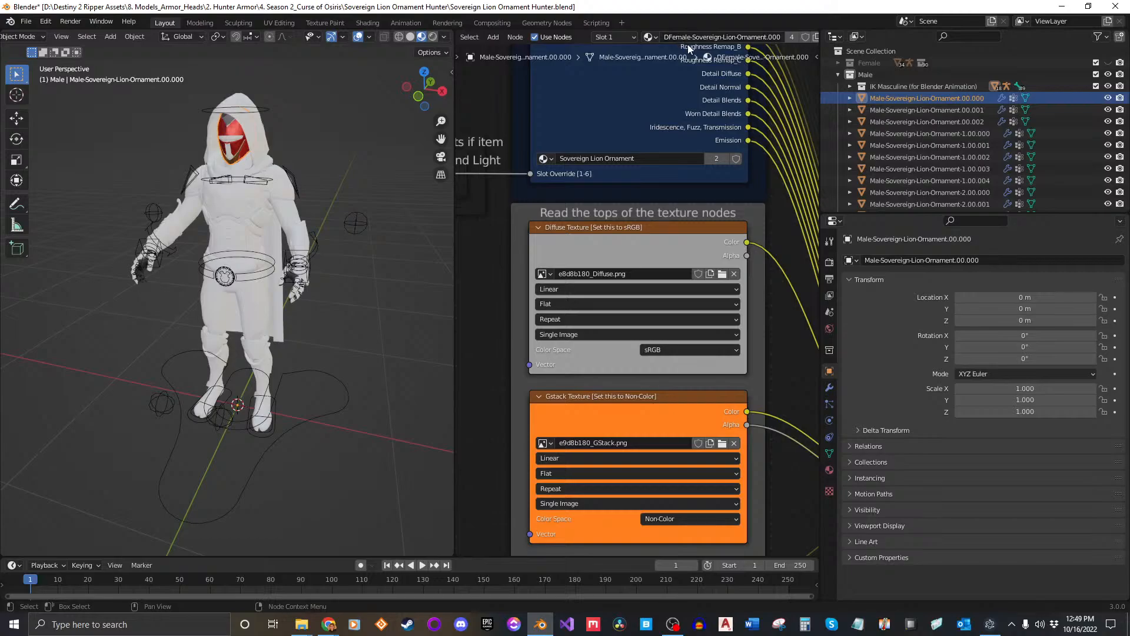
Make a single-user copy of the DFemale-Sovereign-Lion-Ornament.000 material on the male helmet mesh.
{"action": "middle_click_drag", "start_coordinate": [273, 172], "coordinate": [263, 213]}
{"action": "scroll", "coordinate": [238, 124], "scroll_direction": "up", "scroll_amount": 4}
{"action": "middle_click_drag", "start_coordinate": [239, 125], "coordinate": [307, 187], "text": "shift"}
{"action": "scroll", "coordinate": [214, 193], "scroll_direction": "up", "scroll_amount": 2}
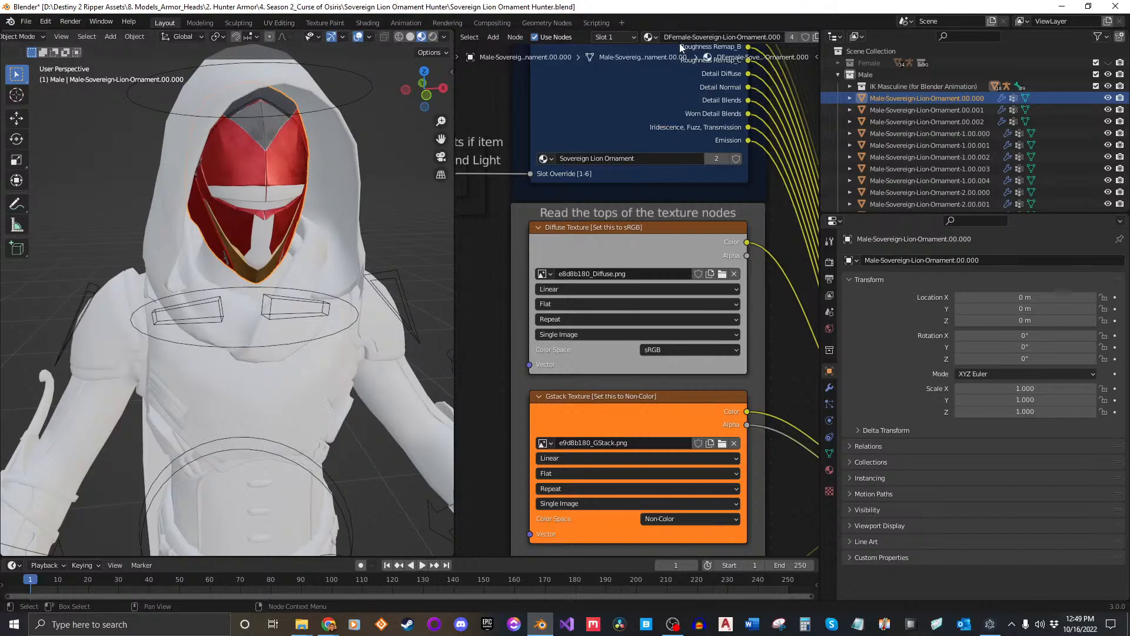
{"action": "middle_click_drag", "start_coordinate": [686, 44], "coordinate": [647, 48]}
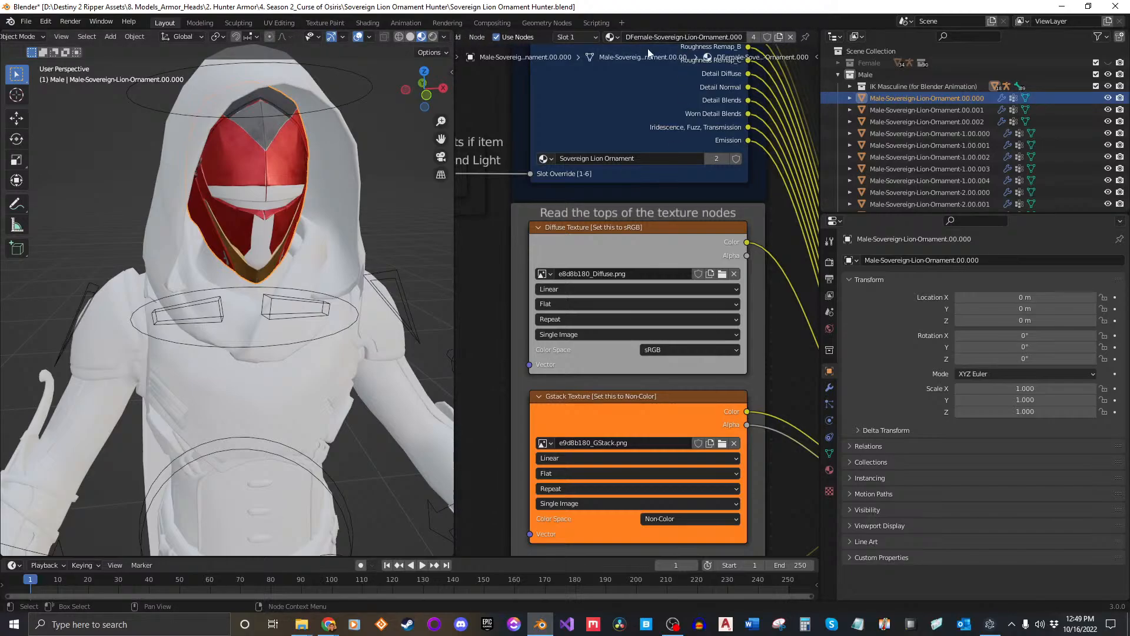
{"action": "left_click", "coordinate": [728, 36]}
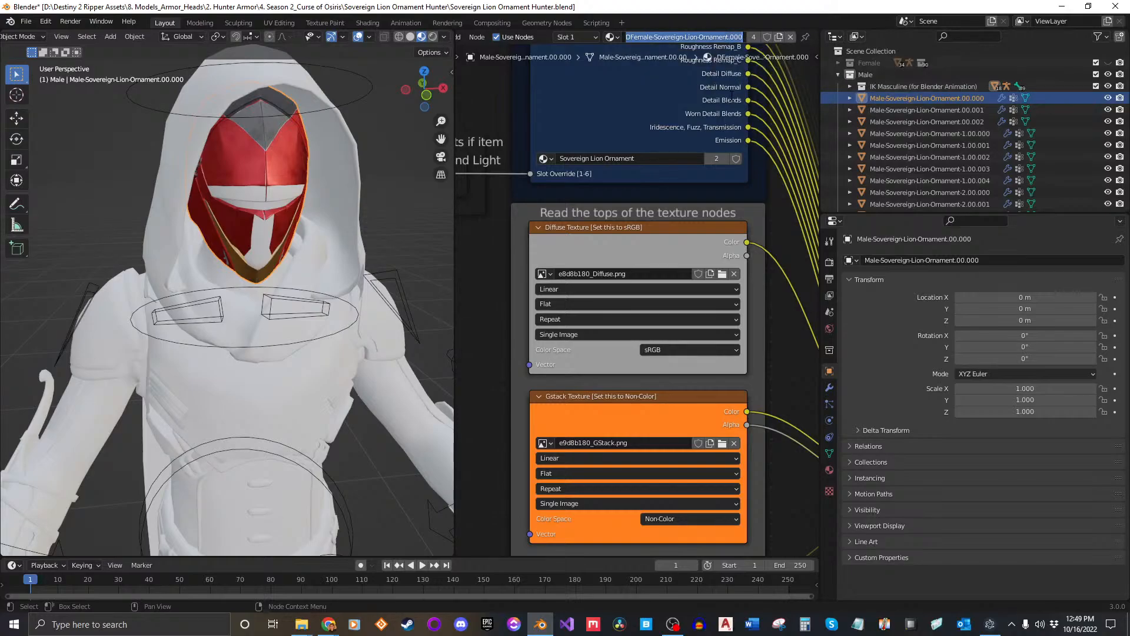
{"action": "left_click", "coordinate": [724, 21]}
{"action": "left_click", "coordinate": [755, 37]}
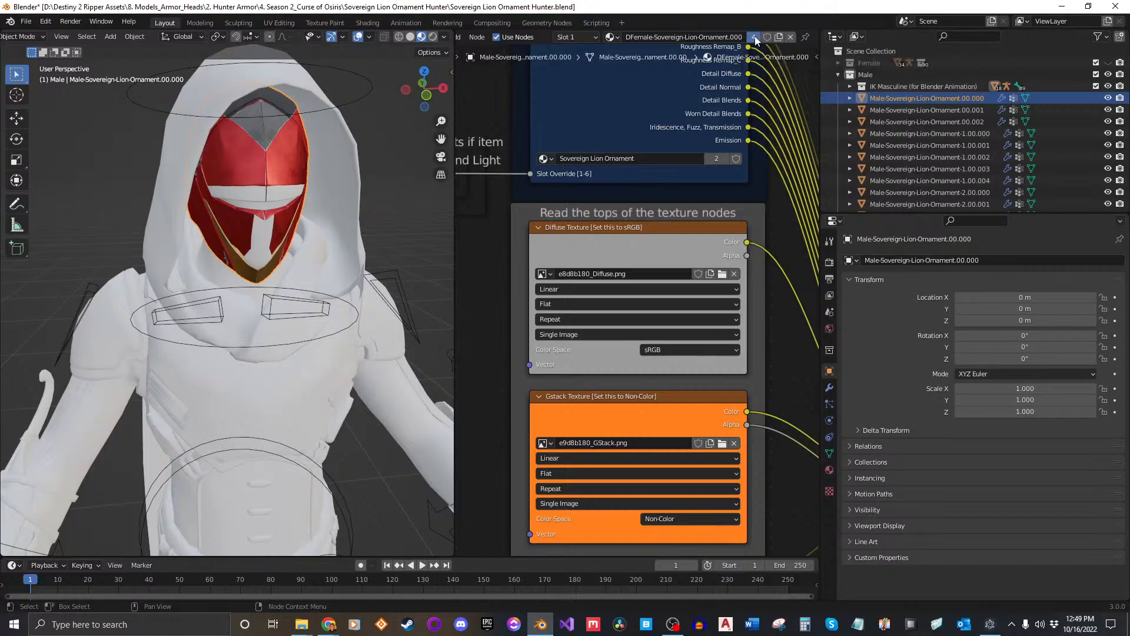
Rename the helmet's copied material to Male-Sovereign-Lion-Ornament.000, based on the copied mesh name.
{"action": "left_click", "coordinate": [715, 37]}
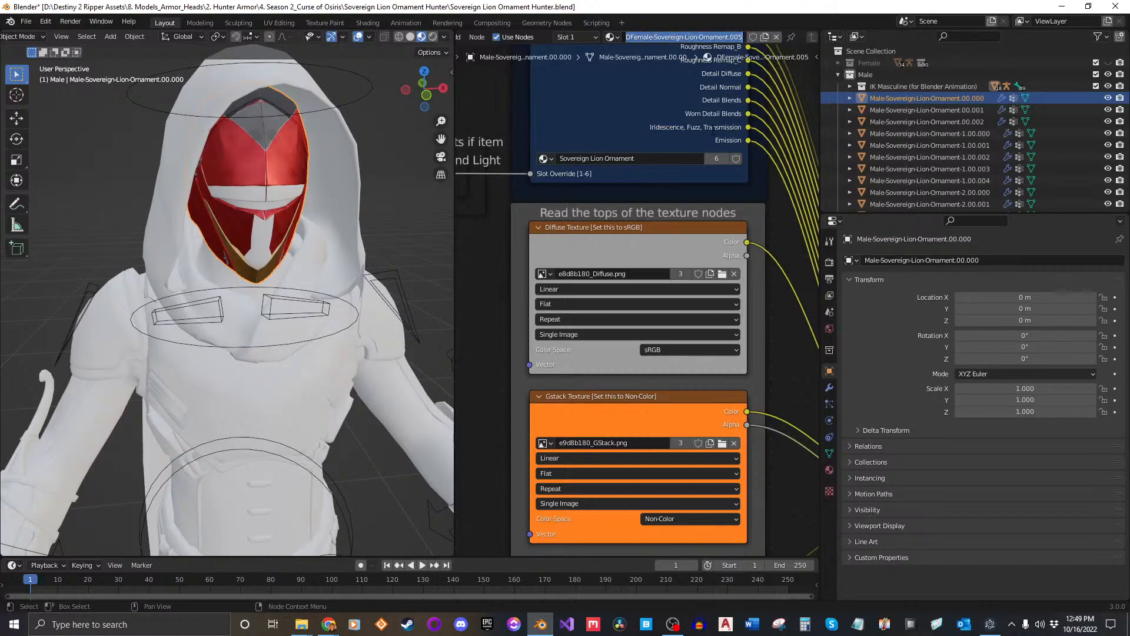
{"action": "key", "text": "ctrl+v"}
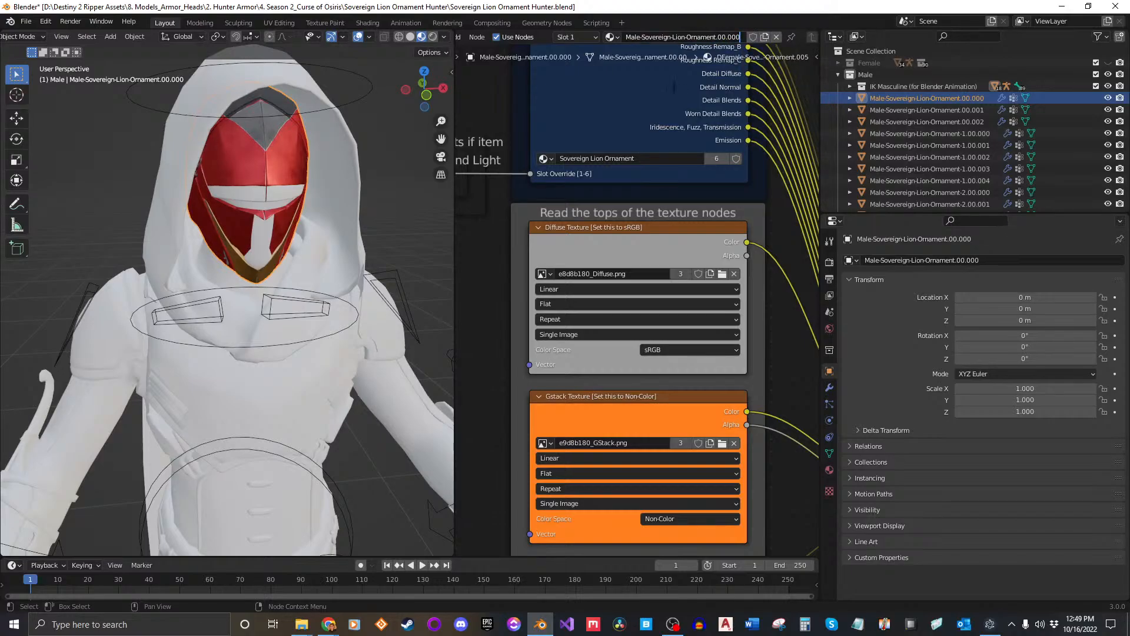
{"action": "left_click", "coordinate": [663, 38]}
{"action": "left_click", "coordinate": [723, 38]}
{"action": "key", "text": "BackSpace"}
{"action": "key", "text": "BackSpace"}
{"action": "key", "text": "BackSpace"}
{"action": "key", "text": "BackSpace"}
{"action": "type", "text": "."}
{"action": "key", "text": "Return"}
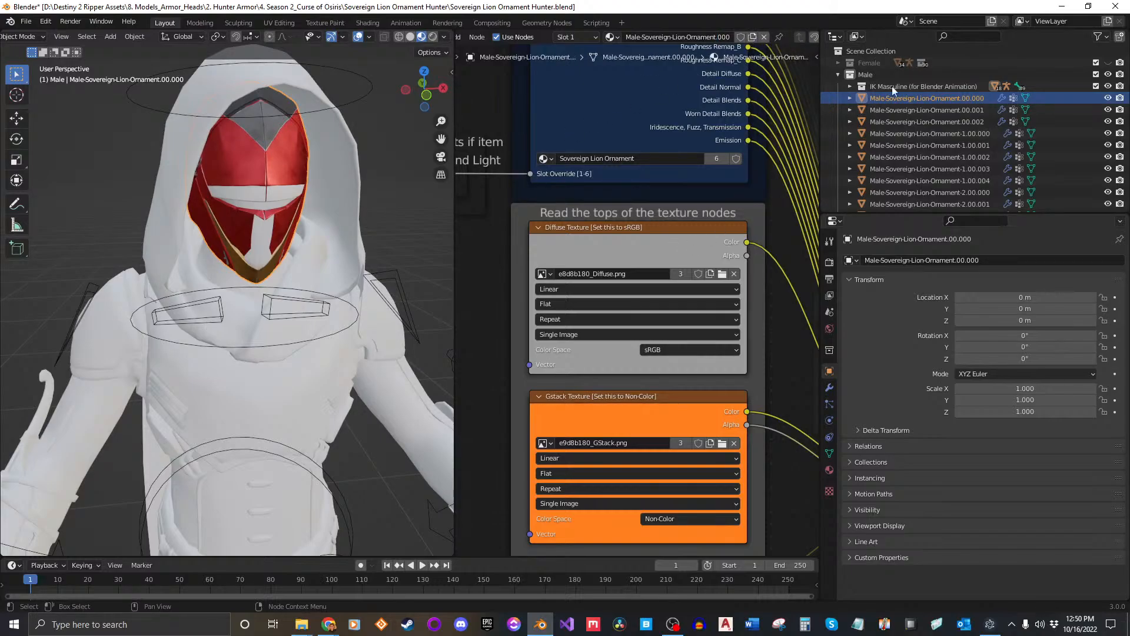
Browse for the diffuse texture node's image, showing files as thumbnails, and open the textures folder inside sovereign_lion_ornament_m.
{"action": "middle_click_drag", "start_coordinate": [213, 160], "coordinate": [193, 161]}
{"action": "scroll", "coordinate": [190, 158], "scroll_direction": "up", "scroll_amount": 1}
{"action": "scroll", "coordinate": [193, 161], "scroll_direction": "down", "scroll_amount": 1}
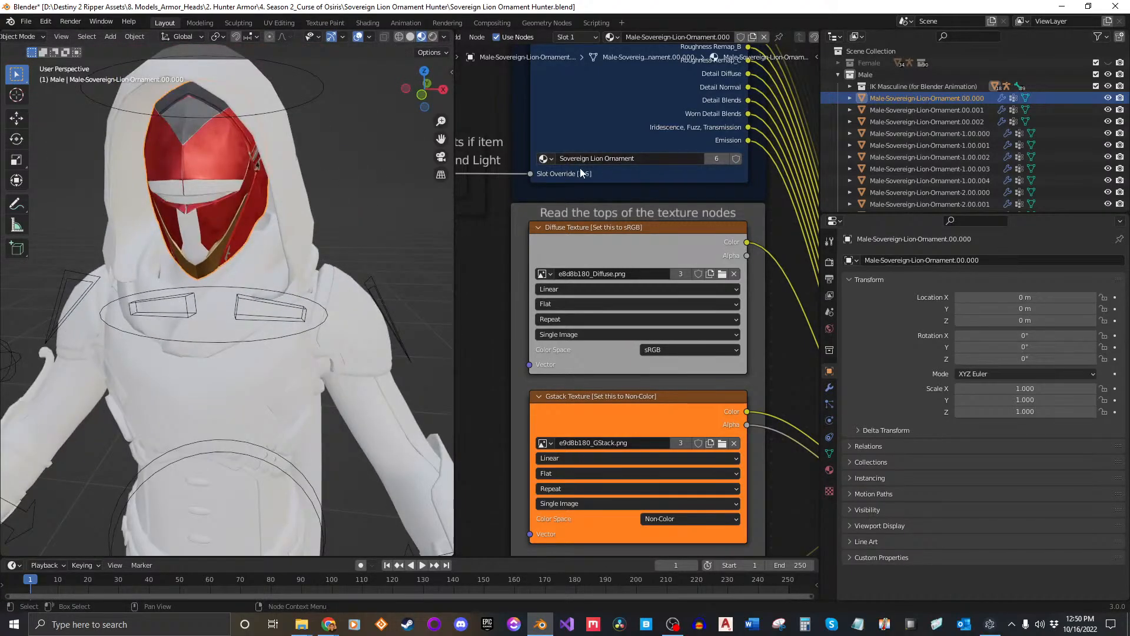
{"action": "left_click", "coordinate": [723, 275]}
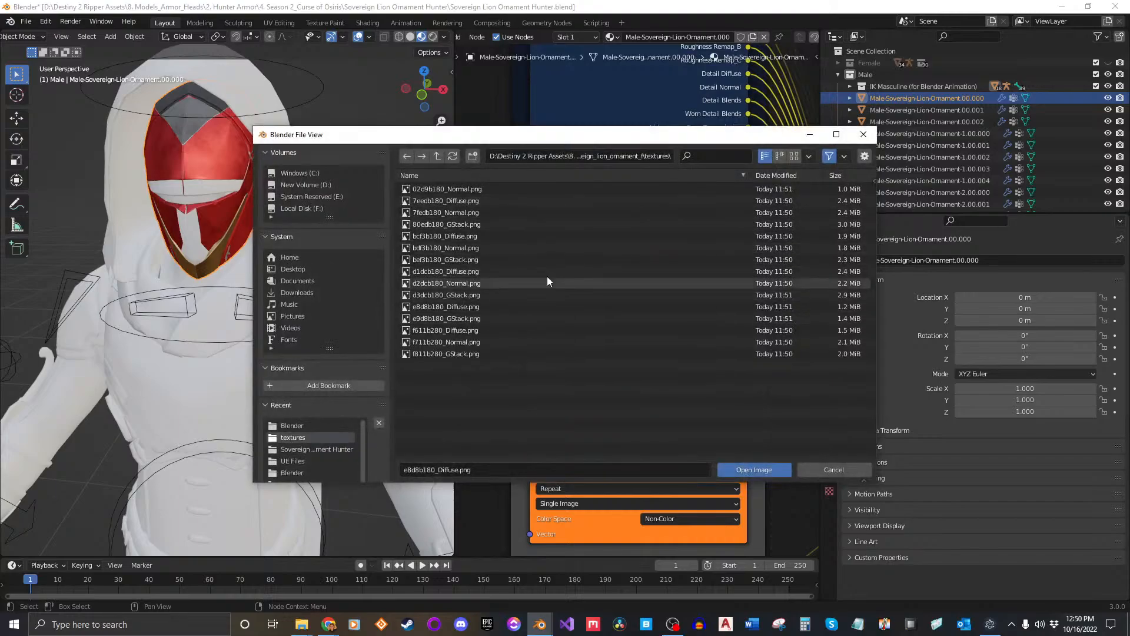
{"action": "left_click", "coordinate": [793, 157]}
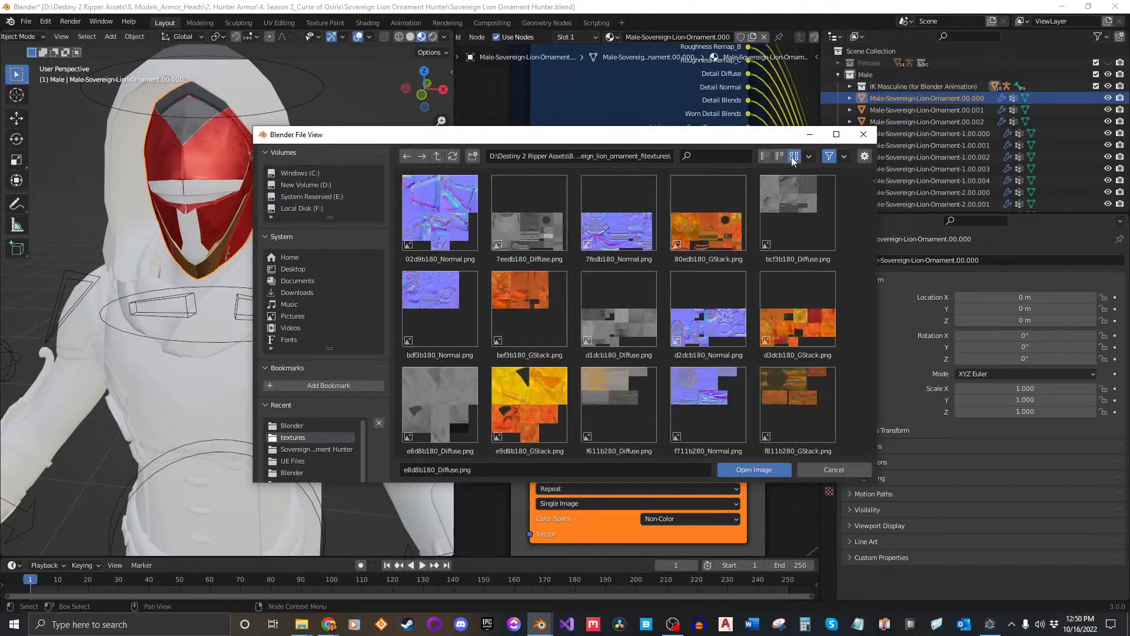
{"action": "left_click", "coordinate": [442, 157]}
{"action": "left_click", "coordinate": [443, 154]}
{"action": "left_click", "coordinate": [443, 155]}
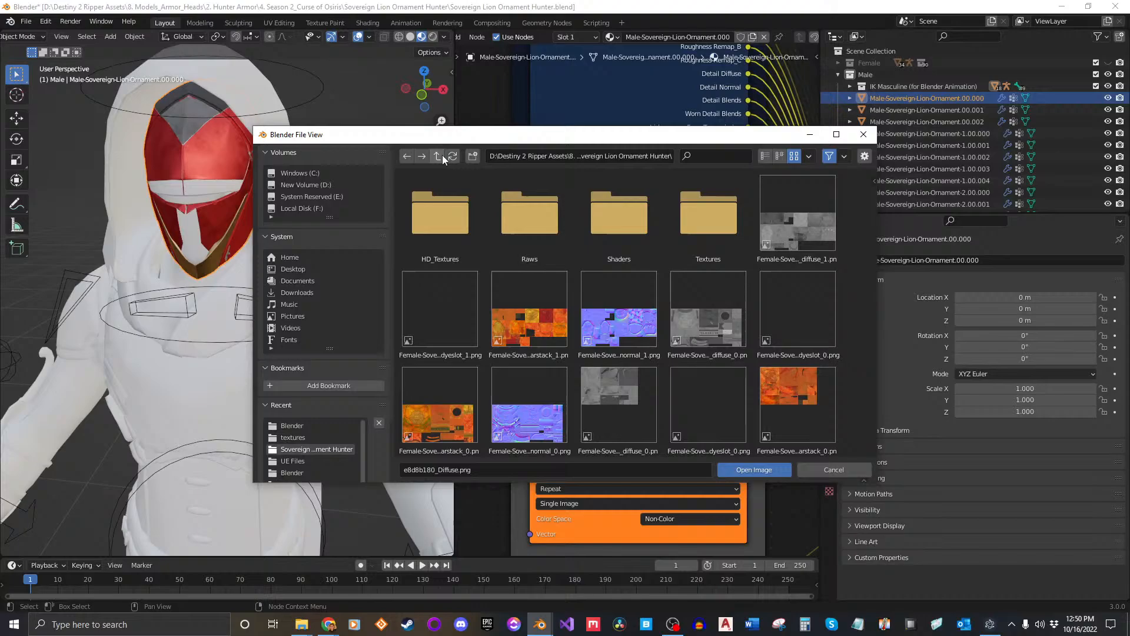
{"action": "double_click", "coordinate": [430, 217]}
{"action": "double_click", "coordinate": [508, 223]}
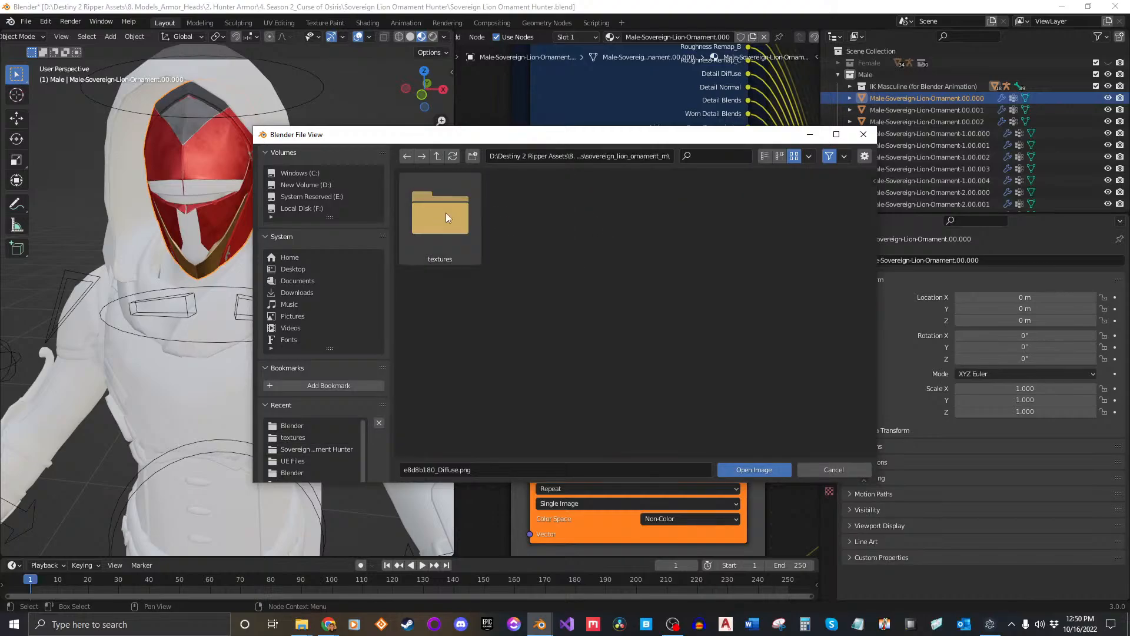
{"action": "double_click", "coordinate": [445, 212]}
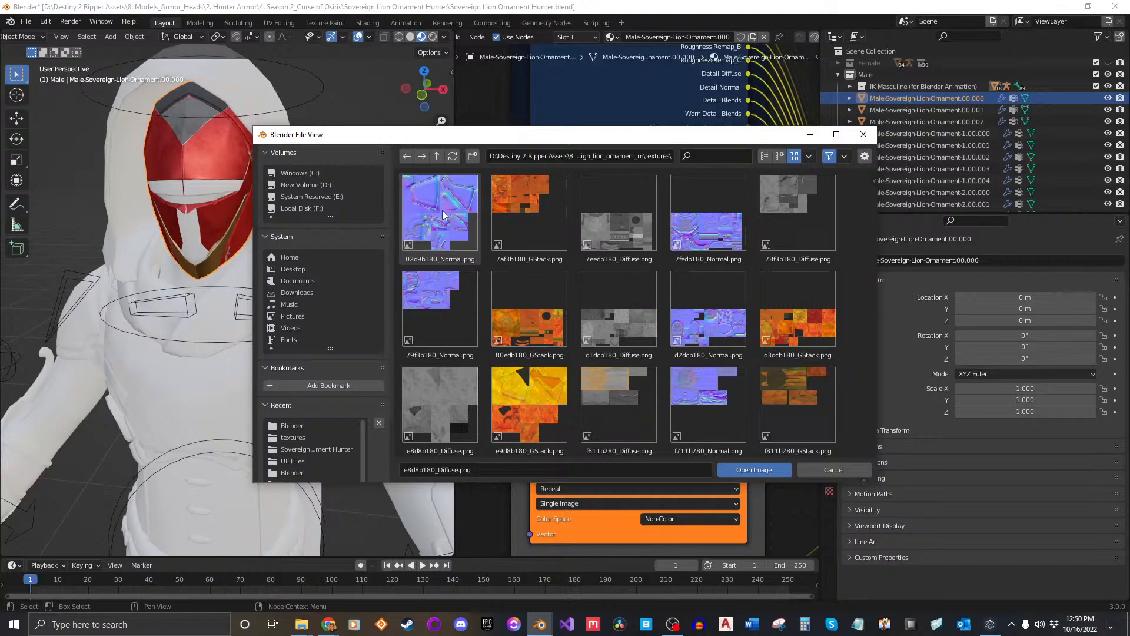
Examine the texture thumbnails in the male ornament's textures folder and leave the file browser without loading an image.
{"action": "scroll", "coordinate": [443, 212], "scroll_direction": "down", "scroll_amount": 1}
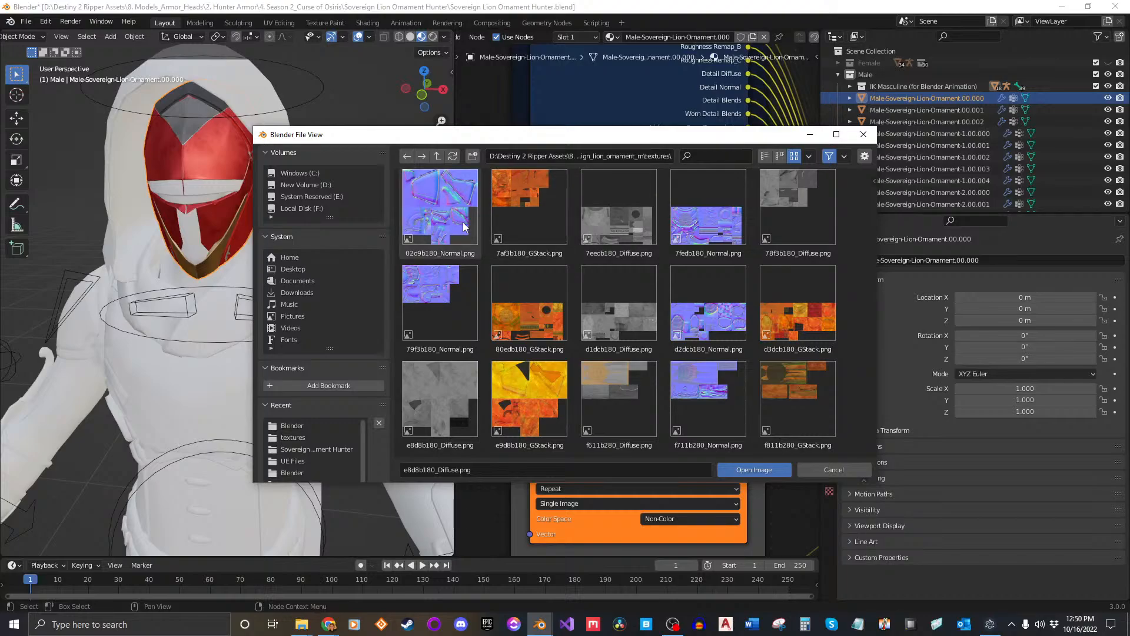
{"action": "left_click", "coordinate": [832, 474]}
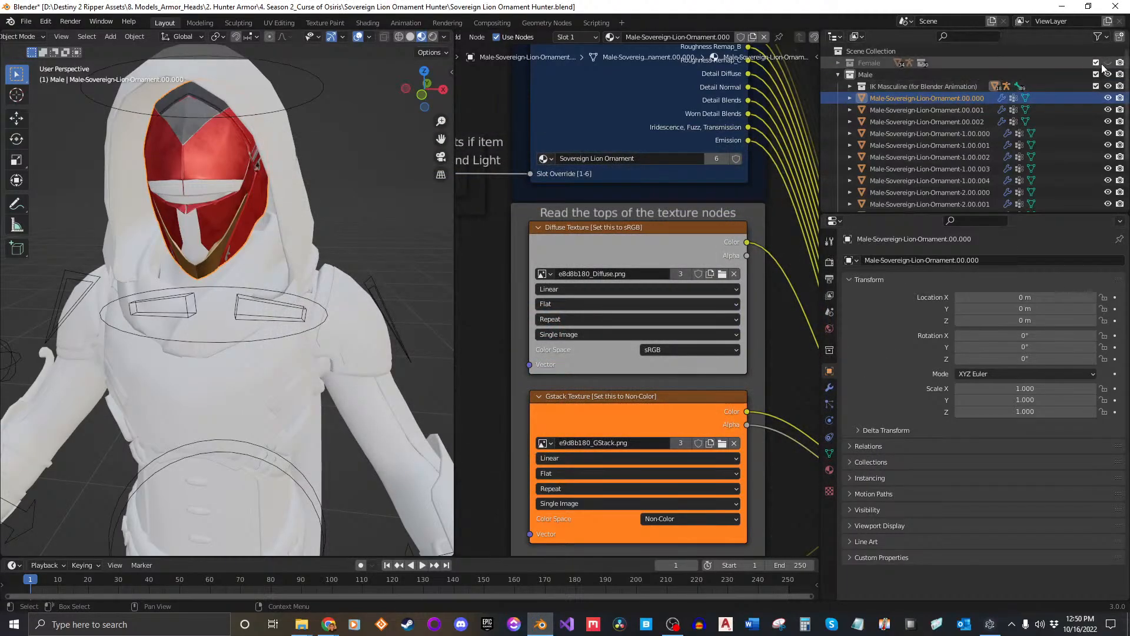
Compare the male and female helmets and armour by repeatedly showing and hiding the Female collection, leaving it hidden.
{"action": "left_click", "coordinate": [1107, 63]}
{"action": "left_click", "coordinate": [1107, 64]}
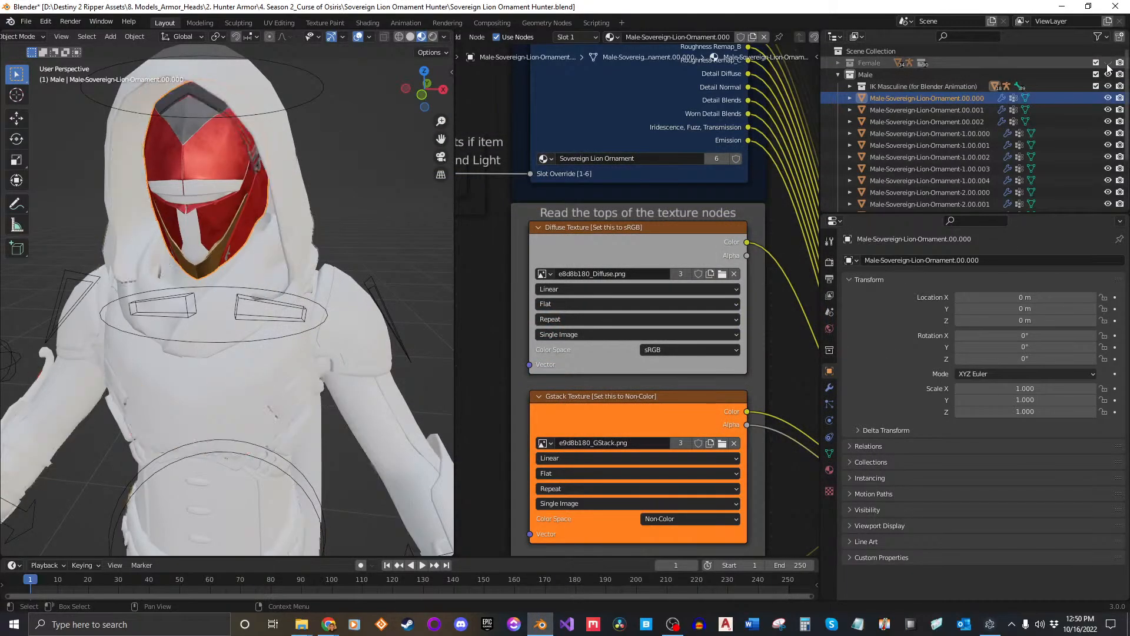
{"action": "left_click", "coordinate": [1107, 64]}
{"action": "left_click", "coordinate": [1107, 63]}
{"action": "left_click", "coordinate": [1107, 63]}
{"action": "left_click", "coordinate": [1106, 63]}
{"action": "left_click", "coordinate": [1107, 63]}
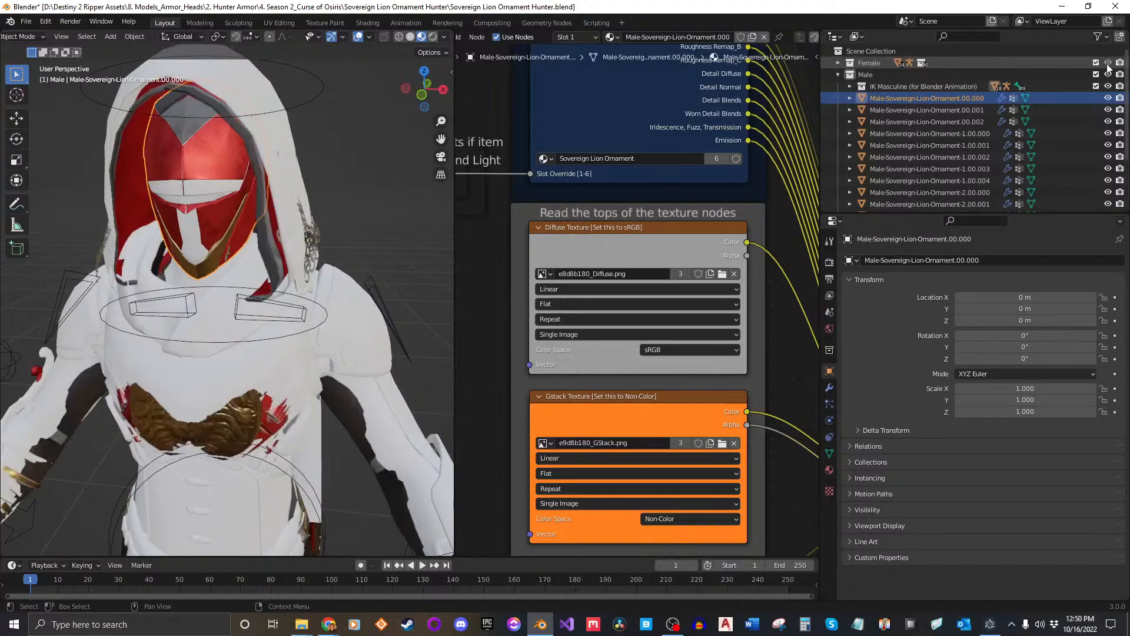
{"action": "left_click", "coordinate": [1107, 63]}
{"action": "scroll", "coordinate": [190, 143], "scroll_direction": "up", "scroll_amount": 2}
{"action": "middle_click_drag", "start_coordinate": [190, 143], "coordinate": [288, 230]}
{"action": "scroll", "coordinate": [297, 172], "scroll_direction": "up", "scroll_amount": 3}
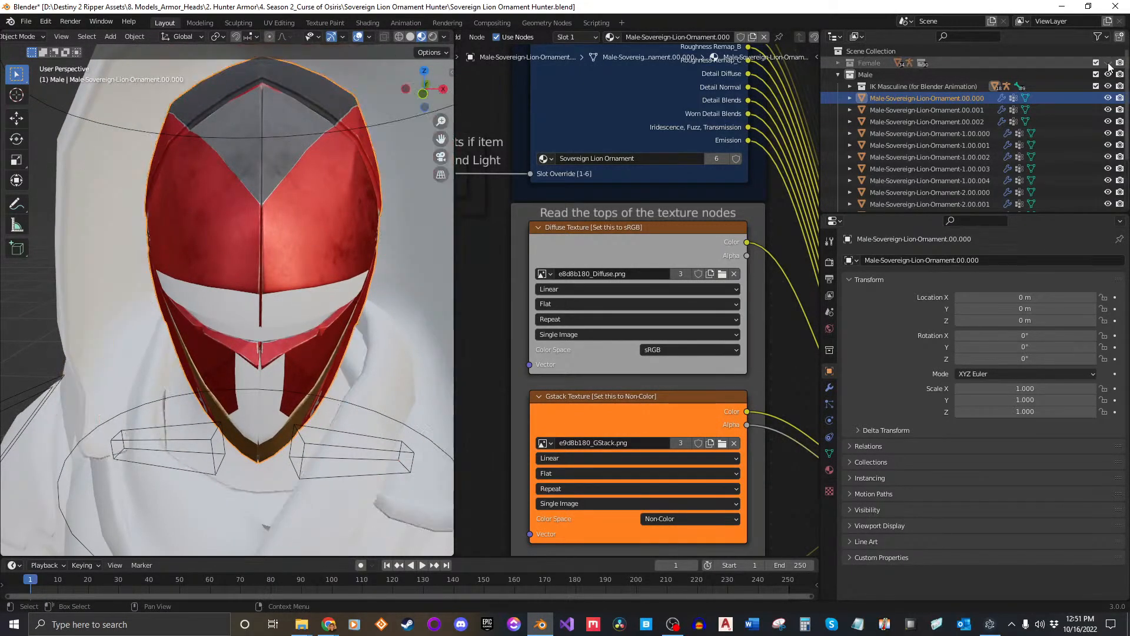
{"action": "left_click", "coordinate": [1108, 63]}
{"action": "left_click", "coordinate": [1109, 63]}
{"action": "left_click", "coordinate": [1108, 64]}
{"action": "left_click", "coordinate": [1108, 63]}
{"action": "left_click", "coordinate": [1108, 63]}
{"action": "left_click", "coordinate": [1108, 63]}
{"action": "left_click", "coordinate": [1108, 63]}
{"action": "left_click", "coordinate": [1109, 63]}
{"action": "left_click", "coordinate": [1108, 64]}
{"action": "left_click", "coordinate": [1108, 63]}
{"action": "scroll", "coordinate": [303, 240], "scroll_direction": "down", "scroll_amount": 5}
{"action": "middle_click_drag", "start_coordinate": [304, 240], "coordinate": [281, 229]}
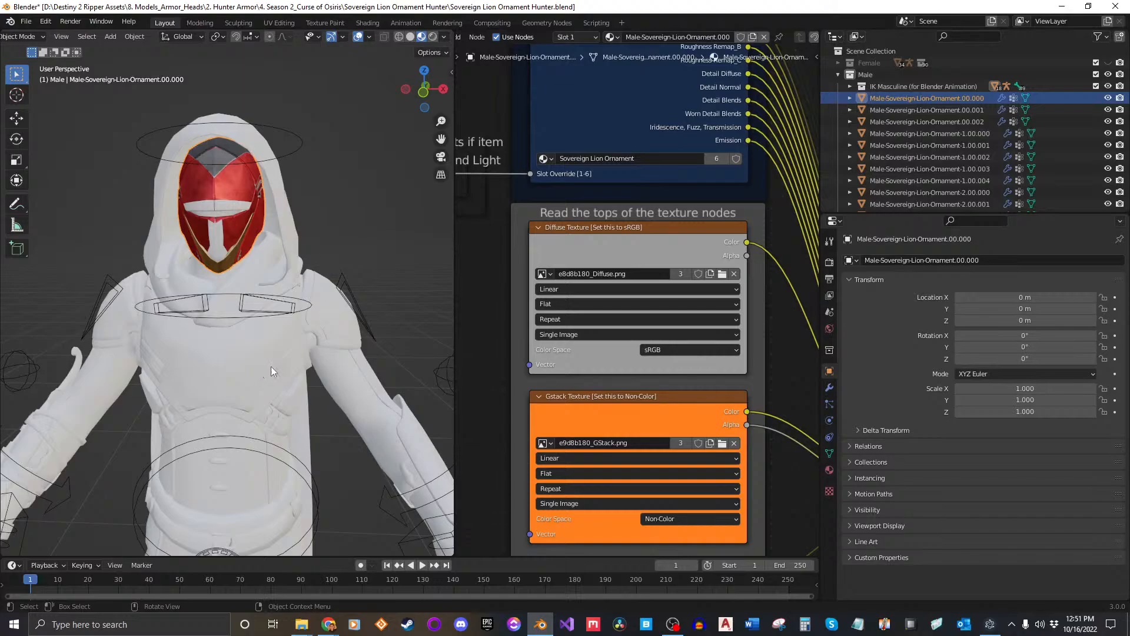
{"action": "middle_click_drag", "start_coordinate": [353, 265], "coordinate": [276, 266]}
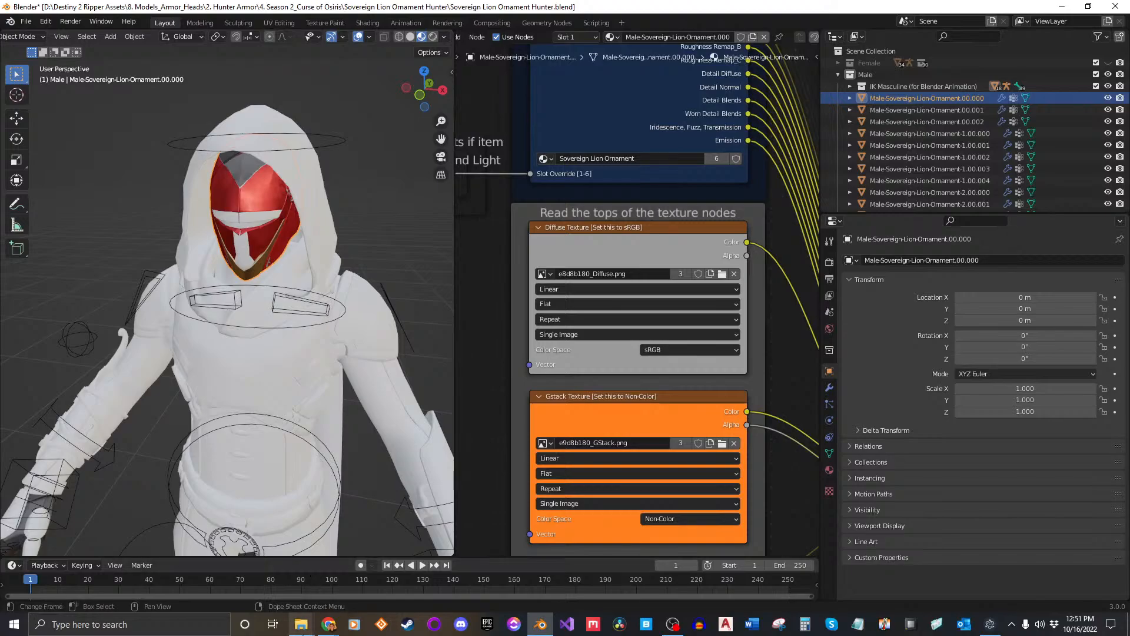
Load e8d8b180_Diffuse.png from the female ornament's textures folder into the Diffuse Texture node.
{"action": "mouse_move", "coordinate": [301, 623]}
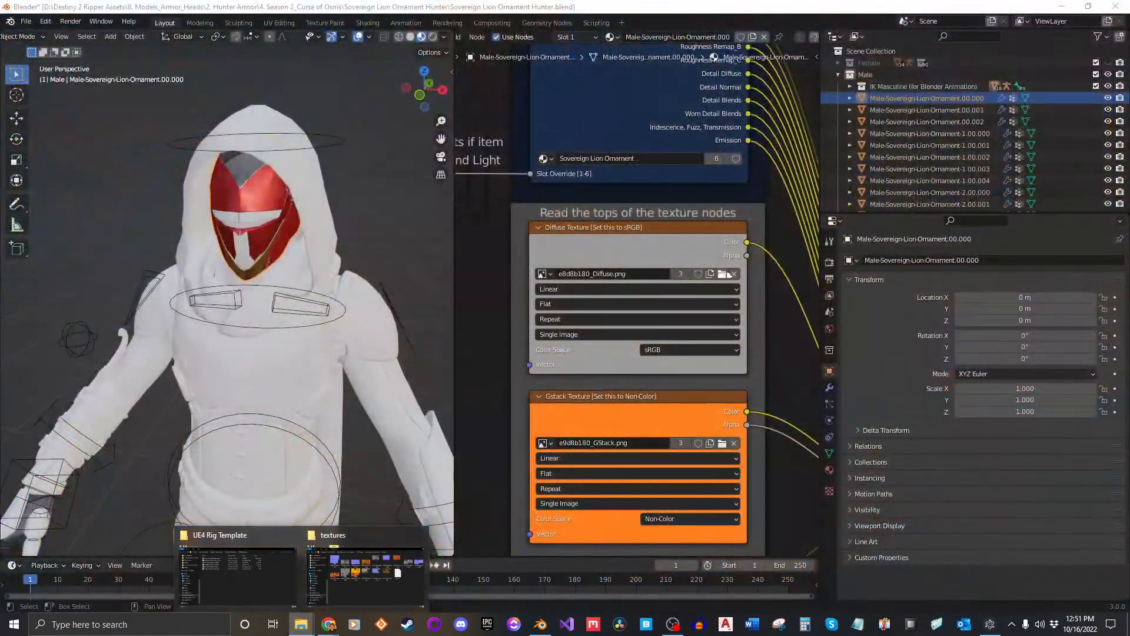
{"action": "left_click", "coordinate": [722, 273]}
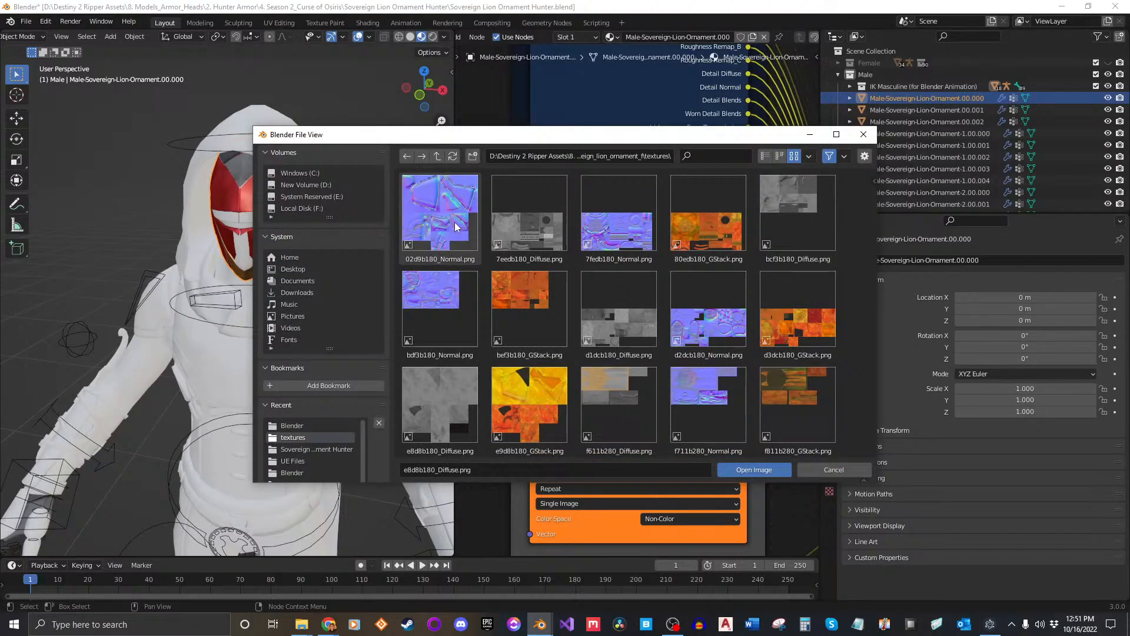
{"action": "left_click", "coordinate": [529, 405]}
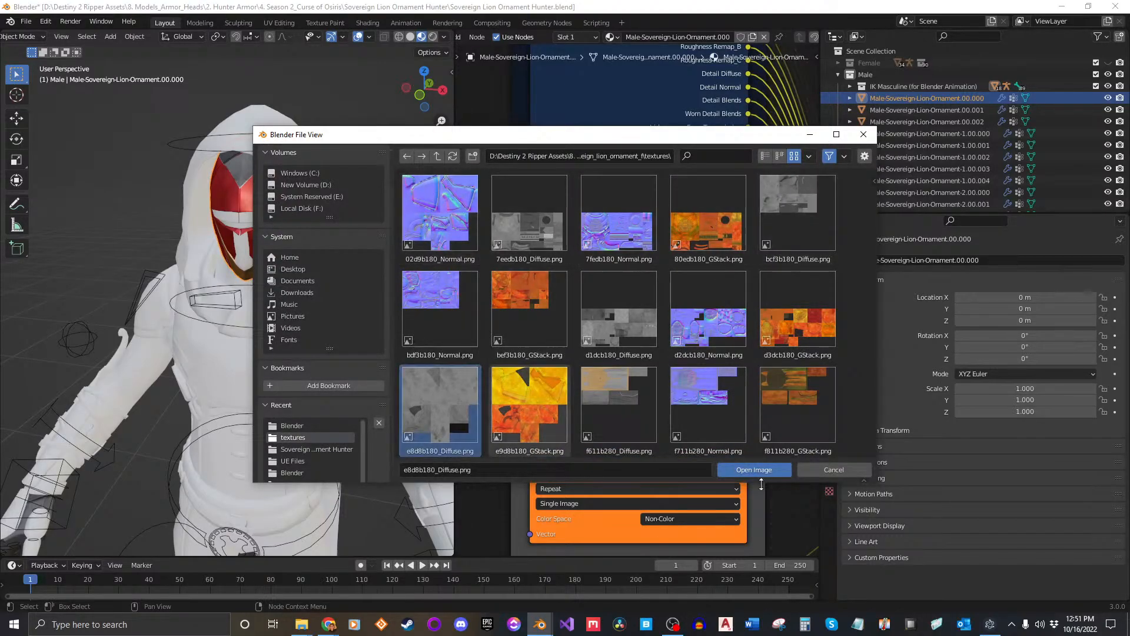
{"action": "left_click", "coordinate": [754, 469]}
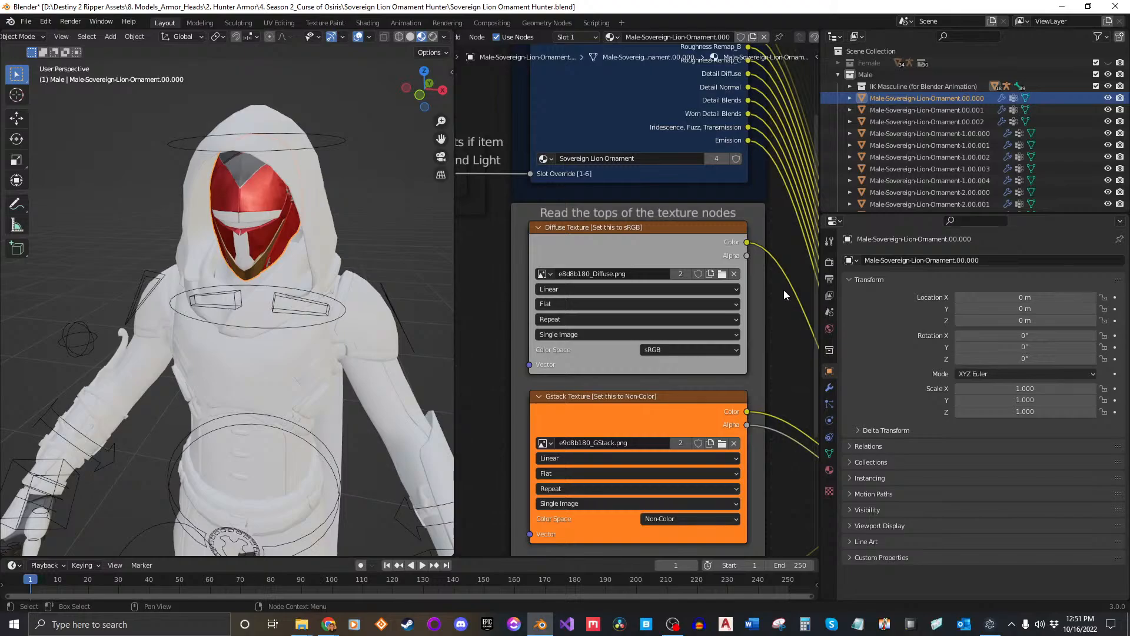
Assign the existing material DFemale-Sovereign-Lion-Ornament.000 to the helmet mesh Male-Sovereign-Lion-Ornament.00.001.
{"action": "left_click", "coordinate": [977, 110]}
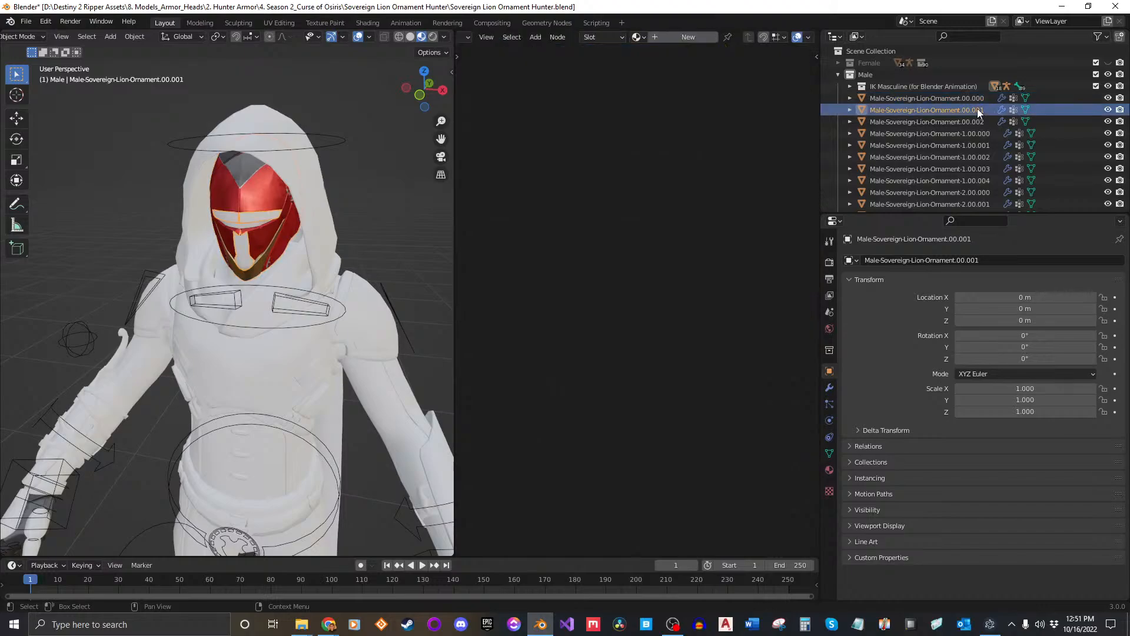
{"action": "left_click", "coordinate": [639, 39]}
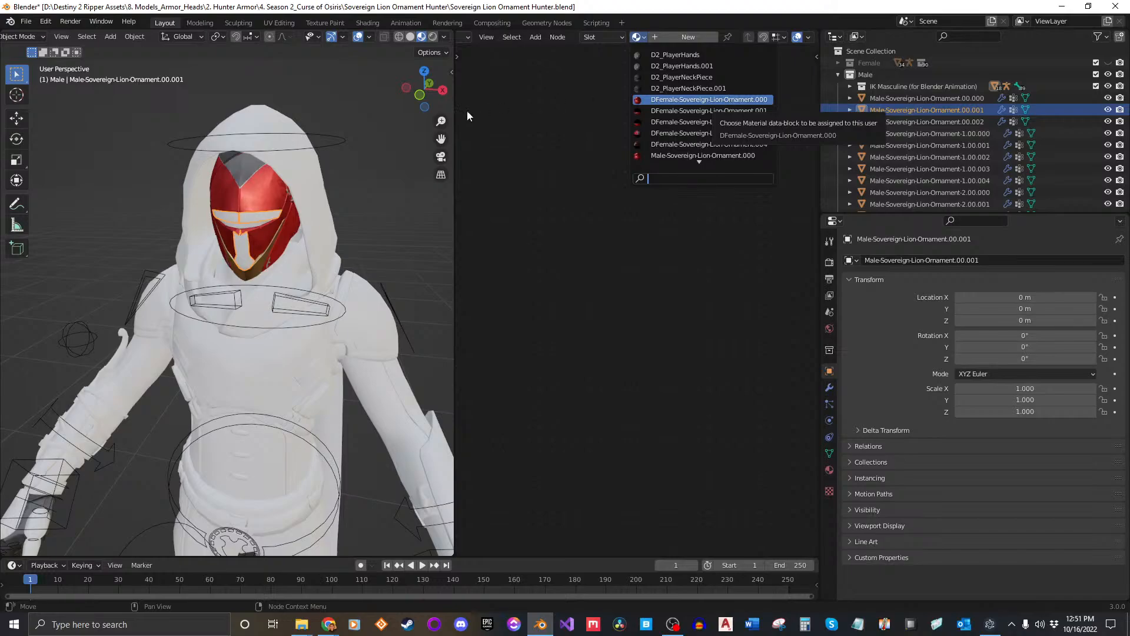
{"action": "key", "text": "Return"}
{"action": "scroll", "coordinate": [260, 209], "scroll_direction": "up", "scroll_amount": 5}
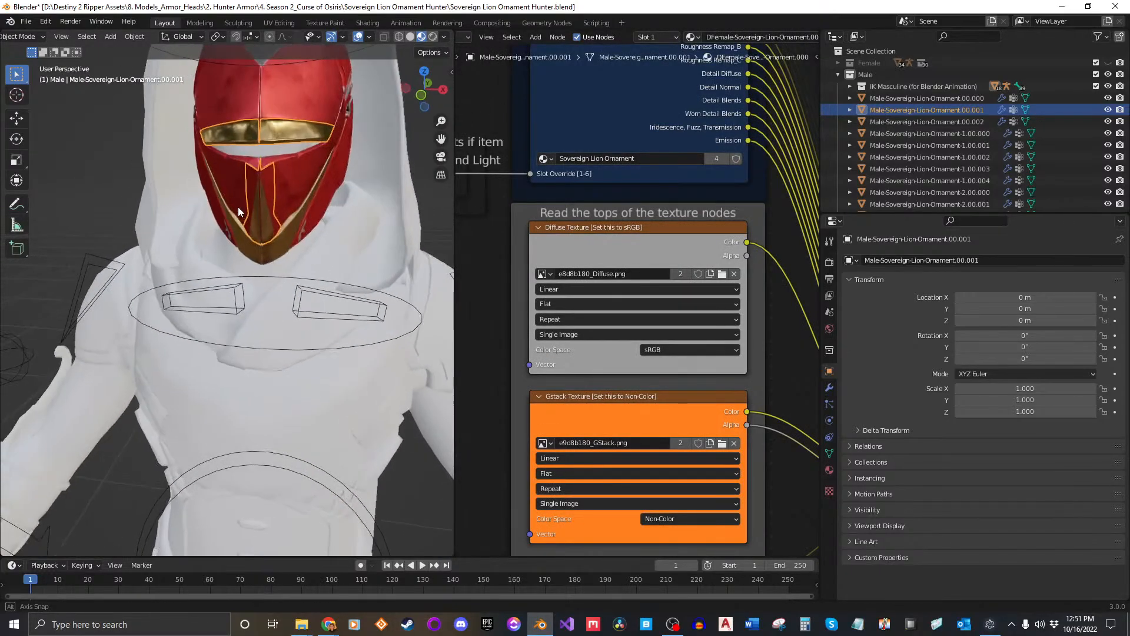
Assign the material DFemale-Sovereign-Lion-Ornament.000 to the mesh Male-Sovereign-Lion-Ornament.00.002 and deselect it.
{"action": "left_click", "coordinate": [949, 122]}
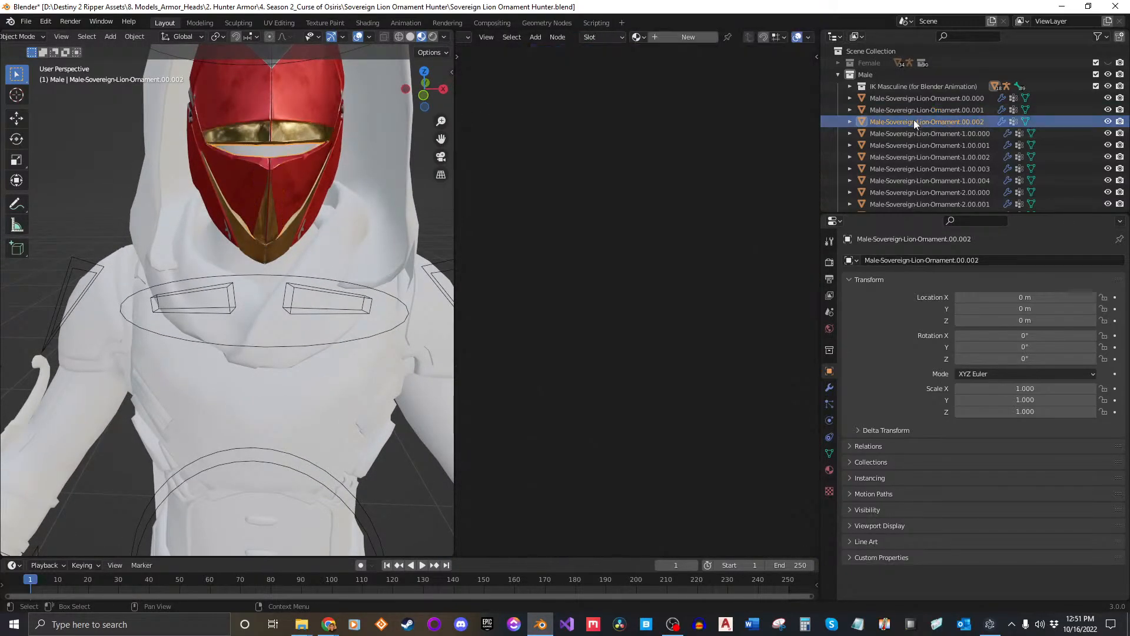
{"action": "left_click", "coordinate": [638, 37]}
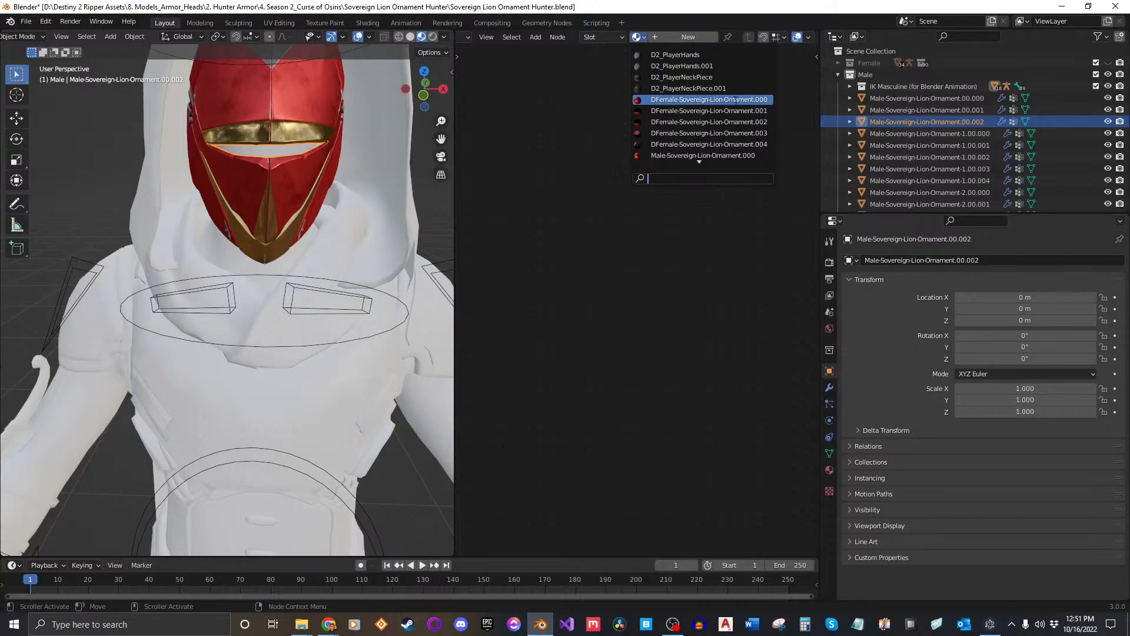
{"action": "left_click", "coordinate": [736, 104]}
{"action": "middle_click_drag", "start_coordinate": [366, 171], "coordinate": [233, 194]}
{"action": "scroll", "coordinate": [270, 206], "scroll_direction": "down", "scroll_amount": 4}
{"action": "scroll", "coordinate": [271, 188], "scroll_direction": "up", "scroll_amount": 1}
{"action": "left_click", "coordinate": [266, 224]}
{"action": "scroll", "coordinate": [209, 207], "scroll_direction": "up", "scroll_amount": 3}
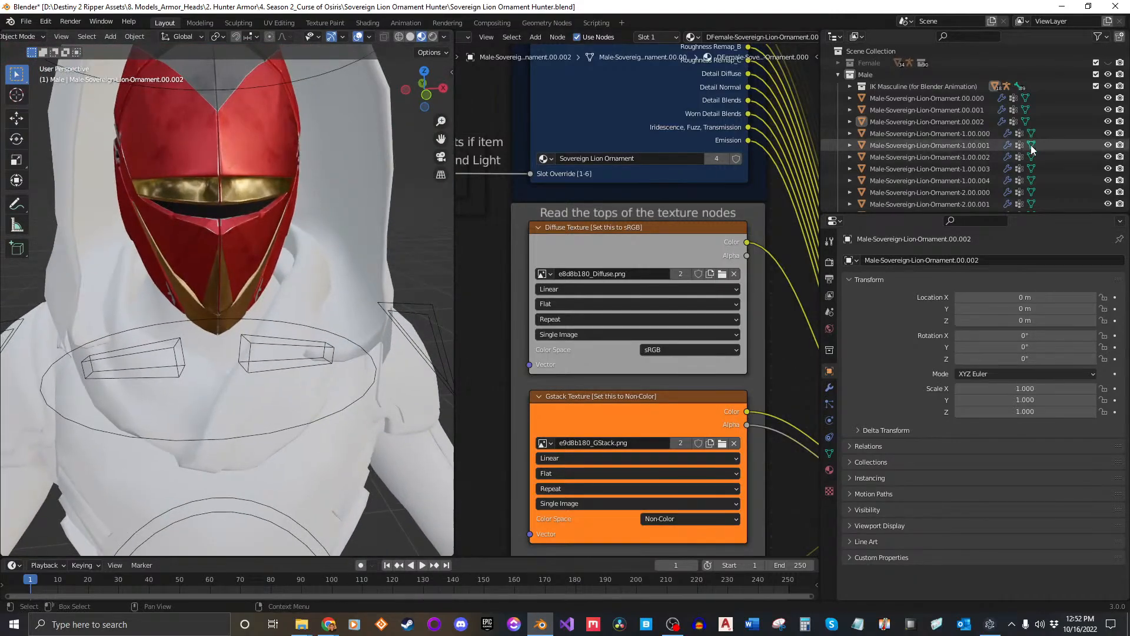
Check the textured male helmet against the female version by toggling the Female collection's visibility, leaving it hidden.
{"action": "left_click", "coordinate": [1108, 62]}
{"action": "left_click", "coordinate": [1109, 63]}
{"action": "left_click", "coordinate": [1108, 63]}
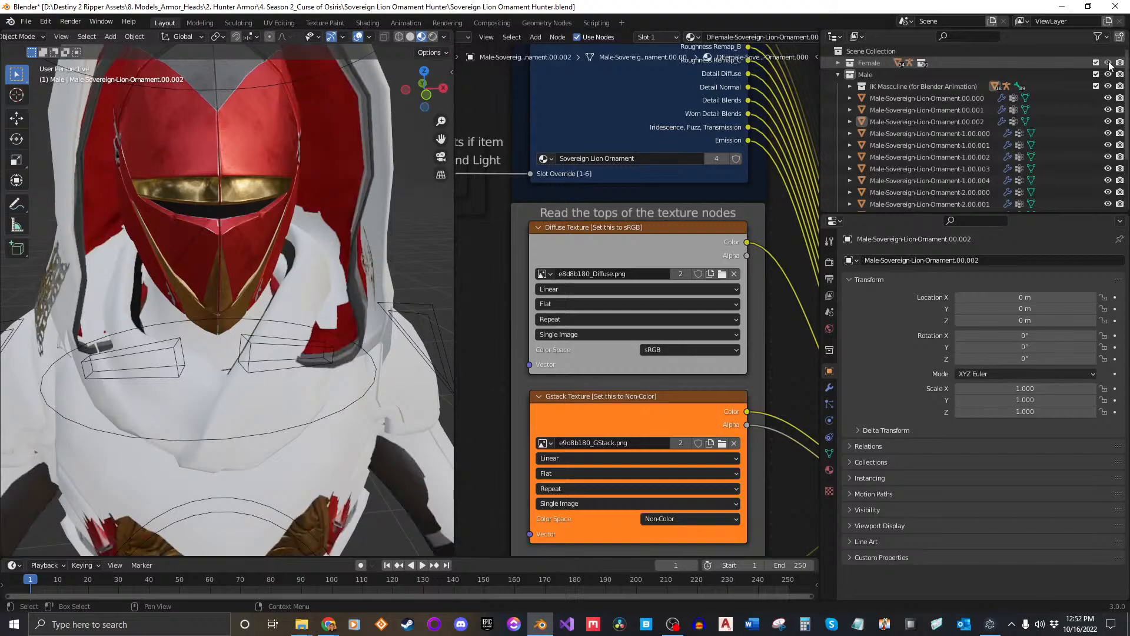
{"action": "left_click", "coordinate": [1109, 63]}
{"action": "middle_click_drag", "start_coordinate": [329, 157], "coordinate": [319, 187]}
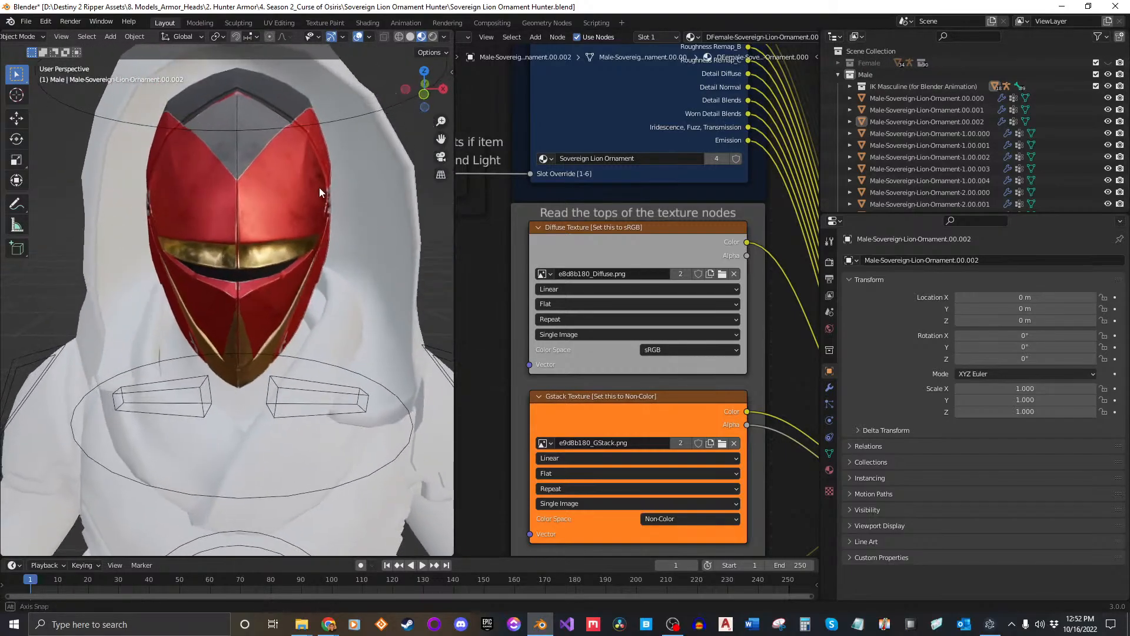
{"action": "left_click", "coordinate": [1108, 63]}
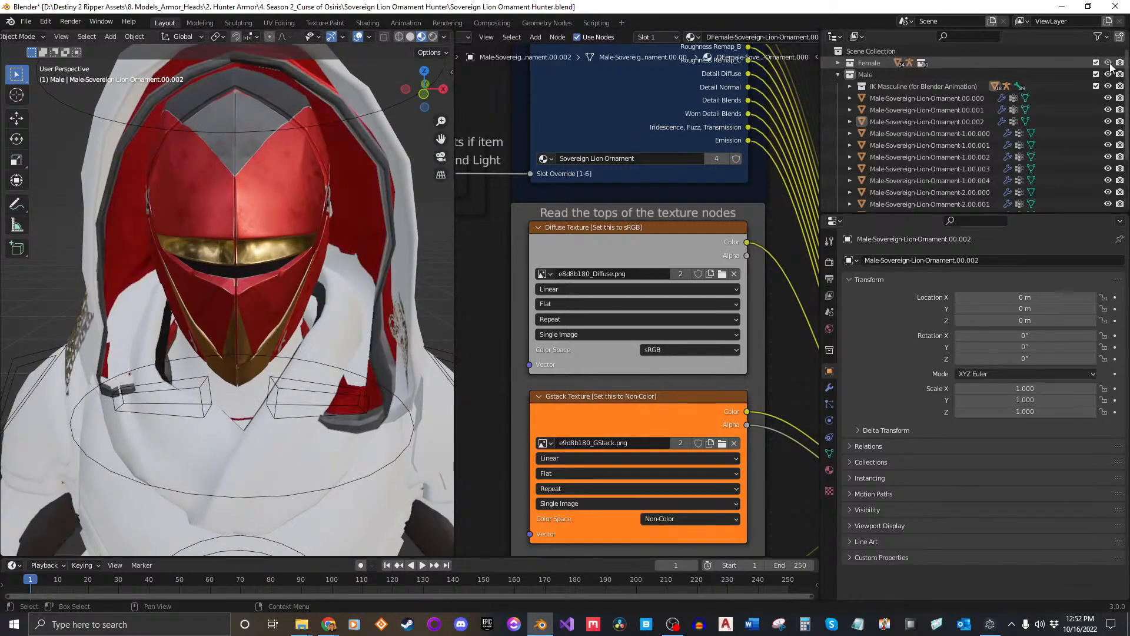
{"action": "left_click", "coordinate": [1108, 63]}
{"action": "left_click", "coordinate": [1108, 62]}
{"action": "left_click", "coordinate": [1108, 63]}
{"action": "left_click", "coordinate": [1108, 63]}
{"action": "left_click", "coordinate": [1108, 63]}
{"action": "left_click", "coordinate": [1108, 63]}
{"action": "left_click", "coordinate": [1108, 63]}
{"action": "left_click", "coordinate": [1108, 63]}
{"action": "left_click", "coordinate": [1108, 63]}
{"action": "left_click", "coordinate": [1108, 63]}
{"action": "left_click", "coordinate": [1109, 63]}
{"action": "left_click", "coordinate": [1108, 63]}
{"action": "left_click", "coordinate": [1109, 63]}
{"action": "scroll", "coordinate": [297, 210], "scroll_direction": "down", "scroll_amount": 2}
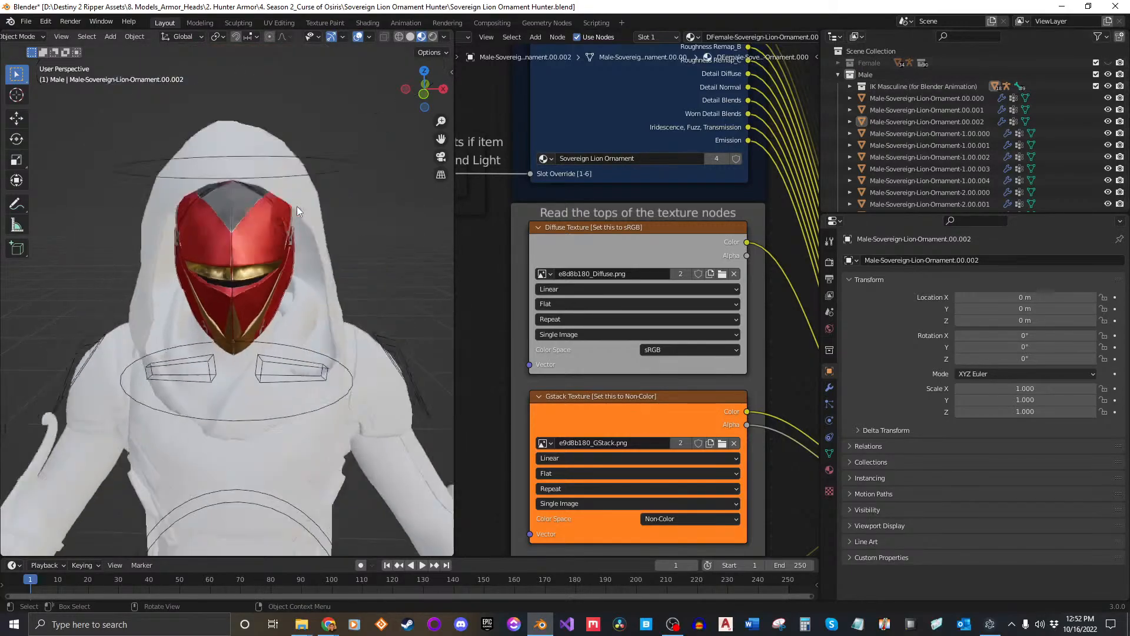
Assign the material DFemale-Sovereign-Lion-Ornament.001 to the shoulder armour mesh Male-Sovereign-Lion-Ornament-1.00.000.
{"action": "scroll", "coordinate": [299, 212], "scroll_direction": "down", "scroll_amount": 3}
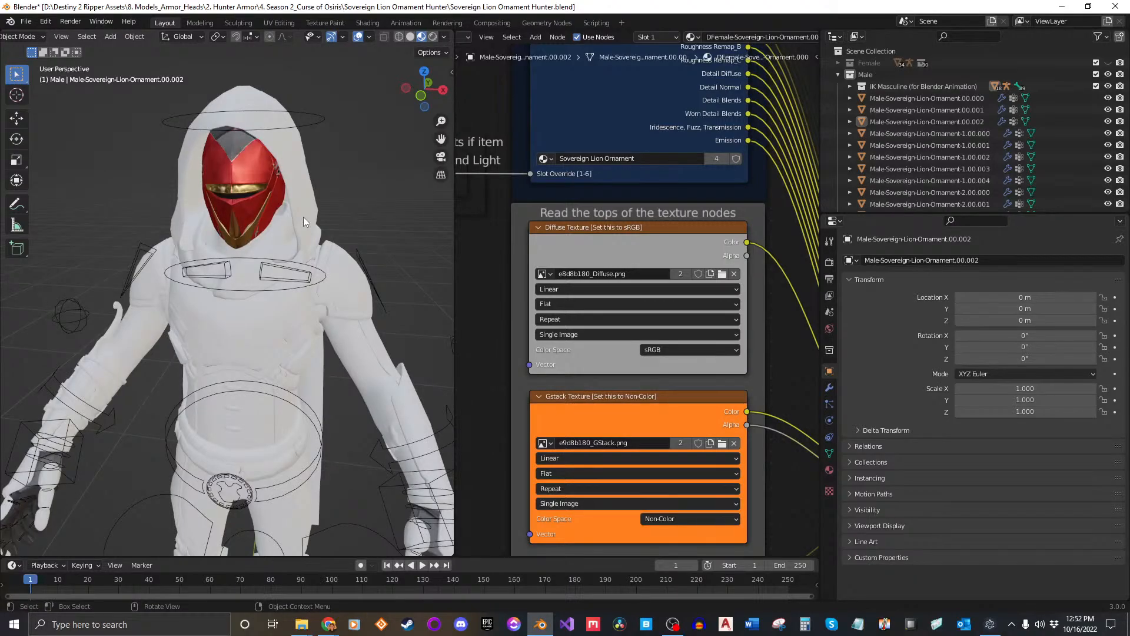
{"action": "scroll", "coordinate": [307, 211], "scroll_direction": "down", "scroll_amount": 2}
{"action": "middle_click_drag", "start_coordinate": [307, 210], "coordinate": [349, 225]}
{"action": "left_click", "coordinate": [918, 133]}
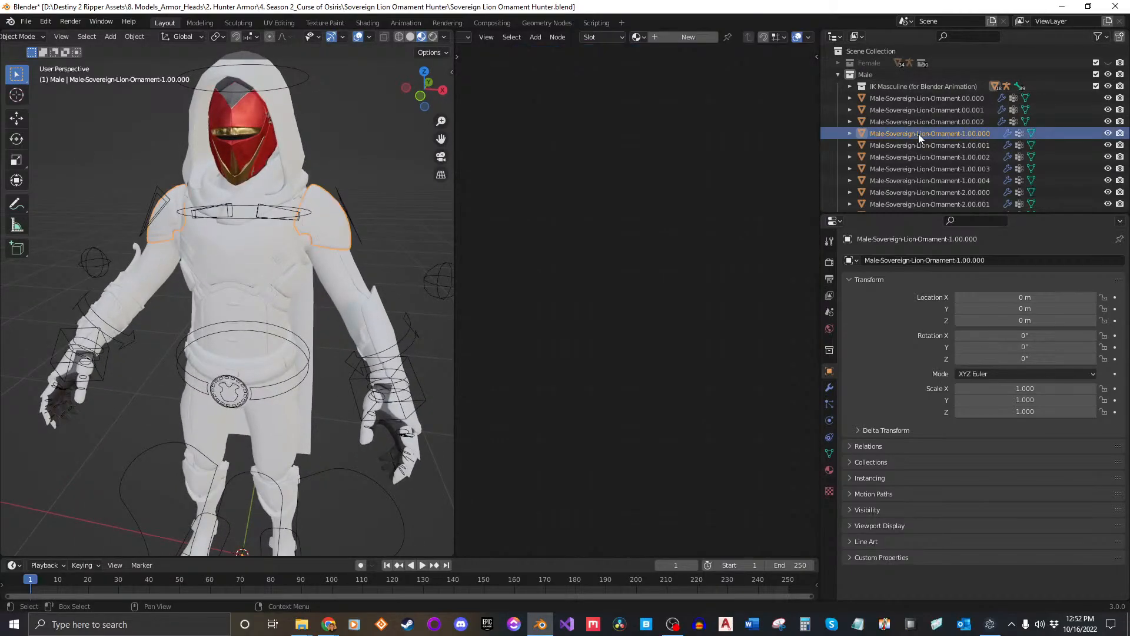
{"action": "left_click", "coordinate": [636, 37]}
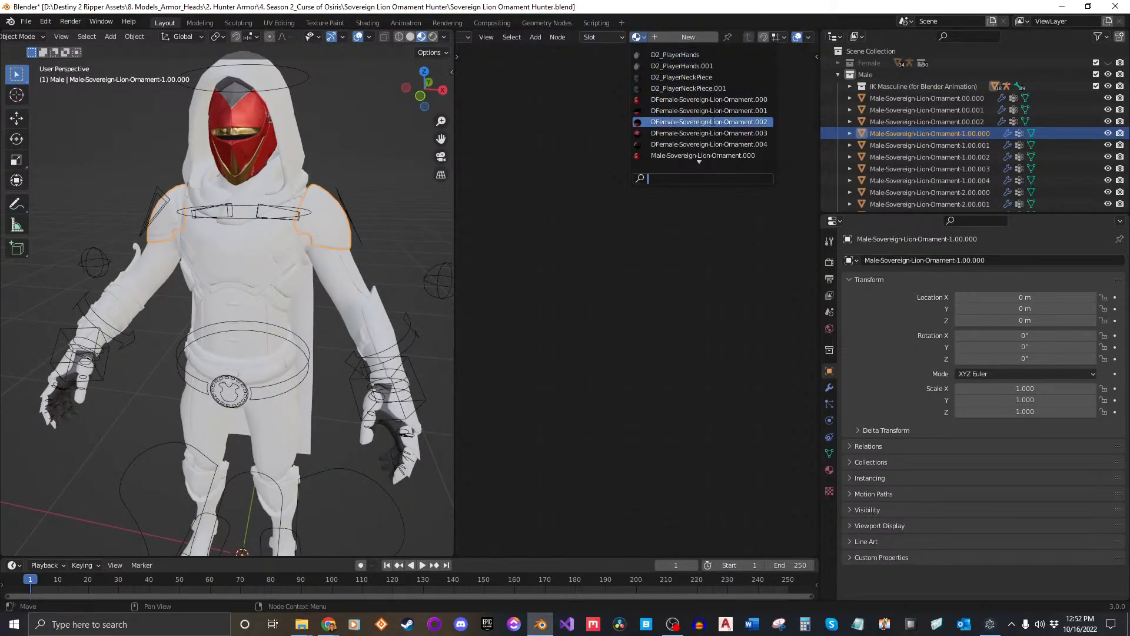
{"action": "left_click", "coordinate": [750, 111]}
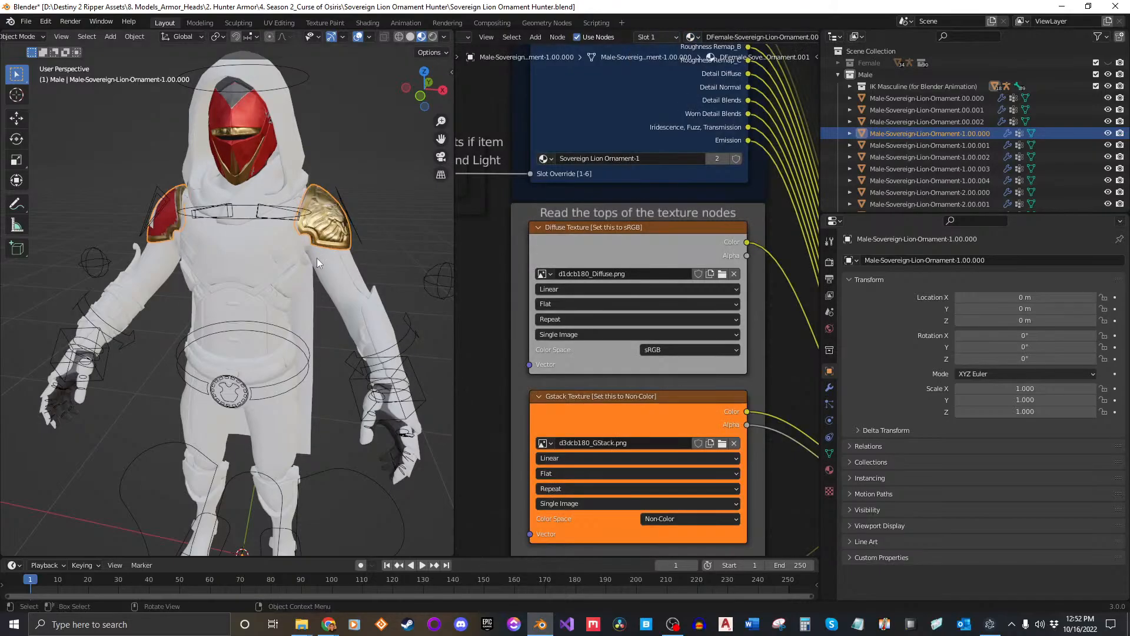
{"action": "middle_click_drag", "start_coordinate": [316, 258], "coordinate": [259, 254]}
{"action": "scroll", "coordinate": [309, 252], "scroll_direction": "up", "scroll_amount": 3}
{"action": "scroll", "coordinate": [320, 249], "scroll_direction": "down", "scroll_amount": 3}
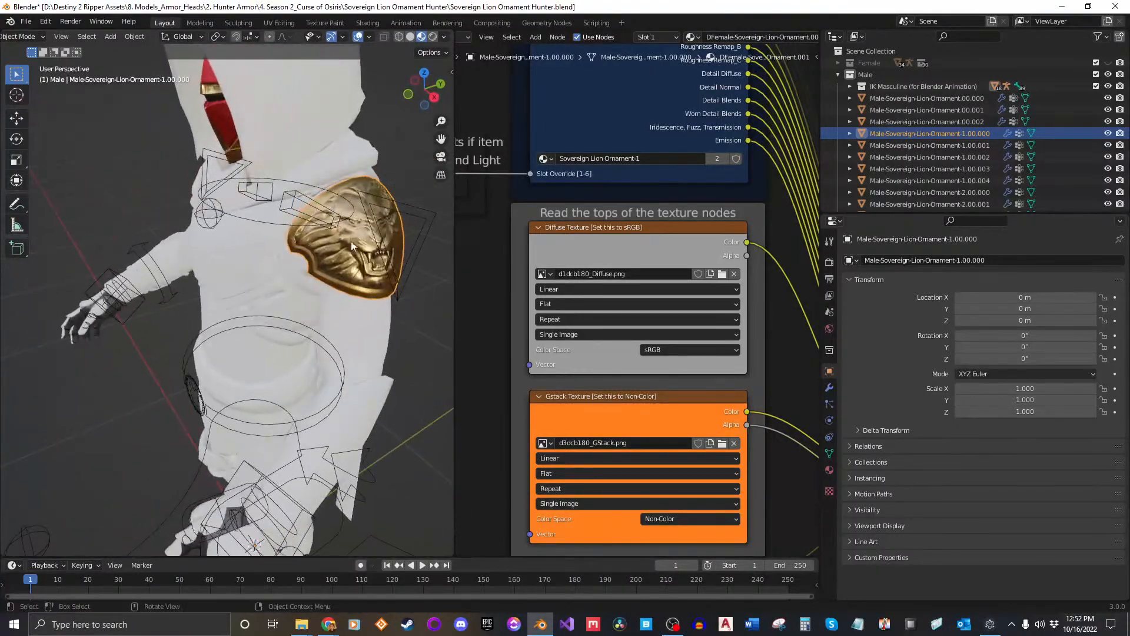
Assign the material DFemale-Sovereign-Lion-Ornament.001 to the arm and glove mesh Male-Sovereign-Lion-Ornament-1.00.001.
{"action": "left_click", "coordinate": [969, 149]}
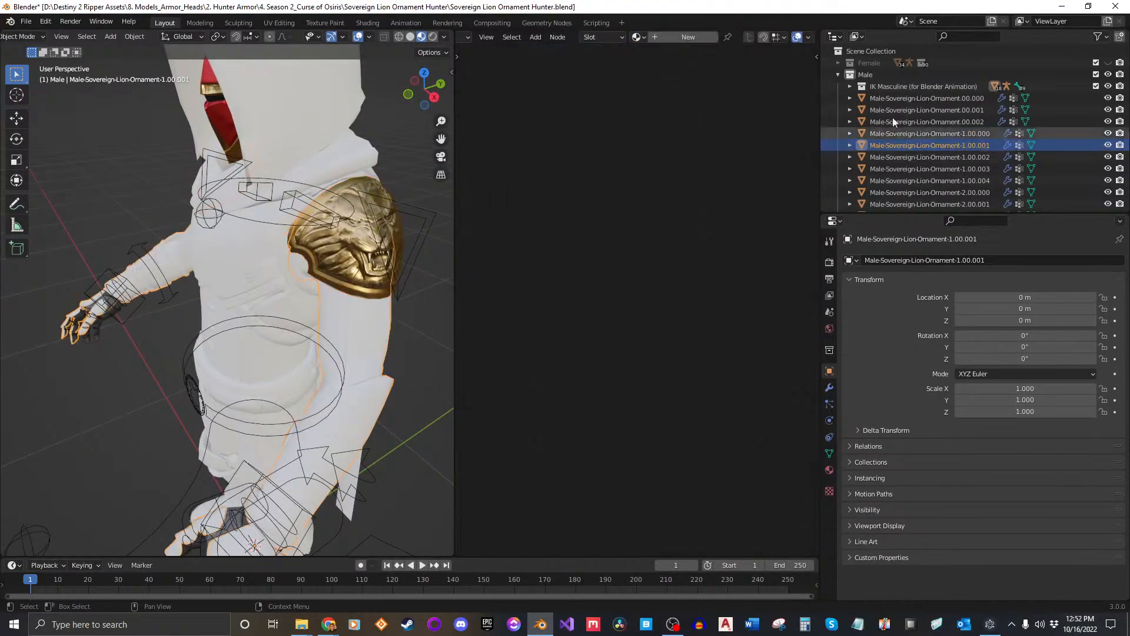
{"action": "left_click", "coordinate": [637, 36]}
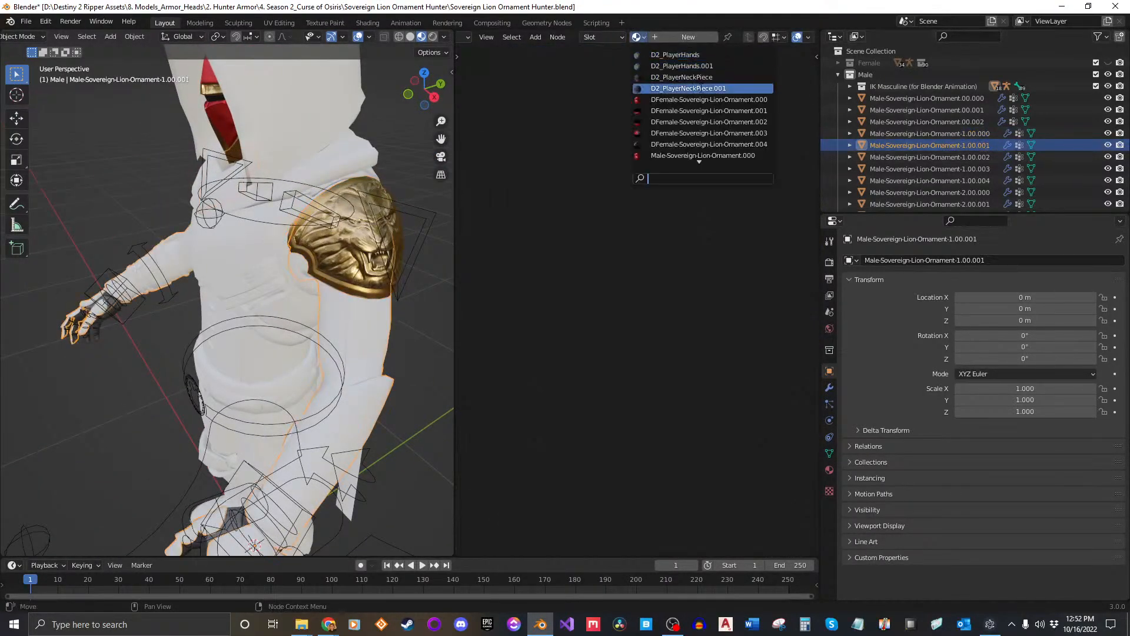
{"action": "left_click", "coordinate": [745, 110]}
{"action": "middle_click_drag", "start_coordinate": [313, 270], "coordinate": [357, 204]}
Assign the material DFemale-Sovereign-Lion-Ornament.001 to the upper-arm mesh Male-Sovereign-Lion-Ornament-1.00.002.
{"action": "left_click", "coordinate": [944, 157]}
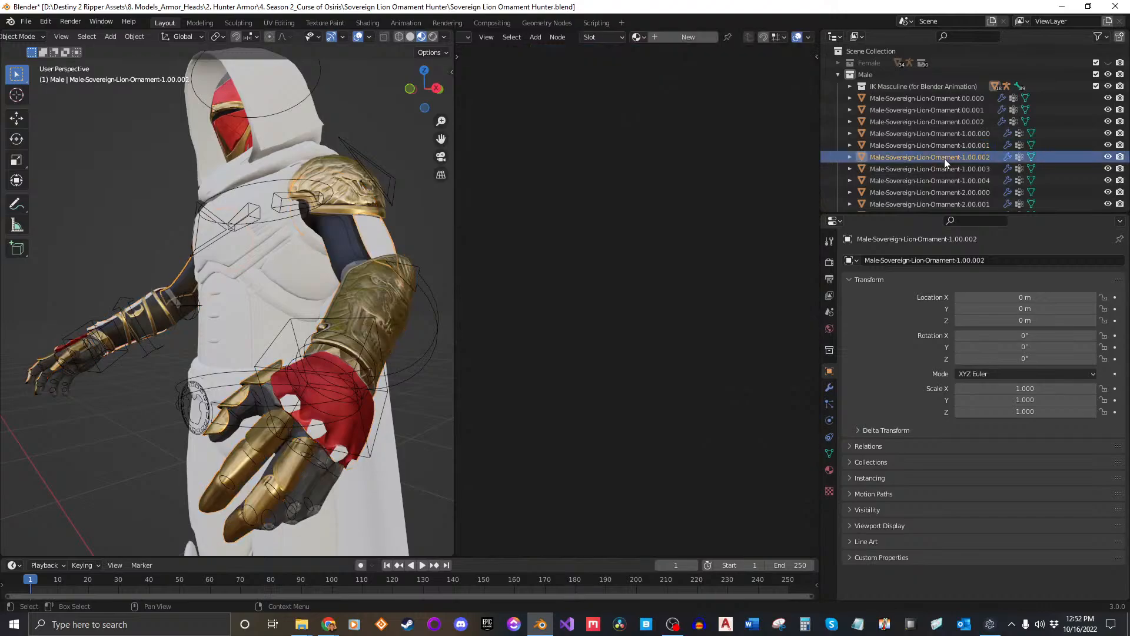
{"action": "left_click", "coordinate": [636, 37]}
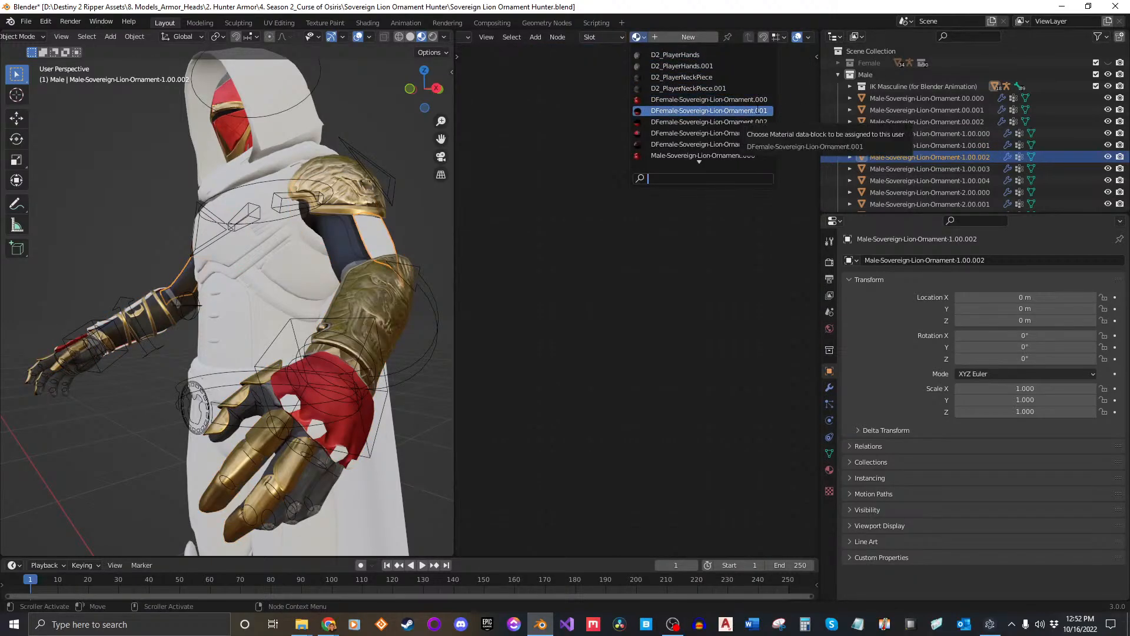
{"action": "left_click", "coordinate": [757, 110]}
{"action": "middle_click_drag", "start_coordinate": [289, 268], "coordinate": [215, 285]}
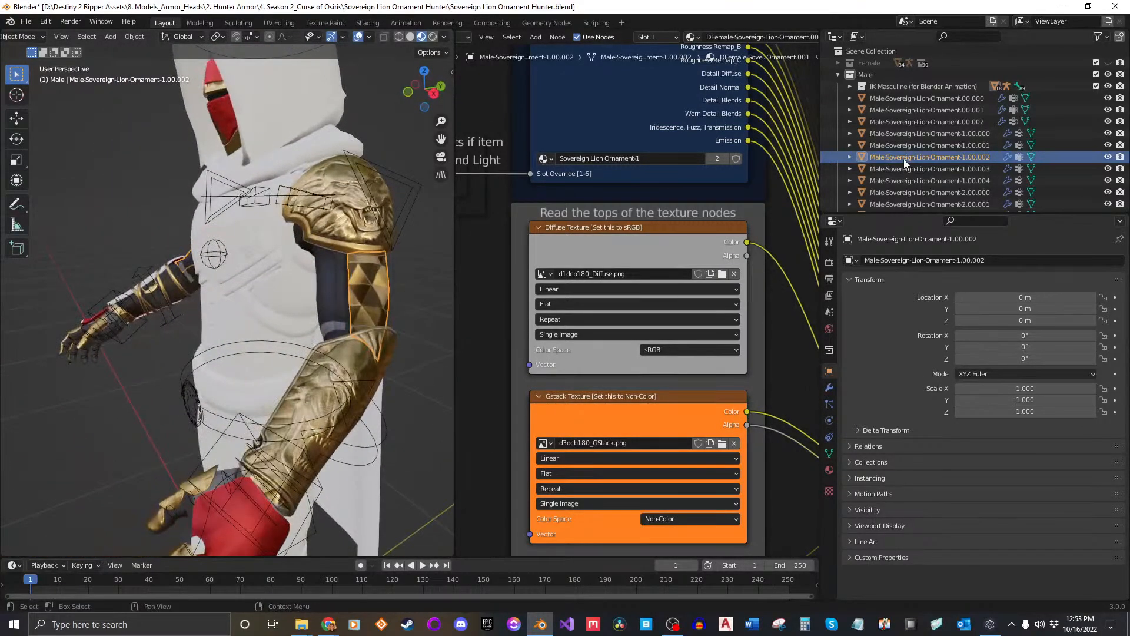
Assign the material DFemale-Sovereign-Lion-Ornament.001 to the hand detail mesh Male-Sovereign-Lion-Ornament-1.00.003.
{"action": "left_click", "coordinate": [927, 169]}
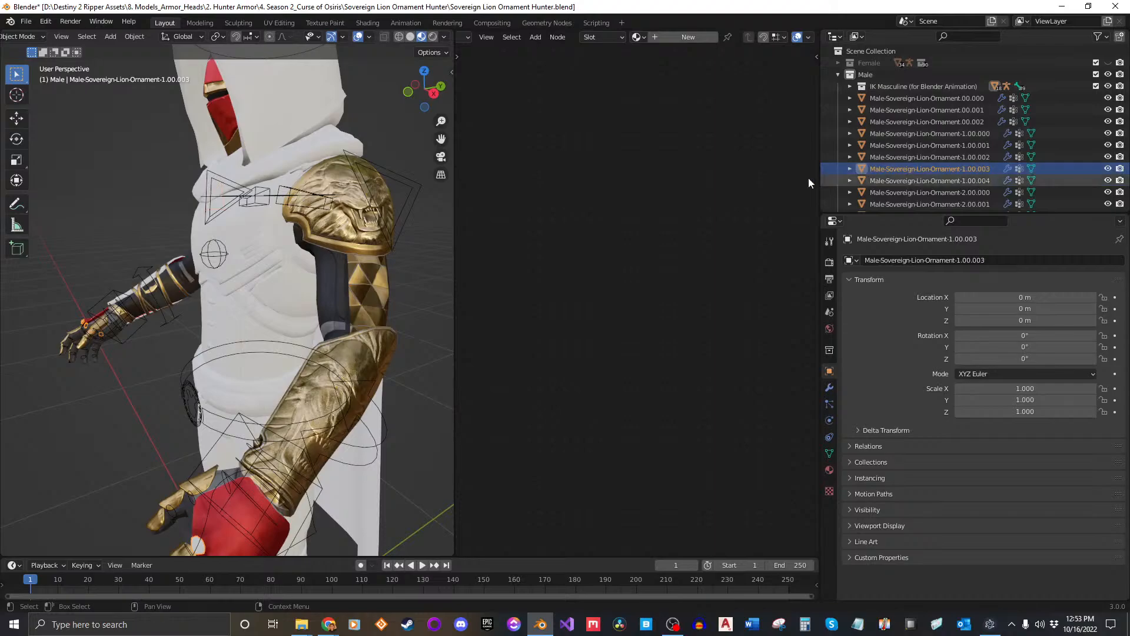
{"action": "scroll", "coordinate": [330, 277], "scroll_direction": "down", "scroll_amount": 5}
{"action": "middle_click_drag", "start_coordinate": [329, 276], "coordinate": [411, 265]}
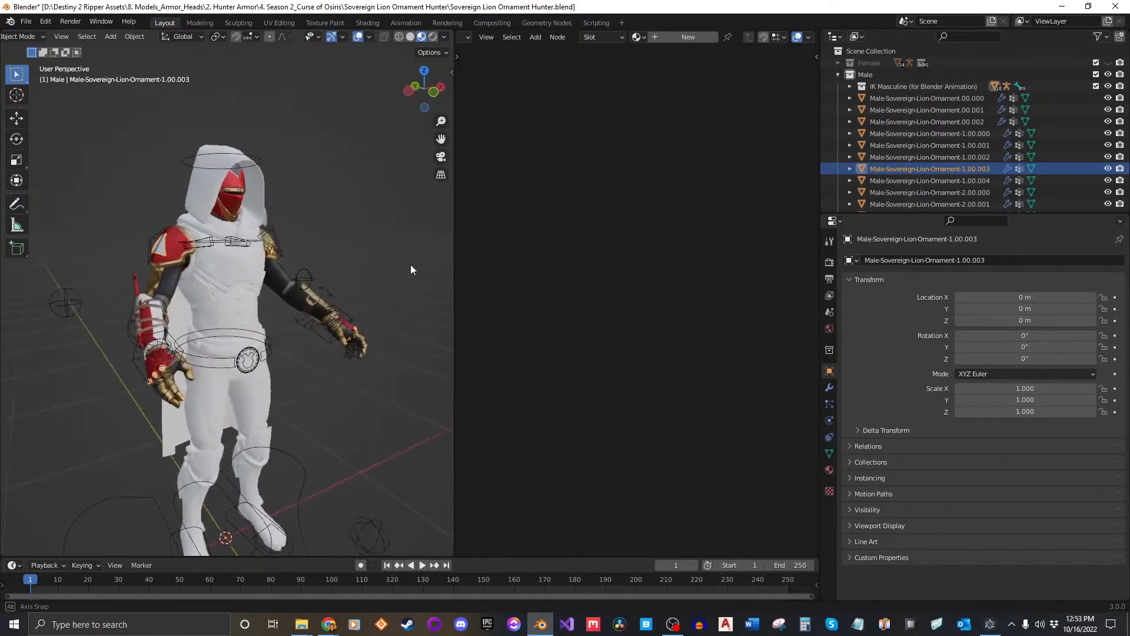
{"action": "left_click", "coordinate": [638, 38]}
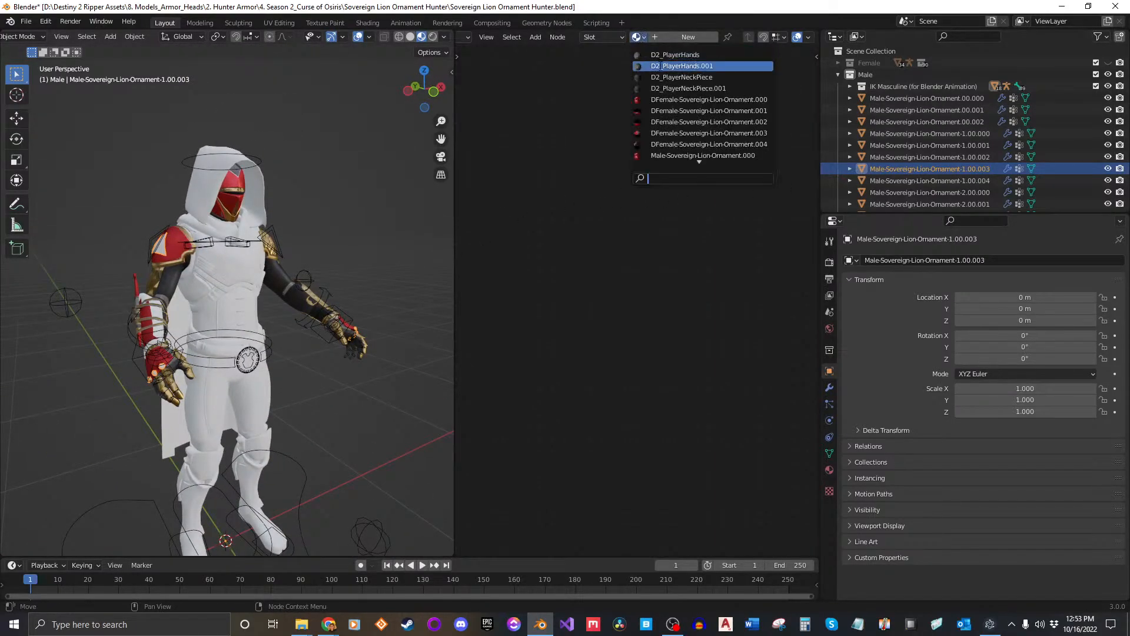
{"action": "left_click", "coordinate": [710, 112]}
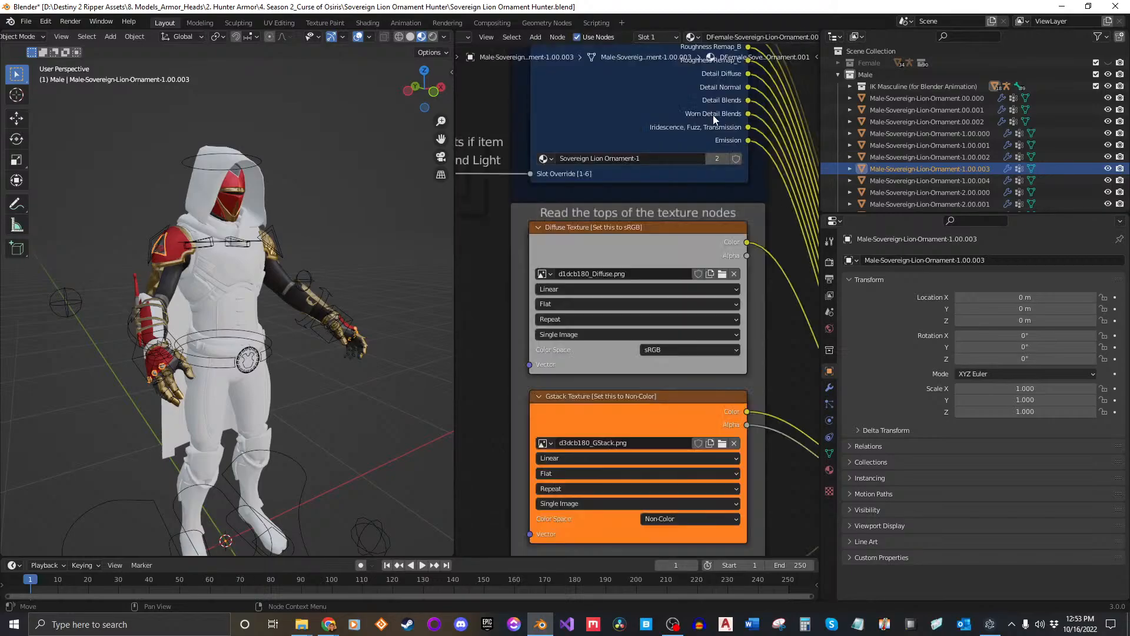
Assign the material DFemale-Sovereign-Lion-Ornament.001 to the forearm mesh Male-Sovereign-Lion-Ornament-1.00.004.
{"action": "middle_click_drag", "start_coordinate": [277, 318], "coordinate": [314, 306]}
{"action": "scroll", "coordinate": [236, 288], "scroll_direction": "up", "scroll_amount": 2}
{"action": "middle_click_drag", "start_coordinate": [237, 287], "coordinate": [276, 277]}
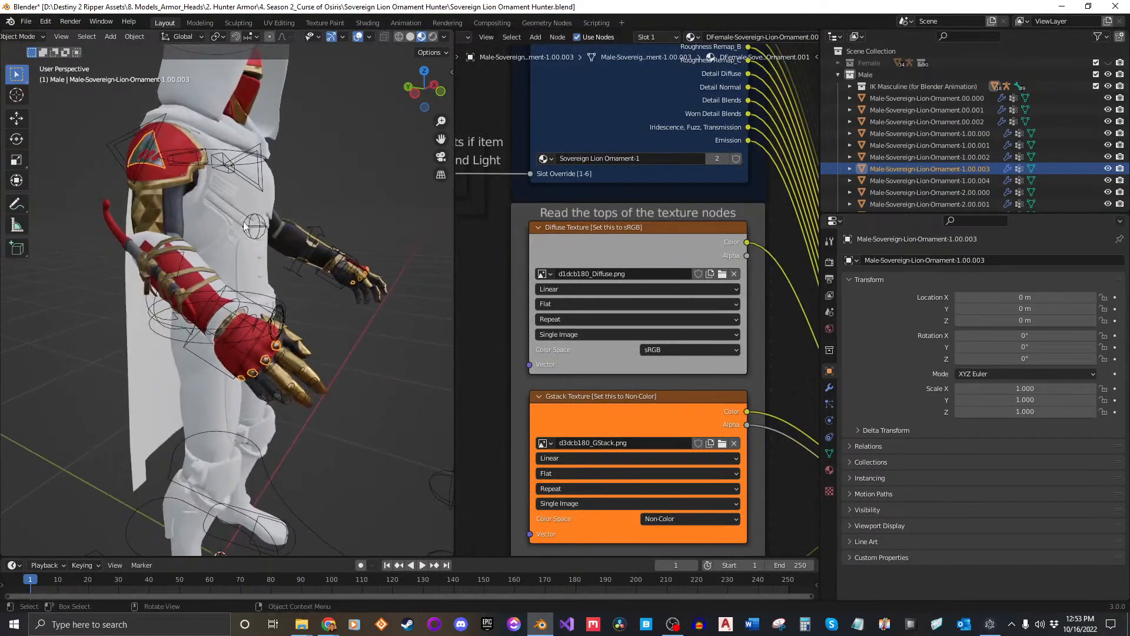
{"action": "left_click", "coordinate": [959, 180]}
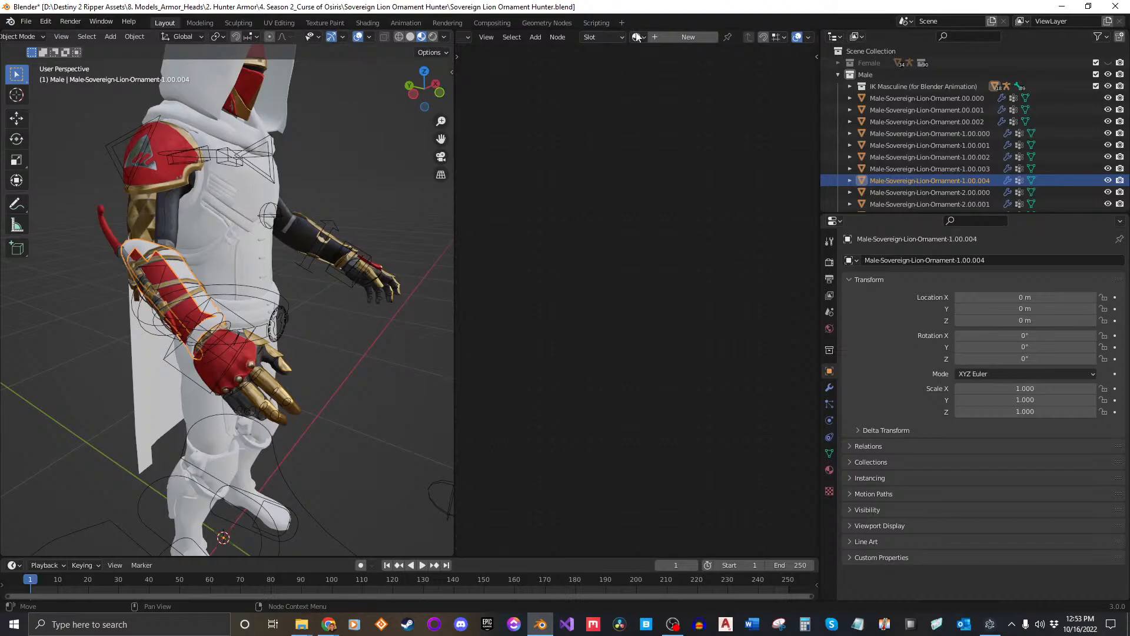
{"action": "left_click", "coordinate": [637, 37]}
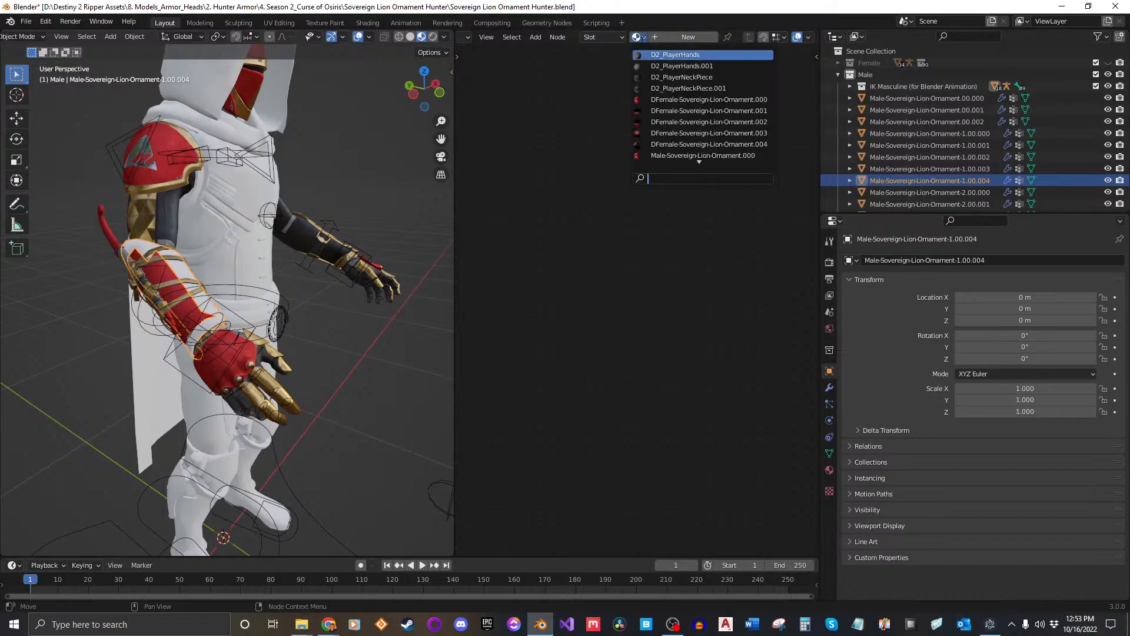
{"action": "left_click", "coordinate": [746, 112]}
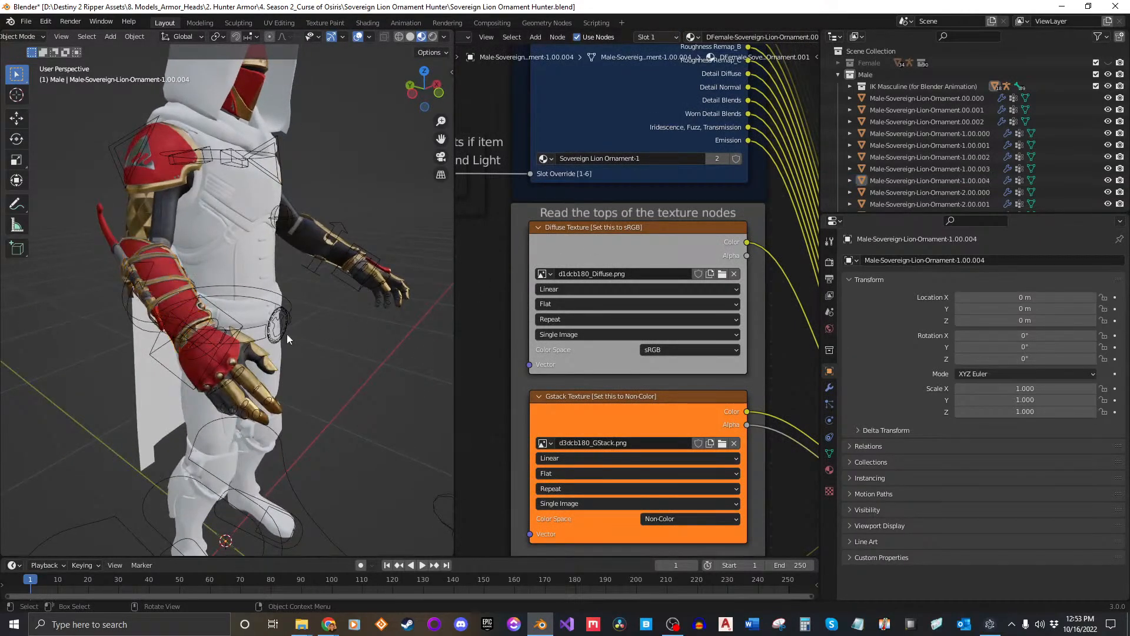
Inspect the textured shoulders, arms and gloves of the male model from several angles.
{"action": "middle_click_drag", "start_coordinate": [167, 327], "coordinate": [205, 322]}
{"action": "scroll", "coordinate": [270, 299], "scroll_direction": "up", "scroll_amount": 5}
{"action": "scroll", "coordinate": [271, 299], "scroll_direction": "down", "scroll_amount": 5}
{"action": "middle_click_drag", "start_coordinate": [271, 299], "coordinate": [327, 345]}
{"action": "scroll", "coordinate": [327, 316], "scroll_direction": "up", "scroll_amount": 4}
{"action": "scroll", "coordinate": [327, 316], "scroll_direction": "down", "scroll_amount": 4}
{"action": "scroll", "coordinate": [224, 308], "scroll_direction": "down", "scroll_amount": 2}
{"action": "left_click", "coordinate": [312, 355]}
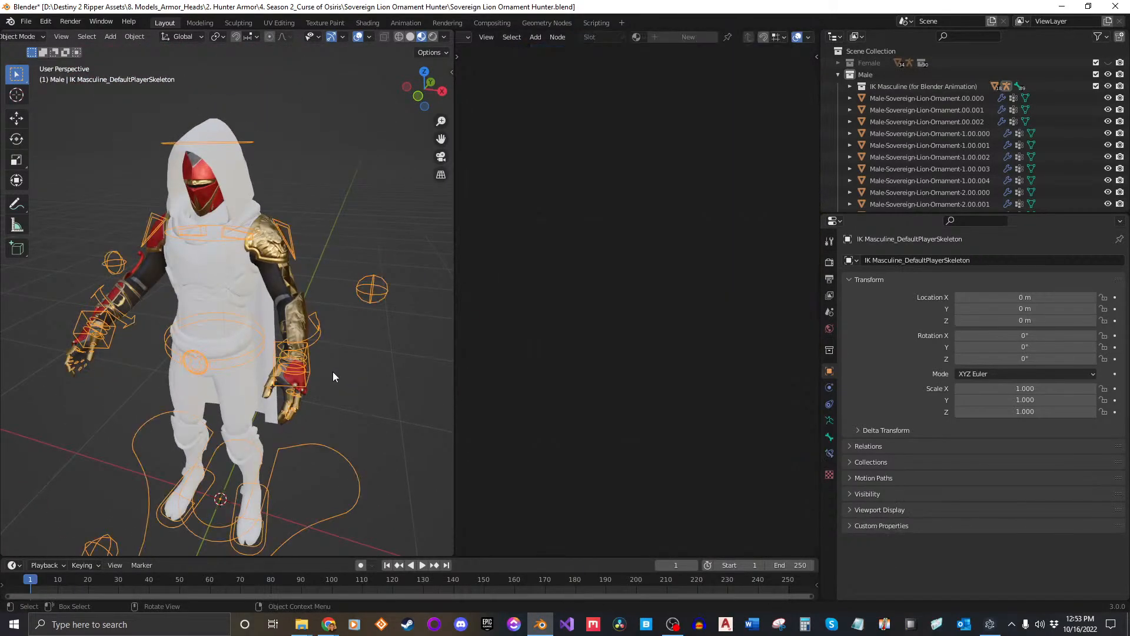
{"action": "left_click", "coordinate": [951, 181]}
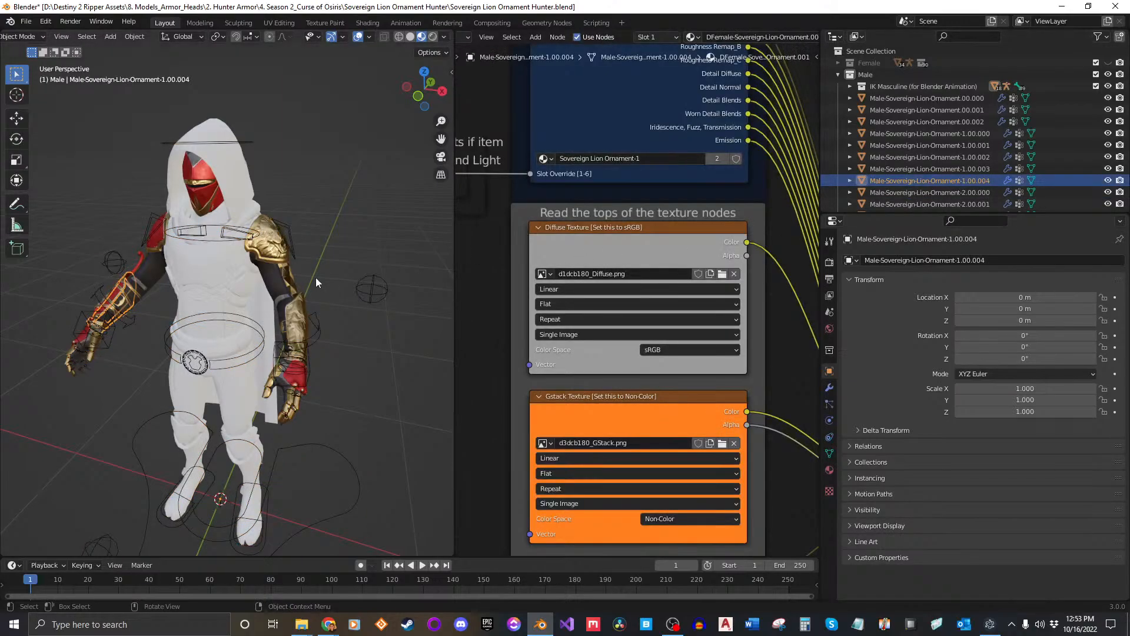
Select the torso mesh Male-Sovereign-Lion-Ornament-2.00.000 and save the blend file.
{"action": "left_click", "coordinate": [946, 192]}
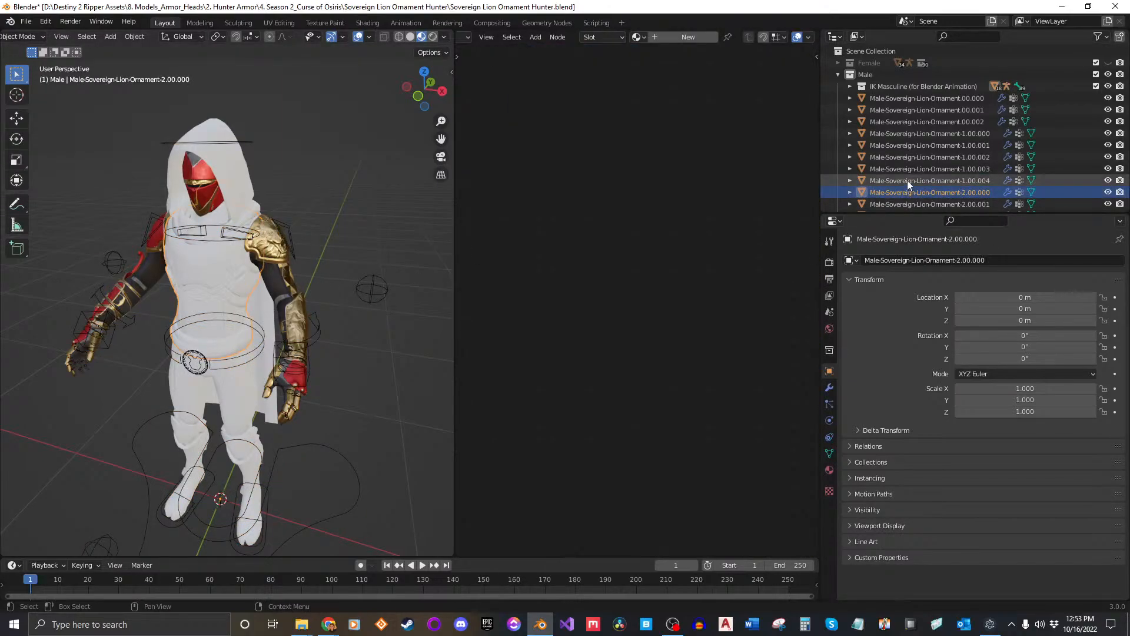
{"action": "scroll", "coordinate": [907, 180], "scroll_direction": "down", "scroll_amount": 3}
{"action": "middle_click_drag", "start_coordinate": [357, 285], "coordinate": [329, 253]}
{"action": "scroll", "coordinate": [273, 278], "scroll_direction": "up", "scroll_amount": 3}
{"action": "key", "text": "ctrl+s"}
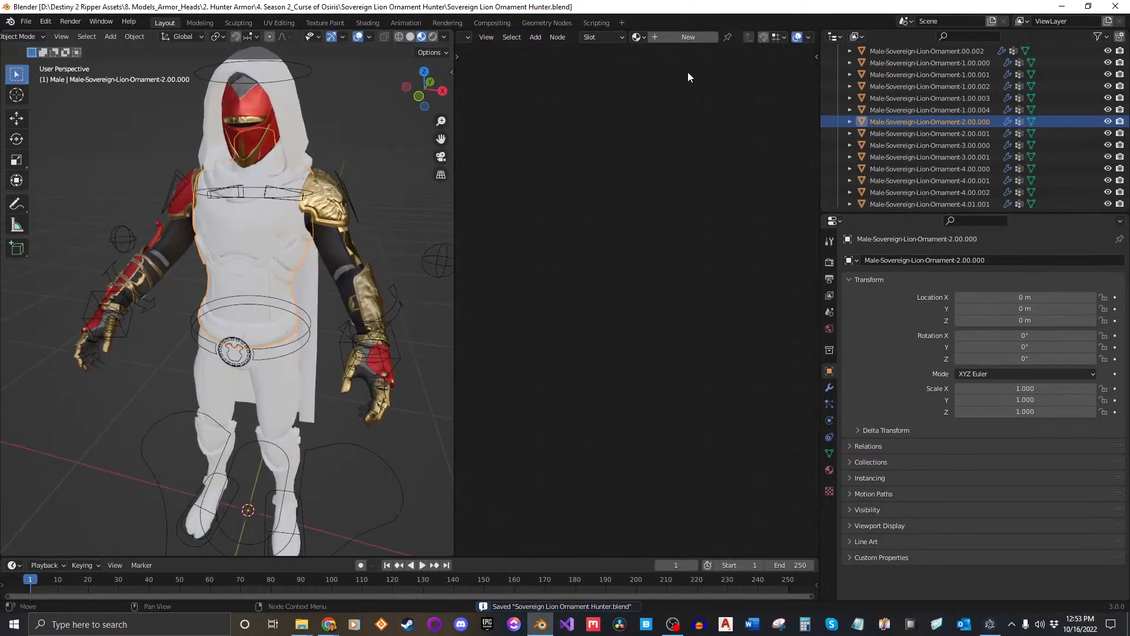
Try the material DFemale-Sovereign-Lion-Ornament.003 on the selected torso mesh.
{"action": "left_click", "coordinate": [639, 38]}
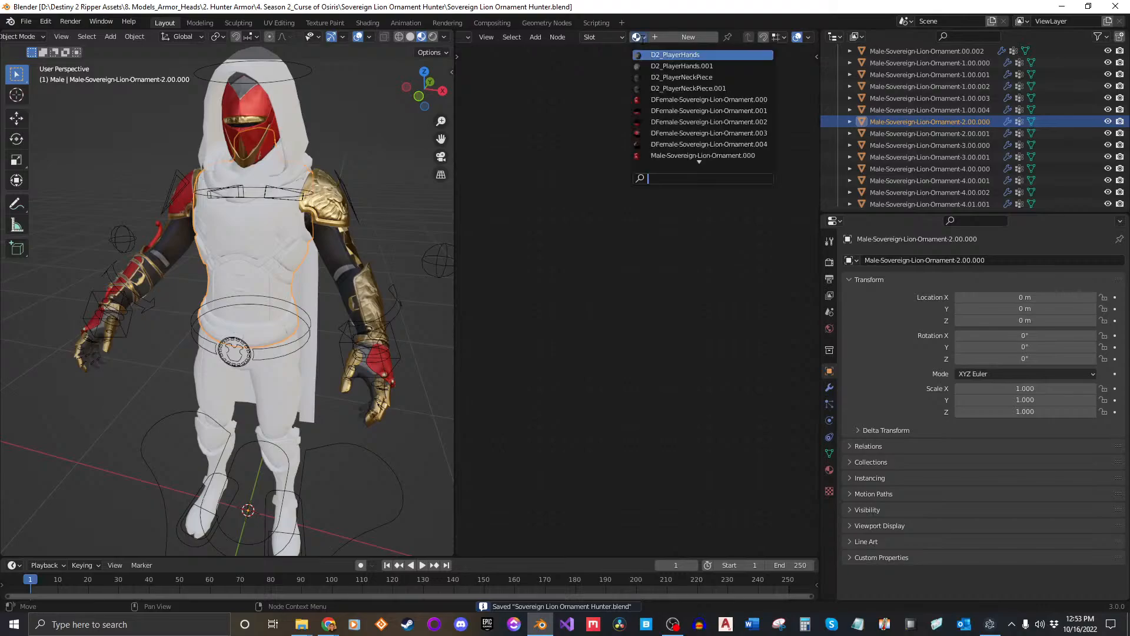
{"action": "left_click", "coordinate": [737, 133]}
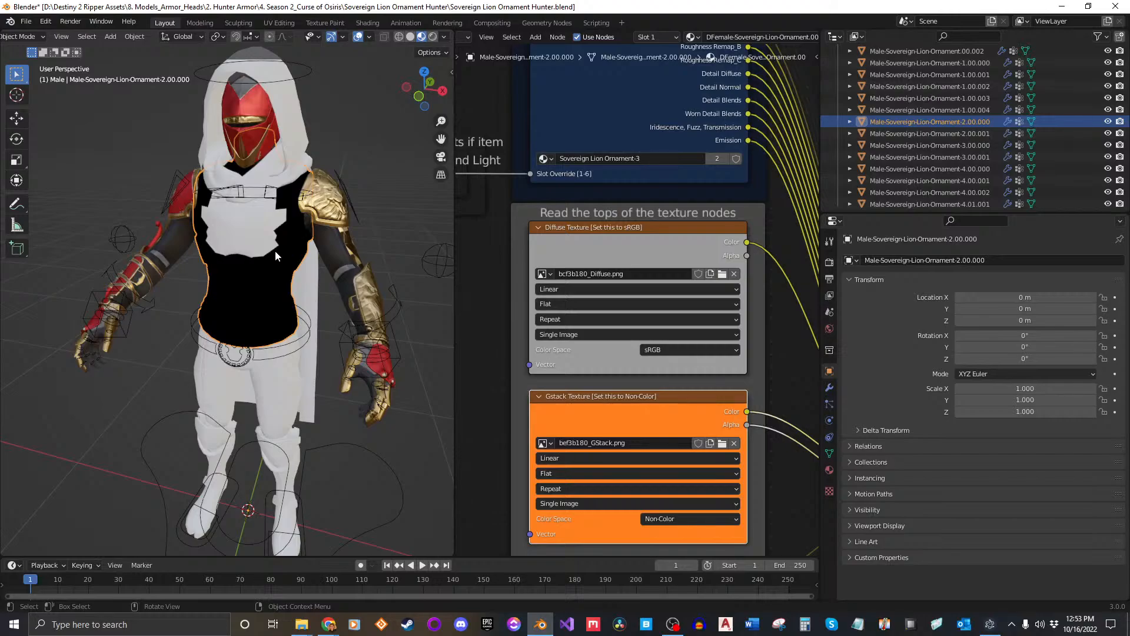
Assign the material DFemale-Sovereign-Lion-Ornament.002 to the torso mesh Male-Sovereign-Lion-Ornament-2.00.000 and check the result around the torso.
{"action": "scroll", "coordinate": [662, 39], "scroll_direction": "down", "scroll_amount": 3}
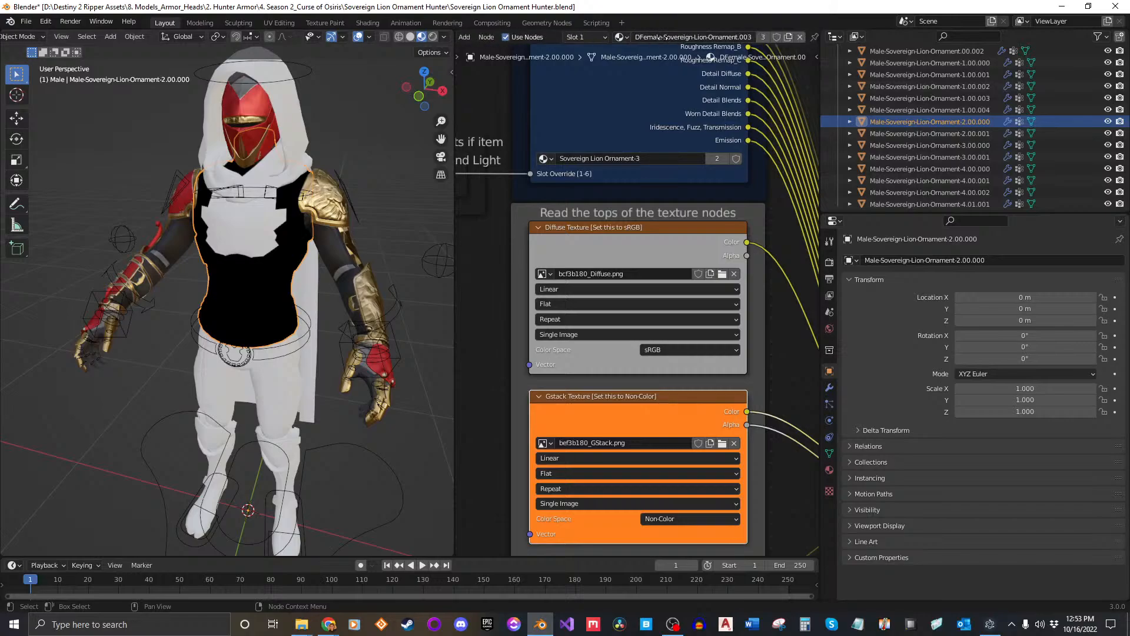
{"action": "left_click", "coordinate": [617, 37]}
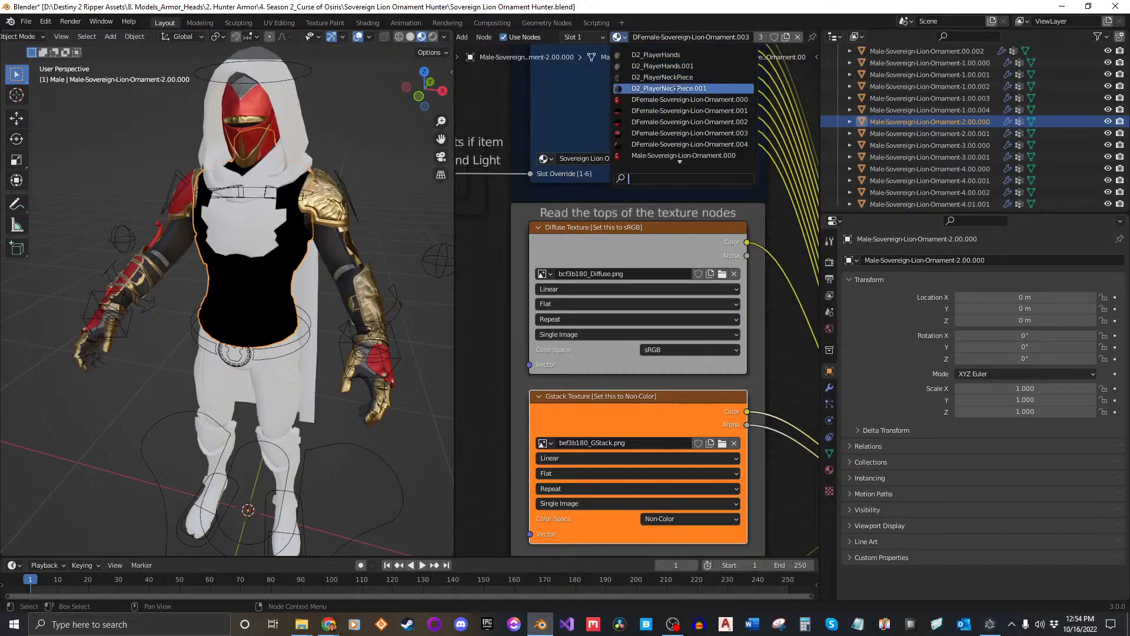
{"action": "left_click", "coordinate": [698, 126]}
{"action": "scroll", "coordinate": [232, 266], "scroll_direction": "up", "scroll_amount": 5}
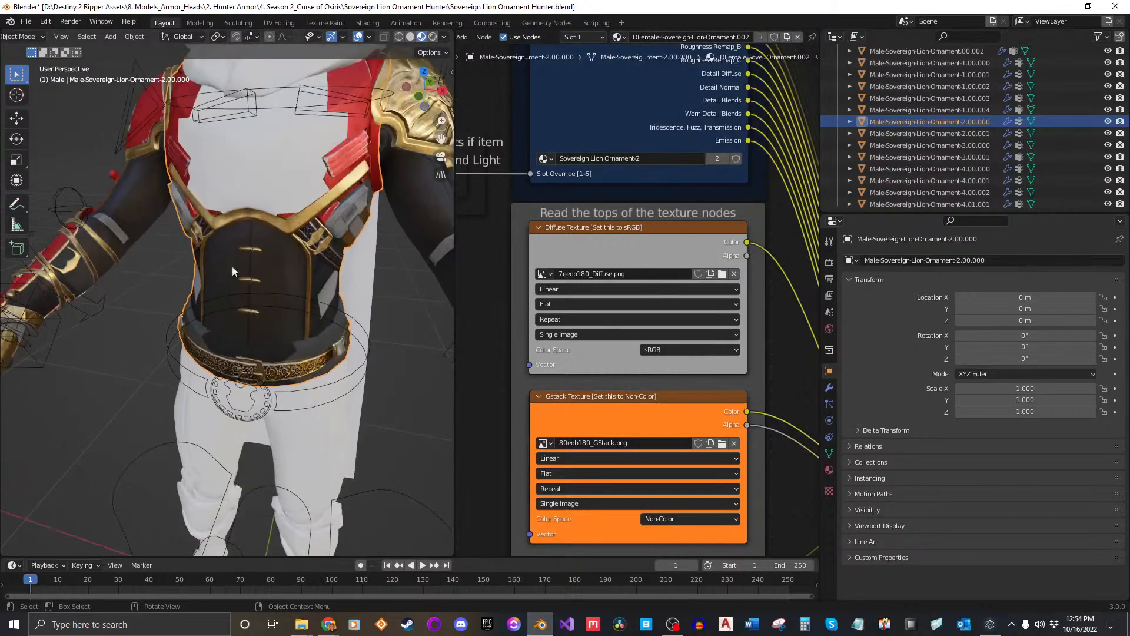
{"action": "middle_click_drag", "start_coordinate": [232, 266], "coordinate": [344, 256]}
{"action": "scroll", "coordinate": [281, 281], "scroll_direction": "down", "scroll_amount": 4}
{"action": "middle_click_drag", "start_coordinate": [276, 284], "coordinate": [231, 295]}
{"action": "scroll", "coordinate": [313, 255], "scroll_direction": "down", "scroll_amount": 1}
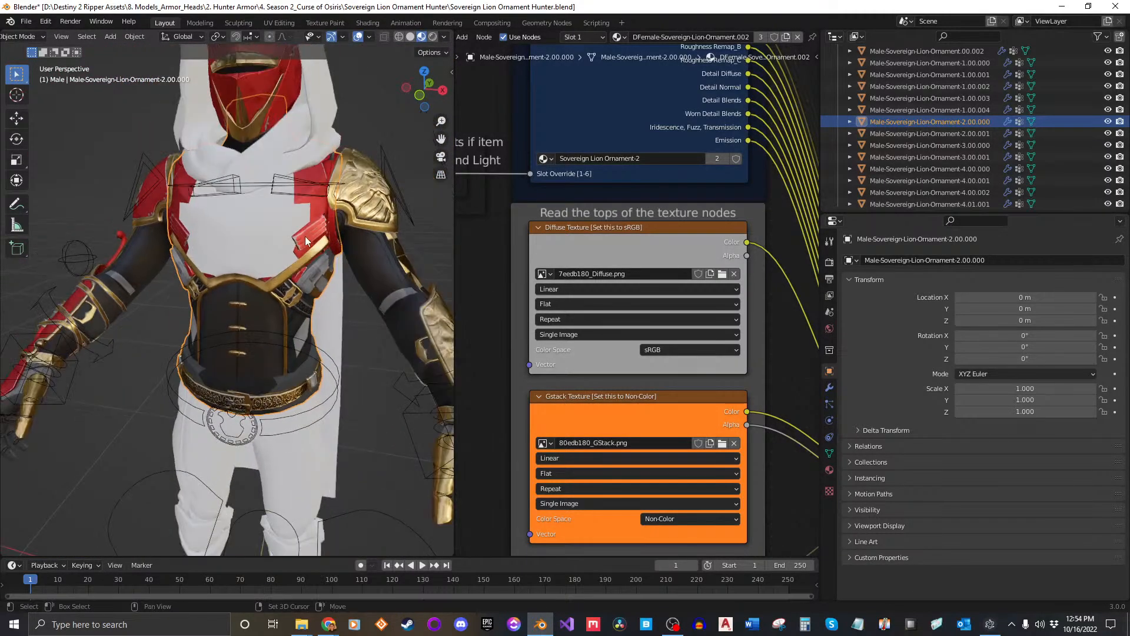
Assign the material DFemale-Sovereign-Lion-Ornament.002 to the chest plate mesh Male-Sovereign-Lion-Ornament-2.00.001 and check the lion emblem.
{"action": "middle_click_drag", "start_coordinate": [307, 244], "coordinate": [299, 284], "text": "shift"}
{"action": "left_click", "coordinate": [913, 136]}
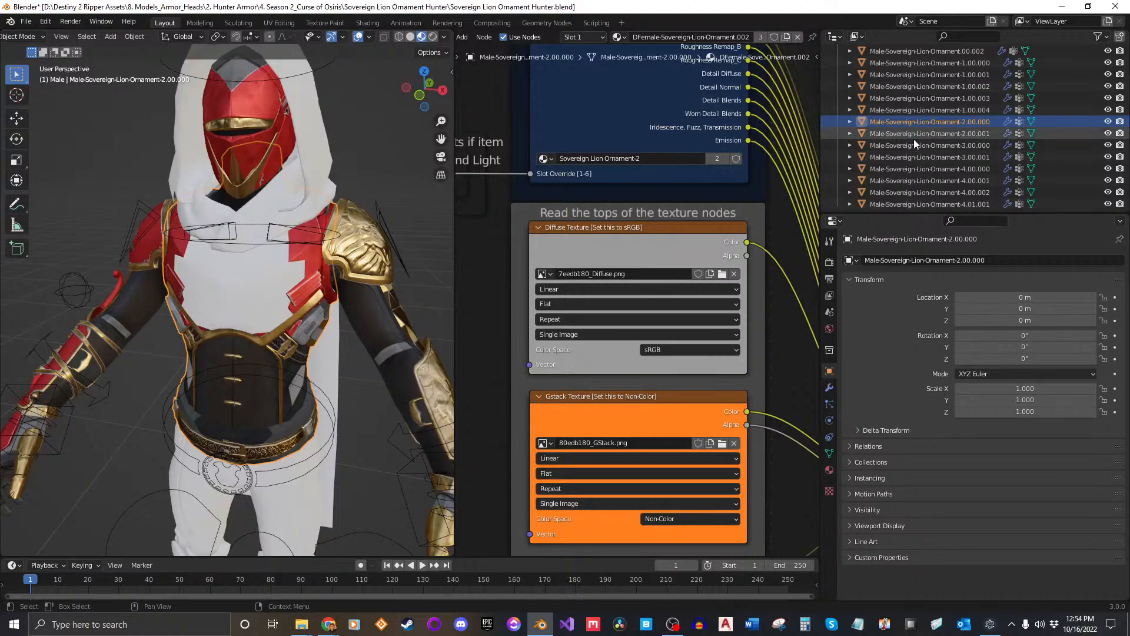
{"action": "left_click", "coordinate": [636, 36]}
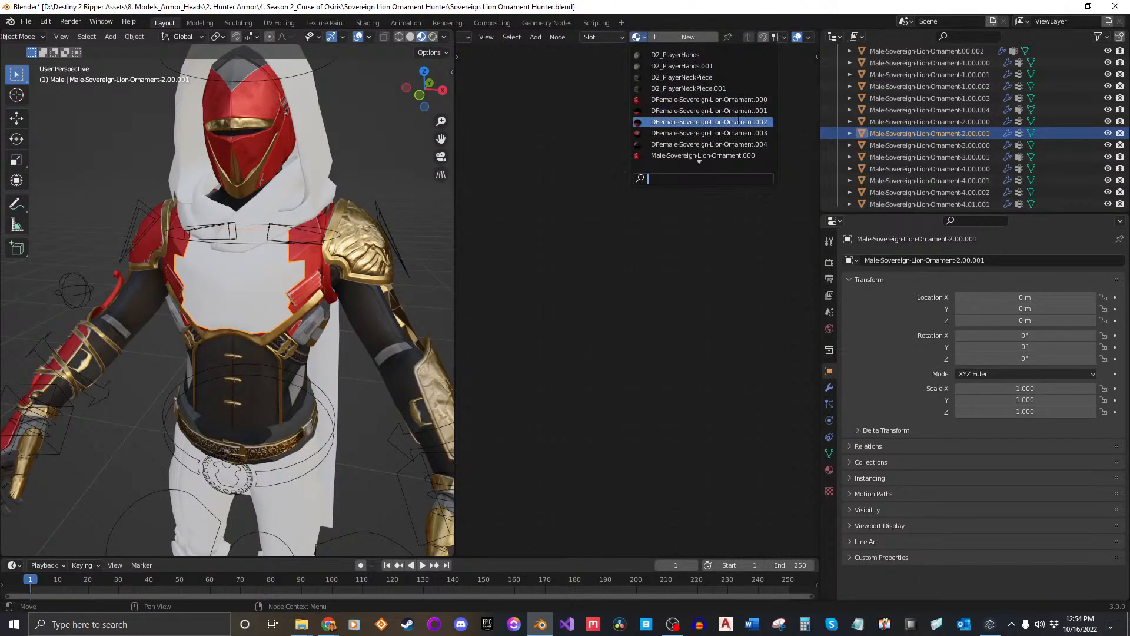
{"action": "left_click", "coordinate": [712, 122]}
{"action": "middle_click_drag", "start_coordinate": [301, 305], "coordinate": [341, 228]}
{"action": "left_click", "coordinate": [341, 228]}
{"action": "scroll", "coordinate": [231, 272], "scroll_direction": "up", "scroll_amount": 5}
{"action": "middle_click_drag", "start_coordinate": [221, 267], "coordinate": [320, 289]}
{"action": "scroll", "coordinate": [233, 273], "scroll_direction": "down", "scroll_amount": 4}
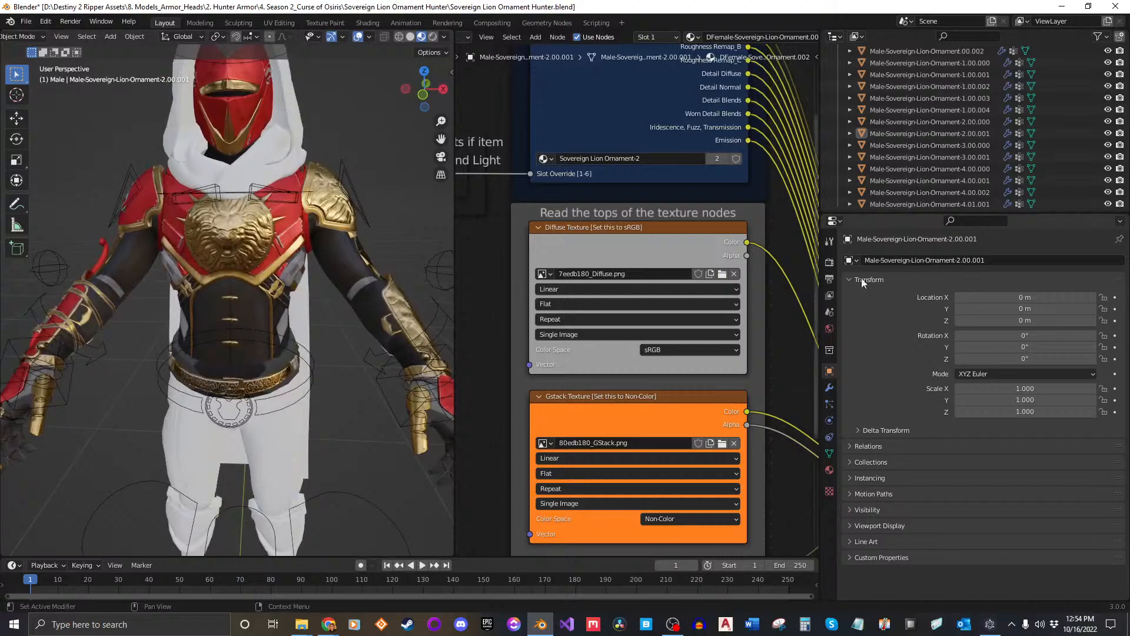
Browse for a replacement Diffuse Texture image in the textures folder of sovereign_lion_ornament_m.
{"action": "left_click", "coordinate": [722, 273]}
{"action": "left_click", "coordinate": [541, 155]}
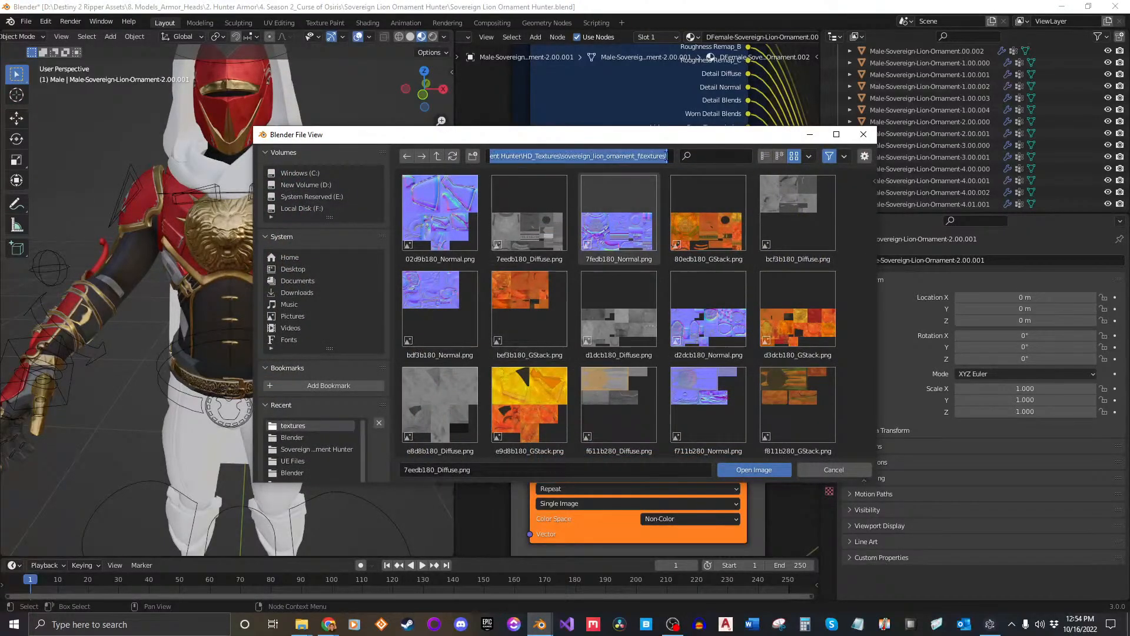
{"action": "left_click", "coordinate": [628, 156]}
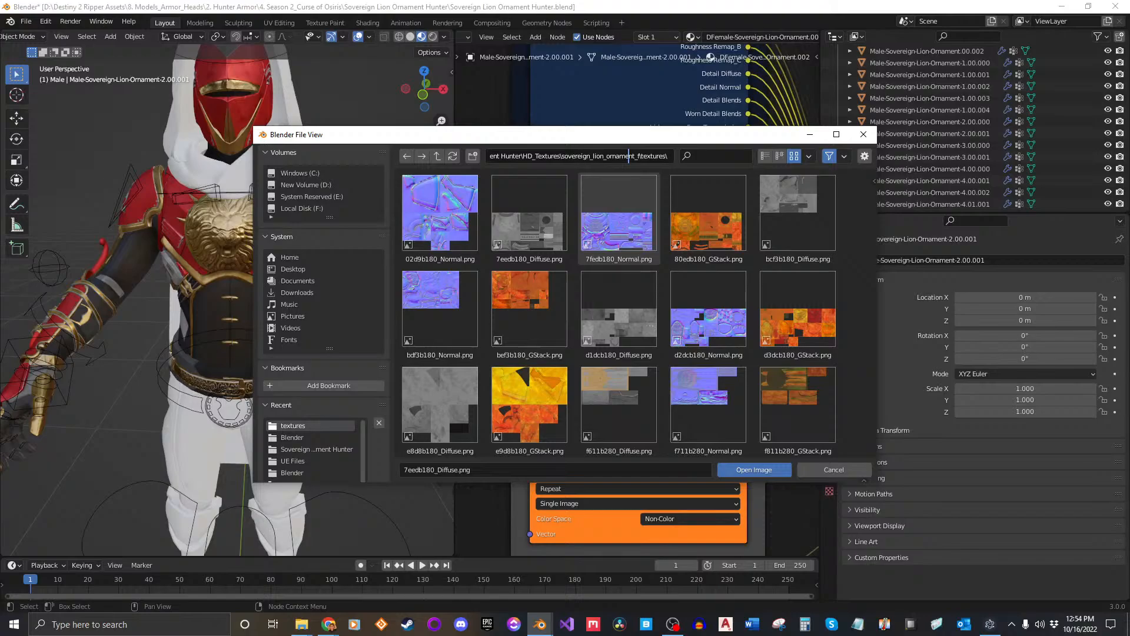
{"action": "left_click_drag", "start_coordinate": [629, 156], "coordinate": [505, 156]}
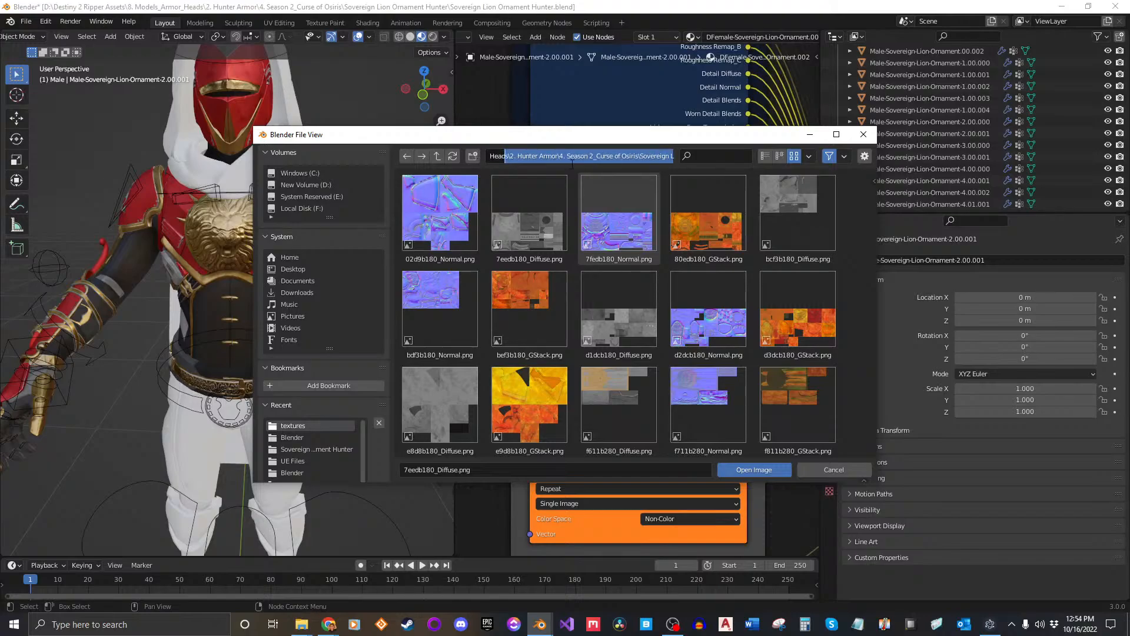
{"action": "key", "text": "ctrl+a"}
{"action": "left_click", "coordinate": [628, 156]}
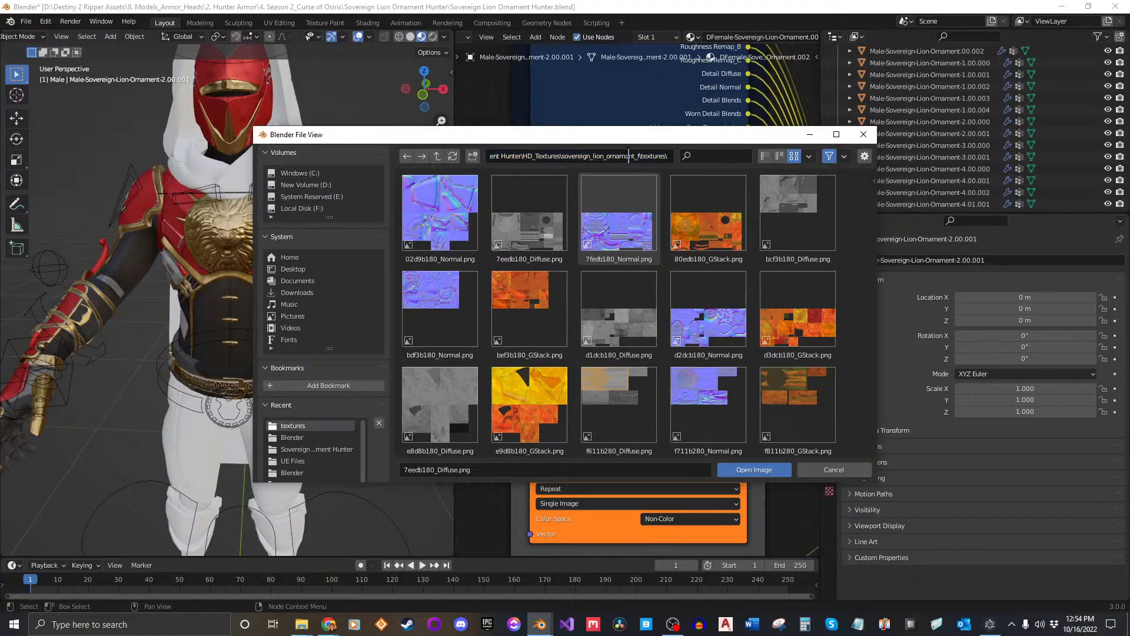
{"action": "left_click", "coordinate": [437, 156]}
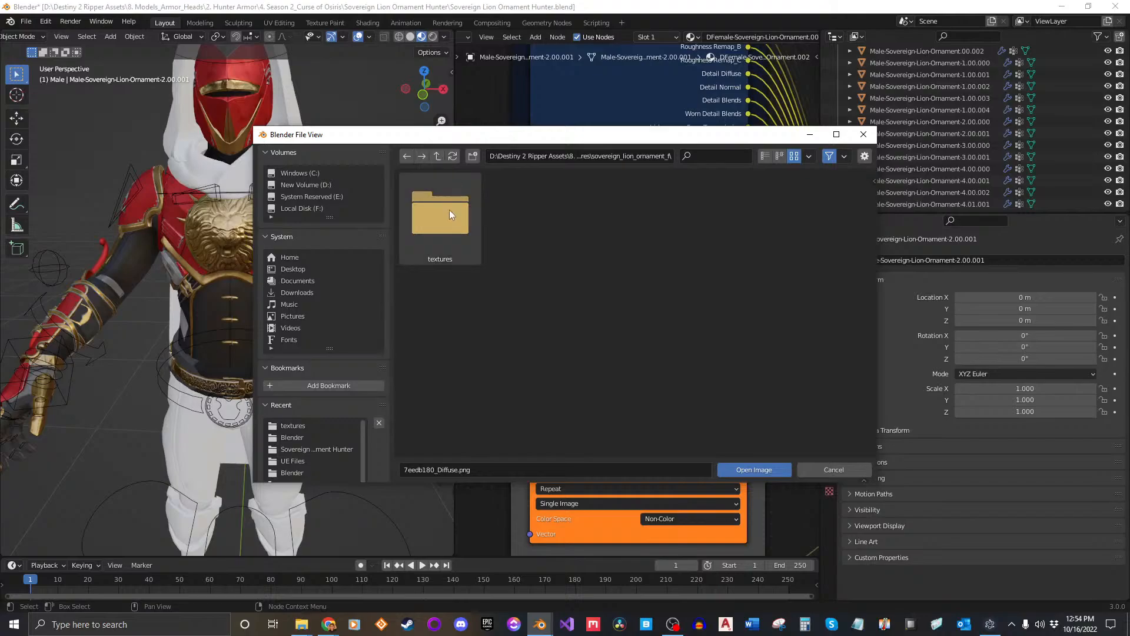
{"action": "left_click", "coordinate": [435, 159]}
{"action": "double_click", "coordinate": [520, 210]}
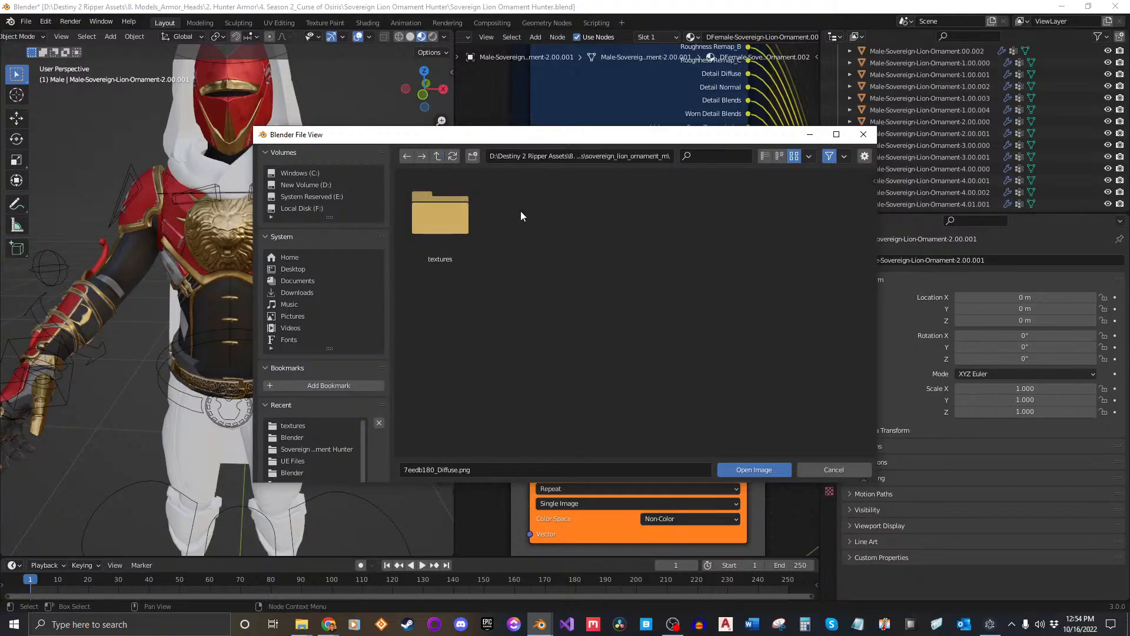
{"action": "left_click", "coordinate": [447, 210]}
{"action": "double_click", "coordinate": [447, 210]}
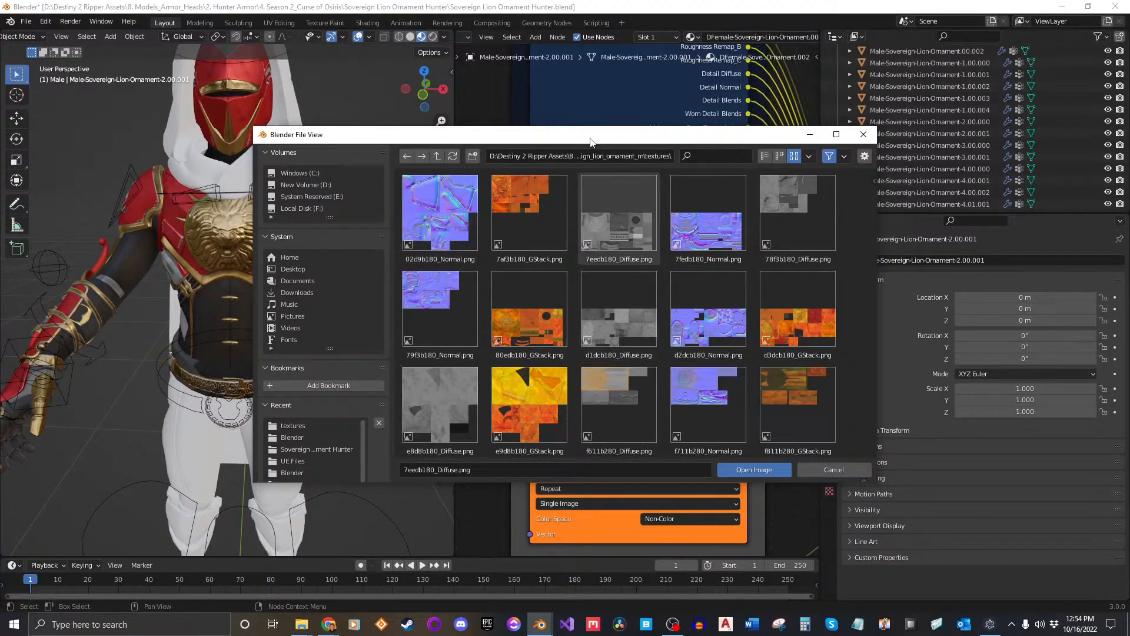
Try loading 7eedb180_Diffuse.png from the male textures folder into the chest material's Diffuse Texture node.
{"action": "left_click_drag", "start_coordinate": [591, 141], "coordinate": [800, 86]}
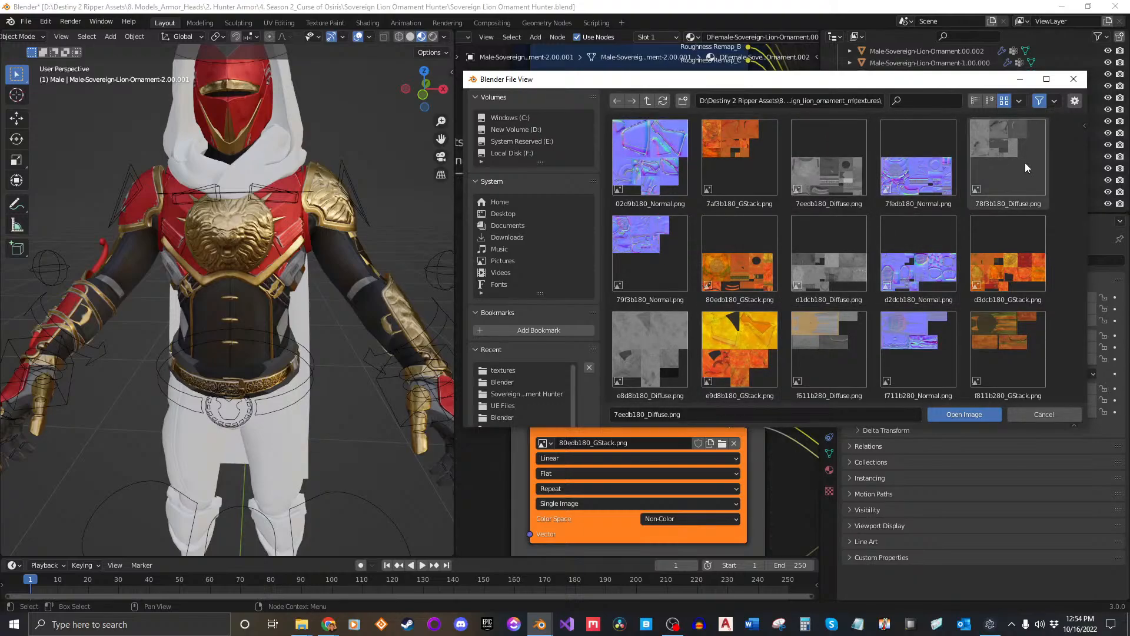
{"action": "left_click", "coordinate": [810, 183]}
{"action": "left_click", "coordinate": [963, 410]}
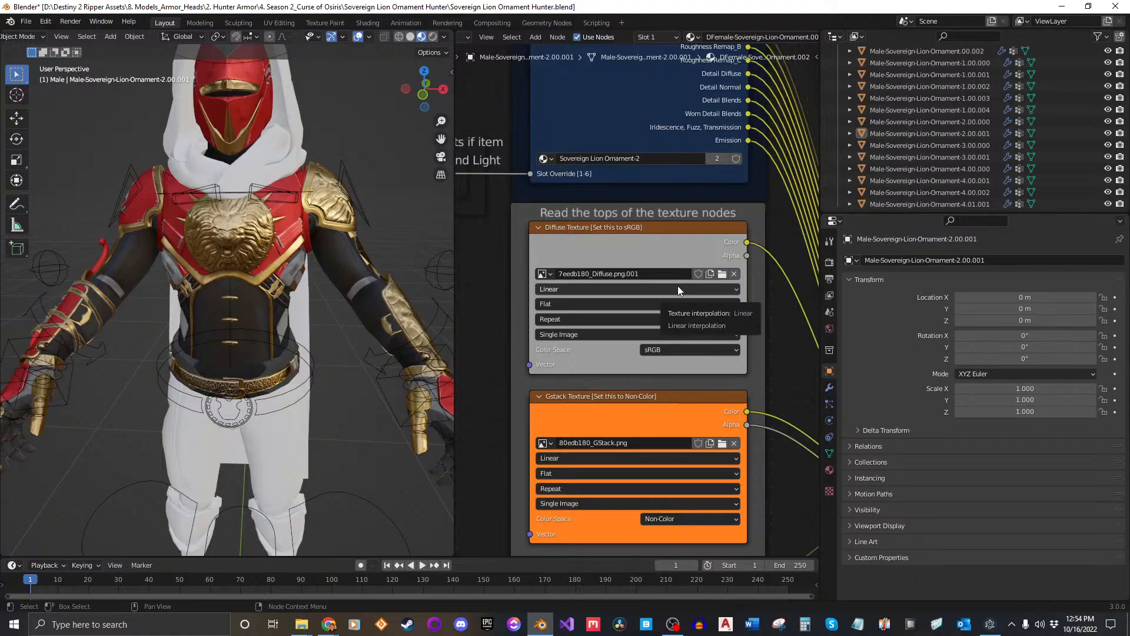
Try reloading 80edb180_GStack.png from the female textures folder into the Gstack Texture node.
{"action": "left_click", "coordinate": [723, 443]}
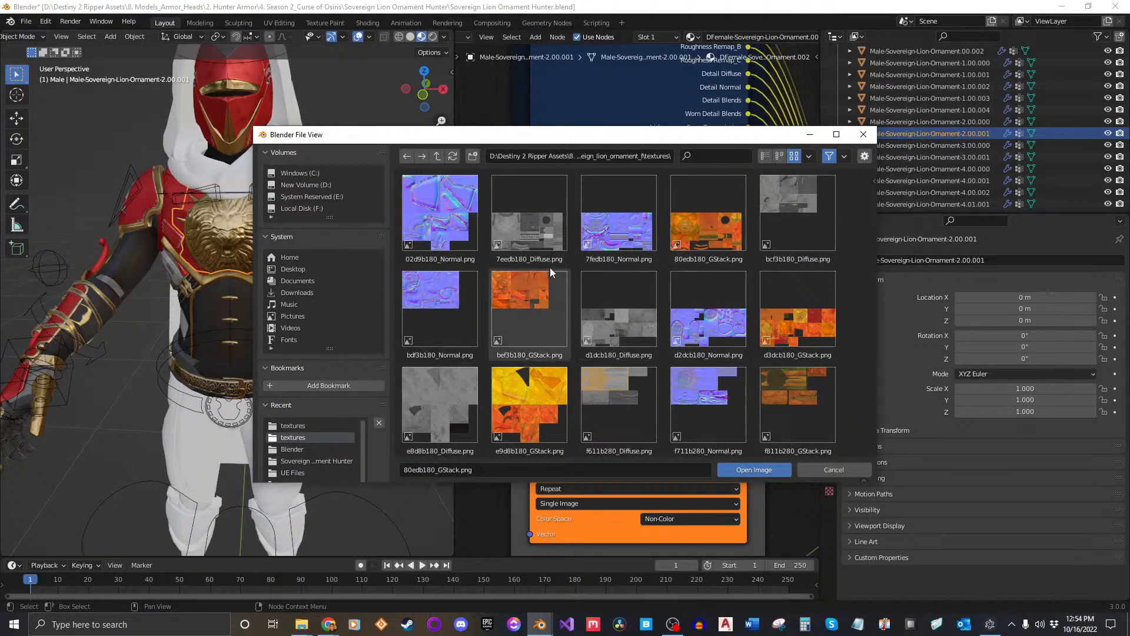
{"action": "left_click", "coordinate": [779, 469]}
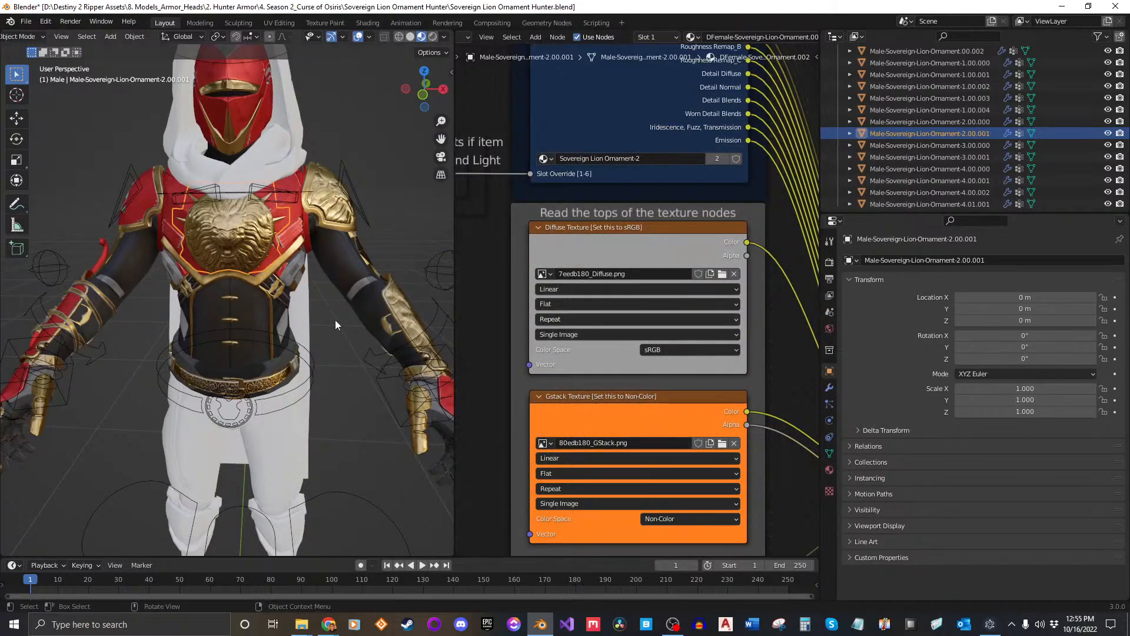
View the whole male model, clear the selection and save the blend file.
{"action": "scroll", "coordinate": [334, 320], "scroll_direction": "down", "scroll_amount": 3}
{"action": "middle_click_drag", "start_coordinate": [348, 293], "coordinate": [285, 277]}
{"action": "left_click", "coordinate": [335, 302]}
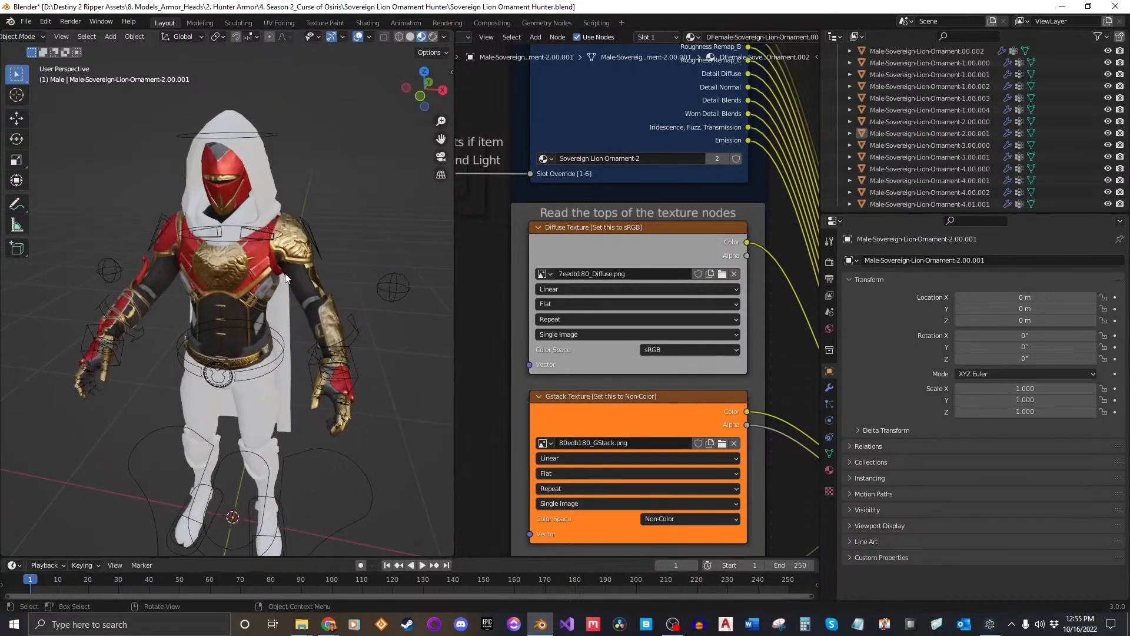
{"action": "key", "text": "ctrl+s"}
Assign the material DFemale-Sovereign-Lion-Ornament.003 to the leg mesh Male-Sovereign-Lion-Ornament-3.00.000.
{"action": "scroll", "coordinate": [284, 275], "scroll_direction": "up", "scroll_amount": 3}
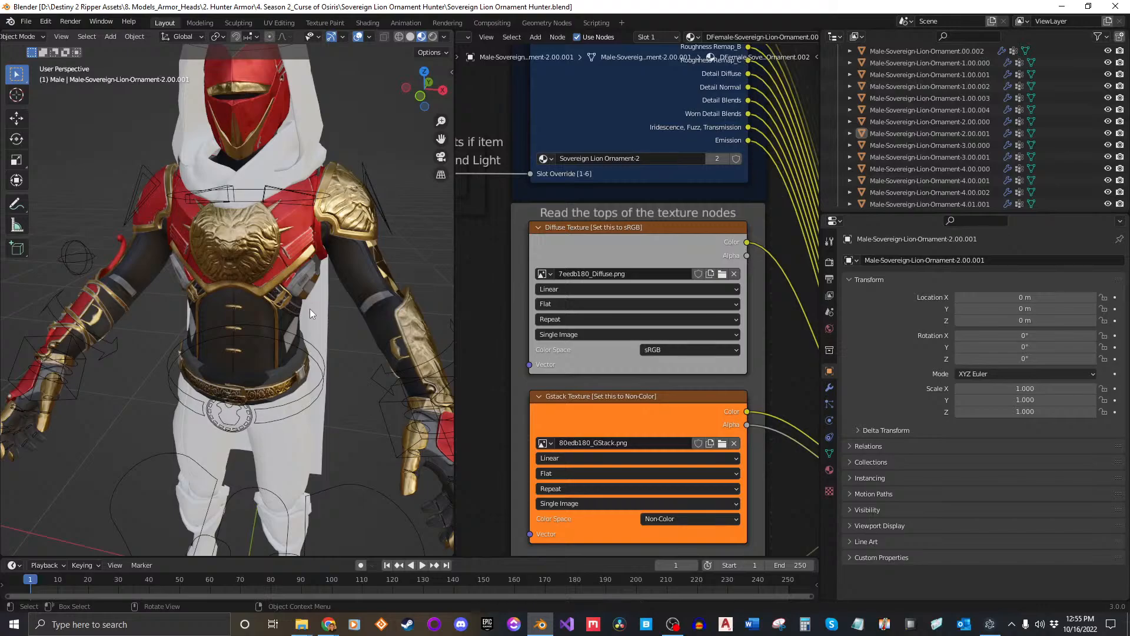
{"action": "left_click", "coordinate": [945, 150]}
{"action": "middle_click_drag", "start_coordinate": [334, 317], "coordinate": [319, 276]}
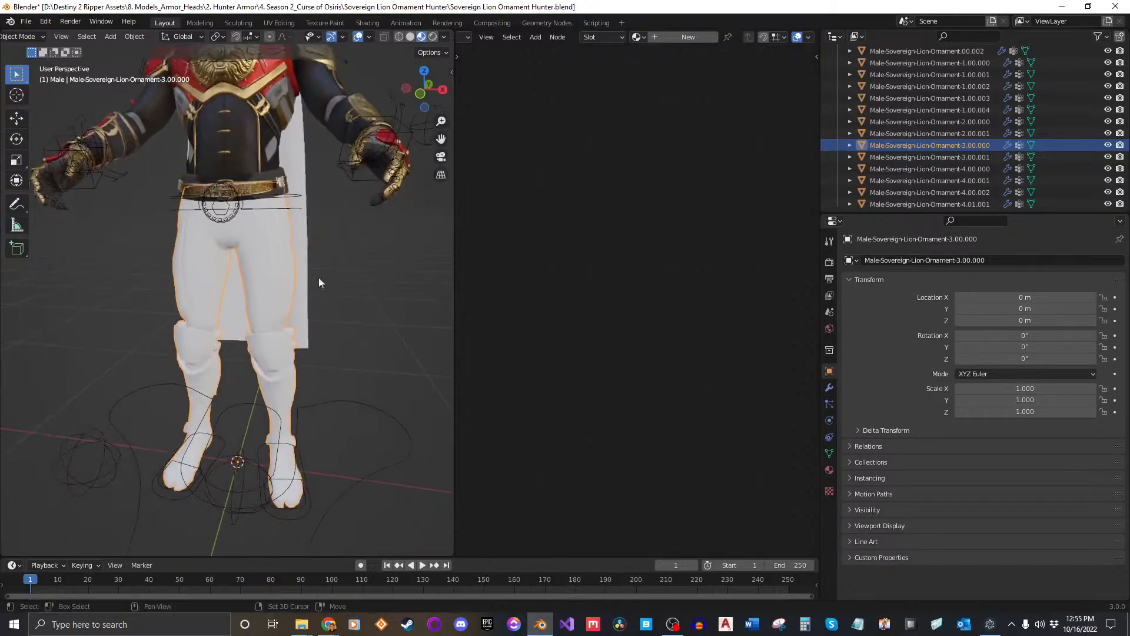
{"action": "left_click", "coordinate": [638, 37]}
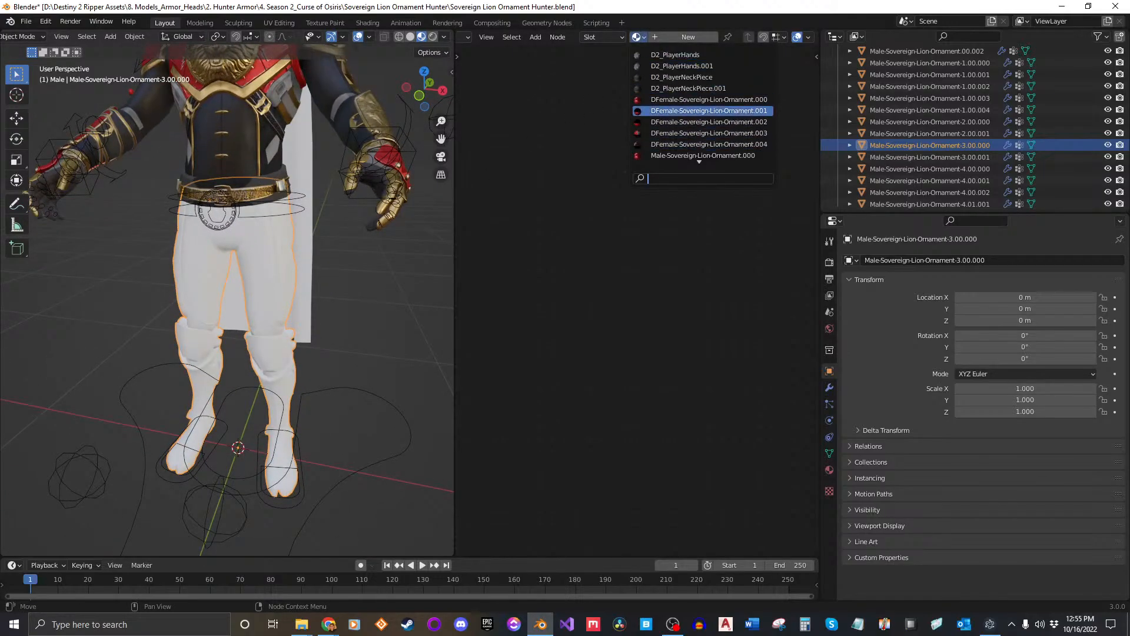
{"action": "left_click", "coordinate": [757, 133]}
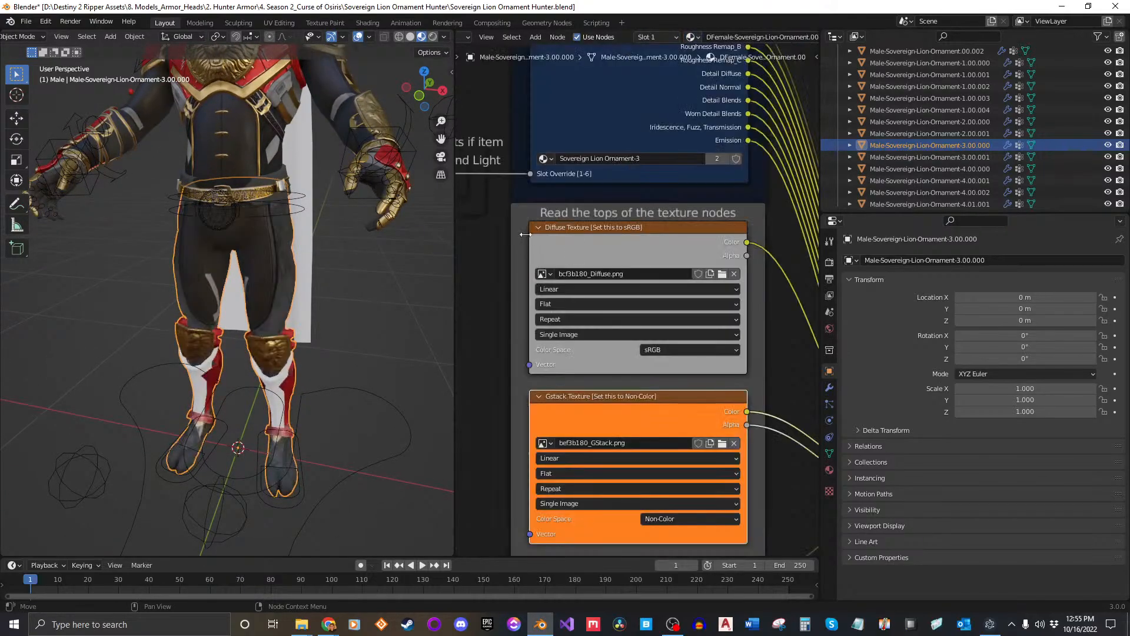
{"action": "middle_click_drag", "start_coordinate": [327, 318], "coordinate": [334, 292]}
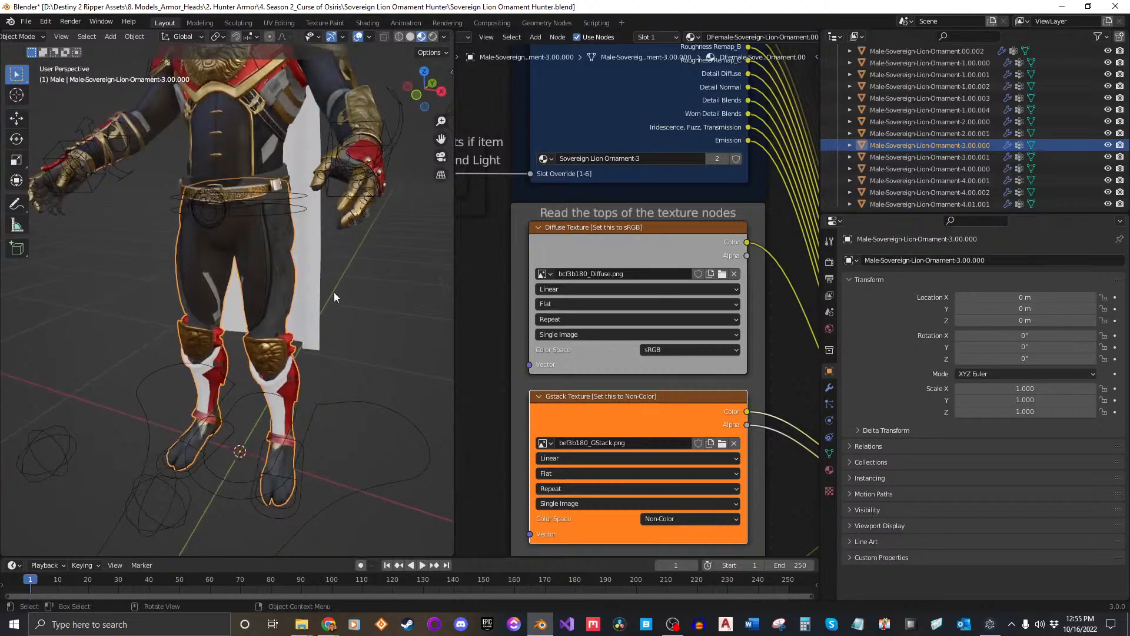
Assign the material DFemale-Sovereign-Lion-Ornament.003 to the shin armour mesh Male-Sovereign-Lion-Ornament-3.00.001.
{"action": "left_click", "coordinate": [959, 157]}
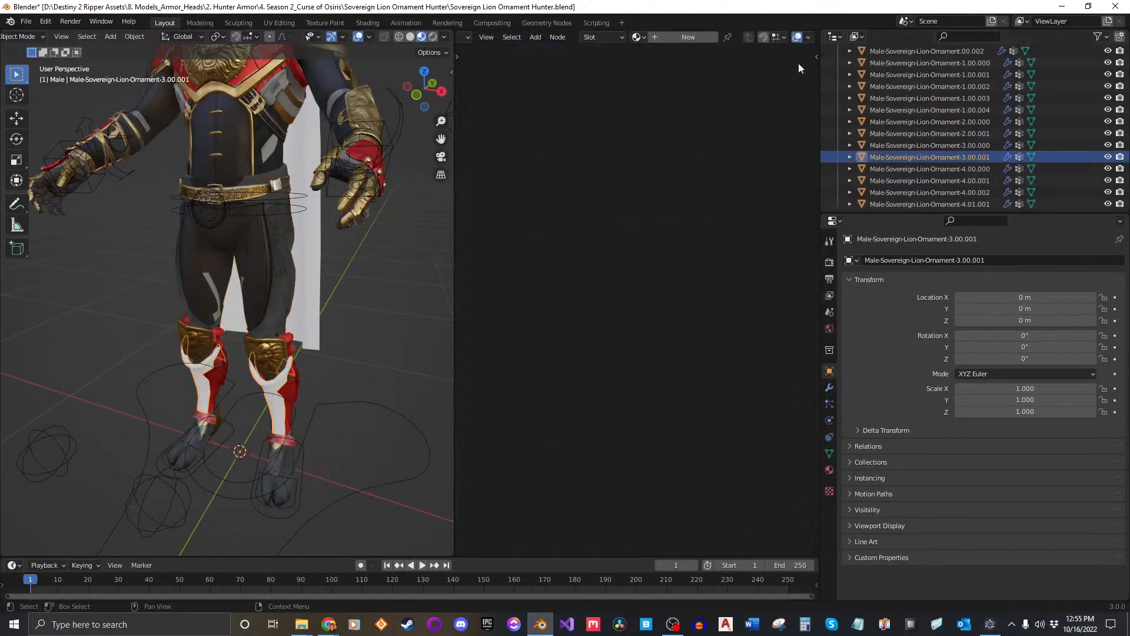
{"action": "left_click", "coordinate": [636, 37]}
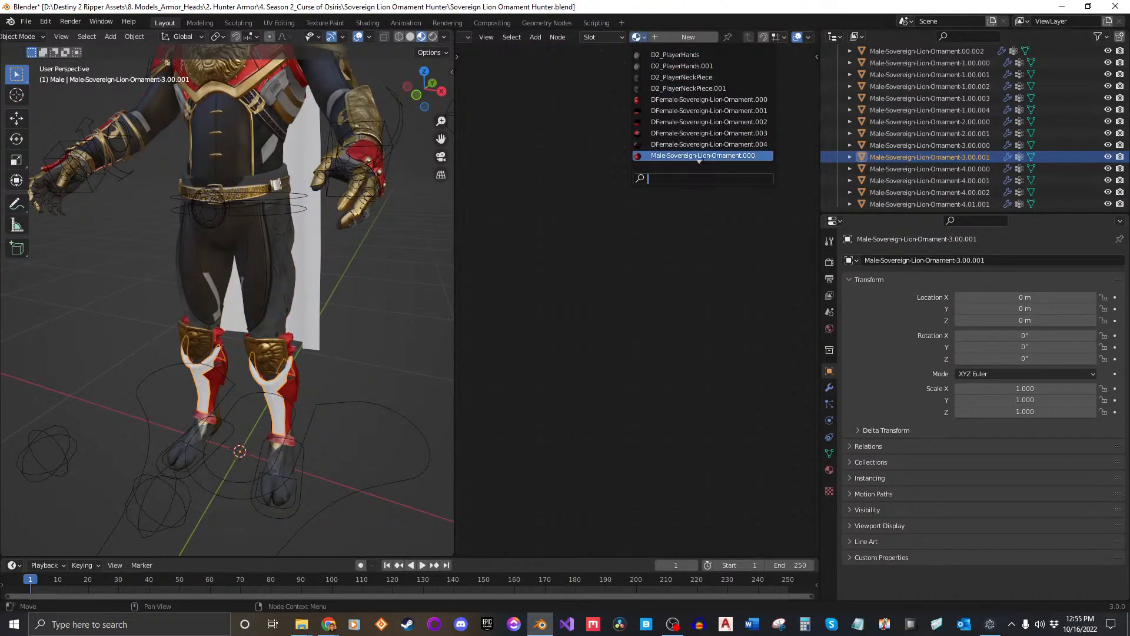
{"action": "left_click", "coordinate": [729, 133]}
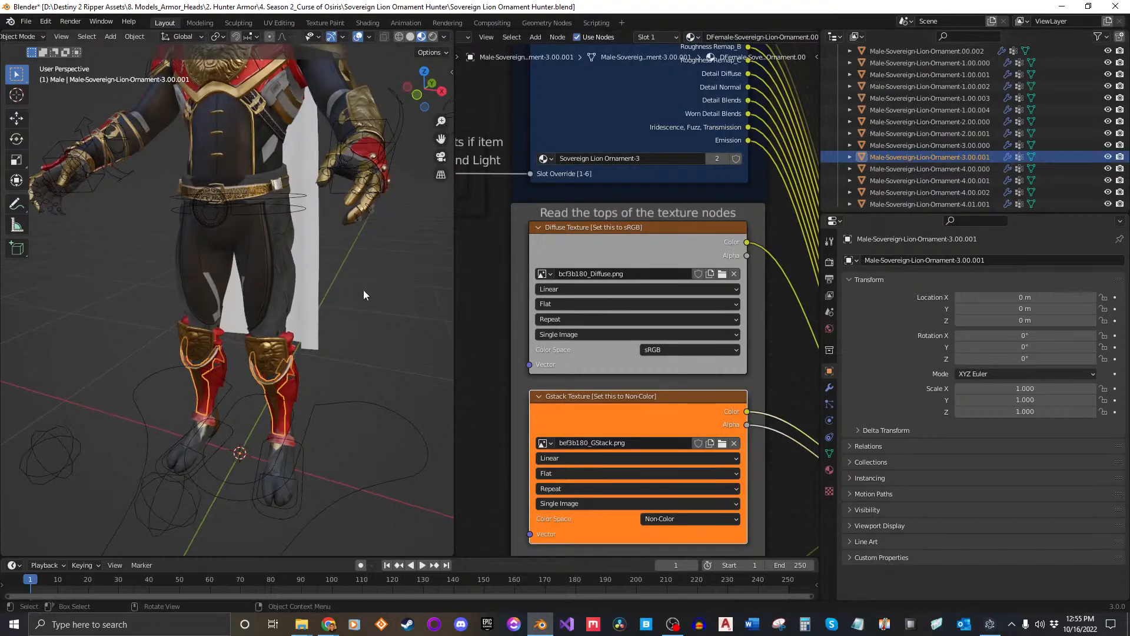
Clear the selection, inspect the lion knee guards and the whole male model, and save the blend file.
{"action": "middle_click_drag", "start_coordinate": [330, 366], "coordinate": [306, 319]}
{"action": "scroll", "coordinate": [292, 323], "scroll_direction": "up", "scroll_amount": 10}
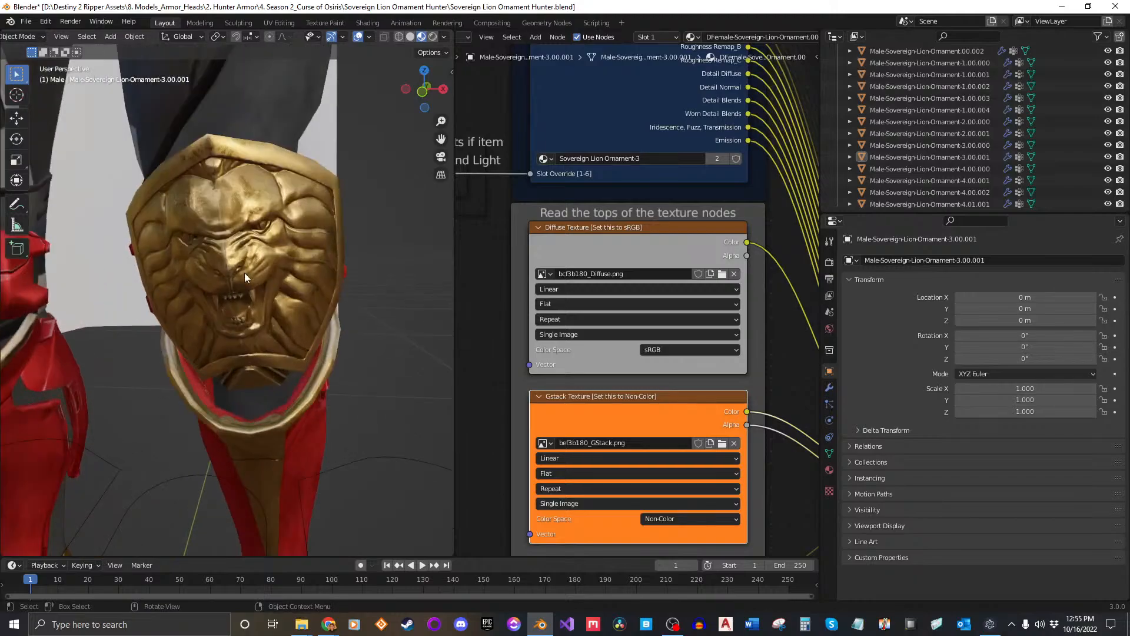
{"action": "middle_click_drag", "start_coordinate": [245, 273], "coordinate": [268, 306]}
{"action": "scroll", "coordinate": [341, 321], "scroll_direction": "down", "scroll_amount": 4}
{"action": "scroll", "coordinate": [261, 173], "scroll_direction": "up", "scroll_amount": 5}
{"action": "middle_click_drag", "start_coordinate": [268, 306], "coordinate": [306, 377]}
{"action": "scroll", "coordinate": [311, 230], "scroll_direction": "up", "scroll_amount": 4}
{"action": "scroll", "coordinate": [312, 229], "scroll_direction": "down", "scroll_amount": 1}
{"action": "middle_click_drag", "start_coordinate": [306, 376], "coordinate": [294, 255]}
{"action": "scroll", "coordinate": [277, 267], "scroll_direction": "down", "scroll_amount": 10}
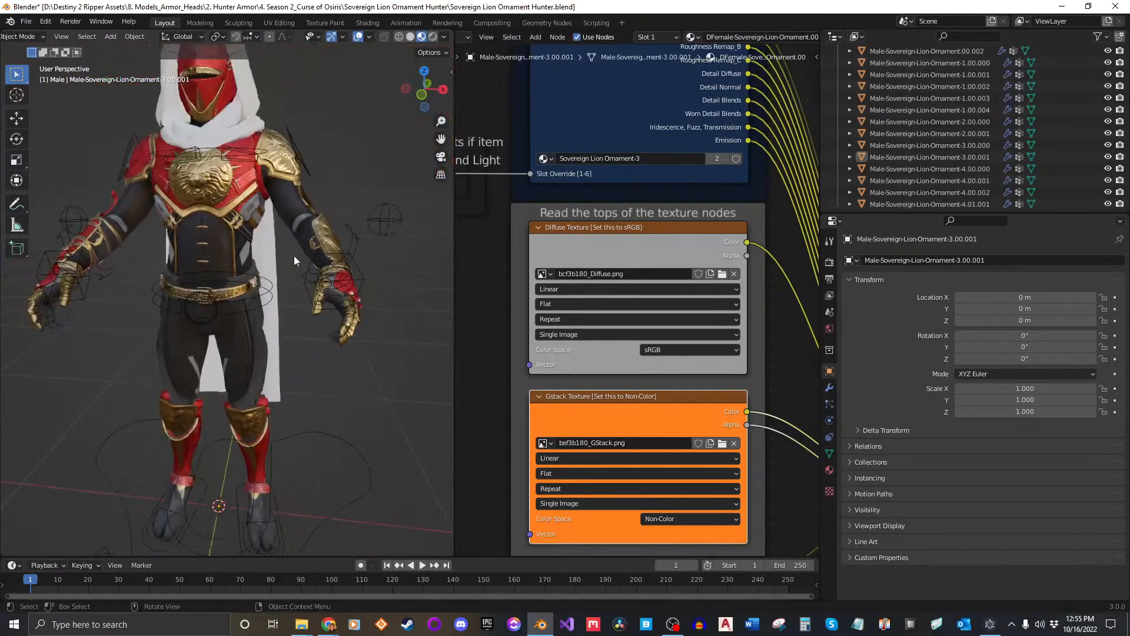
{"action": "key", "text": "ctrl+s"}
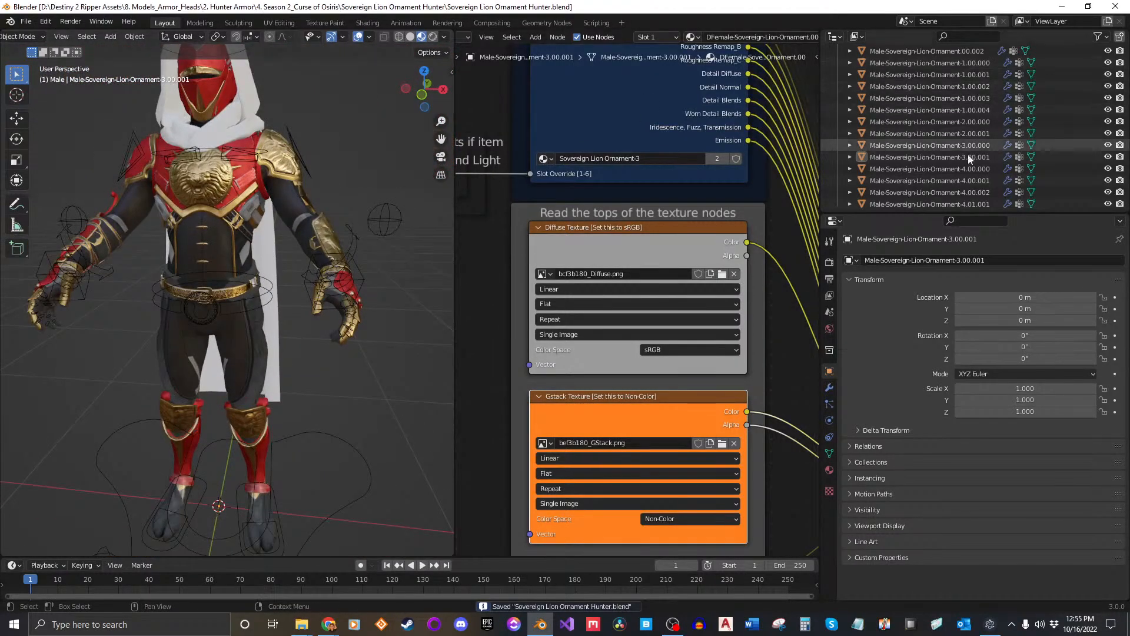
Assign the material DFemale-Sovereign-Lion-Ornament.004 to the hood mesh Male-Sovereign-Lion-Ornament-4.00.000.
{"action": "left_click", "coordinate": [917, 169]}
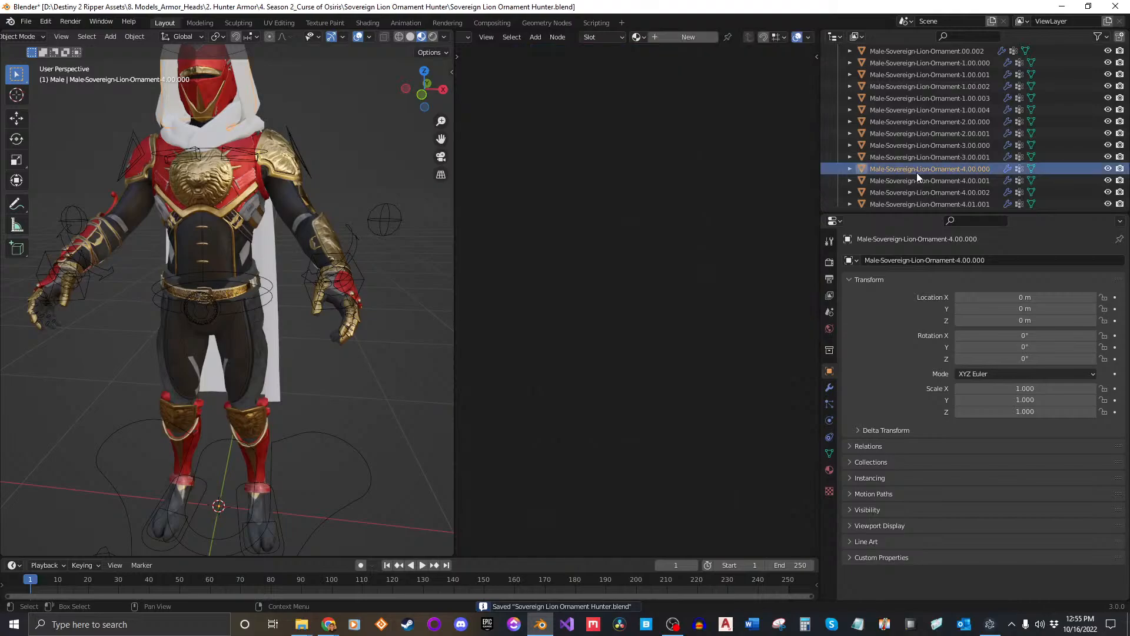
{"action": "middle_click_drag", "start_coordinate": [280, 193], "coordinate": [306, 236]}
{"action": "left_click", "coordinate": [638, 36]}
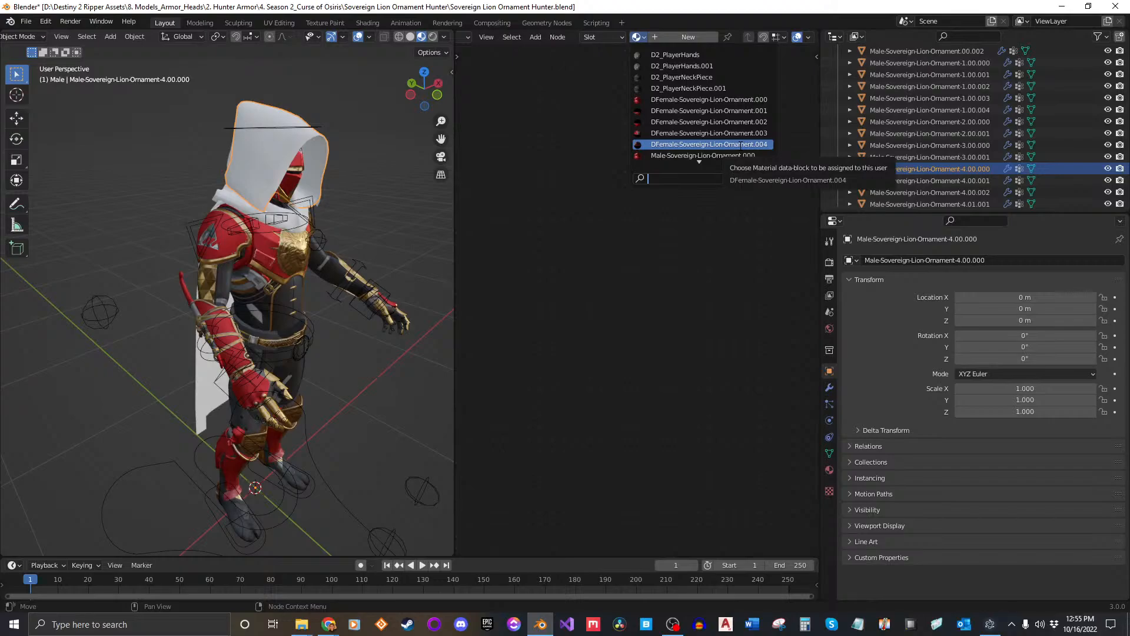
{"action": "scroll", "coordinate": [741, 146], "scroll_direction": "down", "scroll_amount": 2}
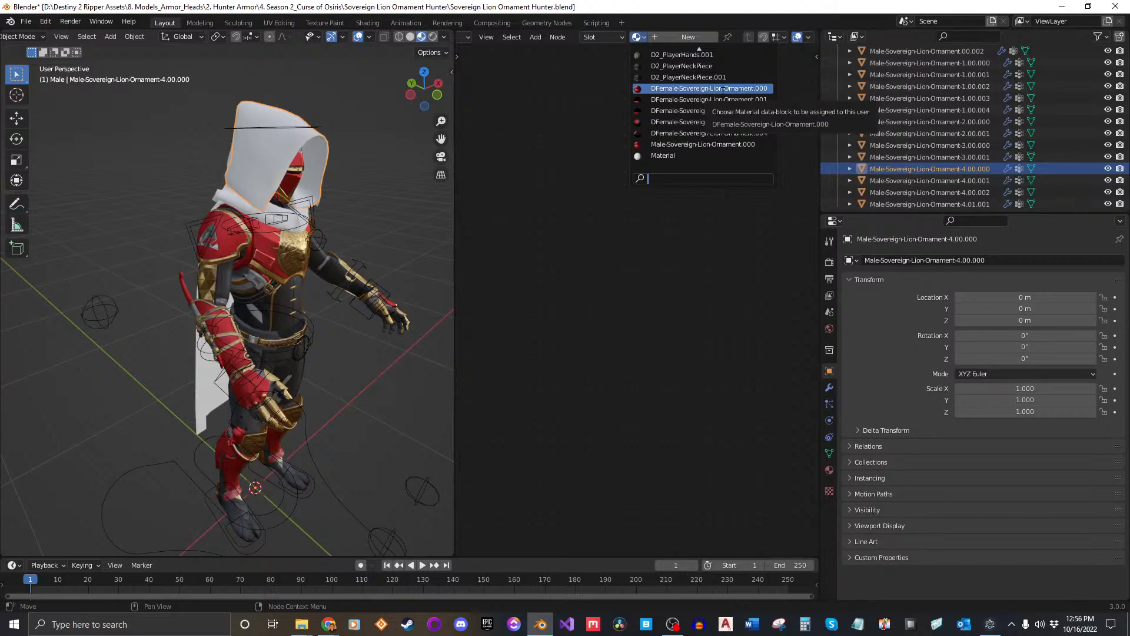
{"action": "left_click", "coordinate": [744, 133]}
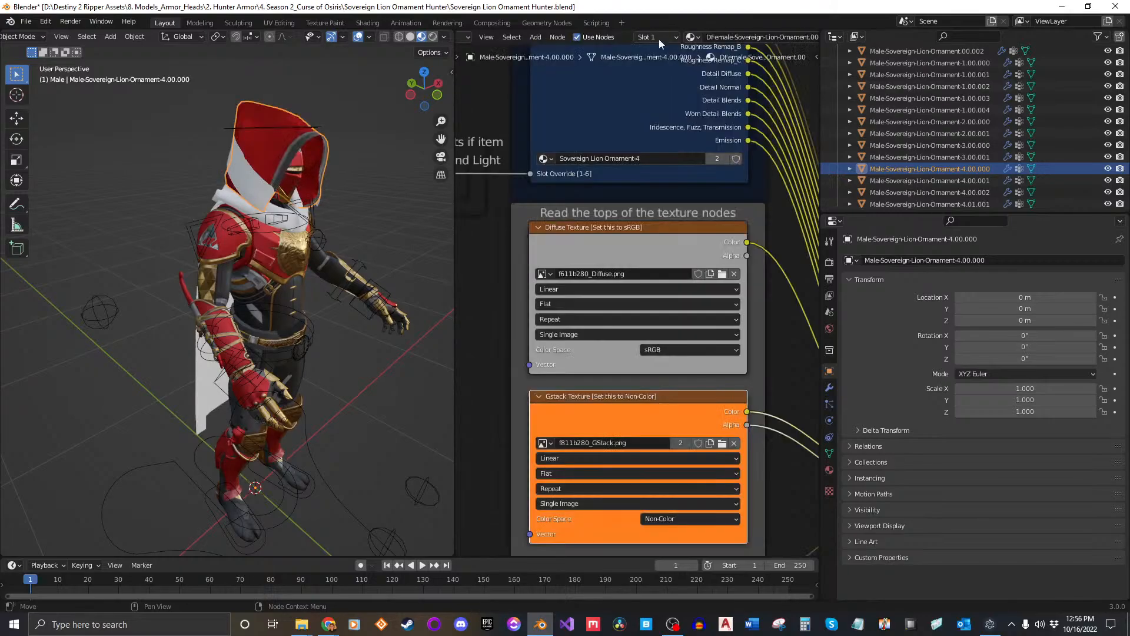
Assign DFemale-Sovereign-Lion-Ornament.004 to the scarf and hood trim meshes Male-Sovereign-Lion-Ornament-4.00.001 and 4.00.002.
{"action": "left_click", "coordinate": [955, 176]}
{"action": "left_click", "coordinate": [637, 38]}
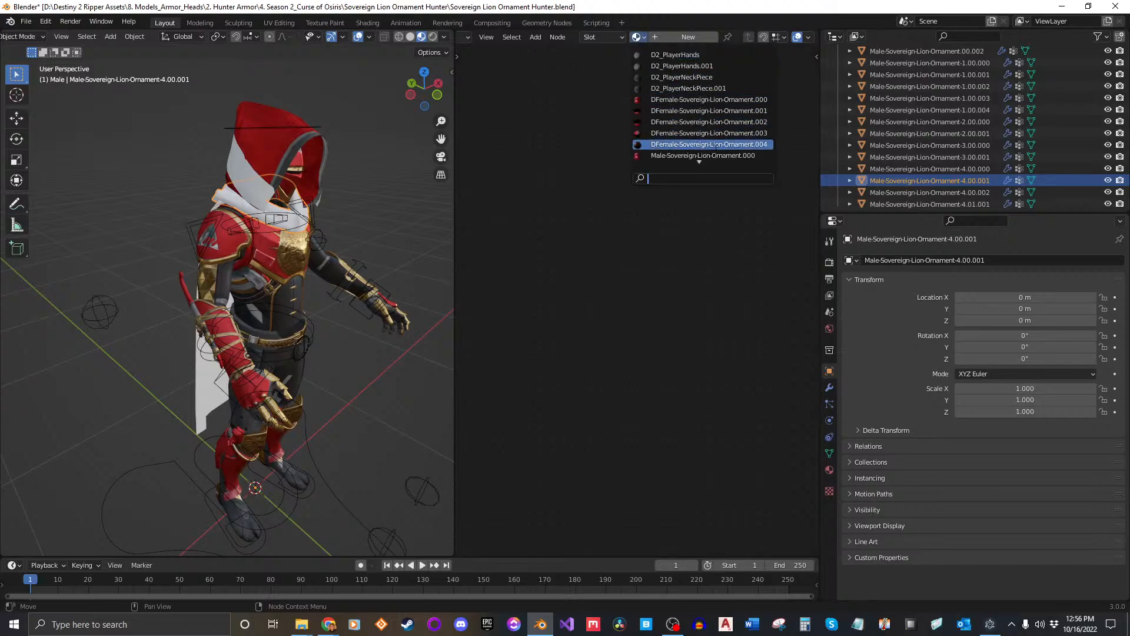
{"action": "left_click", "coordinate": [756, 144]}
{"action": "left_click", "coordinate": [930, 192]}
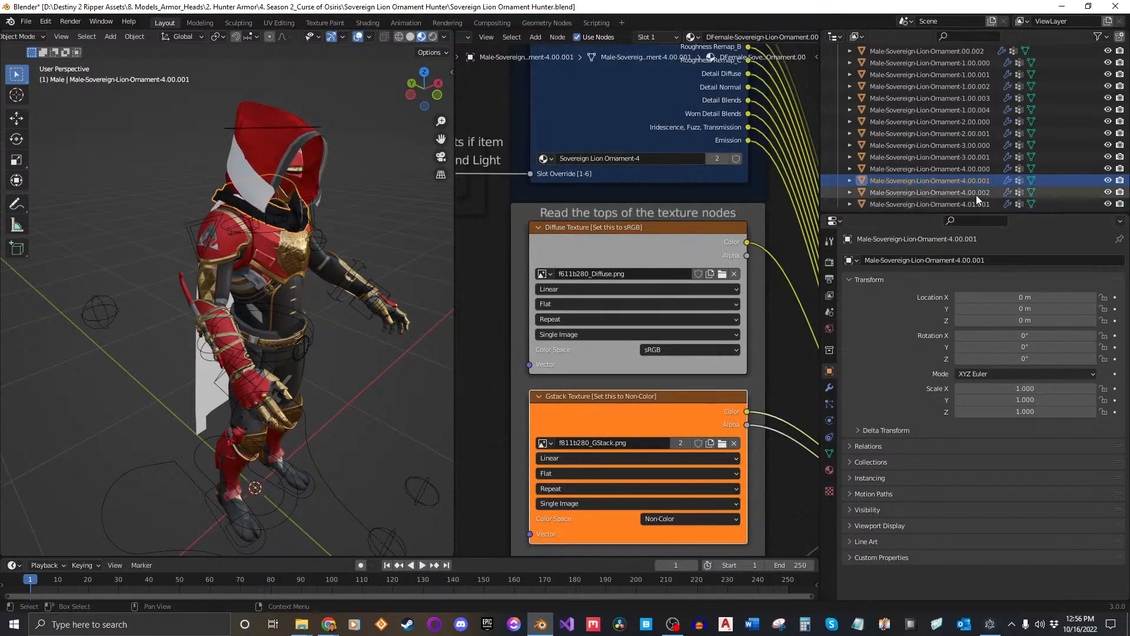
{"action": "left_click", "coordinate": [637, 37]}
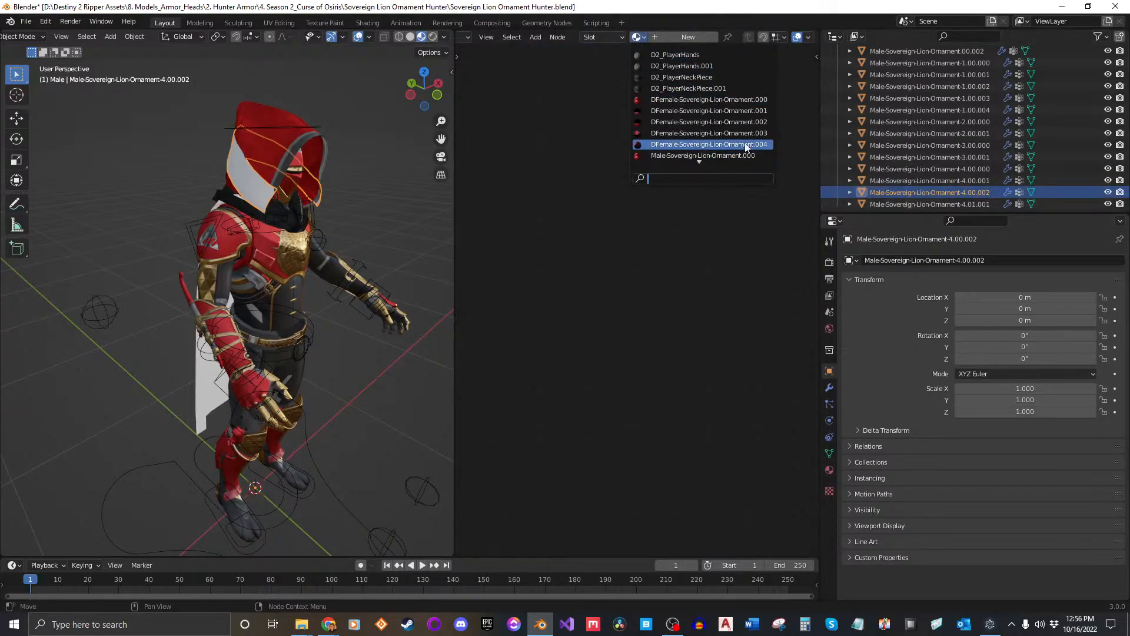
{"action": "left_click", "coordinate": [745, 144]}
Assign DFemale-Sovereign-Lion-Ornament.004 to the cape mesh Male-Sovereign-Lion-Ornament-4.01.001 and clear the selection.
{"action": "middle_click_drag", "start_coordinate": [348, 290], "coordinate": [451, 276]}
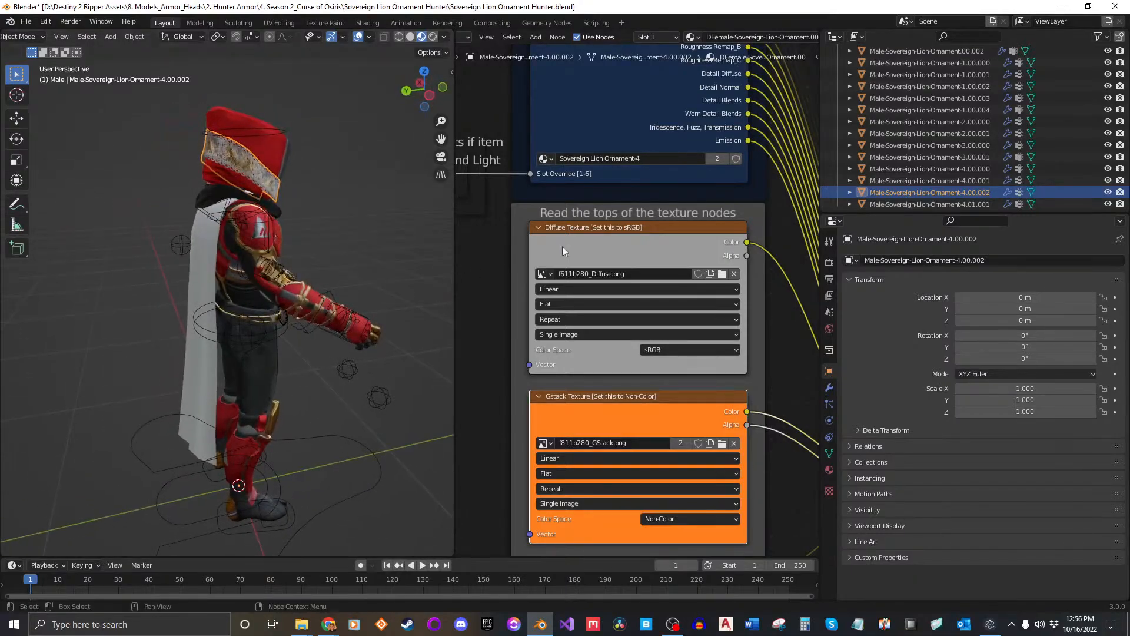
{"action": "scroll", "coordinate": [951, 188], "scroll_direction": "down", "scroll_amount": 1}
{"action": "left_click", "coordinate": [951, 200]}
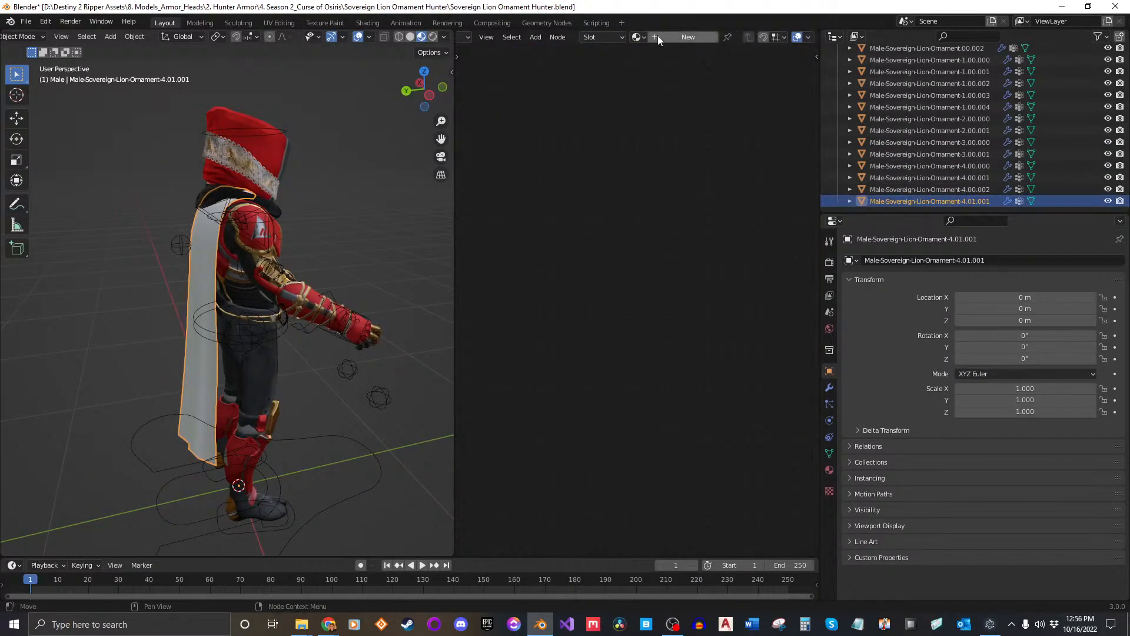
{"action": "left_click", "coordinate": [638, 37]}
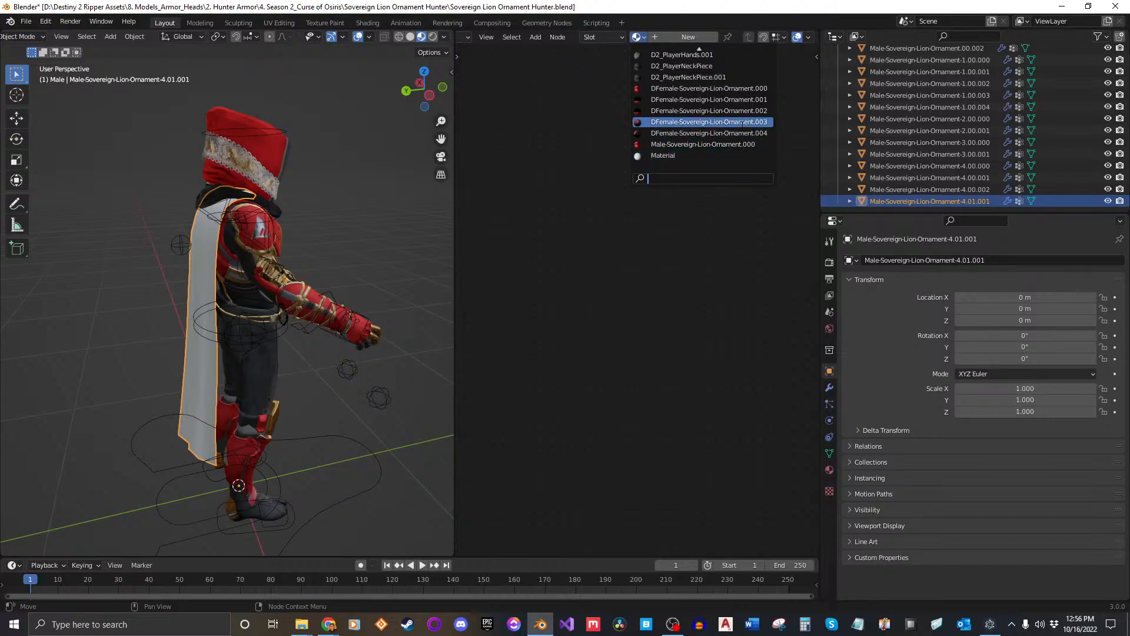
{"action": "left_click", "coordinate": [740, 133]}
{"action": "middle_click_drag", "start_coordinate": [447, 283], "coordinate": [252, 235]}
{"action": "left_click", "coordinate": [372, 255]}
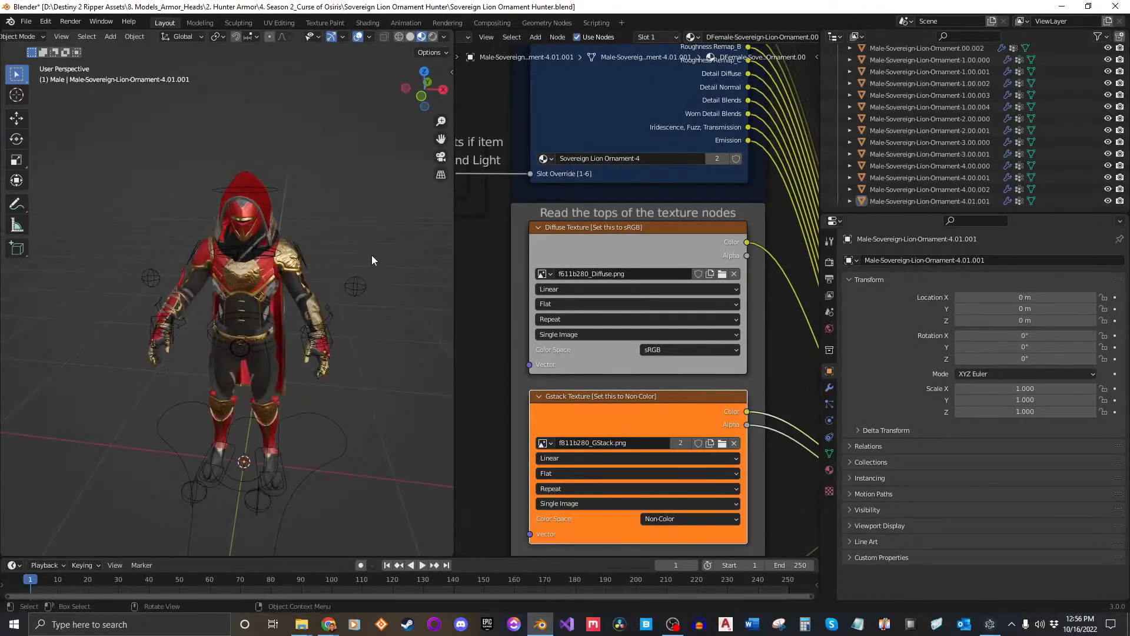
{"action": "middle_click_drag", "start_coordinate": [372, 261], "coordinate": [245, 250]}
{"action": "middle_click_drag", "start_coordinate": [721, 131], "coordinate": [663, 171]}
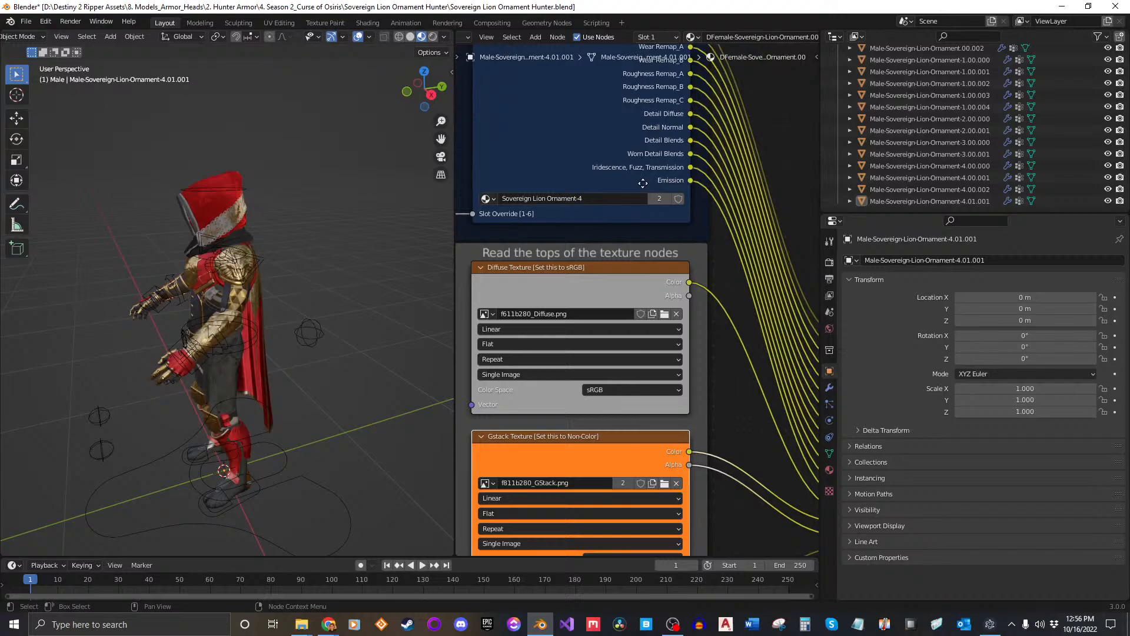
{"action": "scroll", "coordinate": [709, 36], "scroll_direction": "down", "scroll_amount": 2}
{"action": "double_click", "coordinate": [706, 37]}
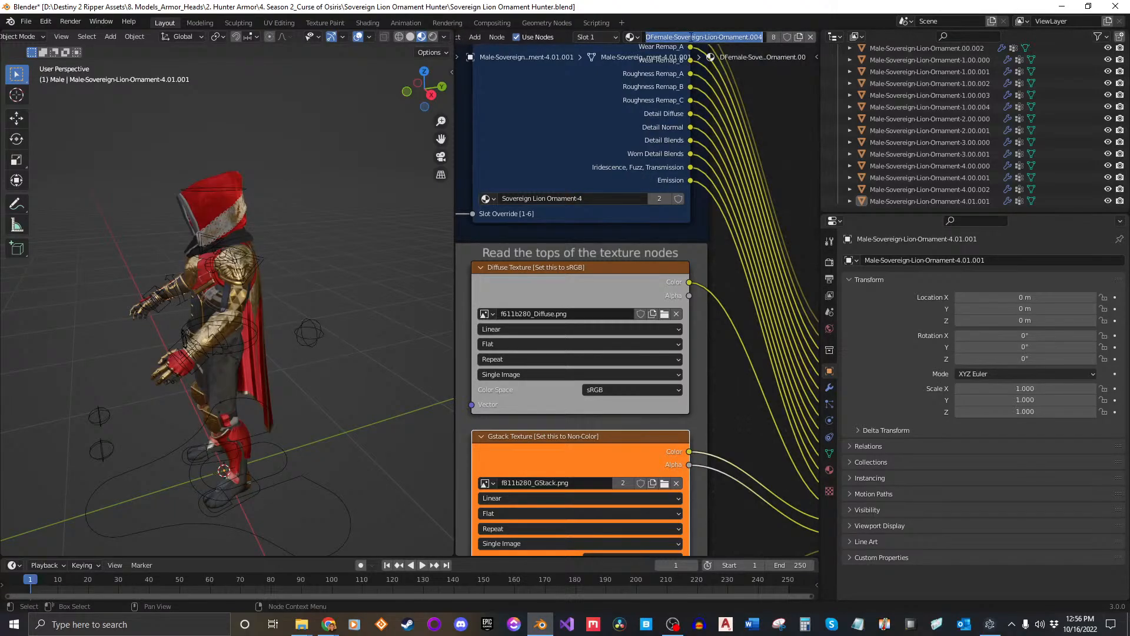
{"action": "left_click", "coordinate": [710, 44]}
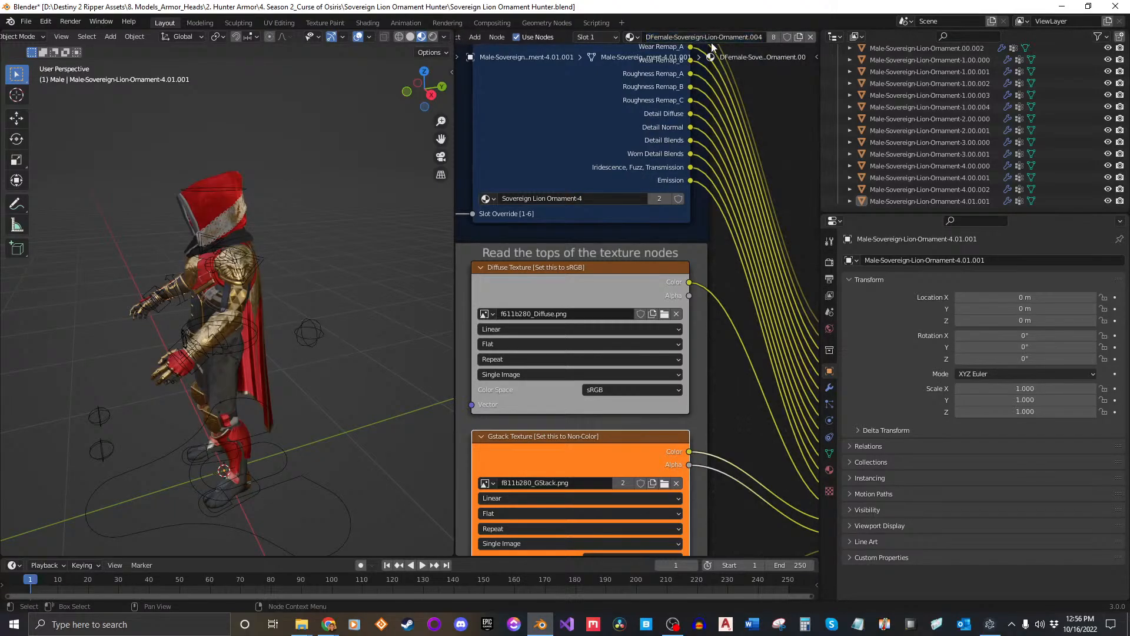
{"action": "left_click", "coordinate": [926, 262]}
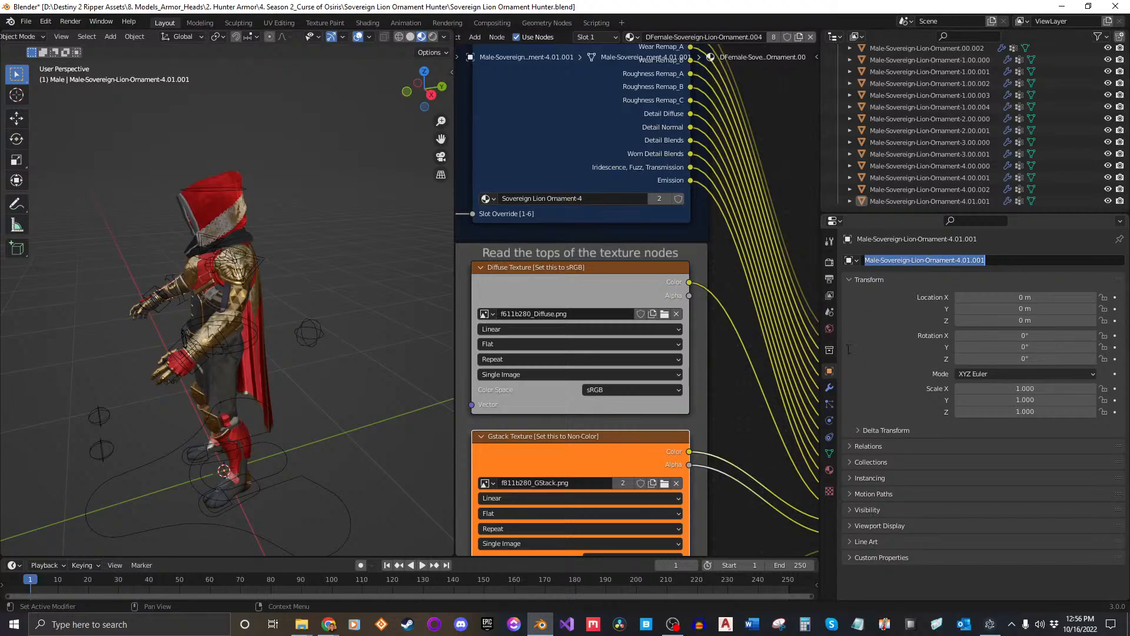
Replace the material of the helmet mesh Male-Sovereign-Lion-Ornament.00.000 with DFemale-Sovereign-Lion-Ornament.000.
{"action": "scroll", "coordinate": [941, 139], "scroll_direction": "up", "scroll_amount": 5}
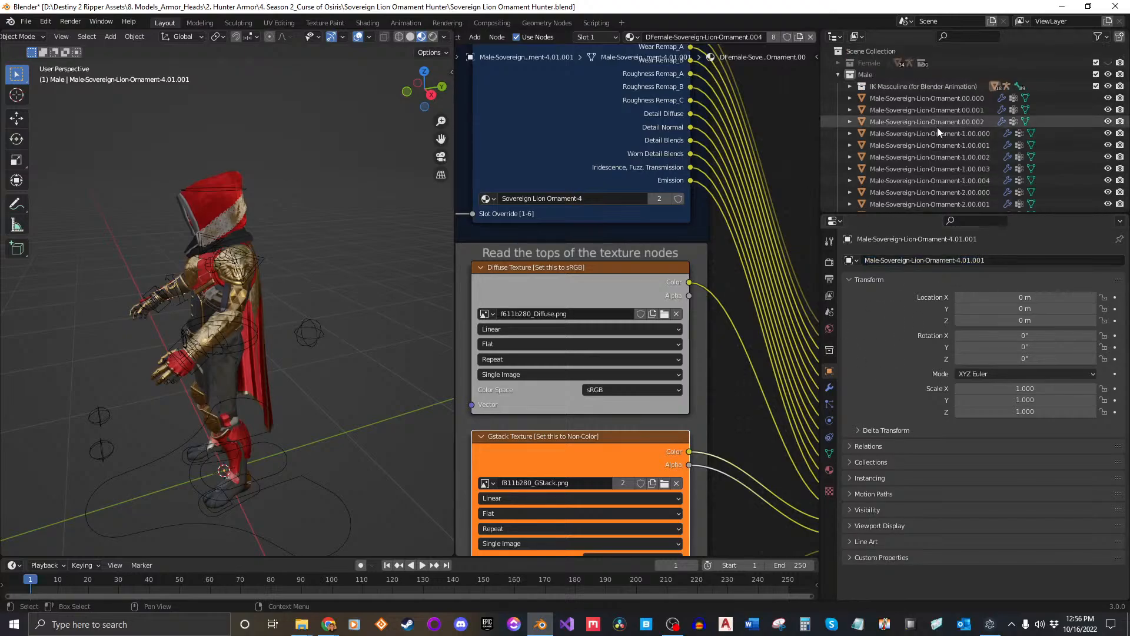
{"action": "left_click", "coordinate": [916, 99]}
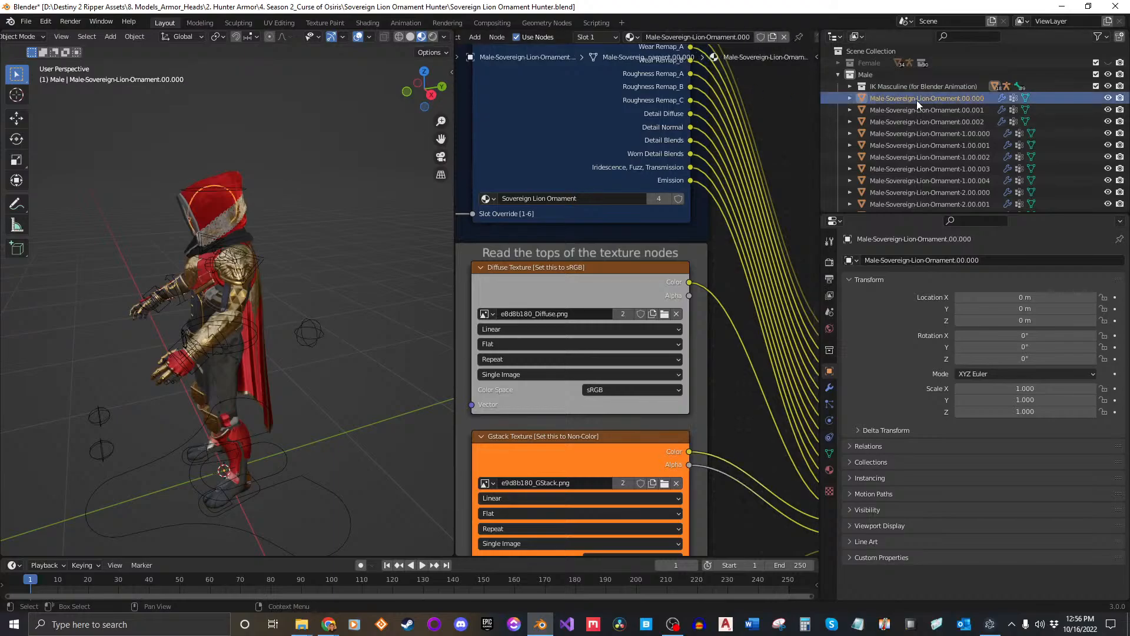
{"action": "left_click", "coordinate": [630, 37]}
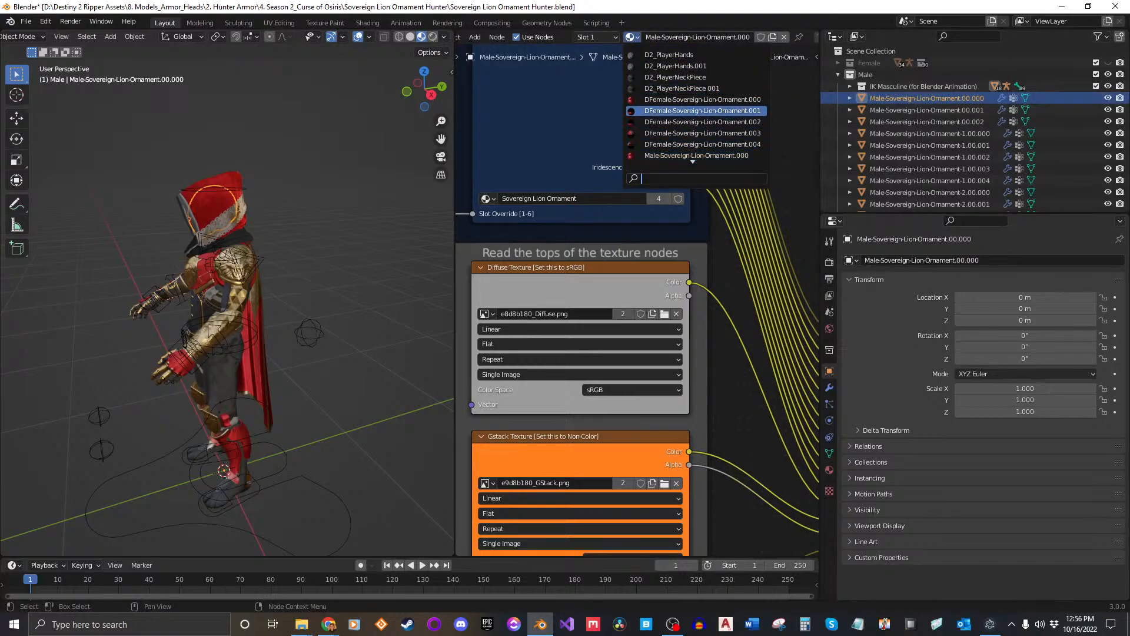
{"action": "left_click", "coordinate": [723, 104]}
View the helmet and torso from the front with nothing selected and save the blend file.
{"action": "middle_click_drag", "start_coordinate": [439, 189], "coordinate": [279, 263]}
{"action": "scroll", "coordinate": [329, 194], "scroll_direction": "up", "scroll_amount": 5}
{"action": "left_click", "coordinate": [355, 238]}
{"action": "scroll", "coordinate": [347, 227], "scroll_direction": "down", "scroll_amount": 2}
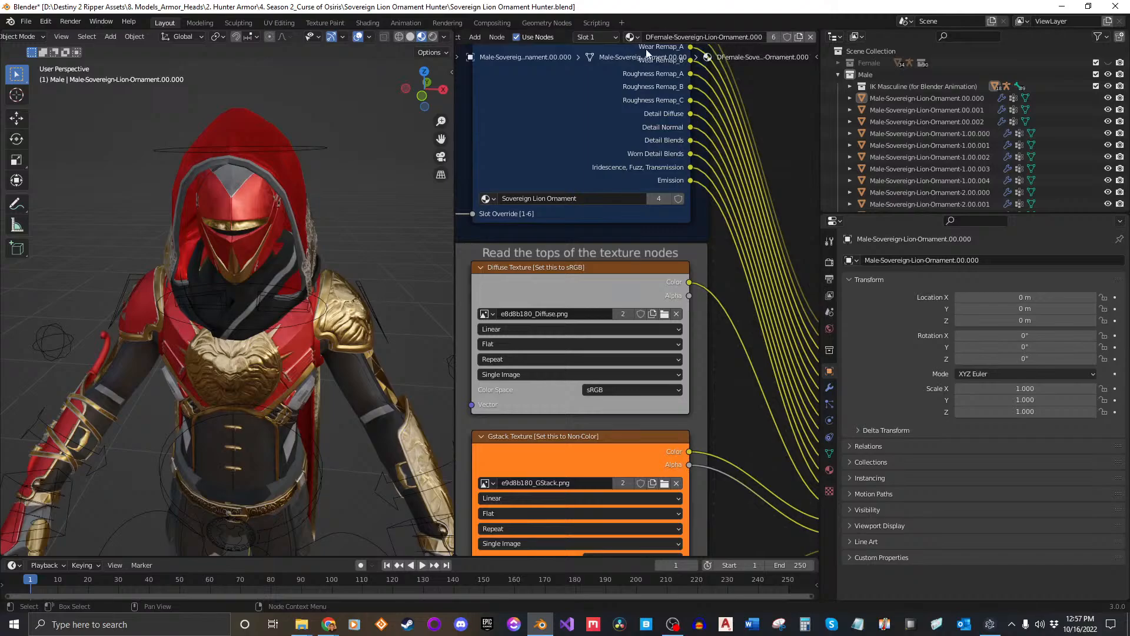
{"action": "key", "text": "ctrl+s"}
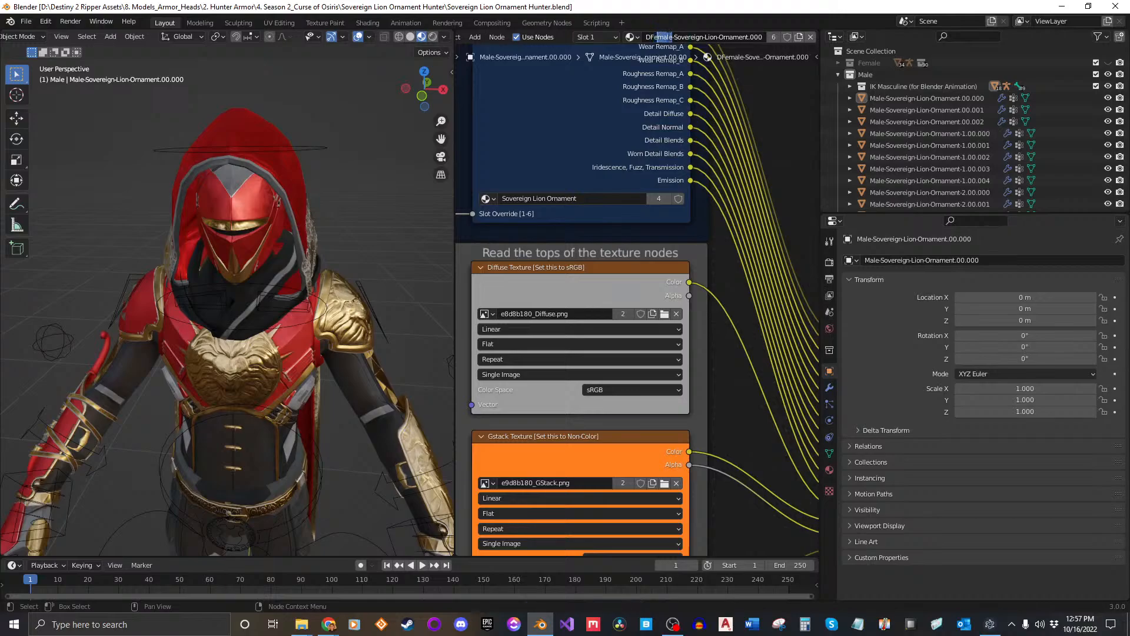
Rename the helmet material to Sovereign-Lion-Ornament.000 by removing the DFemale- prefix.
{"action": "left_click_drag", "start_coordinate": [656, 36], "coordinate": [646, 36]}
{"action": "left_click", "coordinate": [672, 36]}
{"action": "key", "text": "BackSpace"}
{"action": "key", "text": "BackSpace"}
{"action": "key", "text": "BackSpace"}
{"action": "key", "text": "BackSpace"}
{"action": "key", "text": "BackSpace"}
{"action": "key", "text": "BackSpace"}
{"action": "key", "text": "BackSpace"}
{"action": "key", "text": "Return"}
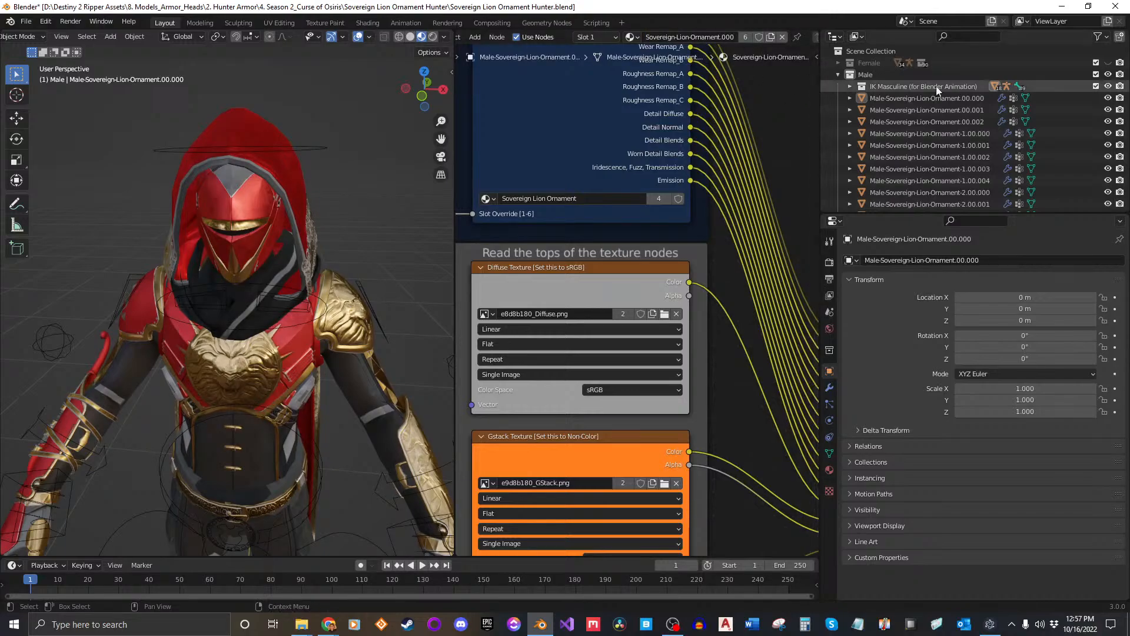
Check the material list and the materials used by the helmet meshes Male-Sovereign-Lion-Ornament.00.001 and 00.002.
{"action": "left_click", "coordinate": [631, 37]}
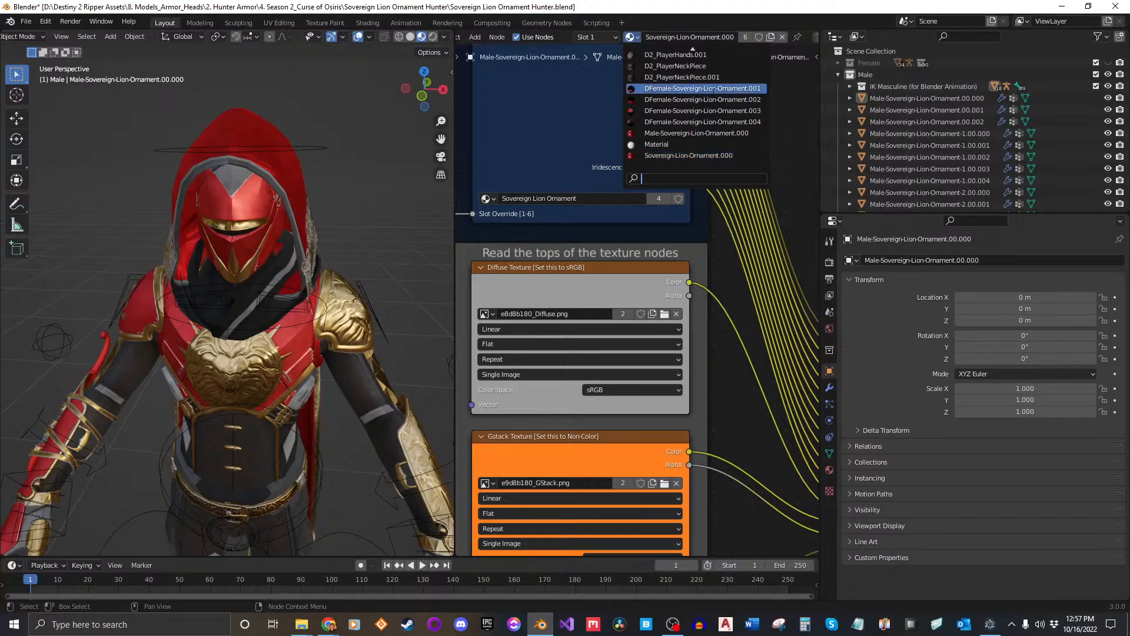
{"action": "left_click", "coordinate": [927, 110]}
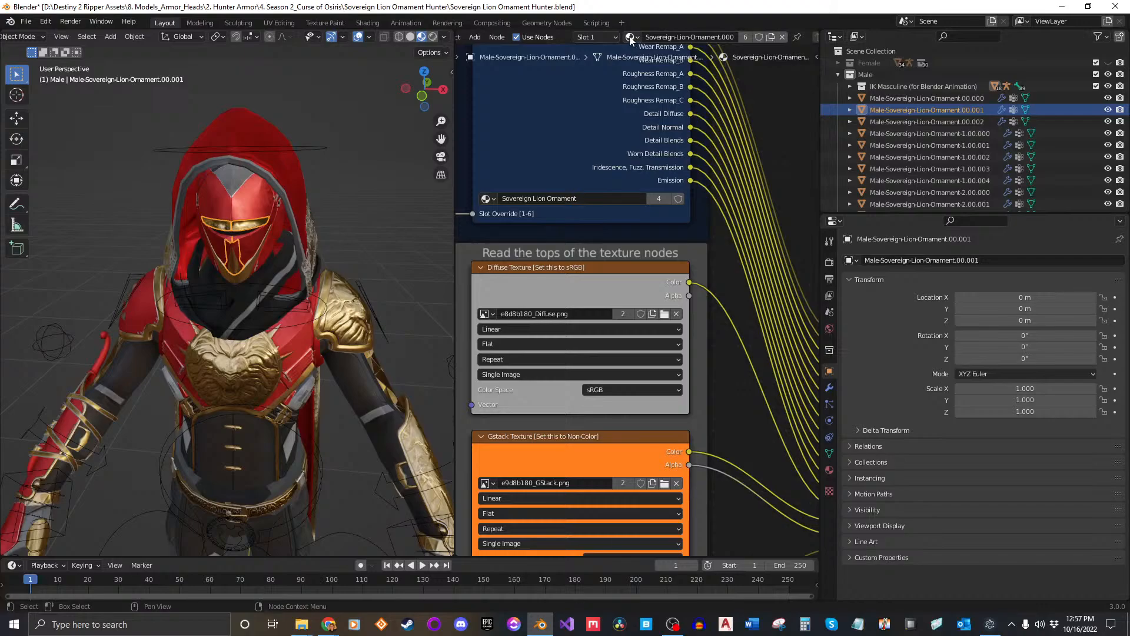
{"action": "left_click", "coordinate": [930, 121]}
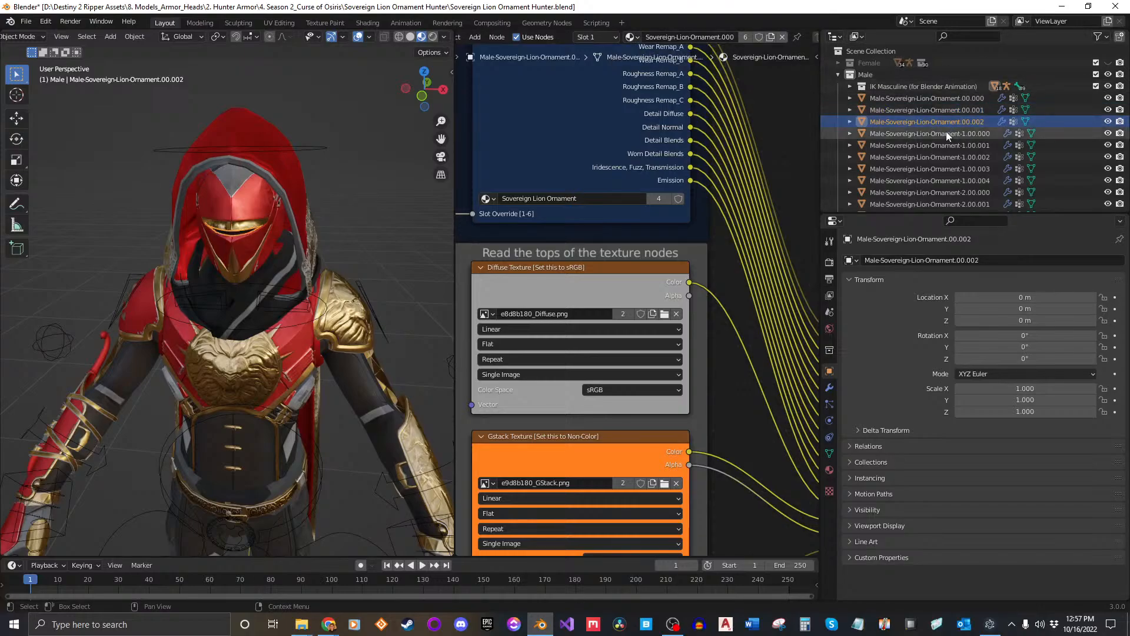
Rename the material of the arm mesh Male-Sovereign-Lion-Ornament-1.00.000 to Sovereign-Lion-Ornament.001.
{"action": "left_click", "coordinate": [945, 133]}
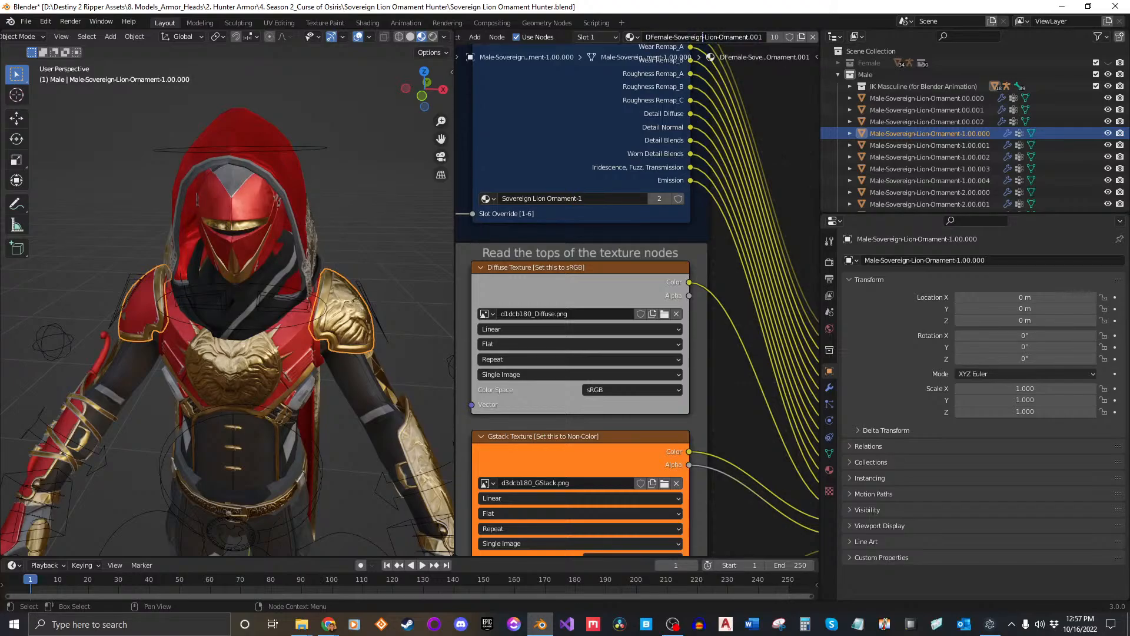
{"action": "left_click_drag", "start_coordinate": [675, 37], "coordinate": [600, 40]}
{"action": "key", "text": "BackSpace"}
{"action": "key", "text": "Return"}
Check the material name on the remaining arm meshes, Male-Sovereign-Lion-Ornament-1.00.001 through 1.00.004.
{"action": "left_click", "coordinate": [959, 147]}
{"action": "left_click", "coordinate": [954, 154]}
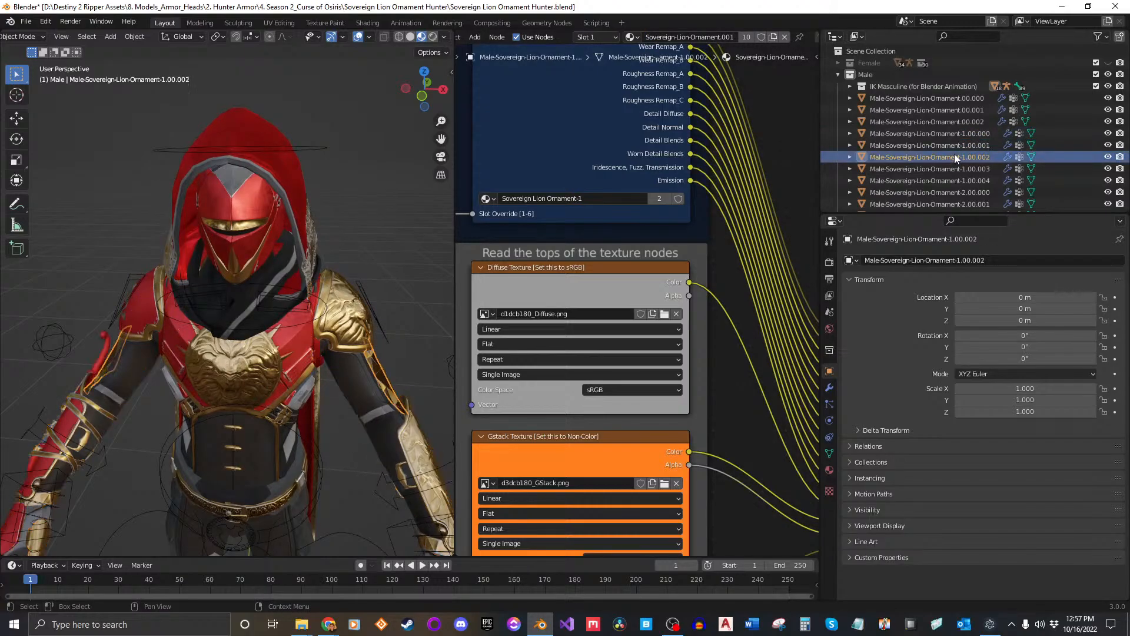
{"action": "left_click", "coordinate": [943, 168]}
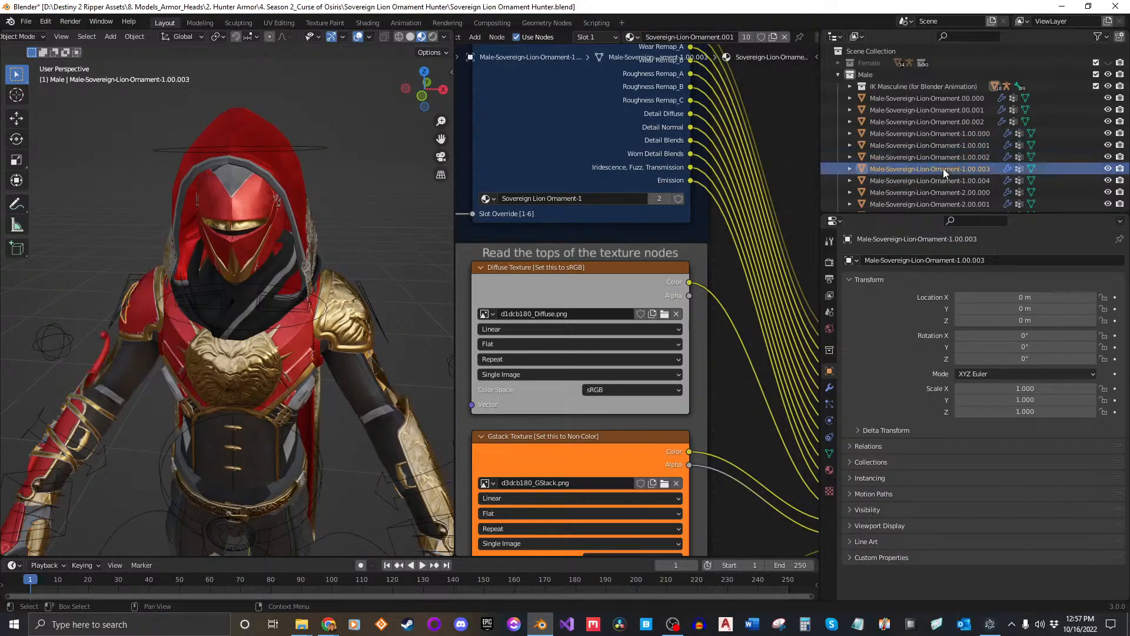
{"action": "left_click", "coordinate": [972, 181]}
{"action": "scroll", "coordinate": [978, 180], "scroll_direction": "down", "scroll_amount": 2}
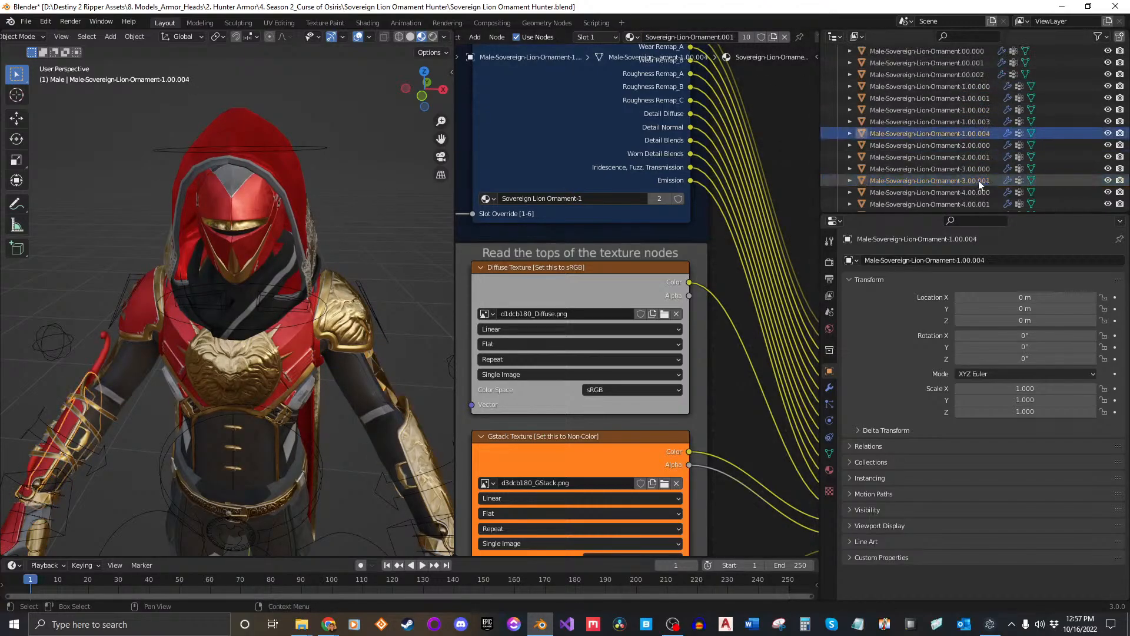
Rename the material of mesh Male-Sovereign-Lion-Ornament-2.00.000 to Sovereign-Lion-Ornament.002 and check the material name on mesh 2.00.001.
{"action": "left_click", "coordinate": [948, 147]}
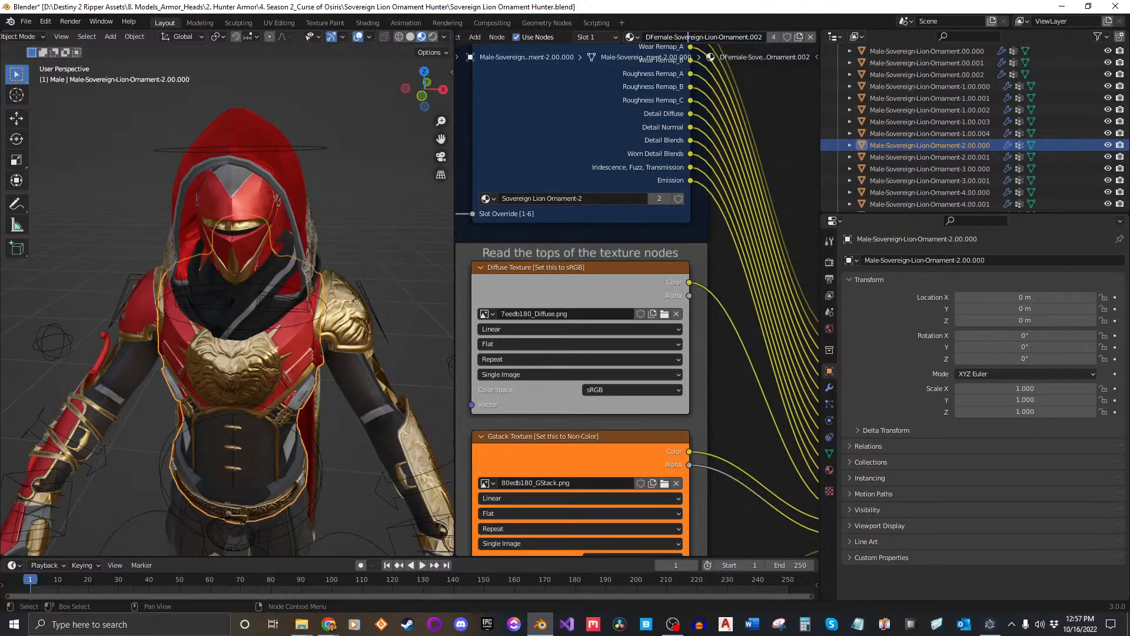
{"action": "left_click_drag", "start_coordinate": [674, 36], "coordinate": [644, 37]}
{"action": "key", "text": "BackSpace"}
{"action": "key", "text": "Return"}
{"action": "left_click", "coordinate": [934, 157]}
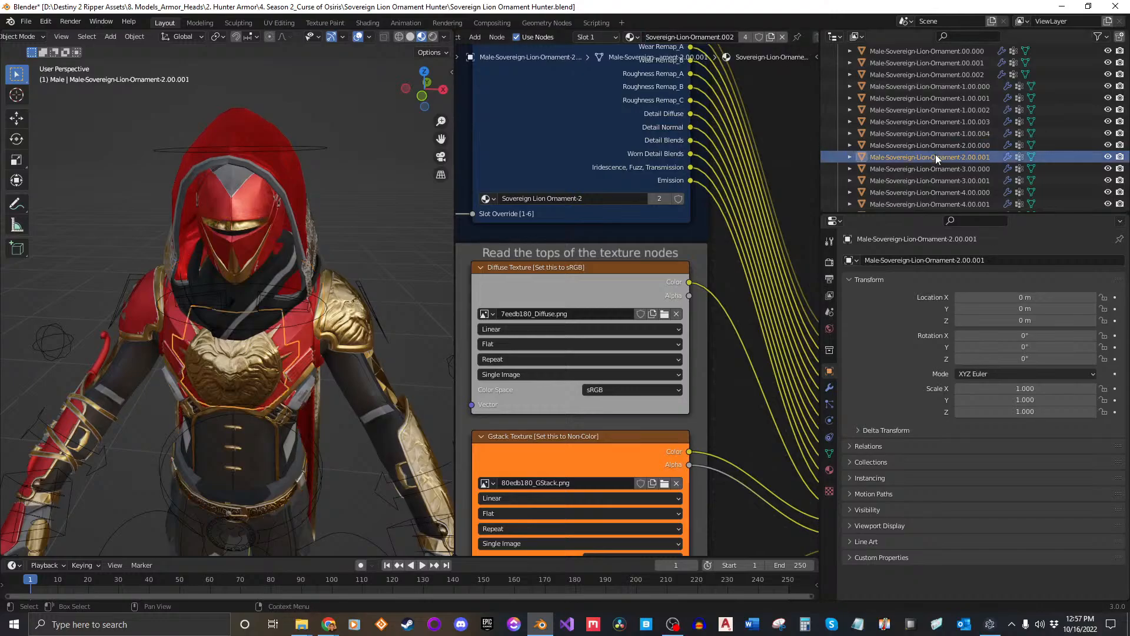
{"action": "double_click", "coordinate": [677, 36]}
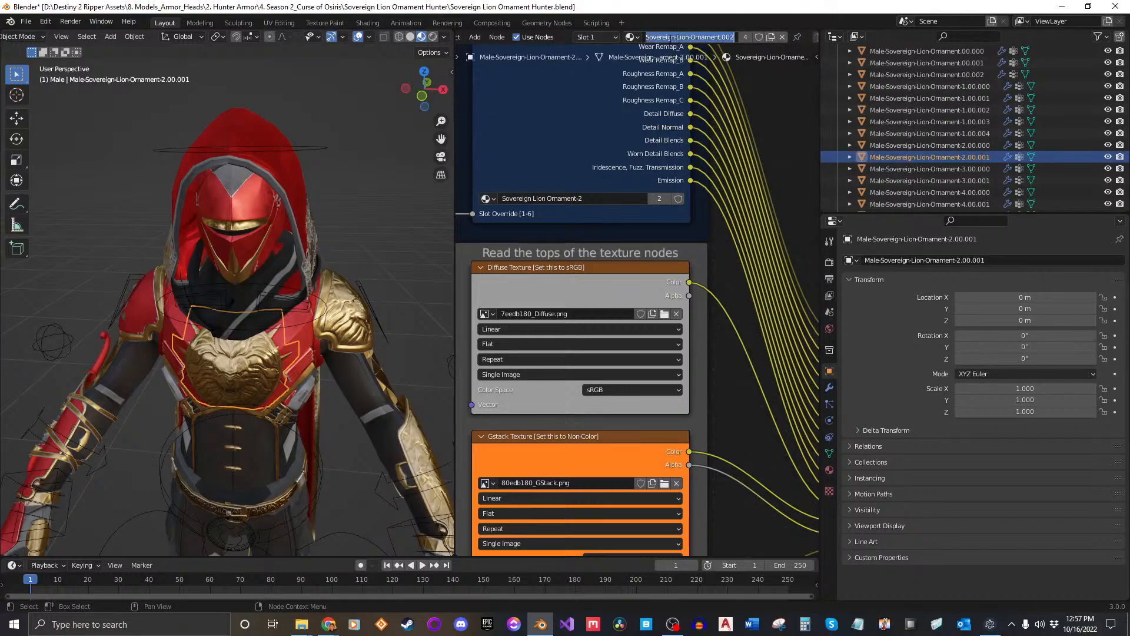
Rename the material of mesh Male-Sovereign-Lion-Ornament-3.00.000 to Sovereign-Lion-Ornament.003 and check the material name on mesh 3.00.001.
{"action": "left_click", "coordinate": [938, 169]}
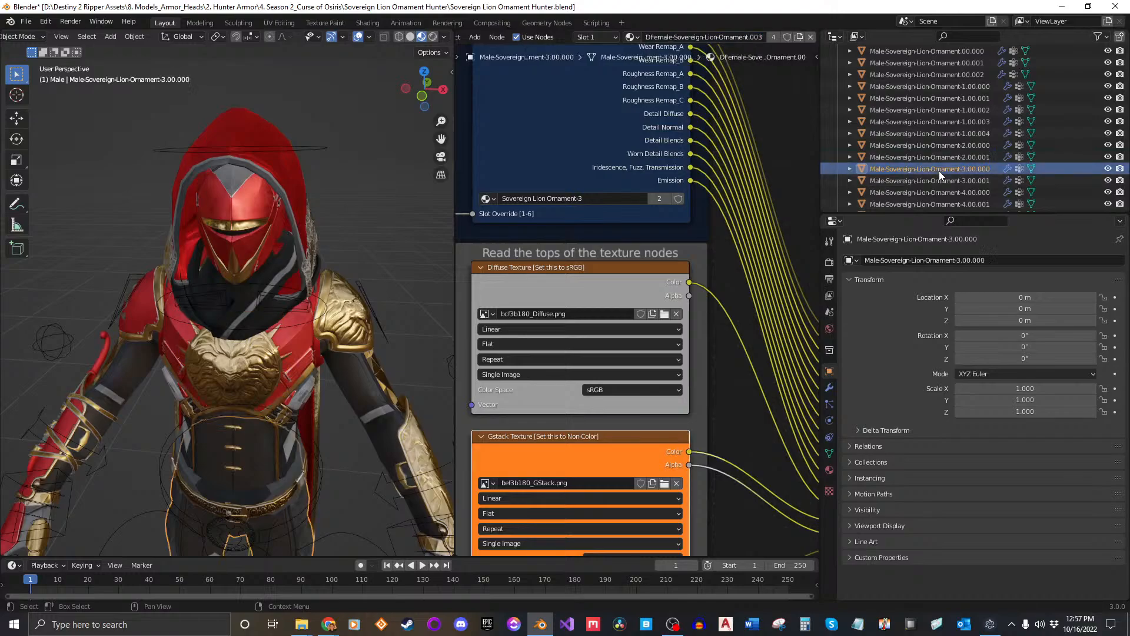
{"action": "double_click", "coordinate": [706, 37]}
{"action": "left_click", "coordinate": [681, 36]}
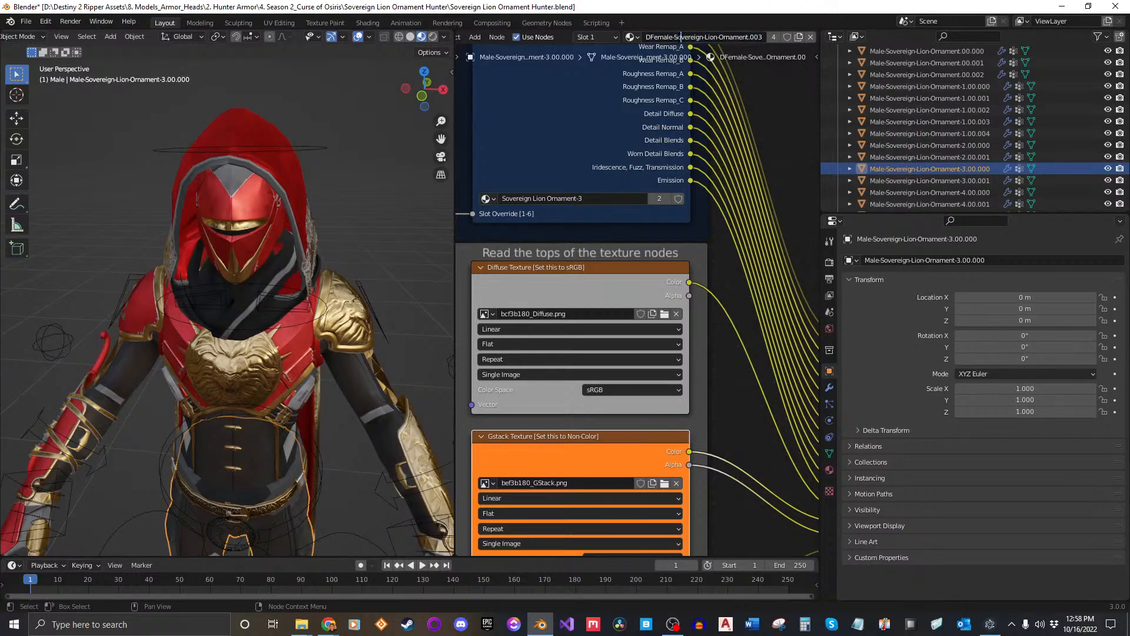
{"action": "left_click_drag", "start_coordinate": [672, 37], "coordinate": [646, 37]}
{"action": "key", "text": "BackSpace"}
{"action": "key", "text": "BackSpace"}
{"action": "left_click", "coordinate": [930, 180]}
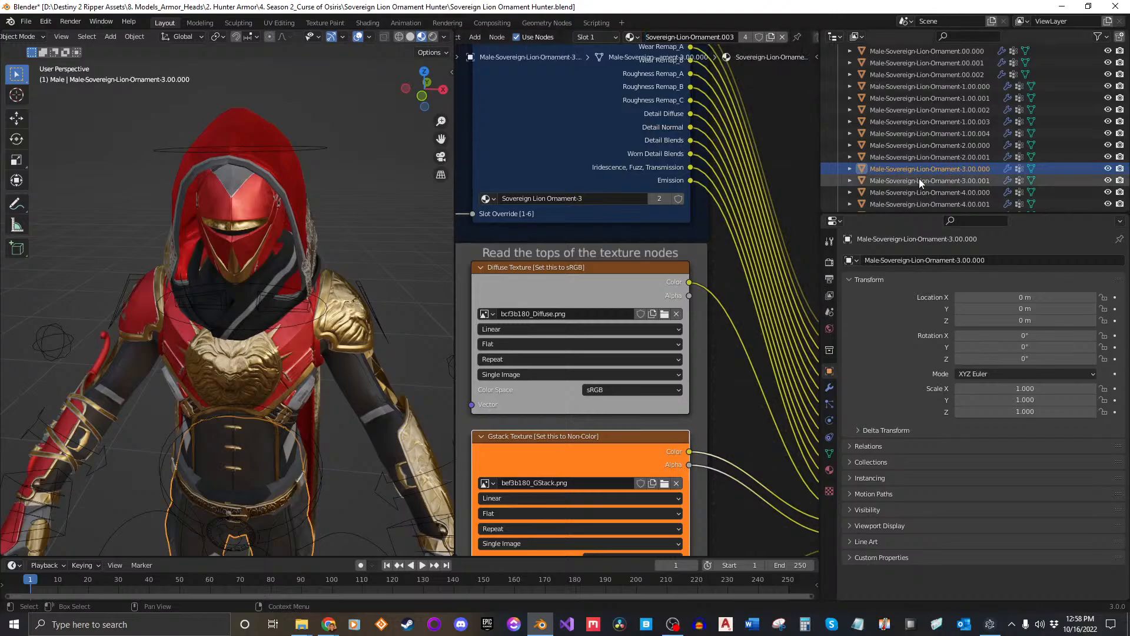
{"action": "left_click", "coordinate": [677, 38]}
{"action": "left_click", "coordinate": [675, 37]}
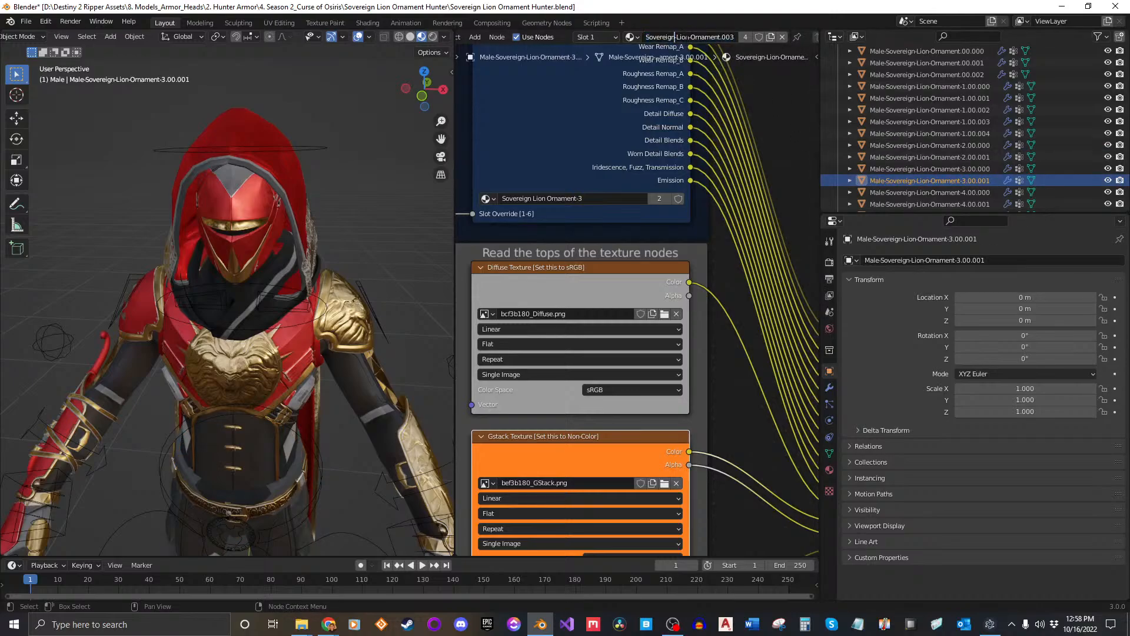
Rename the material of mesh Male-Sovereign-Lion-Ornament-4.00.000 to Sovereign-Lion-Ornament.004 and check the material name on mesh 4.01.001.
{"action": "left_click", "coordinate": [951, 193]}
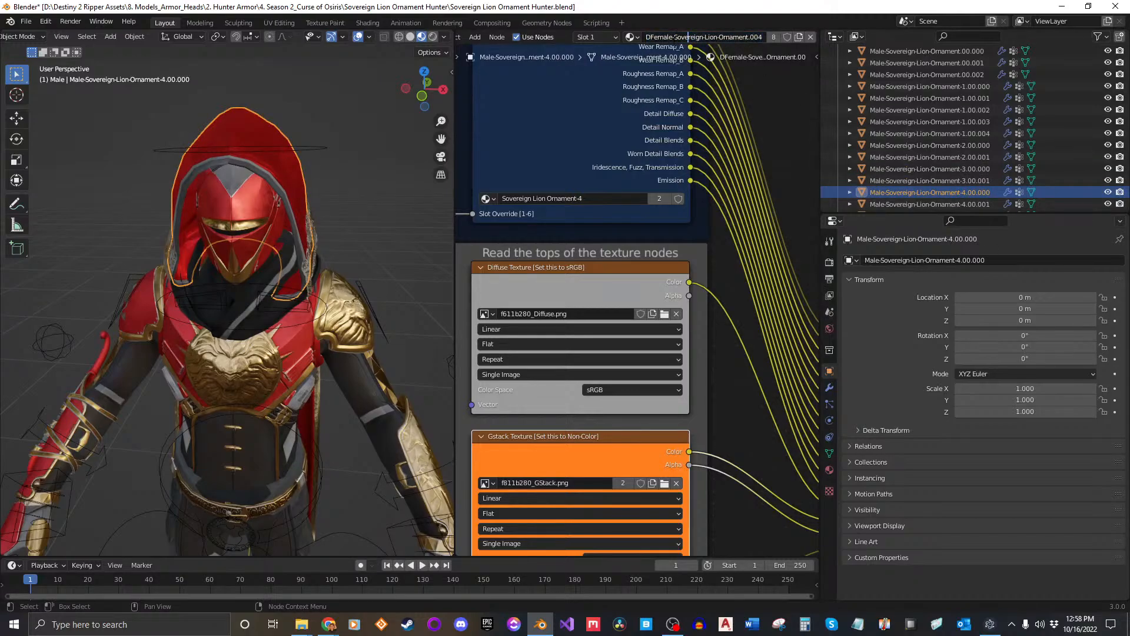
{"action": "double_click", "coordinate": [674, 37]}
{"action": "key", "text": "BackSpace"}
{"action": "left_click", "coordinate": [969, 176]}
{"action": "scroll", "coordinate": [969, 175], "scroll_direction": "down", "scroll_amount": 2}
{"action": "left_click", "coordinate": [957, 200]}
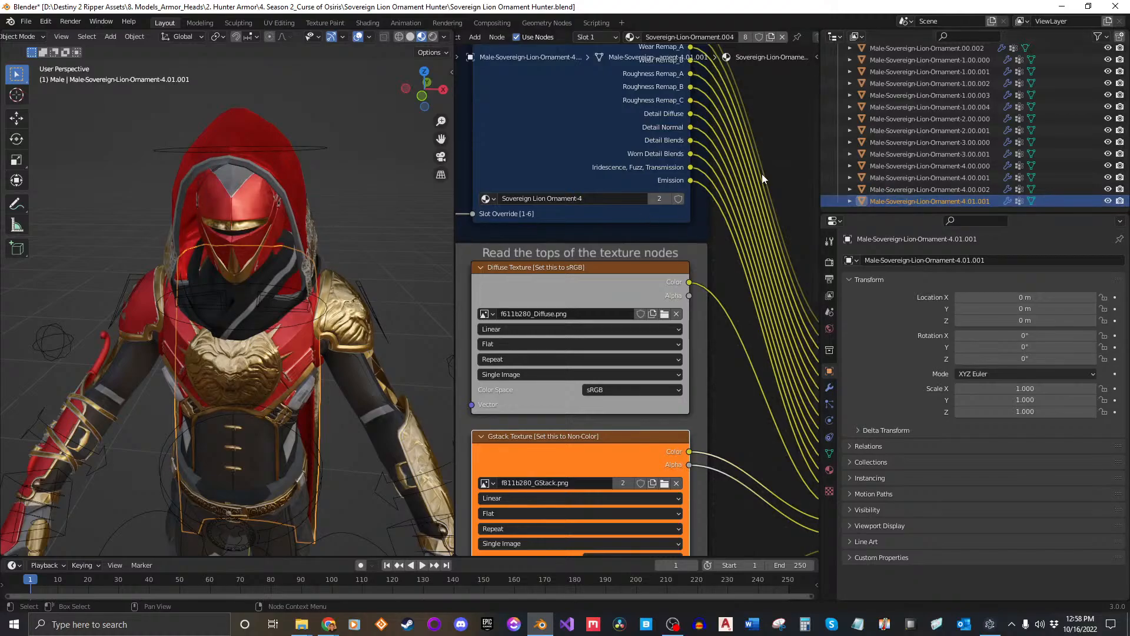
Deselect the mesh, collapse and hide the Male collection, and show the Female collection instead.
{"action": "scroll", "coordinate": [281, 274], "scroll_direction": "down", "scroll_amount": 5}
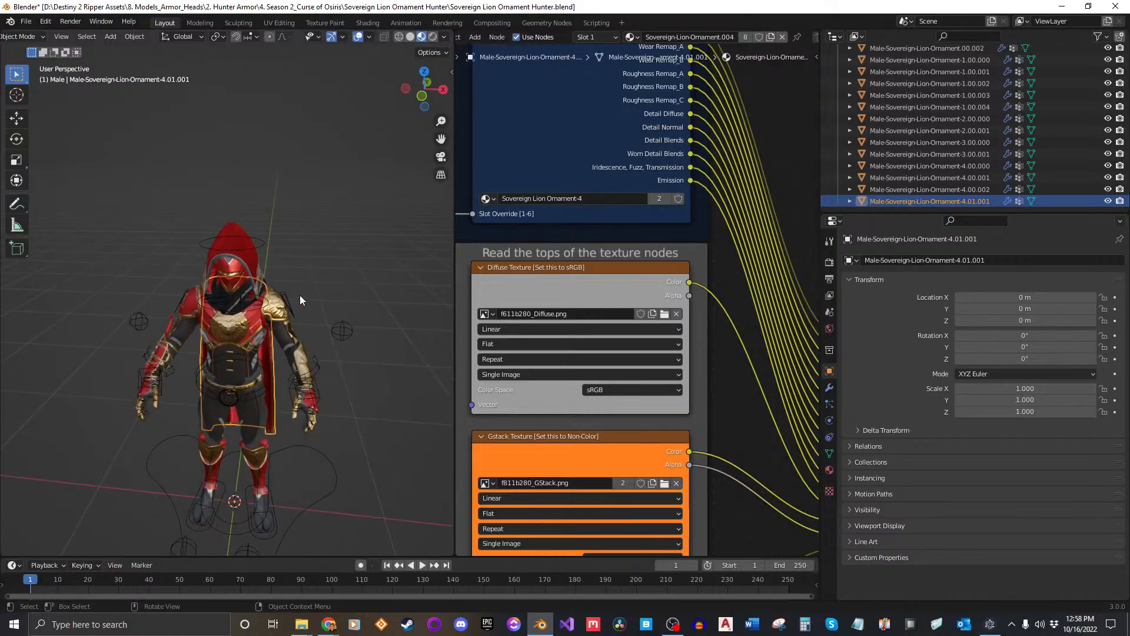
{"action": "middle_click_drag", "start_coordinate": [298, 295], "coordinate": [302, 231]}
{"action": "left_click", "coordinate": [347, 341]}
{"action": "scroll", "coordinate": [347, 342], "scroll_direction": "down", "scroll_amount": 2}
{"action": "middle_click_drag", "start_coordinate": [306, 341], "coordinate": [311, 344]}
{"action": "scroll", "coordinate": [937, 107], "scroll_direction": "up", "scroll_amount": 5}
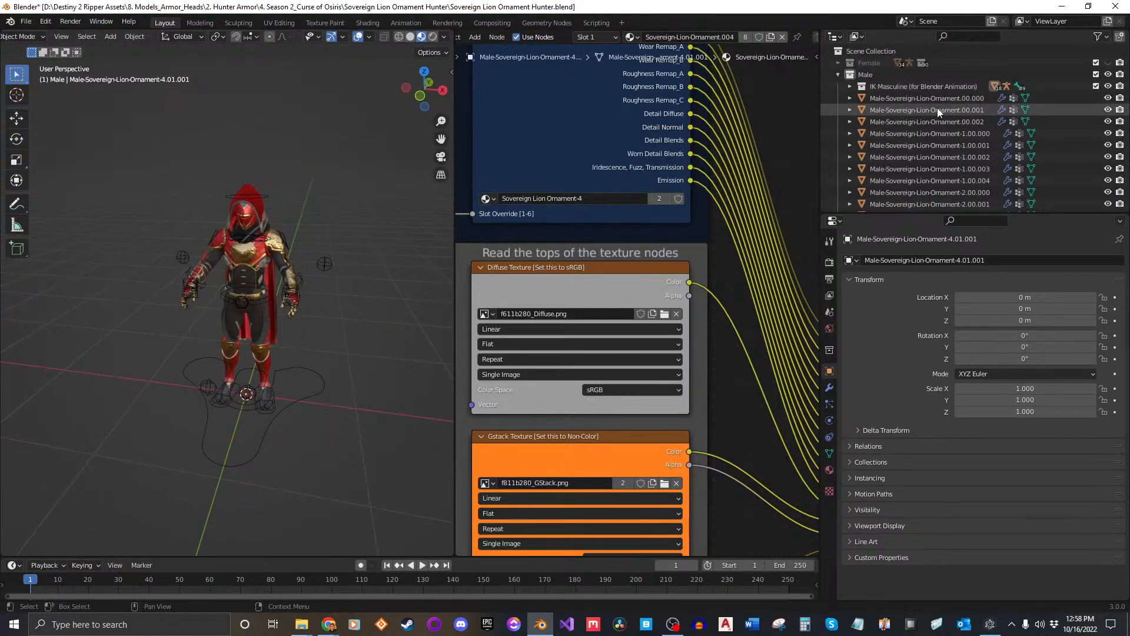
{"action": "left_click", "coordinate": [837, 75]}
{"action": "left_click", "coordinate": [1108, 75]}
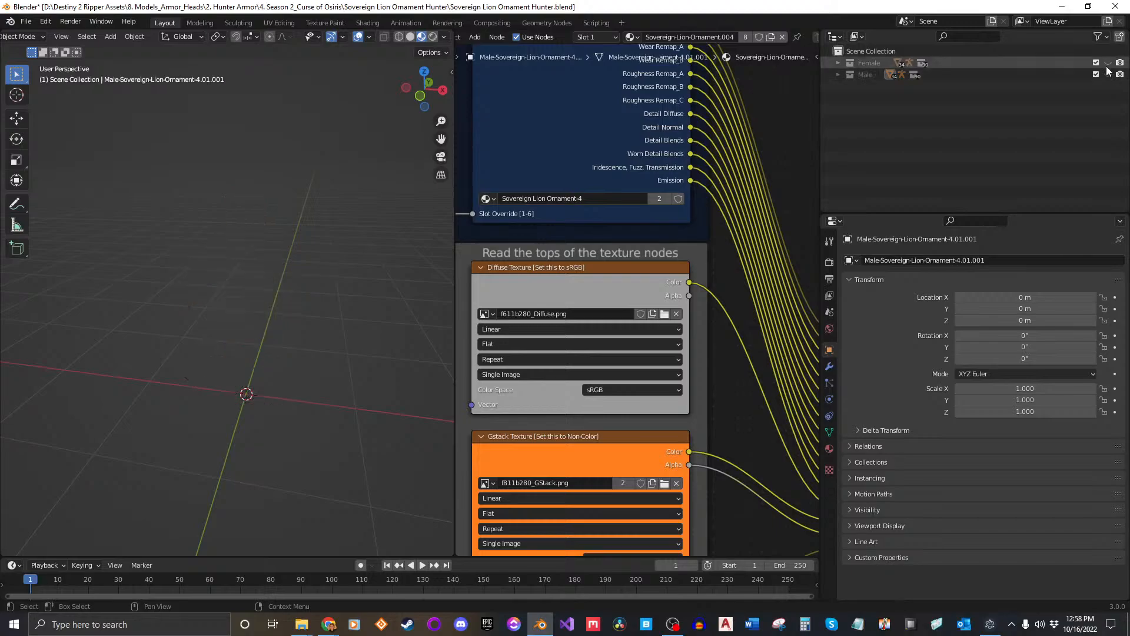
{"action": "mouse_move", "coordinate": [326, 273]}
{"action": "middle_mouse_down"}
{"action": "mouse_move", "coordinate": [292, 272]}
{"action": "mouse_move", "coordinate": [312, 283]}
{"action": "middle_mouse_up"}
{"action": "scroll", "coordinate": [292, 272], "scroll_direction": "up", "scroll_amount": 2}
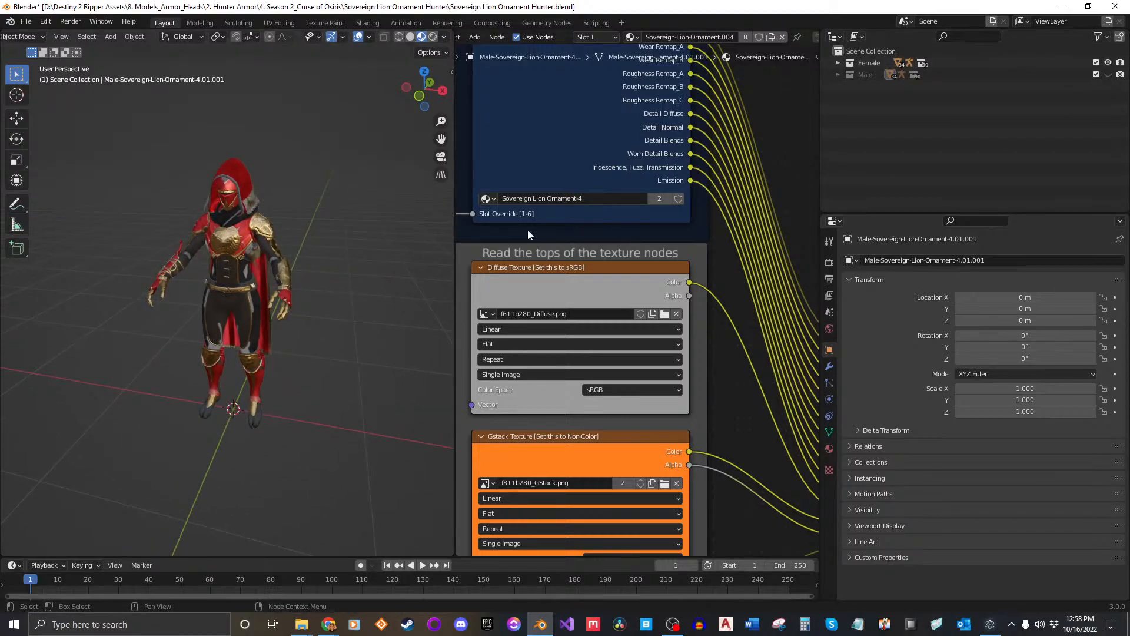
Expand the Female collection and select the helmet mesh Female-Sovereign-Lion-Ornament.00.000 to display its shader nodes.
{"action": "scroll", "coordinate": [613, 236], "scroll_direction": "down", "scroll_amount": 3}
{"action": "middle_click_drag", "start_coordinate": [649, 216], "coordinate": [616, 188]}
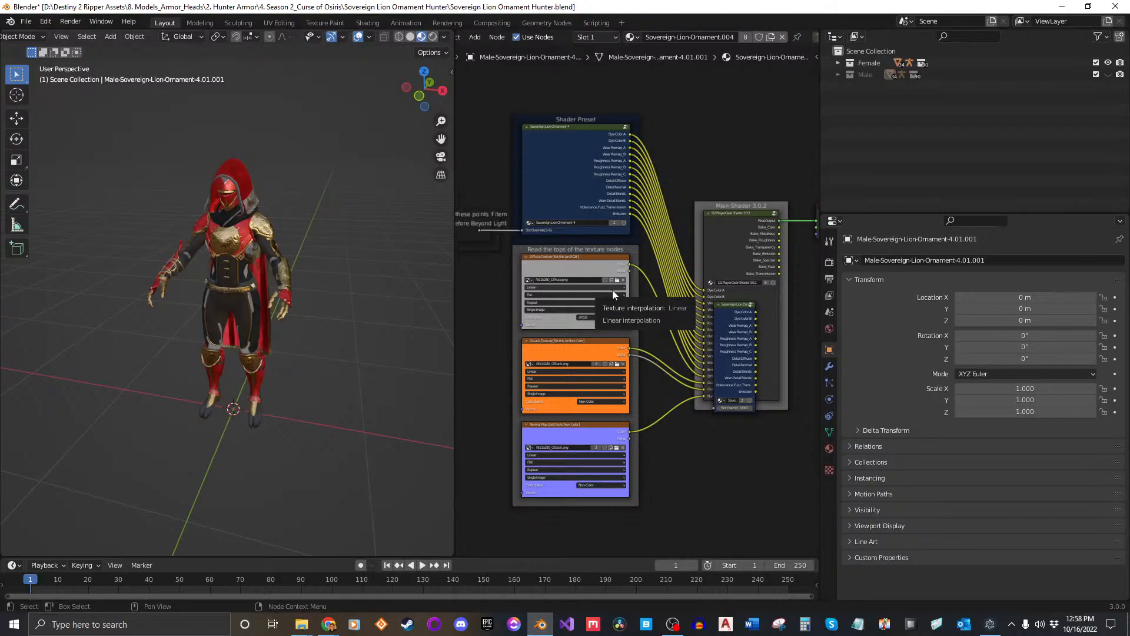
{"action": "left_click", "coordinate": [838, 63]}
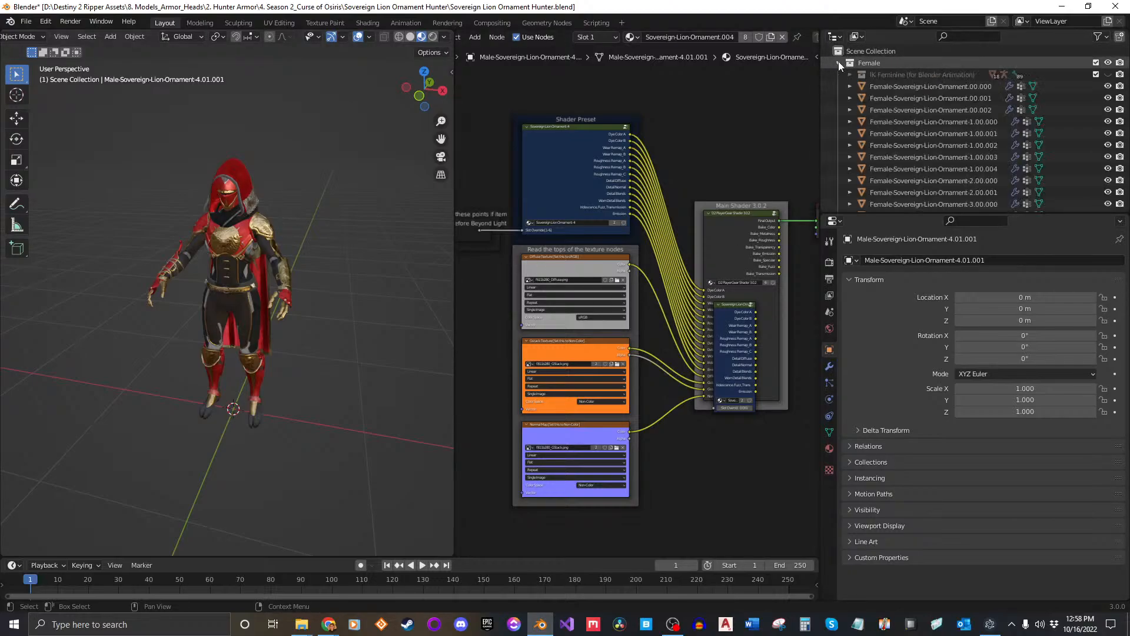
{"action": "left_click", "coordinate": [881, 87]}
{"action": "scroll", "coordinate": [253, 271], "scroll_direction": "up", "scroll_amount": 3}
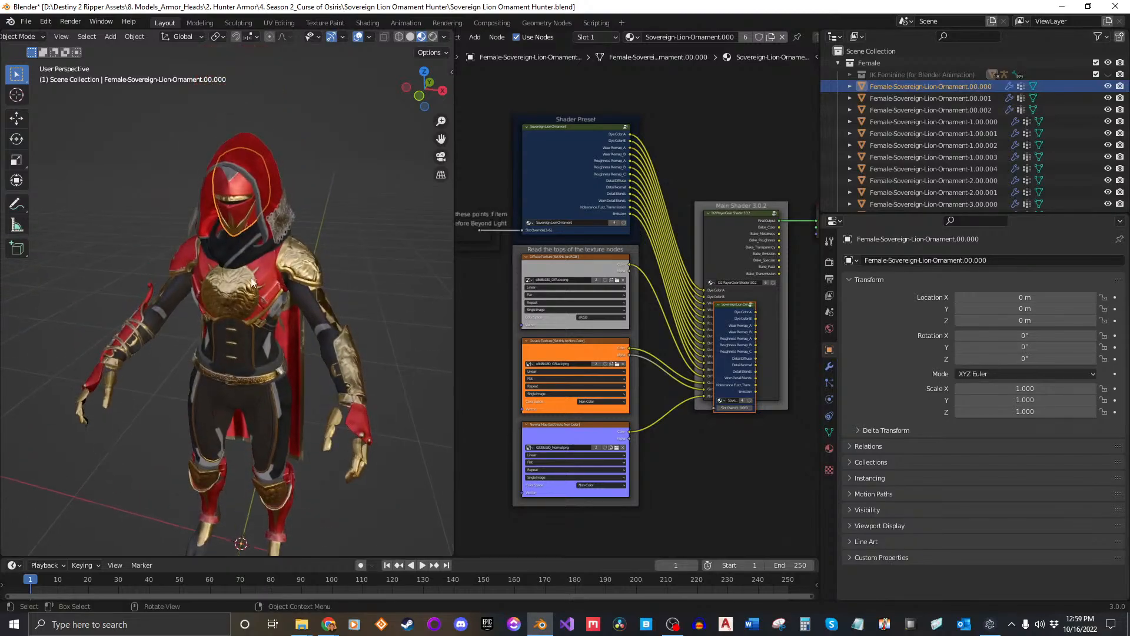
{"action": "middle_click_drag", "start_coordinate": [252, 281], "coordinate": [267, 255]}
{"action": "scroll", "coordinate": [269, 260], "scroll_direction": "up", "scroll_amount": 2}
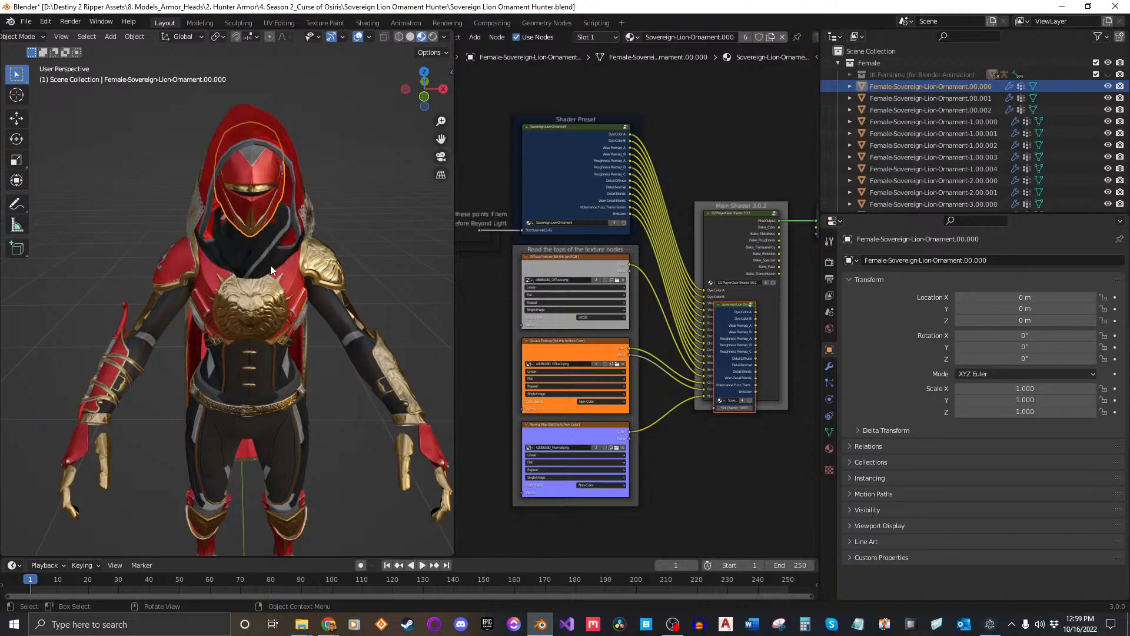
{"action": "scroll", "coordinate": [562, 291], "scroll_direction": "up", "scroll_amount": 3}
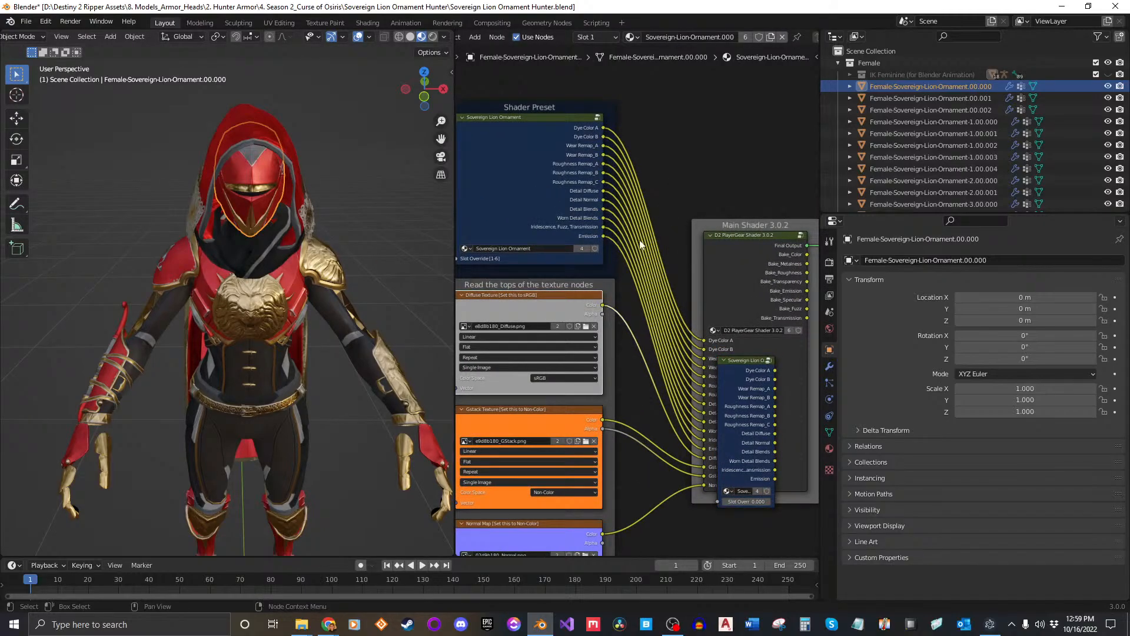
Duplicate the Diffuse Texture node and place the copy in the empty space above the Main Shader 3.0.2 frame.
{"action": "left_click", "coordinate": [529, 306]}
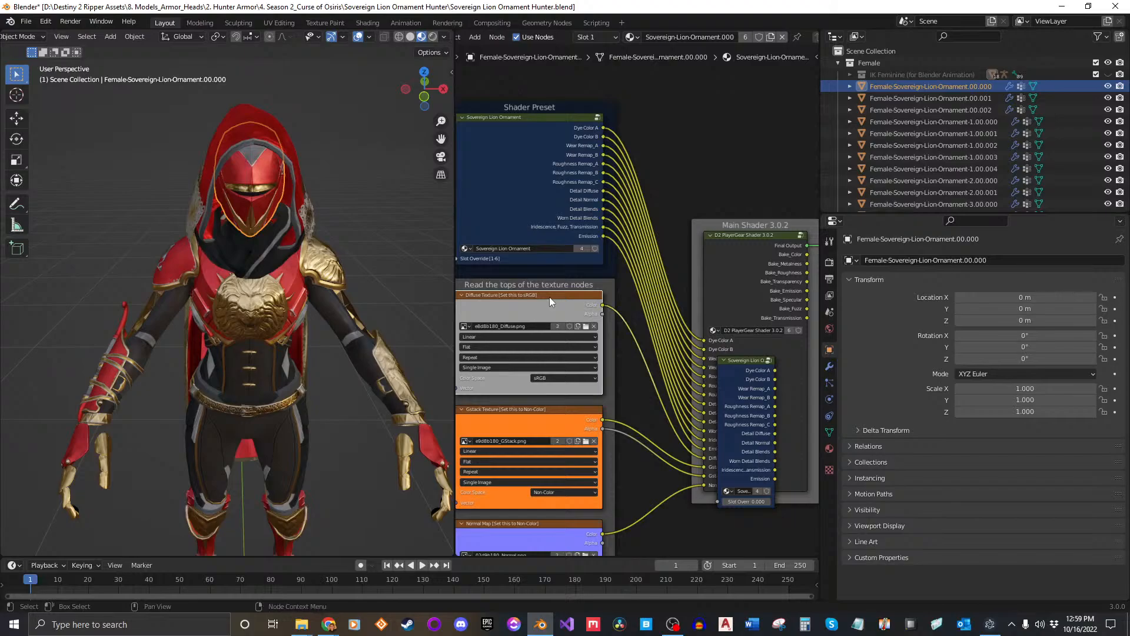
{"action": "key", "text": "shift+d"}
{"action": "left_click", "coordinate": [773, 98]}
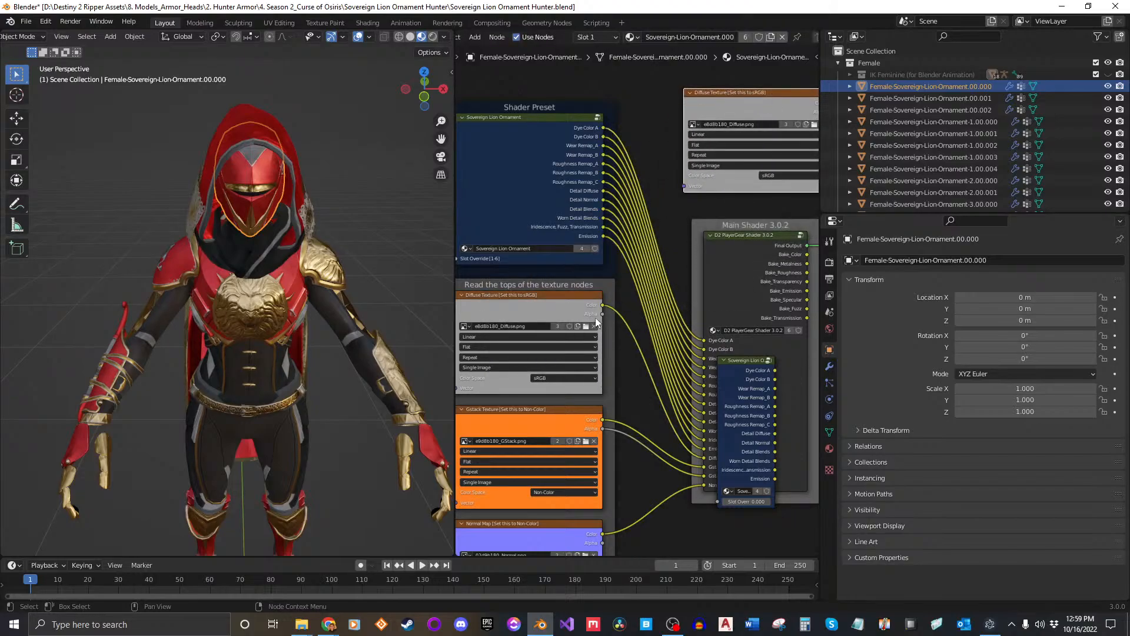
{"action": "left_click", "coordinate": [547, 295]}
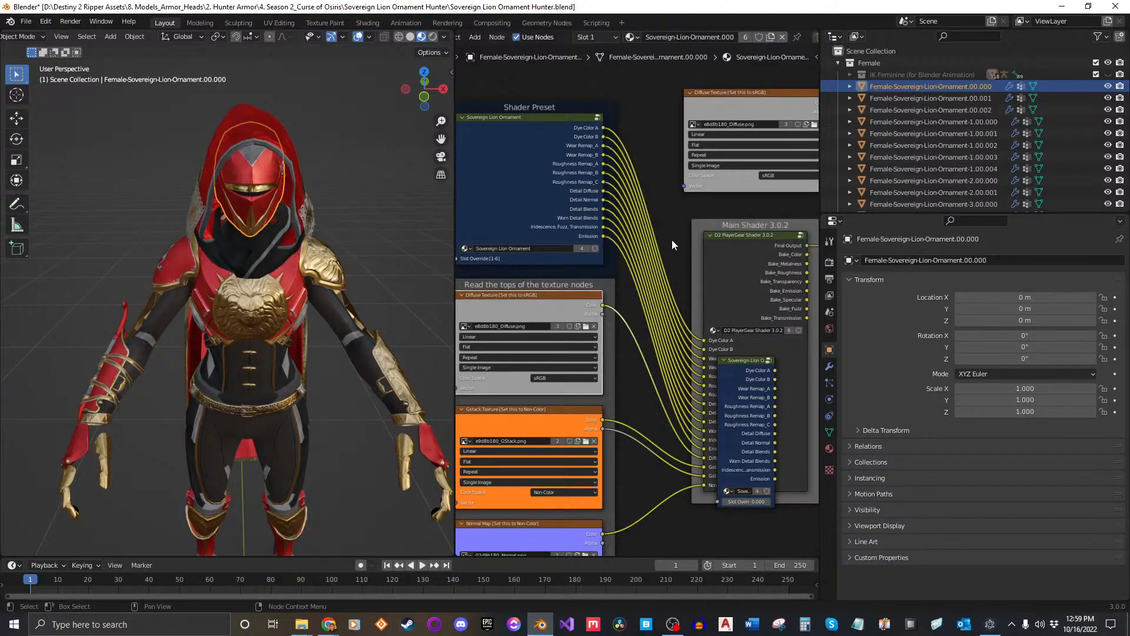
{"action": "middle_click_drag", "start_coordinate": [711, 216], "coordinate": [533, 323]}
{"action": "scroll", "coordinate": [611, 323], "scroll_direction": "up", "scroll_amount": 2}
{"action": "scroll", "coordinate": [613, 324], "scroll_direction": "up", "scroll_amount": 4}
{"action": "middle_click_drag", "start_coordinate": [664, 325], "coordinate": [788, 377]}
{"action": "scroll", "coordinate": [668, 282], "scroll_direction": "up", "scroll_amount": 3}
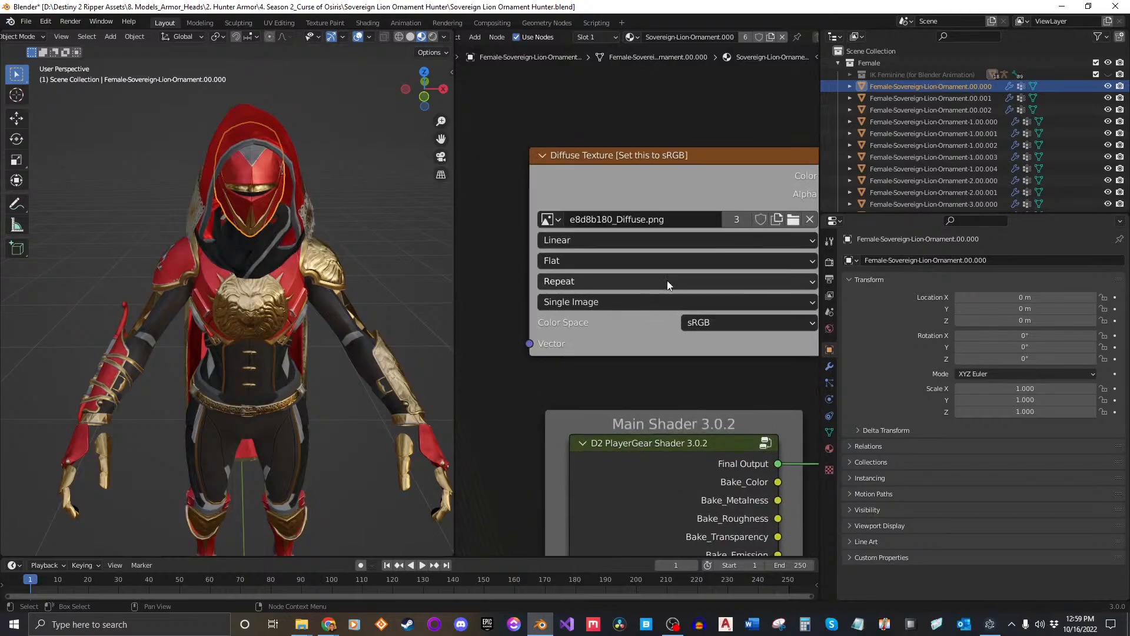
{"action": "middle_click_drag", "start_coordinate": [649, 274], "coordinate": [592, 265]}
{"action": "scroll", "coordinate": [616, 268], "scroll_direction": "down", "scroll_amount": 1}
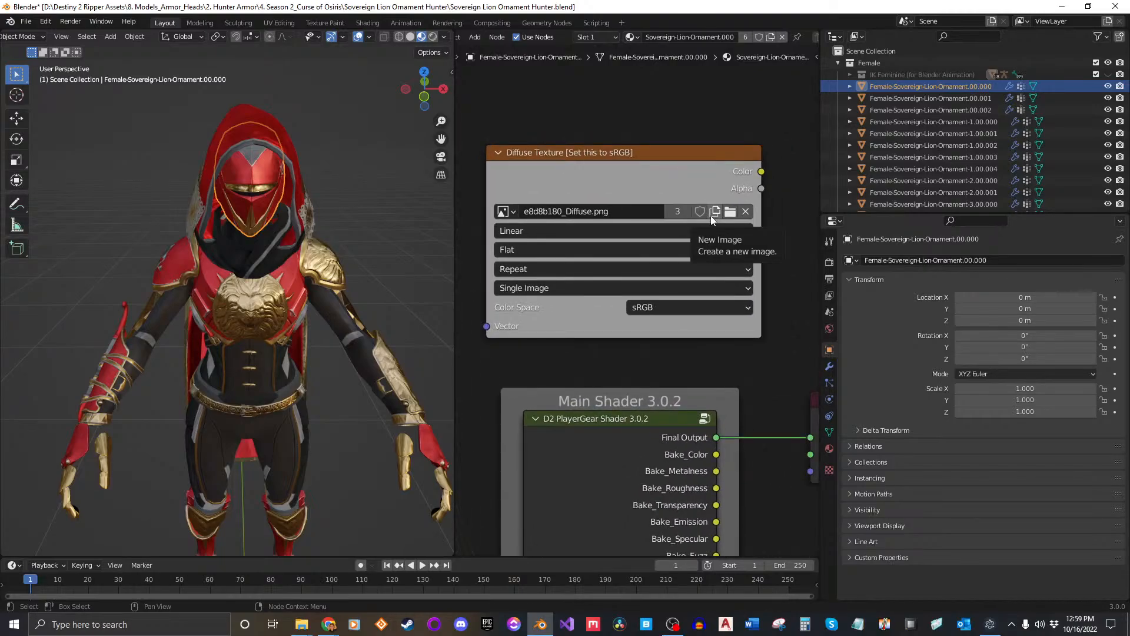
Connect the Bake_Color output of the D2 PlayerGear Shader to the Material Output's Surface input and inspect the helmet.
{"action": "scroll", "coordinate": [730, 259], "scroll_direction": "down", "scroll_amount": 2}
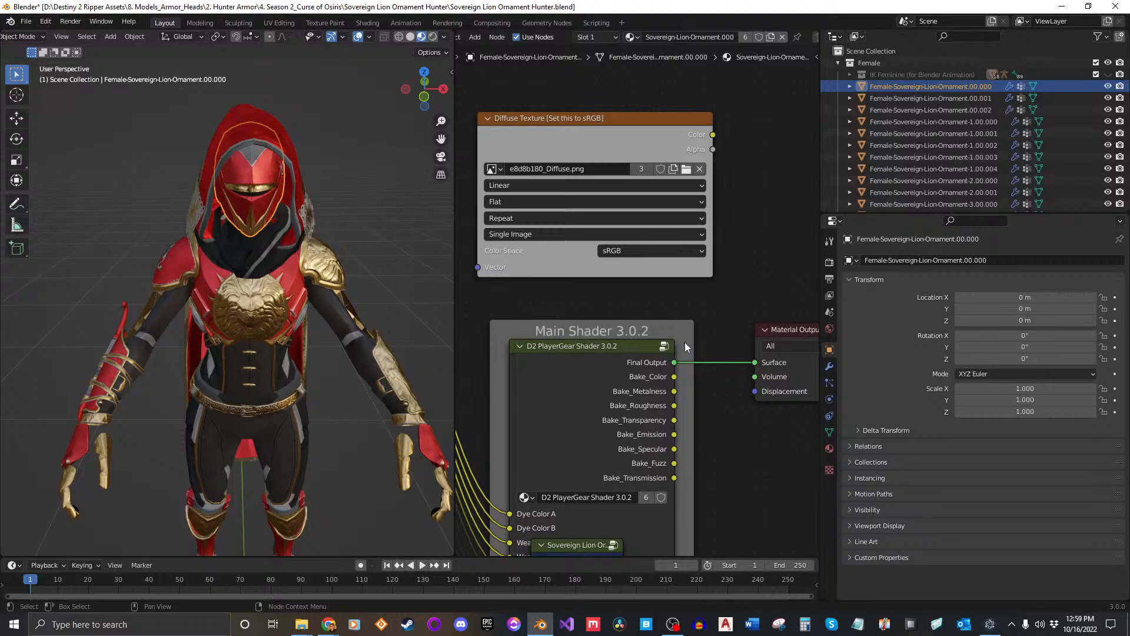
{"action": "mouse_move", "coordinate": [674, 377]}
{"action": "left_mouse_down"}
{"action": "mouse_move", "coordinate": [746, 375]}
{"action": "mouse_move", "coordinate": [755, 362]}
{"action": "left_mouse_up"}
{"action": "scroll", "coordinate": [267, 251], "scroll_direction": "up", "scroll_amount": 6}
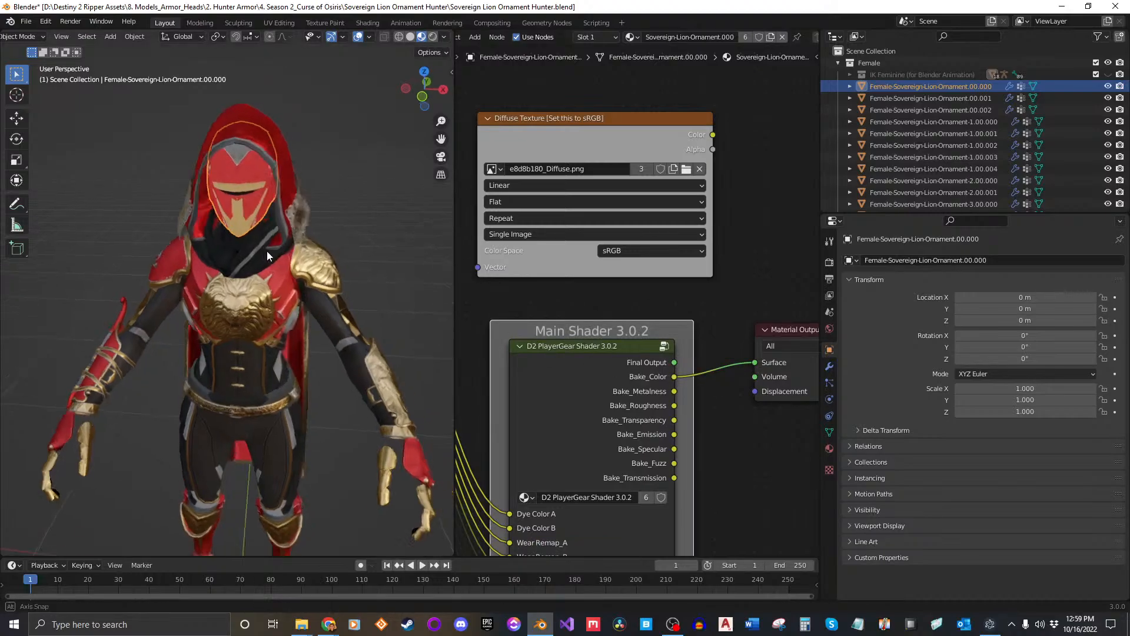
{"action": "middle_click_drag", "start_coordinate": [222, 264], "coordinate": [301, 281]}
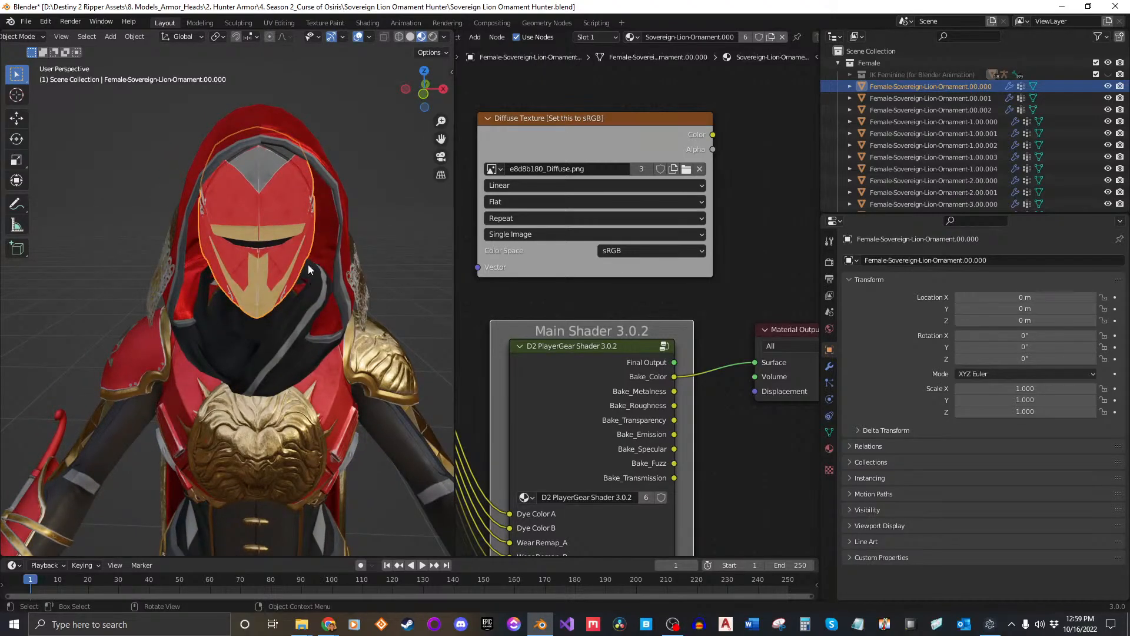
Copy the Sovereign-Lion-Ornament part of the female helmet mesh's name without changing the name.
{"action": "left_click", "coordinate": [674, 169]}
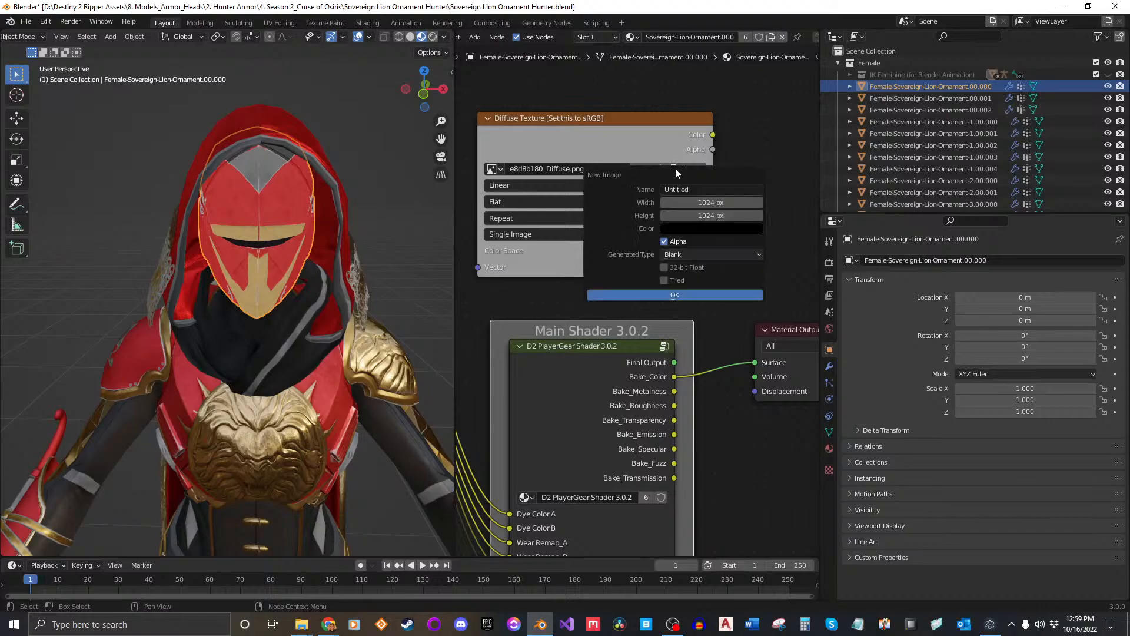
{"action": "double_click", "coordinate": [904, 89]}
{"action": "left_click", "coordinate": [893, 86]}
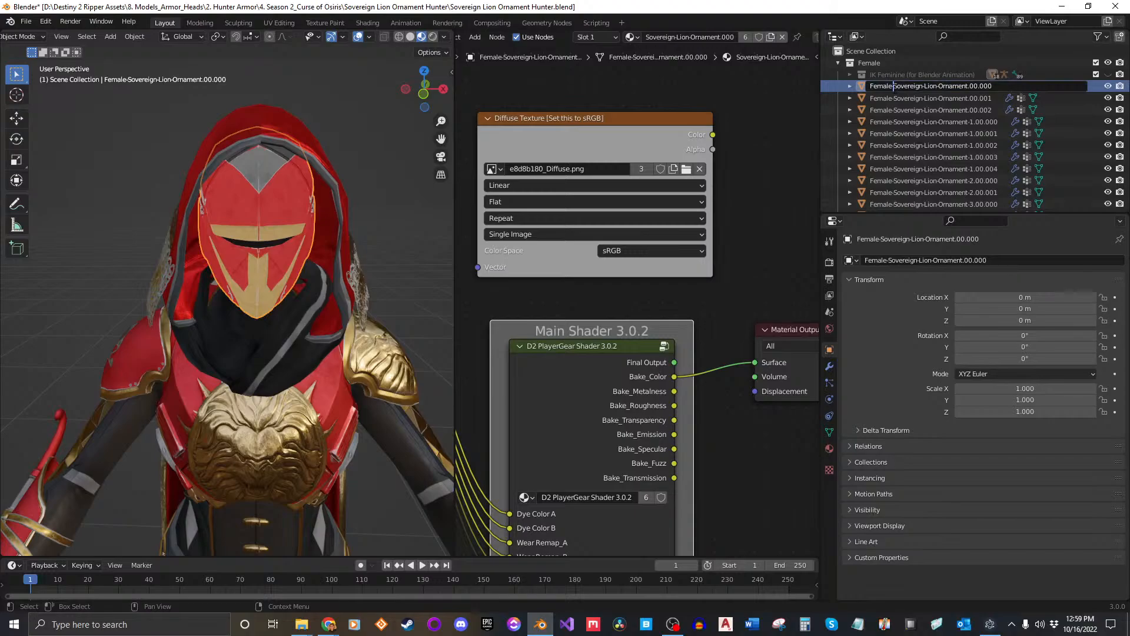
{"action": "left_click_drag", "start_coordinate": [893, 86], "coordinate": [969, 86]}
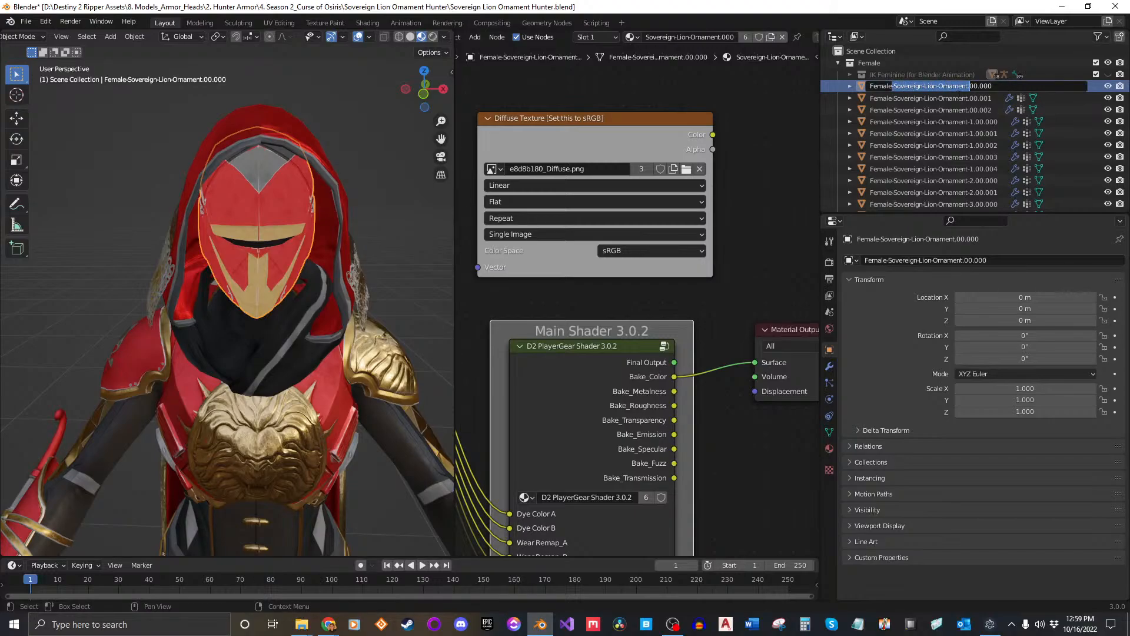
{"action": "left_click", "coordinate": [951, 86]}
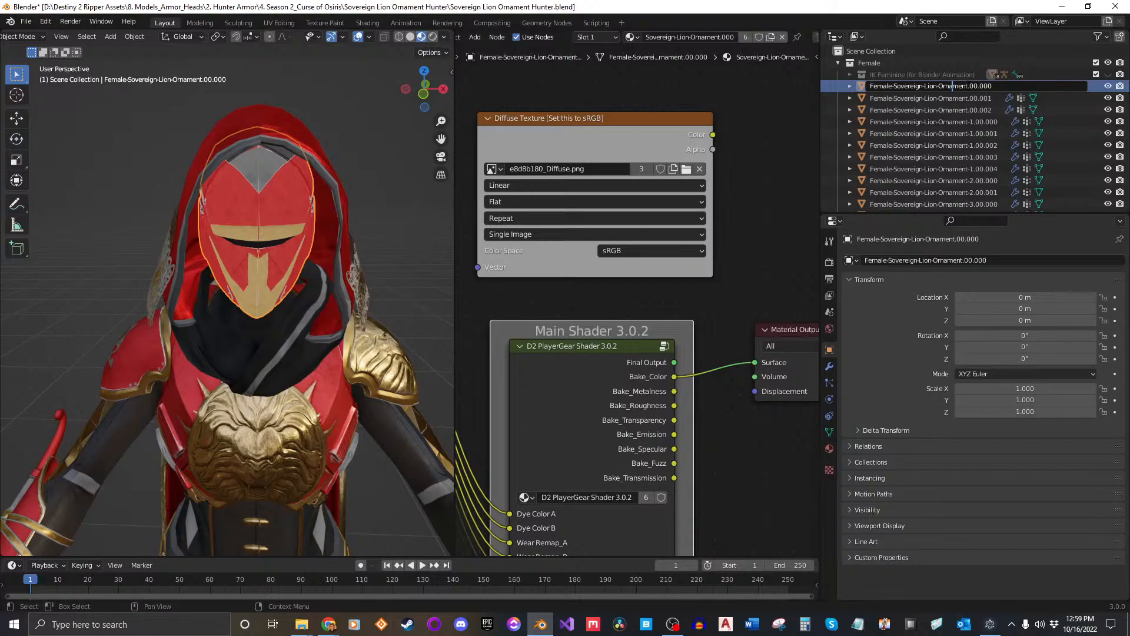
{"action": "left_click_drag", "start_coordinate": [967, 86], "coordinate": [893, 86]}
{"action": "key", "text": "ctrl+c"}
{"action": "key", "text": "Return"}
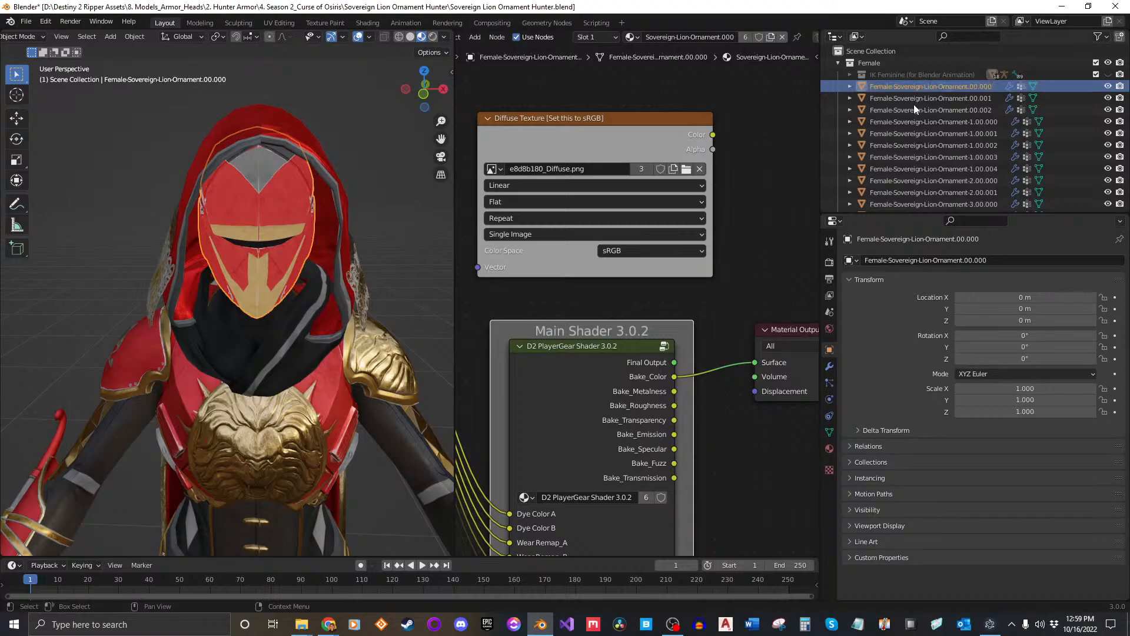
Start a new image in the duplicated Diffuse Texture node and name it Sovereign_Lion_Ornament_Diffuse_Bake.000.
{"action": "left_click", "coordinate": [673, 169]}
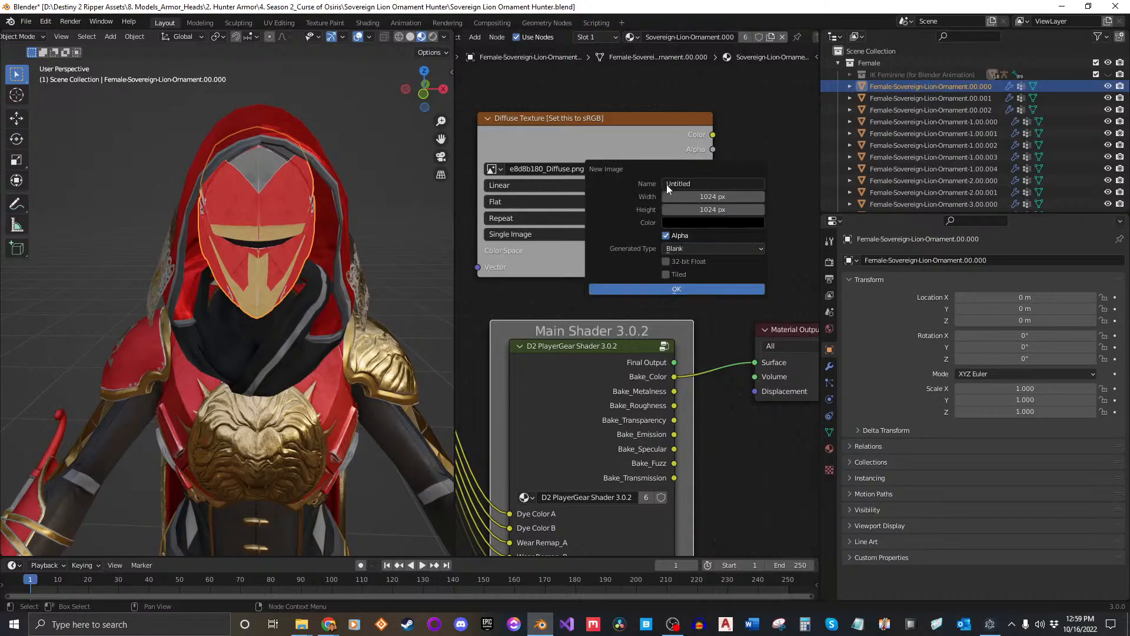
{"action": "left_click", "coordinate": [705, 182]}
{"action": "key", "text": "ctrl+v"}
{"action": "key", "text": "BackSpace"}
{"action": "type", "text": "_"}
{"action": "key", "text": "Left"}
{"action": "key", "text": "Left"}
{"action": "key", "text": "Left"}
{"action": "key", "text": "Left"}
{"action": "key", "text": "Left"}
{"action": "key", "text": "BackSpace"}
{"action": "type", "text": "_"}
{"action": "type", "text": "_Diffuse"}
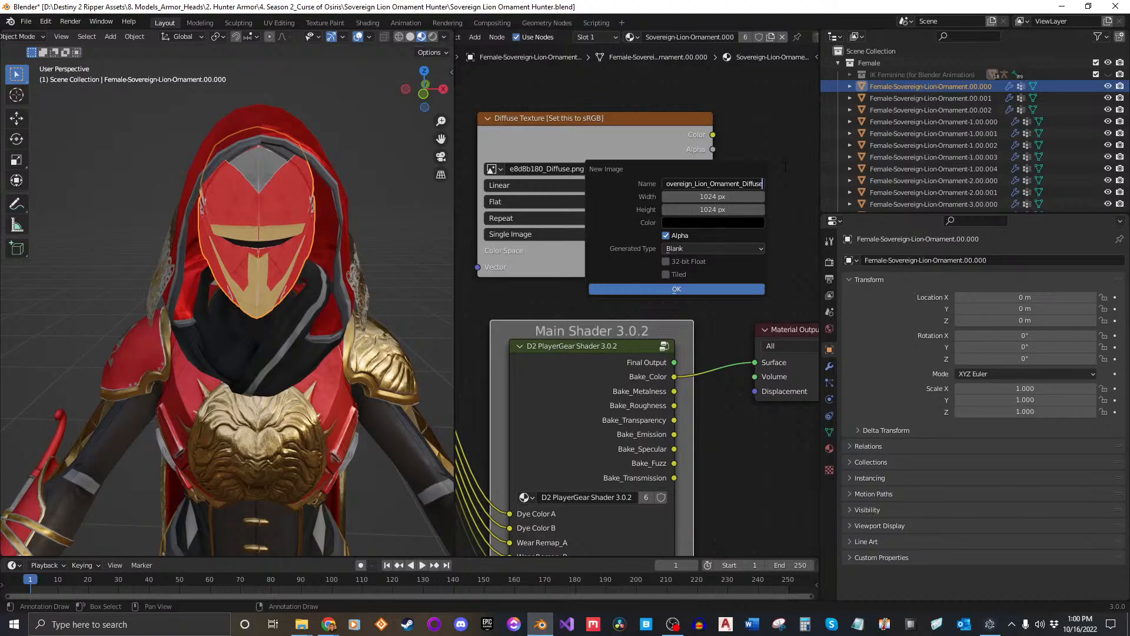
{"action": "type", "text": "_Bake"}
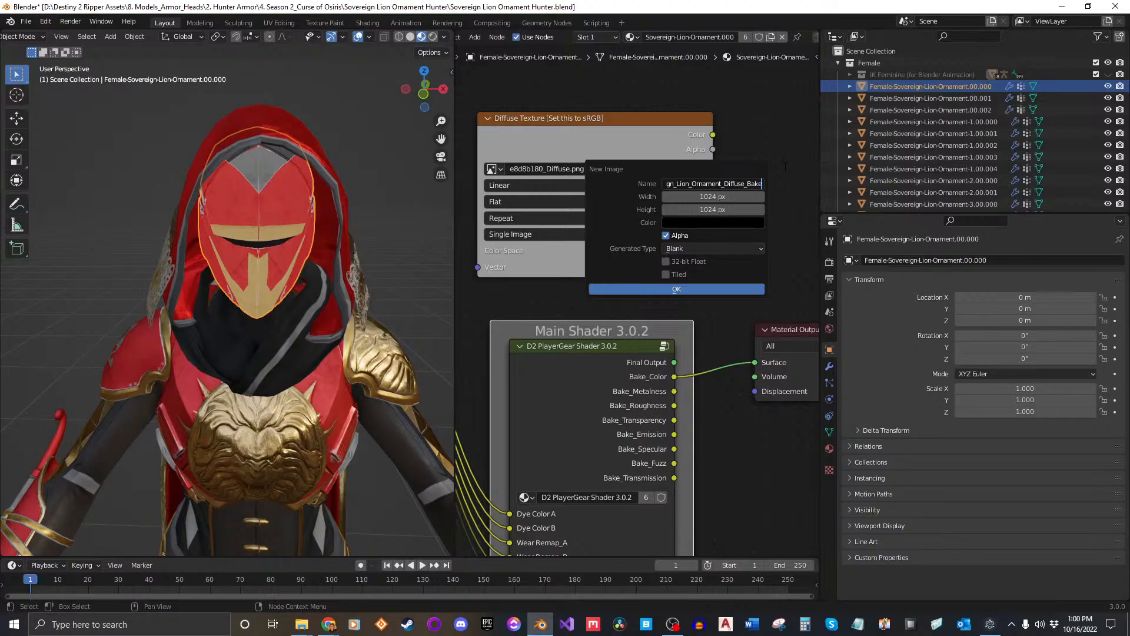
{"action": "type", "text": ".000"}
Set the new image's width and height to 2048 px and create it.
{"action": "left_click", "coordinate": [703, 198]}
{"action": "type", "text": "2048"}
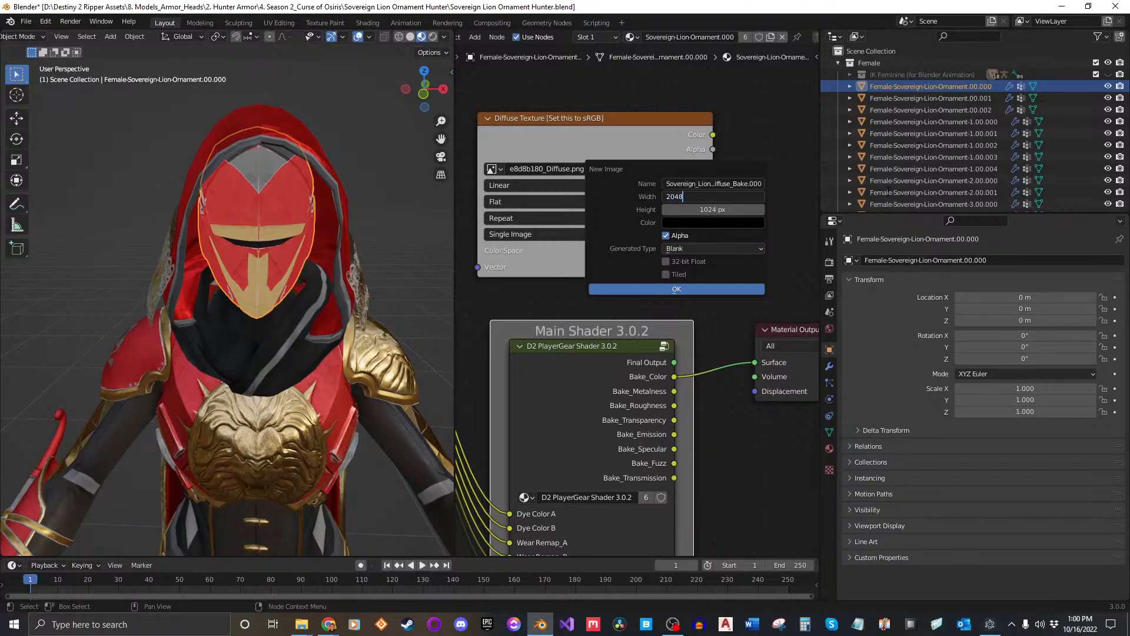
{"action": "left_click", "coordinate": [733, 211]}
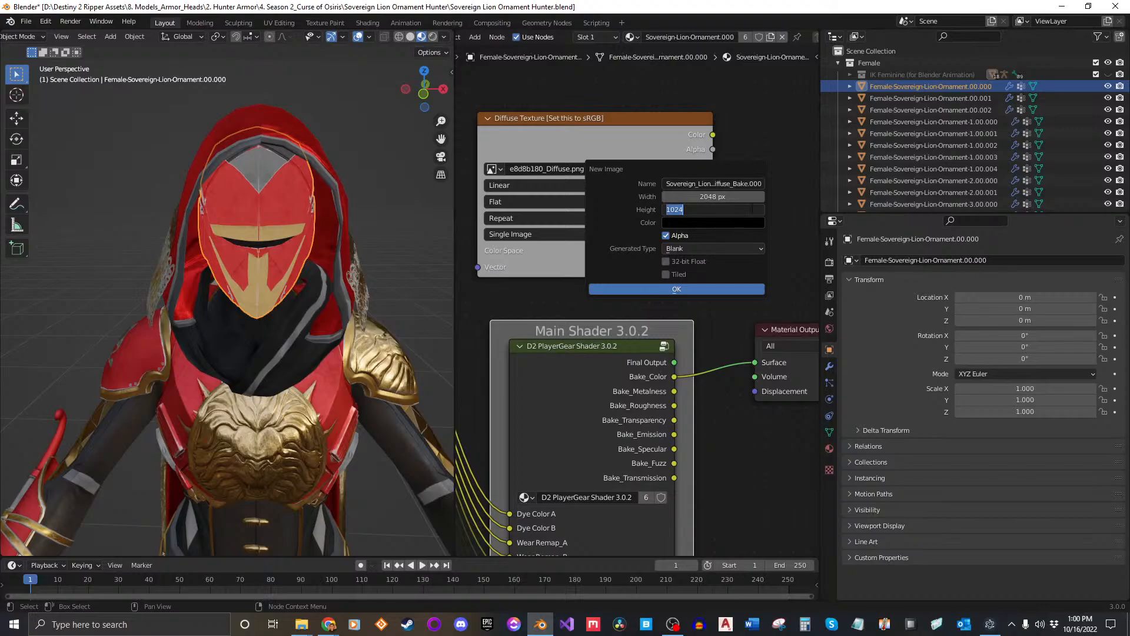
{"action": "type", "text": "2048"}
{"action": "key", "text": "Return"}
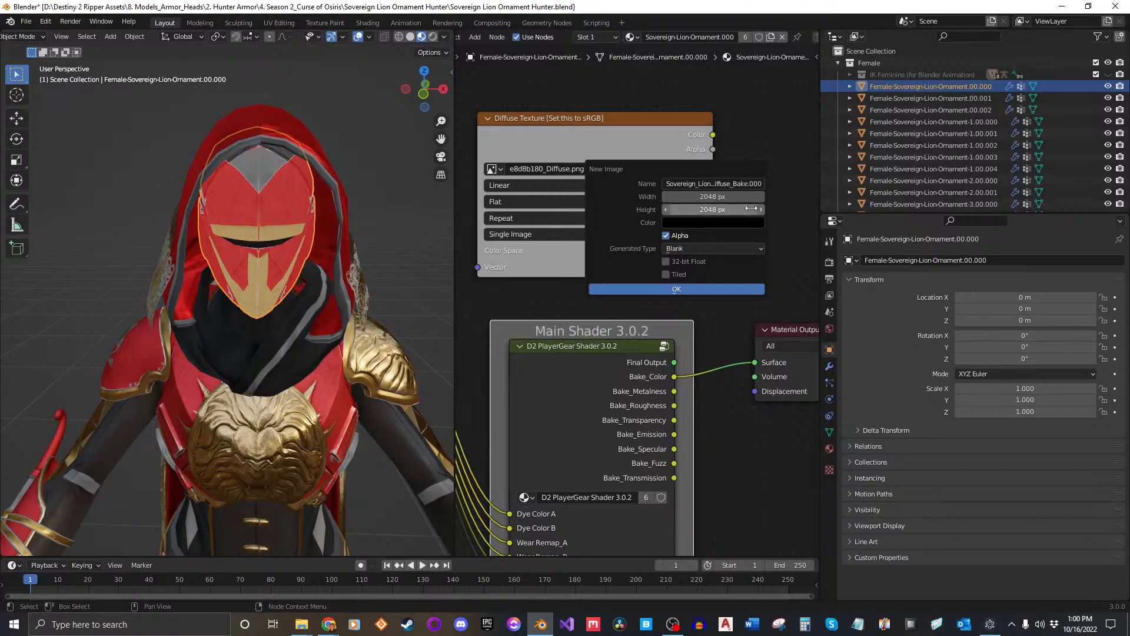
{"action": "left_click", "coordinate": [715, 289]}
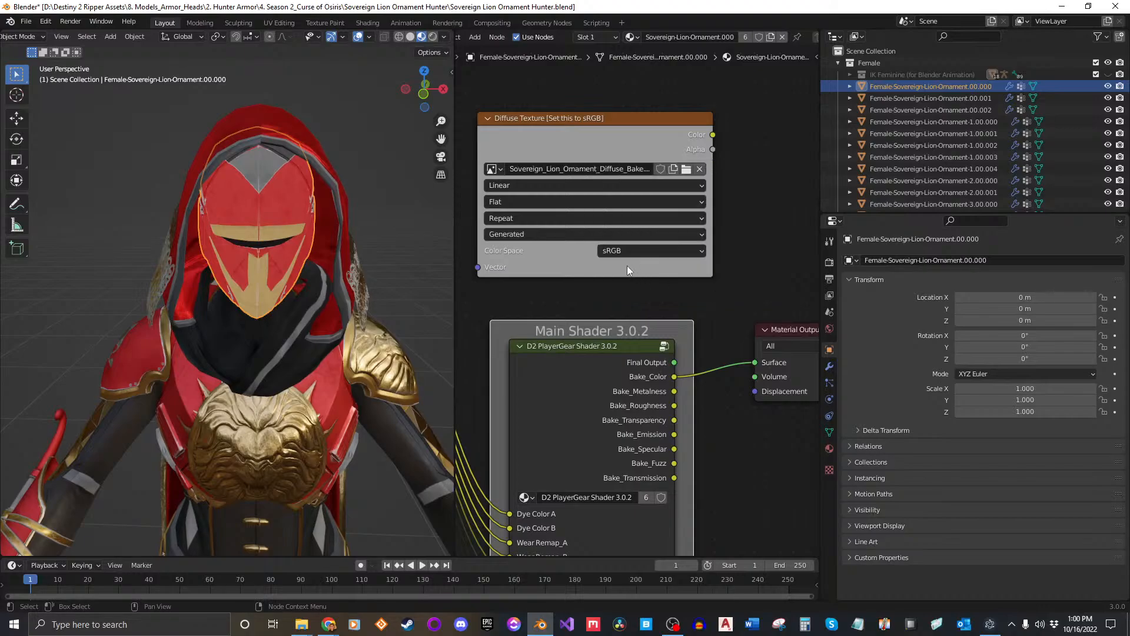
Select the three helmet meshes Female-Sovereign-Lion-Ornament.00.000 through .00.002 and set the render engine to Cycles.
{"action": "left_click", "coordinate": [936, 109], "text": "shift"}
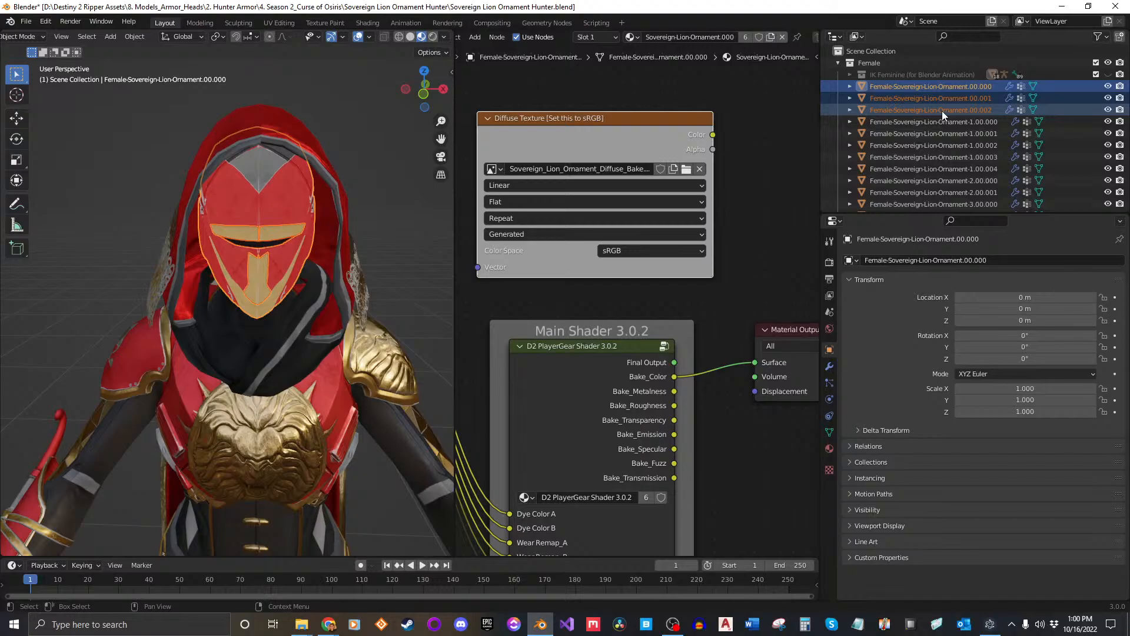
{"action": "left_click", "coordinate": [830, 264]}
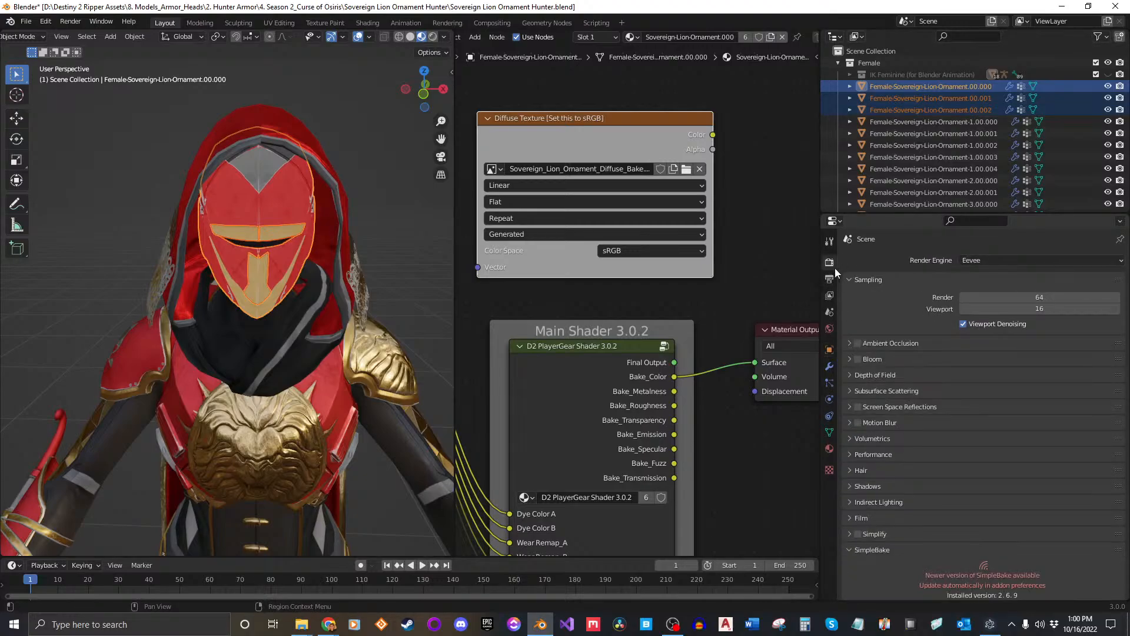
{"action": "left_click", "coordinate": [1002, 262]}
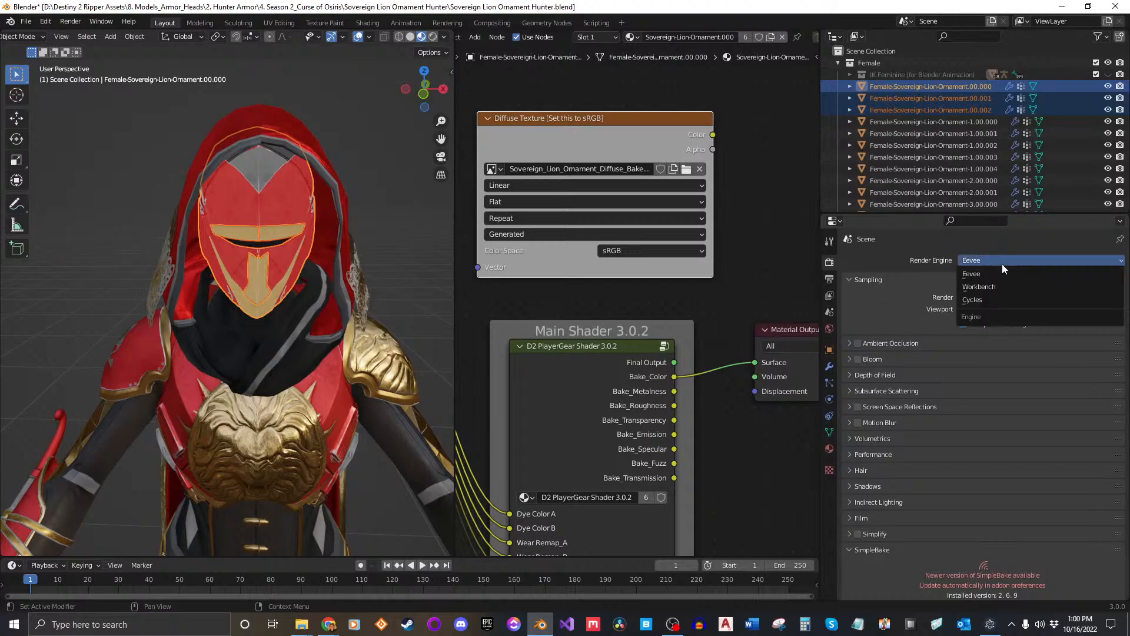
{"action": "left_click", "coordinate": [997, 297]}
Bake the selected helmet meshes with the bake type Emit and a margin of 5 px.
{"action": "left_click", "coordinate": [894, 320]}
{"action": "left_click", "coordinate": [881, 449]}
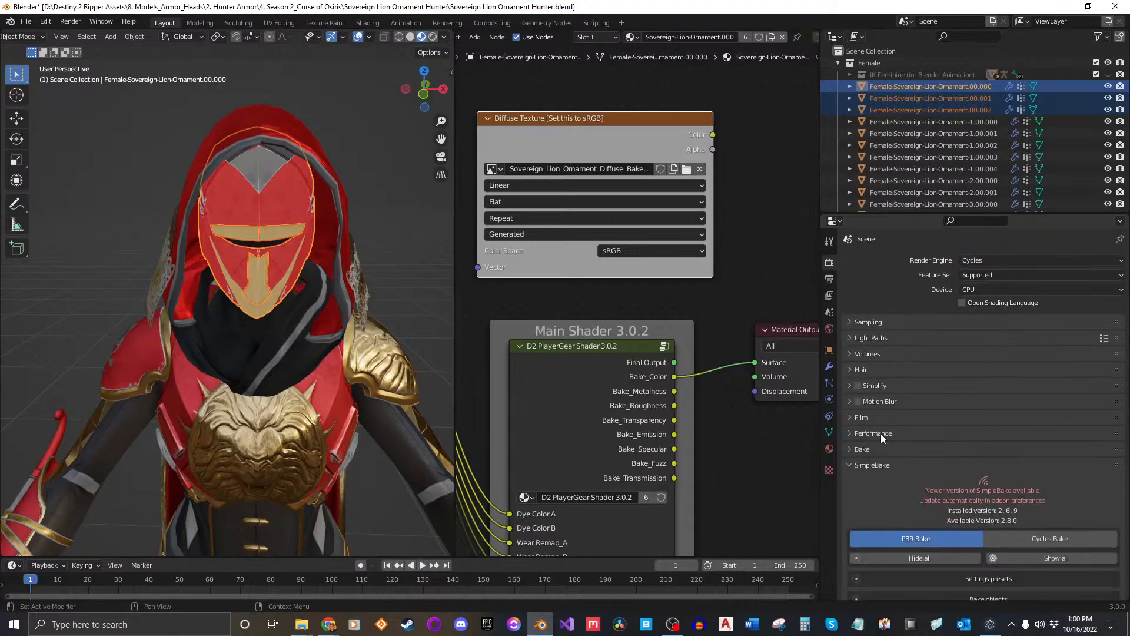
{"action": "scroll", "coordinate": [895, 459], "scroll_direction": "down", "scroll_amount": 5}
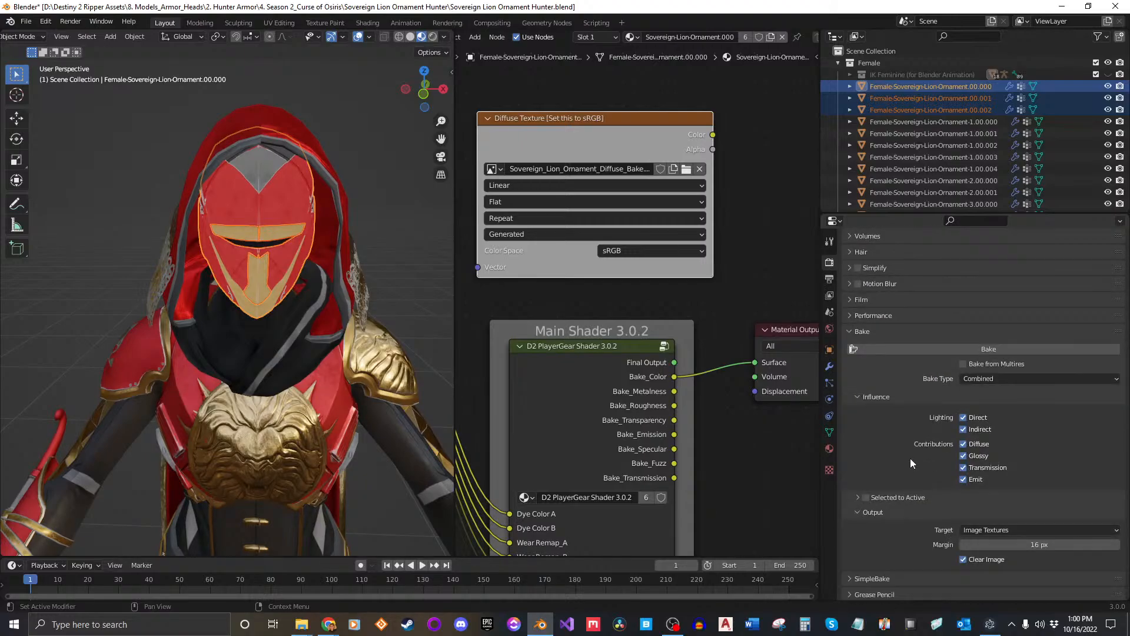
{"action": "left_click", "coordinate": [1000, 378]}
{"action": "left_click", "coordinate": [995, 482]}
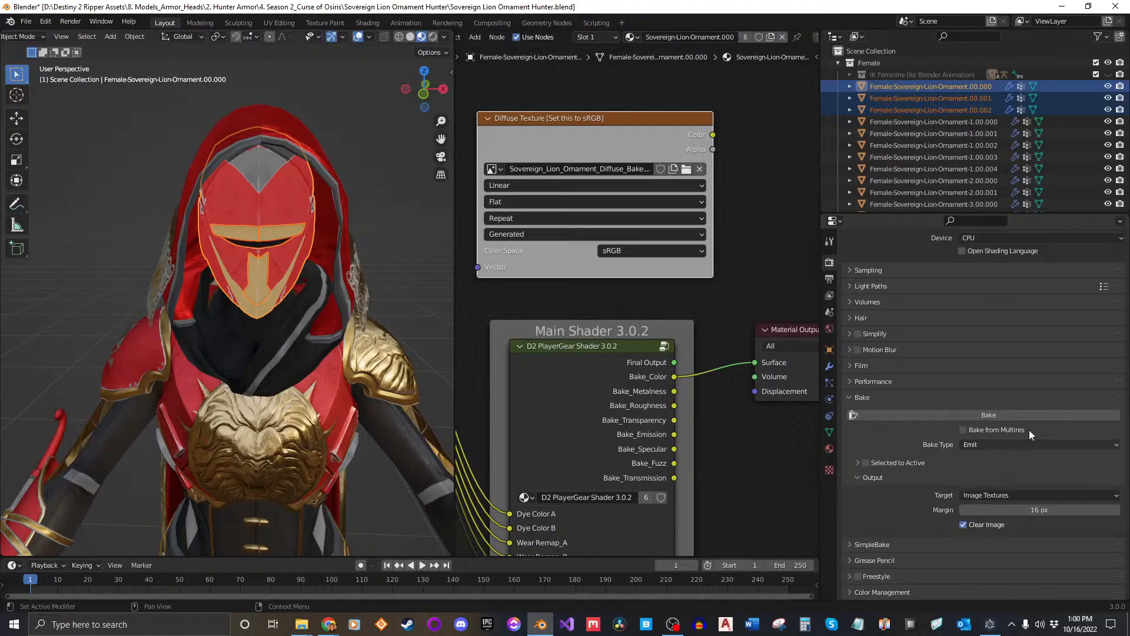
{"action": "left_click", "coordinate": [1014, 510]}
{"action": "type", "text": "5"}
{"action": "key", "text": "Return"}
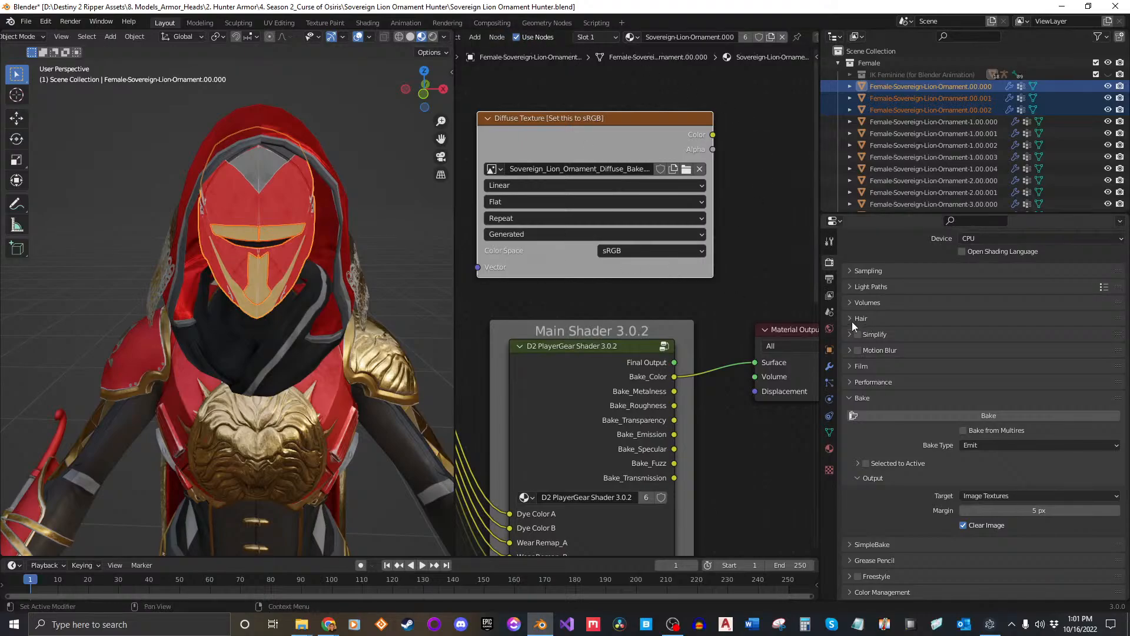
{"action": "left_click", "coordinate": [1011, 416]}
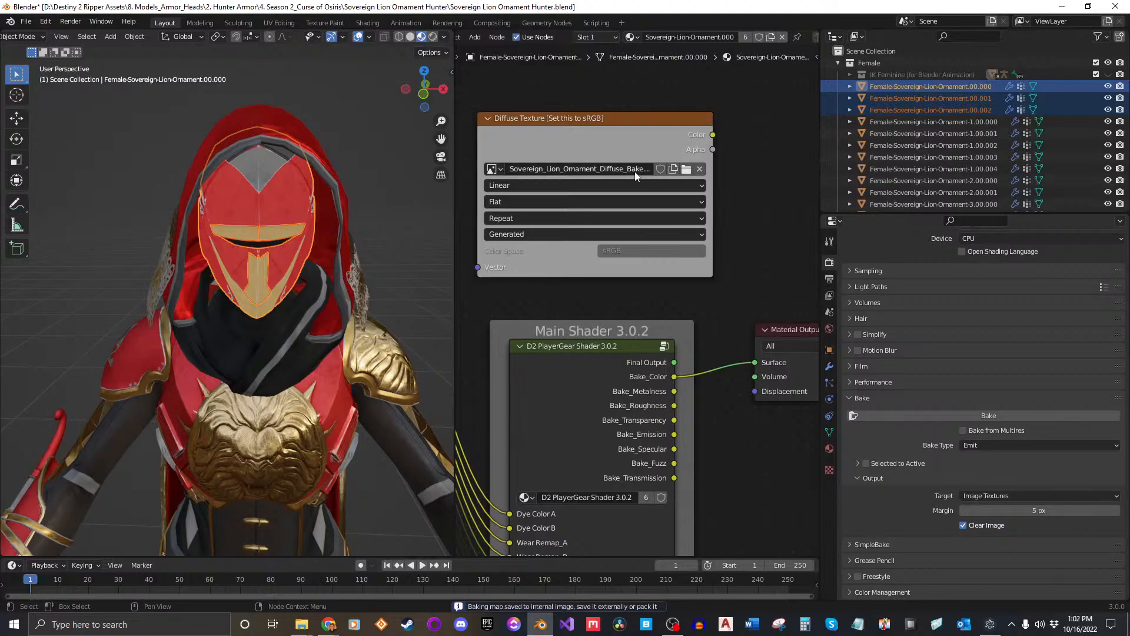
Change the shader editor area to the Image Editor and inspect the baked image Sovereign_Lion_Ornament_Diffuse_Bake.000.
{"action": "scroll", "coordinate": [516, 38], "scroll_direction": "up", "scroll_amount": 5}
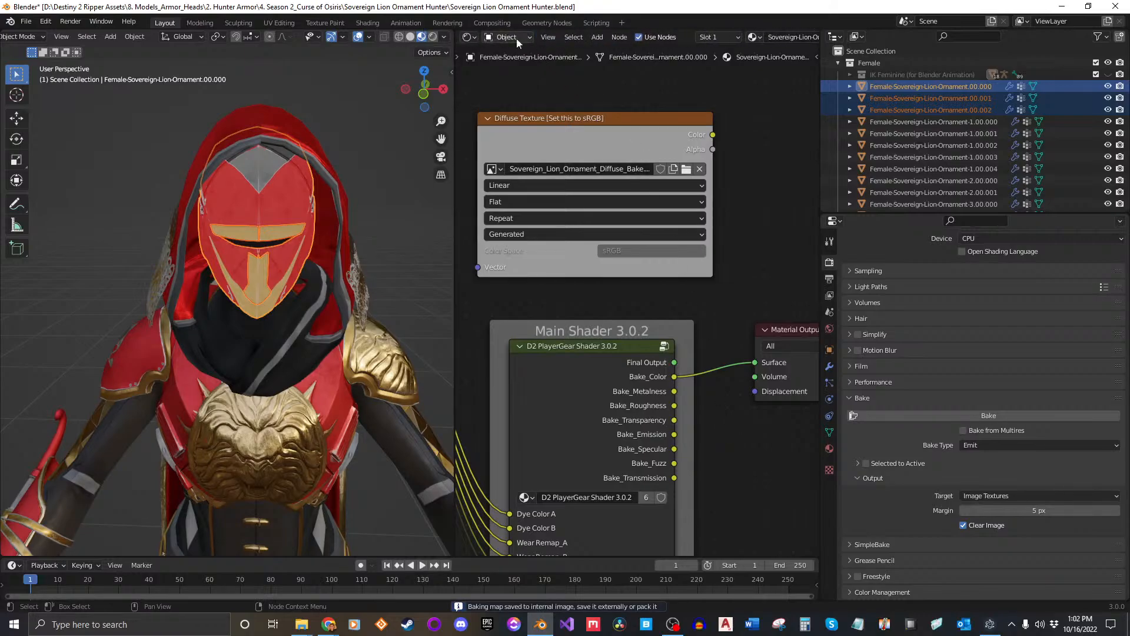
{"action": "left_click", "coordinate": [475, 37]}
{"action": "left_click", "coordinate": [511, 83]}
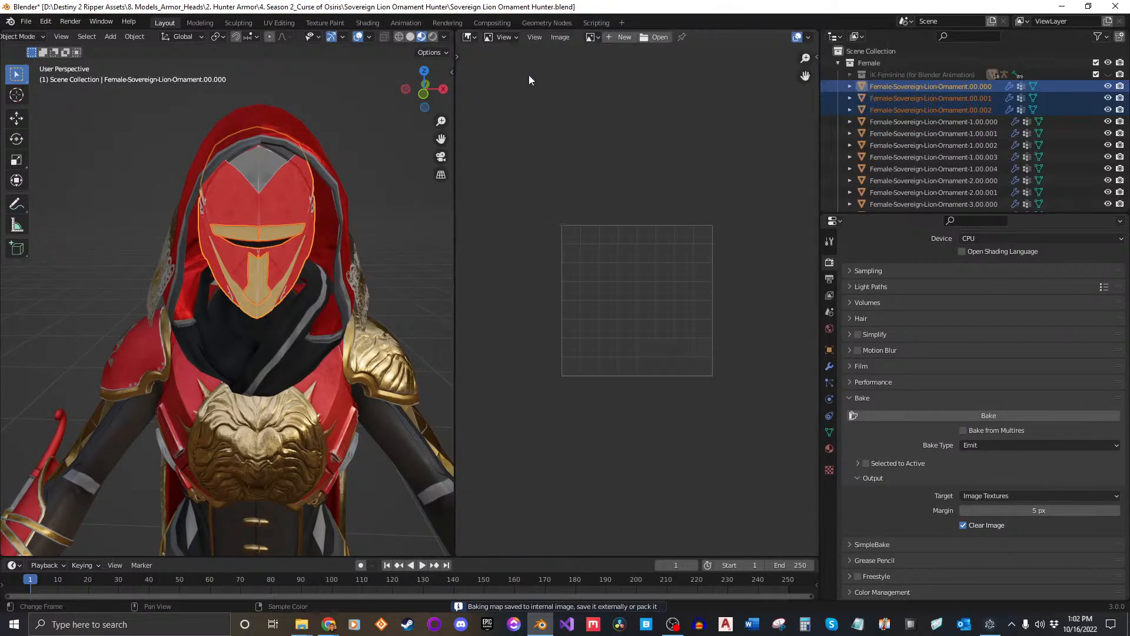
{"action": "left_click", "coordinate": [591, 40]}
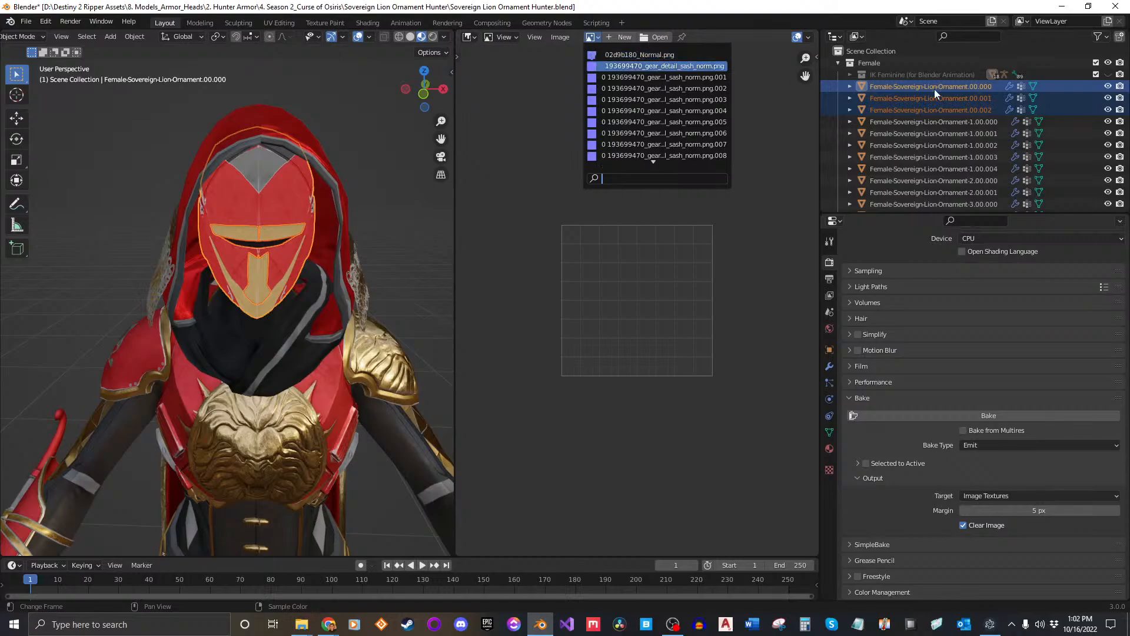
{"action": "left_click", "coordinate": [589, 38]}
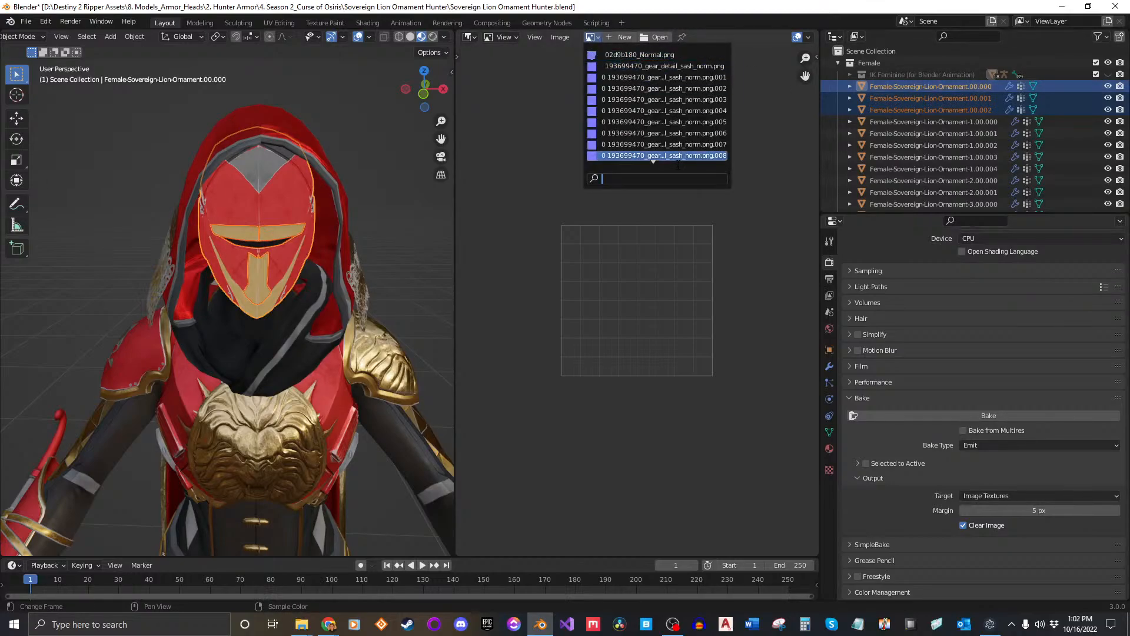
{"action": "type", "text": "Sovereign-Lion-Ornament"}
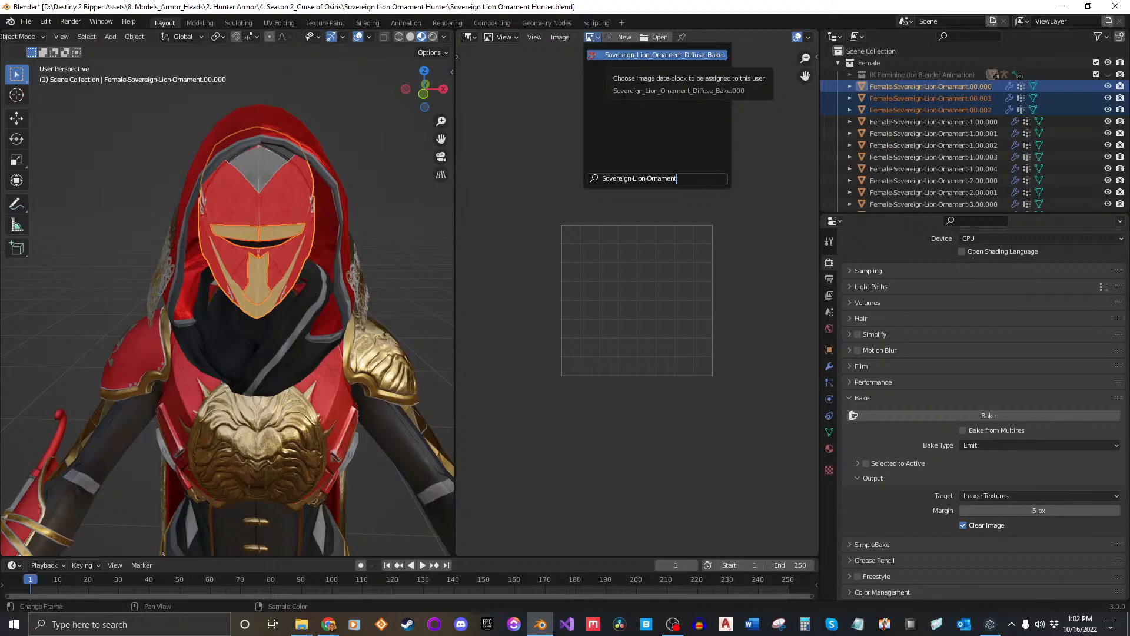
{"action": "key", "text": "Return"}
{"action": "scroll", "coordinate": [660, 283], "scroll_direction": "down", "scroll_amount": 8}
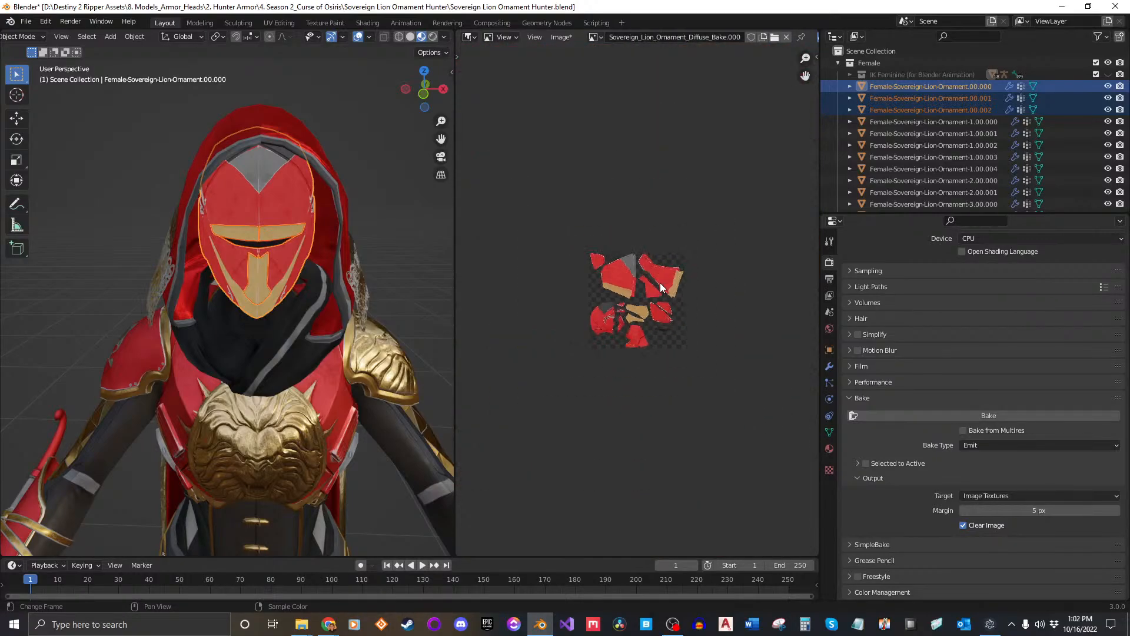
{"action": "scroll", "coordinate": [659, 283], "scroll_direction": "up", "scroll_amount": 6}
{"action": "scroll", "coordinate": [659, 283], "scroll_direction": "down", "scroll_amount": 2}
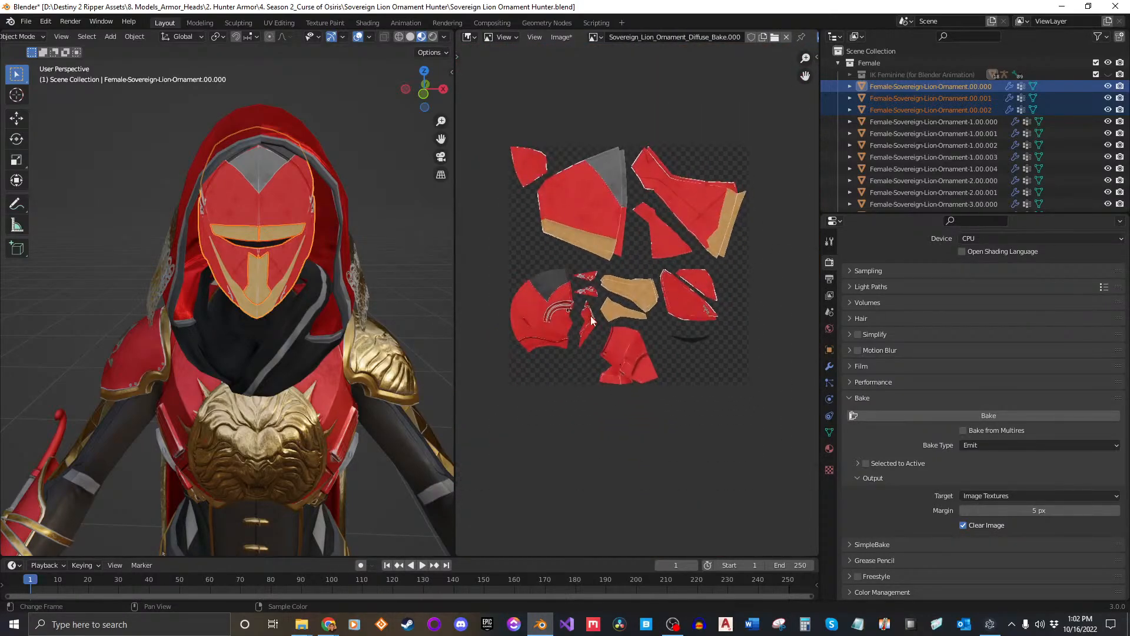
{"action": "middle_click_drag", "start_coordinate": [645, 254], "coordinate": [649, 269]}
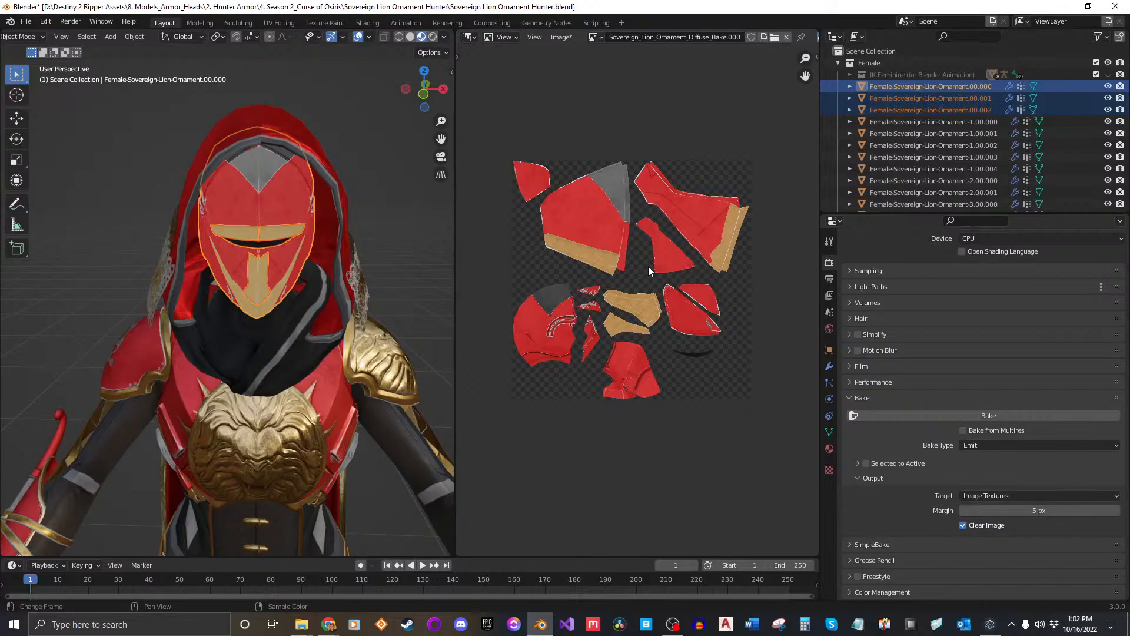
Highlight the Sovereign_Lion_Ornament_Diffuse_Bake part of the baked image's name without changing the name.
{"action": "left_click", "coordinate": [638, 36]}
{"action": "left_click", "coordinate": [688, 37]}
{"action": "left_click_drag", "start_coordinate": [723, 38], "coordinate": [608, 36]}
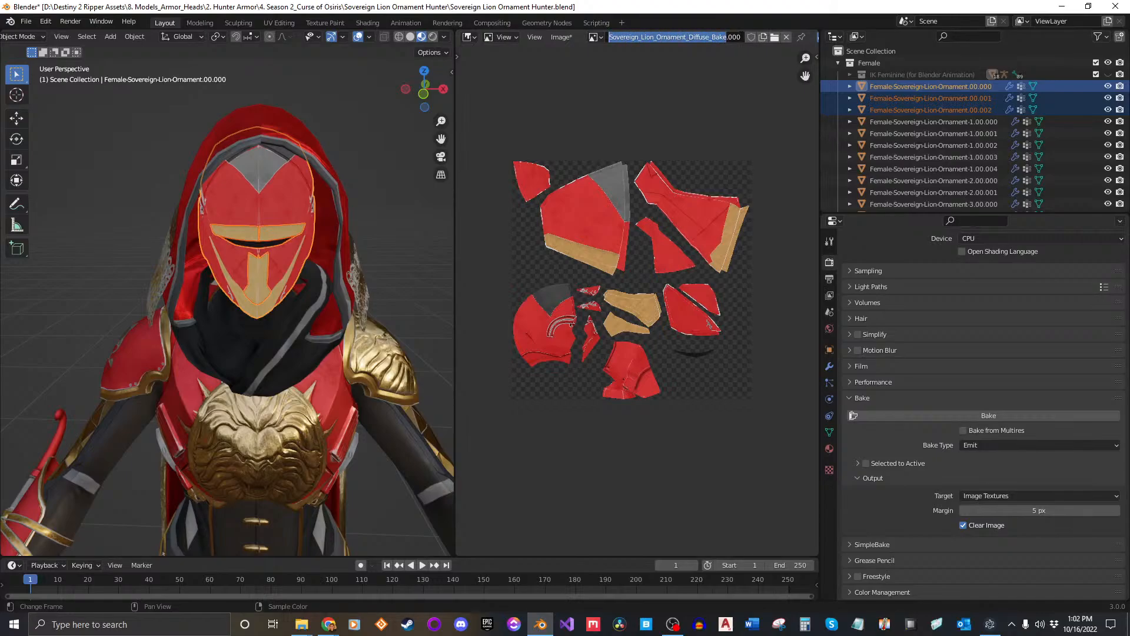
{"action": "key", "text": "ctrl+a"}
{"action": "left_click", "coordinate": [719, 36]}
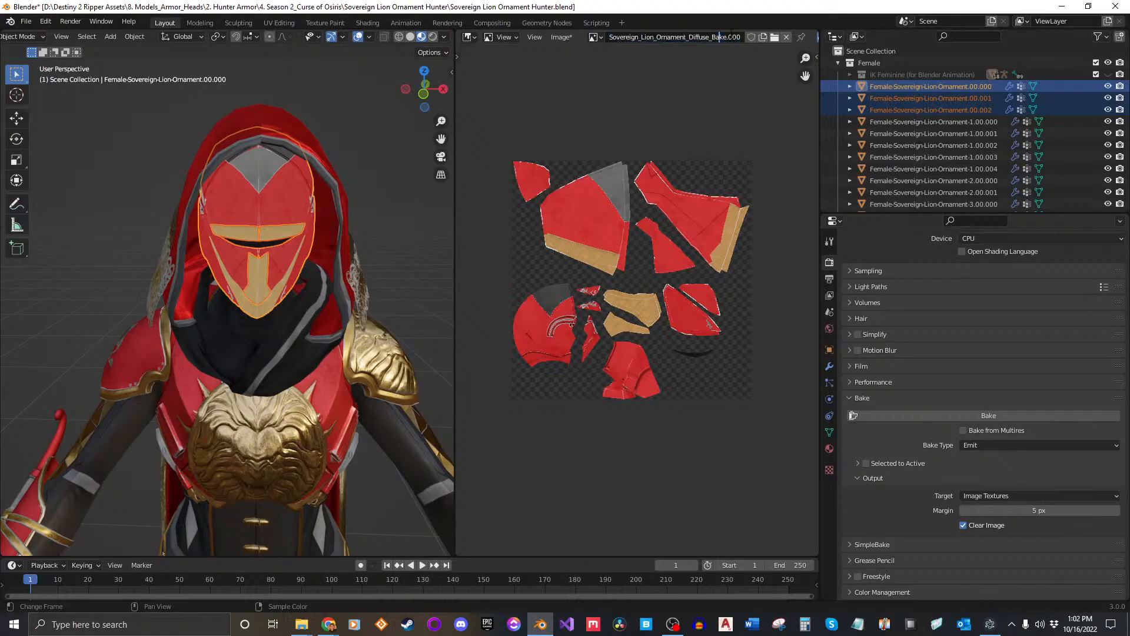
{"action": "left_click_drag", "start_coordinate": [723, 37], "coordinate": [619, 37]}
{"action": "left_click_drag", "start_coordinate": [727, 36], "coordinate": [612, 37]}
{"action": "left_click", "coordinate": [714, 103]}
Save the baked image as Sovereign_Lion_Ornament_Diffuse_Bake.000.png in a new folder named UE Files inside the Sovereign Lion Ornament Hunter folder.
{"action": "left_click", "coordinate": [560, 37]}
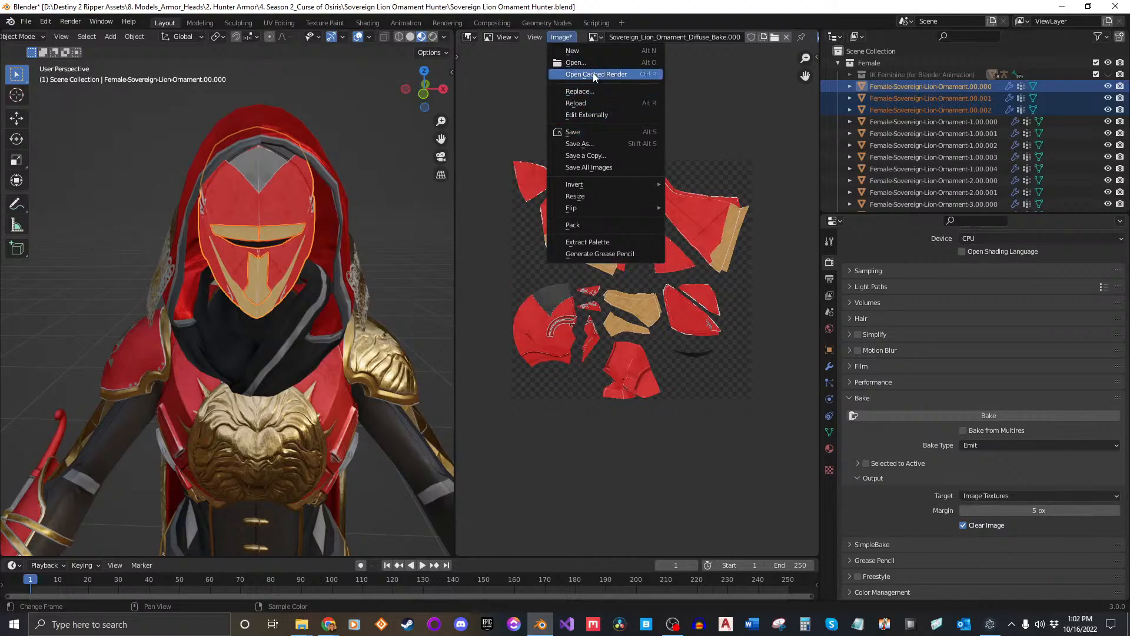
{"action": "left_click", "coordinate": [598, 146]}
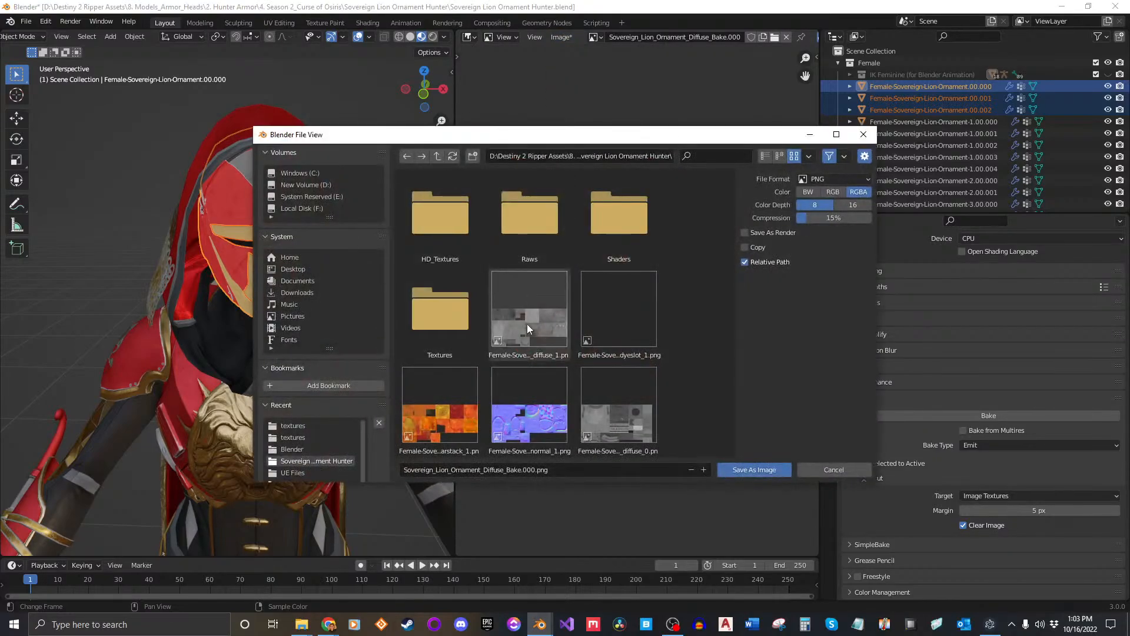
{"action": "right_click", "coordinate": [663, 277]}
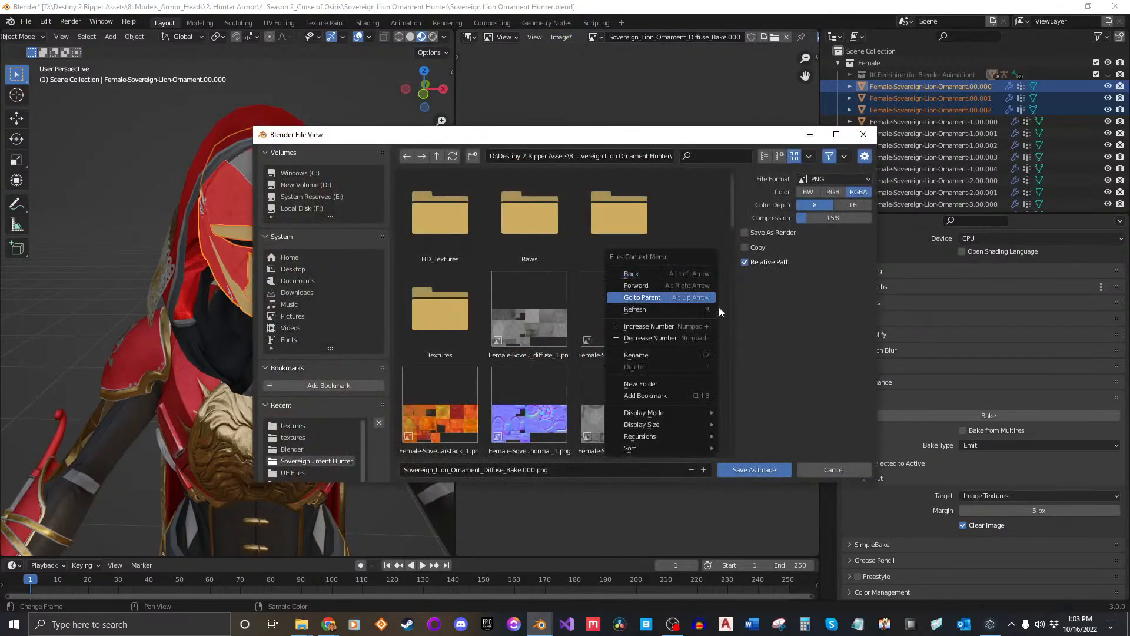
{"action": "left_click", "coordinate": [668, 382]}
{"action": "type", "text": "UE "}
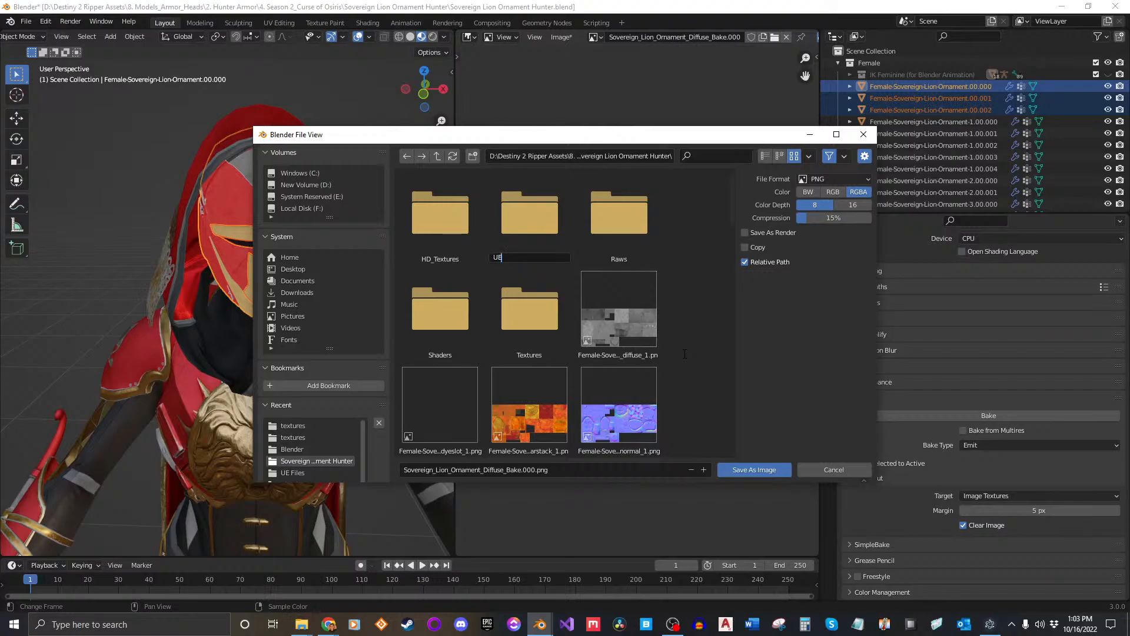
{"action": "type", "text": "Fiels"}
{"action": "key", "text": "BackSpace"}
{"action": "key", "text": "BackSpace"}
{"action": "key", "text": "BackSpace"}
{"action": "key", "text": "BackSpace"}
{"action": "key", "text": "BackSpace"}
{"action": "type", "text": "Files"}
{"action": "key", "text": "Return"}
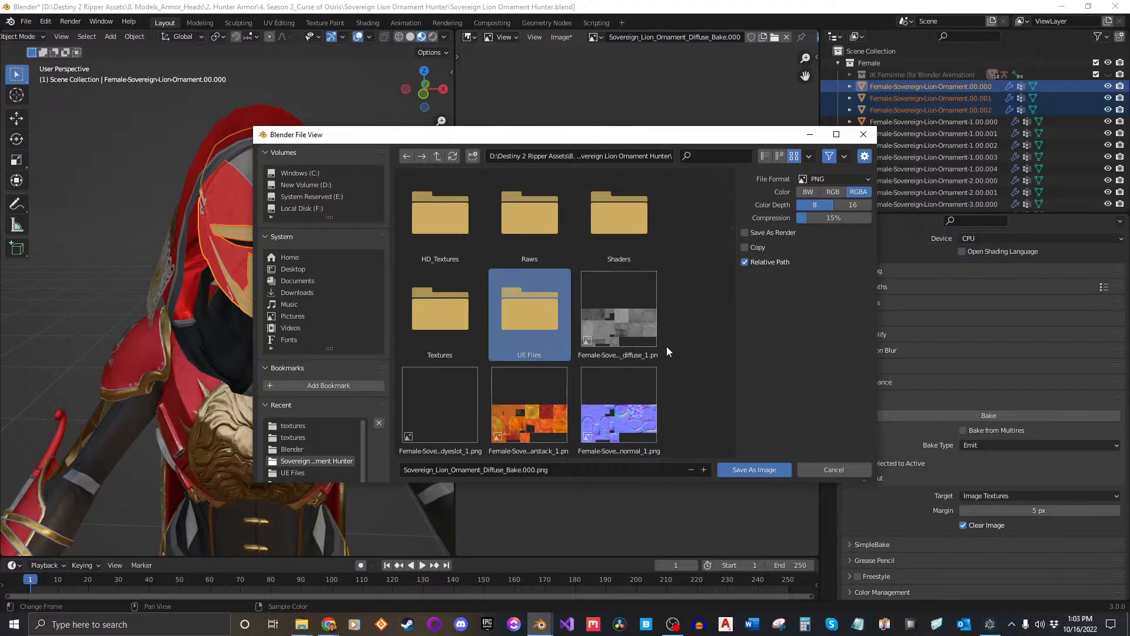
{"action": "double_click", "coordinate": [538, 306]}
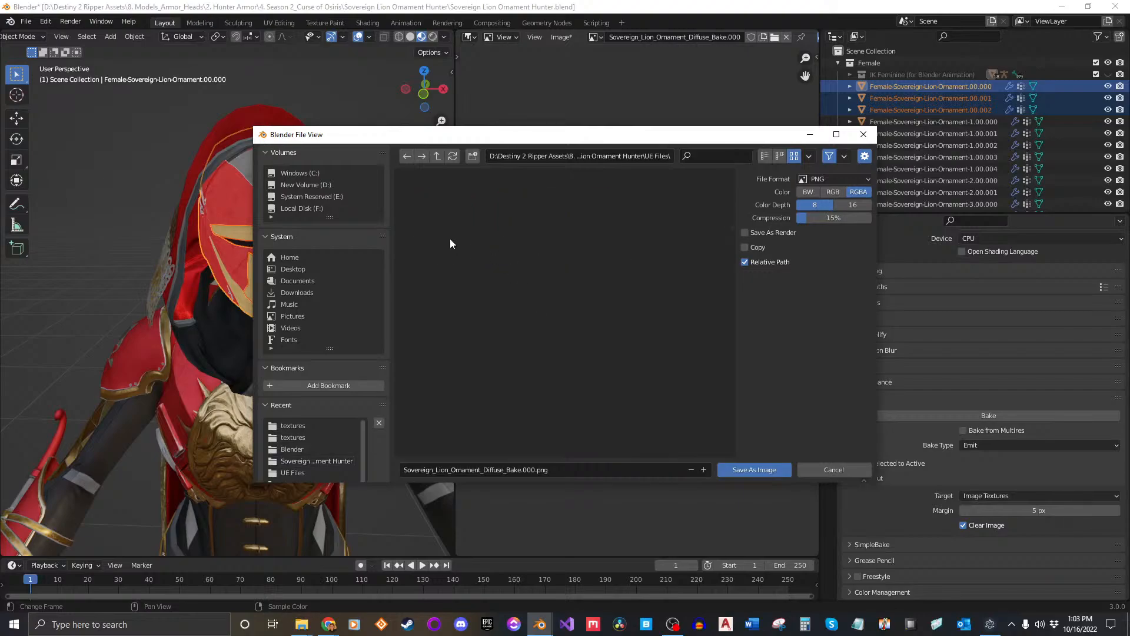
{"action": "left_click", "coordinate": [759, 471]}
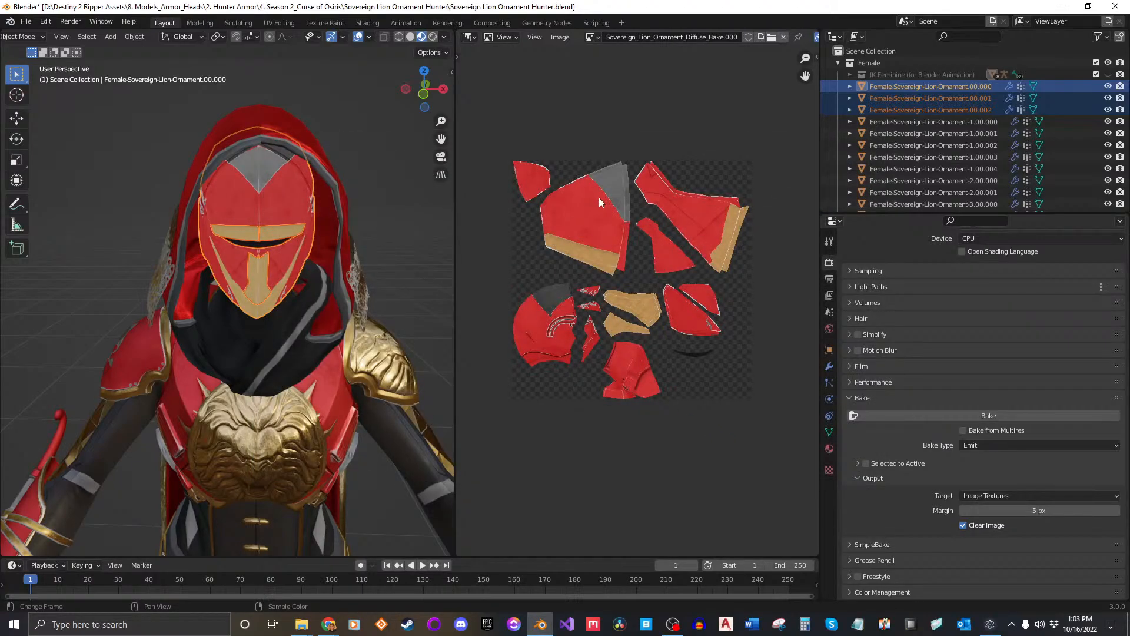
Return the area to the Shader Editor and connect the D2 PlayerGear Shader's Final Output to the Material Output's Surface input.
{"action": "left_click", "coordinate": [469, 37]}
{"action": "left_click", "coordinate": [499, 148]}
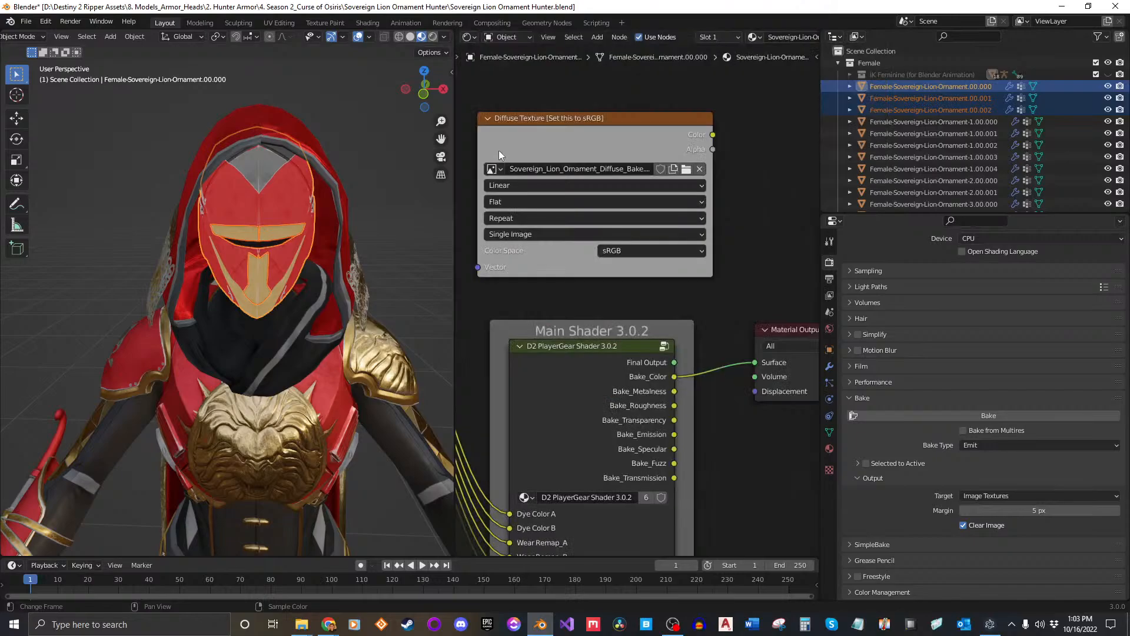
{"action": "left_click_drag", "start_coordinate": [673, 365], "coordinate": [674, 362]}
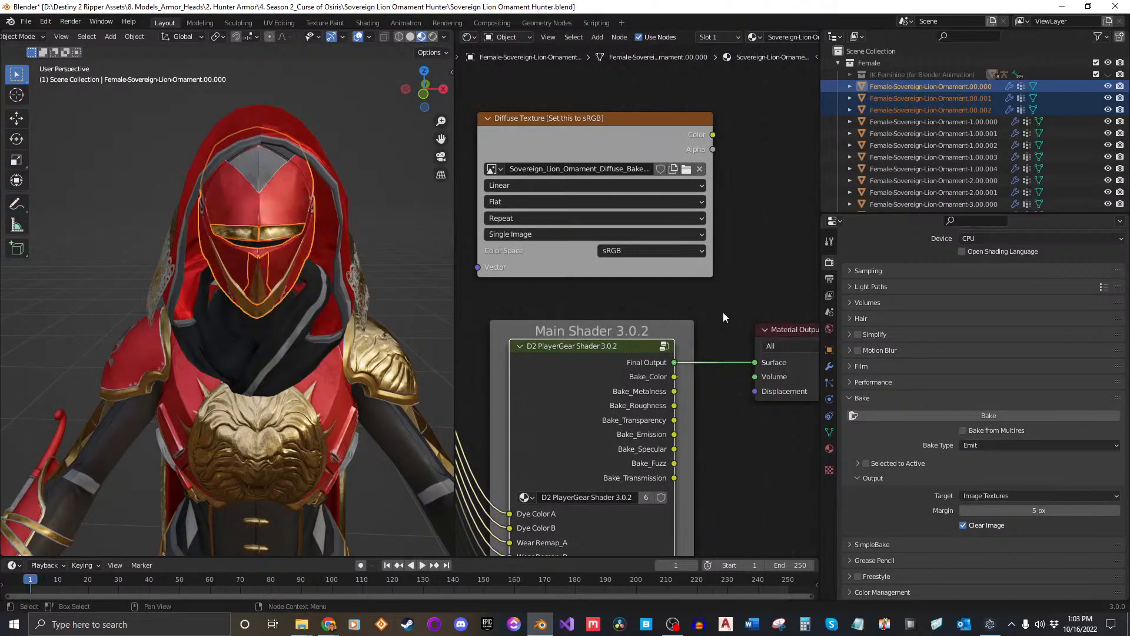
Duplicate Female-Sovereign-Lion-Ornament-1.00.000's Diffuse Texture node, place it above the Main Shader frame, and connect Bake_Color to the Material Output's Surface input.
{"action": "left_click", "coordinate": [975, 122]}
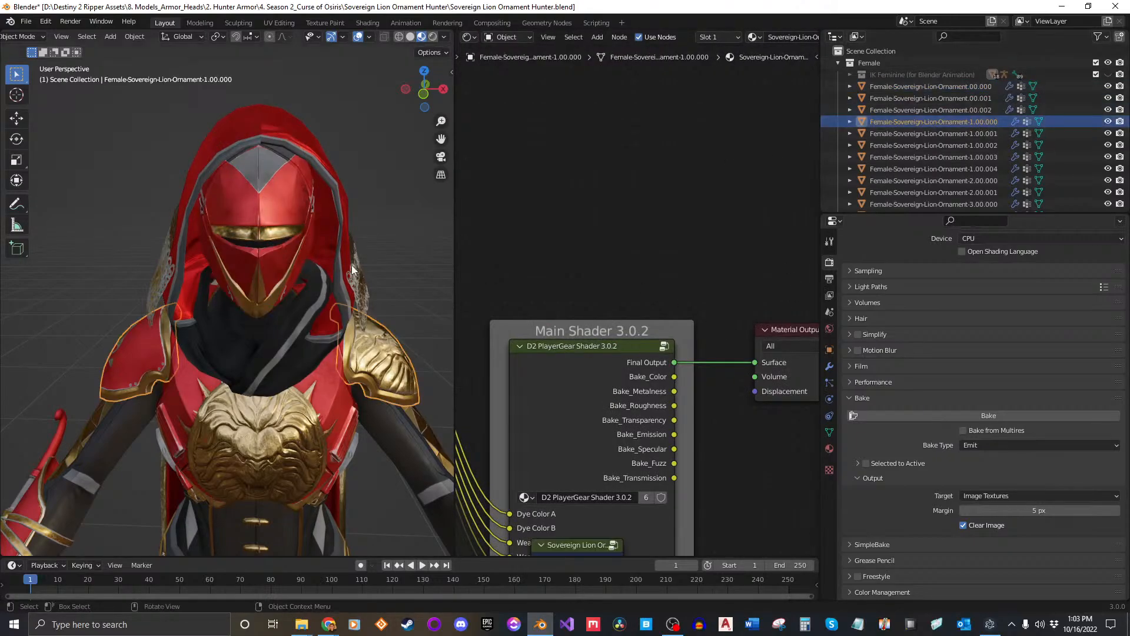
{"action": "scroll", "coordinate": [343, 256], "scroll_direction": "down", "scroll_amount": 2}
{"action": "middle_click_drag", "start_coordinate": [376, 344], "coordinate": [348, 265], "text": "shift"}
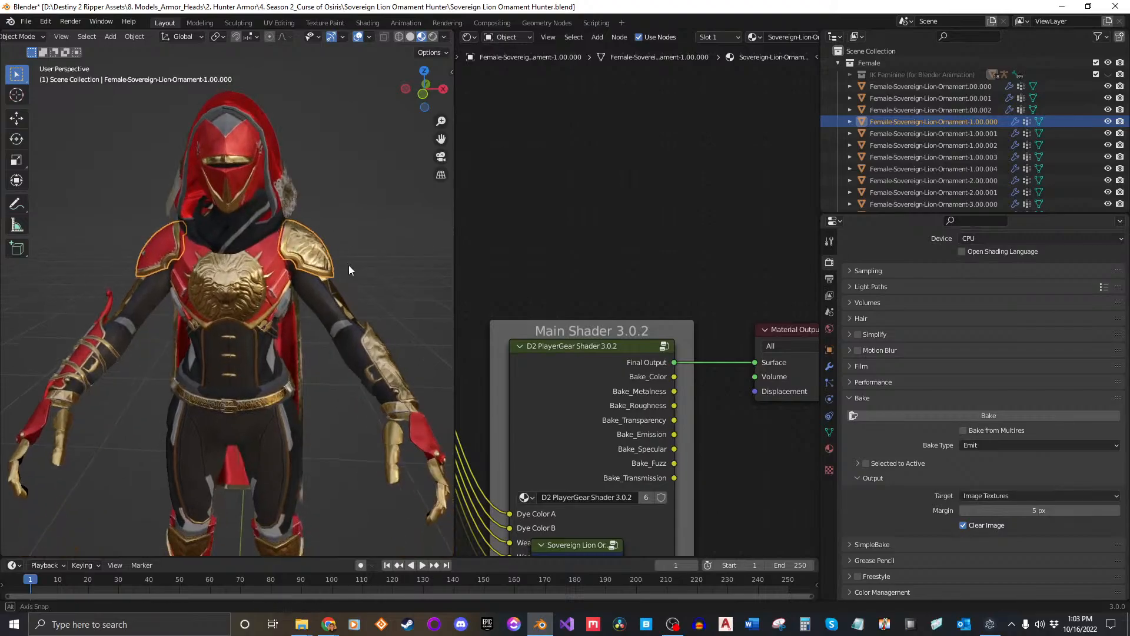
{"action": "scroll", "coordinate": [641, 367], "scroll_direction": "down", "scroll_amount": 3}
{"action": "middle_click_drag", "start_coordinate": [641, 367], "coordinate": [844, 257]}
{"action": "middle_click_drag", "start_coordinate": [353, 329], "coordinate": [289, 326]}
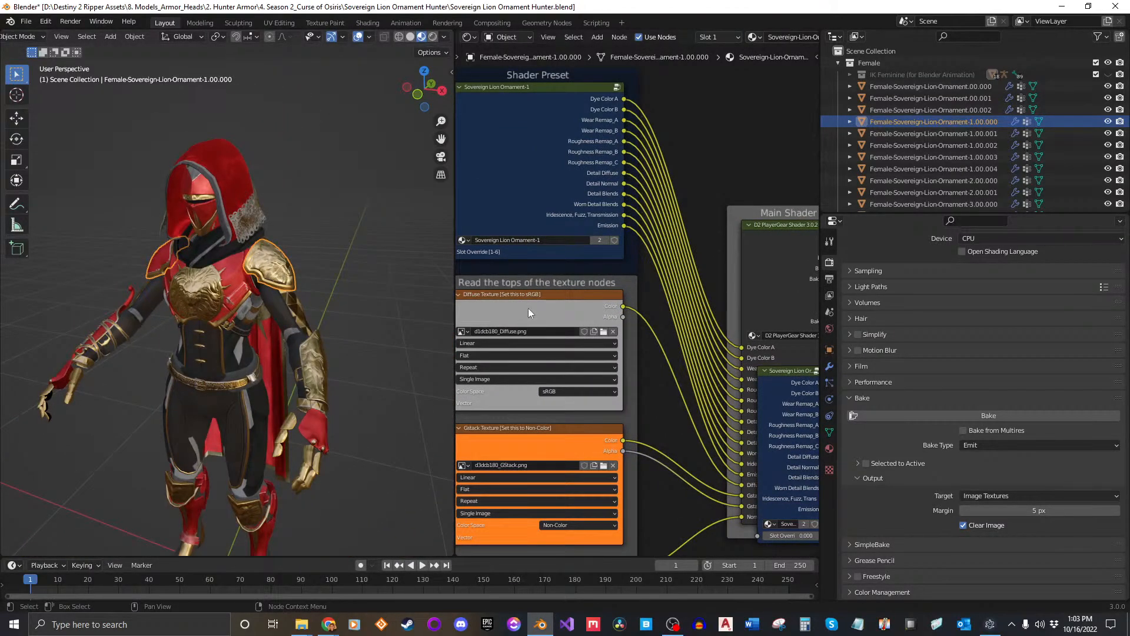
{"action": "left_click_drag", "start_coordinate": [549, 306], "coordinate": [728, 73]}
{"action": "scroll", "coordinate": [690, 319], "scroll_direction": "up", "scroll_amount": 3}
{"action": "middle_click_drag", "start_coordinate": [743, 194], "coordinate": [674, 308]}
{"action": "left_click_drag", "start_coordinate": [725, 394], "coordinate": [796, 384]}
Create a new 2048 x 2048 px image named Sovereign_Lion_Ornament_Diffuse_Bake.001 in the duplicated Diffuse Texture node.
{"action": "middle_click_drag", "start_coordinate": [707, 317], "coordinate": [729, 364]}
{"action": "scroll", "coordinate": [685, 284], "scroll_direction": "up", "scroll_amount": 3}
{"action": "middle_click_drag", "start_coordinate": [684, 283], "coordinate": [652, 297]}
{"action": "left_click", "coordinate": [707, 264]}
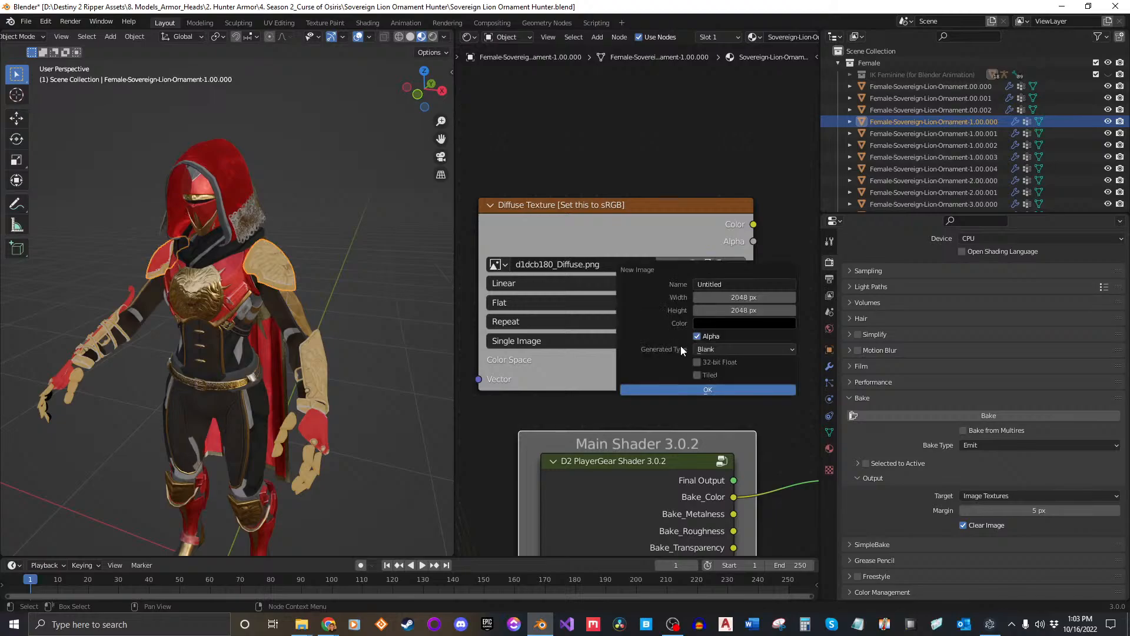
{"action": "key", "text": "ctrl+v"}
{"action": "type", "text": ".001"}
{"action": "left_click", "coordinate": [779, 389]}
{"action": "scroll", "coordinate": [710, 376], "scroll_direction": "down", "scroll_amount": 3}
{"action": "middle_click_drag", "start_coordinate": [766, 468], "coordinate": [690, 377]}
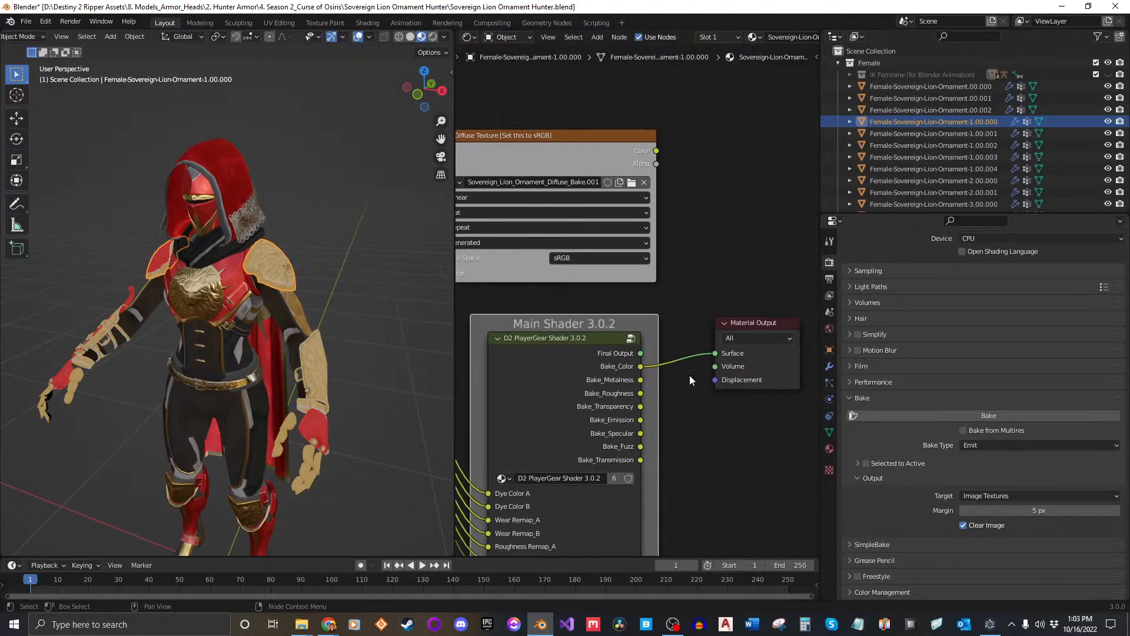
{"action": "middle_click_drag", "start_coordinate": [614, 339], "coordinate": [749, 359]}
{"action": "middle_click_drag", "start_coordinate": [672, 329], "coordinate": [648, 326]}
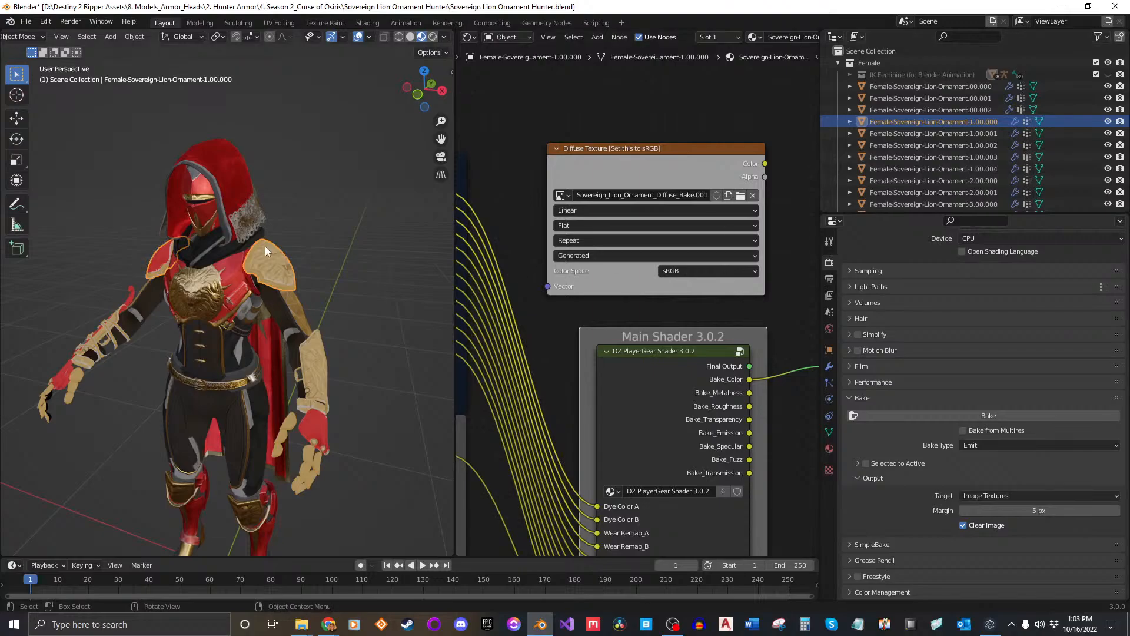
Select the five meshes Female-Sovereign-Lion-Ornament-1.00.000 through 1.00.004 and bake them with the Emit bake type.
{"action": "left_click", "coordinate": [969, 181]}
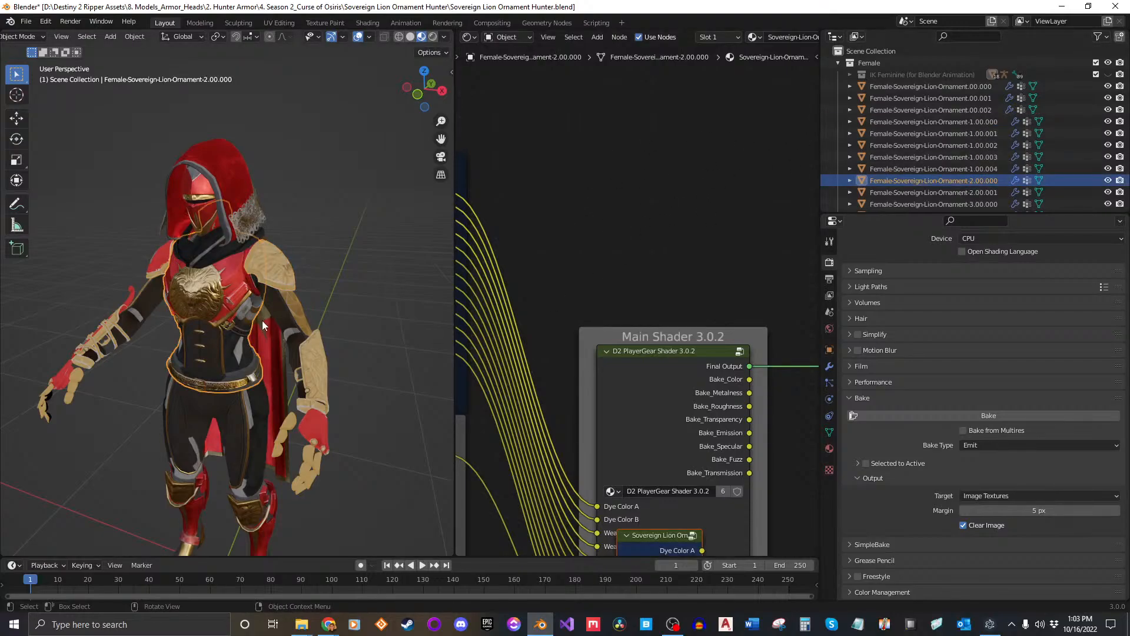
{"action": "scroll", "coordinate": [694, 38], "scroll_direction": "down", "scroll_amount": 2}
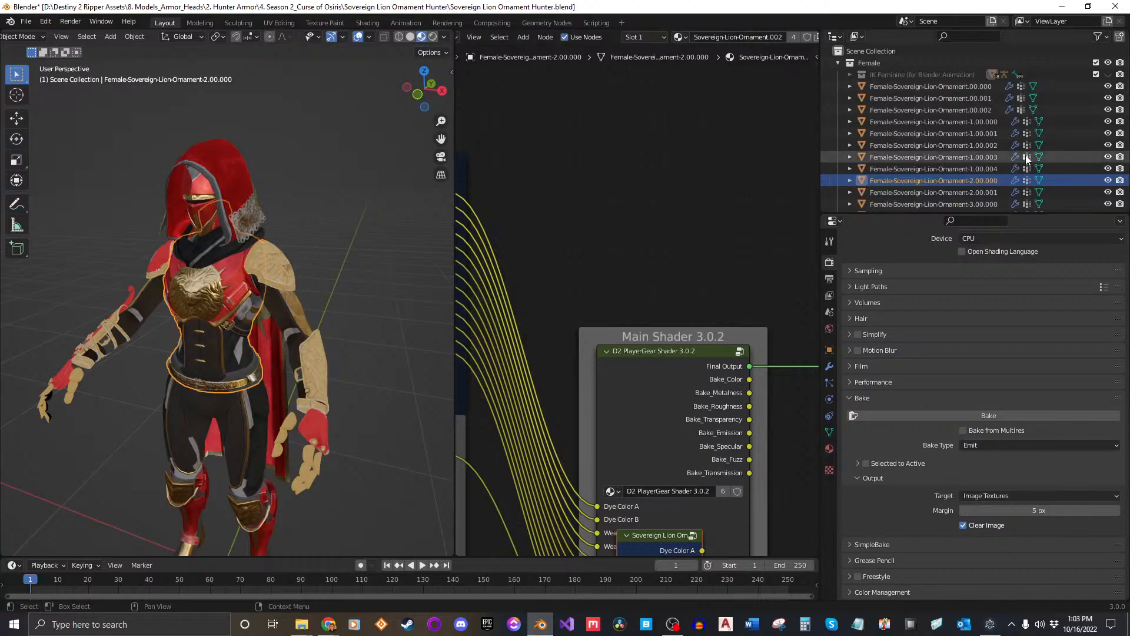
{"action": "left_click", "coordinate": [974, 168]}
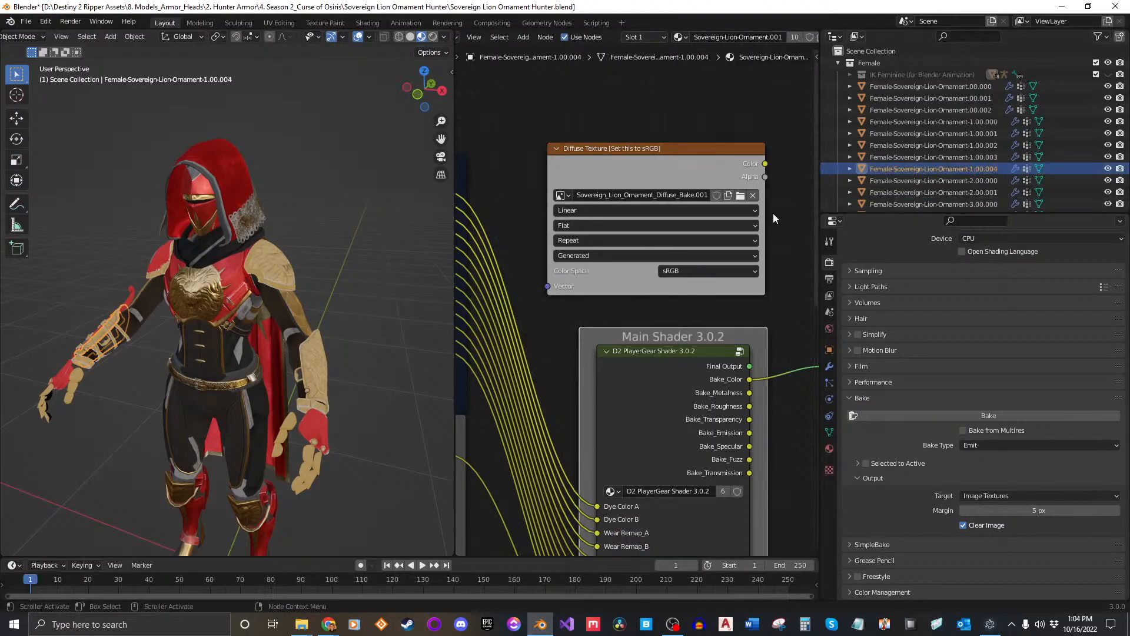
{"action": "left_click", "coordinate": [967, 124]}
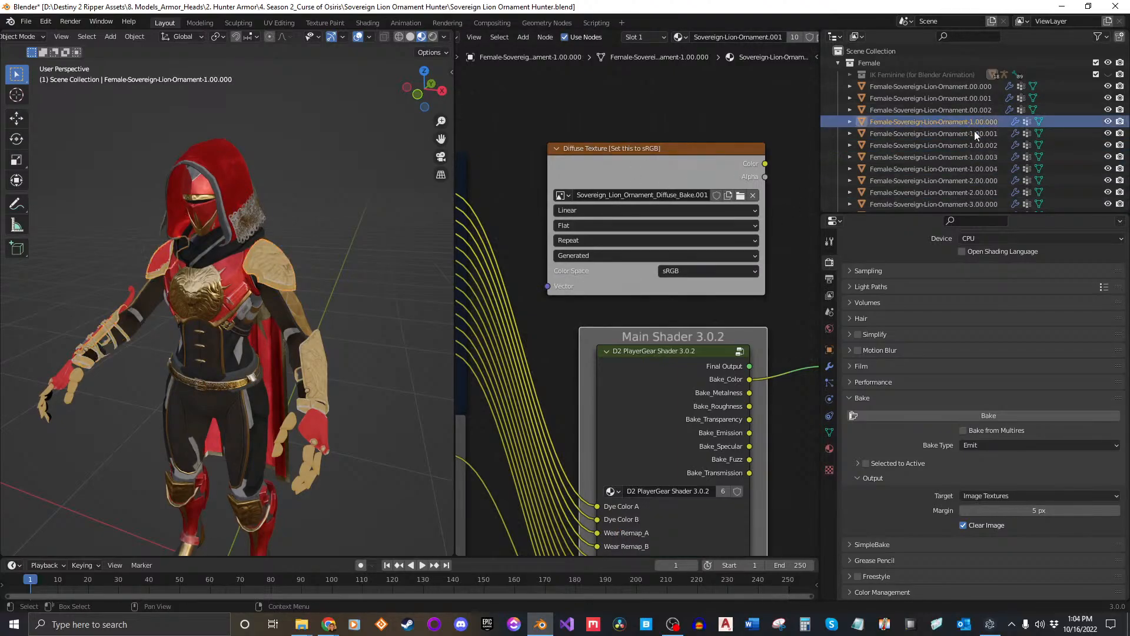
{"action": "left_click", "coordinate": [966, 169], "text": "shift"}
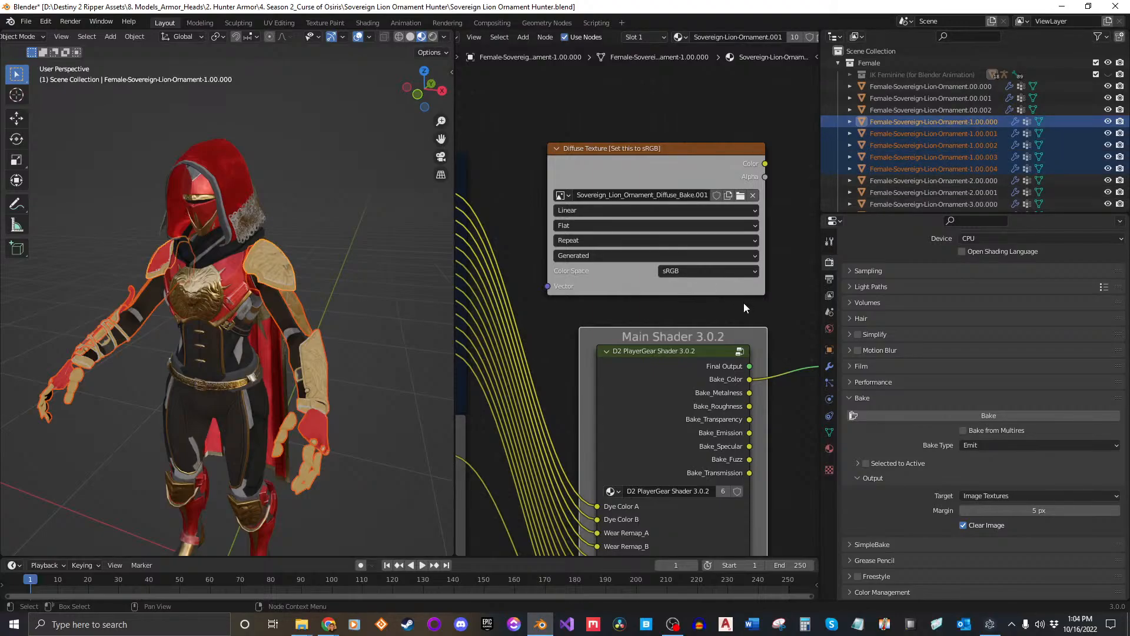
{"action": "middle_click_drag", "start_coordinate": [744, 302], "coordinate": [715, 260]}
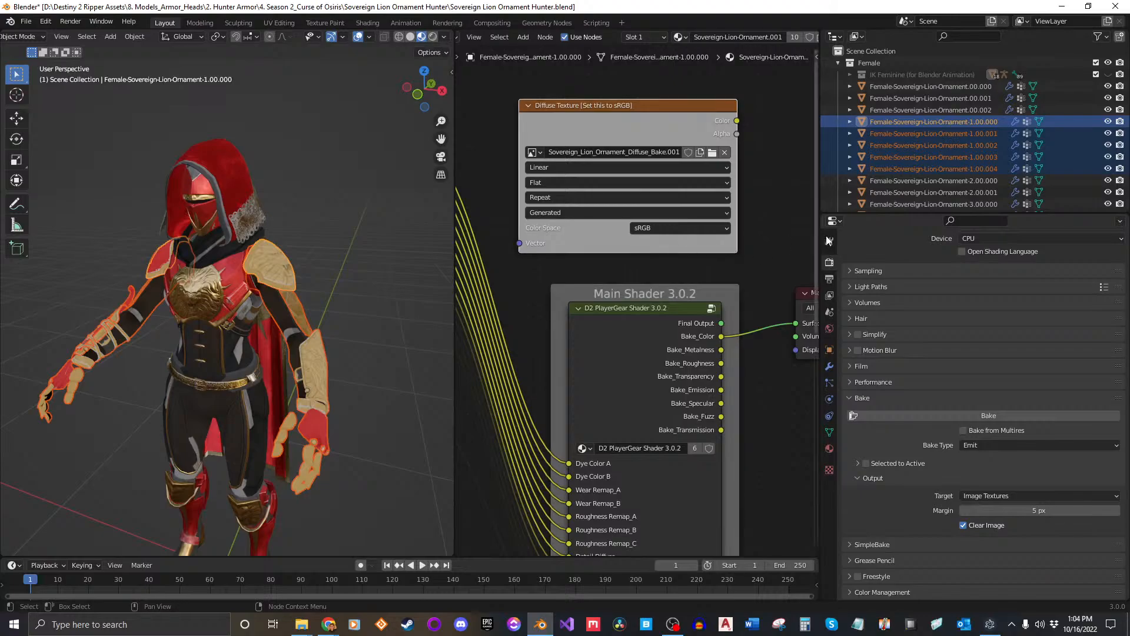
{"action": "left_click", "coordinate": [974, 415]}
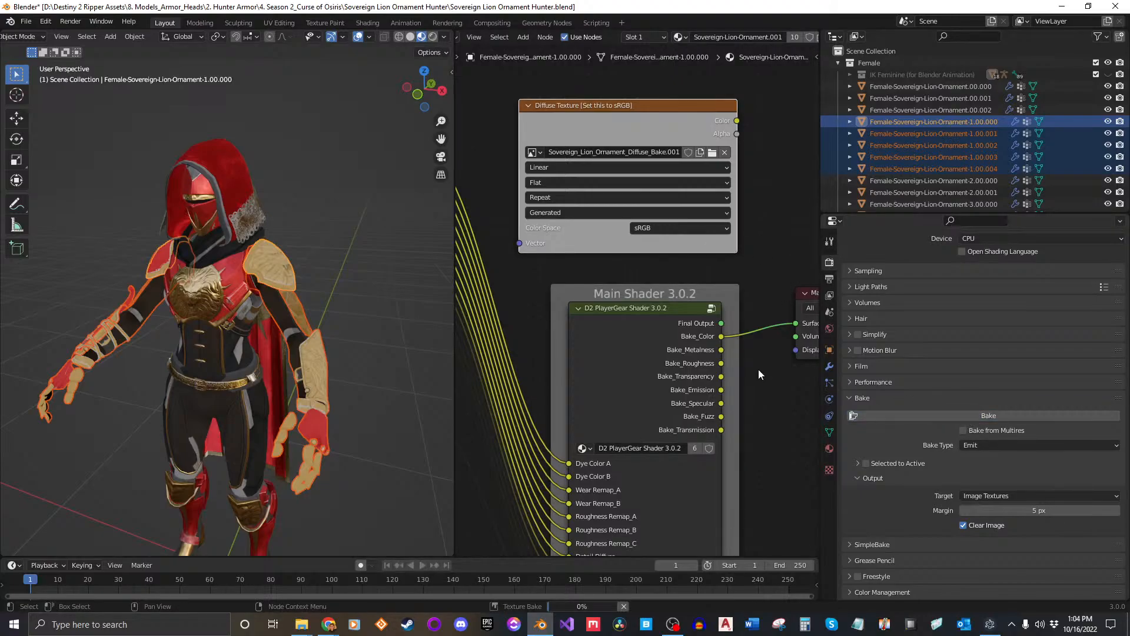
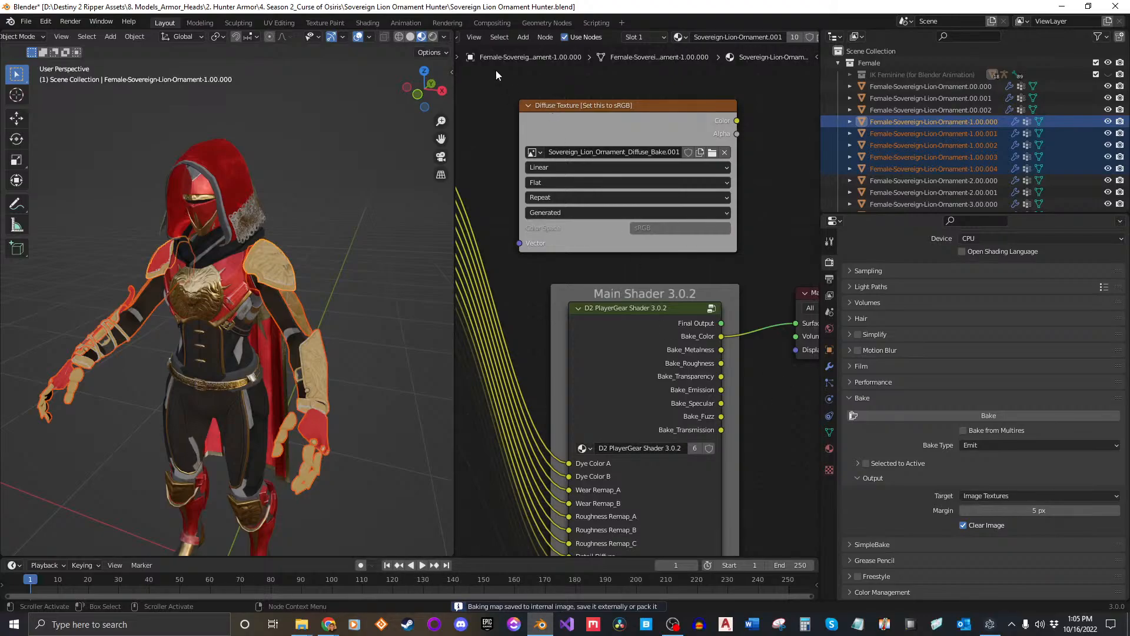
Change the shader editor area to the Image Editor and display the baked image Sovereign_Lion_Ornament_Diffuse_Bake.001.
{"action": "scroll", "coordinate": [482, 41], "scroll_direction": "up", "scroll_amount": 5}
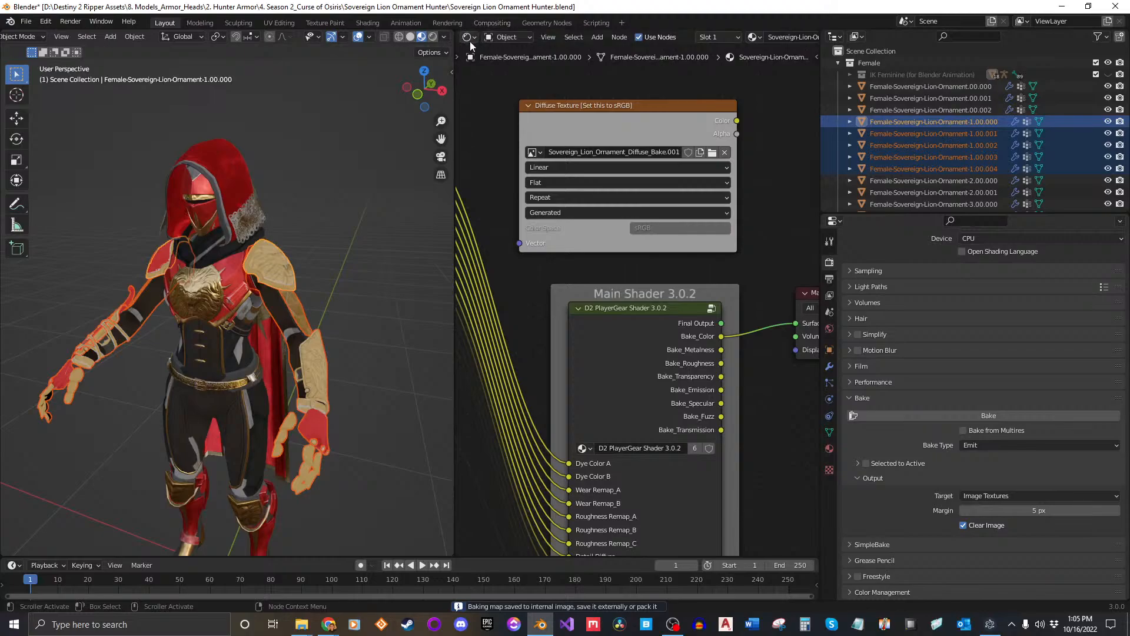
{"action": "left_click", "coordinate": [469, 37]}
{"action": "left_click", "coordinate": [759, 71]}
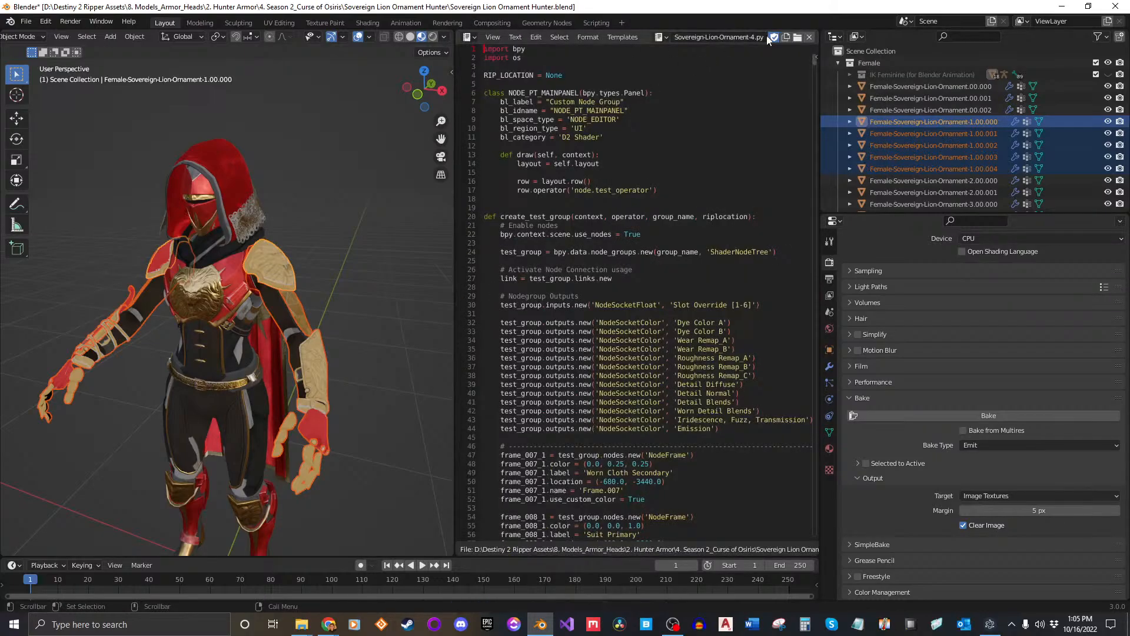
{"action": "left_click", "coordinate": [469, 36]}
{"action": "left_click", "coordinate": [496, 78]}
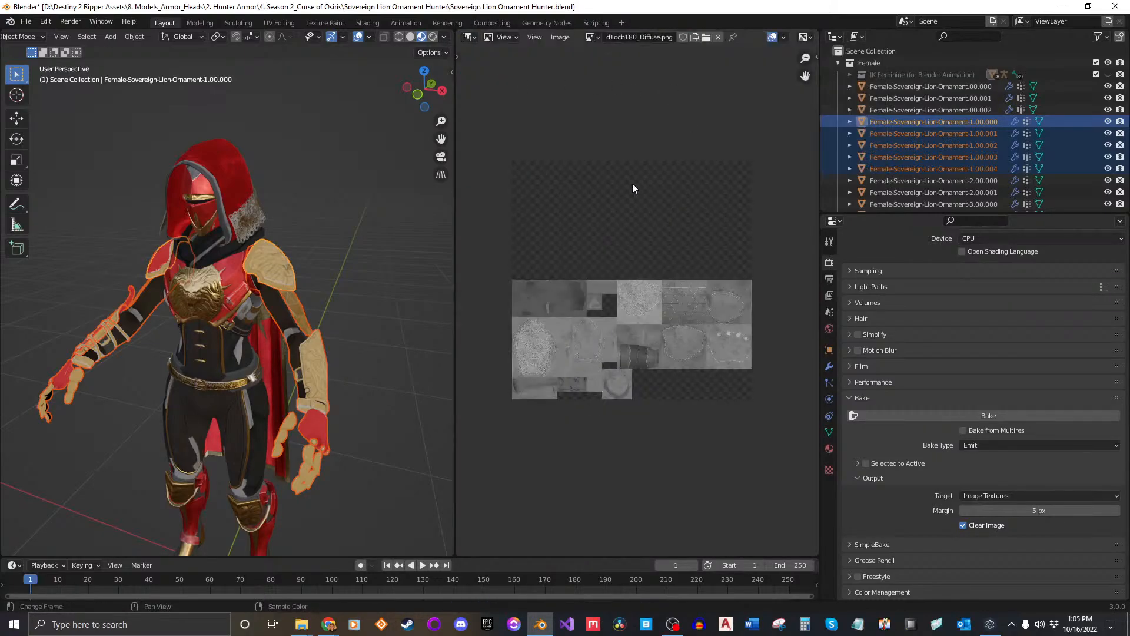
{"action": "left_click", "coordinate": [592, 37]}
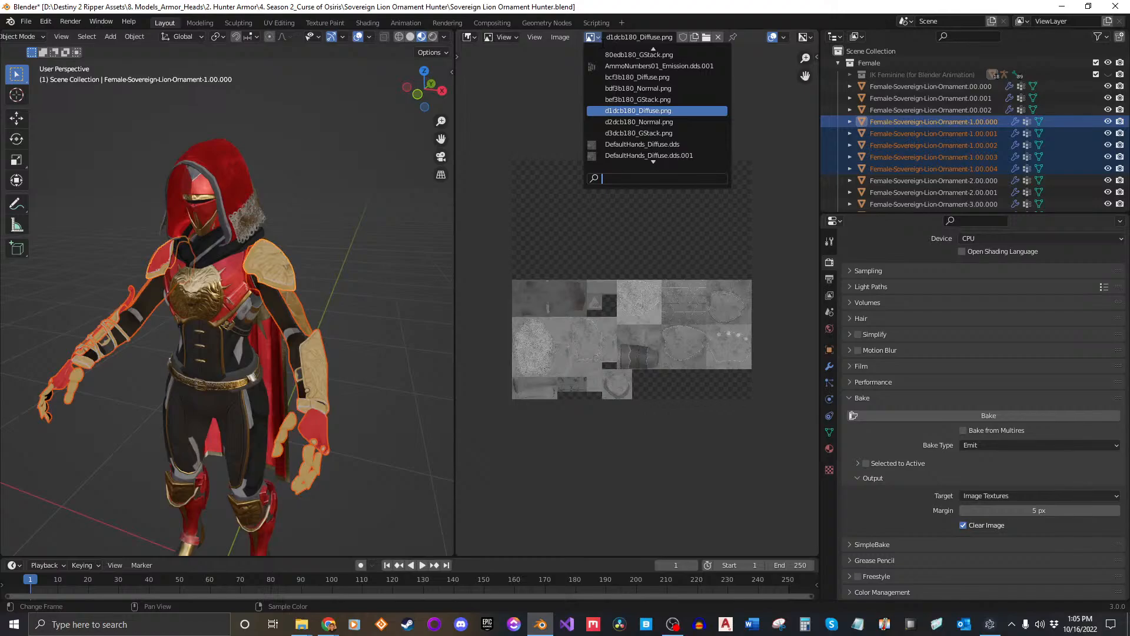
{"action": "type", "text": "Sovereign_Lion_Ornament_Diffuse_Bake"}
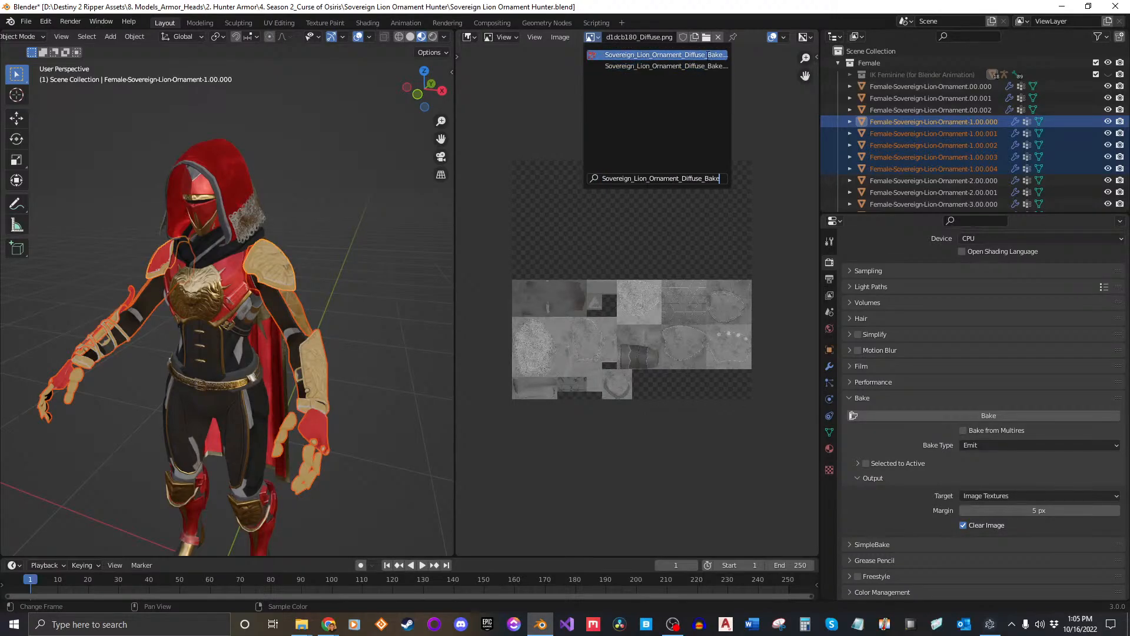
{"action": "left_click", "coordinate": [665, 54]}
{"action": "scroll", "coordinate": [622, 348], "scroll_direction": "up", "scroll_amount": 1}
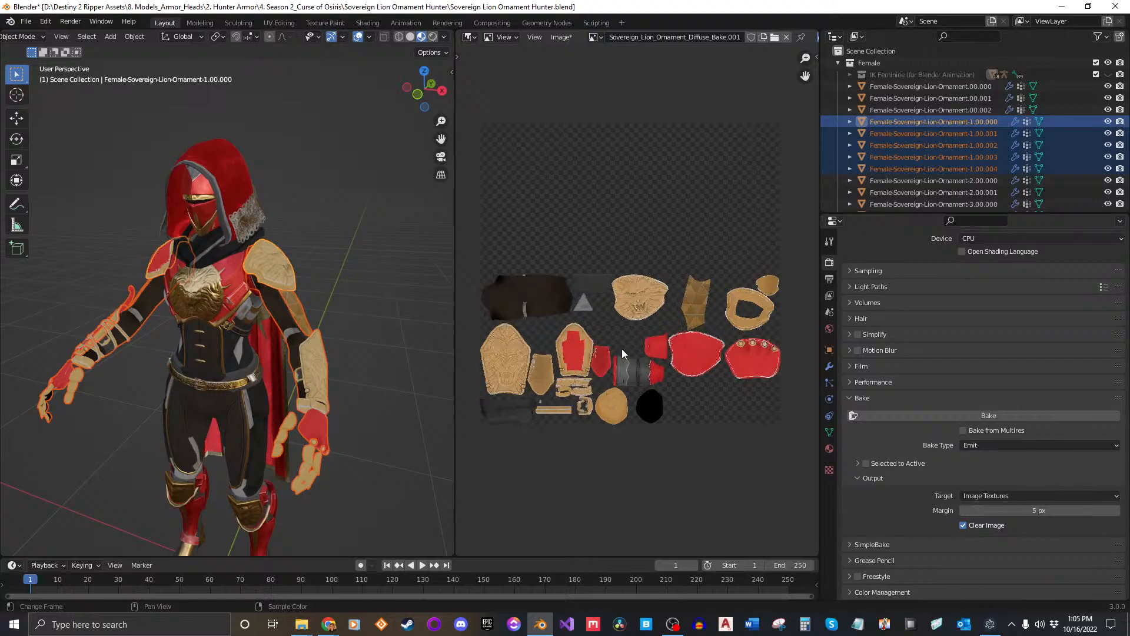
{"action": "scroll", "coordinate": [625, 317], "scroll_direction": "down", "scroll_amount": 1}
Save the baked image as Sovereign_Lion_Ornament_Diffuse_Bake.001.png in the UE Files folder.
{"action": "left_click", "coordinate": [560, 36]}
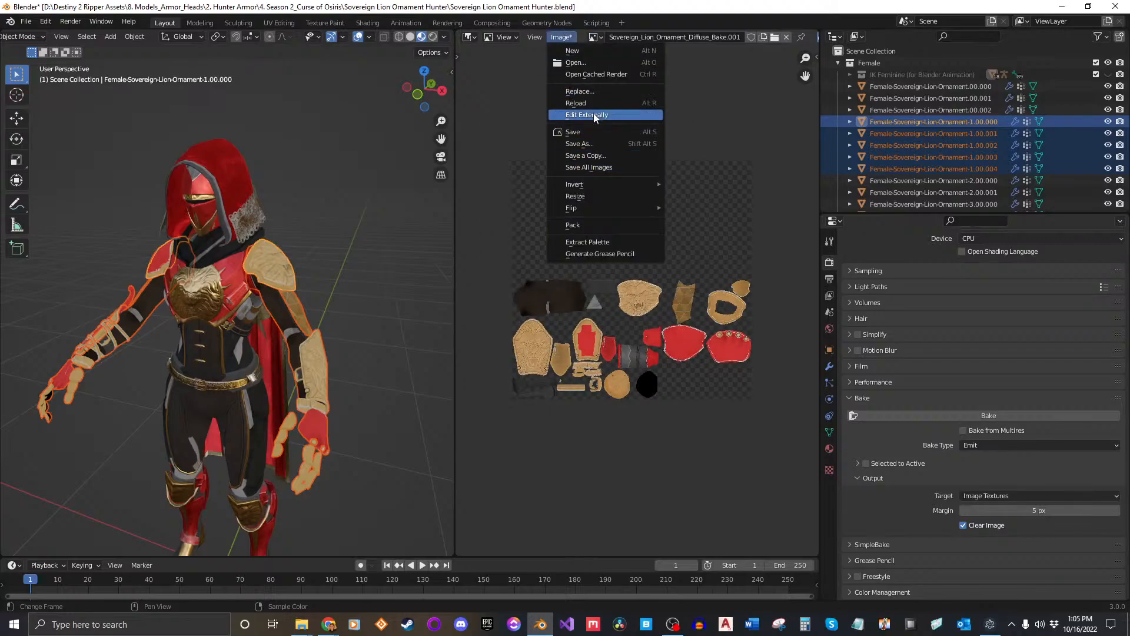
{"action": "left_click", "coordinate": [597, 143]}
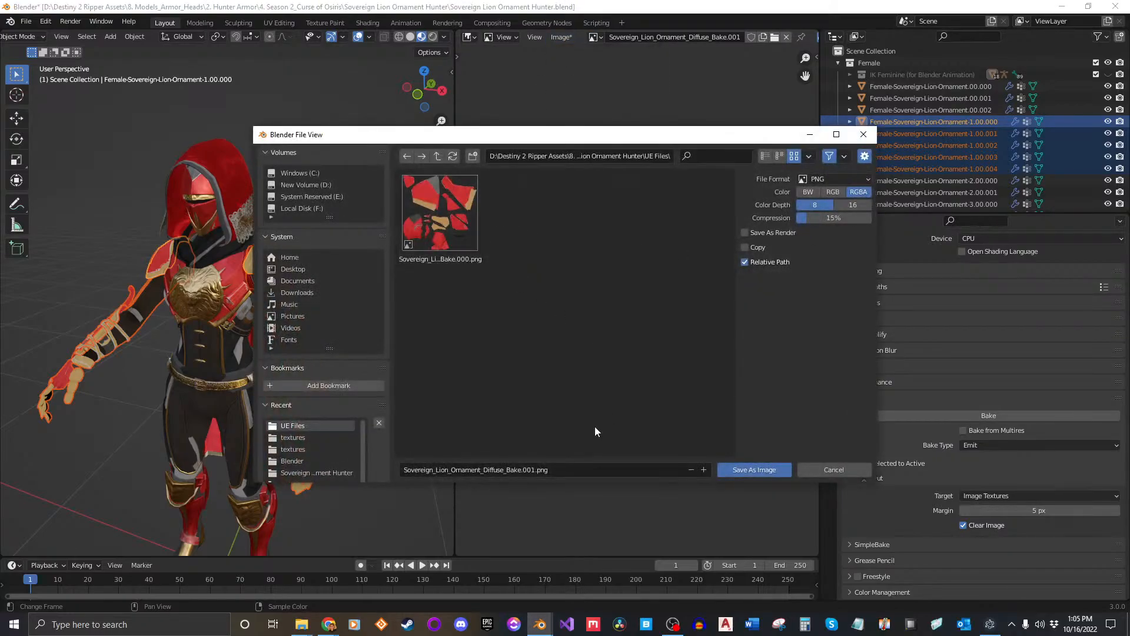
{"action": "left_click", "coordinate": [753, 469]}
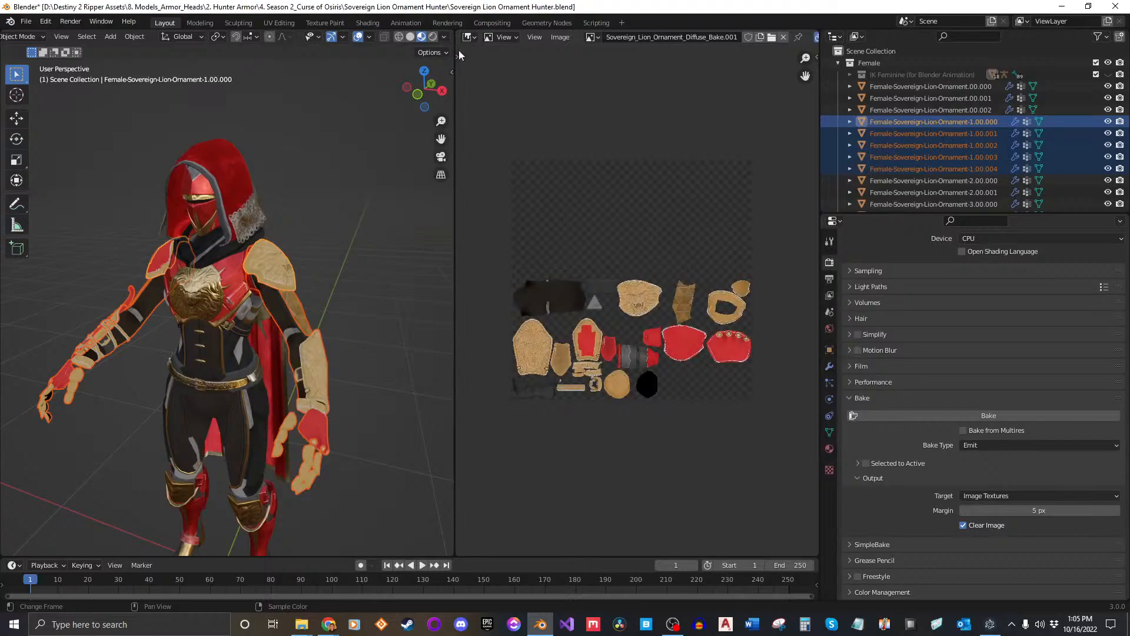
Back in the Shader Editor, connect the D2 PlayerGear Shader's Final Output to the Material Output's Surface input and save the Blender file.
{"action": "left_click", "coordinate": [469, 36]}
{"action": "left_click", "coordinate": [506, 148]}
{"action": "middle_click_drag", "start_coordinate": [753, 398], "coordinate": [692, 376]}
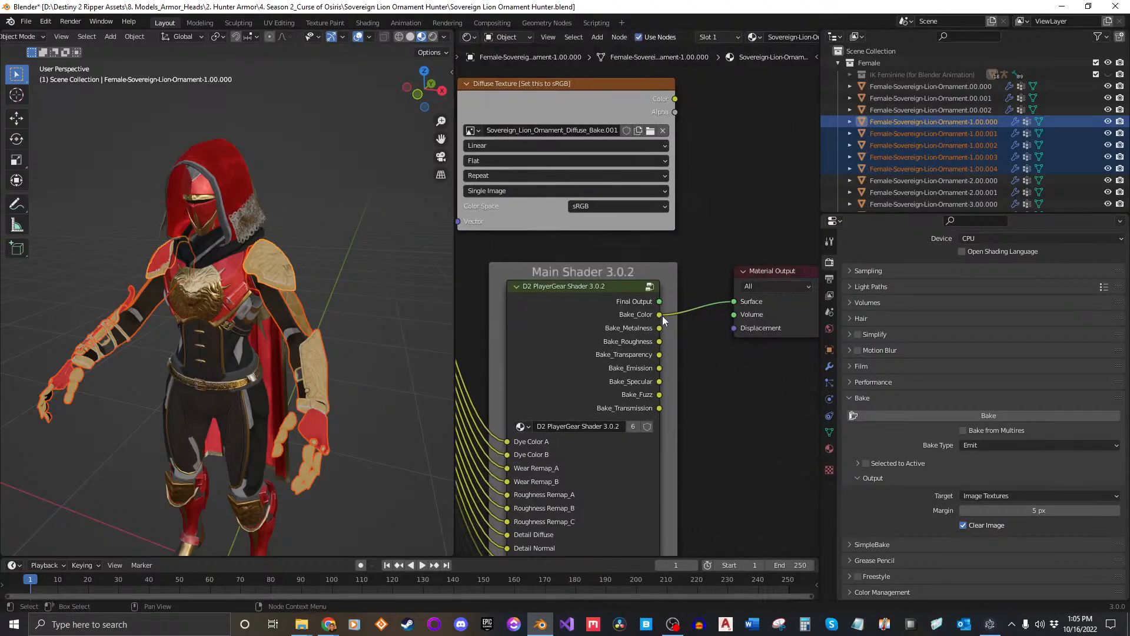
{"action": "left_click_drag", "start_coordinate": [659, 301], "coordinate": [733, 301]}
{"action": "key", "text": "ctrl+s"}
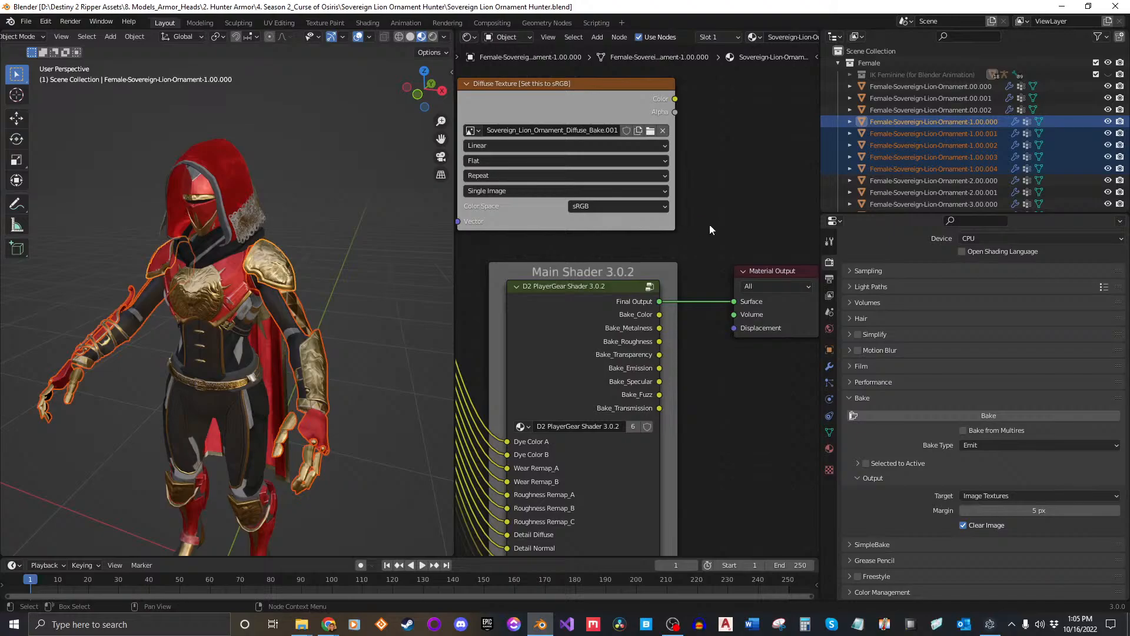
Duplicate the Diffuse Texture node in Female-Sovereign-Lion-Ornament-2.00.000's material and place the copy above the Main Shader frame.
{"action": "left_click", "coordinate": [924, 184]}
{"action": "scroll", "coordinate": [954, 183], "scroll_direction": "down", "scroll_amount": 4}
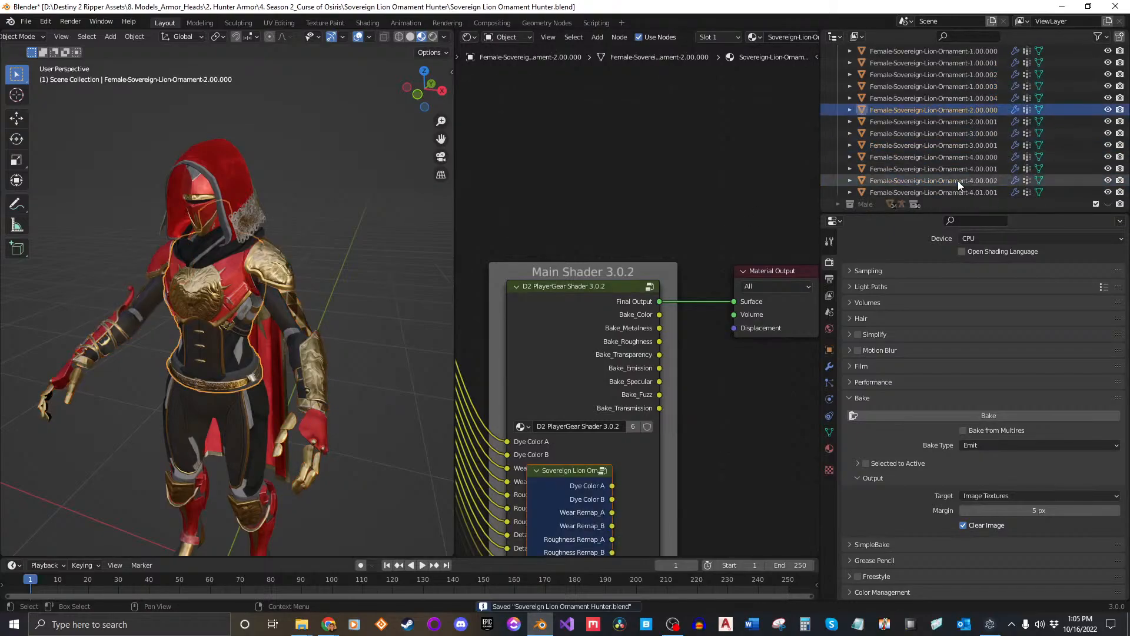
{"action": "middle_click_drag", "start_coordinate": [543, 344], "coordinate": [804, 181]}
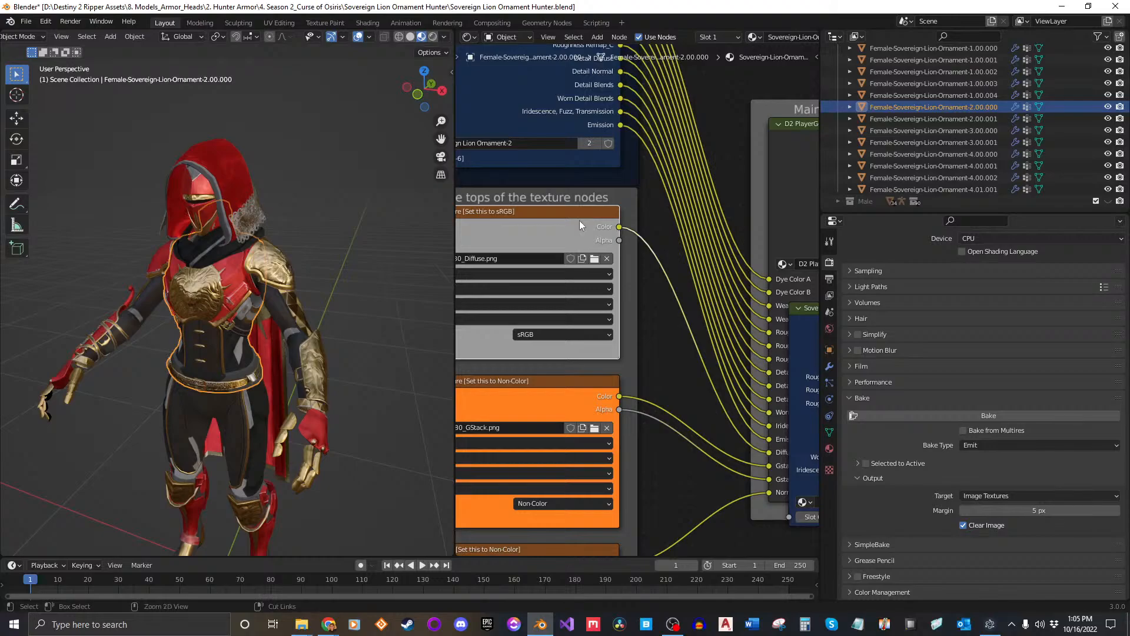
{"action": "scroll", "coordinate": [647, 247], "scroll_direction": "down", "scroll_amount": 3}
{"action": "left_click", "coordinate": [537, 329]}
{"action": "key", "text": "shift+d"}
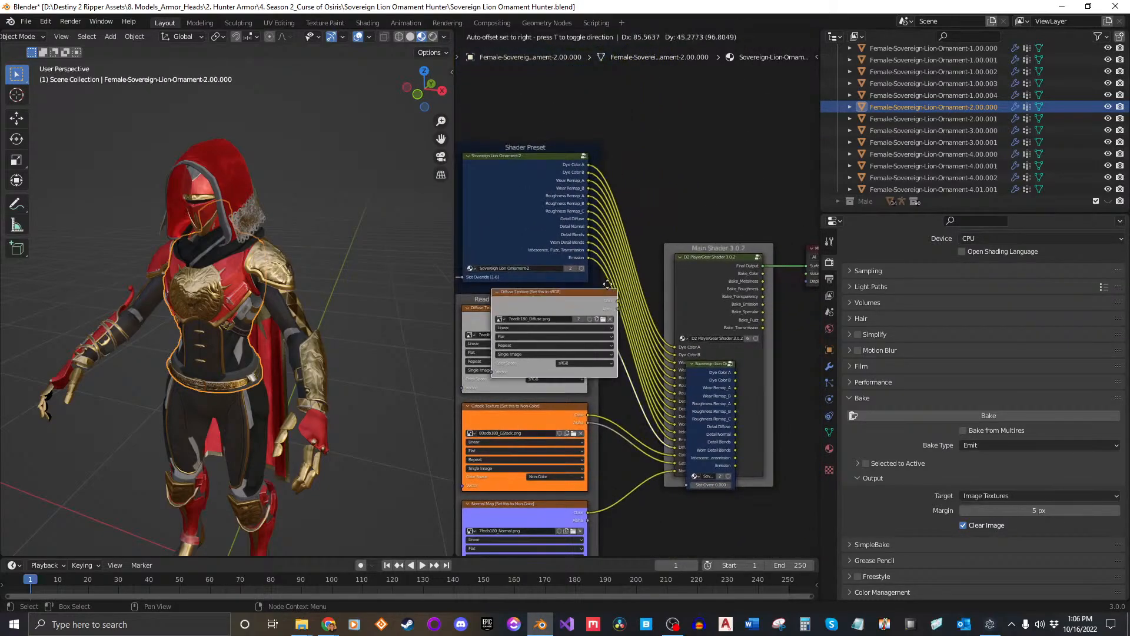
{"action": "left_click_drag", "start_coordinate": [745, 118], "coordinate": [727, 133]}
{"action": "scroll", "coordinate": [750, 249], "scroll_direction": "up", "scroll_amount": 7}
{"action": "middle_click_drag", "start_coordinate": [787, 172], "coordinate": [652, 311]}
{"action": "scroll", "coordinate": [651, 310], "scroll_direction": "up", "scroll_amount": 3}
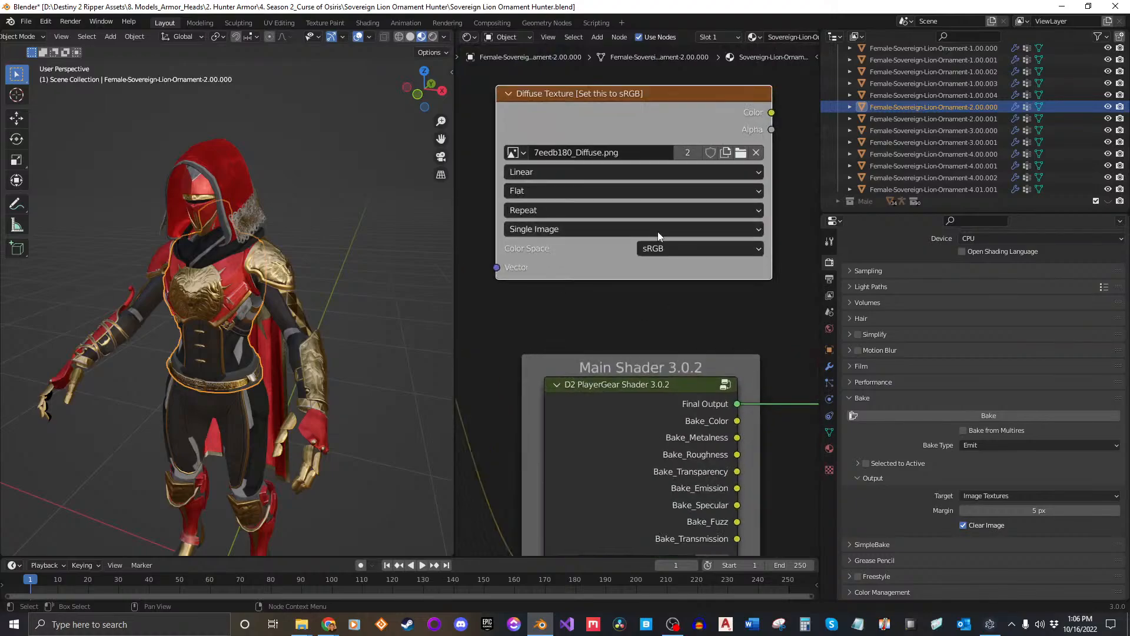
Create a new 2048 x 2048 px image named Sovereign_Lion_Ornament_Diffuse_Bake.002 in the copied Diffuse Texture node.
{"action": "left_click", "coordinate": [723, 166]}
{"action": "left_click", "coordinate": [750, 192]}
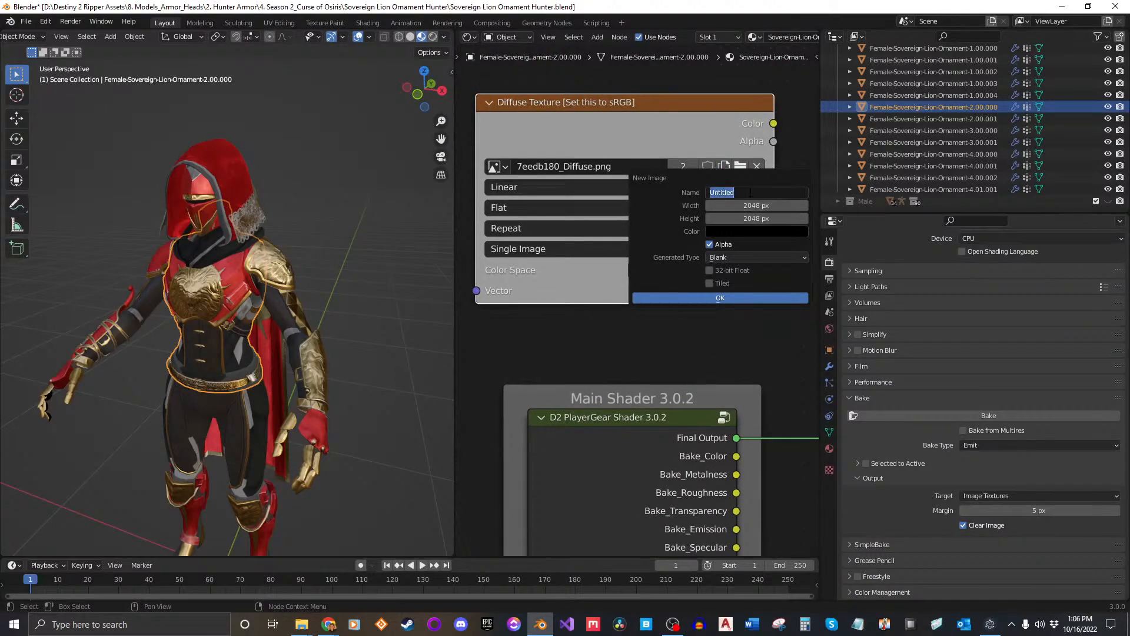
{"action": "key", "text": "ctrl+v"}
{"action": "type", "text": ".002"}
{"action": "key", "text": "Return"}
{"action": "key", "text": "Return"}
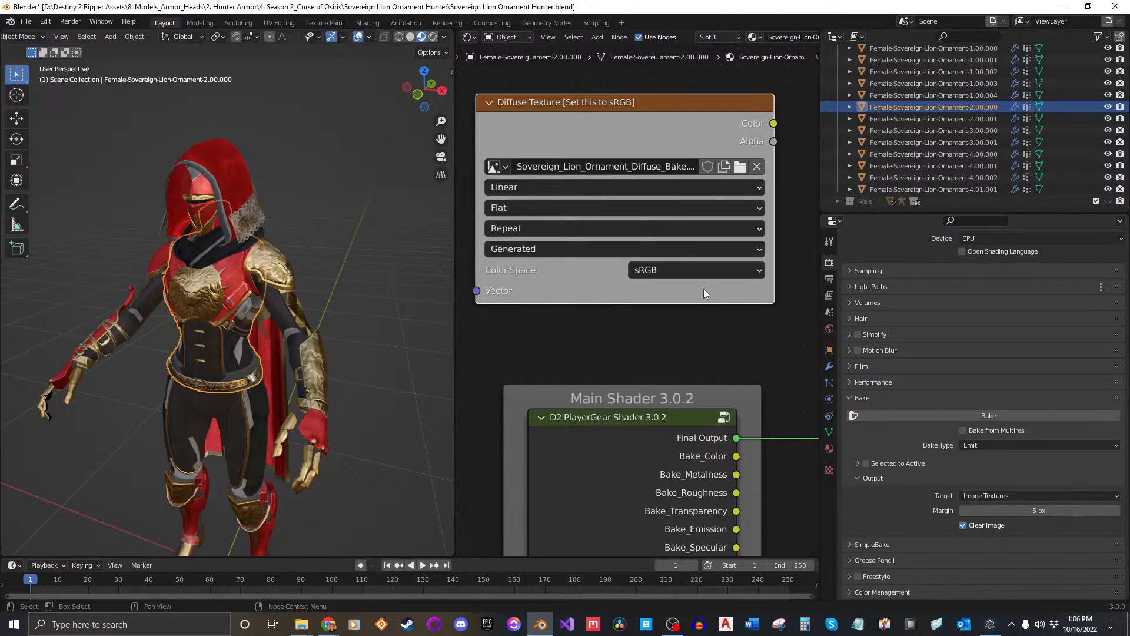
{"action": "scroll", "coordinate": [703, 288], "scroll_direction": "down", "scroll_amount": 1}
{"action": "scroll", "coordinate": [705, 283], "scroll_direction": "down", "scroll_amount": 2}
{"action": "scroll", "coordinate": [738, 281], "scroll_direction": "up", "scroll_amount": 1}
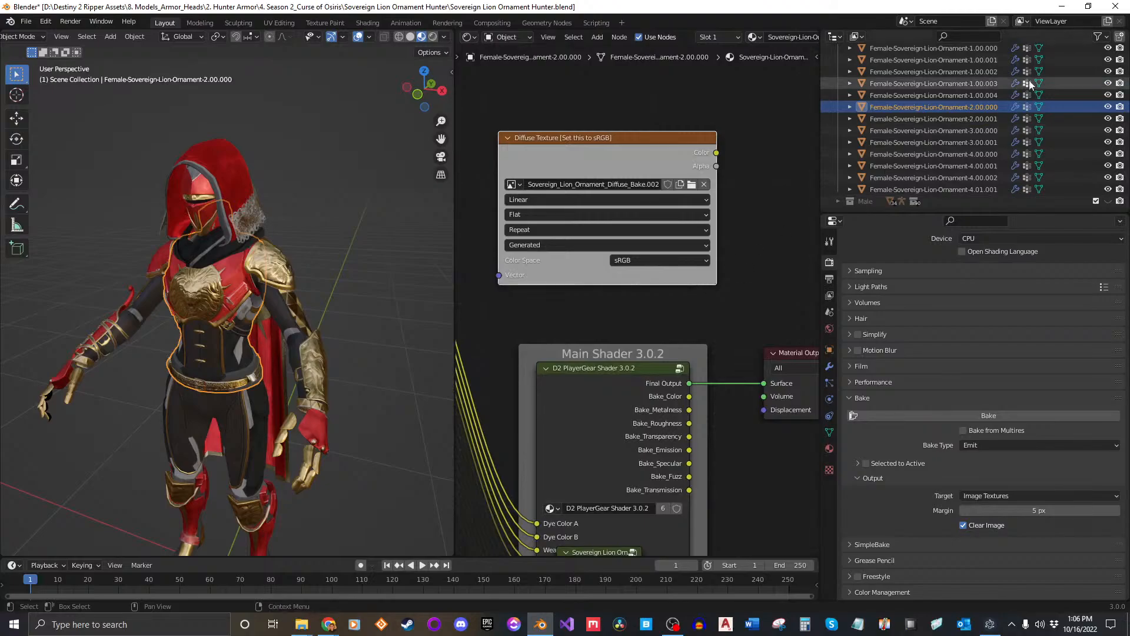
Add Female-Sovereign-Lion-Ornament-2.00.001 to the selection and connect Bake_Color to the Material Output's Surface input, with the copied Diffuse Texture node active.
{"action": "left_click", "coordinate": [968, 120], "text": "ctrl"}
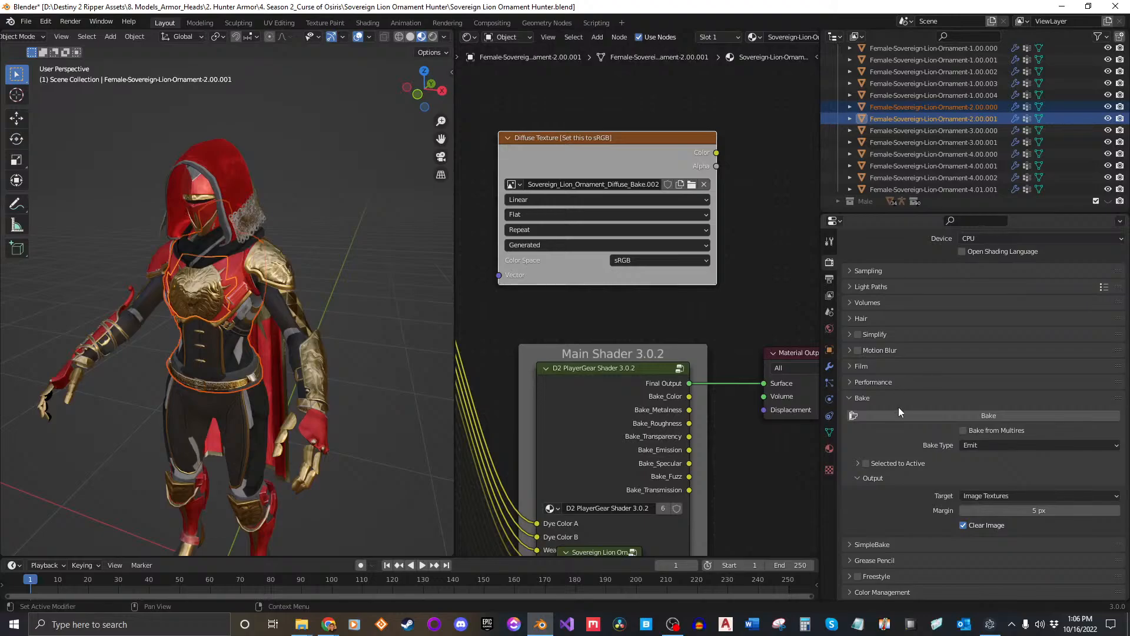
{"action": "left_click_drag", "start_coordinate": [688, 396], "coordinate": [763, 383]}
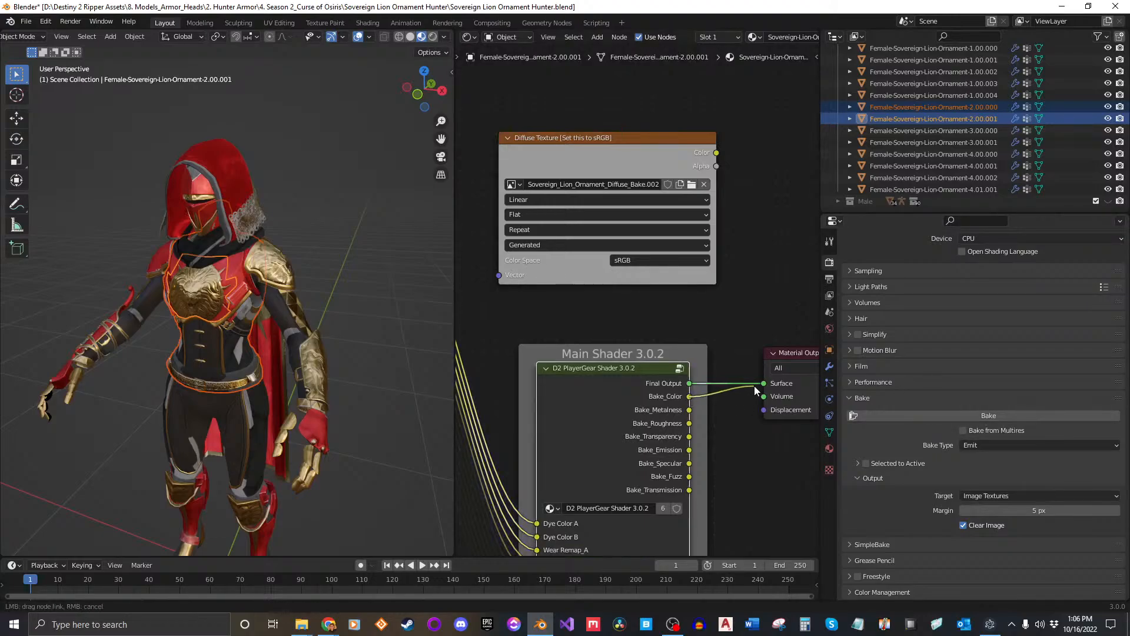
{"action": "left_click", "coordinate": [574, 273]}
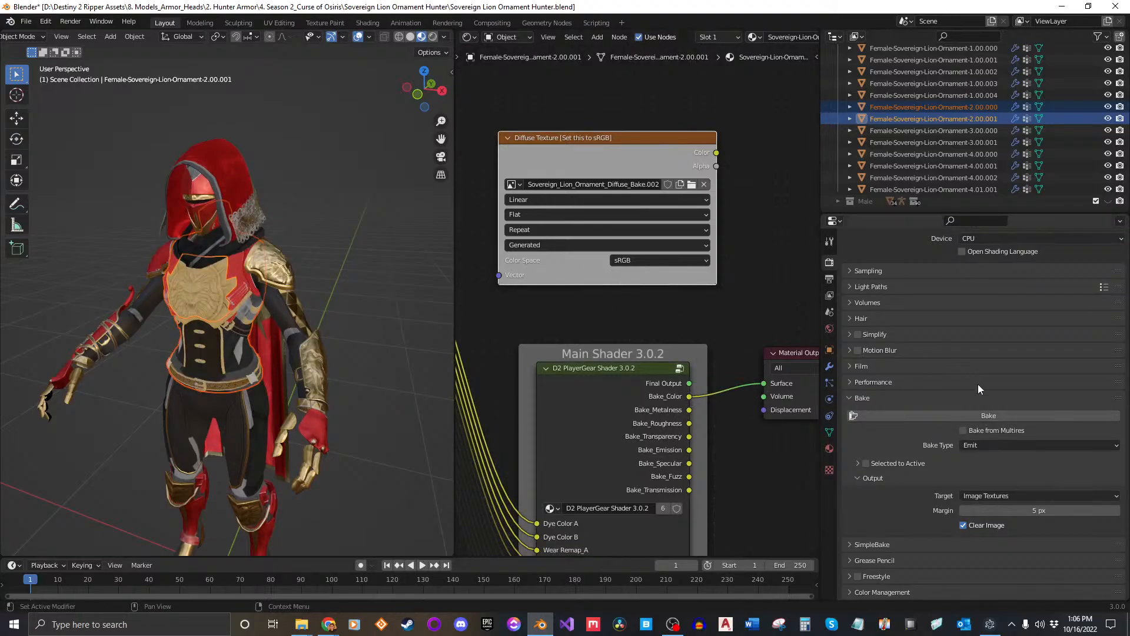
Bake the selected armour pieces' Emit pass and show Sovereign_Lion_Ornament_Diffuse_Bake.002 in the Image Editor.
{"action": "left_click", "coordinate": [907, 415]}
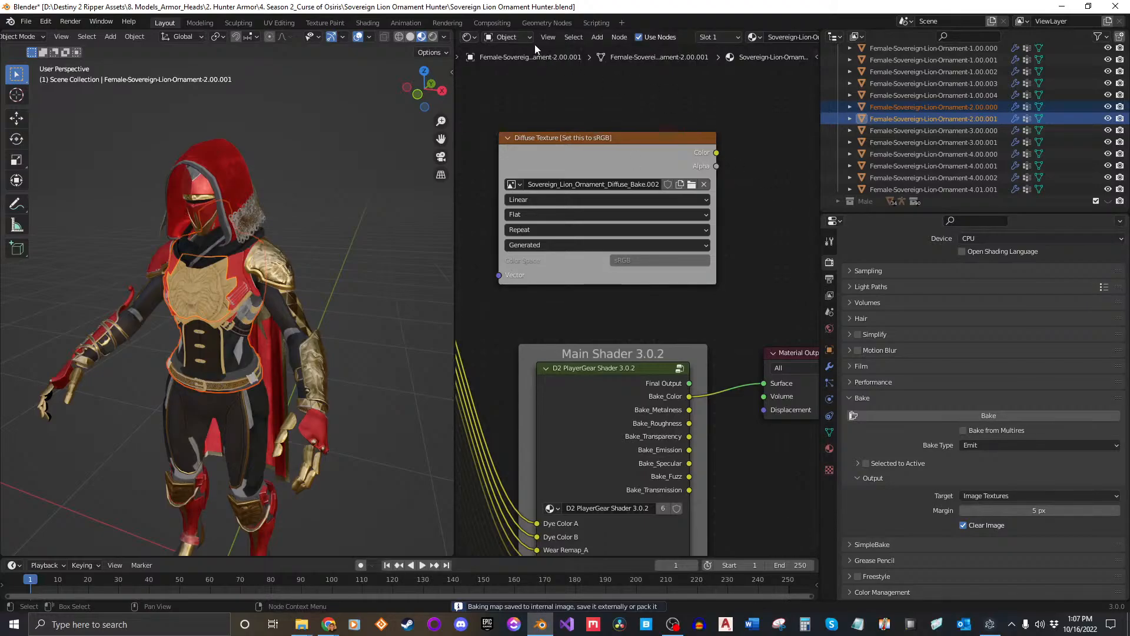
{"action": "left_click", "coordinate": [469, 36]}
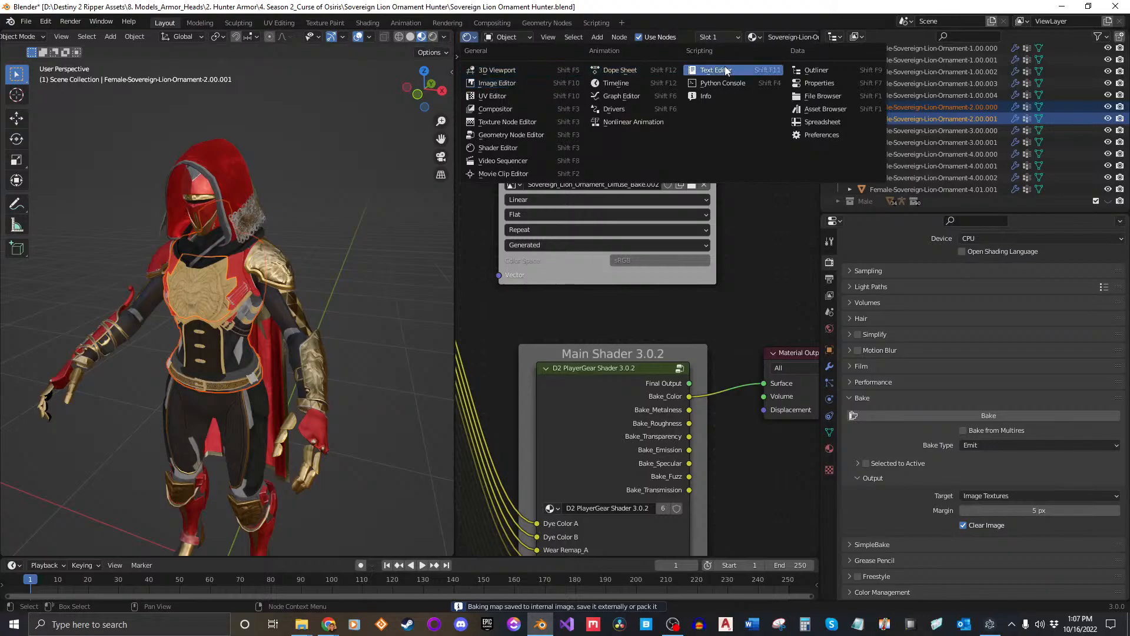
{"action": "left_click", "coordinate": [473, 38]}
{"action": "left_click", "coordinate": [504, 76]}
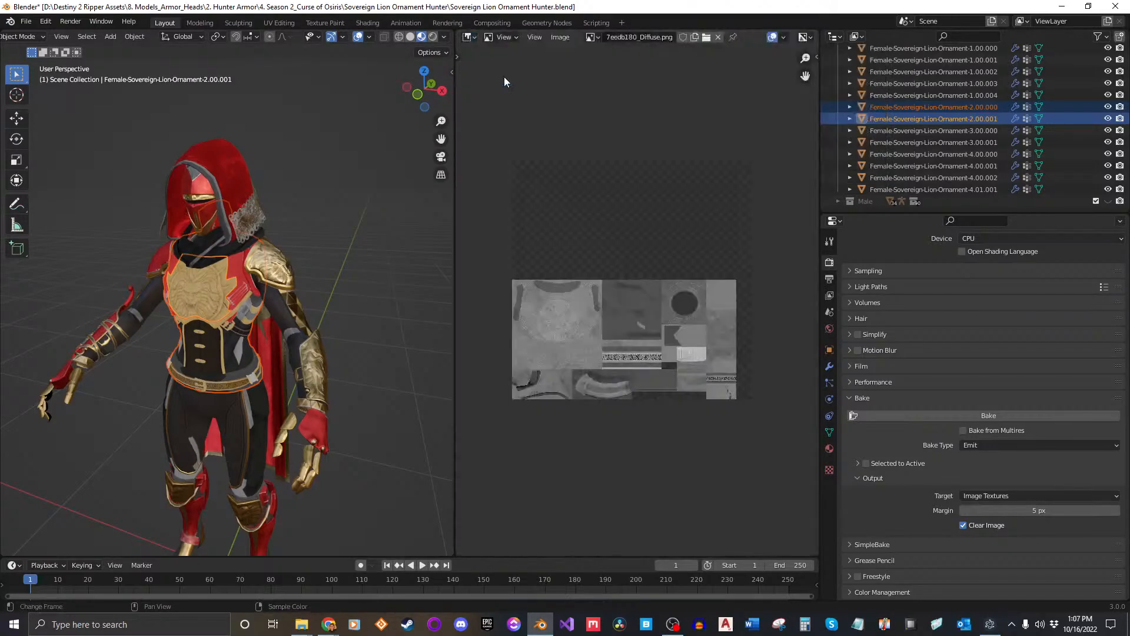
{"action": "left_click", "coordinate": [590, 37]}
{"action": "type", "text": "Sovereign_Lion_Ornament_Diffuse_Bake"}
{"action": "key", "text": "Down"}
{"action": "key", "text": "Down"}
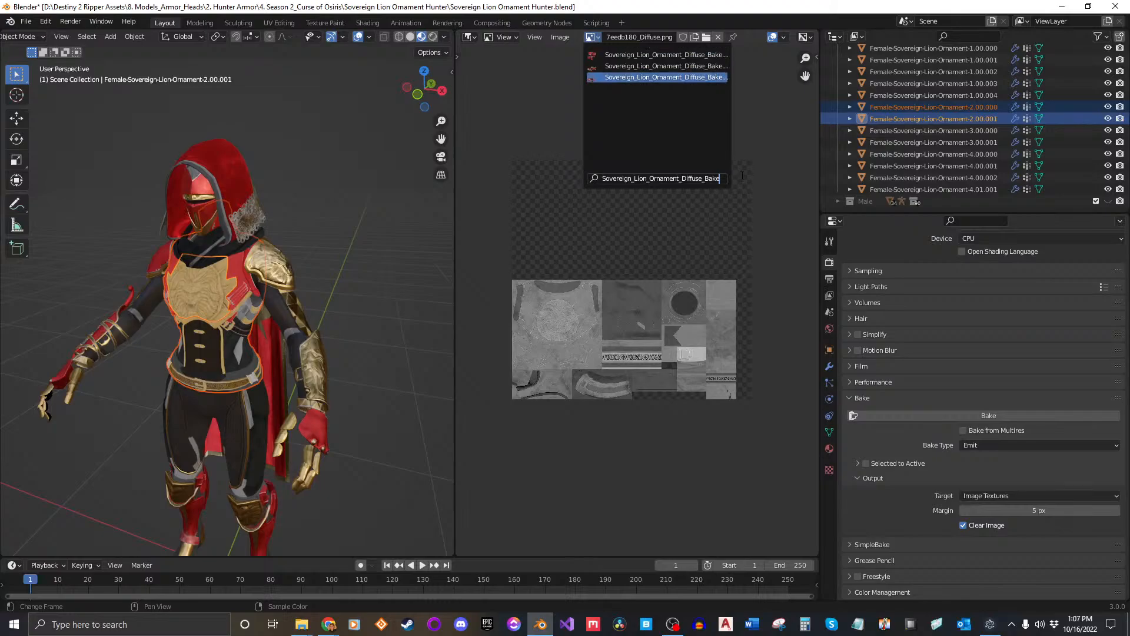
{"action": "left_click", "coordinate": [702, 76]}
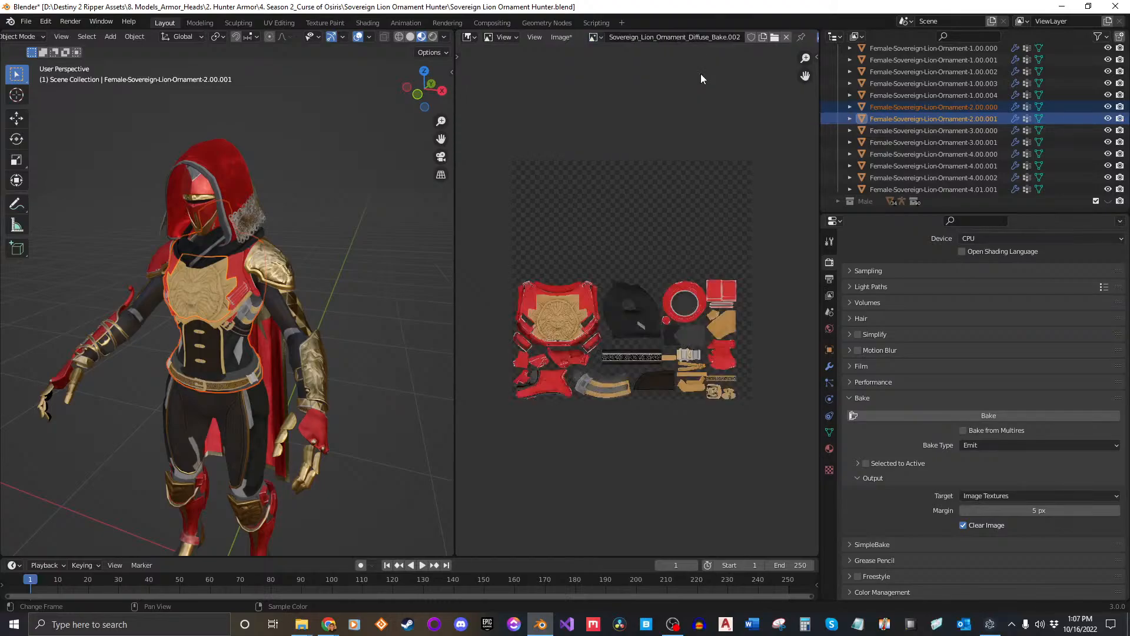
Examine the baked chest armour texture up close, including the lion emblem and the surrounding pieces.
{"action": "scroll", "coordinate": [612, 294], "scroll_direction": "up", "scroll_amount": 3}
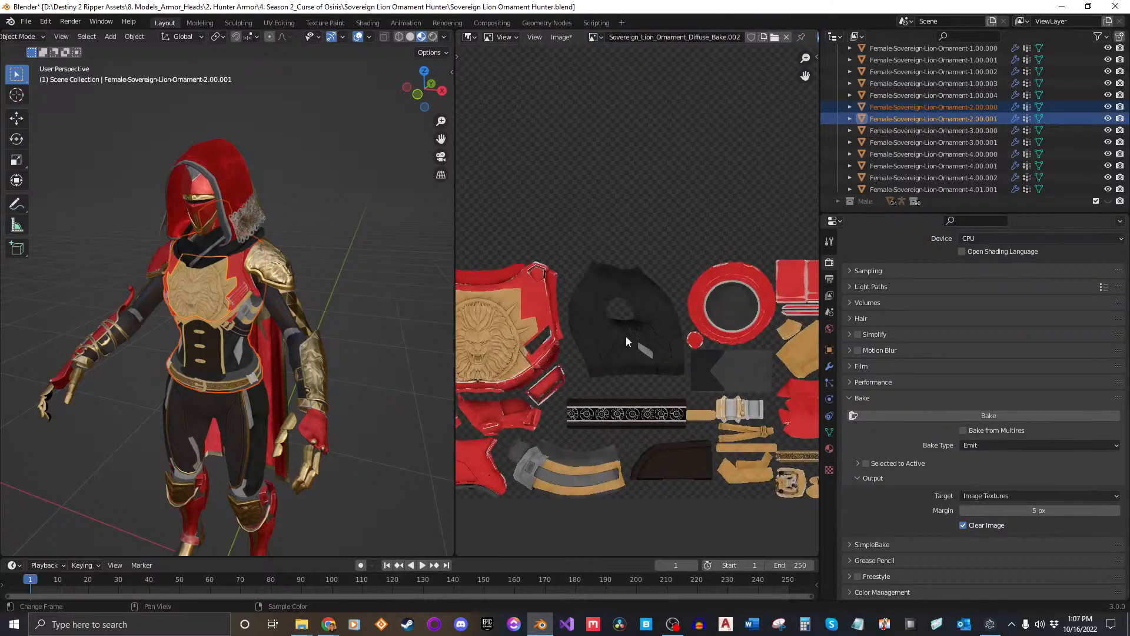
{"action": "scroll", "coordinate": [540, 301], "scroll_direction": "up", "scroll_amount": 6}
{"action": "scroll", "coordinate": [742, 285], "scroll_direction": "down", "scroll_amount": 6}
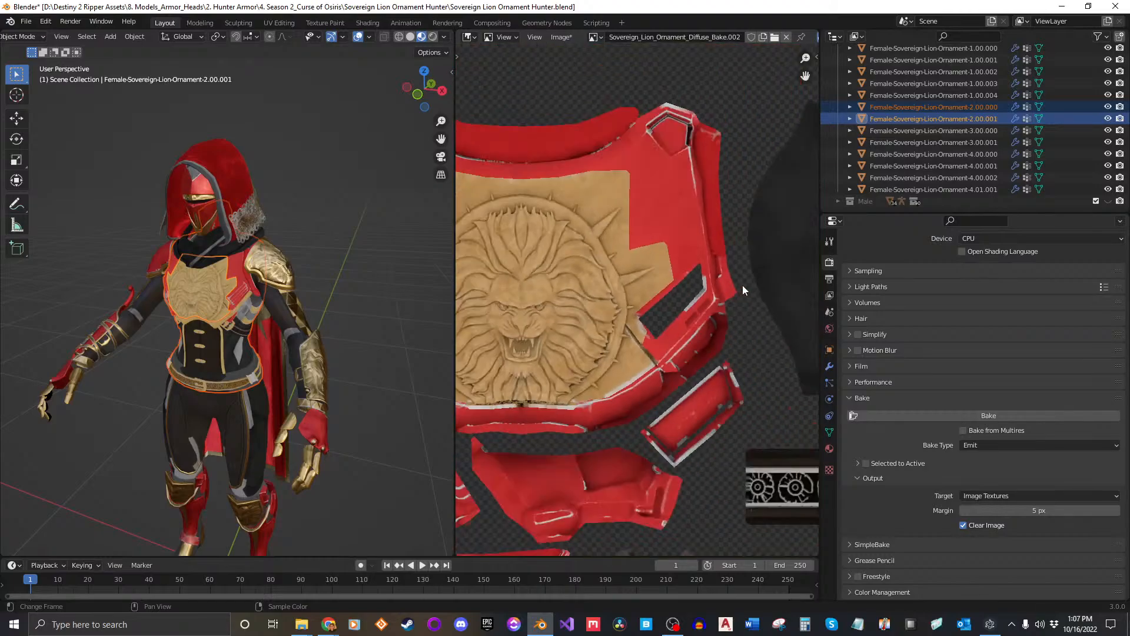
{"action": "middle_click_drag", "start_coordinate": [742, 285], "coordinate": [644, 299]}
{"action": "scroll", "coordinate": [644, 299], "scroll_direction": "up", "scroll_amount": 4}
{"action": "scroll", "coordinate": [641, 284], "scroll_direction": "down", "scroll_amount": 7}
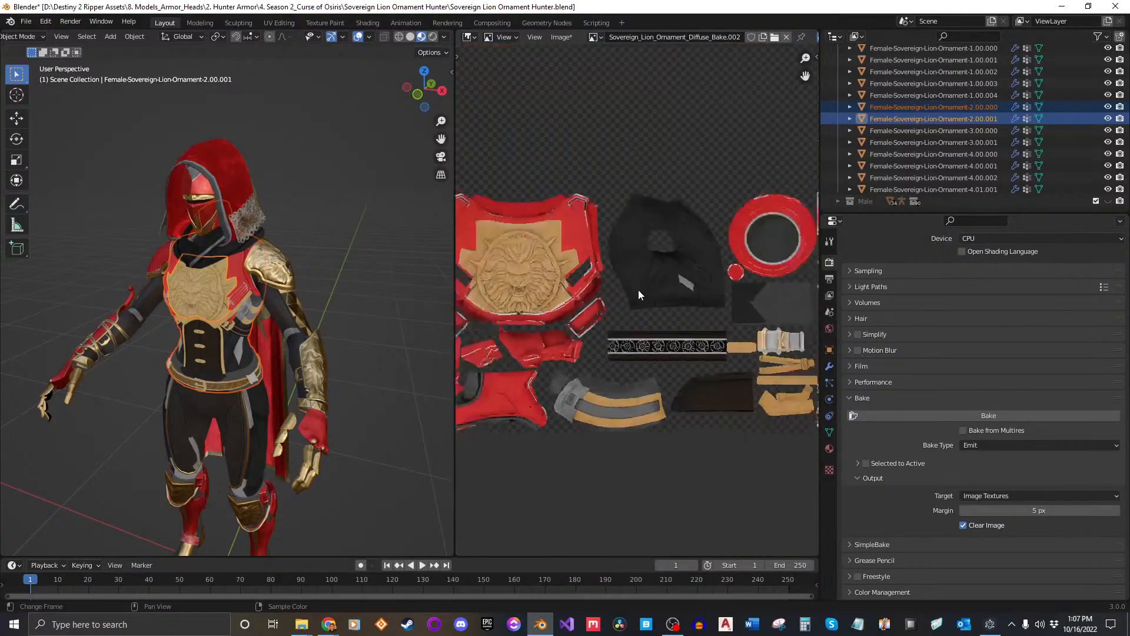
{"action": "scroll", "coordinate": [653, 283], "scroll_direction": "up", "scroll_amount": 5}
{"action": "scroll", "coordinate": [666, 291], "scroll_direction": "down", "scroll_amount": 3}
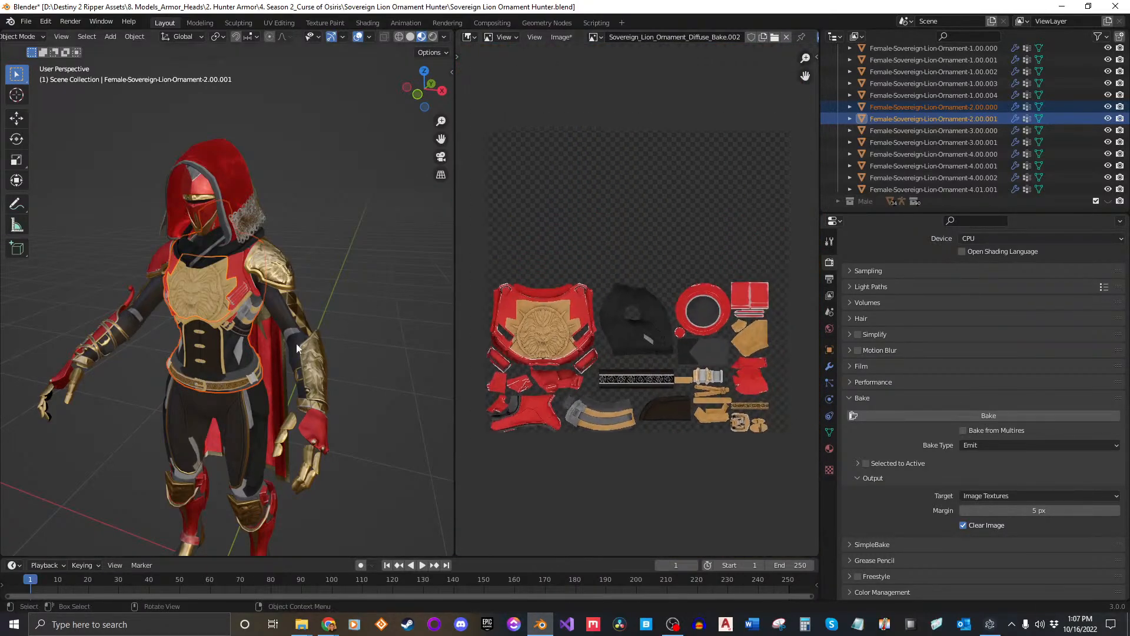
Save the baked image as Sovereign_Lion_Ornament_Diffuse_Bake.002.png in the UE Files folder.
{"action": "left_click", "coordinate": [559, 37]}
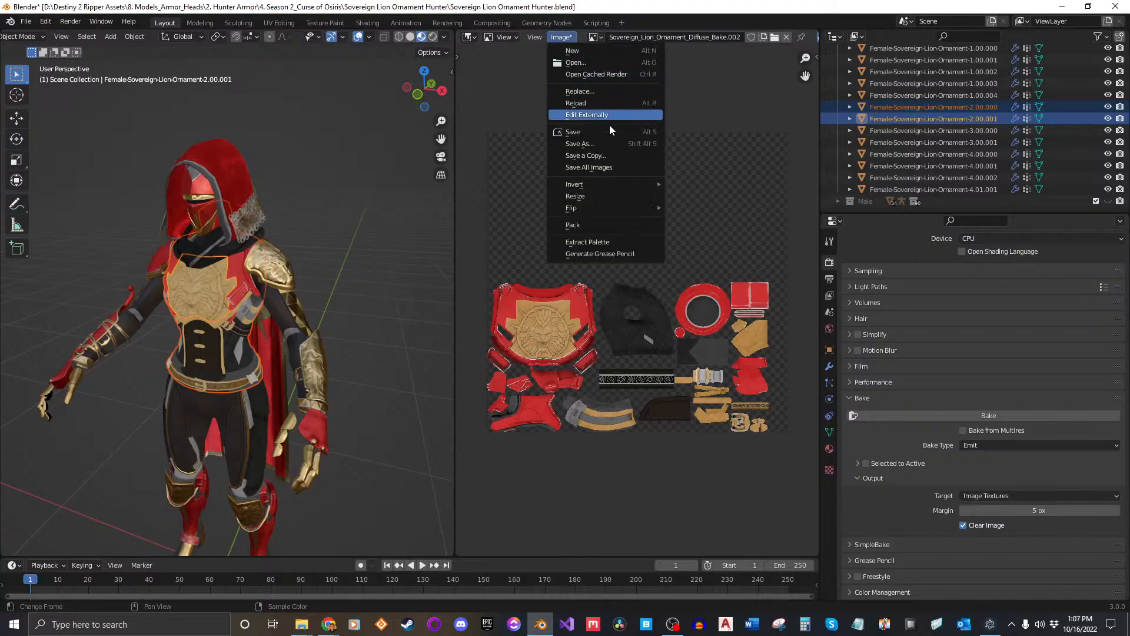
{"action": "left_click", "coordinate": [597, 146]}
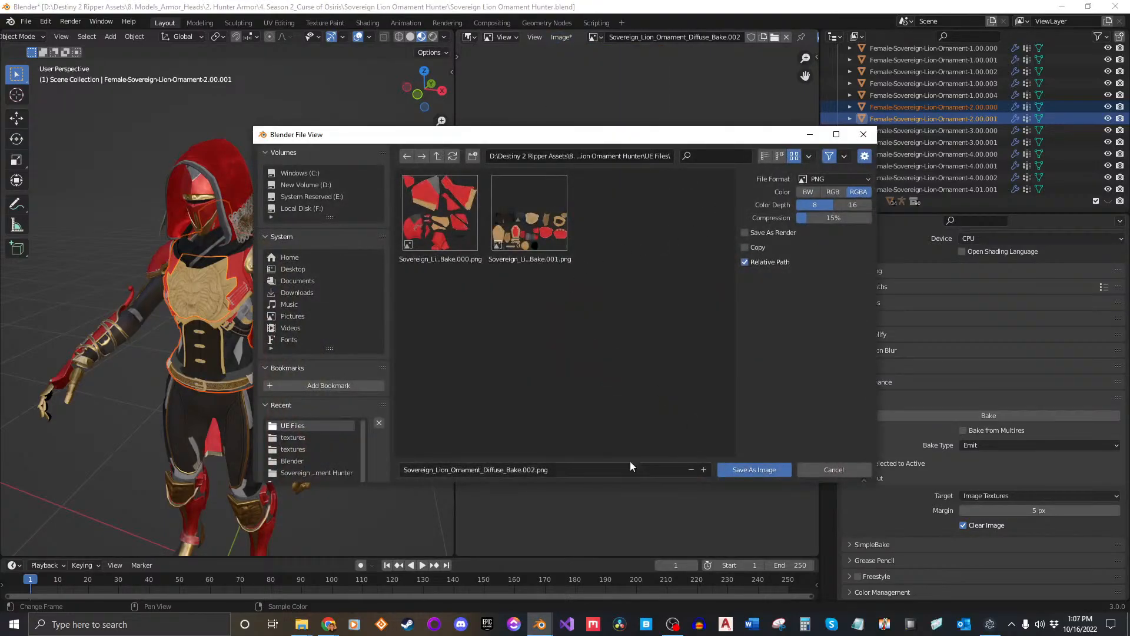
{"action": "left_click", "coordinate": [764, 468]}
Return to the Shader Editor and reconnect the D2 PlayerGear Shader's Final Output to the Material Output's Surface input.
{"action": "left_click", "coordinate": [470, 37]}
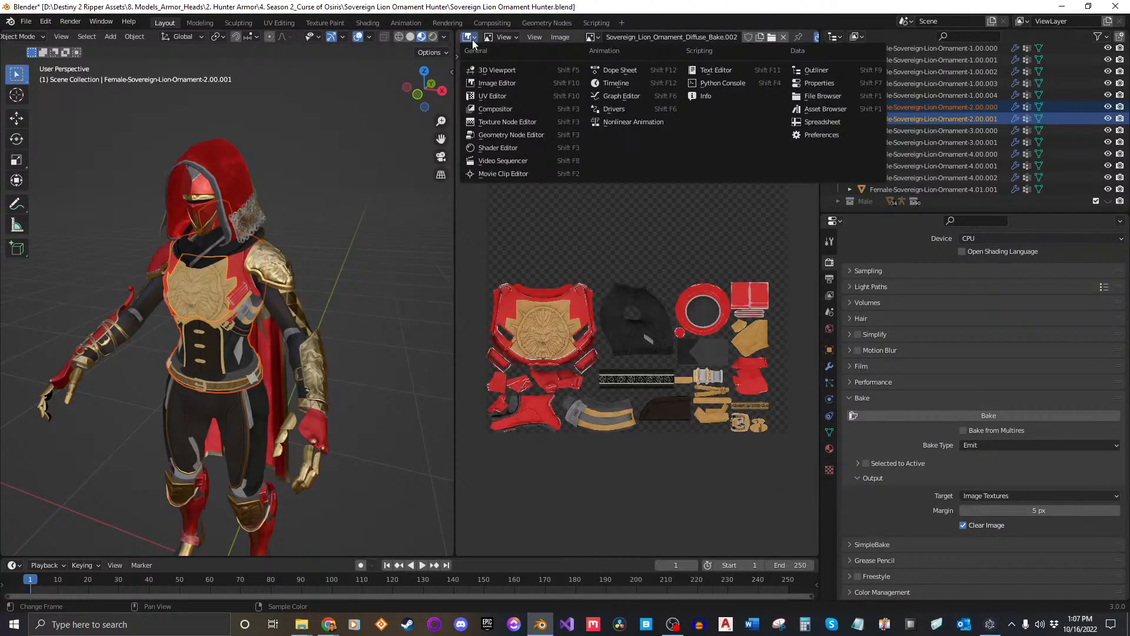
{"action": "left_click", "coordinate": [497, 148]}
{"action": "left_click_drag", "start_coordinate": [688, 383], "coordinate": [764, 383]}
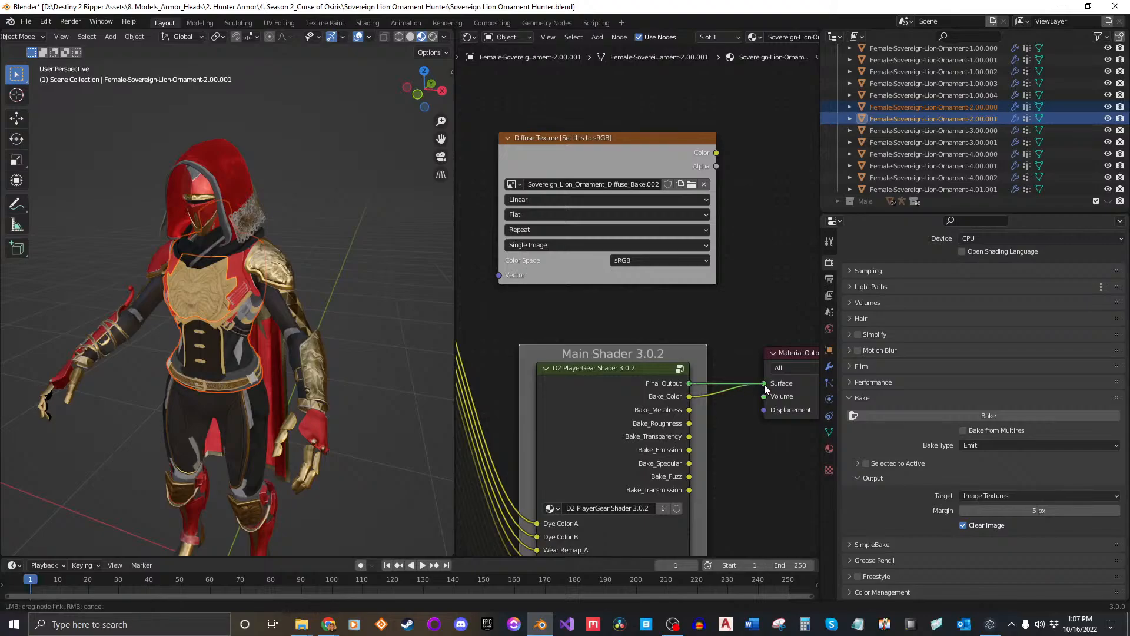
Duplicate the Diffuse Texture node in Female-Sovereign-Lion-Ornament-3.00.000's material and place the copy above the Main Shader frame.
{"action": "left_click", "coordinate": [946, 126]}
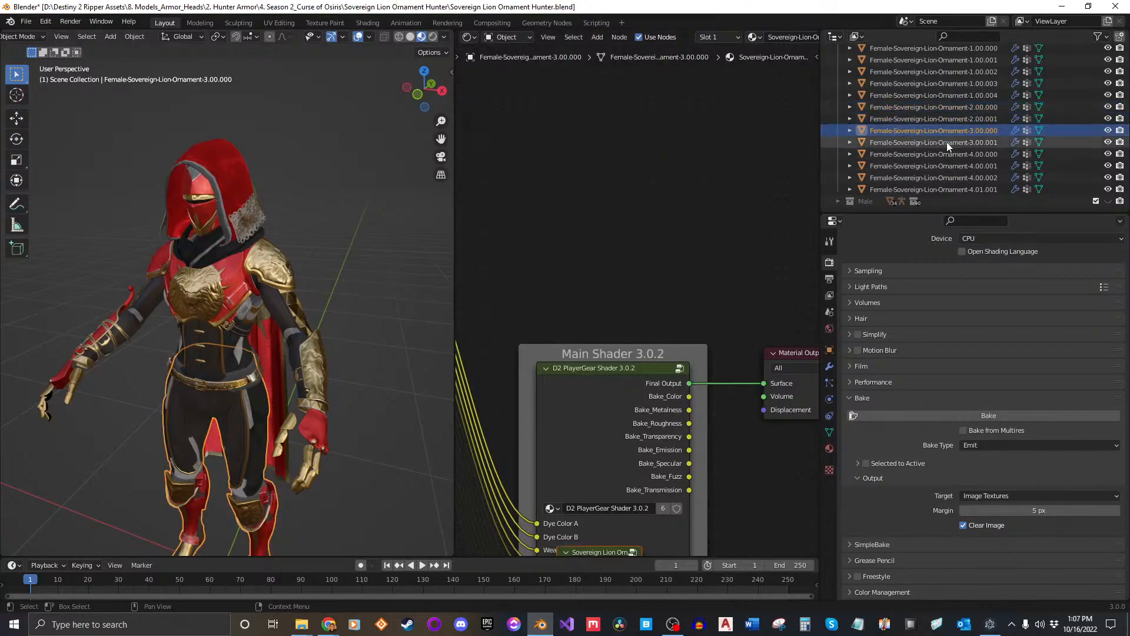
{"action": "left_click", "coordinate": [946, 142]}
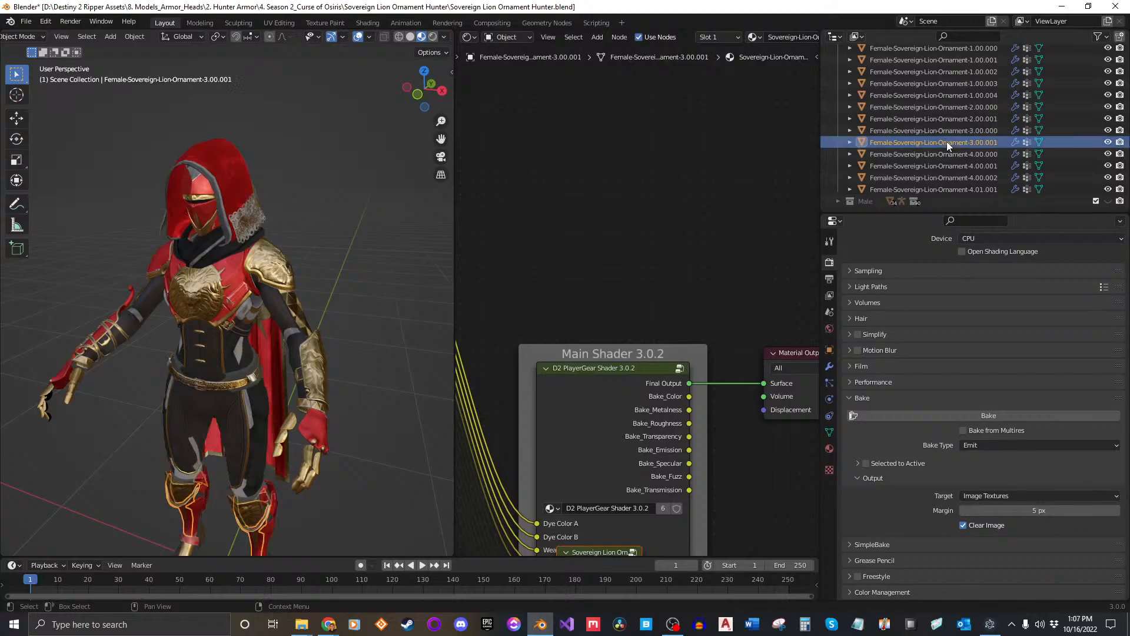
{"action": "middle_click_drag", "start_coordinate": [406, 324], "coordinate": [313, 317]}
{"action": "left_click", "coordinate": [947, 131]}
{"action": "scroll", "coordinate": [663, 261], "scroll_direction": "down", "scroll_amount": 2}
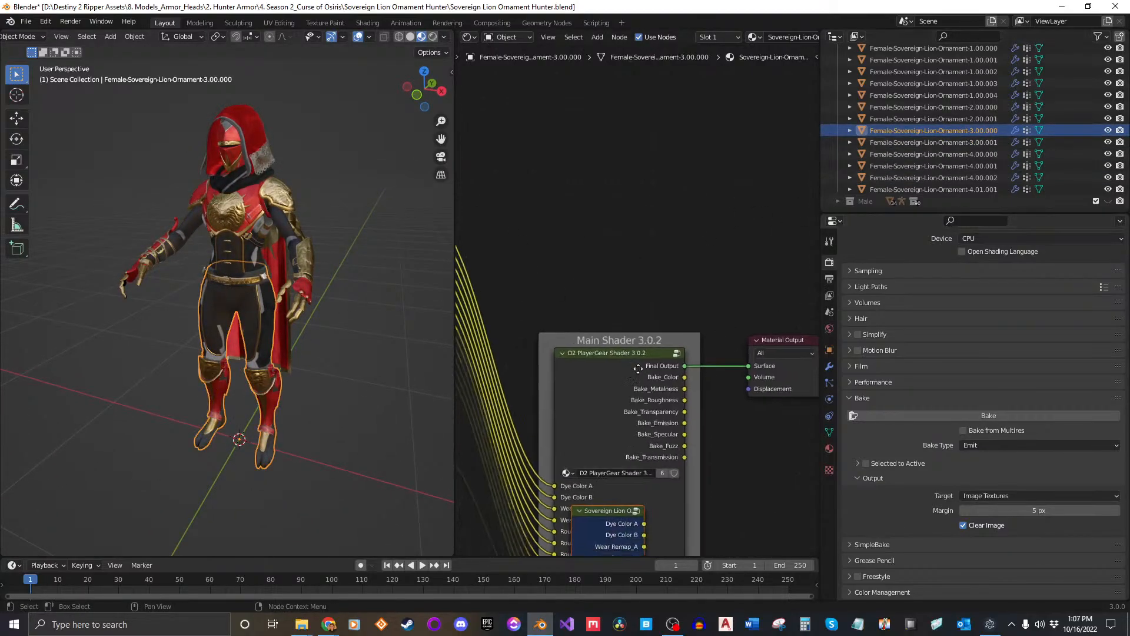
{"action": "middle_click_drag", "start_coordinate": [500, 393], "coordinate": [678, 292]}
{"action": "left_click", "coordinate": [584, 327]}
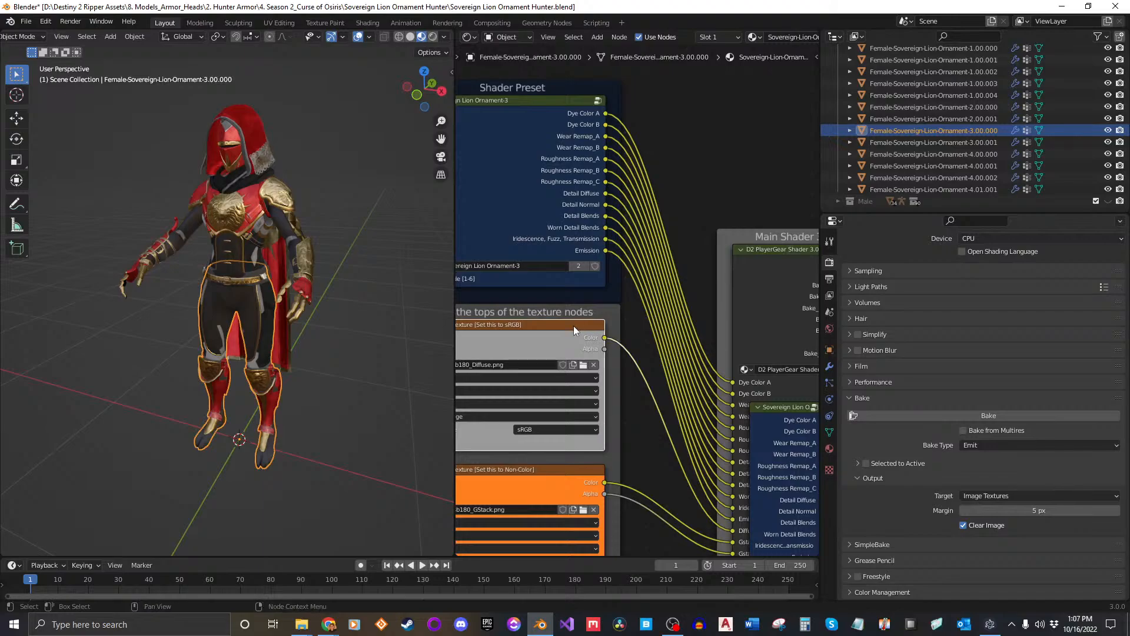
{"action": "key", "text": "shift+d"}
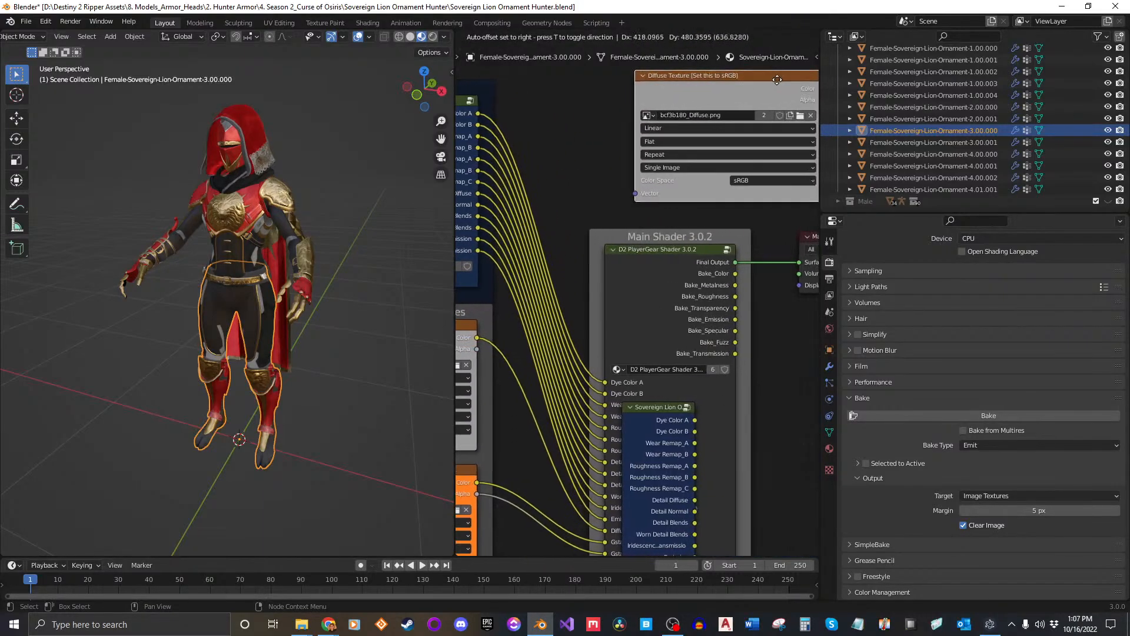
{"action": "left_click", "coordinate": [733, 79]}
Create a new 2048 x 2048 px image named Sovereign_Lion_Ornament_Diffuse_Bake.003 in the copied Diffuse Texture node.
{"action": "middle_click_drag", "start_coordinate": [737, 94], "coordinate": [715, 287]}
{"action": "scroll", "coordinate": [744, 299], "scroll_direction": "up", "scroll_amount": 3}
{"action": "left_click", "coordinate": [731, 307]}
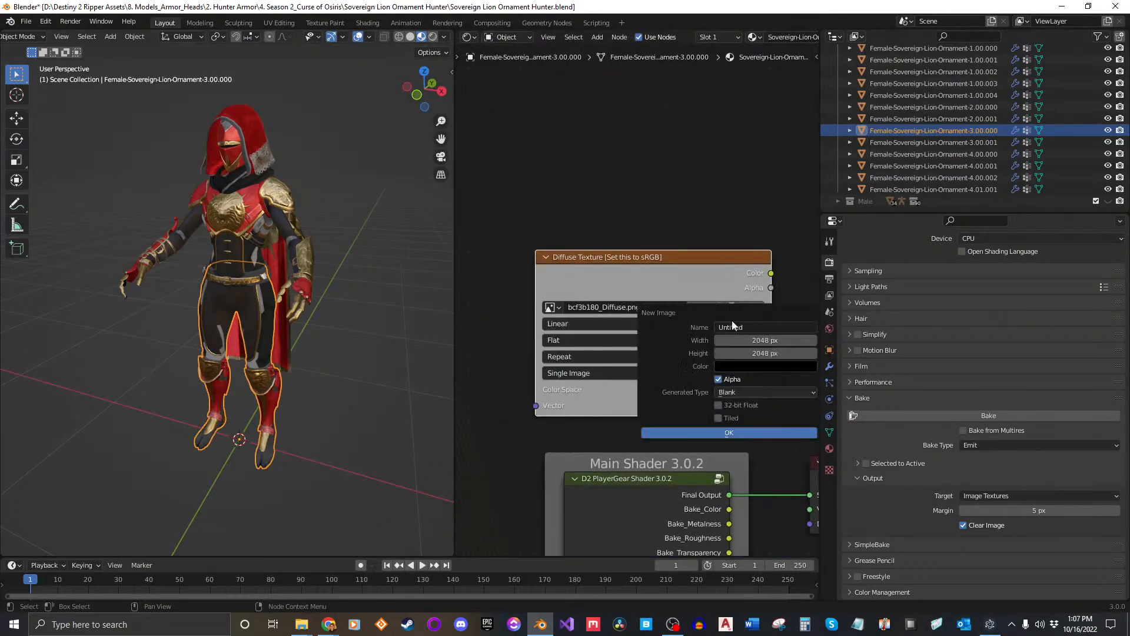
{"action": "key", "text": "ctrl+v"}
{"action": "type", "text": ".003"}
{"action": "key", "text": "Return"}
{"action": "left_click", "coordinate": [758, 434]}
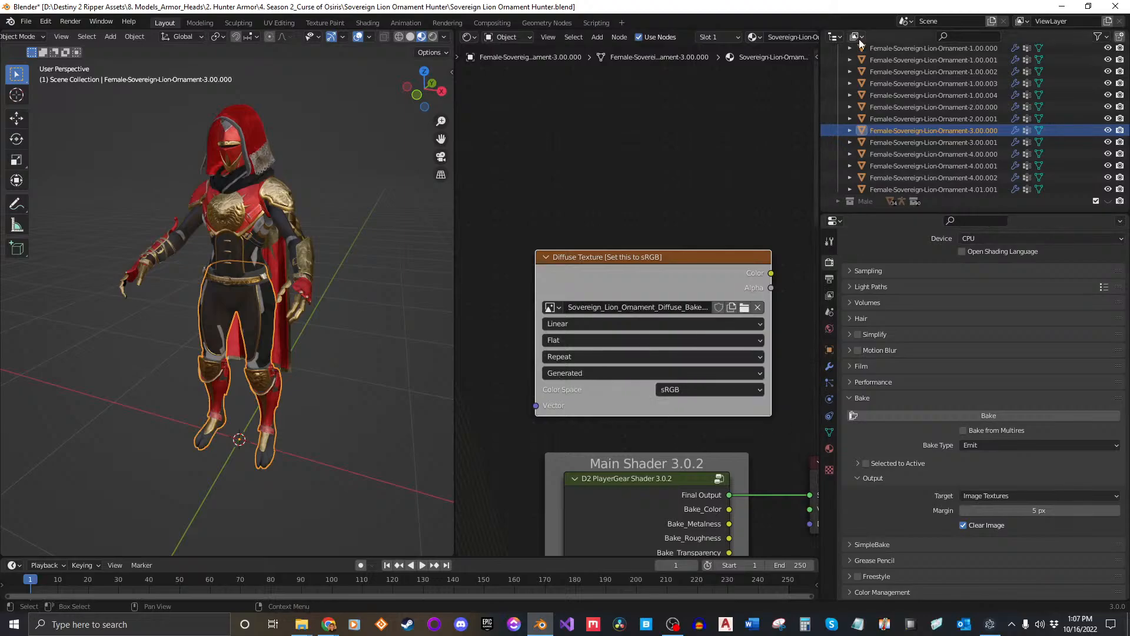
Bake Female-Sovereign-Lion-Ornament-3.00.000 and 3.00.001 together with Bake_Color connected to the Material Output's Surface input.
{"action": "left_click", "coordinate": [977, 144], "text": "ctrl"}
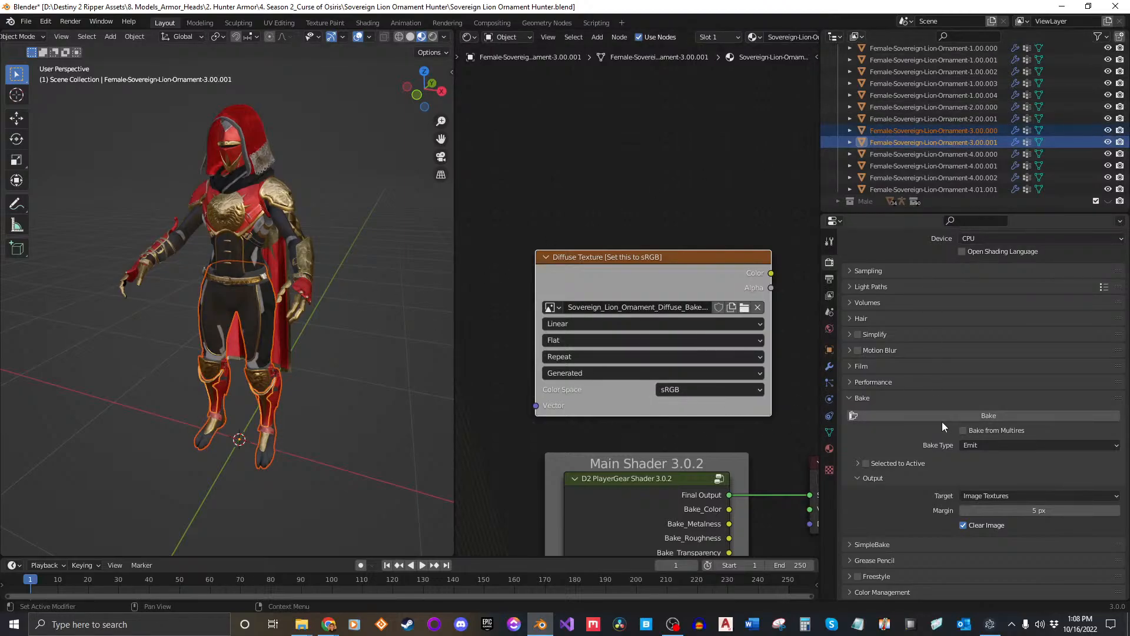
{"action": "left_click_drag", "start_coordinate": [729, 509], "coordinate": [778, 495]}
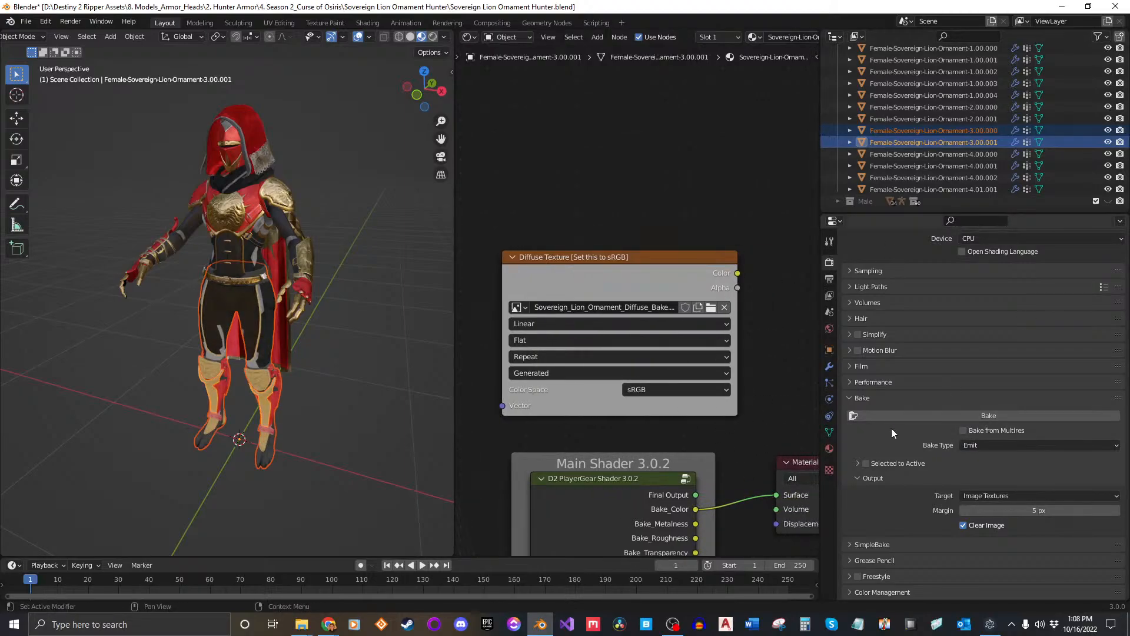
{"action": "left_click", "coordinate": [867, 415]}
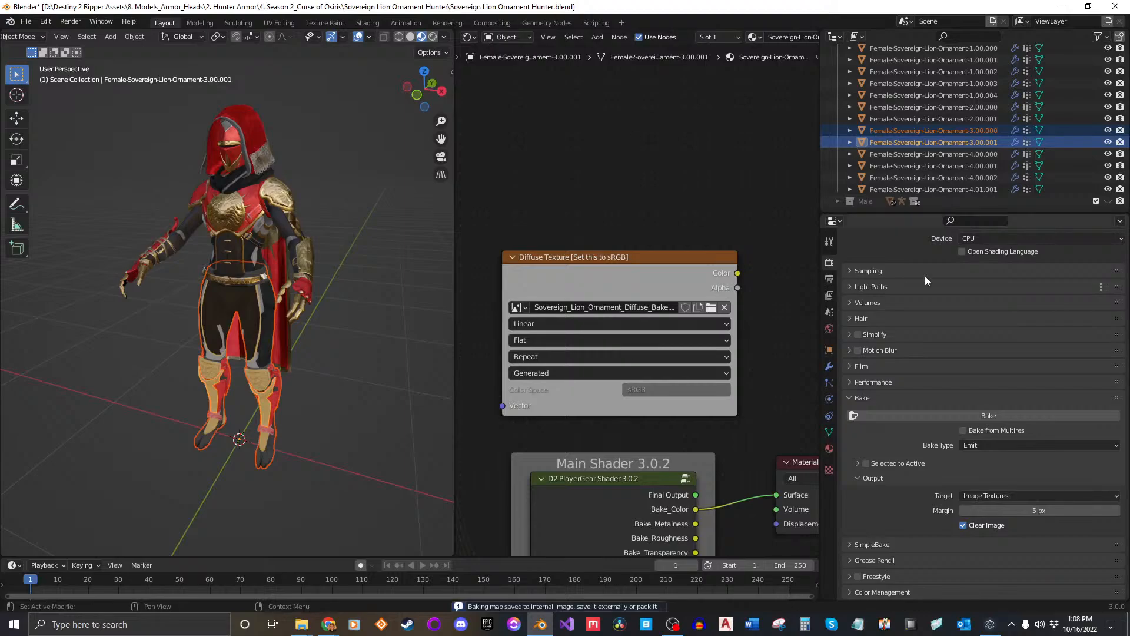
Show the baked image Sovereign_Lion_Ornament_Diffuse_Bake.003 in the Image Editor.
{"action": "middle_click_drag", "start_coordinate": [673, 358], "coordinate": [639, 277]}
{"action": "scroll", "coordinate": [639, 277], "scroll_direction": "down", "scroll_amount": 1}
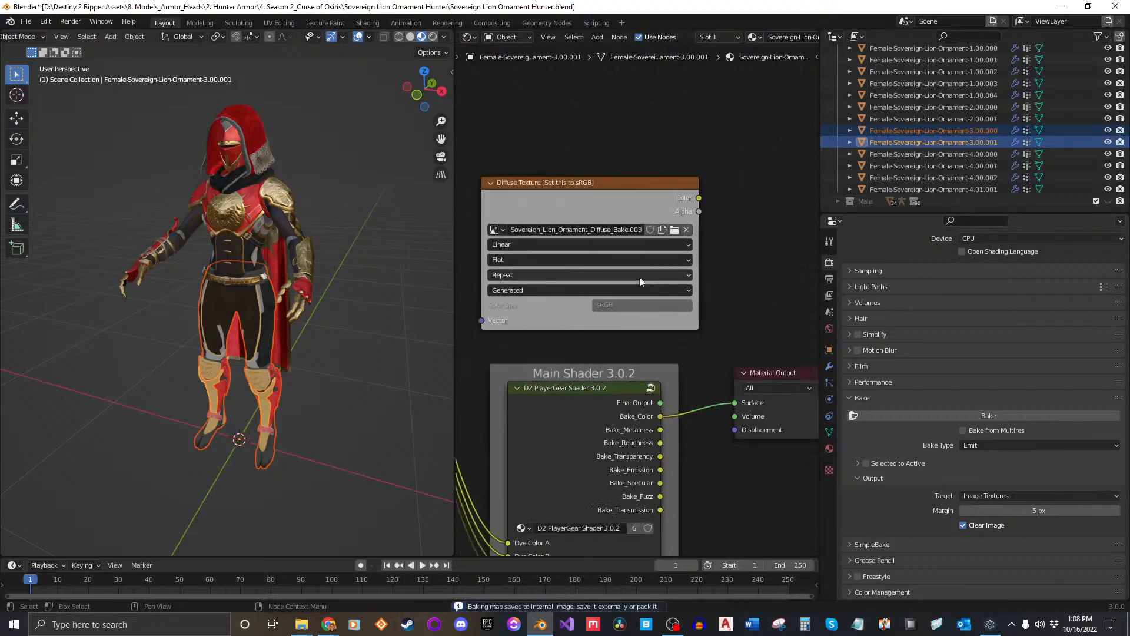
{"action": "left_click", "coordinate": [469, 37]}
{"action": "left_click", "coordinate": [497, 83]}
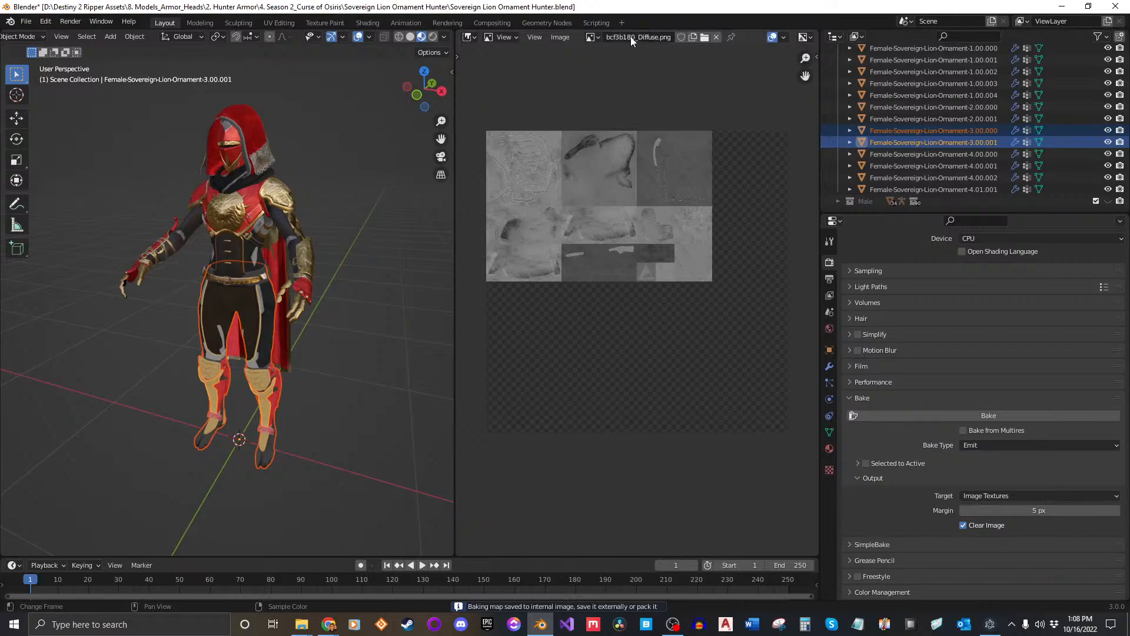
{"action": "left_click", "coordinate": [593, 37]}
{"action": "type", "text": "Sovereign_Lion_Ornament_Diffuse_Bake"}
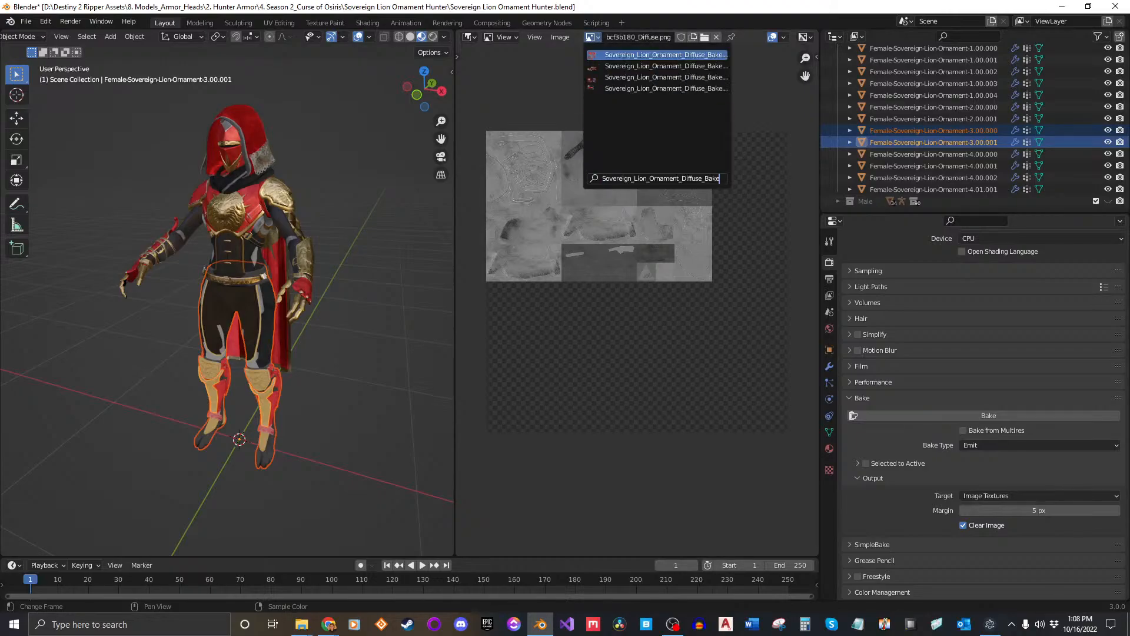
{"action": "left_click", "coordinate": [665, 89]}
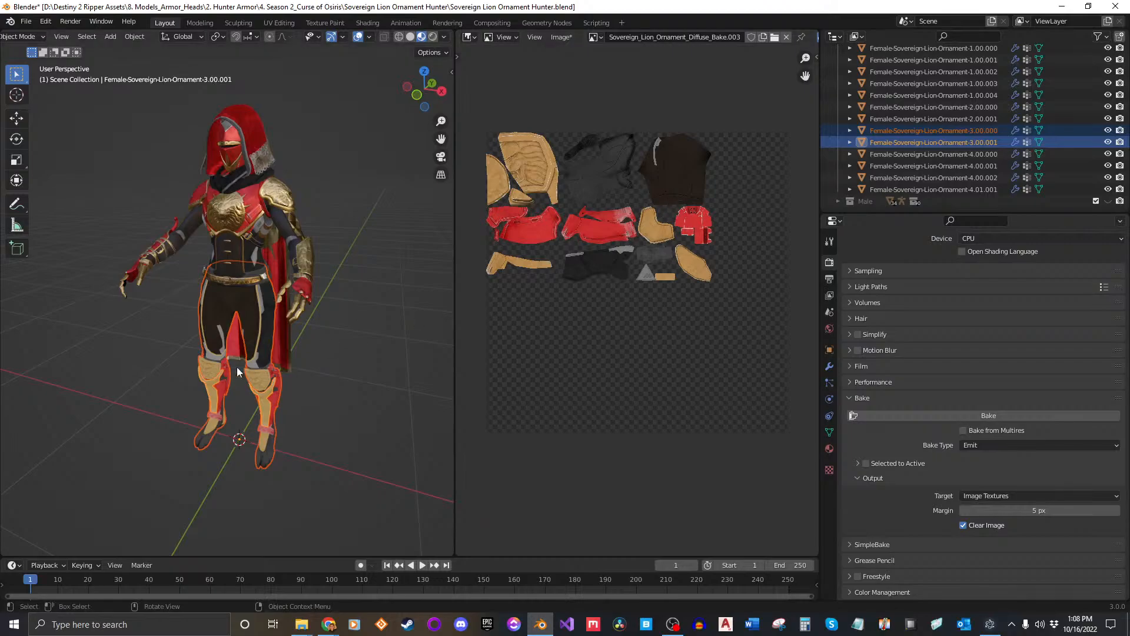
Save the leg armour bake as Sovereign_Lion_Ornament_Diffuse_Bake.003.png in the UE Files folder.
{"action": "left_click", "coordinate": [561, 38]}
{"action": "left_click", "coordinate": [602, 146]}
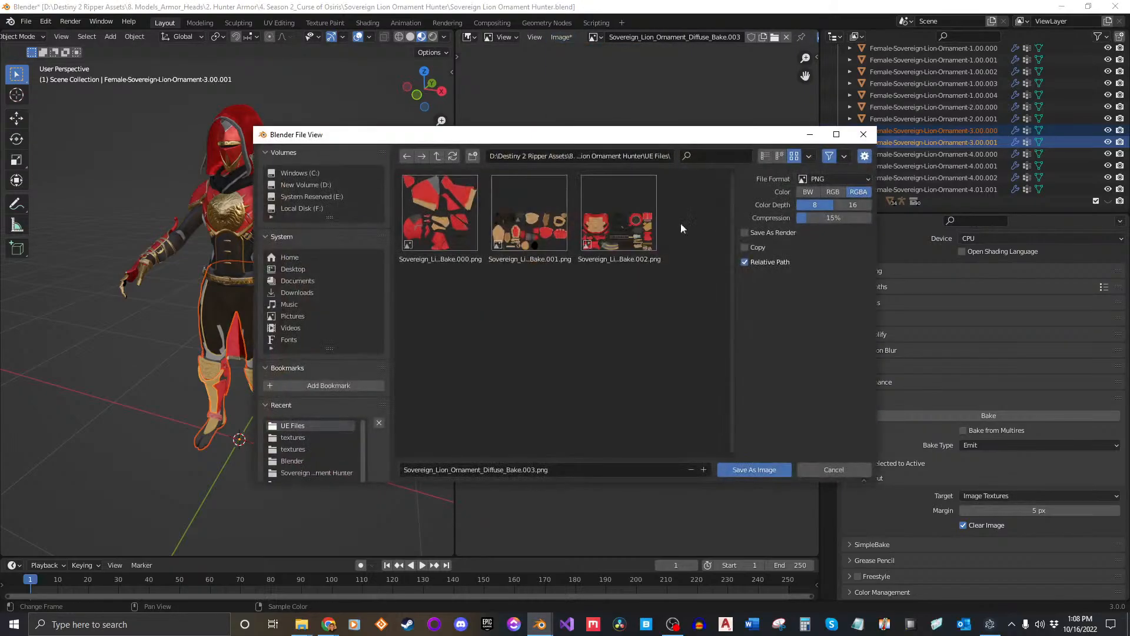
{"action": "left_click", "coordinate": [757, 469]}
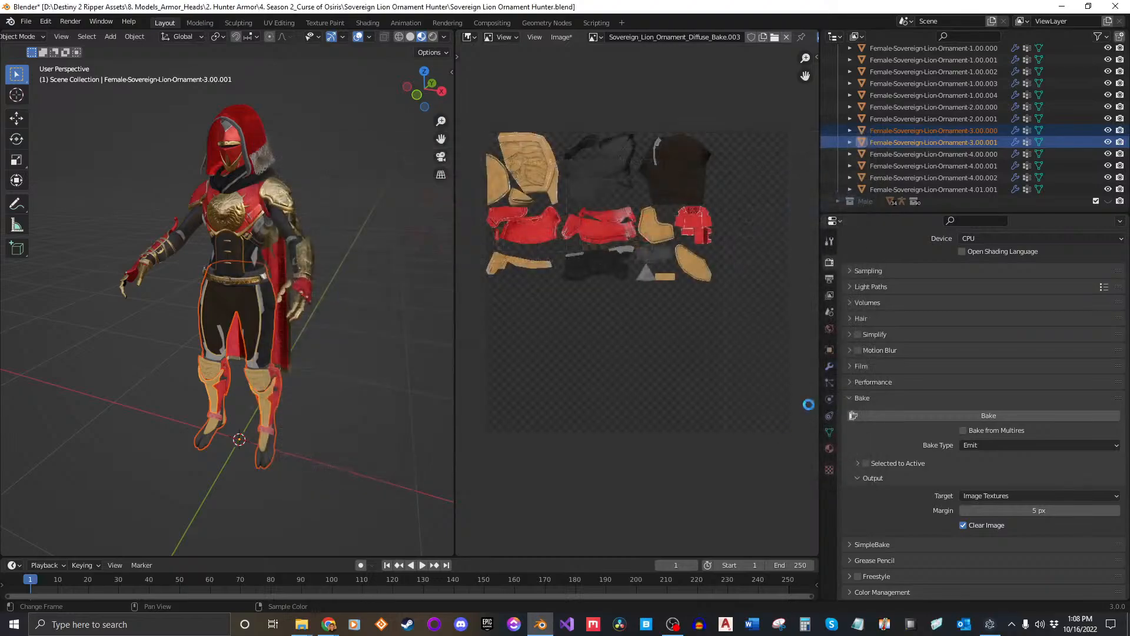
In the Shader Editor, restore the Final Output link to the Material Output's Surface input and save the Blender file.
{"action": "left_click", "coordinate": [474, 40]}
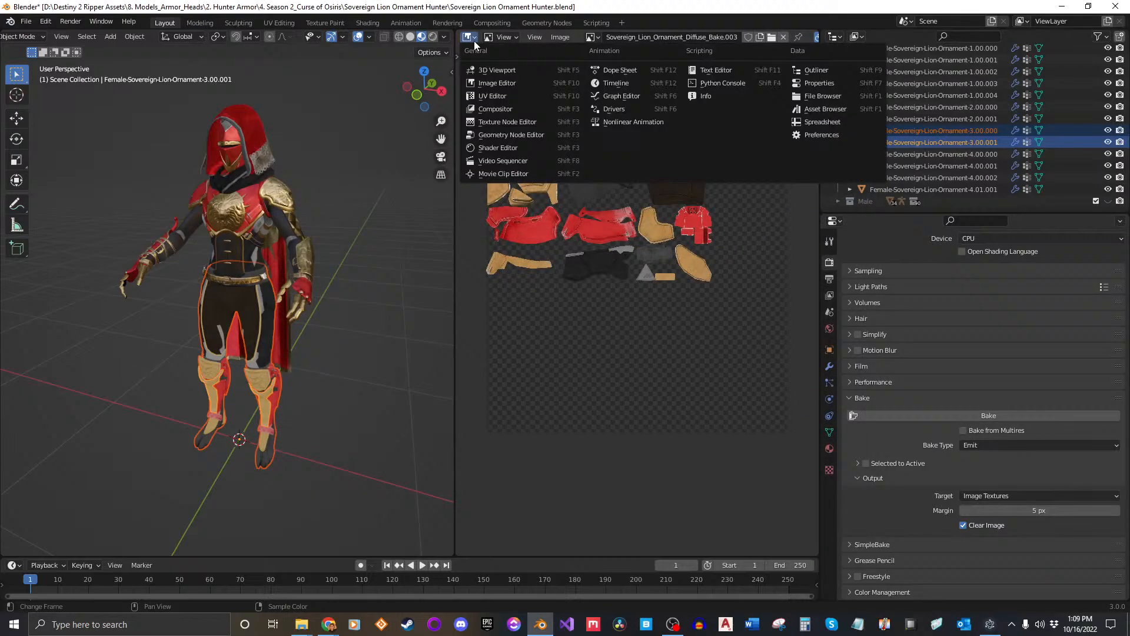
{"action": "left_click", "coordinate": [507, 145]}
{"action": "left_click_drag", "start_coordinate": [659, 402], "coordinate": [734, 403]}
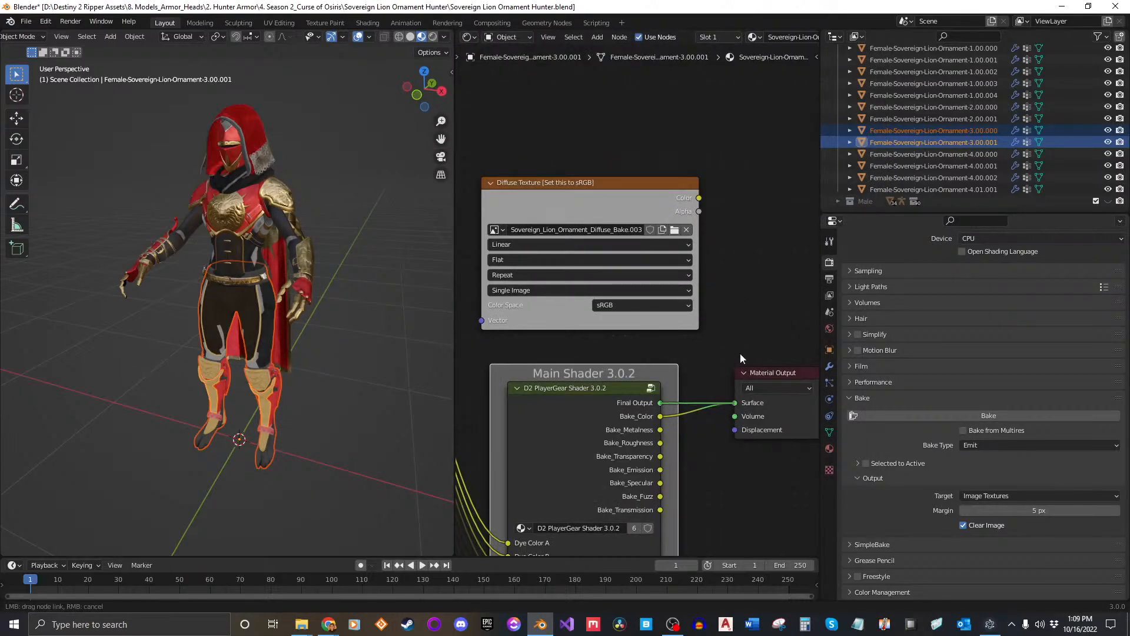
{"action": "key", "text": "ctrl+s"}
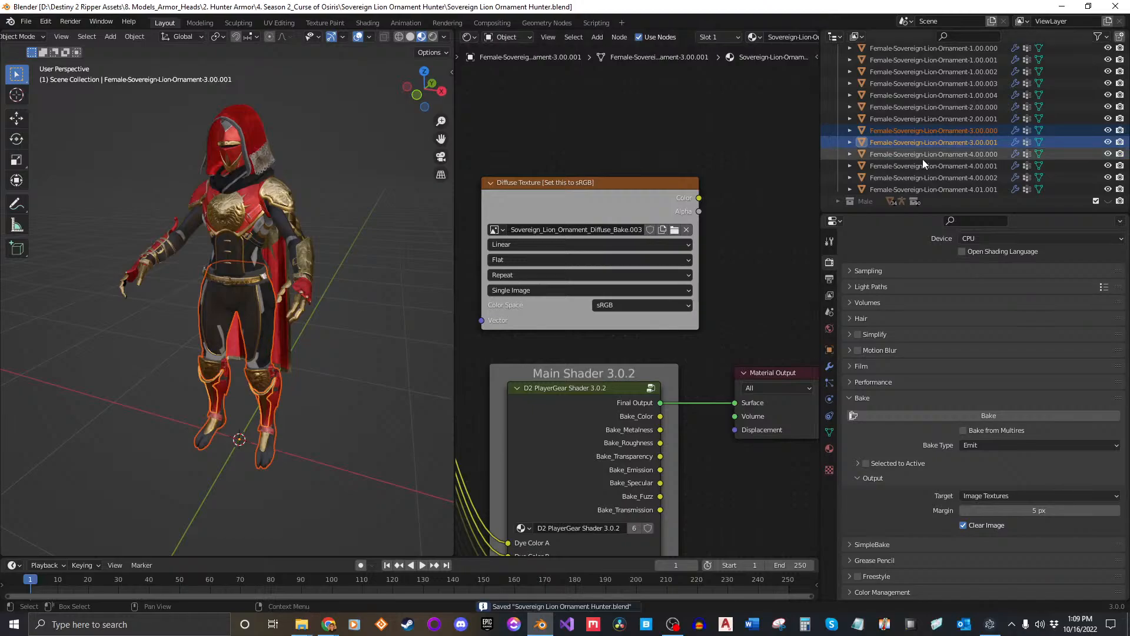
Duplicate the Diffuse Texture node of Female-Sovereign-Lion-Ornament-4.00.000 and place the copy above the Main Shader frame.
{"action": "left_click", "coordinate": [924, 155]}
{"action": "scroll", "coordinate": [639, 312], "scroll_direction": "down", "scroll_amount": 3}
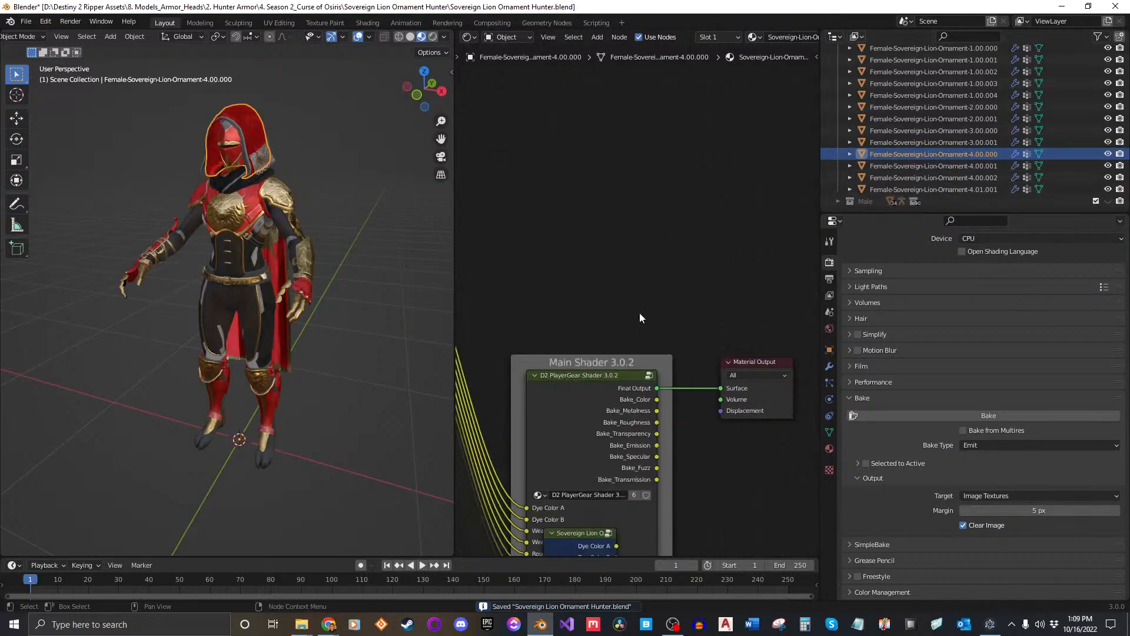
{"action": "middle_click_drag", "start_coordinate": [627, 320], "coordinate": [817, 158]}
{"action": "left_click", "coordinate": [551, 282]}
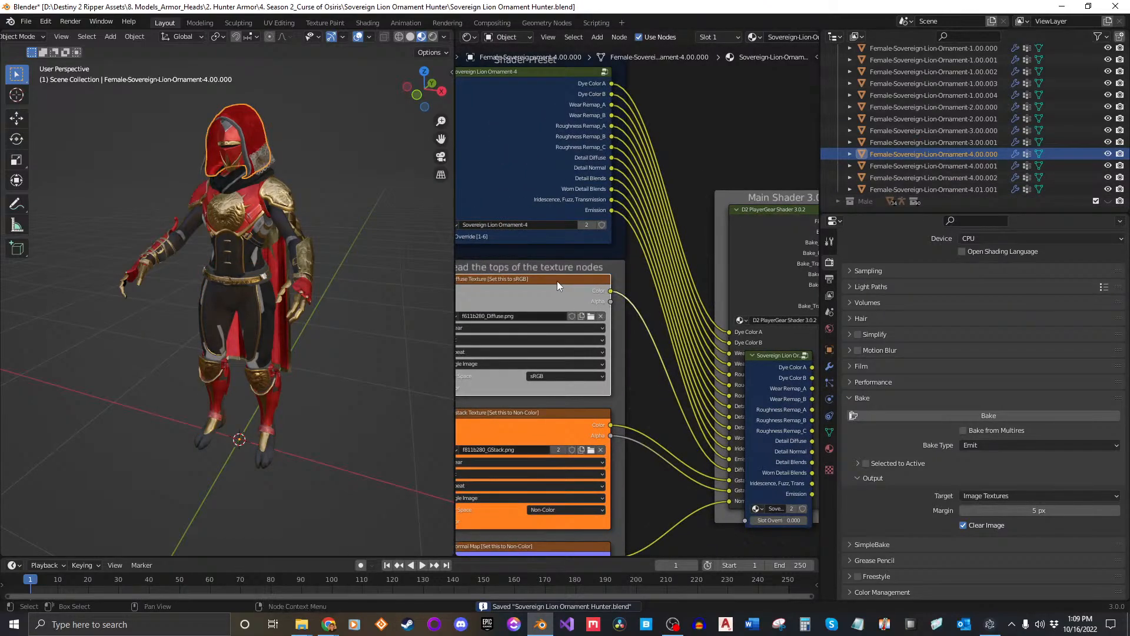
{"action": "scroll", "coordinate": [557, 281], "scroll_direction": "down", "scroll_amount": 2}
{"action": "key", "text": "shift+d"}
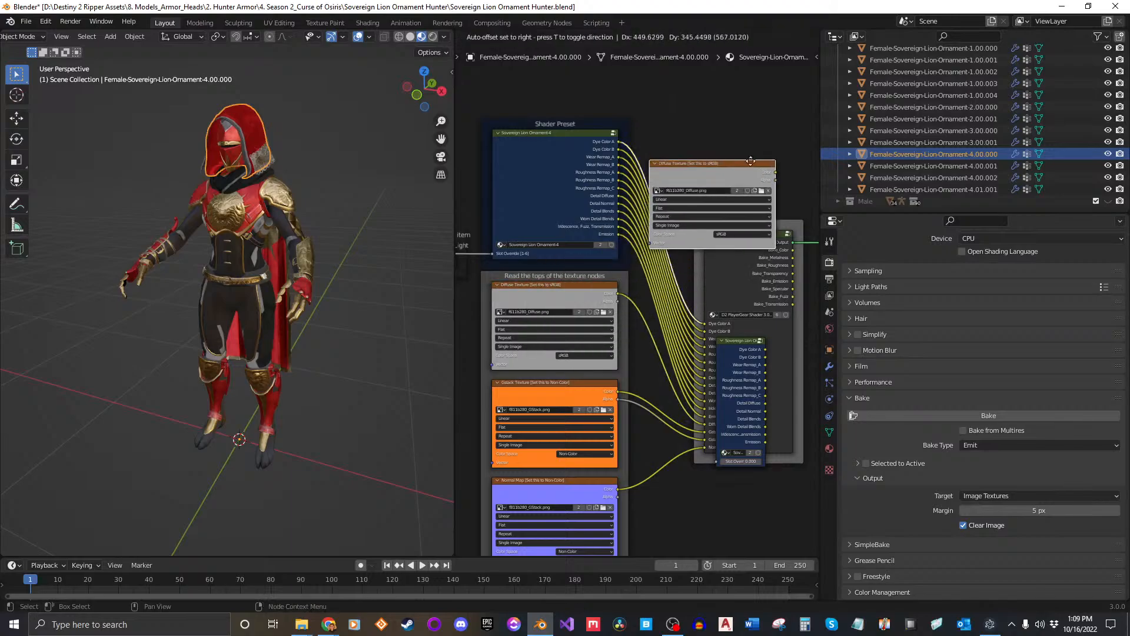
{"action": "left_click", "coordinate": [774, 110]}
{"action": "middle_click_drag", "start_coordinate": [773, 205], "coordinate": [674, 344]}
{"action": "scroll", "coordinate": [675, 322], "scroll_direction": "up", "scroll_amount": 6}
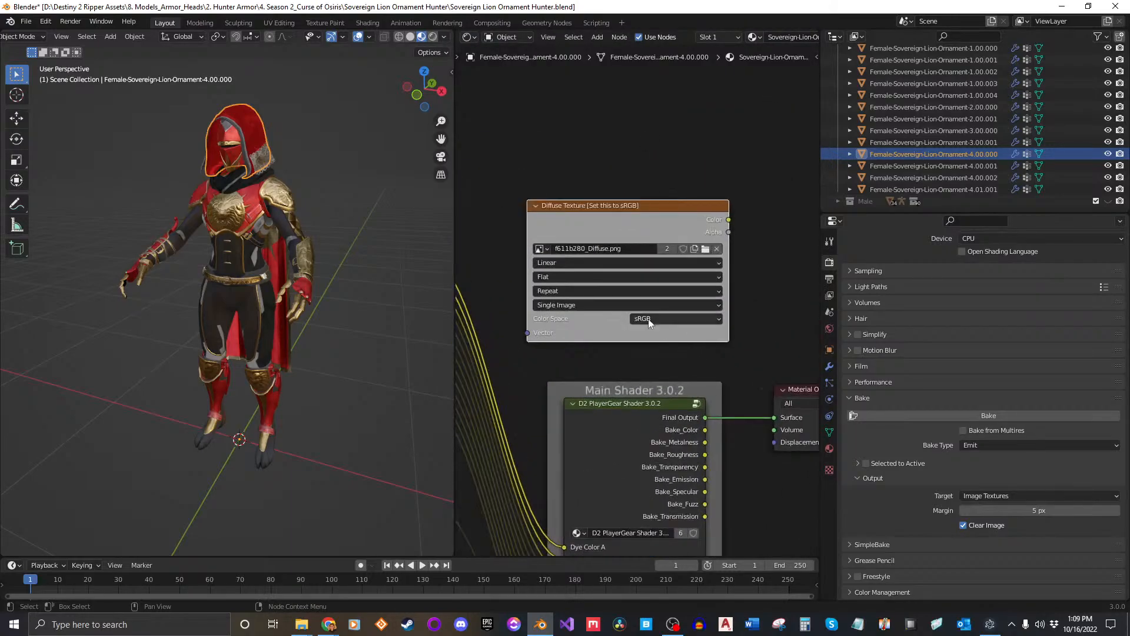
Create a new 2048 × 2048 px image named Sovereign_Lion_Ornament_Diffuse_Bake.004 in the duplicated texture node.
{"action": "scroll", "coordinate": [707, 283], "scroll_direction": "up", "scroll_amount": 2}
{"action": "left_click", "coordinate": [695, 227]}
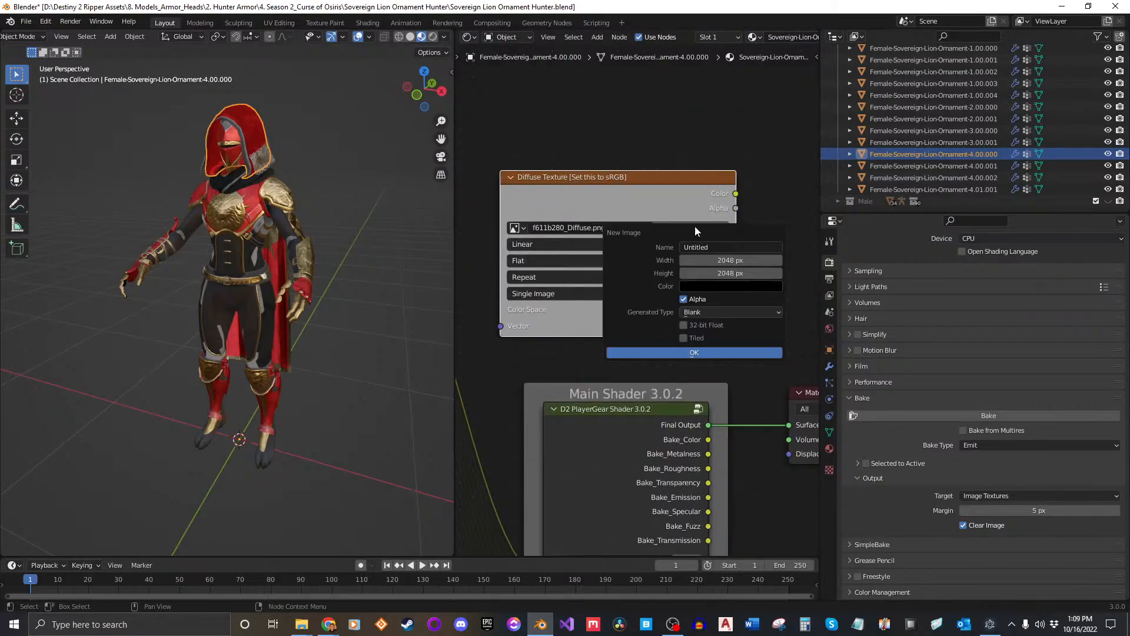
{"action": "left_click", "coordinate": [722, 247]}
{"action": "key", "text": "ctrl+v"}
{"action": "type", "text": ".004"}
{"action": "key", "text": "Return"}
{"action": "left_click", "coordinate": [758, 352]}
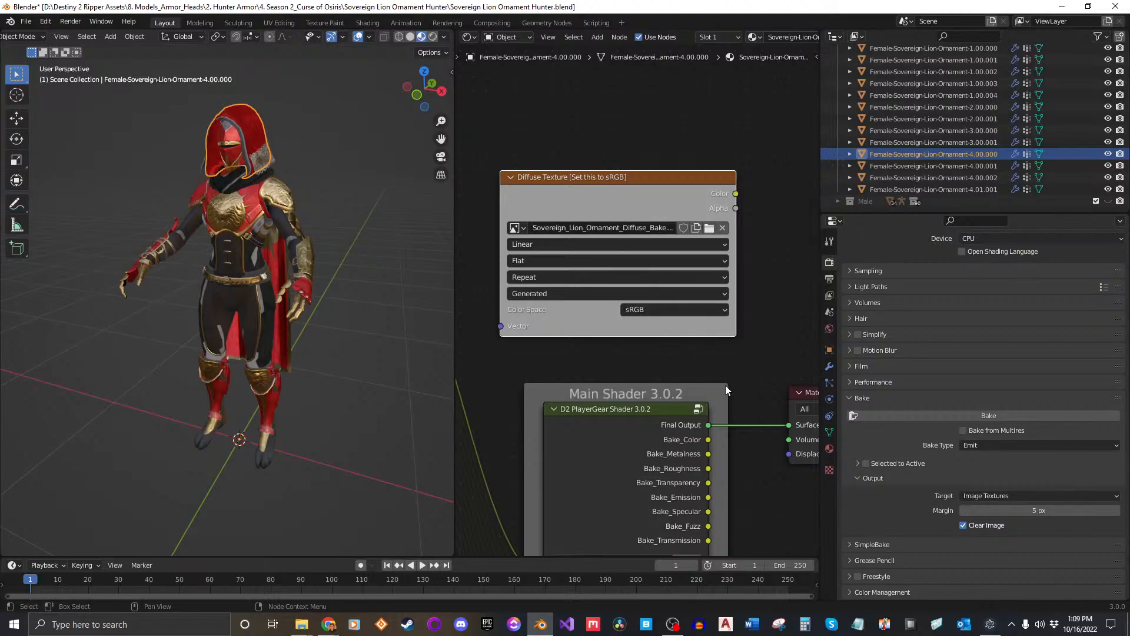
Connect Bake_Color to the Material Output's Surface input and bake Female-Sovereign-Lion-Ornament-4.00.000 through 4.01.001 together.
{"action": "middle_click_drag", "start_coordinate": [703, 444], "coordinate": [674, 387]}
{"action": "left_click_drag", "start_coordinate": [679, 384], "coordinate": [760, 368]}
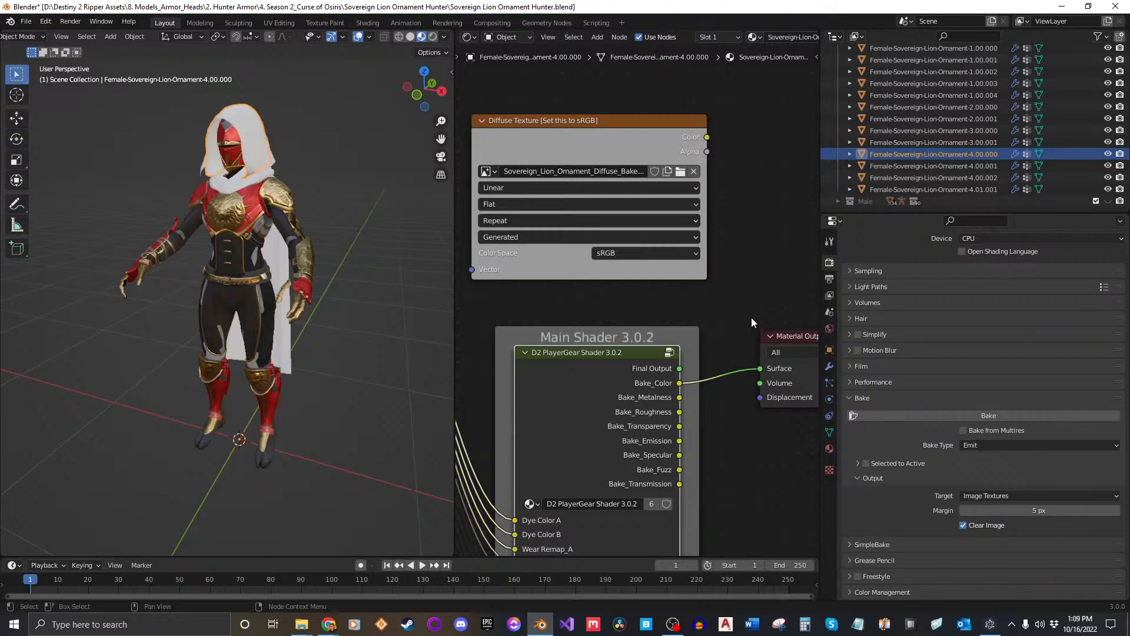
{"action": "left_click", "coordinate": [971, 189], "text": "shift"}
{"action": "middle_click_drag", "start_coordinate": [323, 261], "coordinate": [153, 276]}
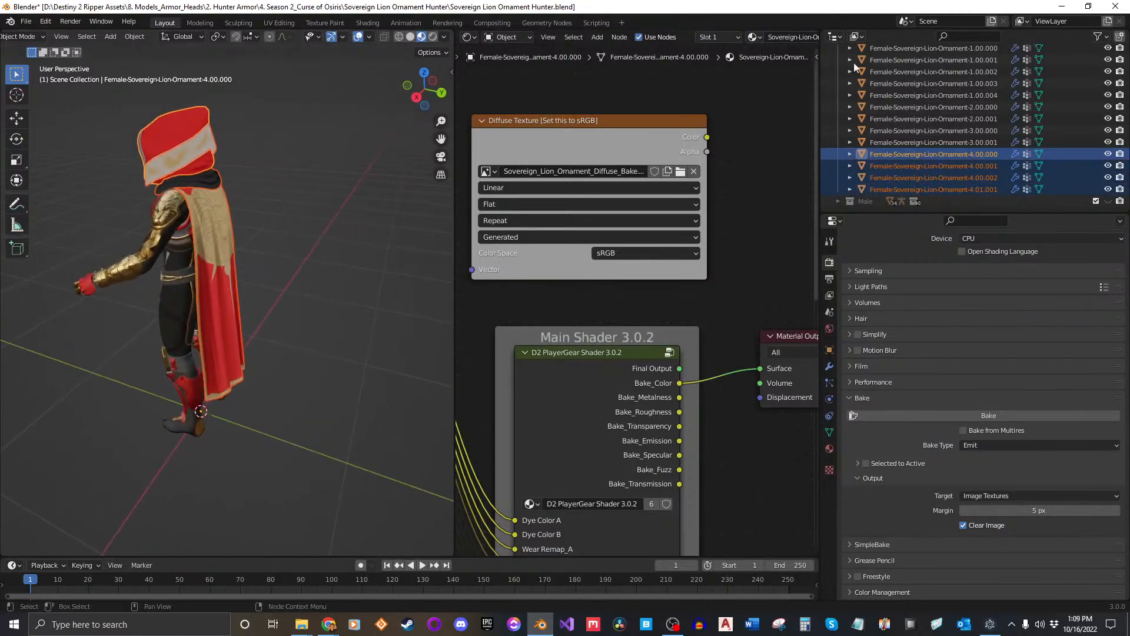
{"action": "left_click", "coordinate": [895, 414]}
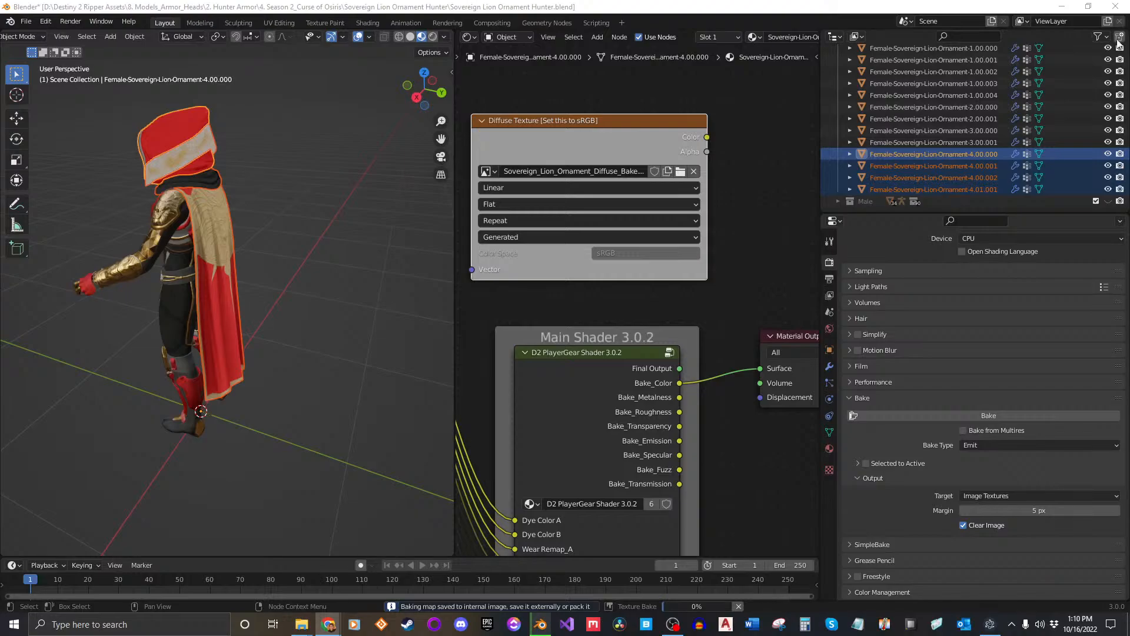
Show the baked image Sovereign_Lion_Ornament_Diffuse_Bake.004 in the Image Editor.
{"action": "middle_click_drag", "start_coordinate": [669, 328], "coordinate": [704, 193]}
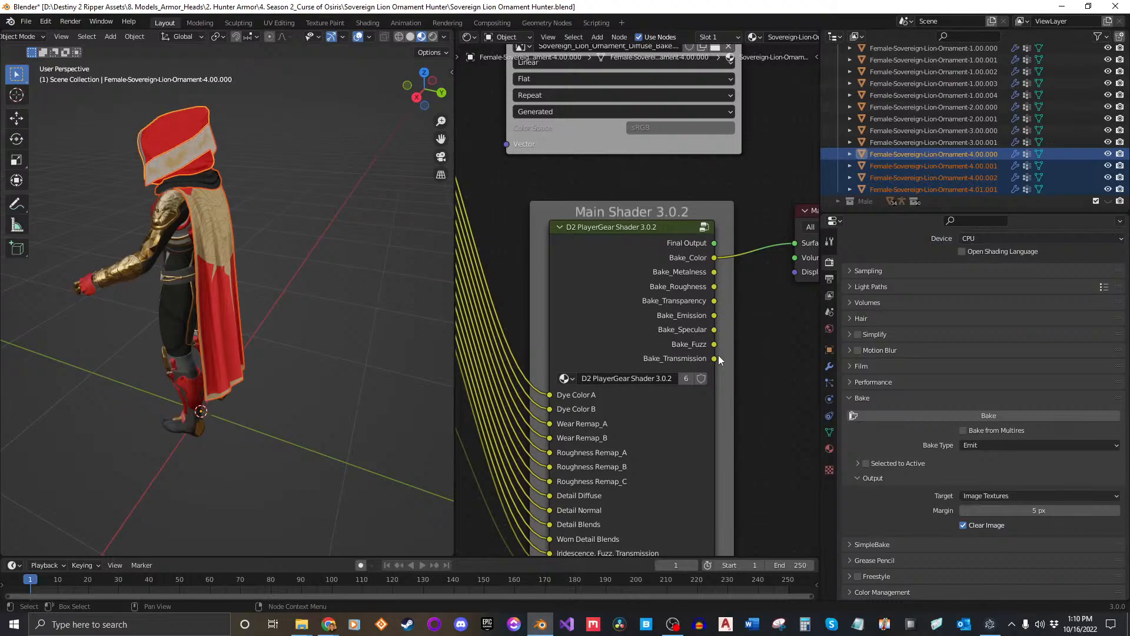
{"action": "left_click", "coordinate": [468, 40]}
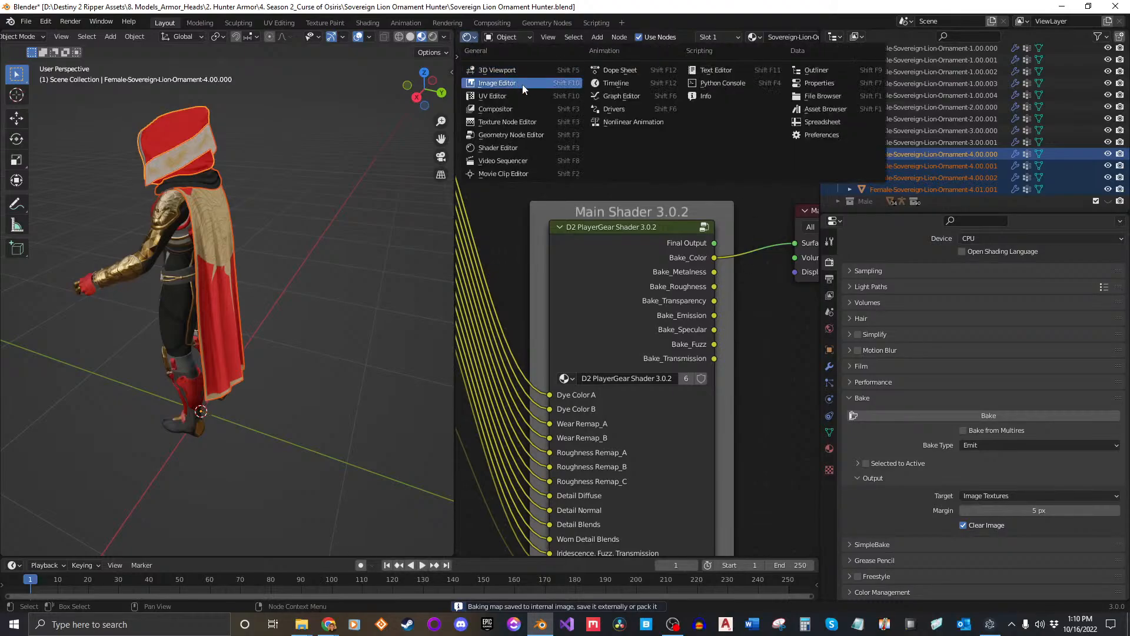
{"action": "left_click", "coordinate": [502, 86]}
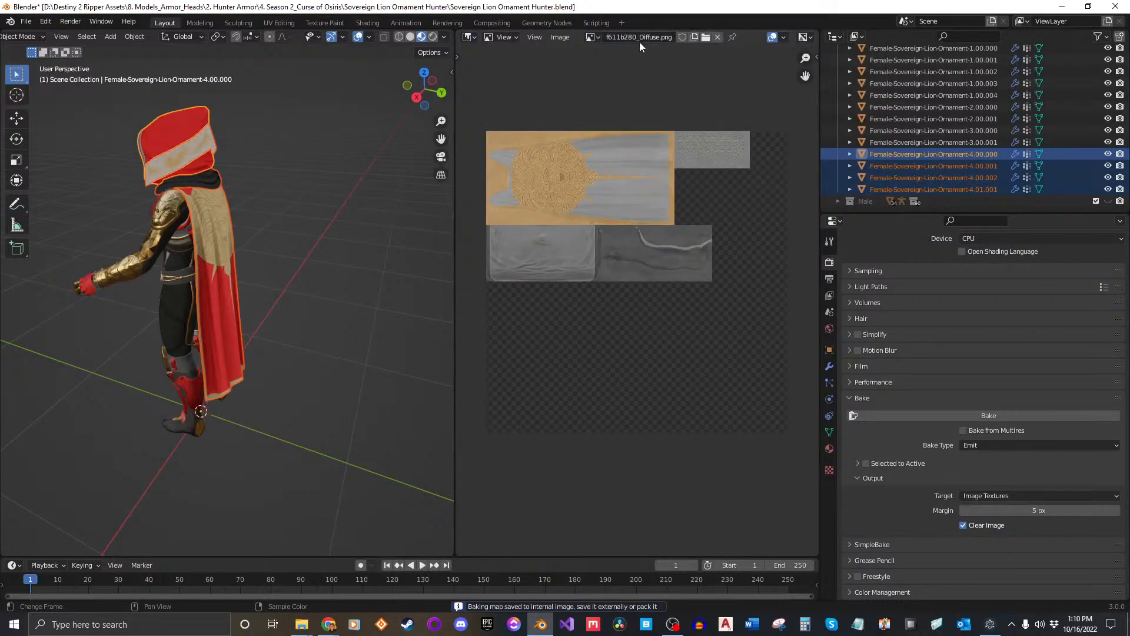
{"action": "left_click", "coordinate": [592, 37]}
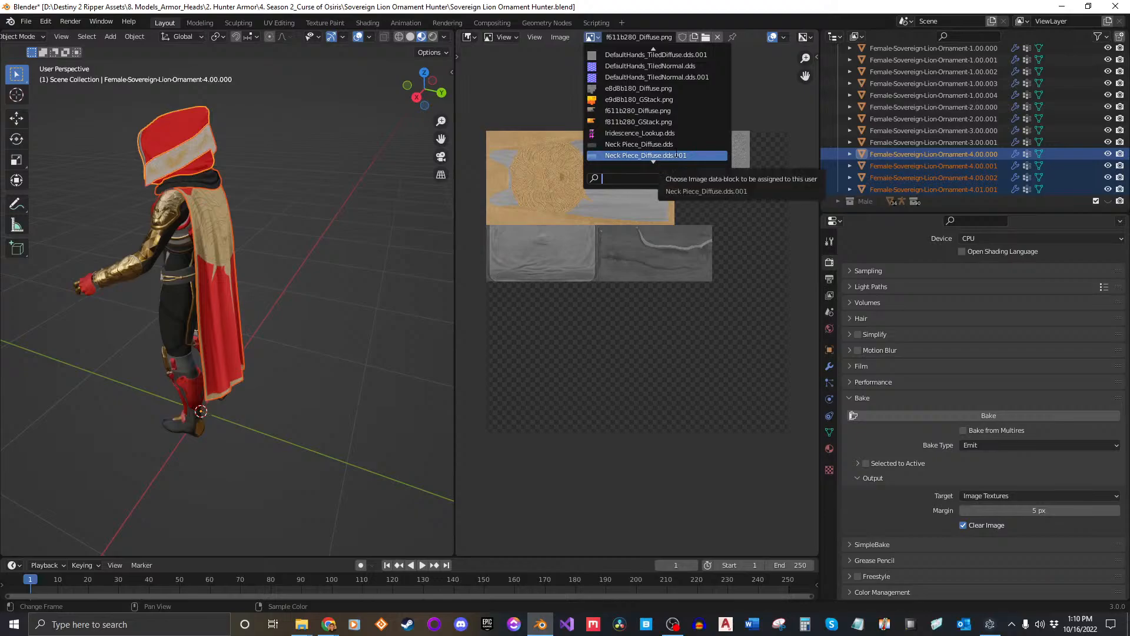
{"action": "type", "text": "Sovereign_Lion_Ornament_Diffuse_Bake"}
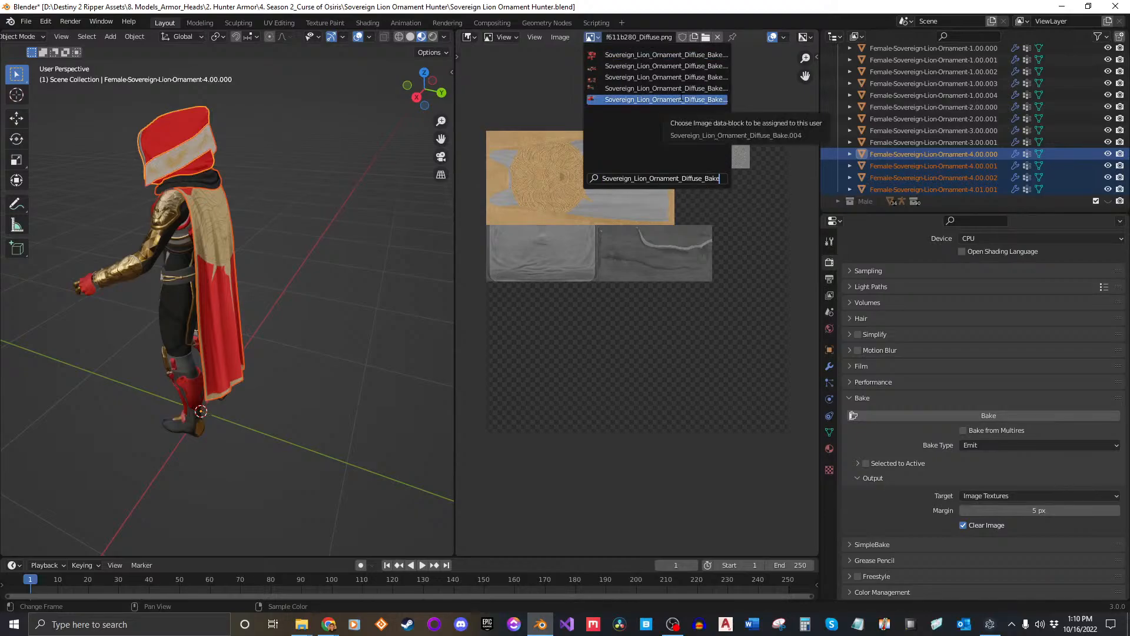
{"action": "left_click", "coordinate": [680, 99]}
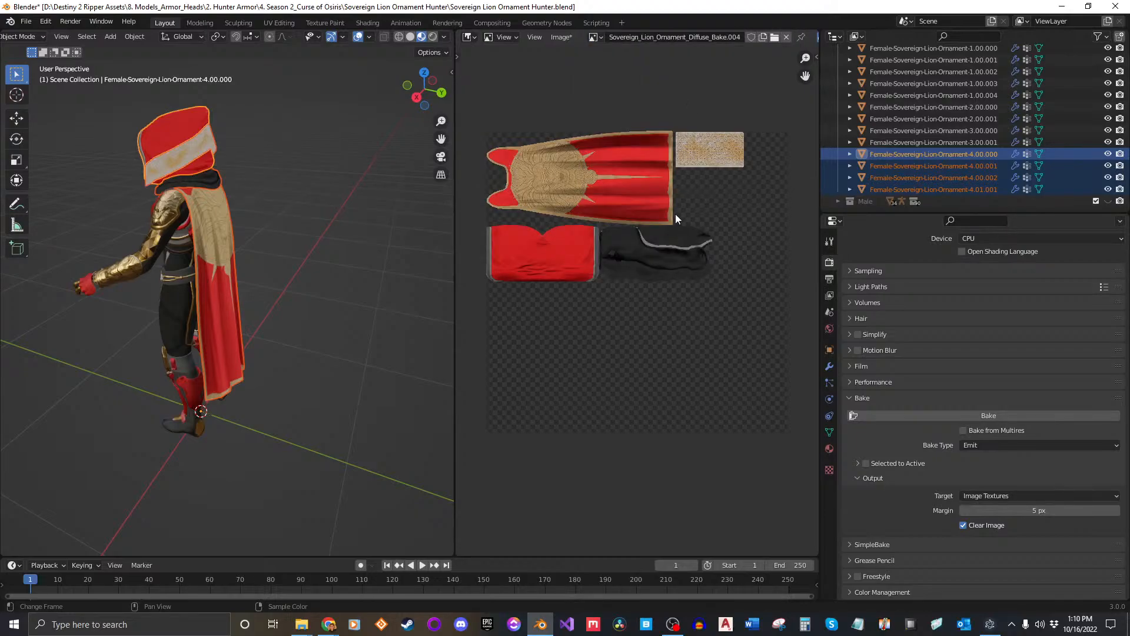
Save the hood and cloak bake as Sovereign_Lion_Ornament_Diffuse_Bake.004.png in the UE Files folder.
{"action": "left_click", "coordinate": [561, 37]}
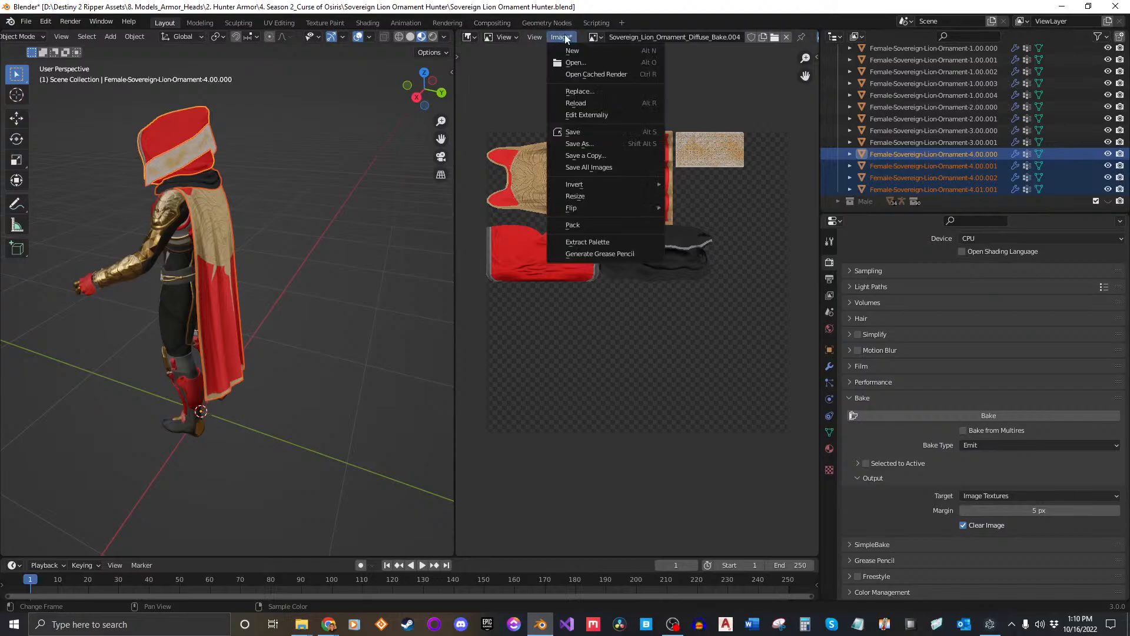
{"action": "left_click", "coordinate": [602, 141]}
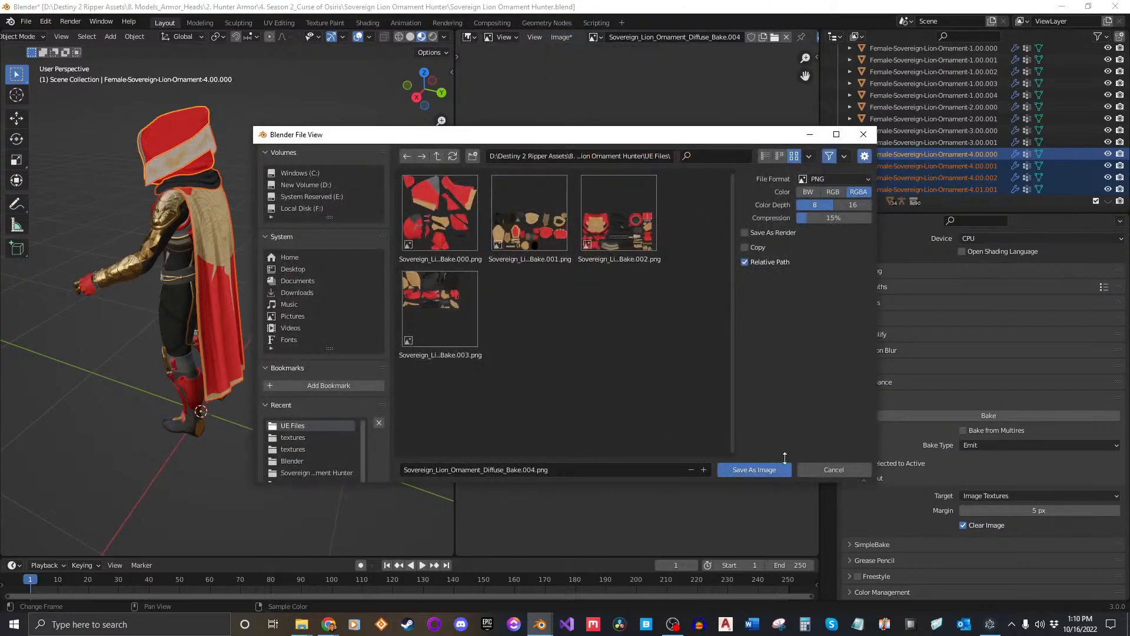
{"action": "left_click", "coordinate": [743, 465]}
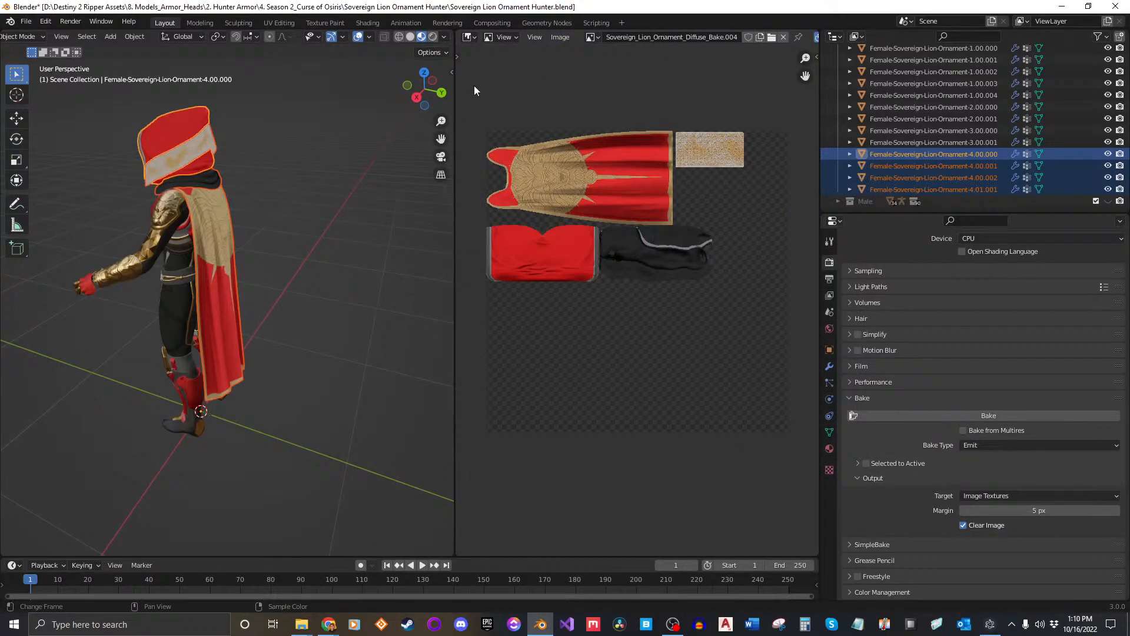
Return to the Shader Editor, reconnect Final Output to the Material Output's Surface input and save the Blender file.
{"action": "left_click", "coordinate": [468, 36]}
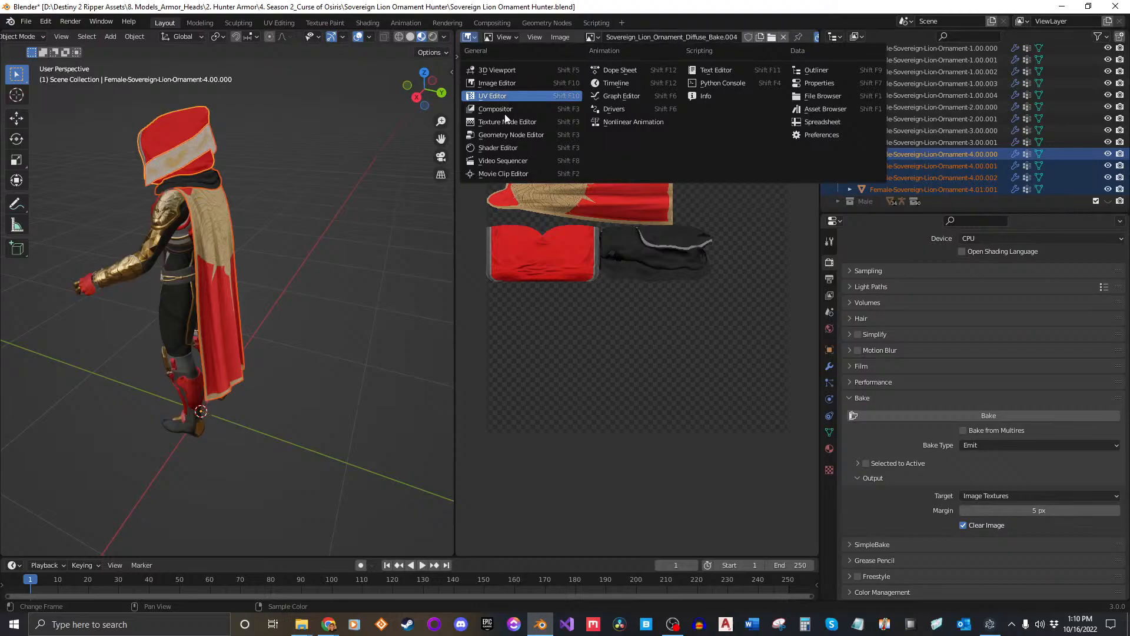
{"action": "left_click", "coordinate": [508, 147]}
{"action": "middle_click_drag", "start_coordinate": [762, 338], "coordinate": [617, 387]}
{"action": "left_click_drag", "start_coordinate": [570, 291], "coordinate": [649, 291]}
{"action": "middle_click_drag", "start_coordinate": [224, 259], "coordinate": [316, 242]}
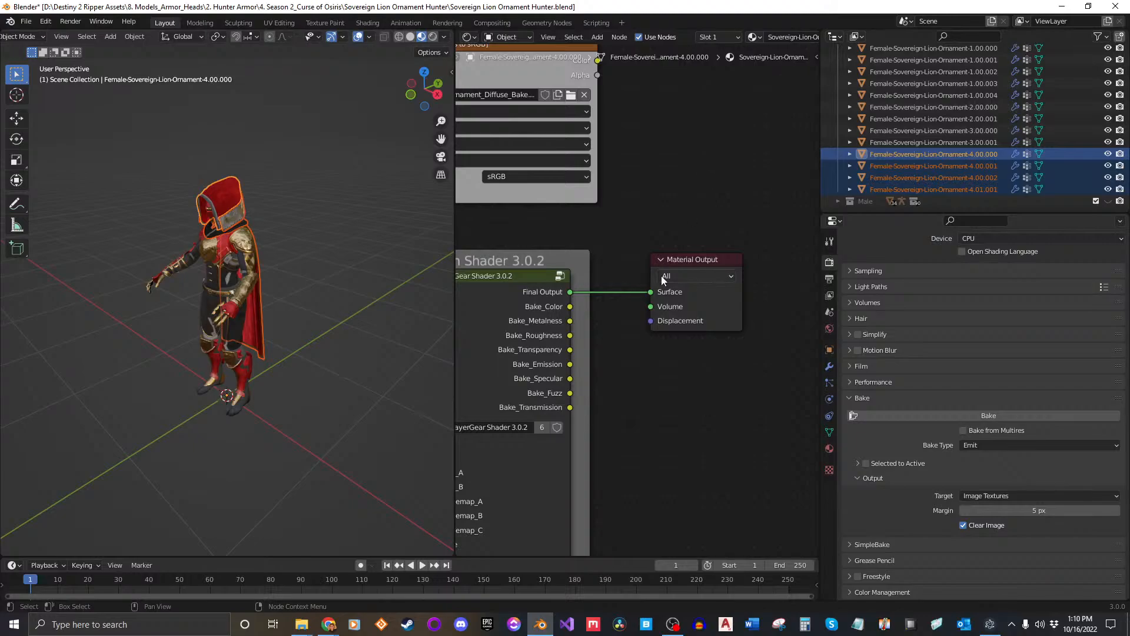
{"action": "middle_click_drag", "start_coordinate": [288, 293], "coordinate": [322, 294]}
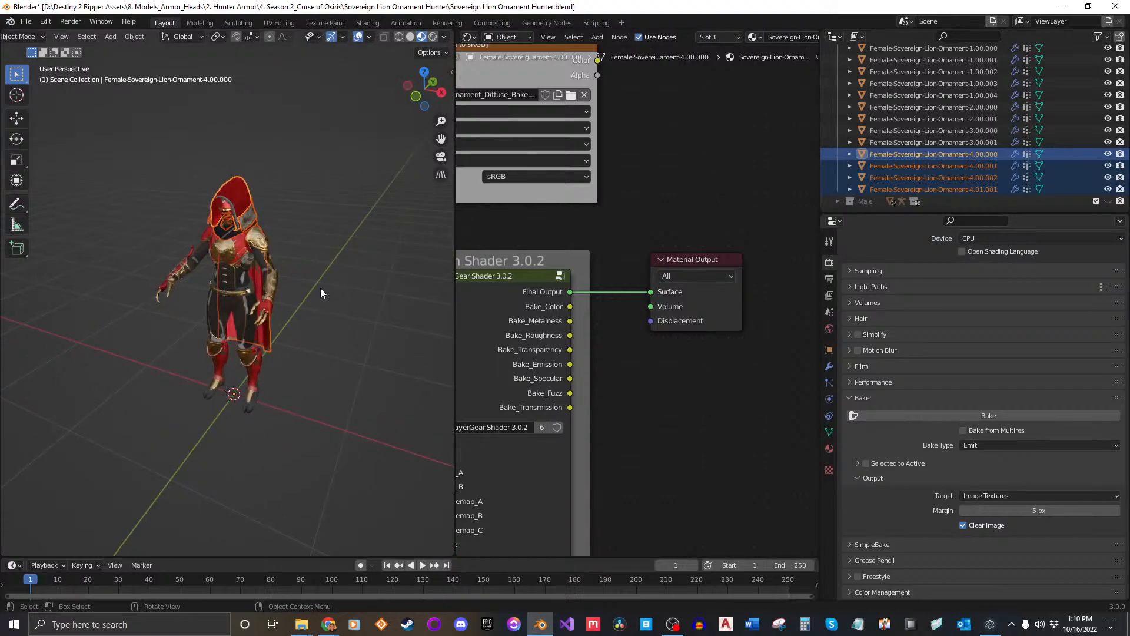
{"action": "key", "text": "ctrl+s"}
Deselect the cloak pieces, unhide the IK Feminine rig collection and collapse the Female collection in the Outliner.
{"action": "scroll", "coordinate": [690, 334], "scroll_direction": "down", "scroll_amount": 4}
{"action": "middle_click_drag", "start_coordinate": [662, 352], "coordinate": [714, 283]}
{"action": "scroll", "coordinate": [713, 283], "scroll_direction": "down", "scroll_amount": 2}
{"action": "middle_click_drag", "start_coordinate": [624, 337], "coordinate": [694, 295]}
{"action": "scroll", "coordinate": [674, 322], "scroll_direction": "down", "scroll_amount": 3}
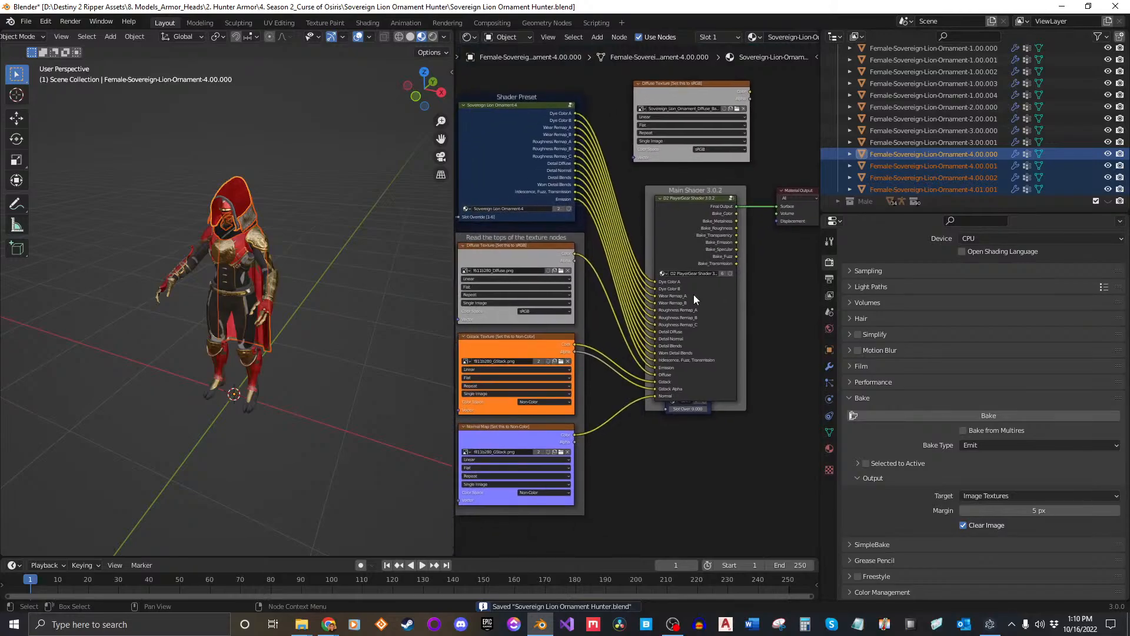
{"action": "left_click", "coordinate": [368, 294]}
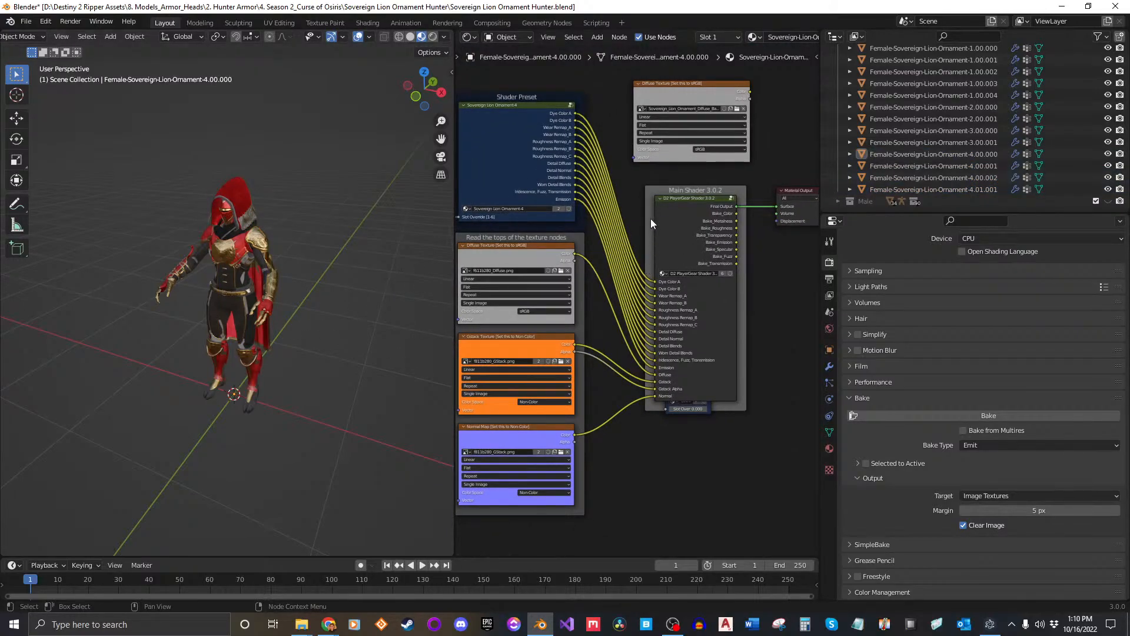
{"action": "scroll", "coordinate": [883, 156], "scroll_direction": "up", "scroll_amount": 4}
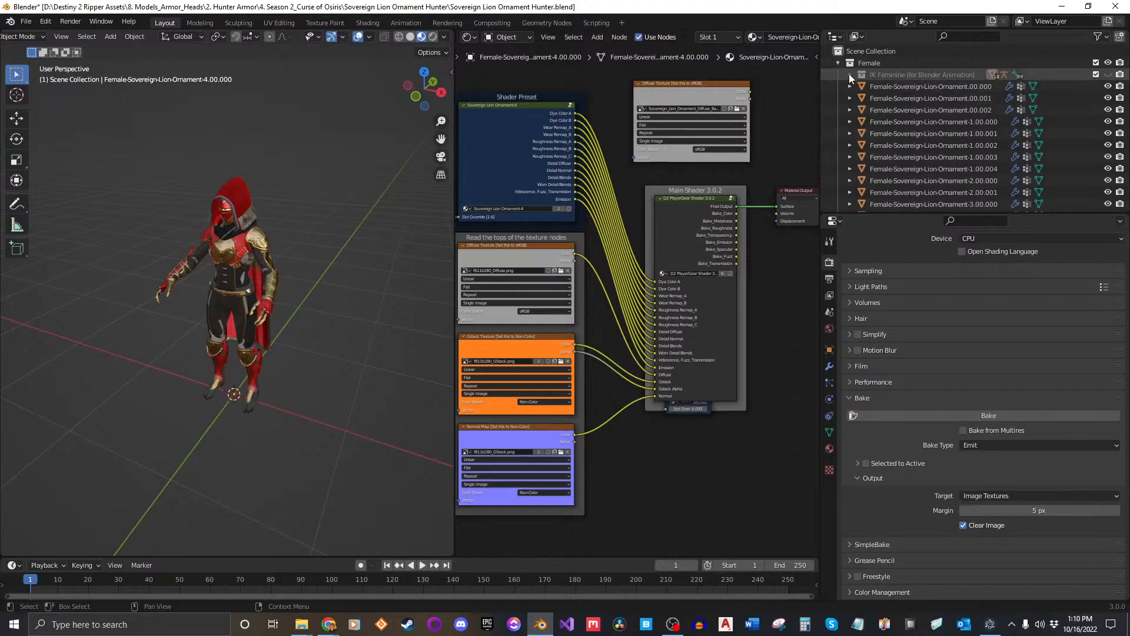
{"action": "left_click", "coordinate": [837, 62]}
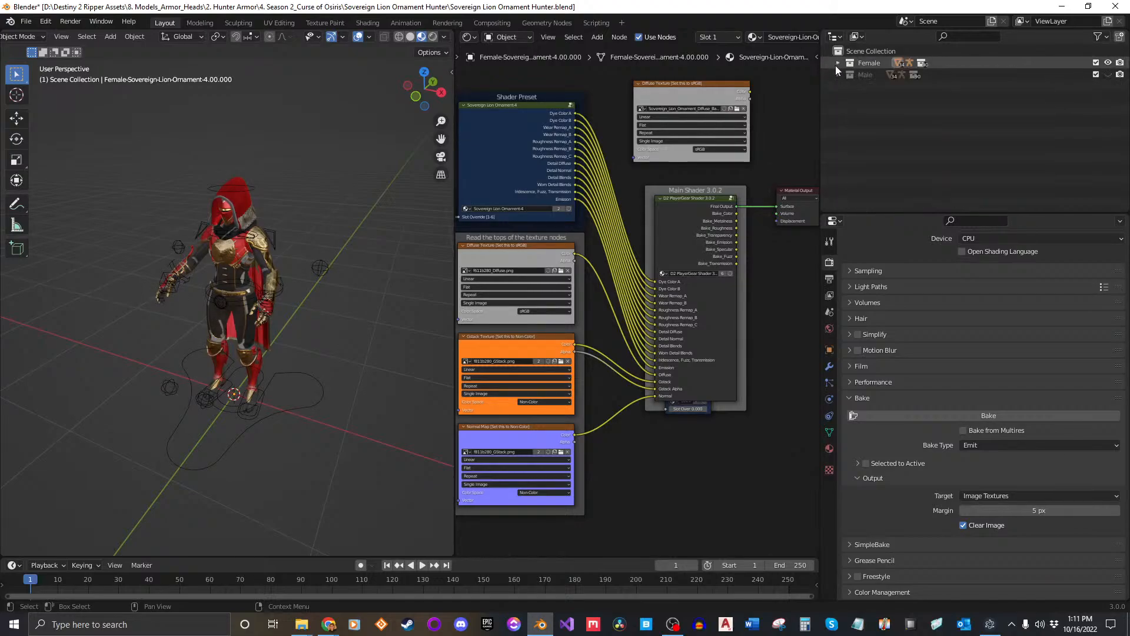
{"action": "left_click", "coordinate": [1107, 73]}
{"action": "left_click", "coordinate": [1107, 73]}
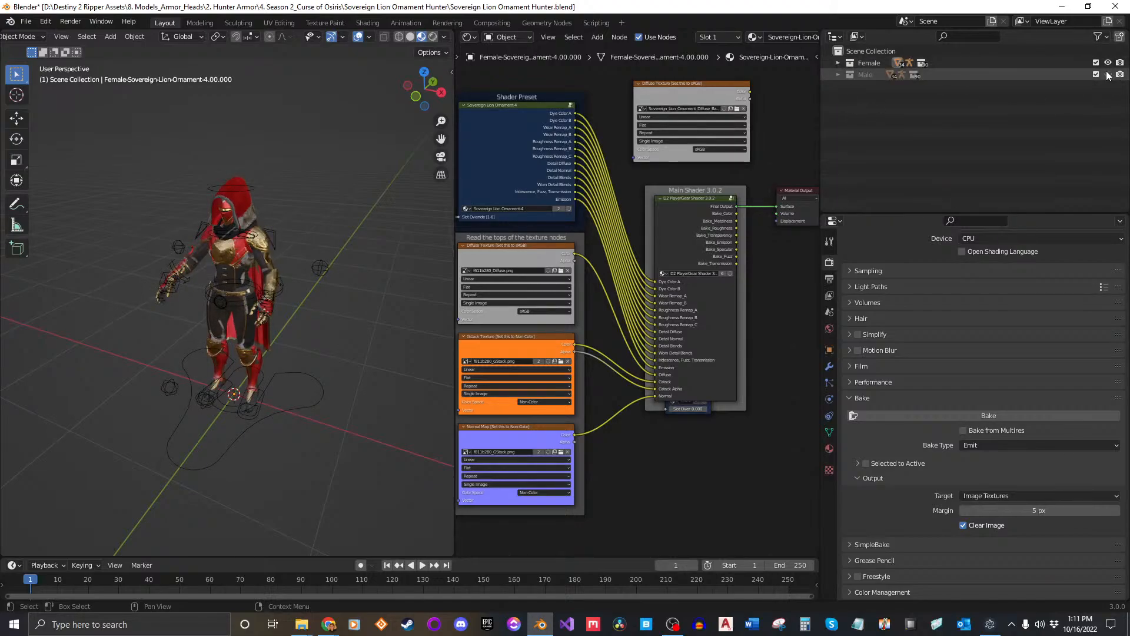
Join the Shader Editor area into the 3D Viewport and save the Blender file.
{"action": "middle_click_drag", "start_coordinate": [359, 246], "coordinate": [334, 250]}
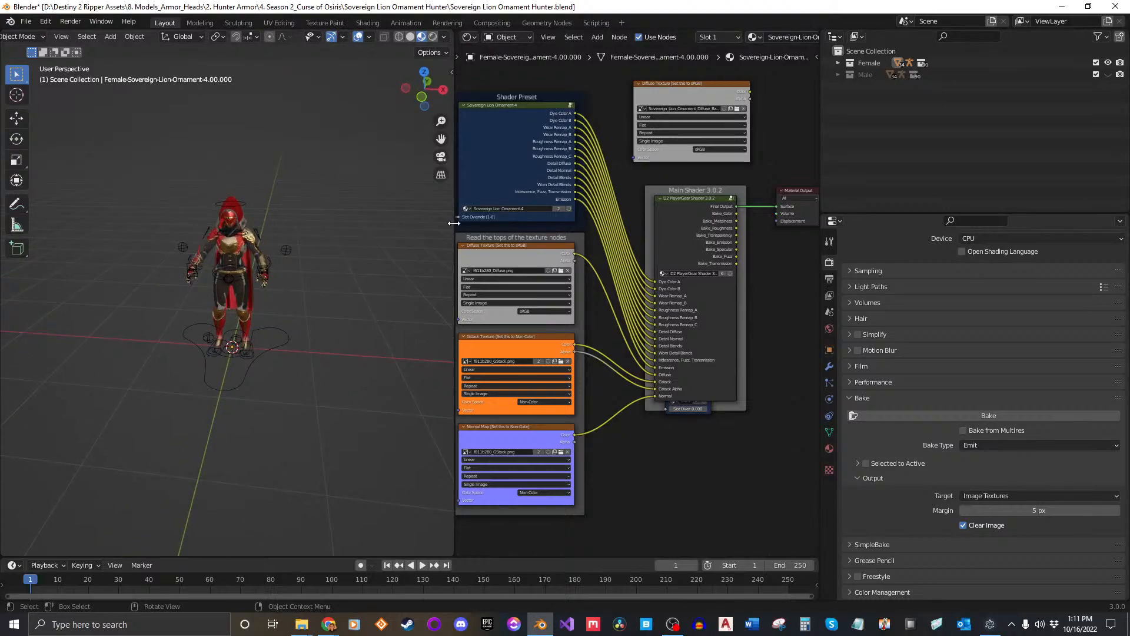
{"action": "right_click", "coordinate": [453, 223]}
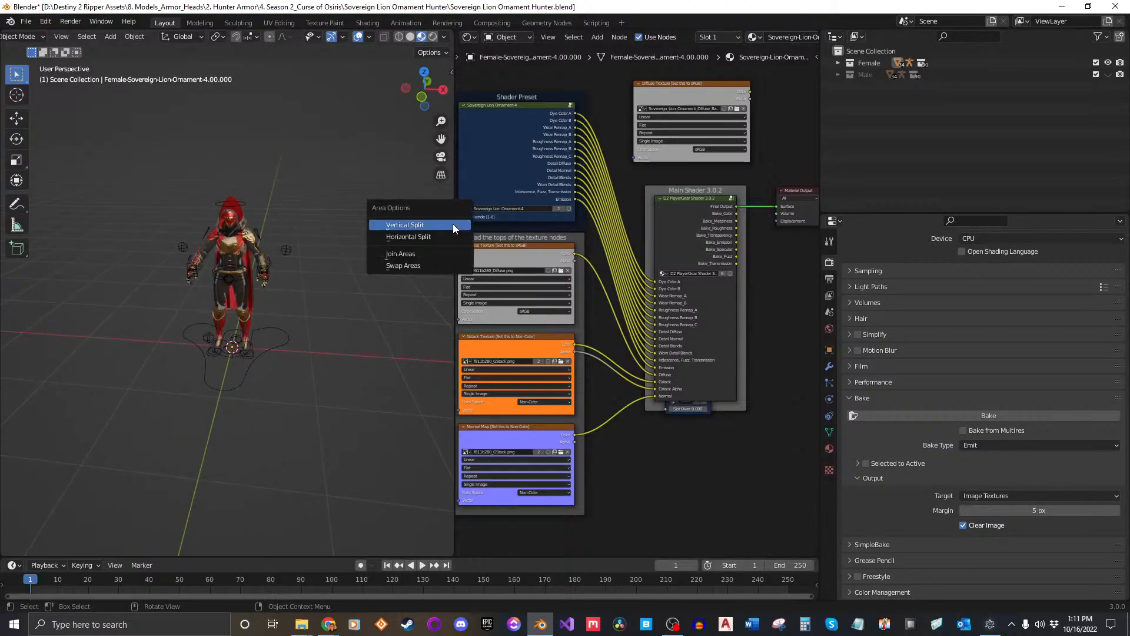
{"action": "left_click", "coordinate": [433, 252]}
{"action": "left_click", "coordinate": [595, 285]}
{"action": "scroll", "coordinate": [514, 320], "scroll_direction": "up", "scroll_amount": 5}
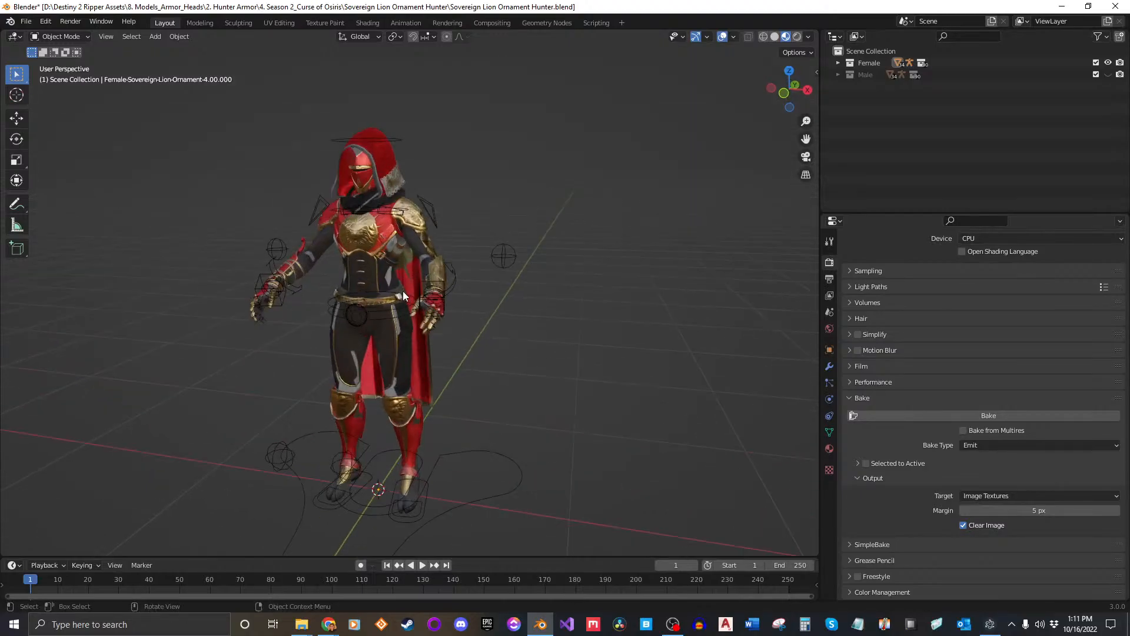
{"action": "scroll", "coordinate": [403, 291], "scroll_direction": "down", "scroll_amount": 4}
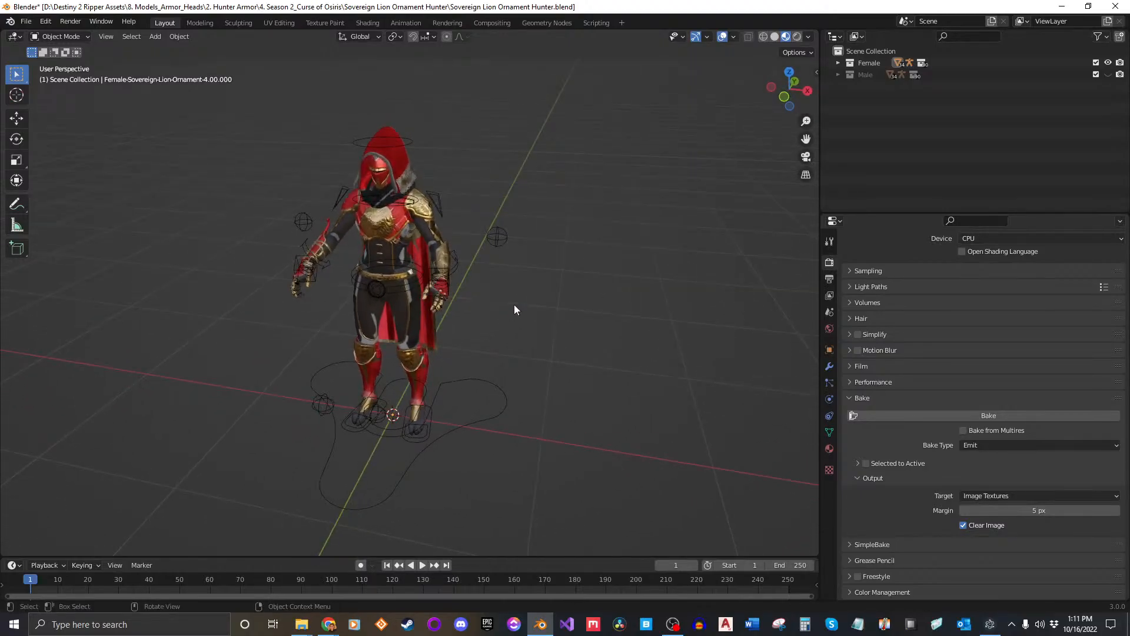
{"action": "key", "text": "ctrl+s"}
{"action": "middle_click_drag", "start_coordinate": [525, 288], "coordinate": [478, 301]}
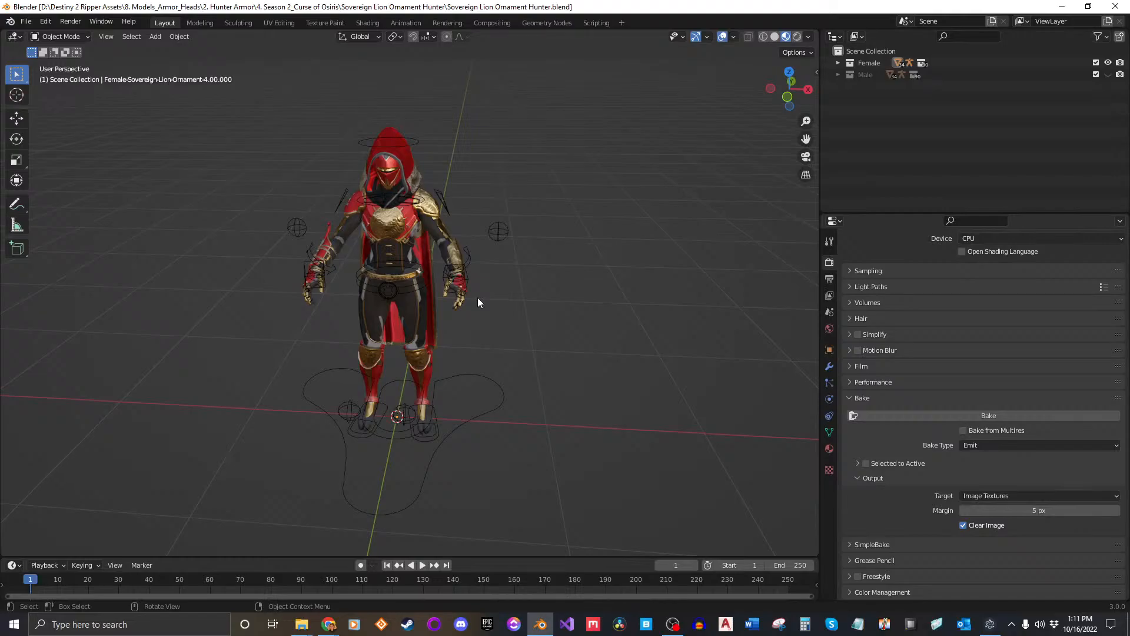
Close the Destiny API Ripper Extension and minimise Blender to get to the UE4 Rig Template folder.
{"action": "left_click", "coordinate": [990, 624]}
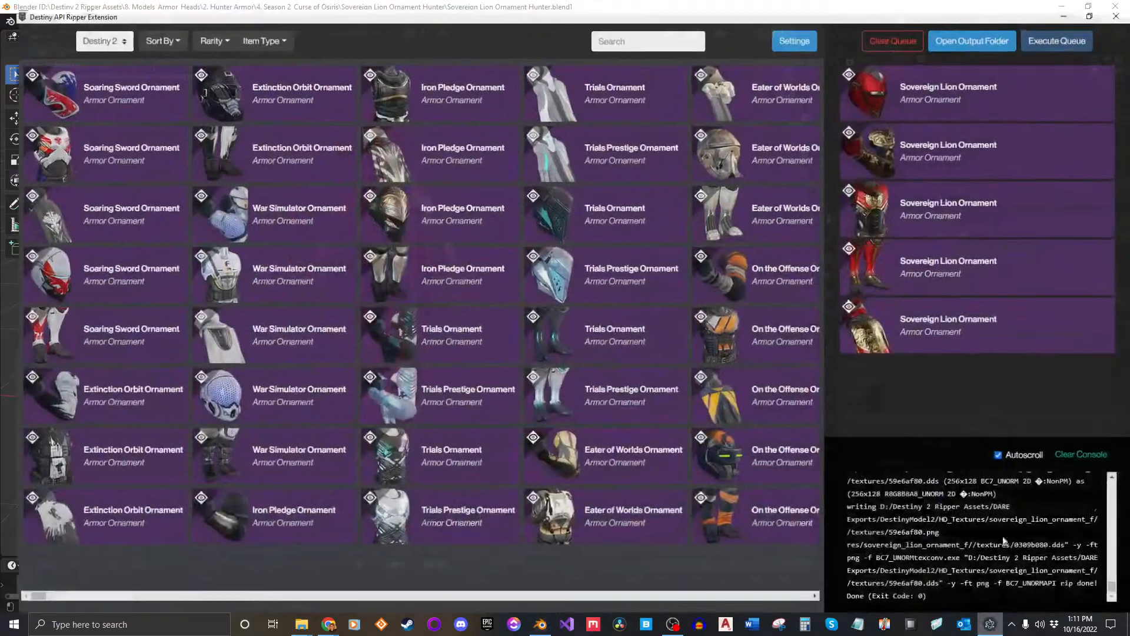
{"action": "left_click", "coordinate": [1062, 6]}
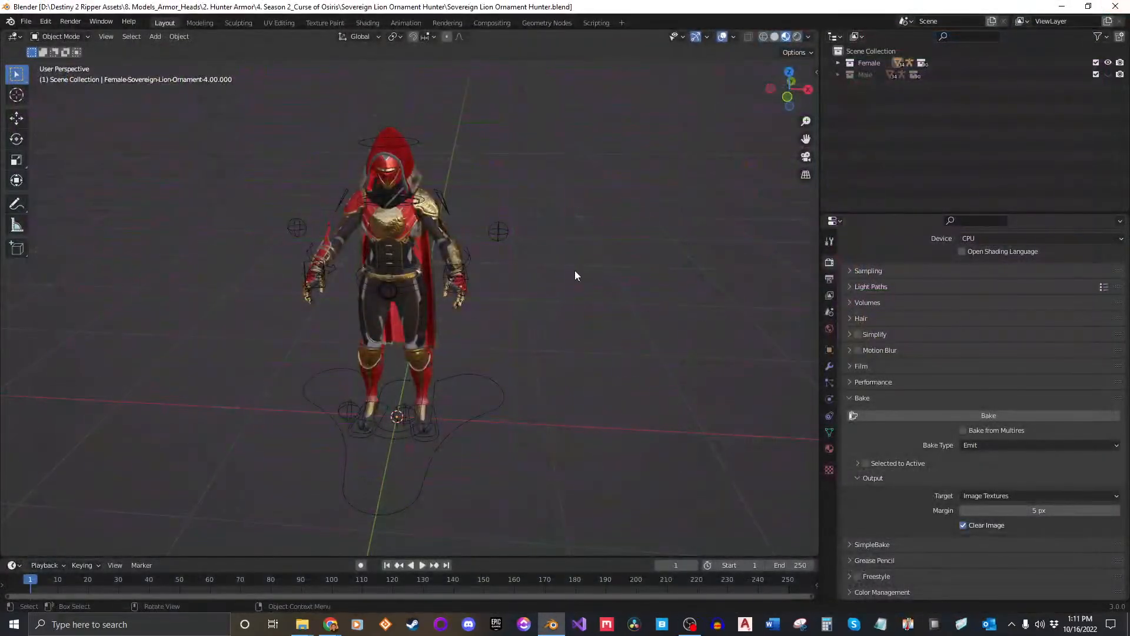
{"action": "scroll", "coordinate": [556, 275], "scroll_direction": "up", "scroll_amount": 1}
{"action": "scroll", "coordinate": [522, 319], "scroll_direction": "down", "scroll_amount": 1}
{"action": "middle_click_drag", "start_coordinate": [523, 320], "coordinate": [534, 308]}
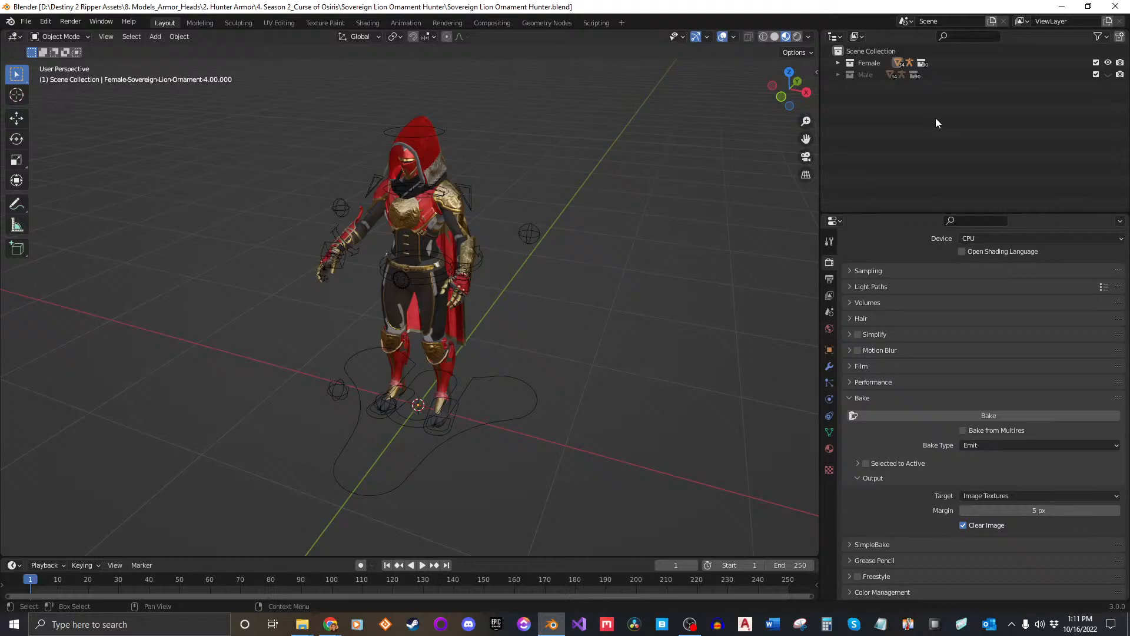
{"action": "left_click", "coordinate": [1061, 7]}
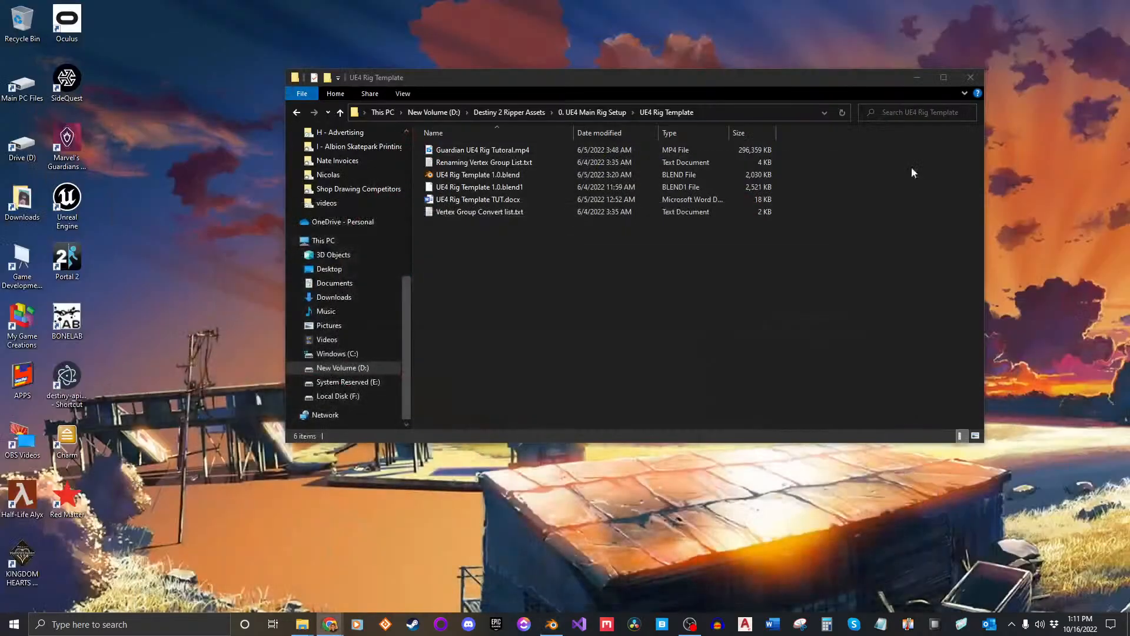
Open UE4 Rig Template 1.0.blend from the UE4 Rig Template folder and select the Guardian_Ref collection.
{"action": "double_click", "coordinate": [469, 174]}
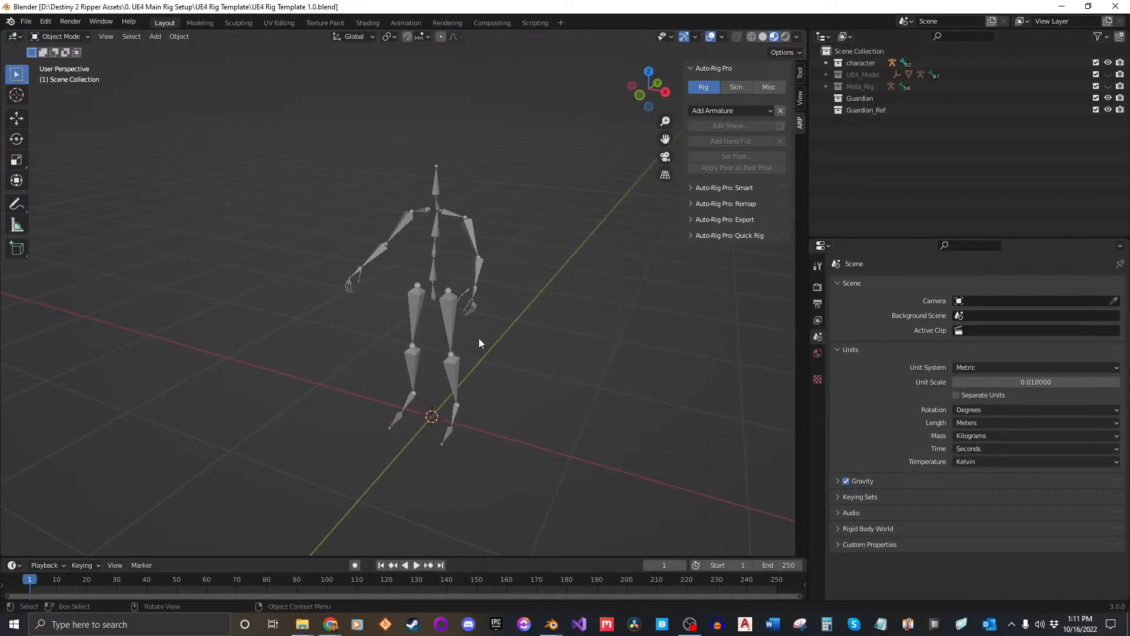
{"action": "middle_click_drag", "start_coordinate": [509, 341], "coordinate": [471, 360], "text": "shift"}
{"action": "scroll", "coordinate": [463, 333], "scroll_direction": "up", "scroll_amount": 1}
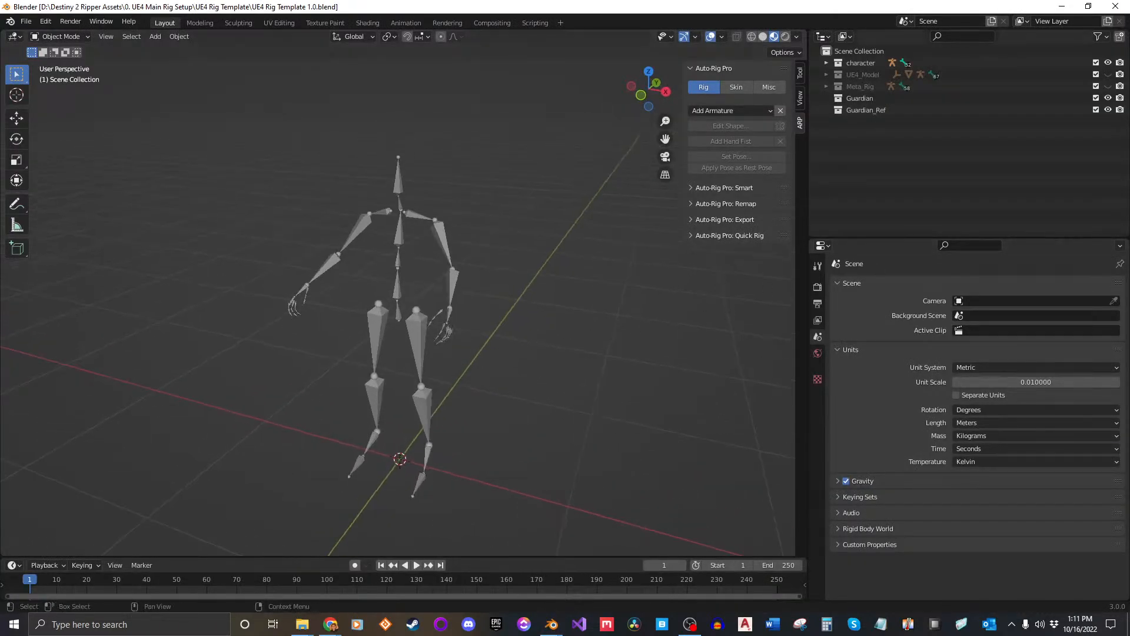
{"action": "left_click", "coordinate": [859, 98]}
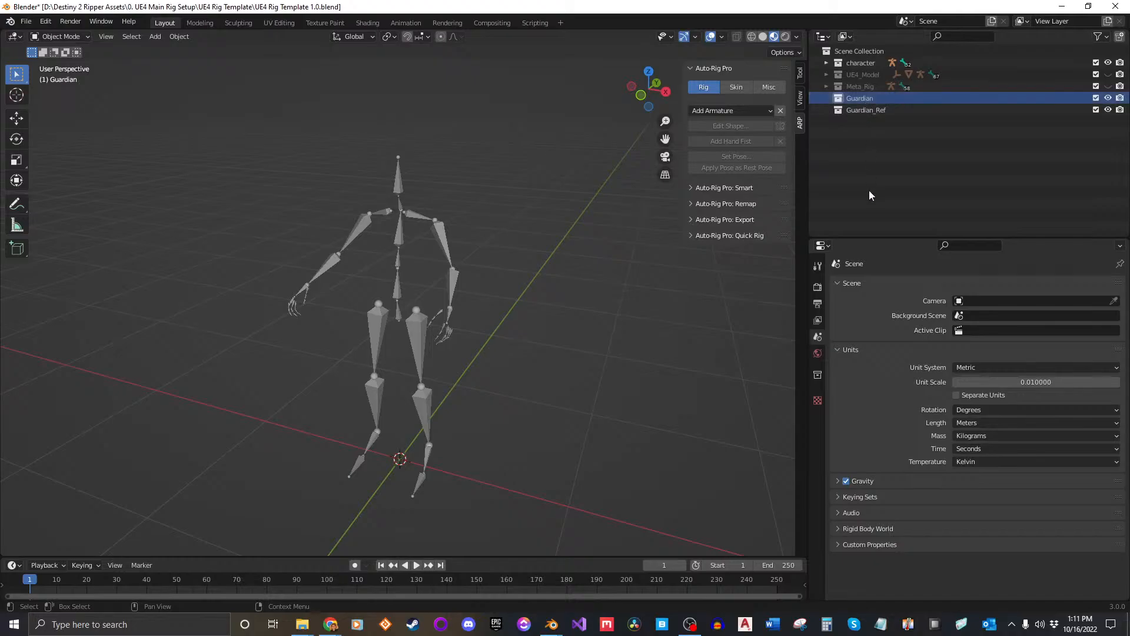
{"action": "left_click", "coordinate": [868, 112]}
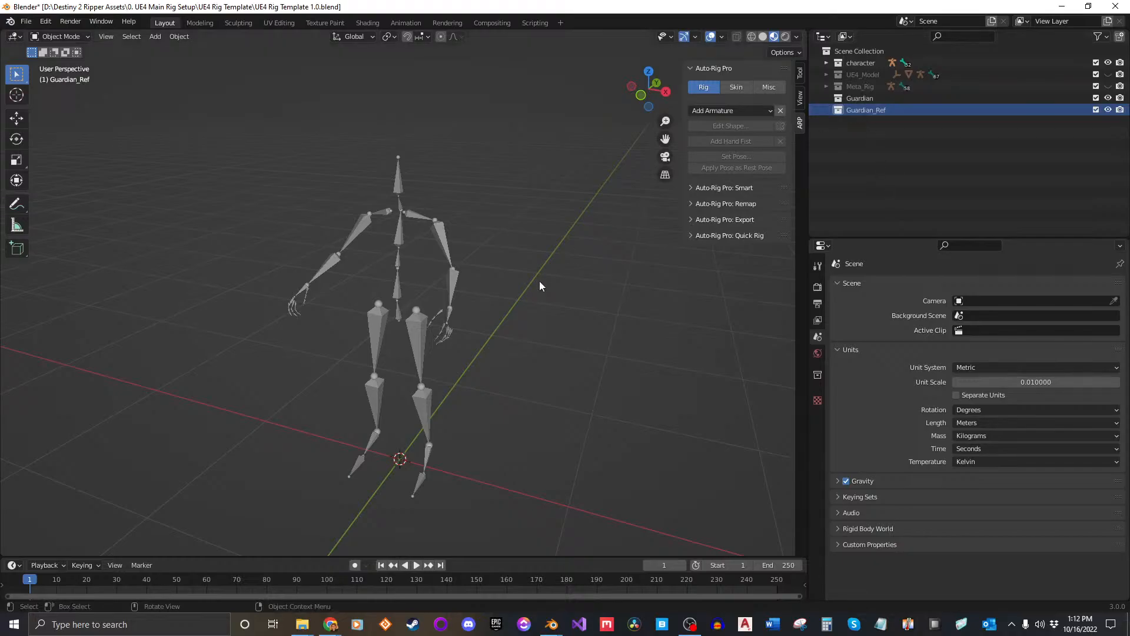
{"action": "mouse_move", "coordinate": [538, 283]}
{"action": "middle_mouse_down"}
{"action": "mouse_move", "coordinate": [555, 279]}
{"action": "mouse_move", "coordinate": [532, 289]}
{"action": "middle_mouse_up"}
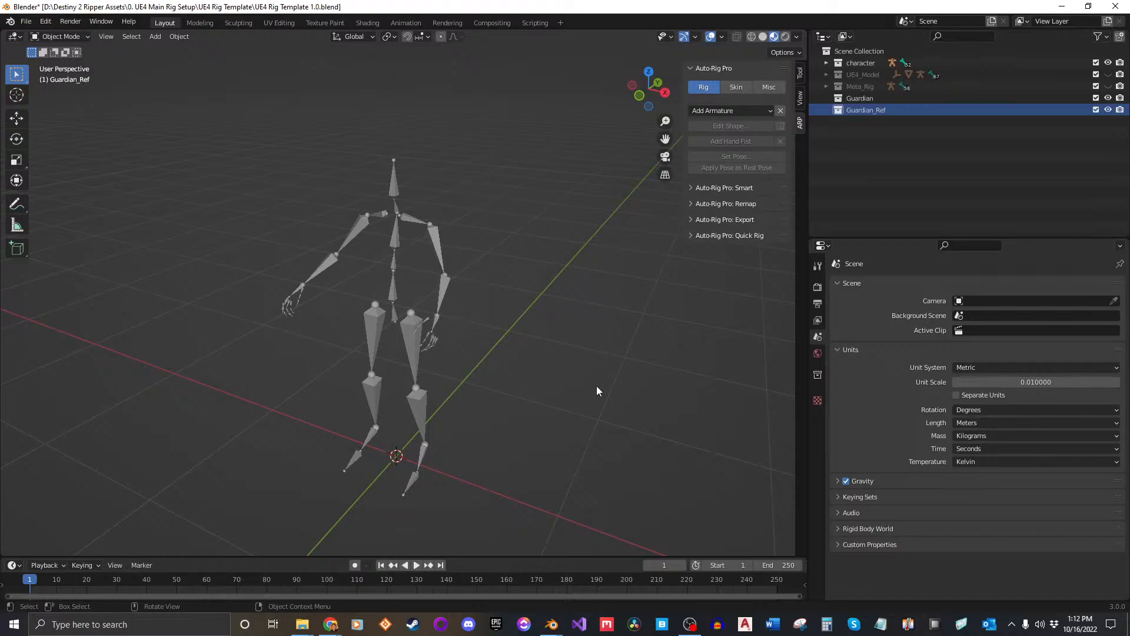
Toggle the character collection's visibility off and back on to examine its guardian skeleton.
{"action": "left_click", "coordinate": [1109, 63]}
{"action": "left_click", "coordinate": [1109, 63]}
{"action": "mouse_move", "coordinate": [381, 356]}
{"action": "middle_mouse_down"}
{"action": "mouse_move", "coordinate": [412, 348]}
{"action": "mouse_move", "coordinate": [386, 341]}
{"action": "middle_mouse_up"}
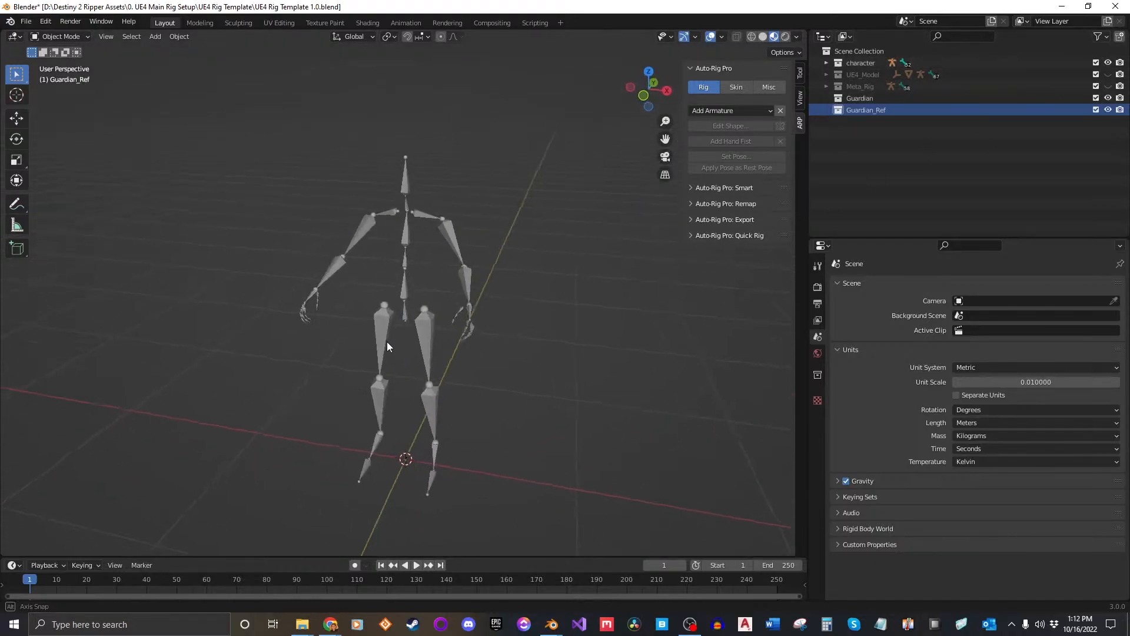
{"action": "scroll", "coordinate": [459, 321], "scroll_direction": "up", "scroll_amount": 2}
{"action": "middle_click_drag", "start_coordinate": [461, 325], "coordinate": [456, 352]}
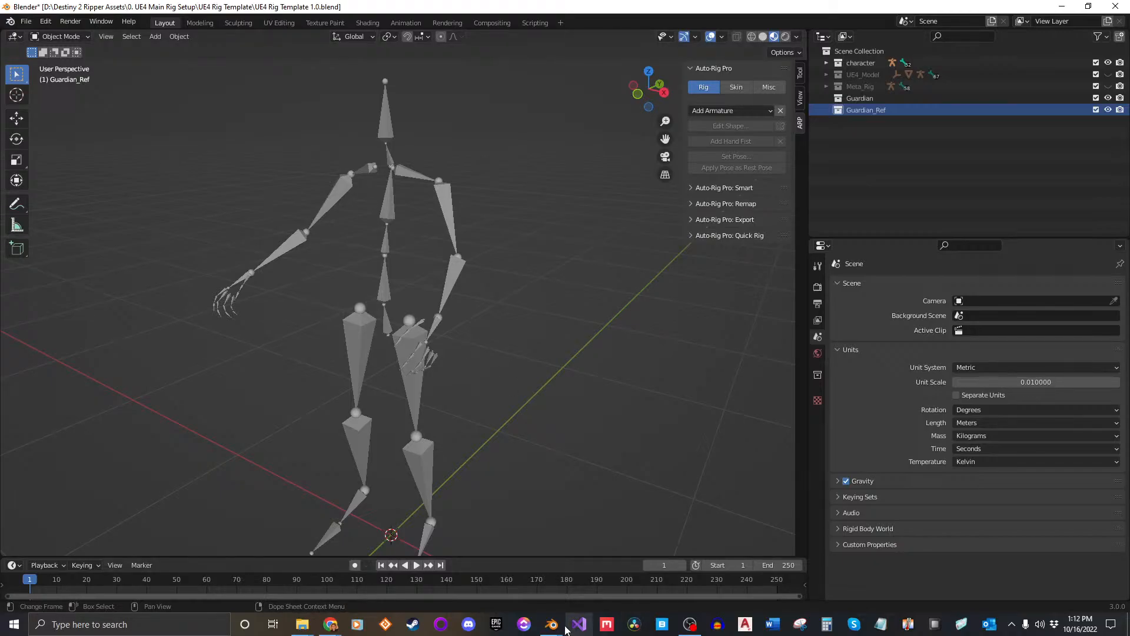
Switch to the Sovereign Lion Ornament Hunter file to view the armour model, and return to the rig template file.
{"action": "mouse_move", "coordinate": [550, 624]}
{"action": "left_click", "coordinate": [503, 571]}
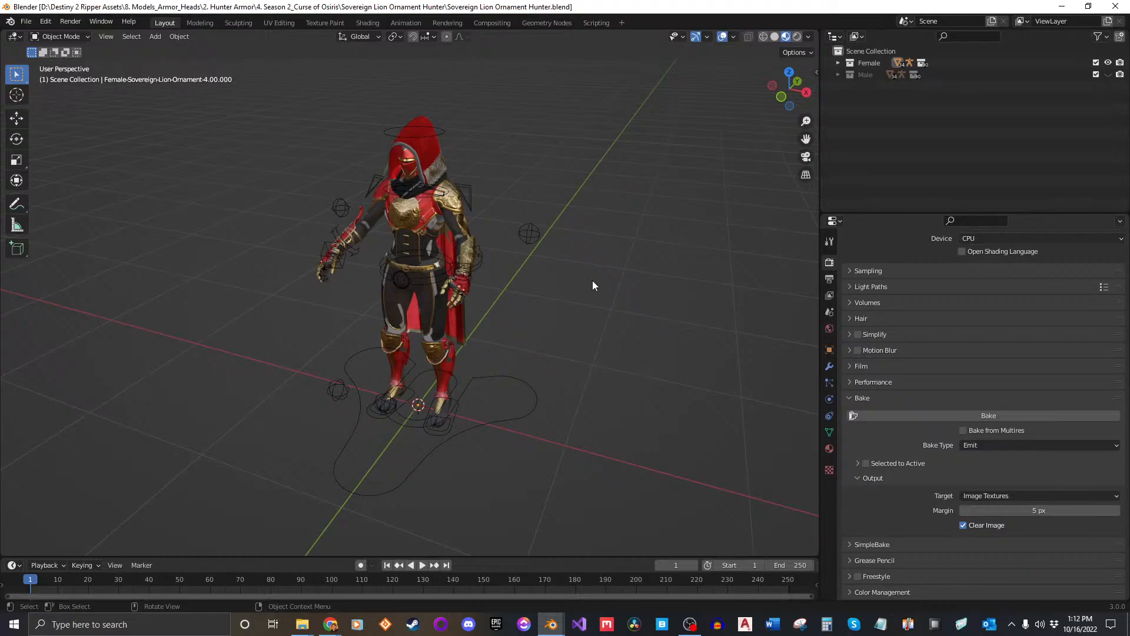
{"action": "middle_click_drag", "start_coordinate": [592, 285], "coordinate": [591, 181]}
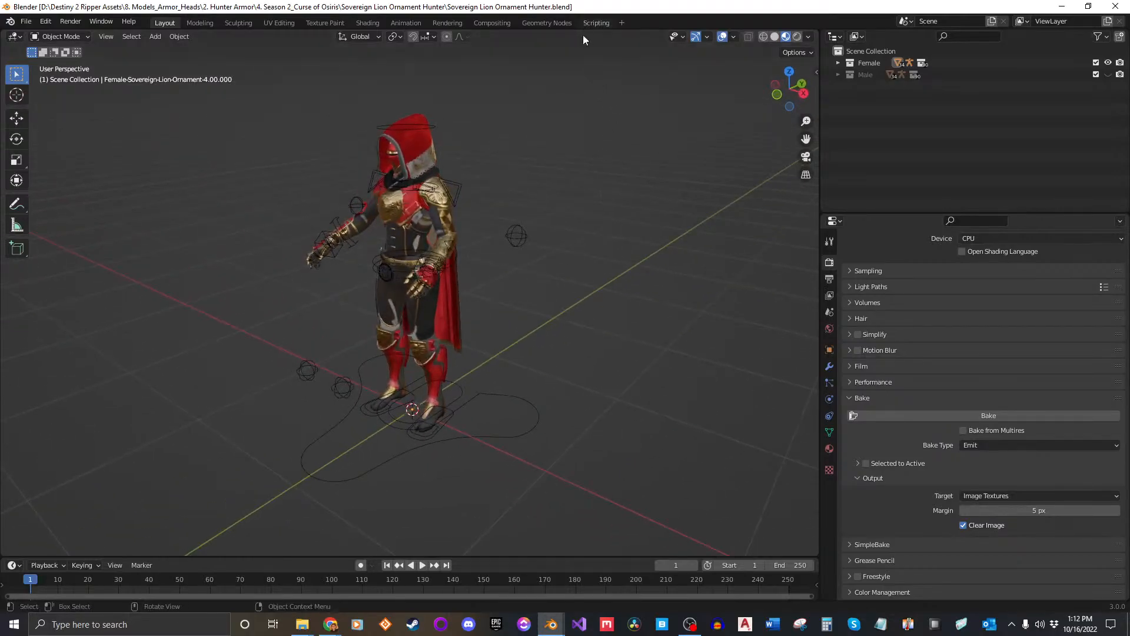
{"action": "mouse_move", "coordinate": [551, 624]}
{"action": "mouse_move", "coordinate": [582, 589]}
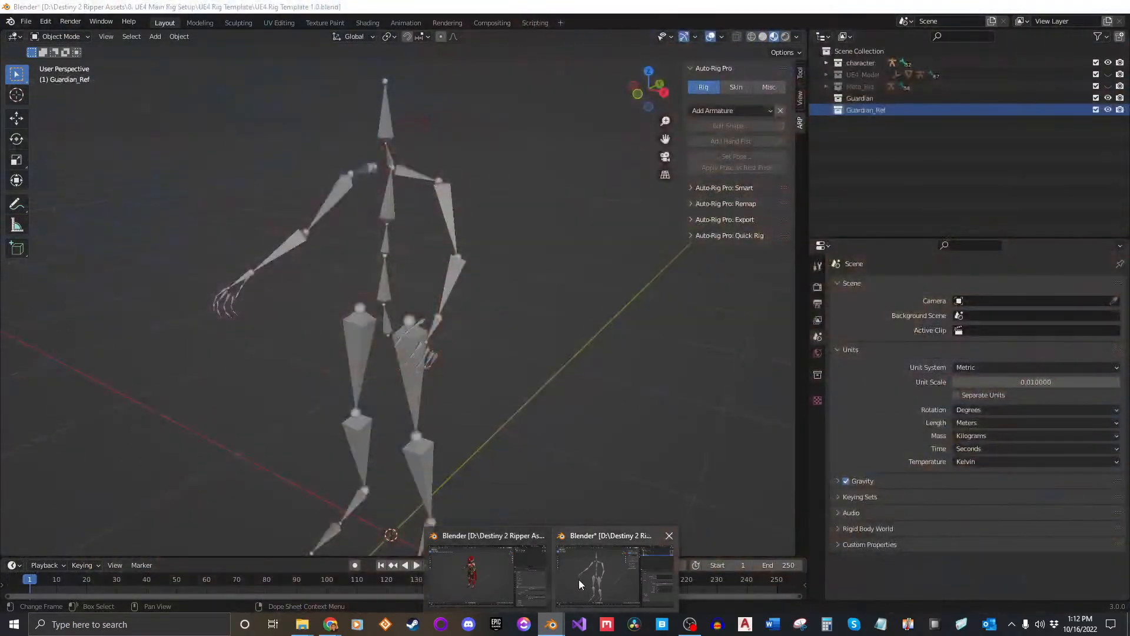
{"action": "left_click", "coordinate": [575, 584]}
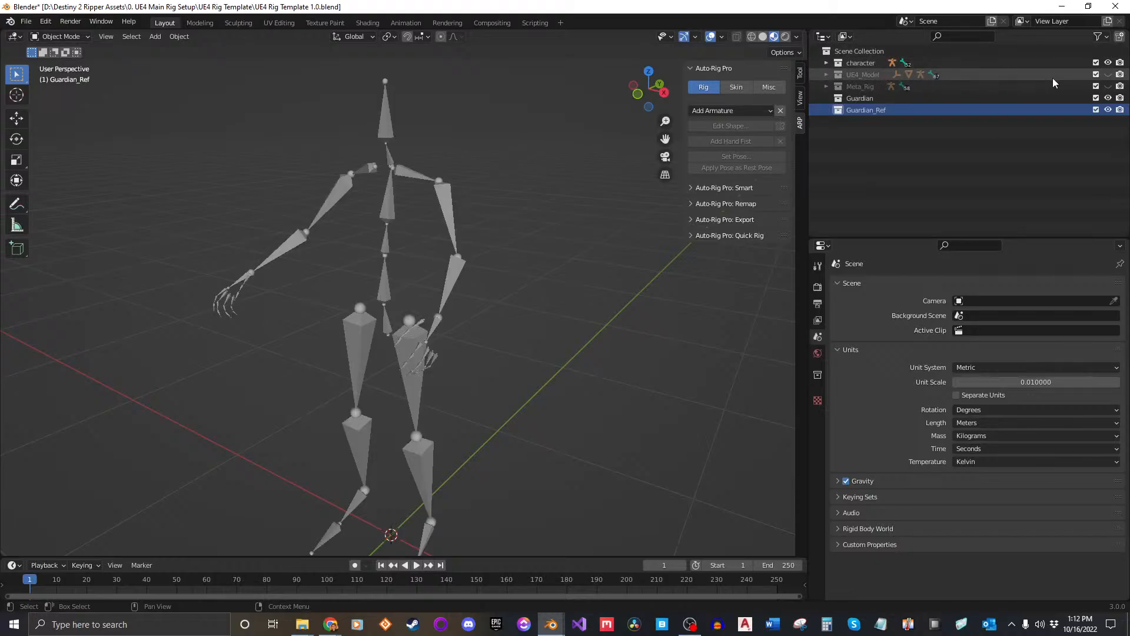
Temporarily show the UE4_Model and Meta_Rig collections to inspect their contents, and hide both again.
{"action": "left_click", "coordinate": [1107, 74]}
{"action": "middle_click_drag", "start_coordinate": [542, 305], "coordinate": [458, 178]}
{"action": "middle_click_drag", "start_coordinate": [668, 294], "coordinate": [546, 313]}
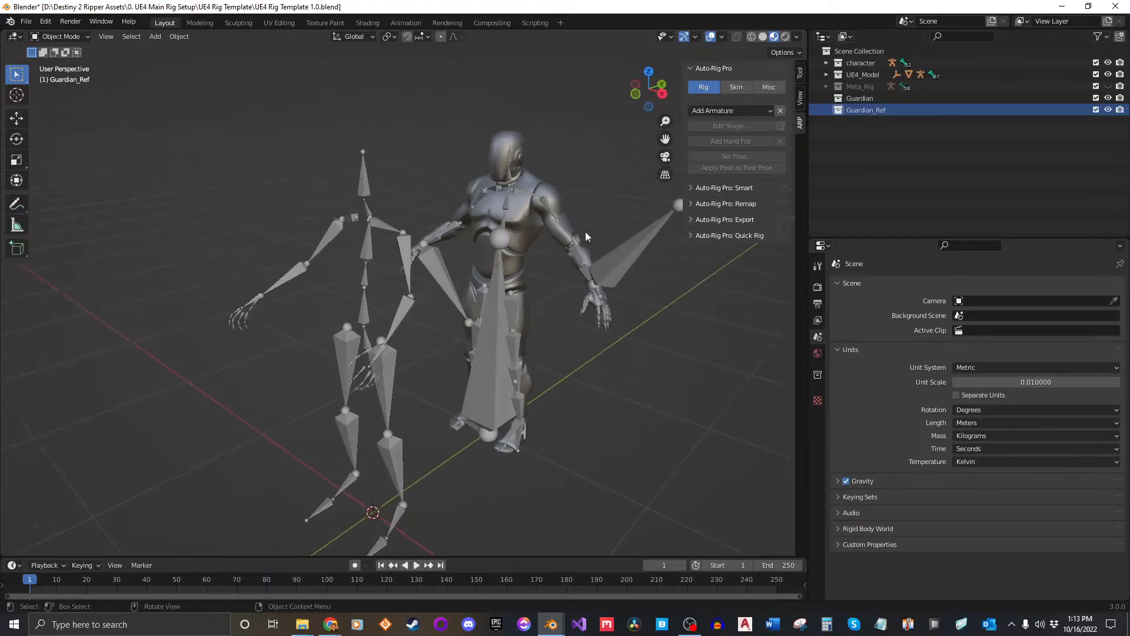
{"action": "left_click", "coordinate": [1108, 74]}
{"action": "left_click", "coordinate": [1108, 86]}
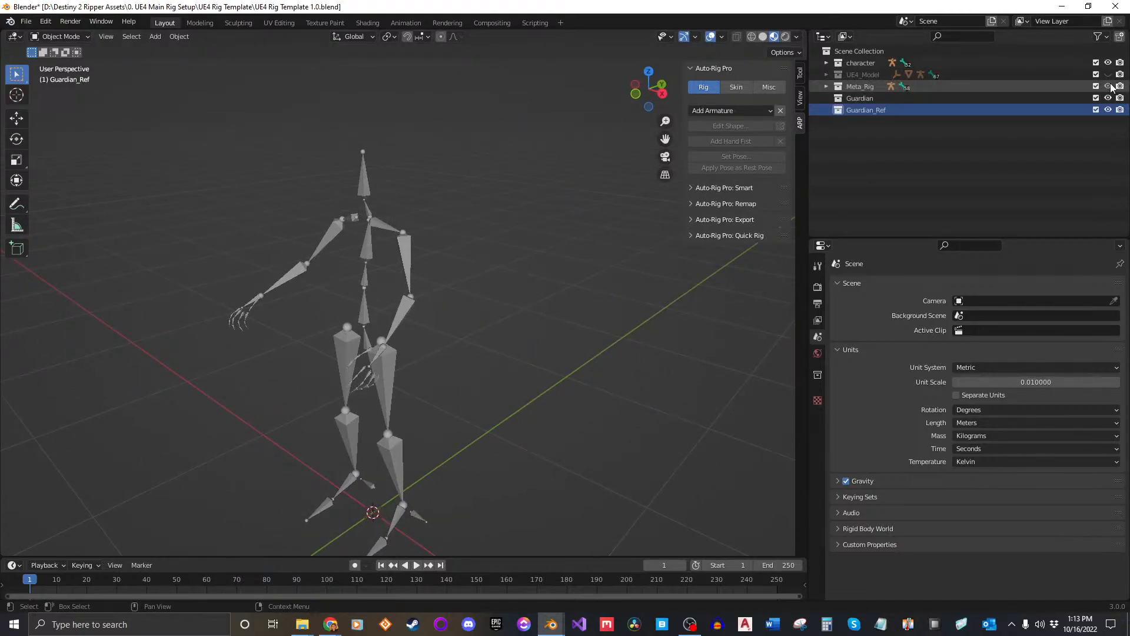
{"action": "left_click", "coordinate": [1109, 86]}
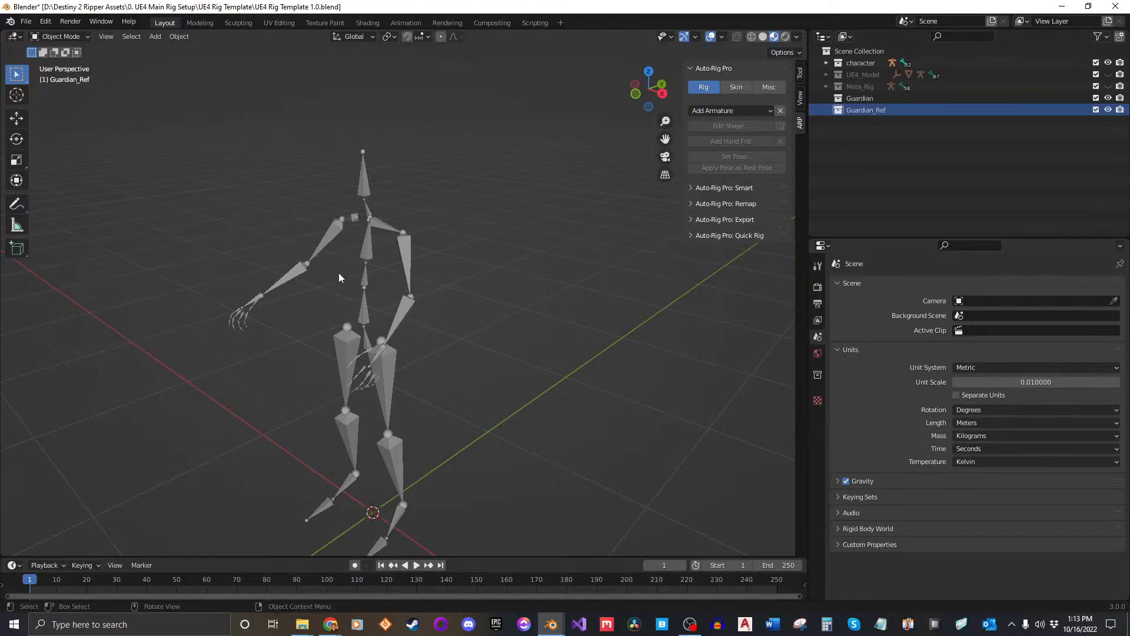
{"action": "middle_click_drag", "start_coordinate": [367, 279], "coordinate": [439, 327]}
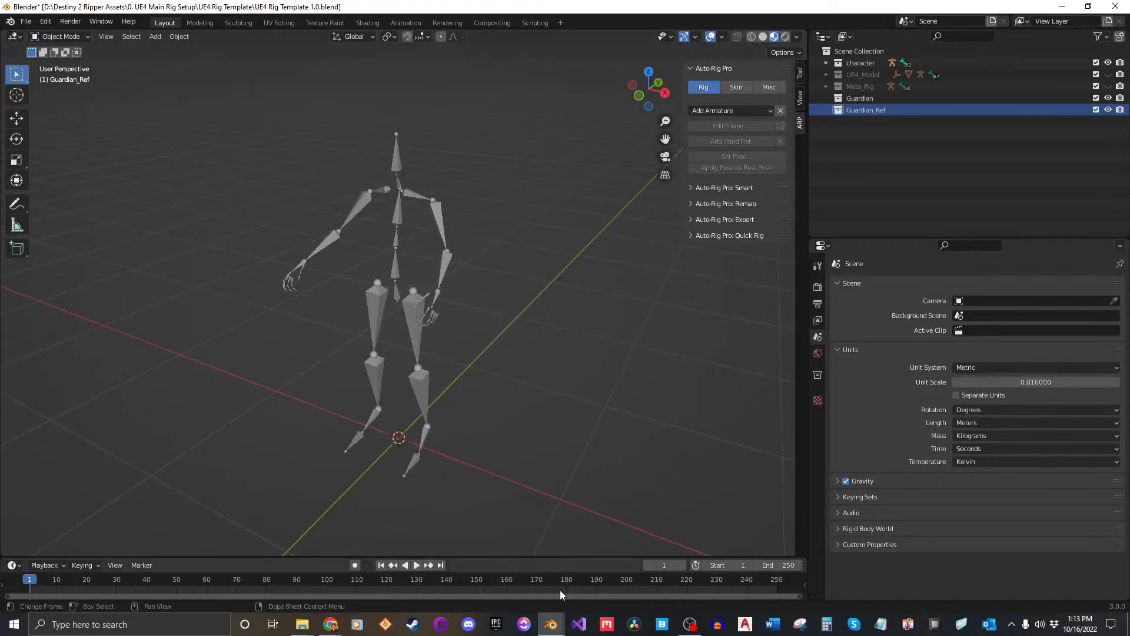
{"action": "middle_click_drag", "start_coordinate": [463, 312], "coordinate": [499, 322]}
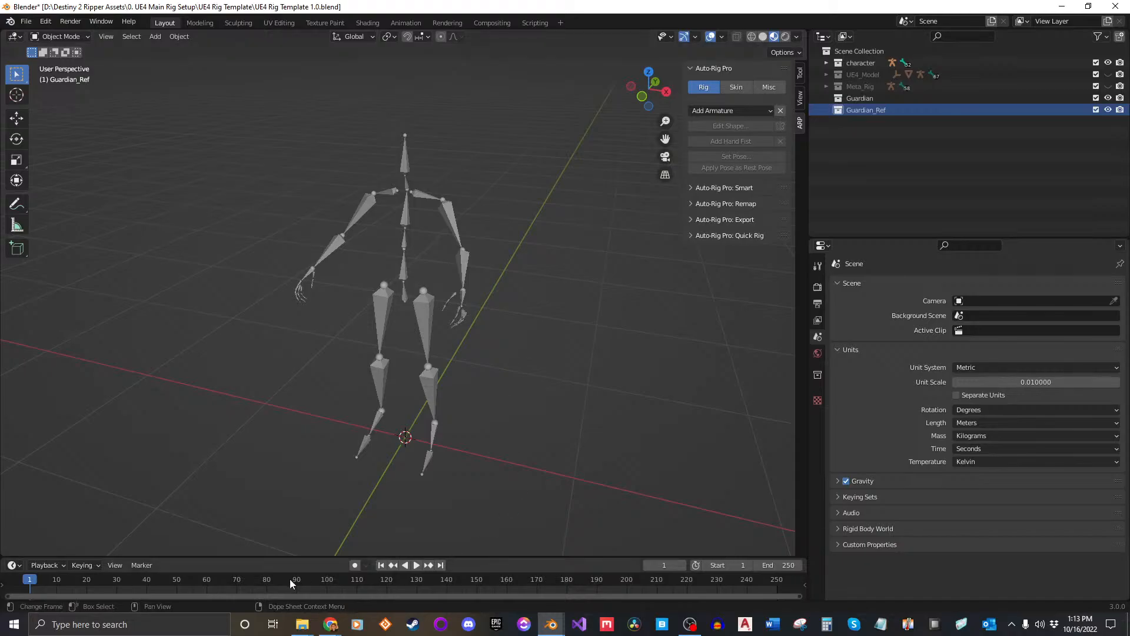
Open Guardian UE4 Rig Tutoral.mp4 from the UE4 Rig Template folder, minimise the folder and return to the rig template file.
{"action": "mouse_move", "coordinate": [302, 623]}
{"action": "left_click", "coordinate": [264, 577]}
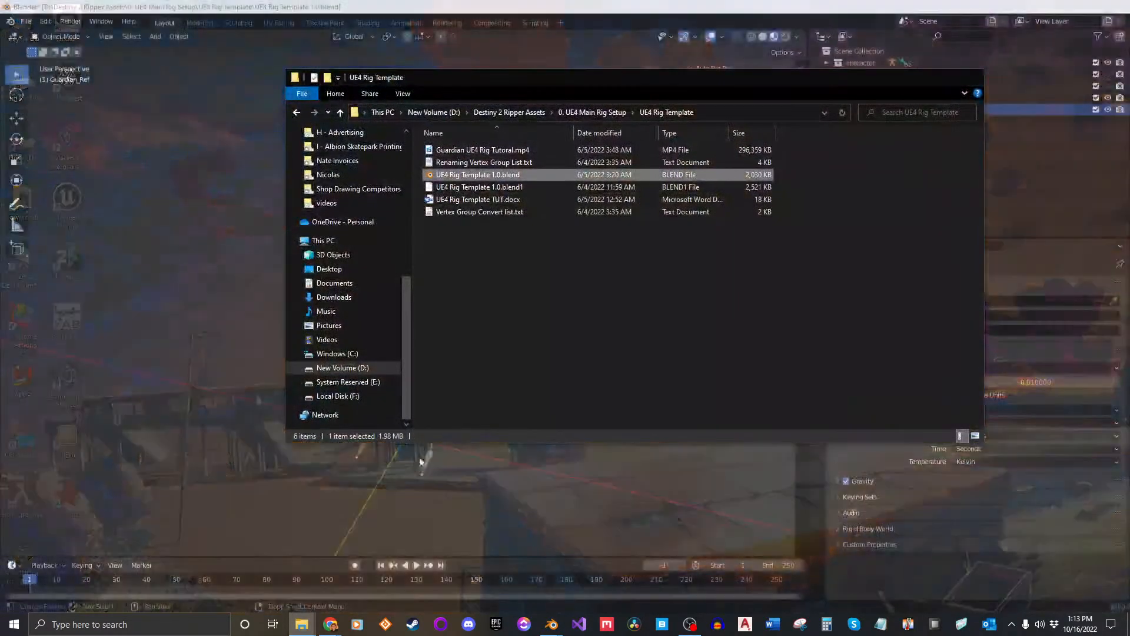
{"action": "left_click", "coordinate": [495, 150]}
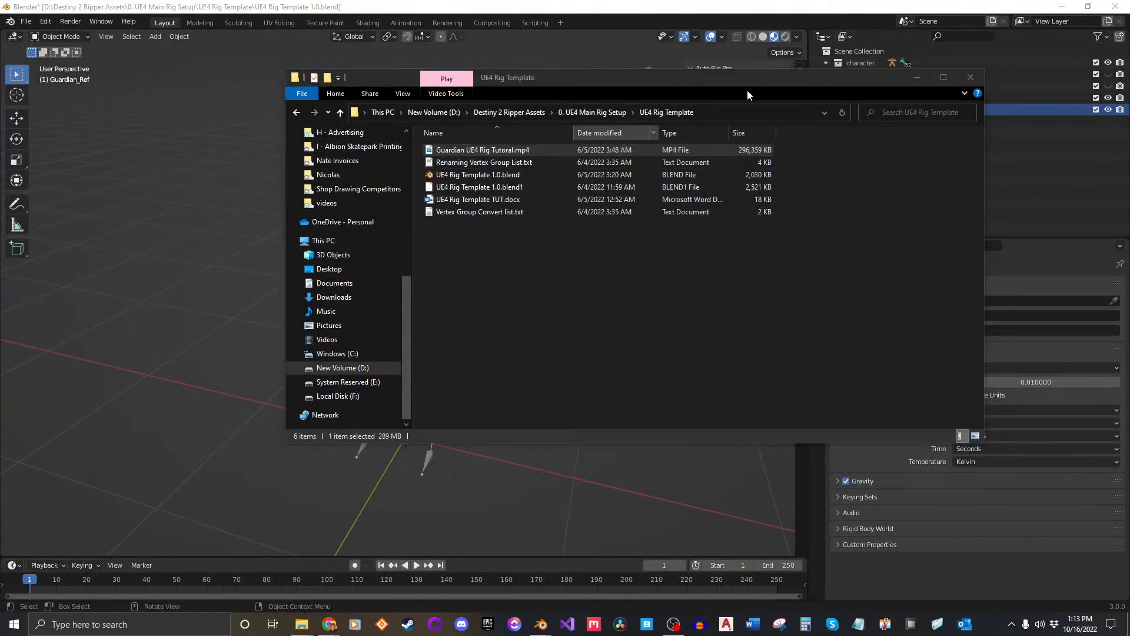
{"action": "left_click", "coordinate": [917, 77]}
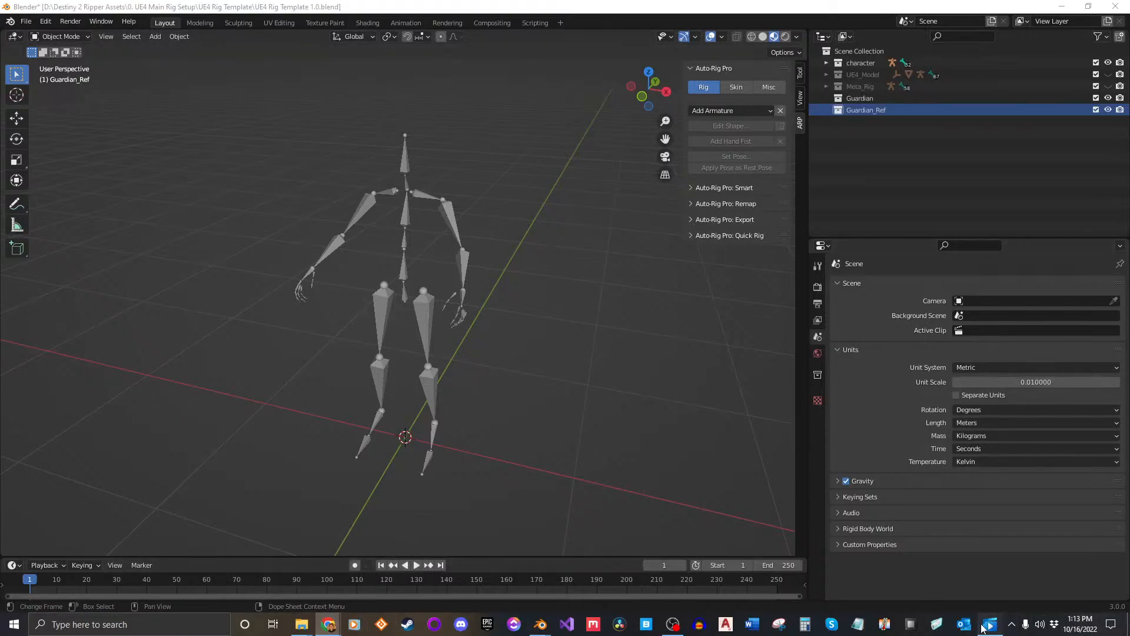
{"action": "middle_click_drag", "start_coordinate": [467, 308], "coordinate": [482, 330]}
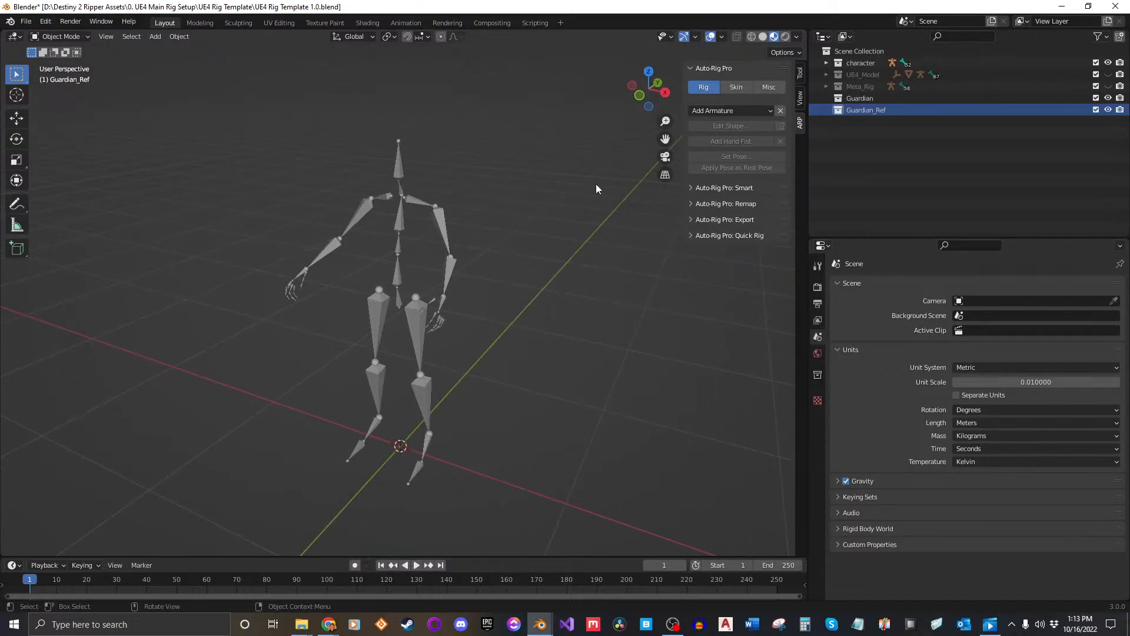
{"action": "middle_click_drag", "start_coordinate": [481, 378], "coordinate": [498, 383]}
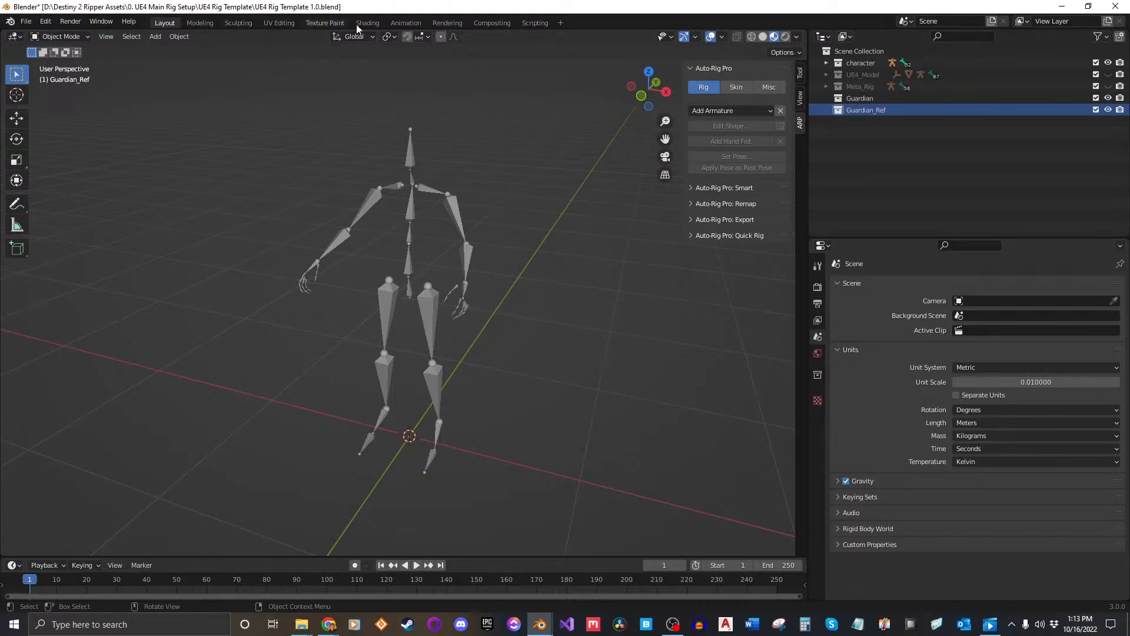
Start saving the template under a new name and browse to 4. Season 2_Curse of Osiris > Sovereign Lion Ornament Hunter under 2. Hunter Armor.
{"action": "left_click", "coordinate": [26, 22]}
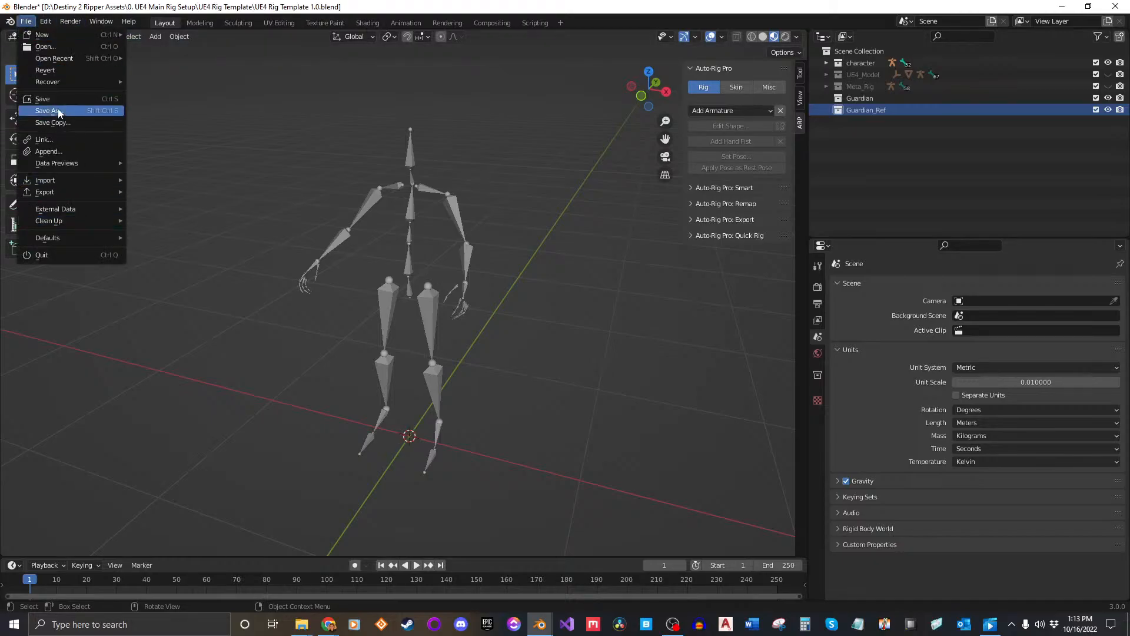
{"action": "left_click", "coordinate": [52, 110]}
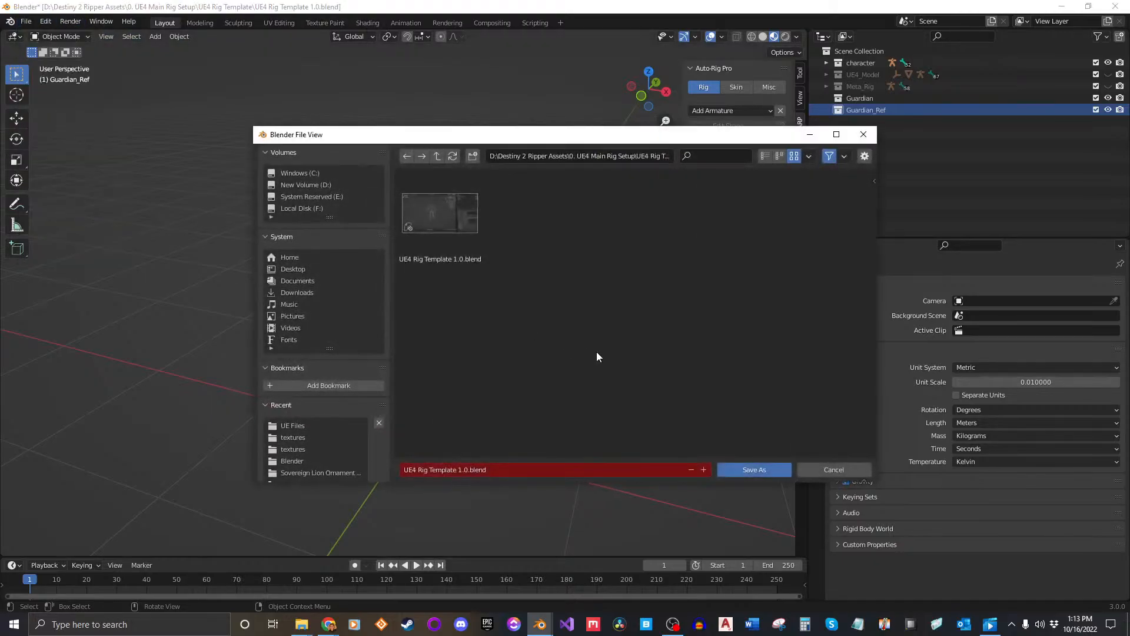
{"action": "left_click", "coordinate": [765, 156]}
{"action": "left_click", "coordinate": [436, 158]}
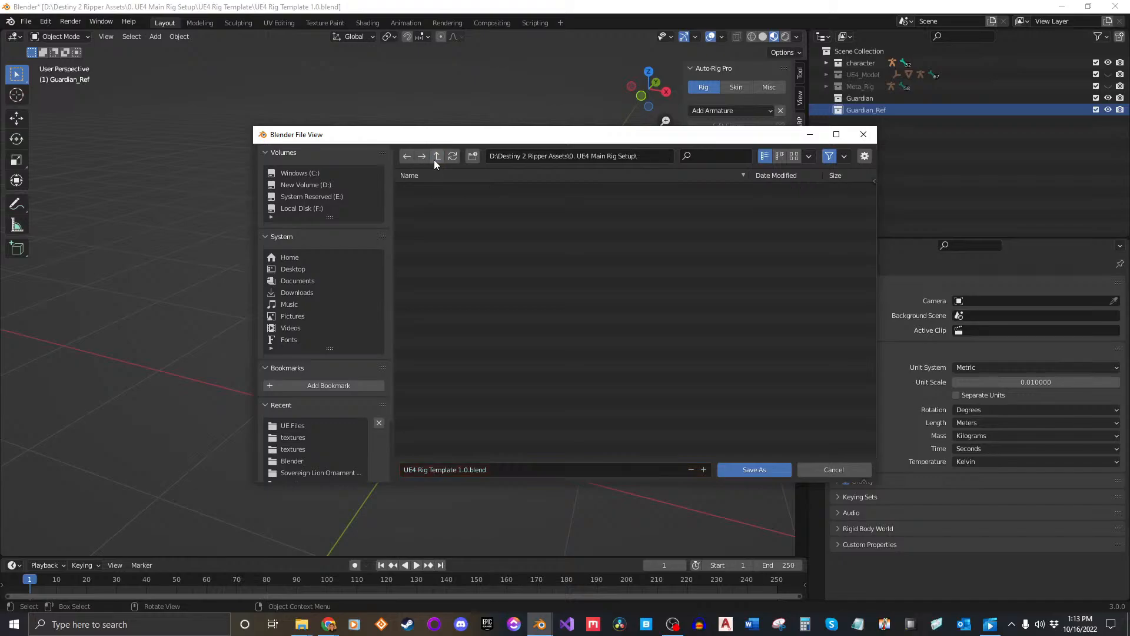
{"action": "left_click", "coordinate": [436, 158]}
{"action": "double_click", "coordinate": [472, 283]}
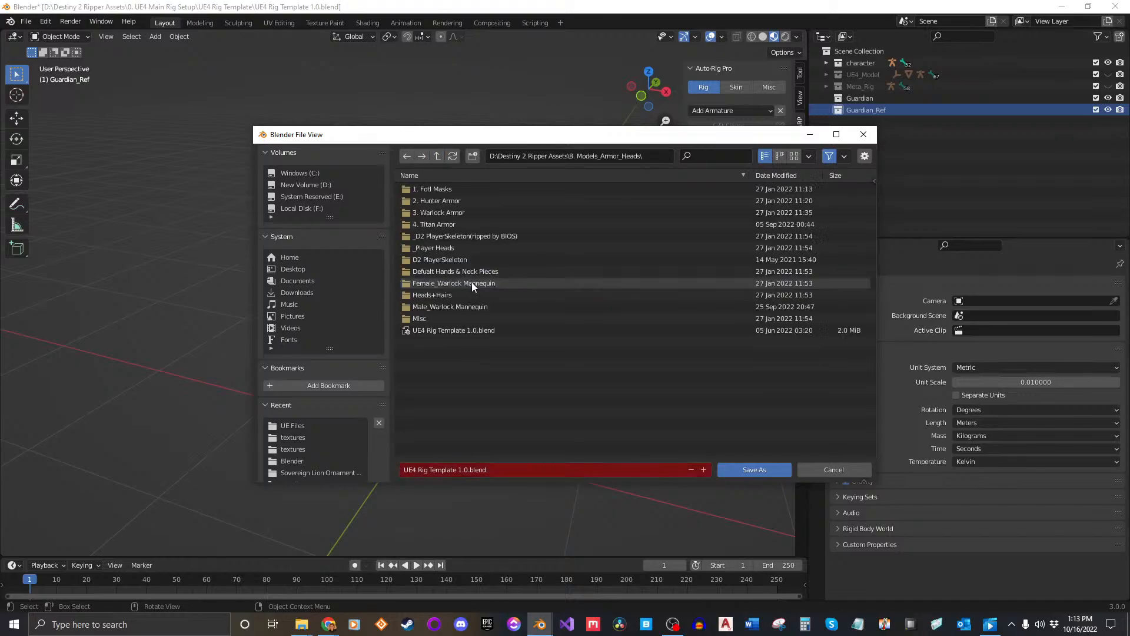
{"action": "double_click", "coordinate": [451, 201]}
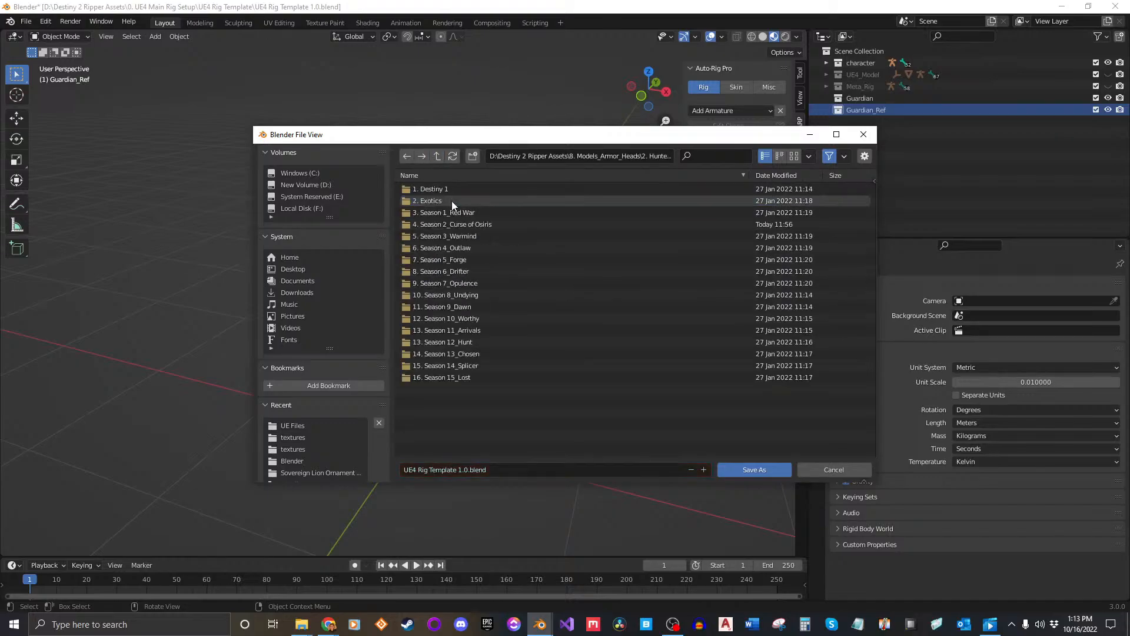
{"action": "double_click", "coordinate": [449, 213]}
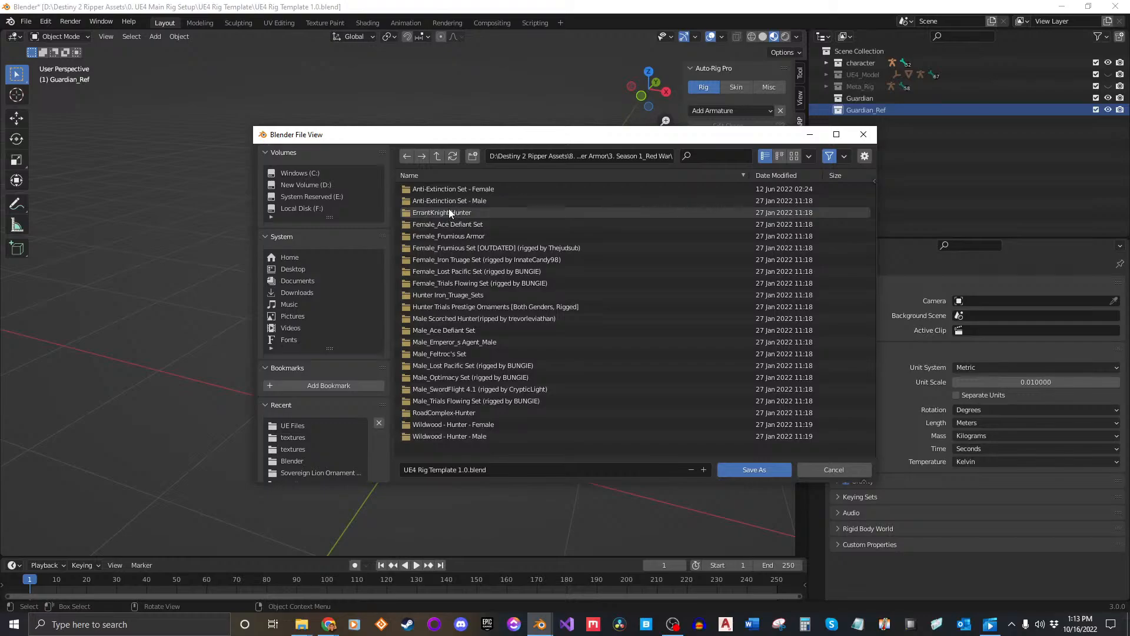
{"action": "key", "text": "BackSpace"}
{"action": "double_click", "coordinate": [470, 224]}
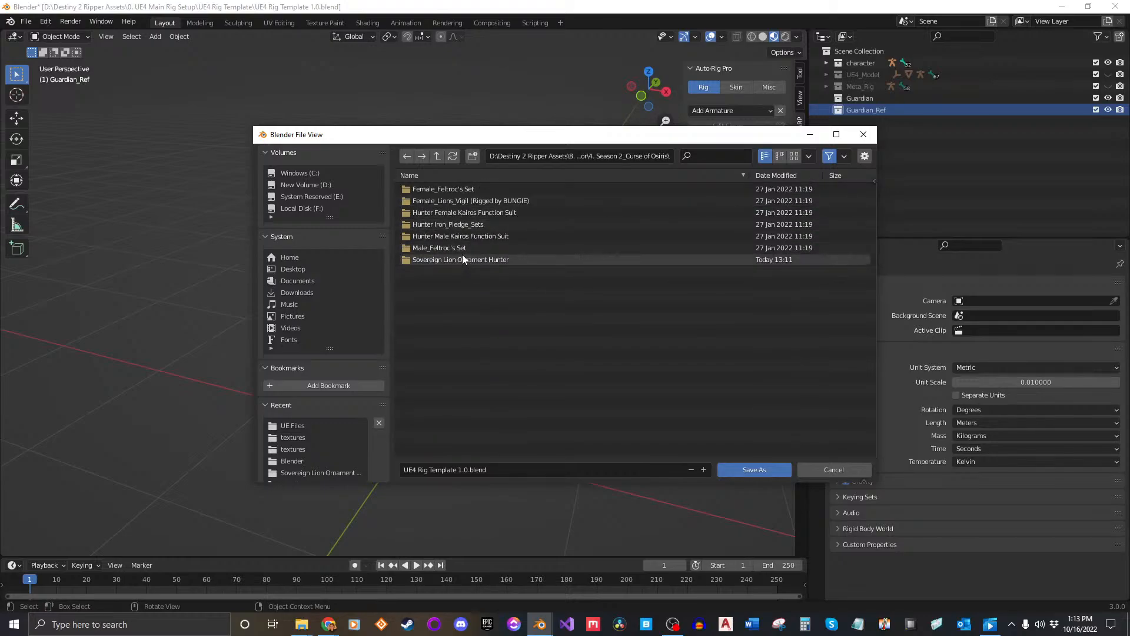
{"action": "double_click", "coordinate": [462, 256]}
Base the file name on the existing hunter file and save the template as Sovereign Lion Ornament Hunter_UE.blend.
{"action": "left_click", "coordinate": [454, 250]}
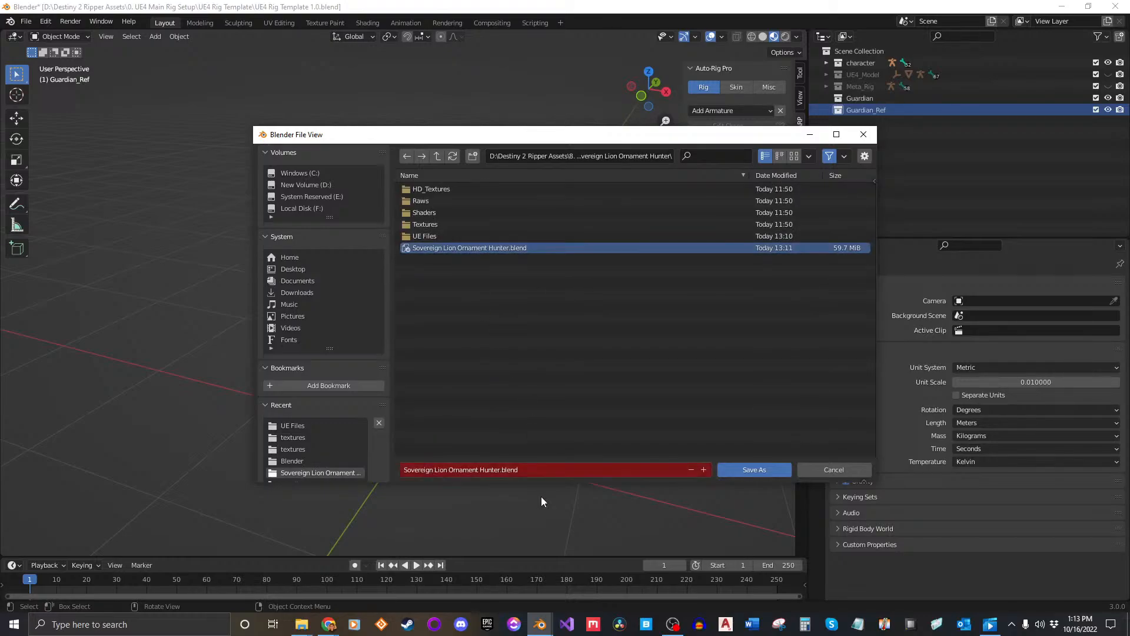
{"action": "left_click", "coordinate": [498, 470]}
{"action": "key", "text": "Right"}
{"action": "type", "text": "UE"}
{"action": "key", "text": "BackSpace"}
{"action": "key", "text": "BackSpace"}
{"action": "key", "text": "BackSpace"}
{"action": "type", "text": "_UE"}
{"action": "key", "text": "Return"}
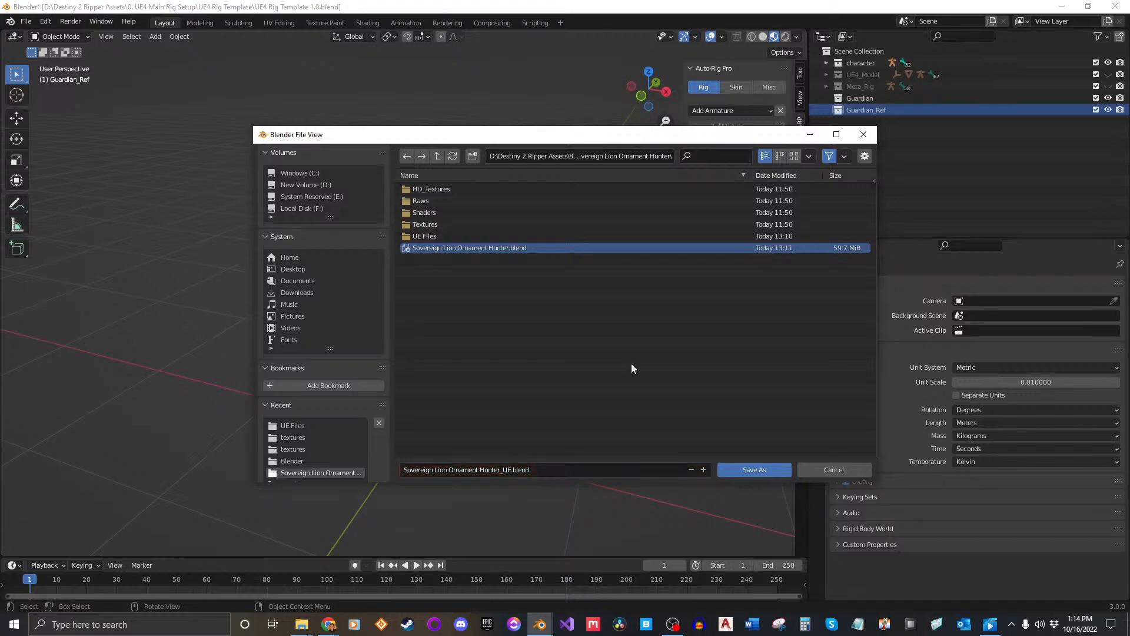
{"action": "left_click", "coordinate": [765, 467]}
{"action": "middle_click_drag", "start_coordinate": [509, 375], "coordinate": [531, 359], "text": "shift"}
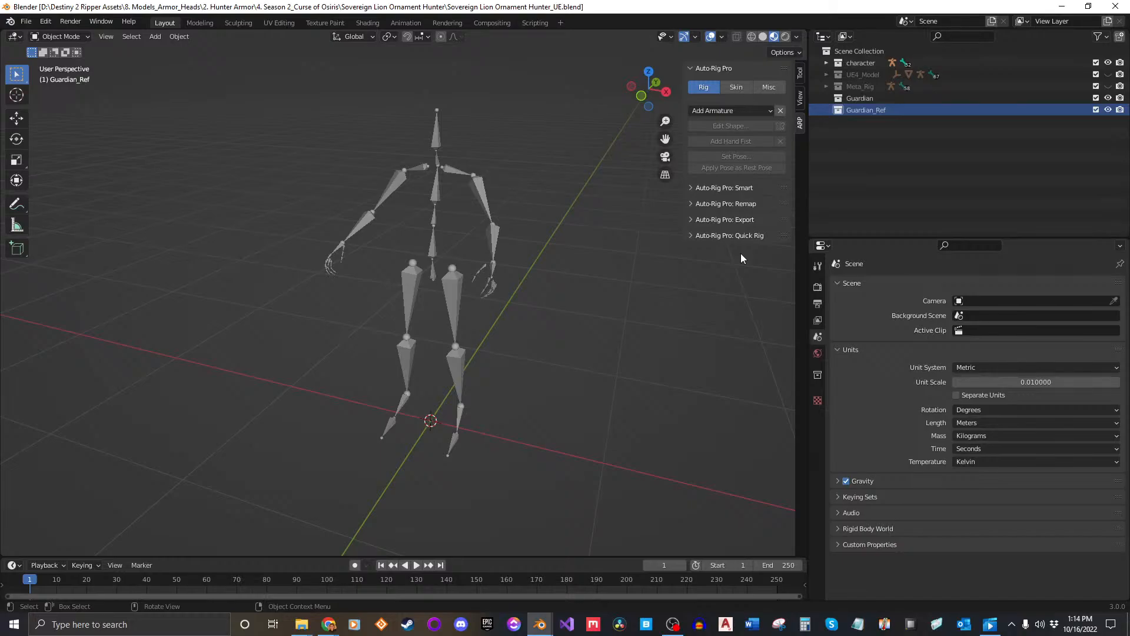
{"action": "left_click", "coordinate": [328, 624]}
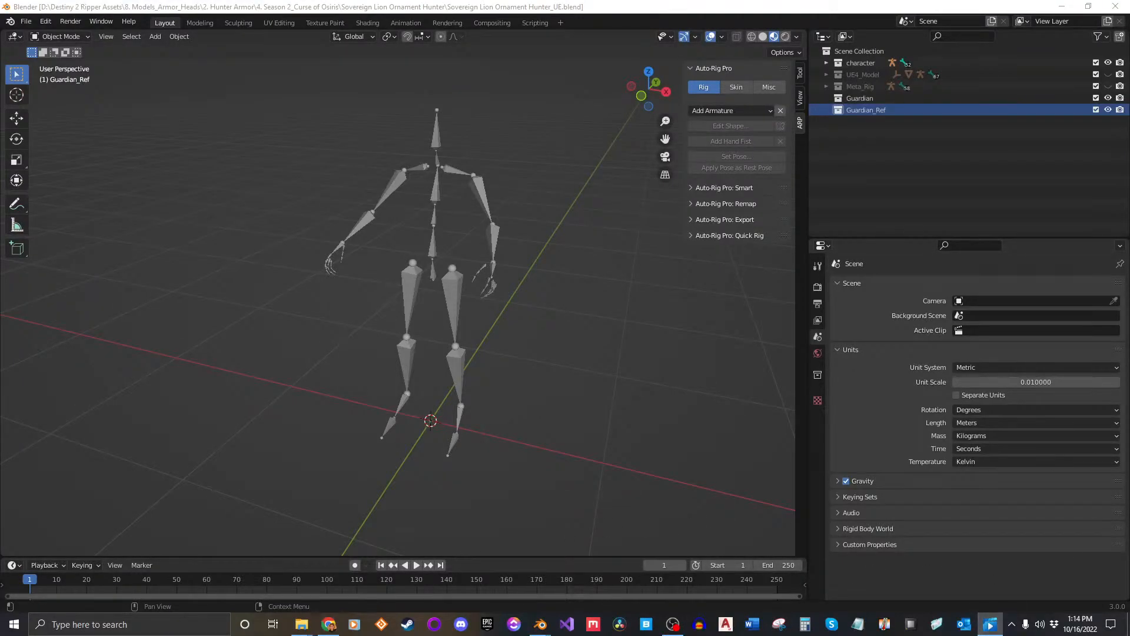
{"action": "middle_click_drag", "start_coordinate": [451, 348], "coordinate": [476, 356]}
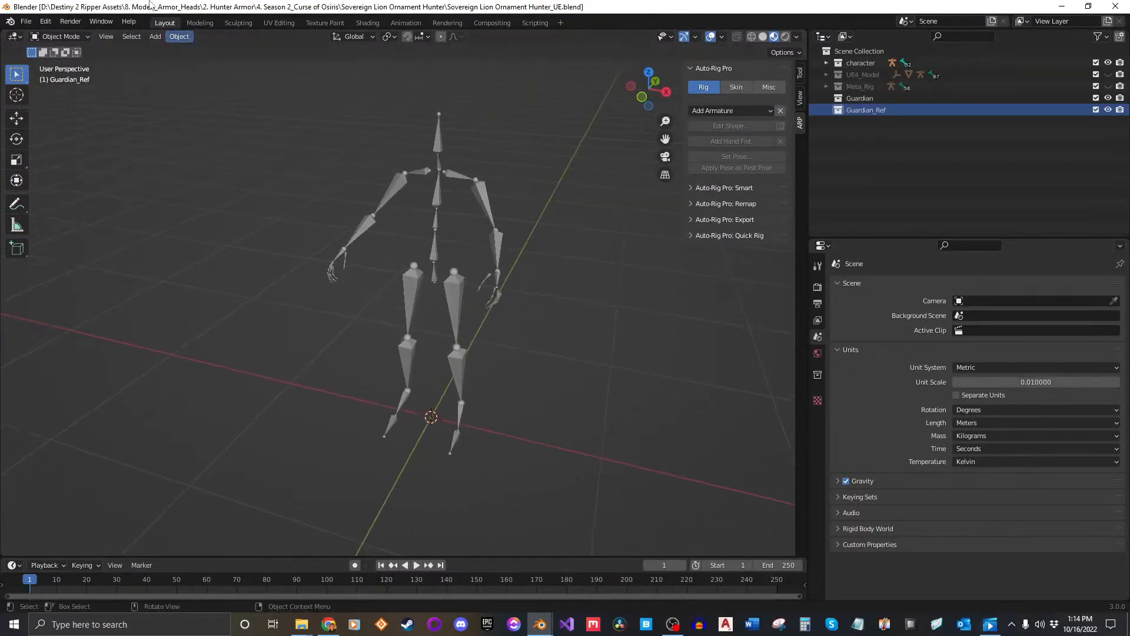
Start appending from Sovereign Lion Ornament Hunter.blend, open its Collection category and move the file browser aside to uncover the scene.
{"action": "left_click", "coordinate": [26, 21]}
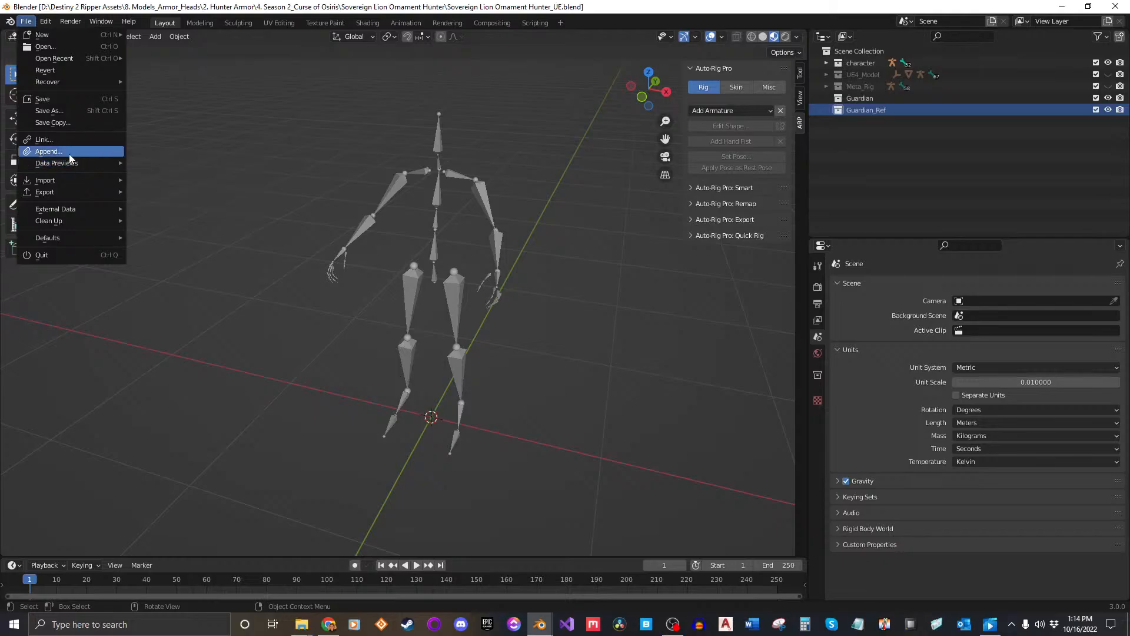
{"action": "left_click", "coordinate": [69, 153]}
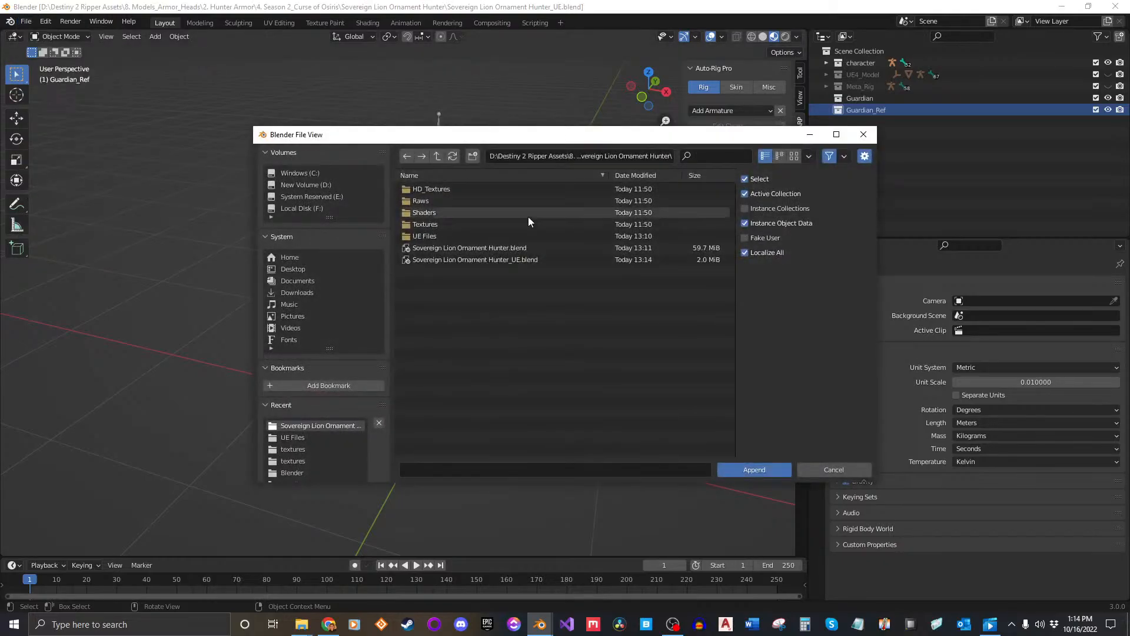
{"action": "left_click", "coordinate": [447, 247]}
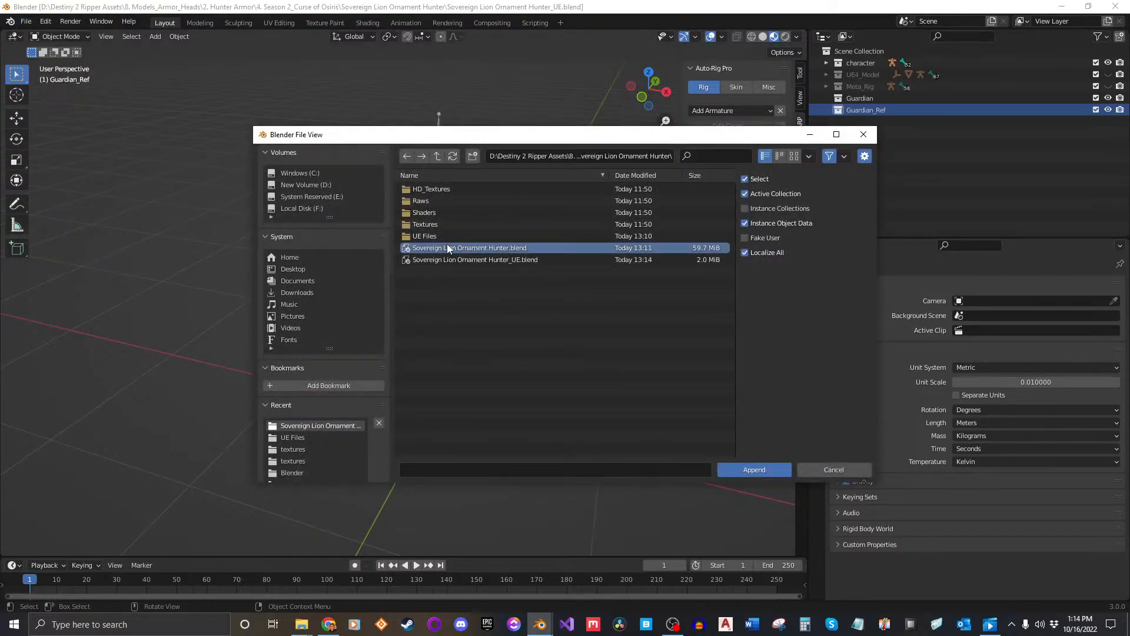
{"action": "double_click", "coordinate": [447, 248]}
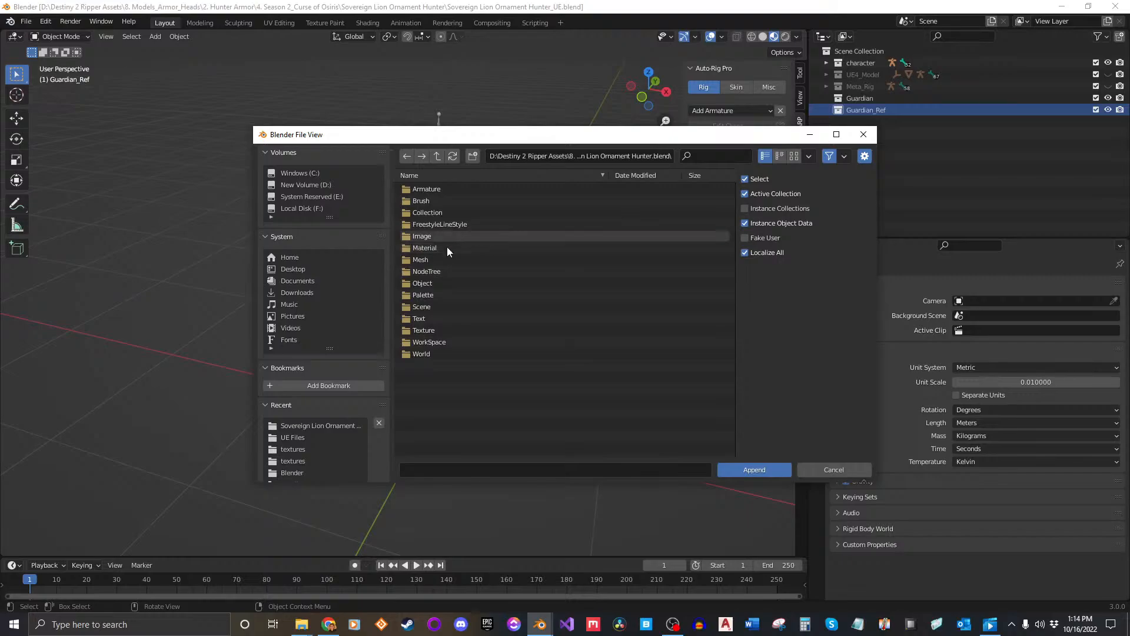
{"action": "left_click", "coordinate": [437, 156]}
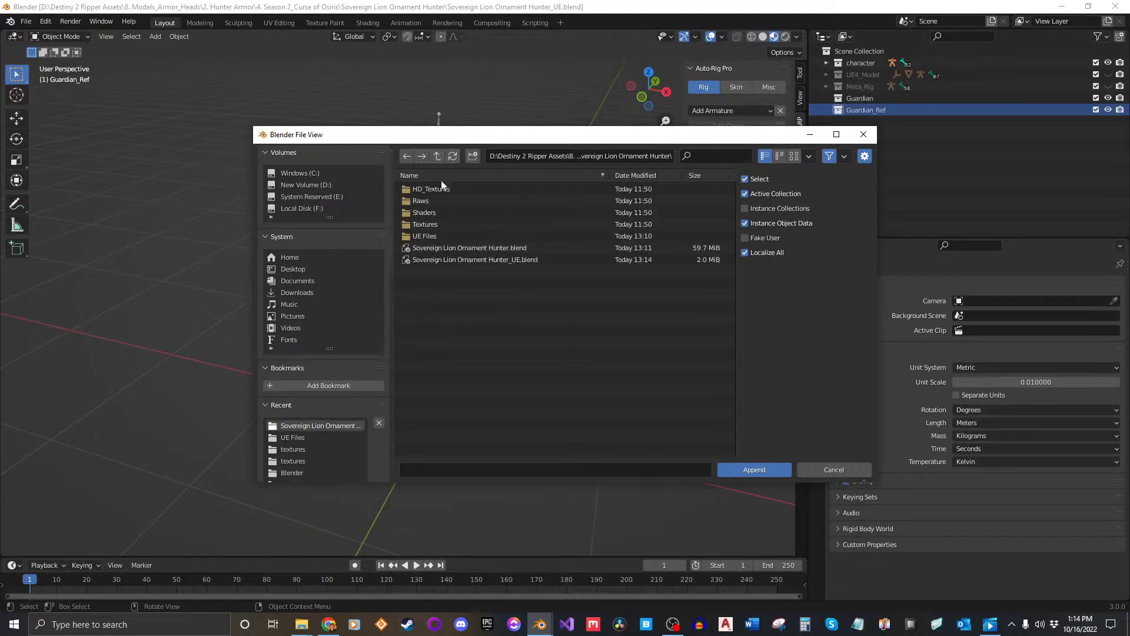
{"action": "left_click", "coordinate": [464, 248]}
{"action": "left_click", "coordinate": [749, 467]}
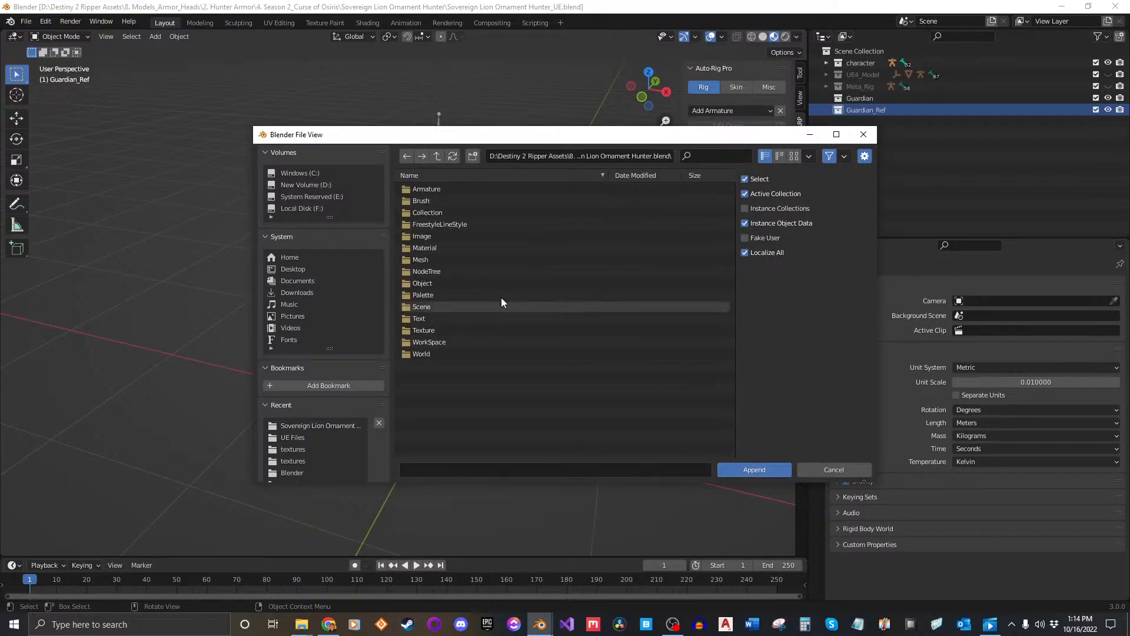
{"action": "double_click", "coordinate": [442, 215]}
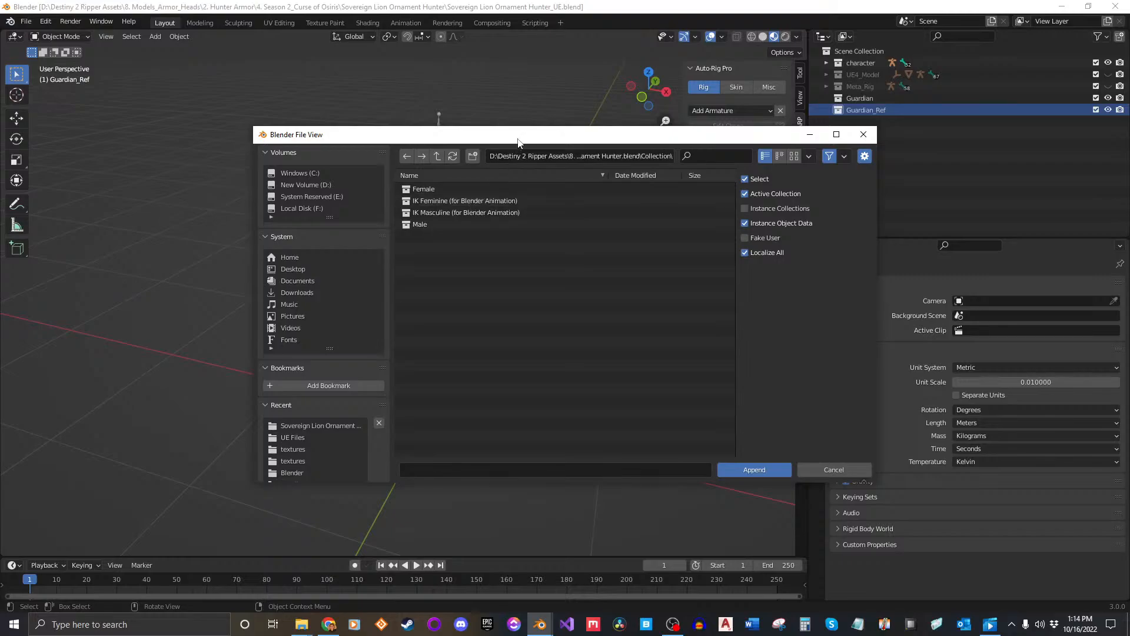
{"action": "left_click_drag", "start_coordinate": [518, 141], "coordinate": [340, 183]}
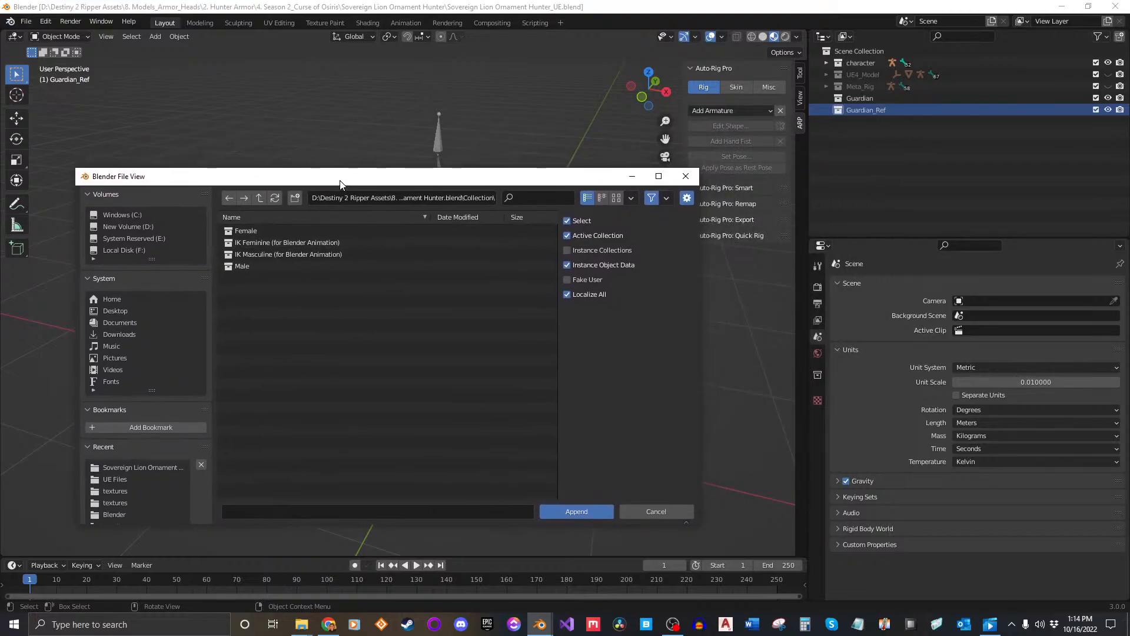
Append the Female collection into Guardian_Ref and look through the appended contents.
{"action": "left_click", "coordinate": [253, 230]}
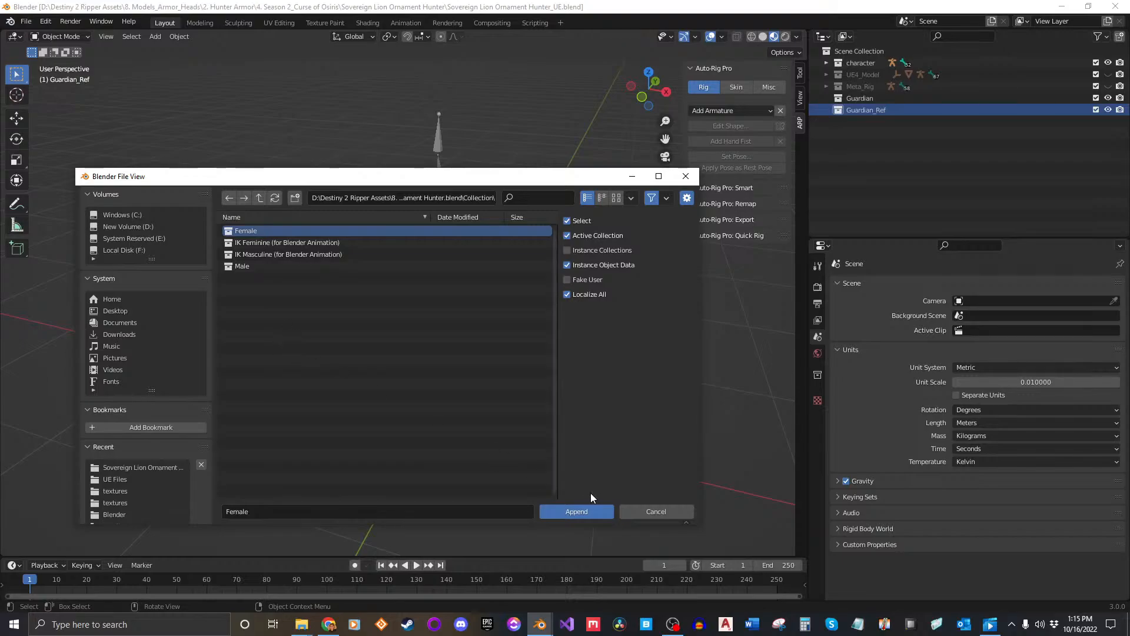
{"action": "left_click", "coordinate": [584, 508]}
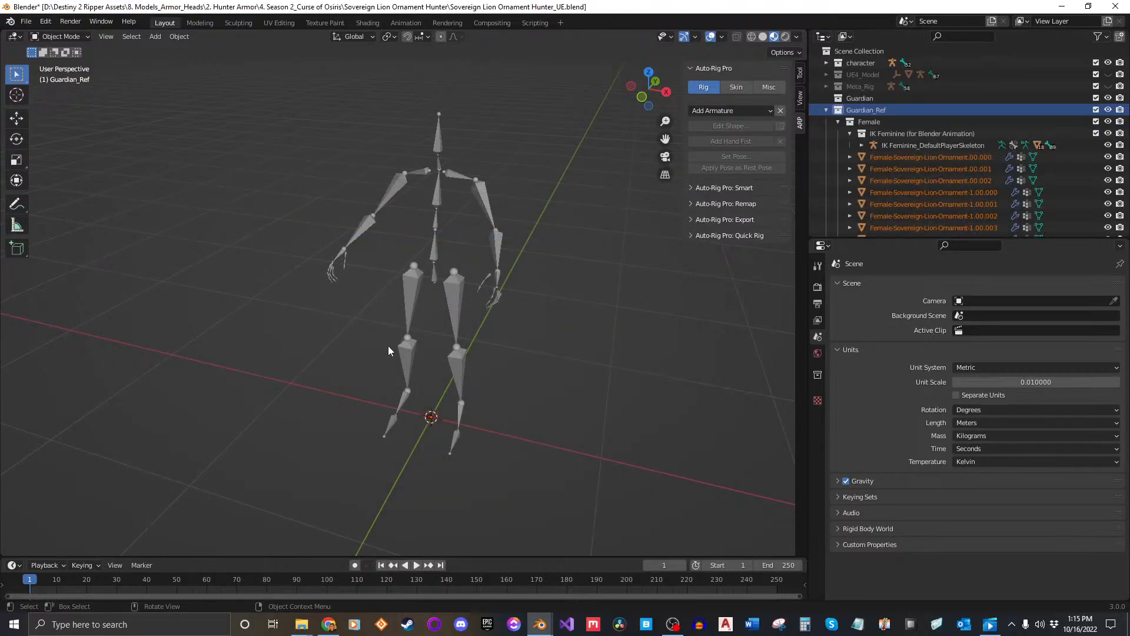
{"action": "scroll", "coordinate": [895, 184], "scroll_direction": "down", "scroll_amount": 10}
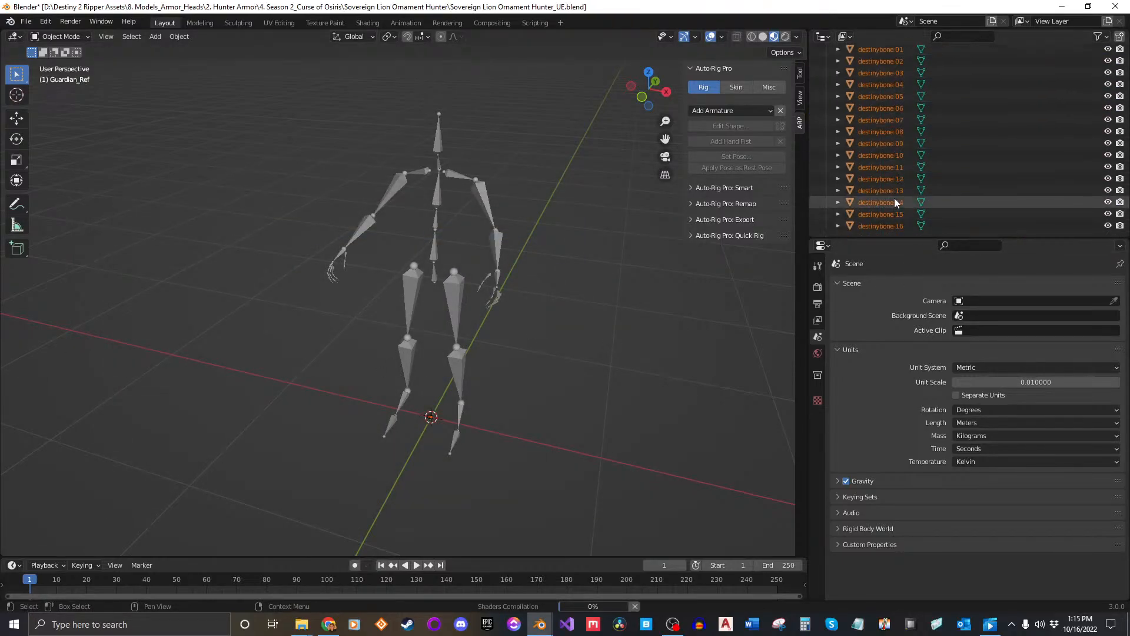
{"action": "scroll", "coordinate": [895, 197], "scroll_direction": "up", "scroll_amount": 12}
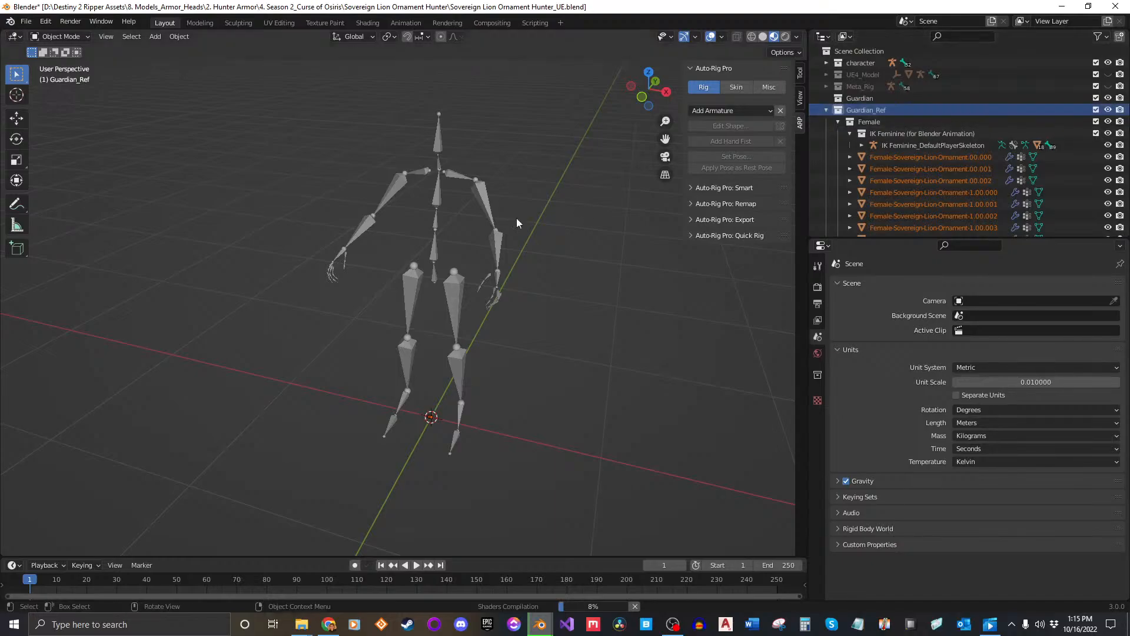
{"action": "middle_click_drag", "start_coordinate": [489, 374], "coordinate": [494, 348]}
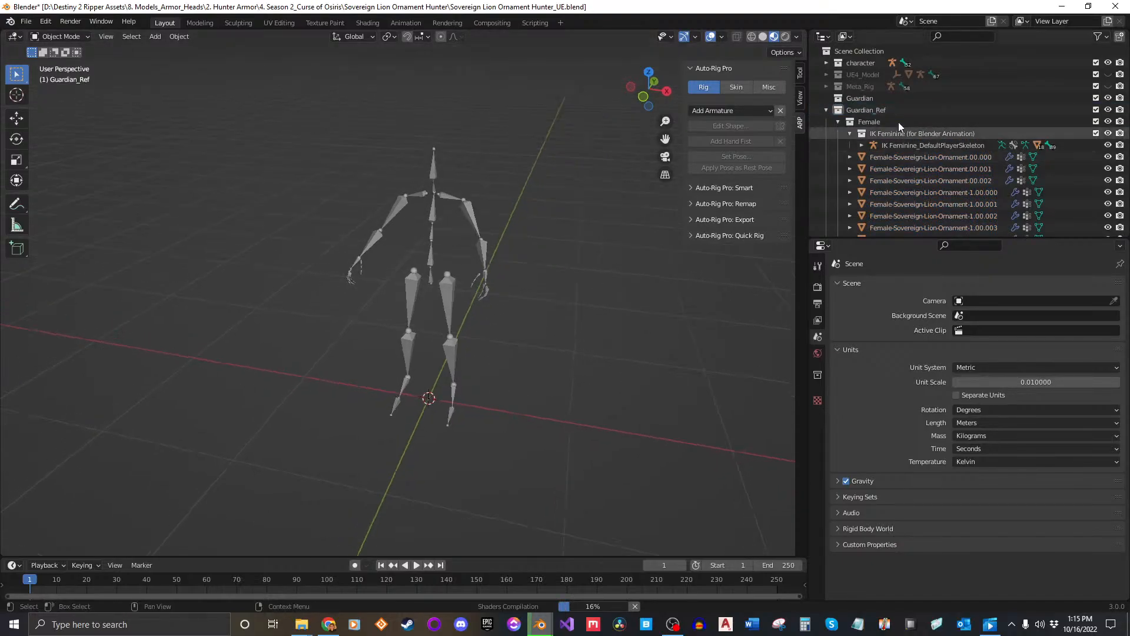
Select everything from the Female collection through destinybone 16 and scale the selection by 100.
{"action": "left_click", "coordinate": [902, 118]}
{"action": "scroll", "coordinate": [985, 166], "scroll_direction": "down", "scroll_amount": 12}
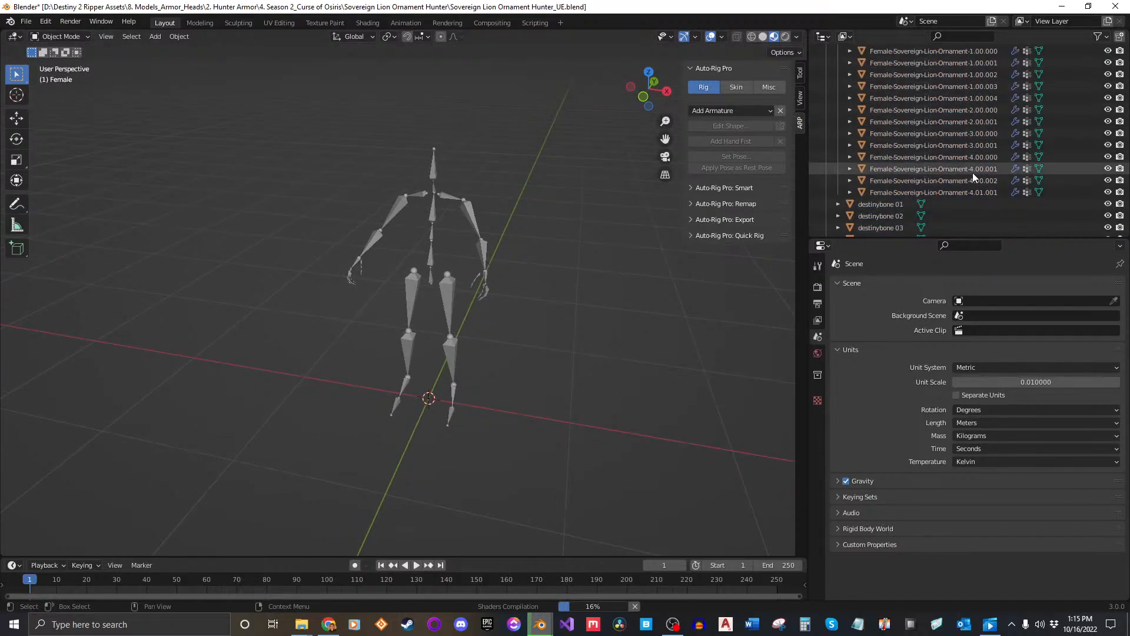
{"action": "left_click", "coordinate": [883, 225], "text": "shift"}
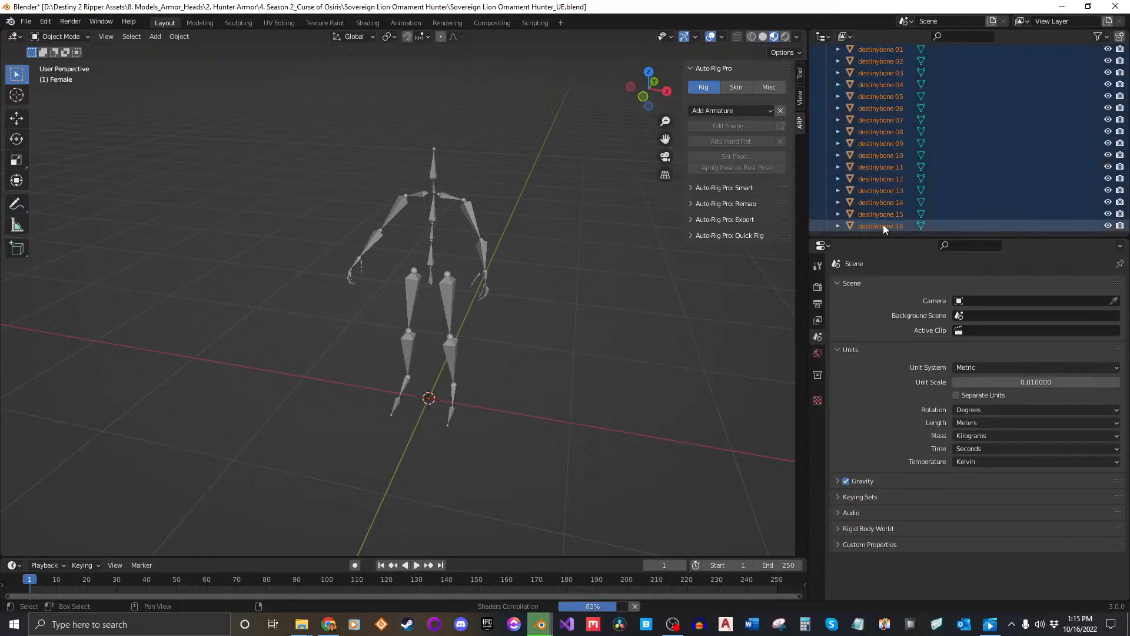
{"action": "scroll", "coordinate": [508, 408], "scroll_direction": "down", "scroll_amount": 1}
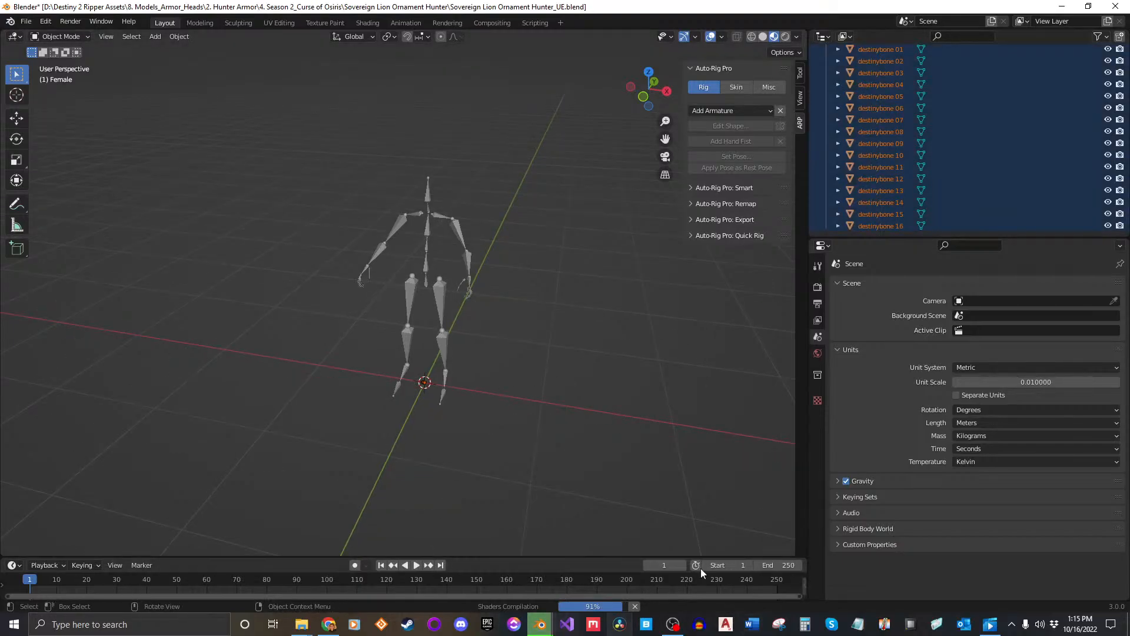
{"action": "middle_click_drag", "start_coordinate": [450, 447], "coordinate": [425, 386]}
{"action": "scroll", "coordinate": [427, 389], "scroll_direction": "up", "scroll_amount": 1}
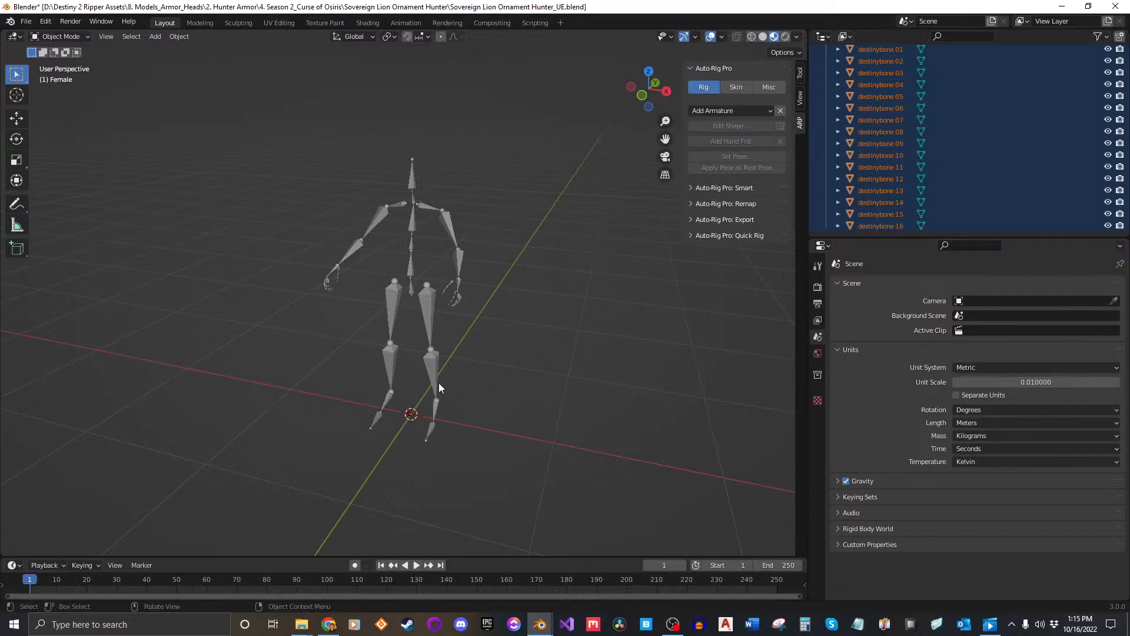
{"action": "key", "text": "s"}
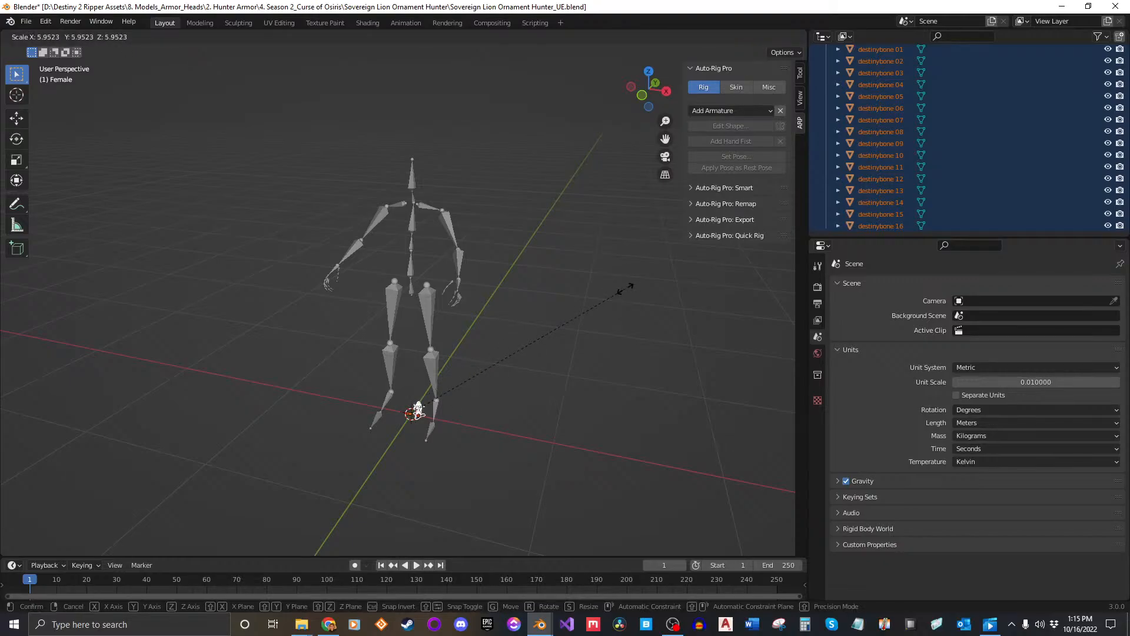
{"action": "type", "text": "100"}
{"action": "key", "text": "Return"}
Move the scaled Female contents about 2.2 m along X, then select the leftover destinybone meshes and delete them.
{"action": "scroll", "coordinate": [627, 291], "scroll_direction": "down", "scroll_amount": 4}
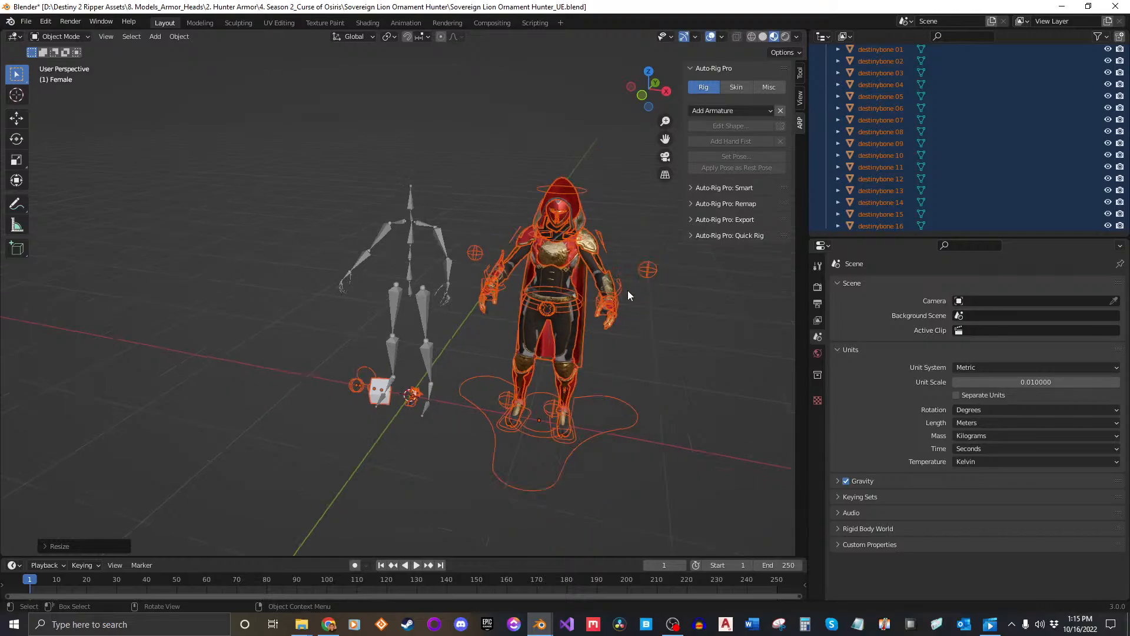
{"action": "middle_click_drag", "start_coordinate": [544, 315], "coordinate": [422, 312], "text": "shift"}
{"action": "middle_click_drag", "start_coordinate": [422, 312], "coordinate": [485, 356]}
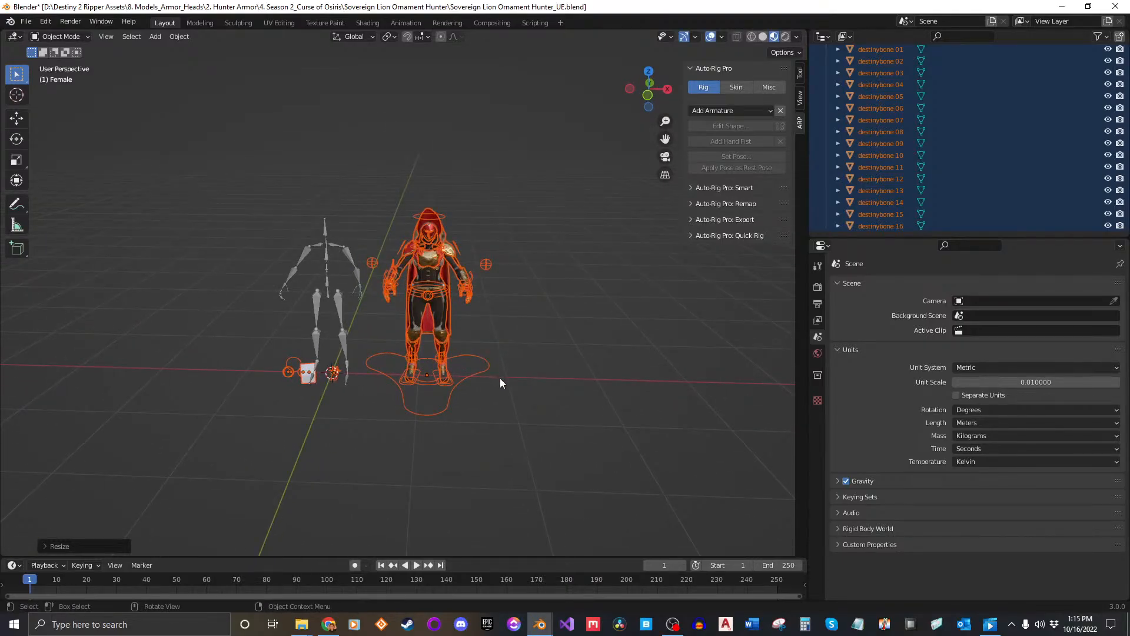
{"action": "key", "text": "g"}
{"action": "key", "text": "x"}
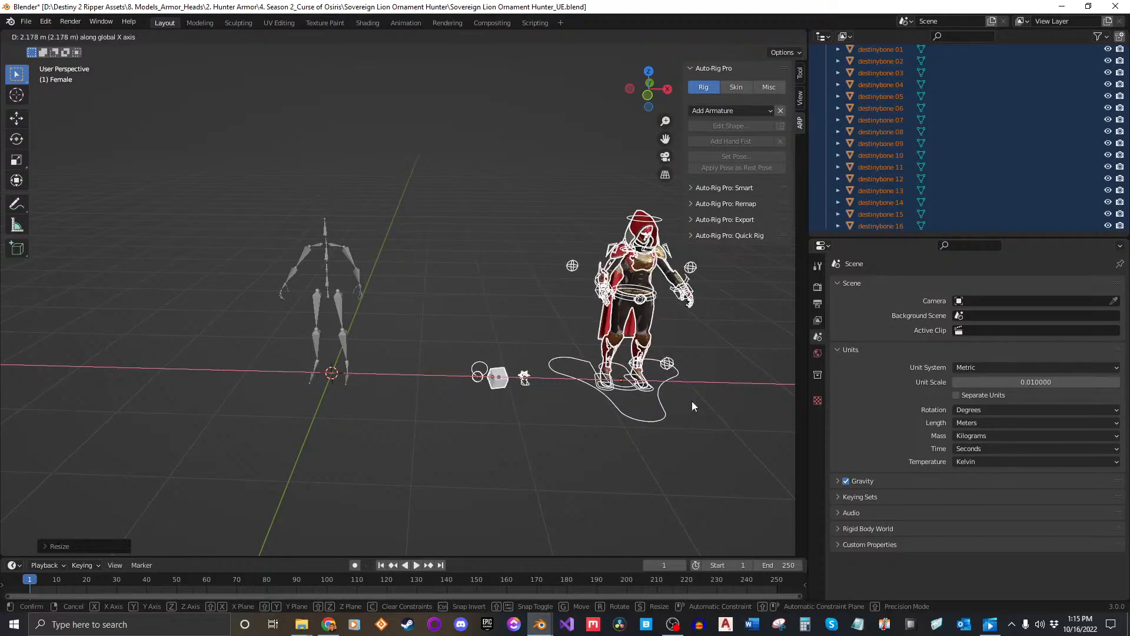
{"action": "left_click", "coordinate": [691, 400]}
{"action": "left_click_drag", "start_coordinate": [542, 330], "coordinate": [399, 441]}
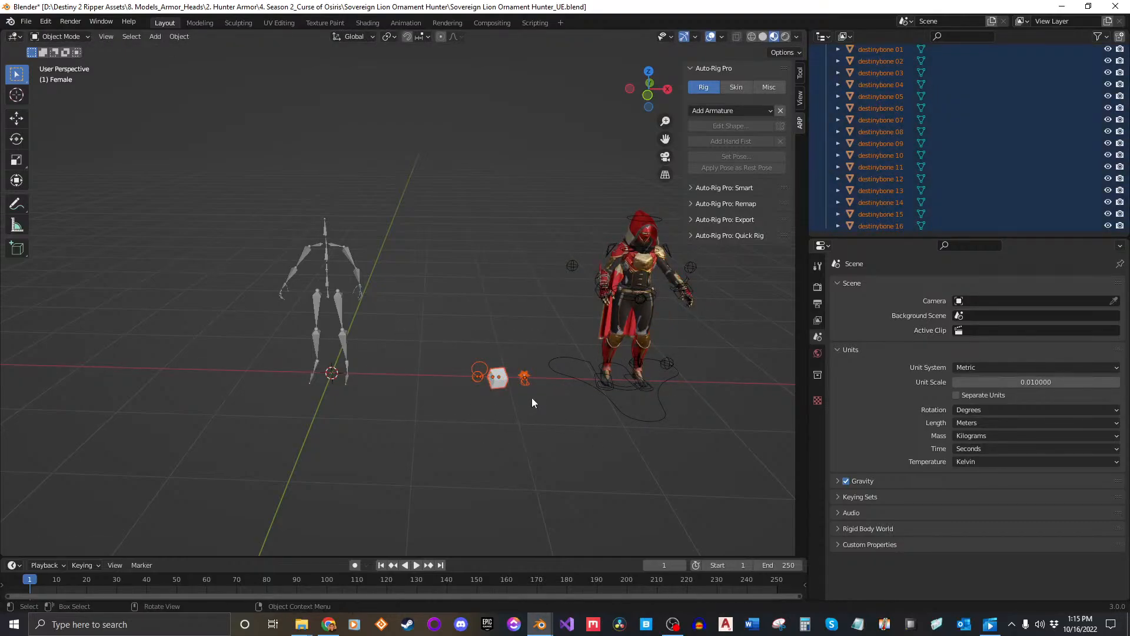
{"action": "key", "text": "Delete"}
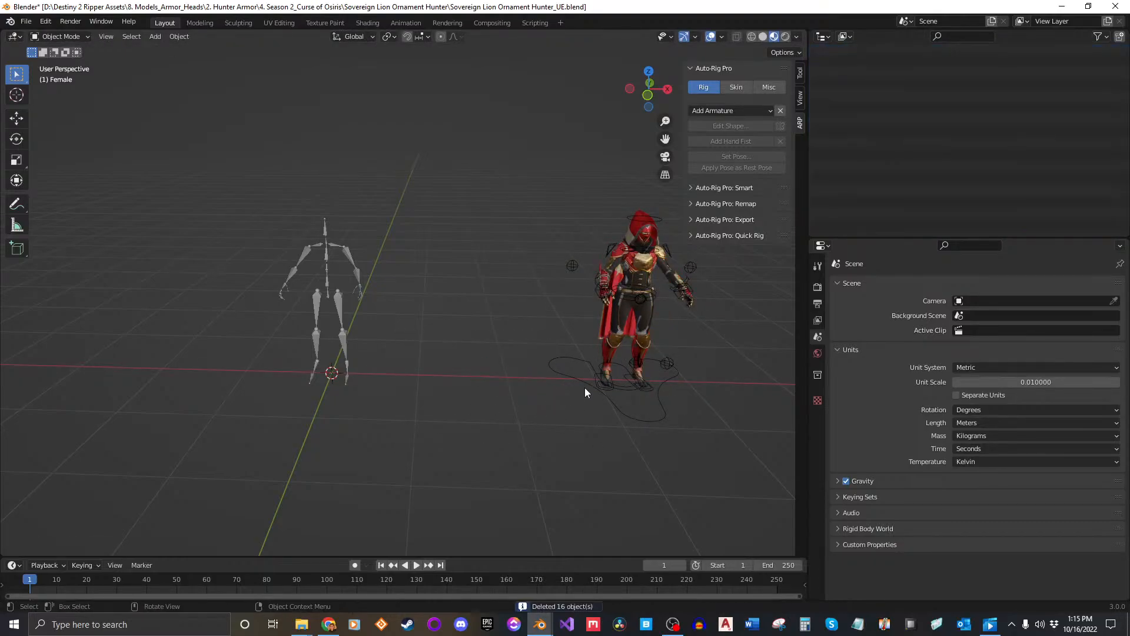
Move the IK Feminine_DefaultPlayerSkeleton armature along X to a location of about 2.27 m, closer to the template armature.
{"action": "left_click", "coordinate": [584, 382]}
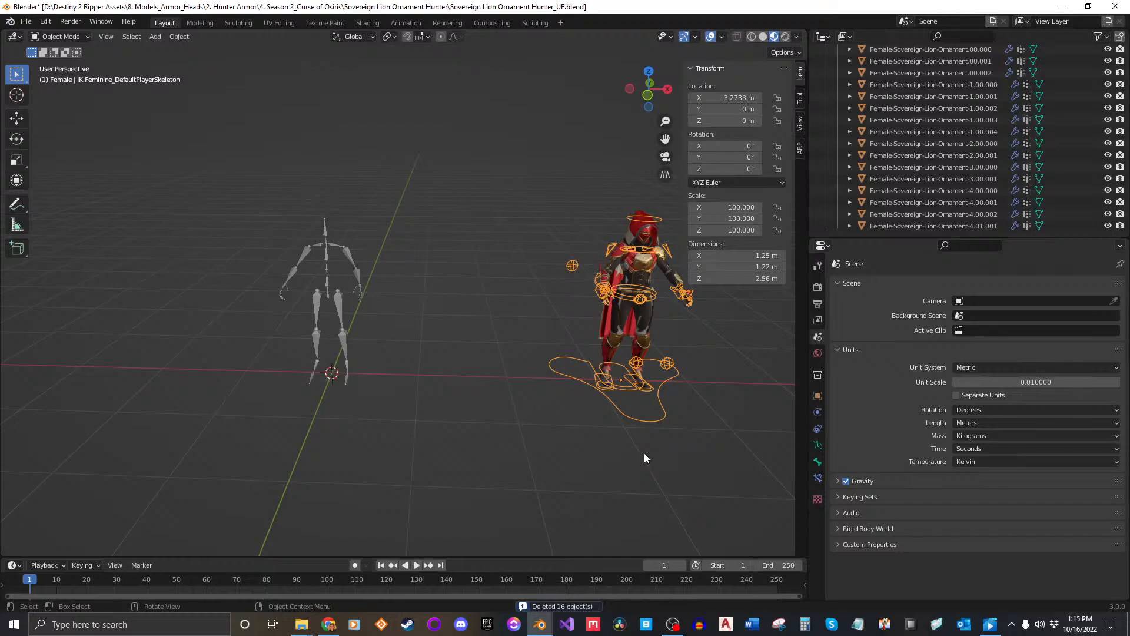
{"action": "key", "text": "g"}
{"action": "key", "text": "x"}
{"action": "left_click", "coordinate": [544, 454]}
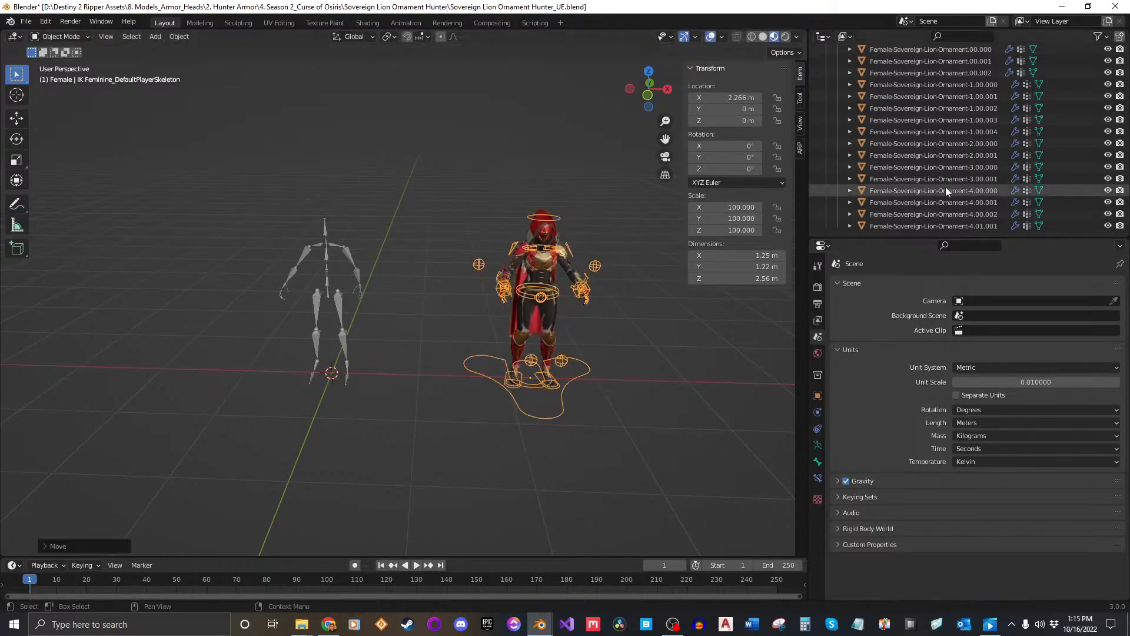
Collapse the Guardian_Ref collection in the scene hierarchy.
{"action": "scroll", "coordinate": [941, 189], "scroll_direction": "up", "scroll_amount": 5}
{"action": "left_click", "coordinate": [869, 147]}
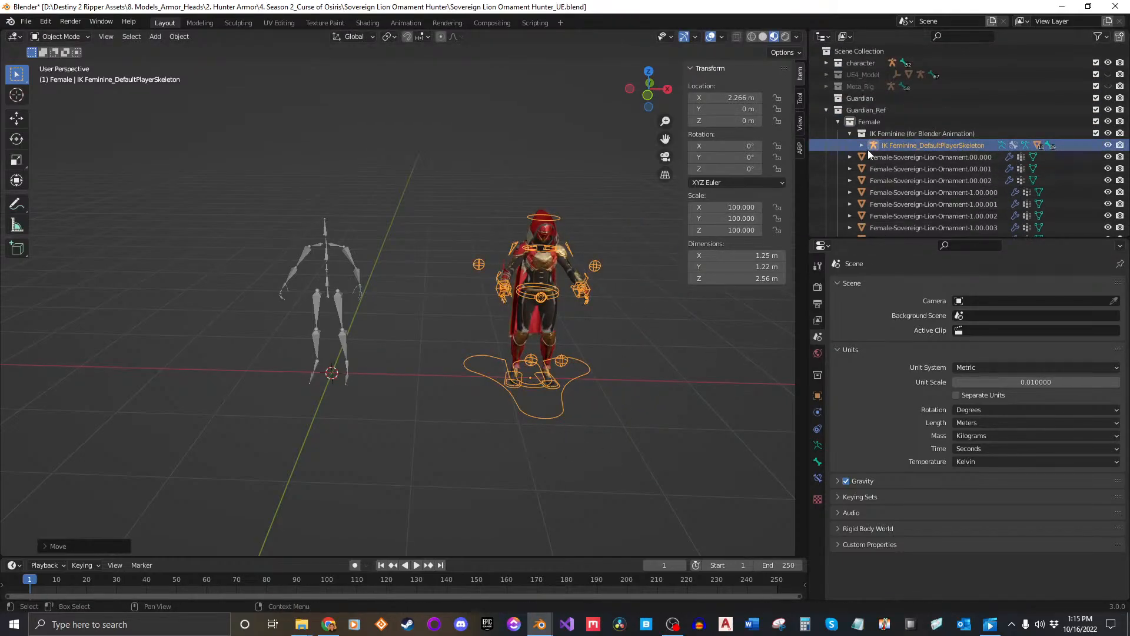
{"action": "left_click", "coordinate": [826, 112]}
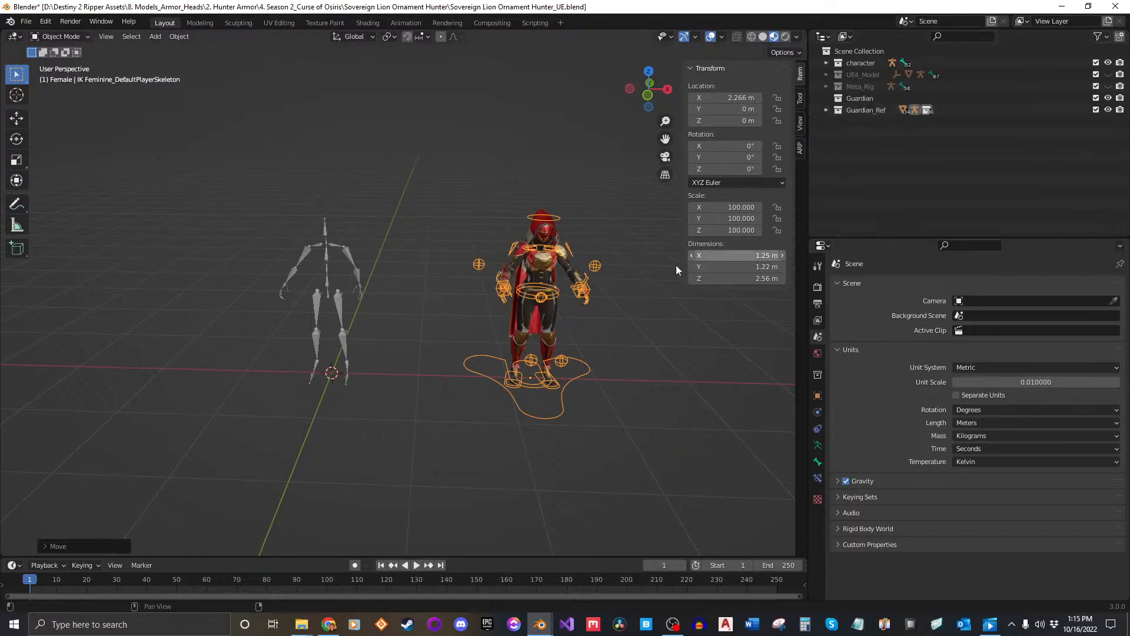
Deselect the feminine armature and switch the viewport to solid shading.
{"action": "middle_click_drag", "start_coordinate": [600, 306], "coordinate": [583, 313]}
{"action": "left_click", "coordinate": [483, 332]}
{"action": "scroll", "coordinate": [483, 335], "scroll_direction": "up", "scroll_amount": 2}
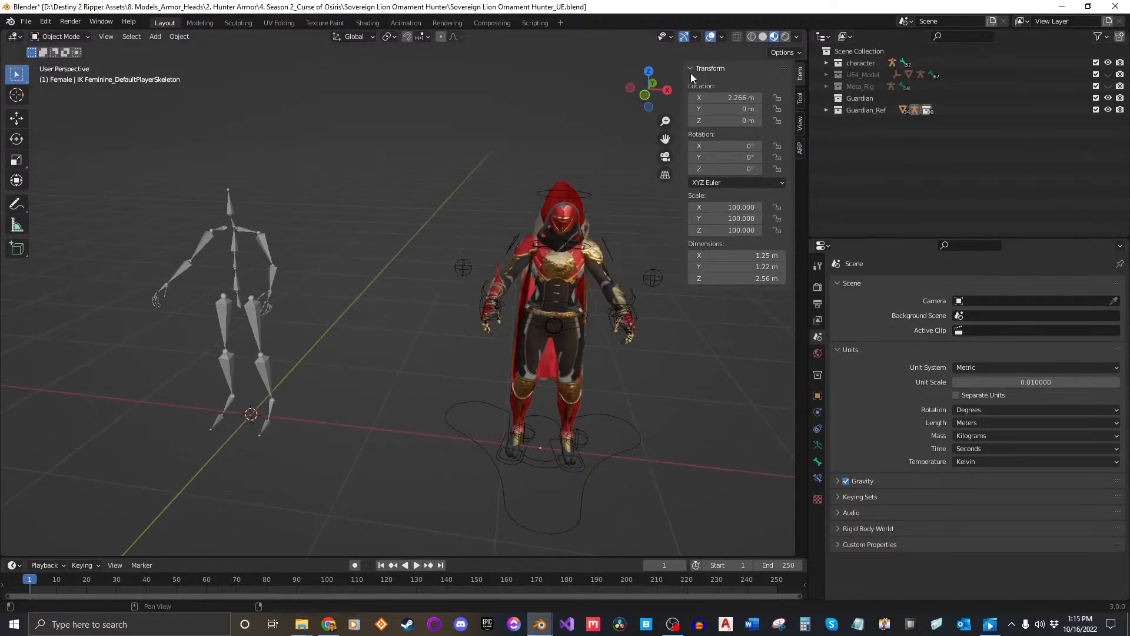
{"action": "left_click", "coordinate": [762, 36]}
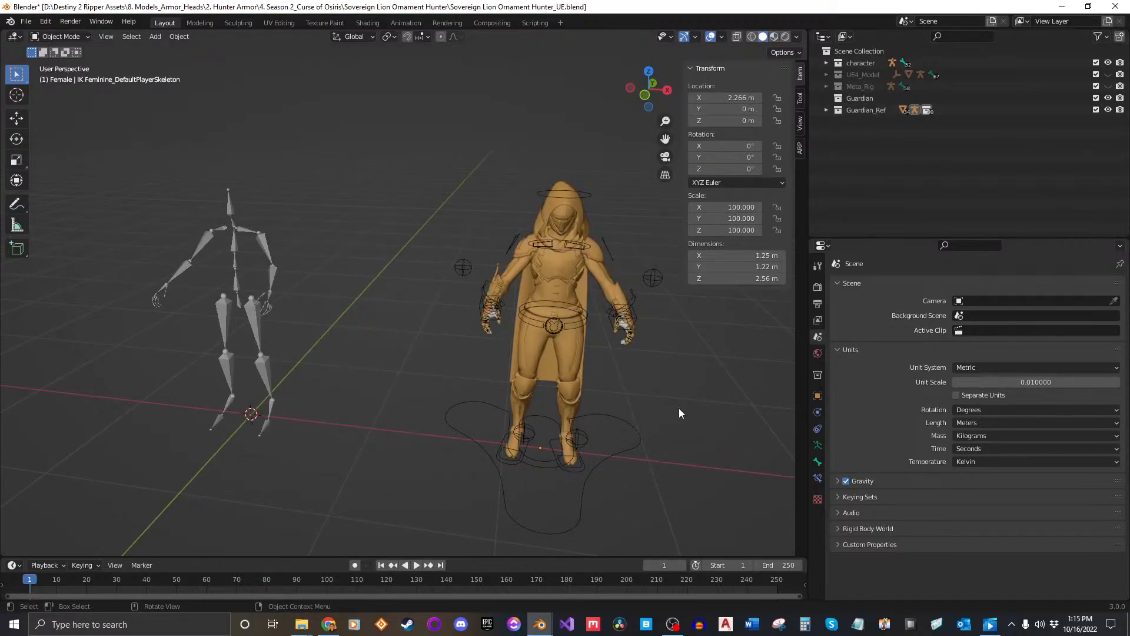
{"action": "middle_click_drag", "start_coordinate": [403, 337], "coordinate": [437, 336]}
{"action": "scroll", "coordinate": [351, 302], "scroll_direction": "up", "scroll_amount": 2}
{"action": "middle_click_drag", "start_coordinate": [351, 302], "coordinate": [396, 294], "text": "shift"}
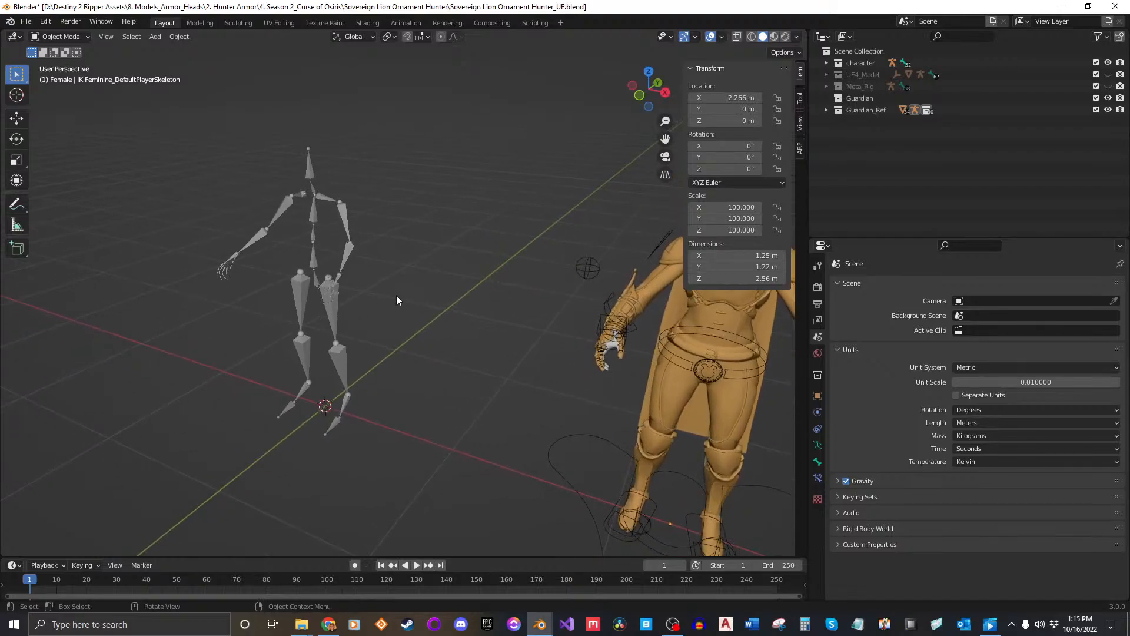
{"action": "left_click", "coordinate": [333, 623]}
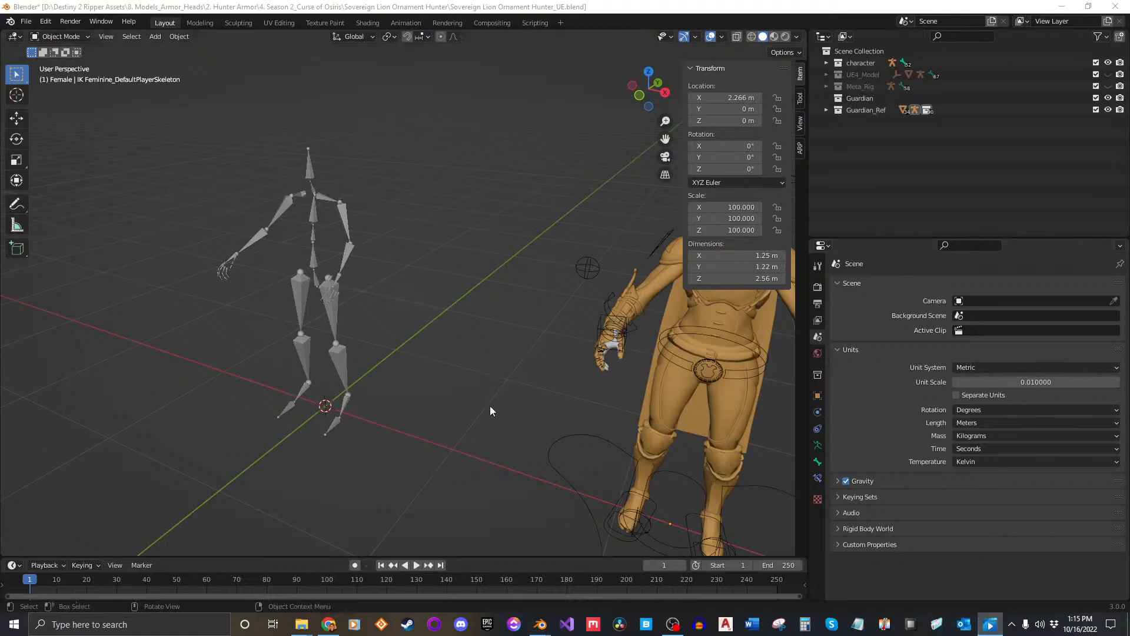
{"action": "middle_click_drag", "start_coordinate": [507, 376], "coordinate": [453, 368]}
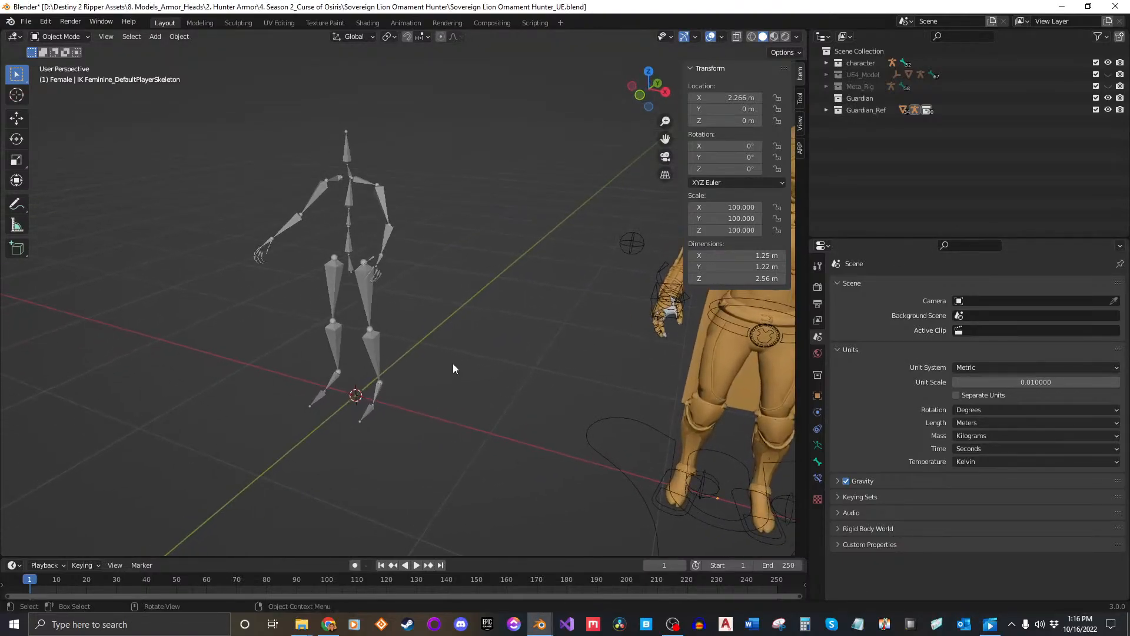
Save the file and make the empty Guardian collection the active collection.
{"action": "key", "text": "ctrl+s"}
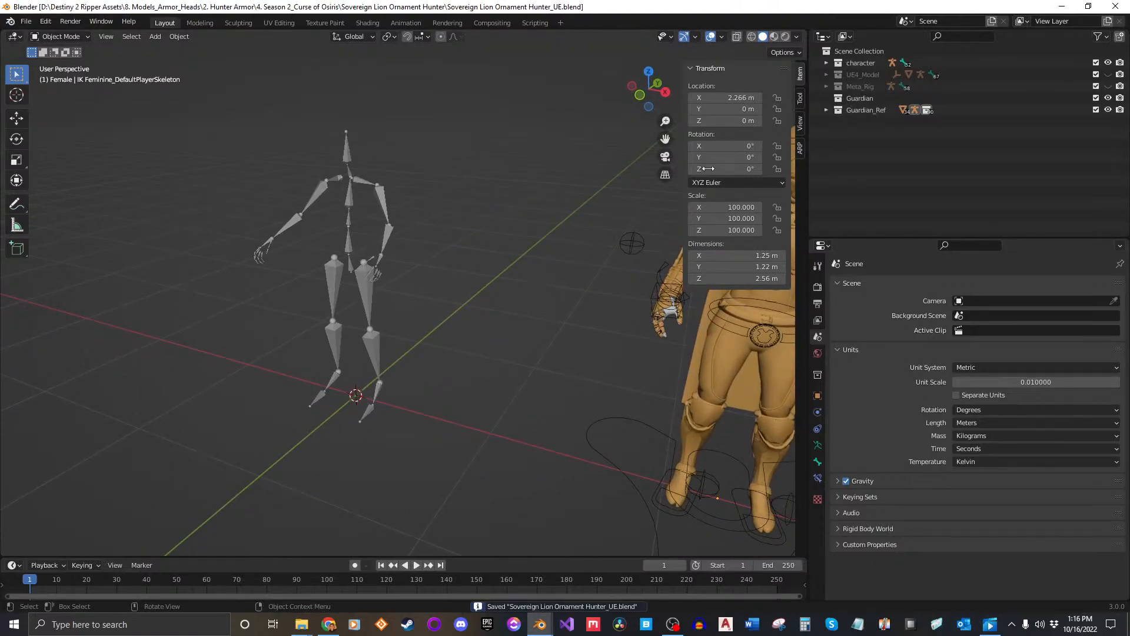
{"action": "left_click", "coordinate": [862, 101]}
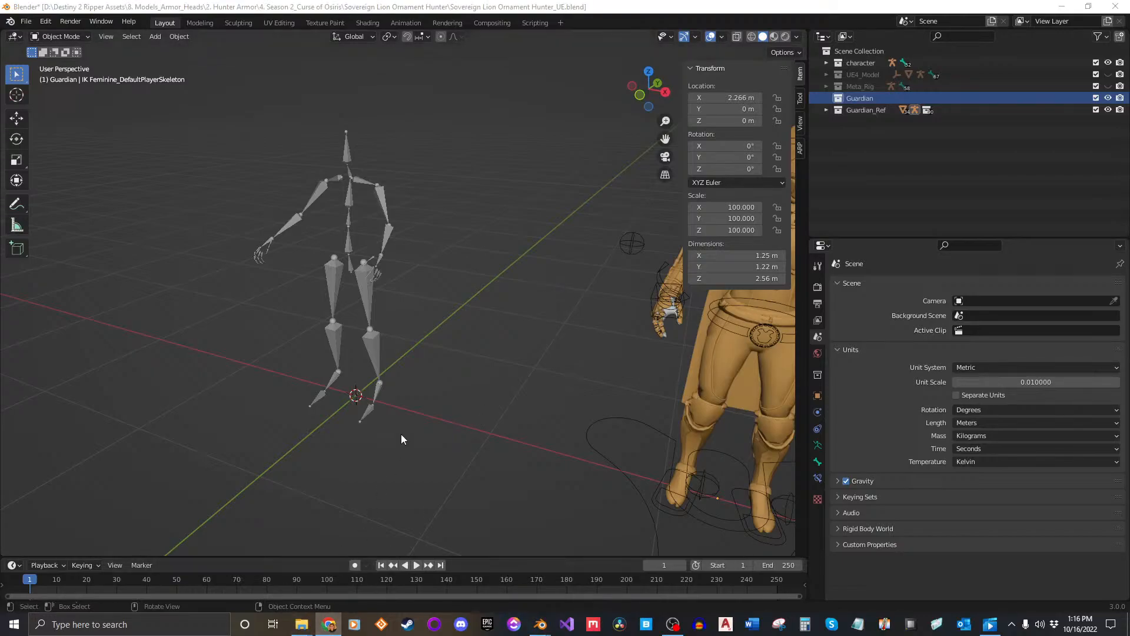
Inspect the reference guardian's armour in material preview, toggle the Guardian_Ref collection's visibility off and on, and return to solid shading.
{"action": "middle_click_drag", "start_coordinate": [412, 348], "coordinate": [450, 369]}
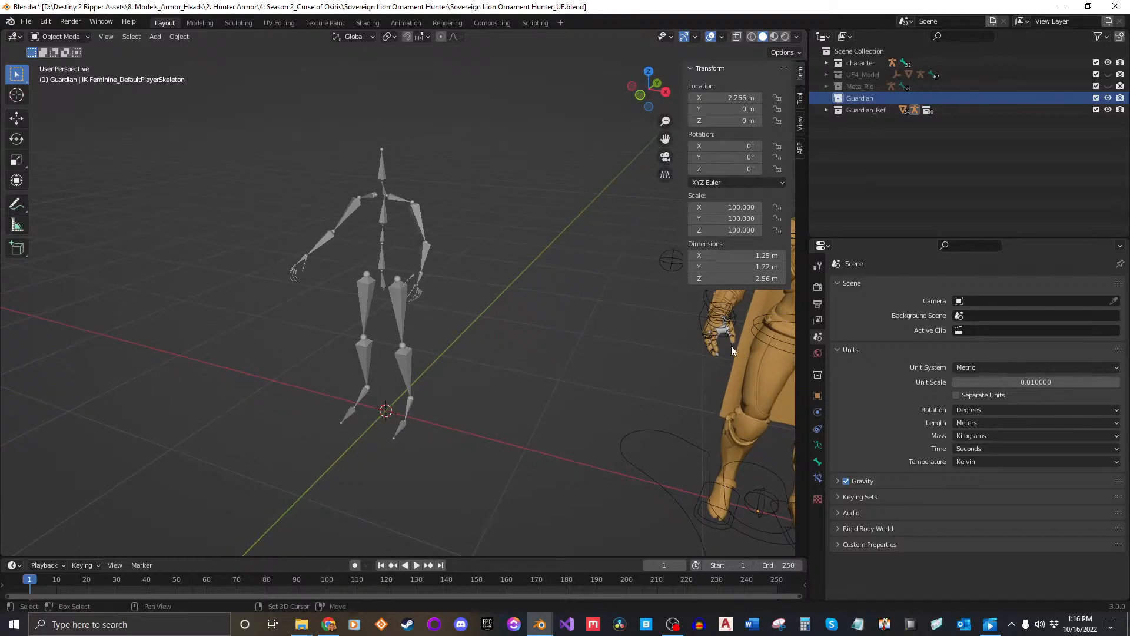
{"action": "middle_click_drag", "start_coordinate": [731, 346], "coordinate": [430, 278], "text": "shift"}
{"action": "scroll", "coordinate": [414, 263], "scroll_direction": "up", "scroll_amount": 5}
{"action": "scroll", "coordinate": [441, 267], "scroll_direction": "down", "scroll_amount": 2}
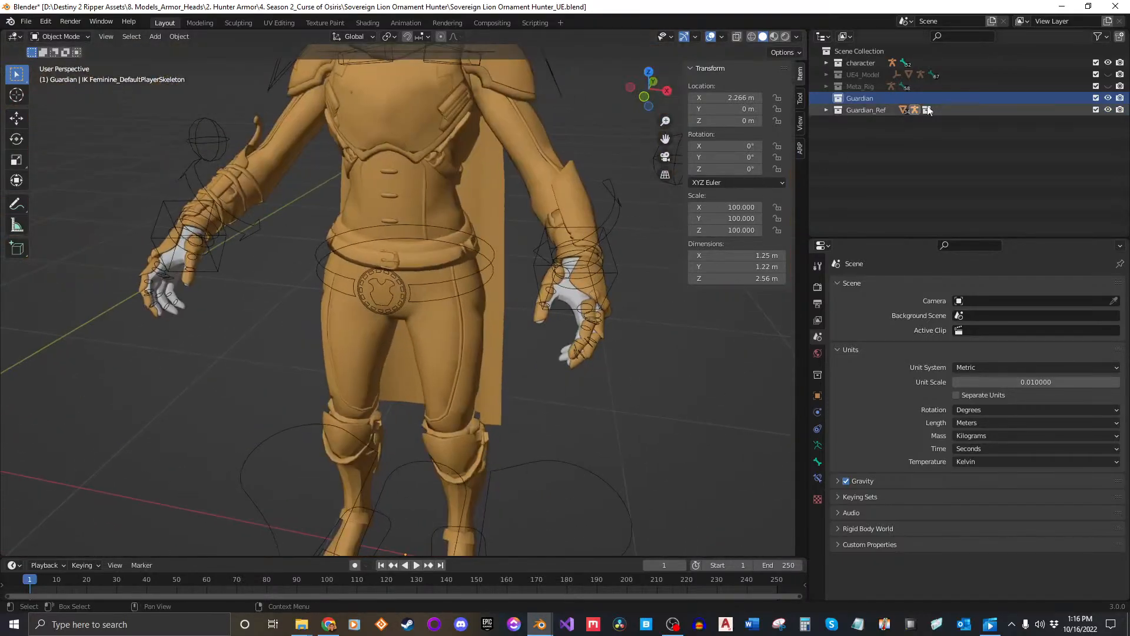
{"action": "left_click", "coordinate": [1109, 110]}
{"action": "left_click", "coordinate": [774, 37]}
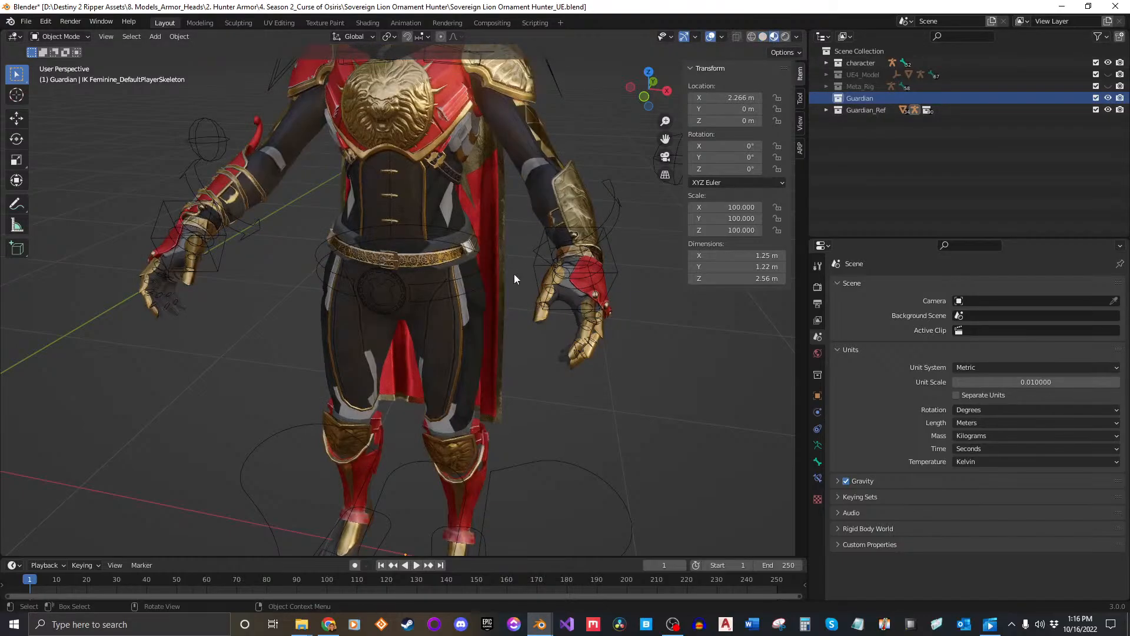
{"action": "left_click", "coordinate": [1108, 110]}
{"action": "left_click", "coordinate": [1108, 110]}
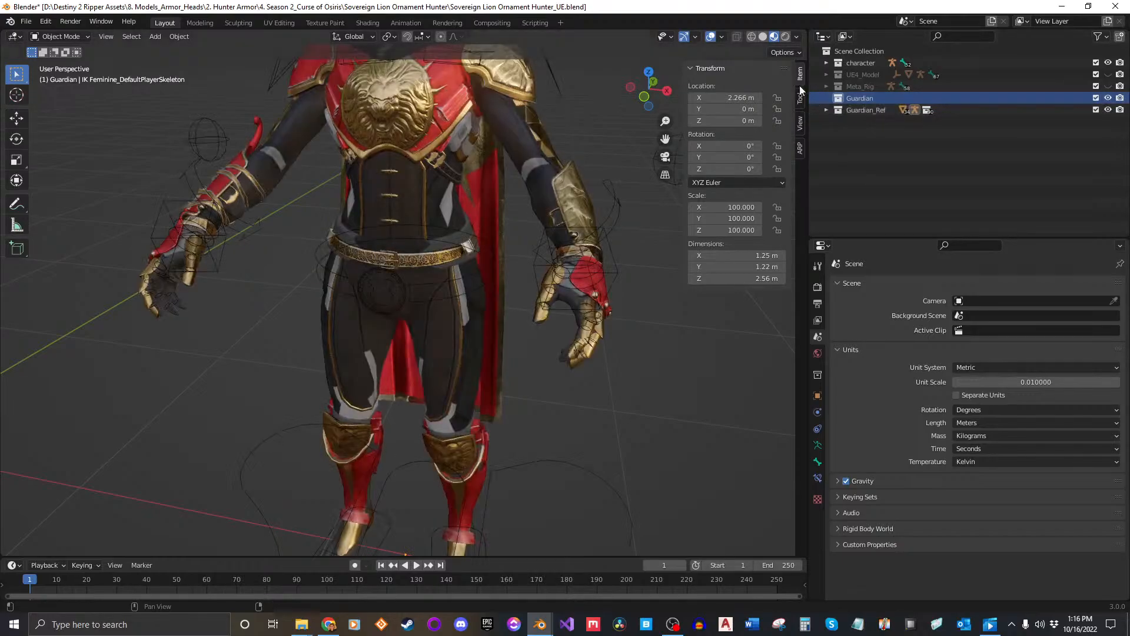
{"action": "left_click", "coordinate": [763, 36]}
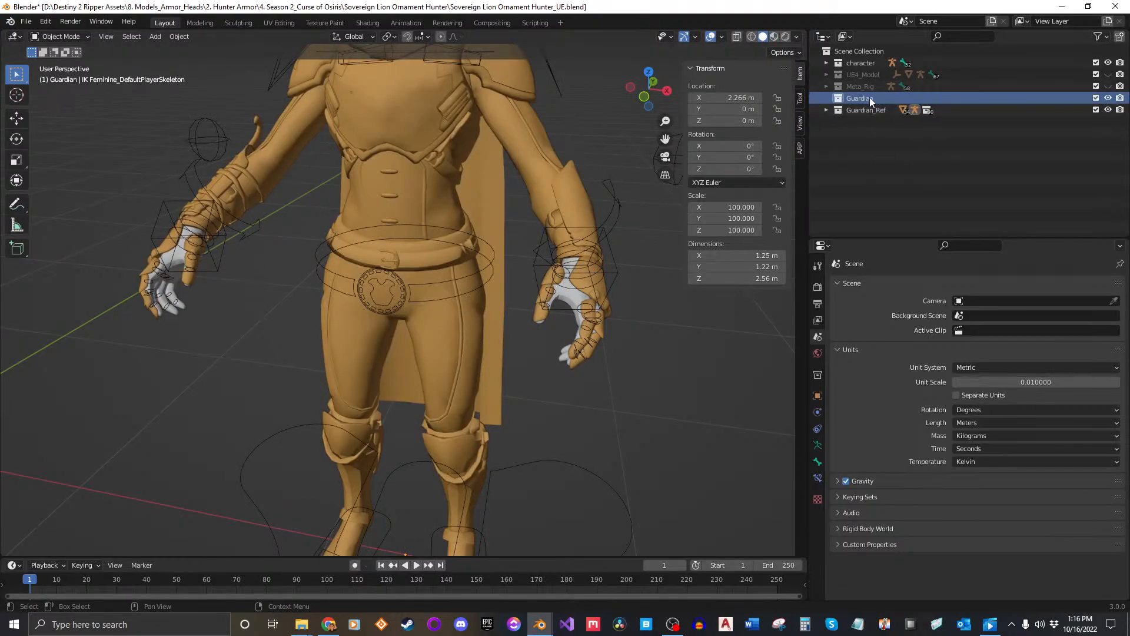
Append the Female collection from the Sovereign Lion Ornament Hunter blend file into the Guardian collection.
{"action": "scroll", "coordinate": [466, 296], "scroll_direction": "down", "scroll_amount": 6}
{"action": "middle_click_drag", "start_coordinate": [140, 253], "coordinate": [335, 272], "text": "shift"}
{"action": "scroll", "coordinate": [334, 272], "scroll_direction": "up", "scroll_amount": 2}
{"action": "middle_click_drag", "start_coordinate": [416, 290], "coordinate": [505, 286], "text": "shift"}
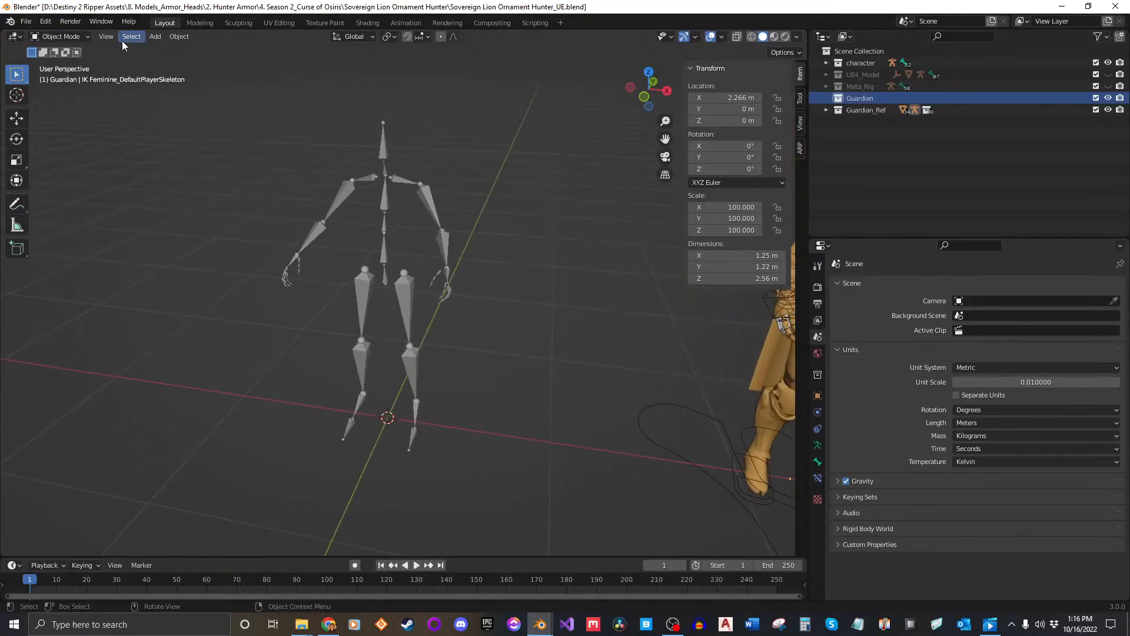
{"action": "left_click", "coordinate": [25, 21]}
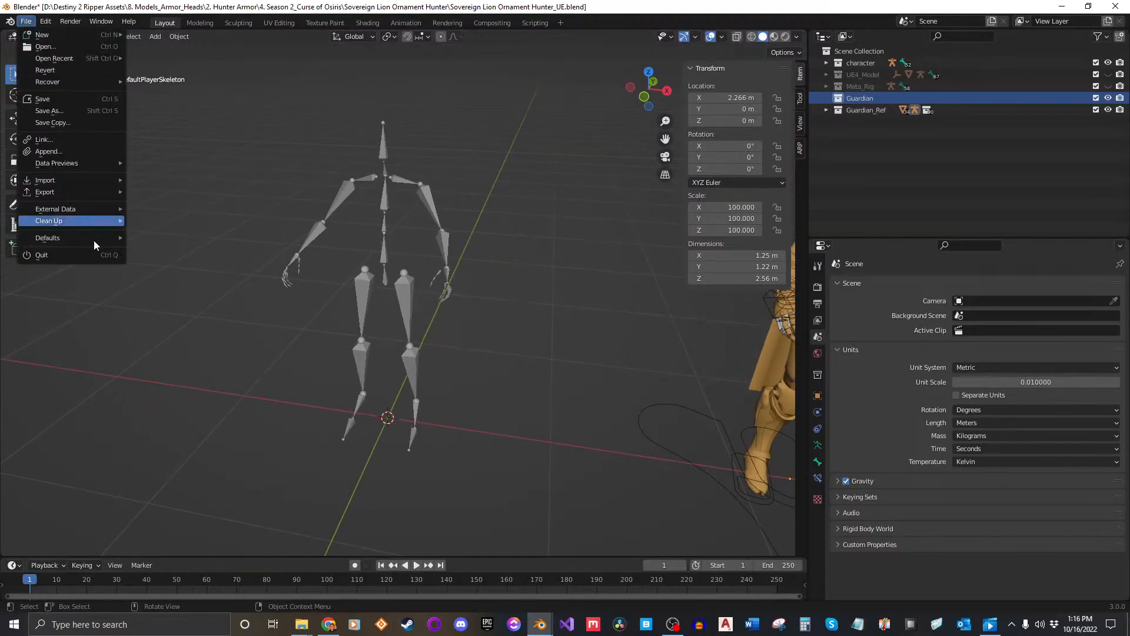
{"action": "left_click", "coordinate": [48, 151]}
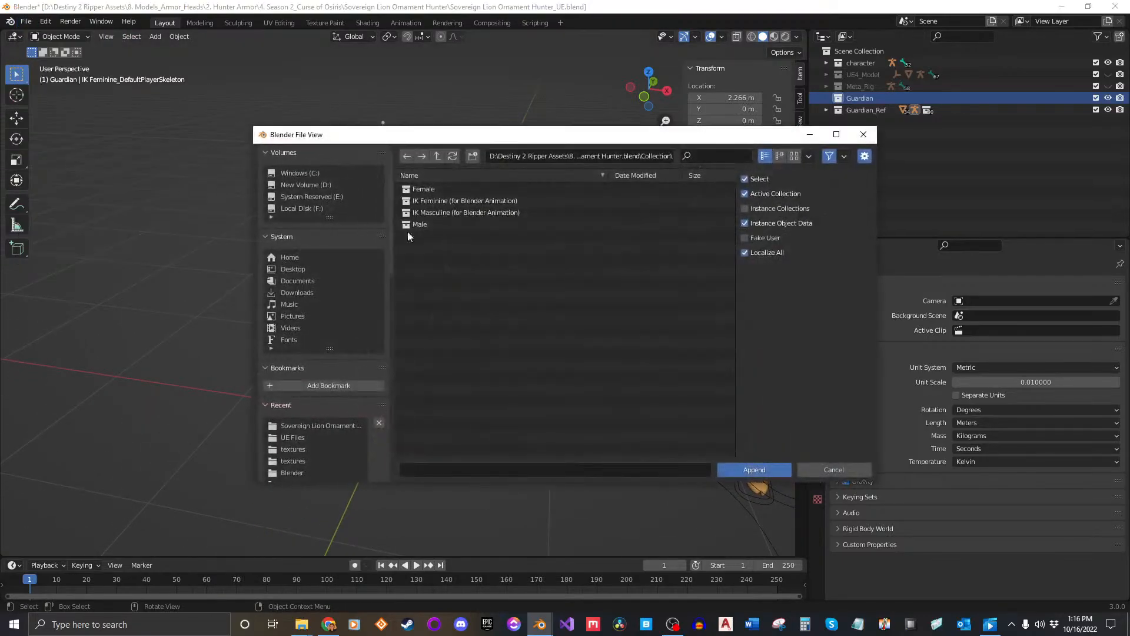
{"action": "left_click", "coordinate": [433, 191]}
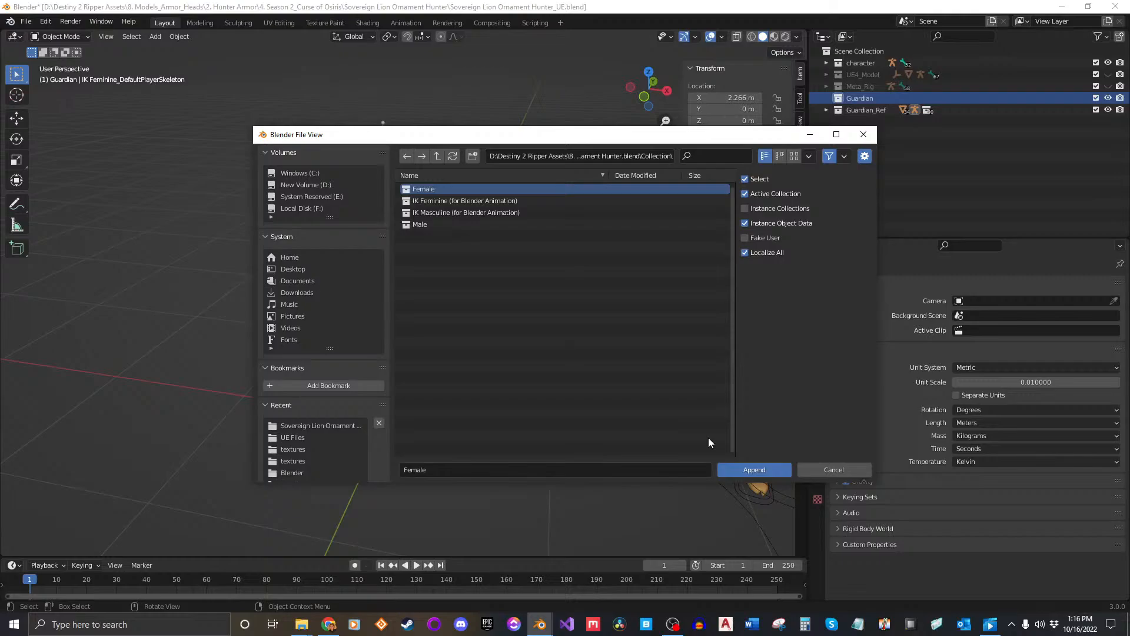
{"action": "left_click", "coordinate": [759, 472]}
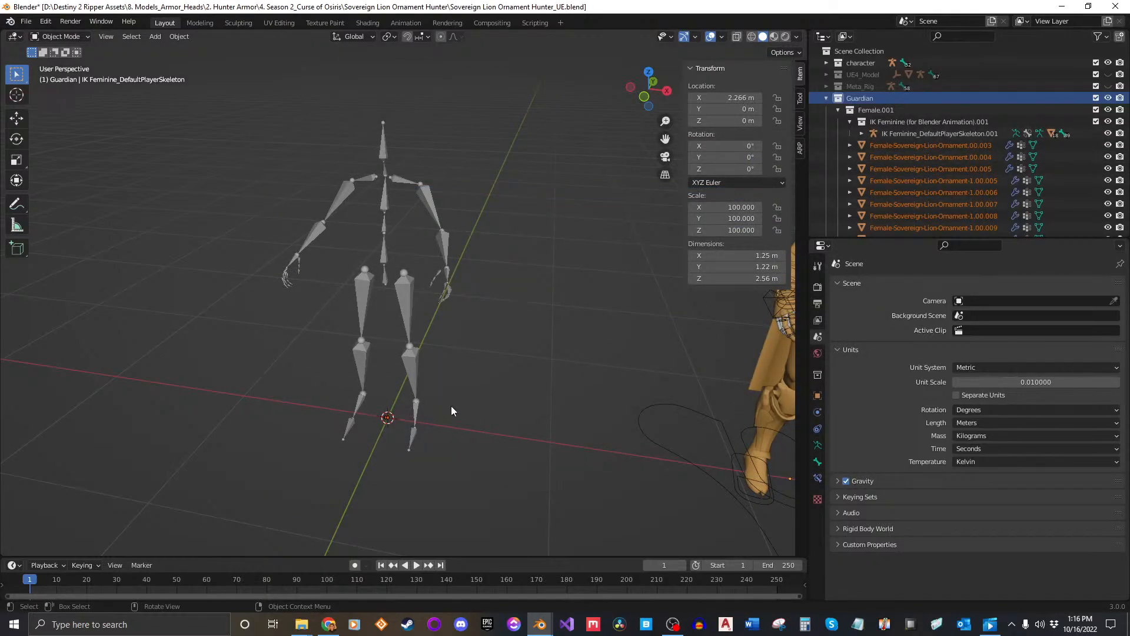
Delete the appended destinybone meshes, from destinybone 01.001 through destinybone 16.001, from the Guardian collection.
{"action": "scroll", "coordinate": [916, 158], "scroll_direction": "down", "scroll_amount": 10}
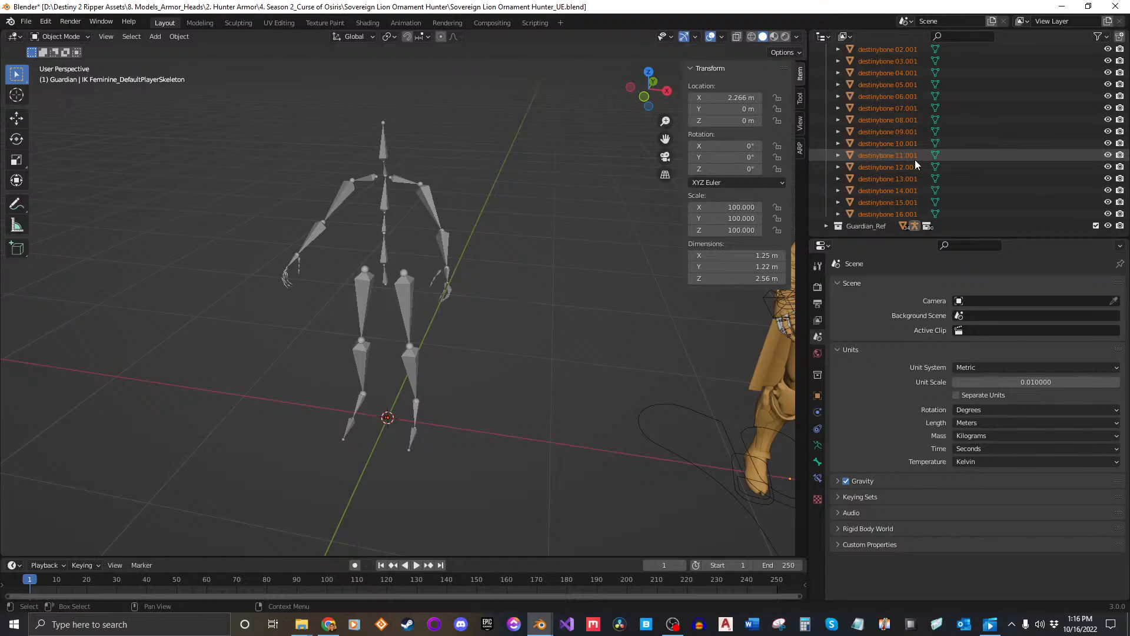
{"action": "scroll", "coordinate": [913, 160], "scroll_direction": "up", "scroll_amount": 5}
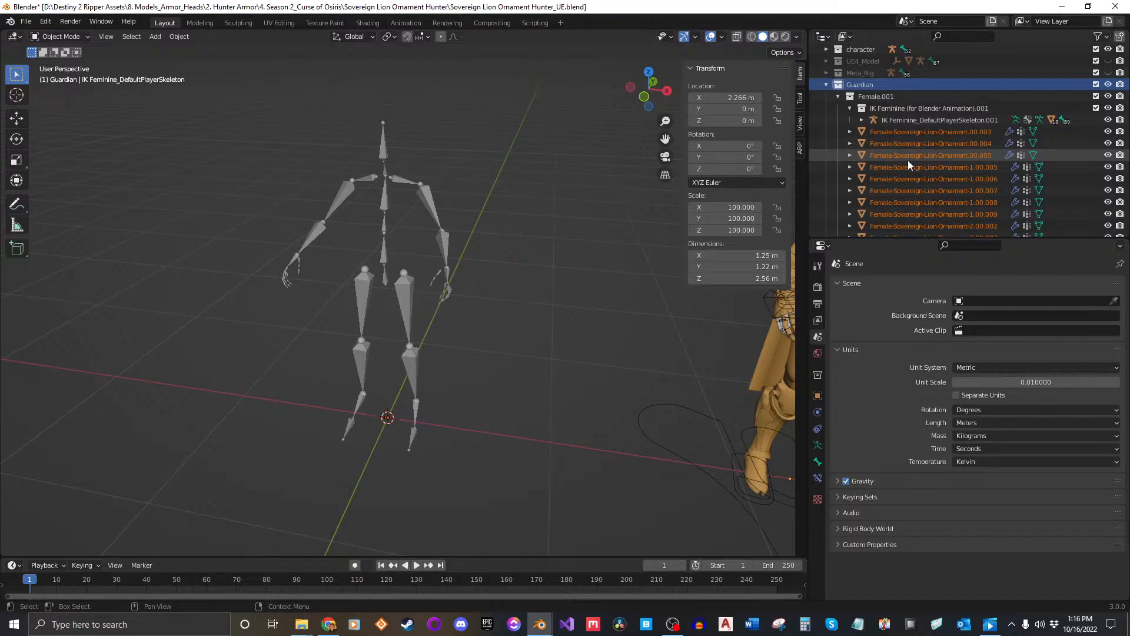
{"action": "scroll", "coordinate": [917, 147], "scroll_direction": "down", "scroll_amount": 7}
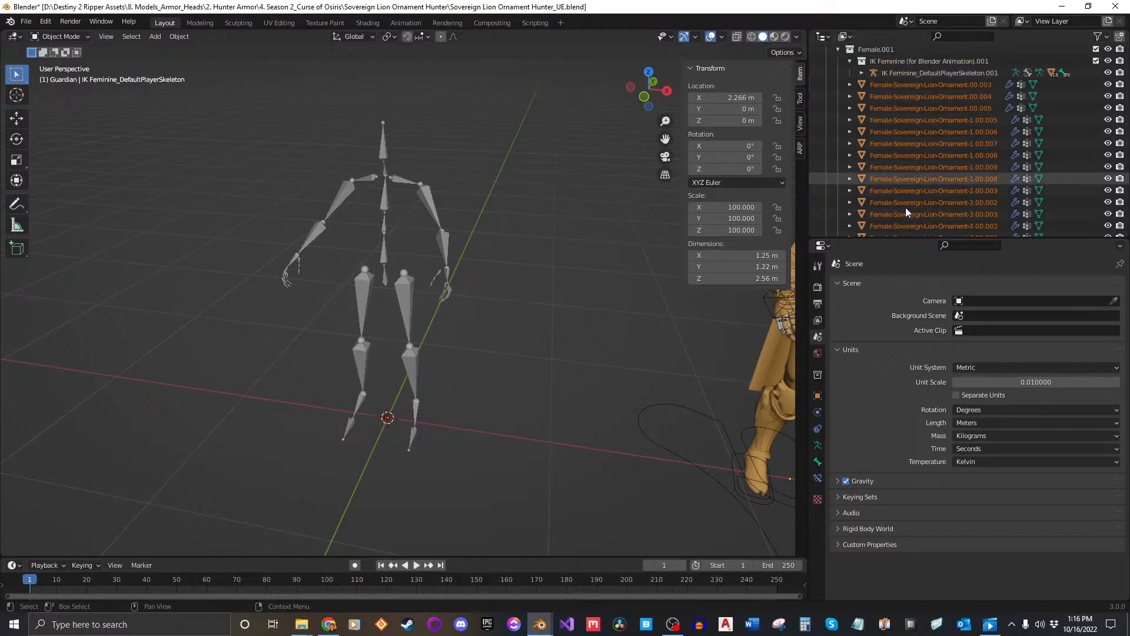
{"action": "left_click", "coordinate": [914, 157]}
{"action": "scroll", "coordinate": [941, 188], "scroll_direction": "down", "scroll_amount": 5}
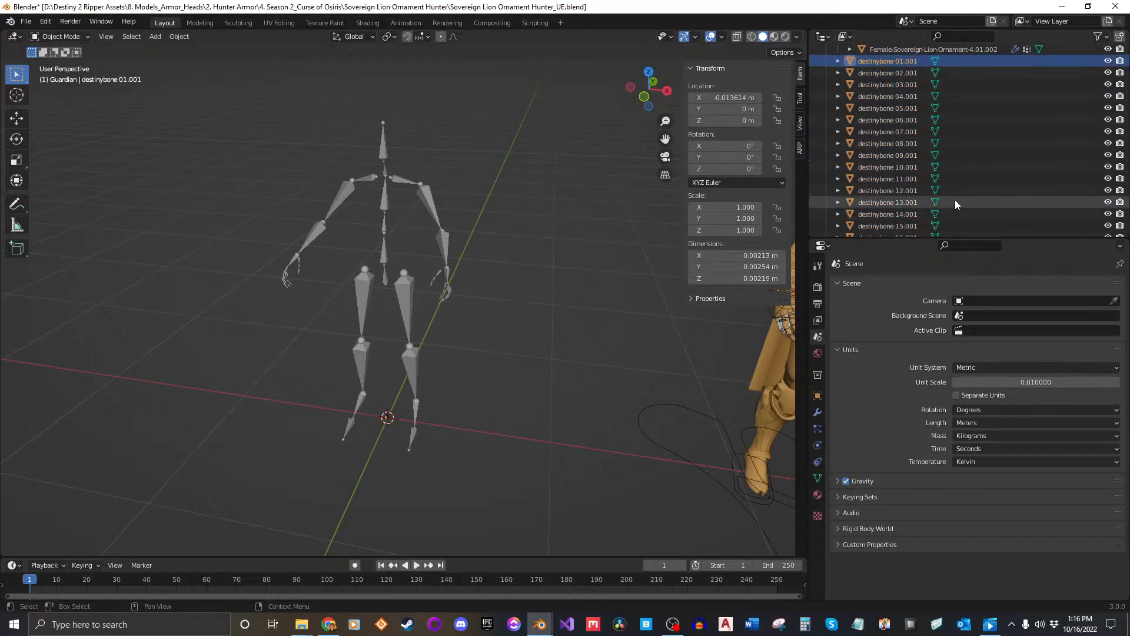
{"action": "left_click", "coordinate": [896, 213], "text": "shift"}
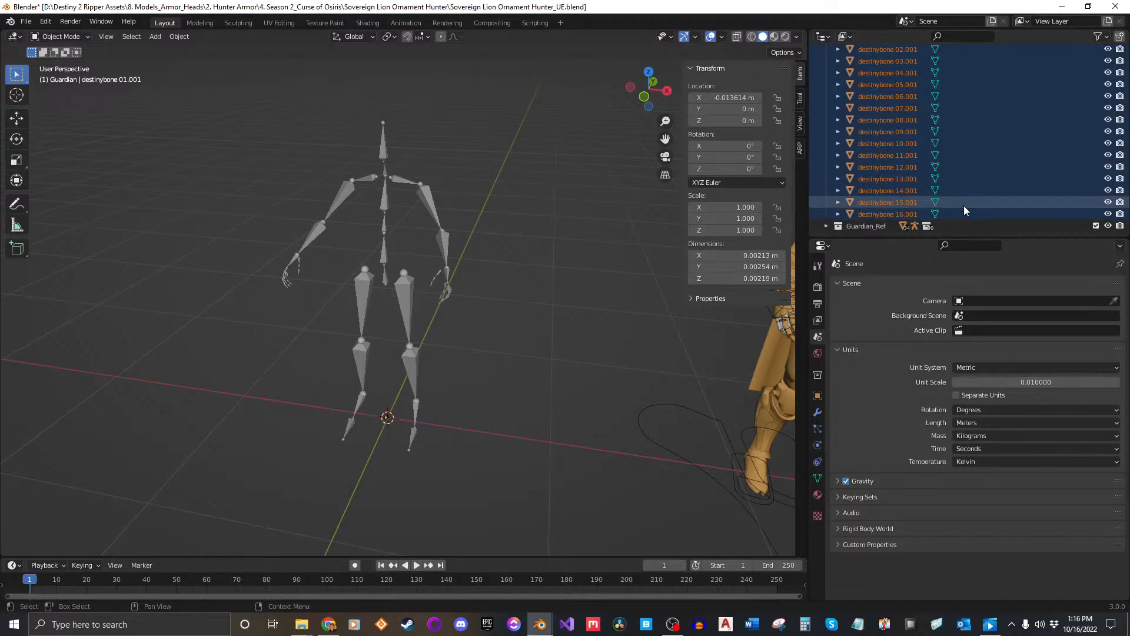
{"action": "key", "text": "x"}
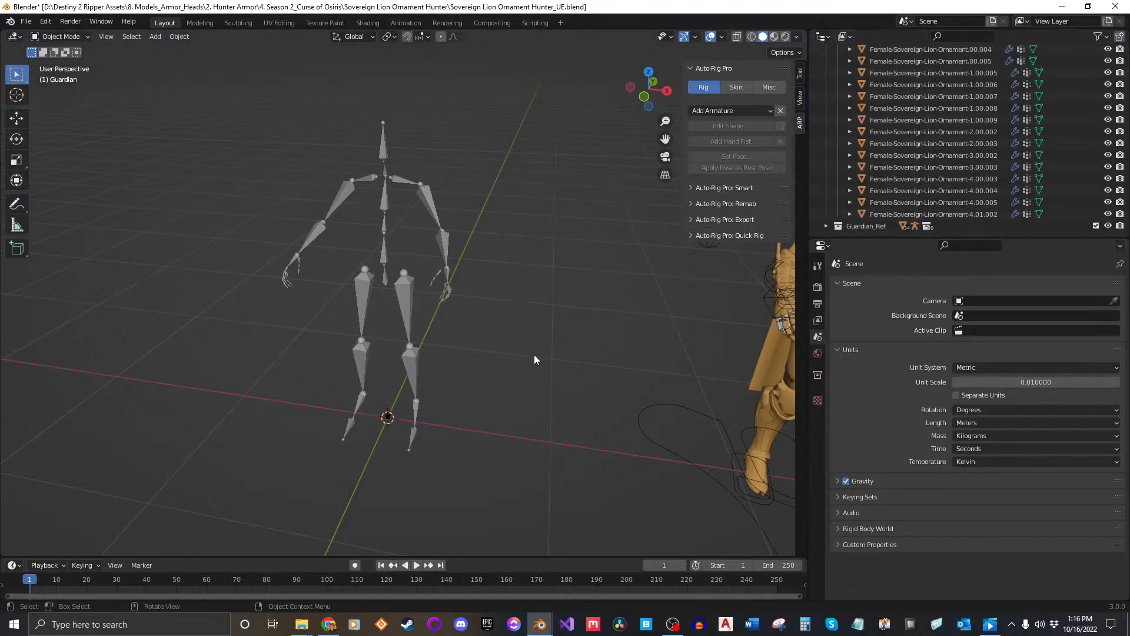
Scale the appended IK Feminine_DefaultPlayerSkeleton.001 armature by a factor of 100.
{"action": "scroll", "coordinate": [912, 139], "scroll_direction": "up", "scroll_amount": 4}
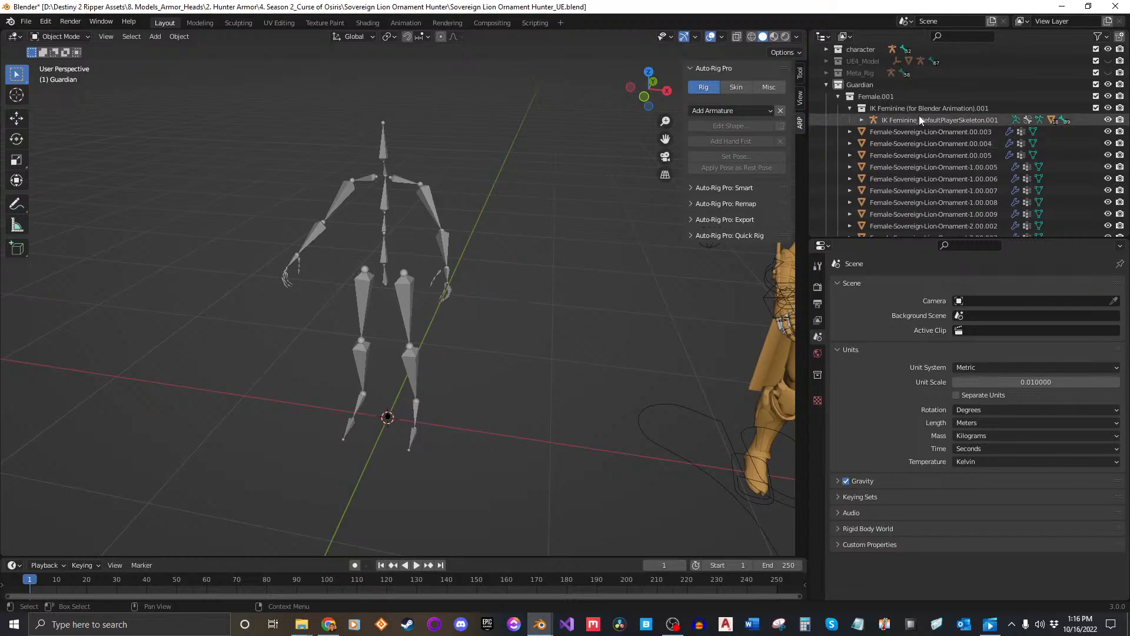
{"action": "left_click", "coordinate": [910, 118]}
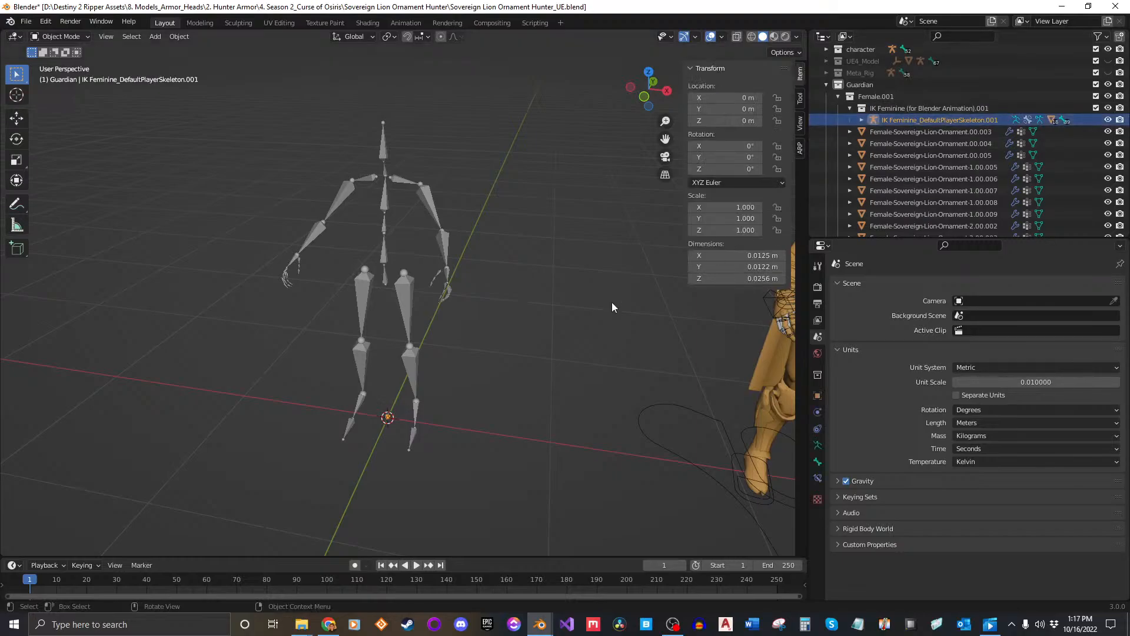
{"action": "key", "text": "s"}
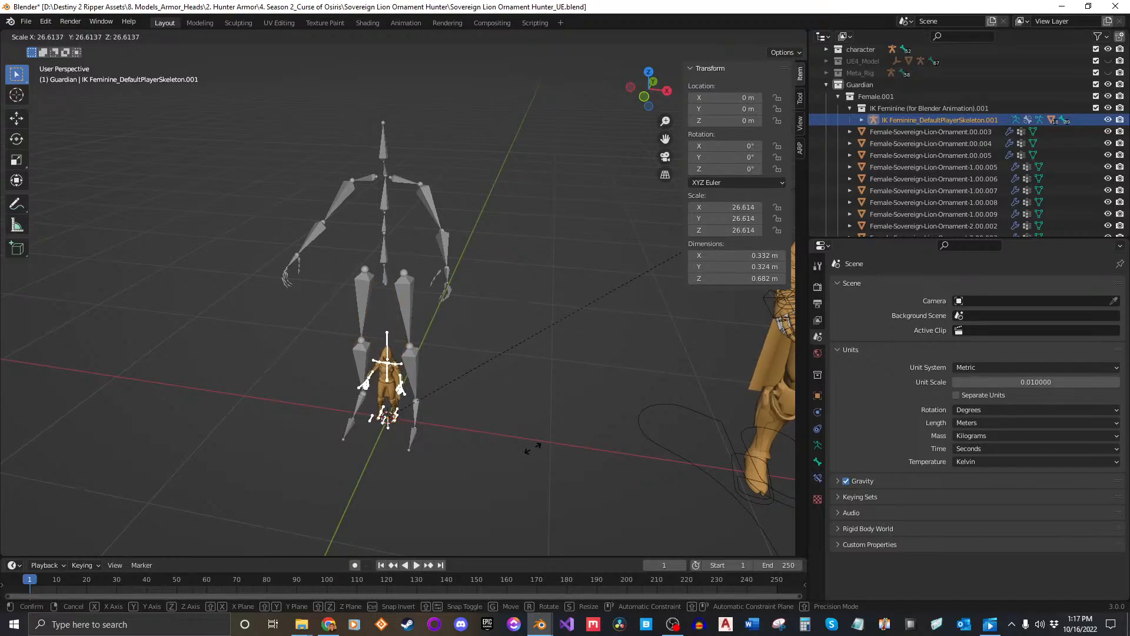
{"action": "key", "text": "Escape"}
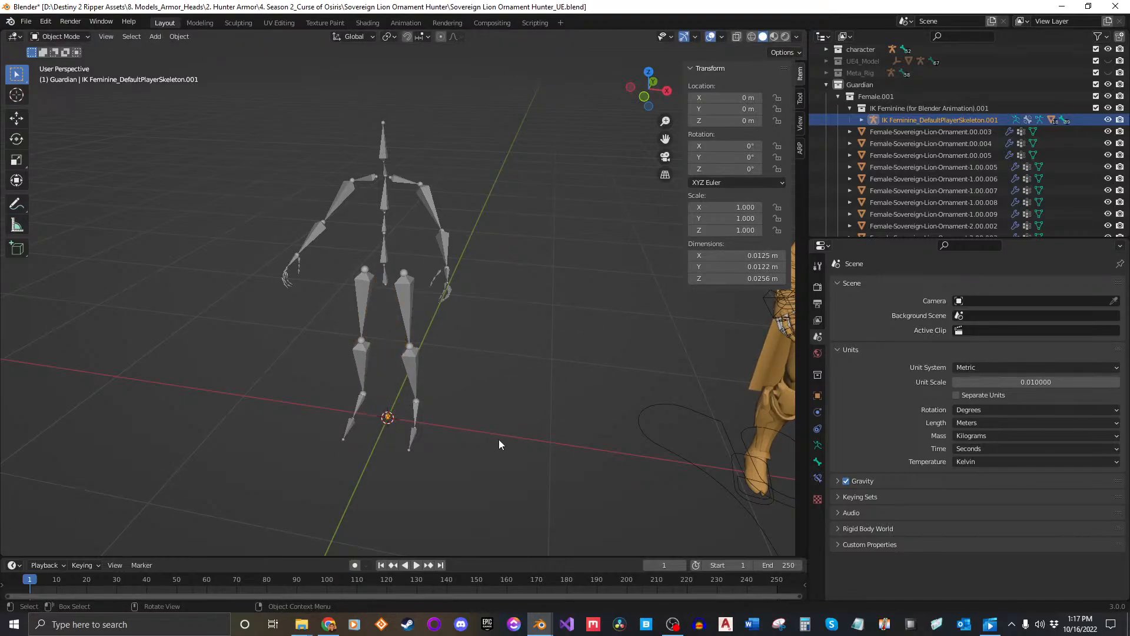
{"action": "key", "text": "s"}
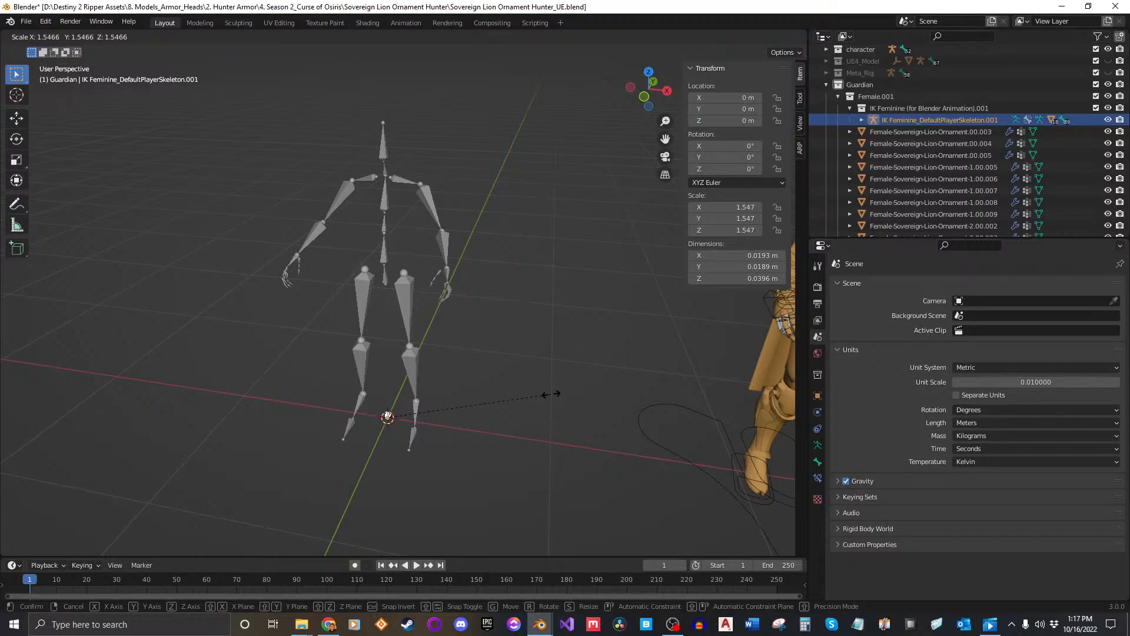
{"action": "type", "text": "100"}
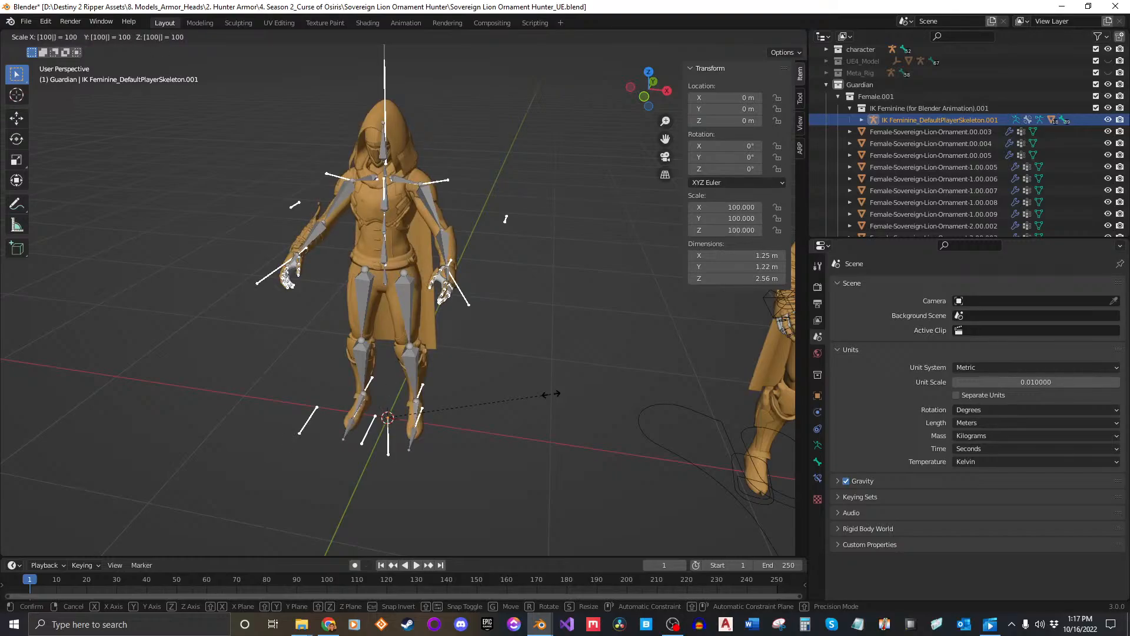
{"action": "key", "text": "Return"}
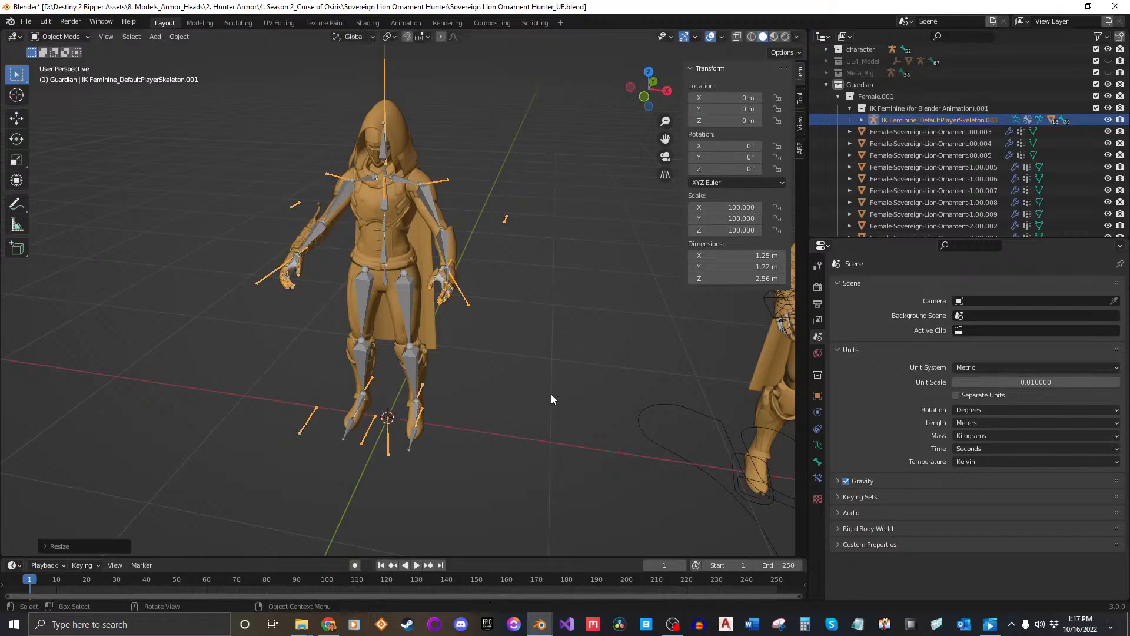
Examine the scaled feminine armature's skeleton and bone properties, including the bone relations and viewport display settings.
{"action": "middle_click_drag", "start_coordinate": [517, 394], "coordinate": [412, 362]}
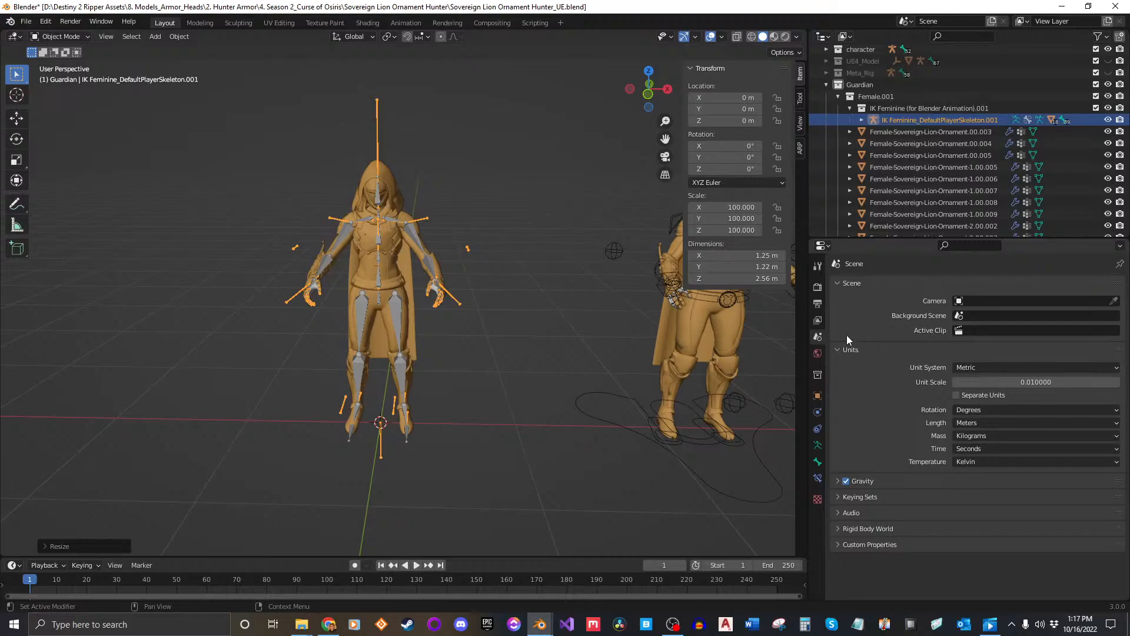
{"action": "left_click", "coordinate": [818, 462]}
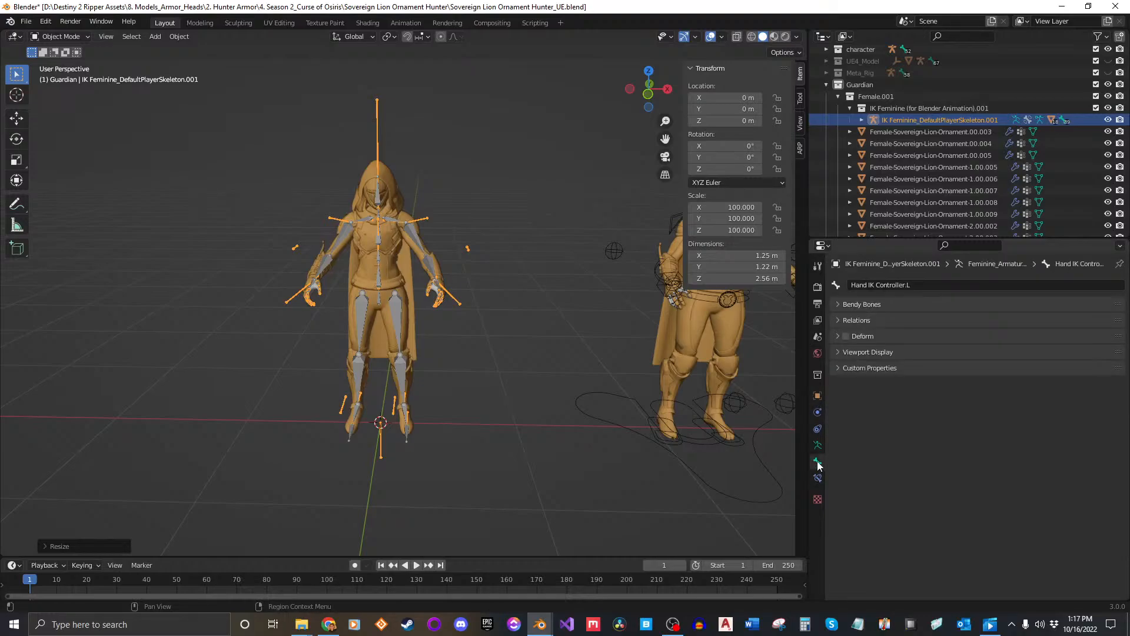
{"action": "left_click", "coordinate": [817, 447]}
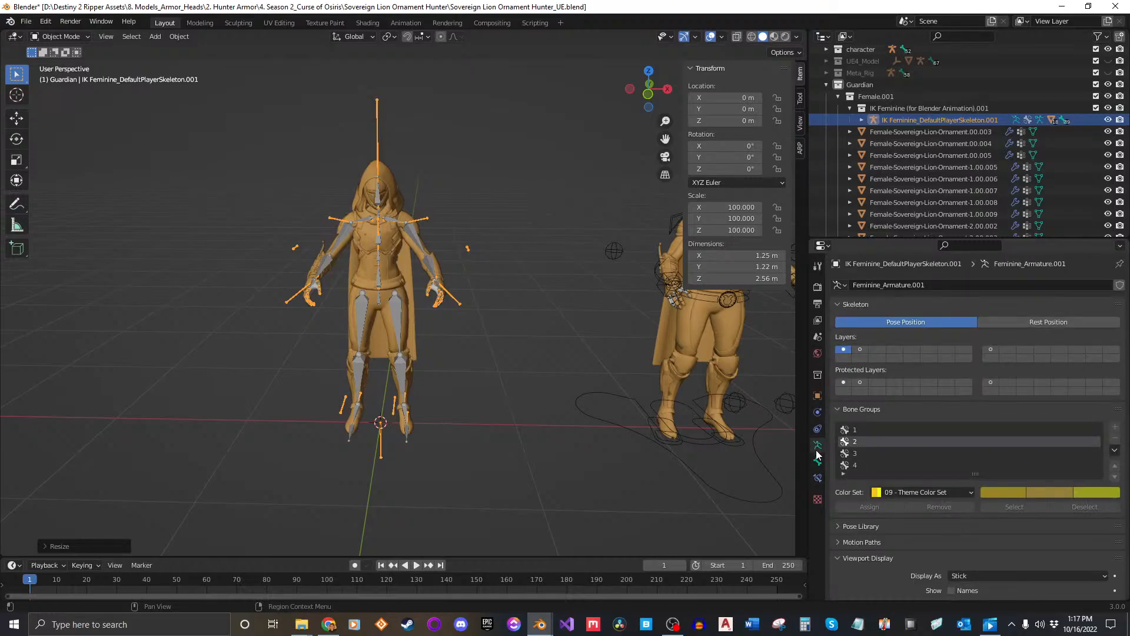
{"action": "left_click", "coordinate": [817, 462]}
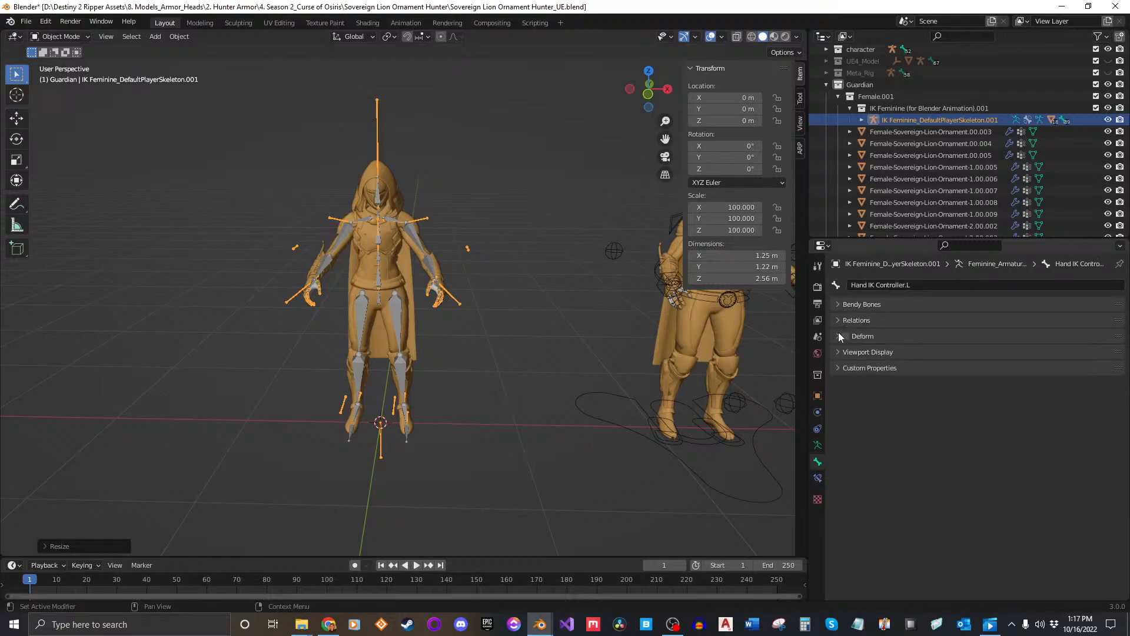
{"action": "left_click", "coordinate": [838, 324]}
{"action": "left_click", "coordinate": [838, 325]}
{"action": "left_click", "coordinate": [837, 352]}
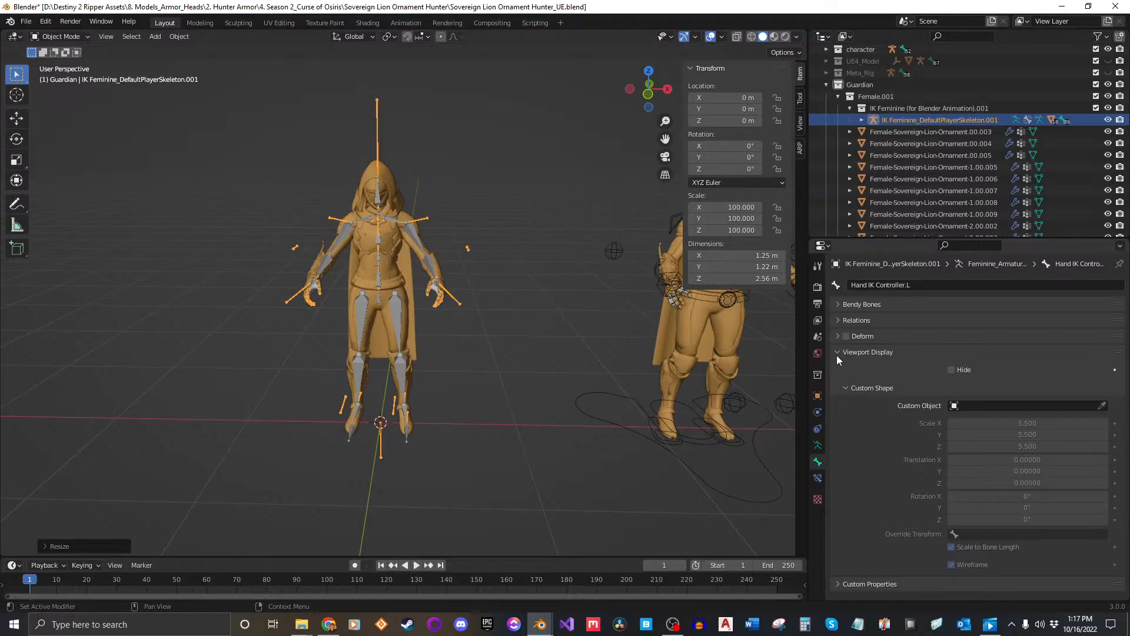
{"action": "left_click", "coordinate": [836, 355]}
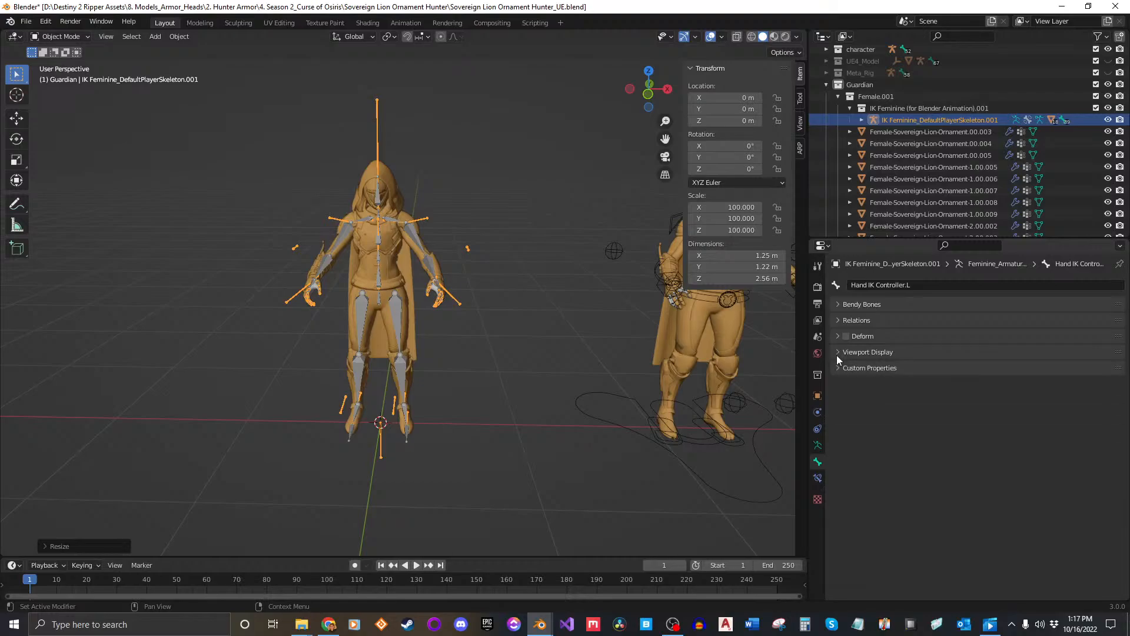
Compare the scaled female model with the reference guardian and reselect its IK Feminine_DefaultPlayerSkeleton.001 armature.
{"action": "left_click", "coordinate": [527, 298]}
{"action": "left_click", "coordinate": [415, 221]}
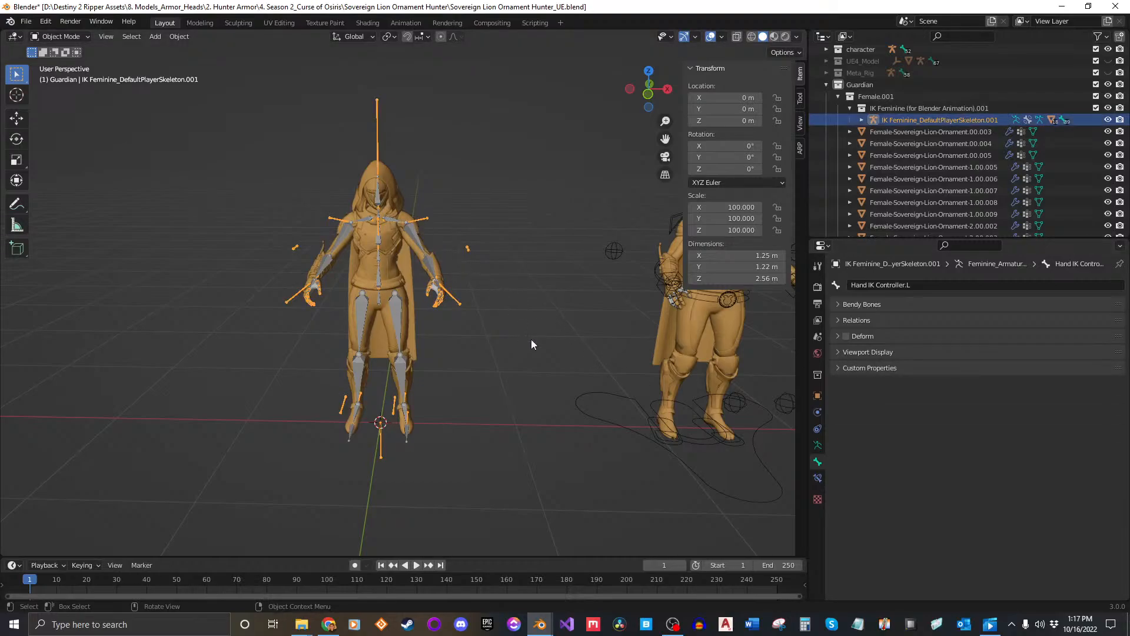
{"action": "middle_click_drag", "start_coordinate": [434, 371], "coordinate": [493, 351]}
{"action": "left_click", "coordinate": [556, 299]}
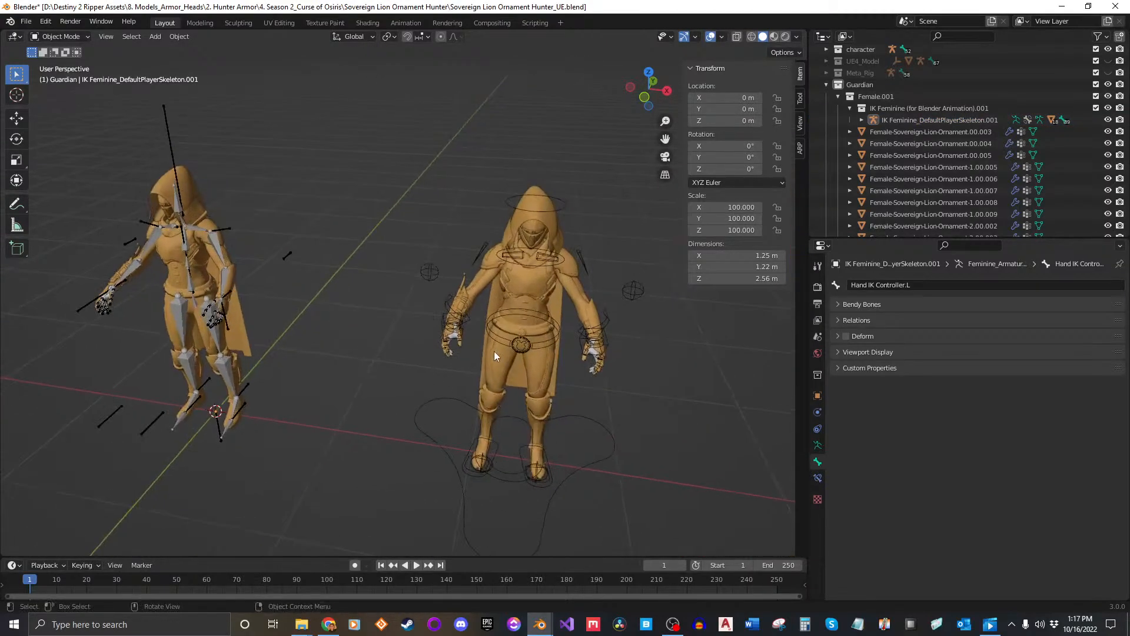
{"action": "scroll", "coordinate": [255, 312], "scroll_direction": "up", "scroll_amount": 1}
{"action": "middle_click_drag", "start_coordinate": [255, 312], "coordinate": [453, 330], "text": "shift"}
{"action": "scroll", "coordinate": [453, 330], "scroll_direction": "up", "scroll_amount": 1}
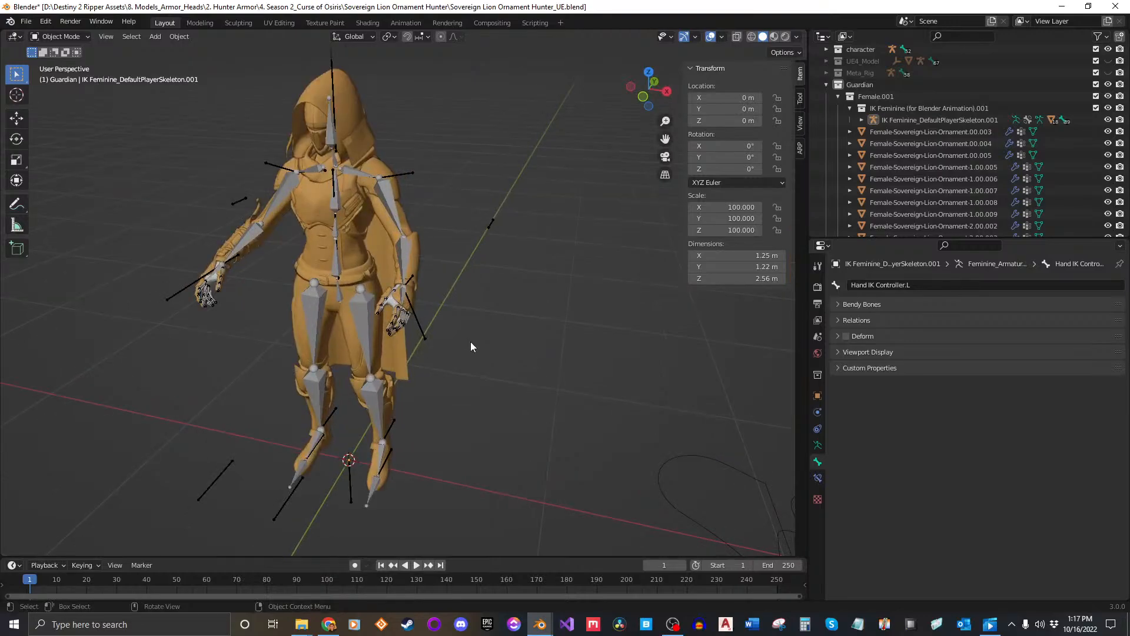
{"action": "left_click", "coordinate": [913, 121]}
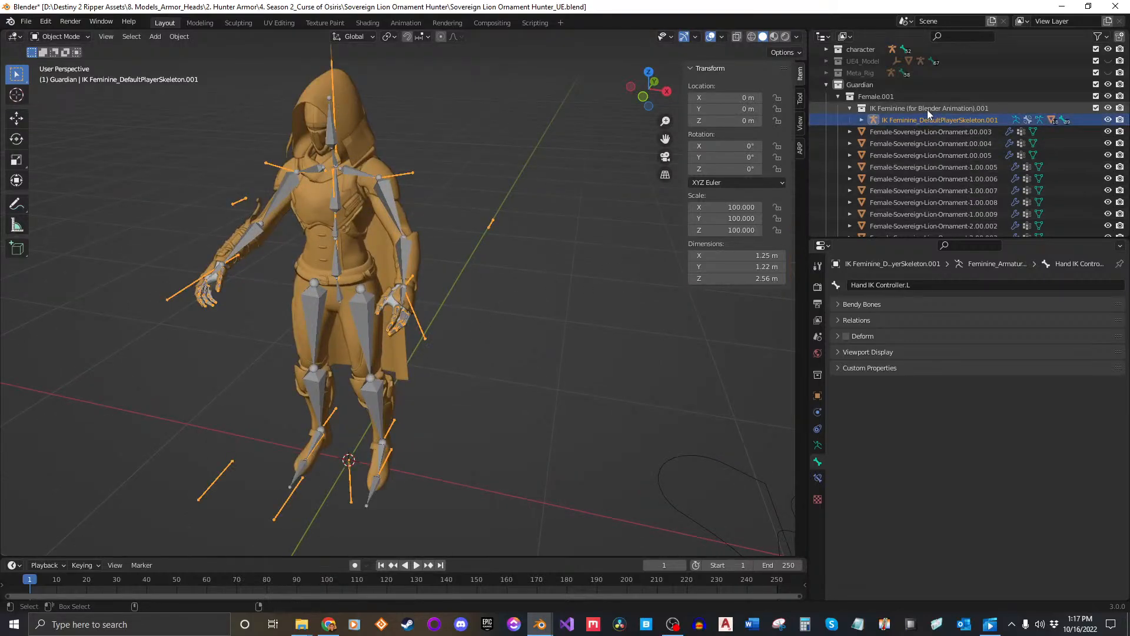
Delete the IK Feminine (for Blender Animation).001 collection with its armature and scale all remaining Female.001 meshes by a factor of 100.
{"action": "left_click", "coordinate": [927, 110]}
{"action": "key", "text": "Delete"}
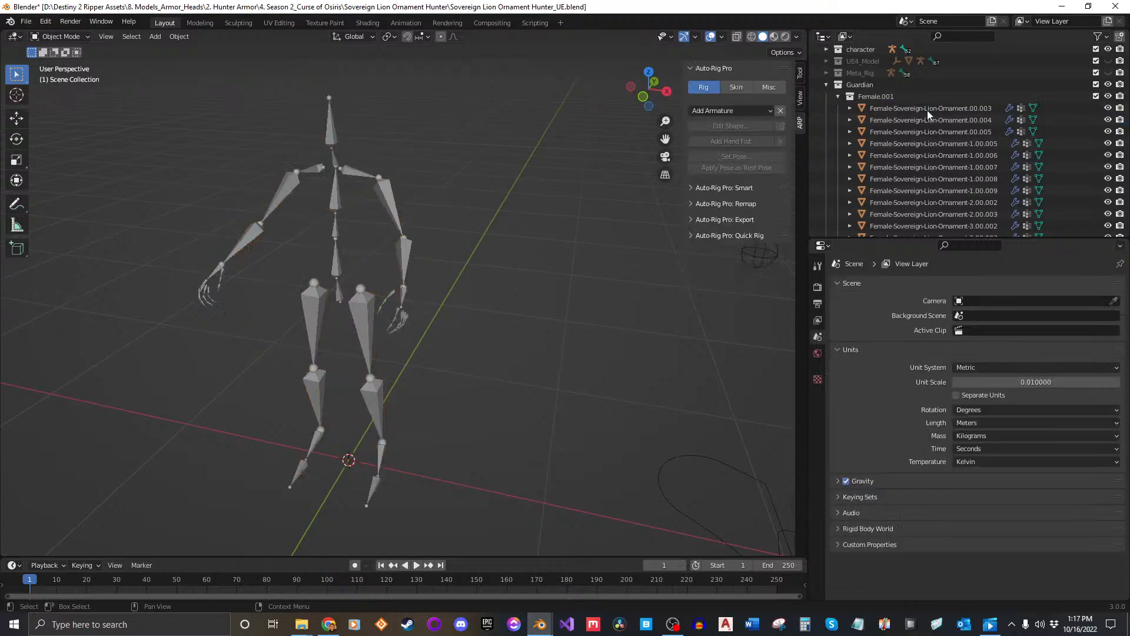
{"action": "left_click", "coordinate": [927, 109]}
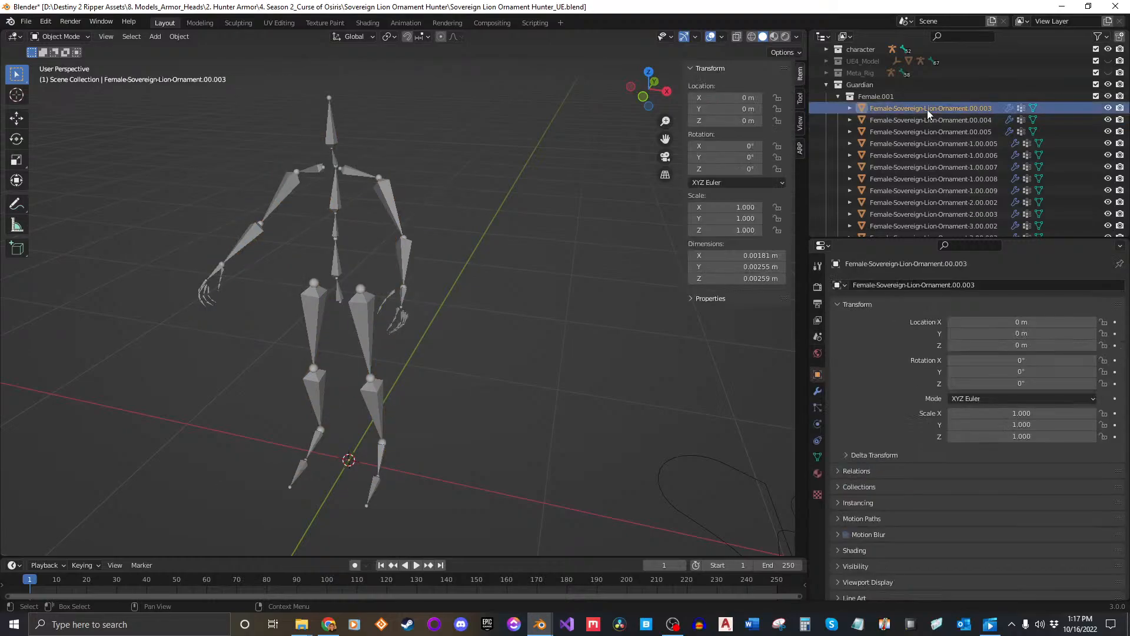
{"action": "scroll", "coordinate": [927, 110], "scroll_direction": "down", "scroll_amount": 5}
{"action": "left_click", "coordinate": [941, 214], "text": "shift"}
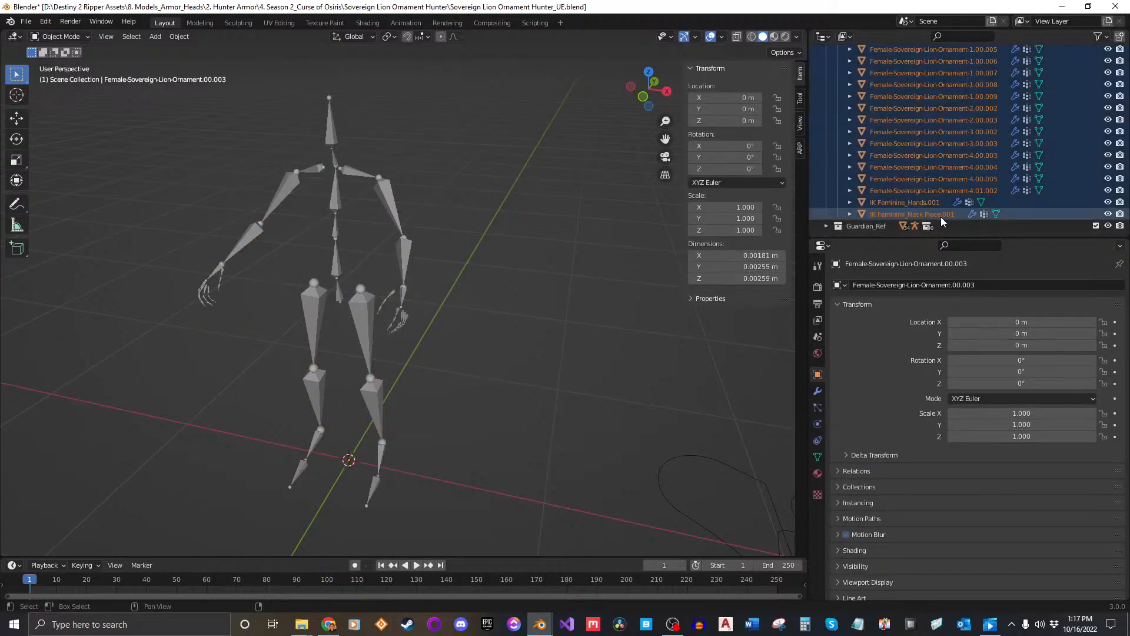
{"action": "scroll", "coordinate": [927, 186], "scroll_direction": "up", "scroll_amount": 5}
{"action": "type", "text": "s10"}
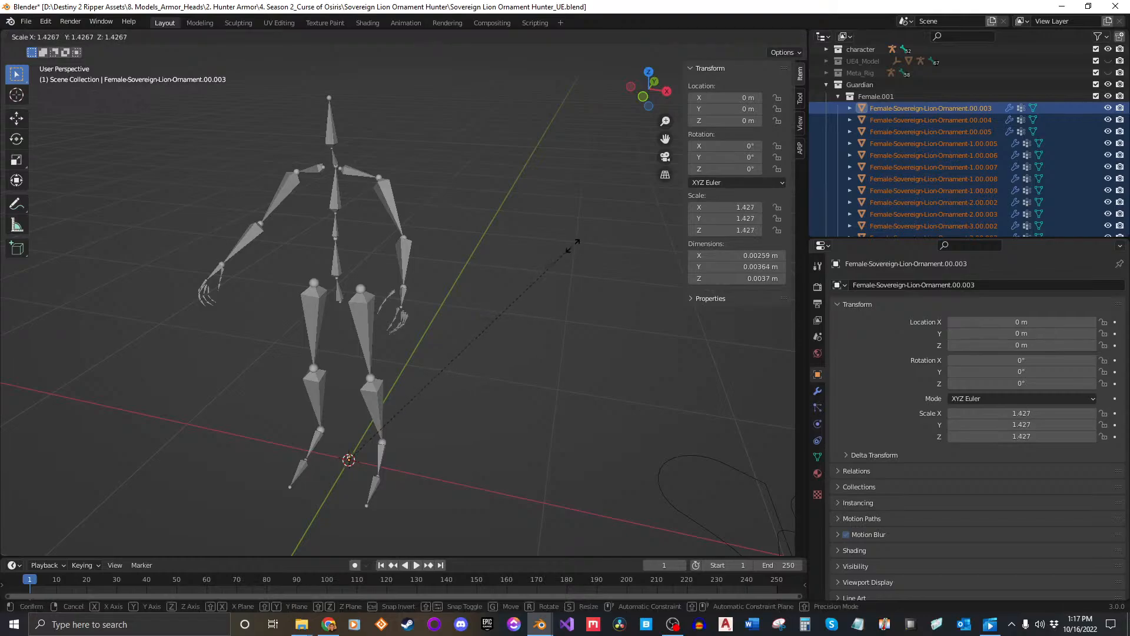
{"action": "type", "text": "0"}
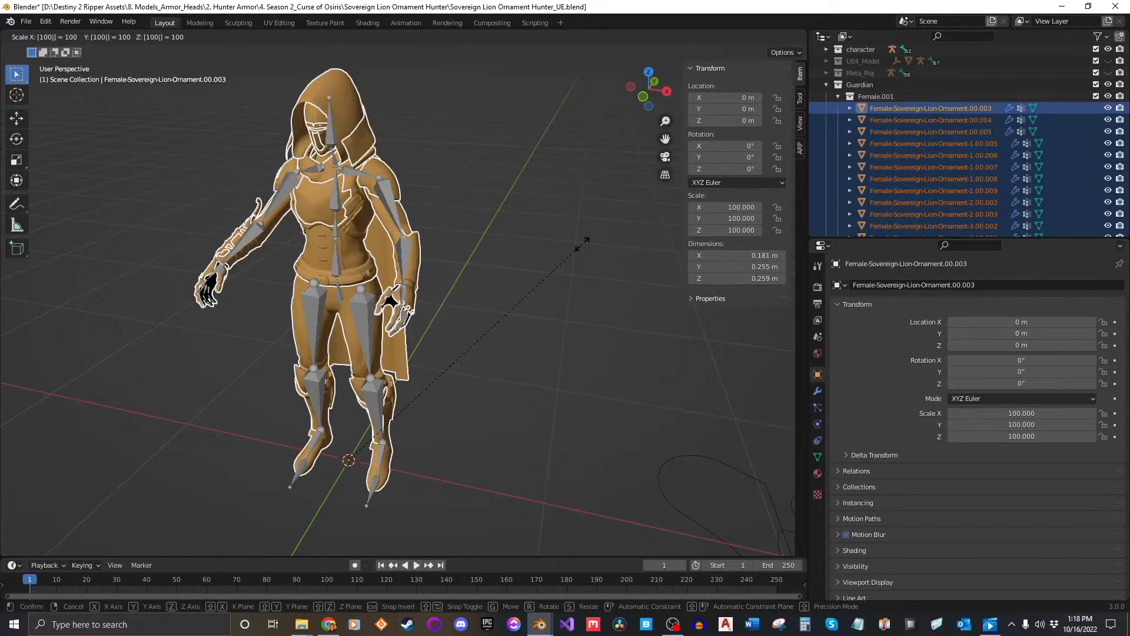
{"action": "key", "text": "Return"}
Examine the IK Feminine_Hands.001 mesh on the scaled model, comparing material preview with solid shading.
{"action": "middle_click_drag", "start_coordinate": [467, 320], "coordinate": [483, 353]}
{"action": "scroll", "coordinate": [436, 298], "scroll_direction": "up", "scroll_amount": 5}
{"action": "left_click", "coordinate": [483, 353]}
{"action": "left_click", "coordinate": [407, 352]}
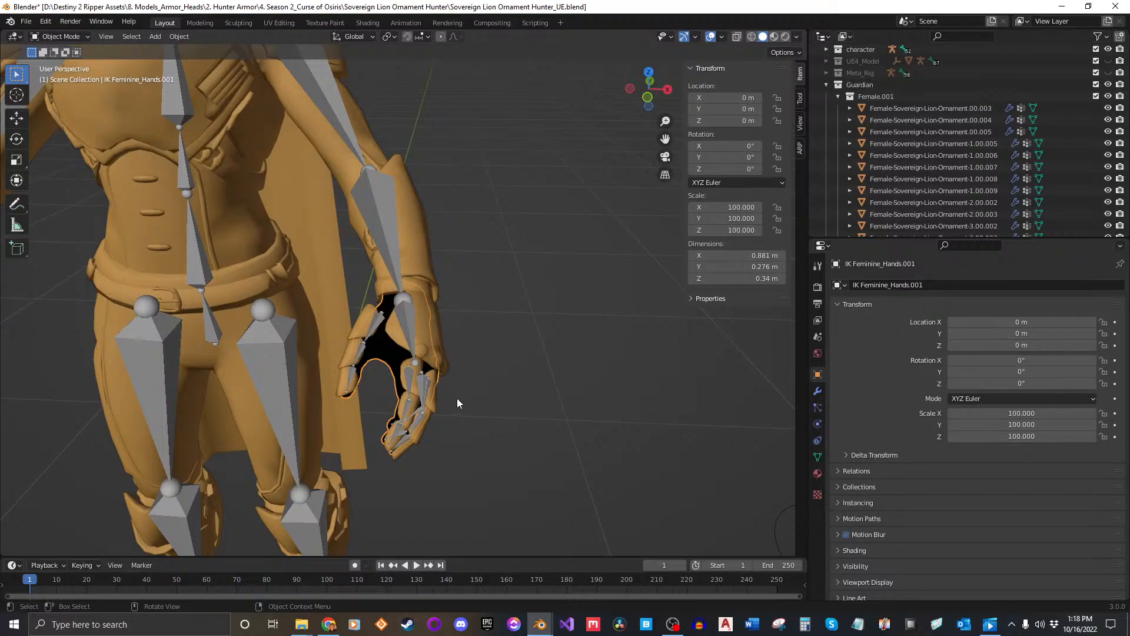
{"action": "scroll", "coordinate": [458, 376], "scroll_direction": "down", "scroll_amount": 4}
{"action": "middle_click_drag", "start_coordinate": [458, 375], "coordinate": [407, 355]}
{"action": "scroll", "coordinate": [407, 355], "scroll_direction": "up", "scroll_amount": 6}
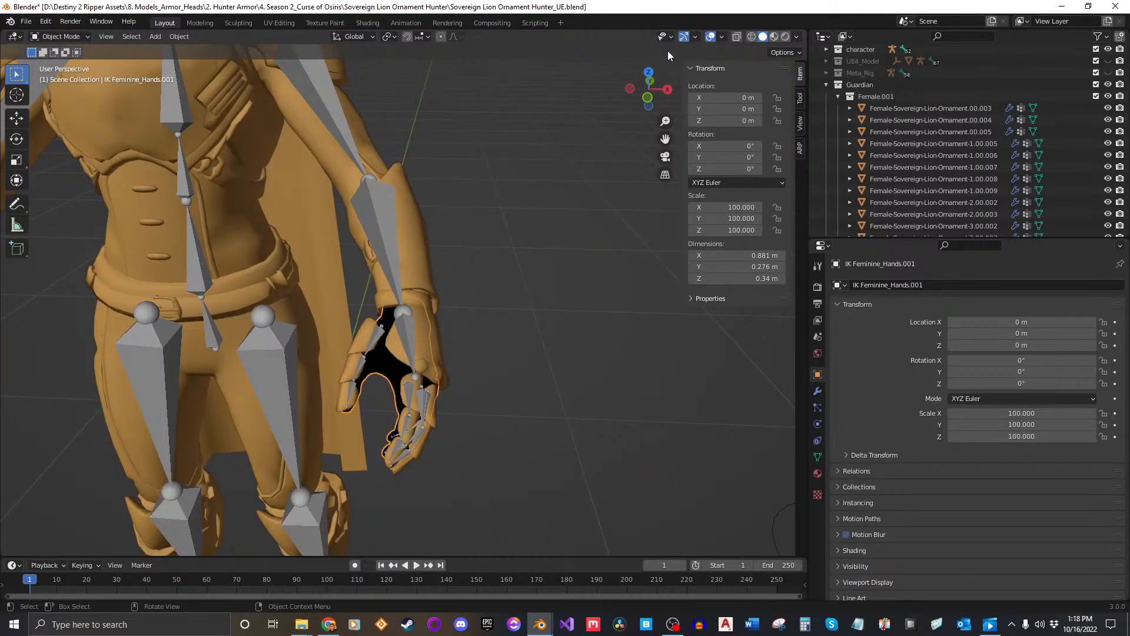
{"action": "left_click", "coordinate": [775, 37]}
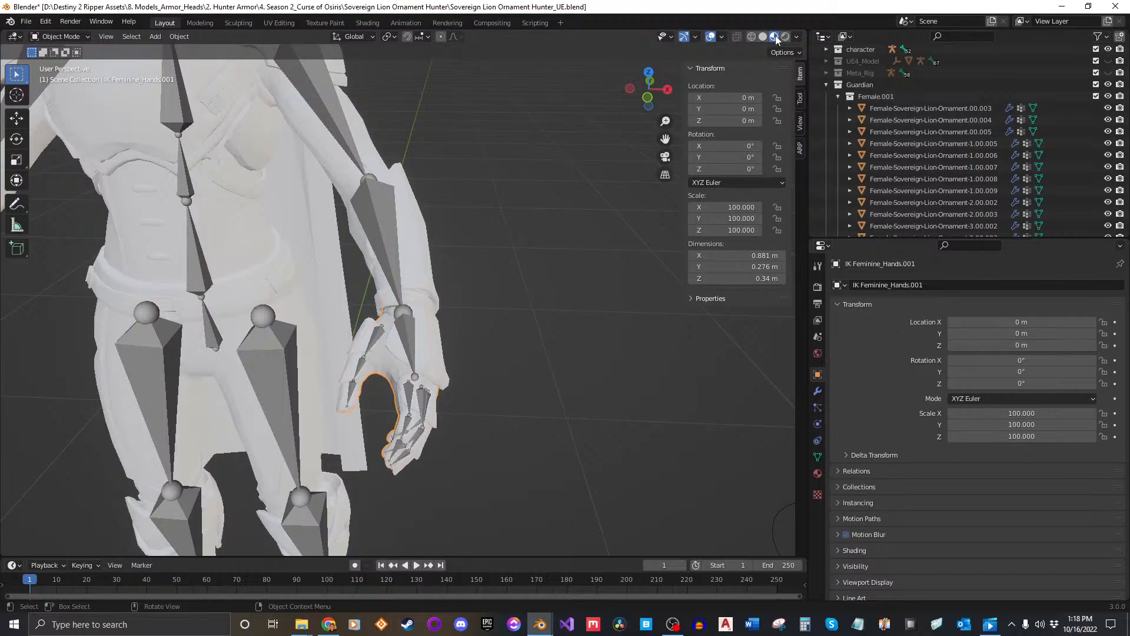
{"action": "left_click", "coordinate": [763, 36]}
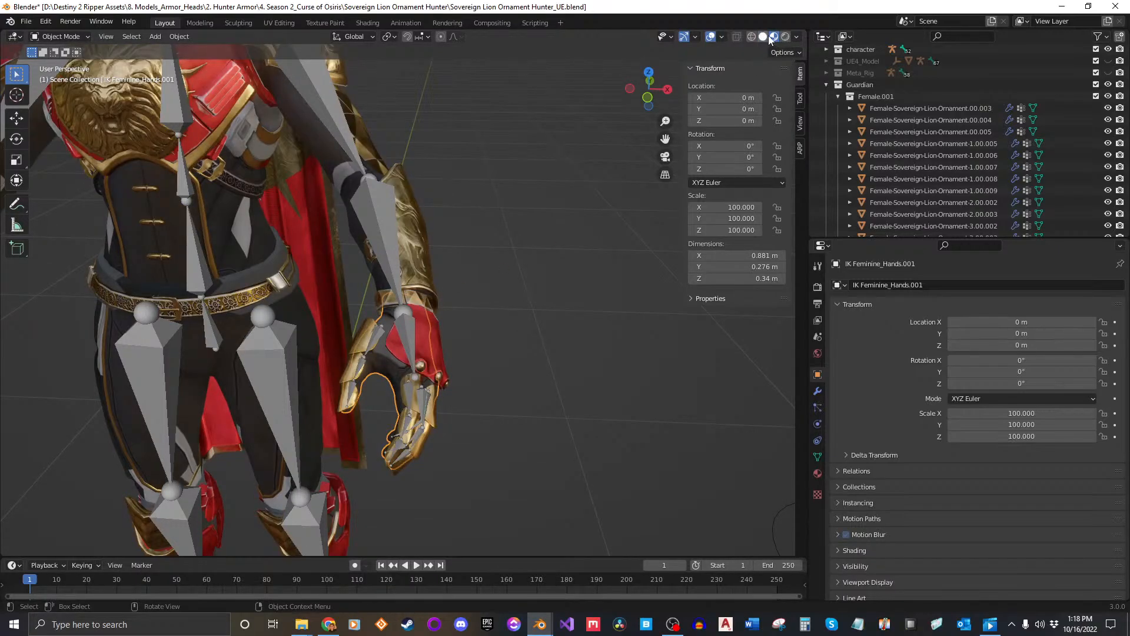
{"action": "left_click", "coordinate": [764, 37]}
{"action": "scroll", "coordinate": [518, 302], "scroll_direction": "down", "scroll_amount": 4}
{"action": "mouse_move", "coordinate": [522, 303]}
{"action": "middle_mouse_down", "text": "shift"}
{"action": "mouse_move", "coordinate": [274, 320]}
{"action": "mouse_move", "coordinate": [567, 264]}
{"action": "middle_mouse_up", "text": "shift"}
{"action": "scroll", "coordinate": [523, 236], "scroll_direction": "up", "scroll_amount": 4}
{"action": "middle_click_drag", "start_coordinate": [481, 211], "coordinate": [468, 229], "text": "shift"}
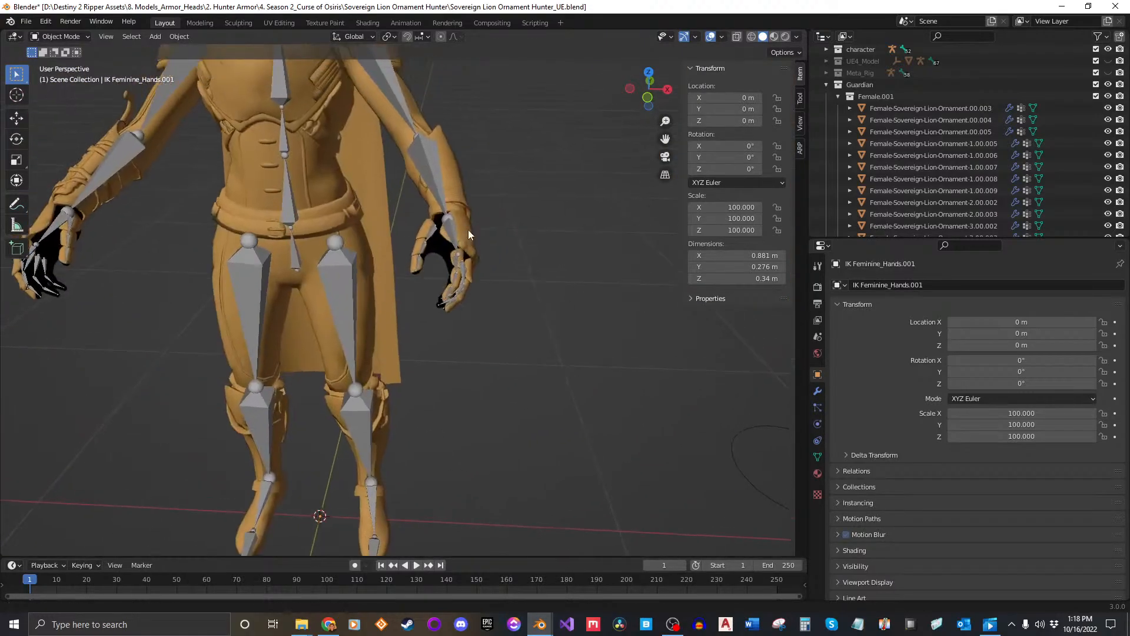
{"action": "scroll", "coordinate": [508, 250], "scroll_direction": "down", "scroll_amount": 4}
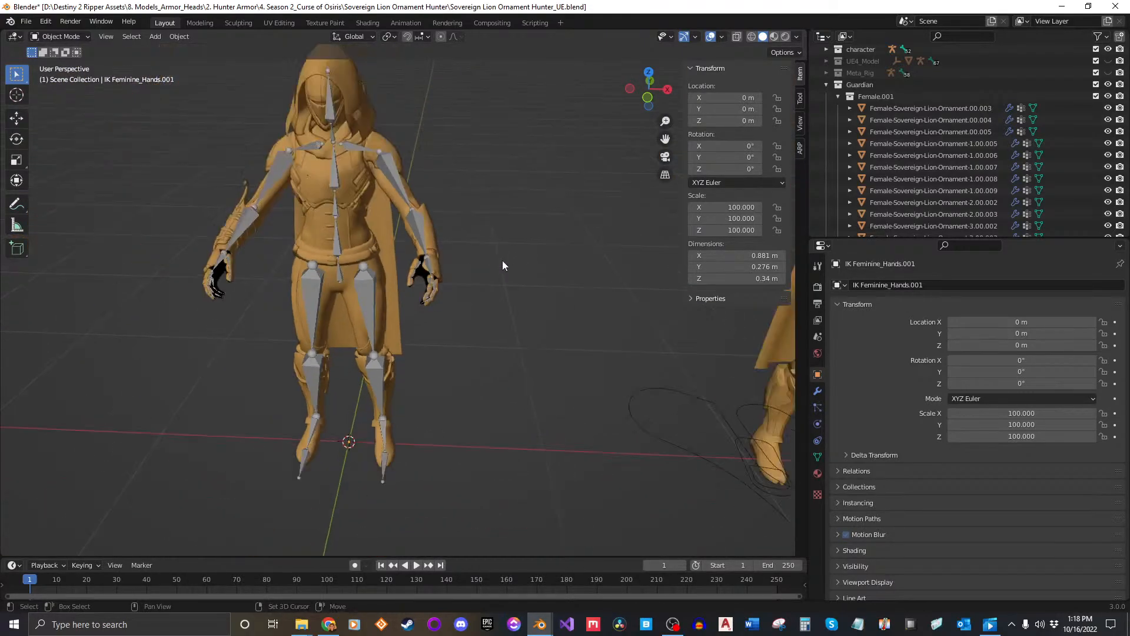
{"action": "middle_click_drag", "start_coordinate": [503, 265], "coordinate": [530, 298], "text": "shift"}
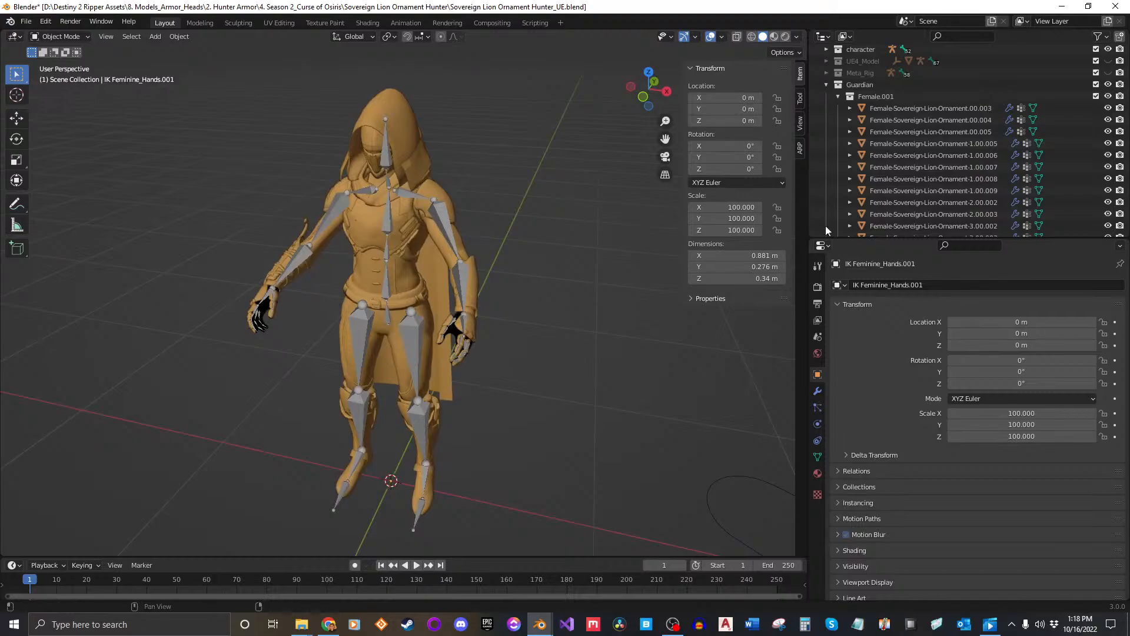
Move all meshes out of Female.001 directly into the Guardian collection and delete the emptied Female.001 collection.
{"action": "left_click", "coordinate": [944, 106]}
{"action": "left_click", "coordinate": [944, 97]}
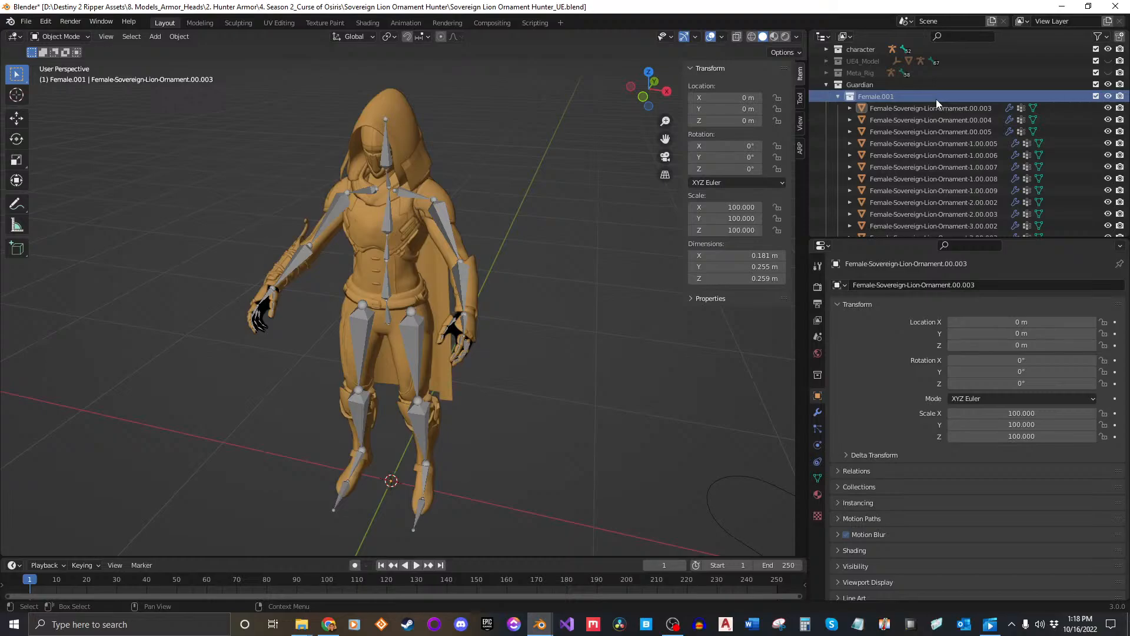
{"action": "scroll", "coordinate": [910, 134], "scroll_direction": "down", "scroll_amount": 4}
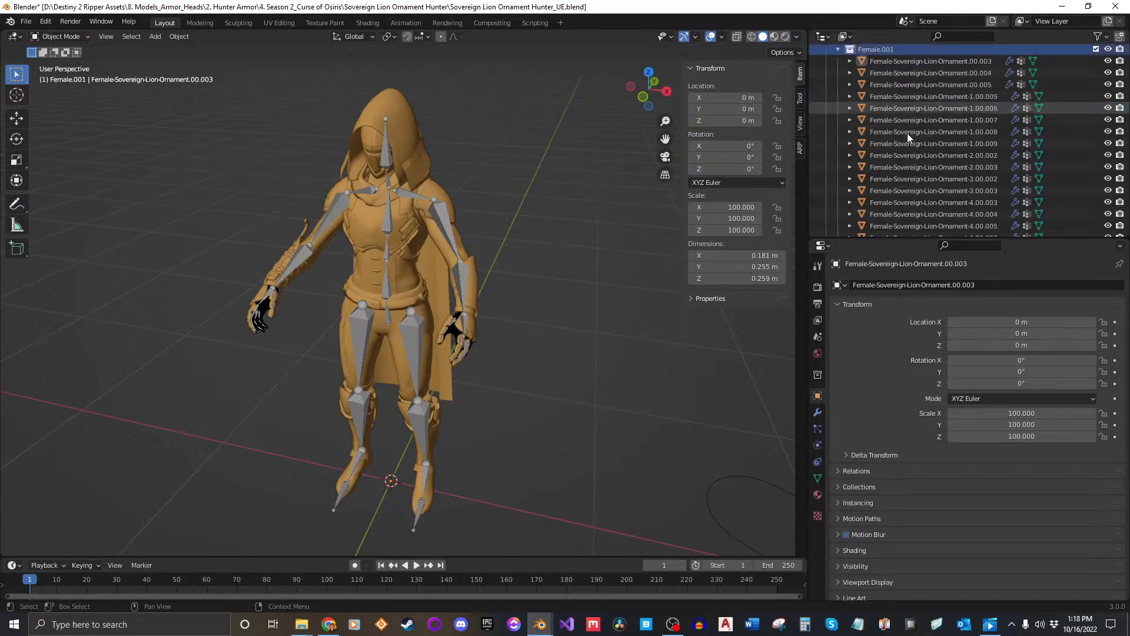
{"action": "scroll", "coordinate": [946, 176], "scroll_direction": "up", "scroll_amount": 4}
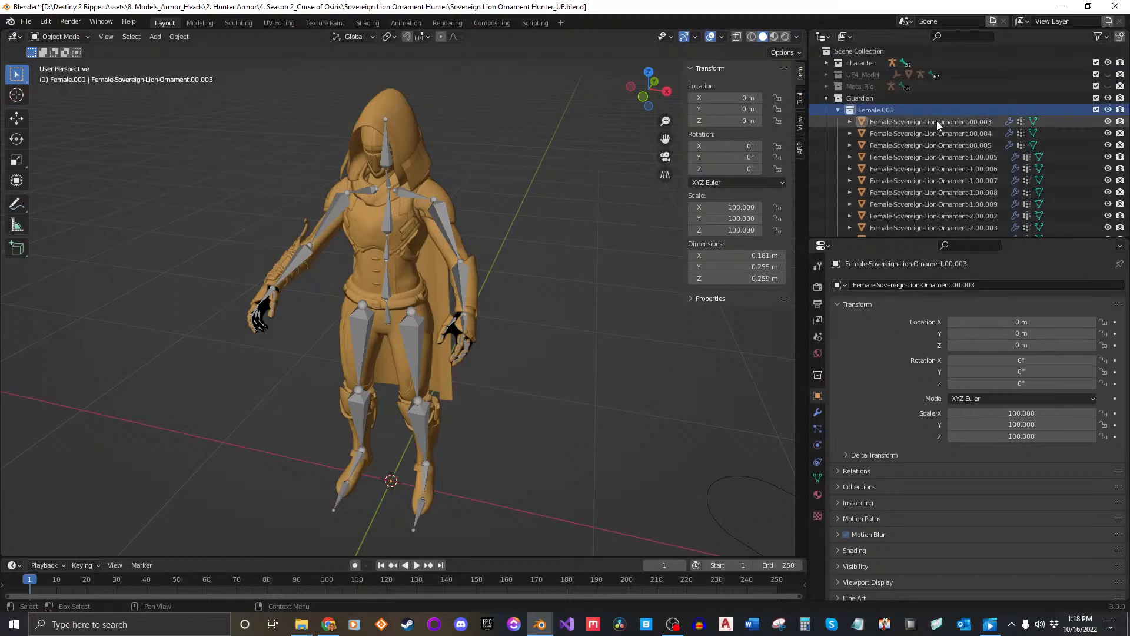
{"action": "scroll", "coordinate": [942, 124], "scroll_direction": "down", "scroll_amount": 4}
{"action": "left_click", "coordinate": [934, 216], "text": "shift"}
{"action": "scroll", "coordinate": [935, 177], "scroll_direction": "up", "scroll_amount": 5}
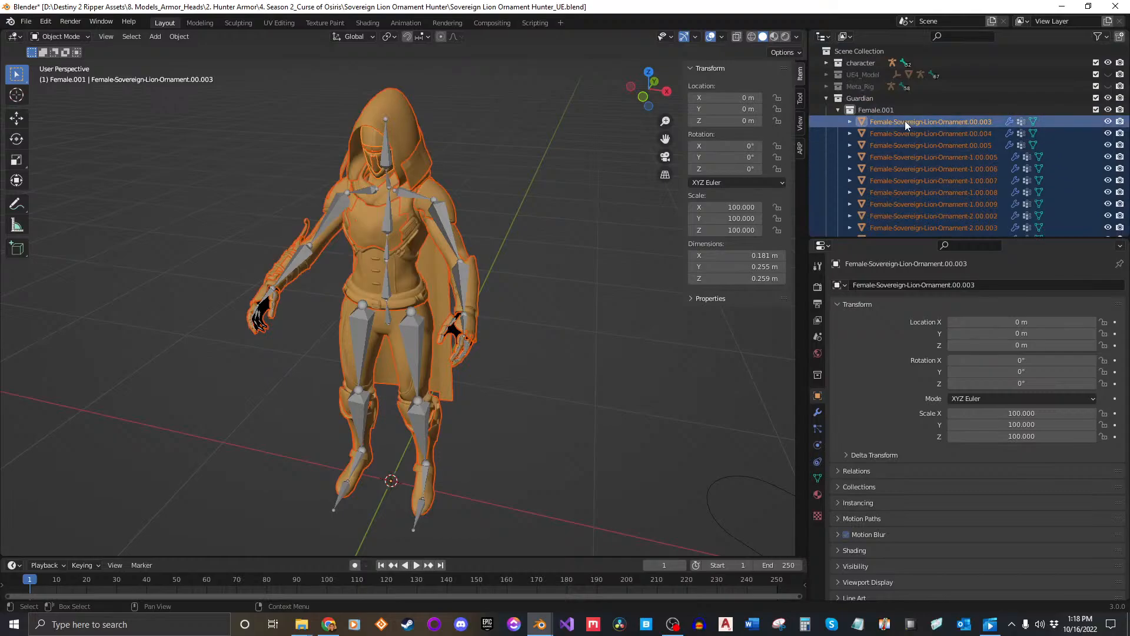
{"action": "left_click_drag", "start_coordinate": [905, 123], "coordinate": [875, 100]}
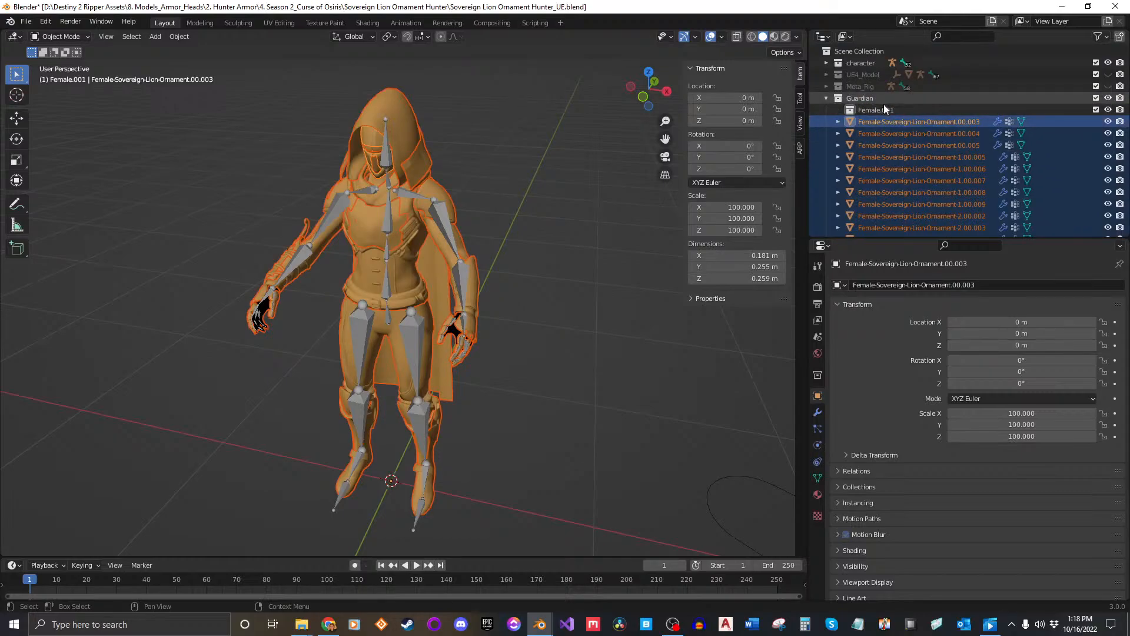
{"action": "left_click", "coordinate": [963, 114]}
{"action": "key", "text": "Delete"}
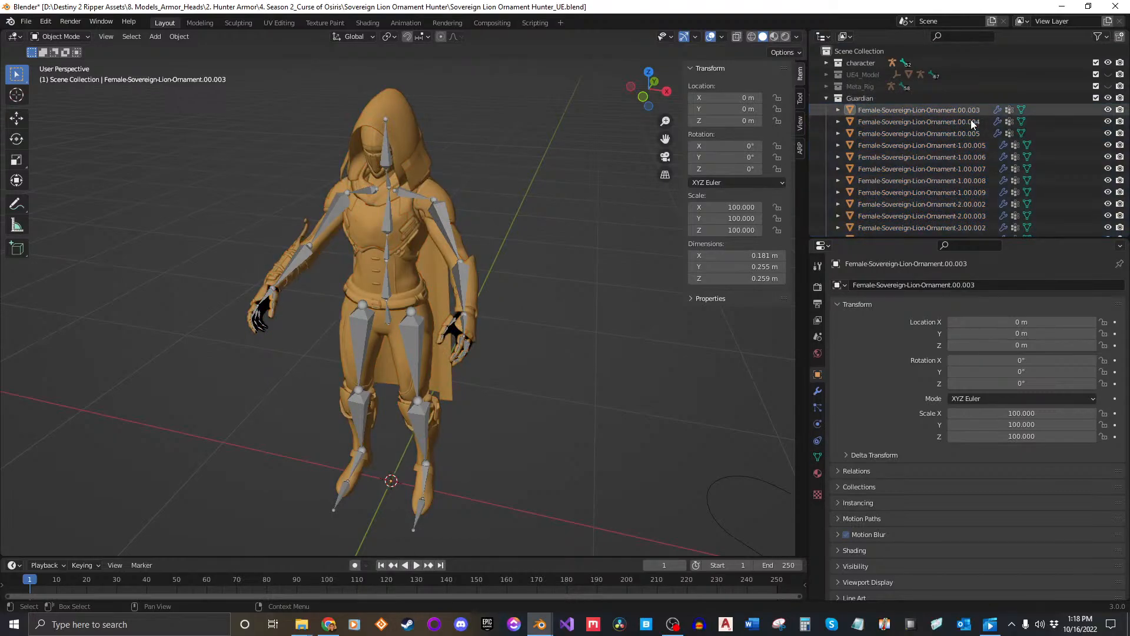
Inspect the separate meshes in the Guardian collection, selecting Female-Sovereign-Lion-Ornament.00.003 and Female-Sovereign-Lion-Ornament.00.004 in turn.
{"action": "middle_click_drag", "start_coordinate": [503, 383], "coordinate": [528, 370]}
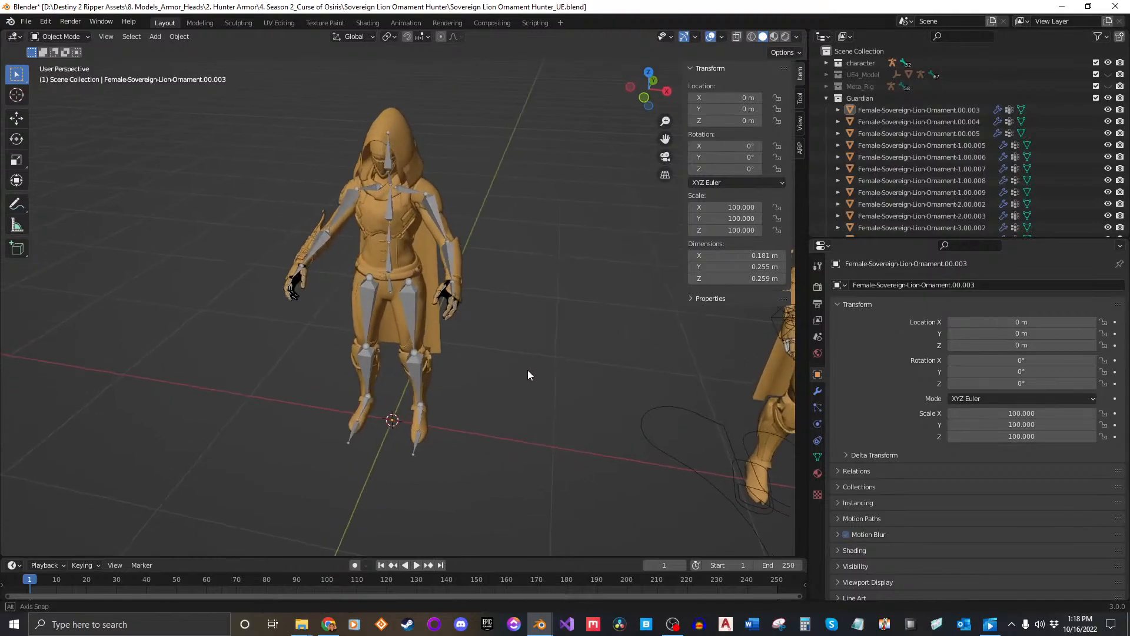
{"action": "scroll", "coordinate": [486, 319], "scroll_direction": "up", "scroll_amount": 2}
{"action": "left_click", "coordinate": [955, 112]}
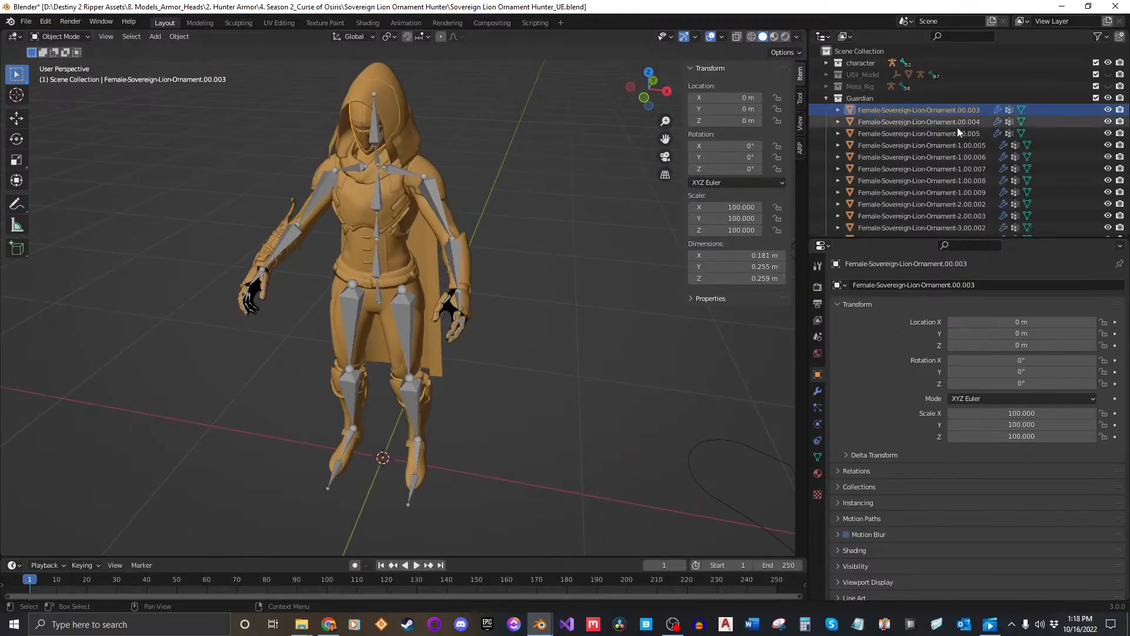
{"action": "left_click", "coordinate": [957, 122]}
{"action": "scroll", "coordinate": [962, 124], "scroll_direction": "down", "scroll_amount": 4}
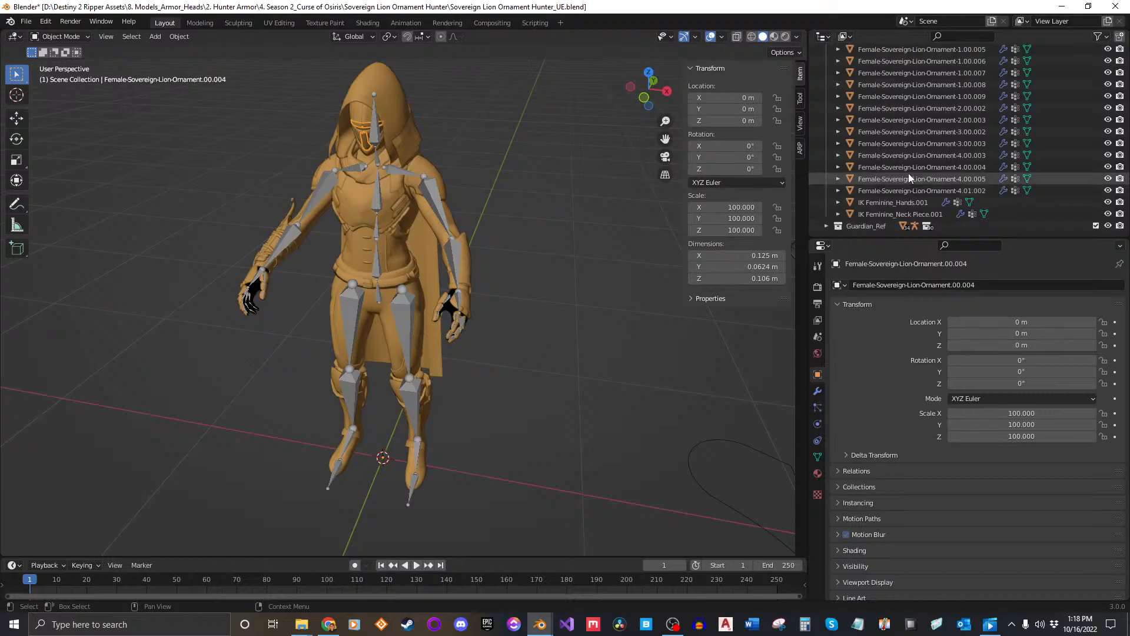
Clear the mesh selection and save the current Sovereign Lion Ornament Hunter_UE.blend file.
{"action": "scroll", "coordinate": [908, 179], "scroll_direction": "up", "scroll_amount": 4}
{"action": "left_click", "coordinate": [900, 111]}
{"action": "middle_click_drag", "start_coordinate": [575, 308], "coordinate": [423, 257]}
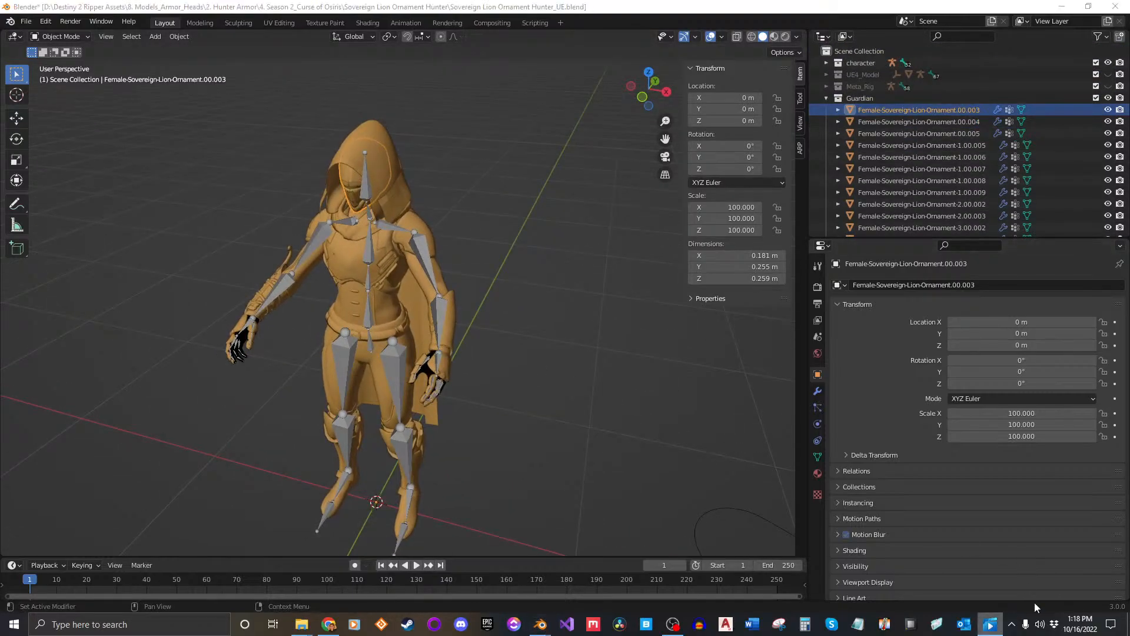
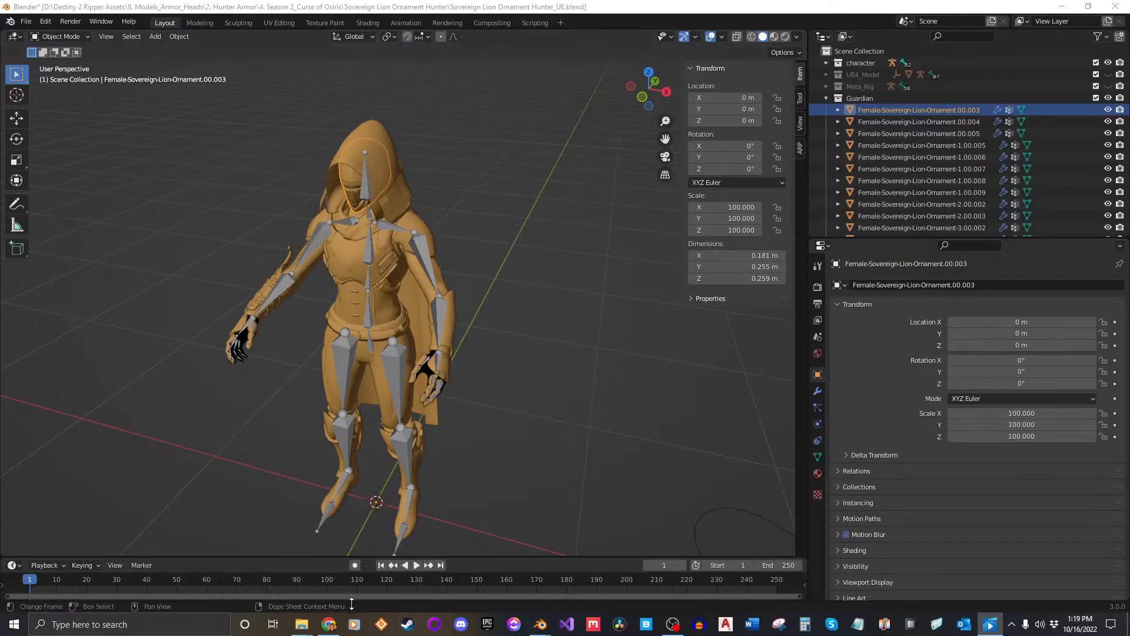
{"action": "left_click", "coordinate": [725, 323]}
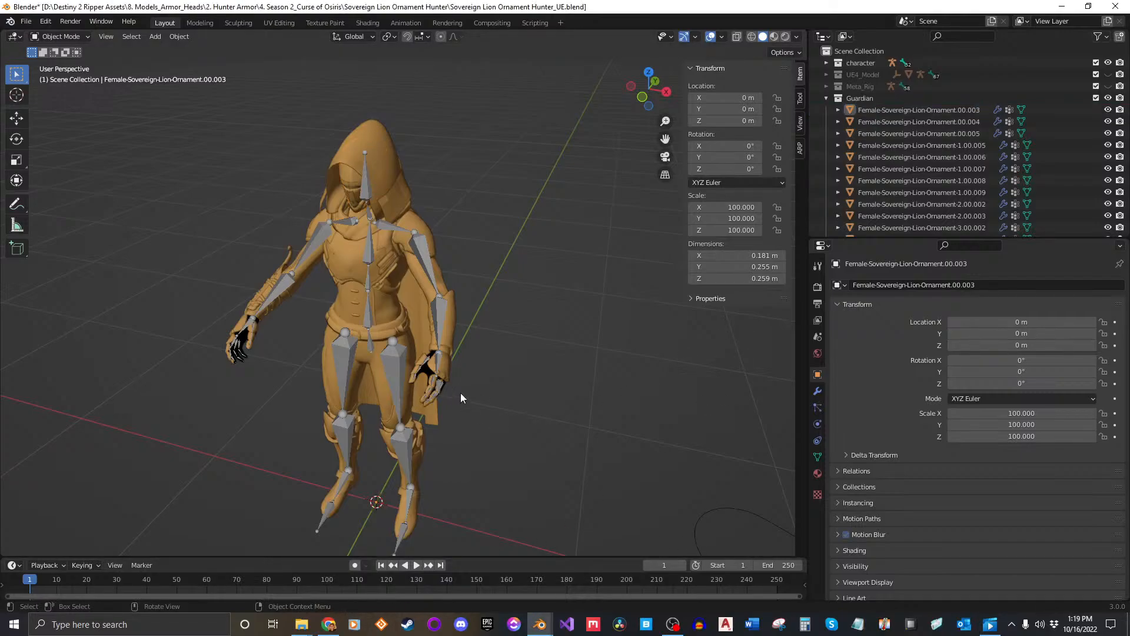
{"action": "middle_click_drag", "start_coordinate": [460, 394], "coordinate": [461, 390]}
{"action": "key", "text": "ctrl+s"}
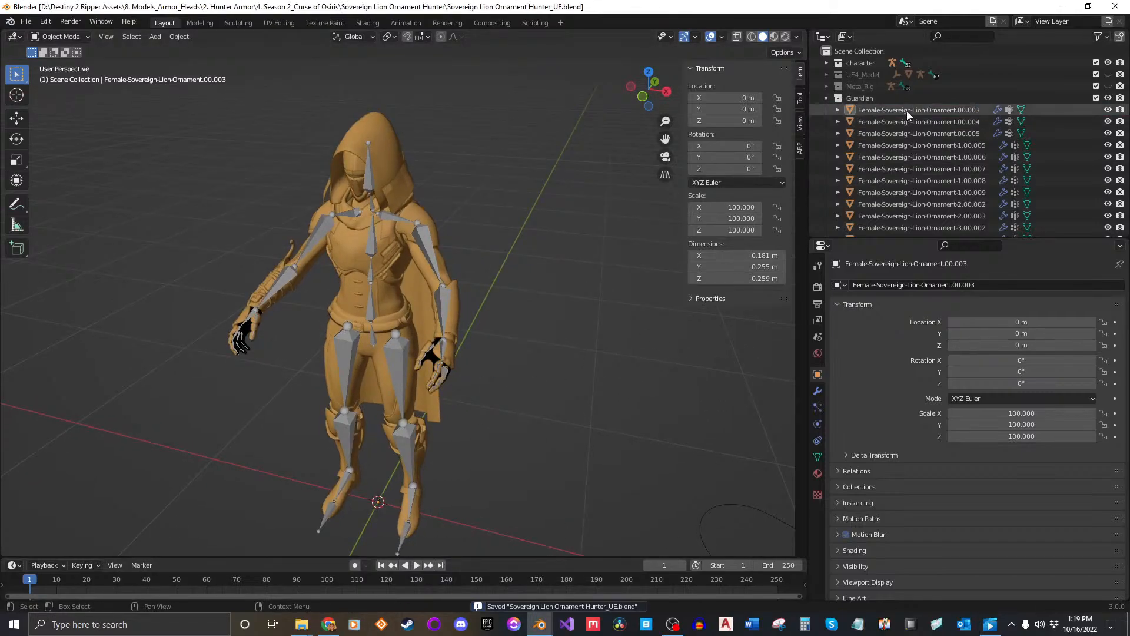
Remove both Armature modifiers from Female-Sovereign-Lion-Ornament.00.003 and from Female-Sovereign-Lion-Ornament.00.004.
{"action": "left_click", "coordinate": [912, 111]}
{"action": "left_click", "coordinate": [997, 110]}
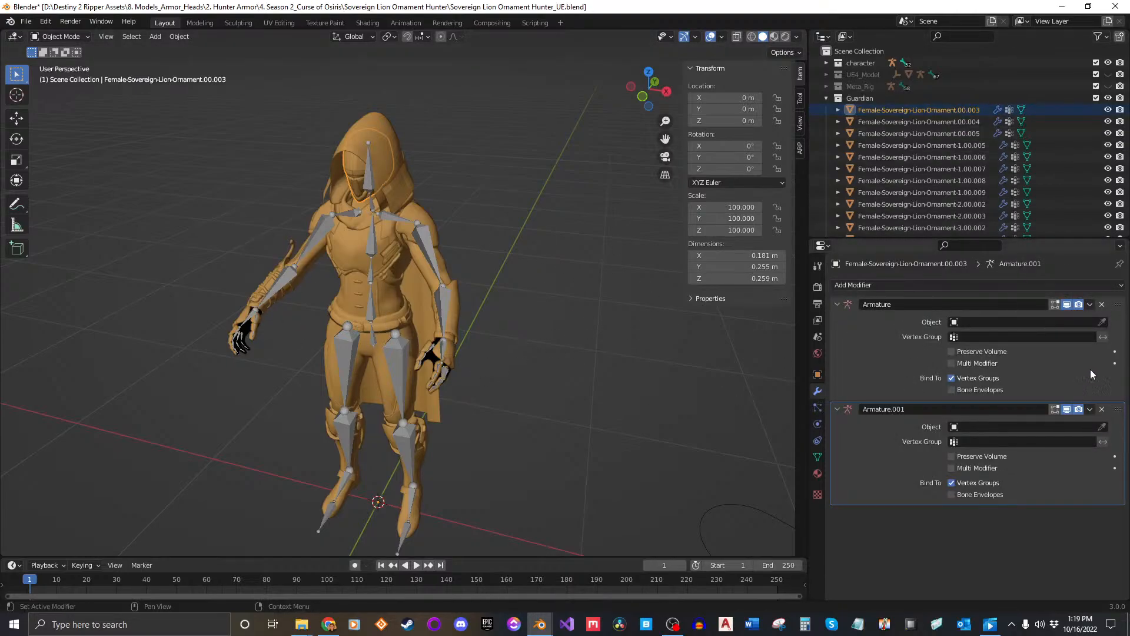
{"action": "left_click", "coordinate": [1102, 305]}
{"action": "left_click", "coordinate": [1102, 305]}
{"action": "left_click", "coordinate": [999, 123]}
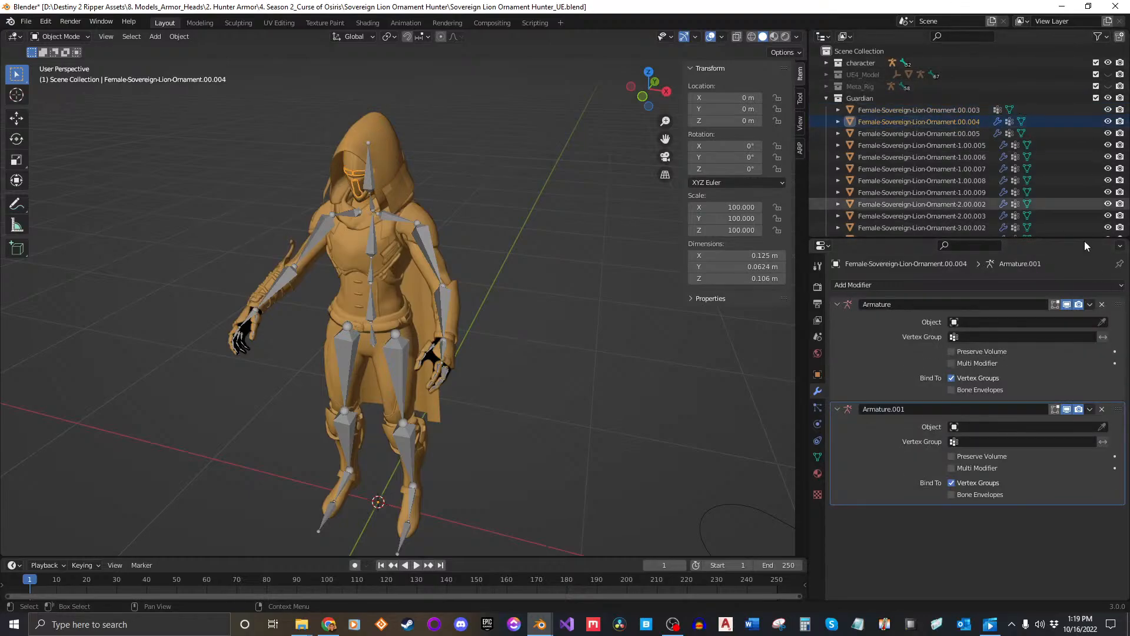
{"action": "left_click", "coordinate": [1102, 305]}
{"action": "left_click", "coordinate": [1102, 305]}
Remove both Armature modifiers from Female-Sovereign-Lion-Ornament.00.005 and from Female-Sovereign-Lion-Ornament-1.00.005.
{"action": "left_click", "coordinate": [998, 134]}
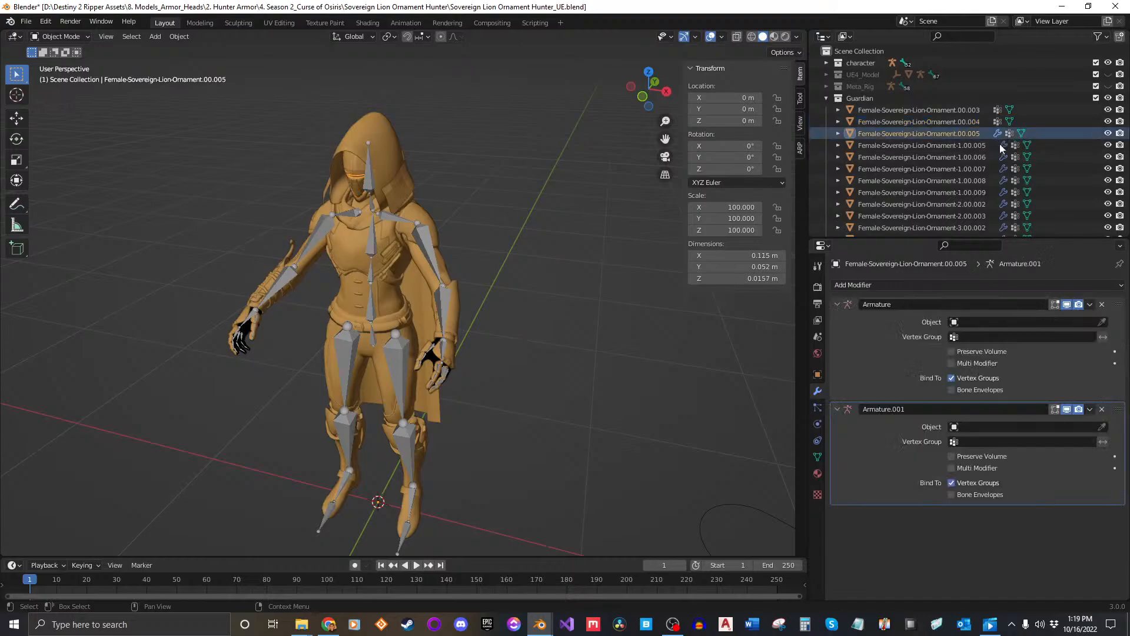
{"action": "left_click", "coordinate": [1101, 305]}
{"action": "left_click", "coordinate": [1102, 305]}
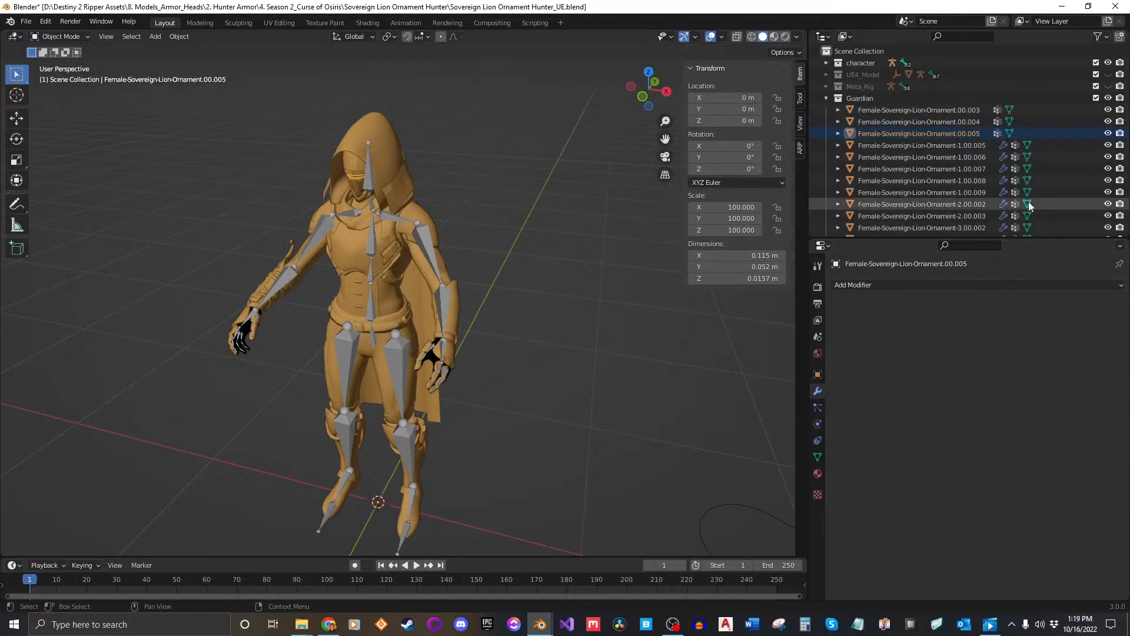
{"action": "left_click", "coordinate": [1002, 144]}
{"action": "left_click", "coordinate": [1101, 305]}
{"action": "left_click", "coordinate": [1102, 305]}
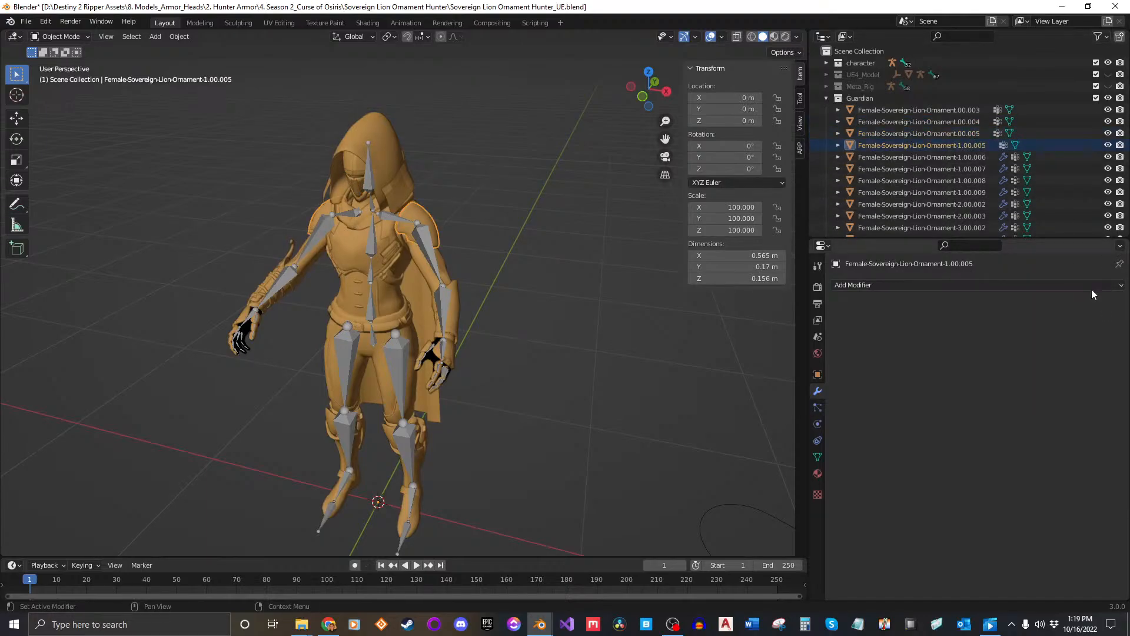
Remove both Armature modifiers from Female-Sovereign-Lion-Ornament-1.00.006 and from Female-Sovereign-Lion-Ornament-1.00.007.
{"action": "left_click", "coordinate": [1003, 156]}
{"action": "left_click", "coordinate": [1102, 305]}
{"action": "left_click", "coordinate": [1101, 305]}
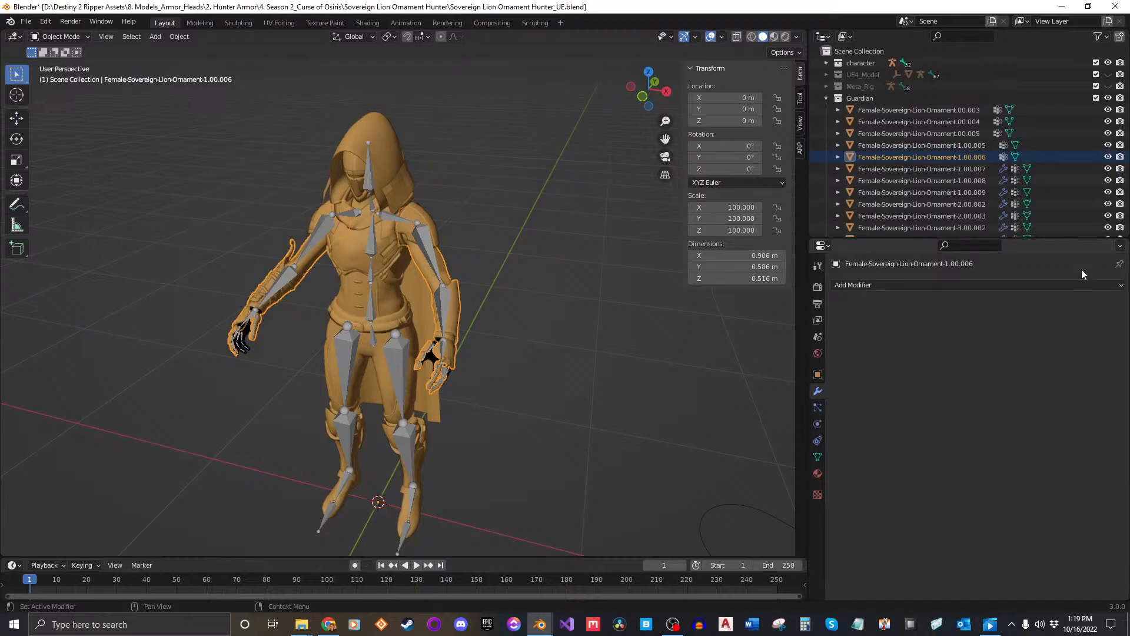
{"action": "left_click", "coordinate": [1003, 168]}
{"action": "left_click", "coordinate": [1102, 305]}
{"action": "left_click", "coordinate": [1101, 304]}
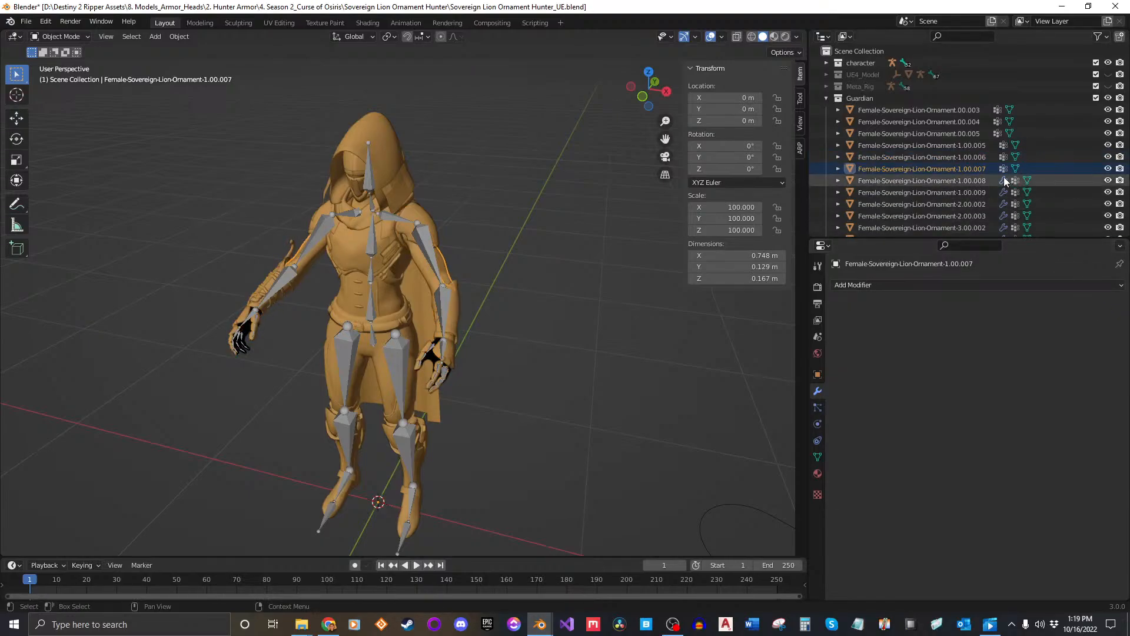
Remove both Armature modifiers from Female-Sovereign-Lion-Ornament-1.00.008 and from Female-Sovereign-Lion-Ornament-1.00.009.
{"action": "left_click", "coordinate": [1003, 180]}
{"action": "left_click", "coordinate": [1102, 305]}
{"action": "left_click", "coordinate": [1102, 305]}
{"action": "left_click", "coordinate": [1003, 192]}
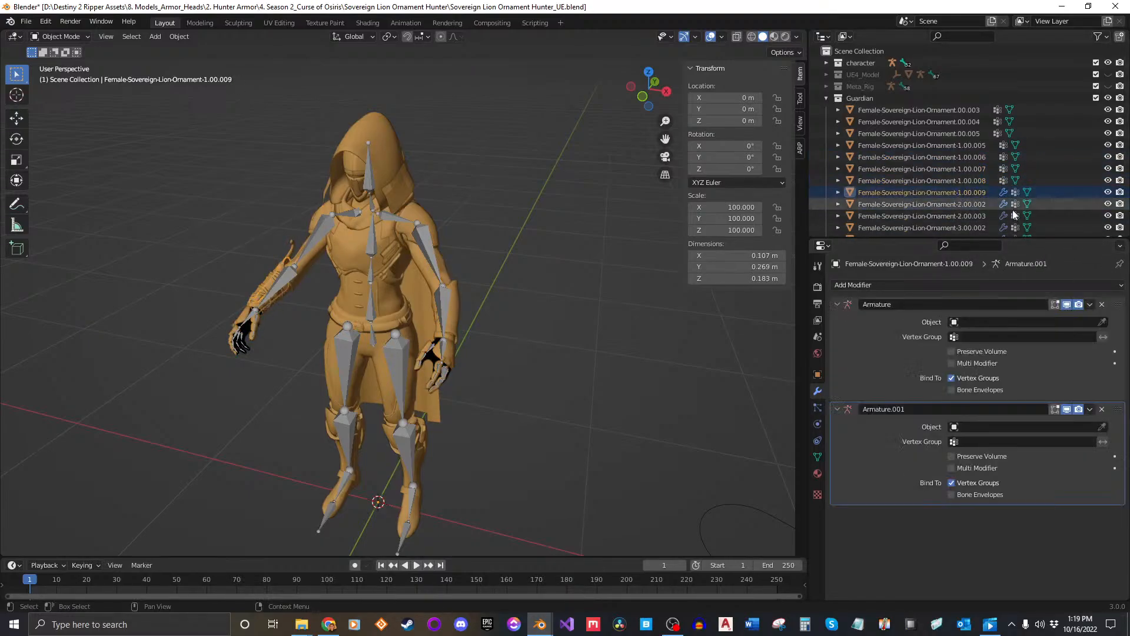
{"action": "left_click", "coordinate": [1102, 305]}
{"action": "left_click", "coordinate": [1102, 305]}
Remove both Armature modifiers from Female-Sovereign-Lion-Ornament-2.00.002 and from Female-Sovereign-Lion-Ornament-2.00.003.
{"action": "left_click", "coordinate": [1002, 203]}
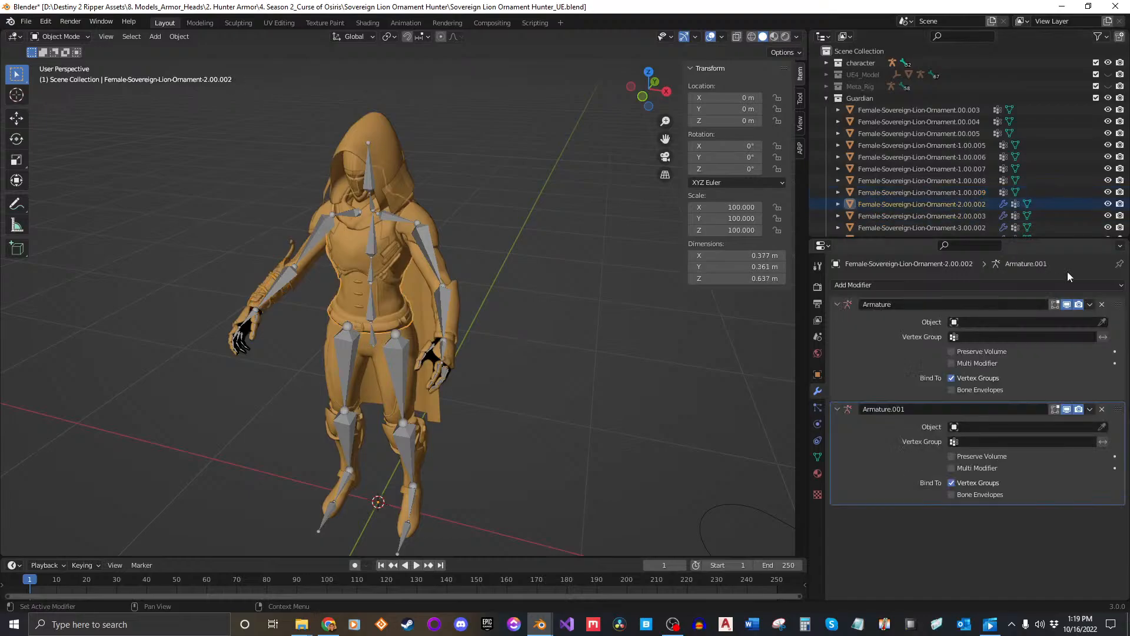
{"action": "left_click", "coordinate": [1101, 305]}
{"action": "left_click", "coordinate": [1102, 305]}
{"action": "left_click", "coordinate": [1003, 216]}
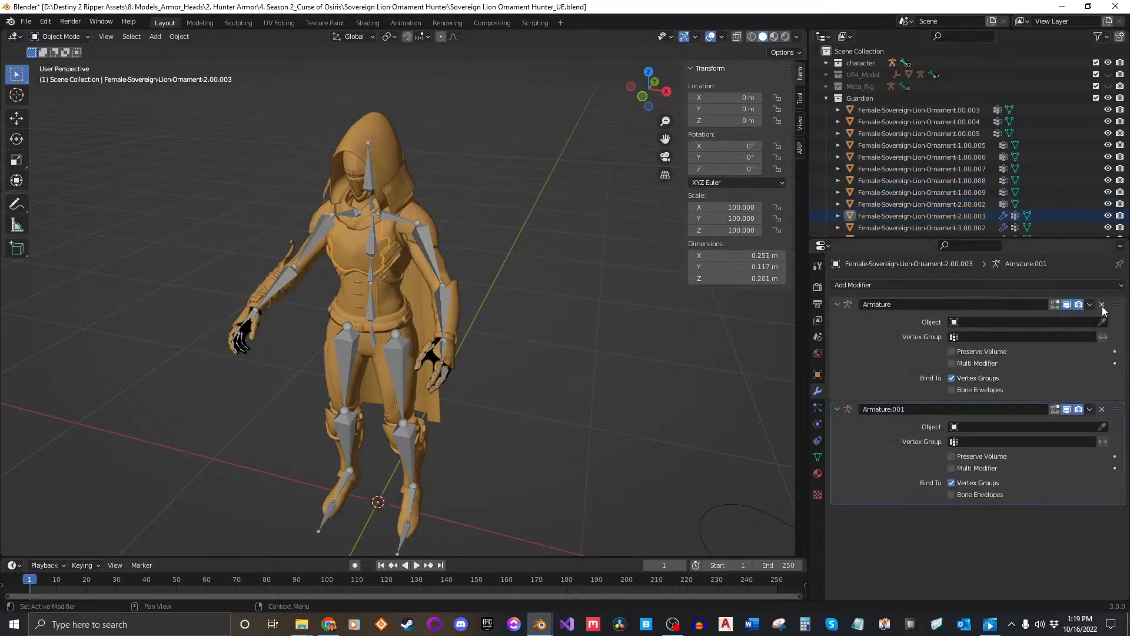
{"action": "left_click", "coordinate": [1102, 305]}
{"action": "left_click", "coordinate": [1102, 305]}
Remove both Armature modifiers from Female-Sovereign-Lion-Ornament-3.00.002 and from Female-Sovereign-Lion-Ornament-3.00.003.
{"action": "left_click", "coordinate": [997, 101]}
{"action": "left_click", "coordinate": [996, 109]}
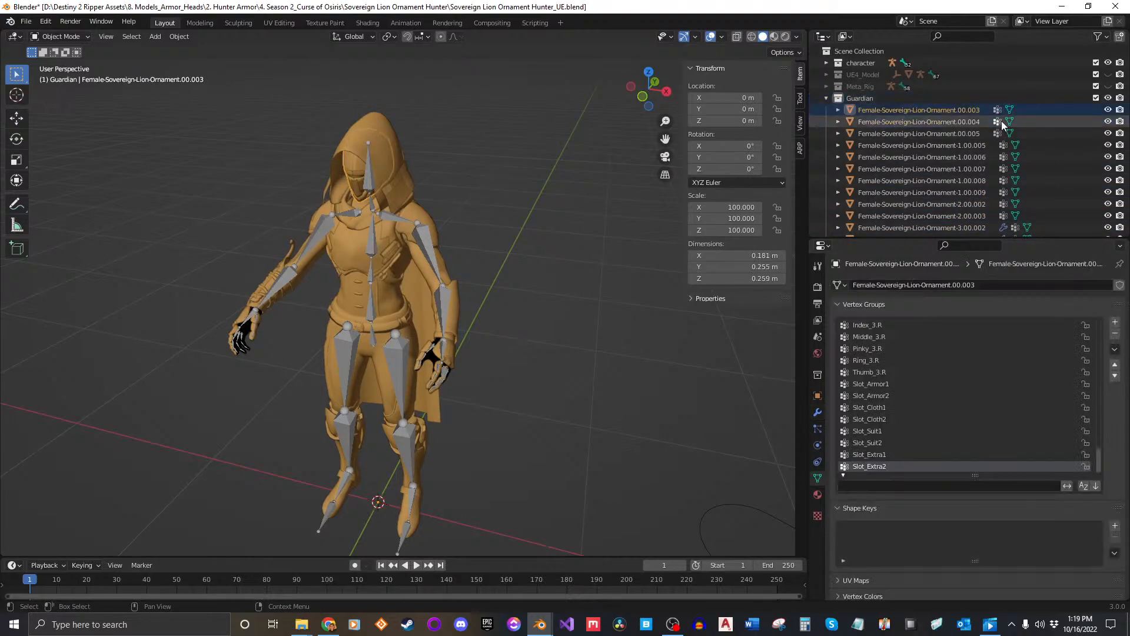
{"action": "scroll", "coordinate": [963, 160], "scroll_direction": "down", "scroll_amount": 2}
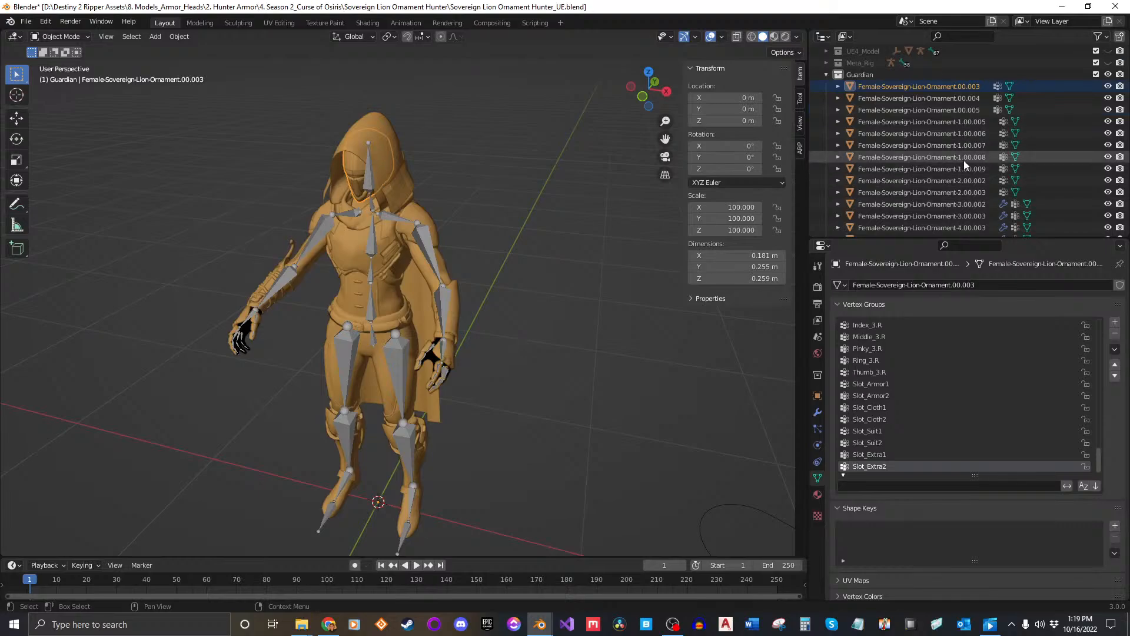
{"action": "left_click", "coordinate": [1003, 180]}
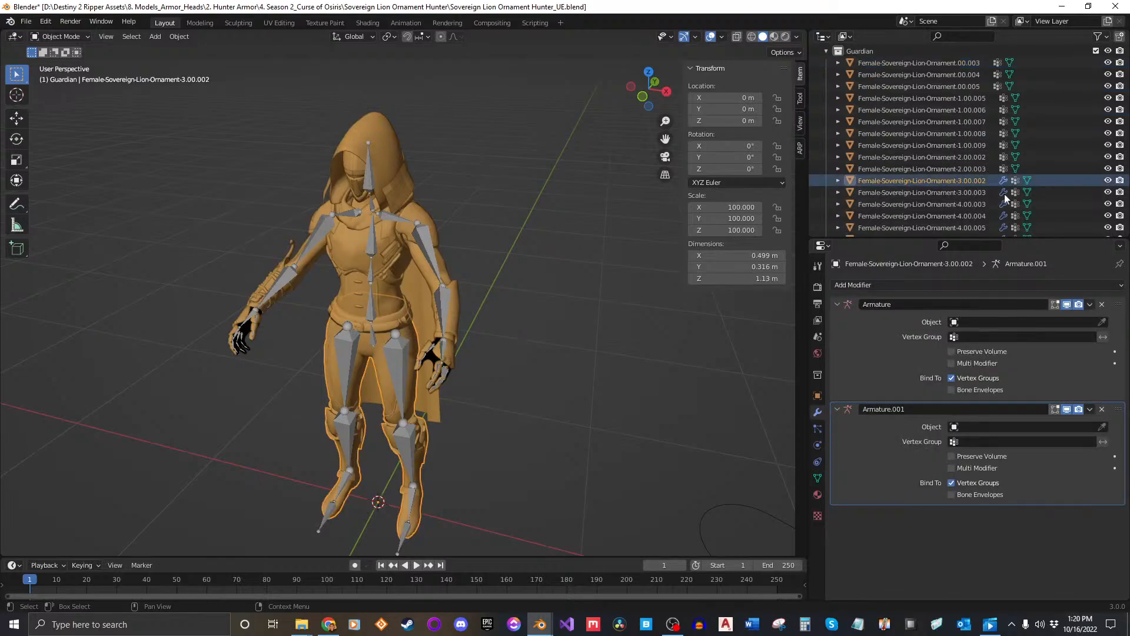
{"action": "left_click", "coordinate": [1102, 303]}
{"action": "left_click", "coordinate": [1101, 304]}
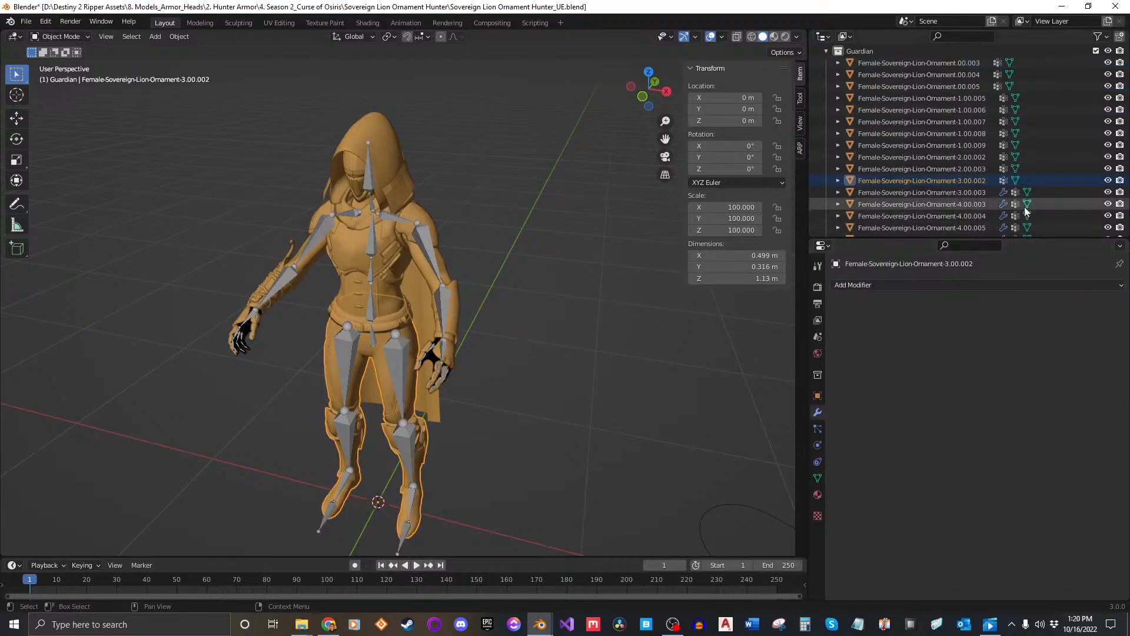
{"action": "left_click", "coordinate": [1003, 193]}
{"action": "left_click", "coordinate": [1101, 303]}
{"action": "left_click", "coordinate": [1101, 304]}
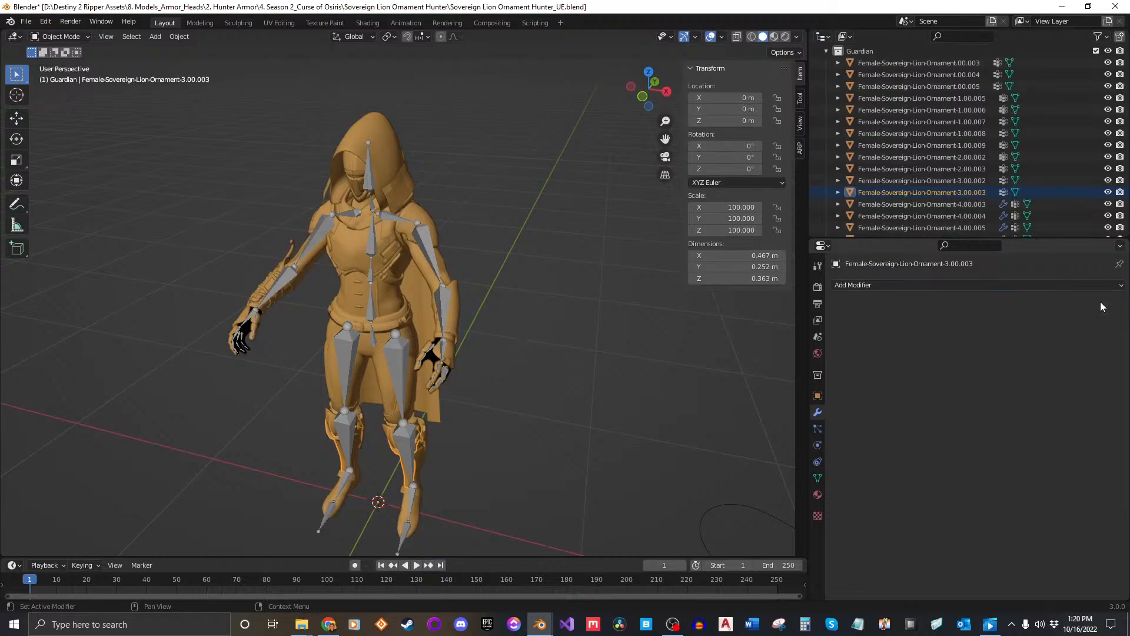
Remove both Armature modifiers from Female-Sovereign-Lion-Ornament-4.00.003 and from Female-Sovereign-Lion-Ornament-4.00.004.
{"action": "left_click", "coordinate": [1003, 204]}
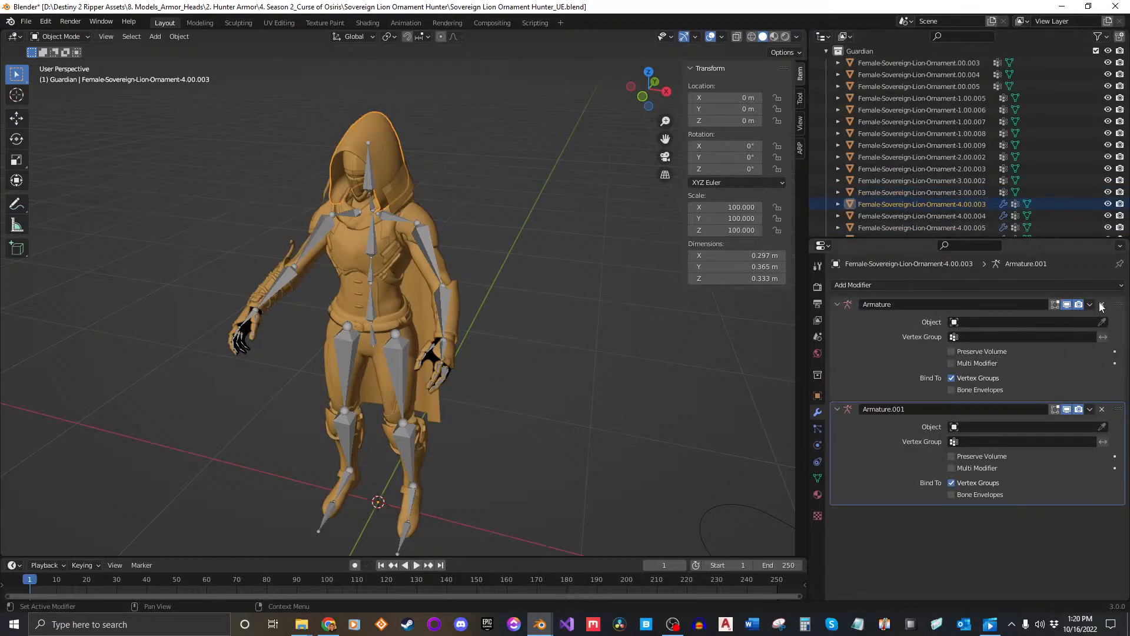
{"action": "left_click", "coordinate": [1102, 303]}
{"action": "left_click", "coordinate": [1102, 303]}
{"action": "left_click", "coordinate": [1003, 215]}
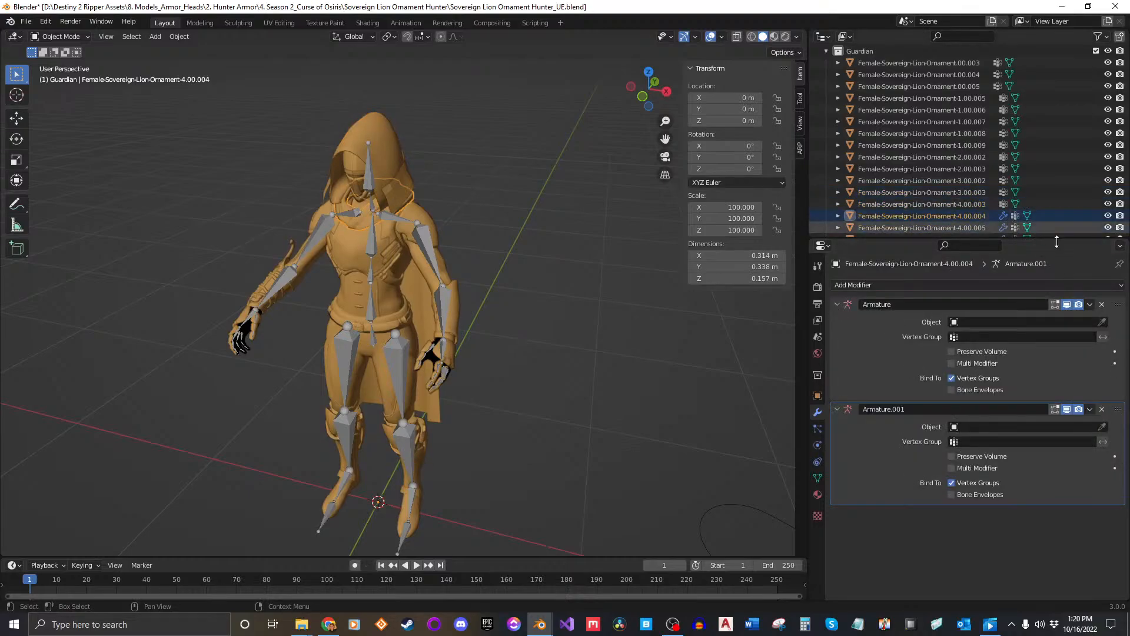
{"action": "left_click", "coordinate": [1102, 303]}
{"action": "left_click", "coordinate": [1102, 303]}
Remove both Armature modifiers from Female-Sovereign-Lion-Ornament-4.00.005 and from Female-Sovereign-Lion-Ornament-4.01.002.
{"action": "left_click", "coordinate": [1003, 228]}
{"action": "scroll", "coordinate": [942, 189], "scroll_direction": "down", "scroll_amount": 2}
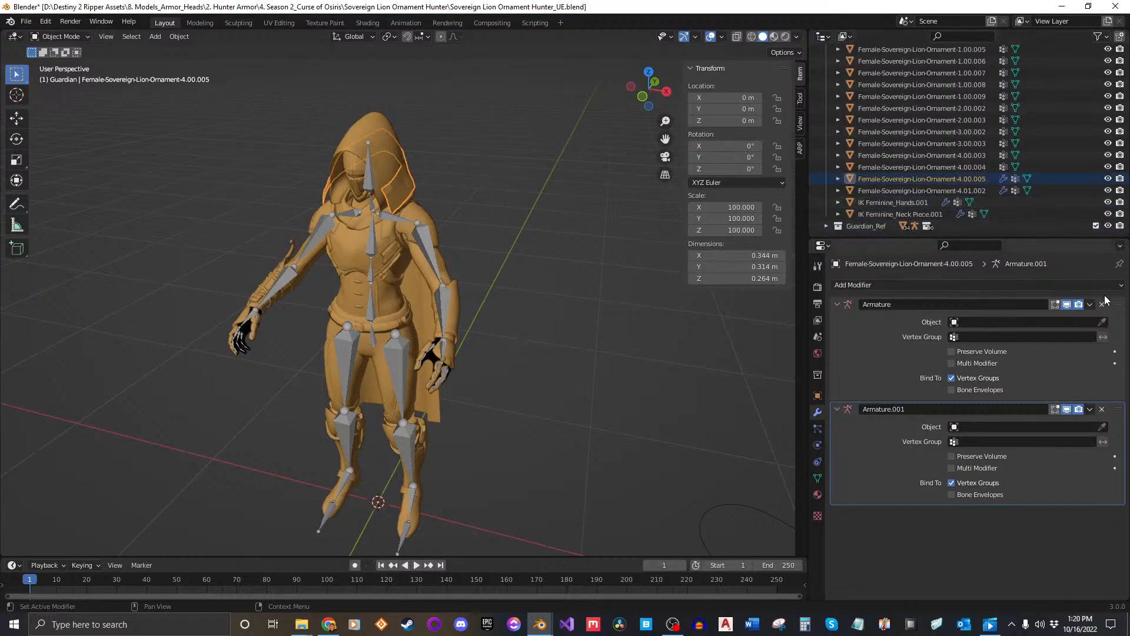
{"action": "left_click", "coordinate": [1101, 304]}
{"action": "left_click", "coordinate": [1102, 303]}
{"action": "left_click", "coordinate": [1003, 190]}
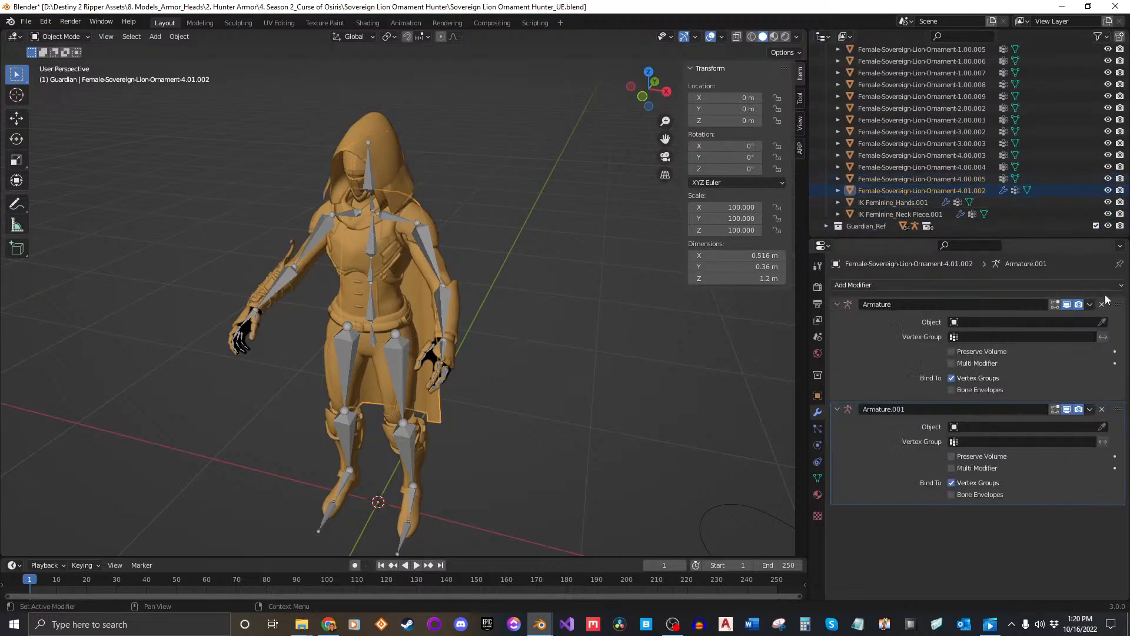
{"action": "left_click", "coordinate": [1102, 304]}
{"action": "left_click", "coordinate": [1102, 303]}
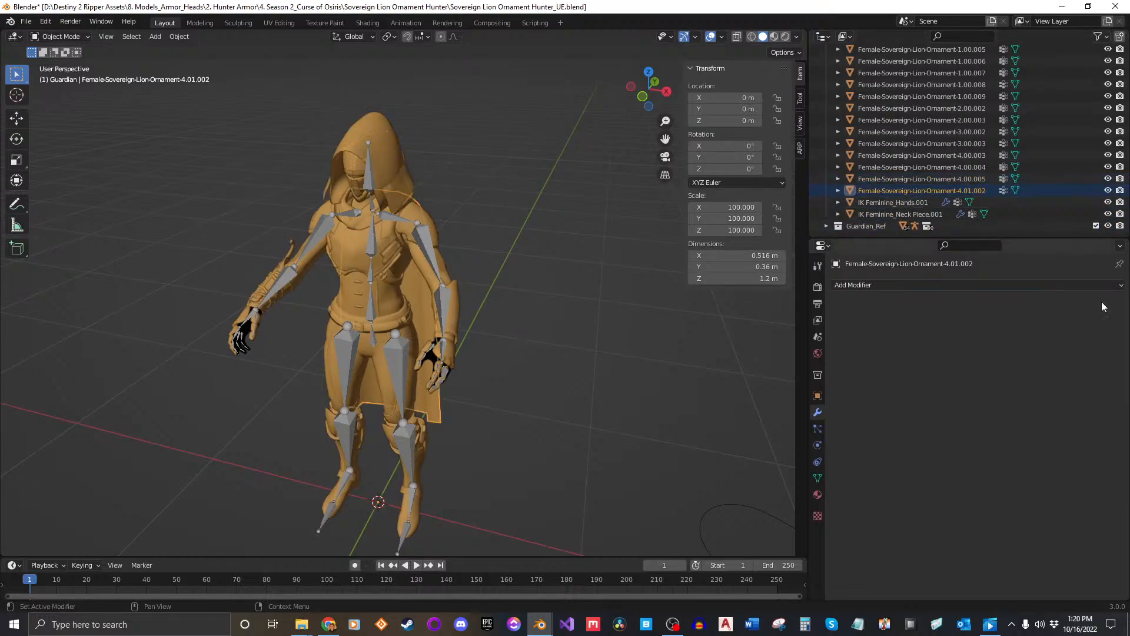
Remove the Armature modifier from IK Feminine_Hands.001 and from IK Feminine_Neck Piece.001.
{"action": "left_click", "coordinate": [906, 205]}
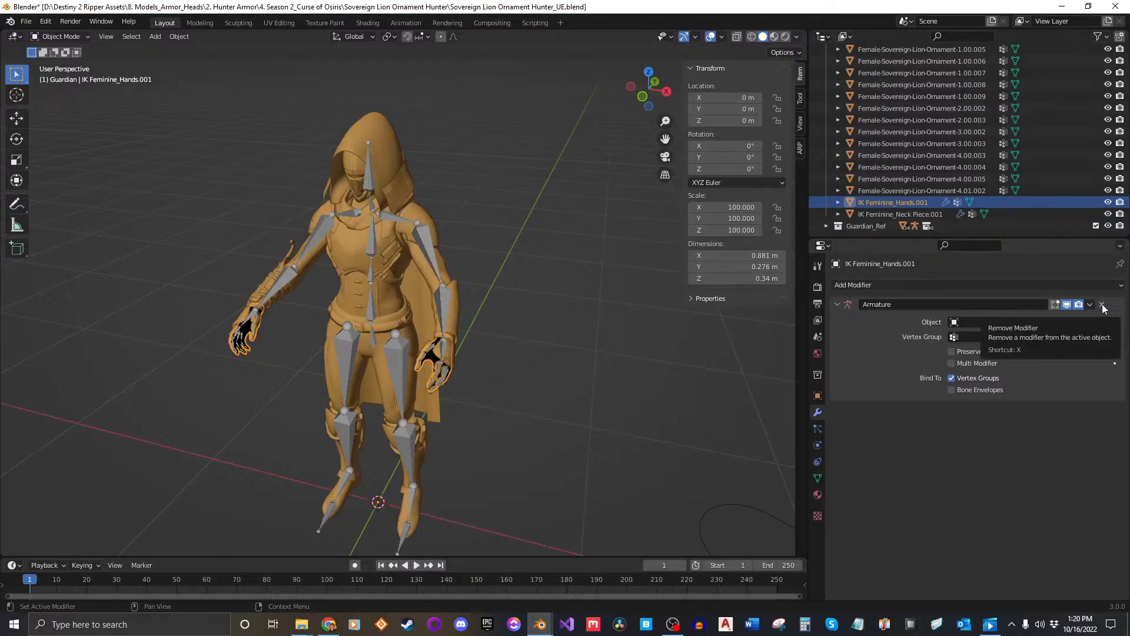
{"action": "left_click", "coordinate": [1102, 304]}
{"action": "left_click", "coordinate": [901, 214]}
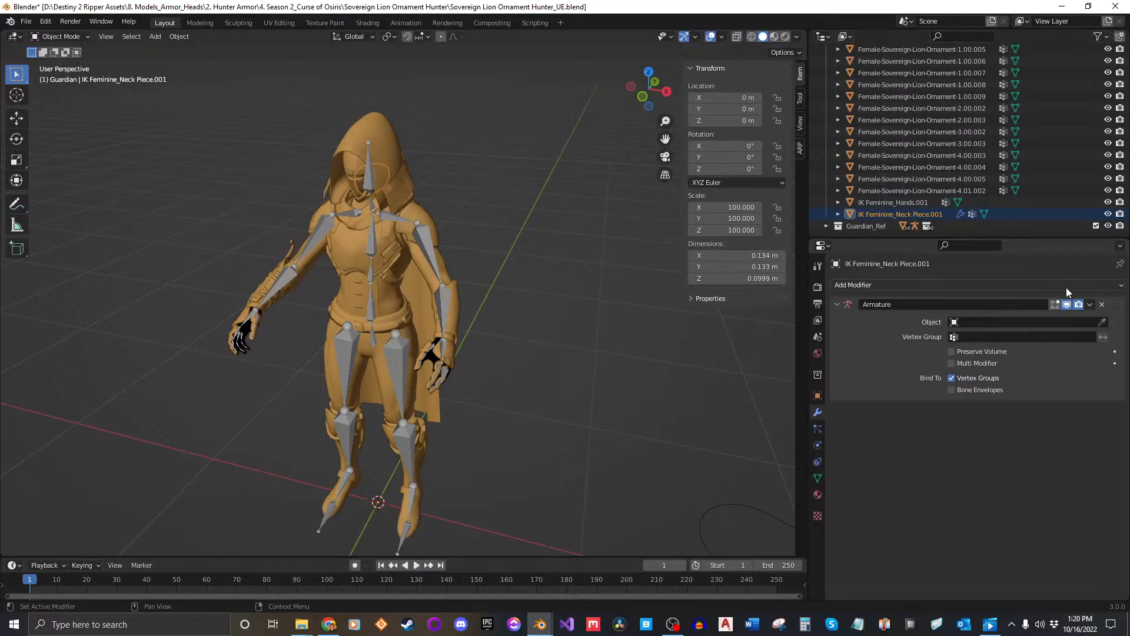
{"action": "left_click", "coordinate": [1101, 304]}
Select the character armature and examine how the hunter meshes line up with its bones.
{"action": "scroll", "coordinate": [424, 292], "scroll_direction": "down", "scroll_amount": 3}
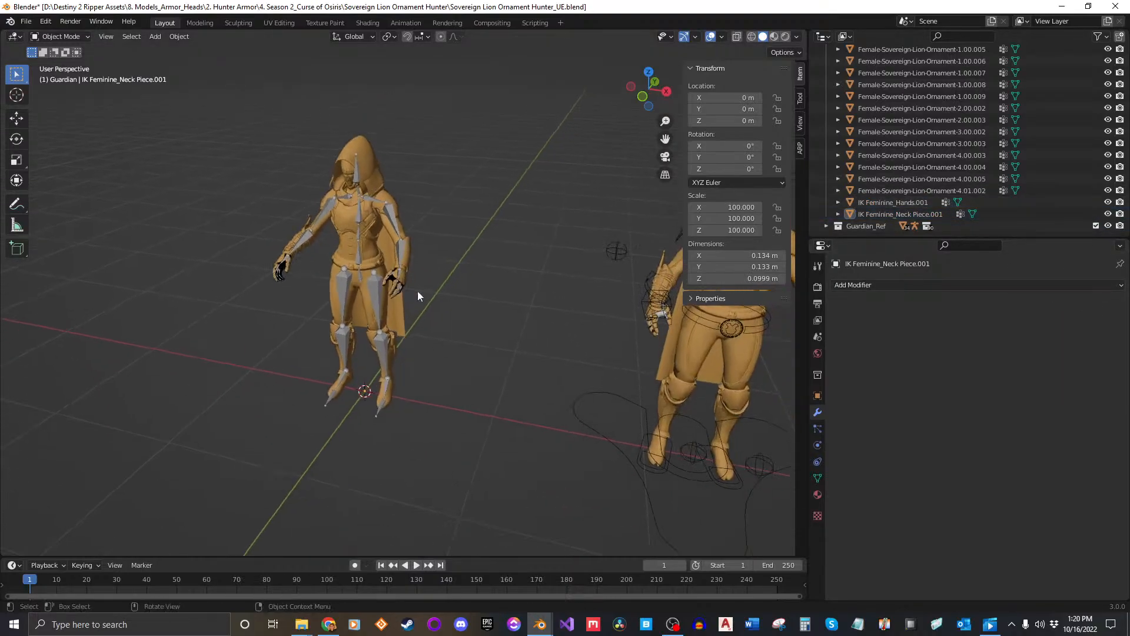
{"action": "middle_click_drag", "start_coordinate": [418, 291], "coordinate": [425, 291]}
{"action": "left_click", "coordinate": [990, 625]}
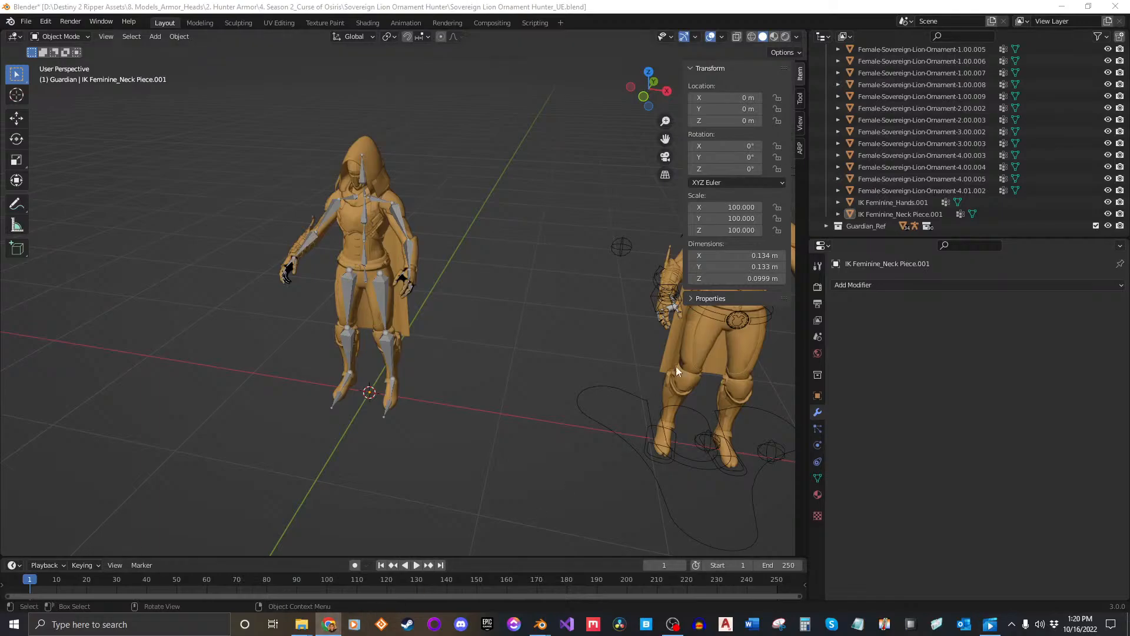
{"action": "left_click", "coordinate": [591, 345]}
{"action": "scroll", "coordinate": [429, 287], "scroll_direction": "up", "scroll_amount": 2}
{"action": "middle_click_drag", "start_coordinate": [397, 186], "coordinate": [431, 281], "text": "shift"}
{"action": "left_click", "coordinate": [413, 276]}
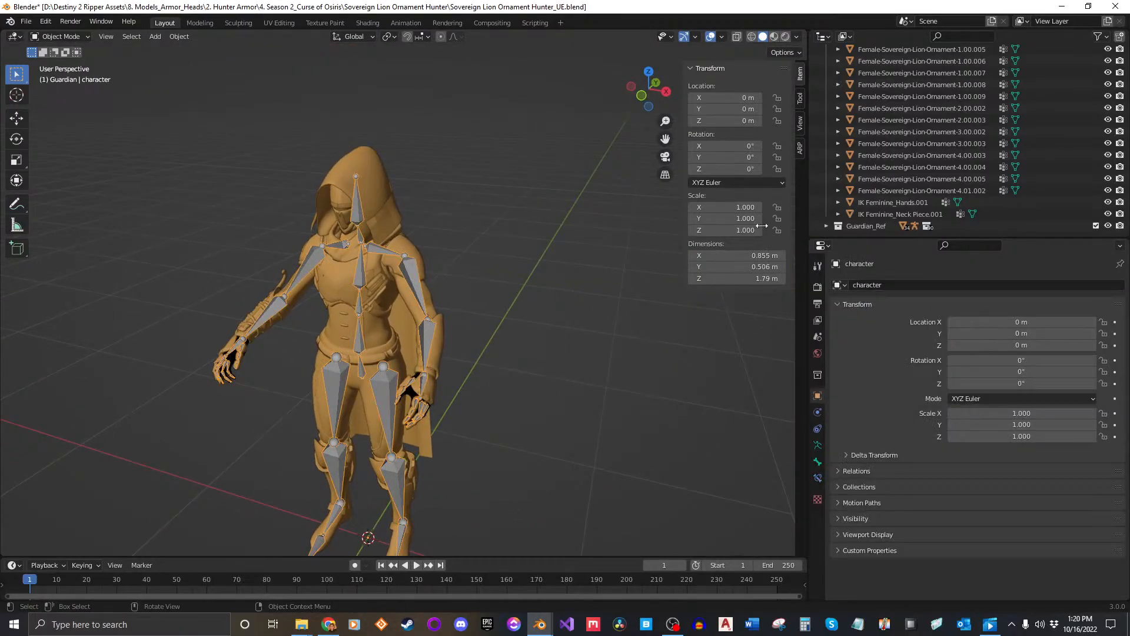
{"action": "scroll", "coordinate": [439, 327], "scroll_direction": "down", "scroll_amount": 2}
{"action": "middle_click_drag", "start_coordinate": [440, 327], "coordinate": [473, 314]}
{"action": "middle_click_drag", "start_coordinate": [401, 369], "coordinate": [385, 330]}
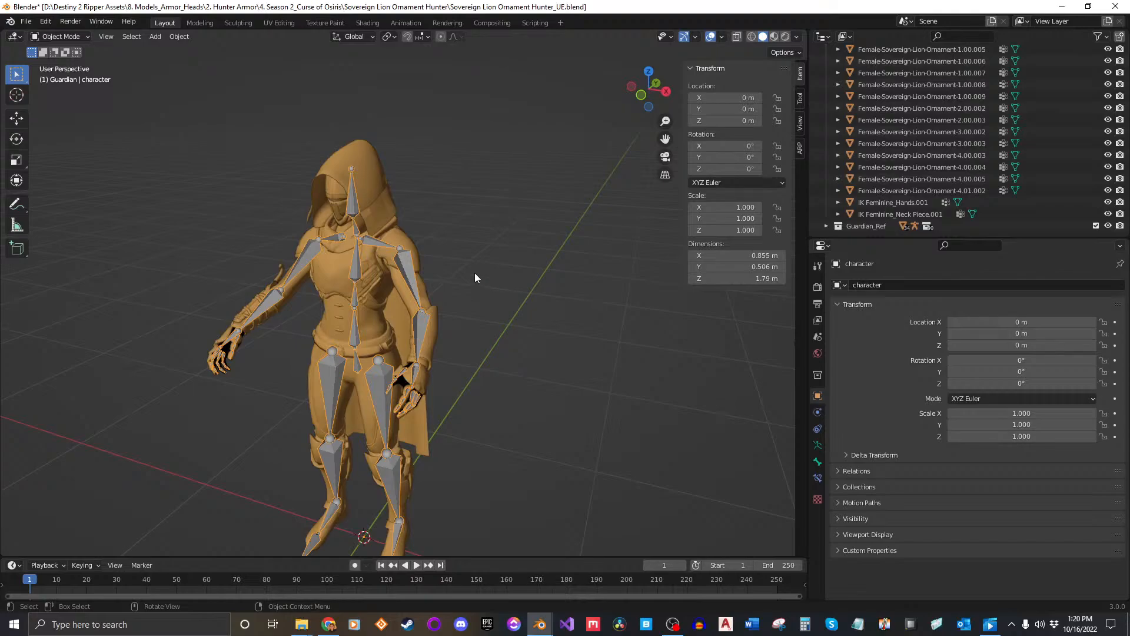
{"action": "scroll", "coordinate": [476, 270], "scroll_direction": "down", "scroll_amount": 2}
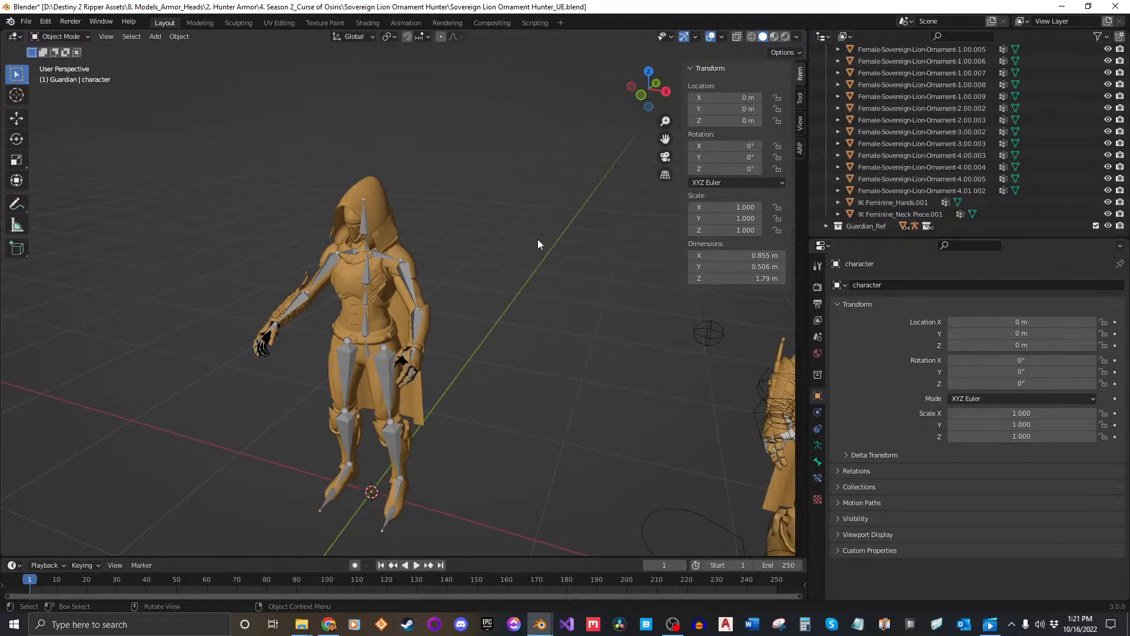
{"action": "scroll", "coordinate": [997, 168], "scroll_direction": "up", "scroll_amount": 4}
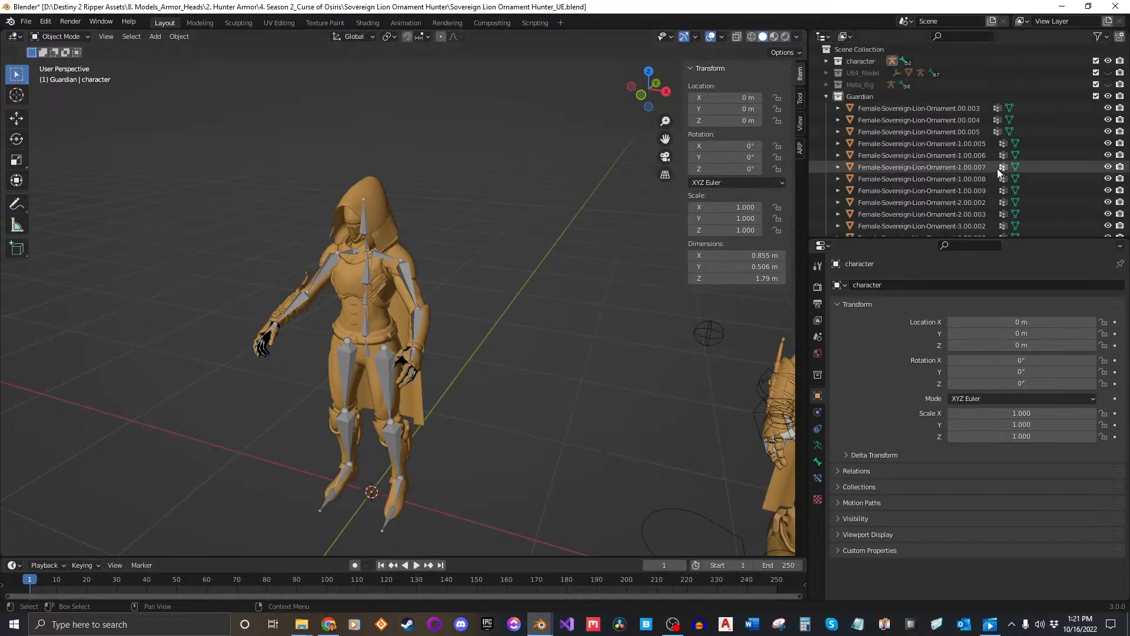
Try to parent all the Guardian collection meshes to the character armature with automatic weights.
{"action": "left_click", "coordinate": [892, 112]}
{"action": "scroll", "coordinate": [918, 124], "scroll_direction": "down", "scroll_amount": 5}
{"action": "left_click", "coordinate": [929, 215], "text": "shift"}
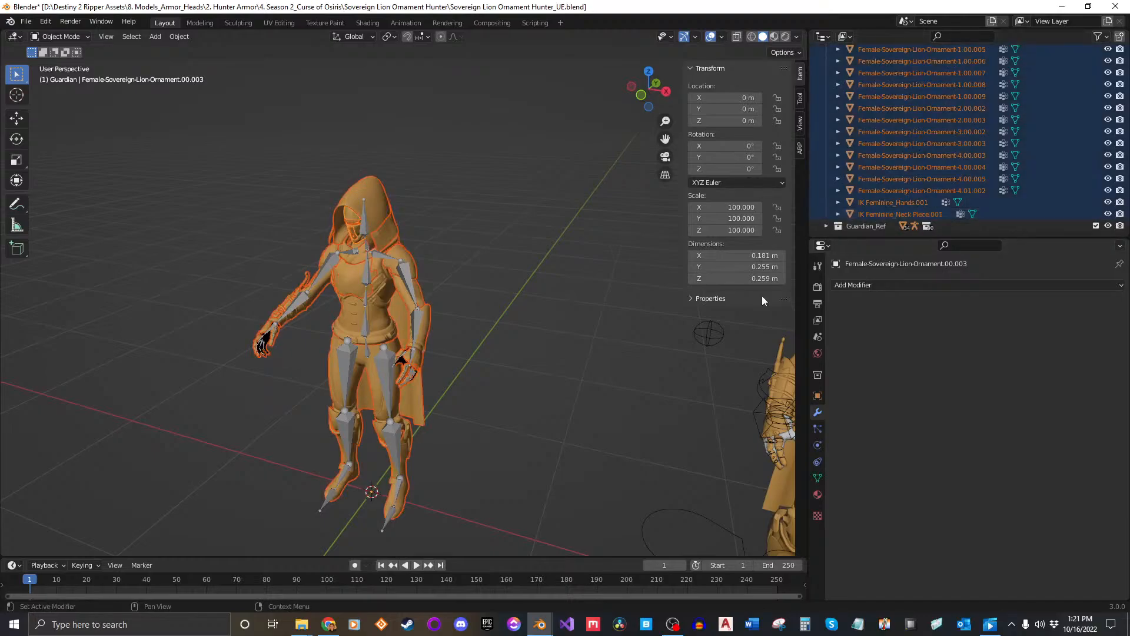
{"action": "left_click", "coordinate": [365, 272], "text": "shift"}
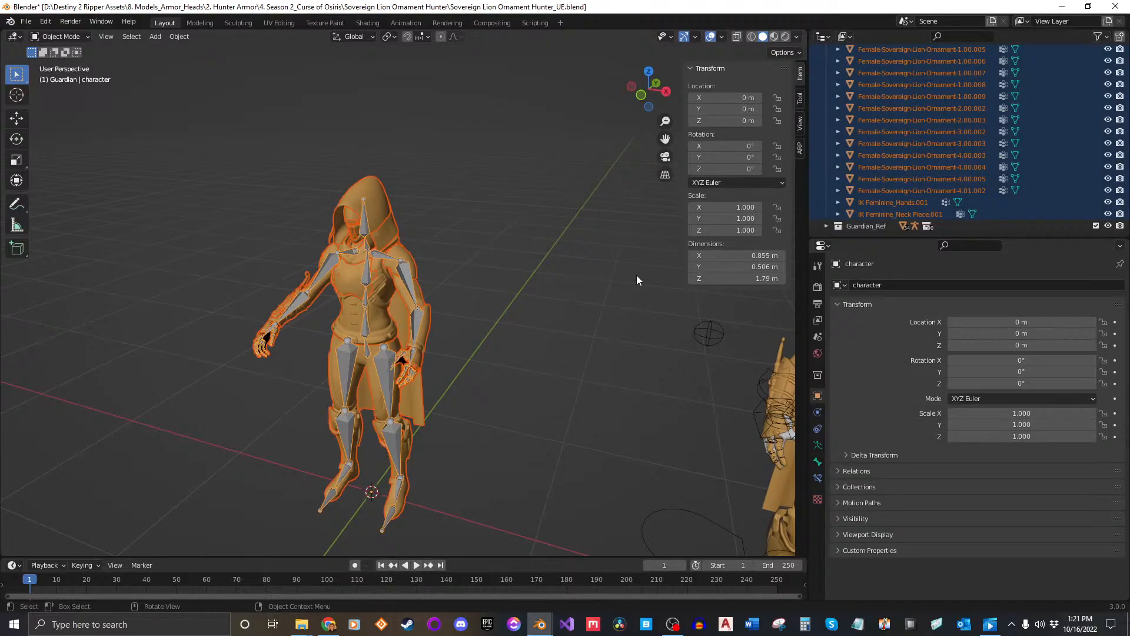
{"action": "key", "text": "ctrl+p"}
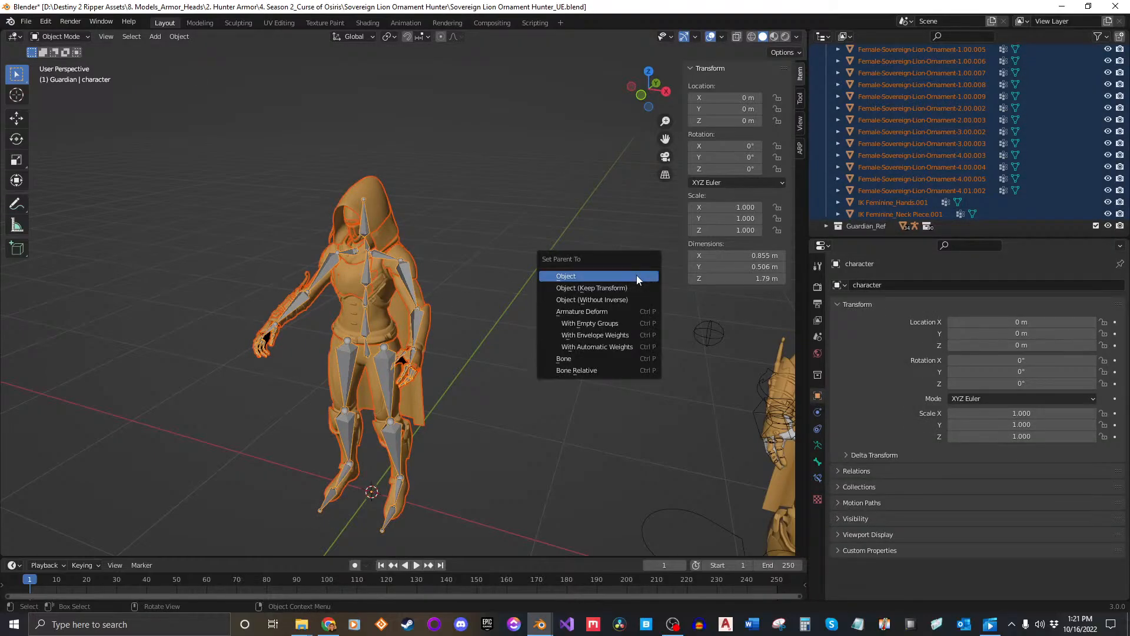
{"action": "left_click", "coordinate": [612, 345]}
{"action": "left_click", "coordinate": [471, 292]}
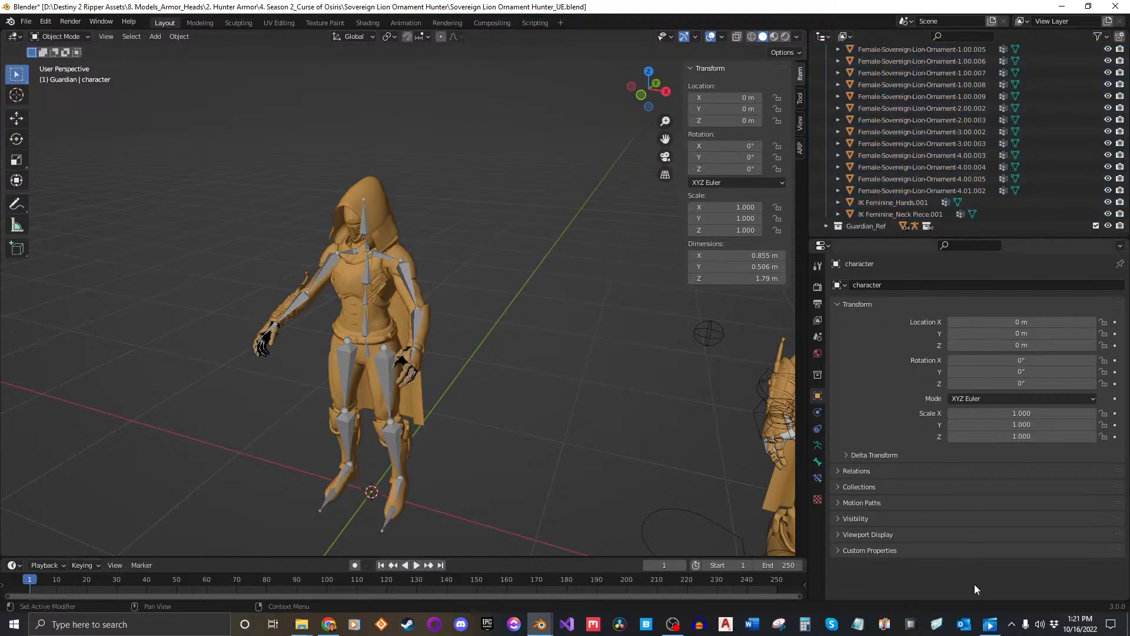
Switch to the video player and review how the Guardian UE4 Rig tutorial parents the meshes to the armature, then return to Blender.
{"action": "left_click", "coordinate": [990, 624]}
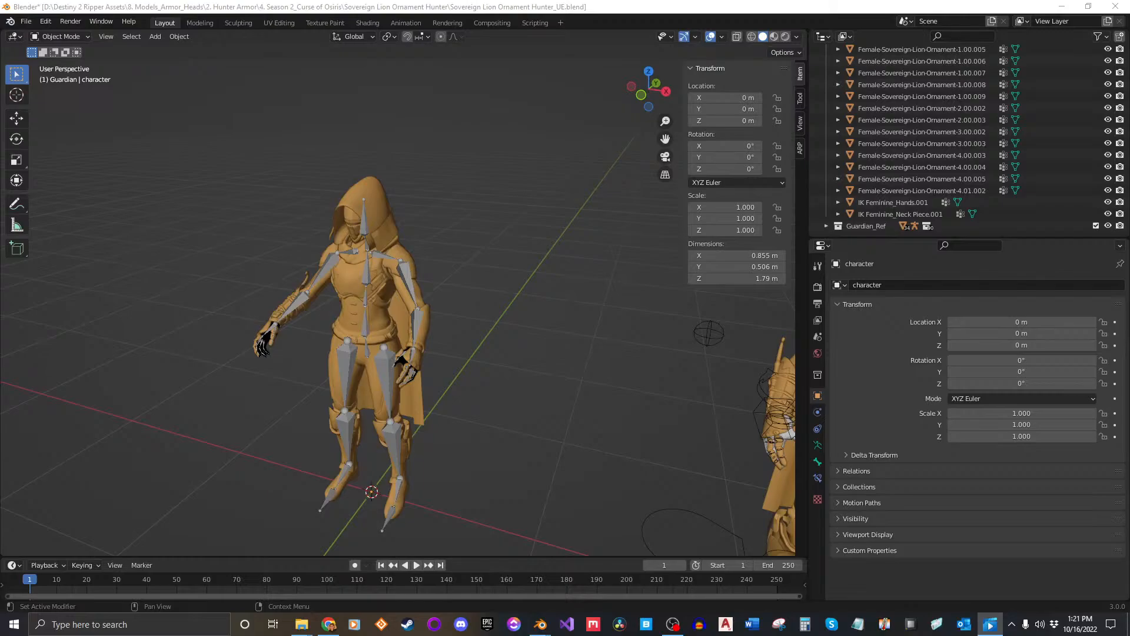
{"action": "left_click_drag", "start_coordinate": [1129, 44], "coordinate": [580, 0]}
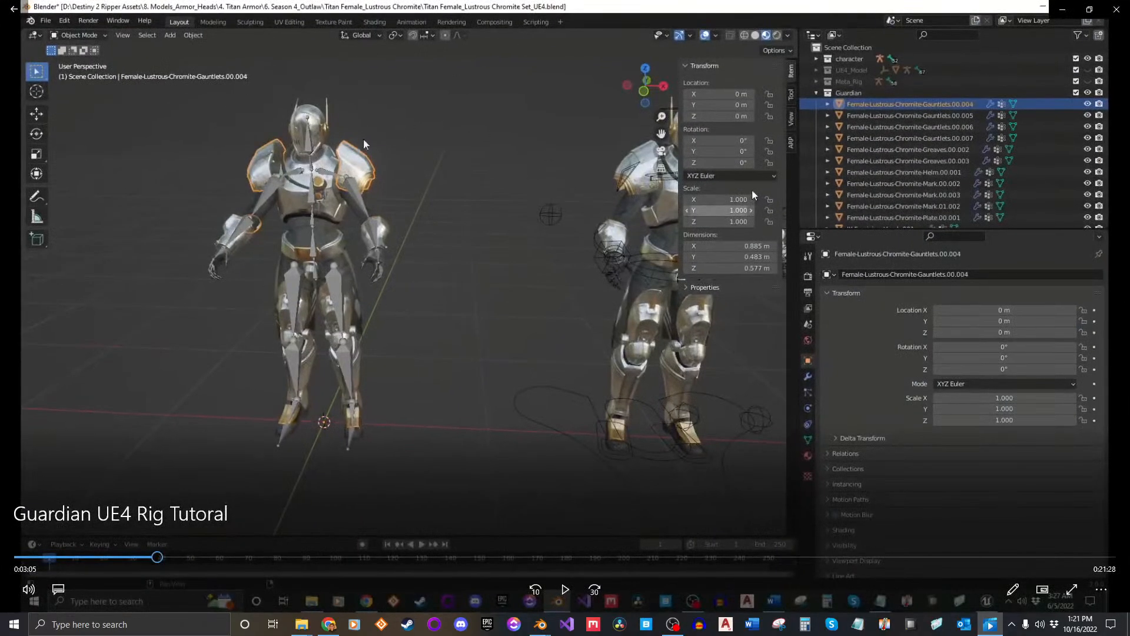
{"action": "left_click", "coordinate": [565, 588]}
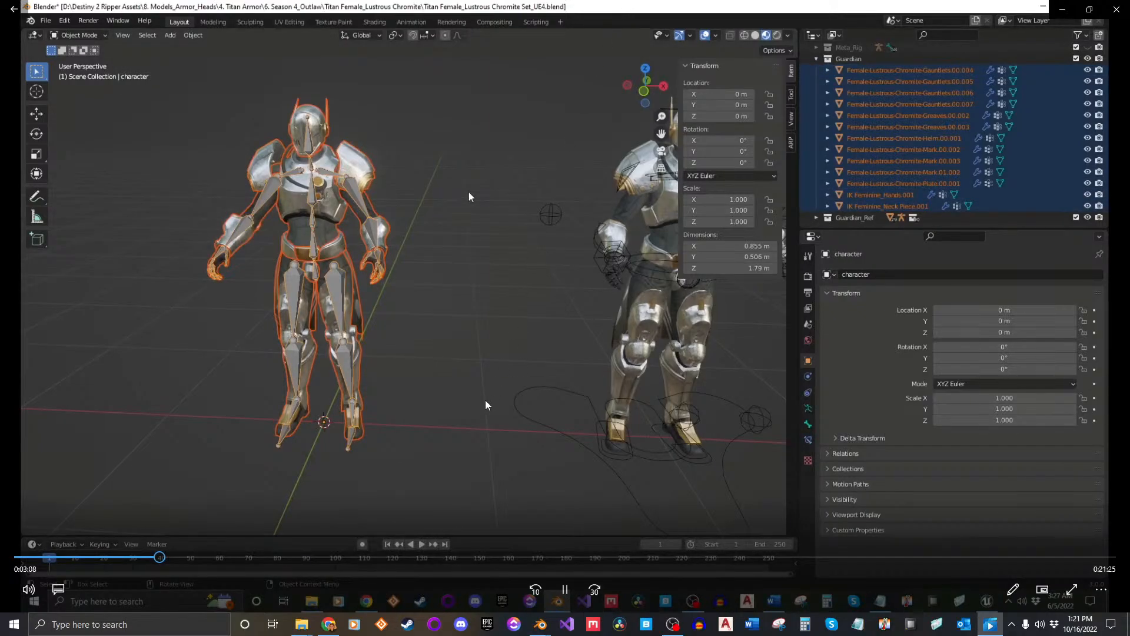
{"action": "left_click", "coordinate": [572, 590]}
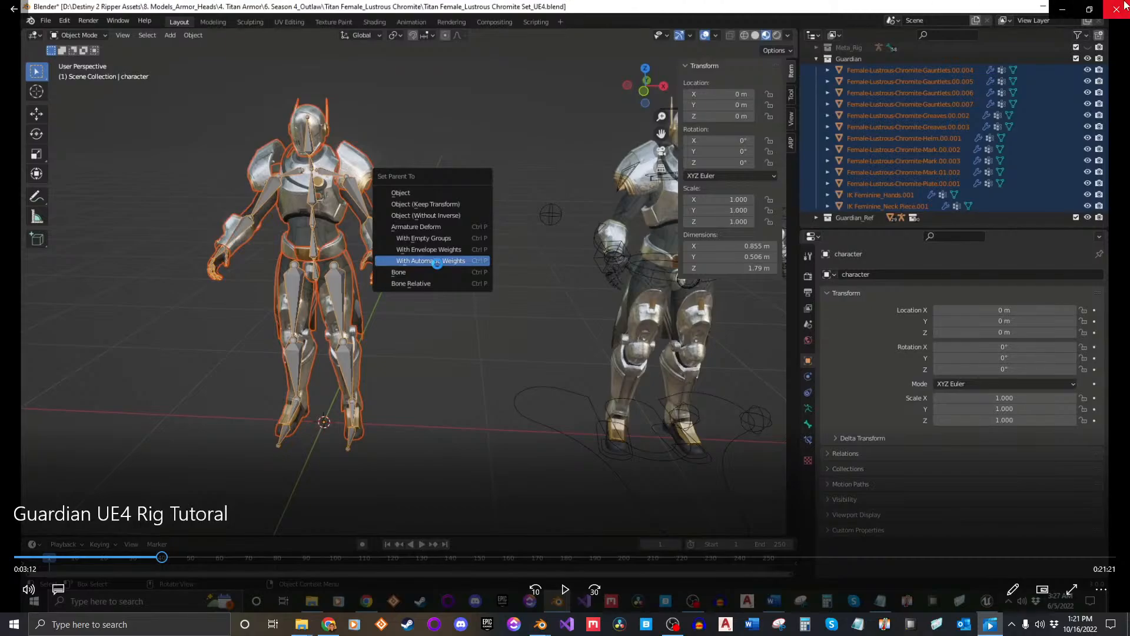
{"action": "left_click", "coordinate": [1089, 10]}
{"action": "left_click_drag", "start_coordinate": [634, 14], "coordinate": [1129, 117]}
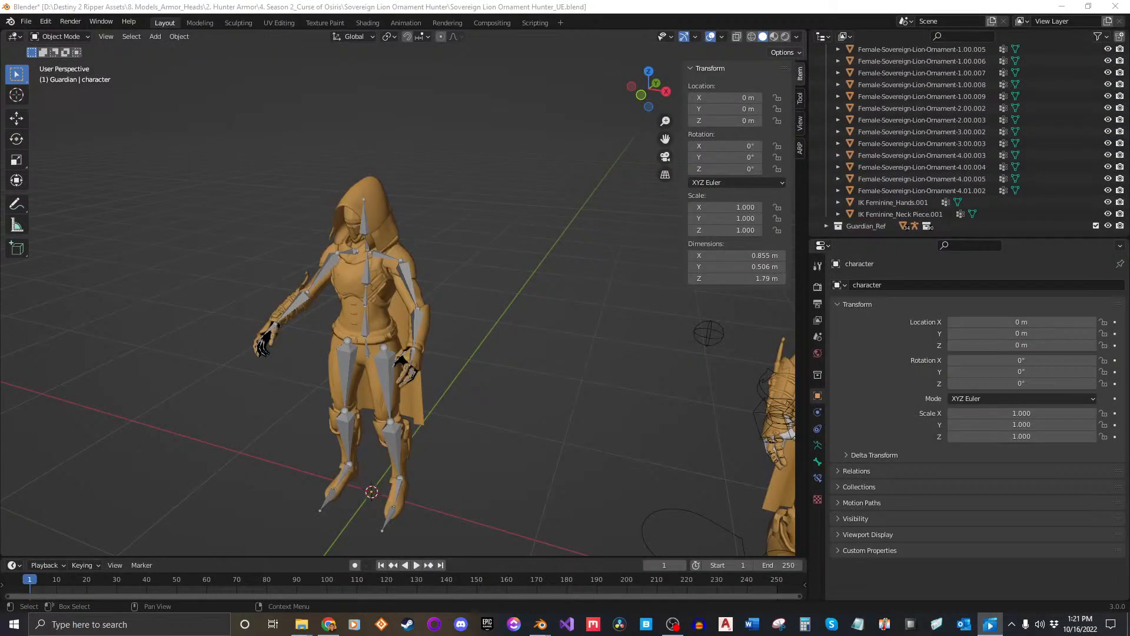
{"action": "left_click", "coordinate": [488, 350]}
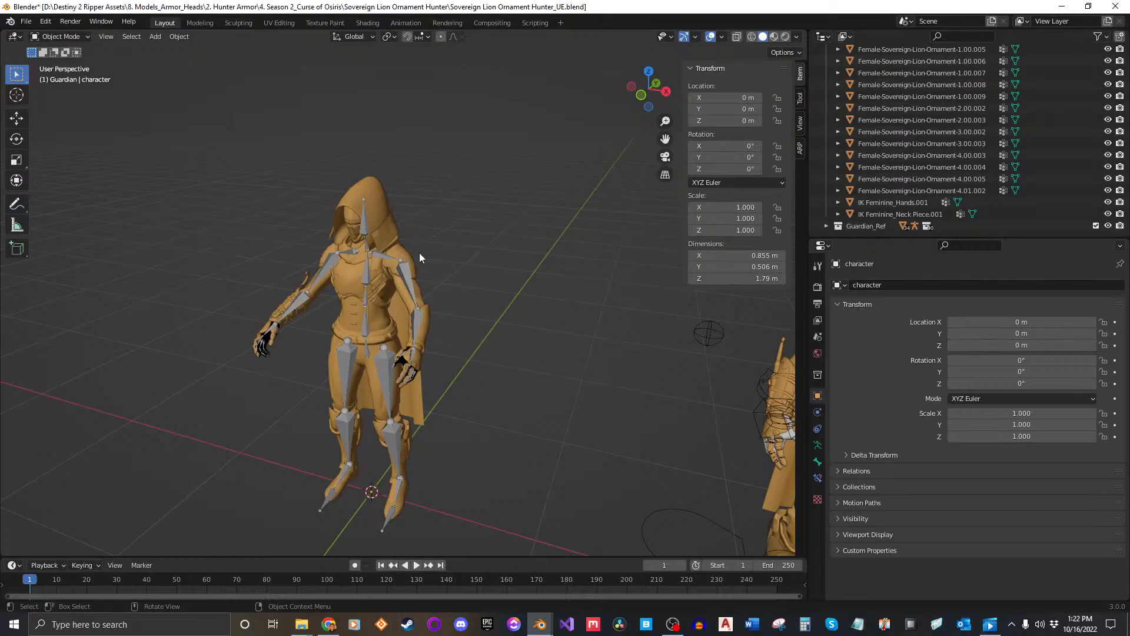
Apply all transforms to every mesh in the Guardian collection, from Female-Sovereign-Lion-Ornament.00.003 through IK Feminine_Neck Piece.001.
{"action": "scroll", "coordinate": [930, 75], "scroll_direction": "up", "scroll_amount": 4}
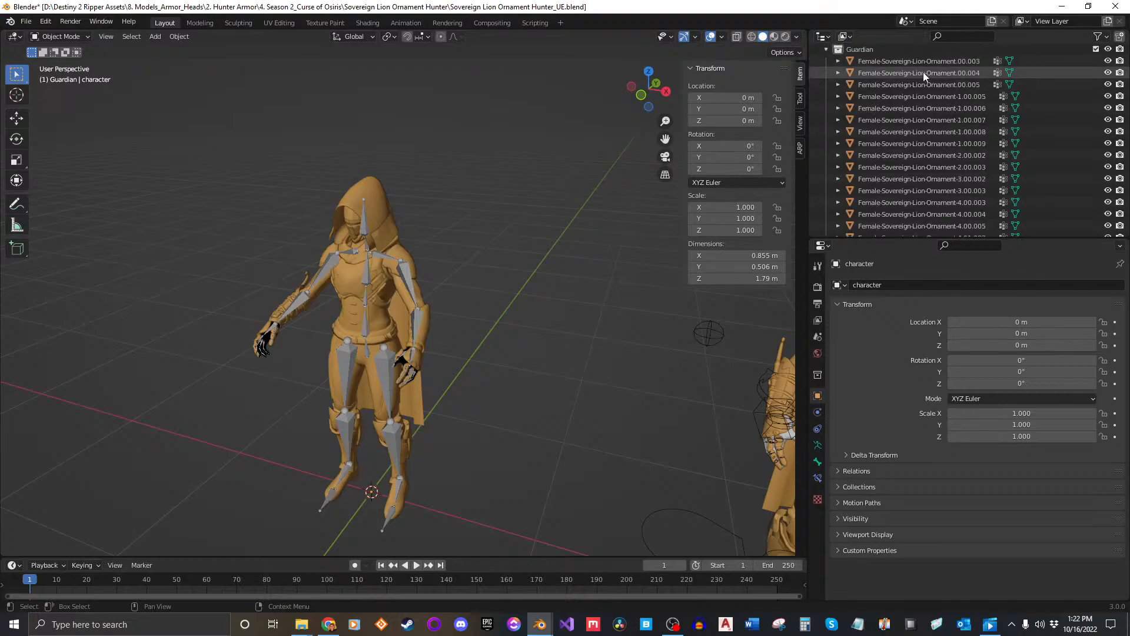
{"action": "left_click", "coordinate": [919, 61]}
{"action": "scroll", "coordinate": [977, 140], "scroll_direction": "down", "scroll_amount": 2}
{"action": "left_click", "coordinate": [908, 213], "text": "shift"}
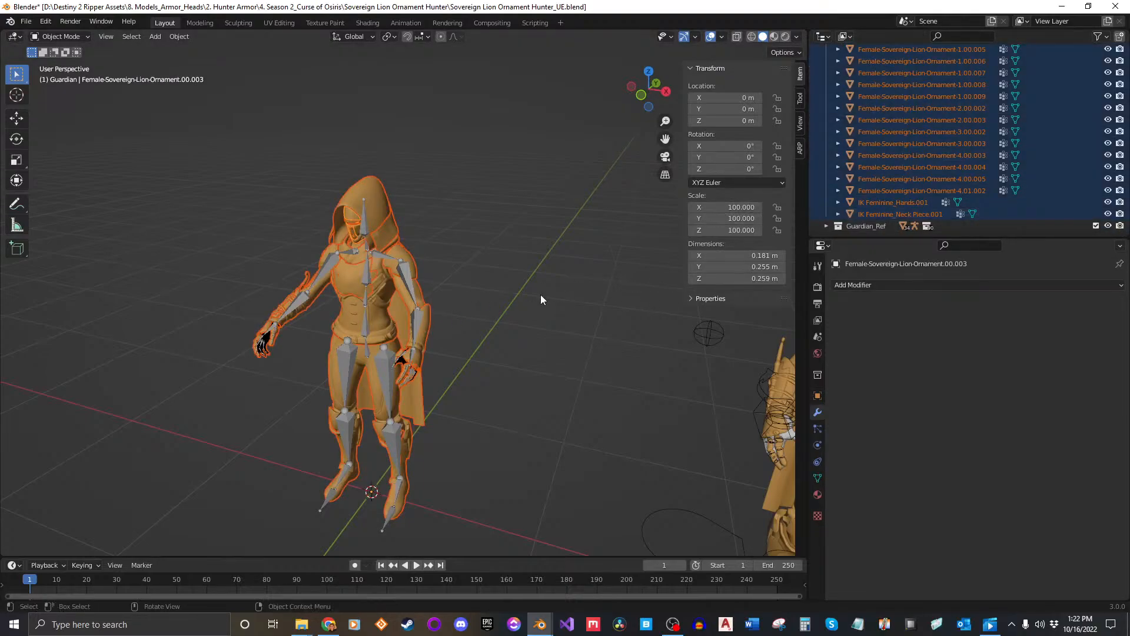
{"action": "middle_click_drag", "start_coordinate": [540, 298], "coordinate": [495, 345]}
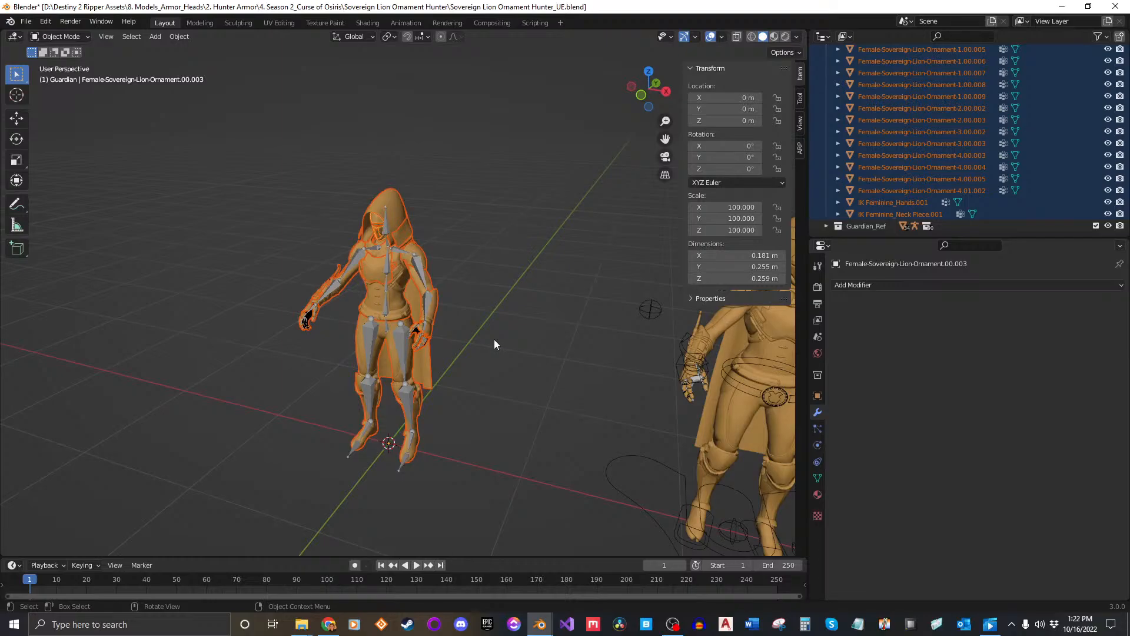
{"action": "key", "text": "ctrl+a"}
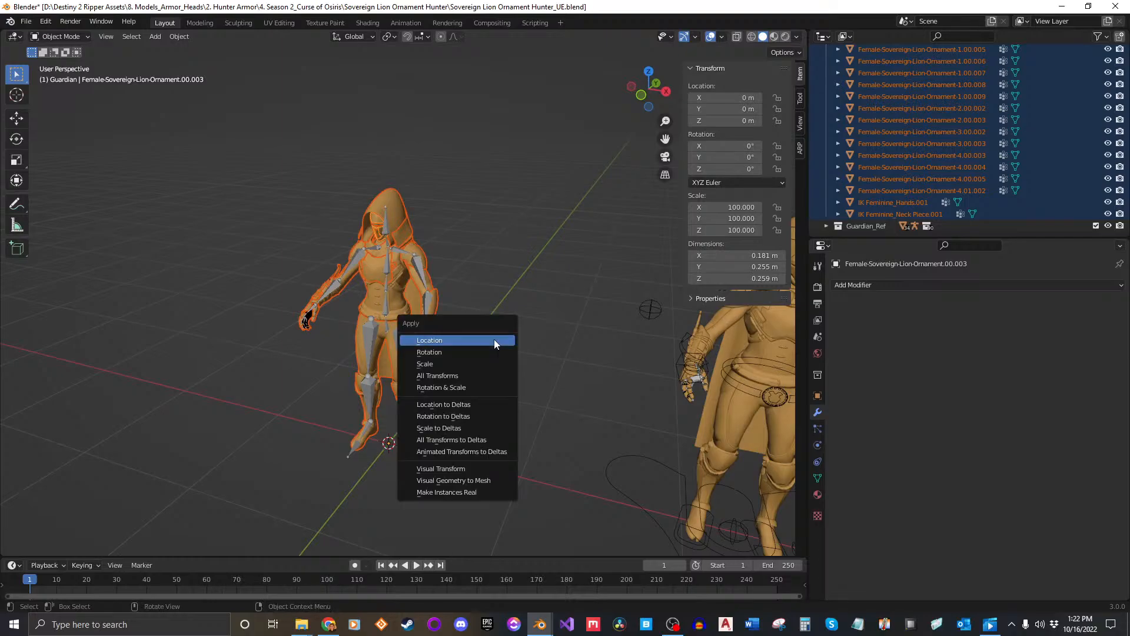
{"action": "left_click", "coordinate": [472, 375]}
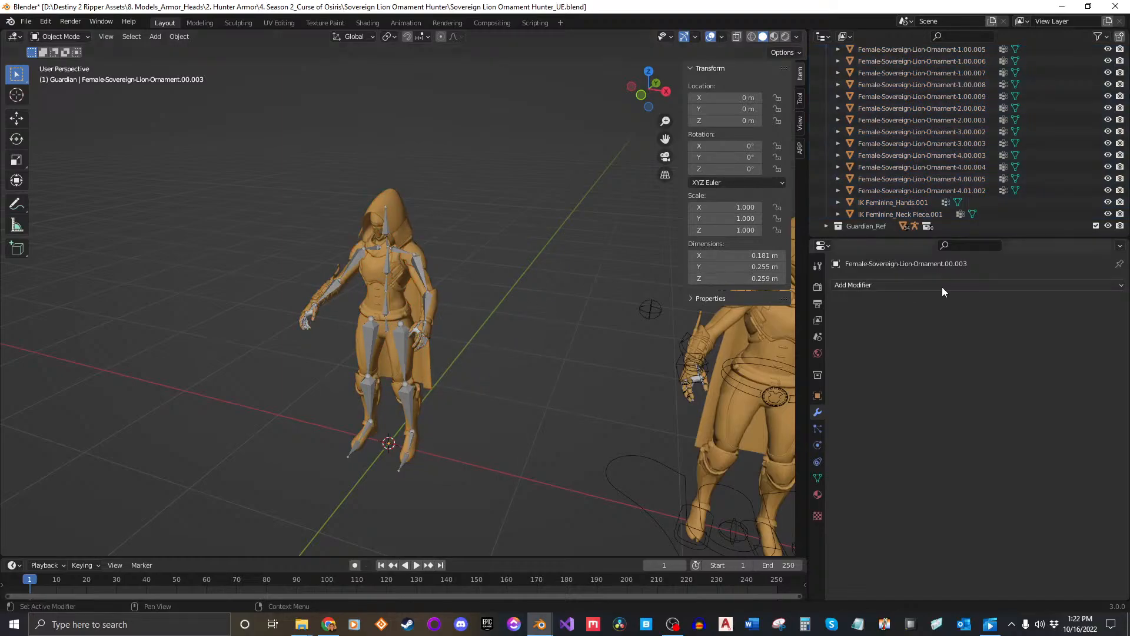
Parent all the Guardian meshes to the character armature using Armature Deform with automatic weights.
{"action": "scroll", "coordinate": [941, 117], "scroll_direction": "up", "scroll_amount": 5}
{"action": "scroll", "coordinate": [940, 113], "scroll_direction": "down", "scroll_amount": 5}
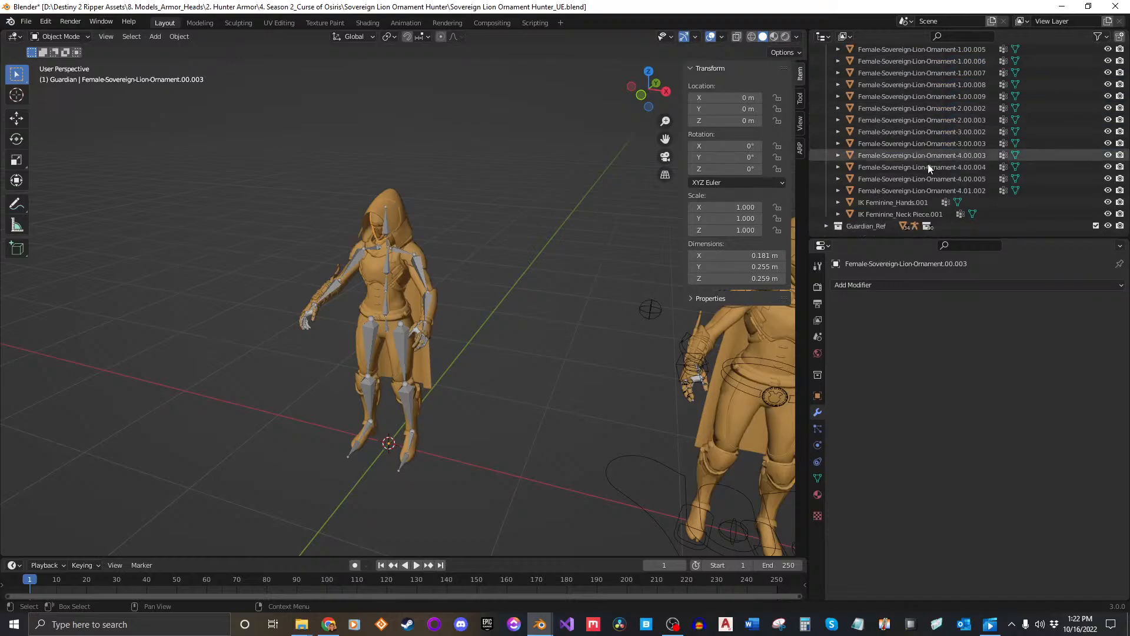
{"action": "left_click", "coordinate": [912, 215], "text": "shift"}
{"action": "scroll", "coordinate": [447, 271], "scroll_direction": "up", "scroll_amount": 3}
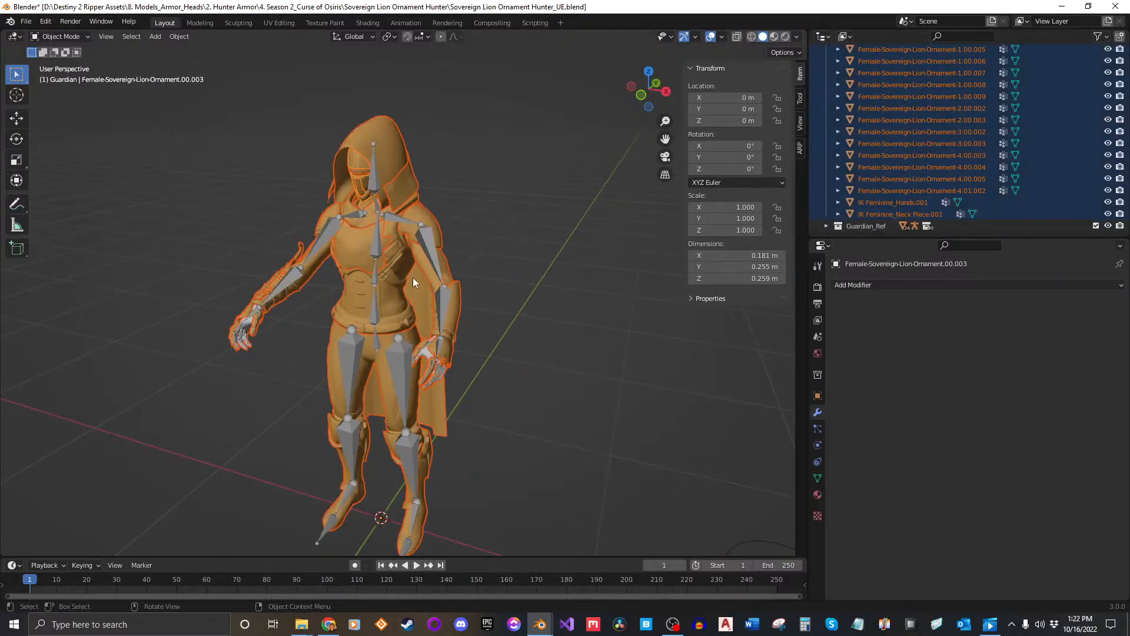
{"action": "left_click", "coordinate": [379, 241], "text": "shift"}
{"action": "key", "text": "ctrl+p"}
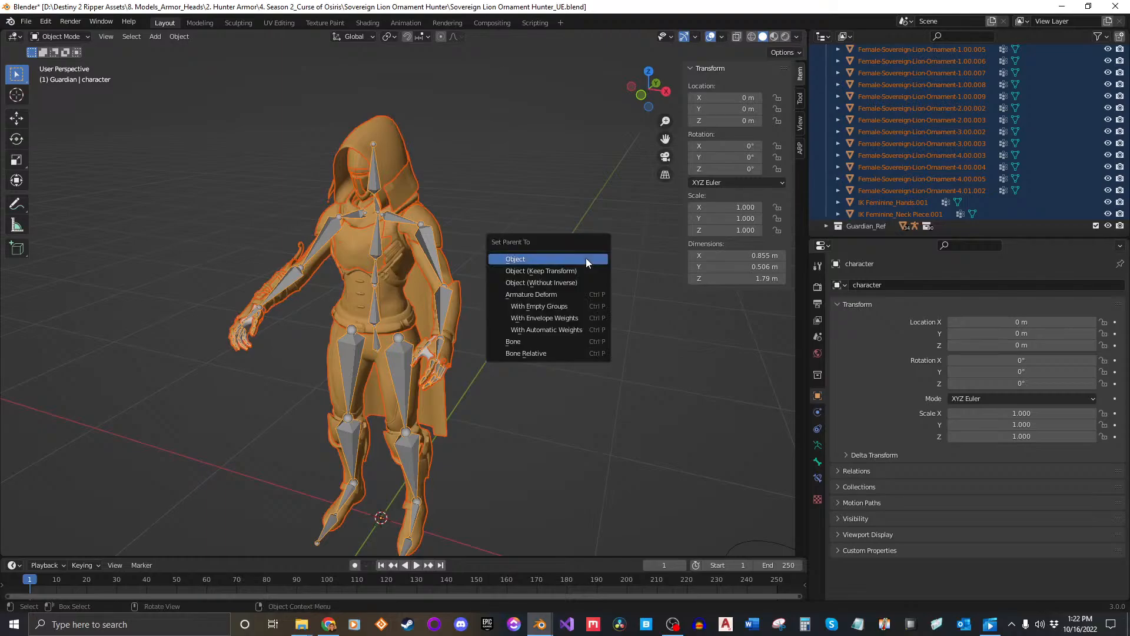
{"action": "left_click", "coordinate": [580, 330]}
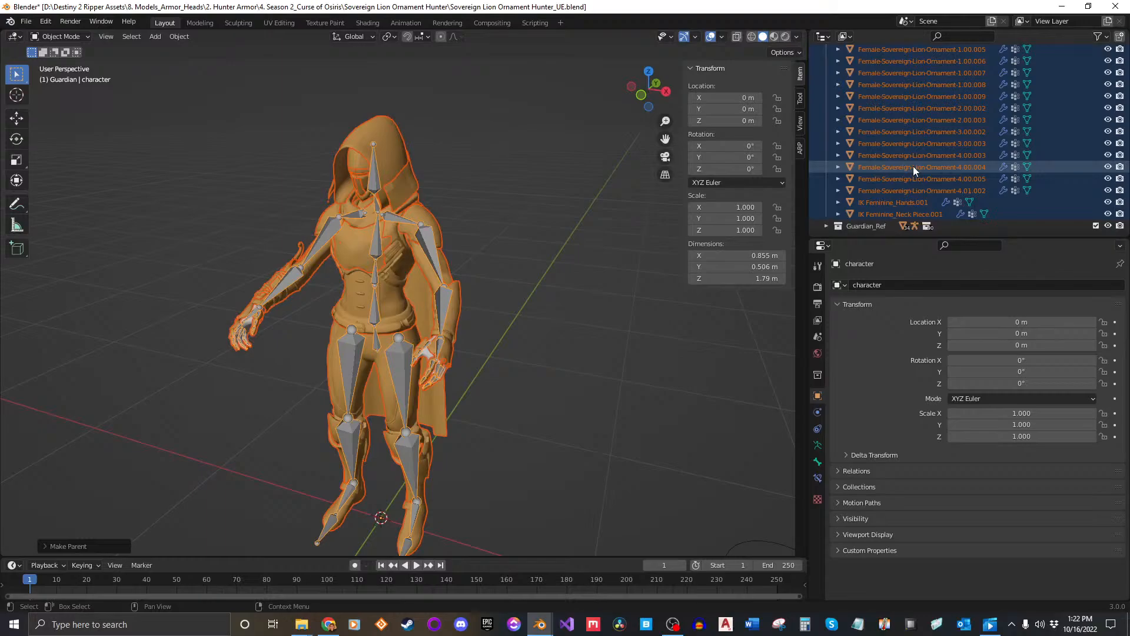
Review the modifier entries of the Guardian meshes and the contents of the character collection, and clear the selection.
{"action": "scroll", "coordinate": [914, 167], "scroll_direction": "up", "scroll_amount": 7}
{"action": "scroll", "coordinate": [913, 167], "scroll_direction": "down", "scroll_amount": 7}
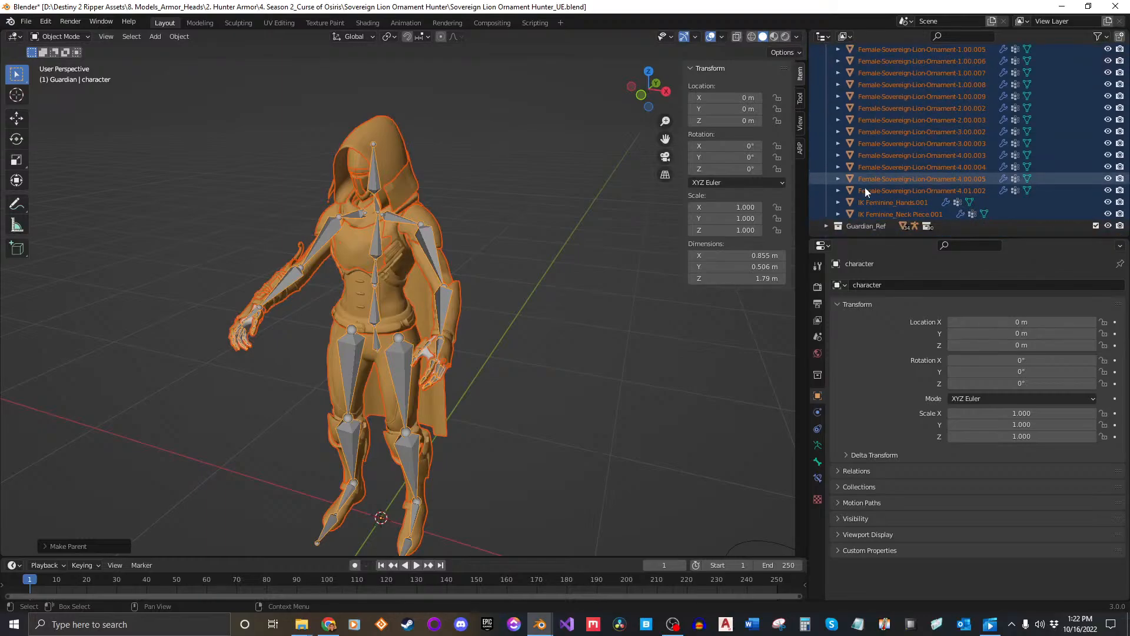
{"action": "scroll", "coordinate": [878, 171], "scroll_direction": "up", "scroll_amount": 6}
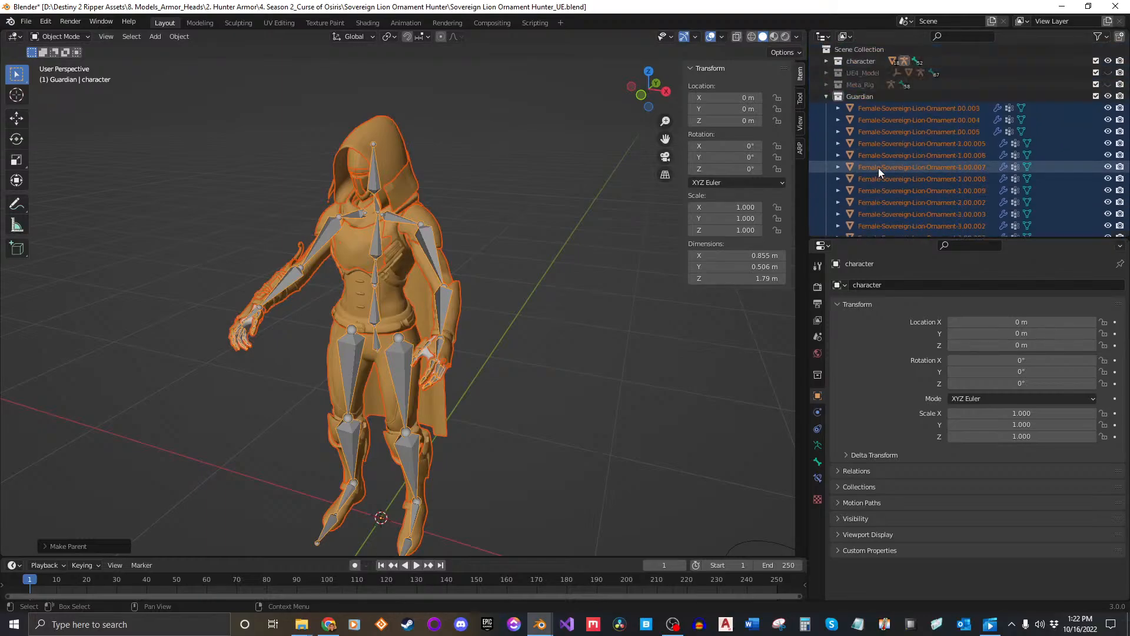
{"action": "left_click", "coordinate": [826, 61]}
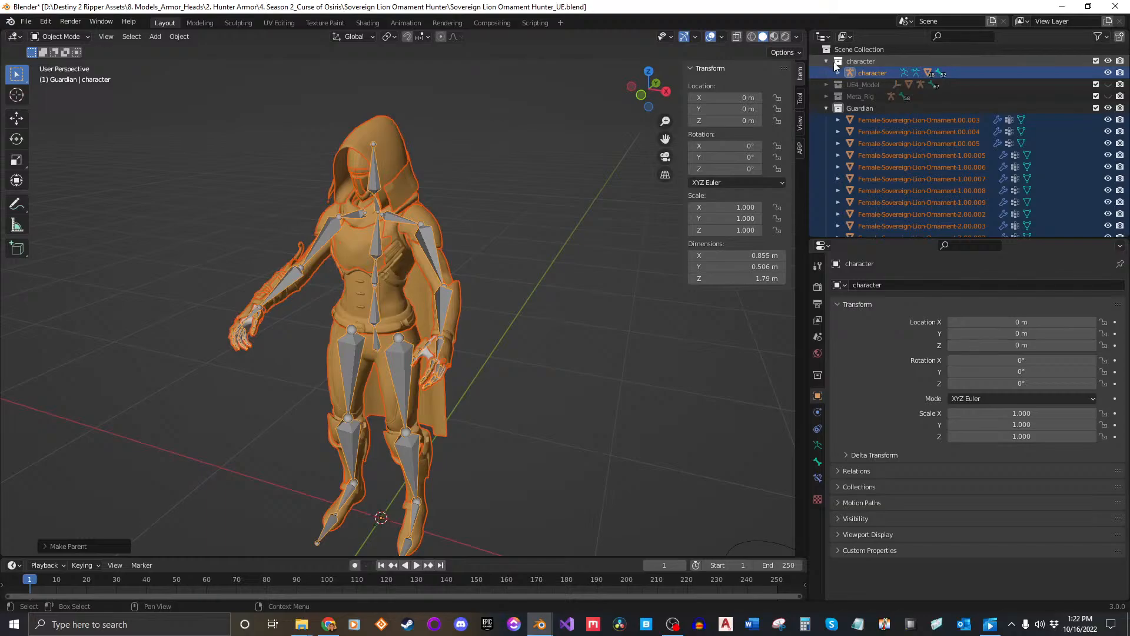
{"action": "left_click", "coordinate": [826, 61]}
{"action": "left_click", "coordinate": [643, 386]}
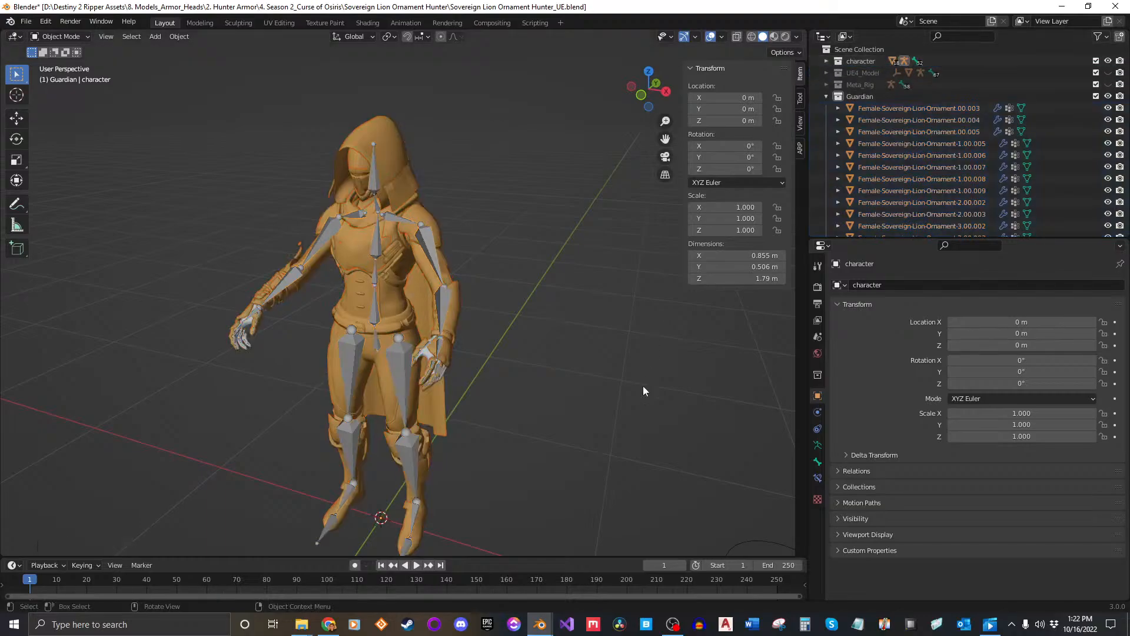
Put the character armature into Pose Mode.
{"action": "middle_click_drag", "start_coordinate": [528, 345], "coordinate": [432, 340]}
{"action": "left_click", "coordinate": [432, 340]}
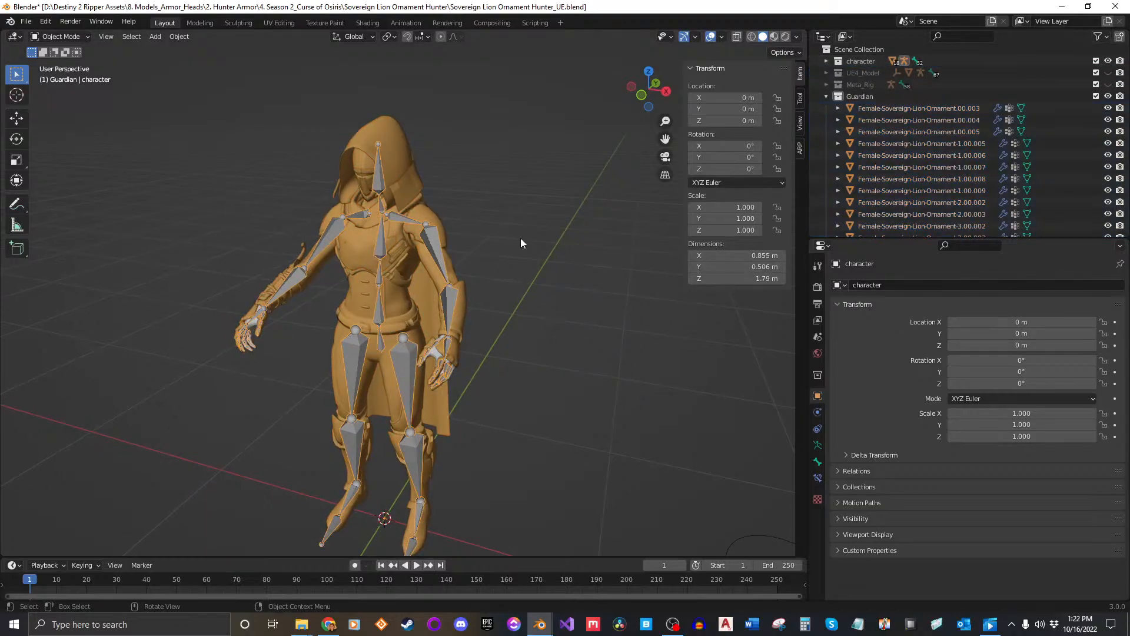
{"action": "left_click", "coordinate": [45, 21]}
{"action": "left_click", "coordinate": [26, 24]}
{"action": "left_click", "coordinate": [26, 24]}
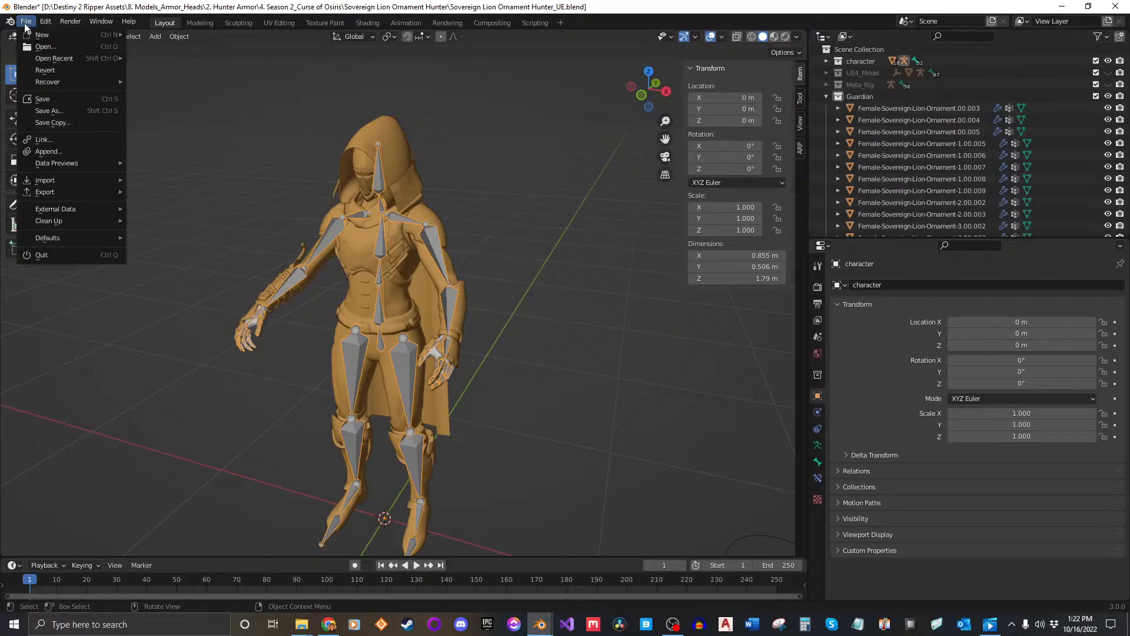
{"action": "left_click", "coordinate": [72, 45]}
{"action": "left_click", "coordinate": [66, 37]}
{"action": "left_click", "coordinate": [70, 76]}
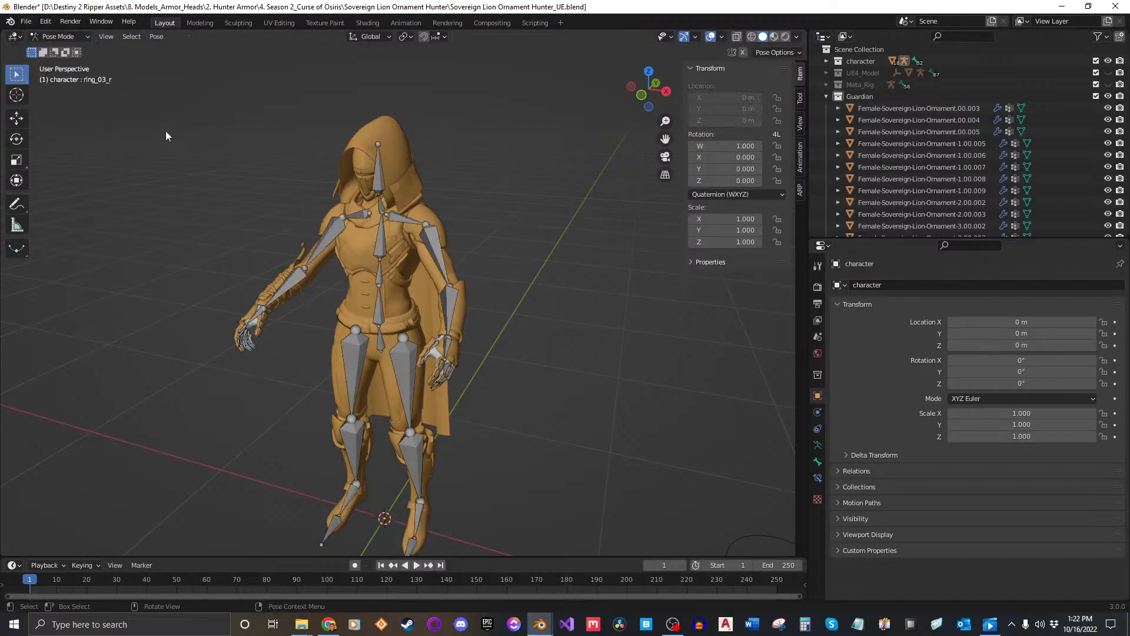
Test-rotate the lowerarm_l bone to check how the hunter meshes deform, and cancel the rotation.
{"action": "left_click", "coordinate": [452, 319]}
{"action": "key", "text": "r"}
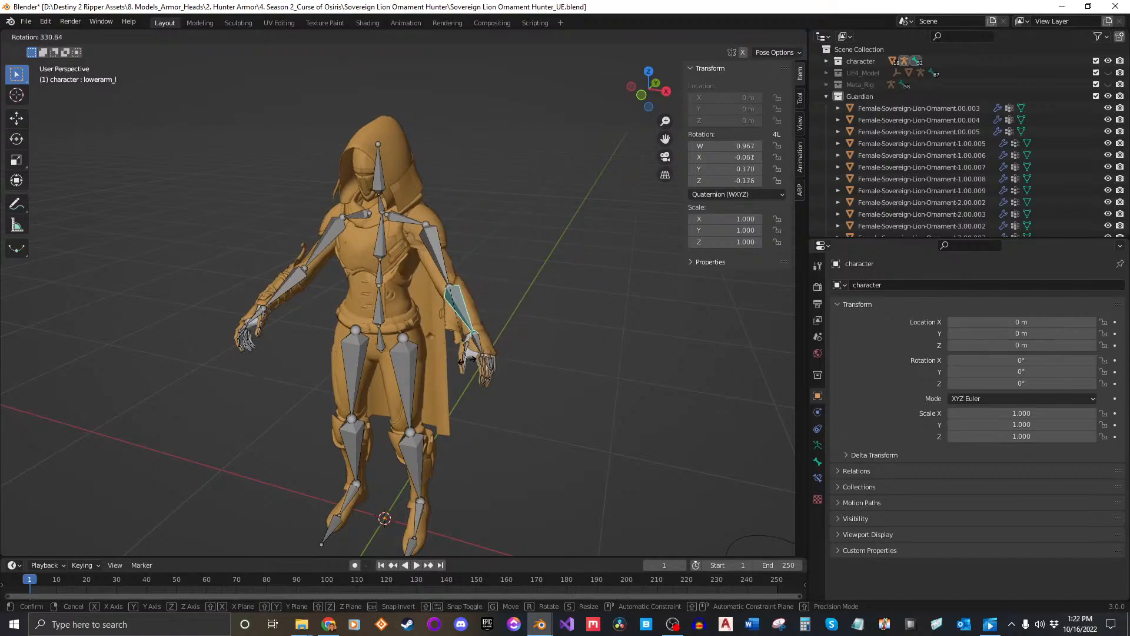
{"action": "right_click", "coordinate": [467, 360]}
{"action": "left_click", "coordinate": [600, 377]}
{"action": "mouse_move", "coordinate": [496, 379]}
{"action": "middle_mouse_down", "text": "shift"}
{"action": "mouse_move", "coordinate": [556, 401]}
{"action": "mouse_move", "coordinate": [488, 383]}
{"action": "middle_mouse_up", "text": "shift"}
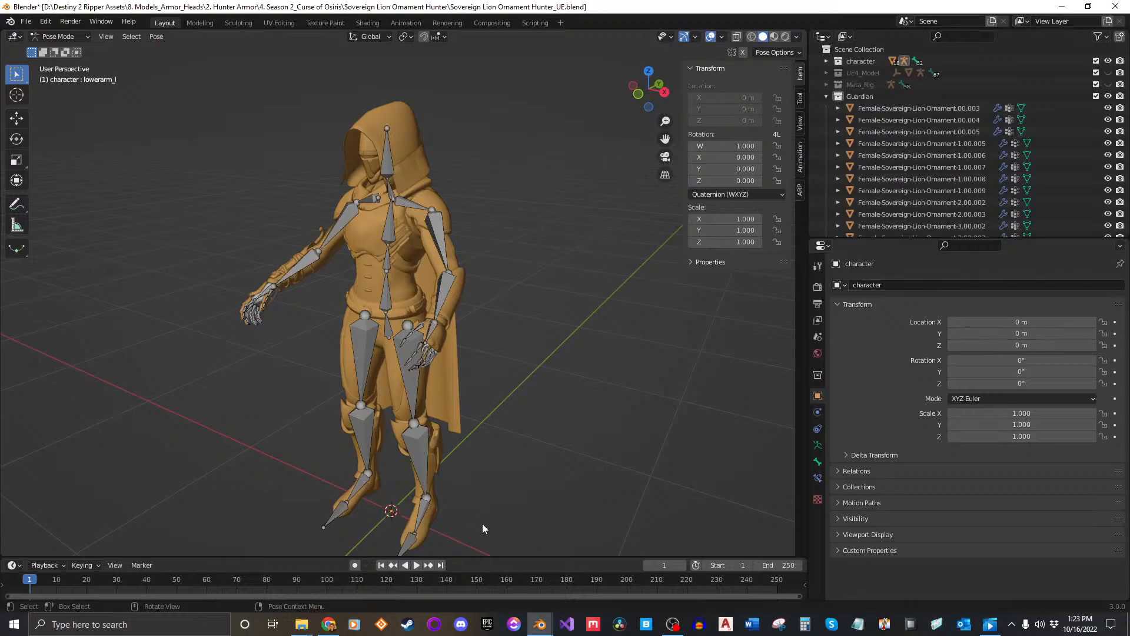
{"action": "left_click", "coordinate": [327, 623]}
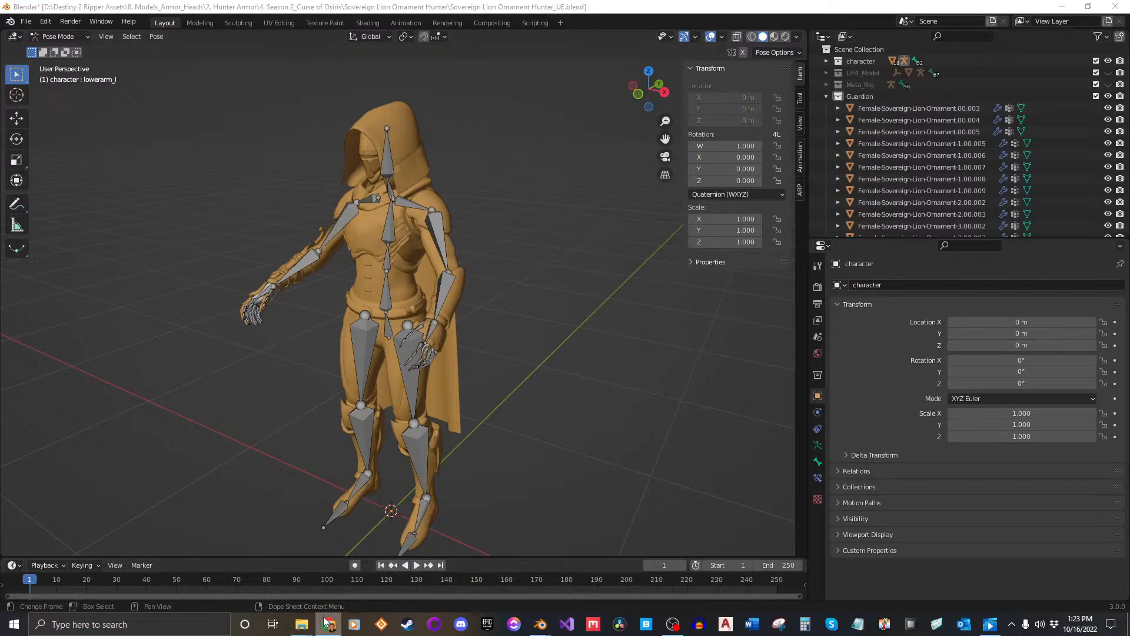
{"action": "left_click", "coordinate": [541, 624]}
{"action": "middle_click_drag", "start_coordinate": [537, 349], "coordinate": [545, 324]}
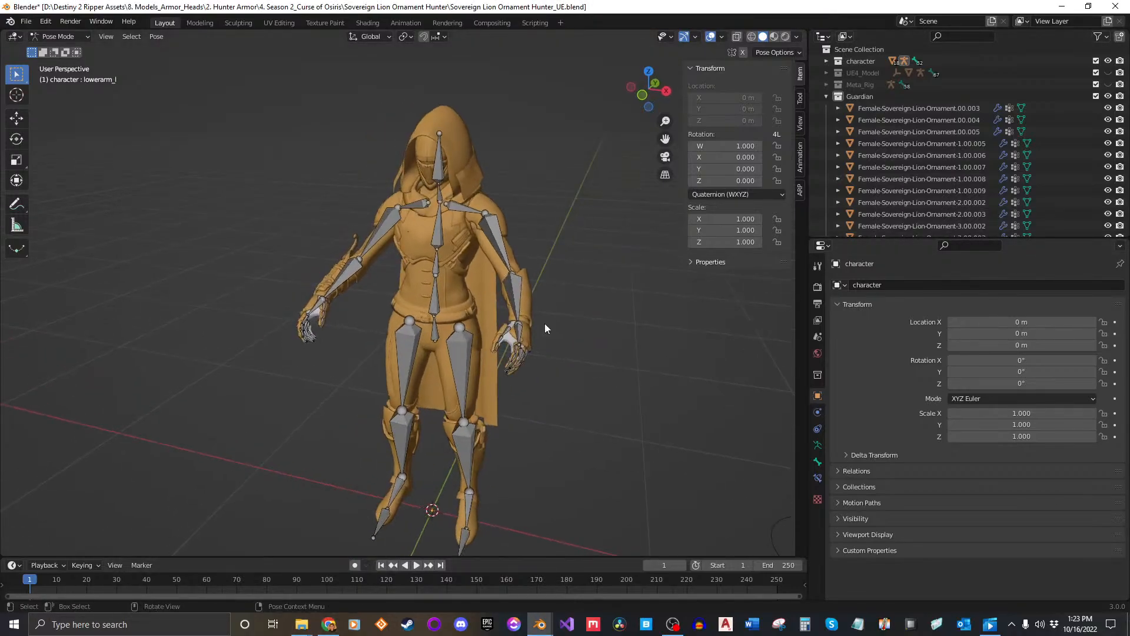
Try to select the Guardian meshes and open the modifiers of Female-Sovereign-Lion-Ornament.00.003 while still in Pose Mode.
{"action": "scroll", "coordinate": [895, 121], "scroll_direction": "down", "scroll_amount": 5}
{"action": "scroll", "coordinate": [909, 177], "scroll_direction": "down", "scroll_amount": 2}
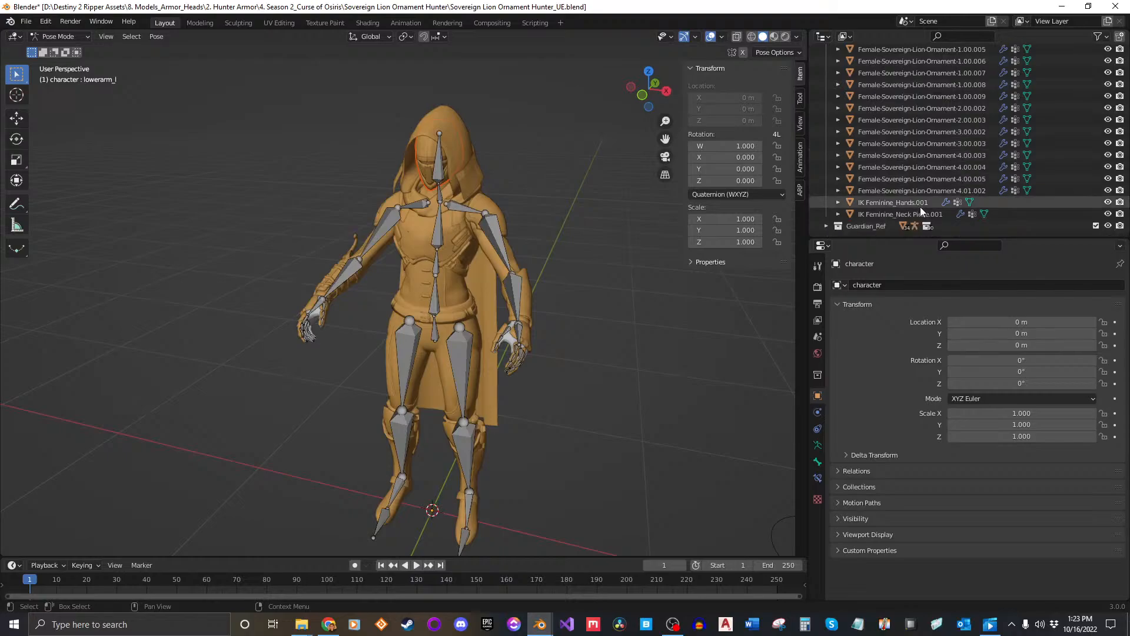
{"action": "left_click", "coordinate": [925, 214], "text": "shift"}
{"action": "scroll", "coordinate": [923, 212], "scroll_direction": "up", "scroll_amount": 8}
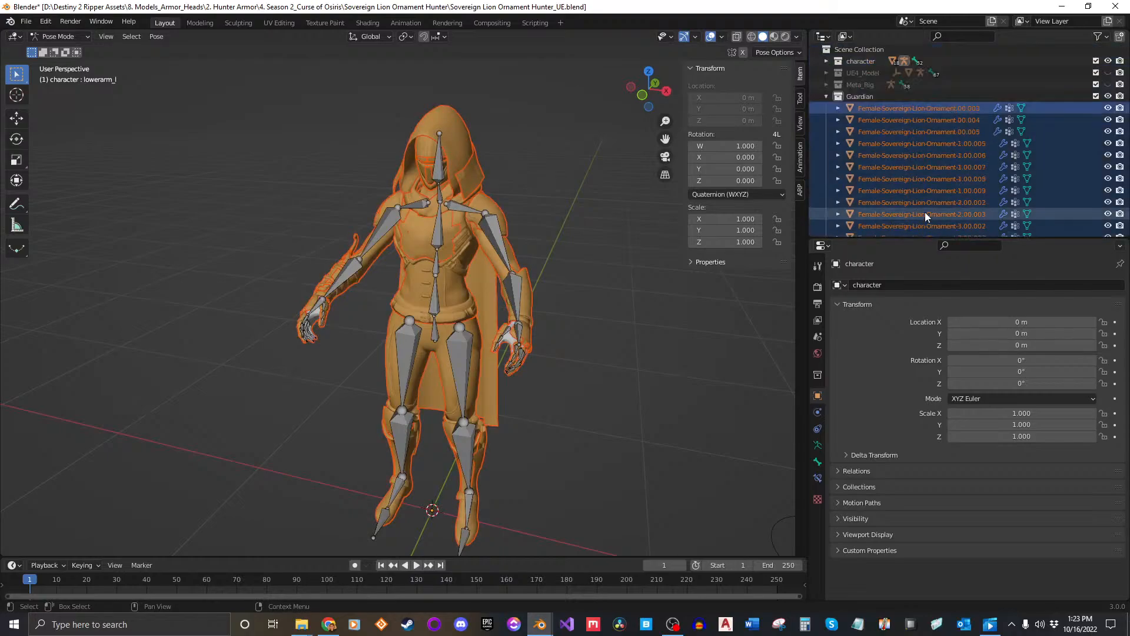
{"action": "left_click", "coordinate": [912, 110]}
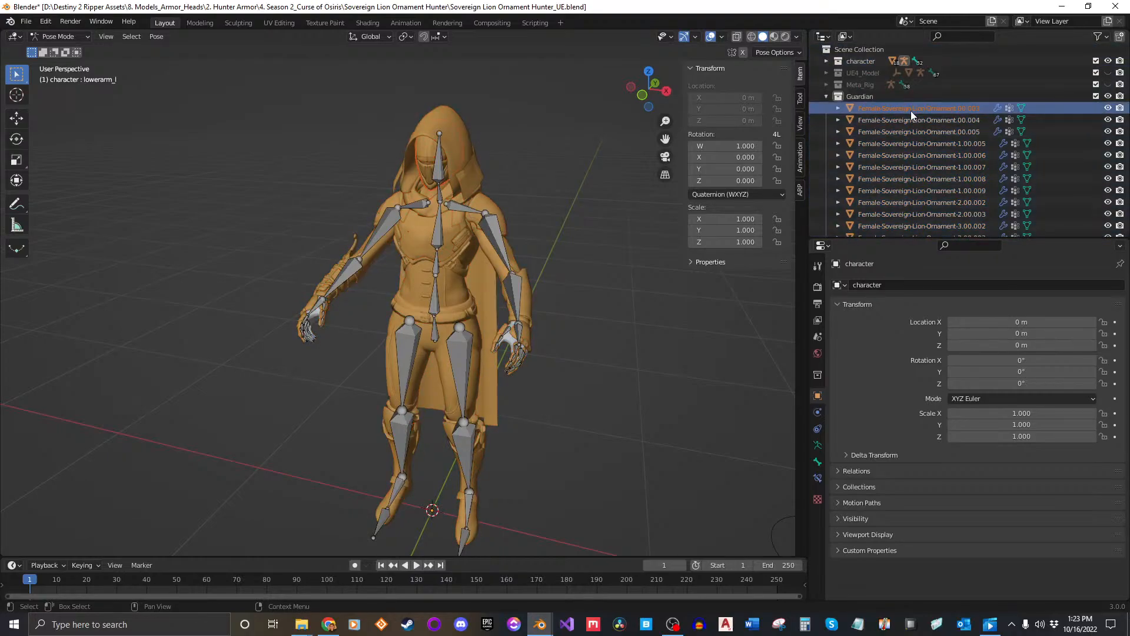
{"action": "left_click", "coordinate": [999, 111]}
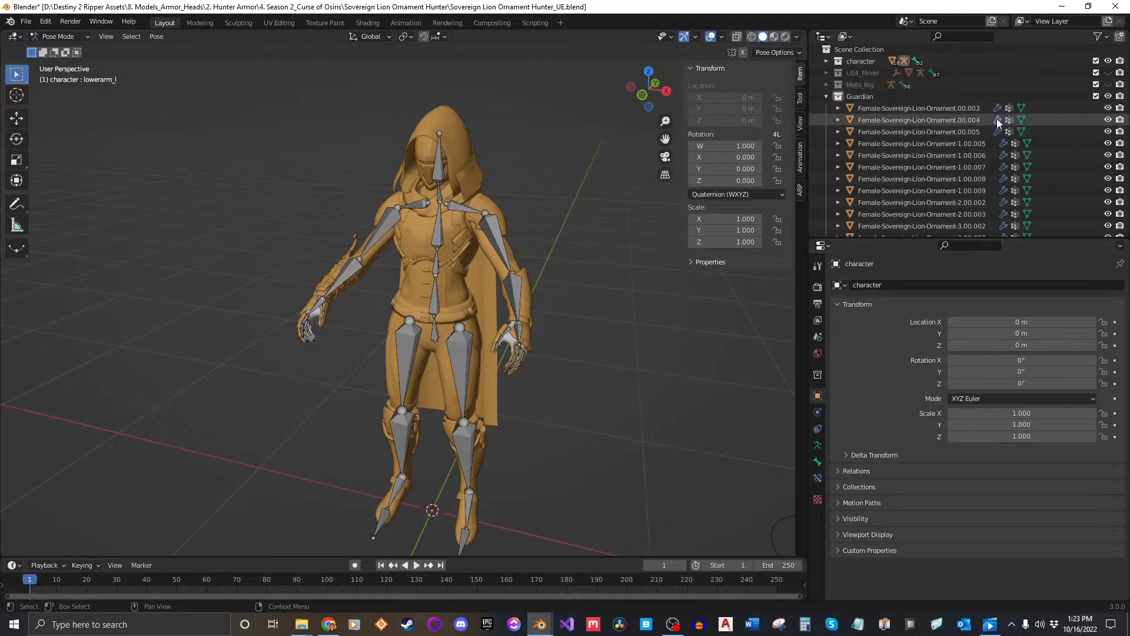
Switch to Object Mode and inspect the Armature modifier and vertex groups of Female-Sovereign-Lion-Ornament.00.003.
{"action": "left_click", "coordinate": [58, 36]}
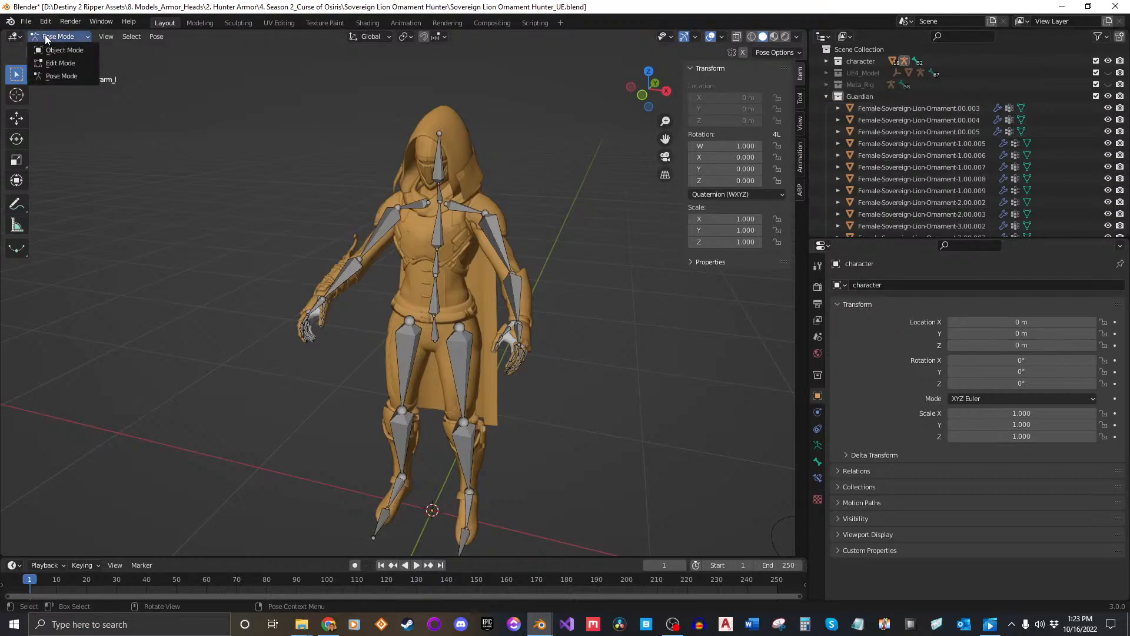
{"action": "left_click", "coordinate": [58, 50]}
{"action": "left_click", "coordinate": [997, 109]}
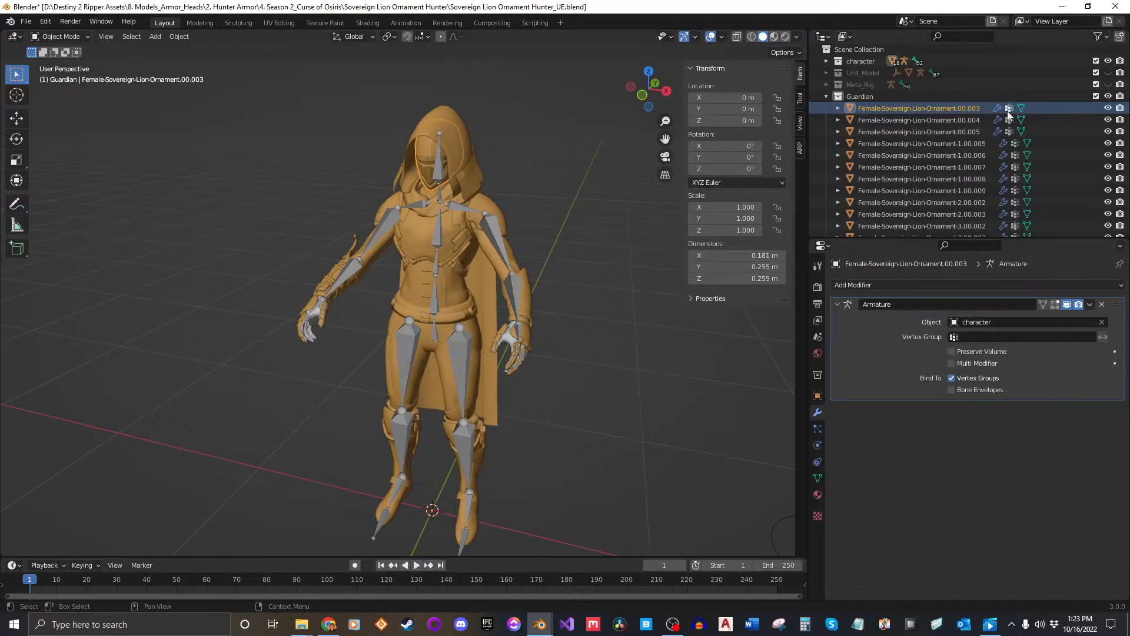
{"action": "left_click", "coordinate": [1008, 111]}
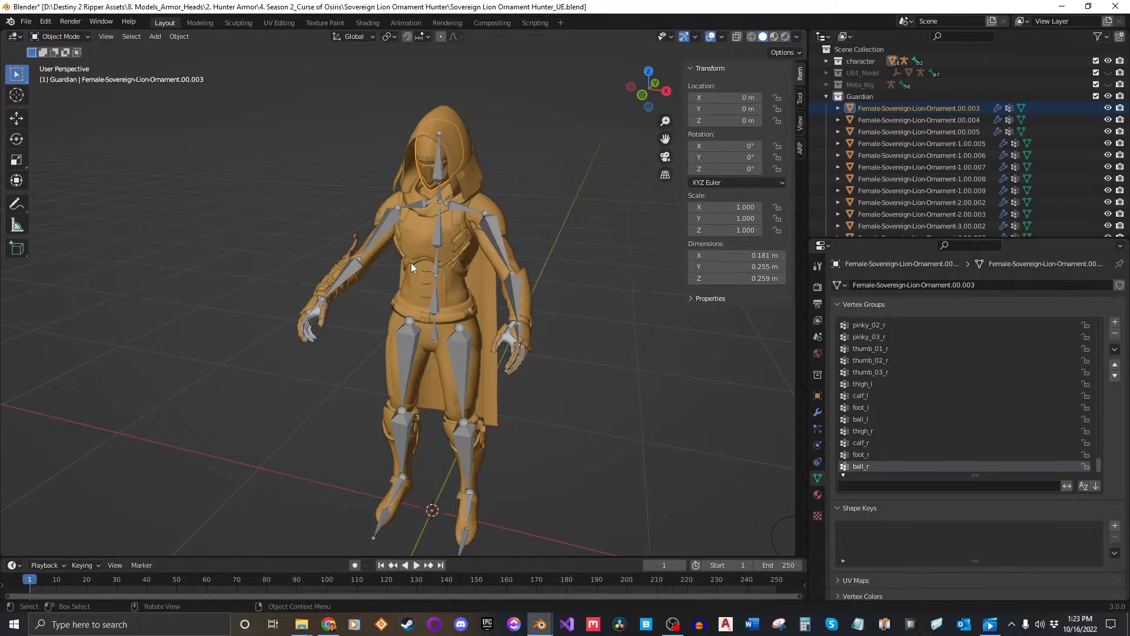
Clear the selection and compare the Guardian character with the rigged reference hunter beside it.
{"action": "left_click", "coordinate": [596, 336]}
{"action": "middle_click_drag", "start_coordinate": [592, 334], "coordinate": [544, 218]}
{"action": "middle_click_drag", "start_coordinate": [461, 380], "coordinate": [541, 348]}
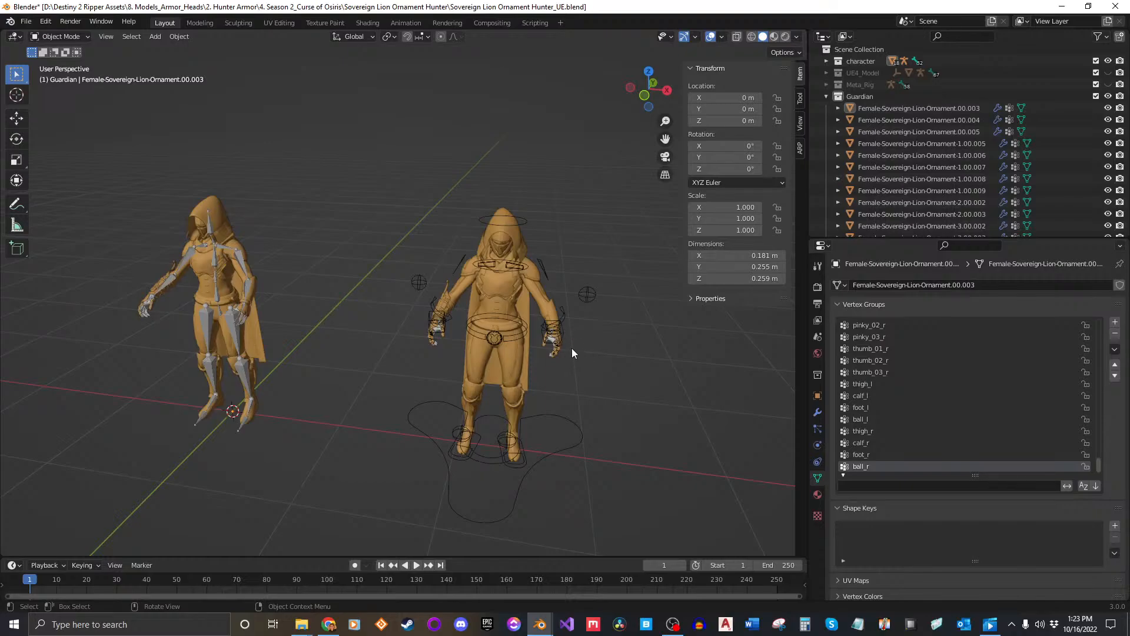
{"action": "middle_click_drag", "start_coordinate": [520, 346], "coordinate": [512, 244]}
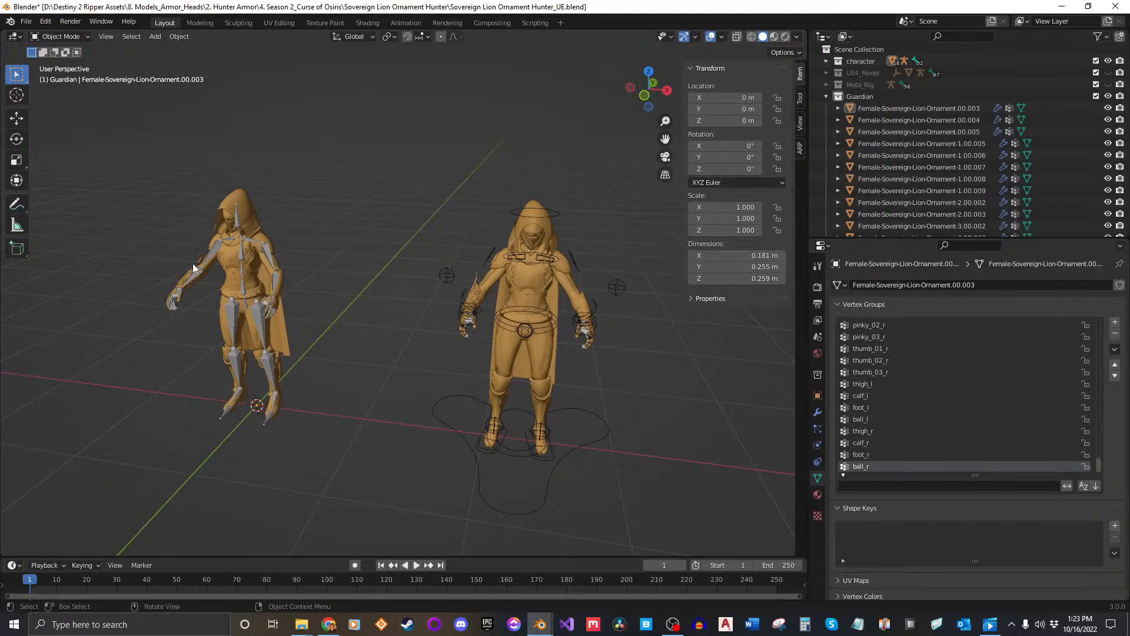
{"action": "scroll", "coordinate": [305, 315], "scroll_direction": "up", "scroll_amount": 3}
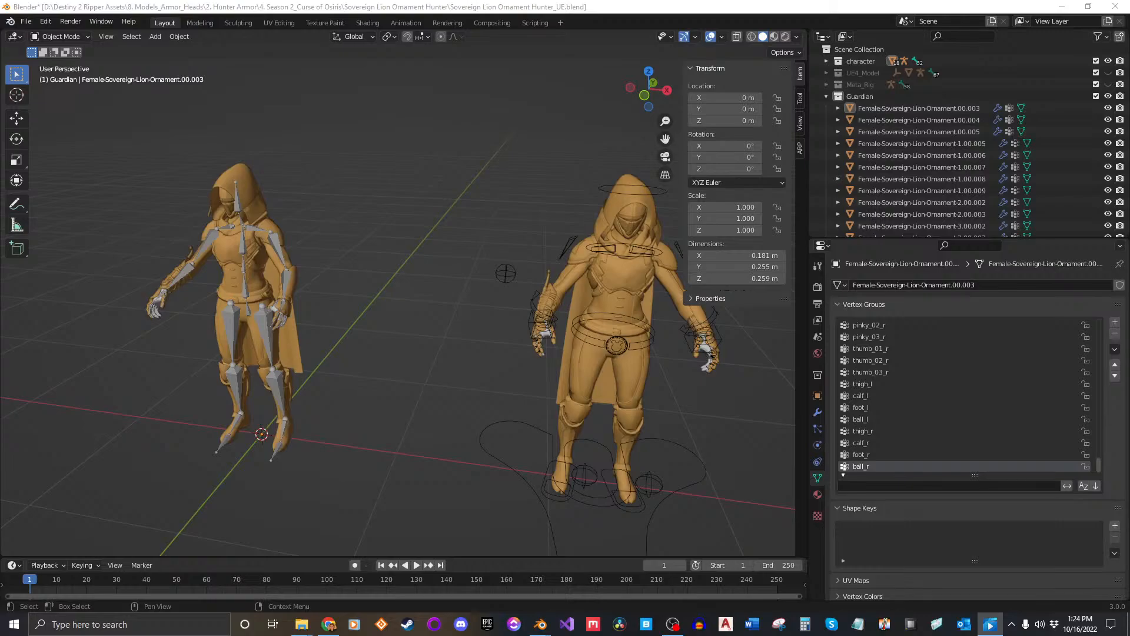
{"action": "left_click", "coordinate": [355, 297]}
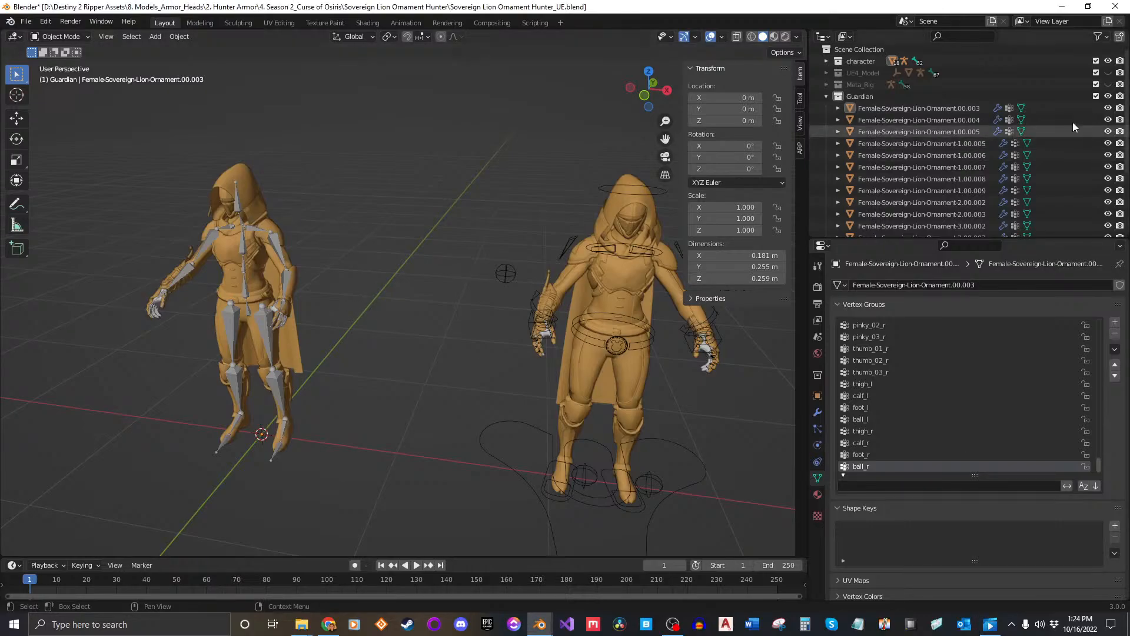
Delete all unlocked vertex groups from the meshes Female-Sovereign-Lion-Ornament.00.003 and .00.004.
{"action": "left_click", "coordinate": [1010, 109]}
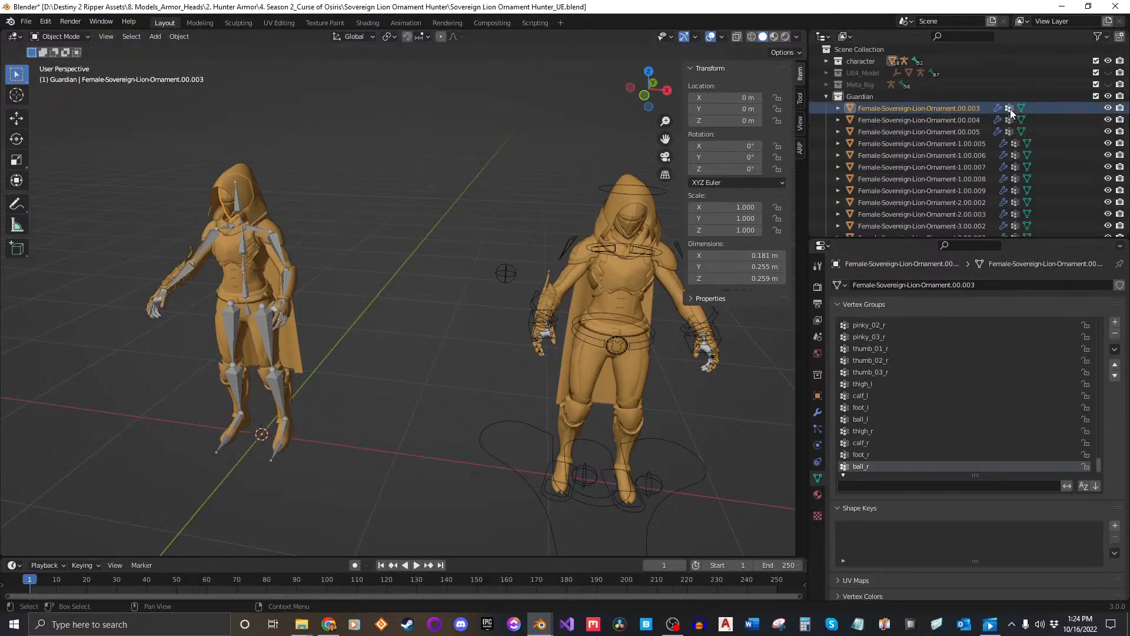
{"action": "left_click", "coordinate": [1114, 349]}
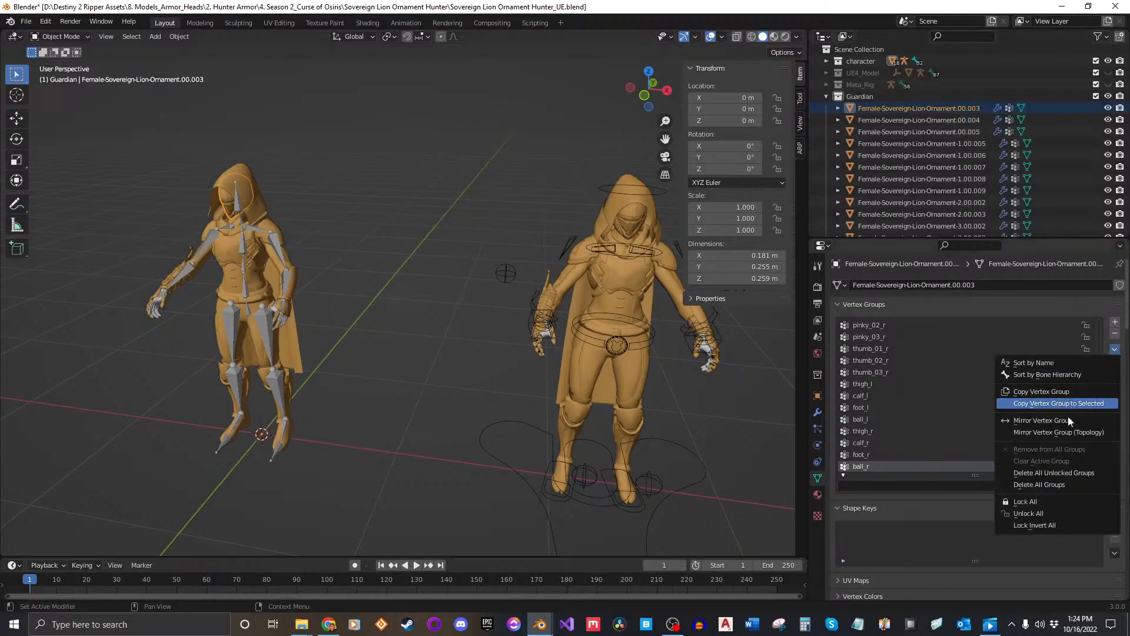
{"action": "left_click", "coordinate": [1063, 473]}
{"action": "left_click", "coordinate": [1010, 120]}
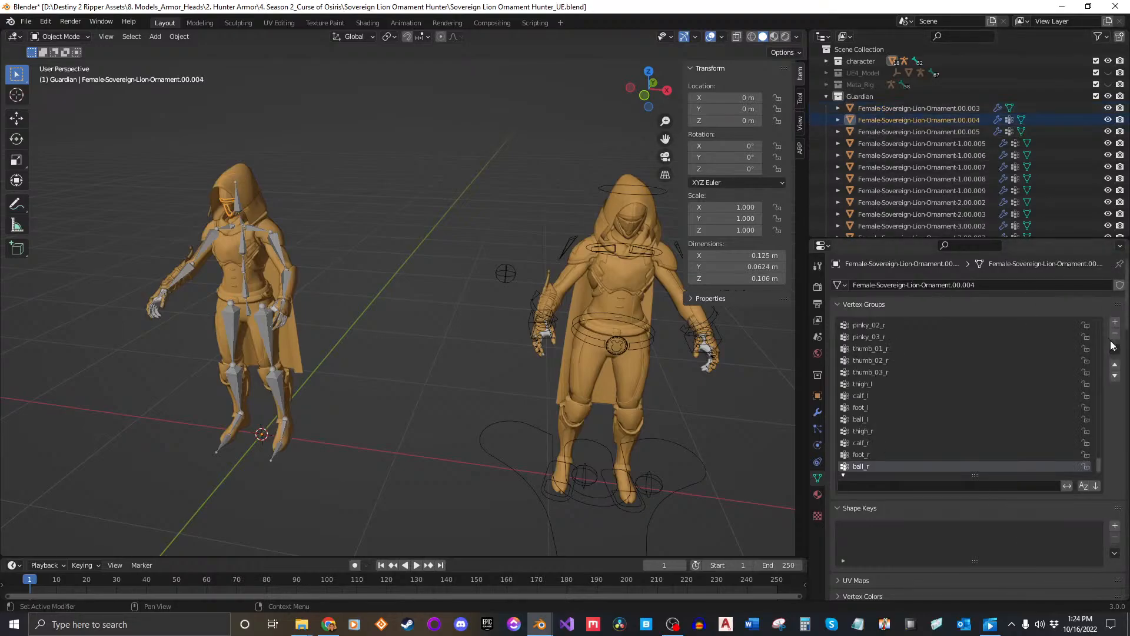
{"action": "left_click", "coordinate": [1114, 349]}
{"action": "left_click", "coordinate": [1055, 475]}
Delete all unlocked vertex groups from Female-Sovereign-Lion-Ornament.00.005 and Female-Sovereign-Lion-Ornament-1.00.005.
{"action": "left_click", "coordinate": [1007, 133]}
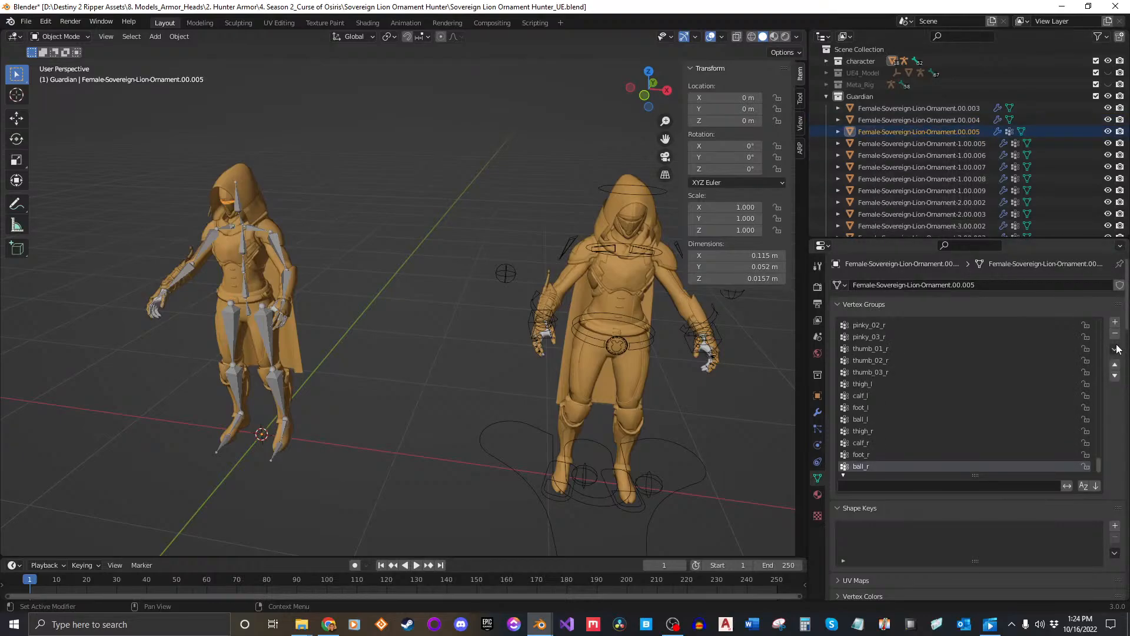
{"action": "left_click", "coordinate": [1114, 349]}
{"action": "left_click", "coordinate": [1073, 472]}
{"action": "left_click", "coordinate": [1008, 143]}
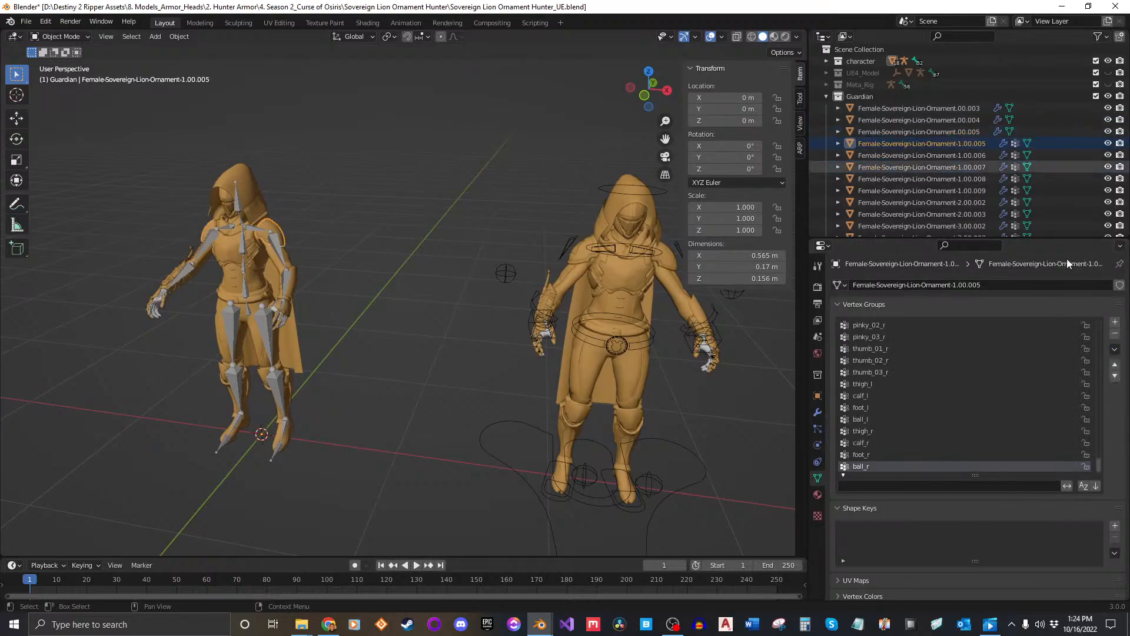
{"action": "left_click", "coordinate": [1114, 349]}
{"action": "left_click", "coordinate": [1057, 472]}
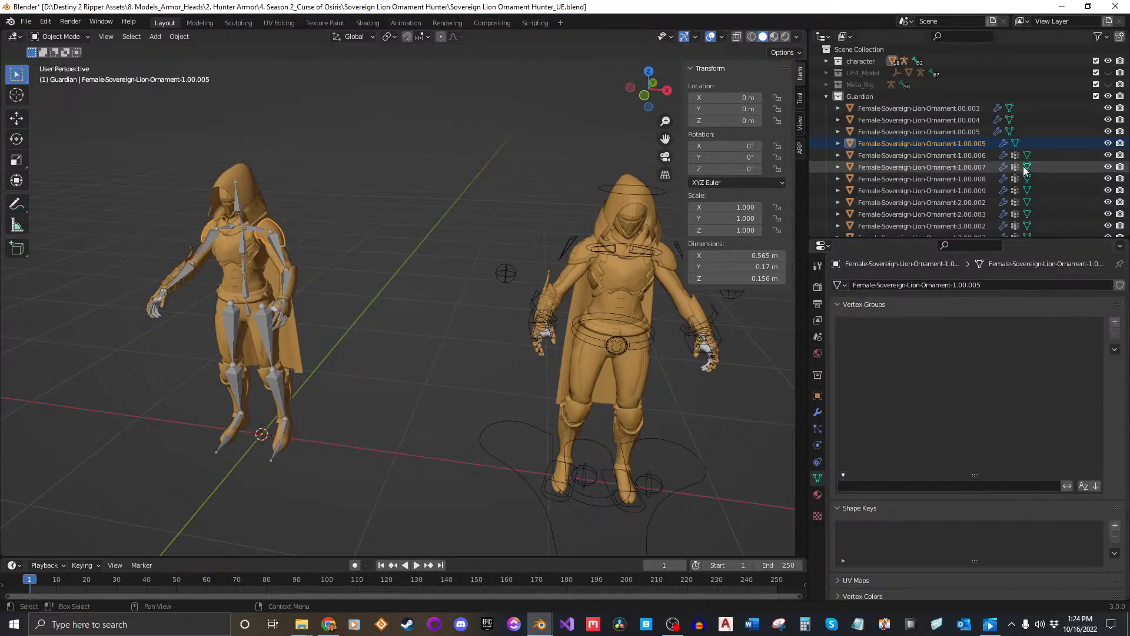
Delete all unlocked vertex groups from the meshes Female-Sovereign-Lion-Ornament-1.00.006 and -1.00.007.
{"action": "left_click", "coordinate": [1008, 155]}
{"action": "left_click", "coordinate": [1114, 349]}
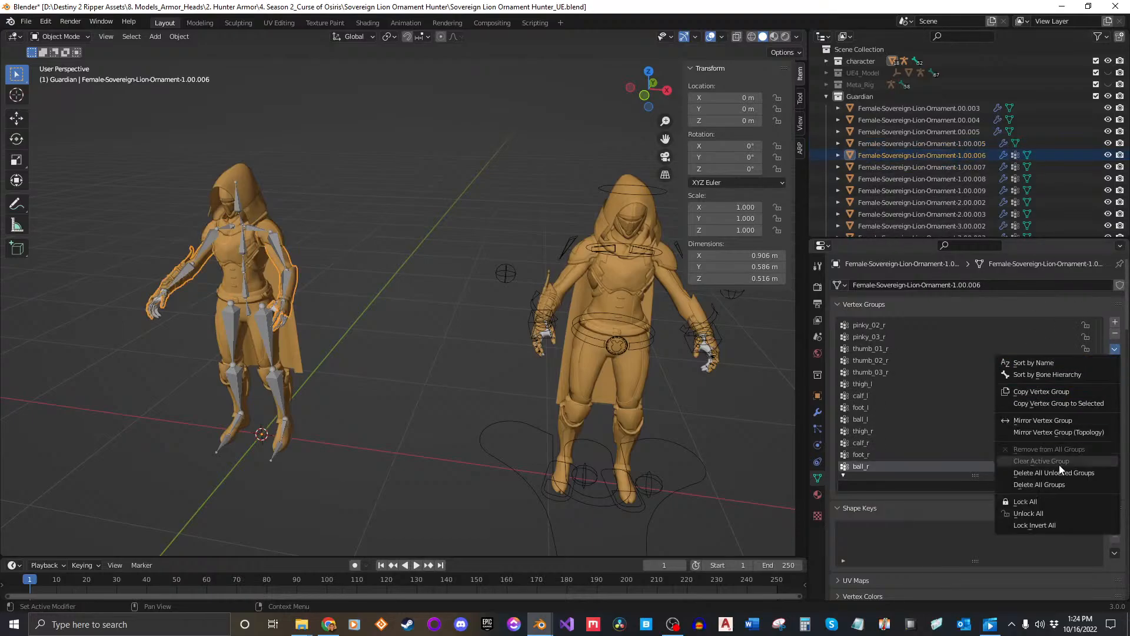
{"action": "left_click", "coordinate": [1001, 472]}
{"action": "left_click", "coordinate": [1008, 167]}
{"action": "left_click", "coordinate": [1115, 349]}
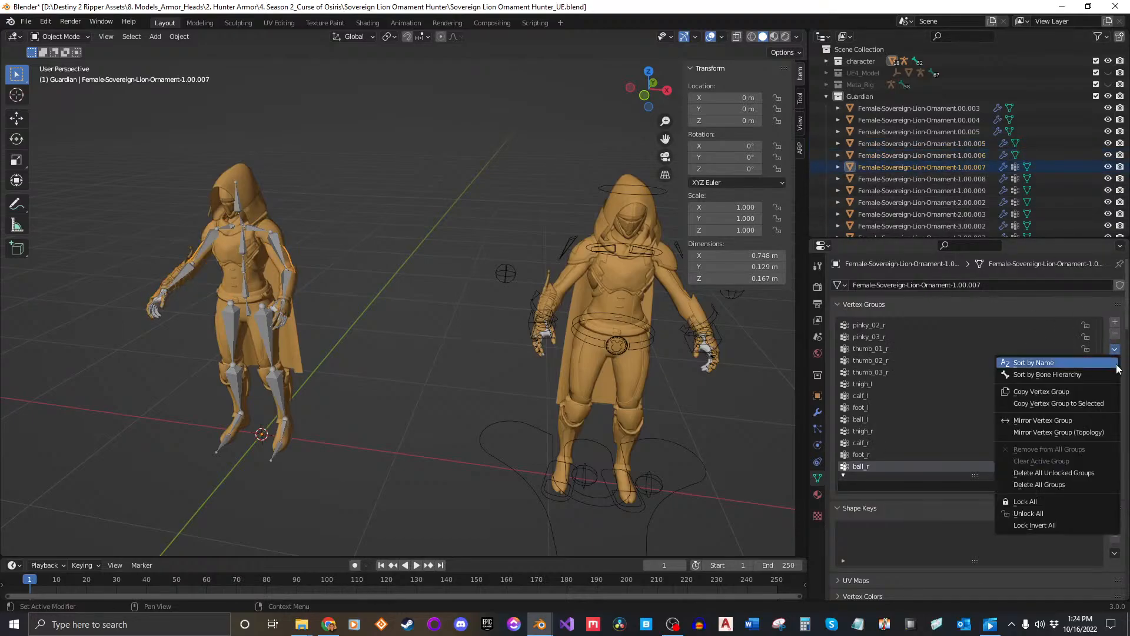
{"action": "left_click", "coordinate": [1024, 472]}
Delete all unlocked vertex groups from the meshes Female-Sovereign-Lion-Ornament-1.00.008 and -1.00.009.
{"action": "left_click", "coordinate": [1007, 178]}
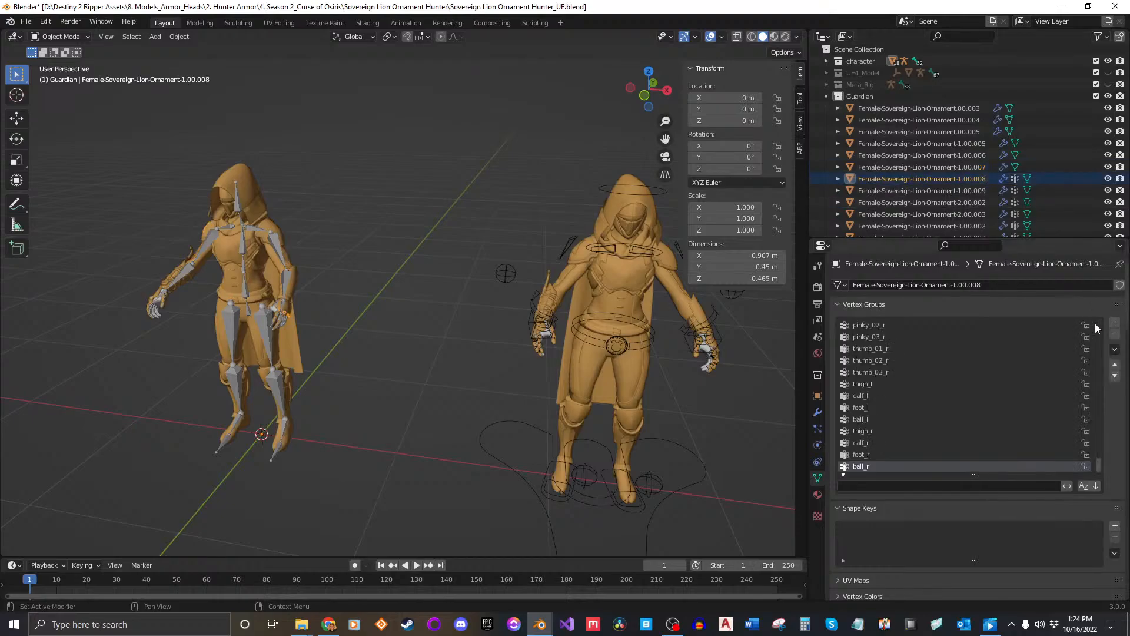
{"action": "left_click", "coordinate": [1114, 349]}
{"action": "left_click", "coordinate": [1090, 473]}
{"action": "left_click", "coordinate": [1007, 190]}
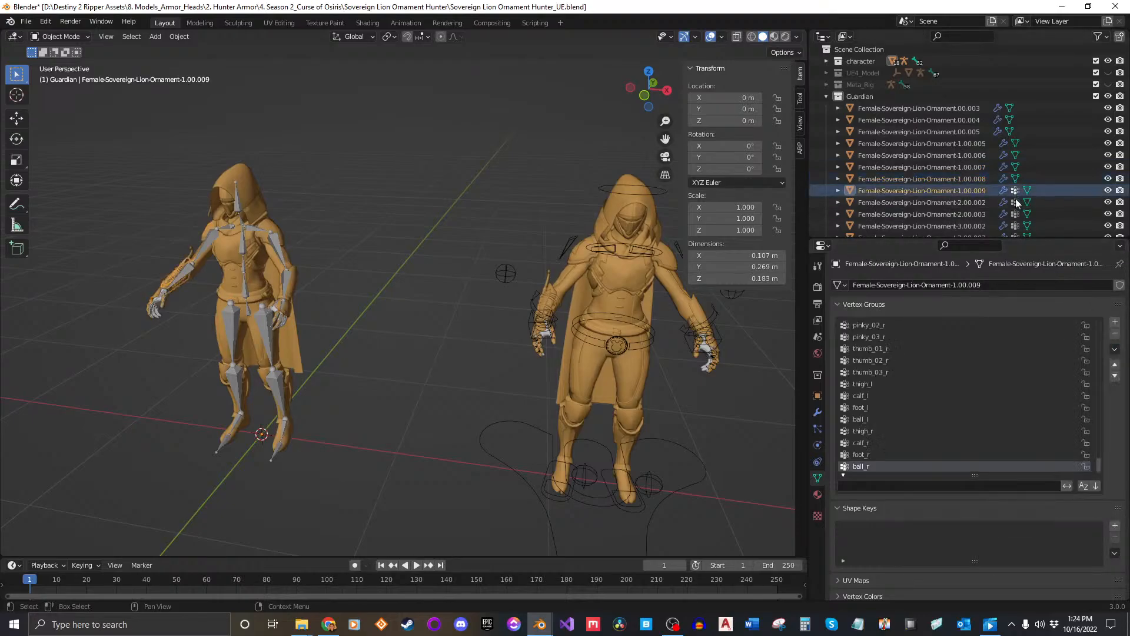
{"action": "left_click", "coordinate": [1114, 349]}
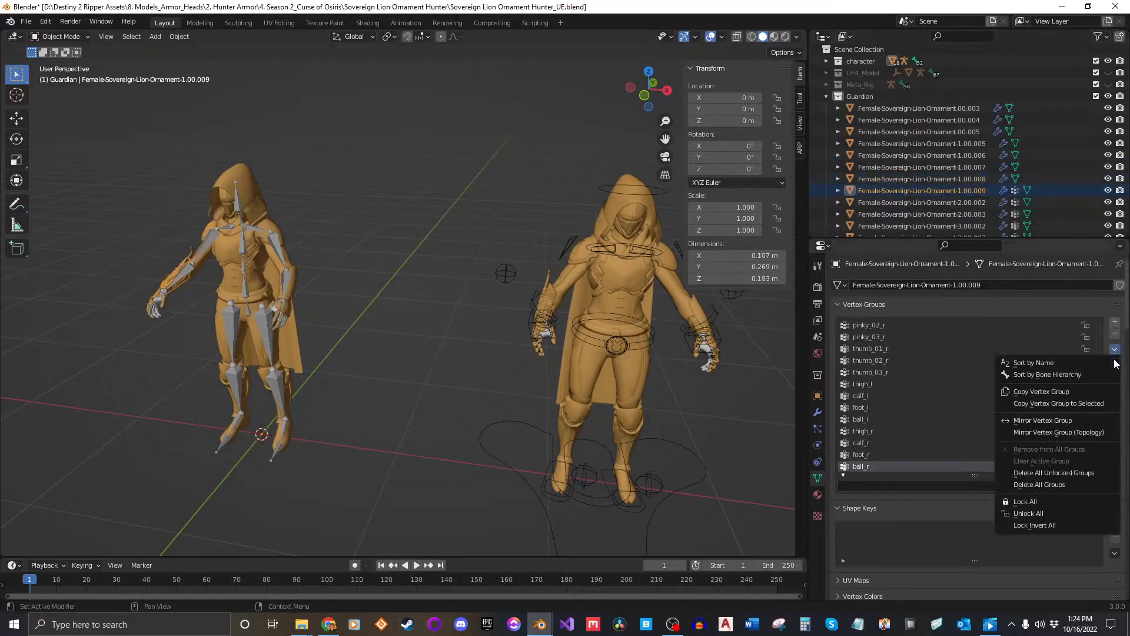
{"action": "left_click", "coordinate": [1089, 472]}
Delete all unlocked vertex groups from the meshes Female-Sovereign-Lion-Ornament-2.00.002 and -2.00.003.
{"action": "left_click", "coordinate": [1009, 202]}
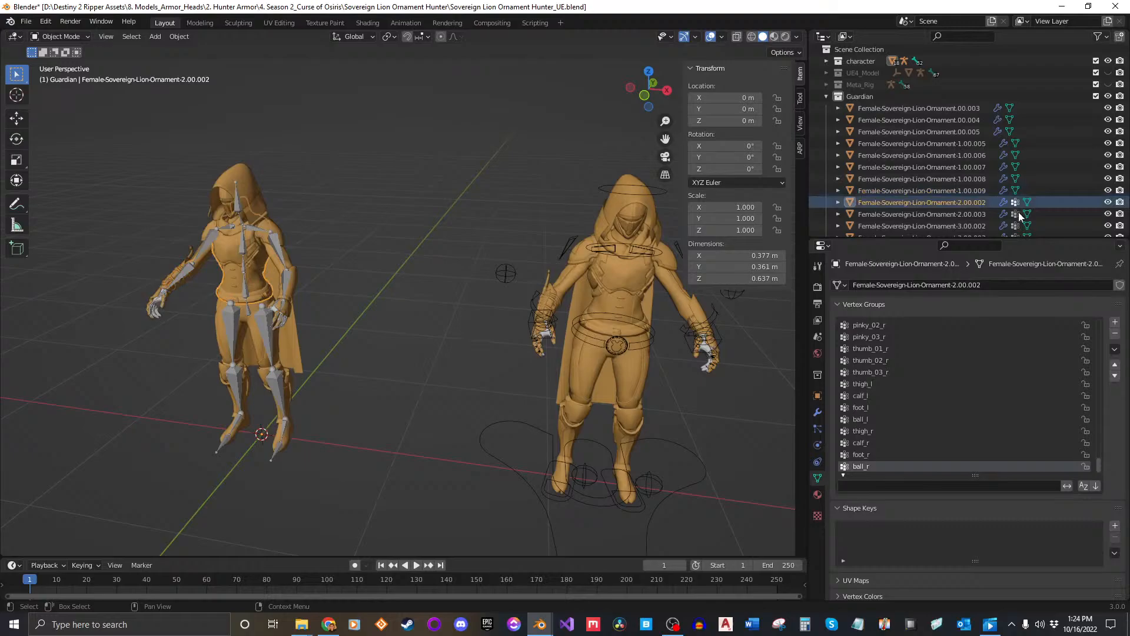
{"action": "left_click", "coordinate": [1115, 350]}
{"action": "left_click", "coordinate": [1085, 472]}
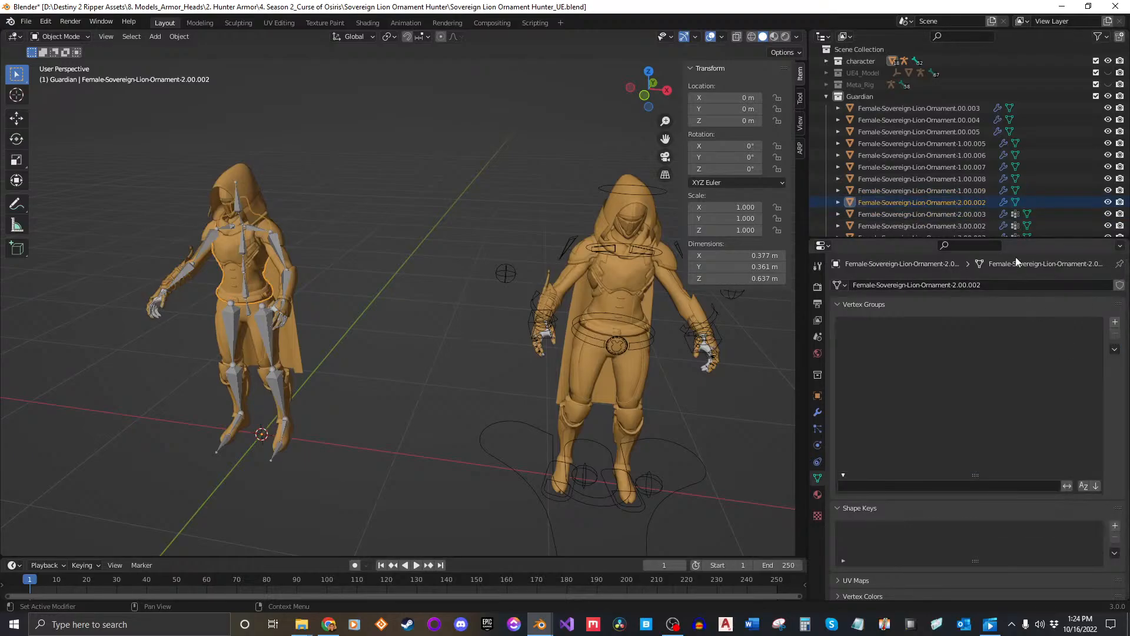
{"action": "left_click", "coordinate": [1011, 219]}
{"action": "left_click", "coordinate": [1116, 349]}
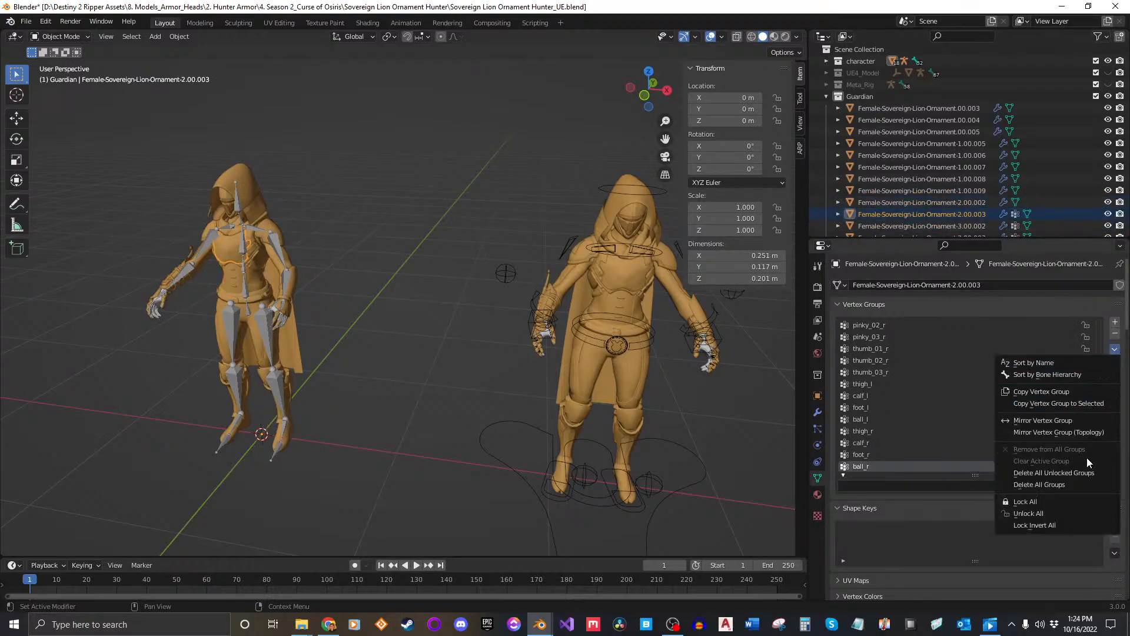
{"action": "left_click", "coordinate": [1086, 472]}
Delete all unlocked vertex groups from the meshes Female-Sovereign-Lion-Ornament-3.00.002 and -3.00.003.
{"action": "scroll", "coordinate": [1019, 157], "scroll_direction": "down", "scroll_amount": 2}
{"action": "left_click", "coordinate": [1020, 178]}
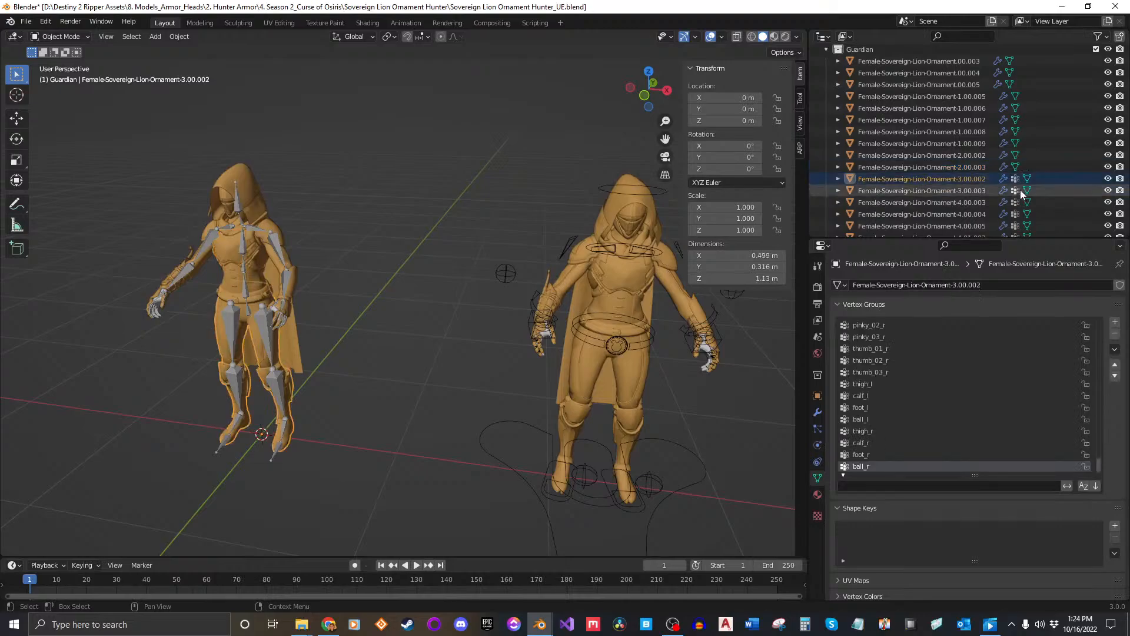
{"action": "left_click", "coordinate": [1114, 351]}
{"action": "left_click", "coordinate": [1077, 466]}
{"action": "left_click", "coordinate": [1015, 191]}
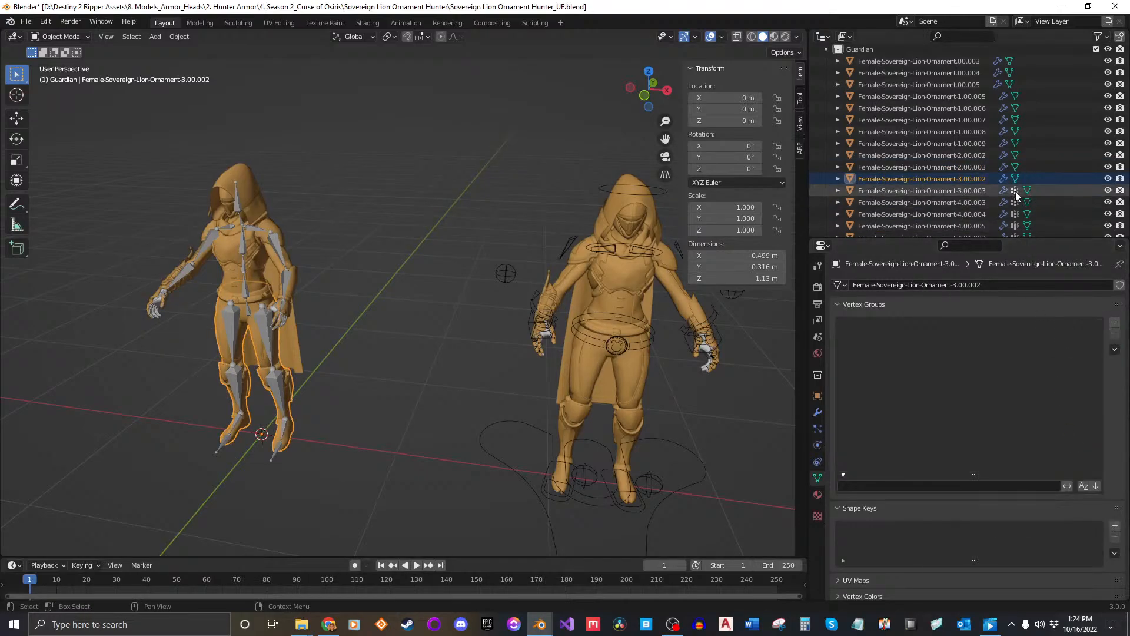
{"action": "left_click", "coordinate": [1114, 350]}
{"action": "left_click", "coordinate": [1068, 469]}
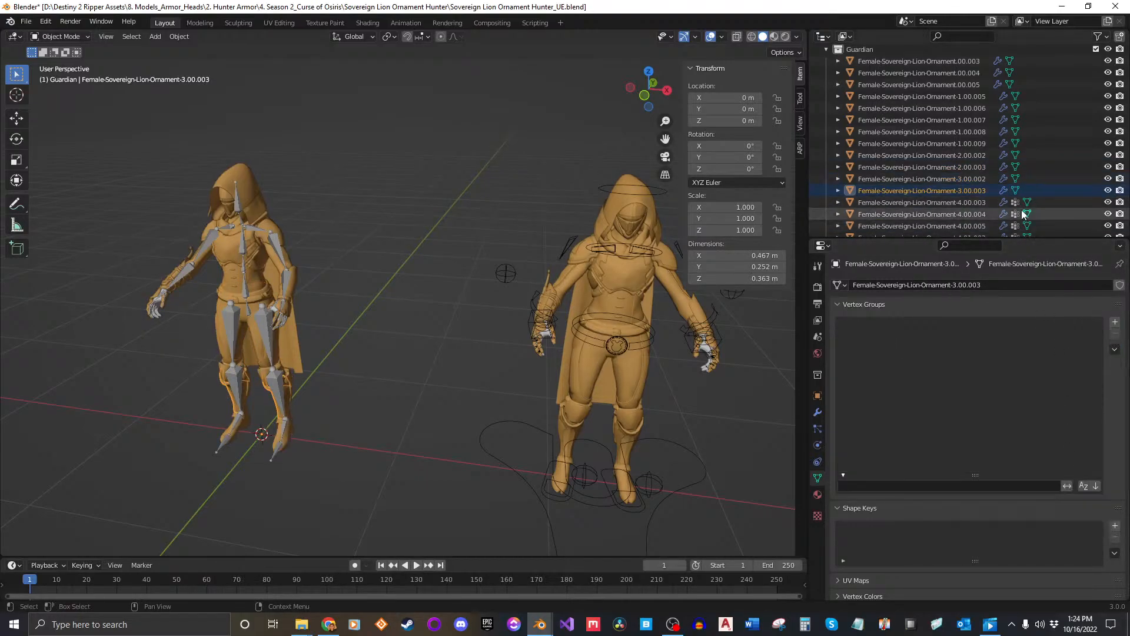
Delete all unlocked vertex groups from the meshes Female-Sovereign-Lion-Ornament-4.00.003 and -4.00.004.
{"action": "left_click", "coordinate": [1015, 203]}
{"action": "left_click", "coordinate": [1115, 350]}
{"action": "left_click", "coordinate": [1083, 468]}
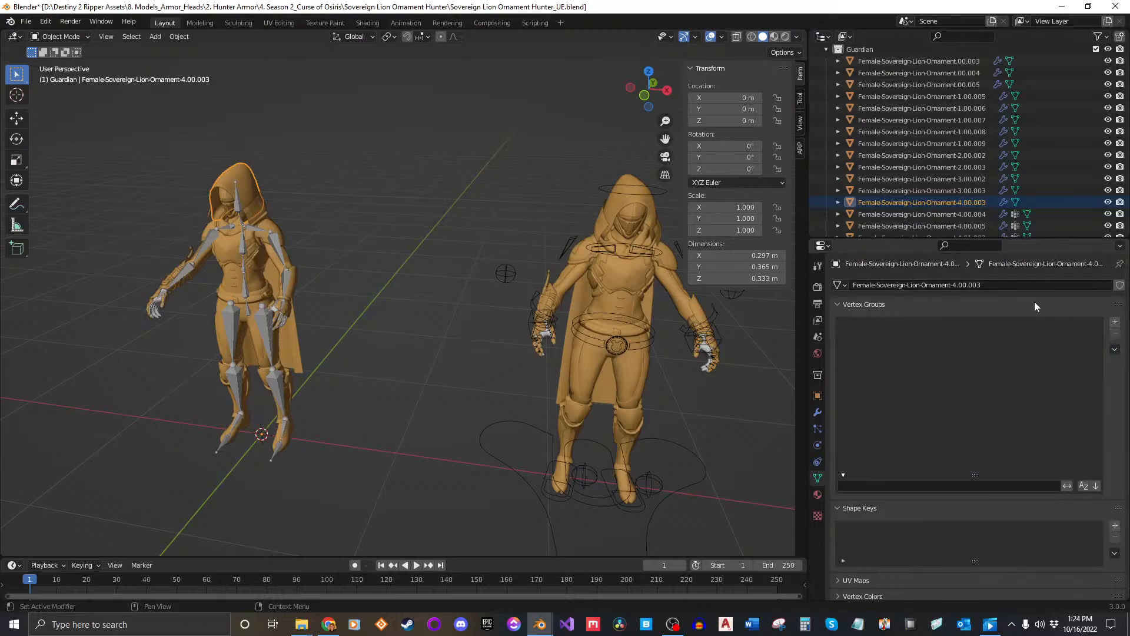
{"action": "left_click", "coordinate": [1018, 215]}
{"action": "left_click", "coordinate": [1115, 350]}
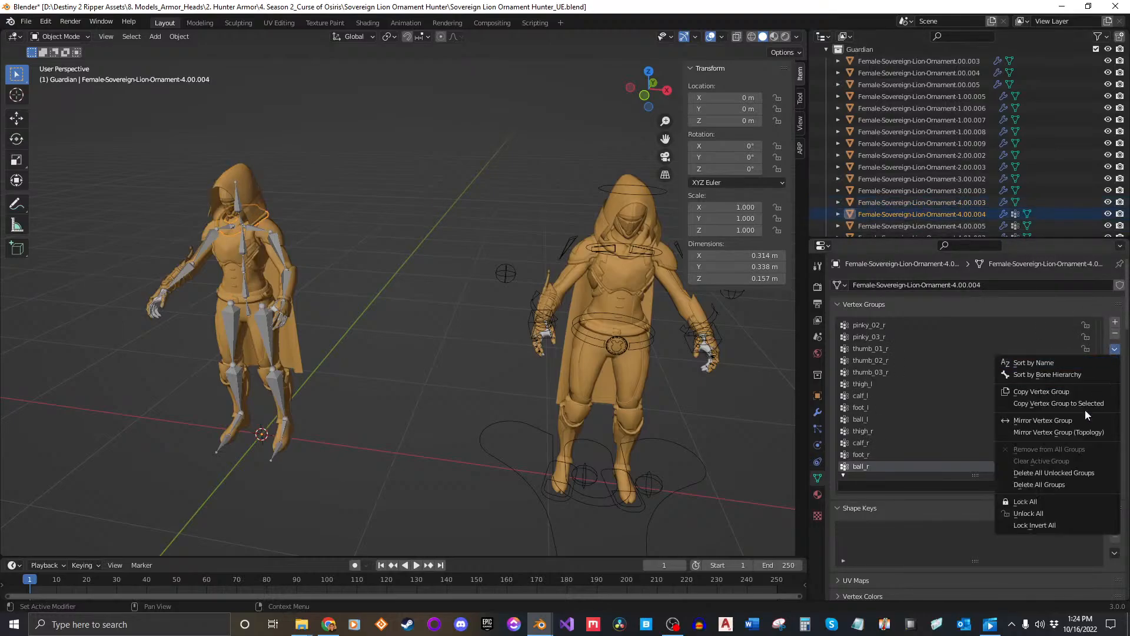
{"action": "left_click", "coordinate": [1073, 472]}
Delete all unlocked vertex groups from the meshes Female-Sovereign-Lion-Ornament-4.00.005 and -4.01.002.
{"action": "scroll", "coordinate": [1000, 176], "scroll_direction": "down", "scroll_amount": 2}
{"action": "left_click", "coordinate": [1016, 178]}
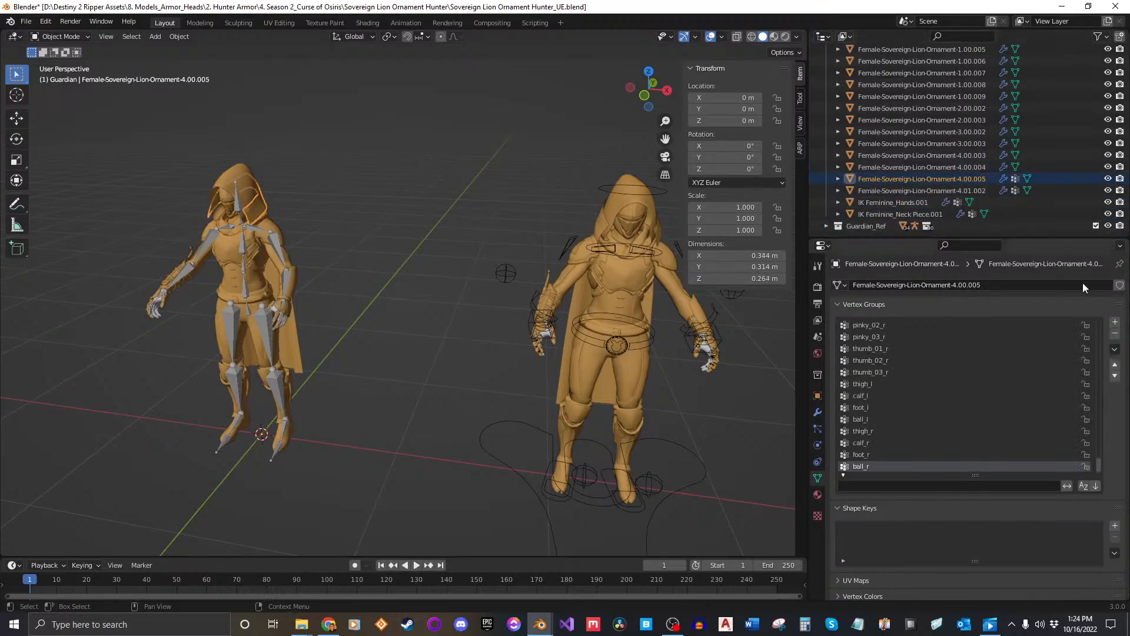
{"action": "left_click", "coordinate": [1114, 349]}
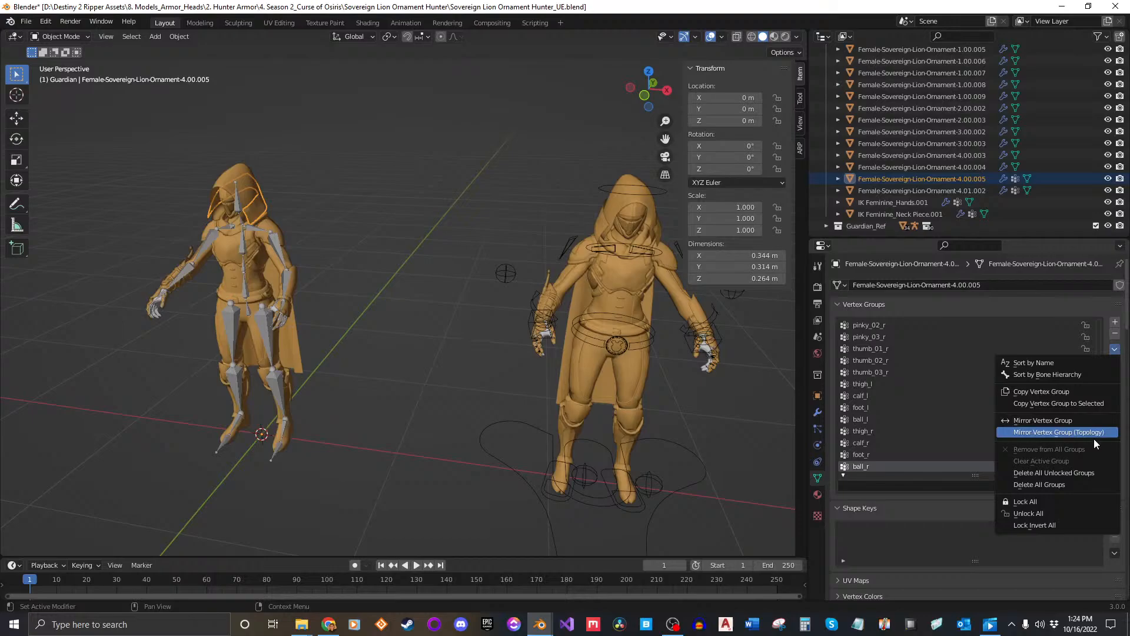
{"action": "left_click", "coordinate": [1086, 471]}
{"action": "left_click", "coordinate": [972, 190]}
{"action": "left_click", "coordinate": [1114, 349]}
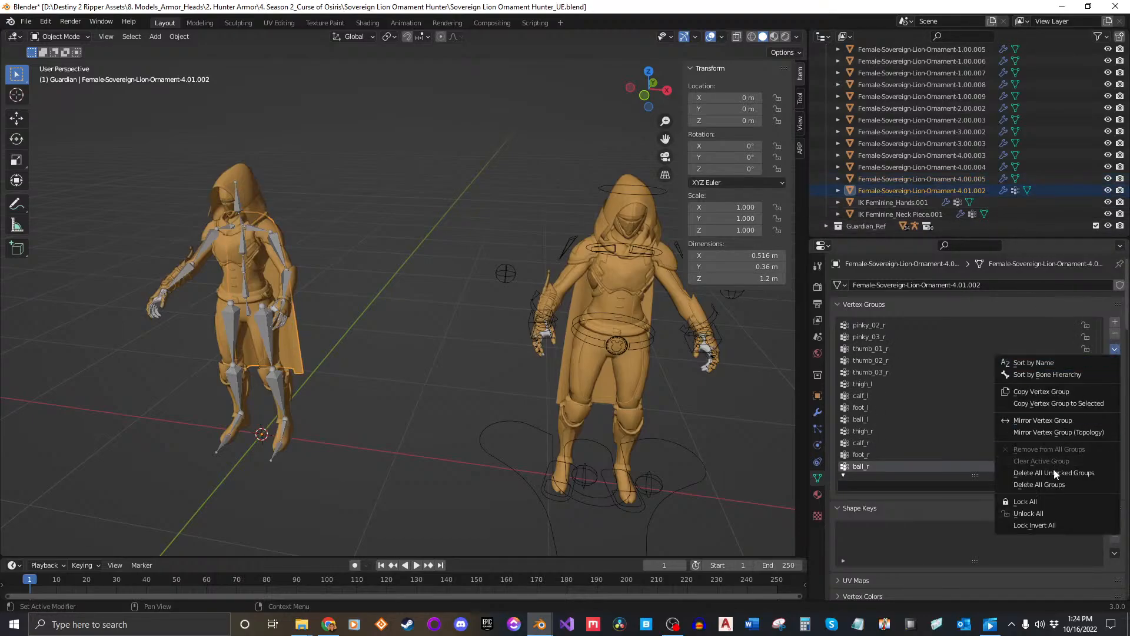
{"action": "left_click", "coordinate": [1055, 475]}
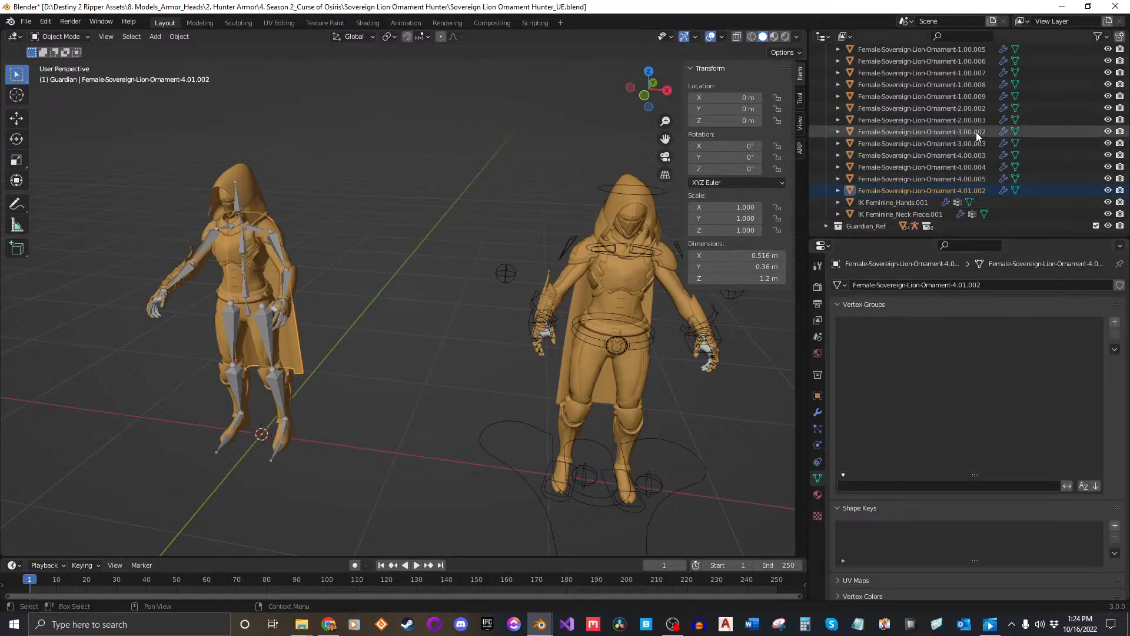
Select Female-Sovereign-Lion-Ornament.00.003 to check its vertex groups, and view both hunter characters side by side.
{"action": "scroll", "coordinate": [975, 132], "scroll_direction": "up", "scroll_amount": 5}
{"action": "left_click", "coordinate": [958, 111]}
{"action": "middle_click_drag", "start_coordinate": [317, 285], "coordinate": [343, 287]}
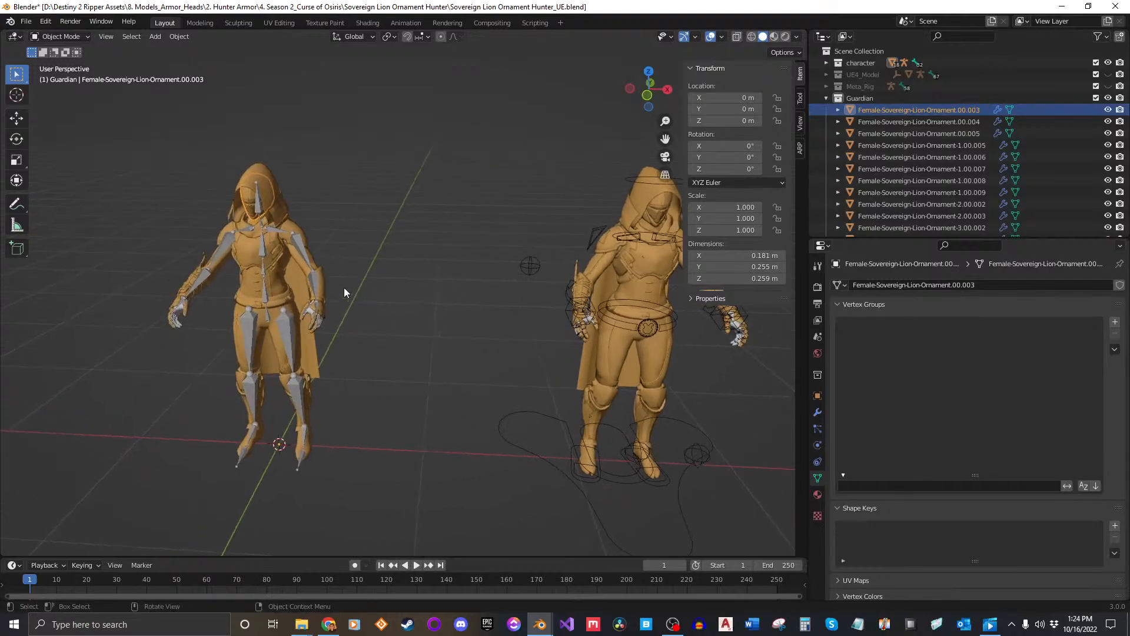
{"action": "scroll", "coordinate": [353, 288], "scroll_direction": "up", "scroll_amount": 3}
{"action": "scroll", "coordinate": [447, 288], "scroll_direction": "down", "scroll_amount": 3}
{"action": "middle_click_drag", "start_coordinate": [513, 321], "coordinate": [467, 330]}
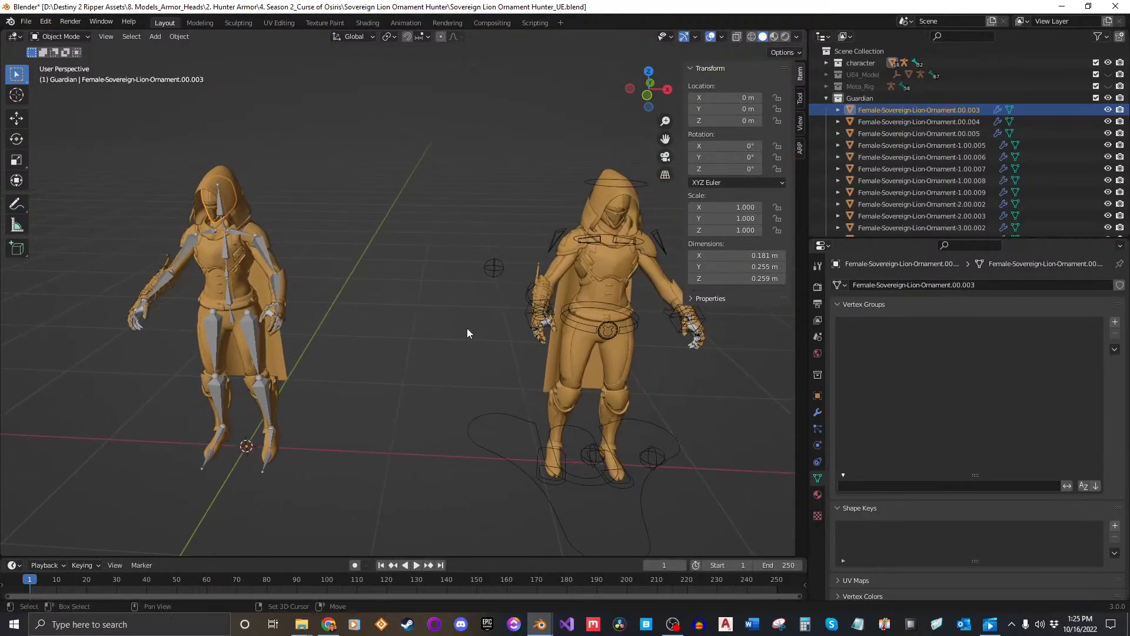
Hide the transform sidebar and select the reference hunter's control rig, IK Feminine_DefaultPlayerSkeleton.
{"action": "key", "text": "n"}
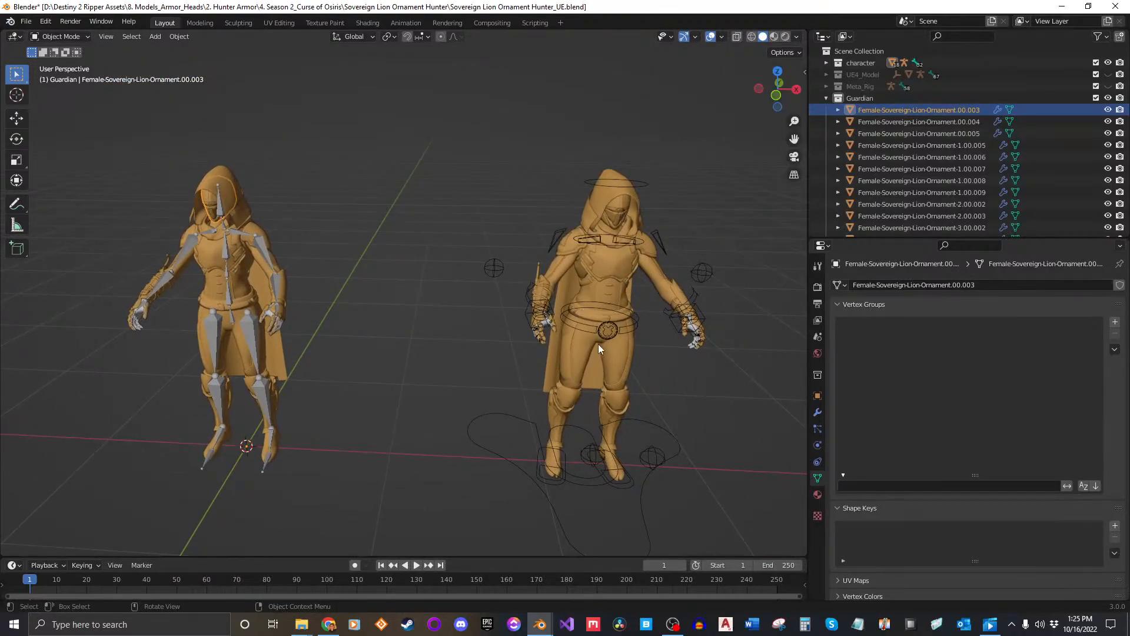
{"action": "middle_click_drag", "start_coordinate": [635, 359], "coordinate": [585, 353], "text": "shift"}
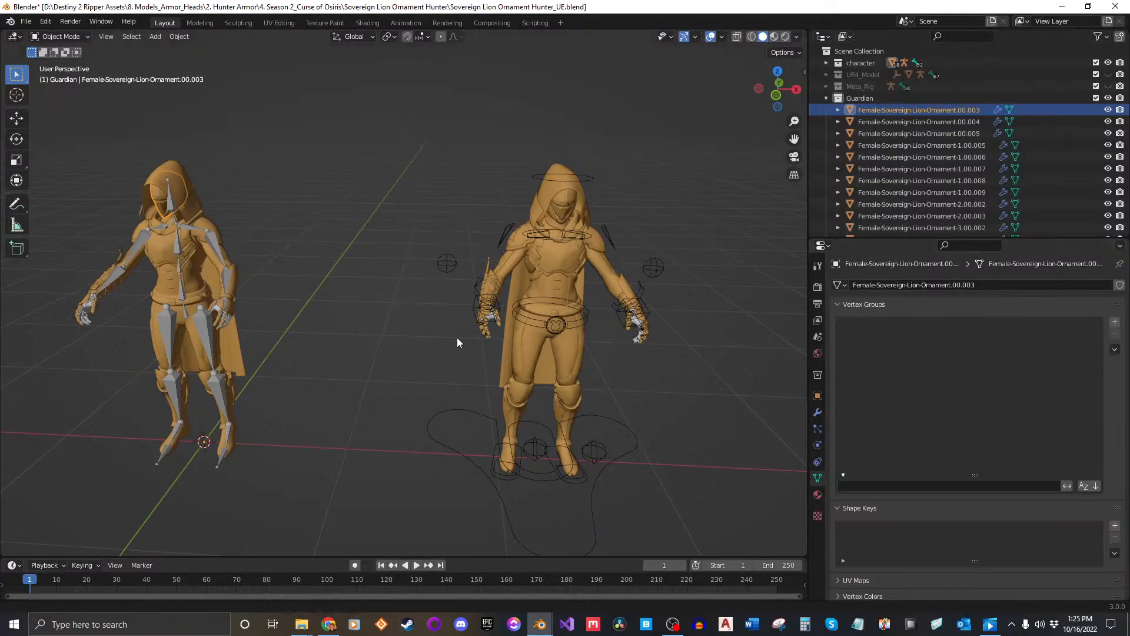
{"action": "middle_click_drag", "start_coordinate": [456, 337], "coordinate": [536, 327], "text": "shift"}
{"action": "left_click", "coordinate": [657, 323]}
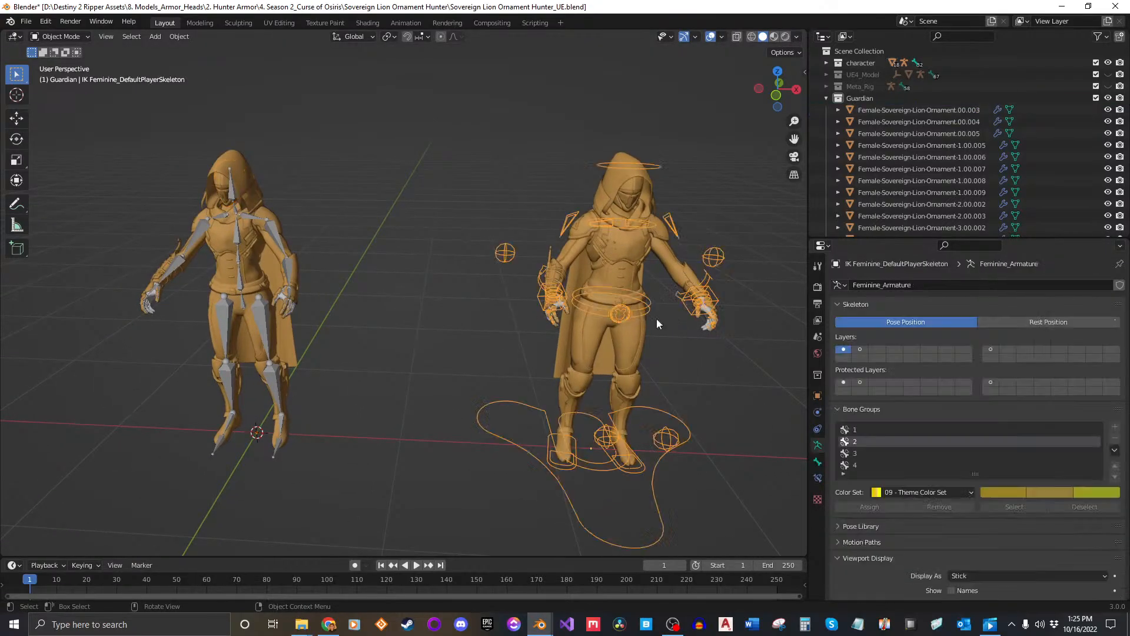
Scan the reference rig's vertex groups with Uefy's Skinning Rename Tool and select the Custom vertex group mapping.
{"action": "scroll", "coordinate": [941, 465], "scroll_direction": "down", "scroll_amount": 12}
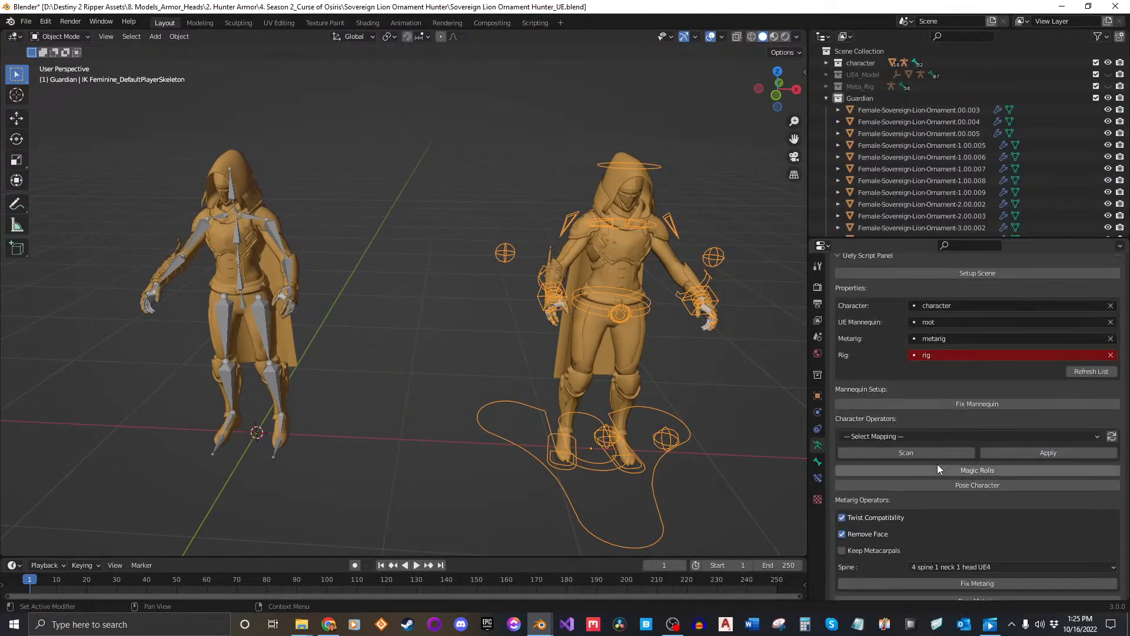
{"action": "scroll", "coordinate": [920, 452], "scroll_direction": "down", "scroll_amount": 4}
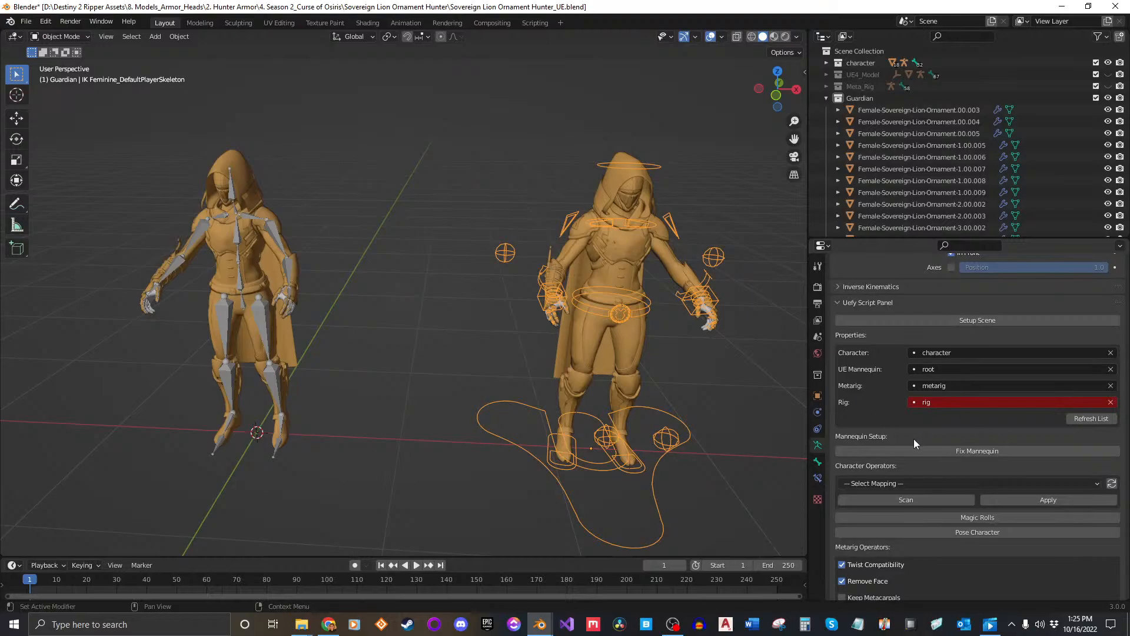
{"action": "scroll", "coordinate": [914, 436], "scroll_direction": "down", "scroll_amount": 15}
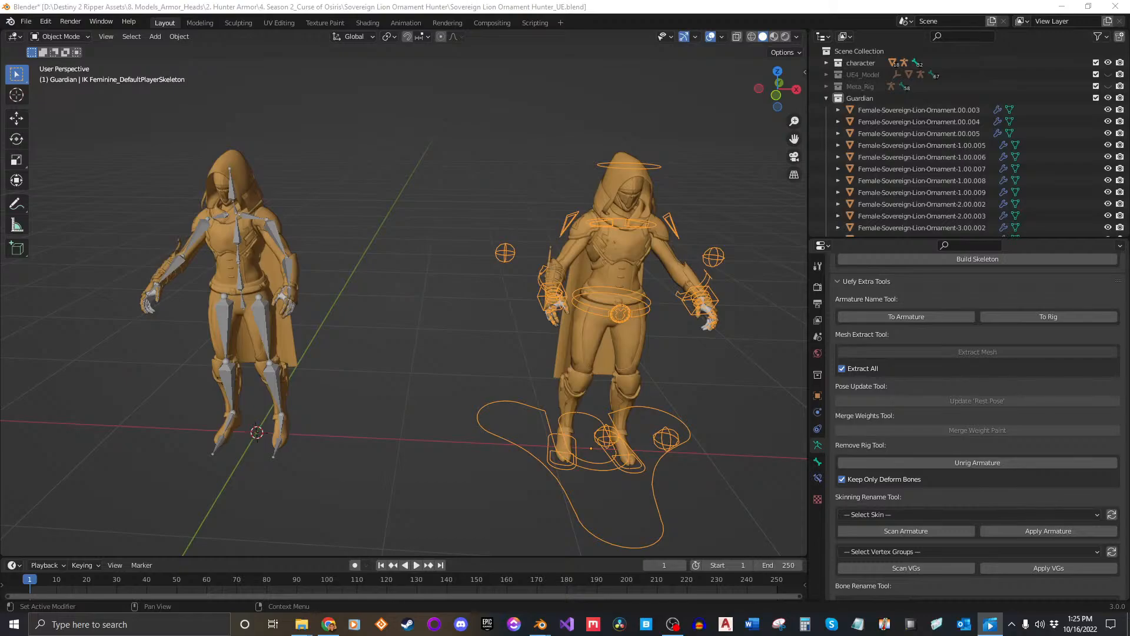
{"action": "left_click", "coordinate": [450, 242]}
{"action": "scroll", "coordinate": [564, 327], "scroll_direction": "down", "scroll_amount": 2}
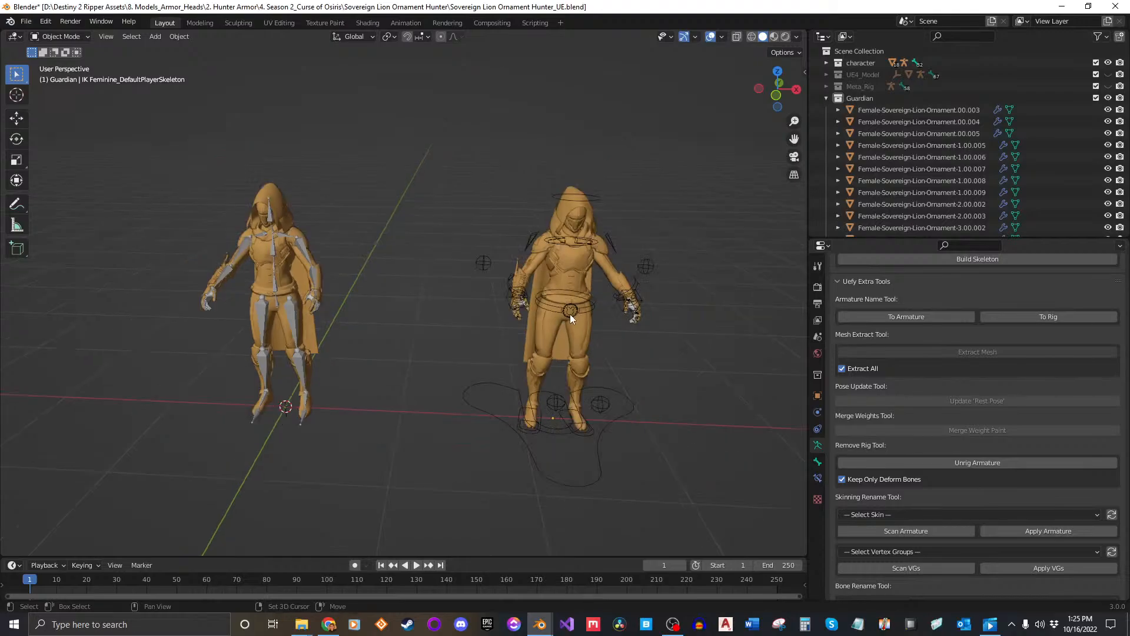
{"action": "scroll", "coordinate": [498, 301], "scroll_direction": "up", "scroll_amount": 2}
{"action": "left_click", "coordinate": [510, 296]}
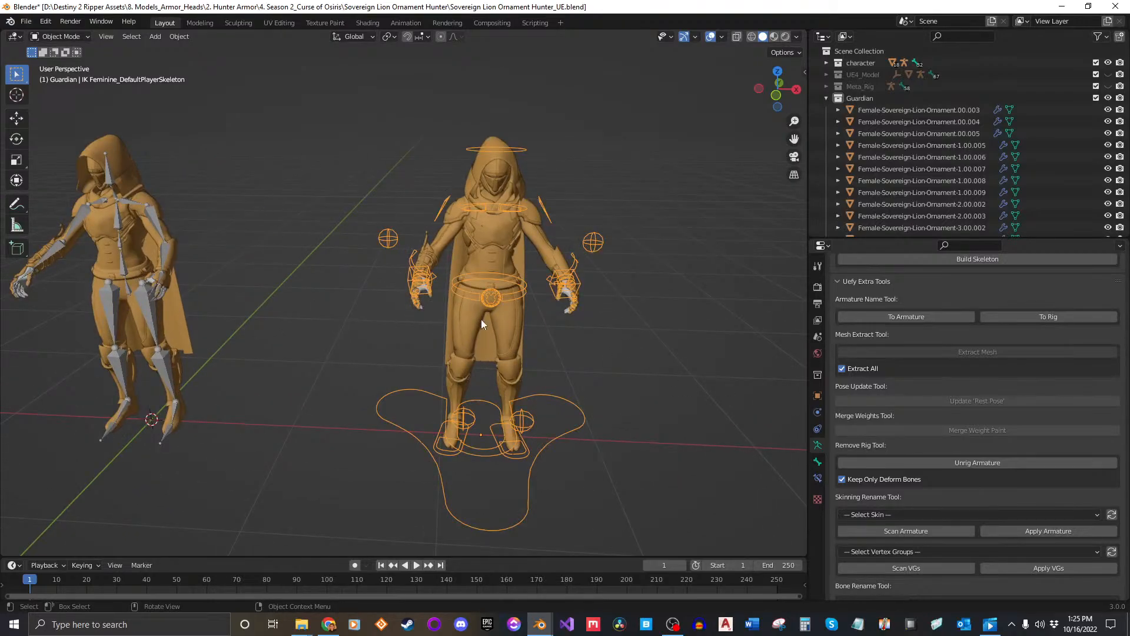
{"action": "scroll", "coordinate": [951, 507], "scroll_direction": "down", "scroll_amount": 5}
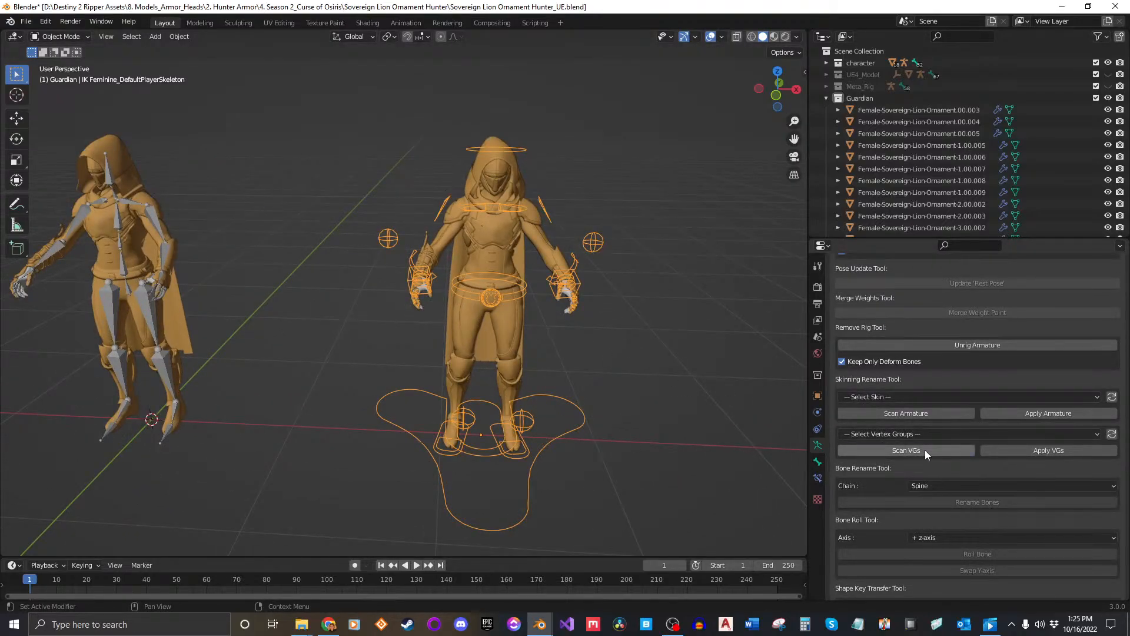
{"action": "left_click", "coordinate": [918, 436]}
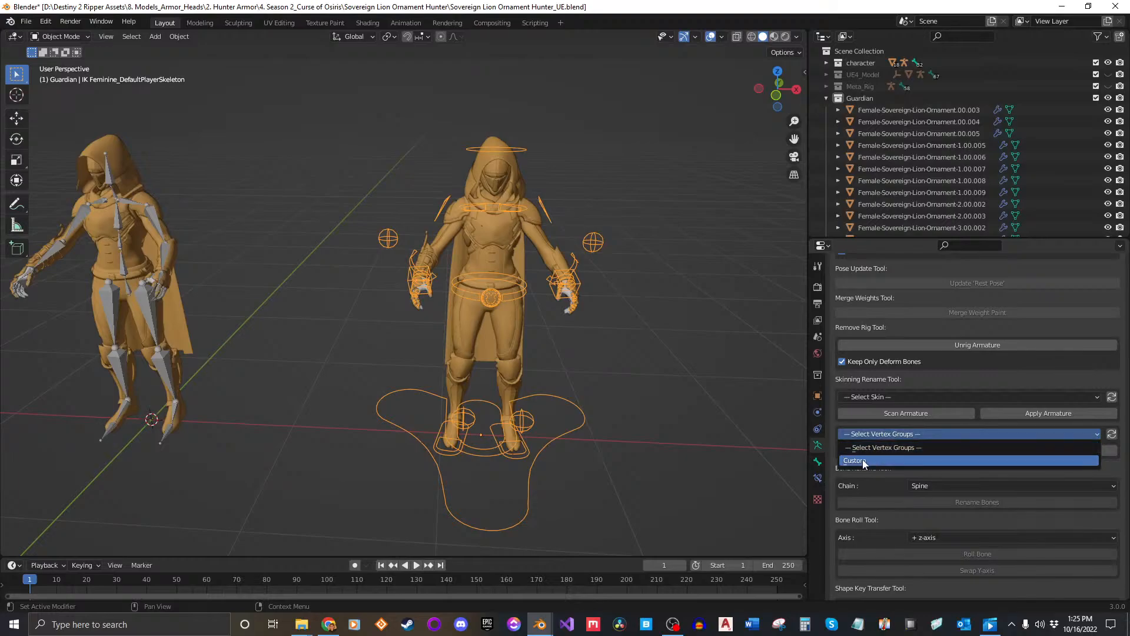
{"action": "left_click", "coordinate": [863, 459]}
Open the uefy_vgs_Custom.json text in the Scripting workspace and rename it uefy_vgs_Guardian.json.
{"action": "left_click", "coordinate": [535, 23]}
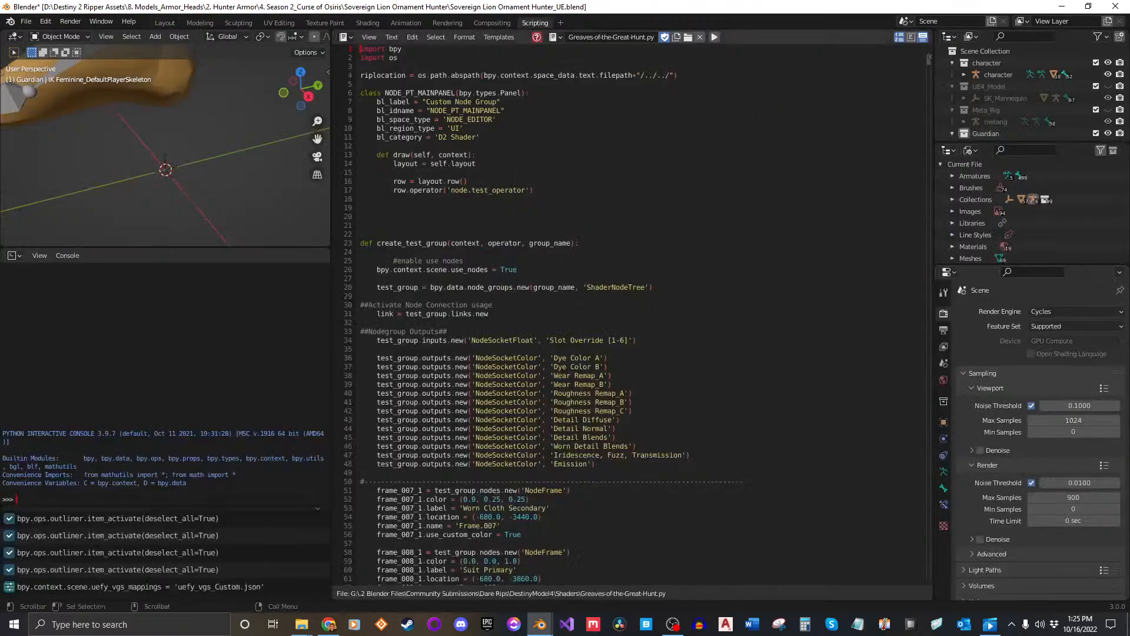
{"action": "left_click", "coordinate": [555, 37]}
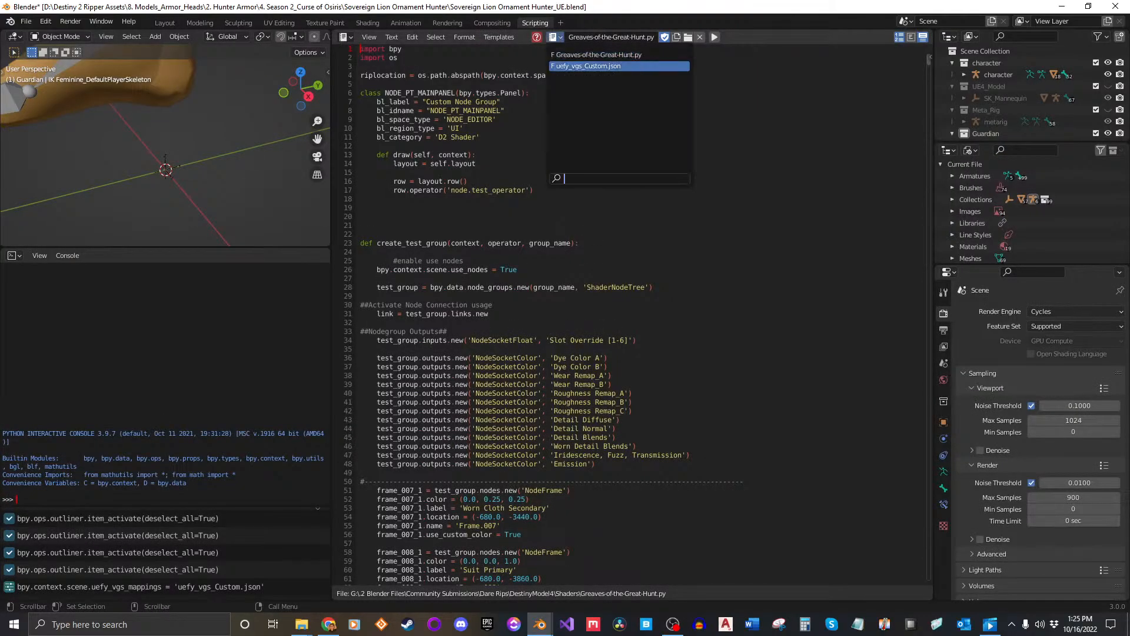
{"action": "left_click", "coordinate": [601, 69]}
{"action": "double_click", "coordinate": [600, 37]}
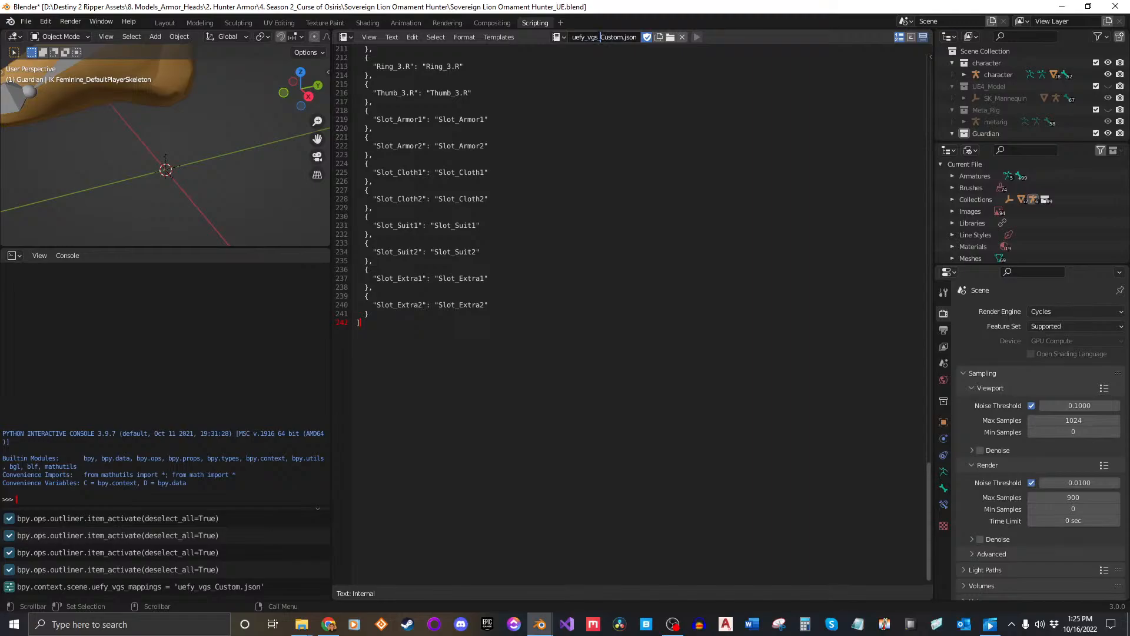
{"action": "left_click_drag", "start_coordinate": [600, 37], "coordinate": [622, 37]}
{"action": "type", "text": "Gard"}
{"action": "key", "text": "BackSpace"}
{"action": "key", "text": "BackSpace"}
{"action": "key", "text": "BackSpace"}
{"action": "type", "text": "uardian"}
{"action": "key", "text": "Return"}
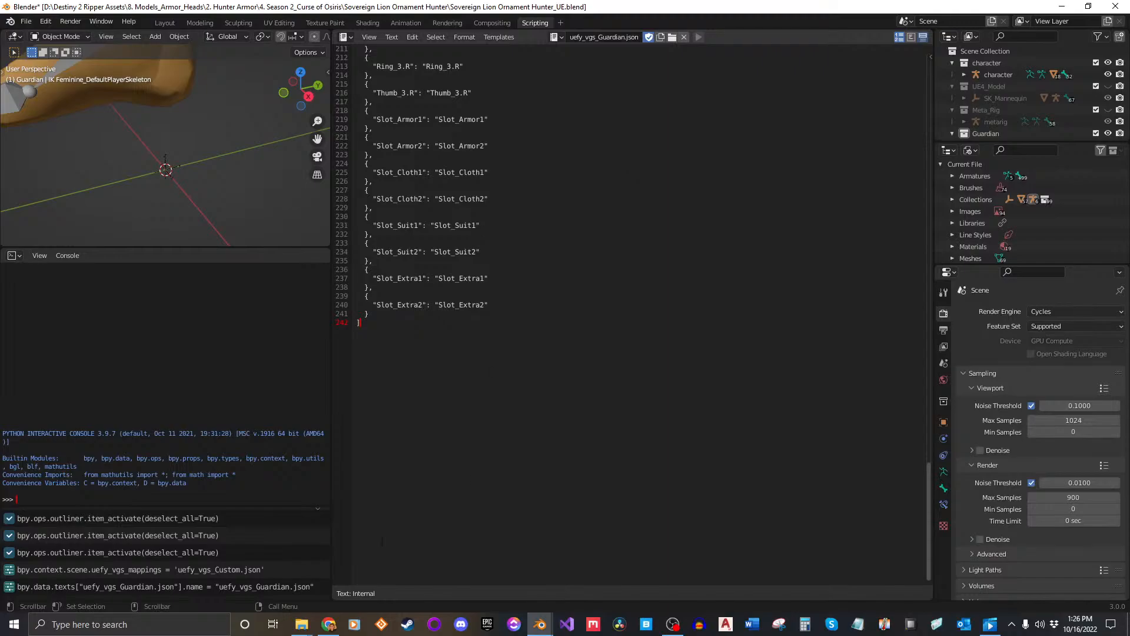
Switch to File Explorer, open Renaming Vertex Group List.txt from the UE4 Rig Template folder in Notepad, and copy its entire contents.
{"action": "mouse_move", "coordinate": [301, 624]}
{"action": "left_click", "coordinate": [250, 573]}
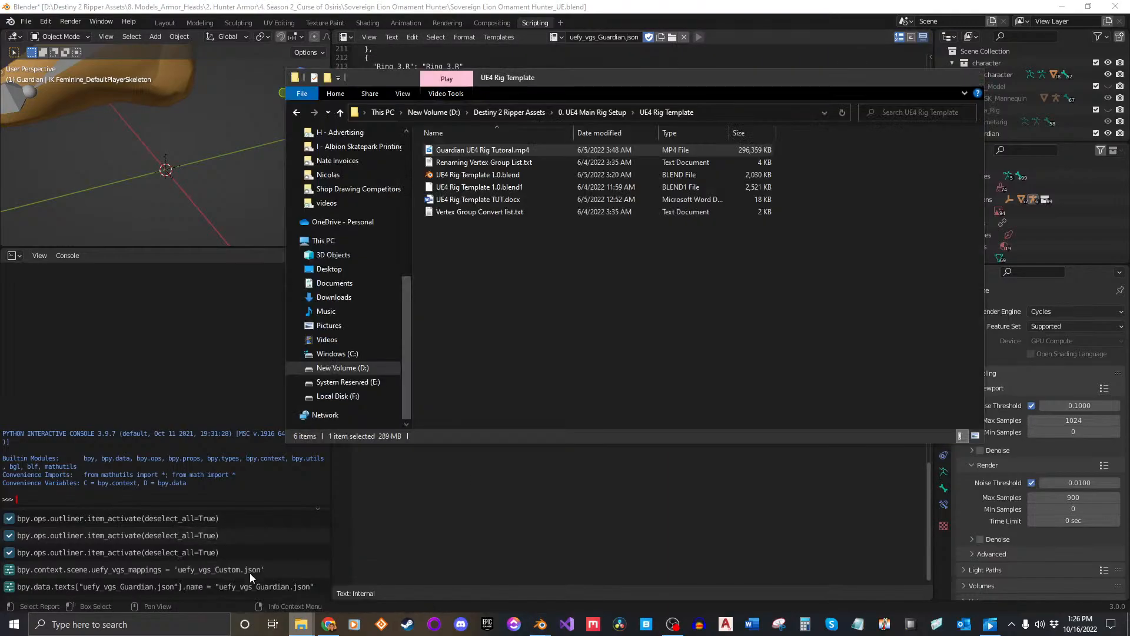
{"action": "double_click", "coordinate": [494, 162]}
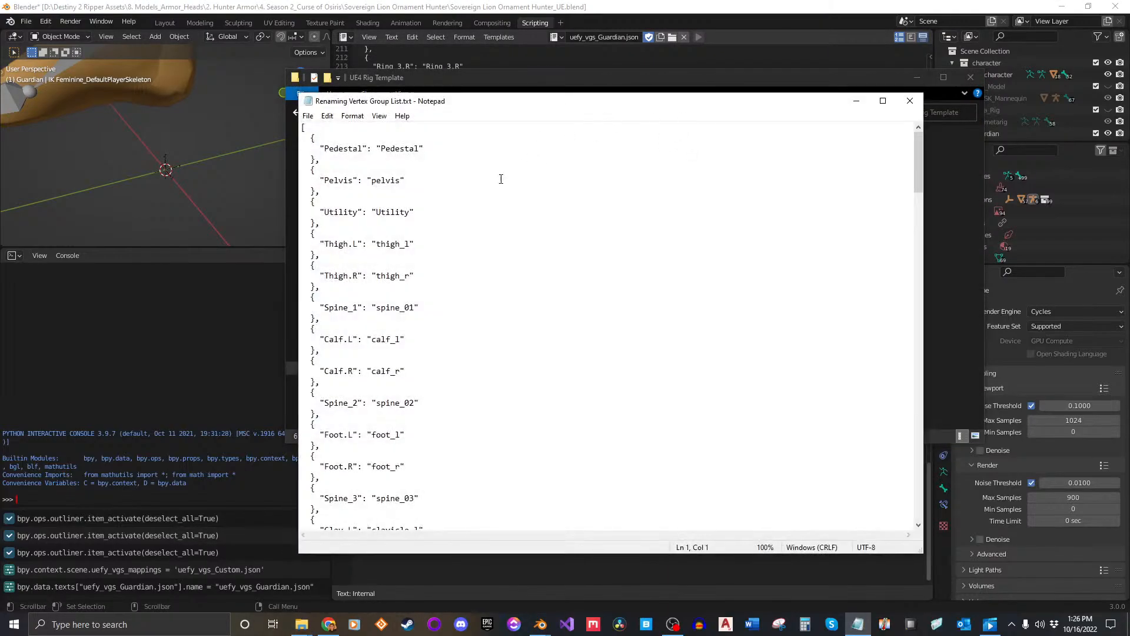
{"action": "key", "text": "ctrl+a"}
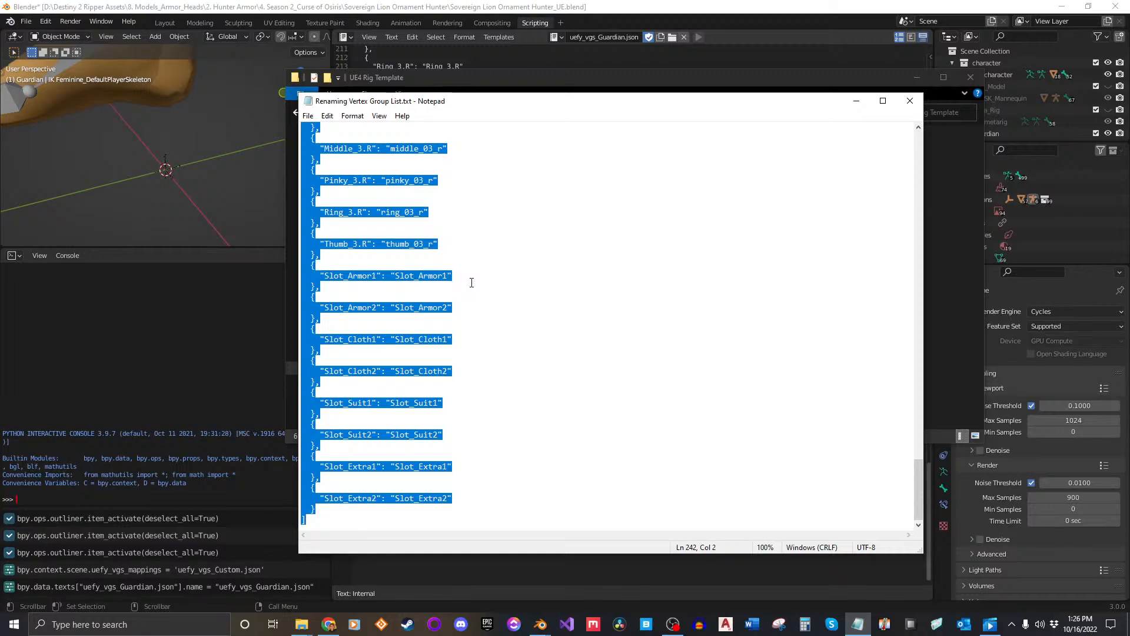
{"action": "left_click", "coordinate": [847, 58]}
Switch back to Blender and replace the entire contents of uefy_vgs_Guardian.json with the copied renaming list.
{"action": "left_click", "coordinate": [481, 252]}
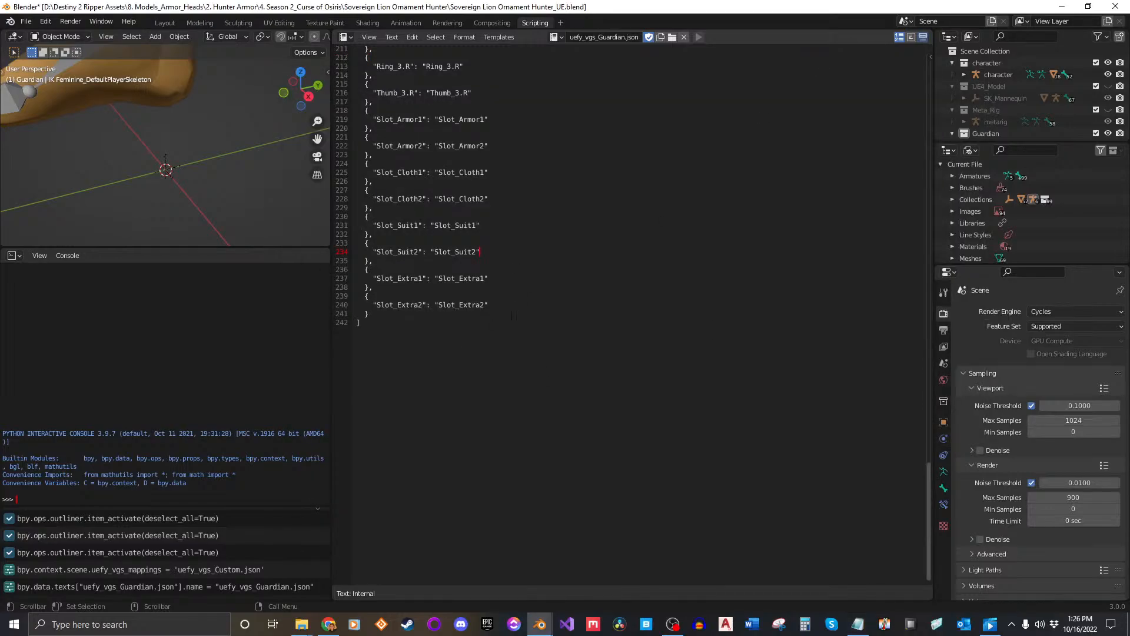
{"action": "left_click_drag", "start_coordinate": [505, 298], "coordinate": [508, 181]}
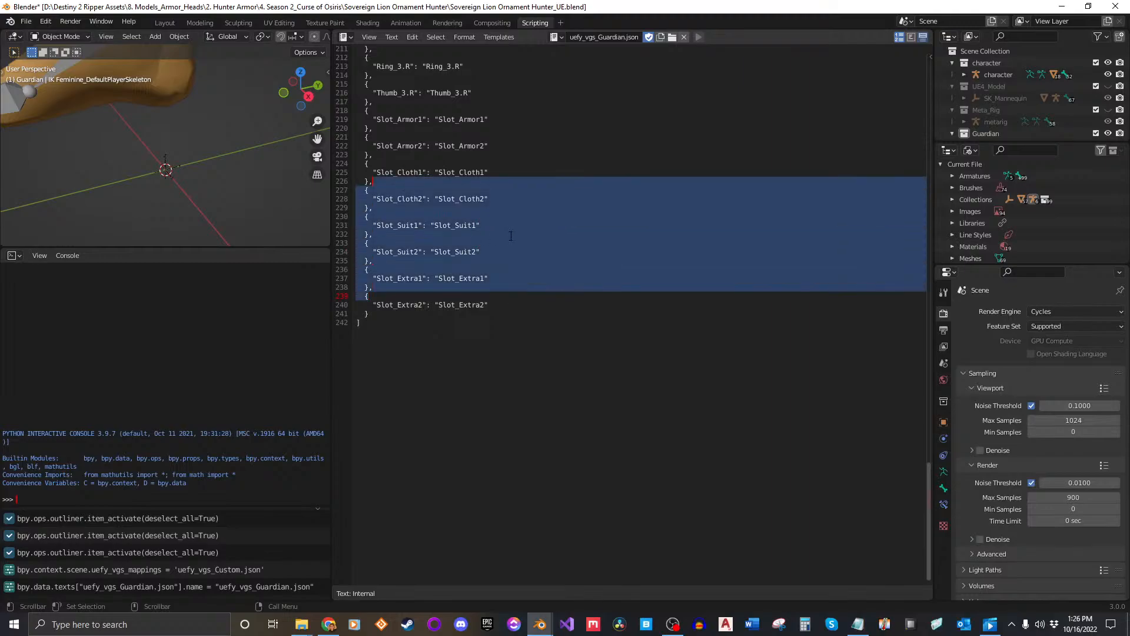
{"action": "left_click", "coordinate": [510, 235]}
{"action": "left_click_drag", "start_coordinate": [499, 305], "coordinate": [416, 230]}
{"action": "left_click", "coordinate": [557, 235]}
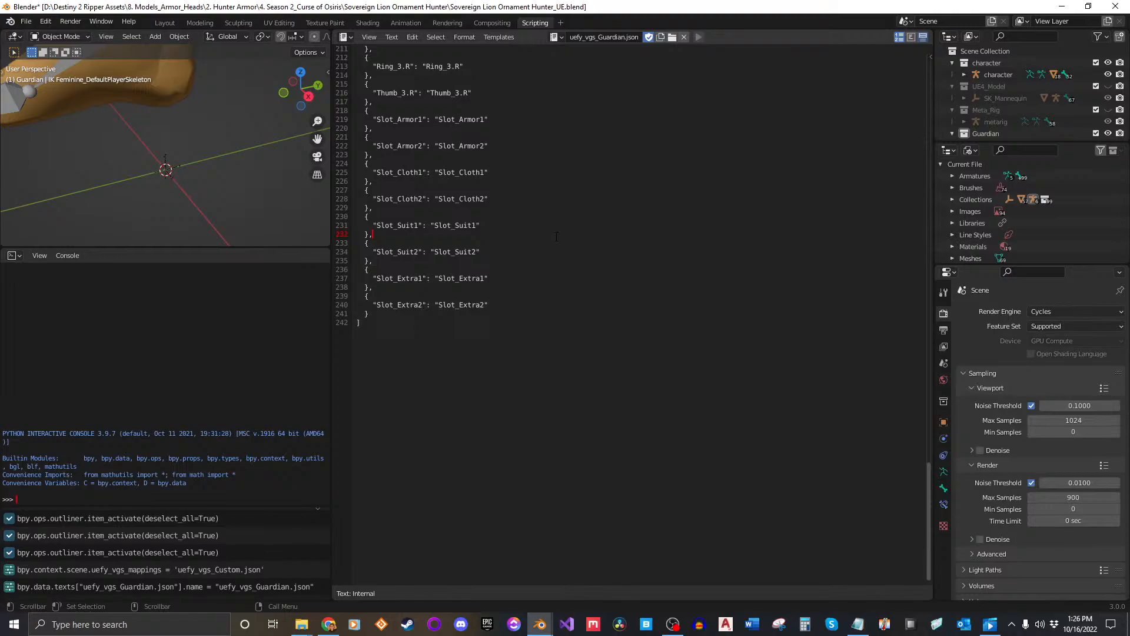
{"action": "key", "text": "ctrl+a"}
{"action": "key", "text": "ctrl+v"}
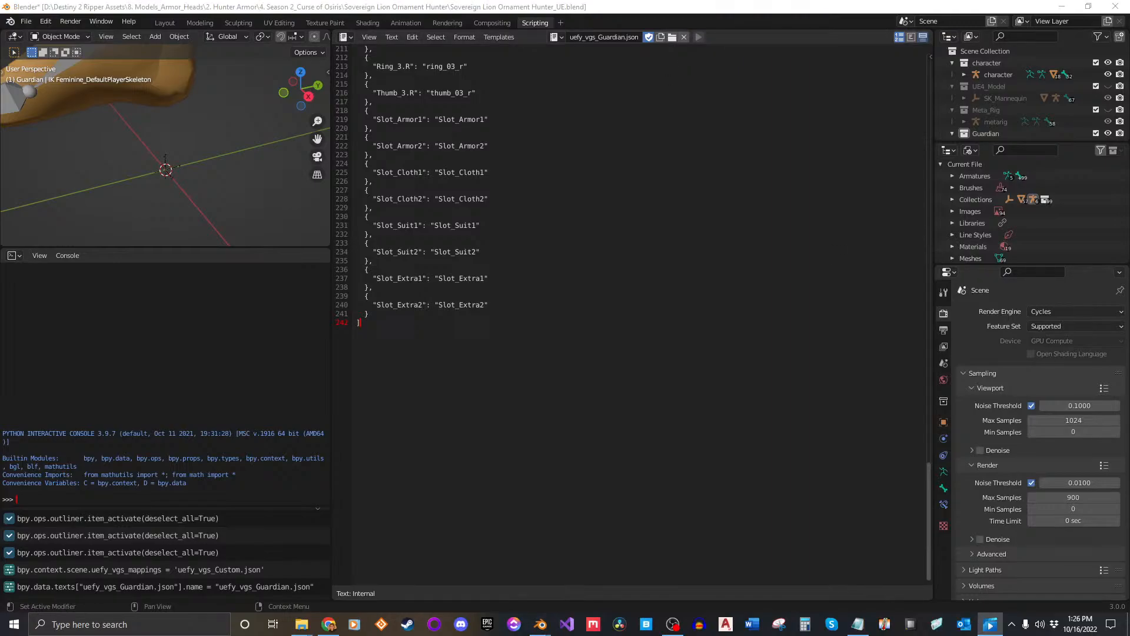
Return to the Layout workspace, select the Guardian vertex group mapping, and apply it to the reference rig's meshes.
{"action": "left_click", "coordinate": [481, 252]}
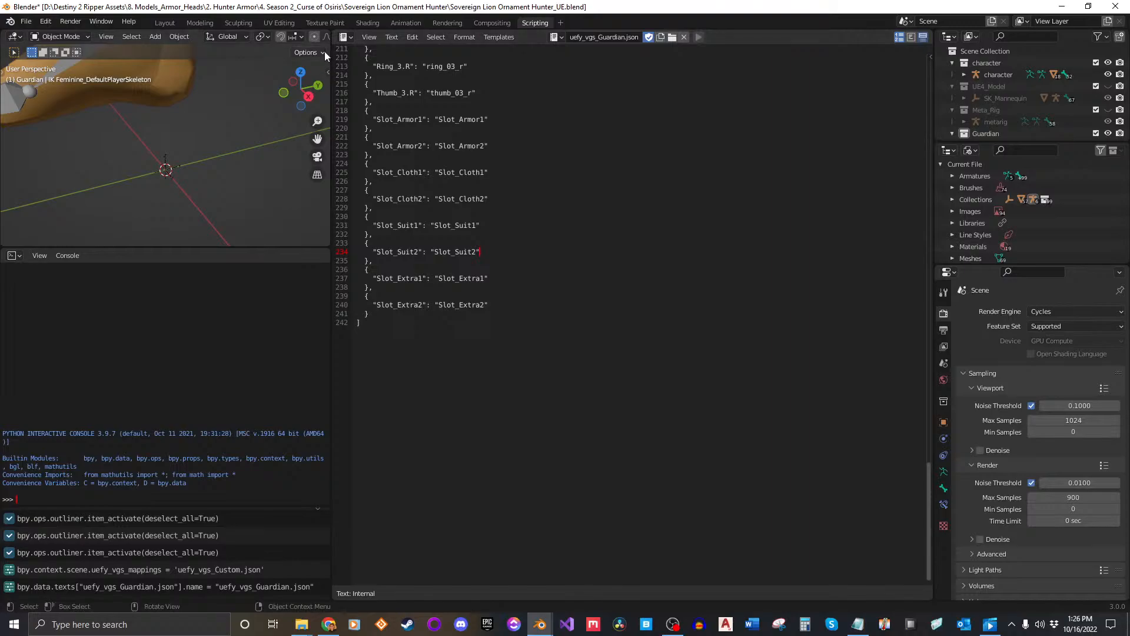
{"action": "left_click", "coordinate": [173, 25]}
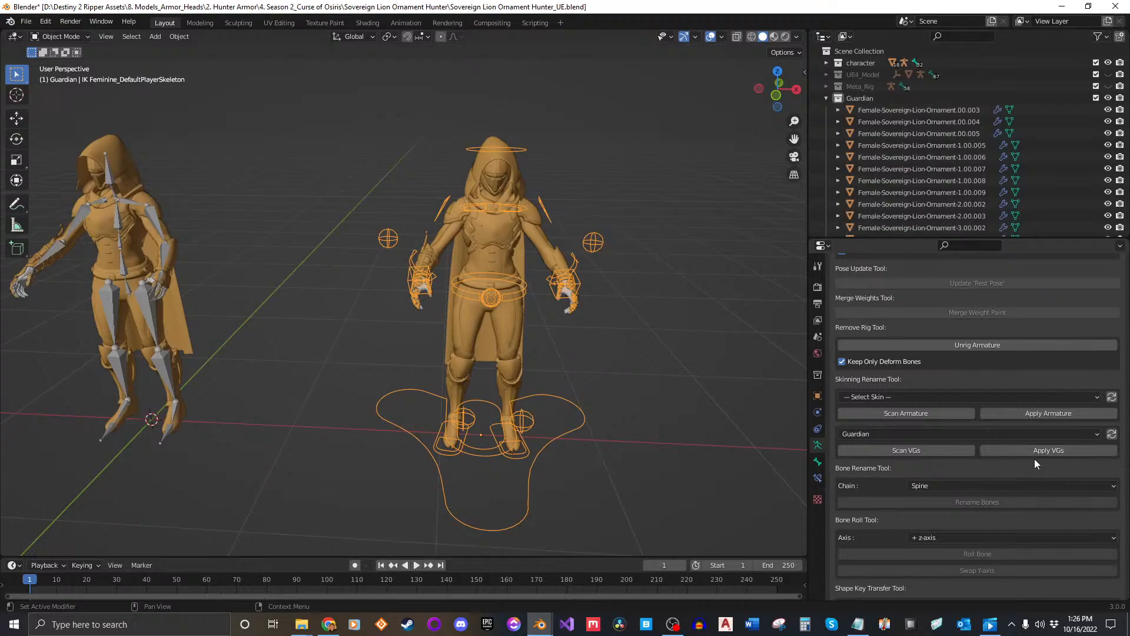
{"action": "left_click", "coordinate": [1033, 452]}
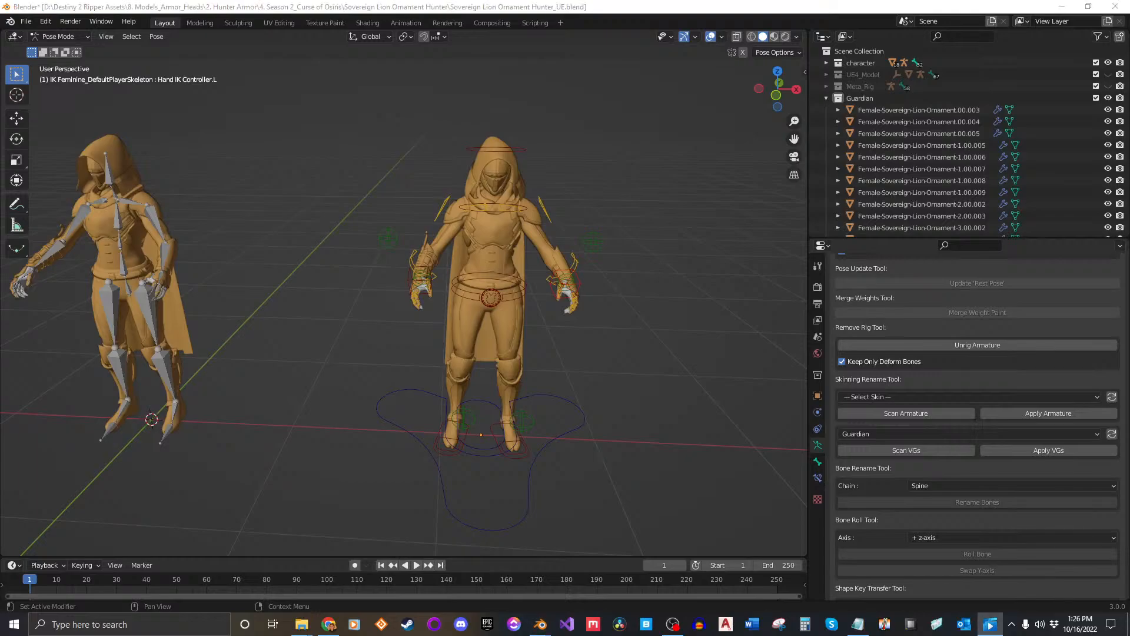
Switch the reference rig from Pose Mode to Object Mode and deselect it, with both hunters in view.
{"action": "left_click", "coordinate": [615, 233]}
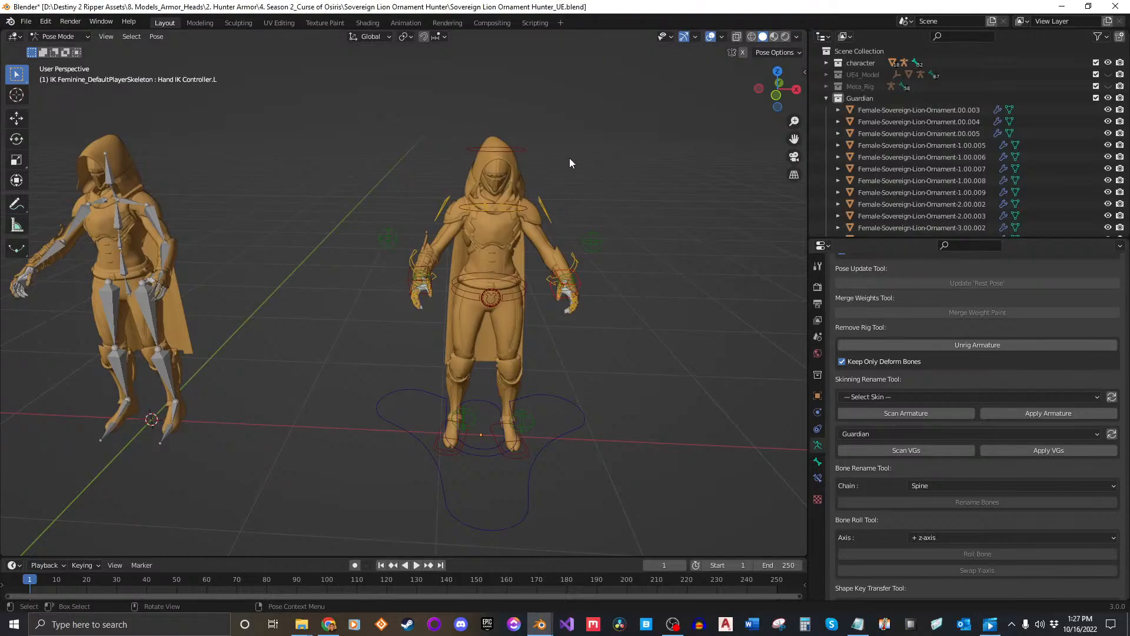
{"action": "middle_click_drag", "start_coordinate": [640, 265], "coordinate": [583, 254]}
{"action": "left_click", "coordinate": [60, 37]}
{"action": "left_click", "coordinate": [58, 48]}
{"action": "left_click", "coordinate": [591, 319]}
{"action": "scroll", "coordinate": [589, 318], "scroll_direction": "down", "scroll_amount": 1}
{"action": "middle_click_drag", "start_coordinate": [417, 283], "coordinate": [475, 293], "text": "shift"}
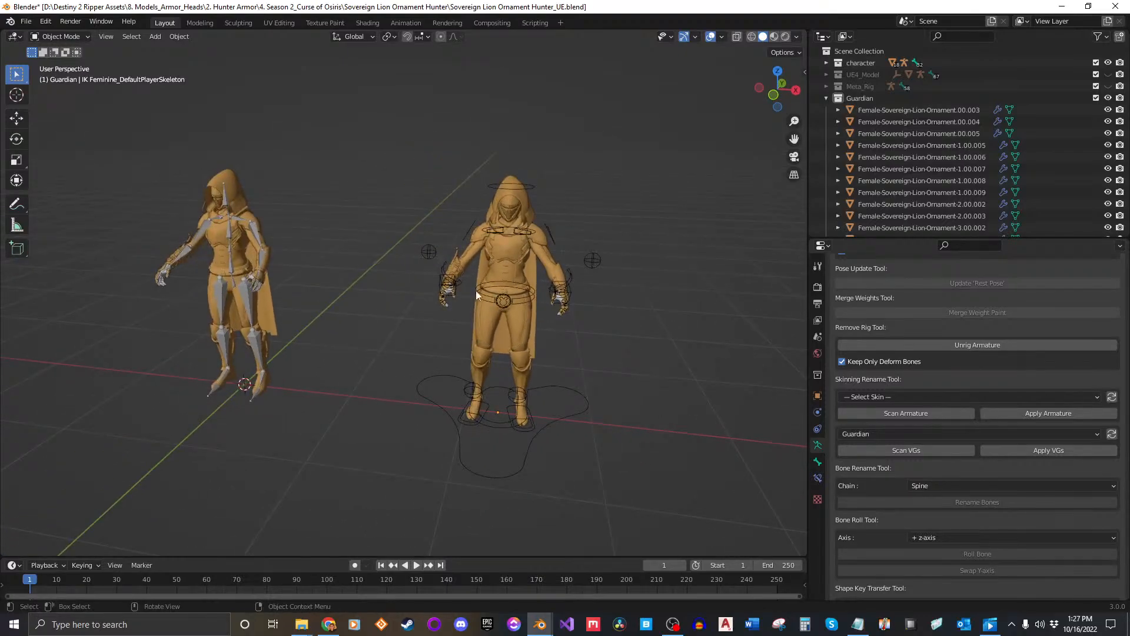
{"action": "left_click", "coordinate": [255, 236]}
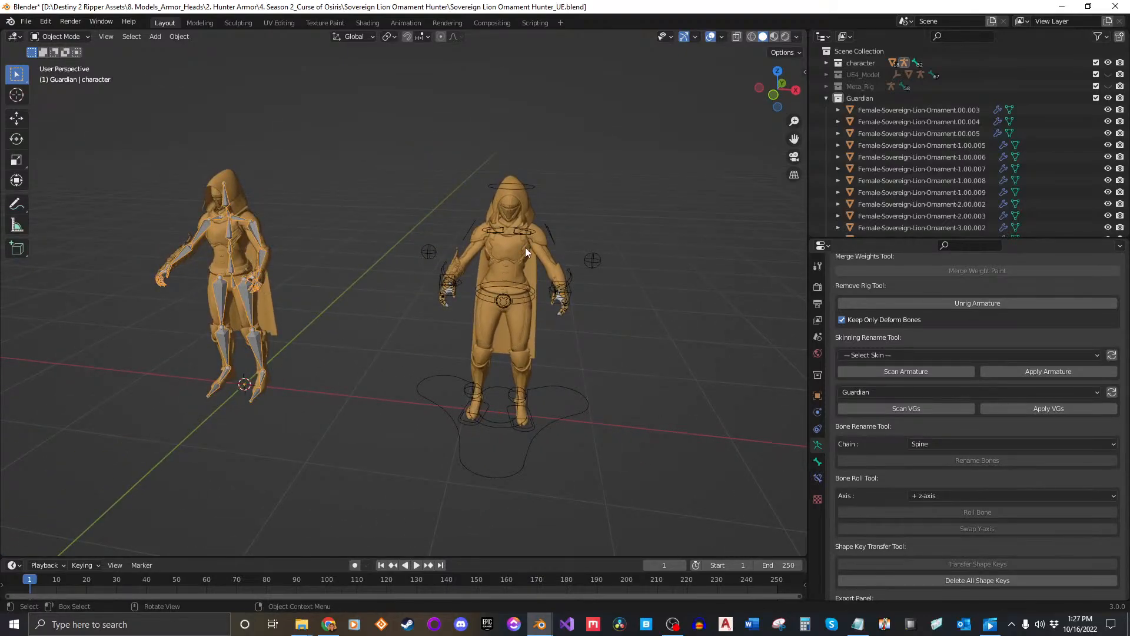
{"action": "left_click", "coordinate": [555, 235]}
{"action": "left_click", "coordinate": [612, 340]}
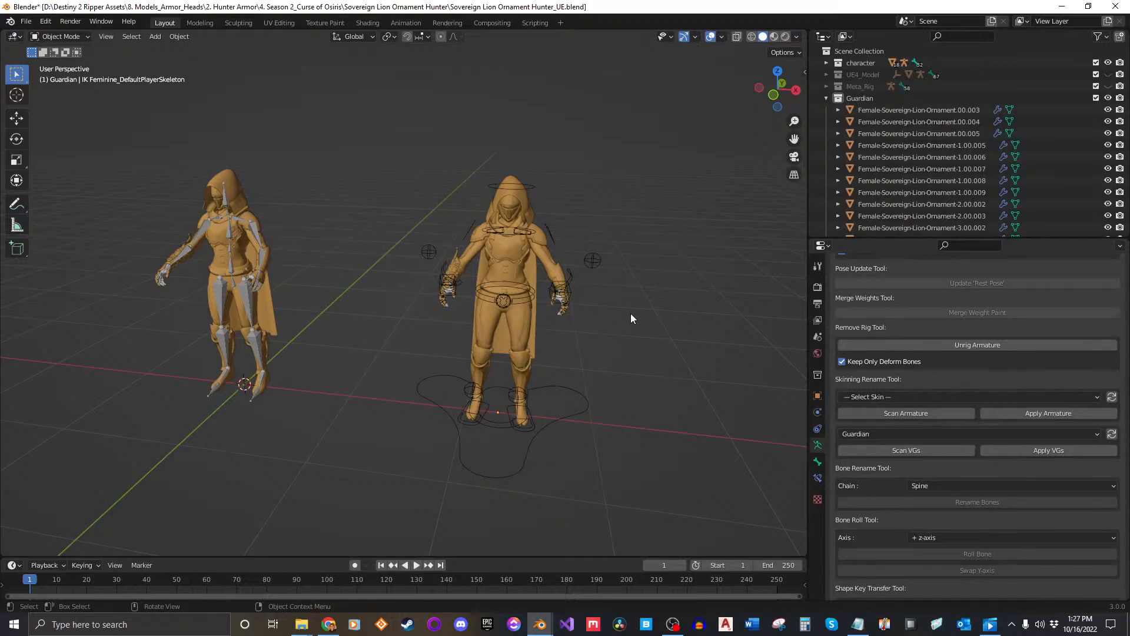
{"action": "scroll", "coordinate": [580, 200], "scroll_direction": "up", "scroll_amount": 3}
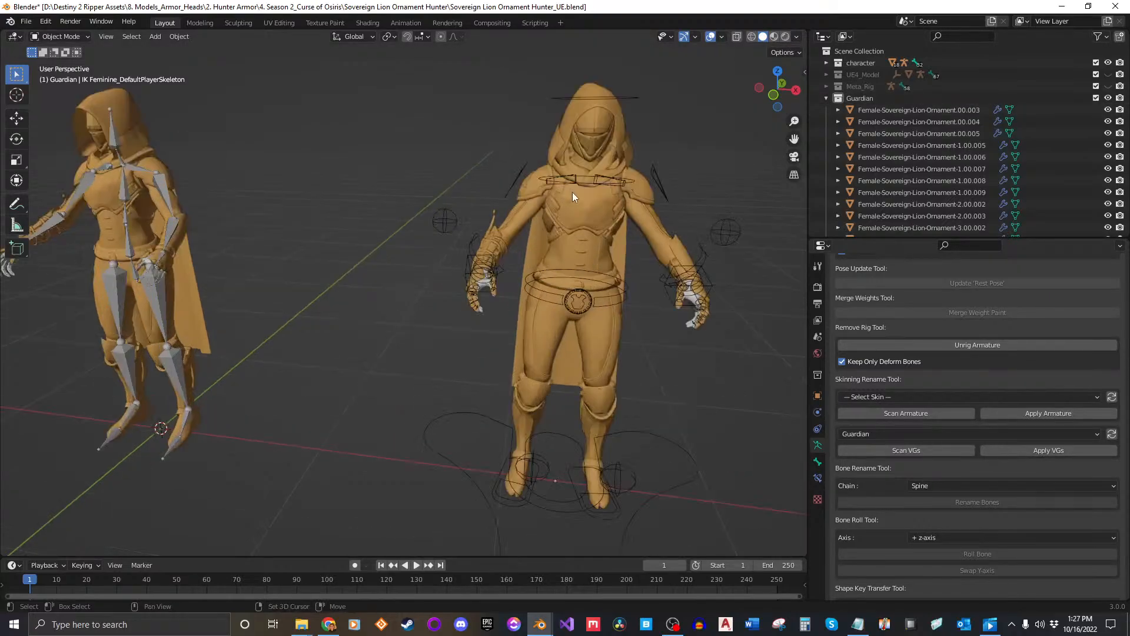
{"action": "scroll", "coordinate": [575, 231], "scroll_direction": "down", "scroll_amount": 5}
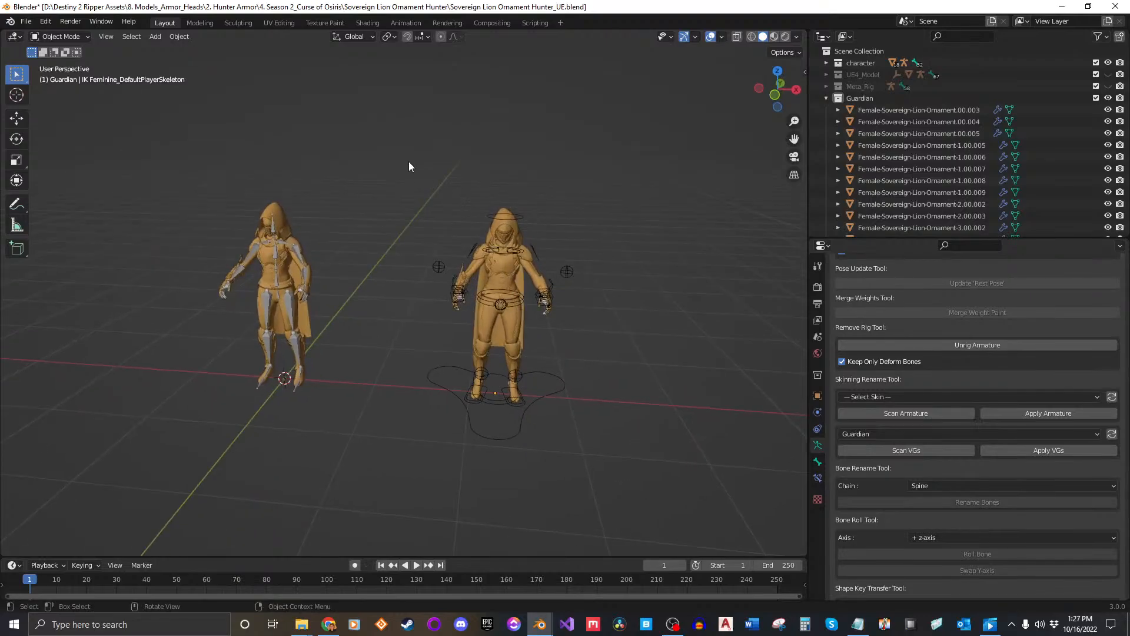
Move the whole reference hunter with its control rig along the global X axis, closer to the new hunter.
{"action": "left_click_drag", "start_coordinate": [408, 161], "coordinate": [696, 490]}
{"action": "key", "text": "g"}
{"action": "key", "text": "x"}
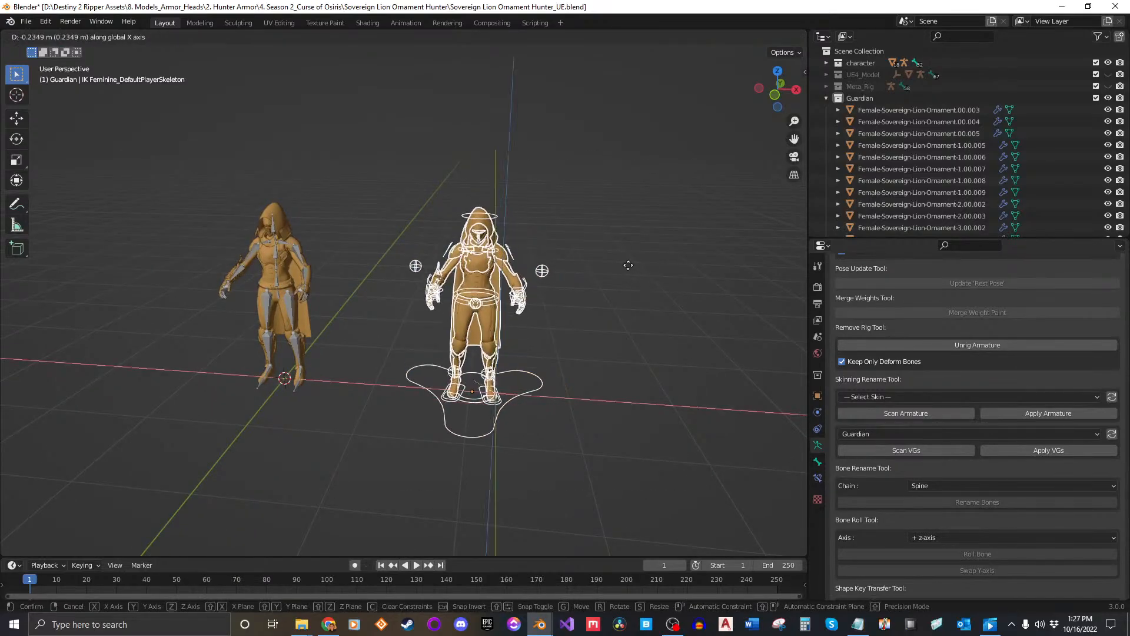
{"action": "left_click", "coordinate": [585, 246]}
{"action": "left_click", "coordinate": [461, 349]}
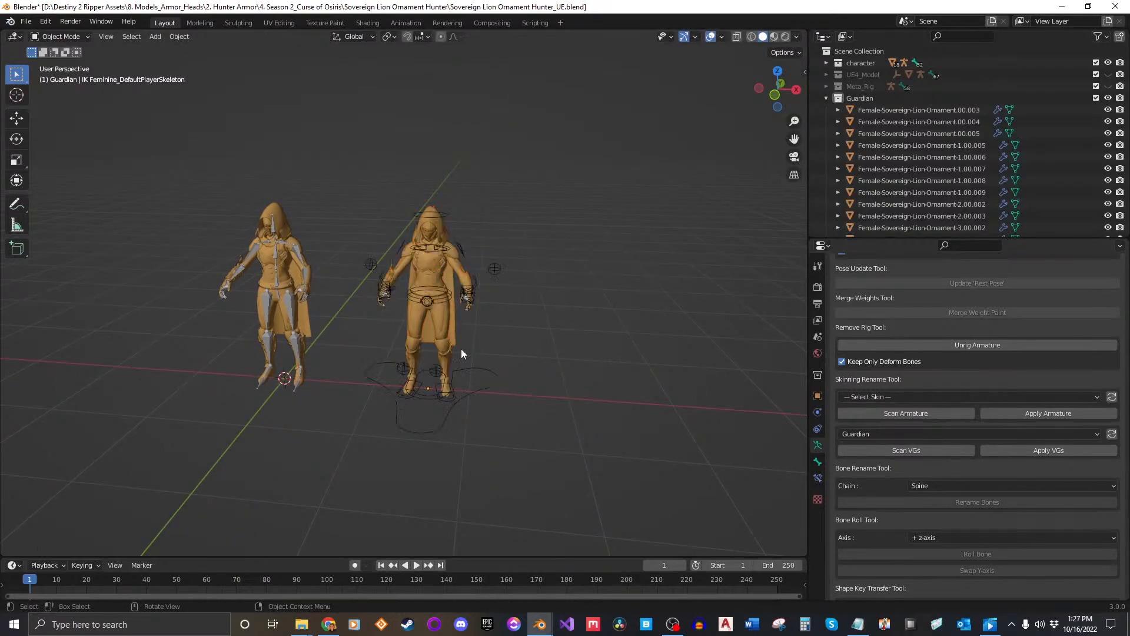
Expand the Guardian_Ref collection and hide its subcollection IK Feminine (for Blender Animation).
{"action": "scroll", "coordinate": [461, 349], "scroll_direction": "up", "scroll_amount": 4}
{"action": "scroll", "coordinate": [860, 157], "scroll_direction": "down", "scroll_amount": 4}
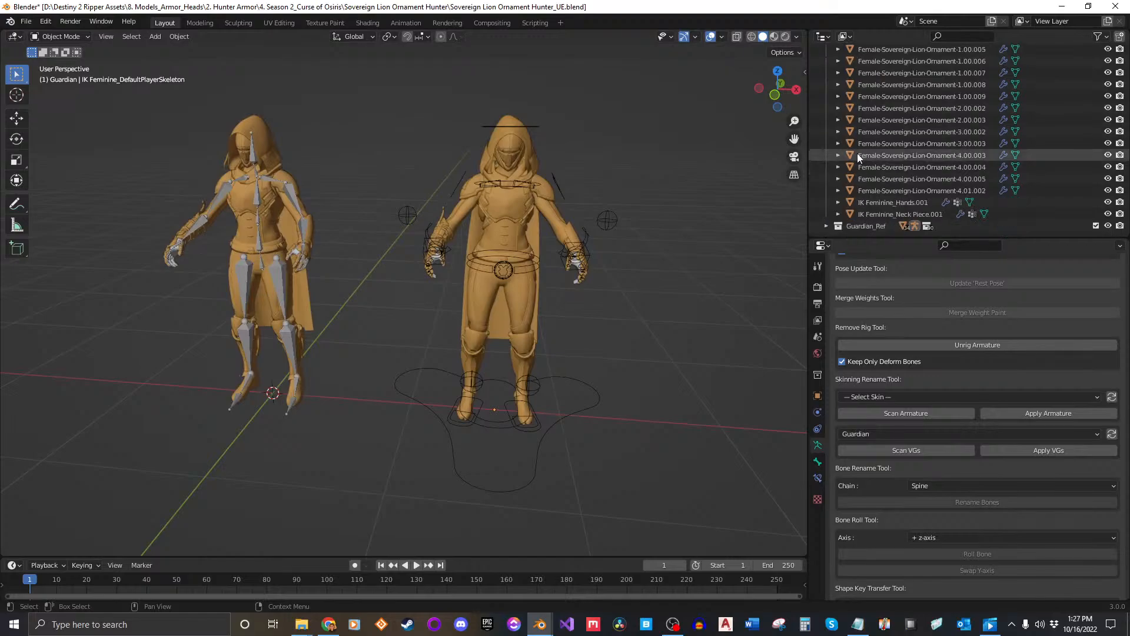
{"action": "left_click", "coordinate": [827, 226]}
{"action": "scroll", "coordinate": [875, 200], "scroll_direction": "down", "scroll_amount": 4}
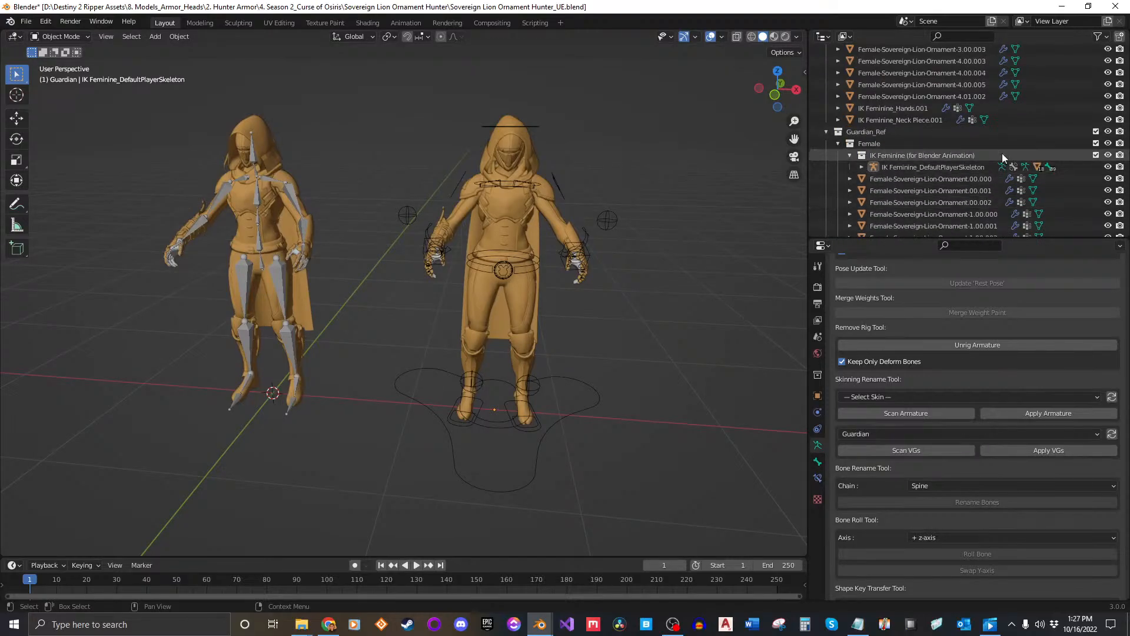
{"action": "left_click", "coordinate": [1107, 155]}
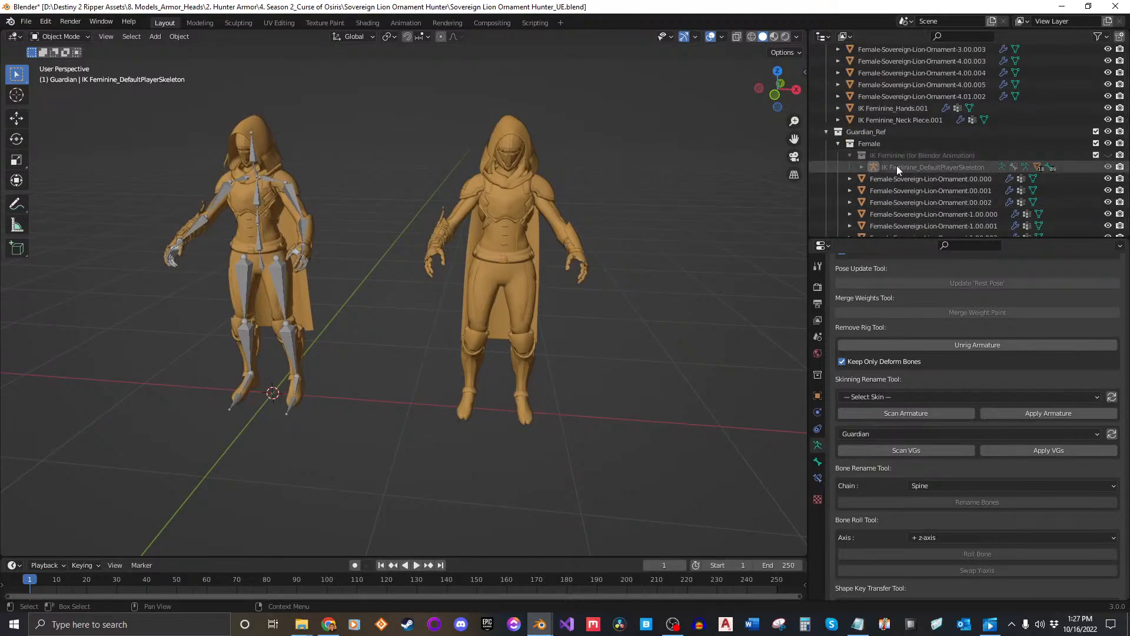
Select Female-Sovereign-Lion-Ornament.00.003 in the Guardian collection together with its counterpart 00.000 on the reference hunter.
{"action": "scroll", "coordinate": [888, 167], "scroll_direction": "up", "scroll_amount": 8}
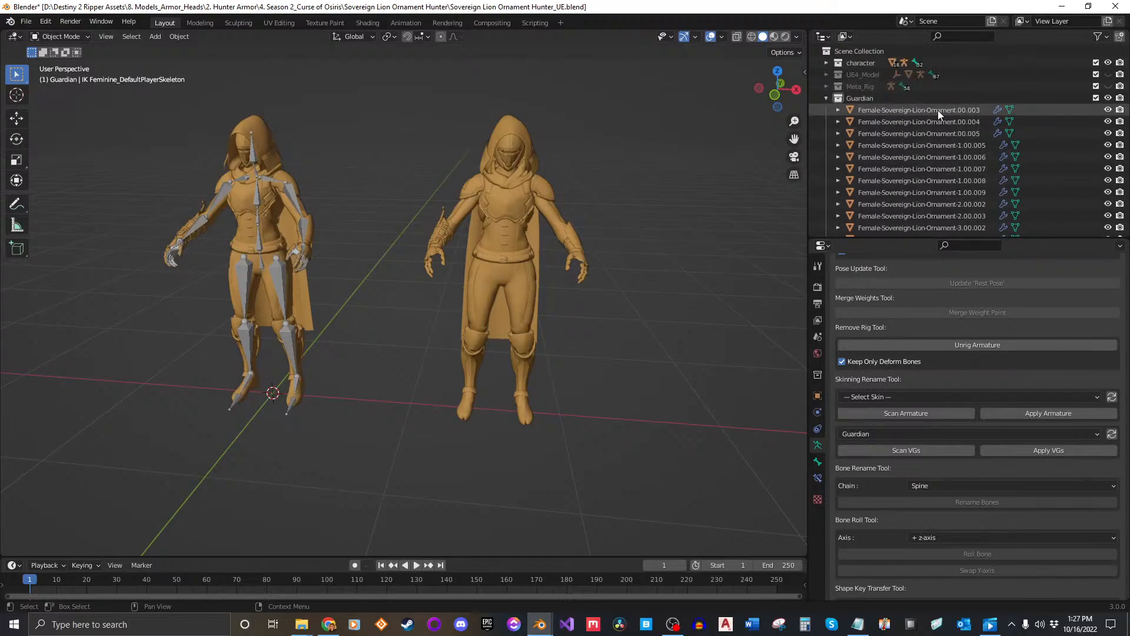
{"action": "left_click", "coordinate": [937, 111]}
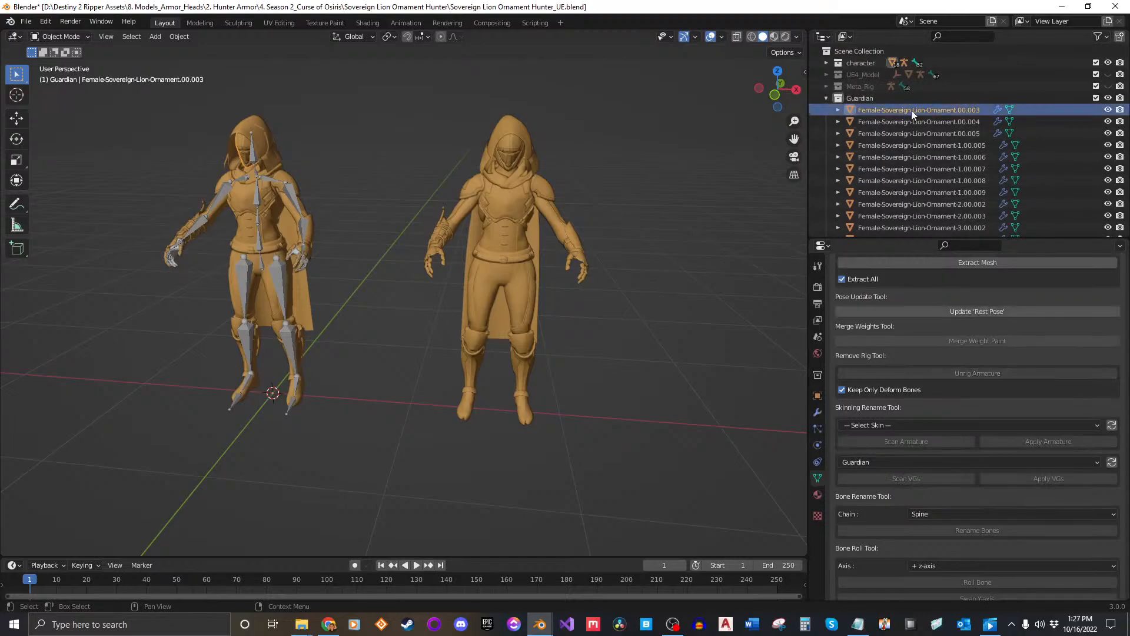
{"action": "scroll", "coordinate": [974, 145], "scroll_direction": "down", "scroll_amount": 5}
{"action": "scroll", "coordinate": [974, 146], "scroll_direction": "down", "scroll_amount": 7}
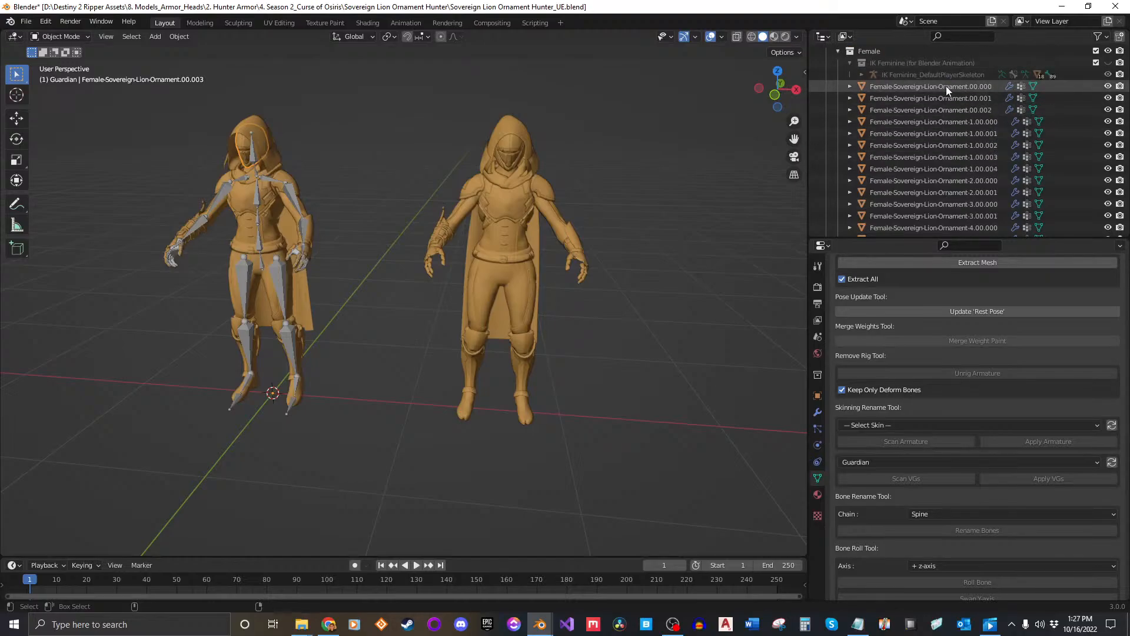
{"action": "left_click", "coordinate": [945, 86]}
{"action": "middle_click_drag", "start_coordinate": [626, 199], "coordinate": [570, 231]}
{"action": "scroll", "coordinate": [545, 223], "scroll_direction": "up", "scroll_amount": 2}
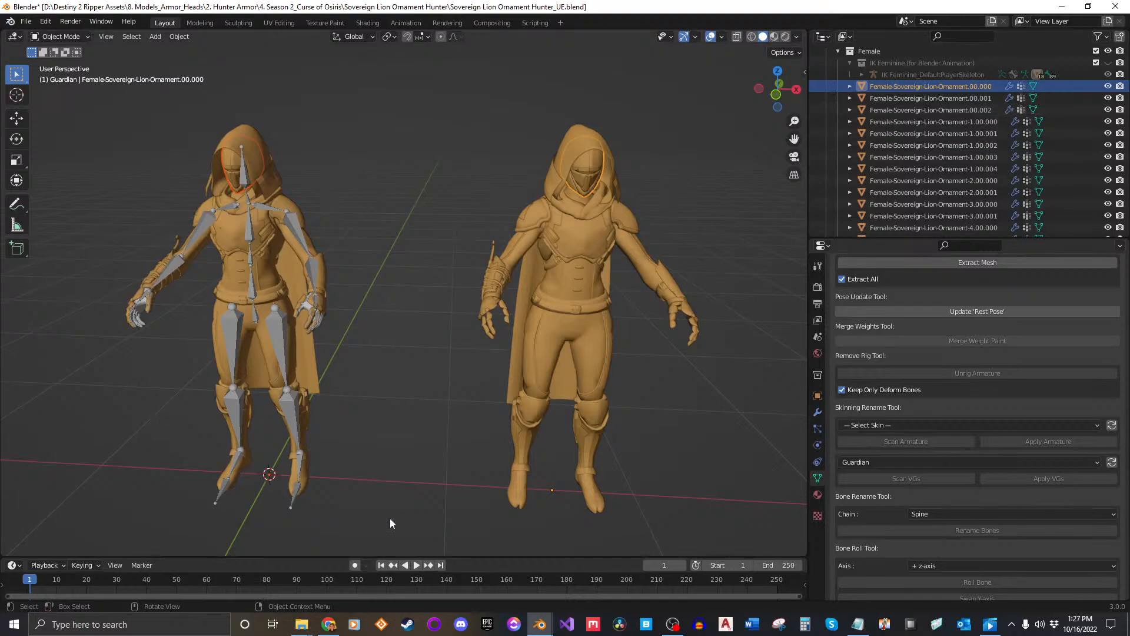
{"action": "left_click", "coordinate": [328, 627]}
{"action": "left_click", "coordinate": [328, 630]}
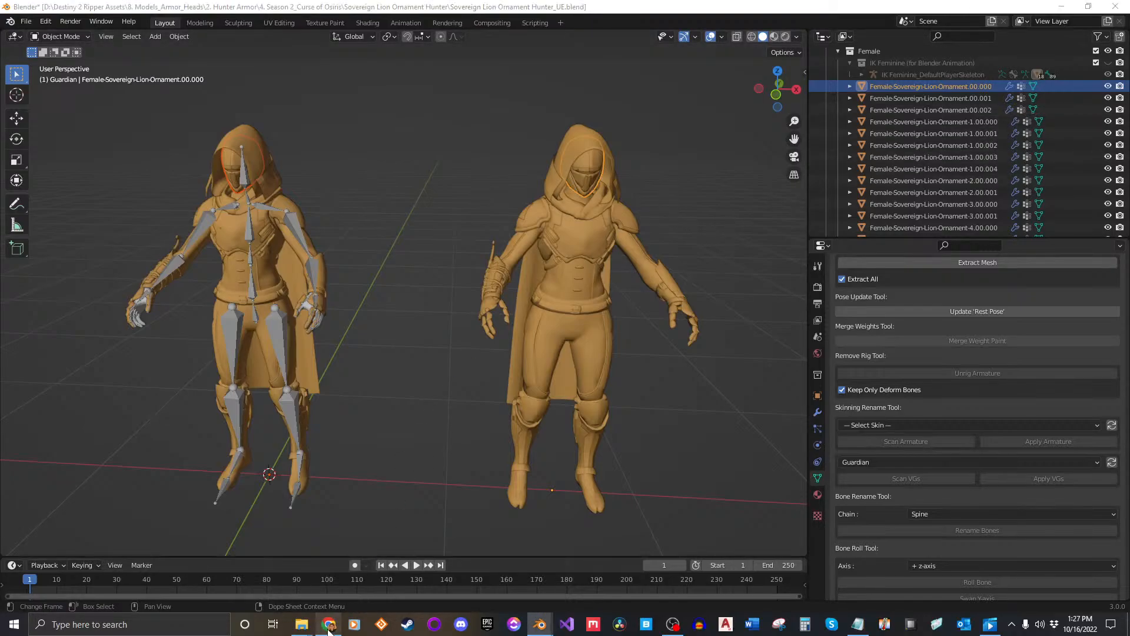
{"action": "left_click", "coordinate": [328, 630]}
{"action": "left_click", "coordinate": [328, 630]}
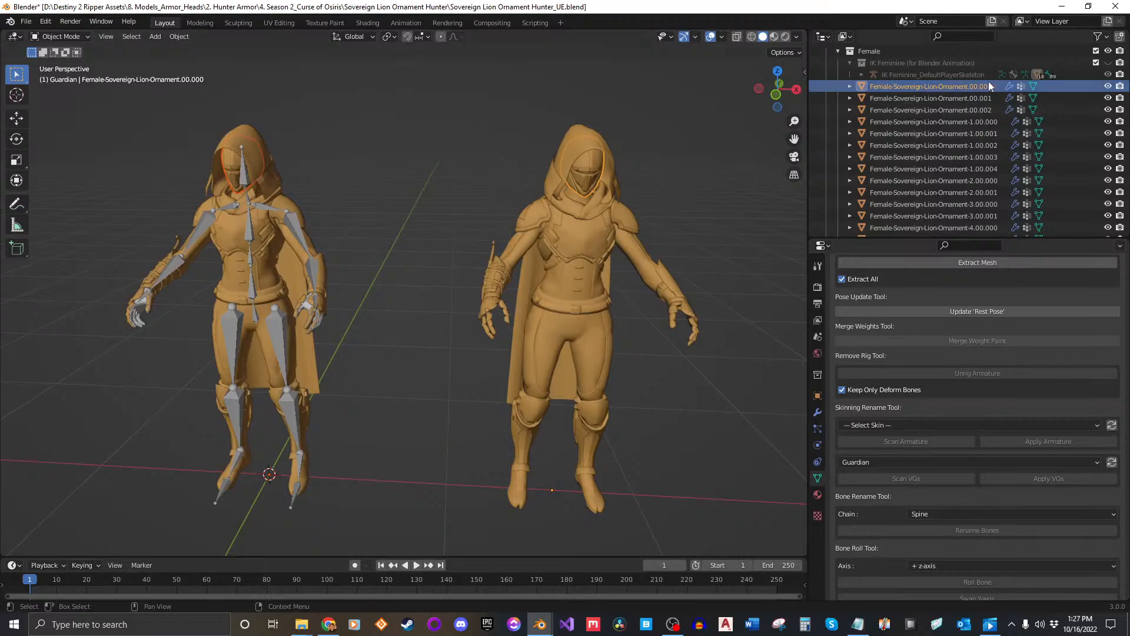
{"action": "middle_click_drag", "start_coordinate": [463, 259], "coordinate": [447, 235]}
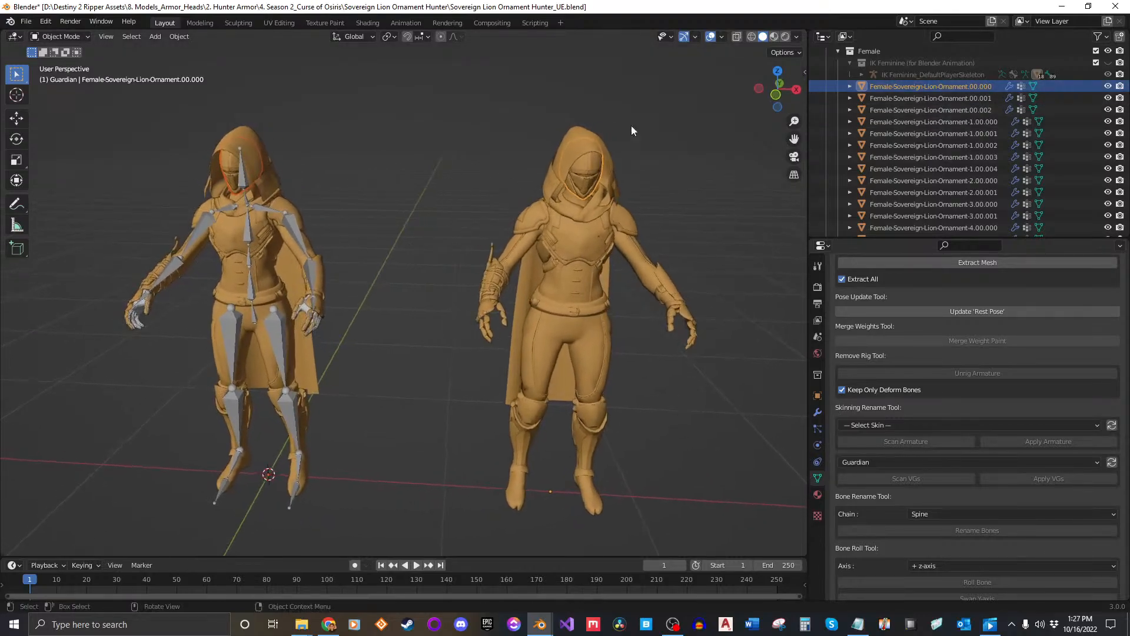
{"action": "left_click", "coordinate": [470, 170]}
Compare Female-Sovereign-Lion-Ornament.00.003 in the Guardian collection with the matching face mesh 00.000 on the reference hunter.
{"action": "scroll", "coordinate": [927, 94], "scroll_direction": "down", "scroll_amount": 10}
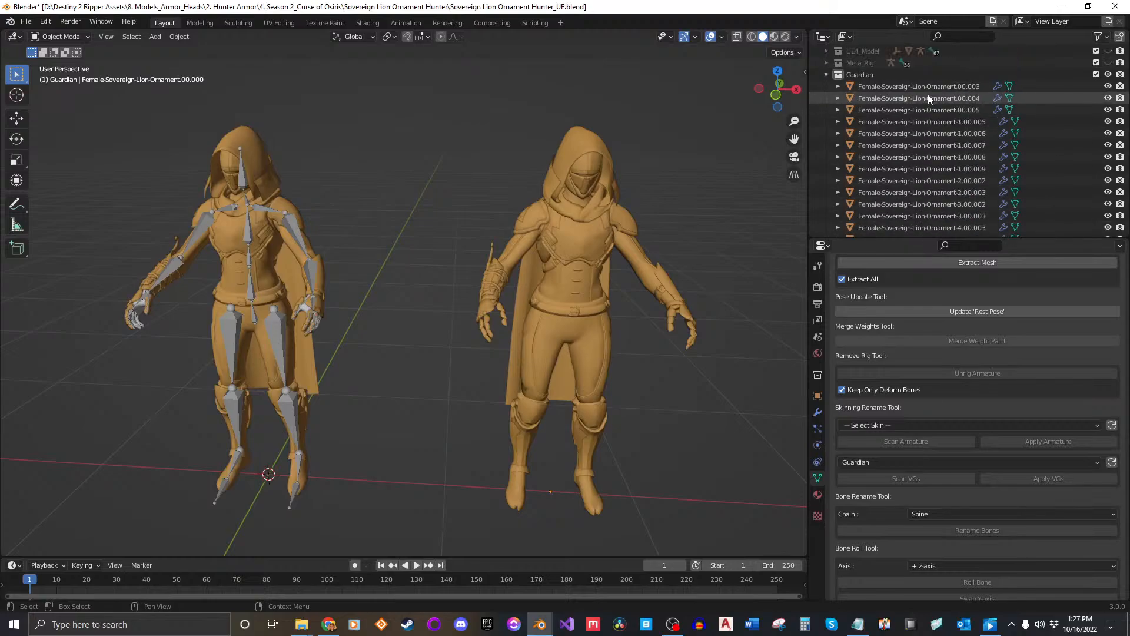
{"action": "scroll", "coordinate": [928, 94], "scroll_direction": "up", "scroll_amount": 2}
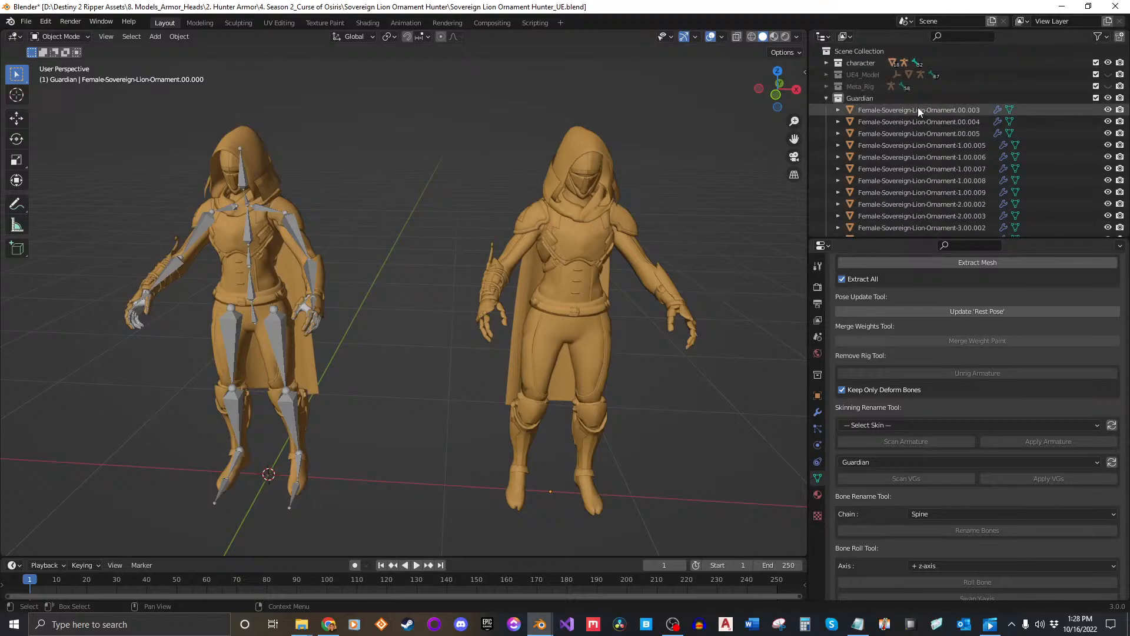
{"action": "left_click", "coordinate": [917, 110]}
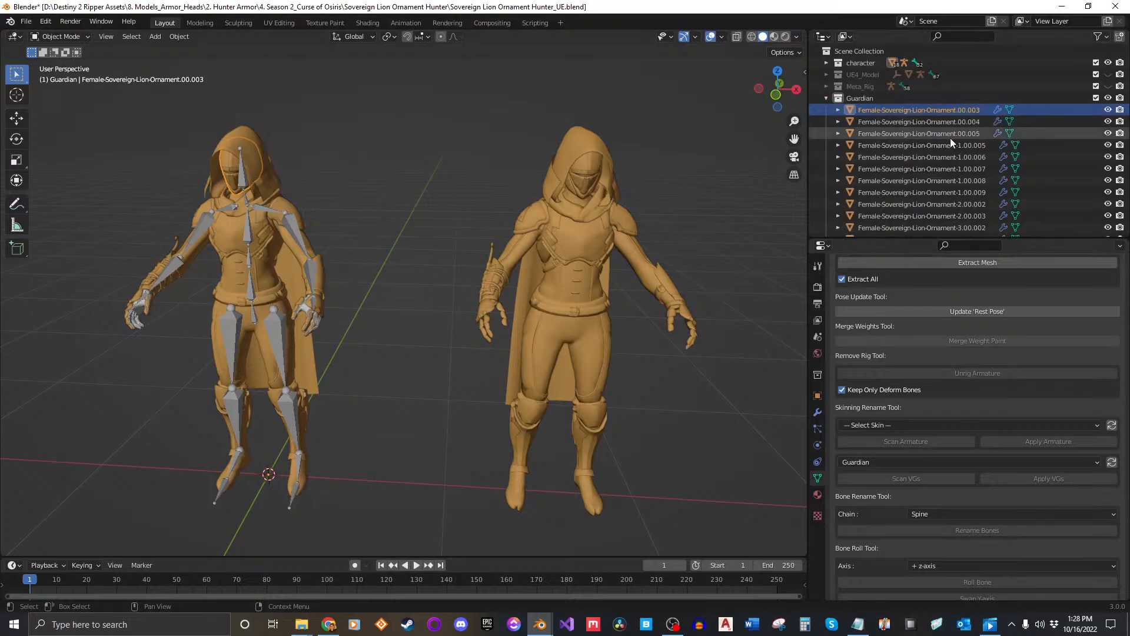
{"action": "left_click", "coordinate": [592, 168]}
{"action": "left_click", "coordinate": [949, 262]}
{"action": "scroll", "coordinate": [918, 294], "scroll_direction": "down", "scroll_amount": 2}
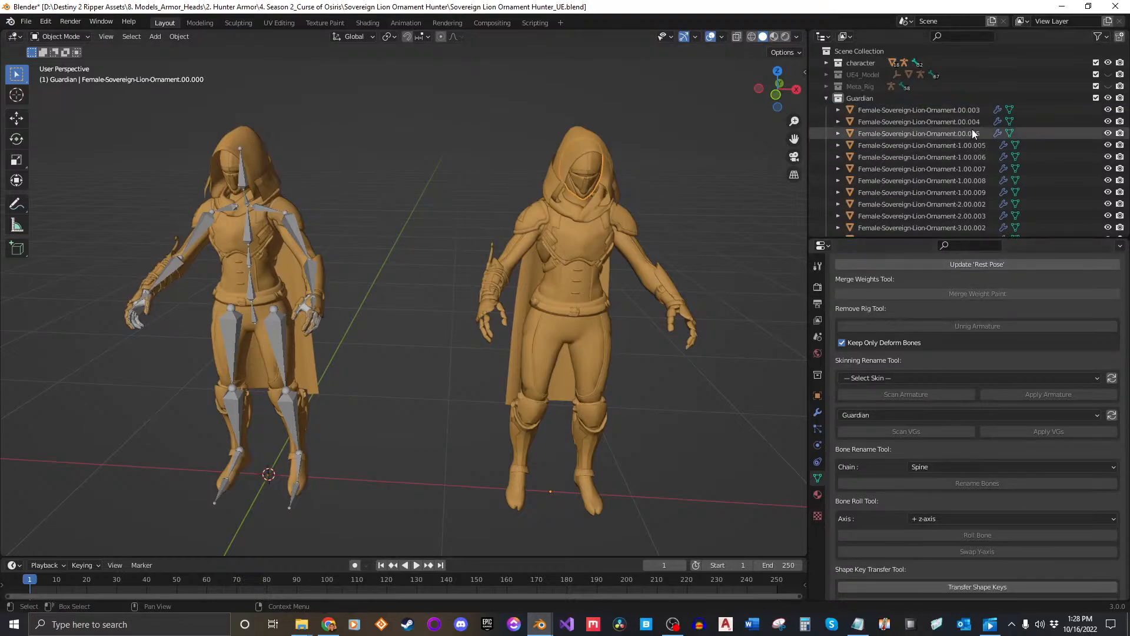
{"action": "left_click", "coordinate": [590, 176]}
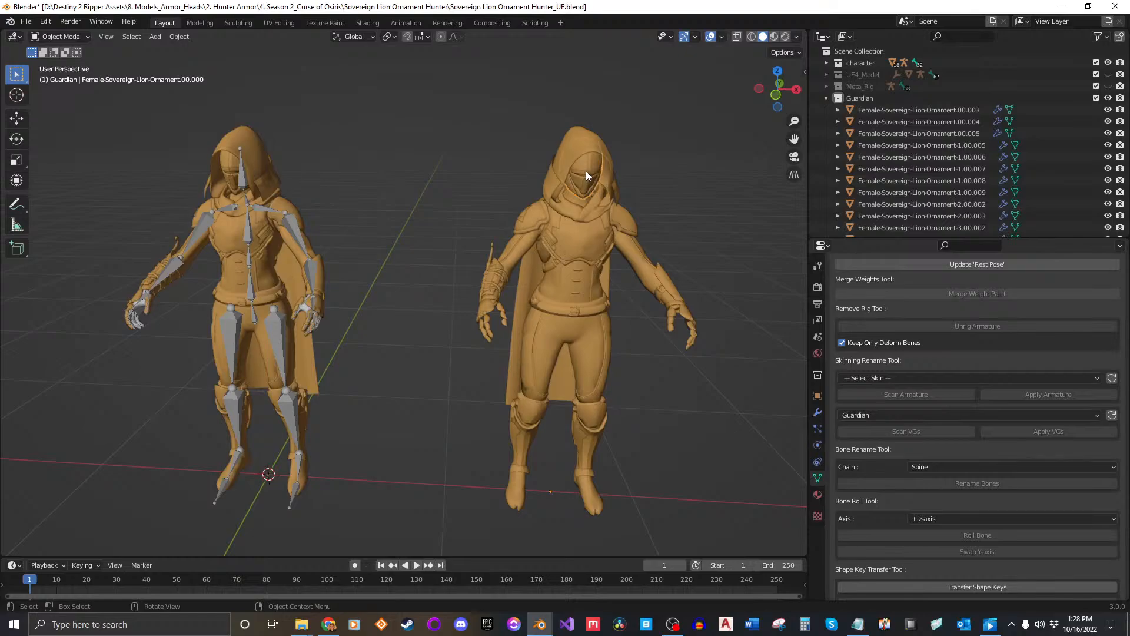
{"action": "left_click", "coordinate": [585, 232]}
{"action": "left_click", "coordinate": [584, 180]}
{"action": "scroll", "coordinate": [588, 200], "scroll_direction": "down", "scroll_amount": 3}
{"action": "mouse_move", "coordinate": [588, 200]}
{"action": "middle_mouse_down"}
{"action": "mouse_move", "coordinate": [550, 202]}
{"action": "mouse_move", "coordinate": [567, 203]}
{"action": "middle_mouse_up"}
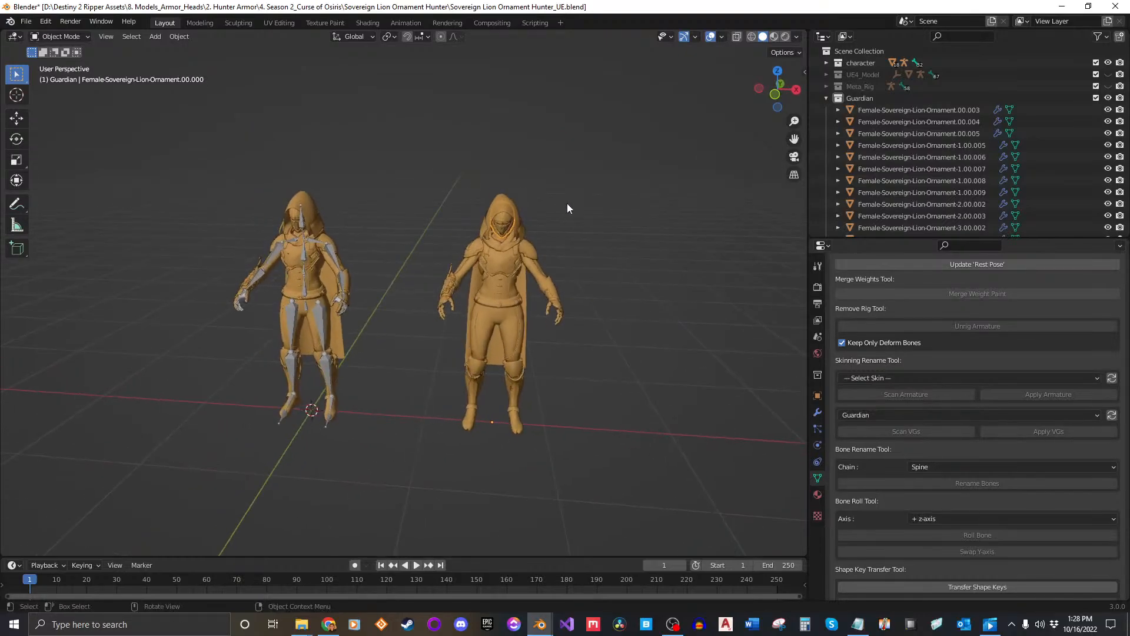
Examine the list of vertex groups on the reference face mesh Female-Sovereign-Lion-Ornament.00.000.
{"action": "scroll", "coordinate": [951, 297], "scroll_direction": "up", "scroll_amount": 10}
{"action": "scroll", "coordinate": [916, 286], "scroll_direction": "down", "scroll_amount": 10}
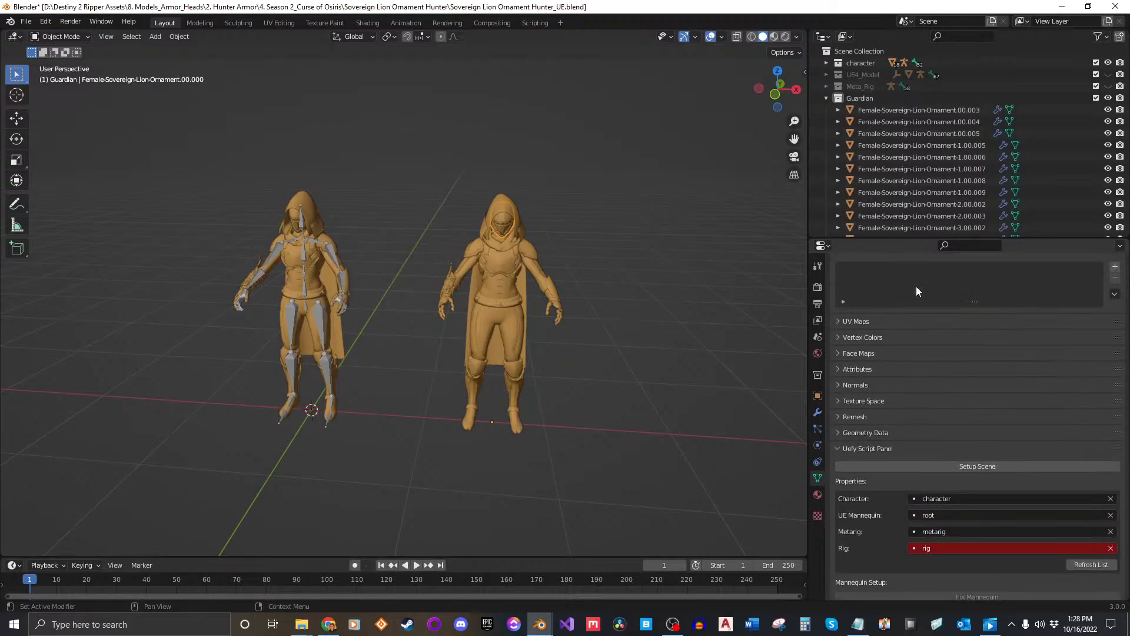
{"action": "scroll", "coordinate": [1040, 461], "scroll_direction": "up", "scroll_amount": 6}
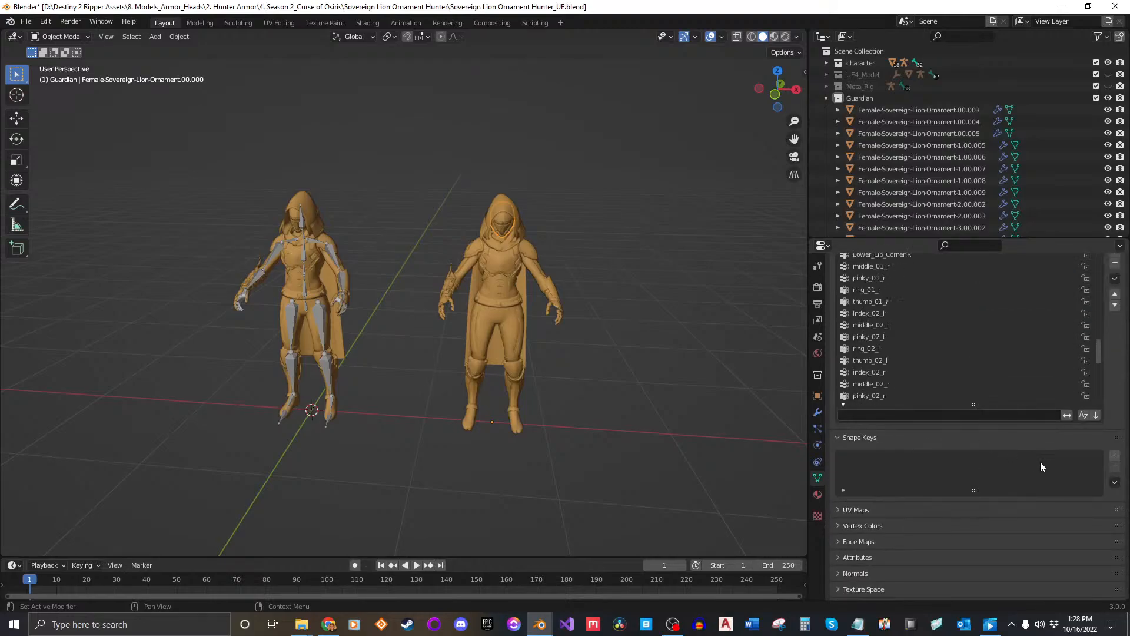
{"action": "scroll", "coordinate": [906, 141], "scroll_direction": "down", "scroll_amount": 8}
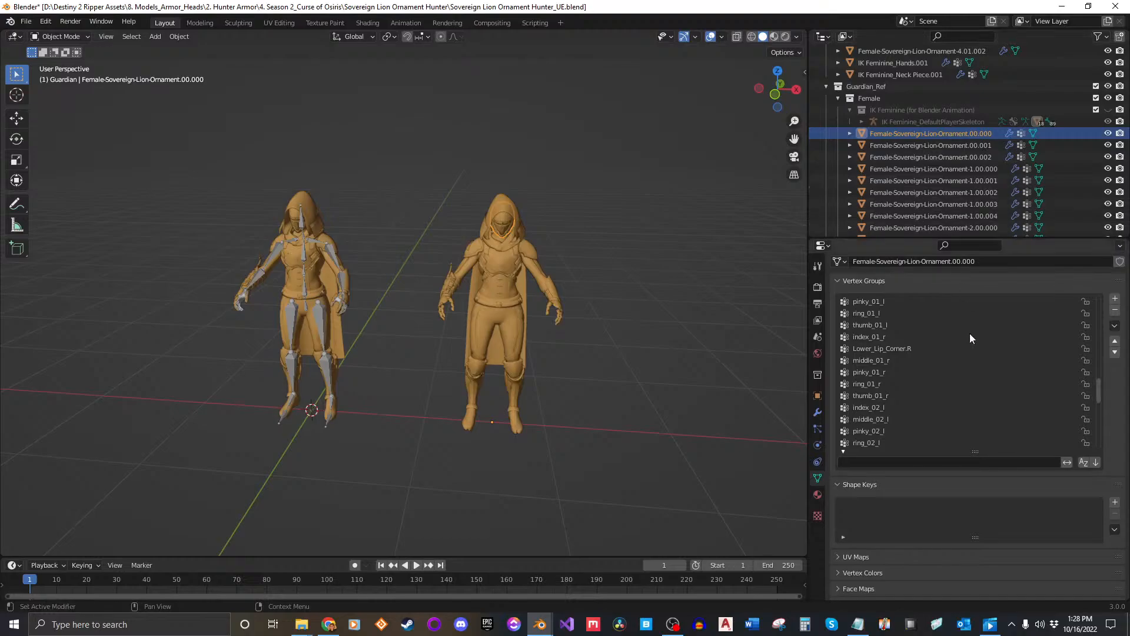
{"action": "scroll", "coordinate": [1014, 343], "scroll_direction": "up", "scroll_amount": 15}
{"action": "scroll", "coordinate": [1039, 335], "scroll_direction": "up", "scroll_amount": 5}
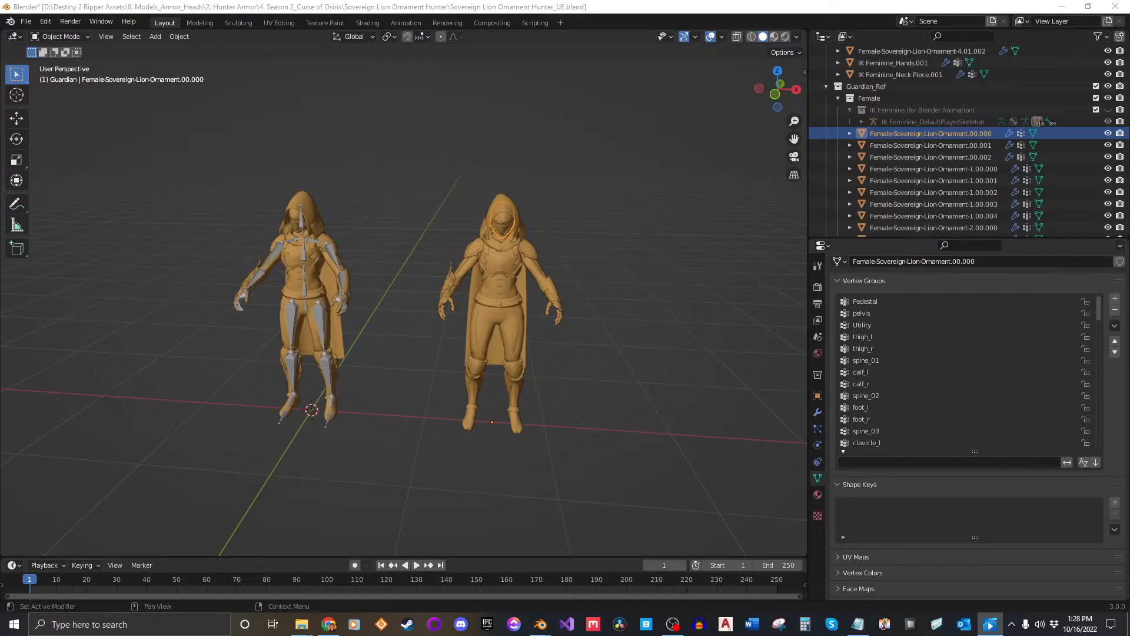
Copy the vertex groups of reference mesh Female-Sovereign-Lion-Ornament.00.000 to Guardian mesh 00.003, and inspect the target mesh's vertex groups.
{"action": "scroll", "coordinate": [957, 172], "scroll_direction": "up", "scroll_amount": 10}
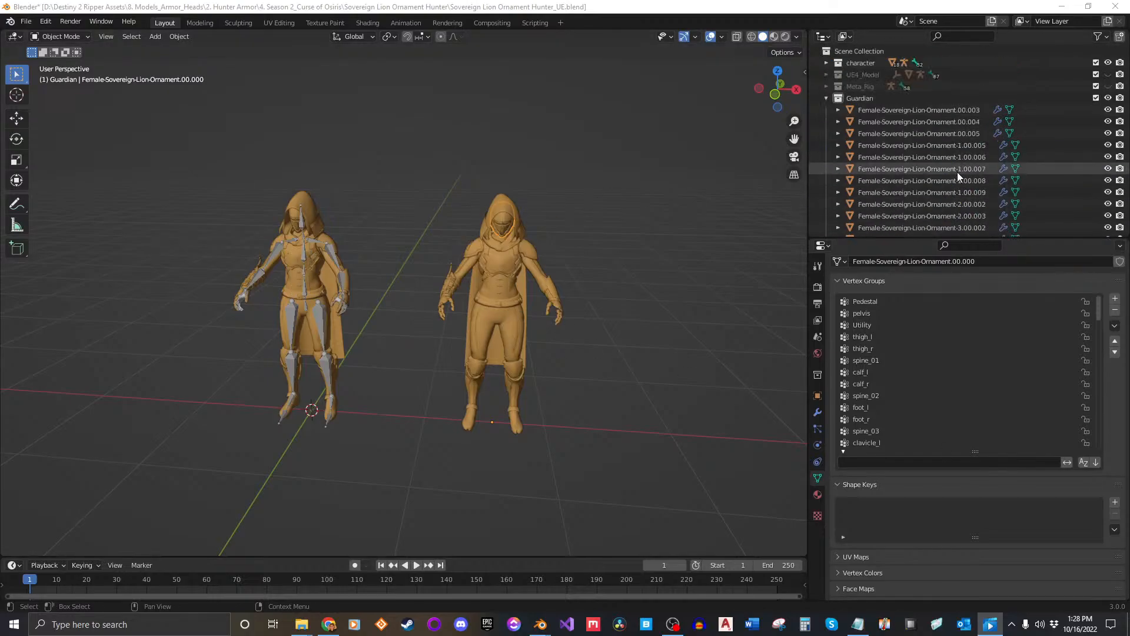
{"action": "left_click", "coordinate": [938, 112]}
{"action": "scroll", "coordinate": [938, 163], "scroll_direction": "down", "scroll_amount": 10}
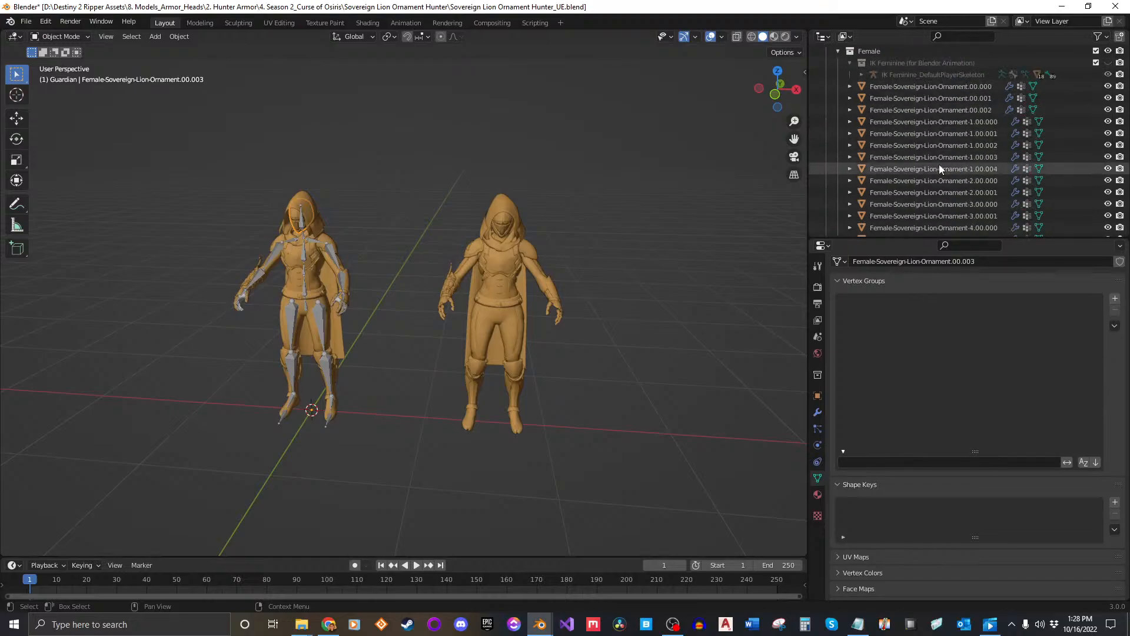
{"action": "left_click", "coordinate": [948, 87]}
{"action": "scroll", "coordinate": [280, 187], "scroll_direction": "up", "scroll_amount": 2}
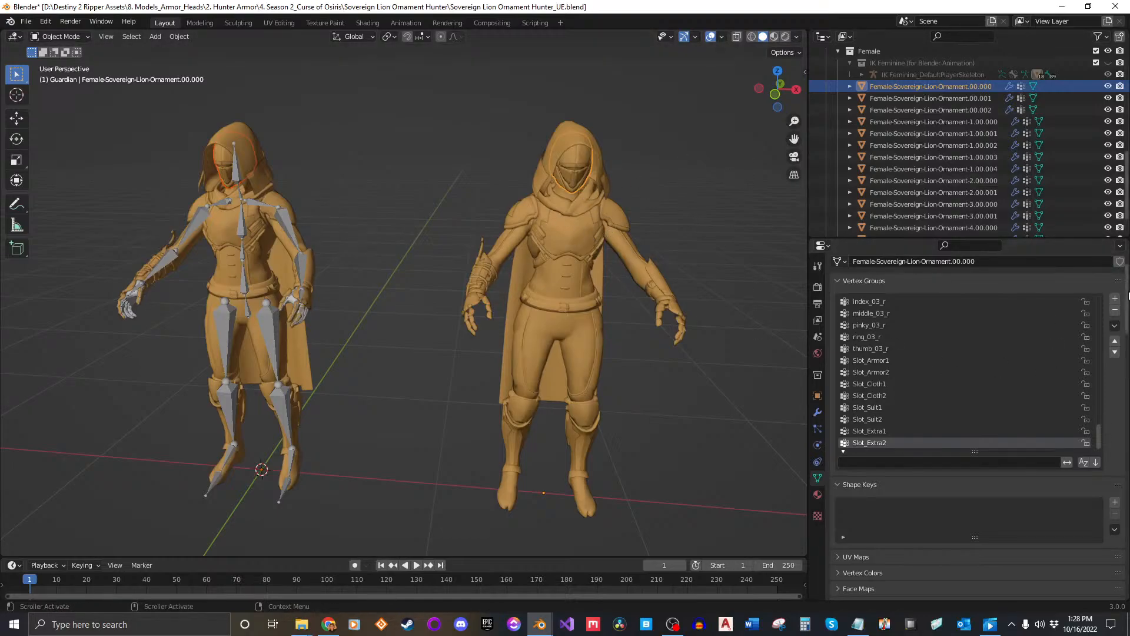
{"action": "left_click", "coordinate": [1115, 327]}
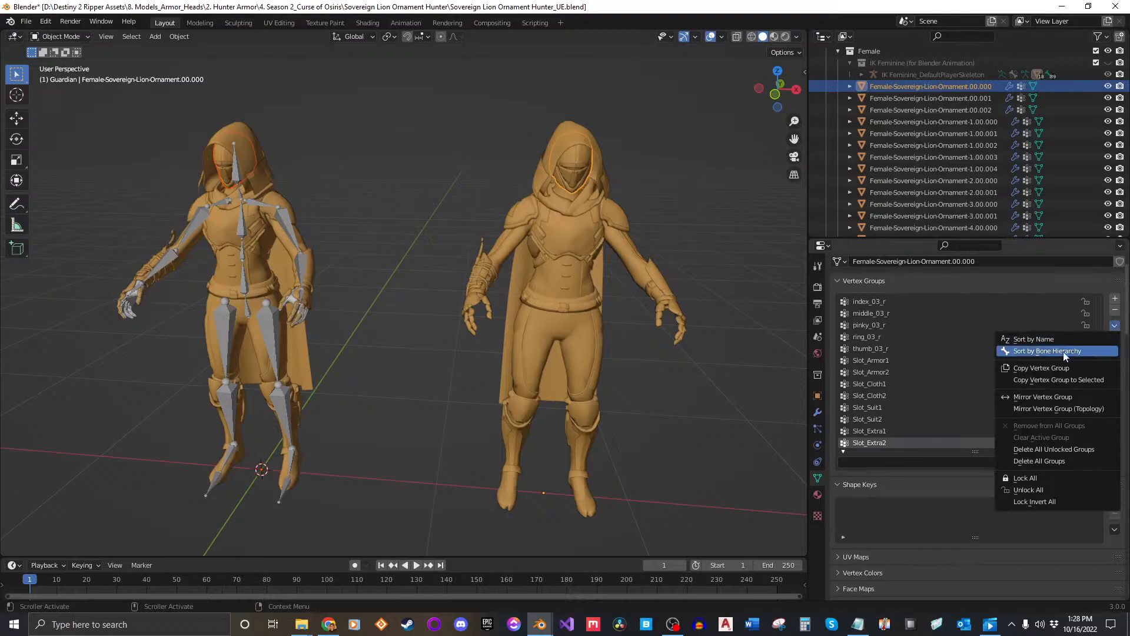
{"action": "left_click", "coordinate": [1040, 380]}
{"action": "scroll", "coordinate": [952, 116], "scroll_direction": "up", "scroll_amount": 10}
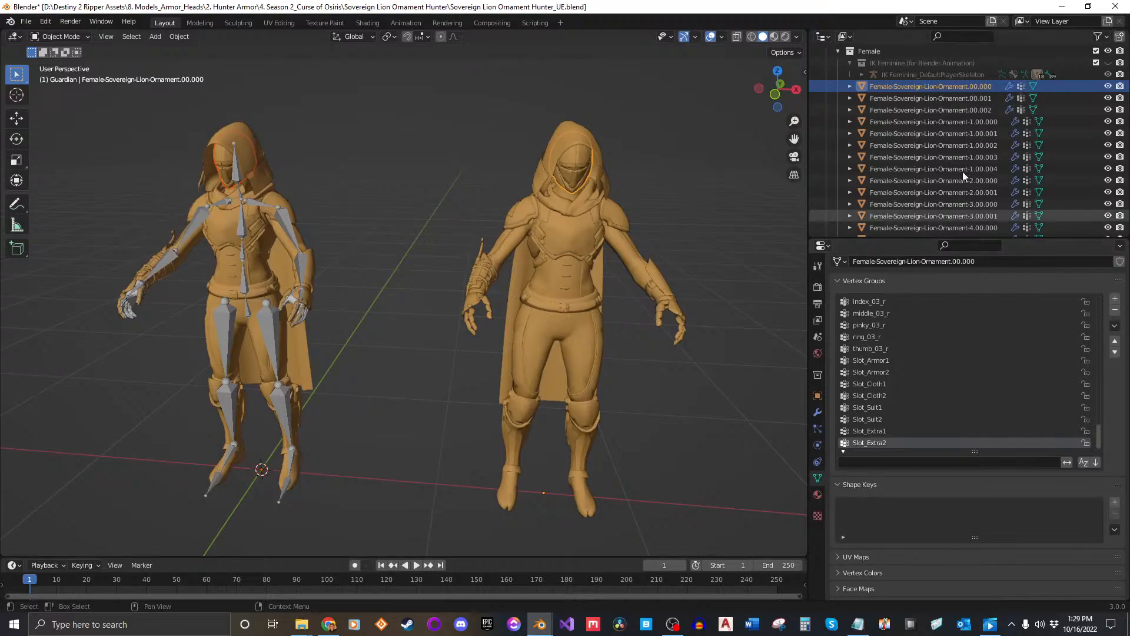
{"action": "left_click", "coordinate": [775, 186]}
{"action": "left_click", "coordinate": [959, 112]}
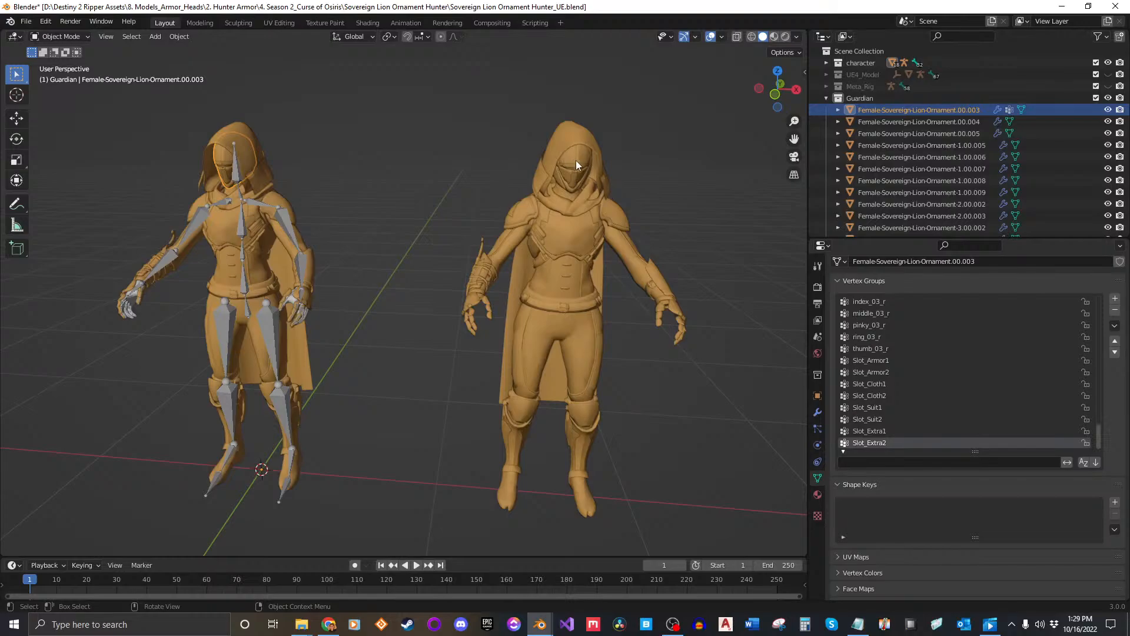
Copy the vertex groups of reference mesh Female-Sovereign-Lion-Ornament.00.001 to its Guardian counterpart 00.004.
{"action": "left_click", "coordinate": [916, 125]}
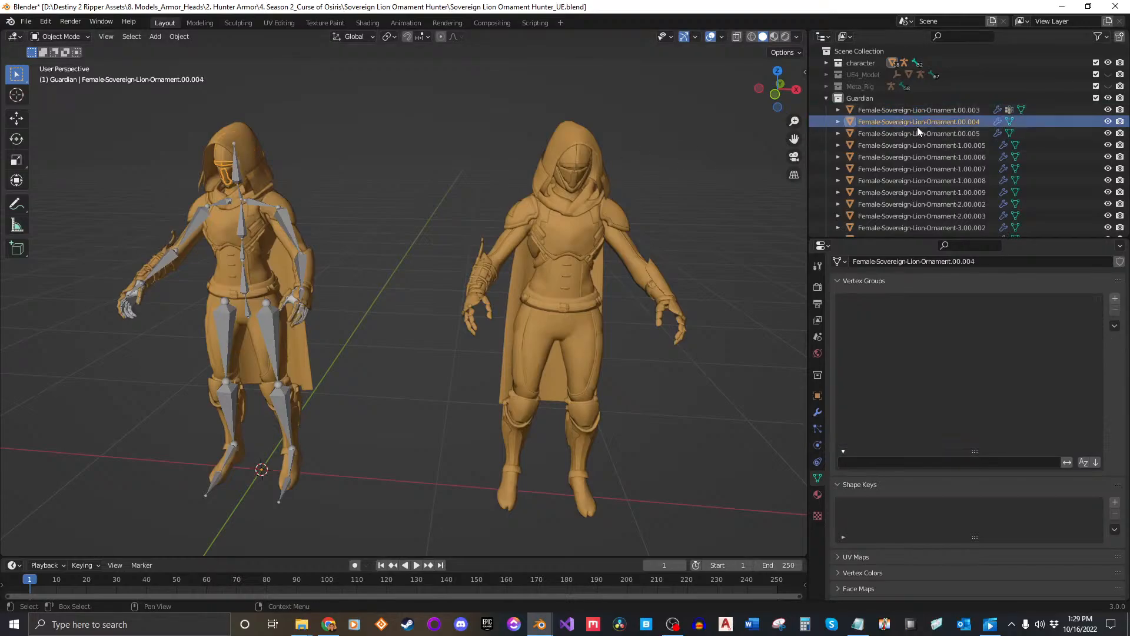
{"action": "left_click", "coordinate": [336, 627]}
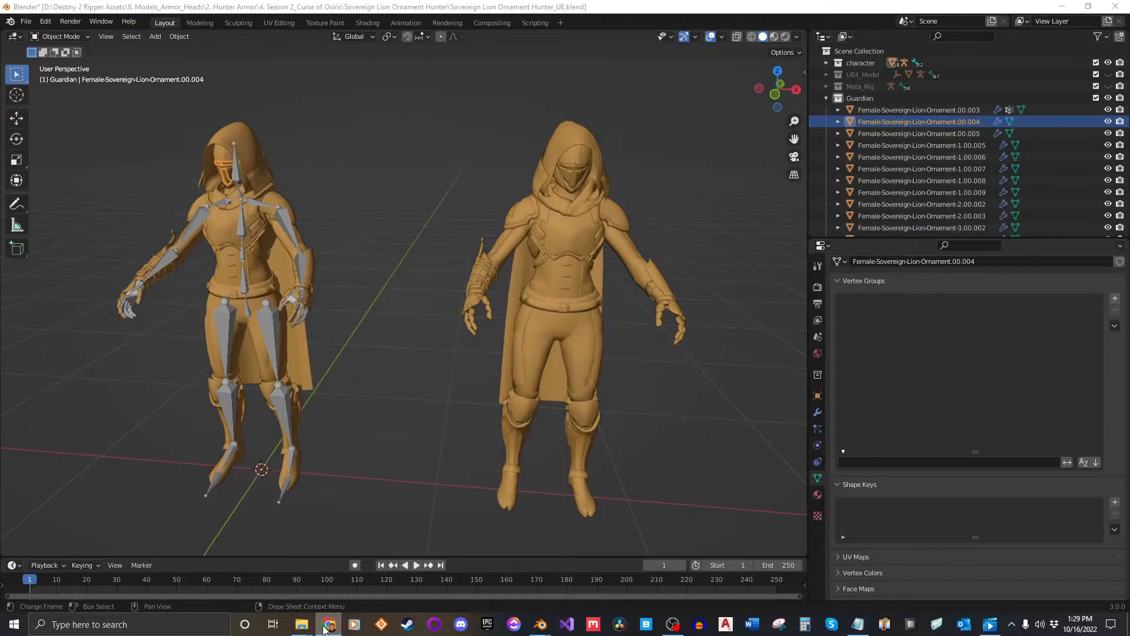
{"action": "left_click", "coordinate": [324, 627]}
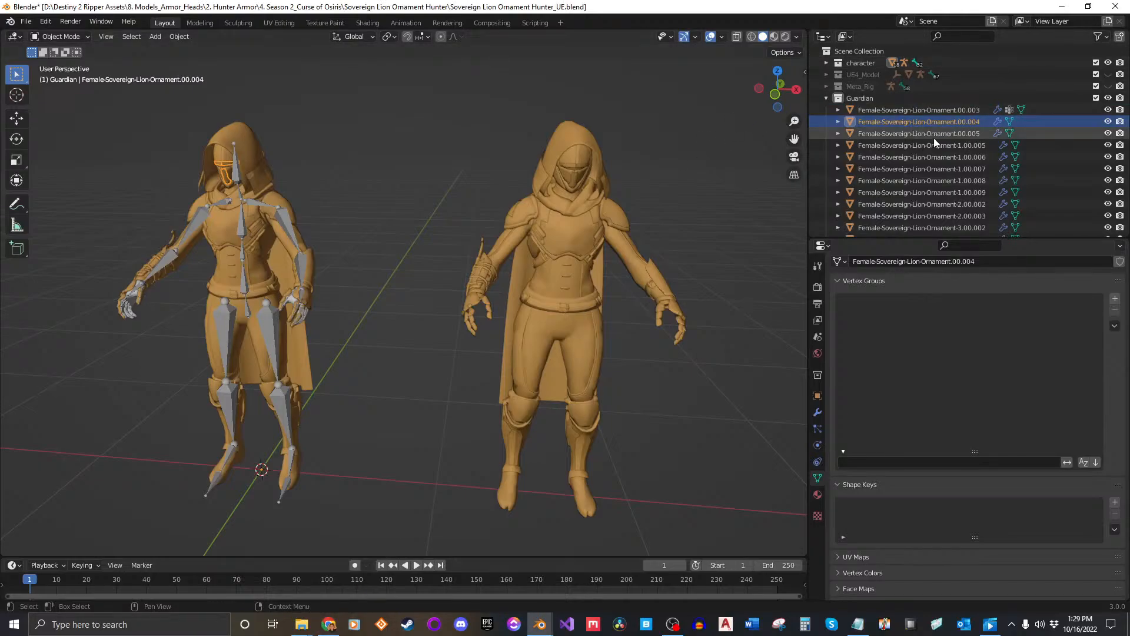
{"action": "scroll", "coordinate": [947, 171], "scroll_direction": "down", "scroll_amount": 10}
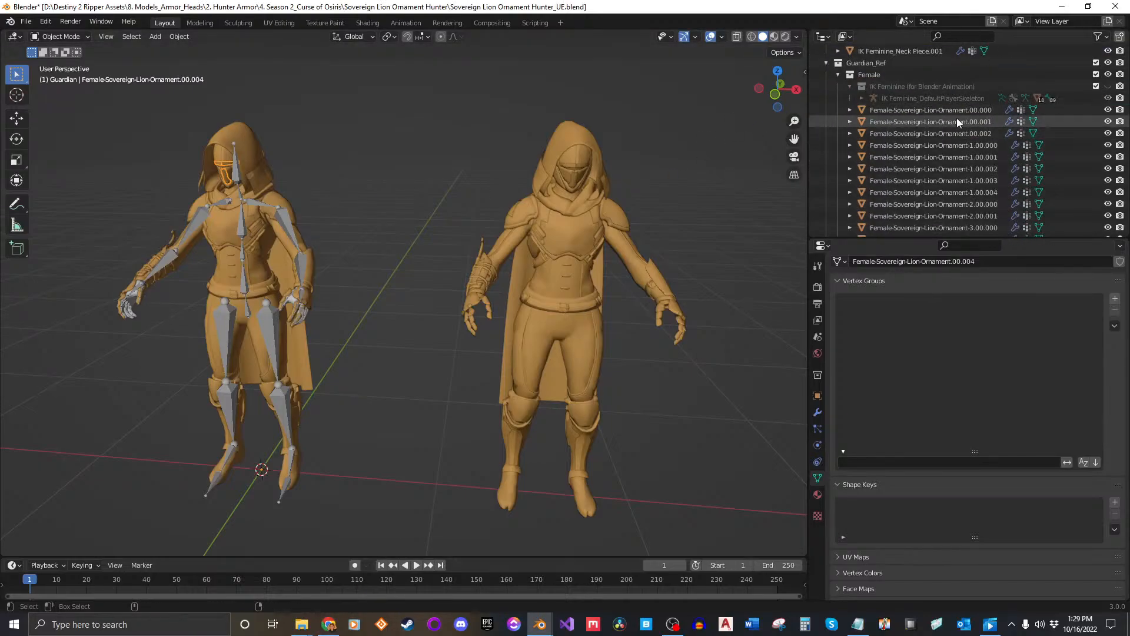
{"action": "left_click", "coordinate": [956, 121]}
{"action": "left_click", "coordinate": [1114, 326]}
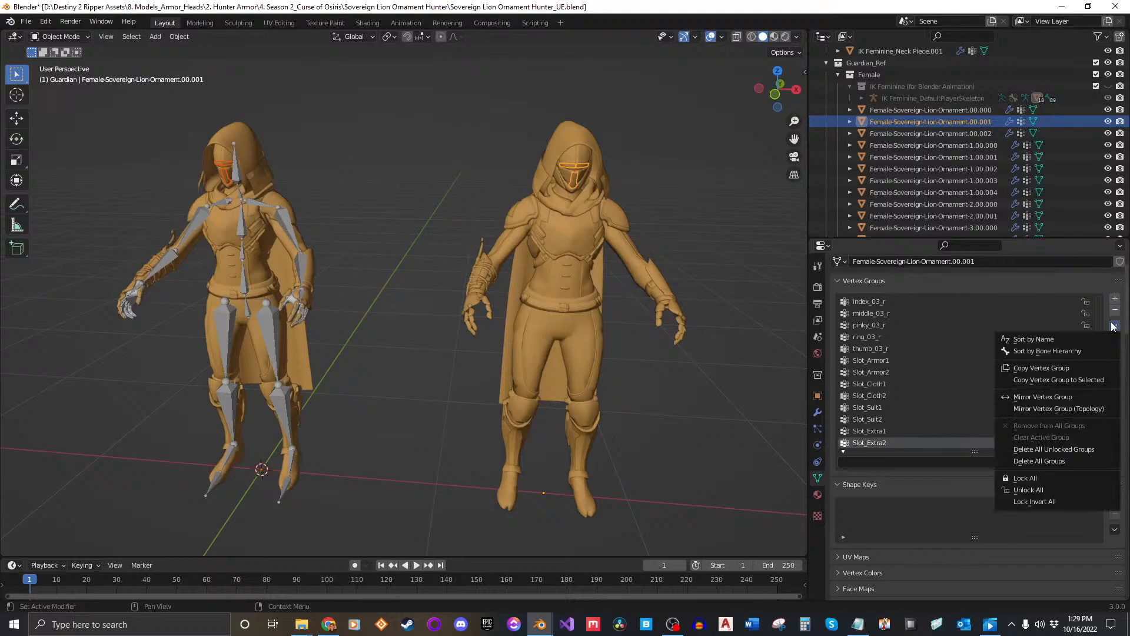
{"action": "left_click", "coordinate": [1068, 380]}
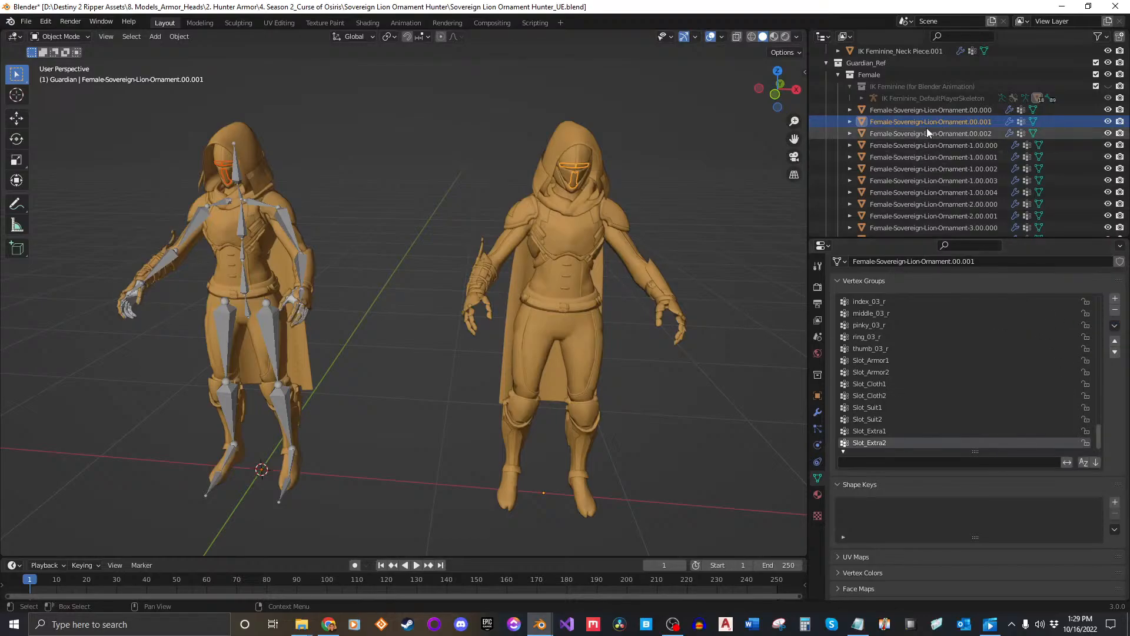
Hide the first processed pair, Guardian mesh Female-Sovereign-Lion-Ornament.00.003 and reference mesh 00.000.
{"action": "scroll", "coordinate": [927, 128], "scroll_direction": "up", "scroll_amount": 6}
{"action": "scroll", "coordinate": [939, 127], "scroll_direction": "up", "scroll_amount": 5}
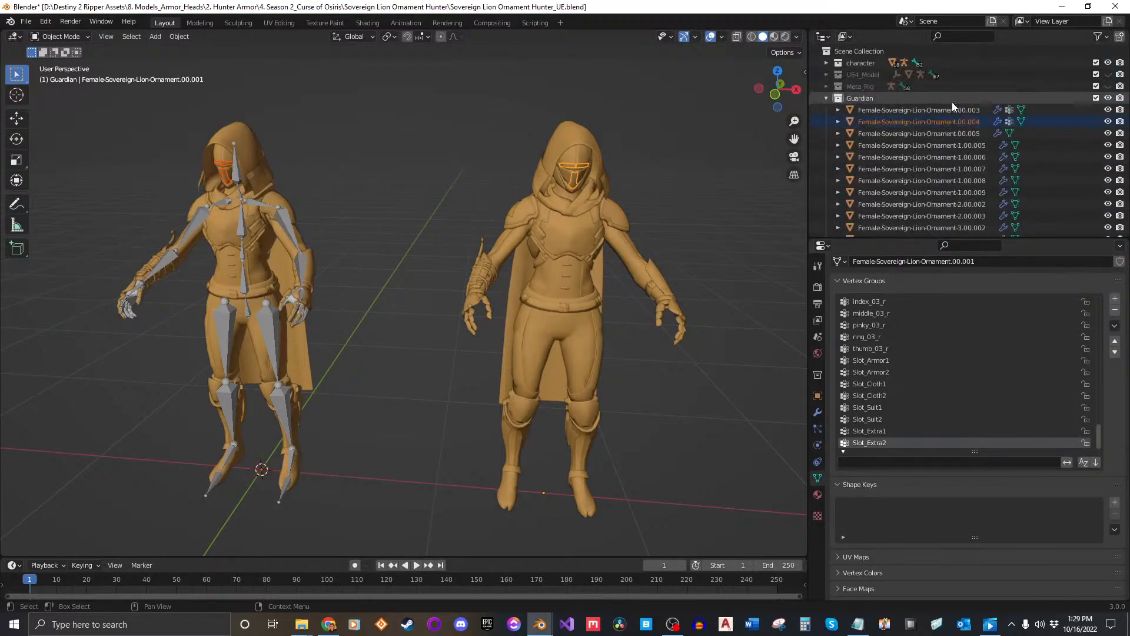
{"action": "scroll", "coordinate": [1059, 147], "scroll_direction": "down", "scroll_amount": 12}
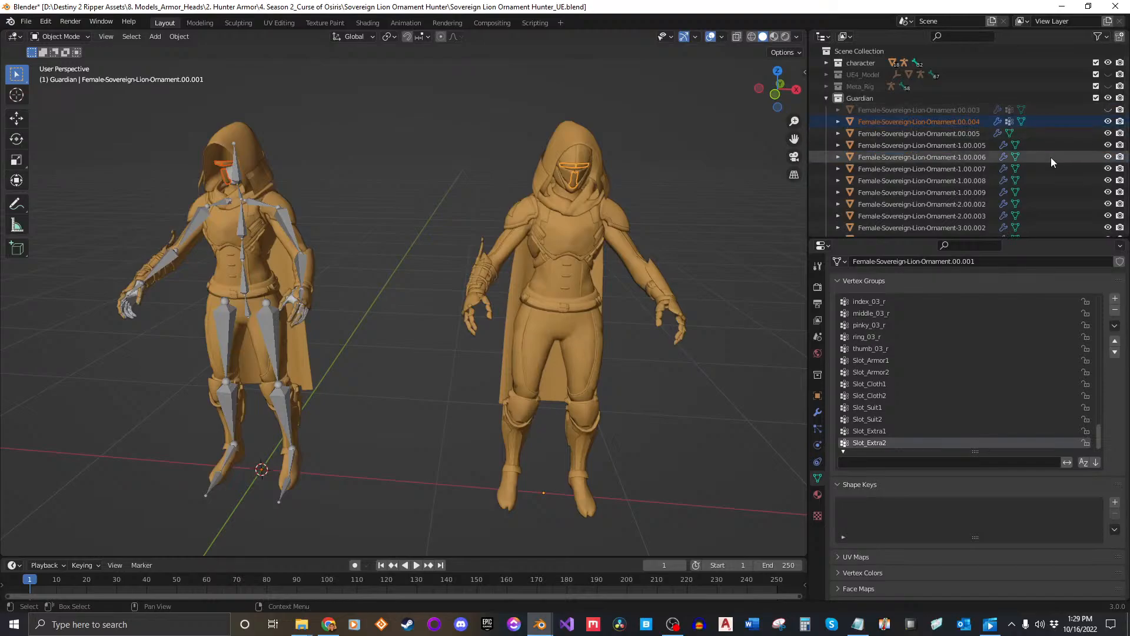
{"action": "left_click", "coordinate": [1107, 133]}
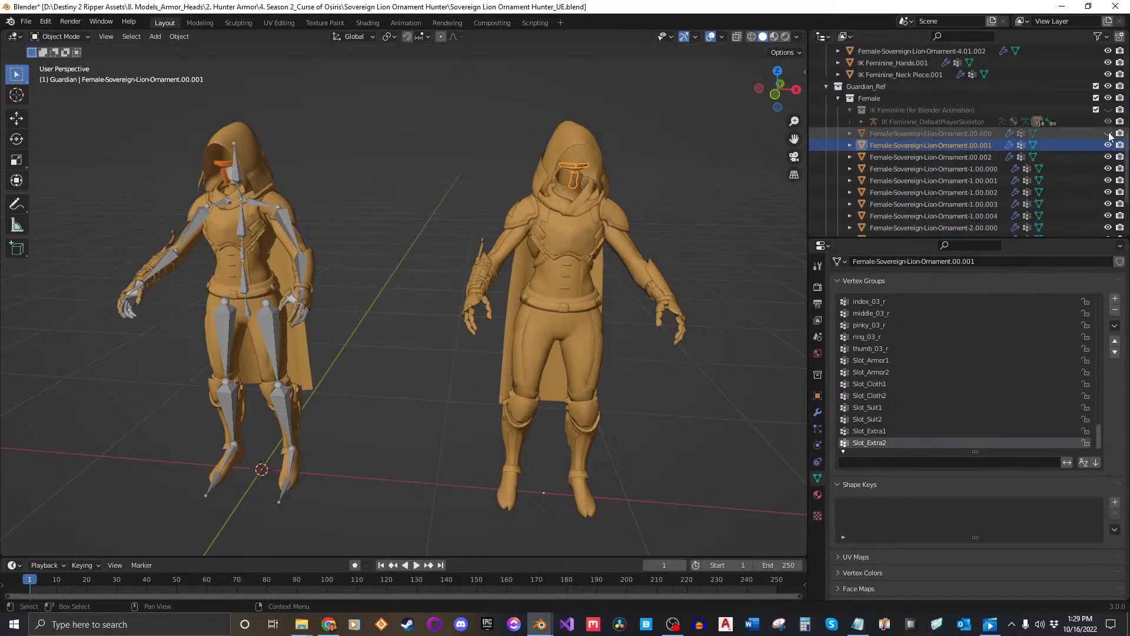
Hide the processed pair, Guardian mesh Female-Sovereign-Lion-Ornament.00.004 and reference mesh 00.001.
{"action": "scroll", "coordinate": [918, 153], "scroll_direction": "up", "scroll_amount": 3}
{"action": "scroll", "coordinate": [916, 151], "scroll_direction": "up", "scroll_amount": 5}
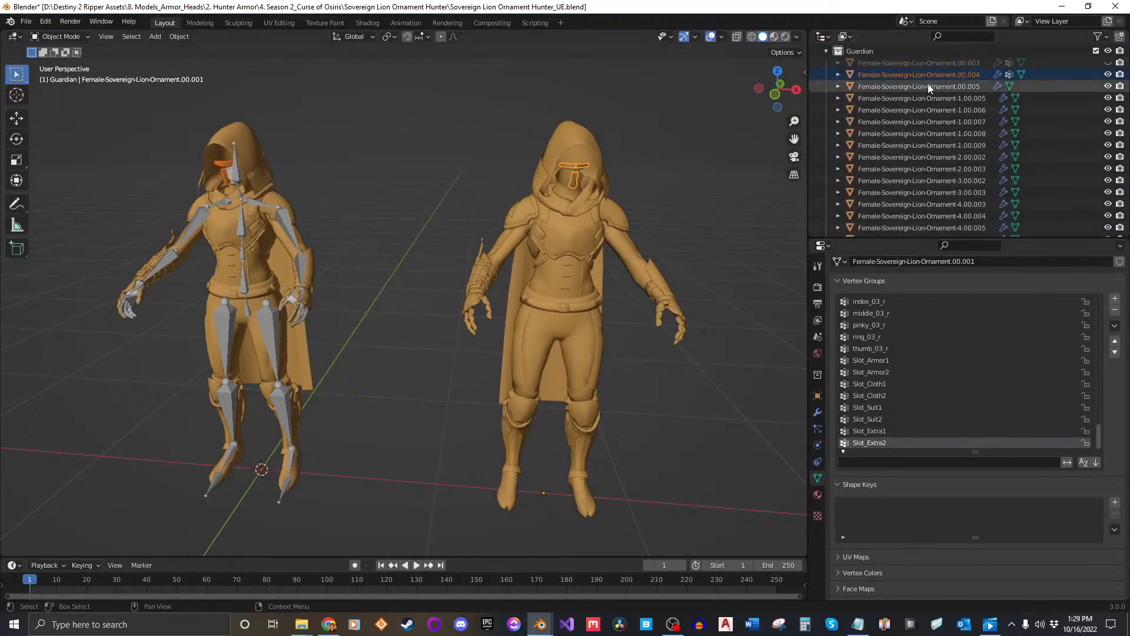
{"action": "left_click", "coordinate": [959, 89]}
{"action": "left_click", "coordinate": [962, 78]}
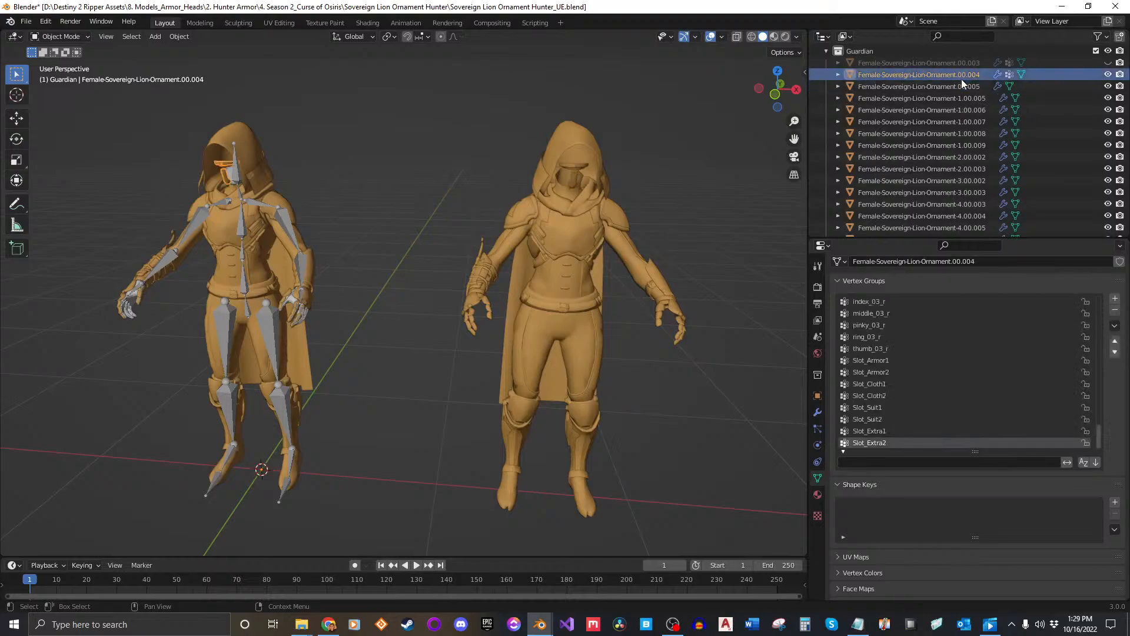
{"action": "left_click", "coordinate": [1108, 74]}
{"action": "scroll", "coordinate": [1072, 146], "scroll_direction": "down", "scroll_amount": 7}
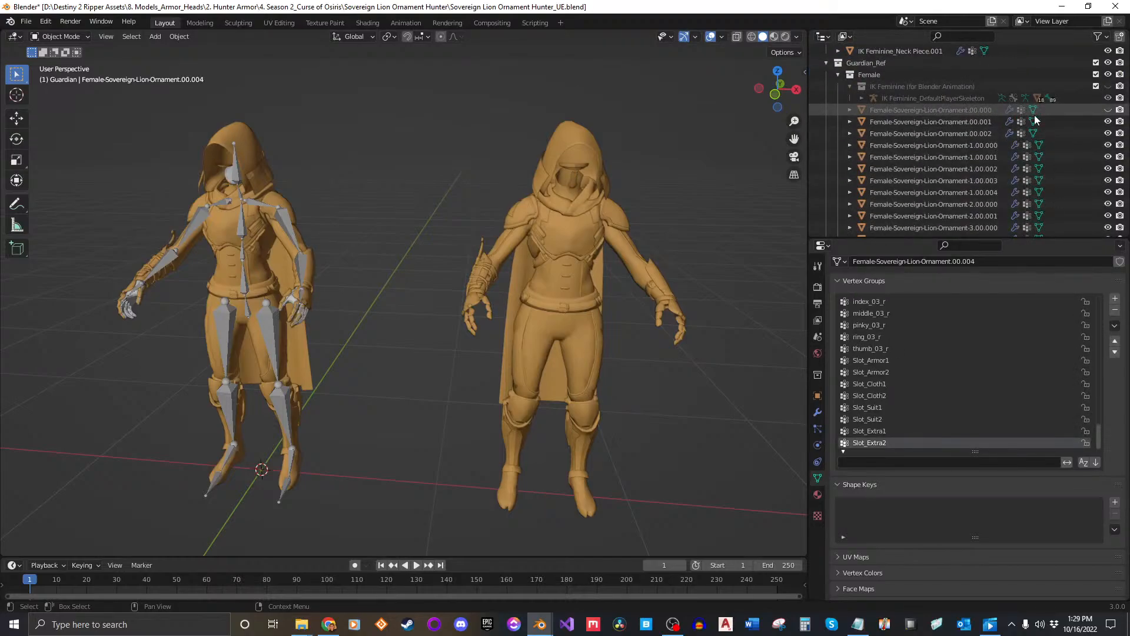
{"action": "left_click", "coordinate": [1107, 122]}
Copy the vertex groups of reference mesh Female-Sovereign-Lion-Ornament.00.002 to Guardian mesh 00.005, and hide both meshes.
{"action": "scroll", "coordinate": [1022, 126], "scroll_direction": "up", "scroll_amount": 7}
{"action": "scroll", "coordinate": [988, 125], "scroll_direction": "up", "scroll_amount": 2}
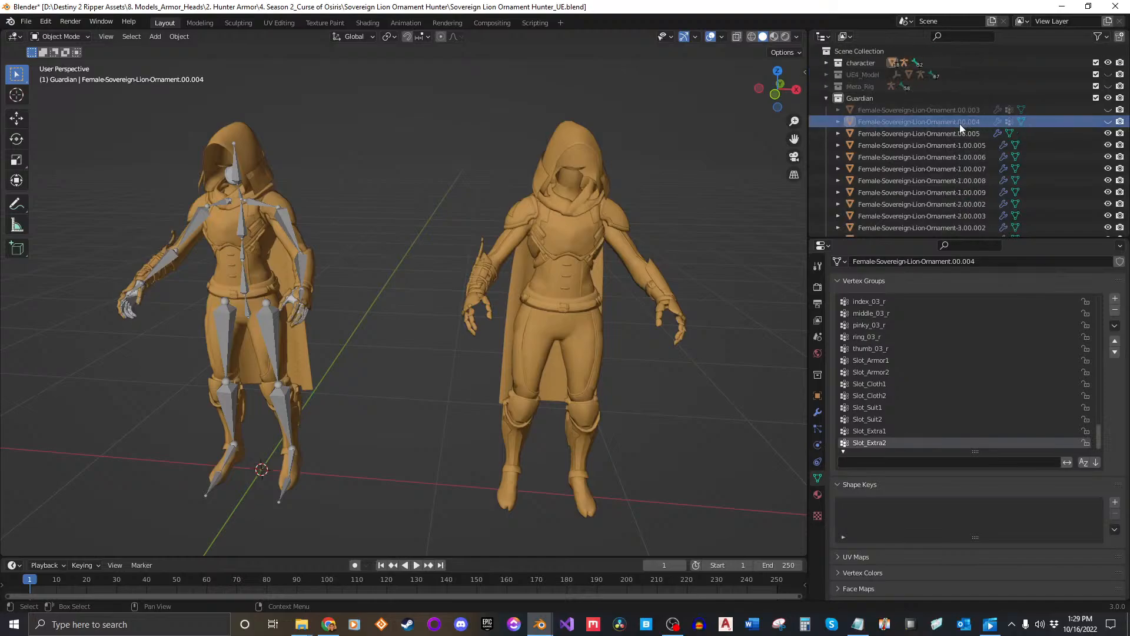
{"action": "left_click", "coordinate": [945, 132]}
{"action": "scroll", "coordinate": [934, 137], "scroll_direction": "down", "scroll_amount": 4}
{"action": "scroll", "coordinate": [936, 136], "scroll_direction": "down", "scroll_amount": 7}
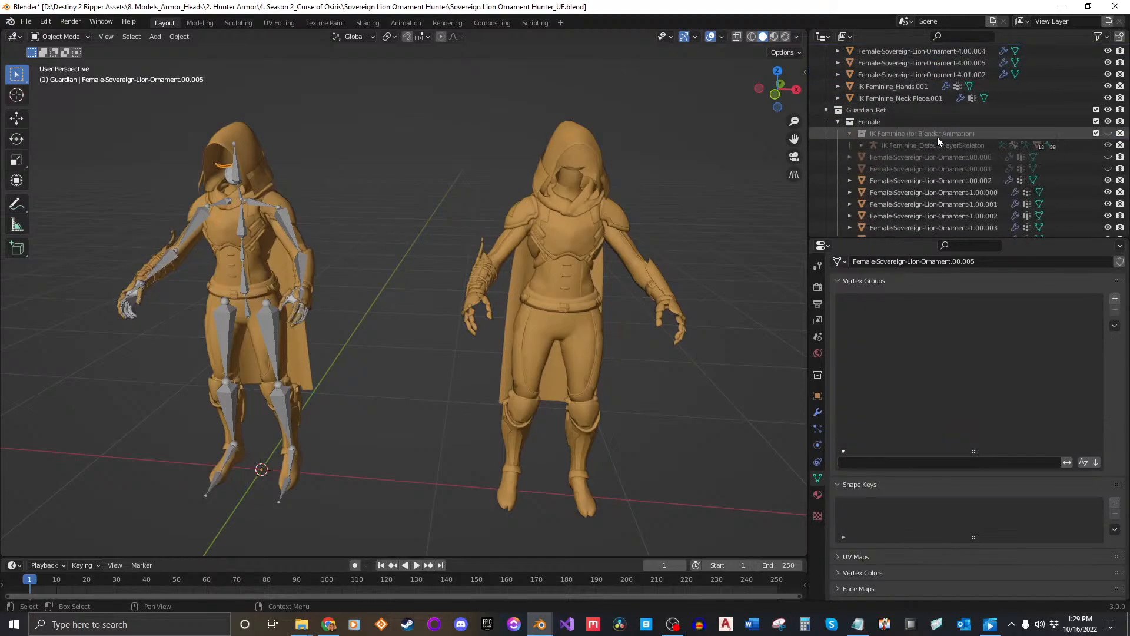
{"action": "left_click", "coordinate": [962, 134]}
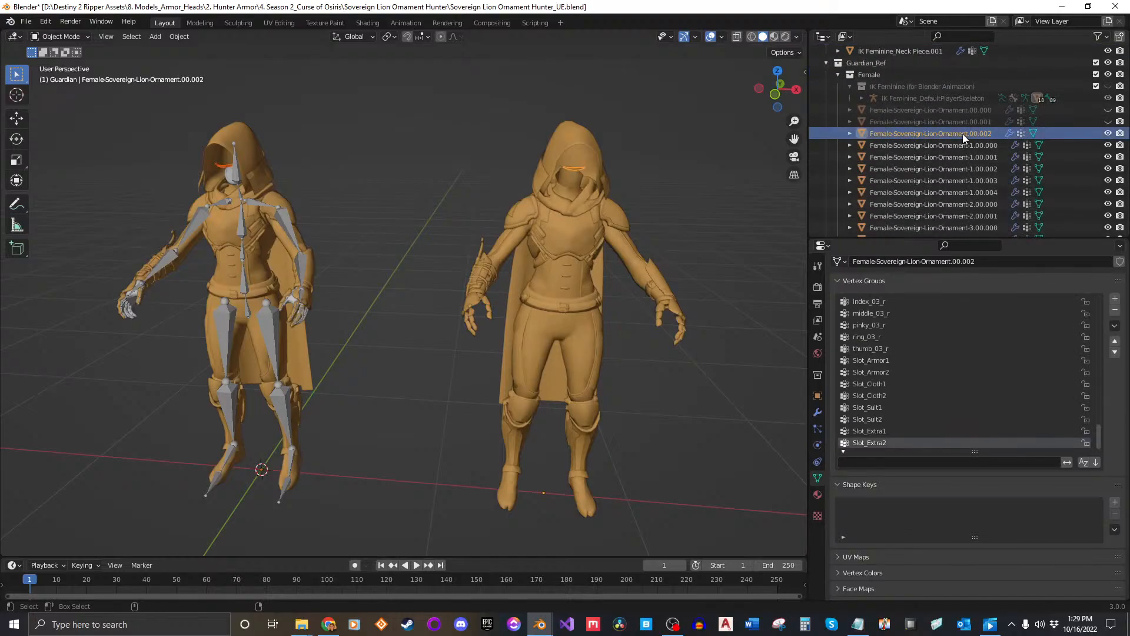
{"action": "left_click", "coordinate": [1115, 326]}
{"action": "left_click", "coordinate": [1064, 379]}
{"action": "left_click", "coordinate": [1107, 134]}
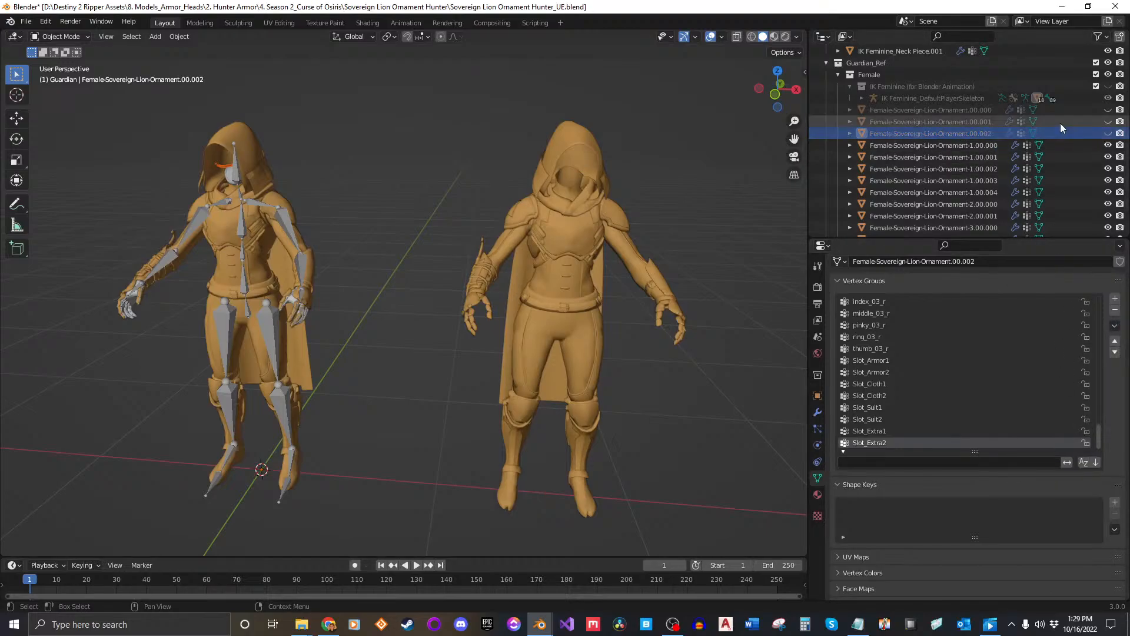
{"action": "scroll", "coordinate": [1060, 123], "scroll_direction": "up", "scroll_amount": 7}
{"action": "left_click", "coordinate": [1107, 110]}
Copy the vertex groups of reference mesh Female-Sovereign-Lion-Ornament-1.00.000 to Guardian mesh 1.00.005, and hide both meshes.
{"action": "left_click", "coordinate": [952, 121]}
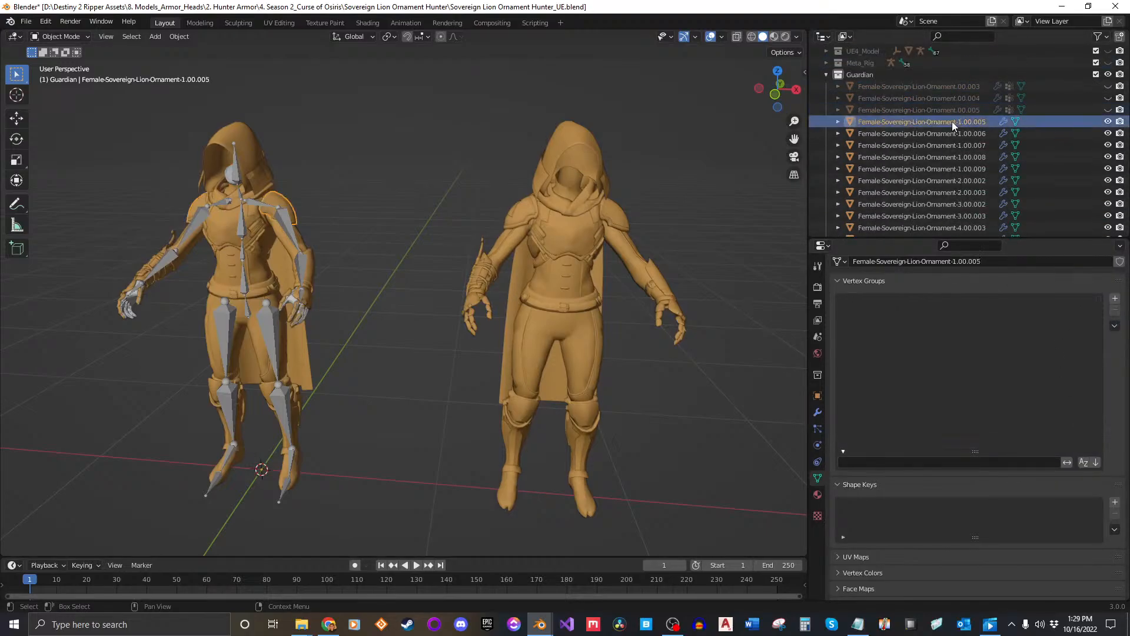
{"action": "scroll", "coordinate": [951, 121], "scroll_direction": "down", "scroll_amount": 6}
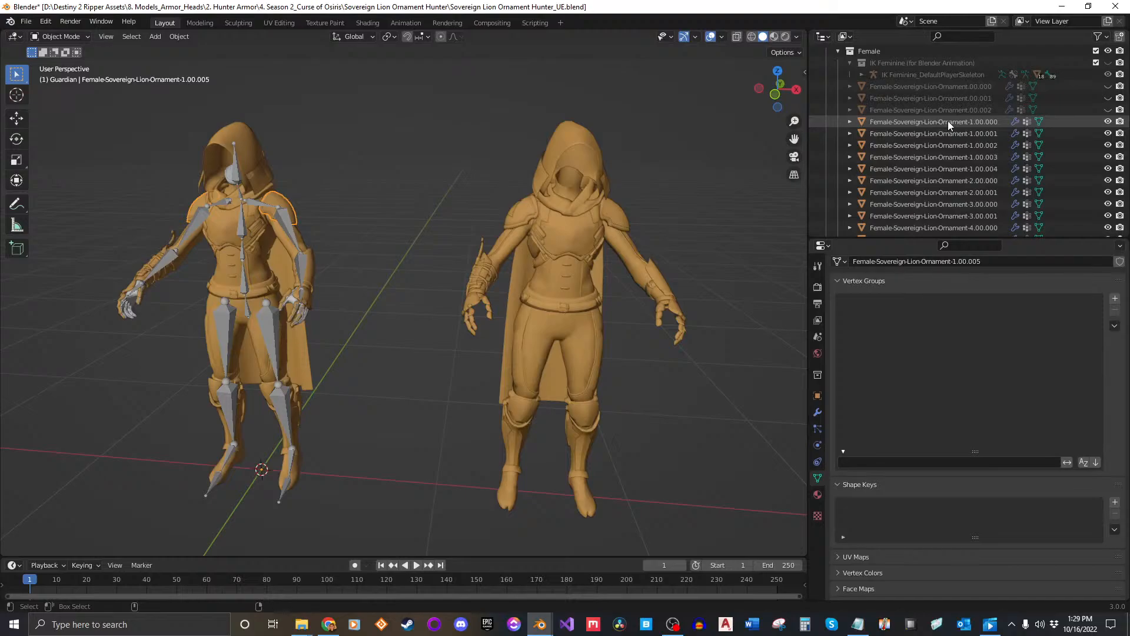
{"action": "left_click", "coordinate": [947, 121]}
{"action": "left_click", "coordinate": [1114, 326]}
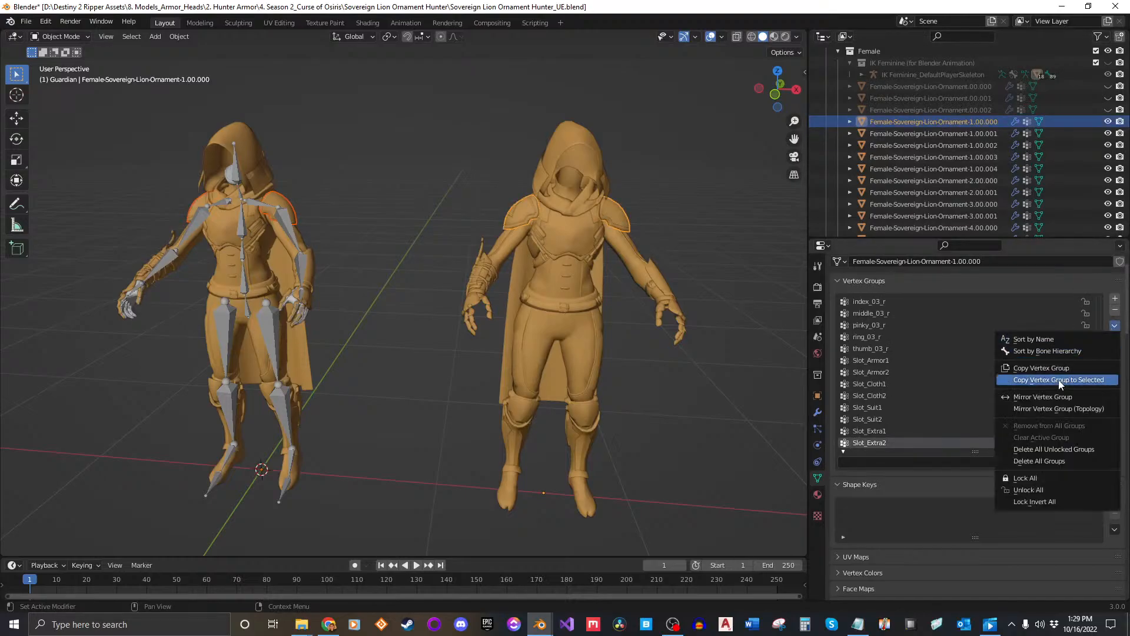
{"action": "left_click", "coordinate": [1070, 379]}
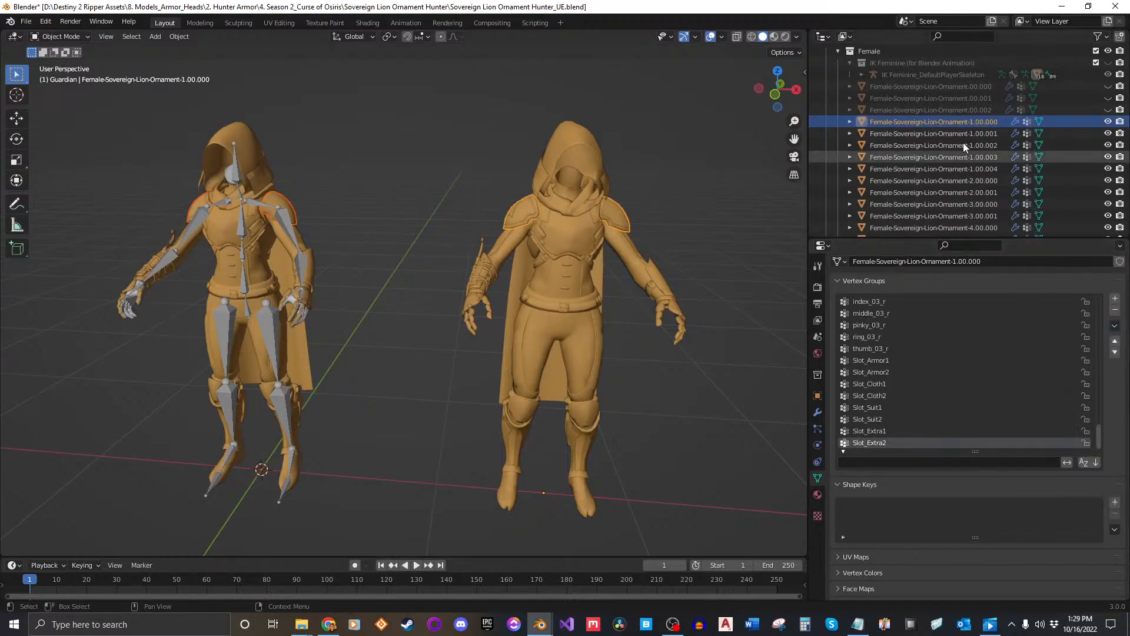
{"action": "left_click", "coordinate": [1108, 122]}
{"action": "scroll", "coordinate": [1105, 126], "scroll_direction": "down", "scroll_amount": 12}
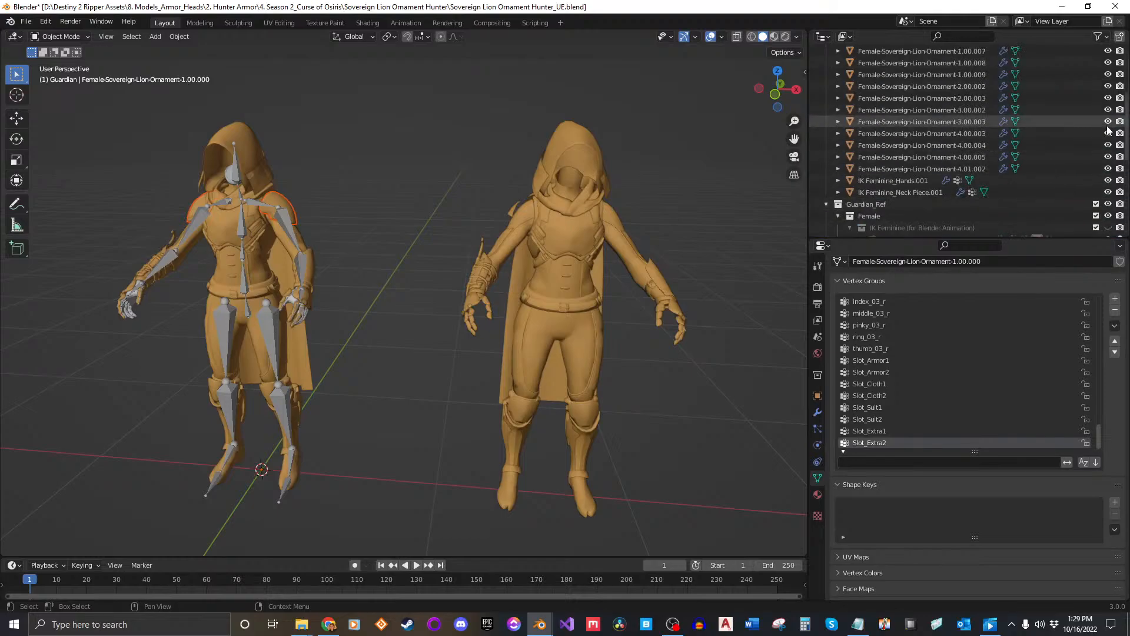
Copy the vertex groups of reference arm mesh Female-Sovereign-Lion-Ornament-1.00.001 to Guardian mesh 1.00.006, and hide both meshes.
{"action": "left_click", "coordinate": [1006, 85]}
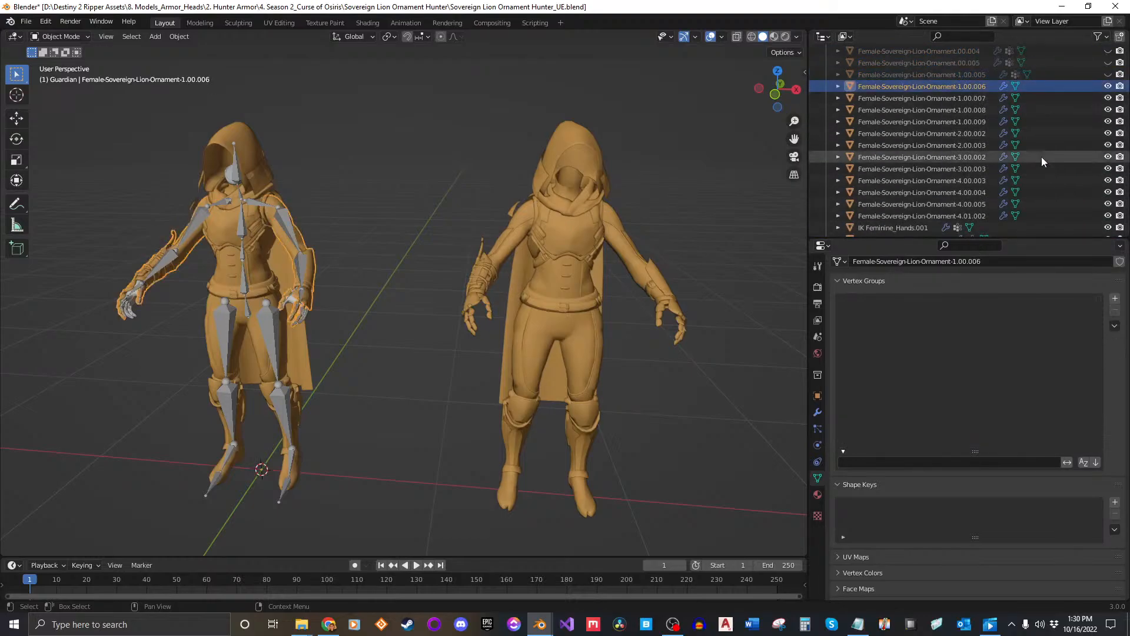
{"action": "scroll", "coordinate": [1039, 156], "scroll_direction": "down", "scroll_amount": 7}
{"action": "left_click", "coordinate": [955, 182]}
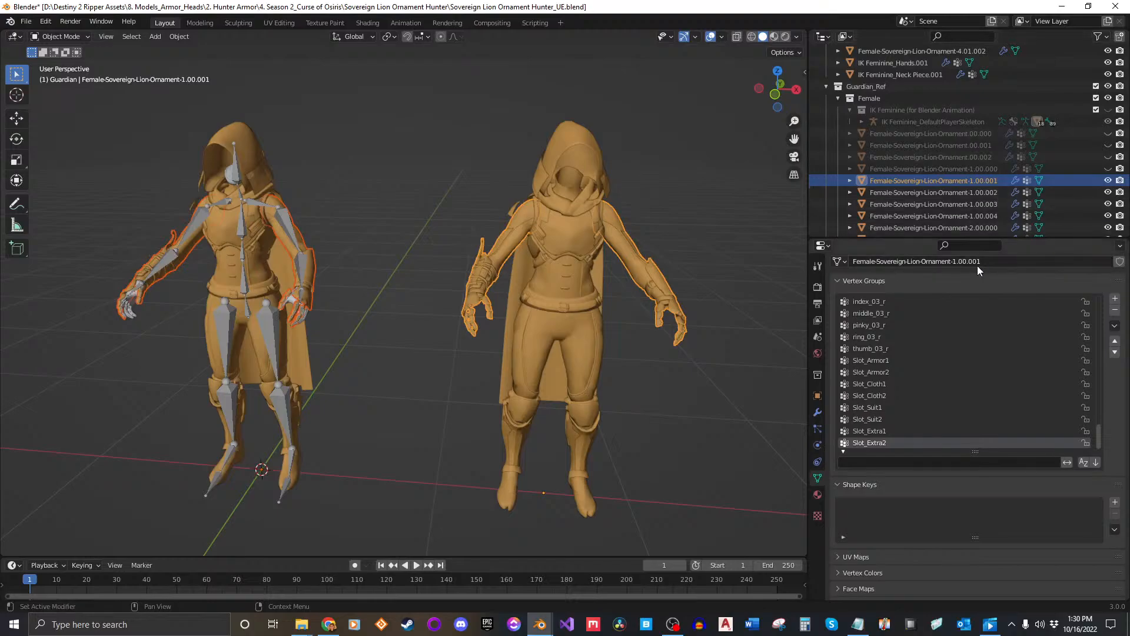
{"action": "left_click", "coordinate": [1114, 325]}
{"action": "left_click", "coordinate": [1072, 382]}
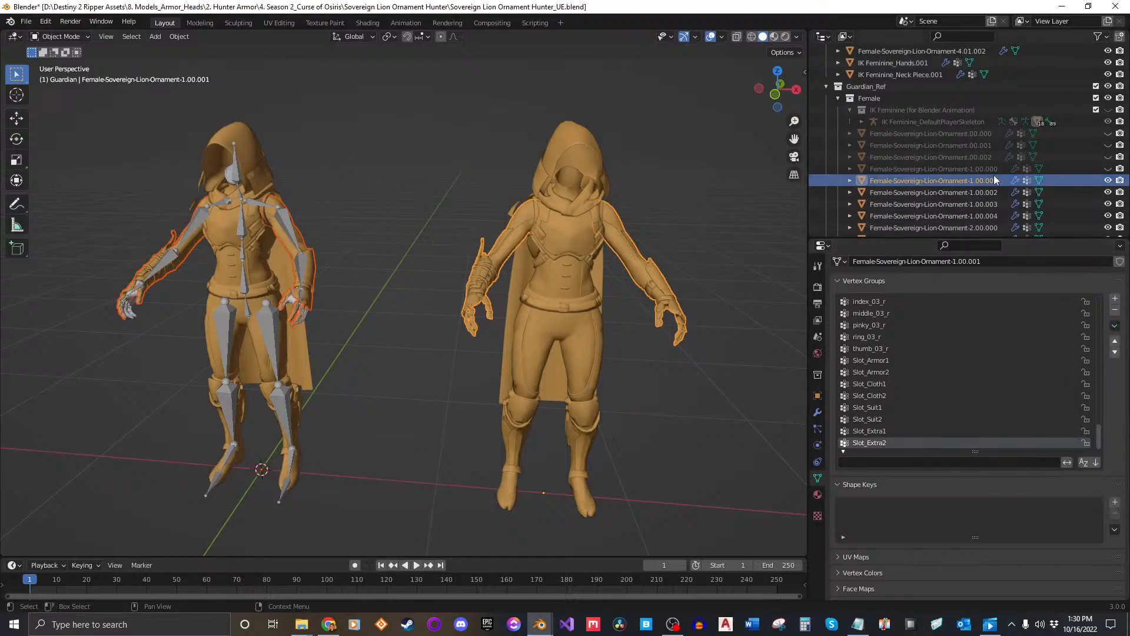
{"action": "left_click", "coordinate": [1107, 180]}
{"action": "scroll", "coordinate": [1092, 172], "scroll_direction": "up", "scroll_amount": 5}
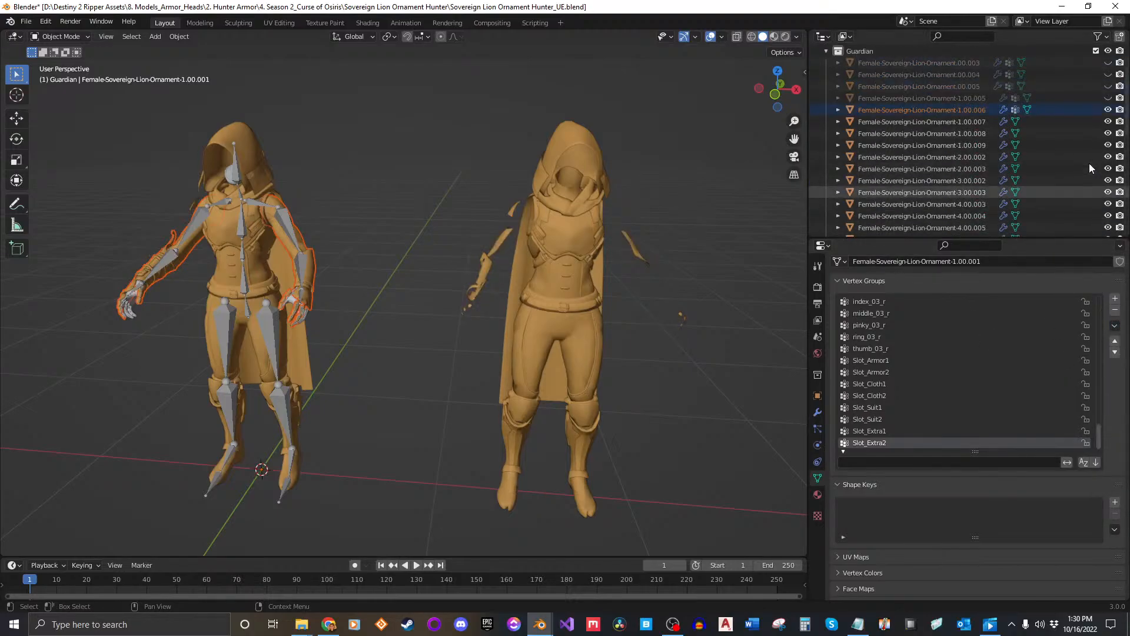
{"action": "left_click", "coordinate": [1108, 109]}
Copy the vertex groups of reference mesh Female-Sovereign-Lion-Ornament-1.00.002 to Guardian mesh 1.00.007, and hide both meshes.
{"action": "left_click", "coordinate": [965, 123]}
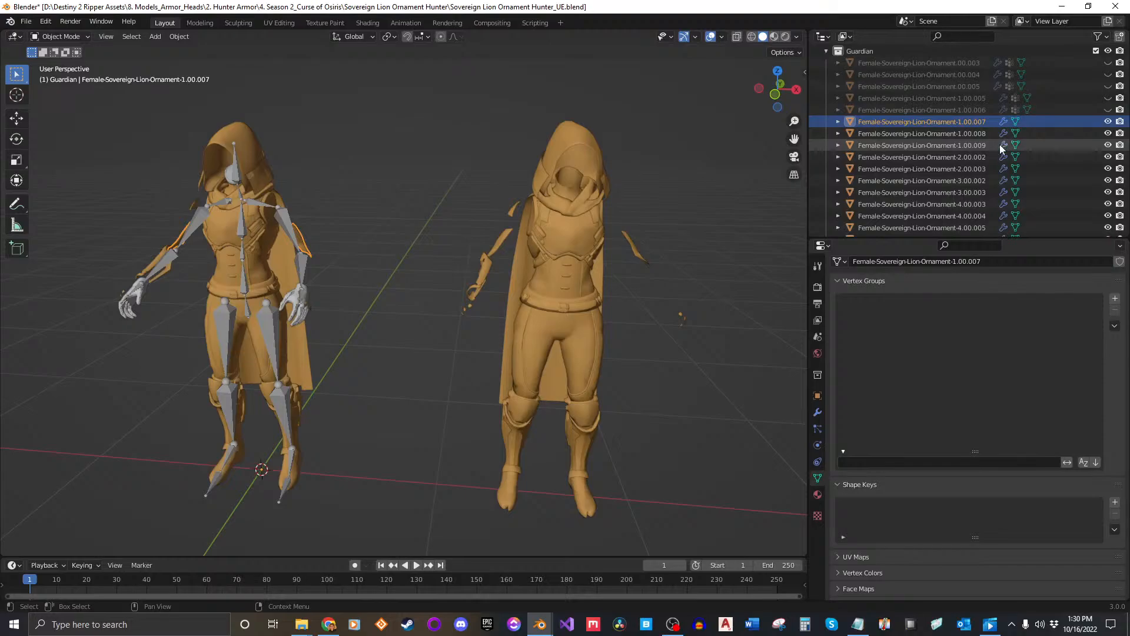
{"action": "scroll", "coordinate": [998, 143], "scroll_direction": "up", "scroll_amount": 8}
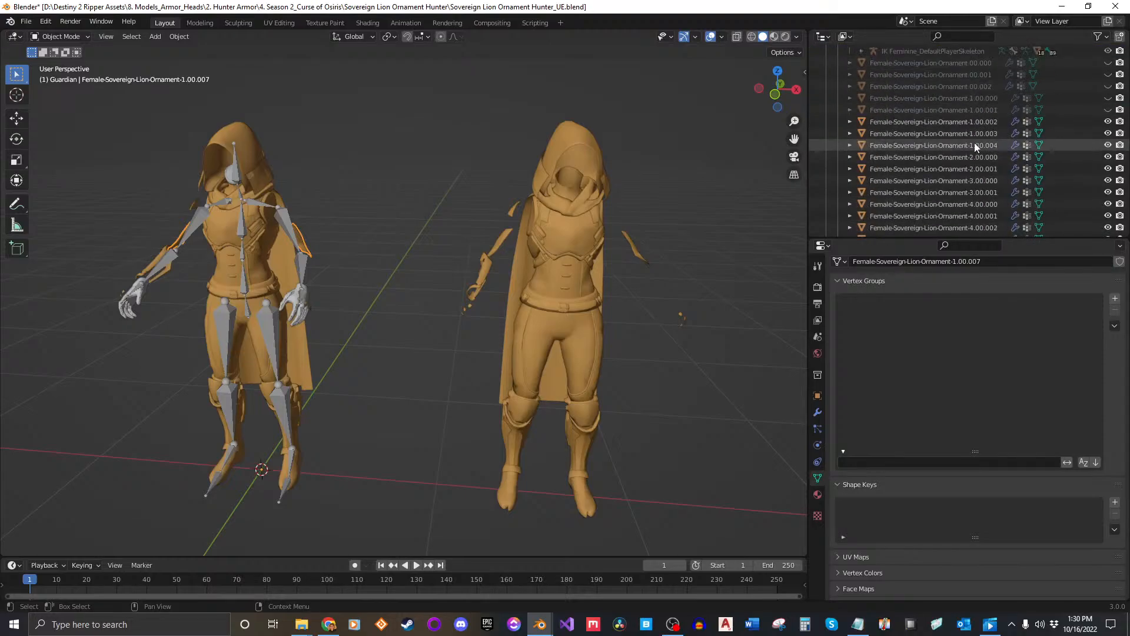
{"action": "left_click", "coordinate": [942, 121]}
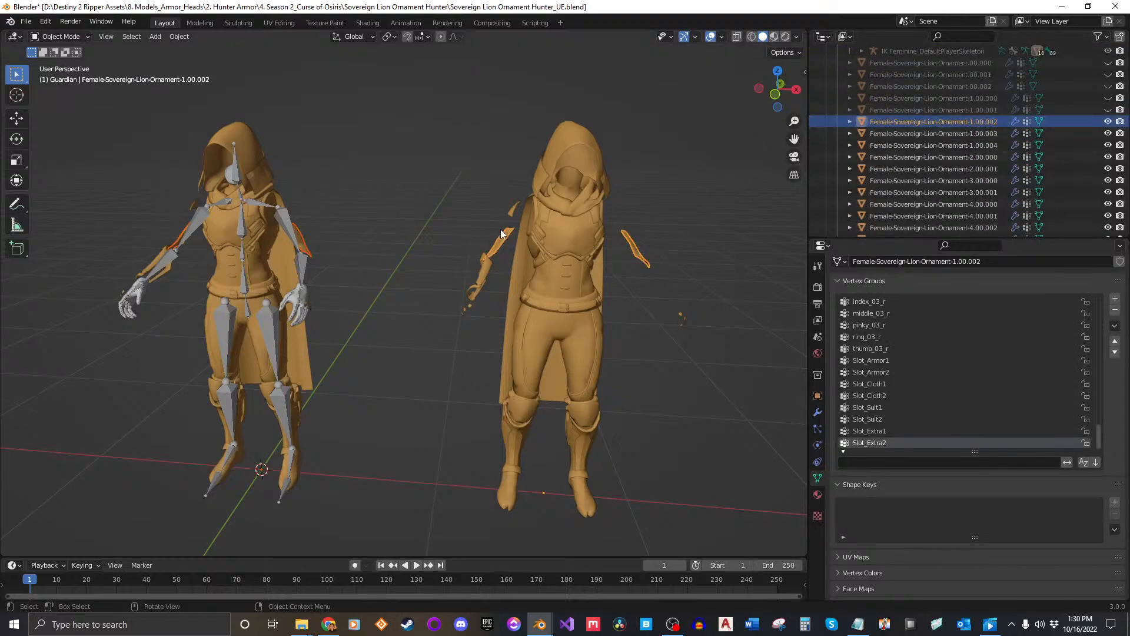
{"action": "middle_click_drag", "start_coordinate": [500, 228], "coordinate": [565, 239]}
{"action": "left_click", "coordinate": [1114, 326]}
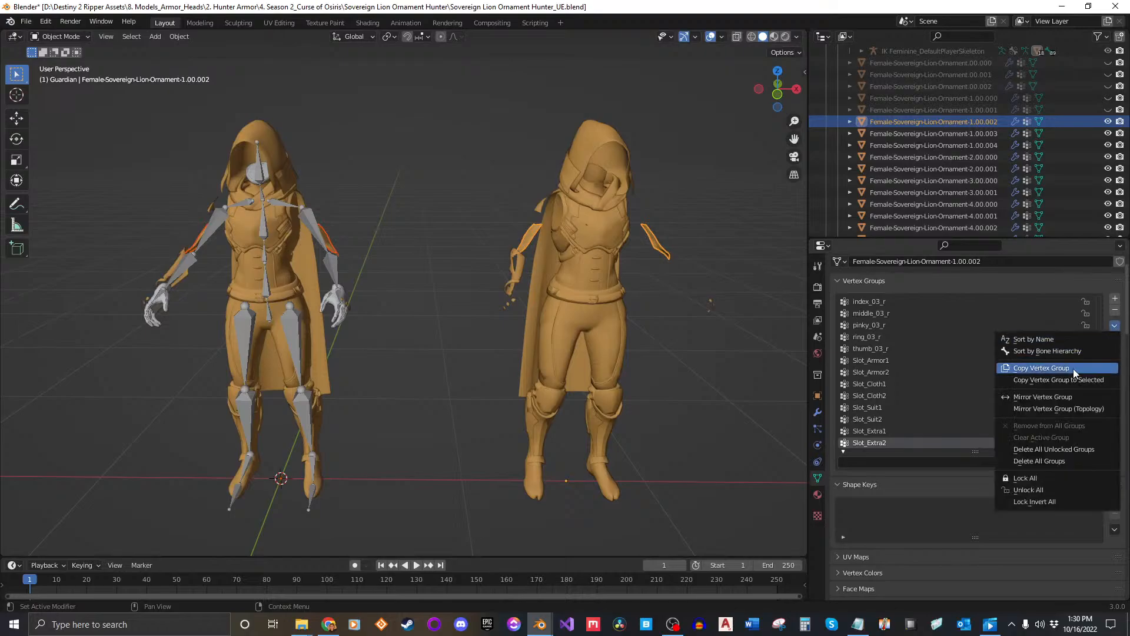
{"action": "left_click", "coordinate": [1072, 380]}
{"action": "left_click", "coordinate": [1108, 122]}
{"action": "scroll", "coordinate": [1095, 139], "scroll_direction": "up", "scroll_amount": 3}
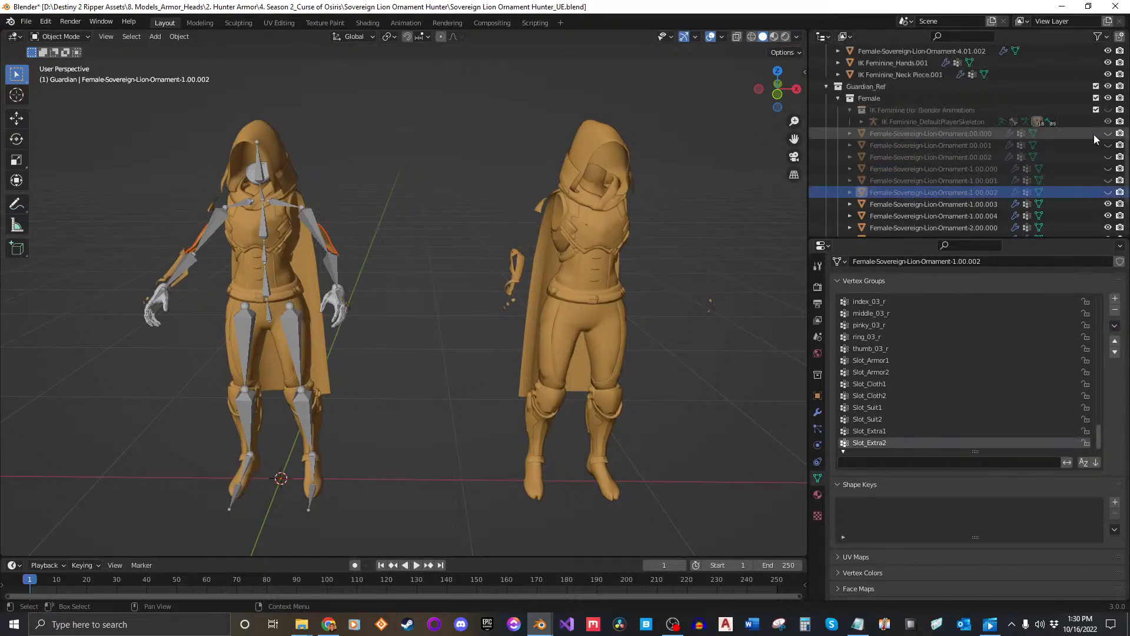
{"action": "scroll", "coordinate": [1093, 135], "scroll_direction": "up", "scroll_amount": 6}
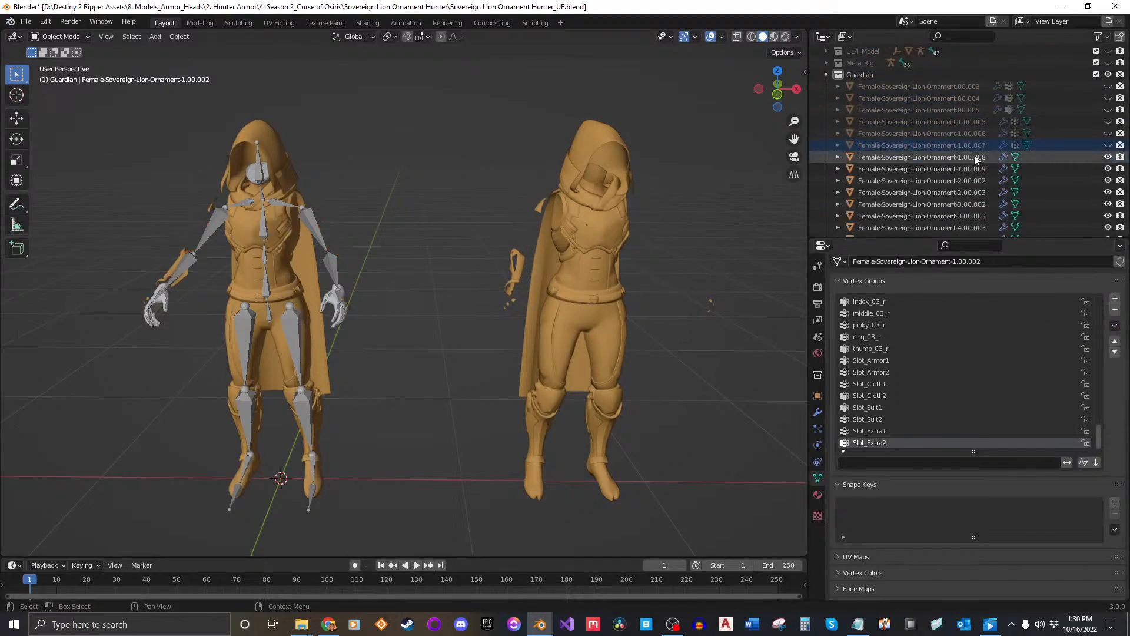
Try to copy the vertex groups of reference mesh Female-Sovereign-Lion-Ornament-1.00.003 to Guardian mesh 1.00.008.
{"action": "left_click", "coordinate": [973, 157]}
{"action": "scroll", "coordinate": [1036, 169], "scroll_direction": "down", "scroll_amount": 6}
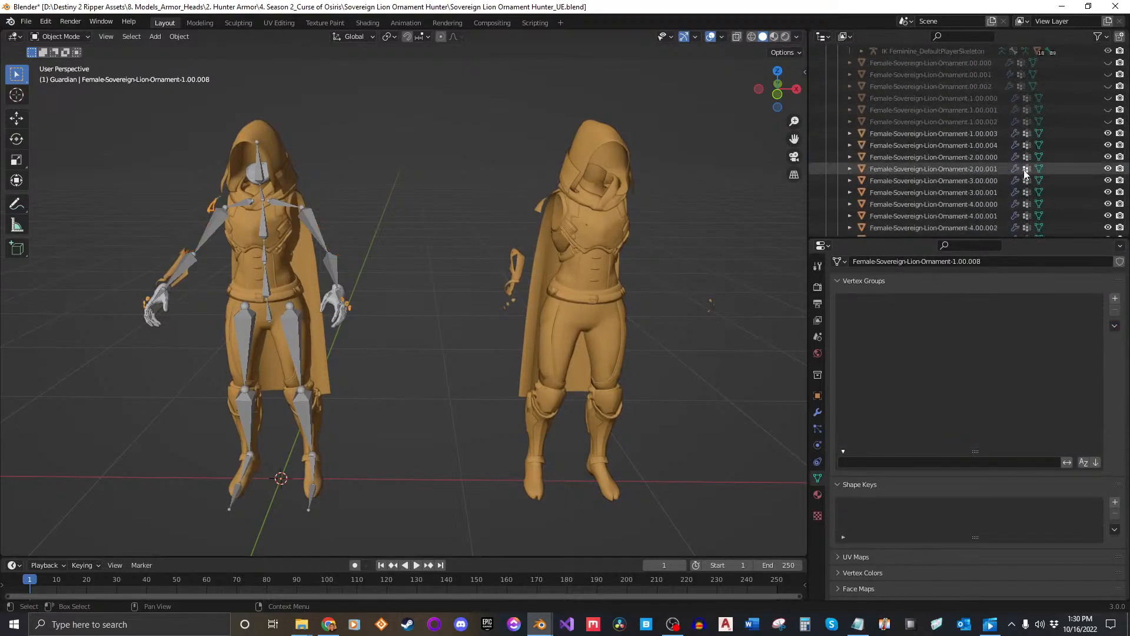
{"action": "left_click", "coordinate": [962, 134]}
{"action": "left_click", "coordinate": [1114, 325]}
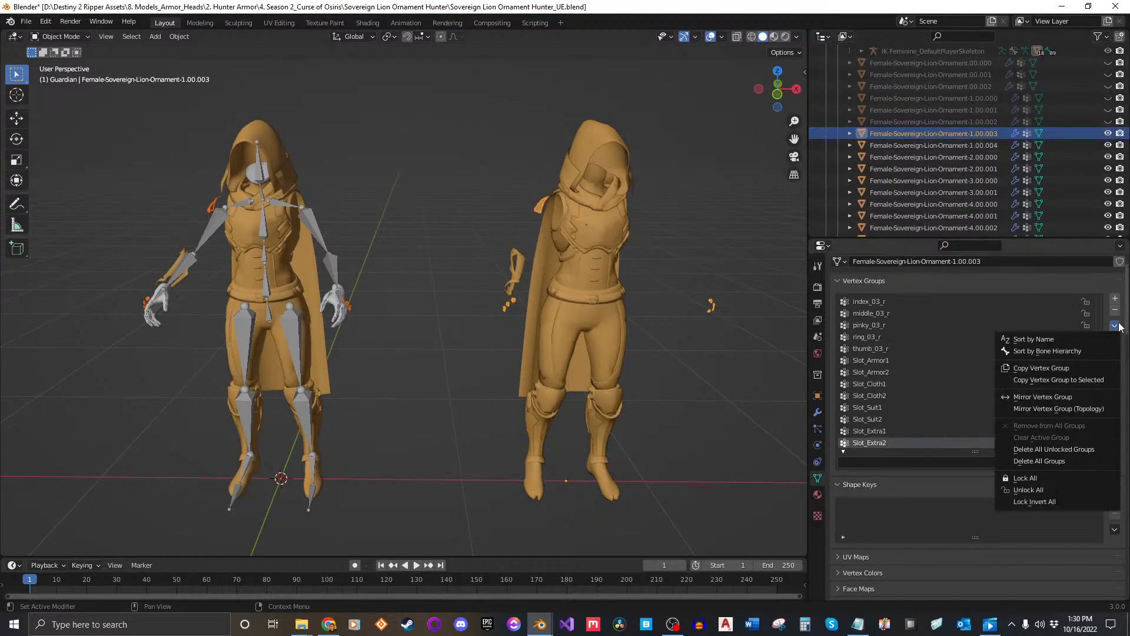
{"action": "left_click", "coordinate": [1079, 409]}
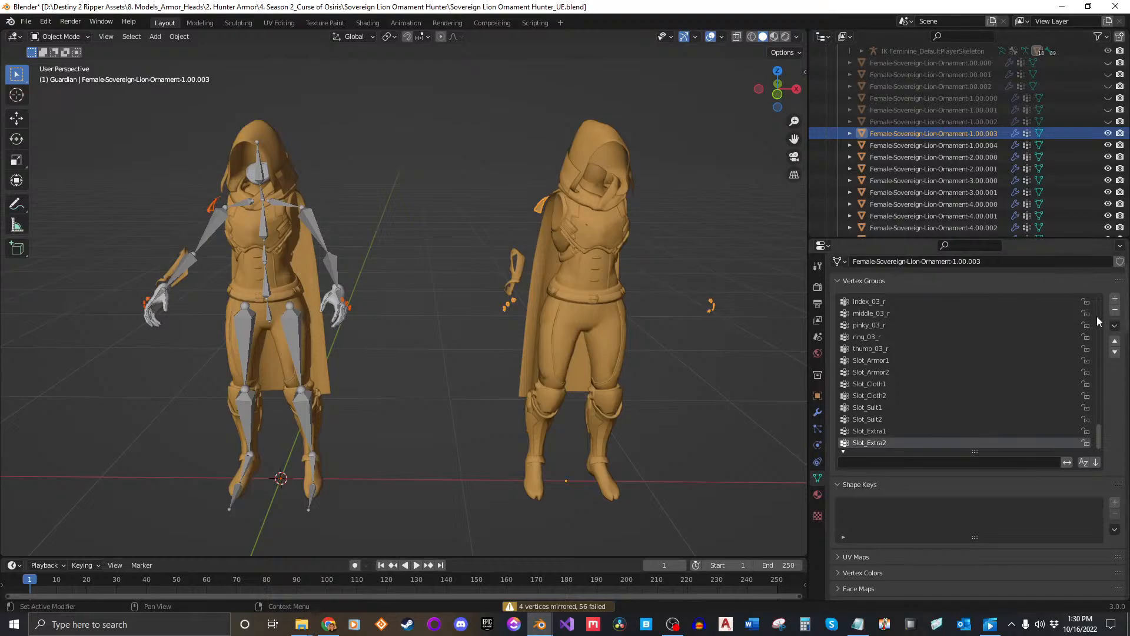
{"action": "left_click", "coordinate": [1114, 326]}
{"action": "left_click", "coordinate": [1089, 380]}
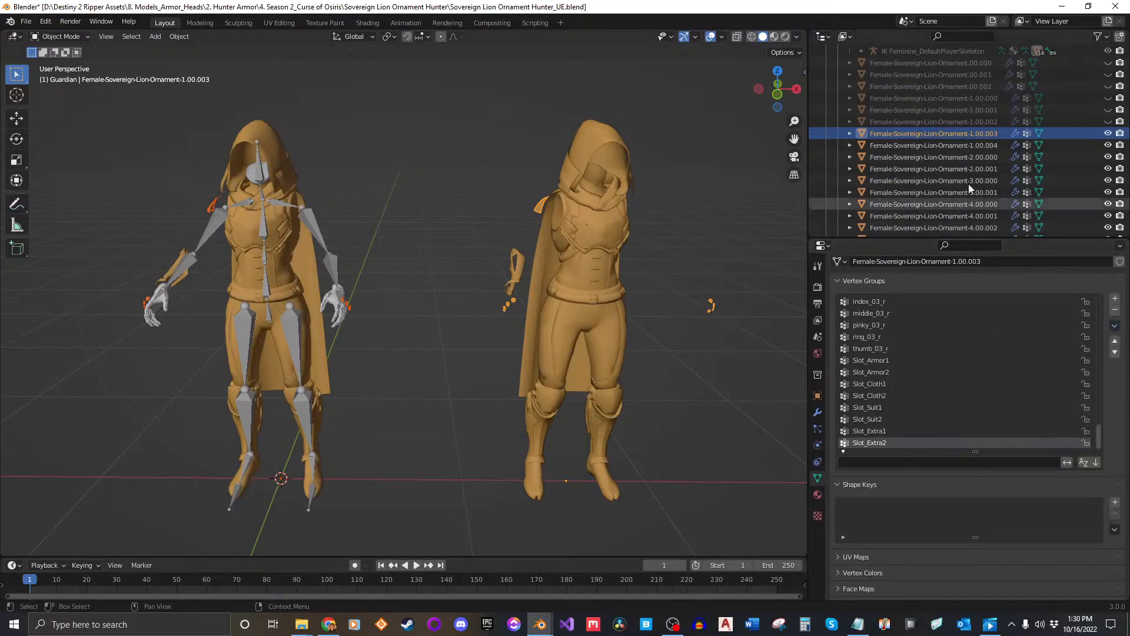
Reselect Guardian mesh 1.00.008 with reference mesh Female-Sovereign-Lion-Ornament-1.00.003, copy the reference's vertex groups to it, and hide both meshes.
{"action": "left_click", "coordinate": [955, 167]}
{"action": "scroll", "coordinate": [955, 165], "scroll_direction": "down", "scroll_amount": 5}
{"action": "left_click", "coordinate": [938, 110]}
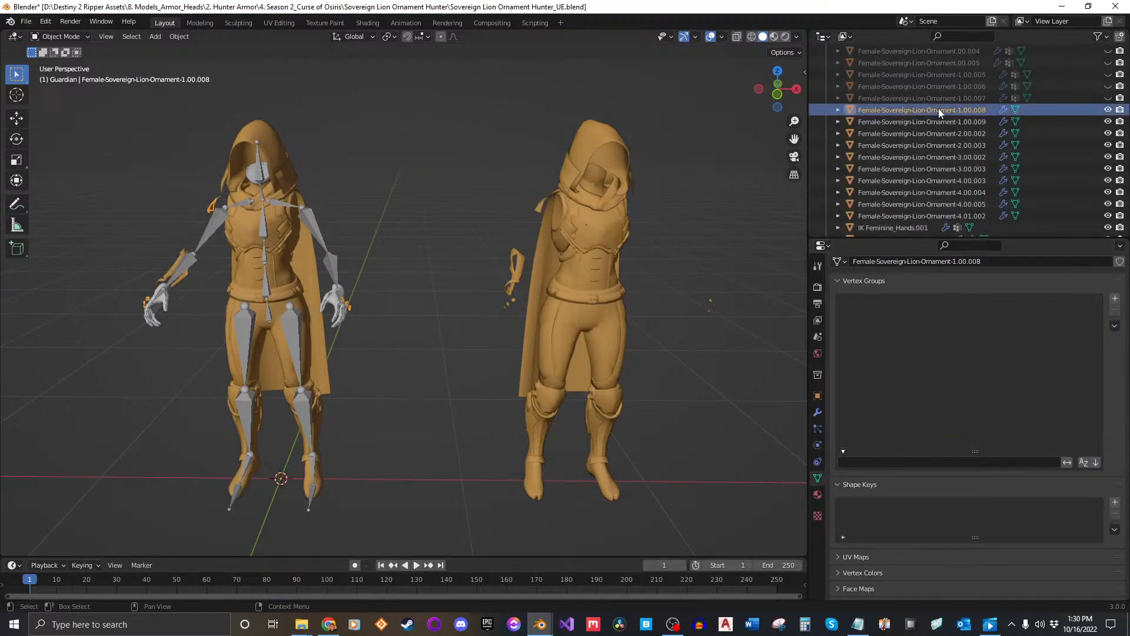
{"action": "scroll", "coordinate": [939, 108], "scroll_direction": "up", "scroll_amount": 5}
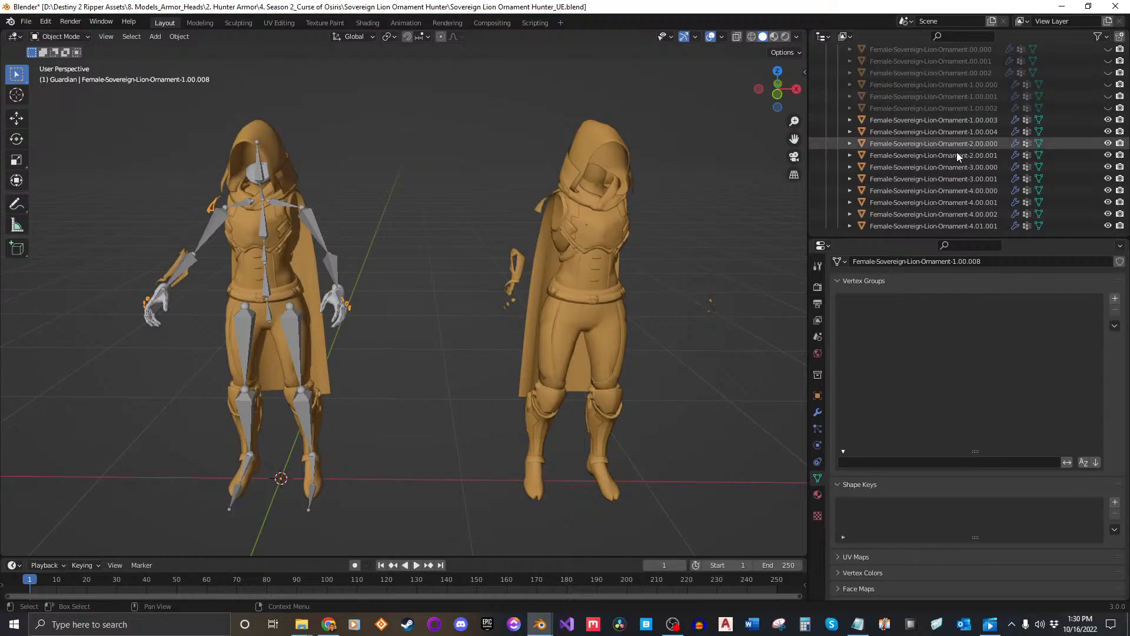
{"action": "left_click", "coordinate": [959, 121]}
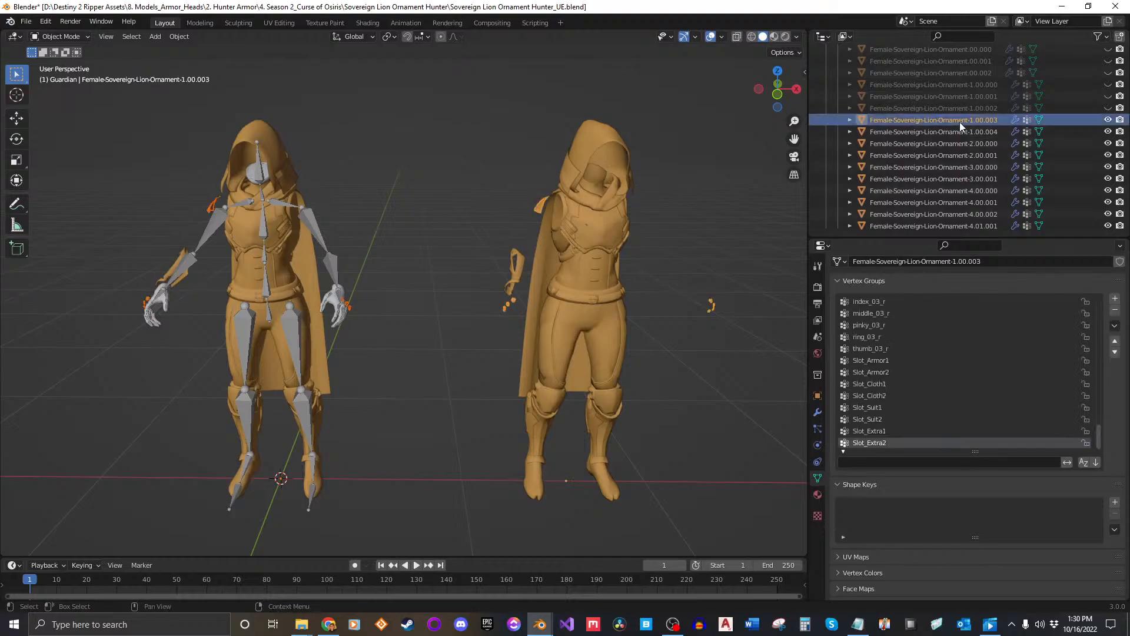
{"action": "left_click", "coordinate": [1115, 326]}
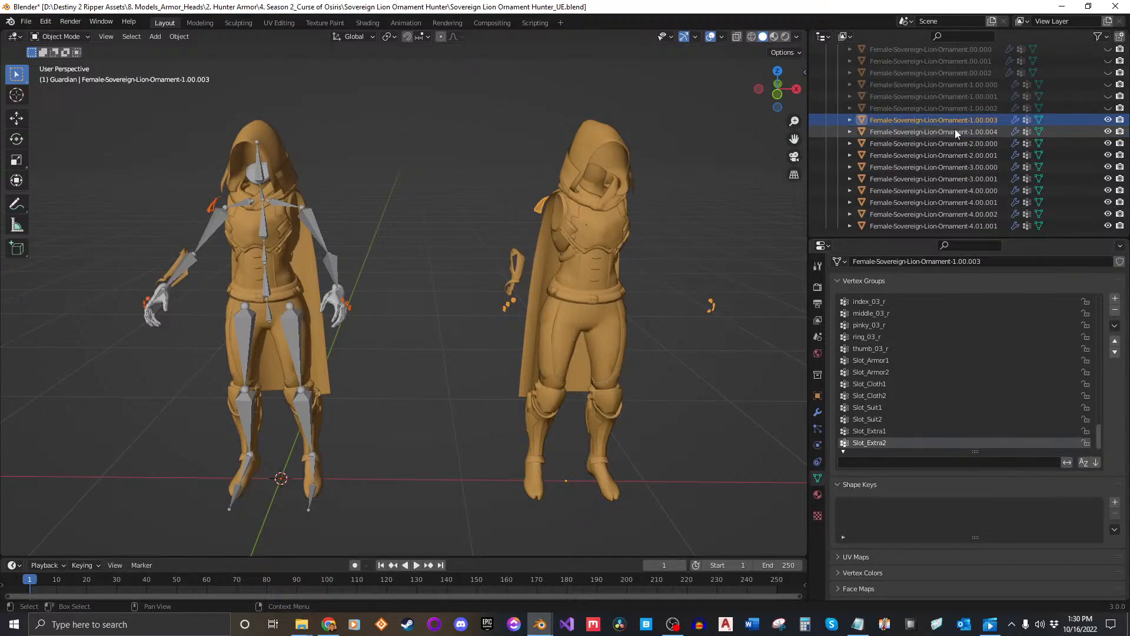
{"action": "scroll", "coordinate": [955, 128], "scroll_direction": "up", "scroll_amount": 2}
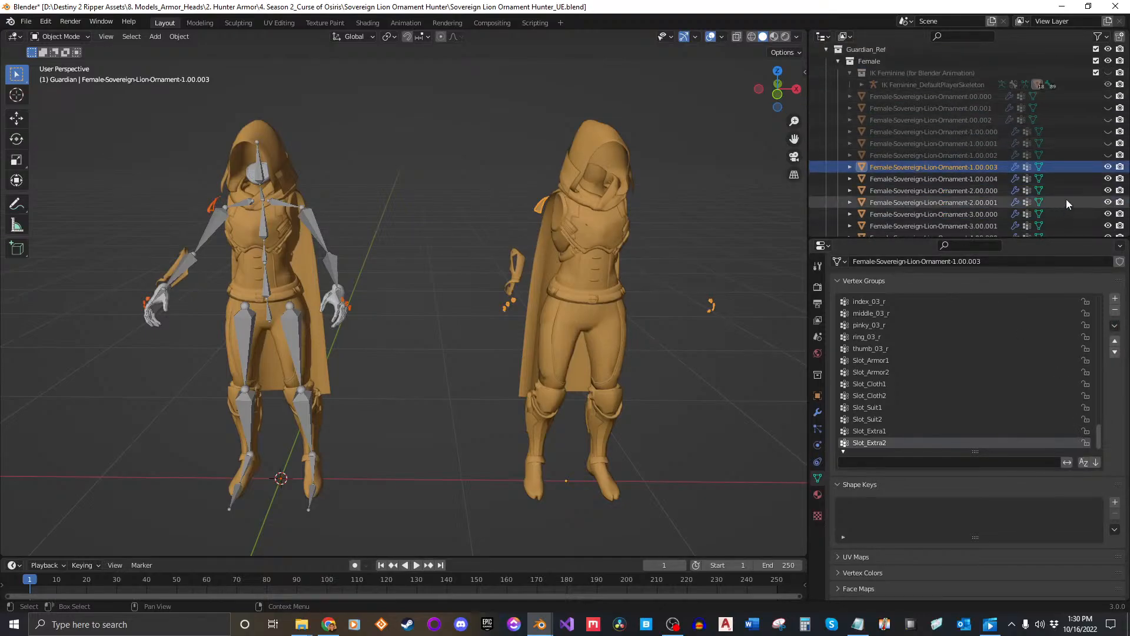
{"action": "left_click", "coordinate": [1108, 168]}
{"action": "scroll", "coordinate": [1108, 168], "scroll_direction": "up", "scroll_amount": 7}
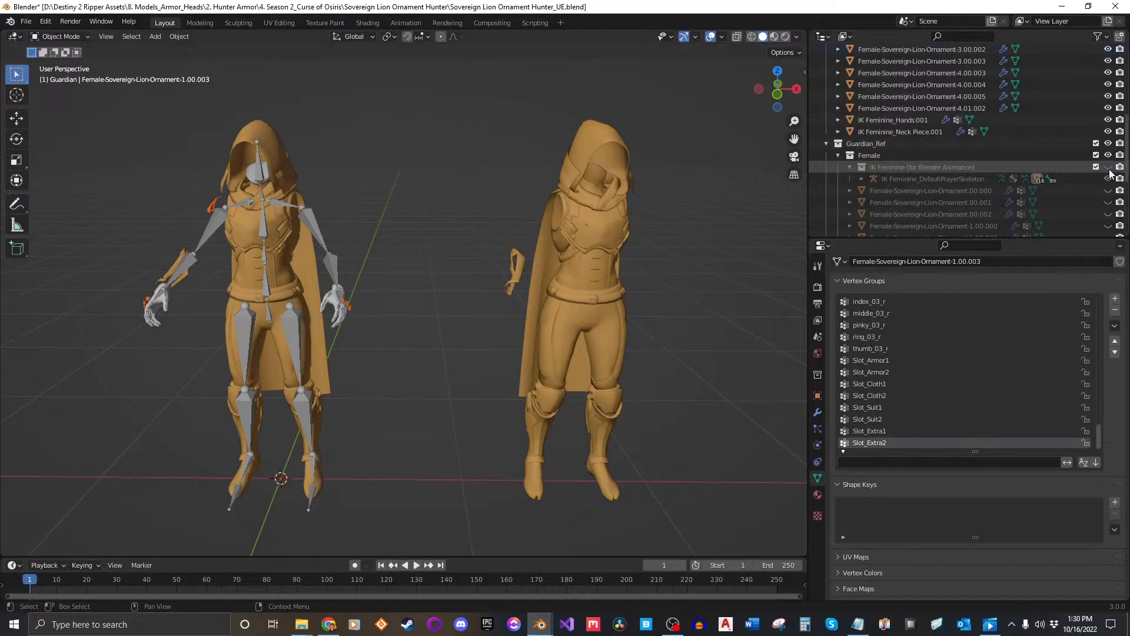
{"action": "left_click", "coordinate": [1108, 72]}
Copy the vertex groups of reference forearm mesh Female-Sovereign-Lion-Ornament-1.00.004 to its Guardian counterpart 1.00.009.
{"action": "left_click", "coordinate": [980, 85]}
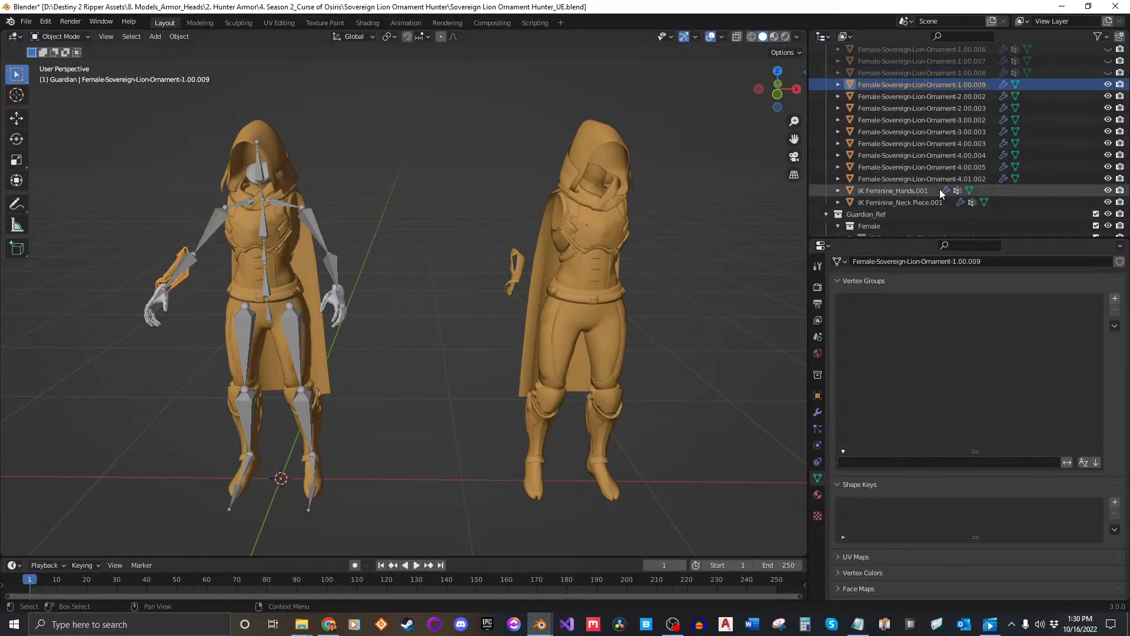
{"action": "scroll", "coordinate": [948, 164], "scroll_direction": "up", "scroll_amount": 10}
{"action": "left_click", "coordinate": [972, 157]}
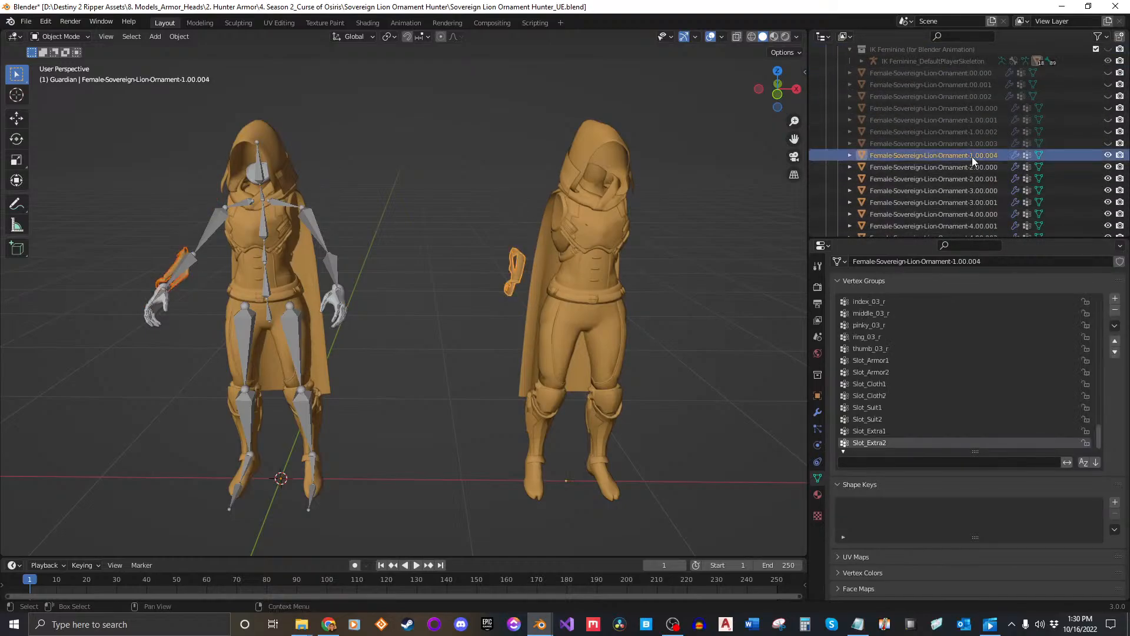
{"action": "left_click", "coordinate": [1115, 326]}
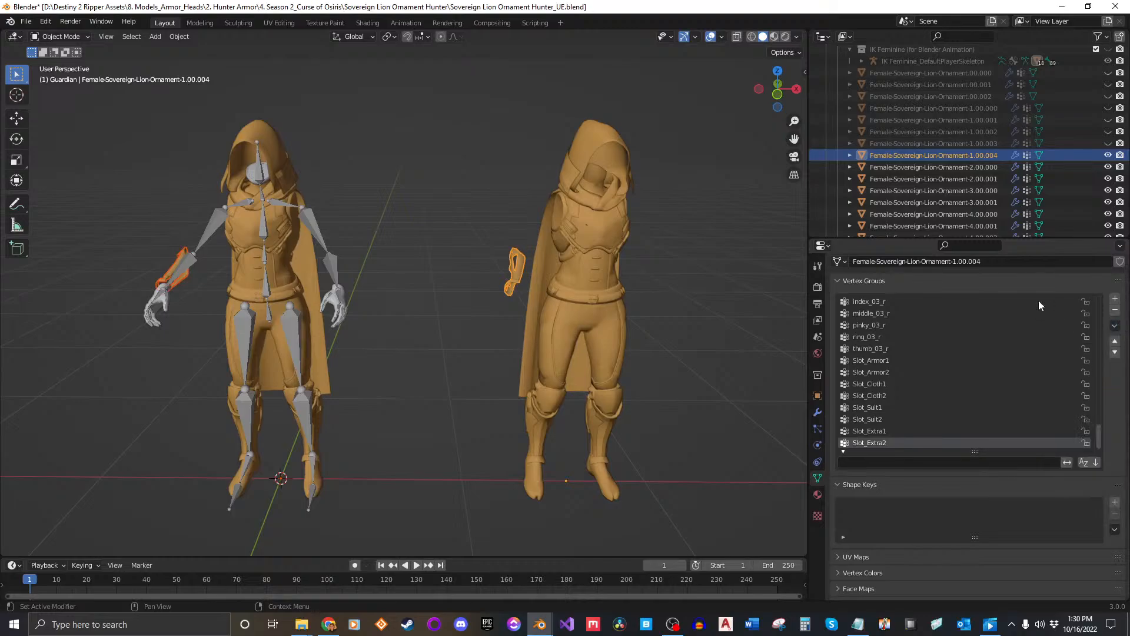
Hide reference forearm mesh Female-Sovereign-Lion-Ornament-1.00.004 and its Guardian counterpart 1.00.009.
{"action": "left_click", "coordinate": [1108, 156]}
{"action": "scroll", "coordinate": [1080, 143], "scroll_direction": "down", "scroll_amount": 13}
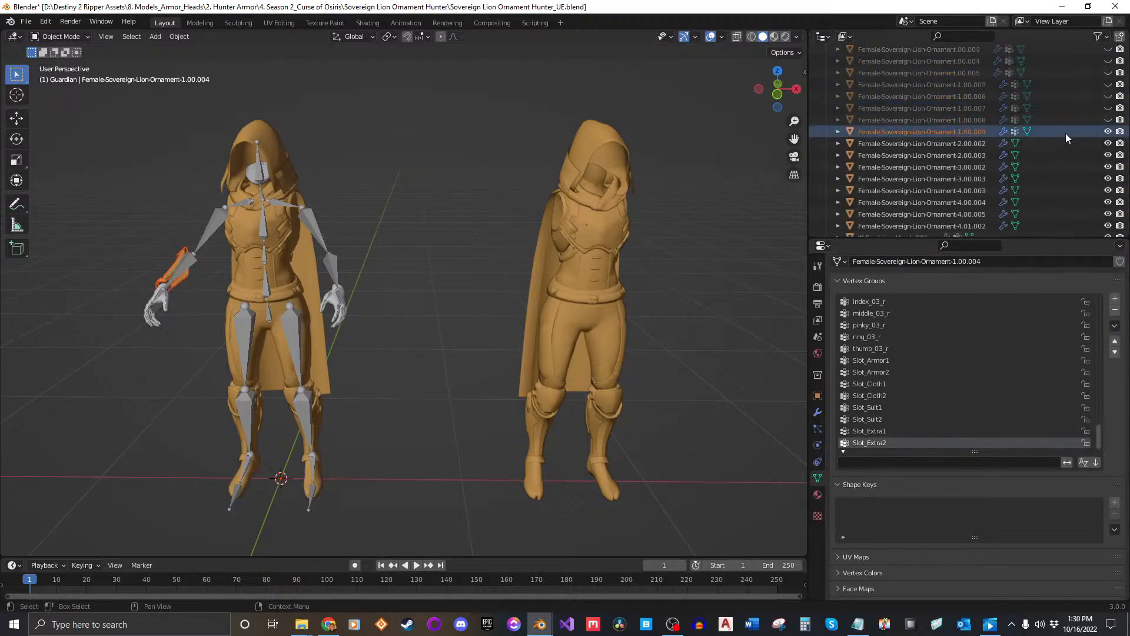
{"action": "left_click", "coordinate": [1108, 132]}
Copy the vertex groups of reference torso mesh Female-Sovereign-Lion-Ornament-2.00.000 to Guardian mesh 2.00.002, and hide both meshes.
{"action": "left_click", "coordinate": [989, 143]}
{"action": "scroll", "coordinate": [999, 170], "scroll_direction": "down", "scroll_amount": 5}
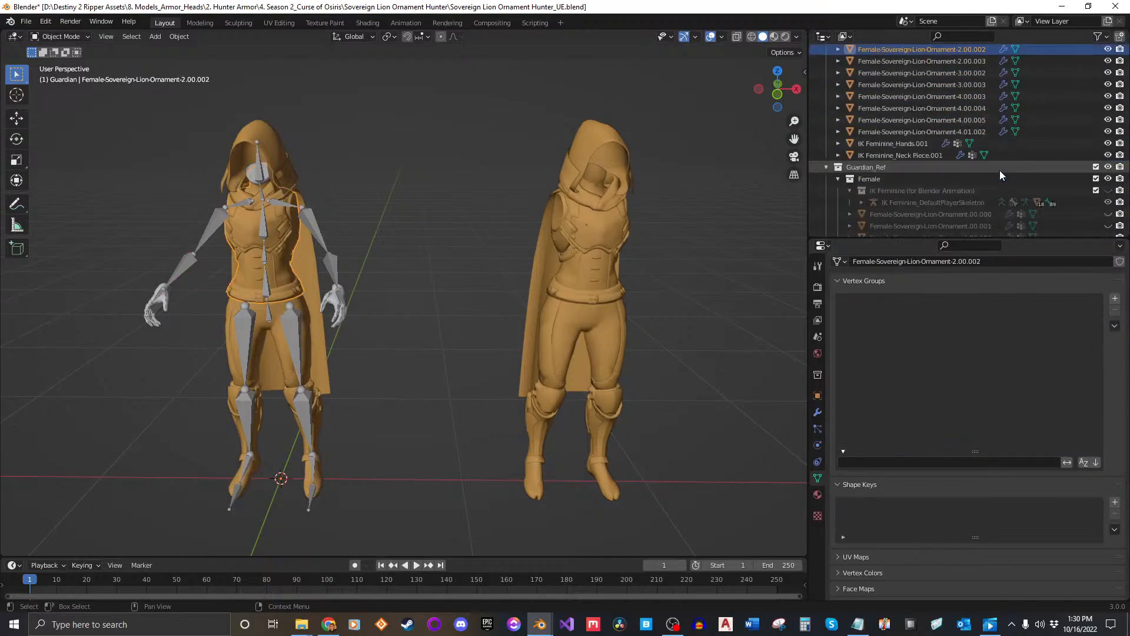
{"action": "scroll", "coordinate": [999, 171], "scroll_direction": "down", "scroll_amount": 6}
{"action": "left_click", "coordinate": [979, 168]}
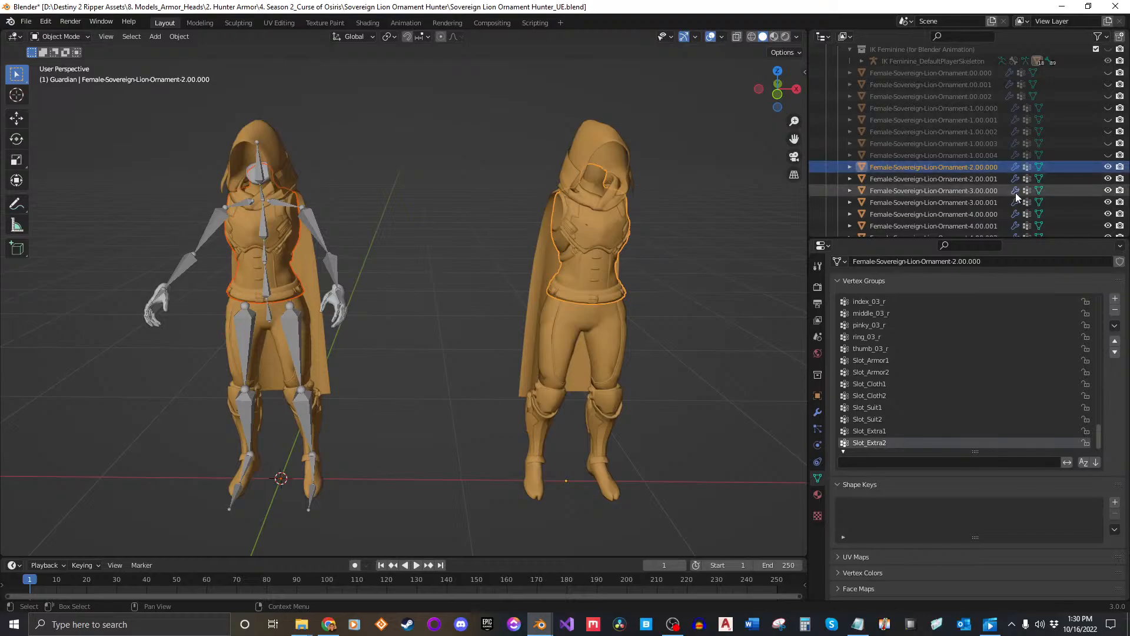
{"action": "left_click", "coordinate": [1114, 325]}
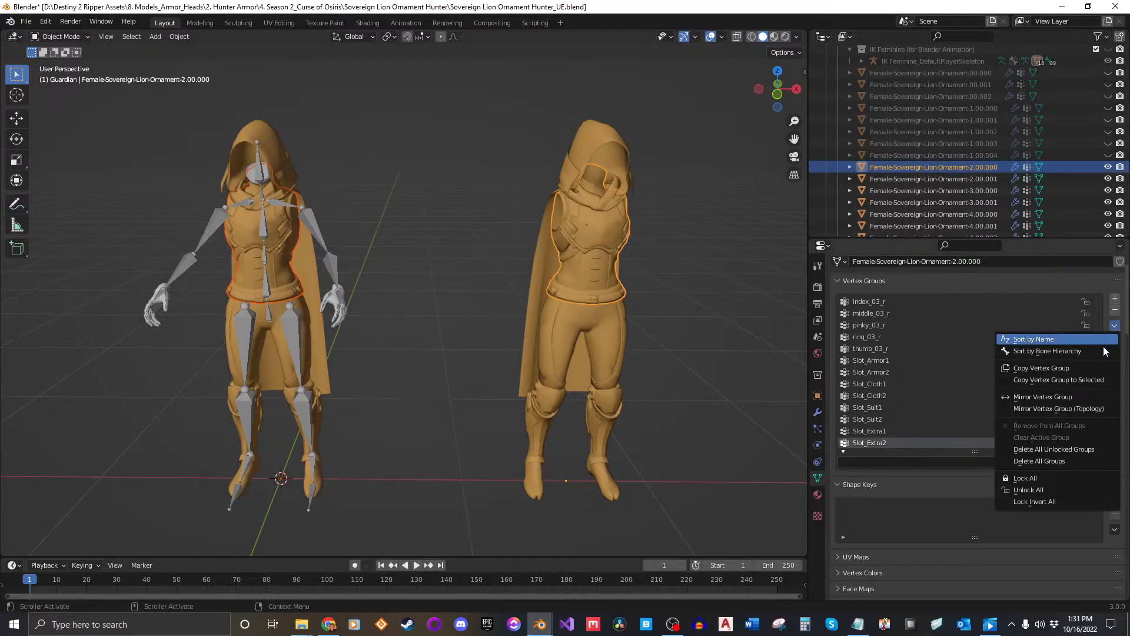
{"action": "left_click", "coordinate": [1092, 380]}
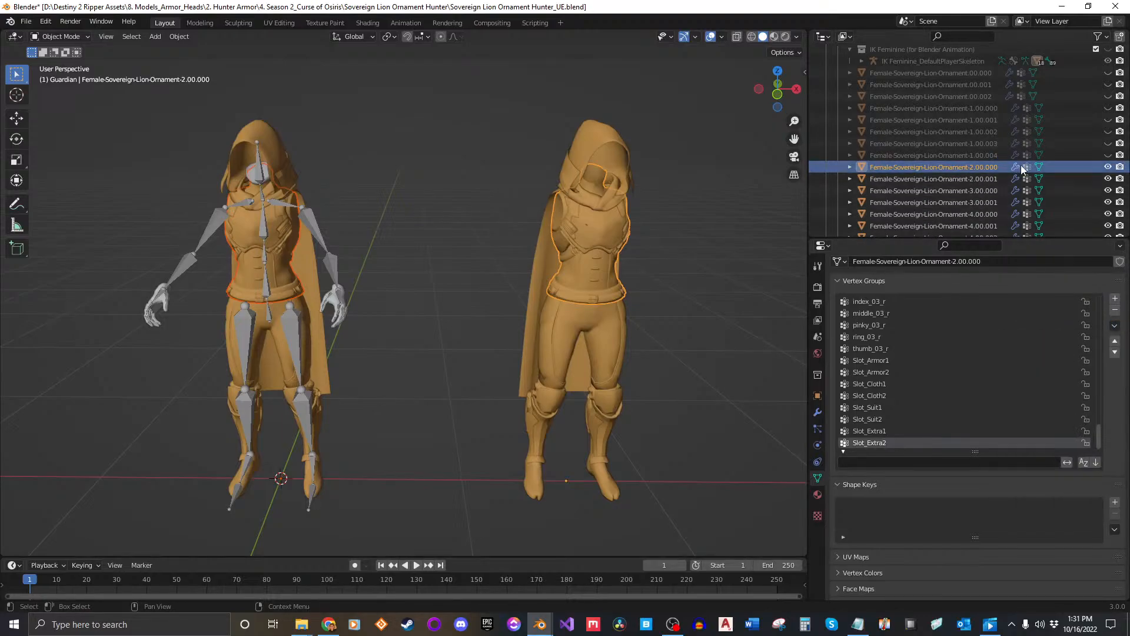
{"action": "left_click", "coordinate": [1107, 168]}
{"action": "scroll", "coordinate": [1054, 175], "scroll_direction": "down", "scroll_amount": 10}
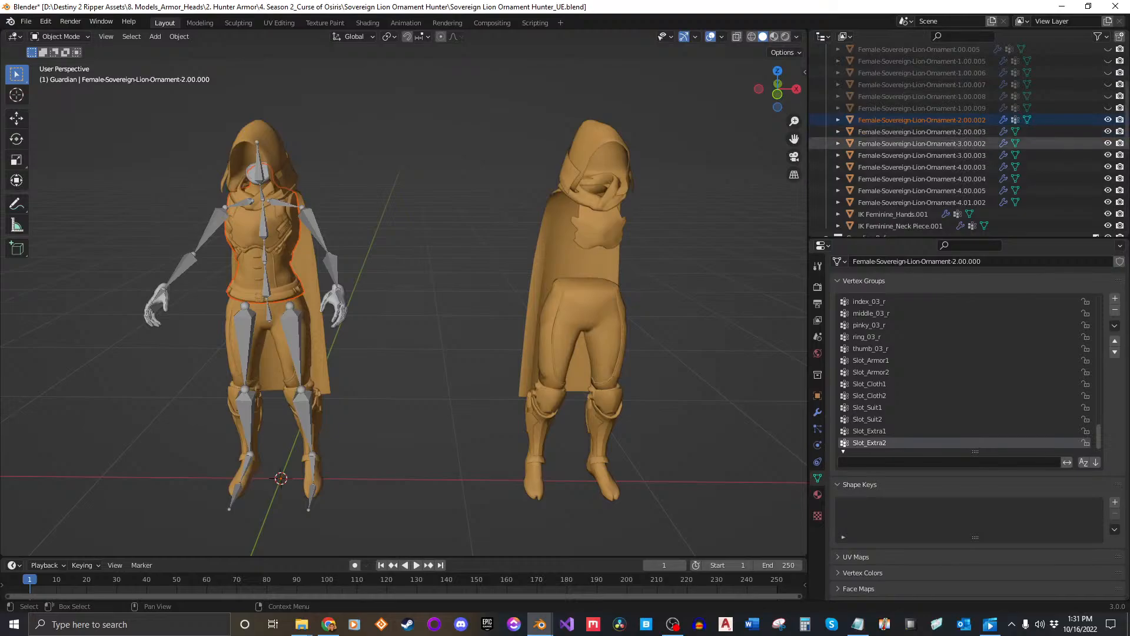
{"action": "left_click", "coordinate": [1107, 120]}
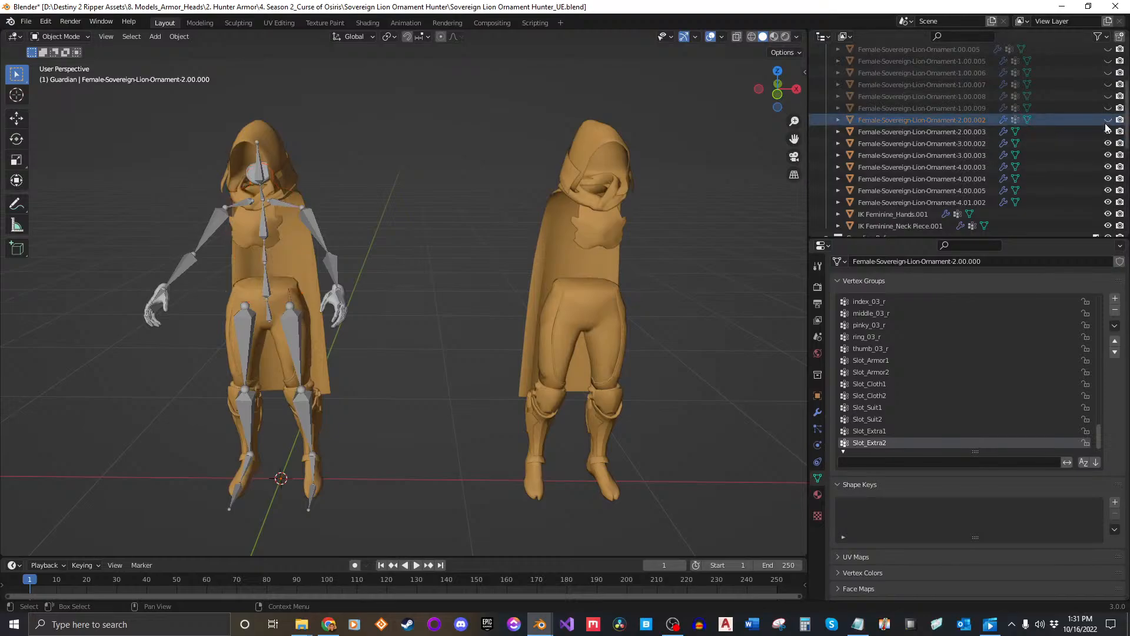
Copy the vertex groups of reference chest mesh Female-Sovereign-Lion-Ornament-2.00.001 to Guardian mesh 2.00.003, and hide both meshes.
{"action": "left_click", "coordinate": [951, 133]}
{"action": "scroll", "coordinate": [1044, 205], "scroll_direction": "up", "scroll_amount": 5}
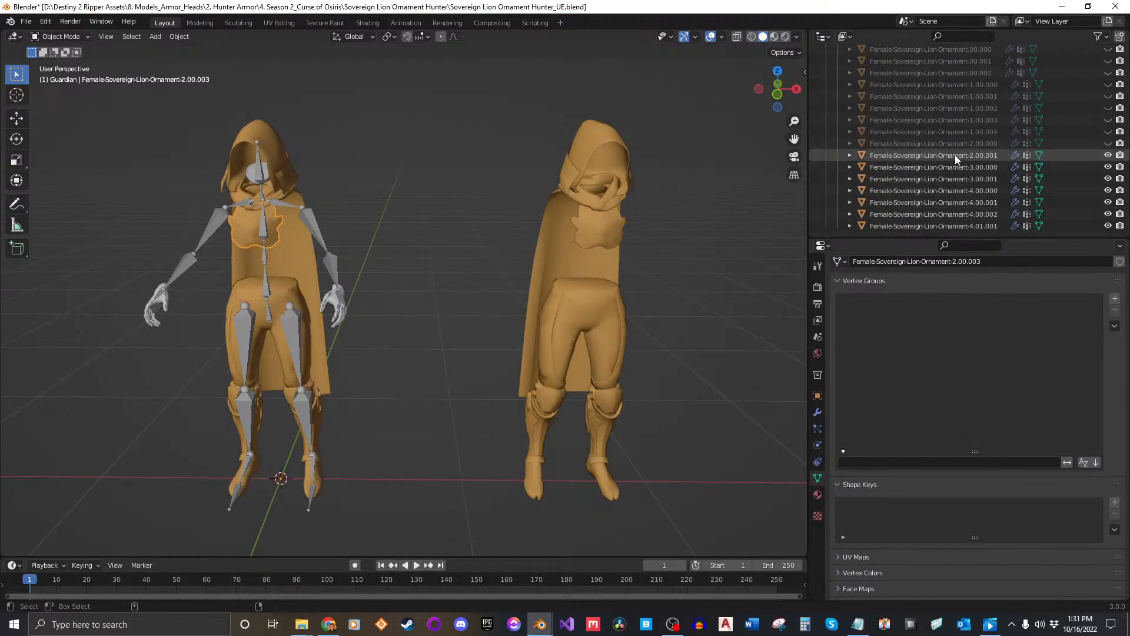
{"action": "left_click", "coordinate": [954, 154]}
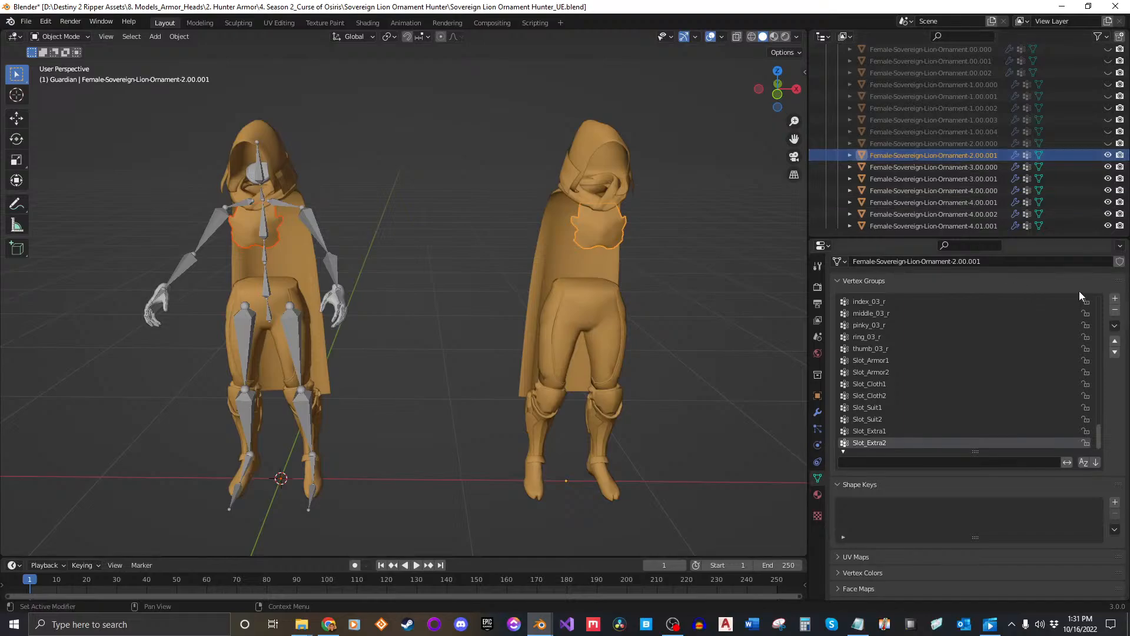
{"action": "left_click", "coordinate": [1114, 326]}
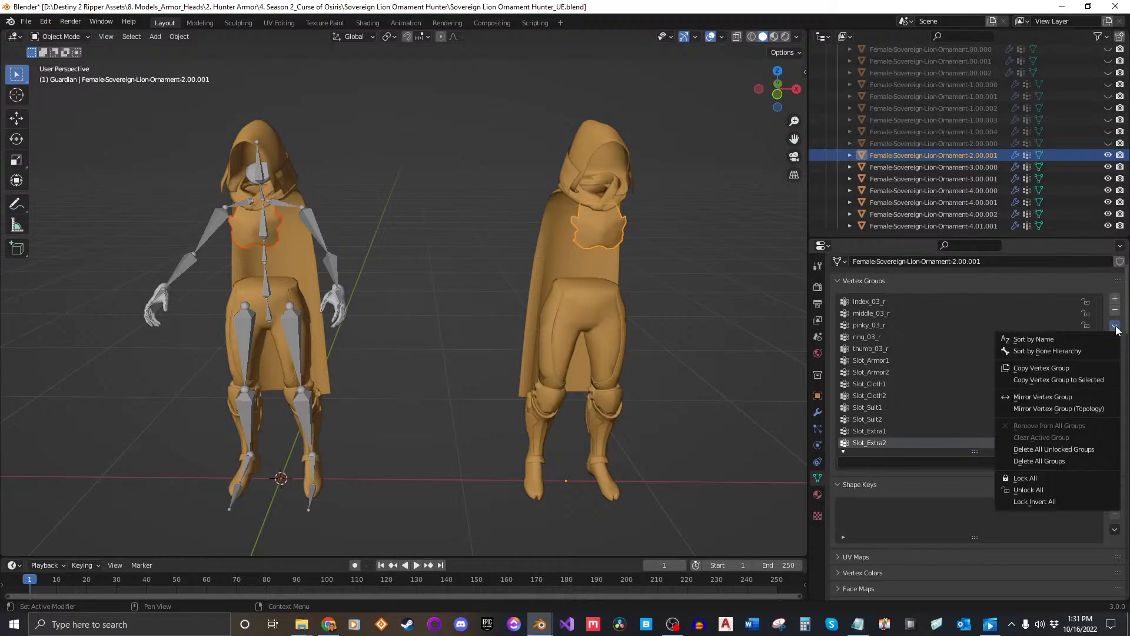
{"action": "left_click", "coordinate": [1069, 379]}
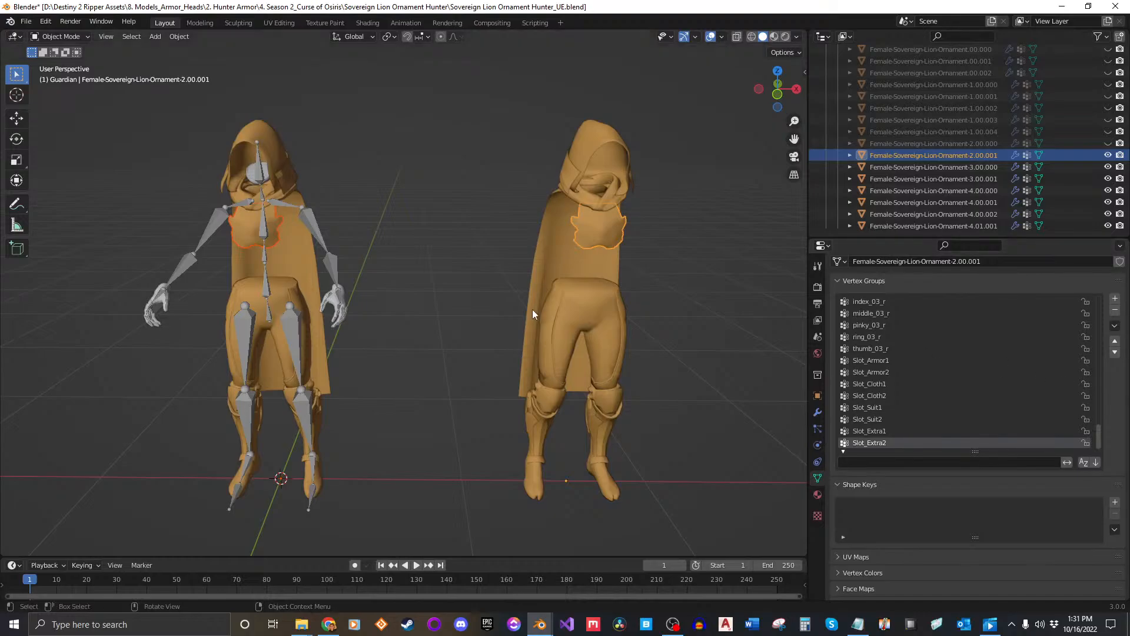
{"action": "key", "text": "h"}
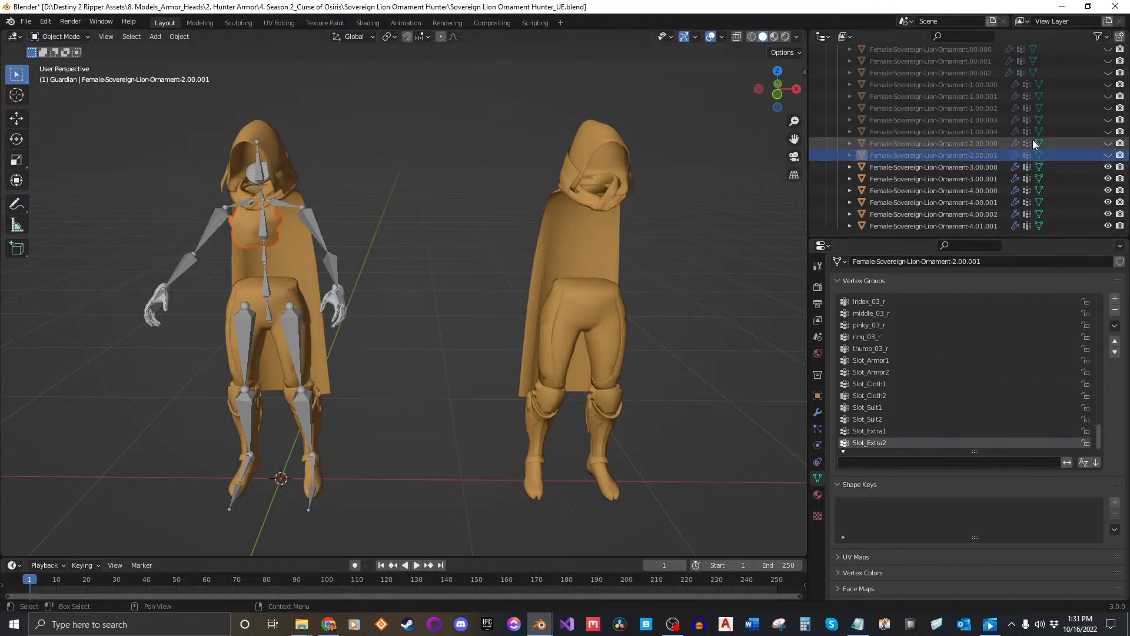
{"action": "scroll", "coordinate": [1032, 139], "scroll_direction": "down", "scroll_amount": 6}
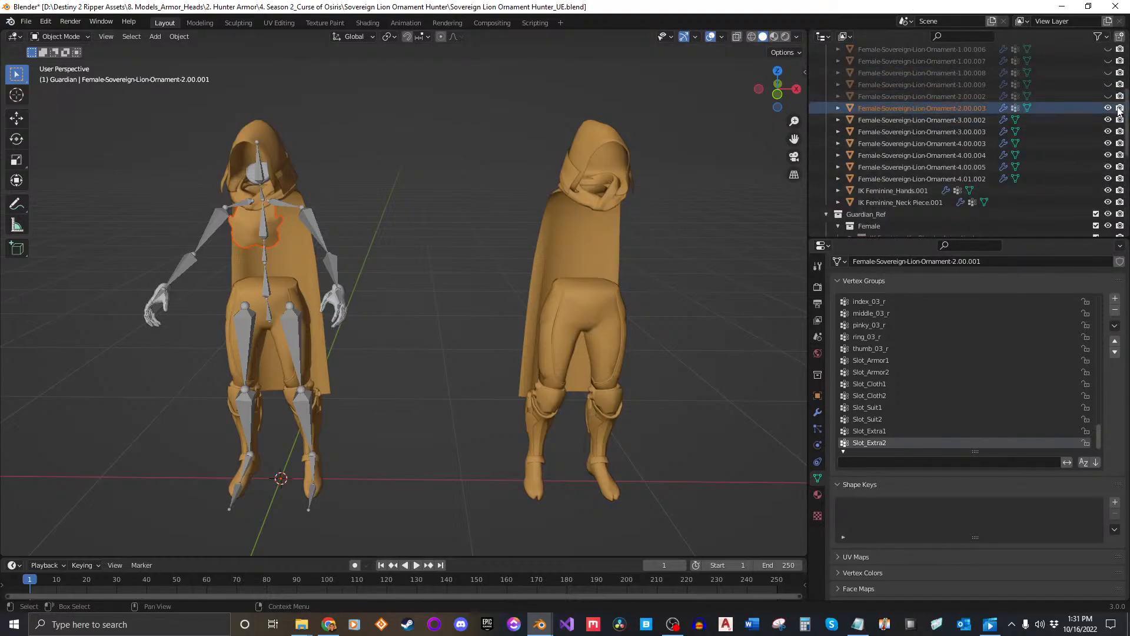
{"action": "key", "text": "h"}
Copy the vertex groups of reference leg mesh Female-Sovereign-Lion-Ornament-3.00.000 to Guardian mesh 3.00.002, and hide both meshes.
{"action": "left_click", "coordinate": [931, 120]}
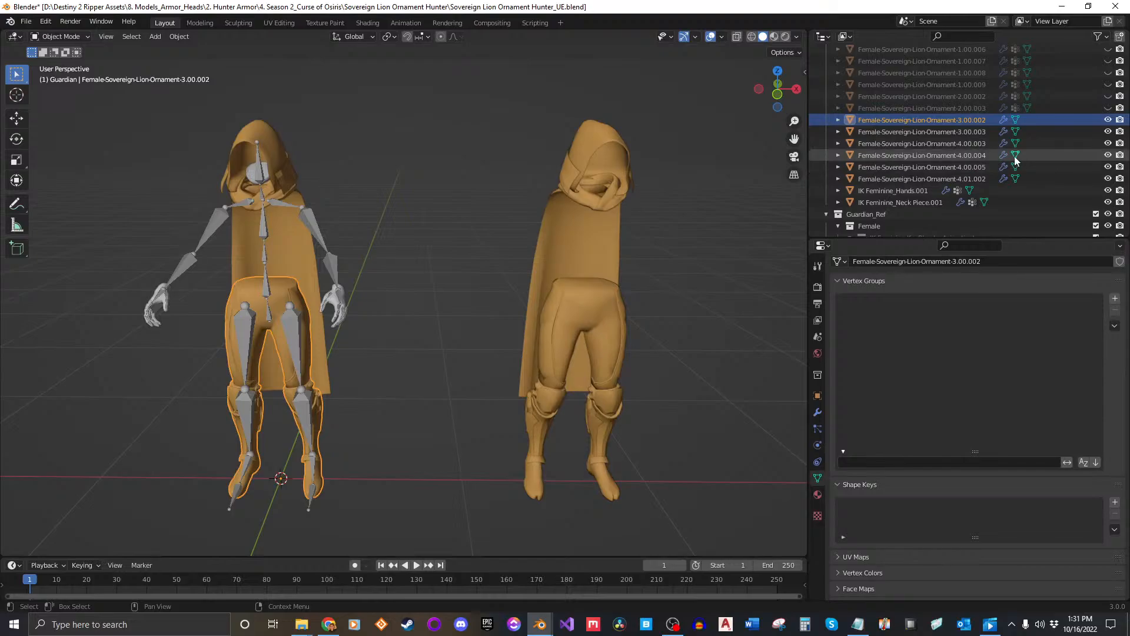
{"action": "scroll", "coordinate": [1014, 154], "scroll_direction": "down", "scroll_amount": 8}
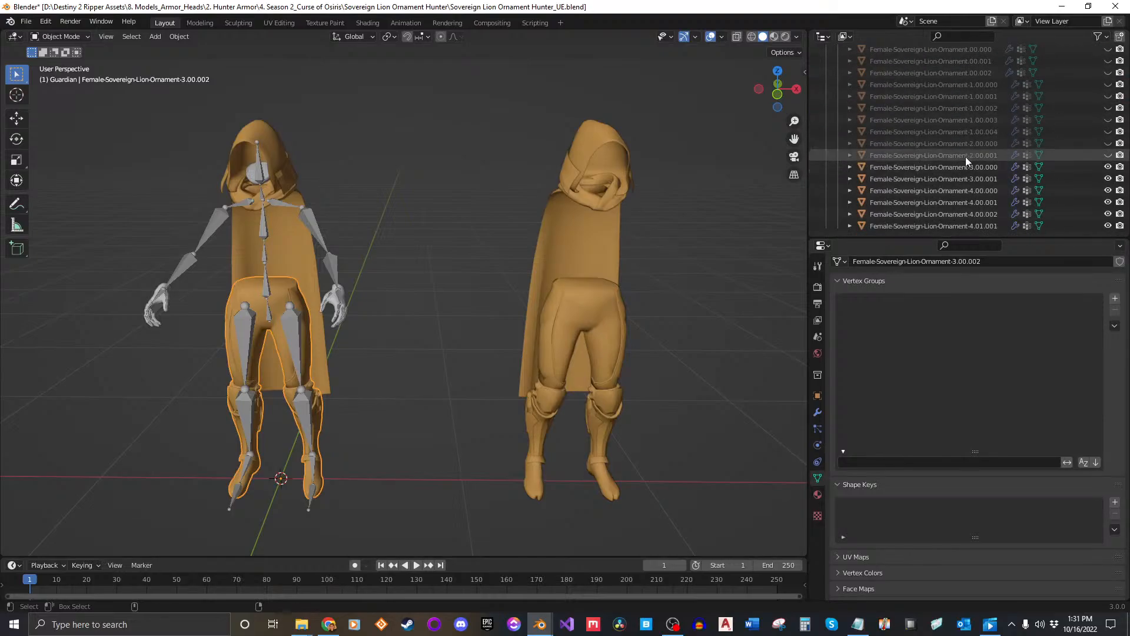
{"action": "left_click", "coordinate": [965, 167]}
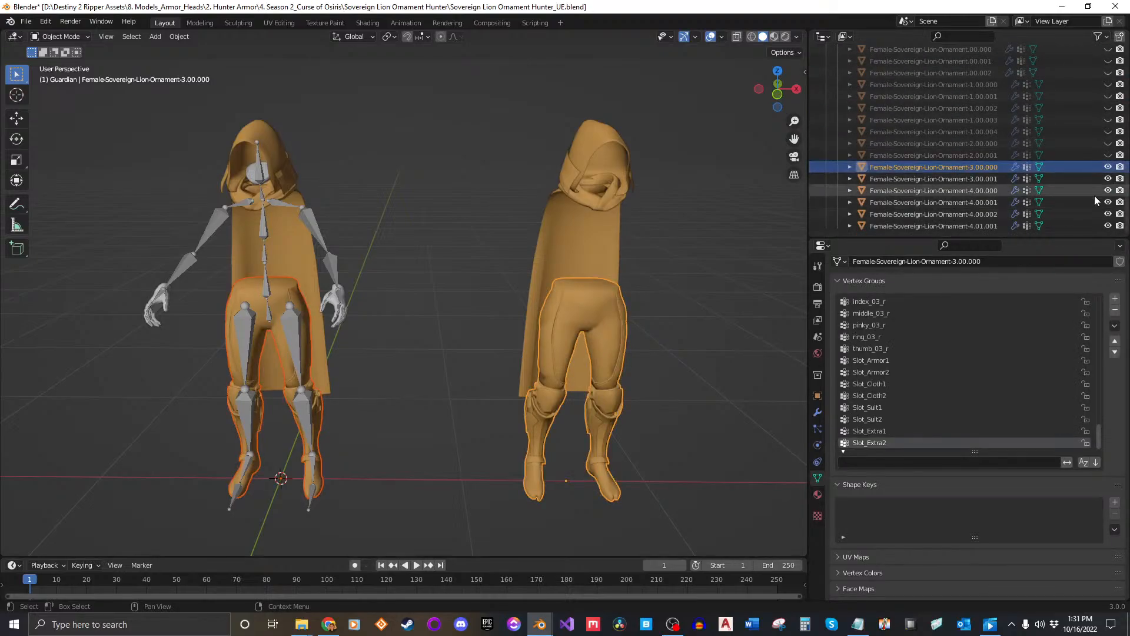
{"action": "left_click", "coordinate": [1114, 325]}
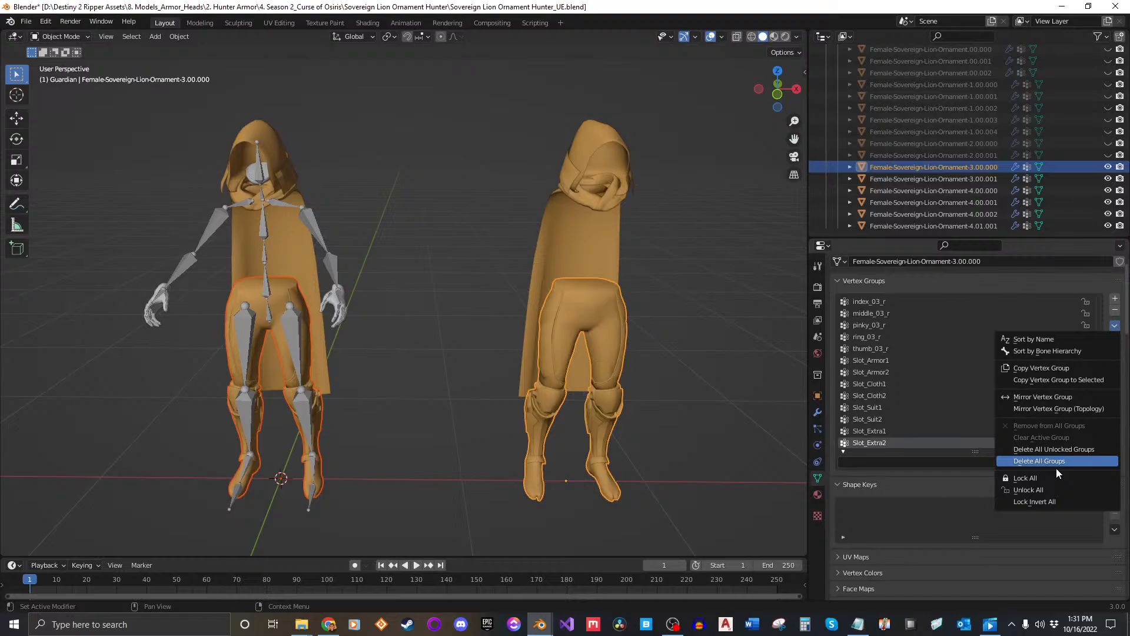
{"action": "left_click", "coordinate": [1083, 379]}
{"action": "left_click", "coordinate": [1107, 167]}
{"action": "scroll", "coordinate": [1088, 161], "scroll_direction": "up", "scroll_amount": 7}
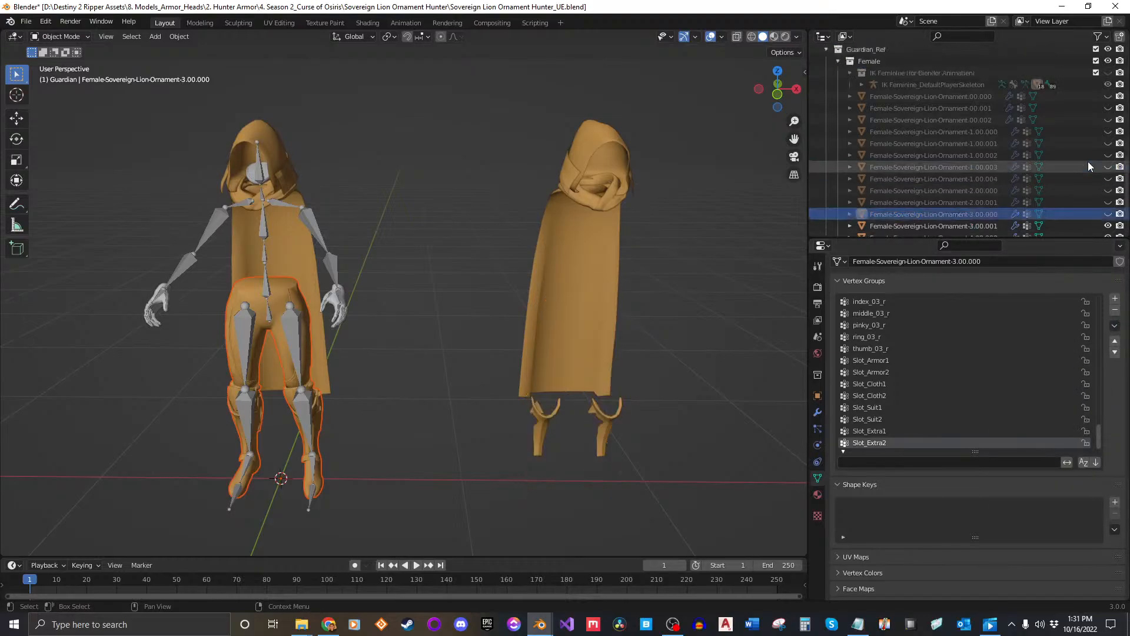
{"action": "left_click", "coordinate": [1108, 72]}
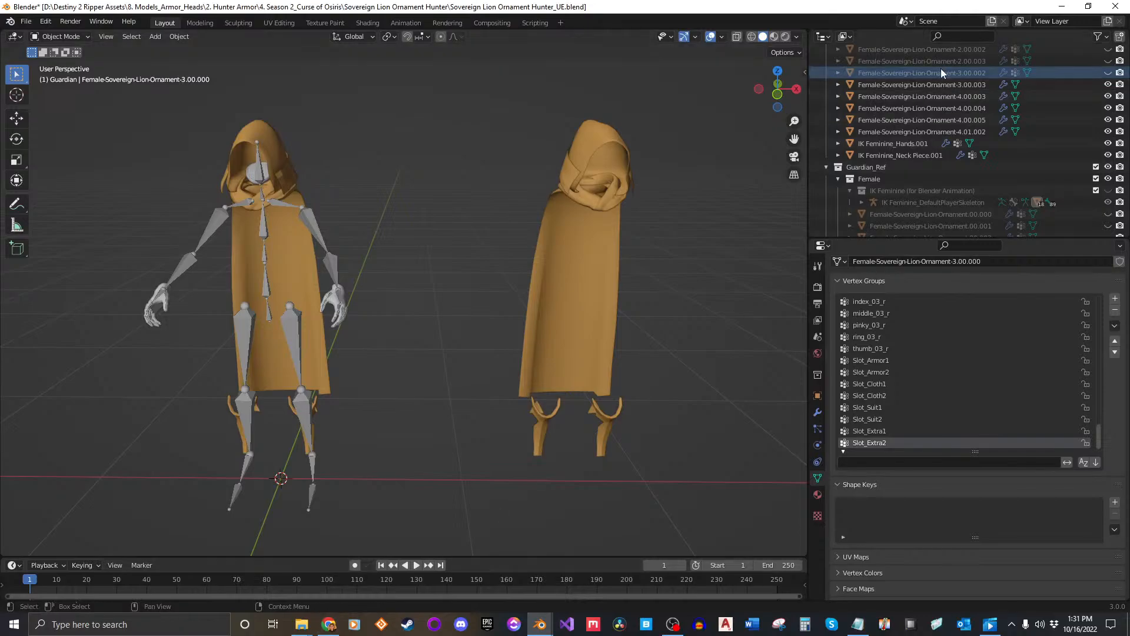
Copy the vertex groups of reference shin mesh Female-Sovereign-Lion-Ornament-3.00.001 to Guardian mesh 3.00.003, and hide both meshes.
{"action": "left_click", "coordinate": [957, 84]}
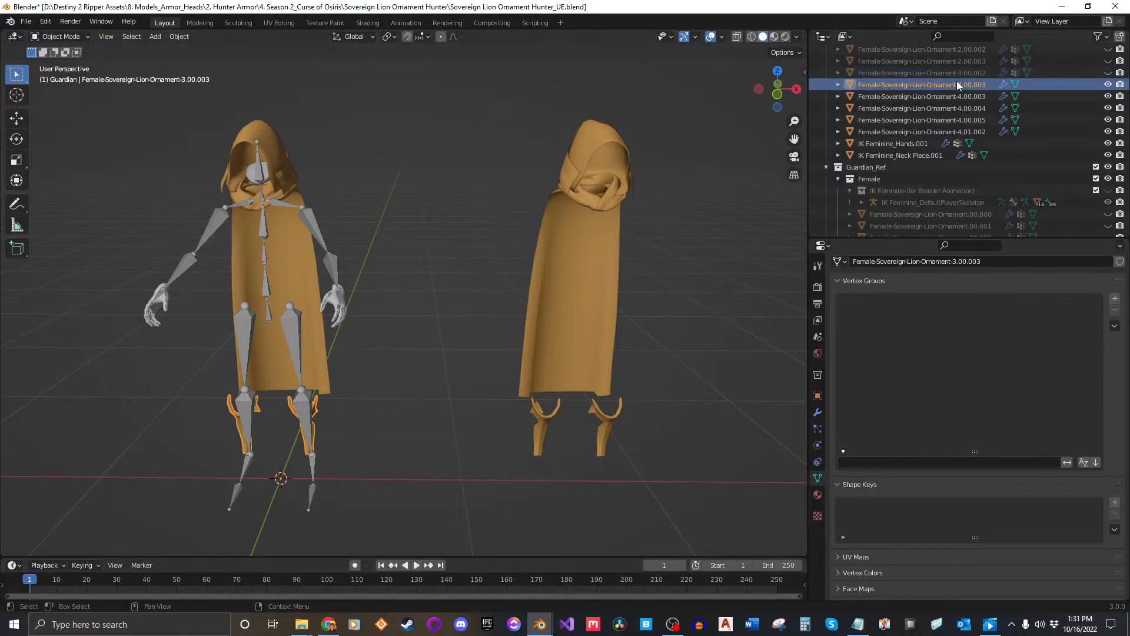
{"action": "scroll", "coordinate": [957, 84], "scroll_direction": "down", "scroll_amount": 6}
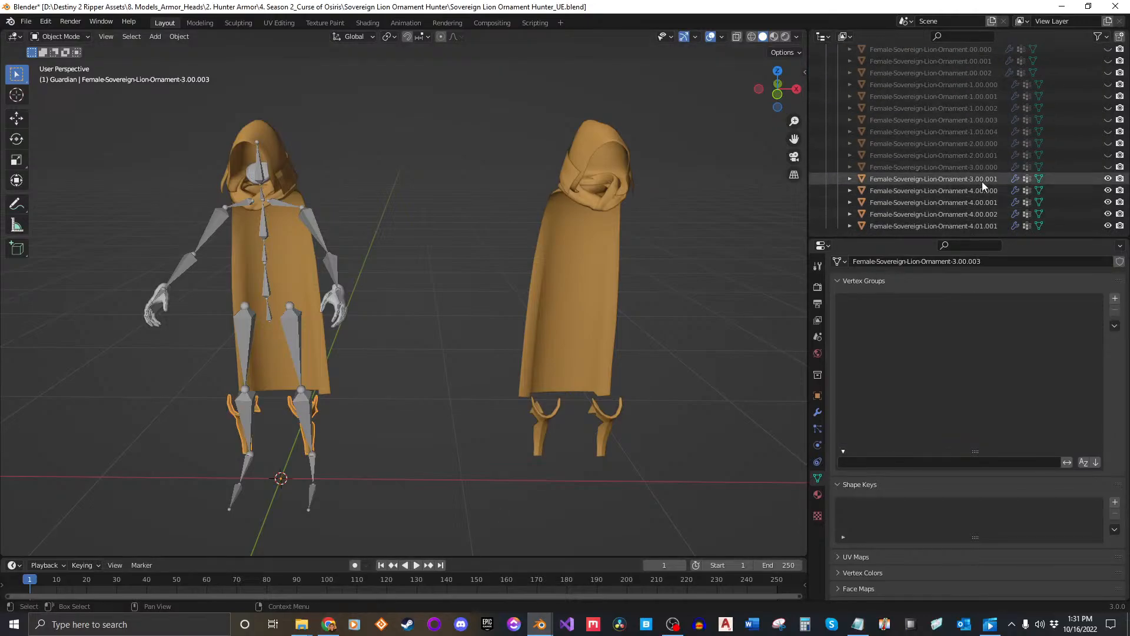
{"action": "left_click", "coordinate": [981, 180]}
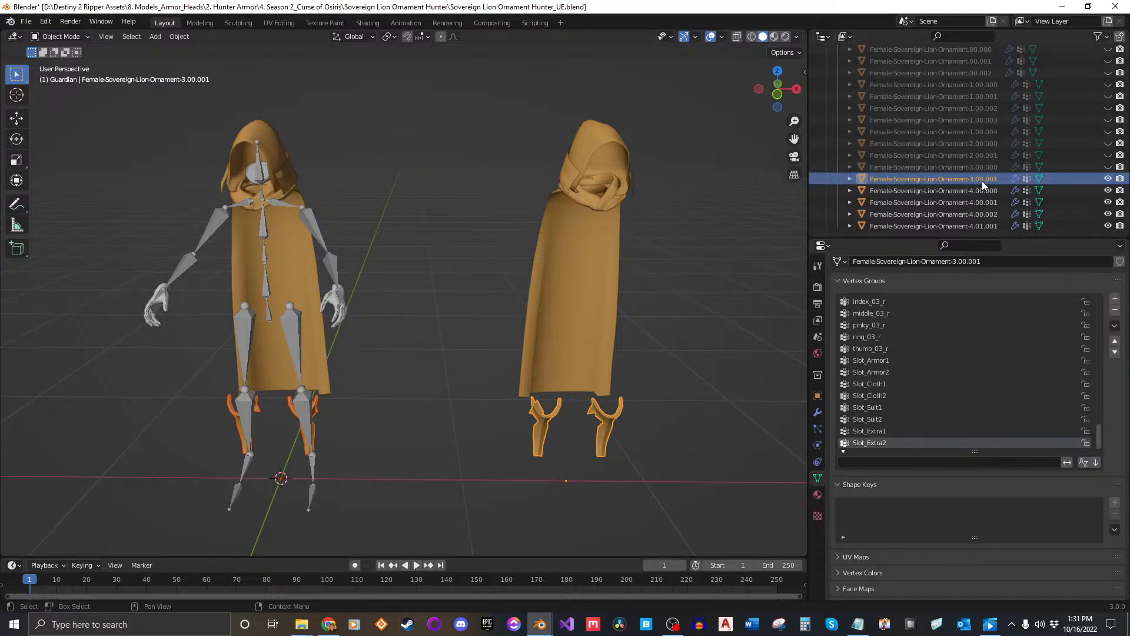
{"action": "left_click", "coordinate": [1114, 329]}
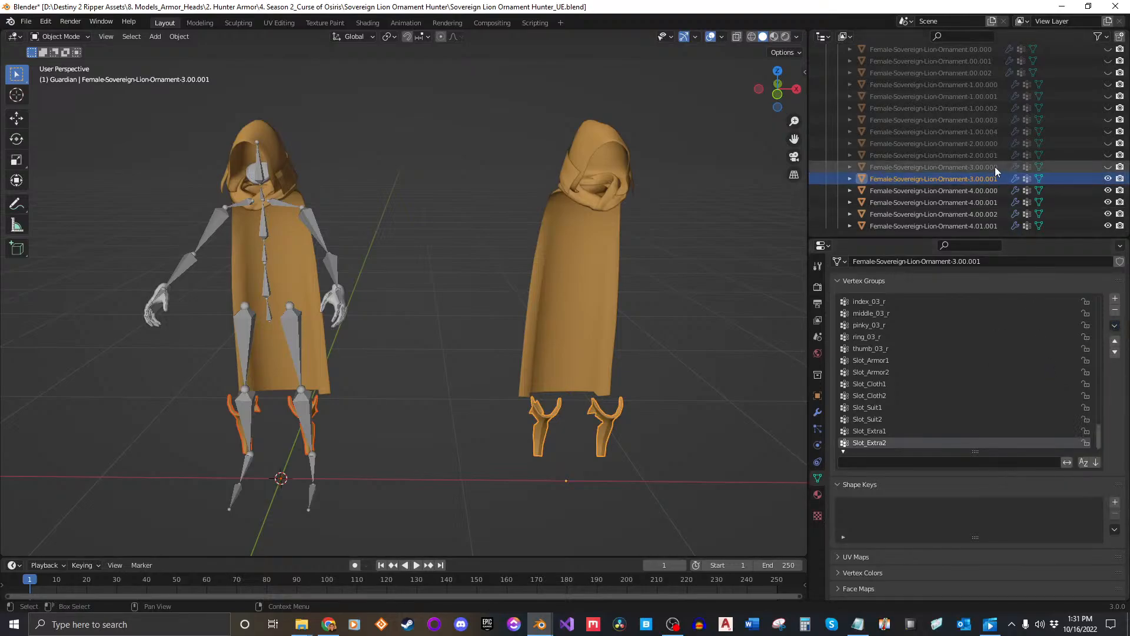
{"action": "left_click", "coordinate": [1108, 179]}
{"action": "scroll", "coordinate": [1108, 180], "scroll_direction": "up", "scroll_amount": 6}
{"action": "left_click", "coordinate": [1108, 62]}
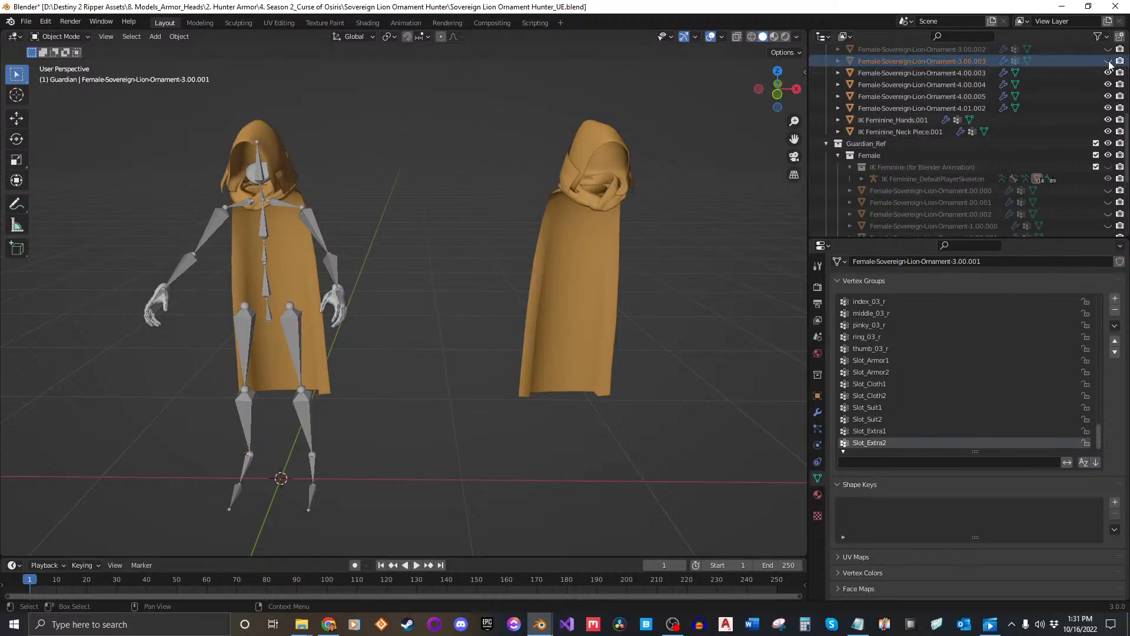
Copy the vertex groups of reference hood mesh Female-Sovereign-Lion-Ornament-4.00.000 to Guardian mesh 4.00.003, and hide both meshes.
{"action": "left_click", "coordinate": [946, 75]}
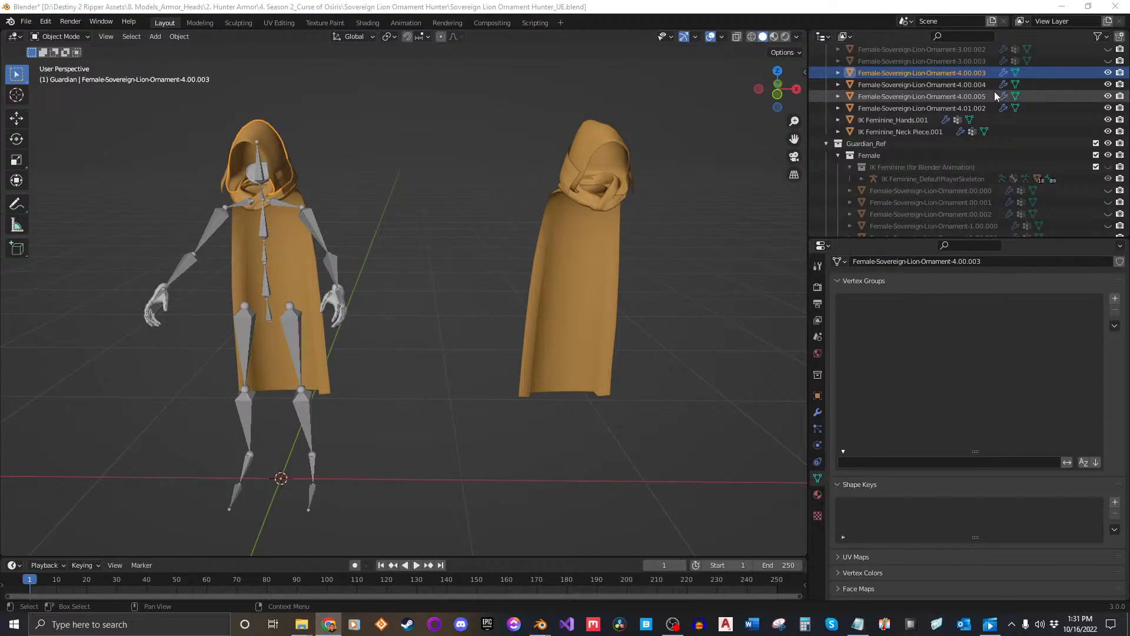
{"action": "scroll", "coordinate": [941, 128], "scroll_direction": "down", "scroll_amount": 5}
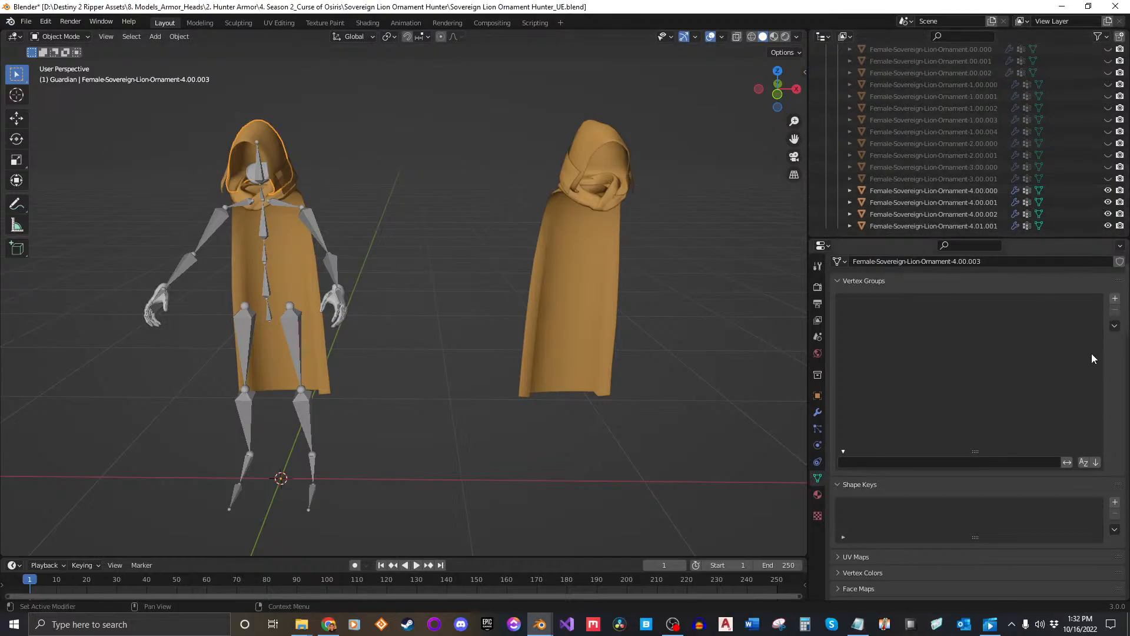
{"action": "left_click", "coordinate": [965, 190]}
{"action": "left_click", "coordinate": [1115, 326]}
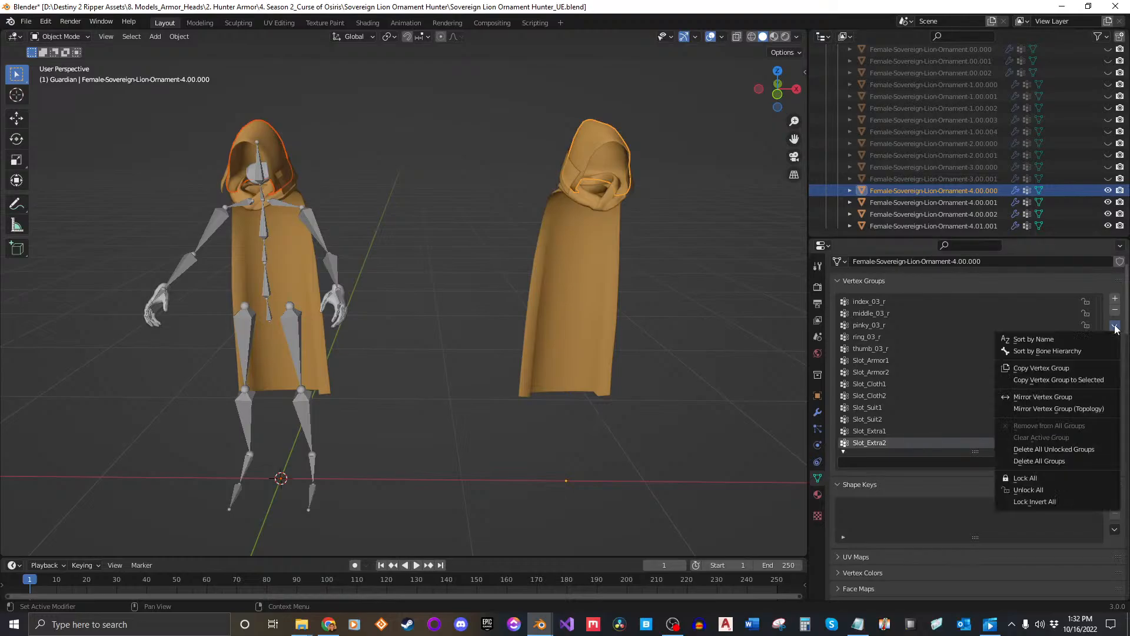
{"action": "left_click", "coordinate": [1082, 382]}
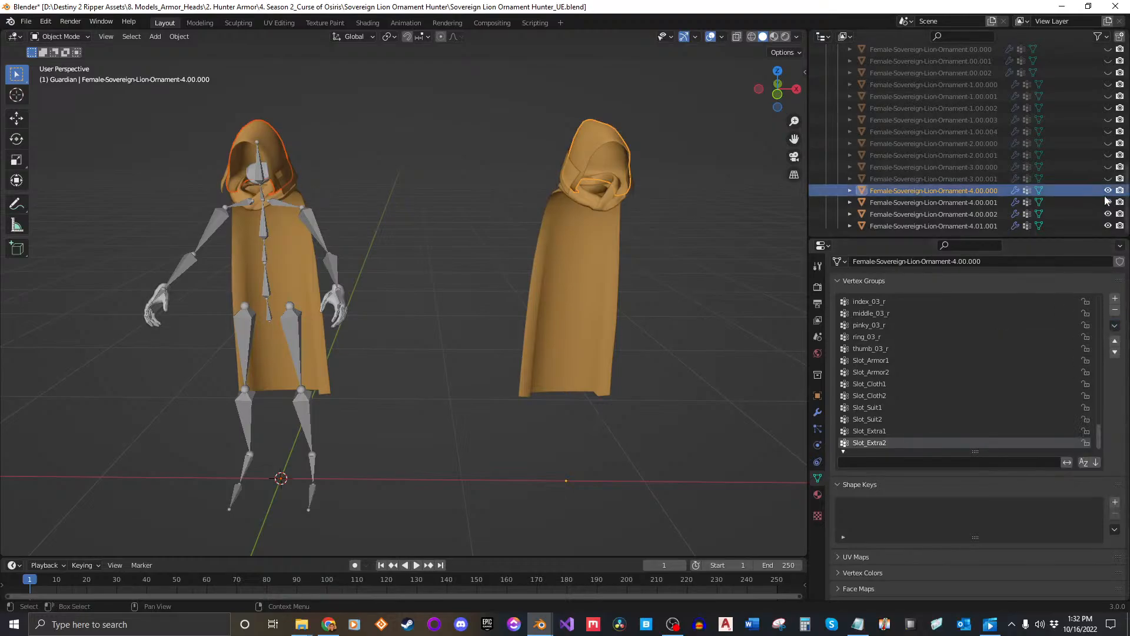
{"action": "left_click", "coordinate": [1107, 191]}
{"action": "scroll", "coordinate": [1090, 180], "scroll_direction": "up", "scroll_amount": 6}
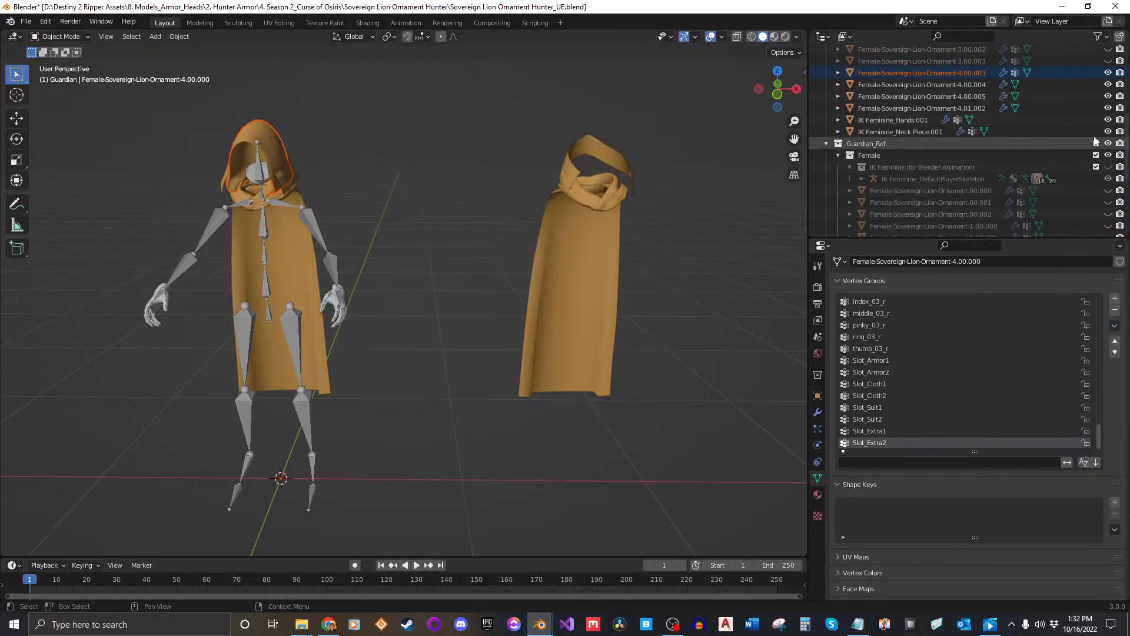
{"action": "left_click", "coordinate": [1107, 74]}
Copy the vertex groups of reference scarf mesh Female-Sovereign-Lion-Ornament-4.00.001 to Guardian mesh 4.00.004, and hide both meshes.
{"action": "scroll", "coordinate": [983, 177], "scroll_direction": "down", "scroll_amount": 6}
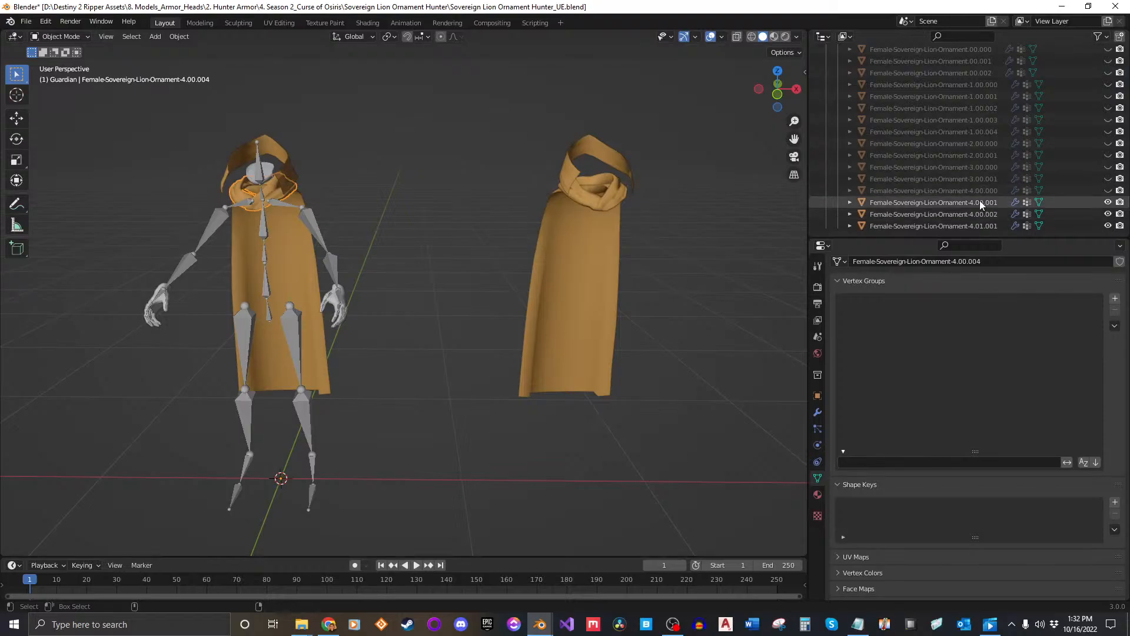
{"action": "left_click", "coordinate": [981, 203]}
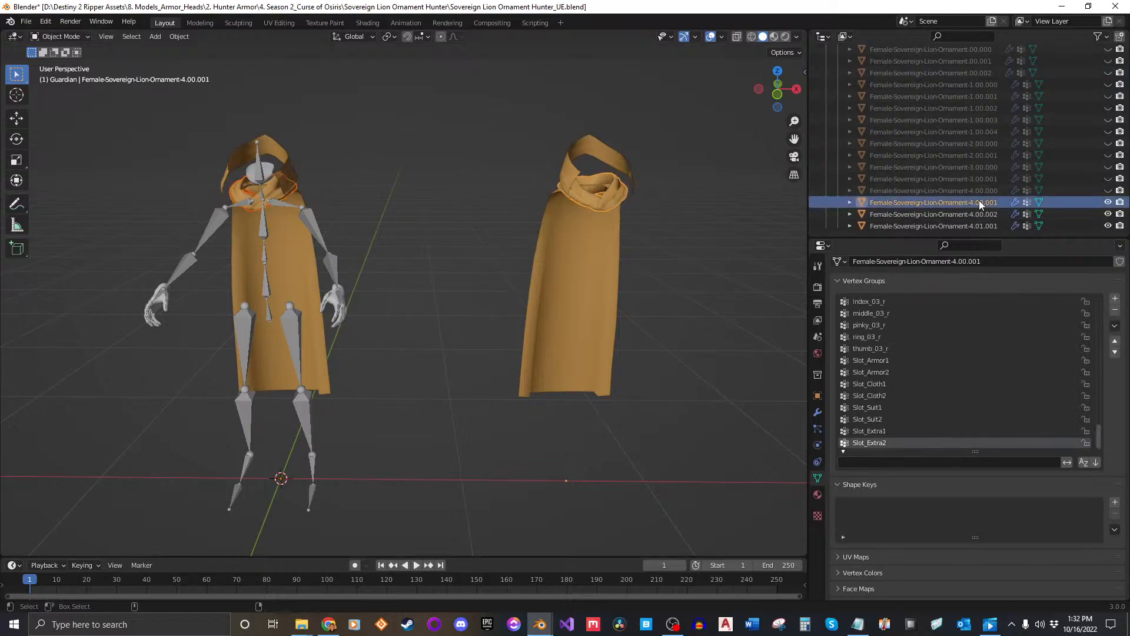
{"action": "left_click", "coordinate": [1115, 327]}
{"action": "left_click", "coordinate": [1092, 381]}
{"action": "scroll", "coordinate": [1108, 209], "scroll_direction": "up", "scroll_amount": 6}
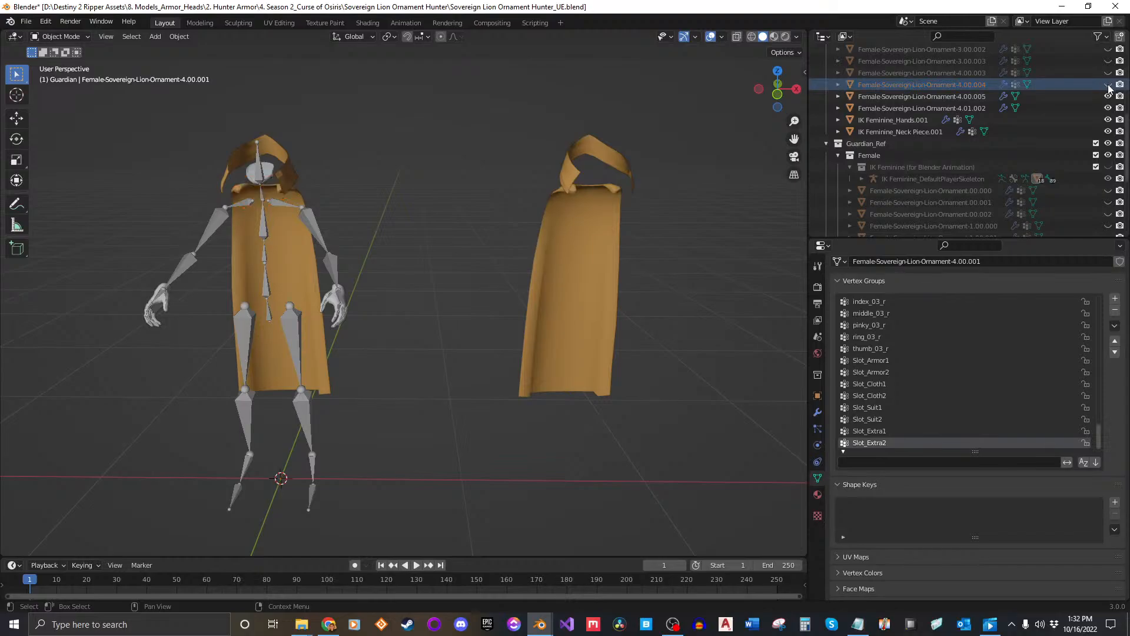
Copy the vertex groups of reference hood mesh Female-Sovereign-Lion-Ornament-4.00.002 to Guardian mesh 4.00.005, and hide both meshes.
{"action": "left_click", "coordinate": [1083, 97]}
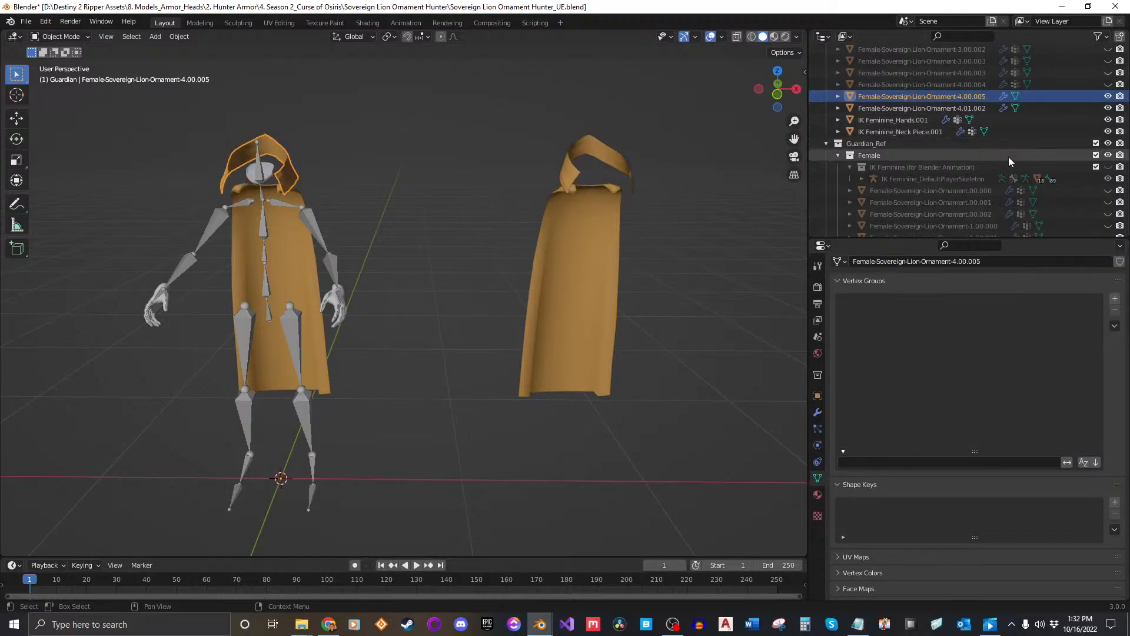
{"action": "scroll", "coordinate": [1008, 156], "scroll_direction": "down", "scroll_amount": 6}
{"action": "left_click", "coordinate": [976, 213]}
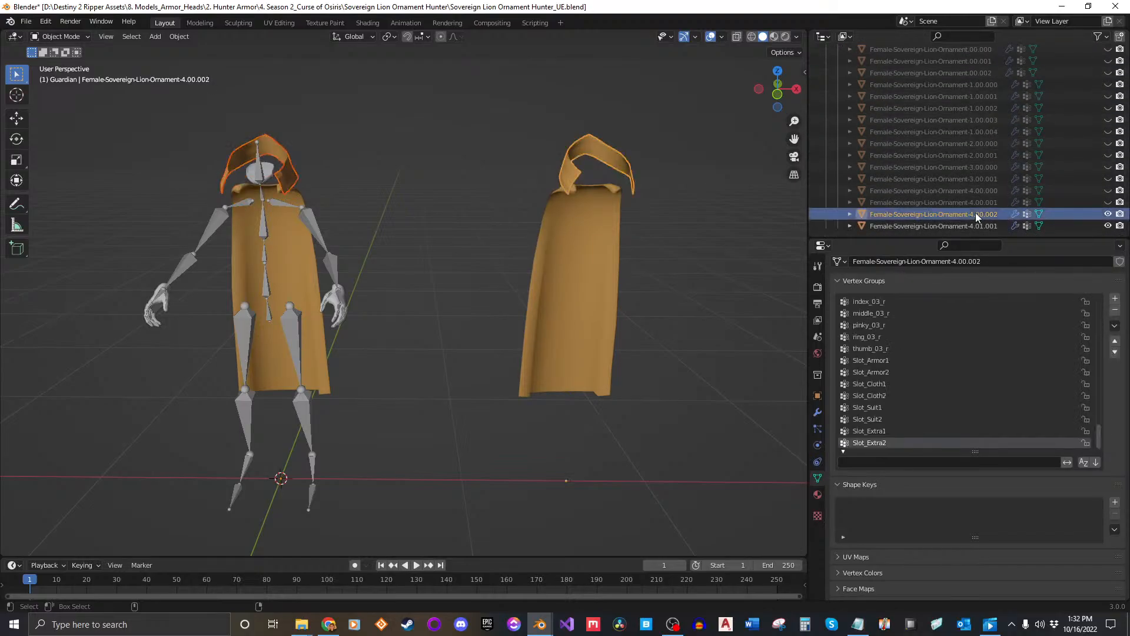
{"action": "left_click", "coordinate": [1114, 326]}
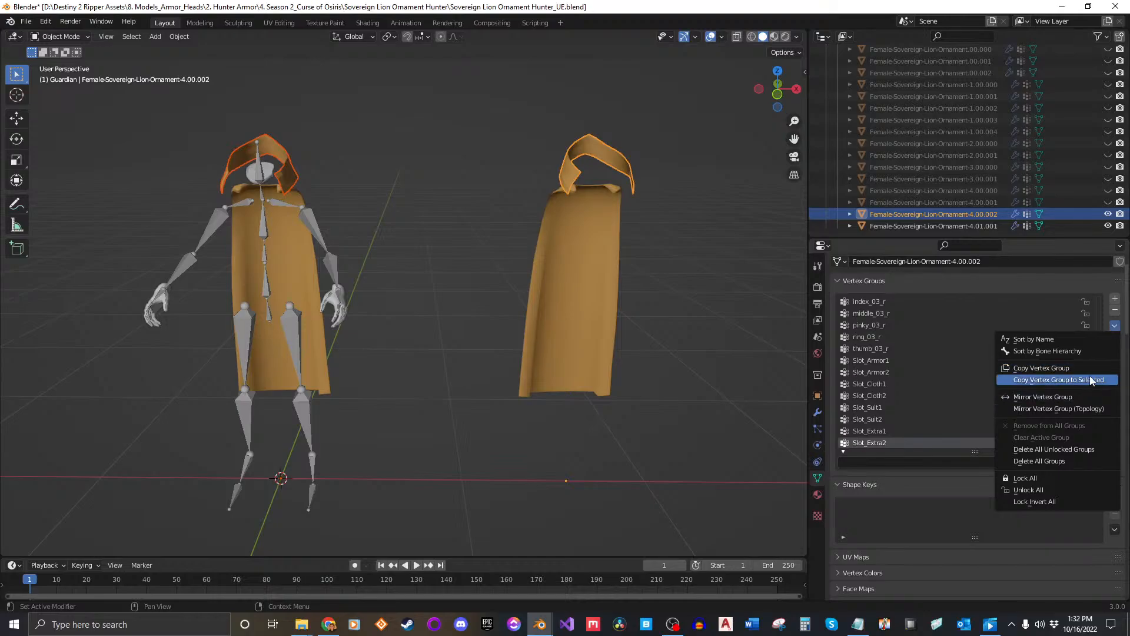
{"action": "left_click", "coordinate": [1091, 379]}
{"action": "scroll", "coordinate": [1092, 127], "scroll_direction": "down", "scroll_amount": 5}
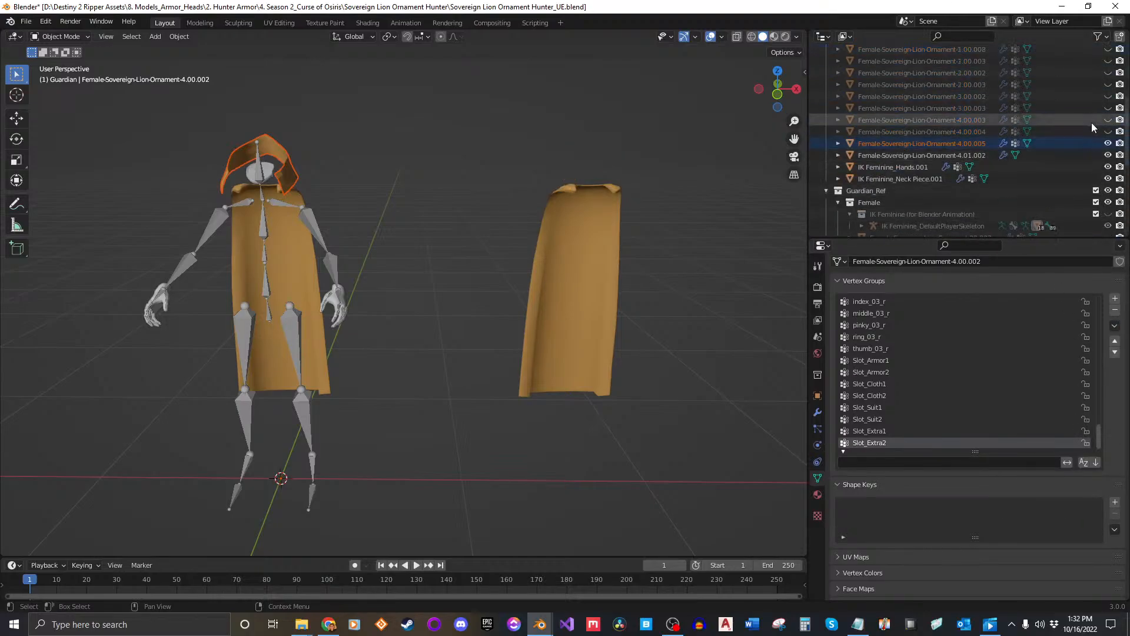
{"action": "left_click", "coordinate": [1108, 143]}
Copy the vertex groups of reference cape mesh Female-Sovereign-Lion-Ornament-4.01.001 to Guardian mesh 4.01.002, and hide both meshes.
{"action": "left_click", "coordinate": [965, 156]}
{"action": "scroll", "coordinate": [1039, 173], "scroll_direction": "down", "scroll_amount": 6}
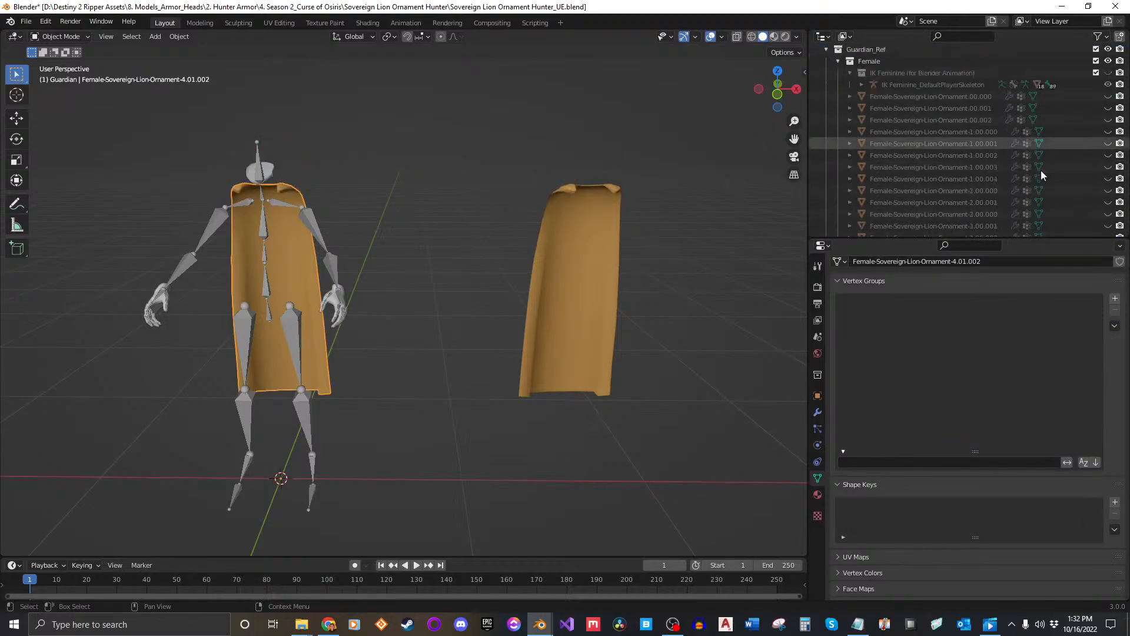
{"action": "scroll", "coordinate": [977, 225], "scroll_direction": "down", "scroll_amount": 3}
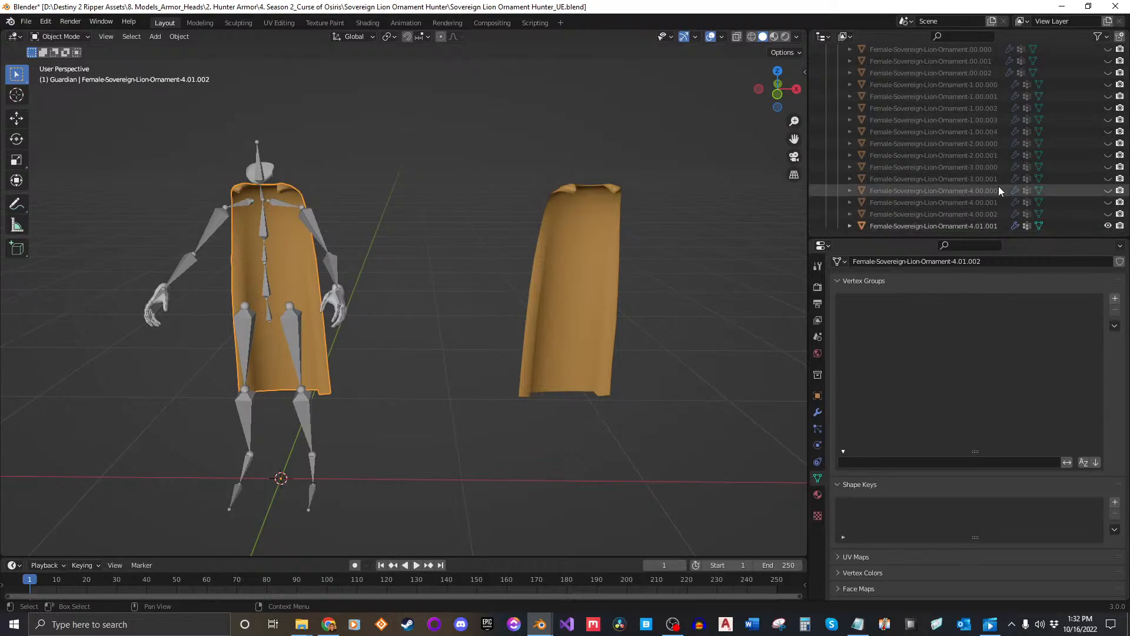
{"action": "left_click", "coordinate": [985, 223]}
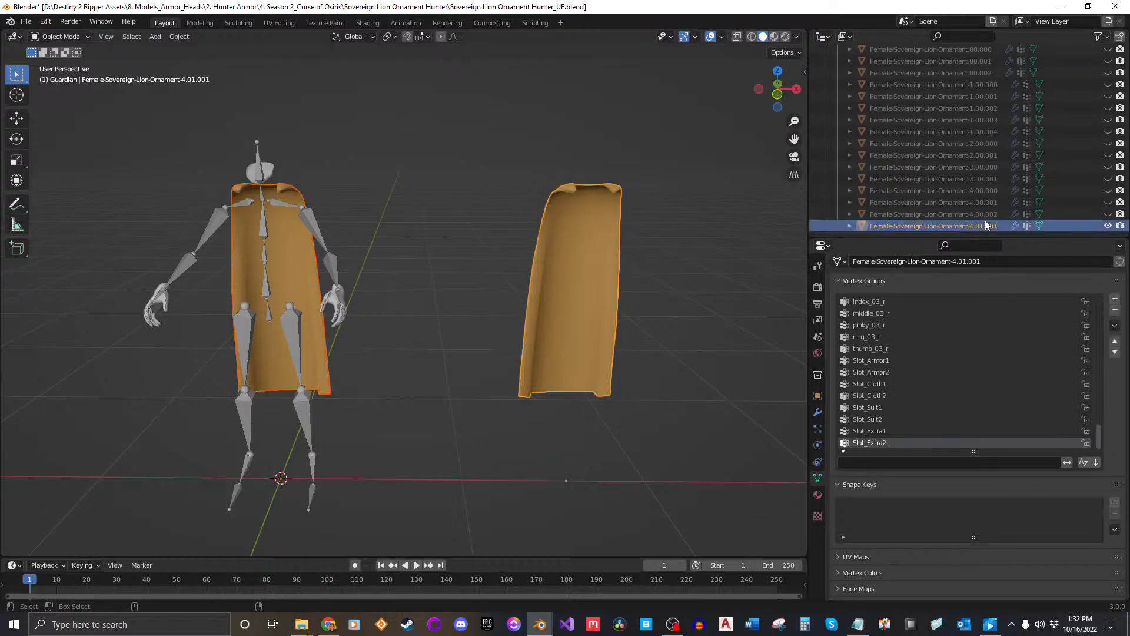
{"action": "left_click", "coordinate": [1114, 325]}
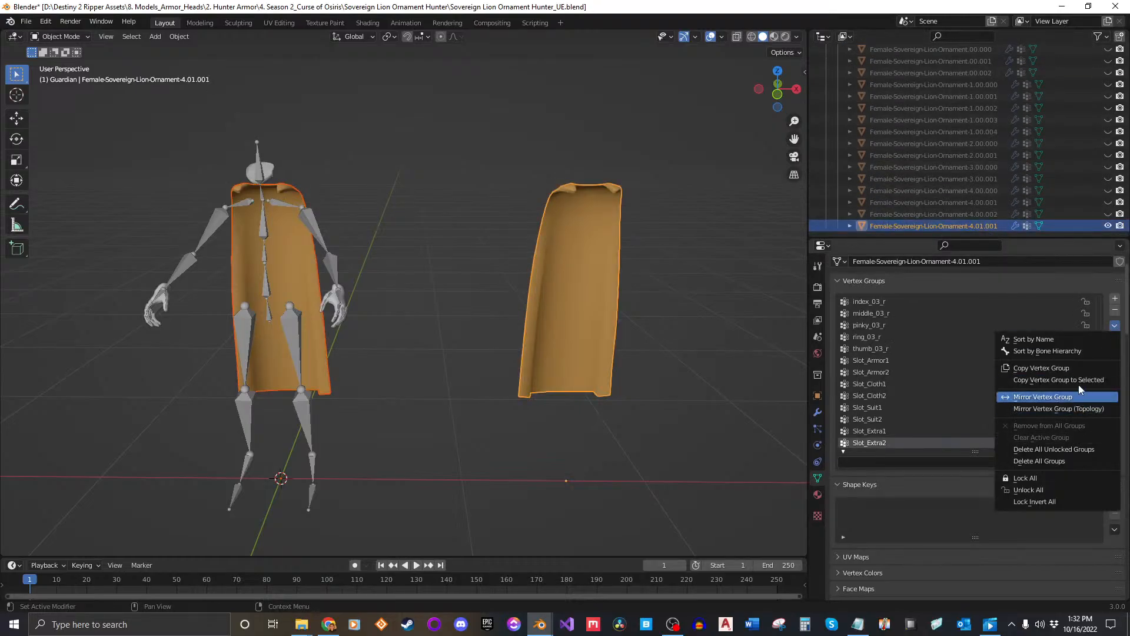
{"action": "left_click", "coordinate": [1078, 382]}
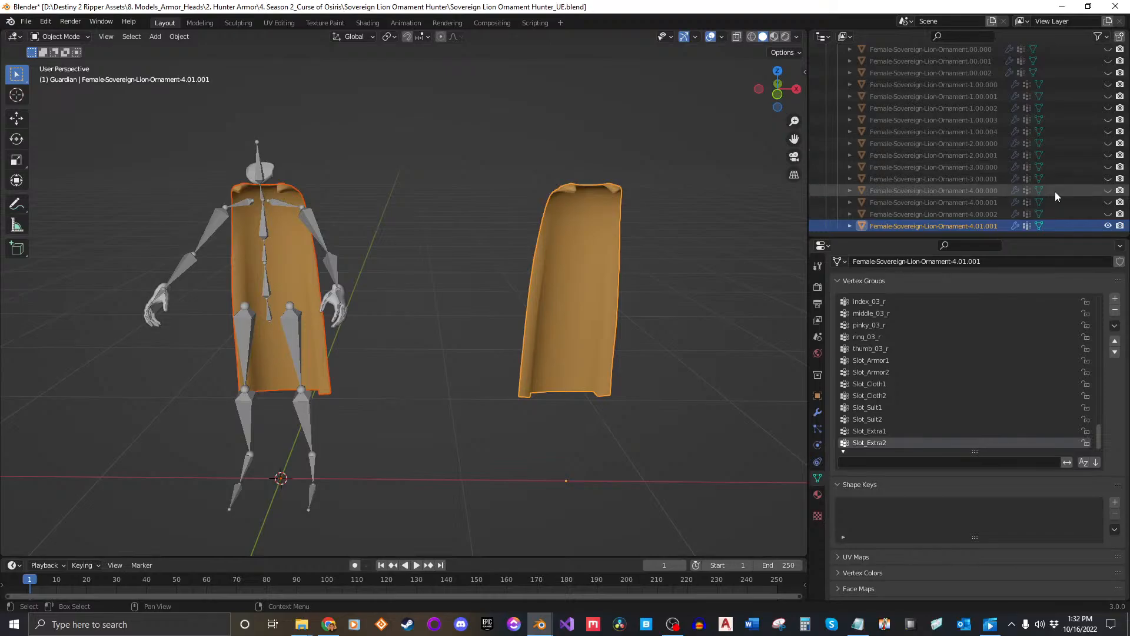
{"action": "left_click", "coordinate": [1108, 226]}
{"action": "scroll", "coordinate": [1095, 165], "scroll_direction": "up", "scroll_amount": 6}
{"action": "scroll", "coordinate": [1096, 165], "scroll_direction": "up", "scroll_amount": 4}
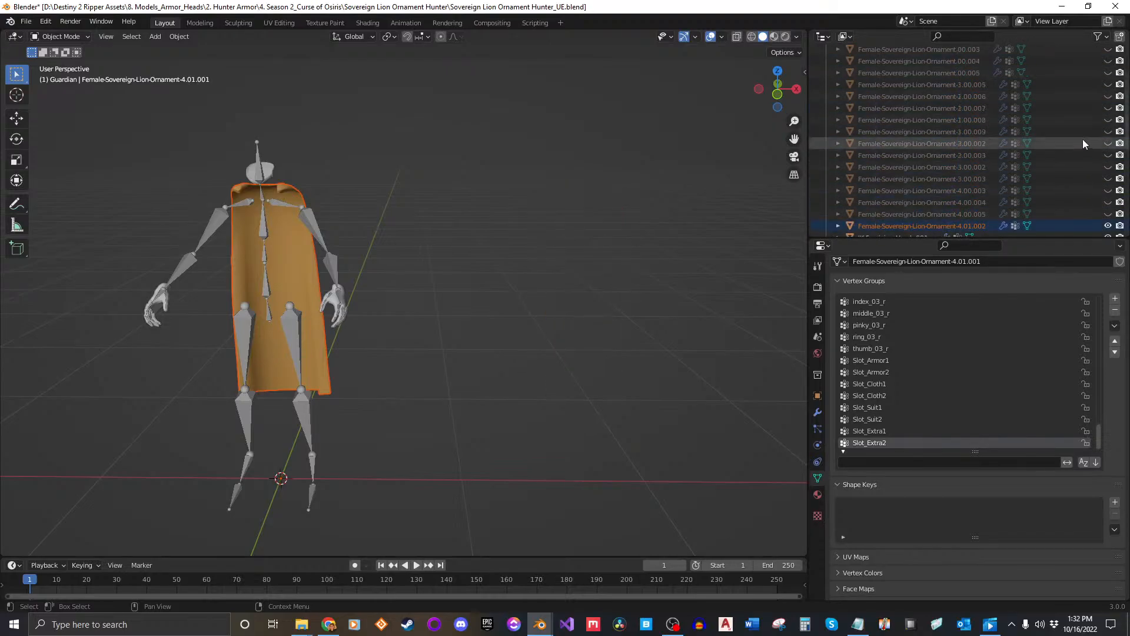
{"action": "left_click", "coordinate": [1106, 156]}
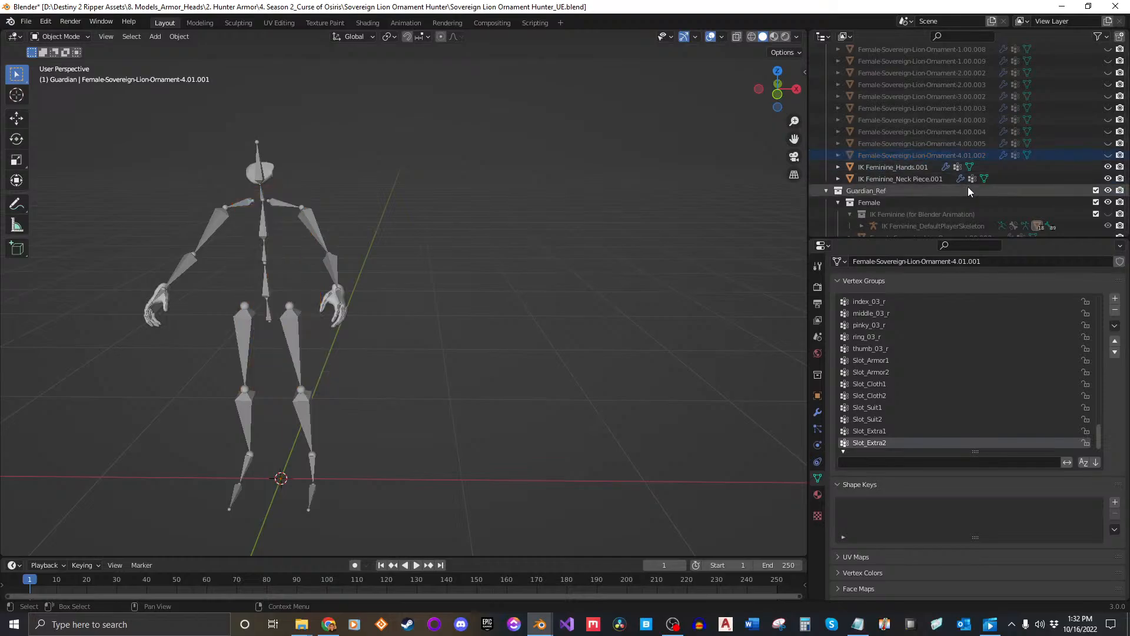
Expand the reference IK Feminine_DefaultPlayerSkeleton and unhide its IK Feminine (for Blender Animation) collection.
{"action": "scroll", "coordinate": [948, 183], "scroll_direction": "down", "scroll_amount": 4}
{"action": "left_click", "coordinate": [862, 179]}
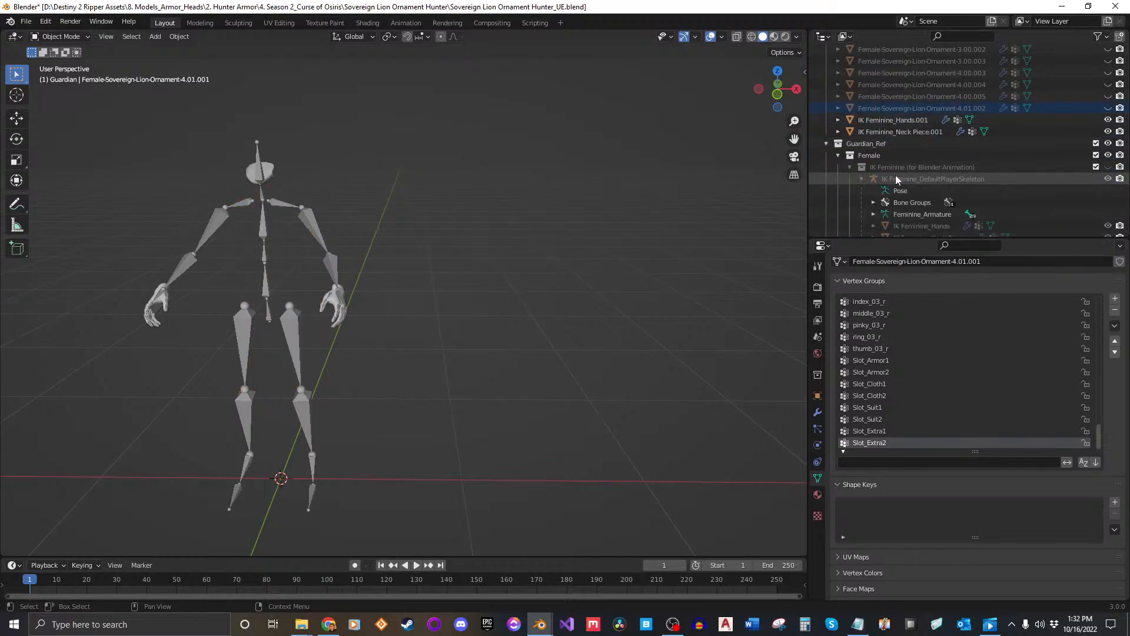
{"action": "scroll", "coordinate": [909, 175], "scroll_direction": "down", "scroll_amount": 3}
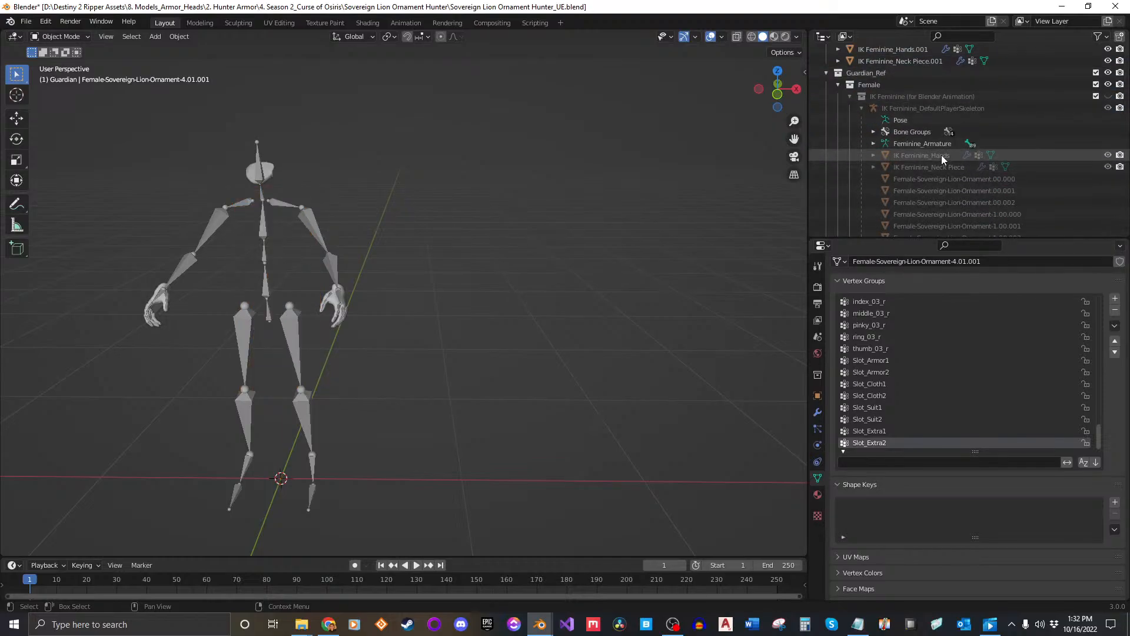
{"action": "left_click", "coordinate": [1108, 96]}
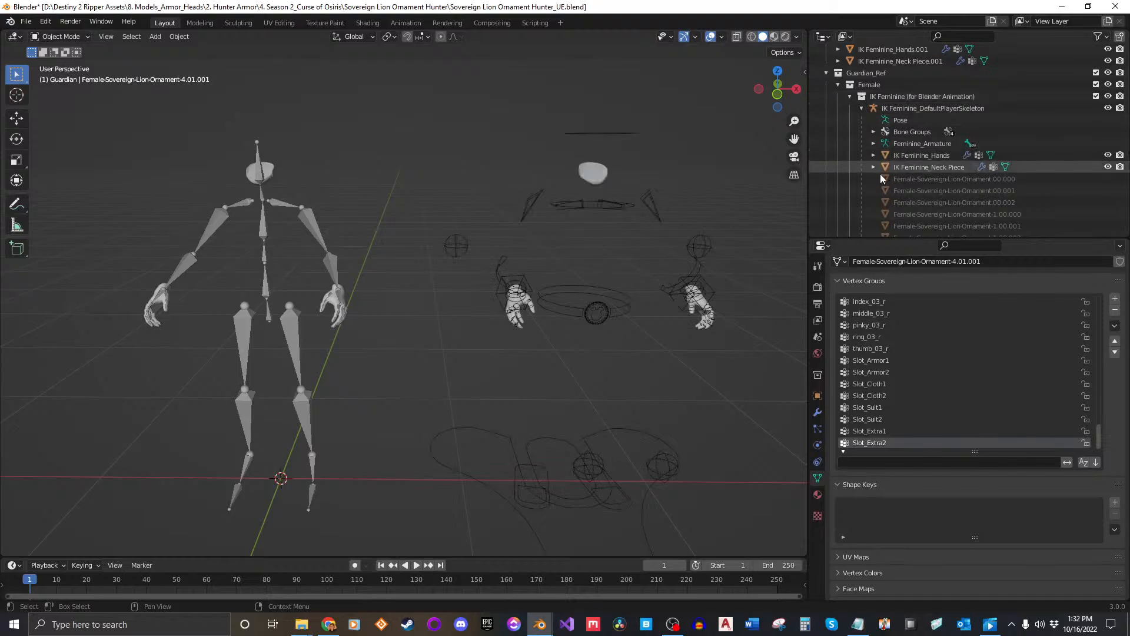
{"action": "scroll", "coordinate": [937, 137], "scroll_direction": "up", "scroll_amount": 3}
{"action": "scroll", "coordinate": [938, 136], "scroll_direction": "down", "scroll_amount": 4}
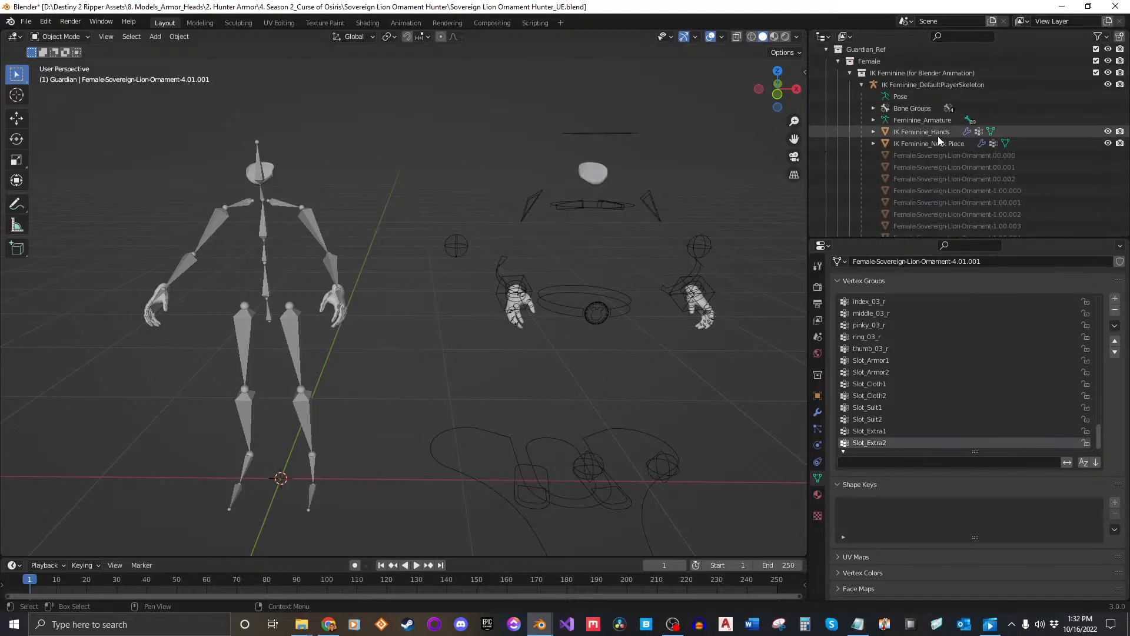
{"action": "scroll", "coordinate": [918, 131], "scroll_direction": "up", "scroll_amount": 5}
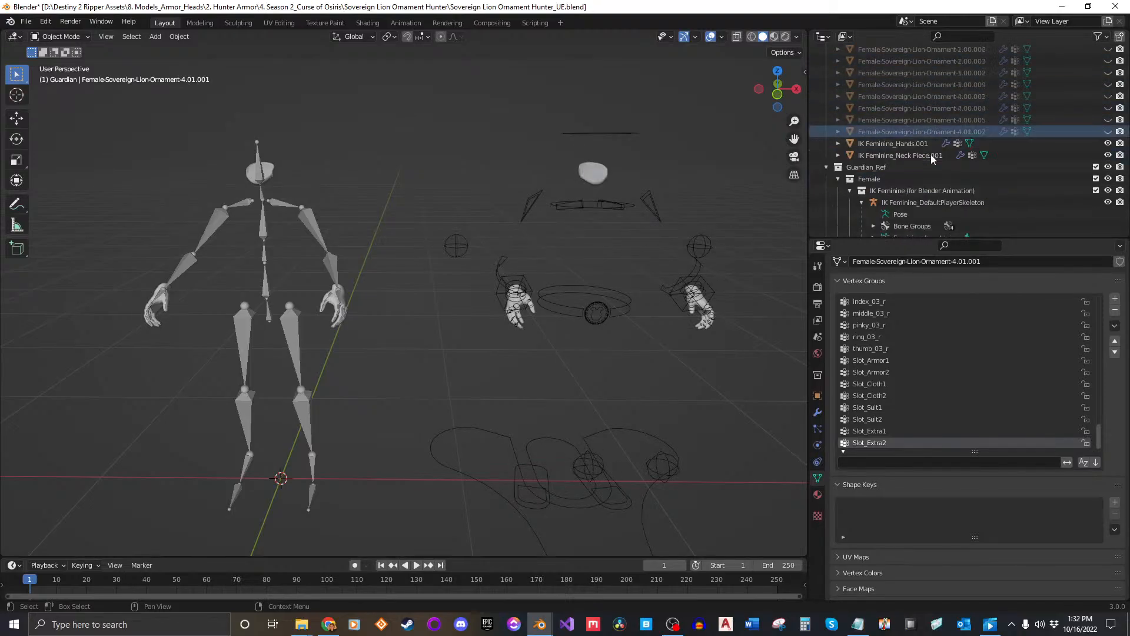
Examine the Guardian meshes IK Feminine_Hands.001 and IK Feminine_Neck Piece.001, including their vertex groups and the hands' Armature modifier.
{"action": "left_click", "coordinate": [902, 145]}
{"action": "scroll", "coordinate": [942, 176], "scroll_direction": "down", "scroll_amount": 2}
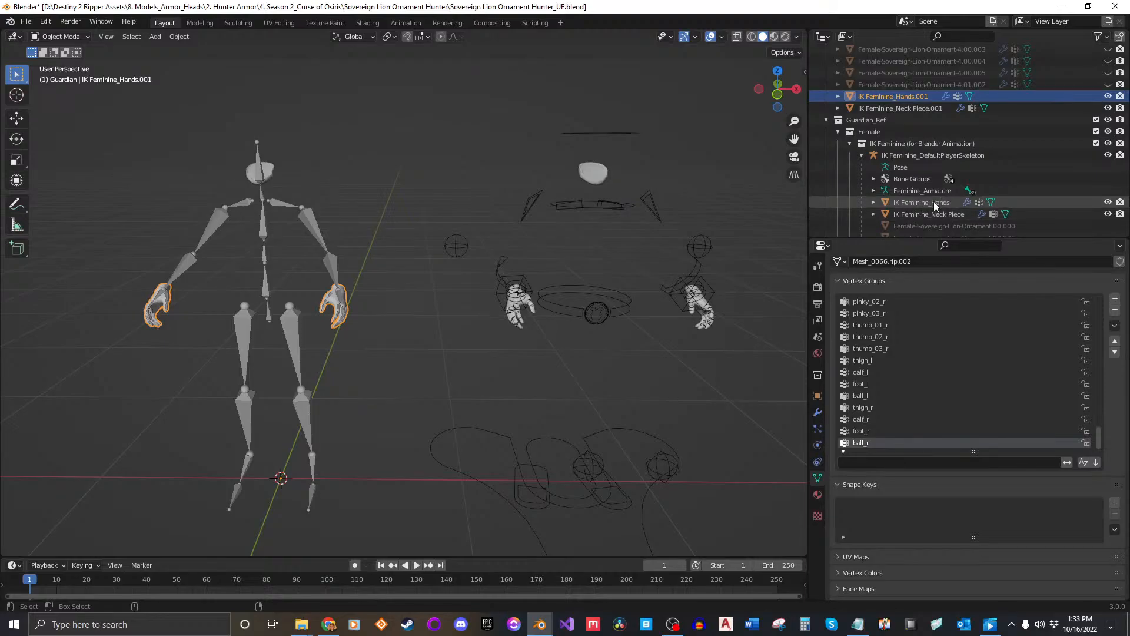
{"action": "scroll", "coordinate": [923, 129], "scroll_direction": "up", "scroll_amount": 4}
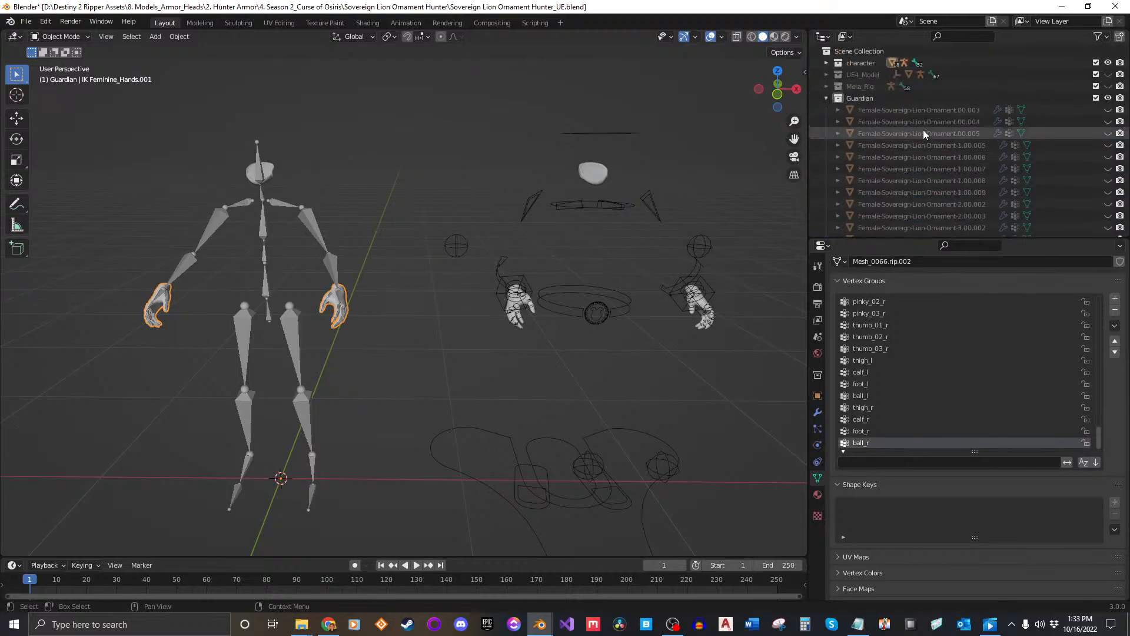
{"action": "scroll", "coordinate": [919, 130], "scroll_direction": "down", "scroll_amount": 4}
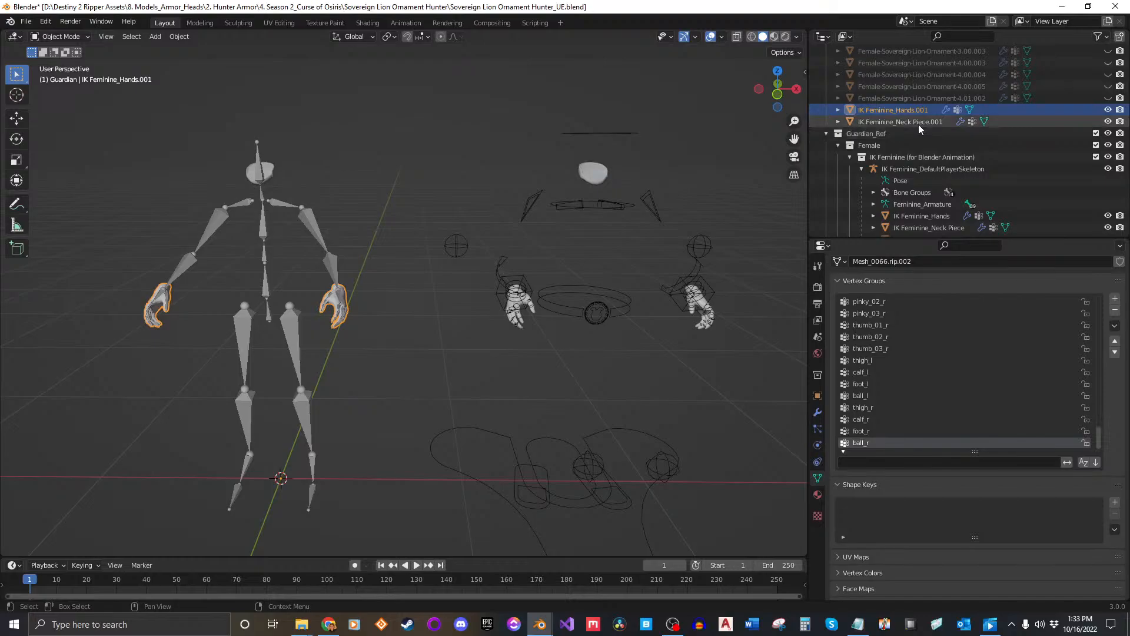
{"action": "left_click", "coordinate": [918, 124]}
{"action": "left_click", "coordinate": [913, 112]}
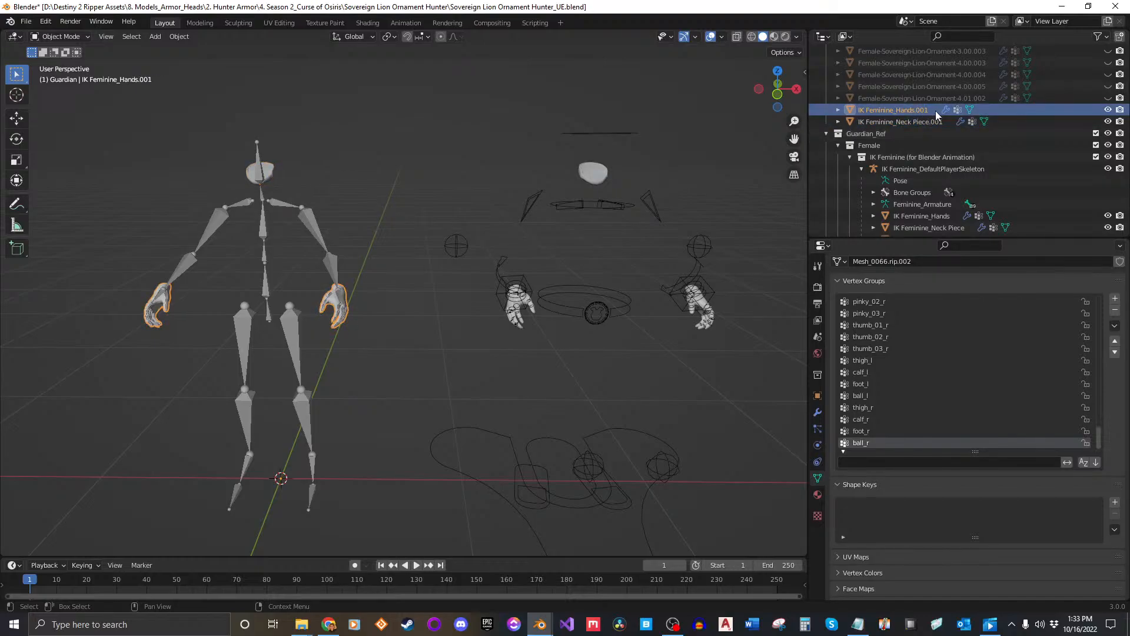
{"action": "left_click", "coordinate": [922, 123]}
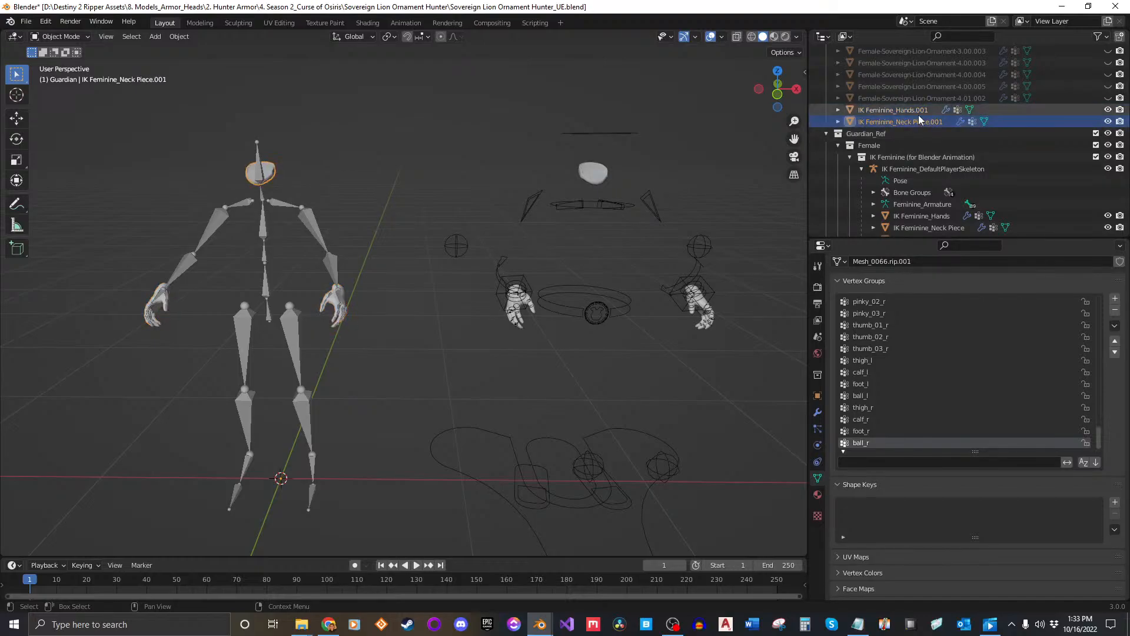
{"action": "left_click", "coordinate": [918, 115]}
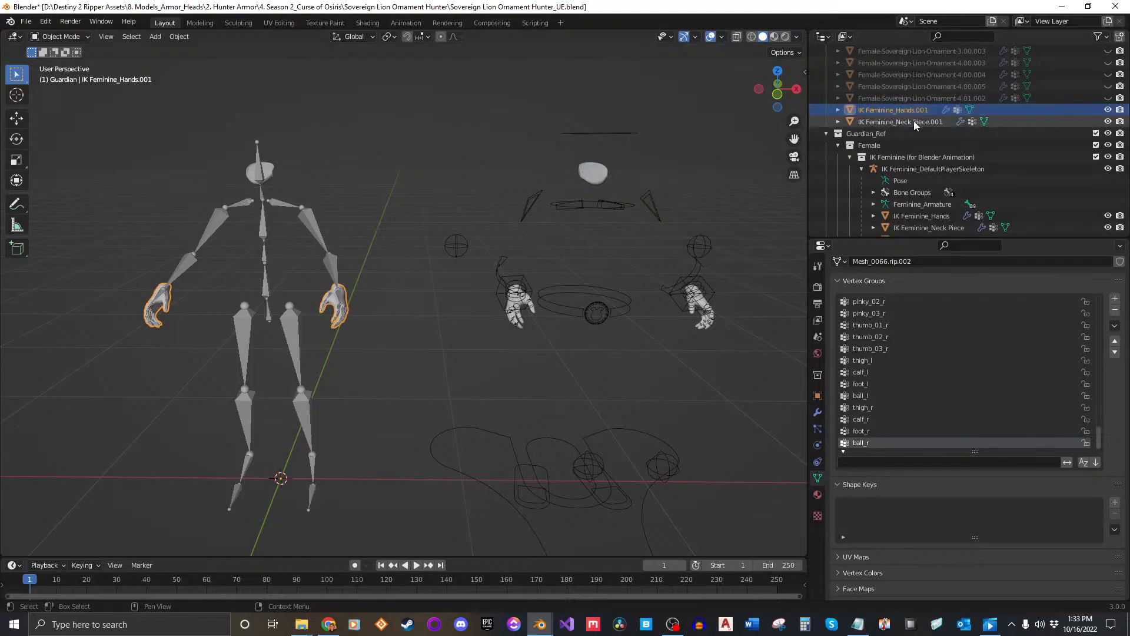
{"action": "left_click", "coordinate": [910, 122]}
{"action": "left_click", "coordinate": [909, 111]}
{"action": "left_click", "coordinate": [913, 125]}
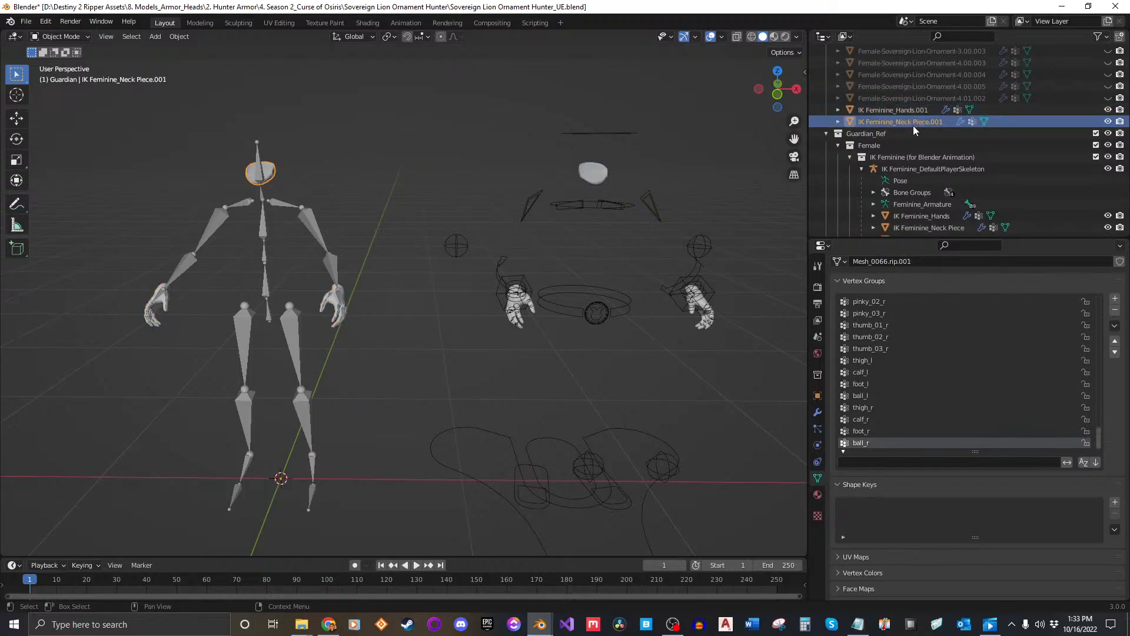
{"action": "left_click", "coordinate": [945, 110]}
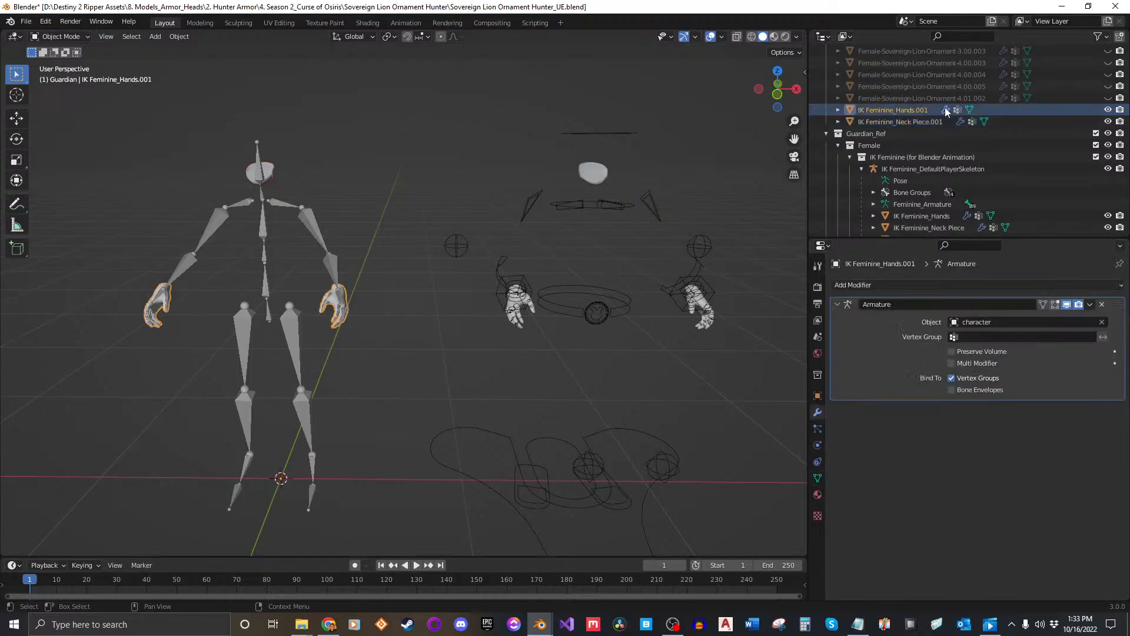
{"action": "left_click", "coordinate": [957, 110]}
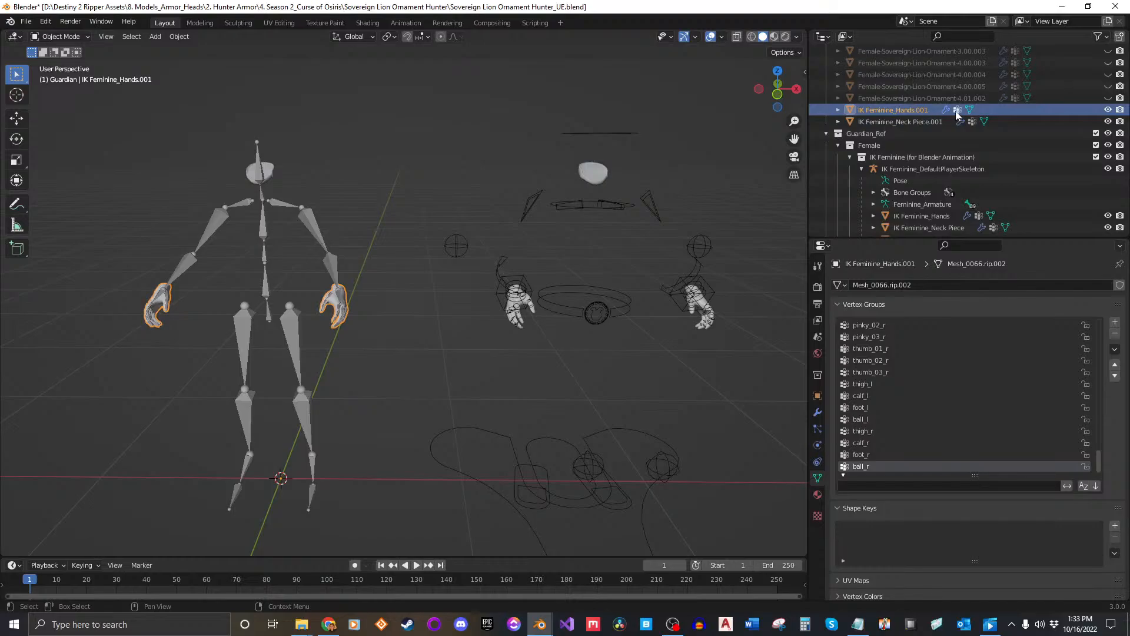
Compare the vertex groups of the reference meshes IK Feminine_Hands and IK Feminine_Neck Piece.
{"action": "scroll", "coordinate": [899, 120], "scroll_direction": "down", "scroll_amount": 2}
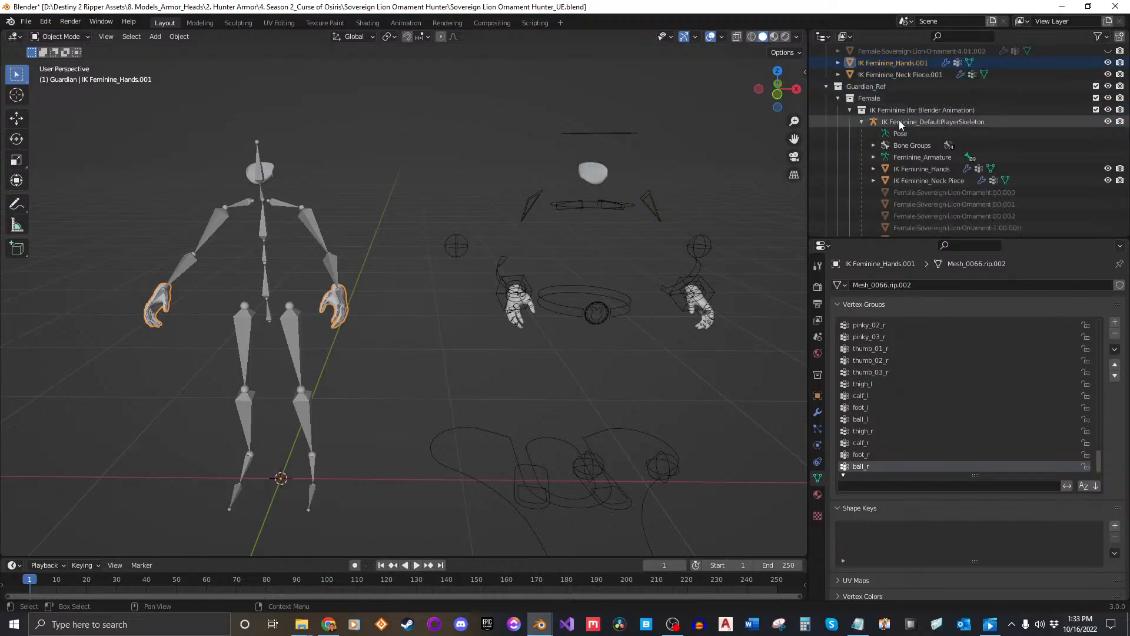
{"action": "left_click", "coordinate": [924, 170]}
{"action": "left_click", "coordinate": [929, 180]}
{"action": "left_click", "coordinate": [930, 170]}
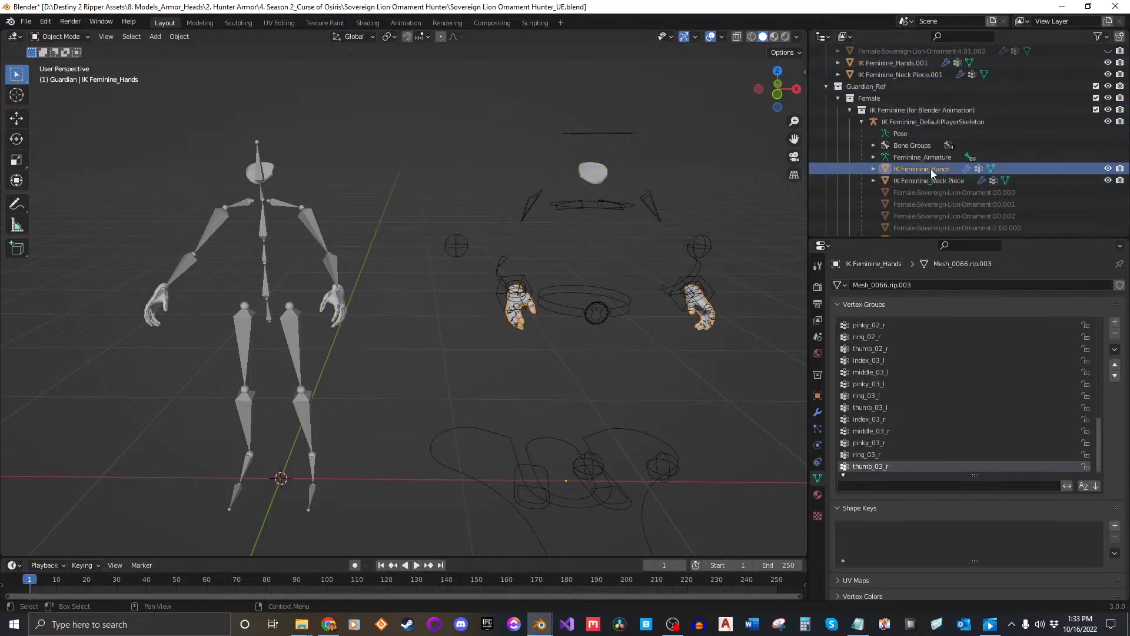
{"action": "left_click", "coordinate": [933, 181]}
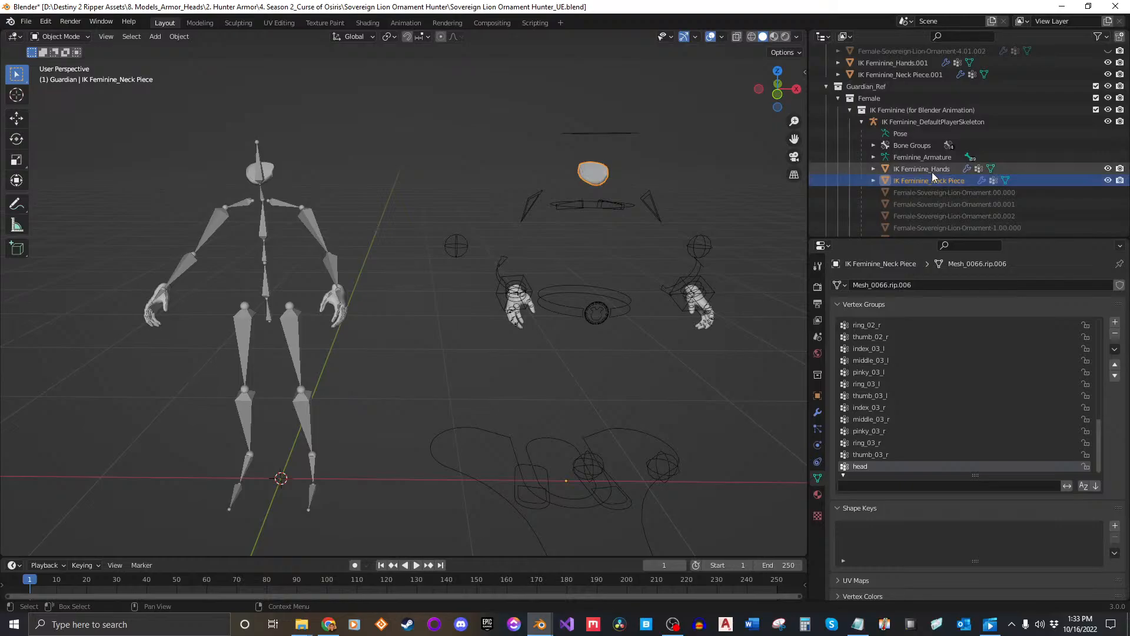
{"action": "left_click", "coordinate": [931, 169]}
{"action": "left_click", "coordinate": [931, 176]}
{"action": "left_click", "coordinate": [931, 168]}
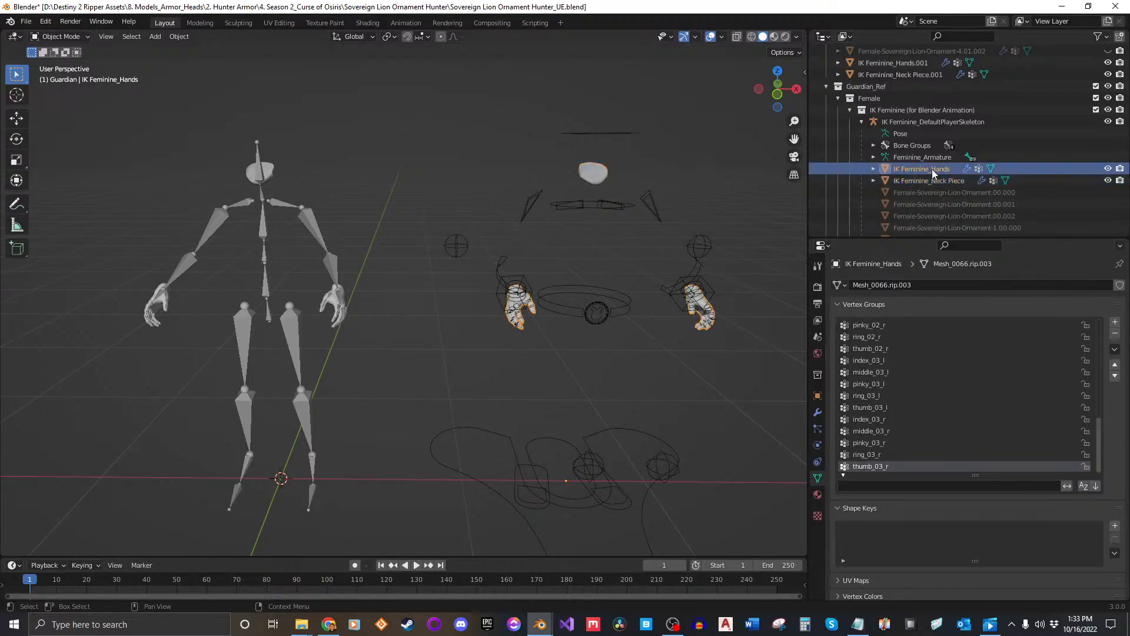
Delete all unlocked vertex groups from the Guardian mesh IK Feminine_Hands.001.
{"action": "scroll", "coordinate": [931, 168], "scroll_direction": "up", "scroll_amount": 2}
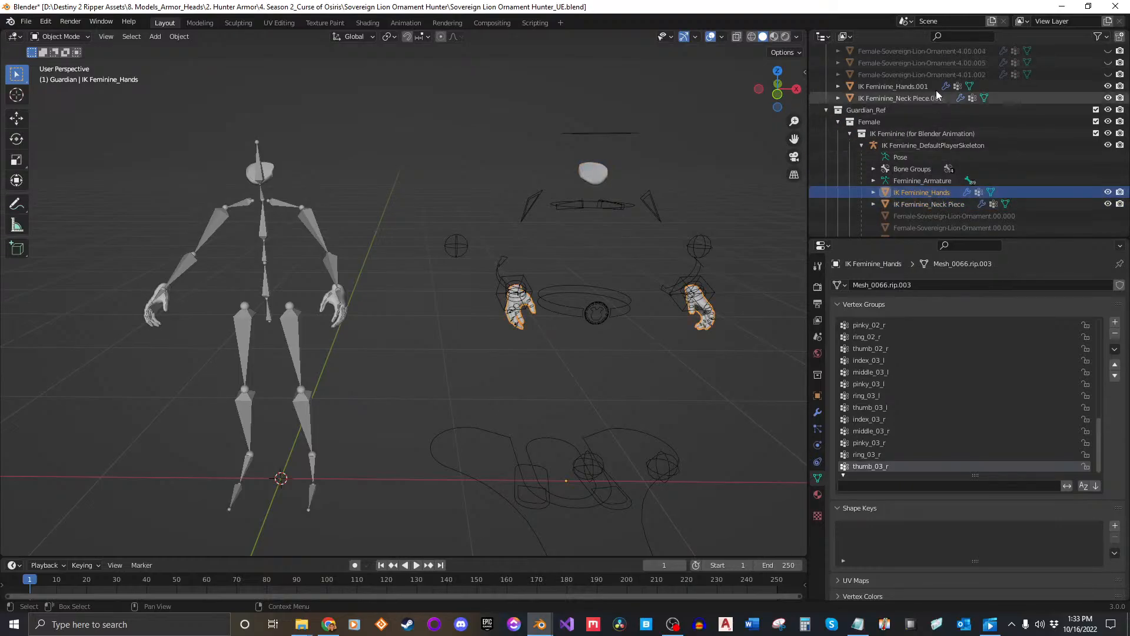
{"action": "left_click", "coordinate": [965, 86]}
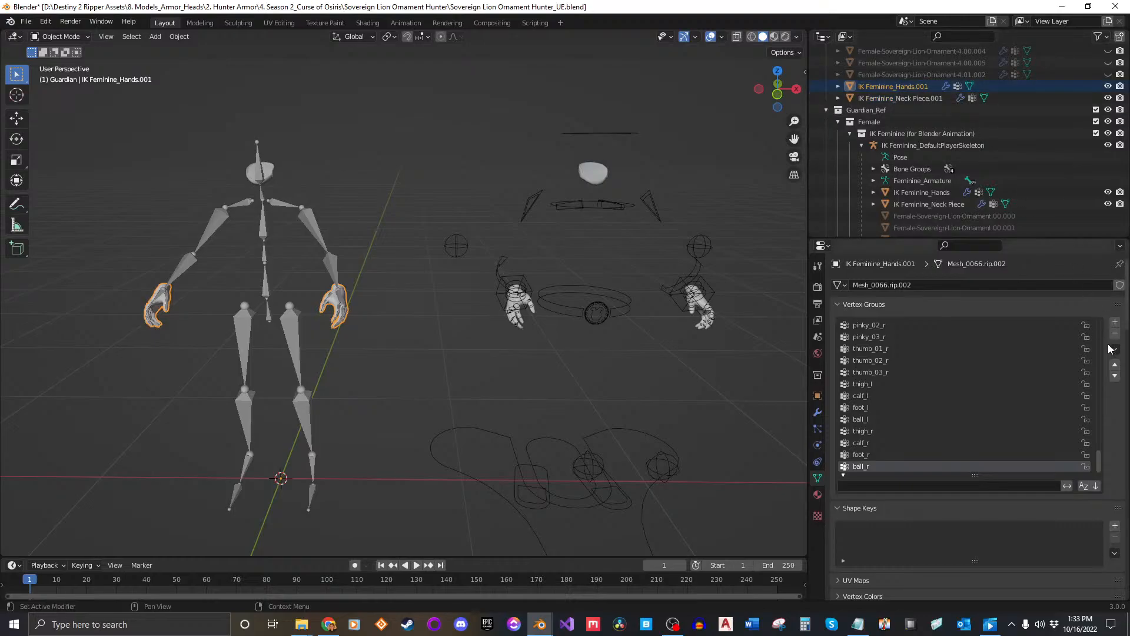
{"action": "left_click", "coordinate": [914, 96]}
{"action": "left_click", "coordinate": [911, 87]}
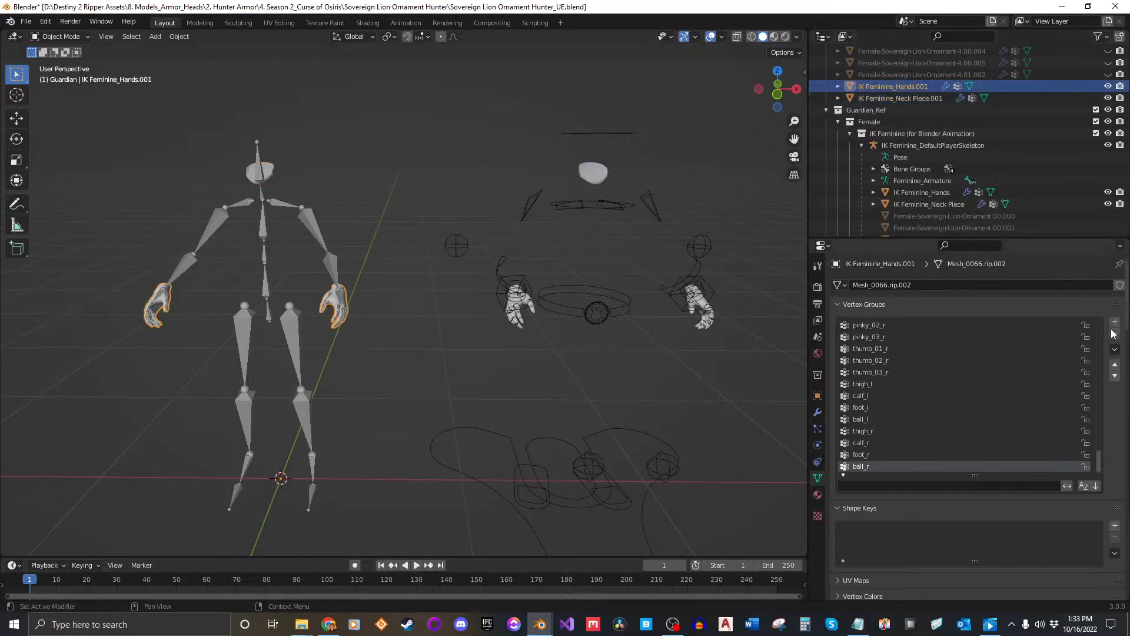
{"action": "left_click", "coordinate": [1115, 350]}
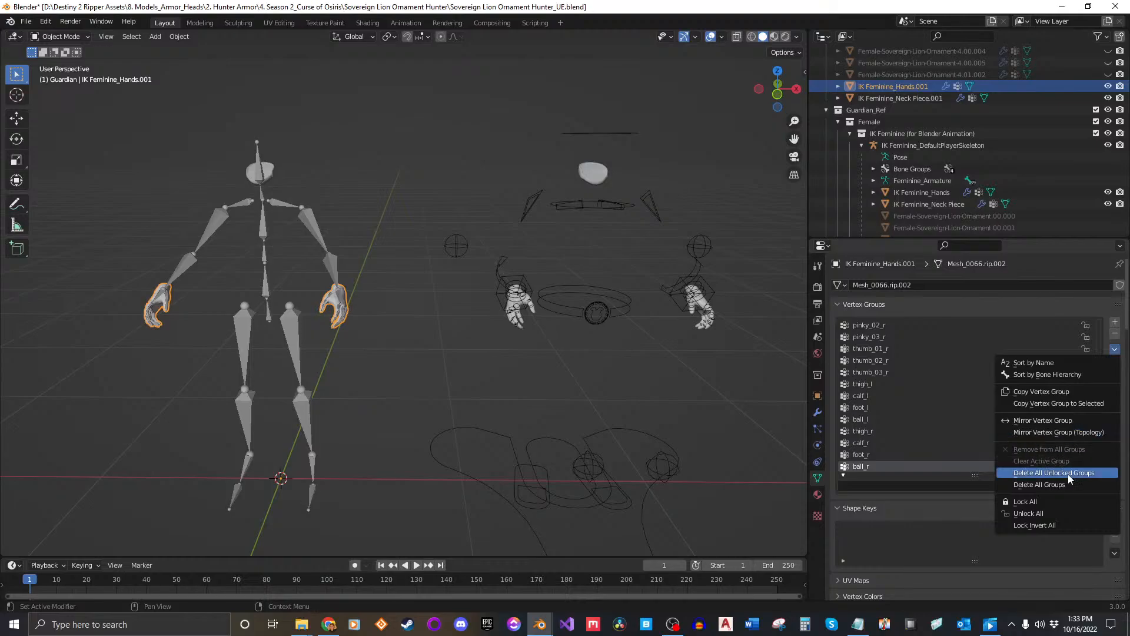
{"action": "left_click", "coordinate": [999, 469]}
Delete all vertex groups from the Guardian mesh IK Feminine_Neck Piece.001.
{"action": "left_click", "coordinate": [971, 102]}
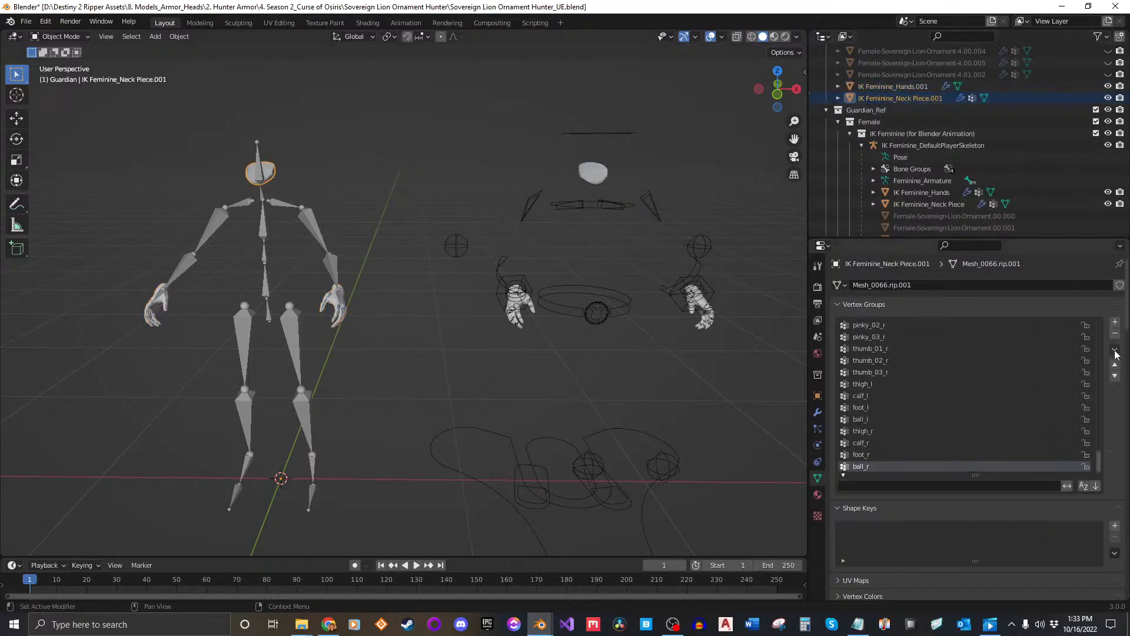
{"action": "left_click", "coordinate": [1114, 350]}
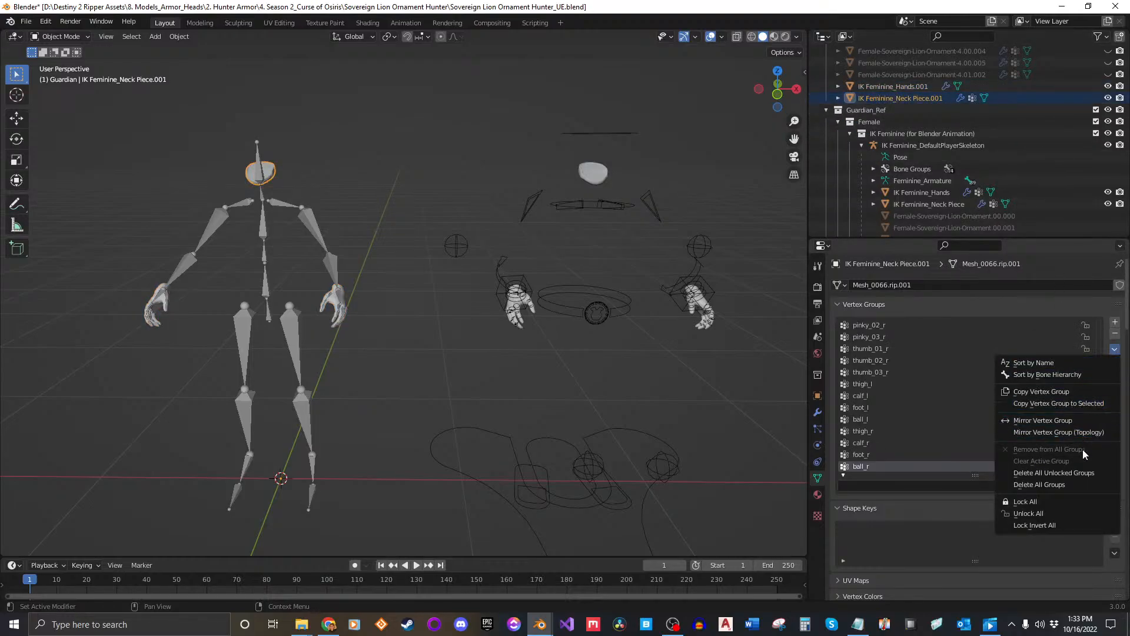
{"action": "left_click", "coordinate": [1071, 485]}
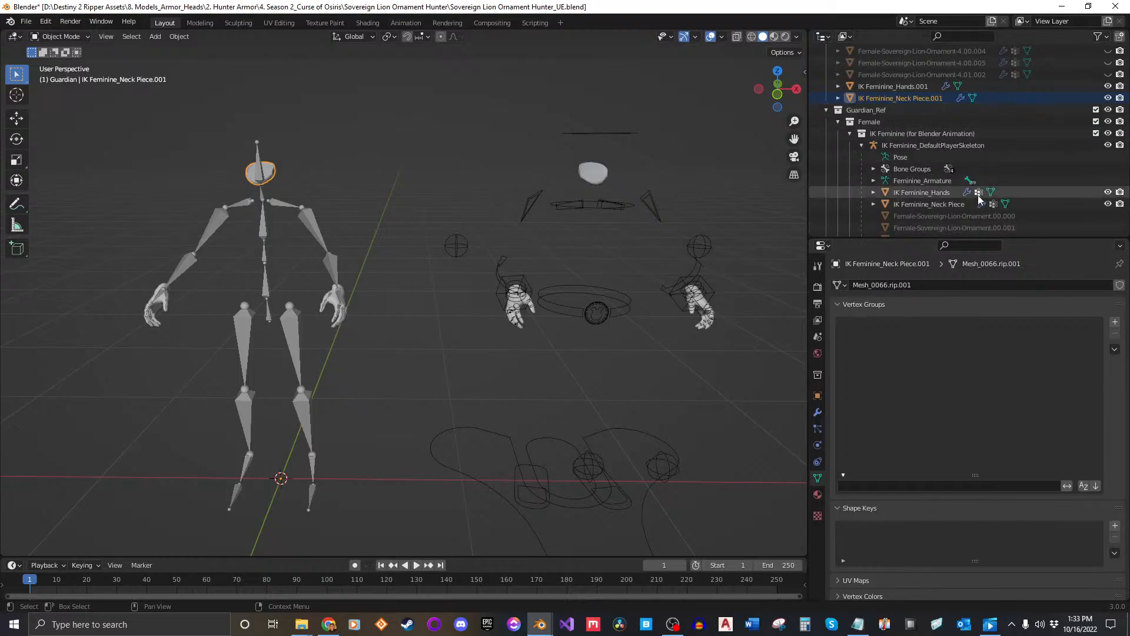
Copy the vertex groups from the reference mesh IK Feminine_Hands to IK Feminine_Hands.001.
{"action": "left_click", "coordinate": [945, 193]}
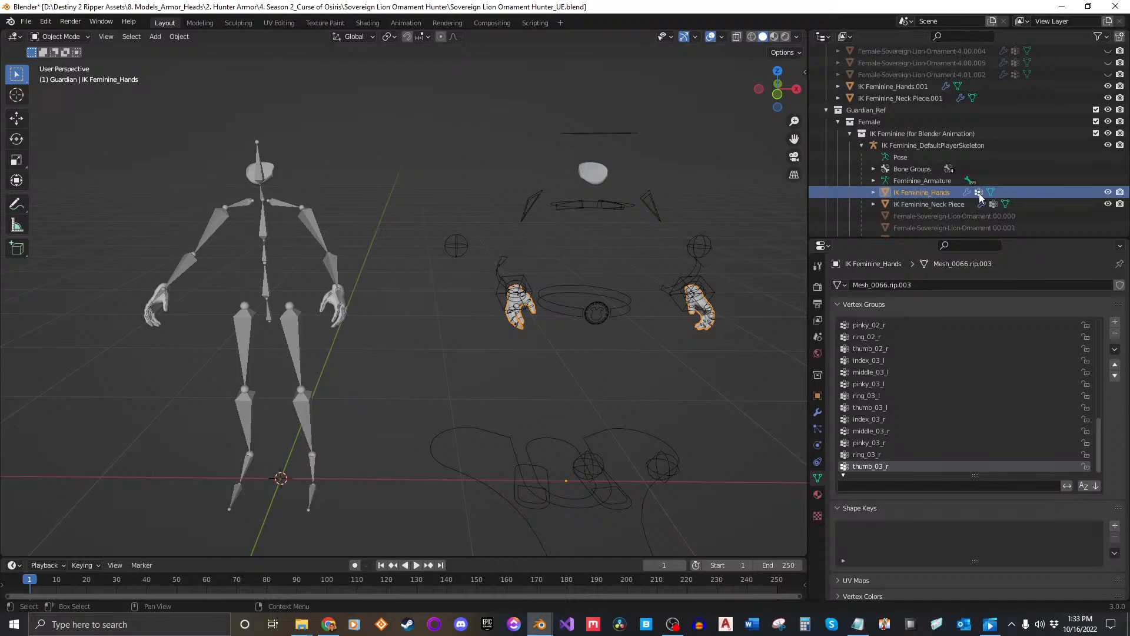
{"action": "left_click", "coordinate": [915, 88]}
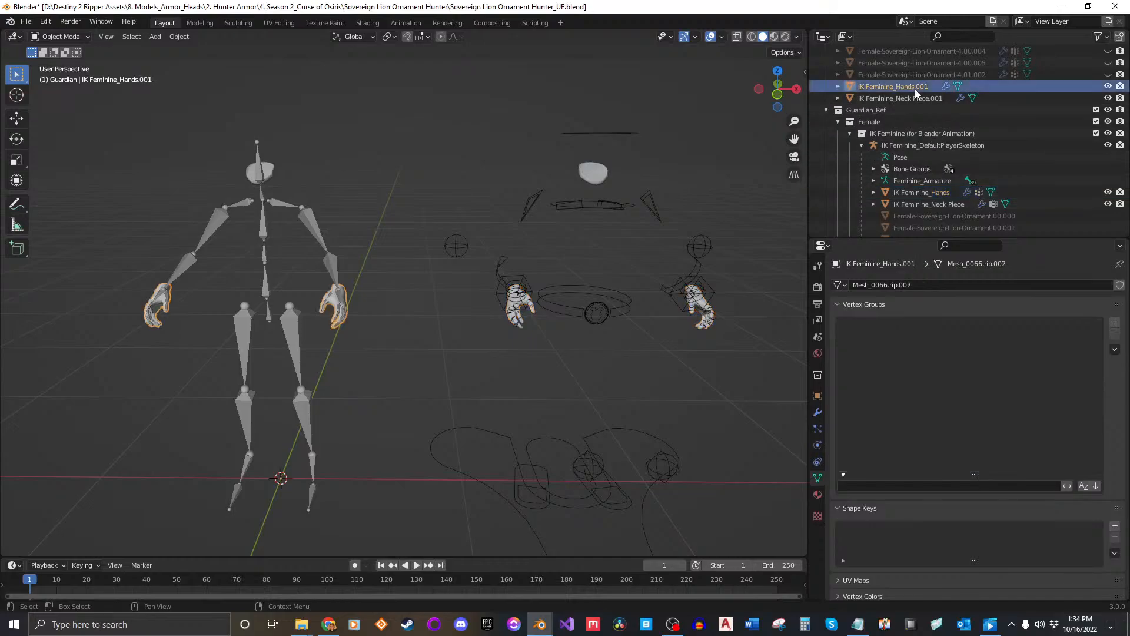
{"action": "left_click", "coordinate": [927, 196]}
{"action": "left_click", "coordinate": [1114, 349]}
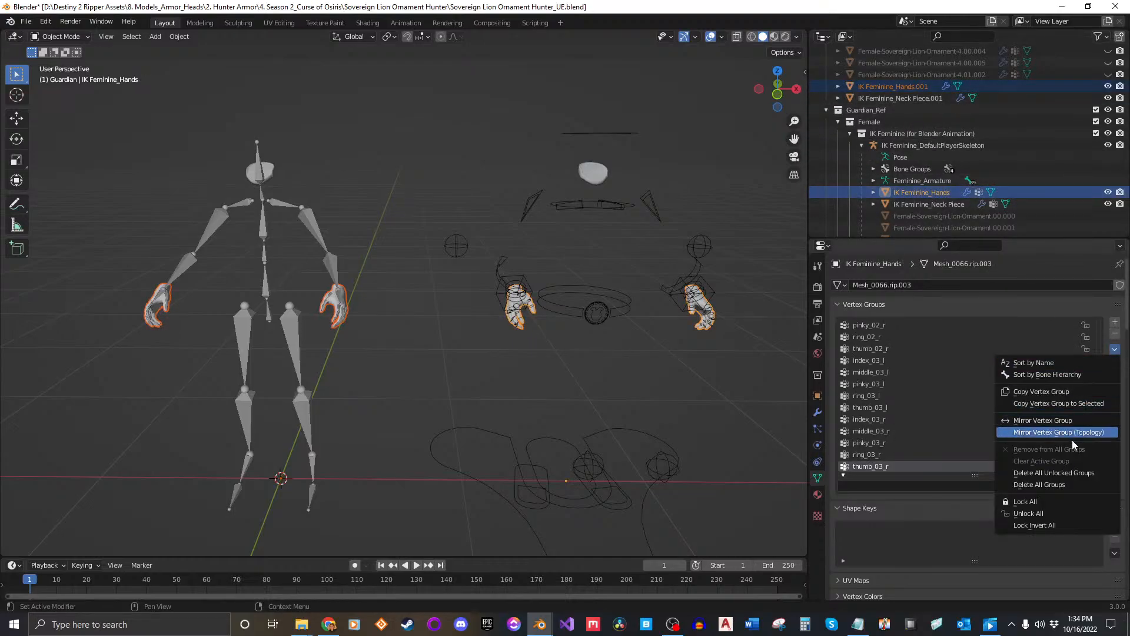
Copy the vertex groups from the reference mesh IK Feminine_Neck Piece to IK Feminine_Neck Piece.001.
{"action": "left_click", "coordinate": [919, 99]}
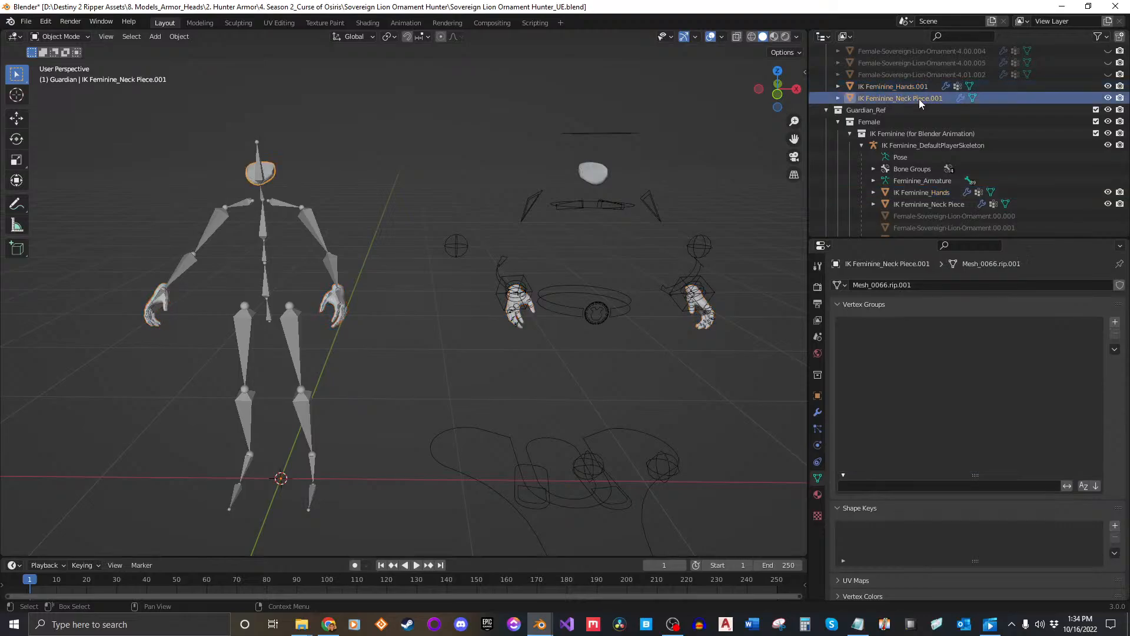
{"action": "left_click", "coordinate": [941, 205], "text": "ctrl"}
{"action": "left_click", "coordinate": [1114, 349]}
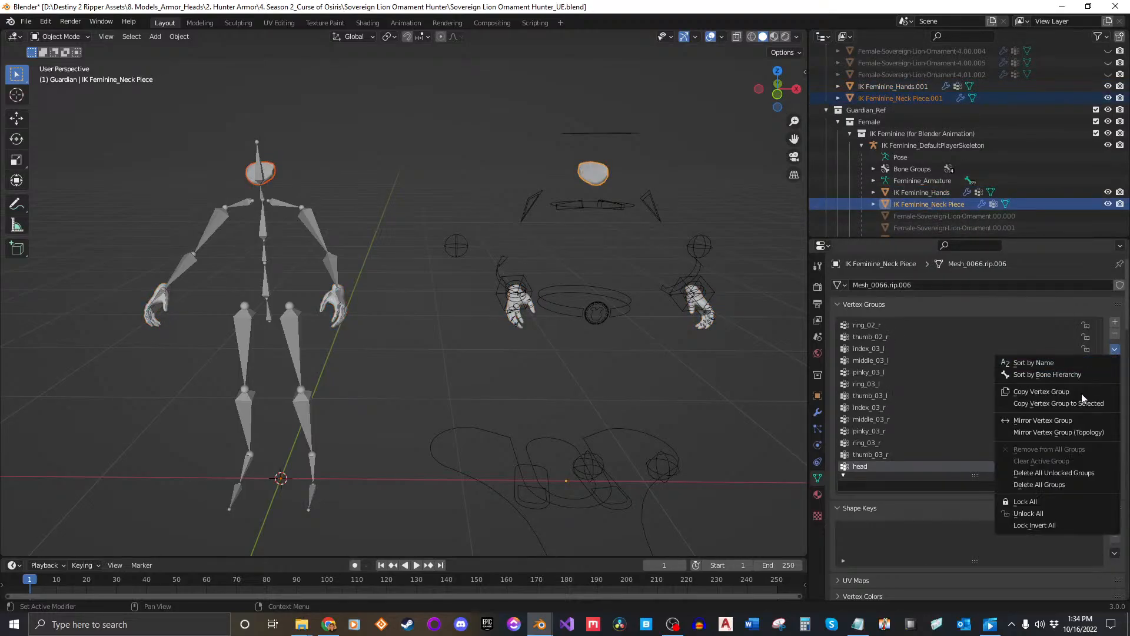
{"action": "left_click", "coordinate": [1085, 404]}
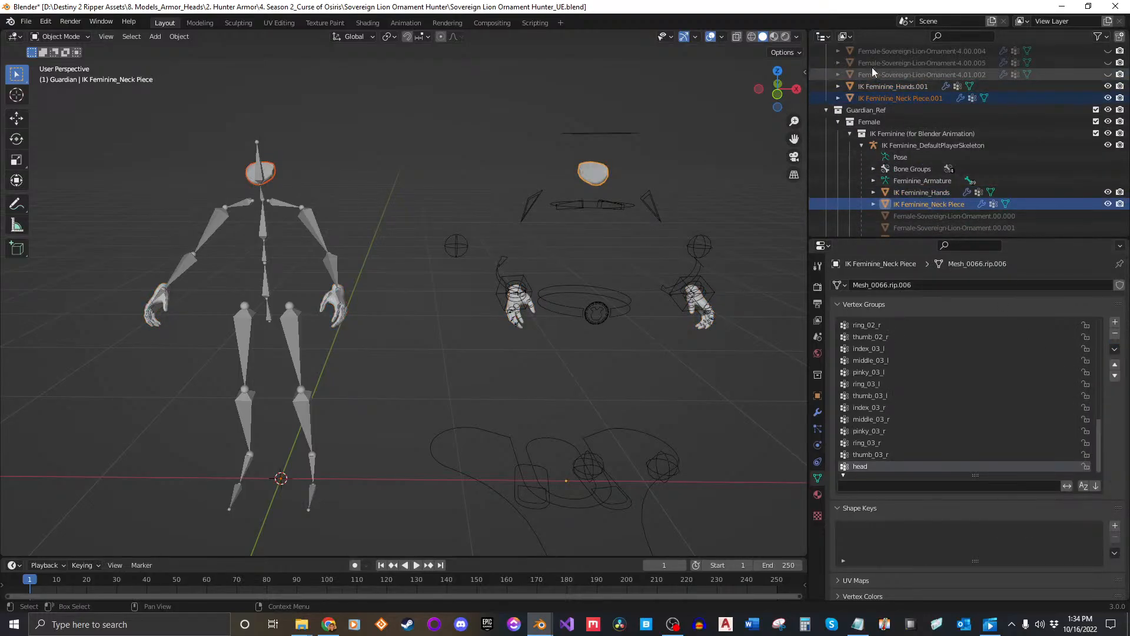
Collapse the reference IK Feminine_DefaultPlayerSkeleton and unhide the Female-Sovereign-Lion-Ornament meshes in the Guardian_Ref collection.
{"action": "scroll", "coordinate": [905, 146], "scroll_direction": "up", "scroll_amount": 5}
{"action": "scroll", "coordinate": [905, 147], "scroll_direction": "up", "scroll_amount": 3}
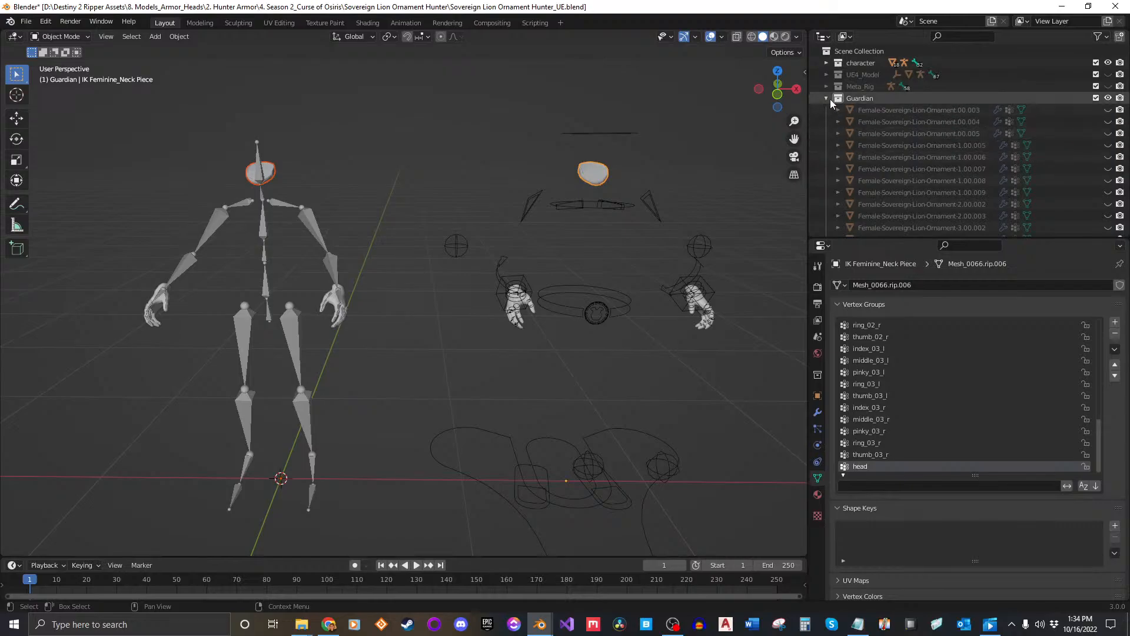
{"action": "scroll", "coordinate": [834, 117], "scroll_direction": "down", "scroll_amount": 5}
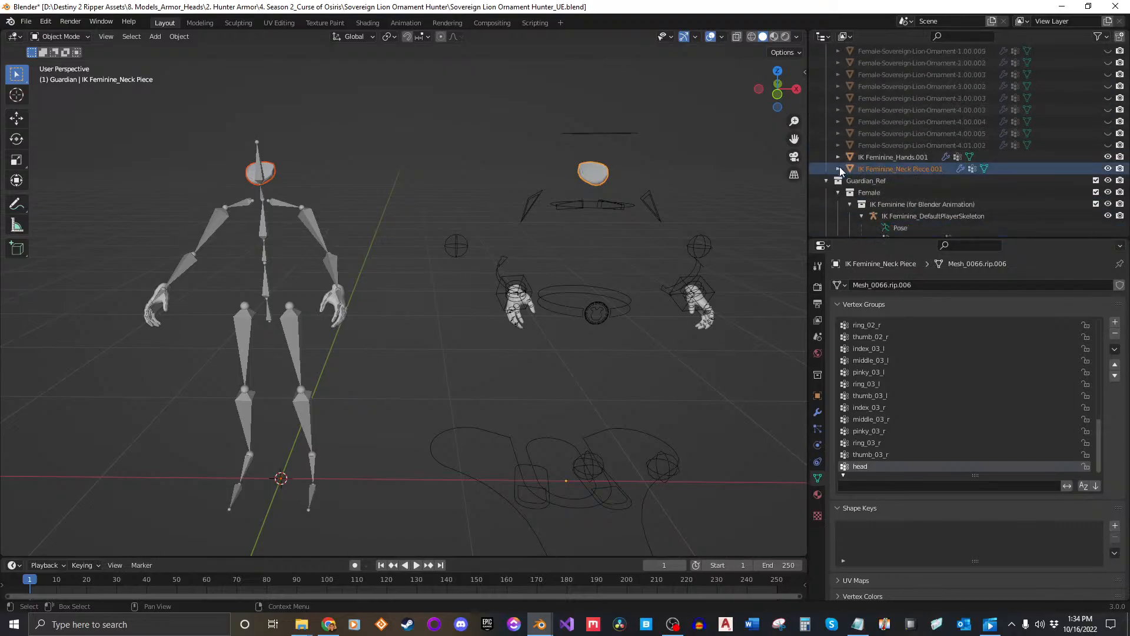
{"action": "left_click", "coordinate": [825, 180]}
{"action": "scroll", "coordinate": [838, 153], "scroll_direction": "up", "scroll_amount": 5}
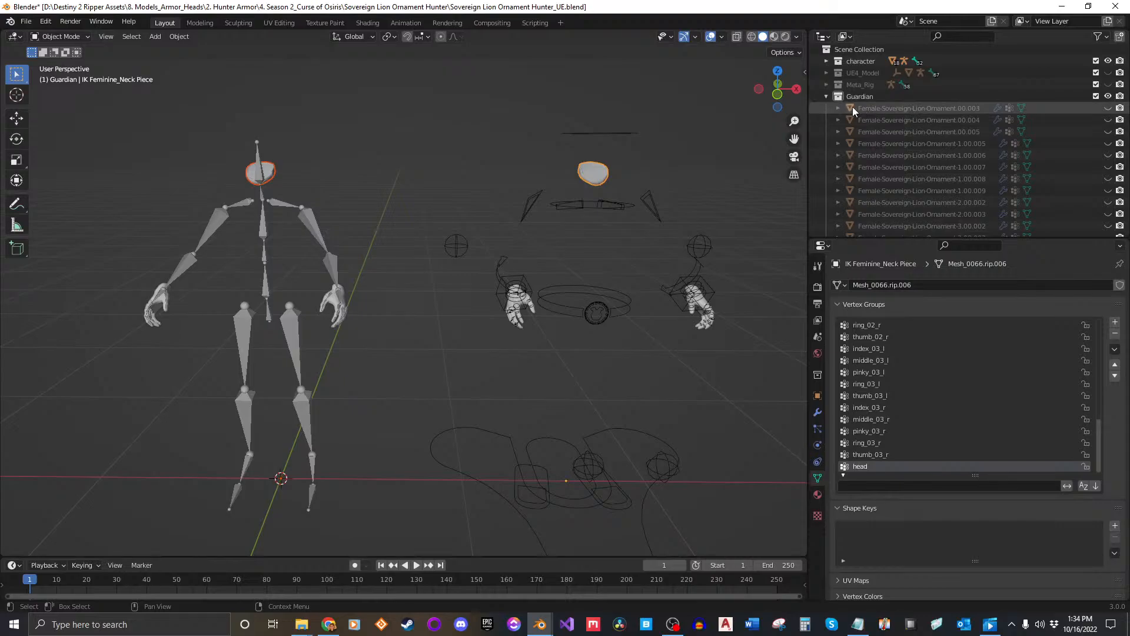
{"action": "scroll", "coordinate": [848, 130], "scroll_direction": "down", "scroll_amount": 3}
{"action": "left_click", "coordinate": [826, 226]}
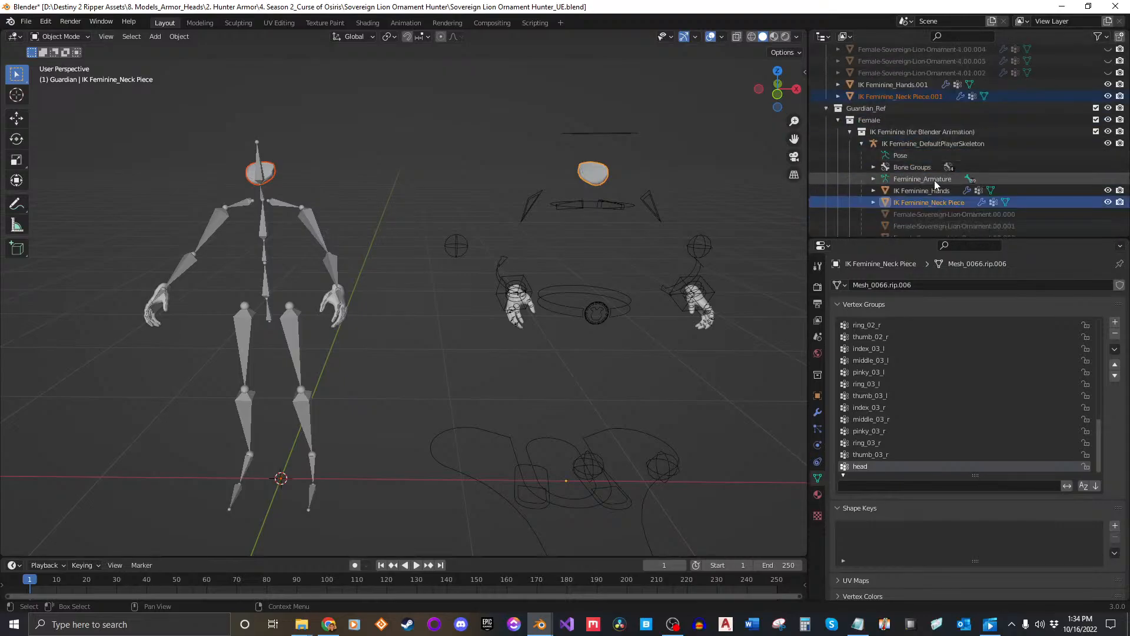
{"action": "scroll", "coordinate": [1107, 175], "scroll_direction": "down", "scroll_amount": 5}
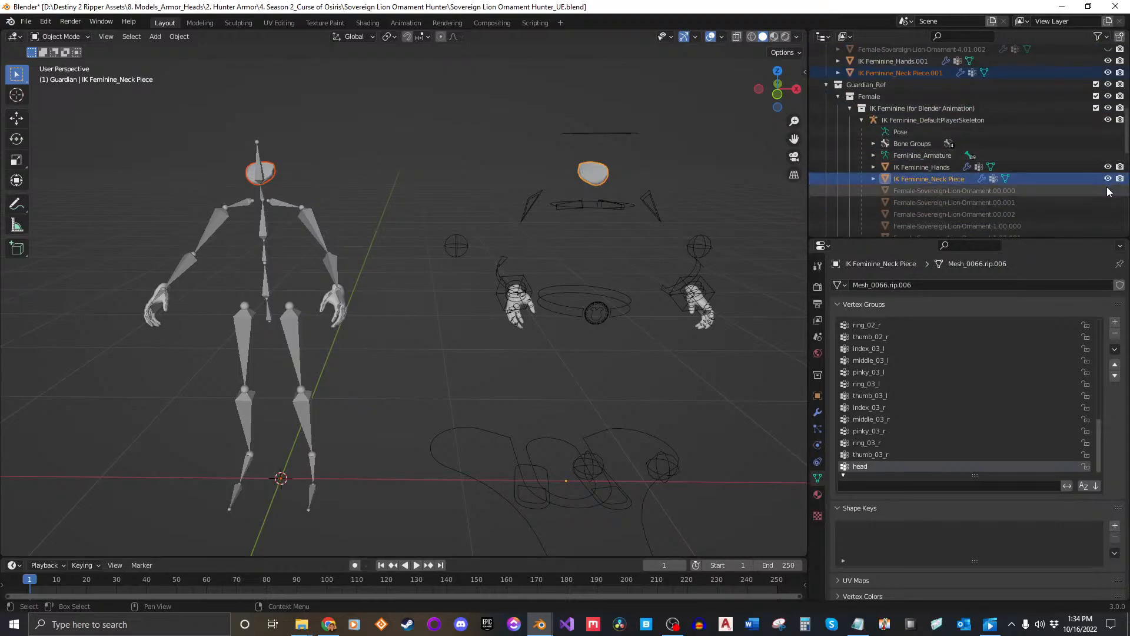
{"action": "left_click", "coordinate": [862, 121]}
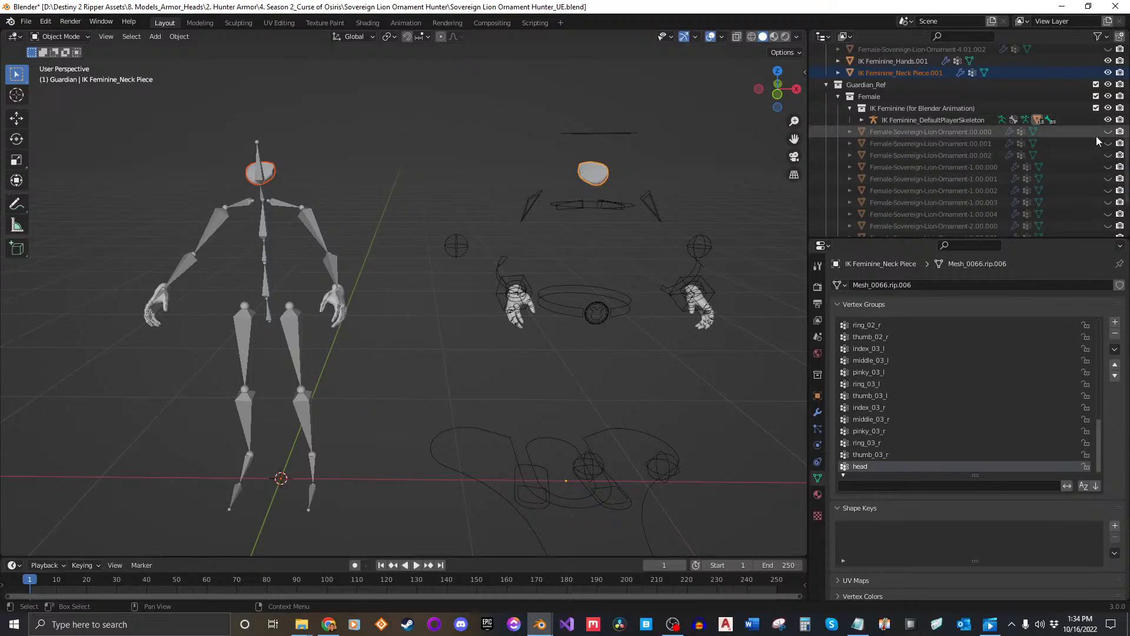
{"action": "left_click_drag", "start_coordinate": [1108, 139], "coordinate": [1104, 169]}
{"action": "left_click", "coordinate": [1108, 227]}
Collapse the Guardian_Ref collection and hide it.
{"action": "scroll", "coordinate": [1081, 192], "scroll_direction": "up", "scroll_amount": 7}
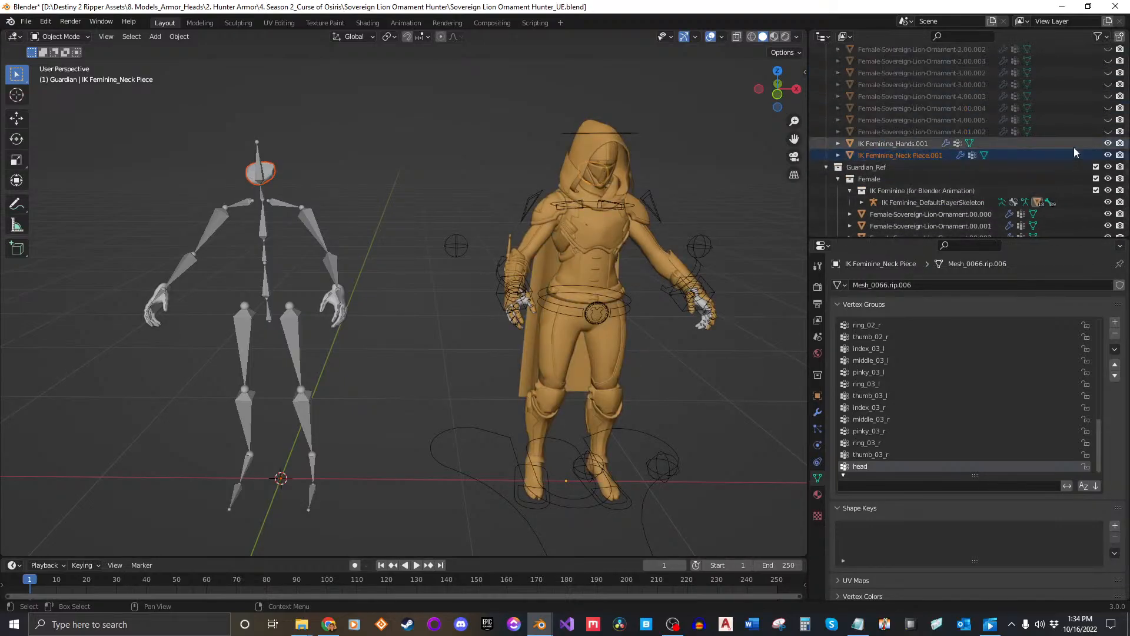
{"action": "left_click", "coordinate": [826, 168]}
{"action": "scroll", "coordinate": [1038, 178], "scroll_direction": "up", "scroll_amount": 3}
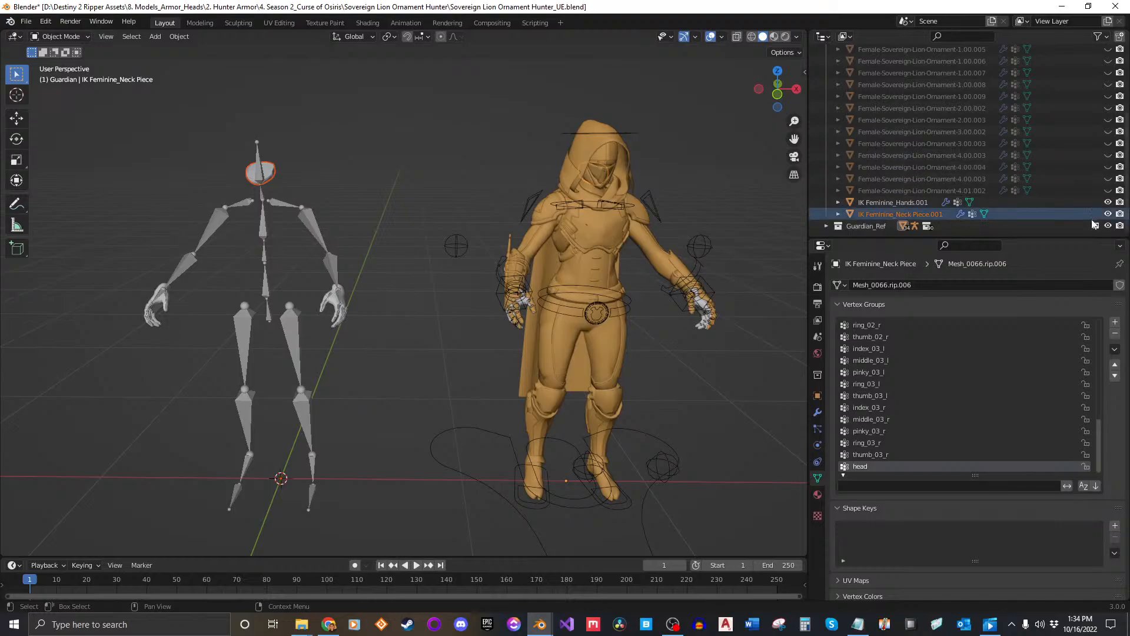
{"action": "left_click", "coordinate": [1107, 226]}
Unhide all Female-Sovereign-Lion-Ornament meshes in the Guardian collection.
{"action": "scroll", "coordinate": [1104, 153], "scroll_direction": "up", "scroll_amount": 4}
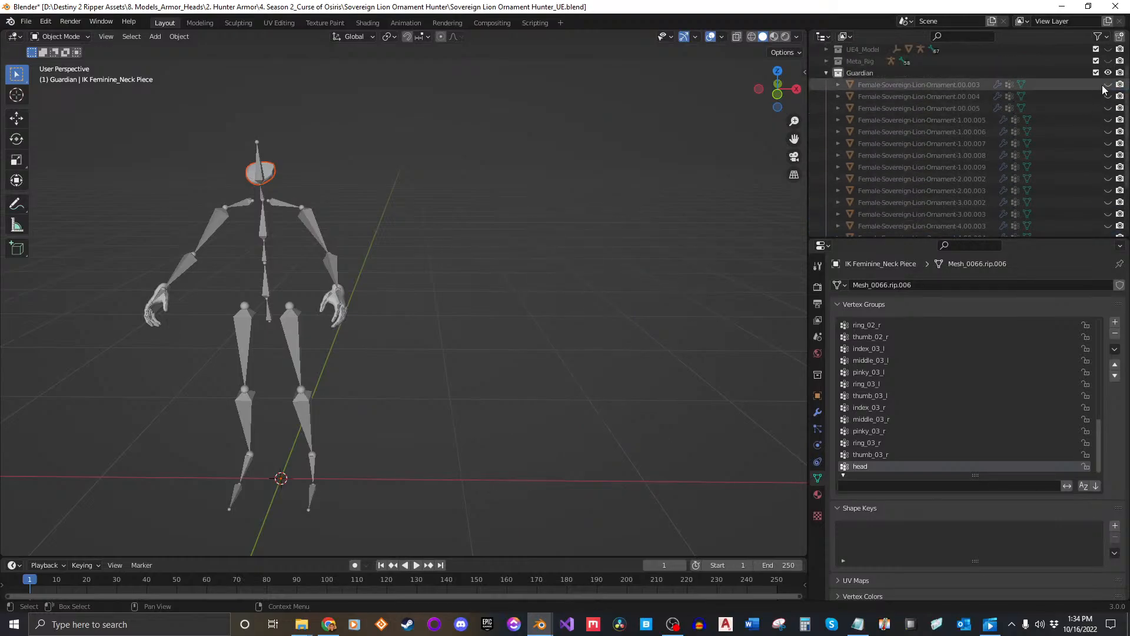
{"action": "left_click_drag", "start_coordinate": [1108, 85], "coordinate": [1109, 192]}
{"action": "scroll", "coordinate": [999, 154], "scroll_direction": "up", "scroll_amount": 5}
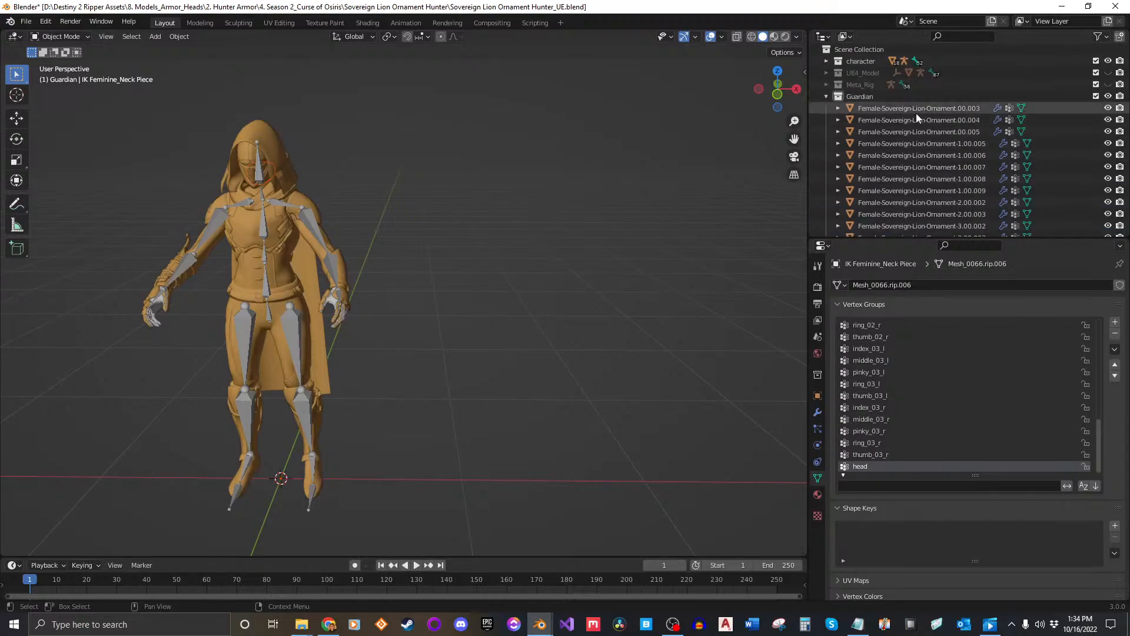
Select the character armature and put it in Pose Mode.
{"action": "middle_click_drag", "start_coordinate": [383, 271], "coordinate": [488, 249]}
{"action": "left_click", "coordinate": [487, 249]}
{"action": "left_click", "coordinate": [33, 37]}
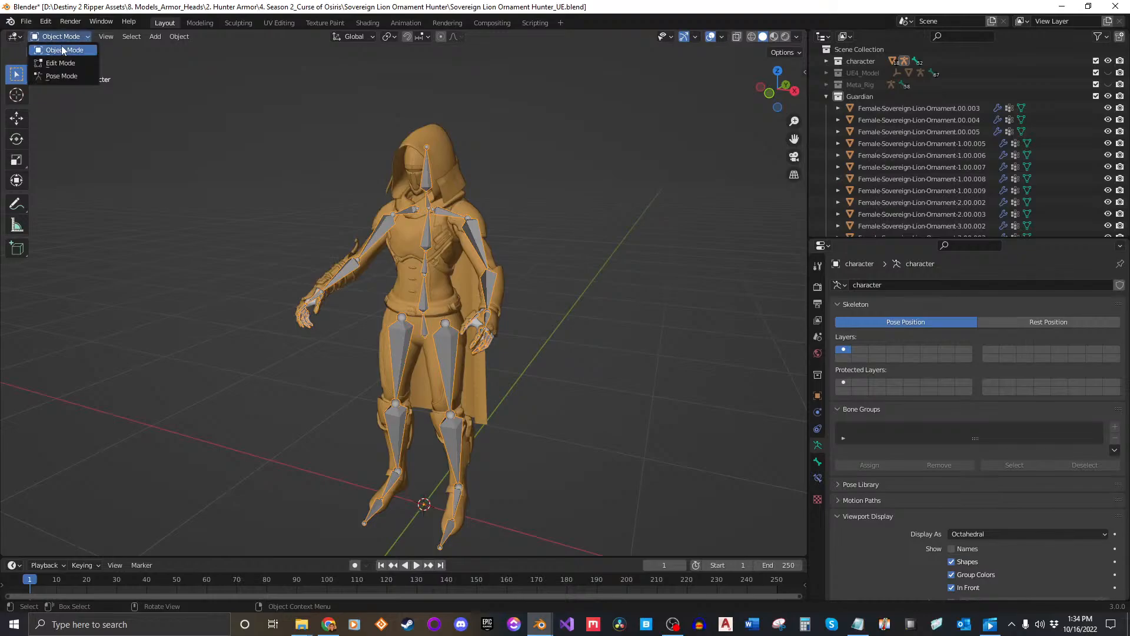
{"action": "left_click", "coordinate": [56, 75]}
Test the left arm's mesh deformation by rotating the lowerarm_l and upperarm_l bones, cancelling each rotation.
{"action": "scroll", "coordinate": [588, 225], "scroll_direction": "up", "scroll_amount": 5}
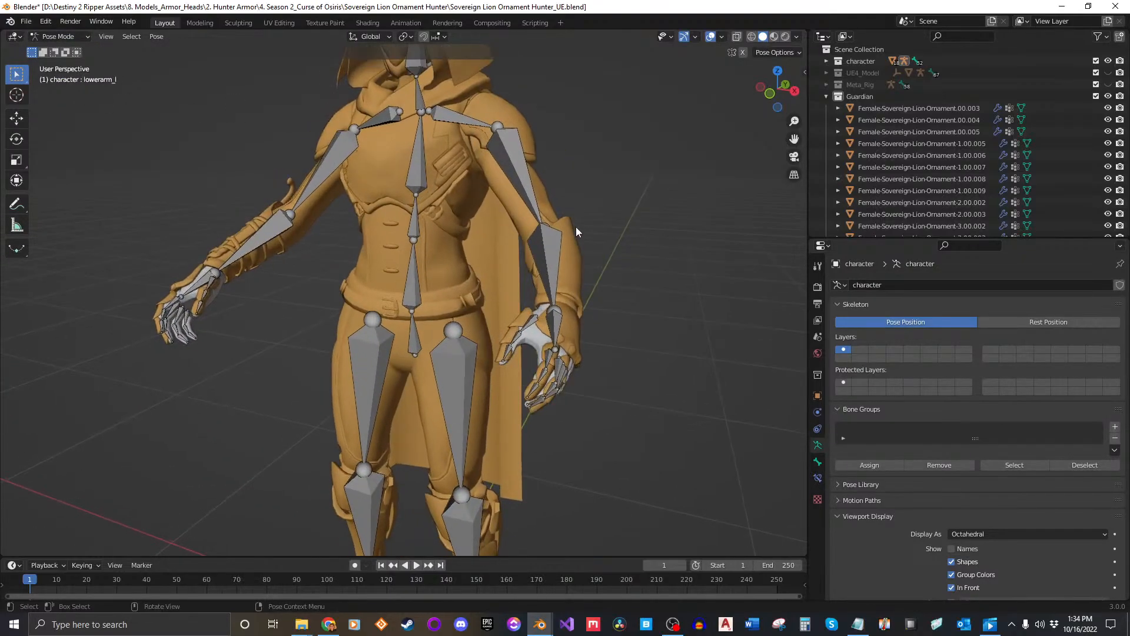
{"action": "left_click", "coordinate": [581, 256]}
{"action": "key", "text": "r"}
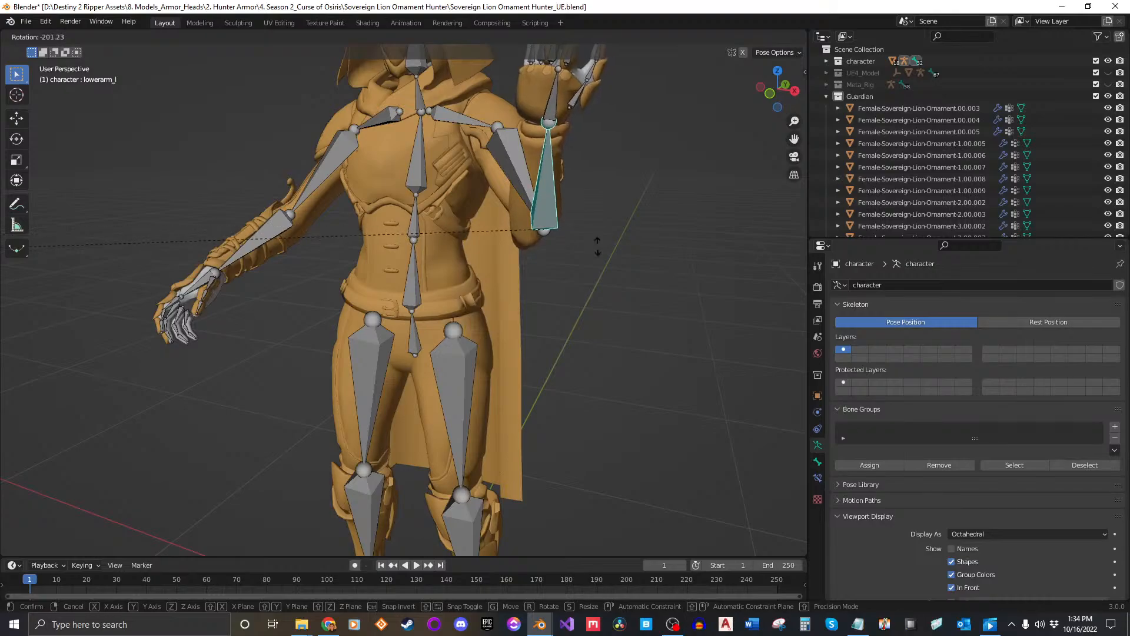
{"action": "right_click", "coordinate": [493, 325]}
{"action": "middle_click_drag", "start_coordinate": [594, 263], "coordinate": [607, 262]}
{"action": "left_click", "coordinate": [590, 216]}
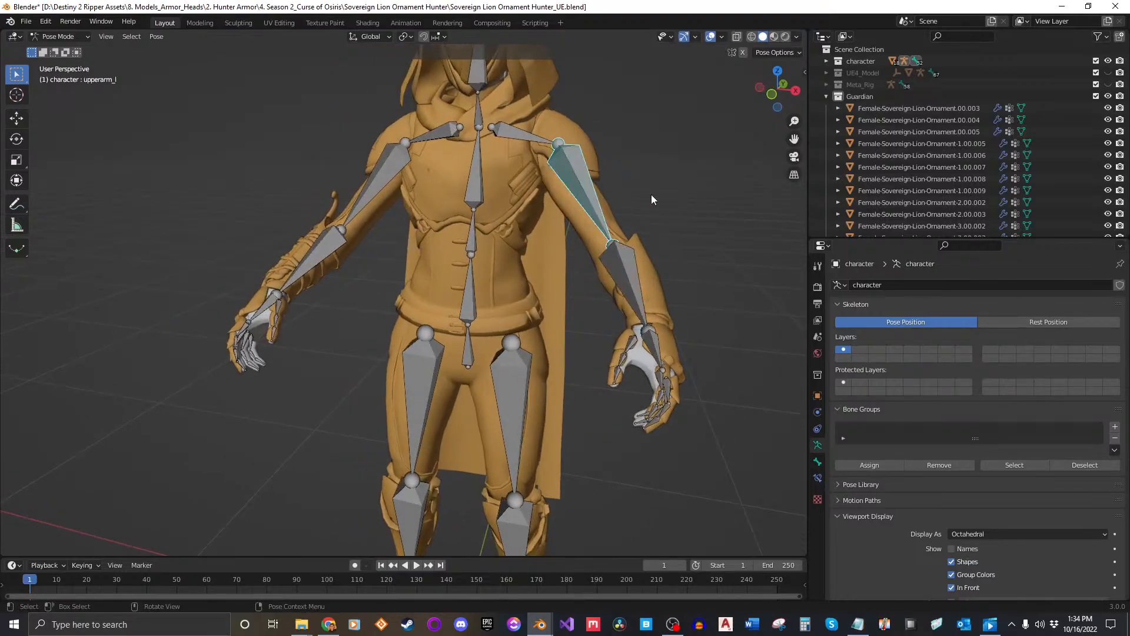
{"action": "key", "text": "r"}
{"action": "key", "text": "r"}
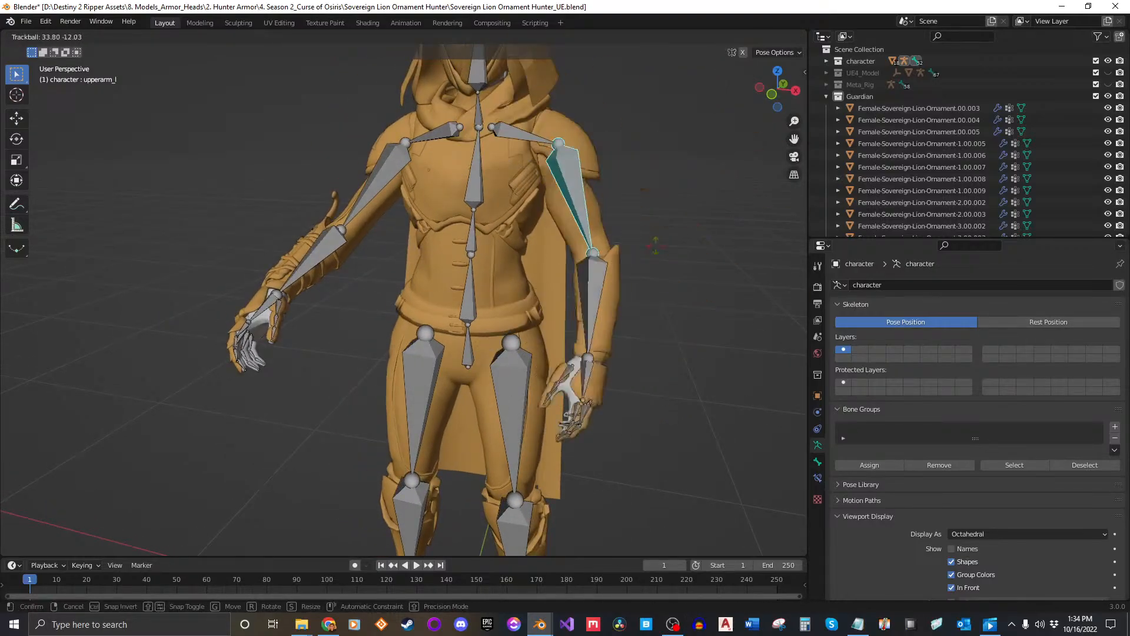
{"action": "right_click", "coordinate": [624, 209]}
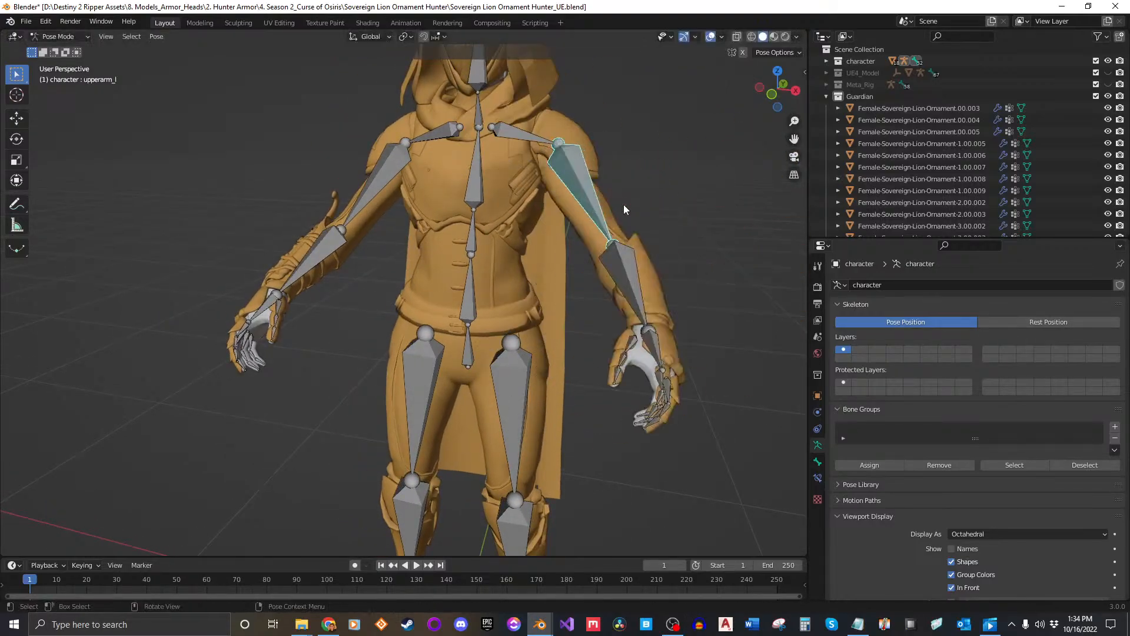
Test the torso's mesh deformation by freely rotating the spine_01 bone, then cancel the rotation.
{"action": "left_click", "coordinate": [470, 301]}
{"action": "key", "text": "r"}
{"action": "key", "text": "r"}
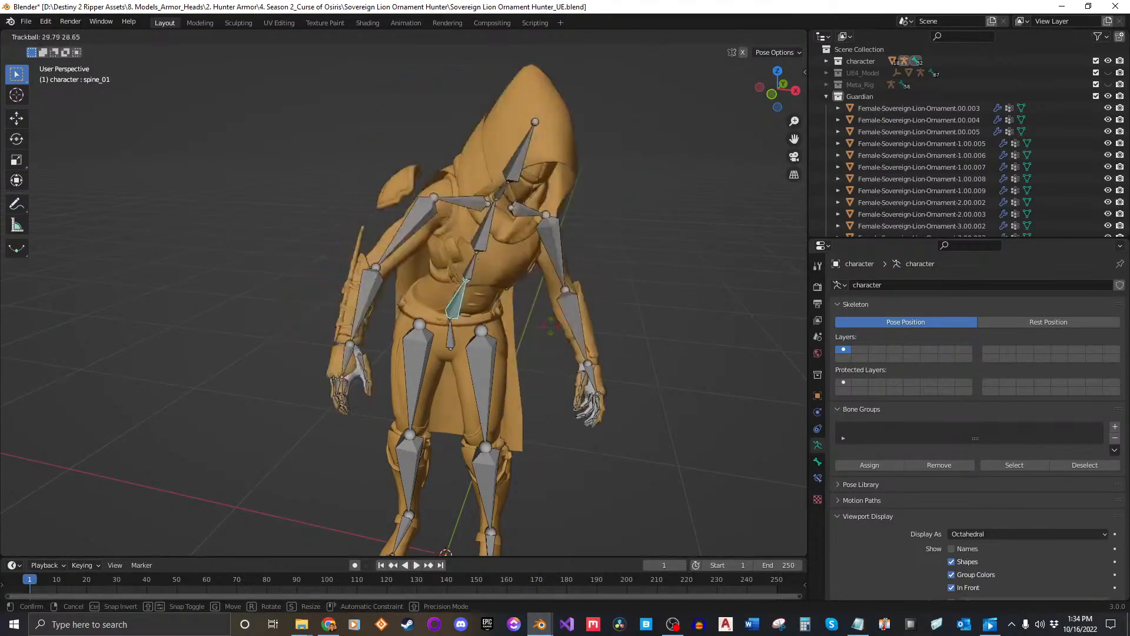
{"action": "key", "text": "Escape"}
{"action": "left_click", "coordinate": [633, 257]}
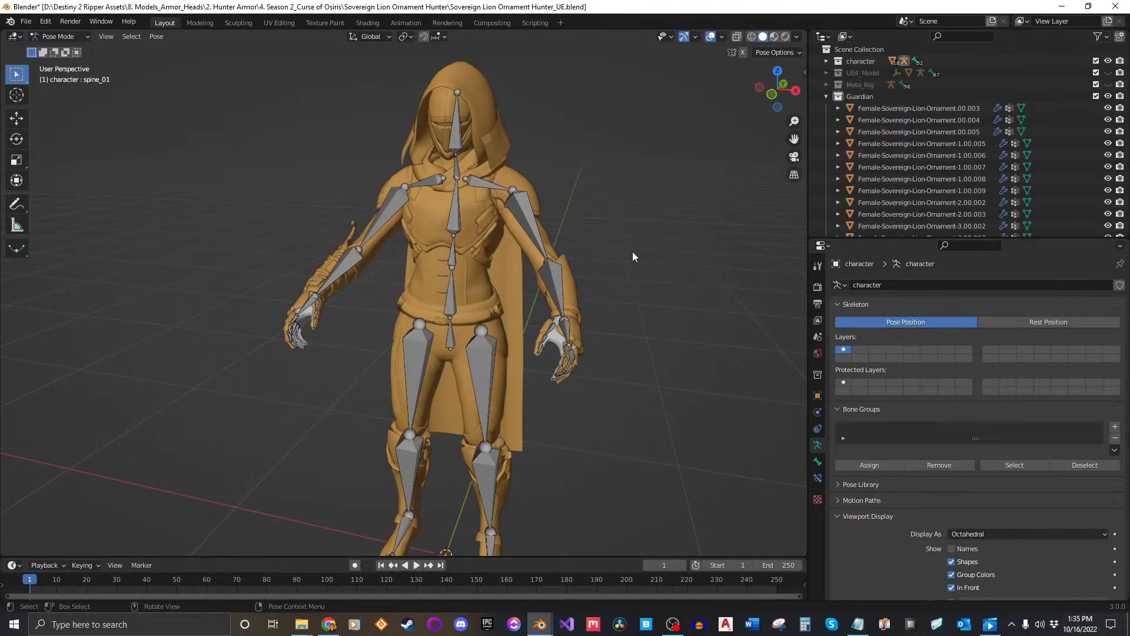
Save the Sovereign Lion Ornament Hunter_UE.blend file.
{"action": "scroll", "coordinate": [632, 251], "scroll_direction": "down", "scroll_amount": 3}
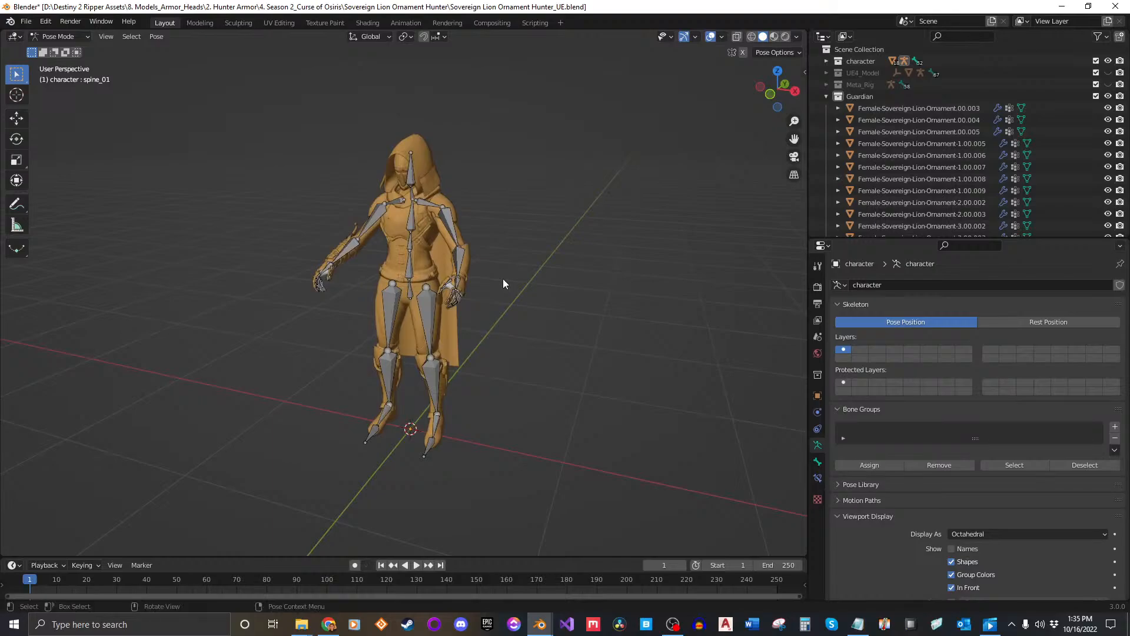
{"action": "key", "text": "ctrl+s"}
{"action": "scroll", "coordinate": [480, 241], "scroll_direction": "up", "scroll_amount": 2}
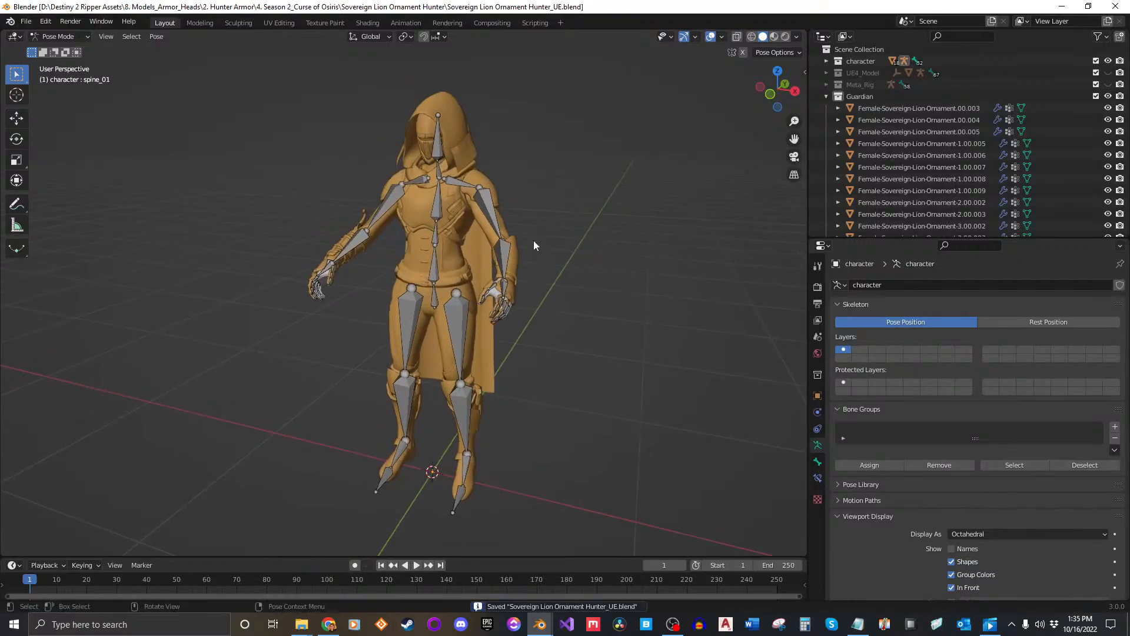
Unhide the UE4_Model collection to compare the mannequin with the rigged Guardian.
{"action": "left_click", "coordinate": [923, 104]}
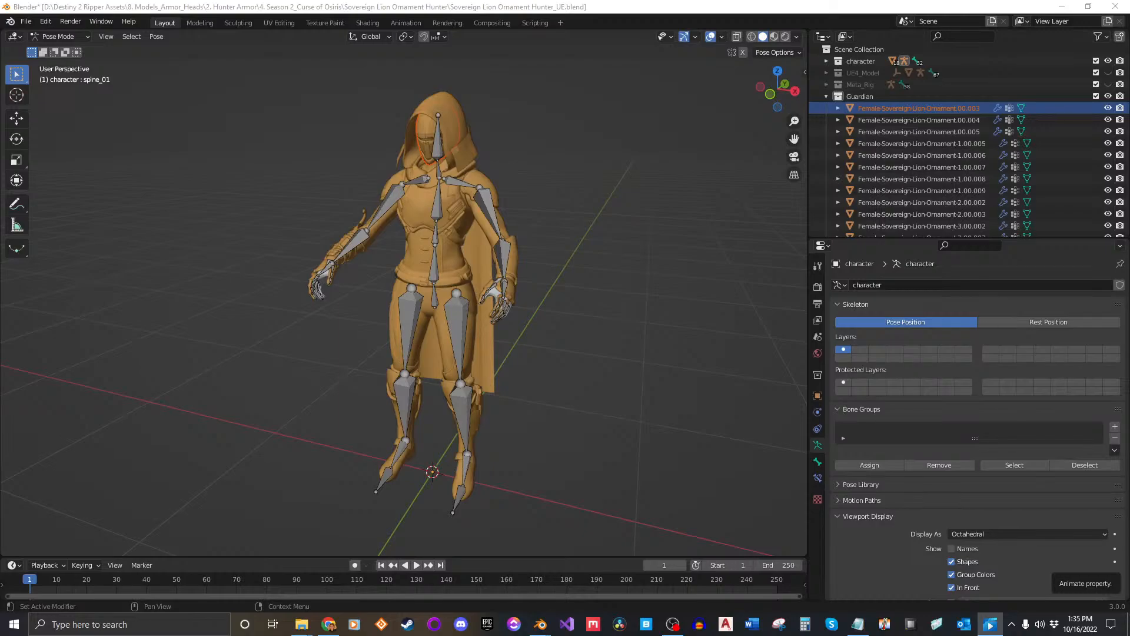
{"action": "middle_click_drag", "start_coordinate": [752, 320], "coordinate": [577, 300]}
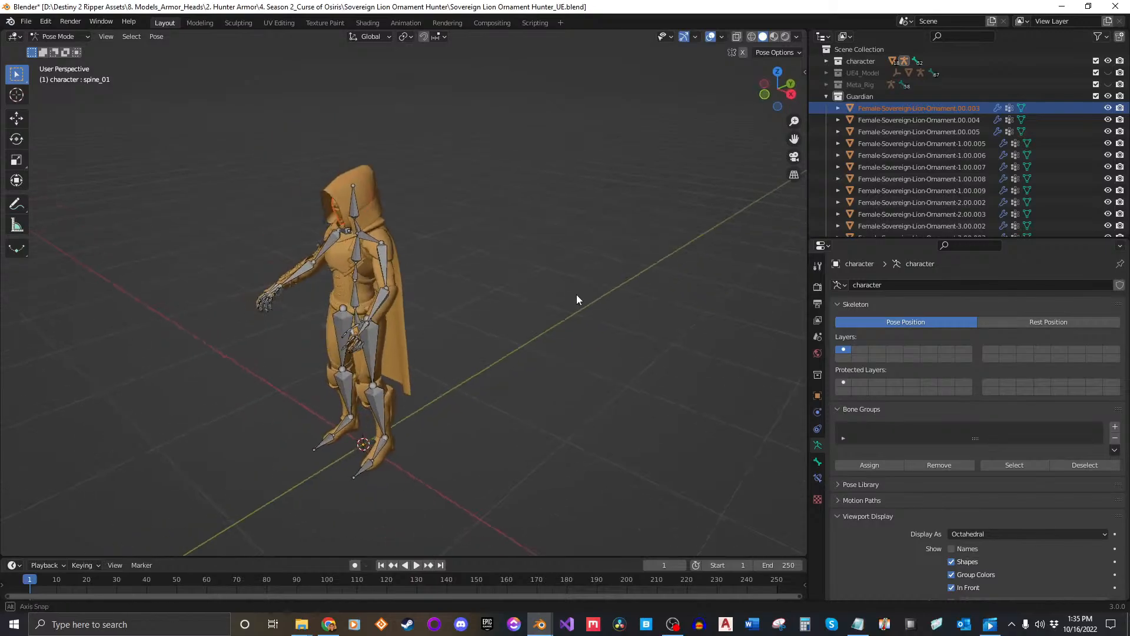
{"action": "left_click", "coordinate": [1107, 72]}
{"action": "scroll", "coordinate": [584, 303], "scroll_direction": "up", "scroll_amount": 3}
{"action": "middle_click_drag", "start_coordinate": [604, 364], "coordinate": [545, 310]}
{"action": "scroll", "coordinate": [569, 326], "scroll_direction": "down", "scroll_amount": 2}
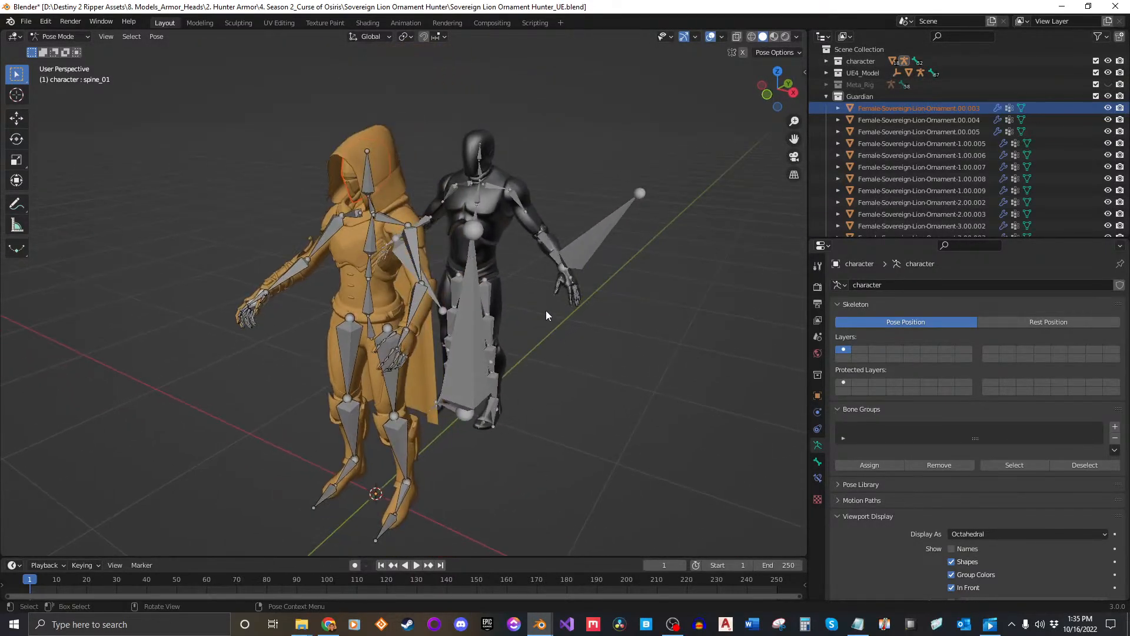
Switch the character armature back to Object Mode.
{"action": "left_click", "coordinate": [408, 254]}
{"action": "left_click", "coordinate": [65, 37]}
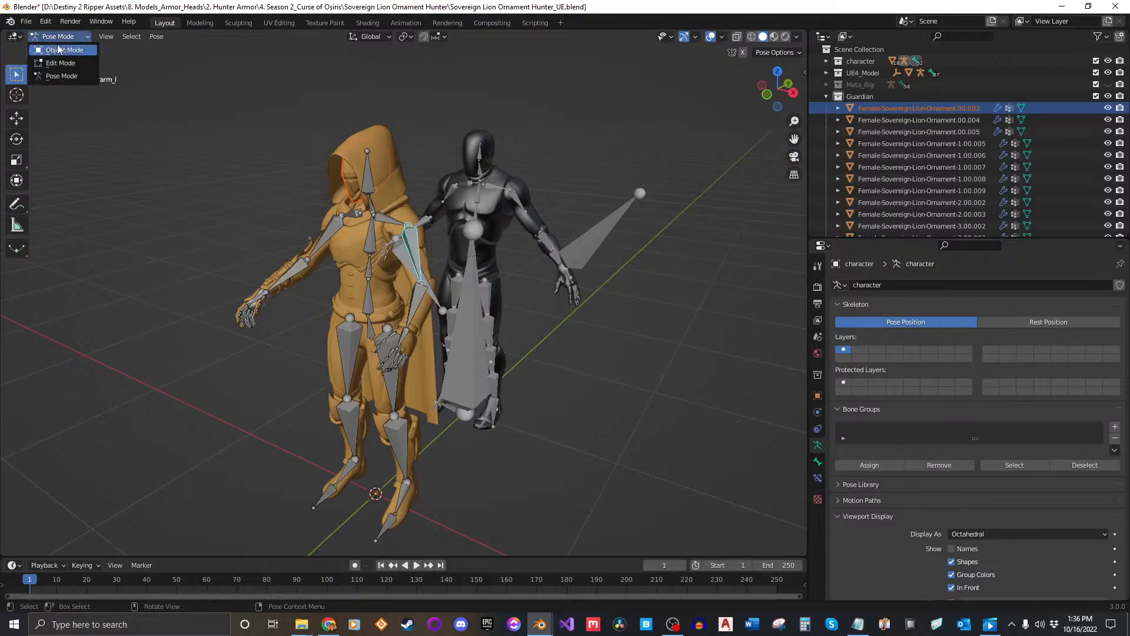
{"action": "left_click", "coordinate": [58, 44]}
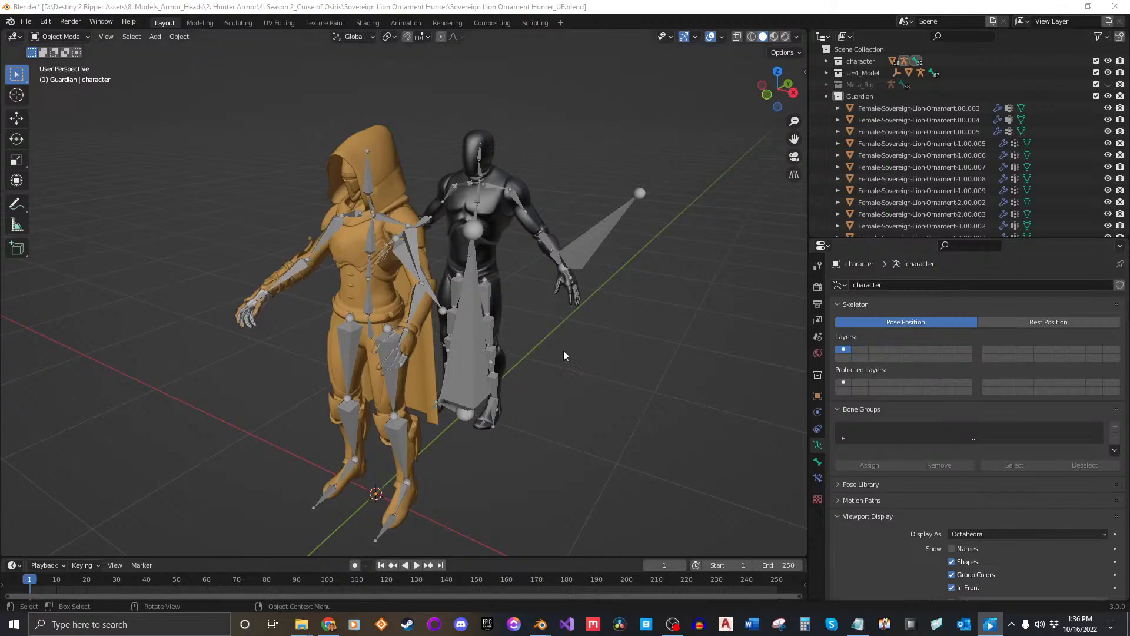
{"action": "middle_click_drag", "start_coordinate": [412, 253], "coordinate": [442, 277]}
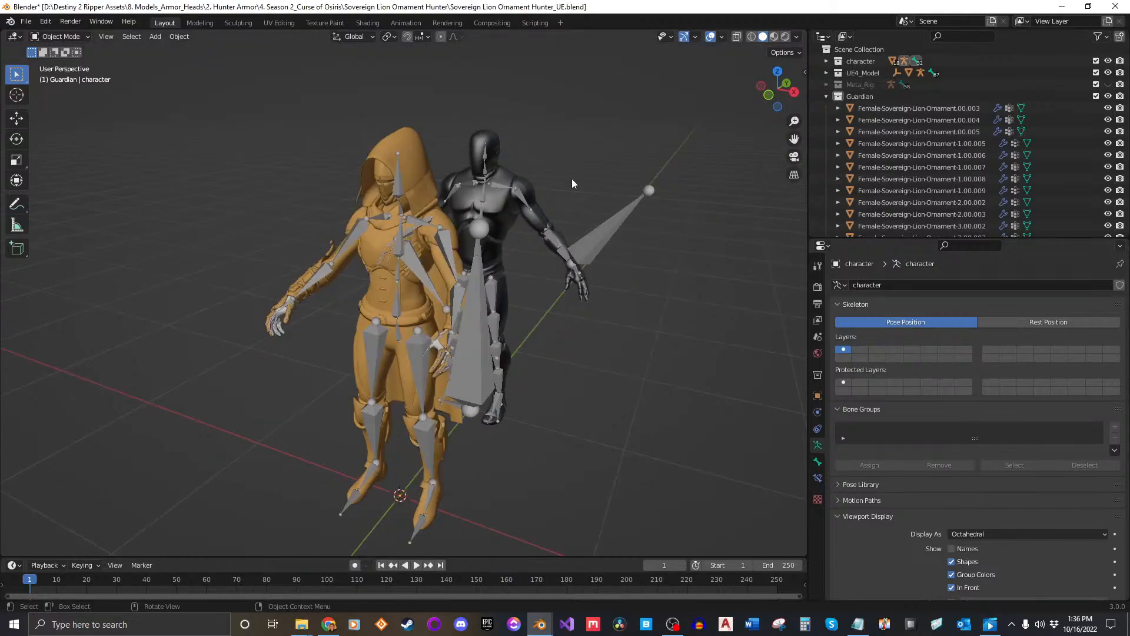
Hide the UE4_Model collection and switch the character armature to Pose Mode.
{"action": "left_click", "coordinate": [1109, 72]}
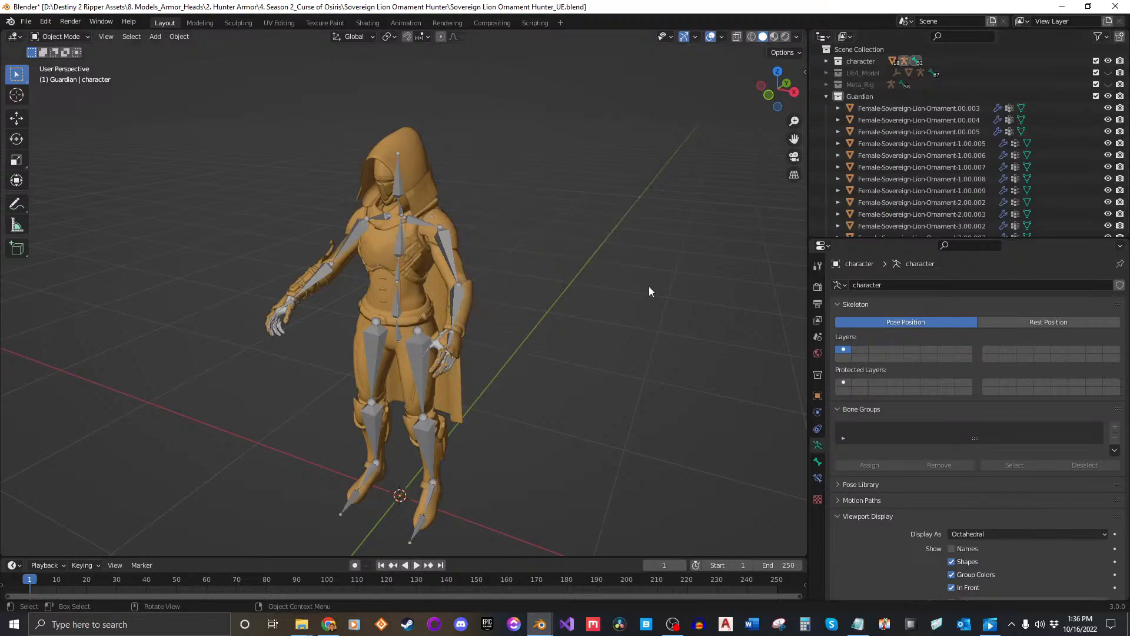
{"action": "left_click", "coordinate": [86, 35]}
{"action": "left_click", "coordinate": [54, 76]}
{"action": "scroll", "coordinate": [444, 327], "scroll_direction": "up", "scroll_amount": 5}
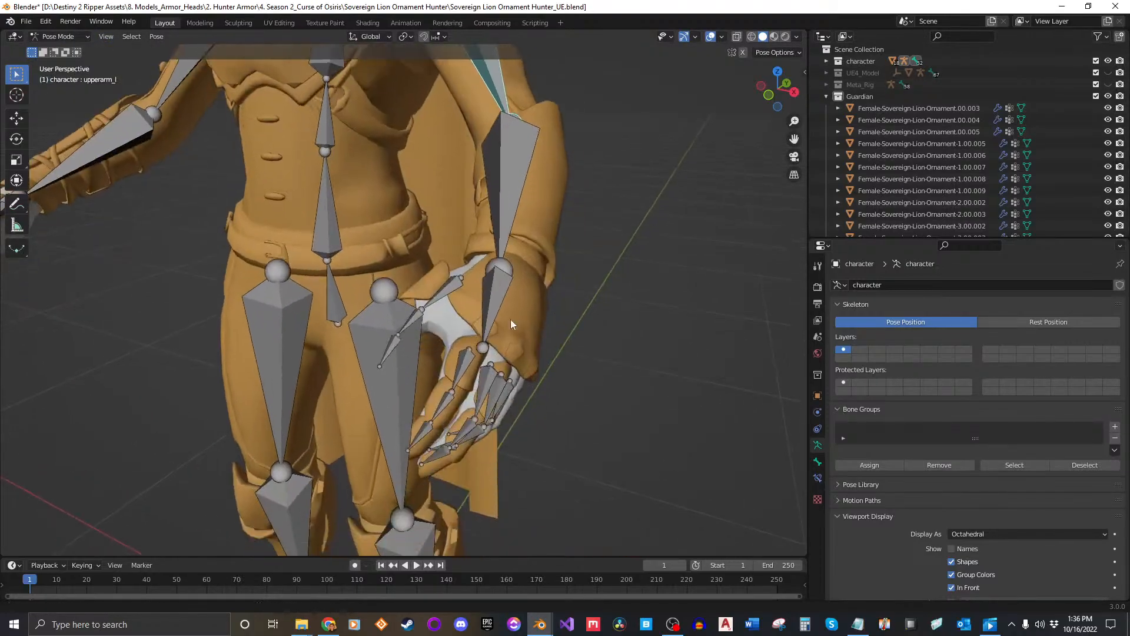
Test the left glove's deformation by freely rotating the middle_01_l finger bone, then cancel the rotation.
{"action": "left_click", "coordinate": [336, 626]}
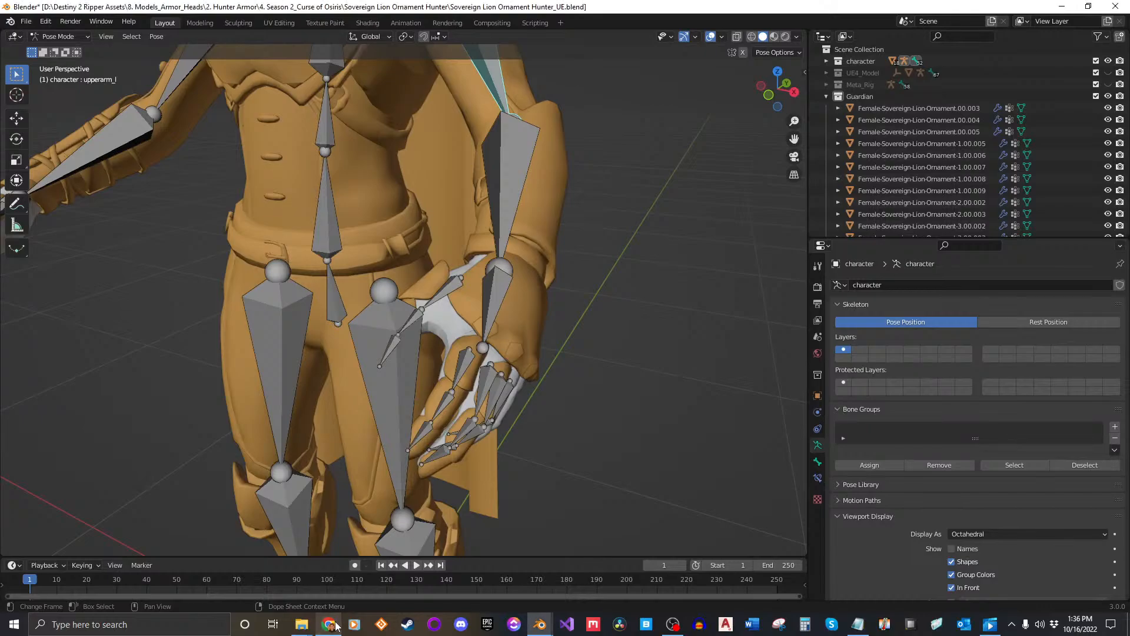
{"action": "left_click", "coordinate": [484, 405]}
{"action": "scroll", "coordinate": [524, 420], "scroll_direction": "up", "scroll_amount": 4}
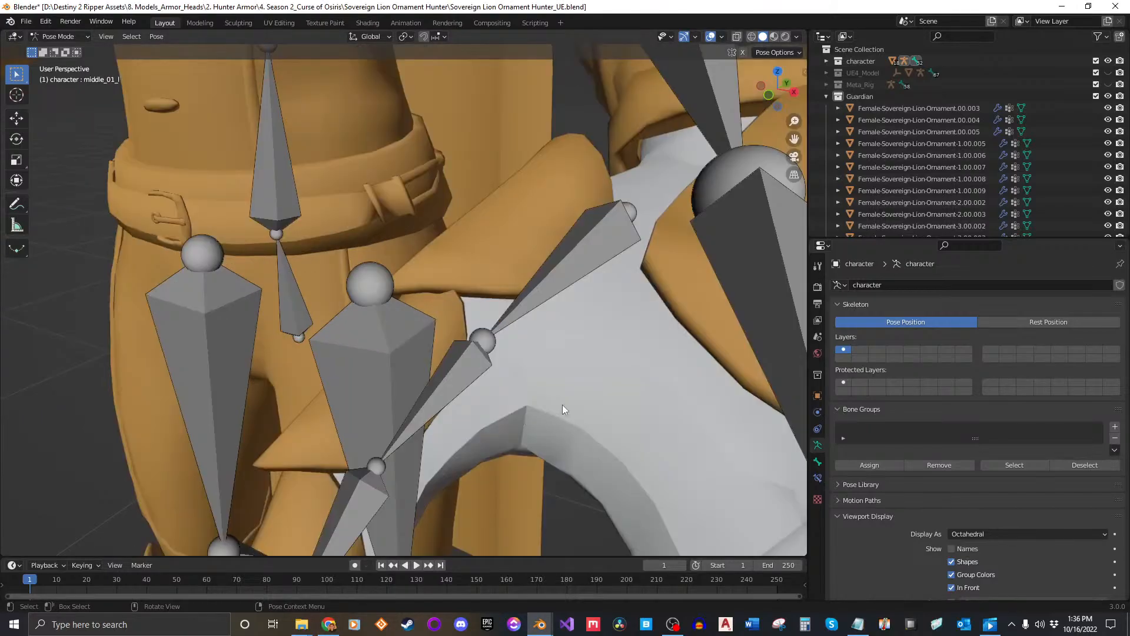
{"action": "scroll", "coordinate": [562, 405], "scroll_direction": "down", "scroll_amount": 5}
{"action": "key", "text": "KP_Decimal"}
{"action": "middle_click_drag", "start_coordinate": [572, 404], "coordinate": [451, 299]}
{"action": "key", "text": "r"}
{"action": "key", "text": "r"}
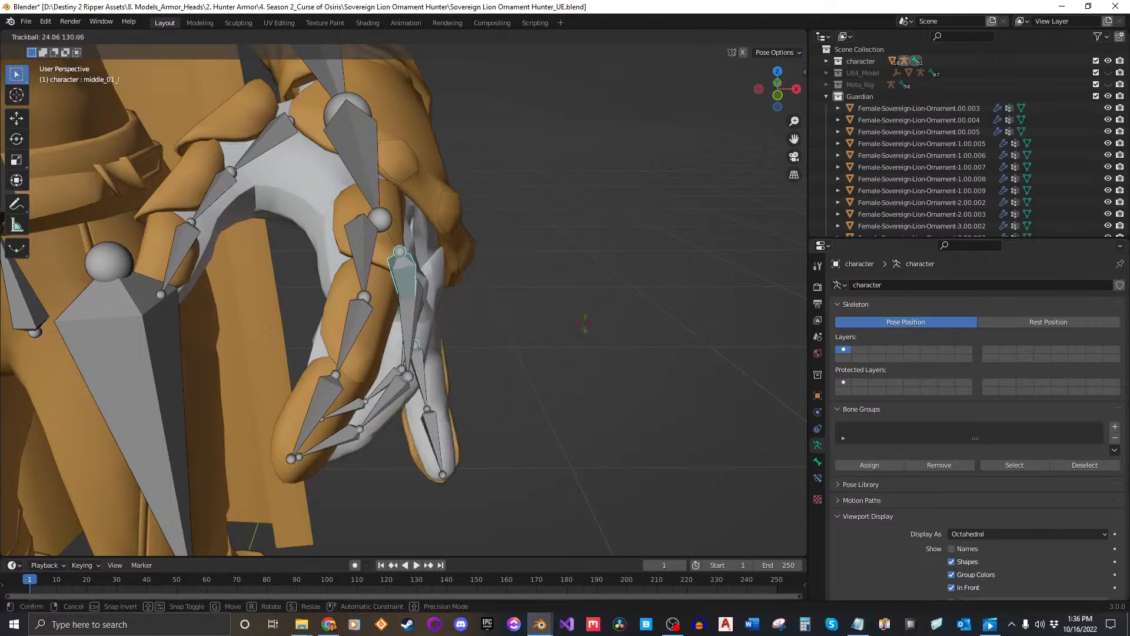
{"action": "left_click", "coordinate": [487, 396]}
{"action": "middle_click_drag", "start_coordinate": [526, 380], "coordinate": [393, 376]}
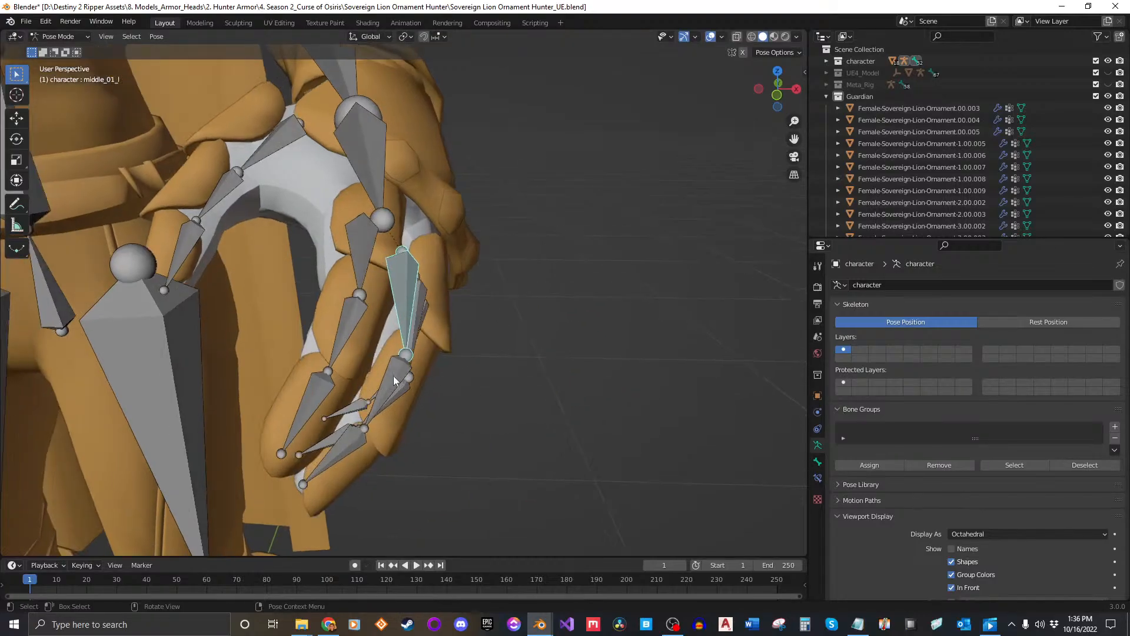
Test the middle fingertip's deformation by freely rotating the middle_02_l bone, then cancel the rotation.
{"action": "left_click", "coordinate": [398, 377]}
{"action": "key", "text": "r"}
{"action": "key", "text": "r"}
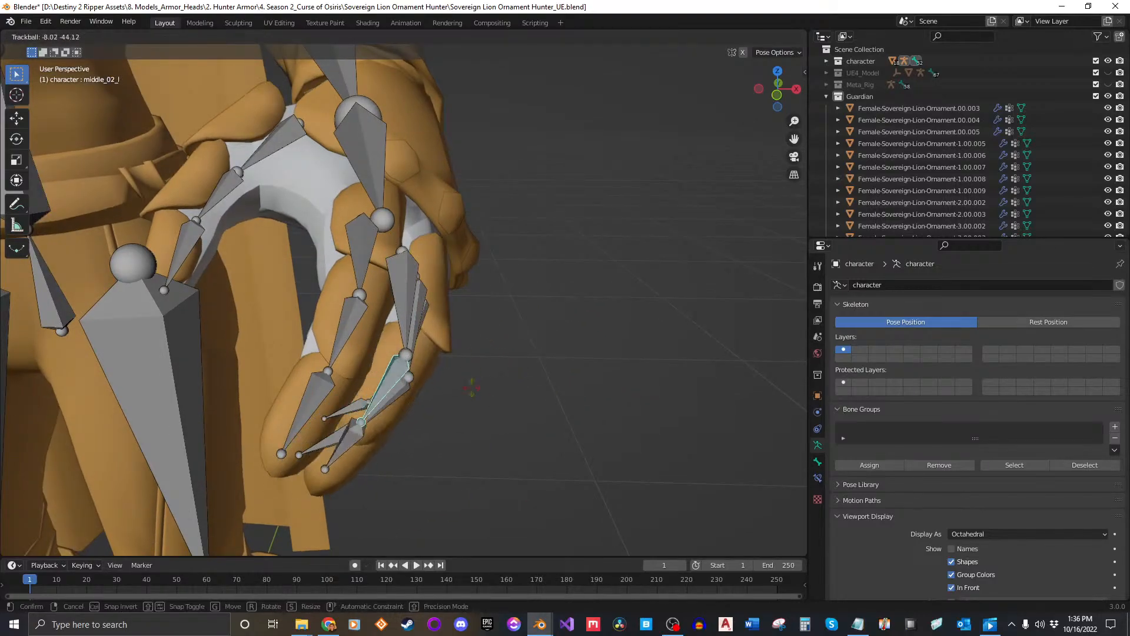
{"action": "left_click", "coordinate": [557, 389]}
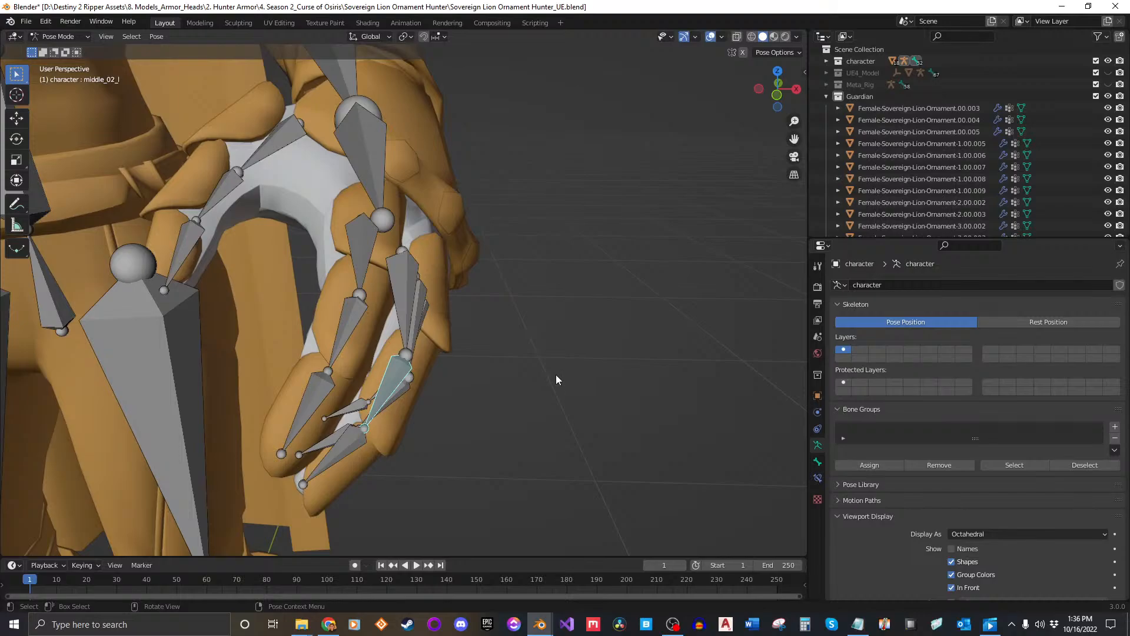
Select all the character armature's bones, then return the armature to Object Mode.
{"action": "scroll", "coordinate": [465, 298], "scroll_direction": "down", "scroll_amount": 10}
{"action": "middle_click_drag", "start_coordinate": [422, 248], "coordinate": [549, 285], "text": "shift"}
{"action": "scroll", "coordinate": [549, 284], "scroll_direction": "down", "scroll_amount": 4}
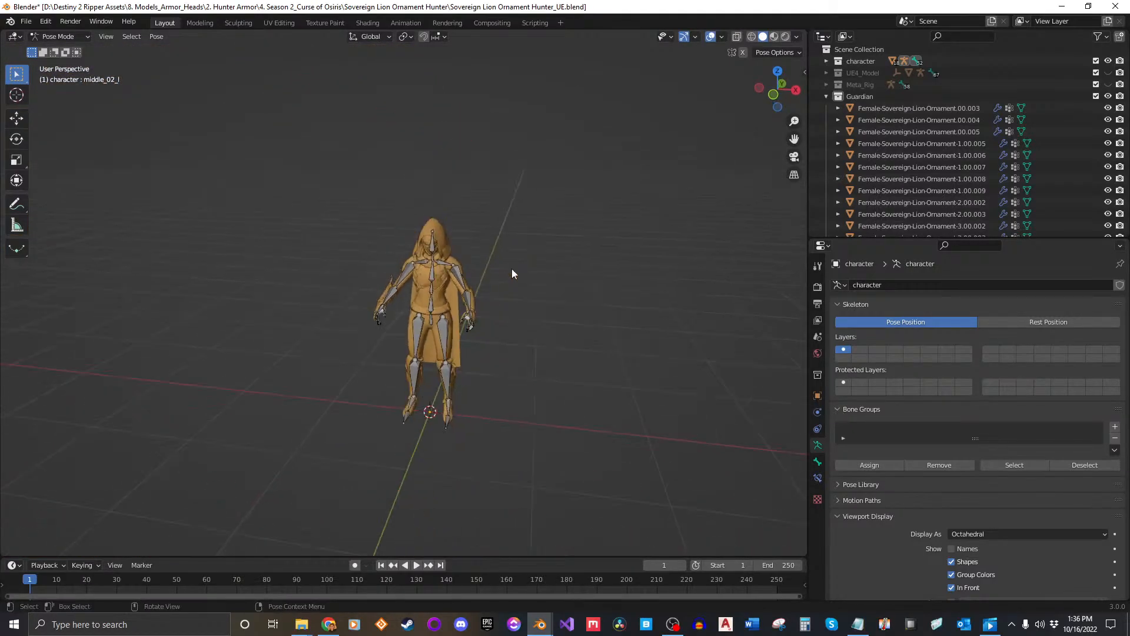
{"action": "left_click_drag", "start_coordinate": [335, 162], "coordinate": [542, 406]}
{"action": "key", "text": "KP_Decimal"}
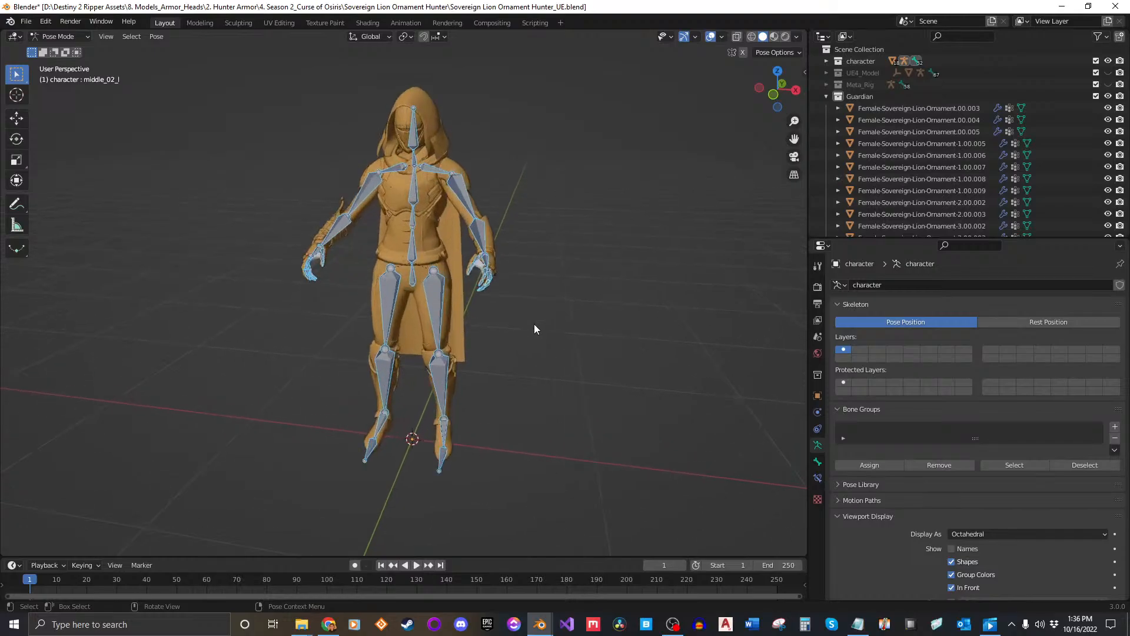
{"action": "left_click", "coordinate": [59, 37]}
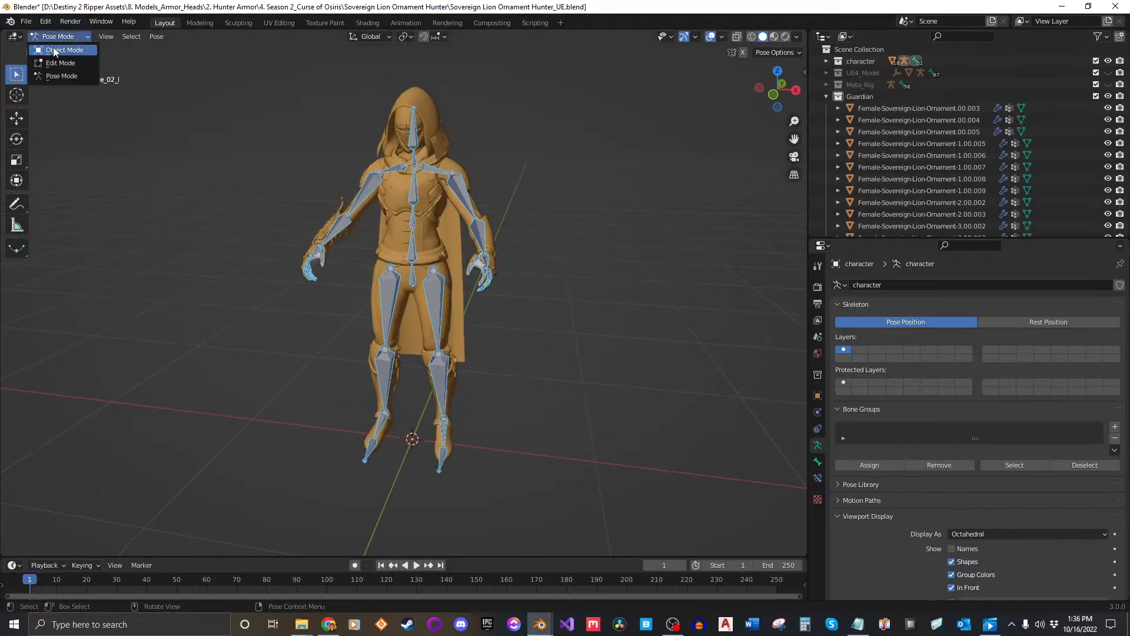
{"action": "left_click", "coordinate": [61, 53]}
Unhide the UE4_Model collection and save the Sovereign Lion Ornament Hunter_UE.blend file.
{"action": "middle_click_drag", "start_coordinate": [559, 181], "coordinate": [480, 270]}
{"action": "scroll", "coordinate": [478, 269], "scroll_direction": "down", "scroll_amount": 2}
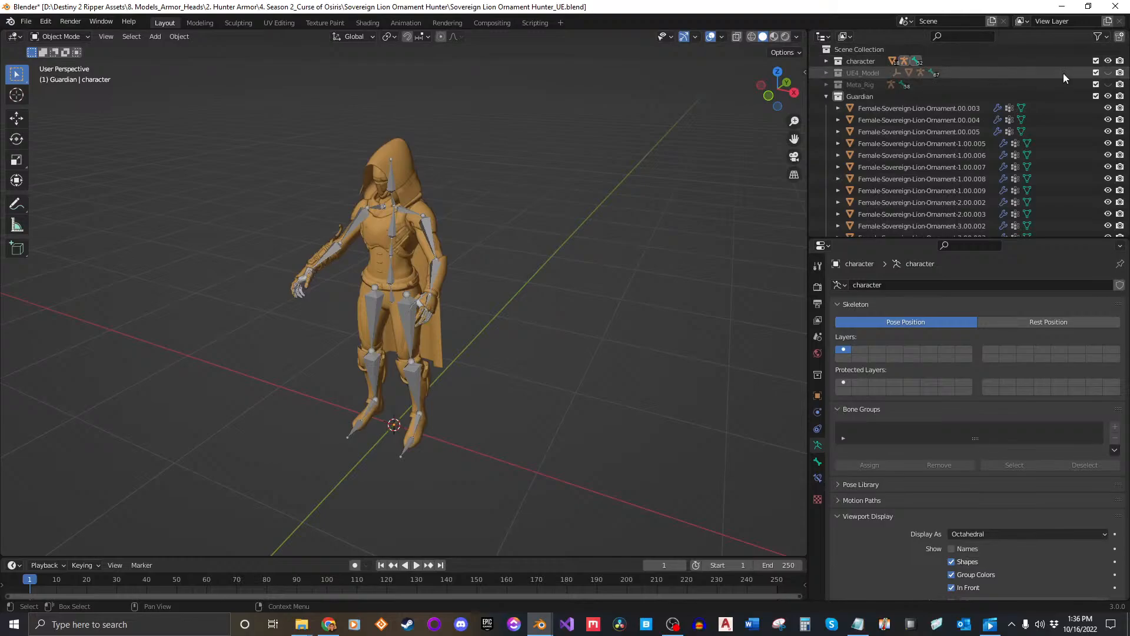
{"action": "left_click", "coordinate": [1107, 73]}
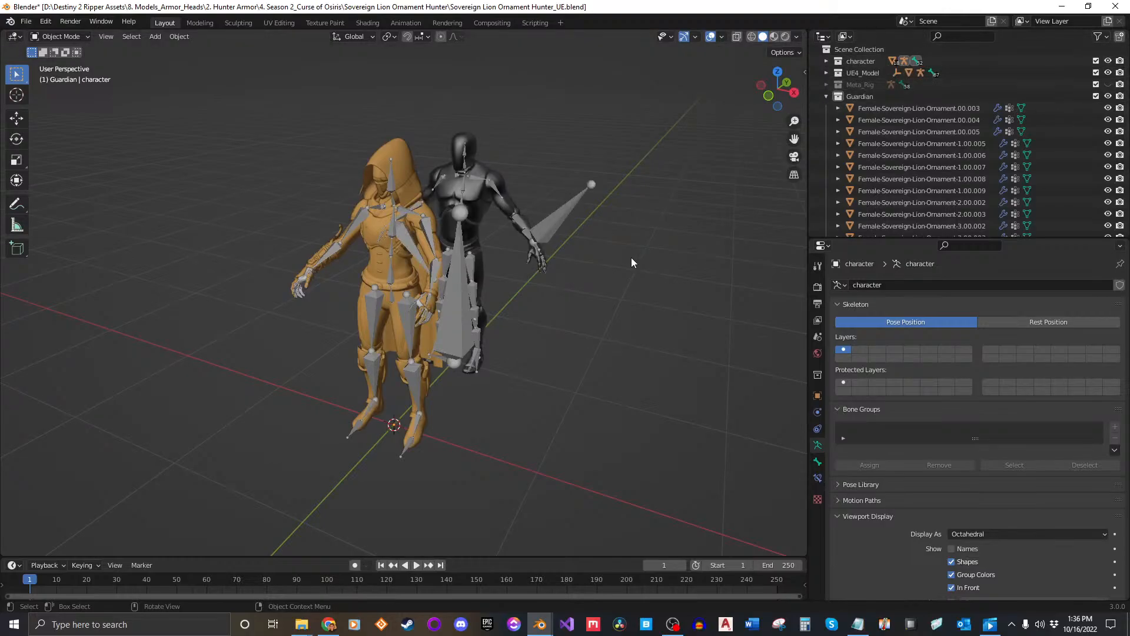
{"action": "key", "text": "ctrl+s"}
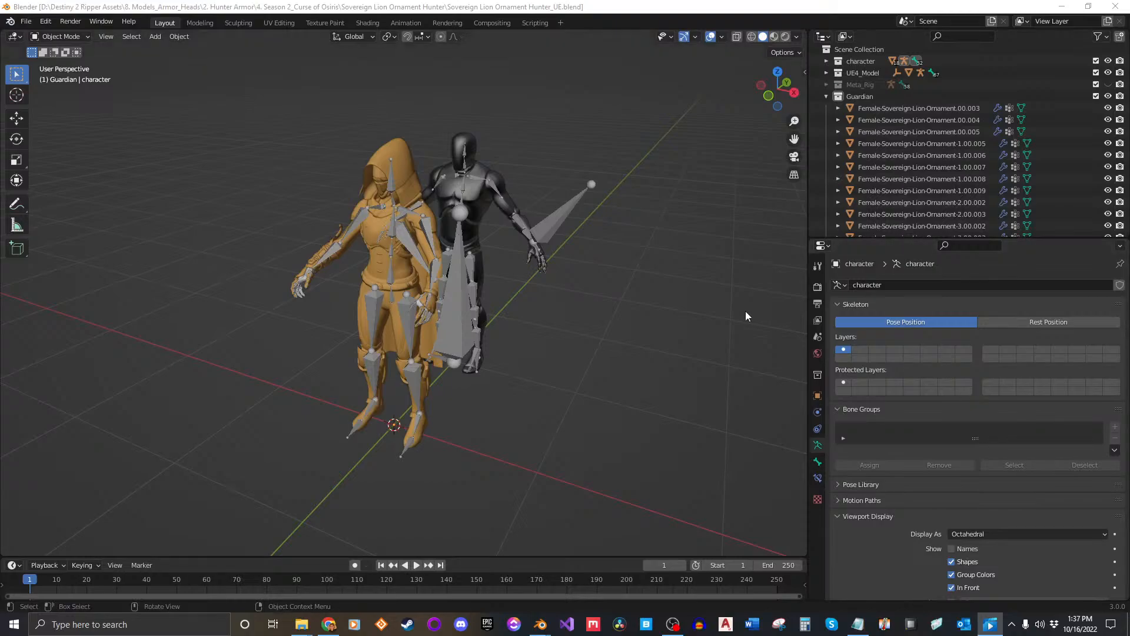
Run the Pose Character operator to pose the character armature like the UE4 mannequin.
{"action": "scroll", "coordinate": [433, 253], "scroll_direction": "up", "scroll_amount": 3}
{"action": "left_click", "coordinate": [442, 243]}
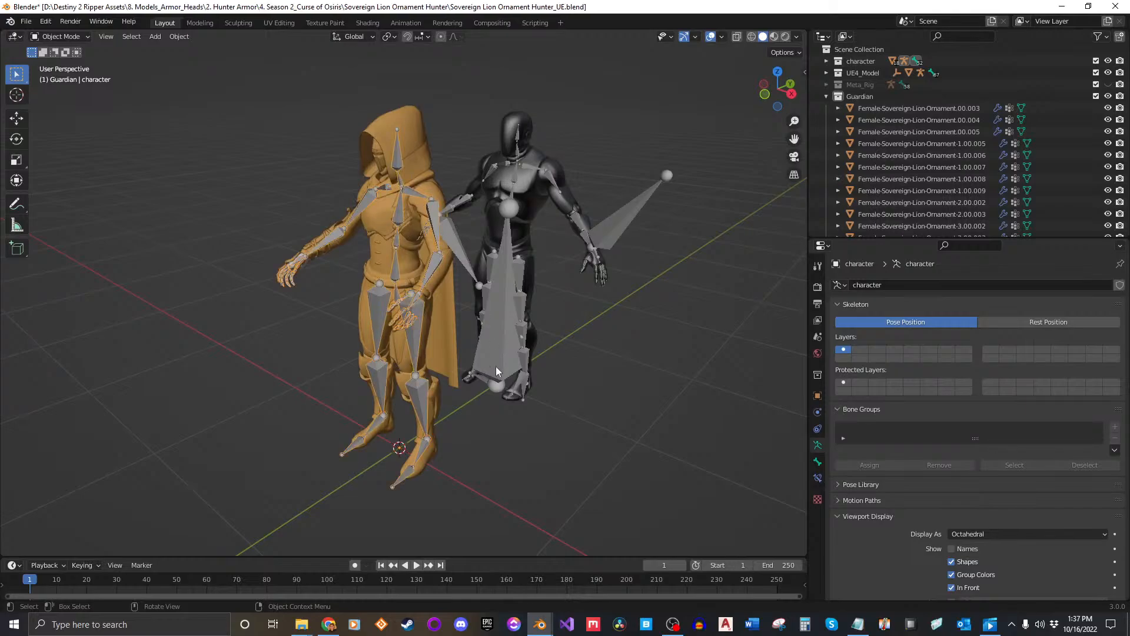
{"action": "scroll", "coordinate": [898, 406], "scroll_direction": "down", "scroll_amount": 15}
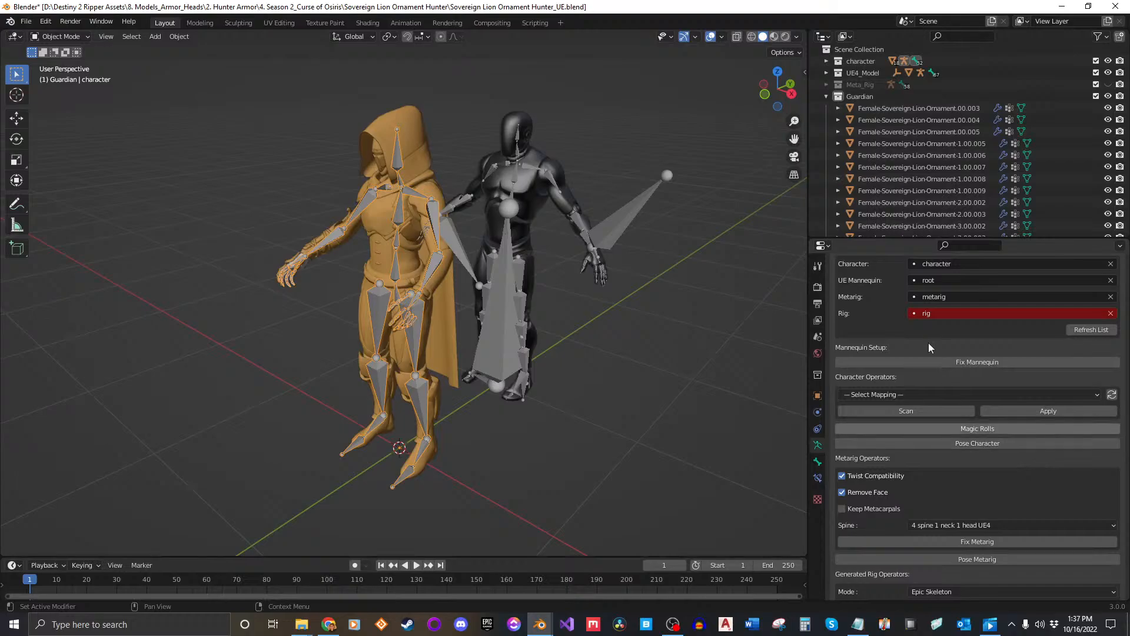
{"action": "left_click", "coordinate": [977, 443]}
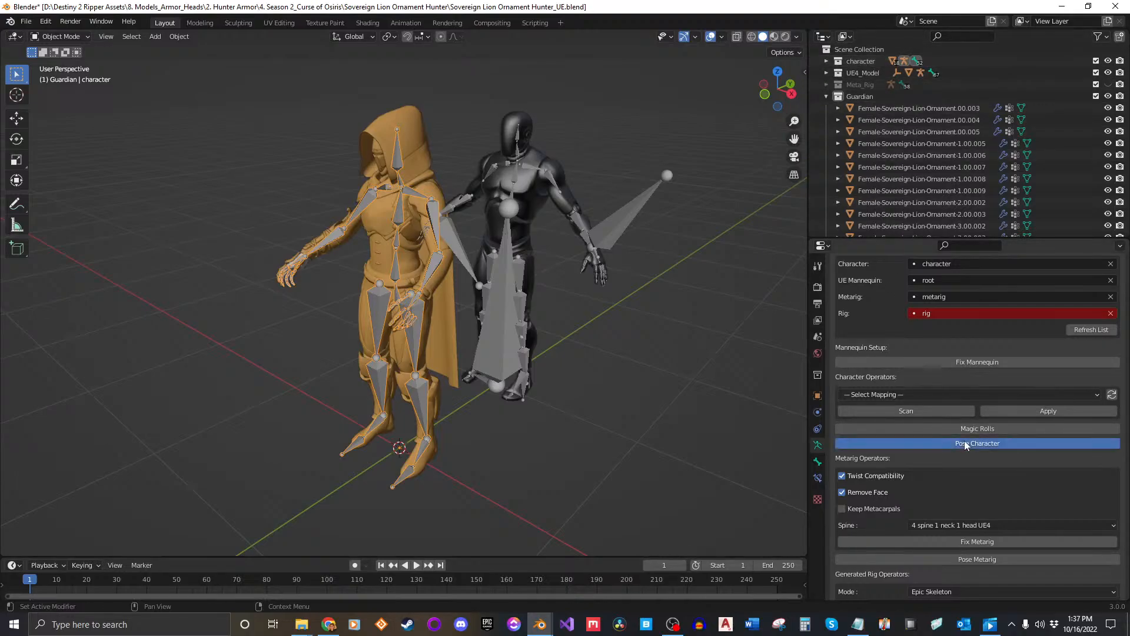
{"action": "scroll", "coordinate": [499, 345], "scroll_direction": "up", "scroll_amount": 3}
{"action": "middle_click_drag", "start_coordinate": [499, 340], "coordinate": [497, 355]}
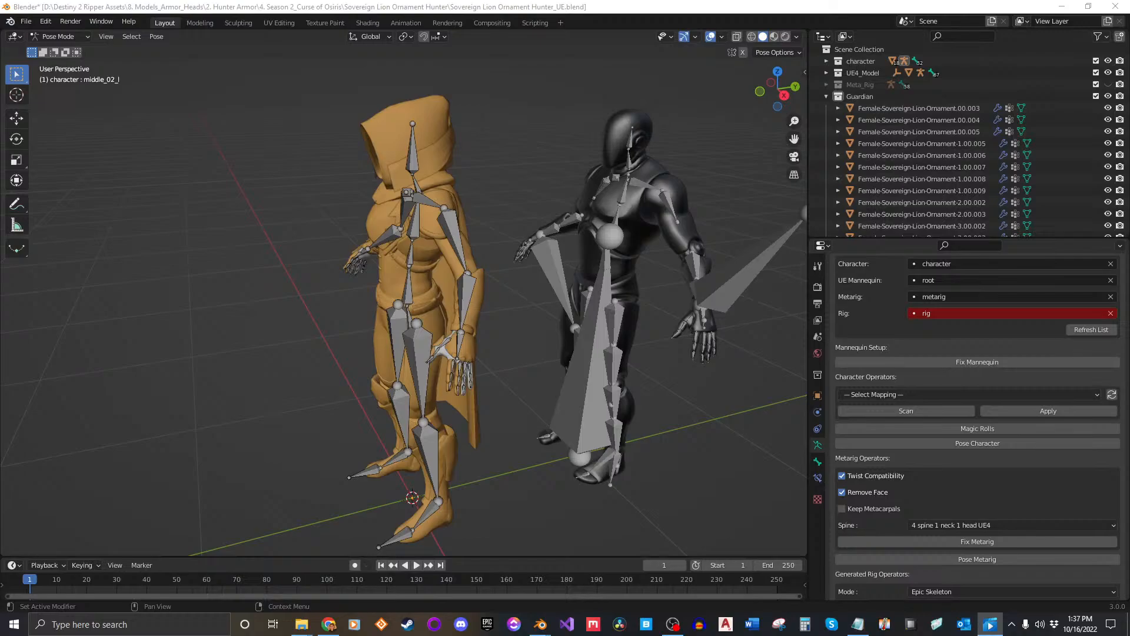
Hide the UE4_Model collection and inspect the posed character's feet against the ground line in right orthographic view.
{"action": "left_click", "coordinate": [728, 372]}
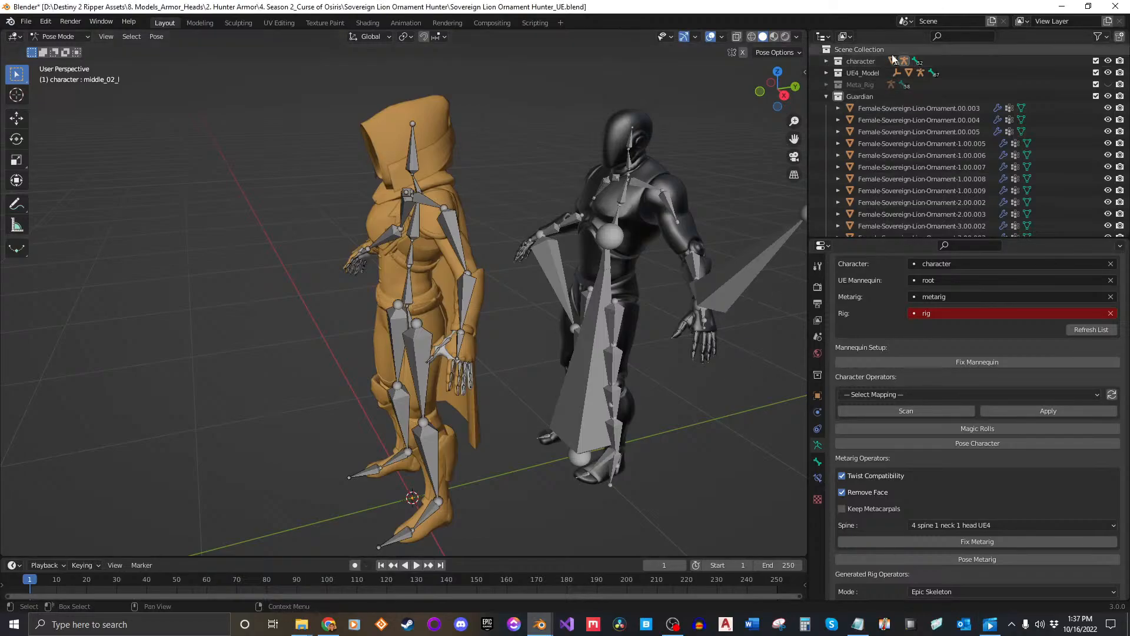
{"action": "left_click", "coordinate": [1107, 72]}
{"action": "middle_click_drag", "start_coordinate": [496, 348], "coordinate": [490, 326]}
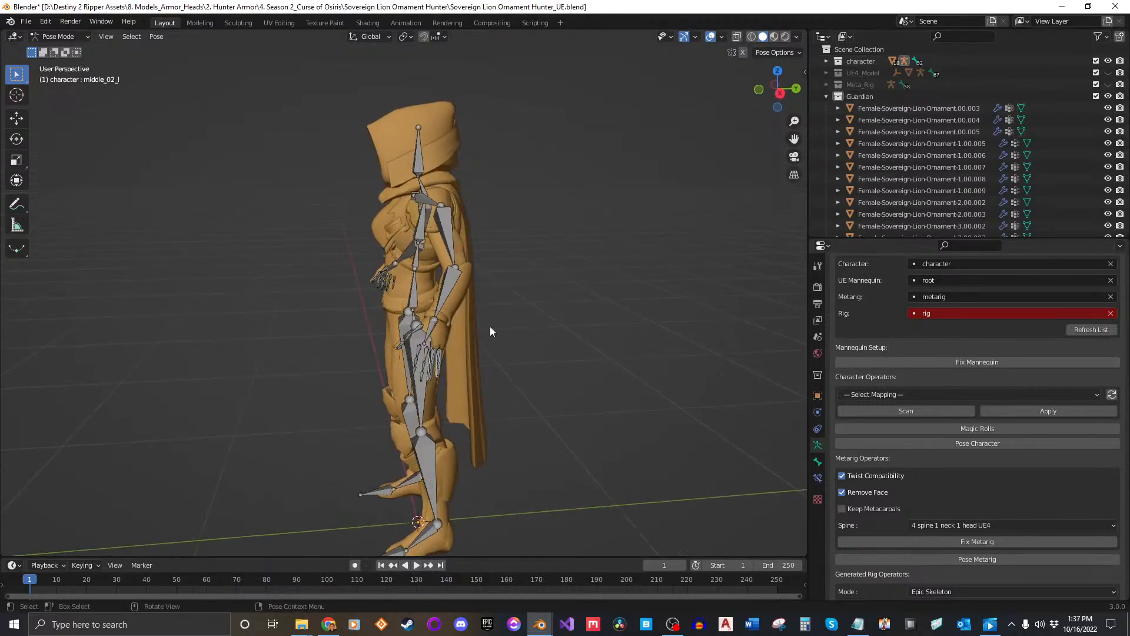
{"action": "key", "text": "KP_3"}
{"action": "scroll", "coordinate": [504, 283], "scroll_direction": "up", "scroll_amount": 6}
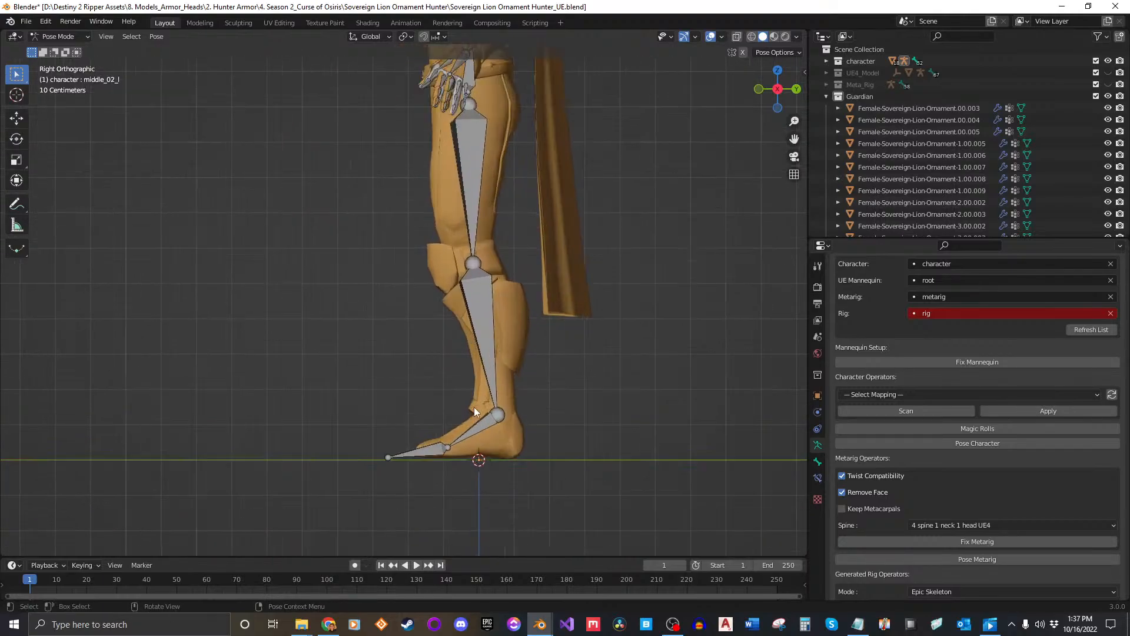
{"action": "scroll", "coordinate": [561, 457], "scroll_direction": "up", "scroll_amount": 3}
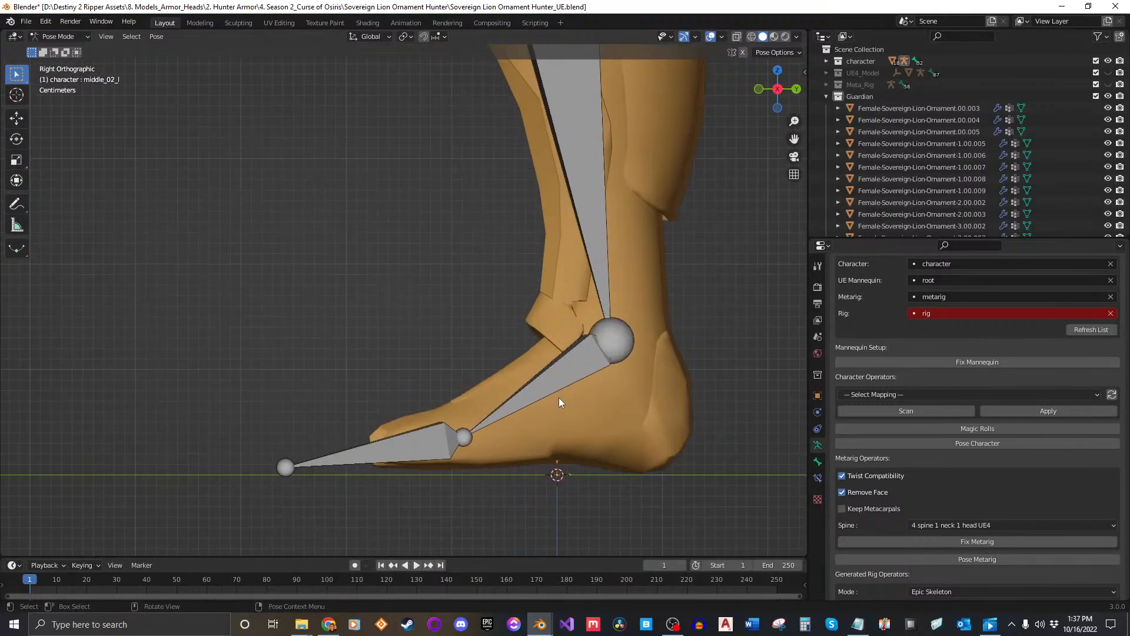
{"action": "middle_click_drag", "start_coordinate": [559, 397], "coordinate": [538, 393], "text": "shift"}
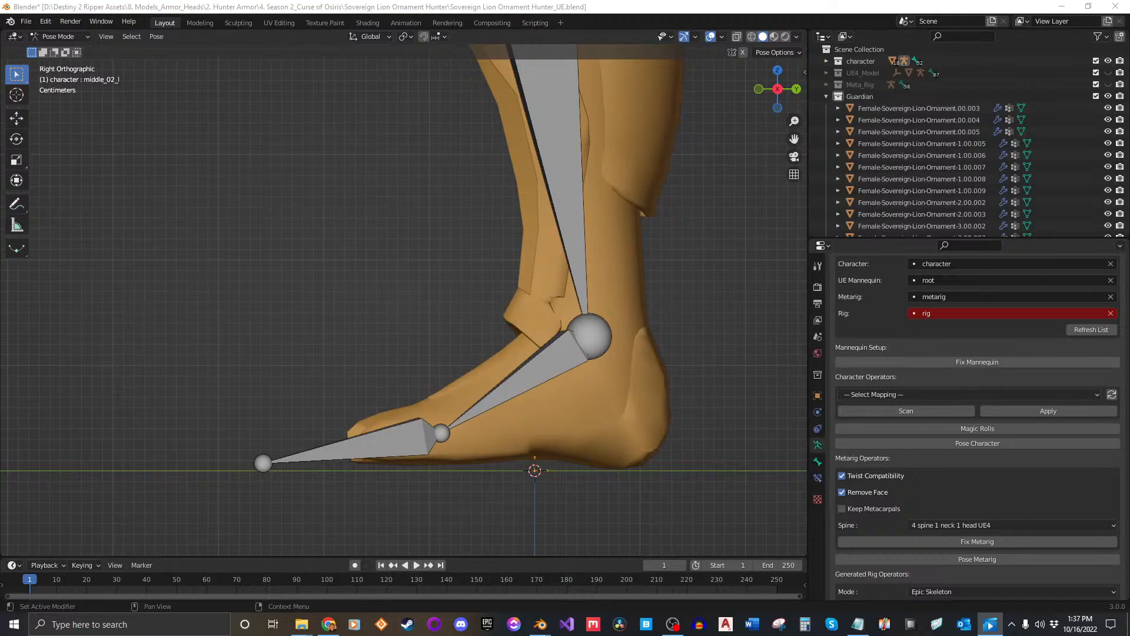
Try to rotate the foot_l and ball_l bones together by about -0.98° to flatten the foot on the ground.
{"action": "left_click", "coordinate": [652, 423]}
{"action": "left_click", "coordinate": [503, 396]}
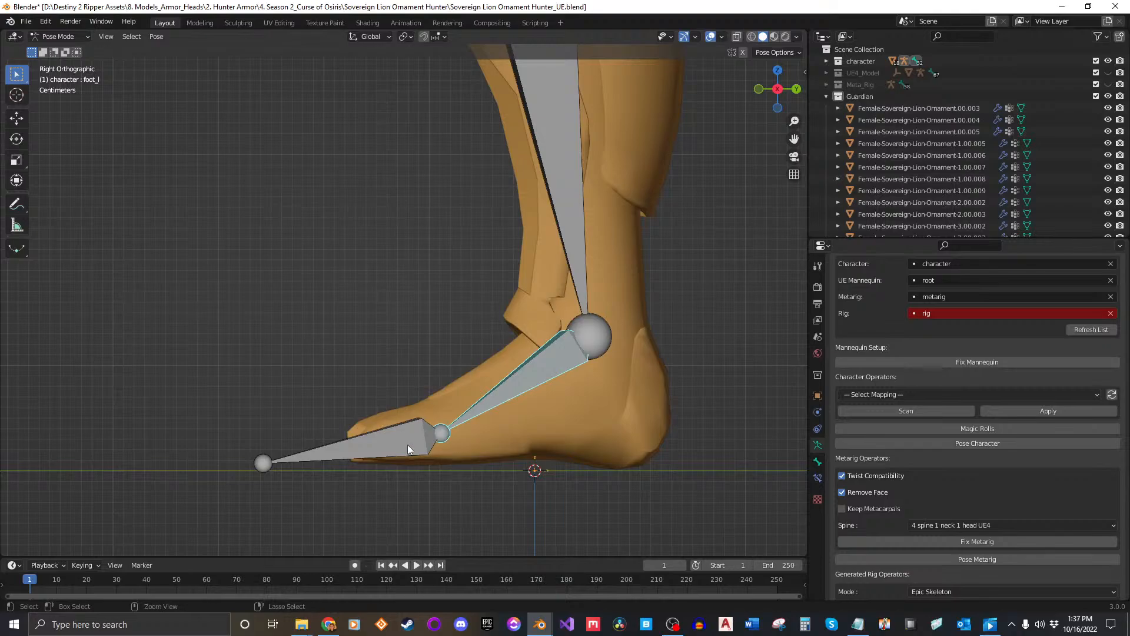
{"action": "left_click", "coordinate": [543, 487]}
{"action": "scroll", "coordinate": [559, 488], "scroll_direction": "up", "scroll_amount": 2}
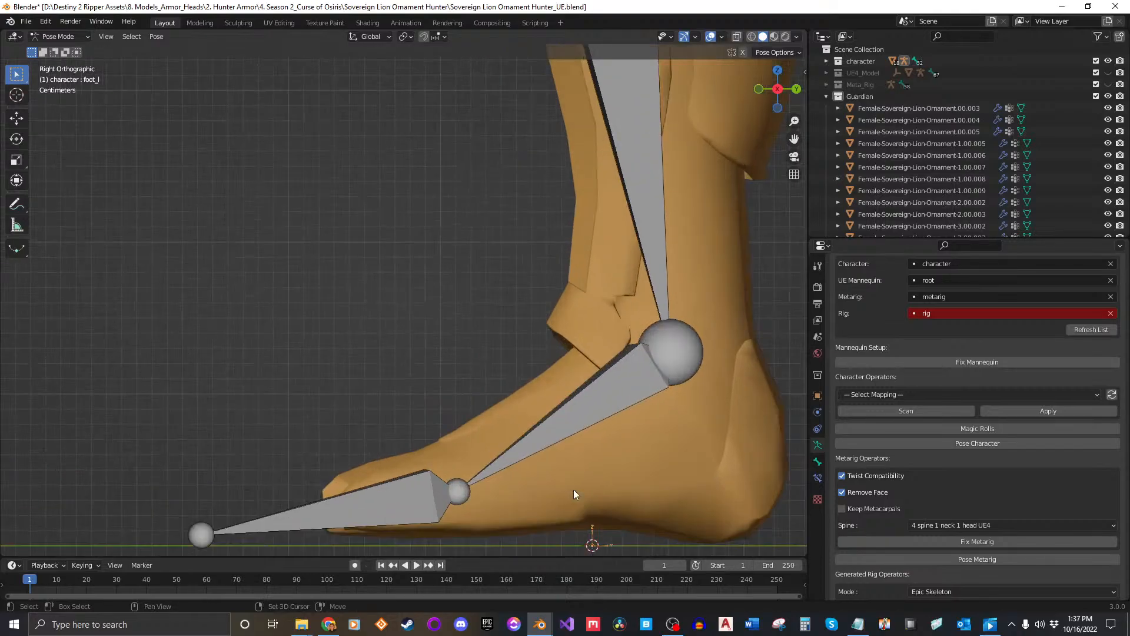
{"action": "middle_click_drag", "start_coordinate": [585, 485], "coordinate": [506, 370], "text": "shift"}
{"action": "left_click", "coordinate": [480, 325]}
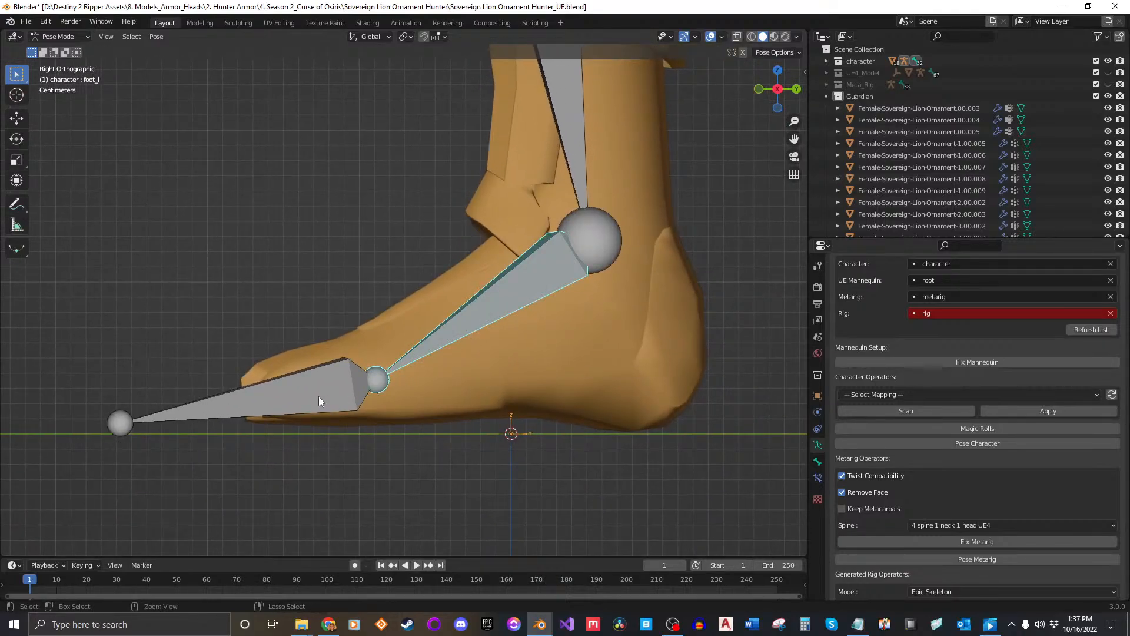
{"action": "left_click", "coordinate": [312, 376]}
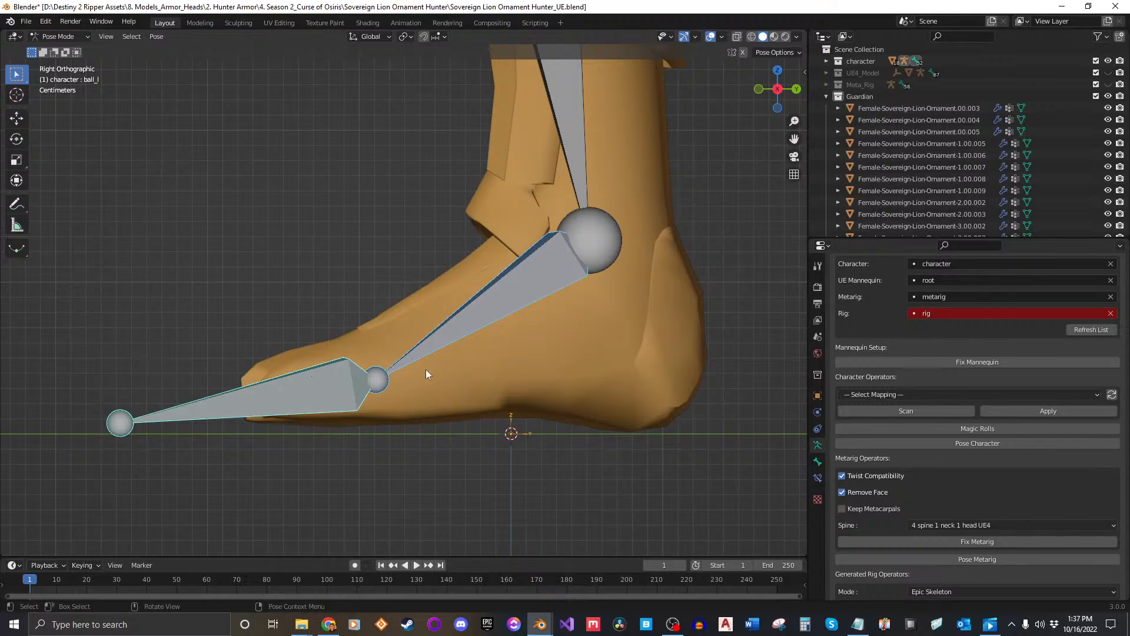
{"action": "scroll", "coordinate": [618, 327], "scroll_direction": "up", "scroll_amount": 1}
{"action": "scroll", "coordinate": [588, 312], "scroll_direction": "down", "scroll_amount": 1}
{"action": "middle_click_drag", "start_coordinate": [594, 328], "coordinate": [574, 333], "text": "shift"}
{"action": "key", "text": "r"}
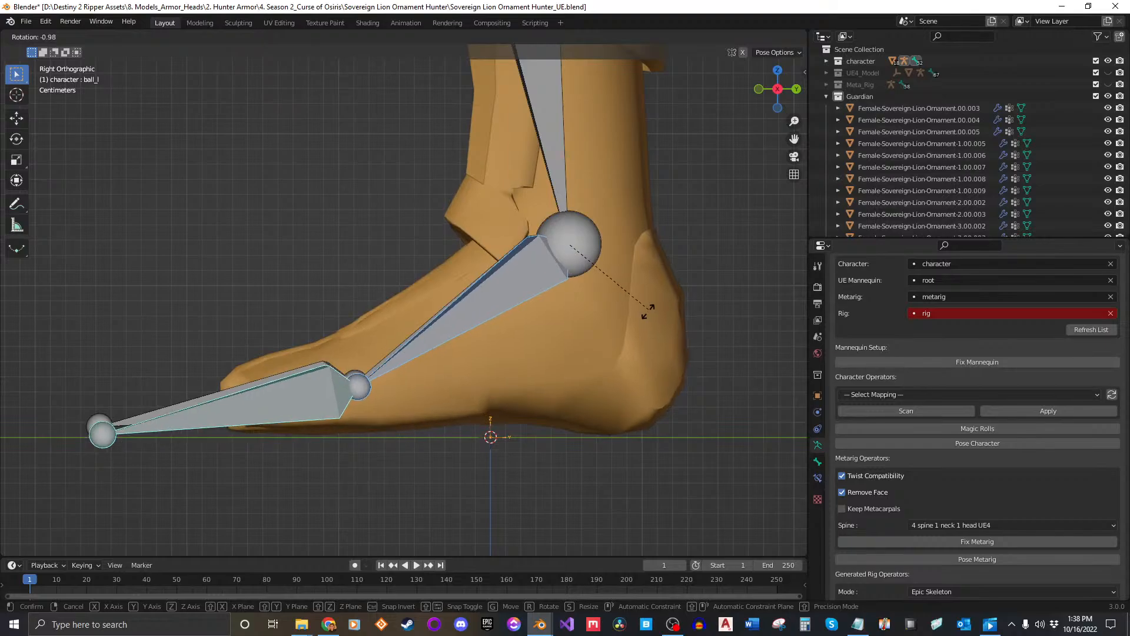
{"action": "left_click", "coordinate": [652, 311]}
{"action": "scroll", "coordinate": [635, 327], "scroll_direction": "down", "scroll_amount": 2}
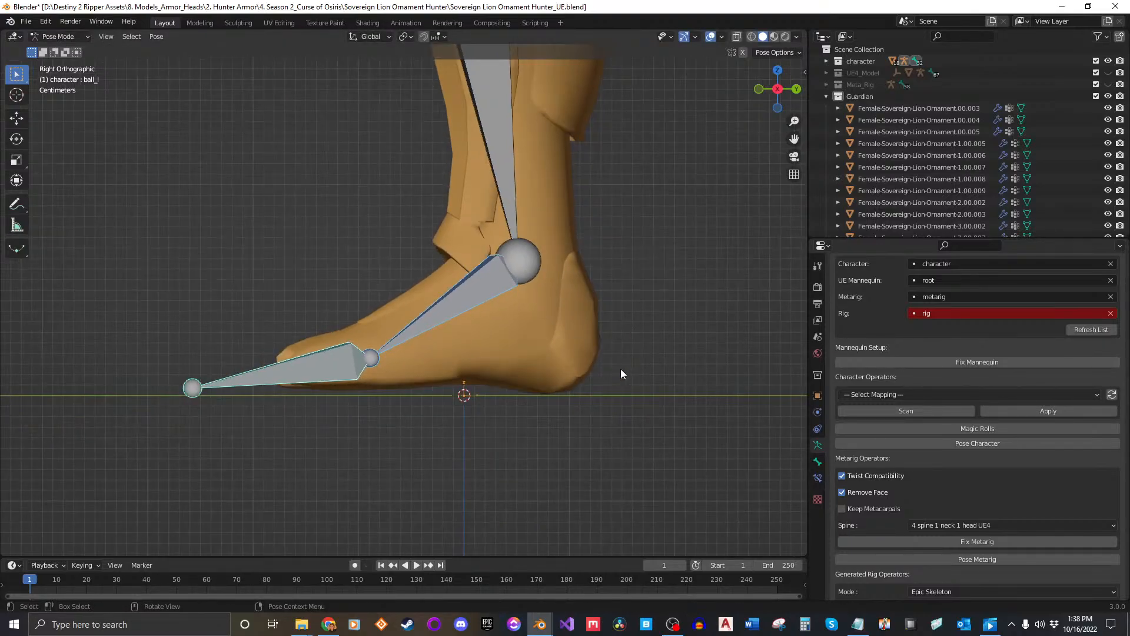
Select all the armature's bones and move them down about 0.0012 m along the global Z axis.
{"action": "scroll", "coordinate": [503, 384], "scroll_direction": "up", "scroll_amount": 2}
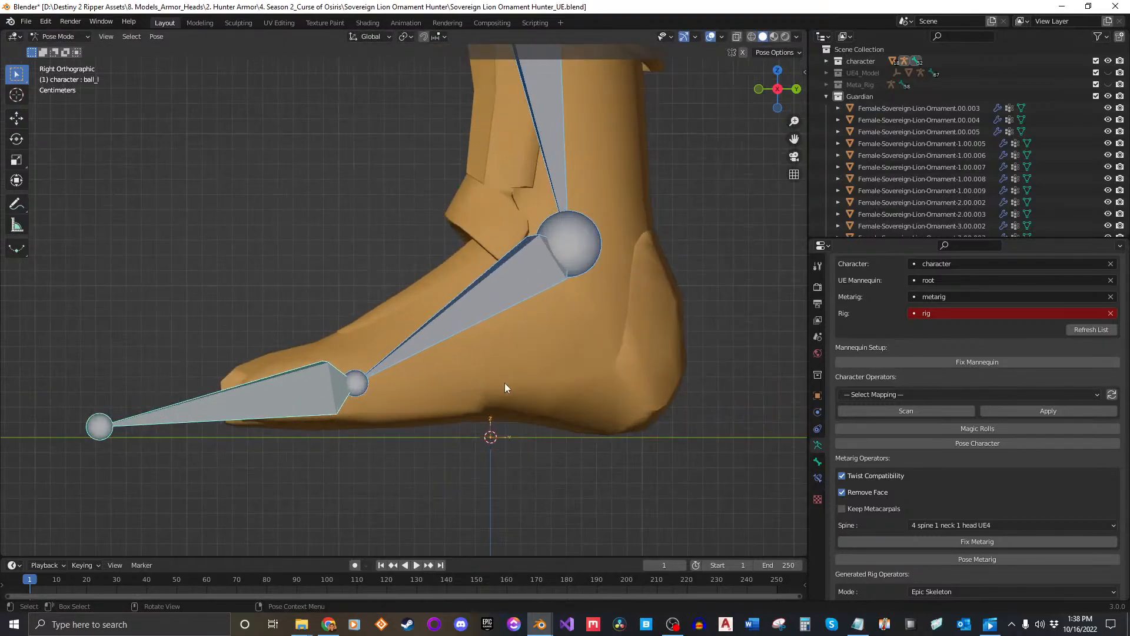
{"action": "key", "text": "g"}
{"action": "key", "text": "z"}
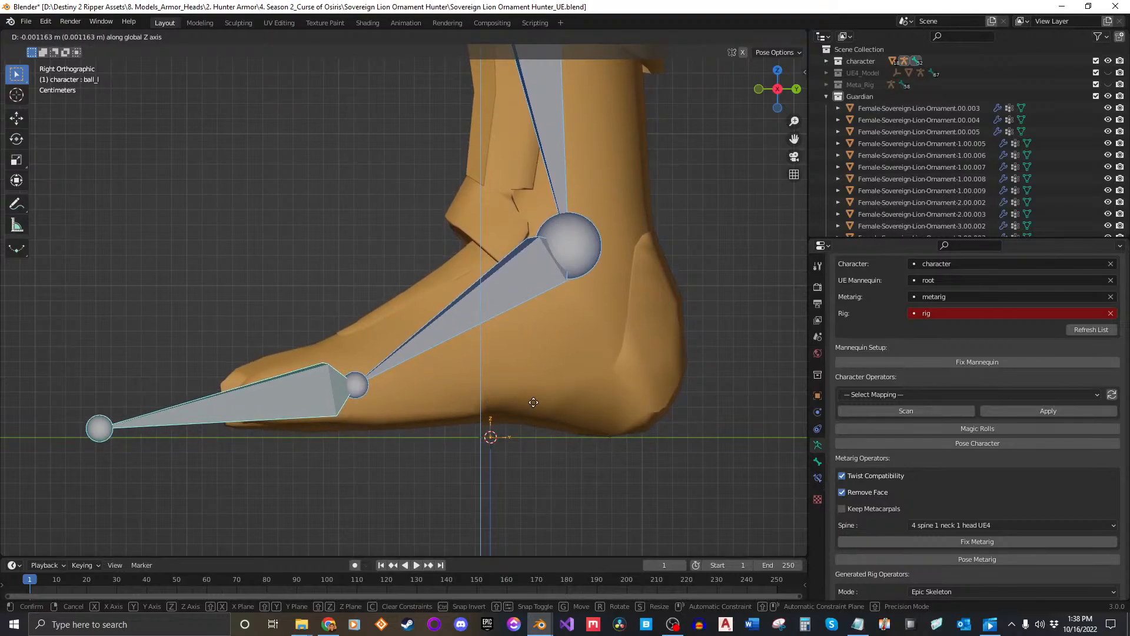
{"action": "left_click", "coordinate": [534, 403]}
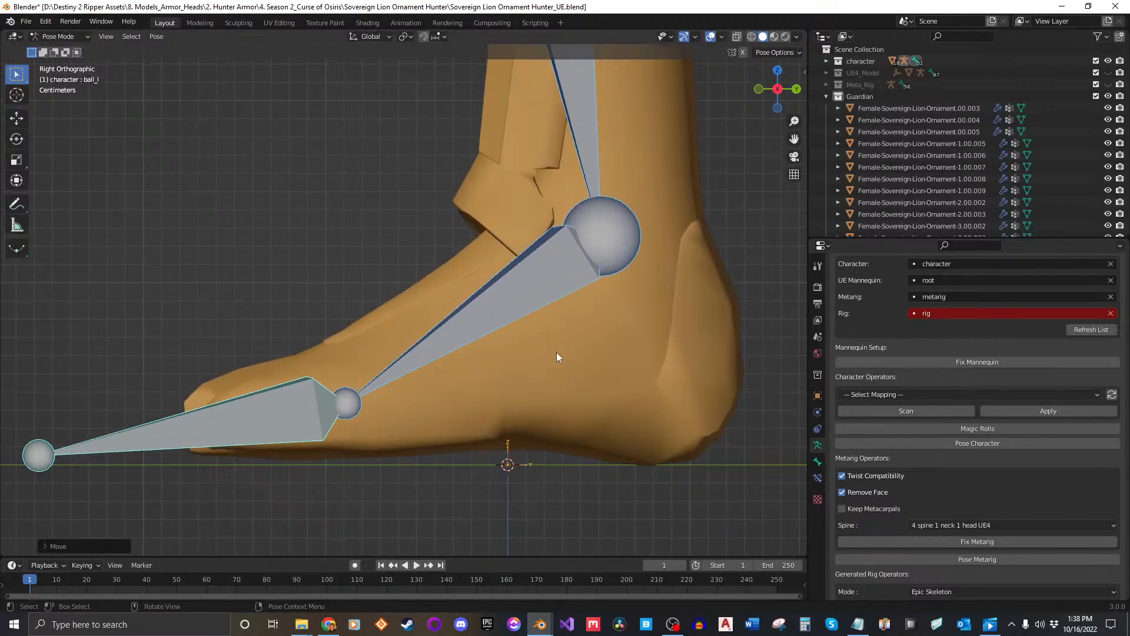
Rotate the foot_l and ball_l bones together by about -1.36° to level the sole with the ground.
{"action": "scroll", "coordinate": [570, 352], "scroll_direction": "up", "scroll_amount": 1}
{"action": "left_click", "coordinate": [503, 291]}
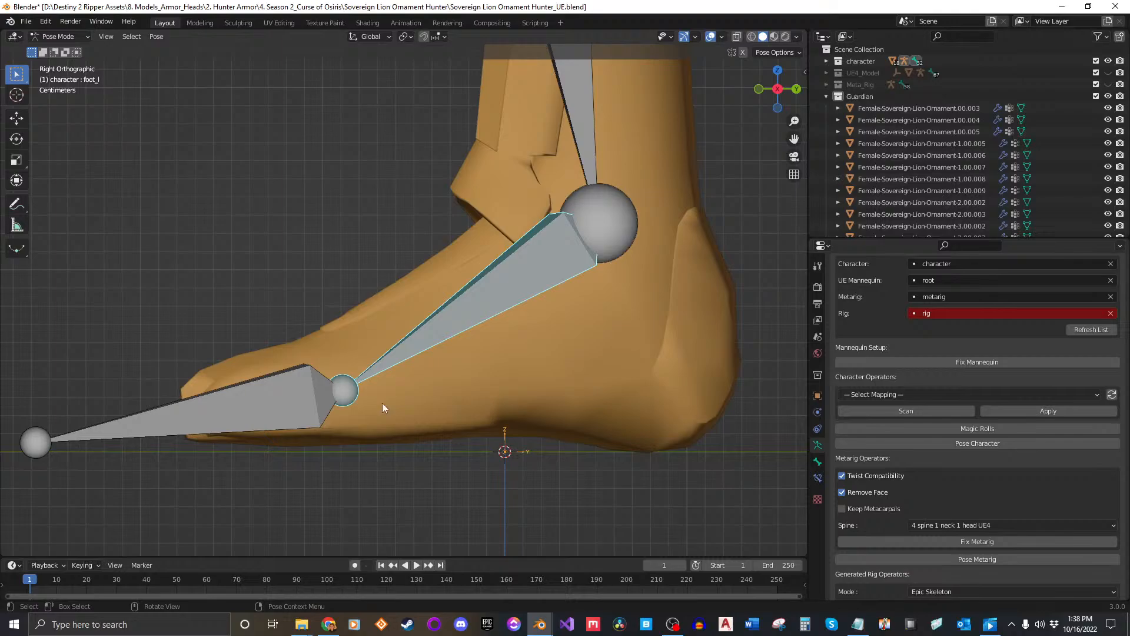
{"action": "left_click", "coordinate": [318, 391], "text": "shift"}
{"action": "key", "text": "r"}
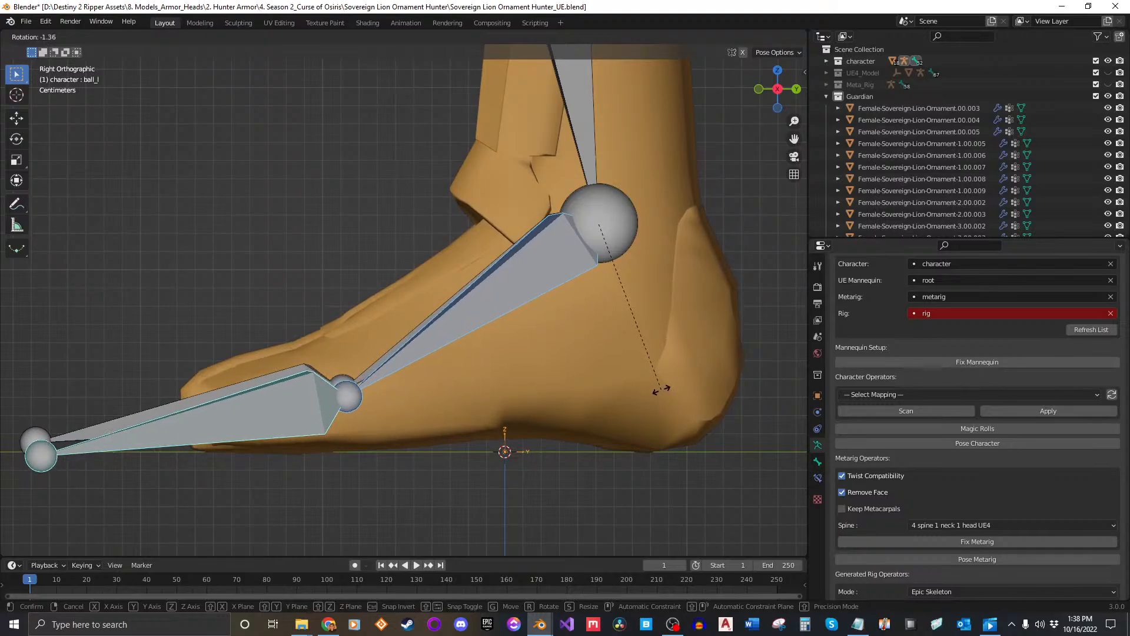
{"action": "left_click", "coordinate": [660, 389]}
{"action": "scroll", "coordinate": [563, 344], "scroll_direction": "down", "scroll_amount": 1}
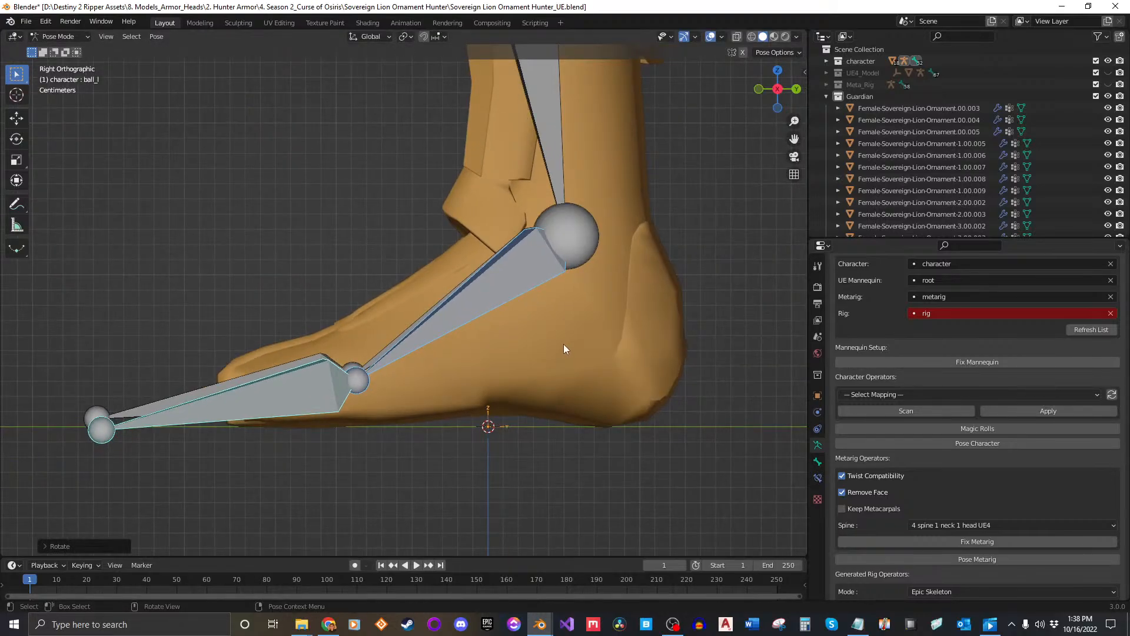
Move all the armature's bones down about 0.0004 m along the global Z axis to ground the foot.
{"action": "key", "text": "g"}
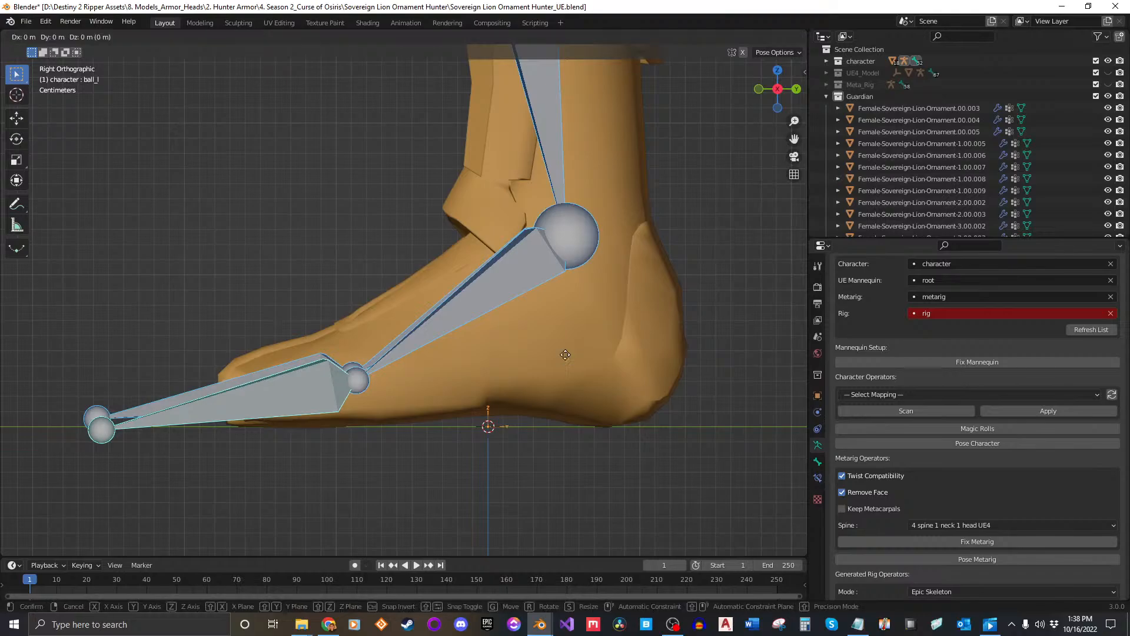
{"action": "key", "text": "z"}
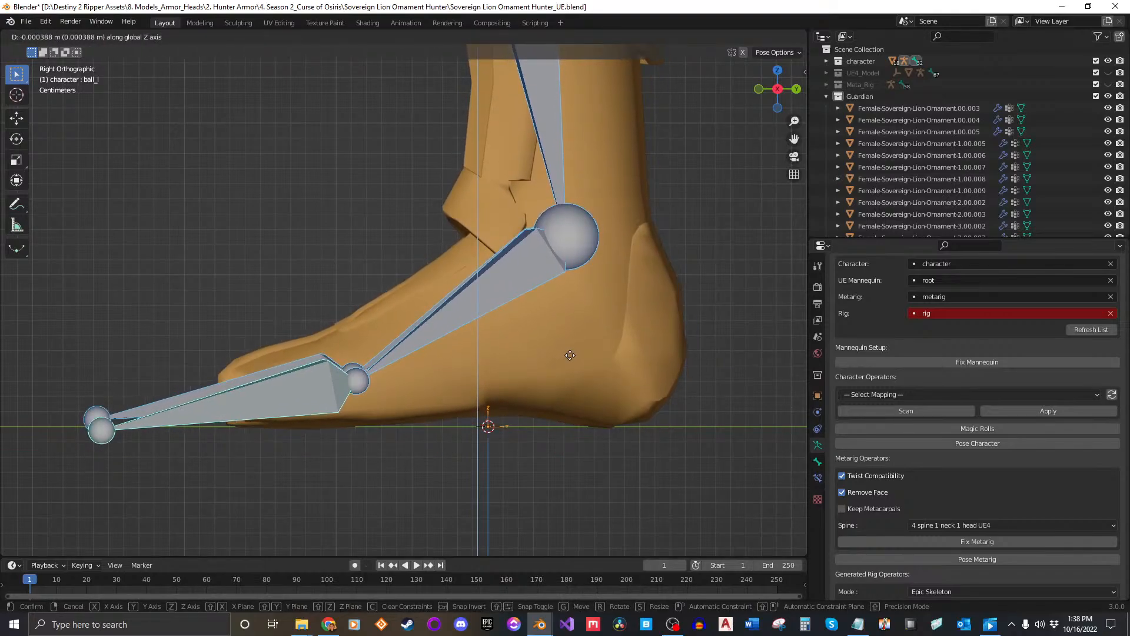
{"action": "left_click", "coordinate": [595, 405]}
Copy the pose of the foot_l and ball_l bones and paste it mirrored onto the right foot's bones.
{"action": "middle_click_drag", "start_coordinate": [595, 405], "coordinate": [533, 359]}
{"action": "scroll", "coordinate": [521, 365], "scroll_direction": "down", "scroll_amount": 3}
{"action": "scroll", "coordinate": [532, 358], "scroll_direction": "down", "scroll_amount": 3}
{"action": "left_click", "coordinate": [508, 344]}
{"action": "left_click", "coordinate": [470, 304]}
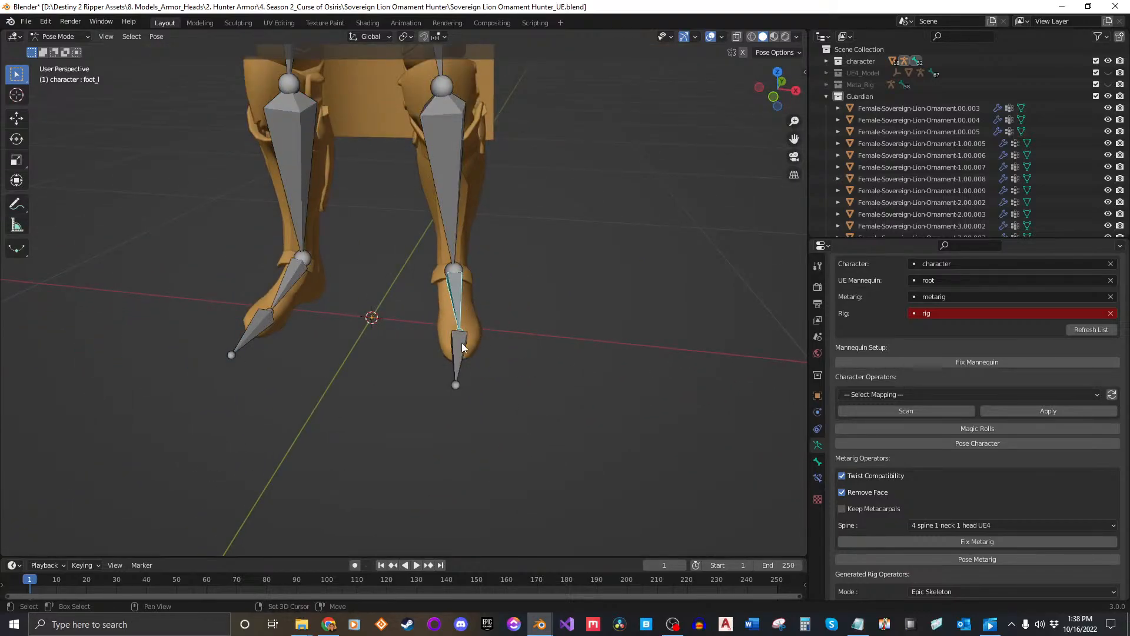
{"action": "left_click", "coordinate": [461, 342], "text": "shift"}
{"action": "scroll", "coordinate": [494, 335], "scroll_direction": "up", "scroll_amount": 2}
{"action": "middle_click_drag", "start_coordinate": [449, 338], "coordinate": [529, 336], "text": "shift"}
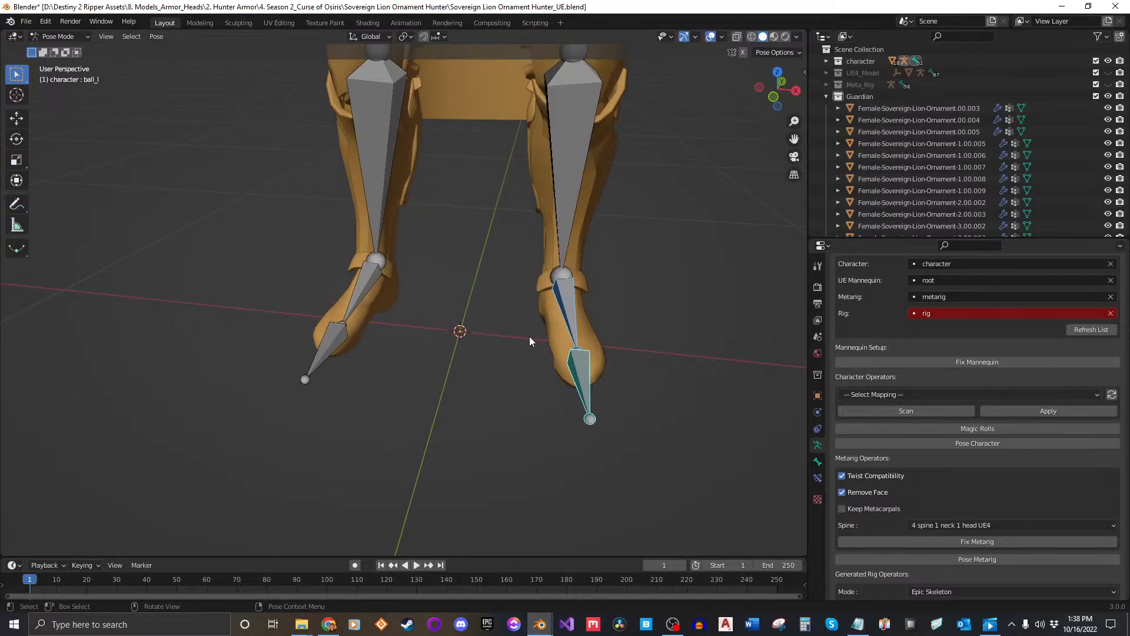
{"action": "key", "text": "ctrl+c"}
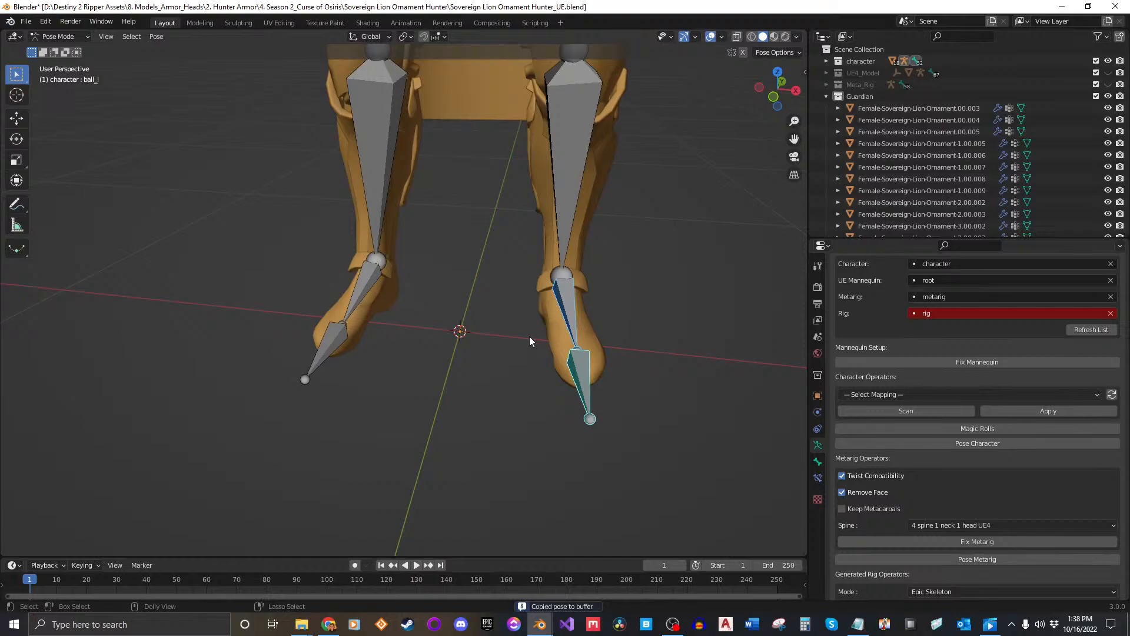
{"action": "key", "text": "ctrl+shift+v"}
{"action": "left_click", "coordinate": [425, 378]}
Save the changes to the Sovereign Lion Ornament Hunter_UE.blend file.
{"action": "scroll", "coordinate": [422, 378], "scroll_direction": "down", "scroll_amount": 1}
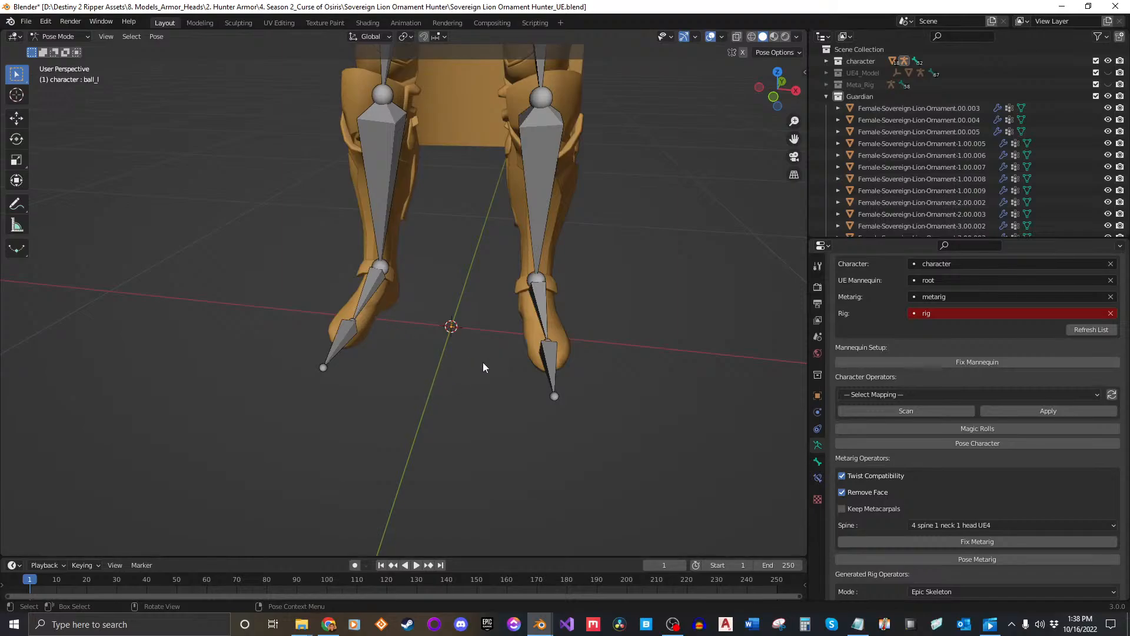
{"action": "middle_click_drag", "start_coordinate": [484, 369], "coordinate": [467, 363]}
{"action": "left_click", "coordinate": [330, 625]}
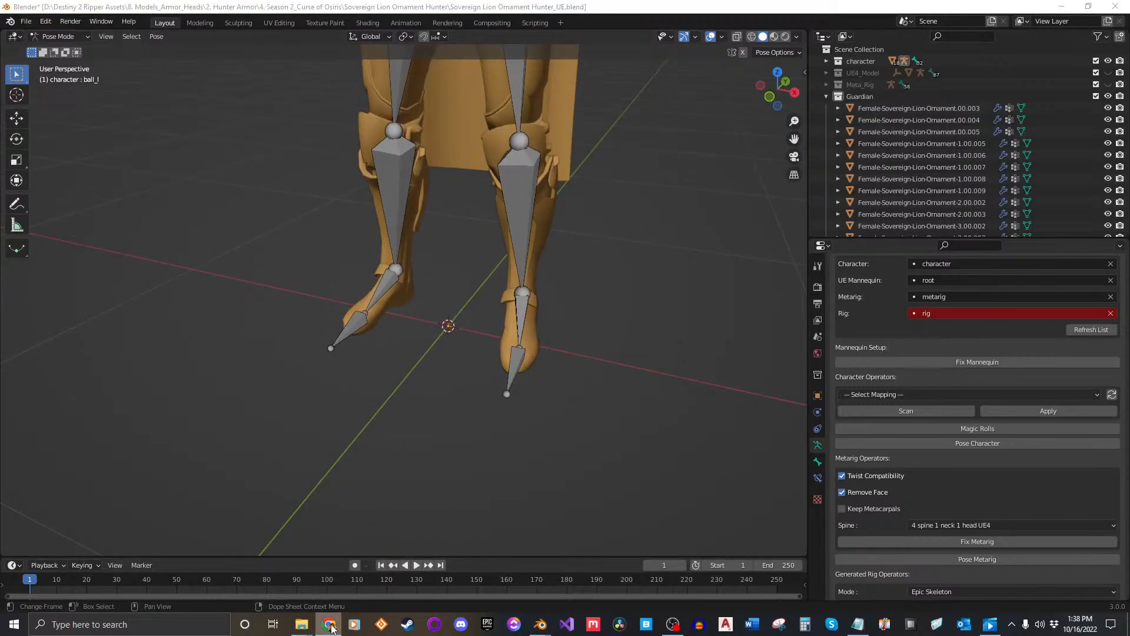
{"action": "middle_click_drag", "start_coordinate": [393, 397], "coordinate": [511, 398]}
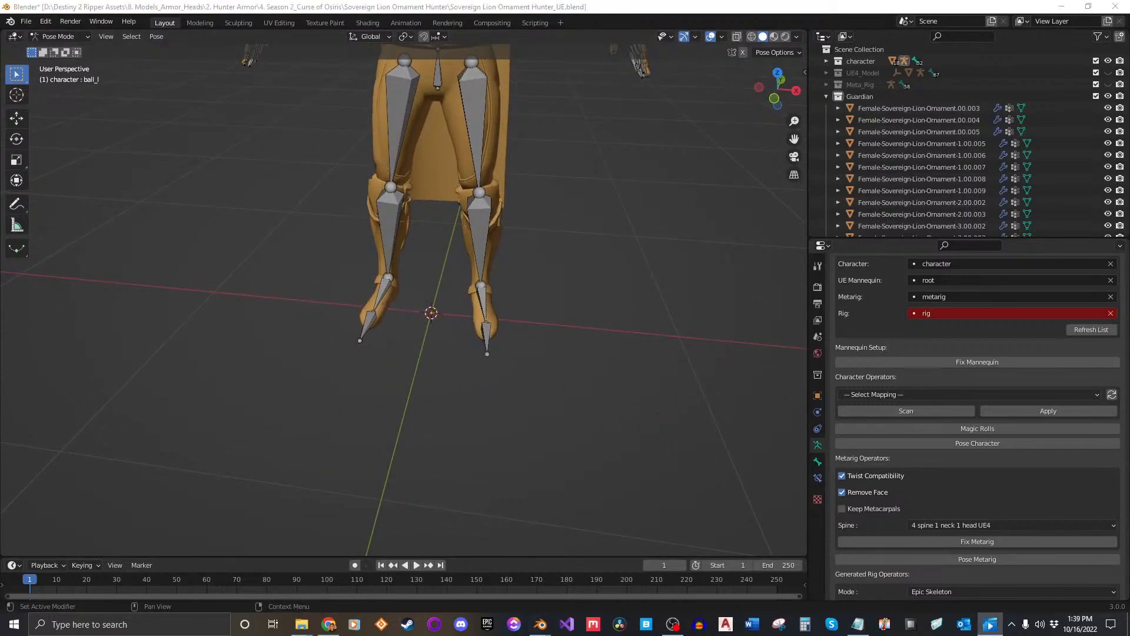
{"action": "middle_click_drag", "start_coordinate": [672, 395], "coordinate": [528, 351]}
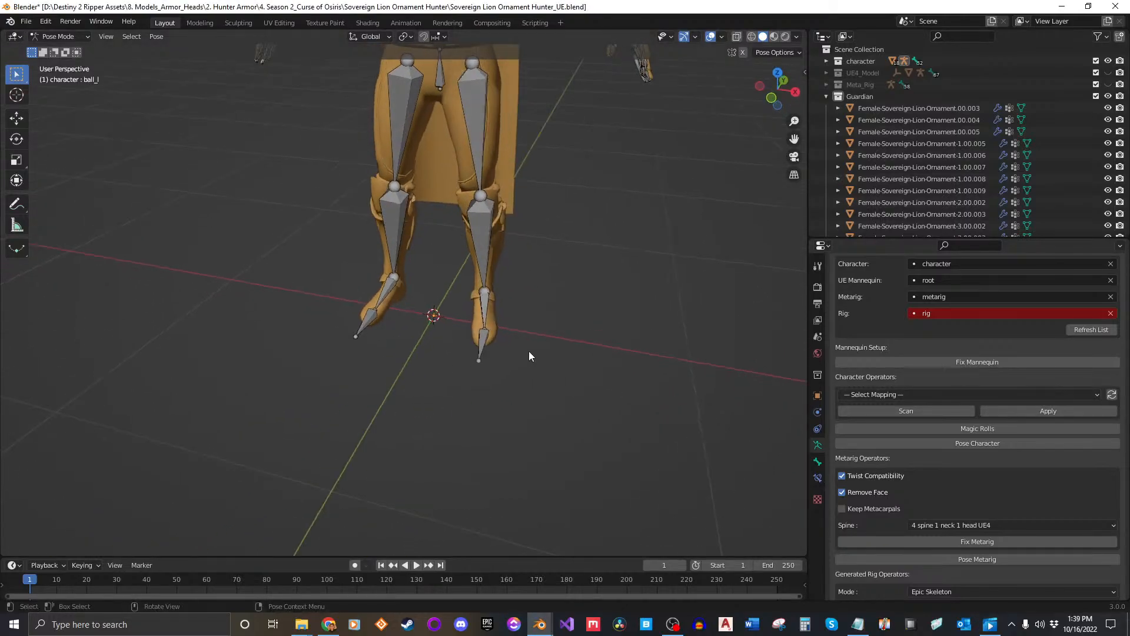
{"action": "scroll", "coordinate": [529, 351], "scroll_direction": "down", "scroll_amount": 2}
{"action": "key", "text": "ctrl+s"}
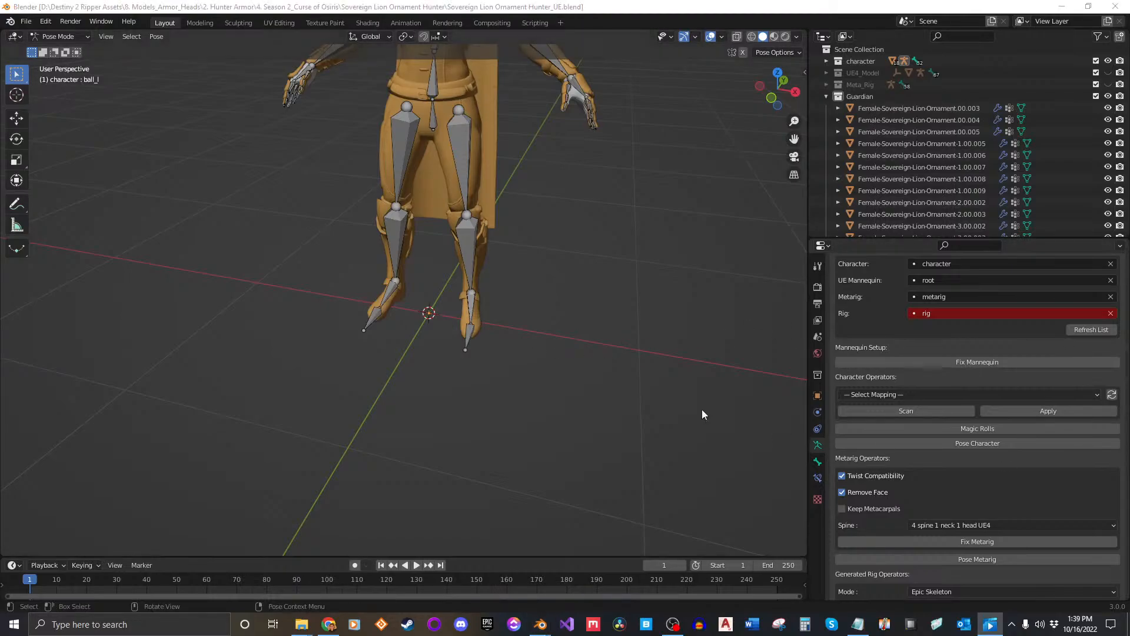
Rotate the foot_l and ball_l bones together by about -8.7° around the view Y axis in front orthographic view.
{"action": "middle_click_drag", "start_coordinate": [702, 409], "coordinate": [648, 380]}
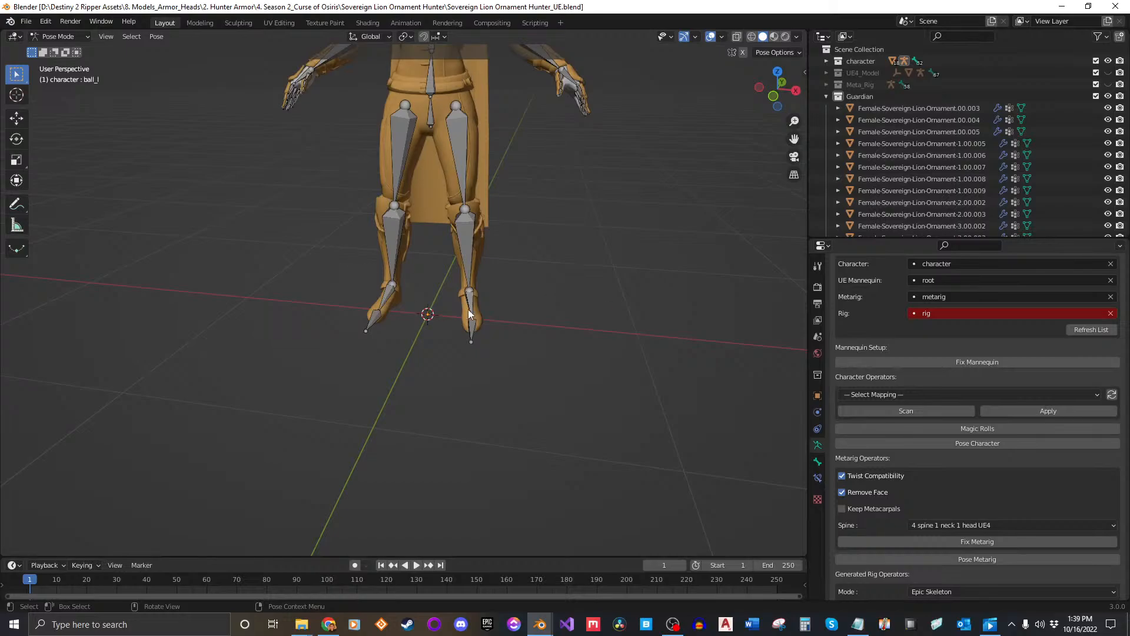
{"action": "mouse_move", "coordinate": [468, 309]}
{"action": "middle_mouse_down"}
{"action": "mouse_move", "coordinate": [489, 295]}
{"action": "mouse_move", "coordinate": [470, 288]}
{"action": "middle_mouse_up"}
{"action": "key", "text": "KP_1"}
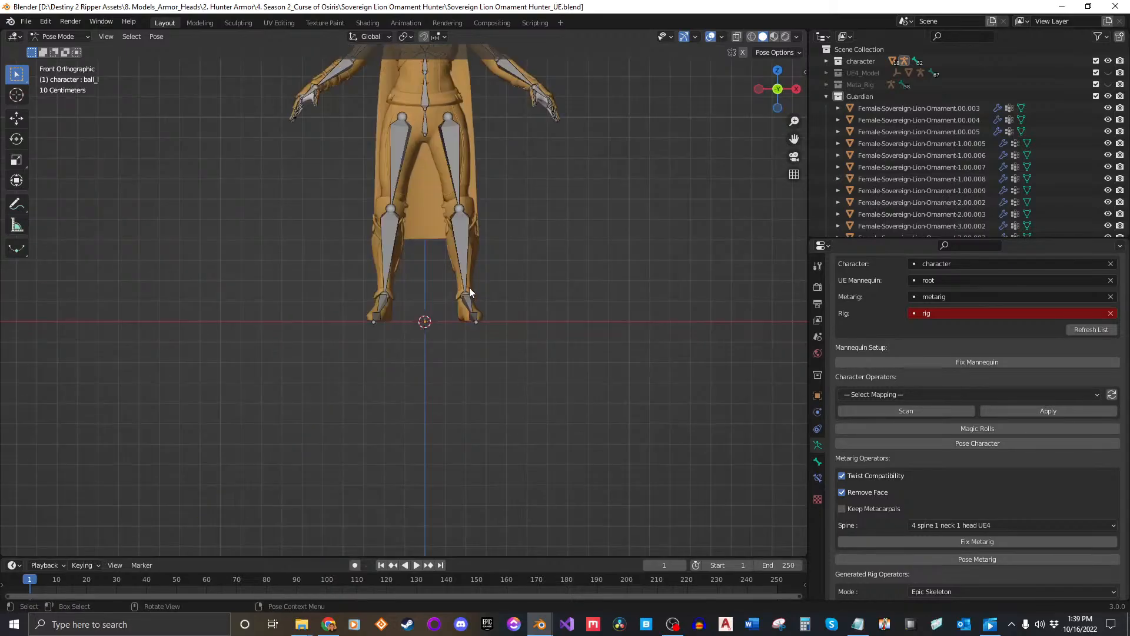
{"action": "scroll", "coordinate": [469, 288], "scroll_direction": "up", "scroll_amount": 8}
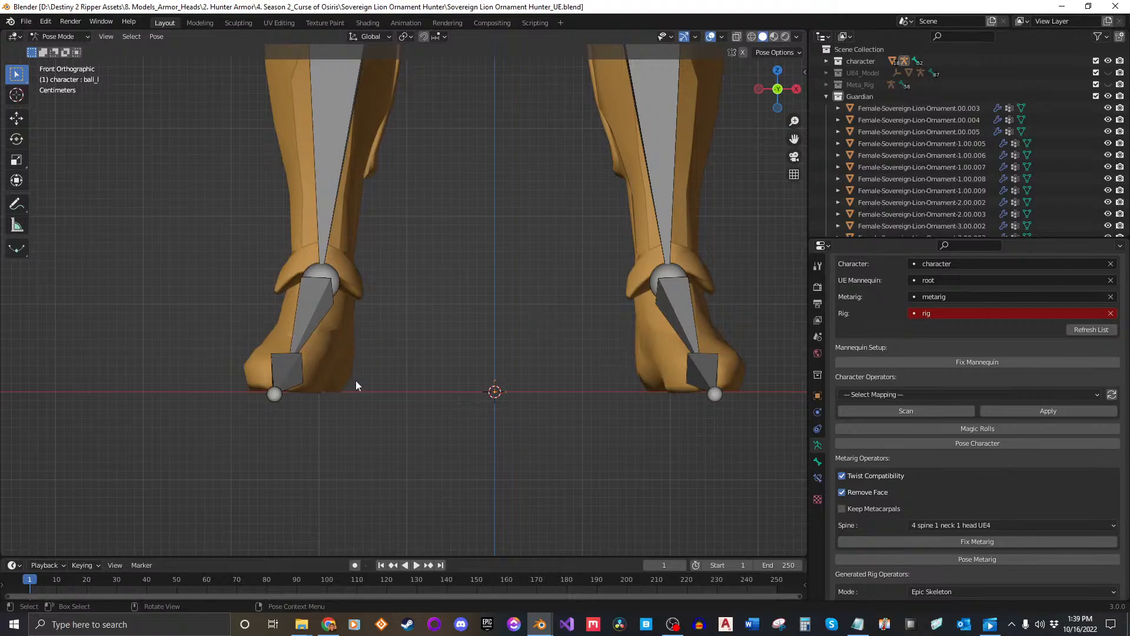
{"action": "middle_click_drag", "start_coordinate": [626, 351], "coordinate": [475, 324], "text": "shift"}
{"action": "scroll", "coordinate": [476, 323], "scroll_direction": "up", "scroll_amount": 2}
{"action": "left_click_drag", "start_coordinate": [595, 312], "coordinate": [507, 433]}
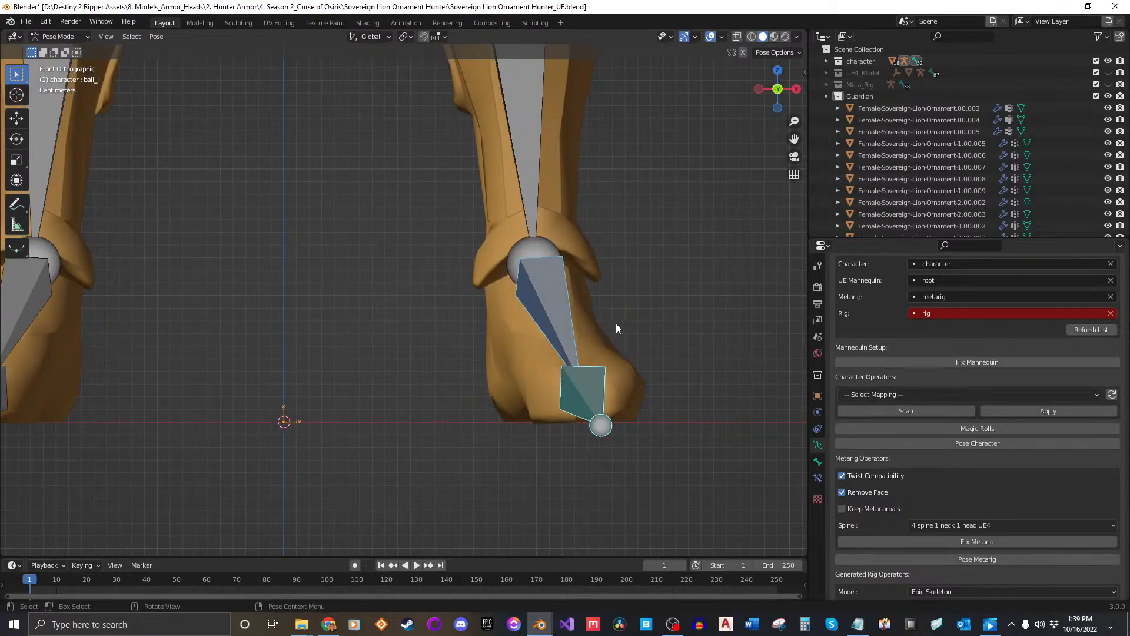
{"action": "scroll", "coordinate": [624, 335], "scroll_direction": "up", "scroll_amount": 2}
{"action": "middle_click_drag", "start_coordinate": [630, 344], "coordinate": [559, 327], "text": "shift"}
{"action": "key", "text": "r"}
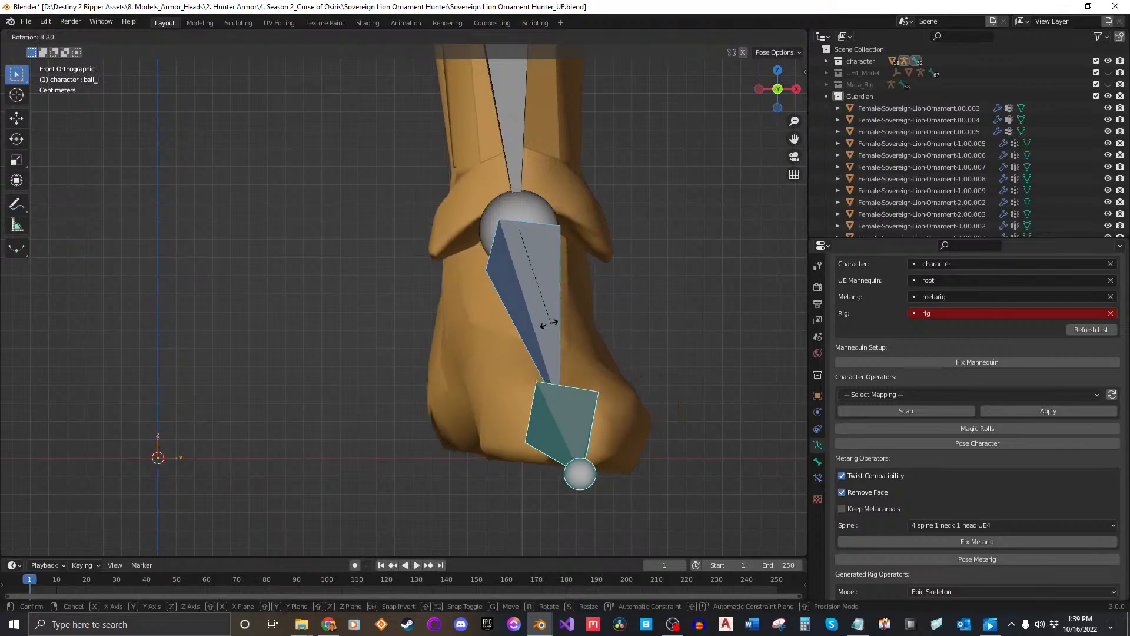
{"action": "key", "text": "x"}
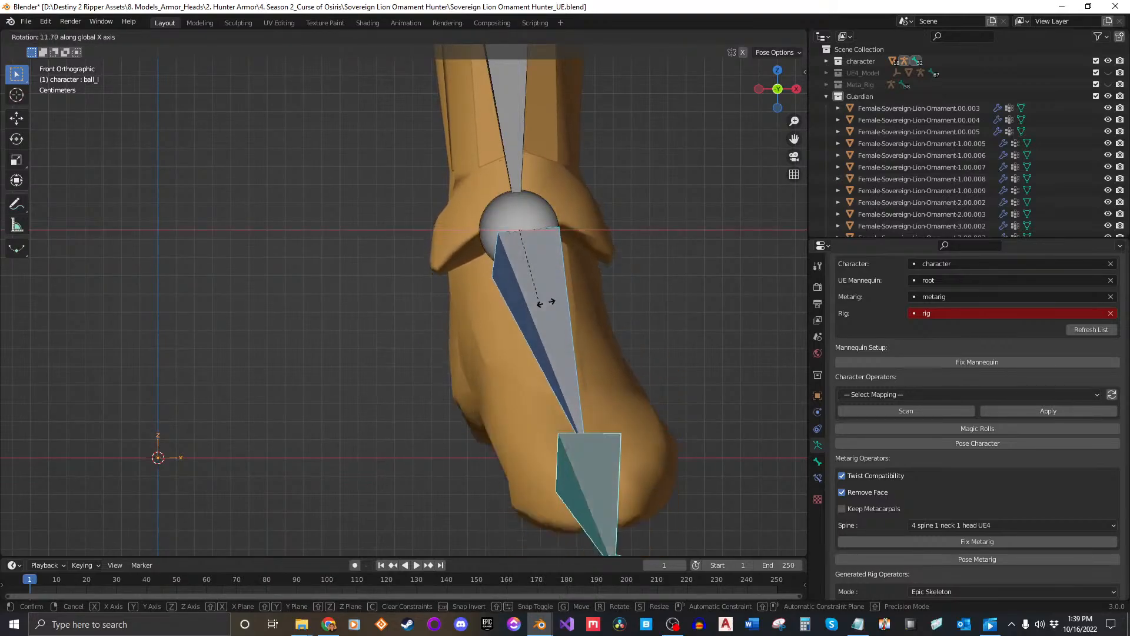
{"action": "key", "text": "y"}
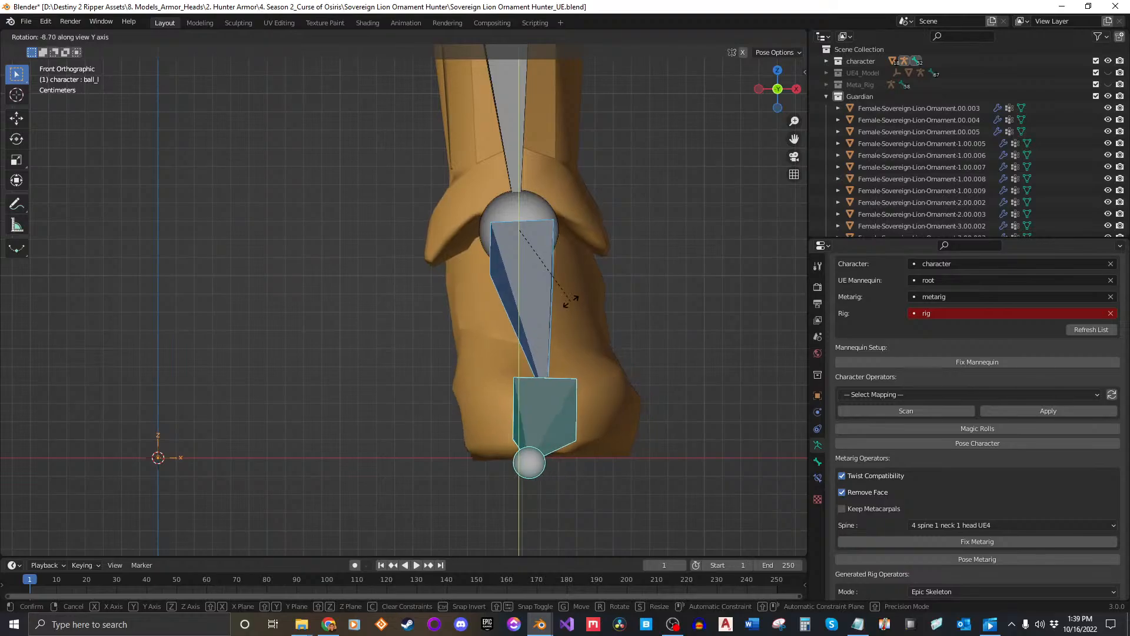
{"action": "left_click", "coordinate": [567, 302]}
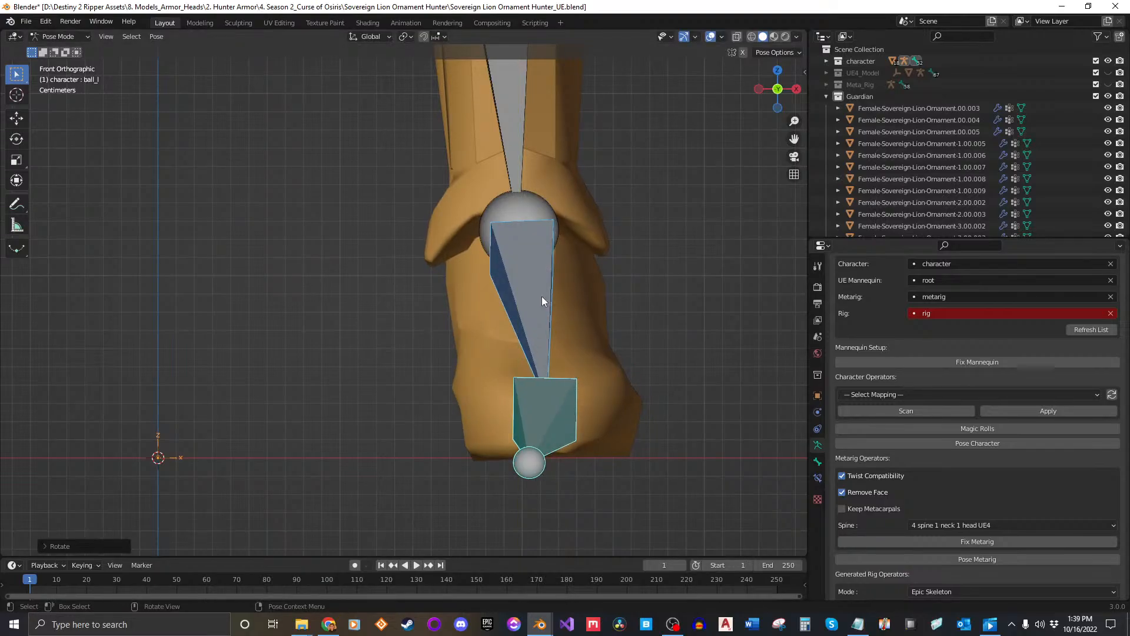
Fine-tune the foot_l and ball_l rotation by about -1.14° around the view Y axis and about 1.56° in the front view plane.
{"action": "key", "text": "r"}
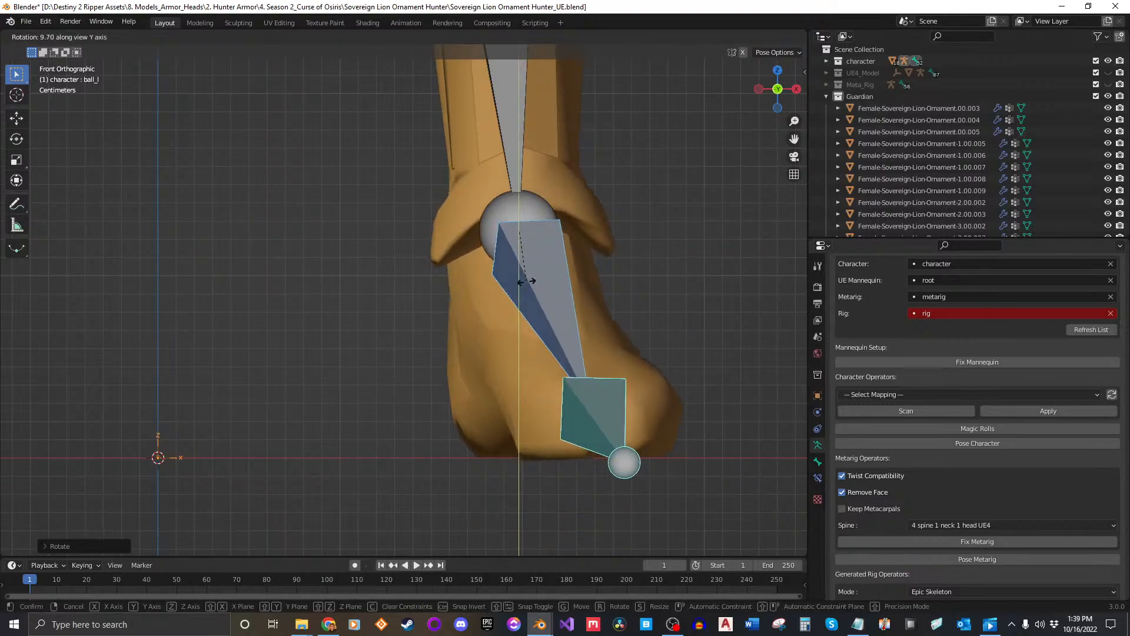
{"action": "key", "text": "y"}
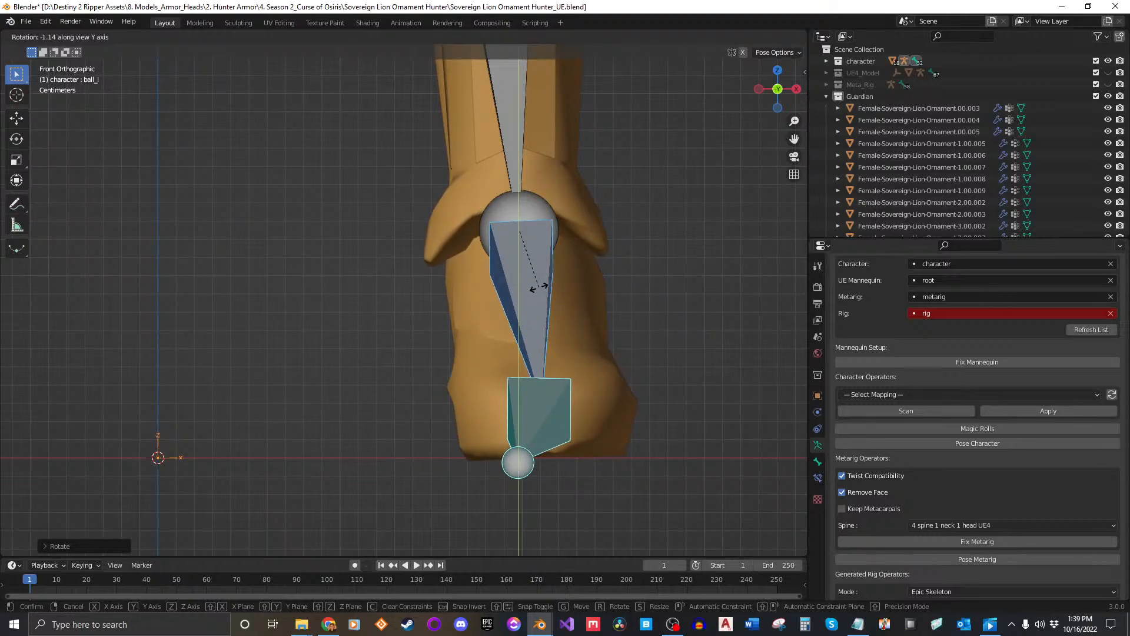
{"action": "left_click", "coordinate": [536, 289]}
{"action": "scroll", "coordinate": [600, 365], "scroll_direction": "up", "scroll_amount": 2}
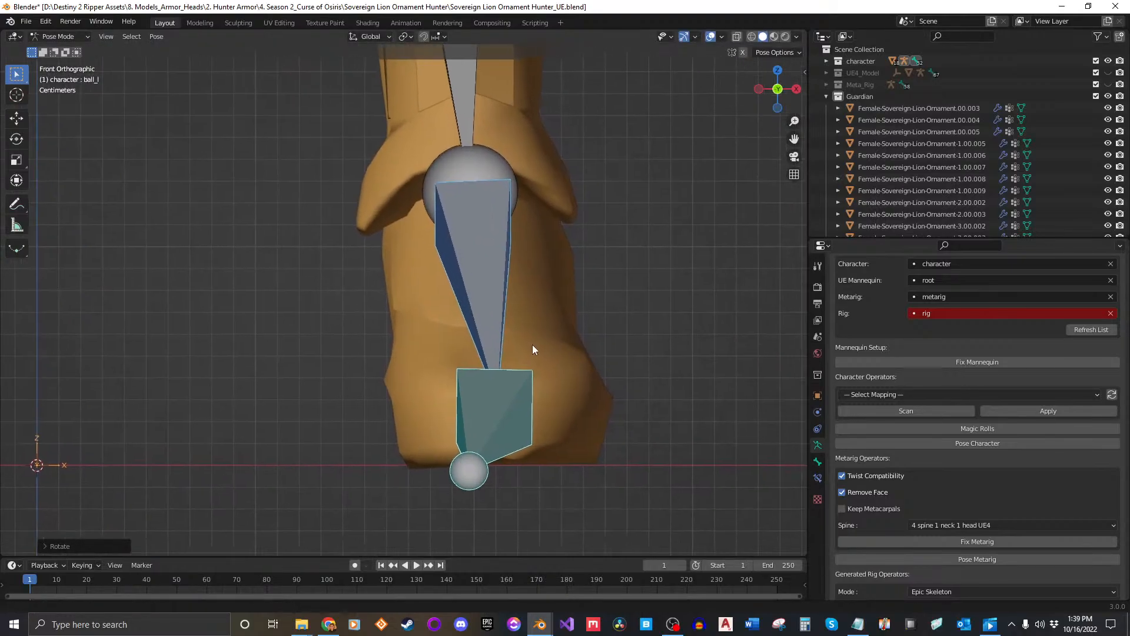
{"action": "middle_click_drag", "start_coordinate": [532, 344], "coordinate": [510, 333], "text": "shift"}
{"action": "key", "text": "r"}
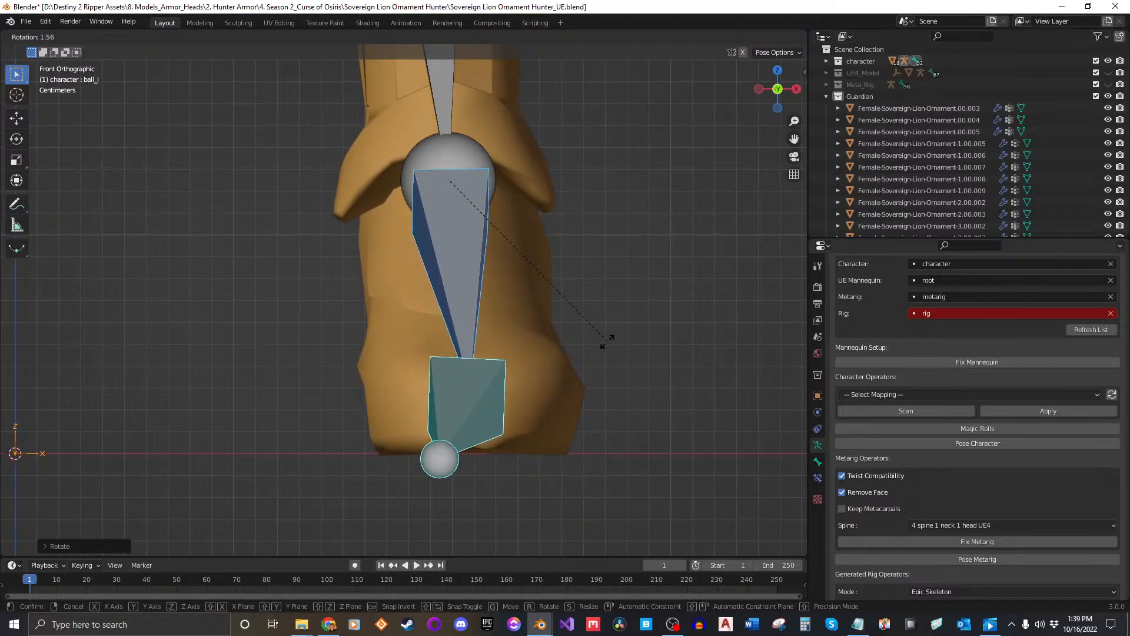
{"action": "left_click", "coordinate": [609, 341]}
Copy the adjusted left foot pose, paste it mirrored onto the right foot, and clear the bone selection.
{"action": "middle_click_drag", "start_coordinate": [611, 341], "coordinate": [549, 347]}
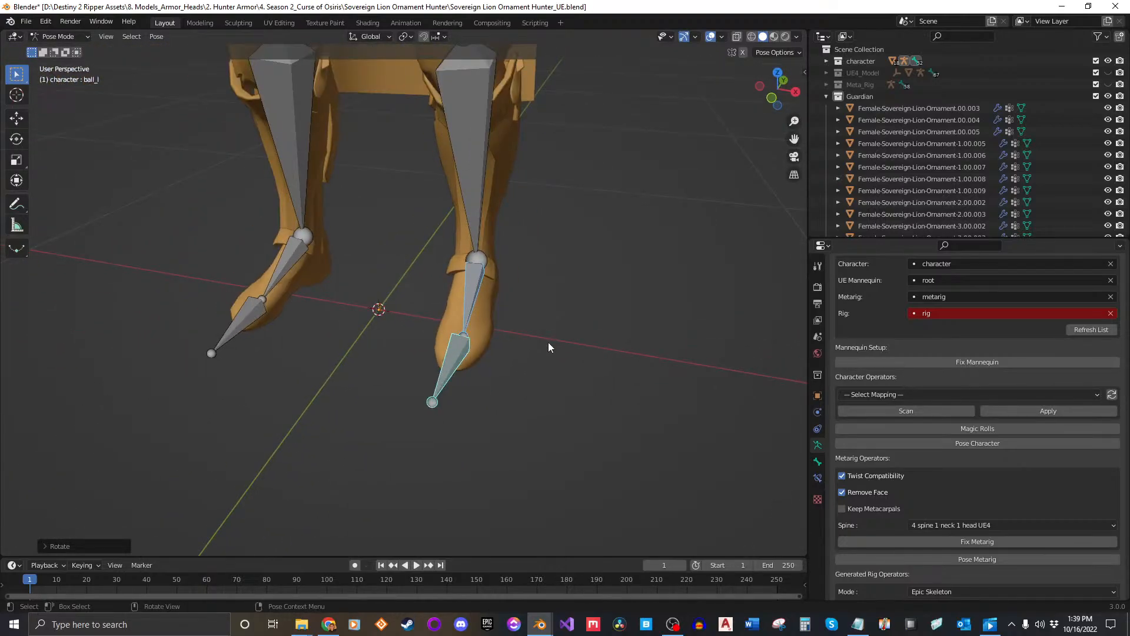
{"action": "key", "text": "ctrl+c"}
{"action": "key", "text": "ctrl+shift+v"}
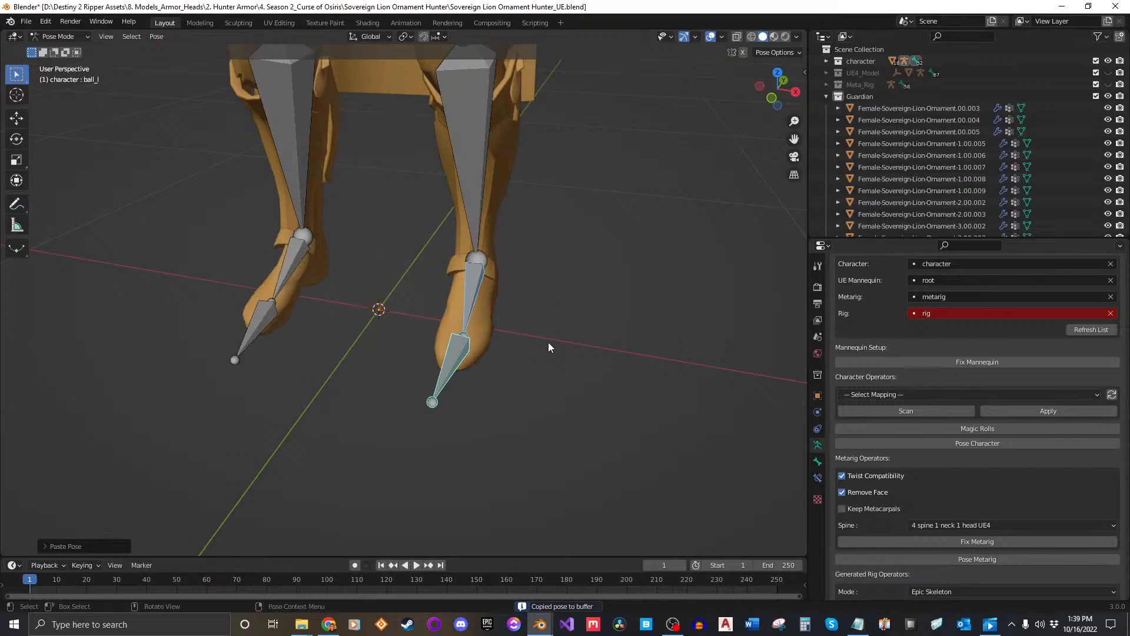
{"action": "left_click", "coordinate": [549, 342]}
Save the Blender file with the mirrored foot pose.
{"action": "middle_click_drag", "start_coordinate": [287, 291], "coordinate": [545, 380]}
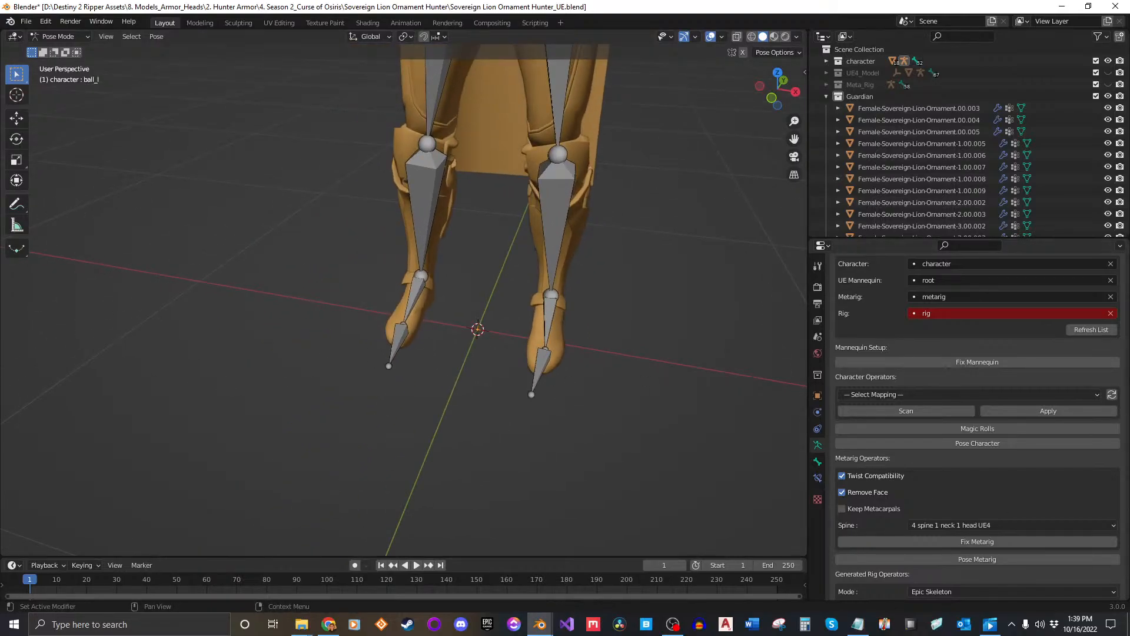
{"action": "middle_click_drag", "start_coordinate": [591, 417], "coordinate": [590, 382]}
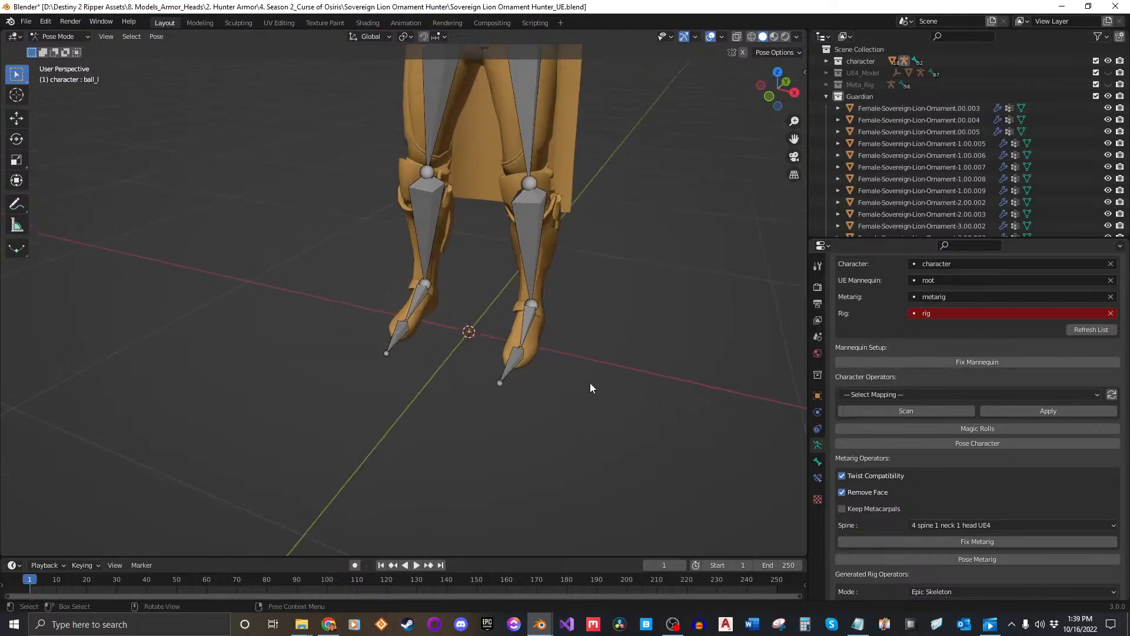
{"action": "key", "text": "ctrl+s"}
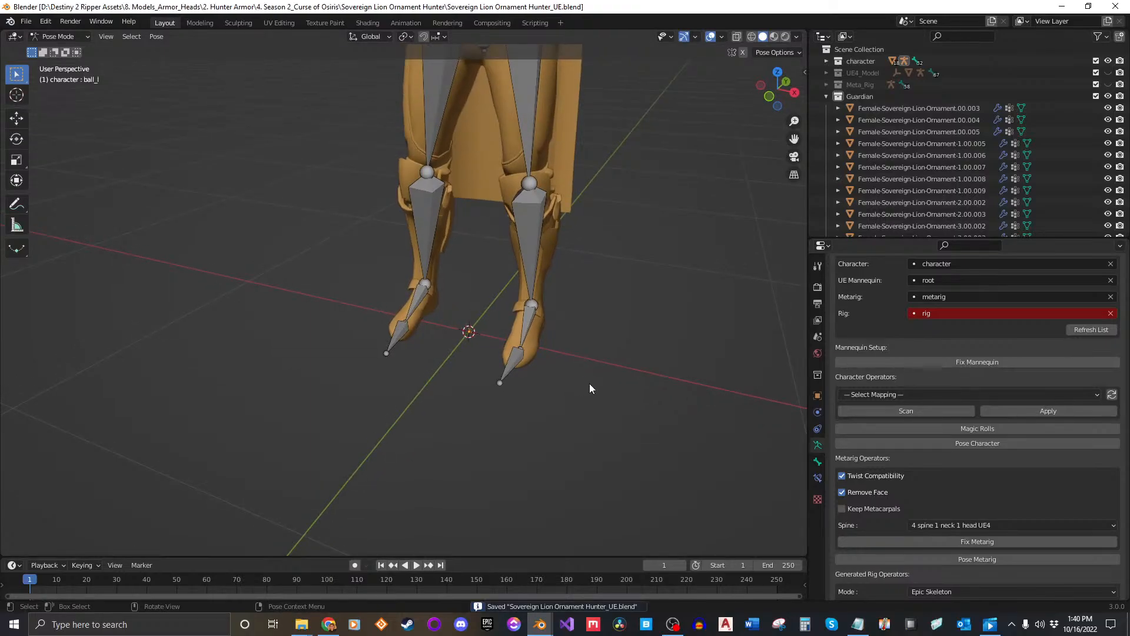
Examine the posed feet up close and the whole character from a front-side angle.
{"action": "scroll", "coordinate": [507, 326], "scroll_direction": "up", "scroll_amount": 1}
{"action": "mouse_move", "coordinate": [539, 332]}
{"action": "middle_mouse_down", "text": "shift"}
{"action": "mouse_move", "coordinate": [524, 365]}
{"action": "mouse_move", "coordinate": [630, 292]}
{"action": "mouse_move", "coordinate": [524, 329]}
{"action": "middle_mouse_up", "text": "shift"}
{"action": "scroll", "coordinate": [521, 334], "scroll_direction": "up", "scroll_amount": 3}
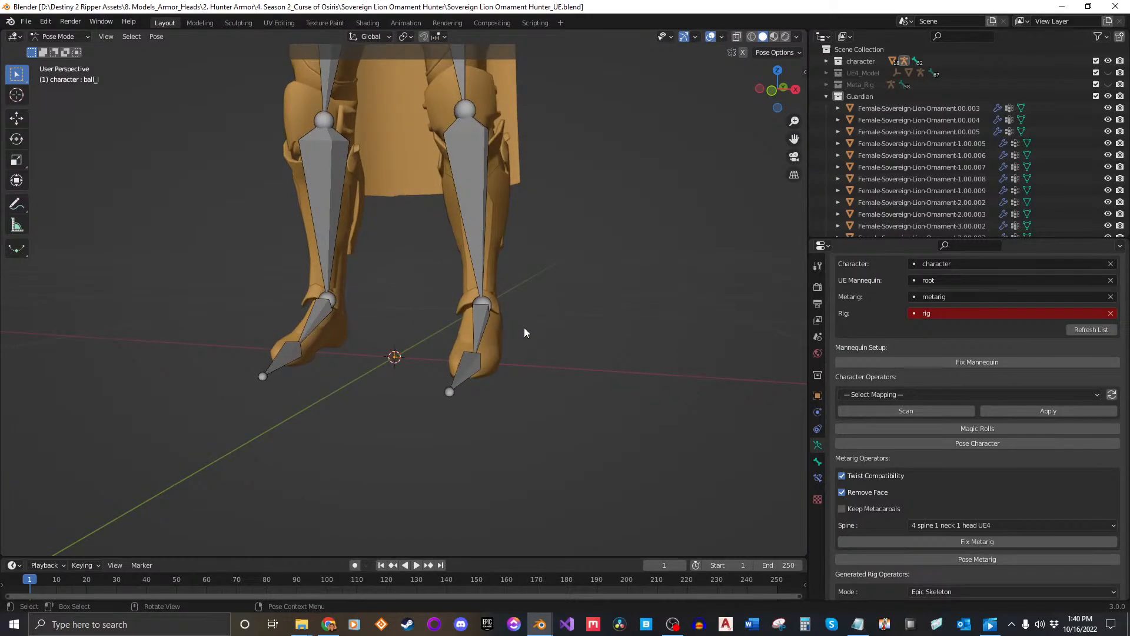
{"action": "left_click", "coordinate": [330, 625]}
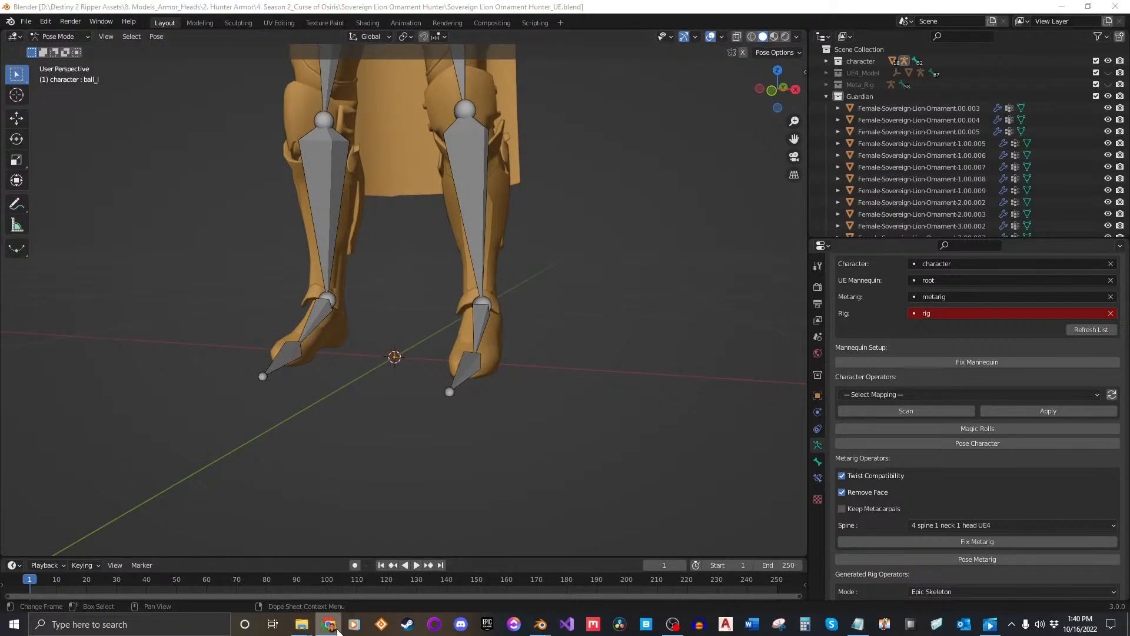
{"action": "left_click", "coordinate": [329, 625]}
{"action": "middle_click_drag", "start_coordinate": [415, 387], "coordinate": [496, 365]}
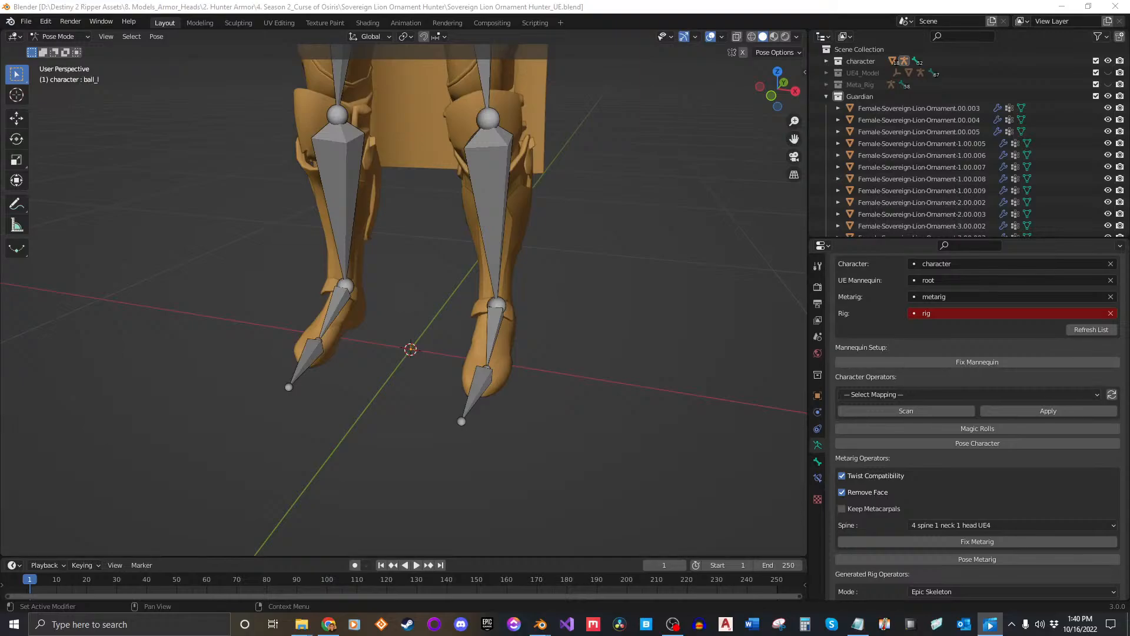
{"action": "scroll", "coordinate": [574, 213], "scroll_direction": "down", "scroll_amount": 4}
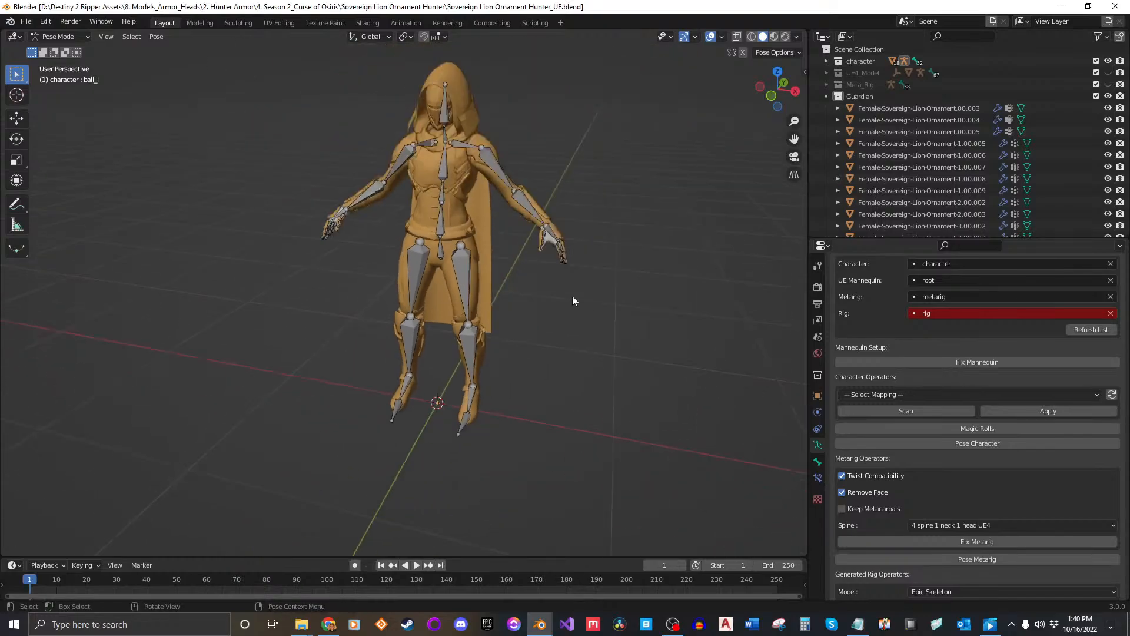
{"action": "middle_click_drag", "start_coordinate": [572, 301], "coordinate": [537, 313]}
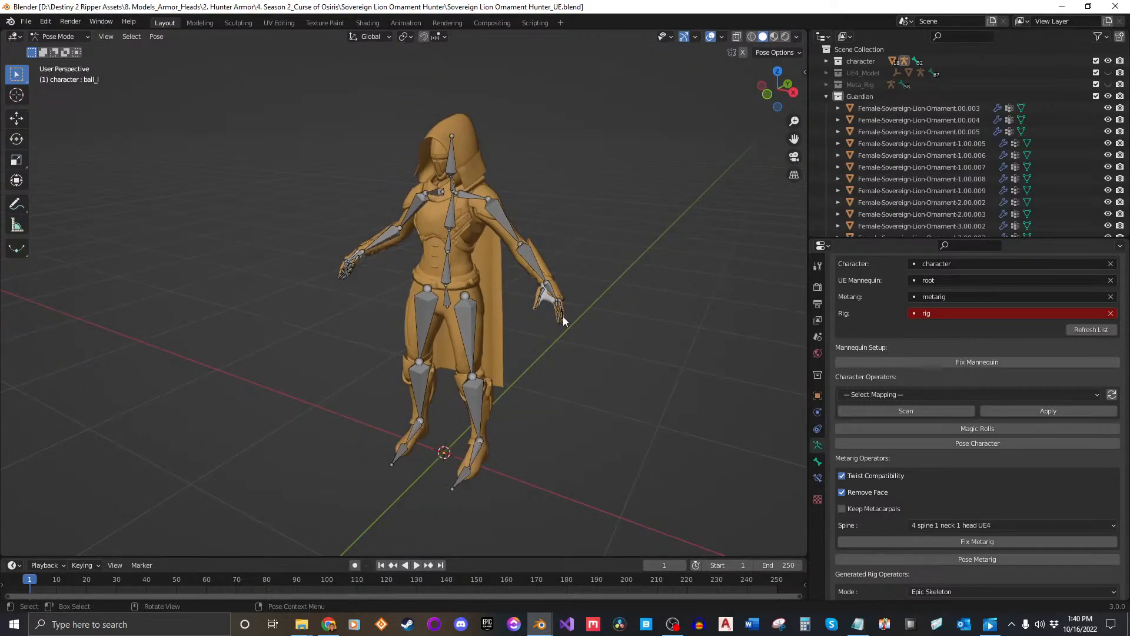
Compare the armature's bones in Edit Mode with the pose and return to Pose Mode.
{"action": "left_click", "coordinate": [70, 38]}
{"action": "left_click", "coordinate": [62, 58]}
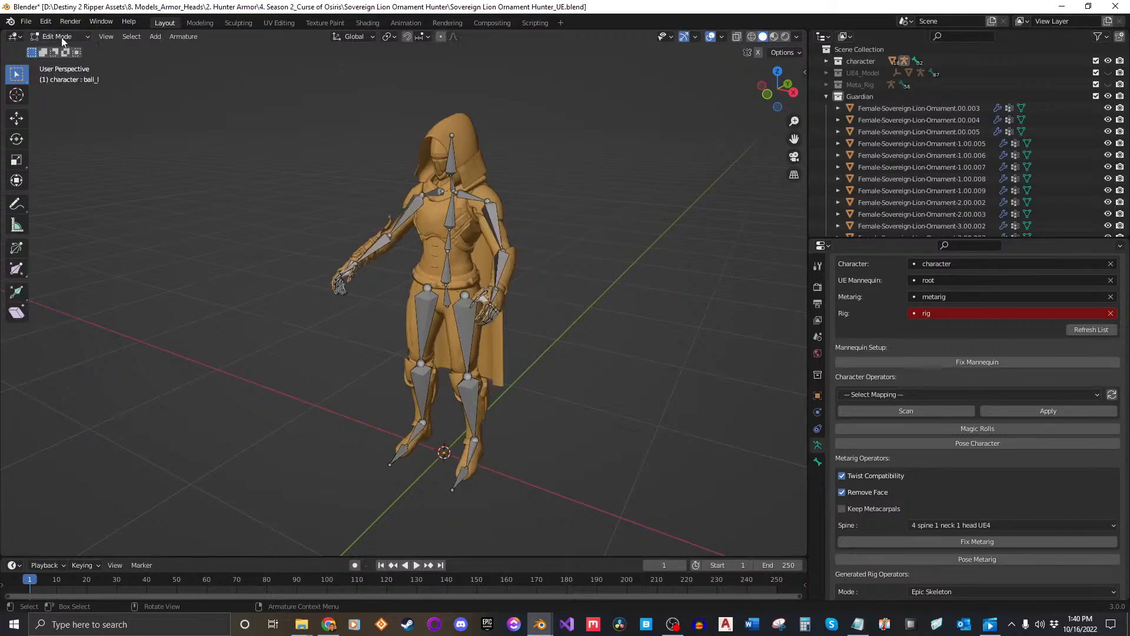
{"action": "left_click", "coordinate": [61, 37]}
{"action": "left_click", "coordinate": [65, 71]}
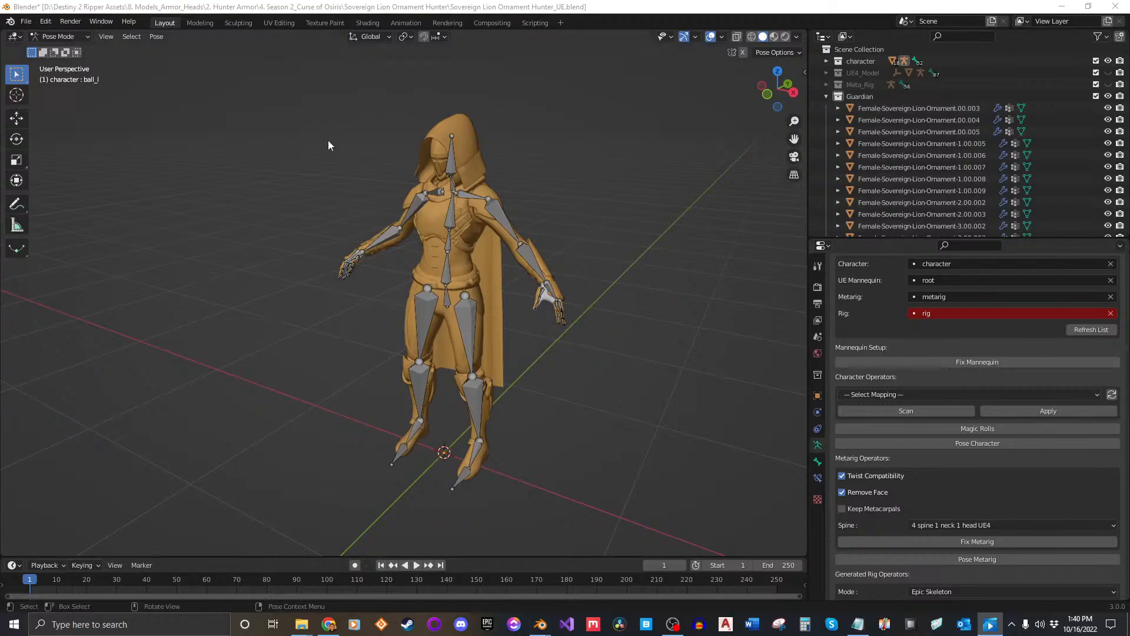
Switch the character armature to Object Mode.
{"action": "left_click", "coordinate": [59, 37]}
{"action": "left_click", "coordinate": [47, 45]}
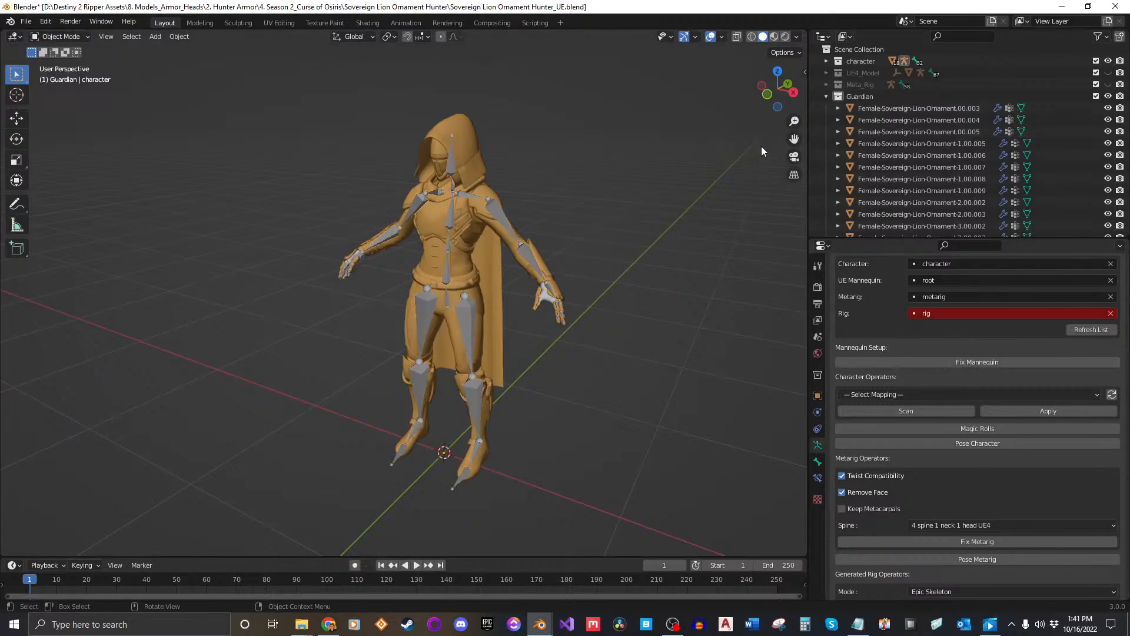
Select all the Guardian meshes, from the first ornament part to IK Feminine_Neck Piece.001, and update their rest pose to the current pose.
{"action": "left_click", "coordinate": [881, 108]}
{"action": "scroll", "coordinate": [934, 200], "scroll_direction": "down", "scroll_amount": 4}
{"action": "left_click", "coordinate": [934, 213], "text": "shift"}
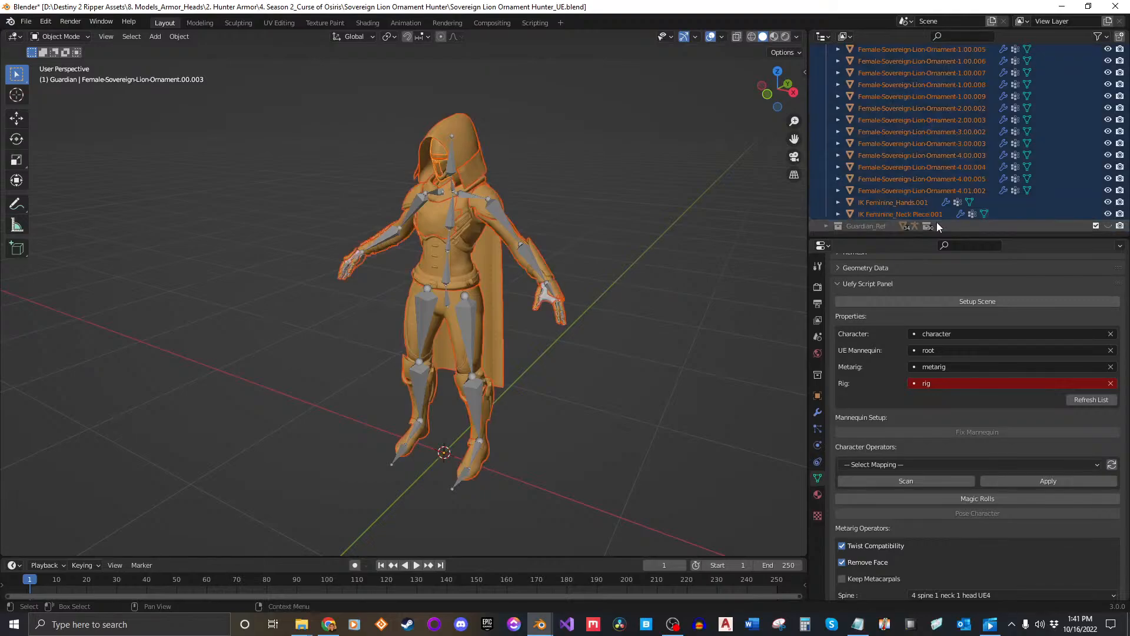
{"action": "scroll", "coordinate": [948, 381], "scroll_direction": "down", "scroll_amount": 15}
{"action": "scroll", "coordinate": [949, 381], "scroll_direction": "down", "scroll_amount": 2}
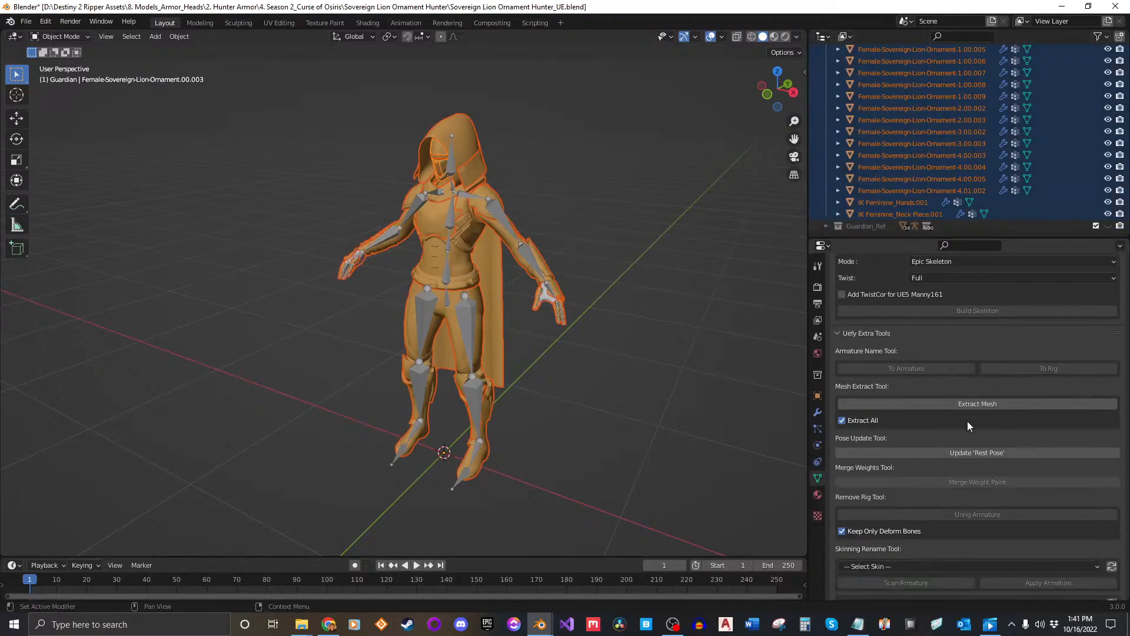
{"action": "left_click", "coordinate": [972, 452]}
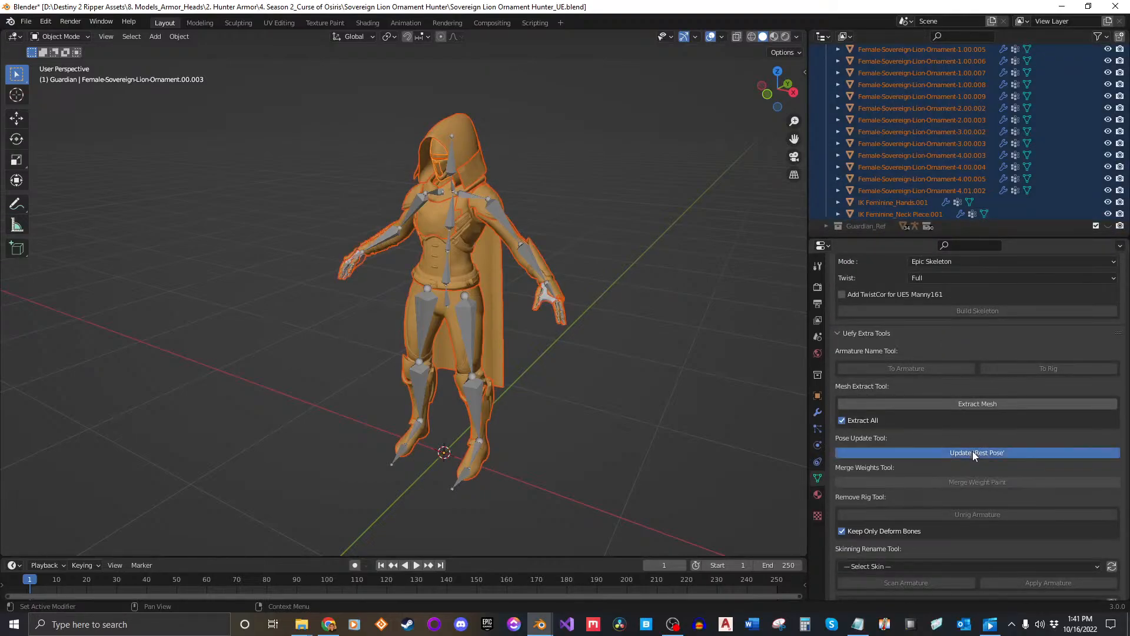
Compare the character armature's bones in Edit Mode and Pose Mode, ending in Edit Mode.
{"action": "left_click", "coordinate": [55, 37]}
{"action": "left_click", "coordinate": [60, 65]}
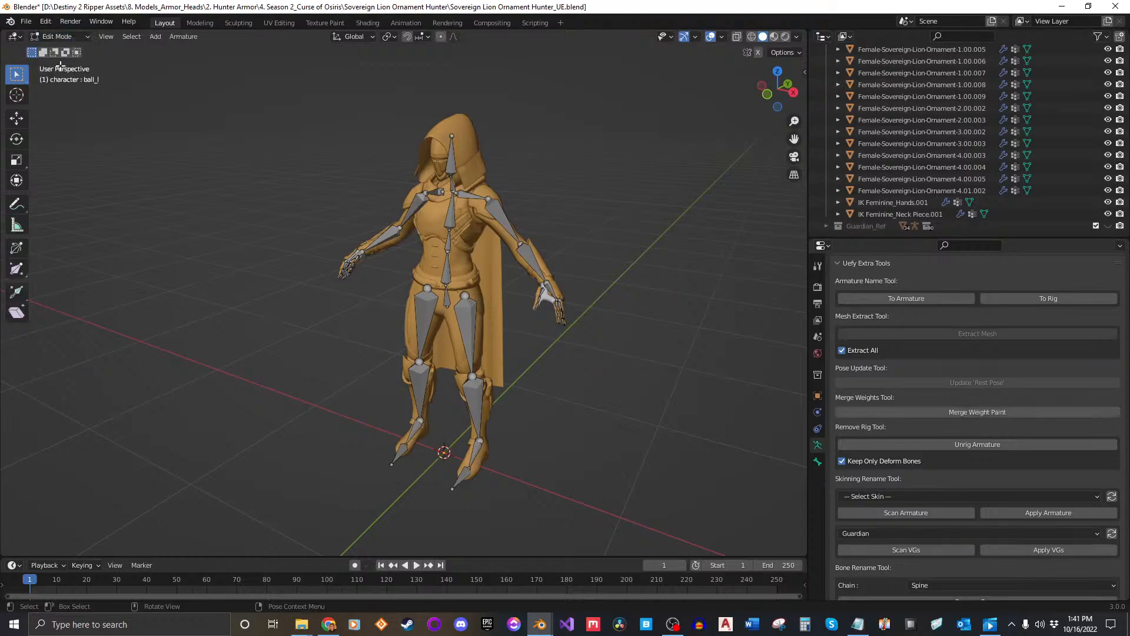
{"action": "left_click", "coordinate": [54, 37]}
{"action": "left_click", "coordinate": [54, 78]}
{"action": "left_click", "coordinate": [62, 39]}
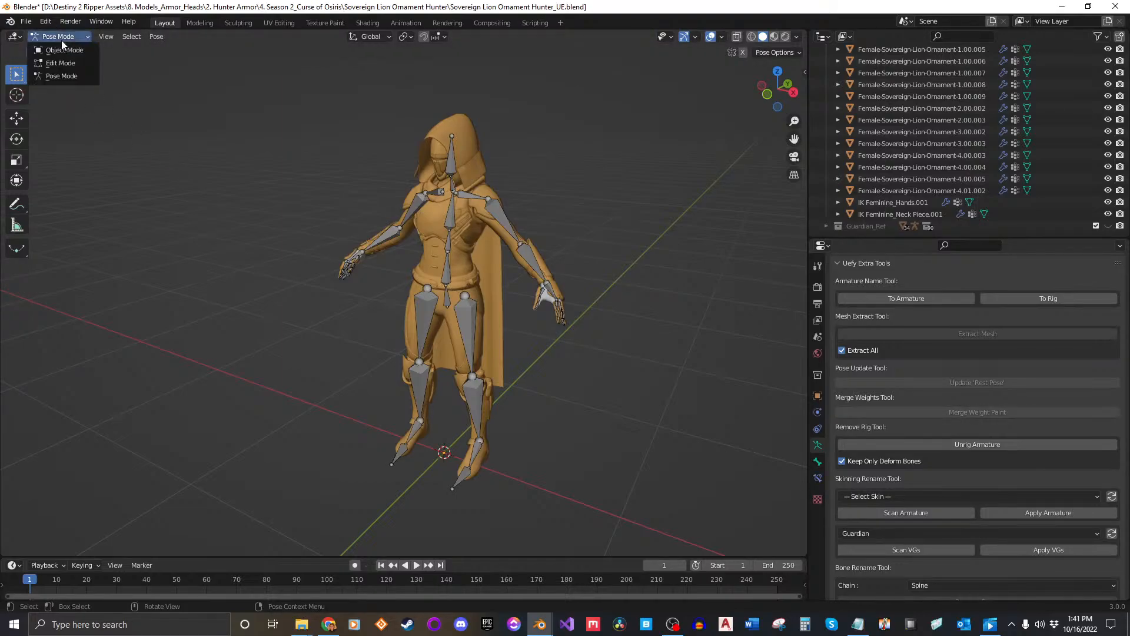
{"action": "left_click", "coordinate": [62, 65]}
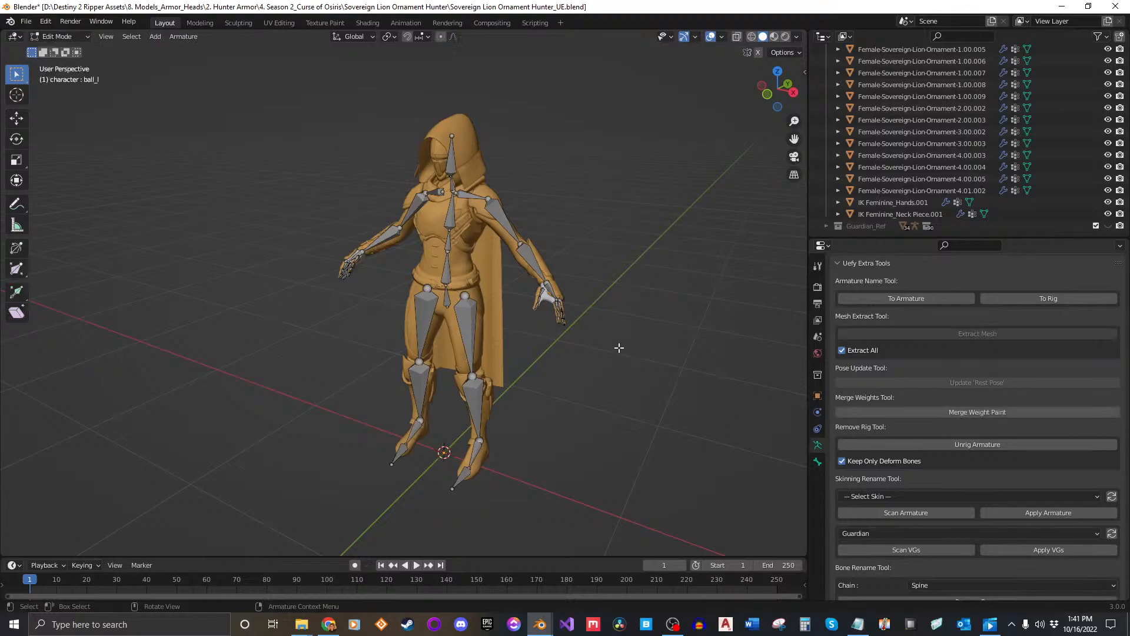
In front view, move the tail of the left toe bone ball_l about 0.016 m outward along X to align with the foot.
{"action": "middle_click_drag", "start_coordinate": [620, 348], "coordinate": [591, 333]}
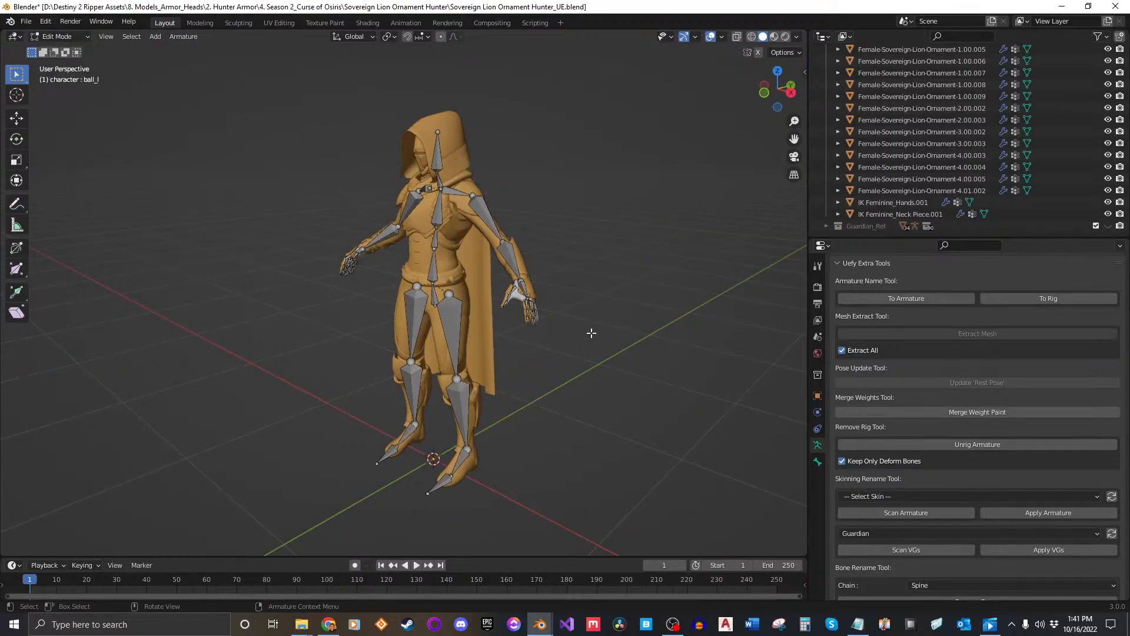
{"action": "key", "text": "KP_1"}
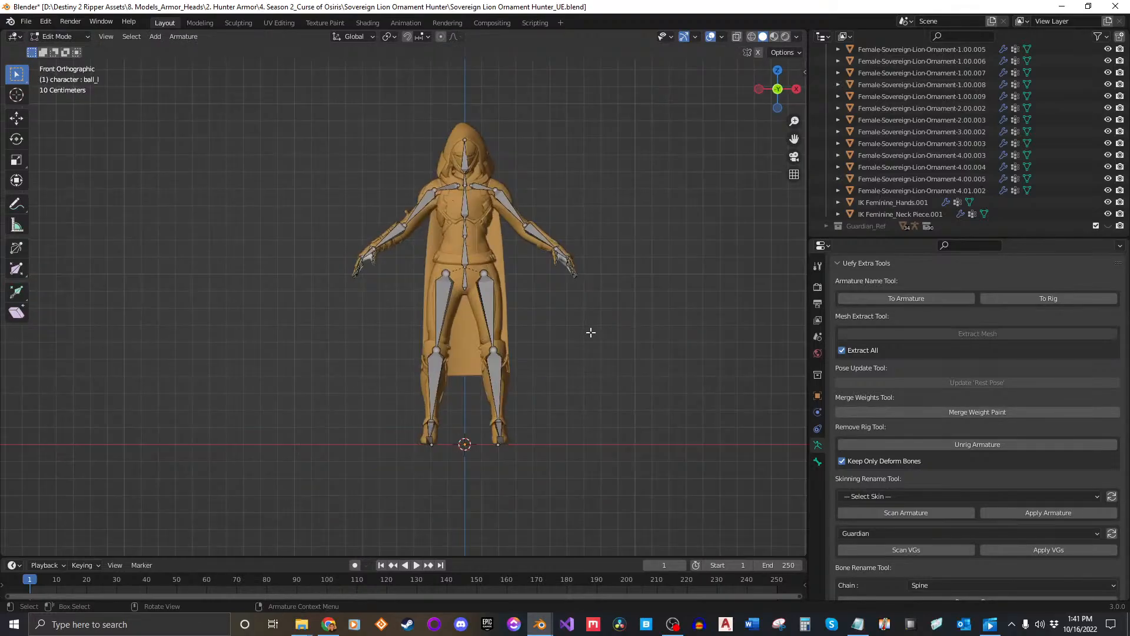
{"action": "scroll", "coordinate": [591, 333], "scroll_direction": "up", "scroll_amount": 4}
{"action": "middle_click_drag", "start_coordinate": [592, 334], "coordinate": [497, 253], "text": "shift"}
{"action": "scroll", "coordinate": [496, 252], "scroll_direction": "up", "scroll_amount": 6}
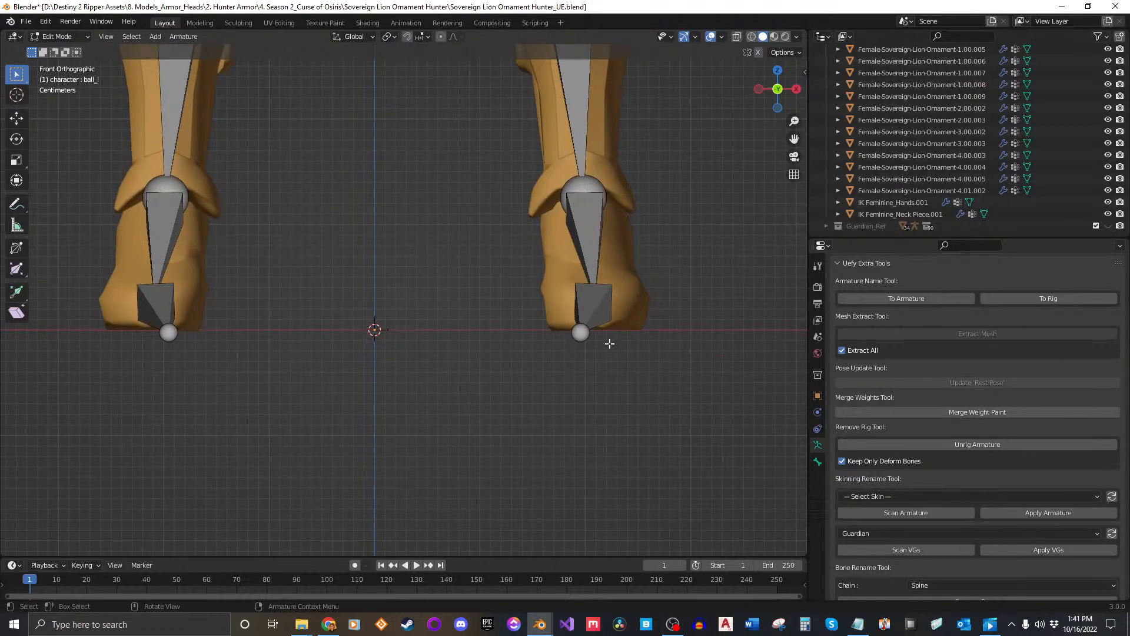
{"action": "scroll", "coordinate": [656, 326], "scroll_direction": "up", "scroll_amount": 2}
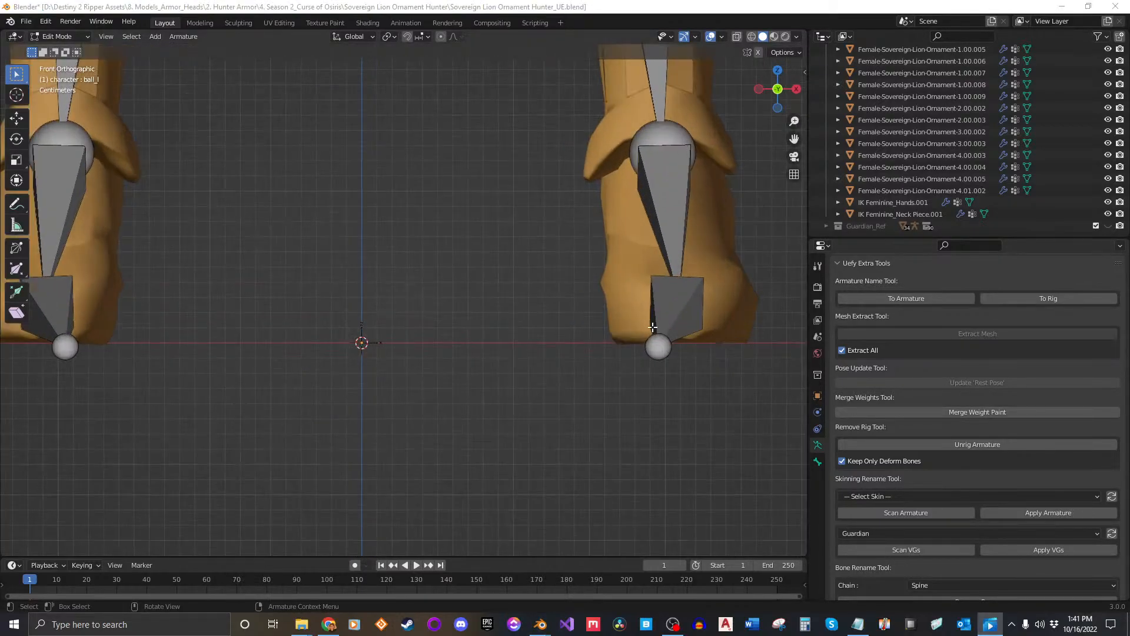
{"action": "middle_click_drag", "start_coordinate": [652, 328], "coordinate": [545, 315]}
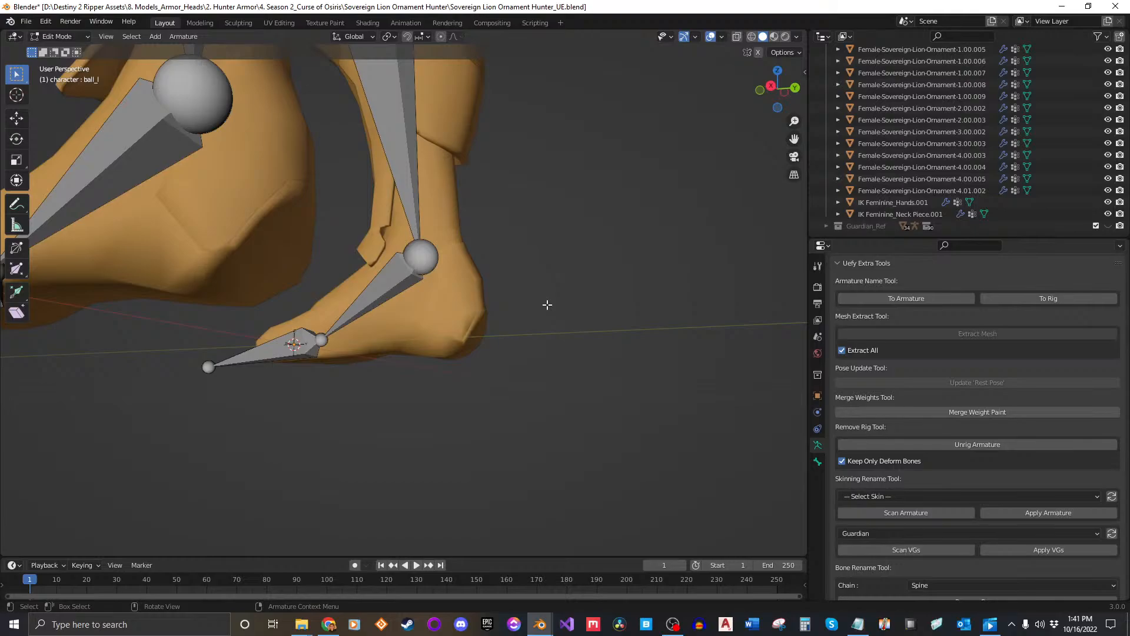
{"action": "key", "text": "KP_1"}
{"action": "scroll", "coordinate": [608, 335], "scroll_direction": "up", "scroll_amount": 3}
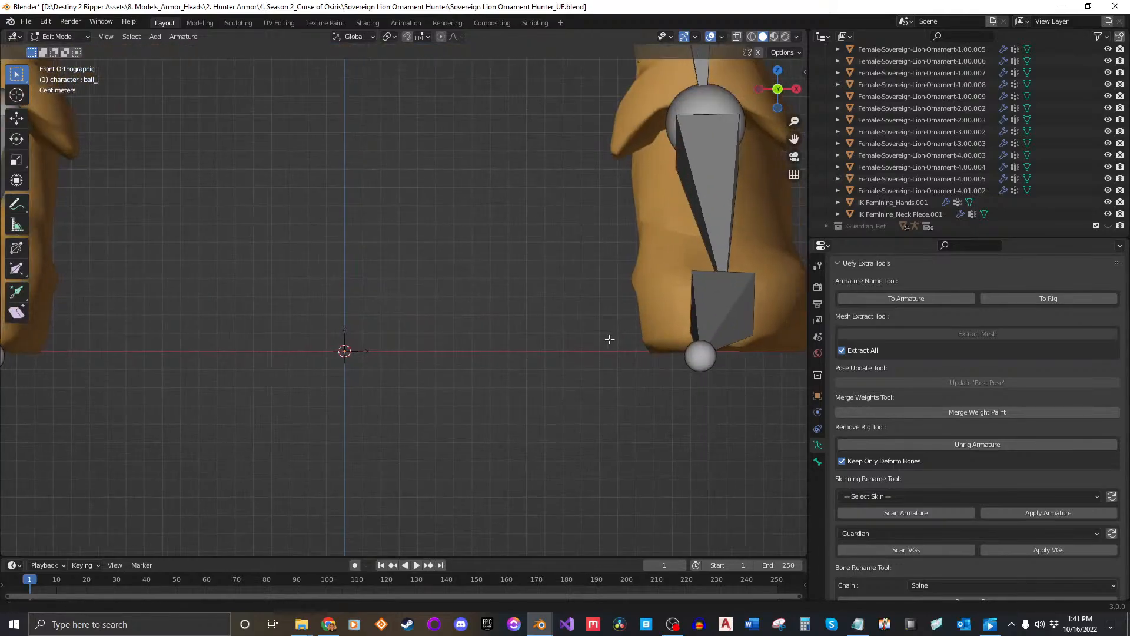
{"action": "left_click_drag", "start_coordinate": [618, 338], "coordinate": [456, 407]}
{"action": "key", "text": "g"}
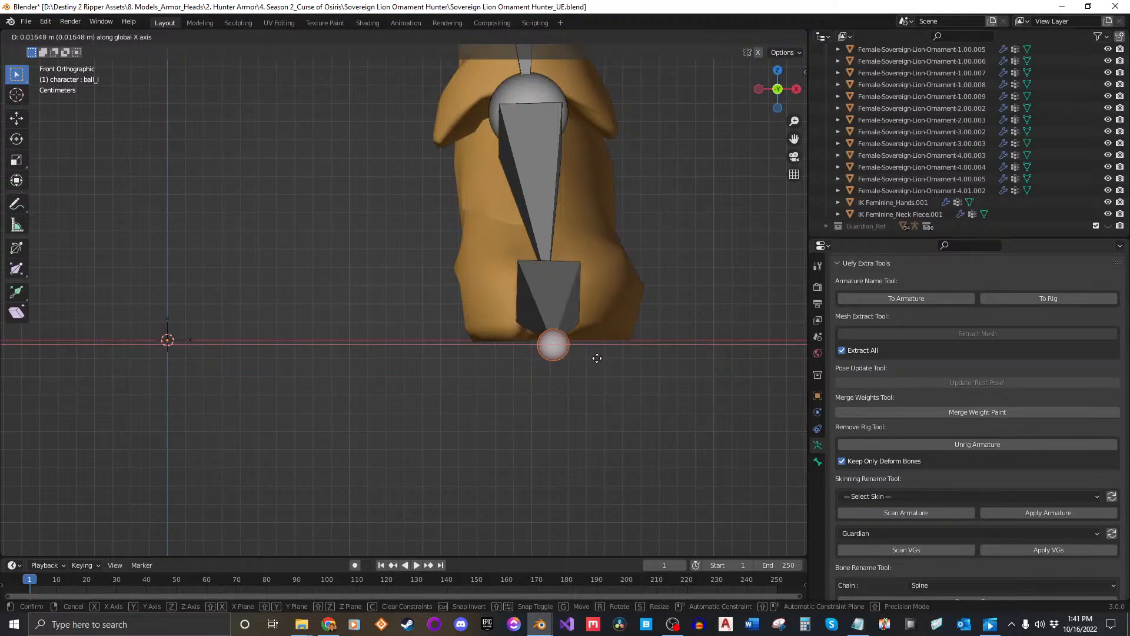
{"action": "left_click", "coordinate": [595, 353]}
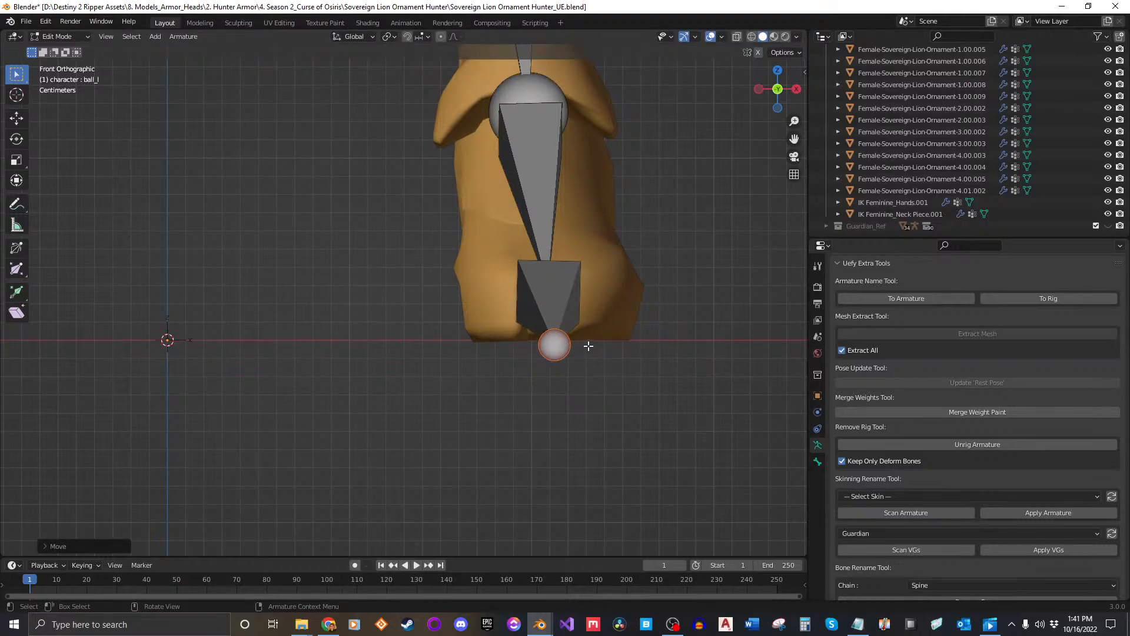
Raise the tail of the left toe bone along Z until it is level with the bone's head.
{"action": "key", "text": "g"}
{"action": "key", "text": "z"}
{"action": "left_click", "coordinate": [581, 286]}
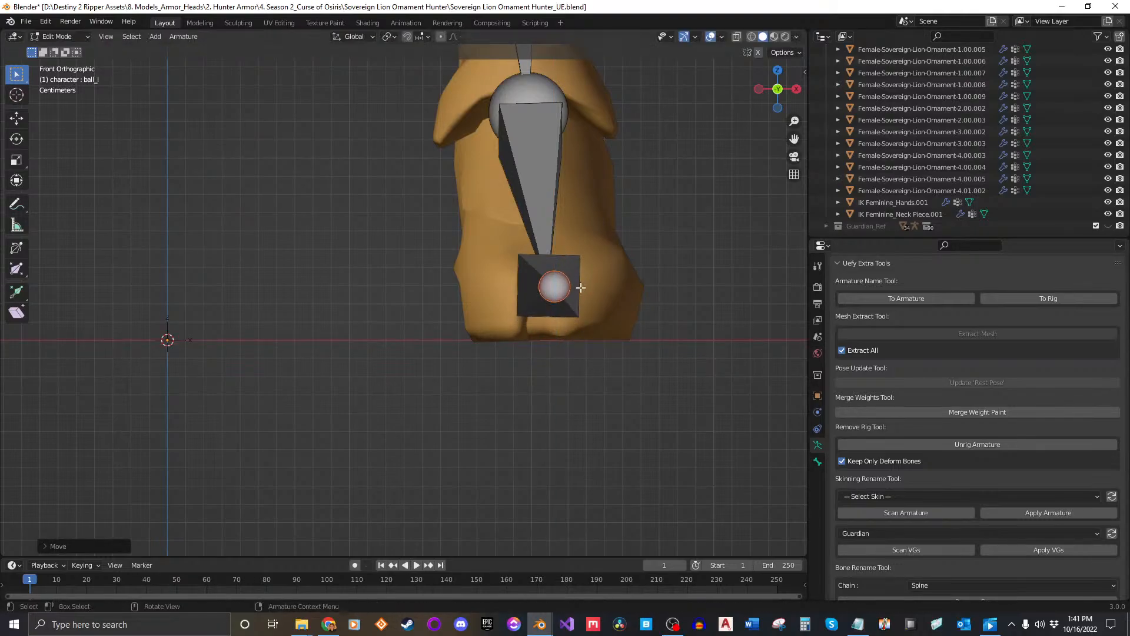
Show the bone's transform values and set the roll of the left toe bone to -77°.
{"action": "scroll", "coordinate": [553, 292], "scroll_direction": "up", "scroll_amount": 4}
{"action": "middle_click_drag", "start_coordinate": [503, 314], "coordinate": [517, 311], "text": "shift"}
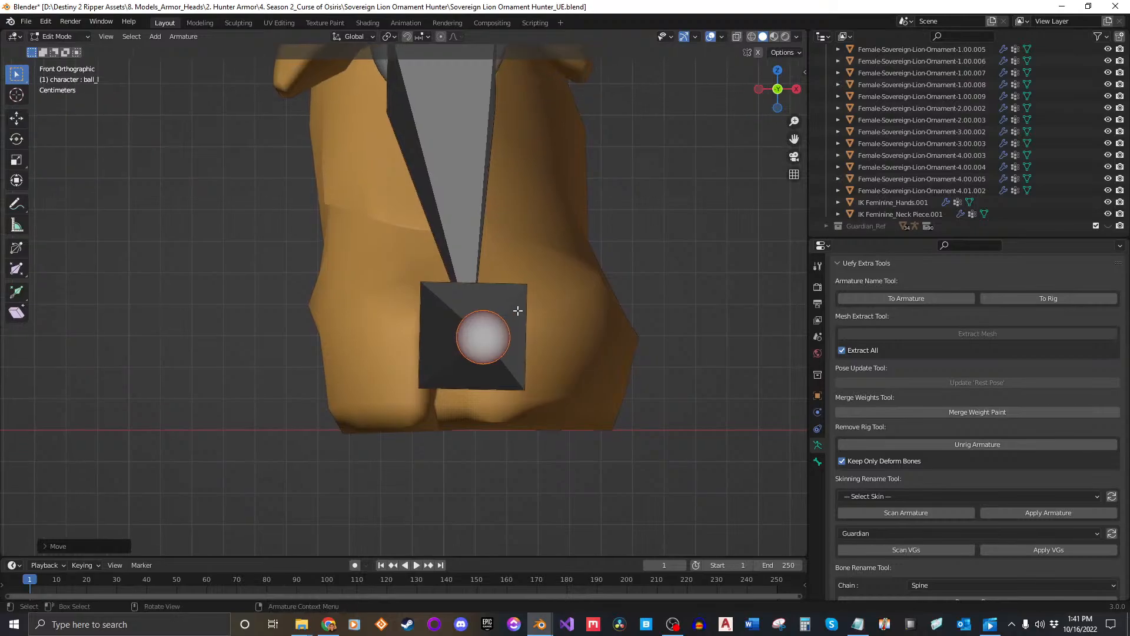
{"action": "key", "text": "n"}
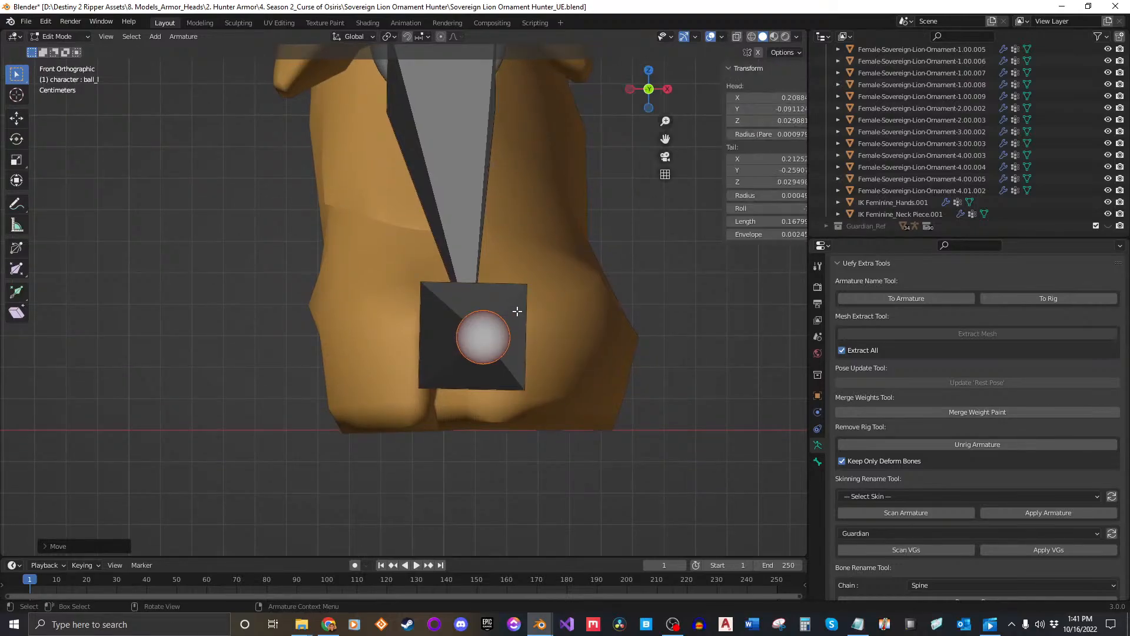
{"action": "left_click_drag", "start_coordinate": [752, 207], "coordinate": [759, 208]}
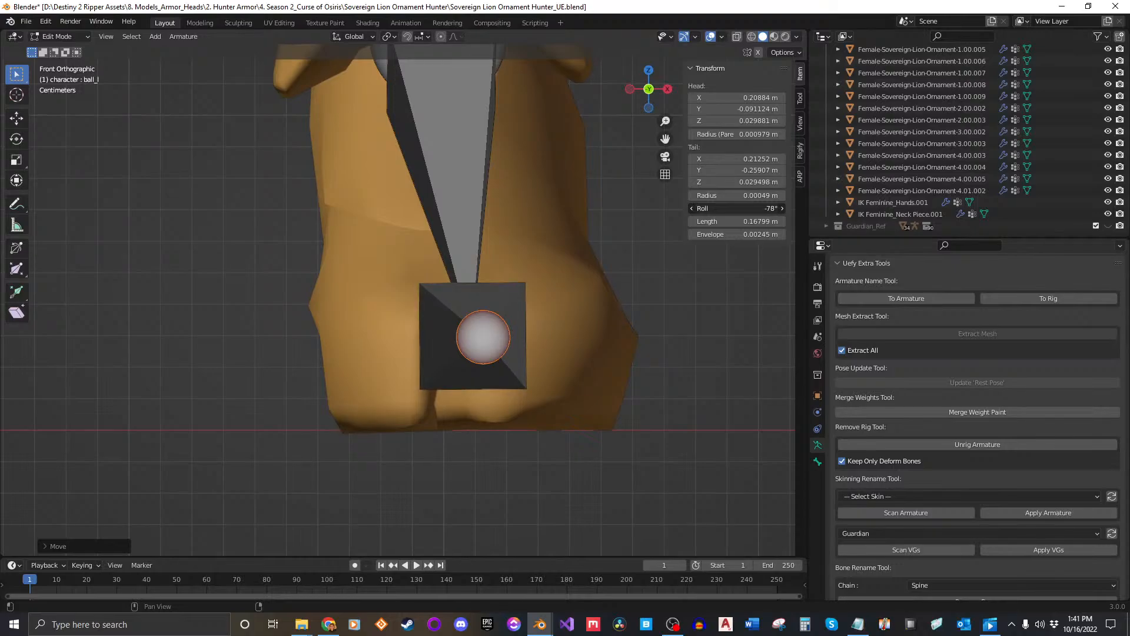
{"action": "left_click_drag", "start_coordinate": [760, 207], "coordinate": [762, 208]}
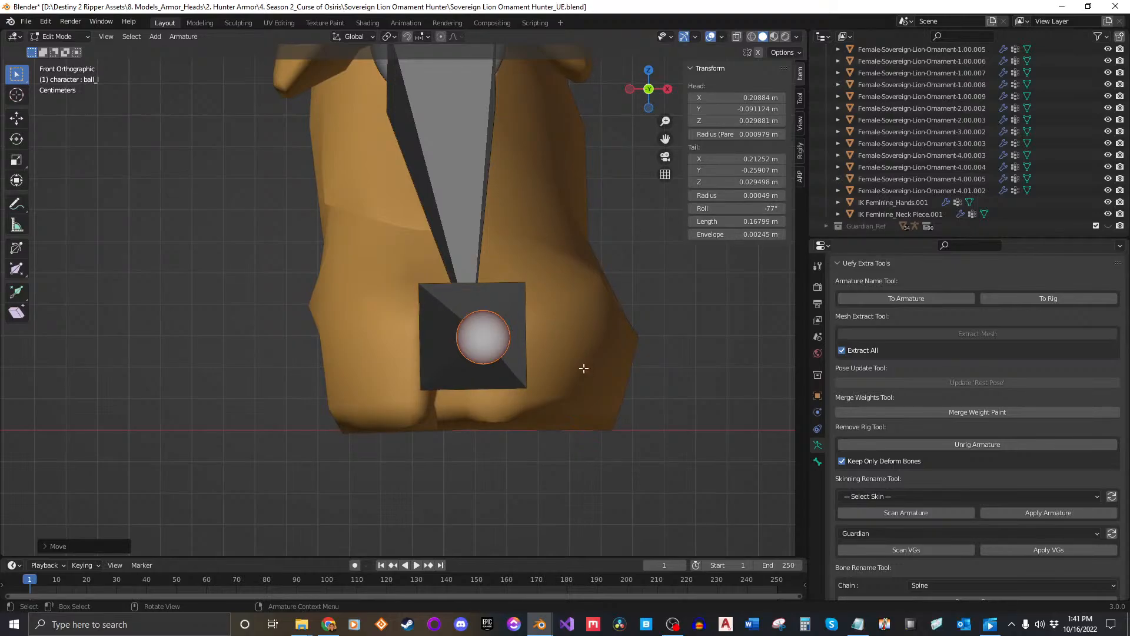
Select the whole left toe bone ball_l in a perspective view of both feet.
{"action": "scroll", "coordinate": [590, 391], "scroll_direction": "down", "scroll_amount": 3}
{"action": "middle_click_drag", "start_coordinate": [591, 391], "coordinate": [538, 369]}
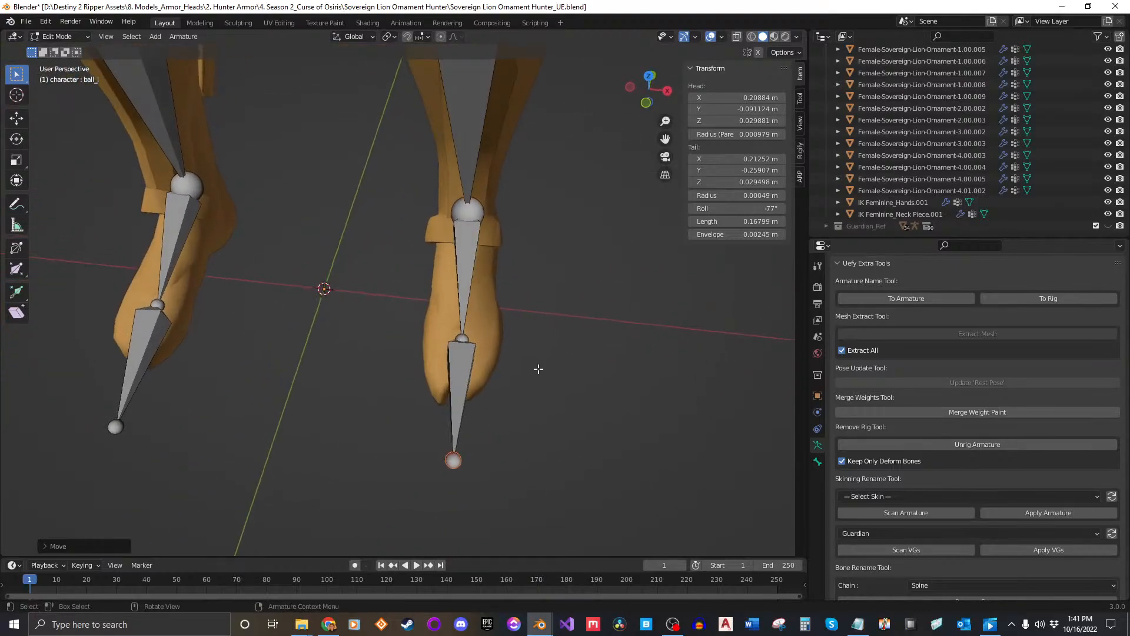
{"action": "left_click", "coordinate": [441, 353]}
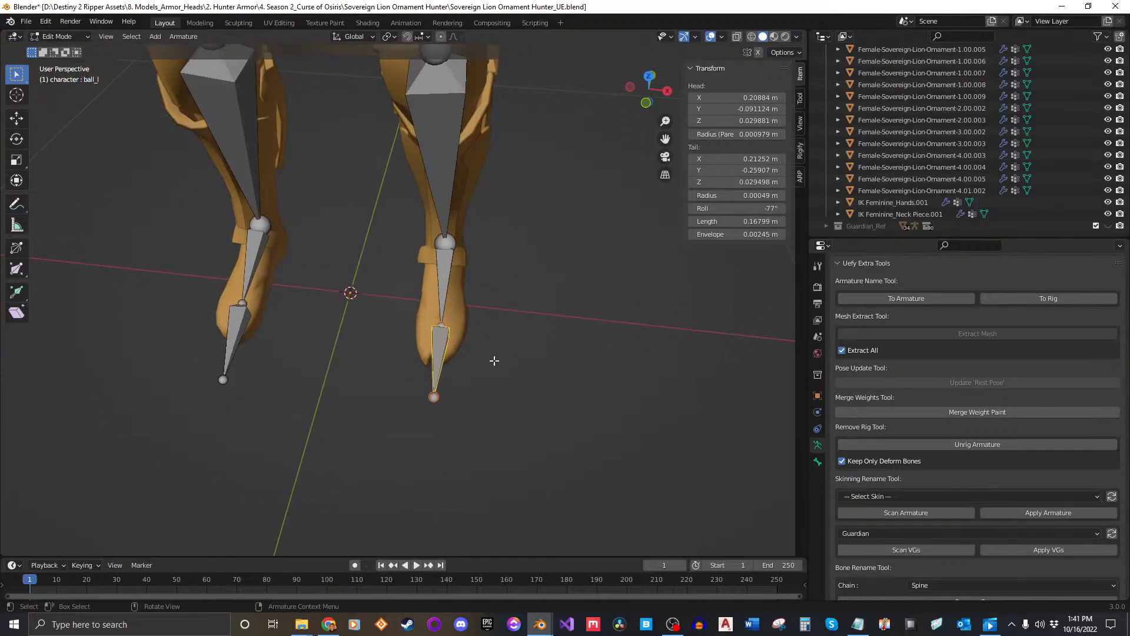
Symmetrize the selected ball_l toe bone onto the opposite foot and deselect the result.
{"action": "right_click", "coordinate": [444, 337]}
{"action": "left_click", "coordinate": [408, 421]}
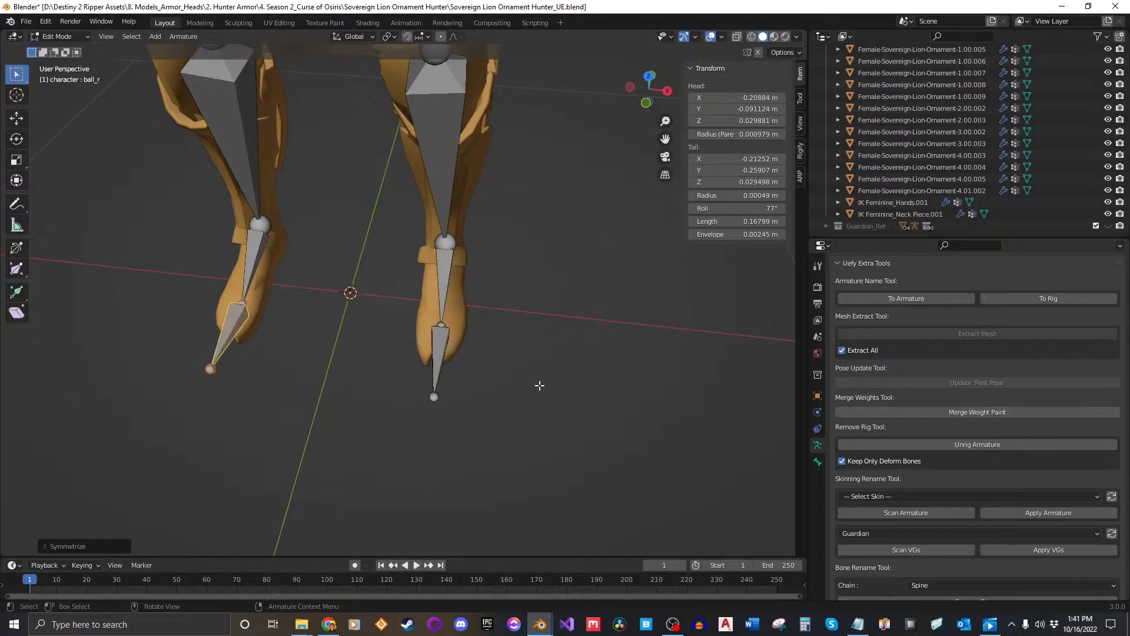
{"action": "left_click", "coordinate": [540, 384]}
{"action": "middle_click_drag", "start_coordinate": [539, 385], "coordinate": [353, 361]}
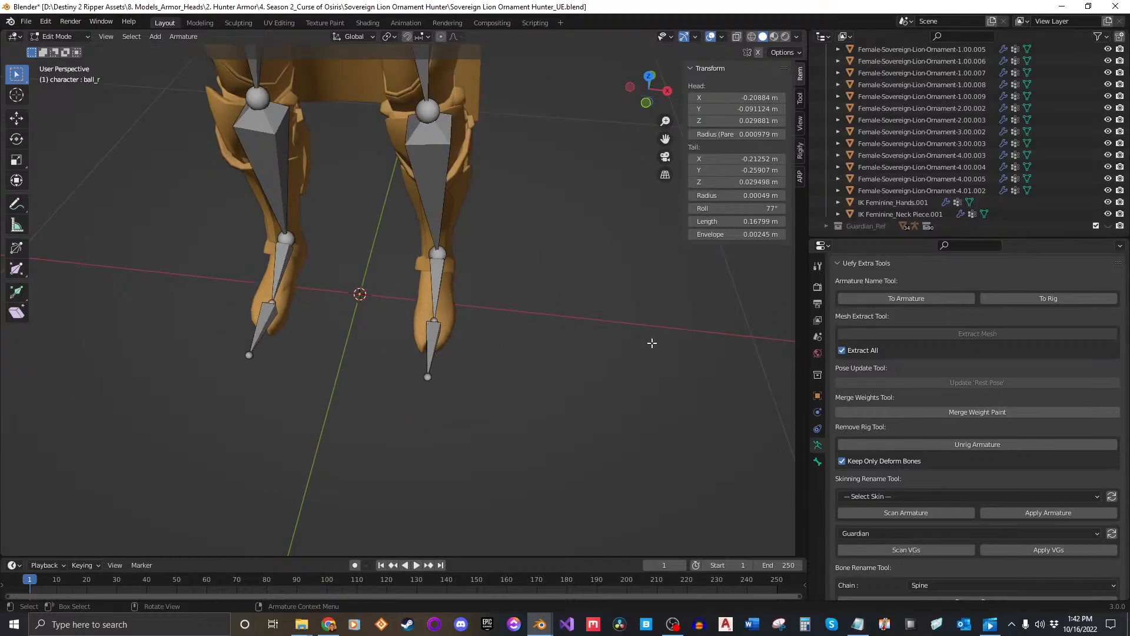
Return the character armature to Object Mode, hide its transform values, and save the Blender file.
{"action": "key", "text": "Tab"}
{"action": "middle_click_drag", "start_coordinate": [545, 297], "coordinate": [444, 292]}
{"action": "scroll", "coordinate": [506, 282], "scroll_direction": "down", "scroll_amount": 4}
{"action": "key", "text": "n"}
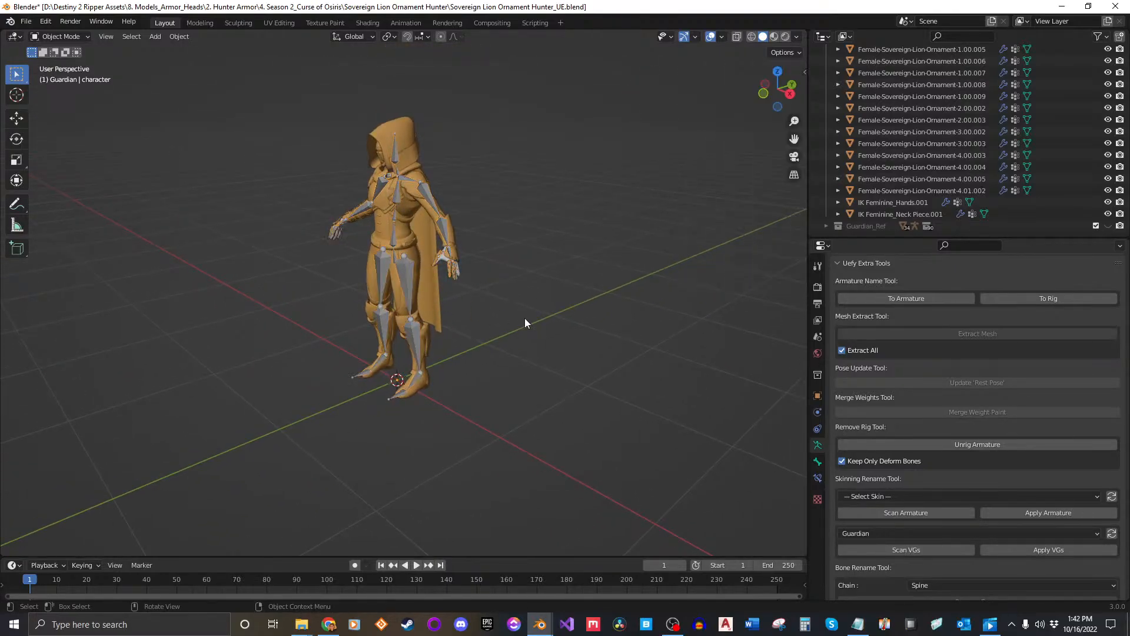
{"action": "key", "text": "ctrl+s"}
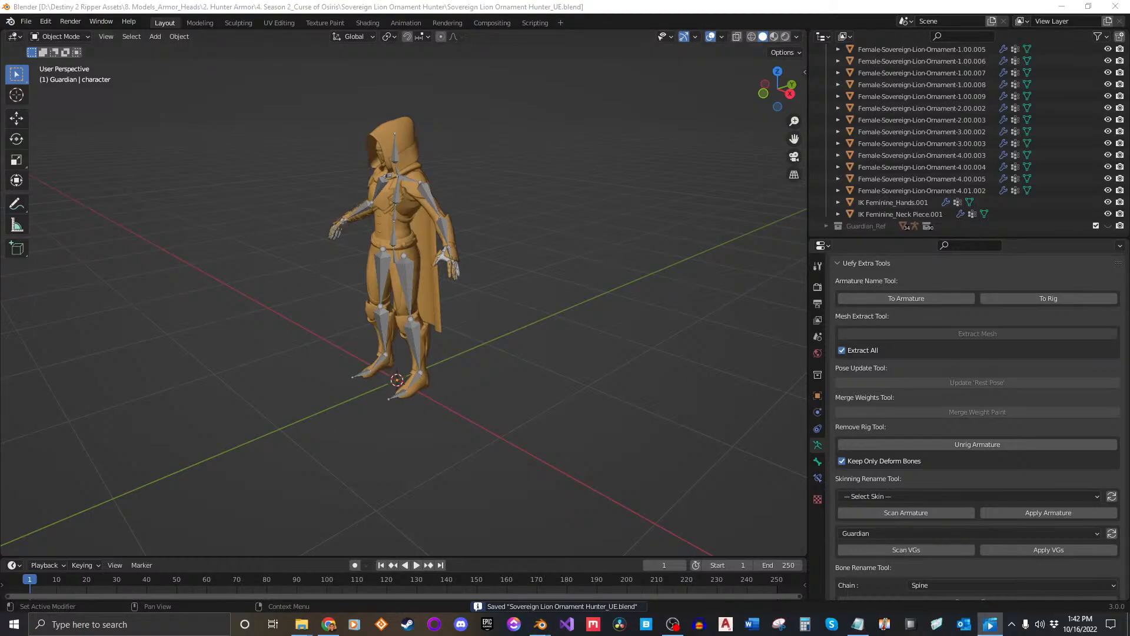
Unhide the Meta_Rig collection and select the metarig armature.
{"action": "middle_click_drag", "start_coordinate": [566, 382], "coordinate": [465, 350]}
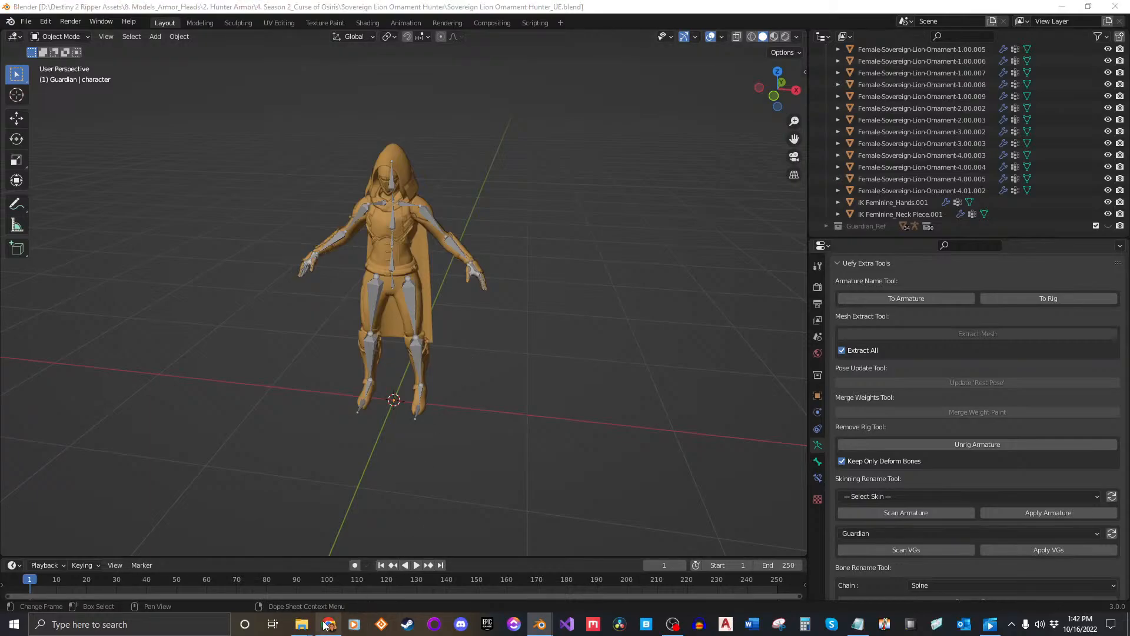
{"action": "middle_click_drag", "start_coordinate": [470, 338], "coordinate": [488, 366]}
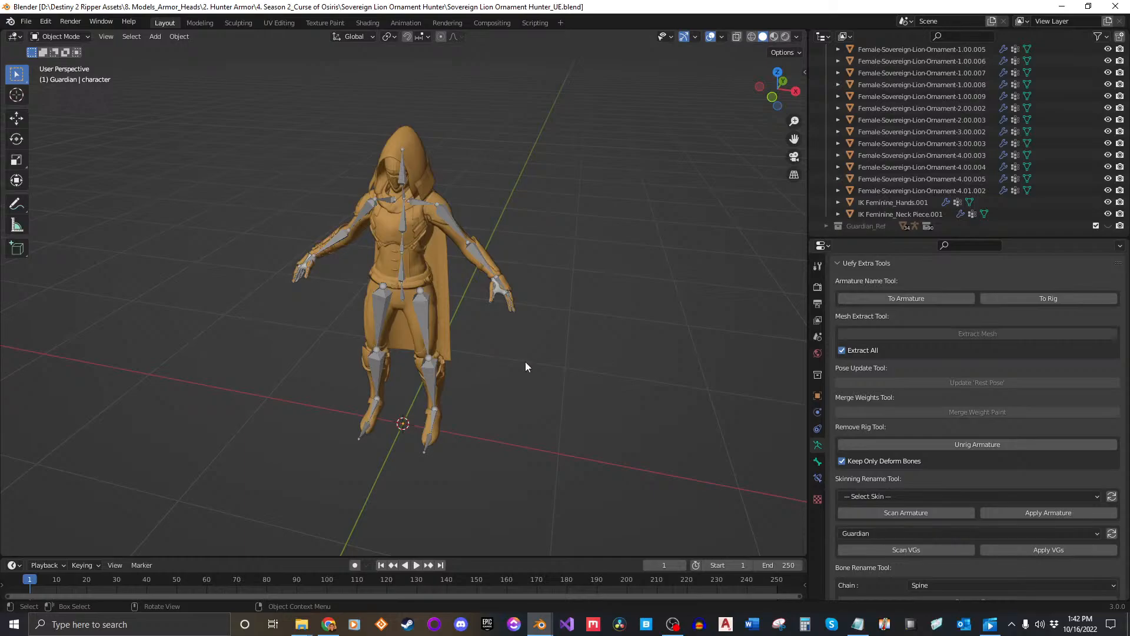
{"action": "scroll", "coordinate": [916, 170], "scroll_direction": "up", "scroll_amount": 4}
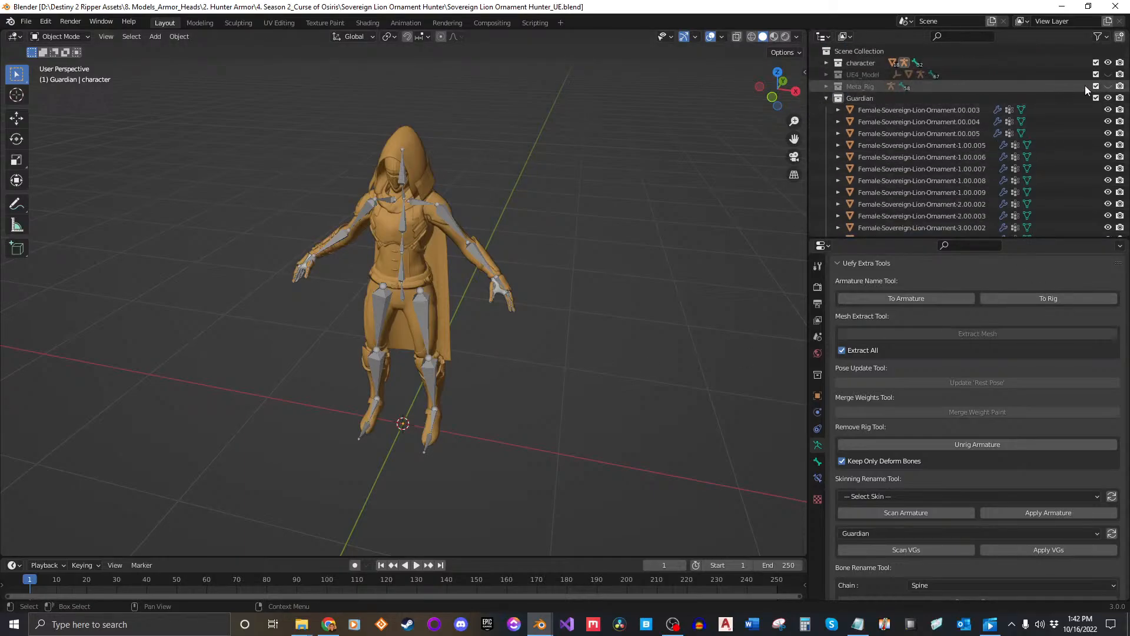
{"action": "left_click", "coordinate": [1107, 86]}
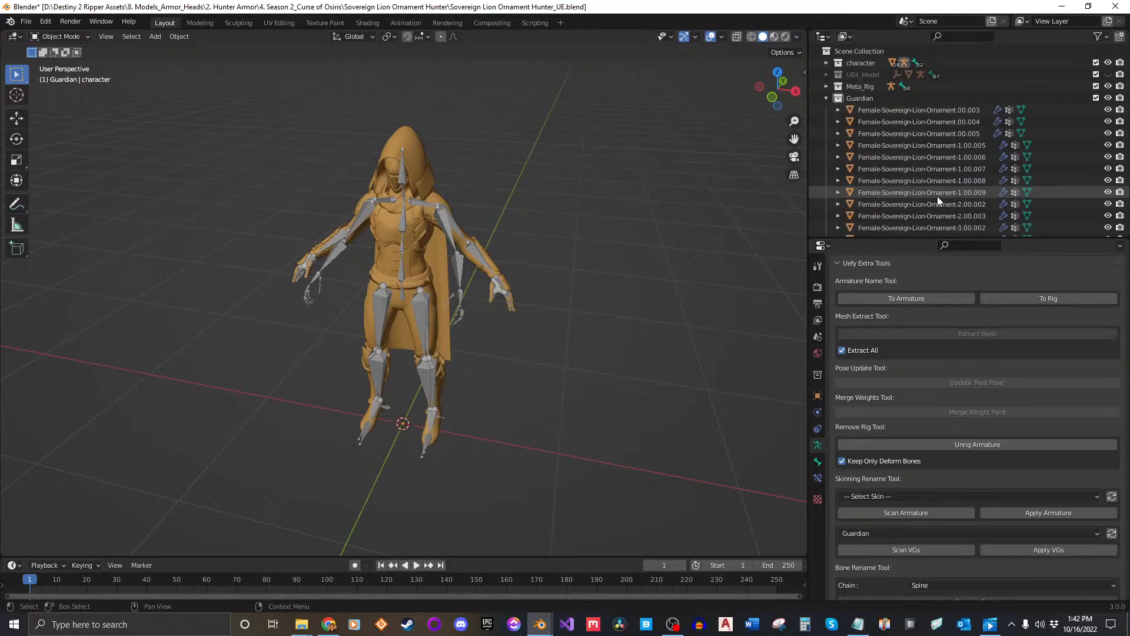
{"action": "left_click", "coordinate": [458, 261]}
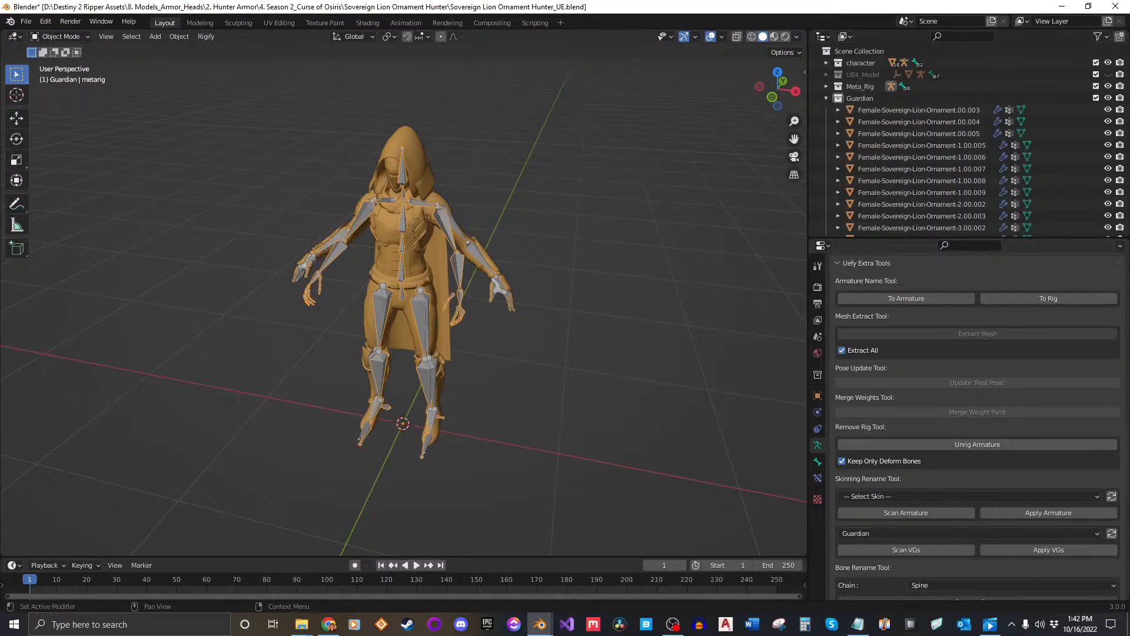
Run Uefy's Pose Metarig operator to match the metarig to the character armature.
{"action": "key", "text": "alt+Tab"}
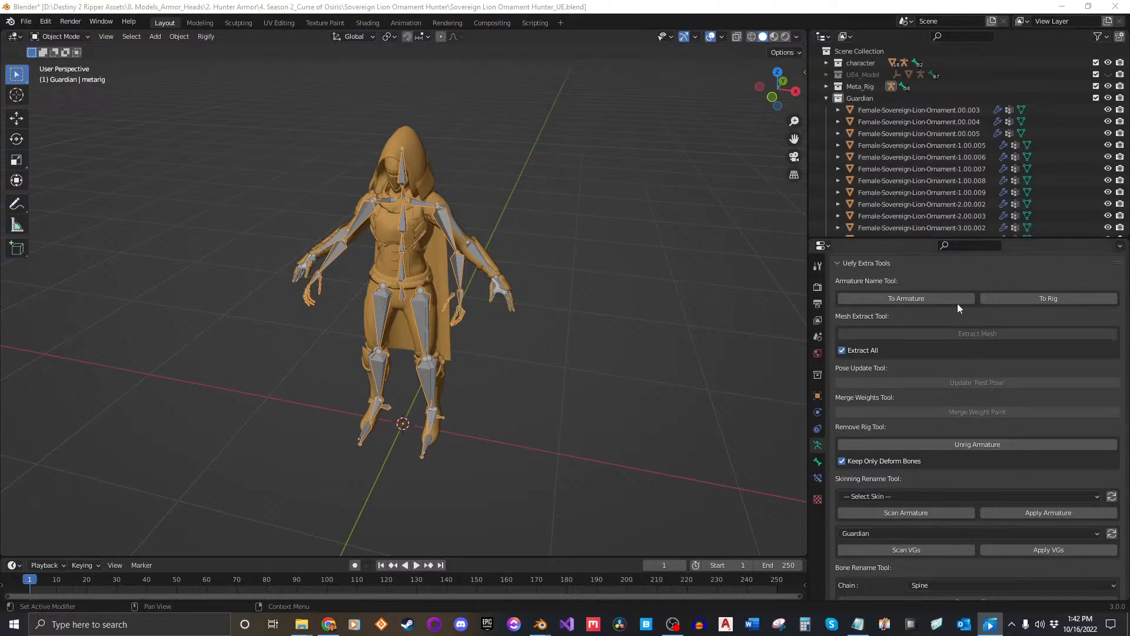
{"action": "scroll", "coordinate": [957, 306], "scroll_direction": "down", "scroll_amount": 5}
{"action": "middle_click_drag", "start_coordinate": [595, 334], "coordinate": [430, 294]}
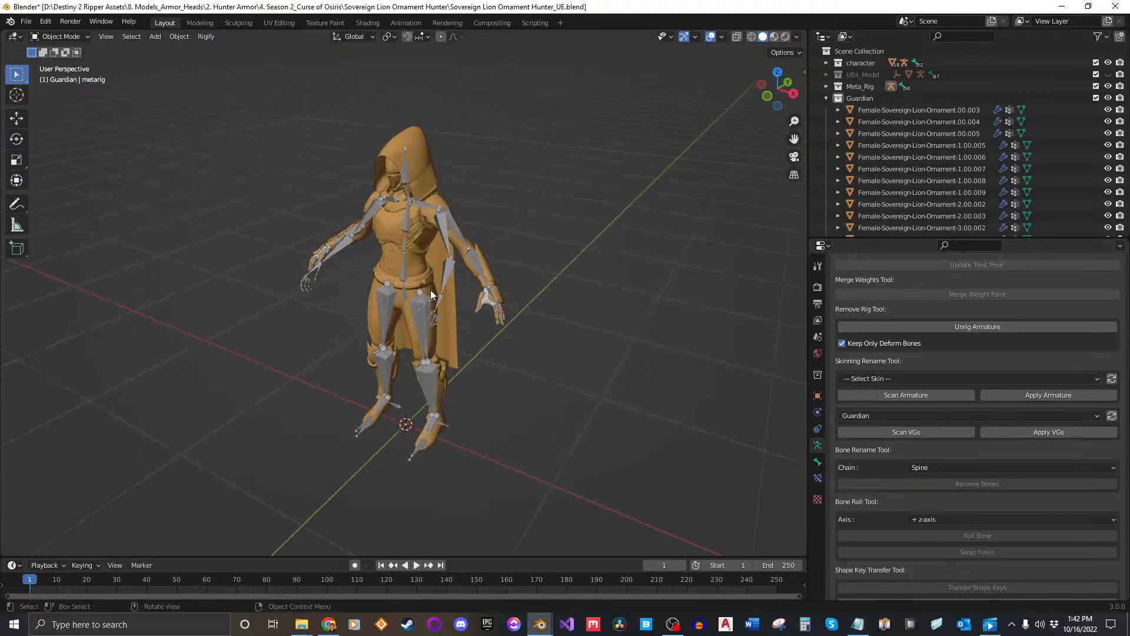
{"action": "scroll", "coordinate": [430, 294], "scroll_direction": "up", "scroll_amount": 1}
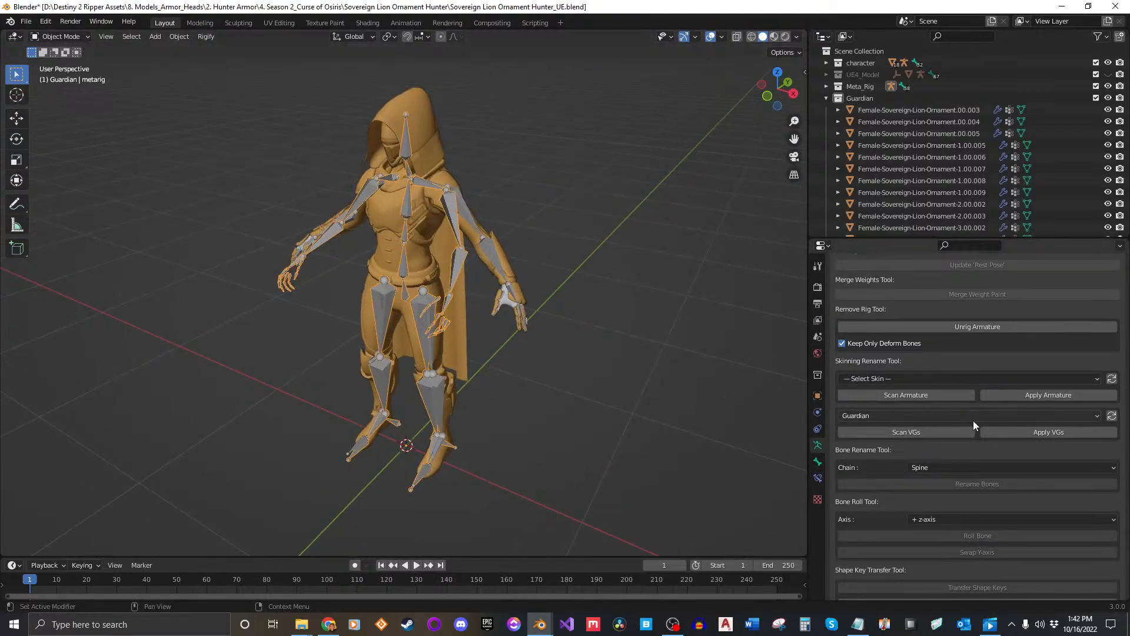
{"action": "scroll", "coordinate": [973, 420], "scroll_direction": "down", "scroll_amount": 8}
{"action": "scroll", "coordinate": [973, 420], "scroll_direction": "up", "scroll_amount": 9}
{"action": "scroll", "coordinate": [963, 412], "scroll_direction": "up", "scroll_amount": 15}
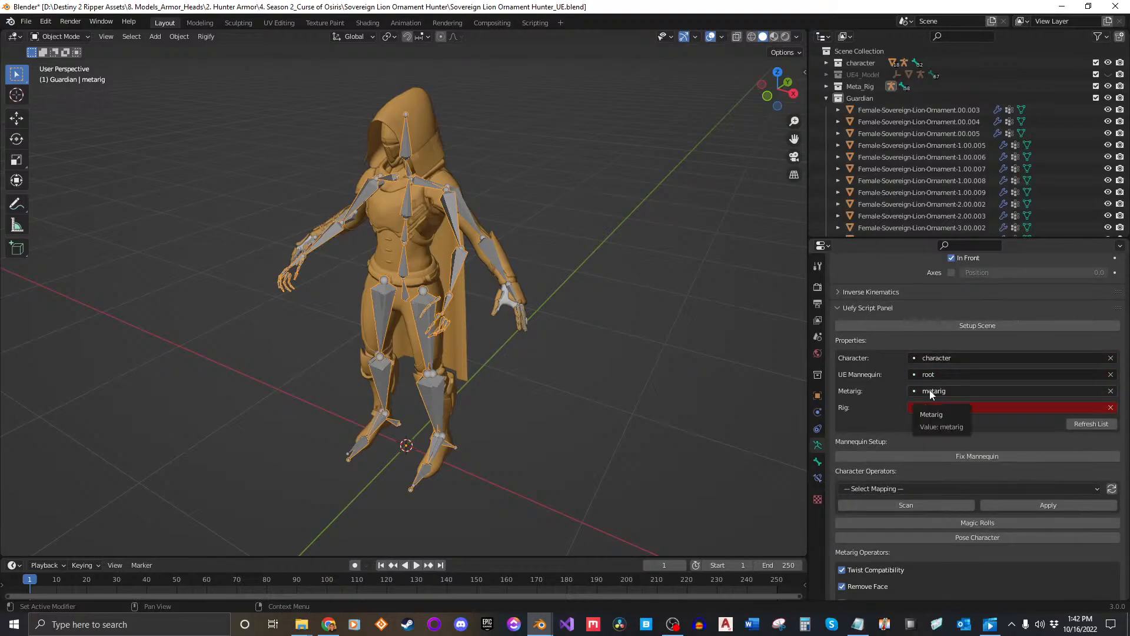
{"action": "scroll", "coordinate": [881, 410], "scroll_direction": "down", "scroll_amount": 4}
{"action": "scroll", "coordinate": [881, 409], "scroll_direction": "down", "scroll_amount": 2}
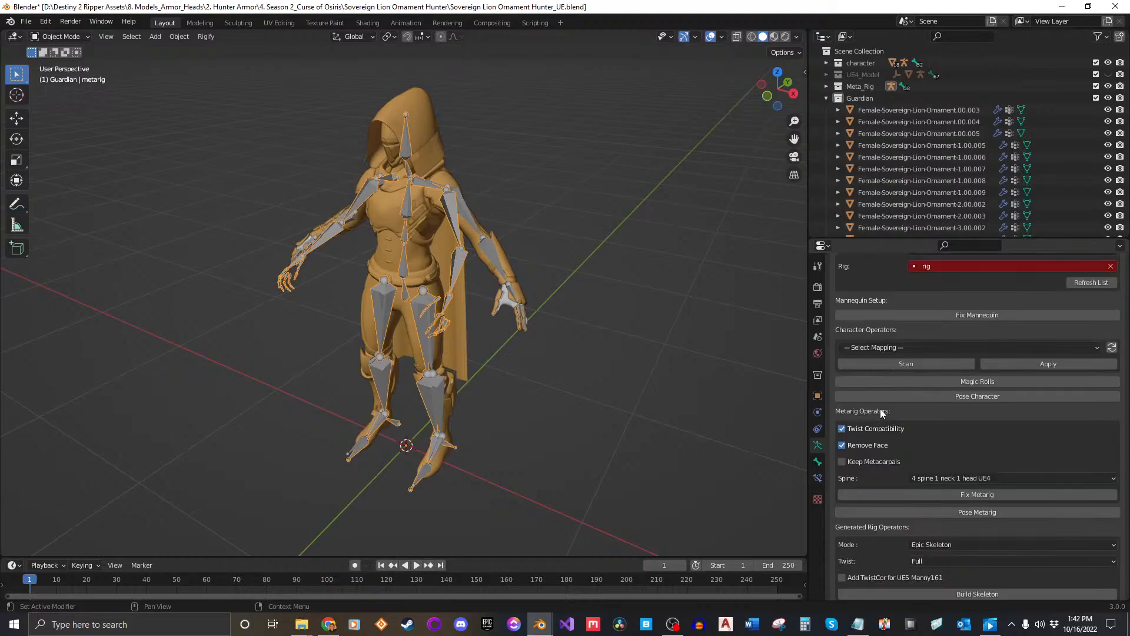
{"action": "scroll", "coordinate": [877, 404], "scroll_direction": "down", "scroll_amount": 1}
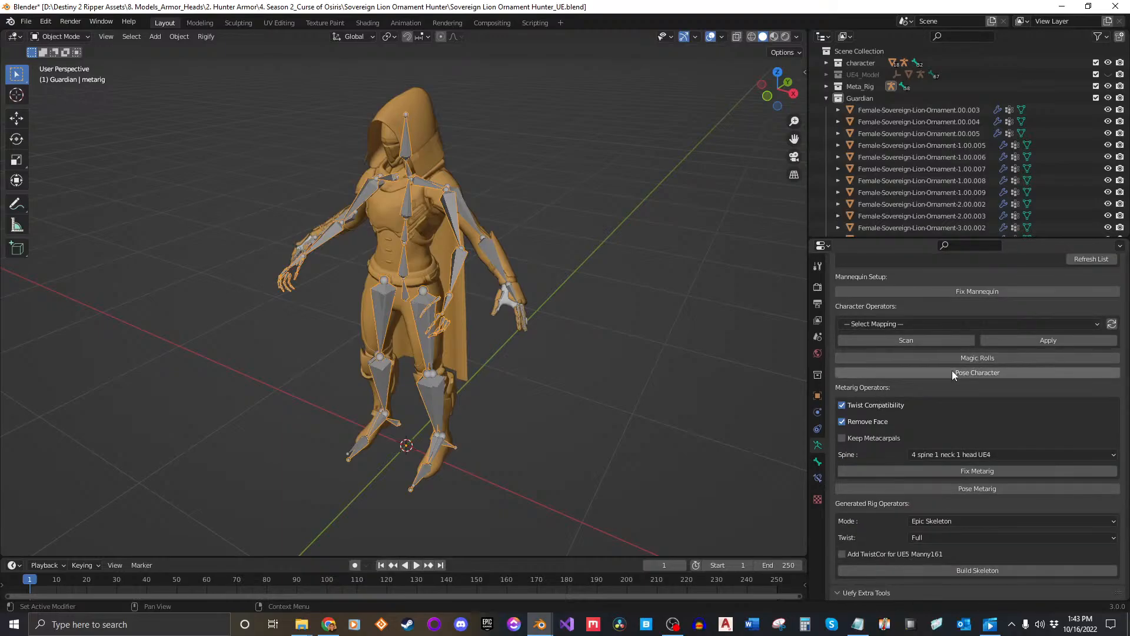
{"action": "left_click", "coordinate": [983, 489]}
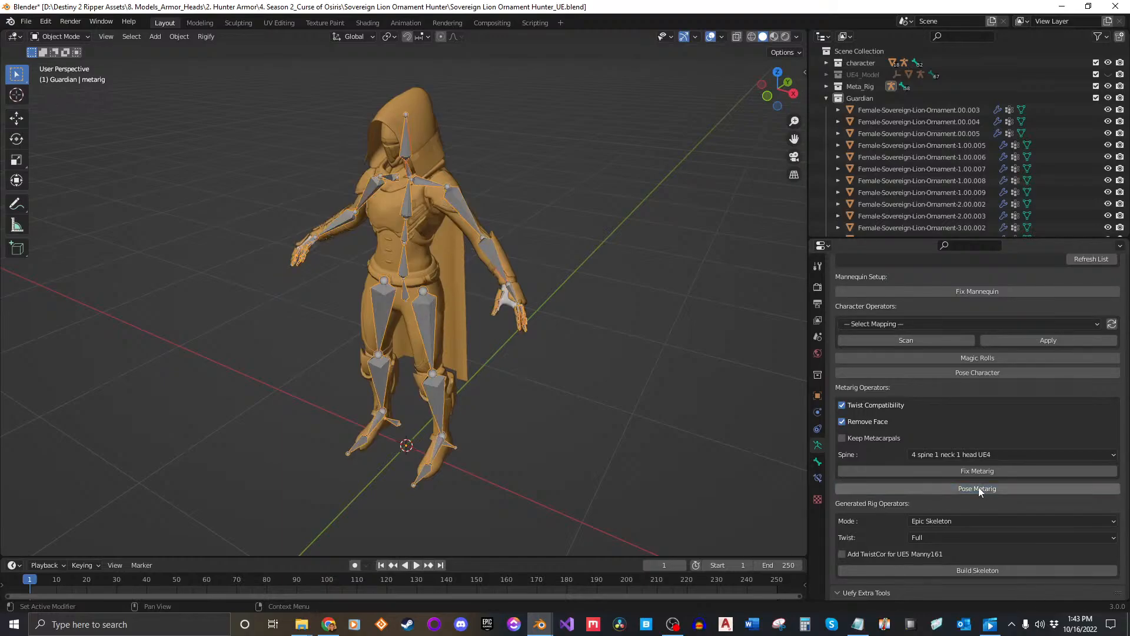
Inspect the metarig's fit to the character's arms and legs, and save the file.
{"action": "middle_click_drag", "start_coordinate": [639, 399], "coordinate": [617, 394]}
{"action": "scroll", "coordinate": [574, 365], "scroll_direction": "up", "scroll_amount": 2}
{"action": "middle_click_drag", "start_coordinate": [550, 347], "coordinate": [516, 303]}
{"action": "scroll", "coordinate": [500, 288], "scroll_direction": "down", "scroll_amount": 5}
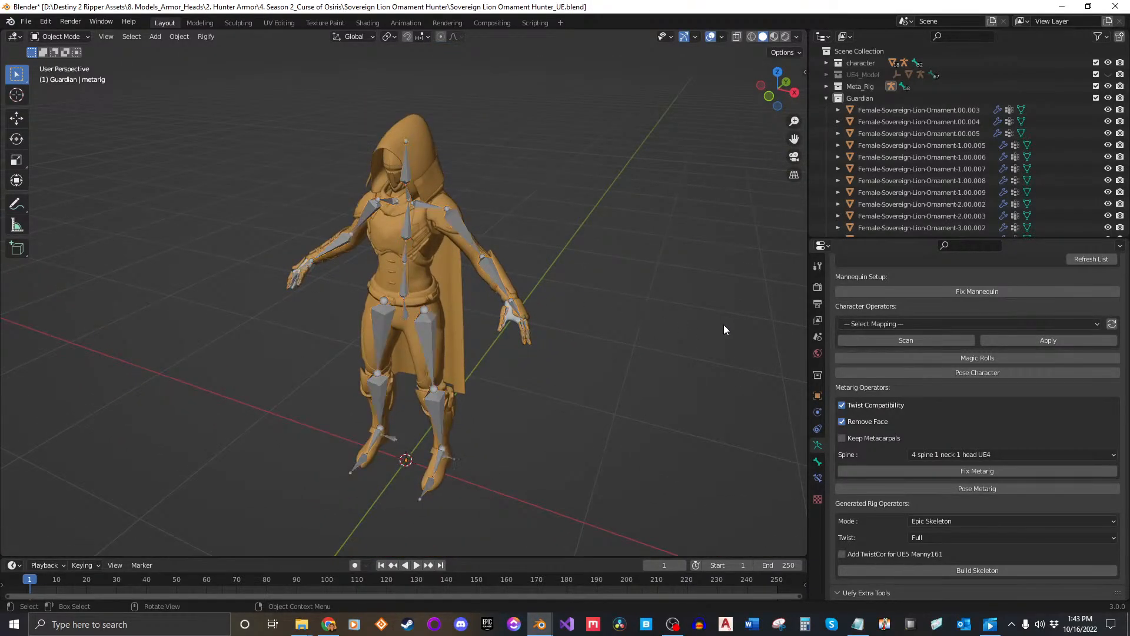
{"action": "key", "text": "ctrl+s"}
{"action": "mouse_move", "coordinate": [548, 274]}
{"action": "middle_mouse_down"}
{"action": "mouse_move", "coordinate": [492, 226]}
{"action": "mouse_move", "coordinate": [529, 271]}
{"action": "middle_mouse_up"}
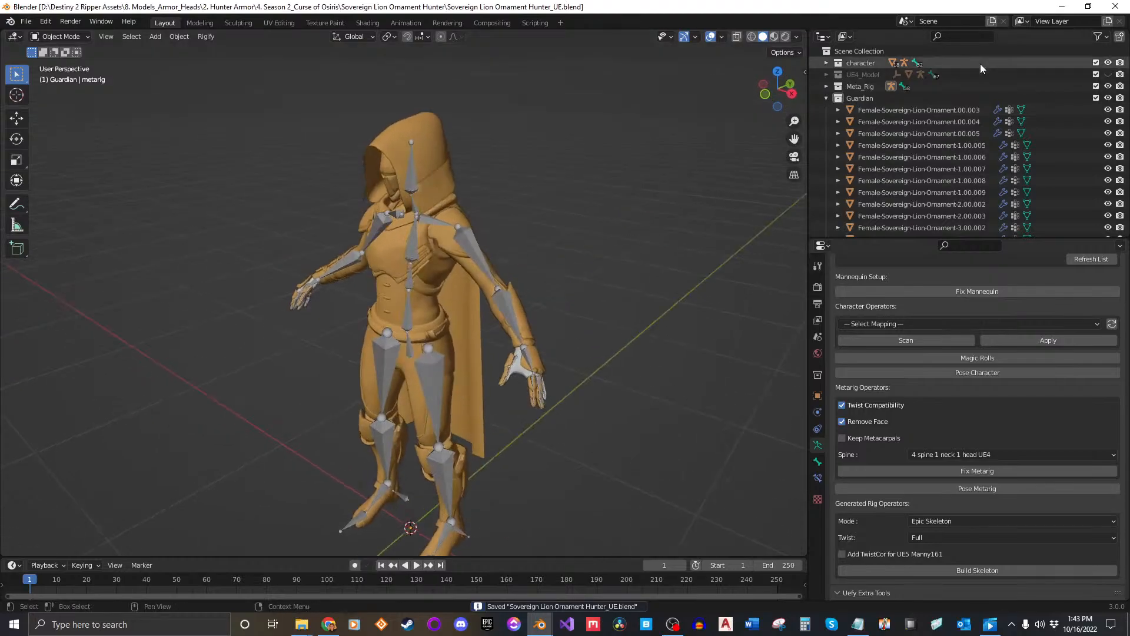
Hide the character collection and generate the Rigify rig from the selected metarig.
{"action": "left_click", "coordinate": [1108, 74]}
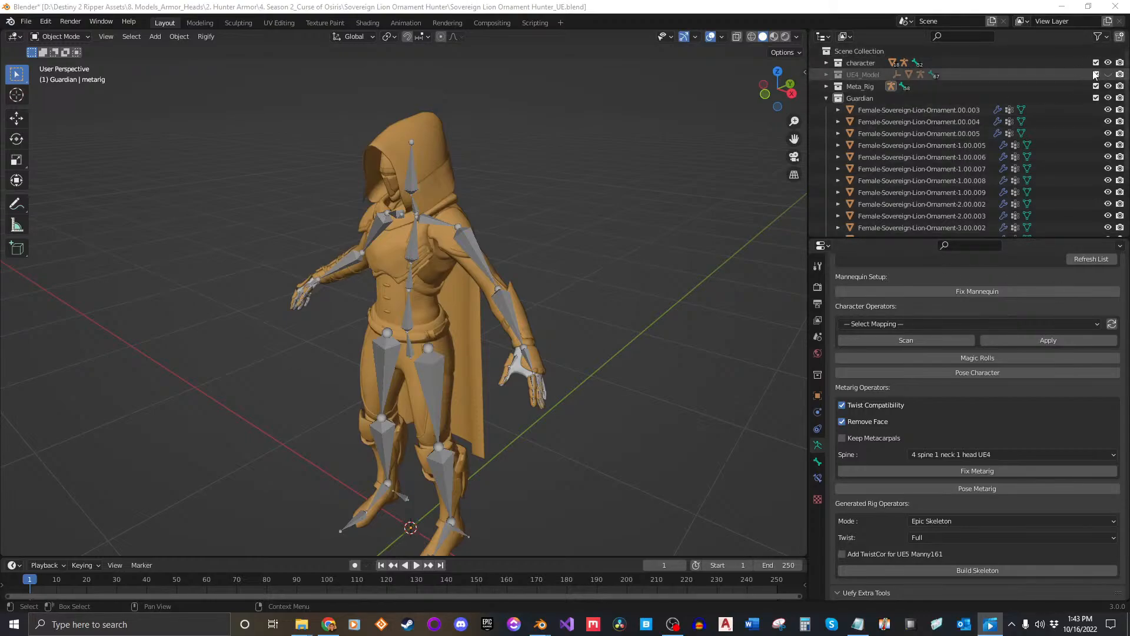
{"action": "left_click_drag", "start_coordinate": [1107, 63], "coordinate": [1107, 74]}
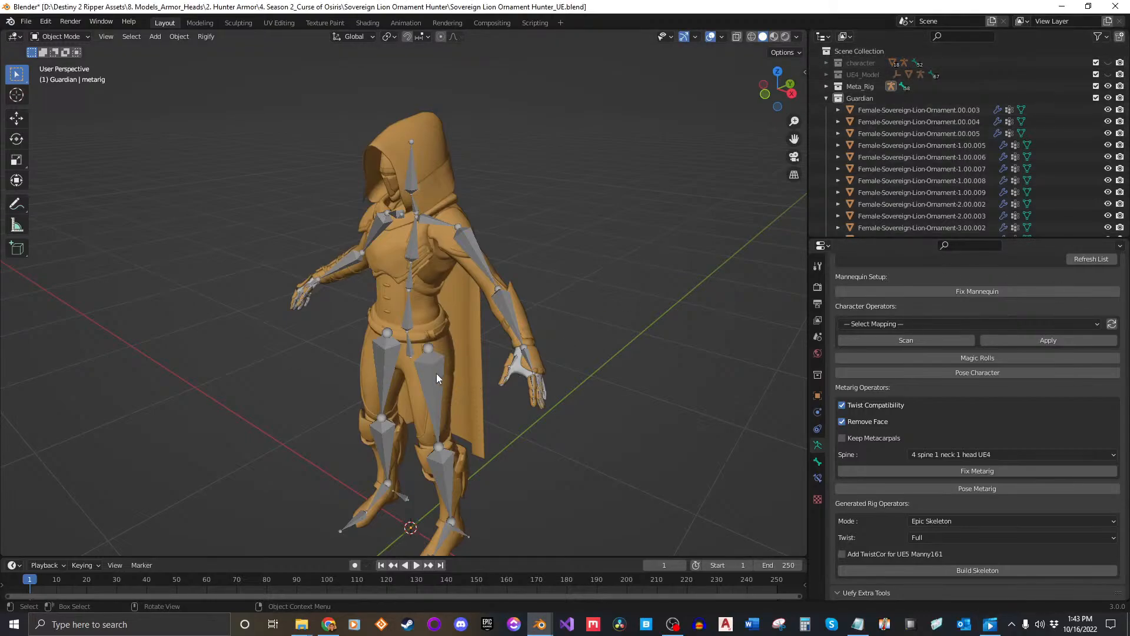
{"action": "key", "text": "a"}
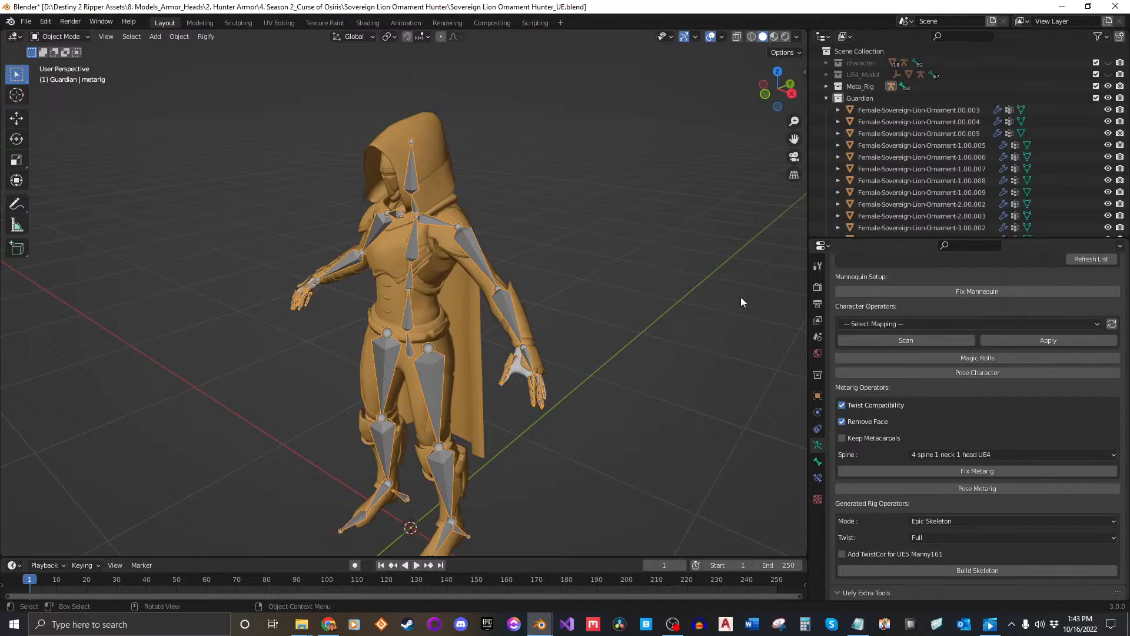
{"action": "scroll", "coordinate": [898, 436], "scroll_direction": "down", "scroll_amount": 8}
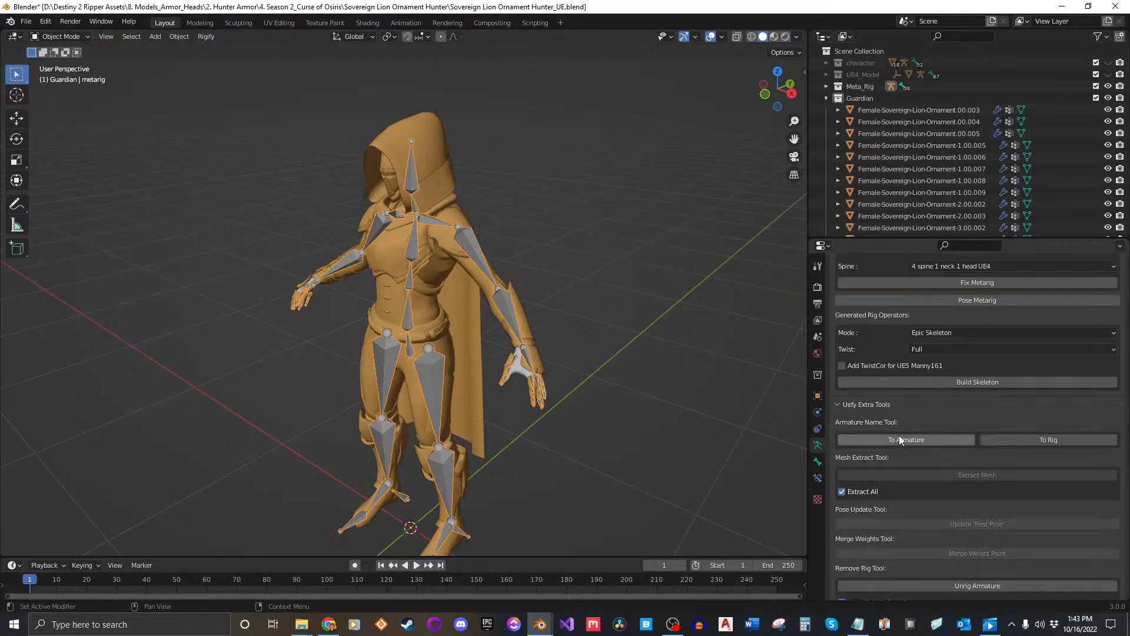
{"action": "scroll", "coordinate": [898, 436], "scroll_direction": "down", "scroll_amount": 10}
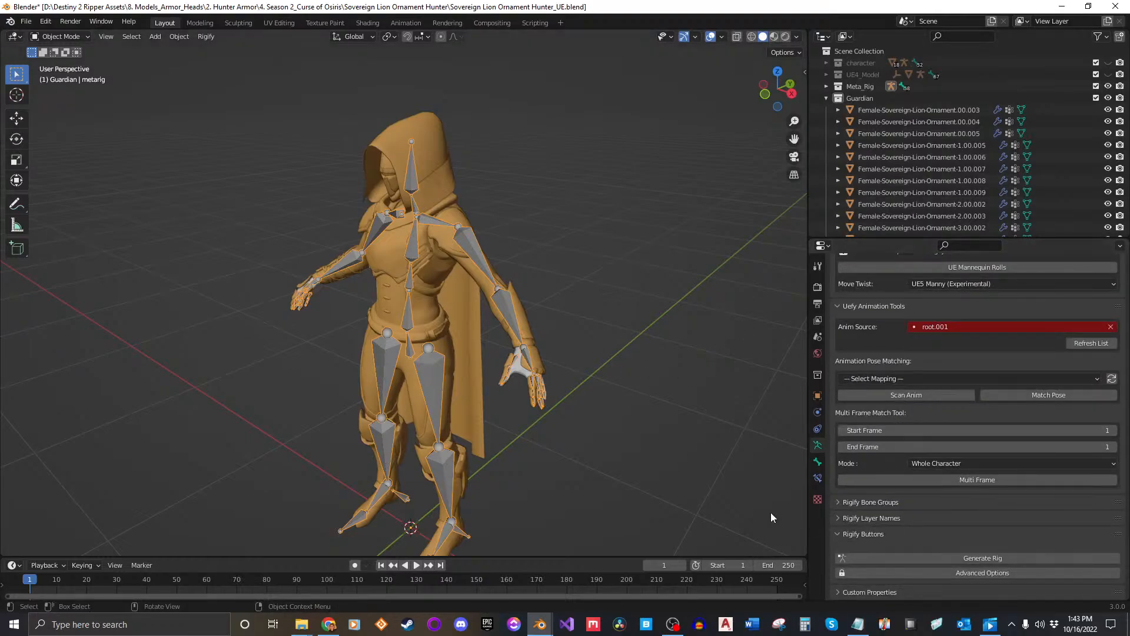
{"action": "left_click", "coordinate": [945, 556]}
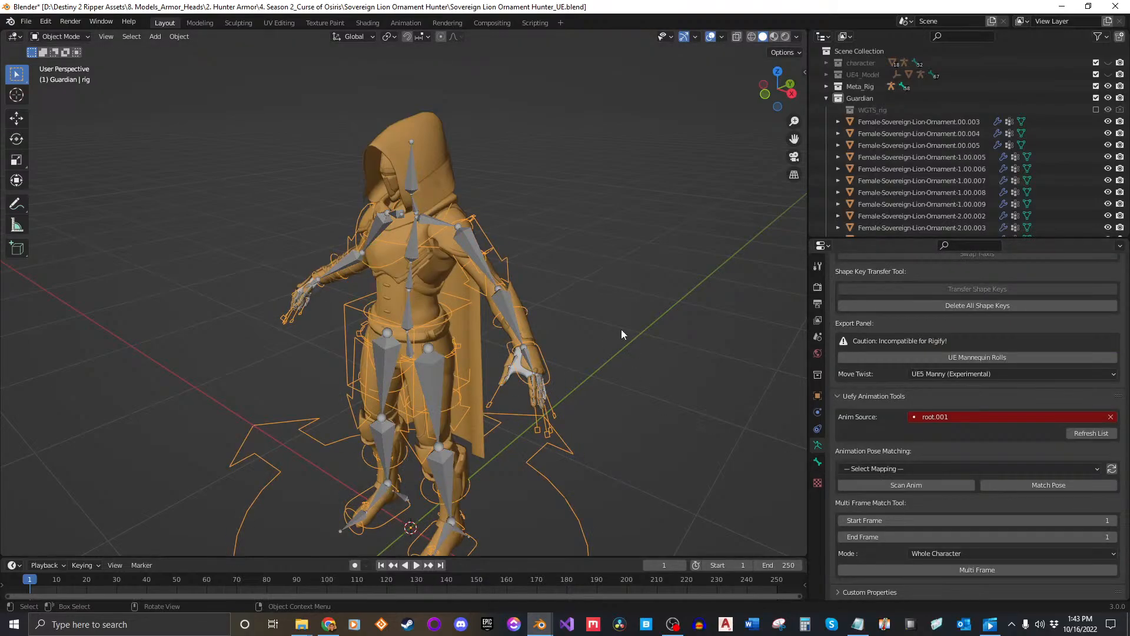
Set the generated rig to display In Front of the meshes and check its control shapes.
{"action": "key", "text": "alt+Tab"}
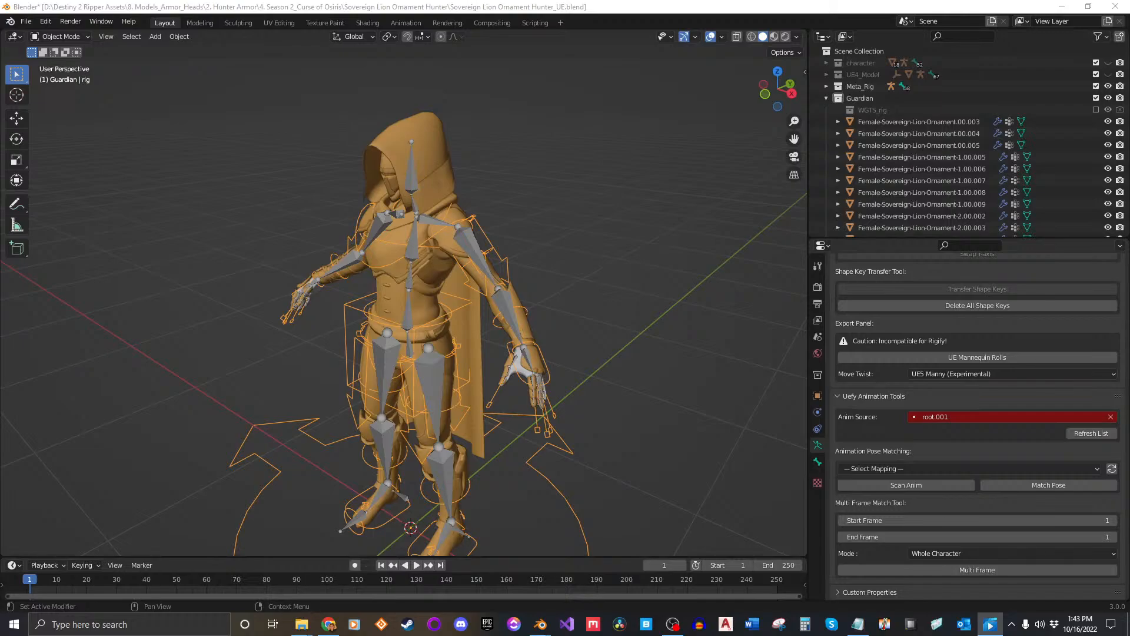
{"action": "scroll", "coordinate": [1042, 358], "scroll_direction": "up", "scroll_amount": 20}
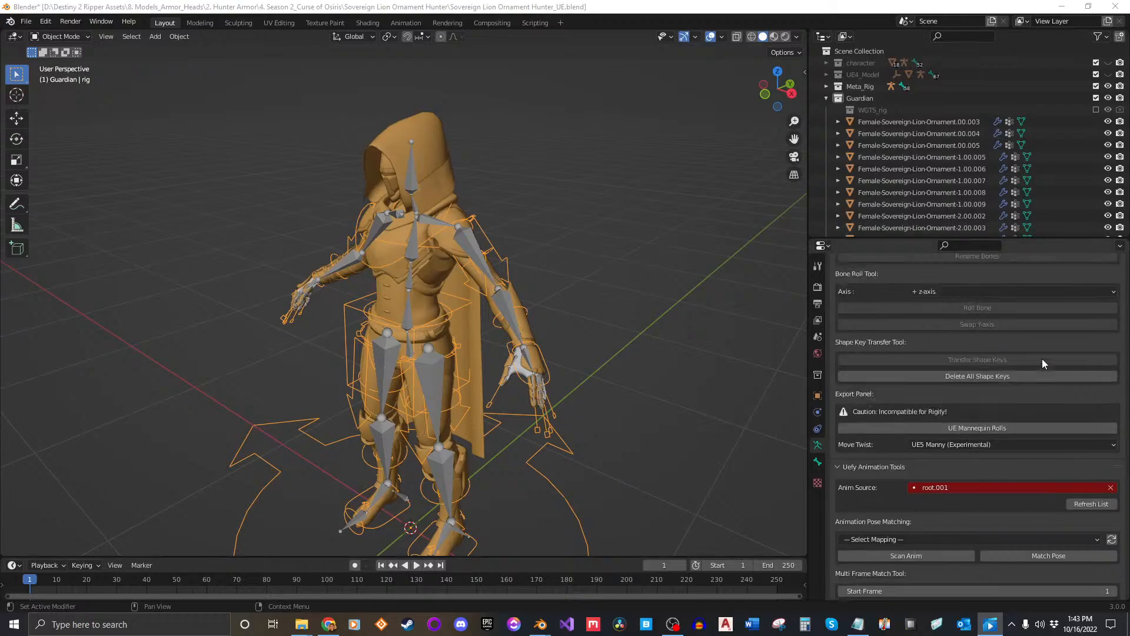
{"action": "scroll", "coordinate": [998, 349], "scroll_direction": "up", "scroll_amount": 12}
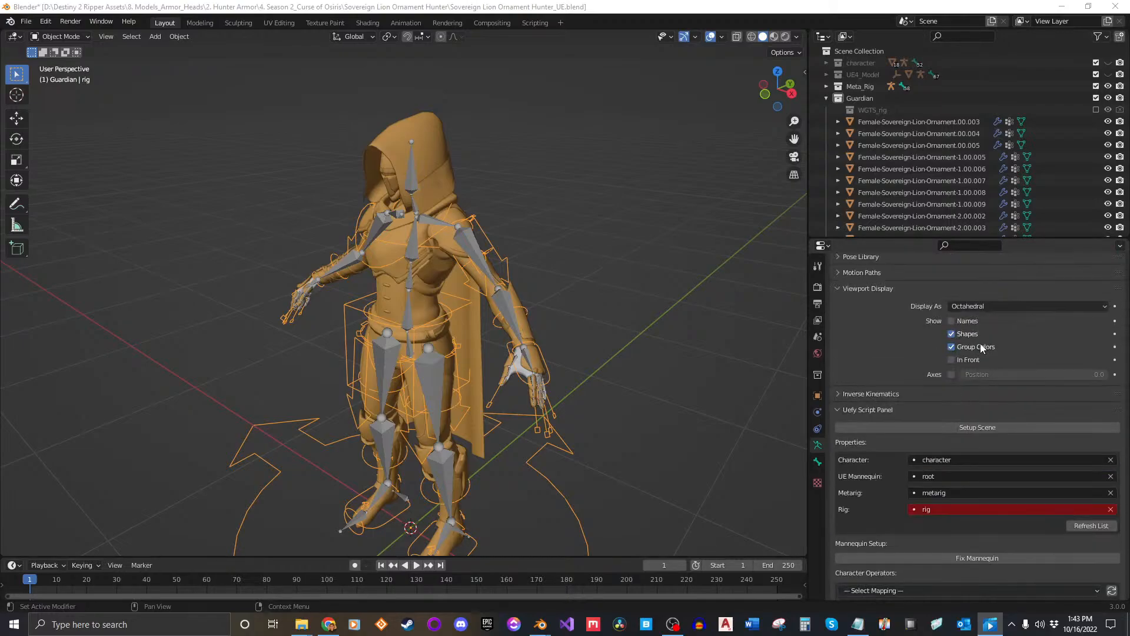
{"action": "left_click", "coordinate": [951, 478]}
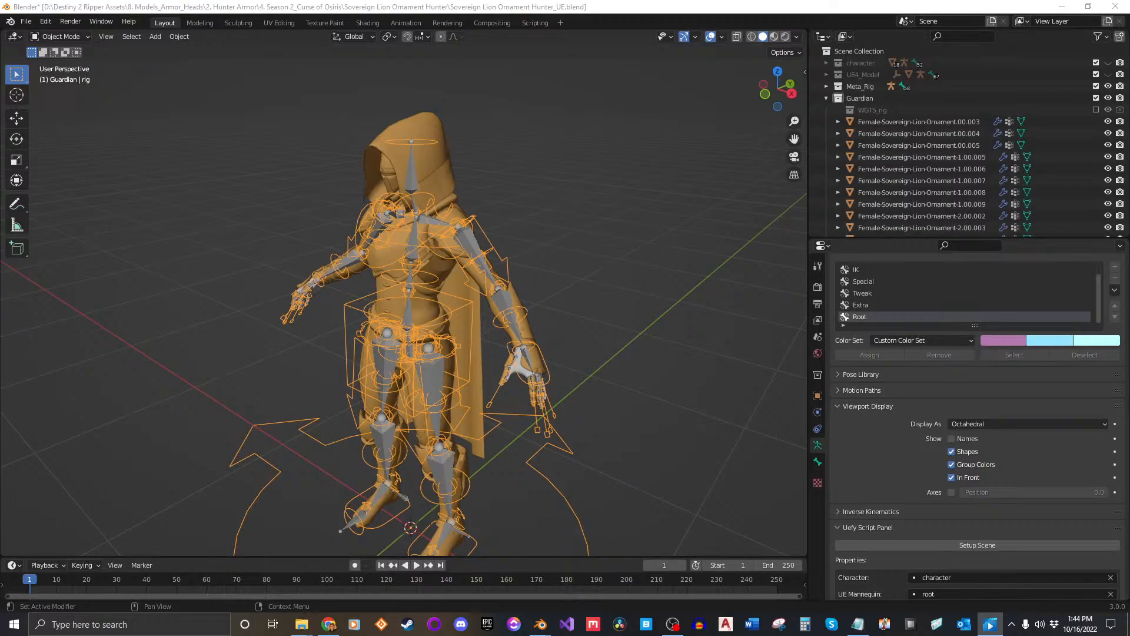
{"action": "middle_click_drag", "start_coordinate": [415, 340], "coordinate": [519, 322]}
{"action": "middle_click_drag", "start_coordinate": [514, 371], "coordinate": [478, 330]}
{"action": "scroll", "coordinate": [518, 298], "scroll_direction": "up", "scroll_amount": 3}
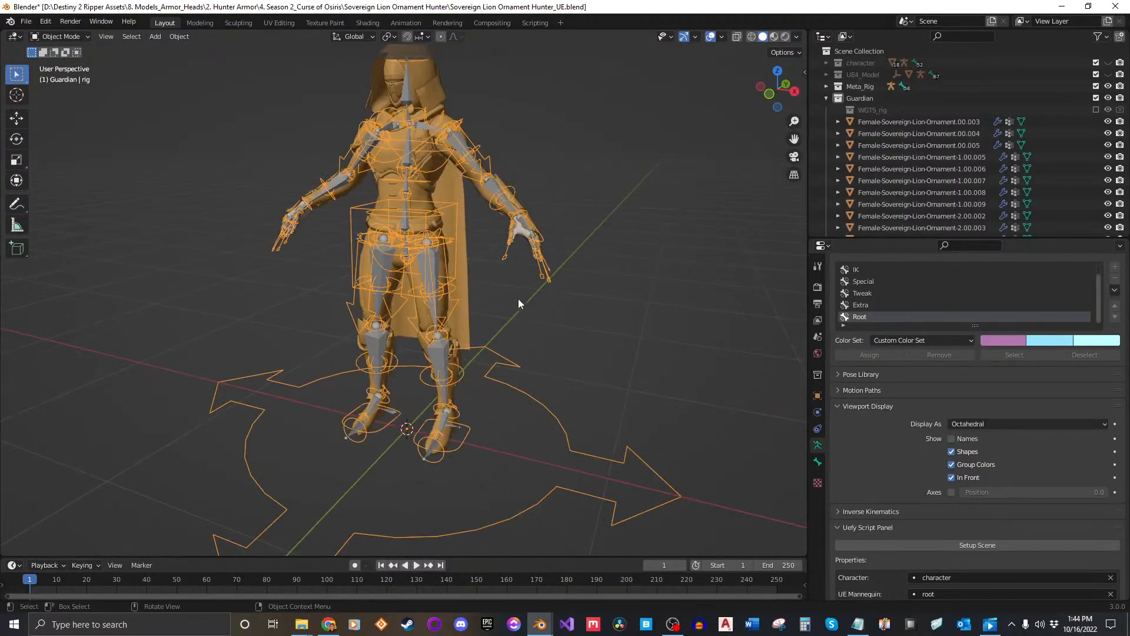
Select all Guardian meshes from Female-Sovereign-Lion-Ornament.00.003 through IK Feminine_Neck Piece.001.
{"action": "left_click", "coordinate": [659, 278]}
{"action": "middle_click_drag", "start_coordinate": [567, 281], "coordinate": [539, 337], "text": "shift"}
{"action": "left_click", "coordinate": [913, 123]}
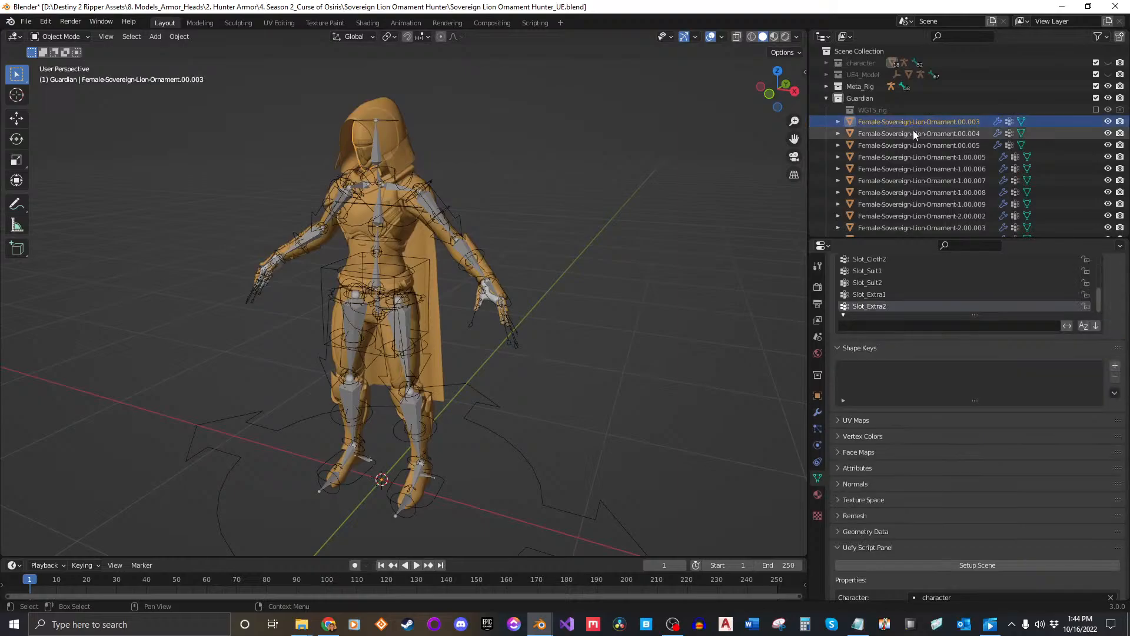
{"action": "scroll", "coordinate": [915, 138], "scroll_direction": "down", "scroll_amount": 5}
{"action": "left_click", "coordinate": [919, 203], "text": "shift"}
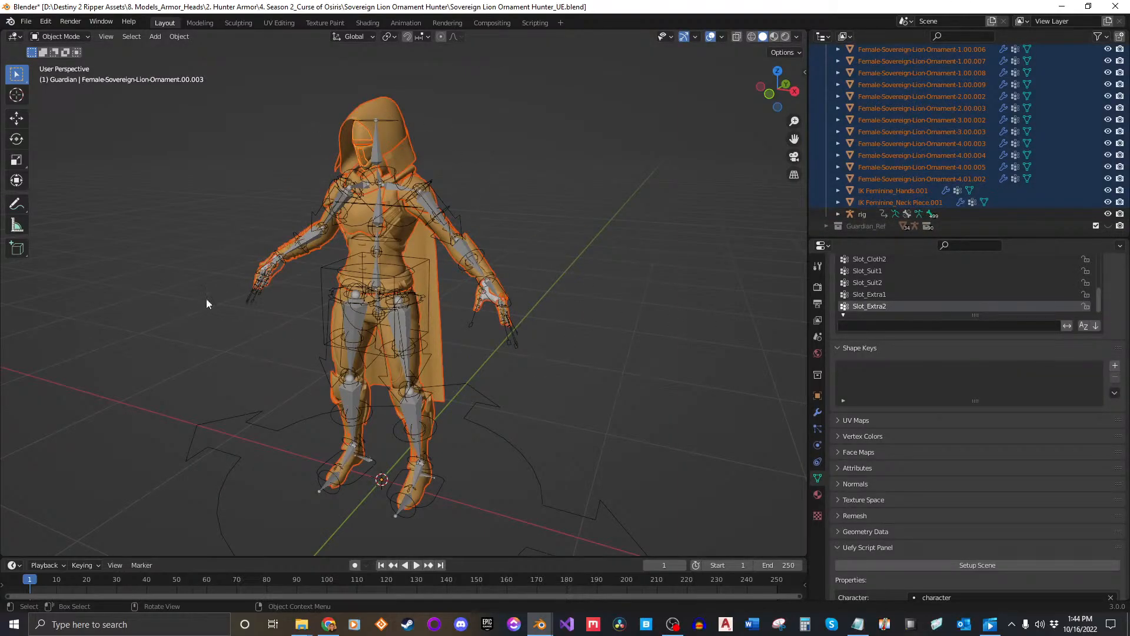
Extract all the selected Guardian meshes from their existing armature with Uefy's Extract Mesh tool and Extract All enabled.
{"action": "left_click", "coordinate": [338, 627]}
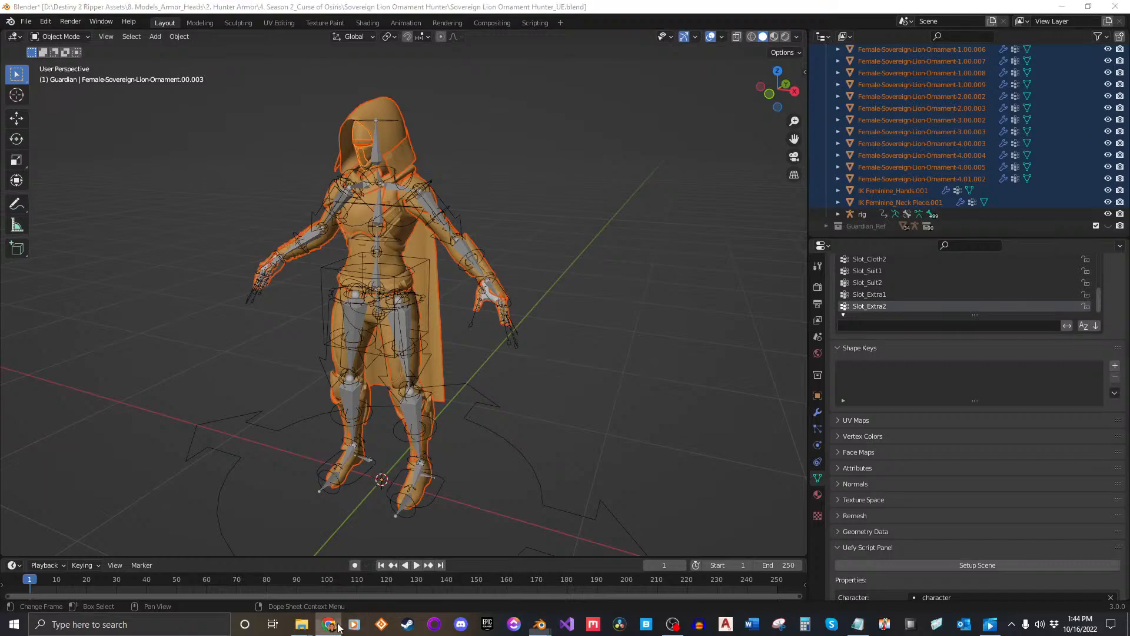
{"action": "left_click", "coordinate": [540, 624]}
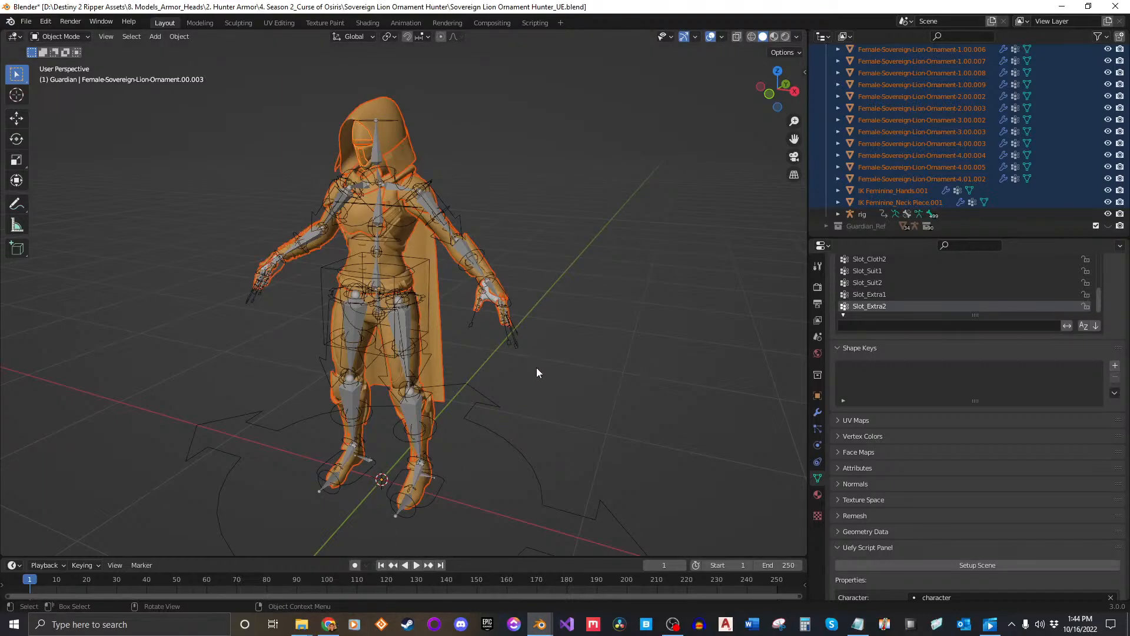
{"action": "scroll", "coordinate": [927, 440], "scroll_direction": "down", "scroll_amount": 5}
{"action": "scroll", "coordinate": [927, 439], "scroll_direction": "down", "scroll_amount": 12}
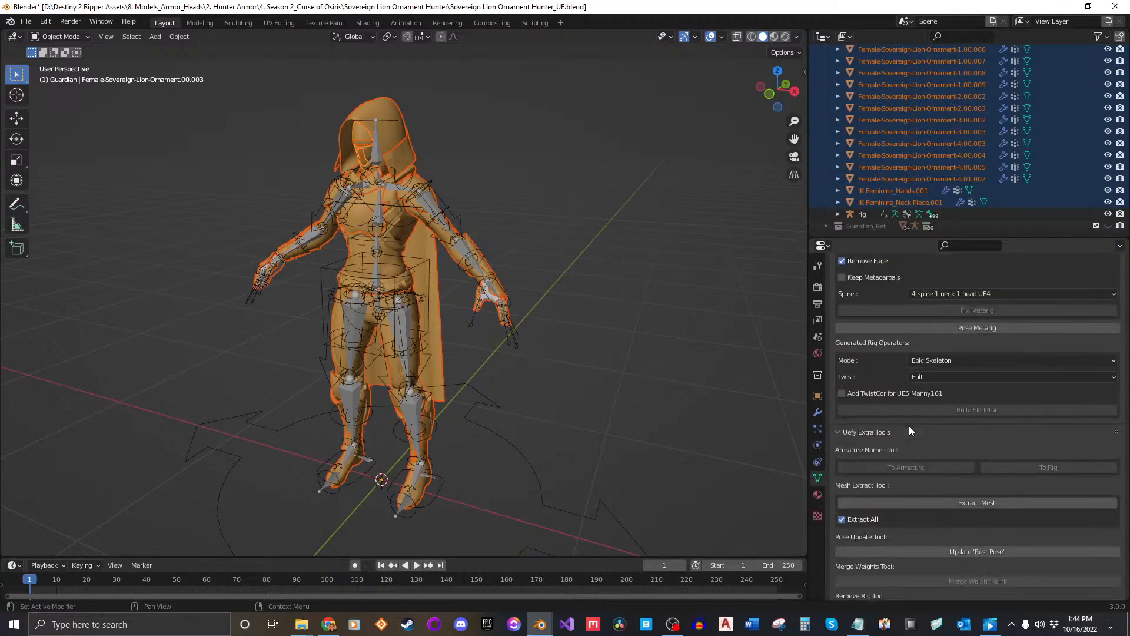
{"action": "left_click", "coordinate": [990, 624]}
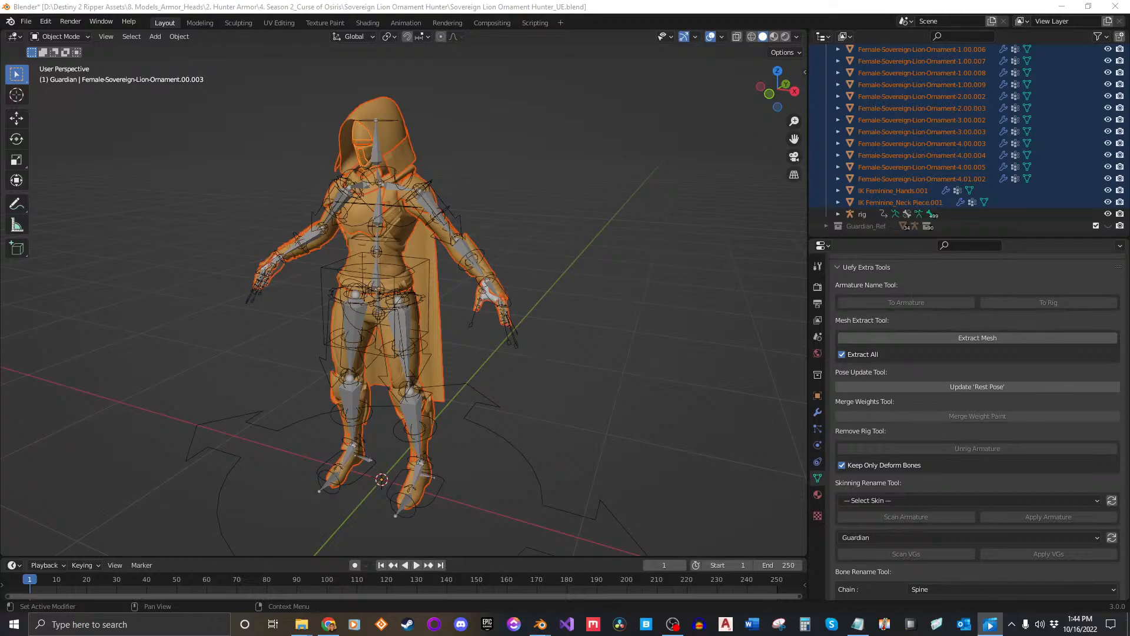
{"action": "left_click", "coordinate": [958, 337]}
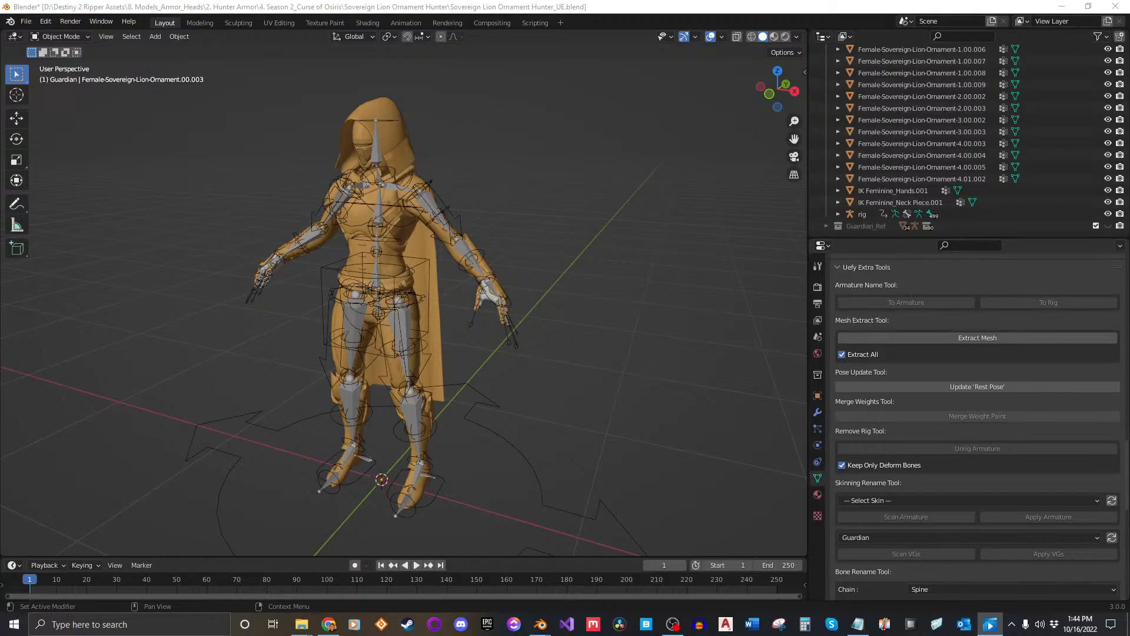
Parent all Guardian meshes, from Female-Sovereign-Lion-Ornament.00.003 through IK Feminine_Neck Piece.001, to the rig with automatic weights.
{"action": "middle_click_drag", "start_coordinate": [539, 272], "coordinate": [609, 259]}
{"action": "scroll", "coordinate": [908, 82], "scroll_direction": "up", "scroll_amount": 4}
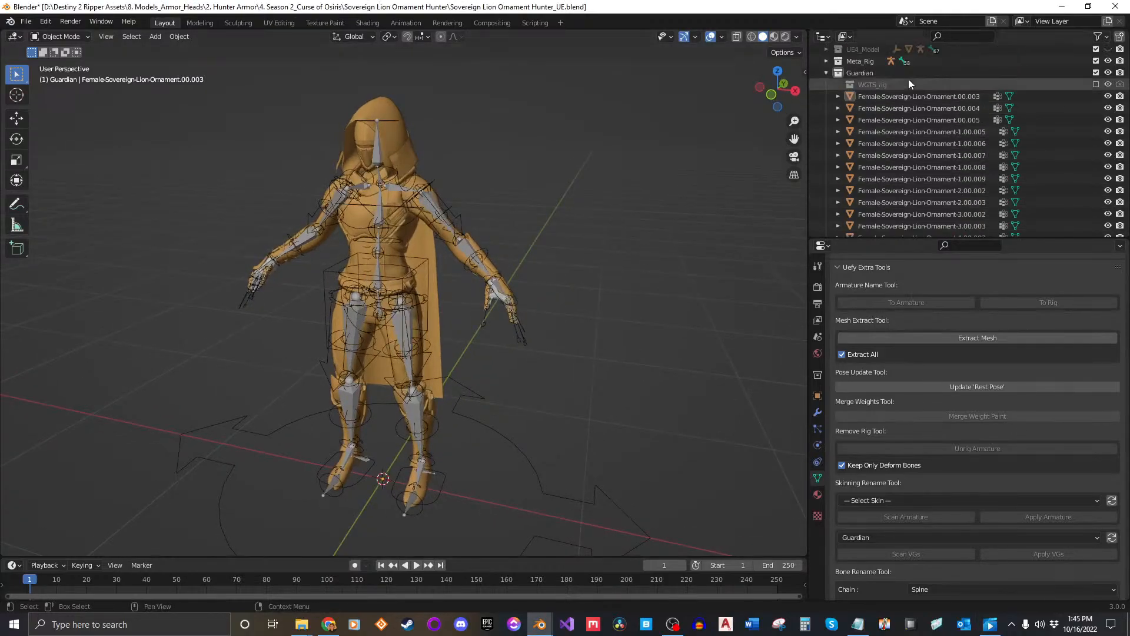
{"action": "left_click", "coordinate": [905, 97]}
{"action": "scroll", "coordinate": [998, 161], "scroll_direction": "down", "scroll_amount": 4}
{"action": "left_click", "coordinate": [928, 204], "text": "shift"}
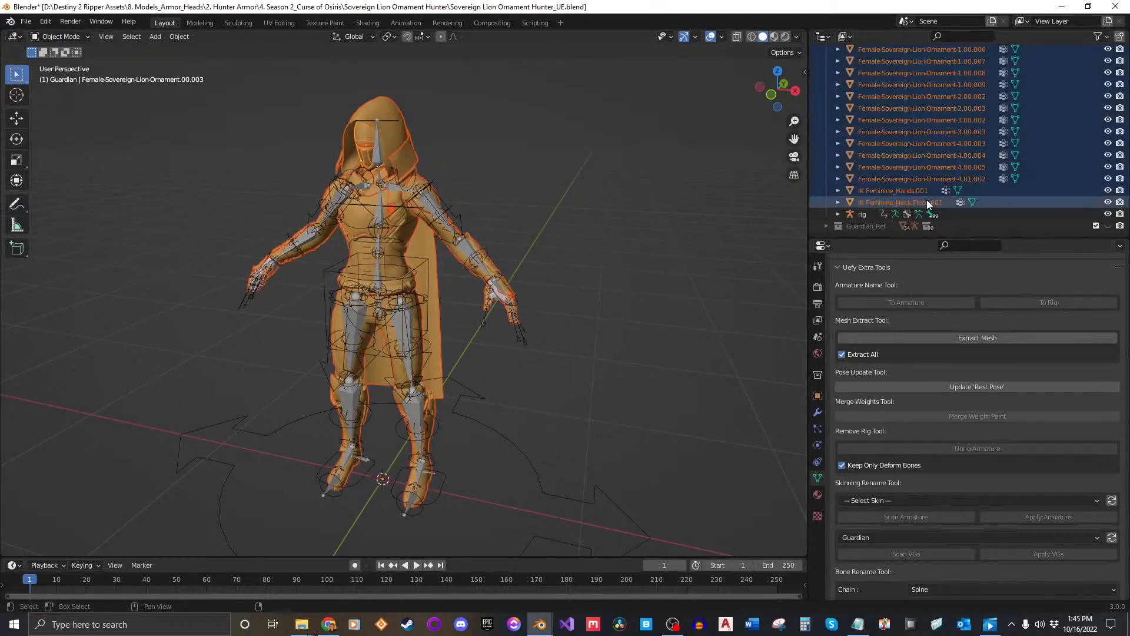
{"action": "left_click", "coordinate": [866, 214], "text": "ctrl"}
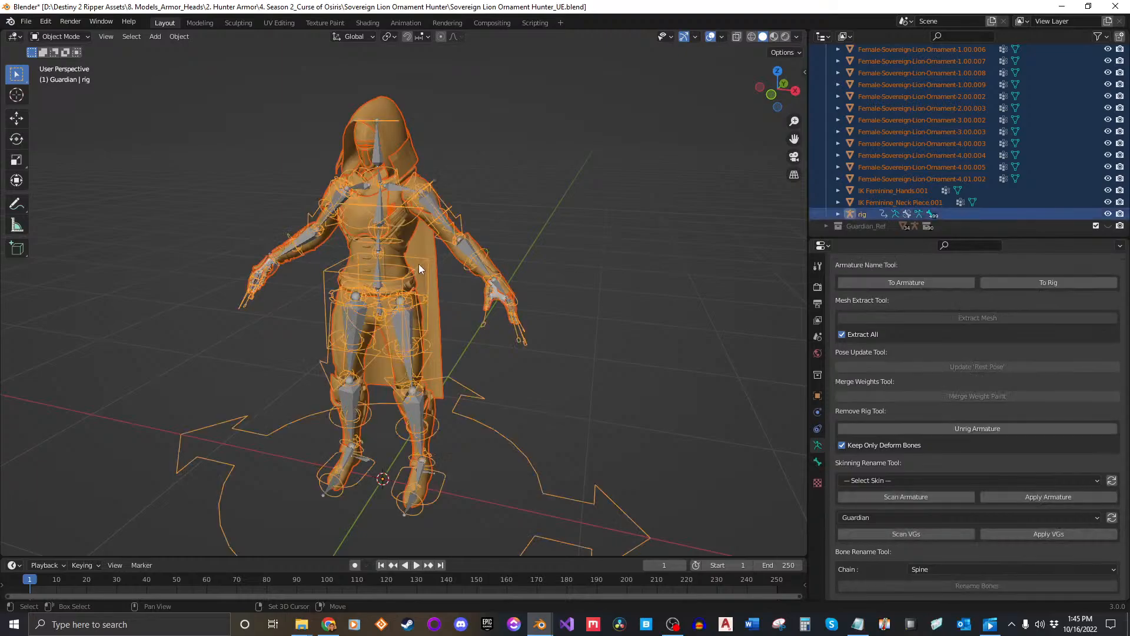
{"action": "key", "text": "ctrl+p"}
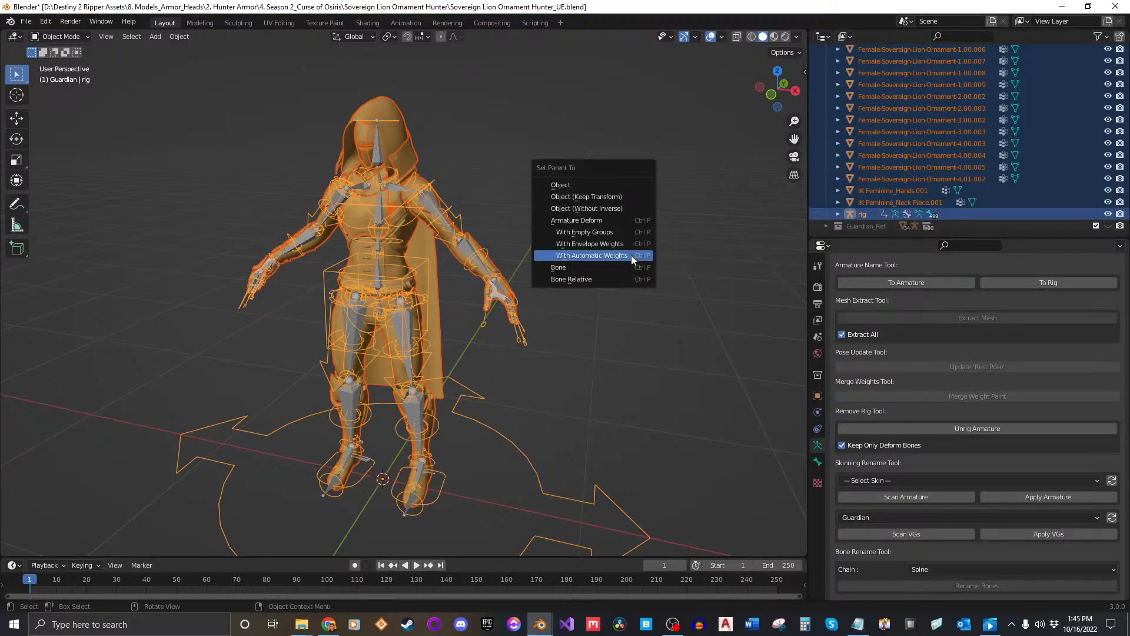
{"action": "left_click", "coordinate": [578, 220]}
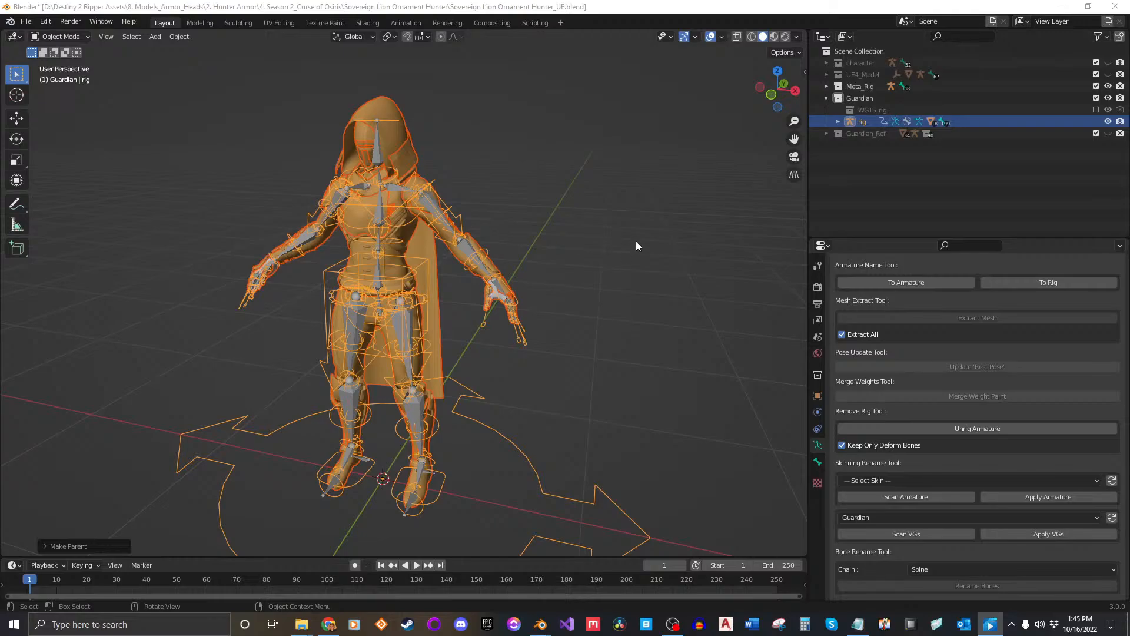
Build the Uefy skeleton on the generated rig in Epic Skeleton mode with Full twist and the four-spine UE4 layout.
{"action": "left_click", "coordinate": [651, 238]}
{"action": "left_click", "coordinate": [425, 257]}
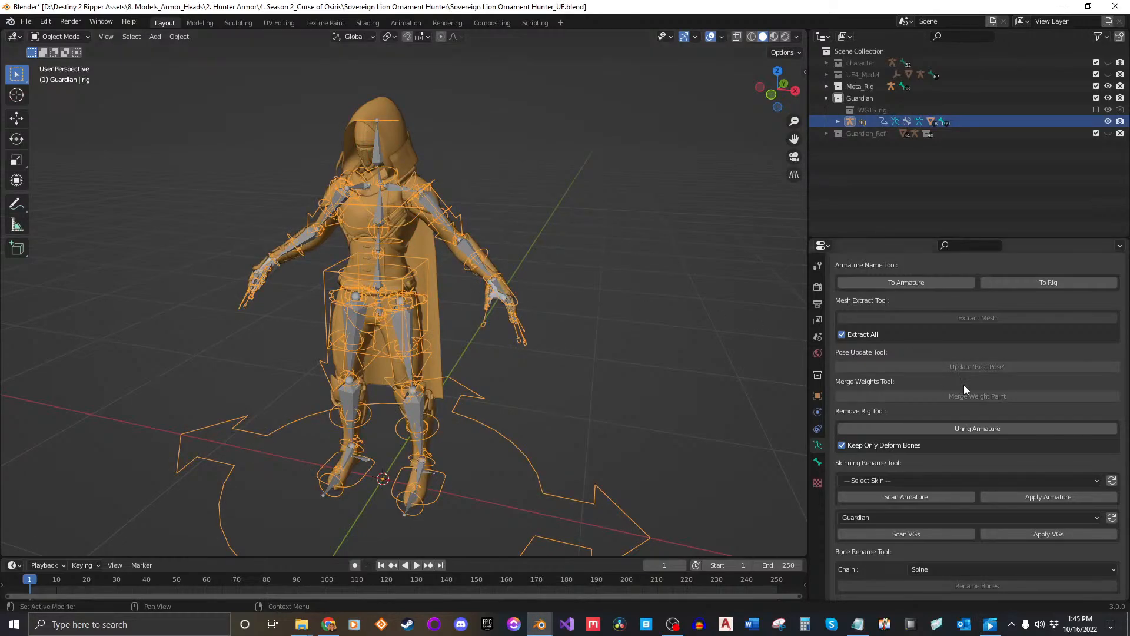
{"action": "scroll", "coordinate": [963, 385], "scroll_direction": "down", "scroll_amount": 15}
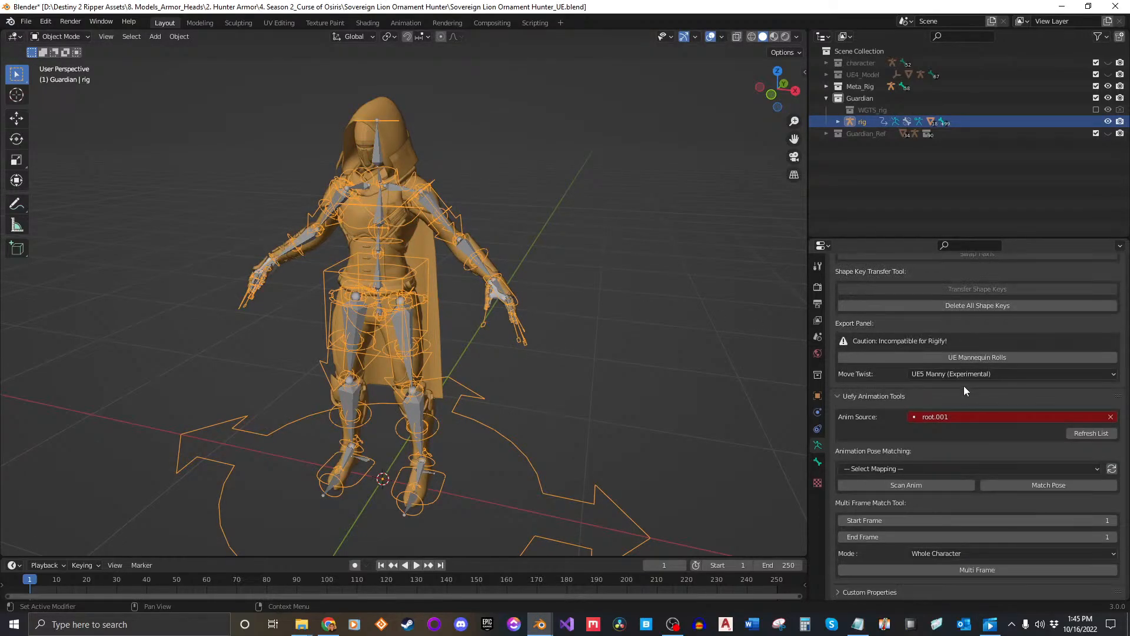
{"action": "scroll", "coordinate": [963, 386], "scroll_direction": "up", "scroll_amount": 12}
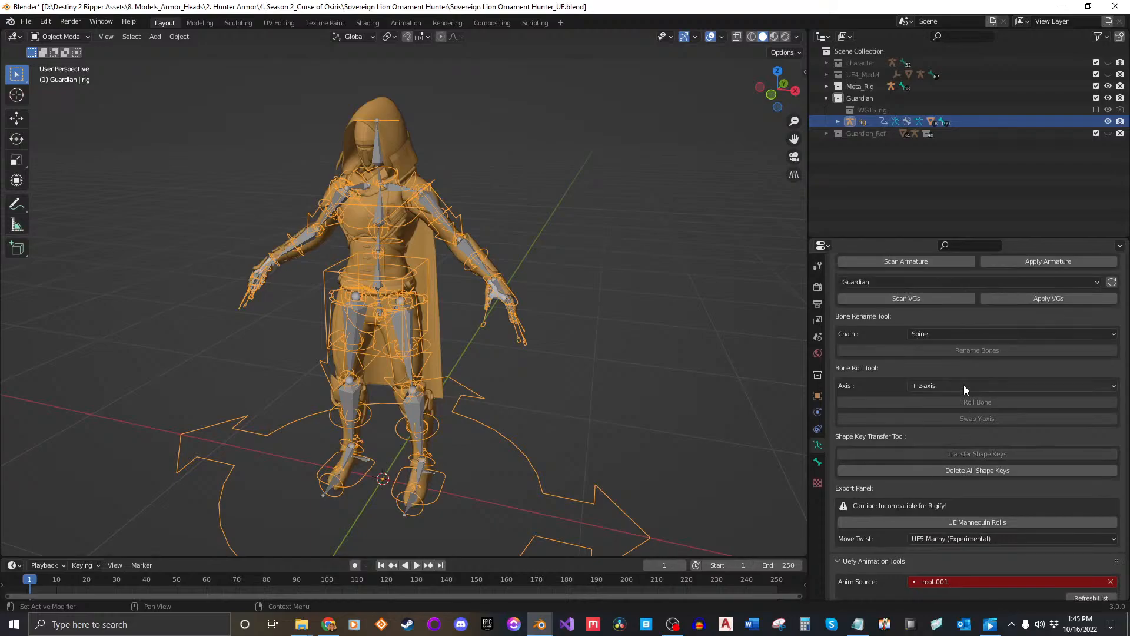
{"action": "scroll", "coordinate": [963, 385], "scroll_direction": "up", "scroll_amount": 8}
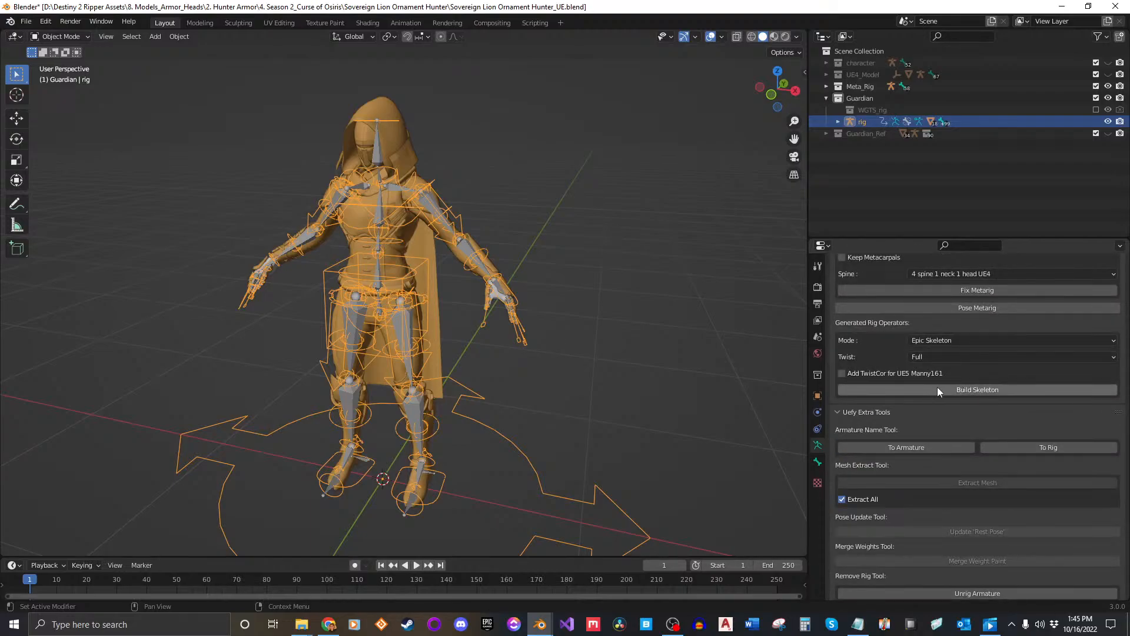
{"action": "left_click", "coordinate": [941, 341]}
{"action": "left_click", "coordinate": [941, 346]}
{"action": "left_click", "coordinate": [942, 351]}
{"action": "left_click", "coordinate": [940, 345]}
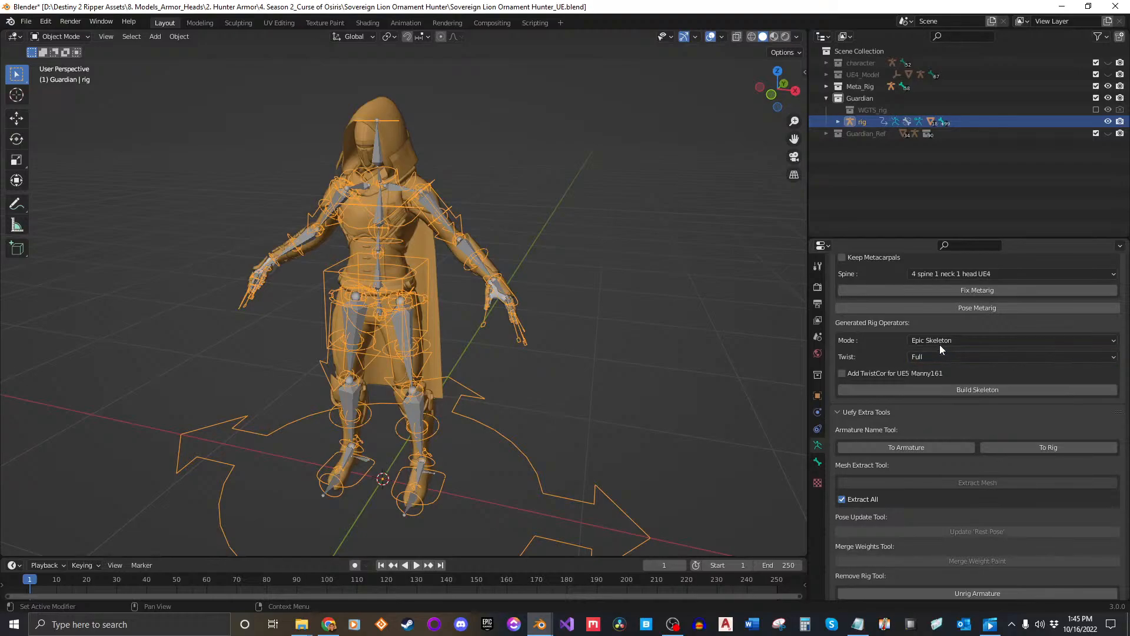
{"action": "left_click", "coordinate": [976, 389]}
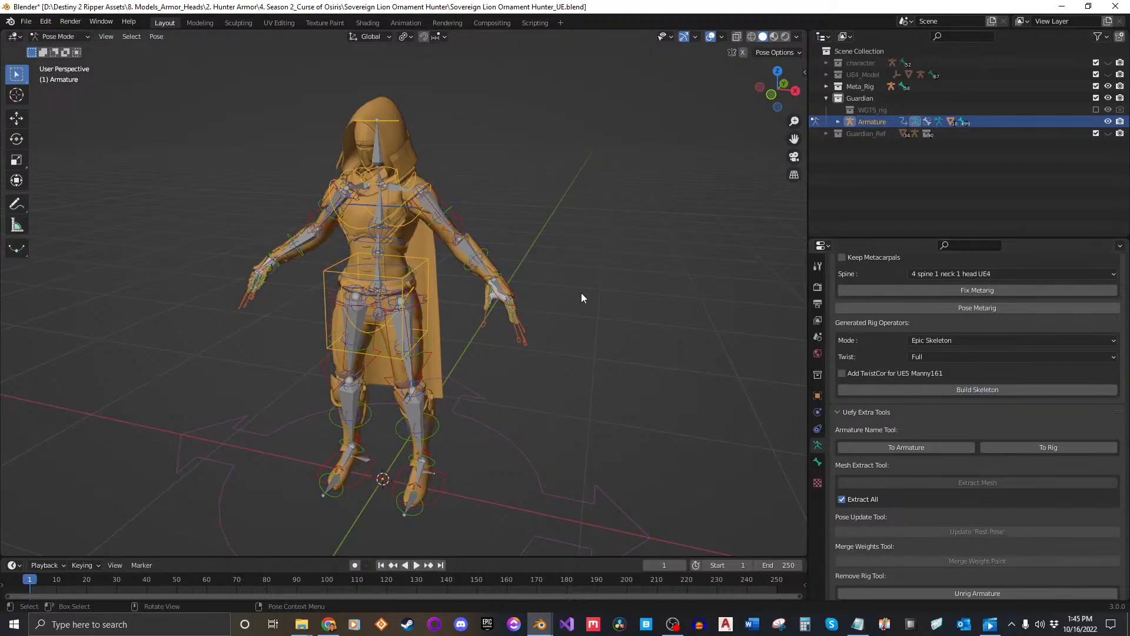
Check the built armature's controls around the character and save the file.
{"action": "middle_click_drag", "start_coordinate": [581, 293], "coordinate": [560, 295]}
{"action": "scroll", "coordinate": [560, 294], "scroll_direction": "up", "scroll_amount": 1}
{"action": "mouse_move", "coordinate": [474, 307]}
{"action": "middle_mouse_down"}
{"action": "mouse_move", "coordinate": [488, 308]}
{"action": "mouse_move", "coordinate": [482, 297]}
{"action": "middle_mouse_up"}
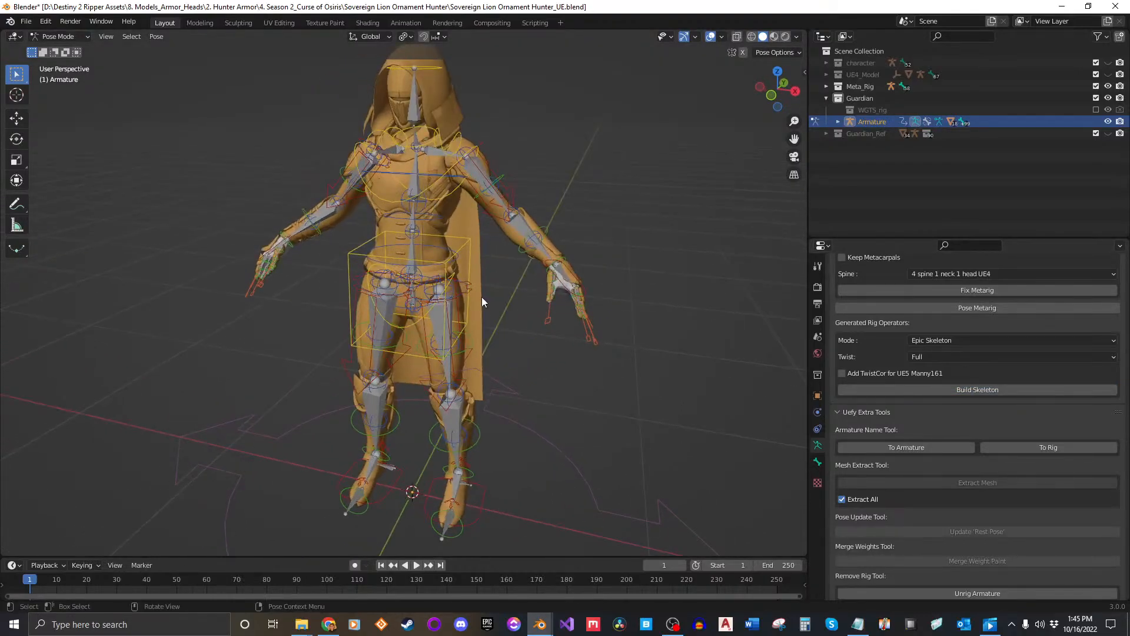
{"action": "key", "text": "ctrl+s"}
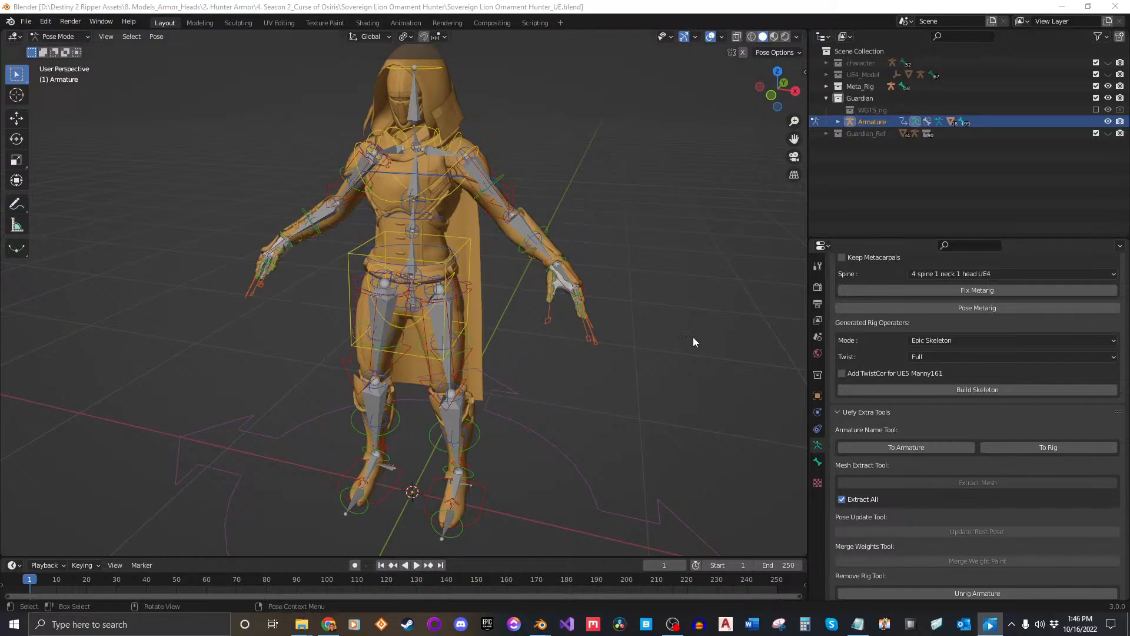
Test how the meshes follow the rig by trial-moving the torso control, cancelling each transform.
{"action": "scroll", "coordinate": [484, 280], "scroll_direction": "up", "scroll_amount": 2}
{"action": "left_click", "coordinate": [510, 312]}
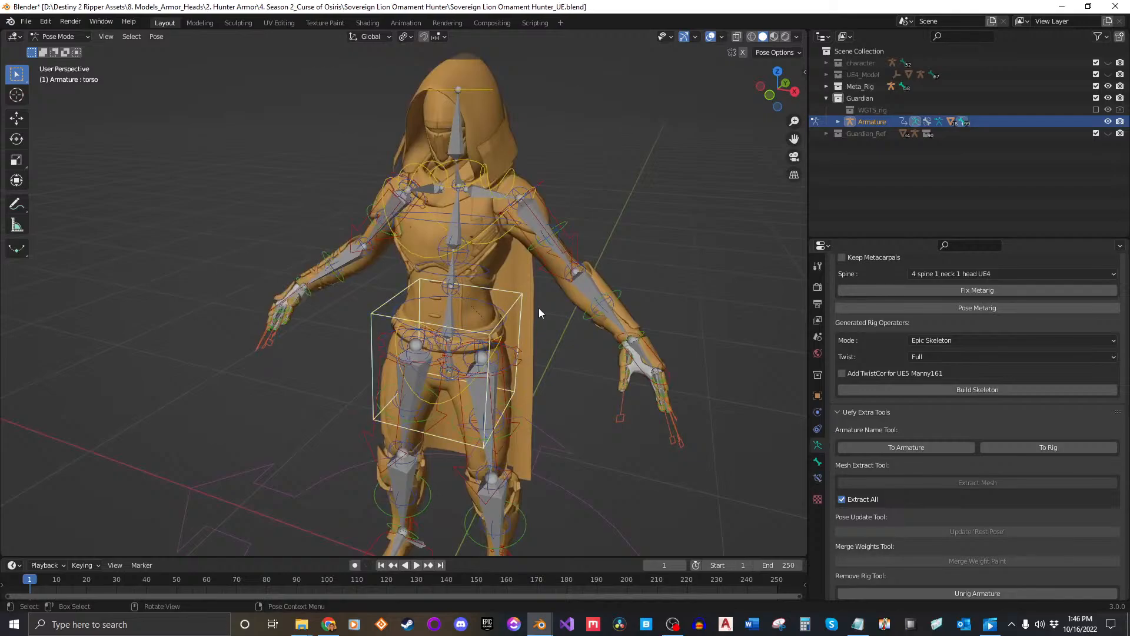
{"action": "key", "text": "g"}
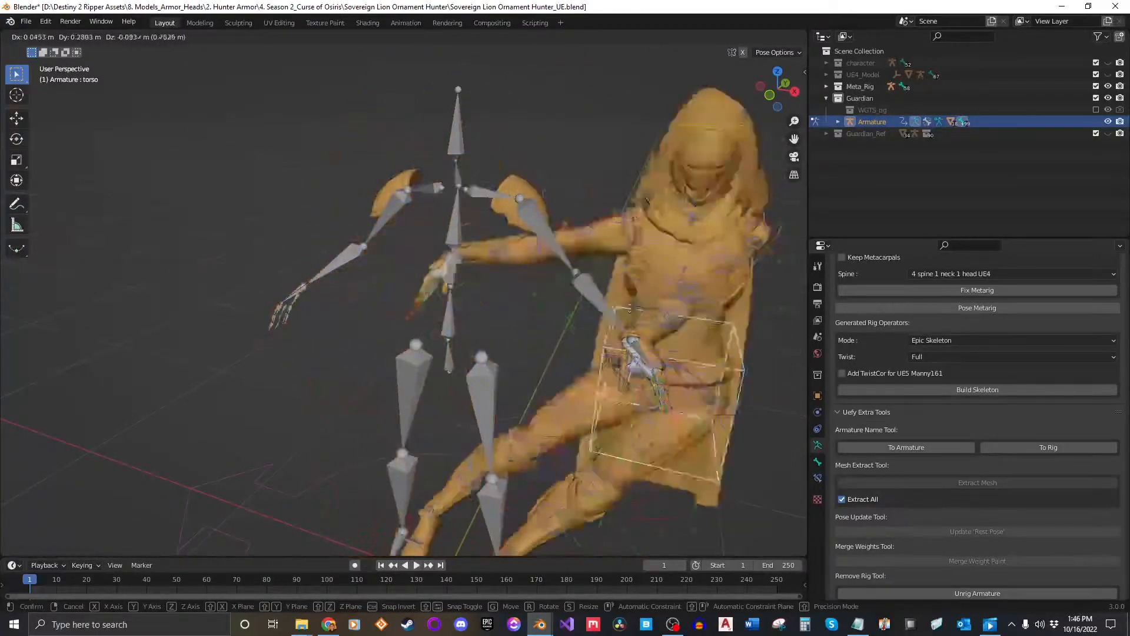
{"action": "key", "text": "Escape"}
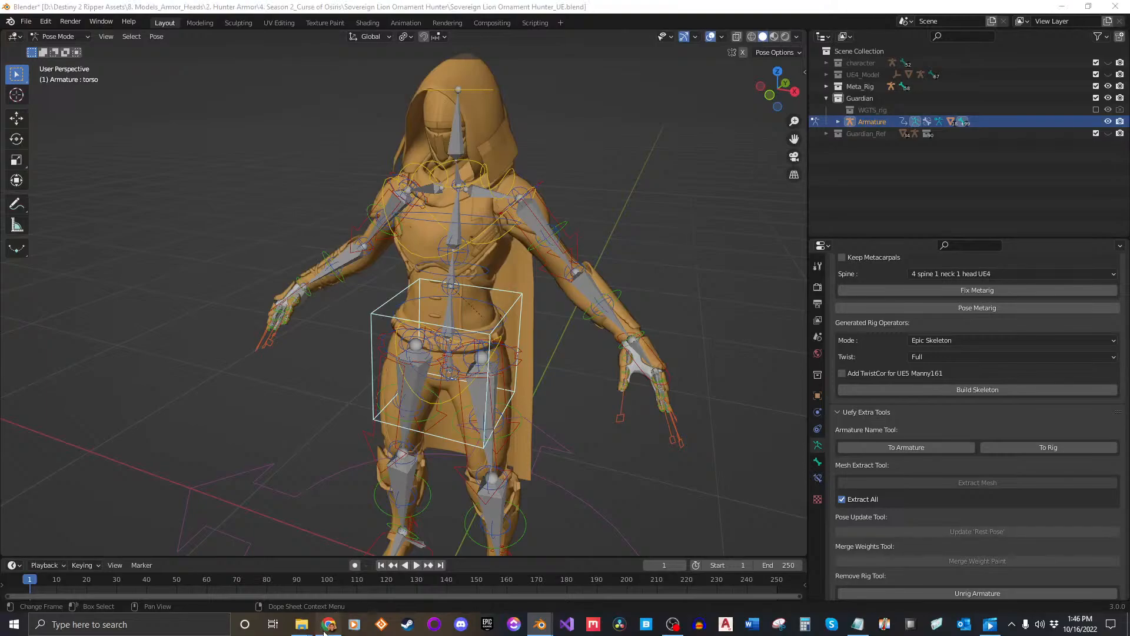
{"action": "middle_click_drag", "start_coordinate": [424, 312], "coordinate": [476, 287]}
{"action": "left_click", "coordinate": [530, 377]}
{"action": "key", "text": "s"}
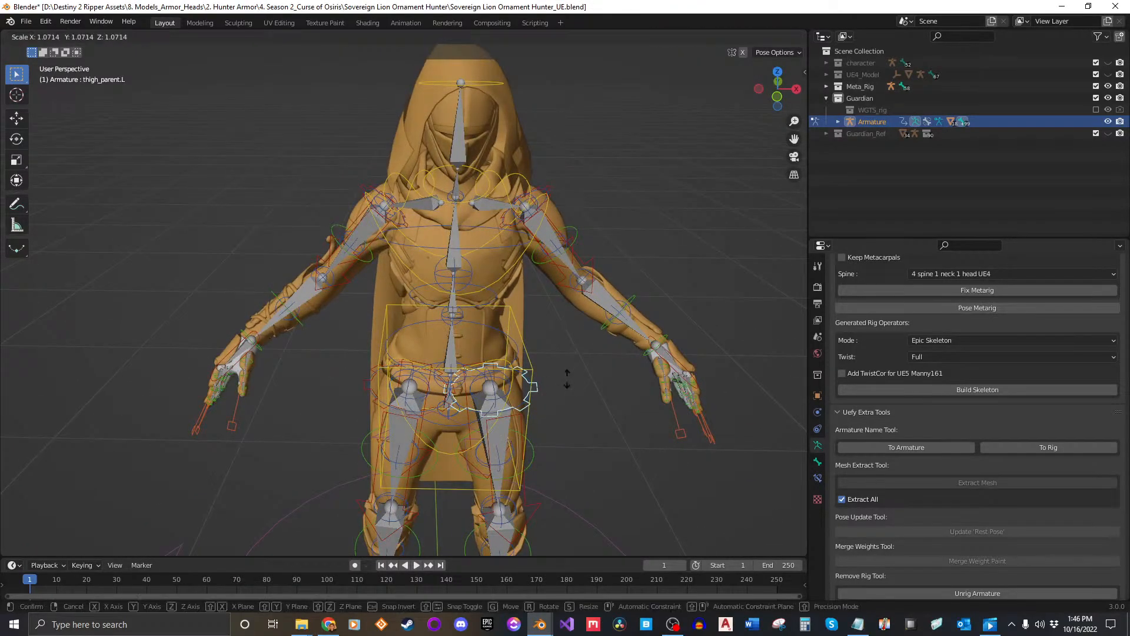
{"action": "key", "text": "Escape"}
{"action": "left_click", "coordinate": [533, 366]}
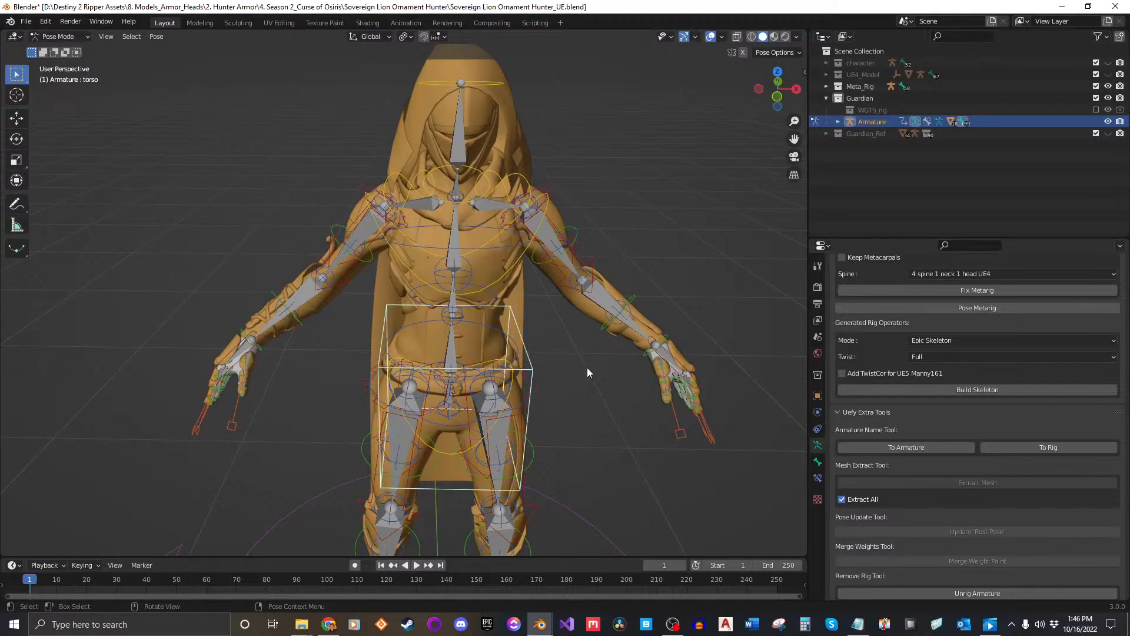
{"action": "key", "text": "g"}
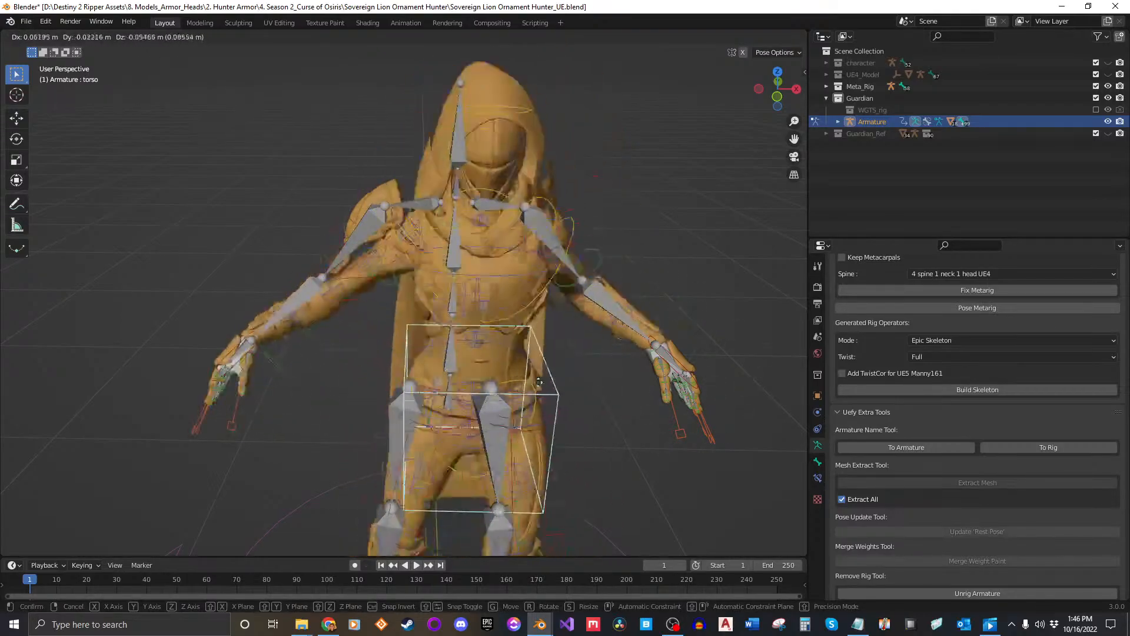
{"action": "right_click", "coordinate": [615, 400]}
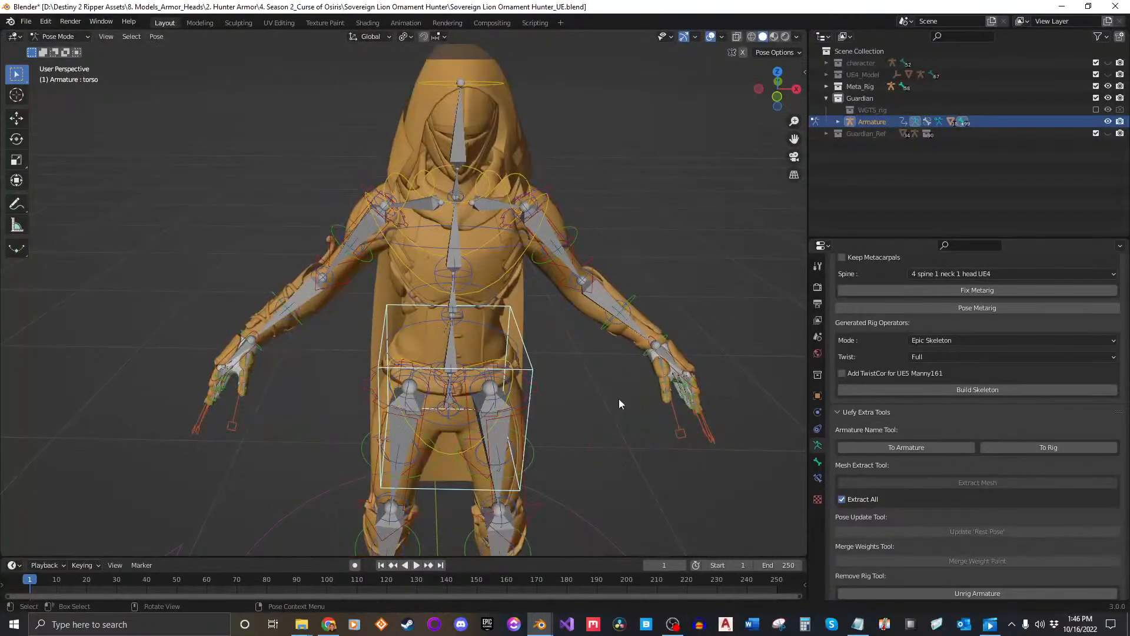
Test the left index finger's bending by trial-scaling its master control down to about 0.84, and cancel the transform.
{"action": "middle_click_drag", "start_coordinate": [619, 399], "coordinate": [595, 380]}
{"action": "scroll", "coordinate": [594, 384], "scroll_direction": "up", "scroll_amount": 2}
{"action": "scroll", "coordinate": [679, 392], "scroll_direction": "up", "scroll_amount": 2}
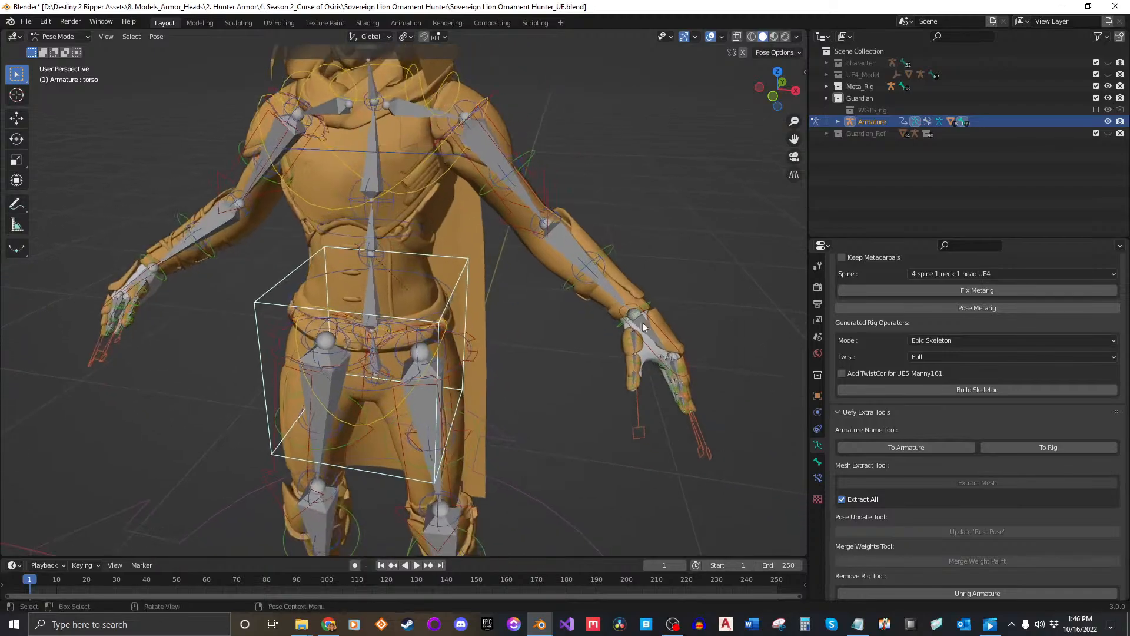
{"action": "middle_click_drag", "start_coordinate": [679, 391], "coordinate": [536, 322], "text": "shift"}
{"action": "scroll", "coordinate": [563, 360], "scroll_direction": "up", "scroll_amount": 2}
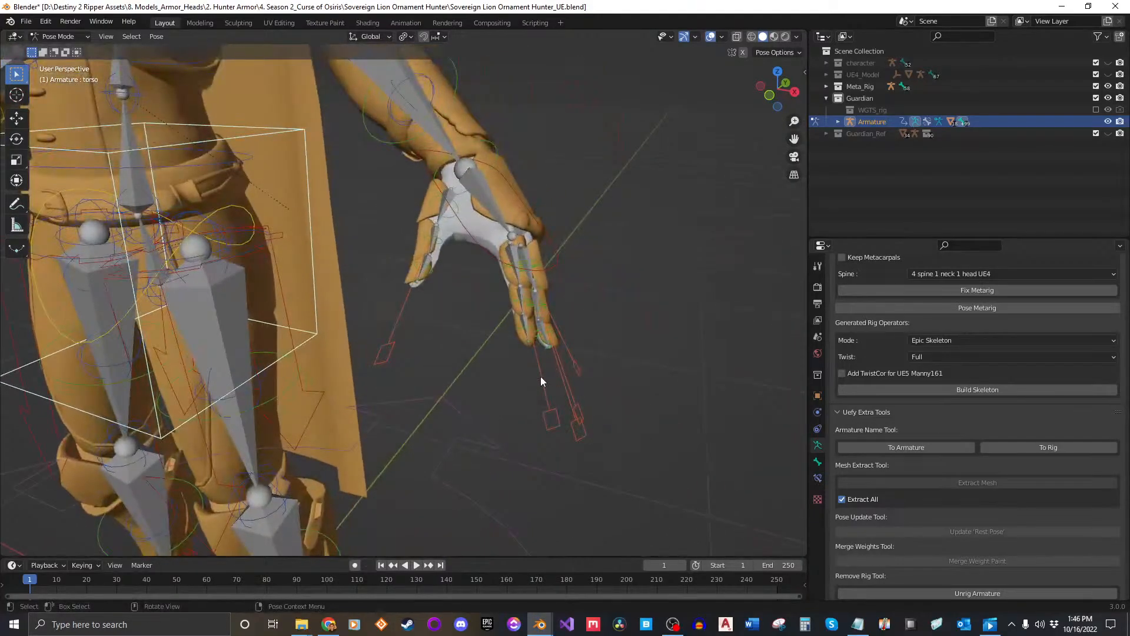
{"action": "left_click", "coordinate": [540, 380]}
{"action": "scroll", "coordinate": [570, 349], "scroll_direction": "up", "scroll_amount": 2}
{"action": "scroll", "coordinate": [612, 333], "scroll_direction": "down", "scroll_amount": 1}
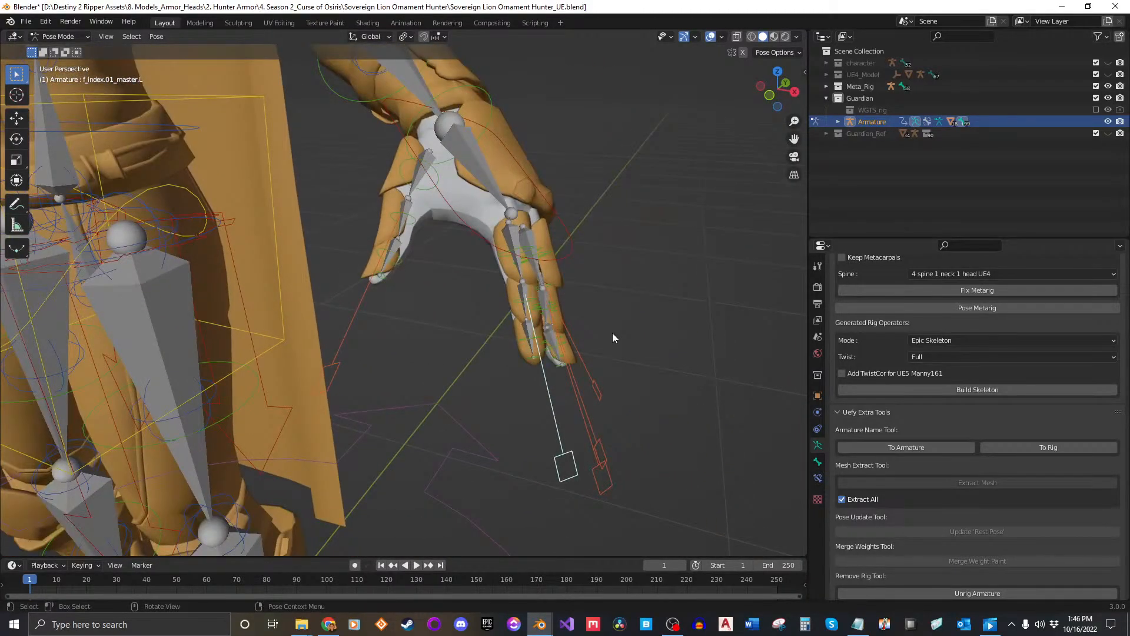
{"action": "key", "text": "s"}
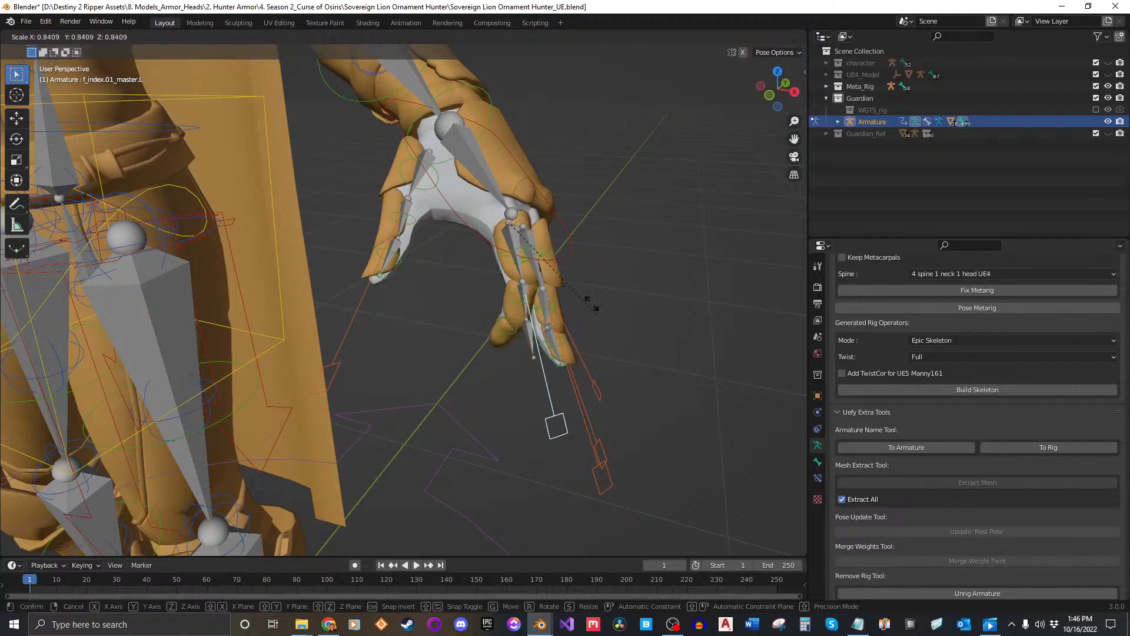
{"action": "right_click", "coordinate": [610, 342]}
Test the left thumb's bending by trial-scaling its master control down to about 0.8, and cancel the transform.
{"action": "middle_click_drag", "start_coordinate": [609, 342], "coordinate": [580, 345]}
{"action": "scroll", "coordinate": [580, 345], "scroll_direction": "down", "scroll_amount": 2}
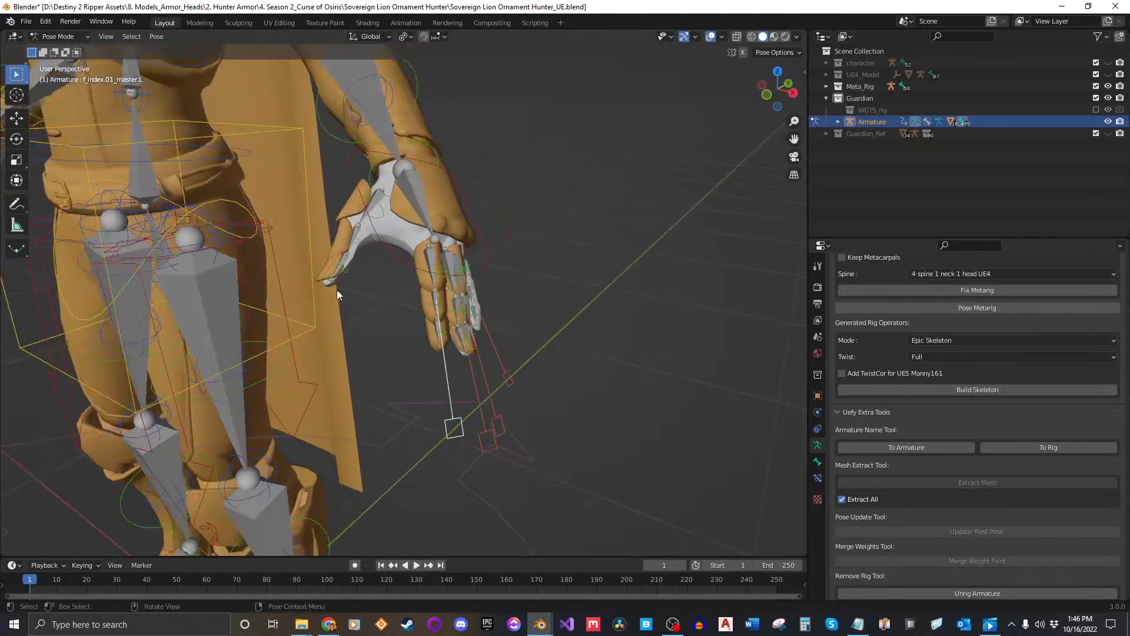
{"action": "left_click", "coordinate": [317, 295]}
{"action": "middle_click_drag", "start_coordinate": [363, 320], "coordinate": [383, 327]}
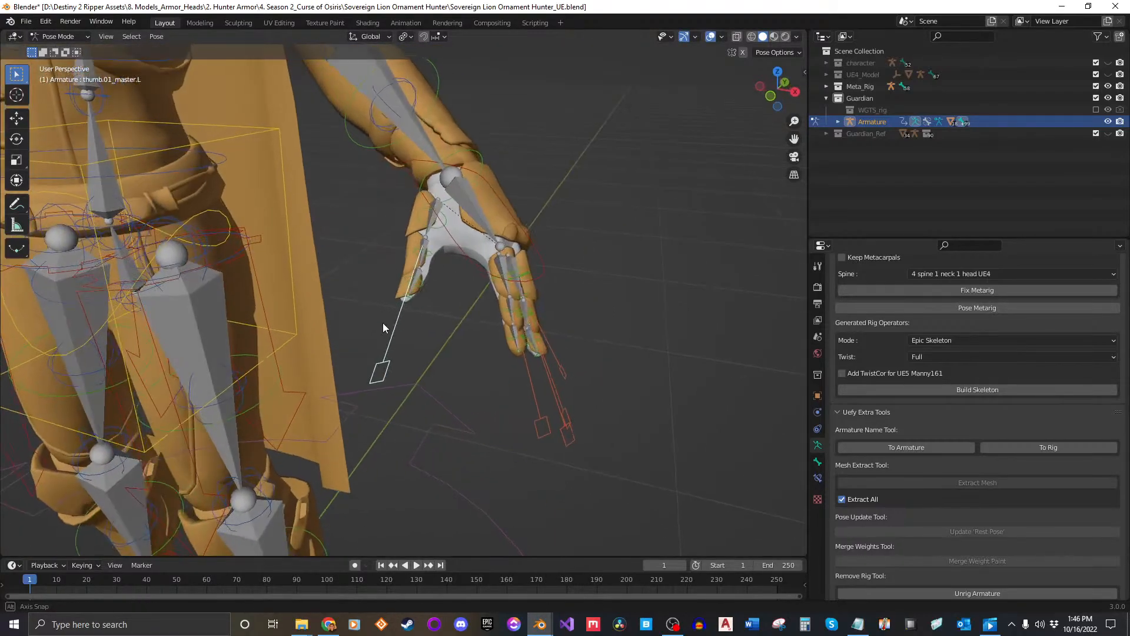
{"action": "key", "text": "s"}
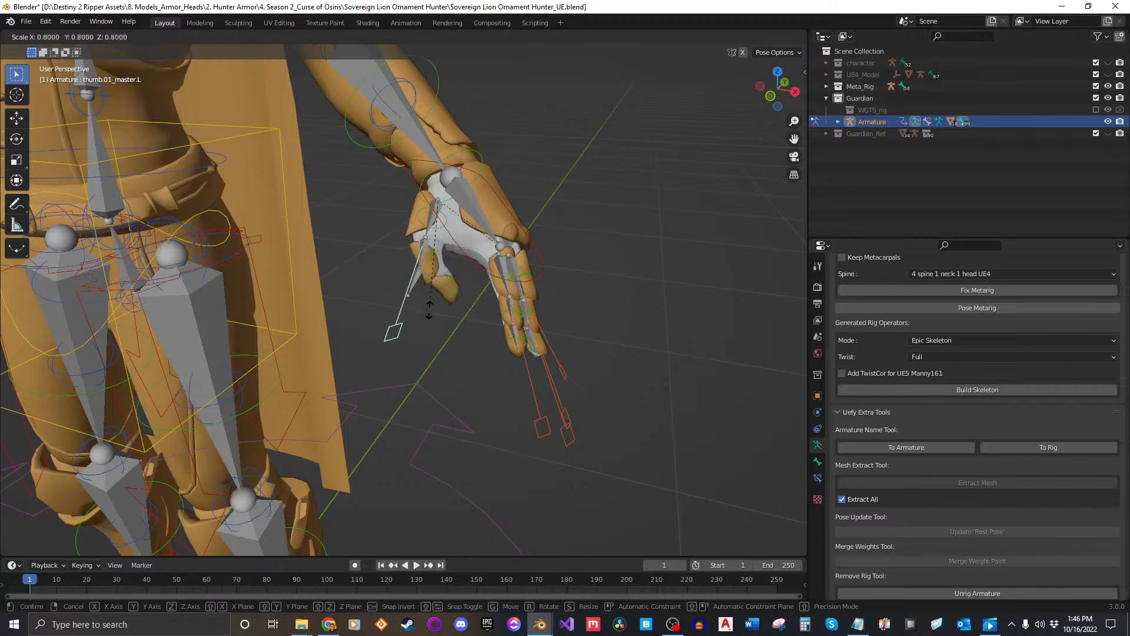
{"action": "right_click", "coordinate": [489, 351]}
Review the whole rigged character in its rest pose and save the file.
{"action": "scroll", "coordinate": [471, 352], "scroll_direction": "down", "scroll_amount": 5}
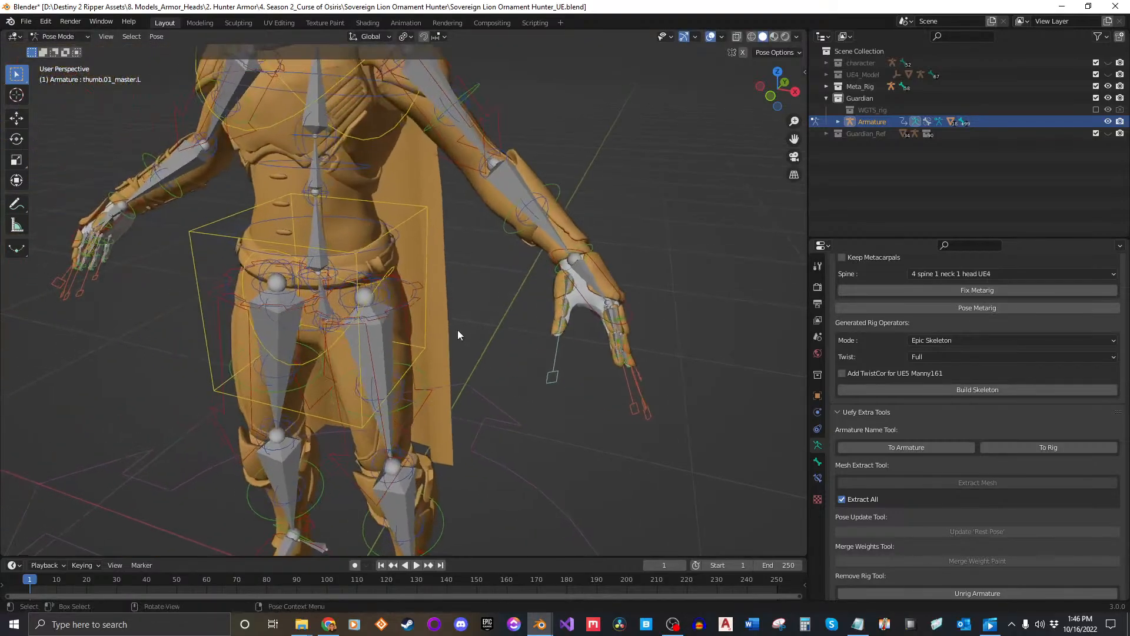
{"action": "scroll", "coordinate": [489, 327], "scroll_direction": "down", "scroll_amount": 2}
{"action": "middle_click_drag", "start_coordinate": [458, 330], "coordinate": [519, 268]}
{"action": "scroll", "coordinate": [567, 286], "scroll_direction": "down", "scroll_amount": 2}
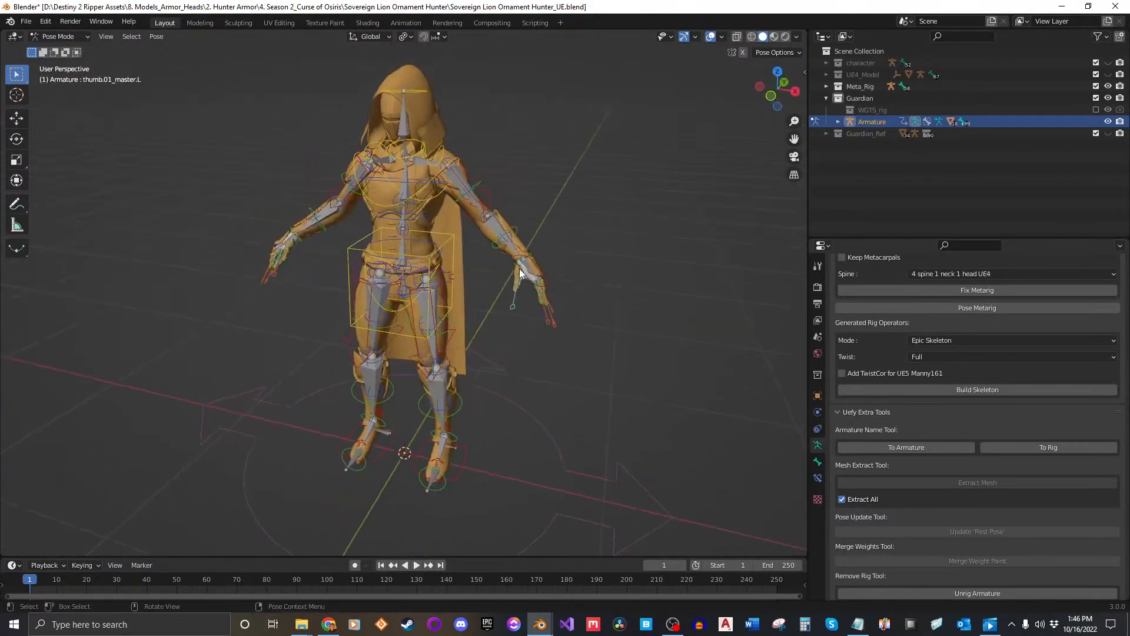
{"action": "key", "text": "ctrl+s"}
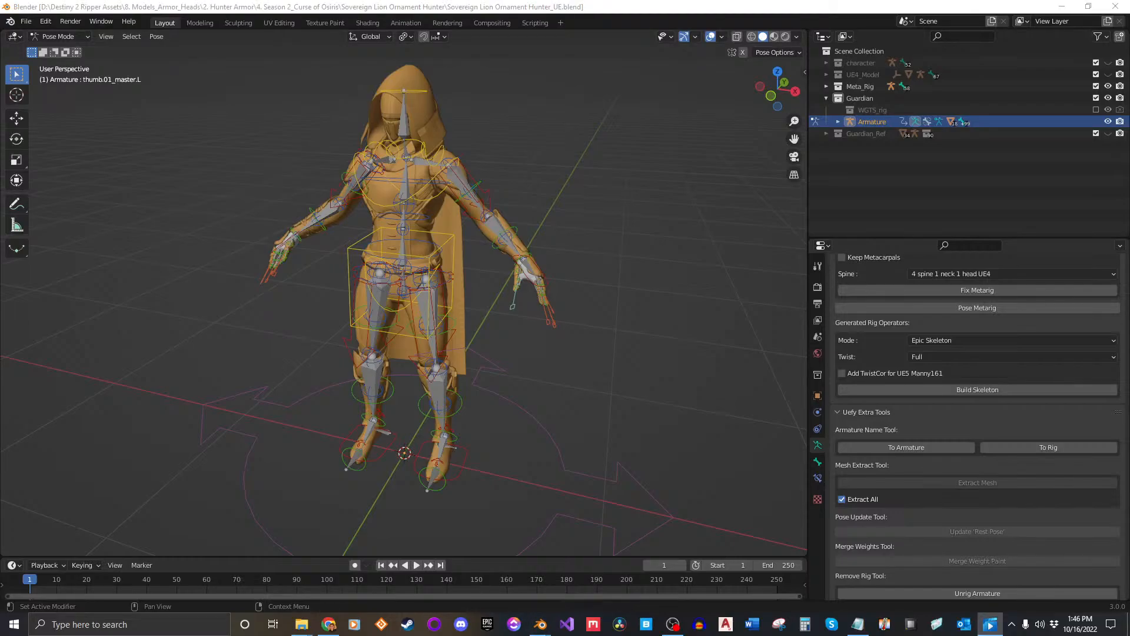
Test the left arm's deformation by trial-moving the left hand IK control, and cancel the transform.
{"action": "middle_click_drag", "start_coordinate": [618, 371], "coordinate": [581, 361]}
{"action": "scroll", "coordinate": [577, 356], "scroll_direction": "up", "scroll_amount": 1}
{"action": "left_click", "coordinate": [532, 299]}
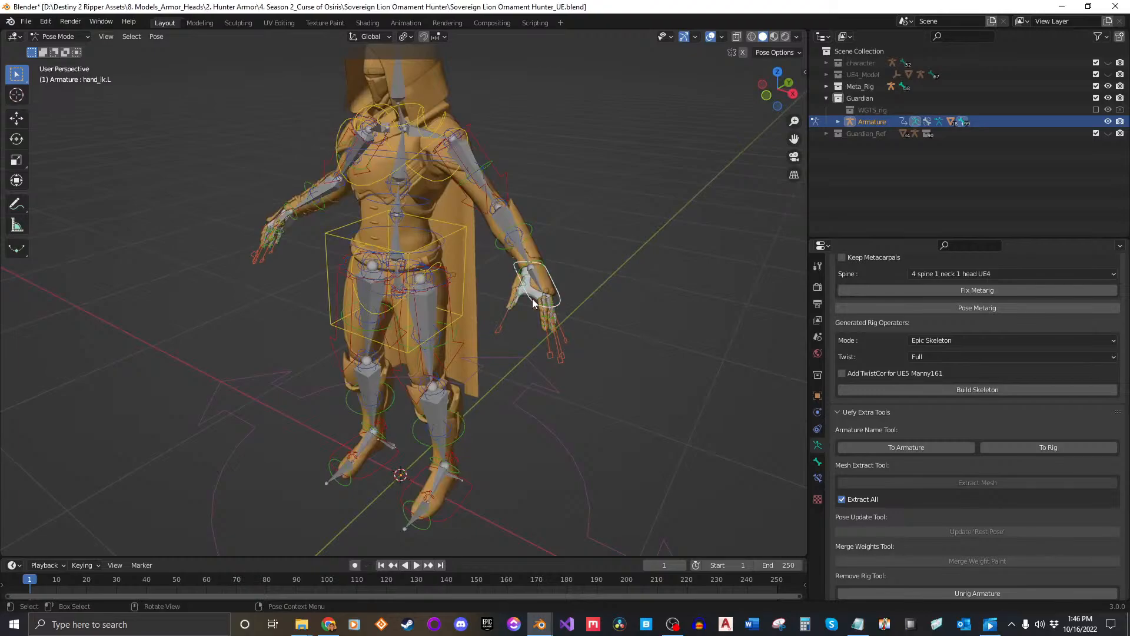
{"action": "key", "text": "g"}
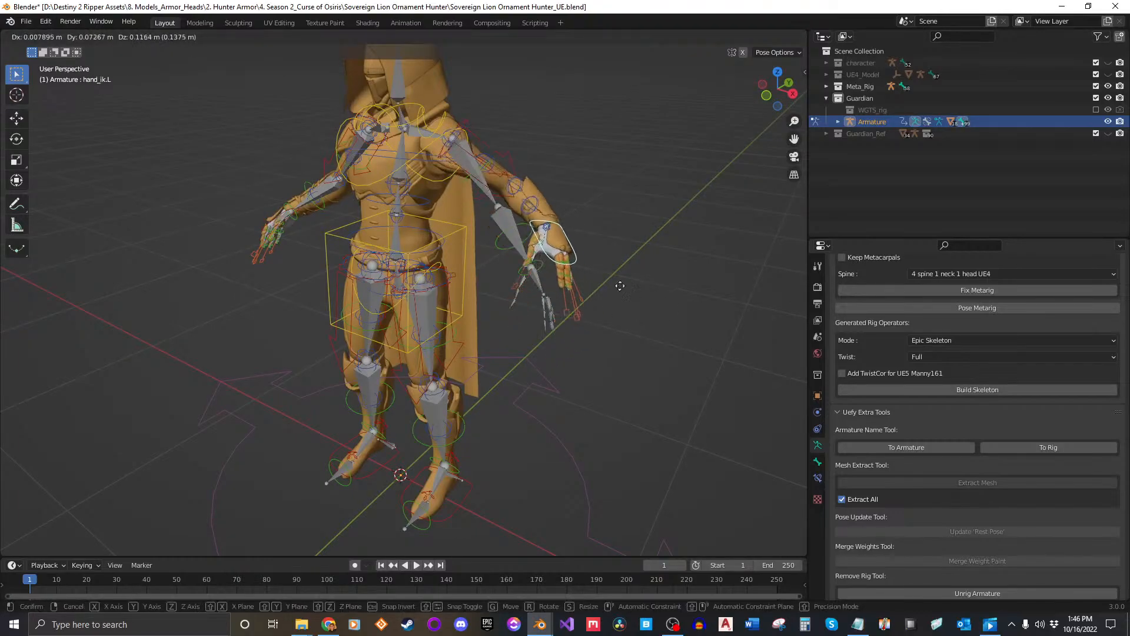
{"action": "right_click", "coordinate": [640, 316]}
{"action": "left_click", "coordinate": [675, 318]}
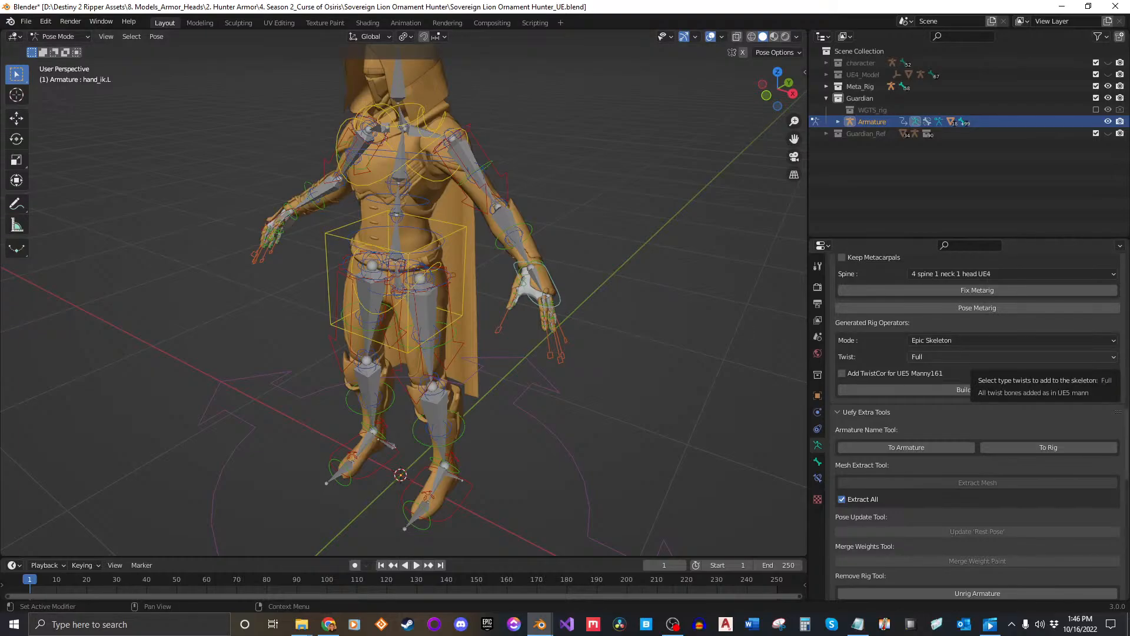
{"action": "scroll", "coordinate": [605, 328], "scroll_direction": "down", "scroll_amount": 2}
{"action": "middle_click_drag", "start_coordinate": [529, 318], "coordinate": [552, 326]}
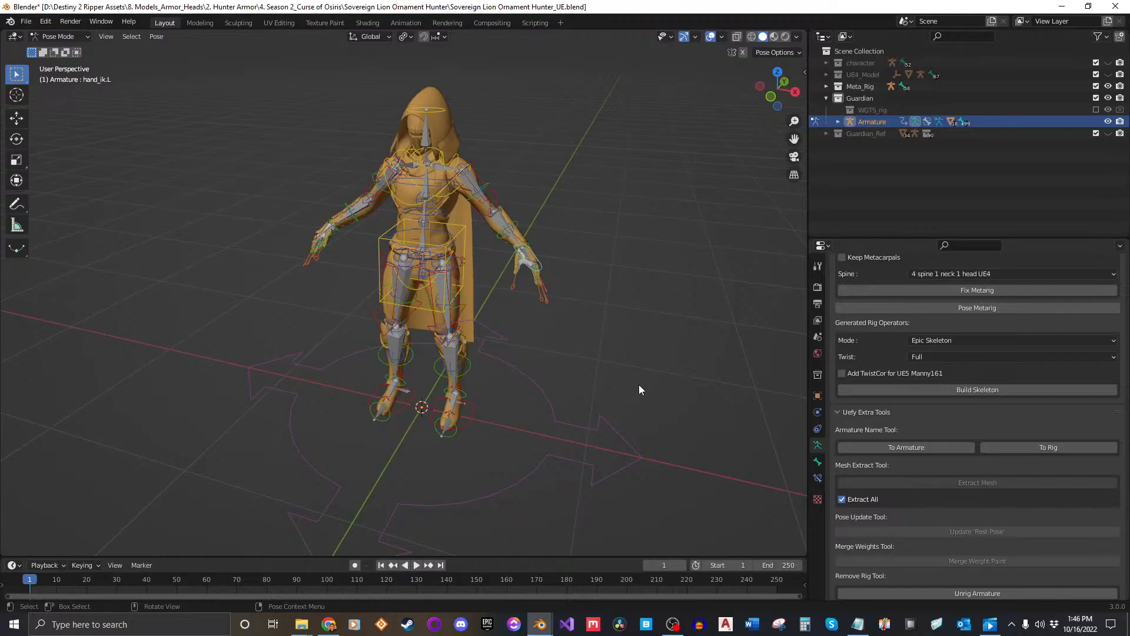
Switch the armature from Pose Mode to Object Mode and deselect it.
{"action": "left_click", "coordinate": [82, 38]}
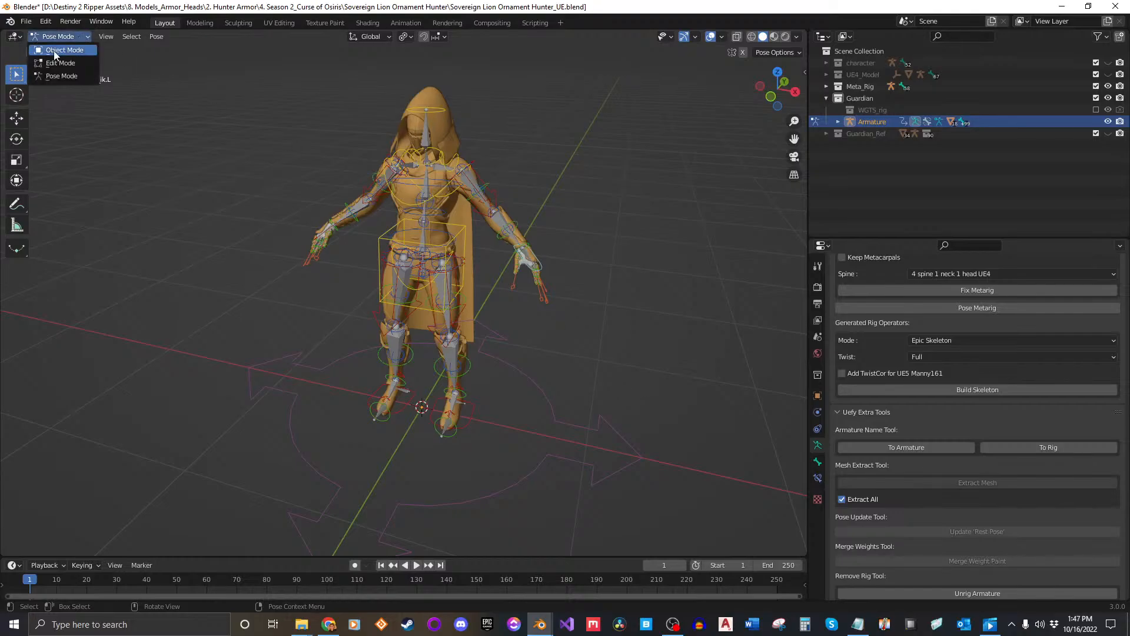
{"action": "left_click", "coordinate": [66, 50]}
{"action": "left_click", "coordinate": [610, 263]}
{"action": "scroll", "coordinate": [509, 297], "scroll_direction": "up", "scroll_amount": 1}
{"action": "middle_click_drag", "start_coordinate": [509, 297], "coordinate": [492, 313], "text": "shift"}
{"action": "middle_click_drag", "start_coordinate": [490, 310], "coordinate": [475, 305]}
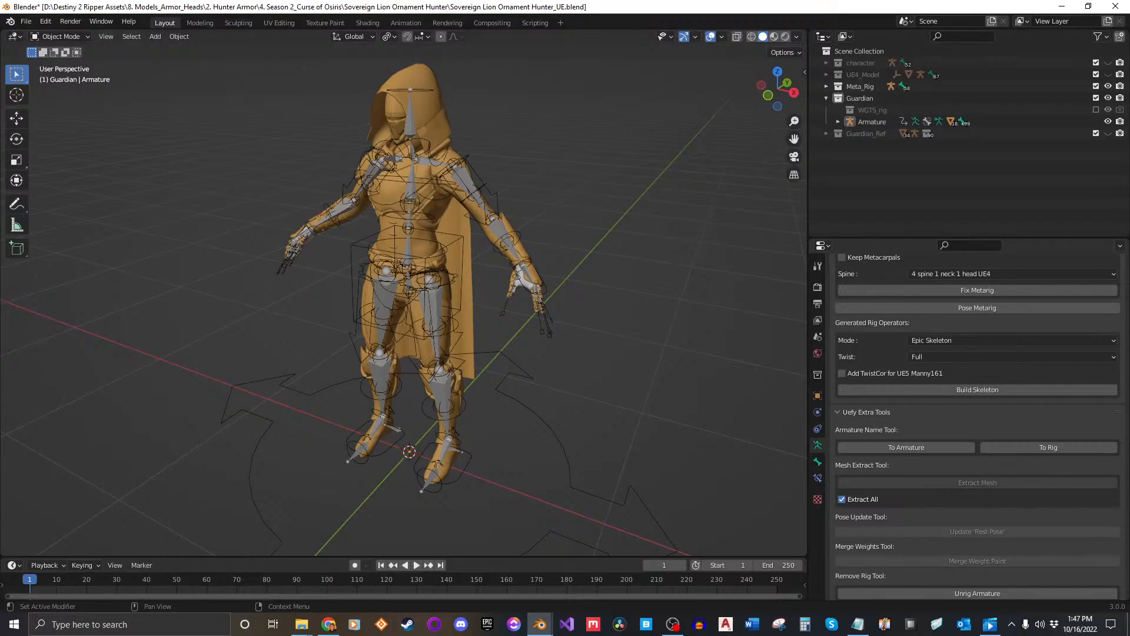
{"action": "middle_click_drag", "start_coordinate": [631, 306], "coordinate": [600, 263]}
Expand the Meta_Rig collection and hide the Guardian's Armature so only the metarig shows over the meshes.
{"action": "left_click", "coordinate": [459, 248]}
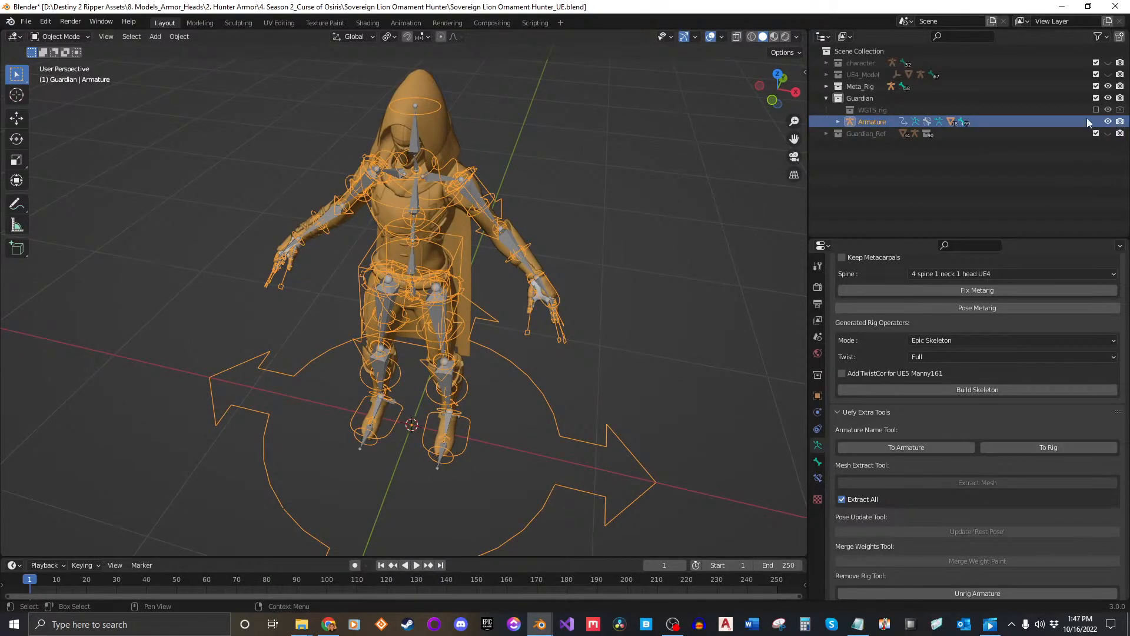
{"action": "left_click", "coordinate": [826, 87]}
{"action": "left_click", "coordinate": [838, 99]}
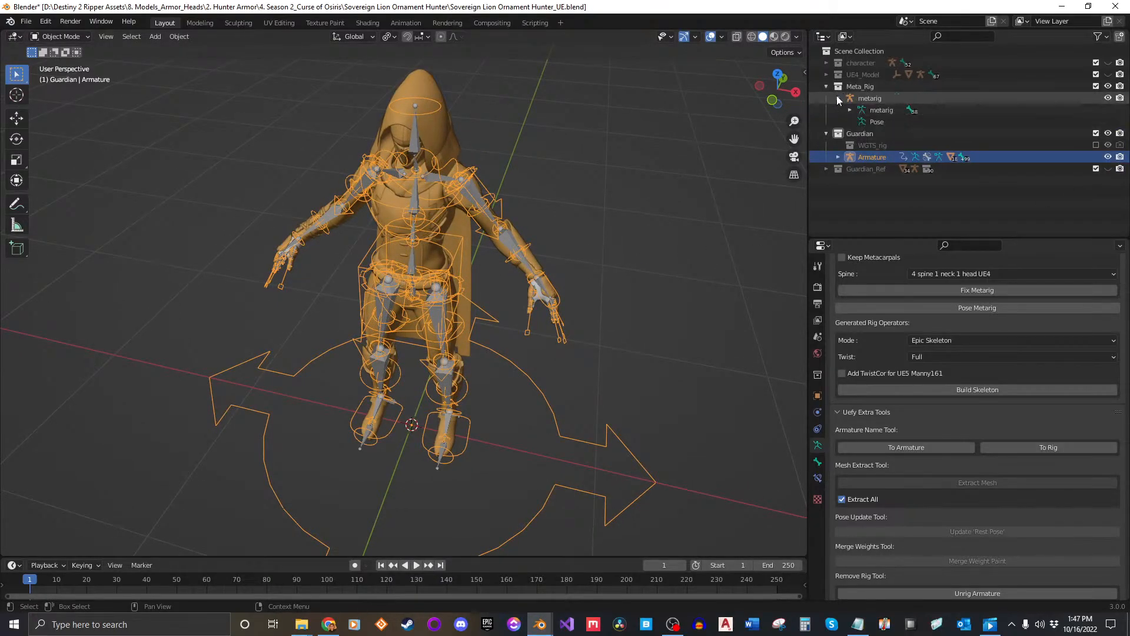
{"action": "left_click", "coordinate": [838, 98]}
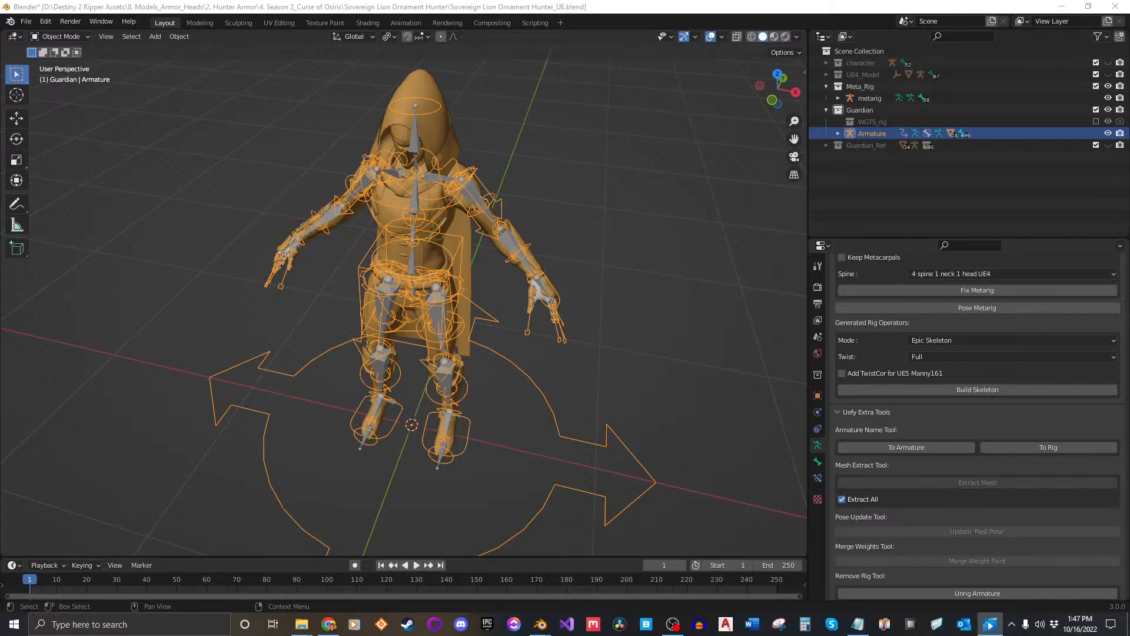
{"action": "left_click", "coordinate": [1108, 134]}
{"action": "middle_click_drag", "start_coordinate": [458, 291], "coordinate": [464, 268]}
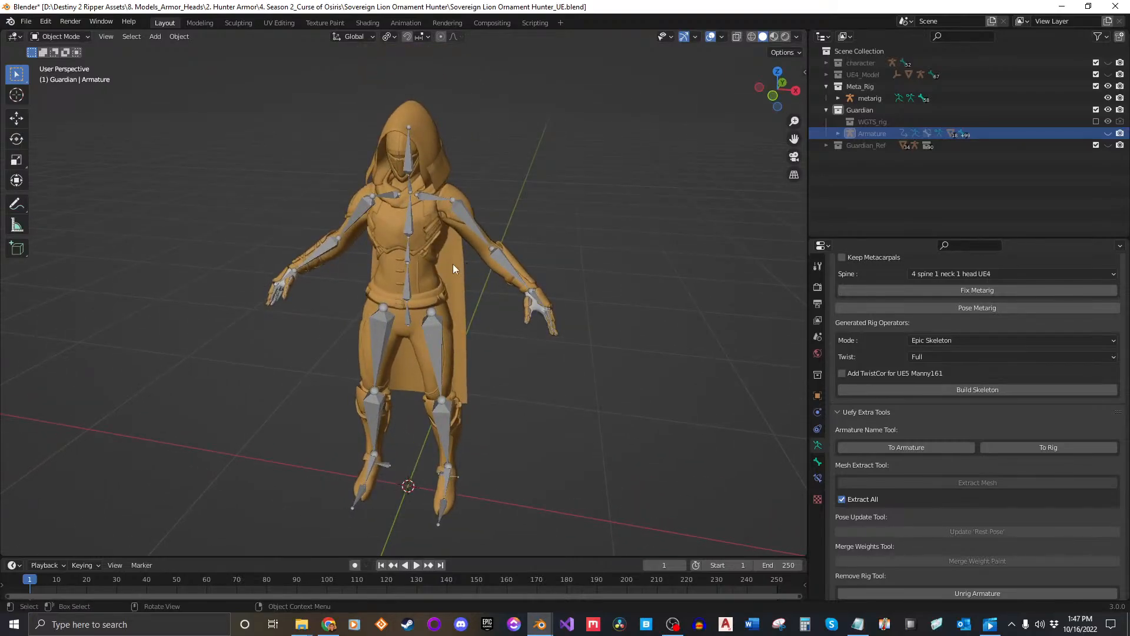
Select the metarig and enter Edit Mode.
{"action": "left_click", "coordinate": [405, 226]}
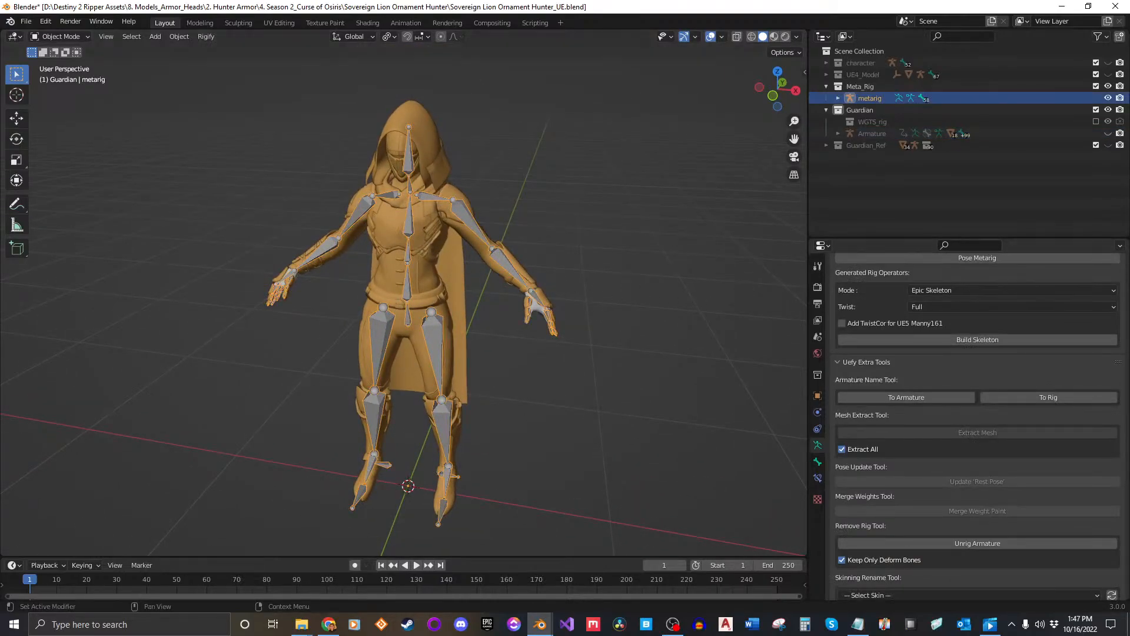
{"action": "left_click", "coordinate": [53, 37]}
{"action": "left_click", "coordinate": [60, 63]}
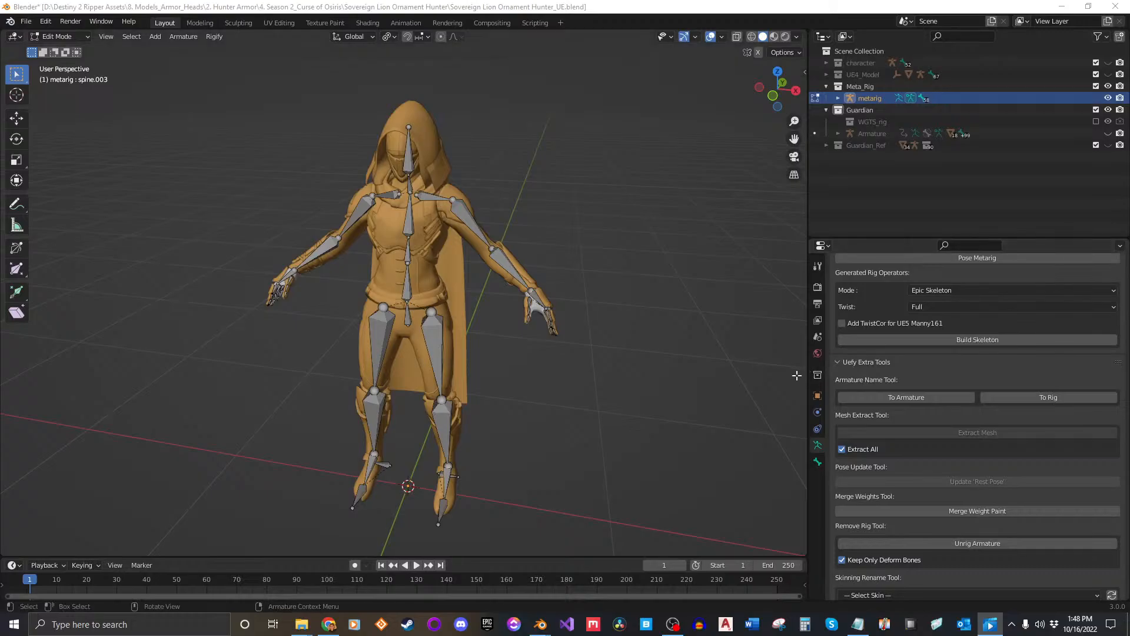
Add a basic.super_copy Rigify sample bone to the metarig and scale it up about 4.8 times in front view.
{"action": "scroll", "coordinate": [864, 396], "scroll_direction": "down", "scroll_amount": 5}
{"action": "scroll", "coordinate": [864, 400], "scroll_direction": "down", "scroll_amount": 10}
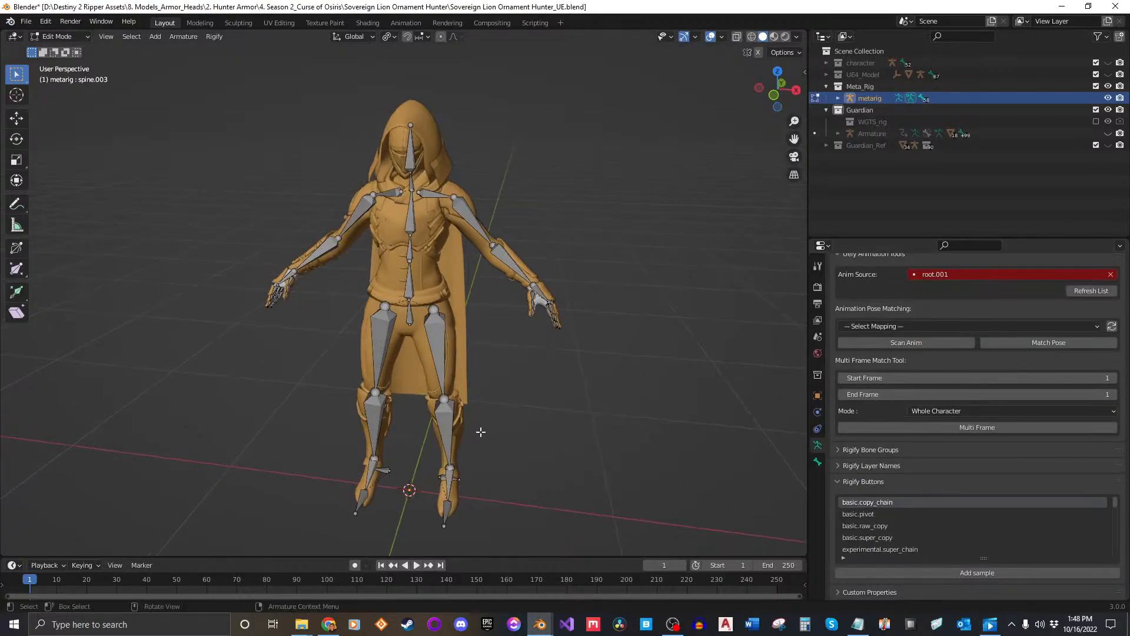
{"action": "key", "text": "KP_1"}
{"action": "scroll", "coordinate": [480, 432], "scroll_direction": "up", "scroll_amount": 2}
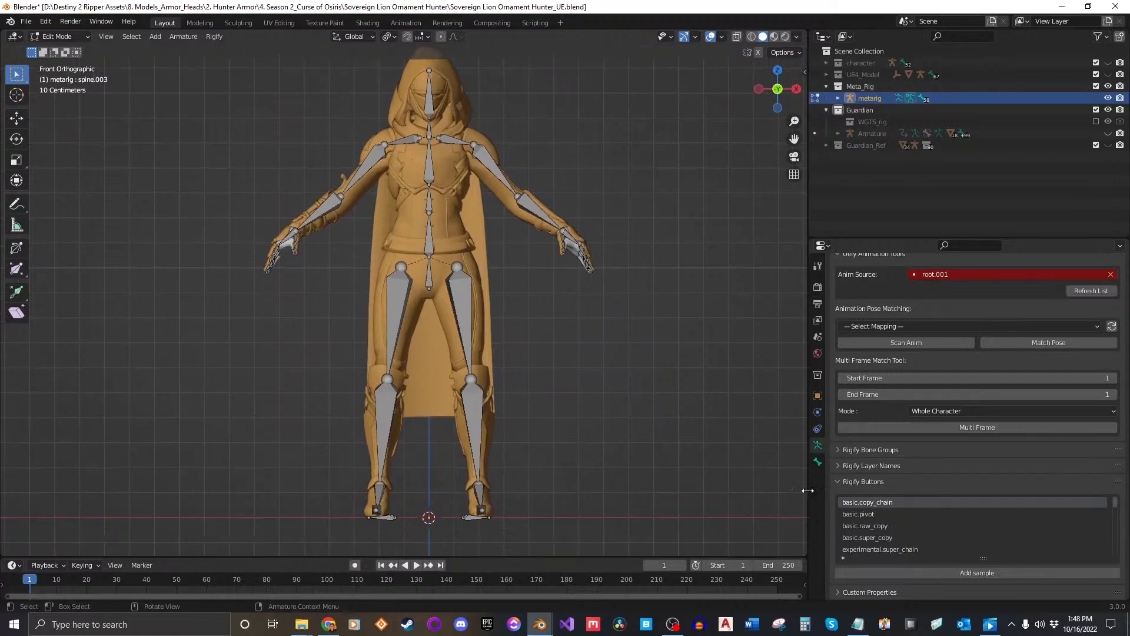
{"action": "scroll", "coordinate": [881, 537], "scroll_direction": "down", "scroll_amount": 1}
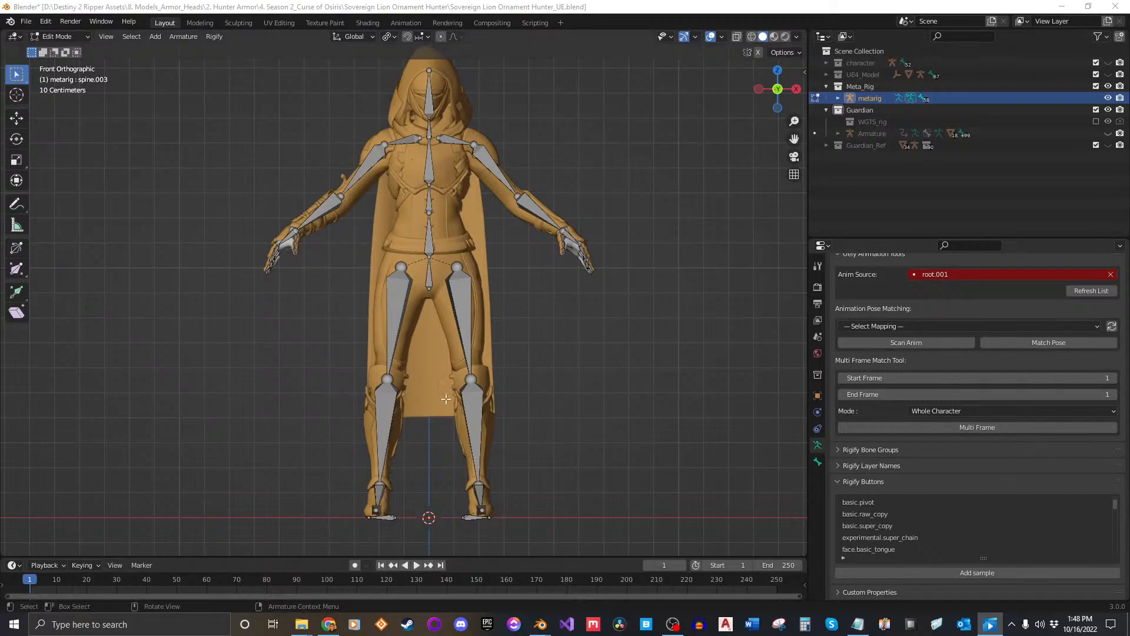
{"action": "middle_click_drag", "start_coordinate": [610, 393], "coordinate": [588, 389]}
{"action": "key", "text": "KP_3"}
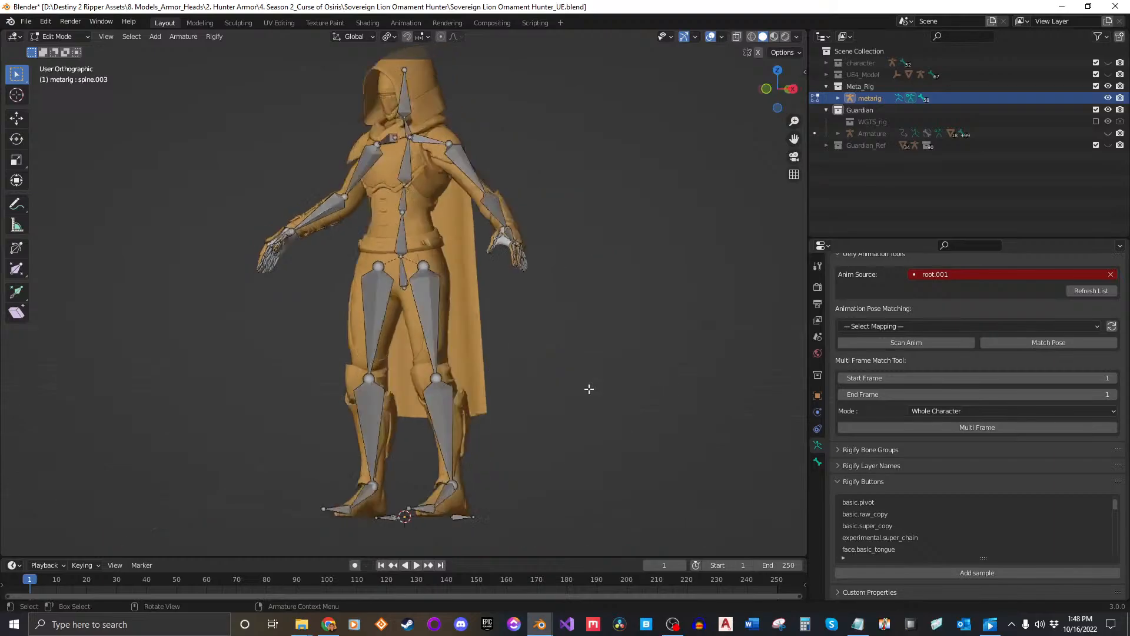
{"action": "key", "text": "KP_1"}
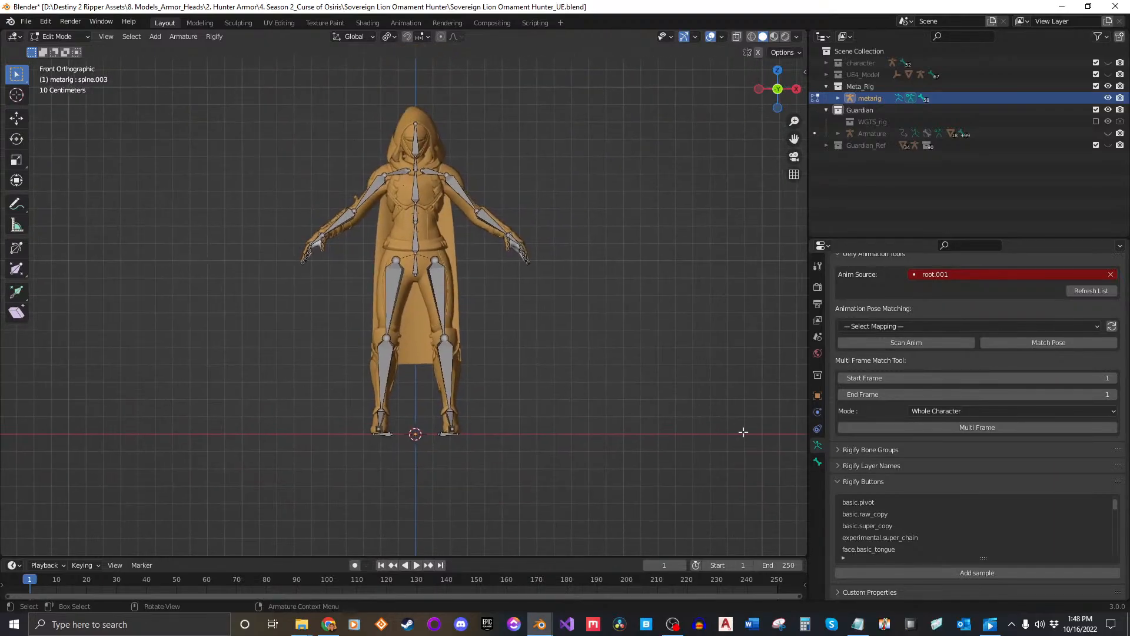
{"action": "left_click", "coordinate": [883, 525]}
{"action": "left_click", "coordinate": [928, 573]}
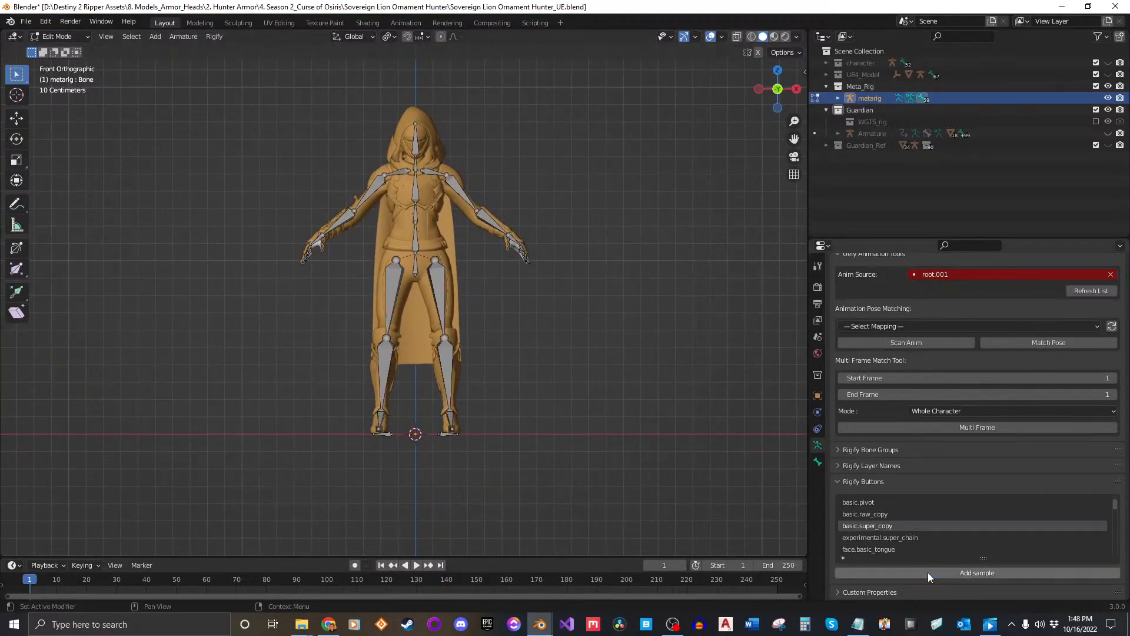
{"action": "key", "text": "s"}
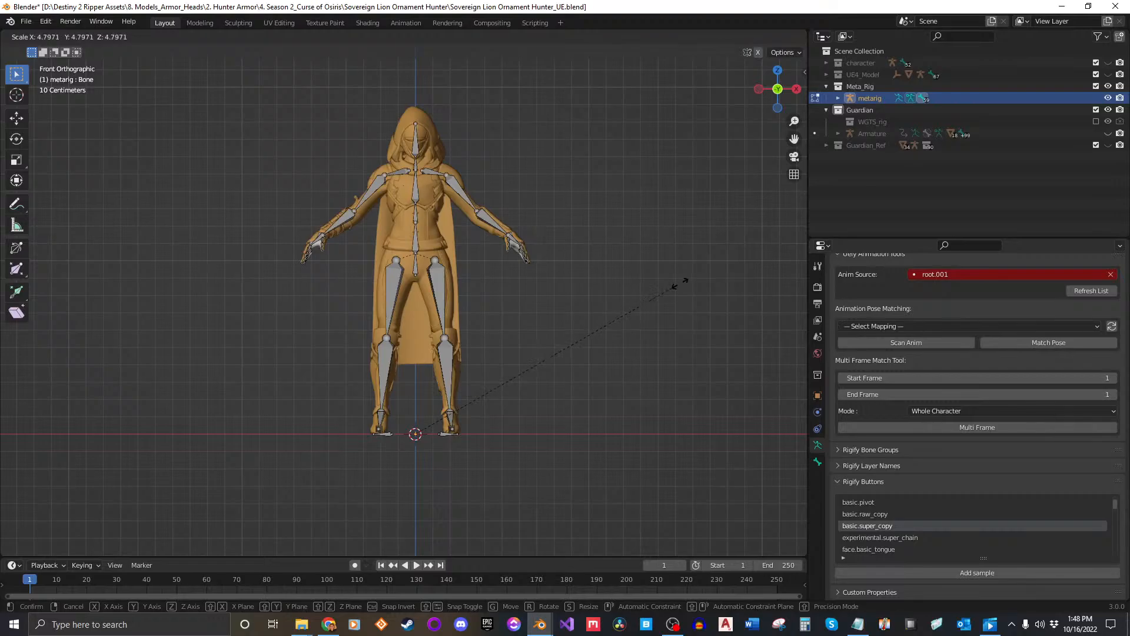
{"action": "left_click", "coordinate": [680, 283]}
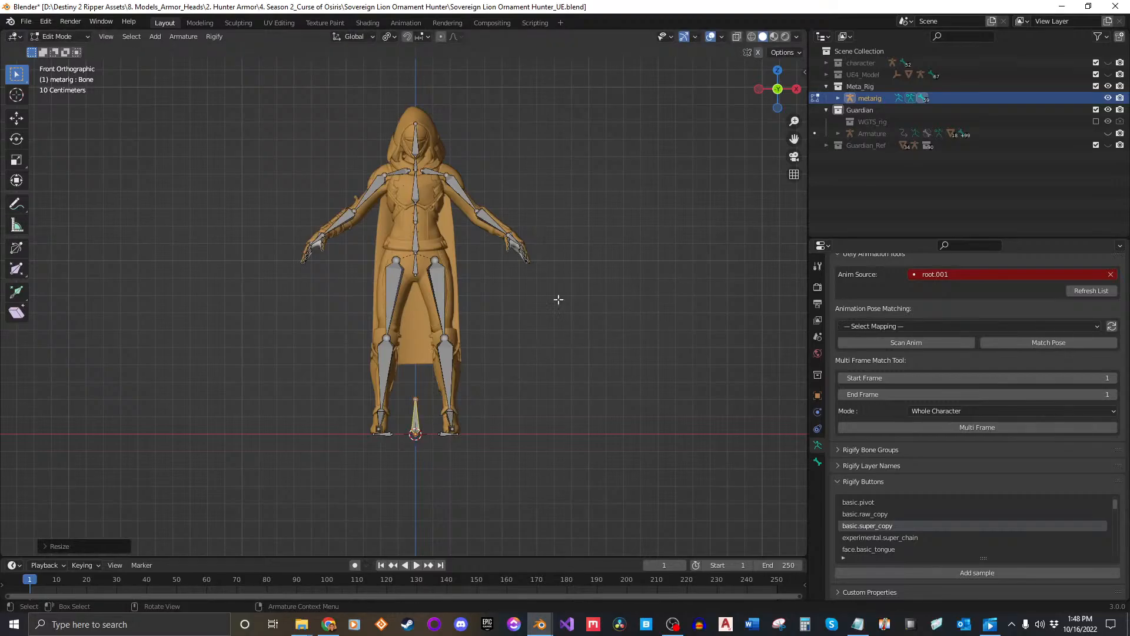
{"action": "scroll", "coordinate": [437, 395], "scroll_direction": "up", "scroll_amount": 4}
{"action": "scroll", "coordinate": [436, 394], "scroll_direction": "up", "scroll_amount": 1}
{"action": "scroll", "coordinate": [437, 395], "scroll_direction": "down", "scroll_amount": 12, "text": "shift"}
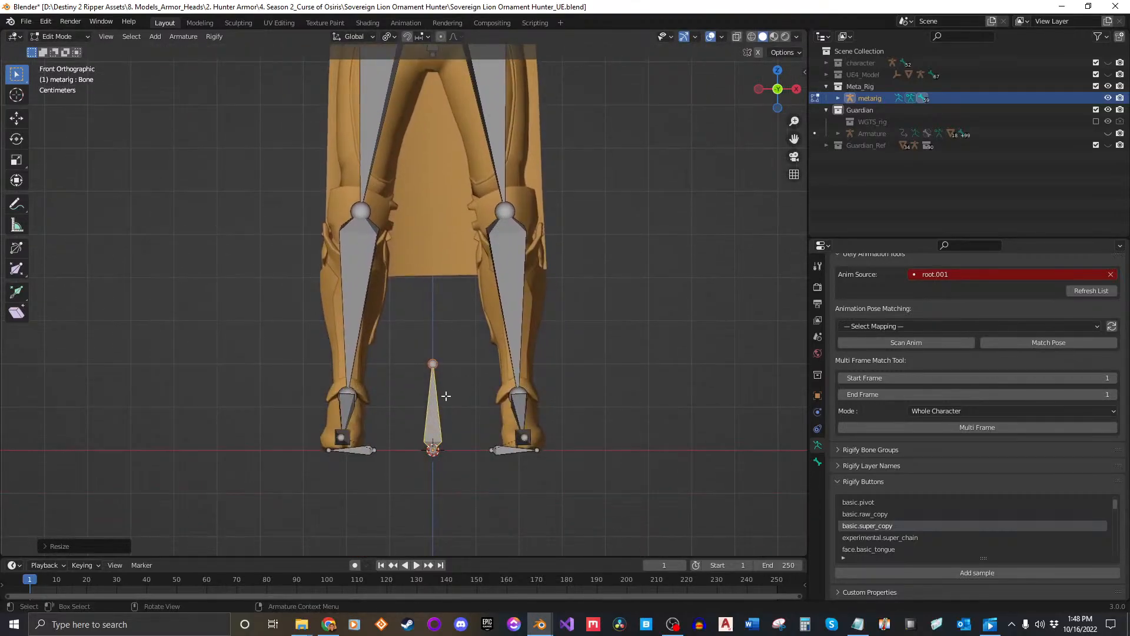
{"action": "key", "text": "g"}
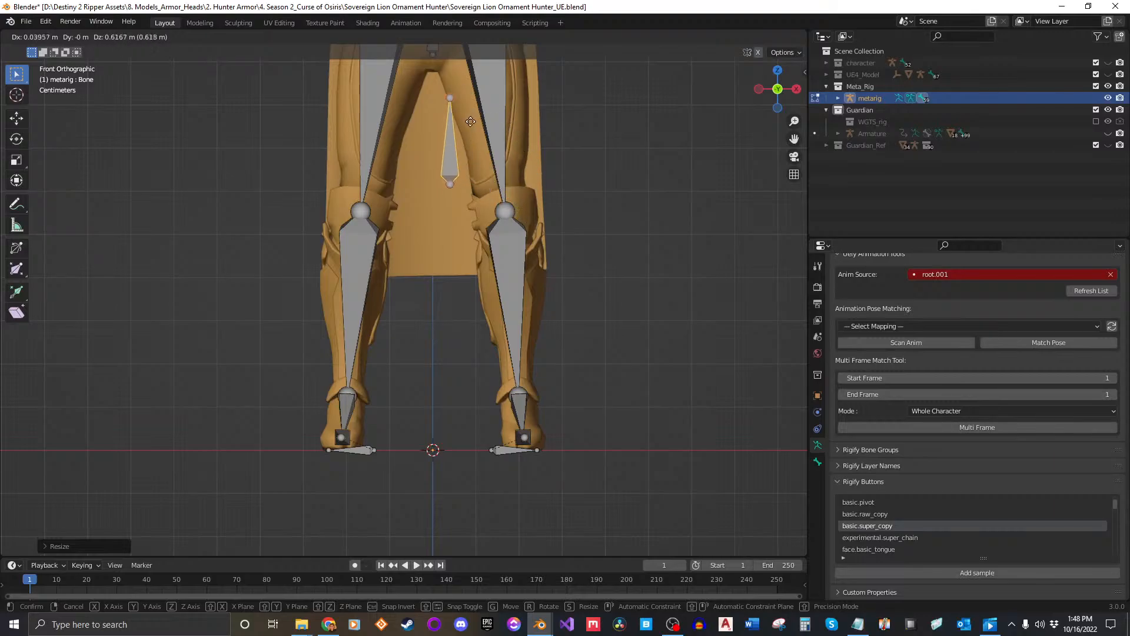
{"action": "right_click", "coordinate": [483, 228]}
Raise the new bone about 1.4 m and fine-position it with its base just above the left shoulder joint.
{"action": "scroll", "coordinate": [501, 212], "scroll_direction": "down", "scroll_amount": 1}
{"action": "scroll", "coordinate": [545, 197], "scroll_direction": "down", "scroll_amount": 3}
{"action": "middle_click_drag", "start_coordinate": [552, 210], "coordinate": [574, 367], "text": "shift"}
{"action": "key", "text": "g"}
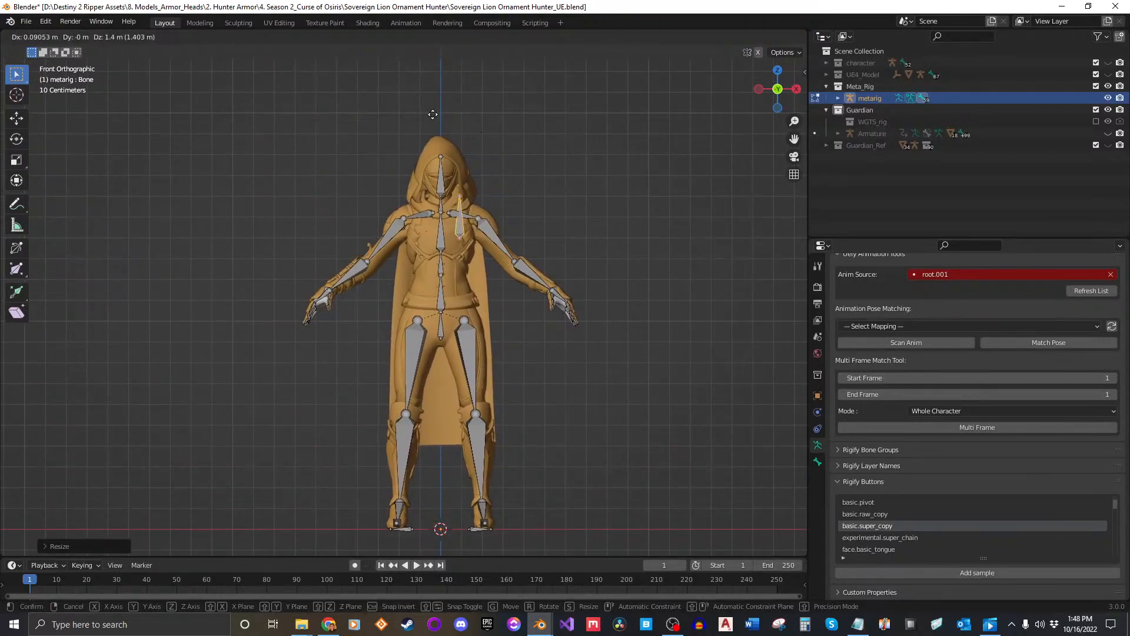
{"action": "left_click", "coordinate": [432, 114]}
{"action": "scroll", "coordinate": [471, 206], "scroll_direction": "up", "scroll_amount": 8}
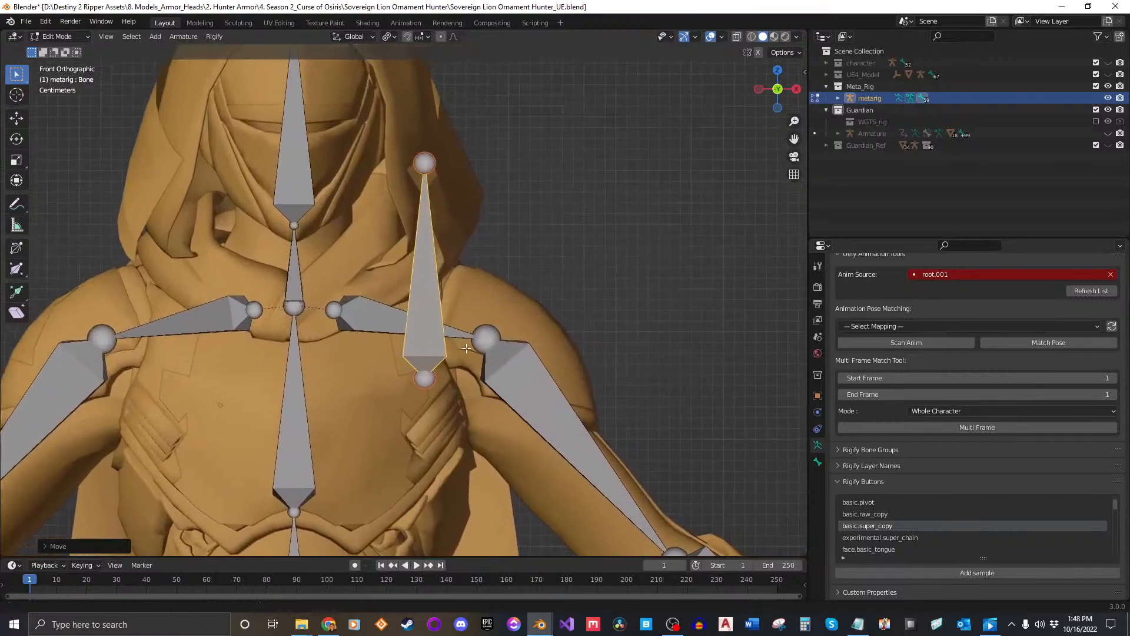
{"action": "scroll", "coordinate": [467, 348], "scroll_direction": "up", "scroll_amount": 2}
{"action": "key", "text": "g"}
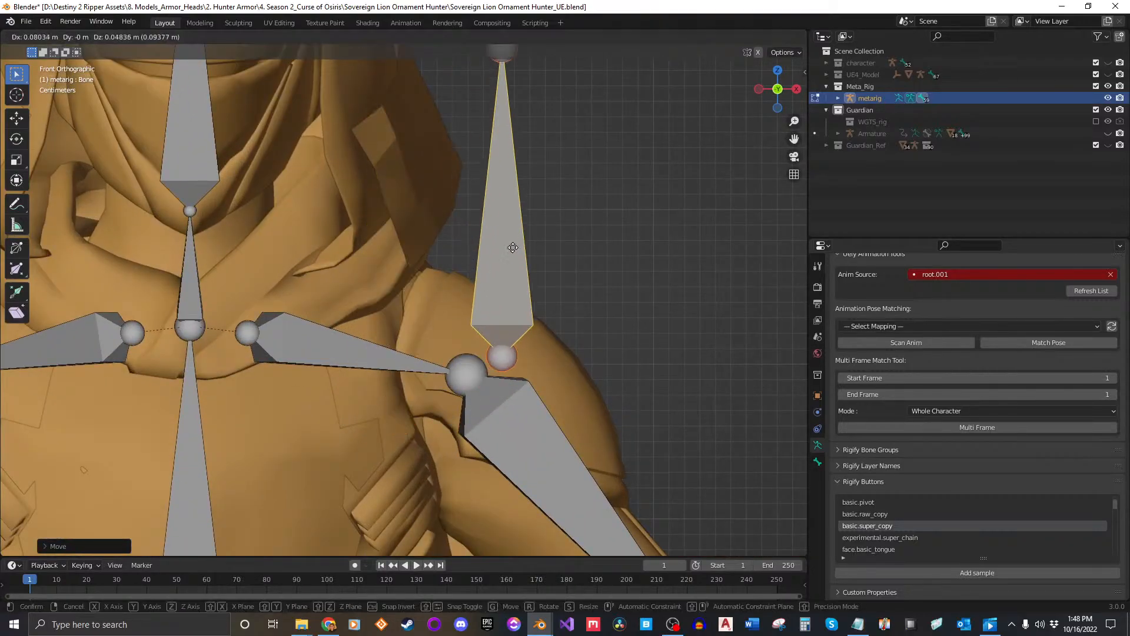
{"action": "left_click", "coordinate": [504, 224]}
{"action": "scroll", "coordinate": [547, 351], "scroll_direction": "up", "scroll_amount": 1}
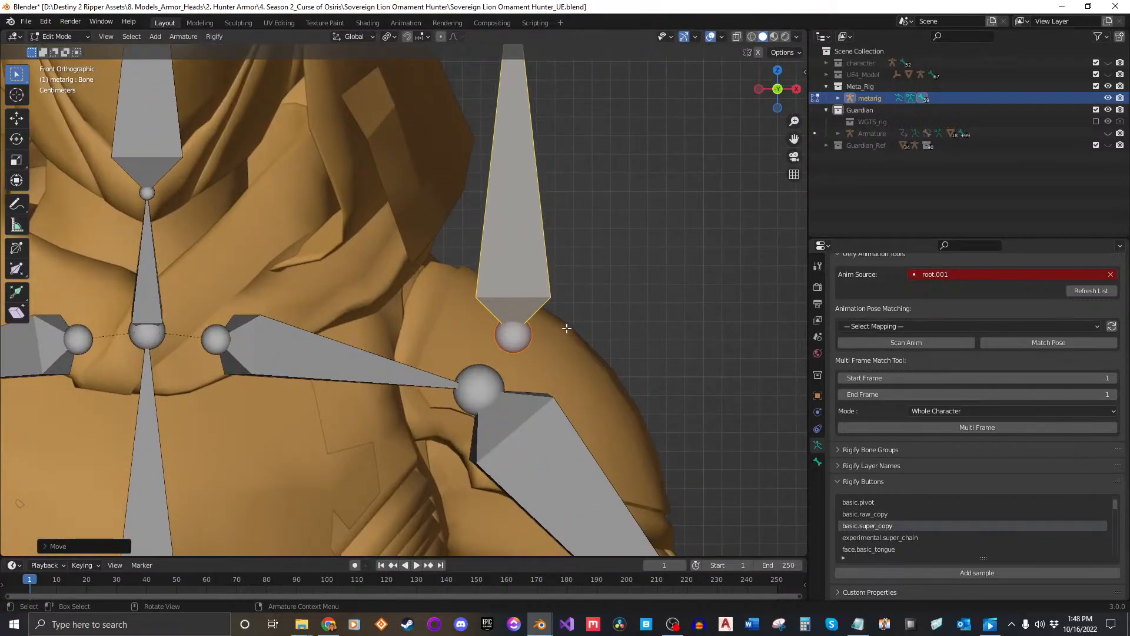
{"action": "left_click", "coordinate": [618, 267]}
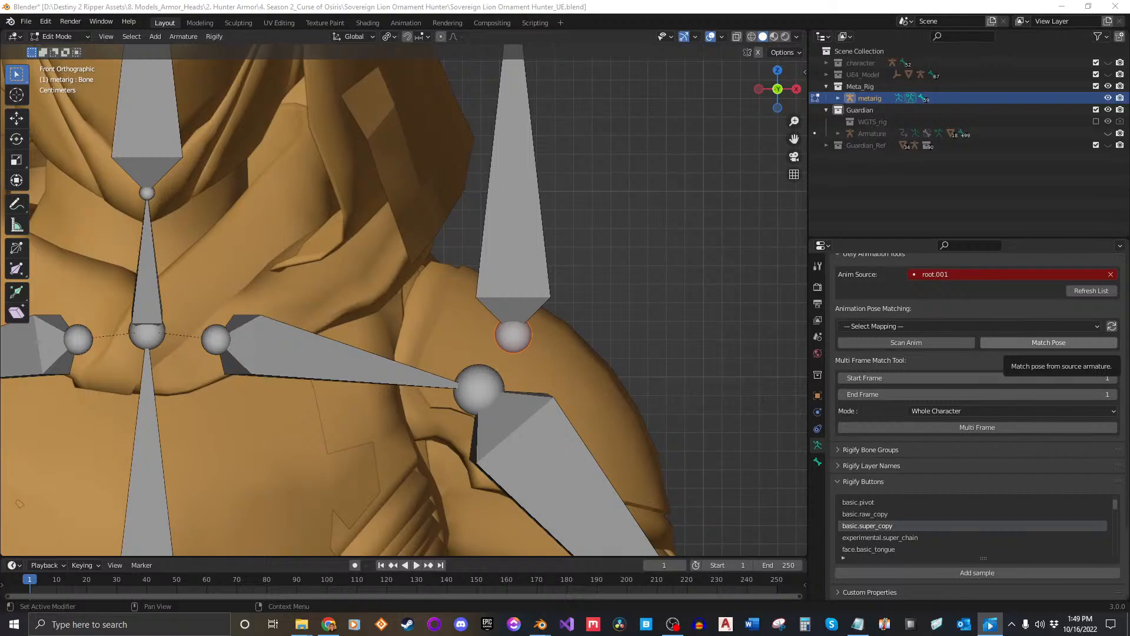
Hide the large left upper arm bone to expose the shoulder joint.
{"action": "scroll", "coordinate": [537, 379], "scroll_direction": "up", "scroll_amount": 2}
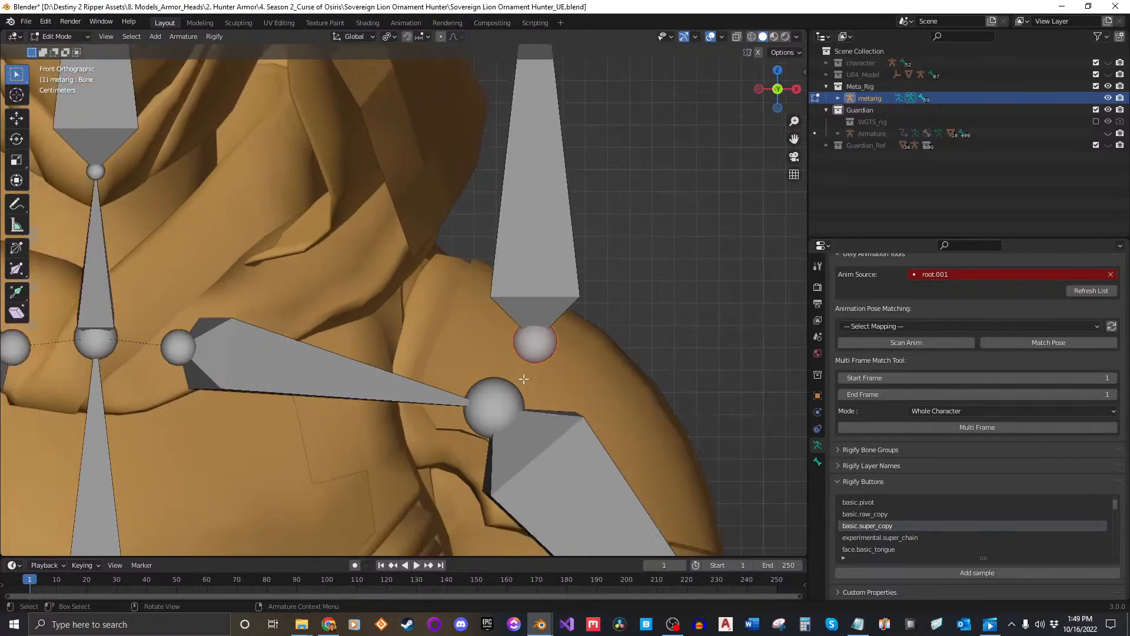
{"action": "scroll", "coordinate": [706, 352], "scroll_direction": "down", "scroll_amount": 1}
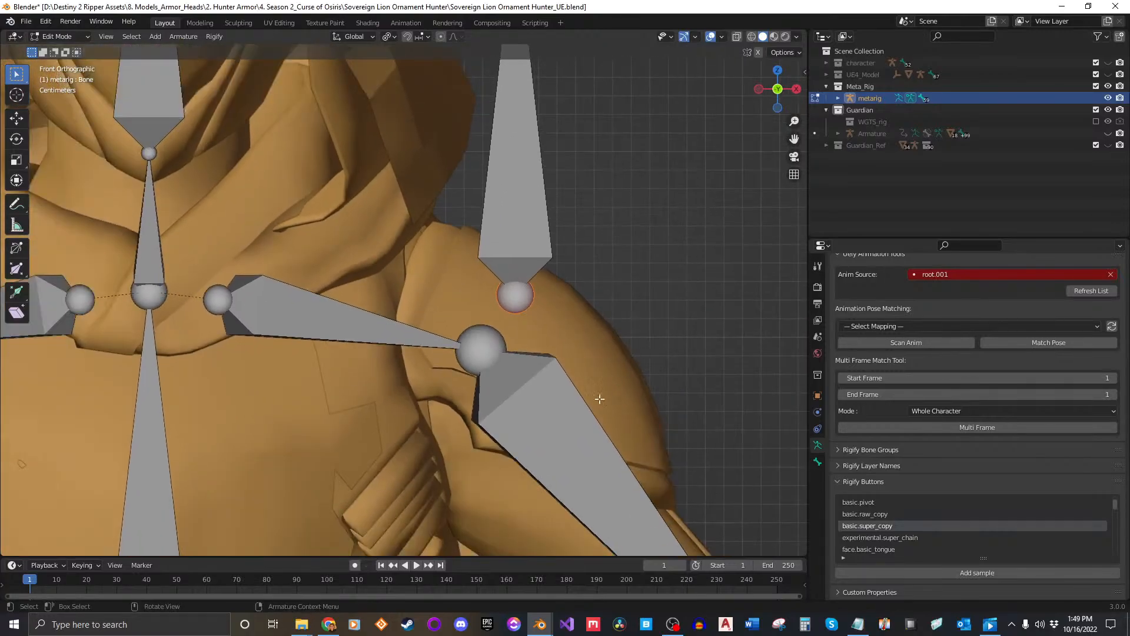
{"action": "left_click", "coordinate": [567, 376]}
{"action": "key", "text": "h"}
{"action": "scroll", "coordinate": [563, 319], "scroll_direction": "down", "scroll_amount": 1}
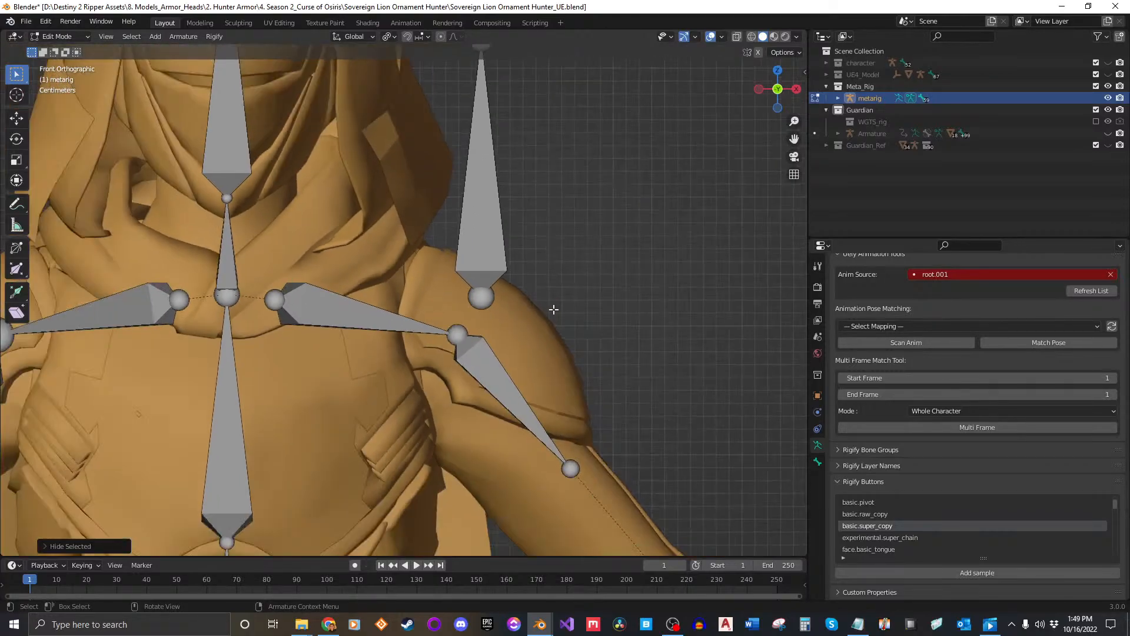
{"action": "scroll", "coordinate": [563, 328], "scroll_direction": "up", "scroll_amount": 1}
{"action": "scroll", "coordinate": [563, 328], "scroll_direction": "up", "scroll_amount": 2}
{"action": "scroll", "coordinate": [569, 312], "scroll_direction": "down", "scroll_amount": 1}
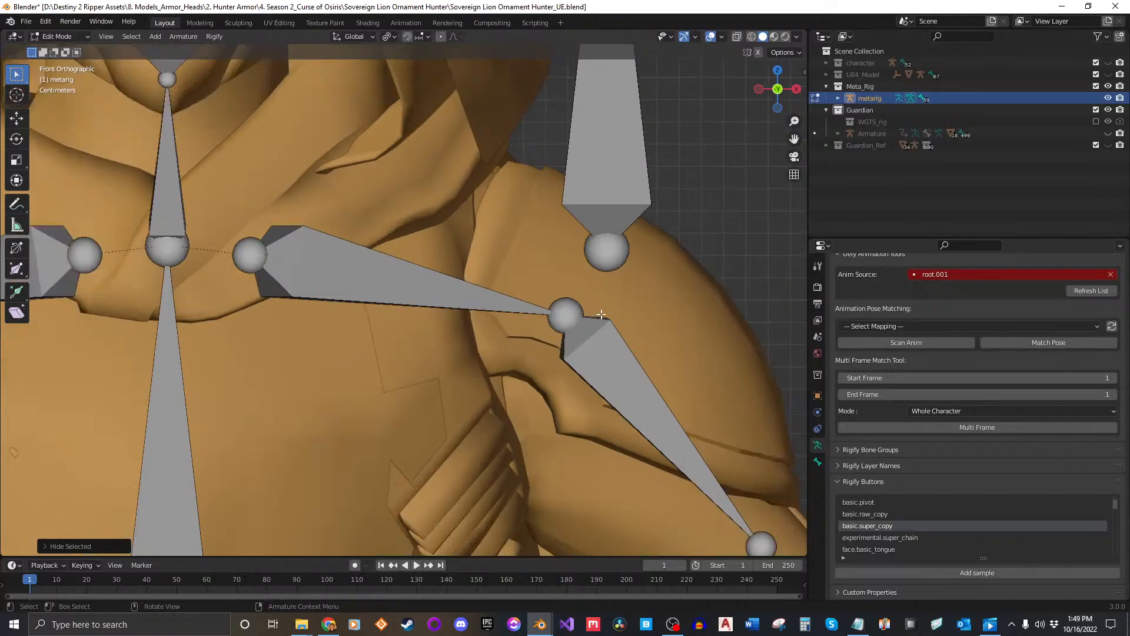
Snap the 3D cursor to the outer end of the left shoulder bone.
{"action": "left_click", "coordinate": [567, 312]}
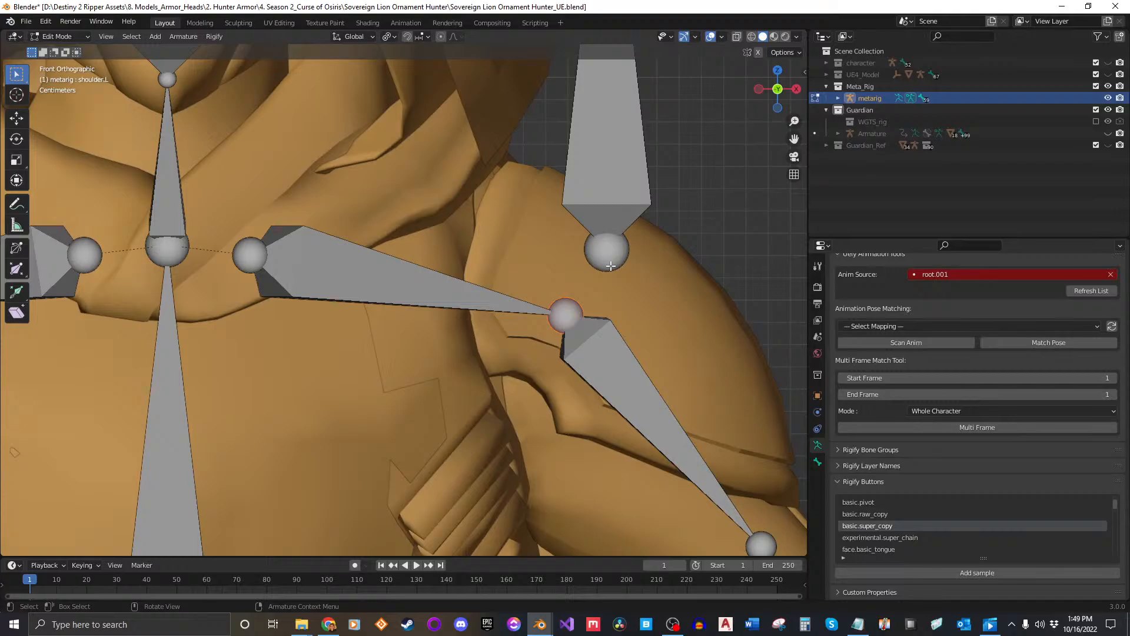
{"action": "key", "text": "shift+s"}
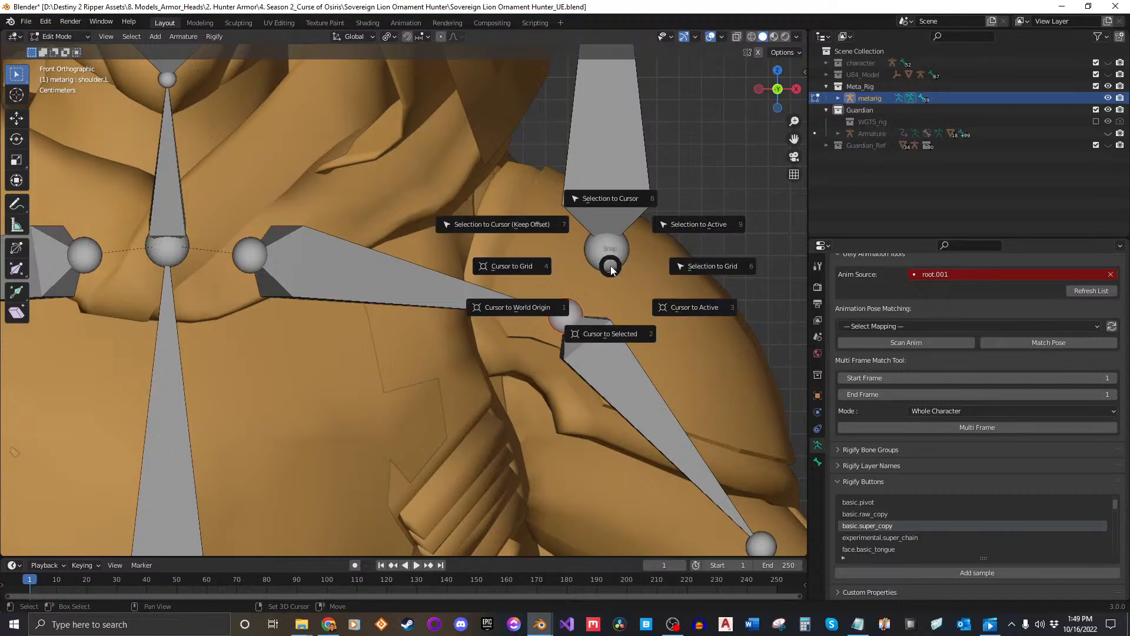
{"action": "left_click", "coordinate": [606, 334]}
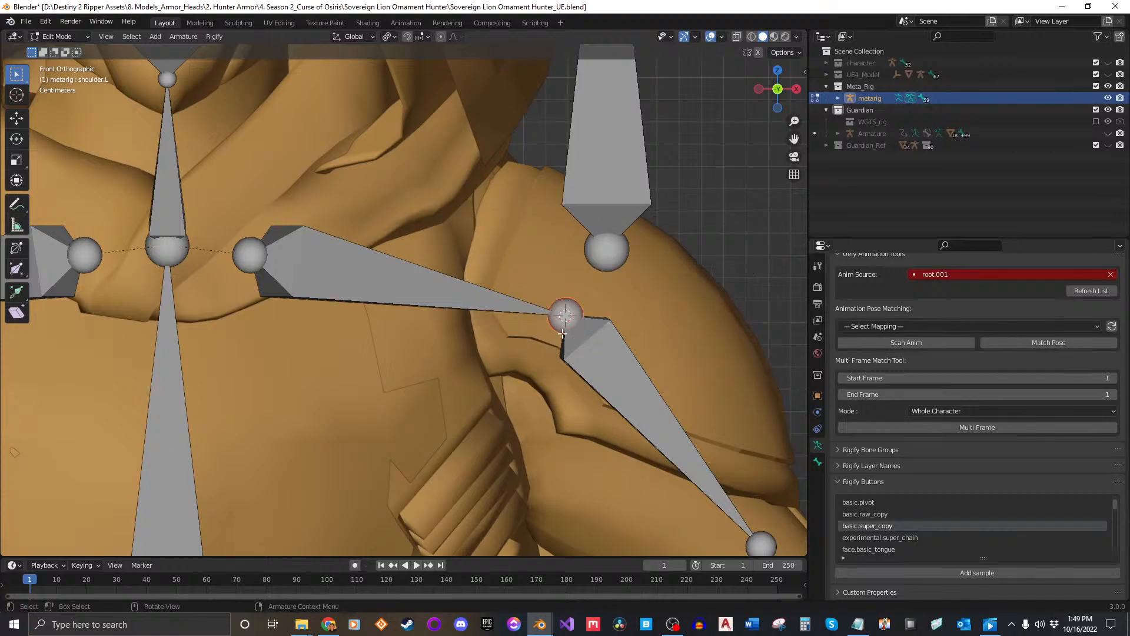
Snap the base of the new super_copy bone to the 3D cursor at the left shoulder joint.
{"action": "left_click", "coordinate": [619, 260]}
{"action": "key", "text": "shift+s"}
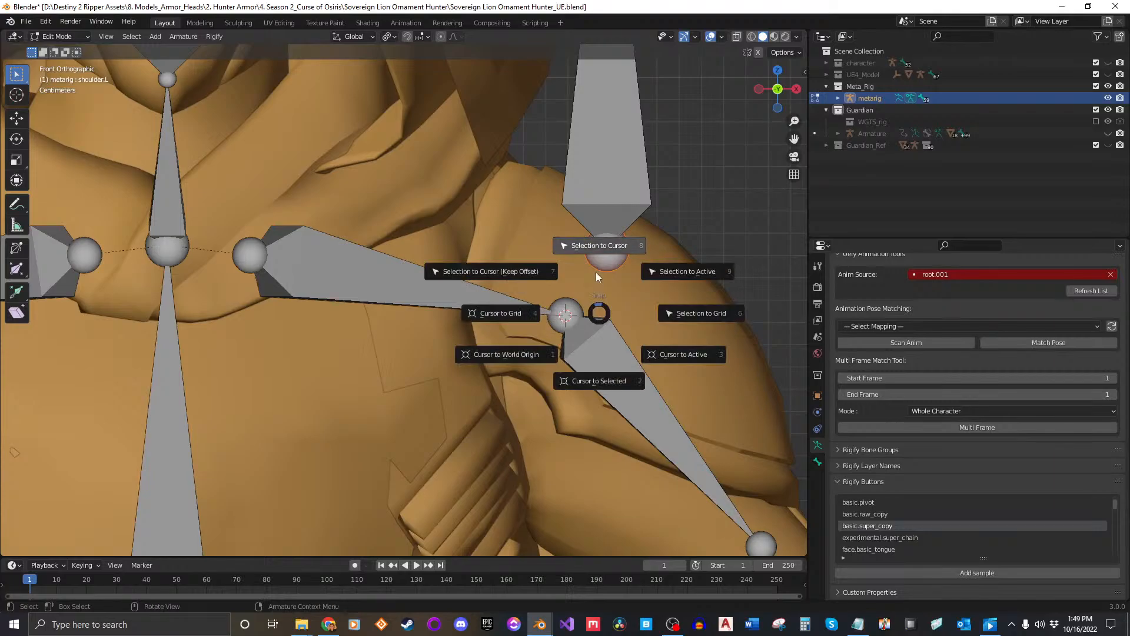
{"action": "left_click", "coordinate": [598, 251]}
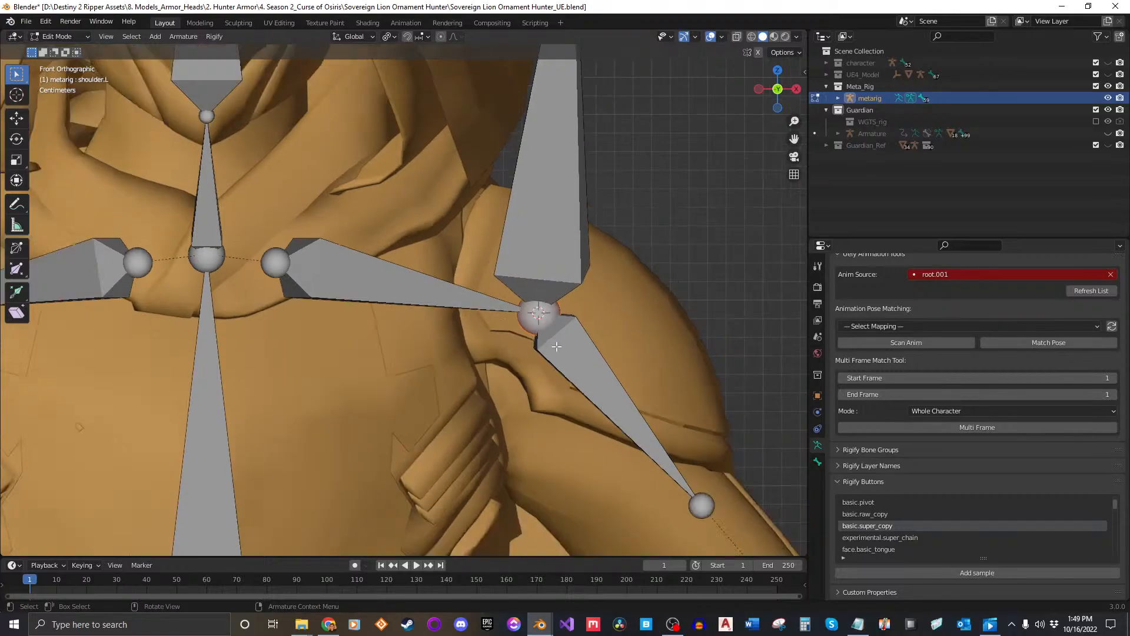
Move the new bone's tip out over the left shoulder armour to about X 0.25 m, Z 1.53 m, aligning it in Y with the base.
{"action": "scroll", "coordinate": [566, 337], "scroll_direction": "down", "scroll_amount": 4}
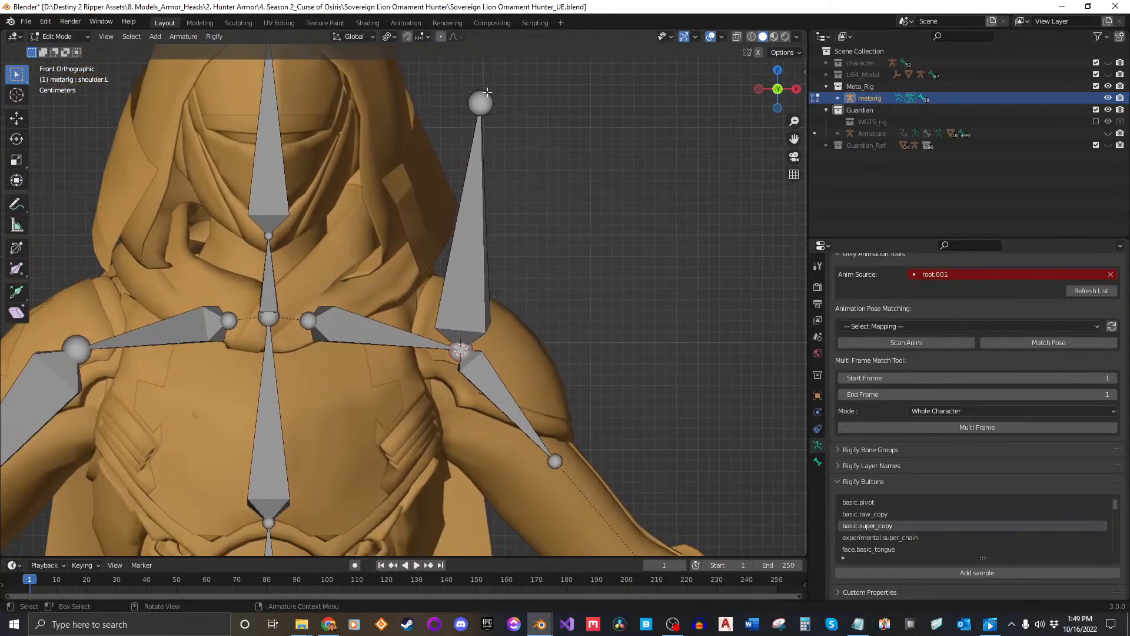
{"action": "left_click", "coordinate": [480, 103]}
{"action": "key", "text": "g"}
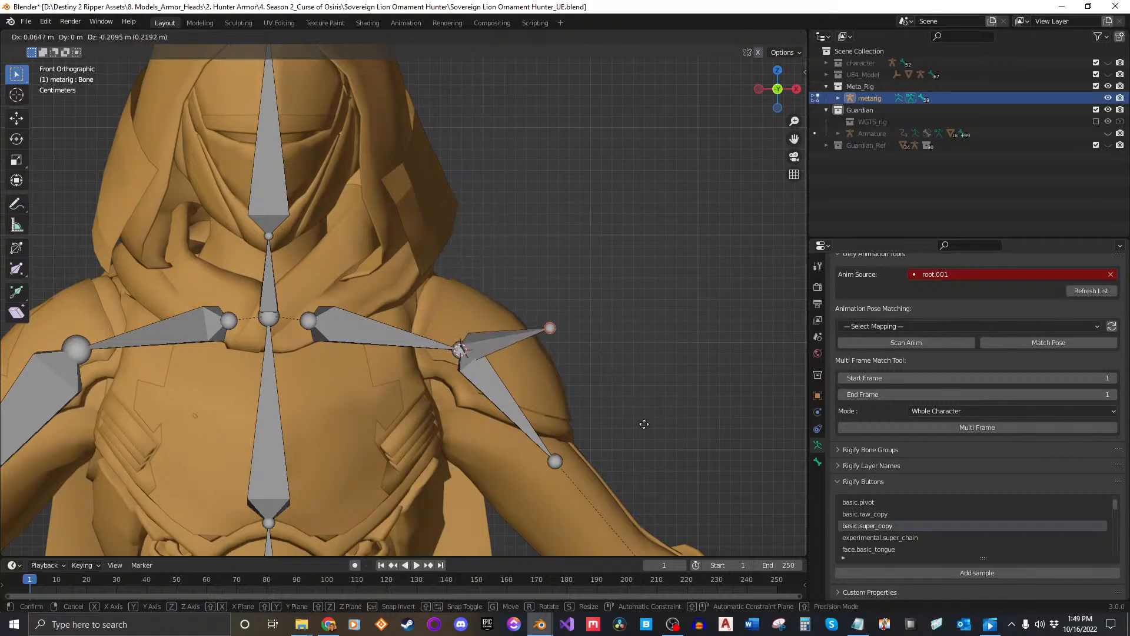
{"action": "left_click", "coordinate": [629, 402]}
{"action": "key", "text": "KP_3"}
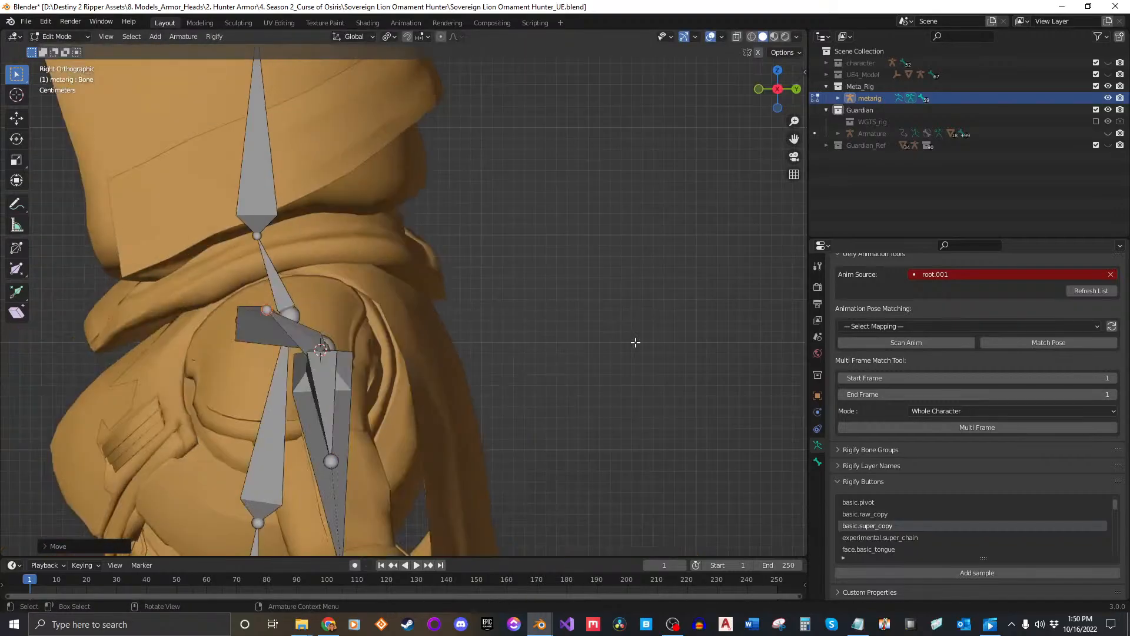
{"action": "key", "text": "g"}
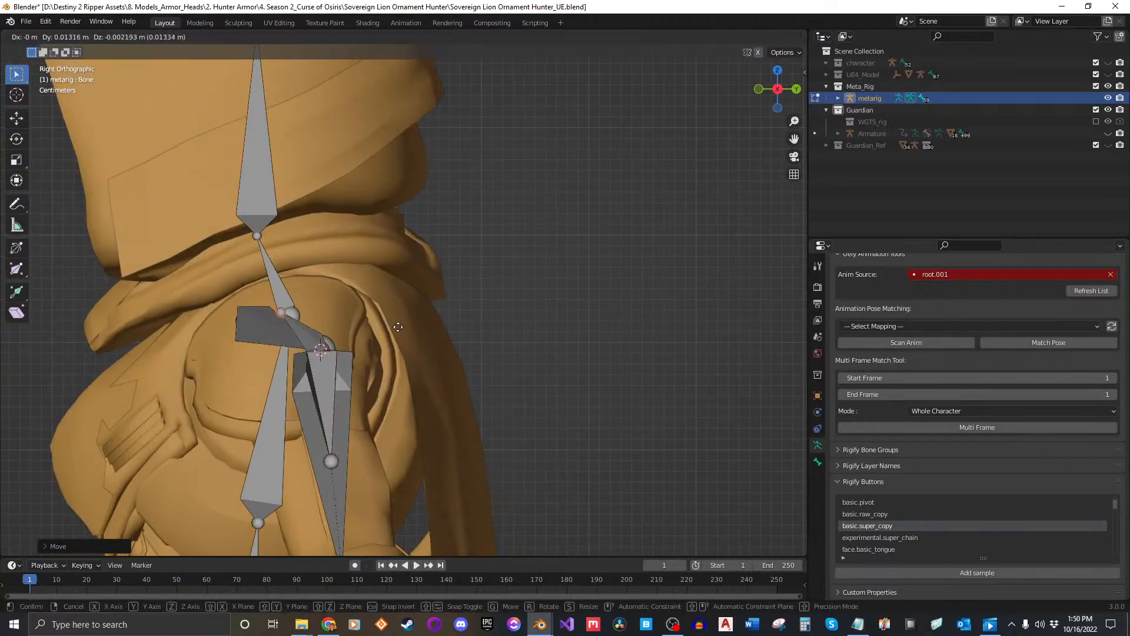
{"action": "key", "text": "y"}
{"action": "left_click", "coordinate": [427, 321]}
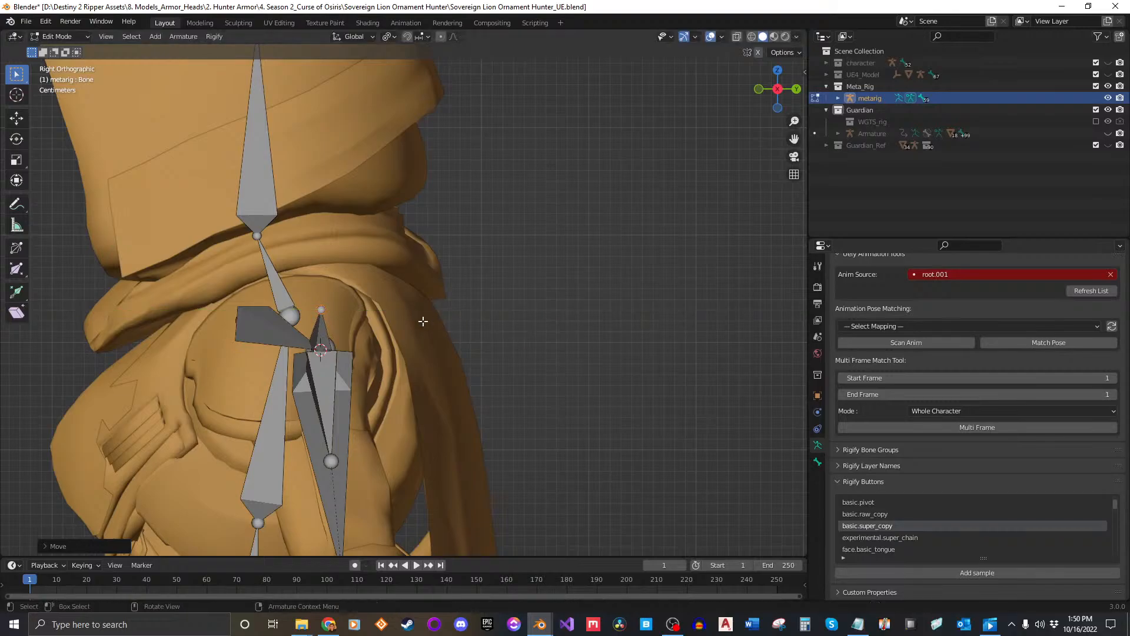
Examine the repositioned bone at the left shoulder from an angled view and from the front, leaving it deselected.
{"action": "middle_click_drag", "start_coordinate": [418, 320], "coordinate": [590, 295]}
{"action": "scroll", "coordinate": [385, 338], "scroll_direction": "up", "scroll_amount": 3}
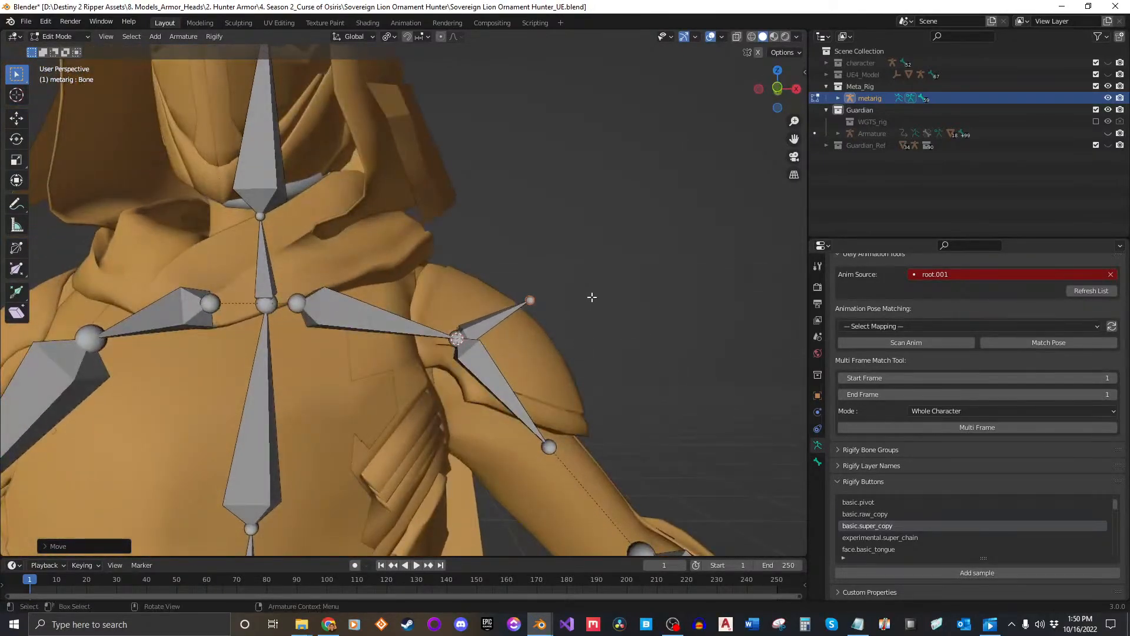
{"action": "scroll", "coordinate": [585, 298], "scroll_direction": "down", "scroll_amount": 1}
{"action": "mouse_move", "coordinate": [520, 313]}
{"action": "middle_mouse_down"}
{"action": "mouse_move", "coordinate": [545, 325]}
{"action": "mouse_move", "coordinate": [520, 324]}
{"action": "middle_mouse_up"}
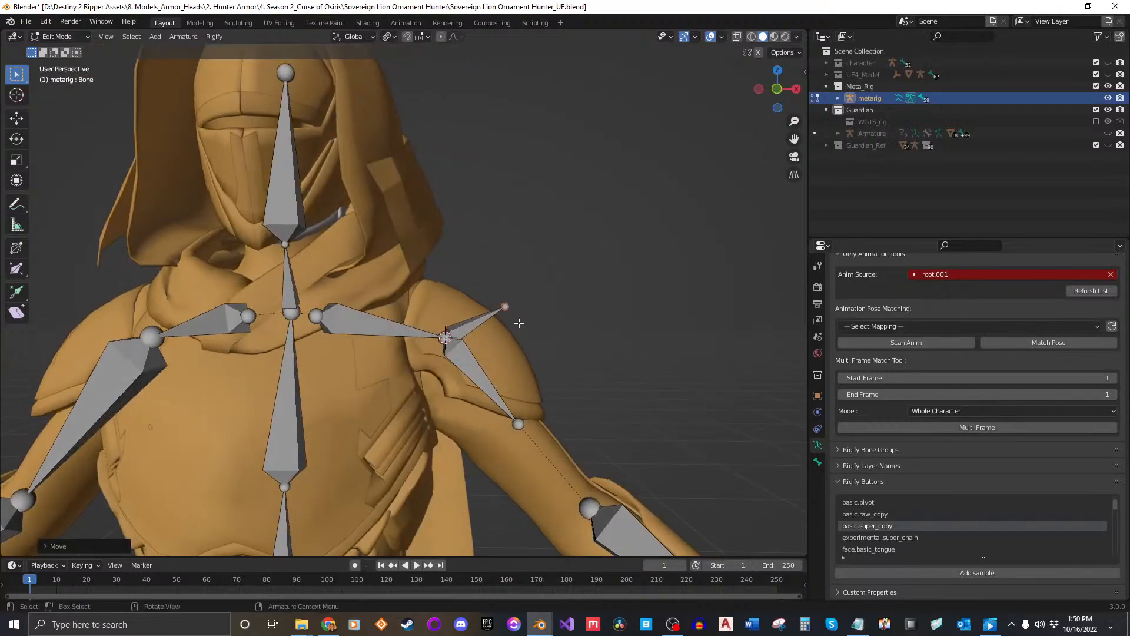
{"action": "key", "text": "KP_1"}
{"action": "scroll", "coordinate": [519, 323], "scroll_direction": "up", "scroll_amount": 4}
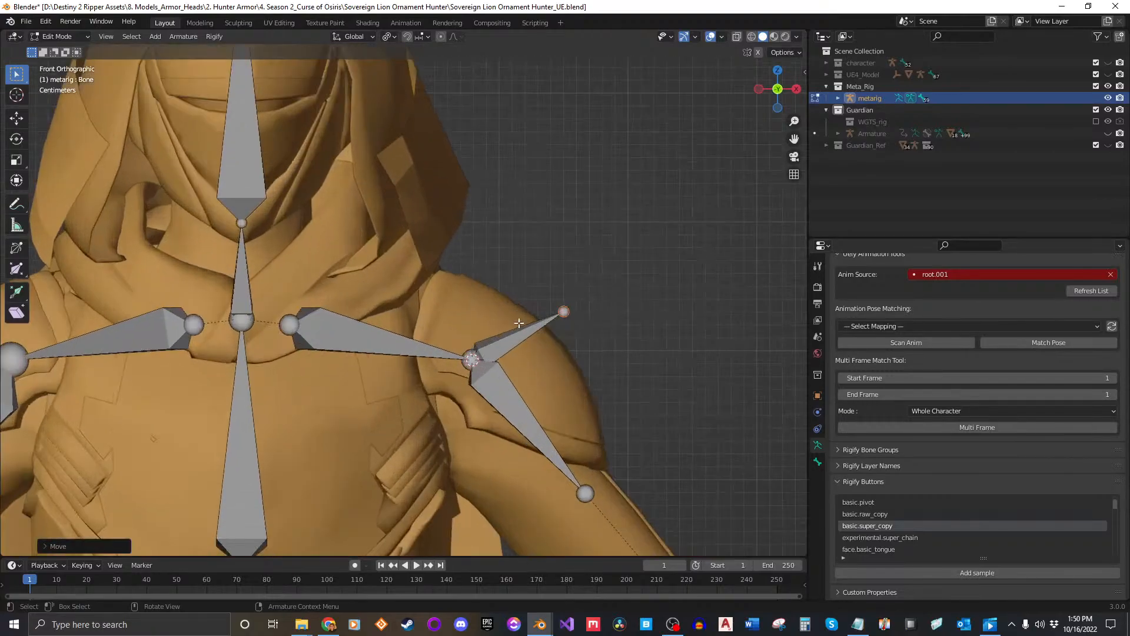
{"action": "left_click", "coordinate": [536, 347]}
{"action": "left_click", "coordinate": [678, 355]}
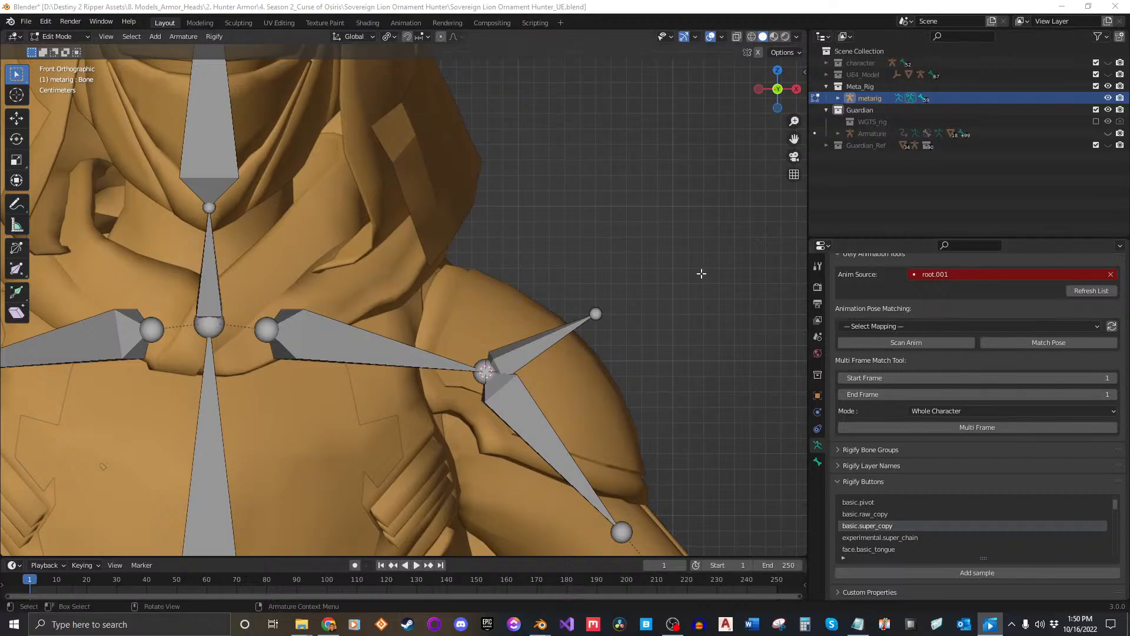
Return the 3D cursor to the world origin.
{"action": "scroll", "coordinate": [549, 302], "scroll_direction": "down", "scroll_amount": 2}
{"action": "key", "text": "shift+s"}
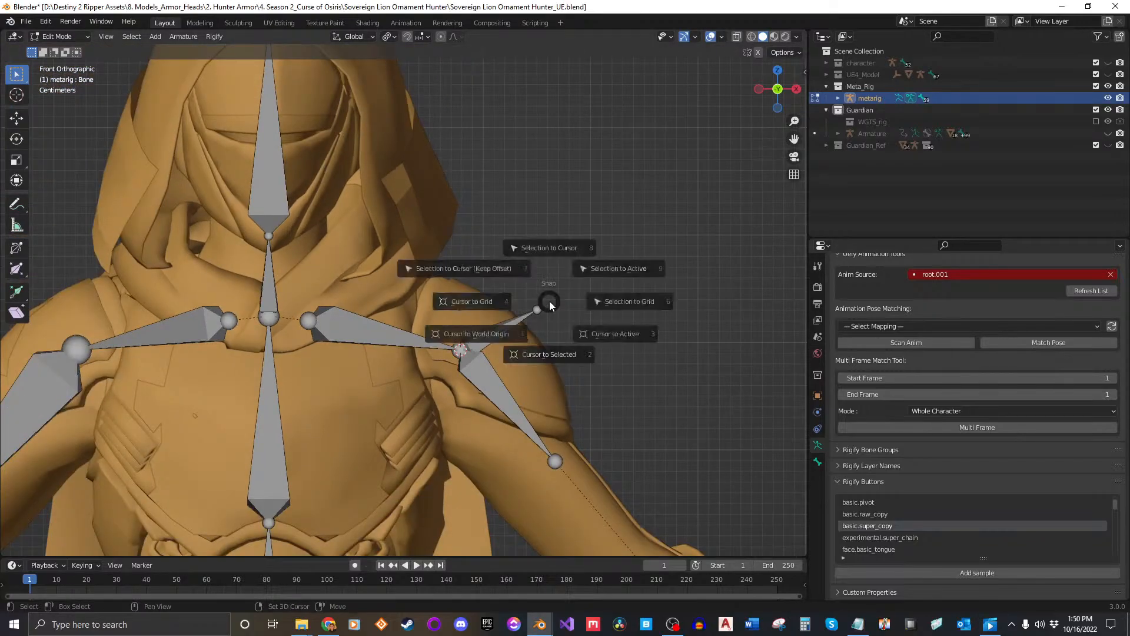
{"action": "left_click", "coordinate": [476, 344]}
Unhide the left upper arm bone and clear the selection.
{"action": "scroll", "coordinate": [531, 331], "scroll_direction": "up", "scroll_amount": 1}
{"action": "middle_click_drag", "start_coordinate": [562, 347], "coordinate": [586, 282], "text": "shift"}
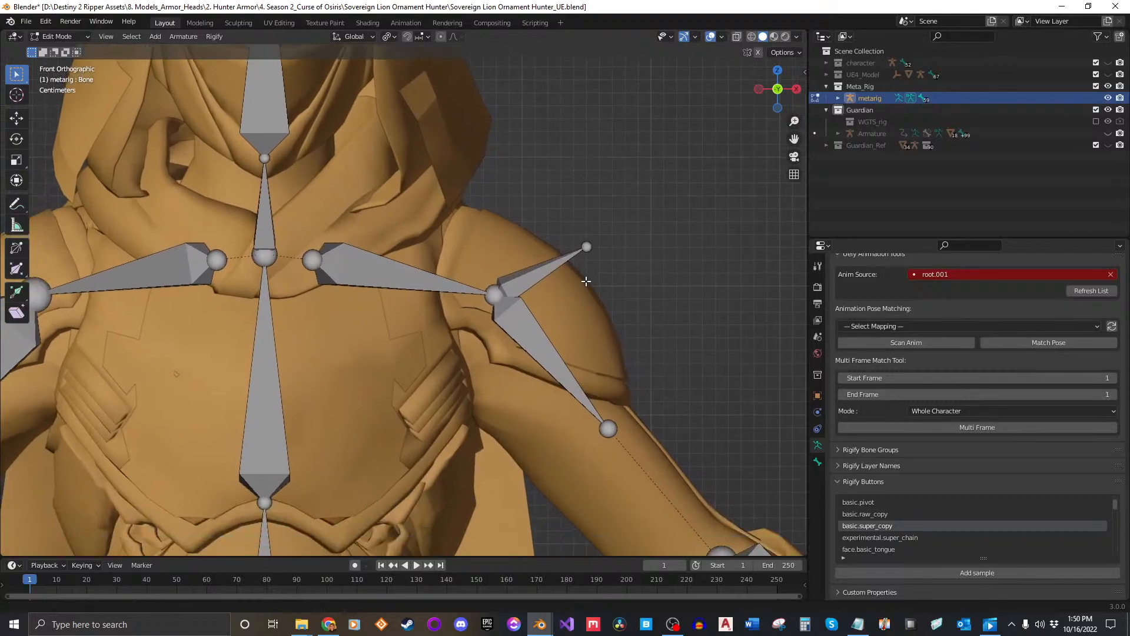
{"action": "scroll", "coordinate": [585, 282], "scroll_direction": "down", "scroll_amount": 10}
{"action": "scroll", "coordinate": [466, 318], "scroll_direction": "up", "scroll_amount": 3}
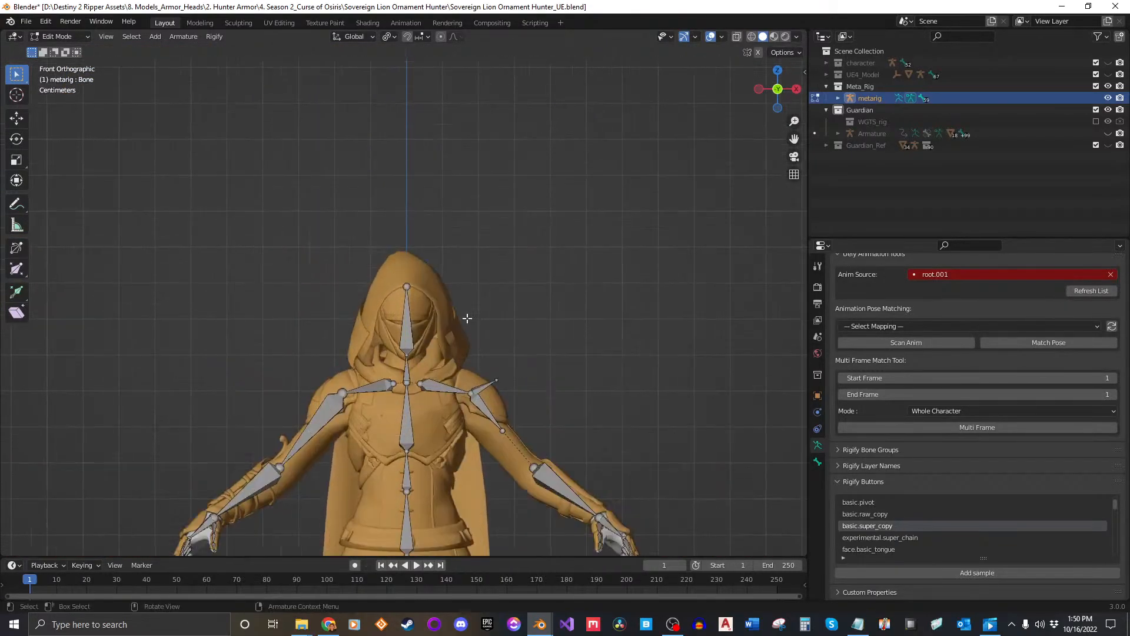
{"action": "scroll", "coordinate": [467, 318], "scroll_direction": "up", "scroll_amount": 7}
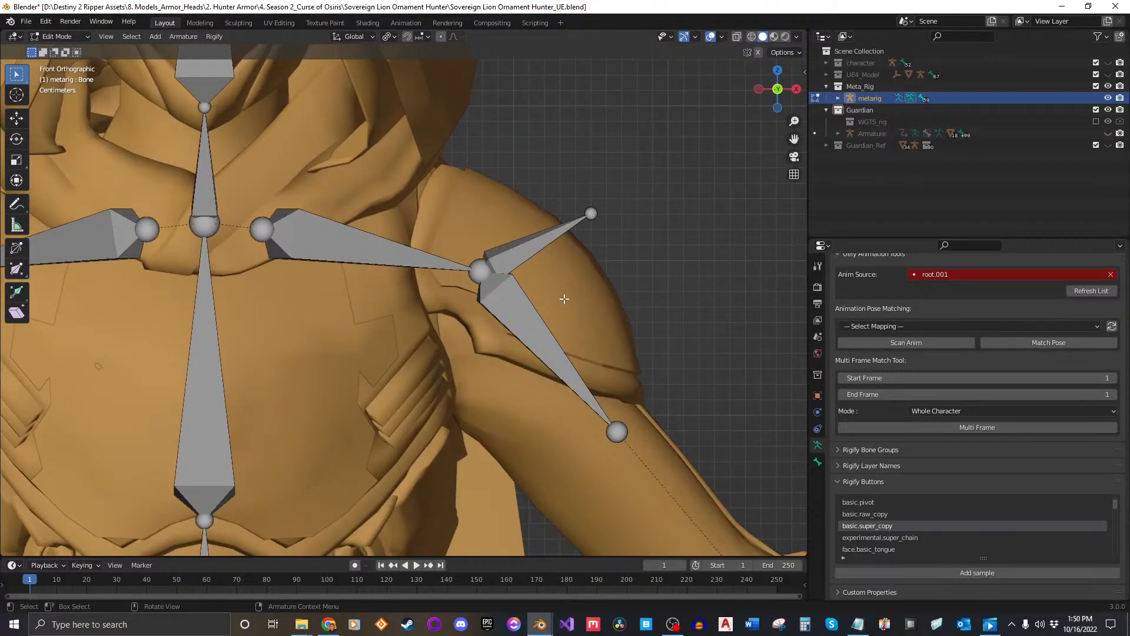
{"action": "key", "text": "alt+h"}
{"action": "left_click", "coordinate": [706, 262]}
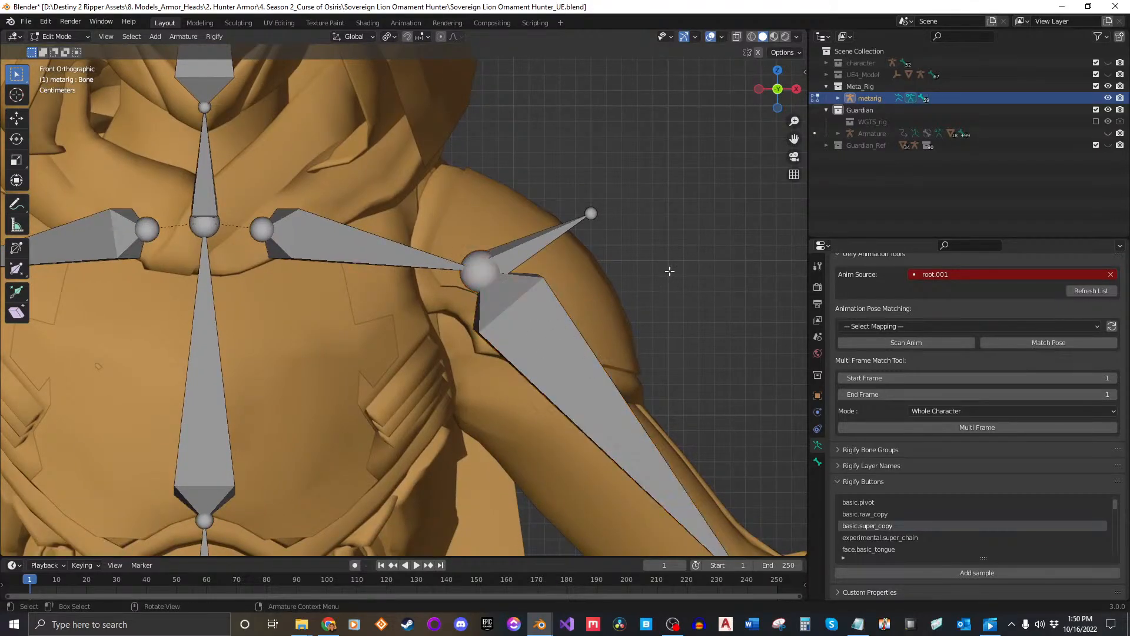
Check the bone layer and parent relations of the upper_arm.L bone.
{"action": "left_click", "coordinate": [551, 322]}
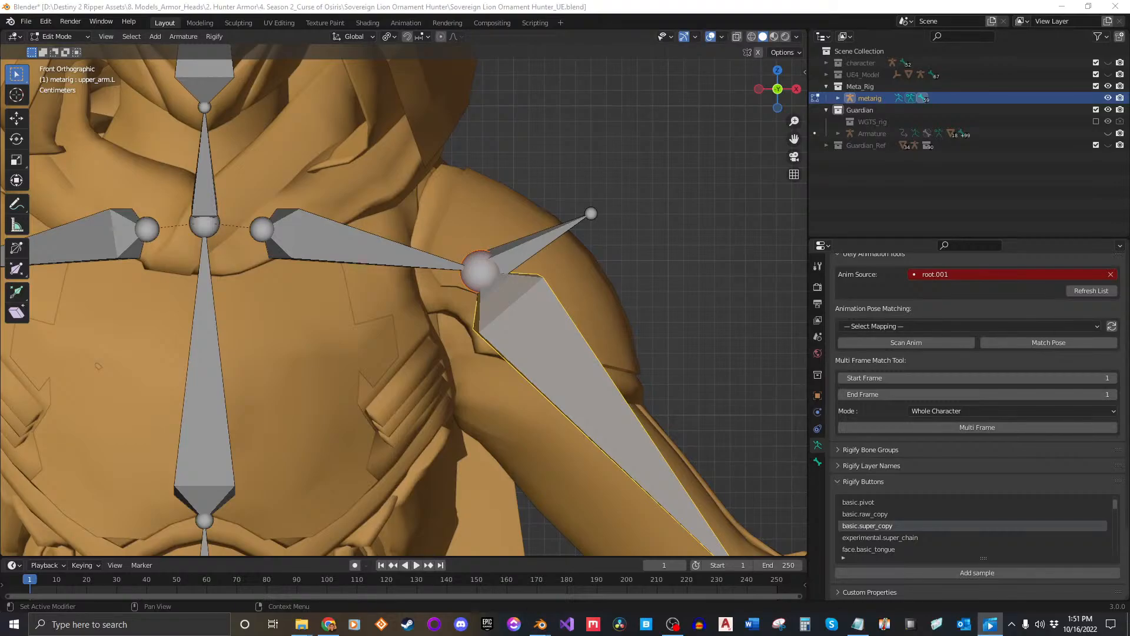
{"action": "left_click", "coordinate": [648, 311]}
{"action": "left_click", "coordinate": [613, 388]}
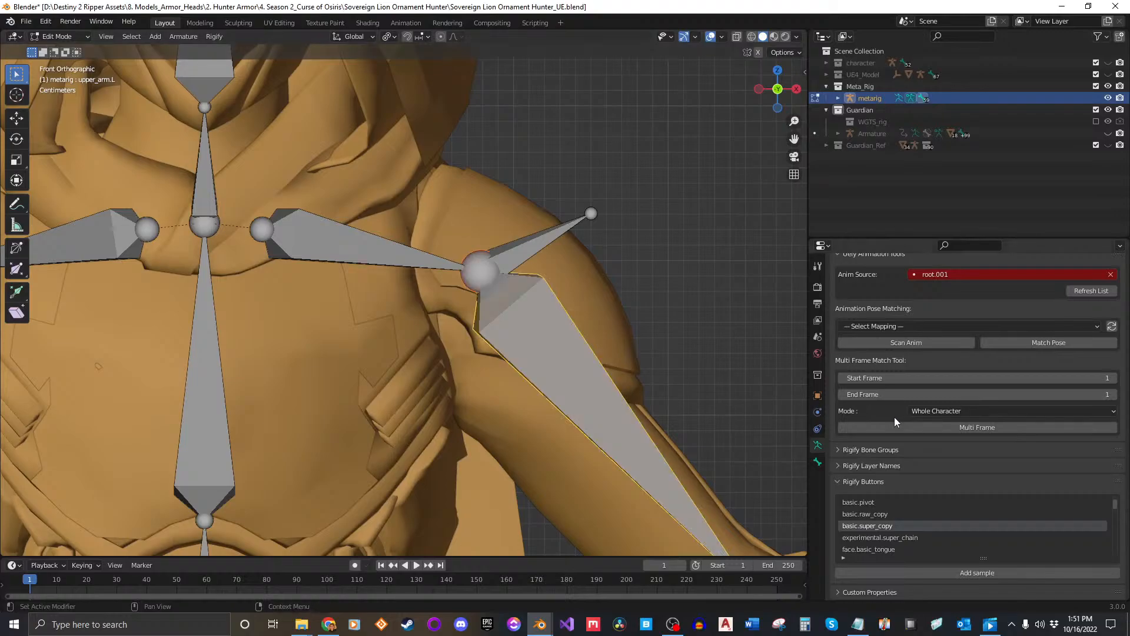
{"action": "left_click", "coordinate": [817, 461]}
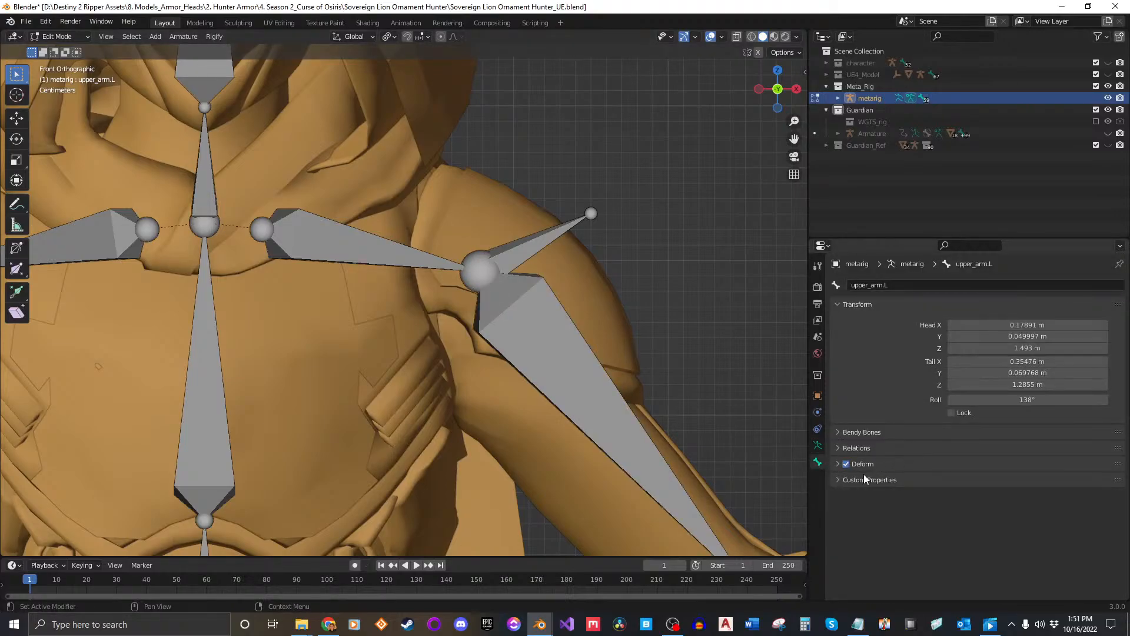
{"action": "left_click", "coordinate": [835, 449]}
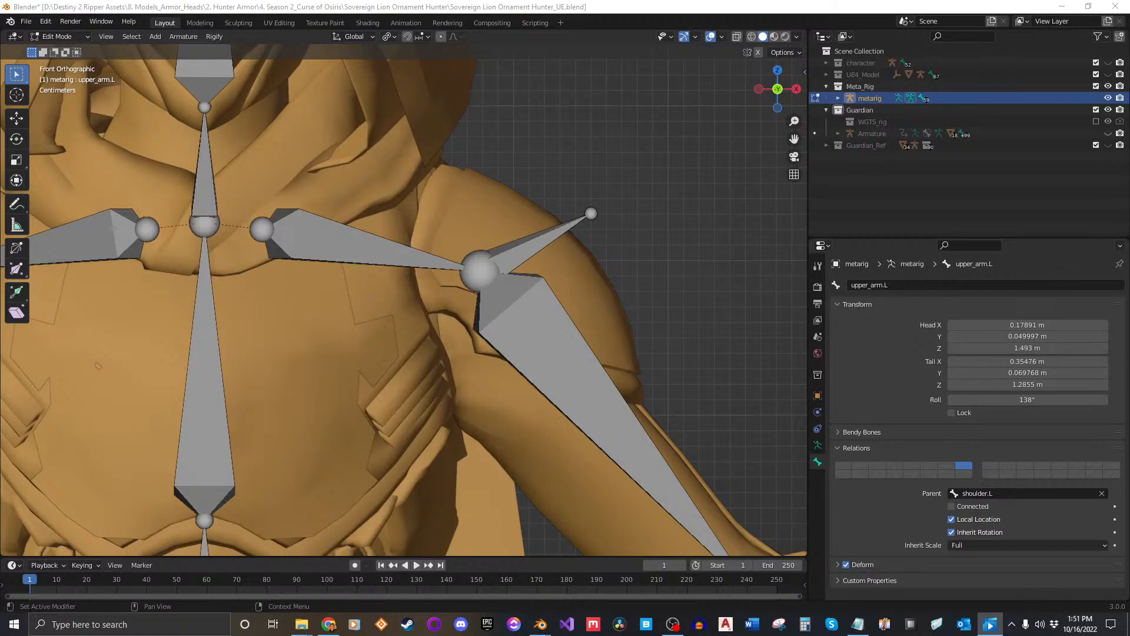
Rename the new bone at the left shoulder to Shoulder_Twist_L.
{"action": "middle_click_drag", "start_coordinate": [600, 277], "coordinate": [353, 252]}
{"action": "middle_click_drag", "start_coordinate": [368, 292], "coordinate": [613, 282]}
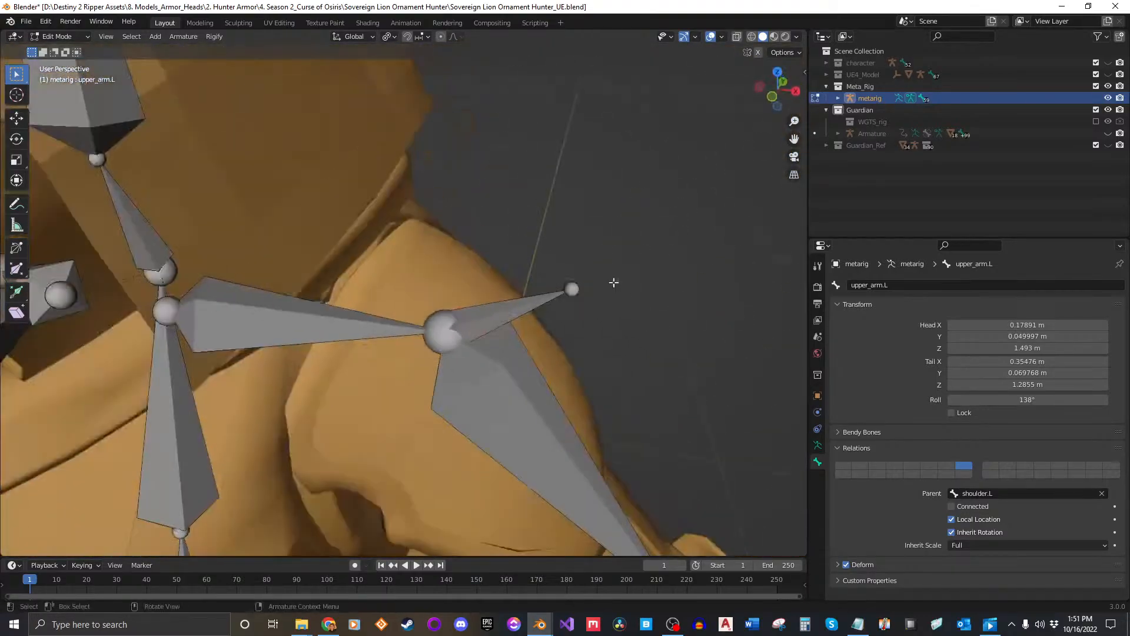
{"action": "key", "text": "KP_1"}
{"action": "scroll", "coordinate": [592, 267], "scroll_direction": "up", "scroll_amount": 1}
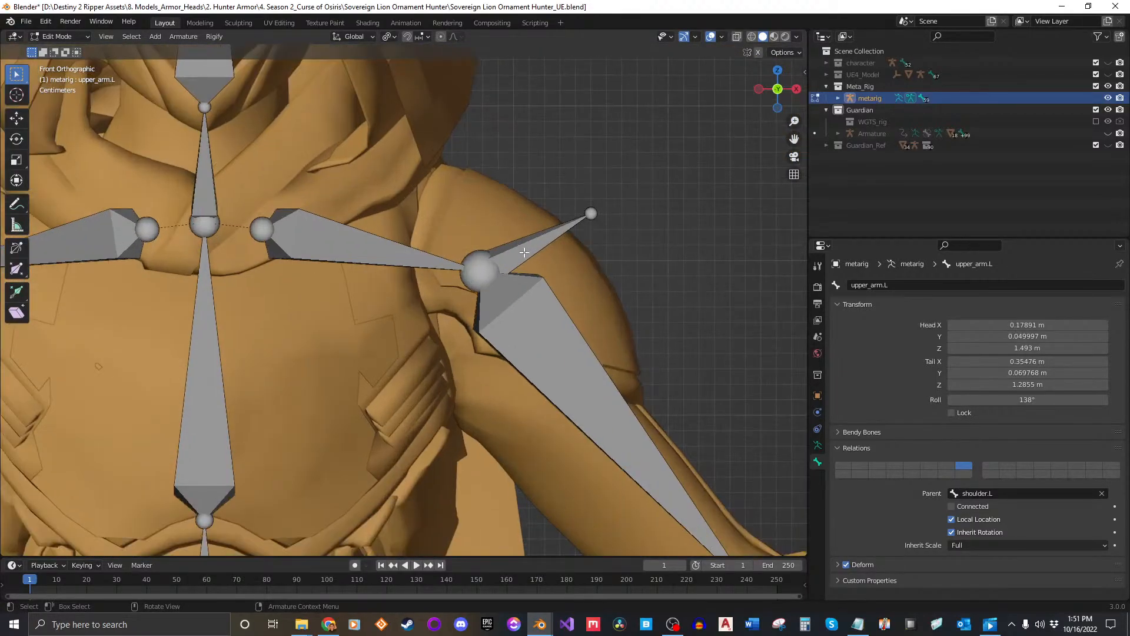
{"action": "left_click", "coordinate": [539, 240]}
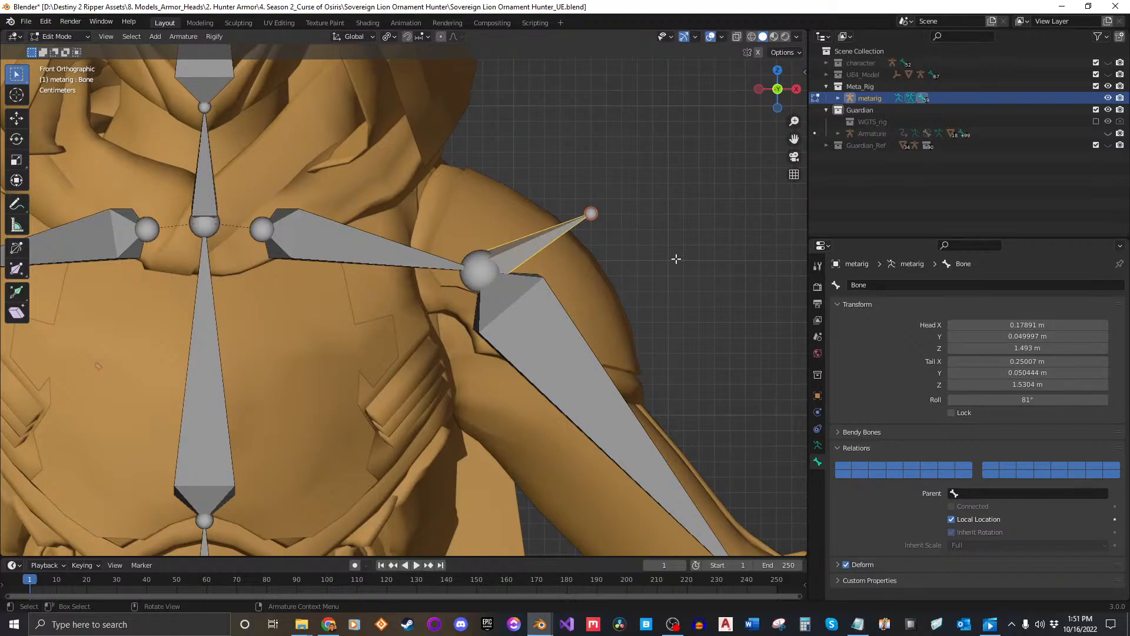
{"action": "key", "text": "F2"}
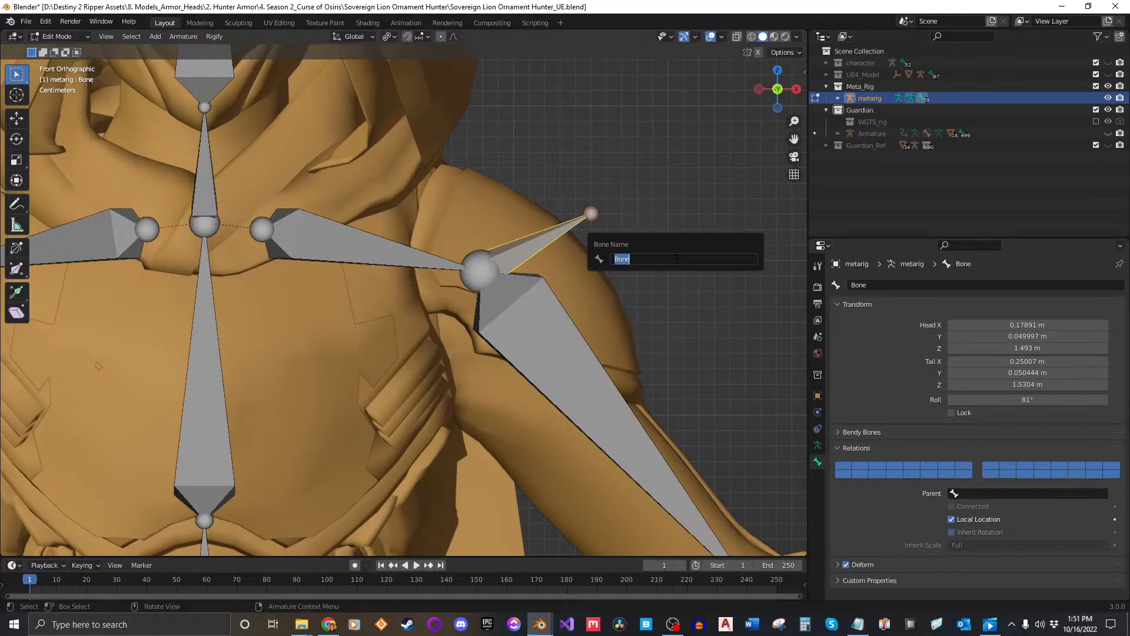
{"action": "type", "text": "Shoulder_Twist_L"}
{"action": "key", "text": "Return"}
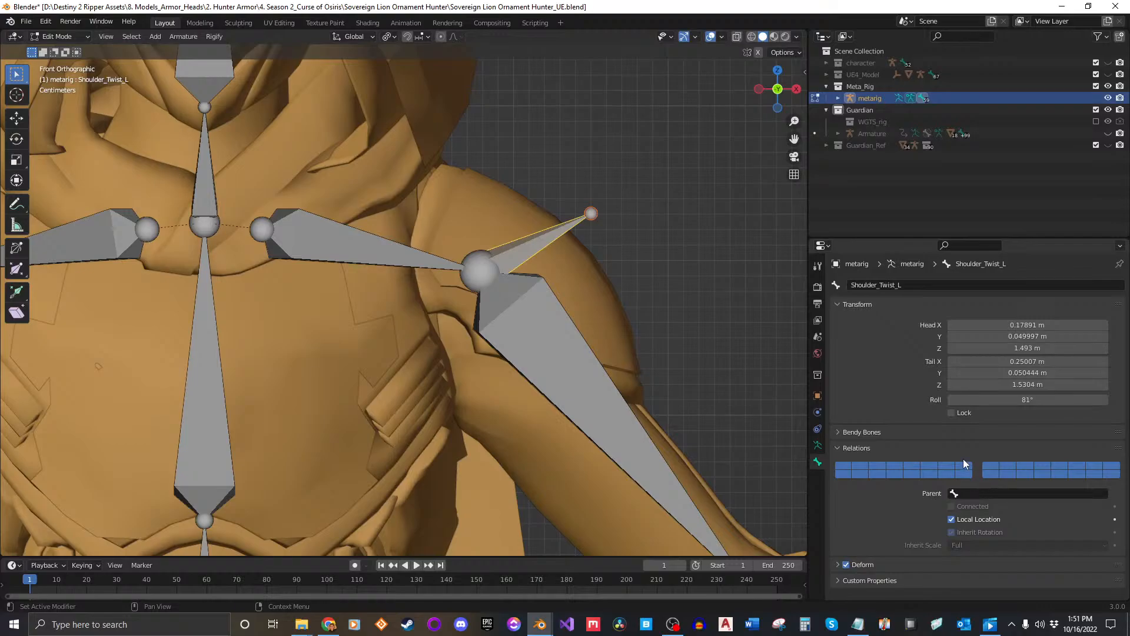
Put Shoulder_Twist_L only on the eighth bone layer, matching upper_arm.L, and set upper_arm.L as its parent.
{"action": "left_click", "coordinate": [602, 368]}
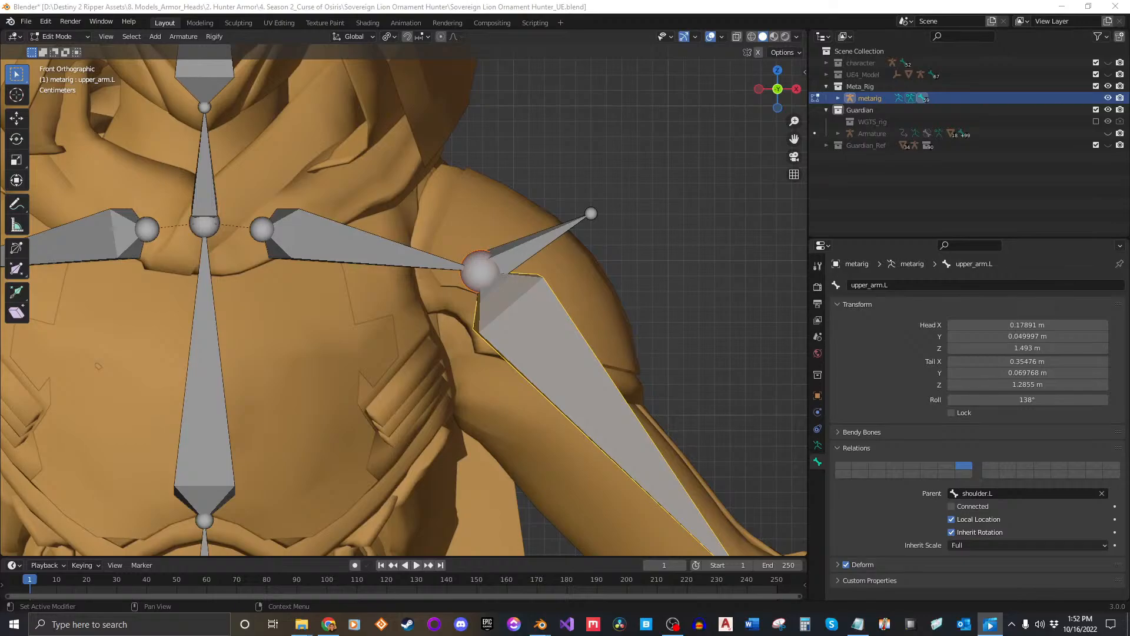
{"action": "left_click", "coordinate": [539, 238]}
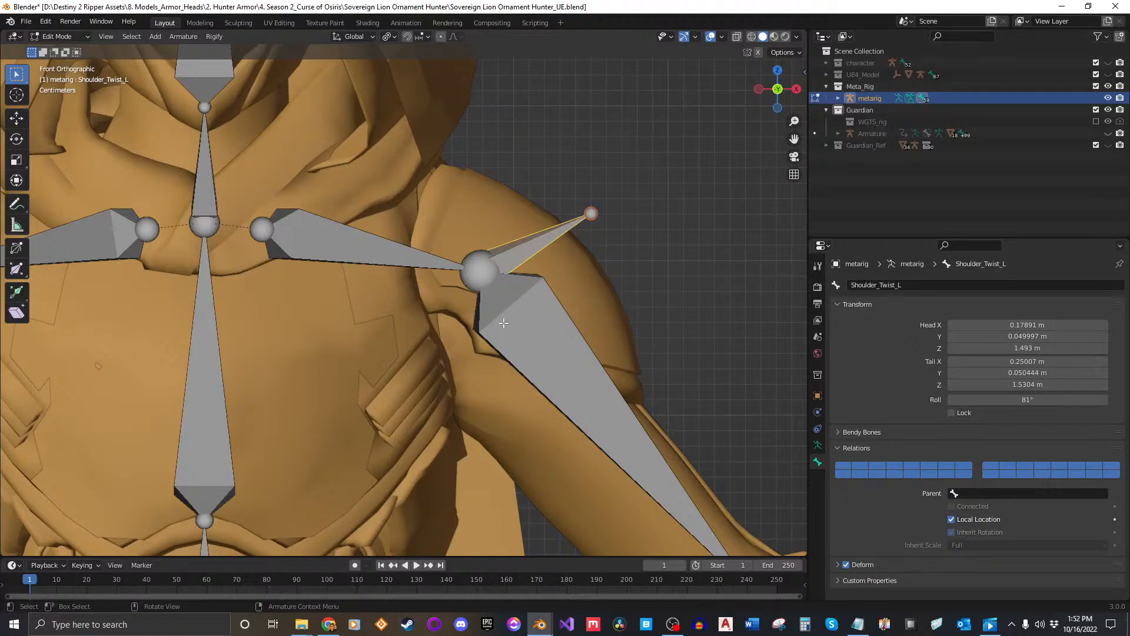
{"action": "left_click", "coordinate": [538, 316]}
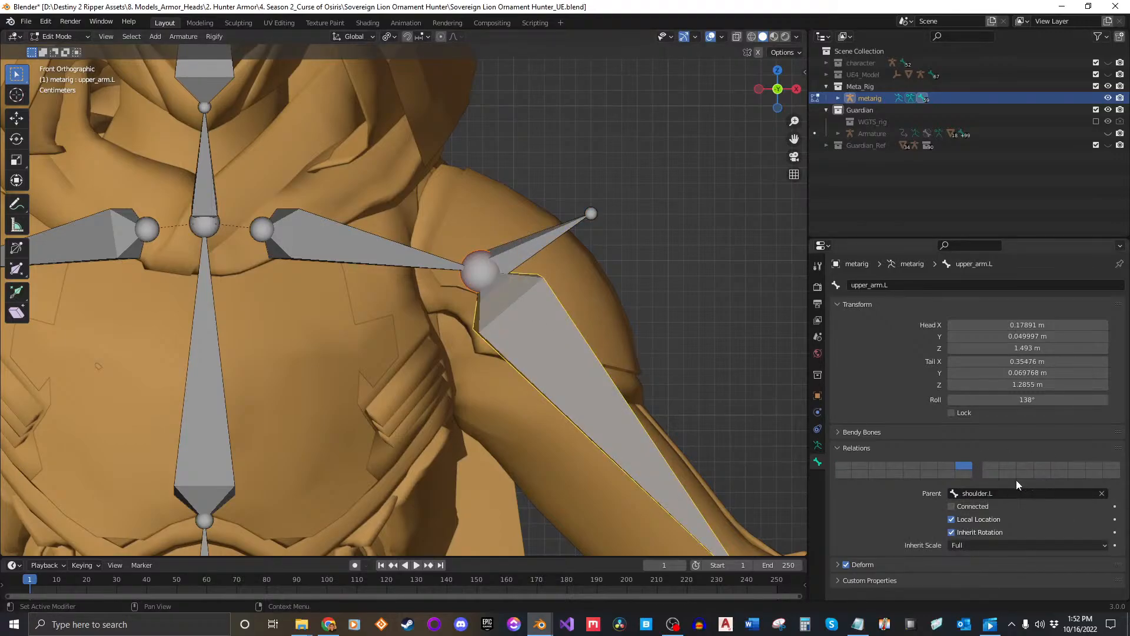
{"action": "left_click", "coordinate": [541, 248]}
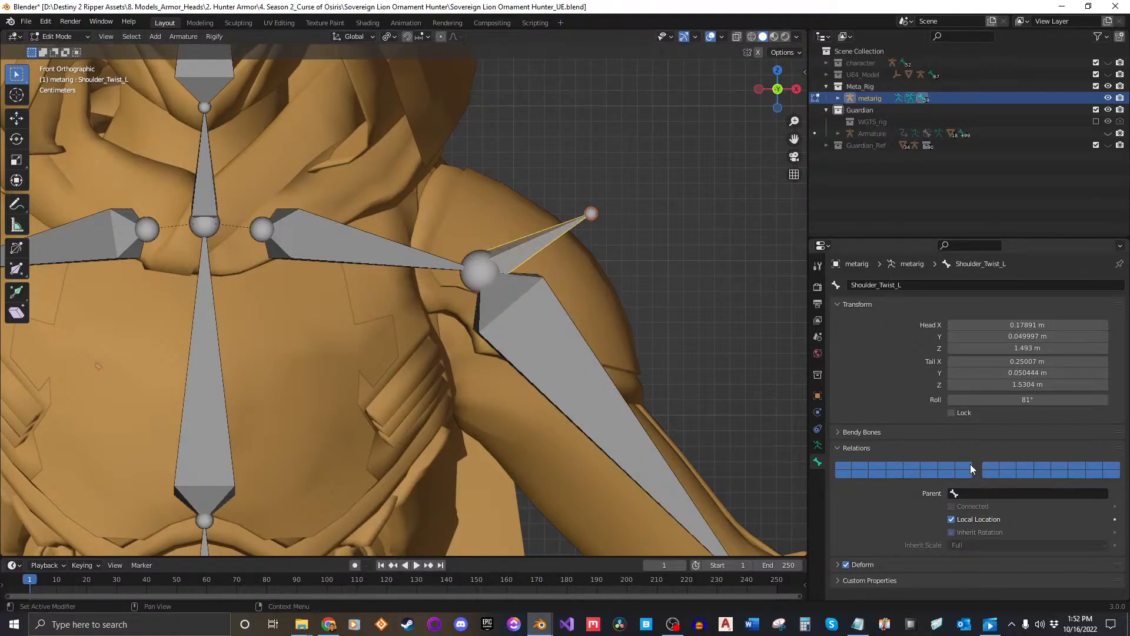
{"action": "left_click", "coordinate": [968, 464]}
{"action": "left_click", "coordinate": [972, 495]}
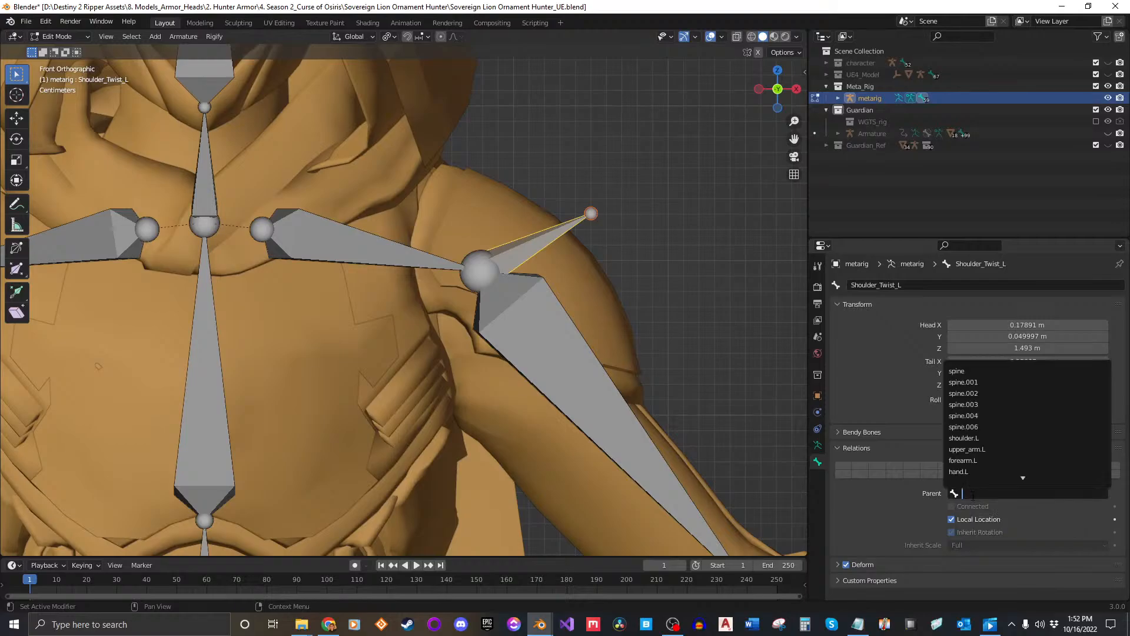
{"action": "type", "text": "upper"}
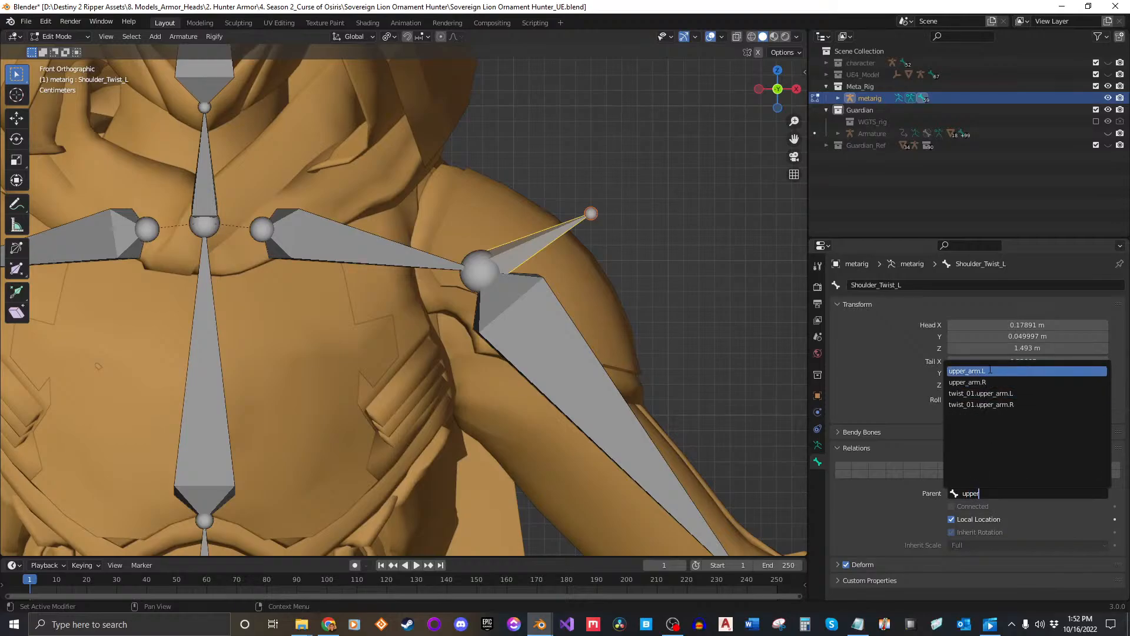
{"action": "left_click", "coordinate": [968, 371]}
Save the Blender file and deselect the twist bone.
{"action": "key", "text": "ctrl+s"}
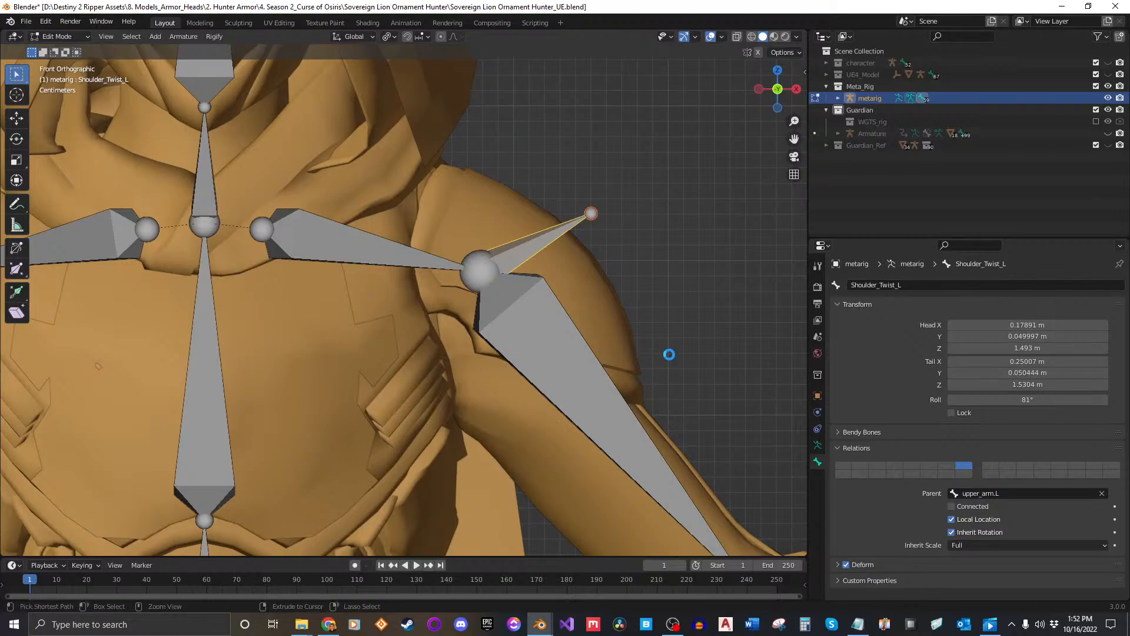
{"action": "left_click", "coordinate": [681, 320]}
{"action": "scroll", "coordinate": [670, 312], "scroll_direction": "down", "scroll_amount": 2}
{"action": "middle_click_drag", "start_coordinate": [621, 289], "coordinate": [662, 257], "text": "shift"}
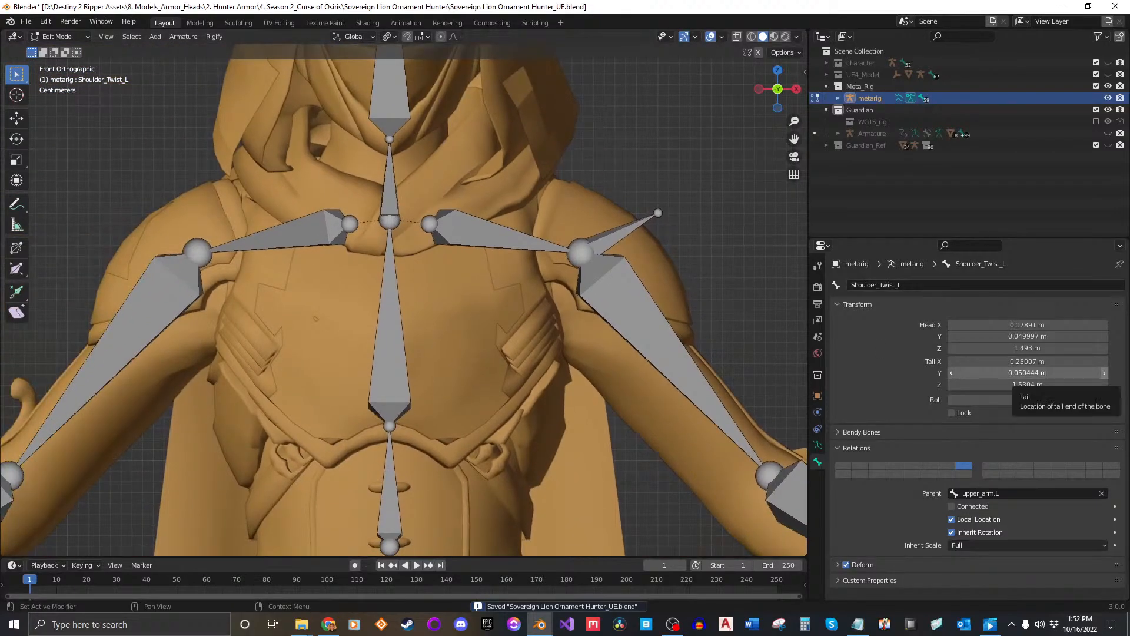
{"action": "left_click", "coordinate": [990, 624]}
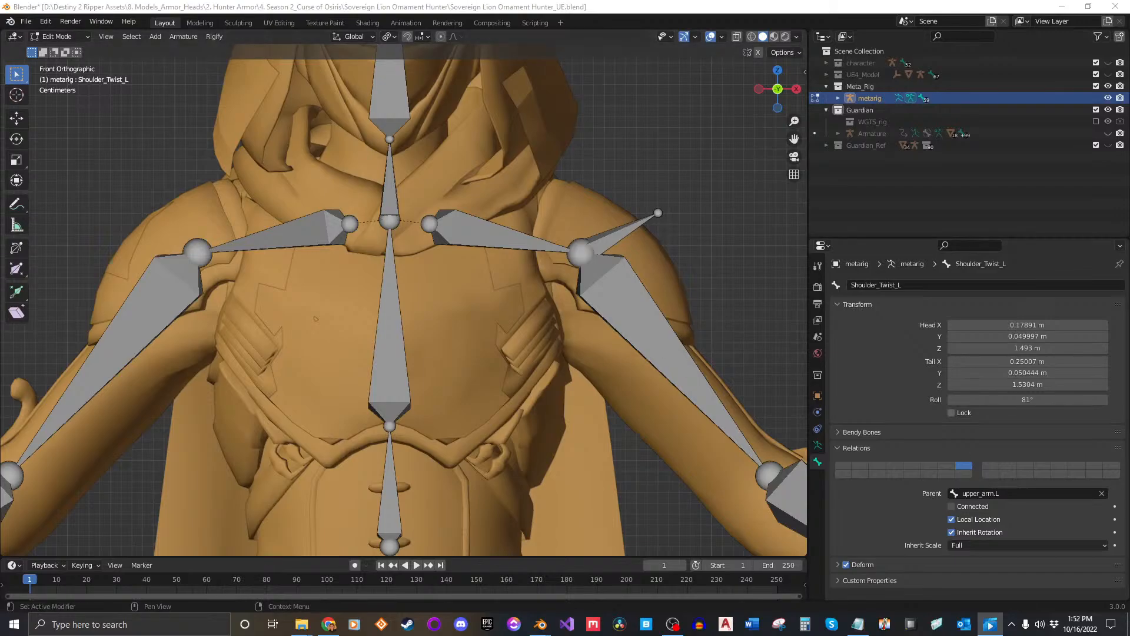
{"action": "left_click", "coordinate": [650, 242]}
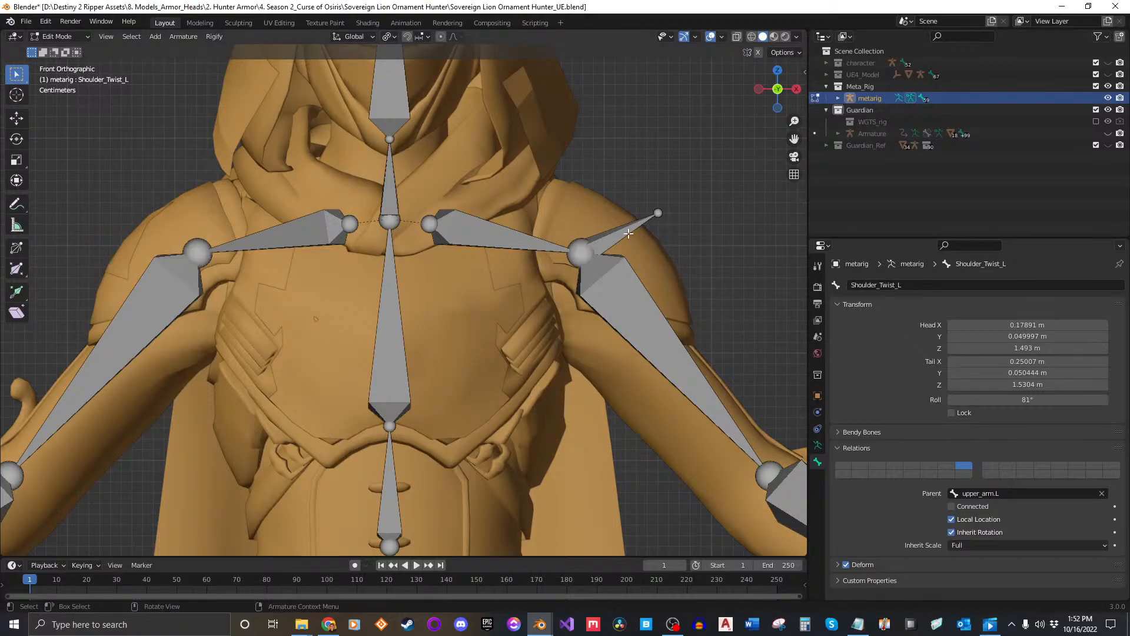
Symmetrize the Shoulder_Twist_L bone to create its mirrored twist bone on the opposite shoulder.
{"action": "left_click", "coordinate": [627, 233]}
{"action": "right_click", "coordinate": [626, 232]}
{"action": "left_click", "coordinate": [562, 234]}
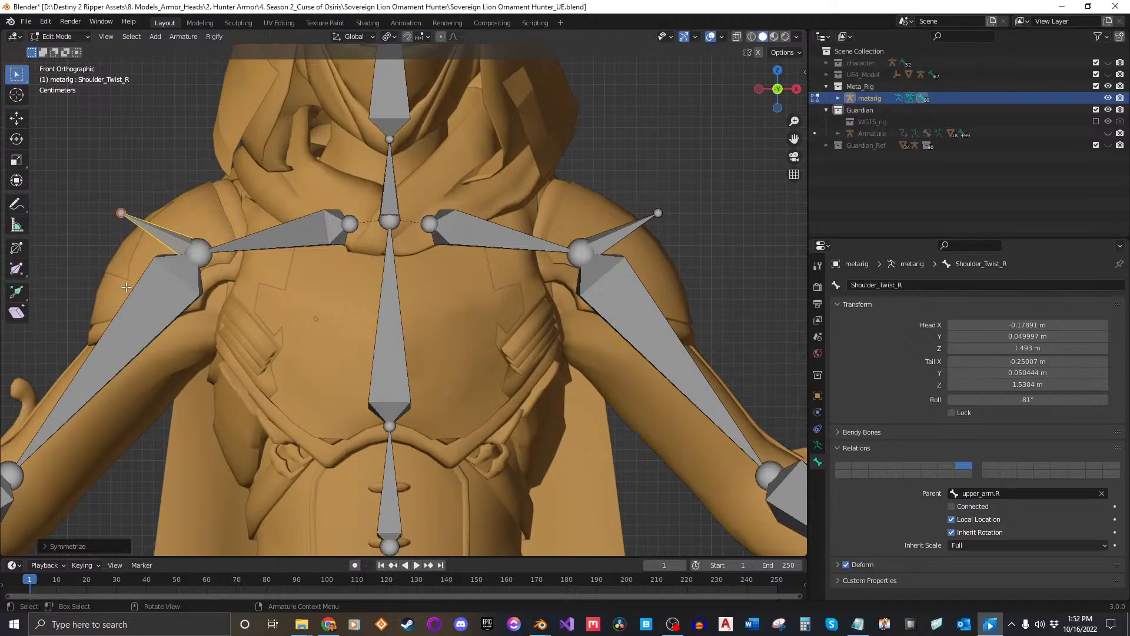
Move Shoulder_Twist_R onto only the eleventh bone layer, matching upper_arm.R, and save the file.
{"action": "left_click", "coordinate": [144, 296]}
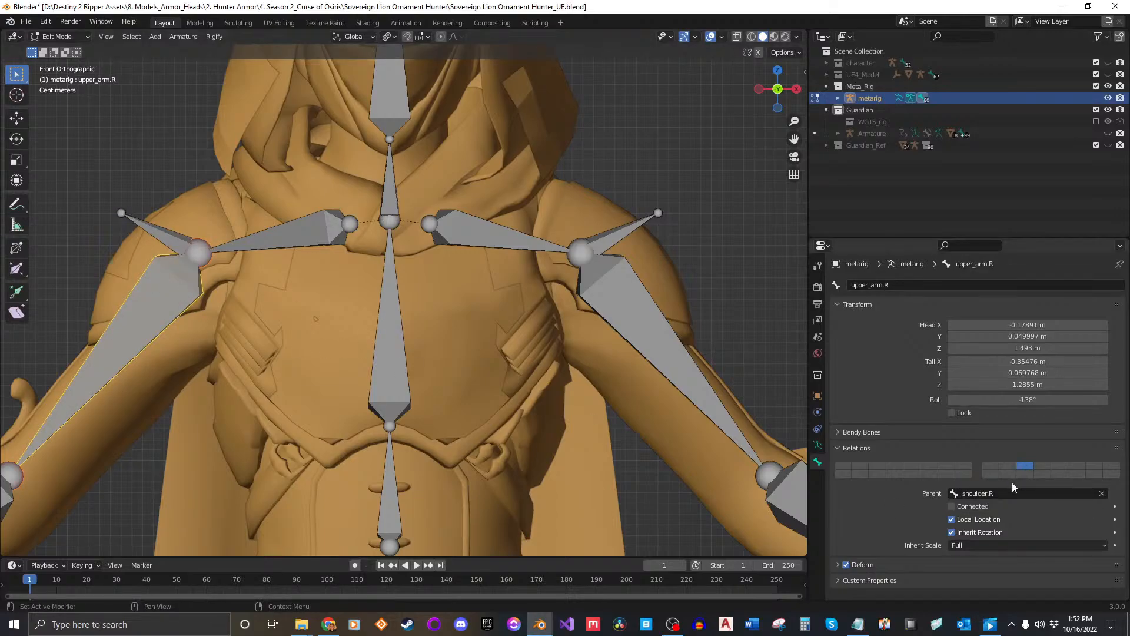
{"action": "left_click", "coordinate": [168, 235]}
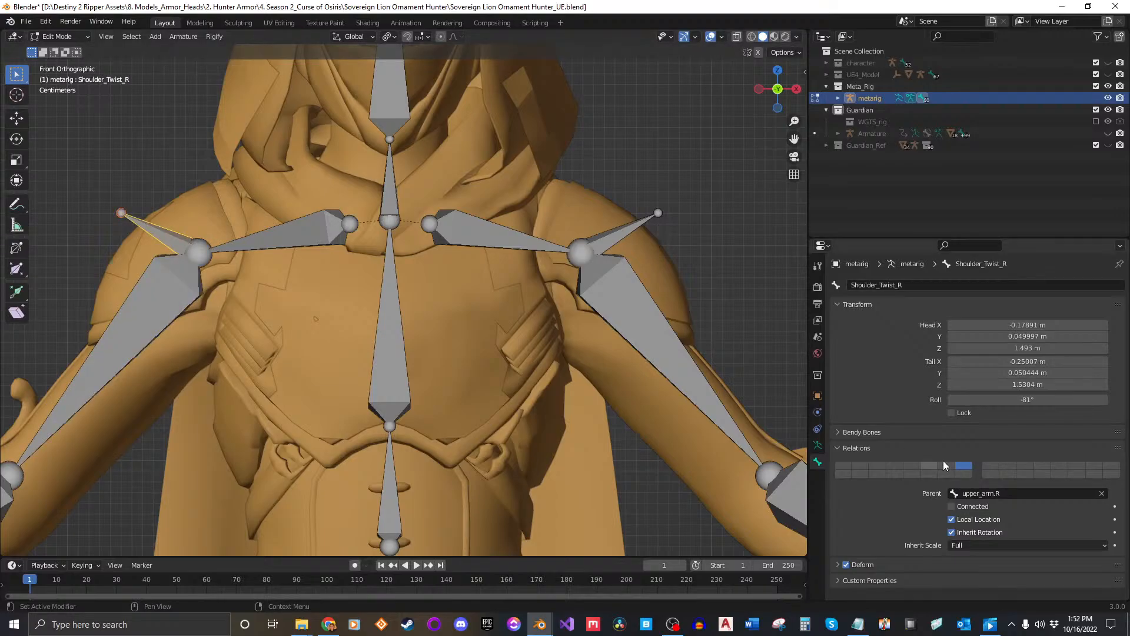
{"action": "left_click", "coordinate": [1027, 464]}
{"action": "scroll", "coordinate": [657, 231], "scroll_direction": "down", "scroll_amount": 3}
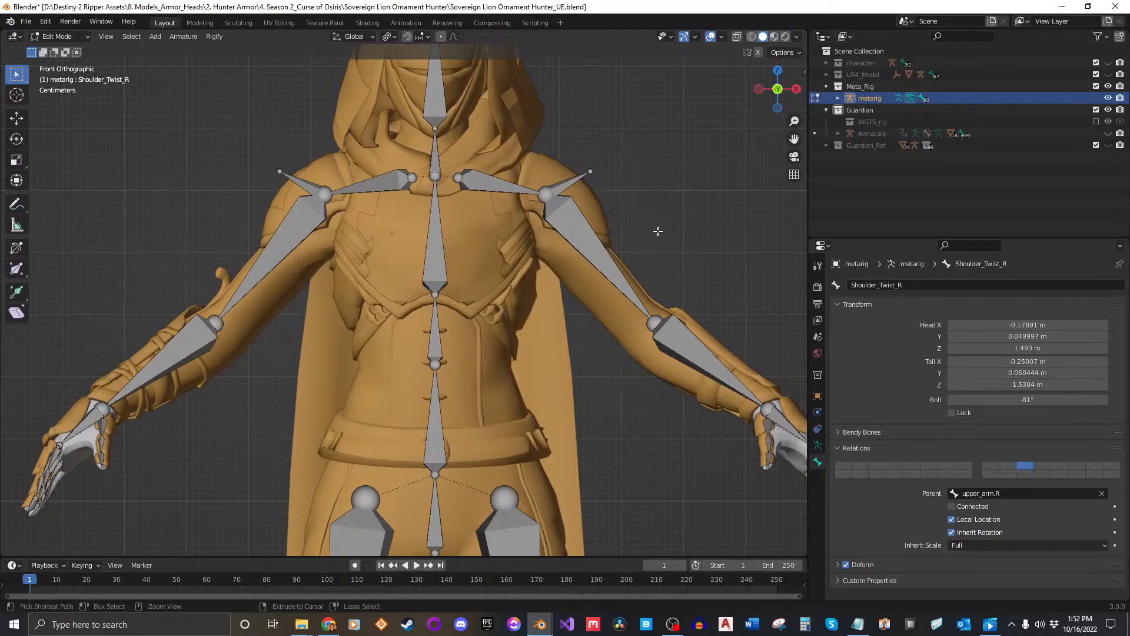
{"action": "key", "text": "ctrl+s"}
{"action": "left_click", "coordinate": [330, 624]}
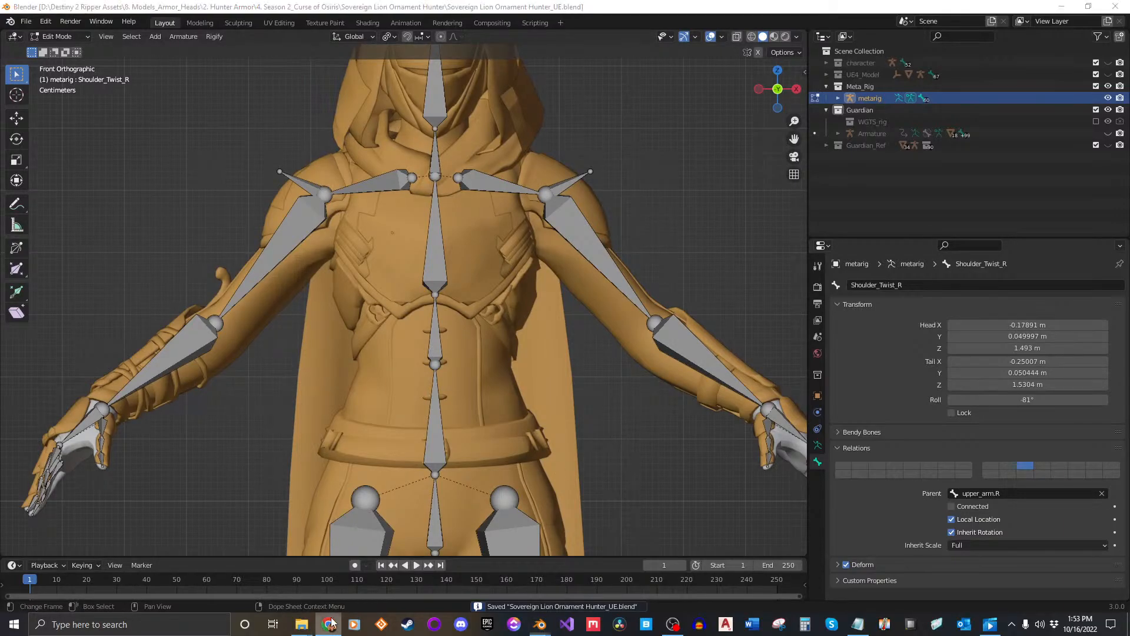
{"action": "left_click", "coordinate": [540, 623]}
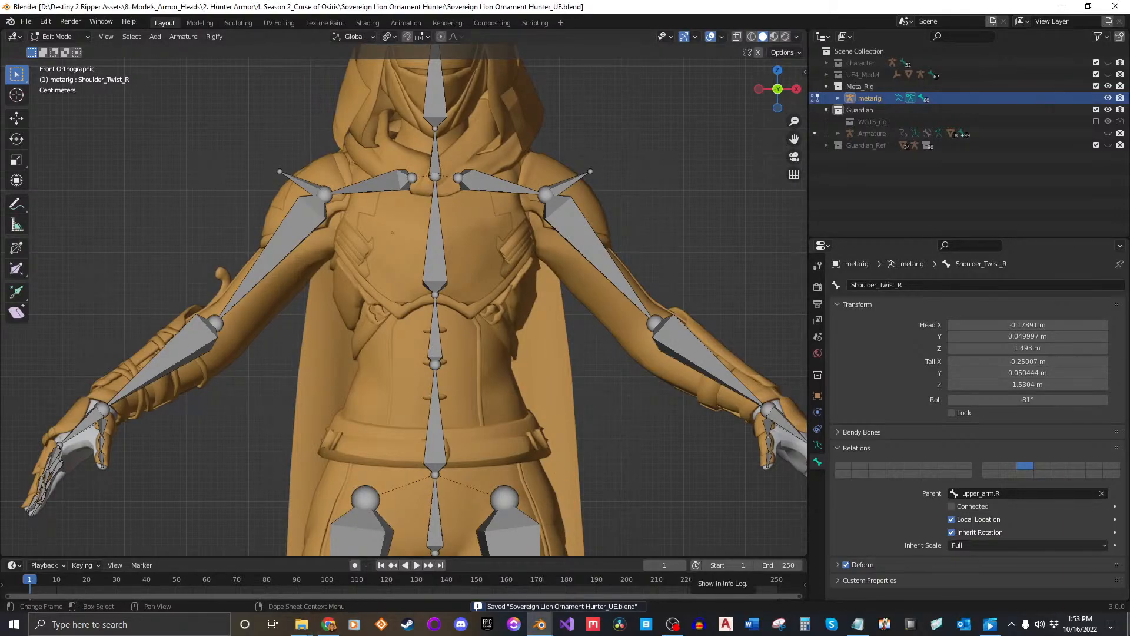
{"action": "left_click", "coordinate": [990, 624]}
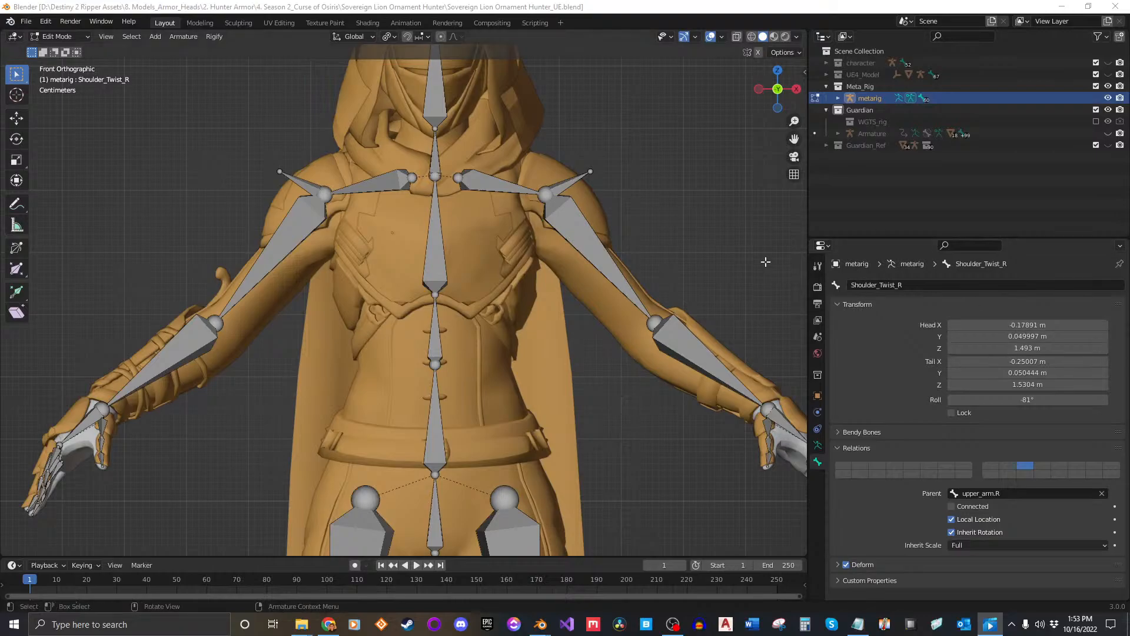
Make the existing Armature in the Guardian collection visible in the viewport.
{"action": "middle_click_drag", "start_coordinate": [662, 277], "coordinate": [615, 270]}
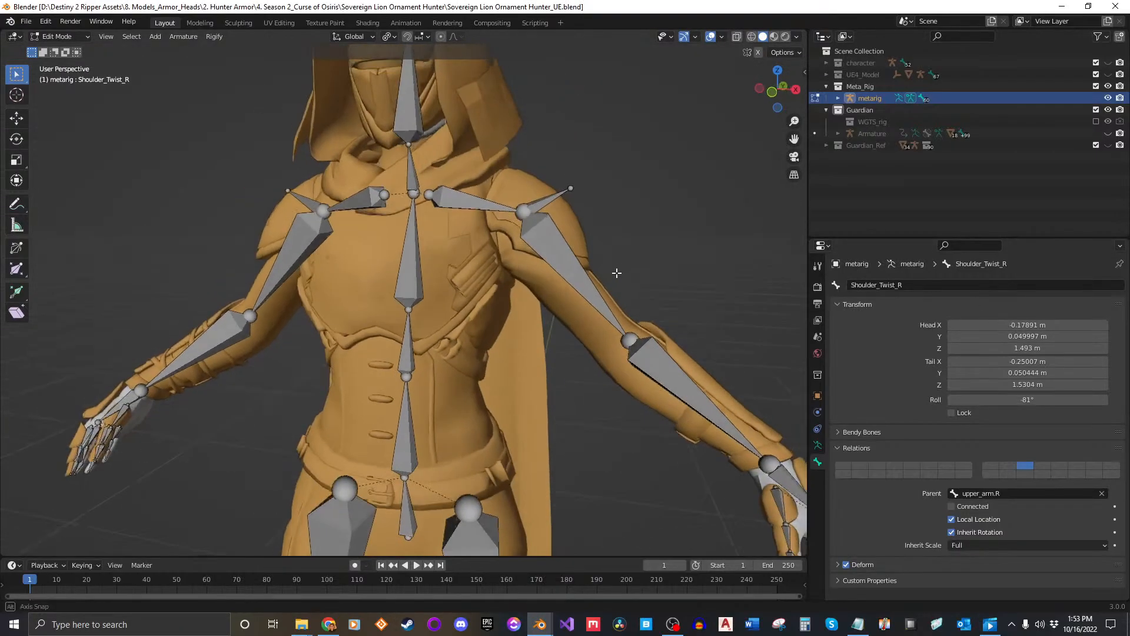
{"action": "left_click", "coordinate": [1107, 133]}
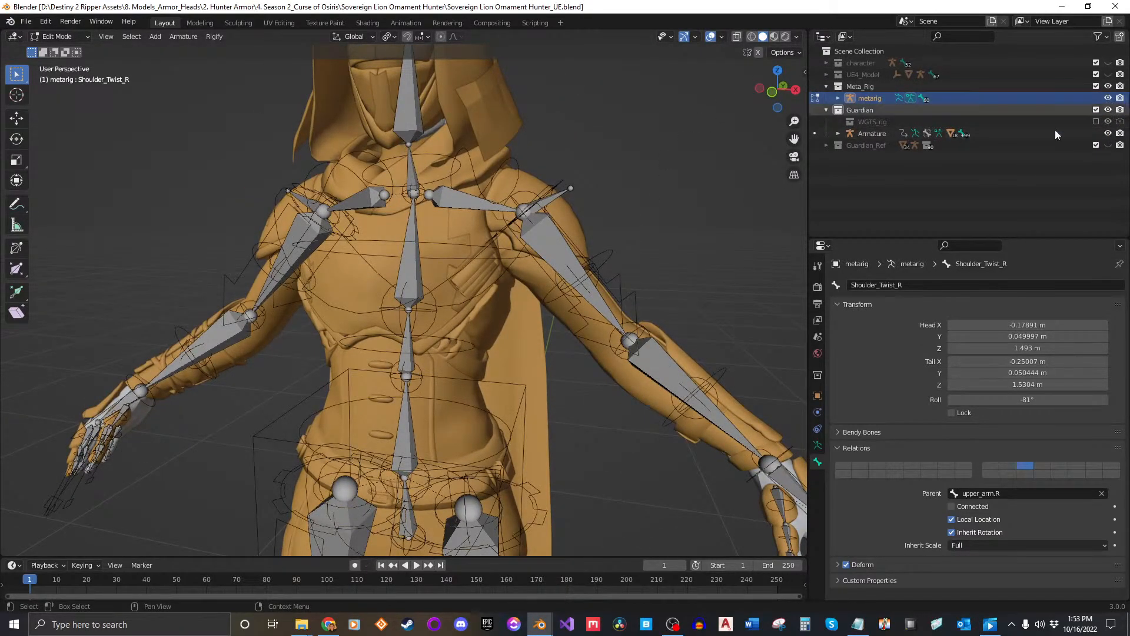
{"action": "middle_click_drag", "start_coordinate": [554, 262], "coordinate": [575, 255]}
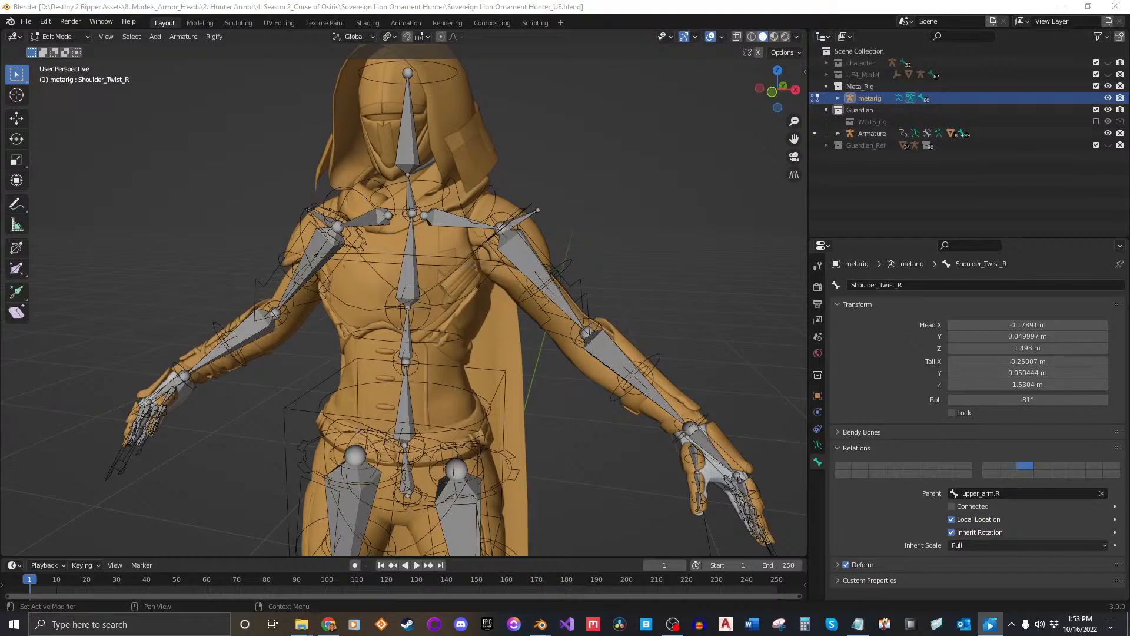
{"action": "scroll", "coordinate": [671, 265], "scroll_direction": "down", "scroll_amount": 6}
{"action": "mouse_move", "coordinate": [595, 328]}
{"action": "middle_mouse_down"}
{"action": "mouse_move", "coordinate": [600, 295]}
{"action": "mouse_move", "coordinate": [594, 362]}
{"action": "mouse_move", "coordinate": [580, 336]}
{"action": "middle_mouse_up"}
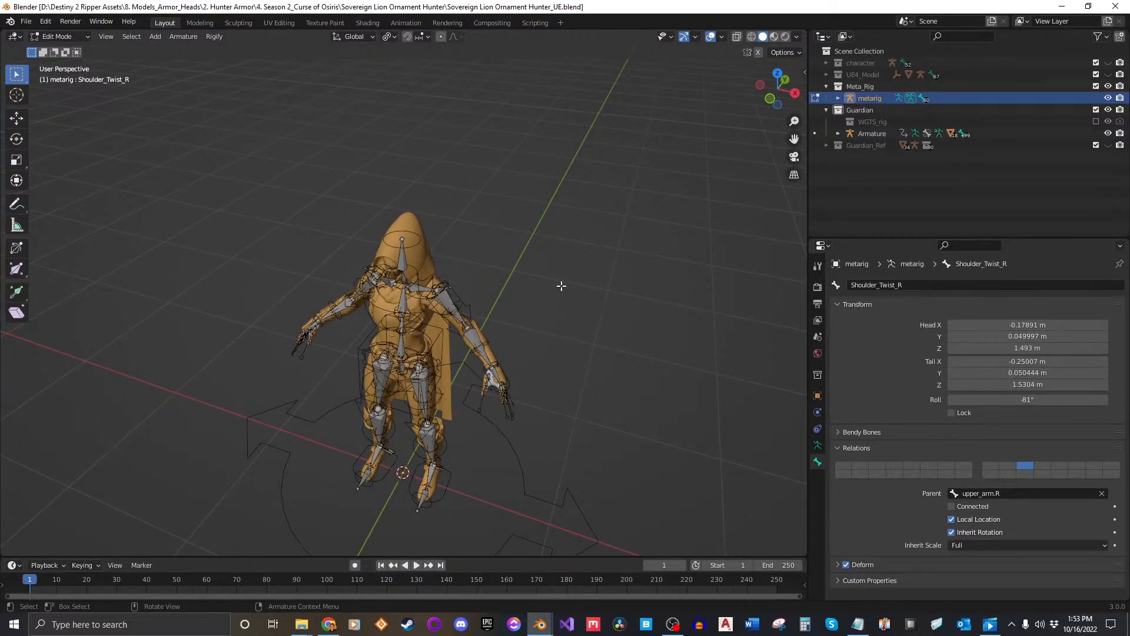
Return to Object Mode, select the metarig, bring up its Rigify generation options and save the file.
{"action": "left_click", "coordinate": [58, 36]}
{"action": "left_click", "coordinate": [65, 50]}
{"action": "scroll", "coordinate": [632, 295], "scroll_direction": "up", "scroll_amount": 2}
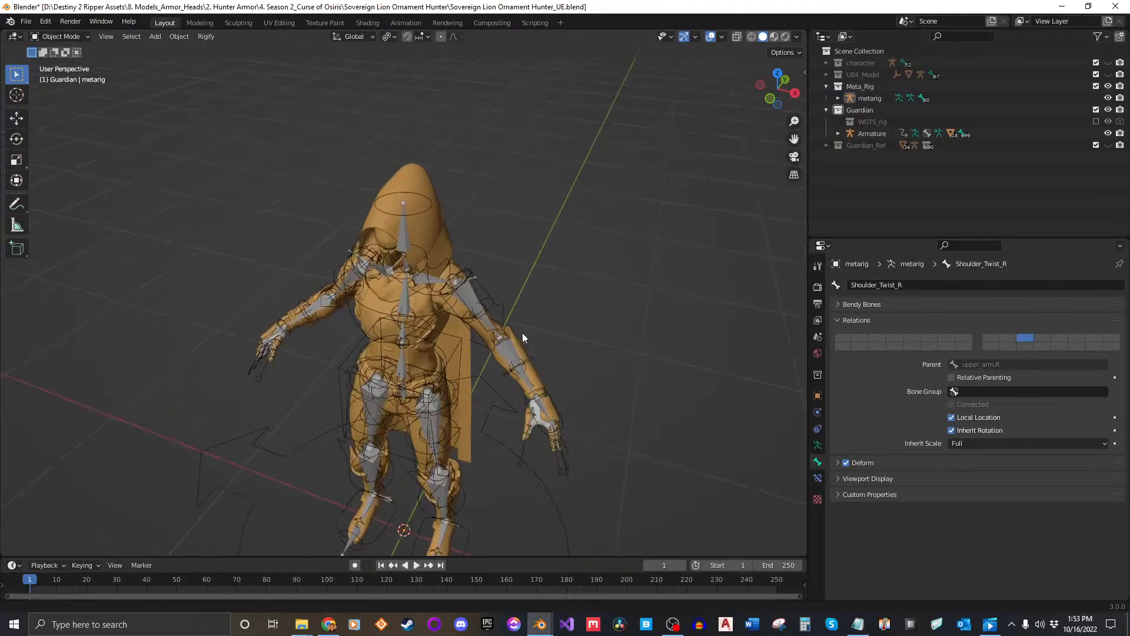
{"action": "middle_click_drag", "start_coordinate": [521, 333], "coordinate": [543, 277], "text": "shift"}
{"action": "left_click", "coordinate": [425, 245]}
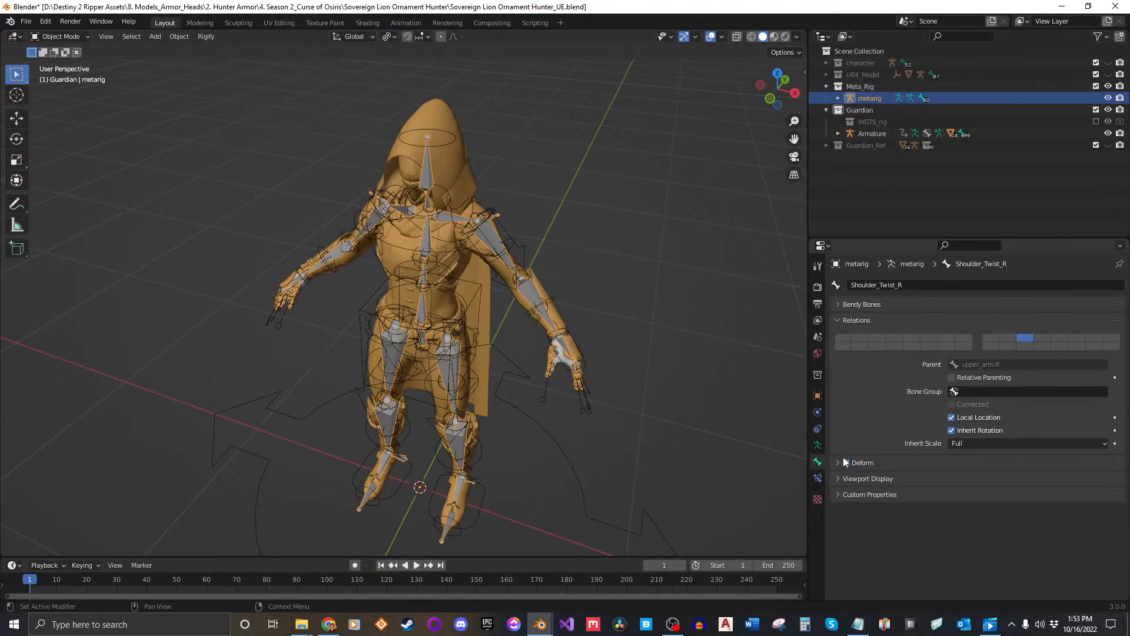
{"action": "left_click", "coordinate": [818, 443]}
{"action": "scroll", "coordinate": [921, 467], "scroll_direction": "down", "scroll_amount": 10}
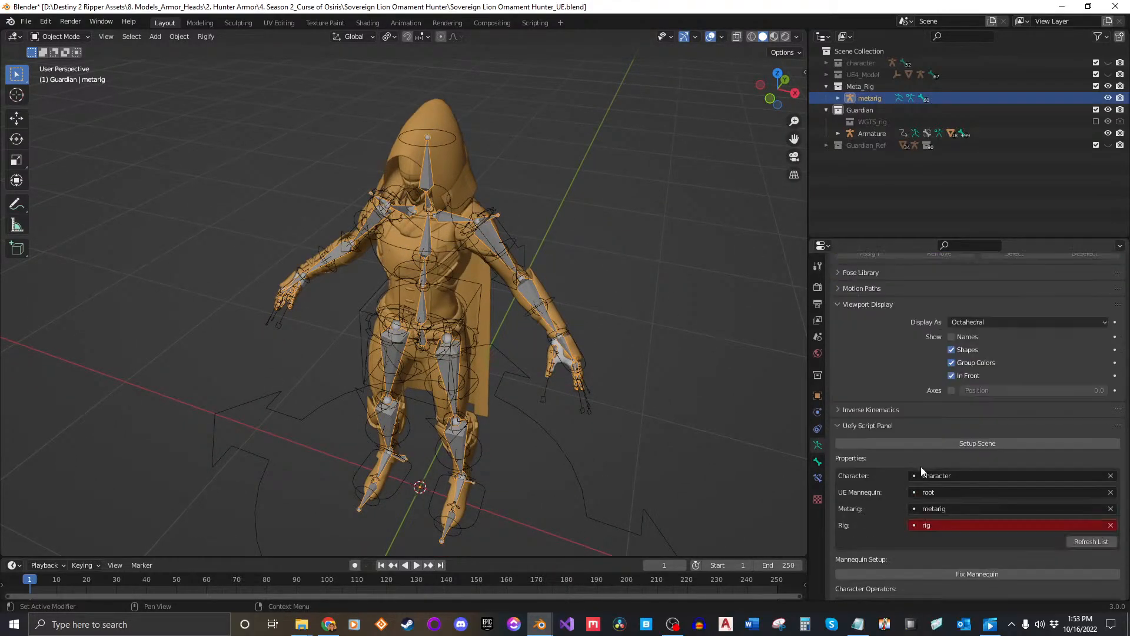
{"action": "scroll", "coordinate": [921, 465], "scroll_direction": "down", "scroll_amount": 15}
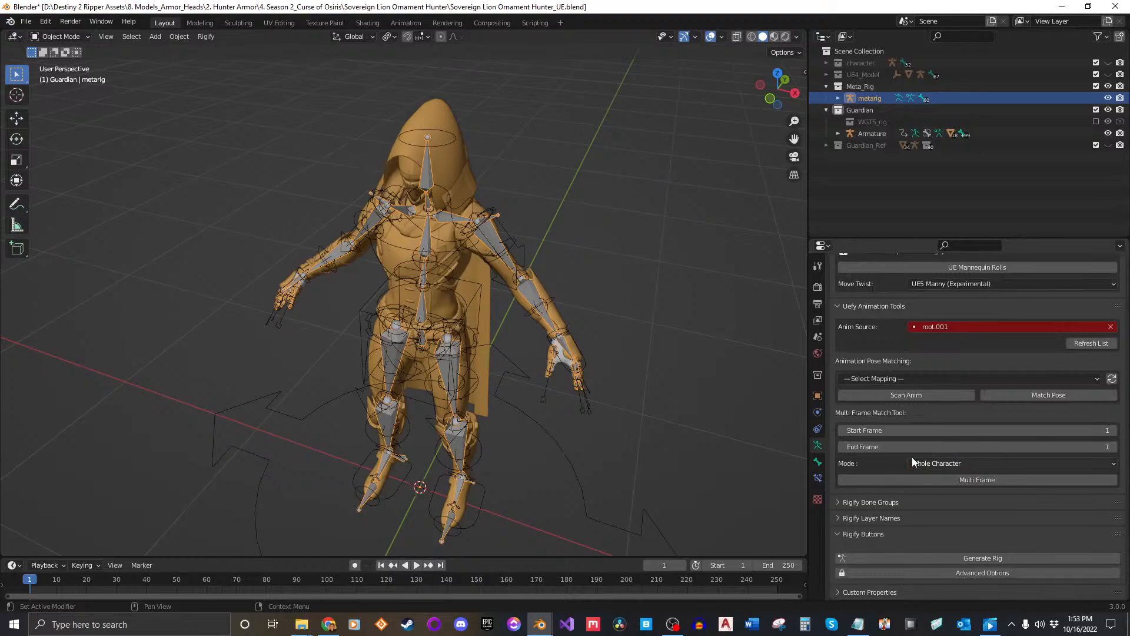
{"action": "middle_click_drag", "start_coordinate": [629, 347], "coordinate": [631, 343]}
{"action": "key", "text": "ctrl+s"}
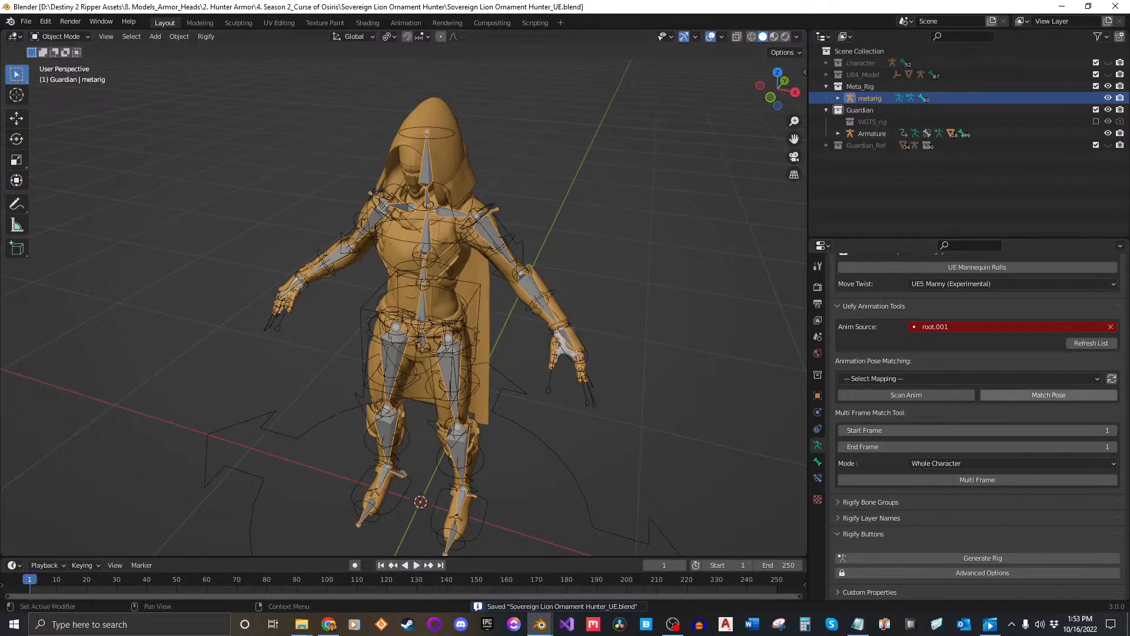
Generate the Rigify rig from the metarig, then reselect the metarig and regenerate the rig.
{"action": "left_click", "coordinate": [989, 624]}
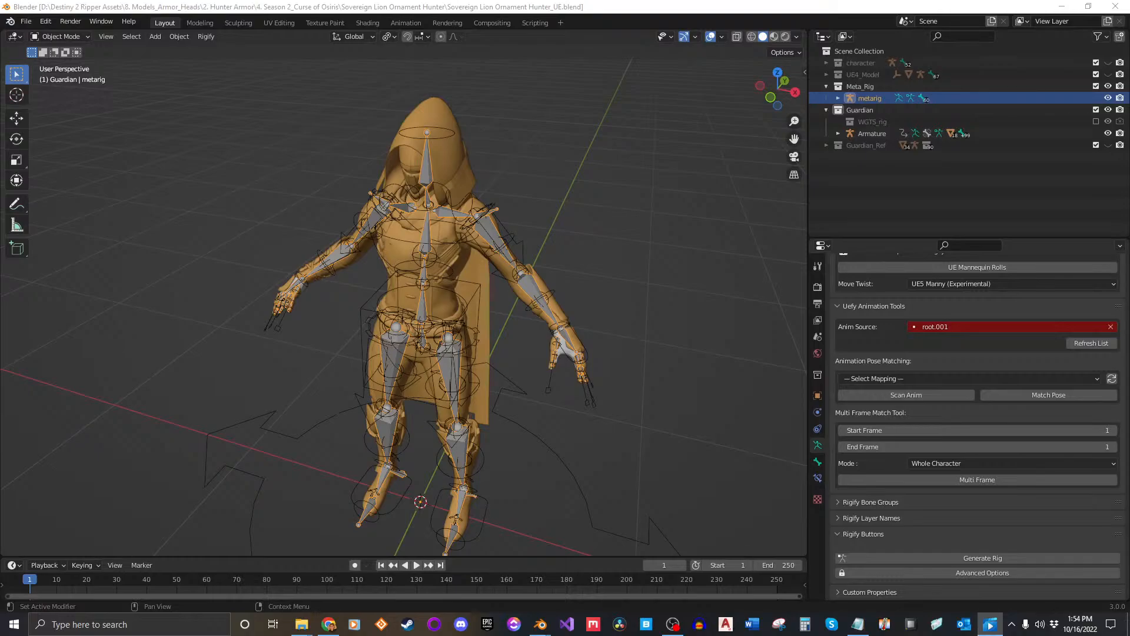
{"action": "middle_click_drag", "start_coordinate": [628, 370], "coordinate": [612, 361]}
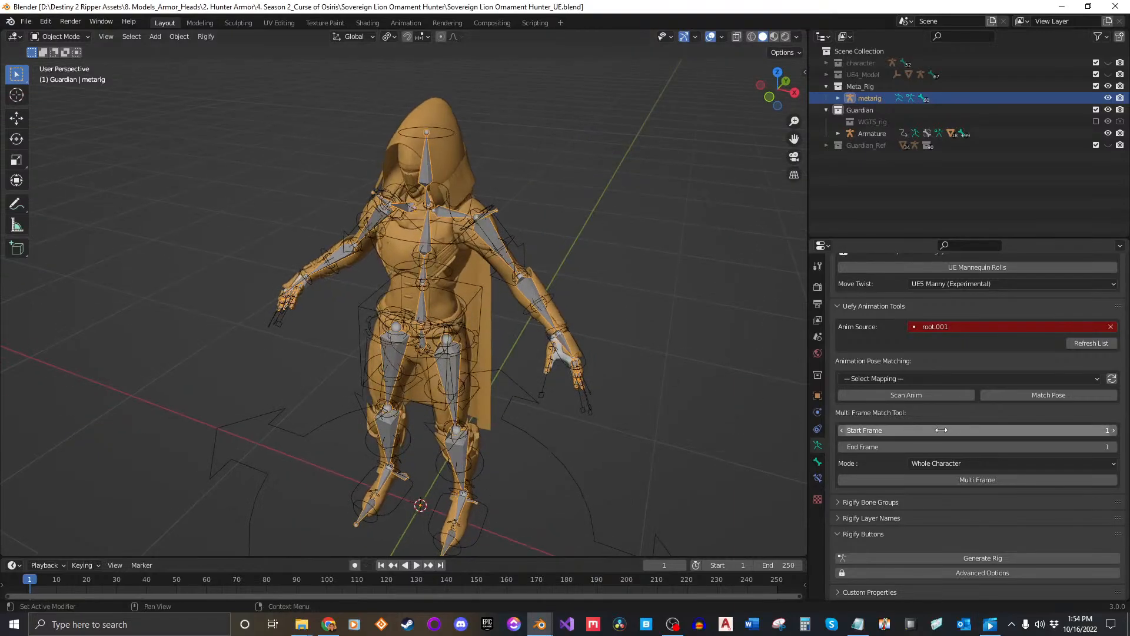
{"action": "left_click", "coordinate": [988, 557]}
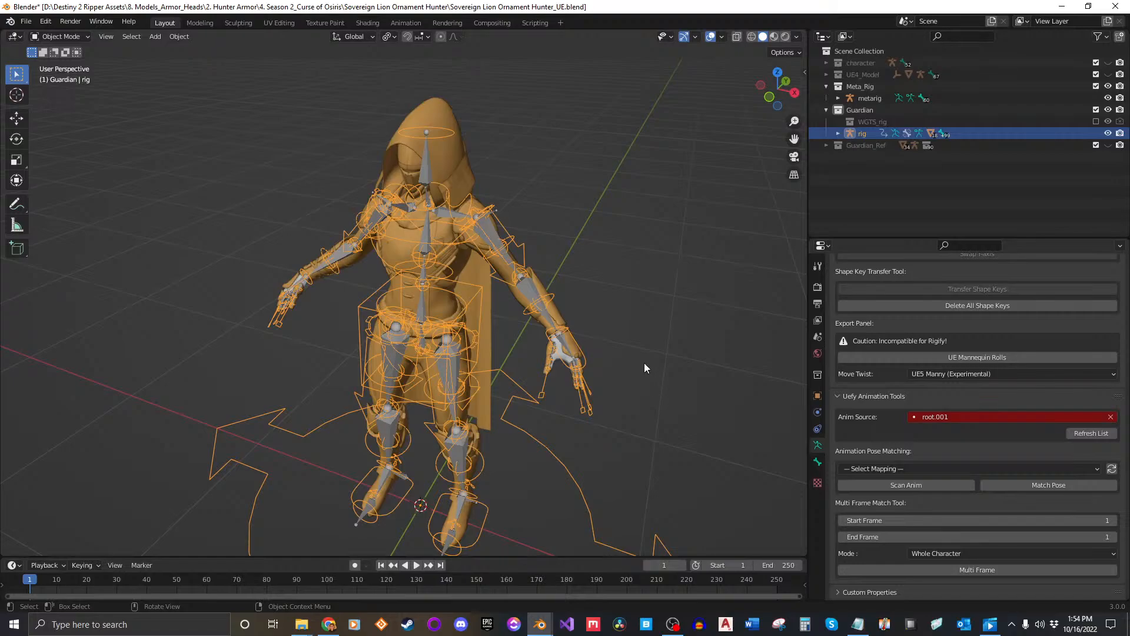
{"action": "left_click", "coordinate": [421, 232]}
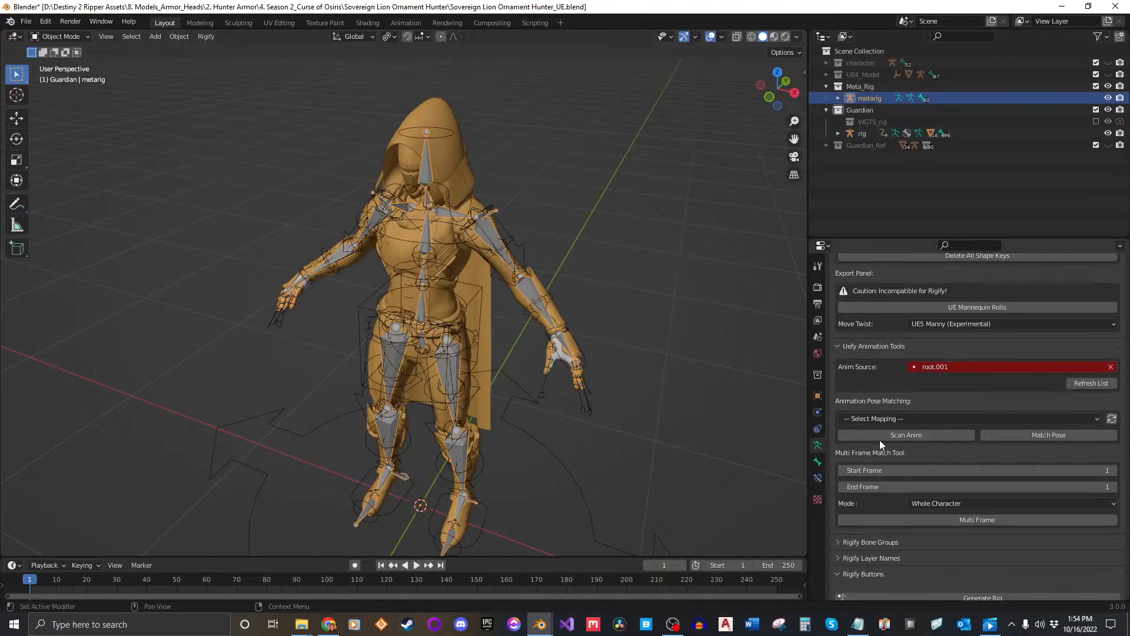
{"action": "scroll", "coordinate": [995, 506], "scroll_direction": "down", "scroll_amount": 2}
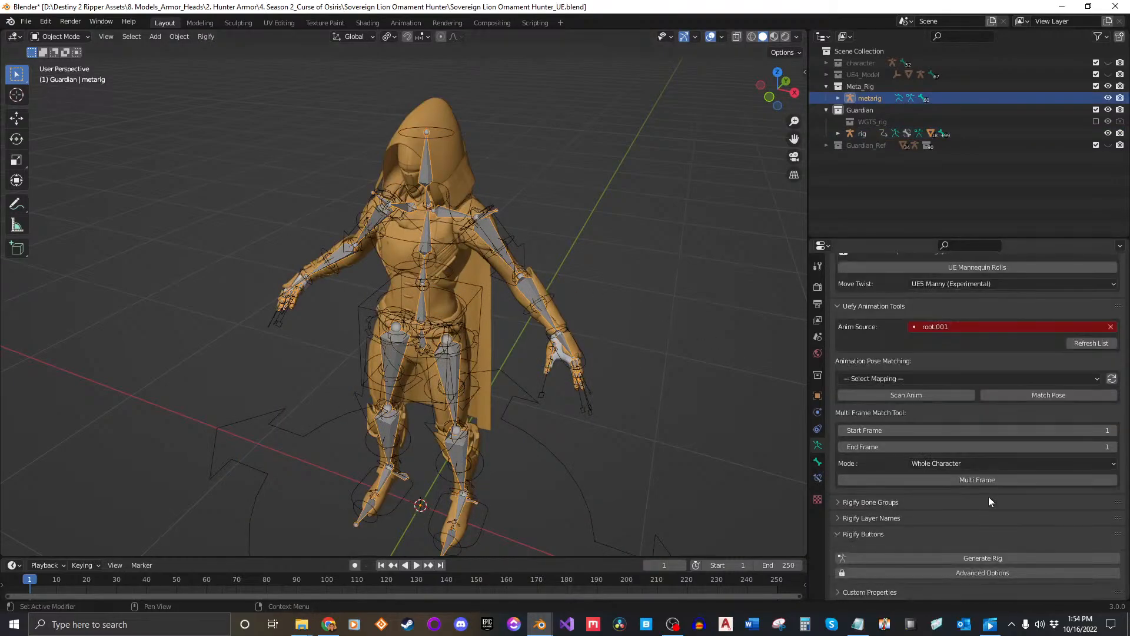
{"action": "left_click", "coordinate": [983, 560]}
Build the skeleton on the generated rig in Epic Skeleton mode with Full twist, and save the file.
{"action": "scroll", "coordinate": [948, 395], "scroll_direction": "up", "scroll_amount": 10}
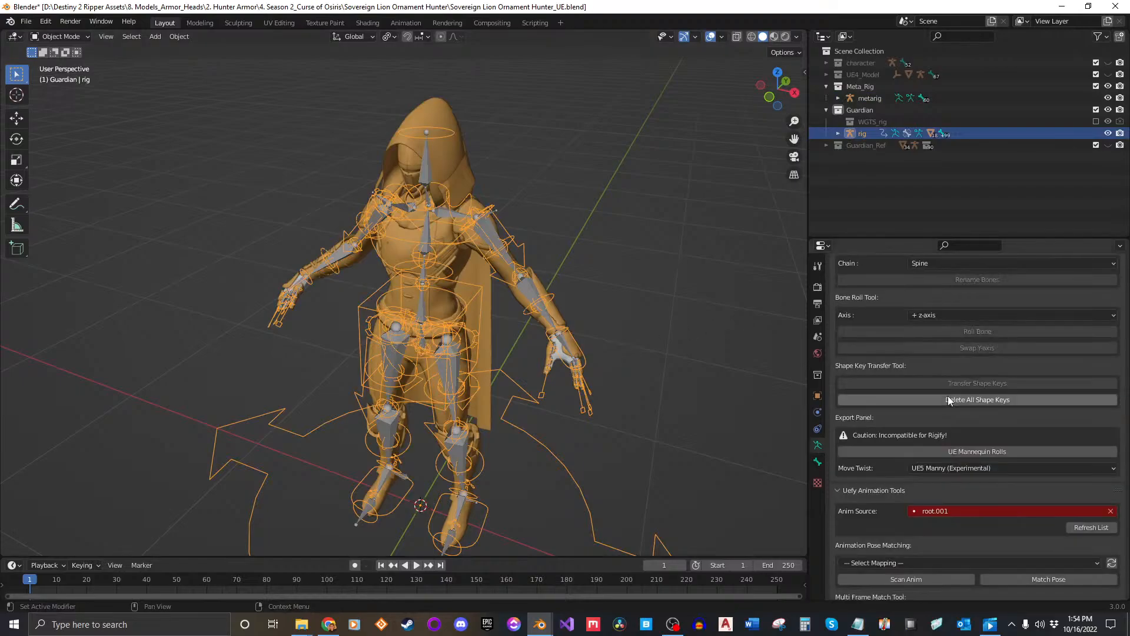
{"action": "left_click", "coordinate": [975, 464]}
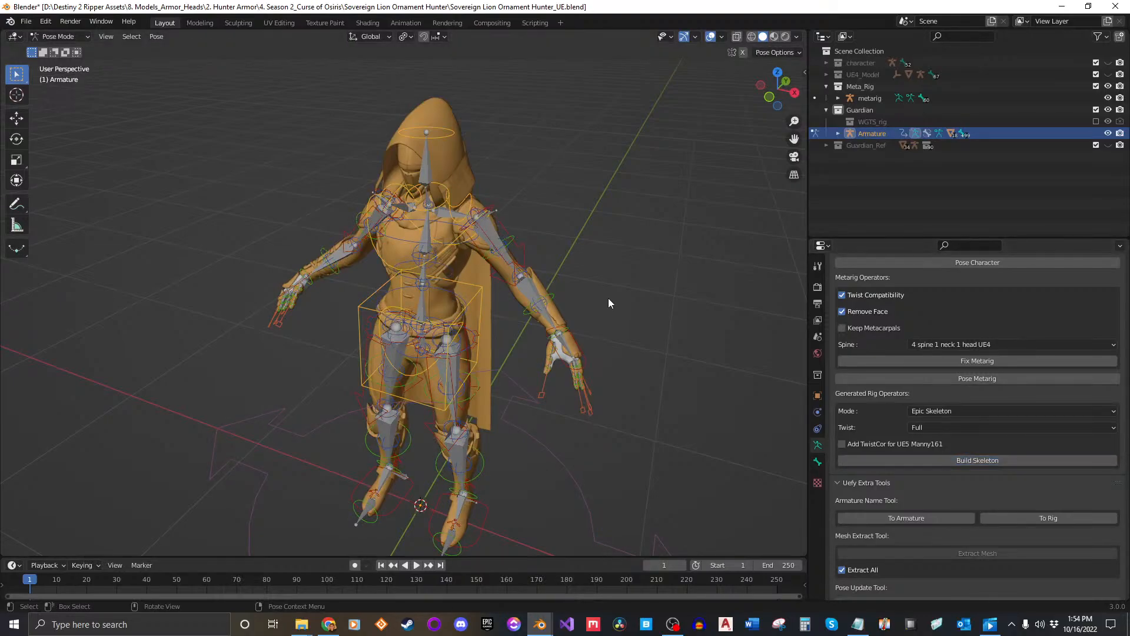
{"action": "middle_click_drag", "start_coordinate": [609, 298], "coordinate": [580, 294]}
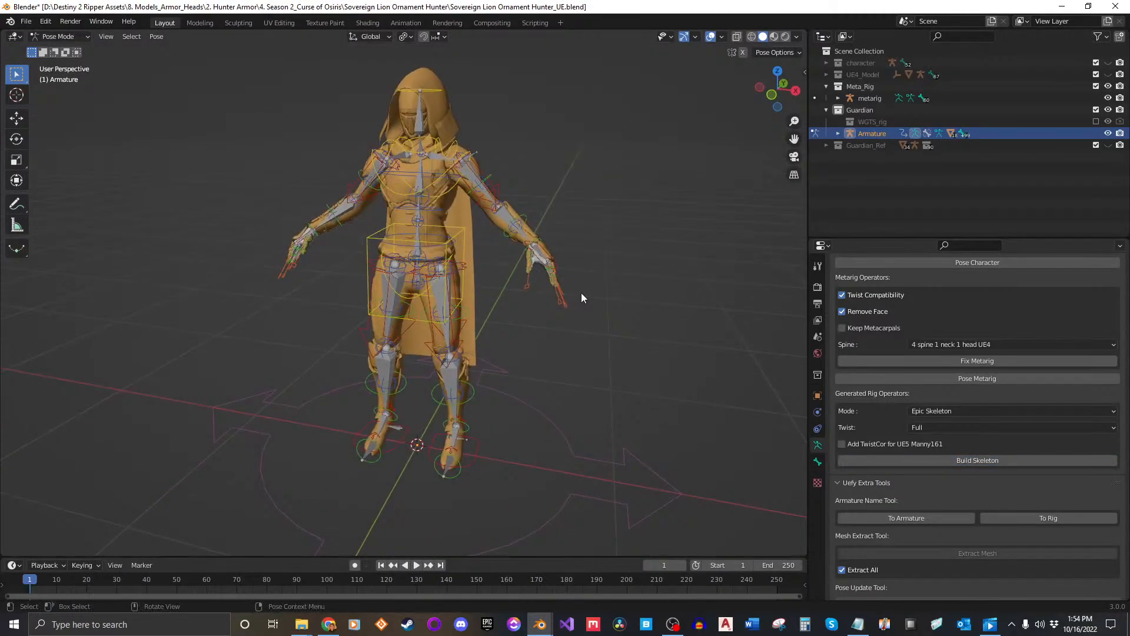
{"action": "key", "text": "ctrl+s"}
{"action": "left_click", "coordinate": [990, 624]}
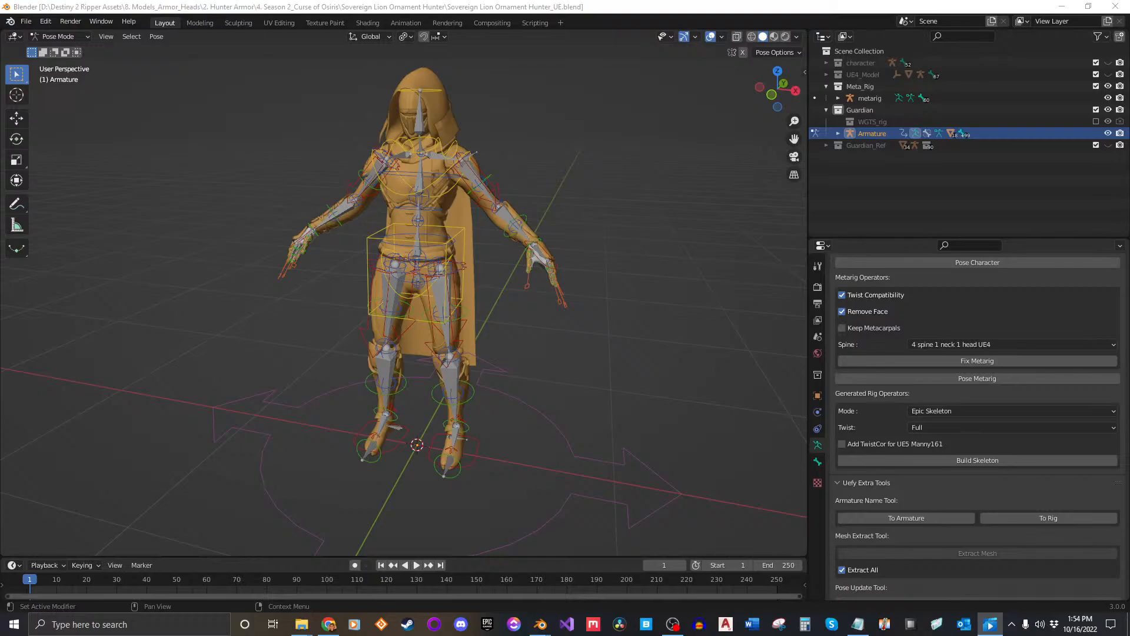
Turn on visibility of the Armature's layer 25 to display the Epic skeleton's bones.
{"action": "scroll", "coordinate": [968, 341], "scroll_direction": "up", "scroll_amount": 15}
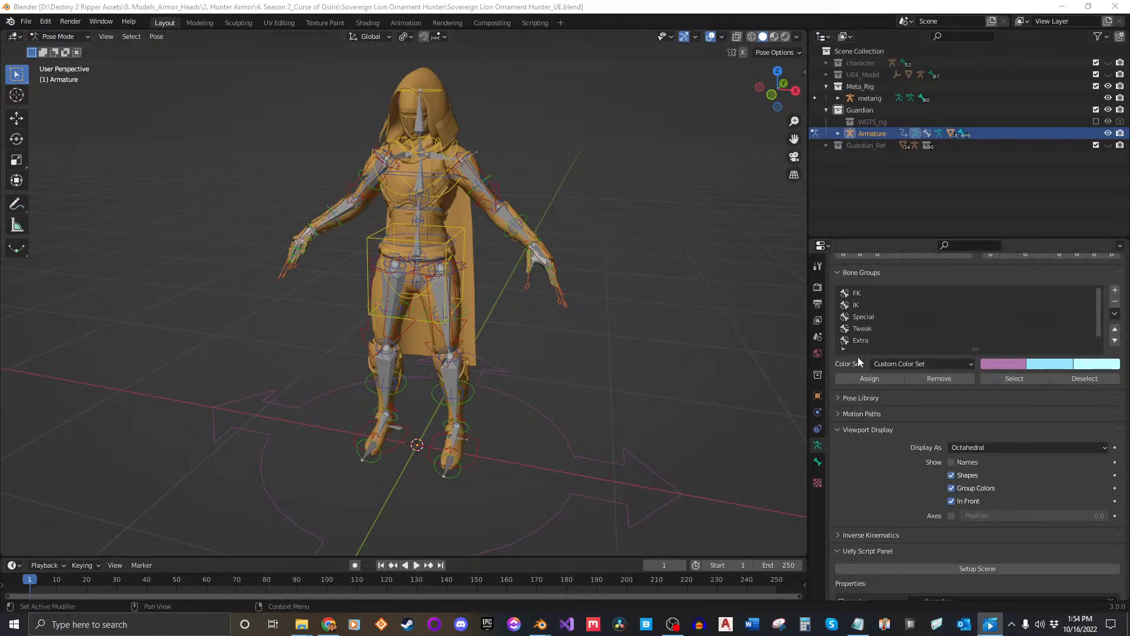
{"action": "scroll", "coordinate": [976, 366], "scroll_direction": "up", "scroll_amount": 1}
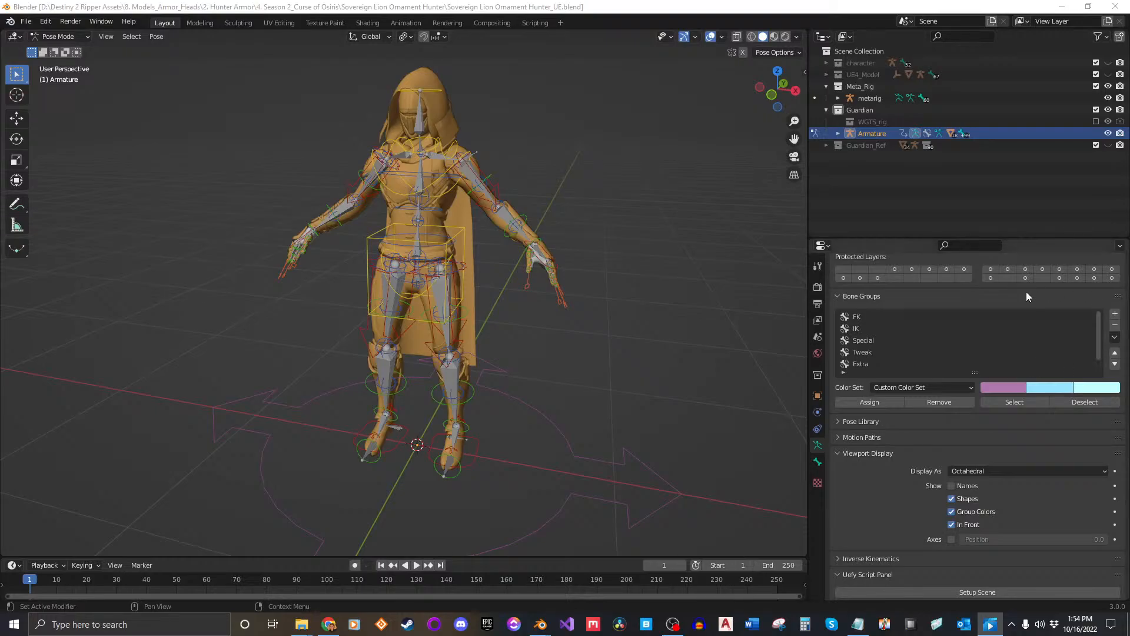
{"action": "scroll", "coordinate": [918, 303], "scroll_direction": "up", "scroll_amount": 5}
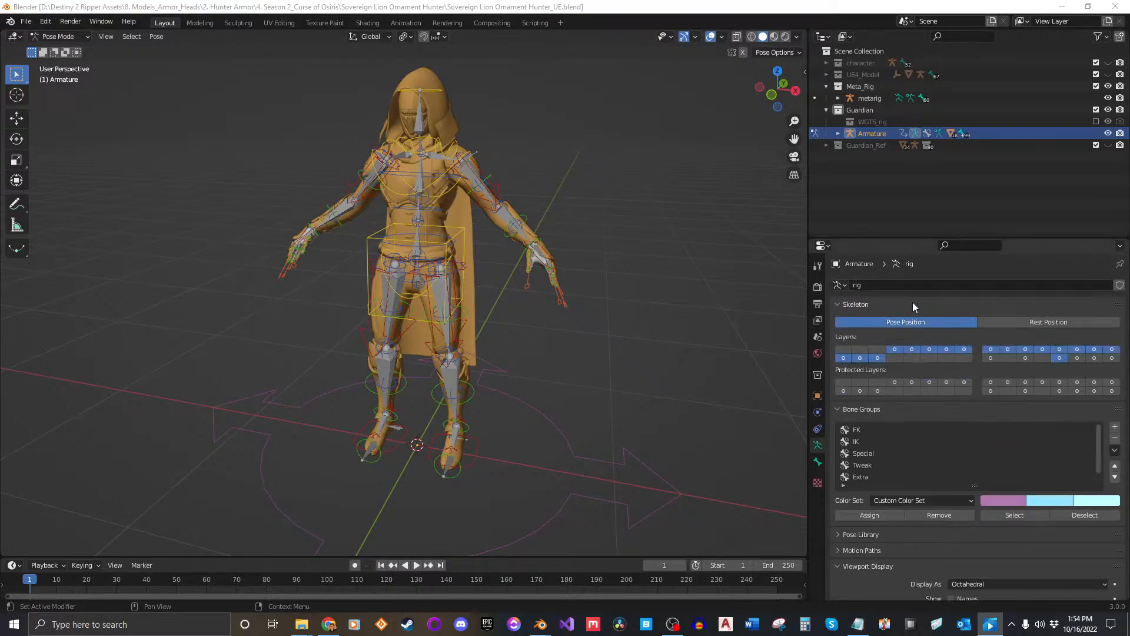
{"action": "left_click", "coordinate": [878, 193]}
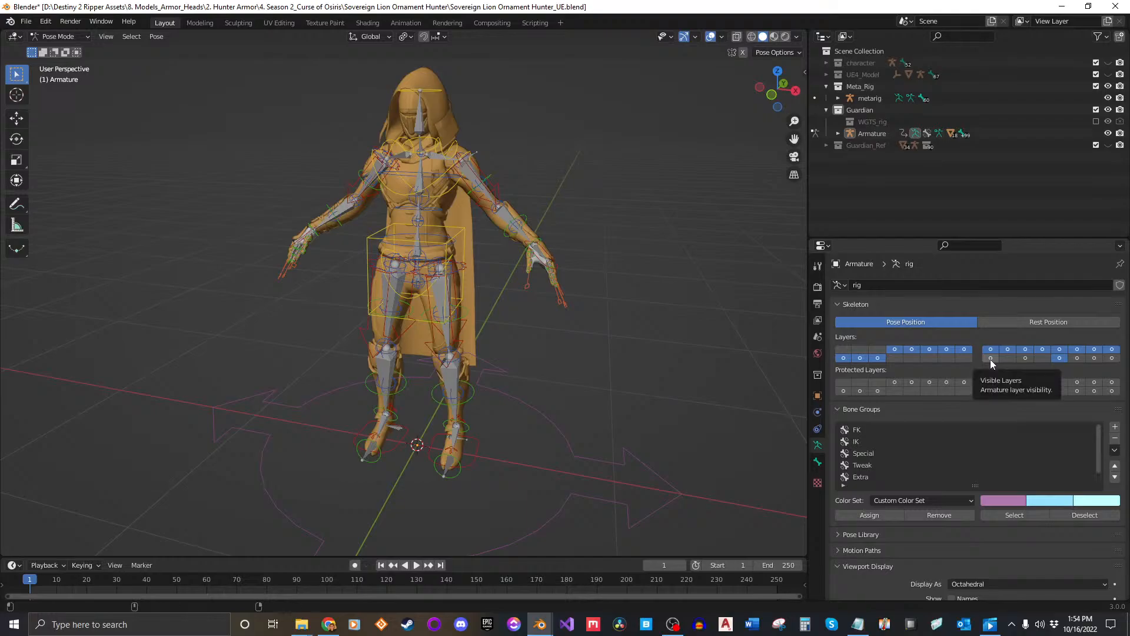
{"action": "left_click", "coordinate": [990, 358]}
Select the twist bone at the left shoulder to check its name and inspect the built shoulder bones.
{"action": "middle_click_drag", "start_coordinate": [430, 259], "coordinate": [499, 245]}
{"action": "key", "text": "KP_1"}
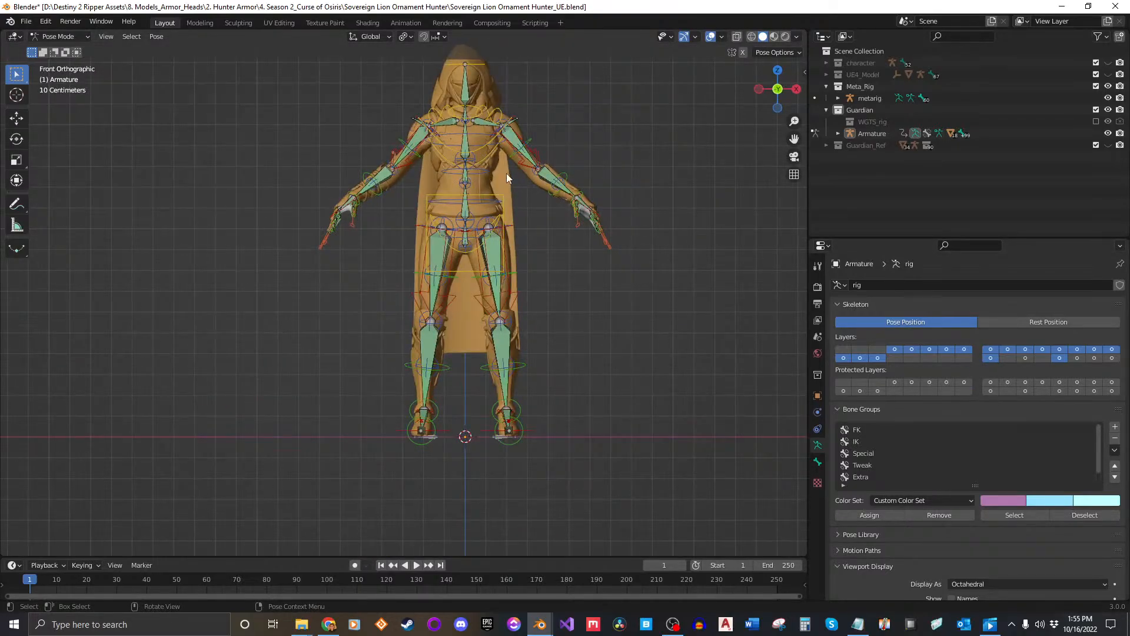
{"action": "scroll", "coordinate": [506, 173], "scroll_direction": "up", "scroll_amount": 6}
{"action": "middle_click_drag", "start_coordinate": [574, 144], "coordinate": [477, 346], "text": "shift"}
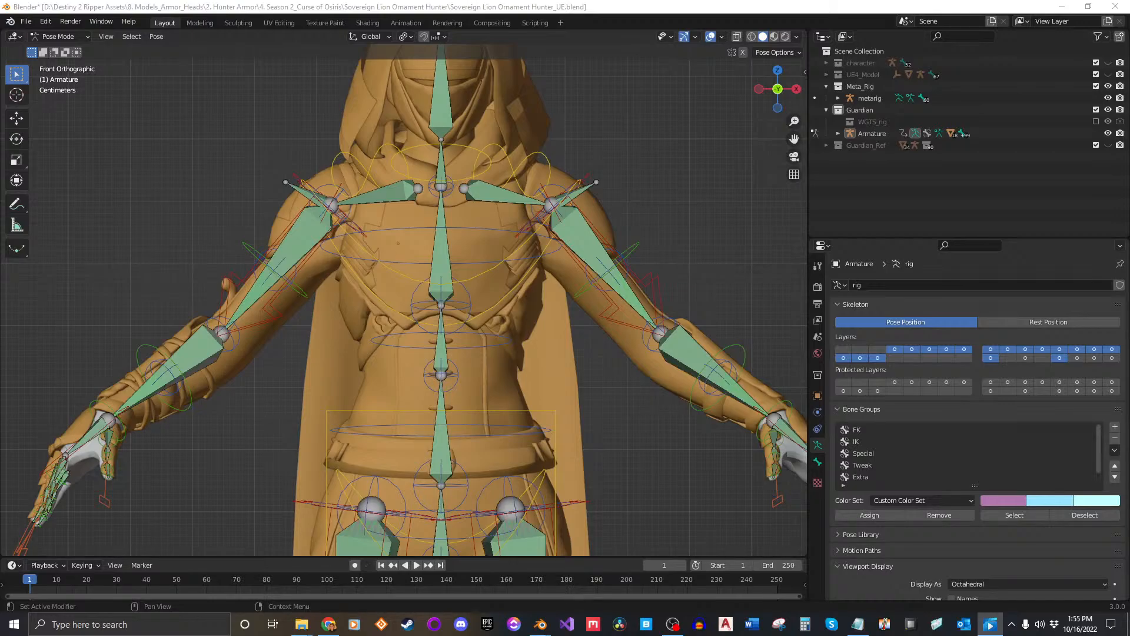
{"action": "left_click", "coordinate": [579, 192]}
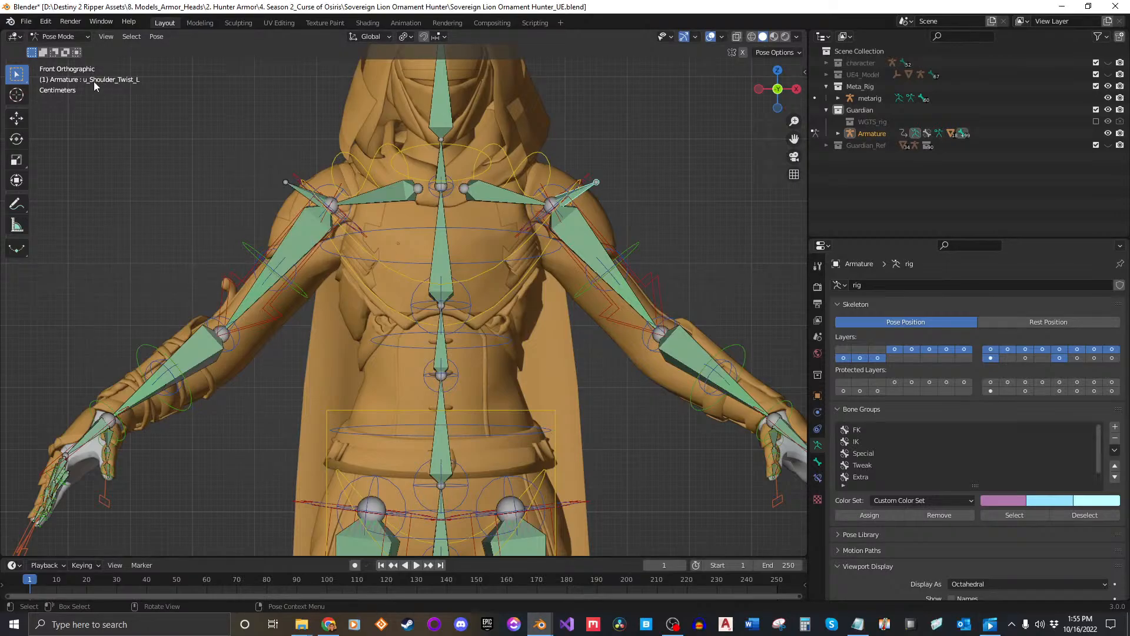
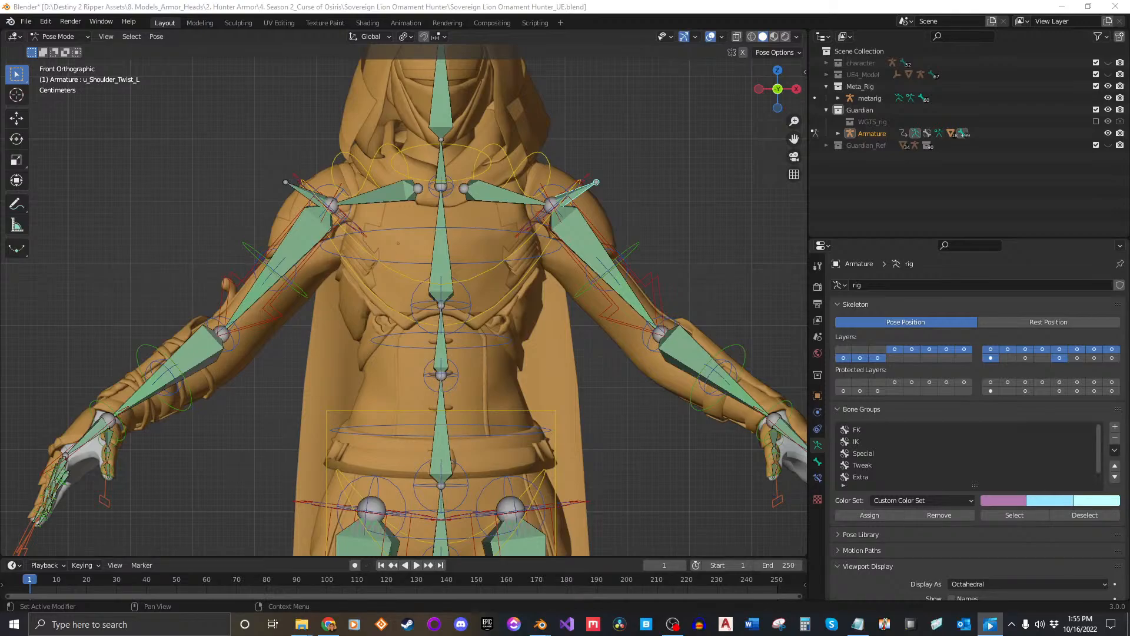
{"action": "scroll", "coordinate": [645, 246], "scroll_direction": "down", "scroll_amount": 5}
{"action": "middle_click_drag", "start_coordinate": [642, 267], "coordinate": [579, 288]}
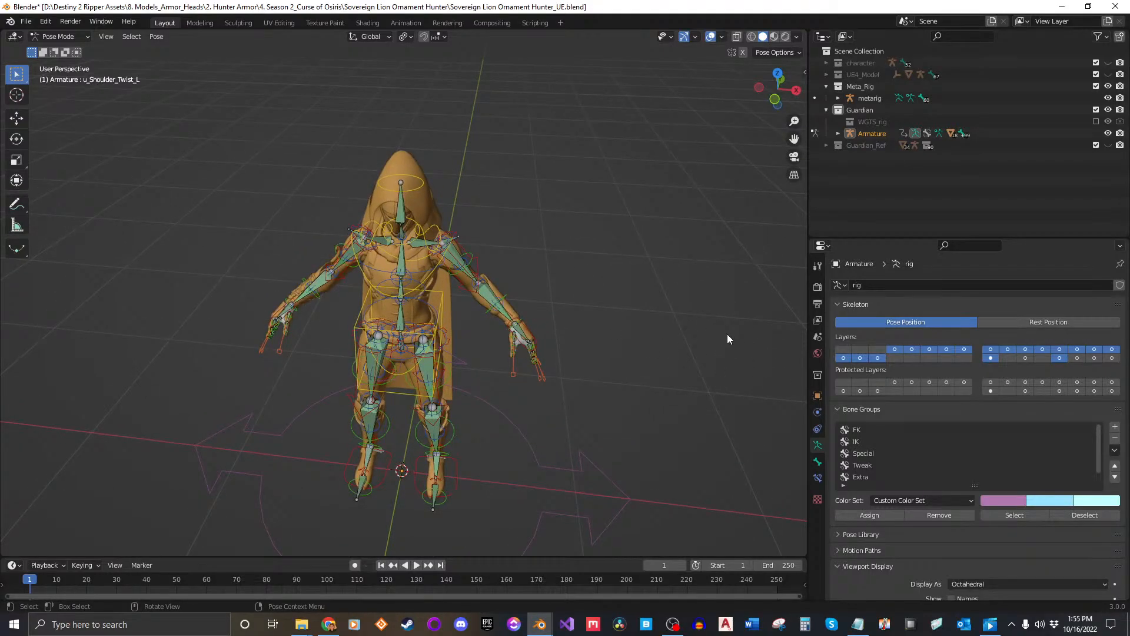
{"action": "scroll", "coordinate": [405, 248], "scroll_direction": "up", "scroll_amount": 5}
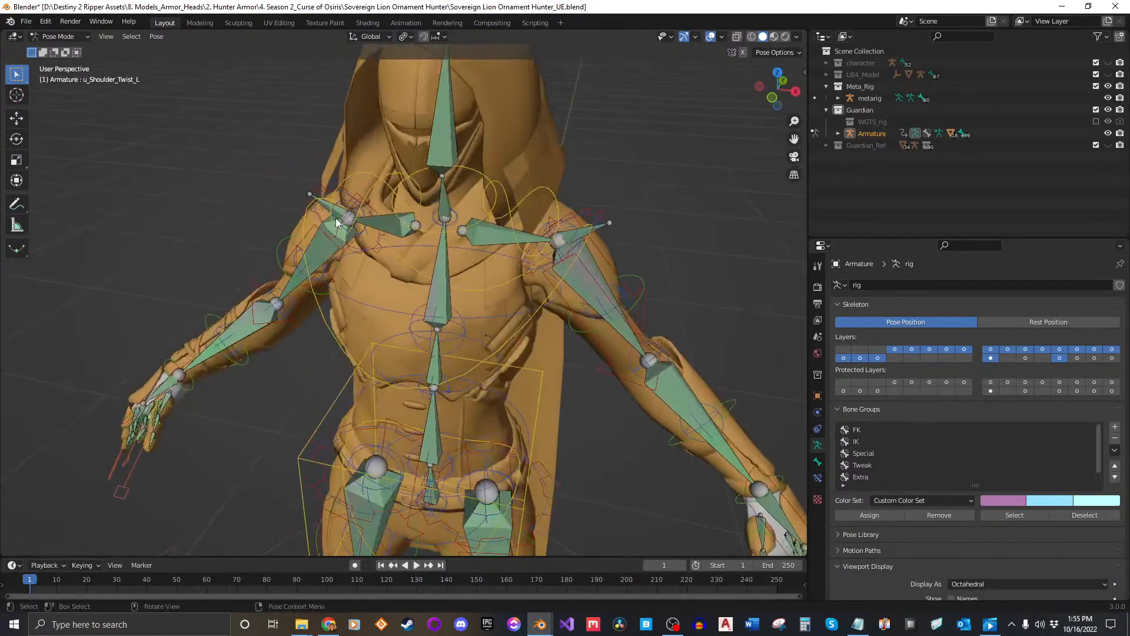
Check the right shoulder twist bone's name and scan the Armature's bone names with the Skinning Rename Tool.
{"action": "left_click", "coordinate": [328, 210]}
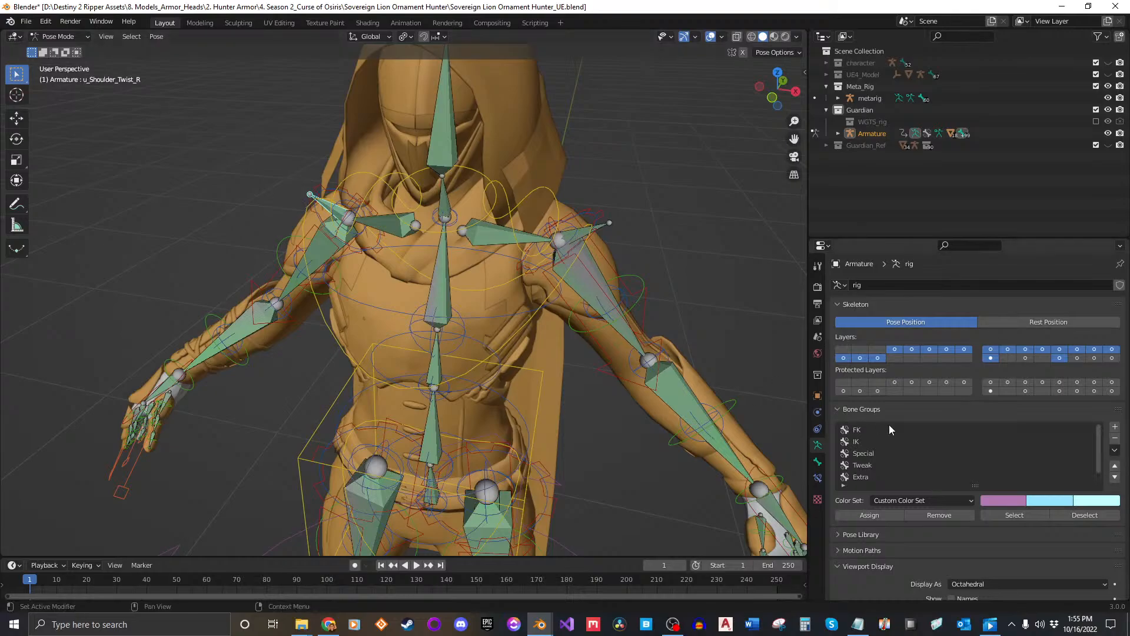
{"action": "scroll", "coordinate": [916, 433], "scroll_direction": "down", "scroll_amount": 1}
{"action": "scroll", "coordinate": [851, 532], "scroll_direction": "down", "scroll_amount": 20}
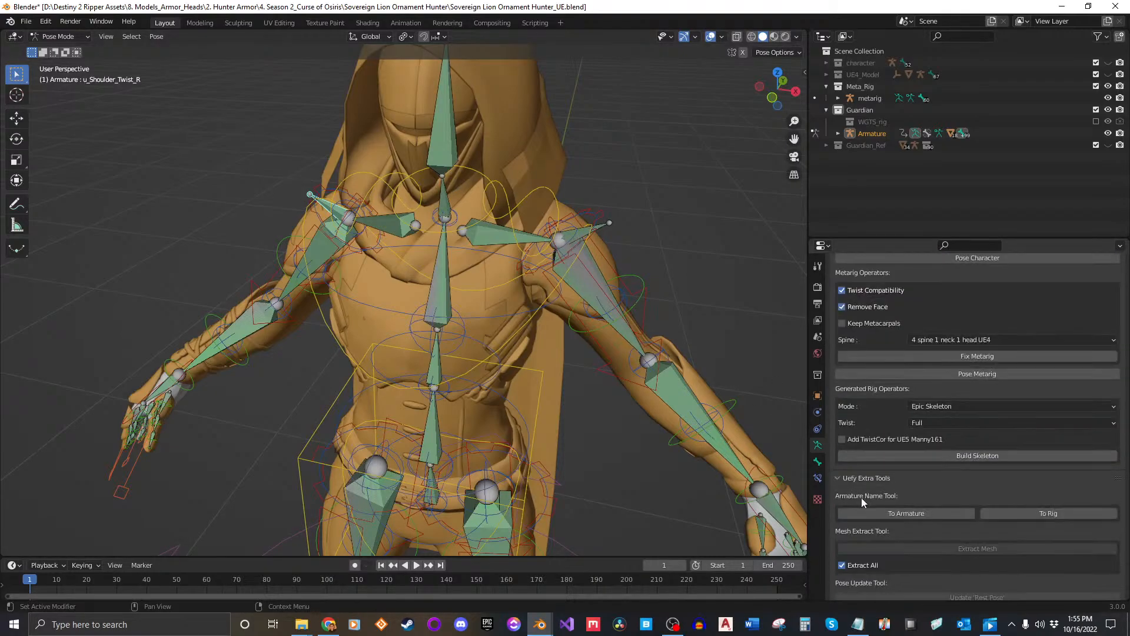
{"action": "scroll", "coordinate": [861, 497], "scroll_direction": "down", "scroll_amount": 3}
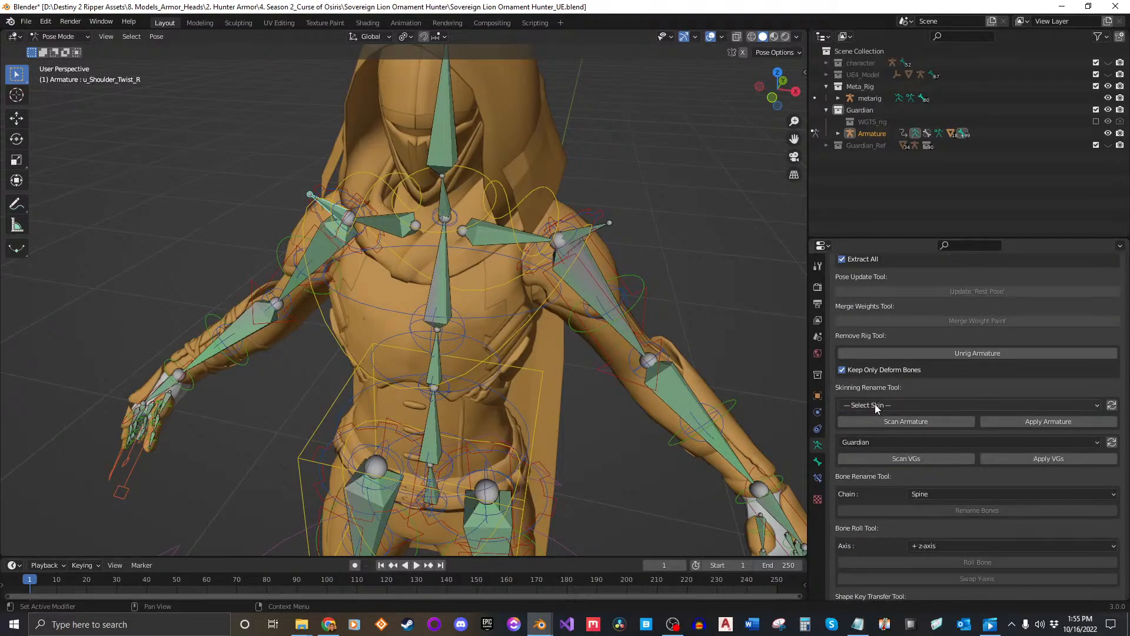
{"action": "left_click", "coordinate": [874, 403]}
{"action": "left_click", "coordinate": [874, 406]}
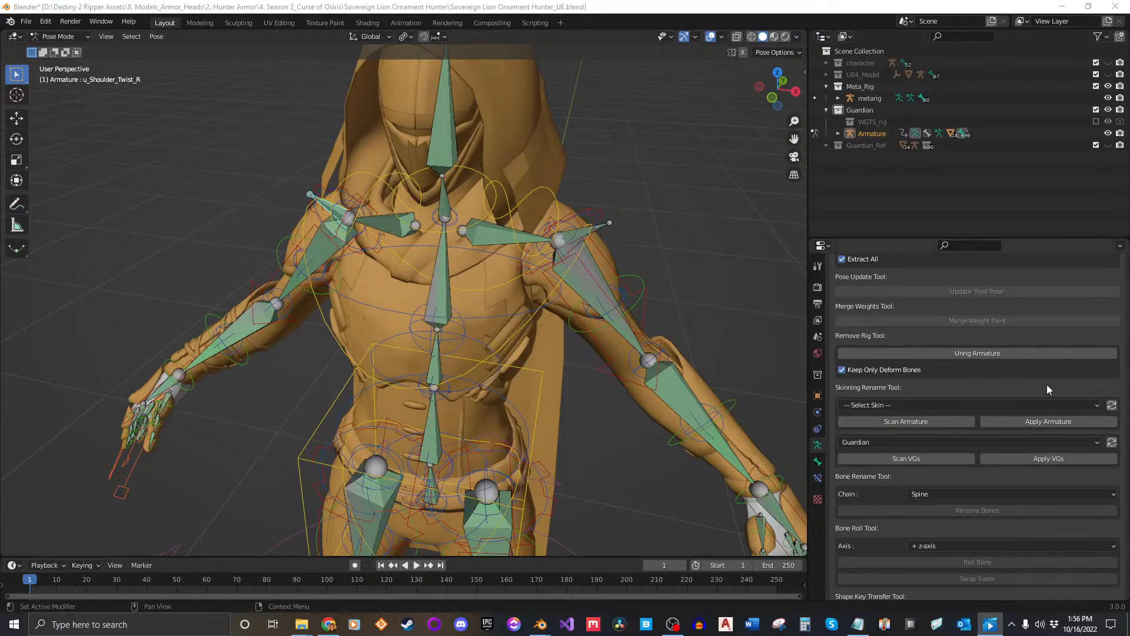
{"action": "left_click", "coordinate": [900, 423]}
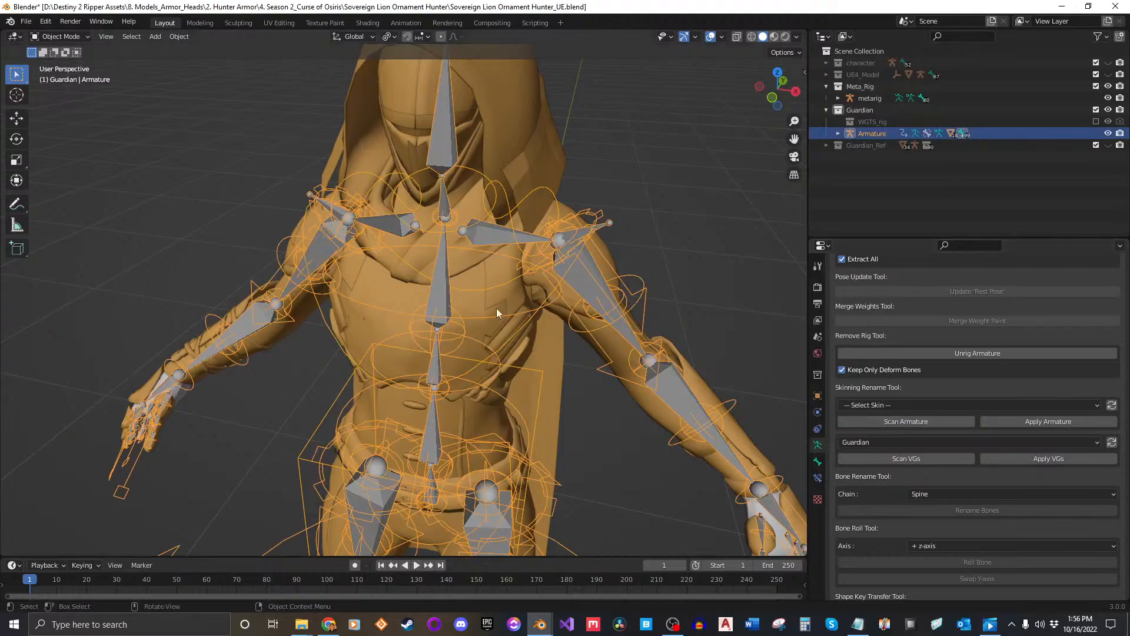
{"action": "scroll", "coordinate": [496, 308], "scroll_direction": "down", "scroll_amount": 4}
{"action": "middle_click_drag", "start_coordinate": [502, 317], "coordinate": [470, 301]}
{"action": "left_click", "coordinate": [904, 405]}
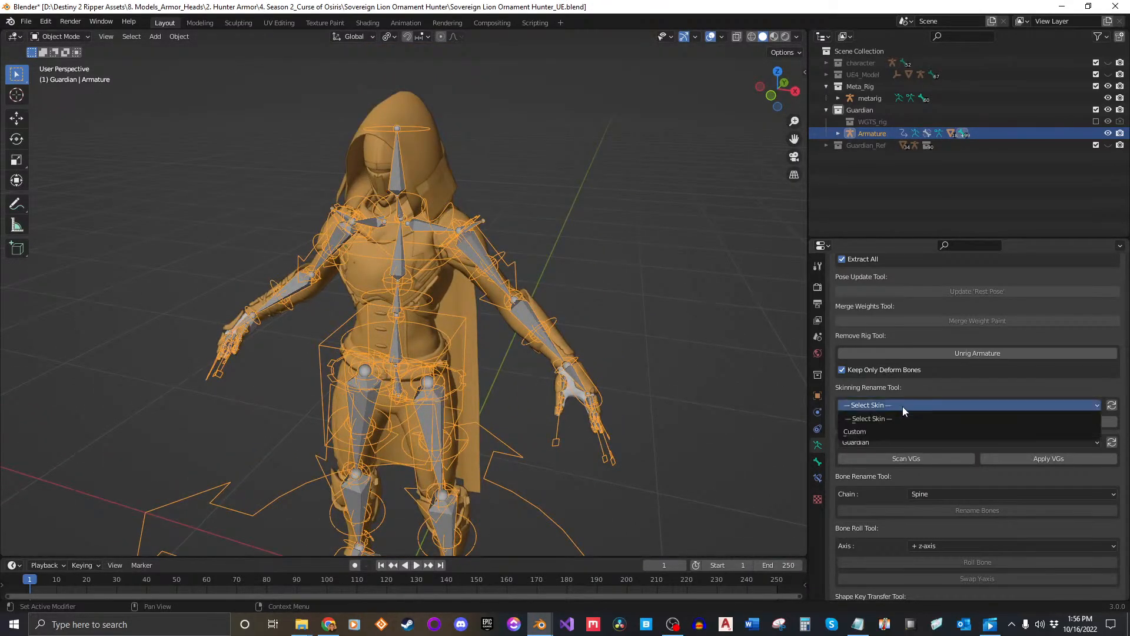
{"action": "left_click", "coordinate": [903, 408]}
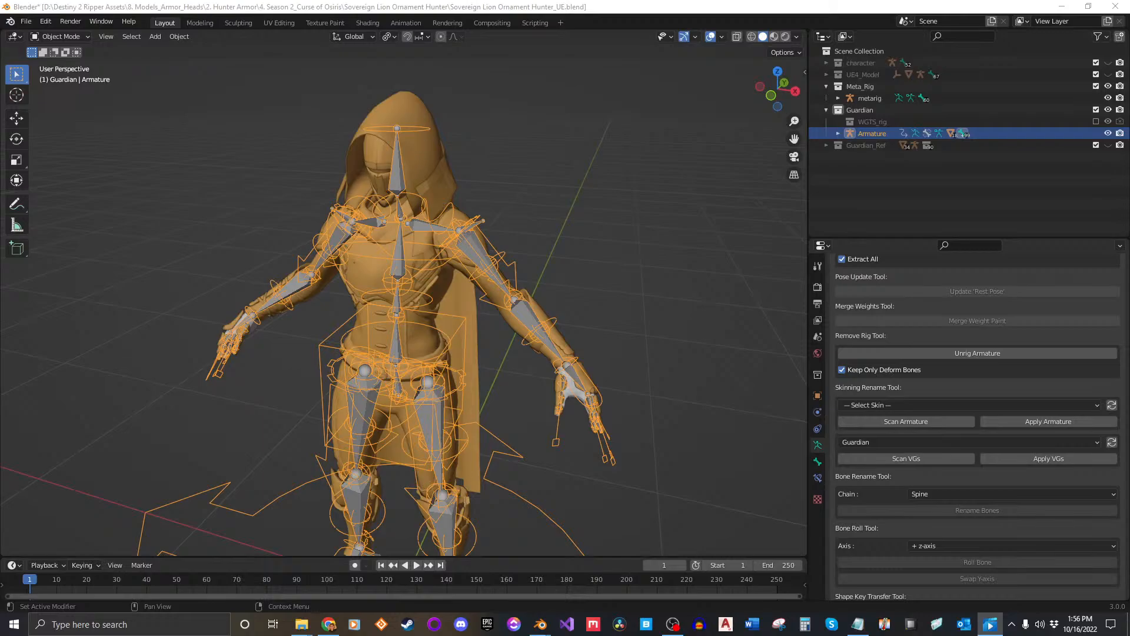
Open uefy_skin_Custom.json in the Scripting workspace's text editor and locate the u_Shoulder_Twist_R entry.
{"action": "left_click", "coordinate": [536, 23]}
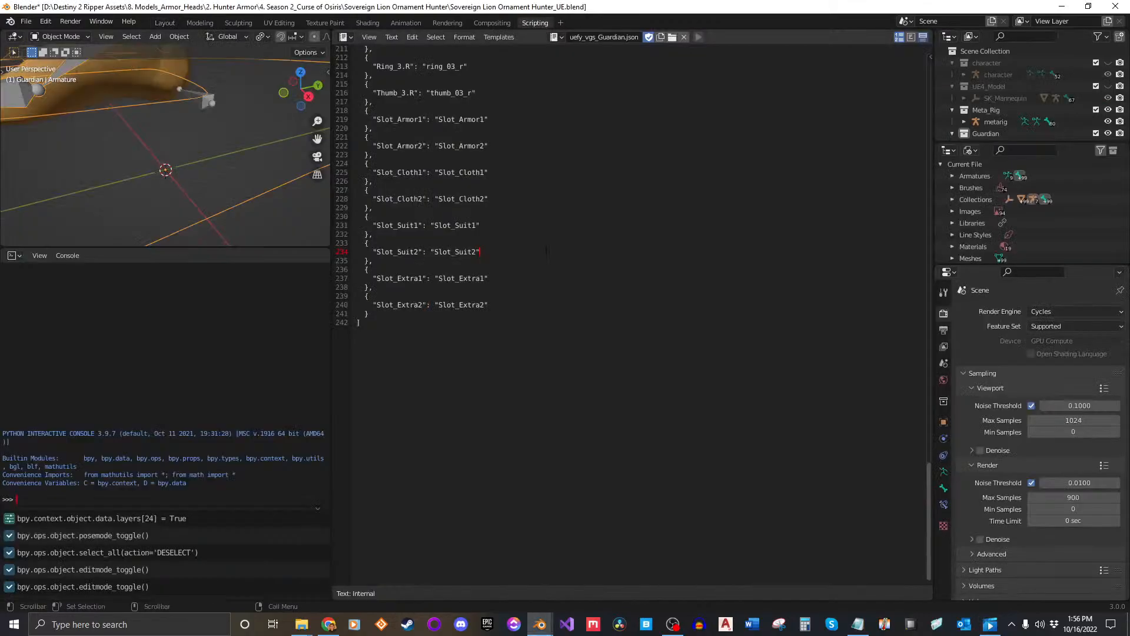
{"action": "left_click", "coordinate": [555, 37]}
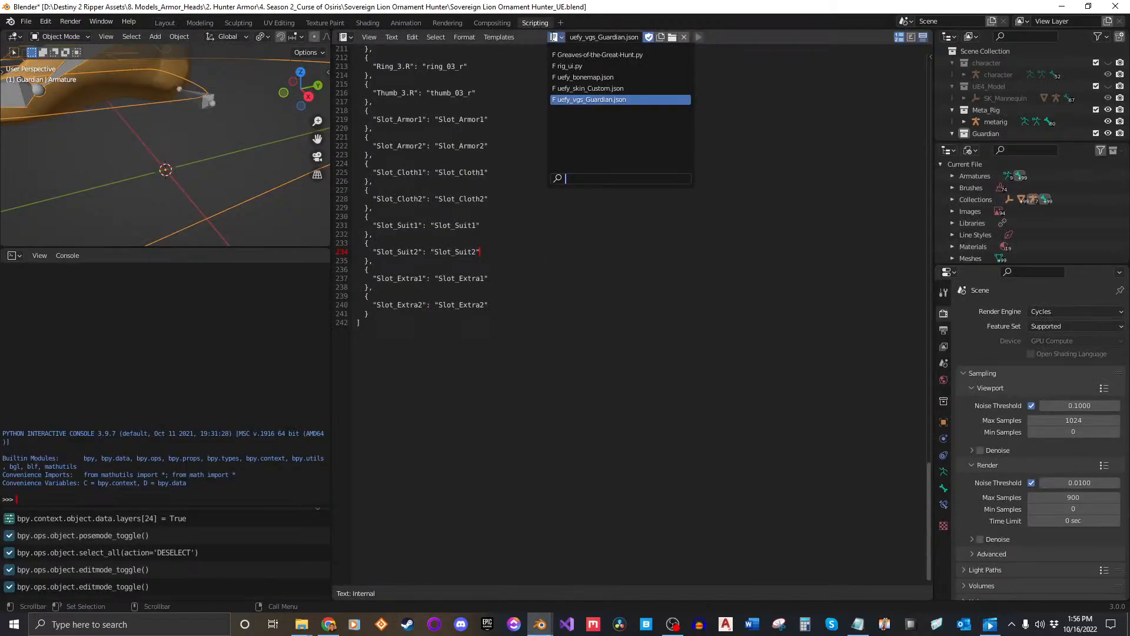
{"action": "left_click", "coordinate": [615, 88]}
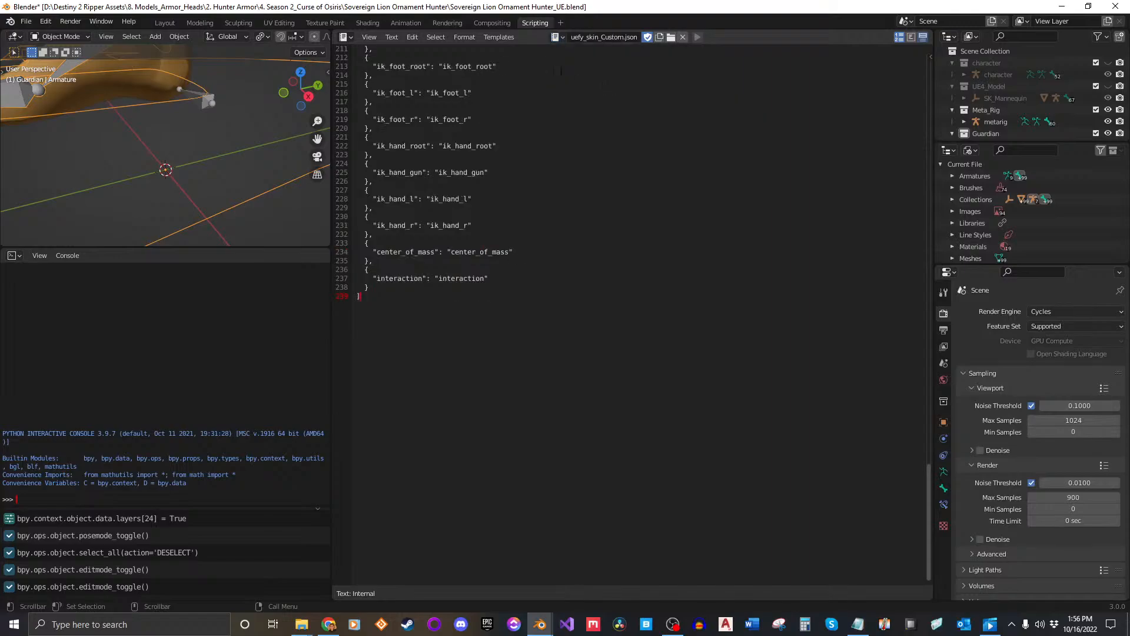
{"action": "key", "text": "alt+Tab"}
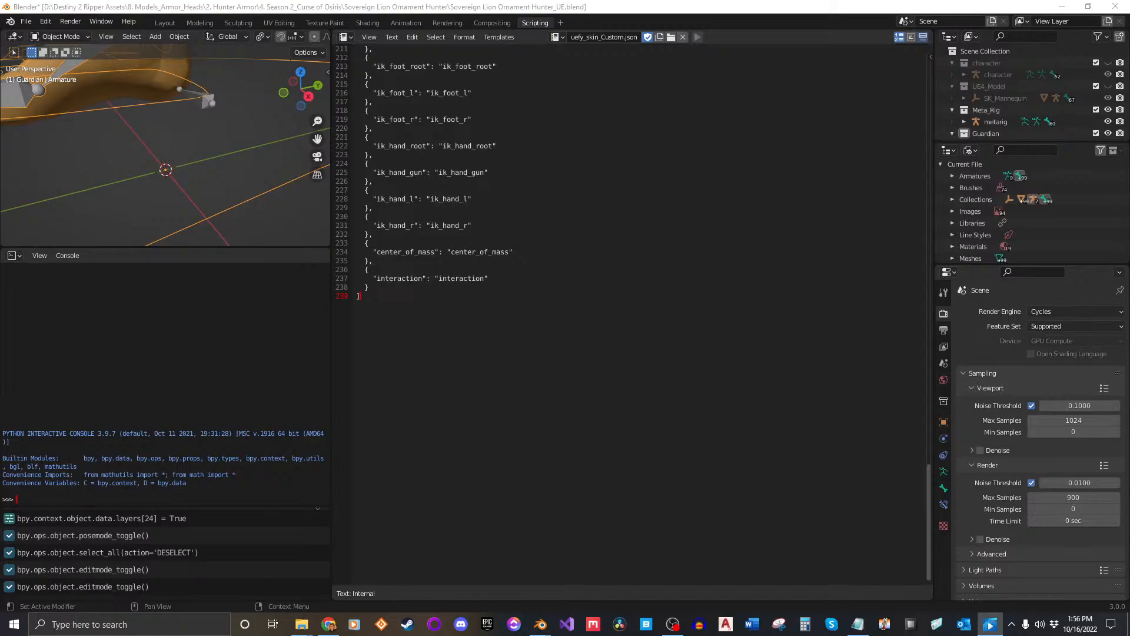
{"action": "left_click", "coordinate": [525, 225]}
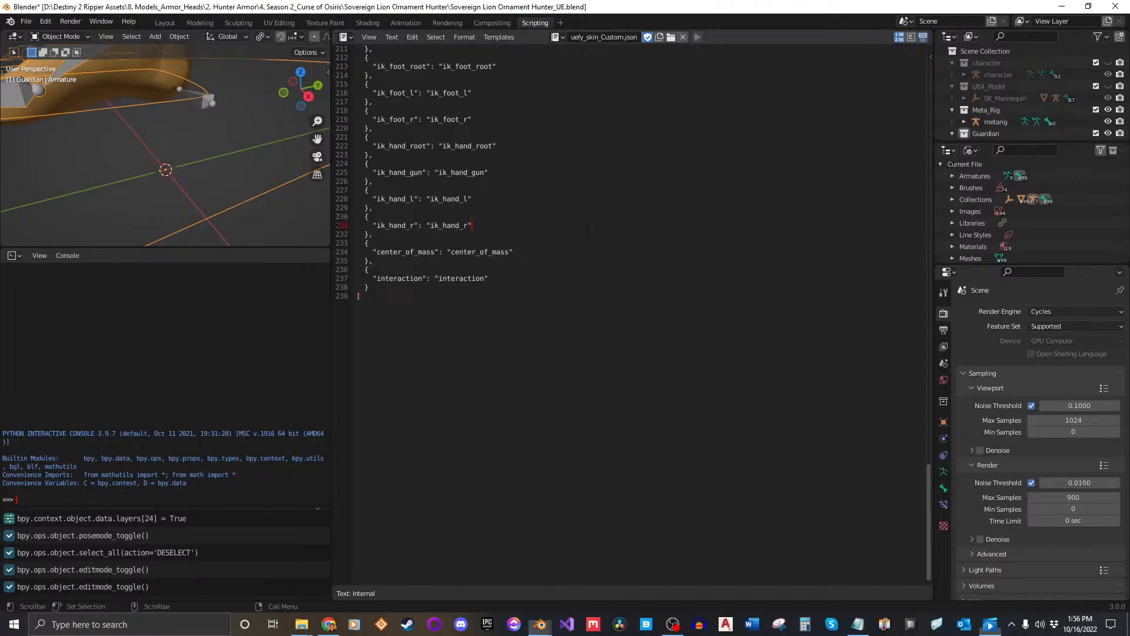
{"action": "scroll", "coordinate": [524, 225], "scroll_direction": "up", "scroll_amount": 7}
{"action": "scroll", "coordinate": [524, 226], "scroll_direction": "up", "scroll_amount": 17}
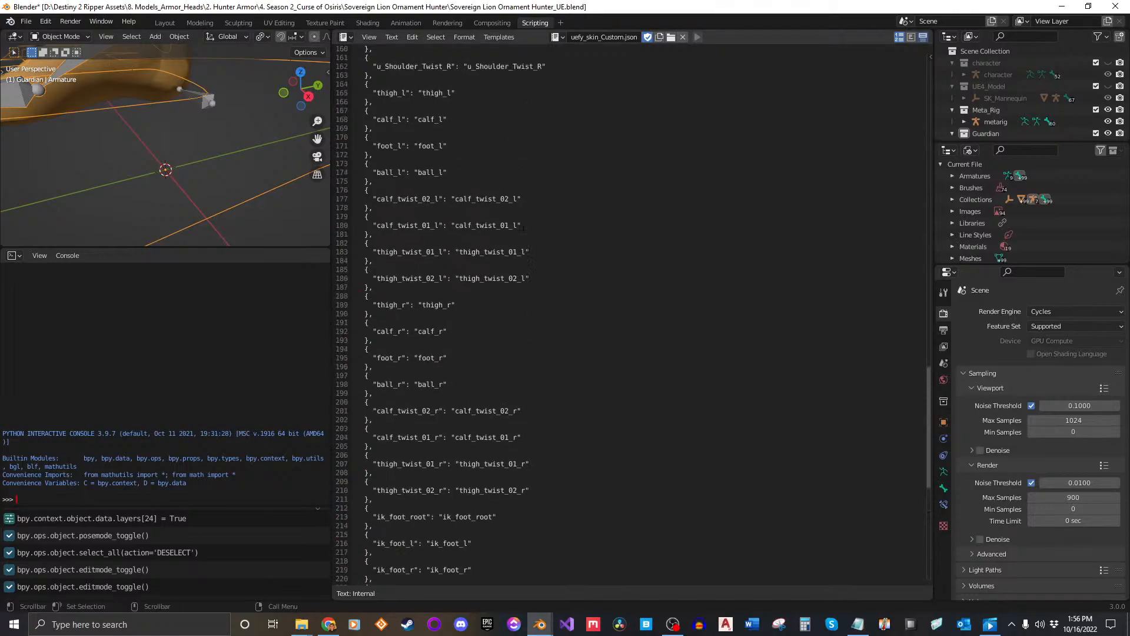
{"action": "left_click_drag", "start_coordinate": [464, 254], "coordinate": [546, 253]}
{"action": "left_click", "coordinate": [558, 254]}
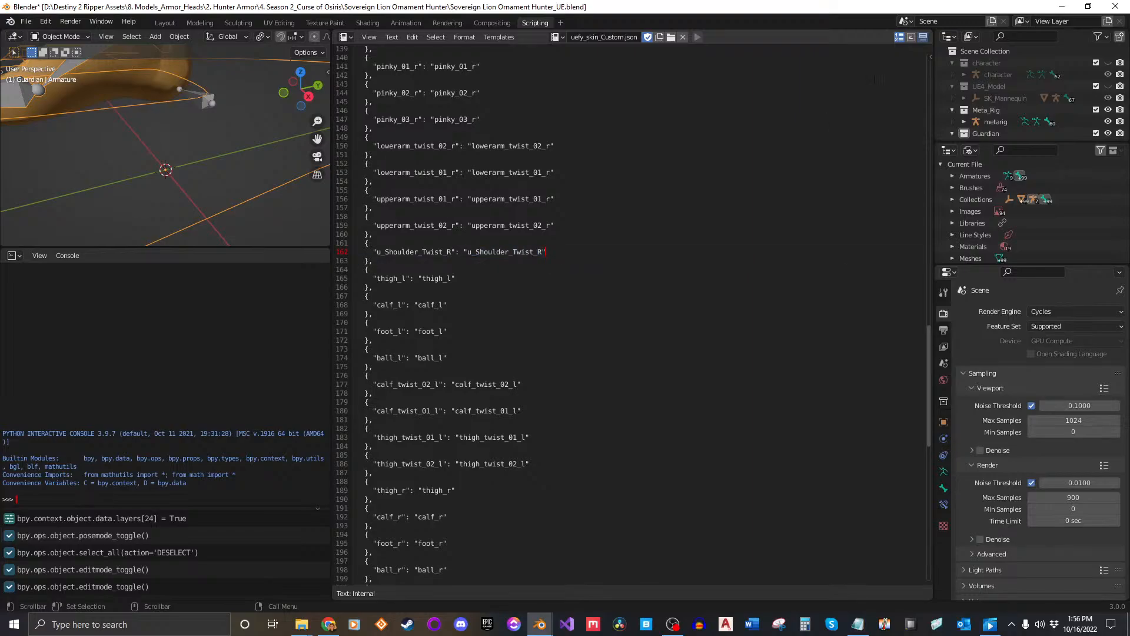
Split the text editor into two side-by-side editors and bring the file selector of each into view.
{"action": "left_click_drag", "start_coordinate": [932, 36], "coordinate": [638, 45]}
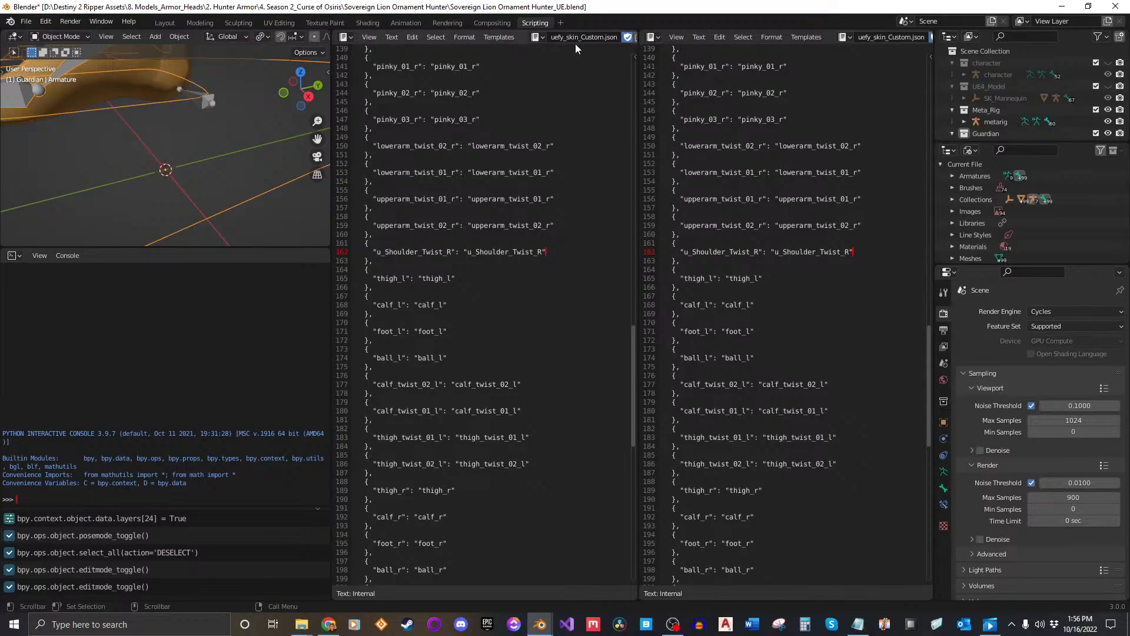
{"action": "middle_click_drag", "start_coordinate": [573, 42], "coordinate": [499, 39]}
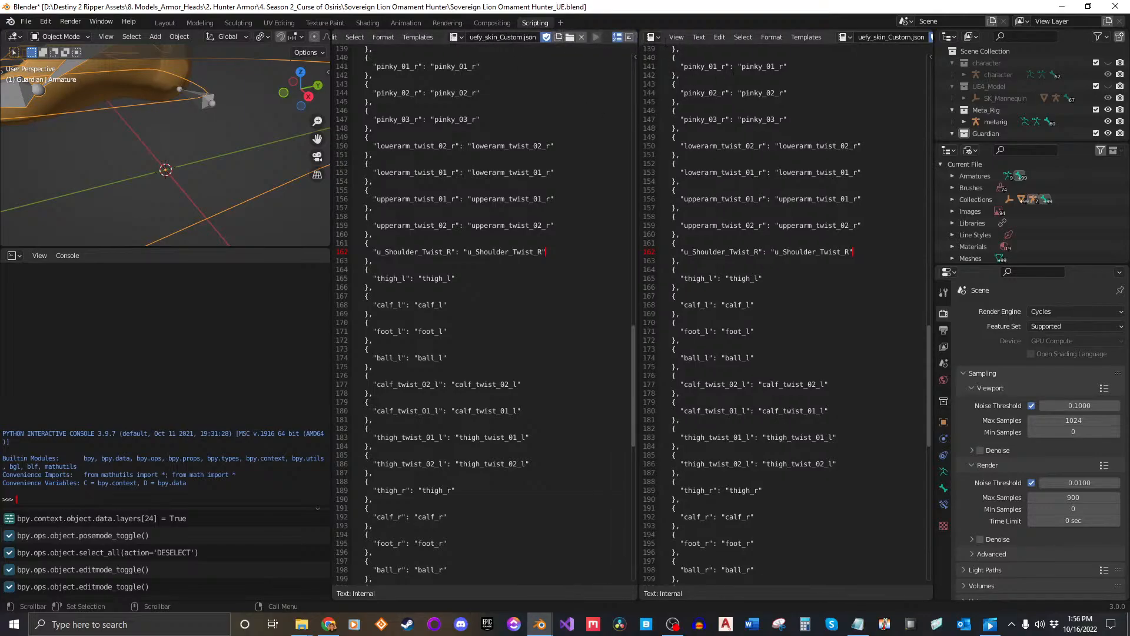
{"action": "middle_click_drag", "start_coordinate": [860, 37], "coordinate": [818, 40]}
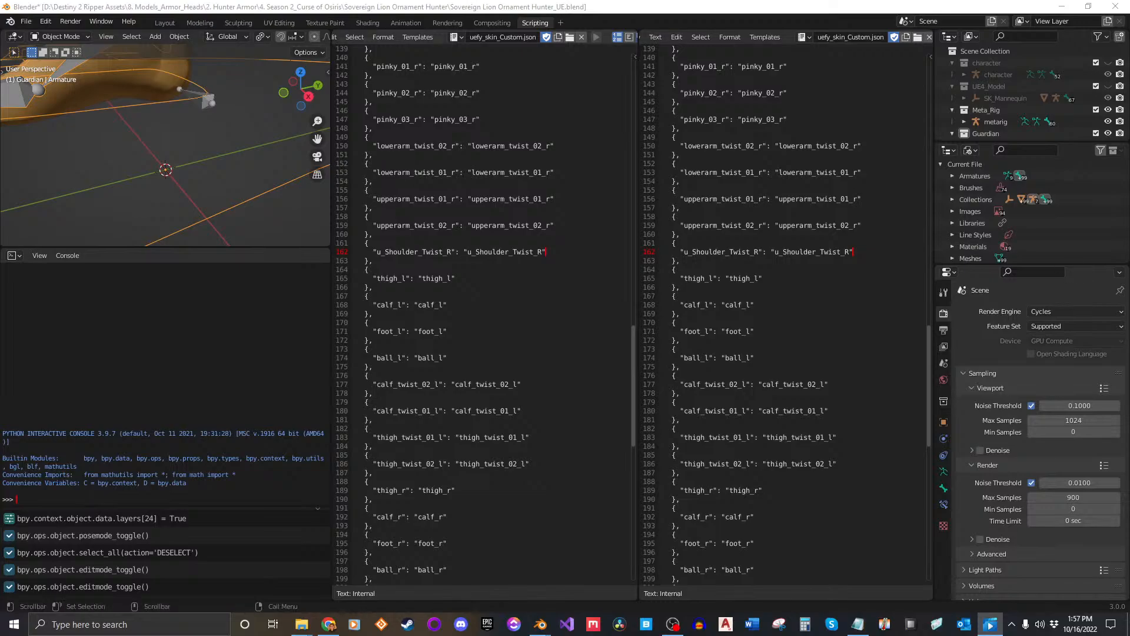
Scan the vertex groups with the Skinning Rename Tool and open uefy_vgs_Custom.json in the second text editor.
{"action": "left_click", "coordinate": [165, 22]}
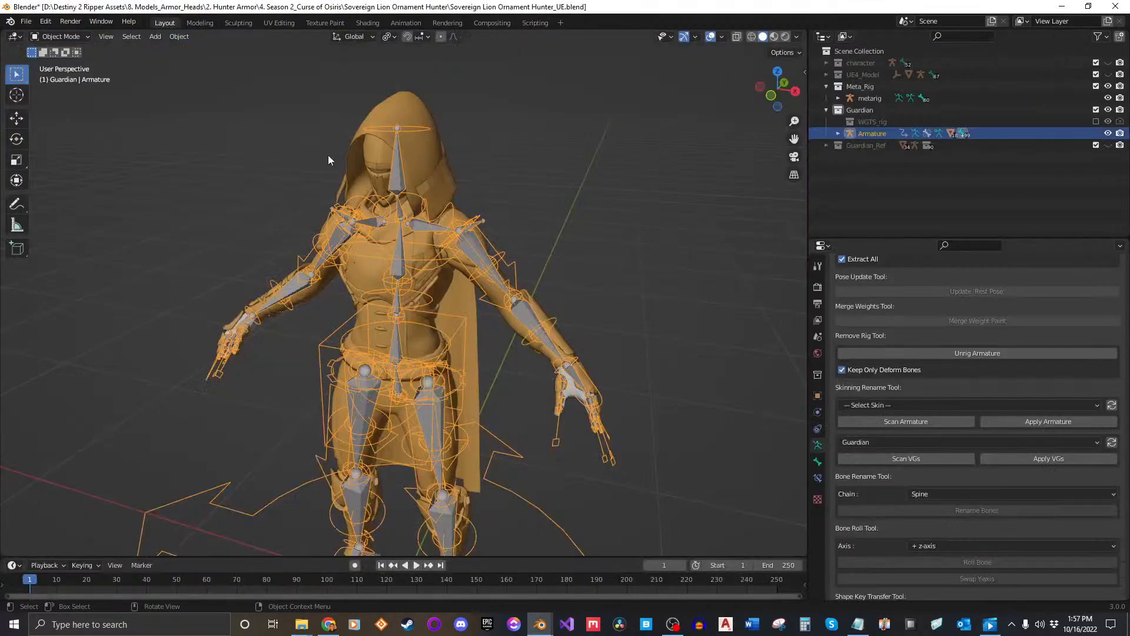
{"action": "scroll", "coordinate": [902, 394], "scroll_direction": "down", "scroll_amount": 8}
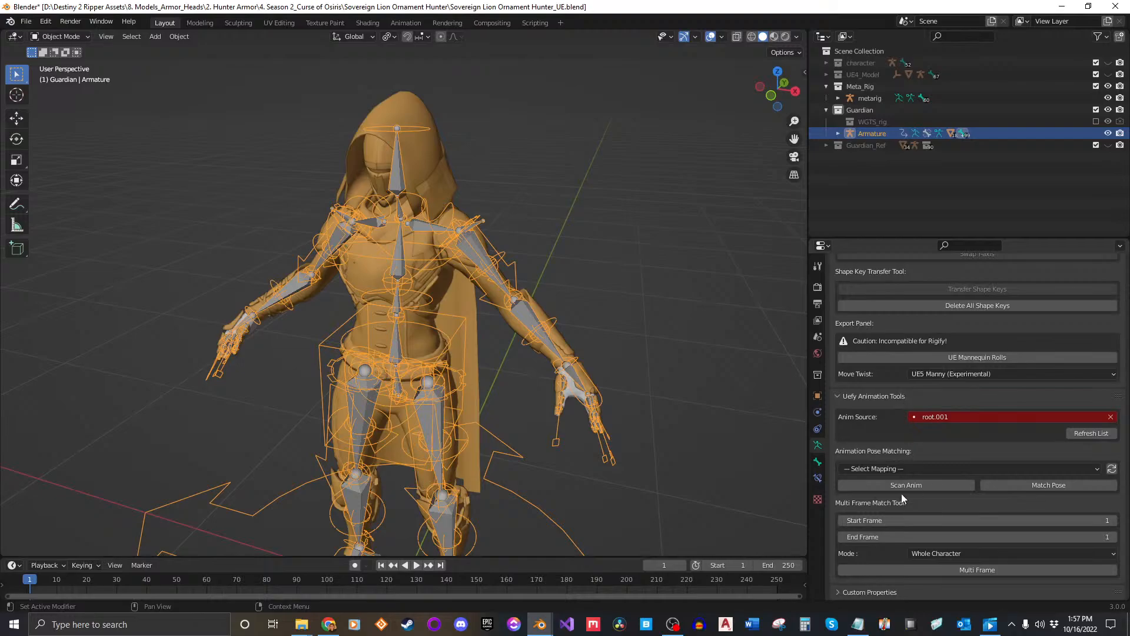
{"action": "scroll", "coordinate": [857, 413], "scroll_direction": "up", "scroll_amount": 10}
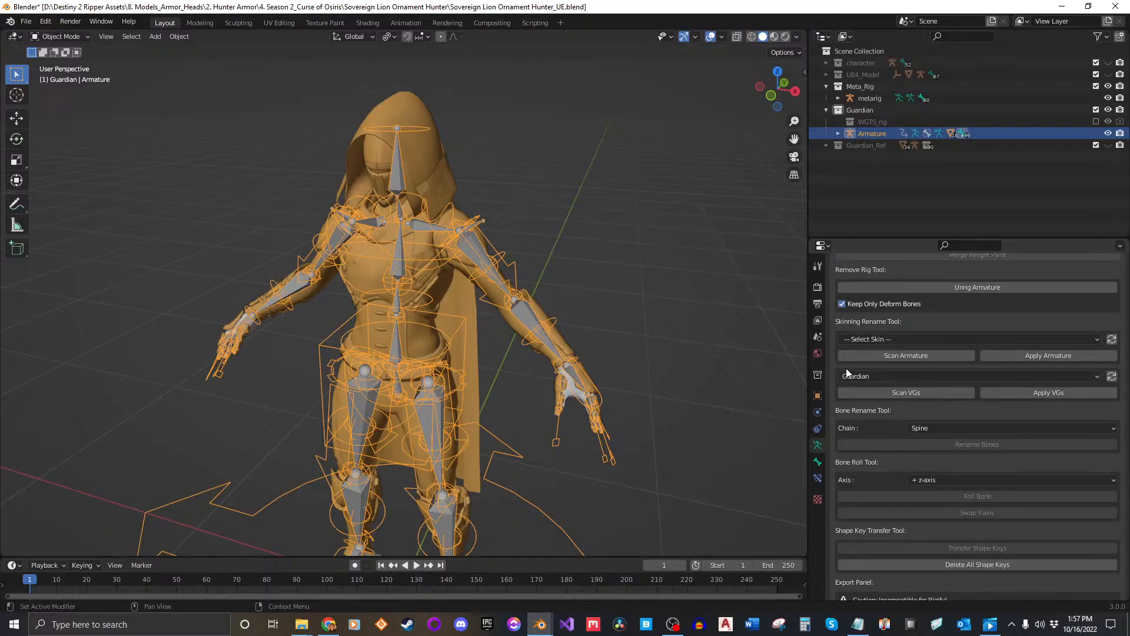
{"action": "left_click", "coordinate": [883, 392]}
{"action": "left_click", "coordinate": [518, 25]}
{"action": "left_click", "coordinate": [804, 36]}
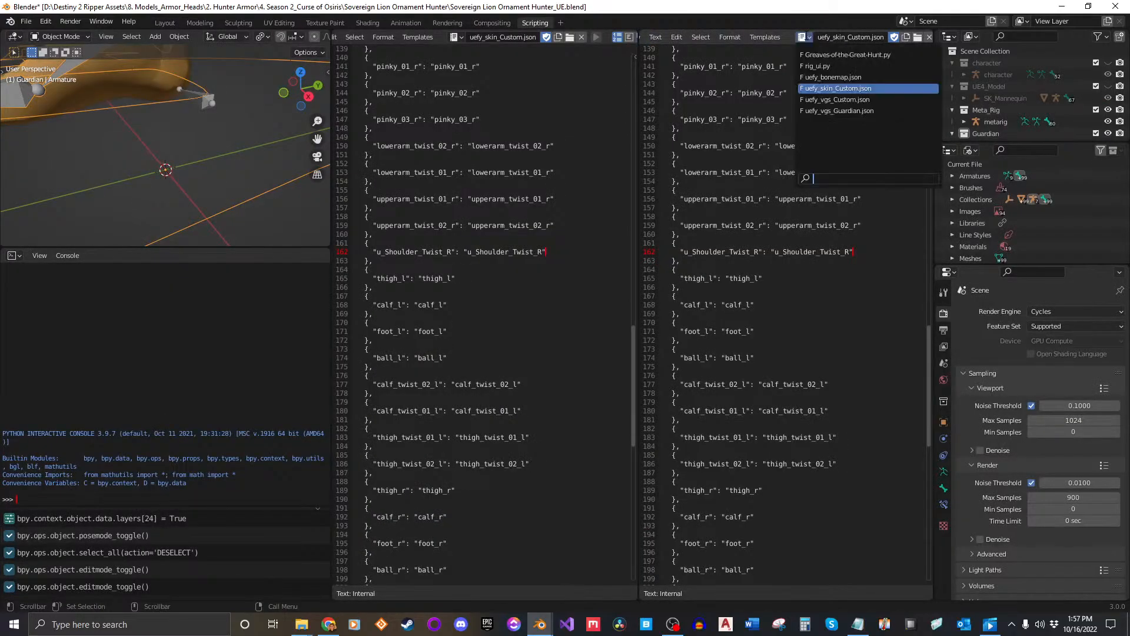
{"action": "left_click", "coordinate": [852, 99]}
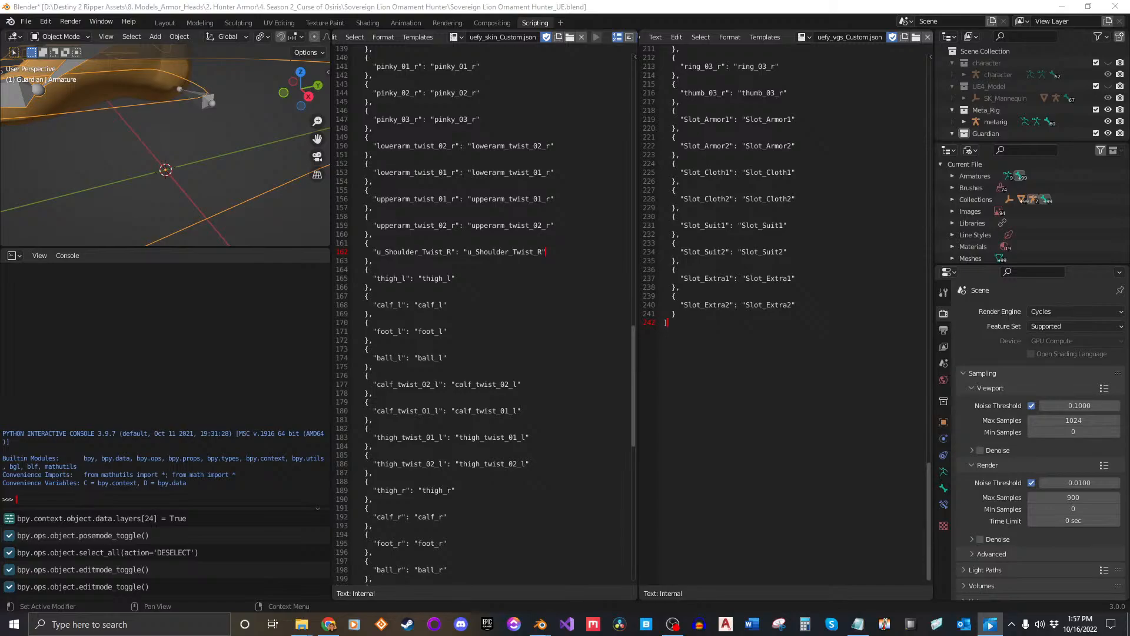
In uefy_vgs_Custom.json, replace the target name of Shoulder_Twist_Fixup.R with u_Shoulder_Twist_R copied from the skin file.
{"action": "scroll", "coordinate": [753, 263], "scroll_direction": "up", "scroll_amount": 15}
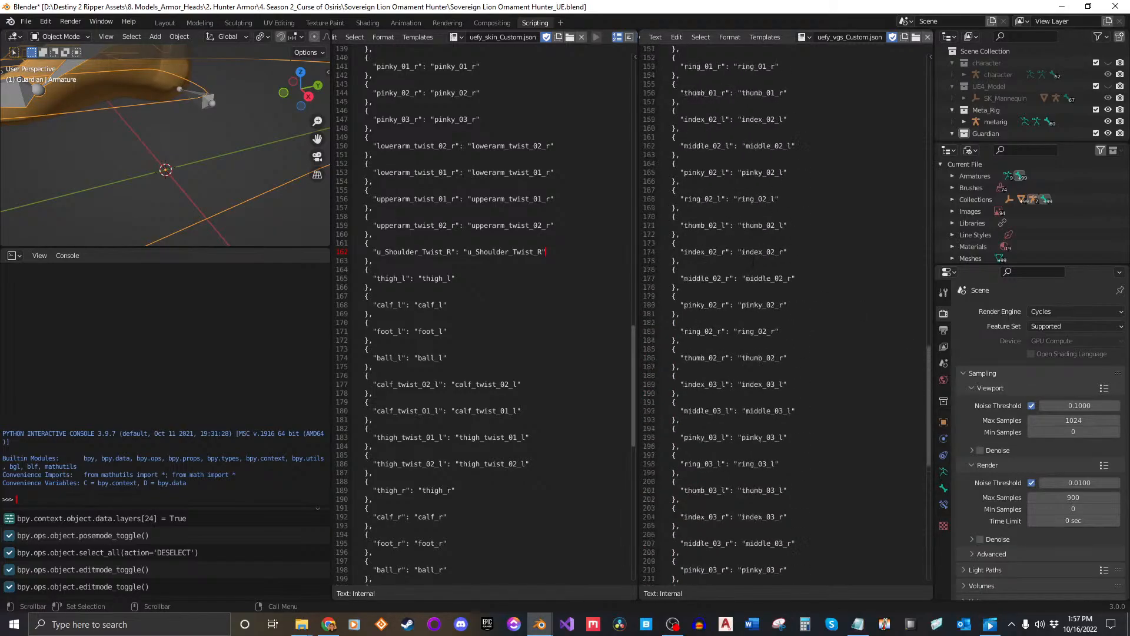
{"action": "scroll", "coordinate": [753, 263], "scroll_direction": "up", "scroll_amount": 15}
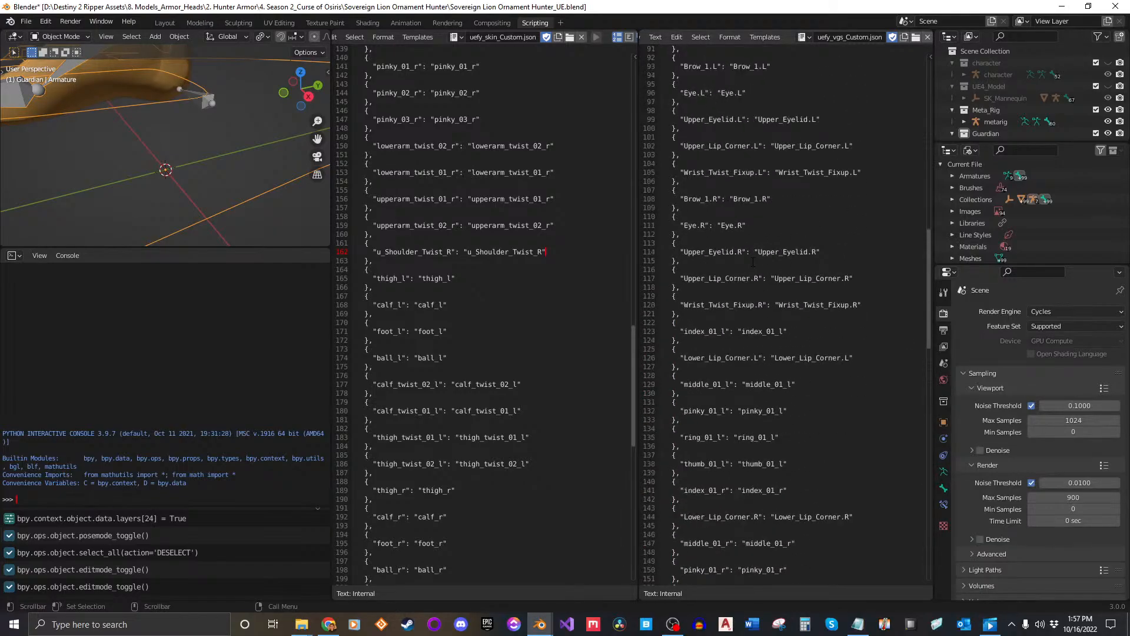
{"action": "scroll", "coordinate": [754, 262], "scroll_direction": "up", "scroll_amount": 1}
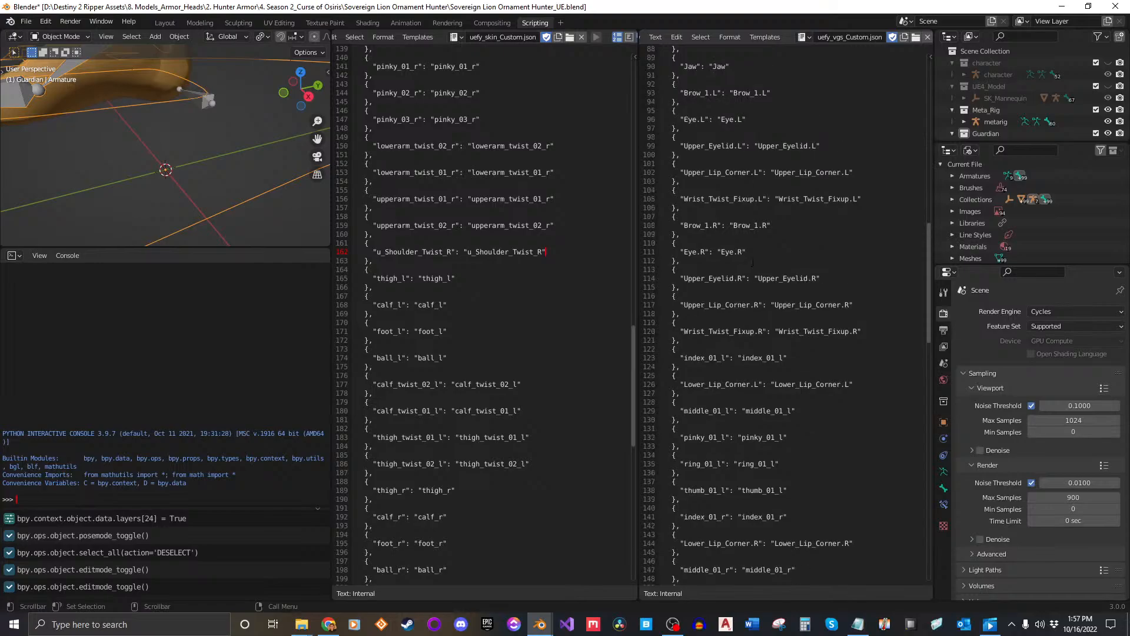
{"action": "scroll", "coordinate": [754, 262], "scroll_direction": "up", "scroll_amount": 7}
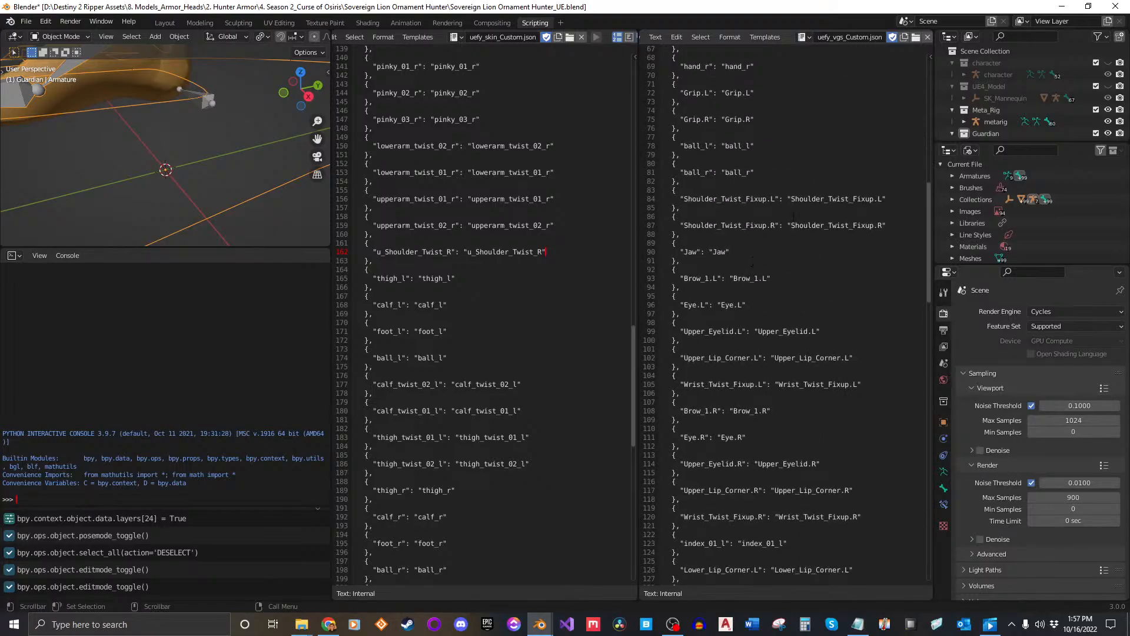
{"action": "left_click_drag", "start_coordinate": [788, 199], "coordinate": [824, 242]}
{"action": "left_click", "coordinate": [825, 242]}
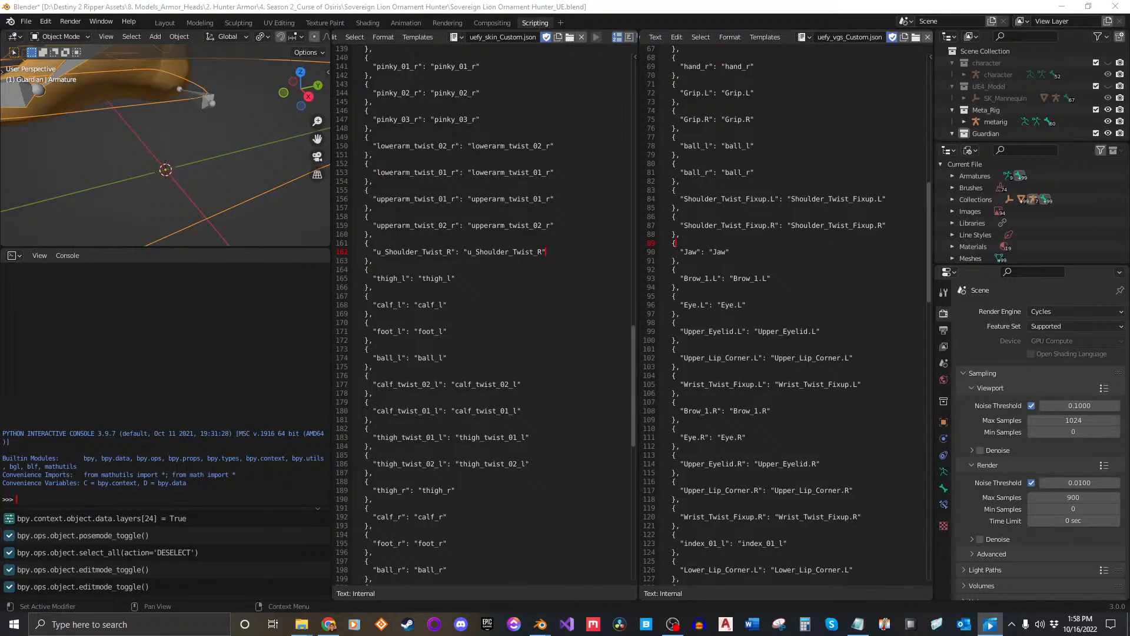
{"action": "left_click", "coordinate": [546, 269]}
{"action": "left_click_drag", "start_coordinate": [547, 252], "coordinate": [465, 252]}
{"action": "left_click", "coordinate": [502, 253]}
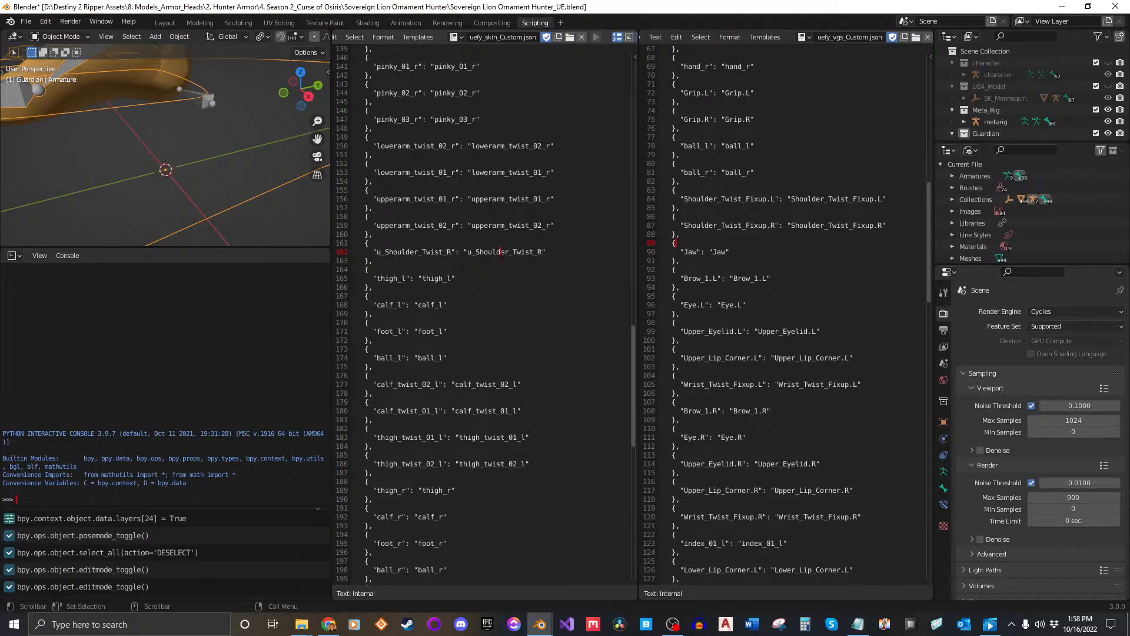
{"action": "double_click", "coordinate": [502, 253]}
{"action": "key", "text": "ctrl+c"}
{"action": "left_click", "coordinate": [827, 228]}
{"action": "left_click_drag", "start_coordinate": [792, 225], "coordinate": [884, 227]}
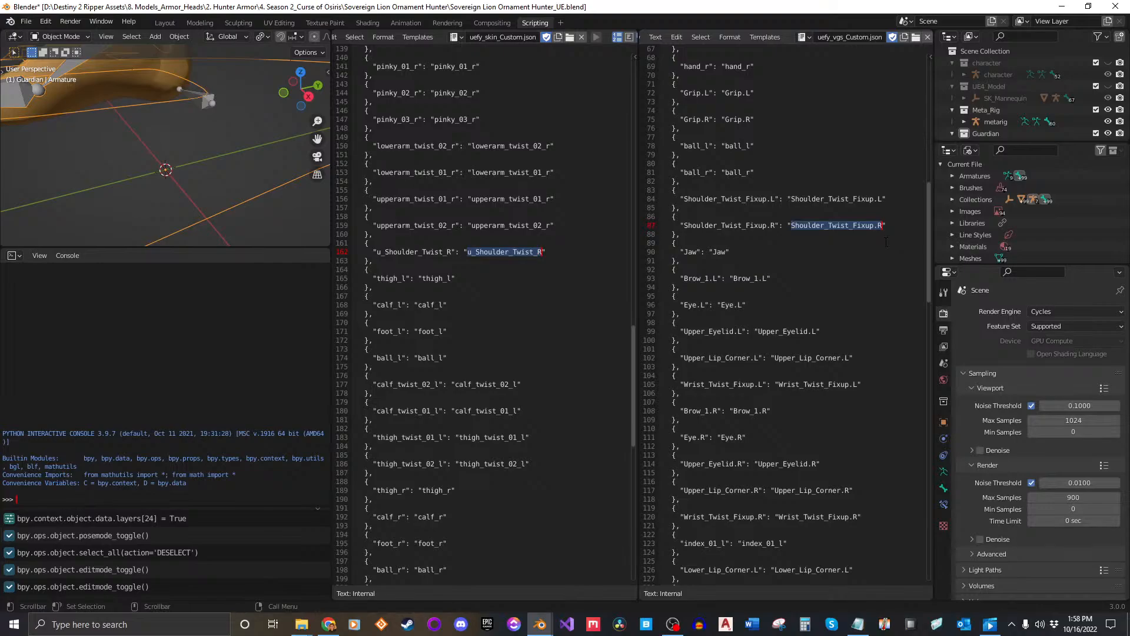
{"action": "key", "text": "ctrl+v"}
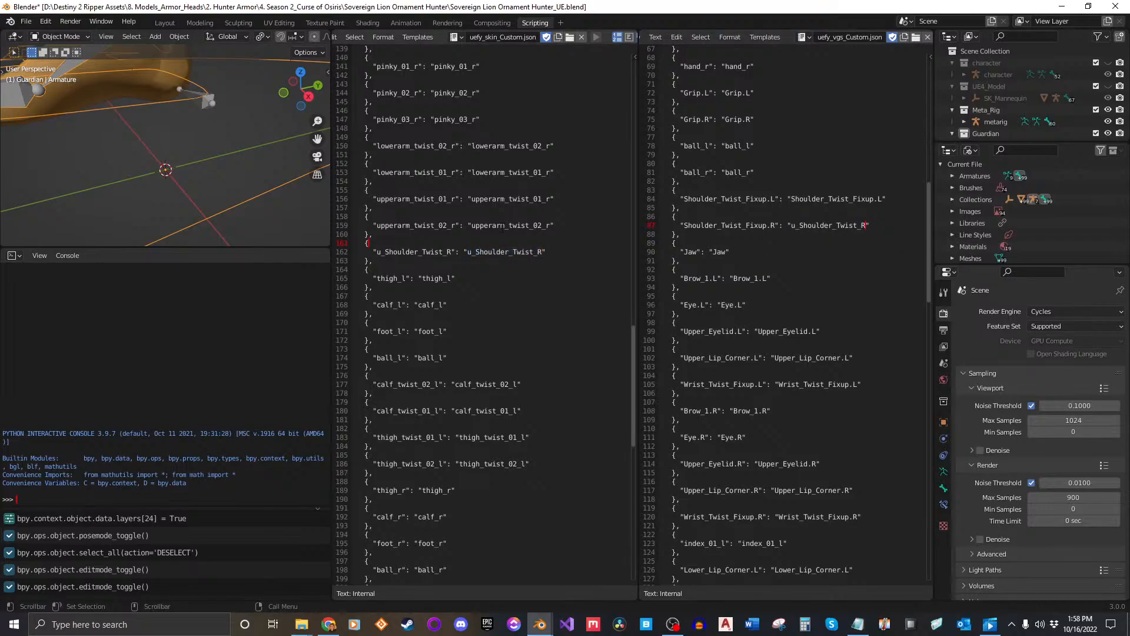
Replace the target name of Shoulder_Twist_Fixup.L with u_Shoulder_Twist_L copied from the skin file, and return to the Layout workspace.
{"action": "scroll", "coordinate": [502, 227], "scroll_direction": "up", "scroll_amount": 17}
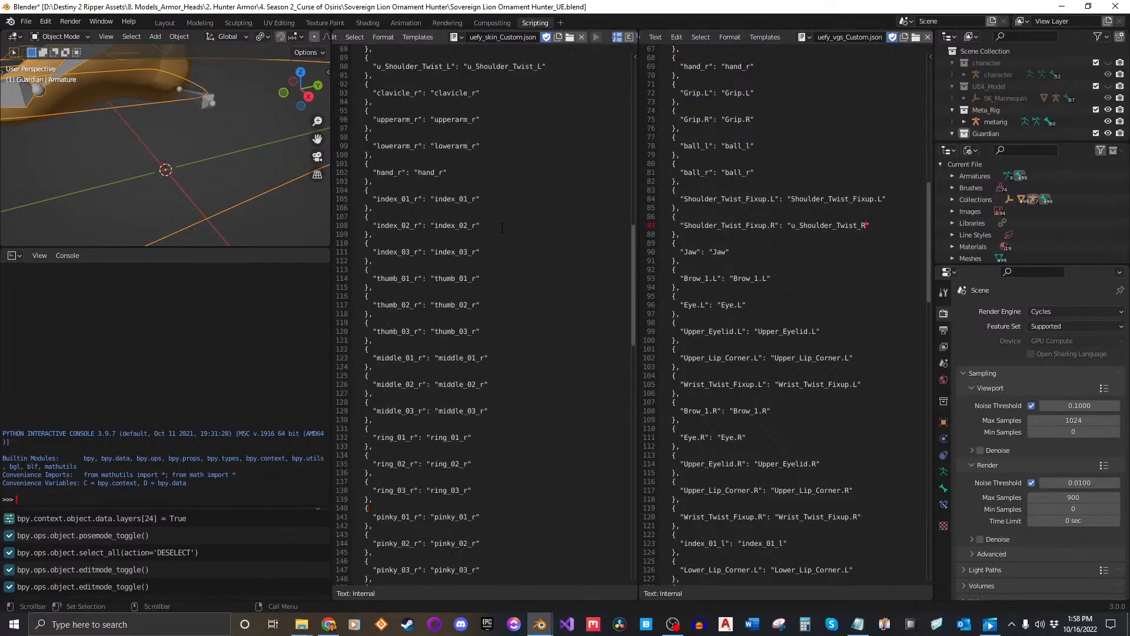
{"action": "scroll", "coordinate": [502, 226], "scroll_direction": "up", "scroll_amount": 4}
{"action": "double_click", "coordinate": [497, 173]}
{"action": "key", "text": "ctrl+c"}
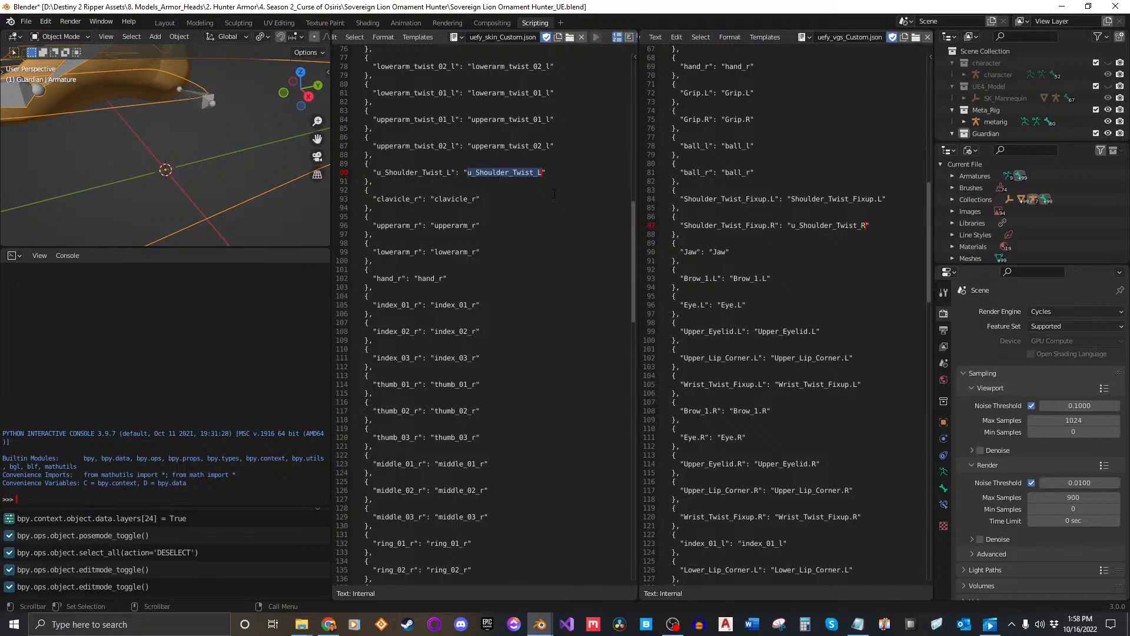
{"action": "left_click", "coordinate": [846, 199]}
{"action": "left_click_drag", "start_coordinate": [790, 199], "coordinate": [884, 199]}
{"action": "key", "text": "ctrl+v"}
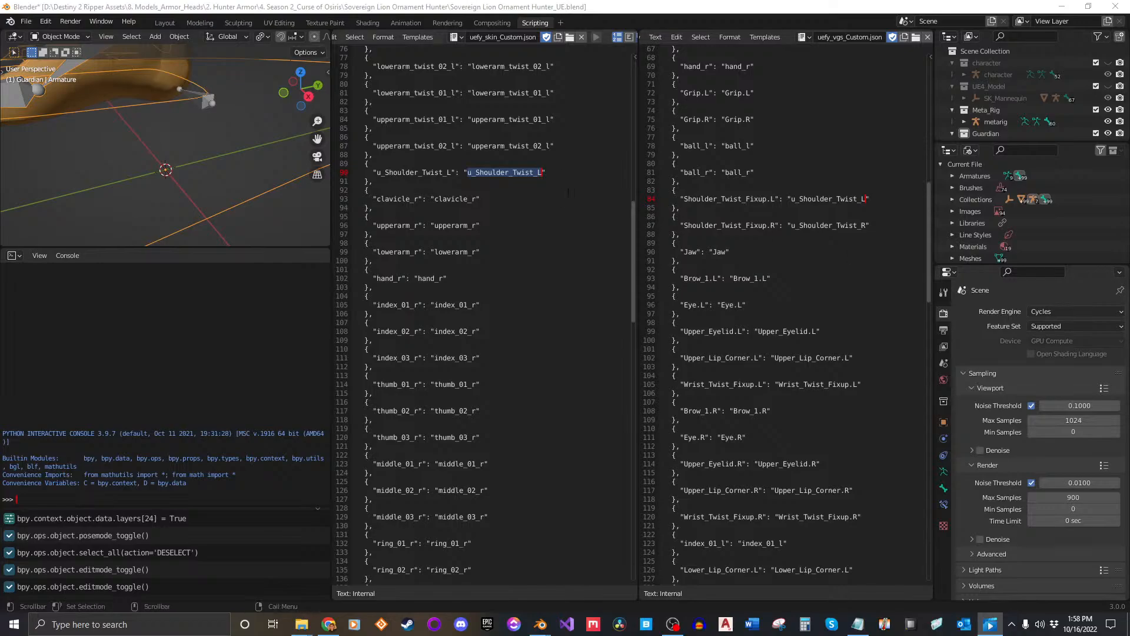
{"action": "left_click", "coordinate": [164, 22]}
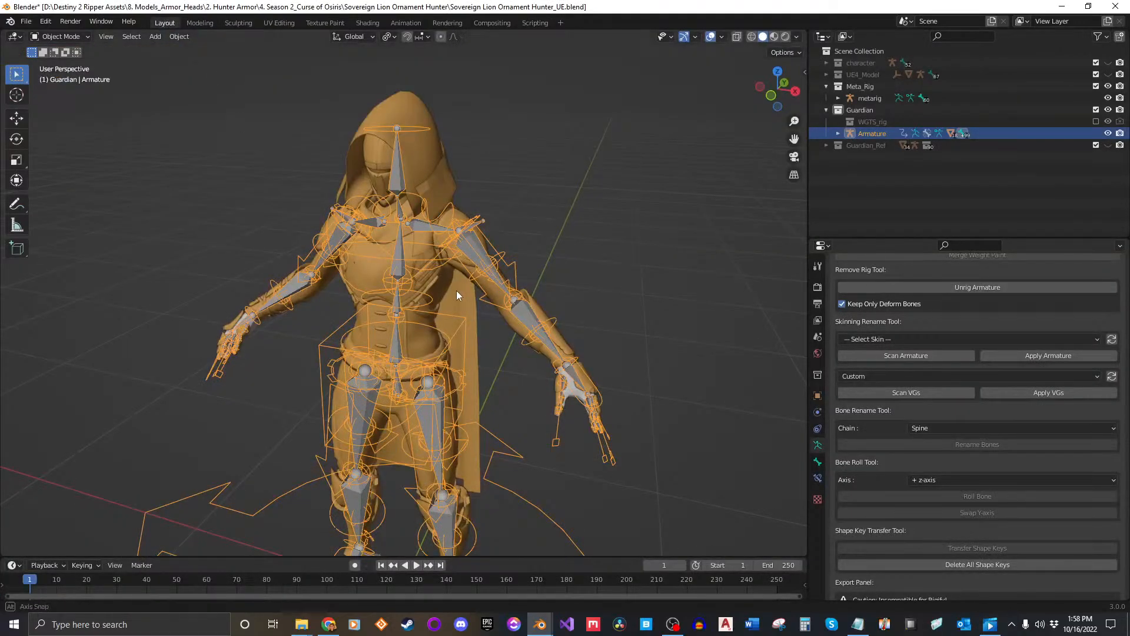
{"action": "scroll", "coordinate": [456, 290], "scroll_direction": "down", "scroll_amount": 2}
{"action": "middle_click_drag", "start_coordinate": [552, 361], "coordinate": [531, 260]}
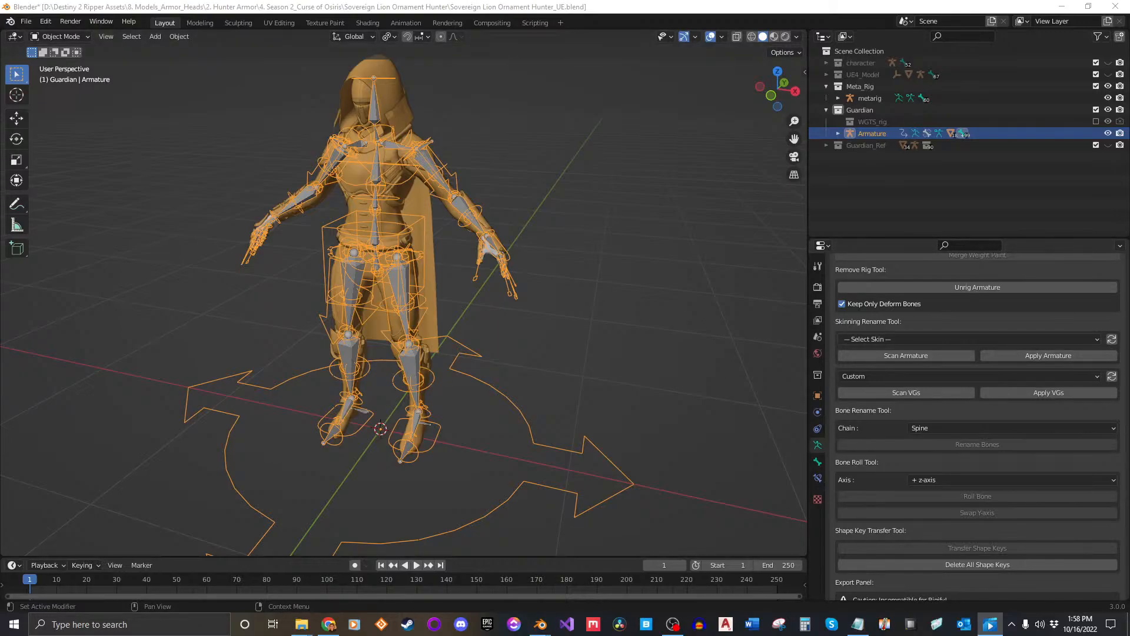
Apply the Custom vertex group mapping to the character's meshes with the Skinning Rename Tool.
{"action": "left_click", "coordinate": [896, 375]}
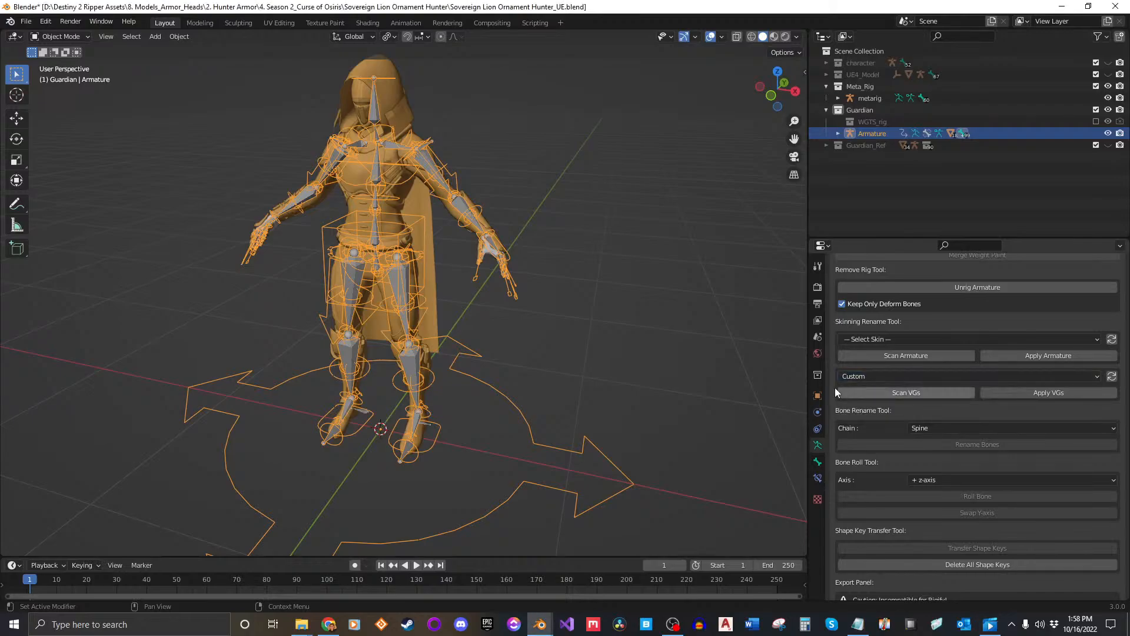
{"action": "left_click", "coordinate": [1050, 392]}
{"action": "middle_click_drag", "start_coordinate": [449, 335], "coordinate": [518, 294]}
{"action": "left_click", "coordinate": [990, 623]}
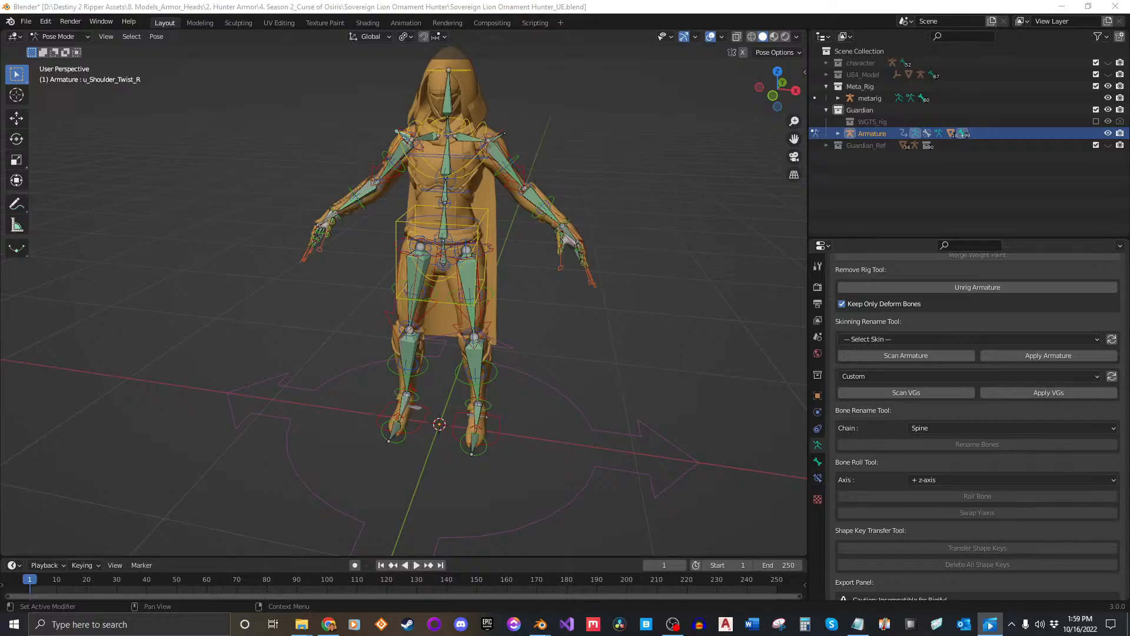
In Pose Mode, move the torso control freely to test how the mesh follows the rig, and cancel the move.
{"action": "middle_click_drag", "start_coordinate": [659, 330], "coordinate": [455, 300]}
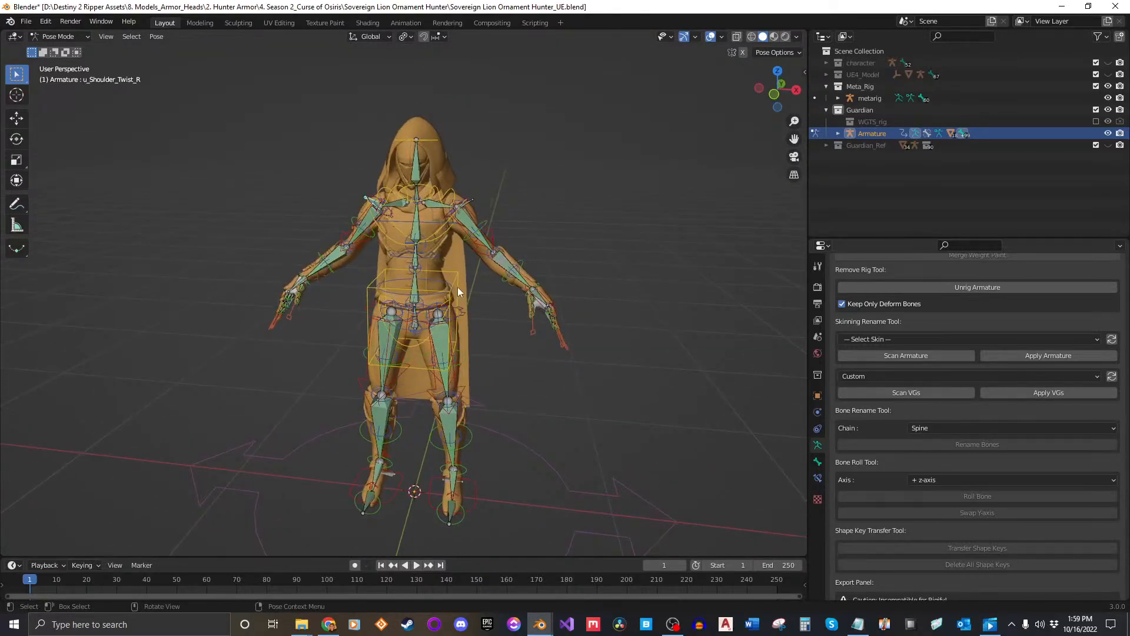
{"action": "left_click", "coordinate": [457, 287]}
{"action": "key", "text": "g"}
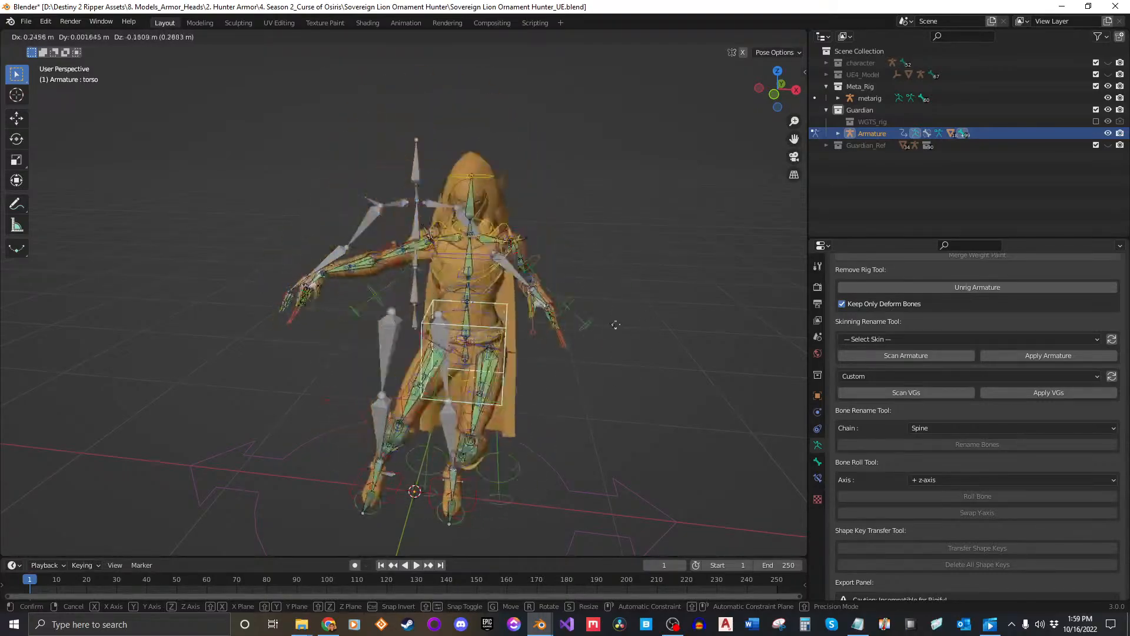
{"action": "right_click", "coordinate": [660, 333]}
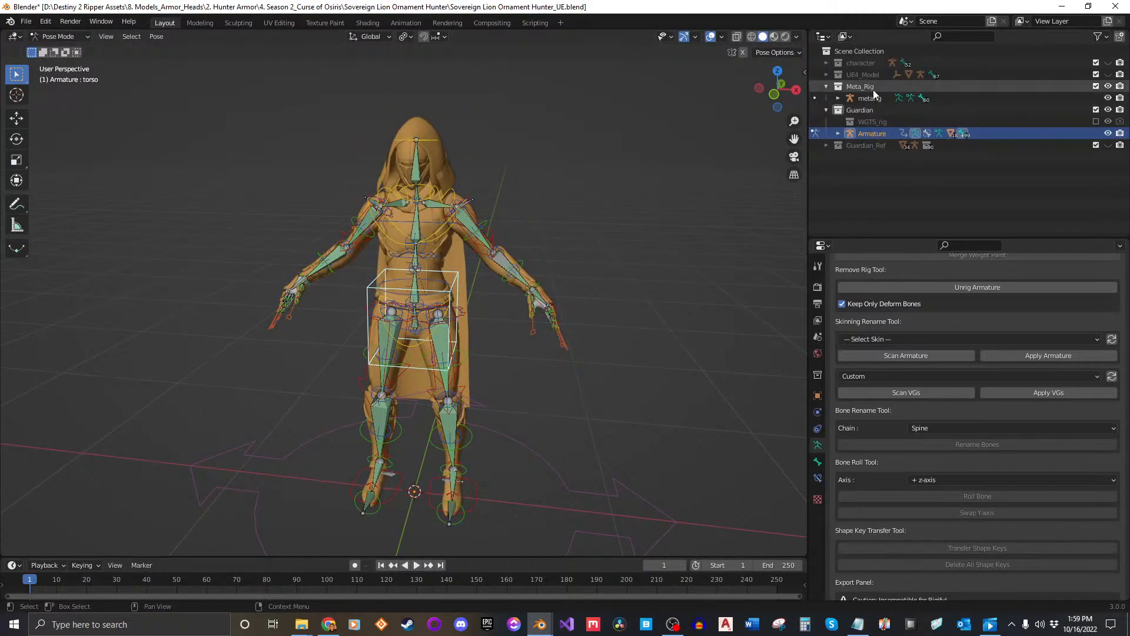
Hide the armature's deform bone layer and the Meta_Rig collection so only the rig controls remain, and deselect the torso control.
{"action": "scroll", "coordinate": [892, 394], "scroll_direction": "up", "scroll_amount": 7}
{"action": "scroll", "coordinate": [887, 380], "scroll_direction": "up", "scroll_amount": 15}
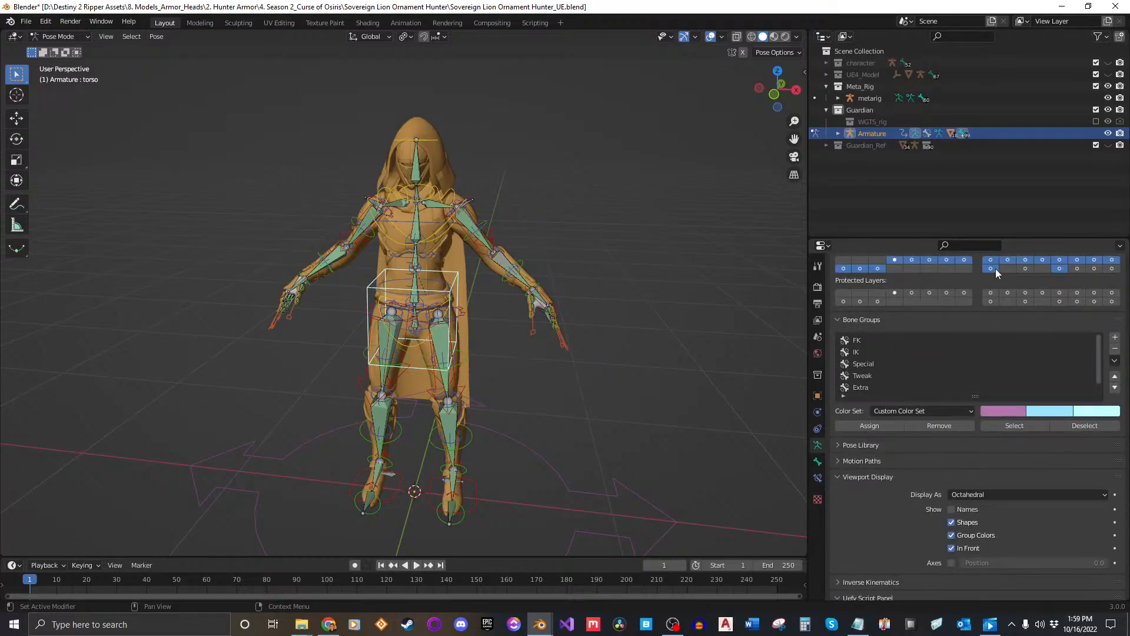
{"action": "left_click", "coordinate": [994, 269]}
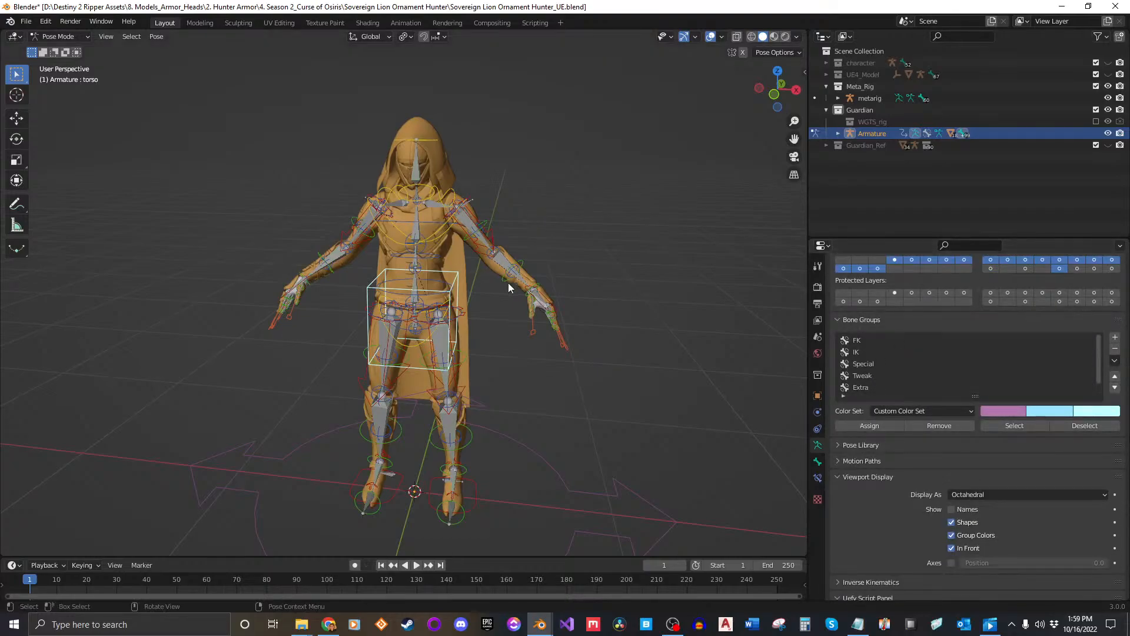
{"action": "mouse_move", "coordinate": [507, 283]}
{"action": "middle_mouse_down"}
{"action": "mouse_move", "coordinate": [462, 251]}
{"action": "mouse_move", "coordinate": [489, 288]}
{"action": "middle_mouse_up"}
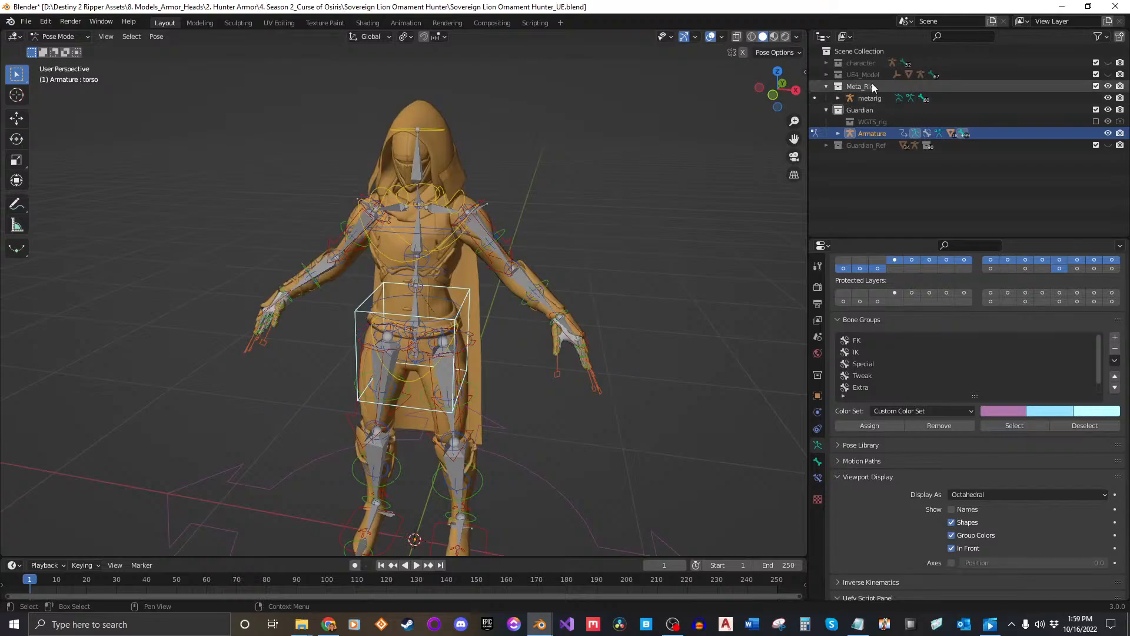
{"action": "left_click", "coordinate": [1108, 87]}
{"action": "middle_click_drag", "start_coordinate": [625, 309], "coordinate": [574, 260]}
{"action": "left_click", "coordinate": [608, 231]}
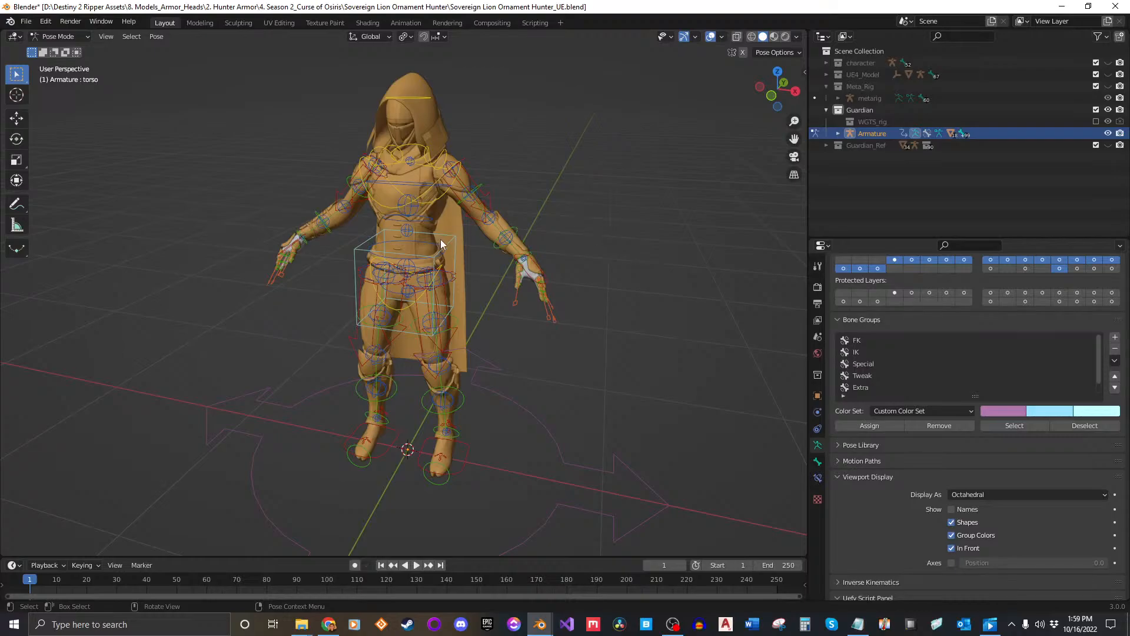
Rotate the chest control freely to test the upper body and shoulder deformation, and cancel the rotation.
{"action": "scroll", "coordinate": [471, 196], "scroll_direction": "up", "scroll_amount": 4}
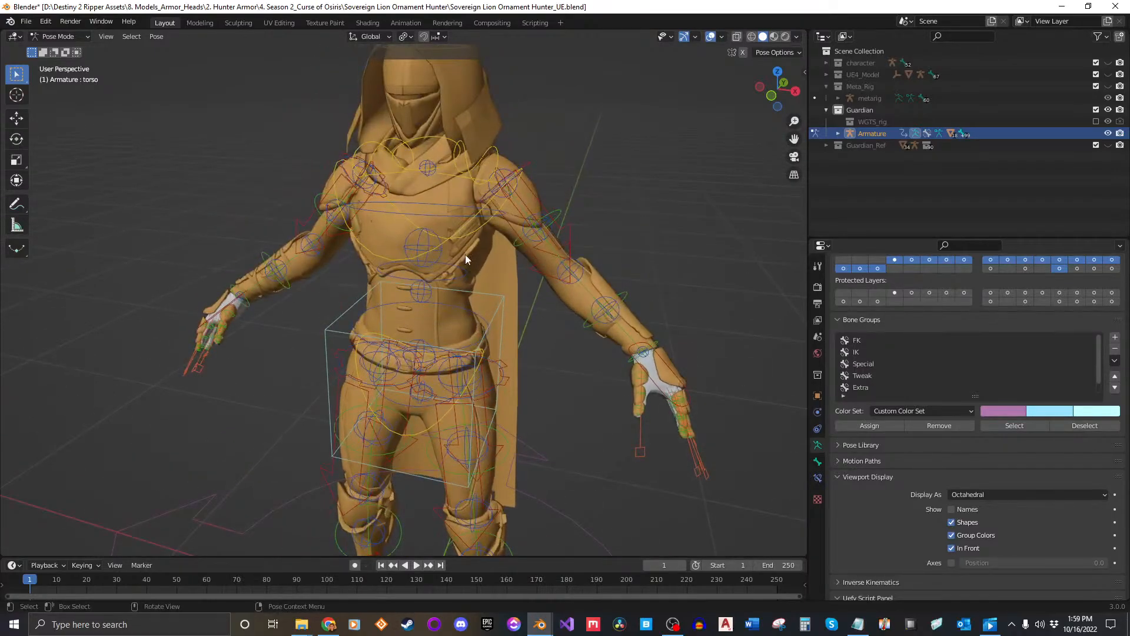
{"action": "left_click", "coordinate": [465, 259]}
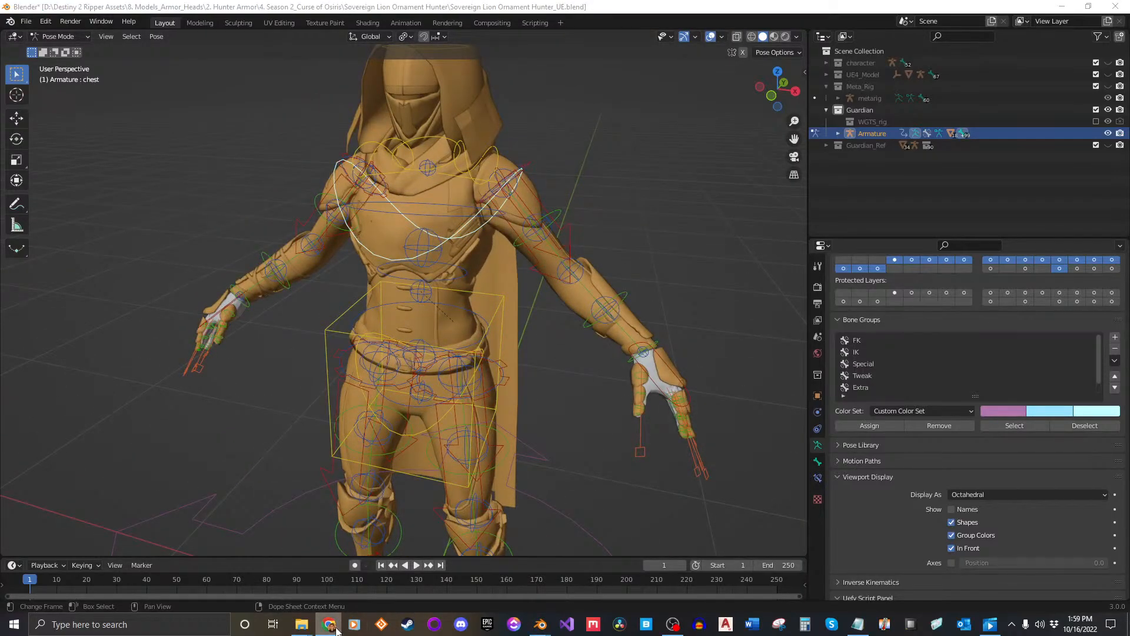
{"action": "left_click", "coordinate": [337, 628]}
{"action": "middle_click_drag", "start_coordinate": [431, 273], "coordinate": [454, 303], "text": "shift"}
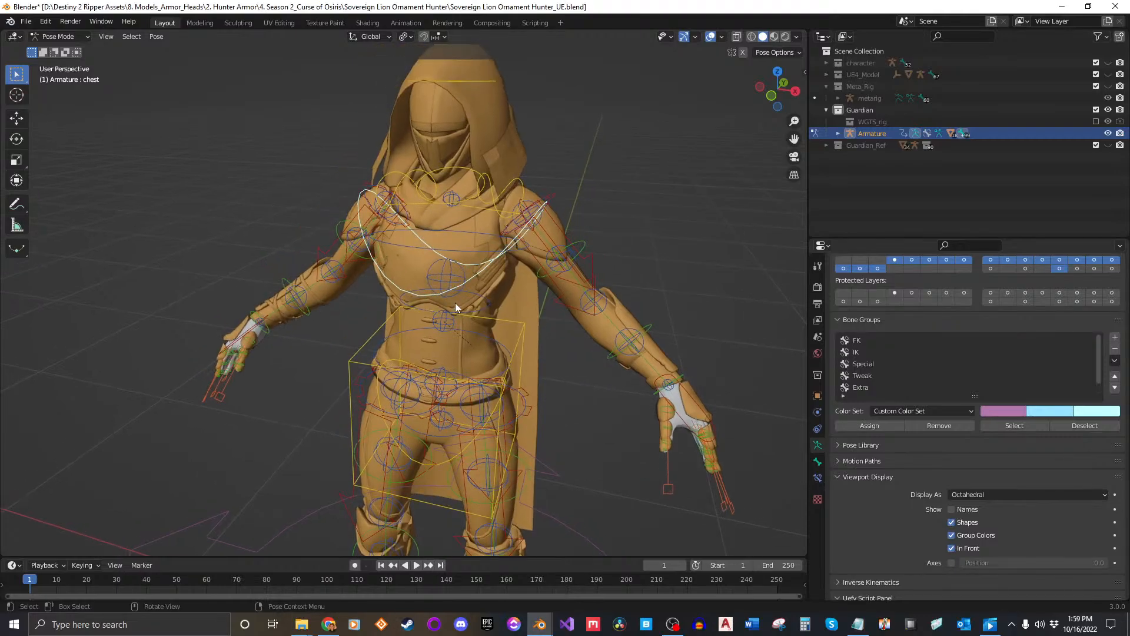
{"action": "key", "text": "r"}
{"action": "key", "text": "r"}
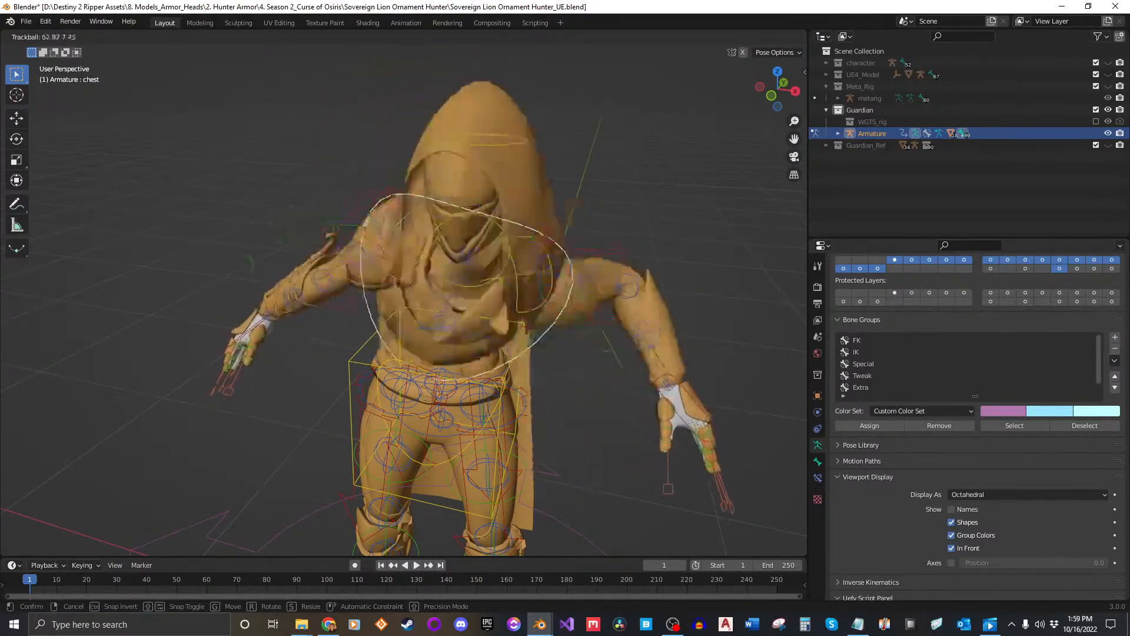
{"action": "right_click", "coordinate": [563, 274]}
Test moving the torso control in Material Preview shading, cancel the move and return to Solid shading.
{"action": "scroll", "coordinate": [545, 306], "scroll_direction": "down", "scroll_amount": 4}
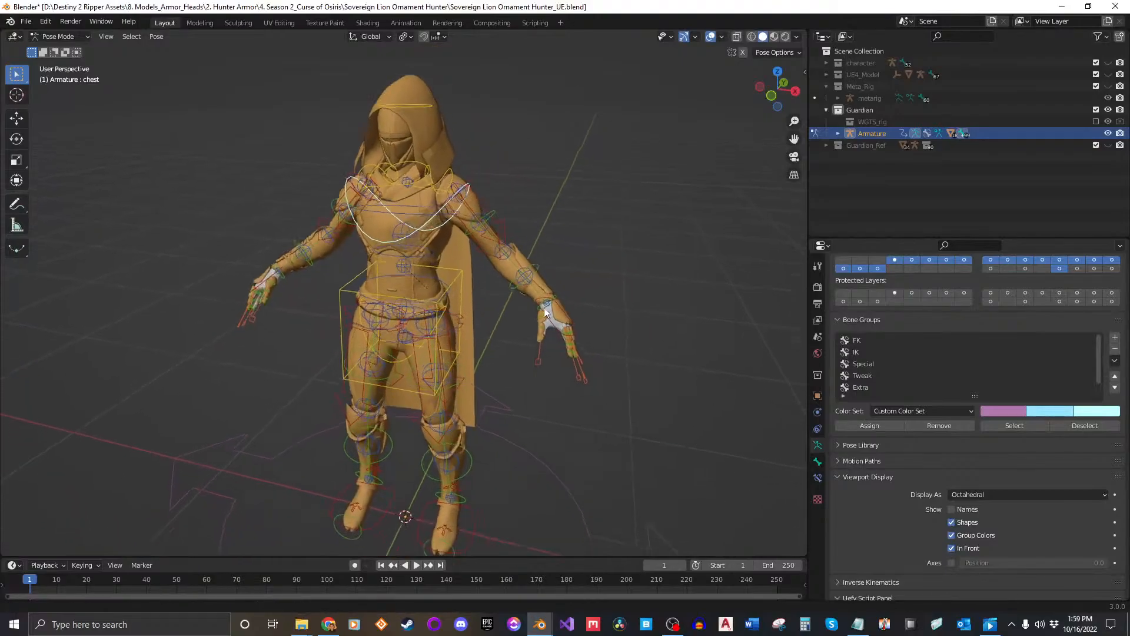
{"action": "left_click", "coordinate": [774, 36]}
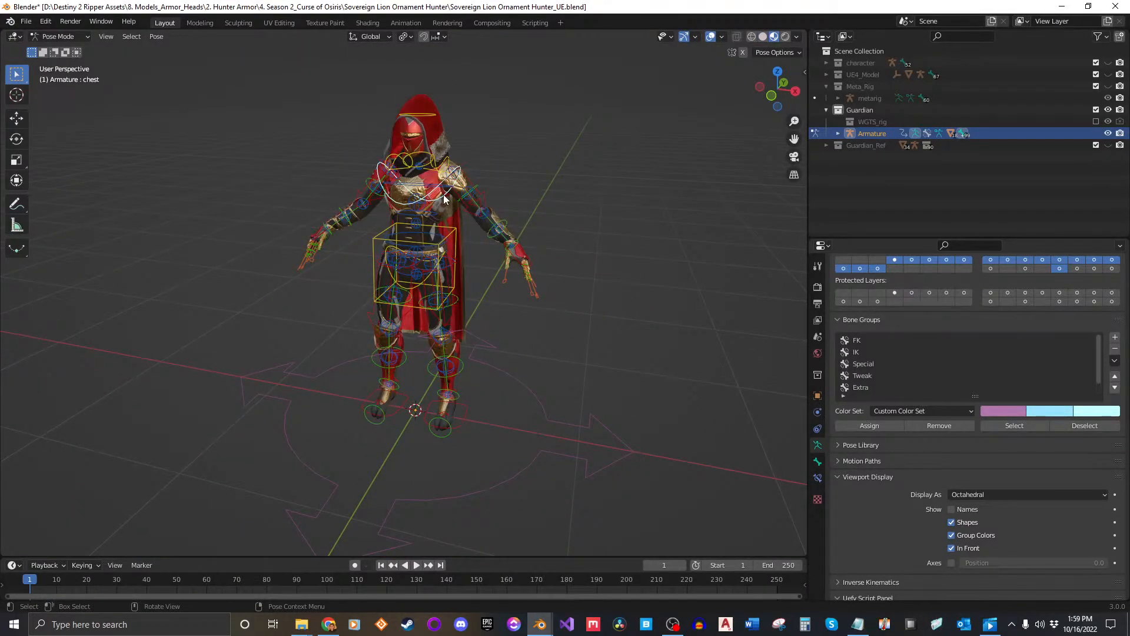
{"action": "scroll", "coordinate": [485, 355], "scroll_direction": "up", "scroll_amount": 3}
{"action": "mouse_move", "coordinate": [501, 347]}
{"action": "middle_mouse_down"}
{"action": "mouse_move", "coordinate": [589, 353]}
{"action": "mouse_move", "coordinate": [519, 358]}
{"action": "middle_mouse_up"}
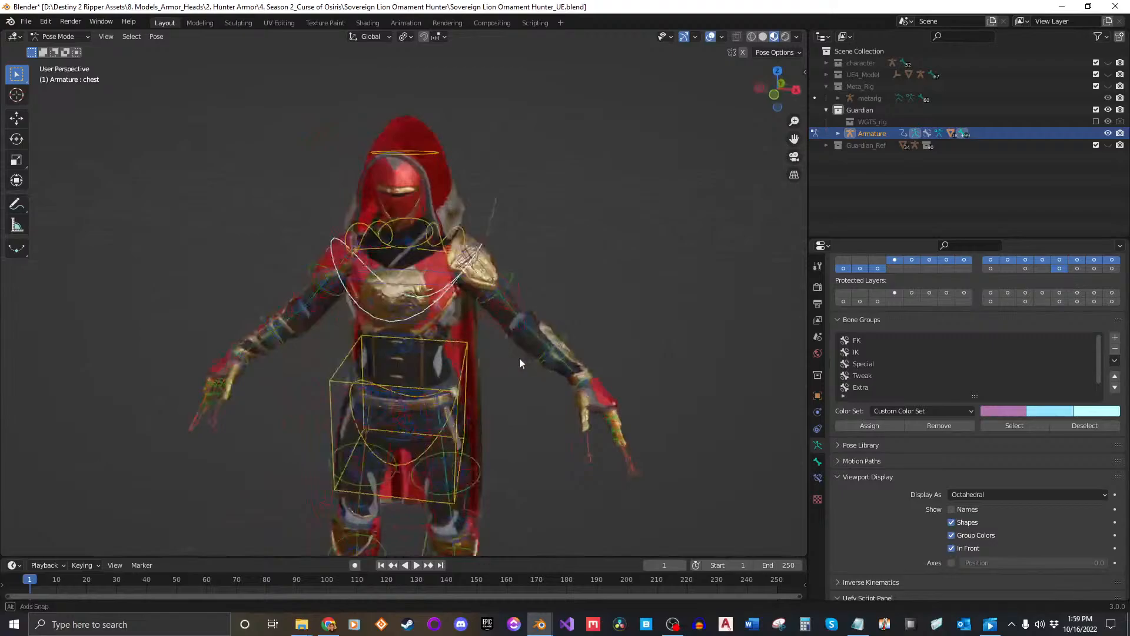
{"action": "left_click", "coordinate": [464, 357]}
{"action": "key", "text": "g"}
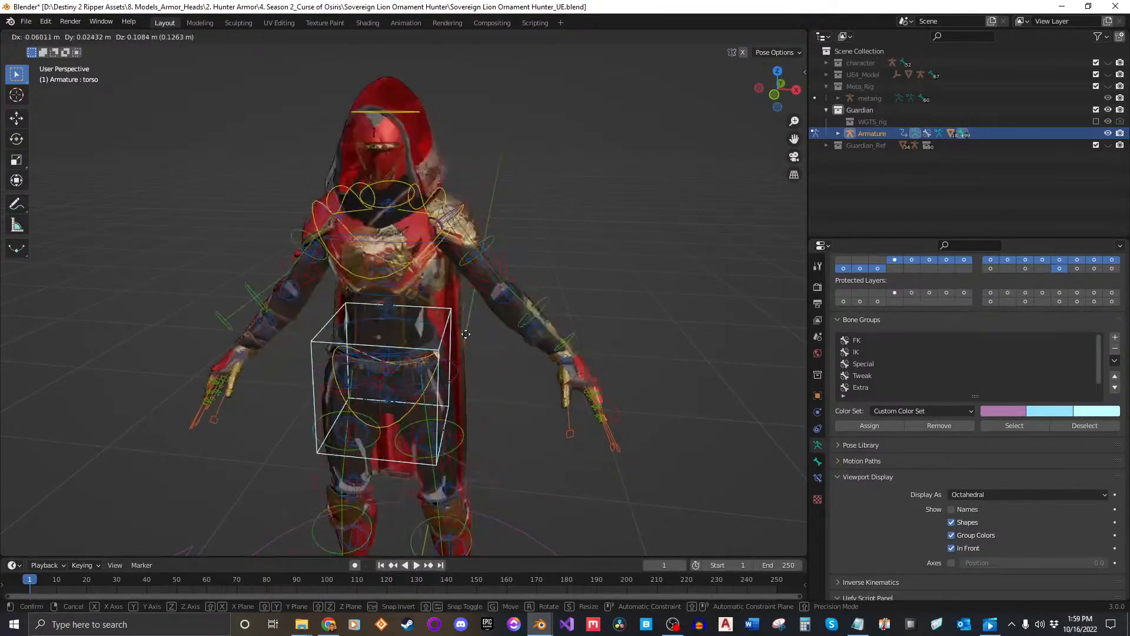
{"action": "right_click", "coordinate": [672, 177]}
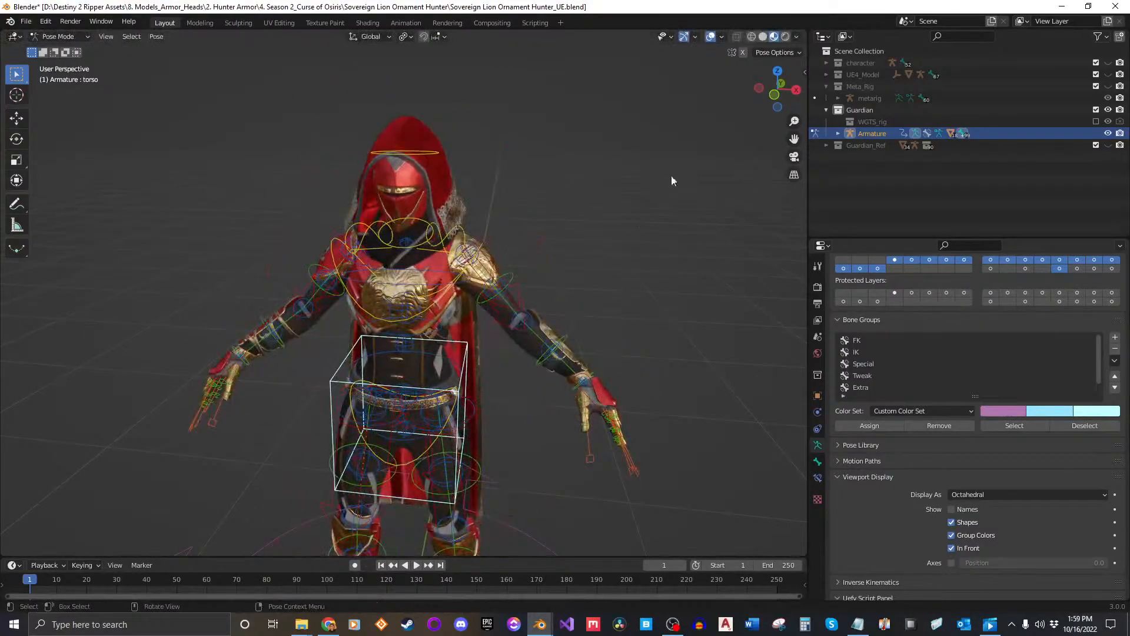
{"action": "left_click", "coordinate": [764, 36]}
Save the Sovereign Lion Ornament Hunter_UE.blend file.
{"action": "mouse_move", "coordinate": [594, 276]}
{"action": "middle_mouse_down"}
{"action": "mouse_move", "coordinate": [613, 320]}
{"action": "mouse_move", "coordinate": [600, 254]}
{"action": "mouse_move", "coordinate": [580, 315]}
{"action": "mouse_move", "coordinate": [560, 286]}
{"action": "mouse_move", "coordinate": [605, 285]}
{"action": "mouse_move", "coordinate": [579, 288]}
{"action": "middle_mouse_up"}
{"action": "key", "text": "ctrl+s"}
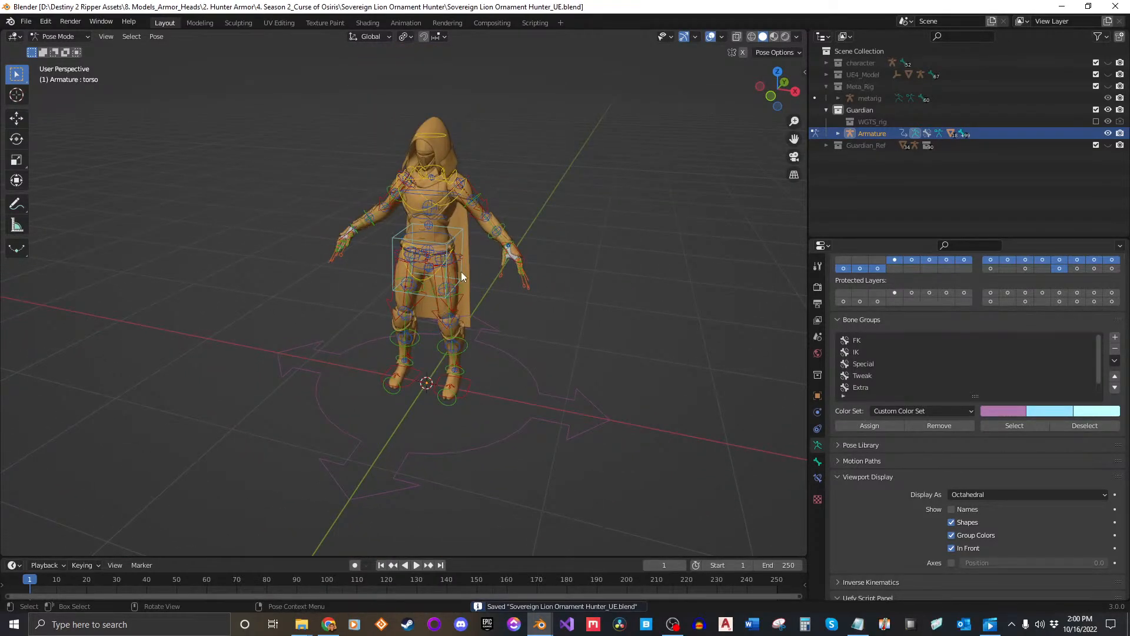
{"action": "scroll", "coordinate": [461, 272], "scroll_direction": "up", "scroll_amount": 2}
{"action": "middle_click_drag", "start_coordinate": [486, 322], "coordinate": [571, 318]}
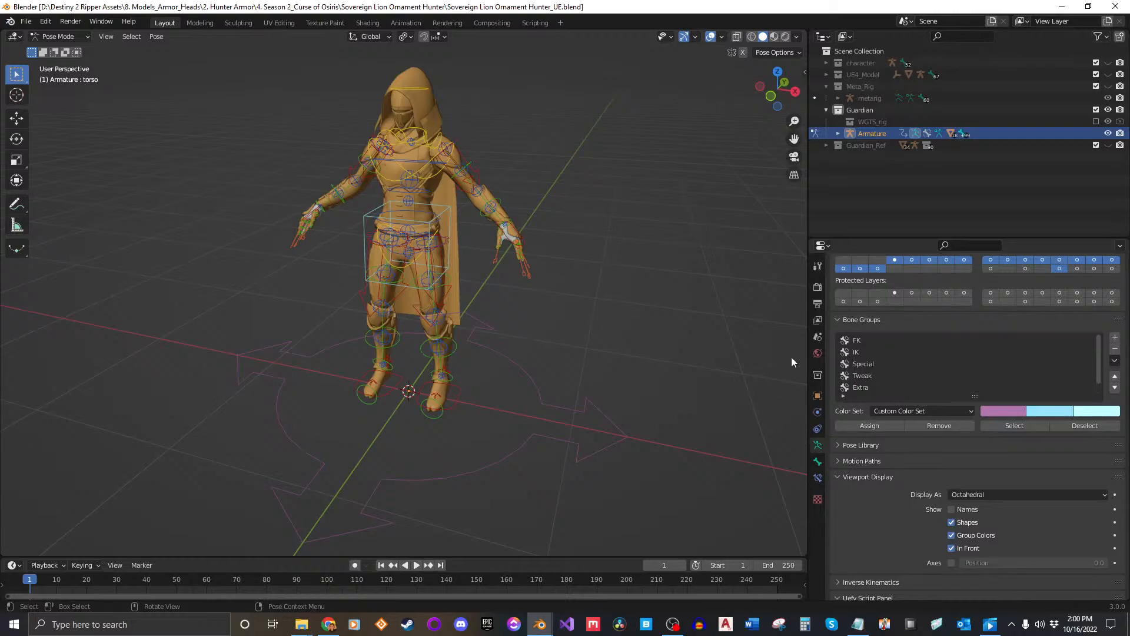
Collapse the Sampling and SimpleBake sections in the scene's render properties.
{"action": "left_click", "coordinate": [817, 287]}
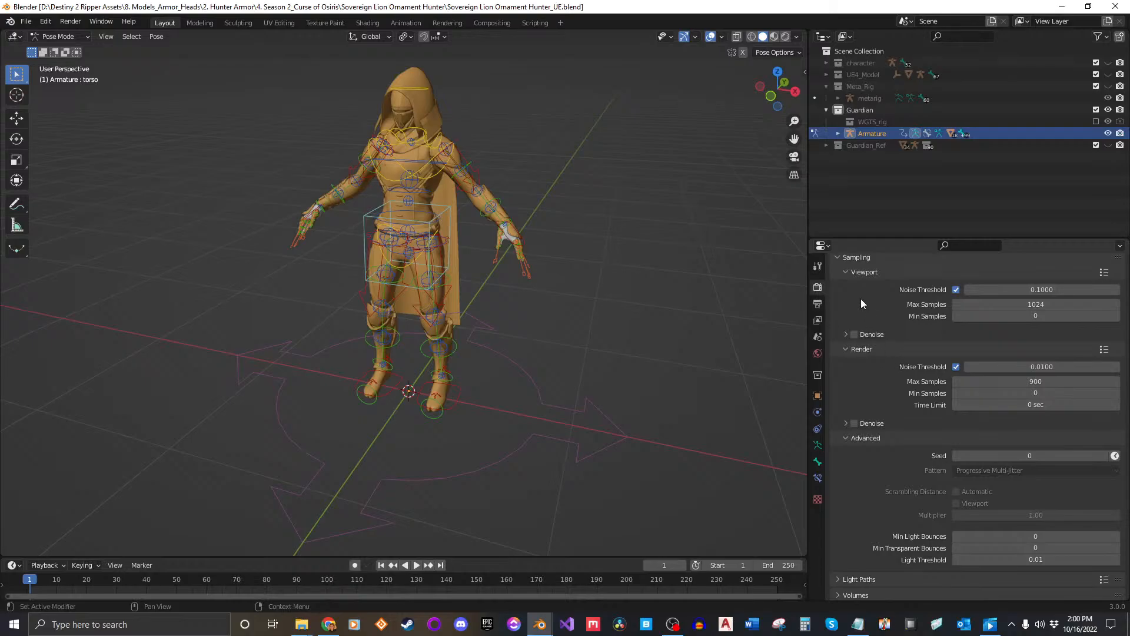
{"action": "scroll", "coordinate": [858, 294], "scroll_direction": "up", "scroll_amount": 3}
{"action": "left_click", "coordinate": [851, 346]}
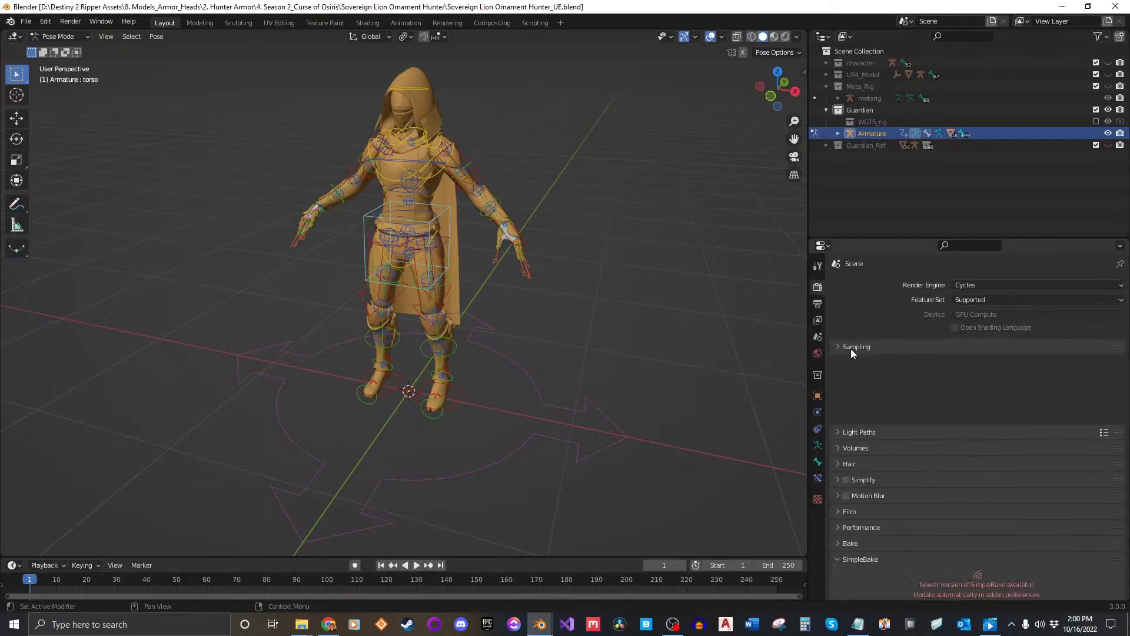
{"action": "left_click", "coordinate": [860, 490]}
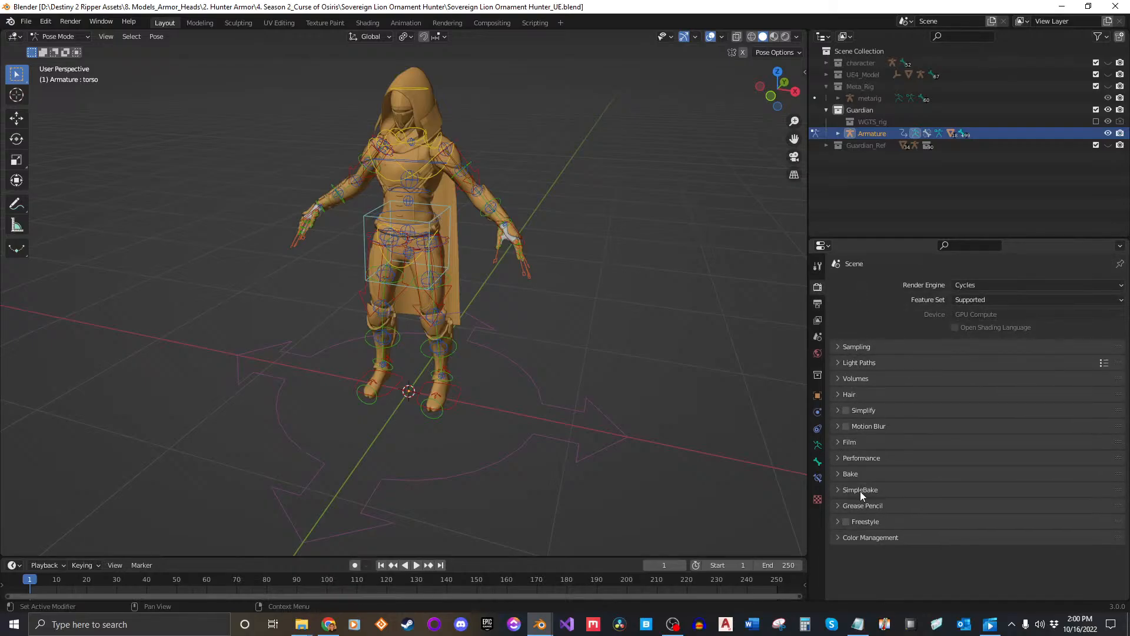
Return to the armature's data properties and review the Uefy Script Panel settings down to the Skinning Rename Tool.
{"action": "middle_click_drag", "start_coordinate": [499, 434], "coordinate": [534, 380]}
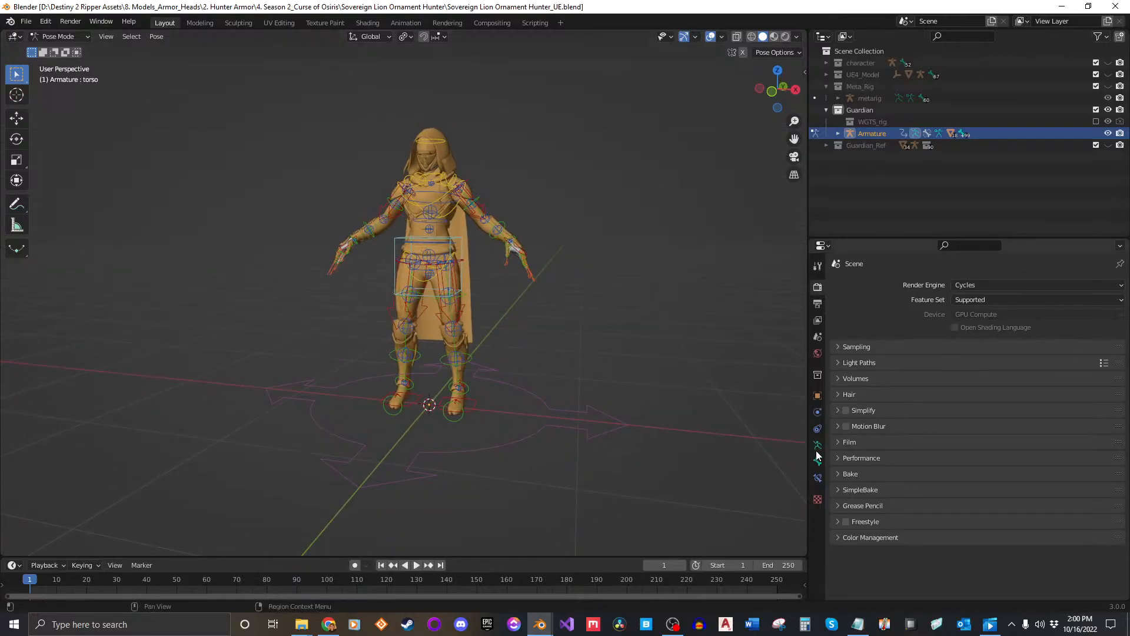
{"action": "left_click", "coordinate": [818, 445]}
{"action": "scroll", "coordinate": [890, 449], "scroll_direction": "down", "scroll_amount": 20}
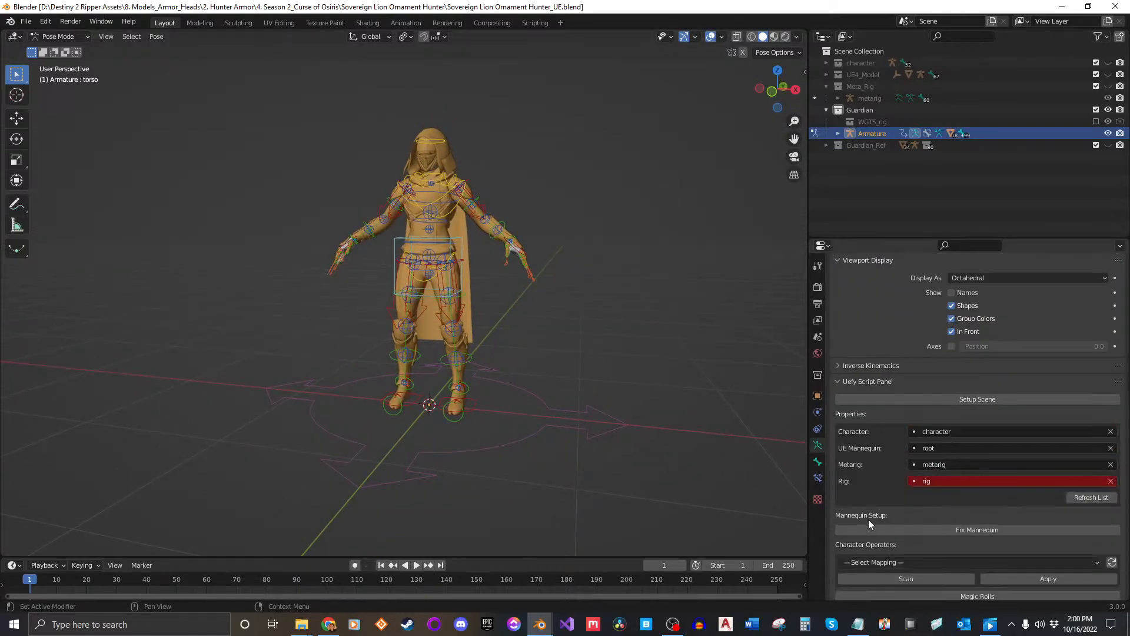
{"action": "scroll", "coordinate": [858, 492], "scroll_direction": "up", "scroll_amount": 4}
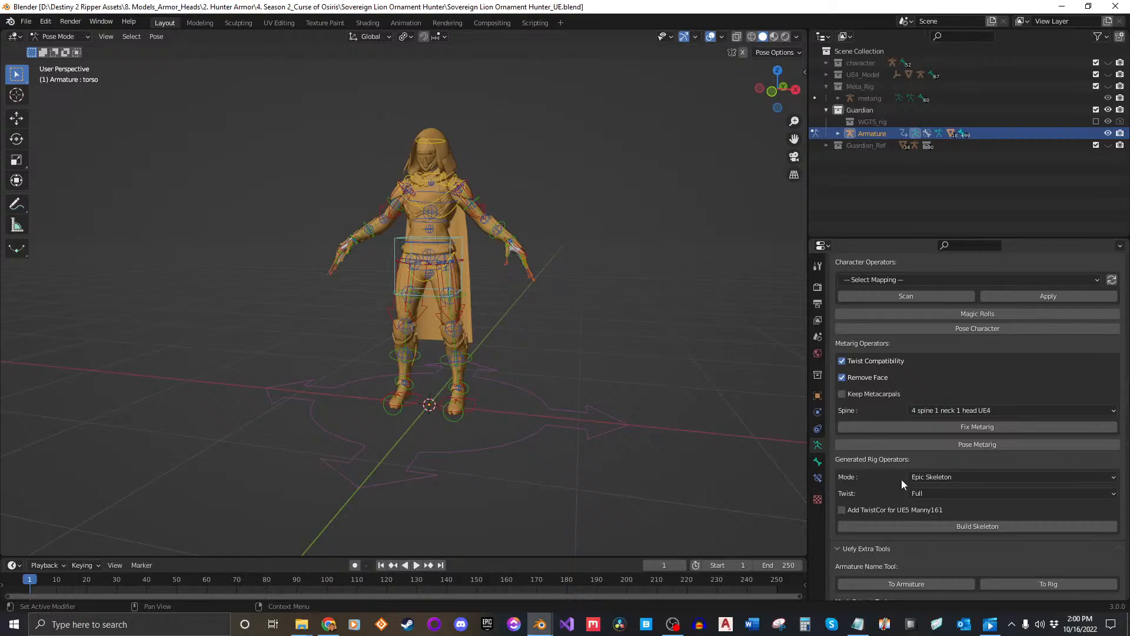
{"action": "scroll", "coordinate": [902, 479], "scroll_direction": "down", "scroll_amount": 12}
{"action": "middle_click_drag", "start_coordinate": [577, 355], "coordinate": [644, 322]}
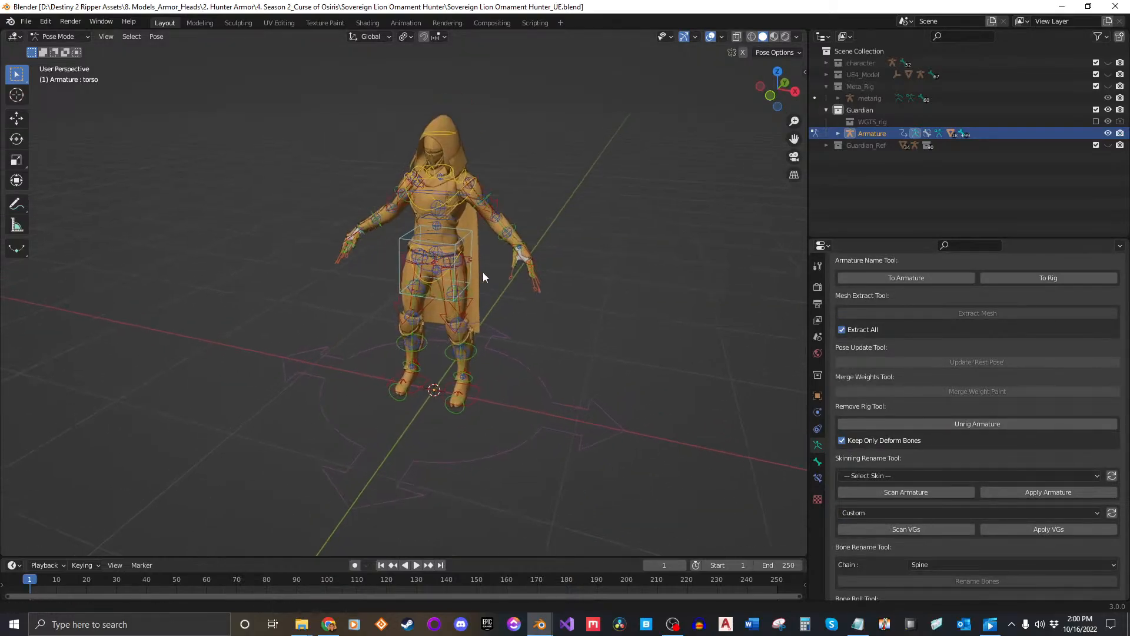
Switch the armature from Pose Mode to Object Mode and select it as a whole object.
{"action": "left_click", "coordinate": [639, 302]}
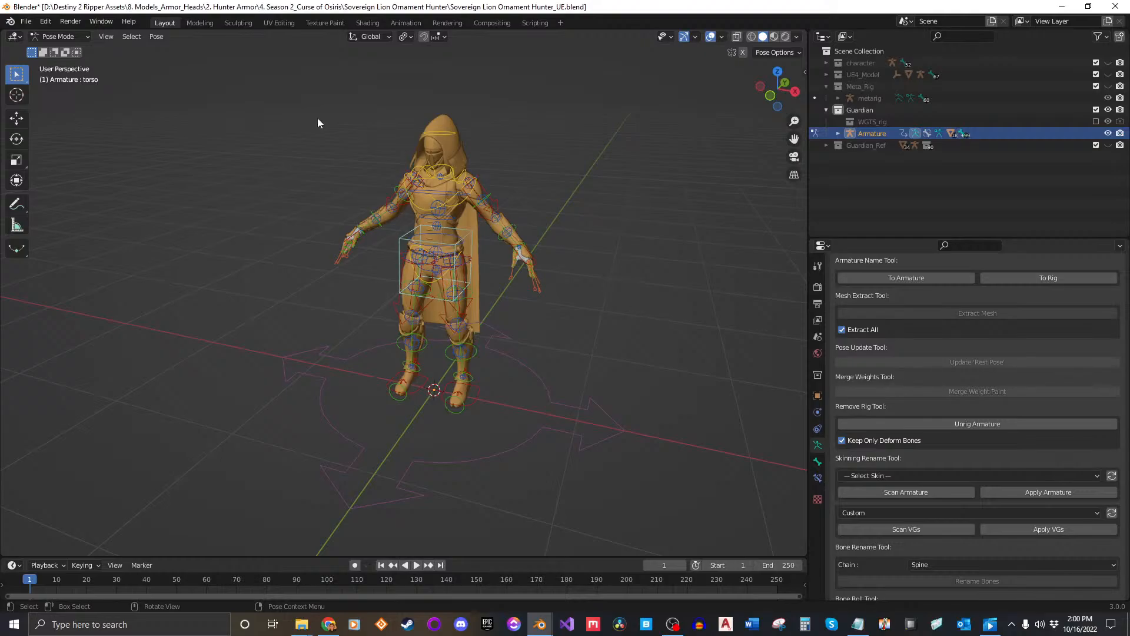
{"action": "left_click", "coordinate": [59, 37]}
{"action": "left_click", "coordinate": [56, 47]}
{"action": "left_click", "coordinate": [640, 192]}
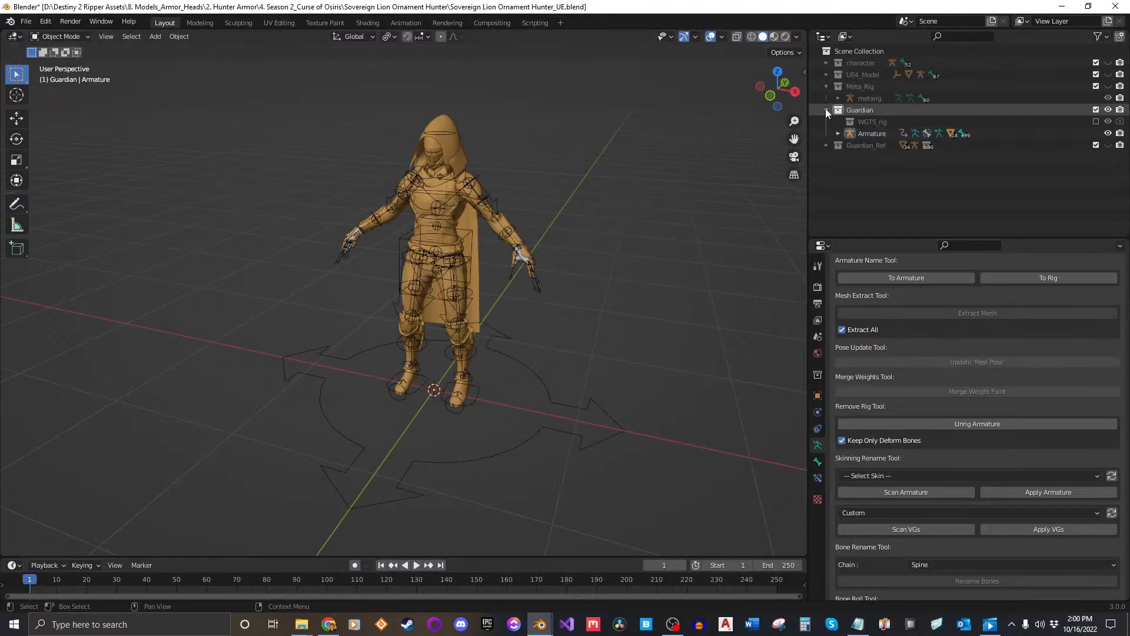
{"action": "left_click", "coordinate": [484, 233]}
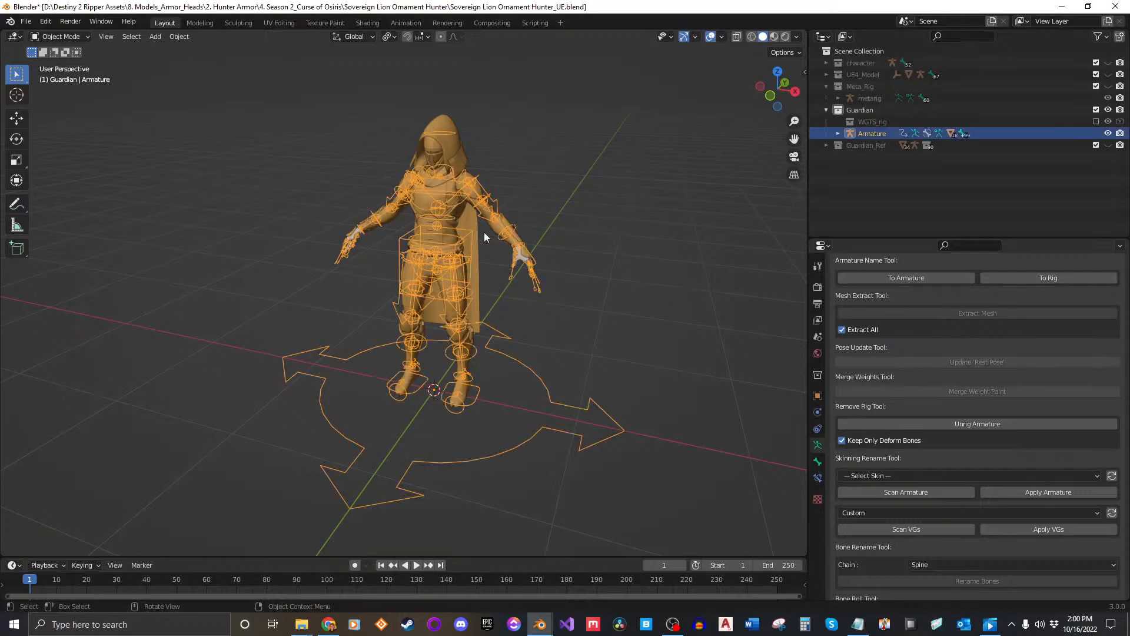
Expand the Armature in the outliner to check the meshes parented to it, and deselect everything.
{"action": "left_click", "coordinate": [837, 134]}
{"action": "scroll", "coordinate": [896, 207], "scroll_direction": "down", "scroll_amount": 8}
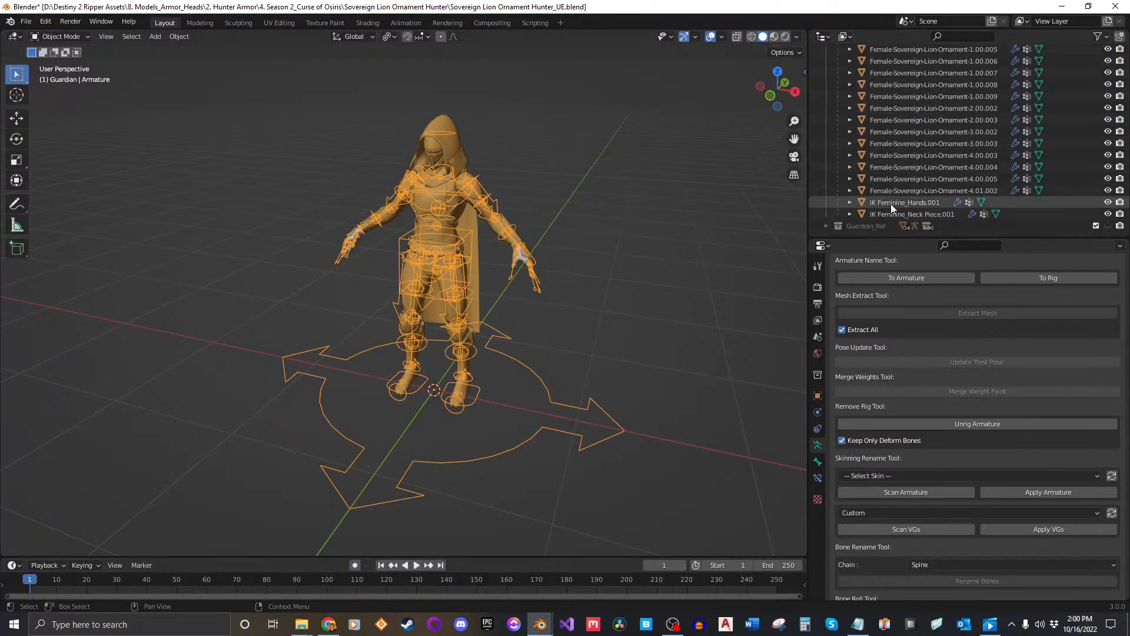
{"action": "scroll", "coordinate": [889, 198], "scroll_direction": "up", "scroll_amount": 6}
{"action": "left_click", "coordinate": [665, 258]}
{"action": "scroll", "coordinate": [471, 273], "scroll_direction": "up", "scroll_amount": 1}
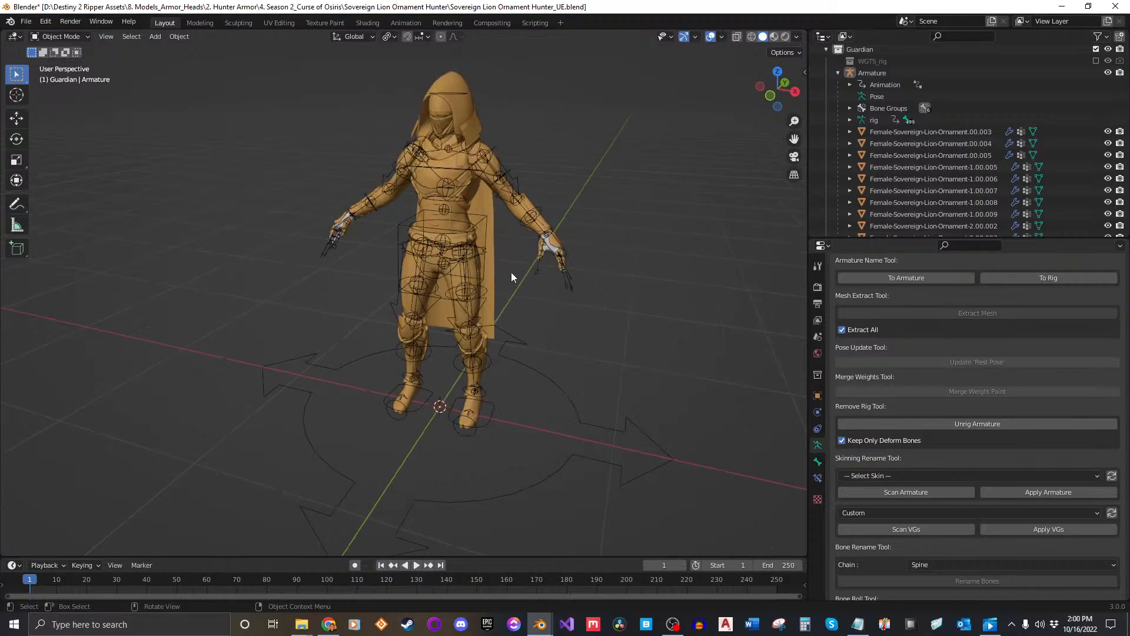
{"action": "scroll", "coordinate": [512, 273], "scroll_direction": "down", "scroll_amount": 2}
{"action": "middle_click_drag", "start_coordinate": [546, 310], "coordinate": [578, 276], "text": "shift"}
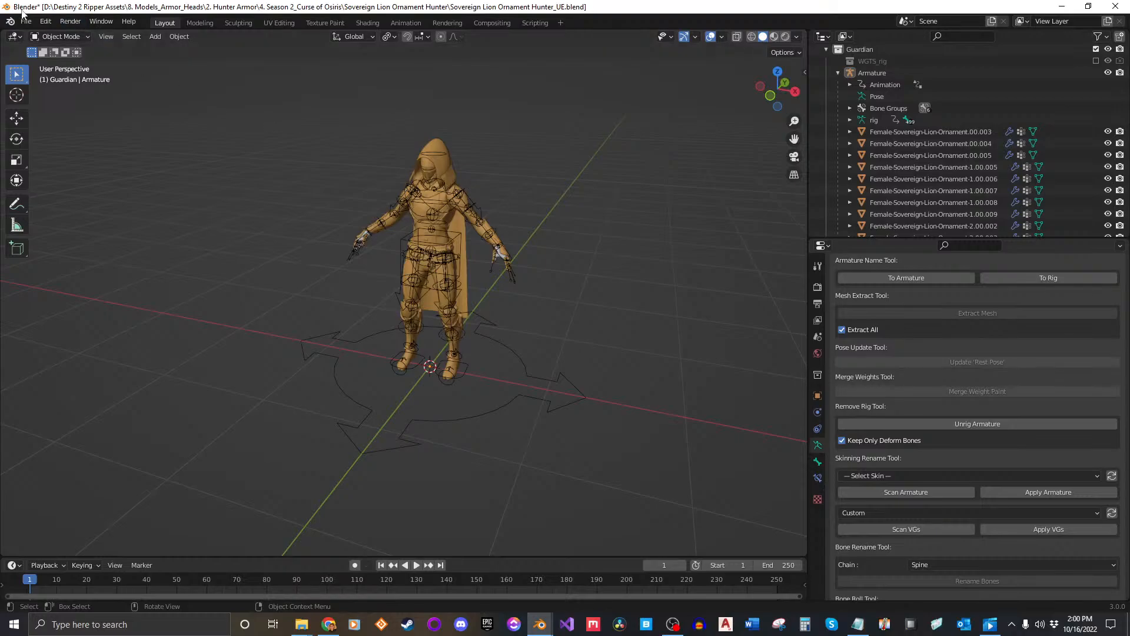
Save the current file, then save it under the new name Sovereign Lion Ornament Hunter_UEFY.blend in the same folder.
{"action": "key", "text": "ctrl+s"}
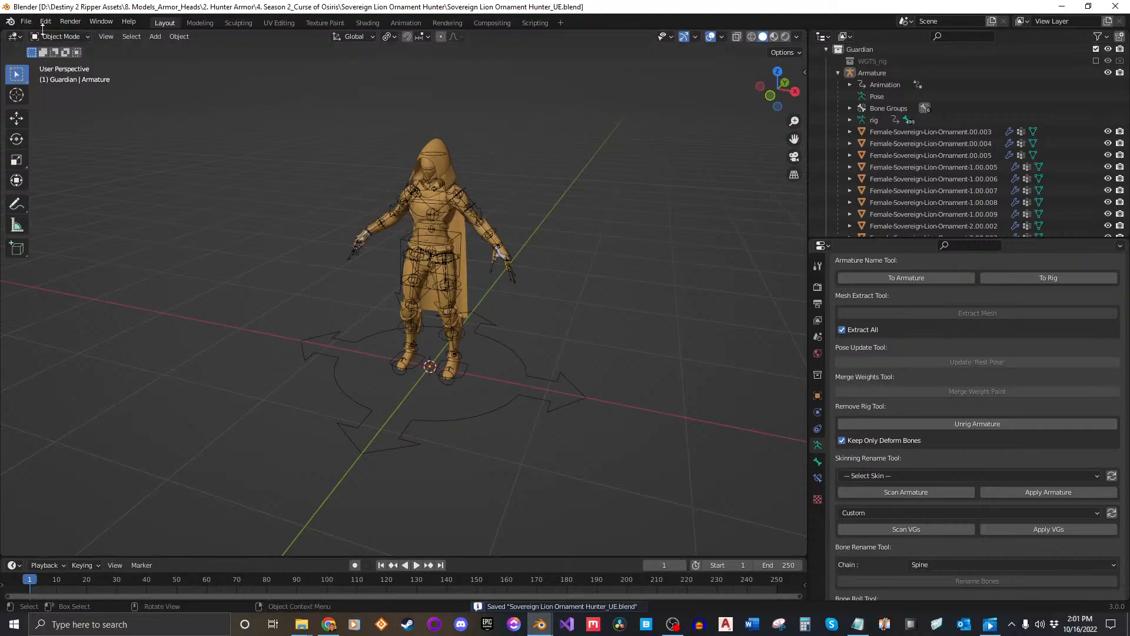
{"action": "left_click", "coordinate": [26, 21]}
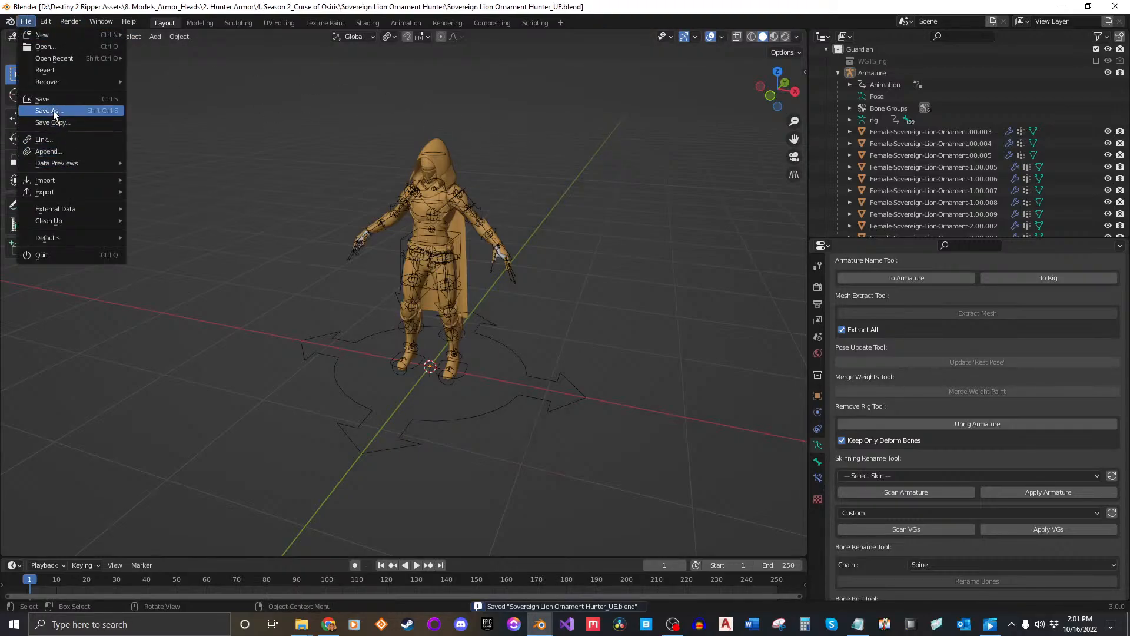
{"action": "left_click", "coordinate": [53, 112]}
{"action": "left_click", "coordinate": [507, 469]}
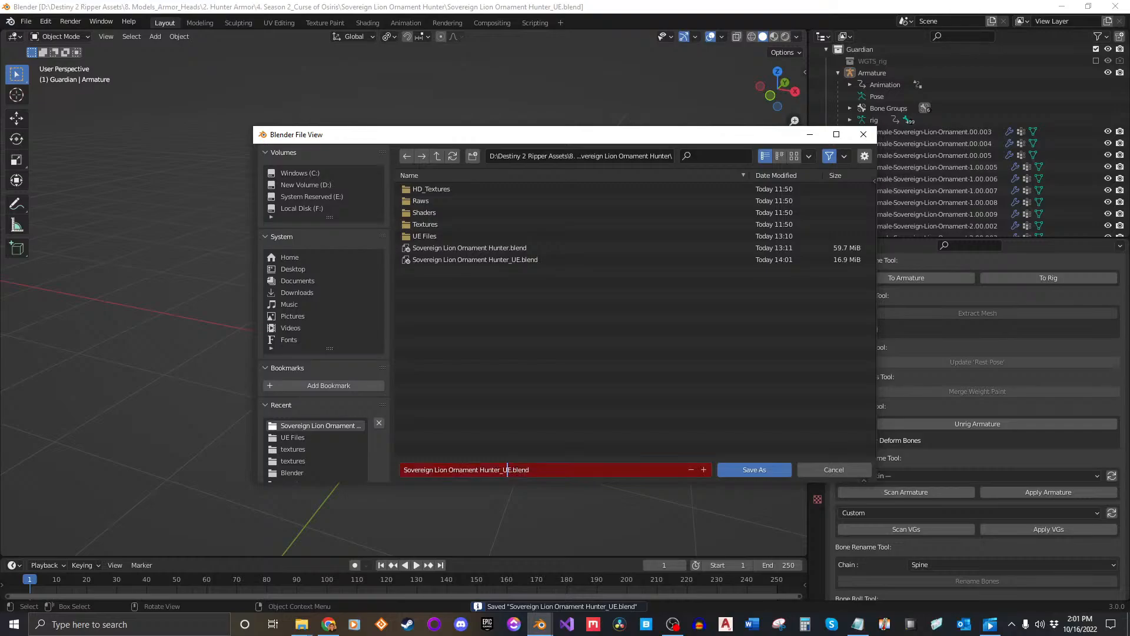
{"action": "type", "text": "FY"}
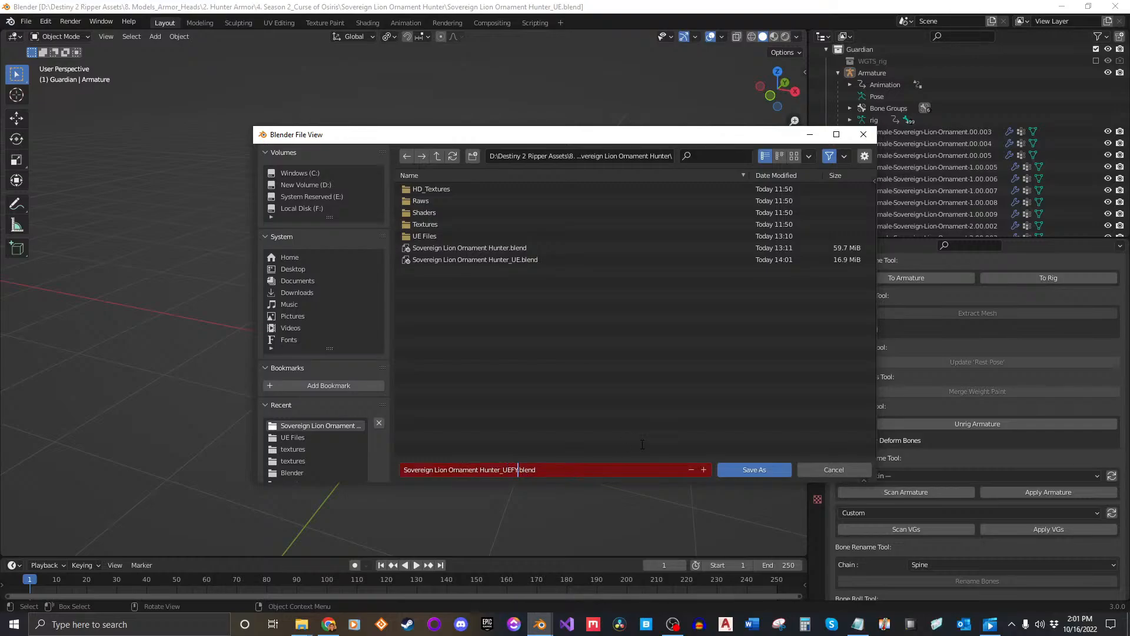
{"action": "left_click", "coordinate": [754, 469]}
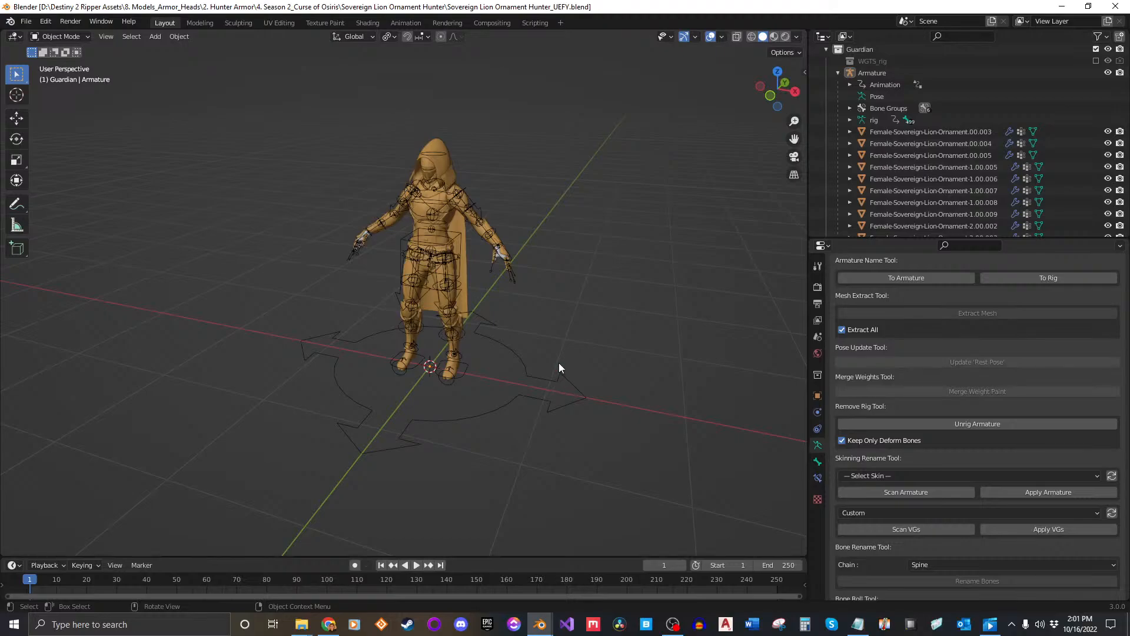
Select the Armature together with its parented meshes in the outliner to check the set on the model, then deselect everything.
{"action": "middle_click_drag", "start_coordinate": [499, 352], "coordinate": [509, 334], "text": "shift"}
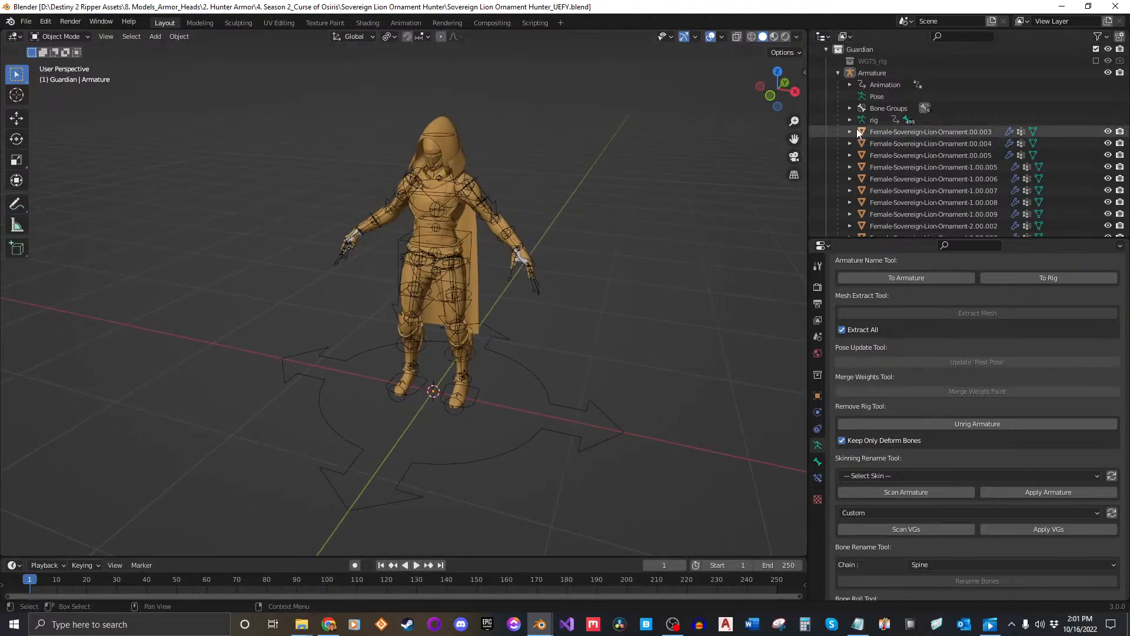
{"action": "left_click", "coordinate": [885, 75]}
{"action": "scroll", "coordinate": [930, 169], "scroll_direction": "down", "scroll_amount": 5}
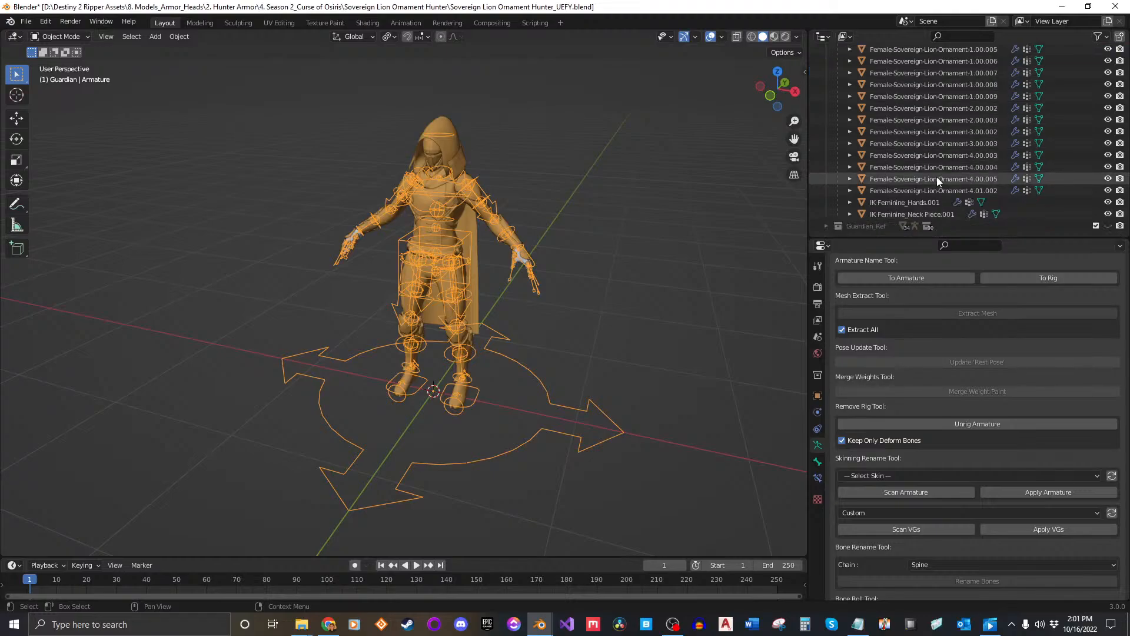
{"action": "left_click", "coordinate": [912, 208], "text": "shift"}
{"action": "scroll", "coordinate": [917, 168], "scroll_direction": "up", "scroll_amount": 7}
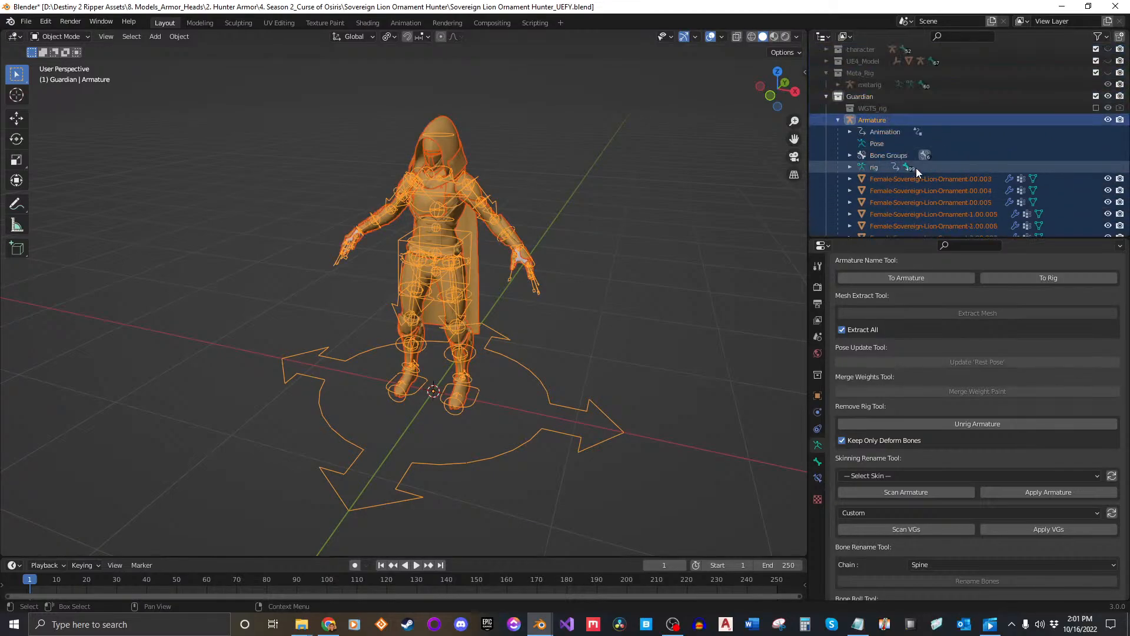
{"action": "scroll", "coordinate": [916, 168], "scroll_direction": "down", "scroll_amount": 7}
{"action": "scroll", "coordinate": [911, 165], "scroll_direction": "up", "scroll_amount": 2}
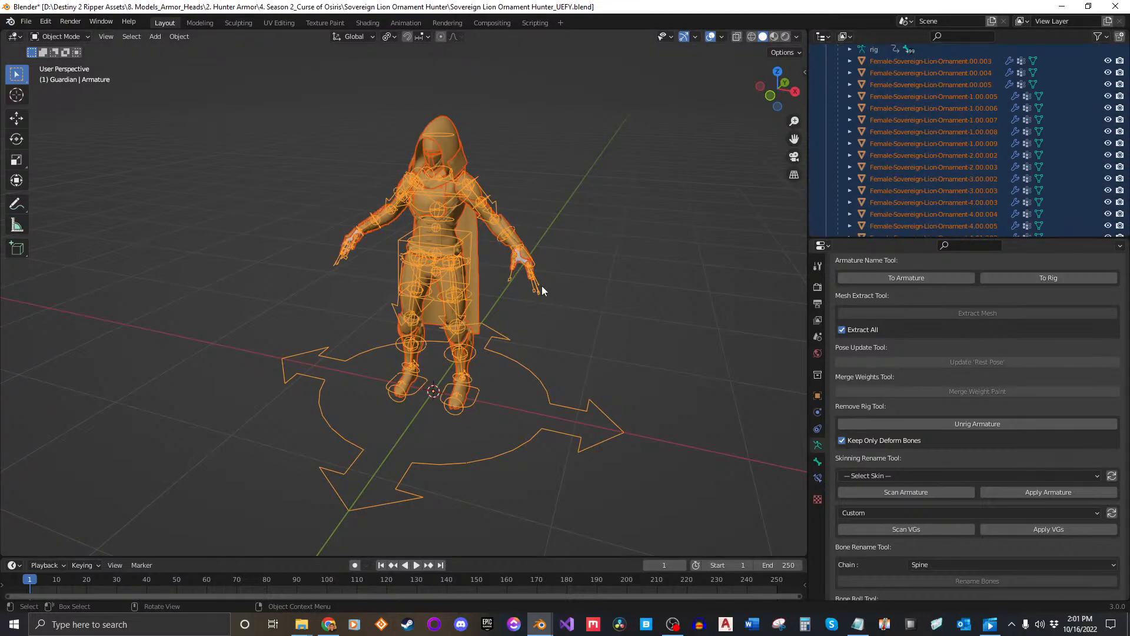
{"action": "scroll", "coordinate": [938, 170], "scroll_direction": "up", "scroll_amount": 3}
{"action": "scroll", "coordinate": [559, 274], "scroll_direction": "down", "scroll_amount": 4}
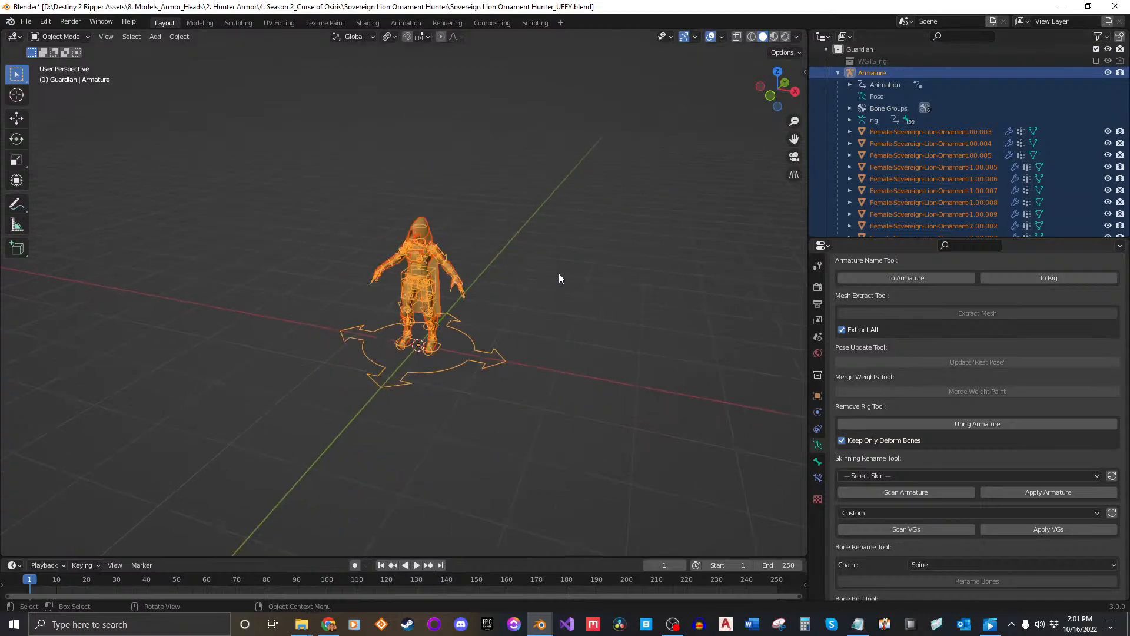
{"action": "scroll", "coordinate": [559, 273], "scroll_direction": "up", "scroll_amount": 5}
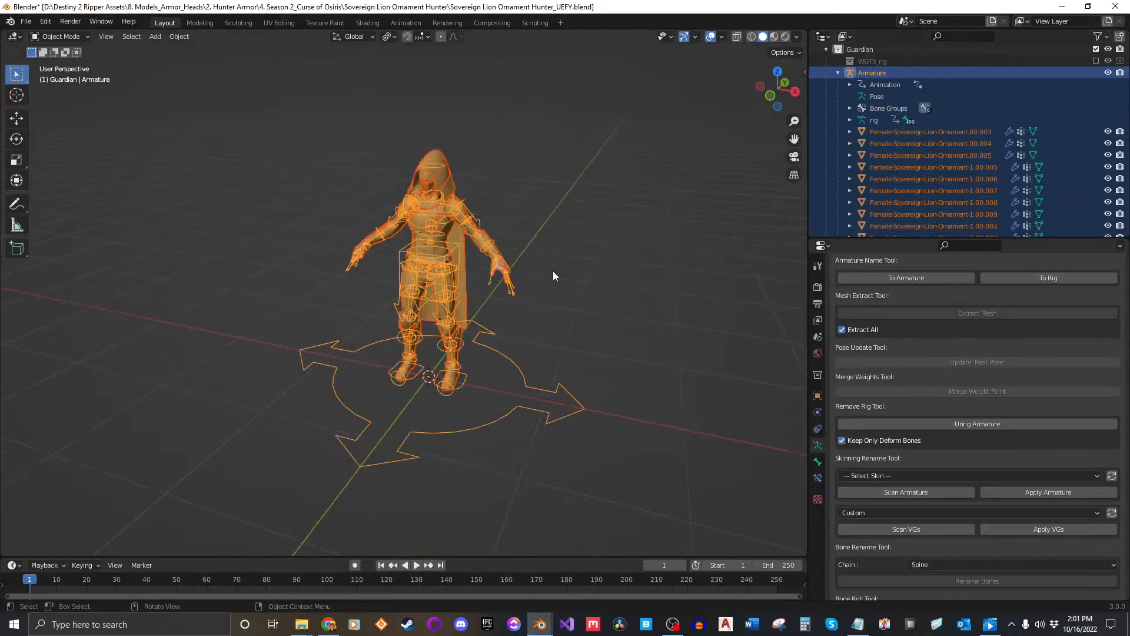
{"action": "left_click", "coordinate": [653, 274]}
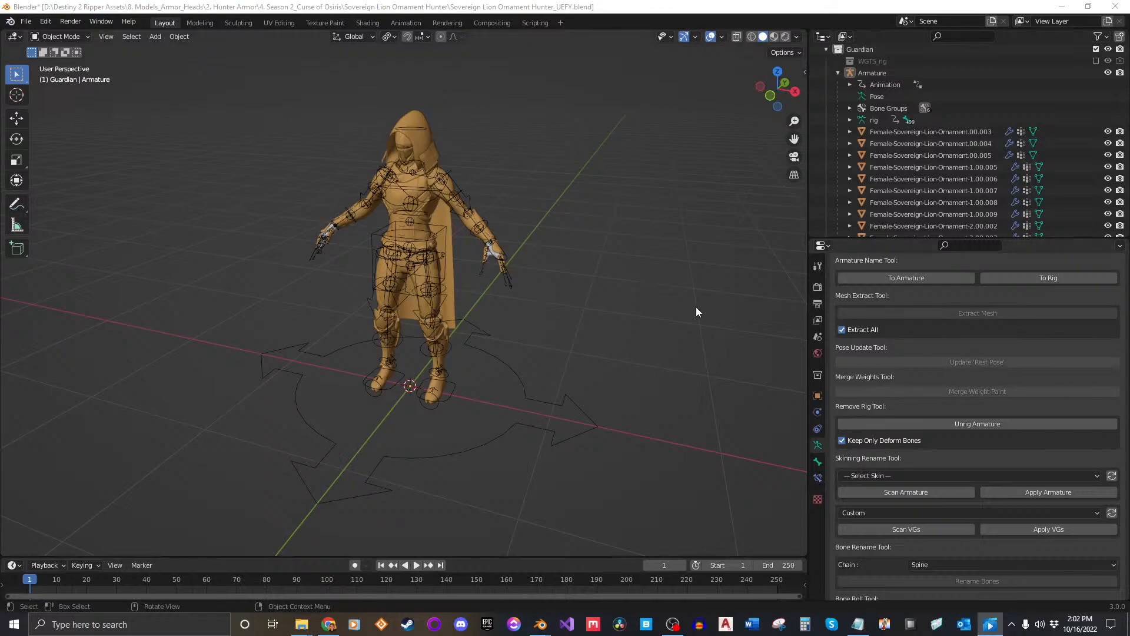
Select the armature and review its Uefy Export Panel and Animation Tools settings, then deselect it.
{"action": "scroll", "coordinate": [499, 301], "scroll_direction": "up", "scroll_amount": 2}
{"action": "left_click", "coordinate": [507, 368]}
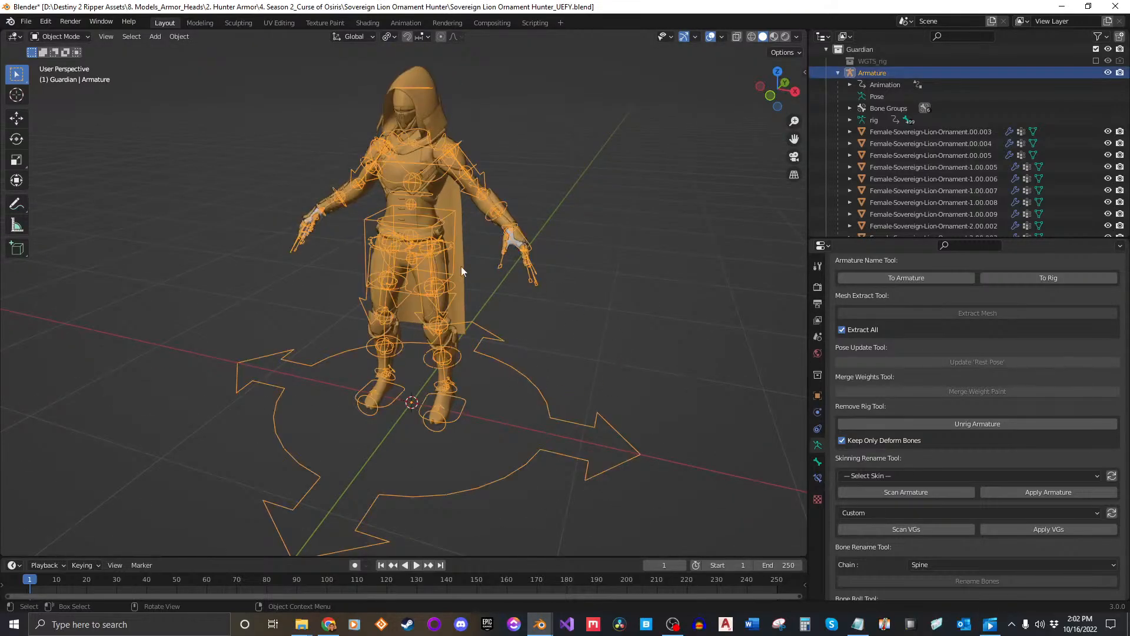
{"action": "scroll", "coordinate": [882, 377], "scroll_direction": "down", "scroll_amount": 10}
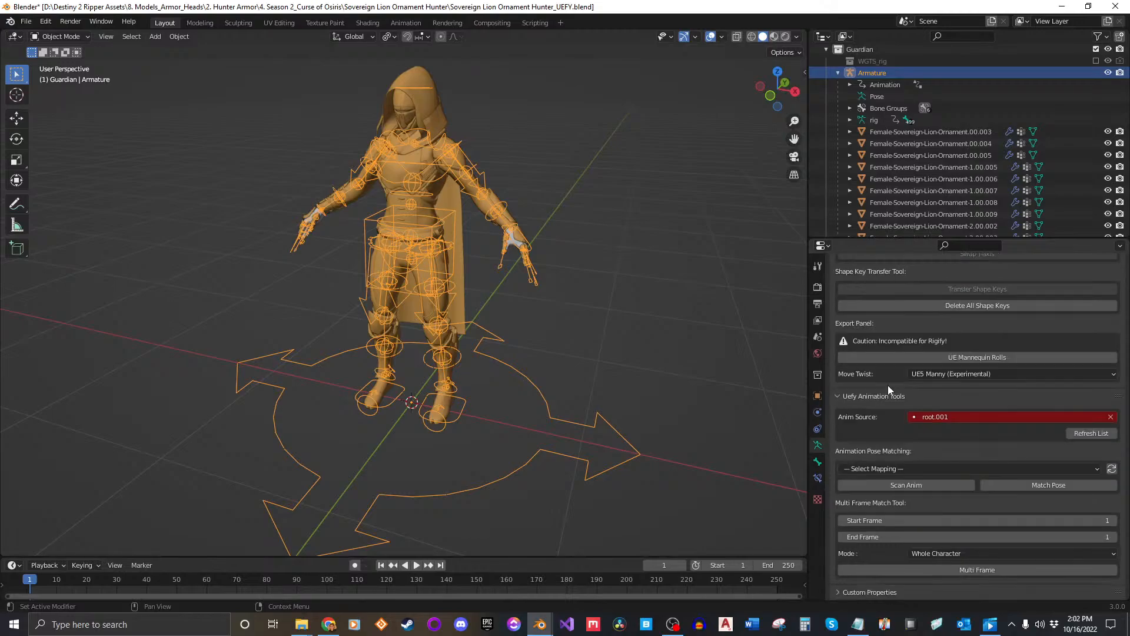
{"action": "scroll", "coordinate": [888, 385], "scroll_direction": "up", "scroll_amount": 5}
{"action": "left_click", "coordinate": [556, 325]}
{"action": "middle_click_drag", "start_coordinate": [468, 387], "coordinate": [446, 395]}
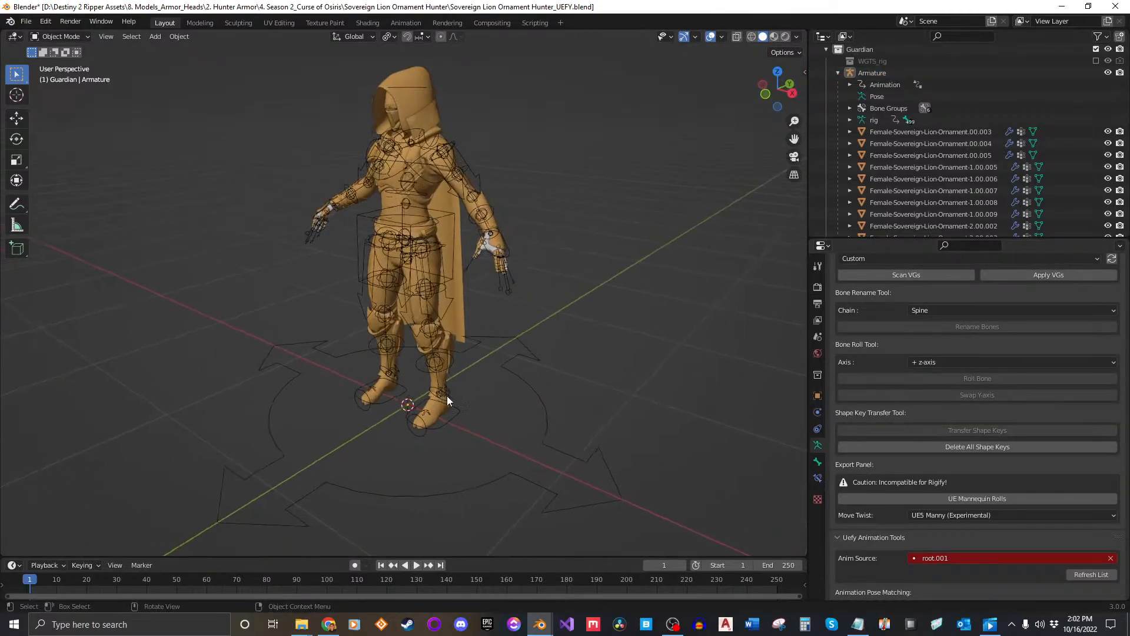
Switch the armature to Pose Mode, test-move the foot_ik.L control up and back in the right side view, and cancel the move.
{"action": "scroll", "coordinate": [447, 395], "scroll_direction": "up", "scroll_amount": 3}
{"action": "key", "text": "KP_3"}
{"action": "scroll", "coordinate": [515, 386], "scroll_direction": "up", "scroll_amount": 1}
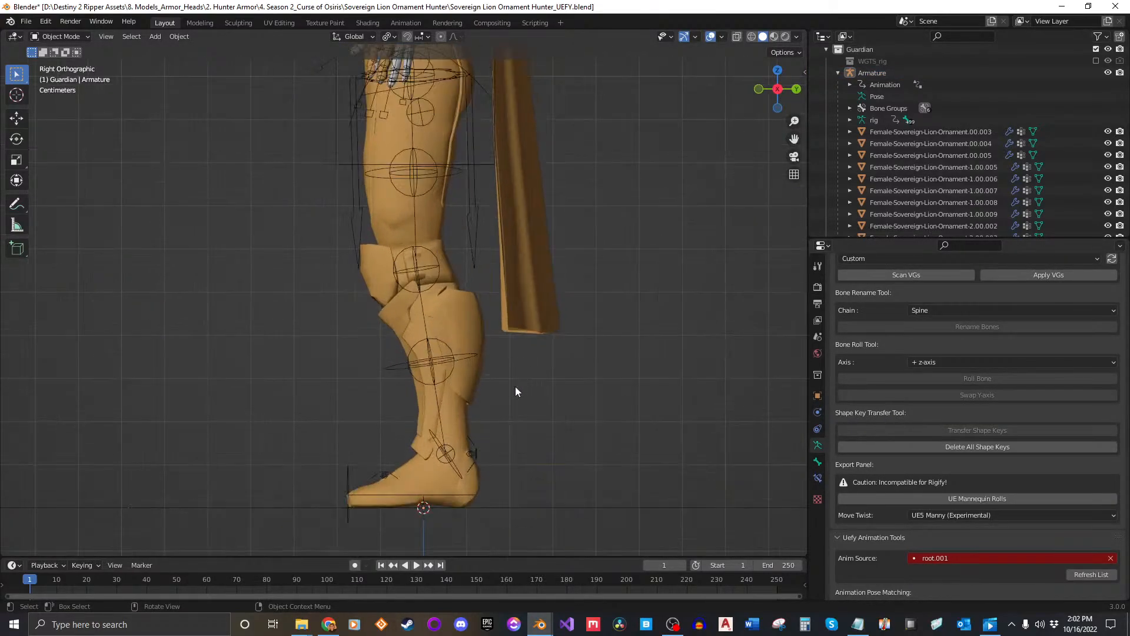
{"action": "middle_click_drag", "start_coordinate": [515, 386], "coordinate": [567, 340], "text": "shift"}
{"action": "left_click", "coordinate": [514, 414]}
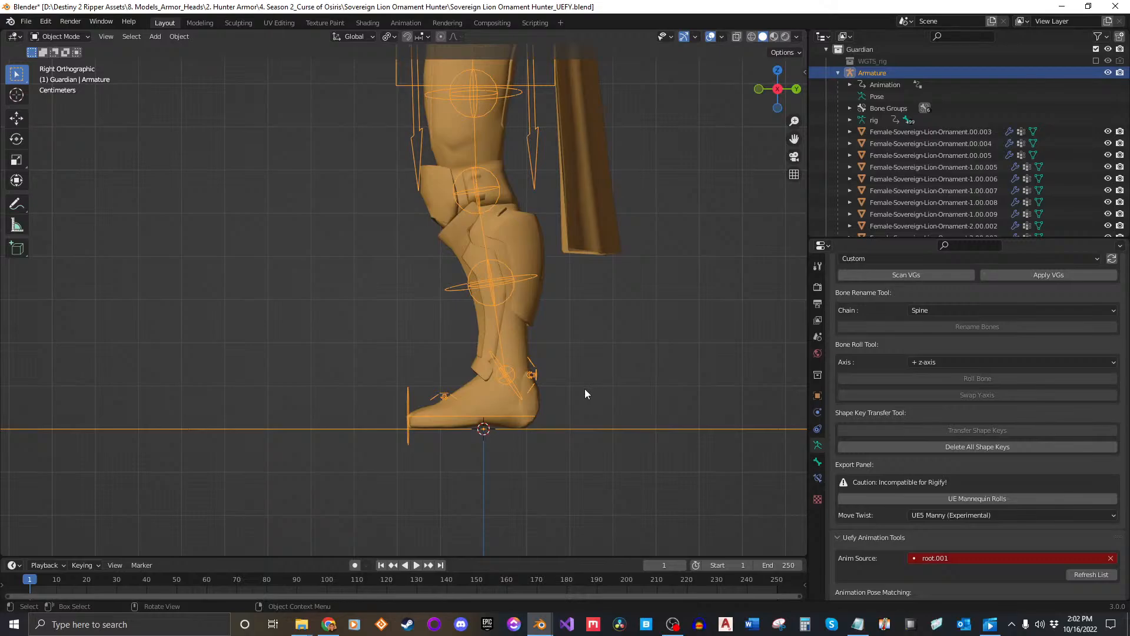
{"action": "left_click", "coordinate": [62, 66]}
{"action": "left_click", "coordinate": [60, 36]}
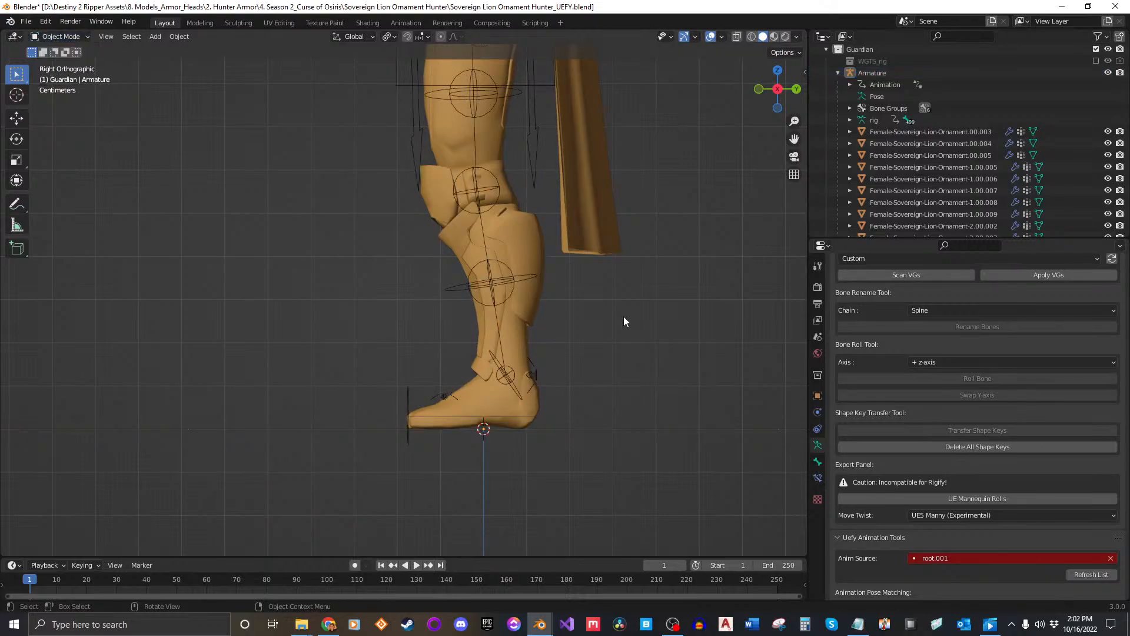
{"action": "left_click", "coordinate": [514, 389]}
{"action": "left_click", "coordinate": [60, 36]}
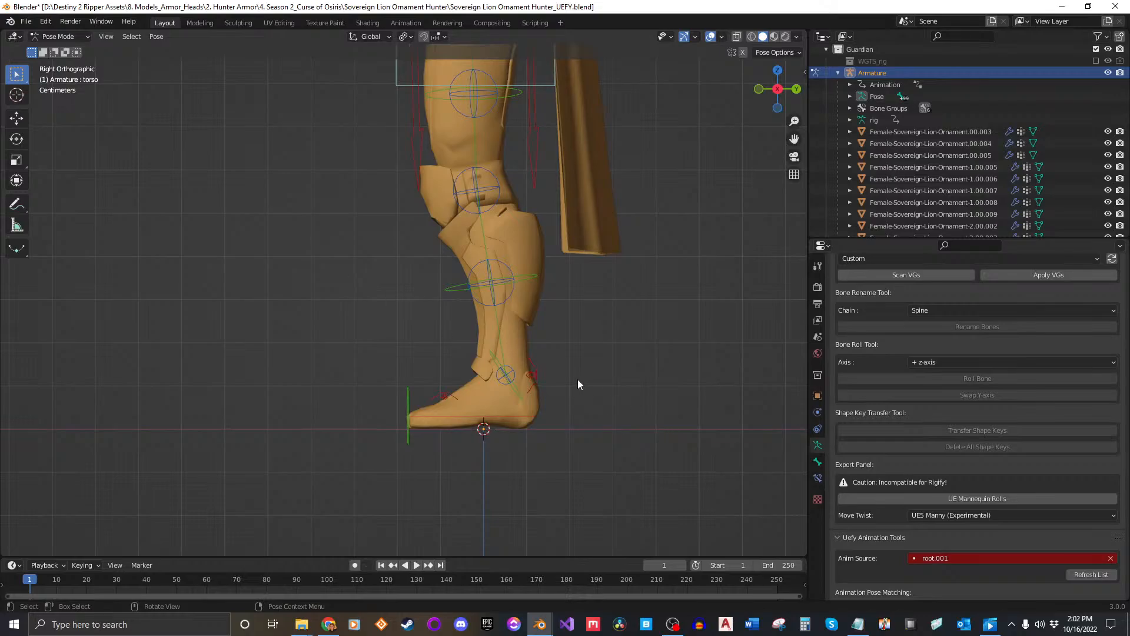
{"action": "left_click", "coordinate": [508, 412]}
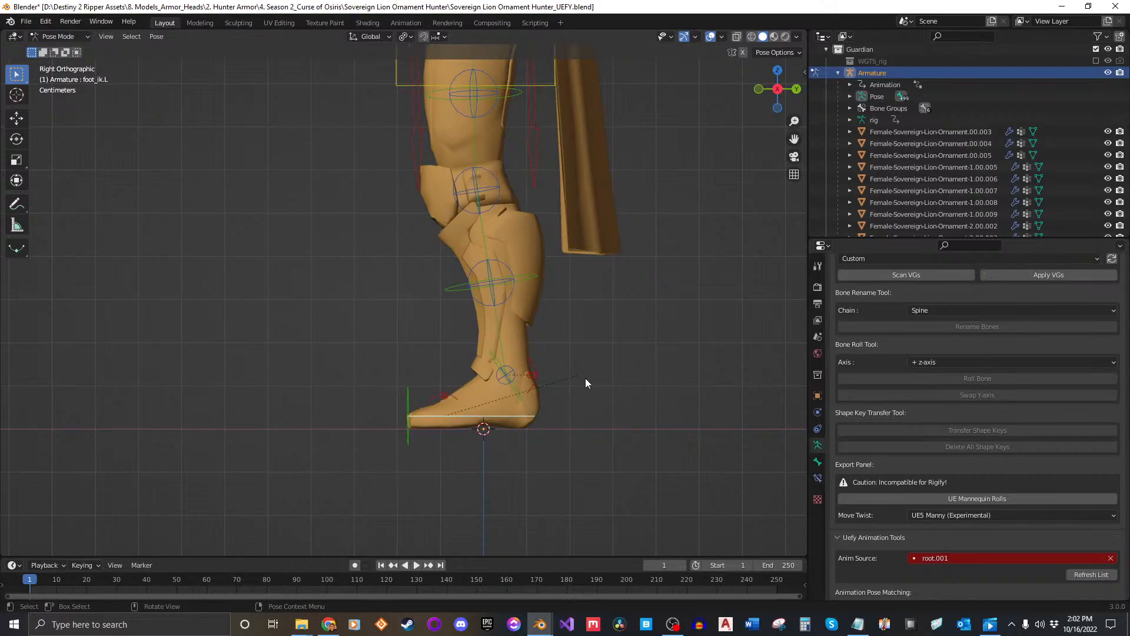
{"action": "key", "text": "g"}
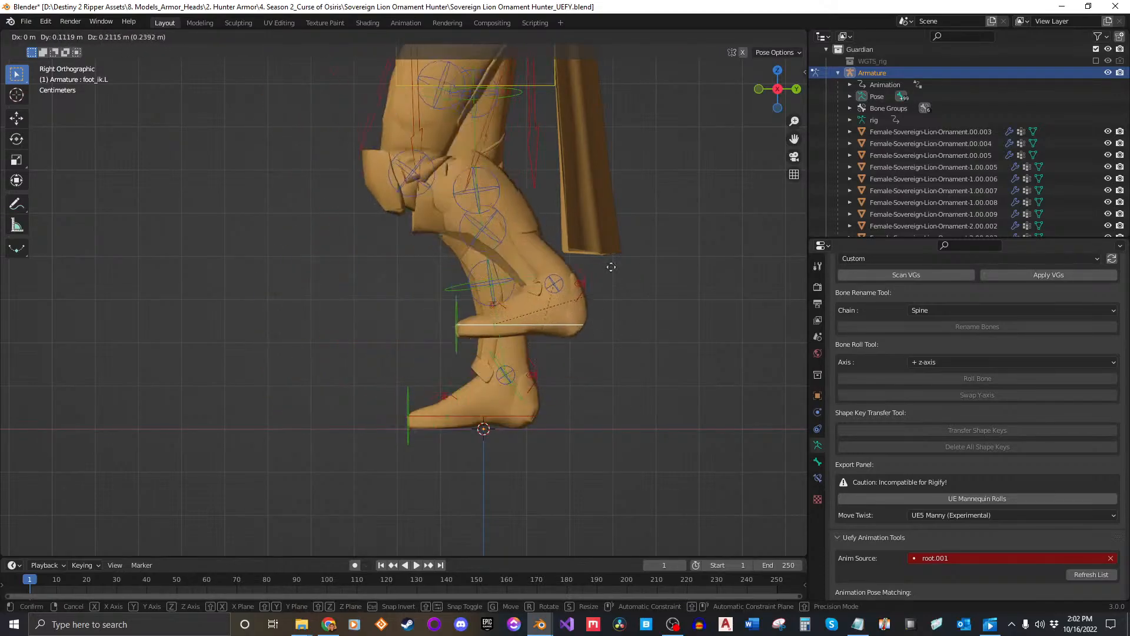
{"action": "key", "text": "Escape"}
Test-move the torso control to check how the whole character deforms, and cancel the move.
{"action": "middle_click_drag", "start_coordinate": [630, 391], "coordinate": [753, 432]}
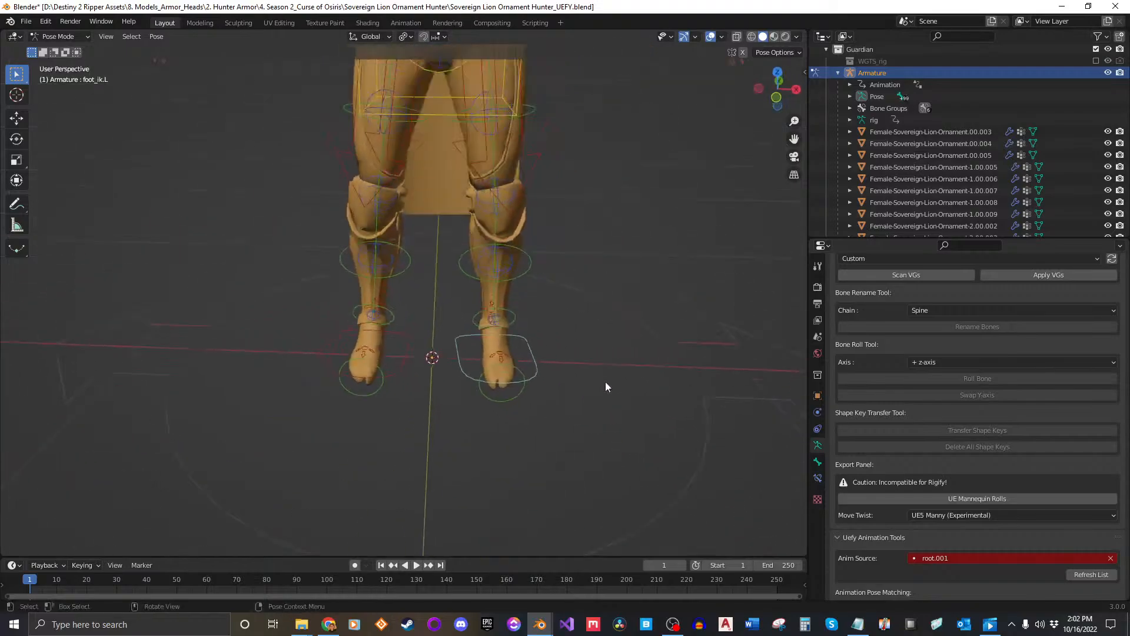
{"action": "scroll", "coordinate": [545, 374], "scroll_direction": "down", "scroll_amount": 4}
{"action": "middle_click_drag", "start_coordinate": [518, 368], "coordinate": [526, 442], "text": "shift"}
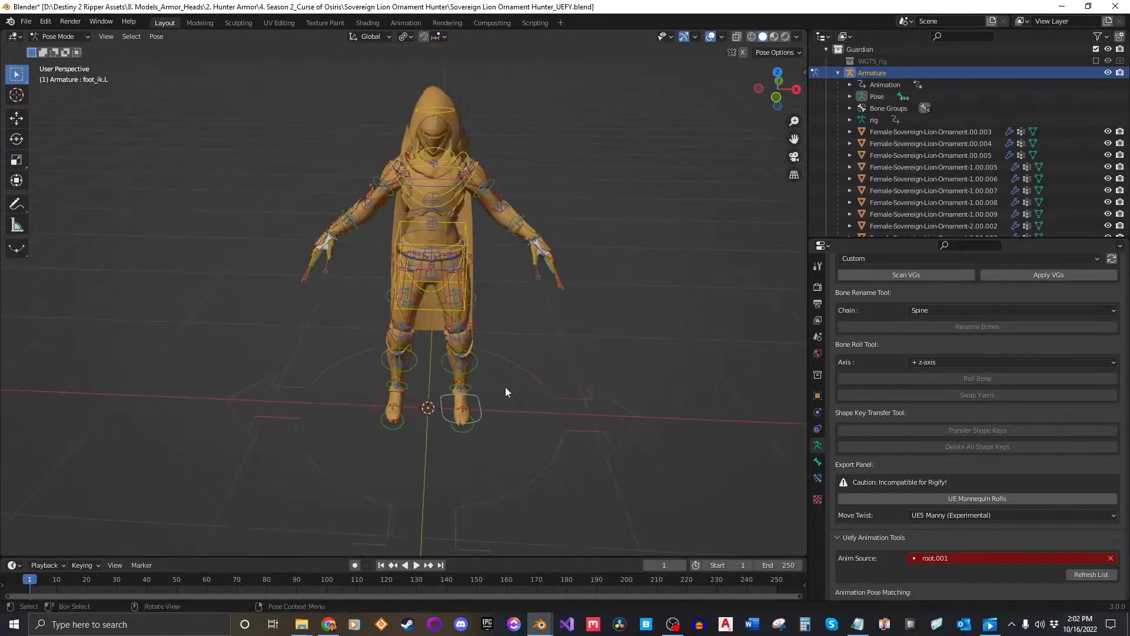
{"action": "left_click", "coordinate": [517, 259]}
{"action": "key", "text": "g"}
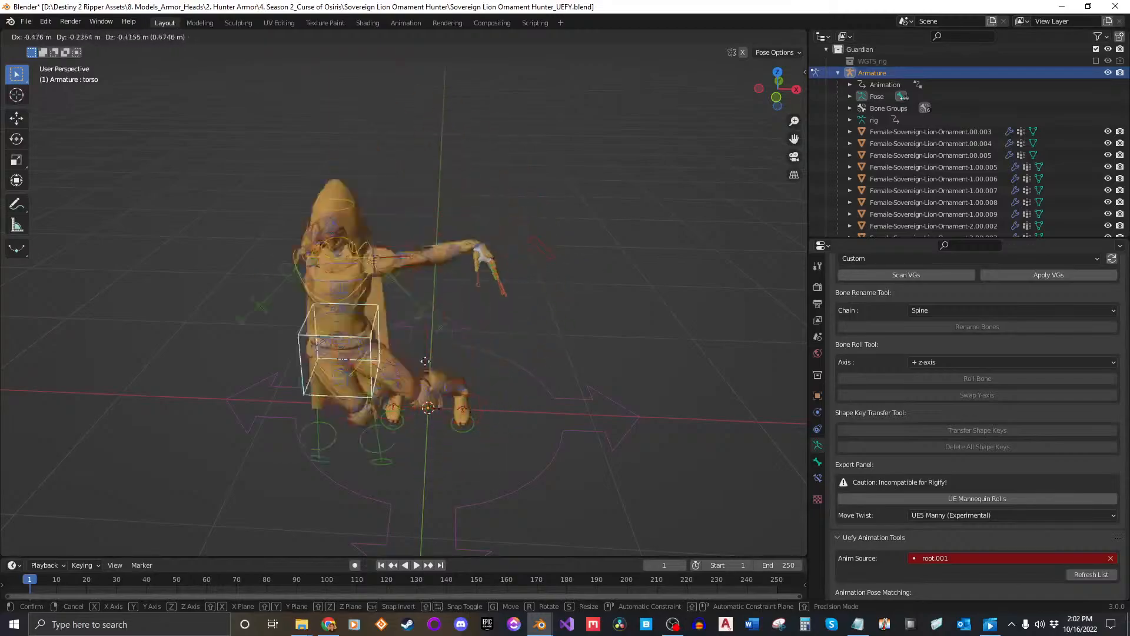
{"action": "key", "text": "Escape"}
{"action": "middle_click_drag", "start_coordinate": [530, 328], "coordinate": [511, 405]}
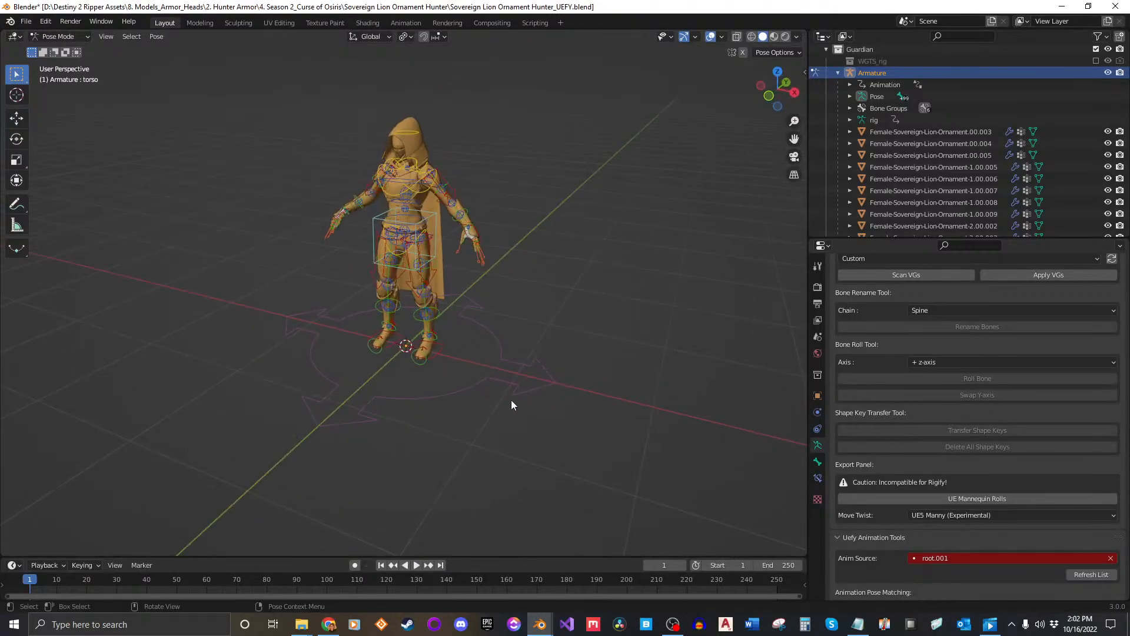
Return the armature to Object Mode, select it as a whole and bring up its Uefy Export Panel settings.
{"action": "left_click", "coordinate": [333, 628]}
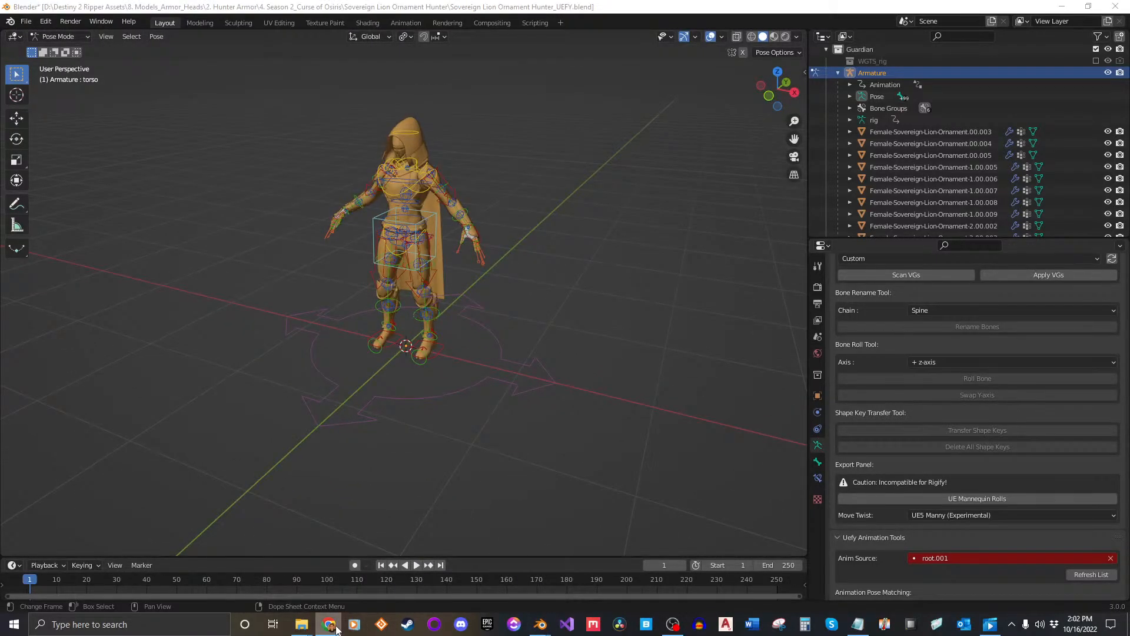
{"action": "middle_click_drag", "start_coordinate": [468, 323], "coordinate": [449, 317]}
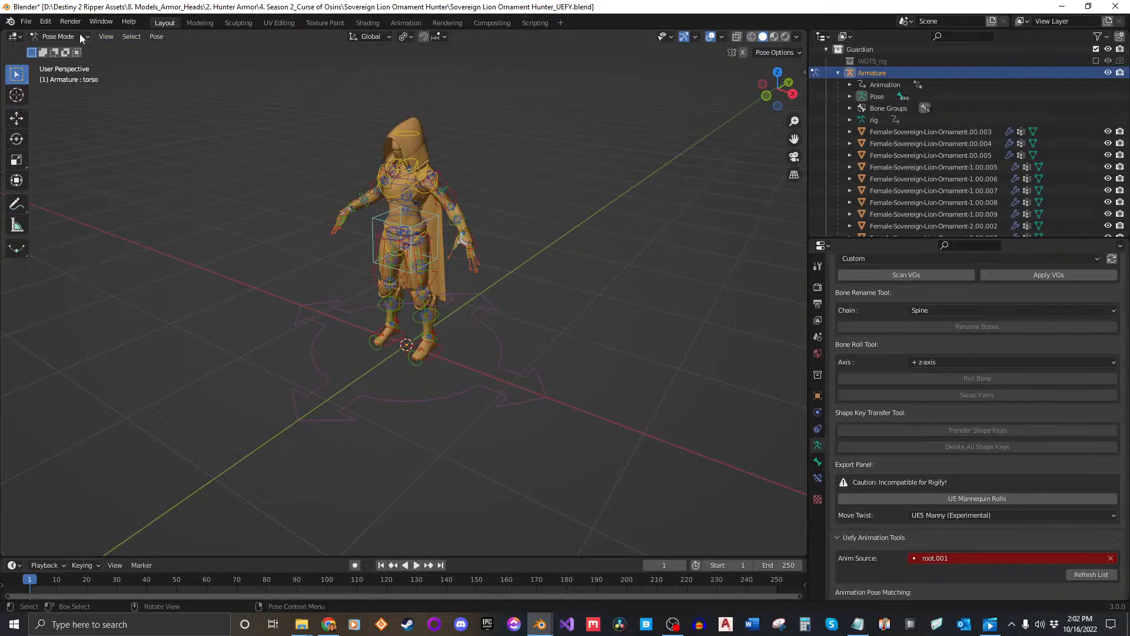
{"action": "left_click", "coordinate": [59, 37]}
{"action": "left_click", "coordinate": [56, 47]}
{"action": "scroll", "coordinate": [526, 340], "scroll_direction": "up", "scroll_amount": 2}
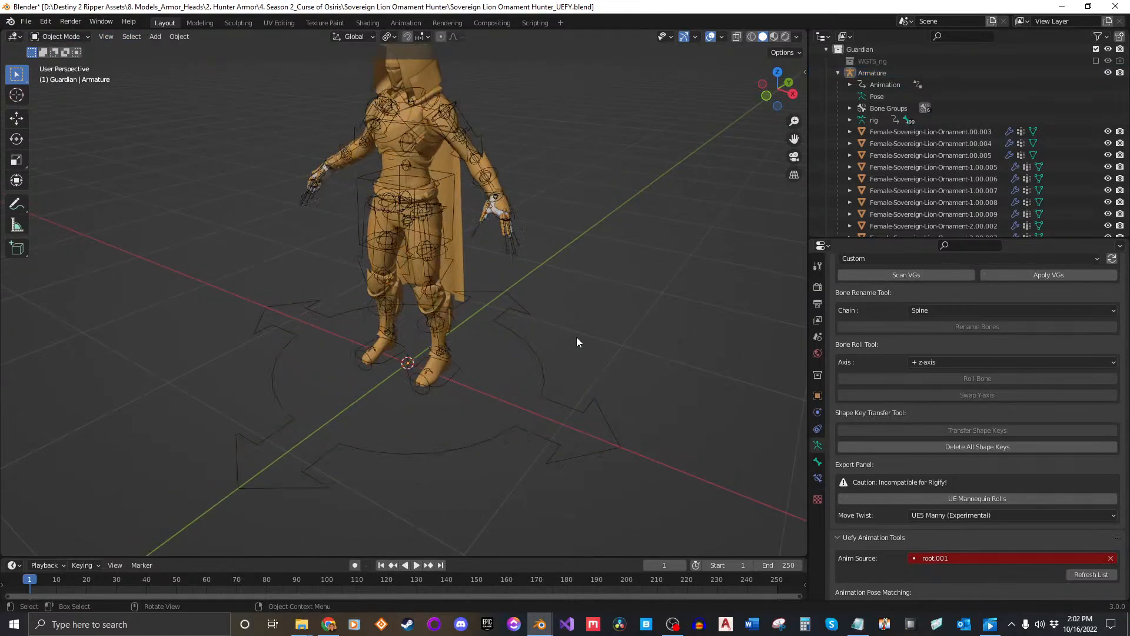
{"action": "scroll", "coordinate": [934, 465], "scroll_direction": "down", "scroll_amount": 5}
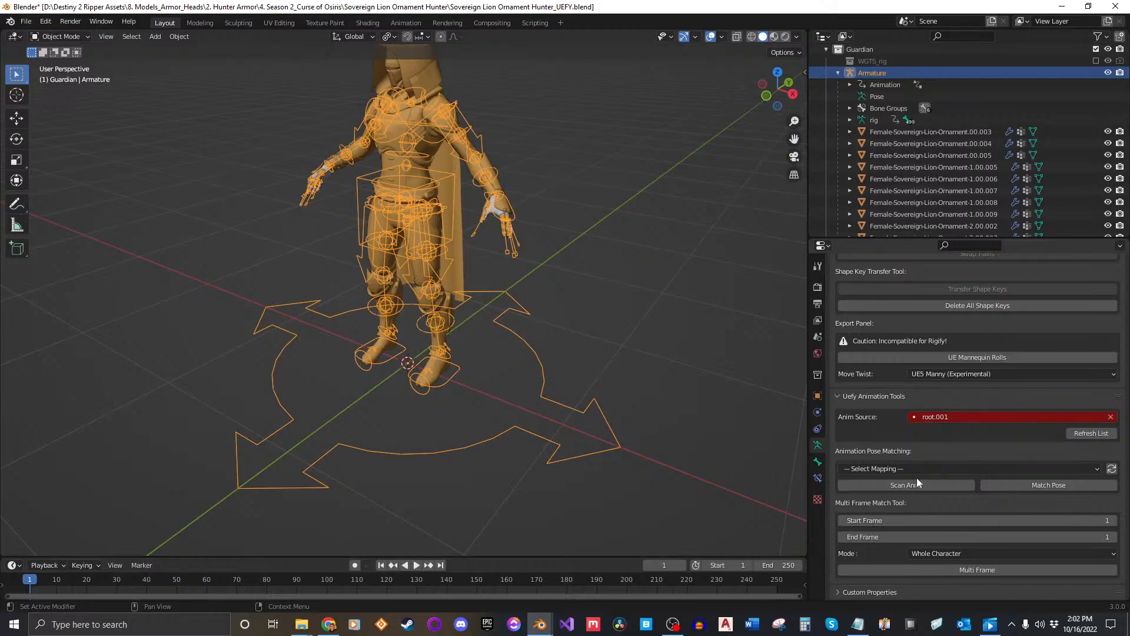
Set Move Twist to UE4 Default, apply UE Mannequin Rolls to the armature, and deselect it.
{"action": "middle_click_drag", "start_coordinate": [517, 351], "coordinate": [835, 386]}
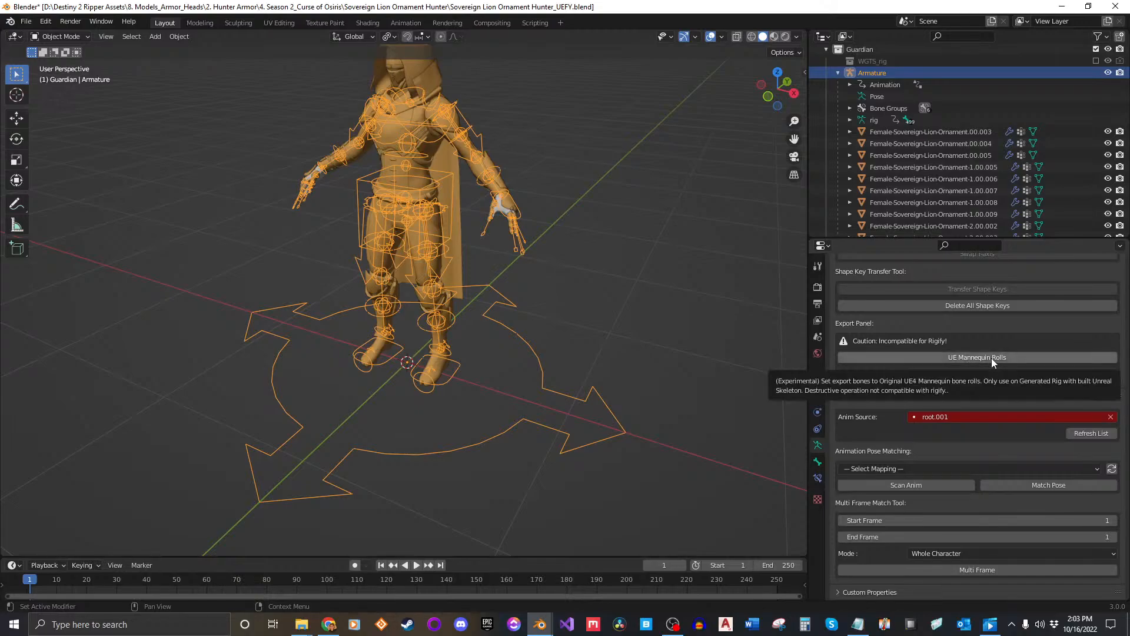
{"action": "left_click", "coordinate": [965, 374]}
{"action": "left_click", "coordinate": [944, 391]}
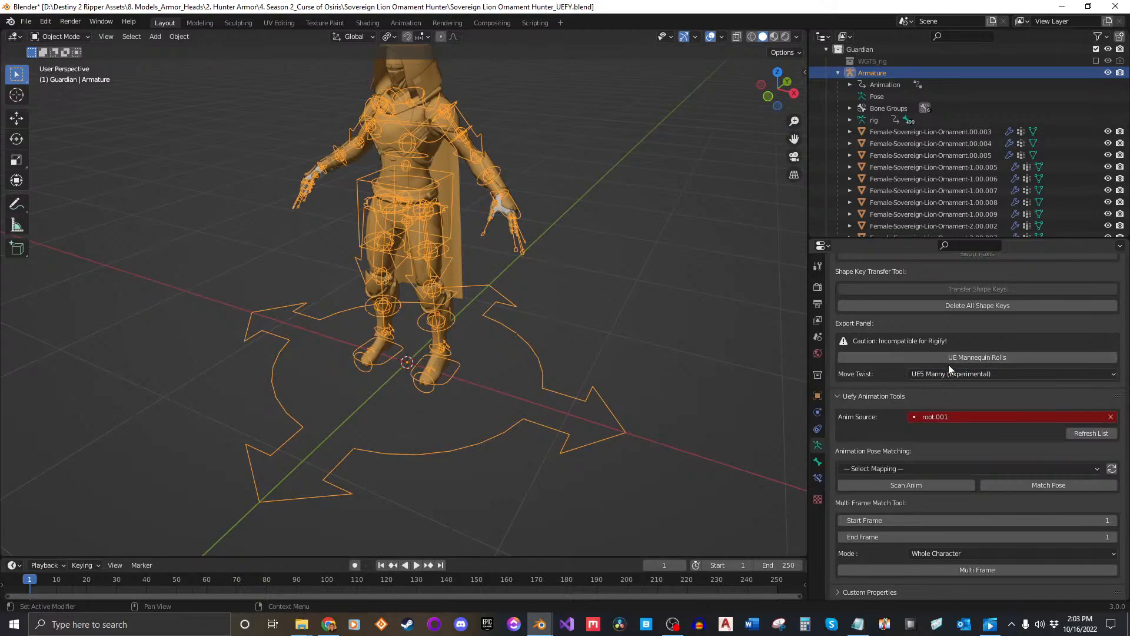
{"action": "left_click", "coordinate": [940, 373]}
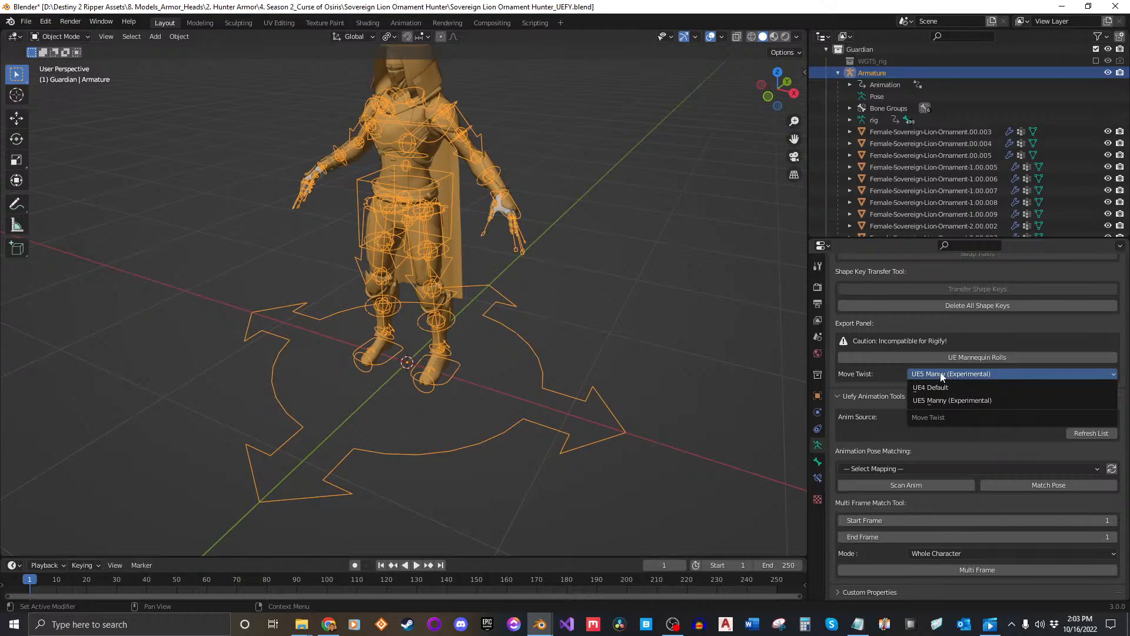
{"action": "left_click", "coordinate": [931, 387]}
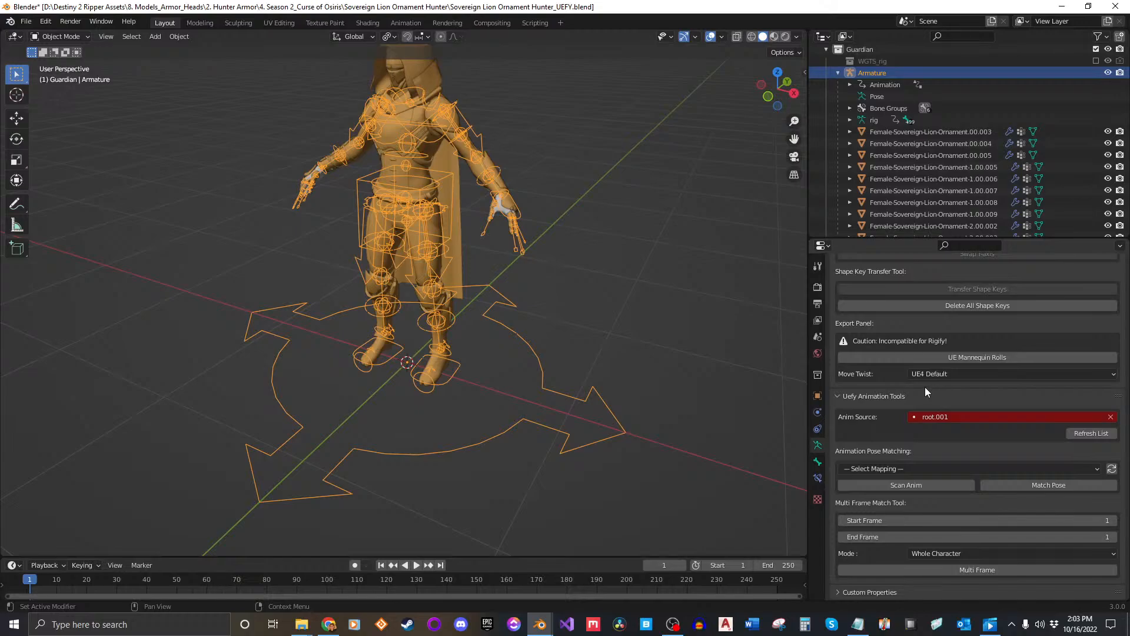
{"action": "left_click", "coordinate": [941, 361]}
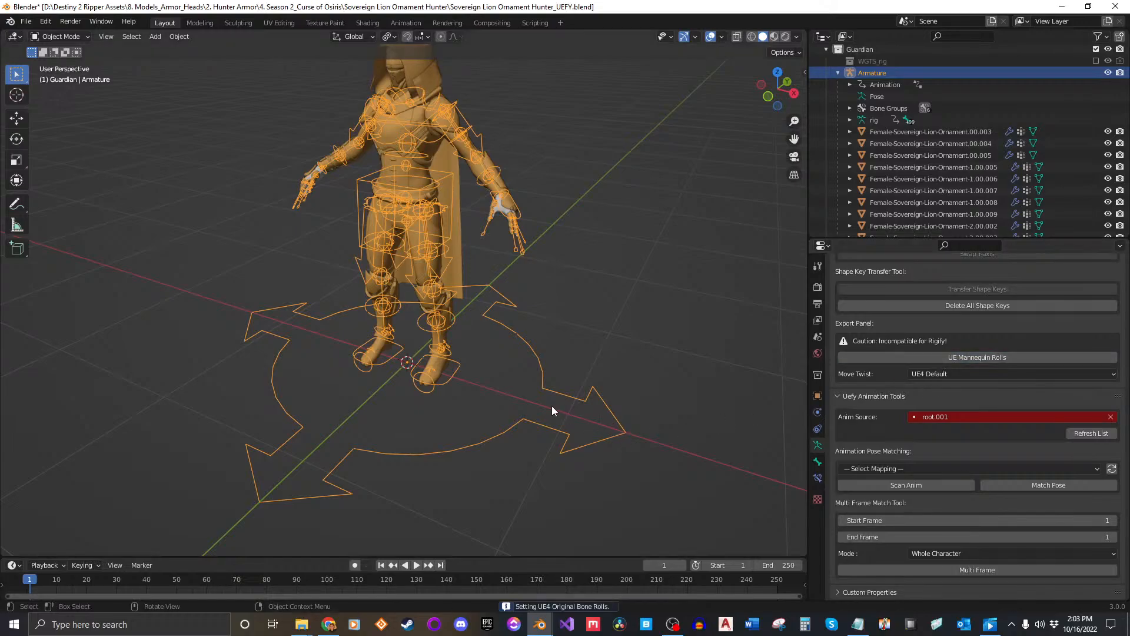
{"action": "scroll", "coordinate": [583, 359], "scroll_direction": "down", "scroll_amount": 2}
{"action": "middle_click_drag", "start_coordinate": [549, 349], "coordinate": [552, 312]}
{"action": "left_click", "coordinate": [516, 274]}
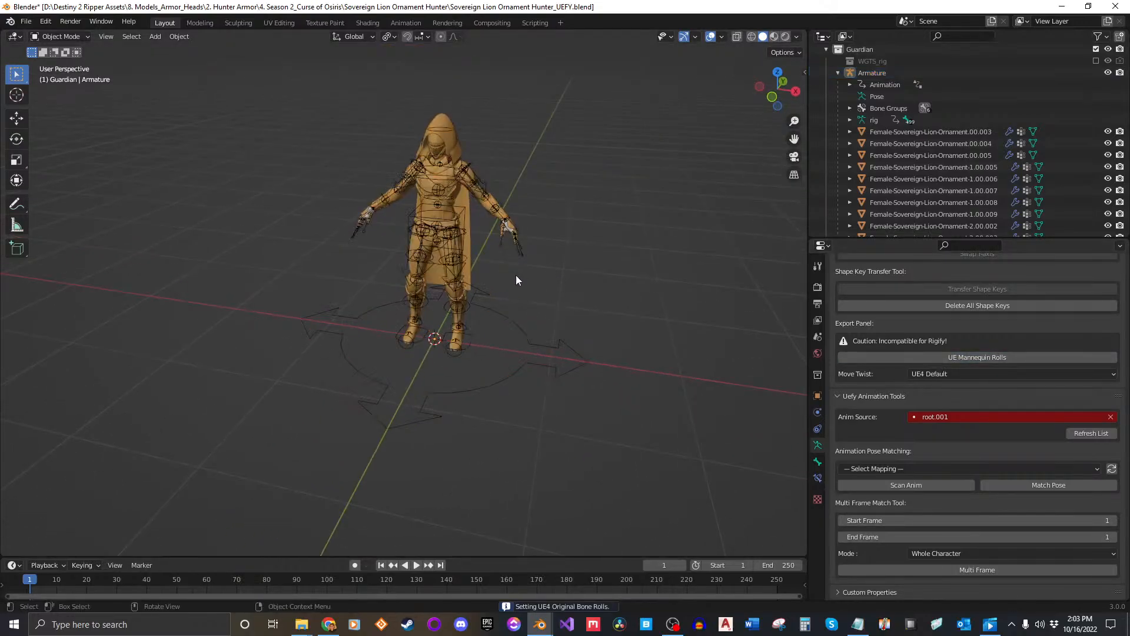
Select the armature, switch it to Pose Mode, test-move the torso control with the new bone rolls, and cancel the move.
{"action": "scroll", "coordinate": [553, 329], "scroll_direction": "up", "scroll_amount": 2}
{"action": "left_click", "coordinate": [553, 344]}
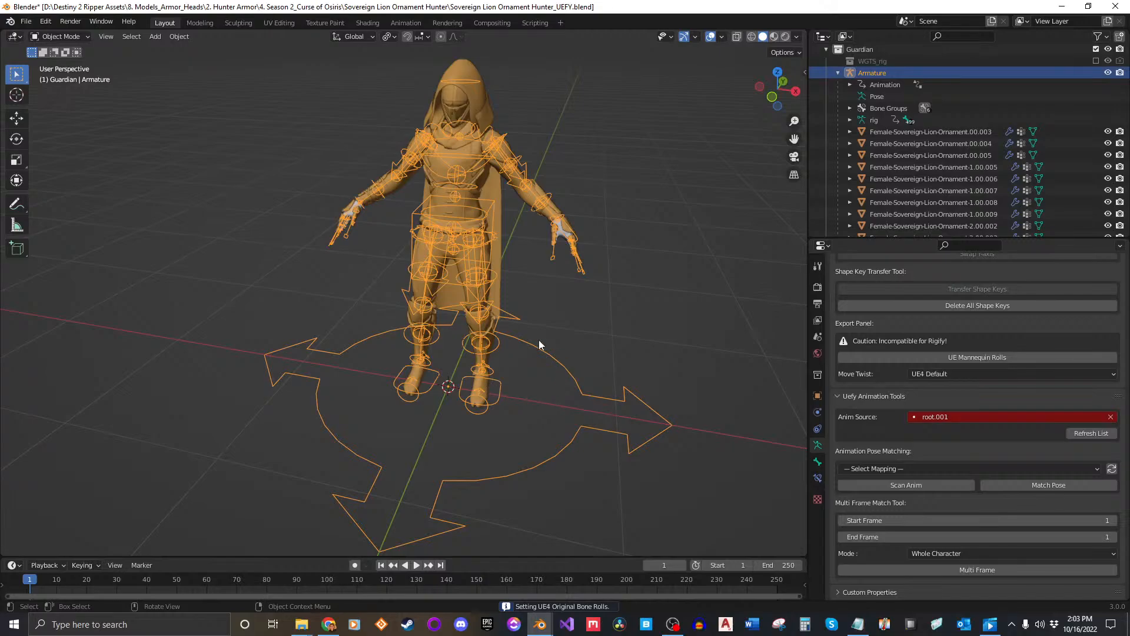
{"action": "left_click", "coordinate": [59, 37]}
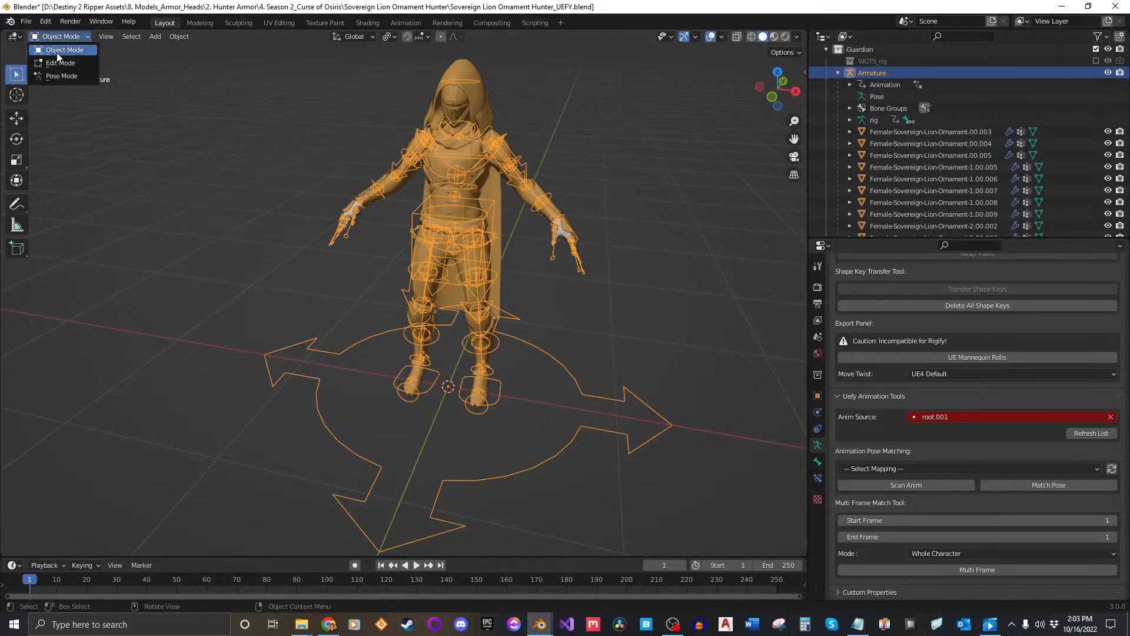
{"action": "left_click", "coordinate": [57, 76]}
{"action": "scroll", "coordinate": [512, 212], "scroll_direction": "up", "scroll_amount": 3}
{"action": "scroll", "coordinate": [486, 219], "scroll_direction": "down", "scroll_amount": 1}
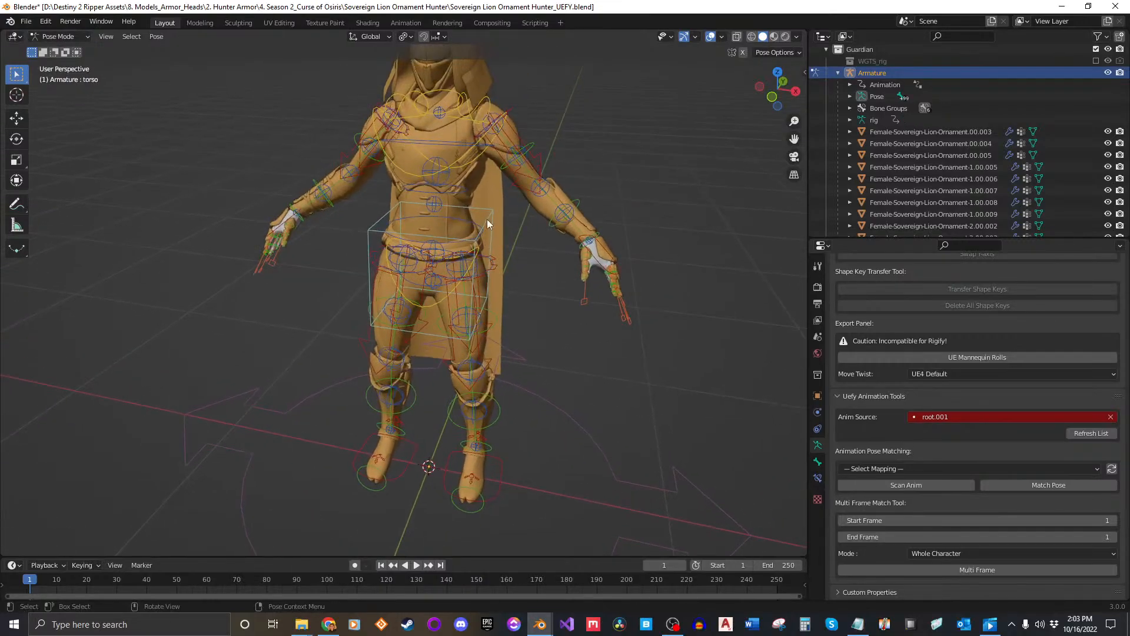
{"action": "key", "text": "g"}
{"action": "right_click", "coordinate": [750, 209]}
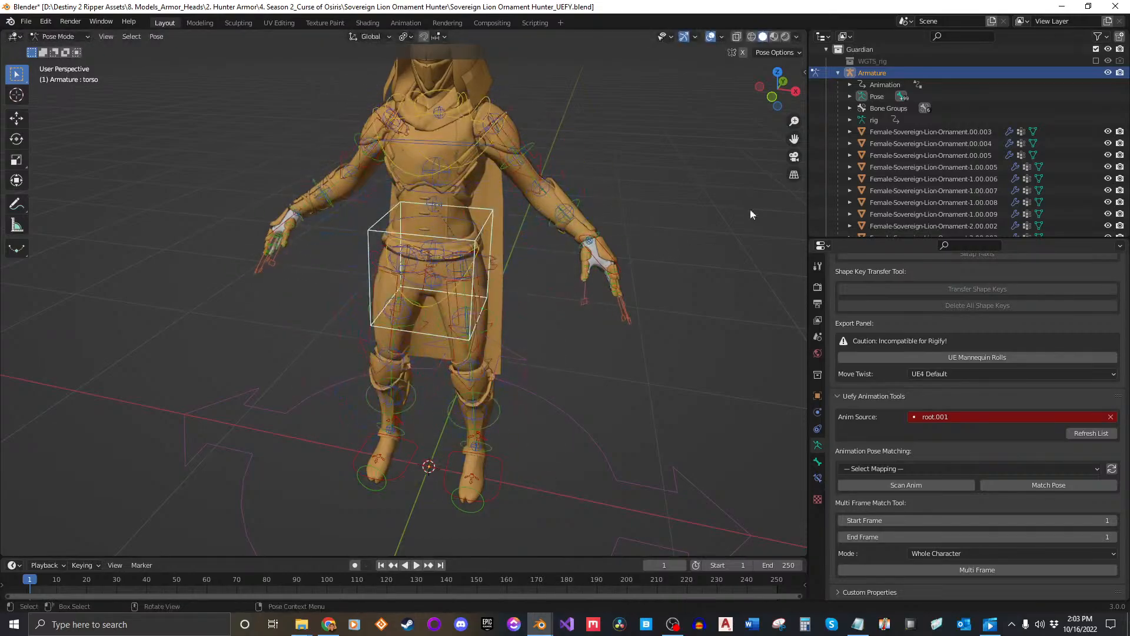
{"action": "scroll", "coordinate": [514, 253], "scroll_direction": "down", "scroll_amount": 2}
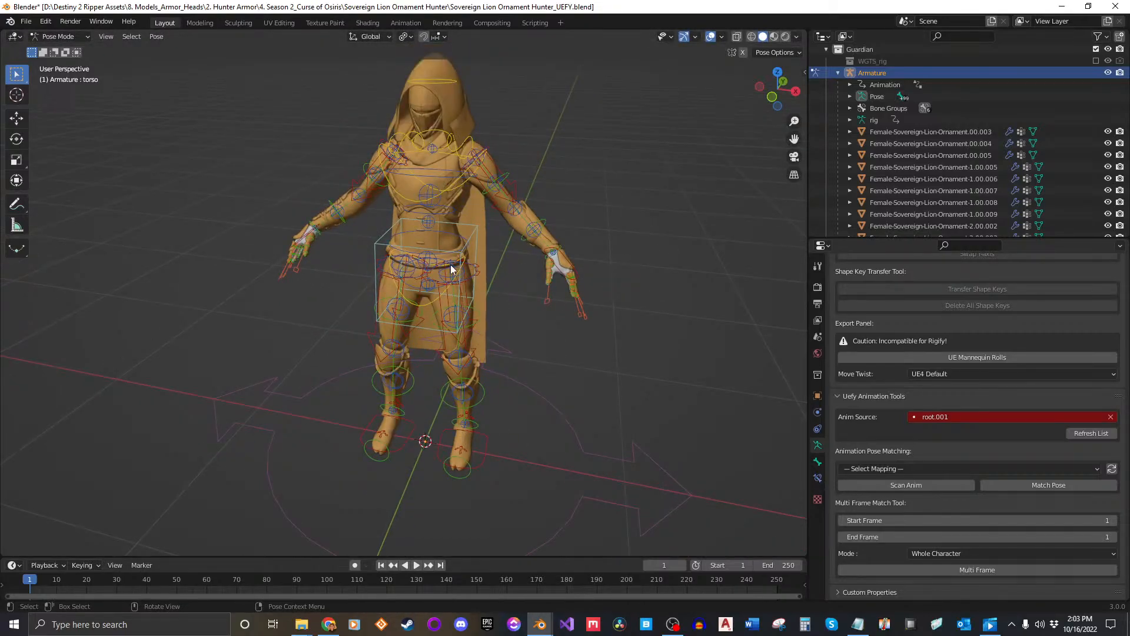
Minimize the window of the original Sovereign Lion Ornament Hunter file and return to the UEFY file.
{"action": "mouse_move", "coordinate": [540, 624]}
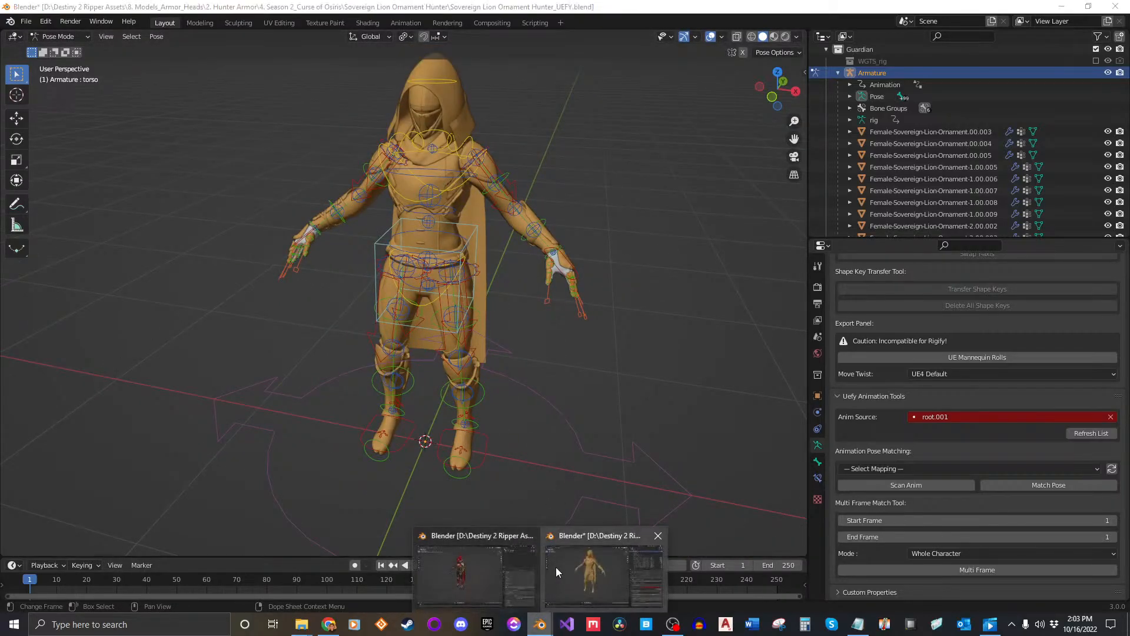
{"action": "left_click", "coordinate": [555, 566]}
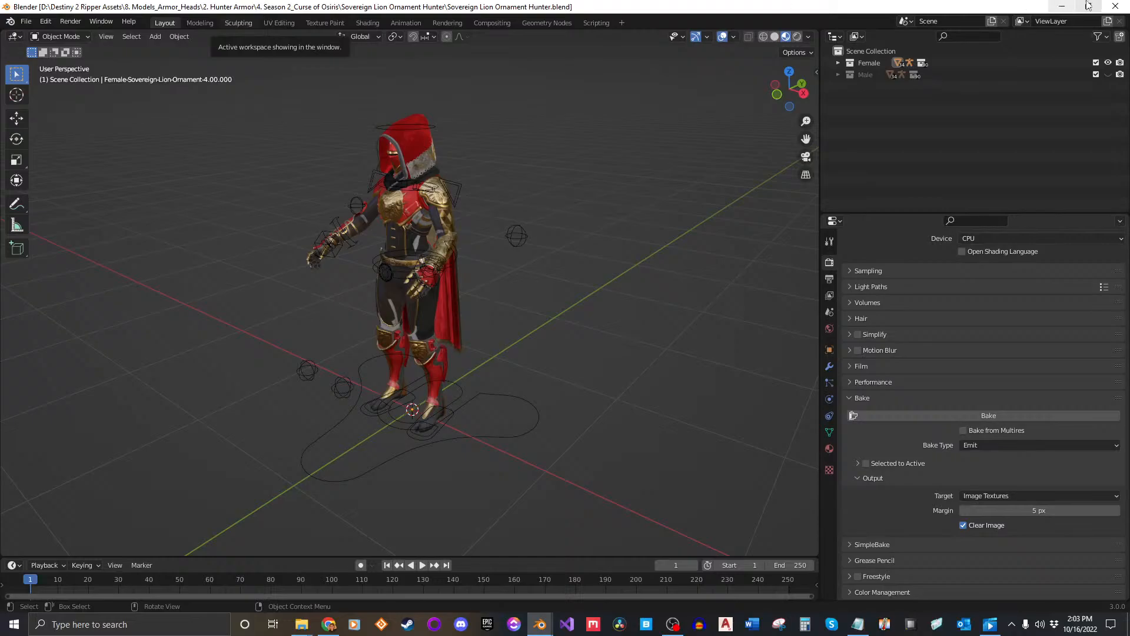
{"action": "left_click", "coordinate": [1062, 7]}
{"action": "mouse_move", "coordinate": [536, 323]}
{"action": "middle_mouse_down"}
{"action": "mouse_move", "coordinate": [524, 320]}
{"action": "mouse_move", "coordinate": [539, 304]}
{"action": "middle_mouse_up"}
{"action": "scroll", "coordinate": [525, 320], "scroll_direction": "down", "scroll_amount": 1}
{"action": "scroll", "coordinate": [524, 319], "scroll_direction": "down", "scroll_amount": 1}
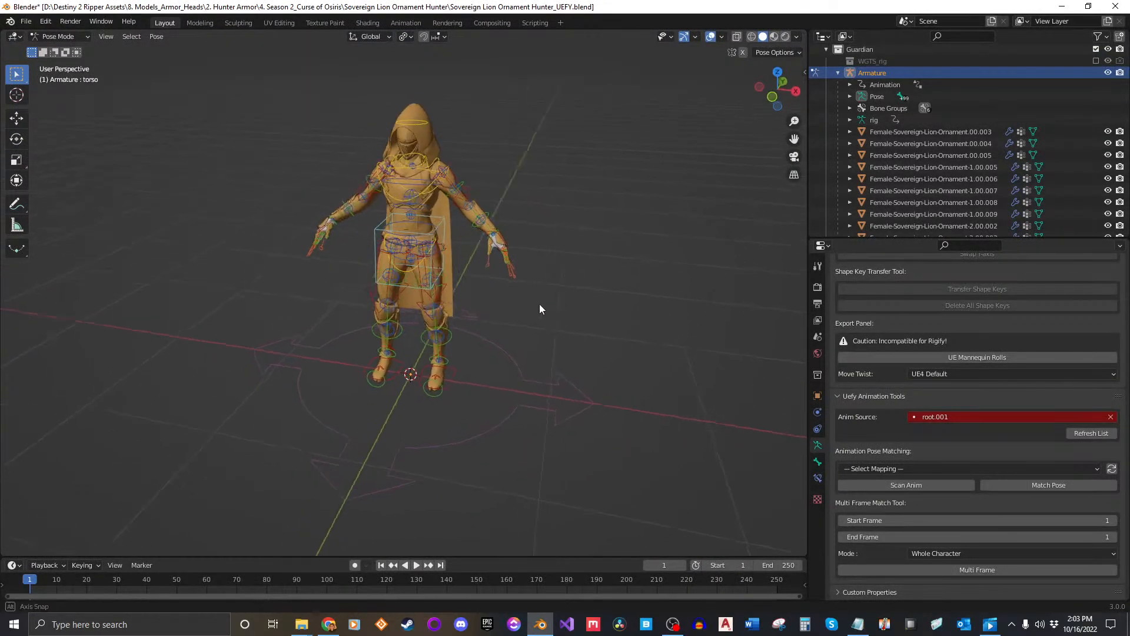
Return to Object Mode and select the armature together with all its armor meshes down to IK Feminine_Neck Piece.001.
{"action": "scroll", "coordinate": [983, 219], "scroll_direction": "down", "scroll_amount": 5}
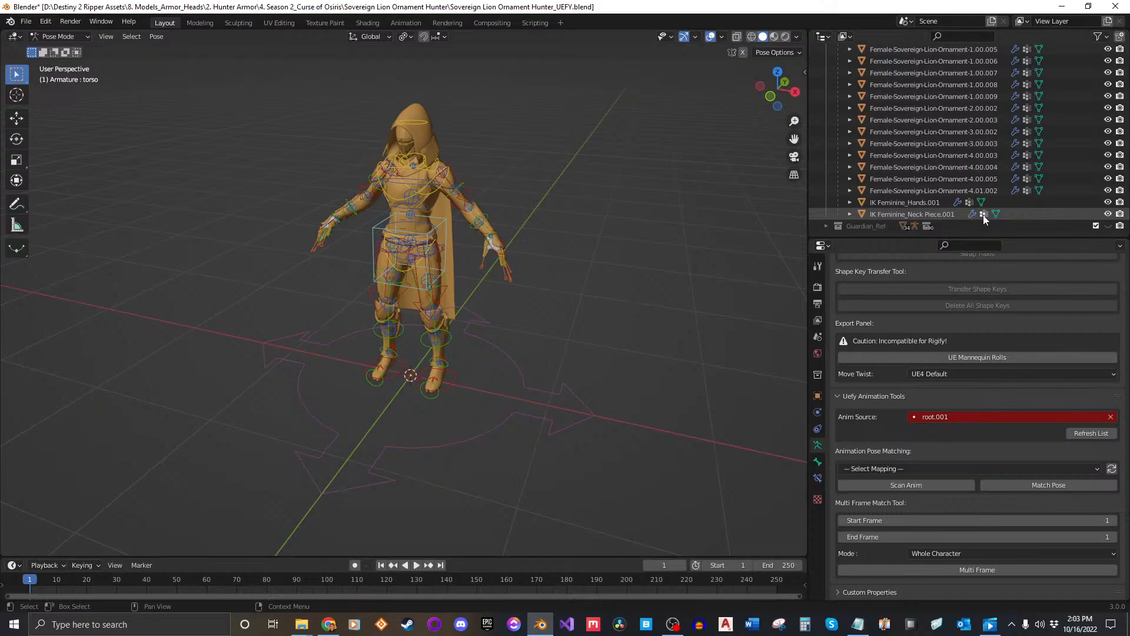
{"action": "left_click", "coordinate": [919, 213], "text": "shift"}
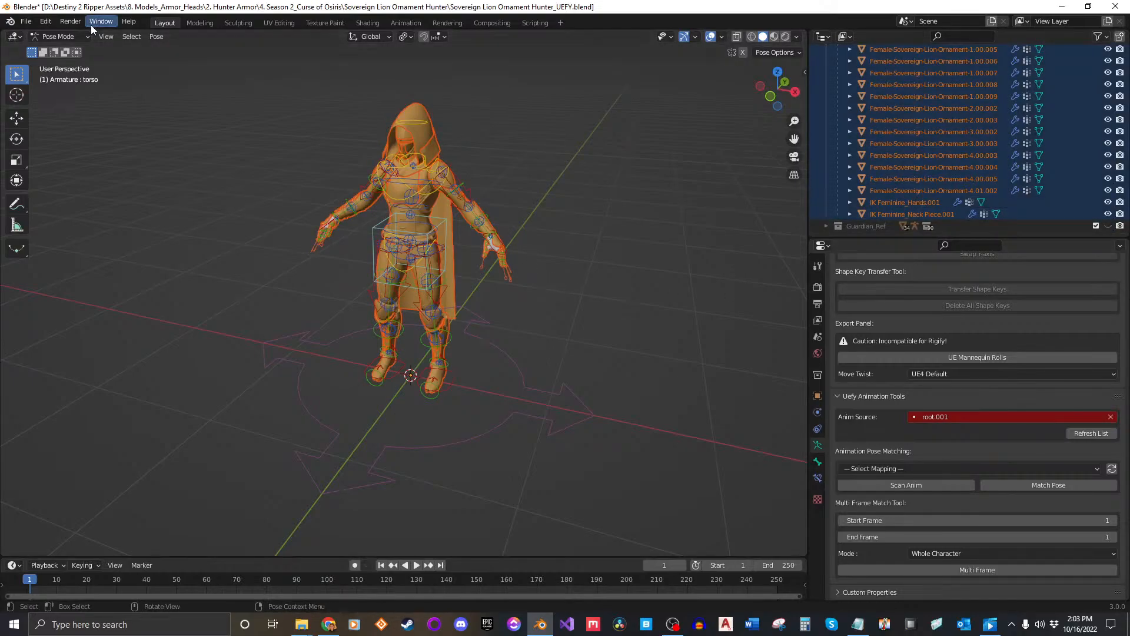
{"action": "left_click", "coordinate": [59, 36]}
{"action": "left_click", "coordinate": [59, 47]}
{"action": "left_click", "coordinate": [744, 182]}
{"action": "scroll", "coordinate": [912, 105], "scroll_direction": "up", "scroll_amount": 7}
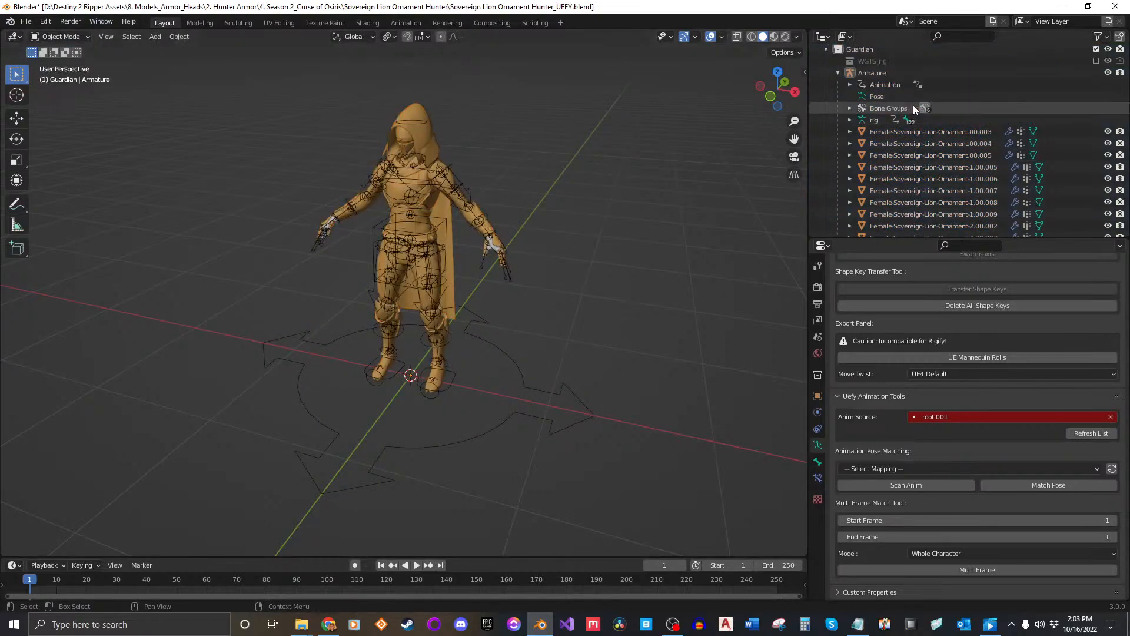
{"action": "left_click", "coordinate": [888, 121]}
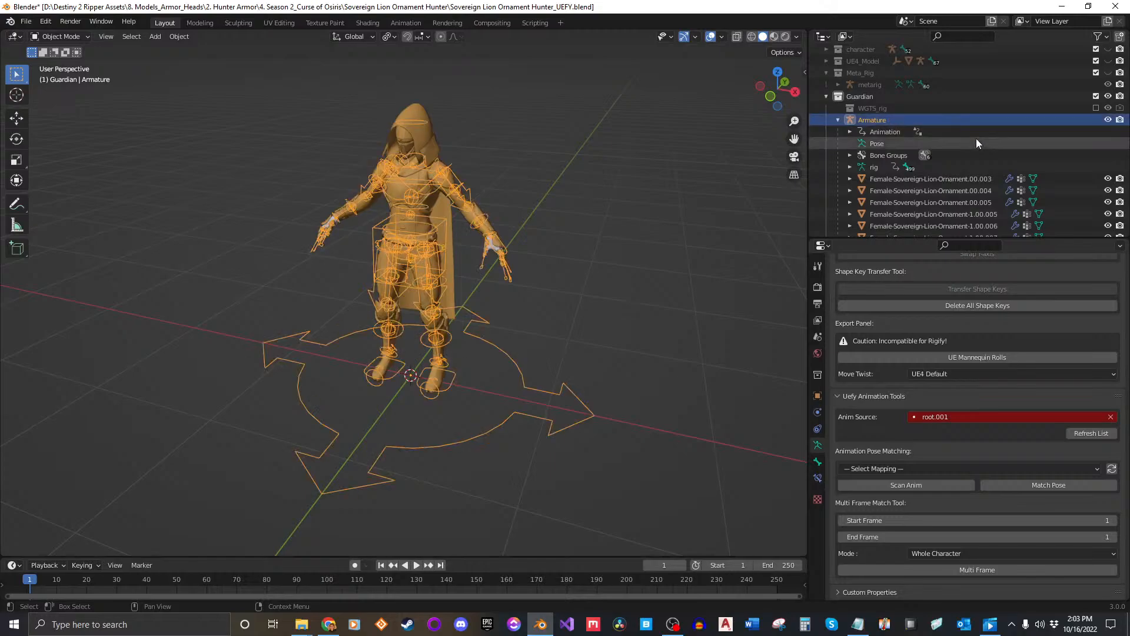
{"action": "scroll", "coordinate": [976, 139], "scroll_direction": "down", "scroll_amount": 7}
{"action": "left_click", "coordinate": [923, 210], "text": "shift"}
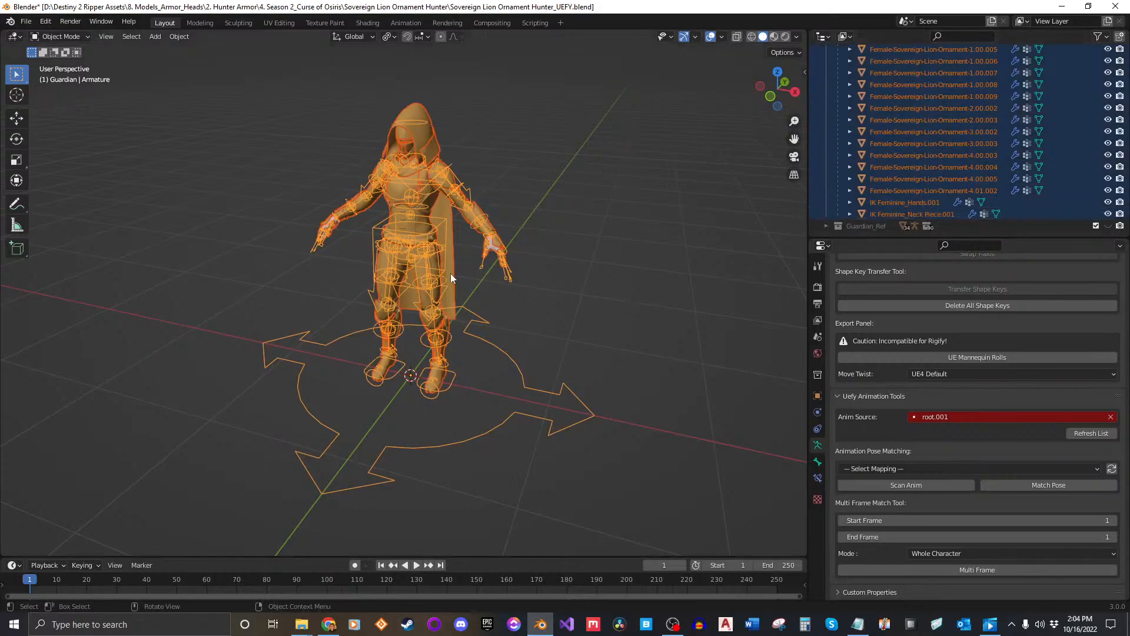
Set up an FBX export with the Unreal Engine preset and the UE Files folder as destination.
{"action": "left_click", "coordinate": [26, 22]}
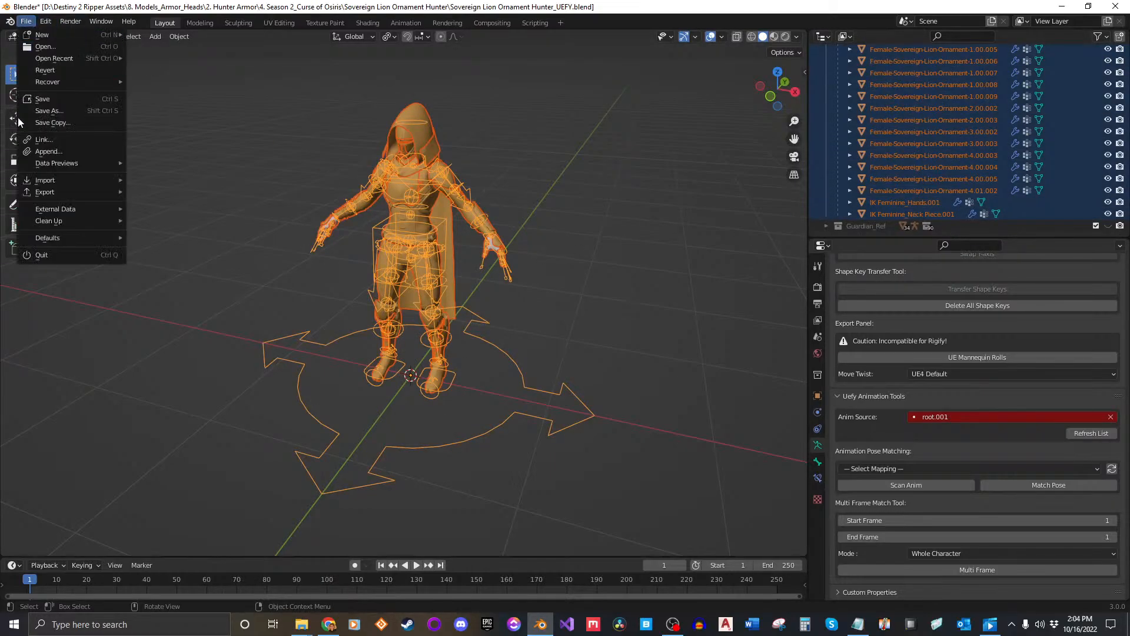
{"action": "mouse_move", "coordinate": [62, 191]}
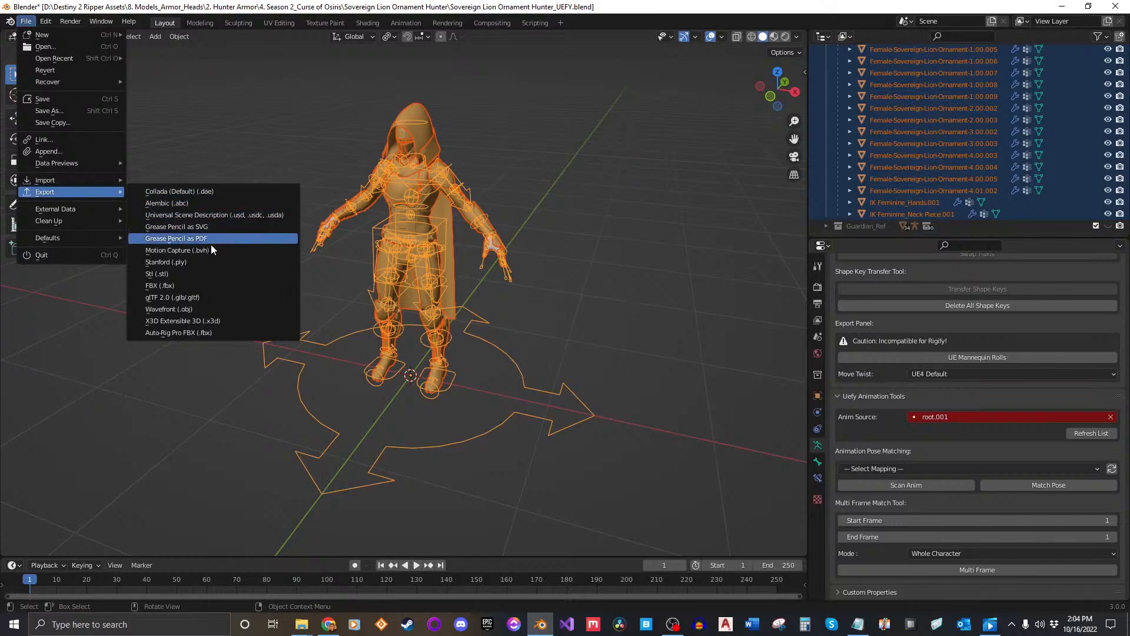
{"action": "left_click", "coordinate": [164, 288]}
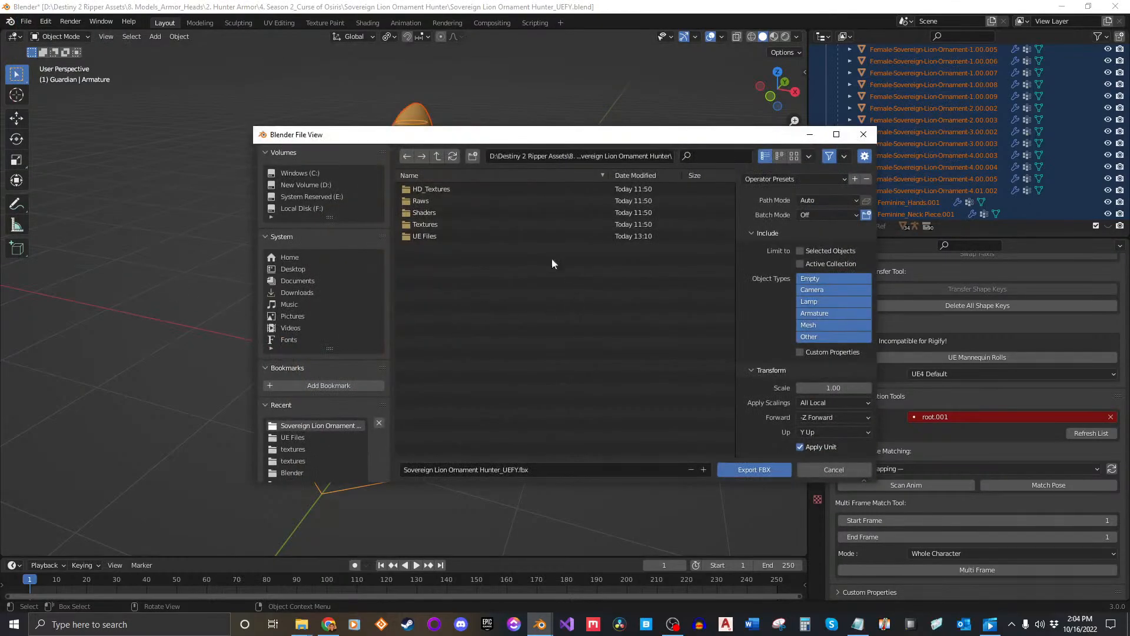
{"action": "left_click", "coordinate": [800, 180]}
{"action": "left_click", "coordinate": [787, 212]}
{"action": "double_click", "coordinate": [485, 236]}
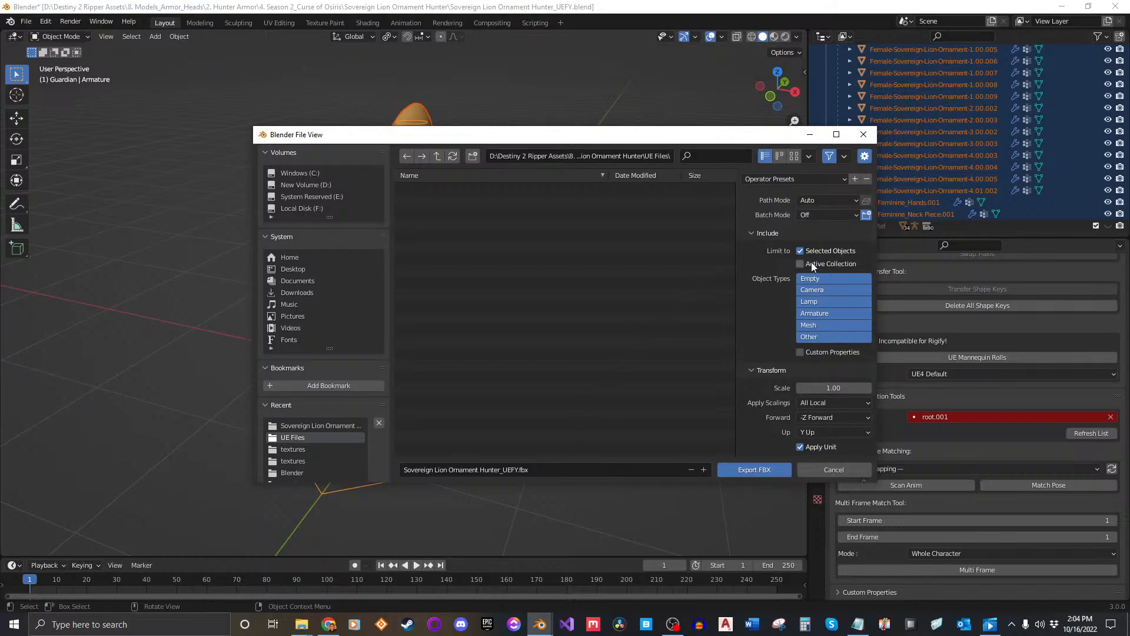
{"action": "left_click", "coordinate": [769, 179]}
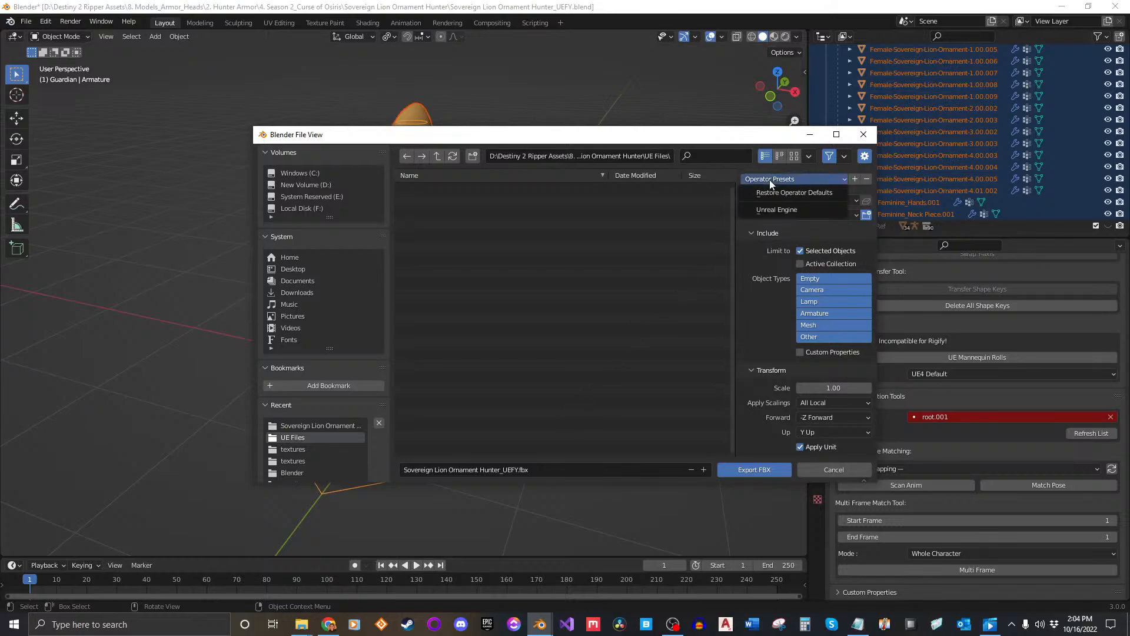
{"action": "left_click", "coordinate": [777, 210]}
Check the geometry and armature export options, keep Face smoothing and Only Deform Bones, and export Sovereign Lion Ornament Hunter_UEFY.fbx.
{"action": "scroll", "coordinate": [812, 324], "scroll_direction": "down", "scroll_amount": 1}
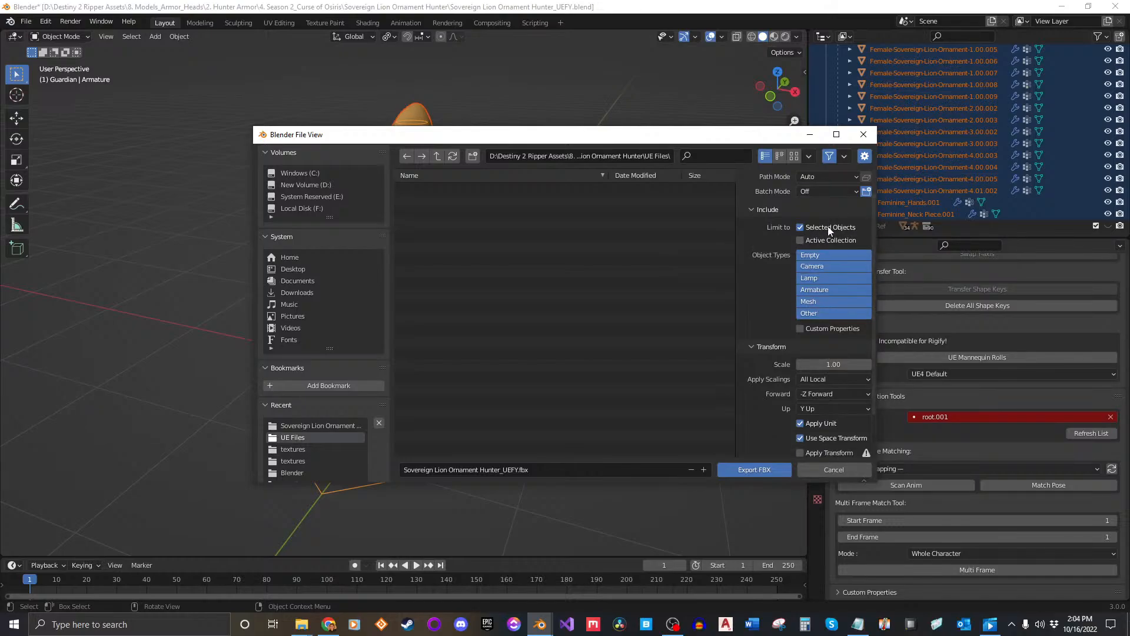
{"action": "scroll", "coordinate": [812, 279], "scroll_direction": "down", "scroll_amount": 2}
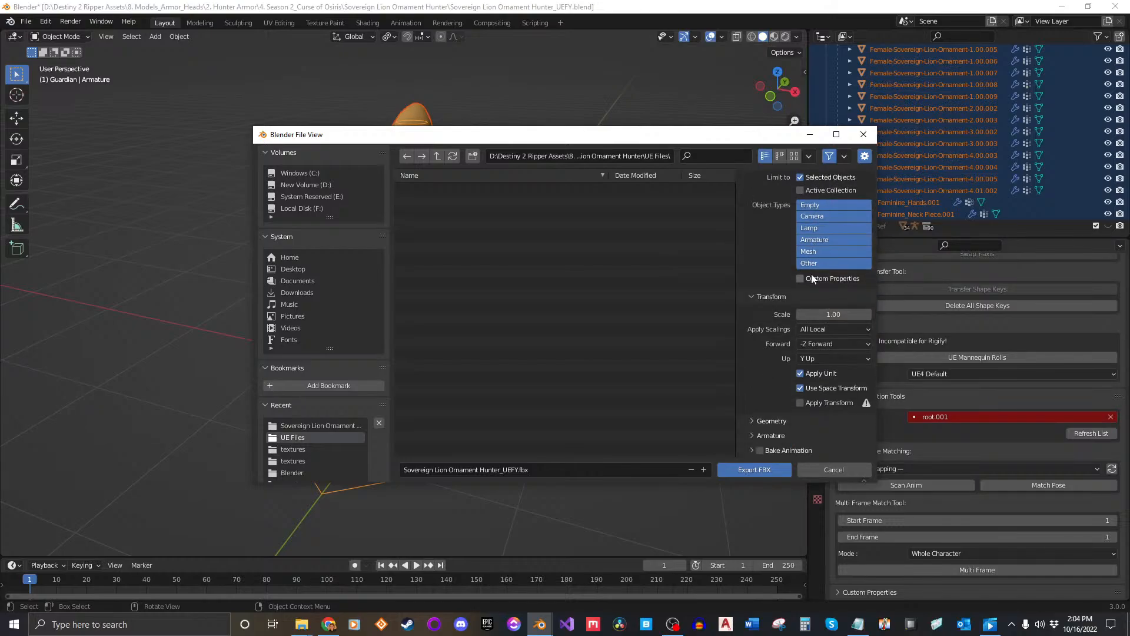
{"action": "left_click", "coordinate": [771, 422]}
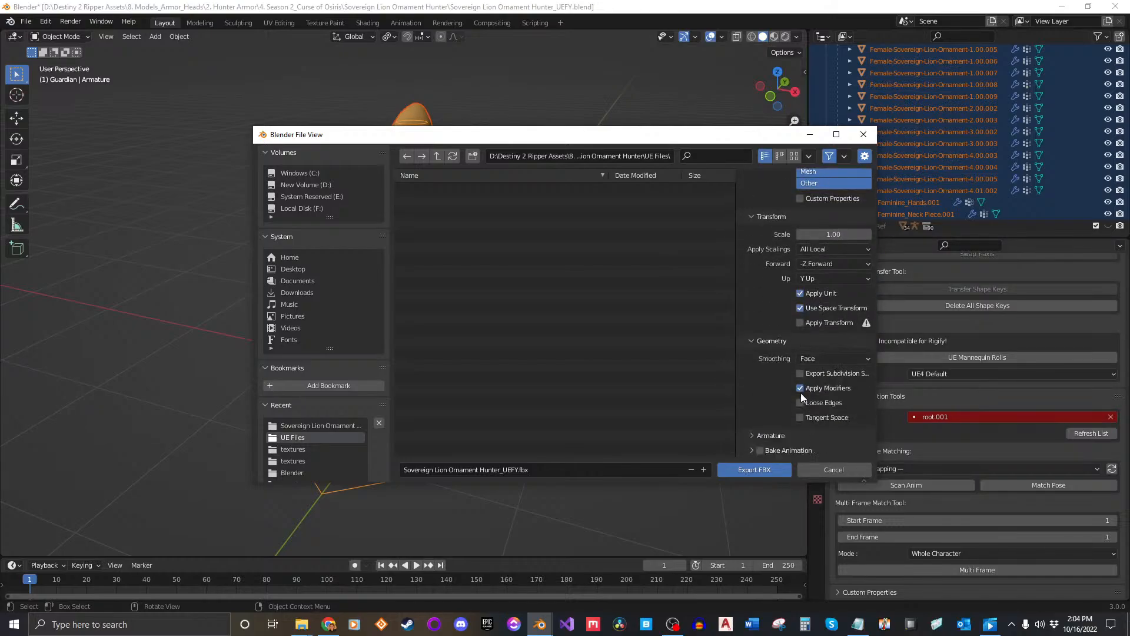
{"action": "left_click", "coordinate": [817, 355]}
{"action": "left_click", "coordinate": [768, 435]}
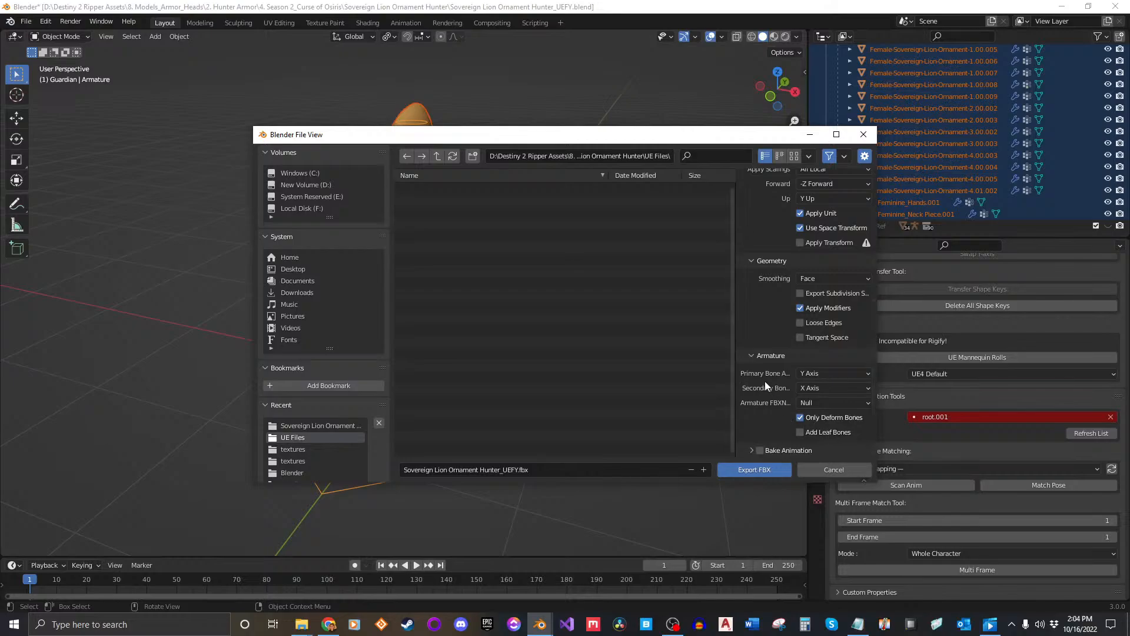
{"action": "left_click", "coordinate": [754, 470]}
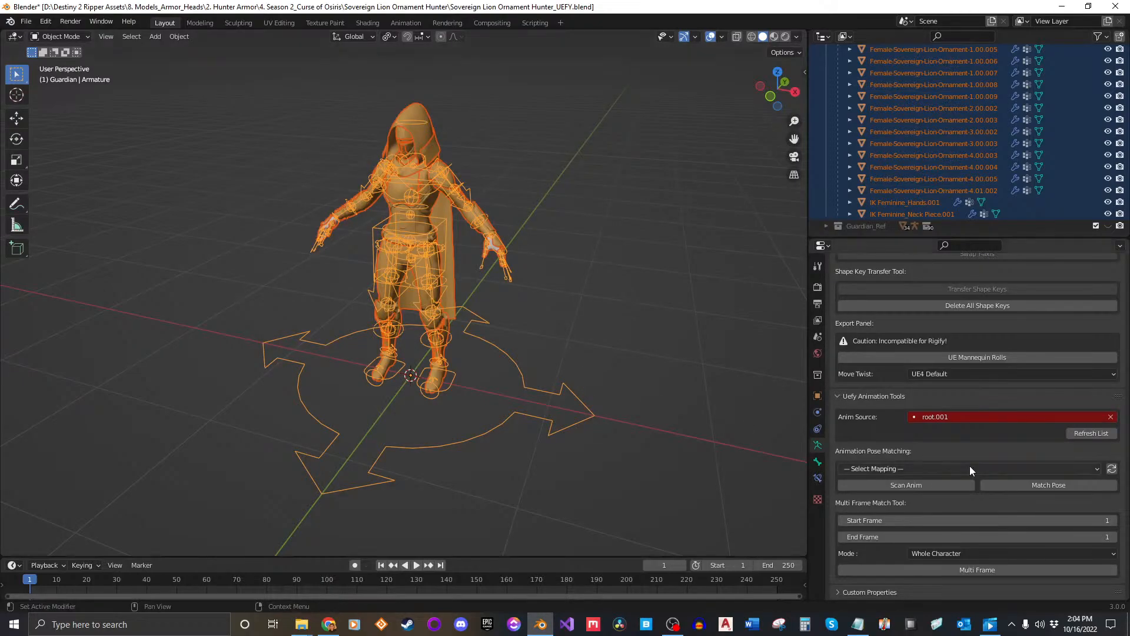
Close the Renaming Vertex Group List text file and the UE4 Rig Template folder, with the Blender window minimized.
{"action": "left_click", "coordinate": [857, 624]}
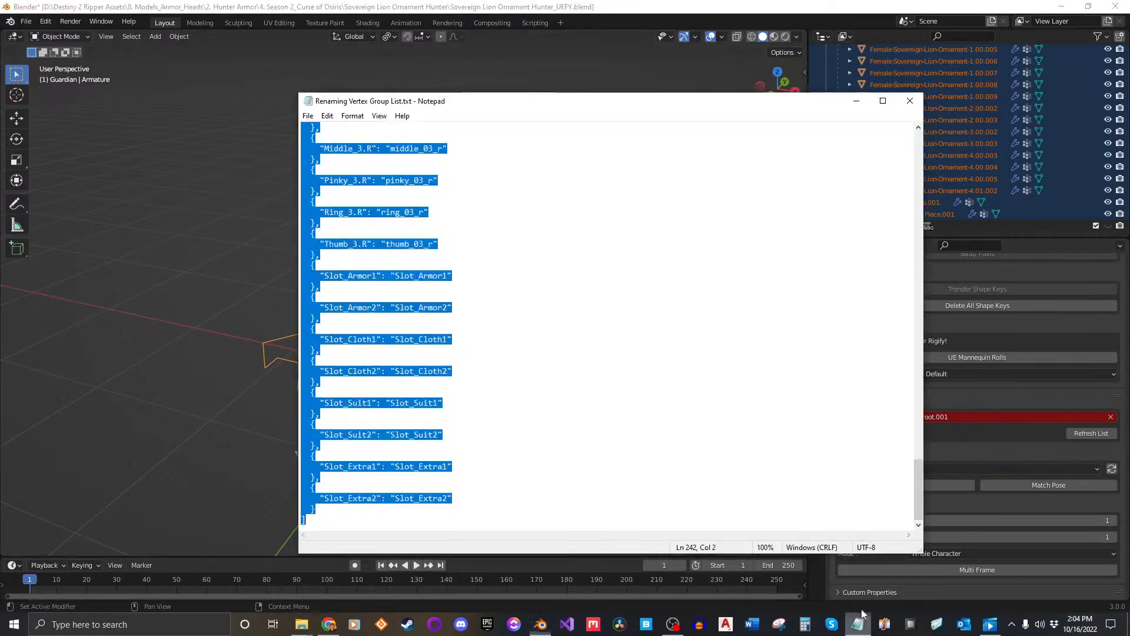
{"action": "left_click", "coordinate": [910, 101]}
{"action": "left_click", "coordinate": [1061, 7]}
{"action": "left_click", "coordinate": [864, 212]}
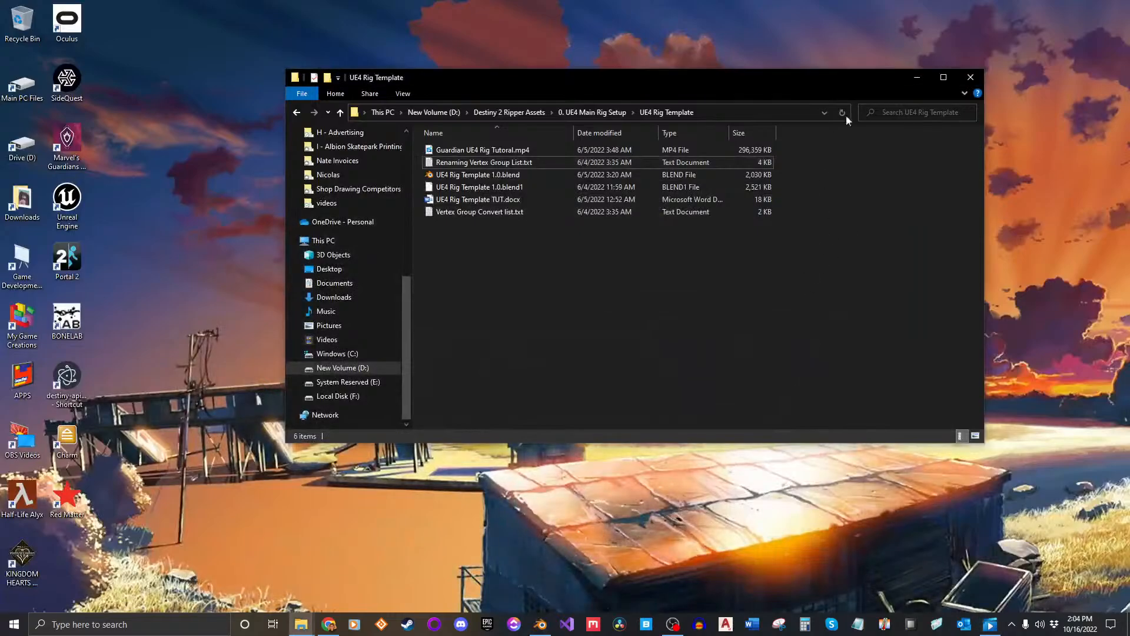
{"action": "left_click", "coordinate": [971, 78]}
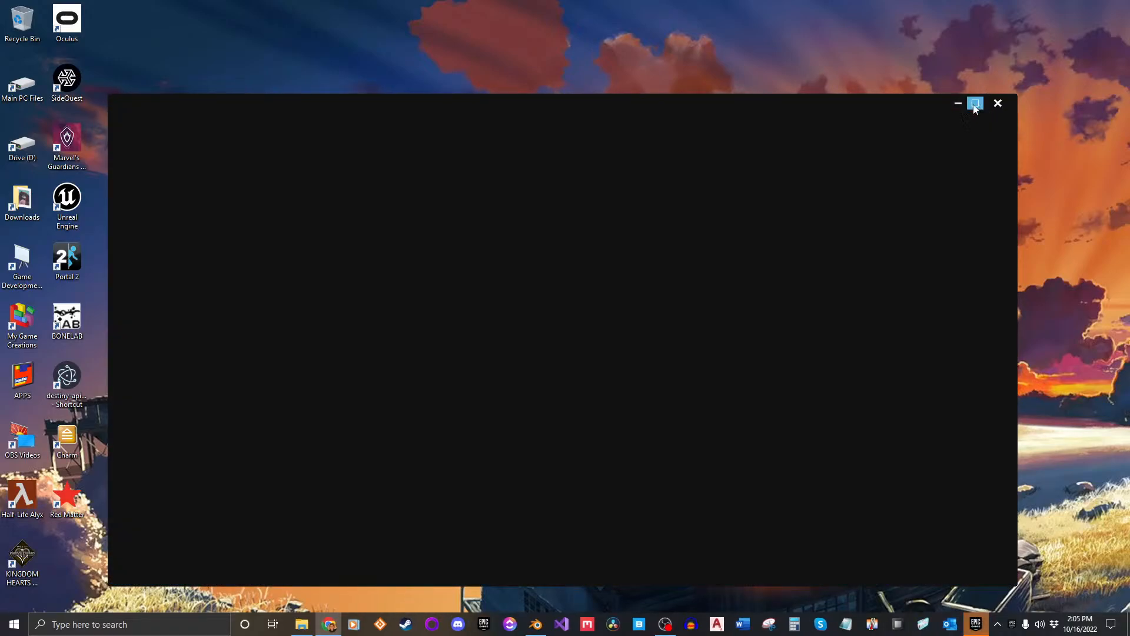
In the maximized Epic Games Launcher, launch the Destiny 5.0 project from the Unreal Engine library and minimize the launcher.
{"action": "left_click", "coordinate": [975, 103]}
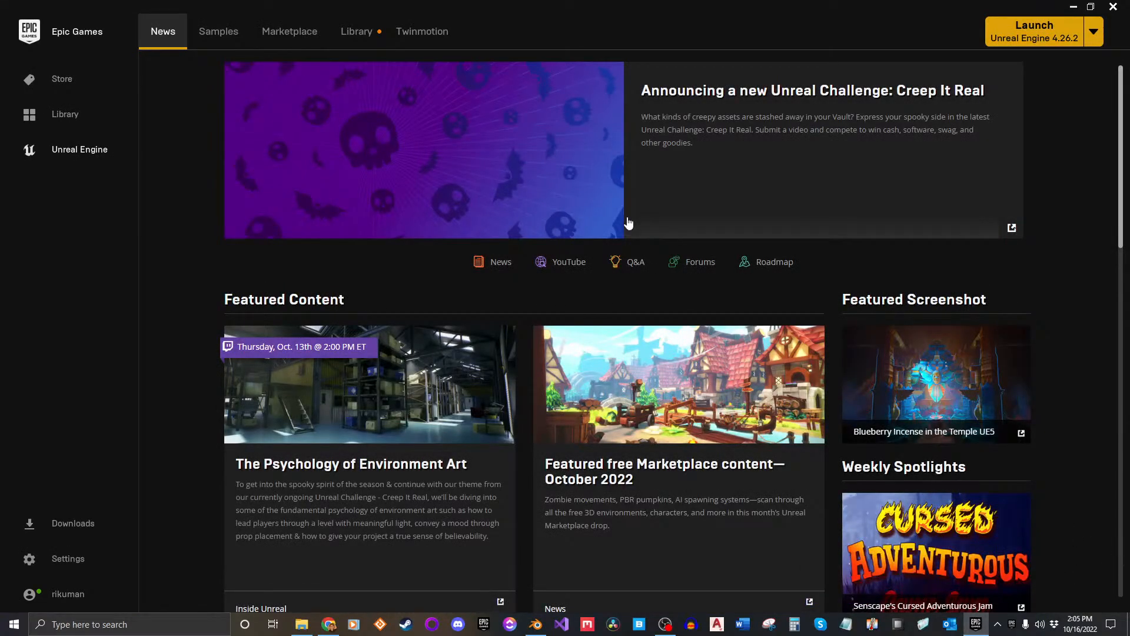
{"action": "left_click", "coordinate": [356, 33]}
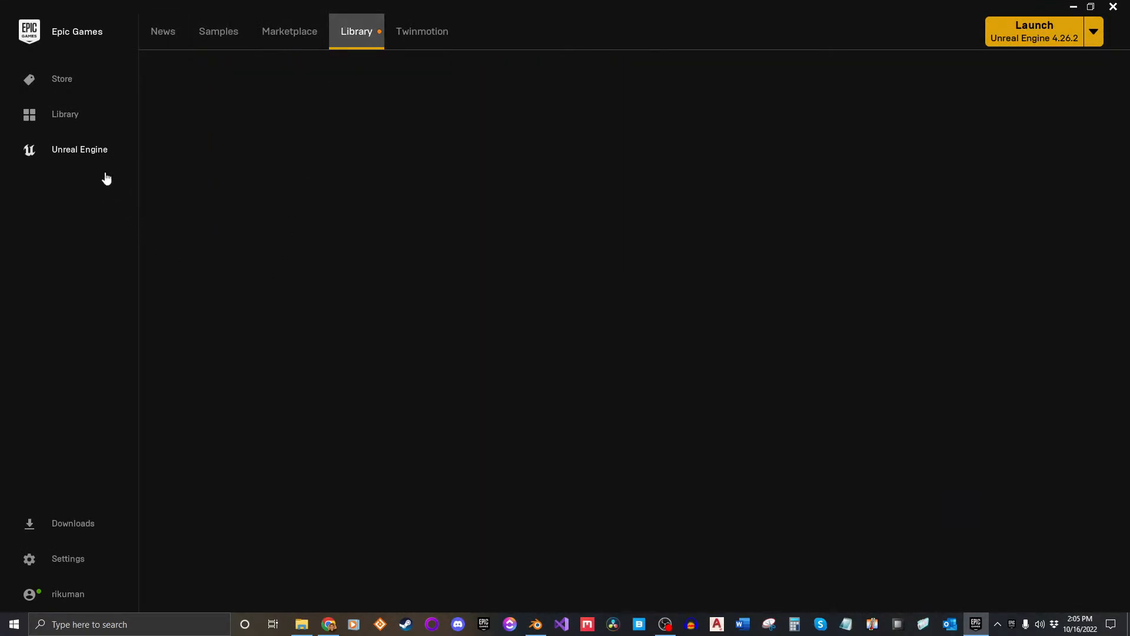
{"action": "double_click", "coordinate": [217, 348]}
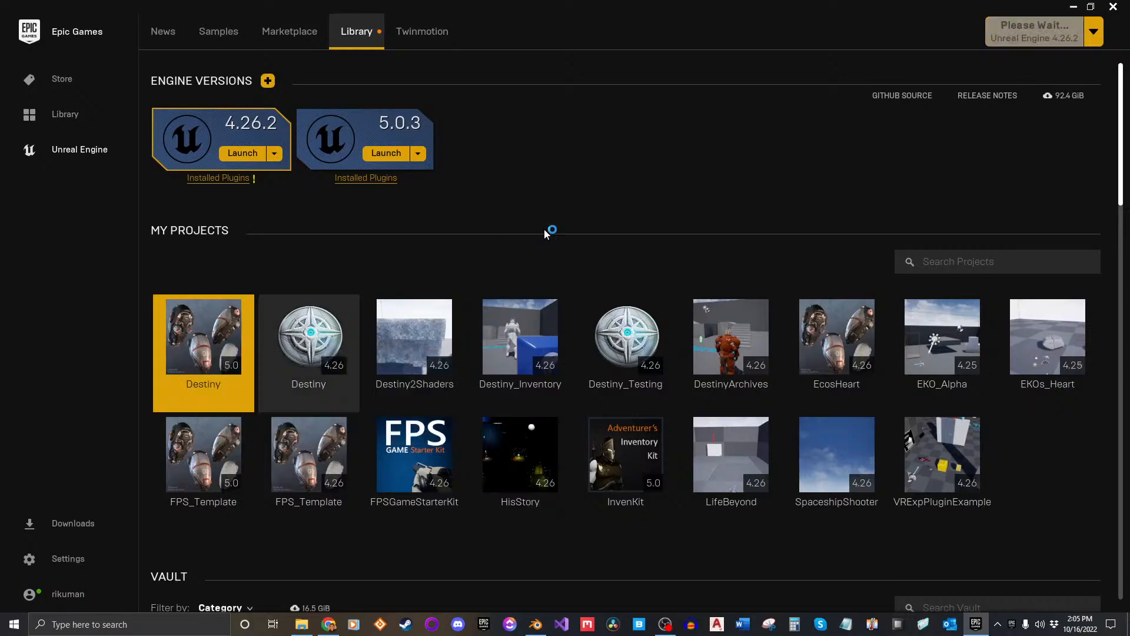
{"action": "left_click", "coordinate": [1072, 7]}
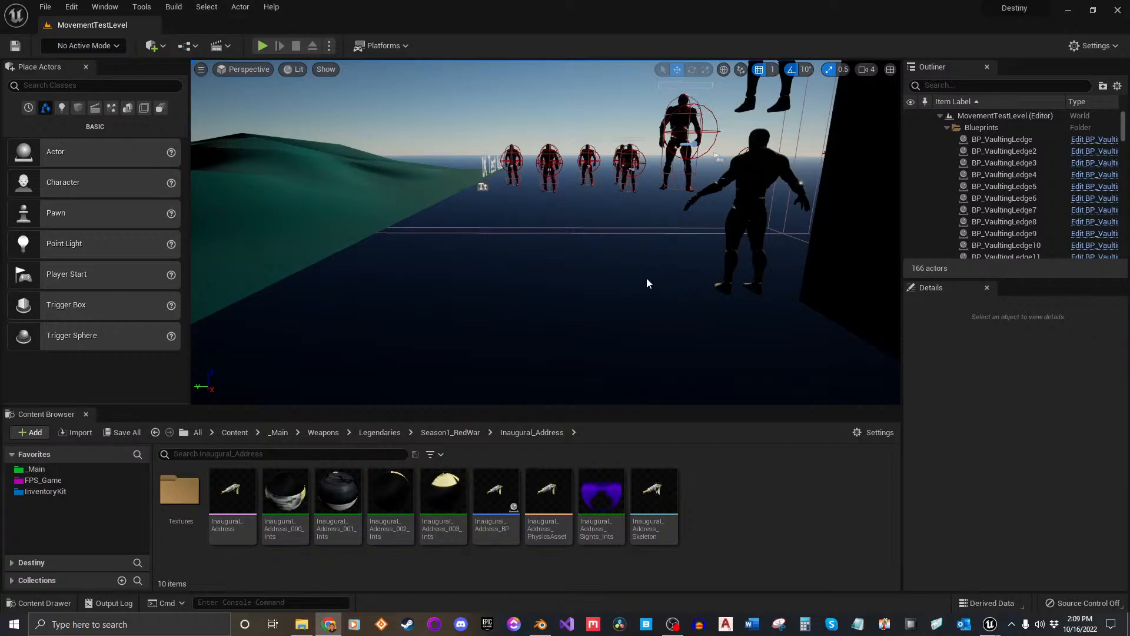
Delete the Inaugural_Address_BP weapon actor standing near the player start in MovementTestLevel.
{"action": "left_click", "coordinate": [719, 493]}
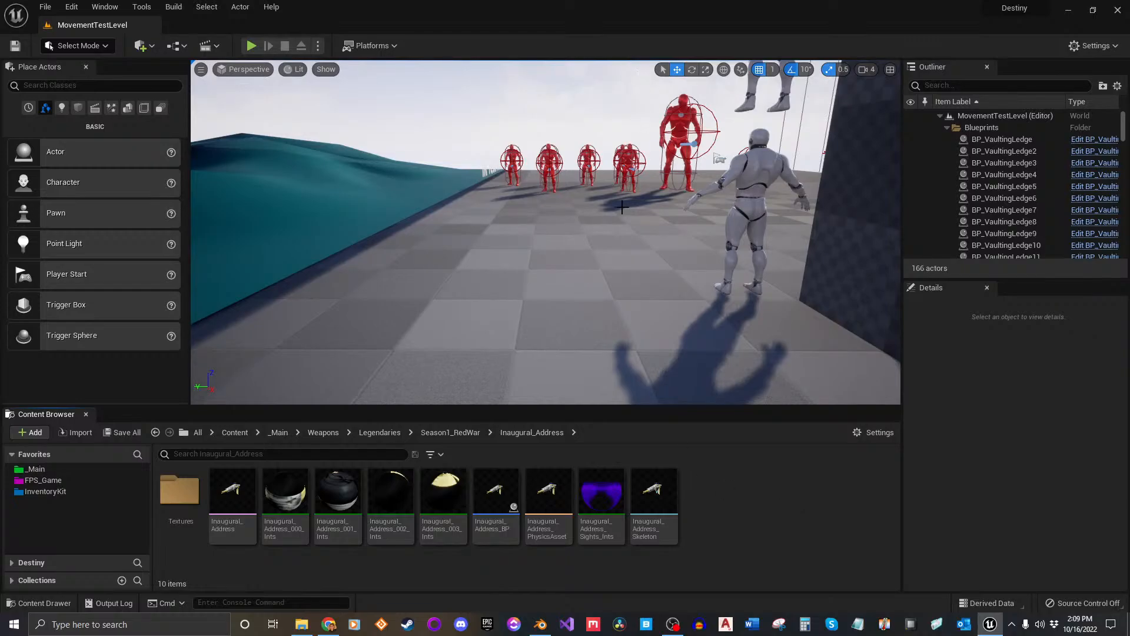
{"action": "key", "text": "w"}
{"action": "right_click_drag", "start_coordinate": [546, 232], "coordinate": [841, 272]}
{"action": "key", "text": "w"}
{"action": "key", "text": "a"}
{"action": "key", "text": "w"}
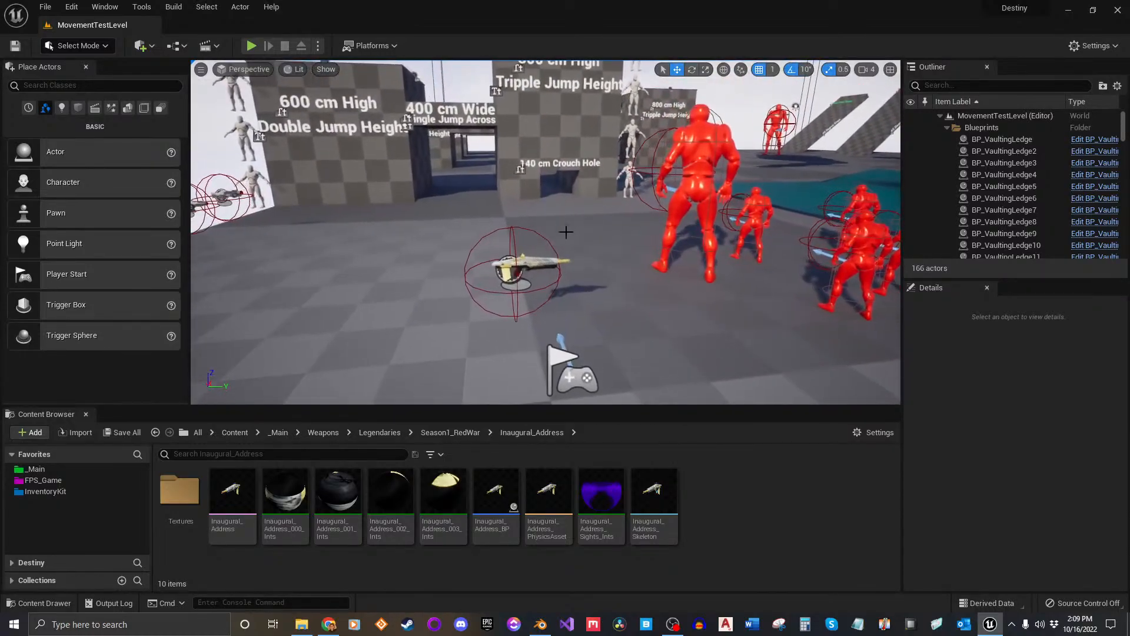
{"action": "left_click", "coordinate": [531, 256]}
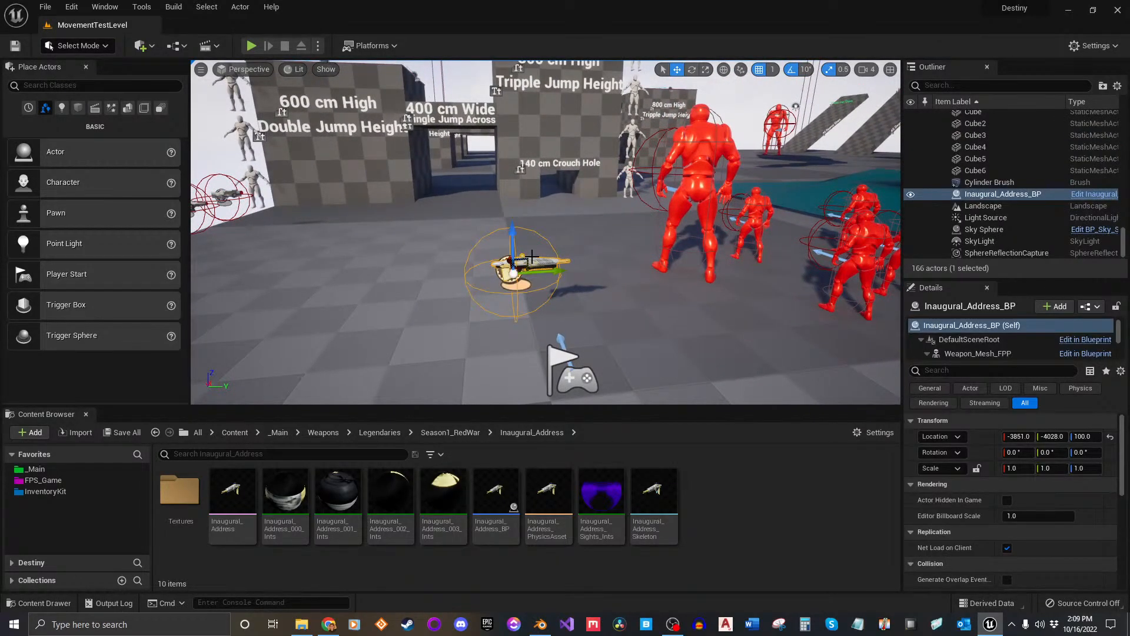
{"action": "key", "text": "Delete"}
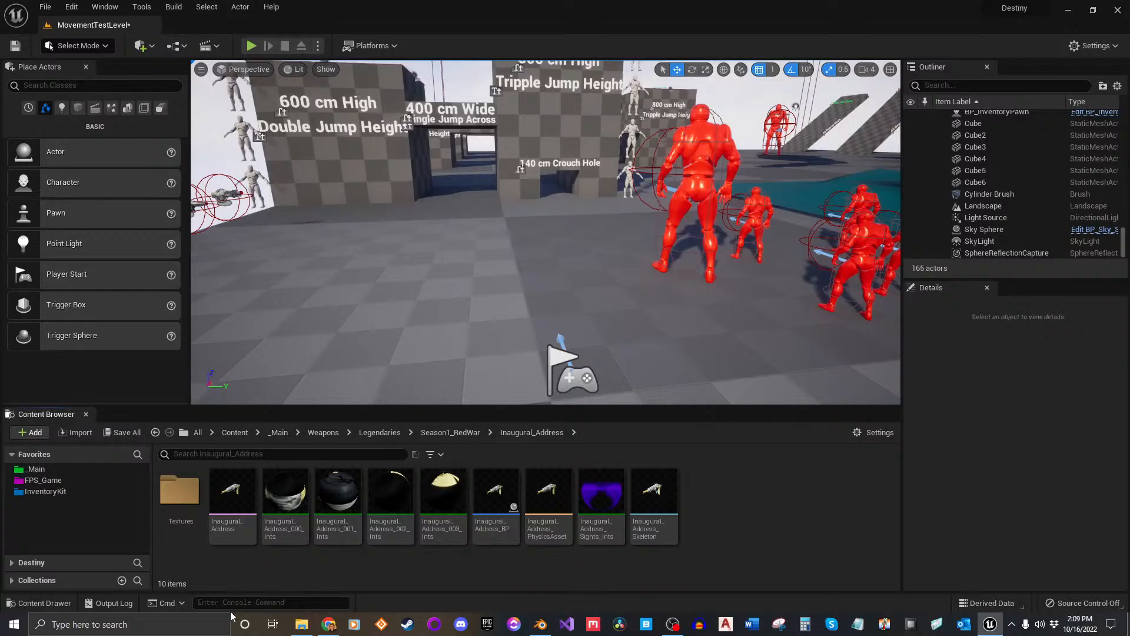
Look through the _Main, Weapons, FPS_Game and InventoryKit content folders for a place to store the character.
{"action": "left_click", "coordinate": [54, 464]}
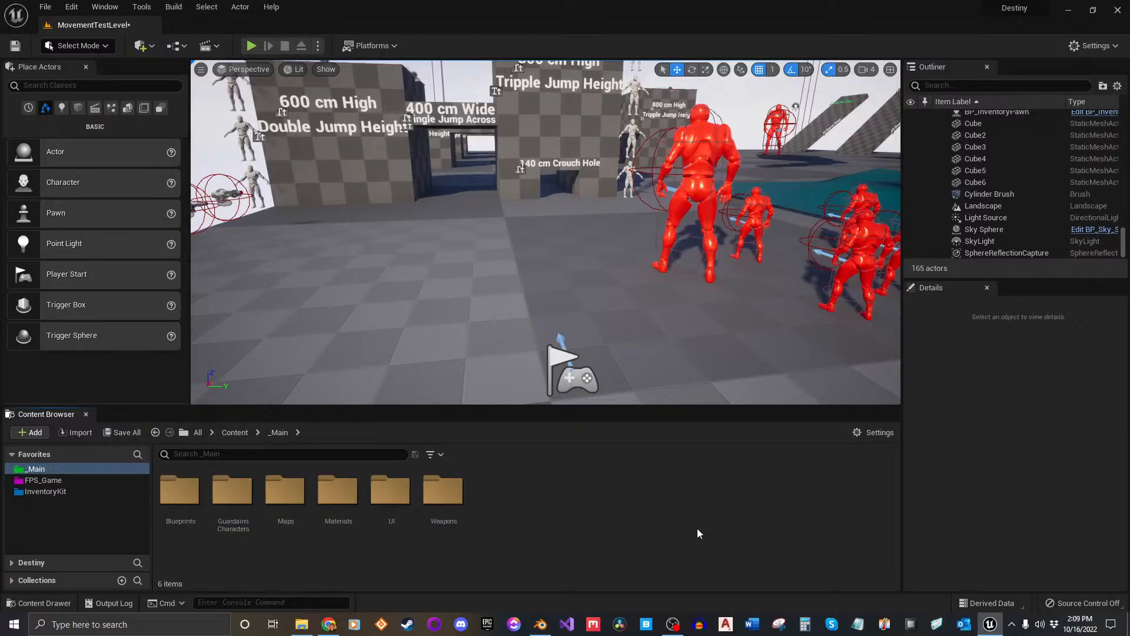
{"action": "left_click", "coordinate": [456, 501]}
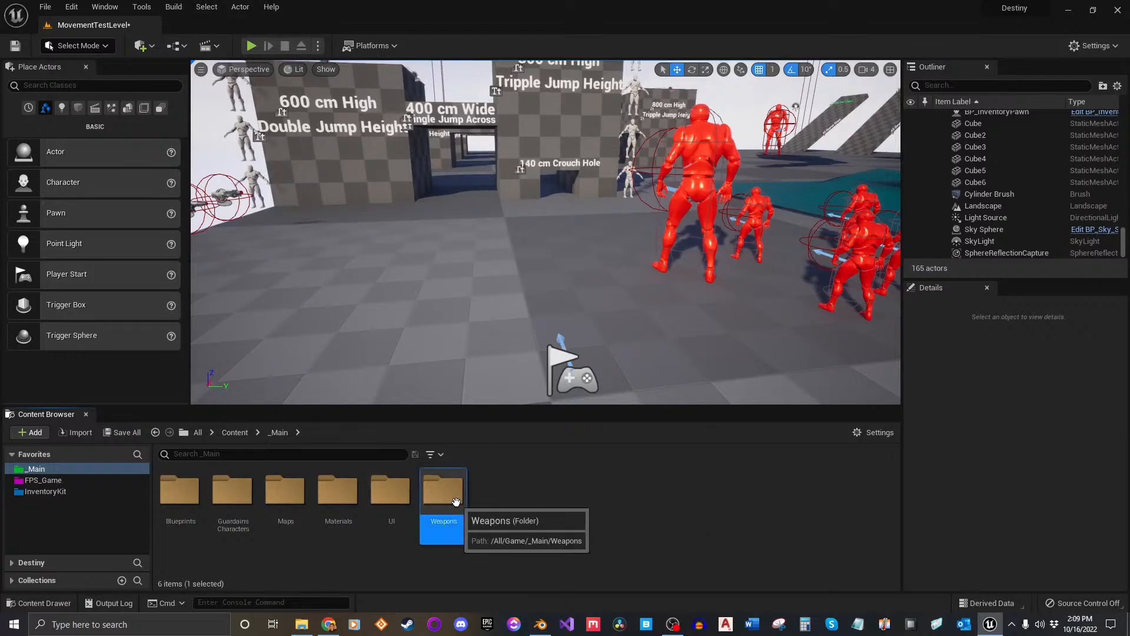
{"action": "double_click", "coordinate": [456, 502]}
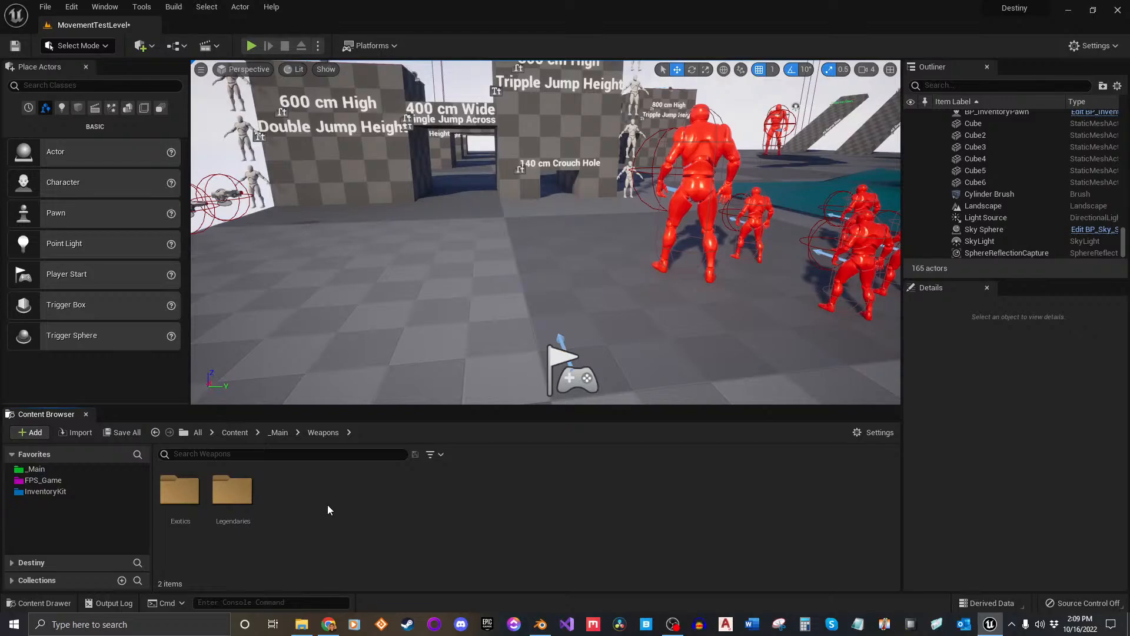
{"action": "key", "text": "alt+Left"}
{"action": "left_click", "coordinate": [506, 520]}
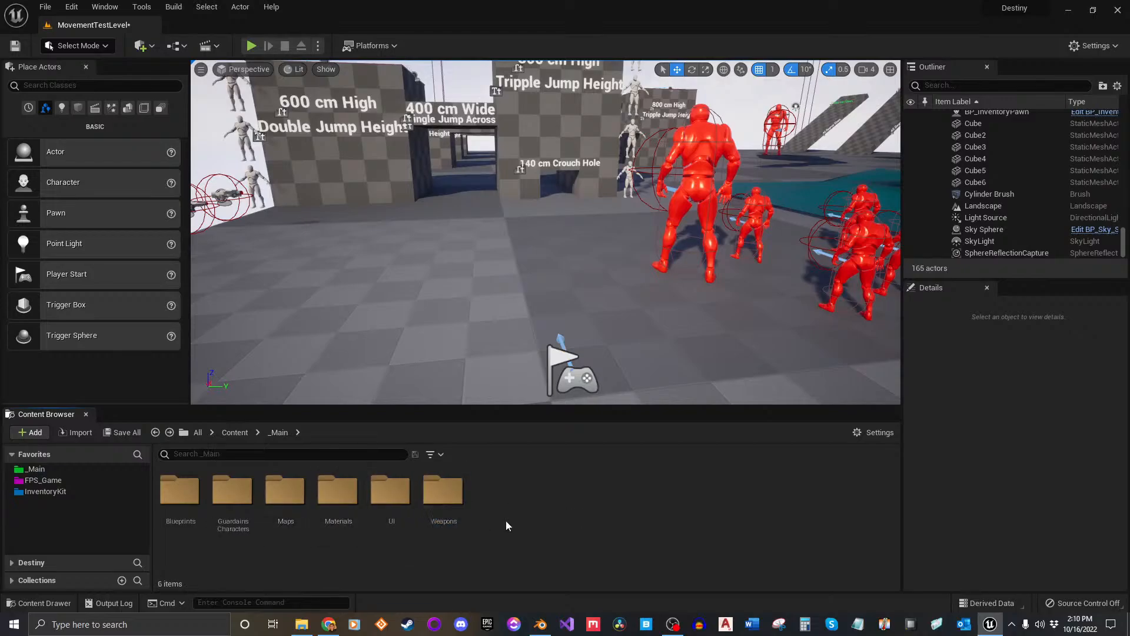
{"action": "left_click", "coordinate": [62, 481]}
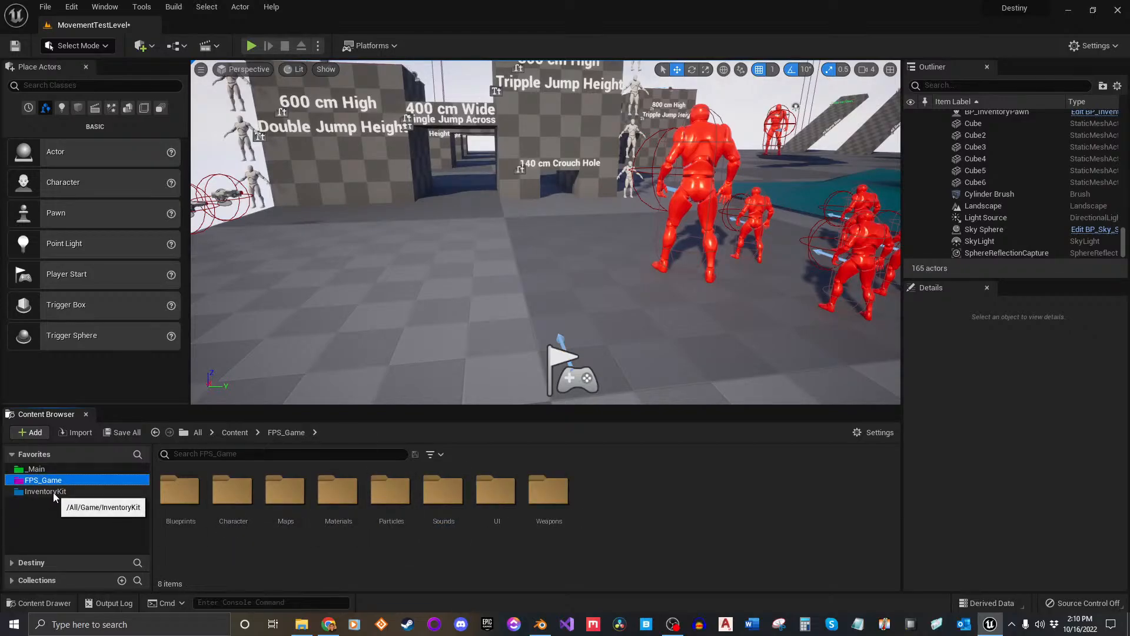
{"action": "left_click", "coordinate": [53, 491]}
{"action": "left_click", "coordinate": [58, 481]}
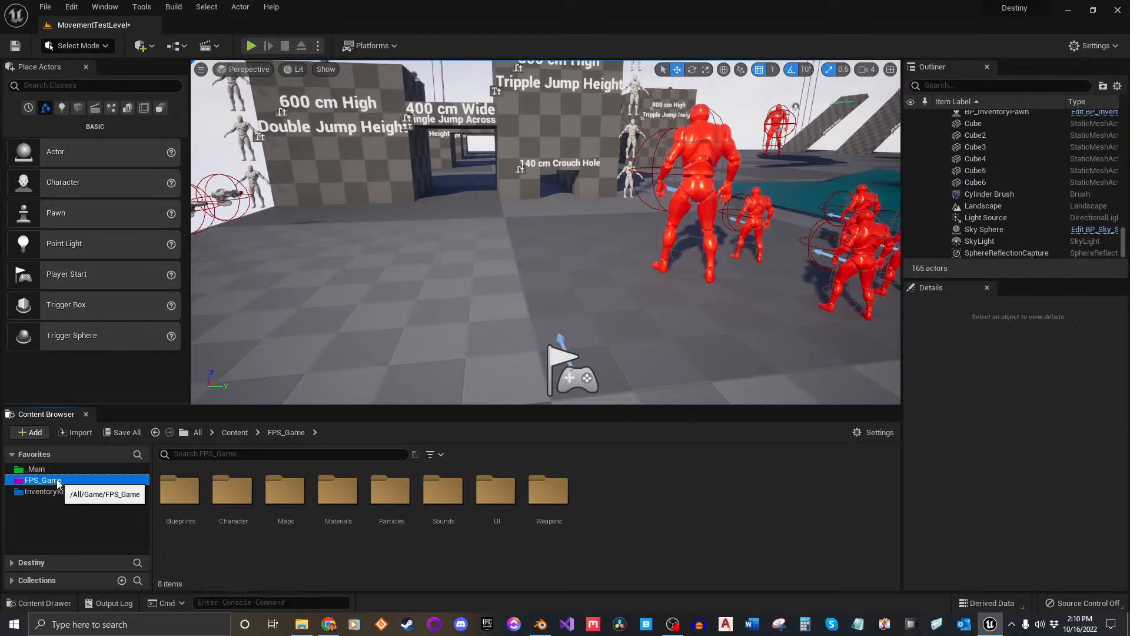
Create a folder named sovereign_lion_ornament in the GuardainsCharacters folder of _Main.
{"action": "left_click", "coordinate": [37, 469]}
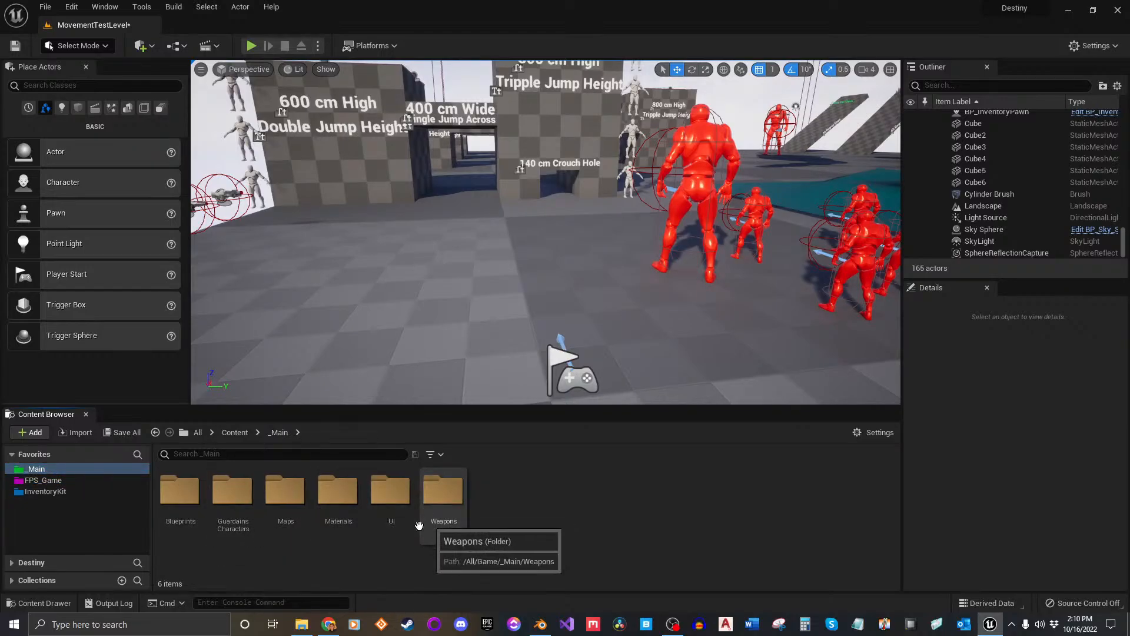
{"action": "double_click", "coordinate": [232, 491]}
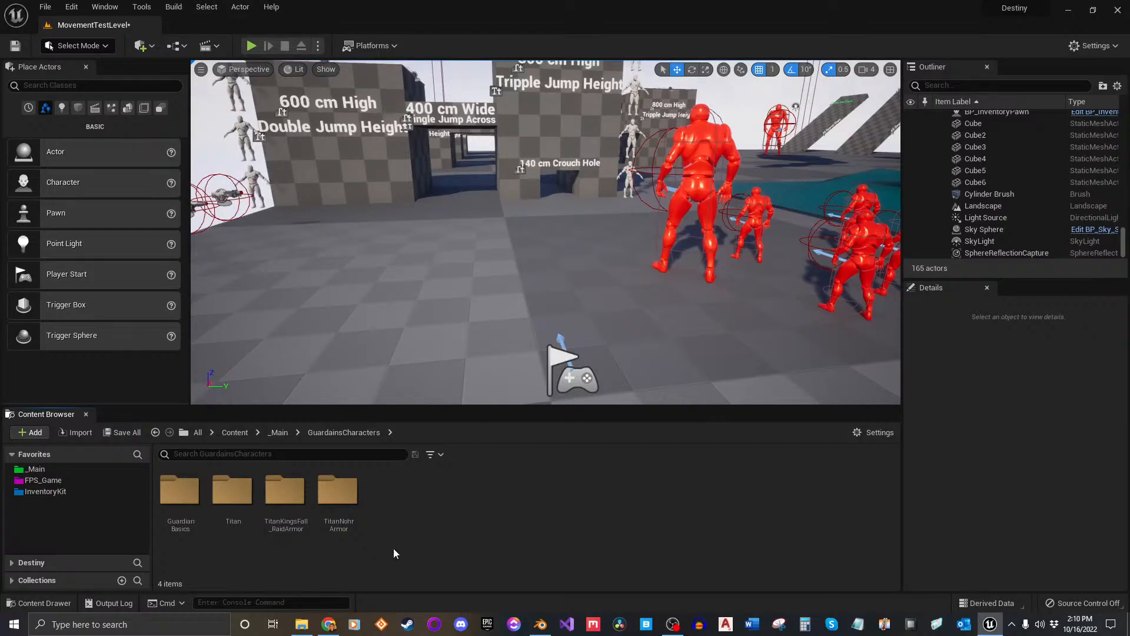
{"action": "left_click", "coordinate": [301, 624]}
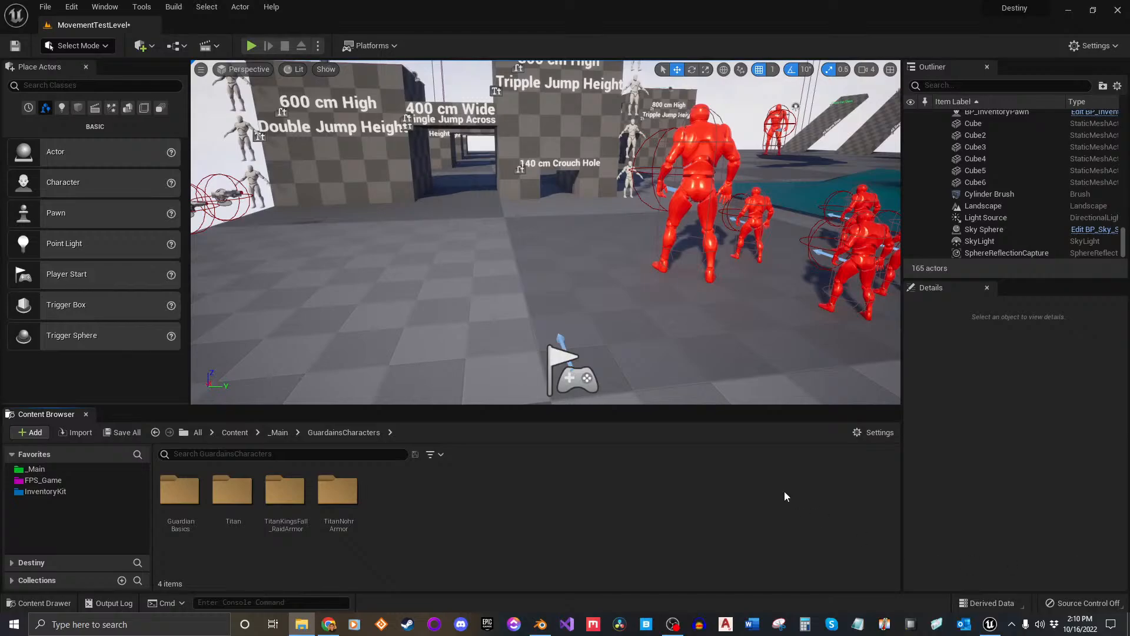
{"action": "left_click", "coordinate": [483, 547]}
{"action": "right_click", "coordinate": [484, 512]}
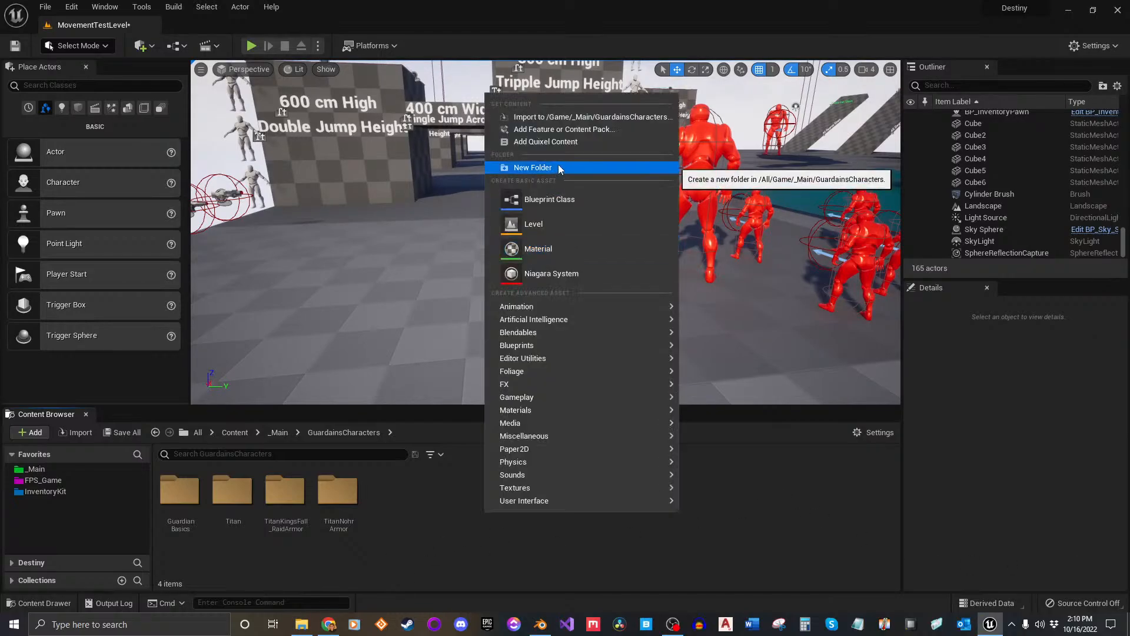
{"action": "left_click", "coordinate": [518, 172]}
{"action": "type", "text": "sovereign_lion_ornament"}
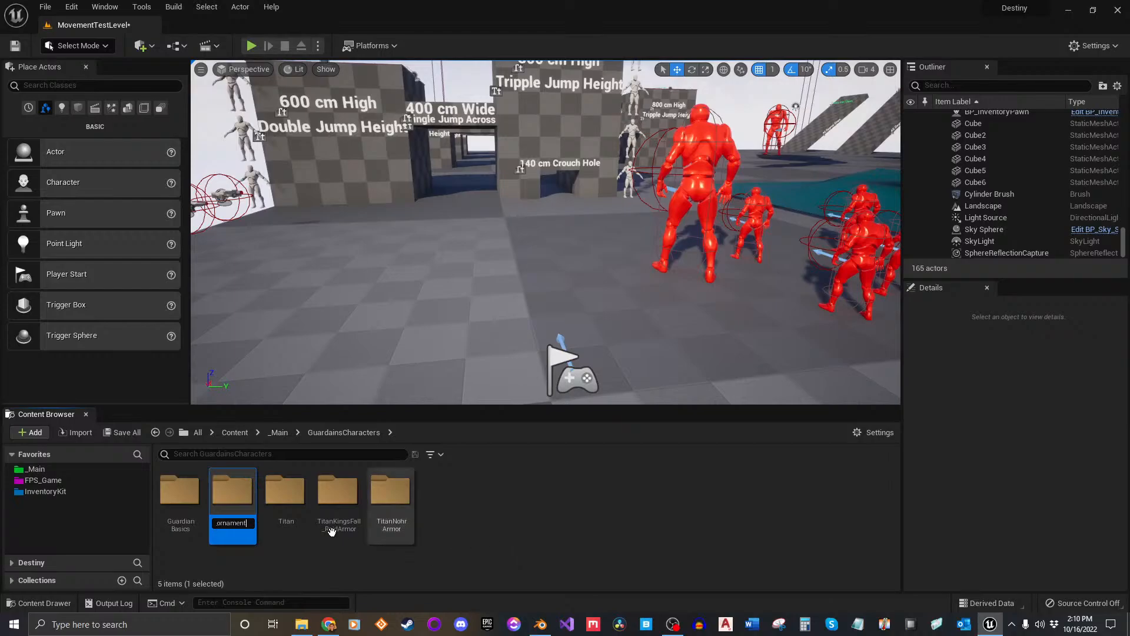
{"action": "key", "text": "Return"}
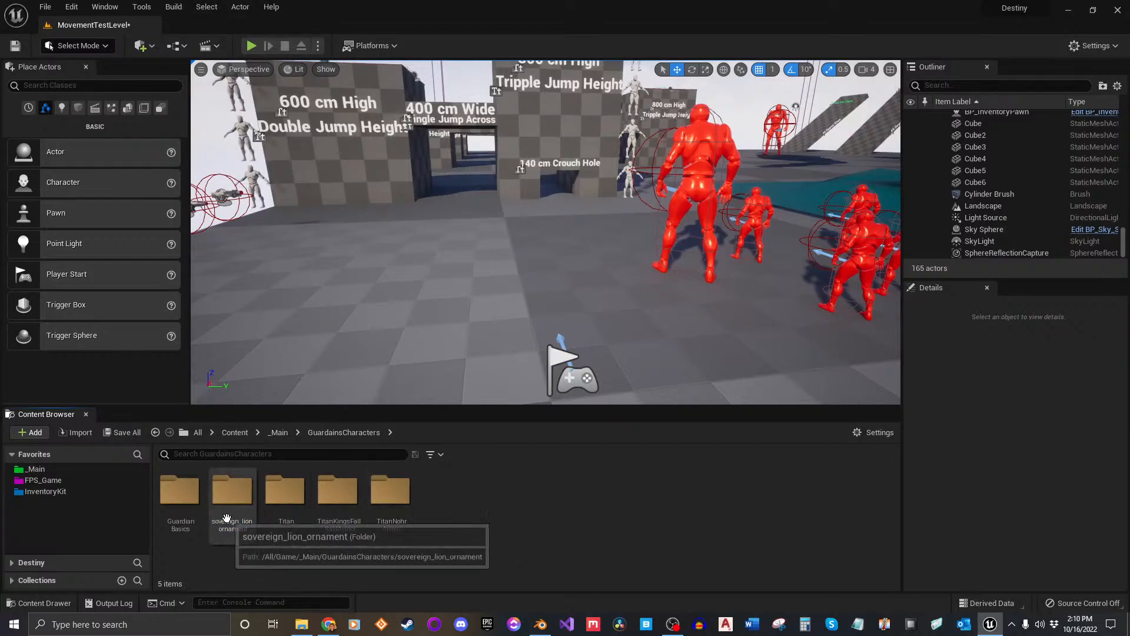
Create a Textures folder inside the sovereign_lion_ornament folder.
{"action": "double_click", "coordinate": [233, 497]}
{"action": "right_click", "coordinate": [430, 505]}
{"action": "left_click", "coordinate": [500, 156]}
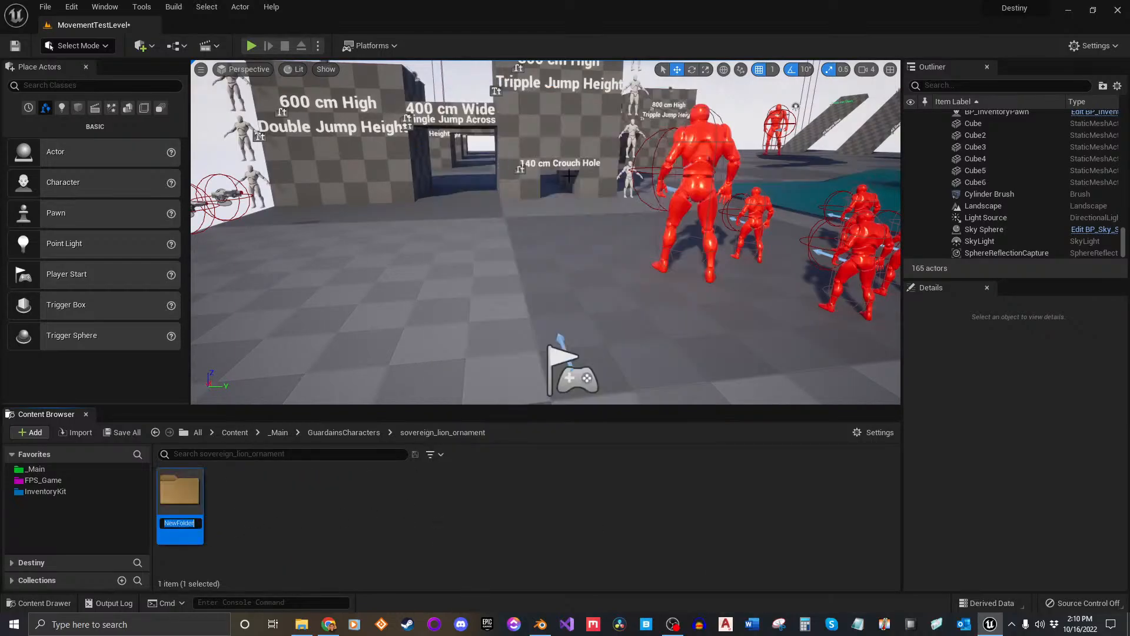
{"action": "type", "text": "Textures"}
{"action": "key", "text": "Return"}
{"action": "left_click", "coordinate": [415, 511]}
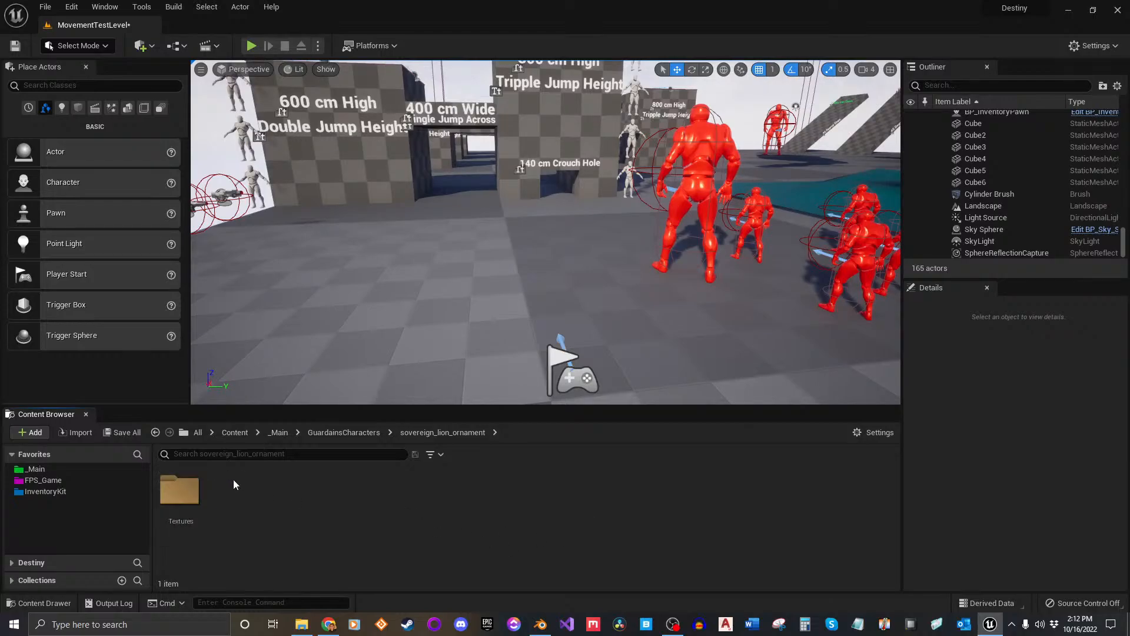
Start importing the exported UEFY FBX from File Explorer into the sovereign_lion_ornament folder.
{"action": "left_click", "coordinate": [299, 625]}
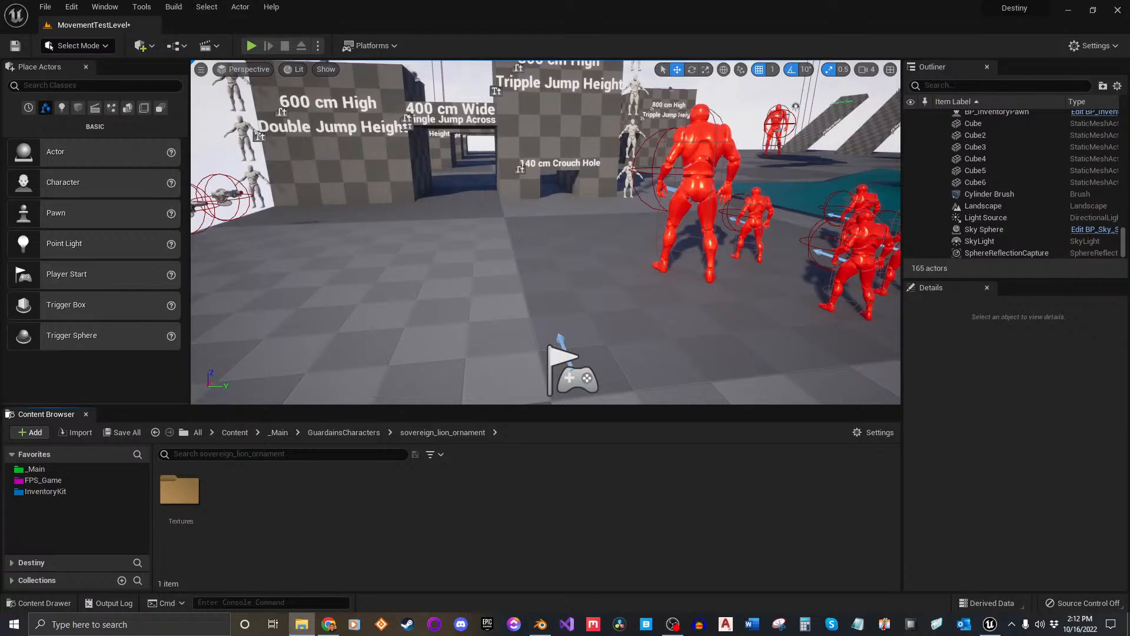
{"action": "mouse_move", "coordinate": [1129, 88]}
{"action": "left_mouse_down"}
{"action": "mouse_move", "coordinate": [925, 87]}
{"action": "mouse_move", "coordinate": [754, 68]}
{"action": "mouse_move", "coordinate": [1129, 74]}
{"action": "left_mouse_up"}
{"action": "left_click_drag", "start_coordinate": [1129, 309], "coordinate": [448, 503]}
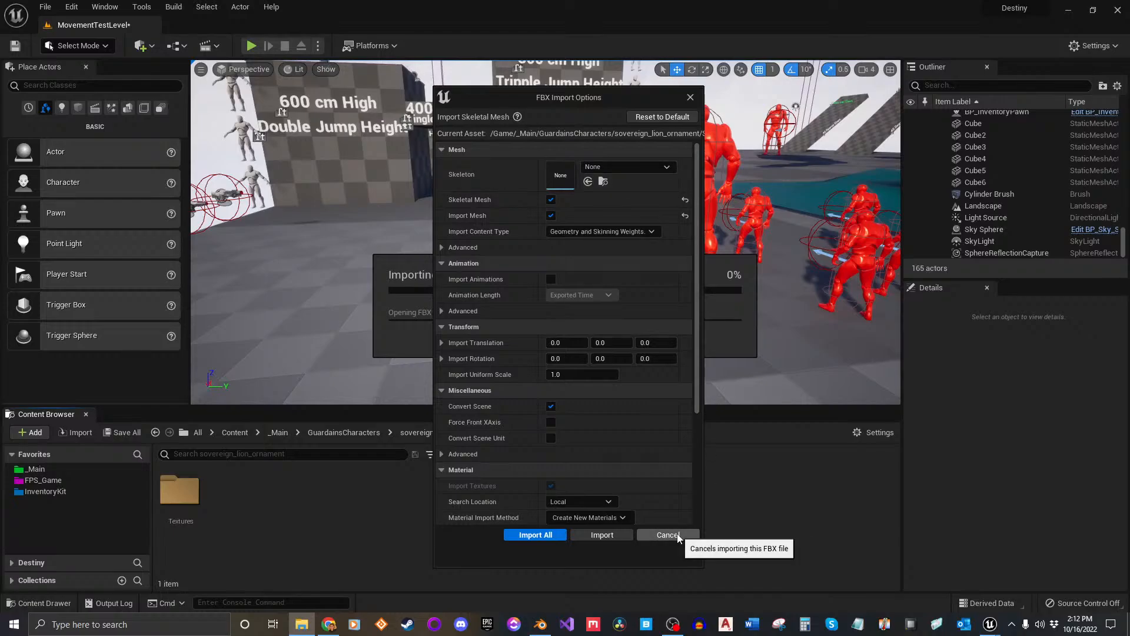
Browse the skeleton assets available for the Skeleton option of the FBX import.
{"action": "left_click", "coordinate": [615, 171]}
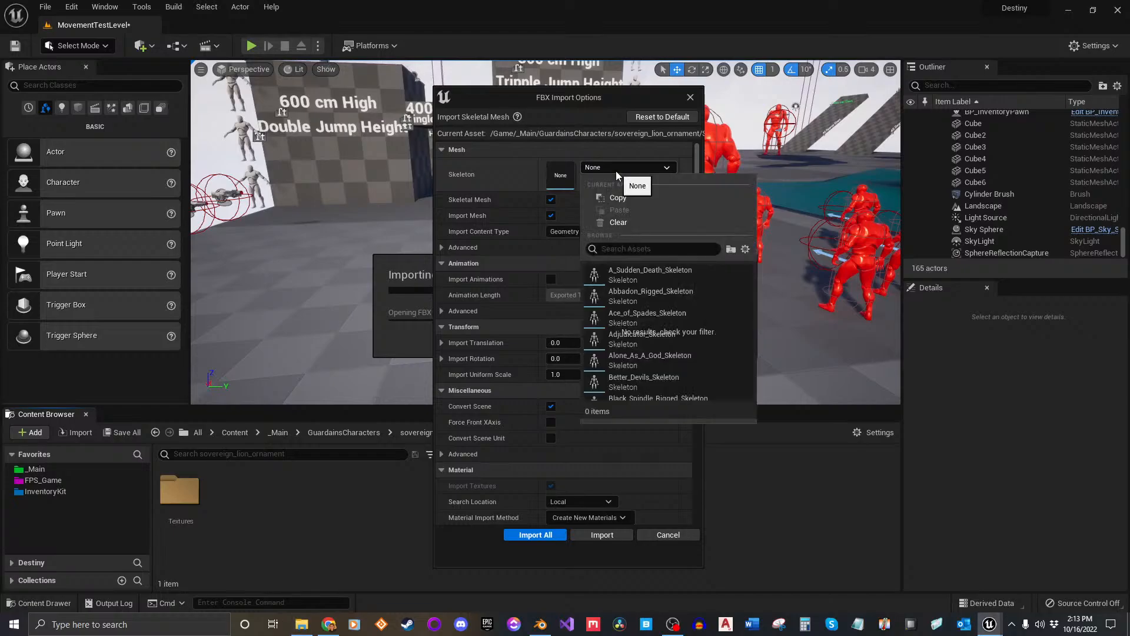
{"action": "scroll", "coordinate": [654, 328], "scroll_direction": "down", "scroll_amount": 2}
{"action": "scroll", "coordinate": [654, 327], "scroll_direction": "up", "scroll_amount": 3}
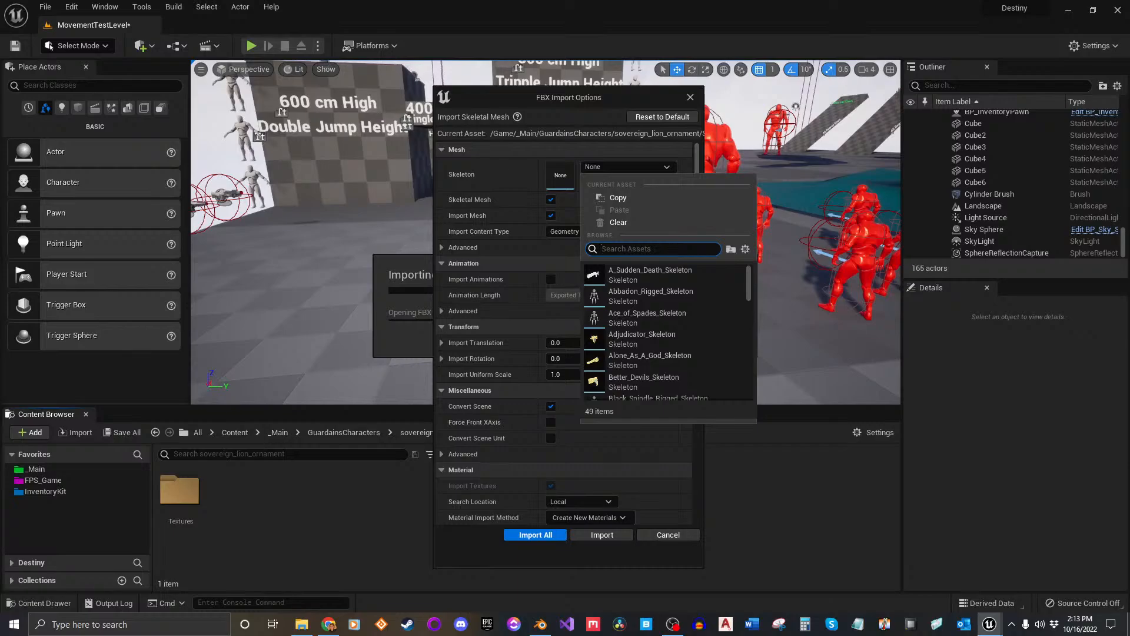
{"action": "left_click", "coordinate": [497, 170]}
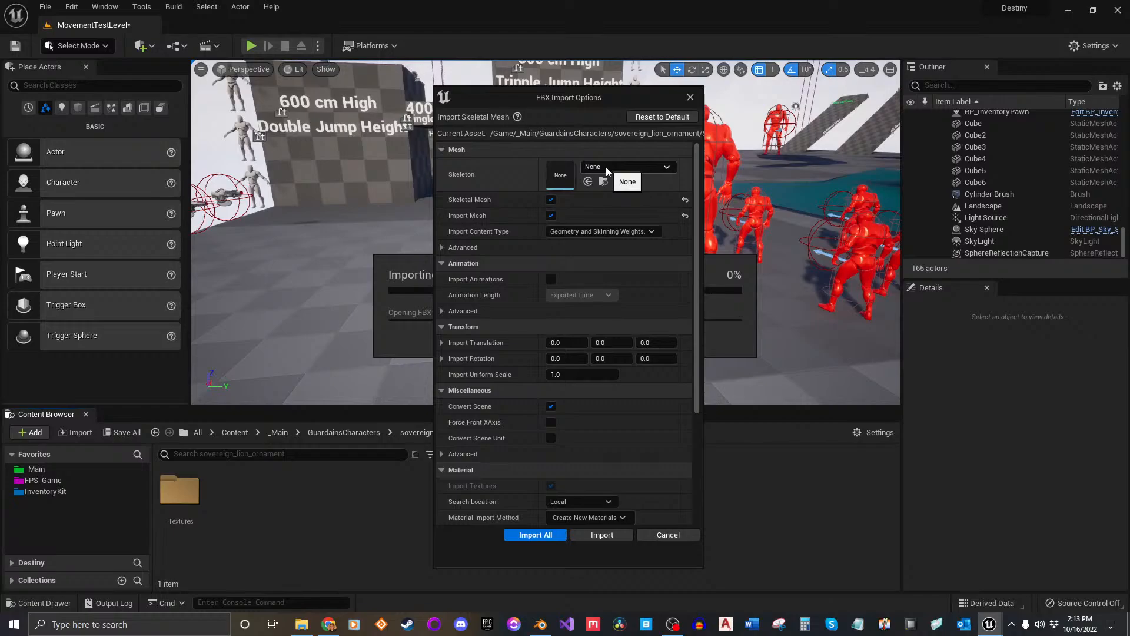
{"action": "left_click", "coordinate": [607, 168]}
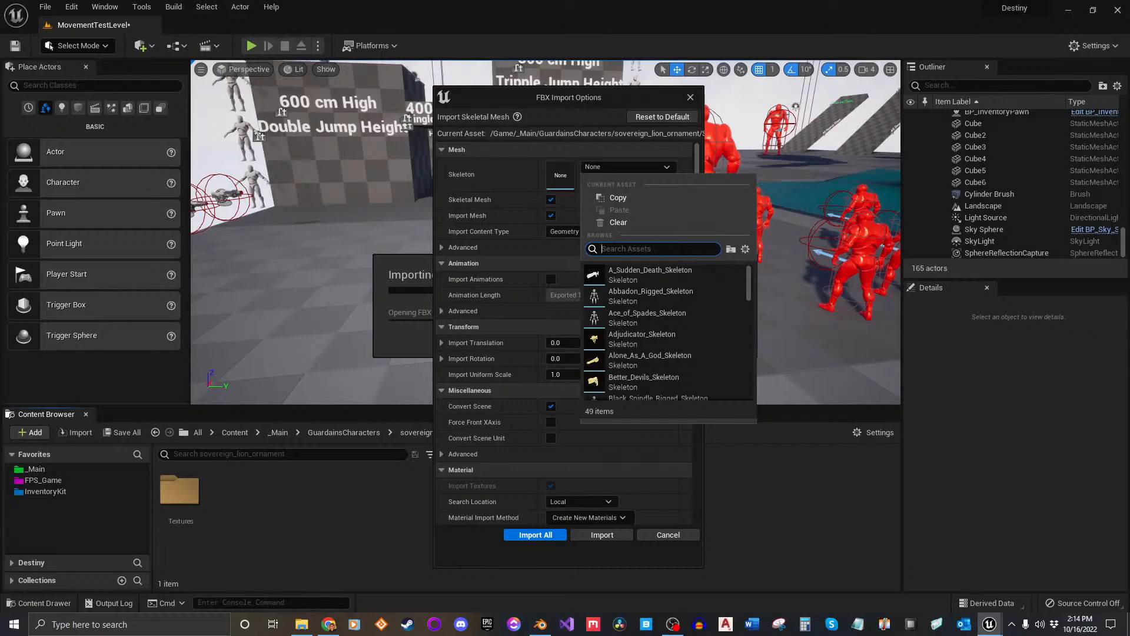
{"action": "scroll", "coordinate": [685, 334], "scroll_direction": "down", "scroll_amount": 3}
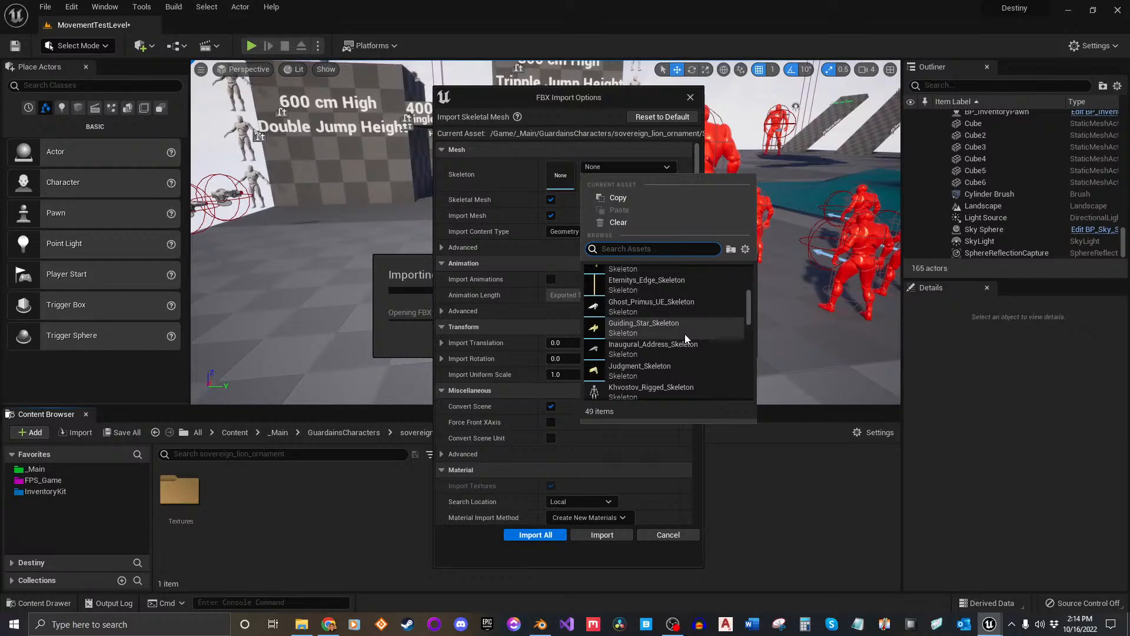
{"action": "scroll", "coordinate": [684, 334], "scroll_direction": "down", "scroll_amount": 1}
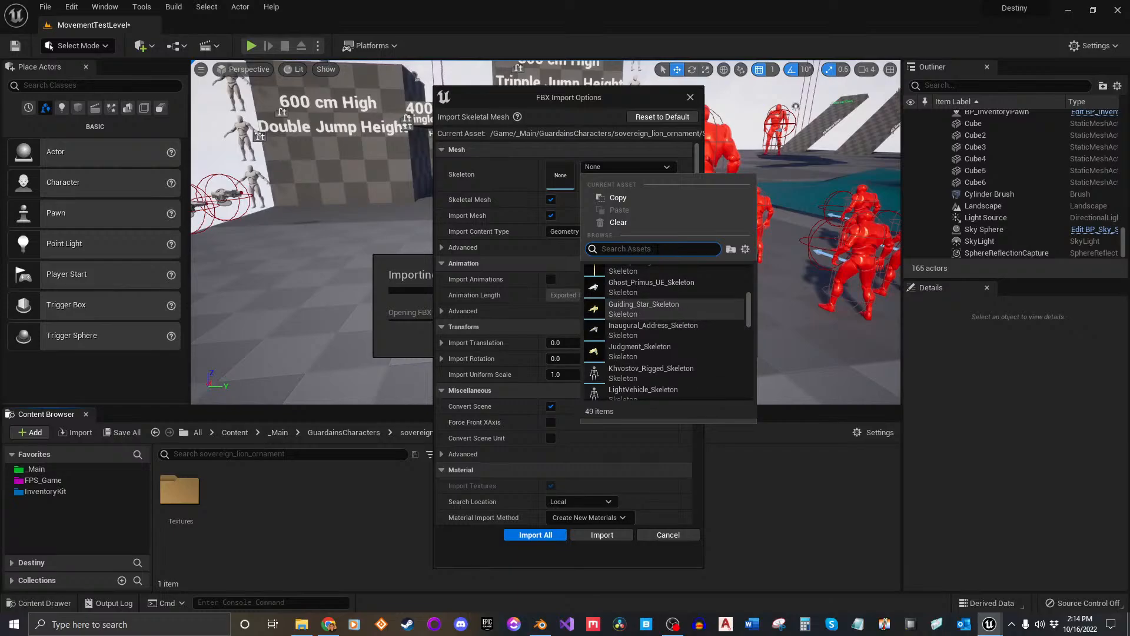
Search the import's skeleton choices for manneq and for sk_, and clear the search.
{"action": "left_click", "coordinate": [657, 249]}
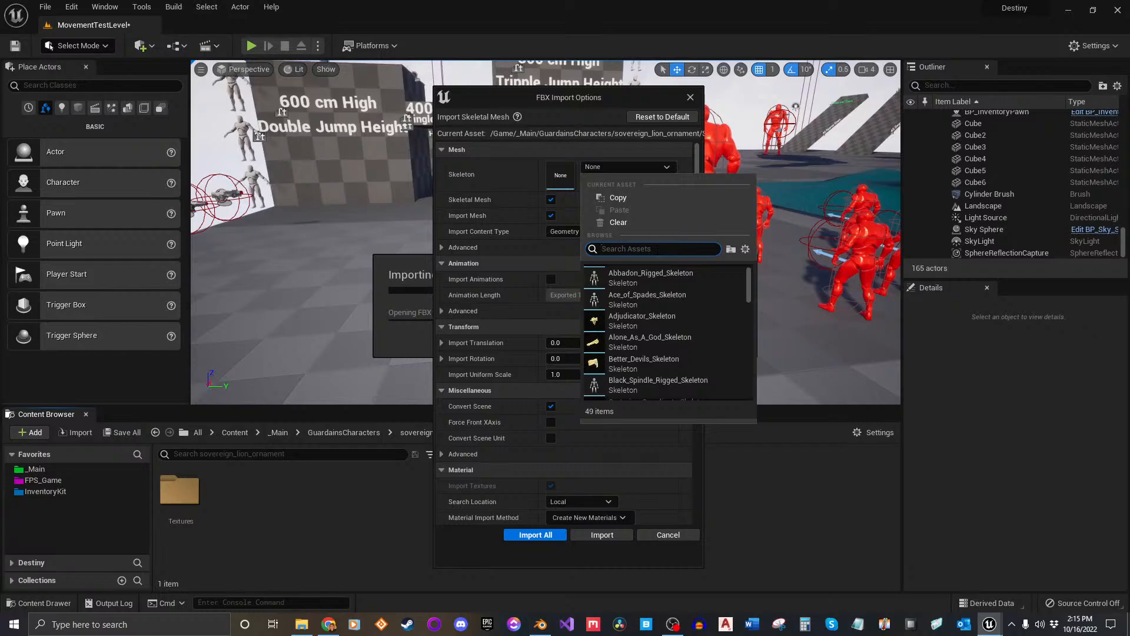
{"action": "type", "text": "mann"}
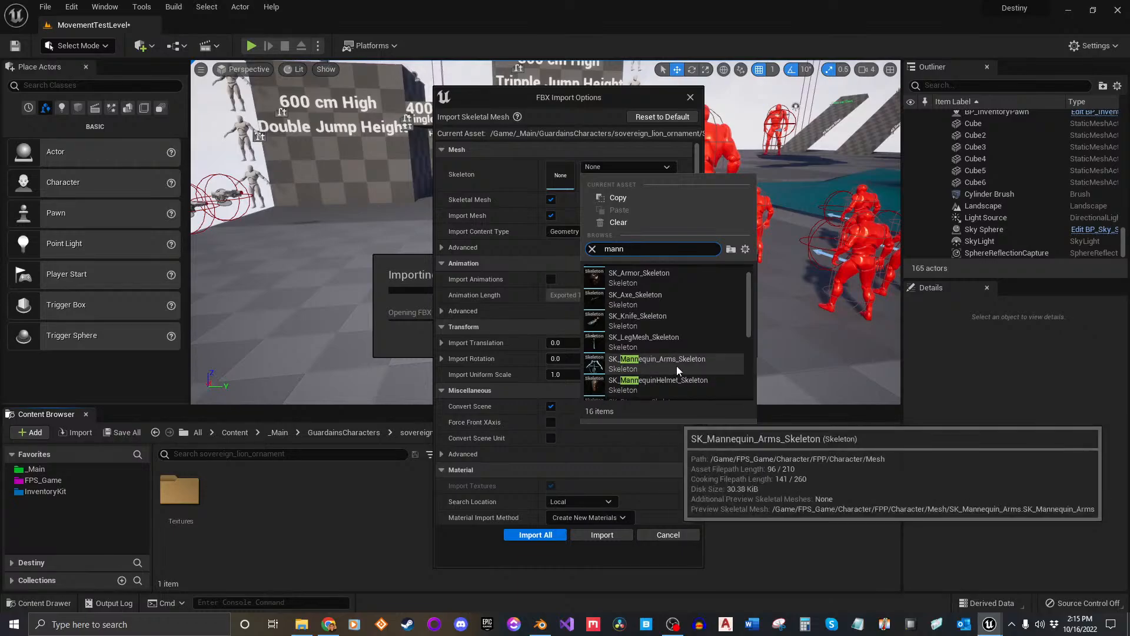
{"action": "scroll", "coordinate": [677, 373], "scroll_direction": "down", "scroll_amount": 2}
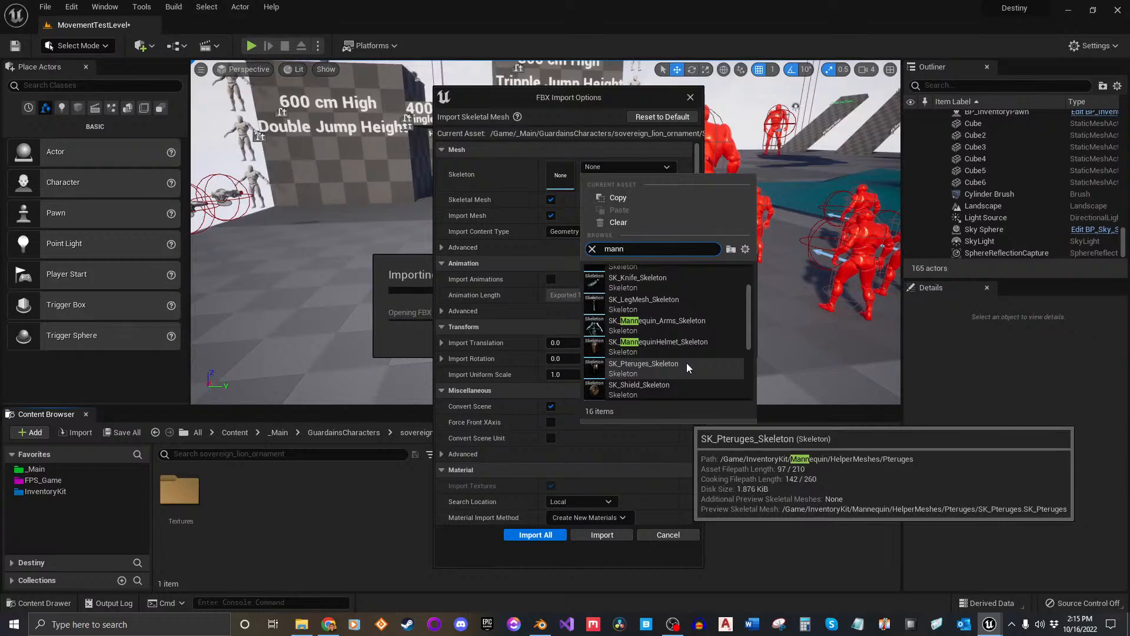
{"action": "scroll", "coordinate": [686, 362], "scroll_direction": "up", "scroll_amount": 1}
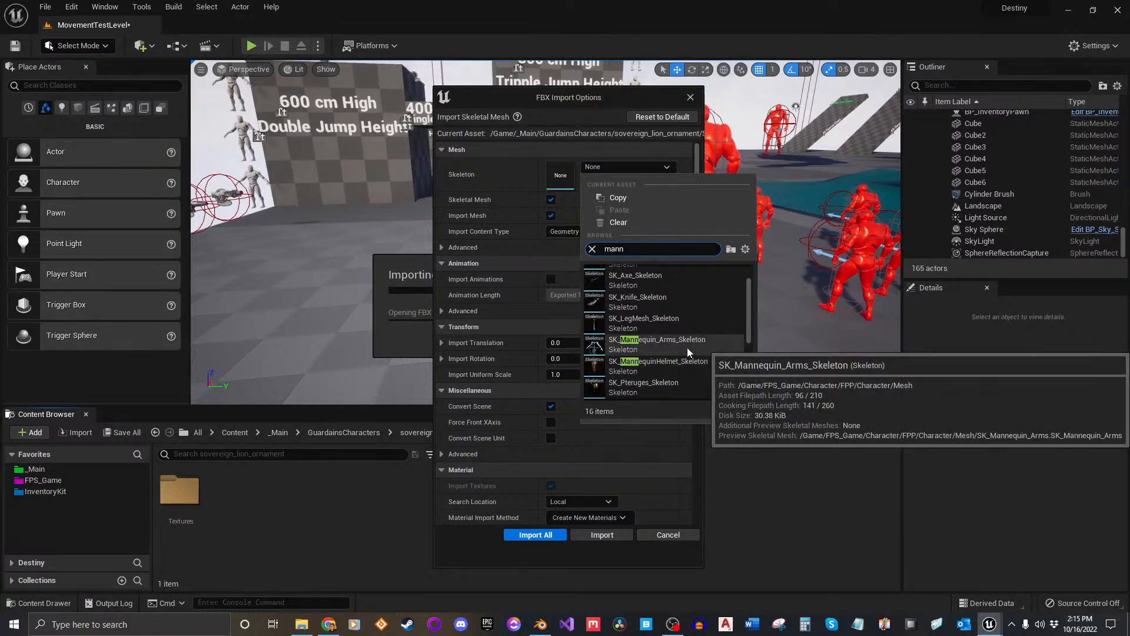
{"action": "type", "text": "eq"}
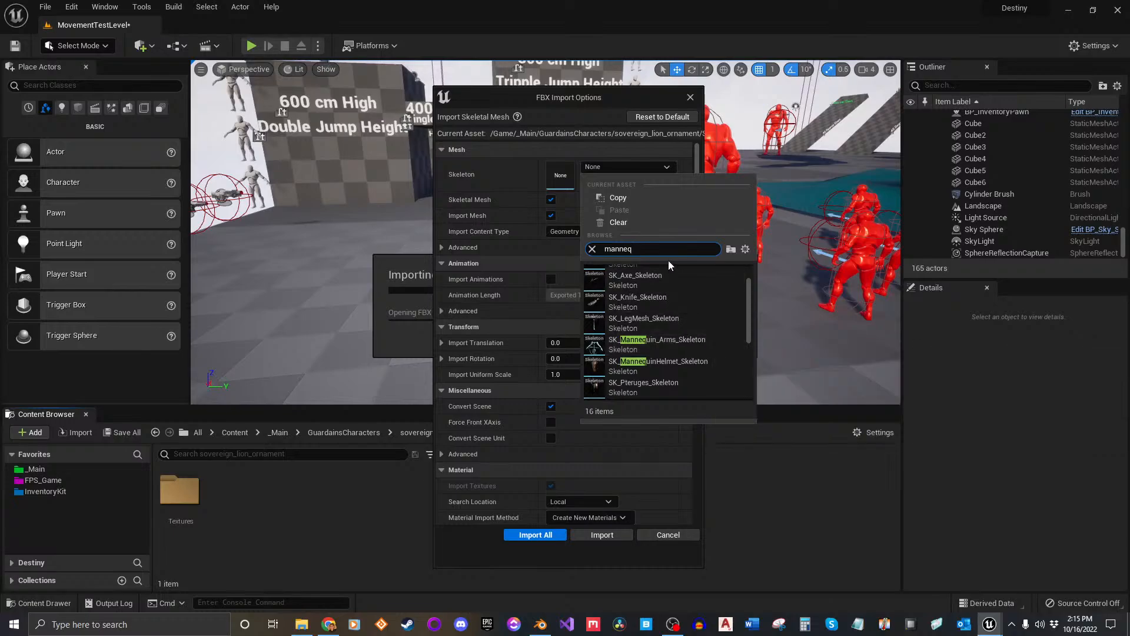
{"action": "key", "text": "ctrl+a"}
{"action": "type", "text": "sk_"}
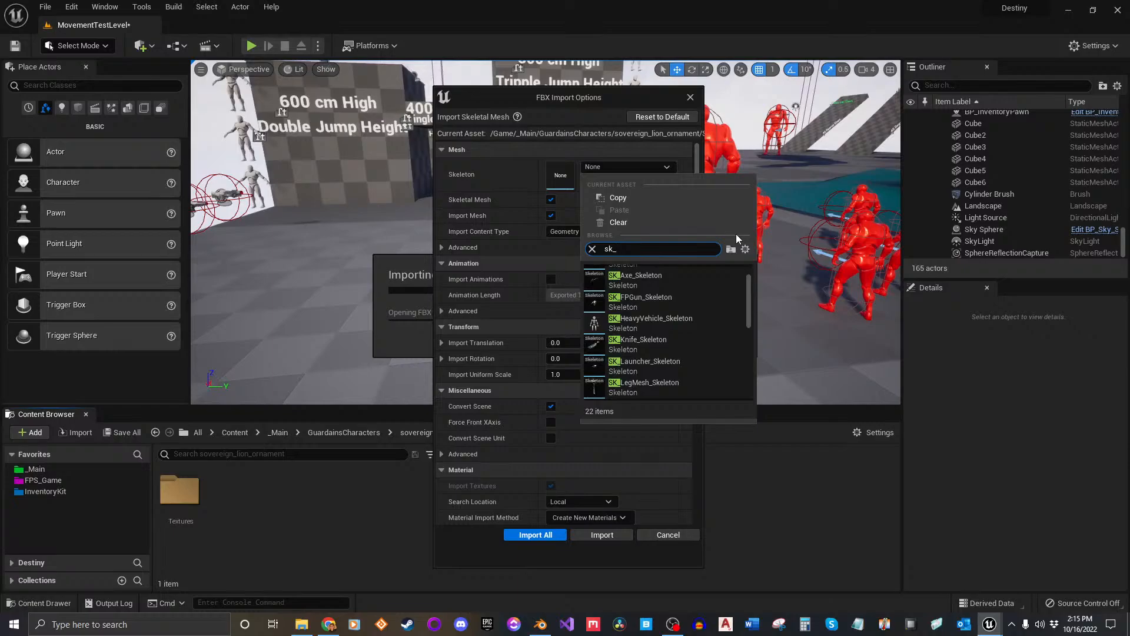
{"action": "key", "text": "BackSpace"}
{"action": "key", "text": "BackSpace"}
{"action": "key", "text": "BackSpace"}
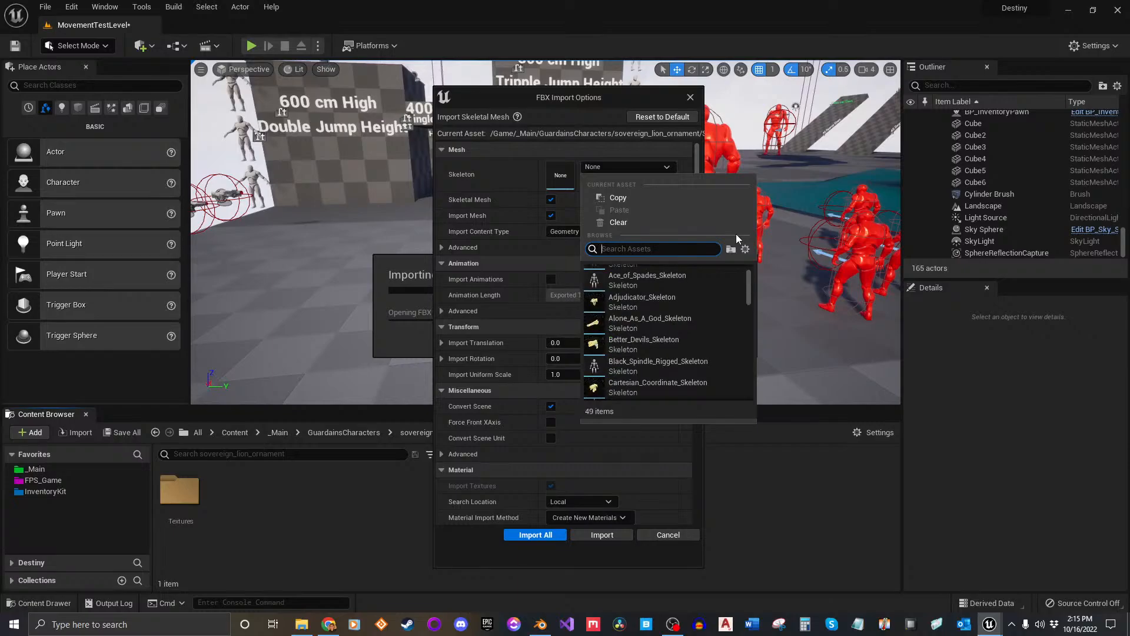
Find Mannequin_ among the skeleton choices, set the import's Skeleton to UE4_Mannequin_Skeleton, and import the FBX.
{"action": "type", "text": "Mann"}
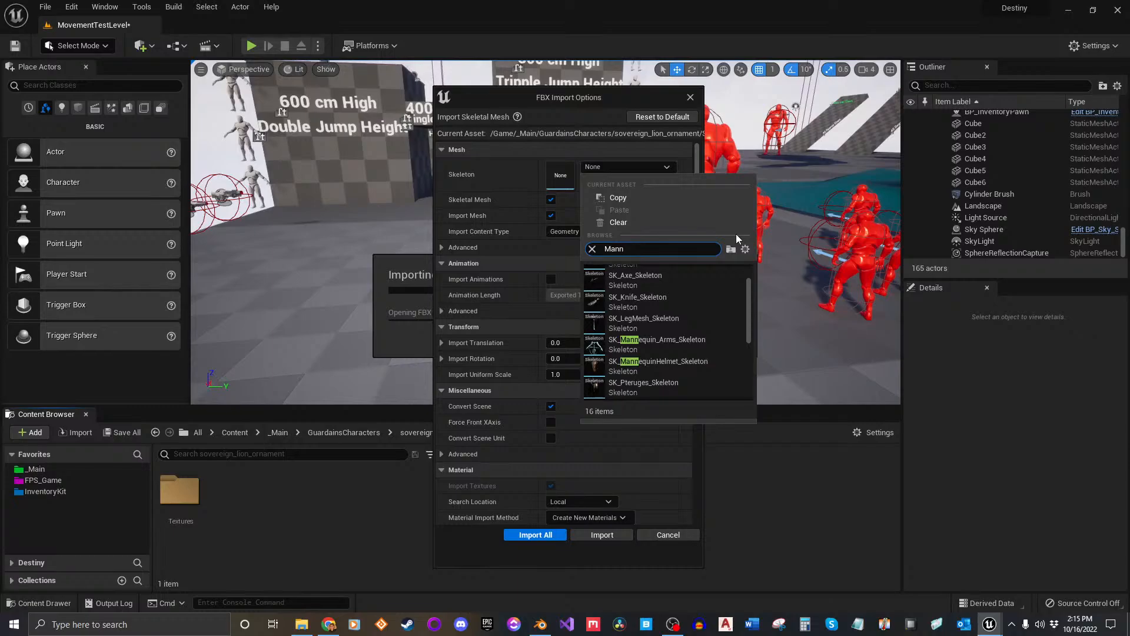
{"action": "type", "text": "eq"}
{"action": "type", "text": "iu"}
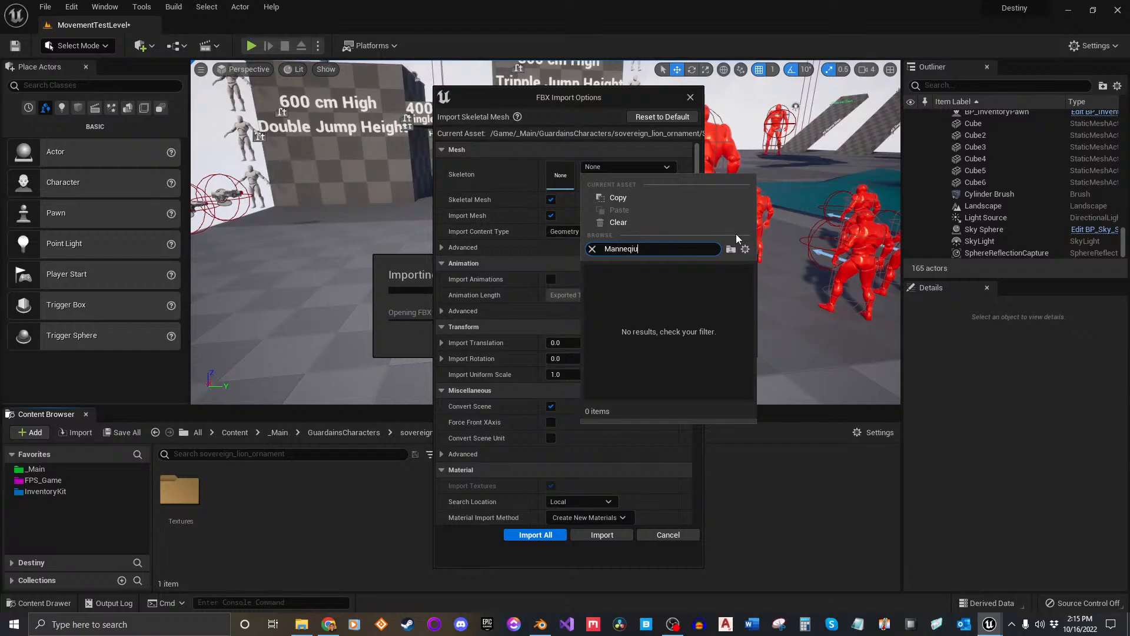
{"action": "key", "text": "BackSpace"}
{"action": "key", "text": "BackSpace"}
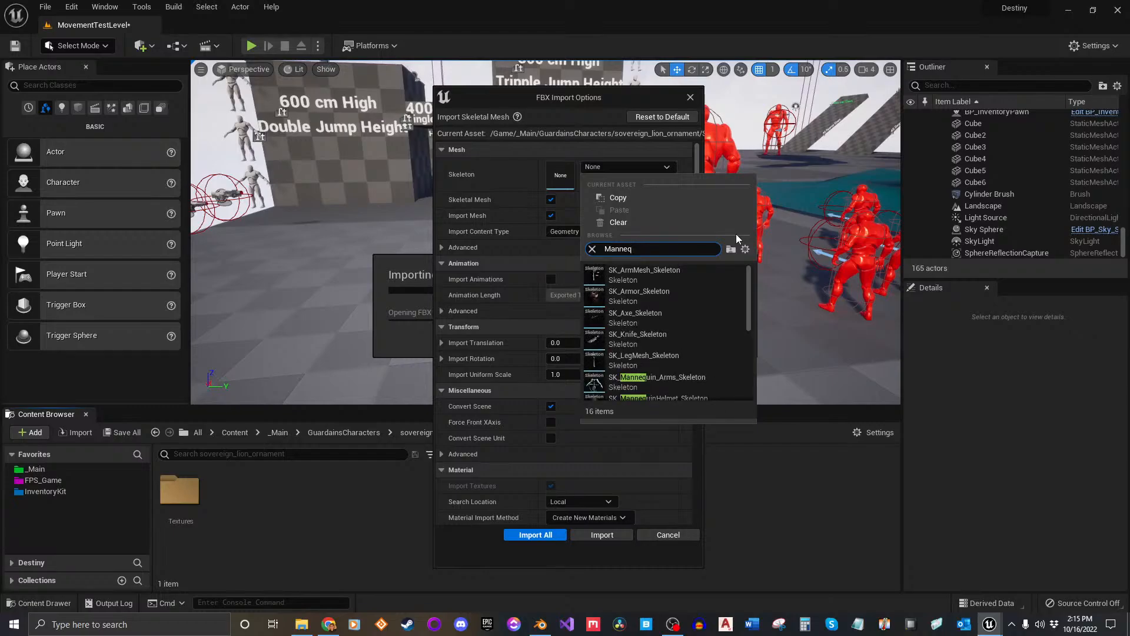
{"action": "type", "text": "iu"}
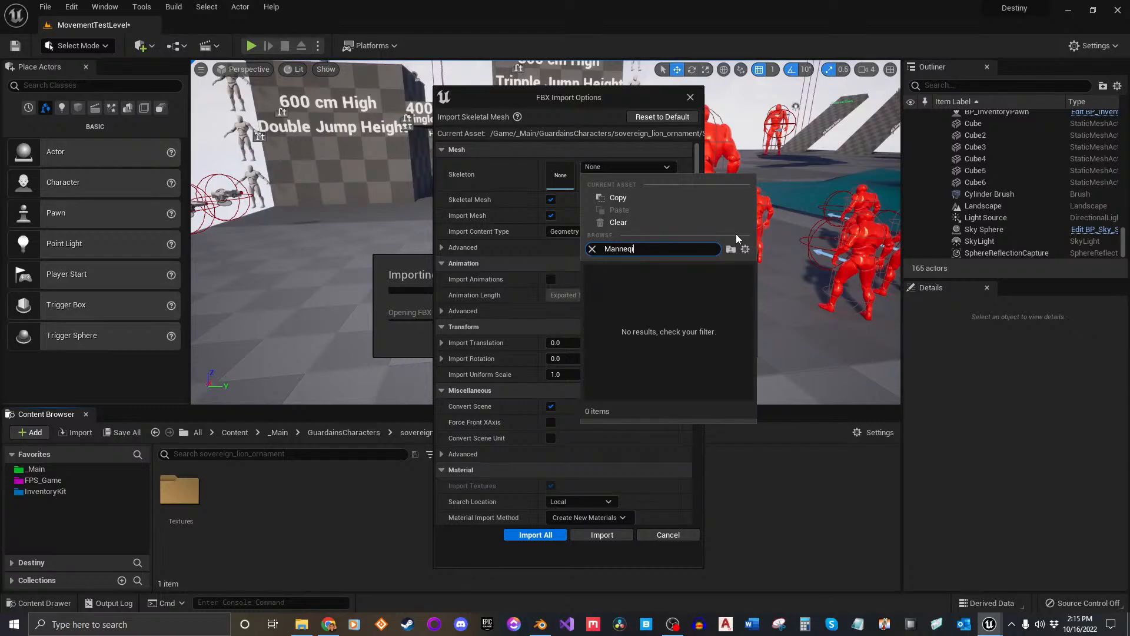
{"action": "key", "text": "BackSpace"}
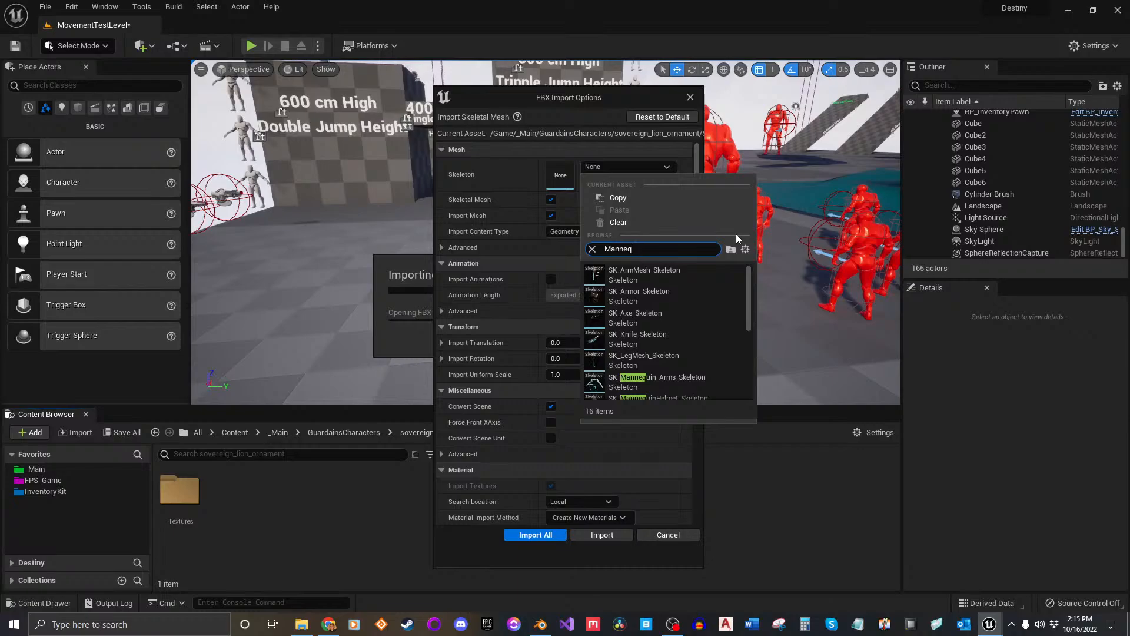
{"action": "type", "text": "uin_"}
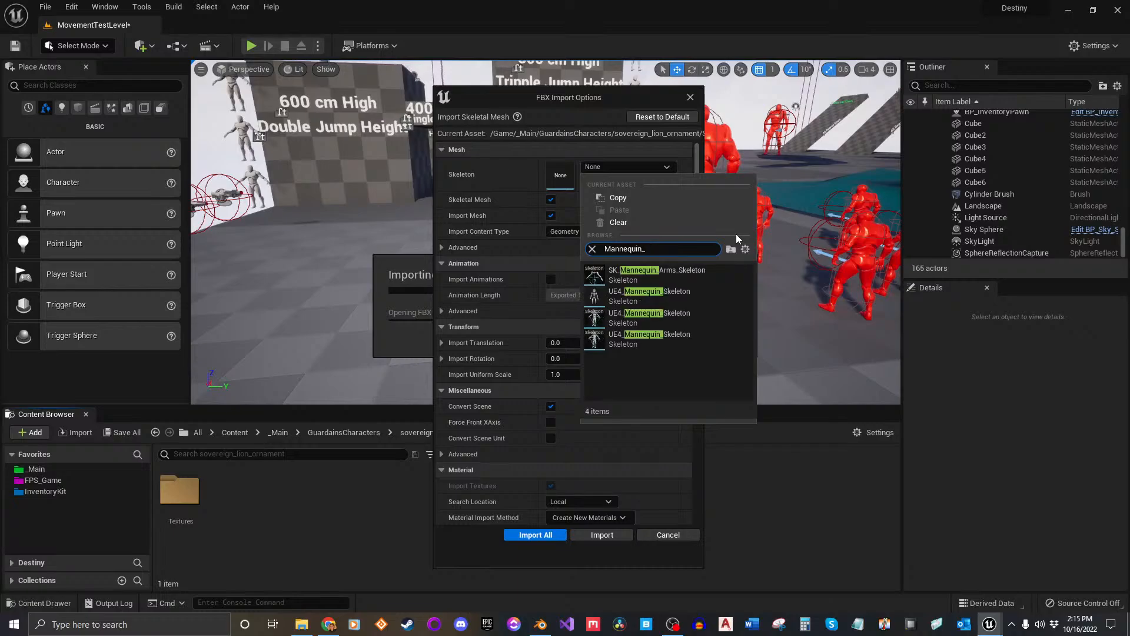
{"action": "left_click", "coordinate": [676, 334]}
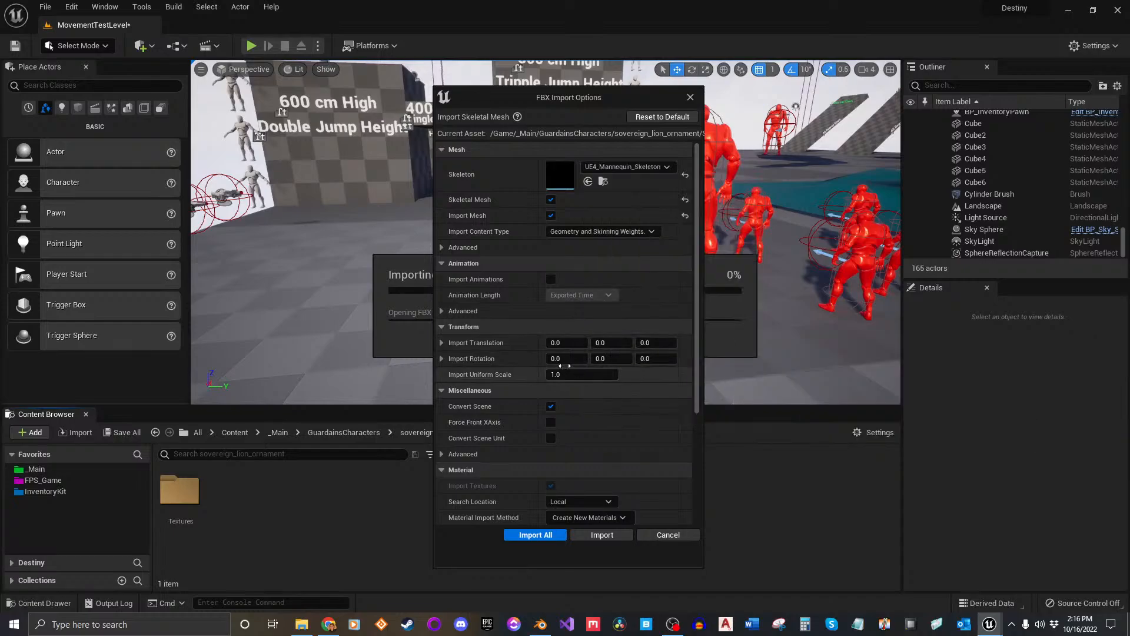
{"action": "left_click", "coordinate": [597, 537]}
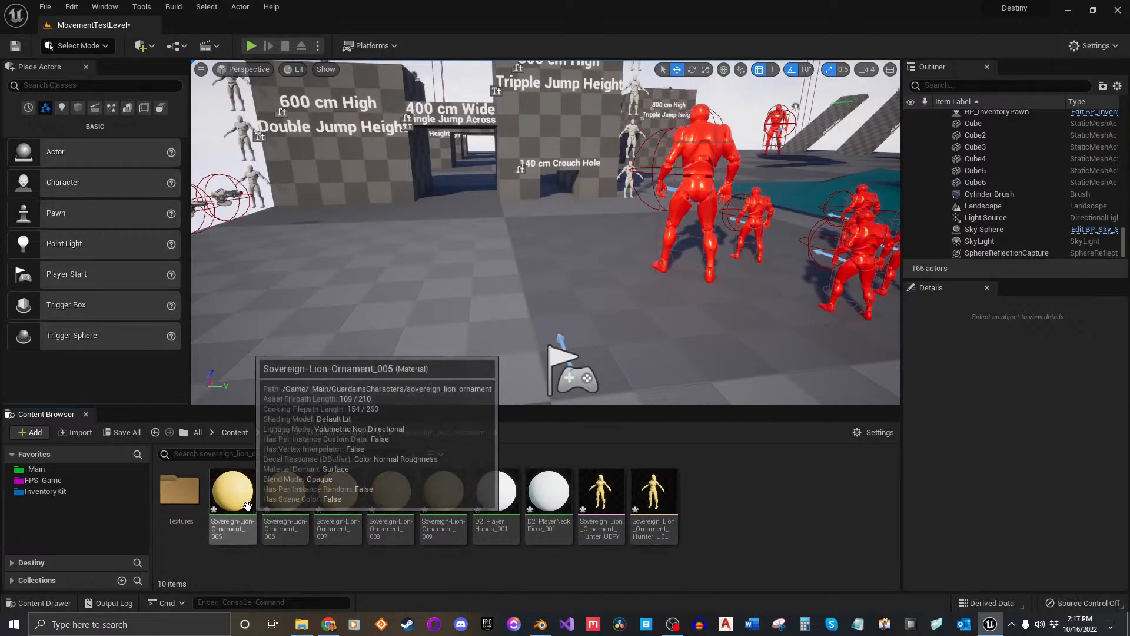
Open the Sovereign_Lion_Ornament_Hunter_UEFY skeletal mesh, dock its editor beside the level, inspect the model, and save the asset.
{"action": "left_click", "coordinate": [610, 518]}
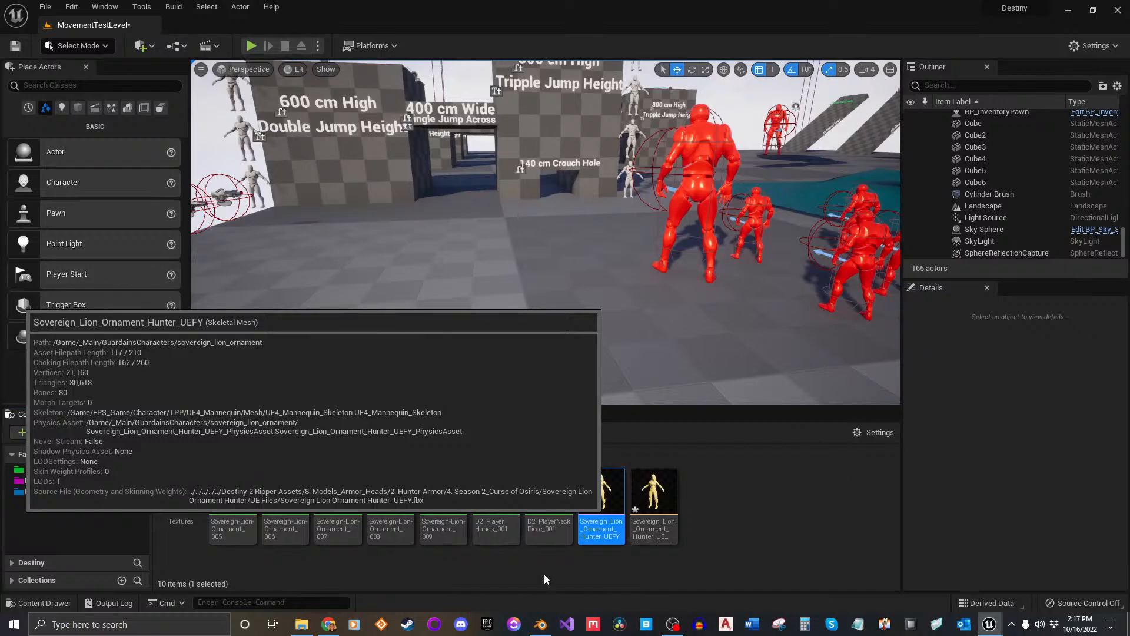
{"action": "left_click", "coordinate": [332, 623]}
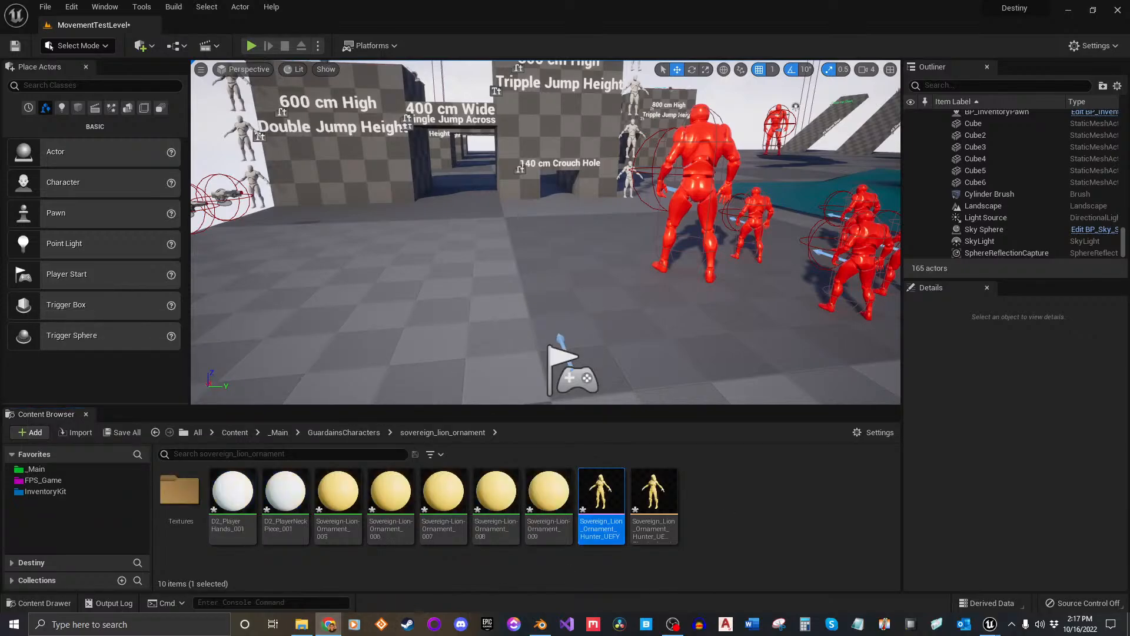
{"action": "left_click", "coordinate": [861, 494]}
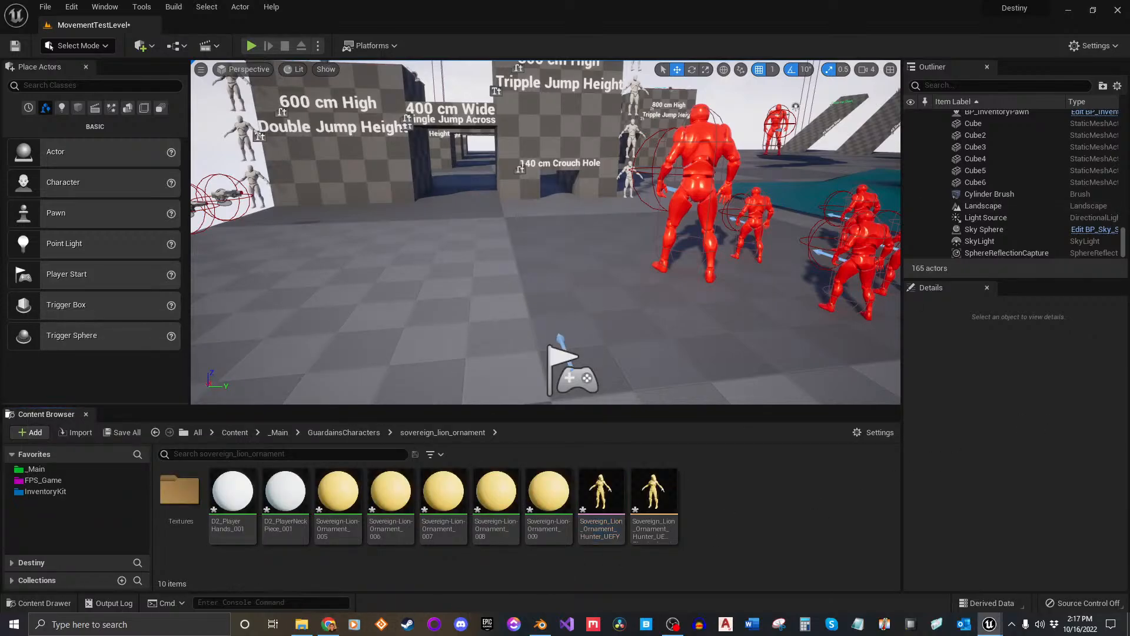
{"action": "left_click_drag", "start_coordinate": [1129, 330], "coordinate": [289, 25]}
{"action": "right_click_drag", "start_coordinate": [632, 273], "coordinate": [529, 306]}
{"action": "left_click_drag", "start_coordinate": [530, 306], "coordinate": [383, 259], "text": "alt"}
{"action": "right_click_drag", "start_coordinate": [383, 259], "coordinate": [520, 294]}
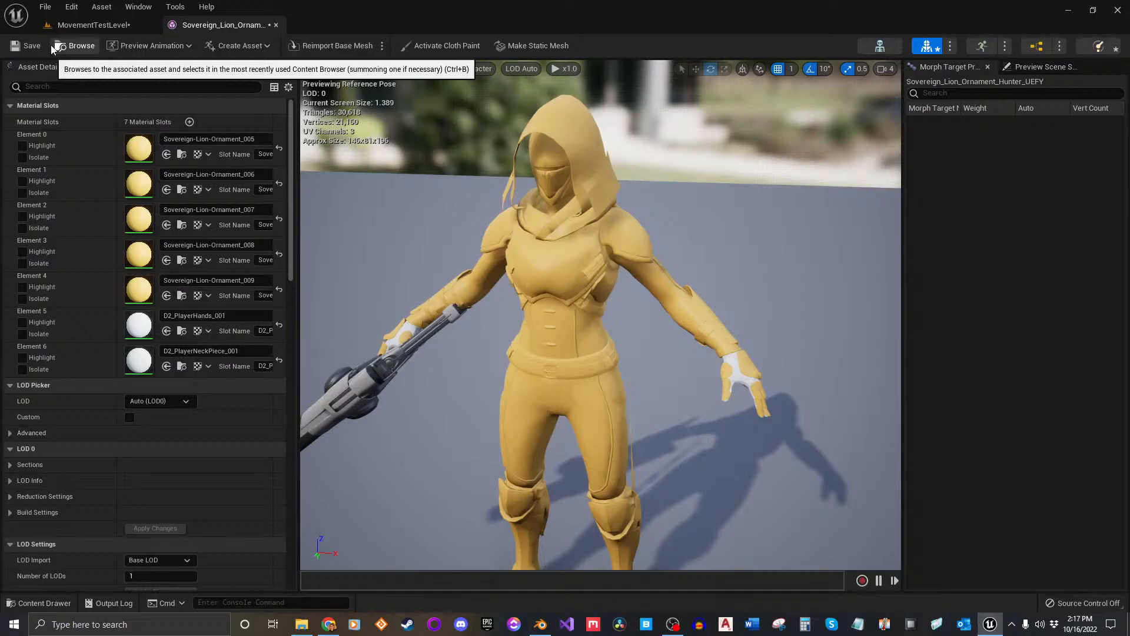
{"action": "left_click", "coordinate": [29, 50]}
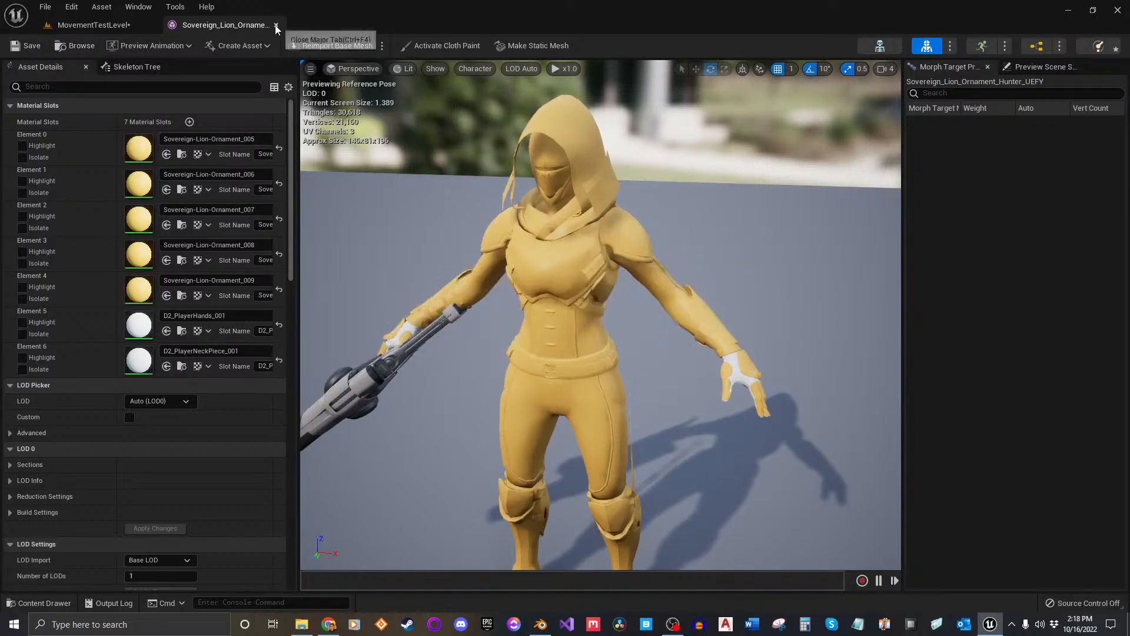
Import the five Sovereign_Lion_Ornament_Diffuse_Bake PNGs from the UE Files folder into the ornament's Textures folder.
{"action": "left_click", "coordinate": [109, 27]}
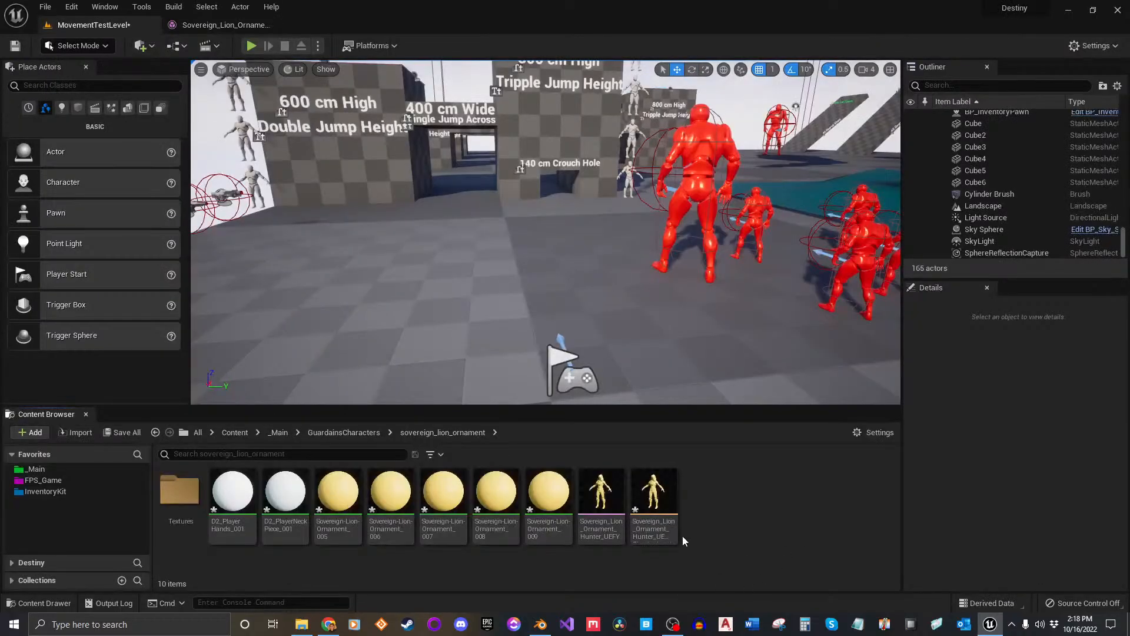
{"action": "double_click", "coordinate": [195, 507]}
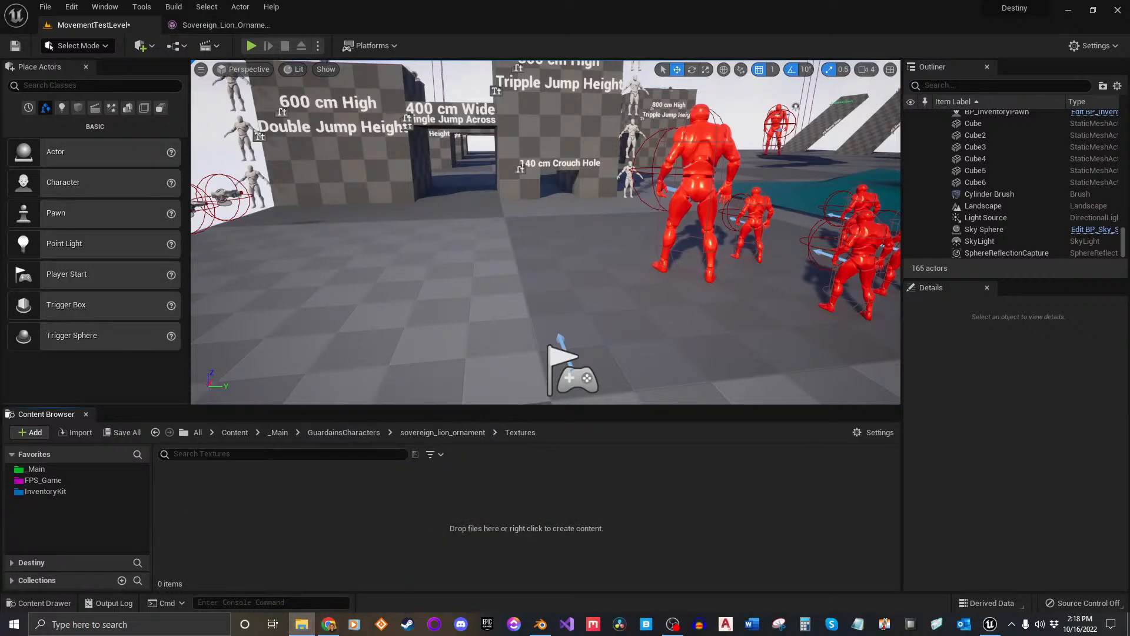
{"action": "left_click_drag", "start_coordinate": [1129, 112], "coordinate": [790, 82]}
{"action": "left_click_drag", "start_coordinate": [637, 235], "coordinate": [883, 191]}
{"action": "left_click_drag", "start_coordinate": [622, 199], "coordinate": [333, 526]}
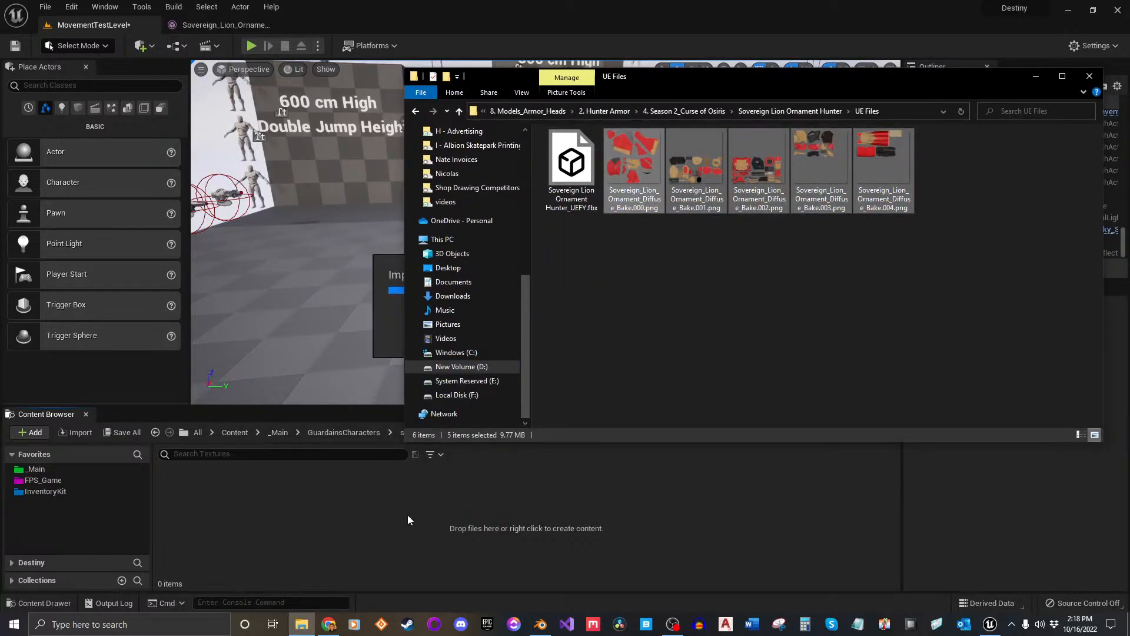
Open the textures folder inside HD_Textures > sovereign_lion_ornament_f in File Explorer.
{"action": "left_click_drag", "start_coordinate": [908, 76], "coordinate": [631, 90]}
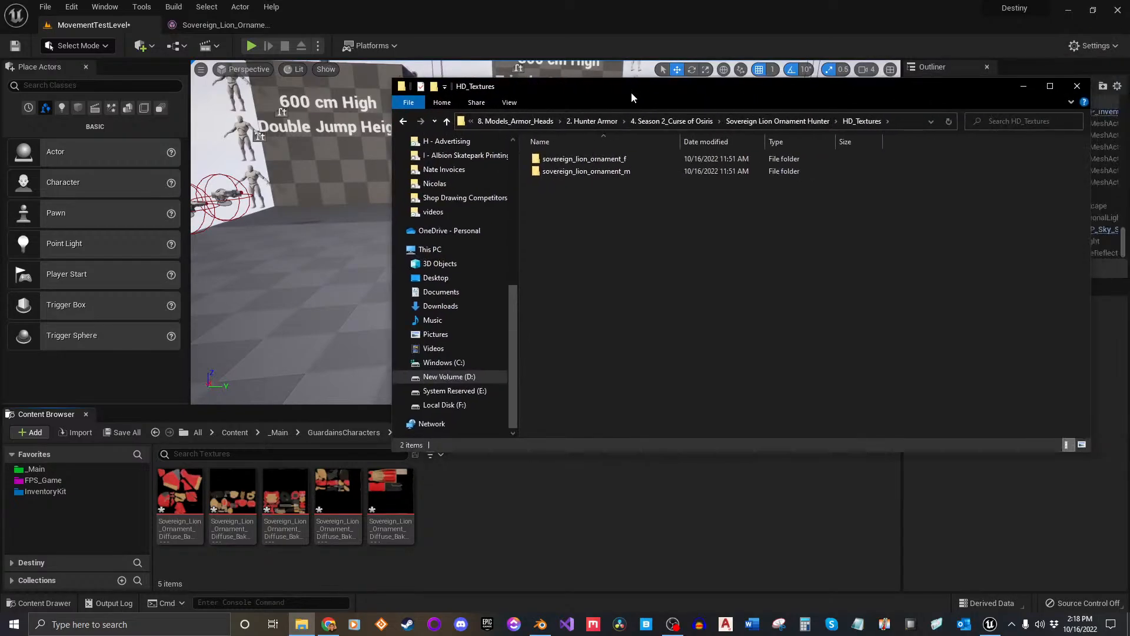
{"action": "double_click", "coordinate": [602, 158]}
{"action": "double_click", "coordinate": [604, 156]}
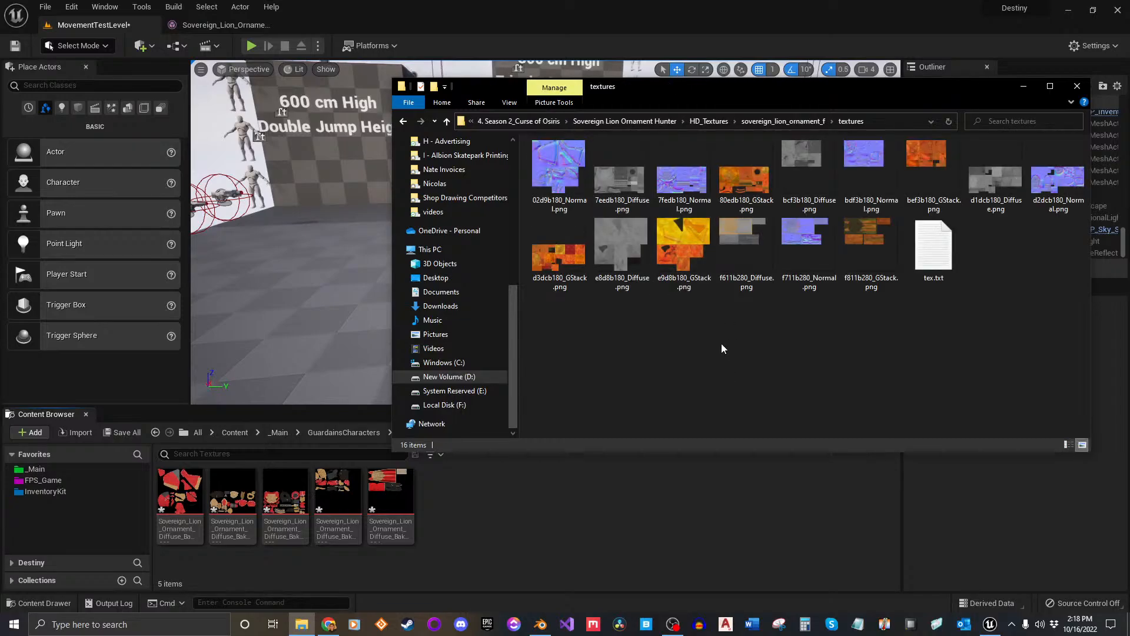
{"action": "left_click", "coordinate": [559, 171]}
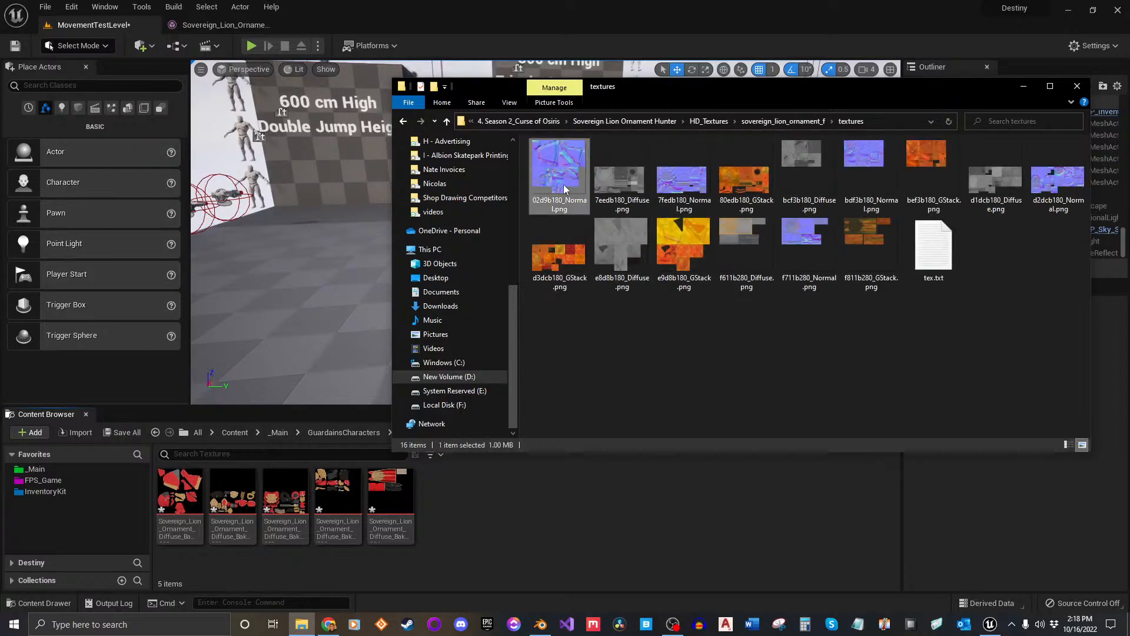
{"action": "left_click", "coordinate": [870, 259], "text": "shift"}
{"action": "left_click", "coordinate": [763, 316]}
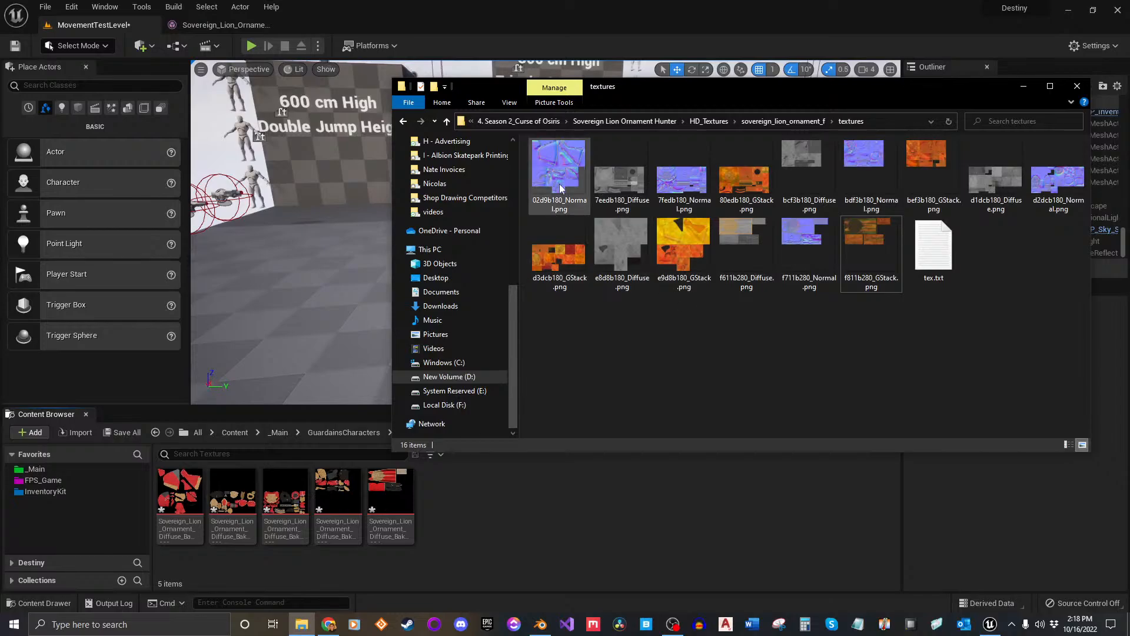
{"action": "left_click", "coordinate": [624, 179]}
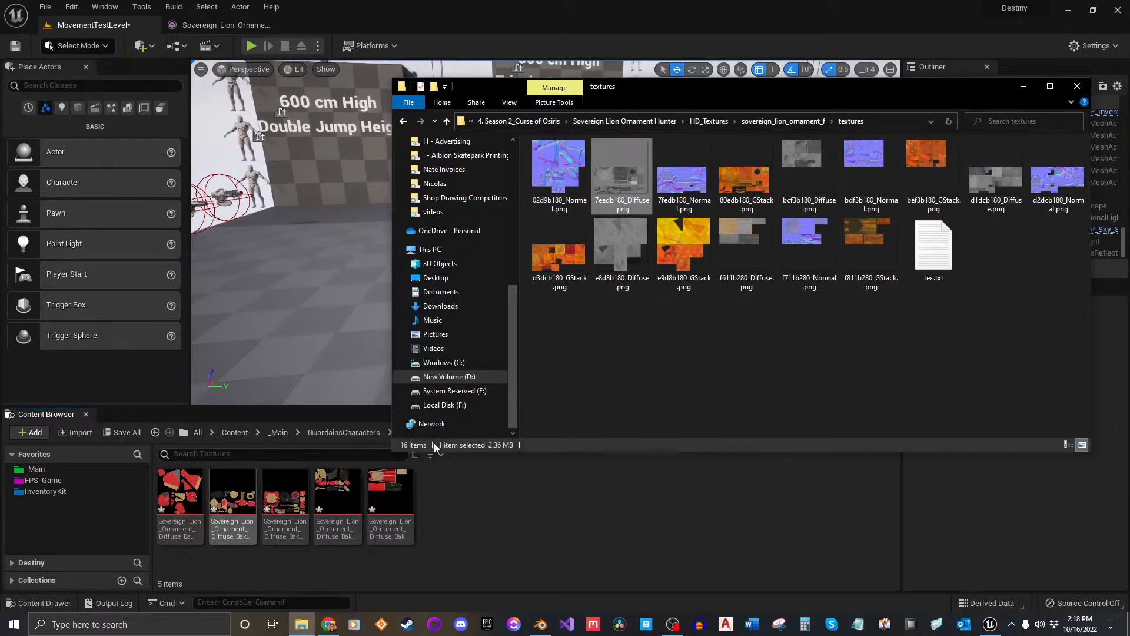
{"action": "left_click", "coordinate": [587, 218]}
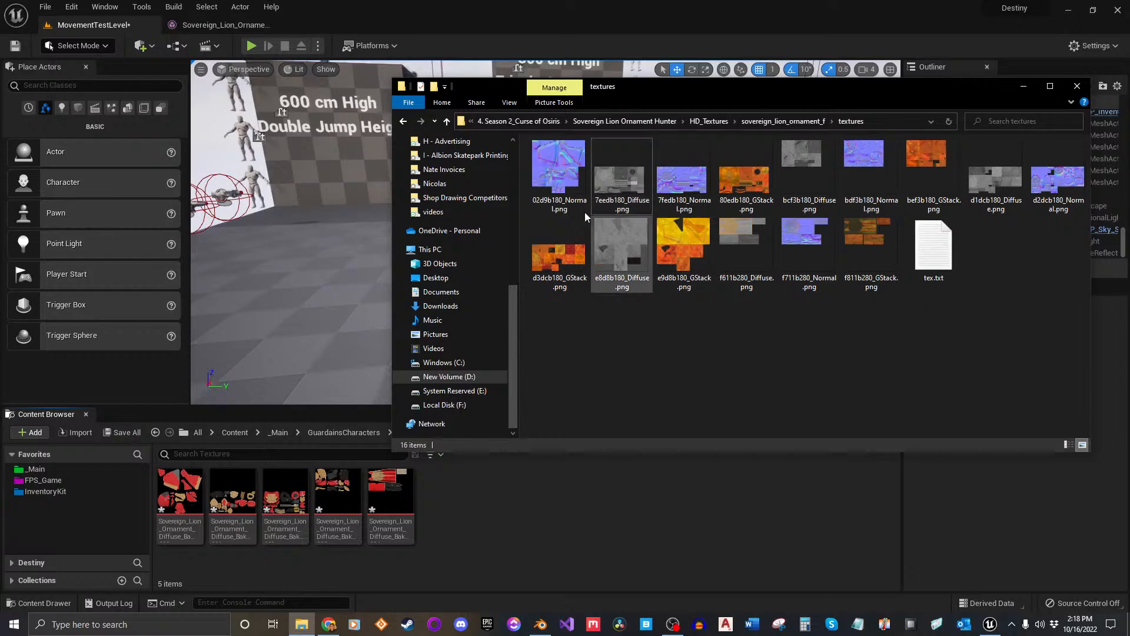
{"action": "left_click", "coordinate": [574, 194]}
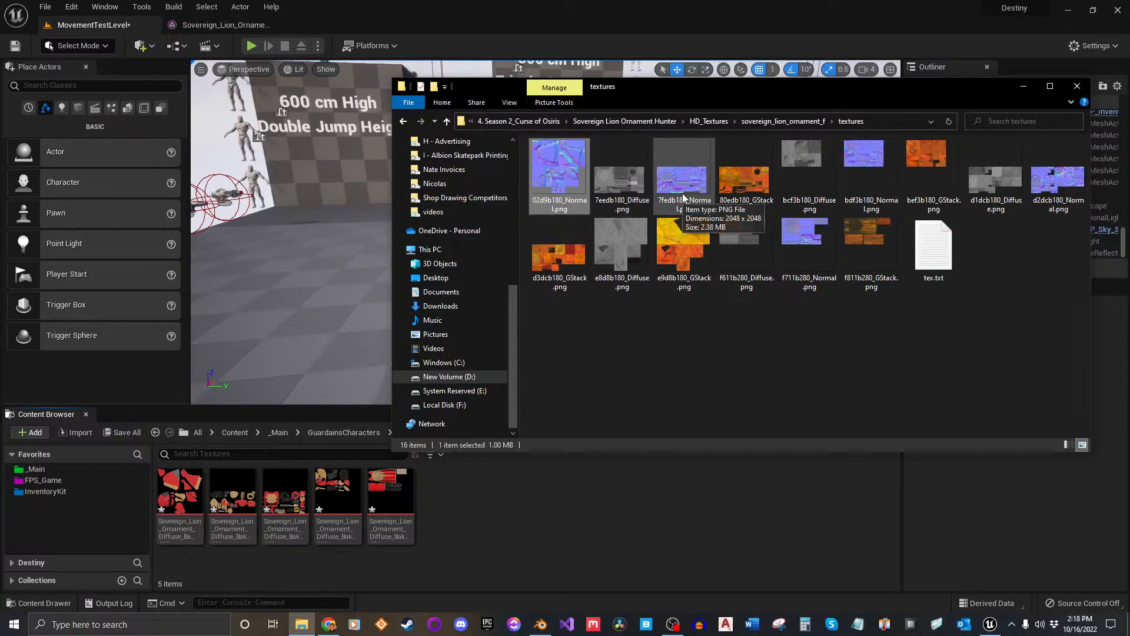
{"action": "left_click", "coordinate": [727, 358]}
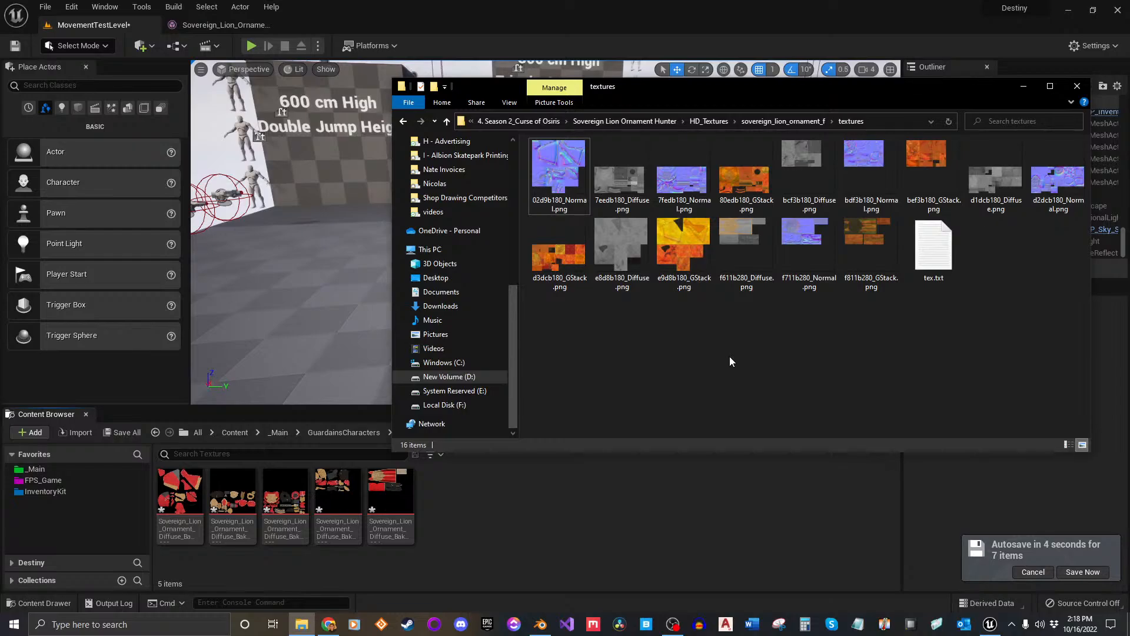
Import all the Normal and GStack PNGs, without the Diffuse ones, from File Explorer into the Textures folder.
{"action": "left_click", "coordinate": [564, 171]}
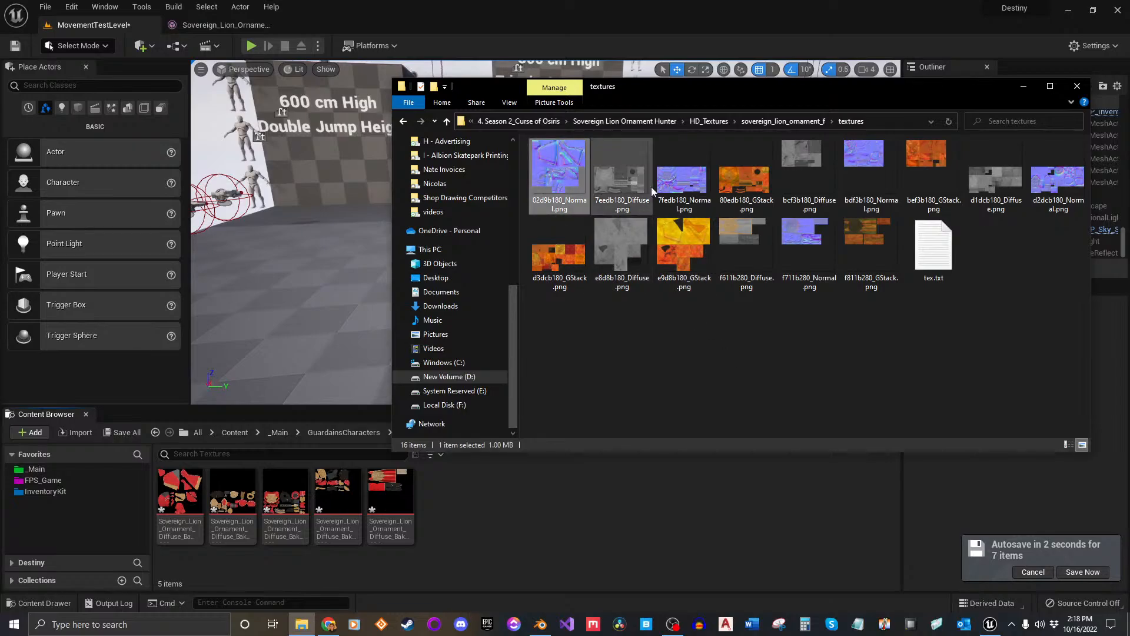
{"action": "left_click", "coordinate": [683, 177]}
{"action": "left_click", "coordinate": [744, 177], "text": "ctrl"}
{"action": "left_click", "coordinate": [874, 184], "text": "ctrl"}
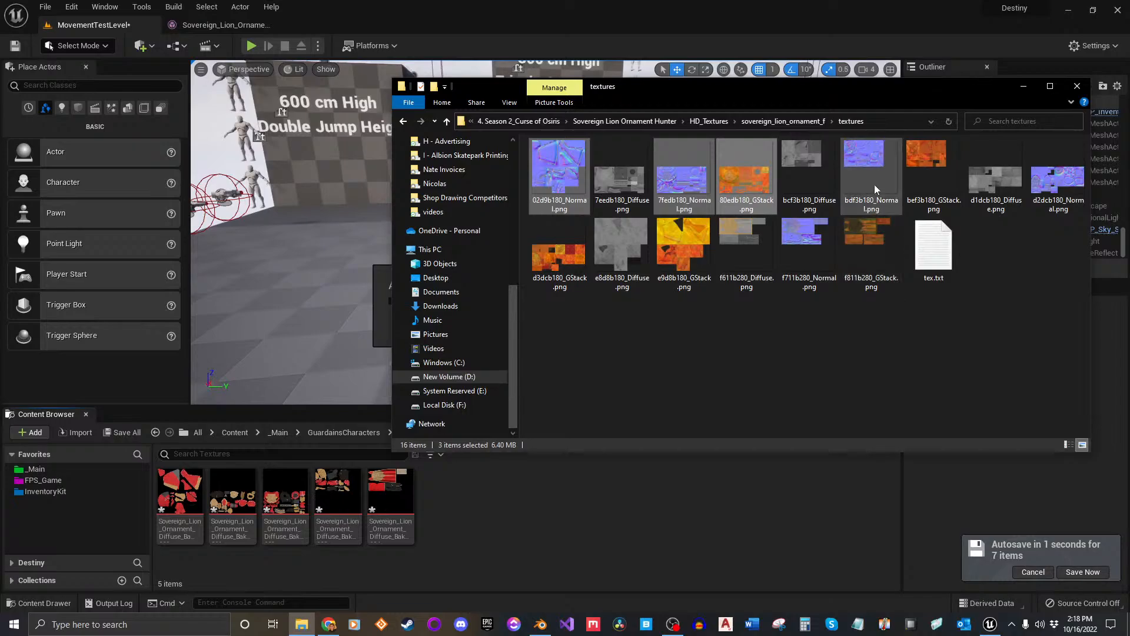
{"action": "left_click", "coordinate": [934, 179], "text": "ctrl"}
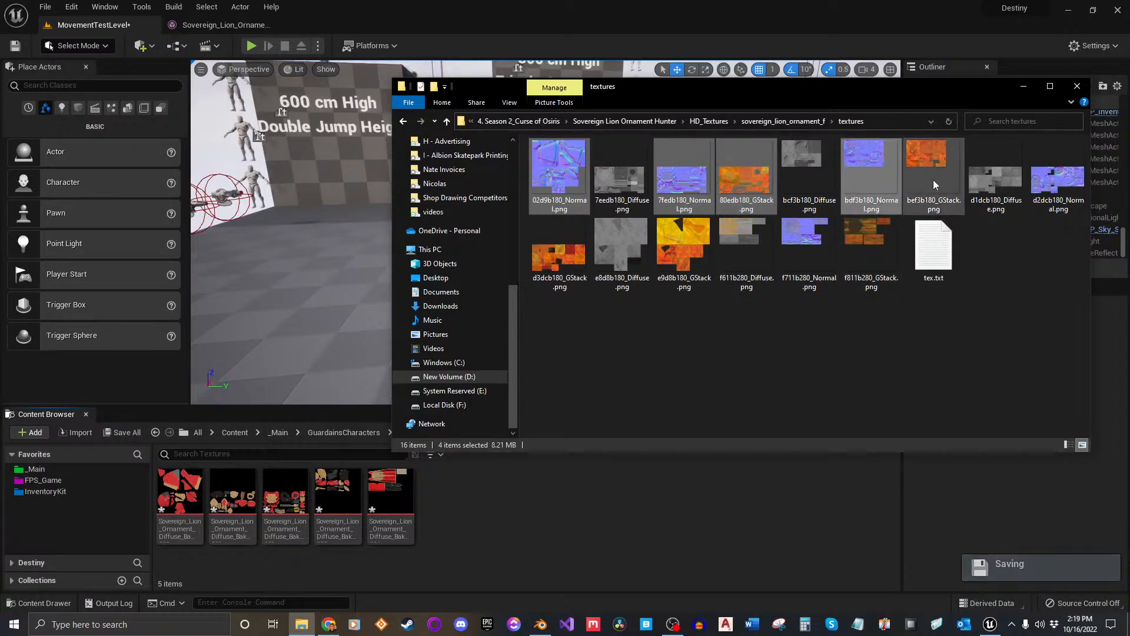
{"action": "left_click", "coordinate": [1058, 180], "text": "ctrl"}
{"action": "left_click", "coordinate": [562, 261], "text": "ctrl"}
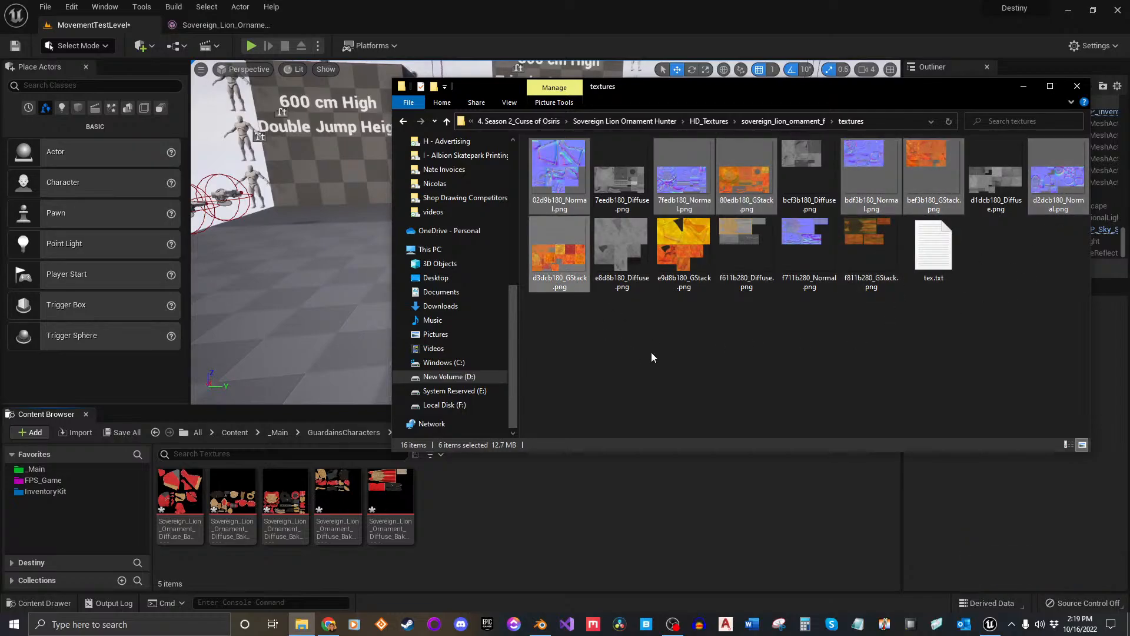
{"action": "left_click", "coordinate": [675, 281], "text": "ctrl"}
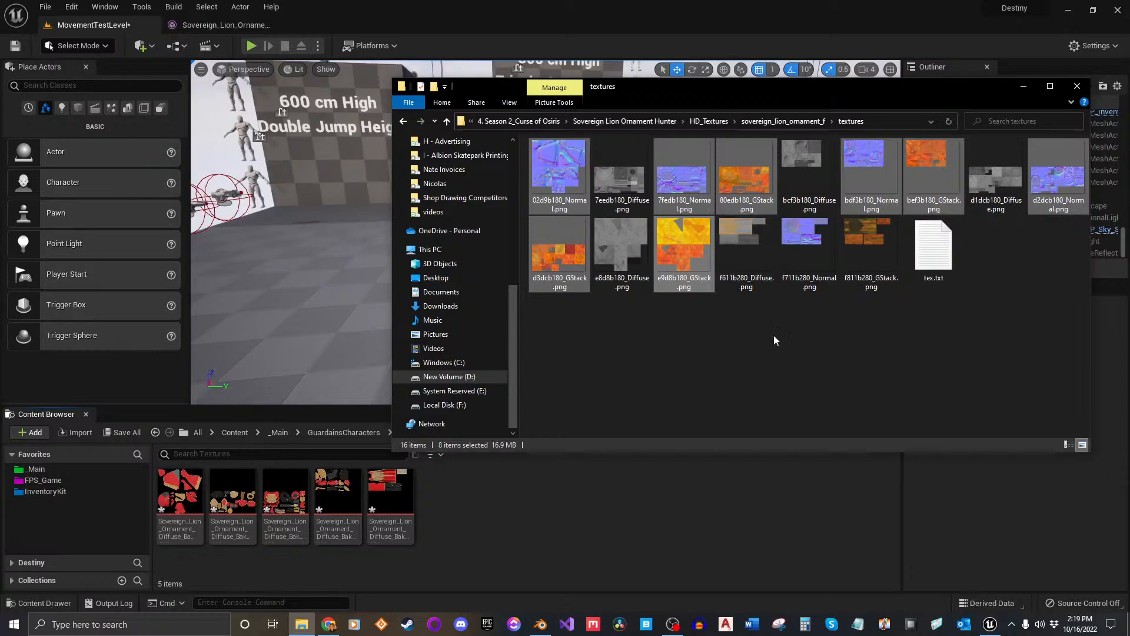
{"action": "left_click", "coordinate": [829, 288], "text": "ctrl"}
{"action": "left_click", "coordinate": [870, 259], "text": "ctrl"}
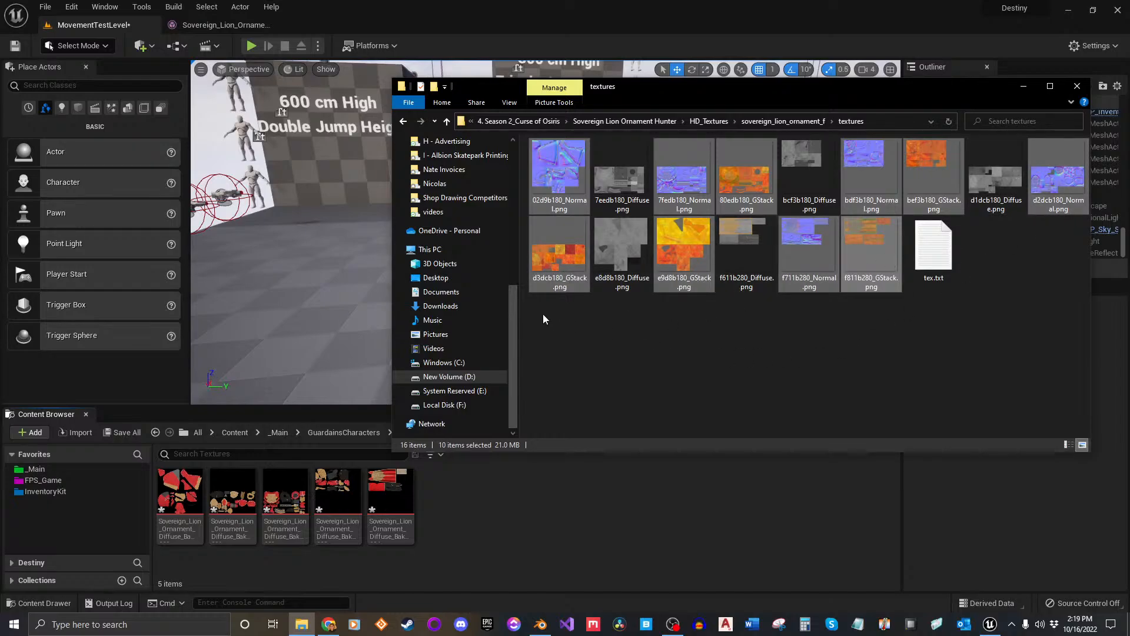
{"action": "left_click_drag", "start_coordinate": [556, 286], "coordinate": [498, 525]}
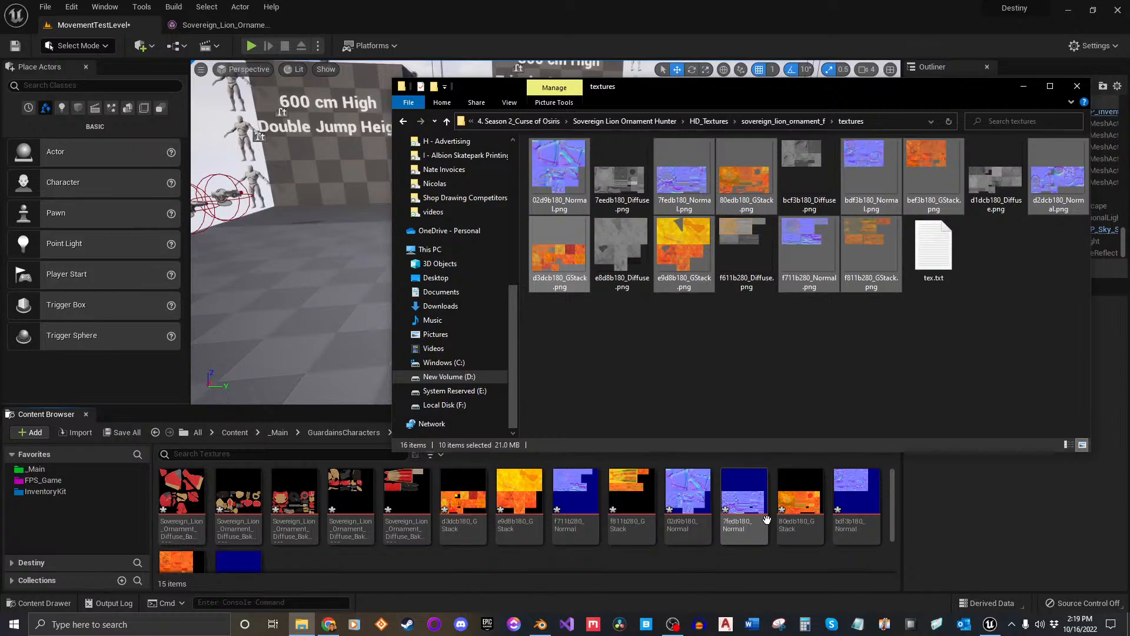
Clear the file selection, move File Explorer away from the Unreal editor, and select the f811b280_GStack texture.
{"action": "left_click", "coordinate": [891, 376]}
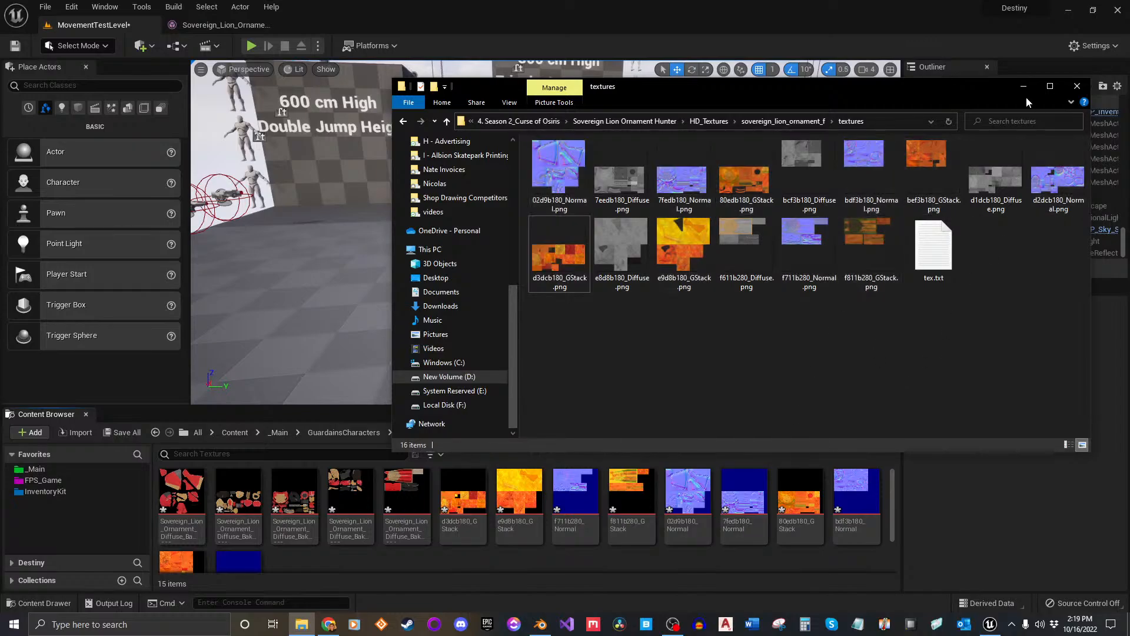
{"action": "left_click_drag", "start_coordinate": [966, 87], "coordinate": [923, 57]}
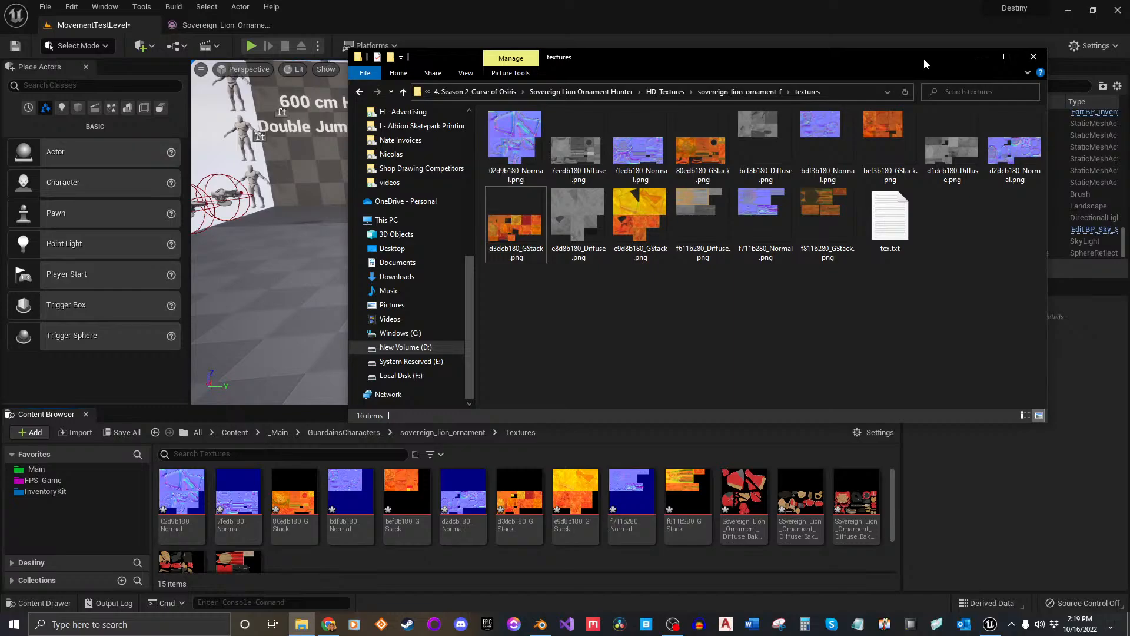
{"action": "left_click_drag", "start_coordinate": [829, 55], "coordinate": [1129, 63]}
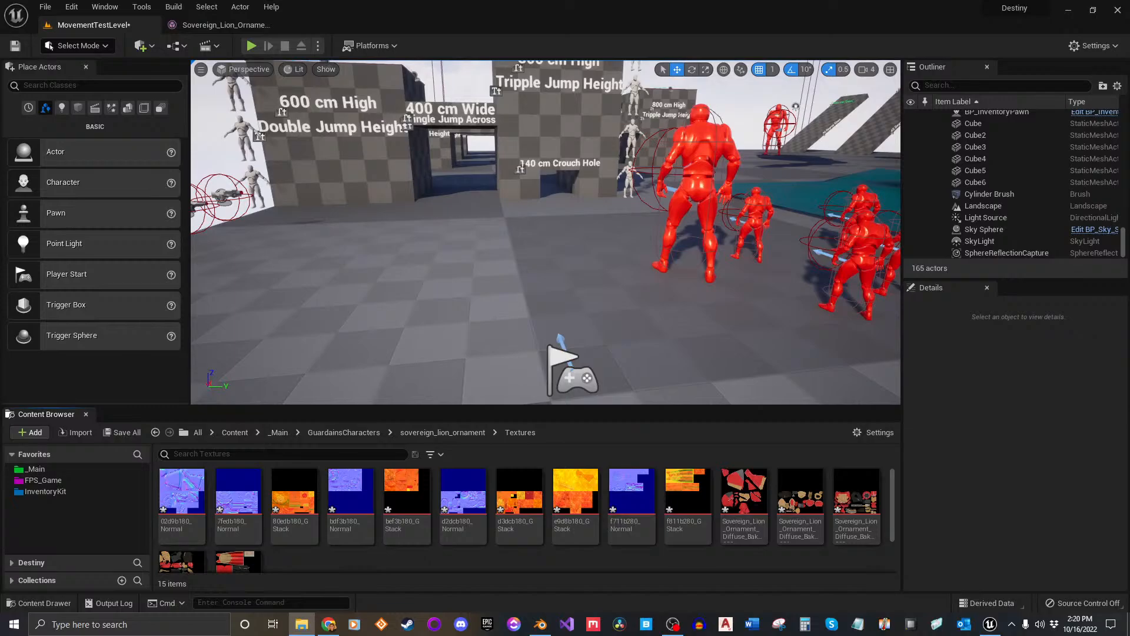
{"action": "left_click_drag", "start_coordinate": [694, 526], "coordinate": [826, 538]}
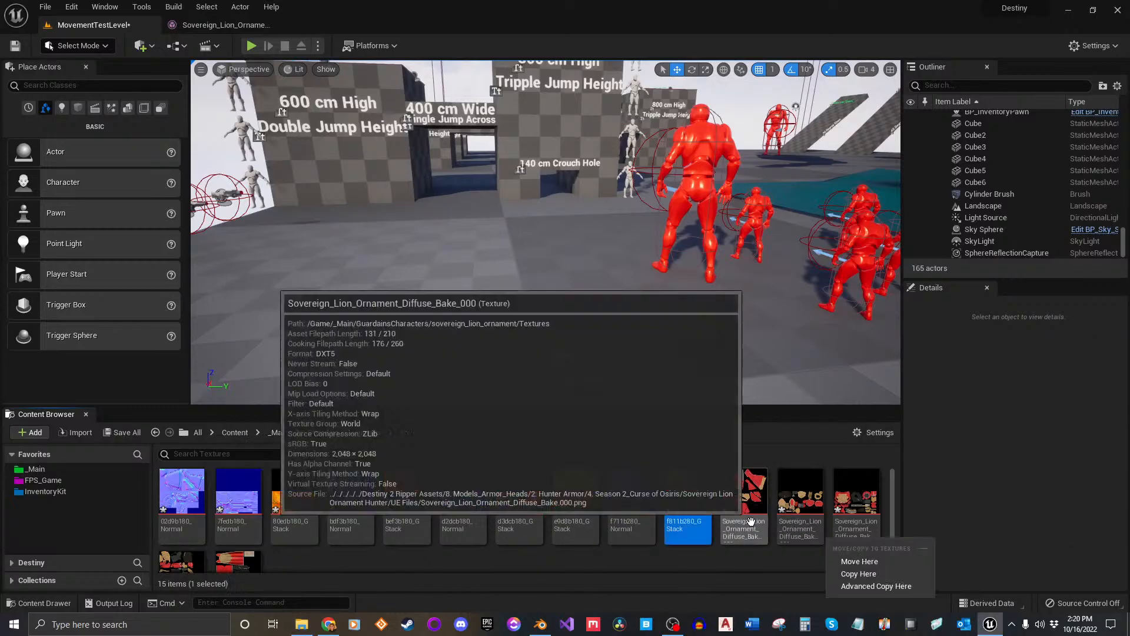
Look over the imported textures in the Textures folder, then save all the modified assets and the level.
{"action": "scroll", "coordinate": [743, 520], "scroll_direction": "down", "scroll_amount": 3}
{"action": "scroll", "coordinate": [733, 519], "scroll_direction": "up", "scroll_amount": 3}
{"action": "left_click", "coordinate": [647, 518]}
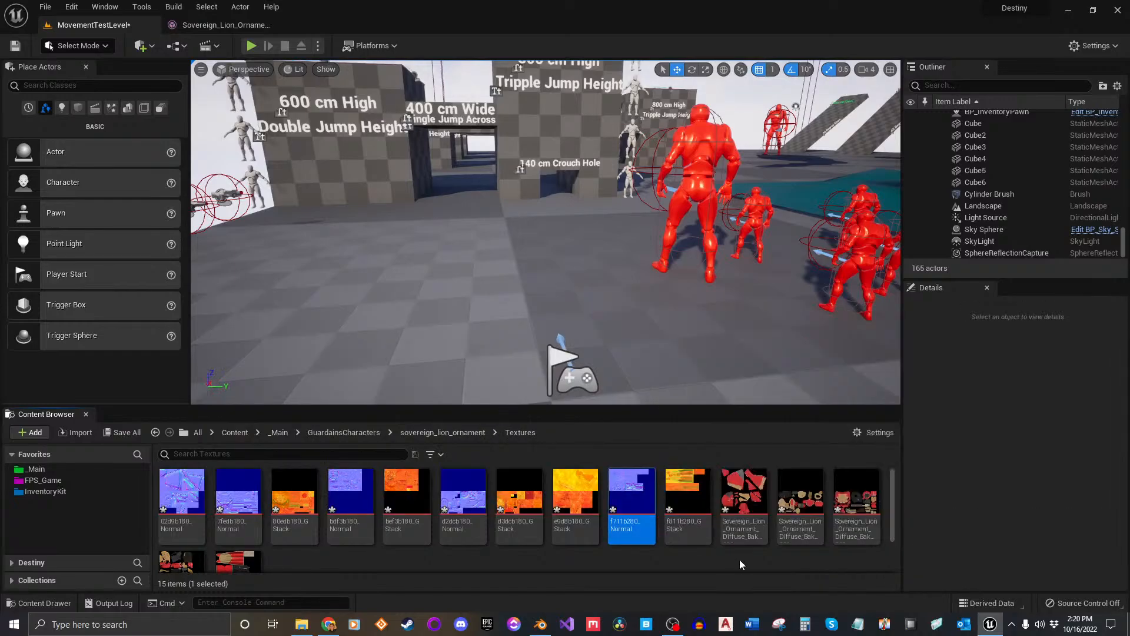
{"action": "scroll", "coordinate": [741, 559], "scroll_direction": "down", "scroll_amount": 2}
{"action": "scroll", "coordinate": [740, 559], "scroll_direction": "up", "scroll_amount": 2}
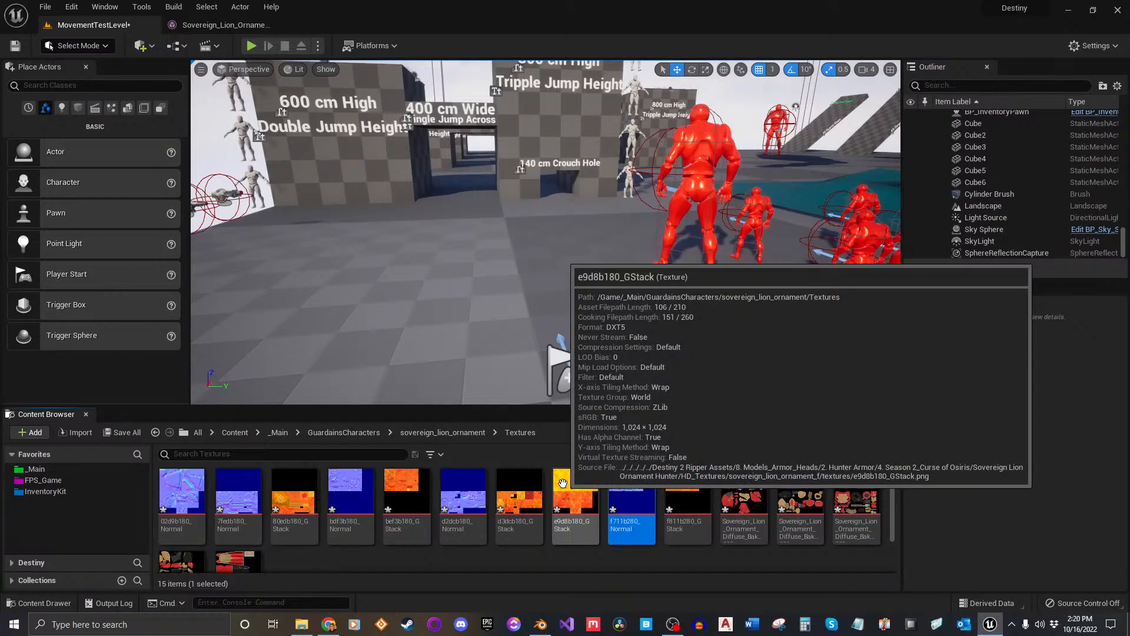
{"action": "left_click", "coordinate": [122, 432]}
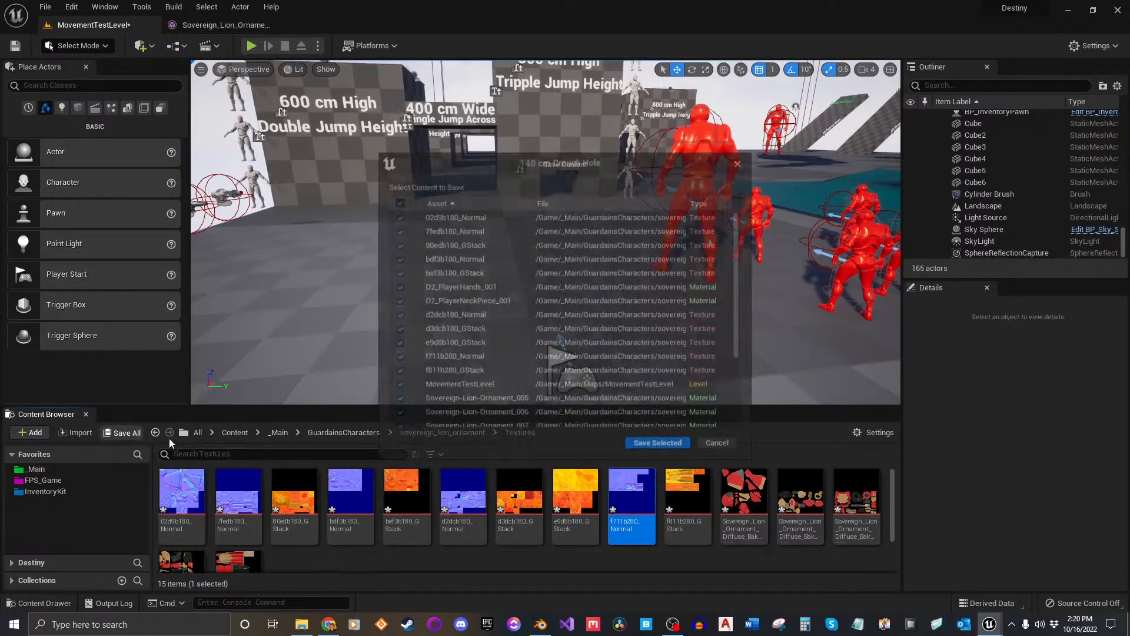
{"action": "left_click", "coordinate": [658, 444]}
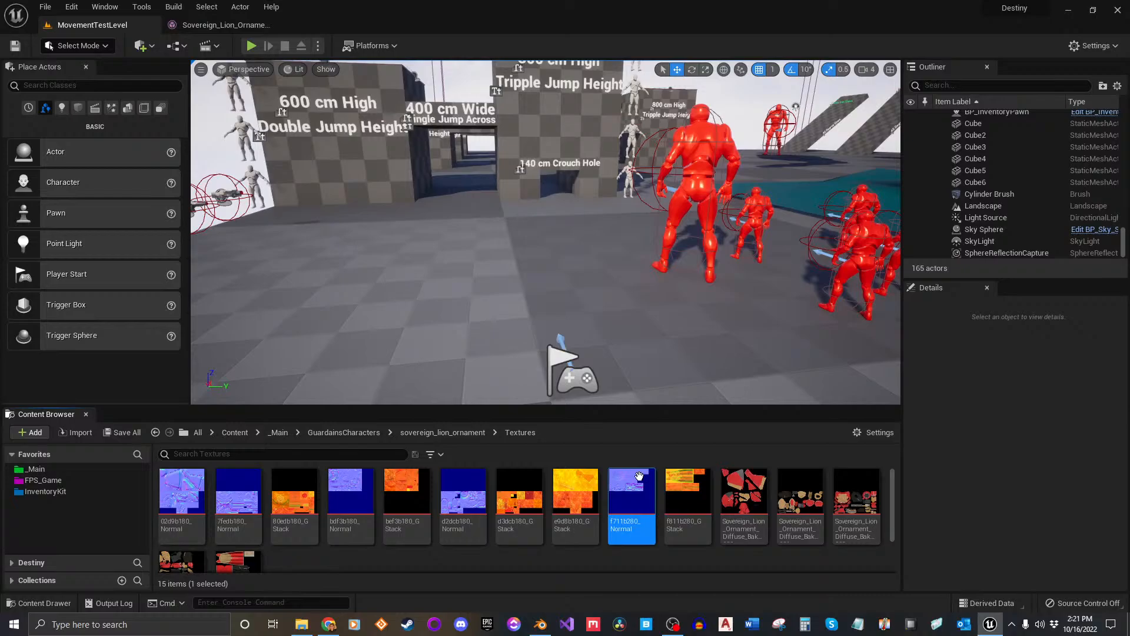
Create a material instance of Destiny_Gear_Base_Shader in the _Main > Materials folder.
{"action": "left_click", "coordinate": [76, 469]}
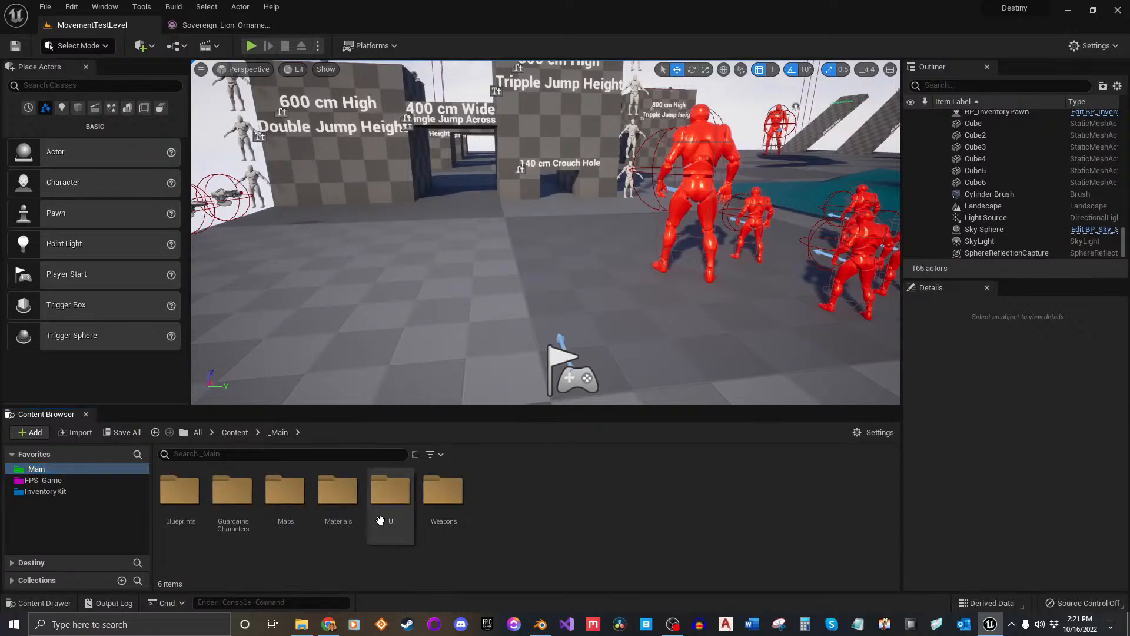
{"action": "double_click", "coordinate": [391, 530]}
{"action": "left_click", "coordinate": [506, 517]}
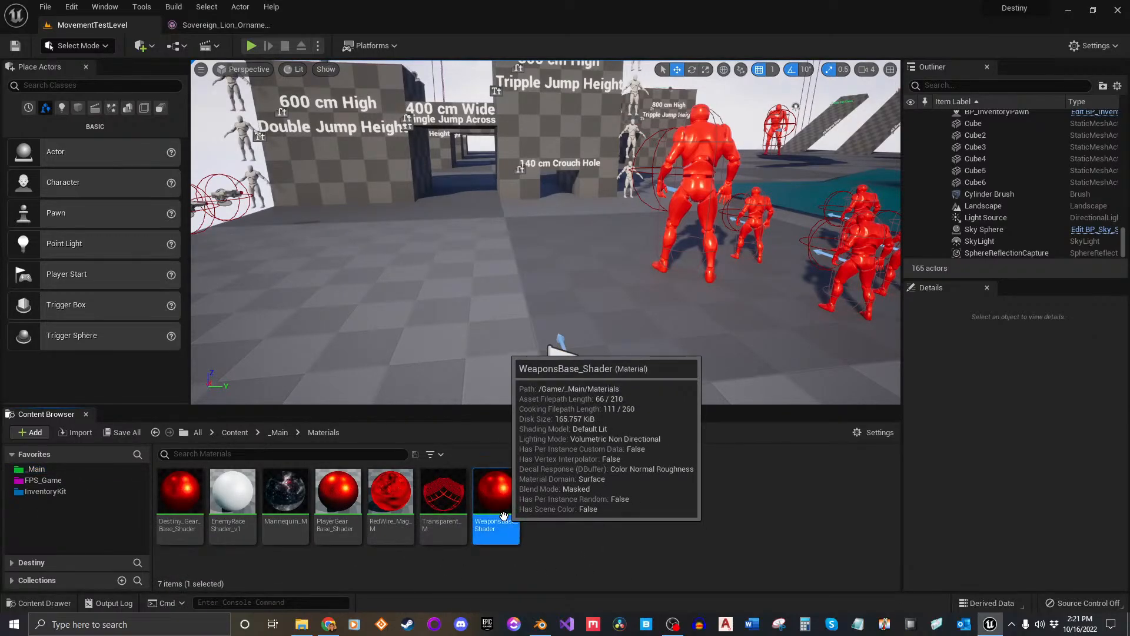
{"action": "right_click", "coordinate": [506, 517]}
{"action": "left_click", "coordinate": [632, 545]}
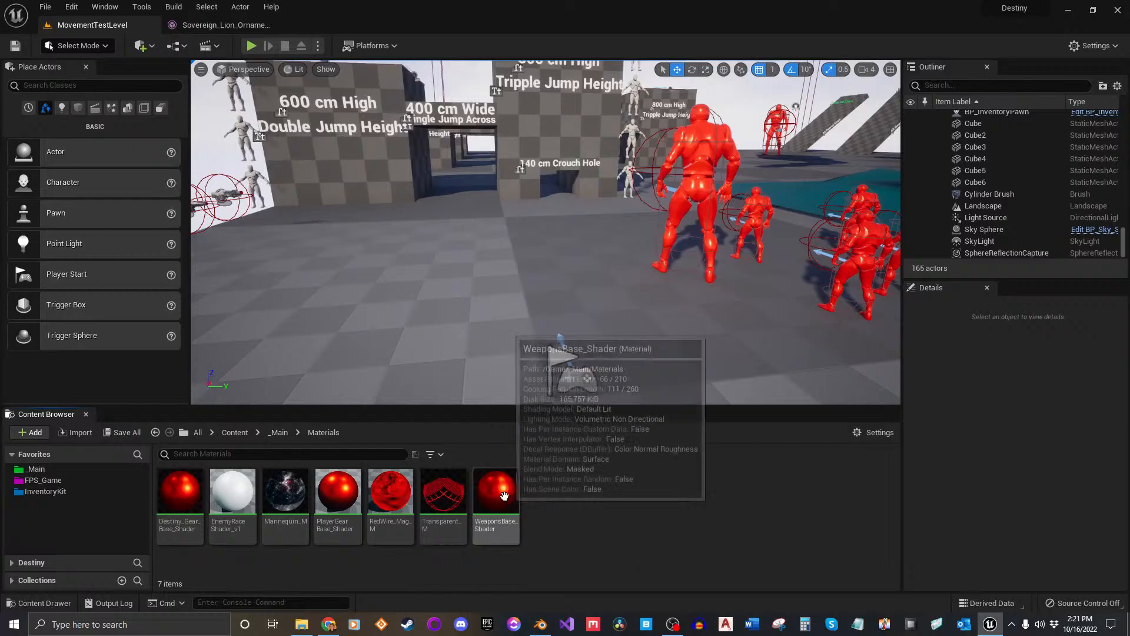
{"action": "left_click", "coordinate": [175, 500]}
{"action": "right_click", "coordinate": [175, 500]}
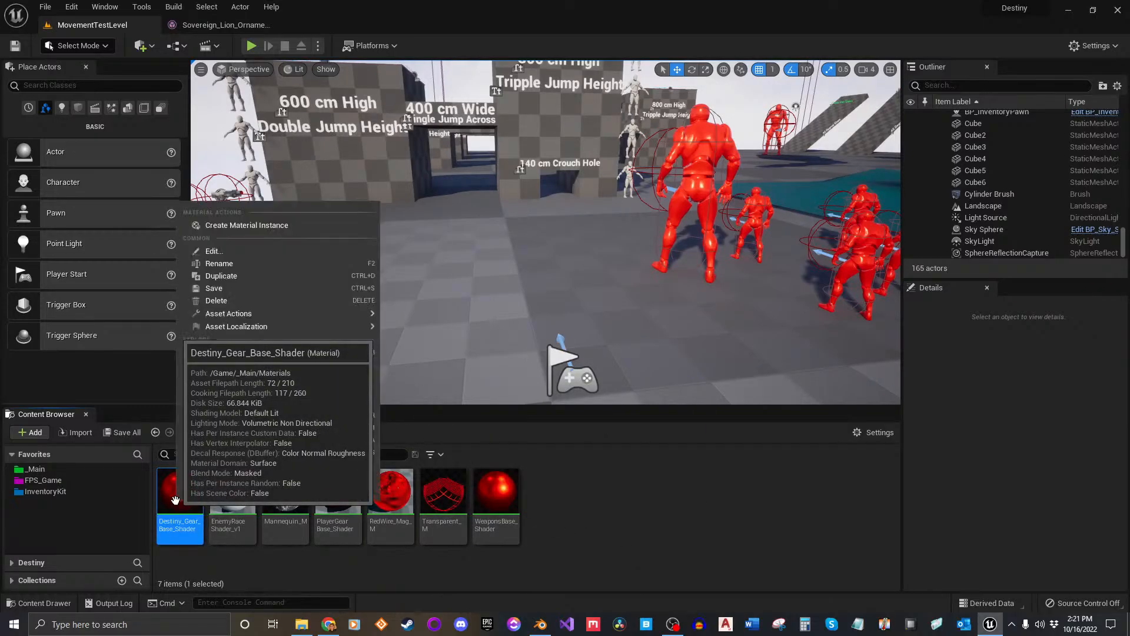
{"action": "left_click", "coordinate": [249, 224]}
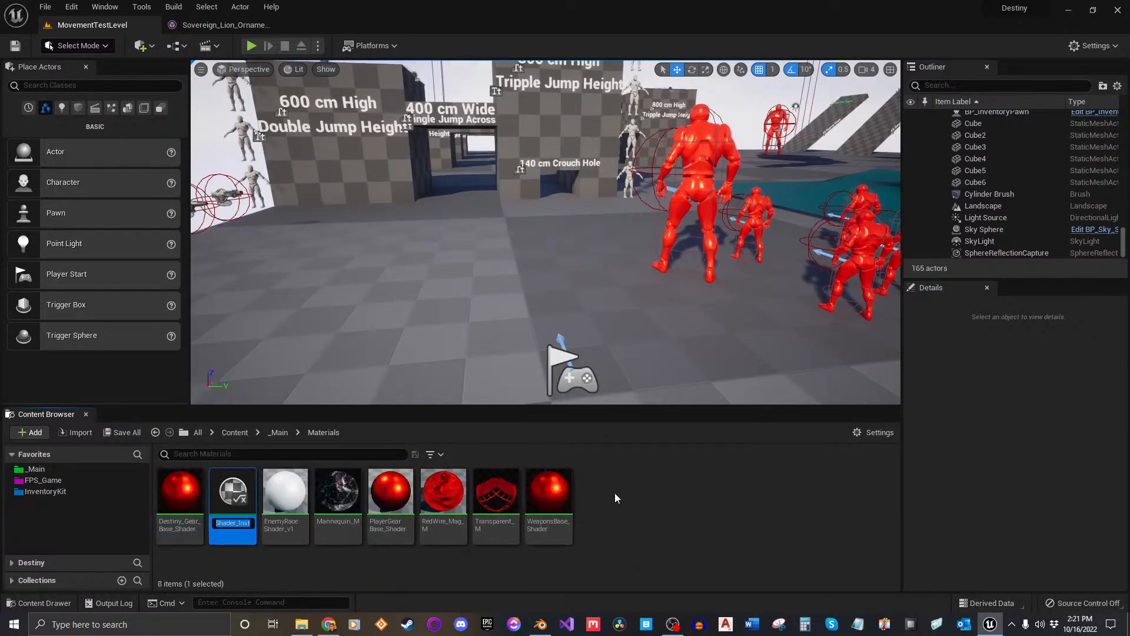
Keep the material instance's default name, move it into GuardainsCharacters > sovereign_lion_ornament, and open that folder.
{"action": "left_click", "coordinate": [91, 564]}
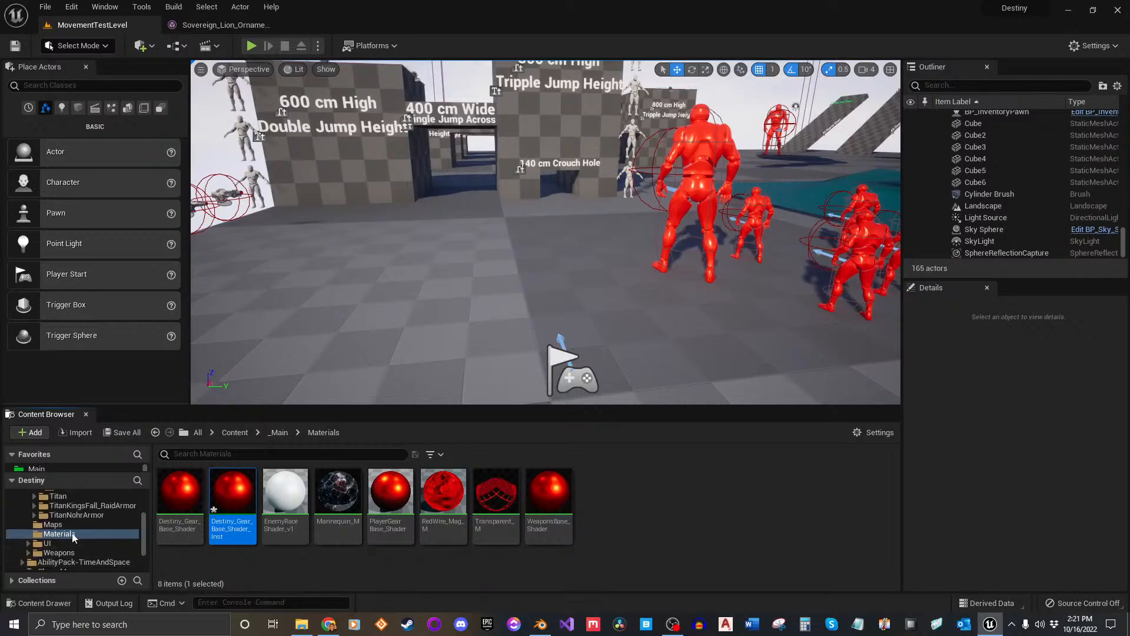
{"action": "scroll", "coordinate": [107, 525], "scroll_direction": "up", "scroll_amount": 4}
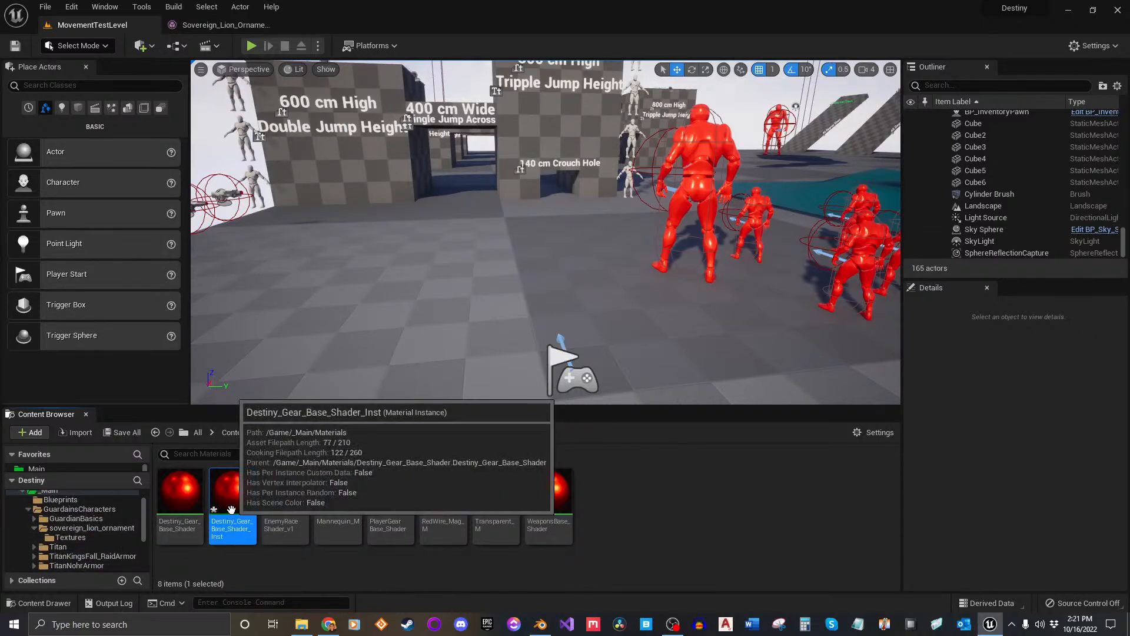
{"action": "left_click_drag", "start_coordinate": [233, 498], "coordinate": [84, 529]}
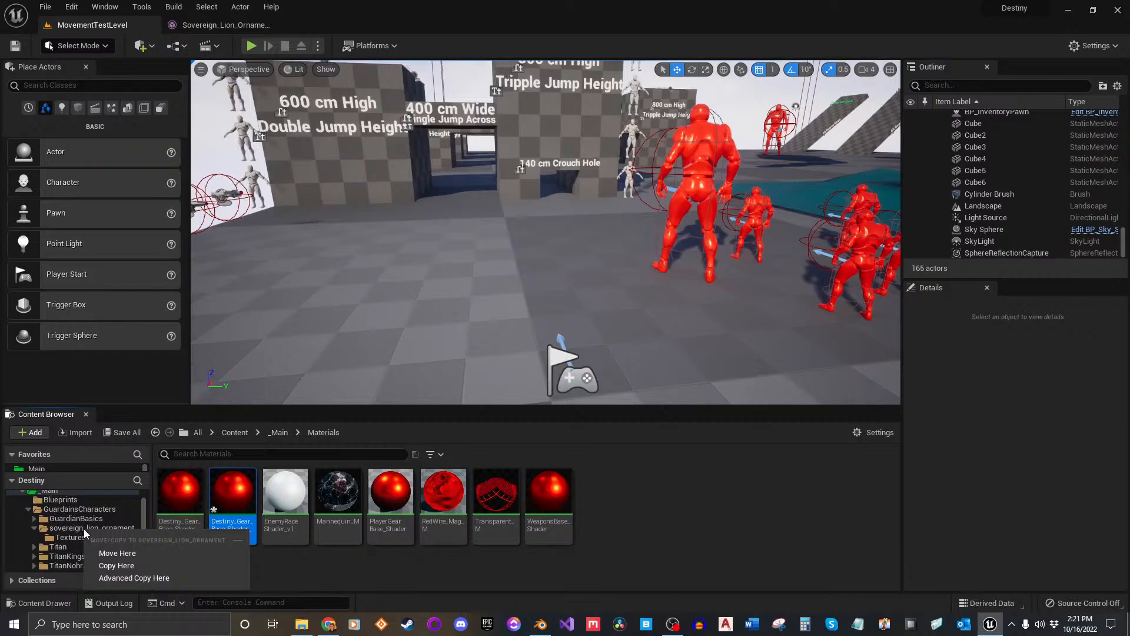
{"action": "left_click", "coordinate": [117, 552]}
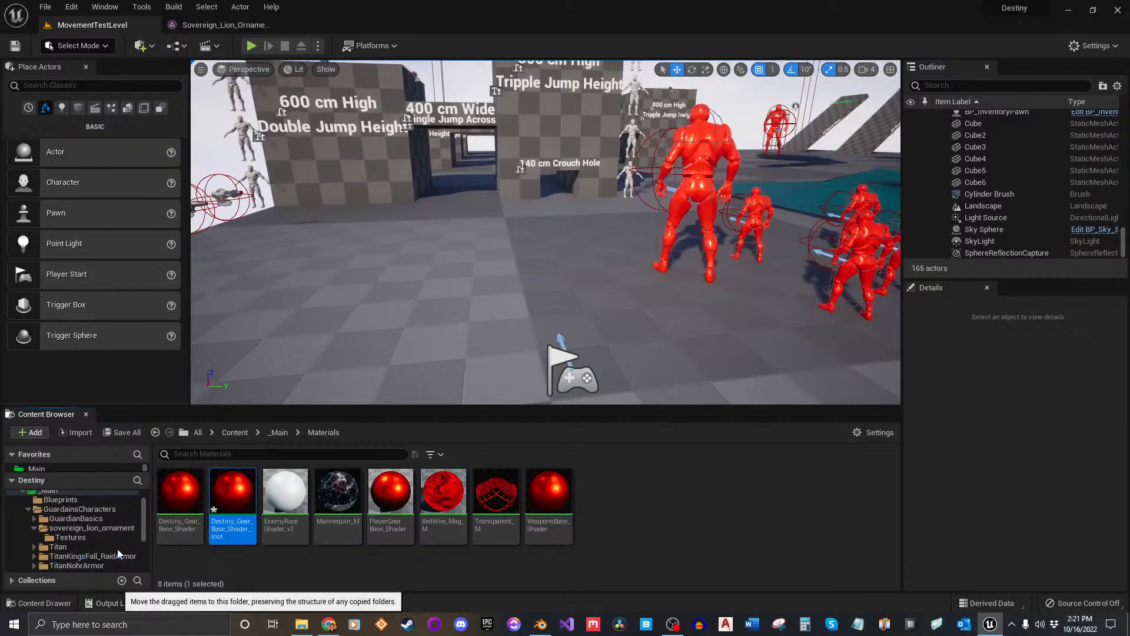
{"action": "left_click", "coordinate": [89, 527]}
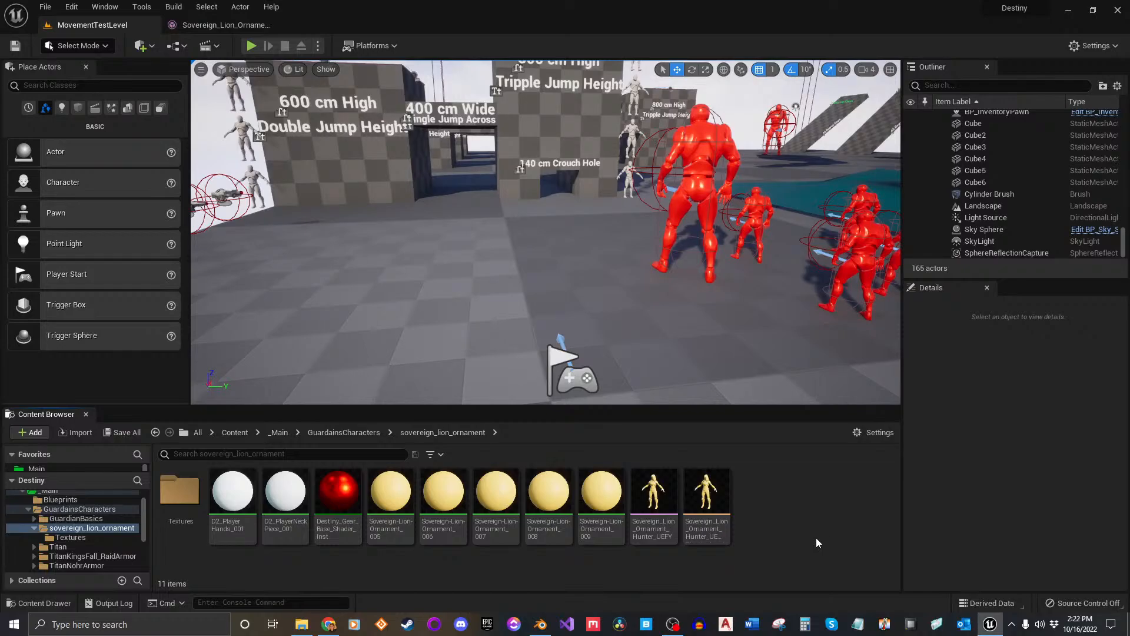
Open Destiny_Gear_Base_Shader_Inst in its editor and view the whole preview sphere.
{"action": "double_click", "coordinate": [338, 494]}
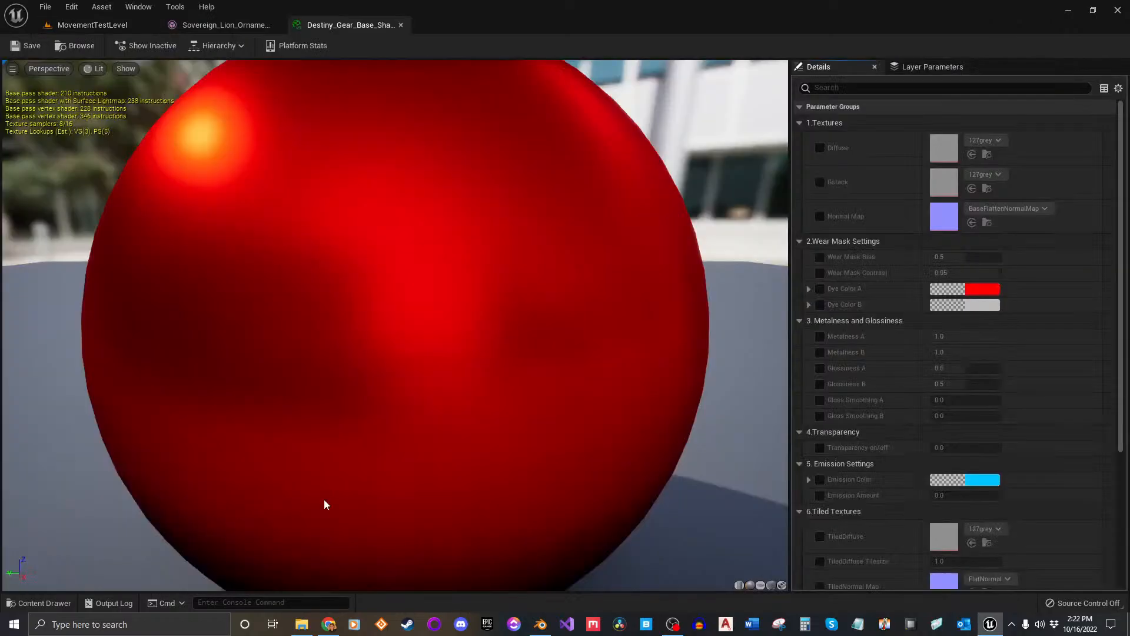
{"action": "scroll", "coordinate": [449, 368], "scroll_direction": "down", "scroll_amount": 5}
{"action": "left_click_drag", "start_coordinate": [449, 369], "coordinate": [494, 388]}
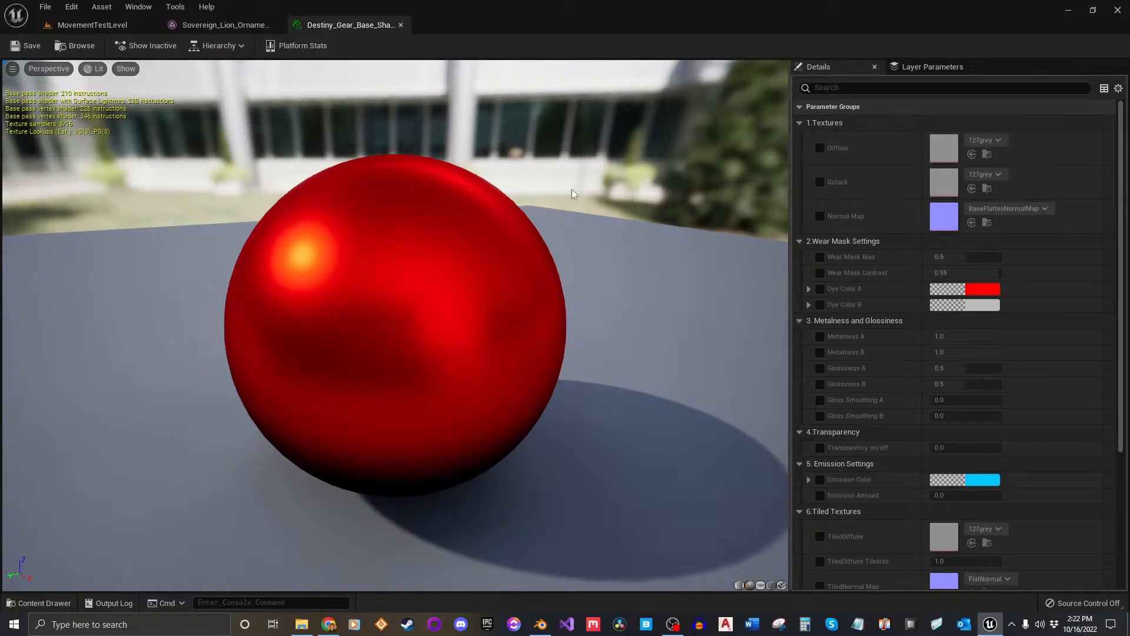
Return to MovementTestLevel, clear the asset selection, and open the _Main content folder.
{"action": "left_click", "coordinate": [89, 25]}
{"action": "left_click", "coordinate": [203, 27]}
{"action": "left_click", "coordinate": [132, 24]}
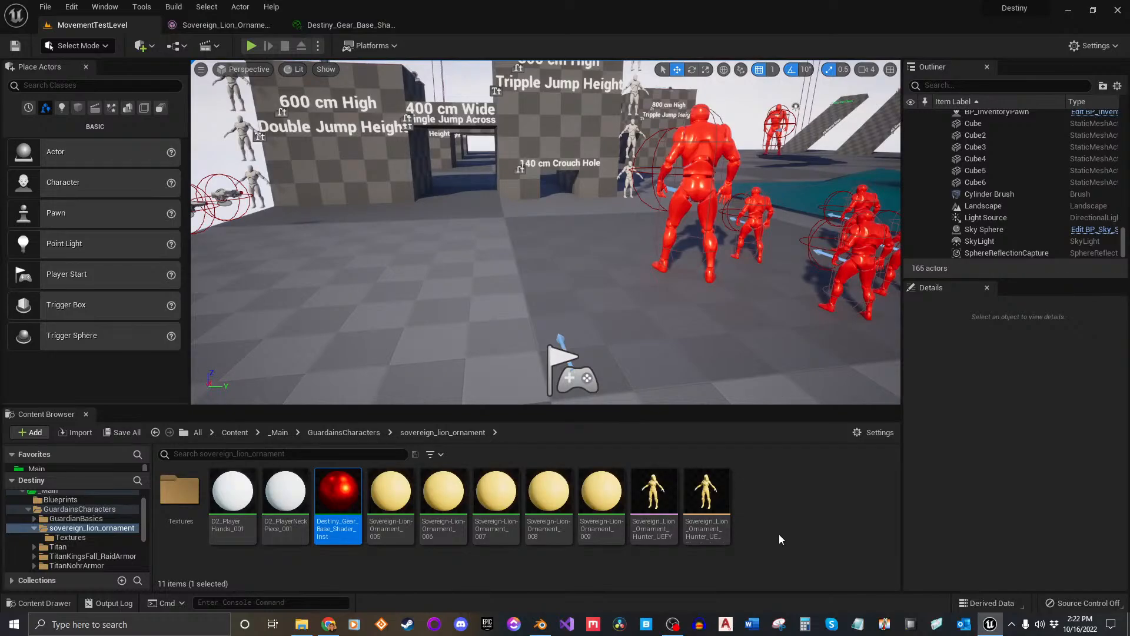
{"action": "left_click", "coordinate": [789, 526]}
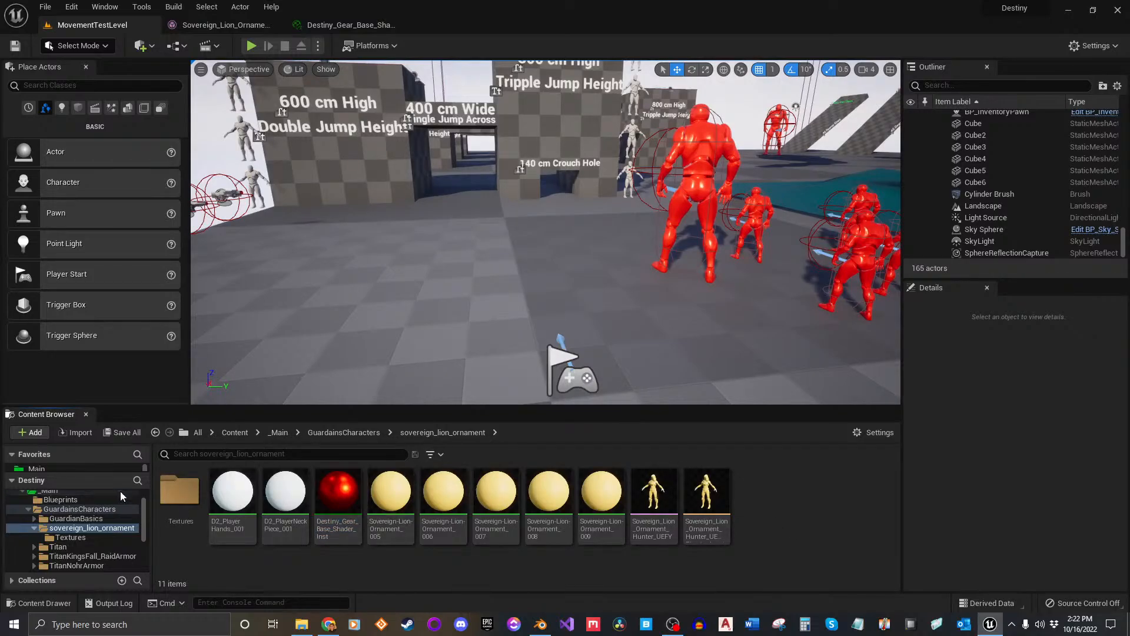
{"action": "left_click", "coordinate": [59, 469]}
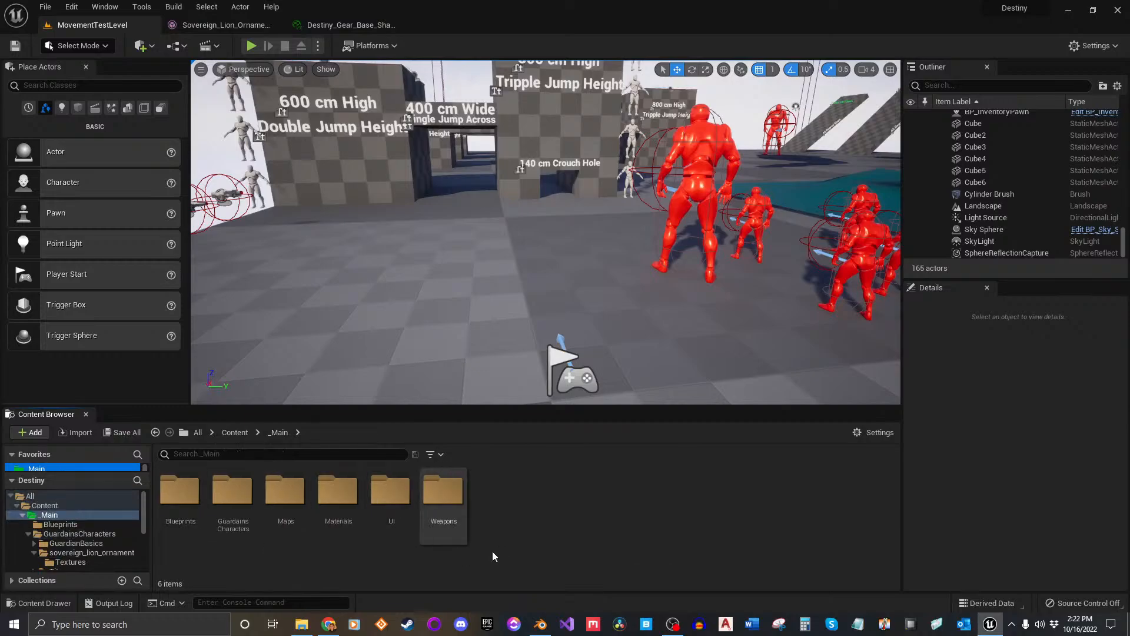
Open the Destiny_Gear_Base_Shader material from the _Main Materials folder and examine its node graph.
{"action": "double_click", "coordinate": [326, 510]}
{"action": "left_click", "coordinate": [199, 507]}
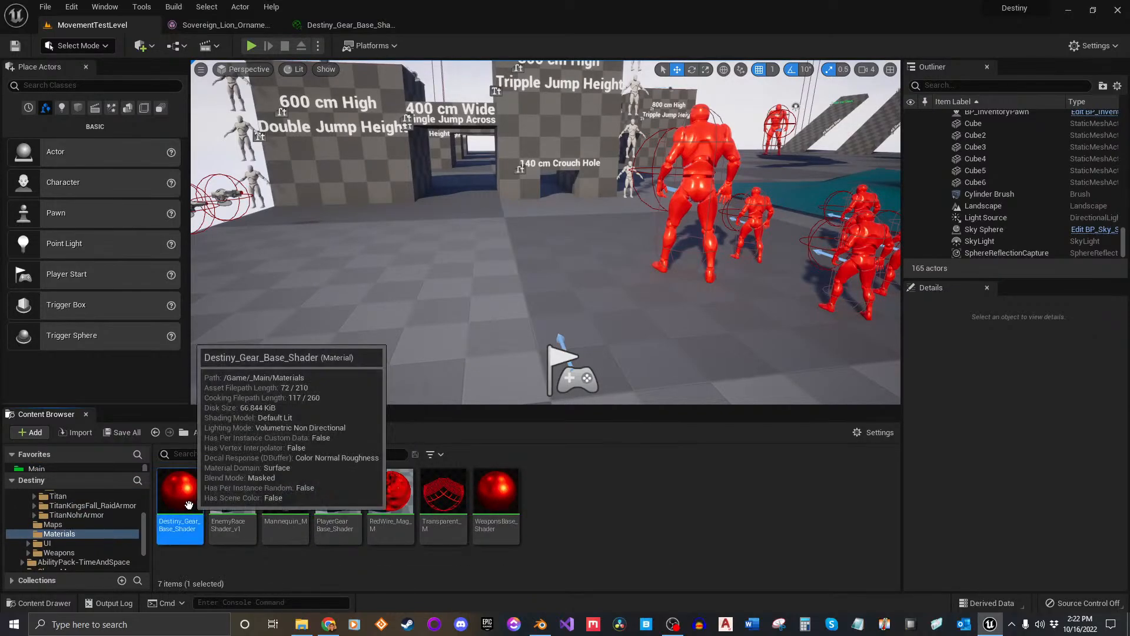
{"action": "double_click", "coordinate": [199, 507]}
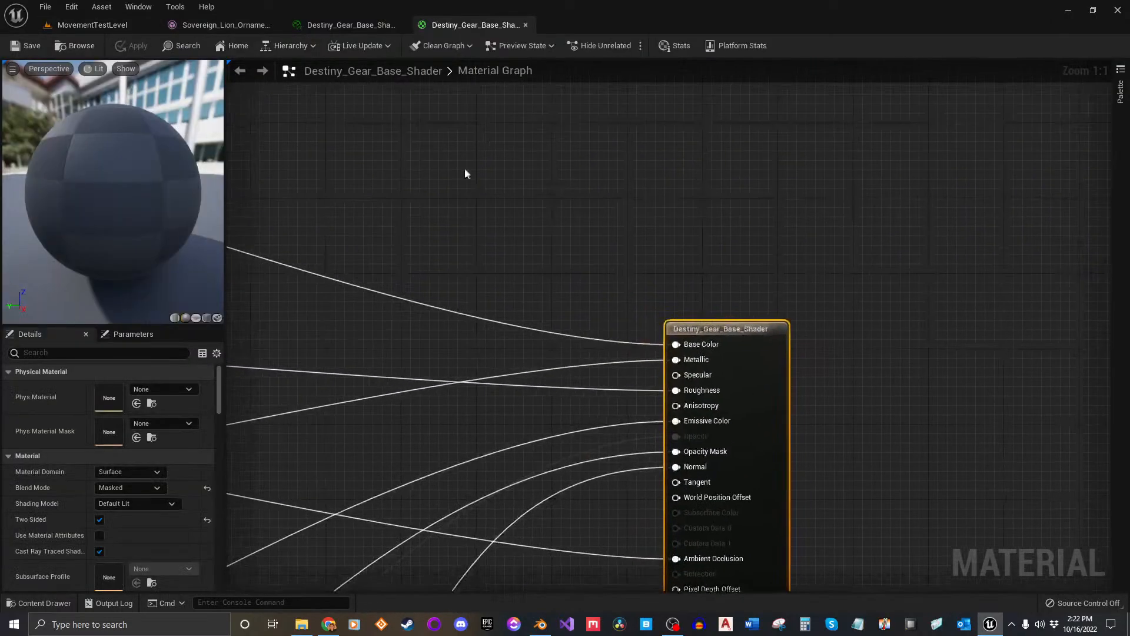
{"action": "scroll", "coordinate": [717, 257], "scroll_direction": "down", "scroll_amount": 6}
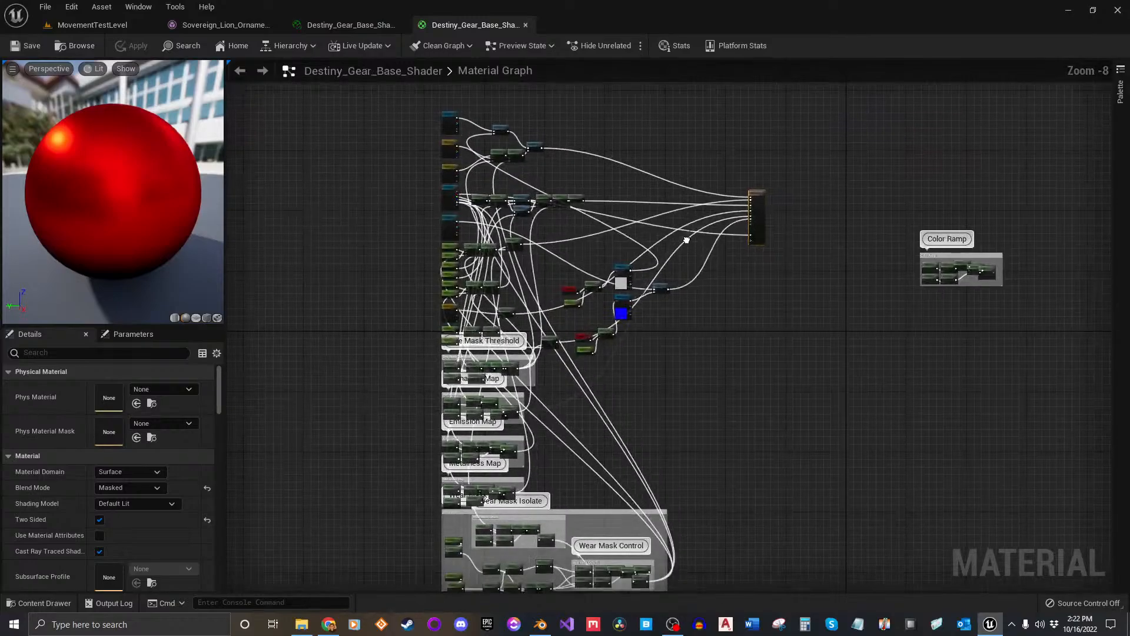
{"action": "right_click_drag", "start_coordinate": [718, 270], "coordinate": [712, 295]}
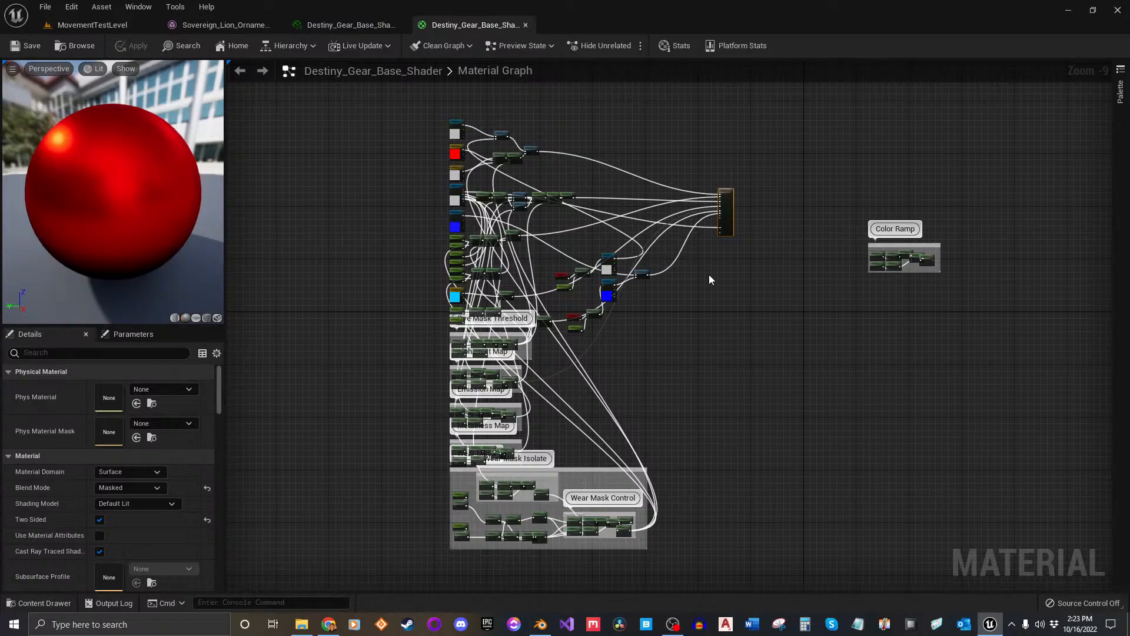
{"action": "scroll", "coordinate": [538, 225], "scroll_direction": "up", "scroll_amount": 6}
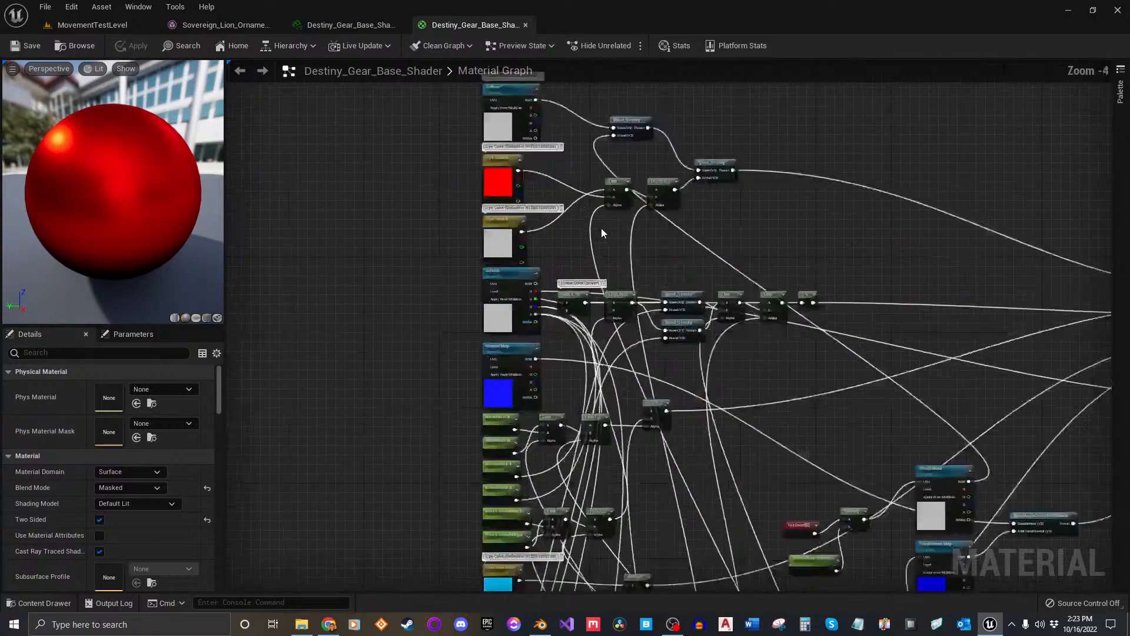
{"action": "scroll", "coordinate": [672, 275], "scroll_direction": "down", "scroll_amount": 6}
{"action": "scroll", "coordinate": [664, 184], "scroll_direction": "up", "scroll_amount": 3}
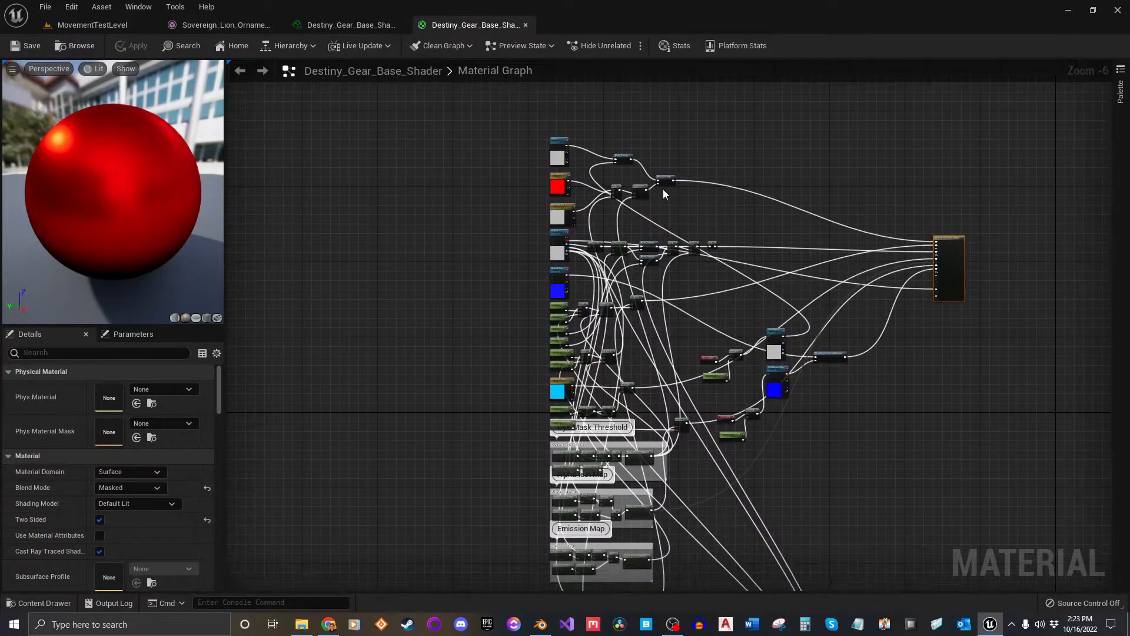
{"action": "scroll", "coordinate": [775, 267], "scroll_direction": "down", "scroll_amount": 2}
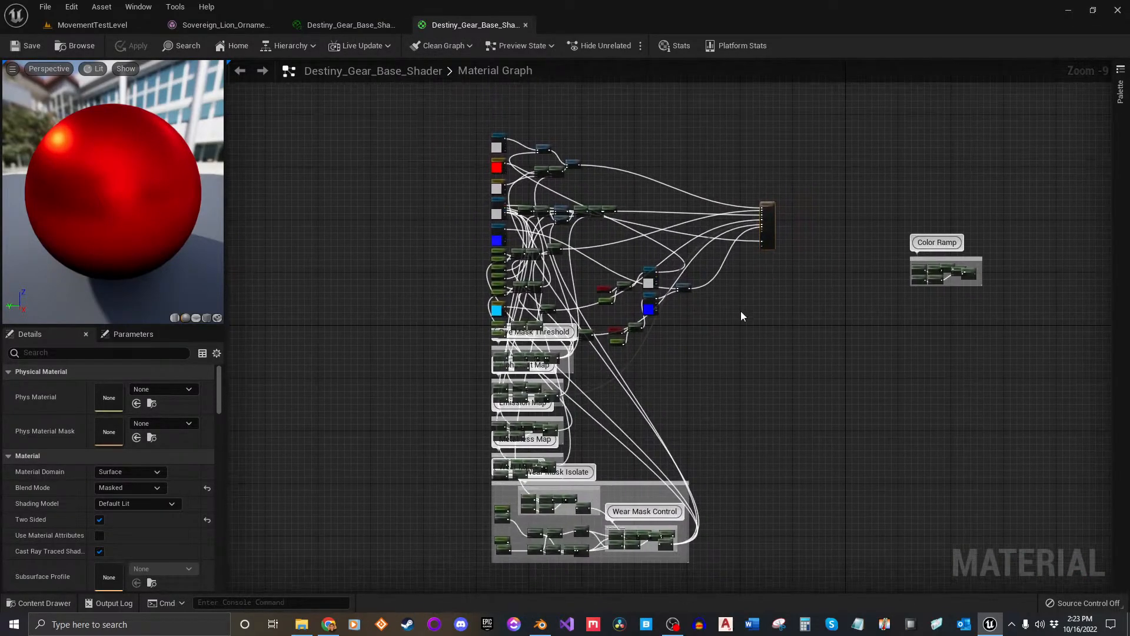
Enable the Diffuse, Gstack, Normal Map, Dye Color A and Dye Color B parameter overrides in the Destiny_Gear_Base_Shader_Inst material instance.
{"action": "left_click", "coordinate": [351, 25]}
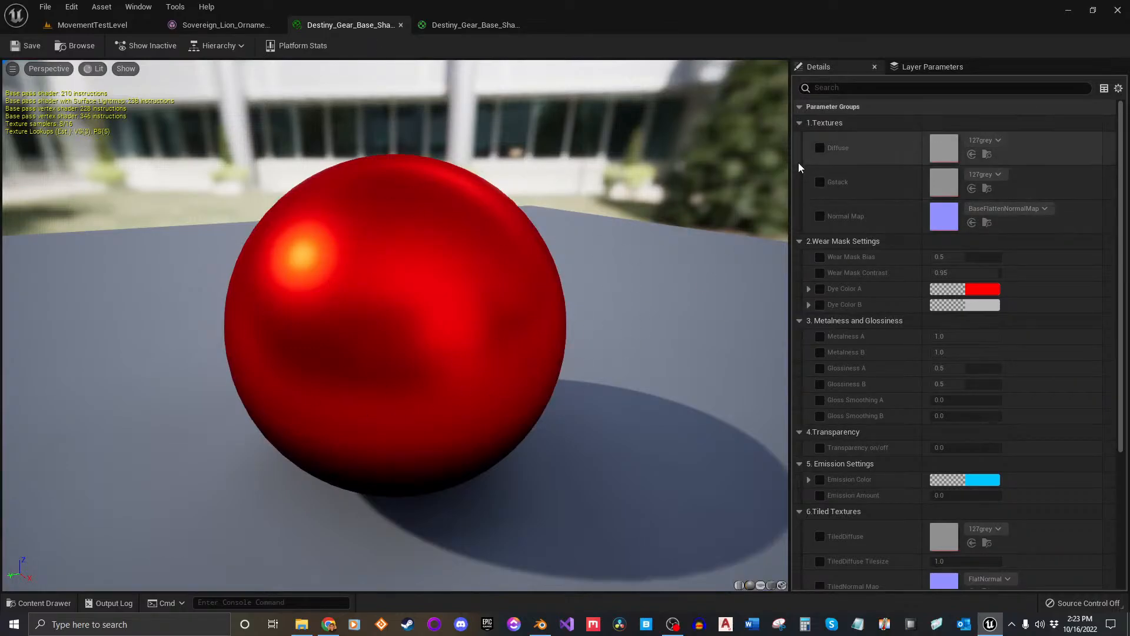
{"action": "left_click", "coordinate": [819, 148]}
{"action": "left_click", "coordinate": [819, 182]}
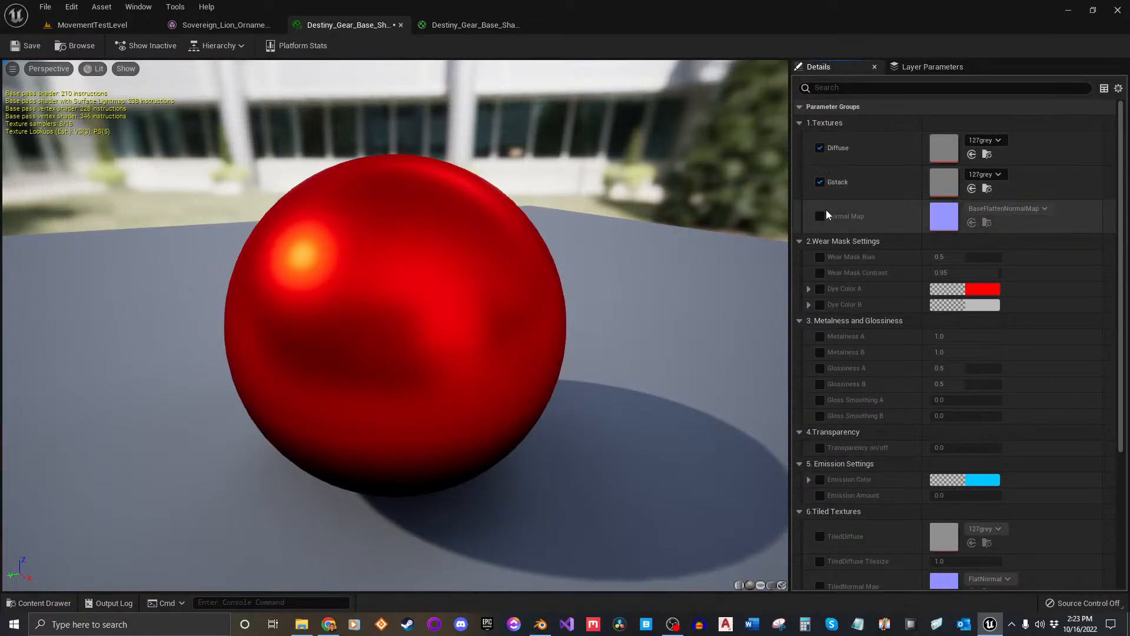
{"action": "left_click", "coordinate": [819, 216]}
{"action": "left_click", "coordinate": [820, 289]}
{"action": "left_click", "coordinate": [820, 304]}
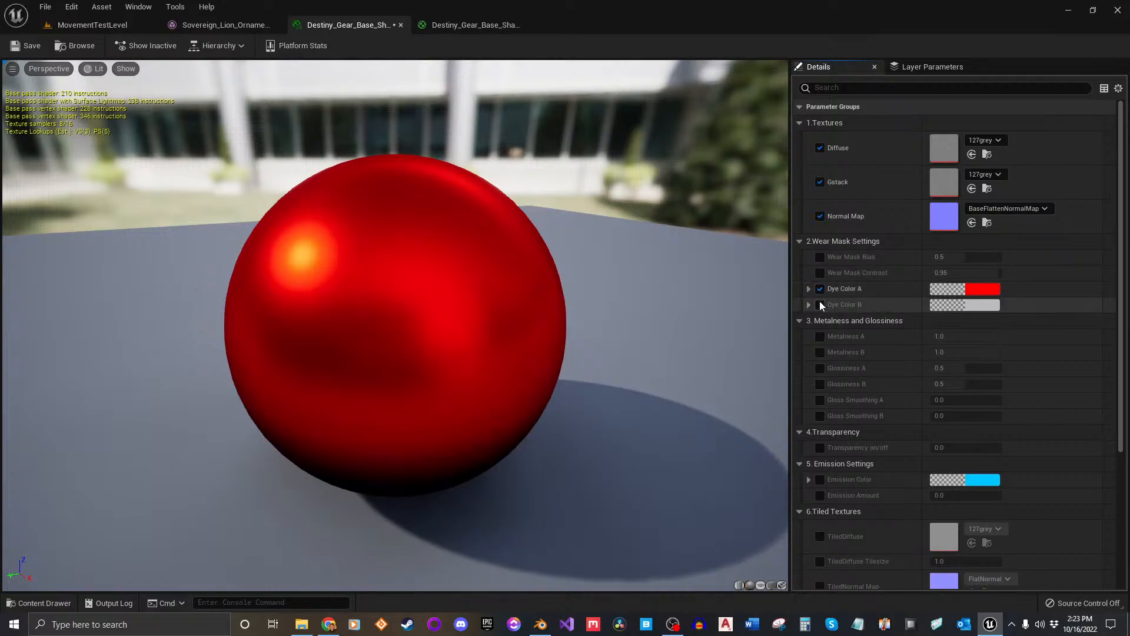
Close the Destiny_Gear_Base_Shader material graph and save the material instance.
{"action": "left_click", "coordinate": [471, 29]}
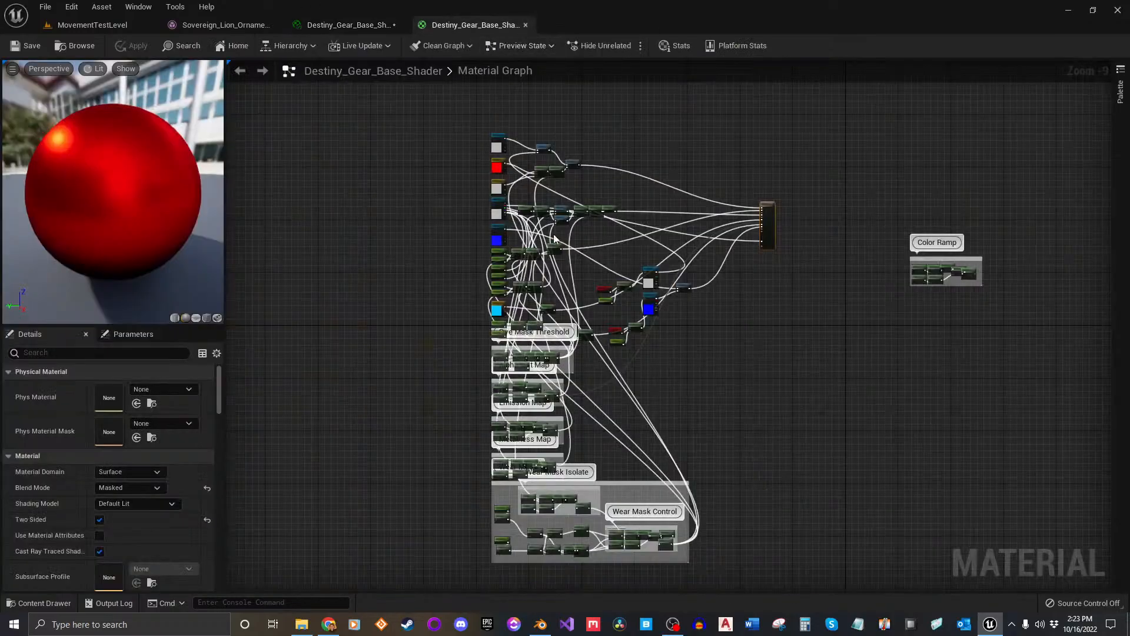
{"action": "left_click", "coordinate": [525, 25]}
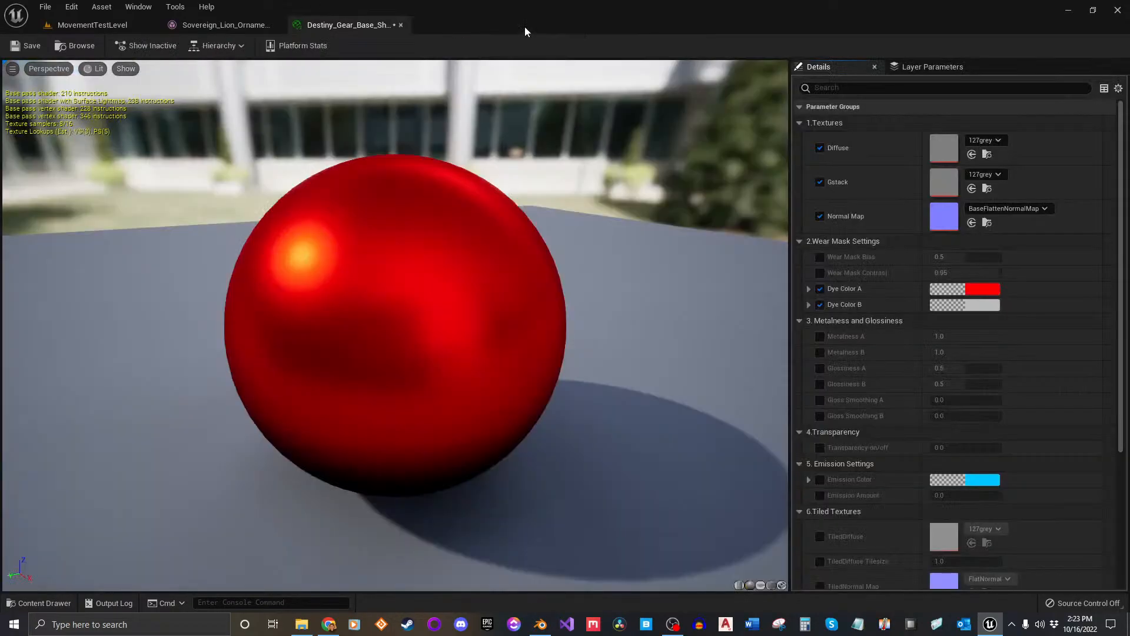
{"action": "left_click", "coordinate": [26, 45]}
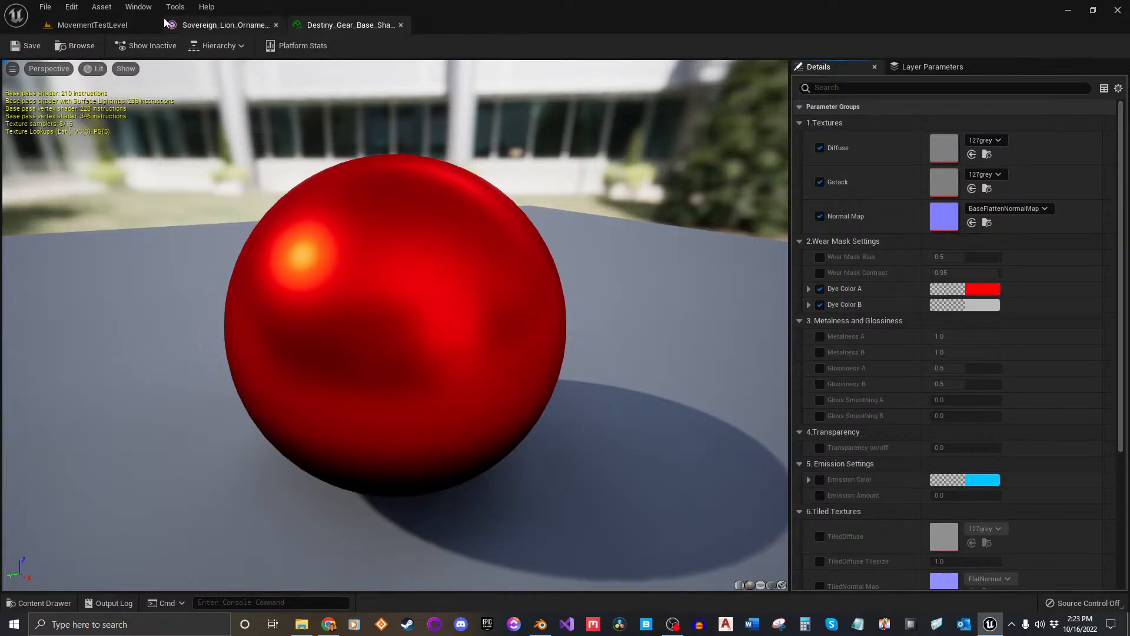
Return to MovementTestLevel, browse to _Main > GuardainsCharacters > sovereign_lion_ornament and select the Sovereign-Lion-Ornament_005 material.
{"action": "left_click", "coordinate": [224, 25]}
{"action": "left_click", "coordinate": [97, 25]}
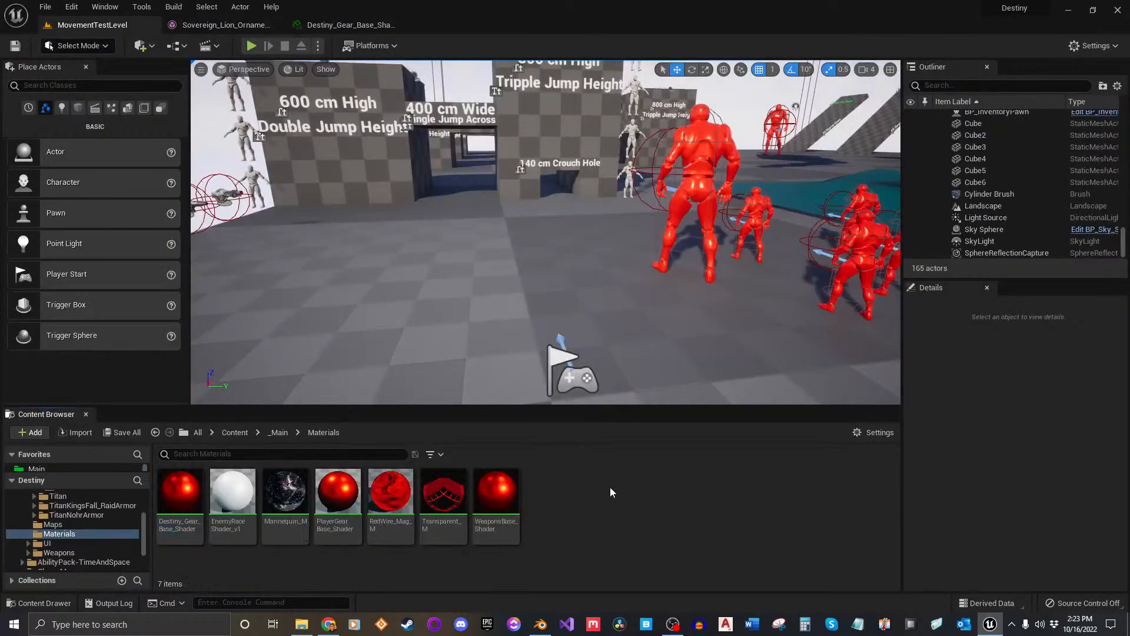
{"action": "left_click", "coordinate": [50, 480]}
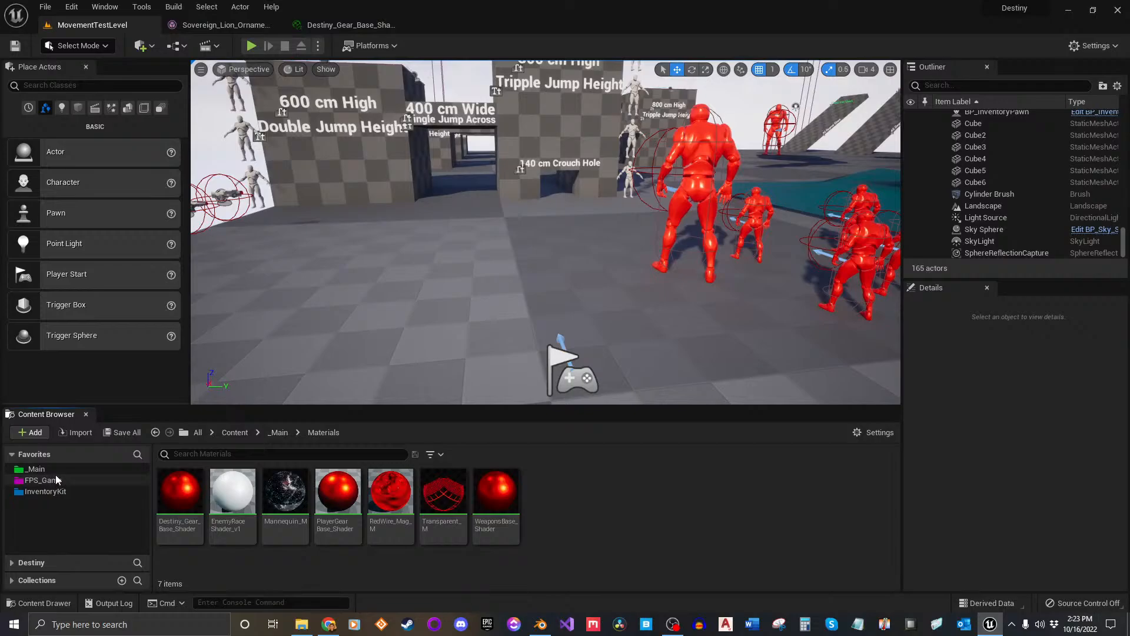
{"action": "left_click", "coordinate": [55, 471]}
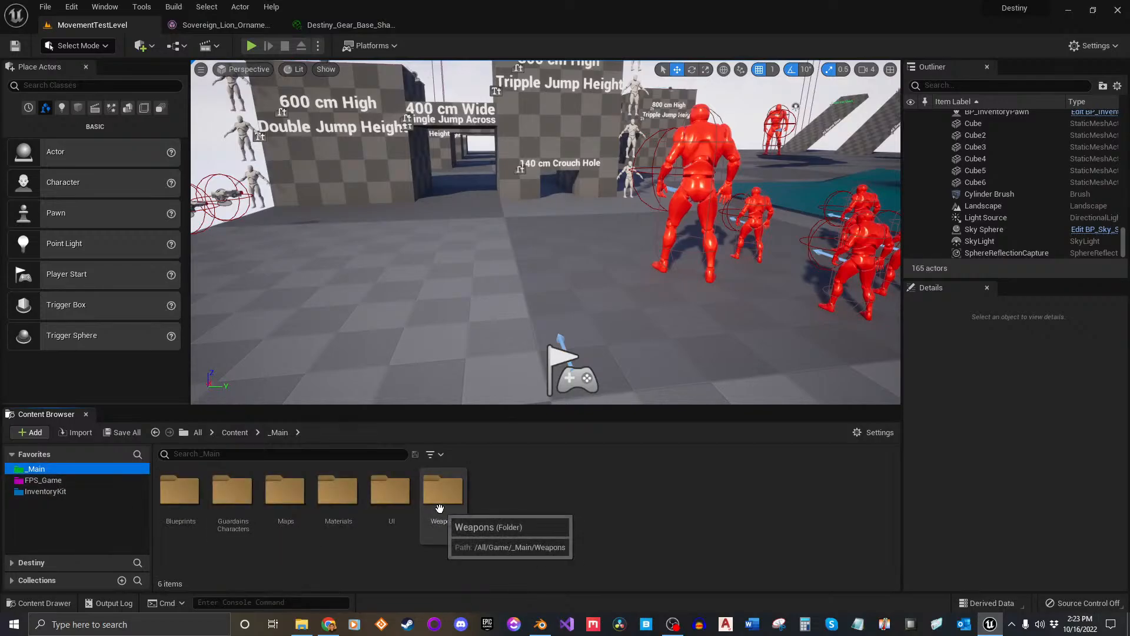
{"action": "left_click", "coordinate": [179, 491]}
{"action": "double_click", "coordinate": [233, 491]}
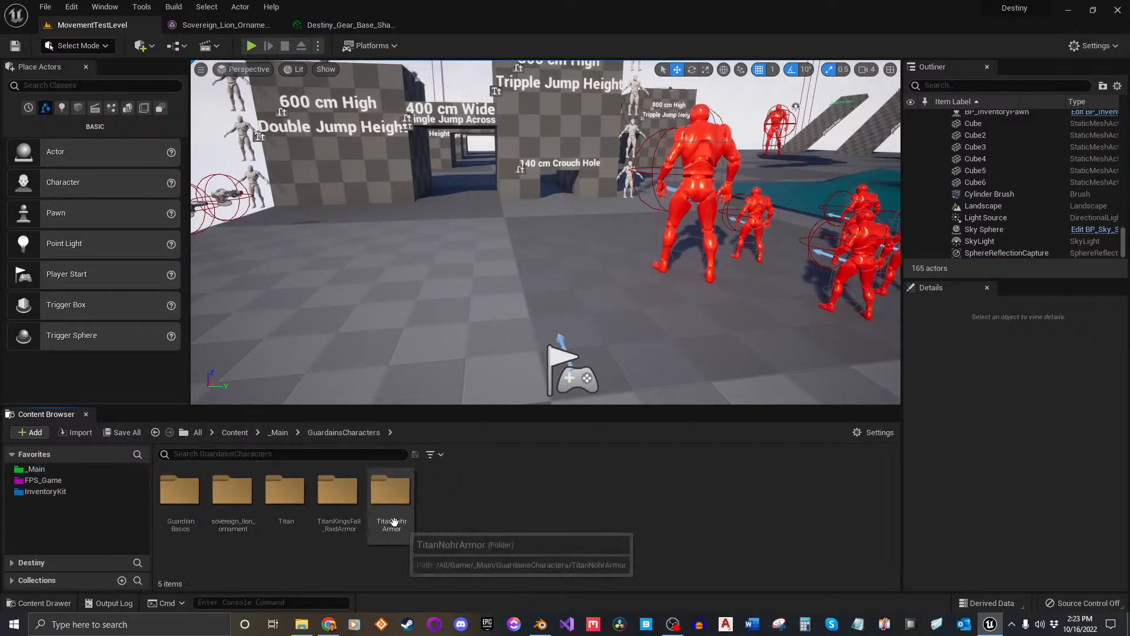
{"action": "double_click", "coordinate": [233, 494]}
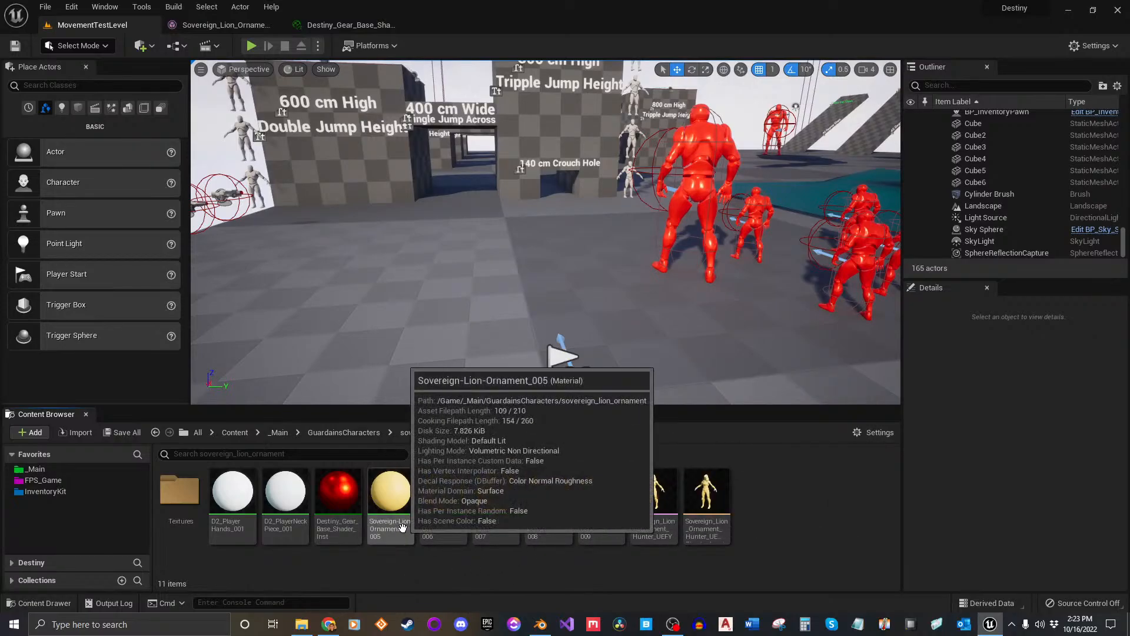
{"action": "left_click", "coordinate": [391, 500]}
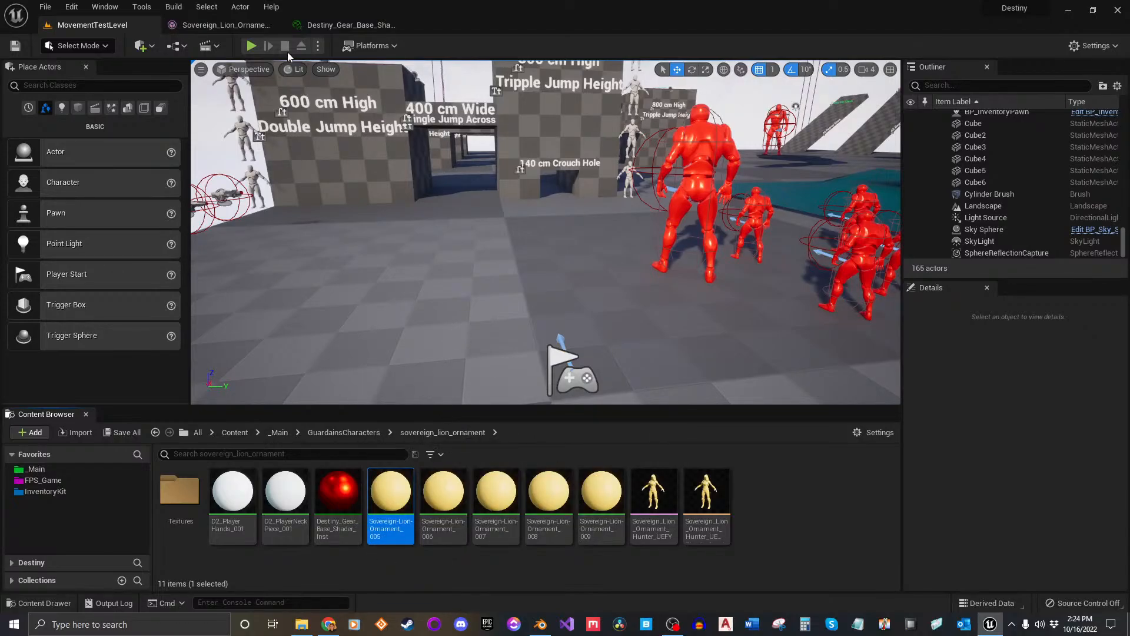
Review the gear shader instance's parameter groups and the Sovereign-Lion-Ornament_005 to 009 materials in the folder.
{"action": "left_click", "coordinate": [330, 24]}
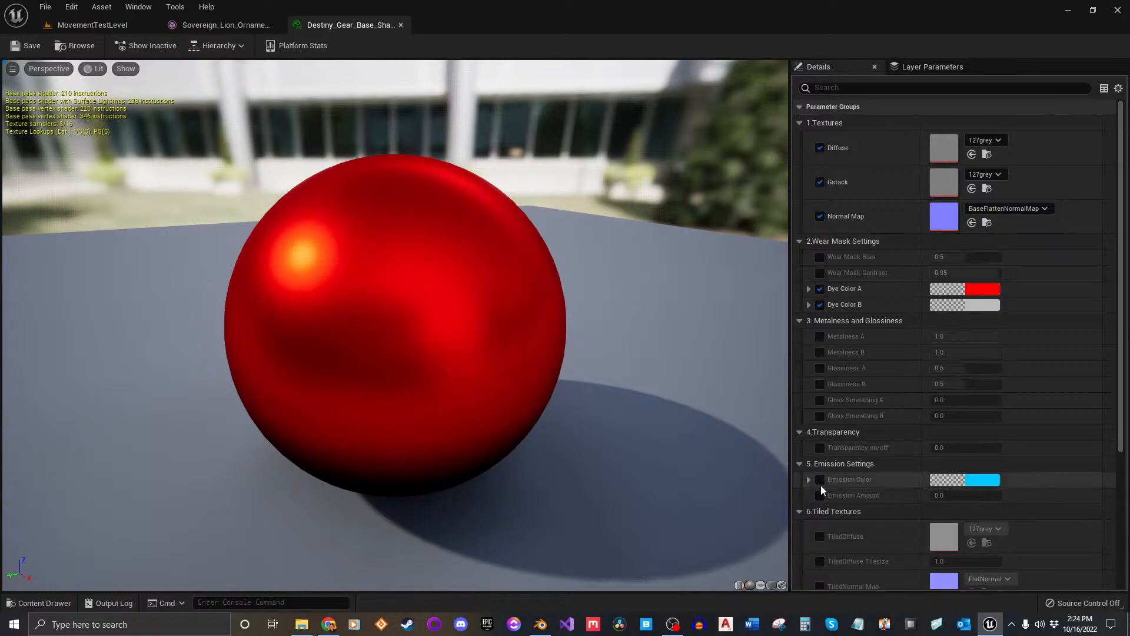
{"action": "scroll", "coordinate": [849, 468], "scroll_direction": "down", "scroll_amount": 2}
{"action": "scroll", "coordinate": [849, 469], "scroll_direction": "up", "scroll_amount": 2}
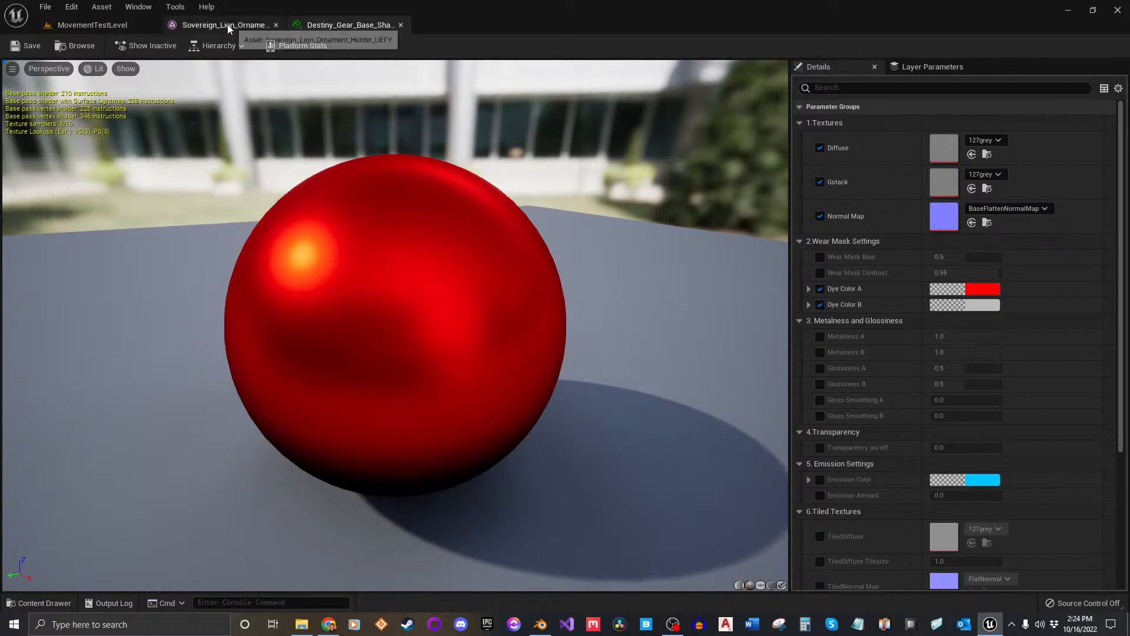
{"action": "left_click", "coordinate": [118, 24]}
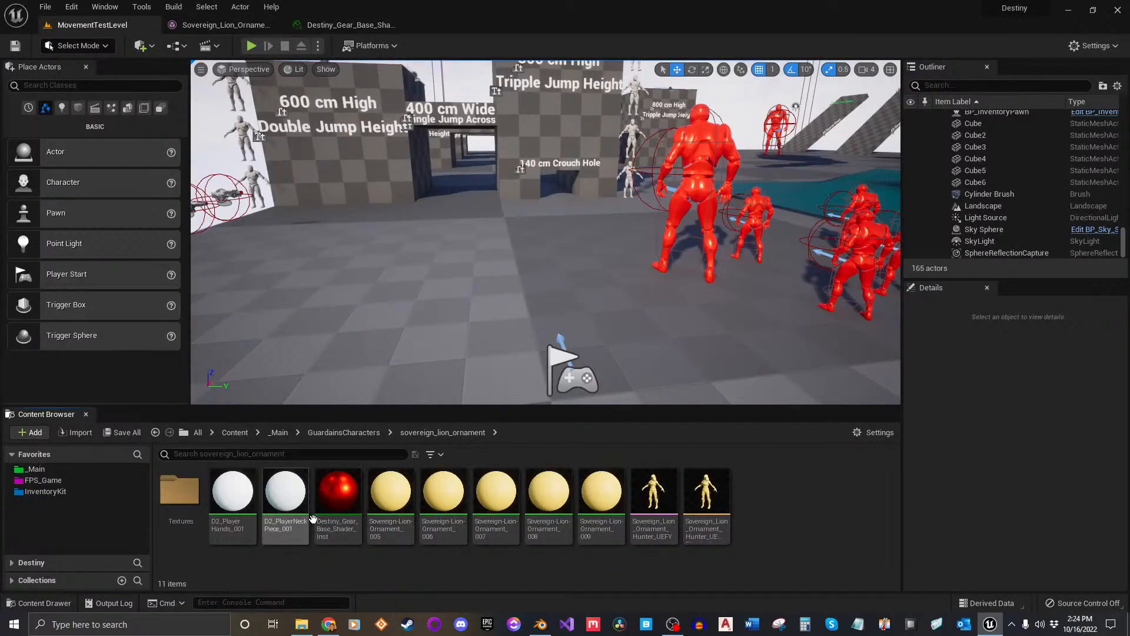
{"action": "left_click", "coordinate": [392, 522]}
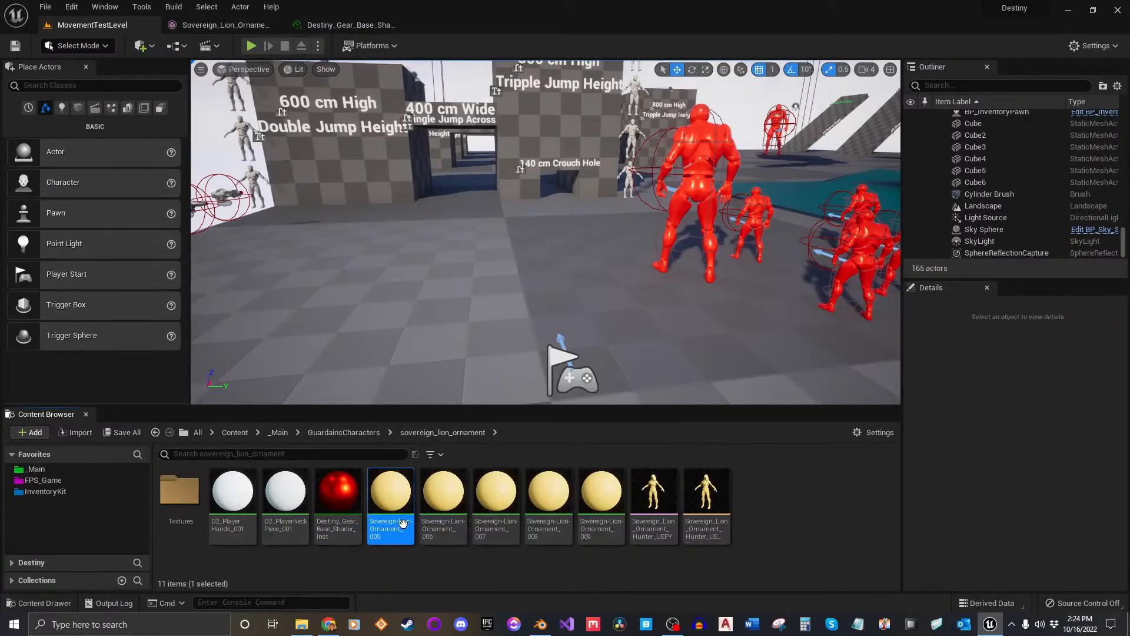
{"action": "left_click", "coordinate": [601, 506], "text": "shift"}
{"action": "left_click", "coordinate": [609, 556]}
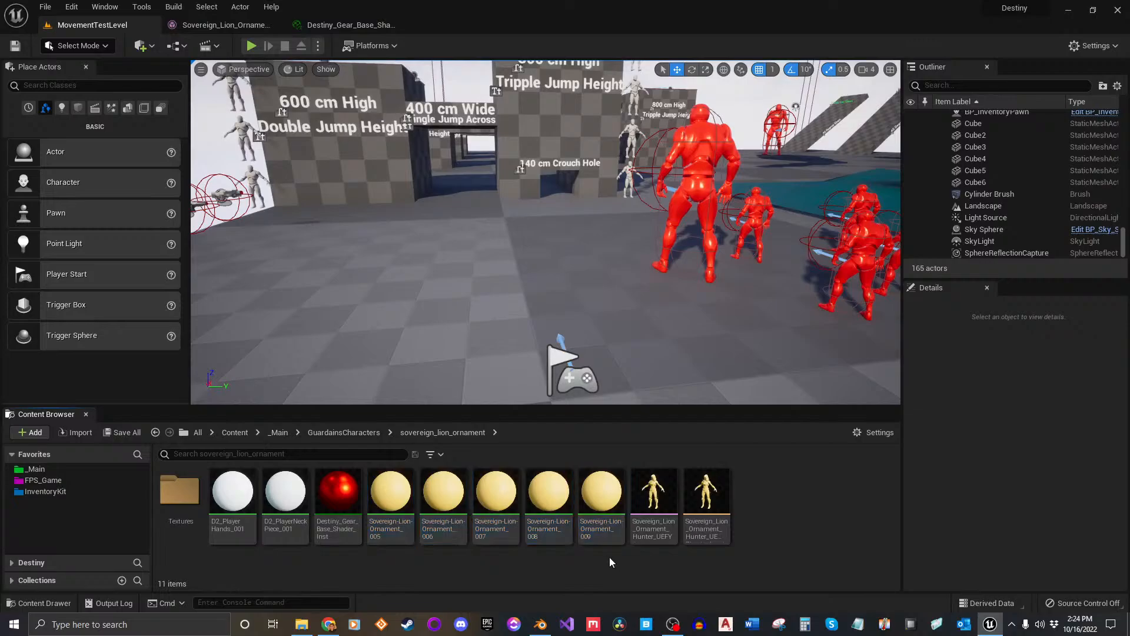
Copy the name of the Sovereign-Lion-Ornament_005 material.
{"action": "left_click", "coordinate": [383, 533]}
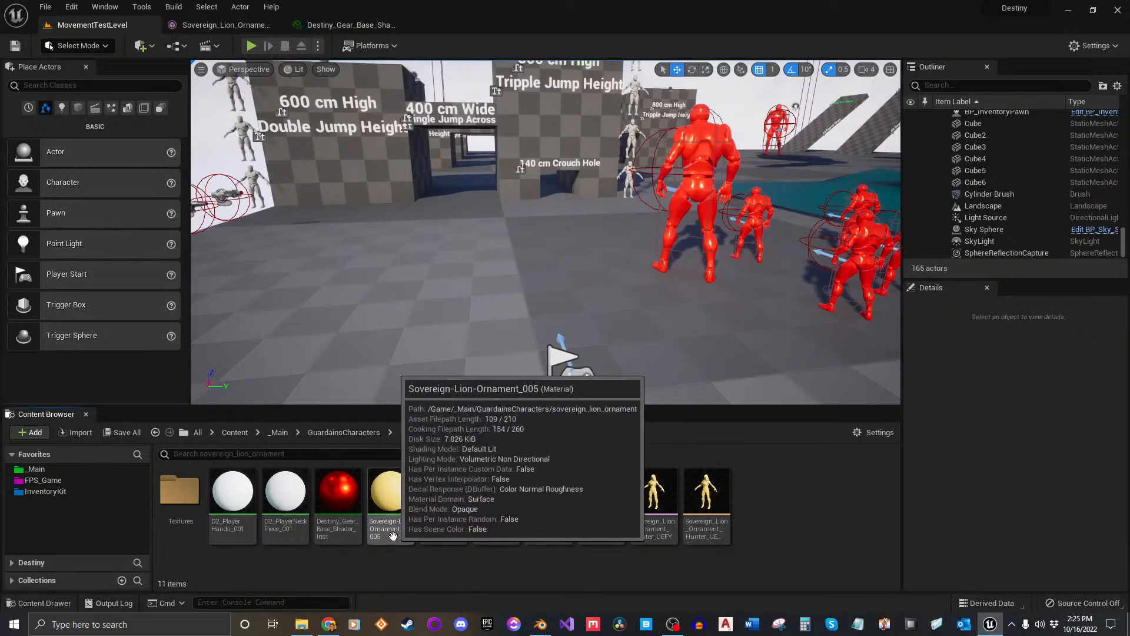
{"action": "key", "text": "Left"}
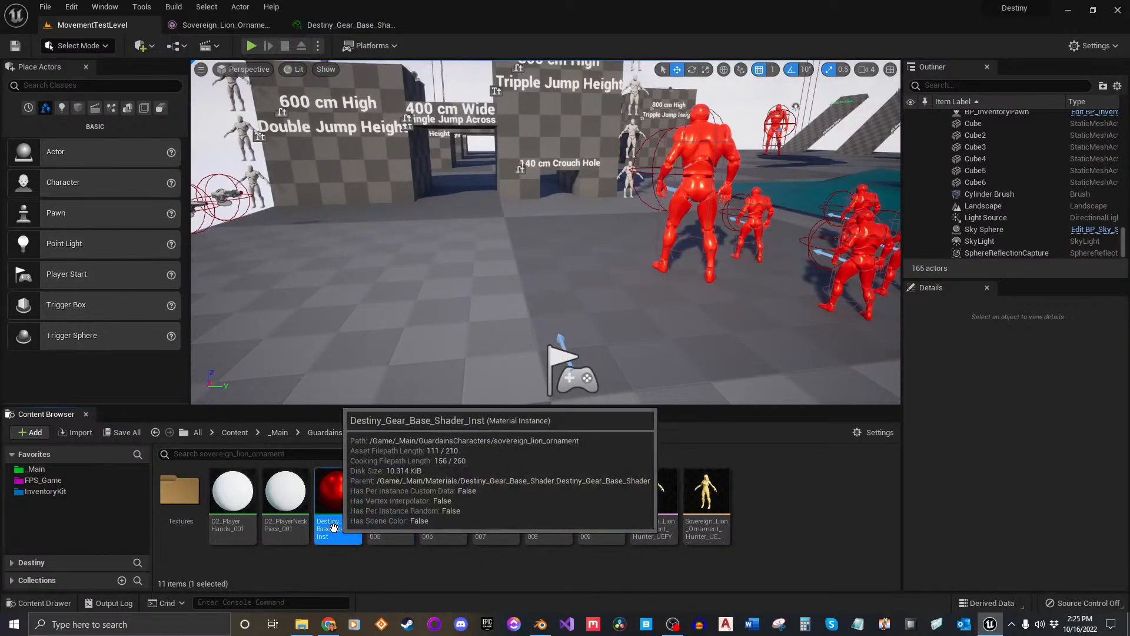
{"action": "key", "text": "F2"}
{"action": "left_click", "coordinate": [385, 529]}
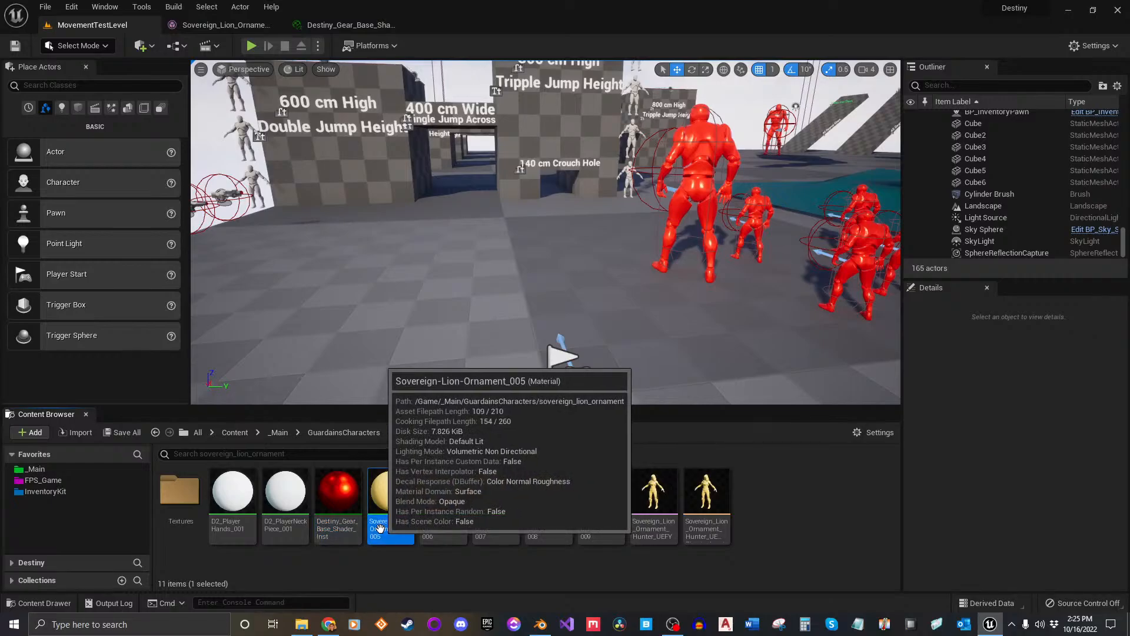
{"action": "key", "text": "F2"}
{"action": "key", "text": "ctrl+c"}
{"action": "key", "text": "Escape"}
Rename the Destiny_Gear_Base_Shader_Inst material instance as Sovereign-Lion-Ornament_005_Ints using the copied name plus the suffix _Ints.
{"action": "key", "text": "Left"}
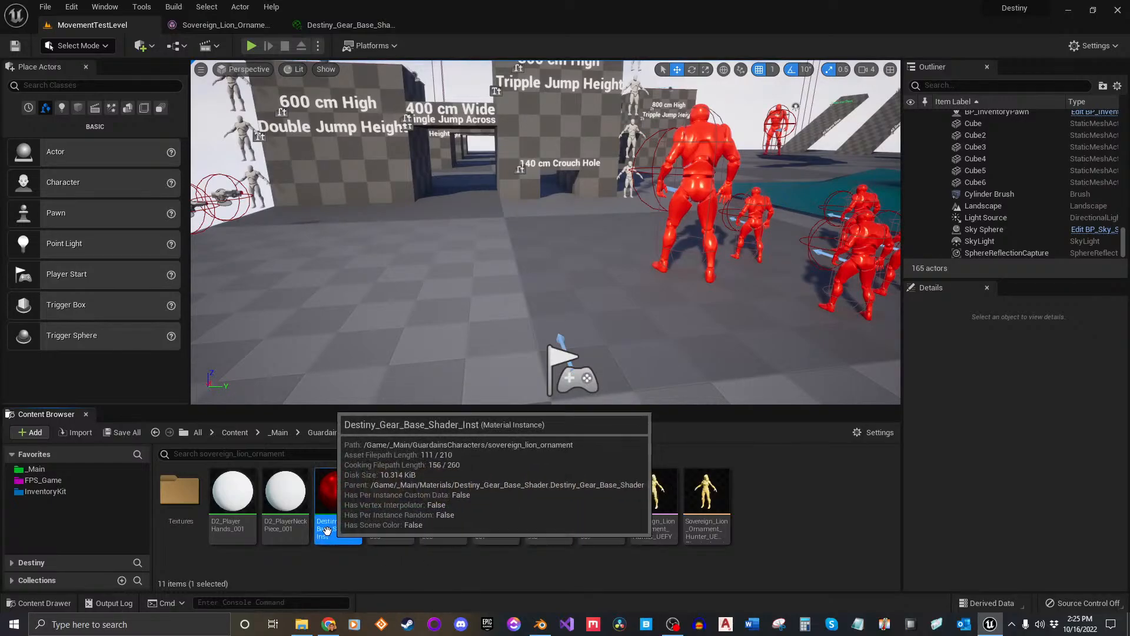
{"action": "key", "text": "F2"}
{"action": "key", "text": "ctrl+v"}
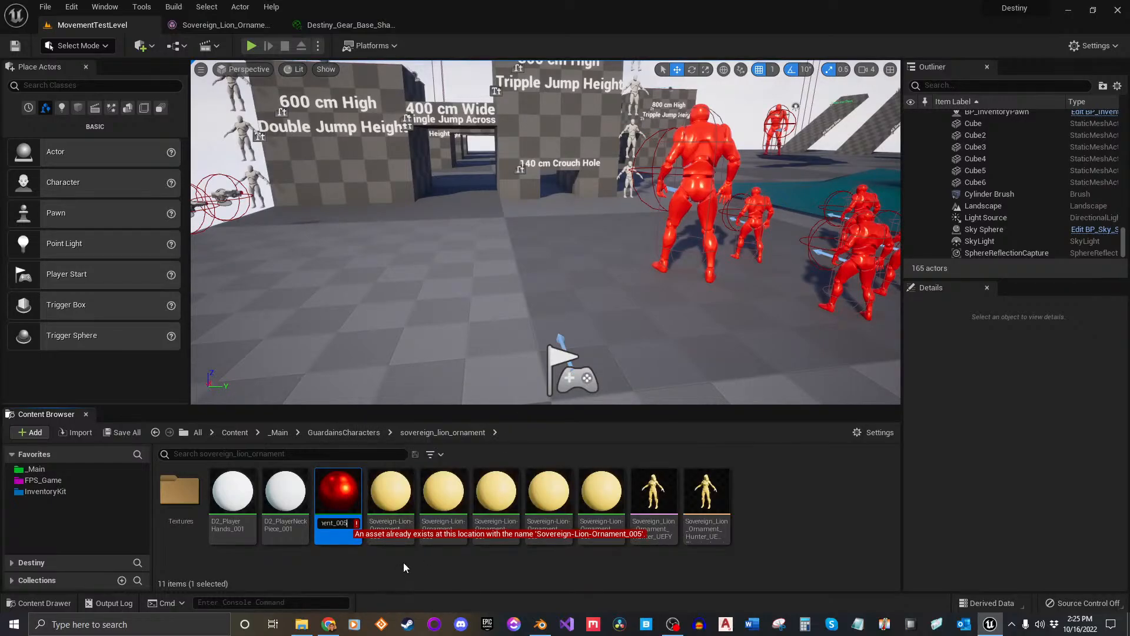
{"action": "type", "text": "_Ints"}
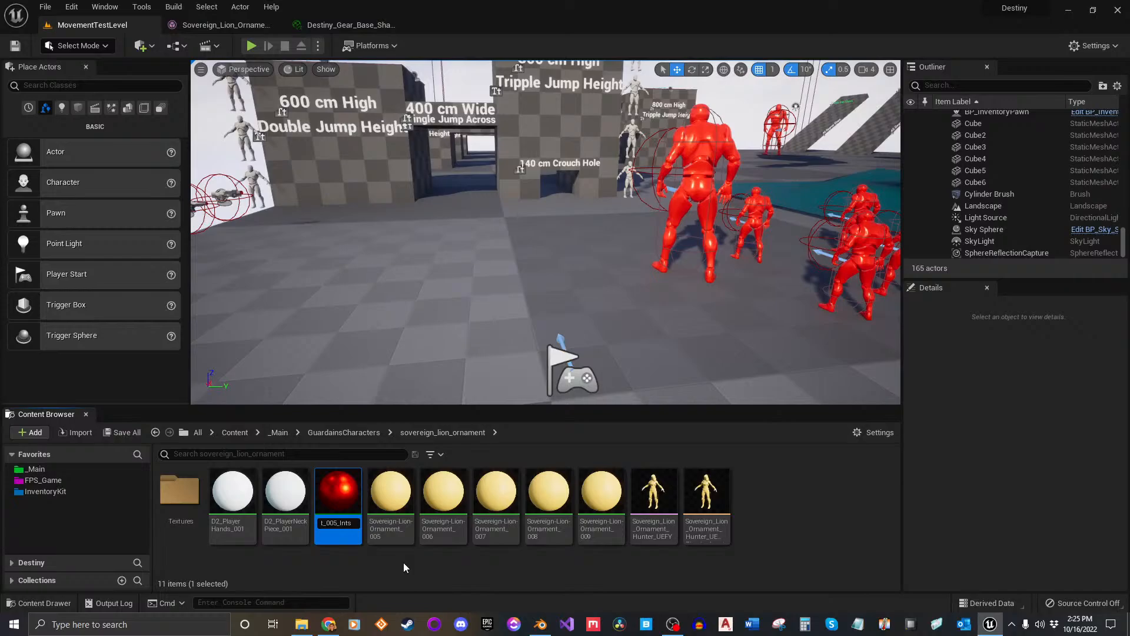
{"action": "key", "text": "Return"}
{"action": "left_click", "coordinate": [740, 559]}
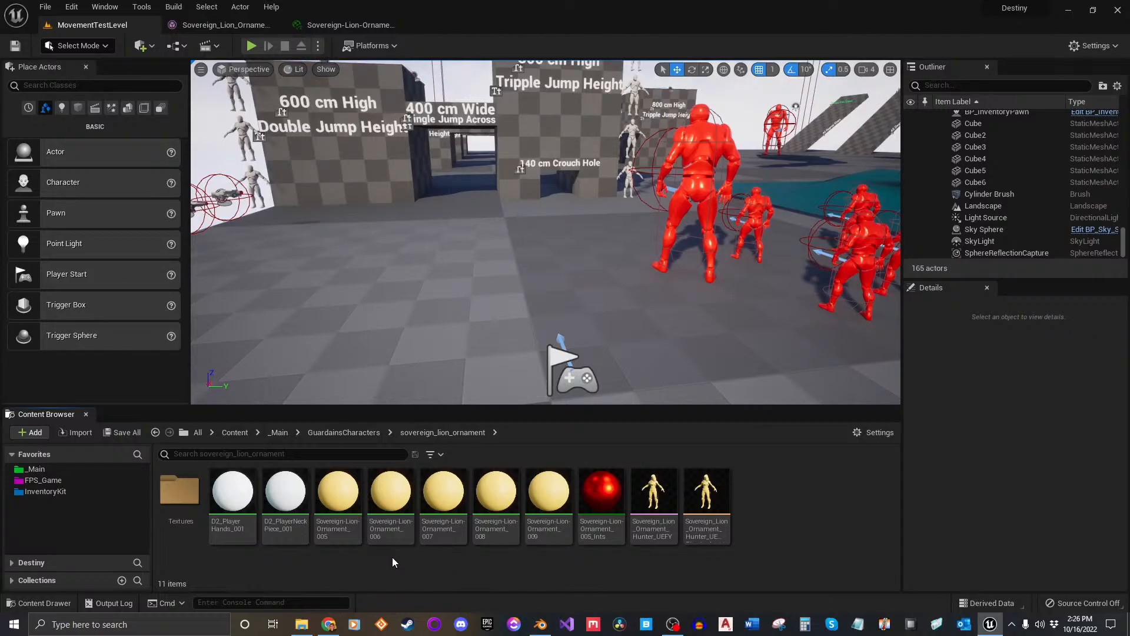
Assign Sovereign_Lion_Ornament_Diffuse_Bake_000 from the Textures folder as the Sovereign-Lion-Ornament_005_Ints Diffuse and 02d9b180_Normal as its Normal Map.
{"action": "left_click", "coordinate": [339, 518]}
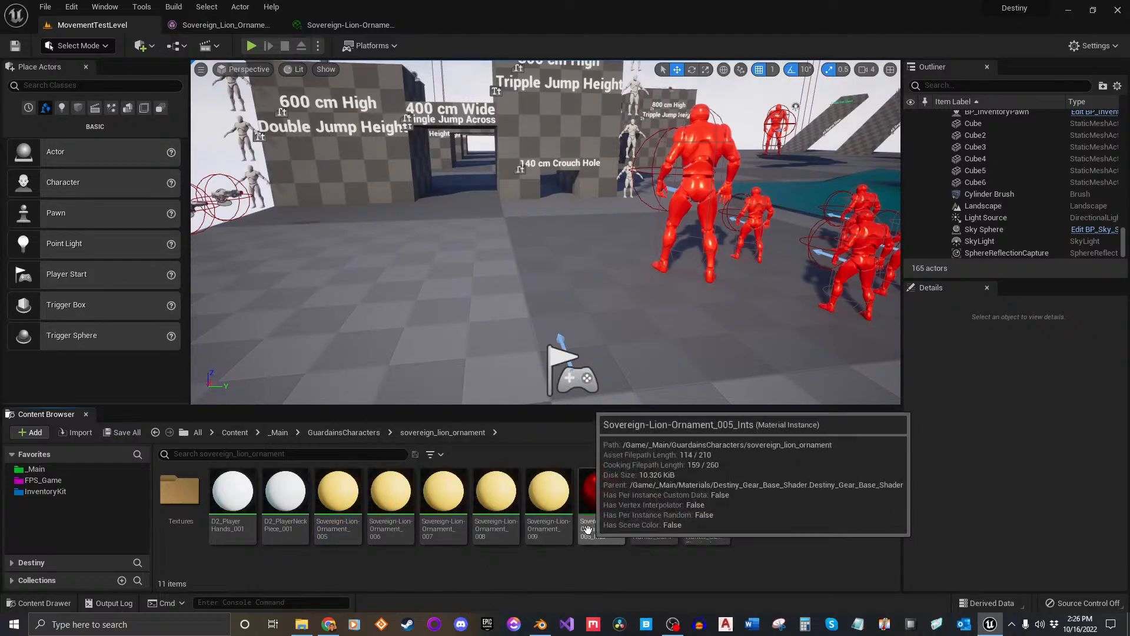
{"action": "double_click", "coordinate": [612, 517]}
{"action": "left_click", "coordinate": [94, 24]}
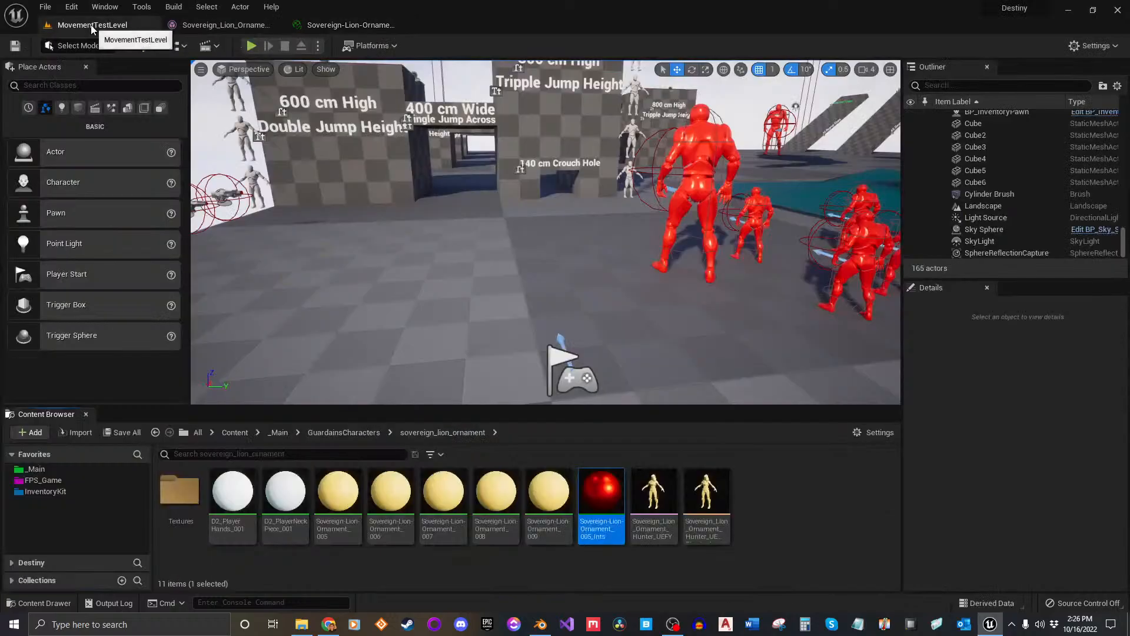
{"action": "scroll", "coordinate": [462, 497], "scroll_direction": "down", "scroll_amount": 3}
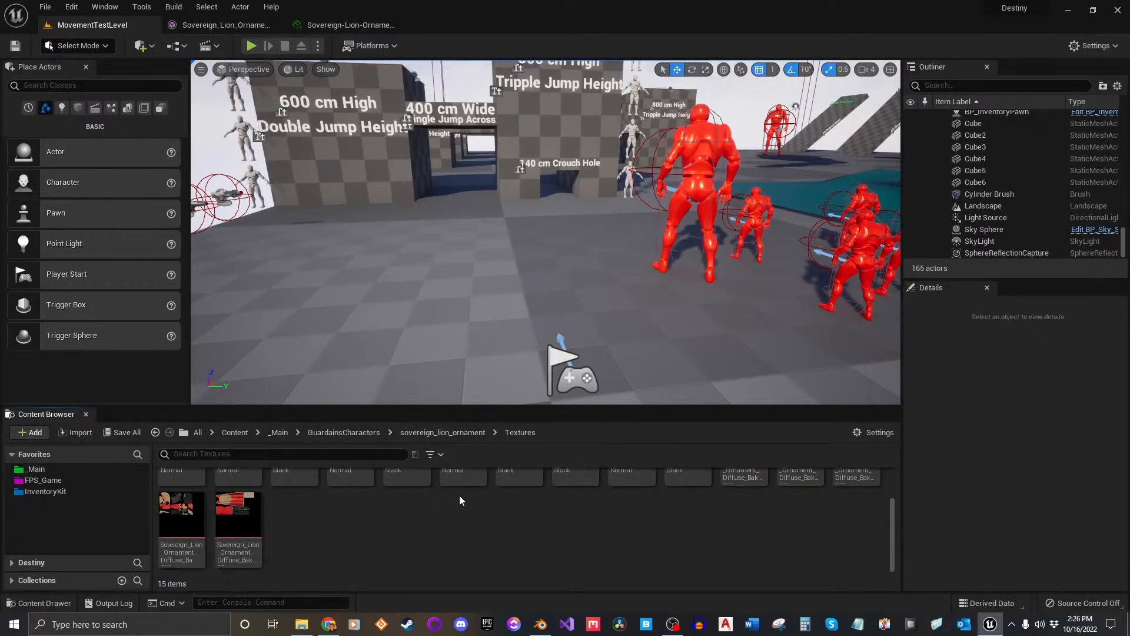
{"action": "scroll", "coordinate": [462, 498], "scroll_direction": "up", "scroll_amount": 3}
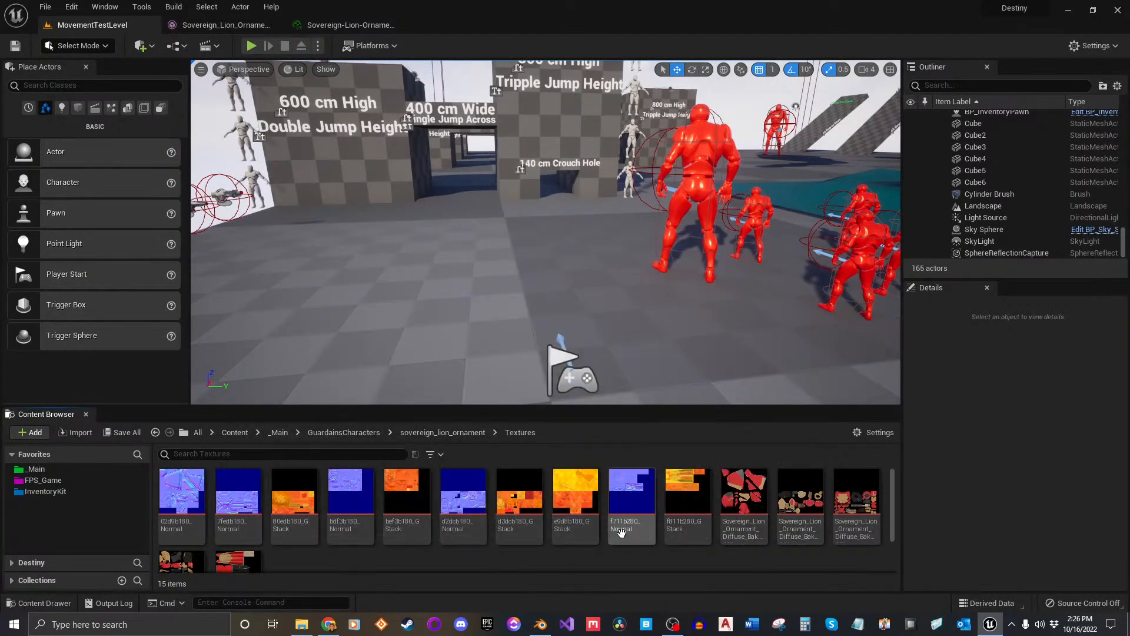
{"action": "mouse_move", "coordinate": [733, 518]}
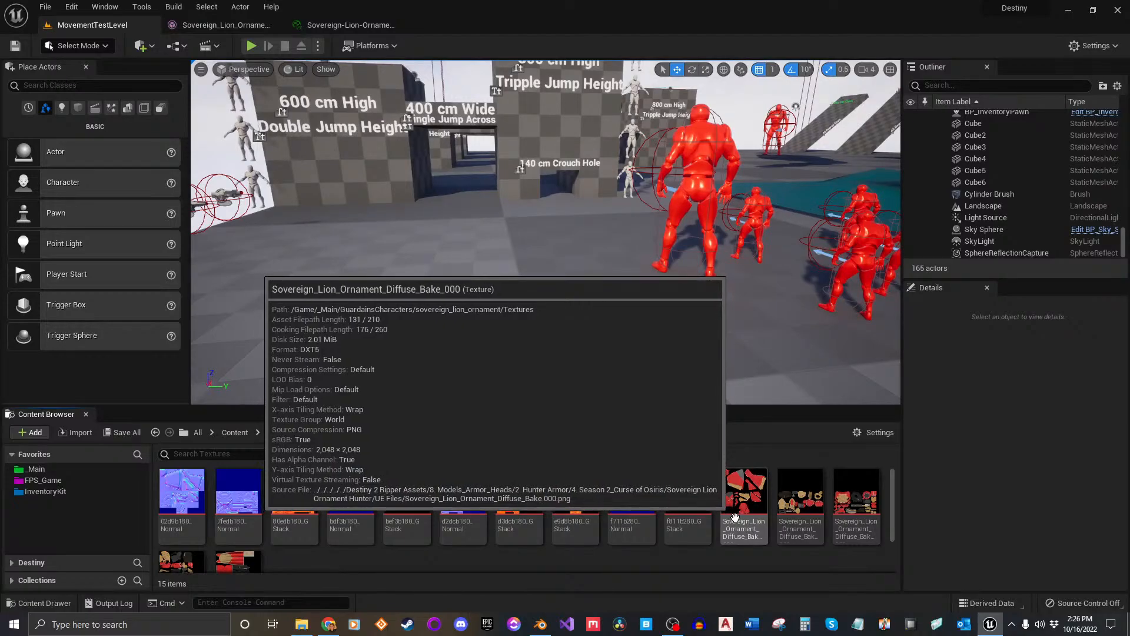
{"action": "left_click_drag", "start_coordinate": [733, 518], "coordinate": [938, 147]}
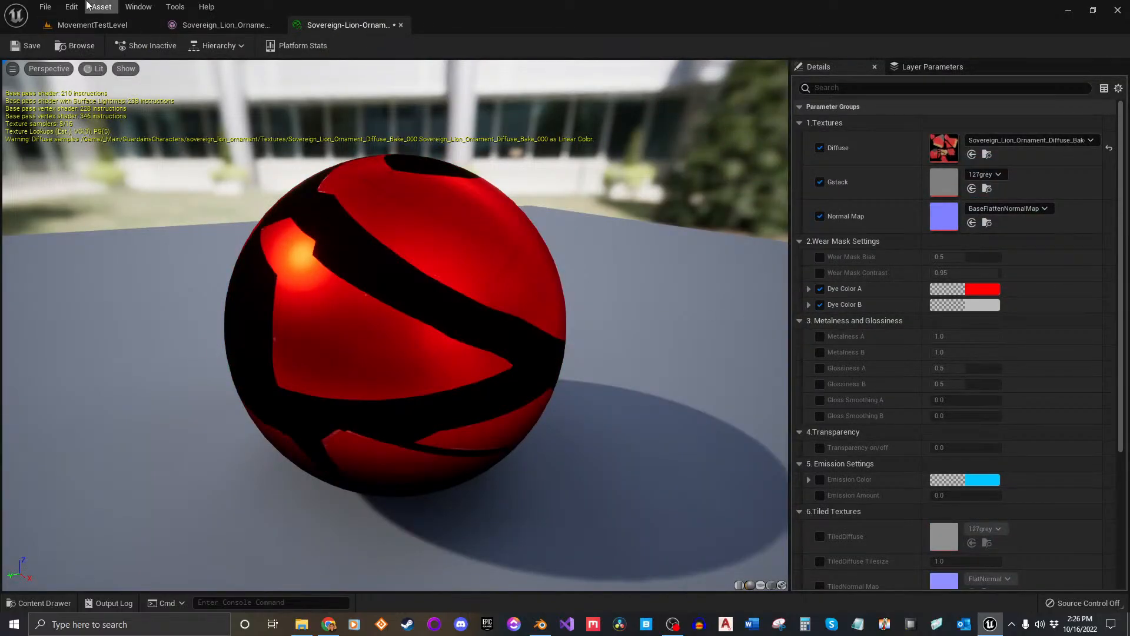
{"action": "left_click", "coordinate": [92, 24]}
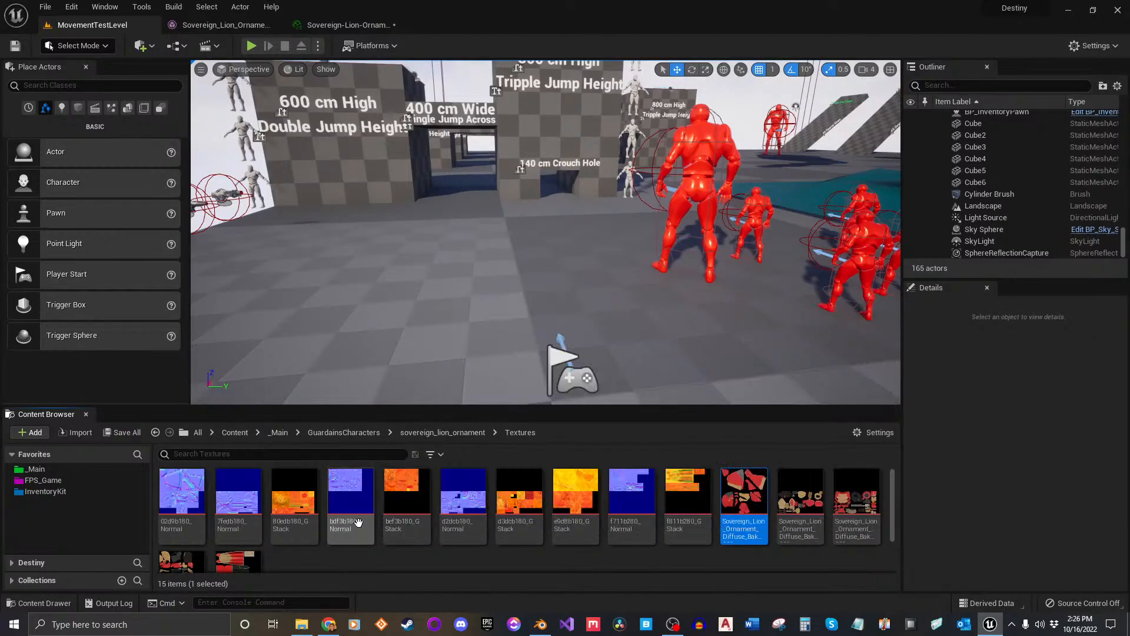
{"action": "mouse_move", "coordinate": [179, 502]}
{"action": "left_mouse_down"}
{"action": "mouse_move", "coordinate": [416, 99]}
{"action": "mouse_move", "coordinate": [348, 24]}
{"action": "mouse_move", "coordinate": [467, 51]}
{"action": "mouse_move", "coordinate": [898, 220]}
{"action": "mouse_move", "coordinate": [942, 213]}
{"action": "left_mouse_up"}
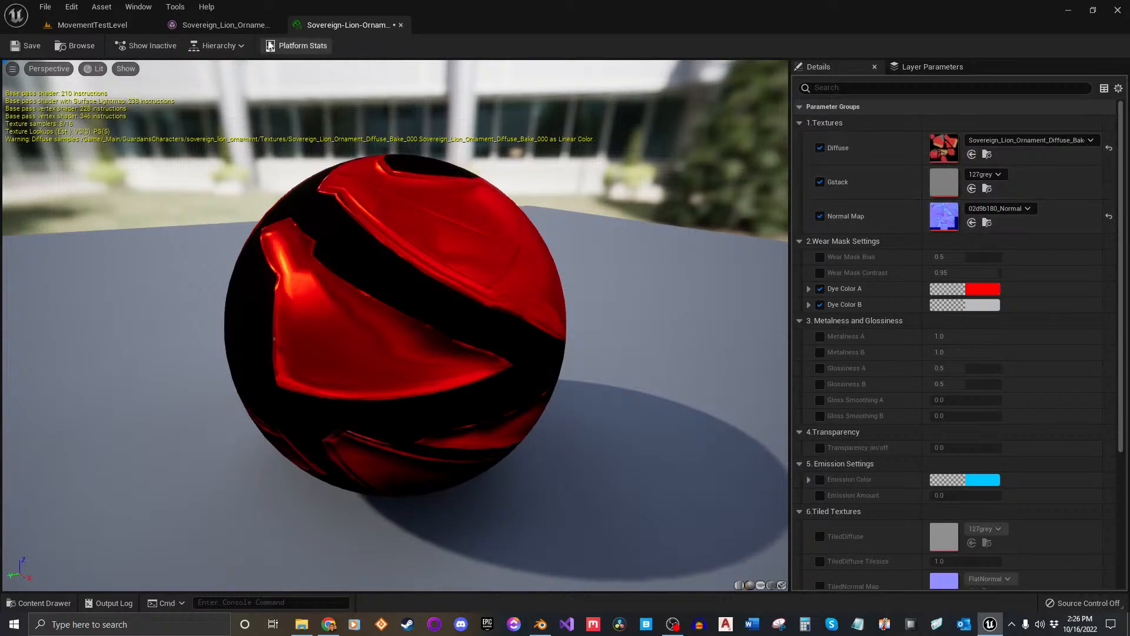
Assign the e9d8b180_GStack texture from the Textures folder to the Gstack parameter of Sovereign-Lion-Ornament_005_Ints.
{"action": "left_click", "coordinate": [92, 24]}
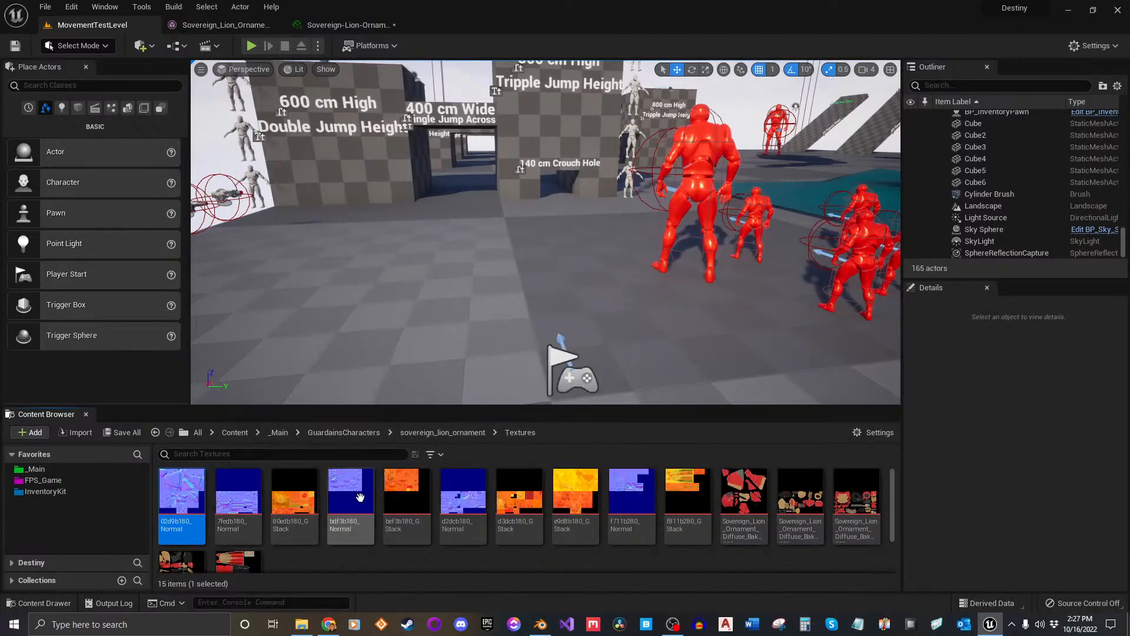
{"action": "scroll", "coordinate": [287, 569], "scroll_direction": "down", "scroll_amount": 1}
{"action": "scroll", "coordinate": [410, 559], "scroll_direction": "up", "scroll_amount": 1}
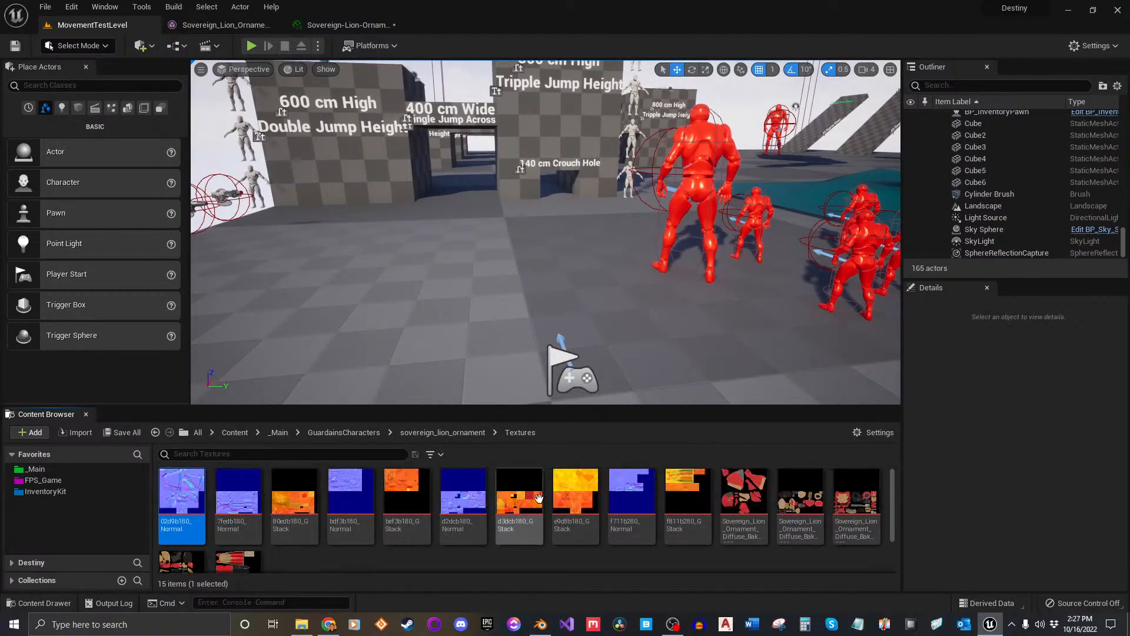
{"action": "mouse_move", "coordinate": [579, 506]}
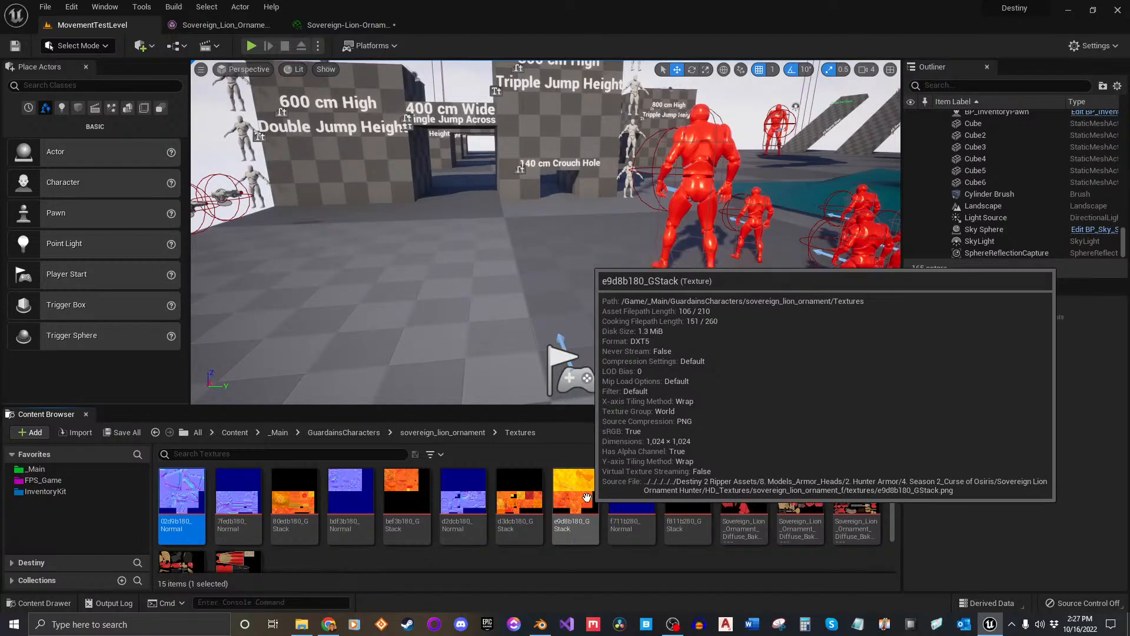
{"action": "left_click_drag", "start_coordinate": [579, 506], "coordinate": [951, 176]}
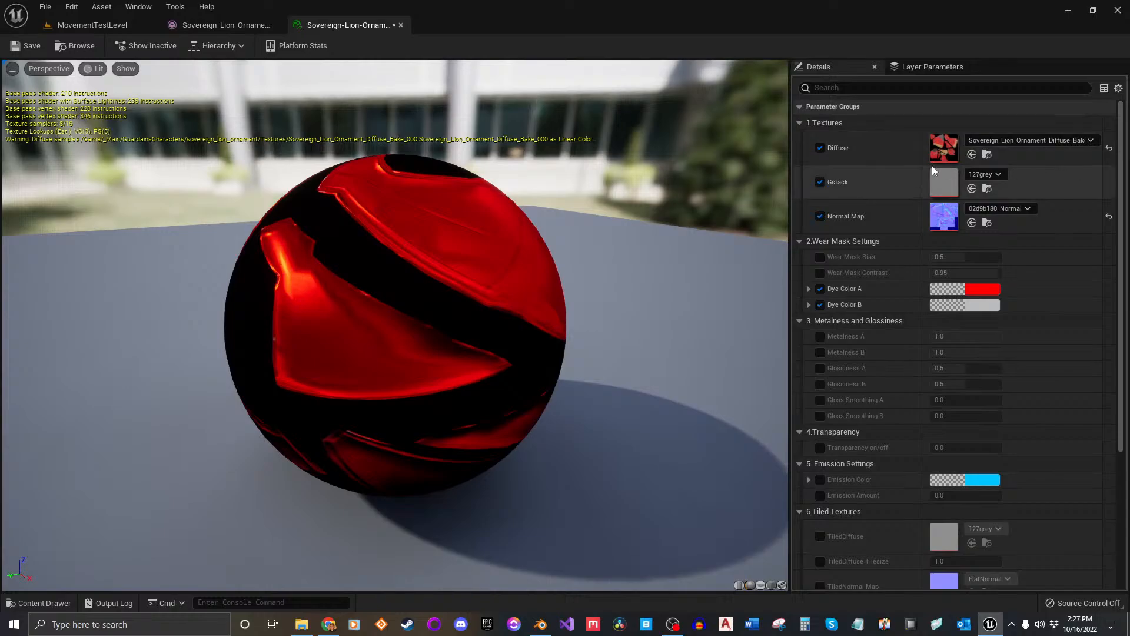
{"action": "left_click", "coordinate": [111, 27]}
{"action": "left_click_drag", "start_coordinate": [575, 503], "coordinate": [944, 179]}
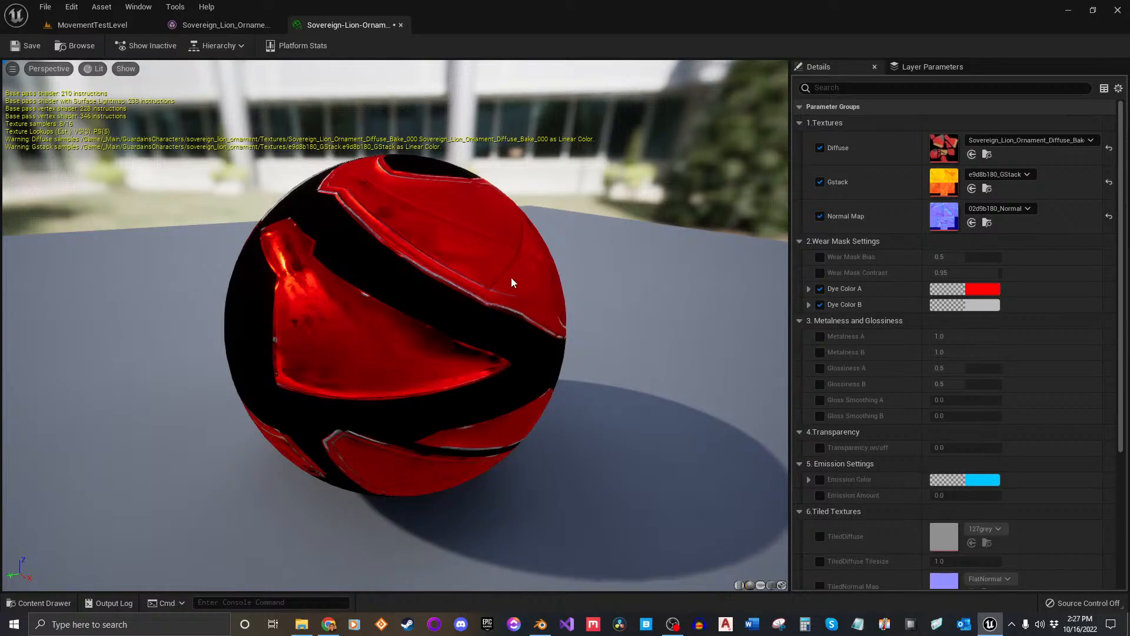
Inspect the textured preview sphere from several angles and save the Sovereign-Lion-Ornament_005_Ints instance.
{"action": "scroll", "coordinate": [446, 304], "scroll_direction": "up", "scroll_amount": 3}
{"action": "left_click_drag", "start_coordinate": [446, 305], "coordinate": [454, 301]}
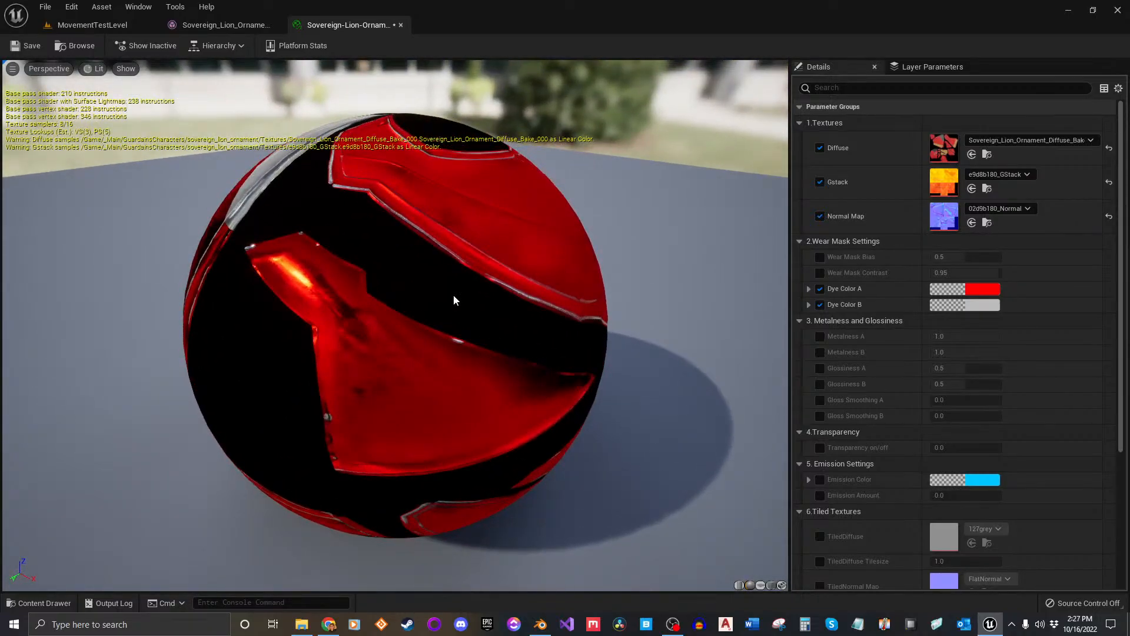
{"action": "scroll", "coordinate": [364, 298], "scroll_direction": "down", "scroll_amount": 4}
{"action": "left_click_drag", "start_coordinate": [363, 298], "coordinate": [400, 330]}
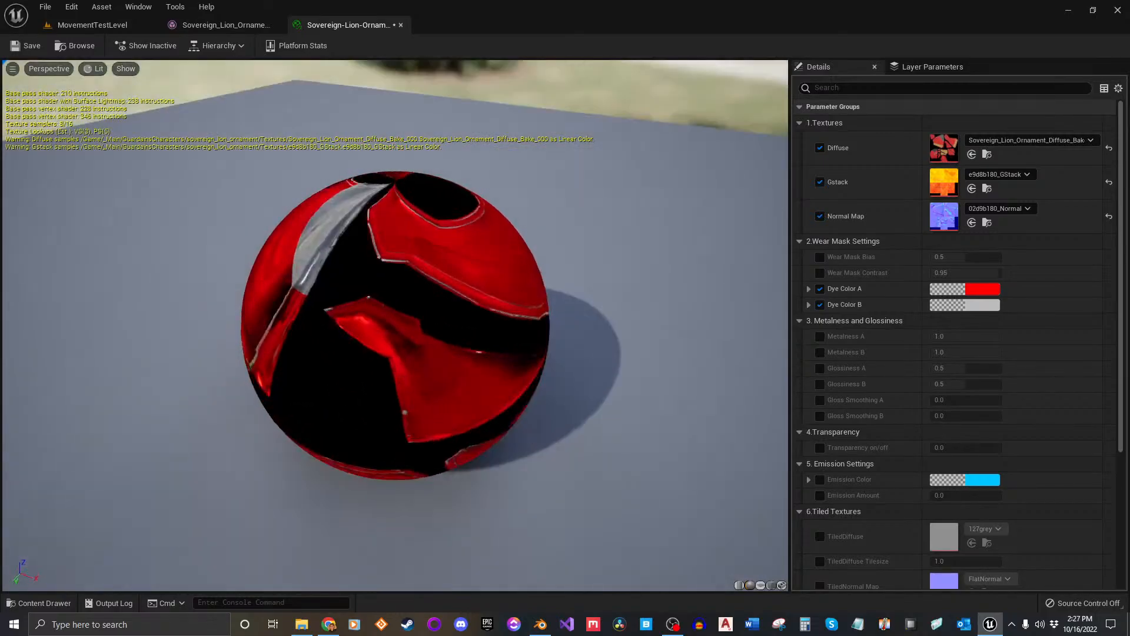
{"action": "left_click", "coordinate": [27, 45]}
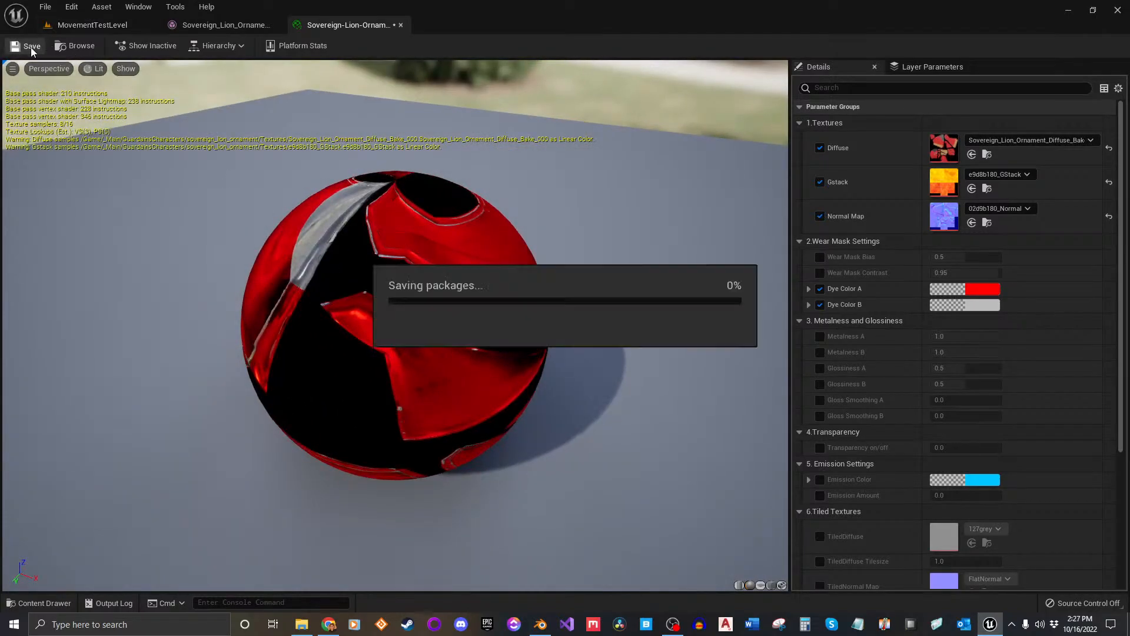
Assign Sovereign-Lion-Ornament_005_Ints to material slot Element 0 of the Sovereign_Lion_Ornament_Hunter_UEFY mesh and check its head up close.
{"action": "left_click", "coordinate": [89, 25]}
{"action": "left_click", "coordinate": [192, 26]}
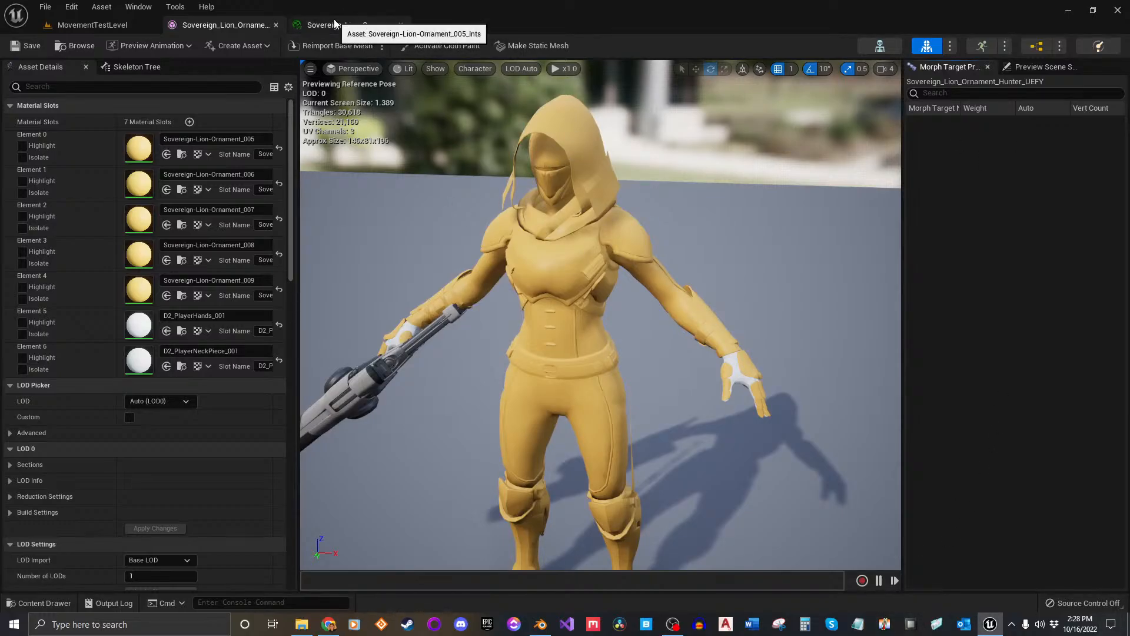
{"action": "left_click", "coordinate": [246, 140]}
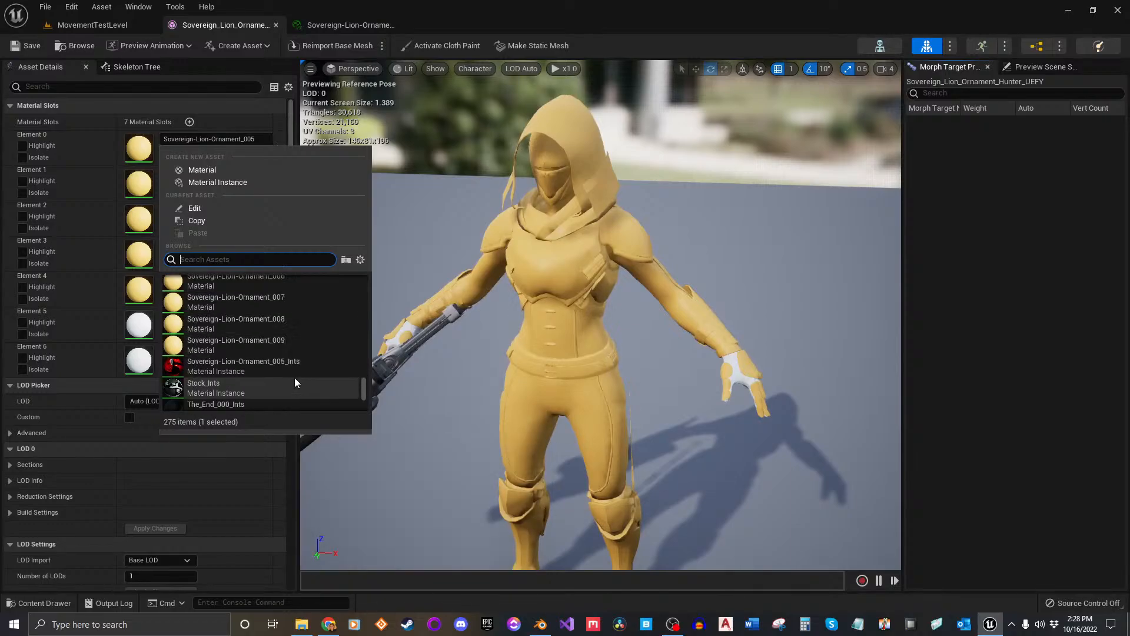
{"action": "left_click", "coordinate": [301, 366]}
{"action": "right_click_drag", "start_coordinate": [576, 187], "coordinate": [592, 125]}
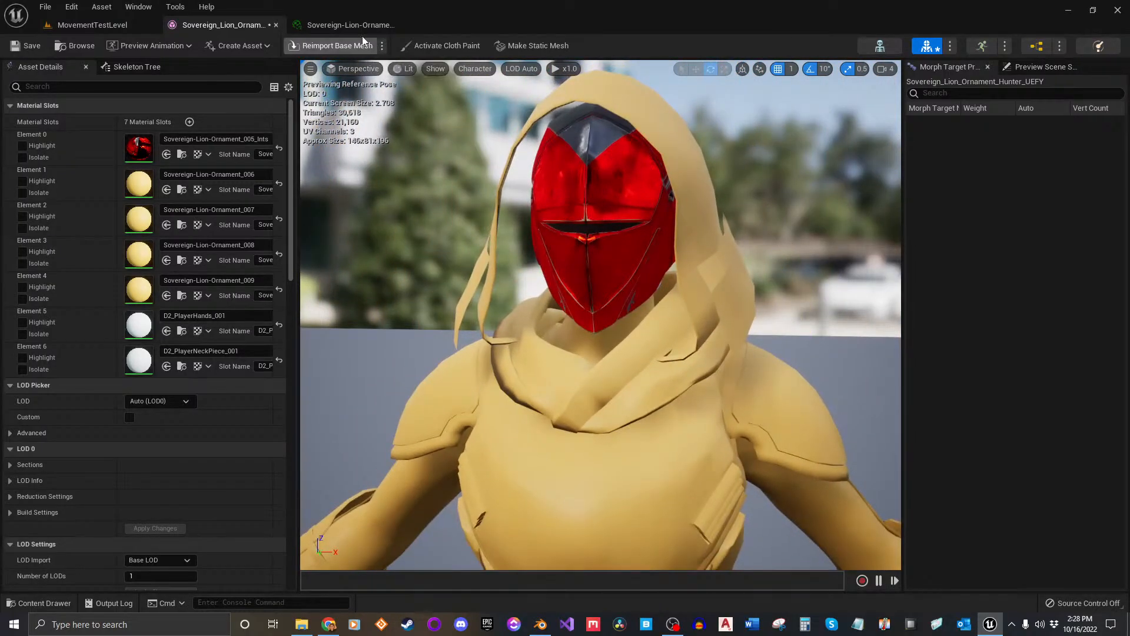
Return the Content Browser to sovereign_lion_ornament, and set Dye Color A and Dye Color B of the 005_Ints instance to white.
{"action": "left_click", "coordinate": [112, 25]}
{"action": "key", "text": "alt+Left"}
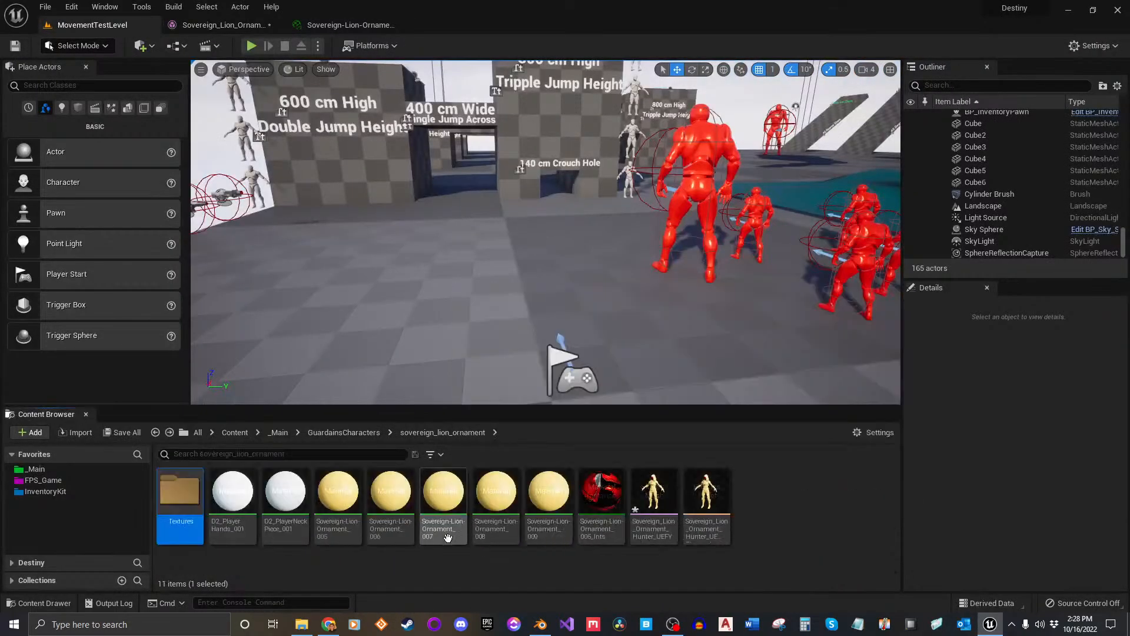
{"action": "left_click", "coordinate": [520, 550]}
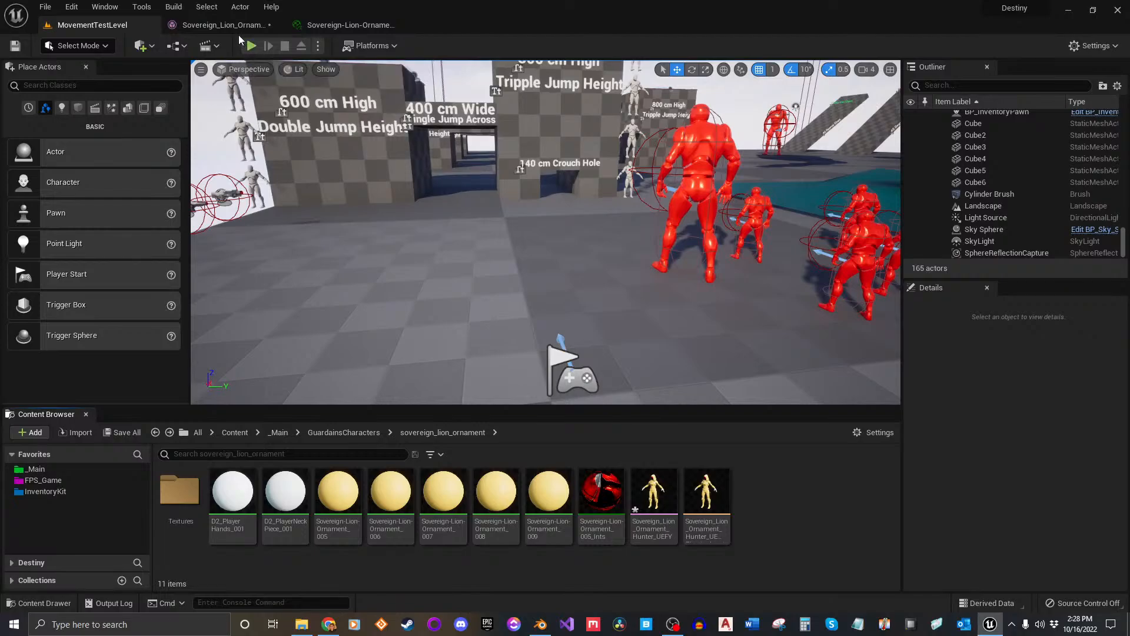
{"action": "left_click", "coordinate": [316, 30]}
{"action": "left_click", "coordinate": [976, 291]}
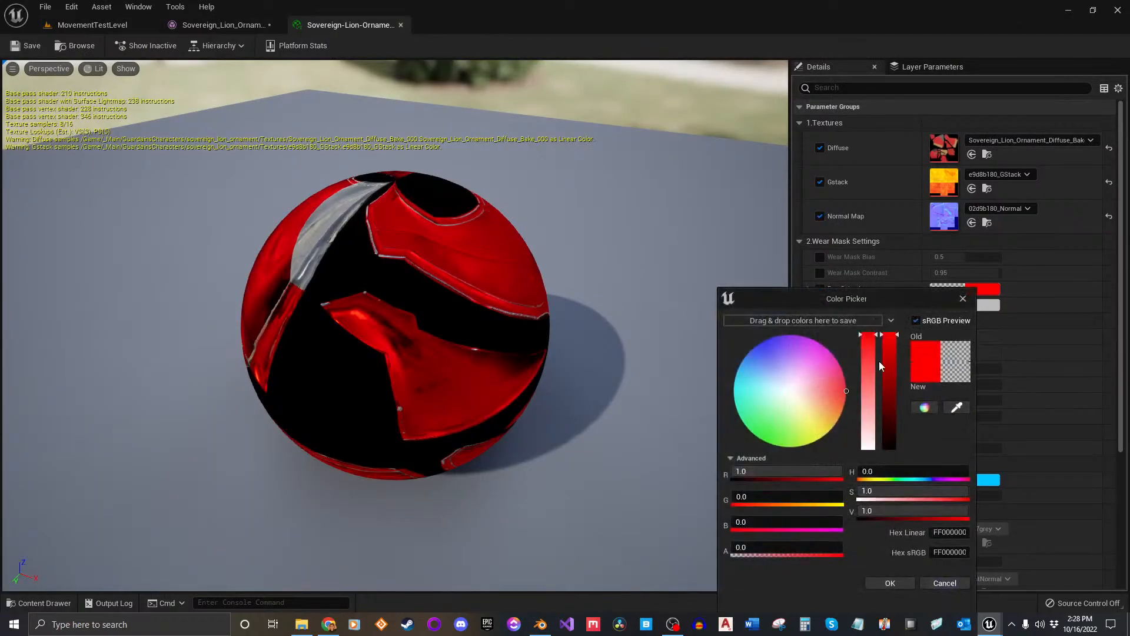
{"action": "left_click_drag", "start_coordinate": [868, 353], "coordinate": [868, 447]}
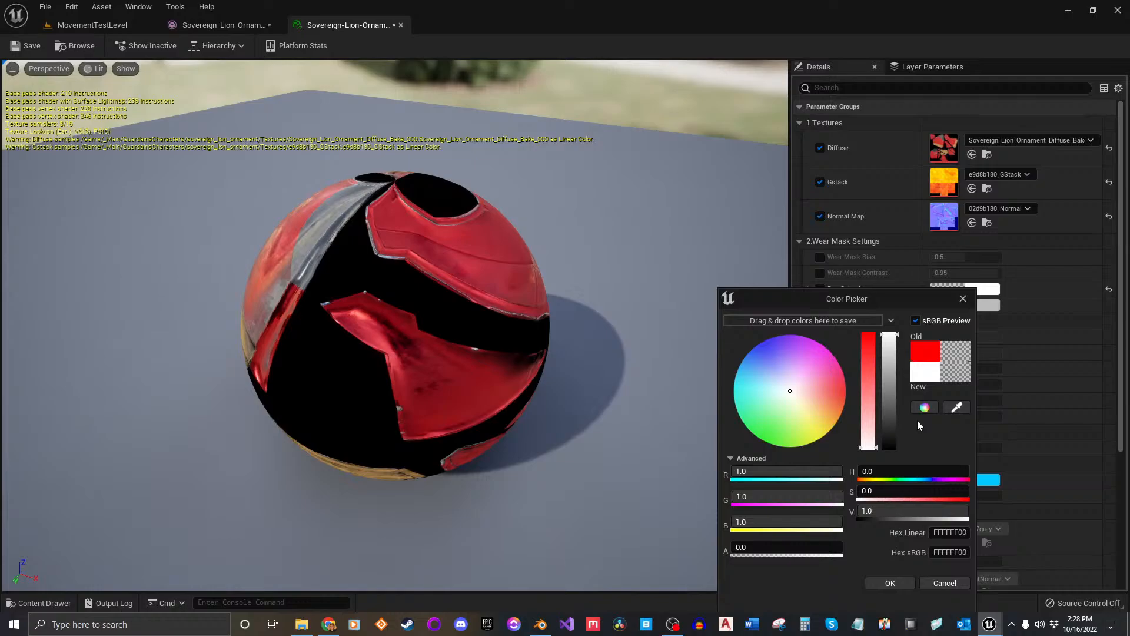
{"action": "left_click", "coordinate": [906, 584]}
{"action": "left_click", "coordinate": [977, 306]}
{"action": "left_click_drag", "start_coordinate": [894, 393], "coordinate": [892, 345]}
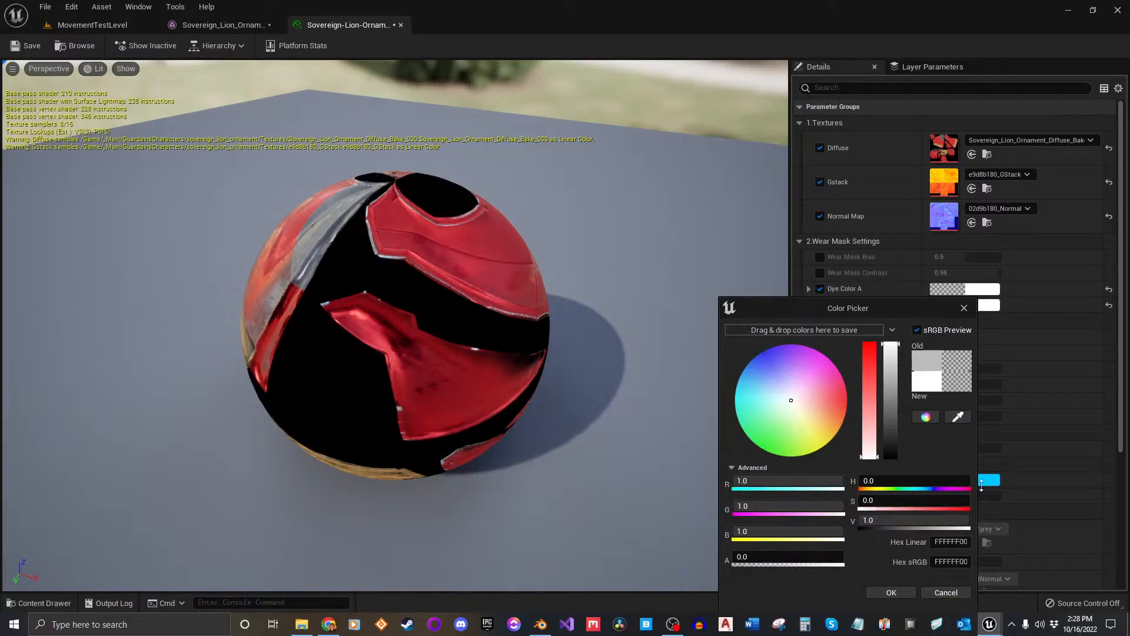
{"action": "left_click", "coordinate": [905, 591]}
Inspect the recolored preview sphere from several sides and reapply full white to Dye Color A.
{"action": "scroll", "coordinate": [505, 360], "scroll_direction": "up", "scroll_amount": 5}
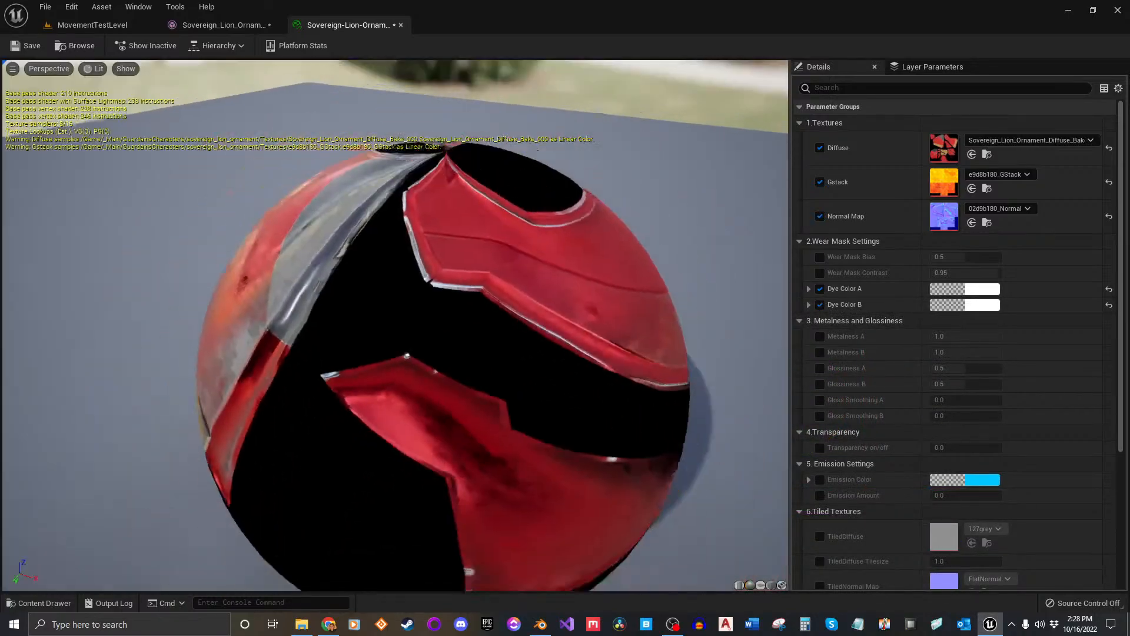
{"action": "right_click_drag", "start_coordinate": [488, 371], "coordinate": [487, 406]}
{"action": "left_click_drag", "start_coordinate": [488, 439], "coordinate": [442, 450]}
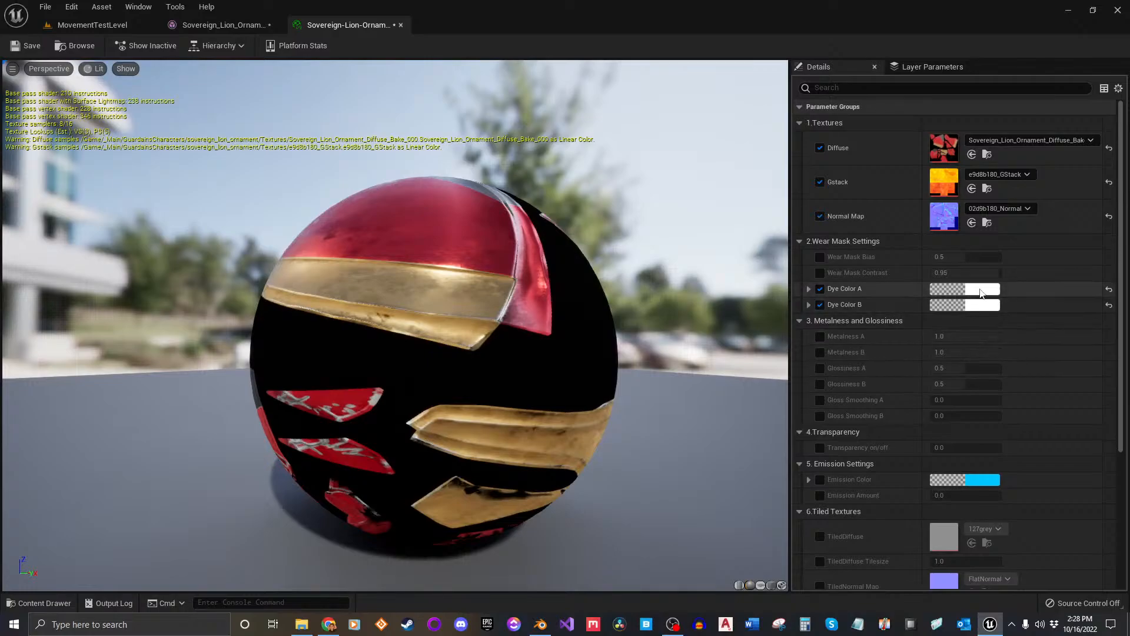
{"action": "left_click", "coordinate": [981, 290]}
{"action": "left_click_drag", "start_coordinate": [870, 424], "coordinate": [881, 484]}
{"action": "left_click", "coordinate": [913, 585]}
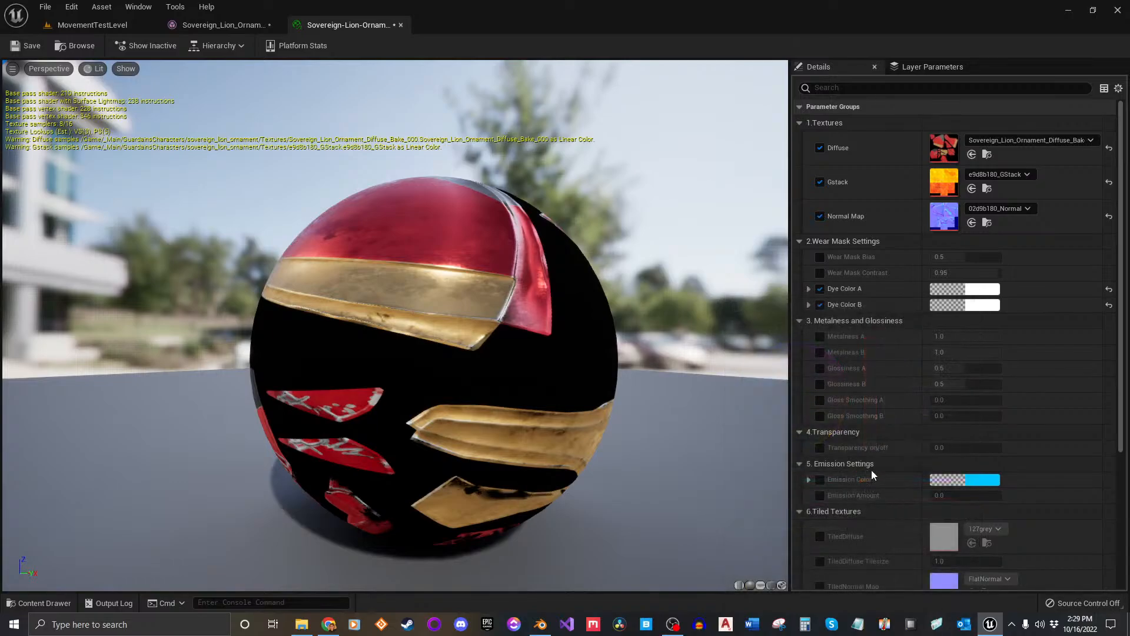
Check the recolored mask on the character mesh, close the 005_Ints instance editor and return to MovementTestLevel.
{"action": "left_click", "coordinate": [222, 24]}
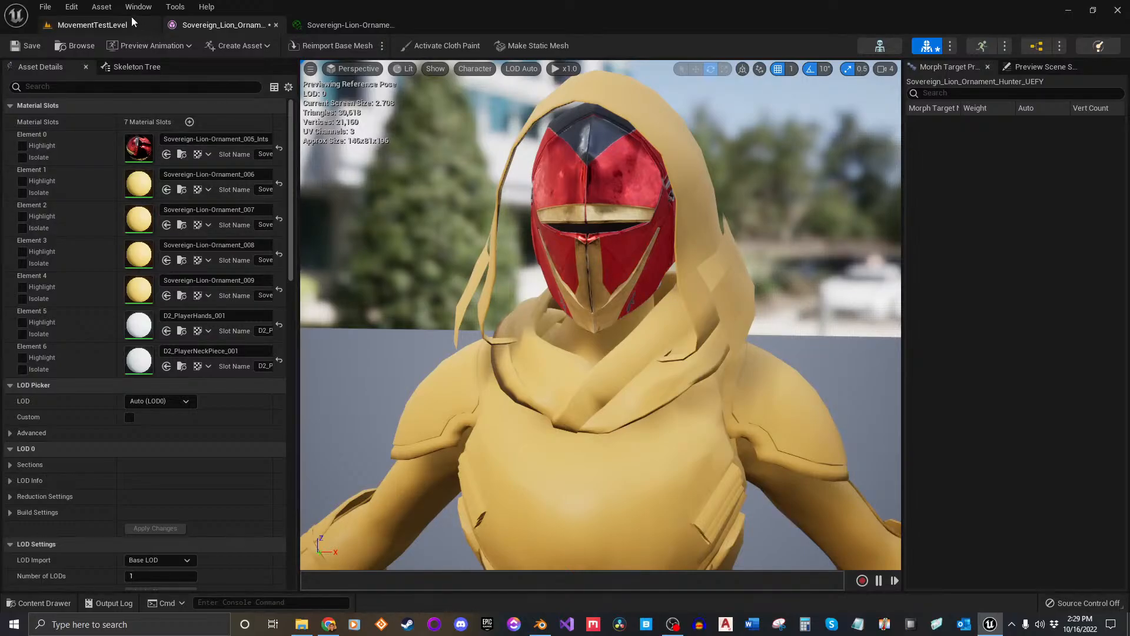
{"action": "left_click", "coordinate": [400, 25]}
{"action": "left_click", "coordinate": [103, 7]}
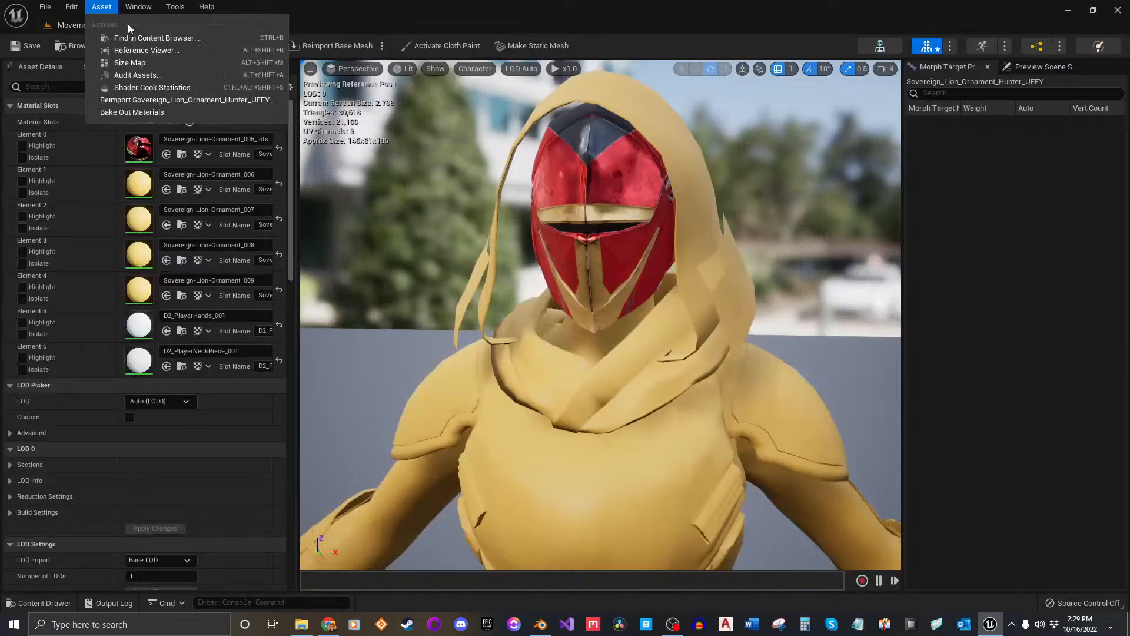
{"action": "left_click", "coordinate": [207, 7]}
{"action": "left_click", "coordinate": [136, 26]}
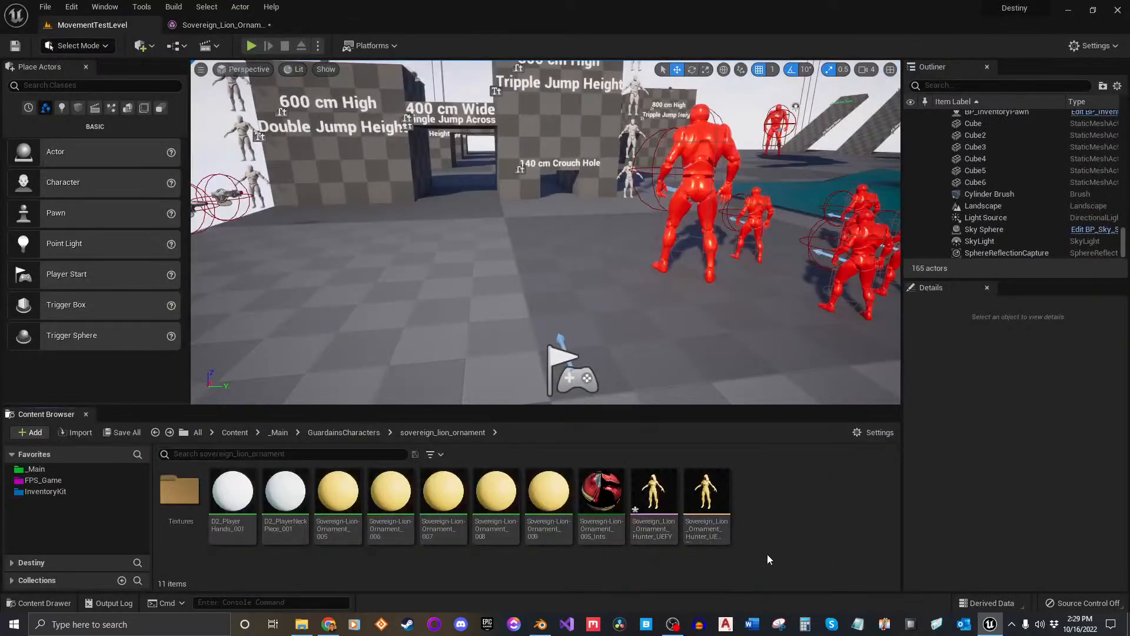
Duplicate the Sovereign-Lion-Ornament_005_Ints material instance in the sovereign_lion_ornament folder.
{"action": "left_click", "coordinate": [595, 518]}
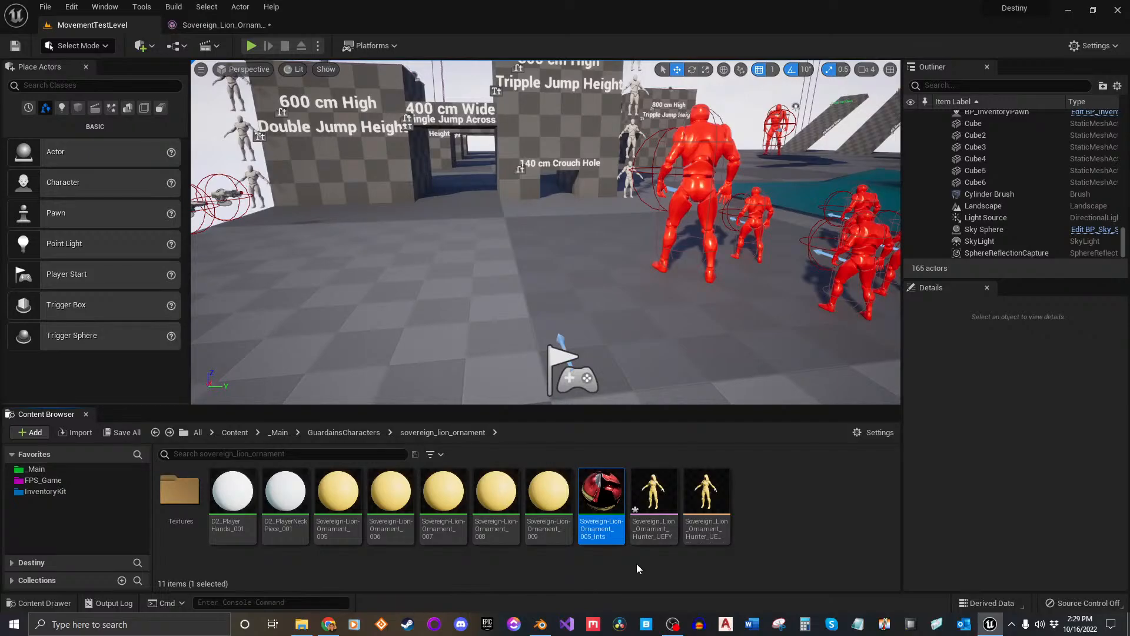
{"action": "left_click", "coordinate": [636, 563]}
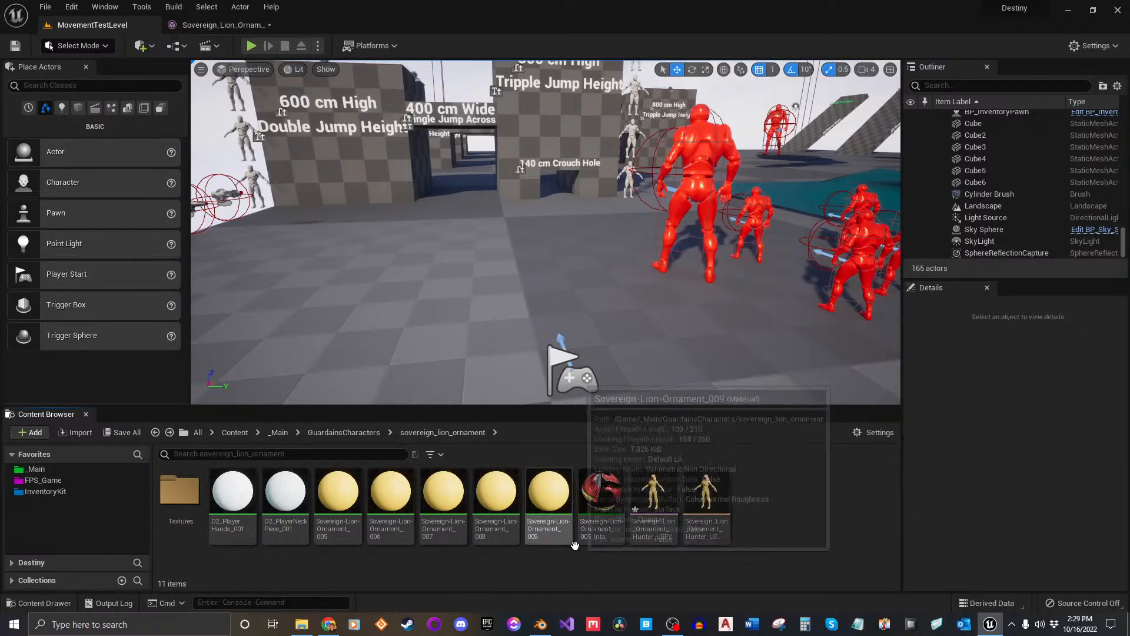
{"action": "right_click", "coordinate": [602, 500]}
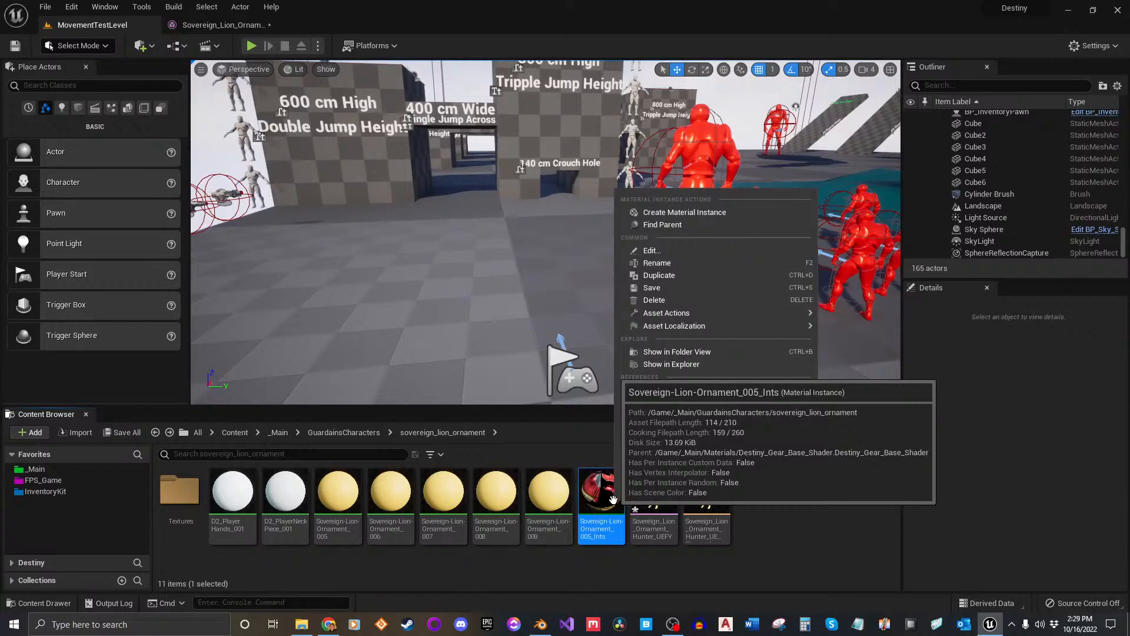
{"action": "left_click", "coordinate": [651, 277]}
Copy the name of the Sovereign-Lion-Ornament_006 material.
{"action": "left_click", "coordinate": [385, 529]}
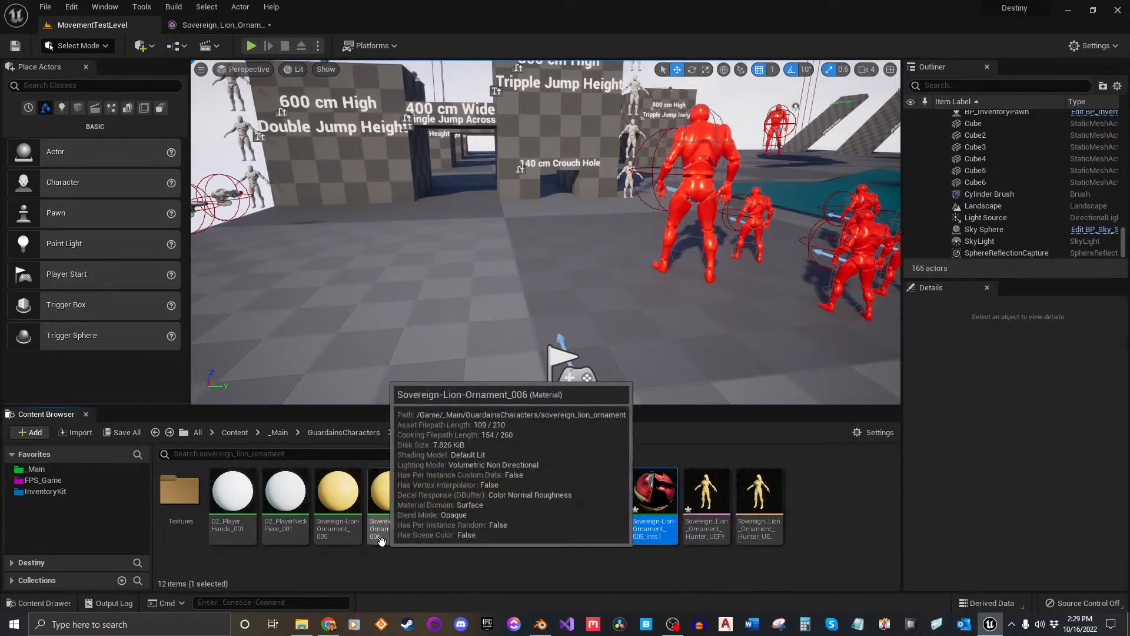
{"action": "key", "text": "F2"}
{"action": "key", "text": "ctrl+c"}
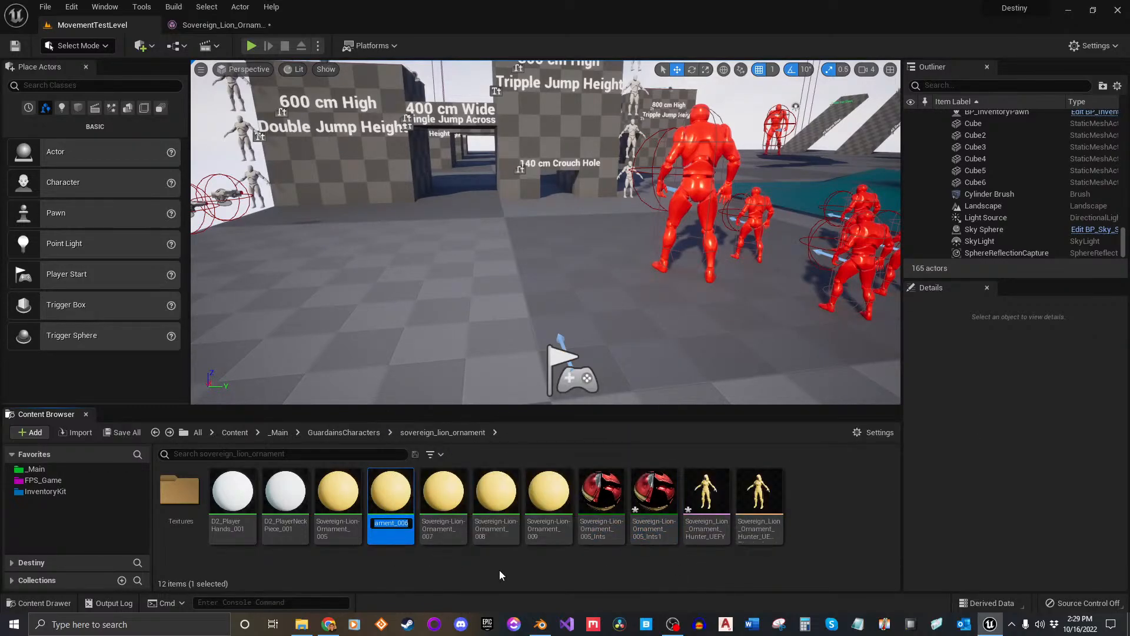
Rename the duplicated 005_Ints1 material instance as Sovereign-Lion-Ornament_006_Ints.
{"action": "left_click", "coordinate": [499, 570]}
{"action": "left_click", "coordinate": [651, 530]}
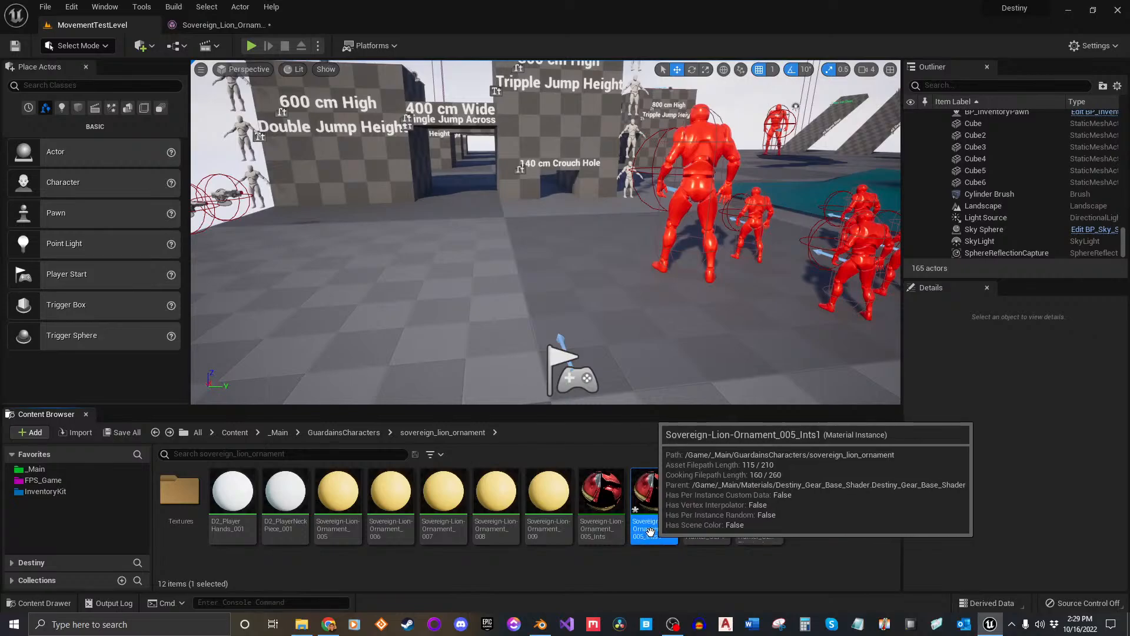
{"action": "key", "text": "F2"}
{"action": "key", "text": "ctrl+v"}
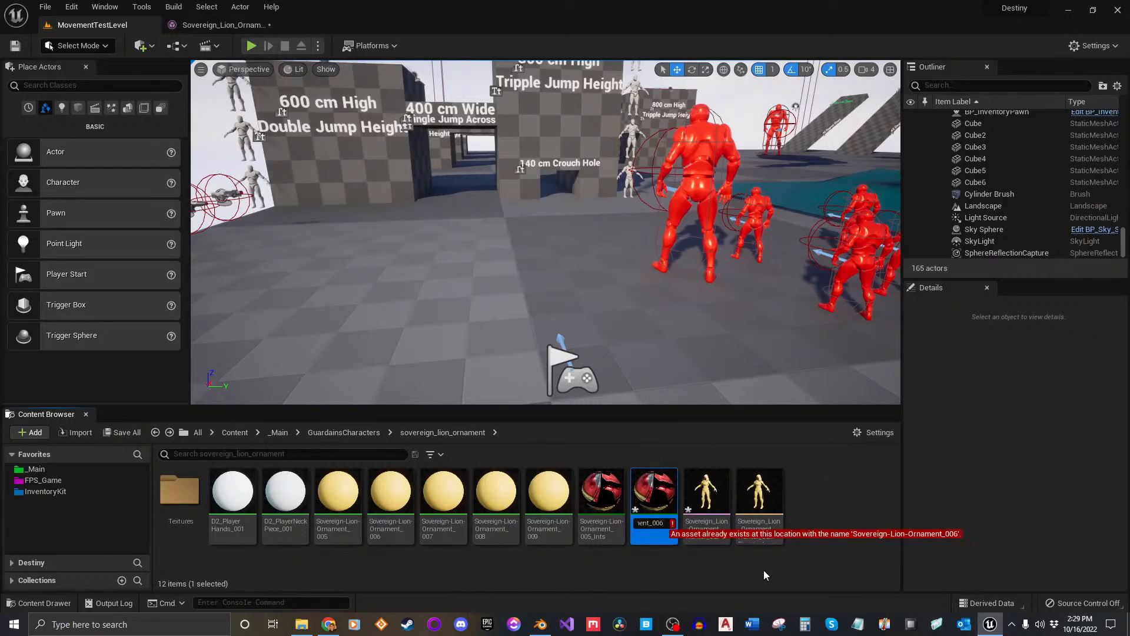
{"action": "type", "text": "_In"}
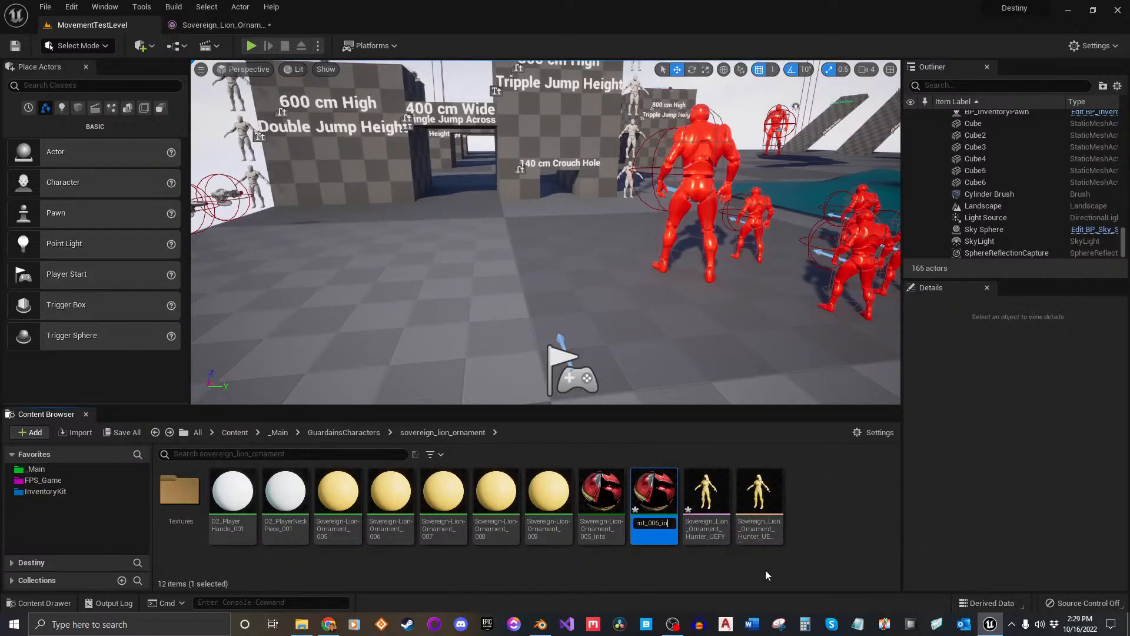
{"action": "type", "text": "ts"}
{"action": "key", "text": "Return"}
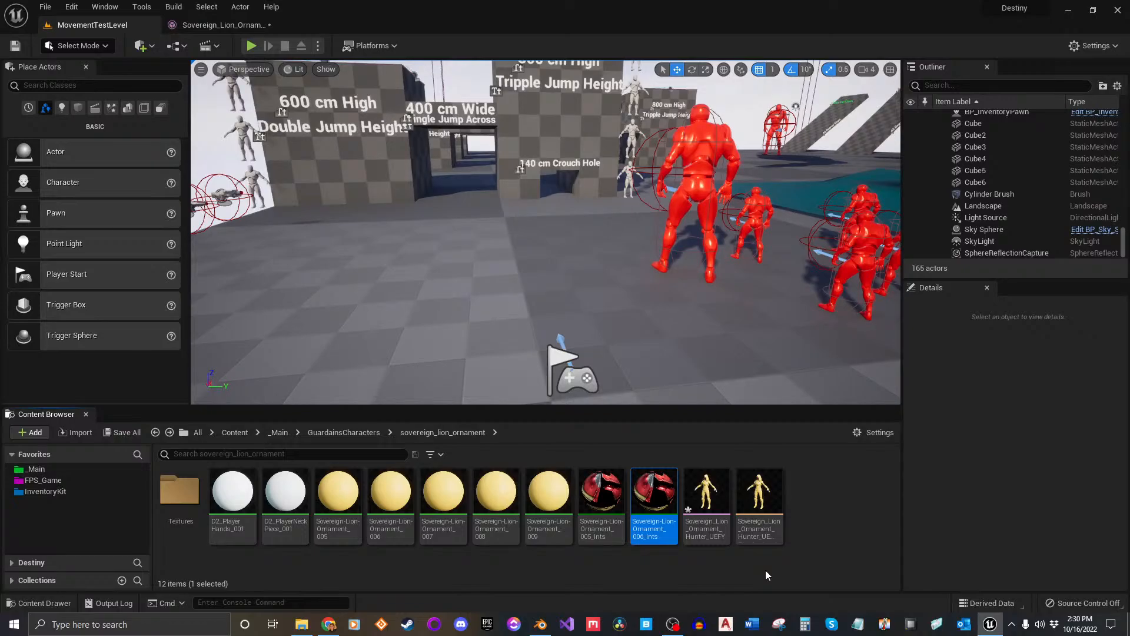
Save all modified content, including the Hunter skeletal mesh.
{"action": "left_click", "coordinate": [813, 544]}
{"action": "left_click", "coordinate": [126, 432]}
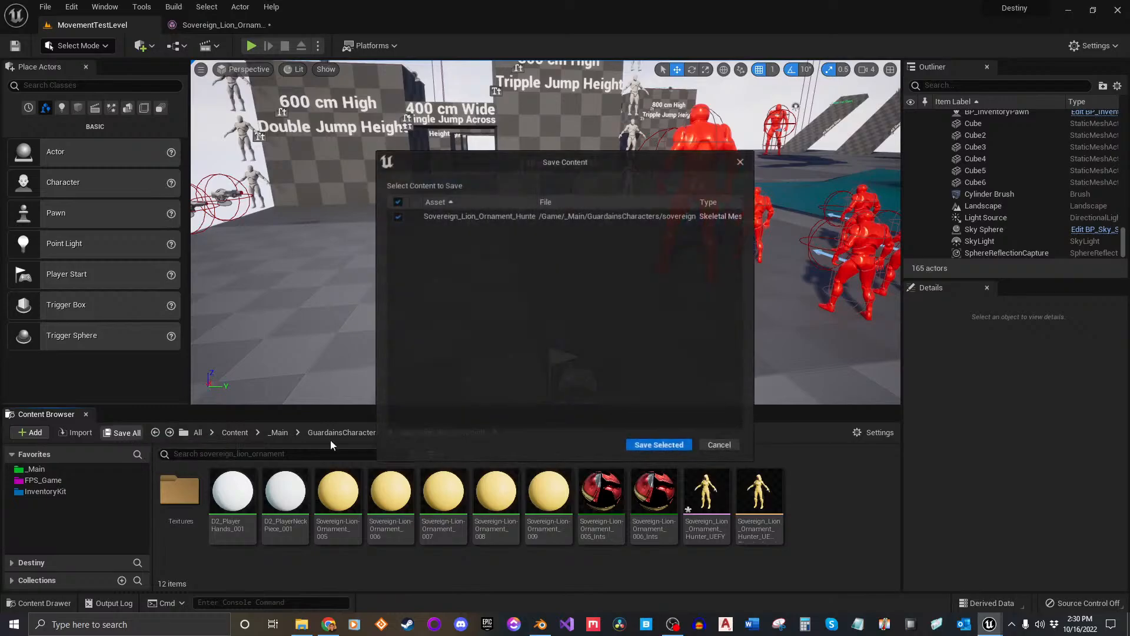
{"action": "left_click", "coordinate": [681, 446]}
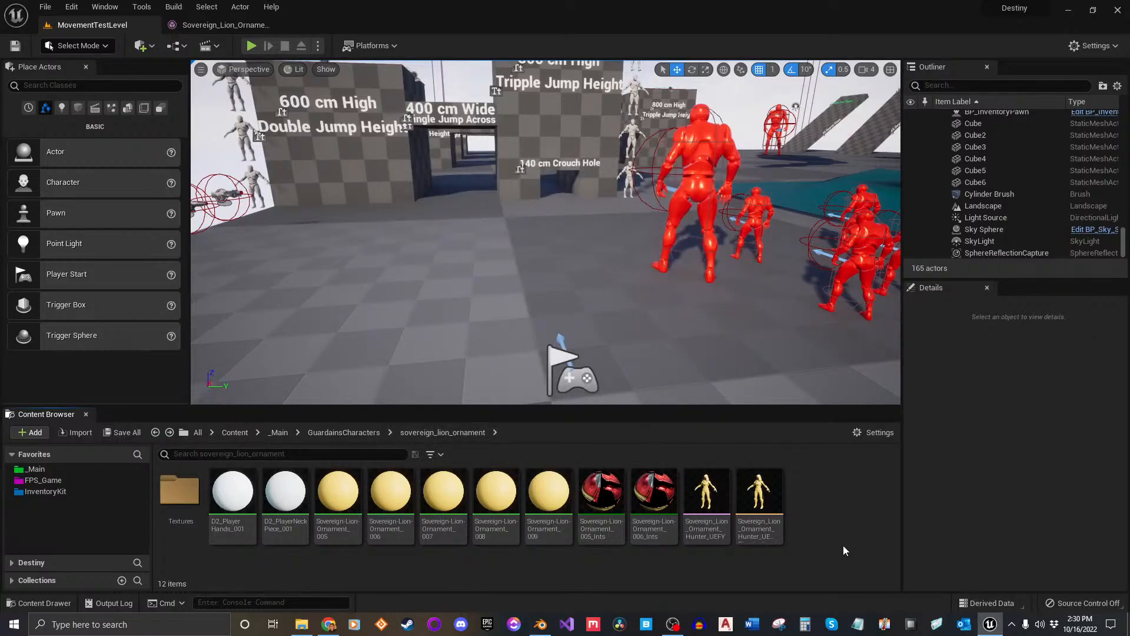
Open Sovereign-Lion-Ornament_006_Ints and assign Sovereign_Lion_Ornament_Diffuse_Bake_001 from the Textures folder as its Diffuse texture.
{"action": "double_click", "coordinate": [653, 506]}
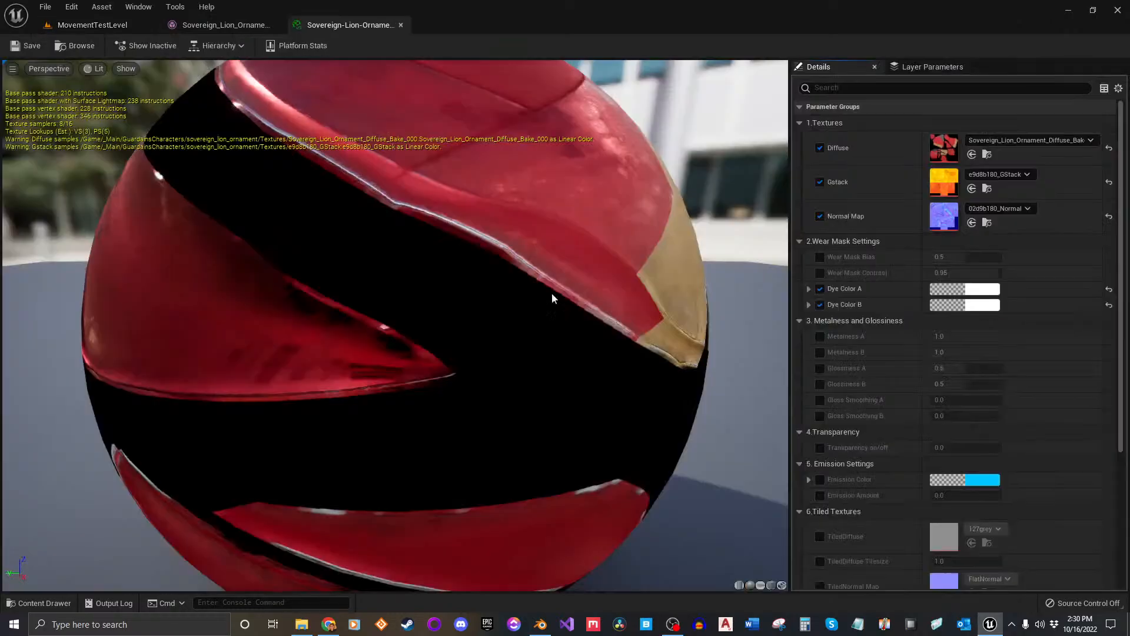
{"action": "left_click", "coordinate": [92, 26]}
{"action": "double_click", "coordinate": [182, 500]}
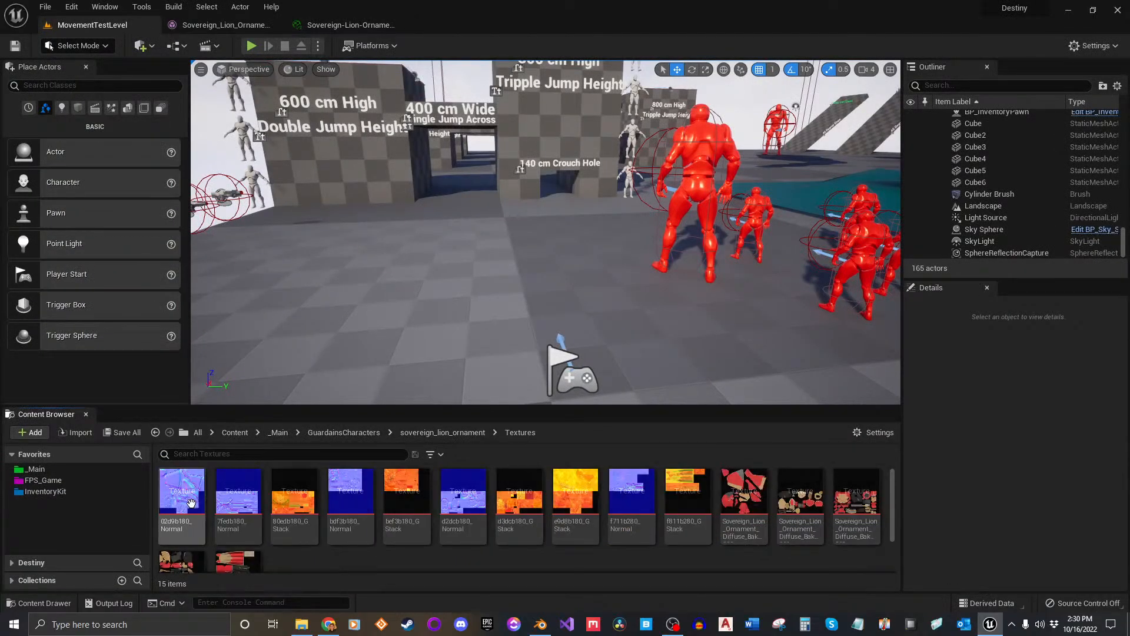
{"action": "left_click", "coordinate": [789, 518]}
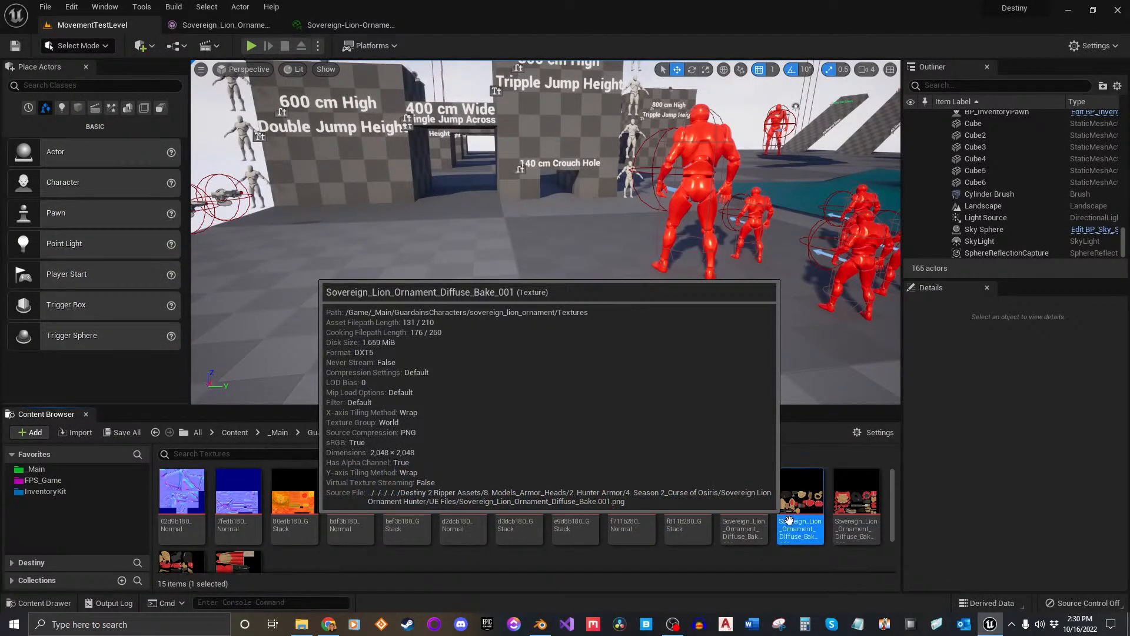
{"action": "left_click_drag", "start_coordinate": [797, 502], "coordinate": [942, 146]}
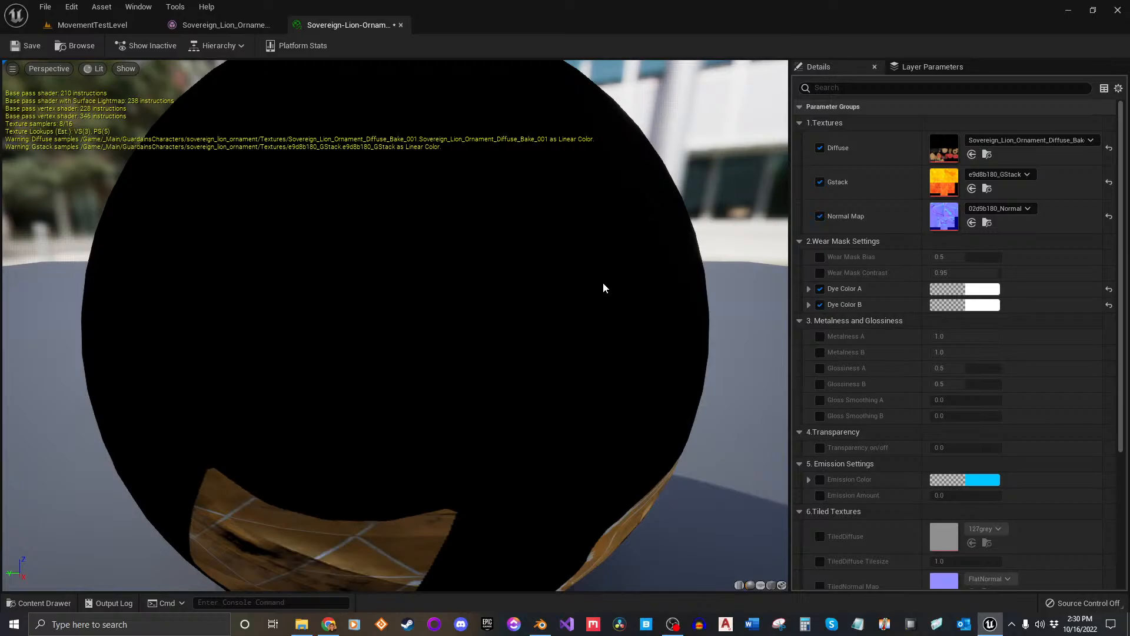
{"action": "right_click_drag", "start_coordinate": [602, 284], "coordinate": [602, 312]}
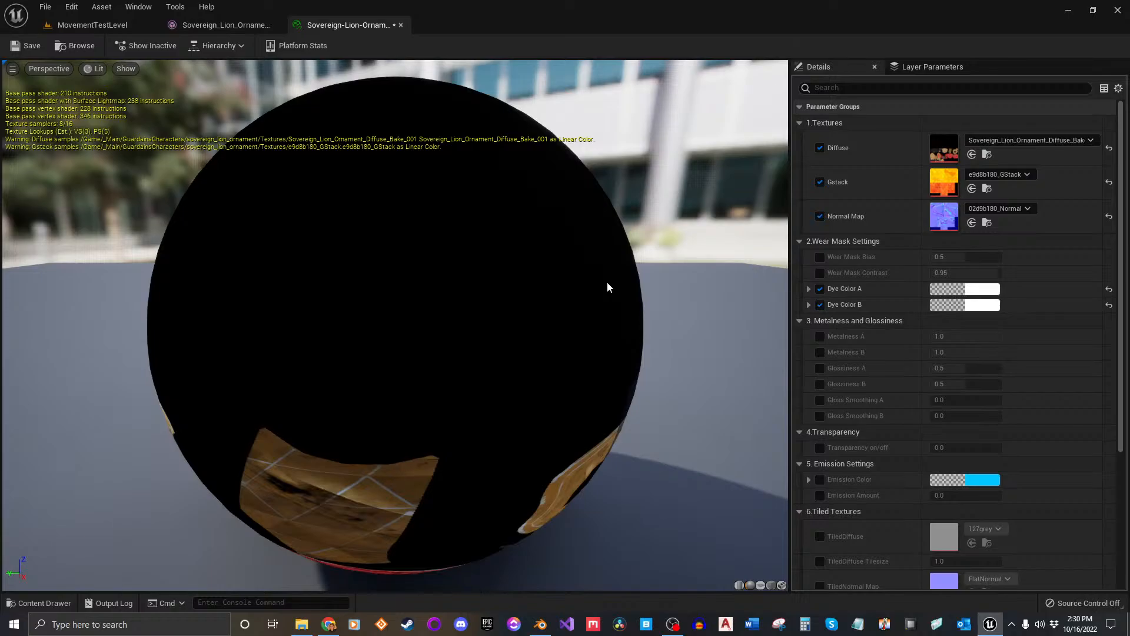
Assign the d3dcb180_GStack texture to the Gstack parameter of Sovereign-Lion-Ornament_006_Ints.
{"action": "left_click", "coordinate": [110, 26]}
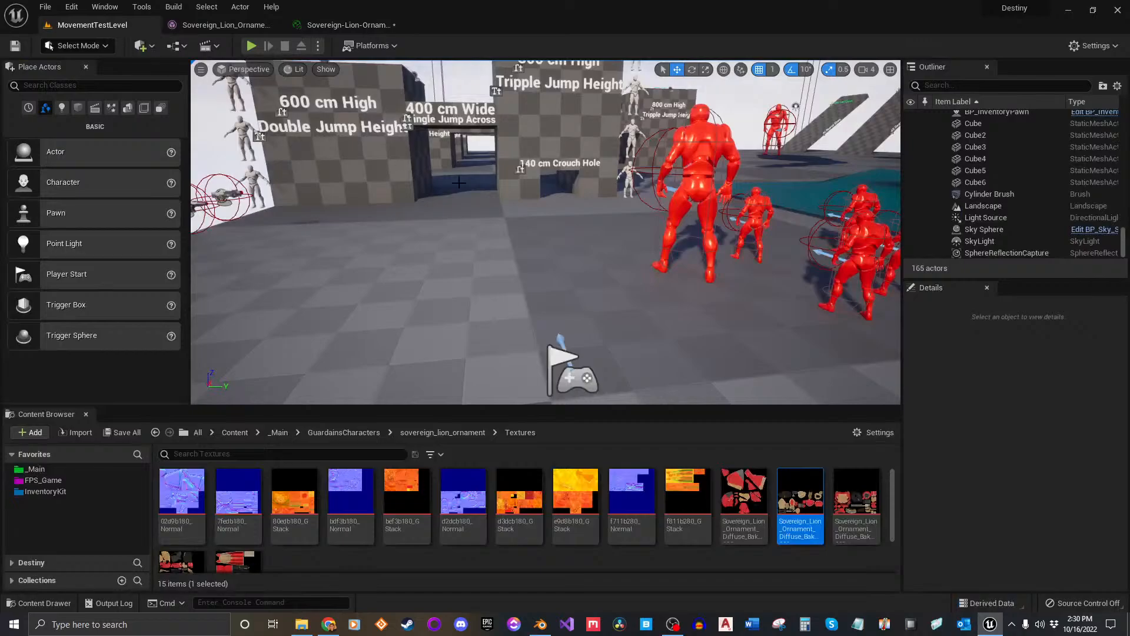
{"action": "mouse_move", "coordinate": [795, 501]}
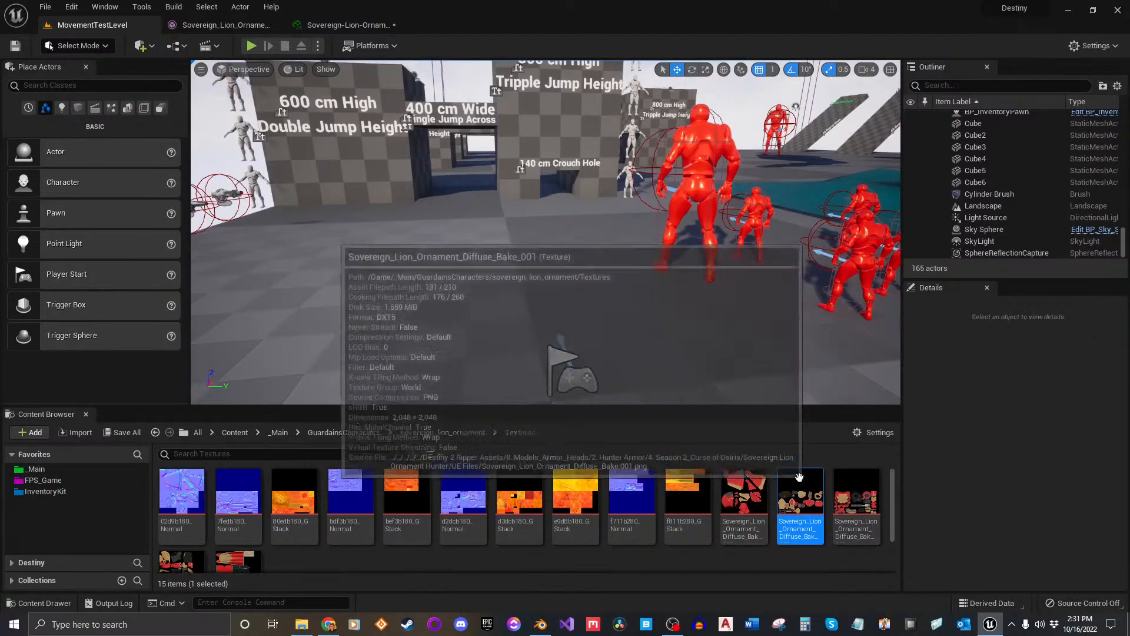
{"action": "left_click", "coordinate": [370, 26]}
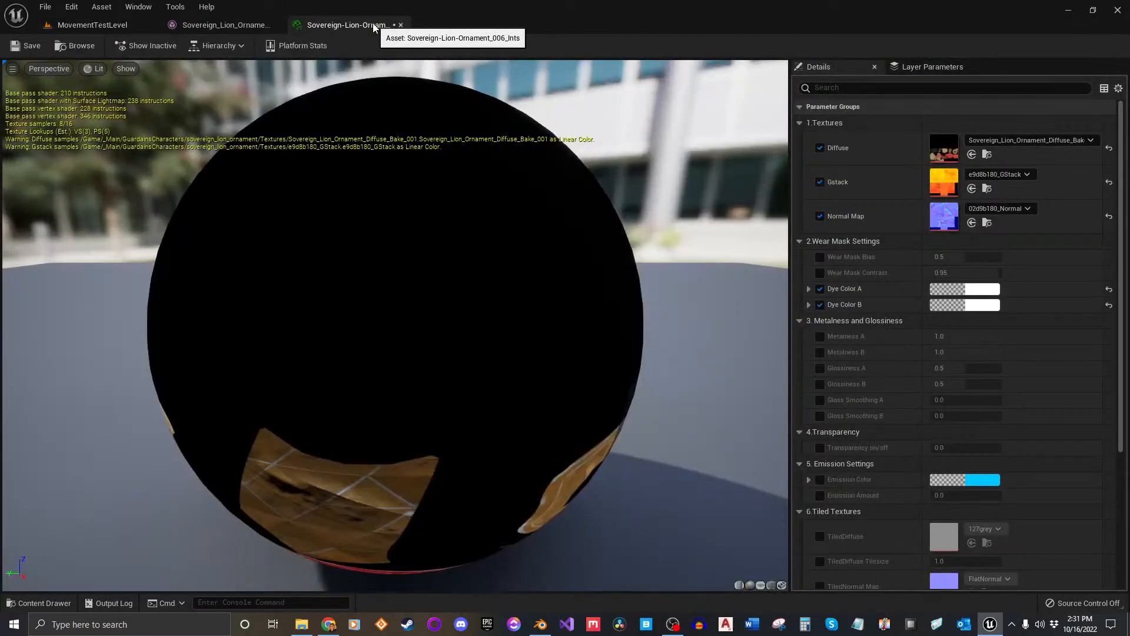
{"action": "left_click", "coordinate": [89, 25]}
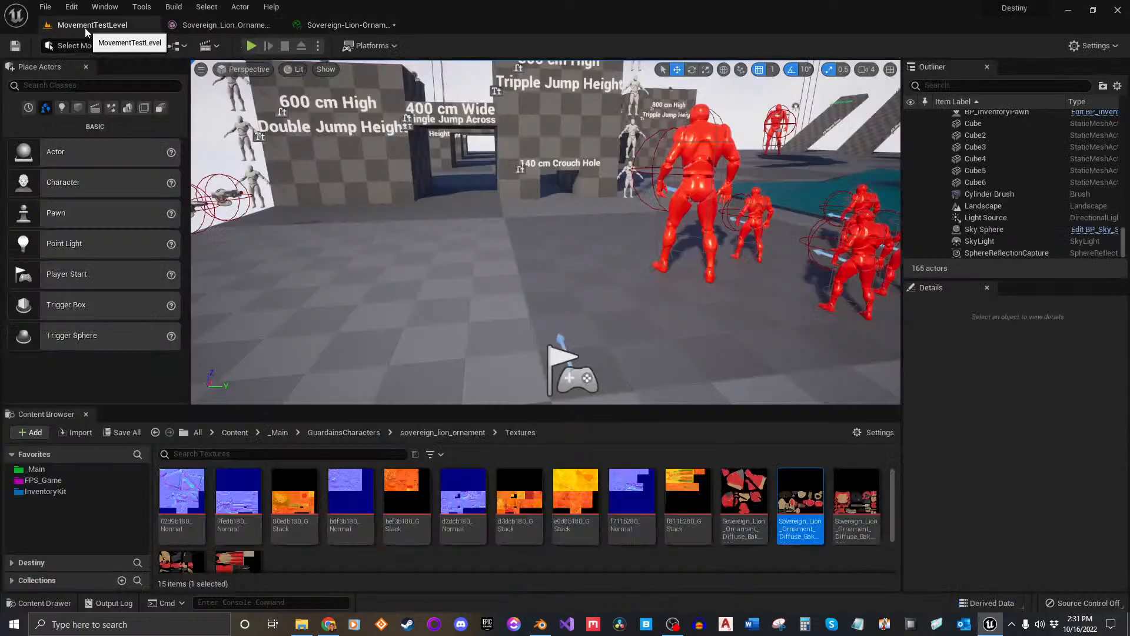
{"action": "left_click_drag", "start_coordinate": [508, 501], "coordinate": [940, 185]}
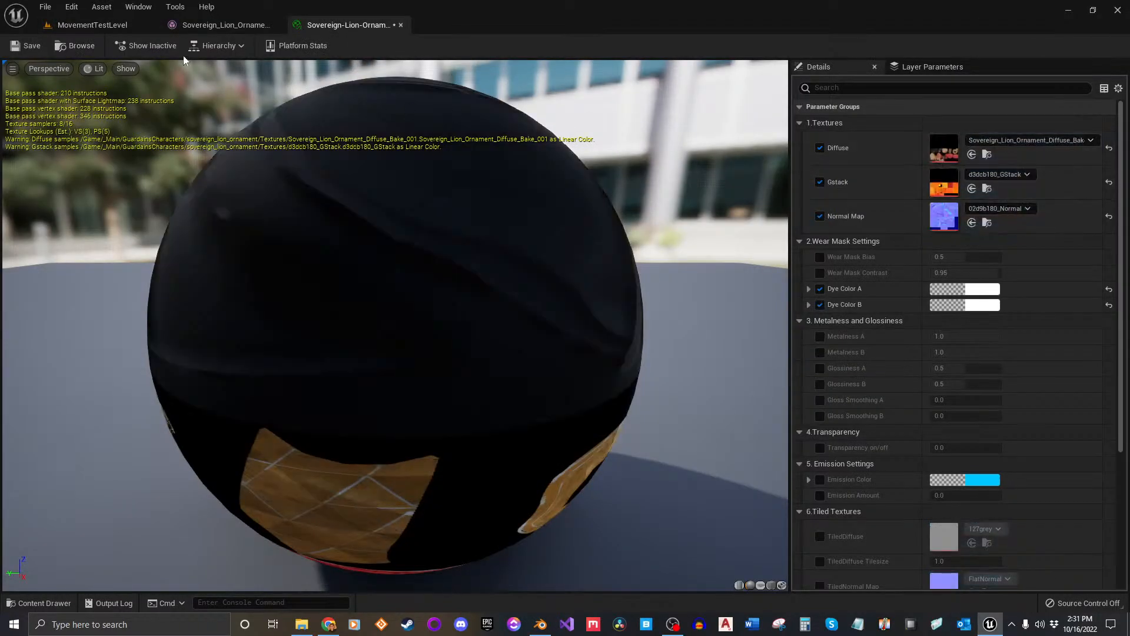
Assign d2dcb180_Normal as the Normal Map of Sovereign-Lion-Ornament_006_Ints and save the instance.
{"action": "left_click", "coordinate": [125, 28]}
{"action": "mouse_move", "coordinate": [463, 500]}
{"action": "left_mouse_down"}
{"action": "mouse_move", "coordinate": [346, 88]}
{"action": "mouse_move", "coordinate": [349, 26]}
{"action": "mouse_move", "coordinate": [983, 170]}
{"action": "mouse_move", "coordinate": [945, 208]}
{"action": "left_mouse_up"}
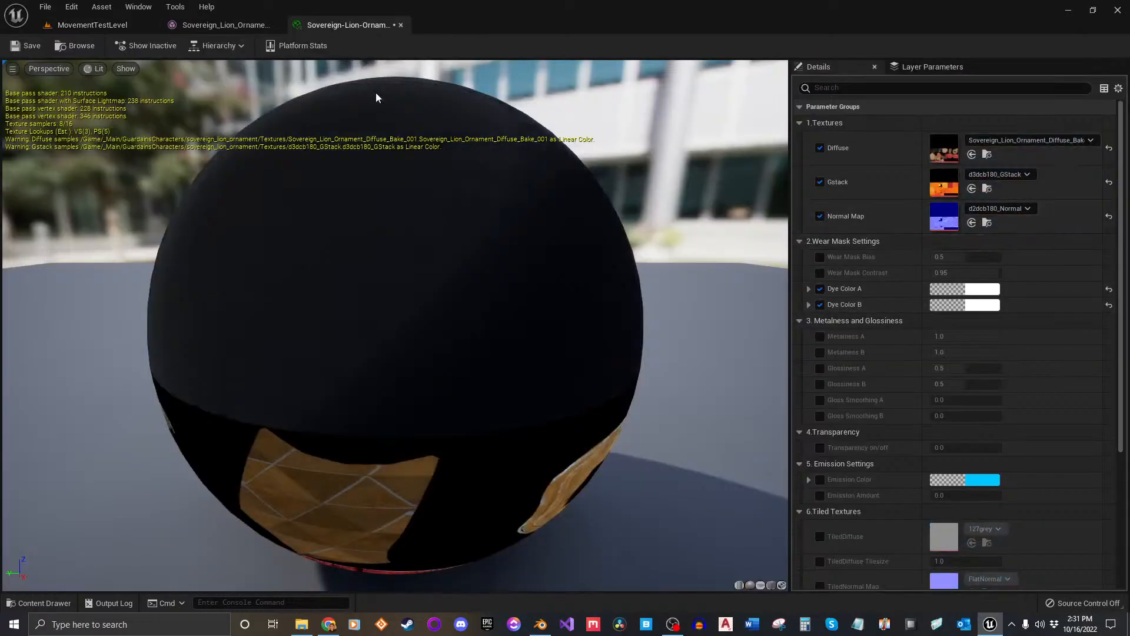
{"action": "left_click", "coordinate": [25, 47]}
Assign Sovereign-Lion-Ornament_006_Ints to material slot Element 1 of the Hunter skeletal mesh and save the mesh.
{"action": "left_click", "coordinate": [225, 24]}
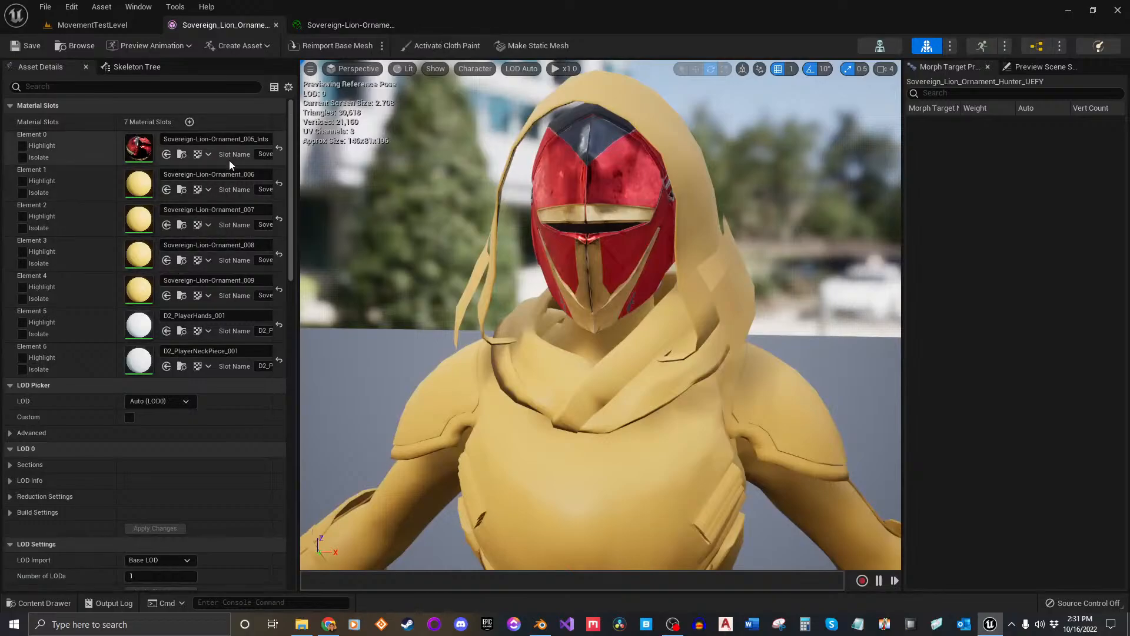
{"action": "left_click", "coordinate": [244, 175]}
{"action": "scroll", "coordinate": [305, 407], "scroll_direction": "down", "scroll_amount": 3}
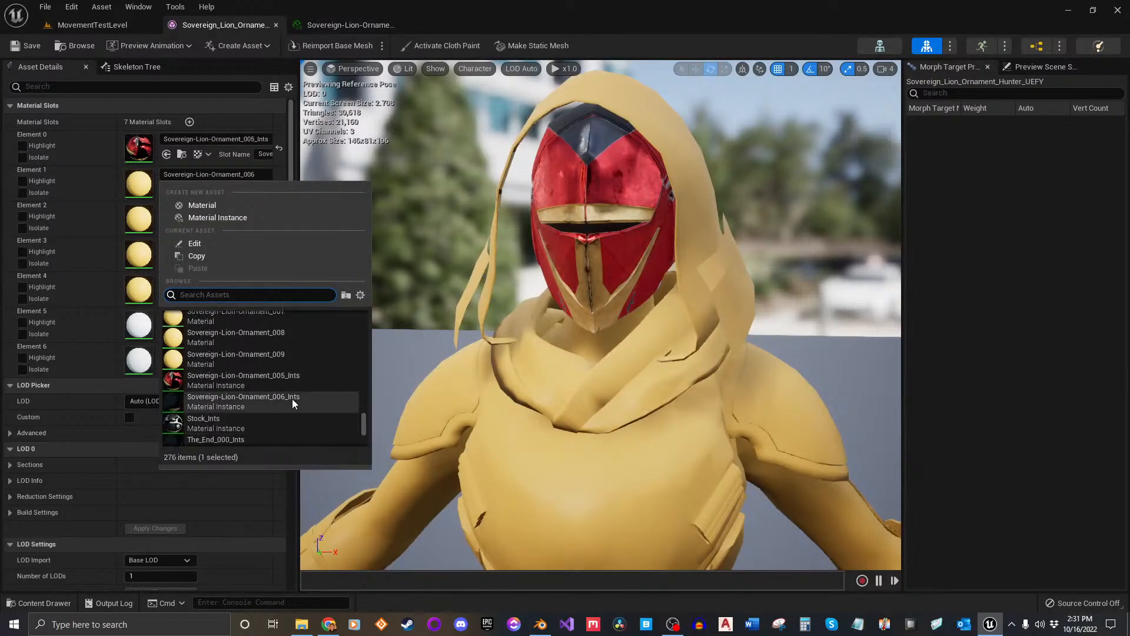
{"action": "left_click", "coordinate": [291, 402]}
{"action": "right_click_drag", "start_coordinate": [712, 347], "coordinate": [448, 137]}
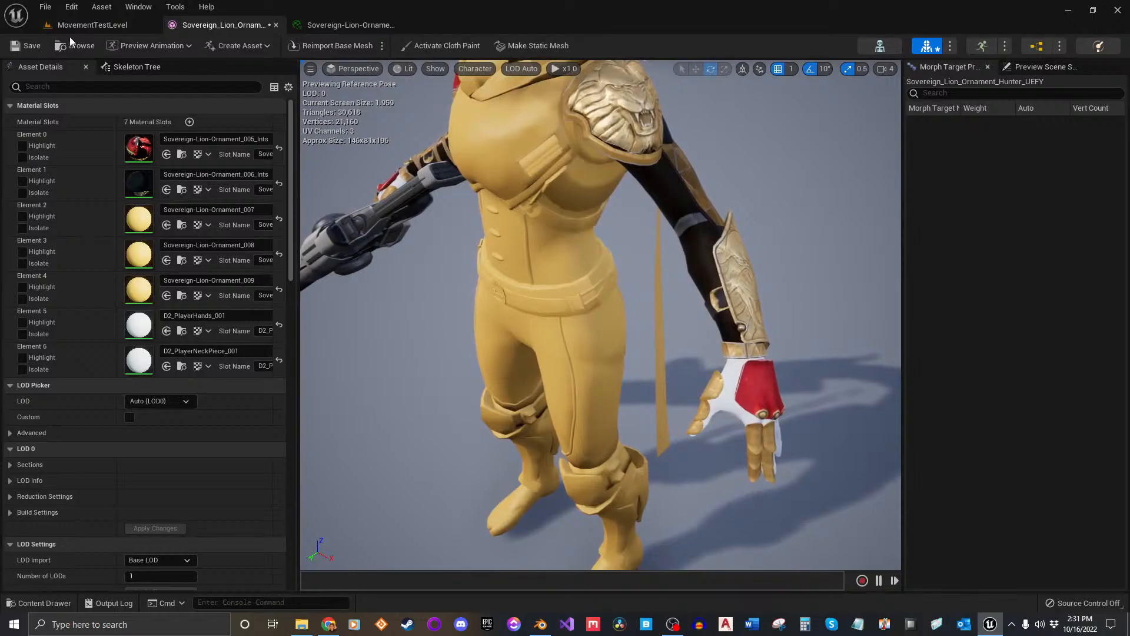
{"action": "left_click", "coordinate": [25, 45]}
Close the 006_Ints instance editor and duplicate Sovereign-Lion-Ornament_006_Ints in the sovereign_lion_ornament folder.
{"action": "left_click", "coordinate": [384, 24]}
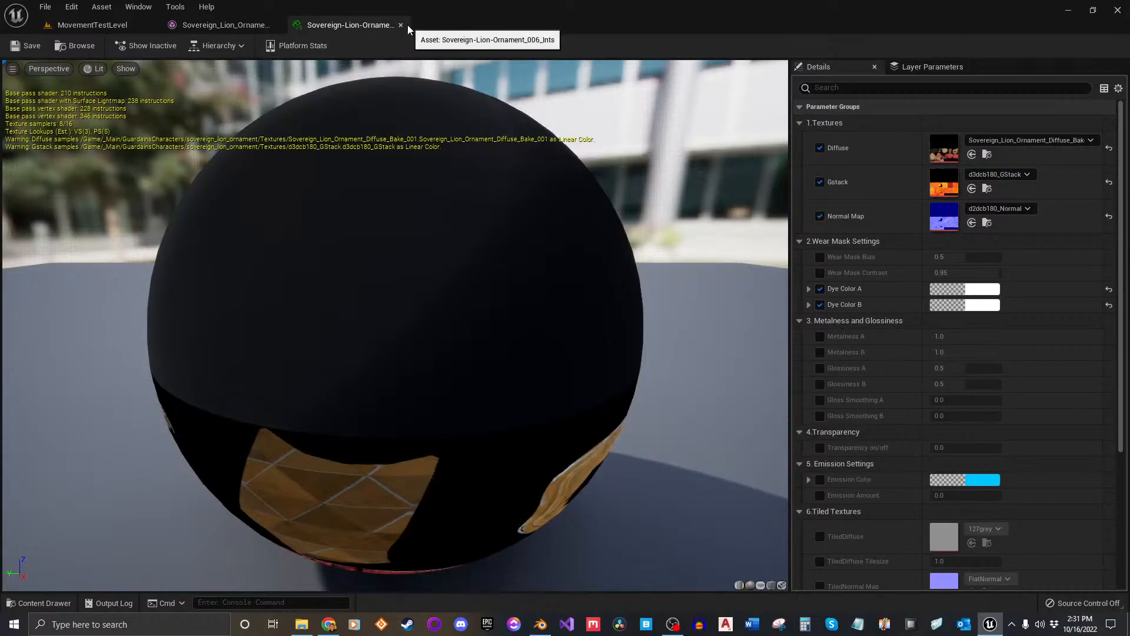
{"action": "left_click", "coordinate": [402, 25]}
{"action": "left_click", "coordinate": [125, 29]}
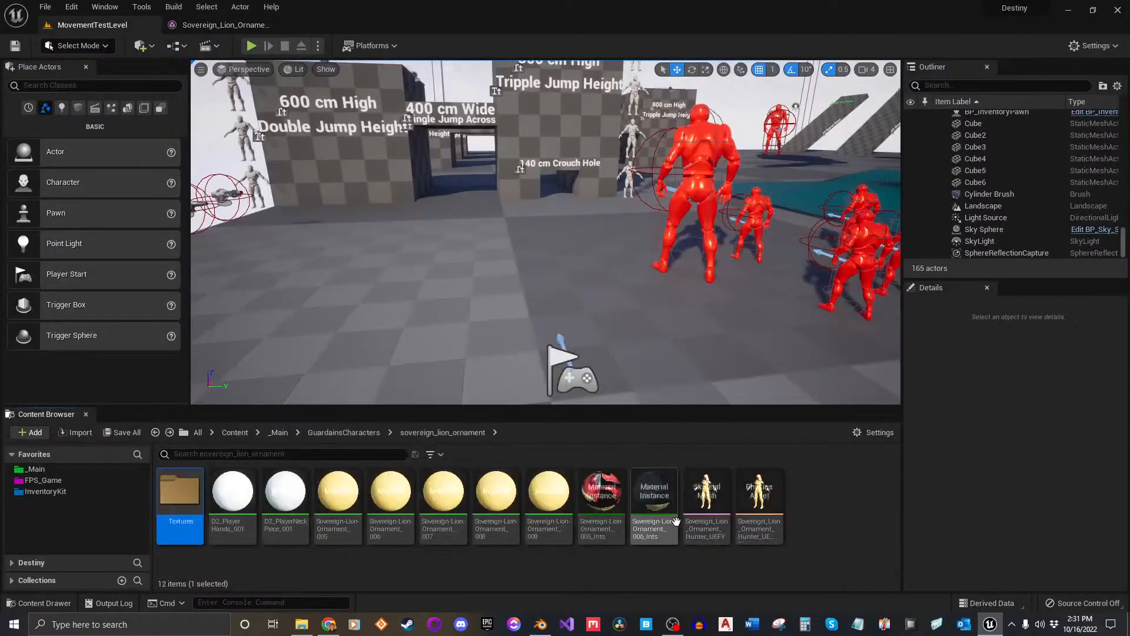
{"action": "right_click", "coordinate": [652, 505]}
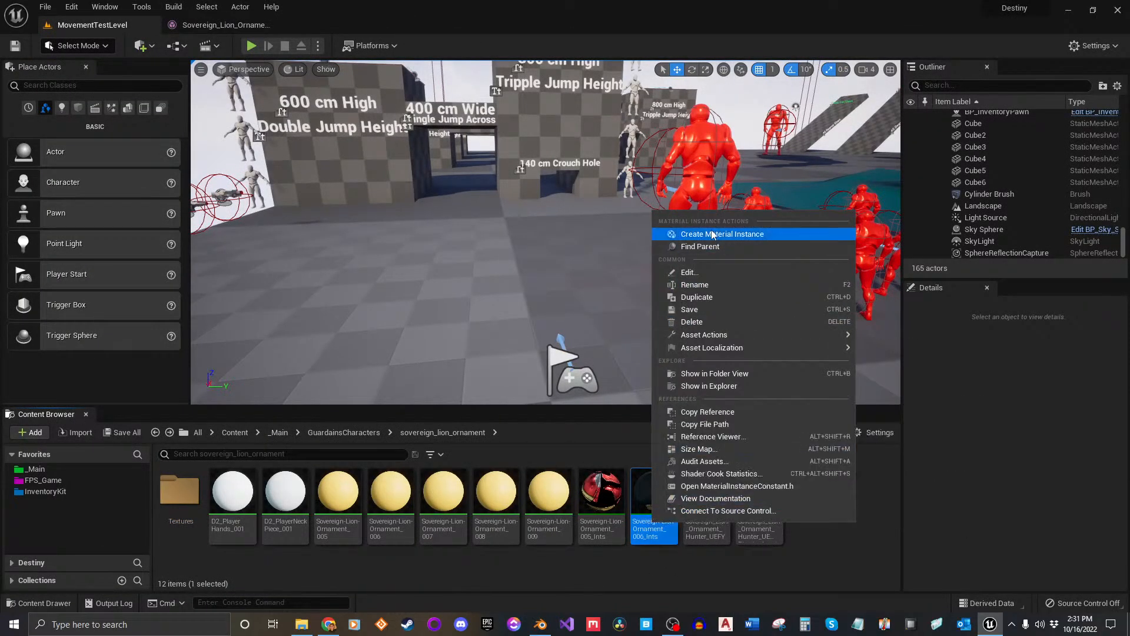
{"action": "left_click", "coordinate": [706, 296]}
{"action": "key", "text": "Return"}
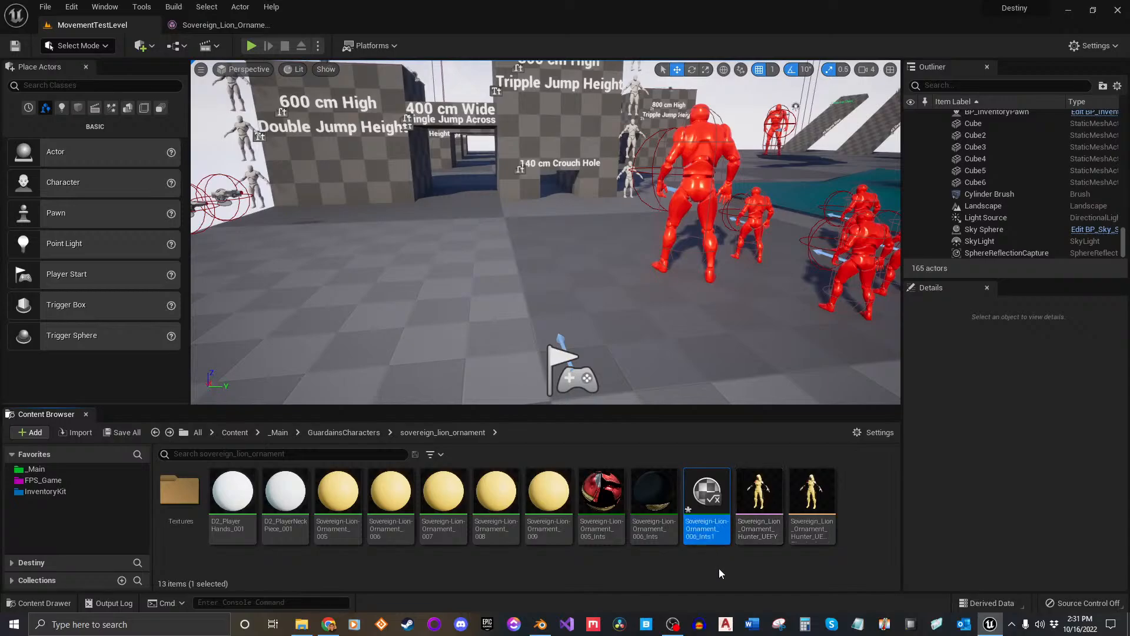
Rename the new duplicate as Sovereign-Lion-Ornament_008_Ints, using the name copied from the 008 material.
{"action": "left_click", "coordinate": [496, 495]}
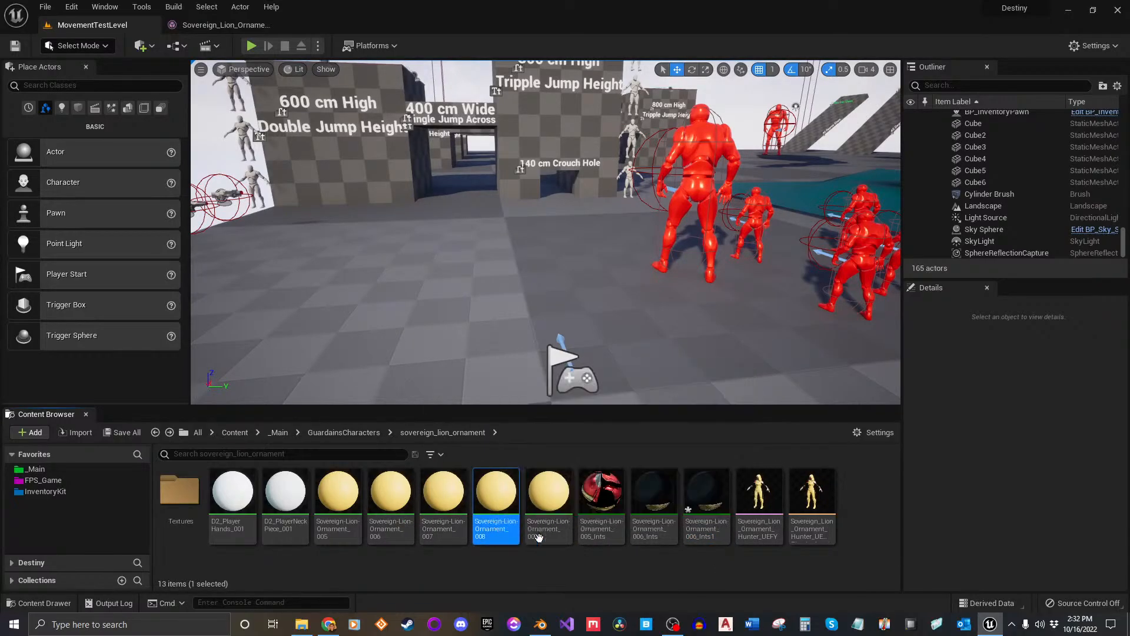
{"action": "key", "text": "F2"}
{"action": "key", "text": "ctrl+c"}
{"action": "left_click", "coordinate": [706, 500]}
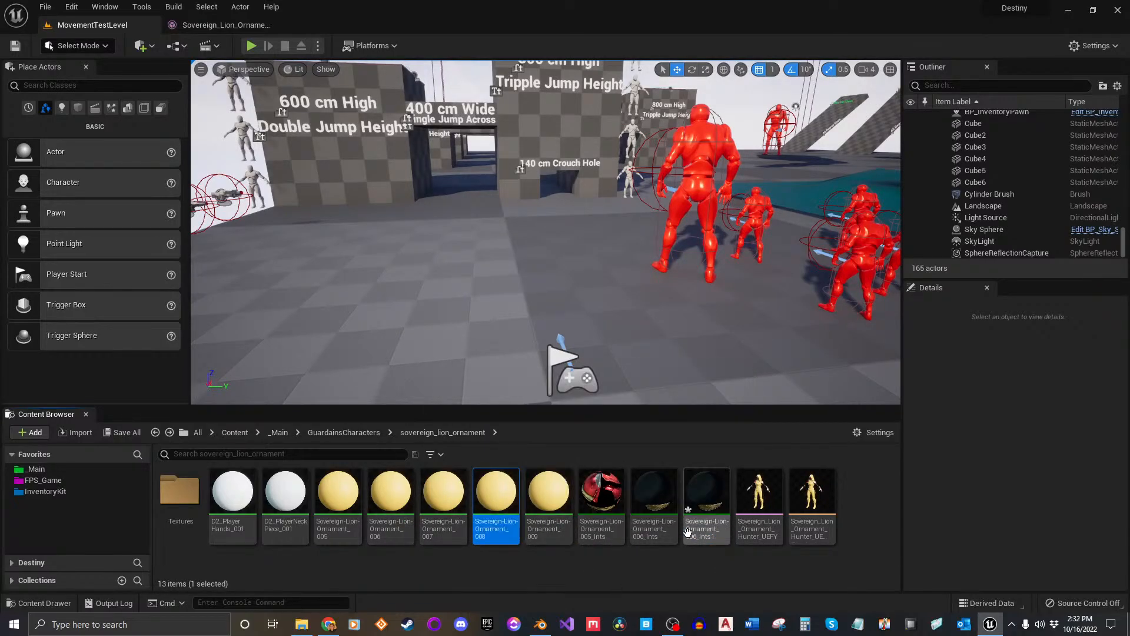
{"action": "key", "text": "F2"}
{"action": "key", "text": "ctrl+v"}
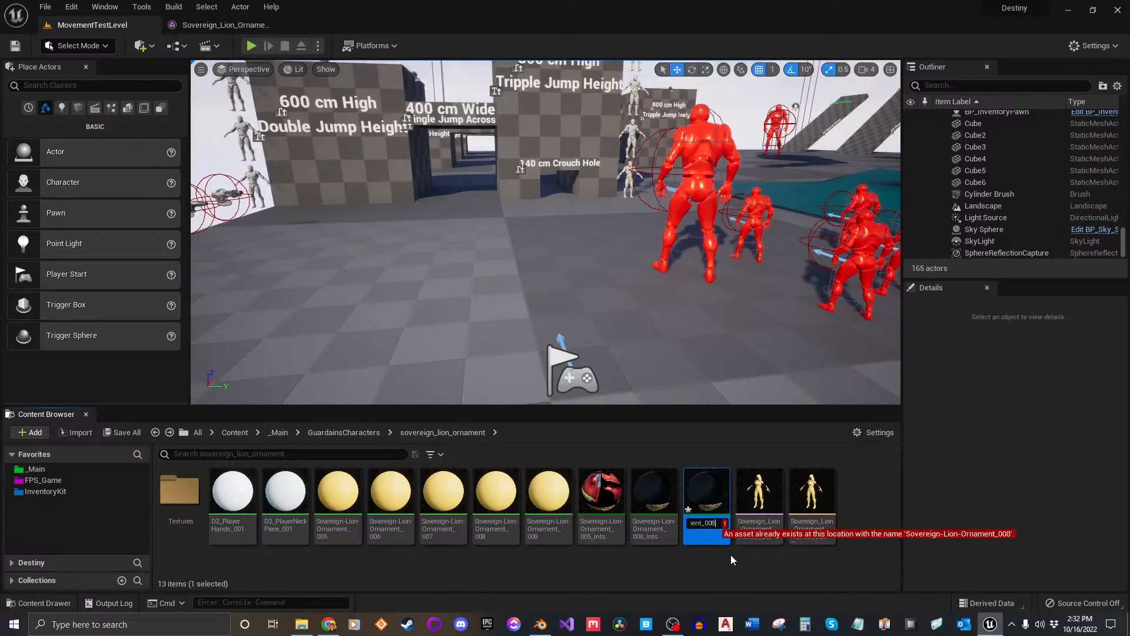
{"action": "type", "text": "_Ints"}
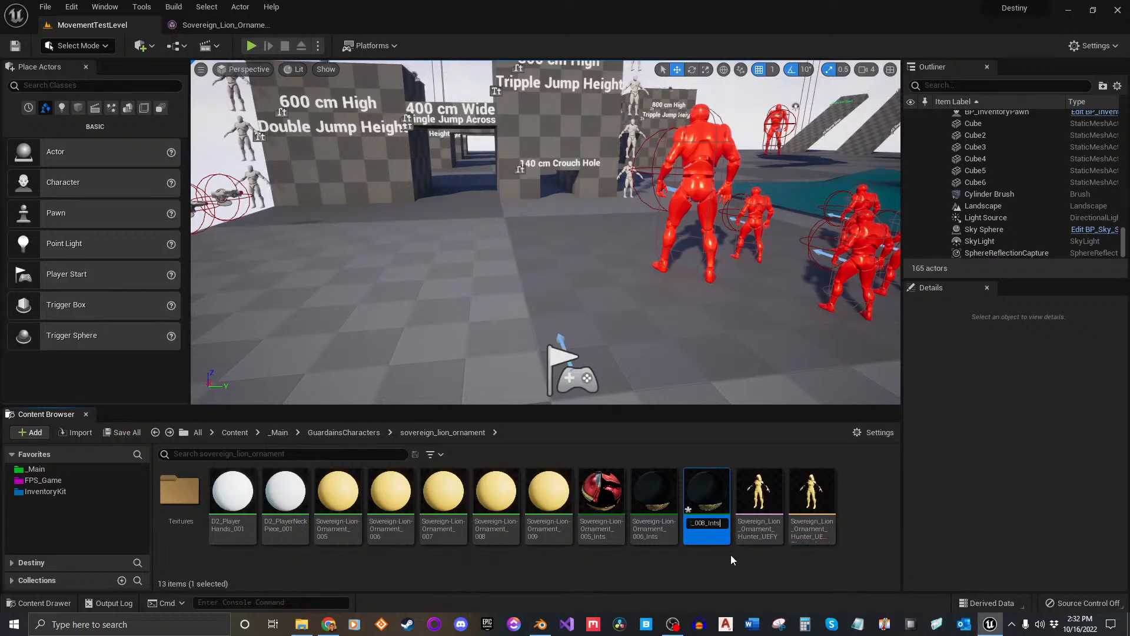
{"action": "key", "text": "Return"}
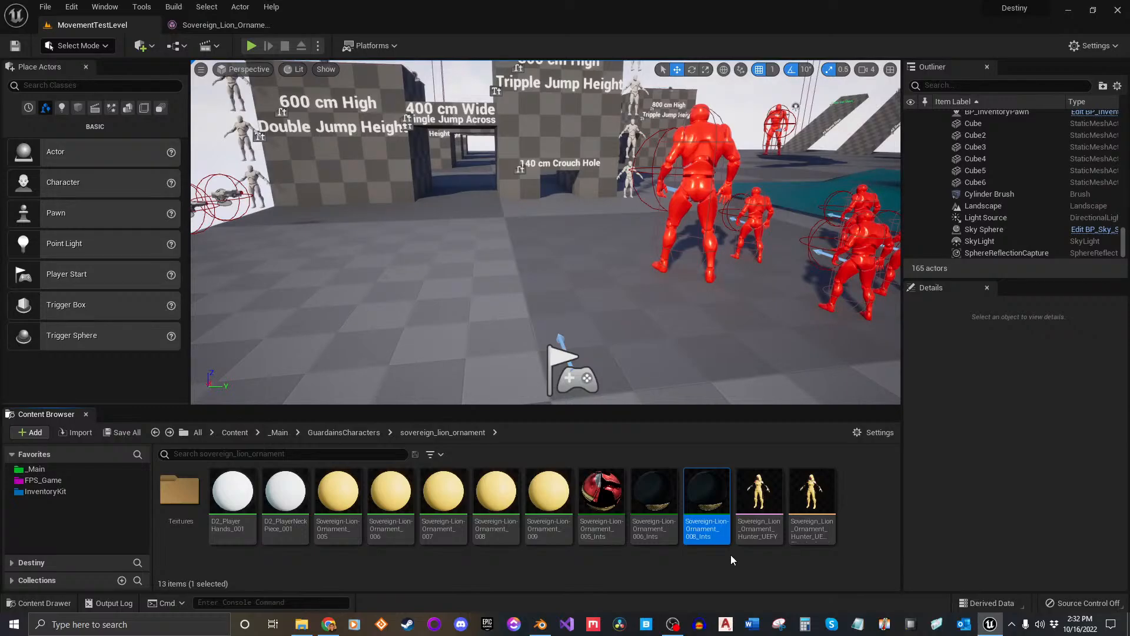
{"action": "left_click", "coordinate": [748, 563]}
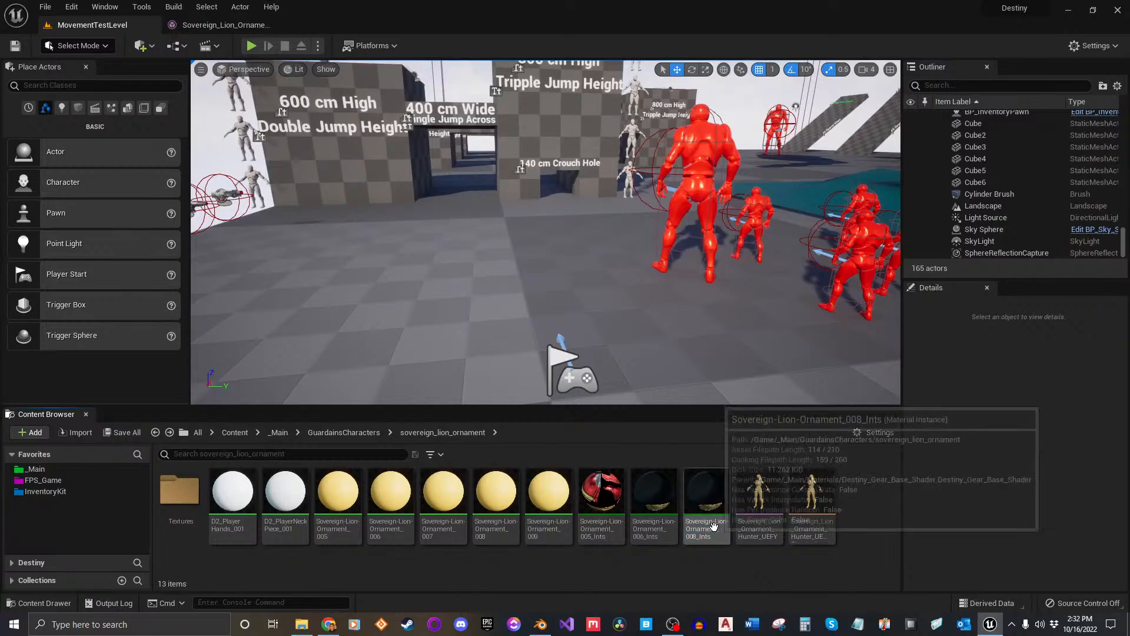
Rename the Sovereign-Lion-Ornament_008_Ints instance as Sovereign-Lion-Ornament_007_Ints, using the name copied from the 007 material.
{"action": "left_click", "coordinate": [439, 523]}
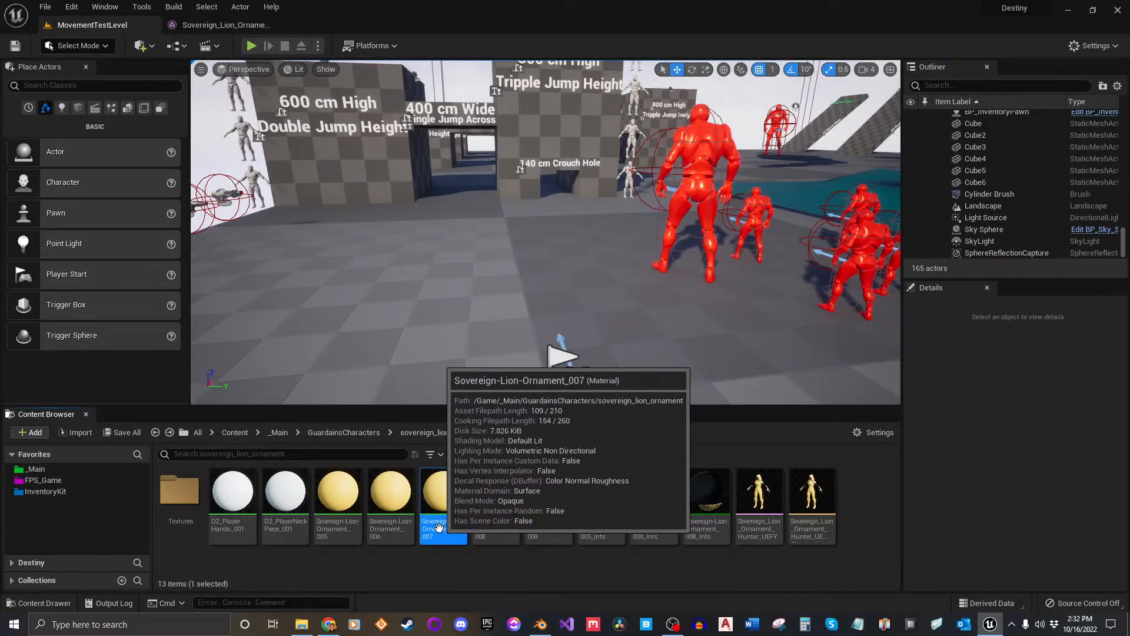
{"action": "key", "text": "F2"}
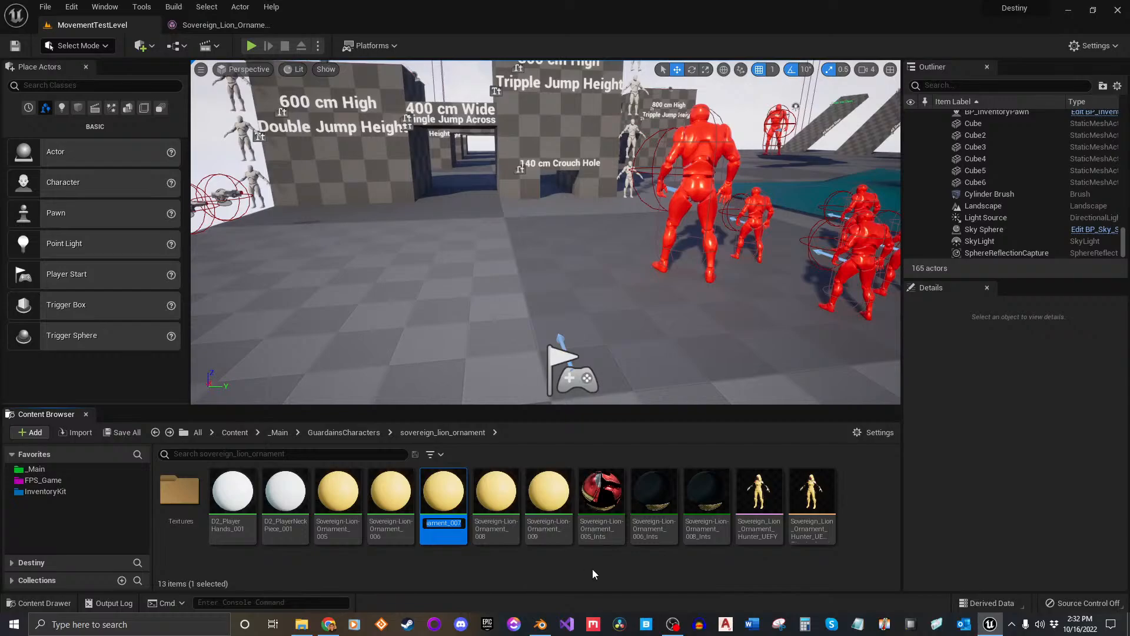
{"action": "left_click", "coordinate": [706, 500]}
{"action": "key", "text": "F2"}
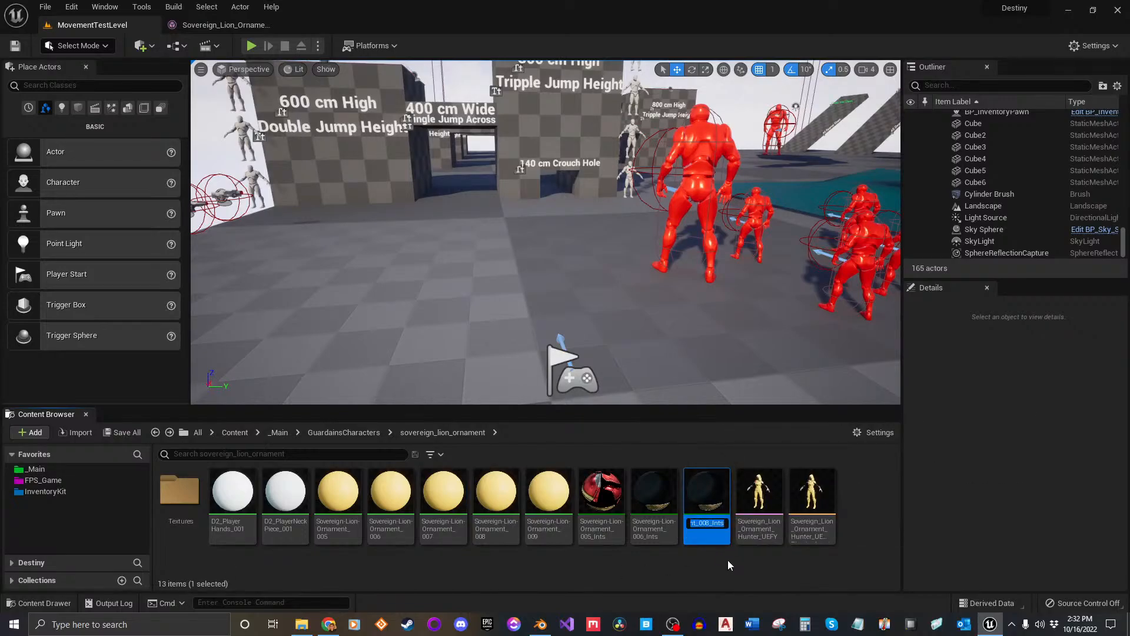
{"action": "key", "text": "ctrl+v"}
{"action": "type", "text": "_Ints"}
{"action": "key", "text": "Return"}
Open the Sovereign-Lion-Ornament_007_Ints instance and assign Sovereign_Lion_Ornament_Diffuse_Bake_002 from the Textures folder as its Diffuse texture.
{"action": "double_click", "coordinate": [713, 539]}
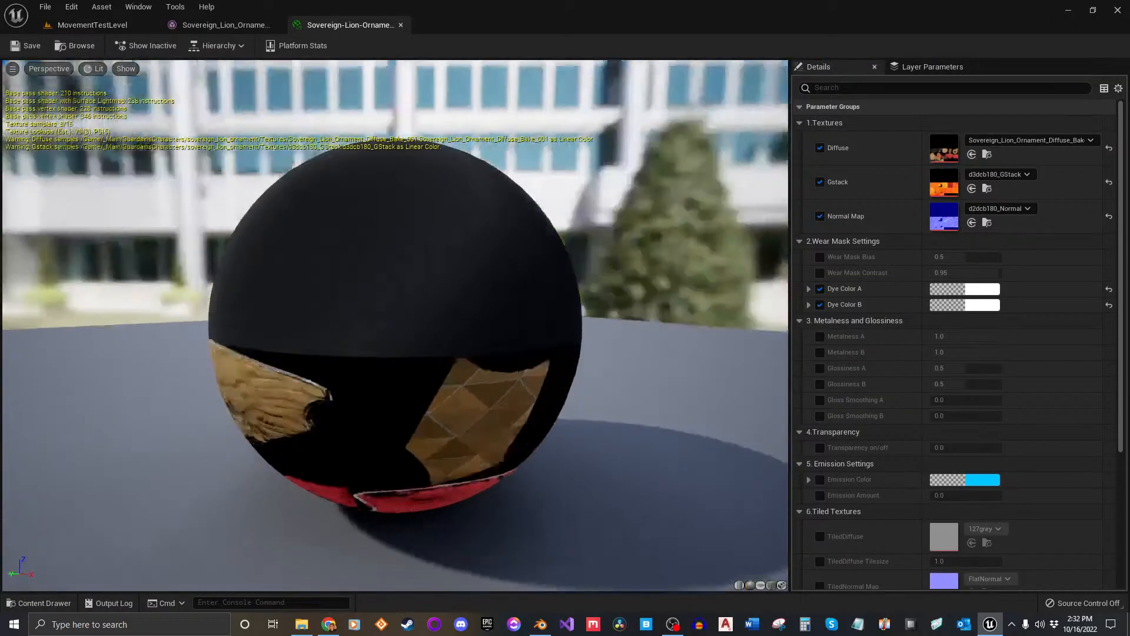
{"action": "left_click", "coordinate": [92, 24]}
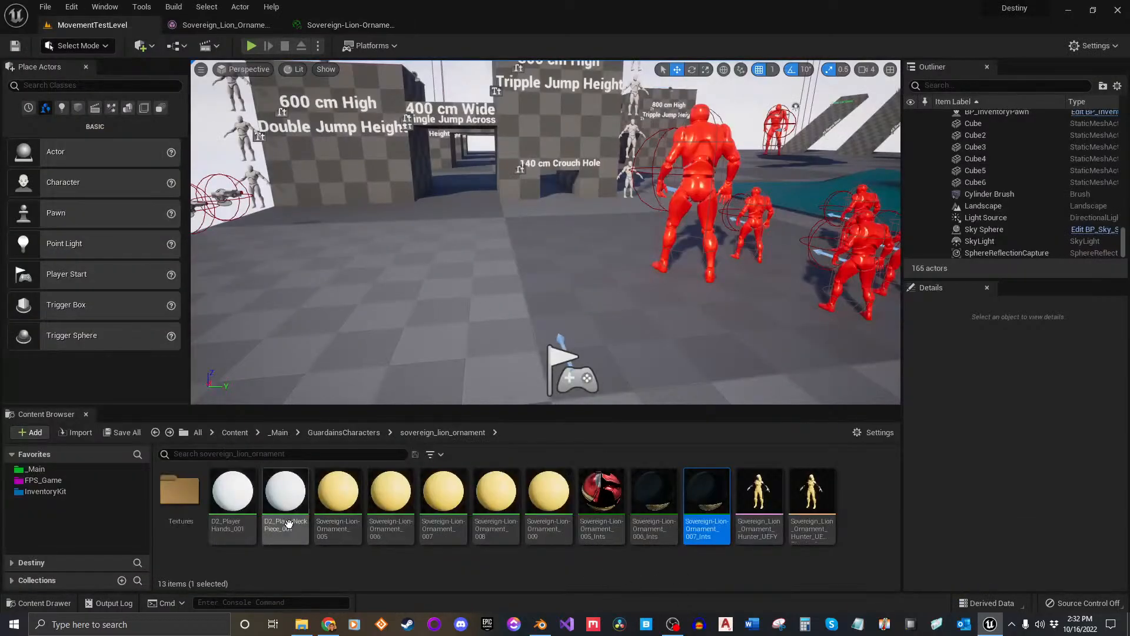
{"action": "double_click", "coordinate": [180, 491]}
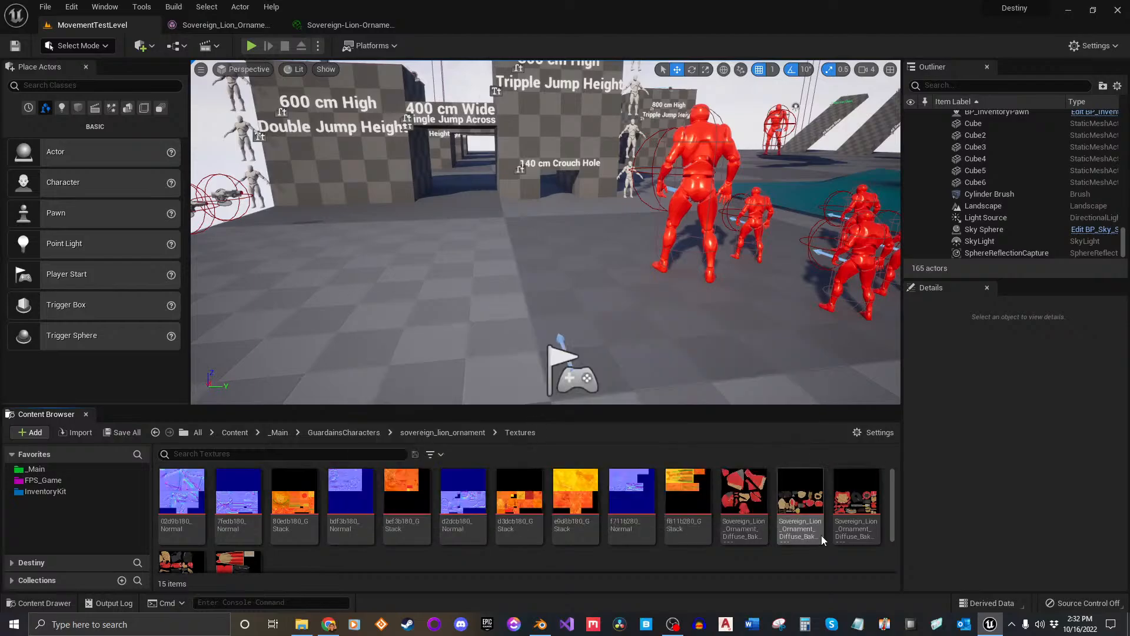
{"action": "mouse_move", "coordinate": [814, 524]}
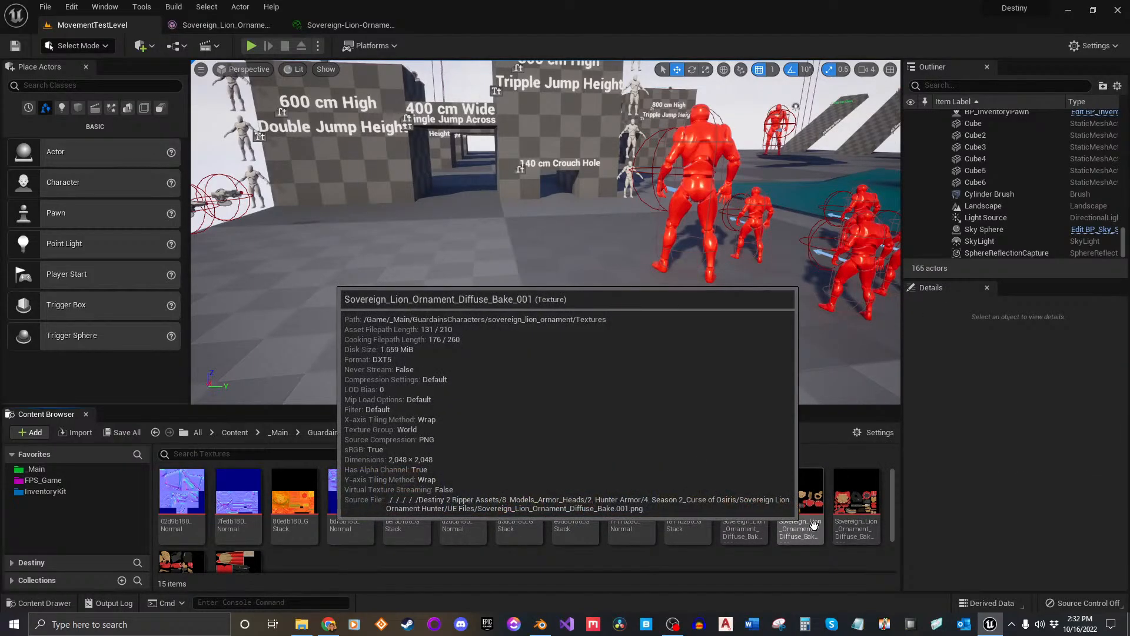
{"action": "left_click_drag", "start_coordinate": [859, 517], "coordinate": [948, 150]}
Assign 80edb180_GStack as the Gstack texture and 7fedb180_Normal as the Normal Map of the 007_Ints instance.
{"action": "left_click", "coordinate": [93, 25]}
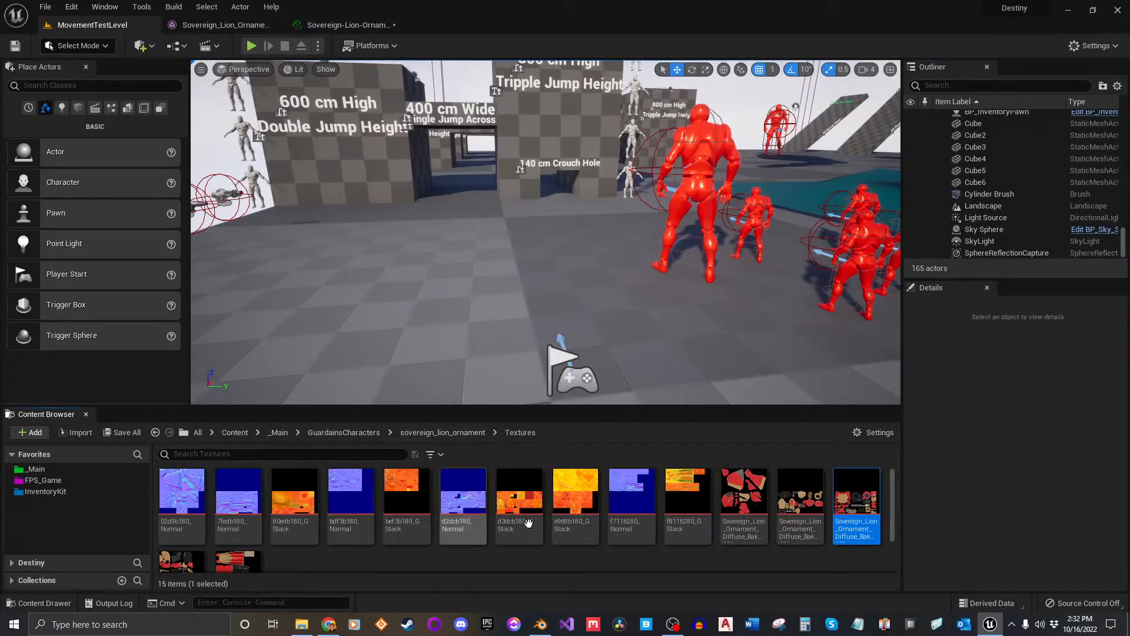
{"action": "mouse_move", "coordinate": [295, 509]}
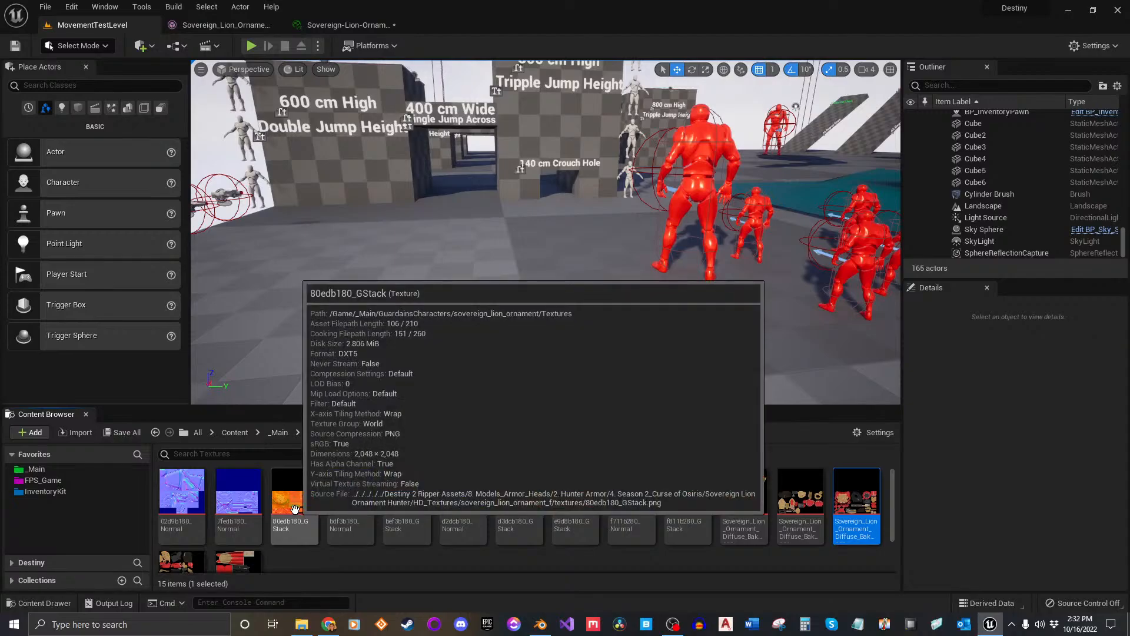
{"action": "left_click_drag", "start_coordinate": [294, 509], "coordinate": [936, 176]}
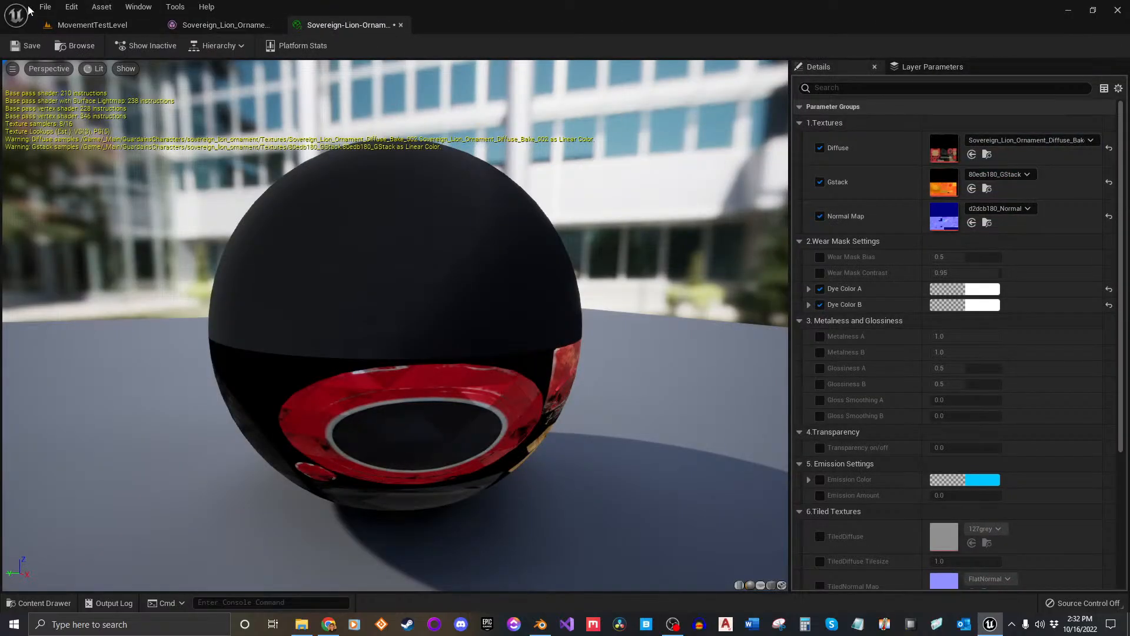
{"action": "left_click", "coordinate": [92, 25]}
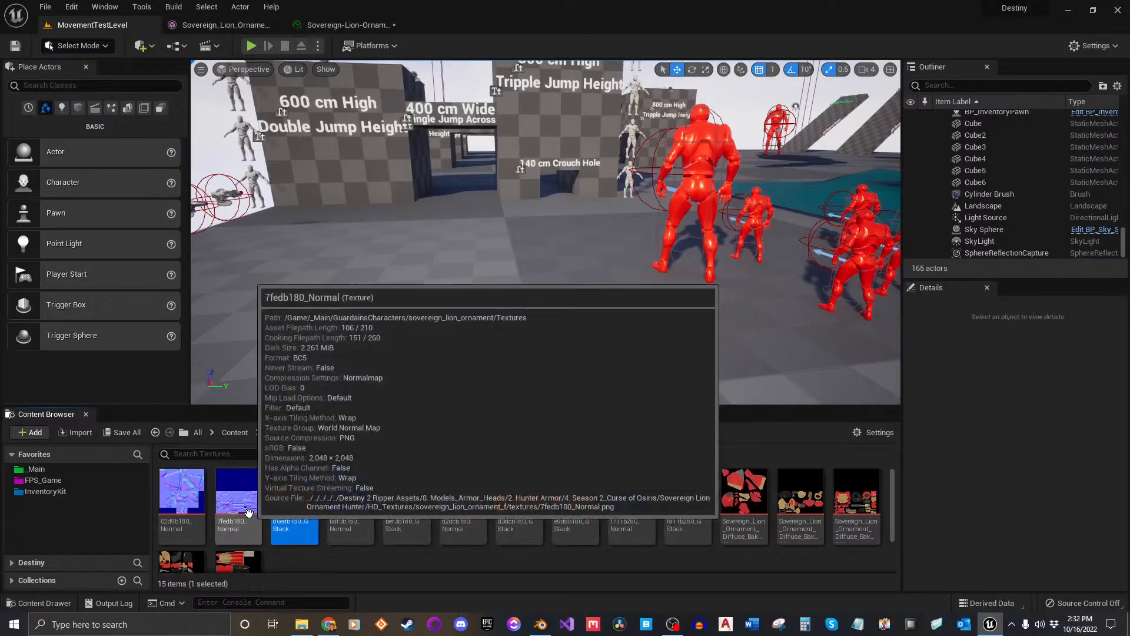
{"action": "left_click", "coordinate": [248, 513]}
{"action": "left_click_drag", "start_coordinate": [249, 513], "coordinate": [942, 213]}
Inspect the textured preview sphere from several angles and save the Sovereign-Lion-Ornament_007_Ints instance.
{"action": "scroll", "coordinate": [495, 364], "scroll_direction": "down", "scroll_amount": 4}
{"action": "left_click_drag", "start_coordinate": [470, 365], "coordinate": [353, 330]}
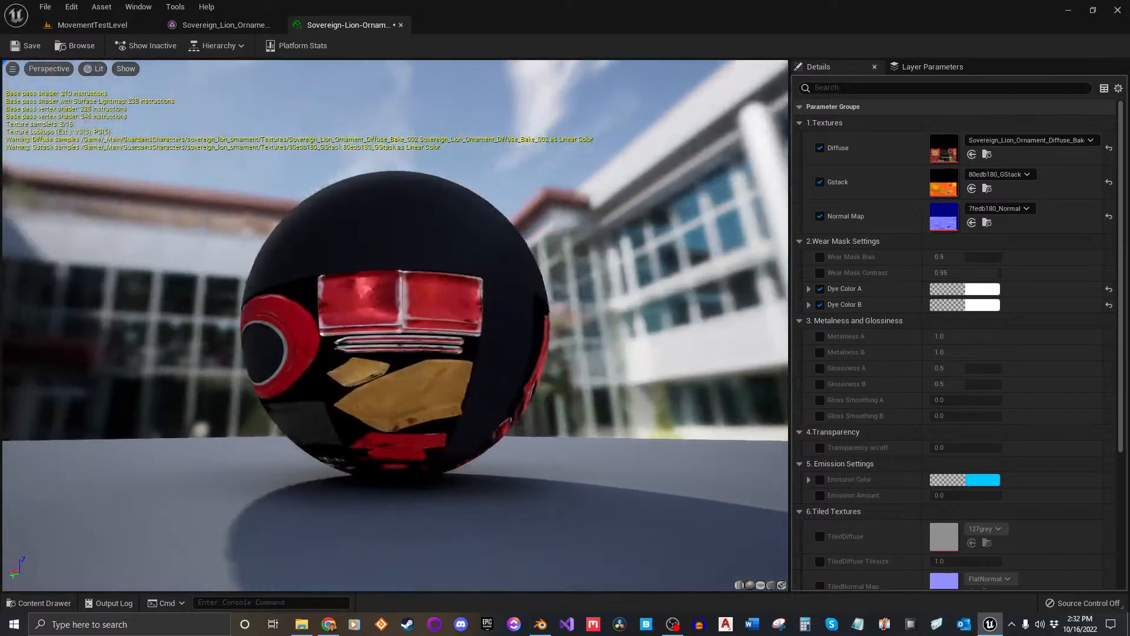
{"action": "left_click_drag", "start_coordinate": [412, 383], "coordinate": [521, 412]}
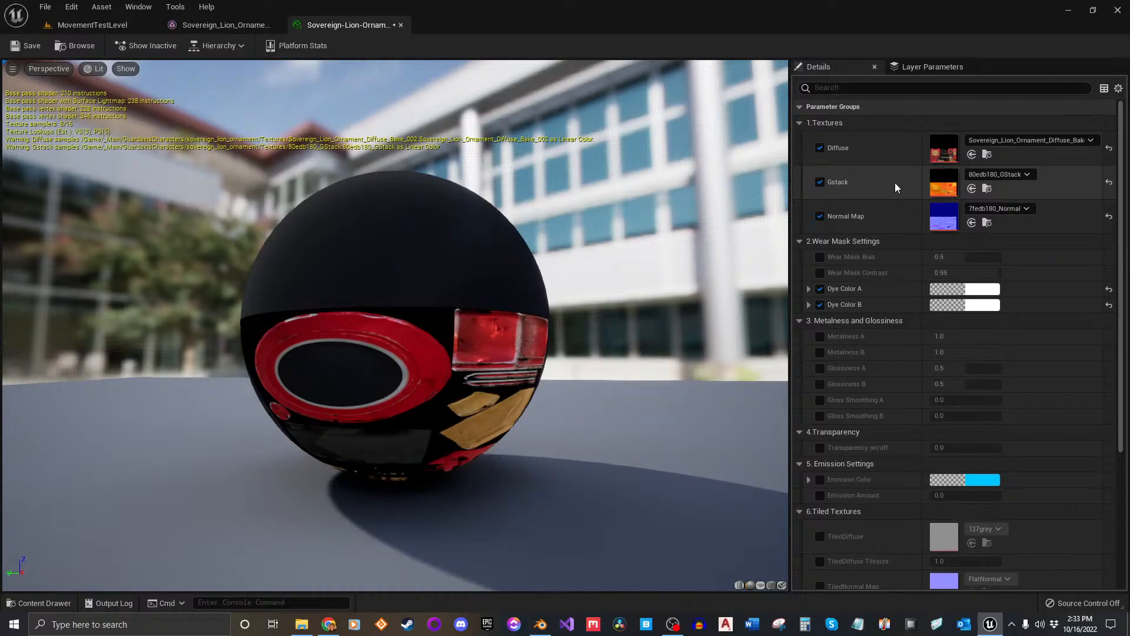
{"action": "scroll", "coordinate": [473, 390], "scroll_direction": "down", "scroll_amount": 1}
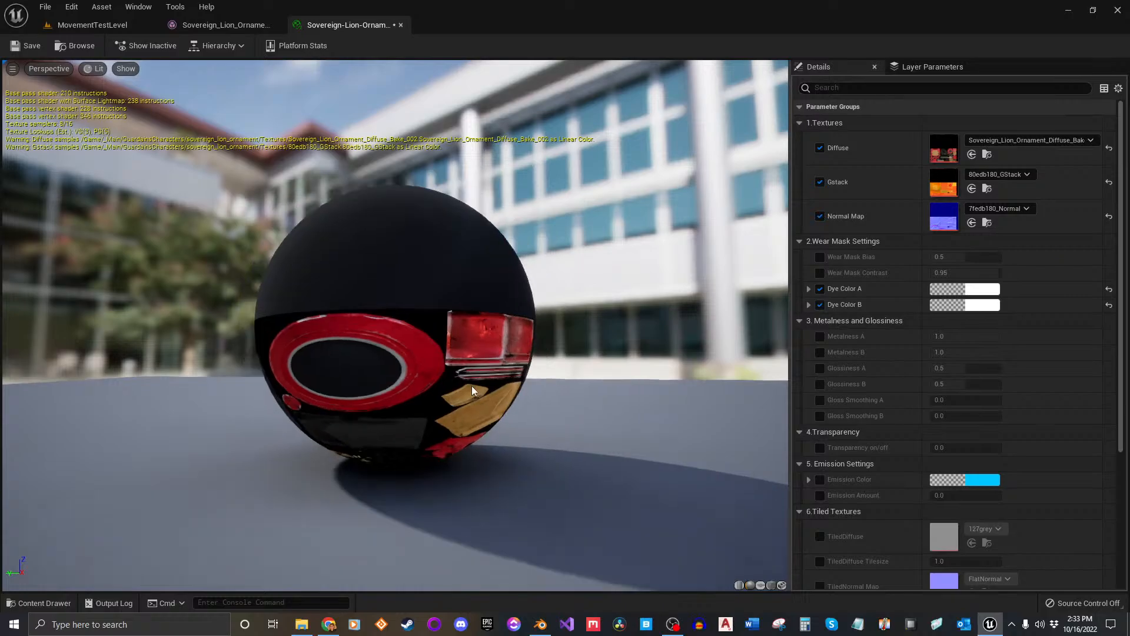
{"action": "mouse_move", "coordinate": [473, 390]}
{"action": "left_mouse_down"}
{"action": "mouse_move", "coordinate": [577, 447]}
{"action": "mouse_move", "coordinate": [473, 389]}
{"action": "left_mouse_up"}
{"action": "scroll", "coordinate": [473, 391], "scroll_direction": "up", "scroll_amount": 2}
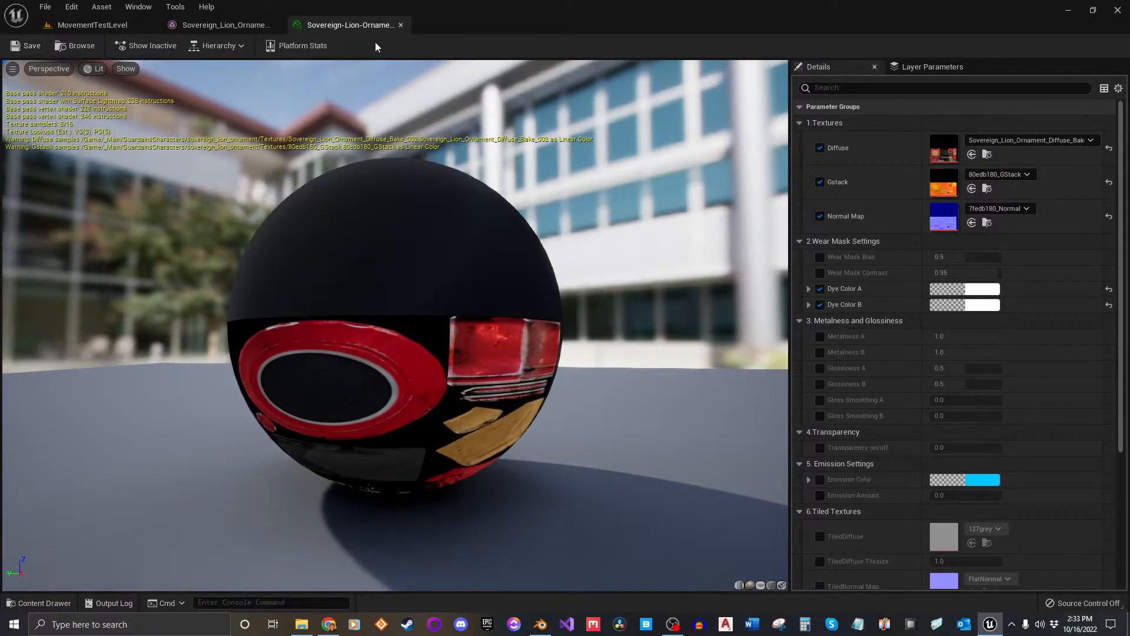
Assign Sovereign-Lion-Ornament_007_Ints to material slot Element 2 of the Hunter skeletal mesh, check the torso armor and save the mesh.
{"action": "left_click", "coordinate": [250, 25]}
{"action": "left_click", "coordinate": [110, 29]}
{"action": "left_click", "coordinate": [231, 26]}
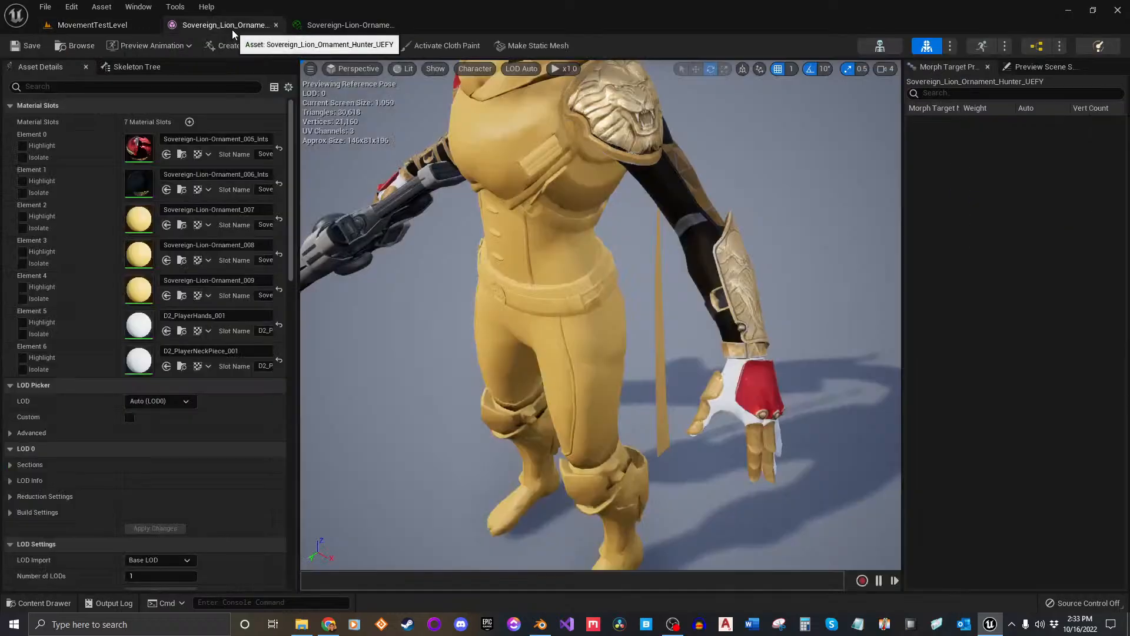
{"action": "left_click", "coordinate": [223, 210]}
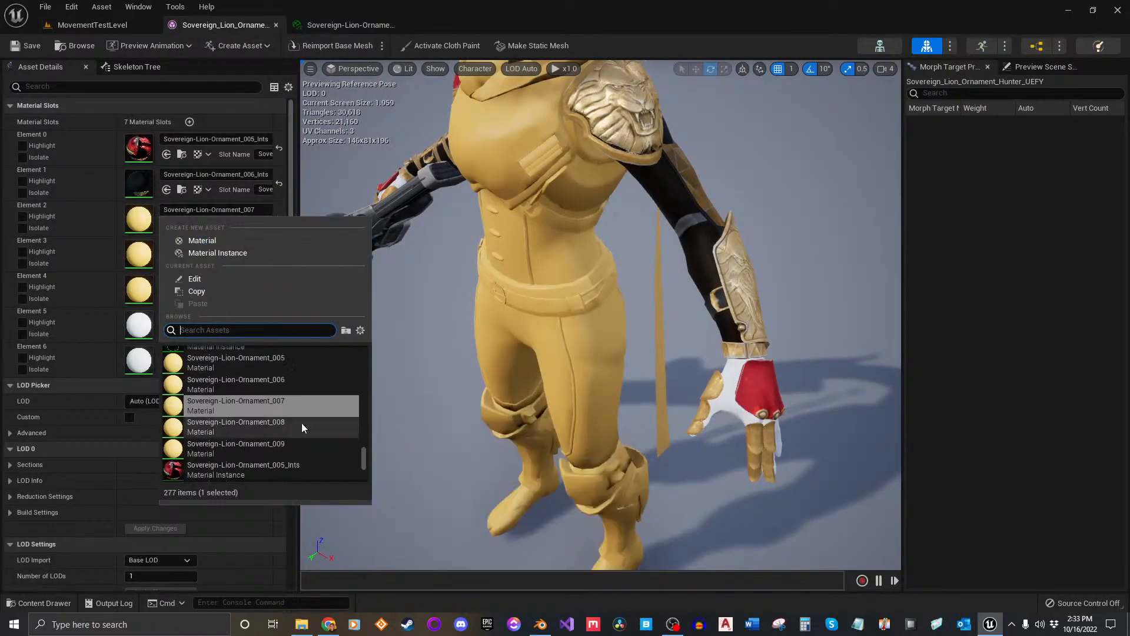
{"action": "scroll", "coordinate": [301, 423], "scroll_direction": "down", "scroll_amount": 2}
{"action": "left_click", "coordinate": [286, 434]}
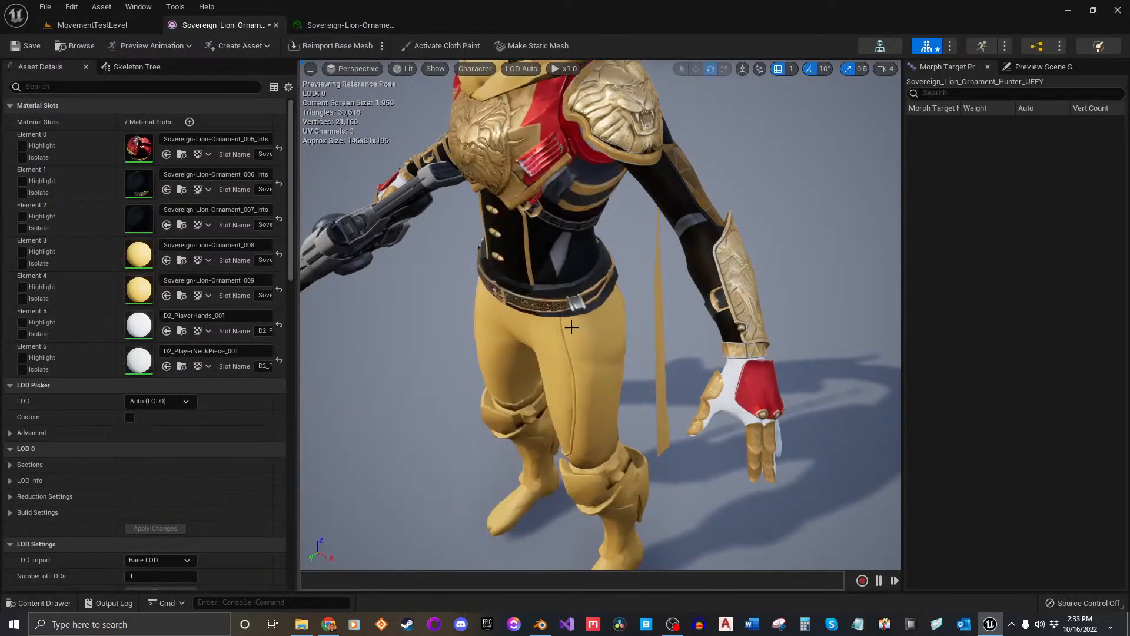
{"action": "mouse_move", "coordinate": [587, 293]}
{"action": "right_mouse_down"}
{"action": "mouse_move", "coordinate": [647, 300]}
{"action": "mouse_move", "coordinate": [618, 282]}
{"action": "mouse_move", "coordinate": [642, 247]}
{"action": "mouse_move", "coordinate": [639, 295]}
{"action": "mouse_move", "coordinate": [648, 285]}
{"action": "mouse_move", "coordinate": [587, 292]}
{"action": "right_mouse_up"}
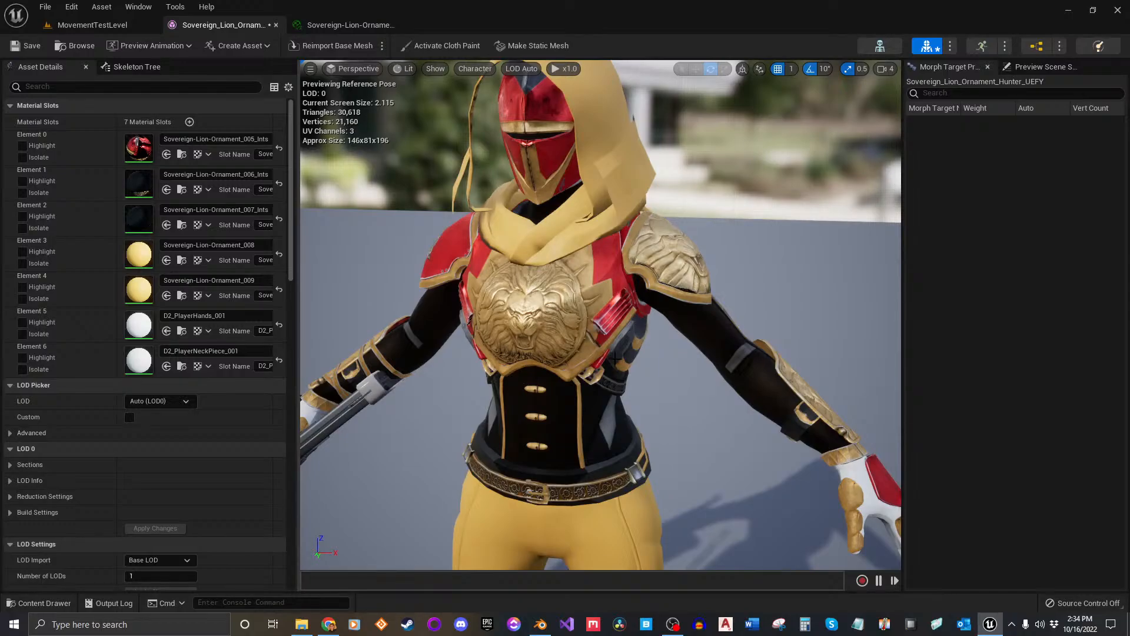
{"action": "right_click_drag", "start_coordinate": [616, 358], "coordinate": [616, 396]}
{"action": "key", "text": "ctrl+s"}
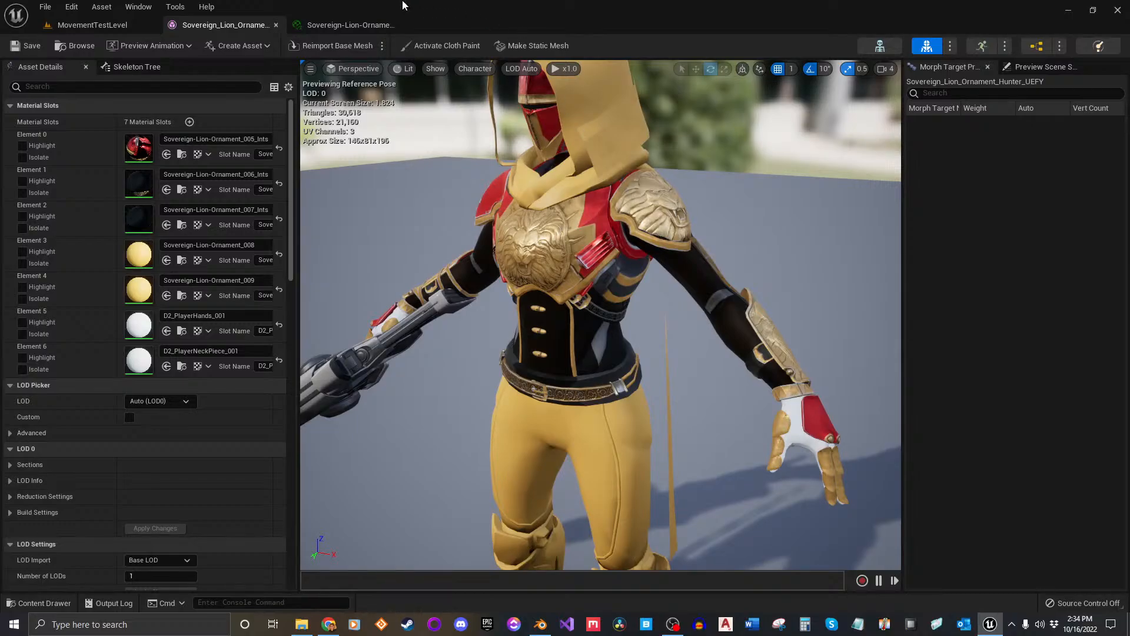
Return to the sovereign_lion_ornament folder and duplicate the Sovereign-Lion-Ornament_007_Ints material instance.
{"action": "left_click", "coordinate": [108, 22]}
{"action": "left_click", "coordinate": [263, 21]}
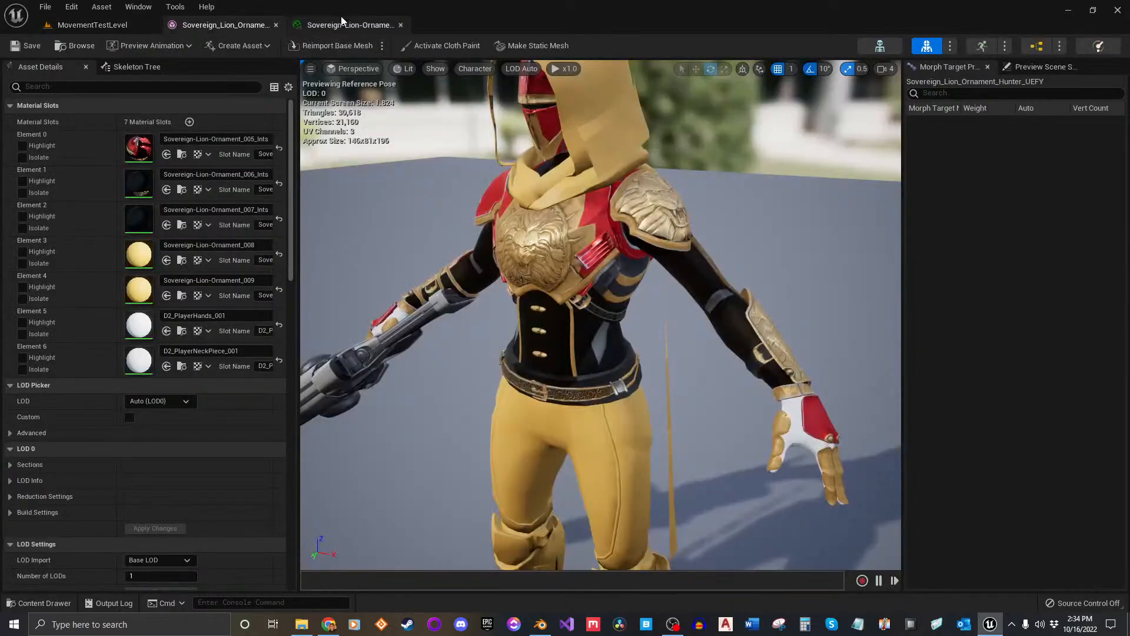
{"action": "left_click", "coordinate": [346, 25]}
{"action": "left_click", "coordinate": [92, 25]}
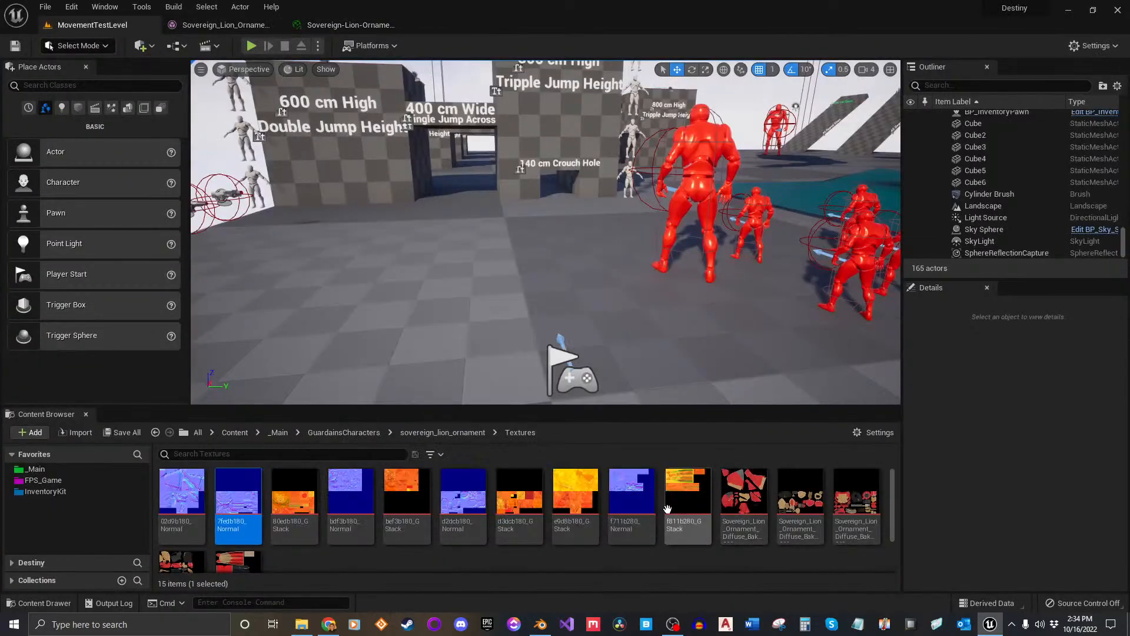
{"action": "key", "text": "alt+Left"}
{"action": "left_click", "coordinate": [734, 562]}
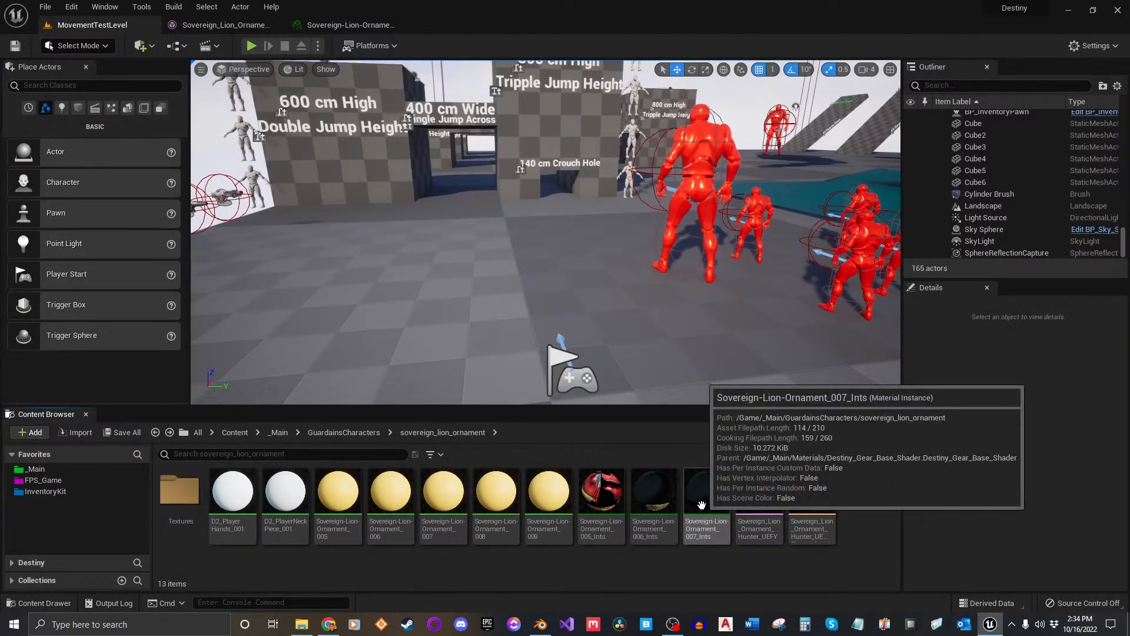
{"action": "left_click", "coordinate": [701, 505]}
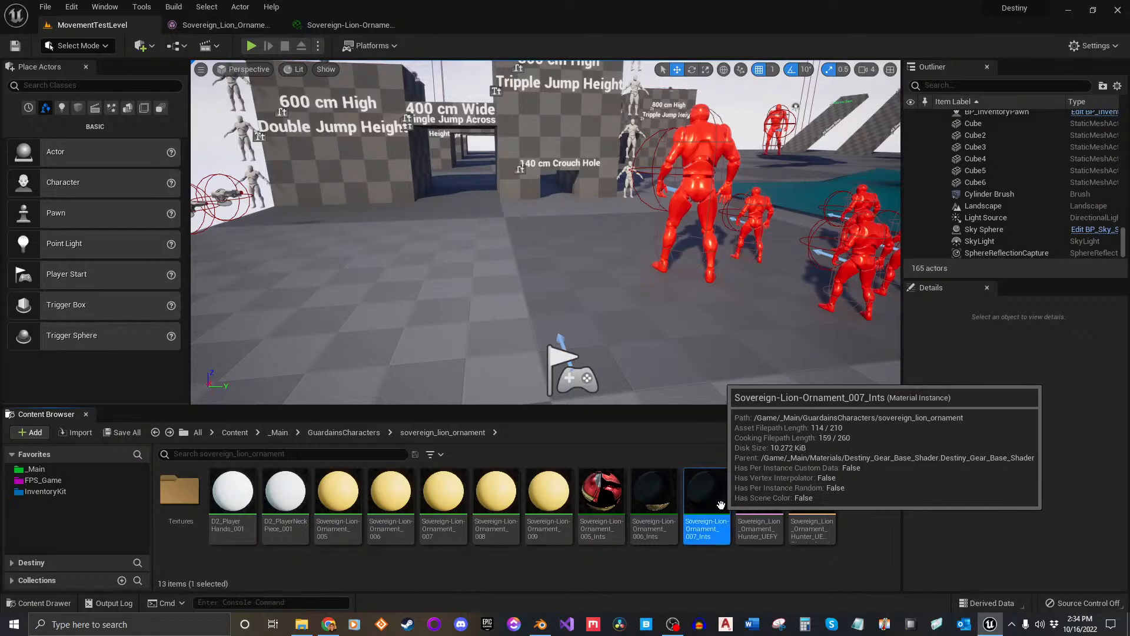
{"action": "right_click", "coordinate": [703, 505]}
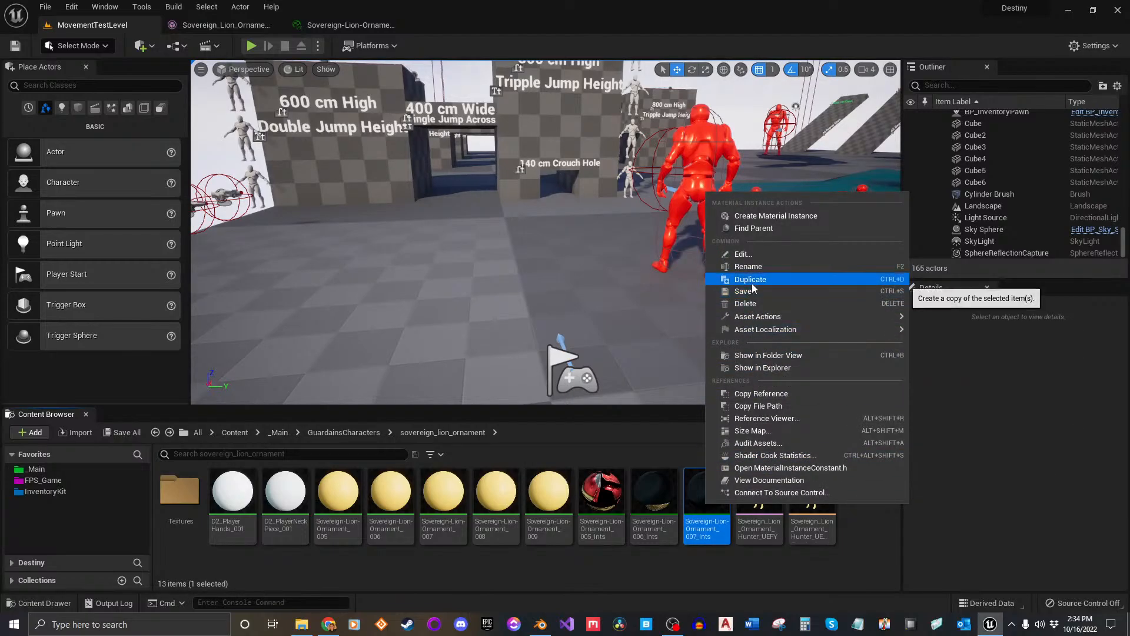
{"action": "left_click", "coordinate": [764, 278]}
Rename the duplicate of 007_Ints as Sovereign-Lion-Ornament_008_Ints, using the name copied from the 008 material.
{"action": "left_click", "coordinate": [497, 497]}
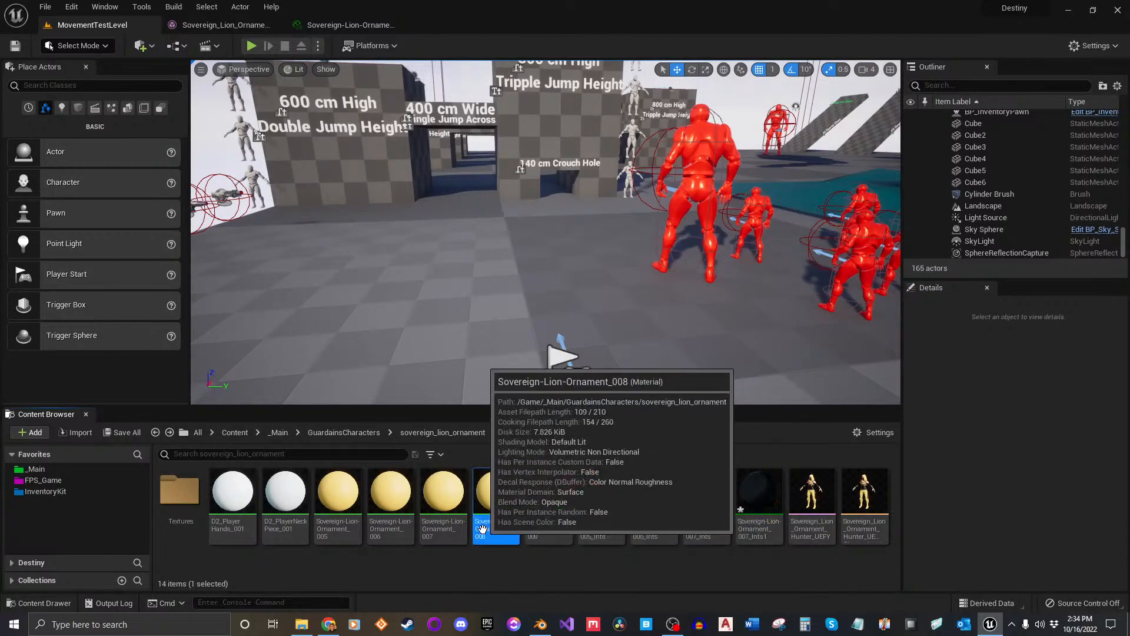
{"action": "key", "text": "F2"}
{"action": "key", "text": "ctrl+c"}
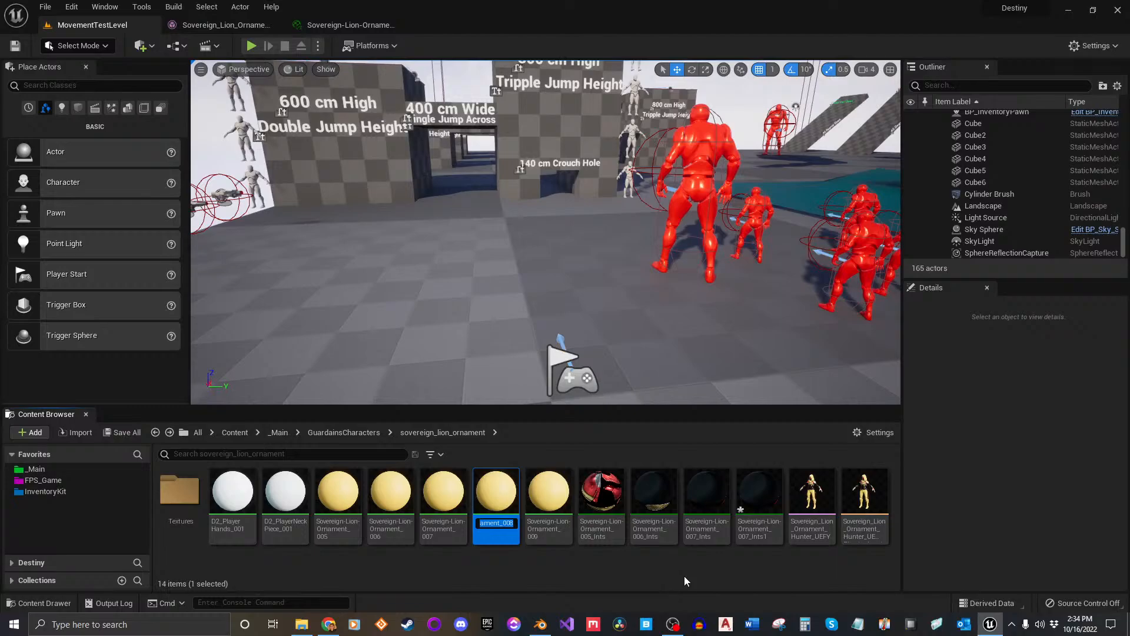
{"action": "key", "text": "Return"}
{"action": "left_click", "coordinate": [760, 506]}
{"action": "key", "text": "F2"}
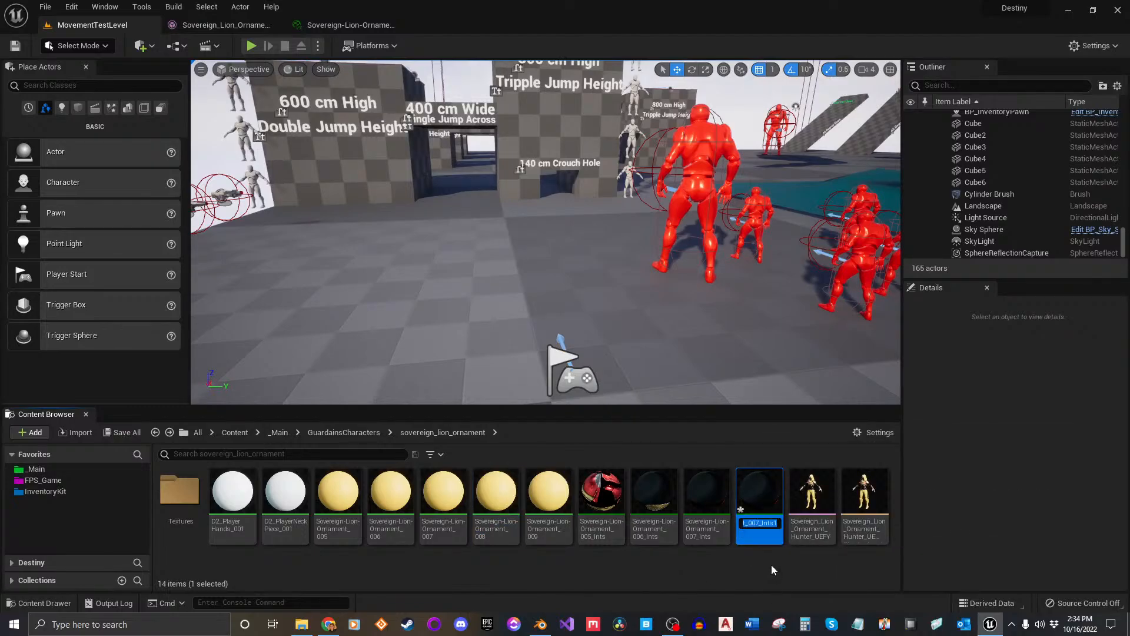
{"action": "key", "text": "ctrl+v"}
{"action": "type", "text": "_Ints"}
{"action": "key", "text": "Return"}
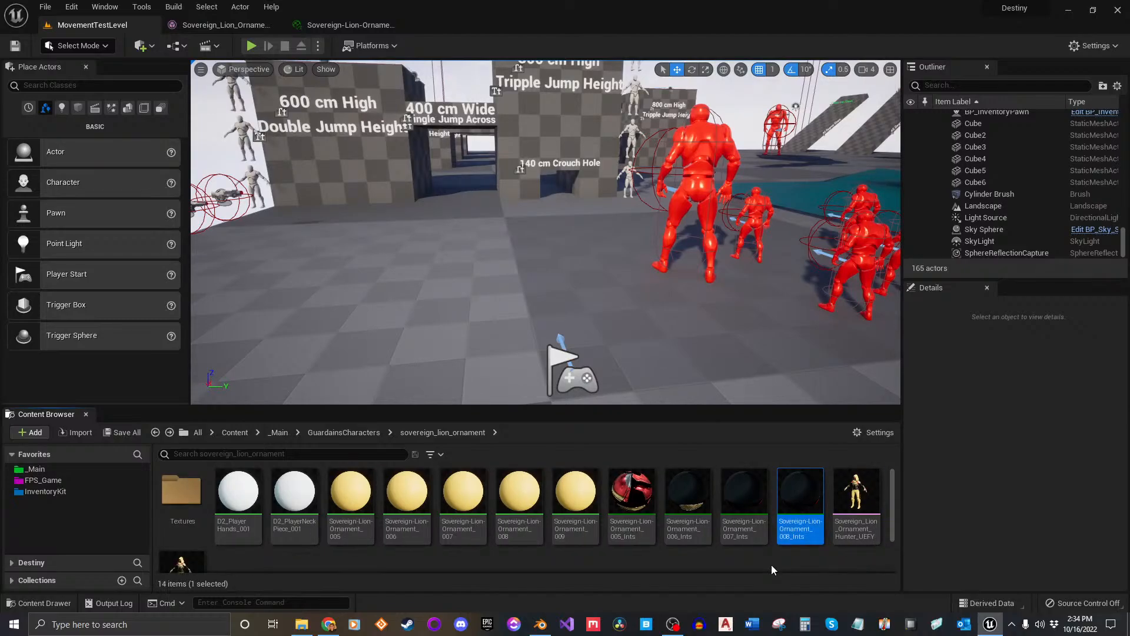
Open the Sovereign-Lion-Ornament_008_Ints instance, close the 007_Ints instance editor and run the pending autosave immediately.
{"action": "double_click", "coordinate": [797, 537]}
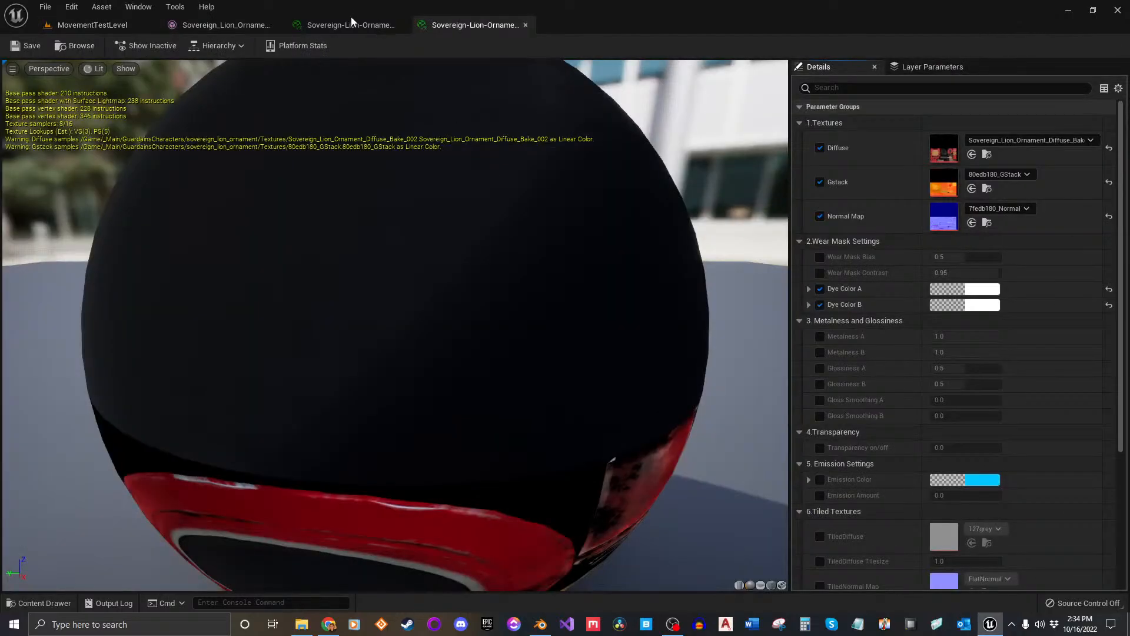
{"action": "left_click", "coordinate": [351, 23]}
{"action": "left_click", "coordinate": [352, 30]}
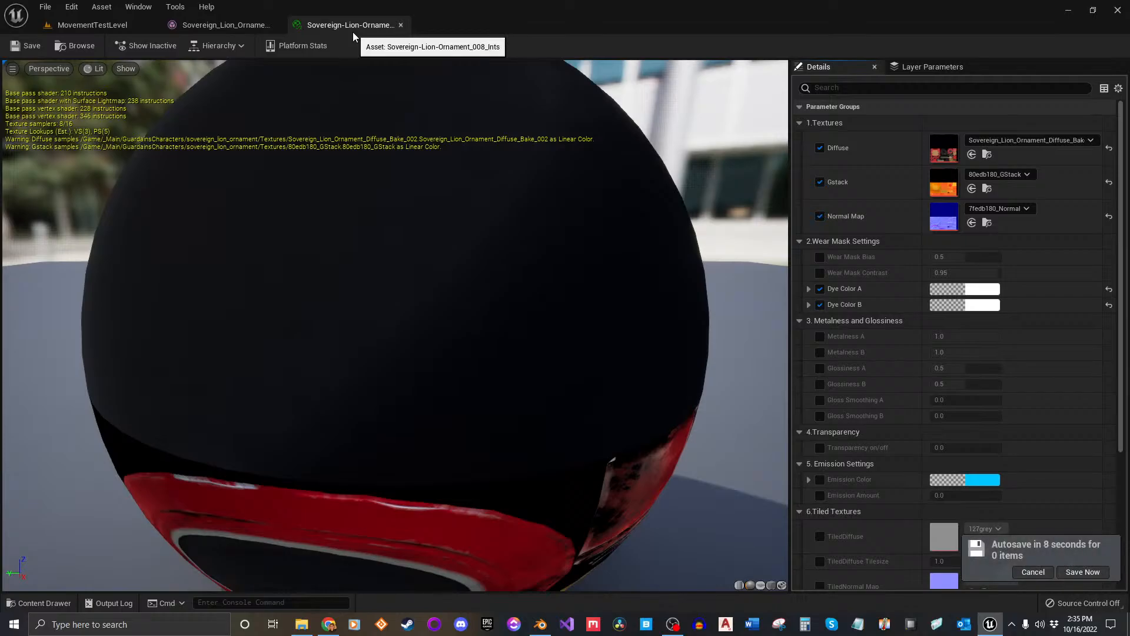
{"action": "left_click", "coordinate": [1082, 571]}
{"action": "mouse_move", "coordinate": [422, 245]}
{"action": "right_mouse_down"}
{"action": "mouse_move", "coordinate": [421, 276]}
{"action": "mouse_move", "coordinate": [421, 246]}
{"action": "right_mouse_up"}
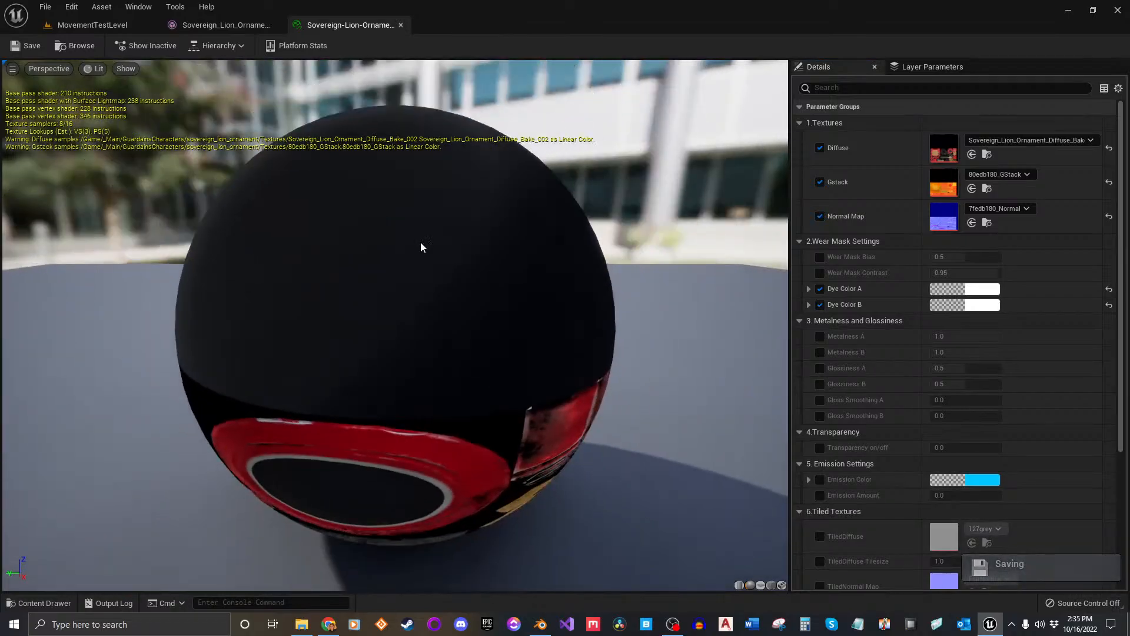
{"action": "mouse_move", "coordinate": [421, 245]}
{"action": "left_mouse_down"}
{"action": "mouse_move", "coordinate": [517, 246]}
{"action": "mouse_move", "coordinate": [465, 223]}
{"action": "mouse_move", "coordinate": [450, 225]}
{"action": "mouse_move", "coordinate": [459, 253]}
{"action": "mouse_move", "coordinate": [432, 245]}
{"action": "left_mouse_up"}
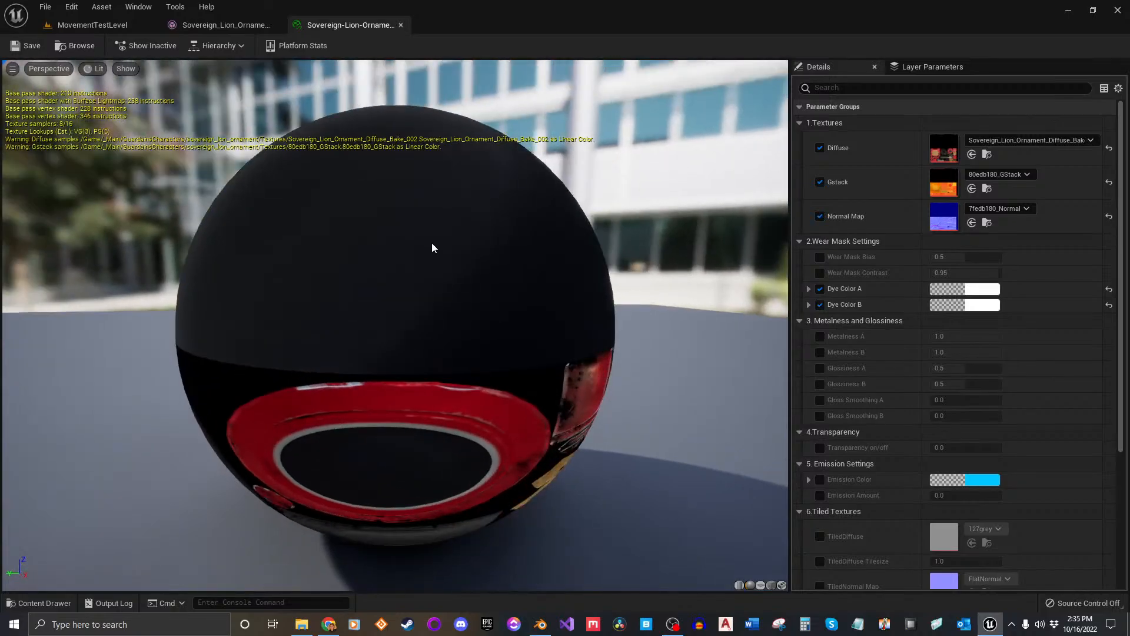
{"action": "right_click_drag", "start_coordinate": [431, 245], "coordinate": [432, 224]}
{"action": "mouse_move", "coordinate": [430, 268]}
{"action": "left_mouse_down"}
{"action": "mouse_move", "coordinate": [429, 234]}
{"action": "mouse_move", "coordinate": [430, 255]}
{"action": "left_mouse_up"}
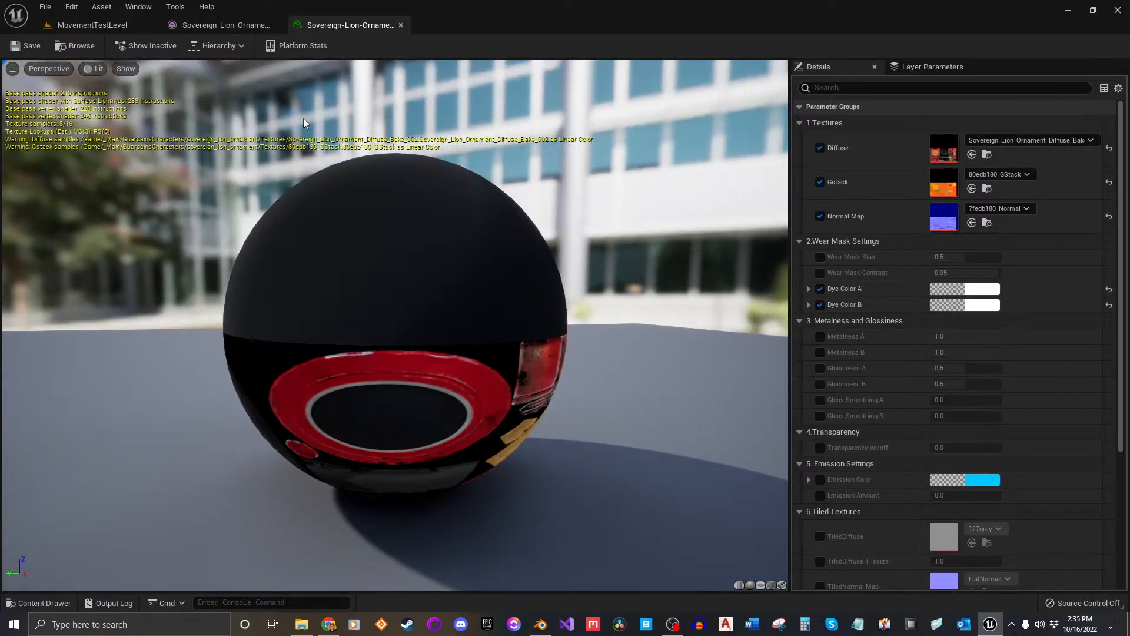
Set the Diffuse texture of the Sovereign-Lion-Ornament_008_Ints instance to Sovereign_Lion_Ornament_Diffuse_Bake_003 from the Textures folder.
{"action": "left_click", "coordinate": [132, 24]}
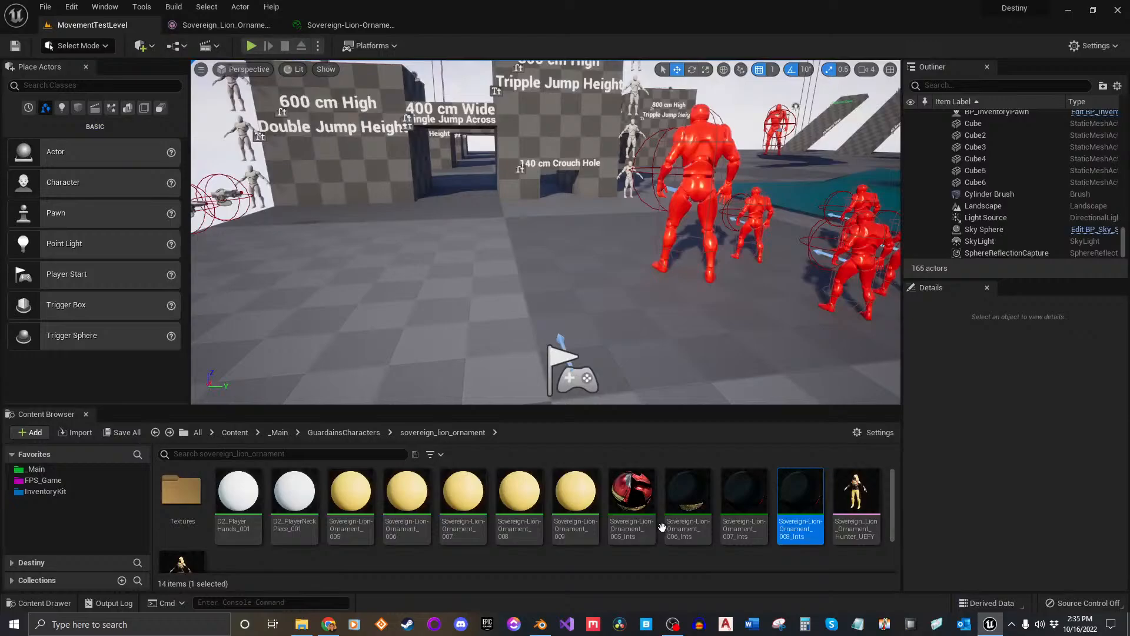
{"action": "left_click", "coordinate": [775, 556]}
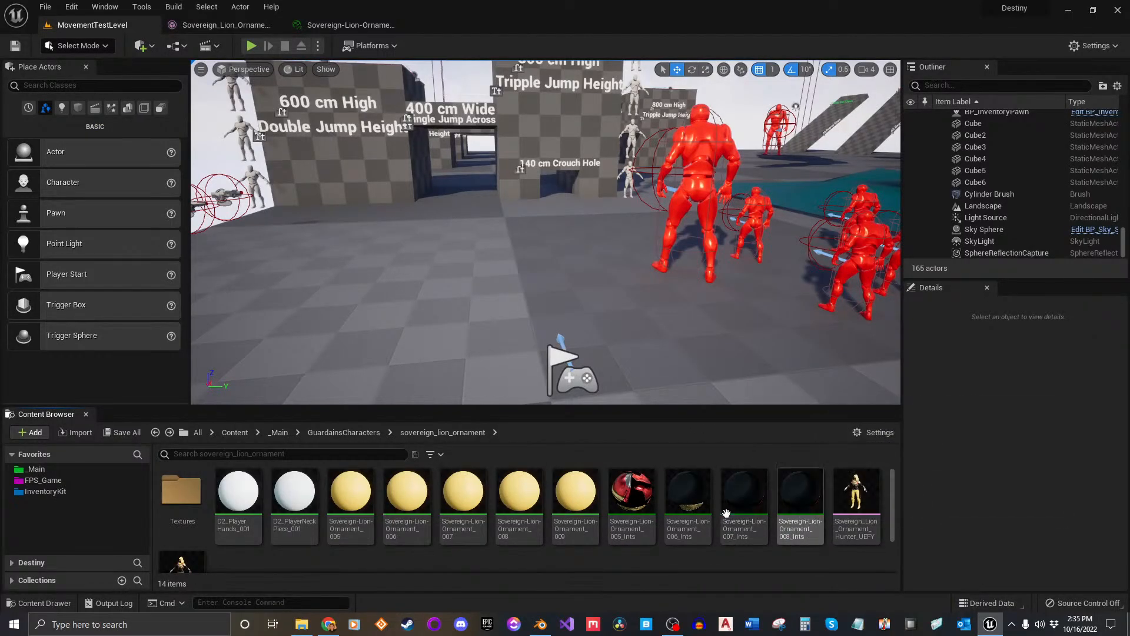
{"action": "double_click", "coordinate": [181, 491]}
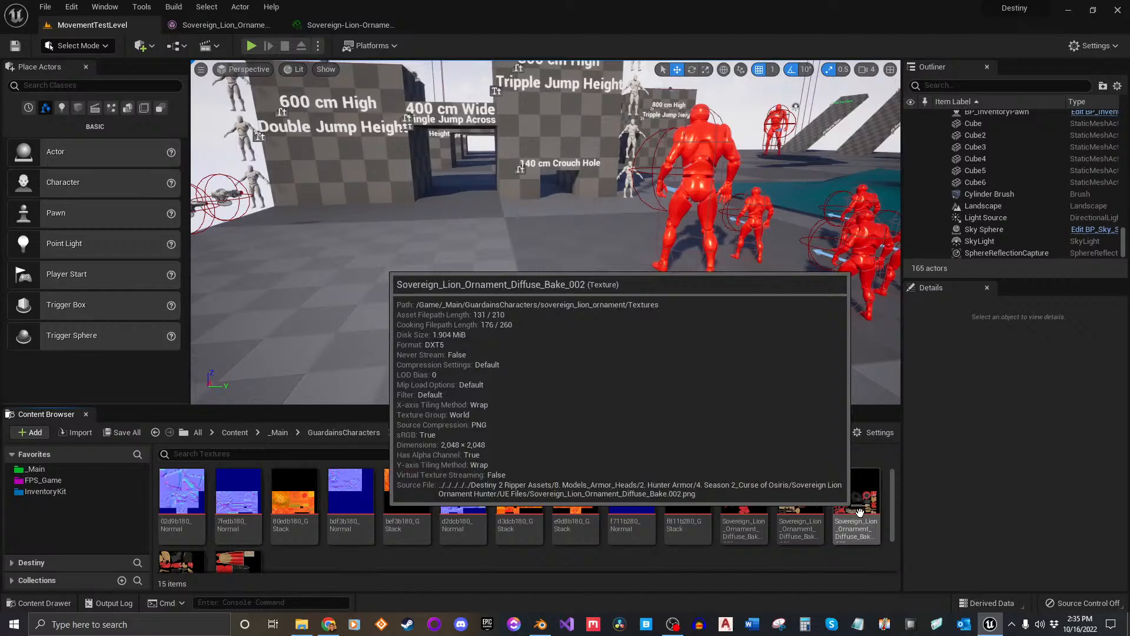
{"action": "left_click", "coordinate": [354, 30]}
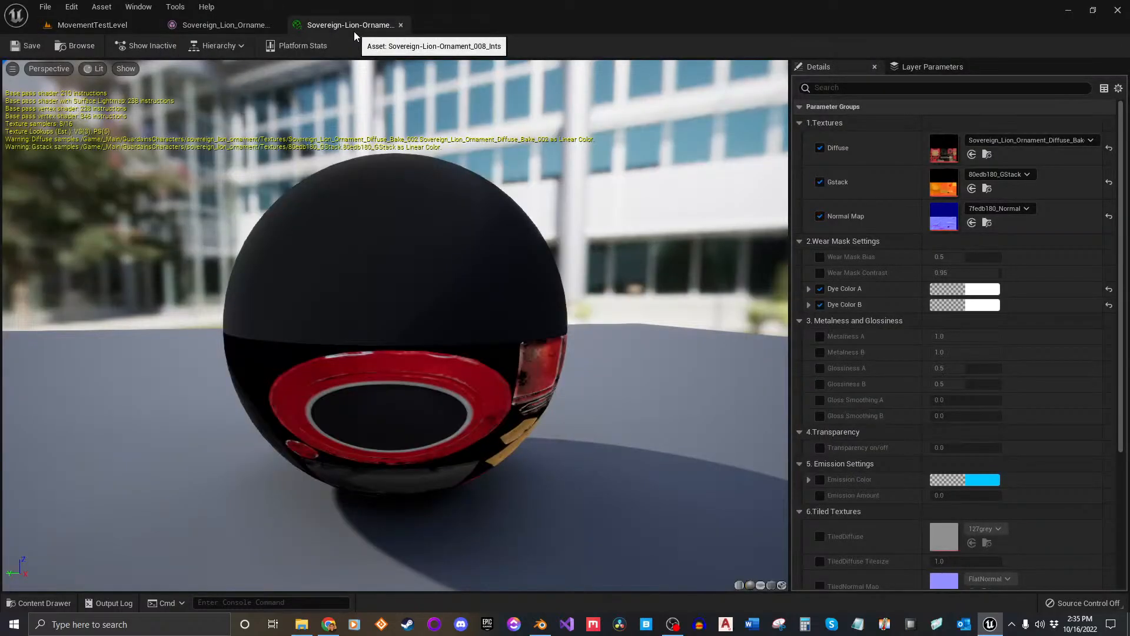
{"action": "left_click", "coordinate": [108, 27]}
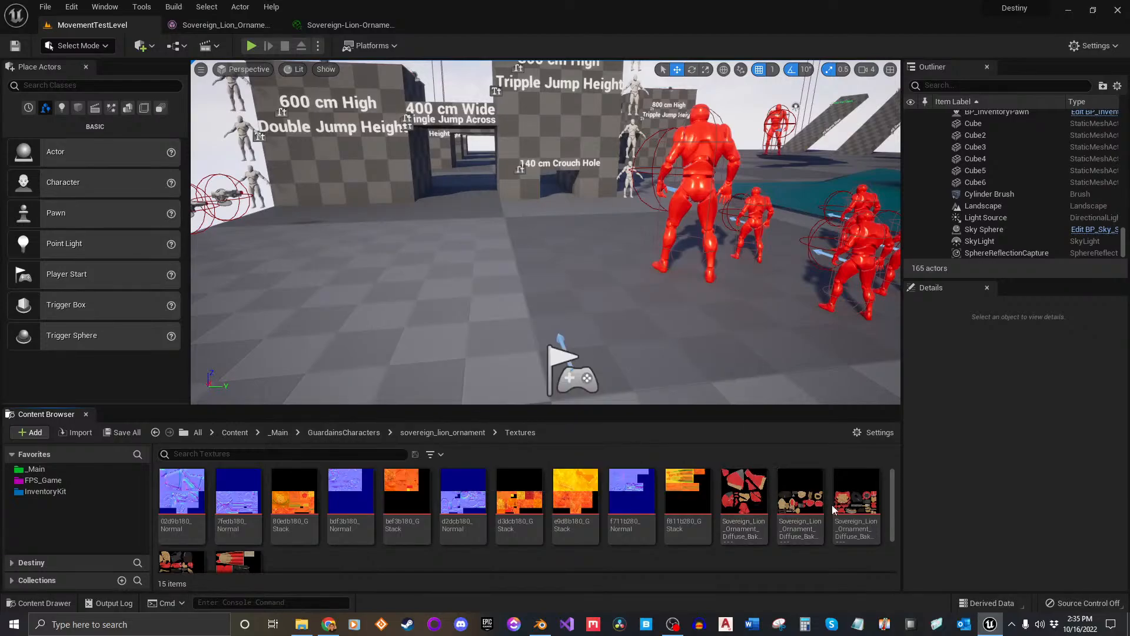
{"action": "scroll", "coordinate": [361, 512], "scroll_direction": "down", "scroll_amount": 1}
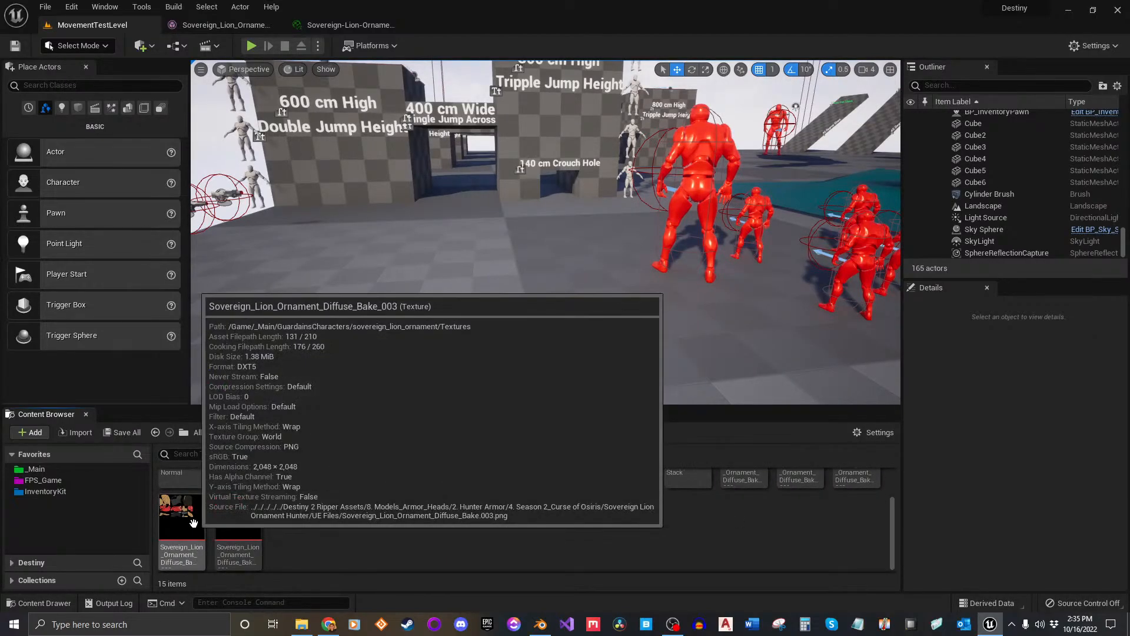
{"action": "left_click_drag", "start_coordinate": [181, 517], "coordinate": [943, 148]}
Set the 008_Ints instance's Gstack to bef3b180_GStack and its Normal Map to bdf3b180_Normal, and save the instance.
{"action": "left_click", "coordinate": [97, 25]}
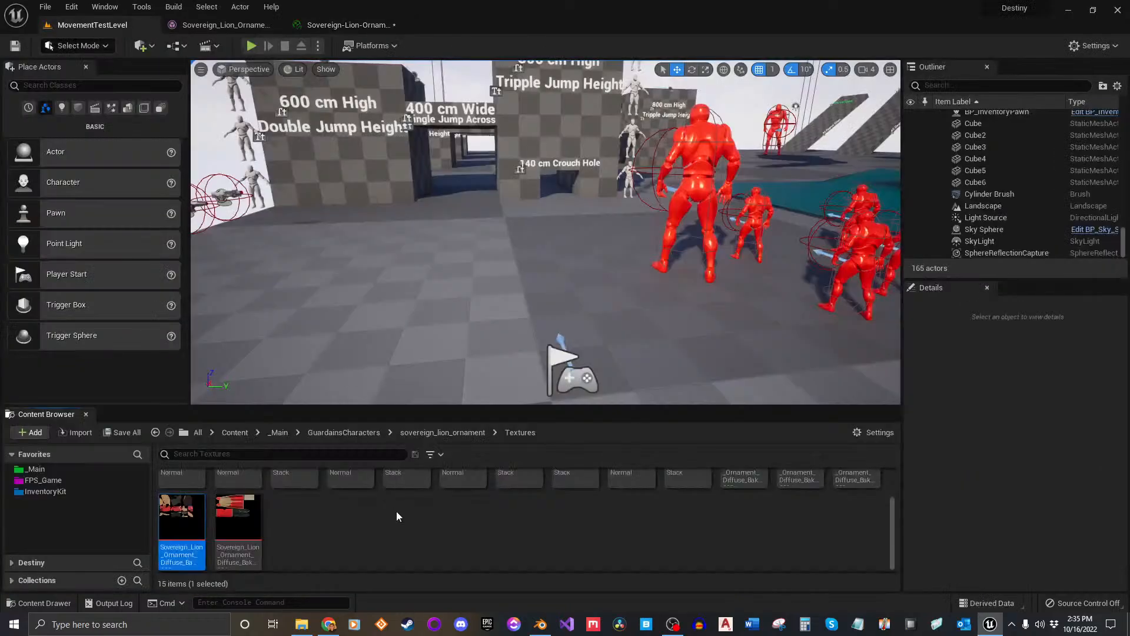
{"action": "scroll", "coordinate": [396, 515], "scroll_direction": "up", "scroll_amount": 2}
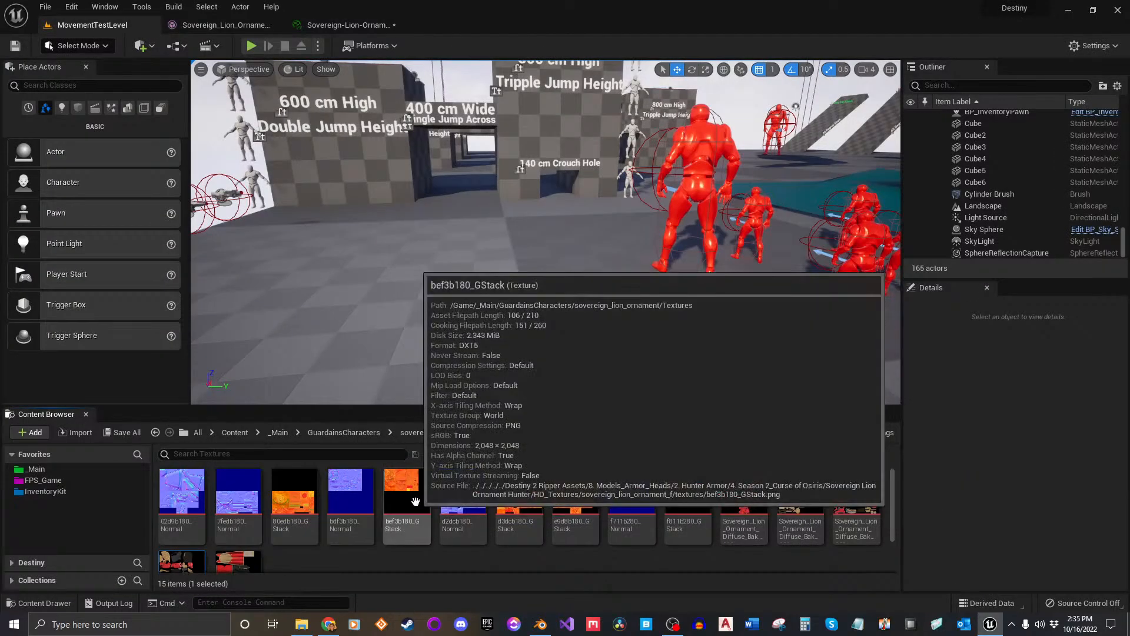
{"action": "left_click_drag", "start_coordinate": [398, 495], "coordinate": [941, 171]}
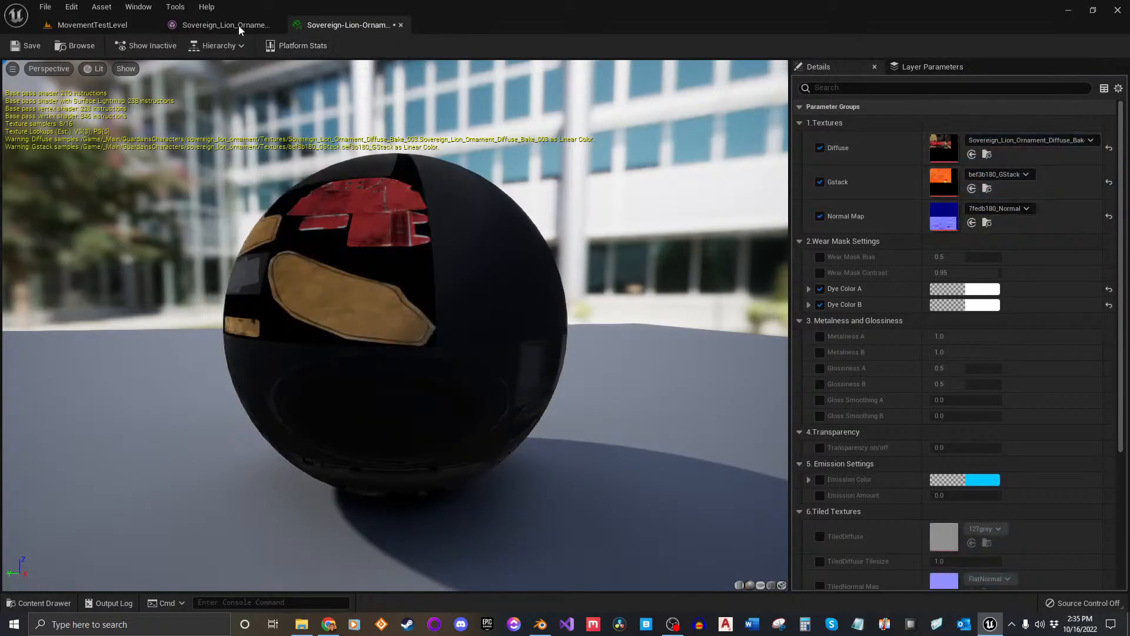
{"action": "left_click", "coordinate": [126, 27]}
{"action": "left_click_drag", "start_coordinate": [350, 501], "coordinate": [943, 216]}
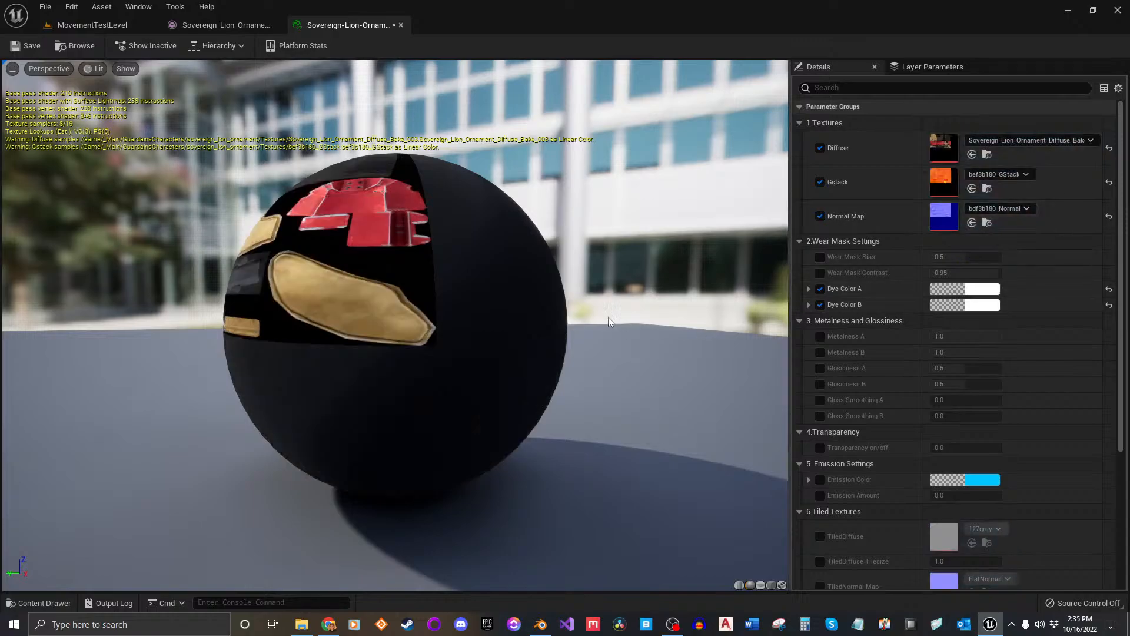
{"action": "left_click", "coordinate": [28, 46]}
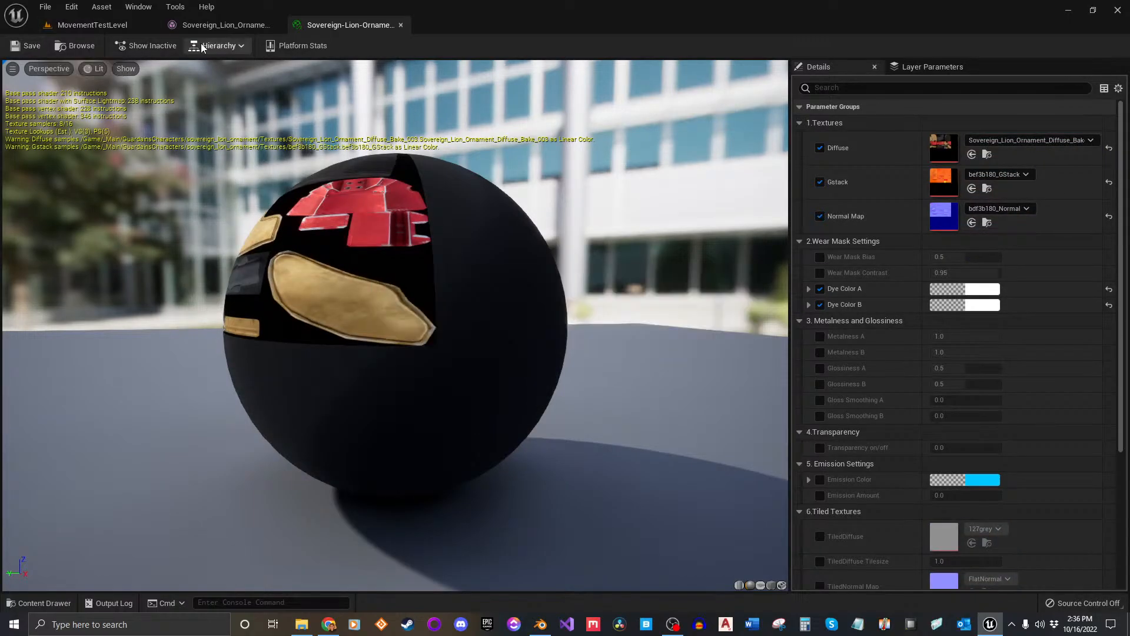
Assign Sovereign-Lion-Ornament_008_Ints to material slot Element 3 of the Hunter skeletal mesh.
{"action": "left_click", "coordinate": [224, 25]}
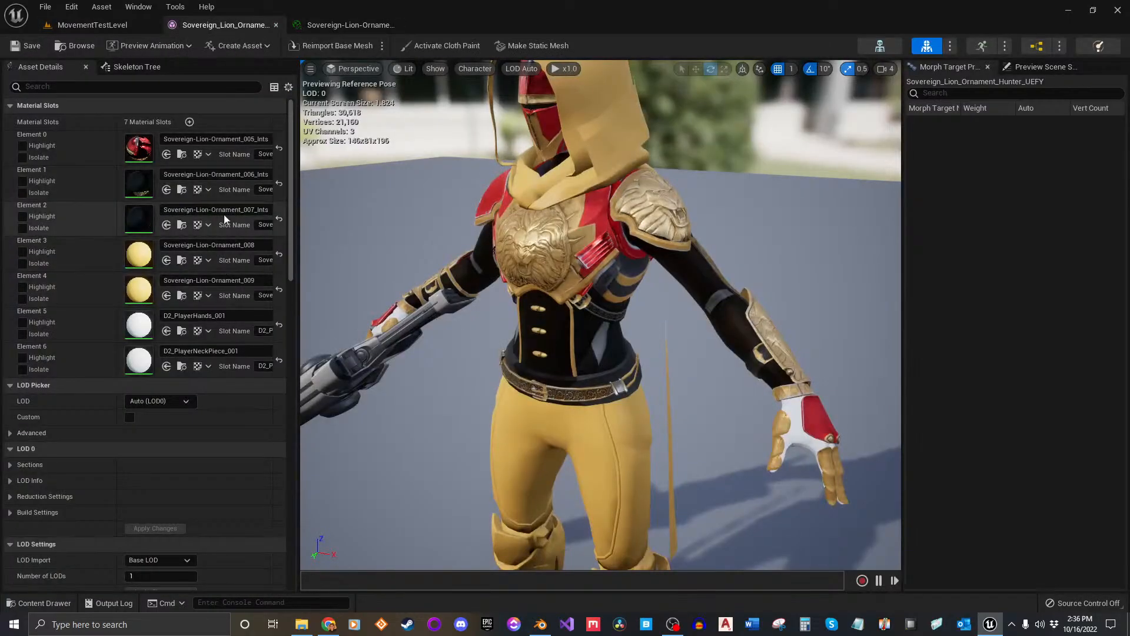
{"action": "left_click", "coordinate": [224, 247]}
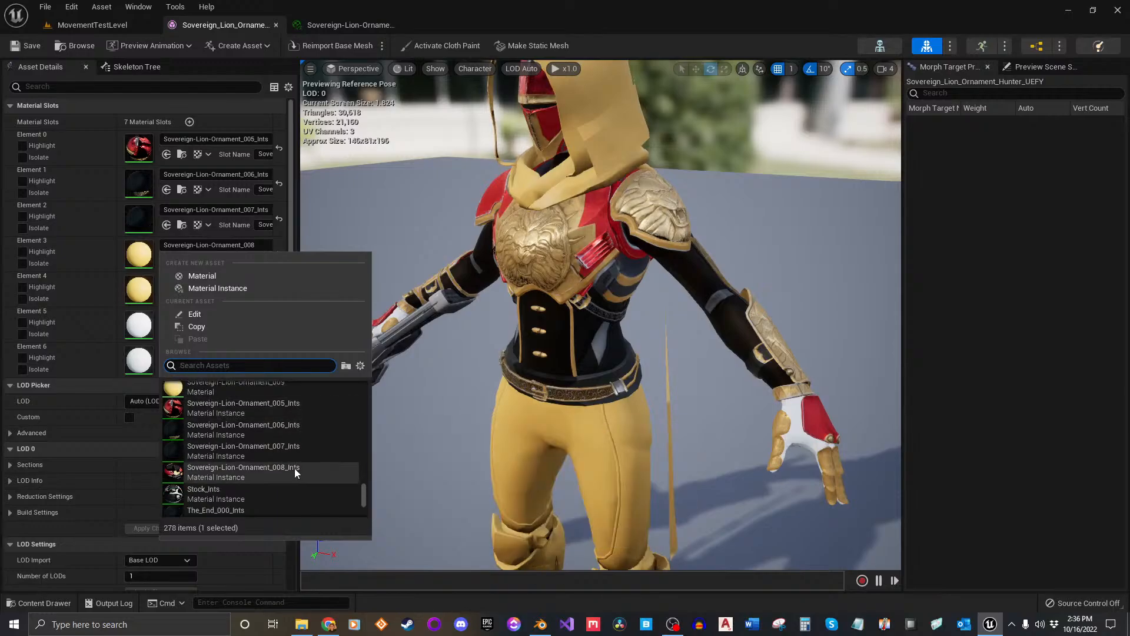
{"action": "left_click", "coordinate": [294, 469]}
Examine the leg armor and boots on the Hunter mesh from close up and the whole figure from farther away.
{"action": "middle_click_drag", "start_coordinate": [631, 373], "coordinate": [599, 430]}
{"action": "key", "text": "s"}
{"action": "key", "text": "w"}
{"action": "key", "text": "d"}
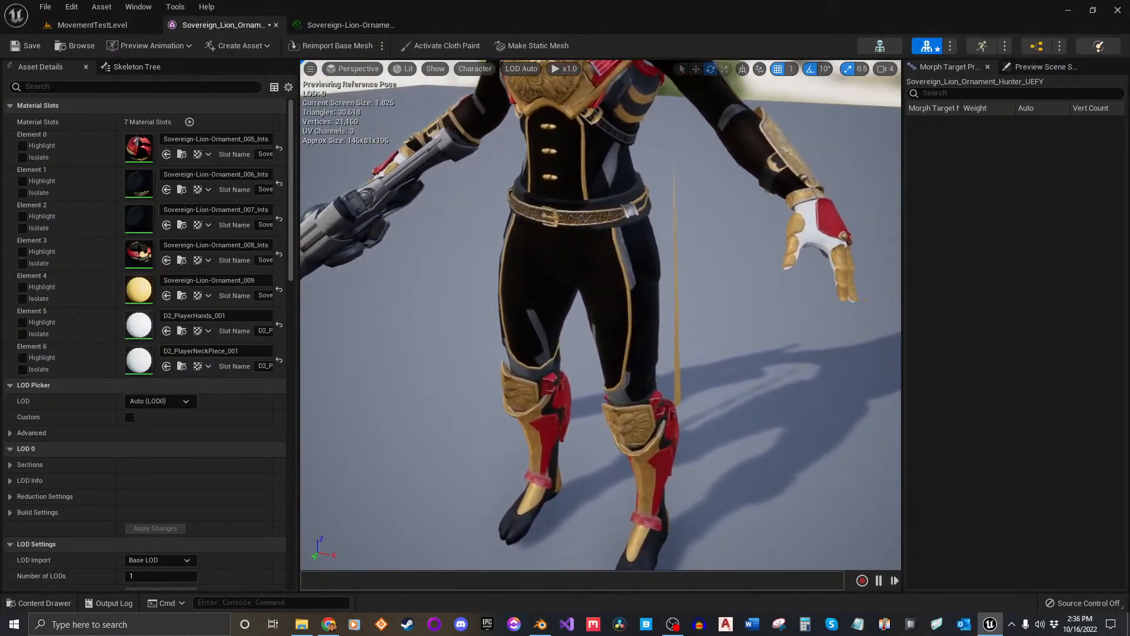
{"action": "key", "text": "a"}
{"action": "key", "text": "s"}
{"action": "key", "text": "s"}
{"action": "key", "text": "d"}
{"action": "key", "text": "w"}
{"action": "key", "text": "s"}
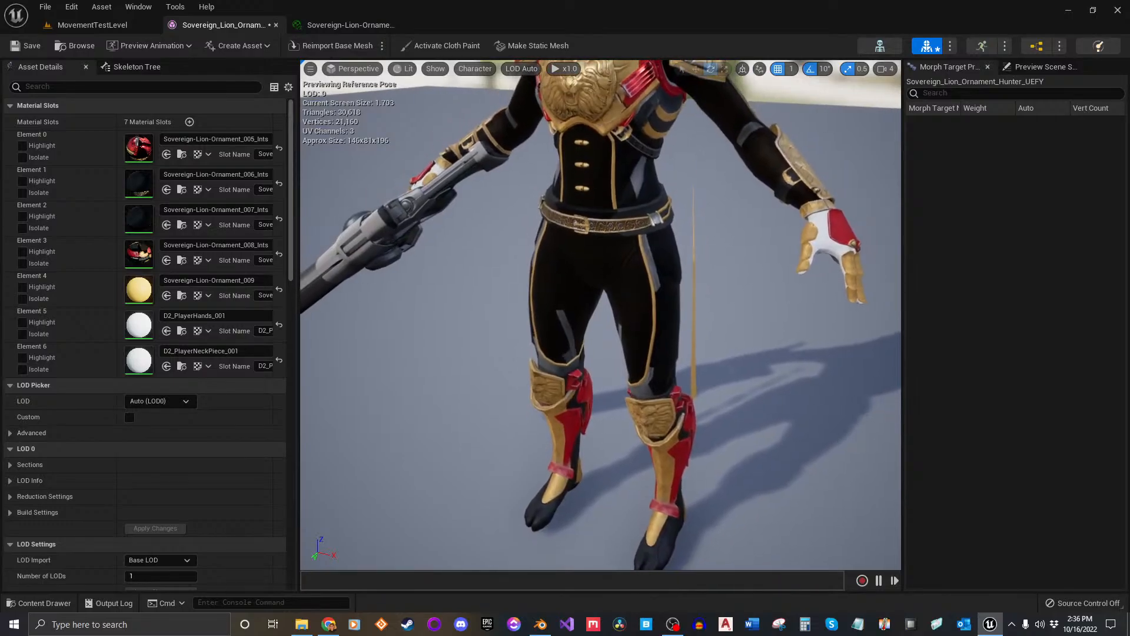
{"action": "key", "text": "w"}
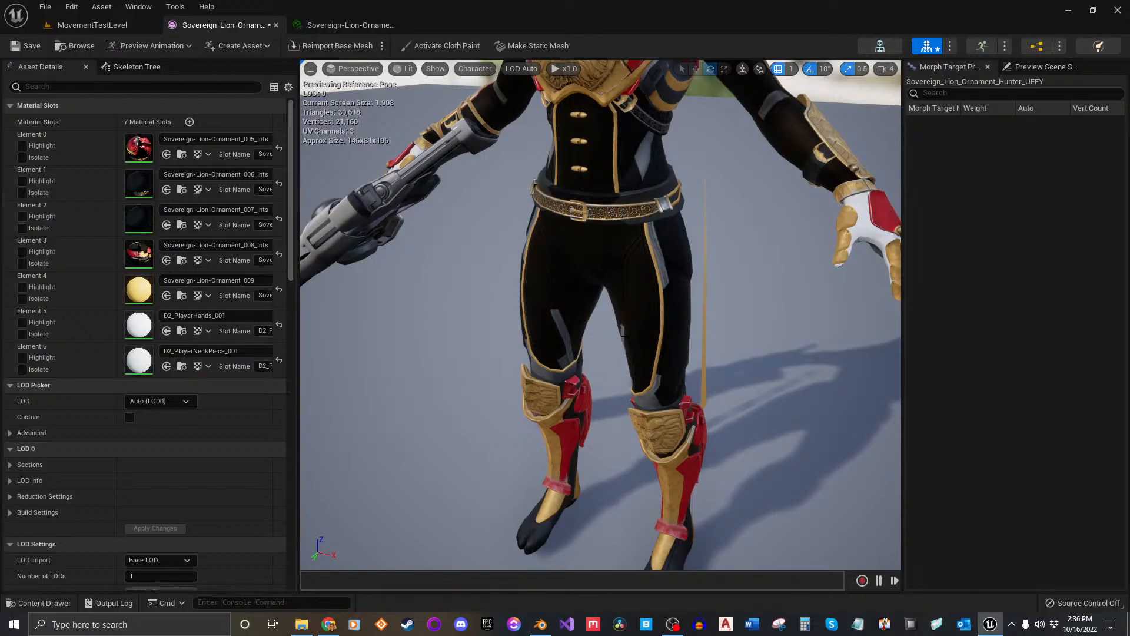
{"action": "key", "text": "s"}
{"action": "right_click_drag", "start_coordinate": [625, 336], "coordinate": [625, 324]}
{"action": "key", "text": "w"}
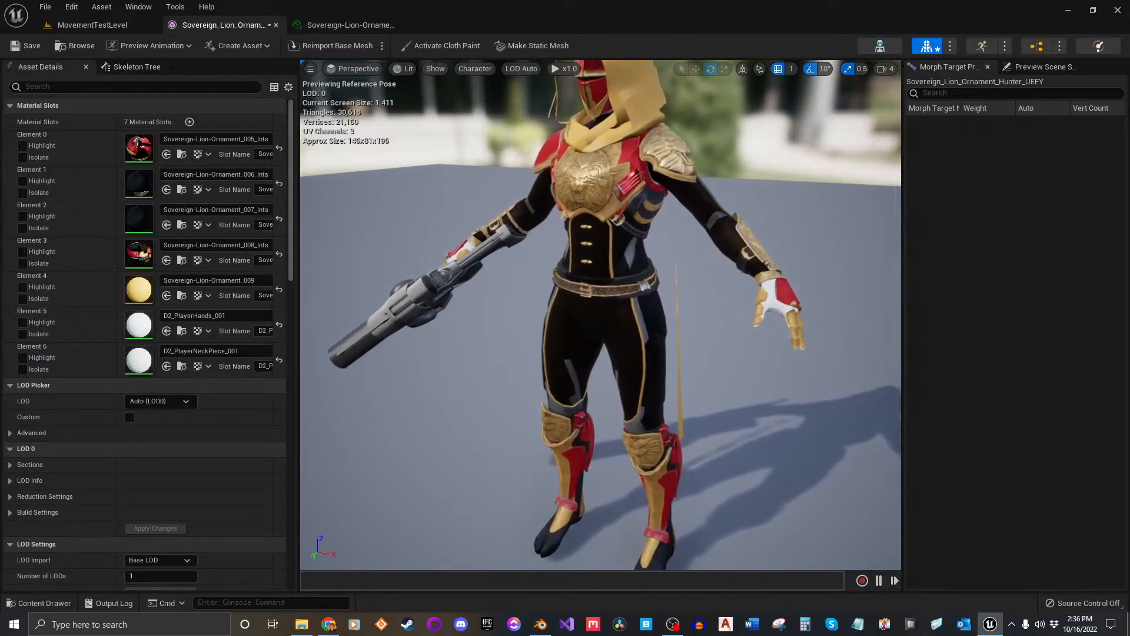
{"action": "scroll", "coordinate": [635, 320], "scroll_direction": "up", "scroll_amount": 1}
{"action": "scroll", "coordinate": [636, 320], "scroll_direction": "down", "scroll_amount": 3}
{"action": "scroll", "coordinate": [636, 320], "scroll_direction": "up", "scroll_amount": 1}
{"action": "scroll", "coordinate": [635, 320], "scroll_direction": "down", "scroll_amount": 1}
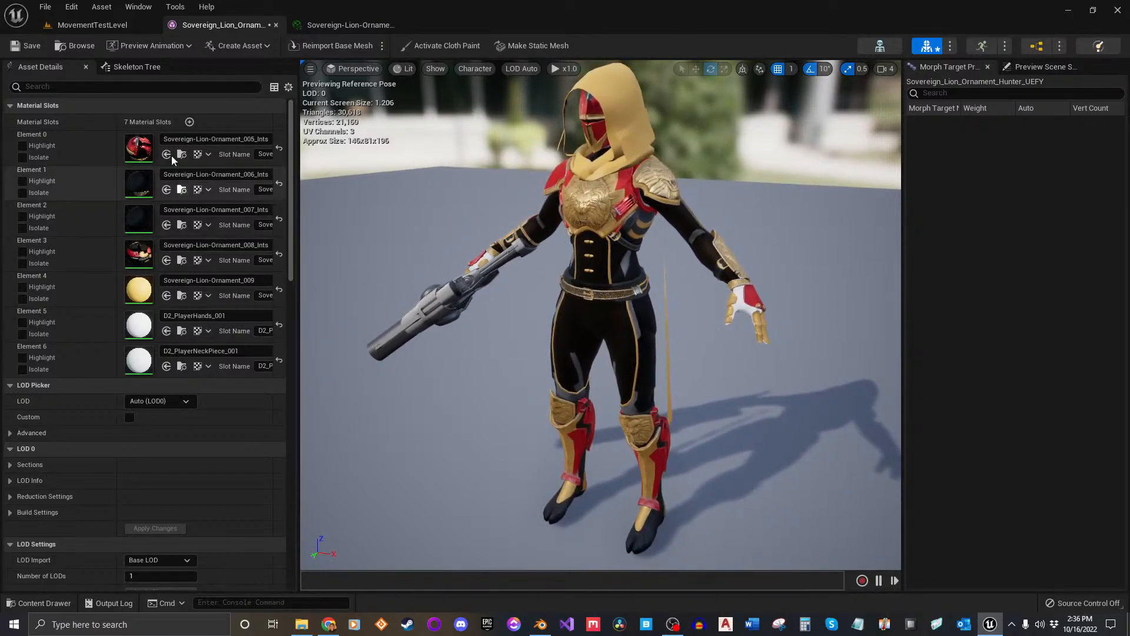
Return to the sovereign_lion_ornament folder and duplicate the Sovereign-Lion-Ornament_008_Ints material instance.
{"action": "left_click", "coordinate": [93, 25]}
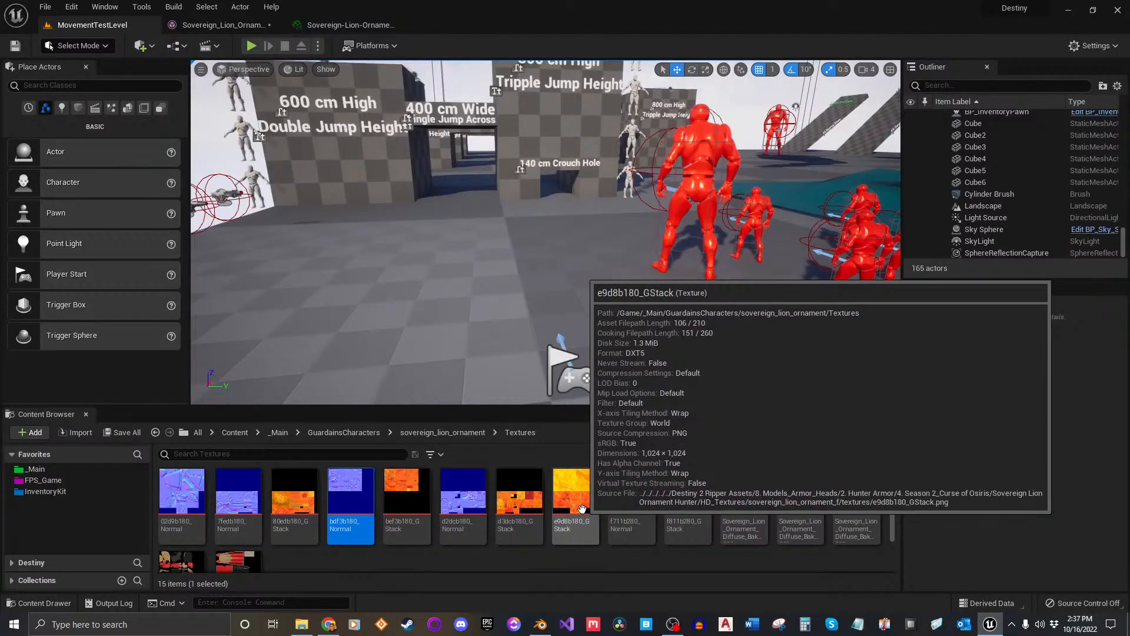
{"action": "key", "text": "alt+Left"}
{"action": "scroll", "coordinate": [429, 530], "scroll_direction": "down", "scroll_amount": 2}
{"action": "scroll", "coordinate": [429, 528], "scroll_direction": "up", "scroll_amount": 2}
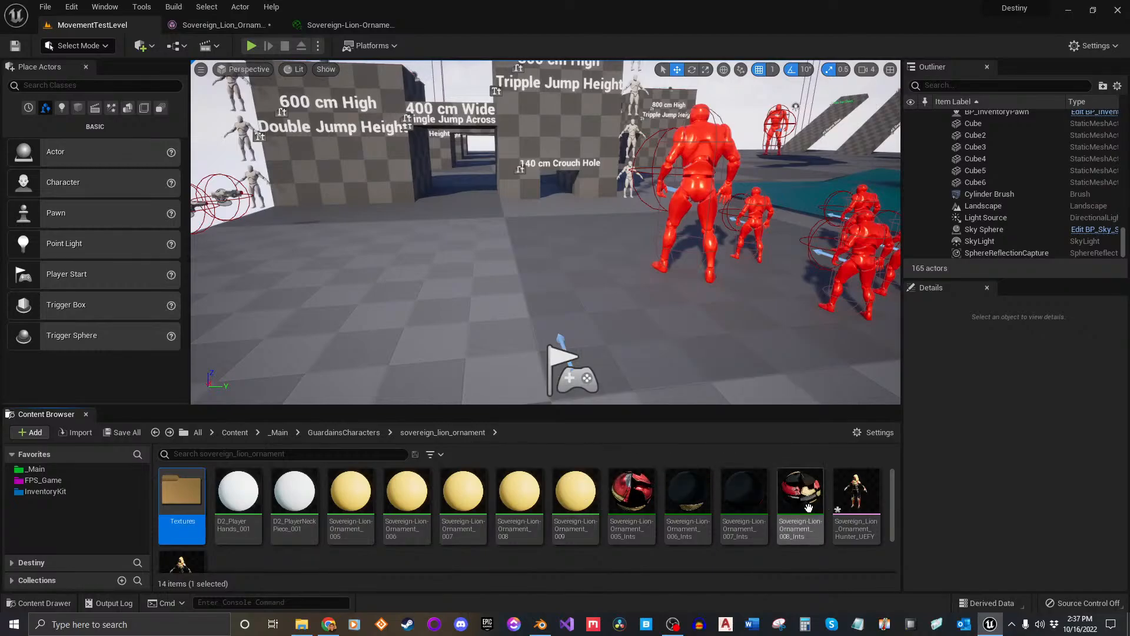
{"action": "left_click", "coordinate": [808, 508]}
{"action": "right_click", "coordinate": [808, 508]}
{"action": "left_click", "coordinate": [839, 283]}
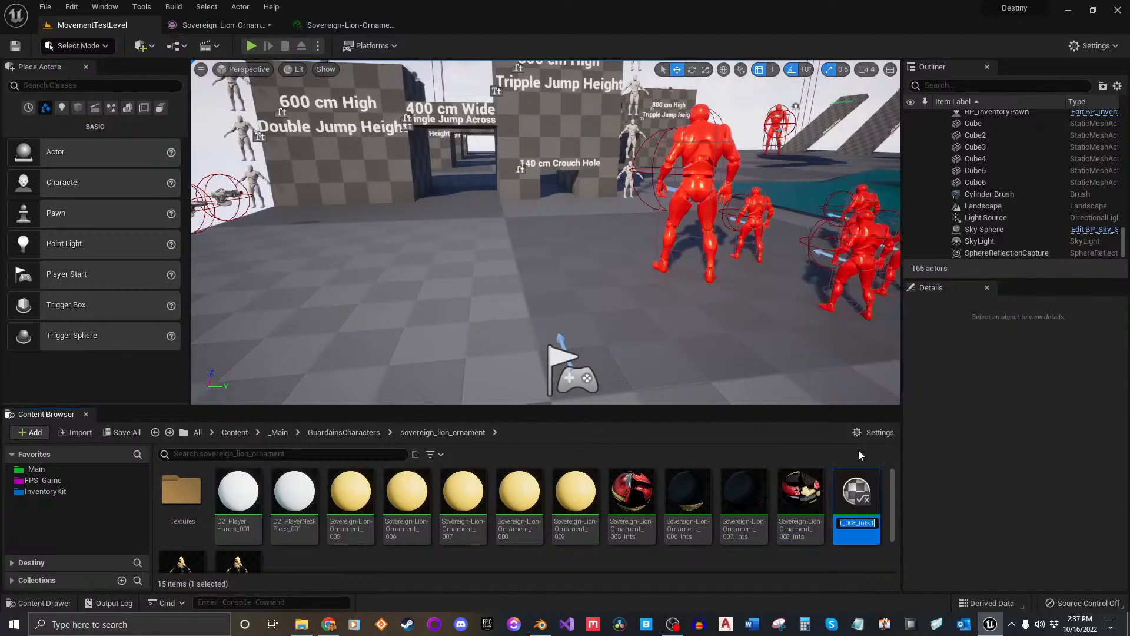
{"action": "key", "text": "Return"}
Rename the duplicate of 008_Ints as Sovereign-Lion-Ornament_009_Ints, using the name copied from the 009 material.
{"action": "left_click", "coordinate": [637, 532]}
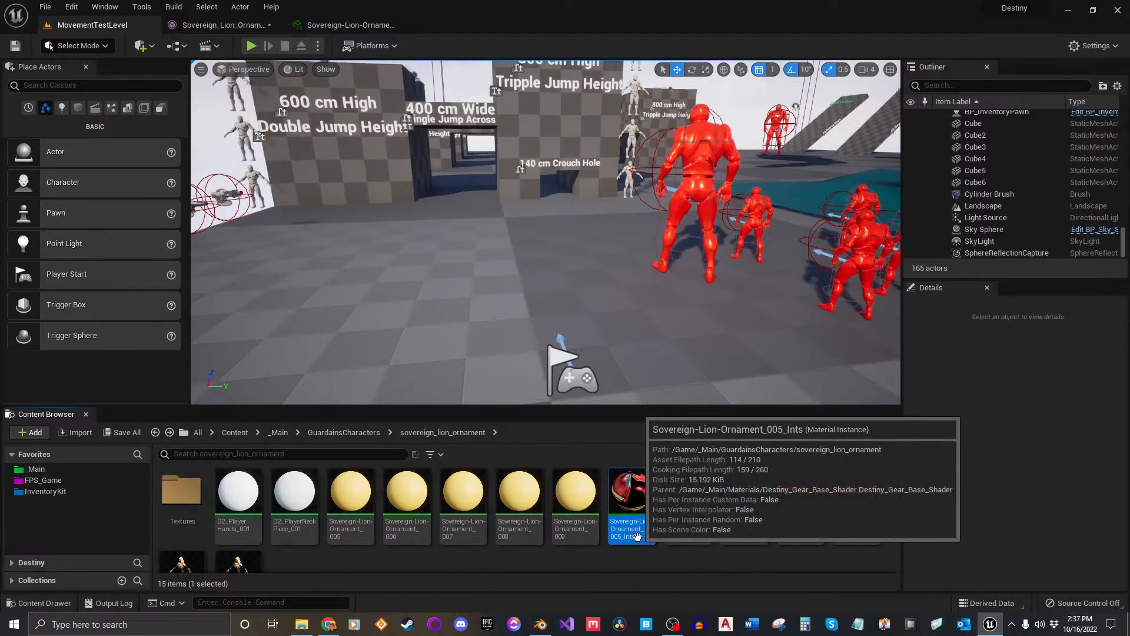
{"action": "left_click", "coordinate": [582, 538]}
{"action": "key", "text": "F2"}
{"action": "key", "text": "ctrl+c"}
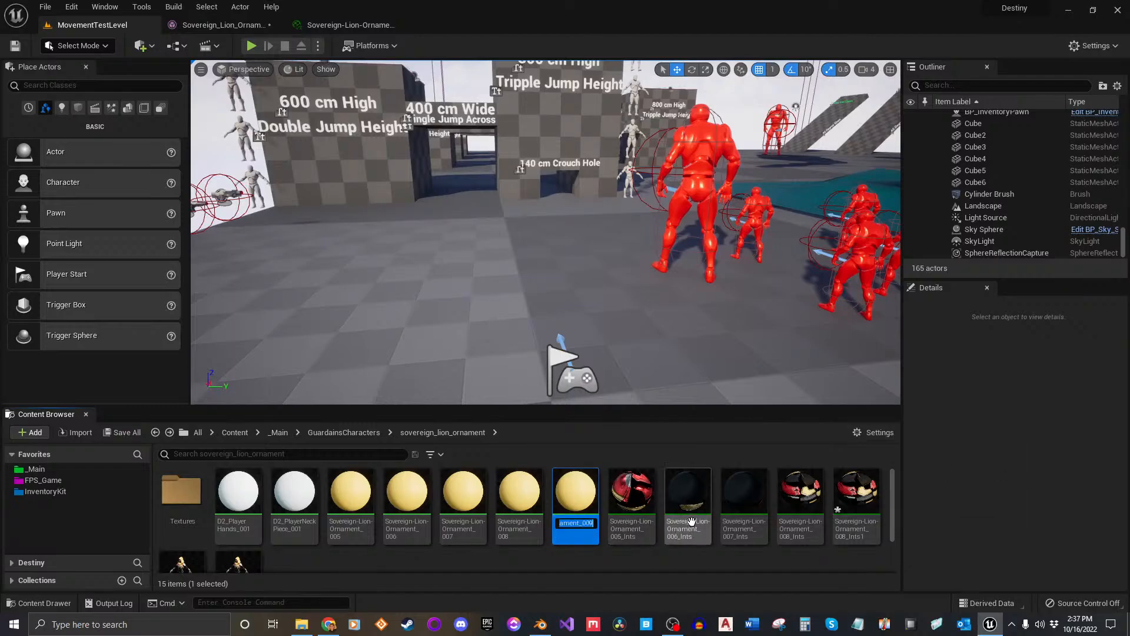
{"action": "left_click", "coordinate": [774, 518]}
{"action": "scroll", "coordinate": [430, 526], "scroll_direction": "down", "scroll_amount": 2}
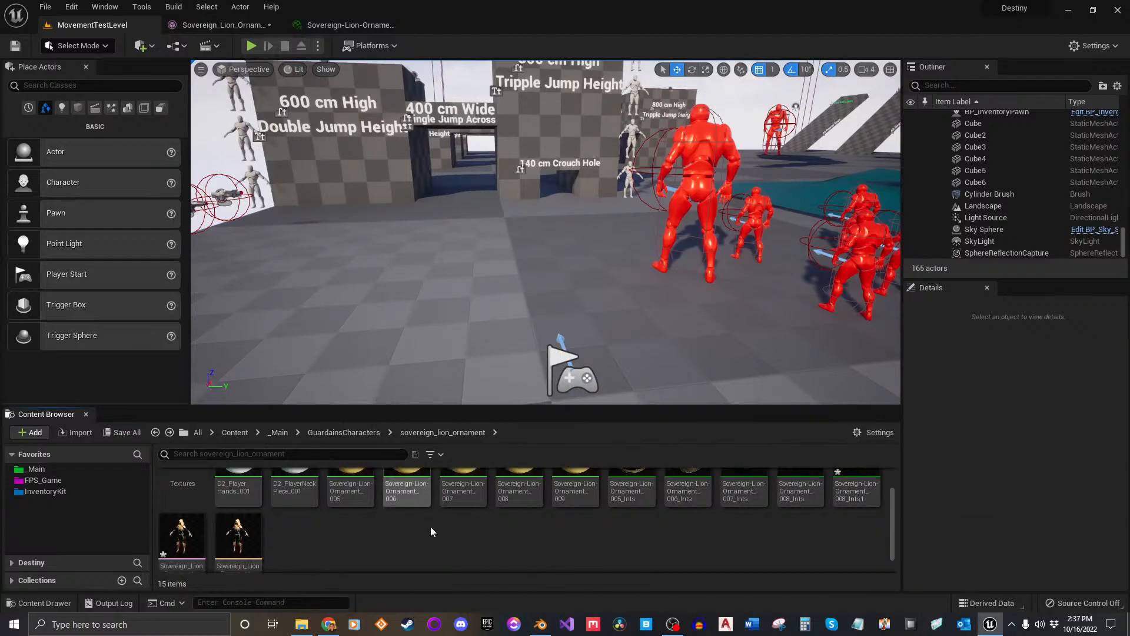
{"action": "scroll", "coordinate": [429, 526], "scroll_direction": "up", "scroll_amount": 2}
{"action": "left_click", "coordinate": [867, 531]}
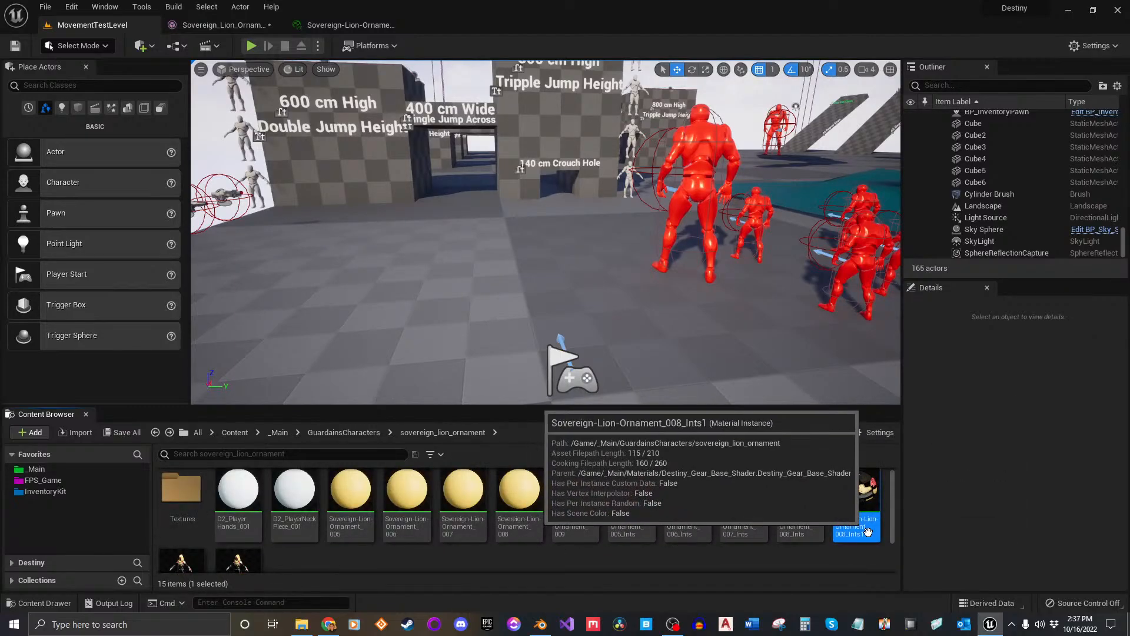
{"action": "key", "text": "F2"}
{"action": "key", "text": "ctrl+v"}
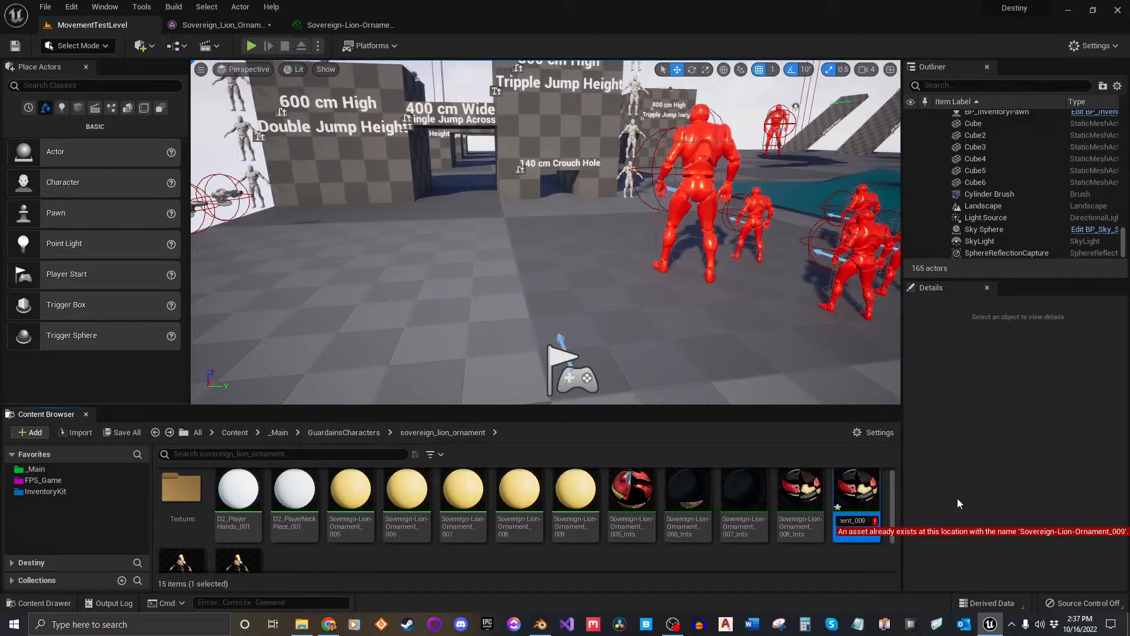
{"action": "type", "text": "_"}
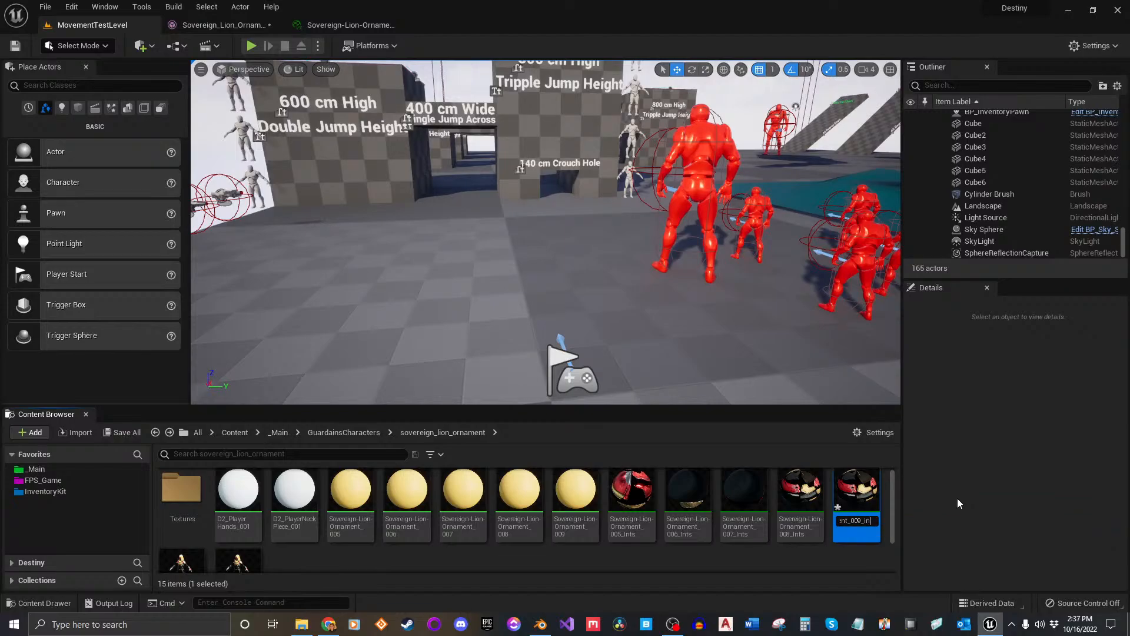
{"action": "type", "text": "Ints"}
{"action": "key", "text": "Return"}
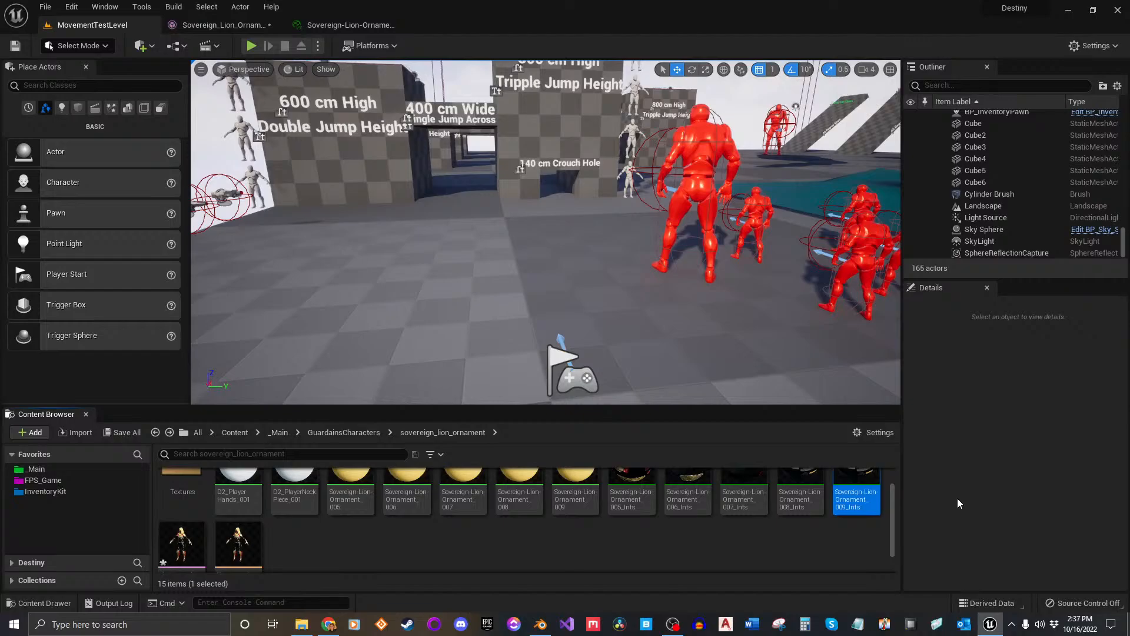
Save all modified assets of the project.
{"action": "left_click", "coordinate": [805, 542]}
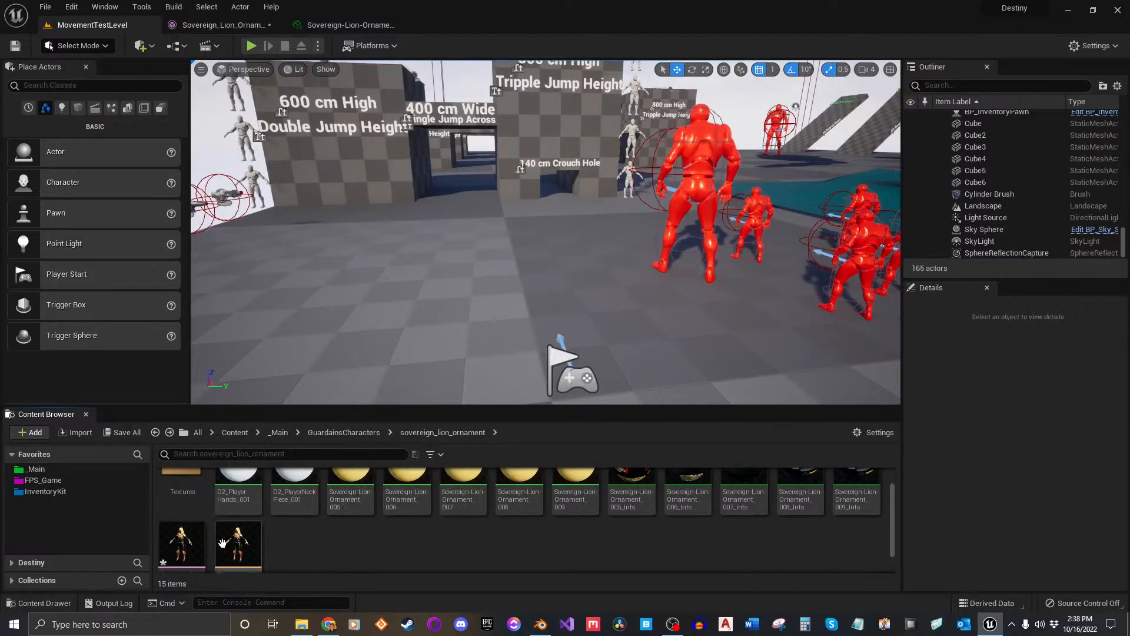
{"action": "left_click", "coordinate": [45, 6]}
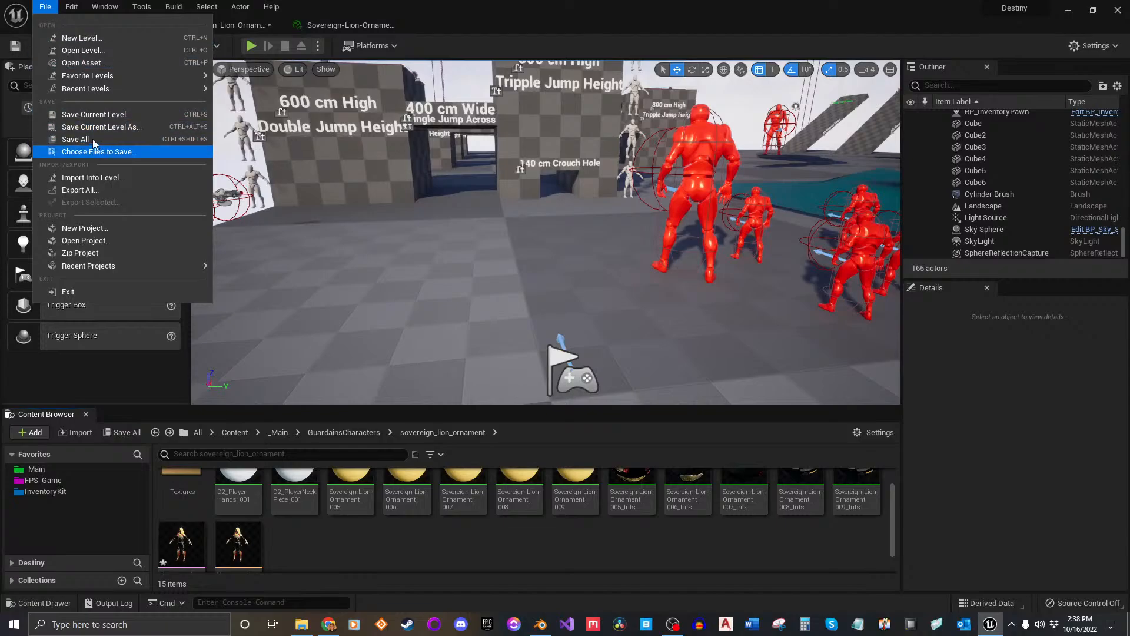
{"action": "left_click", "coordinate": [89, 151]}
Assign Sovereign-Lion-Ornament_009_Ints to material slot Element 4 of the Hunter skeletal mesh and return to the 008_Ints instance editor.
{"action": "left_click", "coordinate": [342, 25]}
{"action": "left_click", "coordinate": [238, 25]}
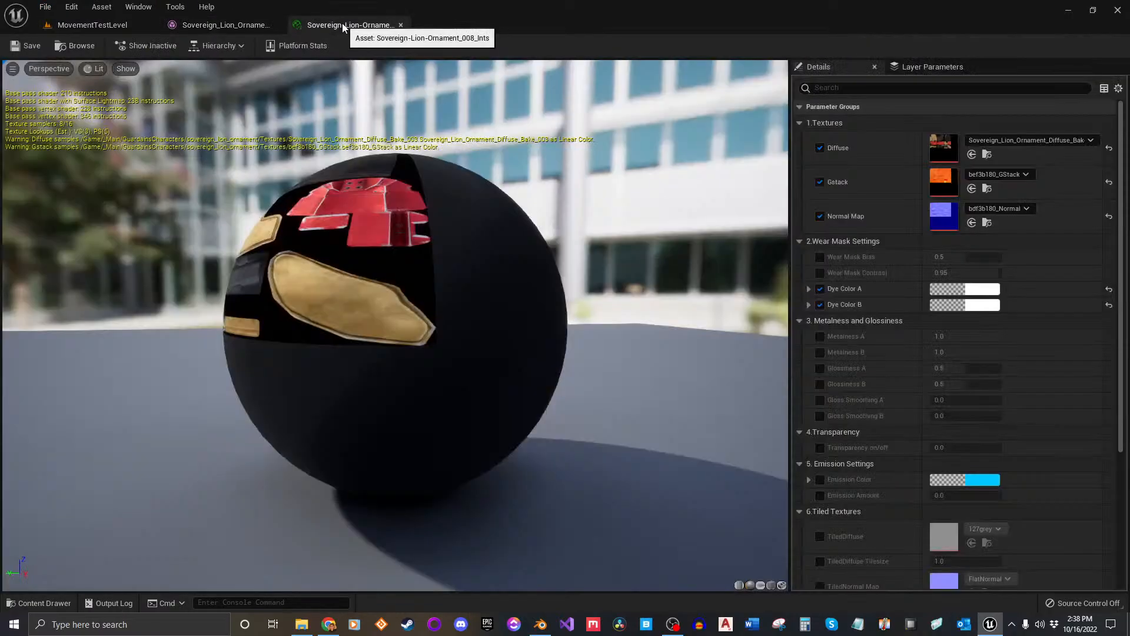
{"action": "left_click", "coordinate": [238, 25]}
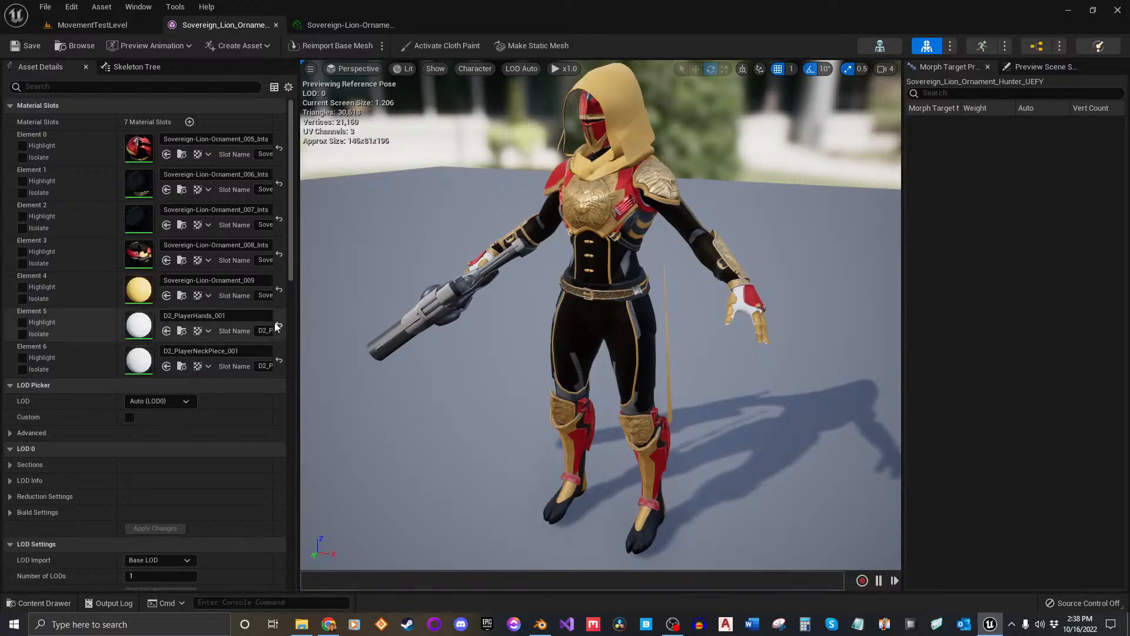
{"action": "left_click", "coordinate": [227, 282]}
{"action": "scroll", "coordinate": [292, 486], "scroll_direction": "down", "scroll_amount": 2}
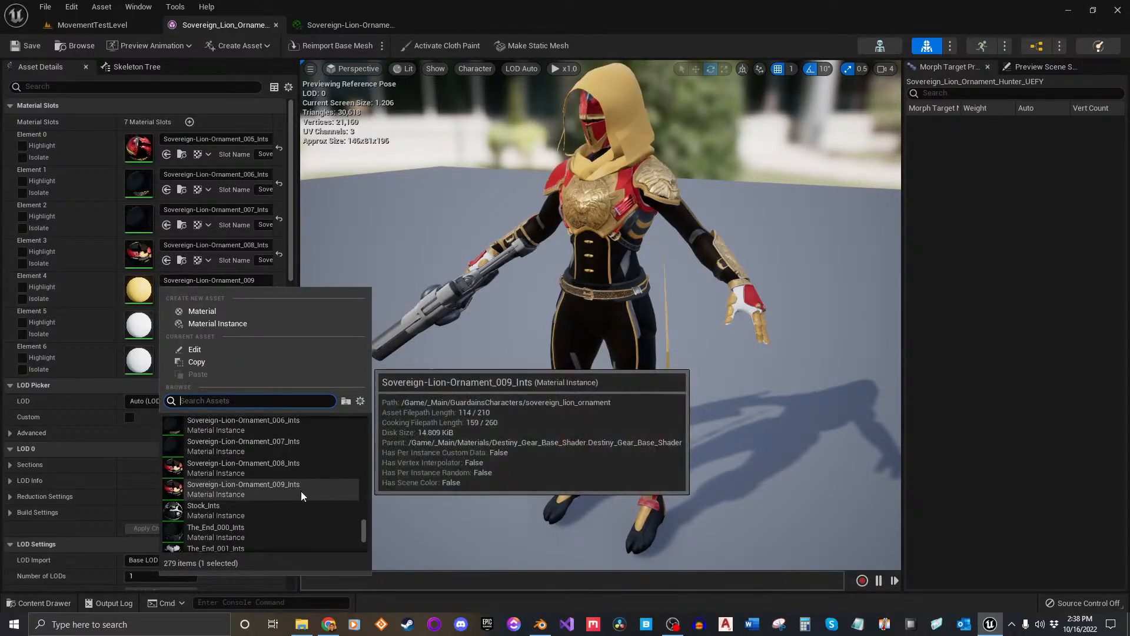
{"action": "left_click", "coordinate": [287, 485]}
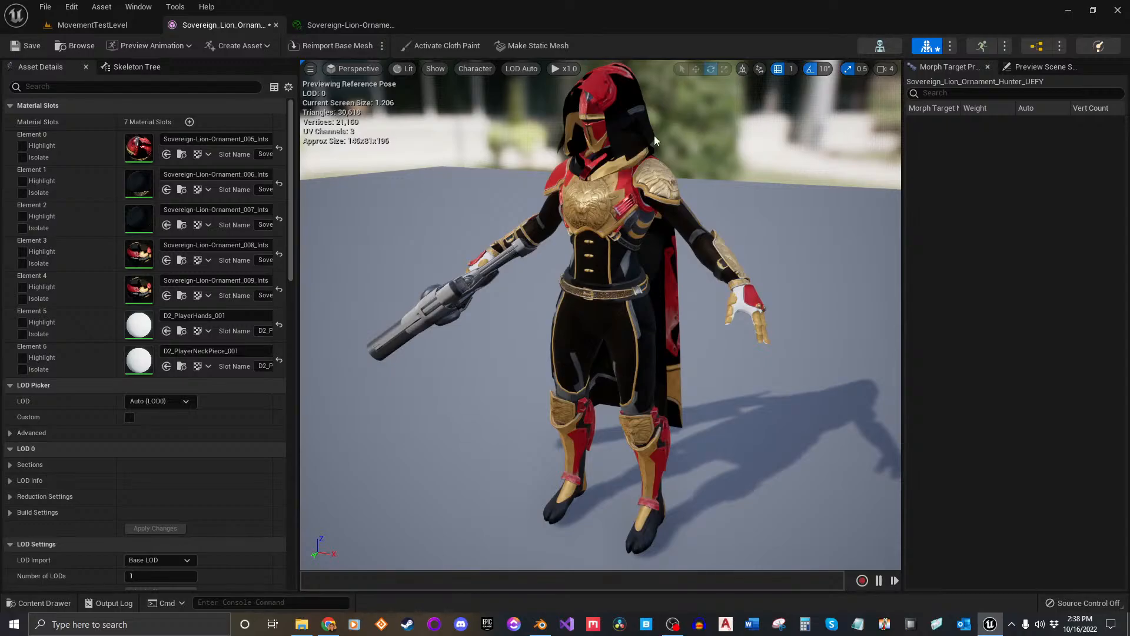
{"action": "left_click", "coordinate": [345, 25]}
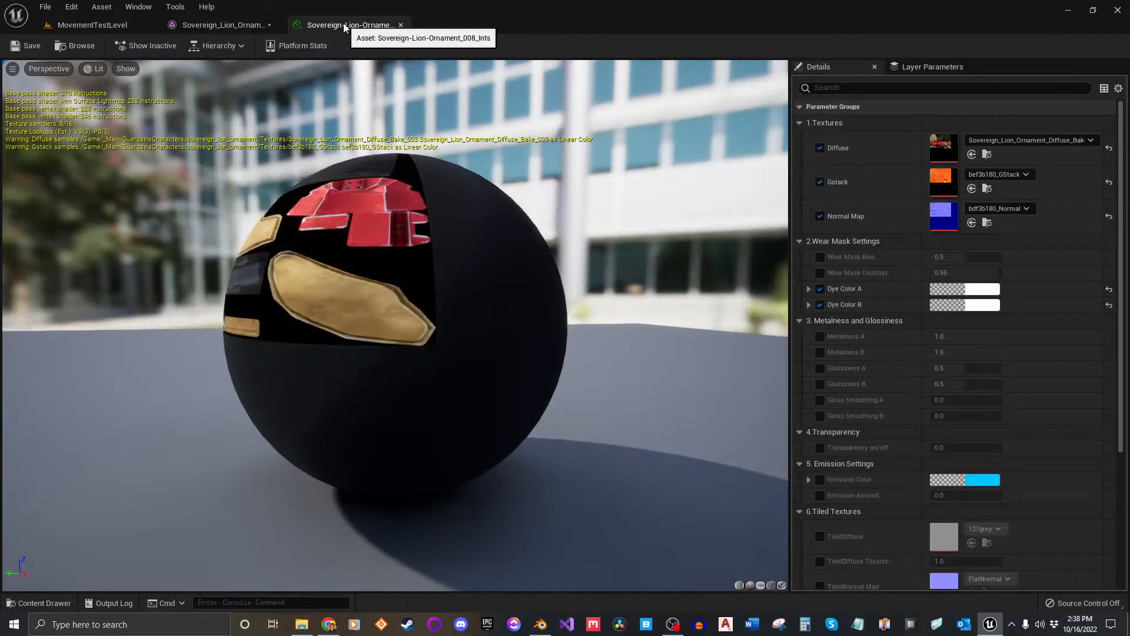
Set the Diffuse texture of the Sovereign-Lion-Ornament_008_Ints instance to Sovereign_Lion_Ornament_Diffuse_Bake_004 from the Textures folder.
{"action": "left_click", "coordinate": [93, 25]}
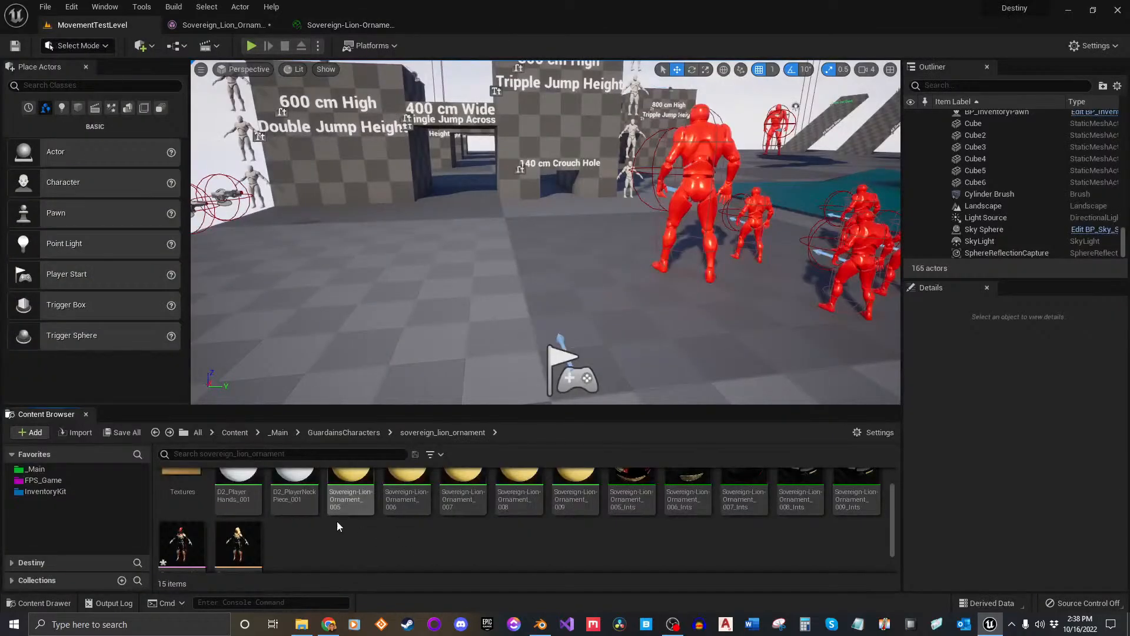
{"action": "double_click", "coordinate": [187, 481]}
{"action": "scroll", "coordinate": [775, 538], "scroll_direction": "down", "scroll_amount": 3}
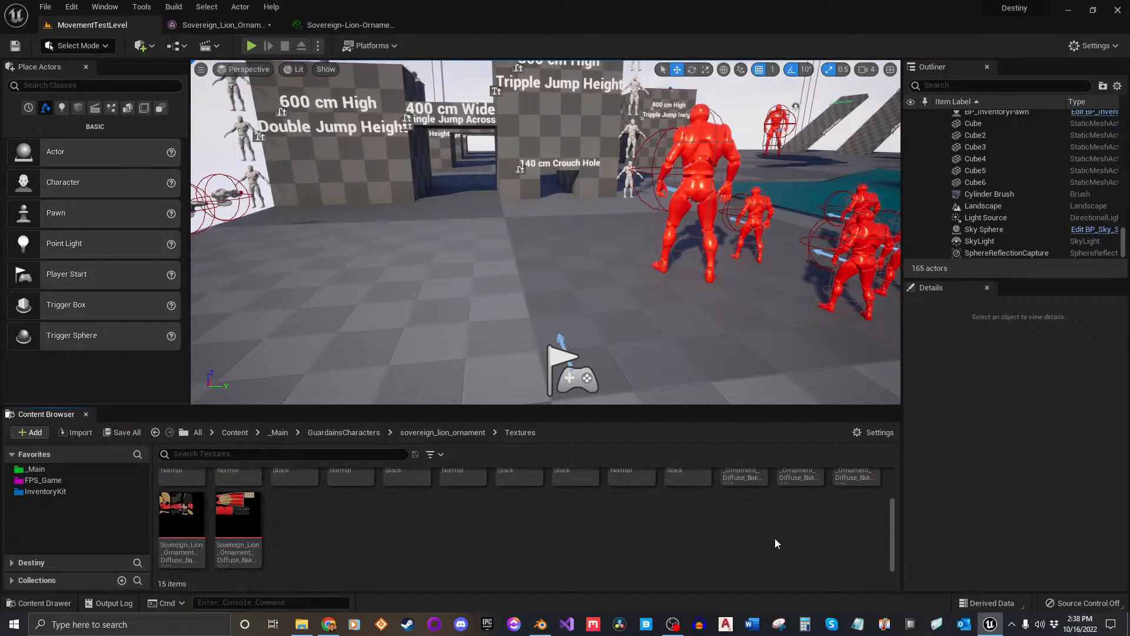
{"action": "left_click_drag", "start_coordinate": [261, 536], "coordinate": [971, 147]}
Assign bef3b180_GStack as the Gstack and bdf3b180_Normal as the Normal Map of Sovereign-Lion-Ornament_008_Ints.
{"action": "left_click", "coordinate": [100, 27]}
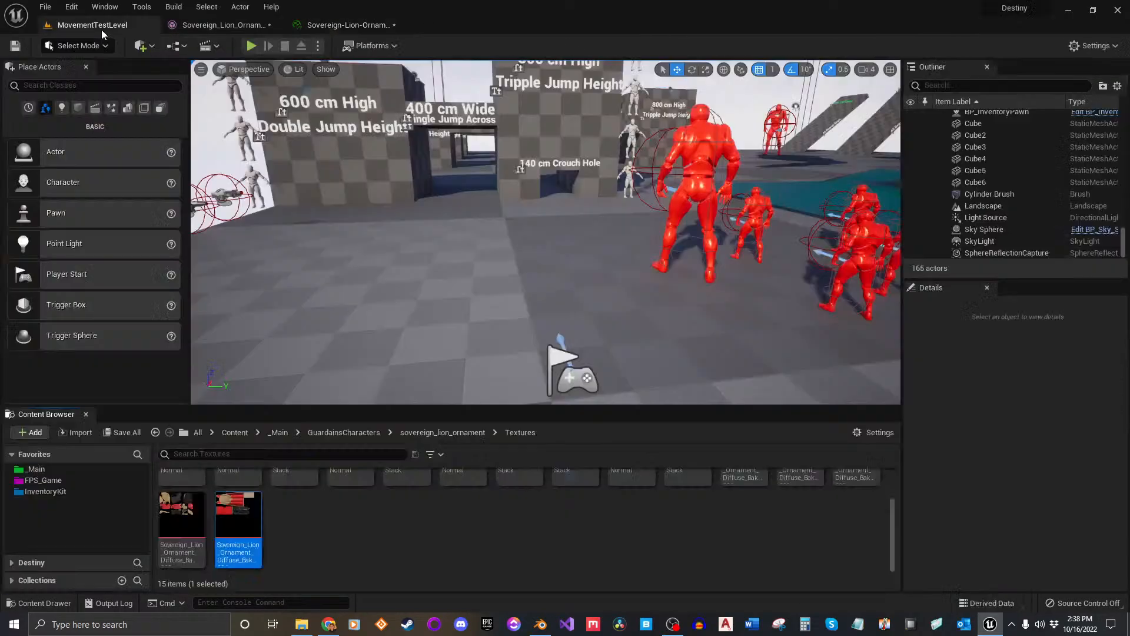
{"action": "scroll", "coordinate": [335, 476], "scroll_direction": "up", "scroll_amount": 2}
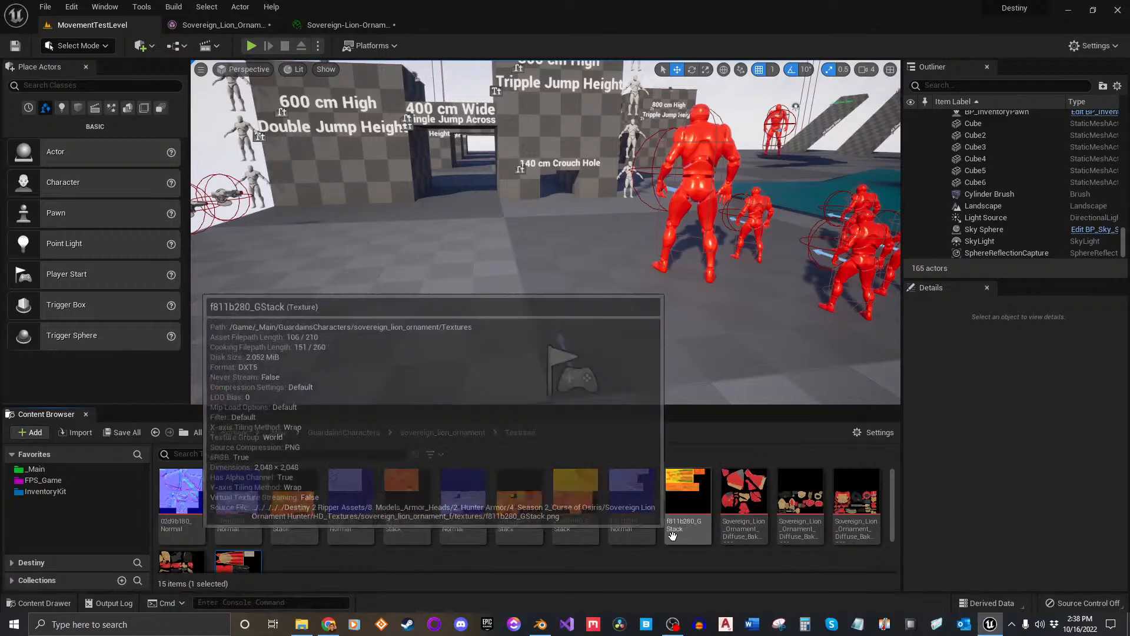
{"action": "scroll", "coordinate": [396, 519], "scroll_direction": "down", "scroll_amount": 2}
{"action": "scroll", "coordinate": [377, 518], "scroll_direction": "up", "scroll_amount": 2}
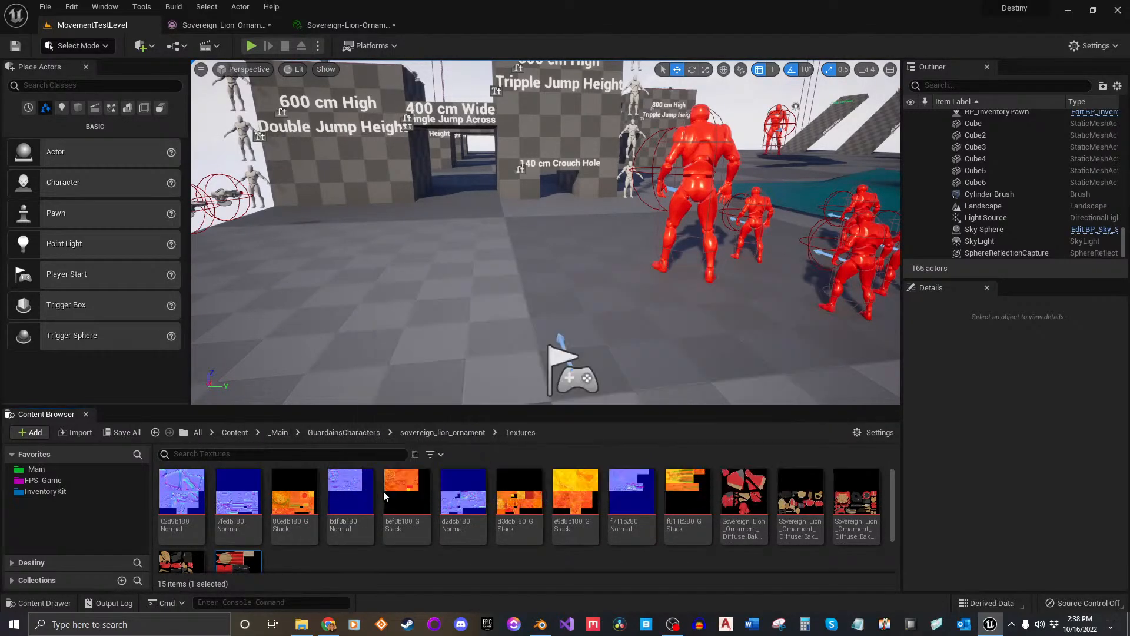
{"action": "left_click", "coordinate": [401, 484]}
{"action": "left_click_drag", "start_coordinate": [401, 485], "coordinate": [965, 183]}
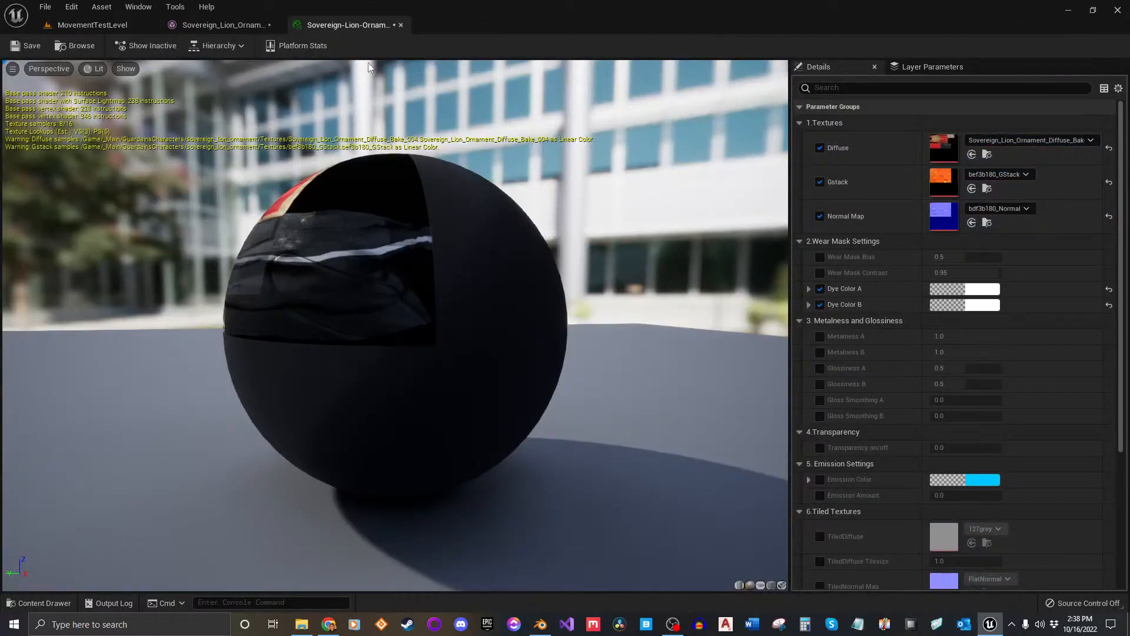
{"action": "left_click", "coordinate": [92, 24]}
{"action": "left_click_drag", "start_coordinate": [352, 492], "coordinate": [945, 215]}
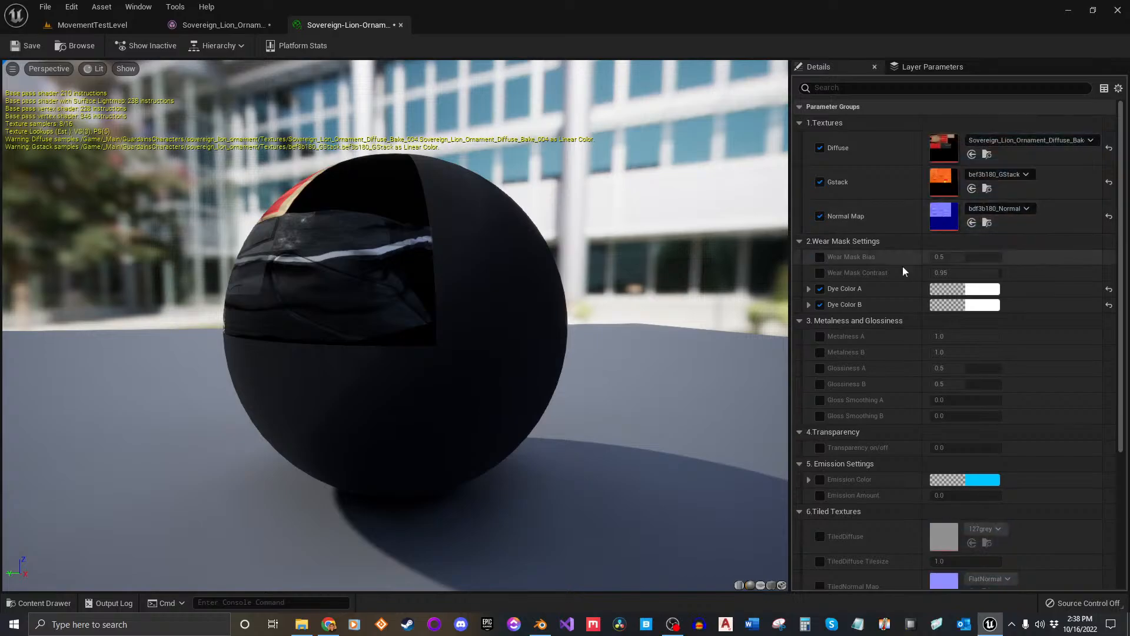
Examine the 008_Ints preview sphere, the Hunter mesh's Element 4 material and the textured armor from several angles.
{"action": "scroll", "coordinate": [216, 106], "scroll_direction": "down", "scroll_amount": 3}
{"action": "left_click_drag", "start_coordinate": [217, 106], "coordinate": [383, 162]}
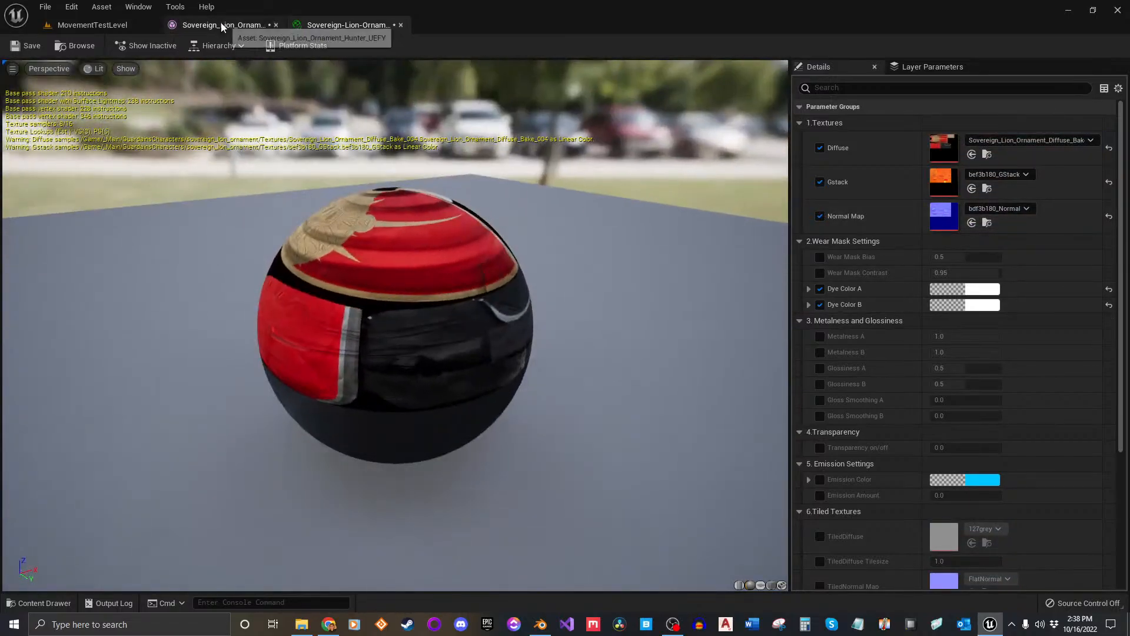
{"action": "left_click", "coordinate": [223, 26]}
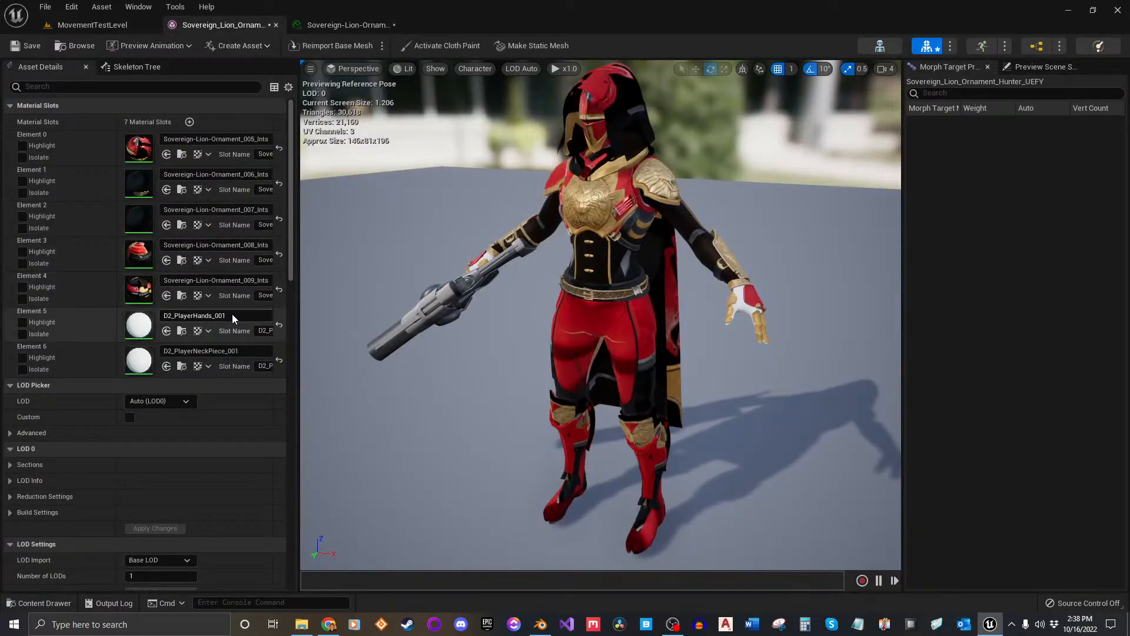
{"action": "left_click", "coordinate": [251, 281]}
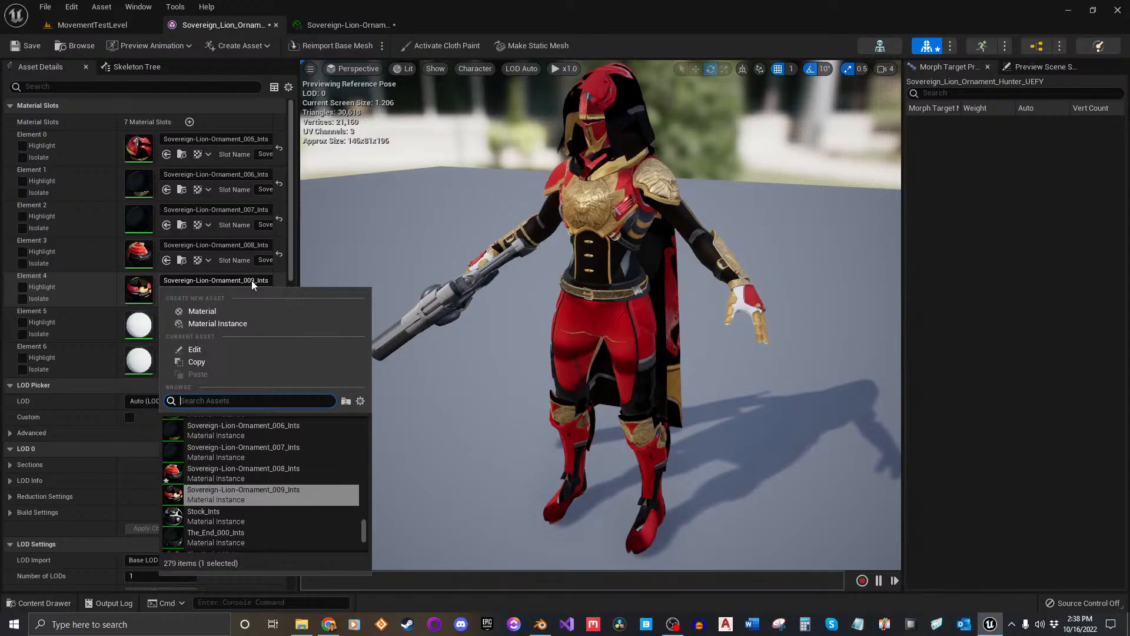
{"action": "left_click", "coordinate": [252, 282]}
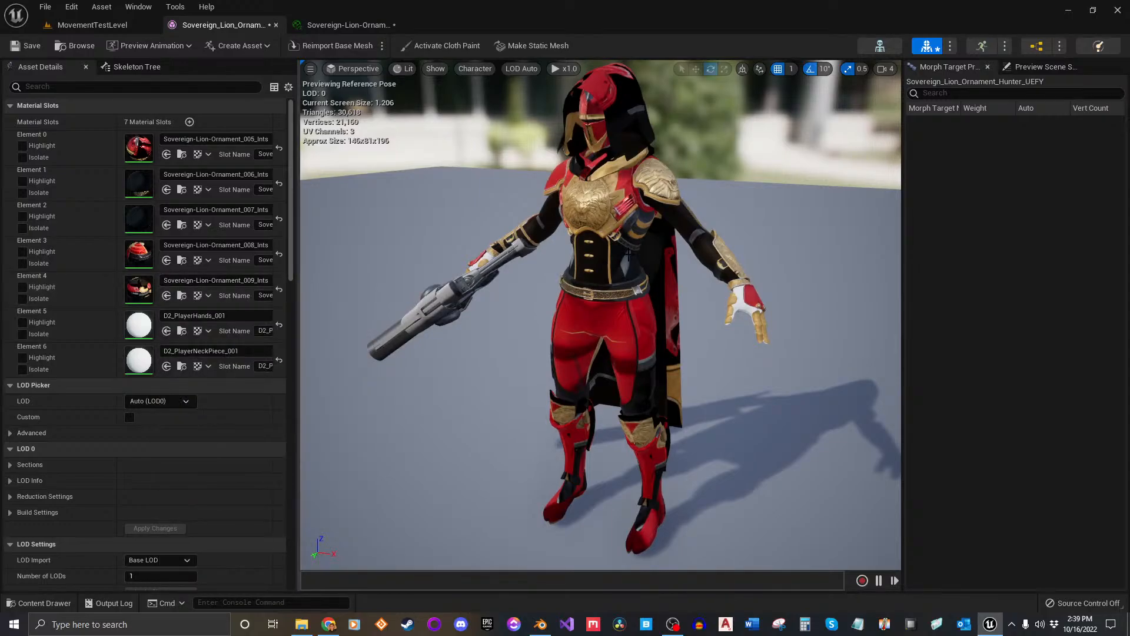
{"action": "right_click_drag", "start_coordinate": [610, 229], "coordinate": [731, 283]}
{"action": "key", "text": "d"}
{"action": "key", "text": "a"}
{"action": "key", "text": "d"}
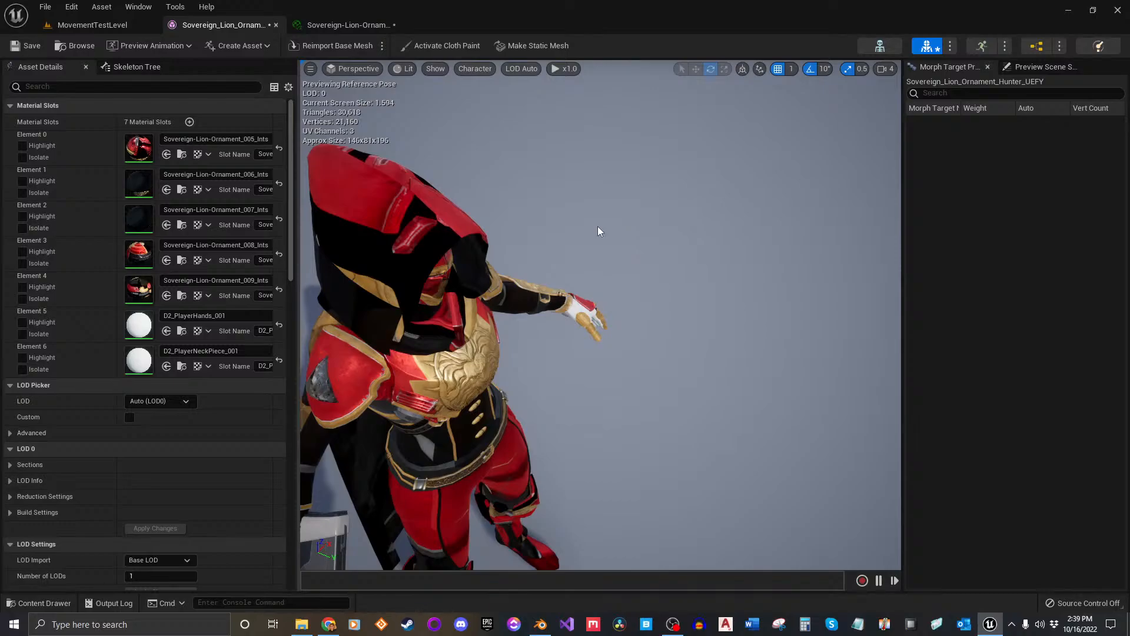
{"action": "left_click_drag", "start_coordinate": [598, 226], "coordinate": [438, 165], "text": "alt"}
{"action": "key", "text": "s"}
{"action": "right_click_drag", "start_coordinate": [598, 226], "coordinate": [581, 212]}
{"action": "key", "text": "w"}
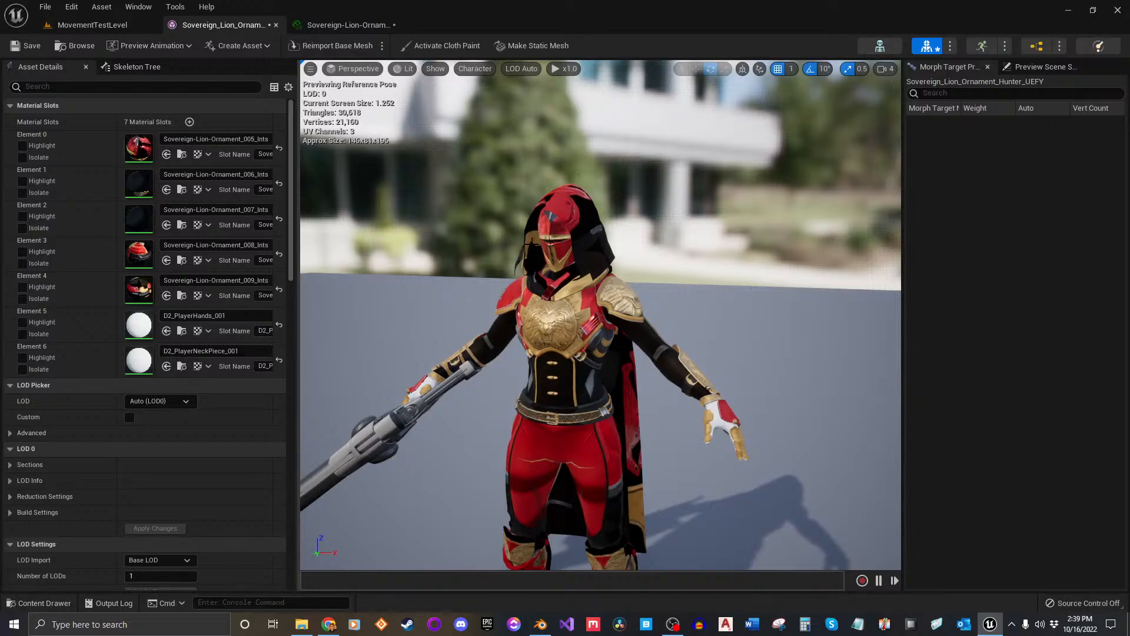
{"action": "right_click_drag", "start_coordinate": [515, 236], "coordinate": [812, 258]}
{"action": "key", "text": "a"}
{"action": "key", "text": "s"}
Set the Gstack of 008_Ints to f811b280_GStack and its Normal Map to f711b280_Normal, and save the instance.
{"action": "left_click", "coordinate": [348, 24]}
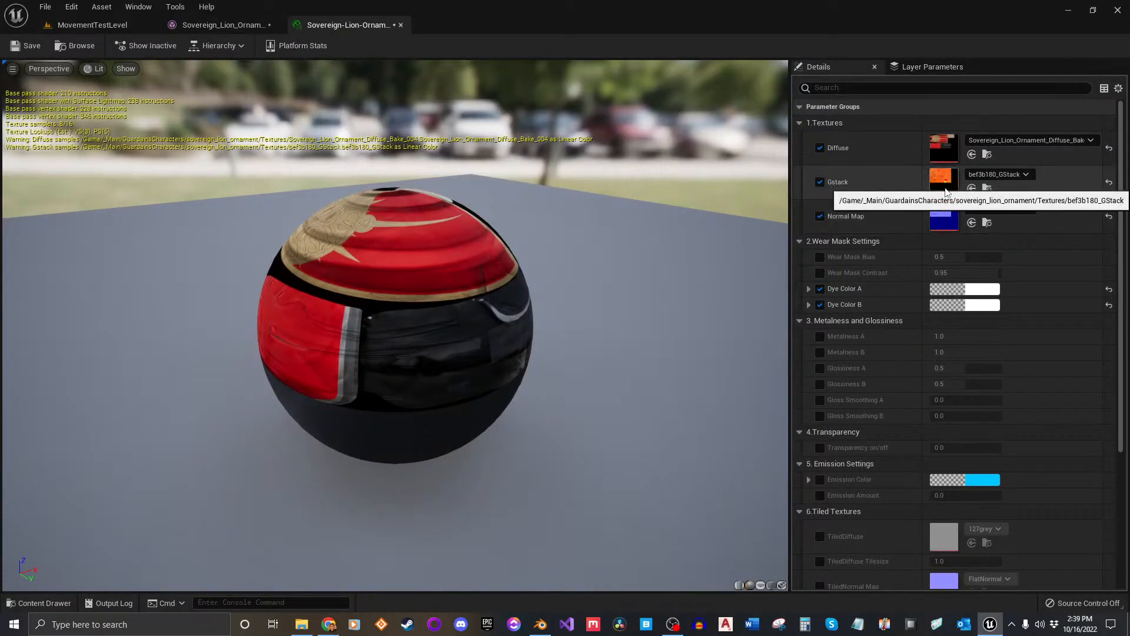
{"action": "left_click", "coordinate": [121, 25]}
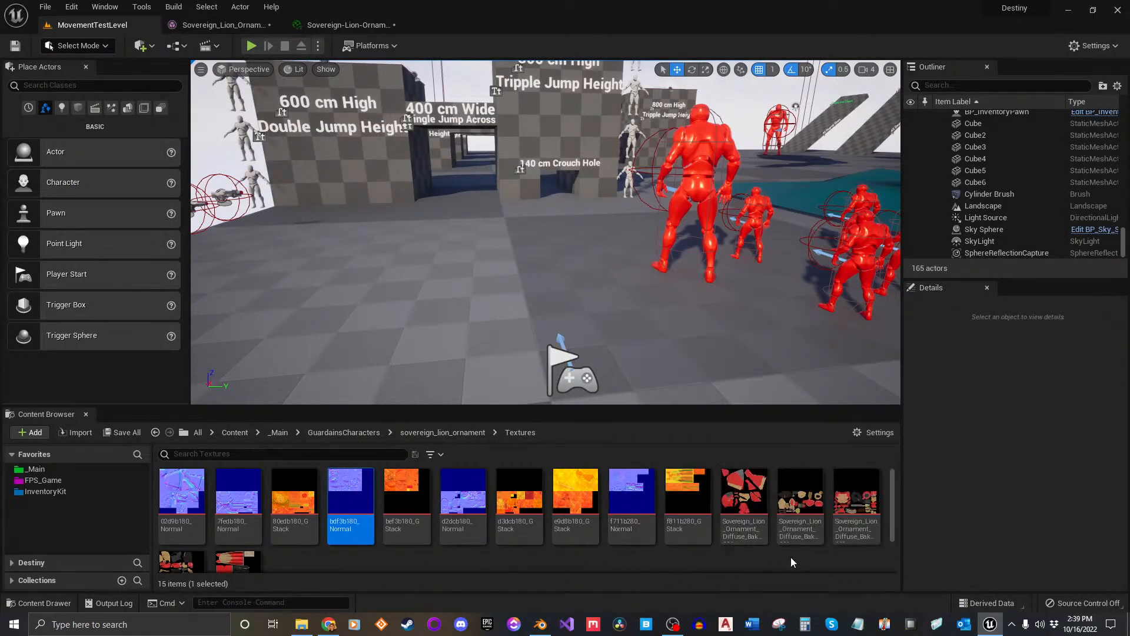
{"action": "left_click_drag", "start_coordinate": [681, 500], "coordinate": [941, 180]}
{"action": "left_click", "coordinate": [92, 25]}
{"action": "left_click_drag", "start_coordinate": [647, 475], "coordinate": [924, 211]}
{"action": "left_click", "coordinate": [31, 47]}
Inspect the back of the Hunter mesh and its cape, and return to the 008_Ints instance.
{"action": "left_click", "coordinate": [236, 26]}
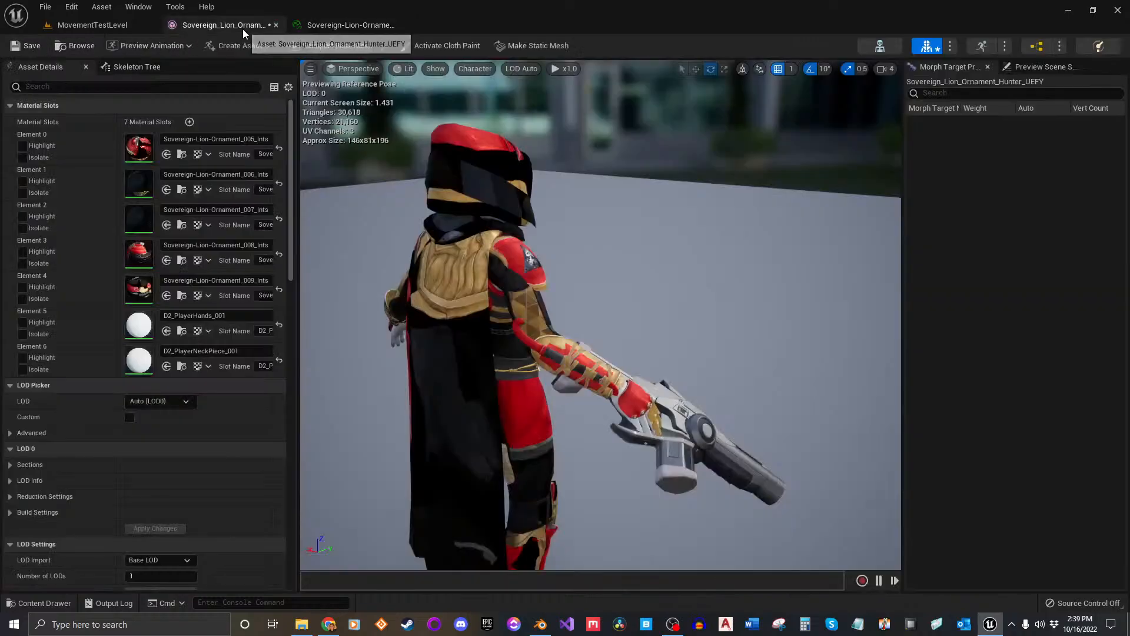
{"action": "right_click_drag", "start_coordinate": [555, 248], "coordinate": [565, 295]}
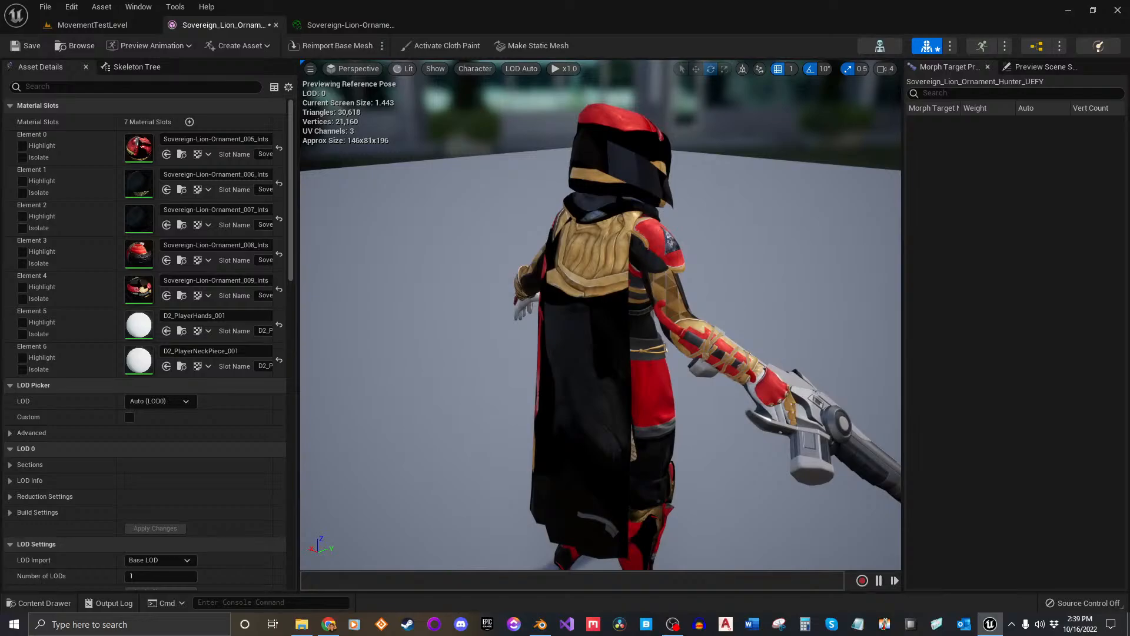
{"action": "left_click", "coordinate": [337, 26]}
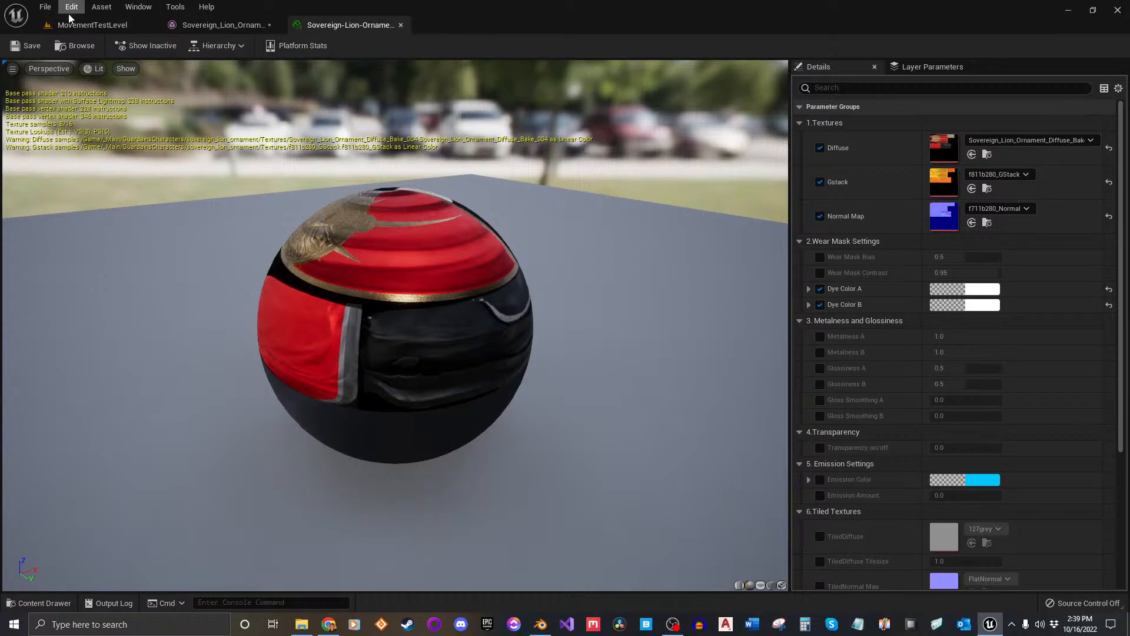
Open Sovereign-Lion-Ornament_009_Ints alongside 008_Ints and compare the textures and preview spheres of the two instances.
{"action": "left_click", "coordinate": [88, 25]}
{"action": "key", "text": "alt+Left"}
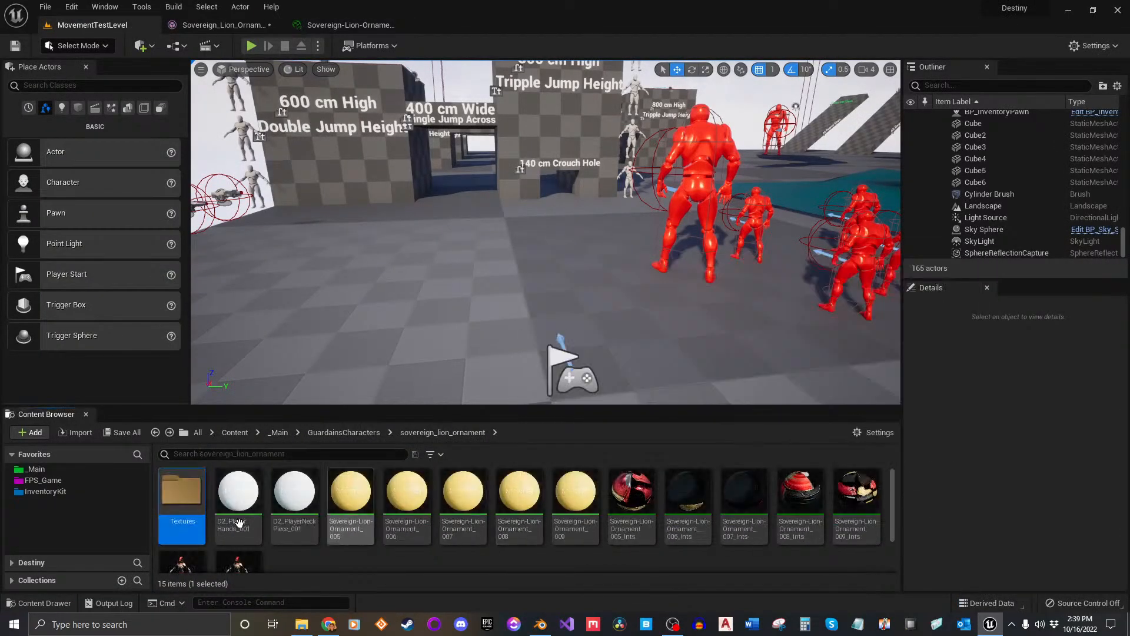
{"action": "scroll", "coordinate": [824, 522], "scroll_direction": "down", "scroll_amount": 1}
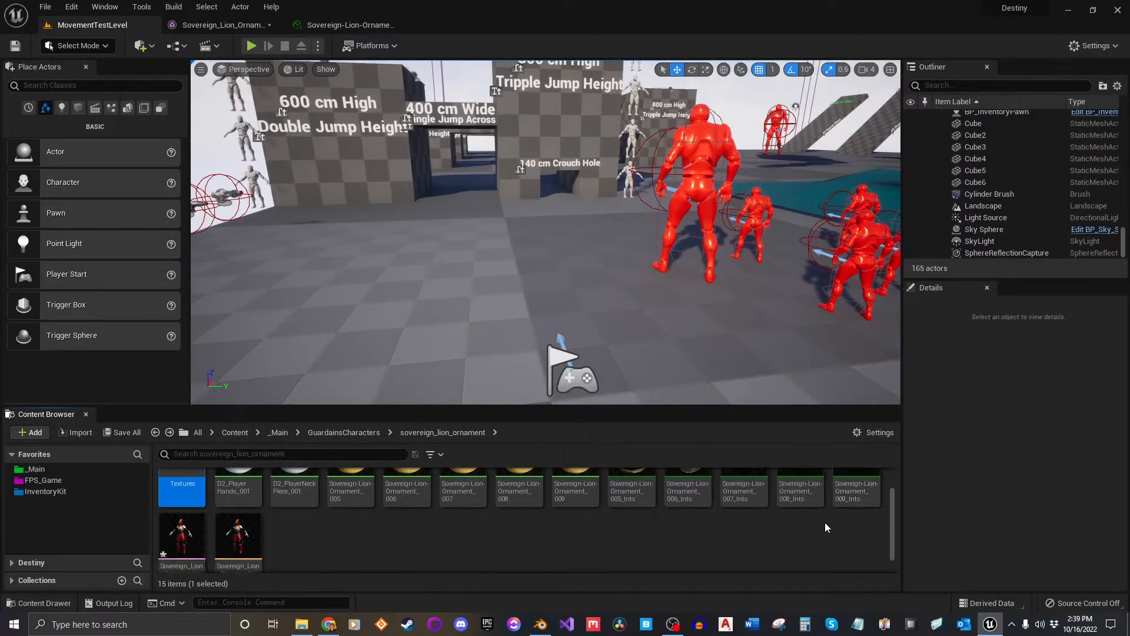
{"action": "scroll", "coordinate": [825, 522], "scroll_direction": "up", "scroll_amount": 1}
{"action": "double_click", "coordinate": [782, 498]}
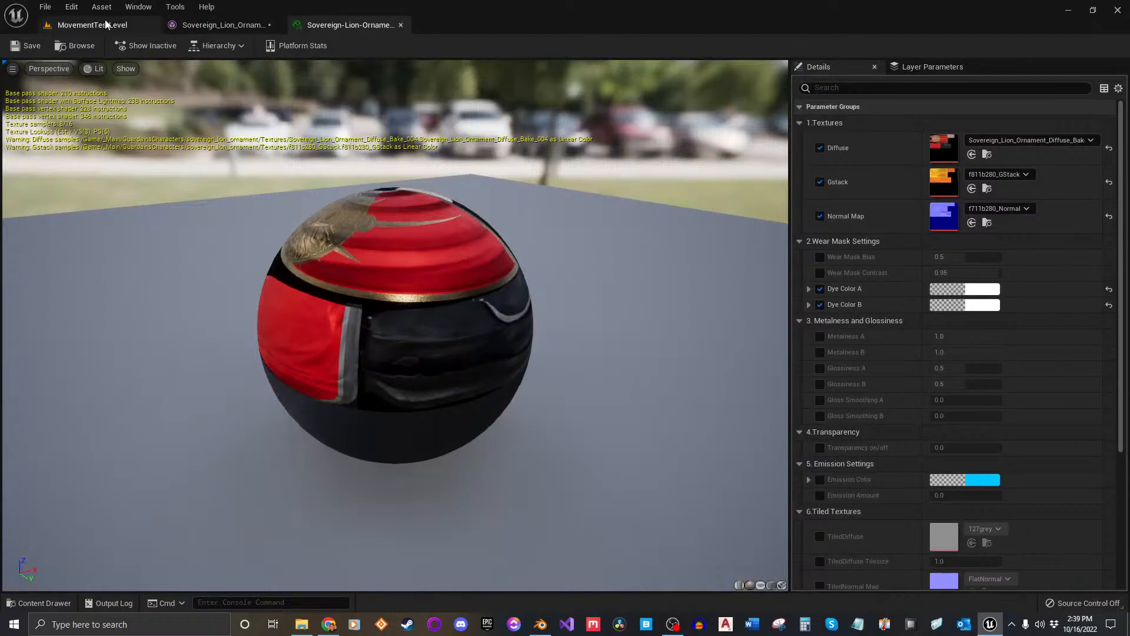
{"action": "left_click", "coordinate": [100, 24]}
{"action": "double_click", "coordinate": [835, 494]}
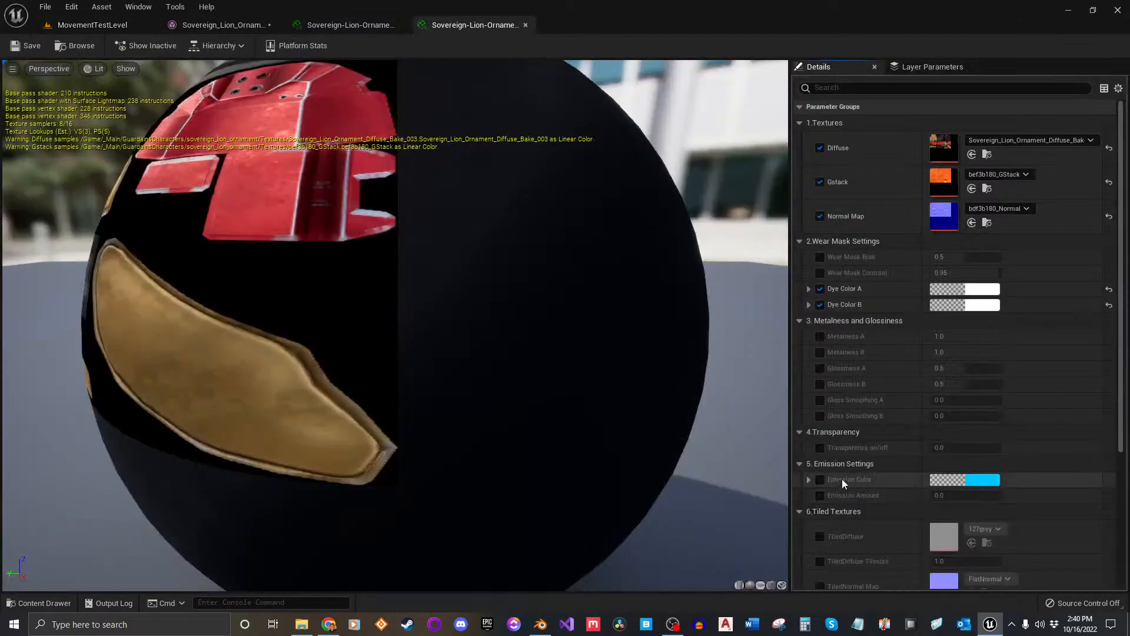
{"action": "left_click", "coordinate": [323, 27]}
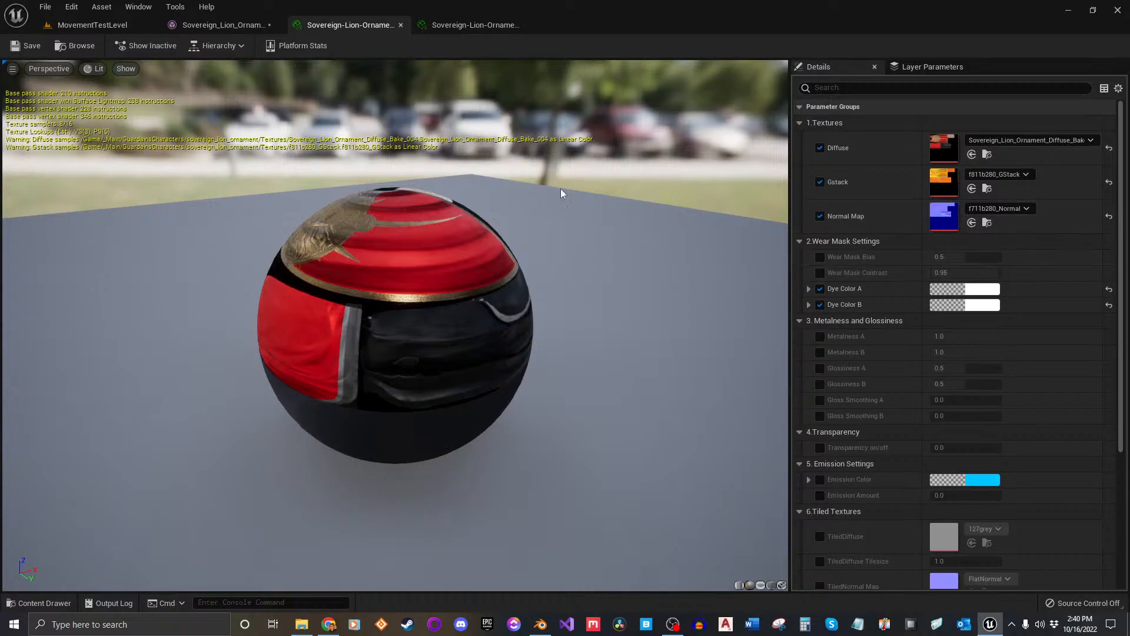
{"action": "scroll", "coordinate": [503, 274], "scroll_direction": "up", "scroll_amount": 3}
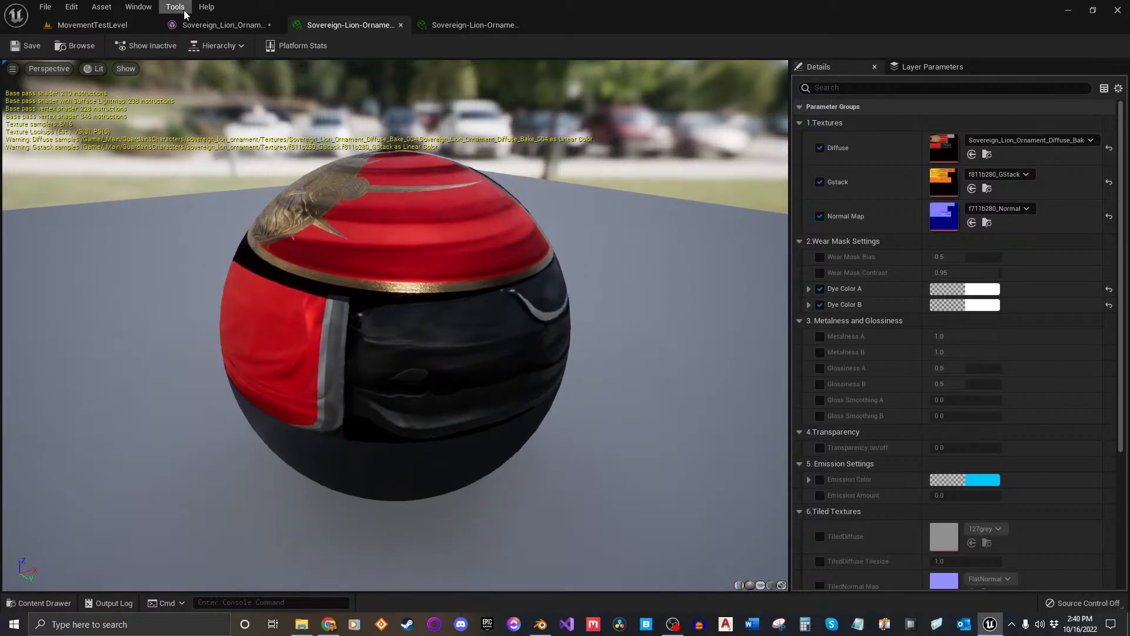
{"action": "left_click", "coordinate": [459, 26]}
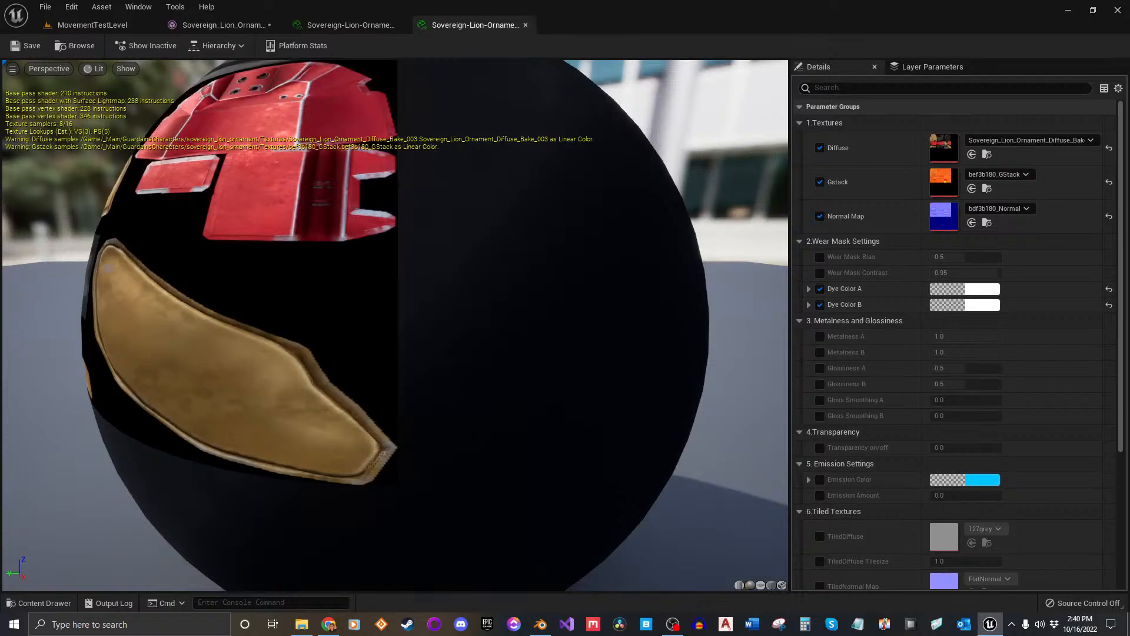
{"action": "left_click_drag", "start_coordinate": [504, 182], "coordinate": [542, 235]}
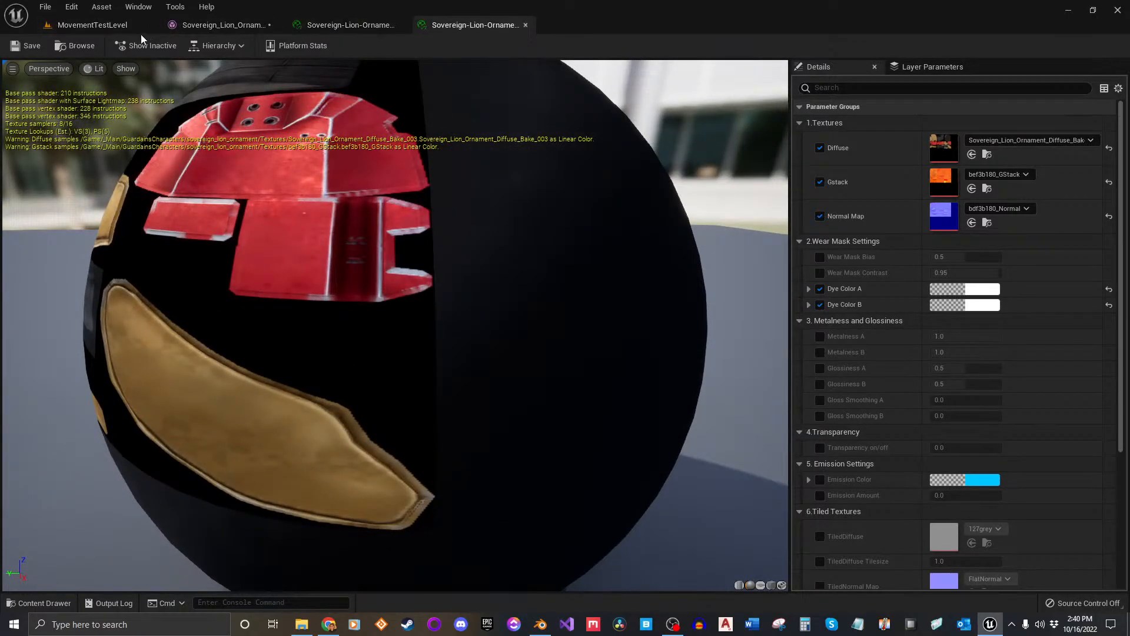
Set the textures of 008_Ints to Sovereign_Lion_Ornament_Diffuse_Bake_003, bef3b180_GStack and bdf3b180_Normal.
{"action": "left_click", "coordinate": [126, 25]}
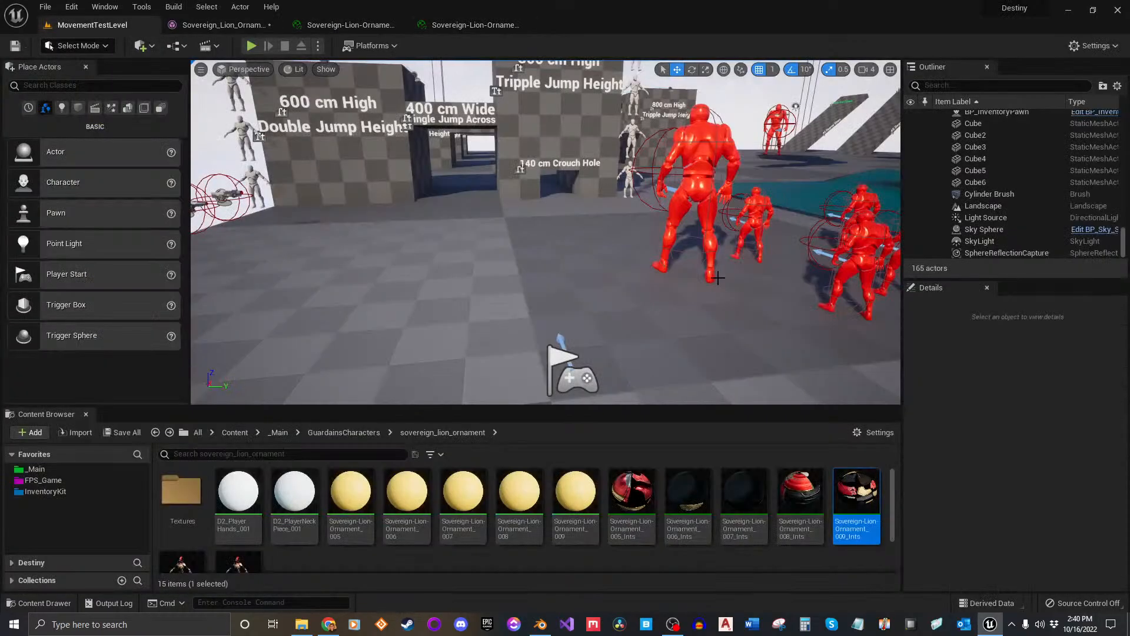
{"action": "double_click", "coordinate": [182, 490]}
{"action": "scroll", "coordinate": [777, 538], "scroll_direction": "down", "scroll_amount": 2}
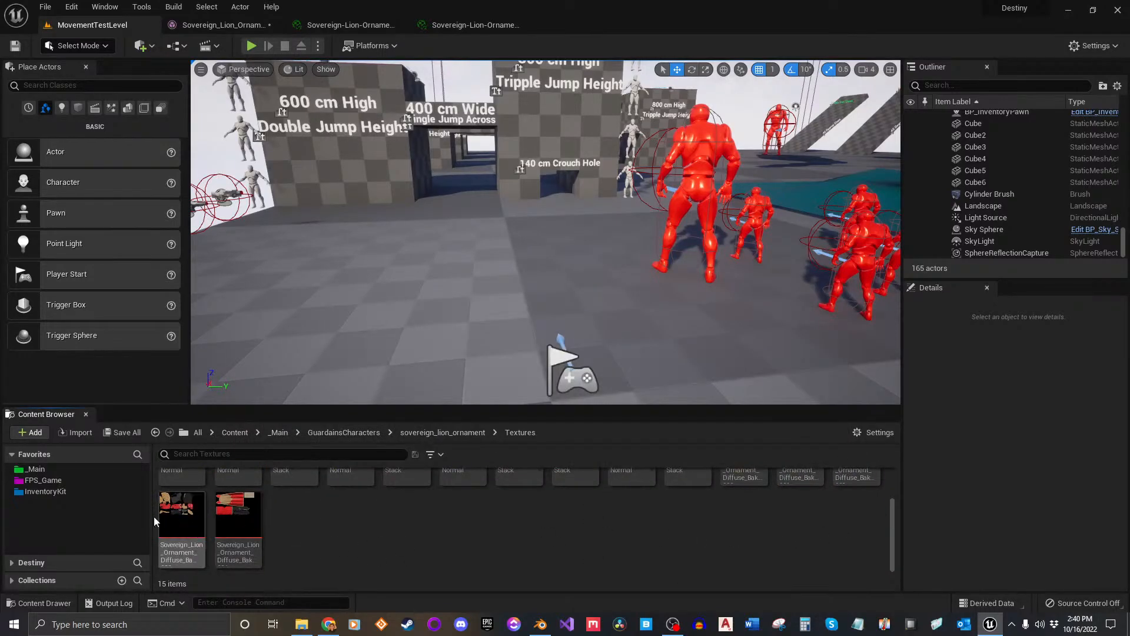
{"action": "mouse_move", "coordinate": [177, 518]}
{"action": "left_click_drag", "start_coordinate": [177, 518], "coordinate": [943, 147]}
{"action": "left_click", "coordinate": [92, 24]}
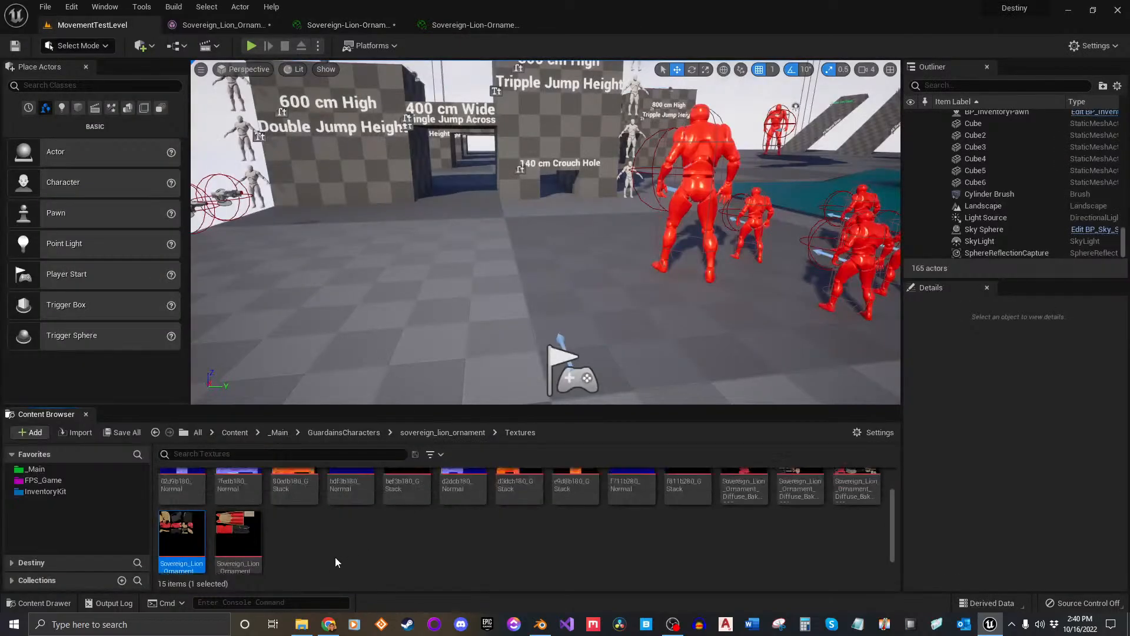
{"action": "left_click_drag", "start_coordinate": [429, 513], "coordinate": [944, 181]}
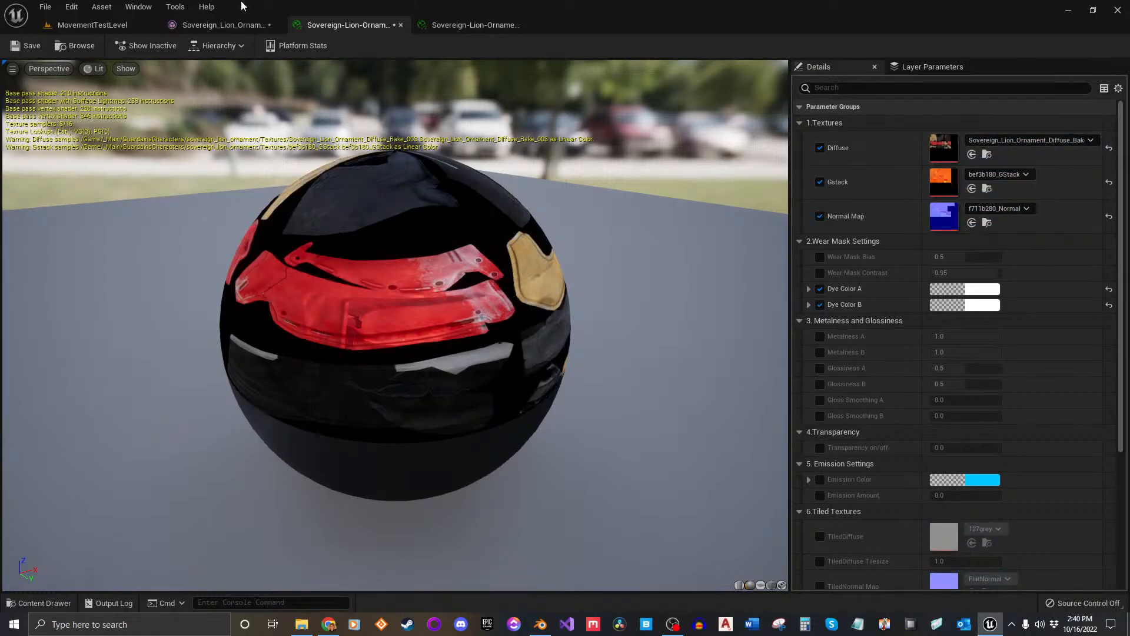
{"action": "left_click", "coordinate": [92, 25]}
{"action": "left_click_drag", "start_coordinate": [351, 494], "coordinate": [942, 215]}
Check the texture parameters of 009_Ints and the Hunter mesh's material slots, and go back to the Textures folder.
{"action": "left_click", "coordinate": [471, 24]}
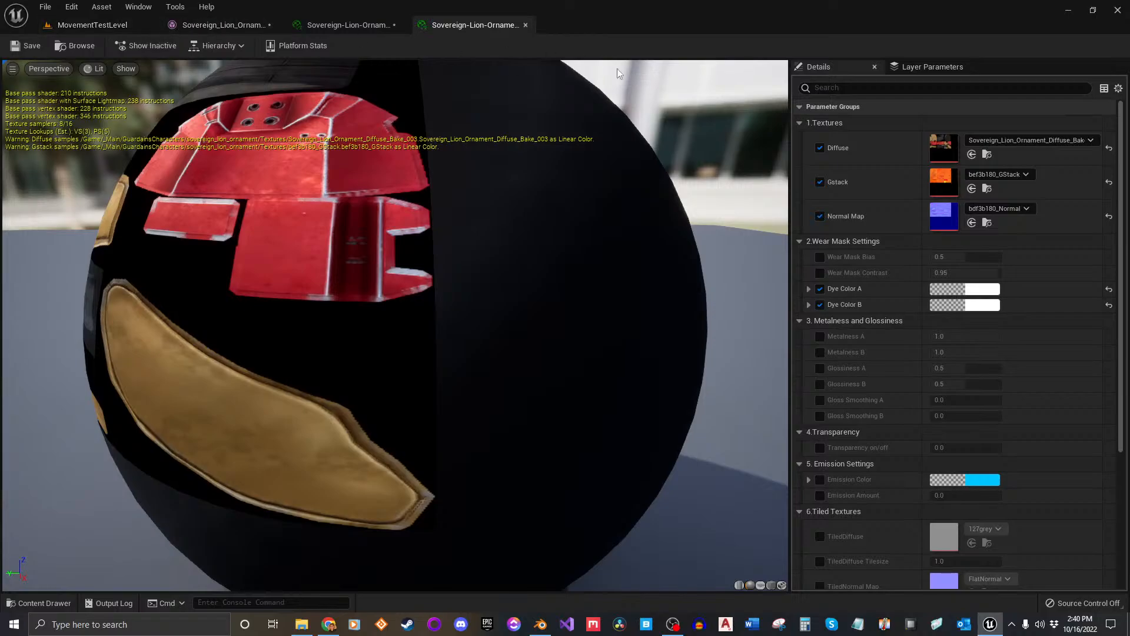
{"action": "left_click", "coordinate": [96, 23]}
{"action": "left_click", "coordinate": [223, 24]}
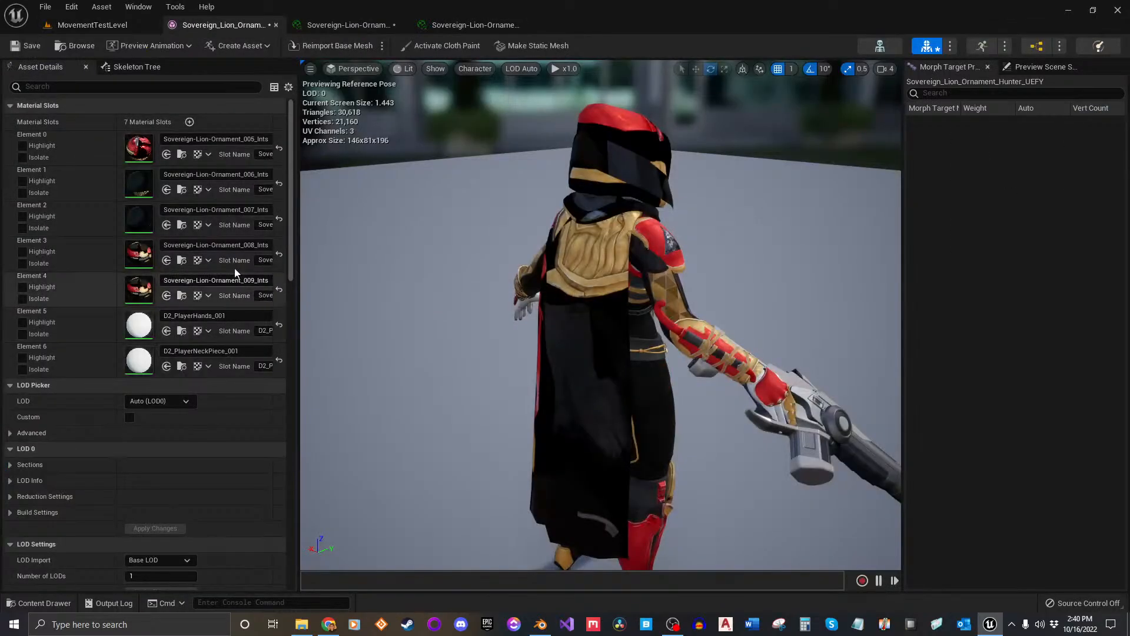
{"action": "left_click", "coordinate": [113, 26]}
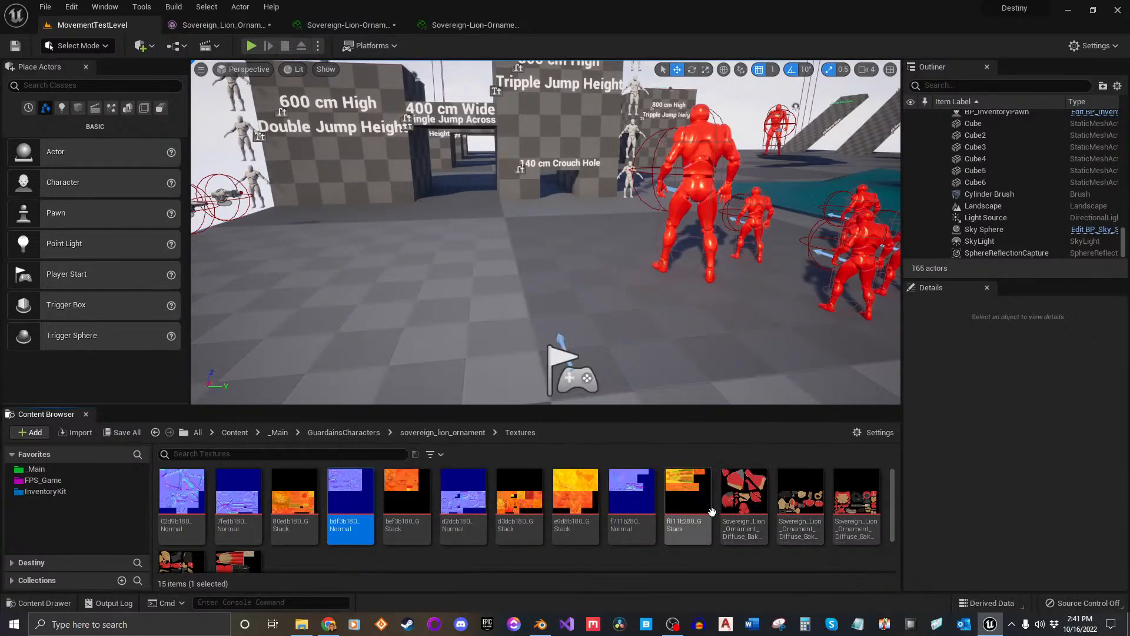
{"action": "left_click", "coordinate": [477, 24]}
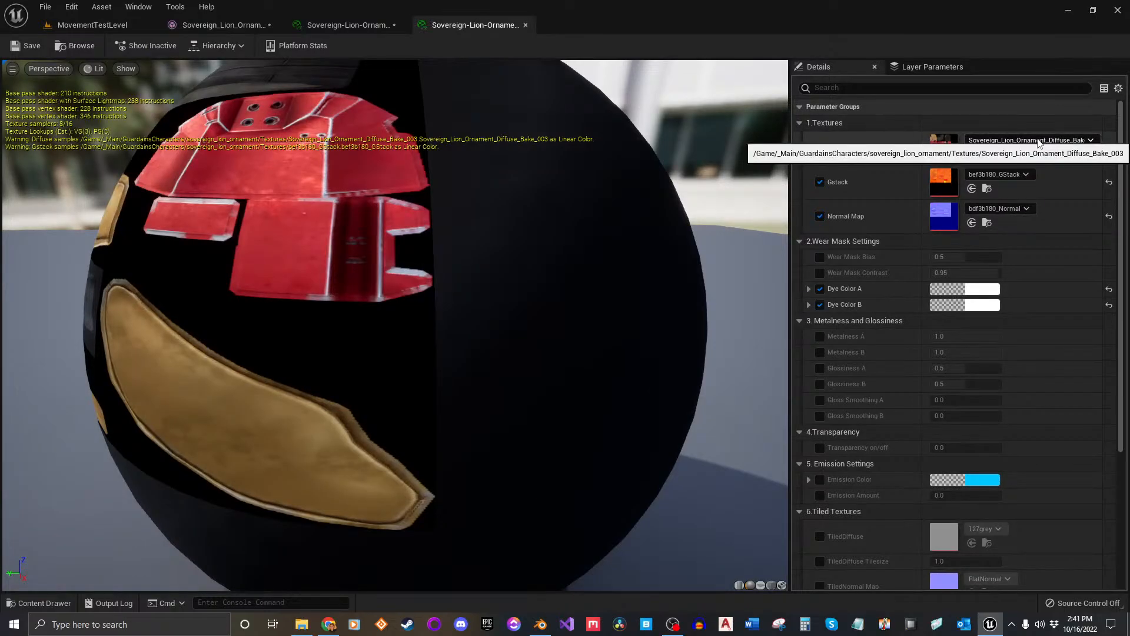
{"action": "left_click", "coordinate": [92, 25]}
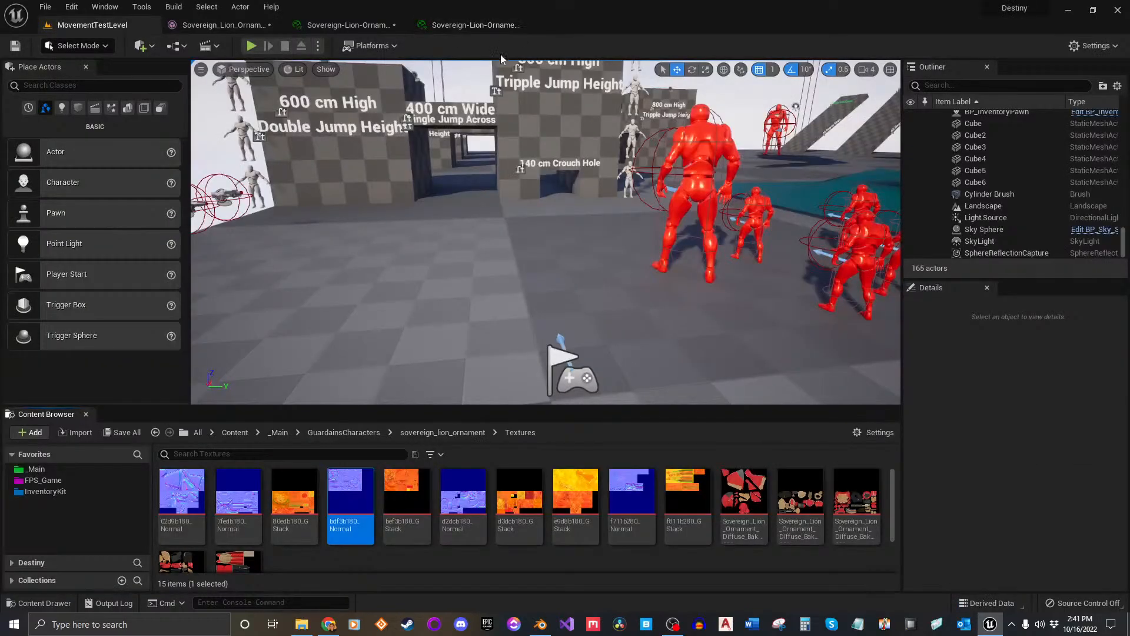
Set the textures of Sovereign-Lion-Ornament_009_Ints to Sovereign_Lion_Ornament_Diffuse_Bake_004, f811b280_GStack and f711b280_Normal.
{"action": "left_click", "coordinate": [449, 26]}
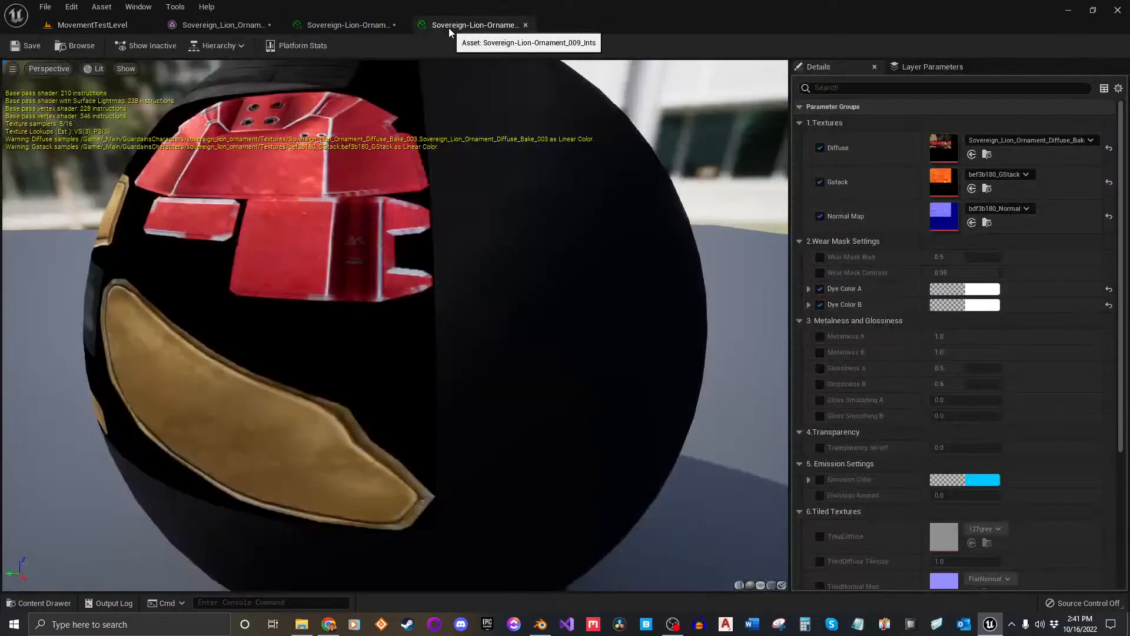
{"action": "left_click", "coordinate": [101, 26]}
{"action": "scroll", "coordinate": [294, 506], "scroll_direction": "down", "scroll_amount": 1}
{"action": "left_click_drag", "start_coordinate": [238, 521], "coordinate": [953, 156]}
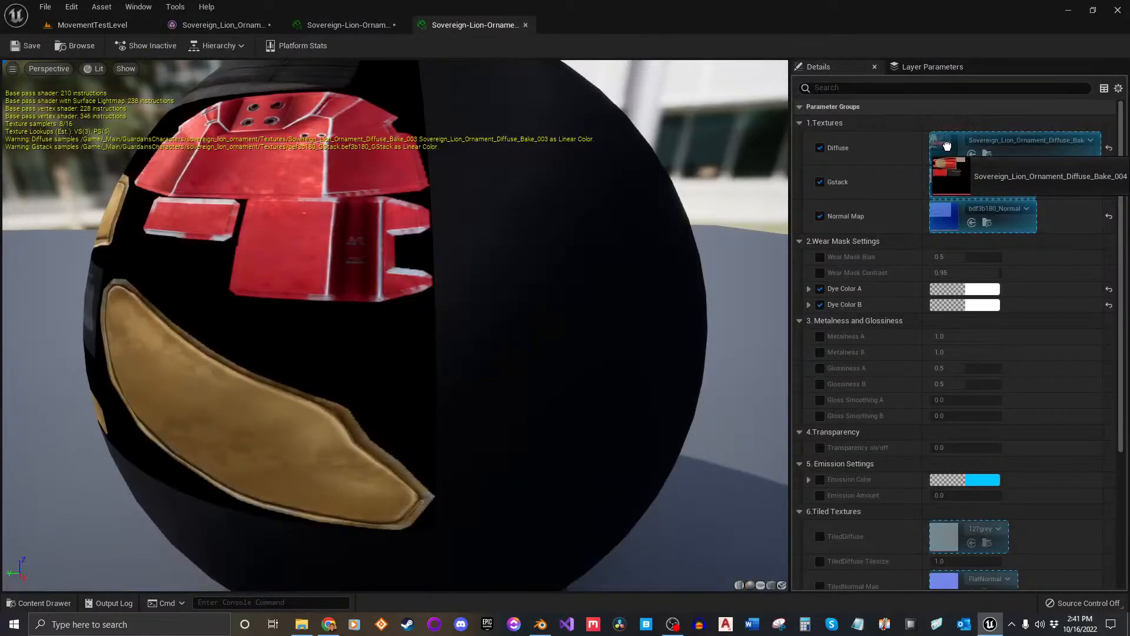
{"action": "left_click", "coordinate": [113, 29]}
{"action": "scroll", "coordinate": [425, 553], "scroll_direction": "up", "scroll_amount": 1}
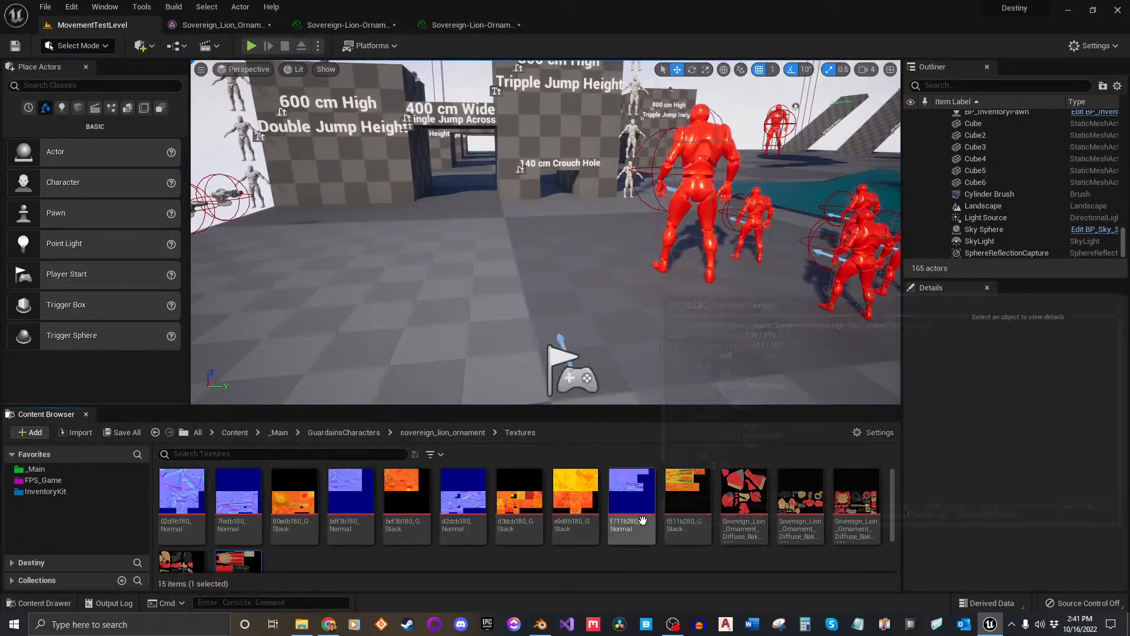
{"action": "left_click_drag", "start_coordinate": [632, 500], "coordinate": [943, 216]}
{"action": "left_click", "coordinate": [92, 24]}
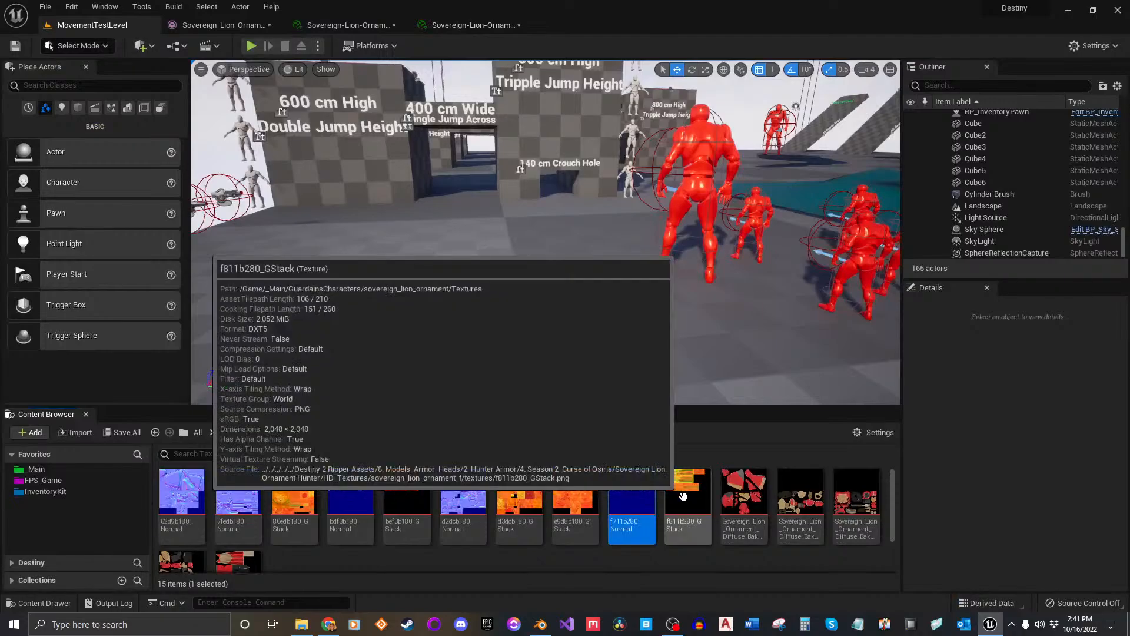
{"action": "left_click_drag", "start_coordinate": [687, 501], "coordinate": [941, 180]}
Save and close the 009_Ints instance, and save the 008_Ints instance.
{"action": "left_click", "coordinate": [33, 52]}
{"action": "left_click", "coordinate": [526, 25]}
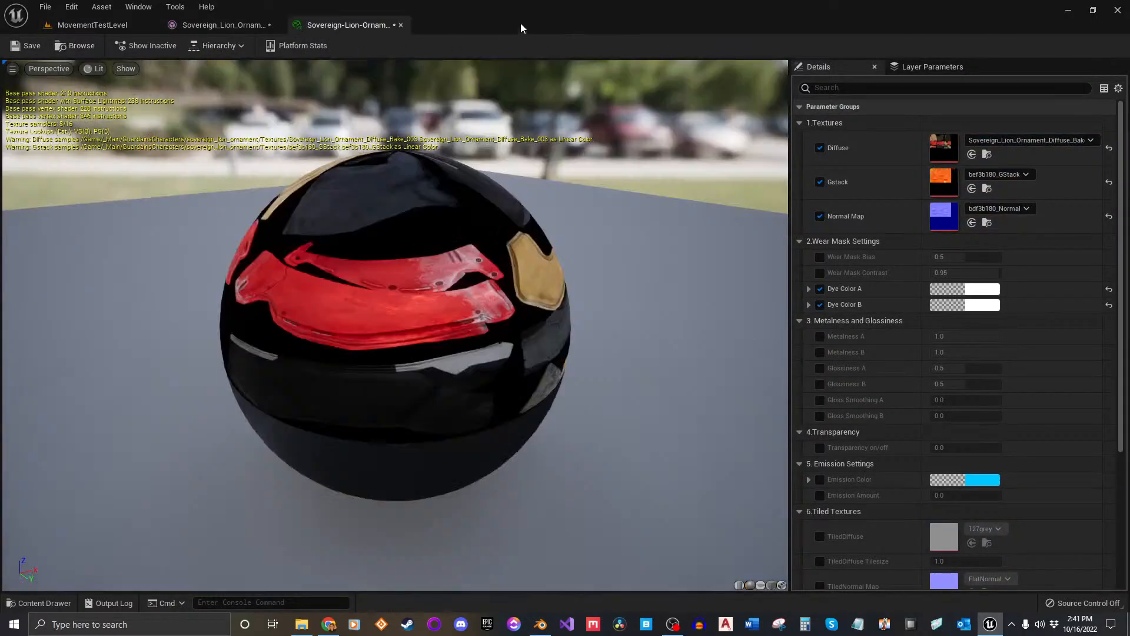
{"action": "left_click", "coordinate": [13, 52]}
Inspect the Hunter mesh up close from the back, side and front, checking the cape, shoulder armor, arms and chest.
{"action": "left_click", "coordinate": [227, 27]}
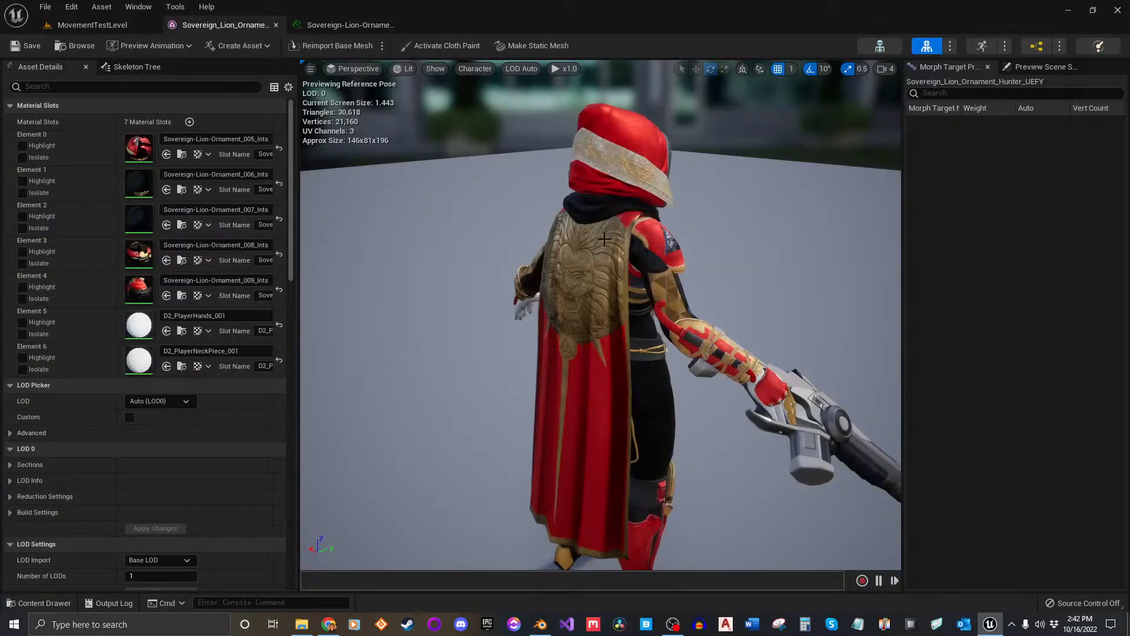
{"action": "left_click_drag", "start_coordinate": [658, 248], "coordinate": [324, 250], "text": "alt"}
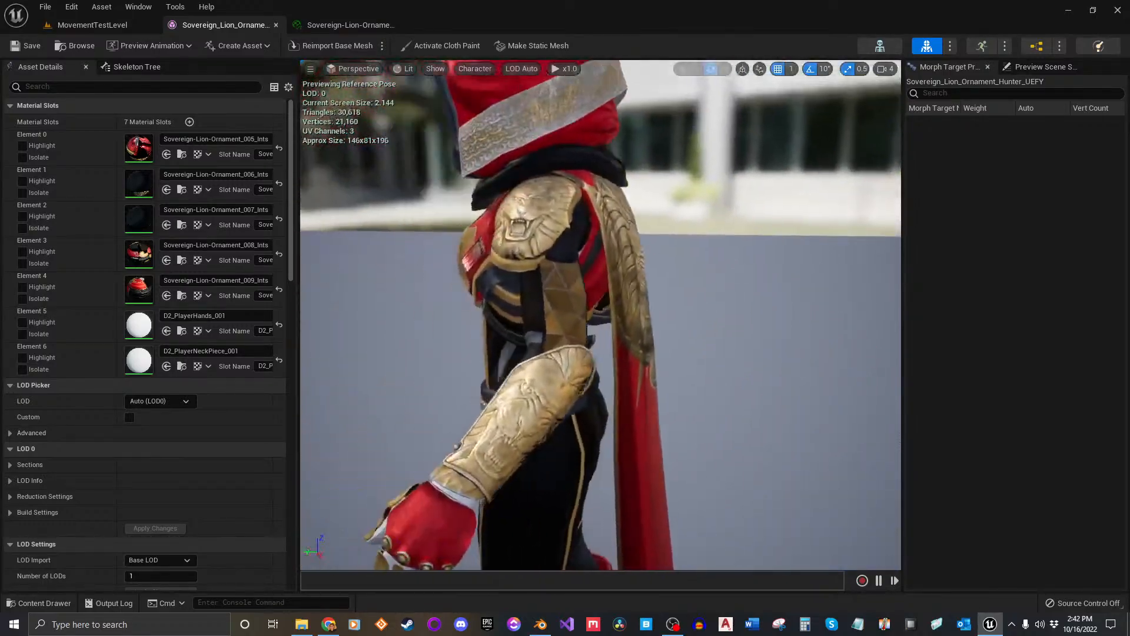
{"action": "key", "text": "a"}
{"action": "right_click_drag", "start_coordinate": [601, 315], "coordinate": [657, 324]}
{"action": "key", "text": "w"}
{"action": "key", "text": "a"}
{"action": "key", "text": "s"}
{"action": "key", "text": "s"}
{"action": "key", "text": "w"}
{"action": "key", "text": "q"}
{"action": "key", "text": "e"}
{"action": "key", "text": "w"}
{"action": "key", "text": "s"}
{"action": "key", "text": "q"}
{"action": "key", "text": "s"}
{"action": "key", "text": "d"}
Go back to the sovereign_lion_ornament folder and look over the D2_PlayerHands_001 and D2_PlayerNeckPiece_001 materials.
{"action": "left_click", "coordinate": [104, 26]}
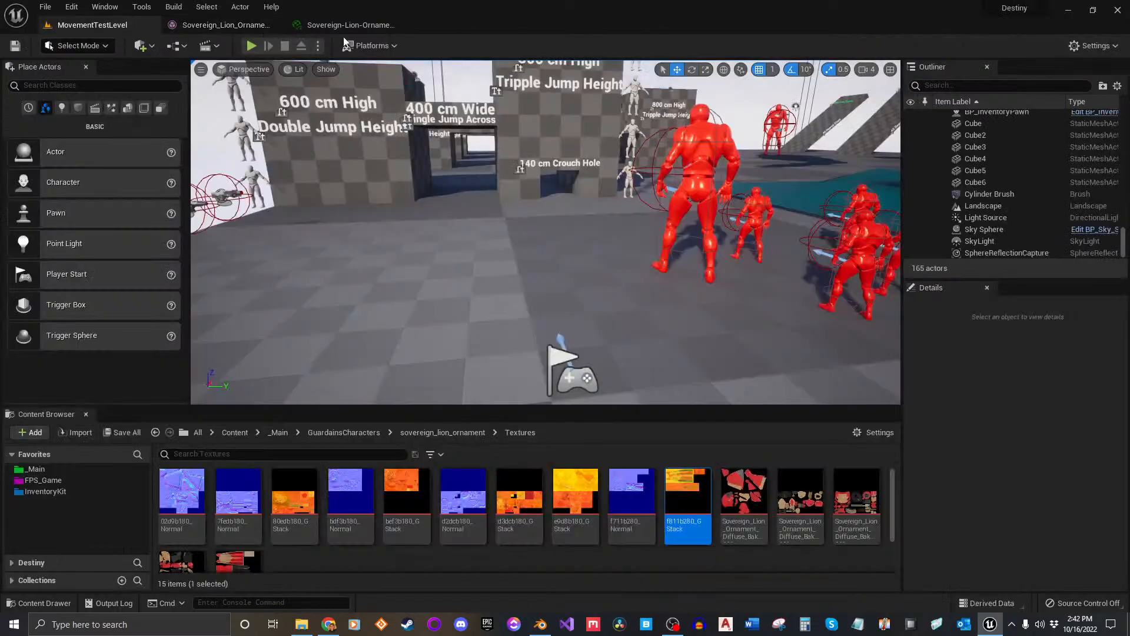
{"action": "key", "text": "alt+Left"}
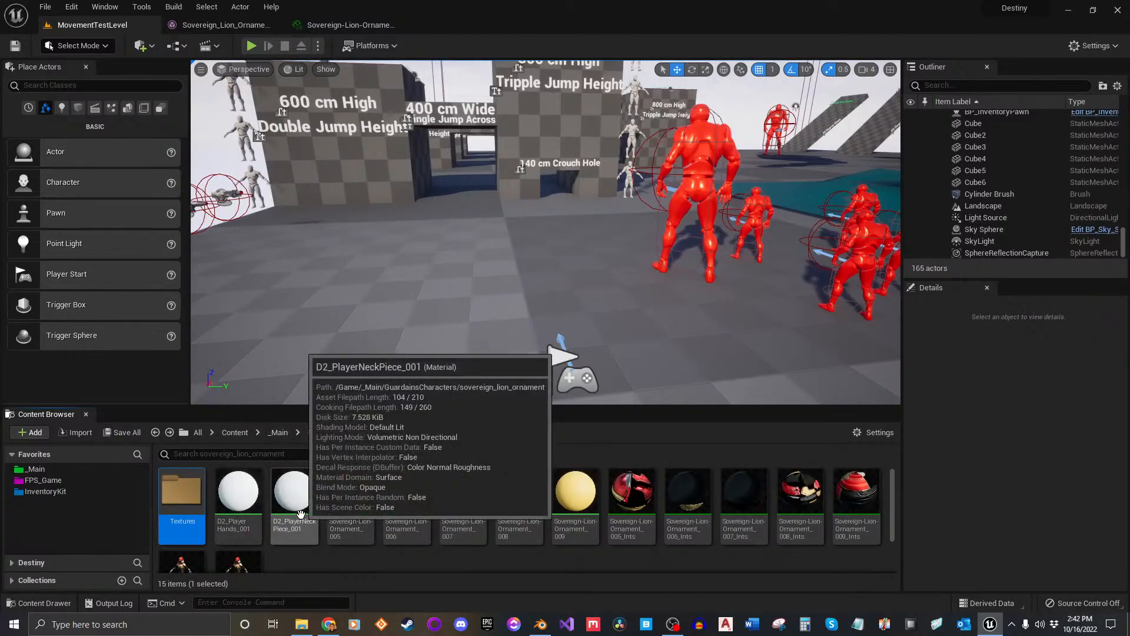
{"action": "left_click", "coordinate": [297, 511]}
{"action": "left_click", "coordinate": [250, 507]}
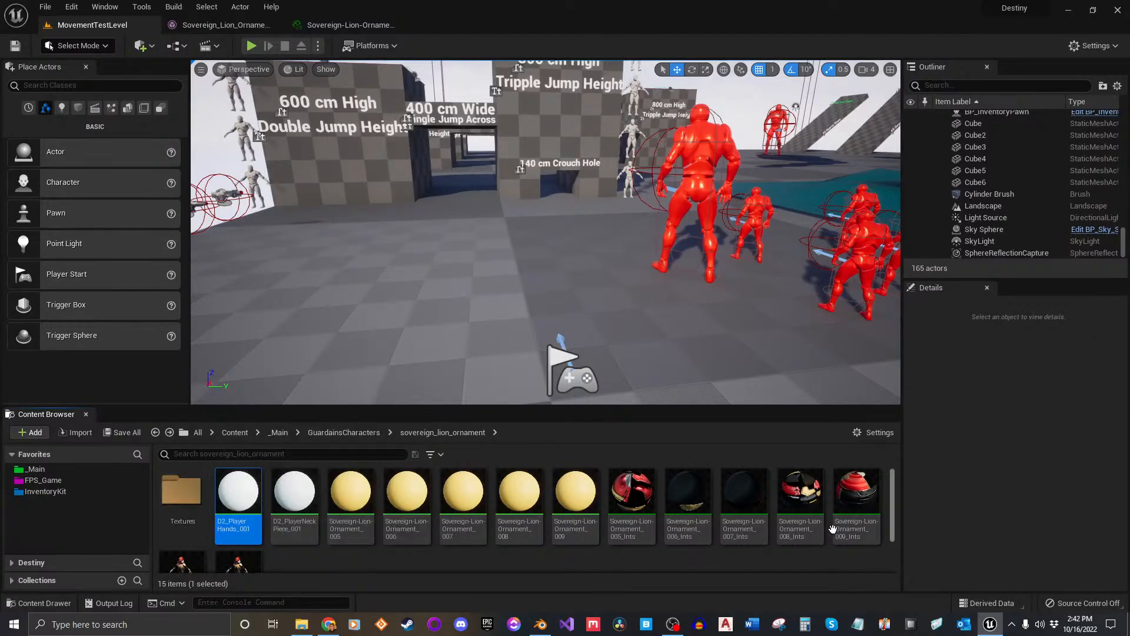
{"action": "scroll", "coordinate": [567, 507], "scroll_direction": "down", "scroll_amount": 2}
{"action": "scroll", "coordinate": [567, 507], "scroll_direction": "up", "scroll_amount": 2}
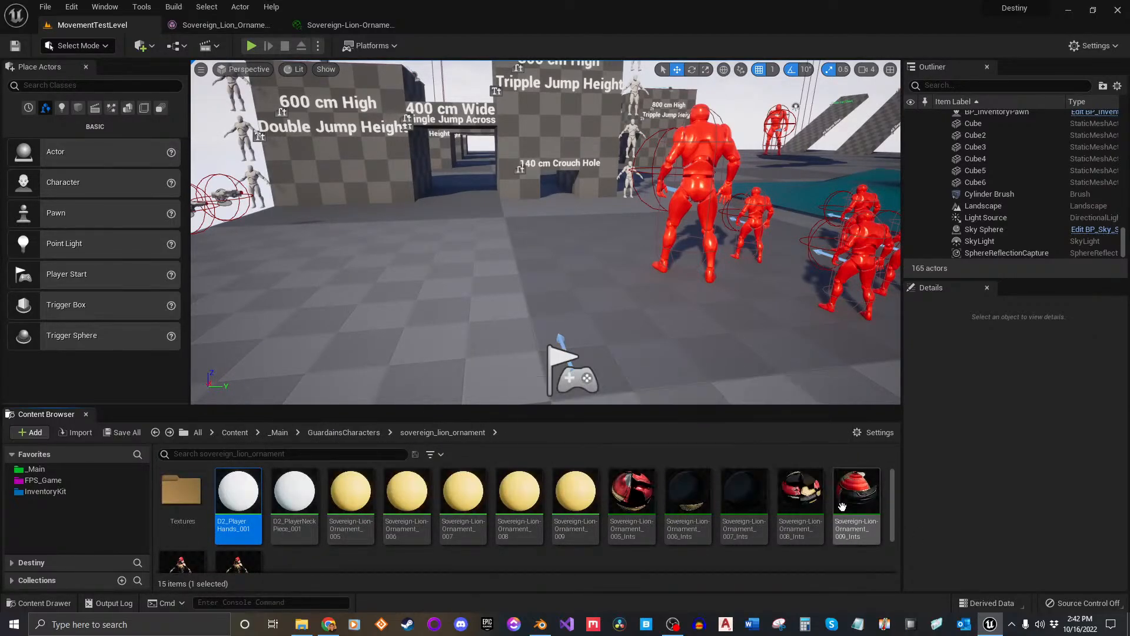
{"action": "right_click", "coordinate": [861, 509]}
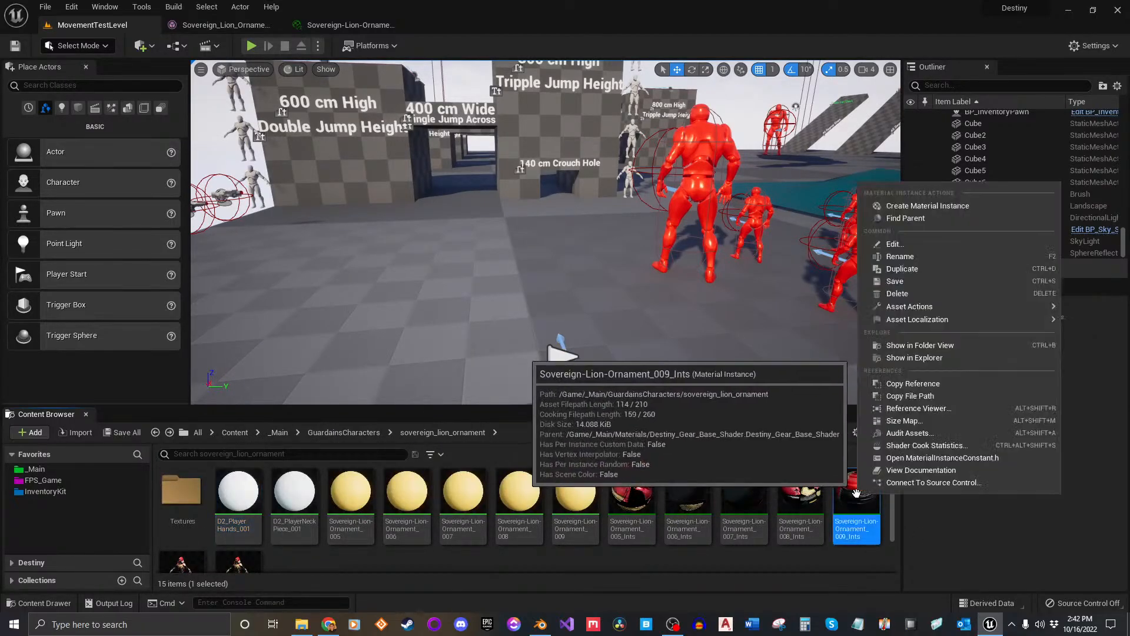
{"action": "left_click", "coordinate": [903, 268]}
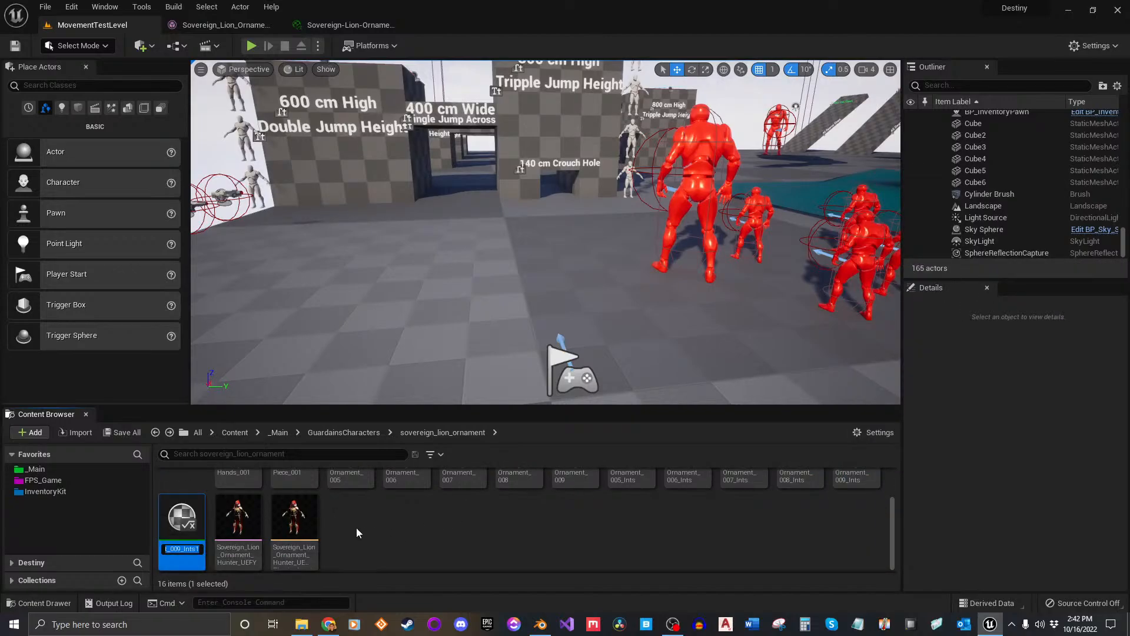
{"action": "left_click", "coordinate": [356, 528]}
{"action": "scroll", "coordinate": [356, 528], "scroll_direction": "up", "scroll_amount": 3}
{"action": "scroll", "coordinate": [364, 542], "scroll_direction": "down", "scroll_amount": 3}
{"action": "scroll", "coordinate": [235, 488], "scroll_direction": "up", "scroll_amount": 1}
{"action": "left_click", "coordinate": [233, 487]}
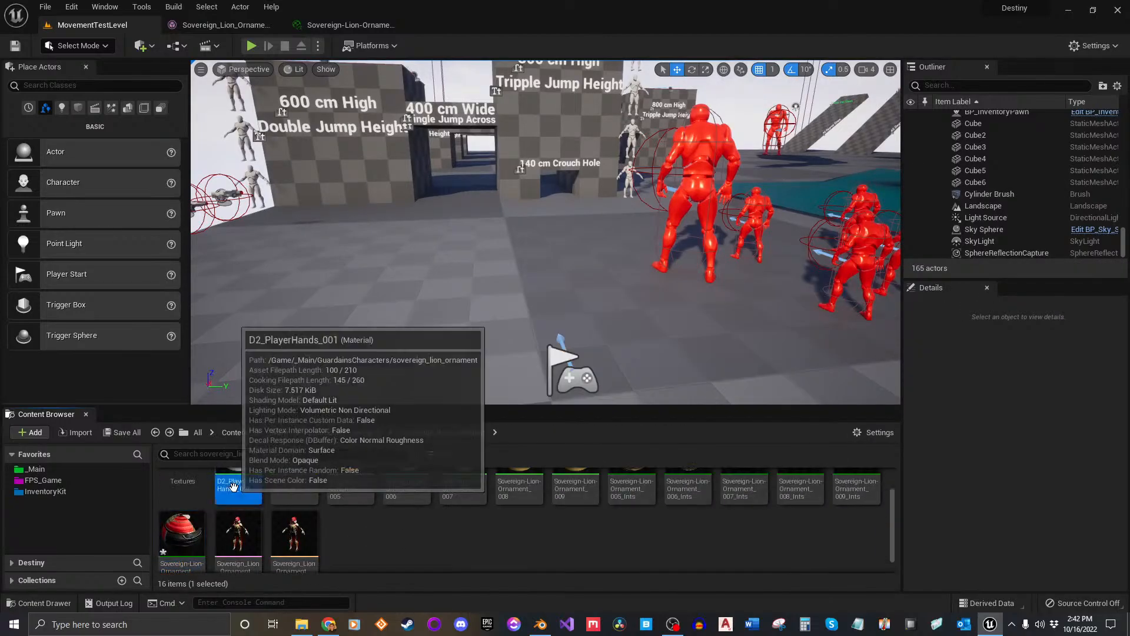
{"action": "left_click", "coordinate": [393, 532]}
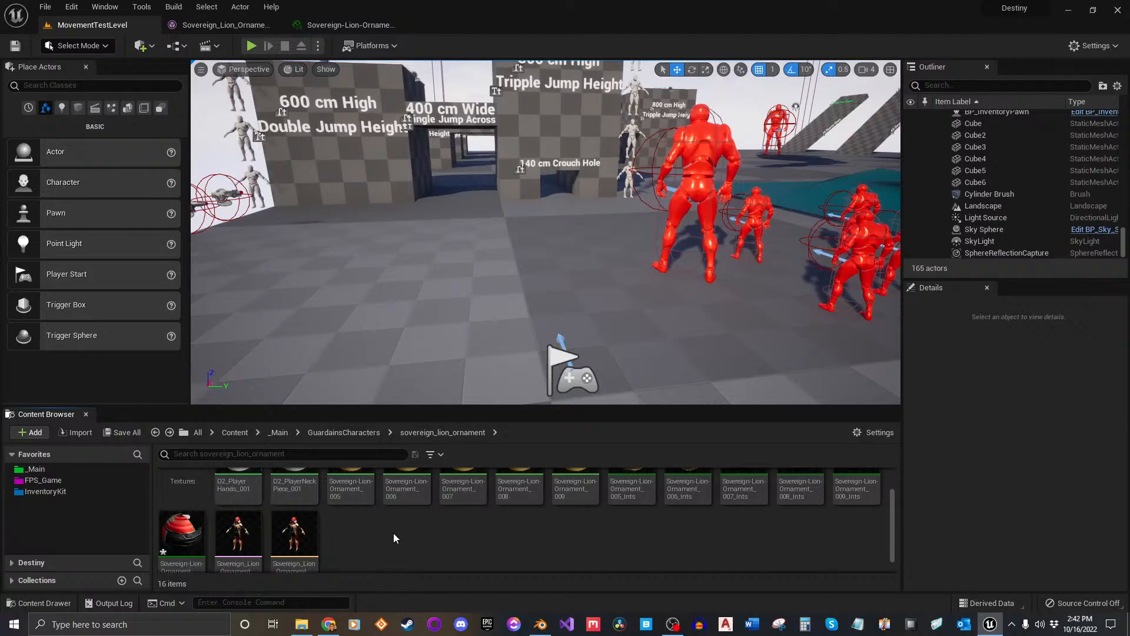
{"action": "left_click", "coordinate": [181, 532]}
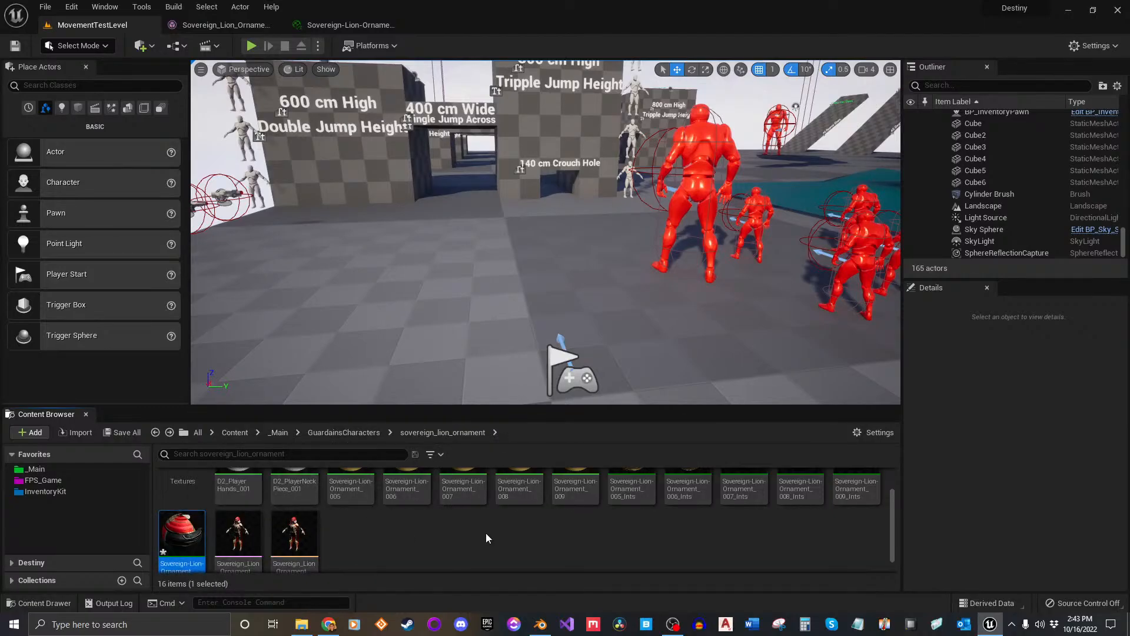
{"action": "key", "text": "Delete"}
{"action": "left_click", "coordinate": [502, 507]}
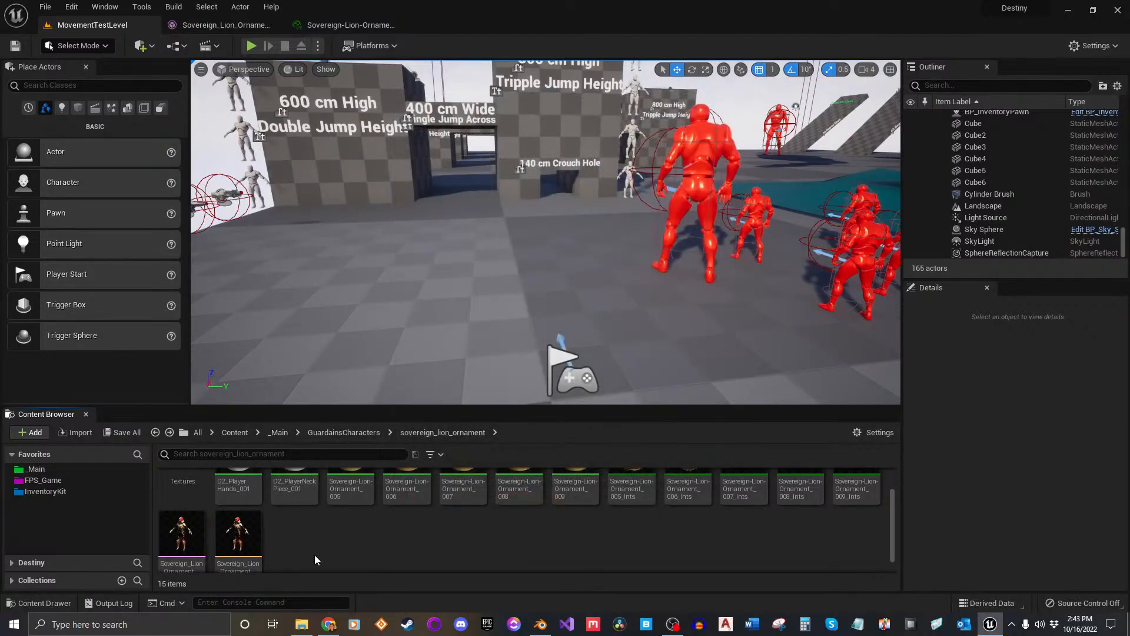
Assign D2_PlayerHands_Ints to Element 5 and D2_PlayerNeckPiece_Ints to Element 6 of the Hunter mesh's material slots.
{"action": "scroll", "coordinate": [273, 525], "scroll_direction": "up", "scroll_amount": 2}
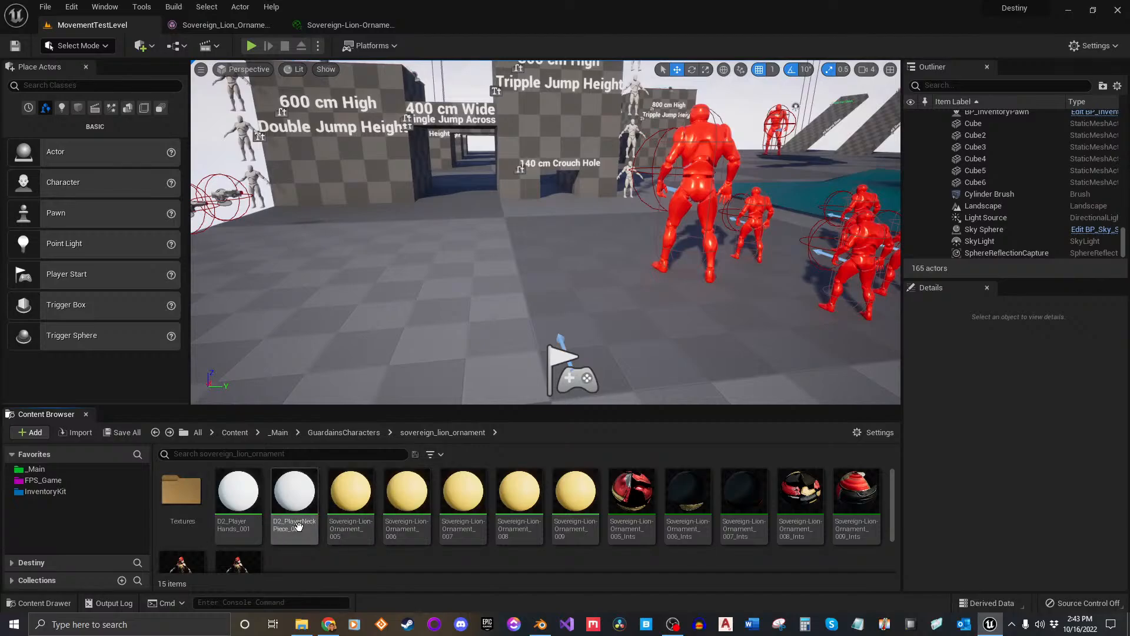
{"action": "left_click", "coordinate": [351, 24]}
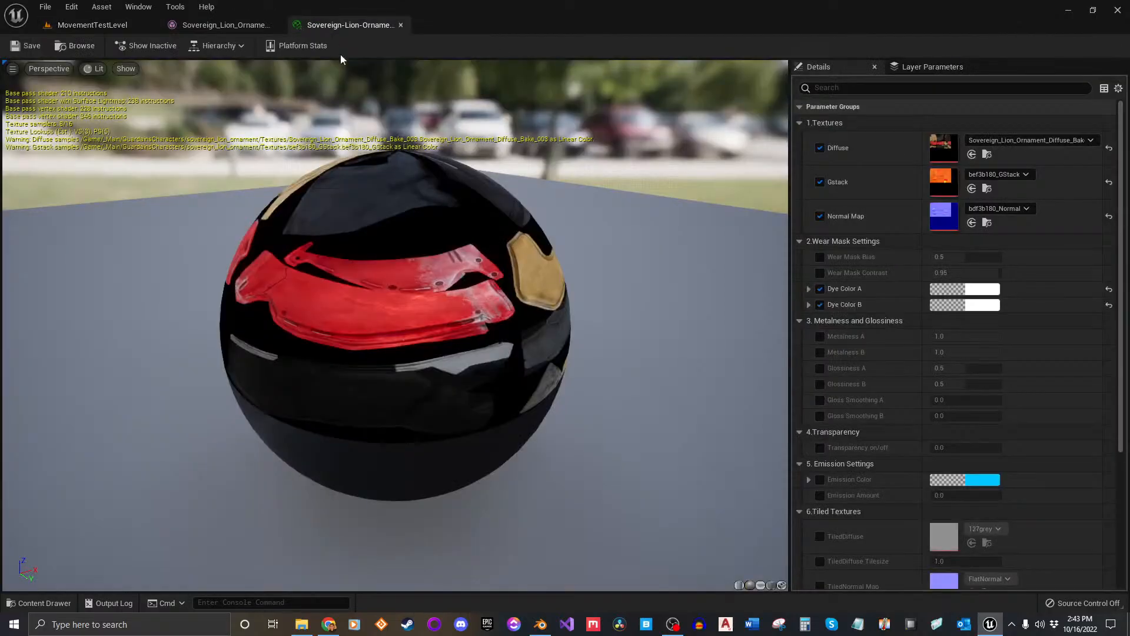
{"action": "left_click", "coordinate": [220, 27]}
{"action": "left_click", "coordinate": [227, 318]}
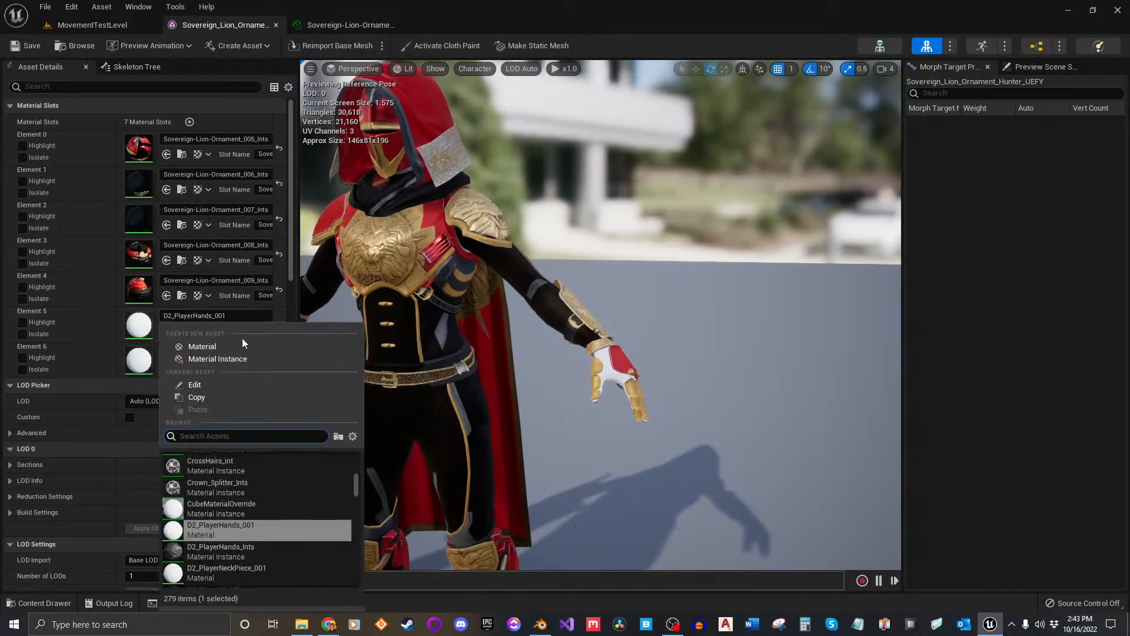
{"action": "left_click", "coordinate": [269, 546]}
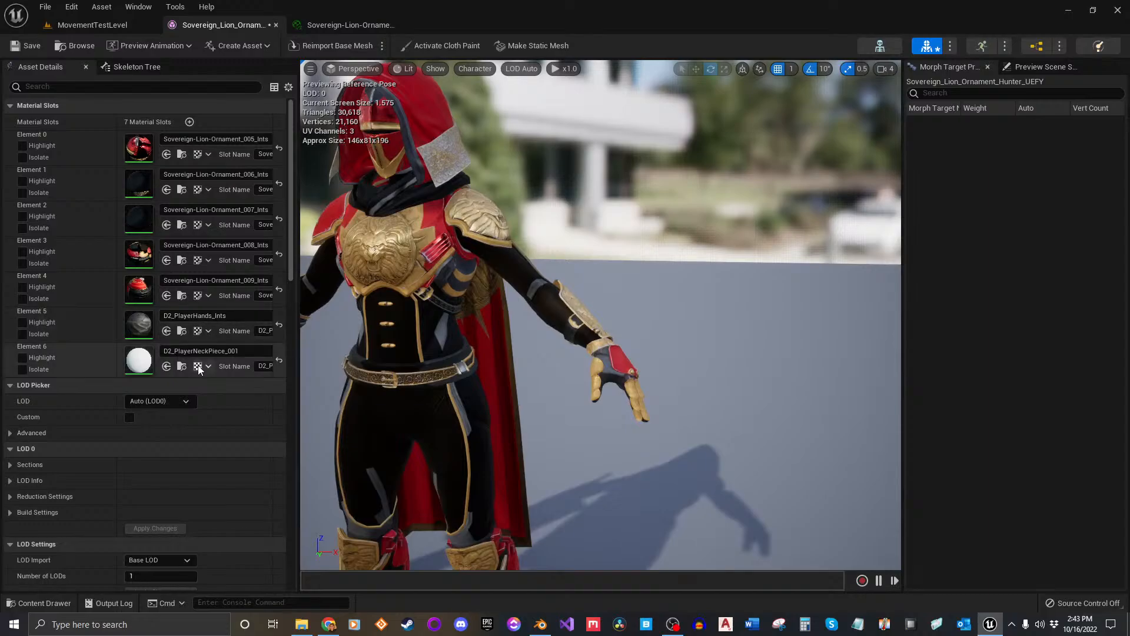
{"action": "left_click", "coordinate": [214, 351]}
{"action": "left_click", "coordinate": [274, 284]}
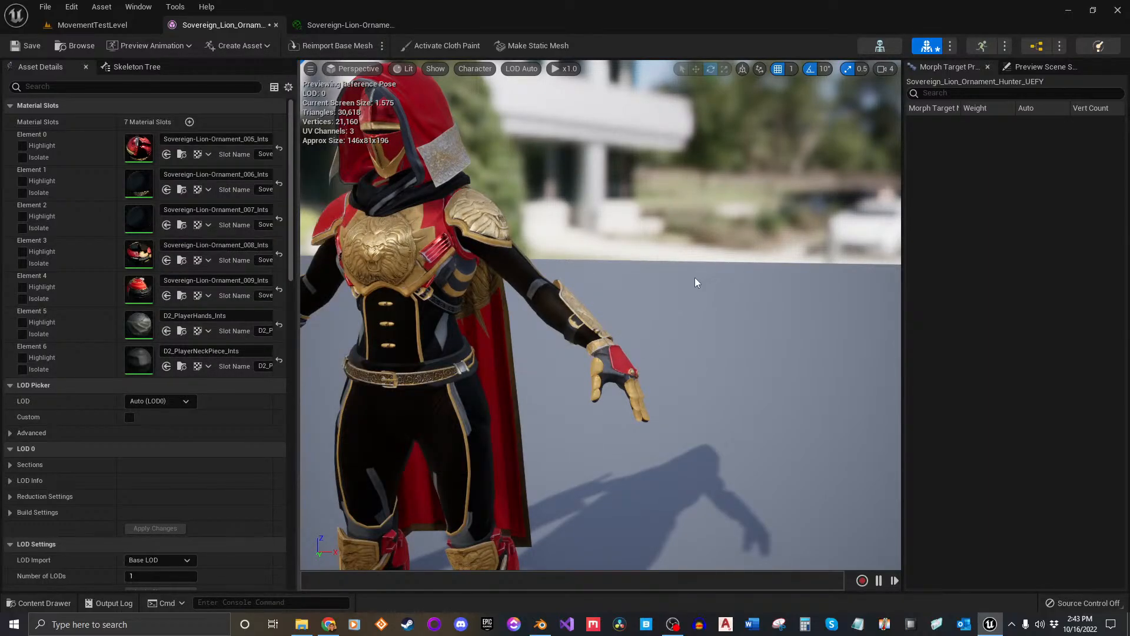
Check the full figure of the Hunter mesh and save the mesh.
{"action": "mouse_move", "coordinate": [694, 277]}
{"action": "right_mouse_down"}
{"action": "mouse_move", "coordinate": [723, 287]}
{"action": "mouse_move", "coordinate": [703, 273]}
{"action": "right_mouse_up"}
{"action": "key", "text": "a"}
{"action": "key", "text": "s"}
{"action": "key", "text": "w"}
{"action": "key", "text": "s"}
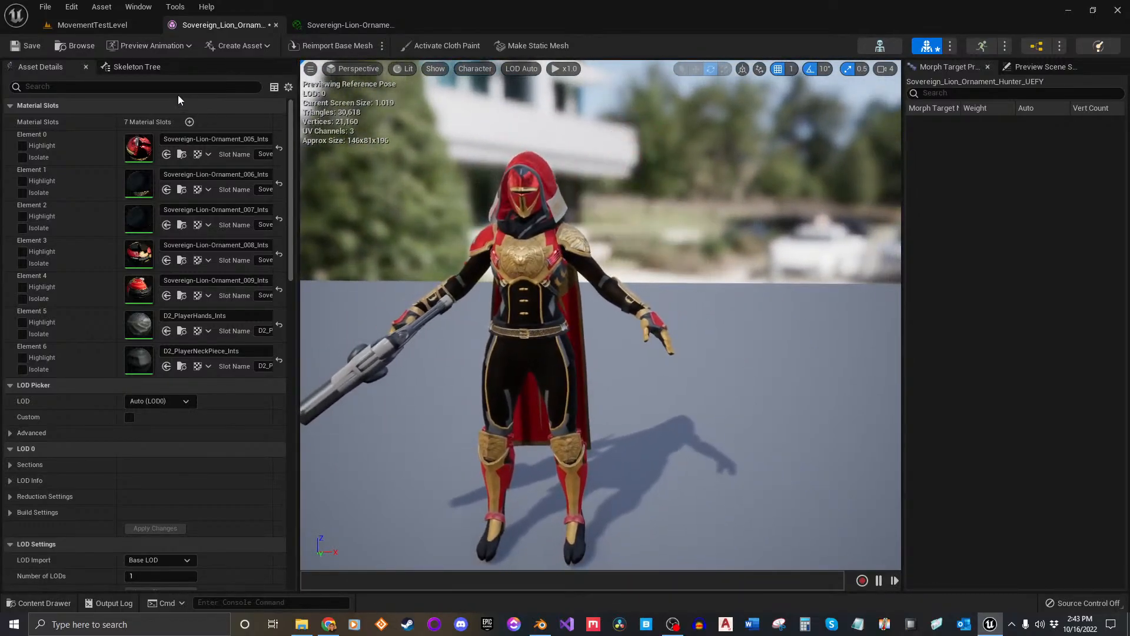
{"action": "left_click", "coordinate": [27, 47]}
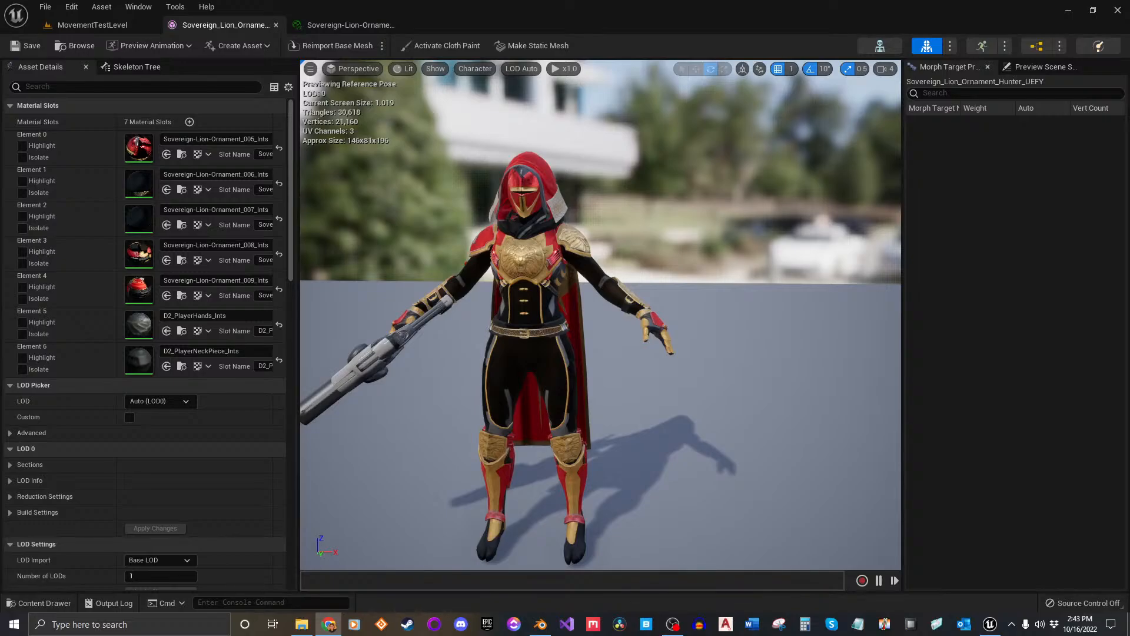
Close the 008_Ints material instance and return to the Hunter mesh.
{"action": "right_click_drag", "start_coordinate": [606, 338], "coordinate": [592, 329]}
{"action": "left_click", "coordinate": [362, 28]}
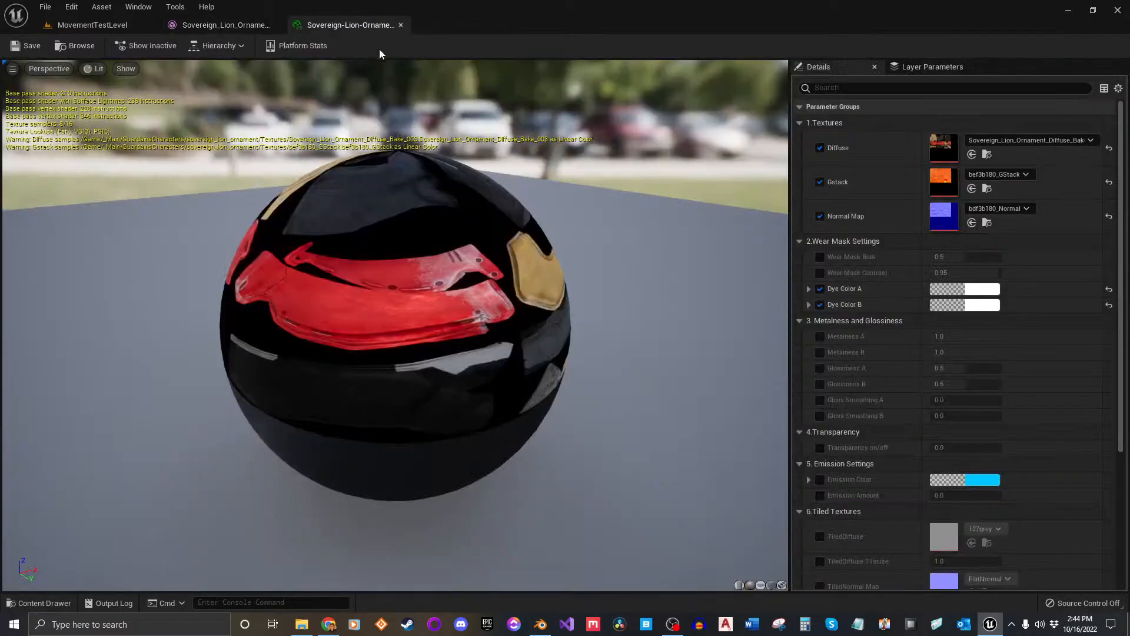
{"action": "left_click", "coordinate": [401, 25]}
Examine the fully textured Hunter mesh from several distances and angles.
{"action": "key", "text": "w"}
{"action": "right_click_drag", "start_coordinate": [600, 318], "coordinate": [612, 338]}
{"action": "key", "text": "s"}
{"action": "key", "text": "q"}
{"action": "key", "text": "q"}
{"action": "key", "text": "d"}
{"action": "key", "text": "a"}
{"action": "key", "text": "e"}
{"action": "key", "text": "s"}
{"action": "key", "text": "q"}
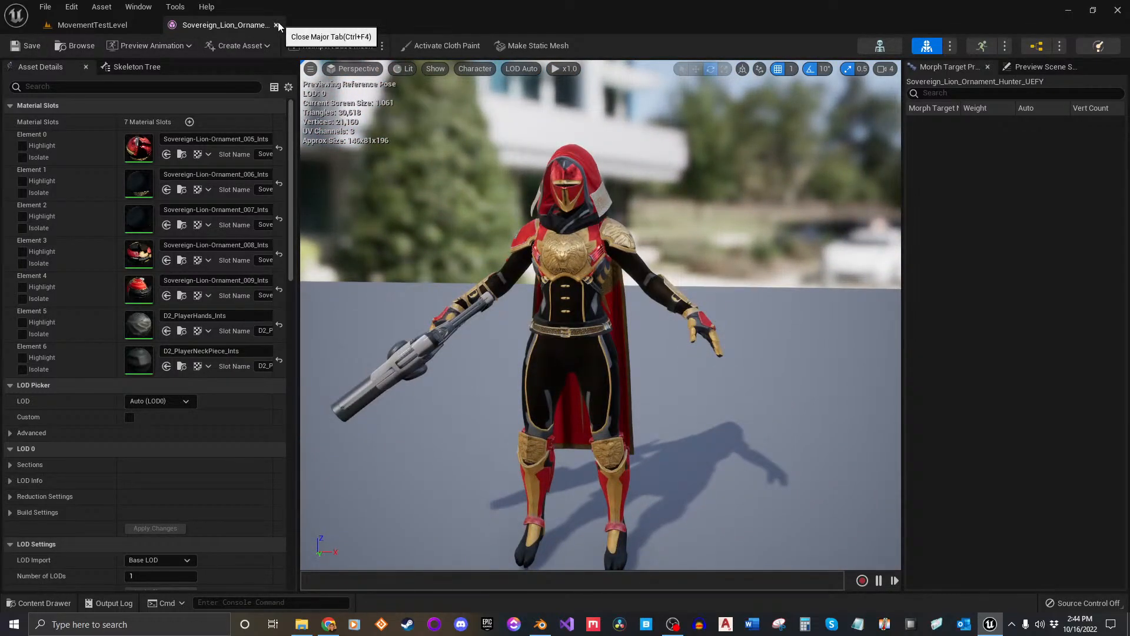
Delete the D2_PlayerHands_001, D2_PlayerNeckPiece_001 and Sovereign-Lion-Ornament_005 to 009 base materials from the sovereign_lion_ornament folder.
{"action": "left_click", "coordinate": [125, 28]}
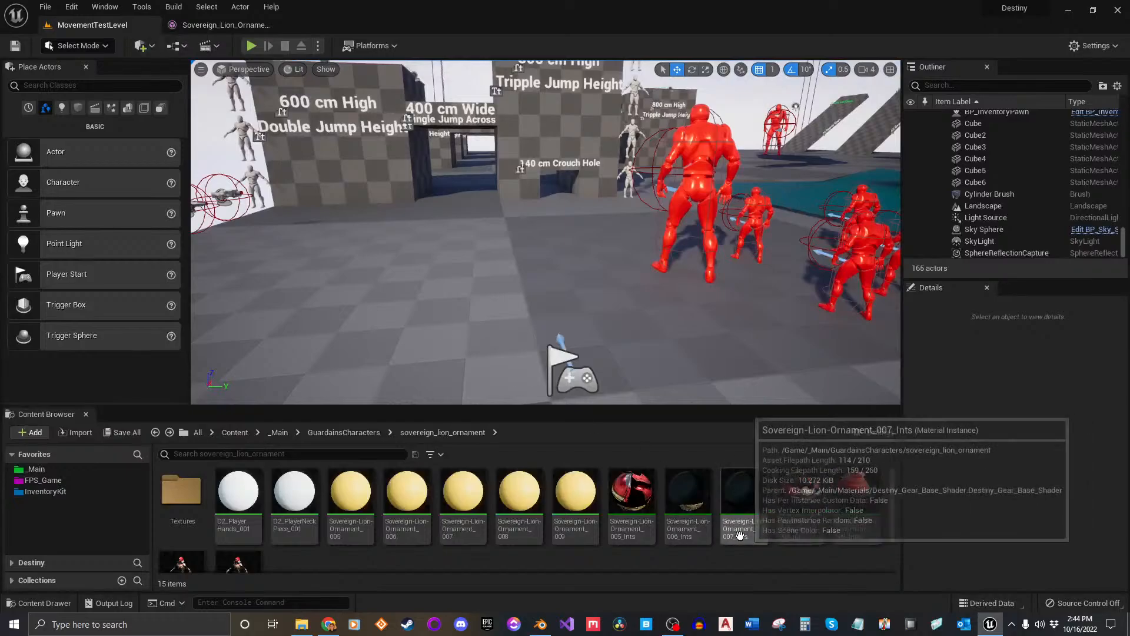
{"action": "left_click", "coordinate": [236, 500]}
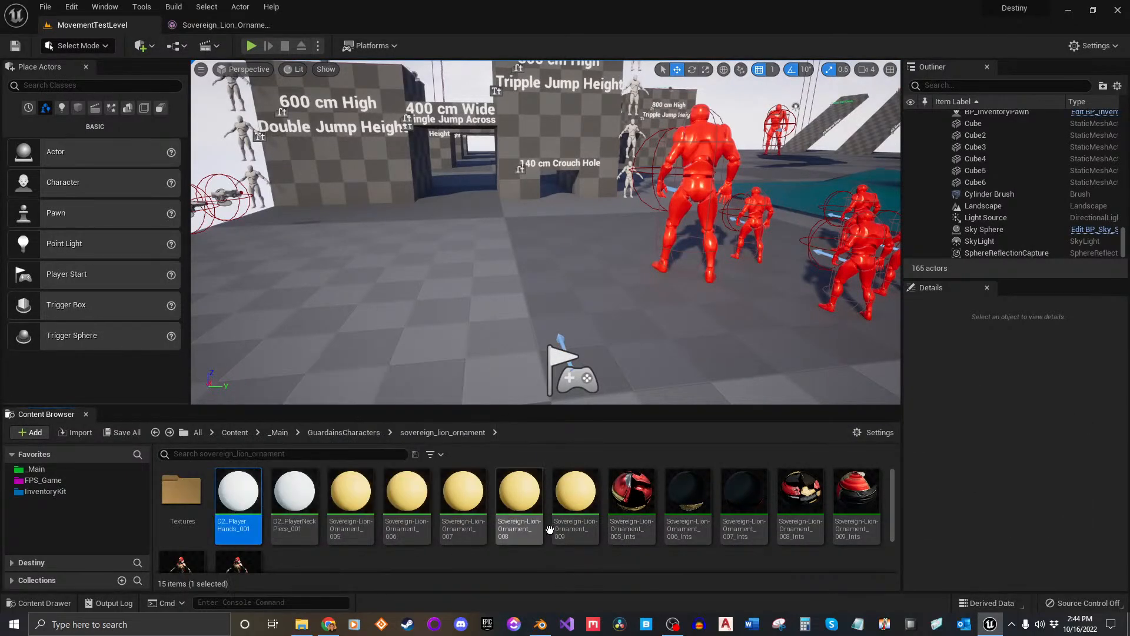
{"action": "left_click", "coordinate": [580, 506], "text": "shift"}
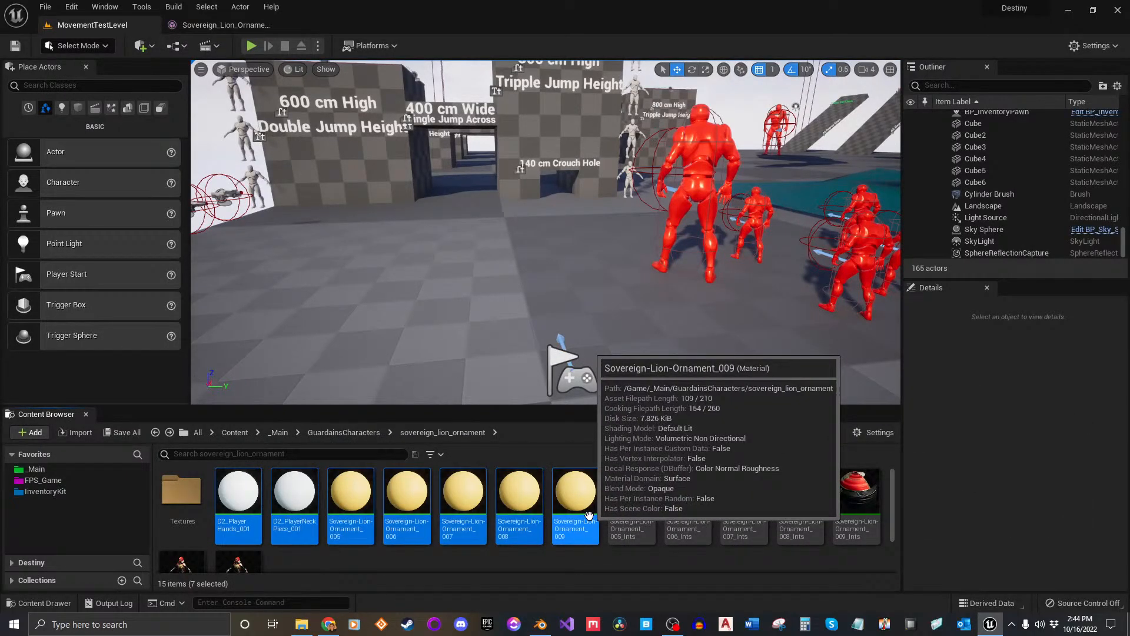
{"action": "key", "text": "Delete"}
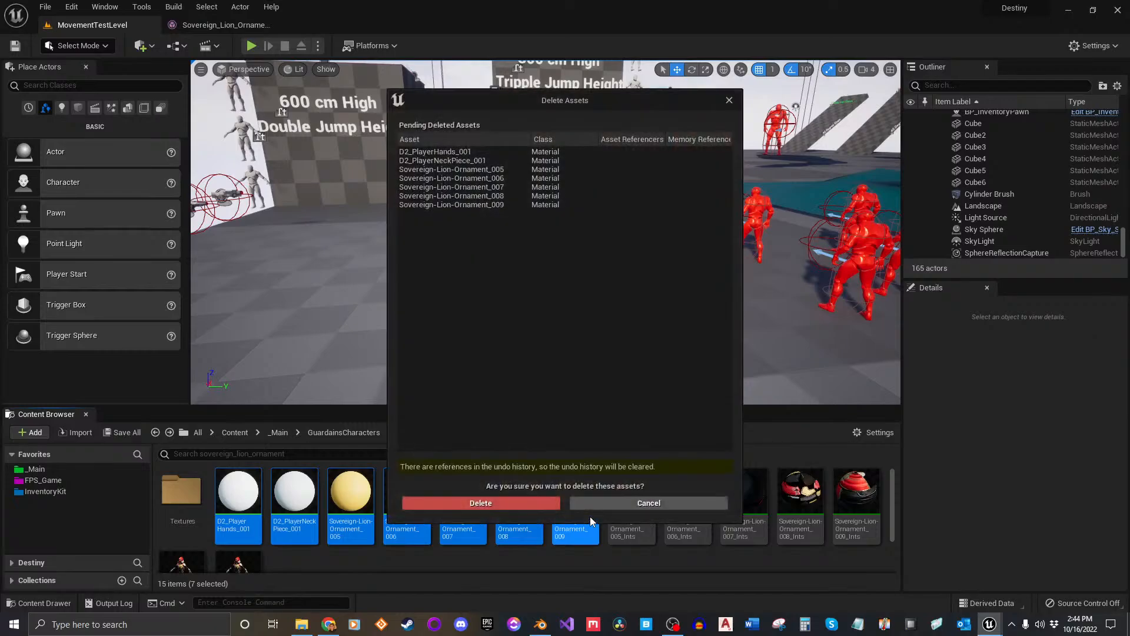
{"action": "left_click", "coordinate": [544, 504]}
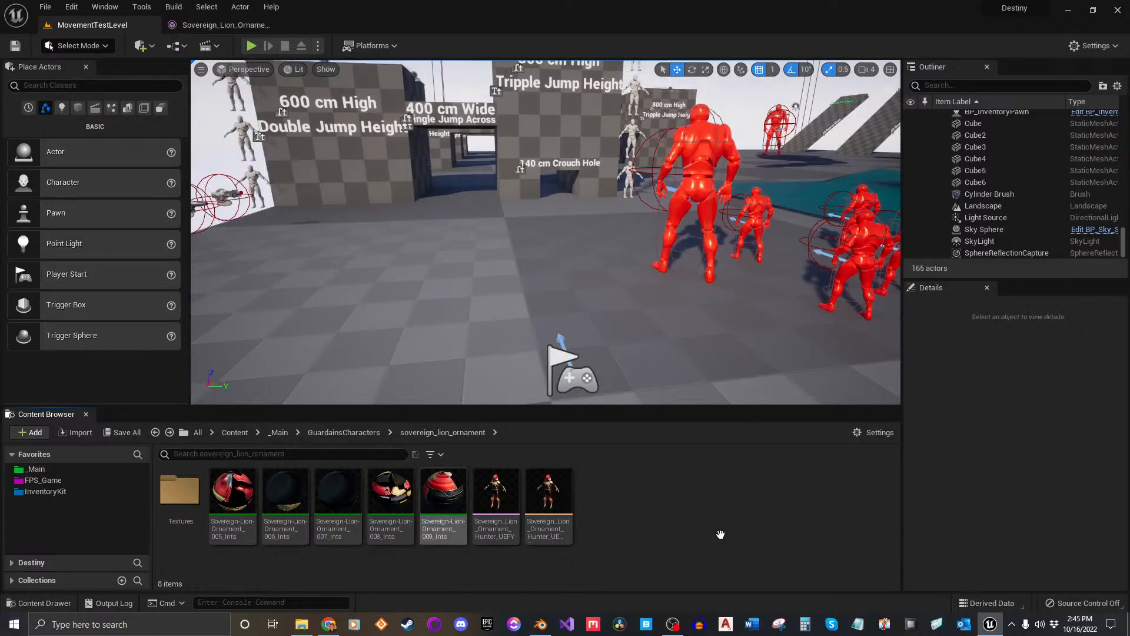
Review the remaining material instances and Hunter mesh assets in the folder, and return to the Hunter mesh.
{"action": "left_click", "coordinate": [229, 512]}
{"action": "left_click", "coordinate": [538, 519], "text": "shift"}
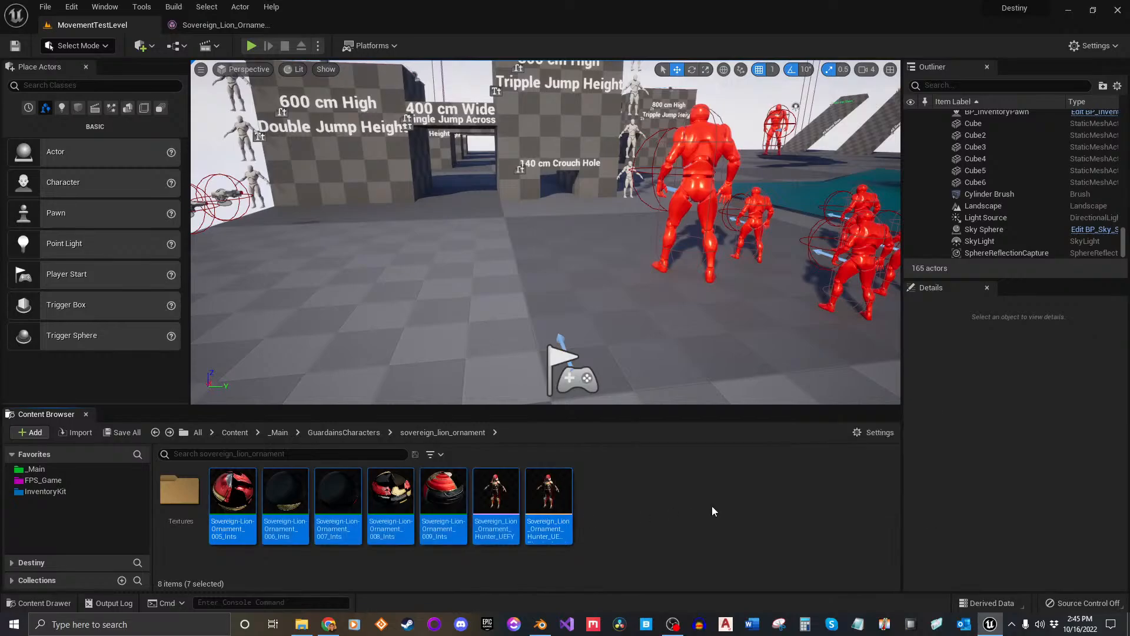
{"action": "left_click", "coordinate": [712, 508]}
{"action": "left_click", "coordinate": [486, 498]}
{"action": "left_click", "coordinate": [449, 499]}
{"action": "left_click", "coordinate": [250, 497]}
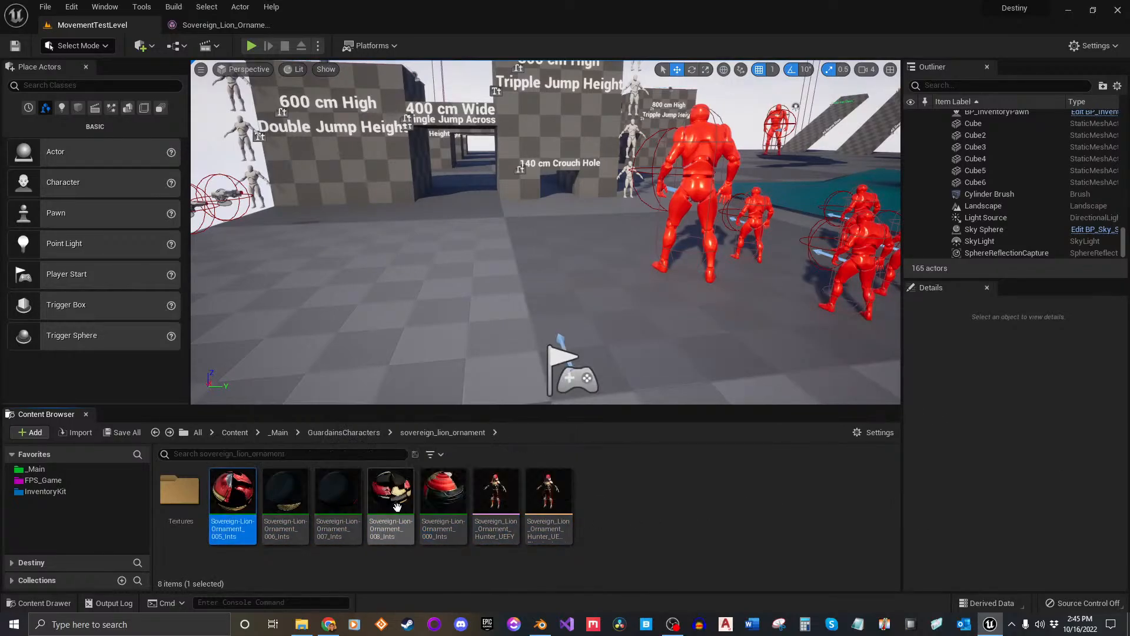
{"action": "left_click", "coordinate": [441, 504]}
{"action": "left_click", "coordinate": [653, 497]}
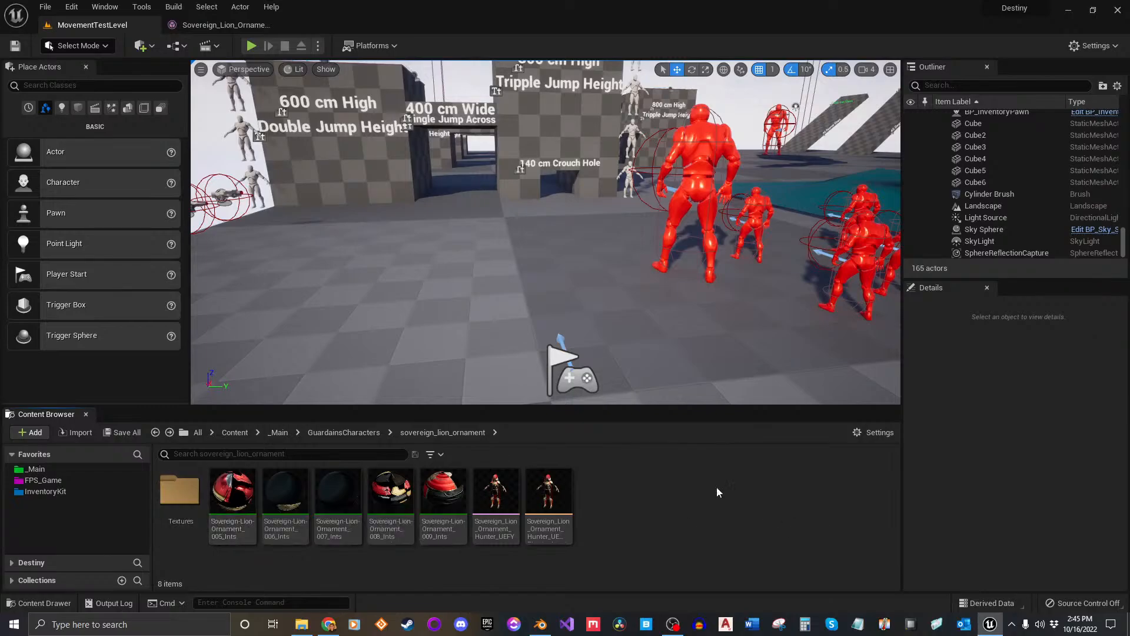
{"action": "left_click", "coordinate": [228, 30]}
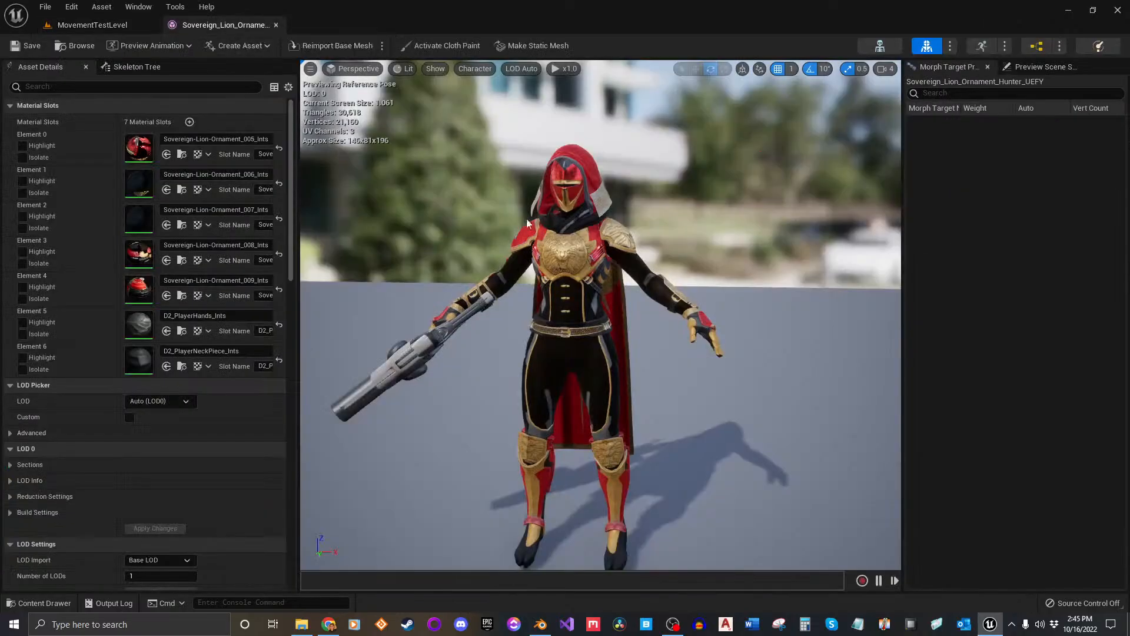
Switch to MovementTestLevel and browse to the UE4_Mannequin folder under FPS_Game, Character, TPP.
{"action": "left_click", "coordinate": [97, 28]}
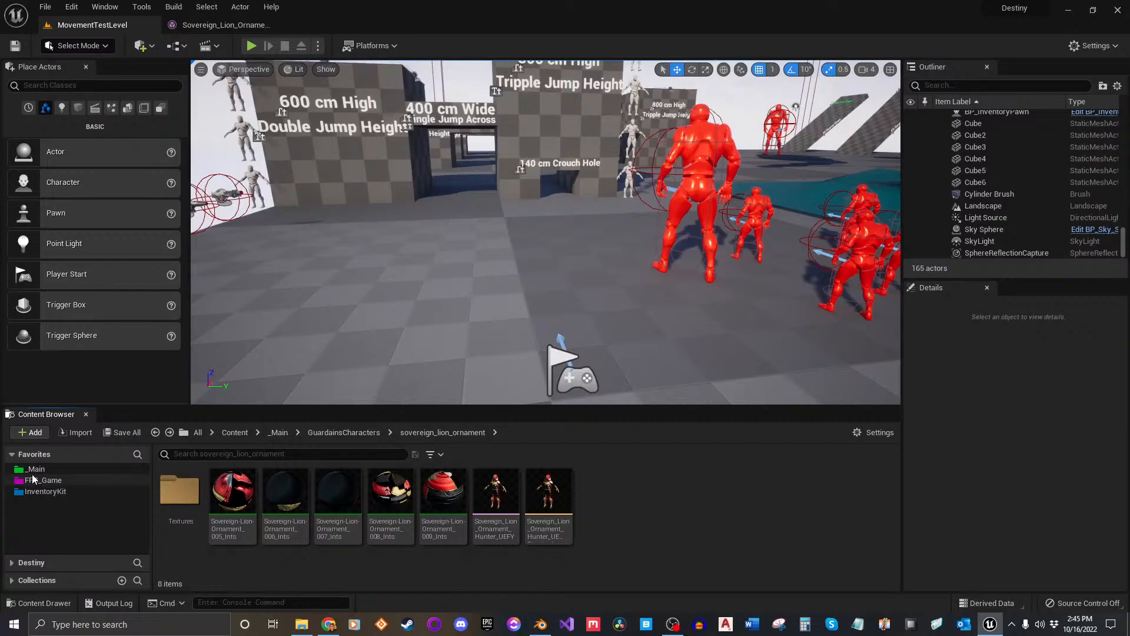
{"action": "left_click", "coordinate": [73, 563]}
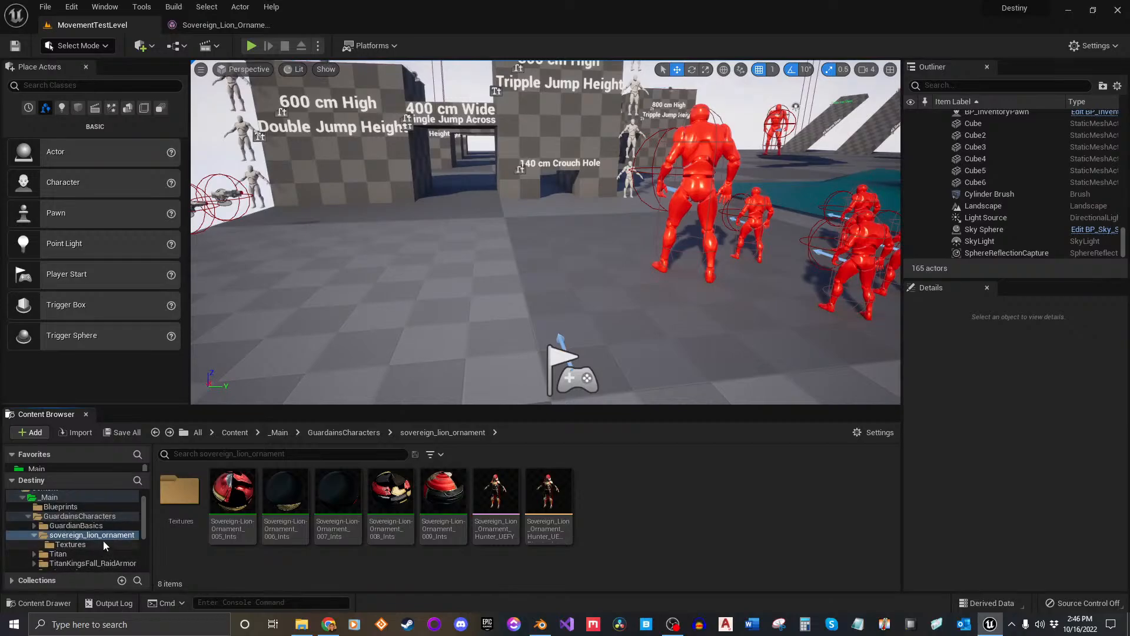
{"action": "left_click", "coordinate": [48, 481]}
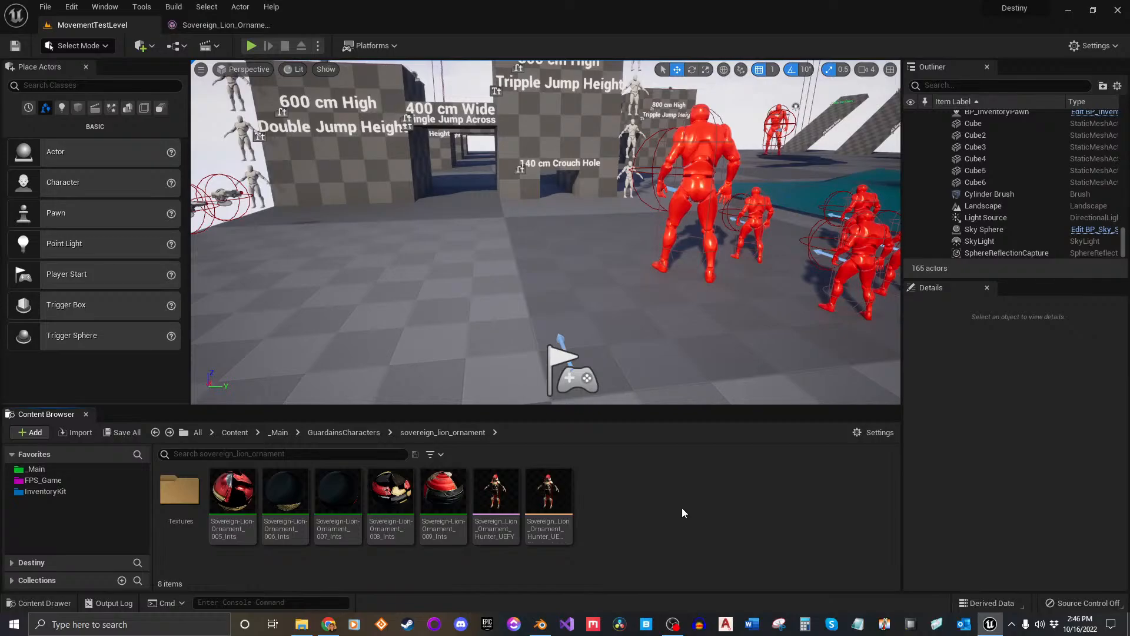
{"action": "left_click", "coordinate": [50, 482]}
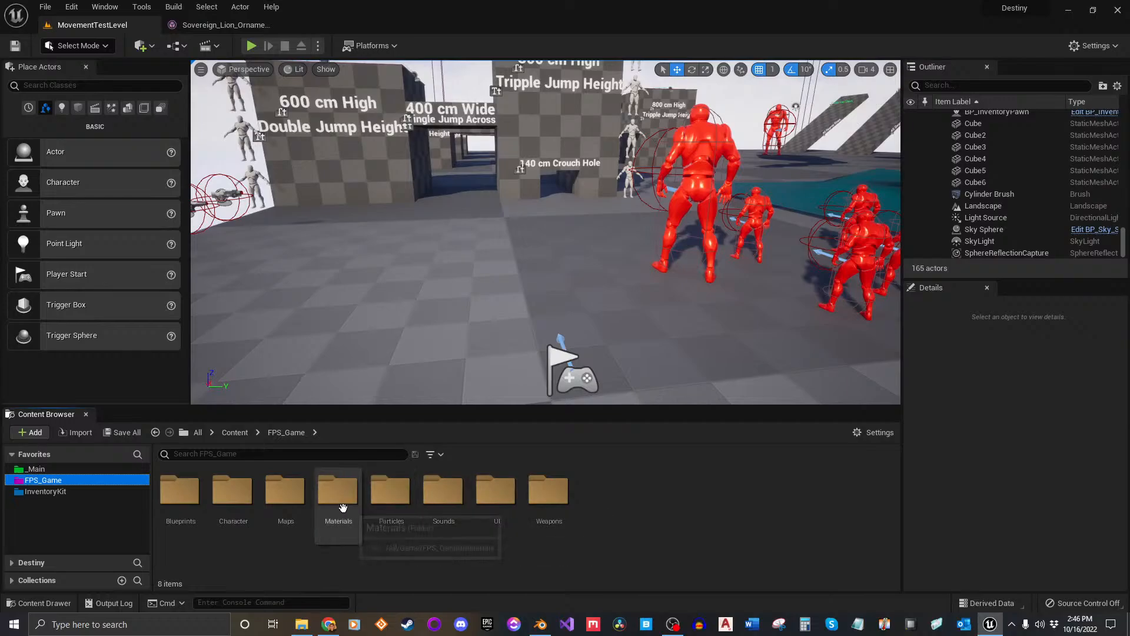
{"action": "double_click", "coordinate": [233, 491]}
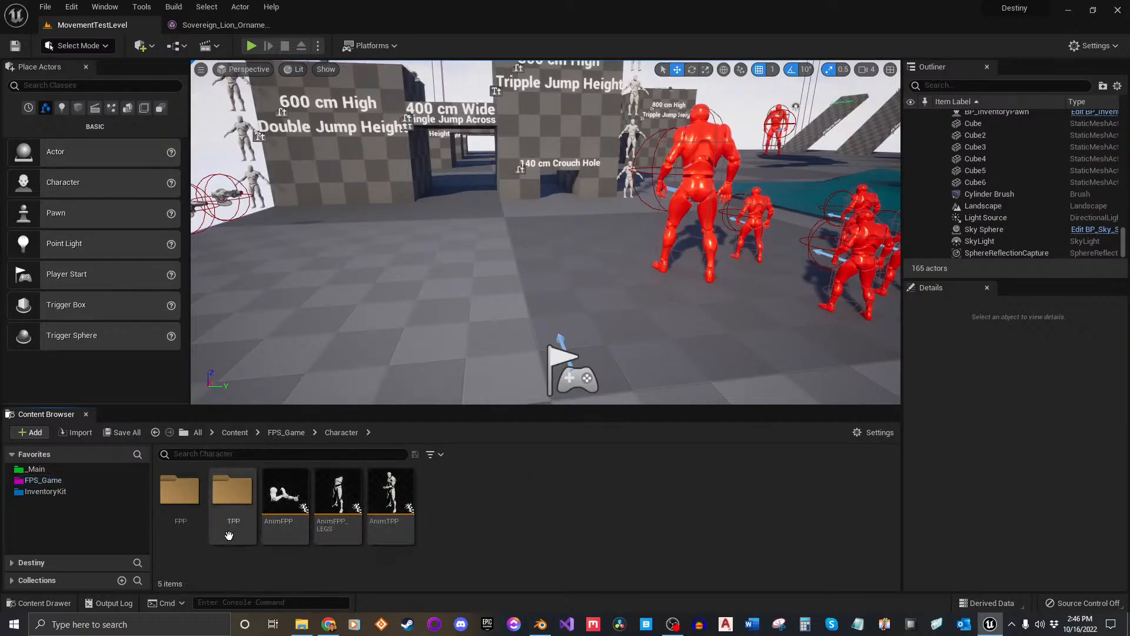
{"action": "double_click", "coordinate": [233, 493]}
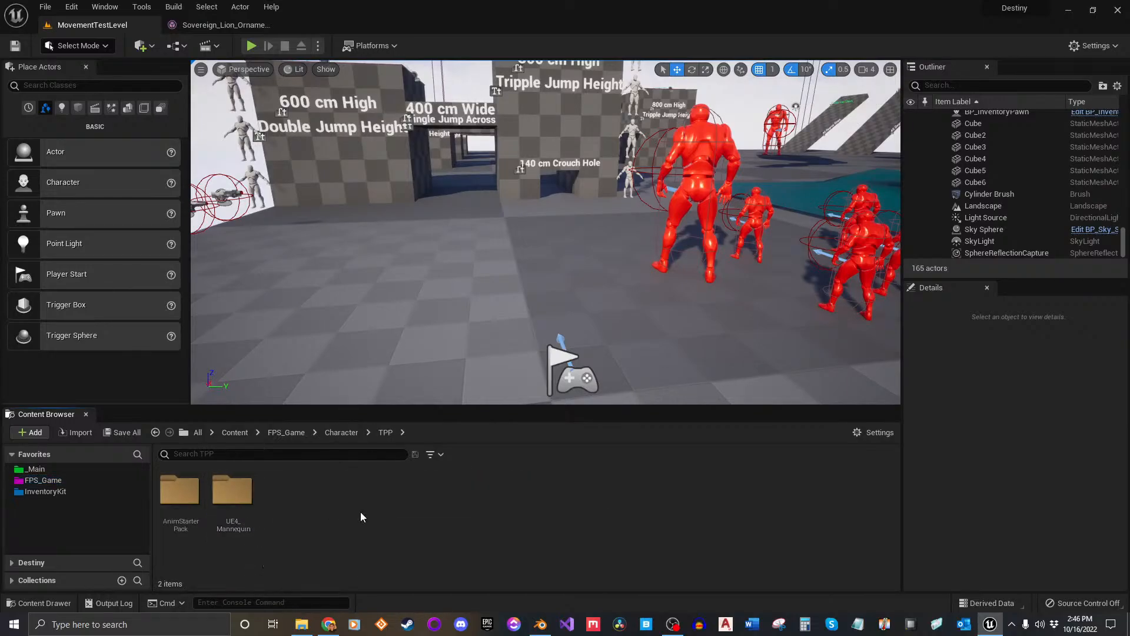
{"action": "double_click", "coordinate": [233, 499]}
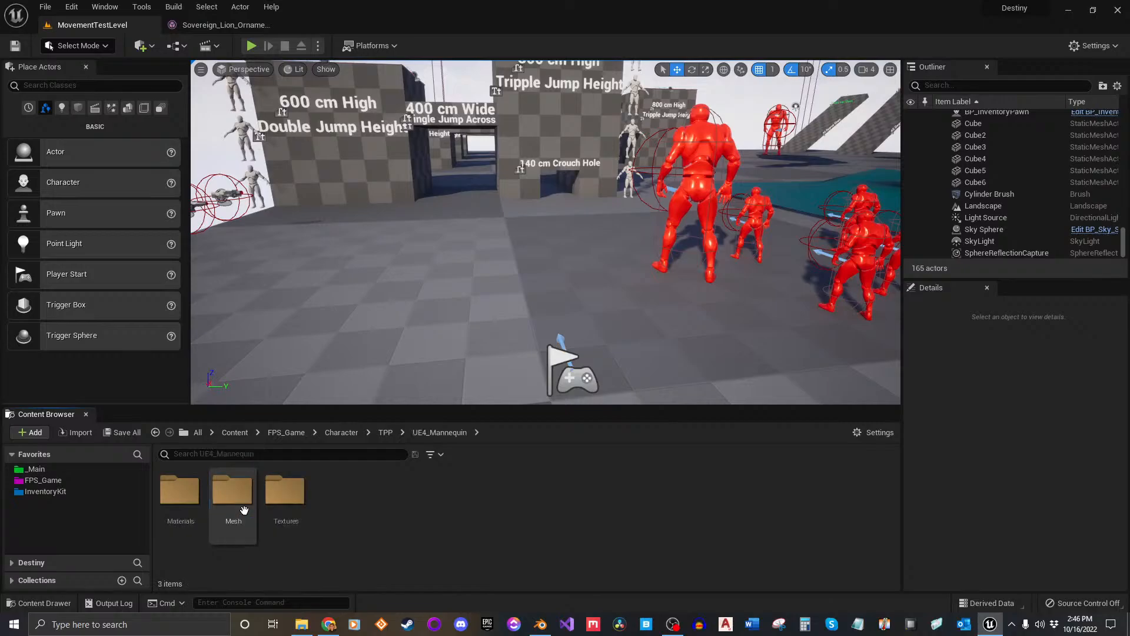
Look through the AnimStarterPack and UE4_Mannequin subfolders of TPP and return to the Character folder.
{"action": "key", "text": "alt+Left"}
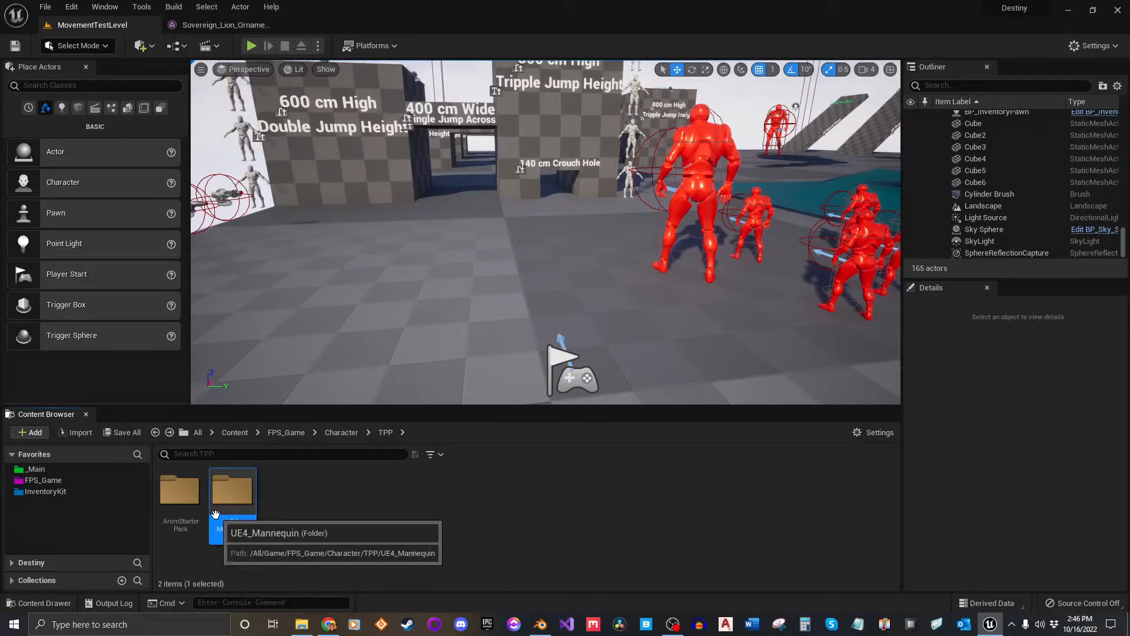
{"action": "left_click", "coordinate": [194, 512]}
{"action": "double_click", "coordinate": [194, 512]}
{"action": "key", "text": "alt+Left"}
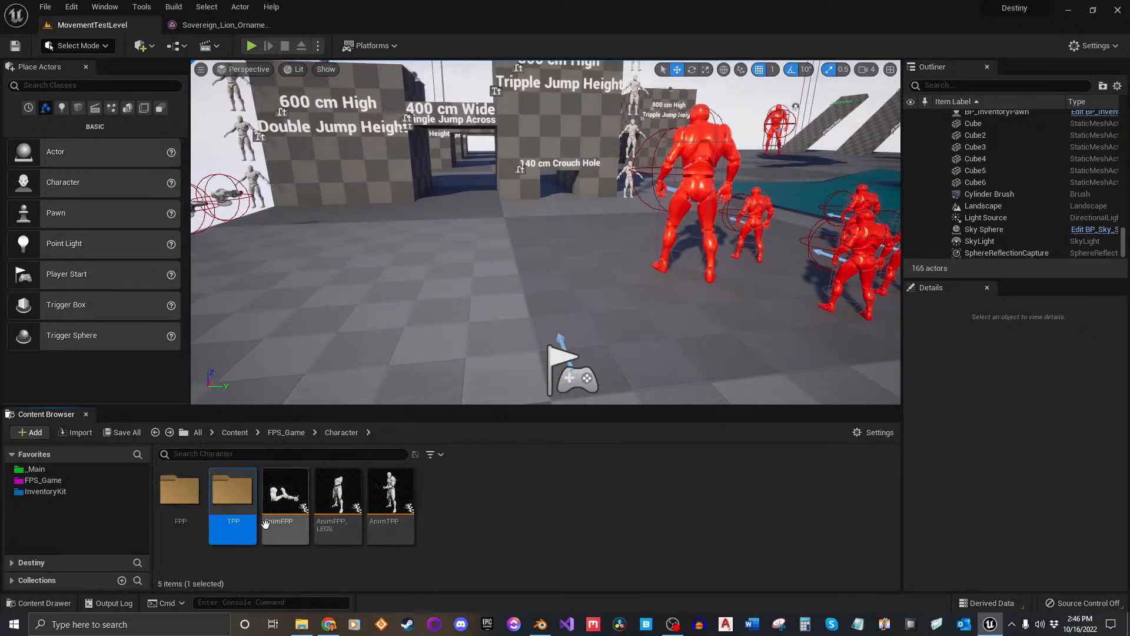
{"action": "double_click", "coordinate": [243, 515]}
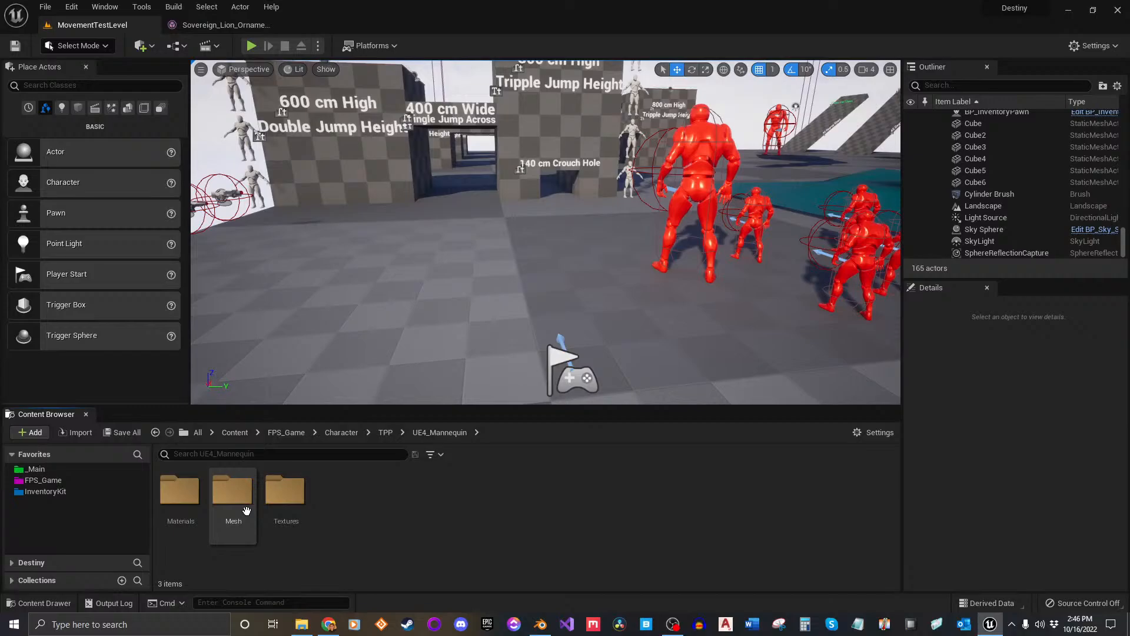
{"action": "double_click", "coordinate": [182, 507]}
{"action": "key", "text": "alt+Left"}
{"action": "key", "text": "alt+Left"}
{"action": "key", "text": "alt+Left"}
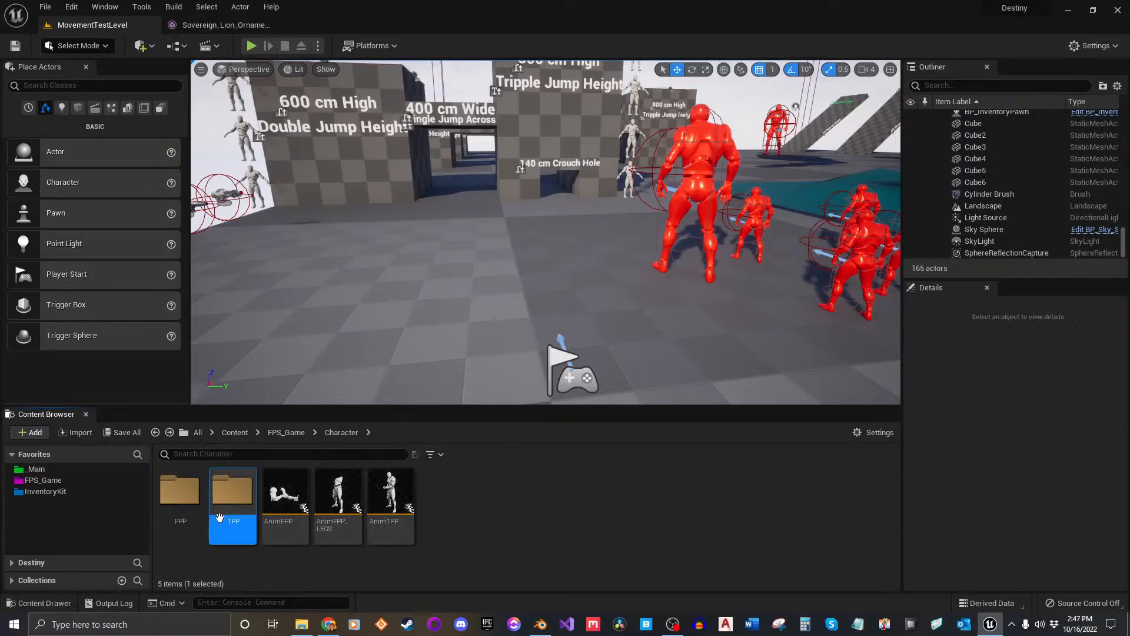
Open the AnimTPP animation blueprint from the FPS_Game Character folder.
{"action": "left_click", "coordinate": [64, 480]}
{"action": "double_click", "coordinate": [232, 491]}
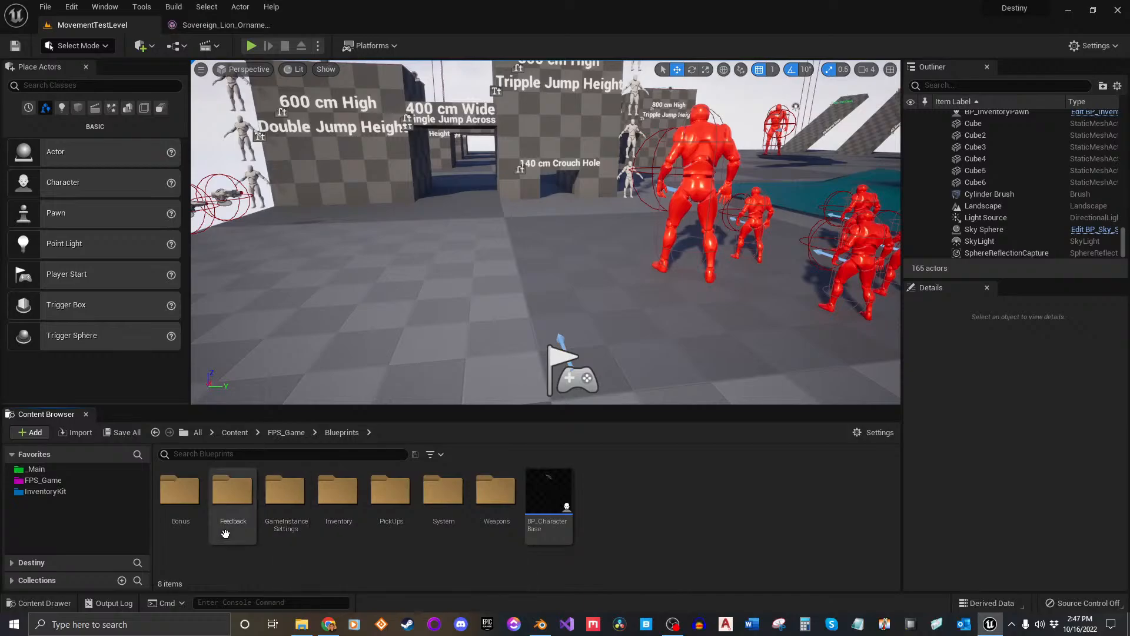
{"action": "key", "text": "alt+Left"}
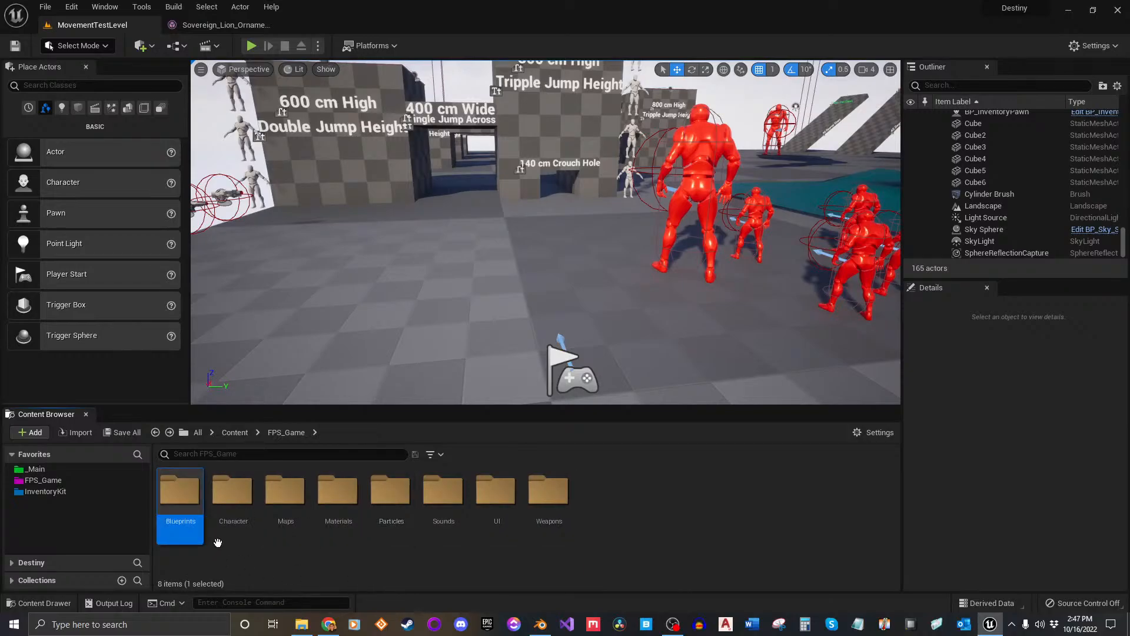
{"action": "double_click", "coordinate": [234, 520]}
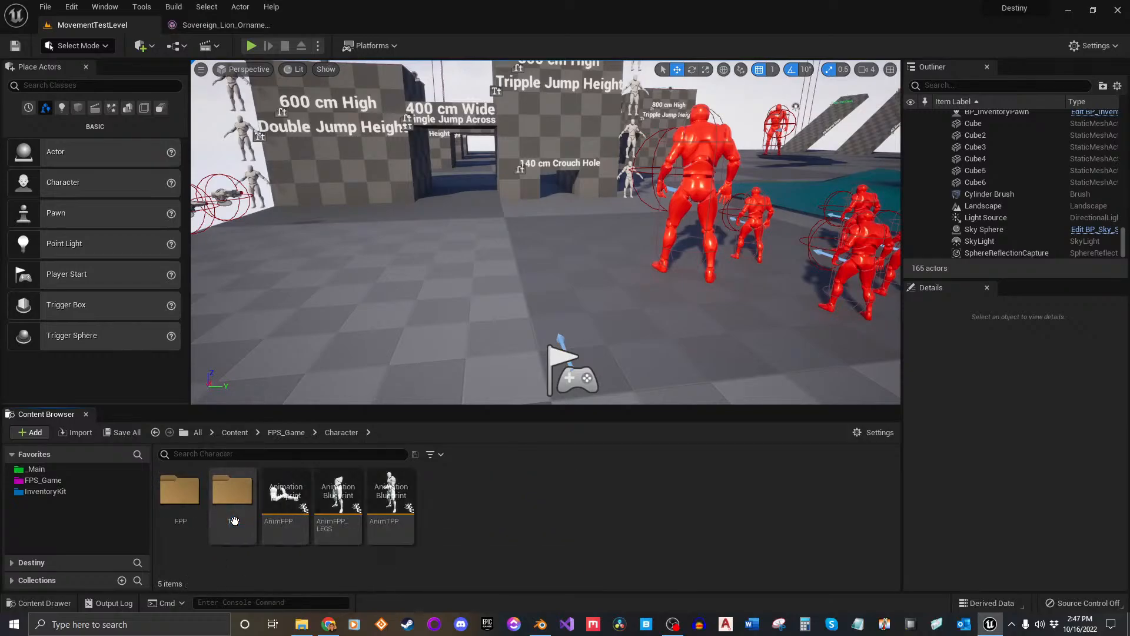
{"action": "left_click", "coordinate": [403, 513]}
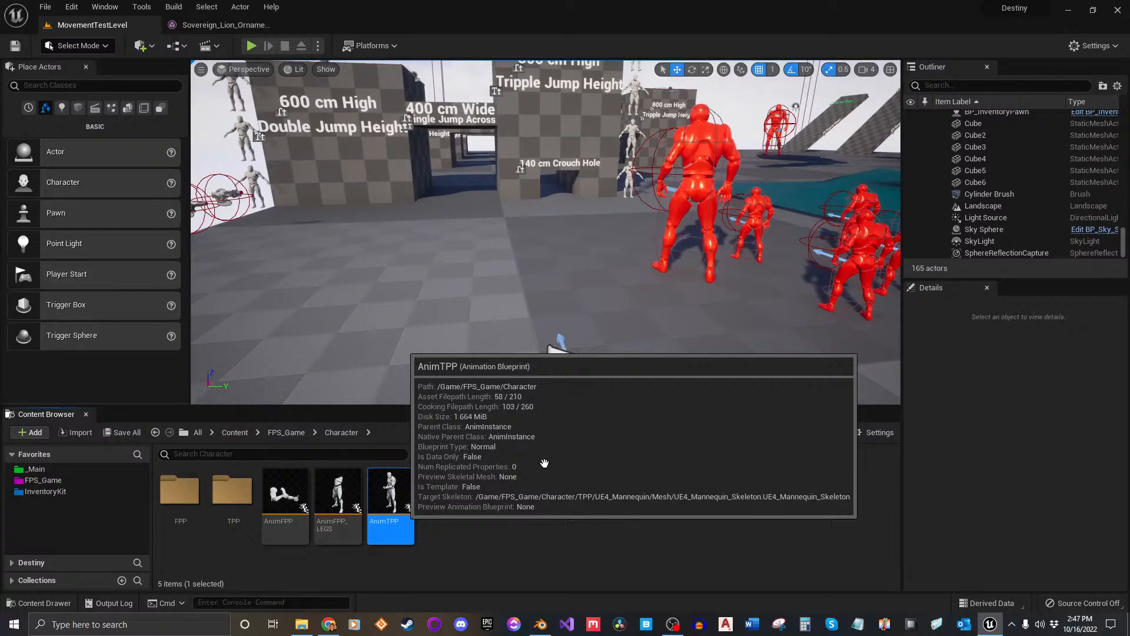
{"action": "key", "text": "Return"}
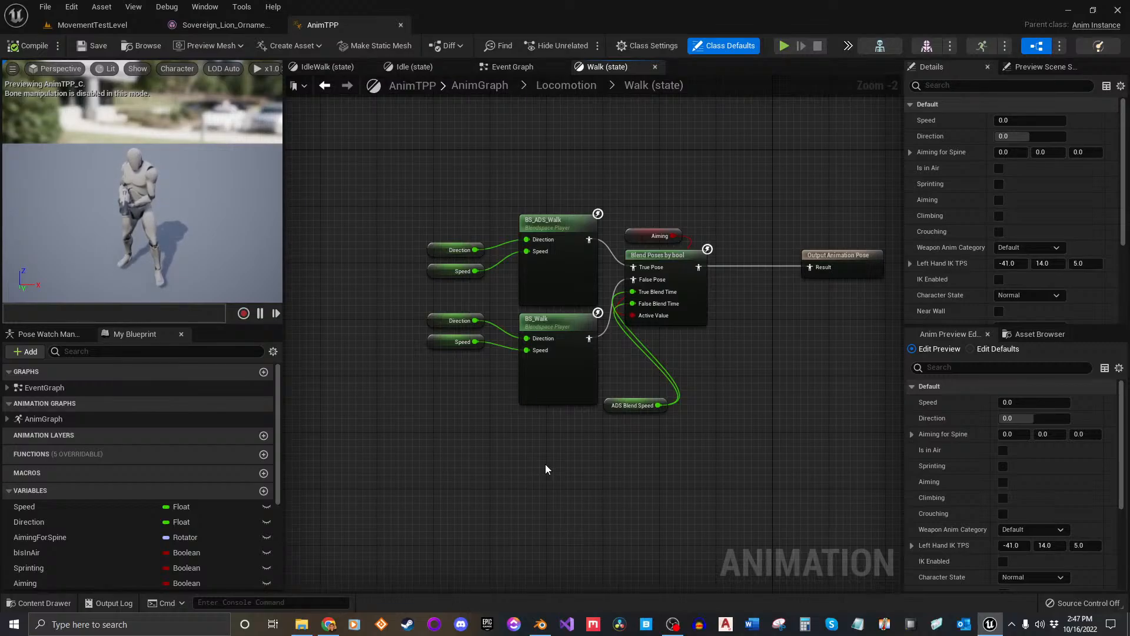
Inspect AnimTPP's Walk, Idle and IdleWalk states and its Event Graph, and close the blueprint.
{"action": "mouse_move", "coordinate": [734, 374]}
{"action": "right_mouse_down"}
{"action": "mouse_move", "coordinate": [696, 399]}
{"action": "mouse_move", "coordinate": [731, 381]}
{"action": "right_mouse_up"}
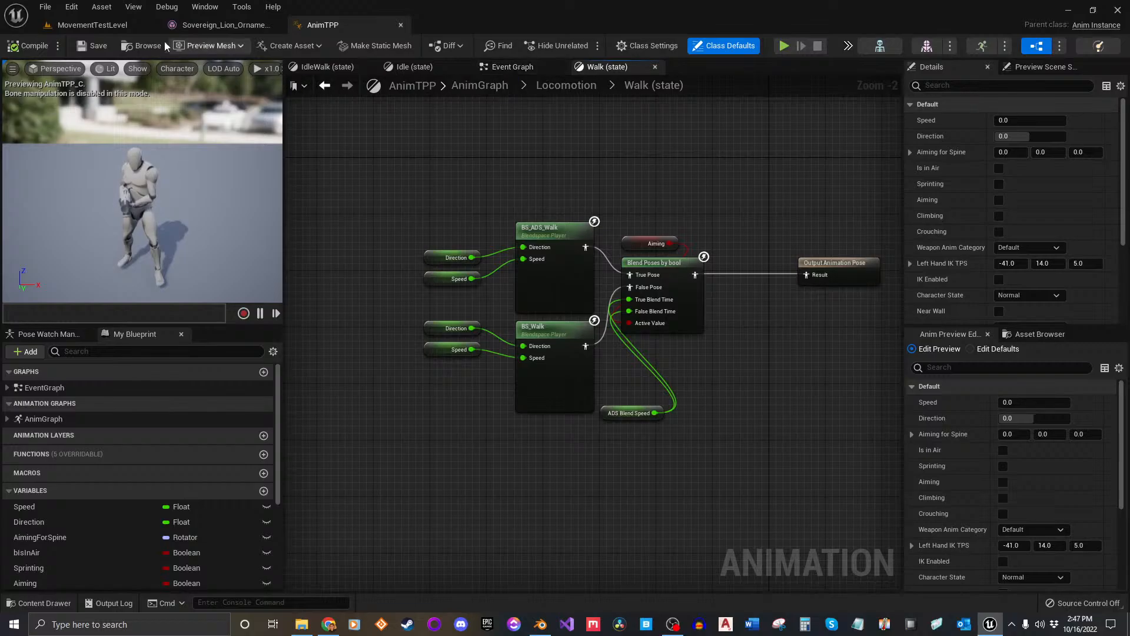
{"action": "left_click", "coordinate": [93, 25]}
{"action": "left_click", "coordinate": [435, 538]}
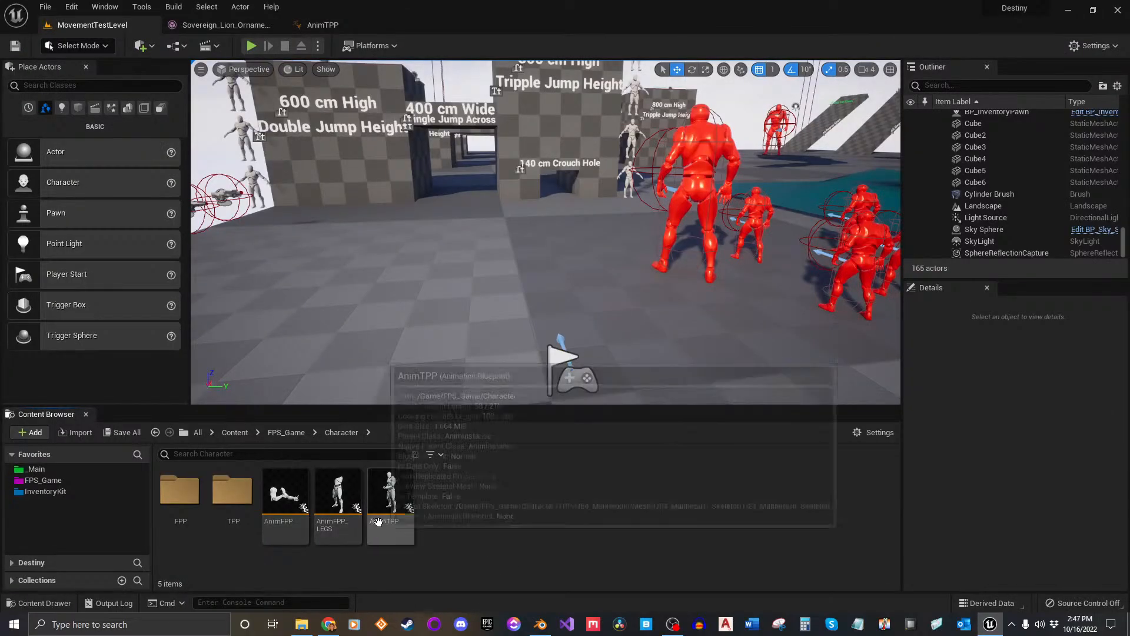
{"action": "left_click", "coordinate": [322, 24]}
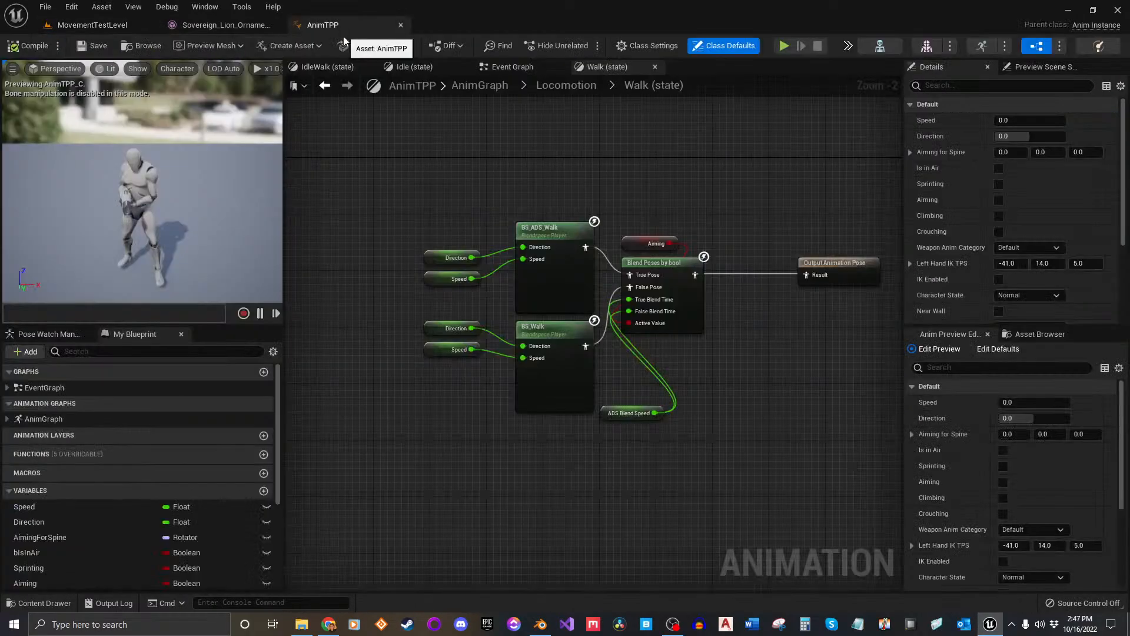
{"action": "left_click", "coordinate": [530, 67]}
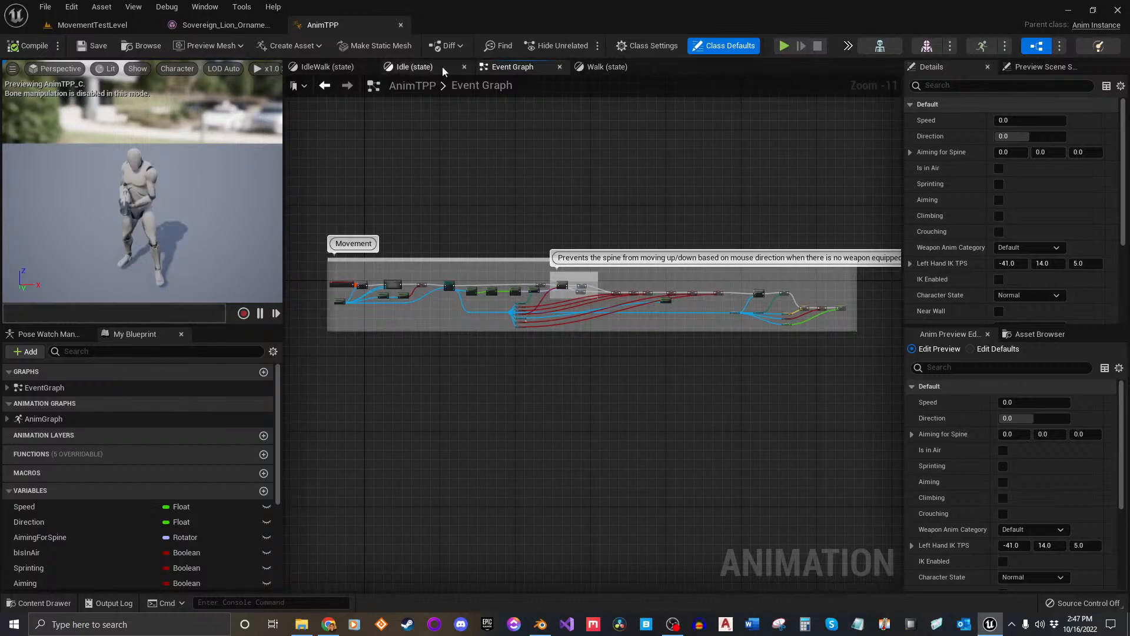
{"action": "left_click", "coordinate": [415, 67]}
{"action": "left_click", "coordinate": [330, 67]}
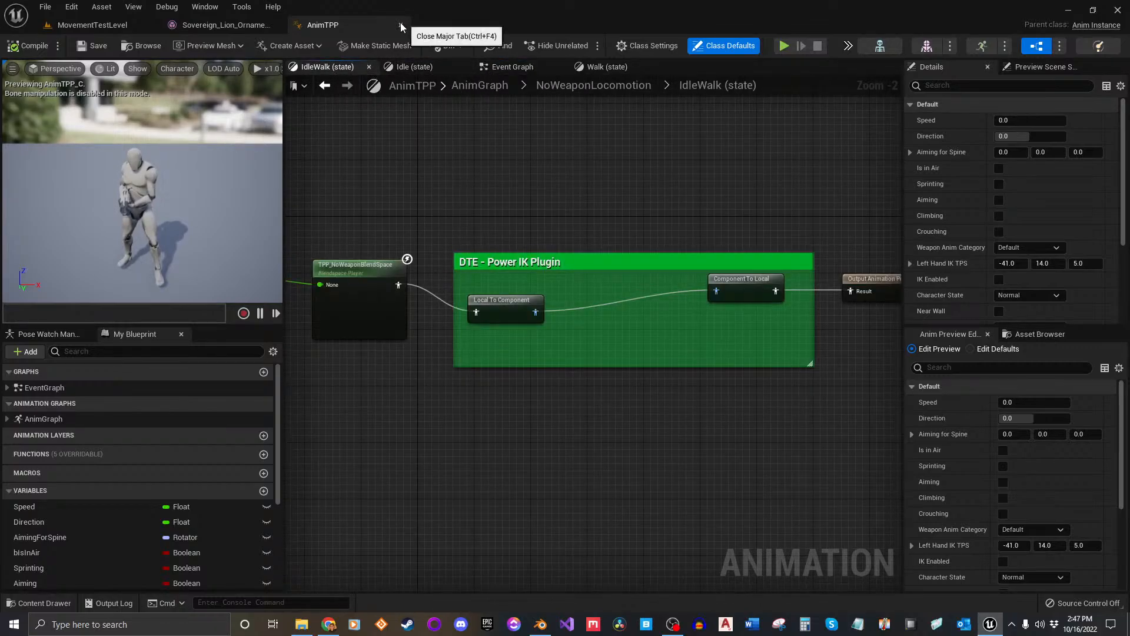
{"action": "key", "text": "ctrl+F4"}
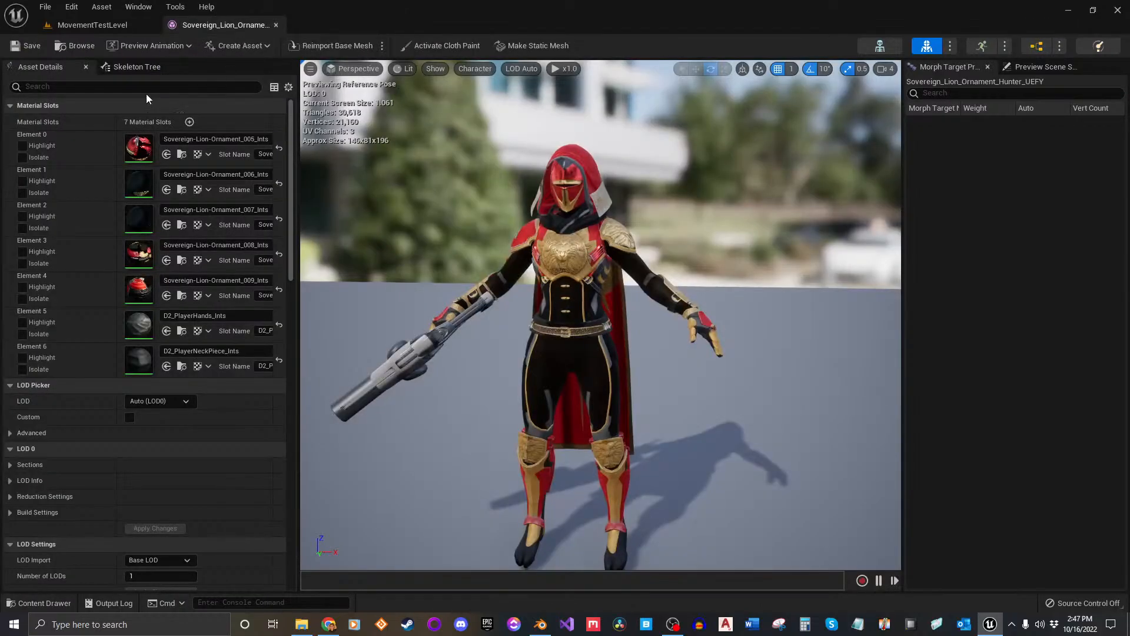
Preview the BS_ADS_Walk blend space on the Hunter mesh and view it from the front and side.
{"action": "left_click", "coordinate": [154, 45]}
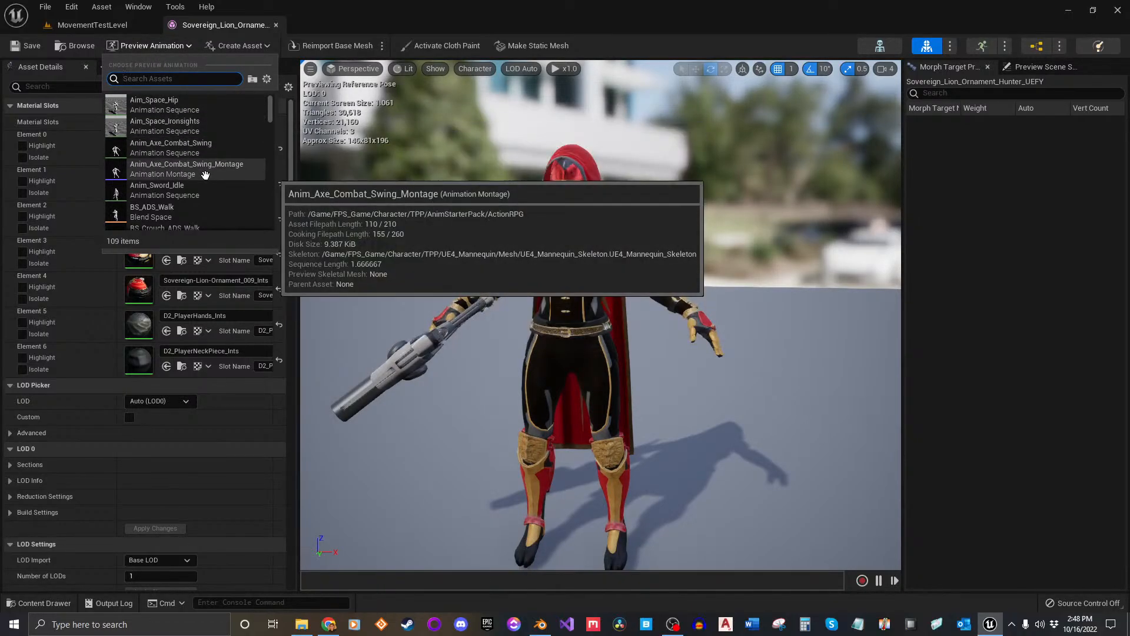
{"action": "left_click", "coordinate": [180, 217]}
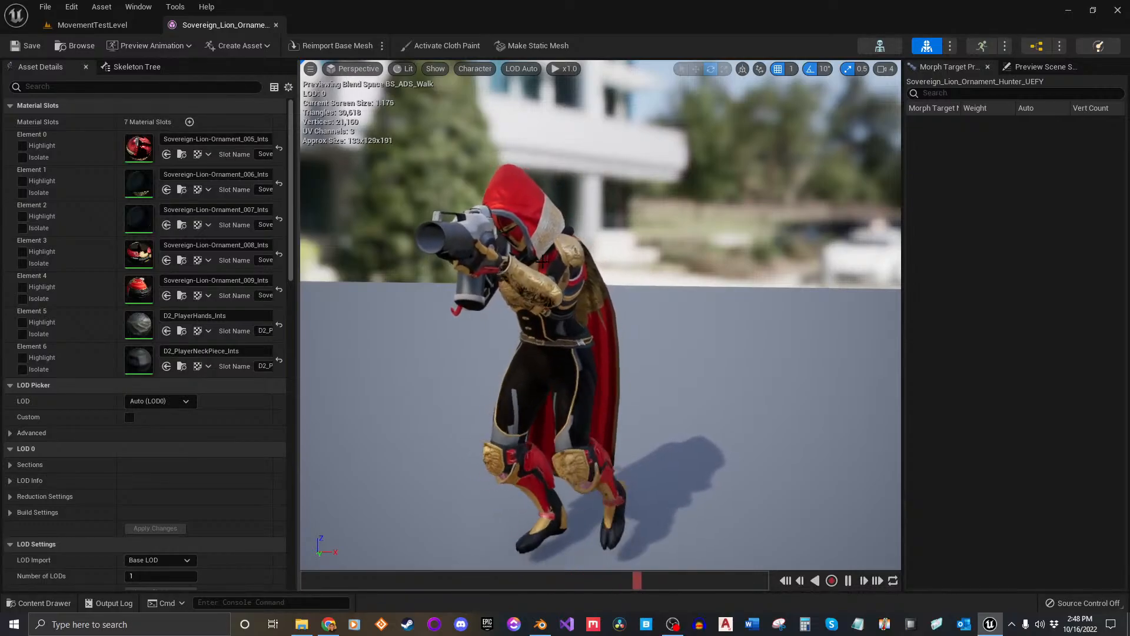
{"action": "right_click_drag", "start_coordinate": [653, 266], "coordinate": [556, 263]}
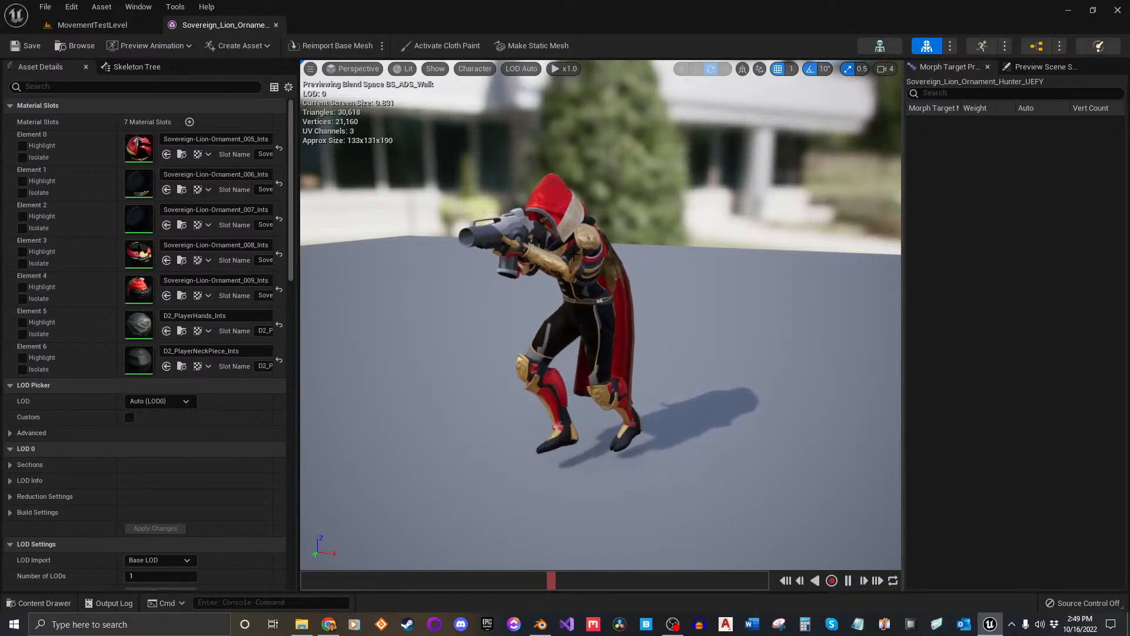
{"action": "mouse_move", "coordinate": [668, 314]}
{"action": "right_mouse_down"}
{"action": "mouse_move", "coordinate": [583, 313]}
{"action": "mouse_move", "coordinate": [671, 310]}
{"action": "mouse_move", "coordinate": [633, 312]}
{"action": "mouse_move", "coordinate": [648, 311]}
{"action": "right_mouse_up"}
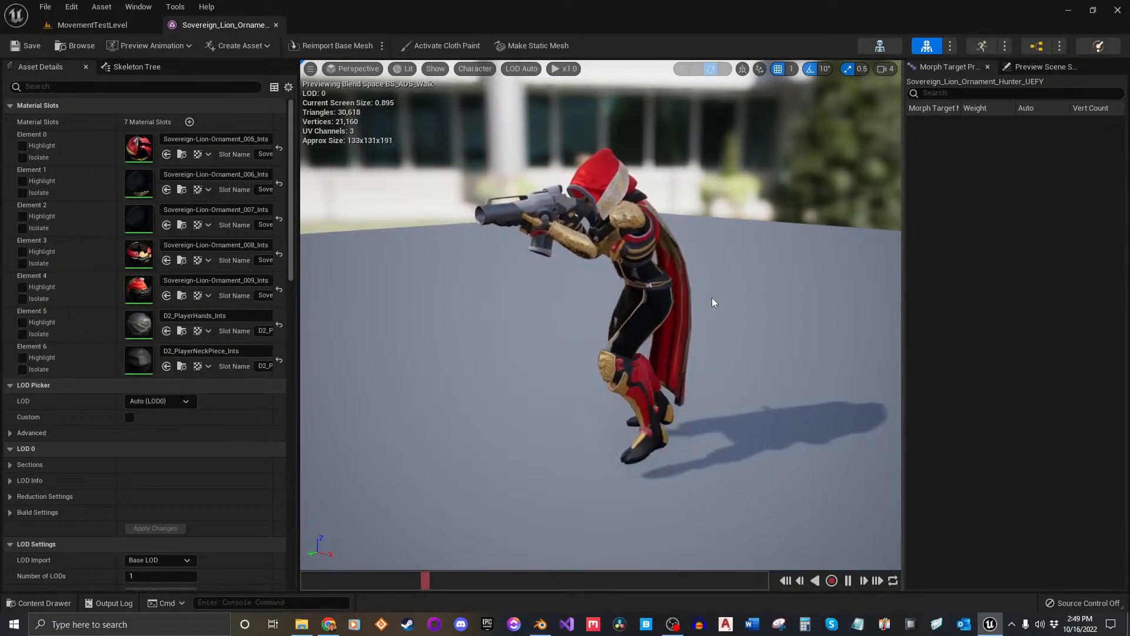
Preview the BS_Crouch_ADS_Walk and BS_Walk blend spaces on the Hunter mesh.
{"action": "left_click", "coordinate": [135, 47]}
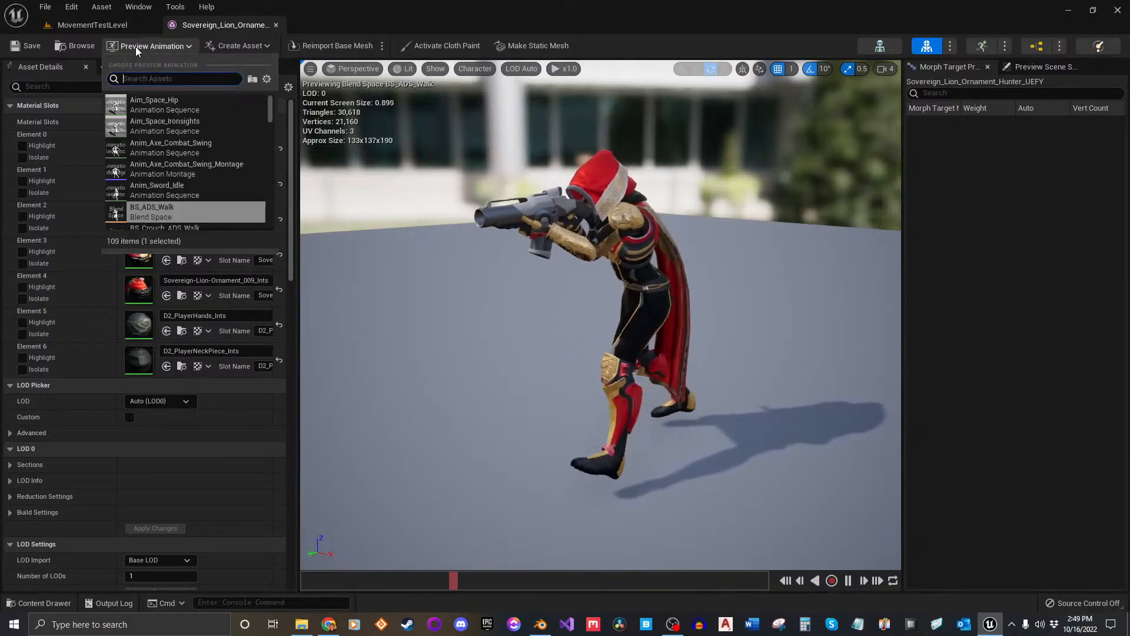
{"action": "left_click", "coordinate": [188, 212]}
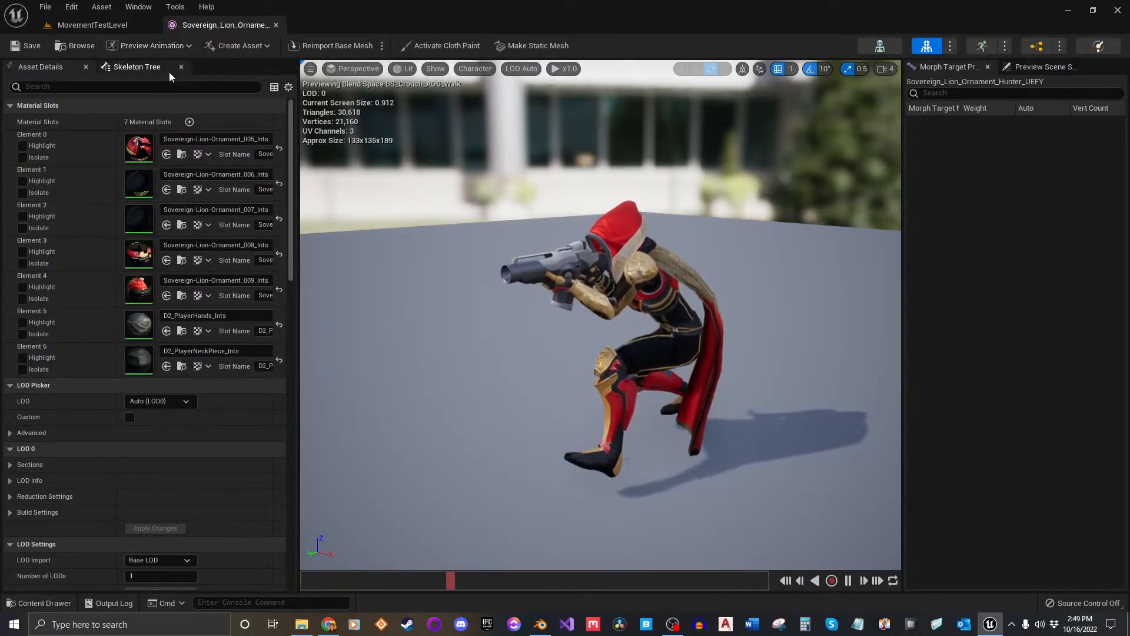
{"action": "left_click", "coordinate": [148, 46]}
{"action": "scroll", "coordinate": [205, 177], "scroll_direction": "down", "scroll_amount": 4}
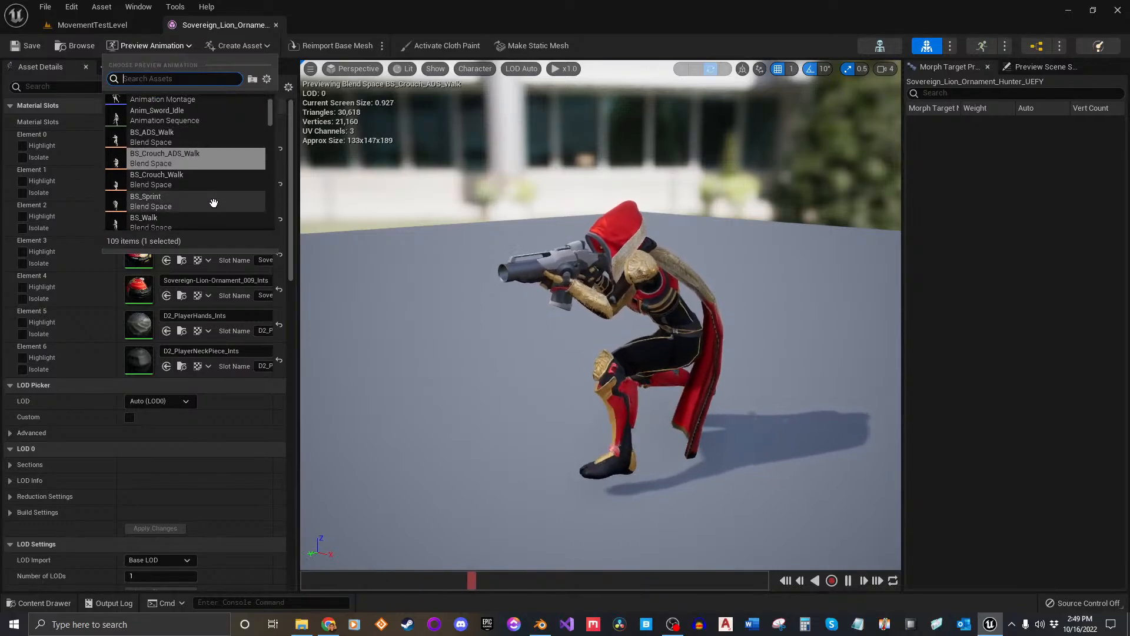
{"action": "left_click", "coordinate": [192, 185]}
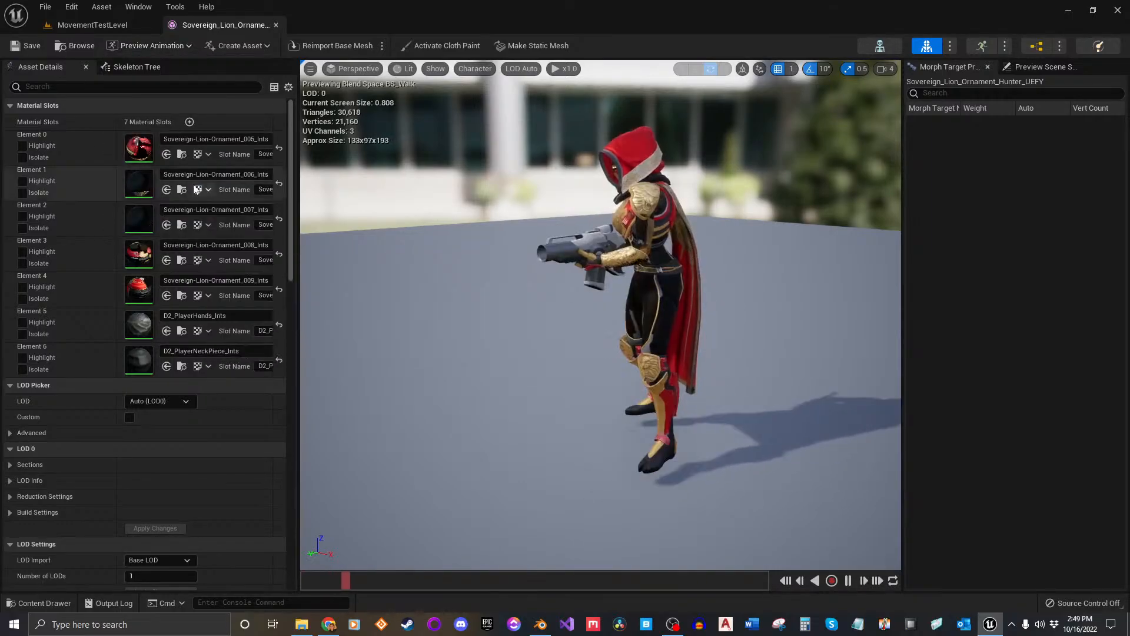
Preview the Crouch_to_Stand_Rifle_Hip animation on the Hunter mesh.
{"action": "left_click", "coordinate": [157, 68]}
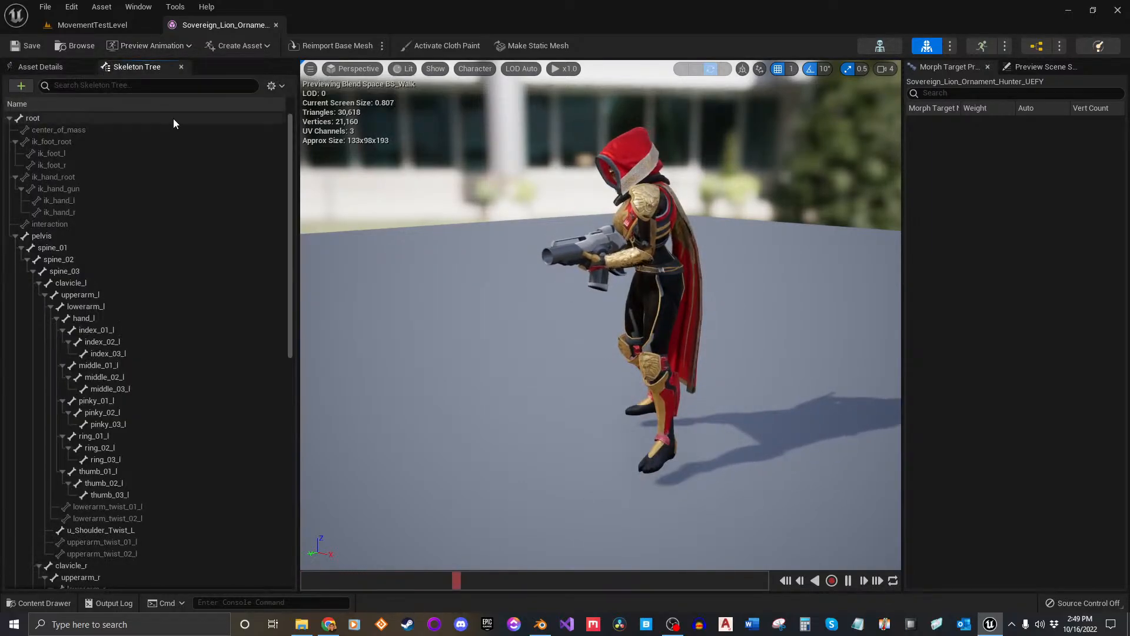
{"action": "left_click", "coordinate": [64, 68]}
{"action": "left_click", "coordinate": [150, 47]}
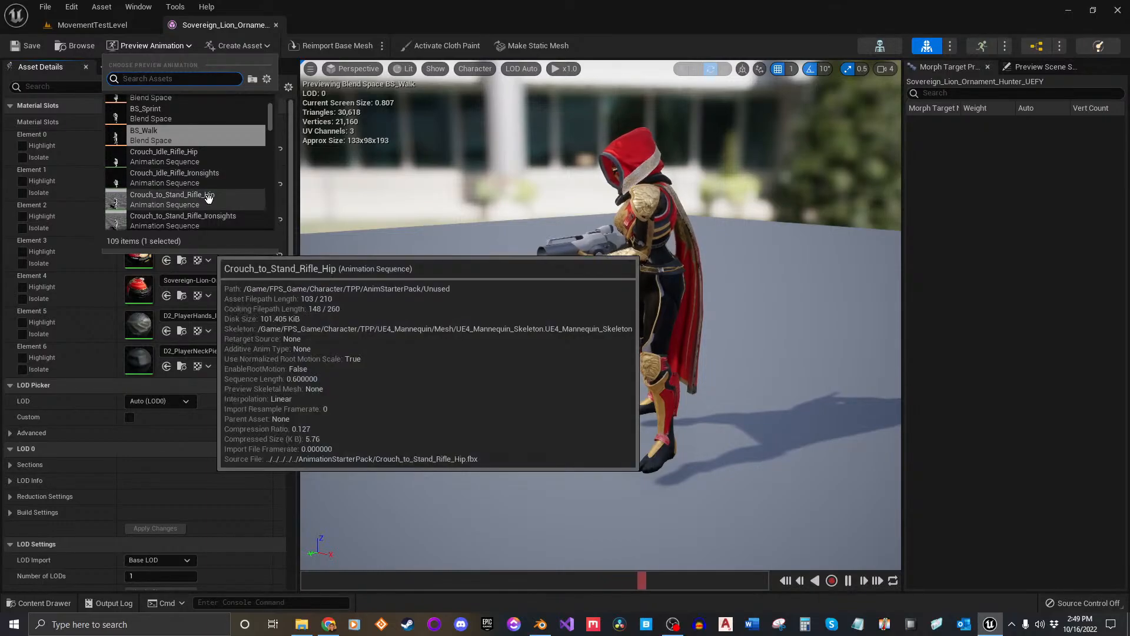
{"action": "left_click", "coordinate": [202, 202]}
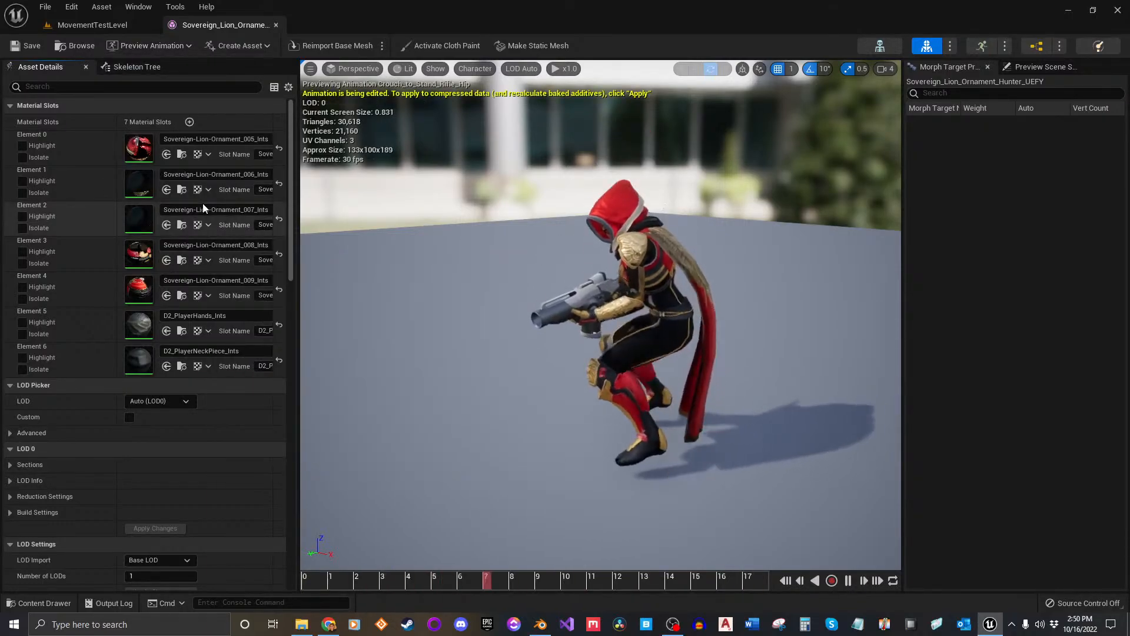
Preview the Death_1 animation on the Hunter mesh and view it from the side.
{"action": "left_click", "coordinate": [153, 51]}
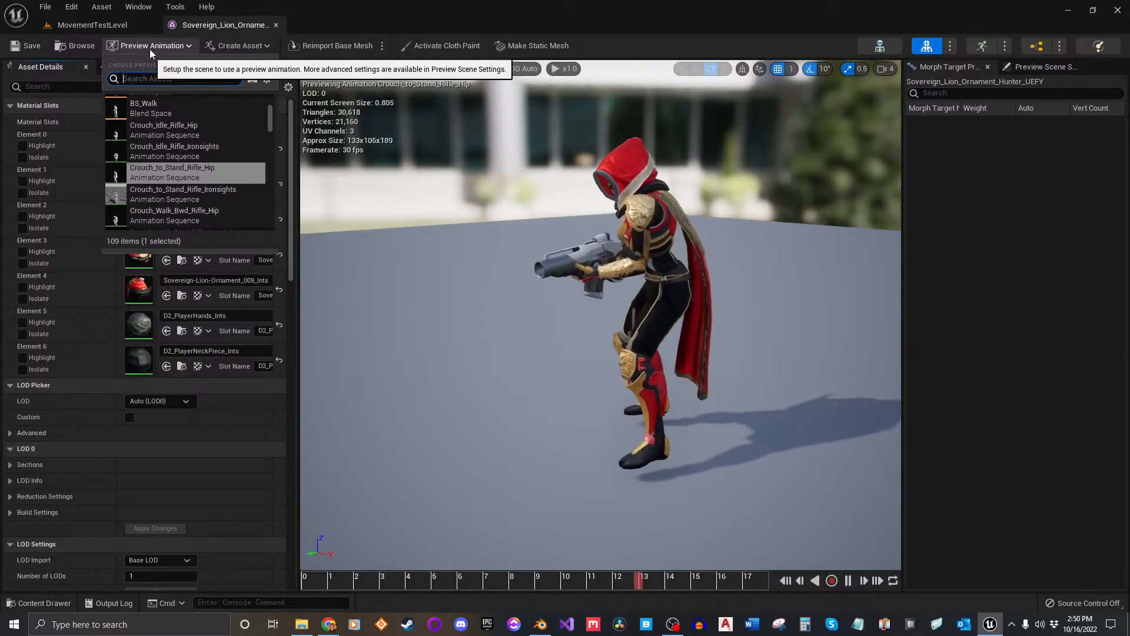
{"action": "scroll", "coordinate": [224, 186], "scroll_direction": "down", "scroll_amount": 1}
{"action": "scroll", "coordinate": [224, 186], "scroll_direction": "down", "scroll_amount": 6}
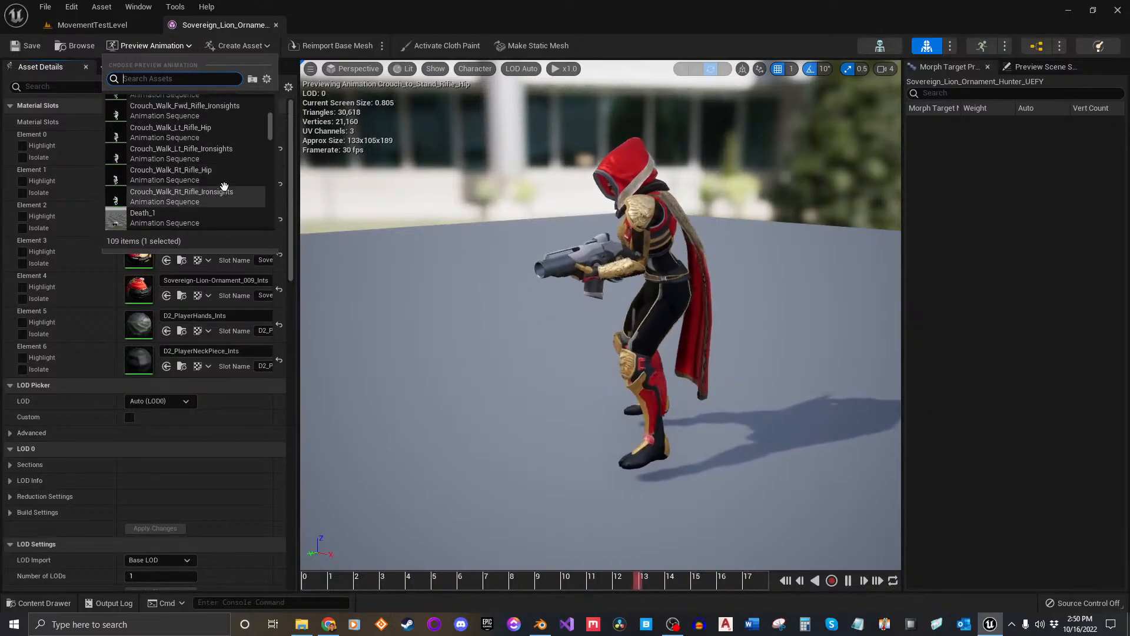
{"action": "left_click", "coordinate": [186, 219]}
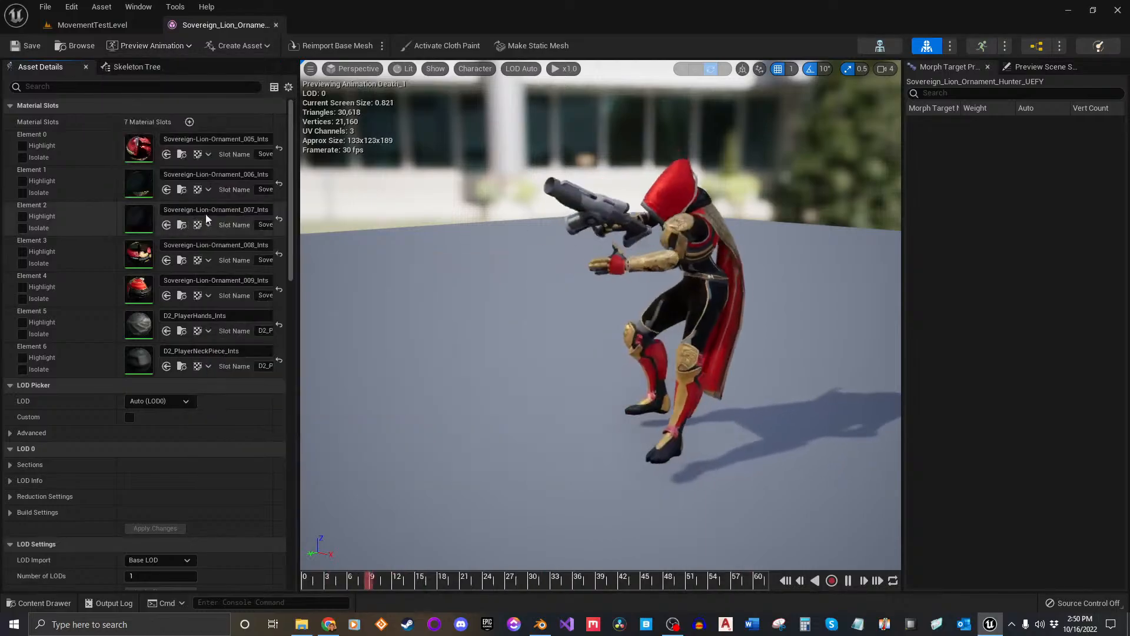
{"action": "right_click_drag", "start_coordinate": [717, 300], "coordinate": [737, 298]}
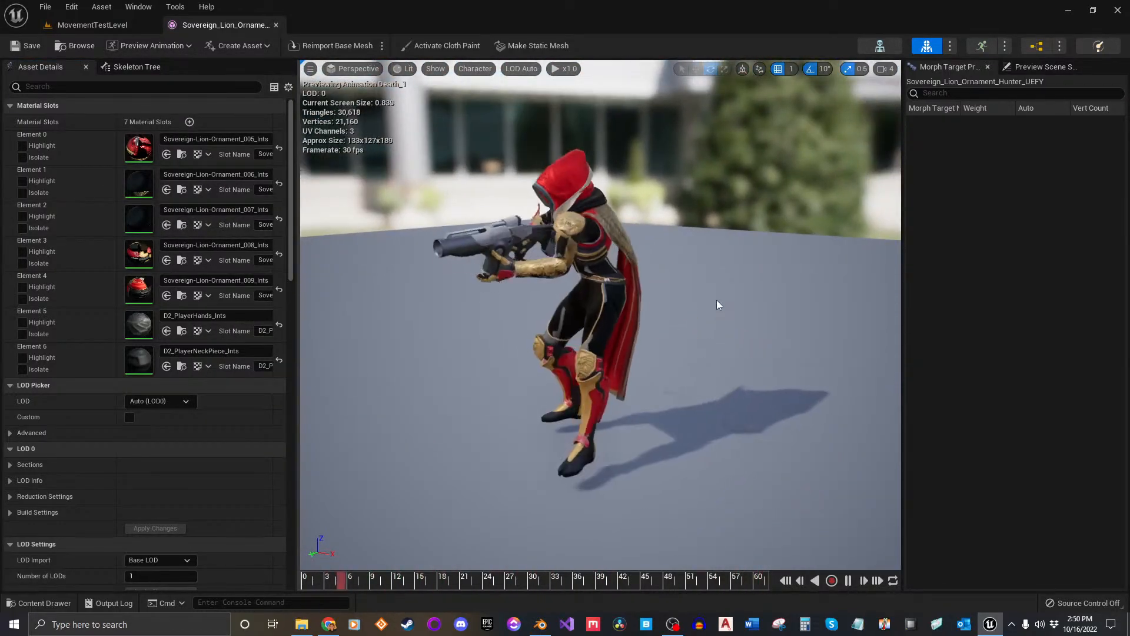
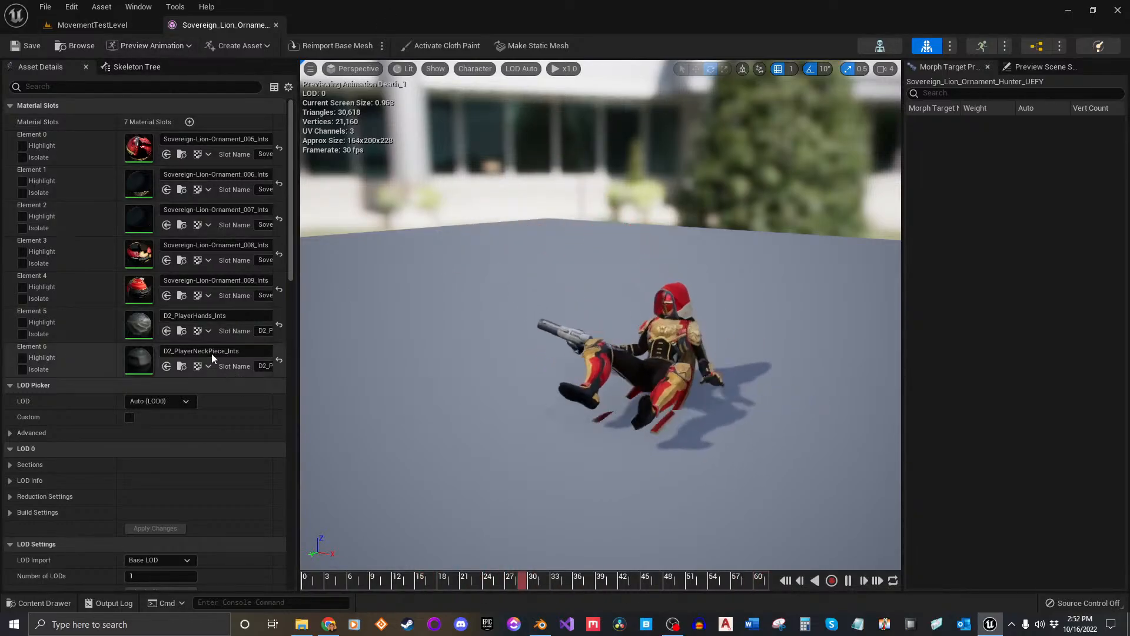
Close the Sovereign Lion Ornament Hunter mesh editor and return to MovementTestLevel.
{"action": "left_click", "coordinate": [103, 10]}
{"action": "left_click", "coordinate": [298, 10]}
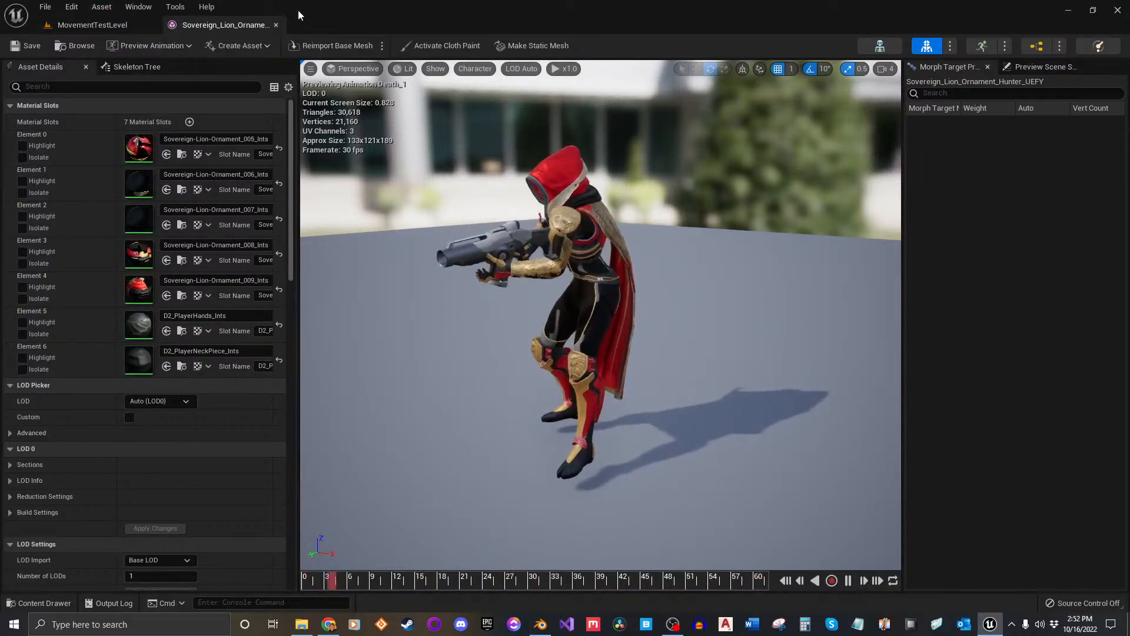
{"action": "left_click", "coordinate": [112, 25]}
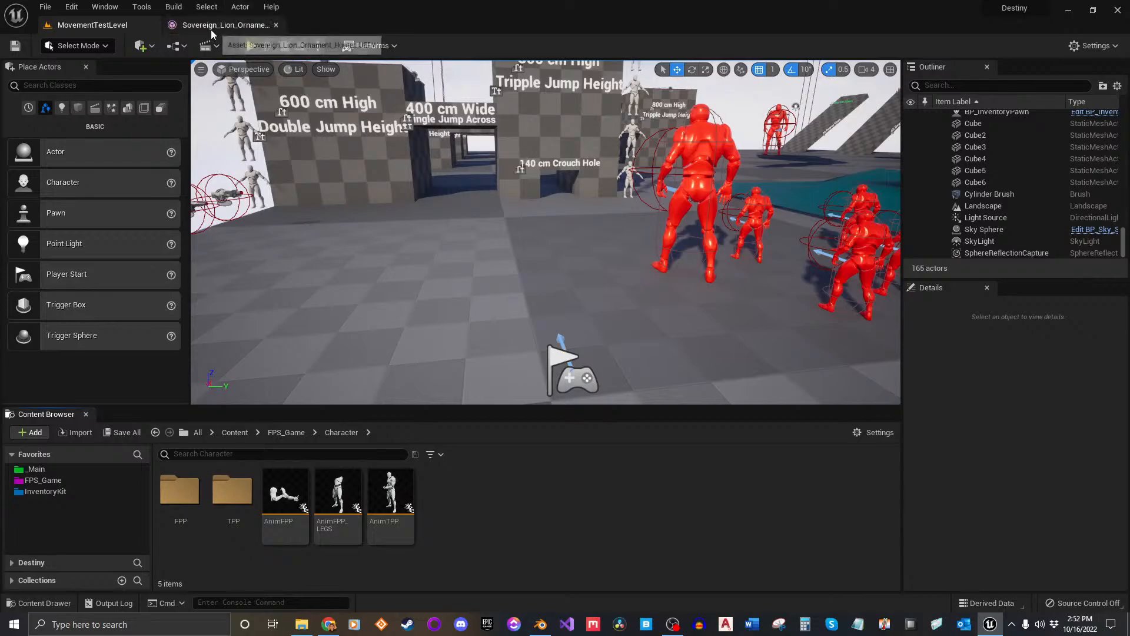
{"action": "left_click", "coordinate": [212, 25]}
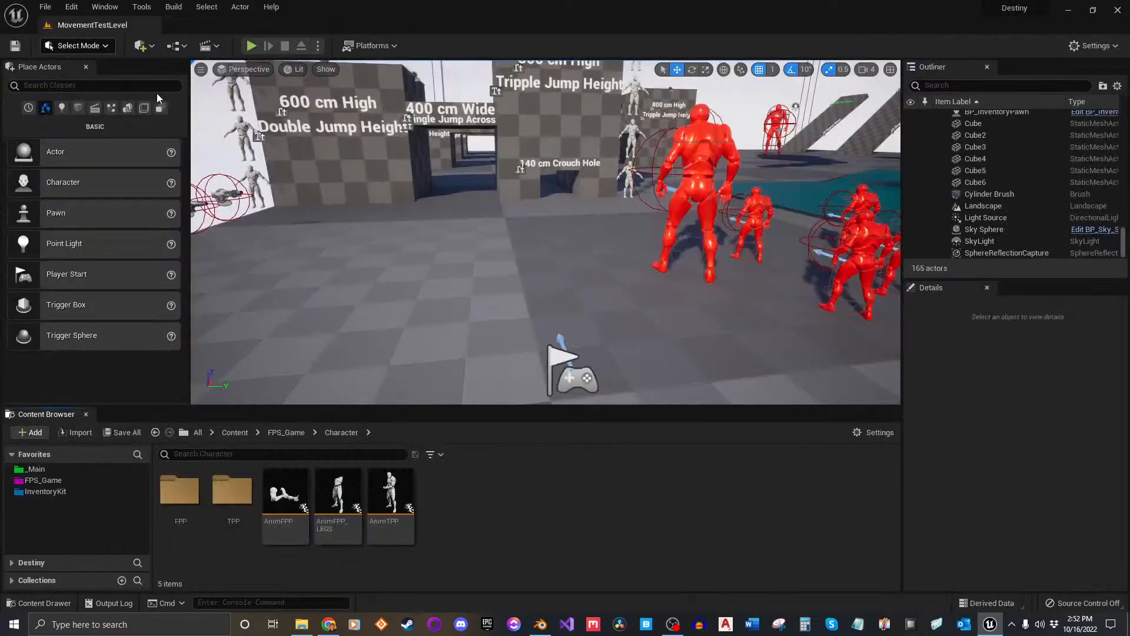
Play MovementTestLevel in full screen and open the character inventory.
{"action": "mouse_move", "coordinate": [565, 223]}
{"action": "right_mouse_down"}
{"action": "mouse_move", "coordinate": [558, 235]}
{"action": "mouse_move", "coordinate": [570, 224]}
{"action": "right_mouse_up"}
{"action": "key", "text": "s"}
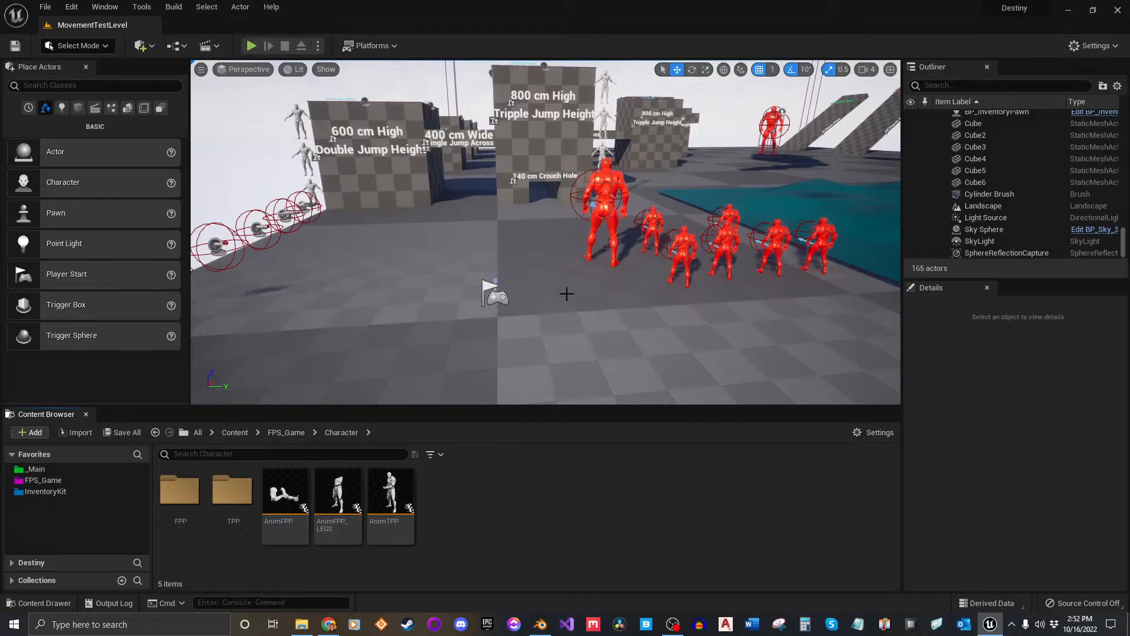
{"action": "right_click_drag", "start_coordinate": [566, 293], "coordinate": [501, 262]}
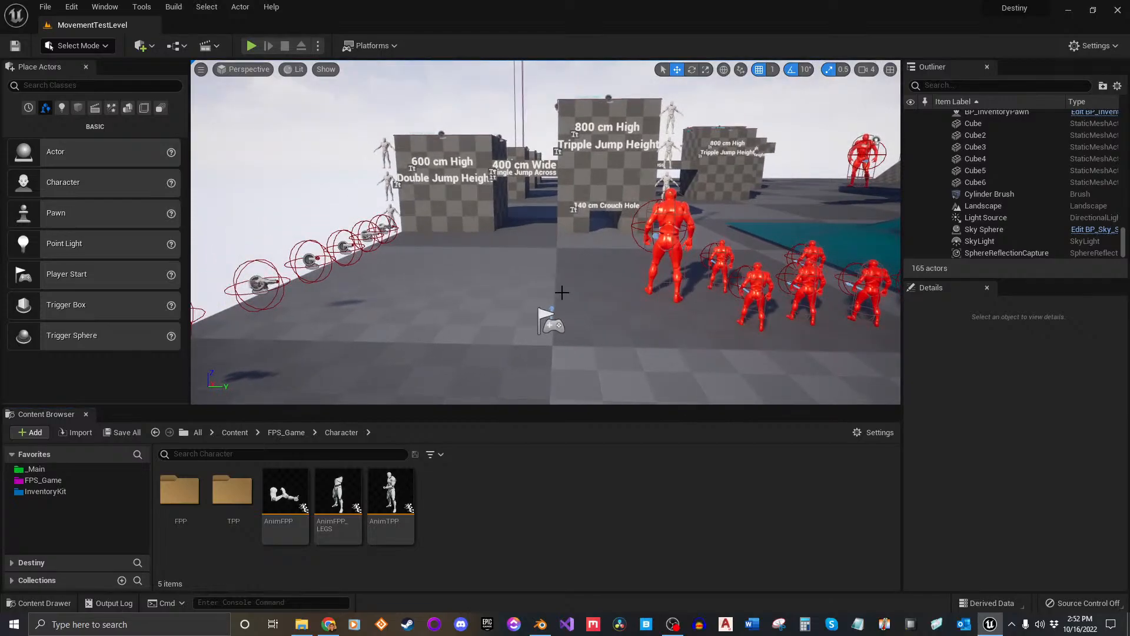
{"action": "key", "text": "alt+p"}
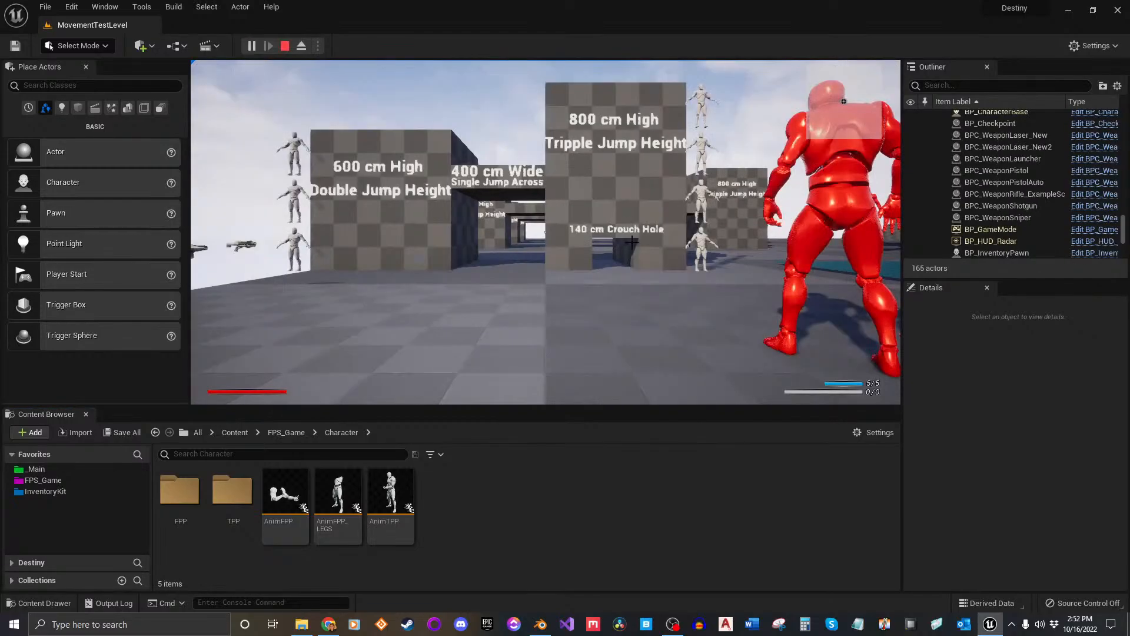
{"action": "key", "text": "F11"}
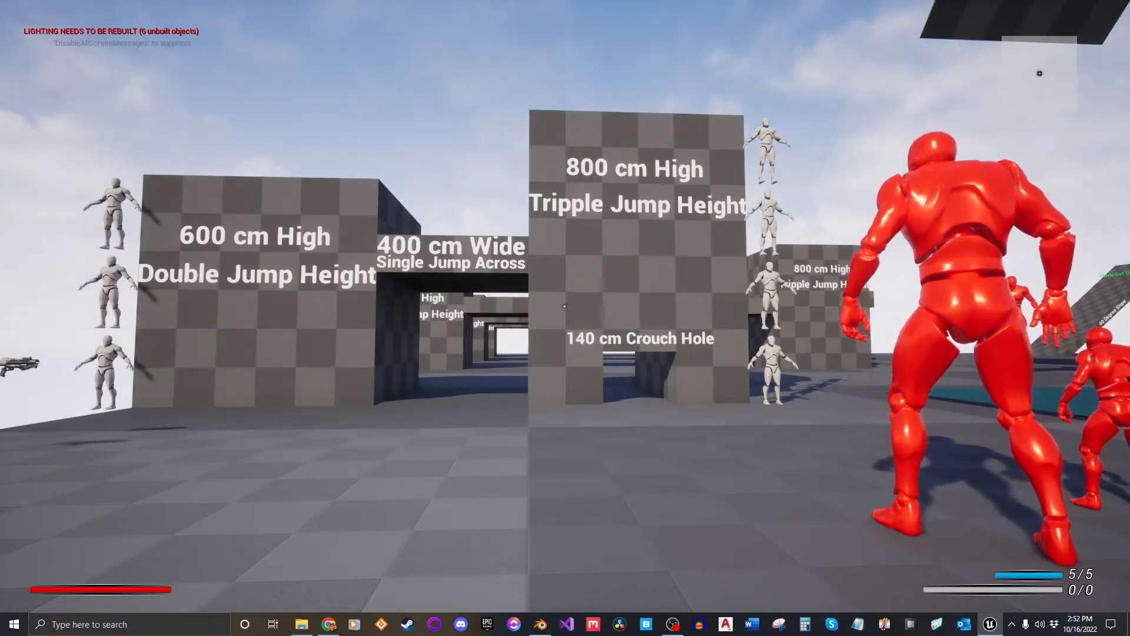
{"action": "left_click", "coordinate": [565, 306]}
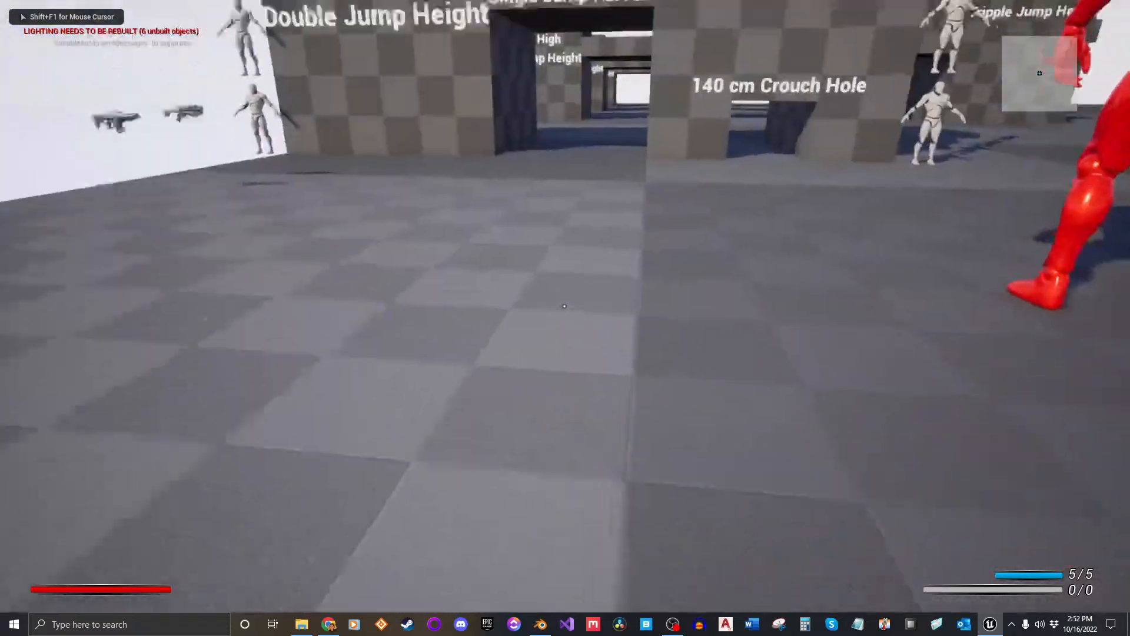
{"action": "key", "text": "i"}
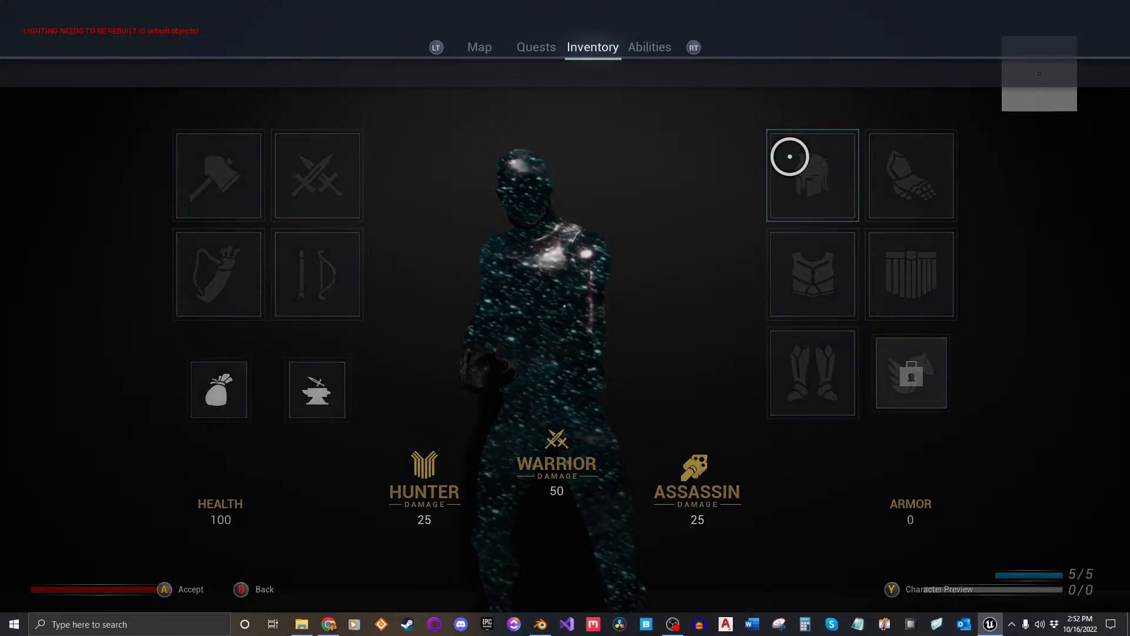
Try on the white Phoenix Battle helmet, the Male Titan War Numen Fist gauntlets and the rooster head helmet.
{"action": "left_click", "coordinate": [789, 156]}
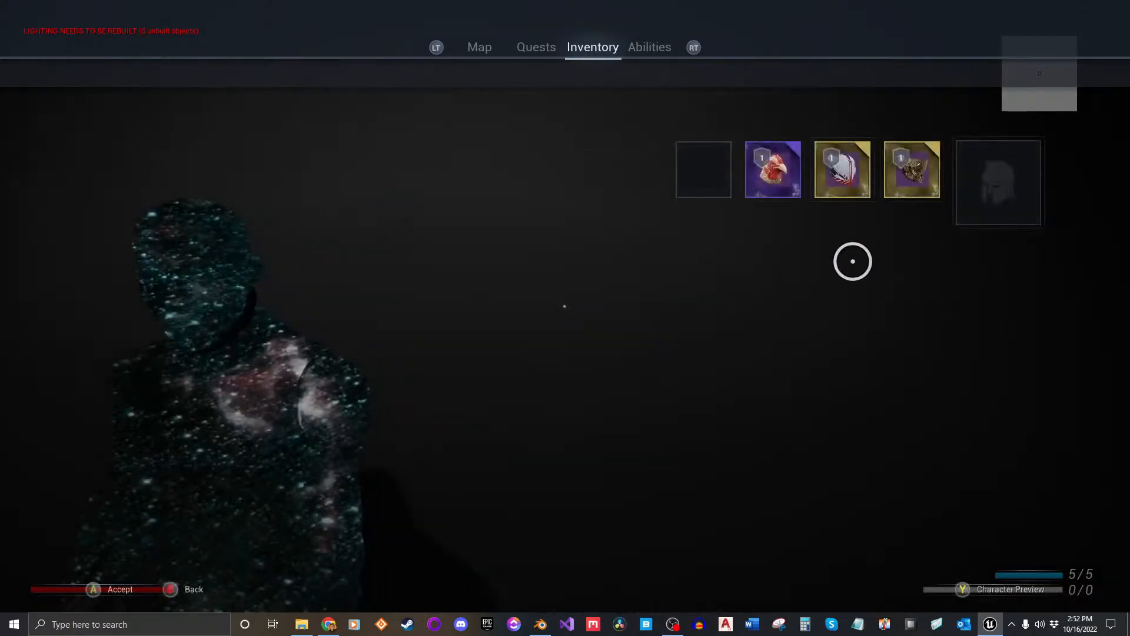
{"action": "left_click", "coordinate": [848, 183]}
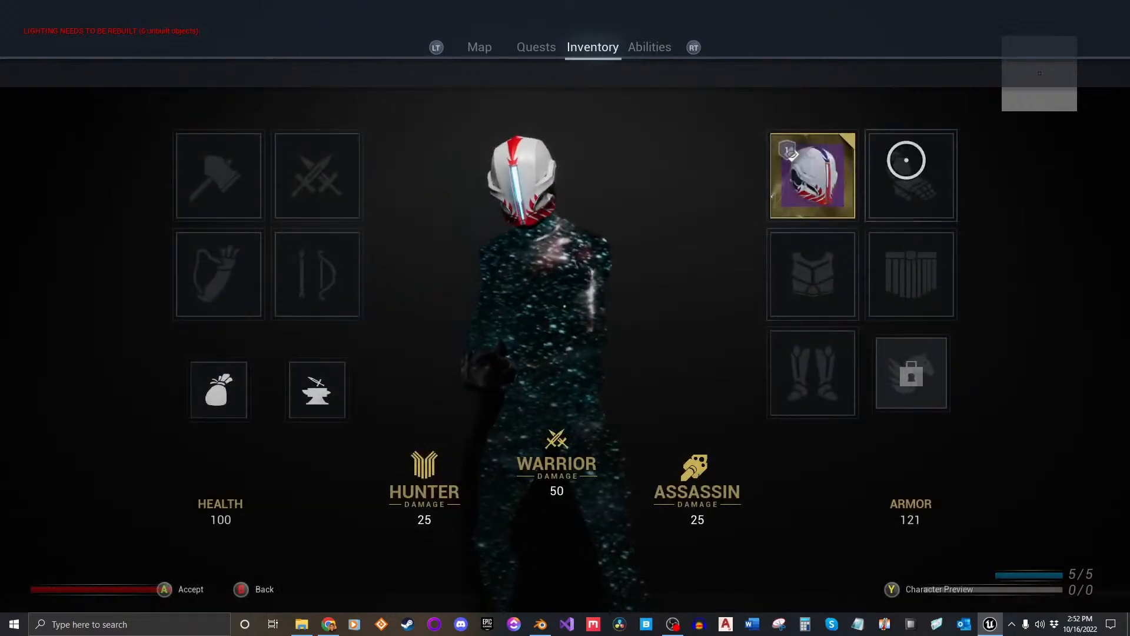
{"action": "left_click", "coordinate": [908, 160]}
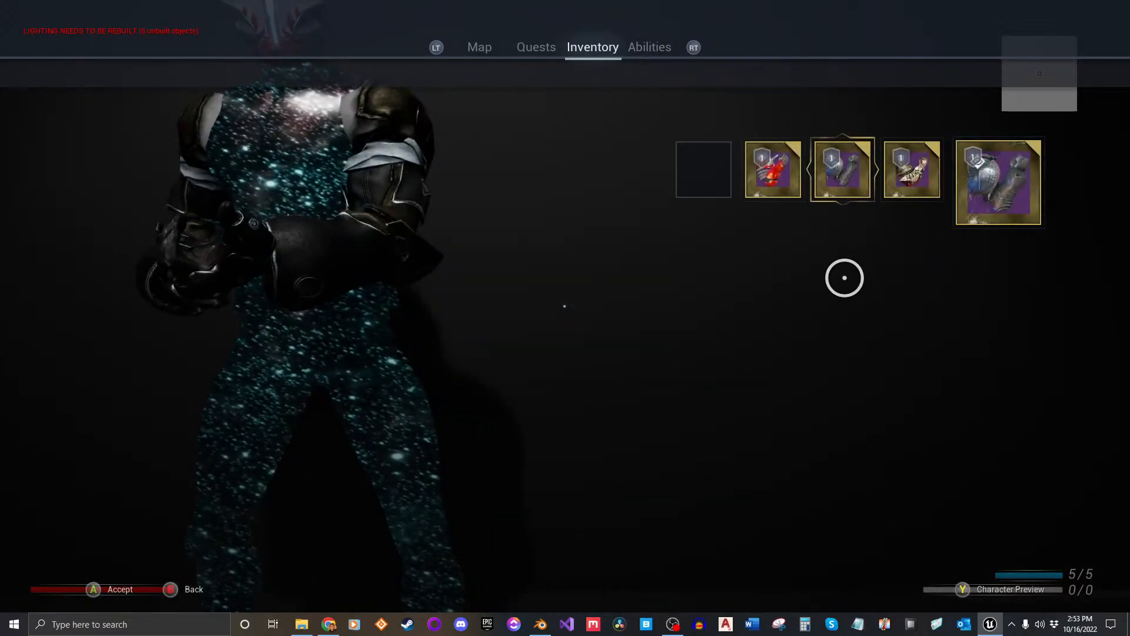
{"action": "key", "text": "Escape"}
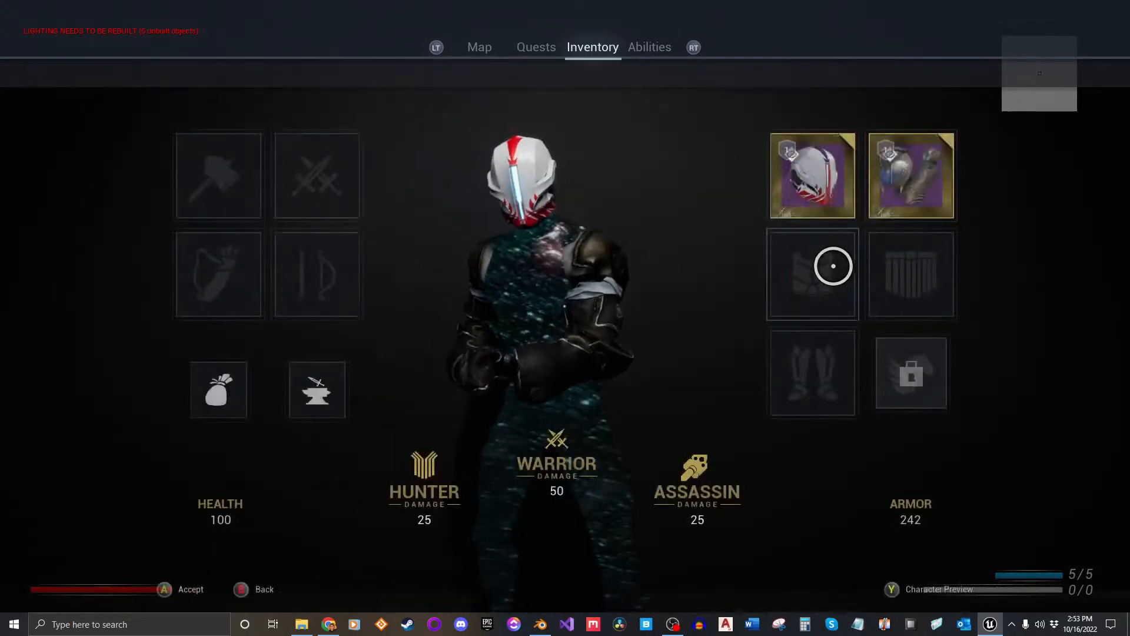
{"action": "left_click", "coordinate": [797, 168]}
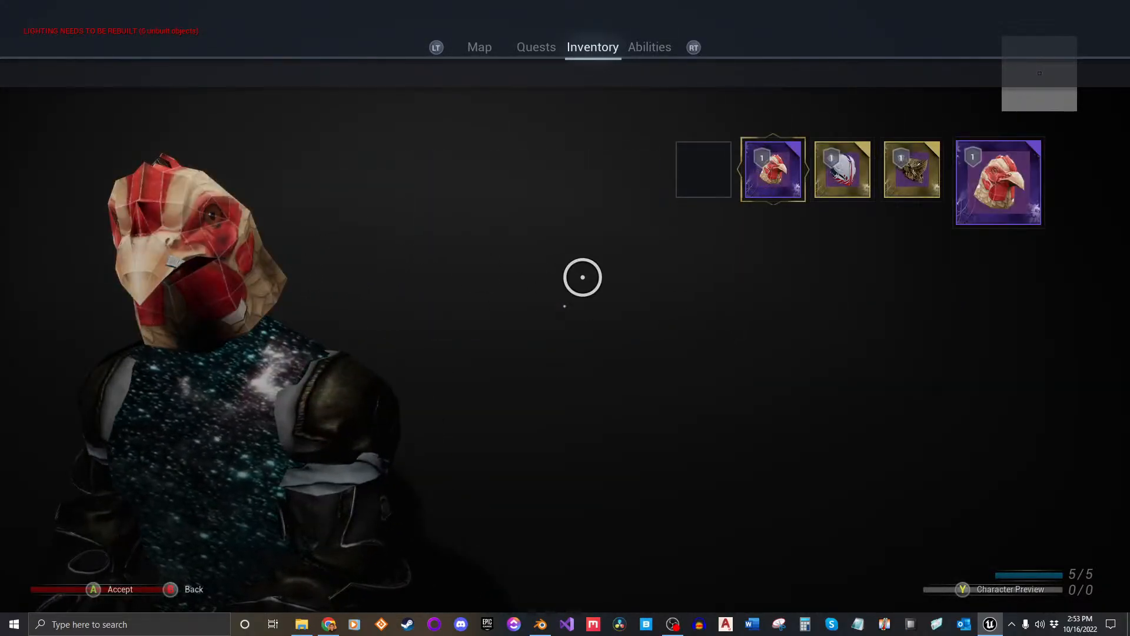
{"action": "key", "text": "Escape"}
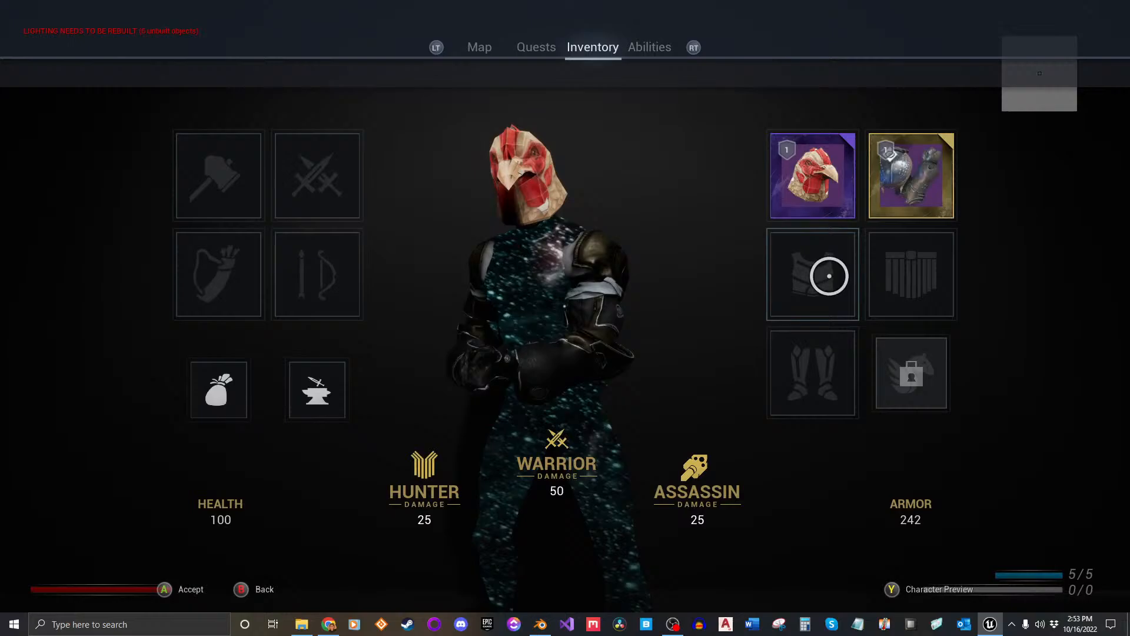
Equip the red gauntlets and the Male Titan Phoenix Battle Ornament Chest.
{"action": "left_click", "coordinate": [904, 172]}
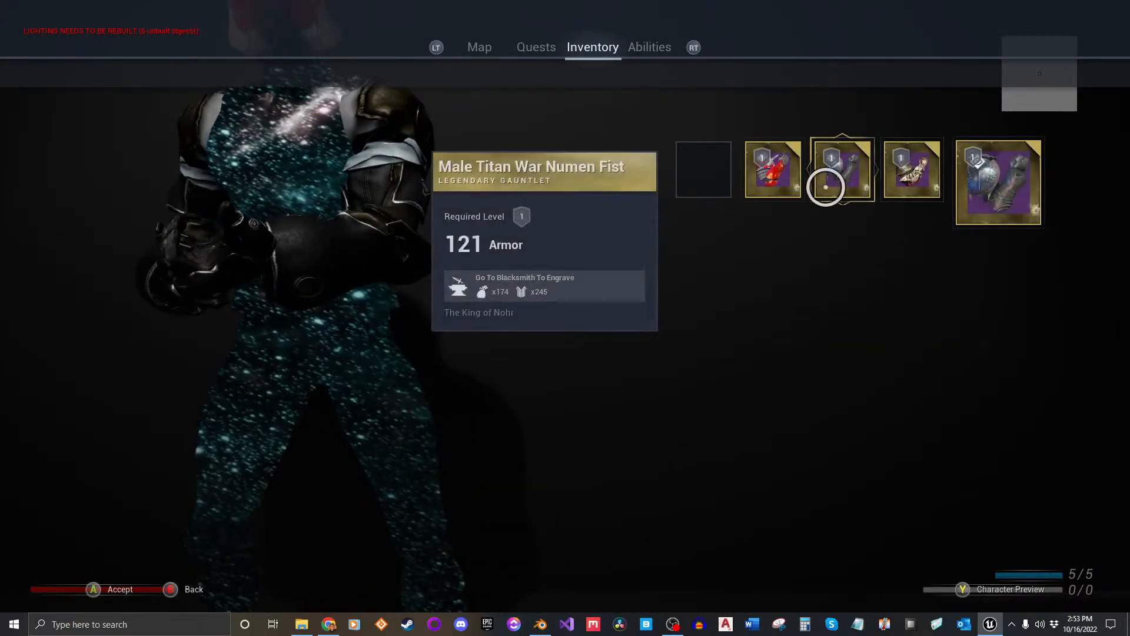
{"action": "left_click", "coordinate": [785, 180]}
{"action": "left_click", "coordinate": [794, 280]}
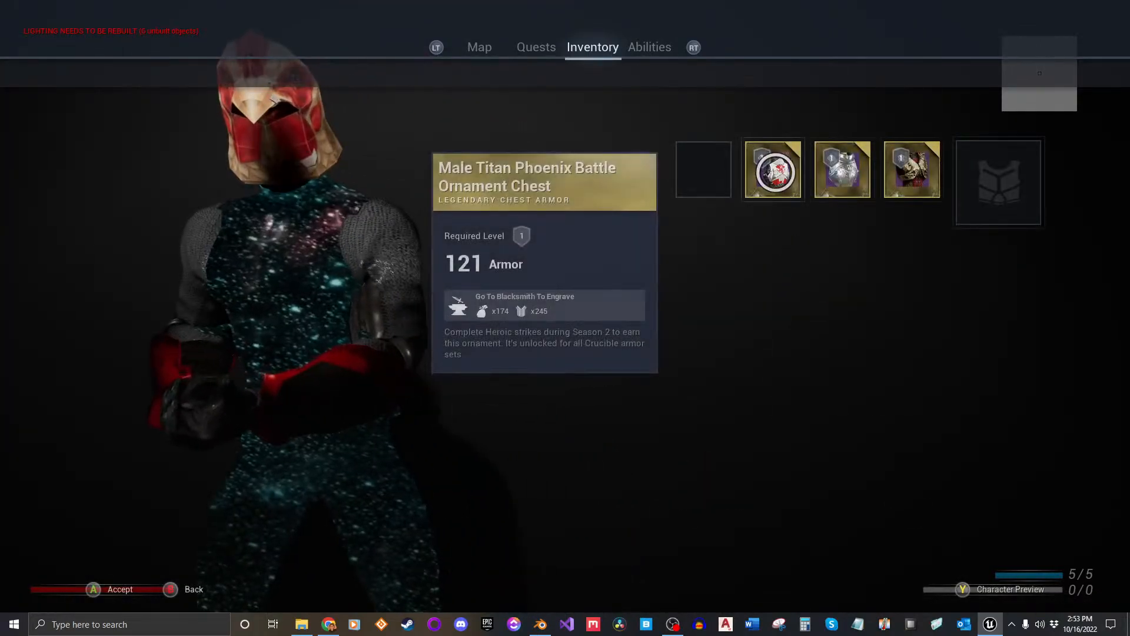
{"action": "left_click", "coordinate": [772, 169]}
Equip the dark red class cloth and the matching grey and red boots on the character.
{"action": "left_click", "coordinate": [895, 286]}
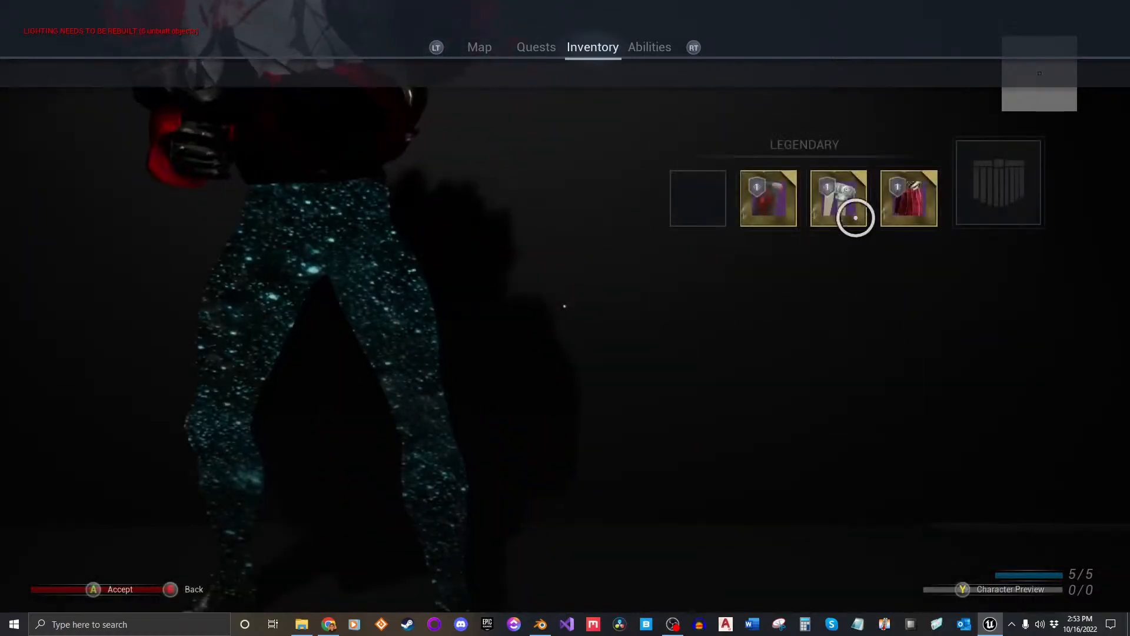
{"action": "left_click", "coordinate": [774, 206]}
{"action": "left_click", "coordinate": [832, 373]}
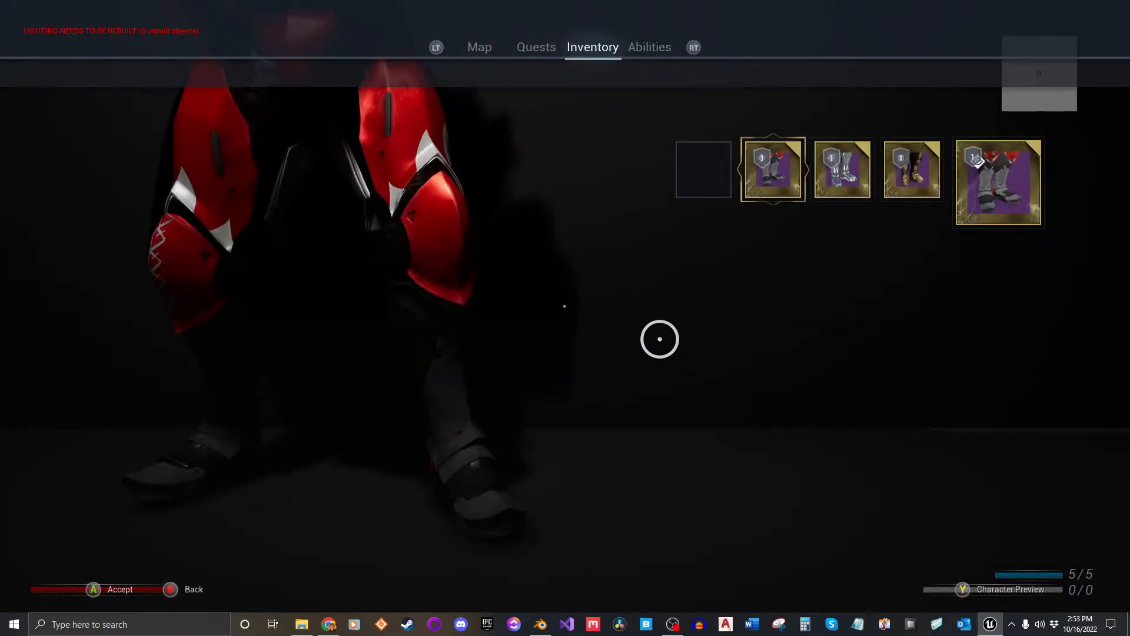
{"action": "key", "text": "Escape"}
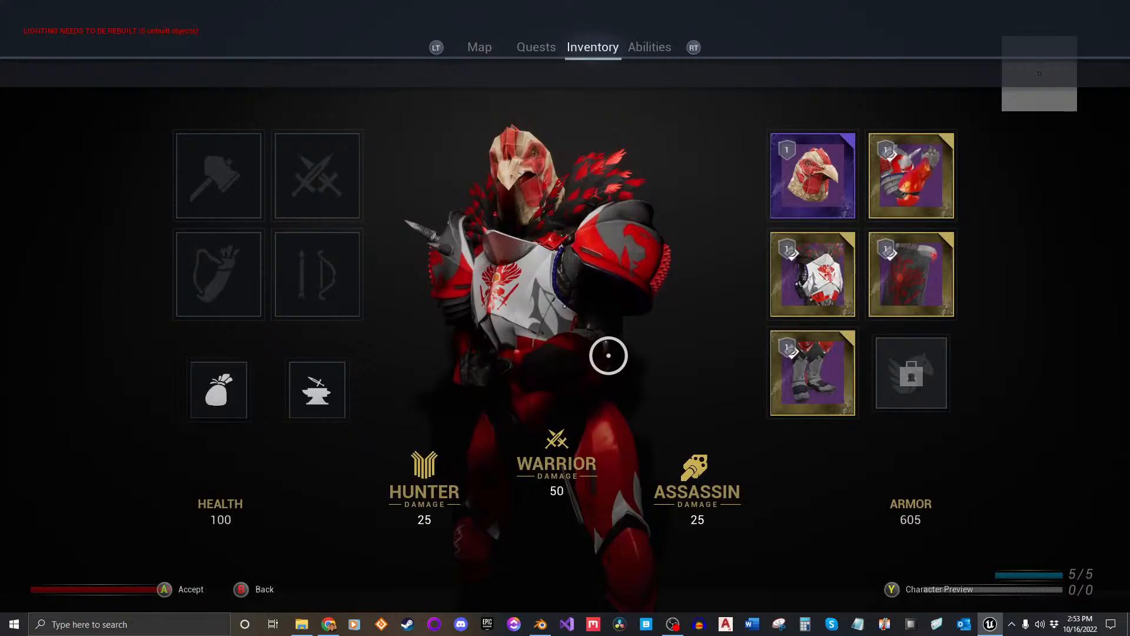
Equip the Male Titan Phoenix Battle Ornament Helmet and view the complete armor in the character preview.
{"action": "left_click", "coordinate": [812, 176]}
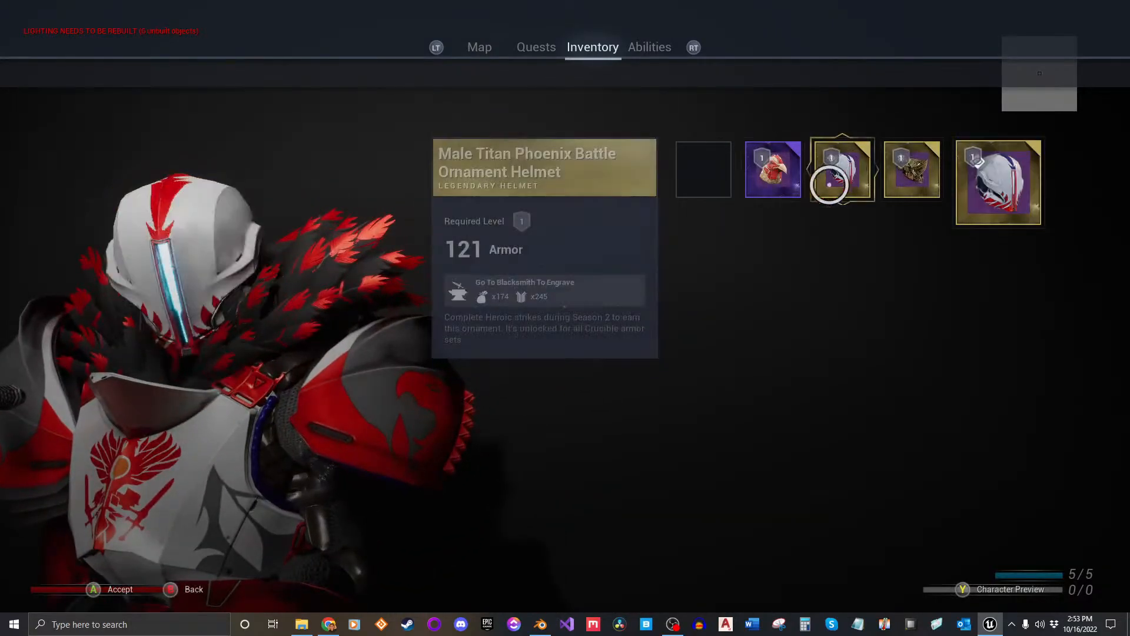
{"action": "key", "text": "Escape"}
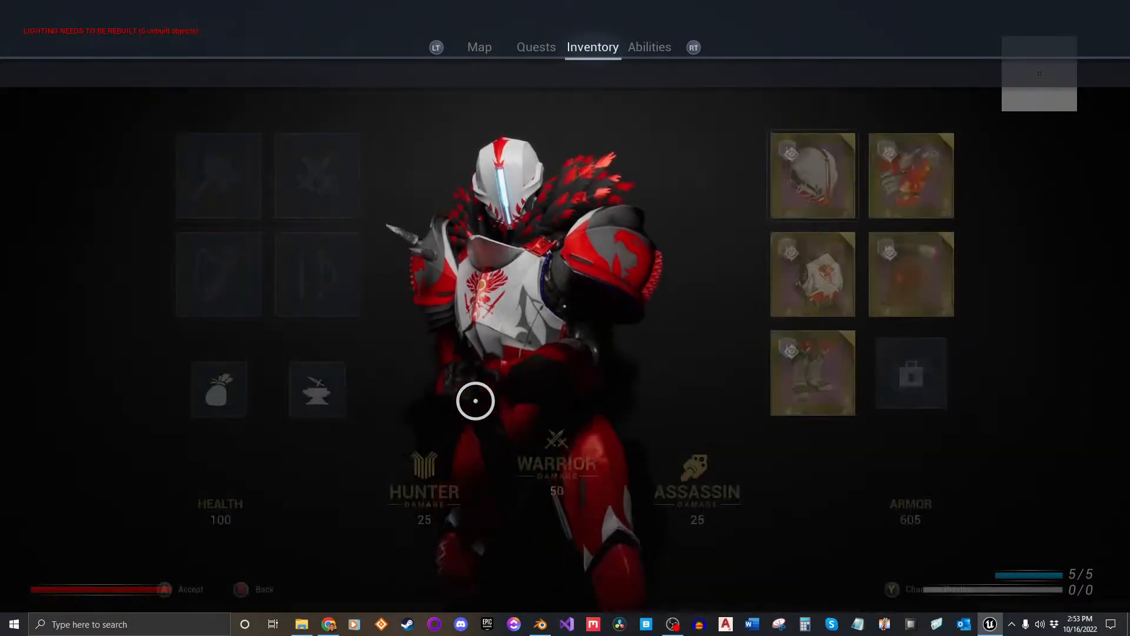
{"action": "key", "text": "y"}
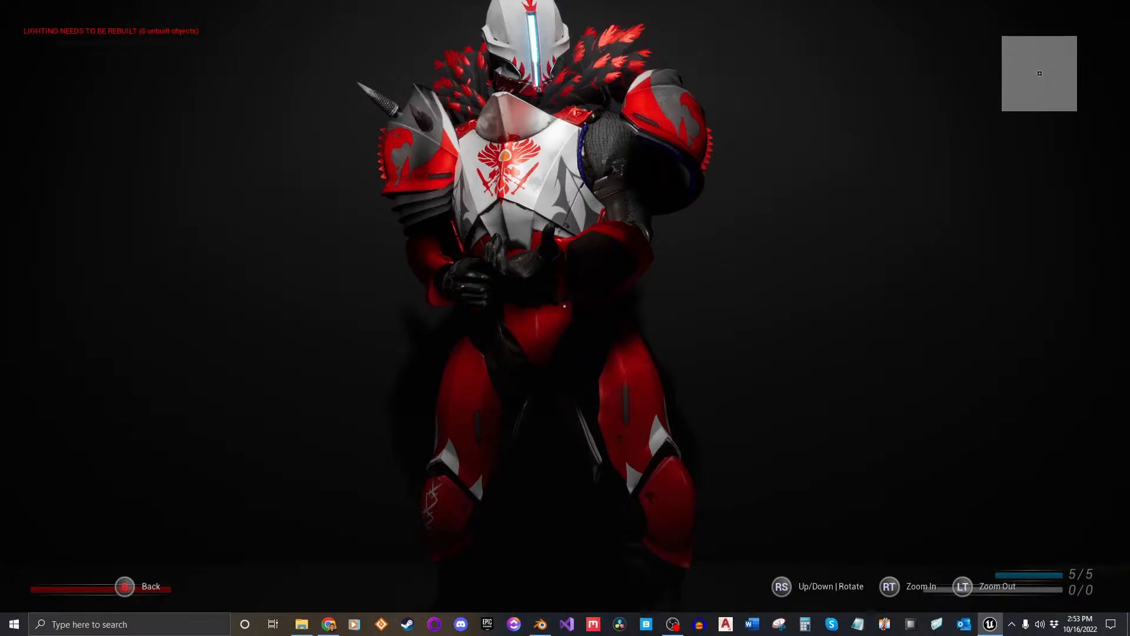
{"action": "key", "text": "Escape"}
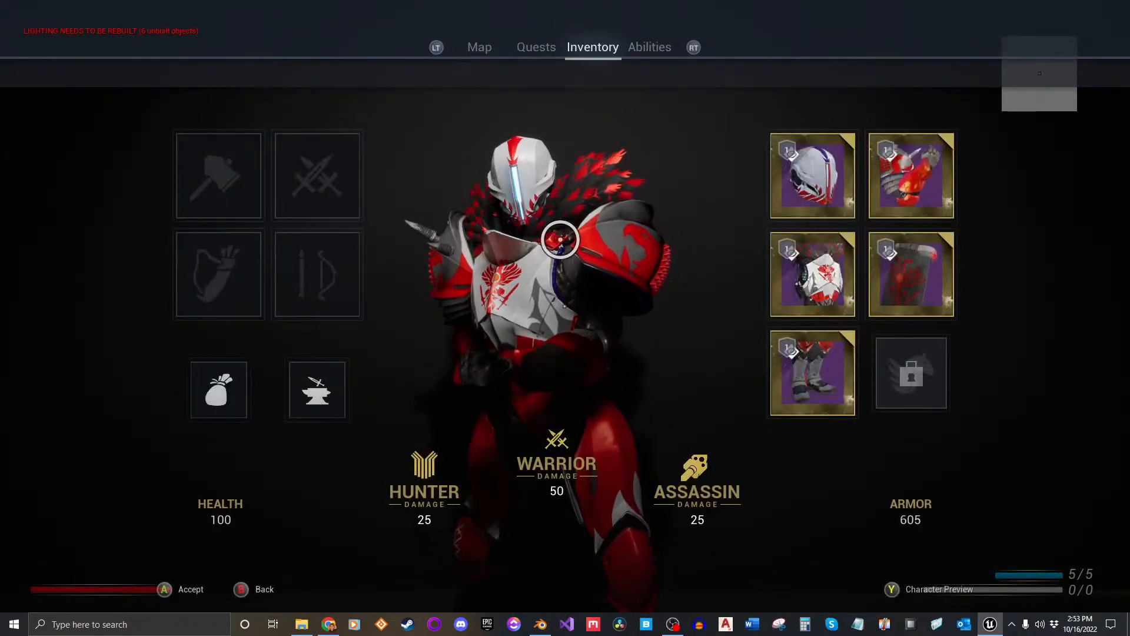
Check the bow and crossed-swords slots, then close, reopen and close the inventory.
{"action": "left_click", "coordinate": [338, 262]}
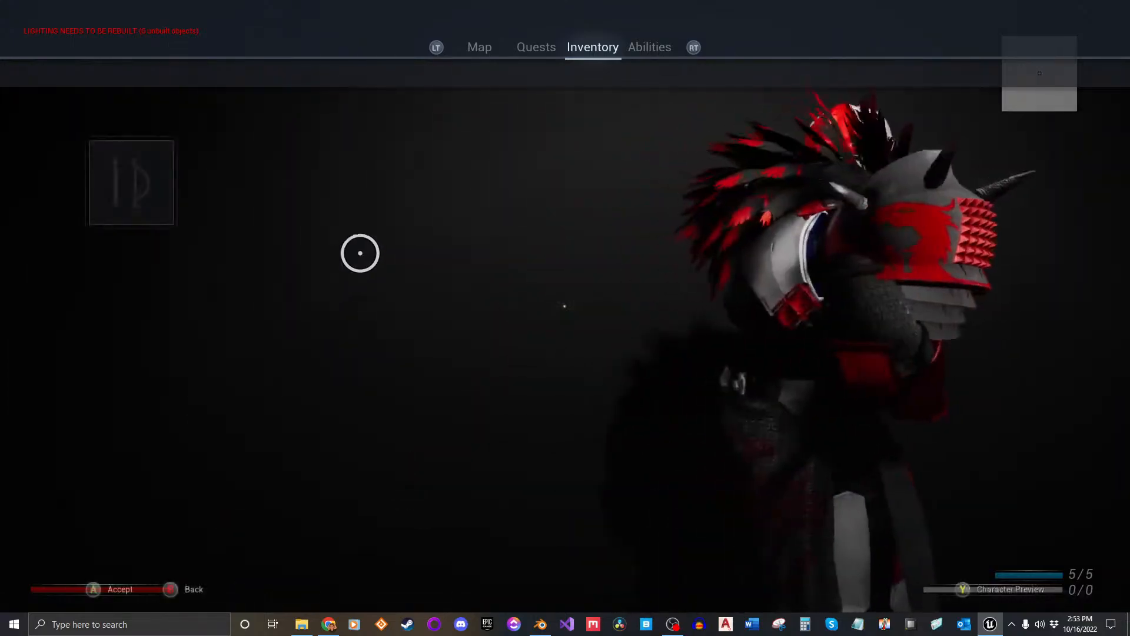
{"action": "key", "text": "Escape"}
{"action": "left_click", "coordinate": [323, 191]}
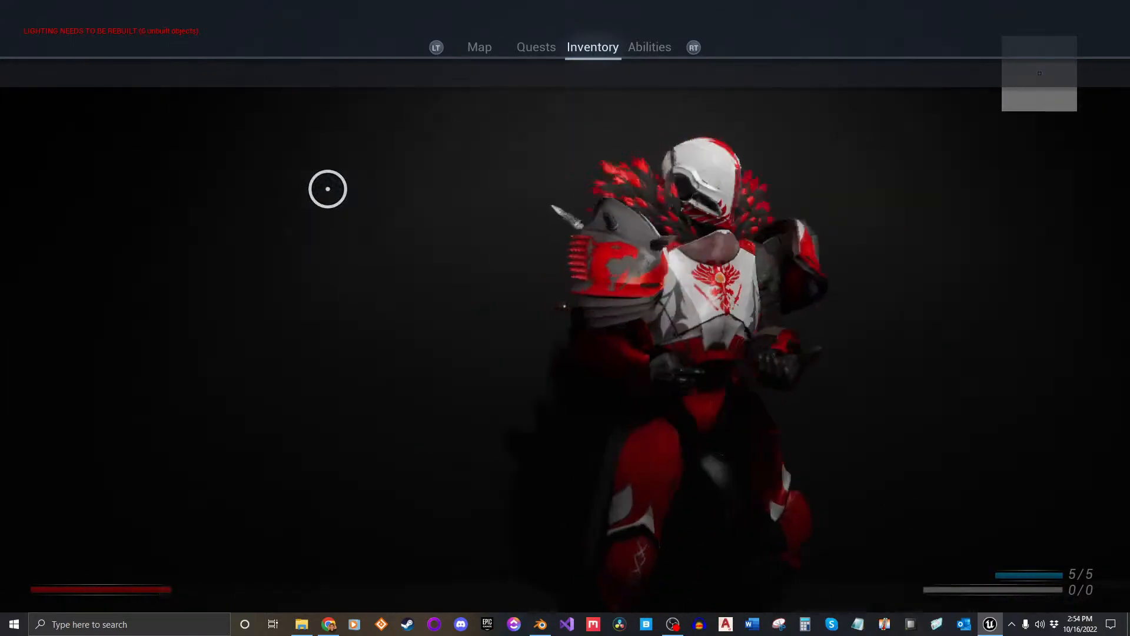
{"action": "key", "text": "Escape"}
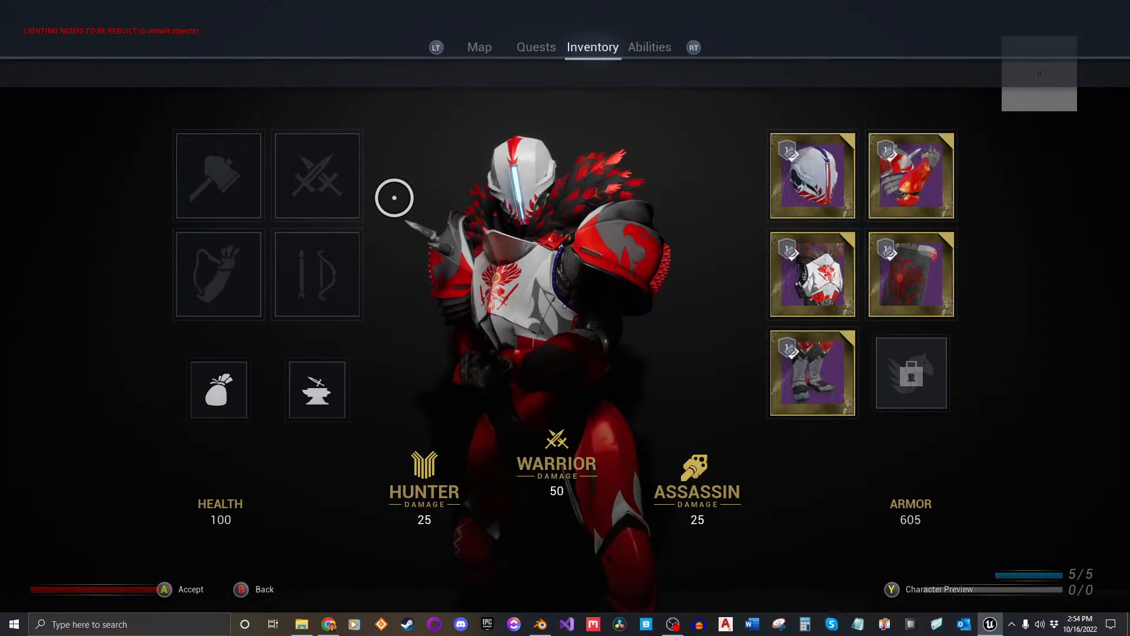
{"action": "key", "text": "Escape"}
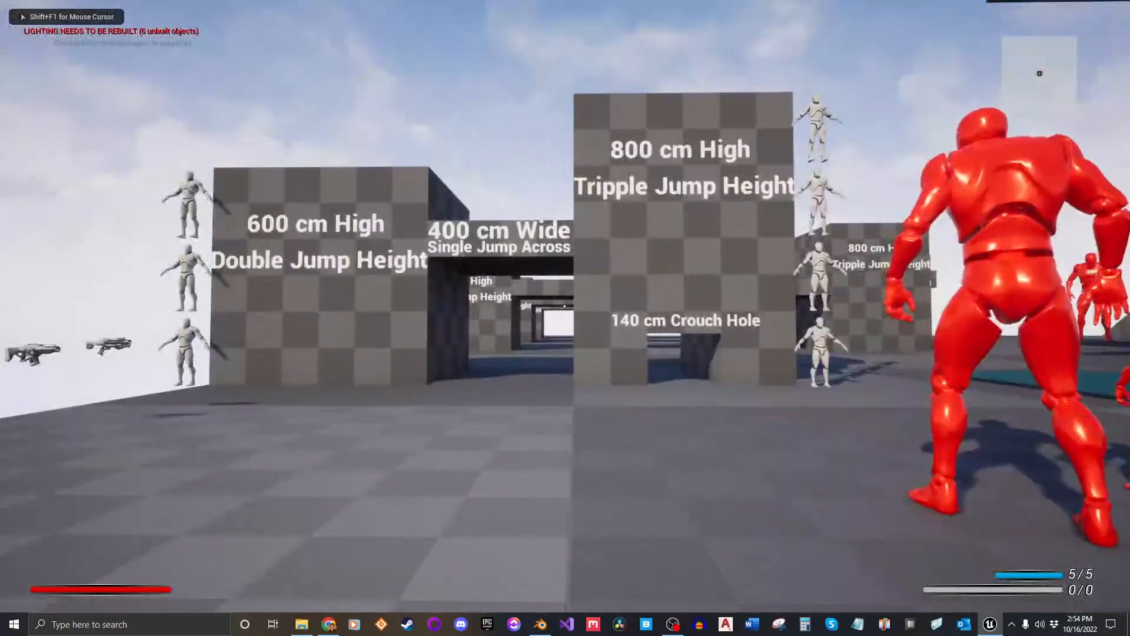
{"action": "key", "text": "i"}
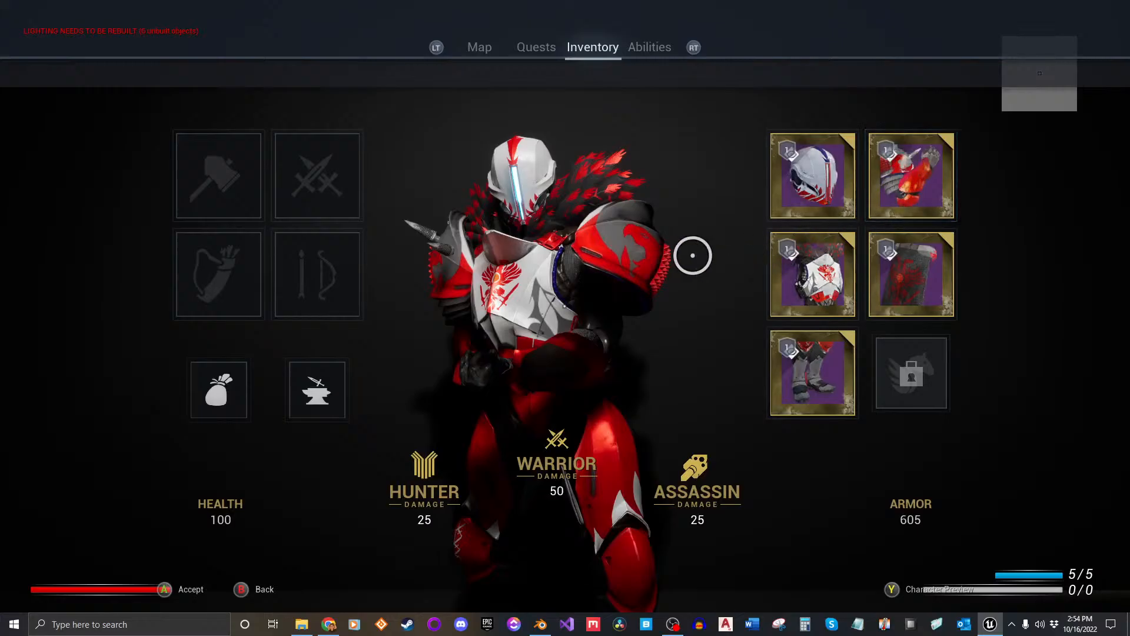
{"action": "key", "text": "Escape"}
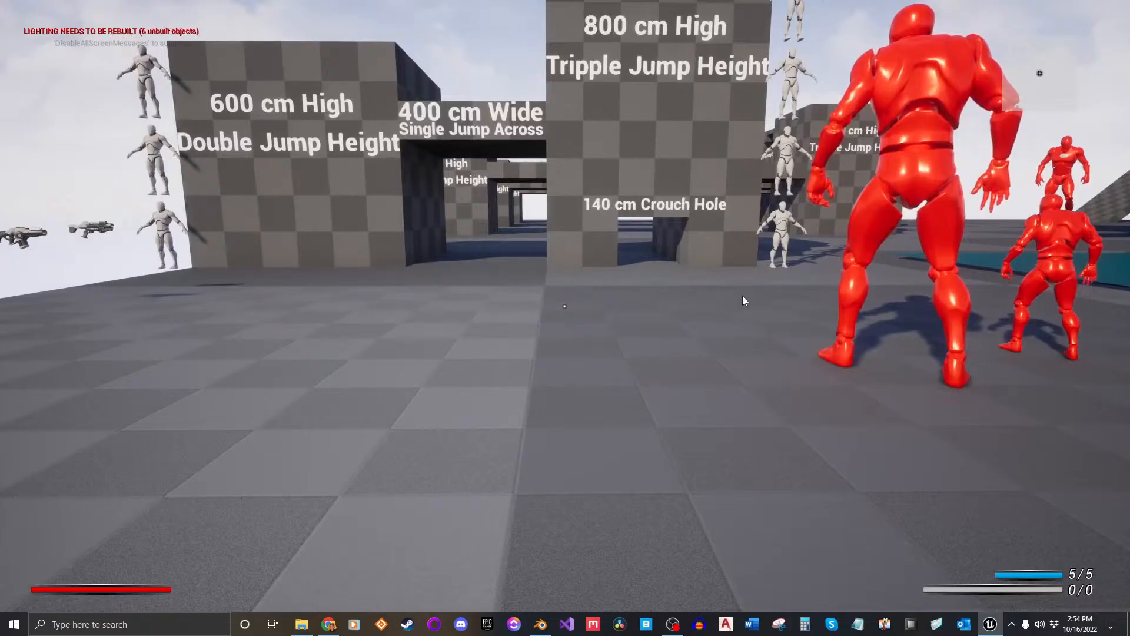
End the play session and open WeaponShowCaseLevel from the Maps folder of _Main.
{"action": "key", "text": "Escape"}
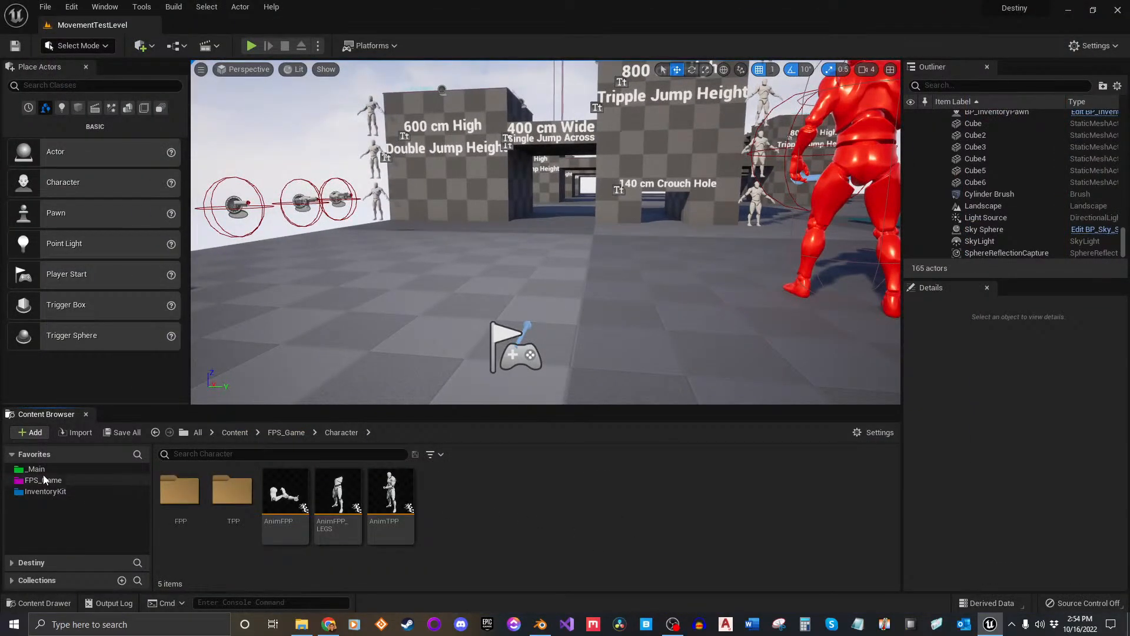
{"action": "left_click", "coordinate": [36, 469]}
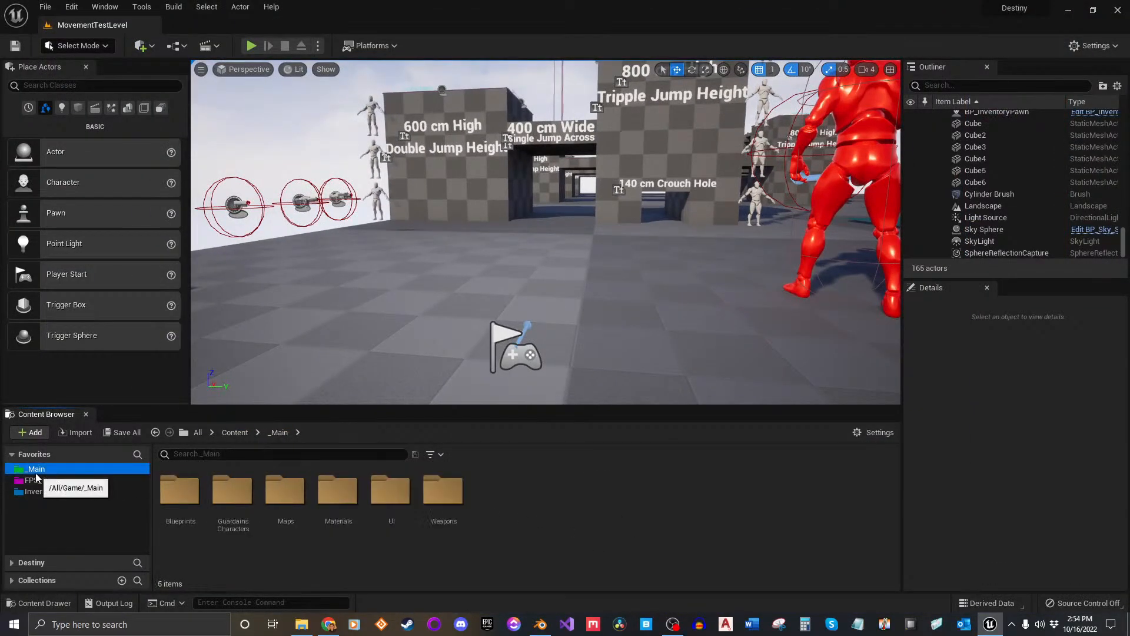
{"action": "double_click", "coordinate": [287, 509]}
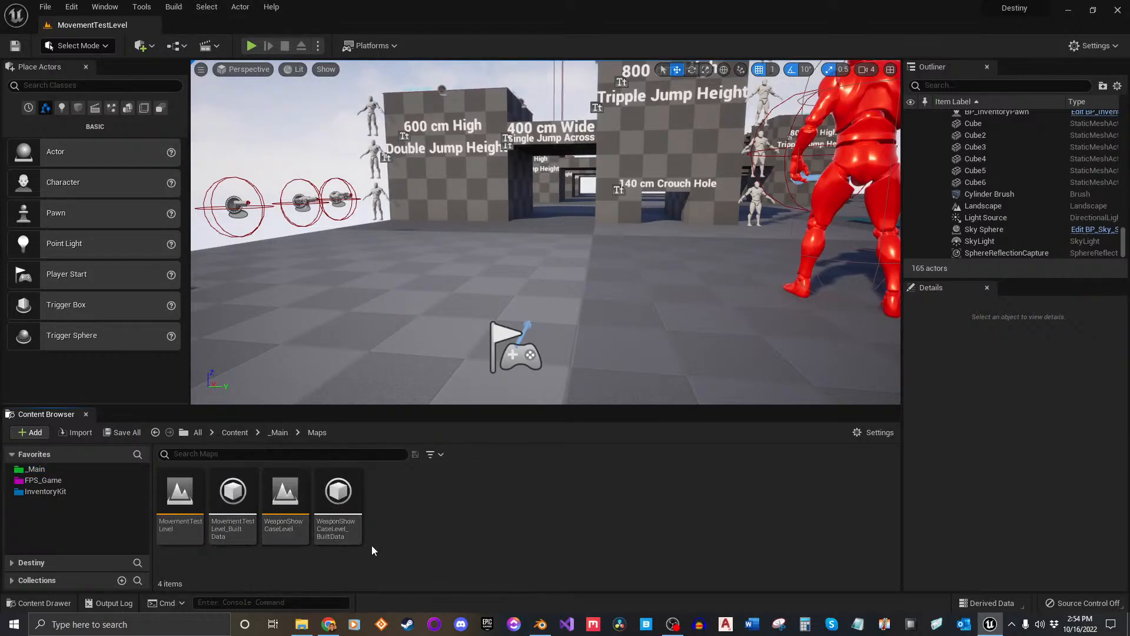
{"action": "double_click", "coordinate": [285, 500]}
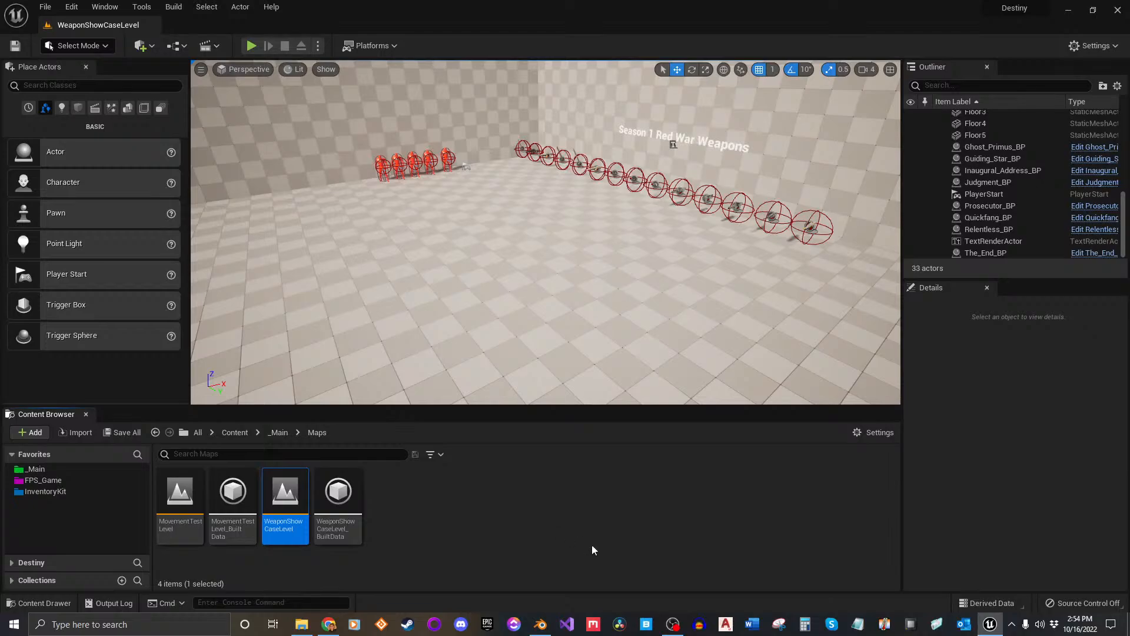
{"action": "left_click", "coordinate": [506, 533]}
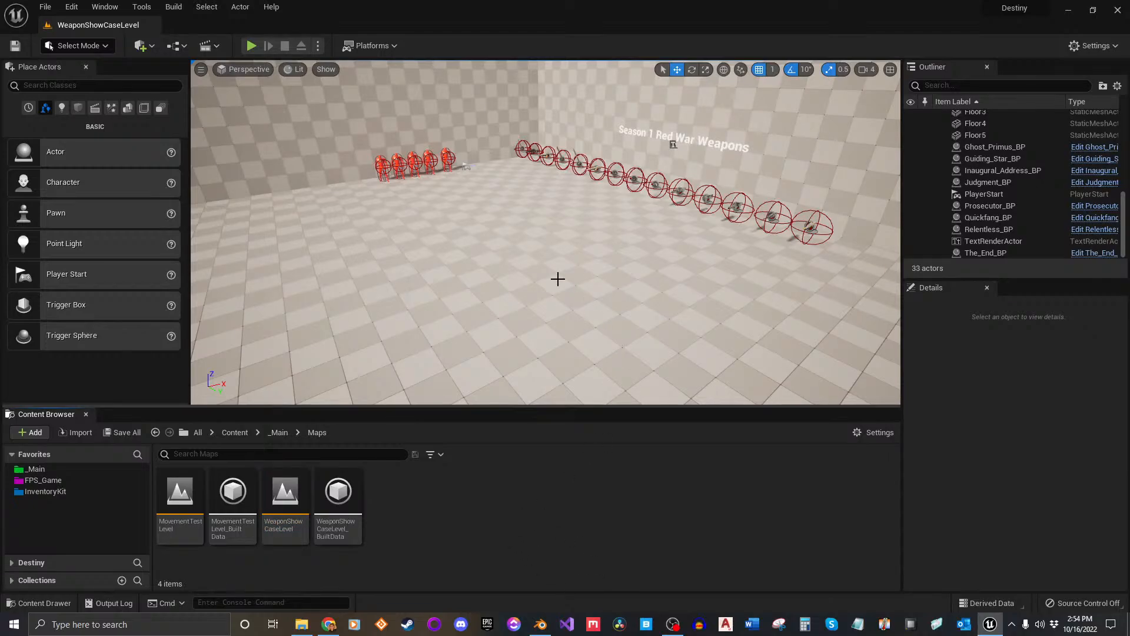
Start a play session in the weapon showcase level and open the armor inventory in full screen.
{"action": "key", "text": "w"}
{"action": "right_click_drag", "start_coordinate": [557, 279], "coordinate": [541, 256]}
{"action": "mouse_move", "coordinate": [541, 264]}
{"action": "right_mouse_down"}
{"action": "mouse_move", "coordinate": [518, 250]}
{"action": "mouse_move", "coordinate": [541, 264]}
{"action": "right_mouse_up"}
{"action": "key", "text": "w"}
{"action": "key", "text": "alt+p"}
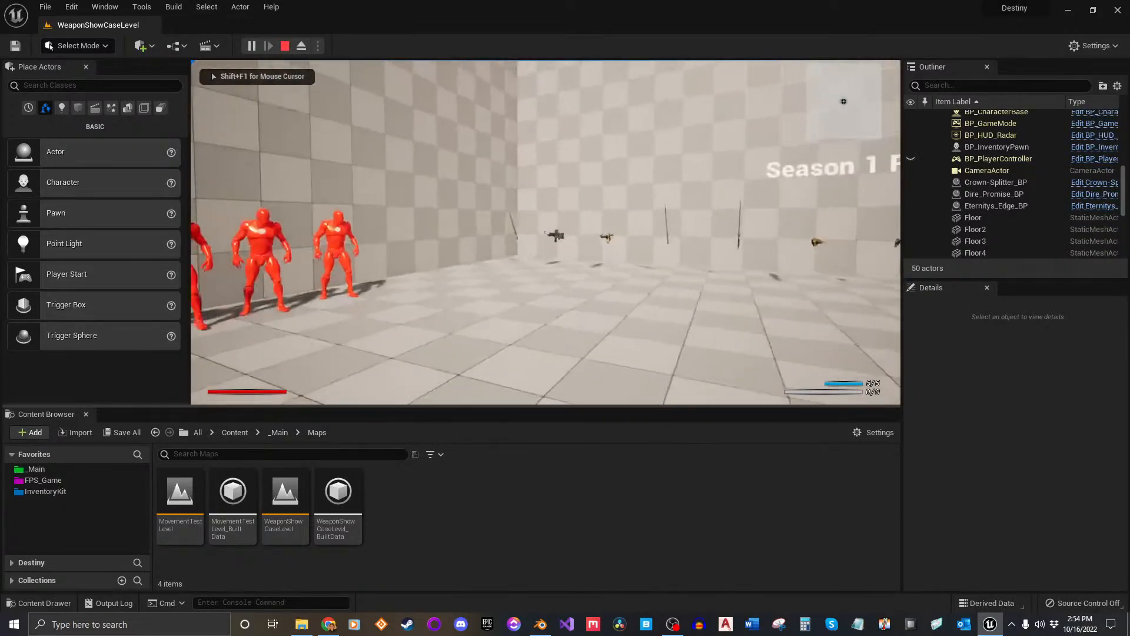
{"action": "key", "text": "i"}
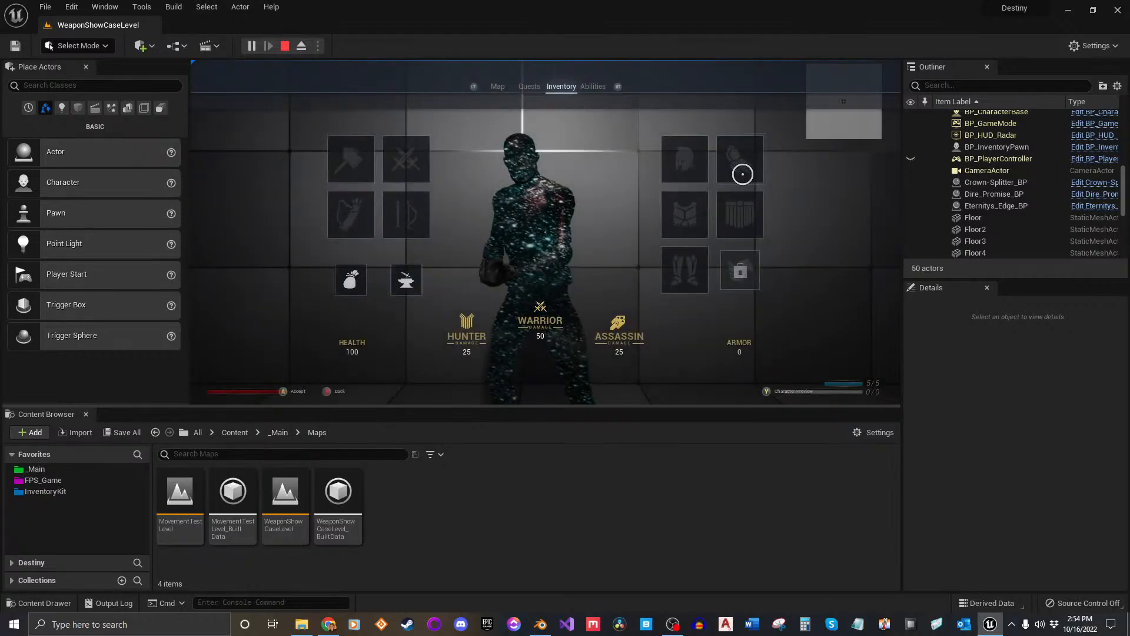
{"action": "key", "text": "F11"}
Equip the red gauntlets and the white helmet with red trim on the character.
{"action": "left_click", "coordinate": [926, 165]}
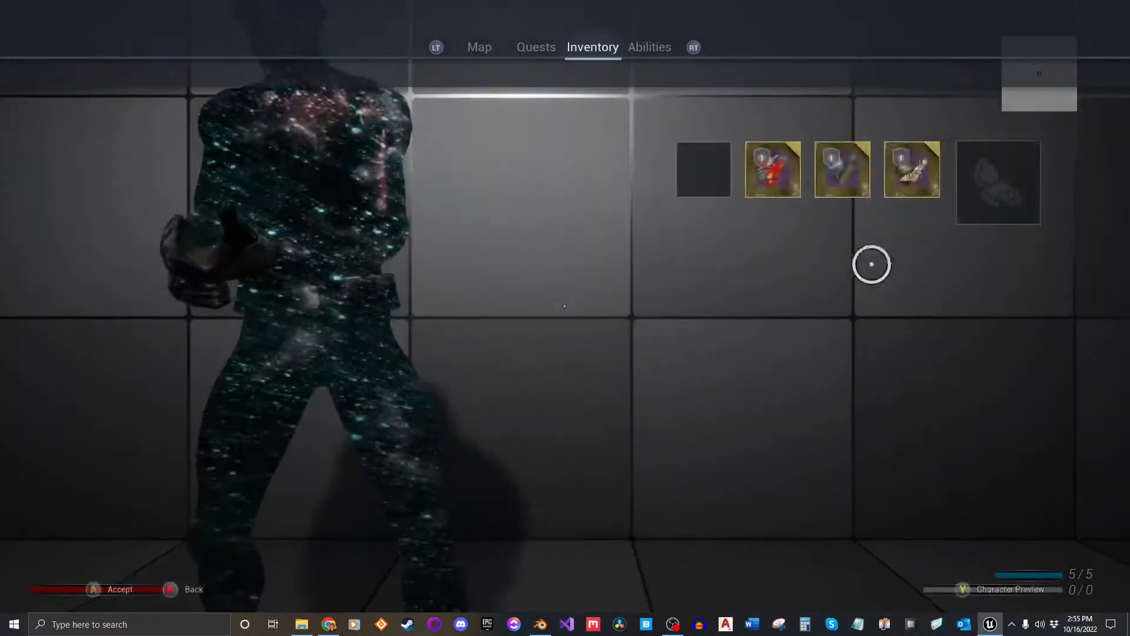
{"action": "mouse_move", "coordinate": [822, 186]}
{"action": "left_click", "coordinate": [777, 179]}
{"action": "left_click", "coordinate": [789, 197]}
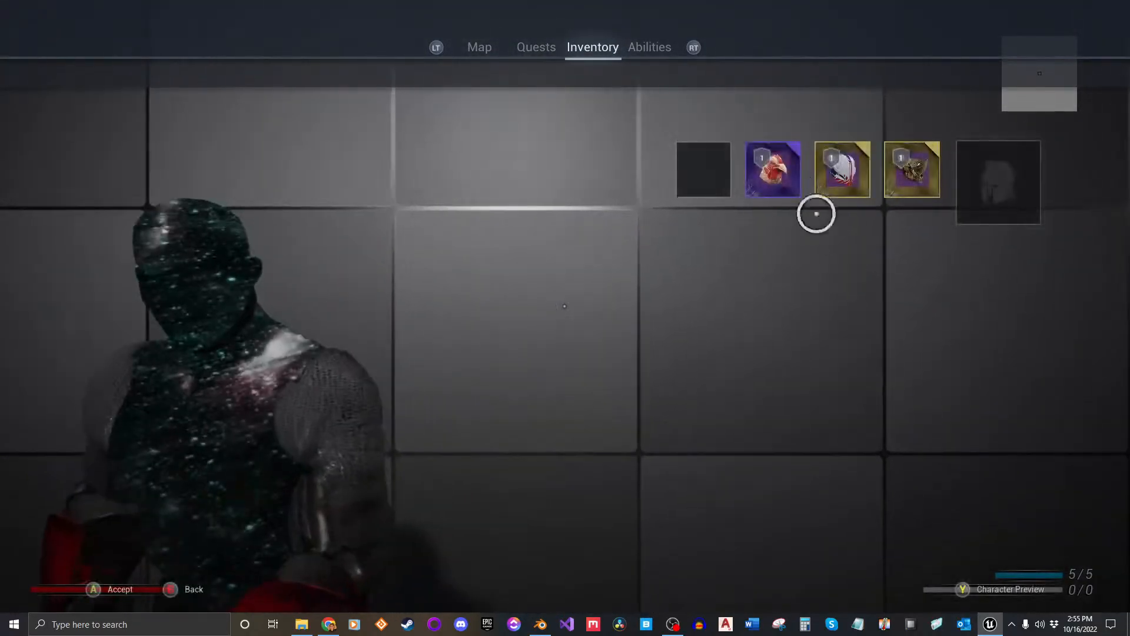
{"action": "left_click", "coordinate": [776, 180]}
{"action": "left_click", "coordinate": [861, 191]}
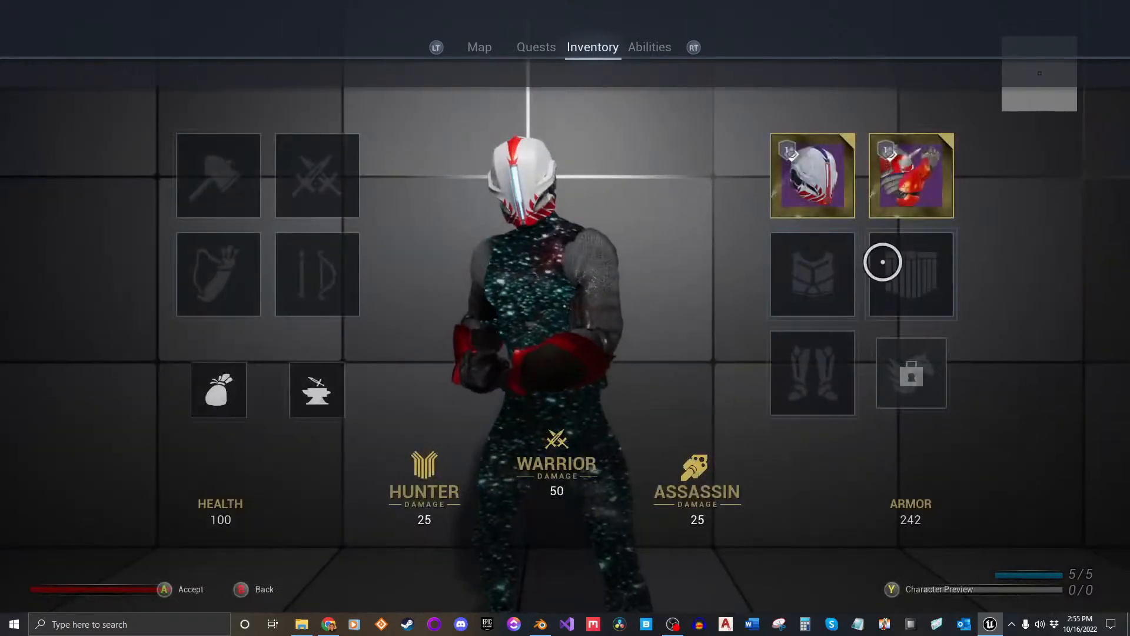
Equip the white and red chest armor, the dark red class cloth and the boots, finishing the armor set.
{"action": "left_click", "coordinate": [795, 263]}
{"action": "left_click", "coordinate": [789, 174]}
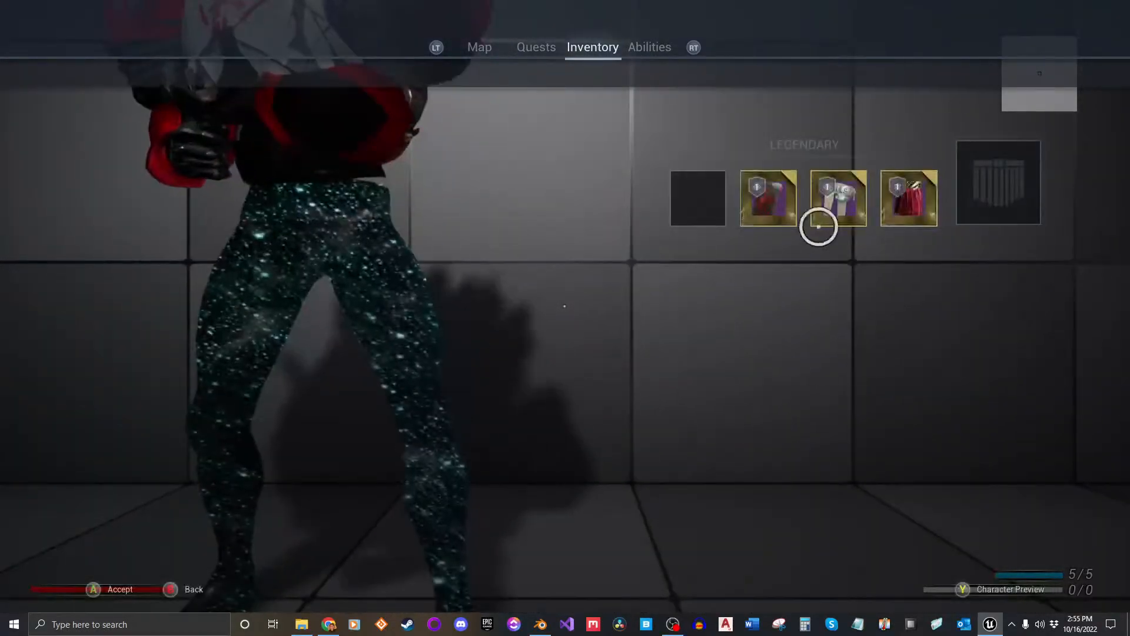
{"action": "left_click", "coordinate": [789, 208]}
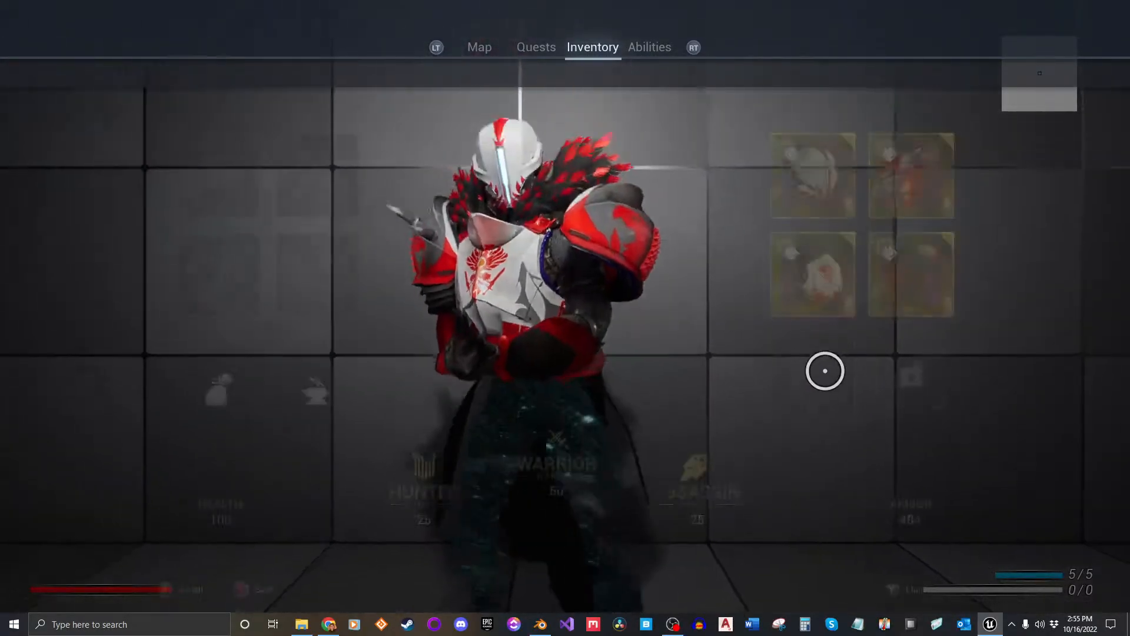
{"action": "left_click", "coordinate": [911, 274]}
{"action": "left_click", "coordinate": [769, 174]}
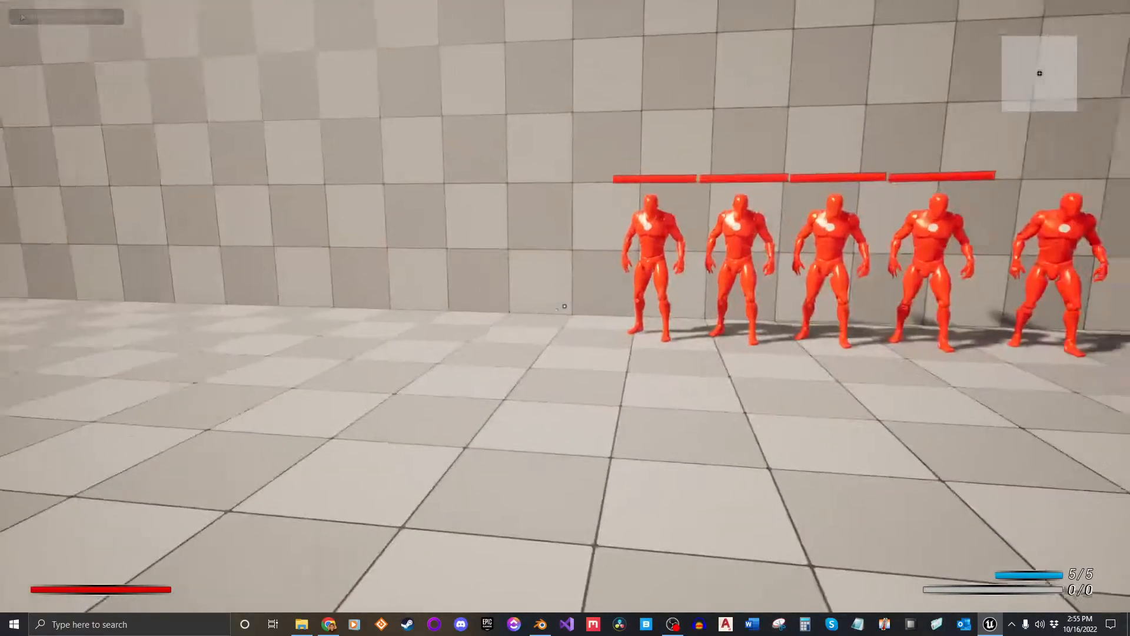
Walk along the Season 1 Red War Weapons display to collect weapons and approach the red target dummies.
{"action": "key", "text": "w"}
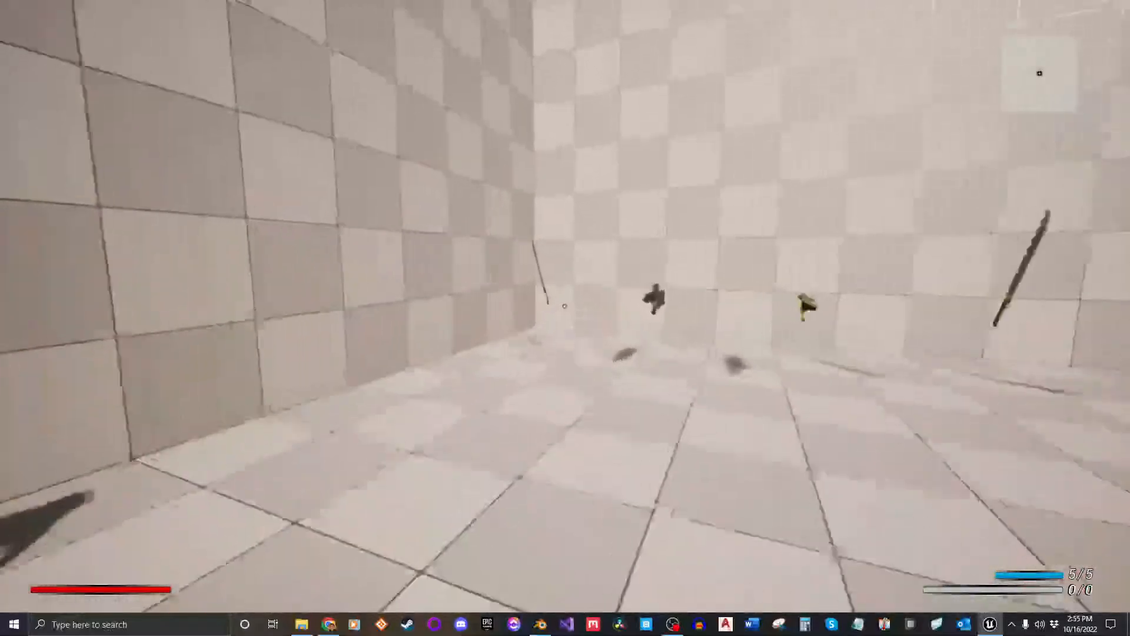
{"action": "key", "text": "w"}
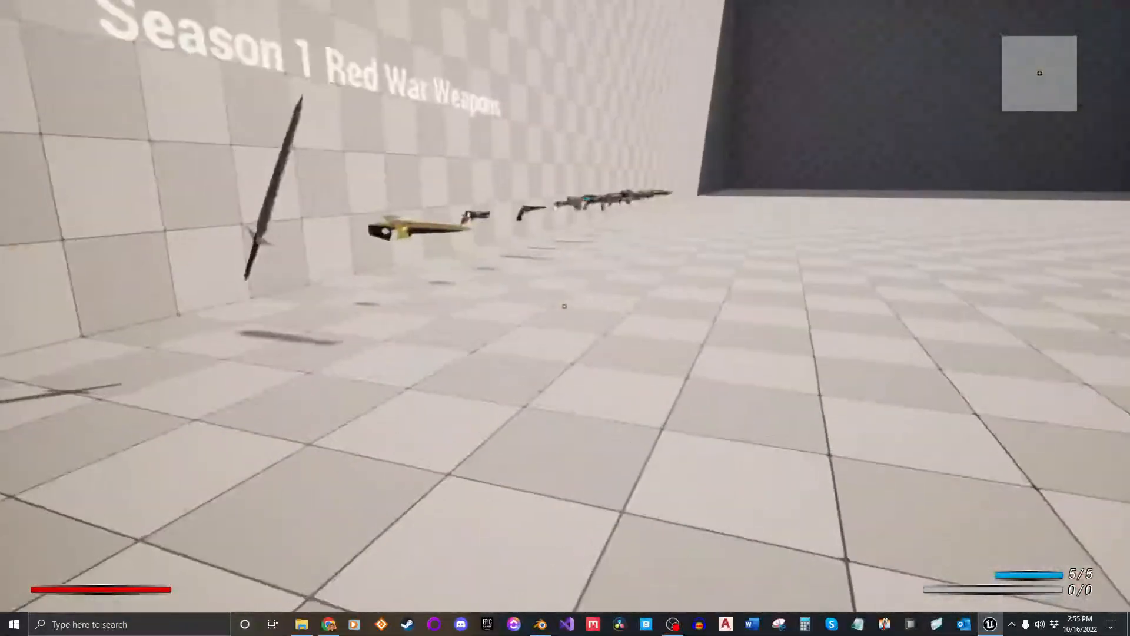
{"action": "key", "text": "w"}
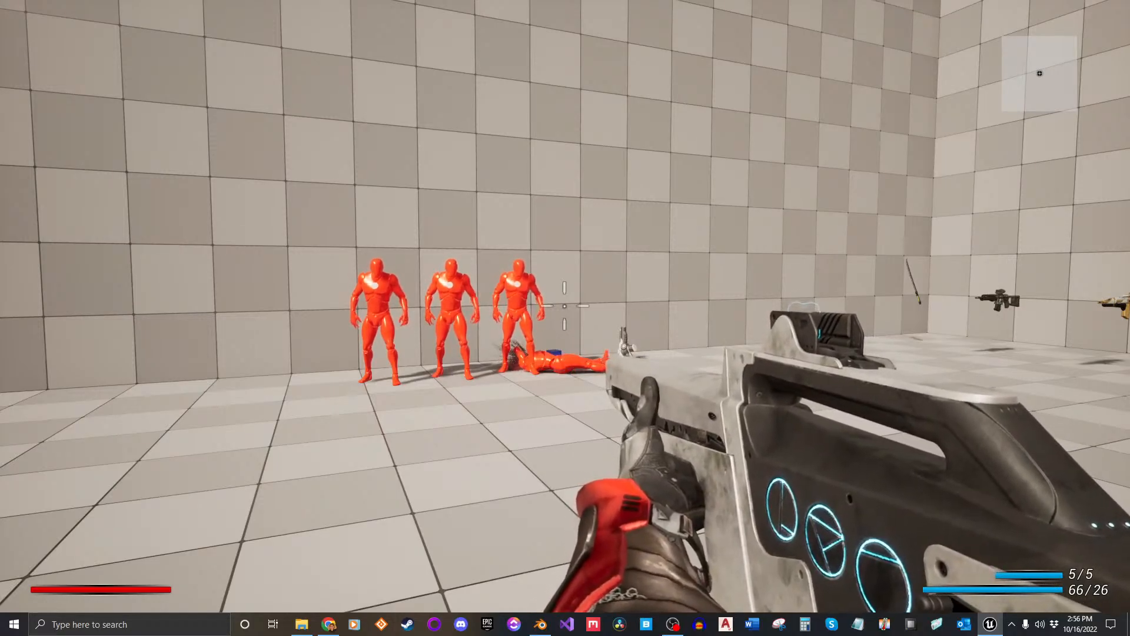
{"action": "key", "text": "w"}
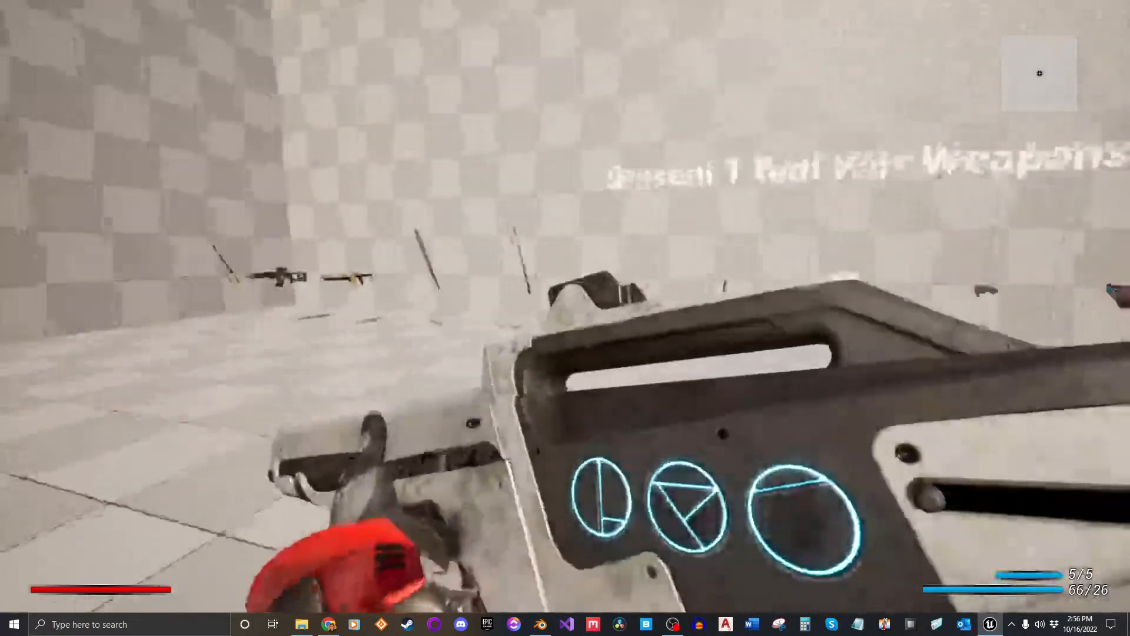
{"action": "key", "text": "w"}
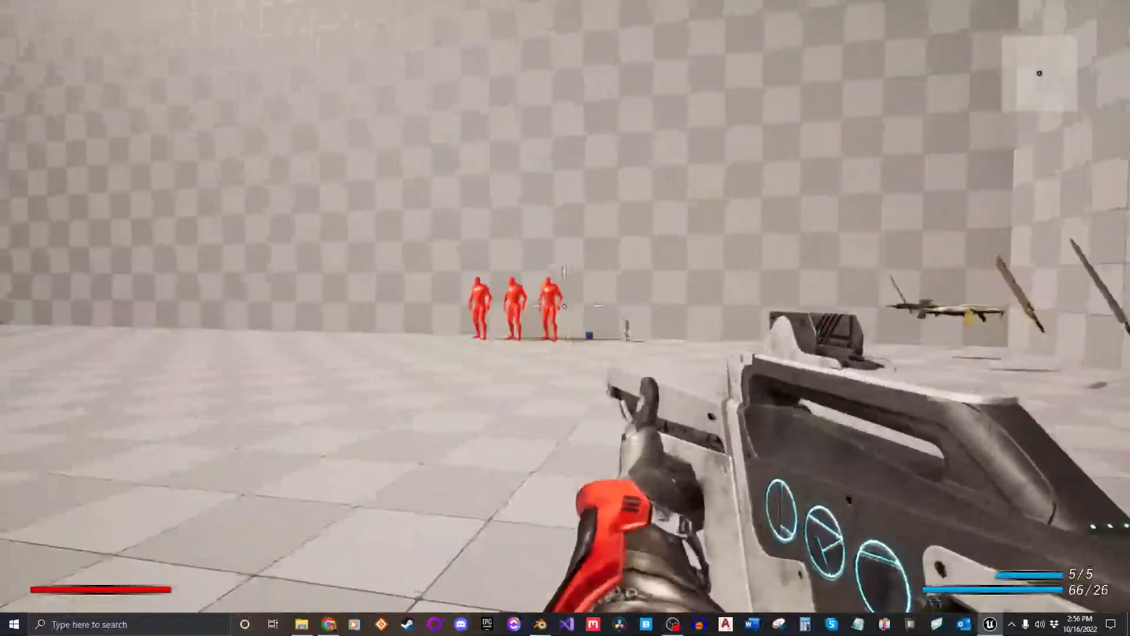
Aim down the white rifle's sights, shoot the nearest standing red dummy until it falls, and reload.
{"action": "right_click", "coordinate": [564, 306]}
{"action": "left_click", "coordinate": [564, 306]}
{"action": "left_click", "coordinate": [564, 306]}
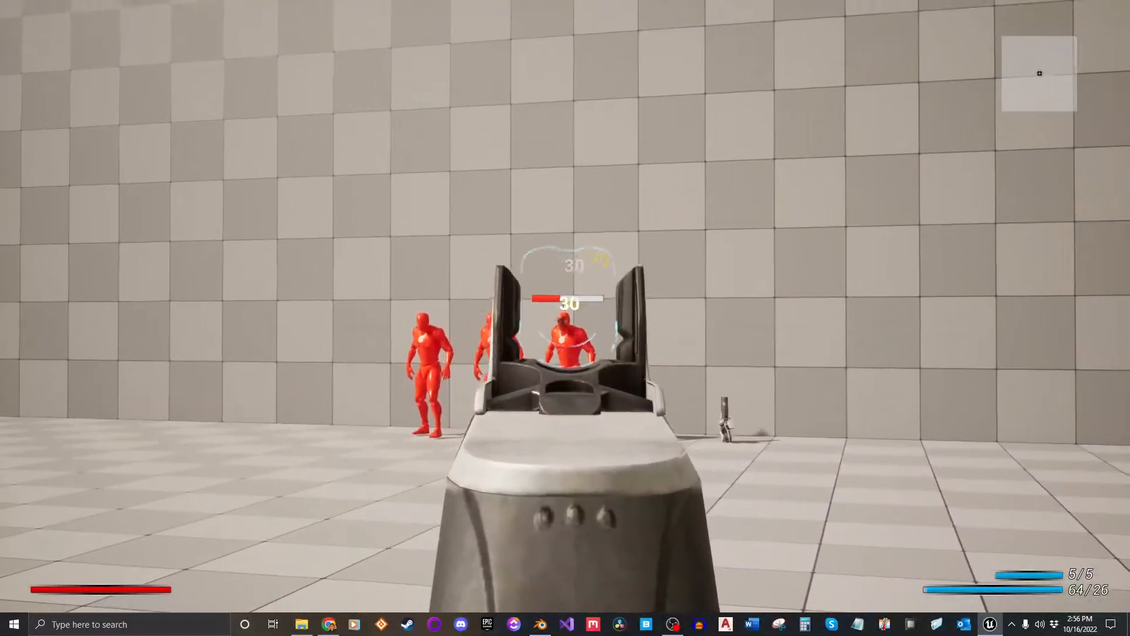
{"action": "key", "text": "s"}
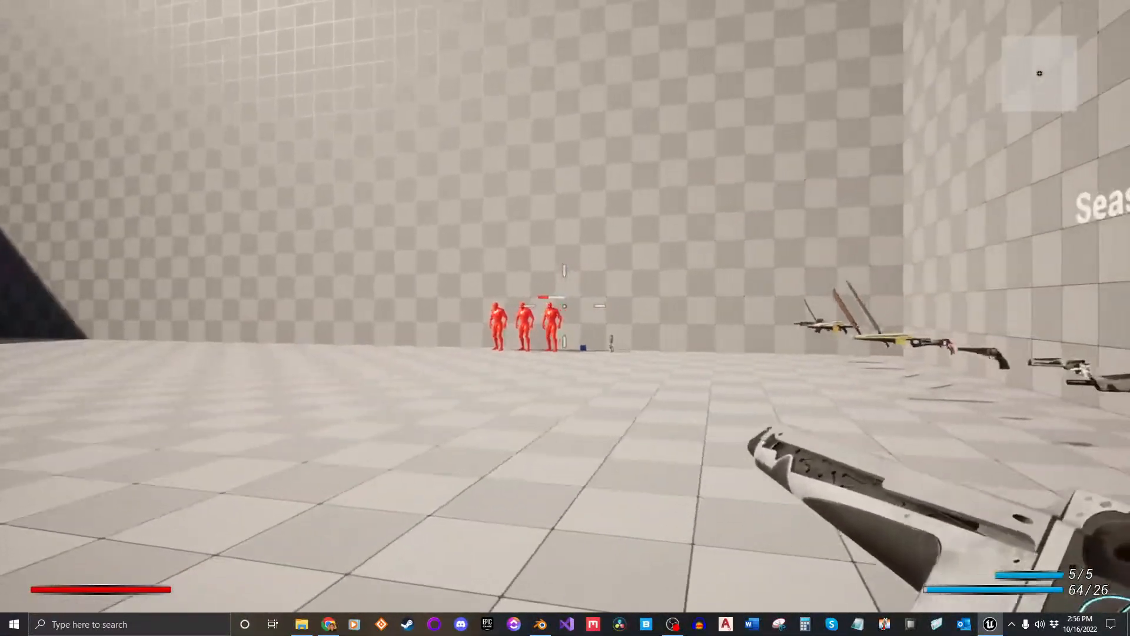
{"action": "key", "text": "w"}
{"action": "key", "text": "s"}
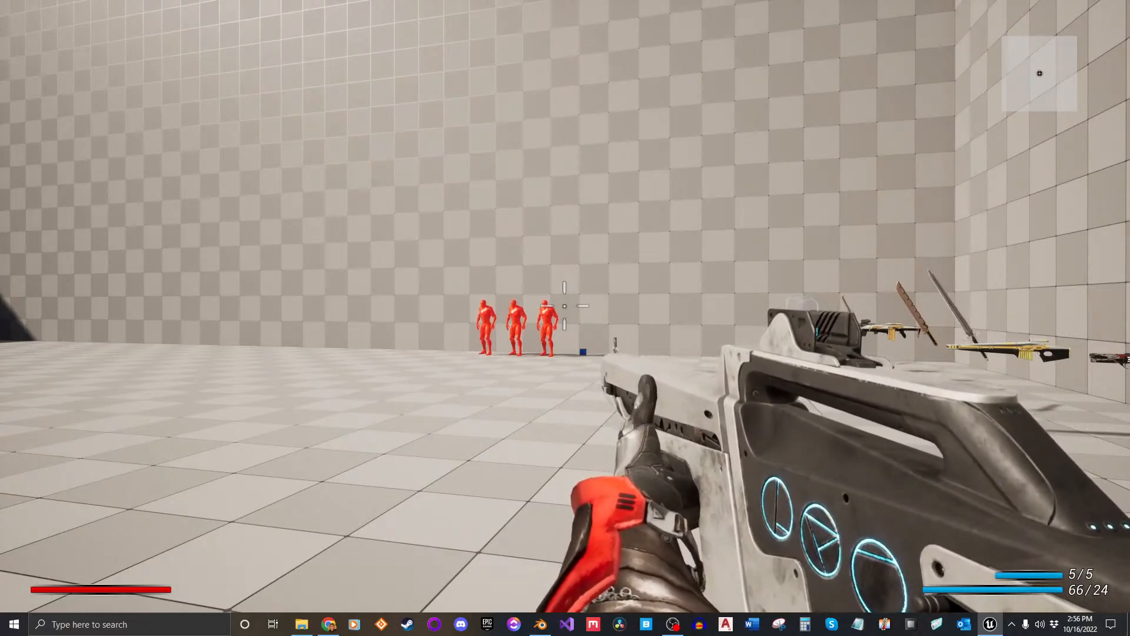
{"action": "right_click", "coordinate": [564, 306]}
{"action": "left_click", "coordinate": [564, 306]}
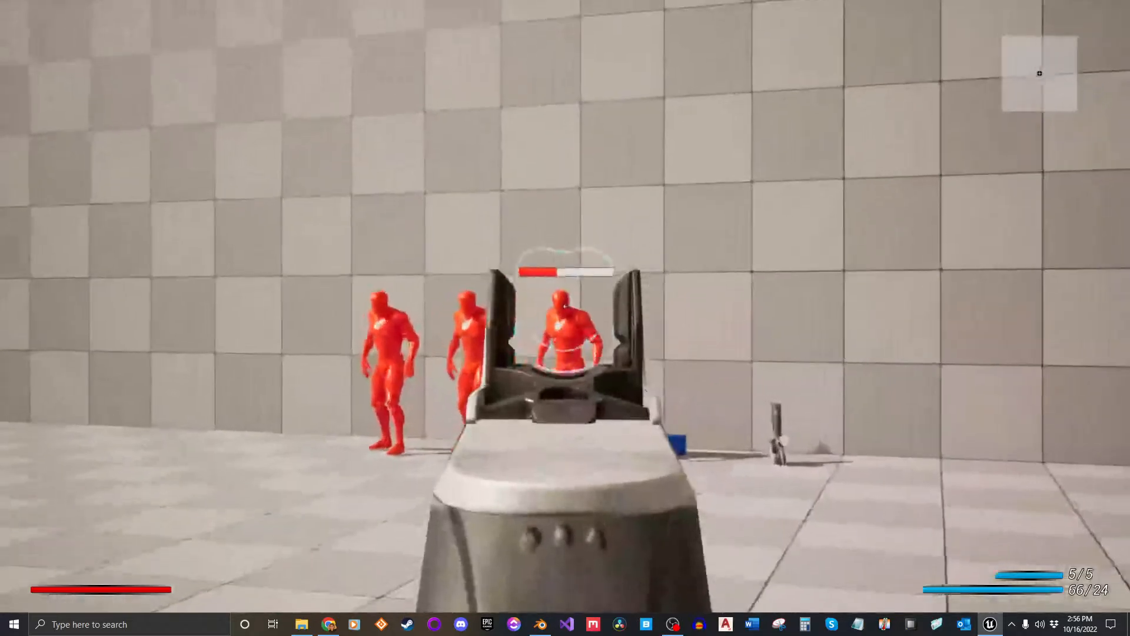
{"action": "left_click", "coordinate": [564, 305]}
{"action": "key", "text": "s"}
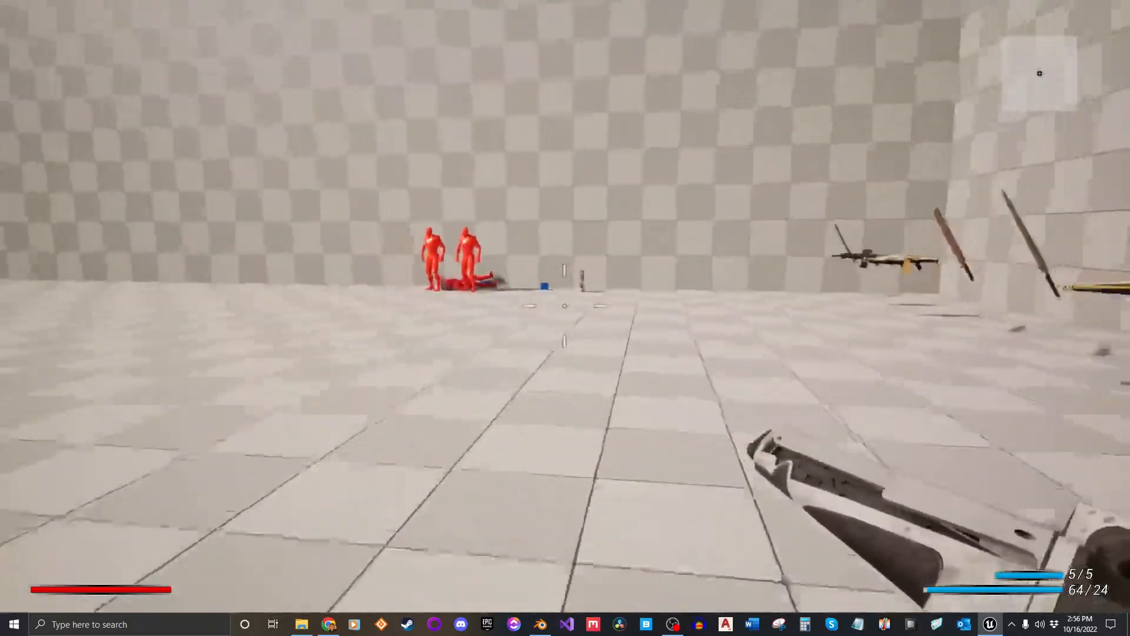
{"action": "key", "text": "r"}
{"action": "key", "text": "s"}
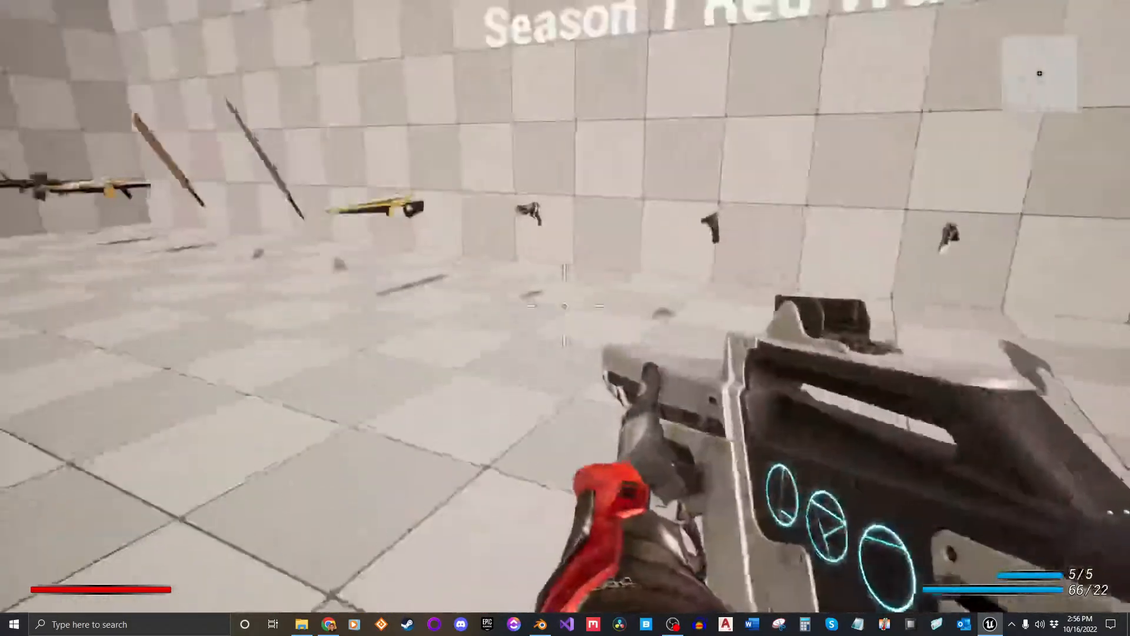
Switch to the second weapon and unequip The End and Inaugural Address into the backpack.
{"action": "key", "text": "2"}
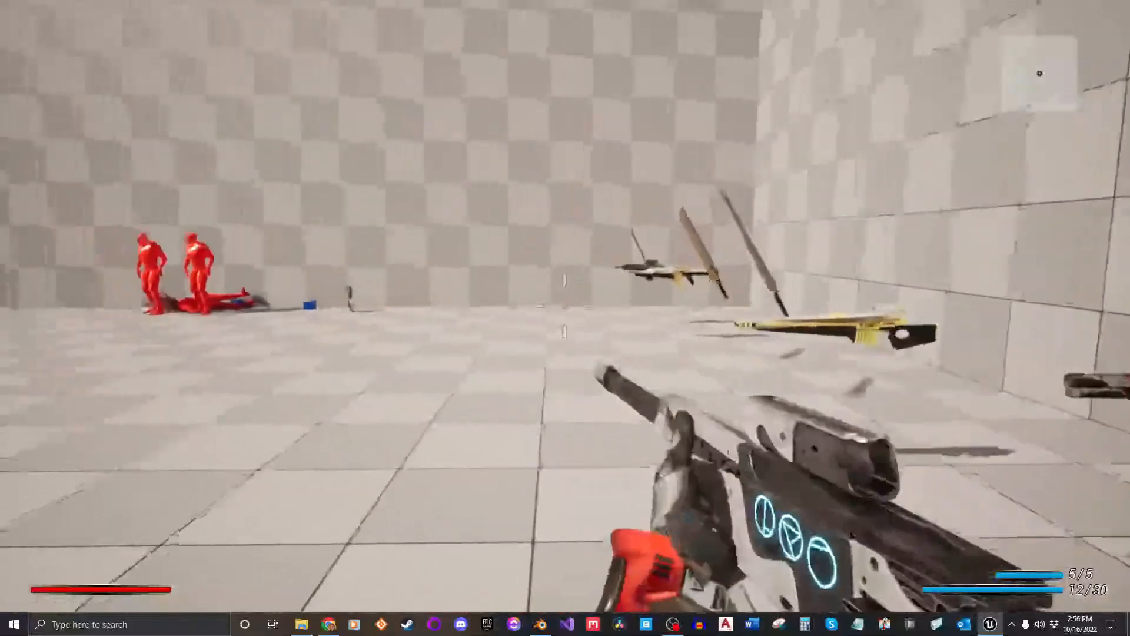
{"action": "key", "text": "i"}
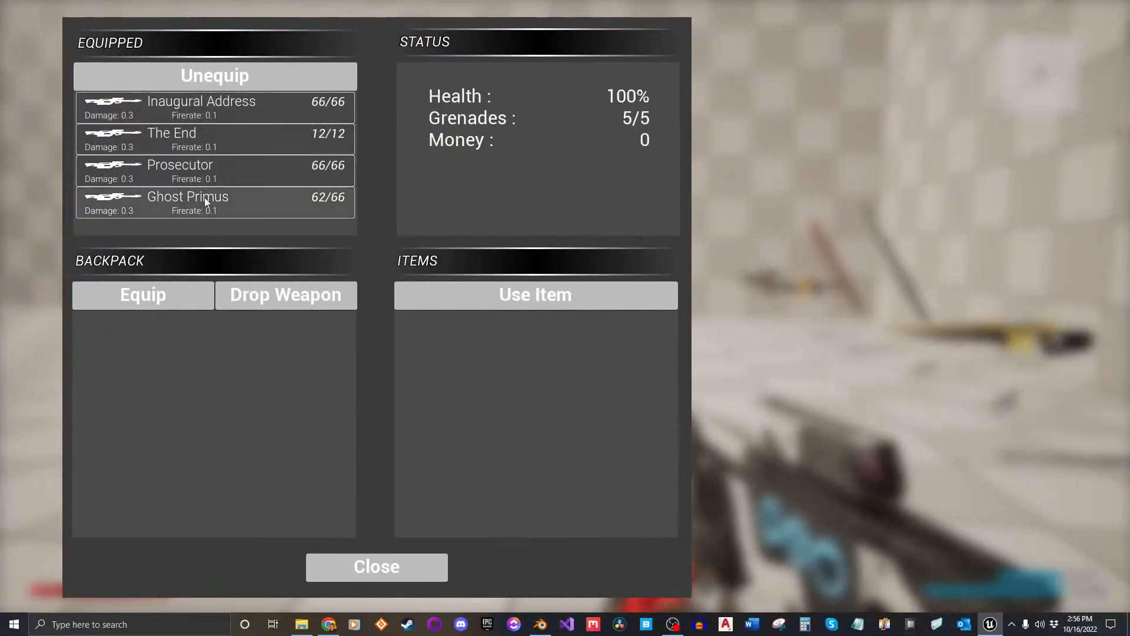
{"action": "left_click", "coordinate": [187, 144]}
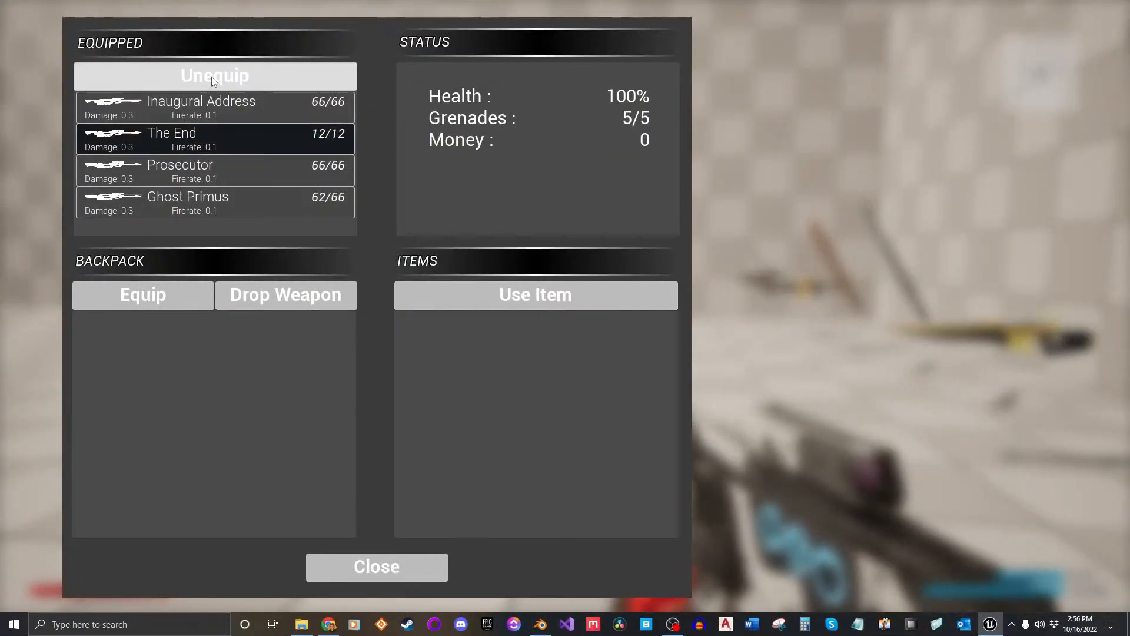
{"action": "left_click", "coordinate": [211, 76]}
{"action": "left_click", "coordinate": [207, 111]}
{"action": "left_click", "coordinate": [217, 76]}
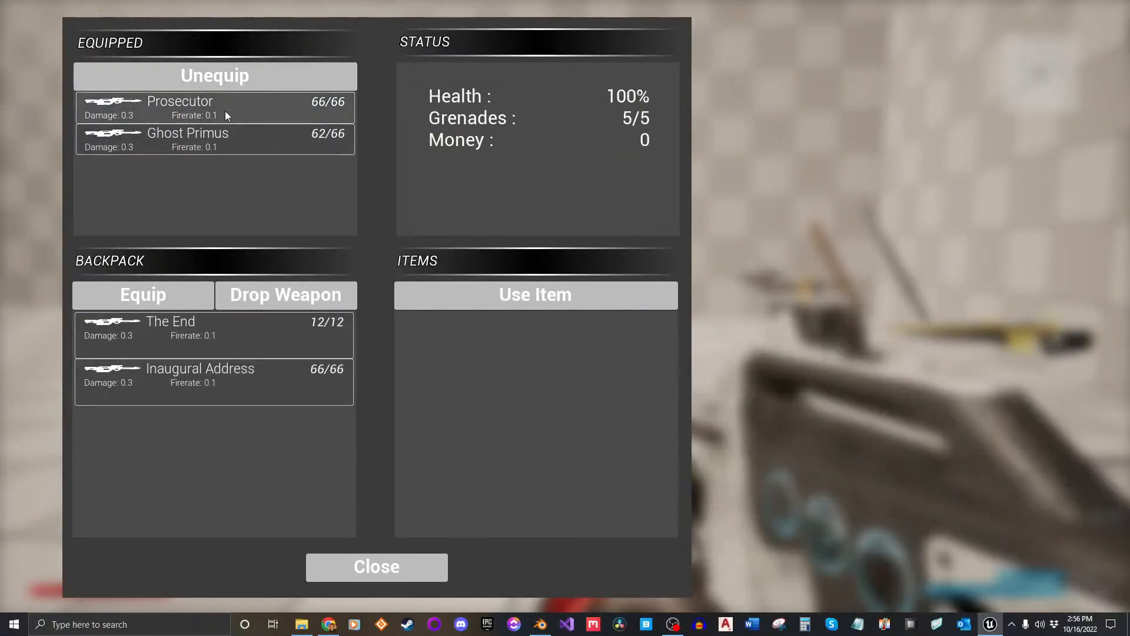
{"action": "left_click", "coordinate": [373, 579]}
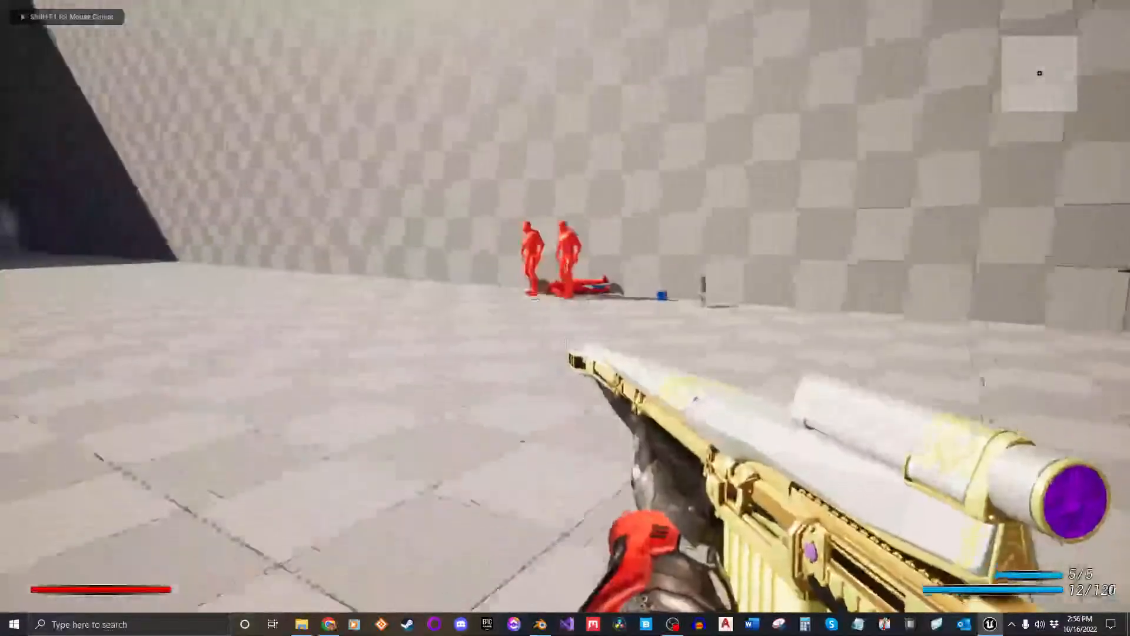
Shoot a red dummy through the gold and white sniper rifle's scope, reload, and end the play session.
{"action": "right_click", "coordinate": [564, 306]}
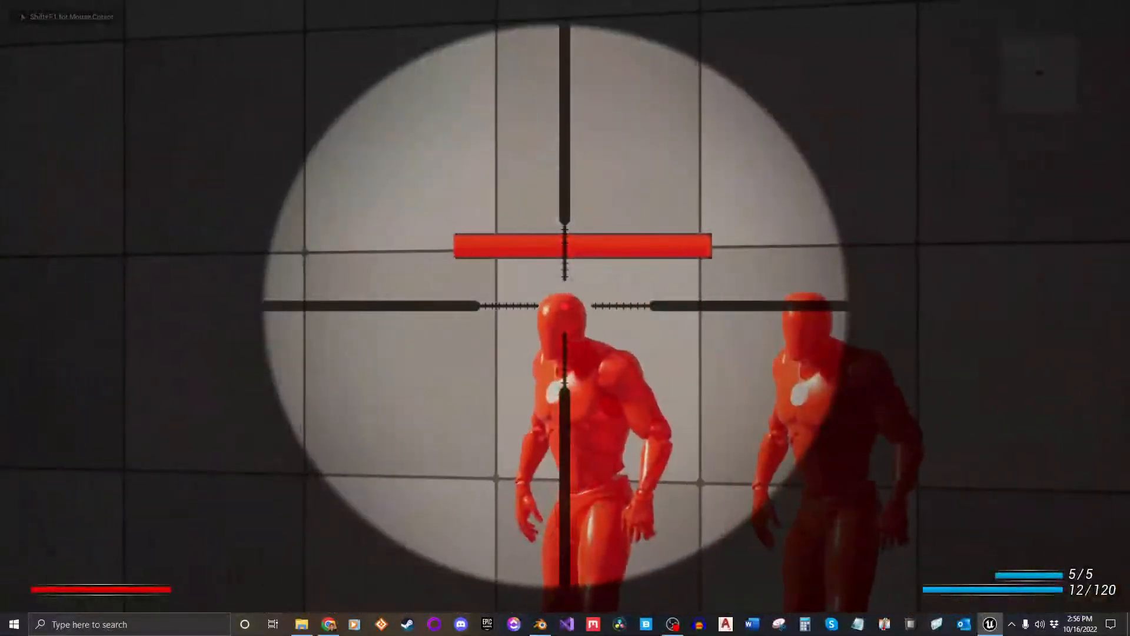
{"action": "left_click", "coordinate": [564, 306]}
{"action": "key", "text": "r"}
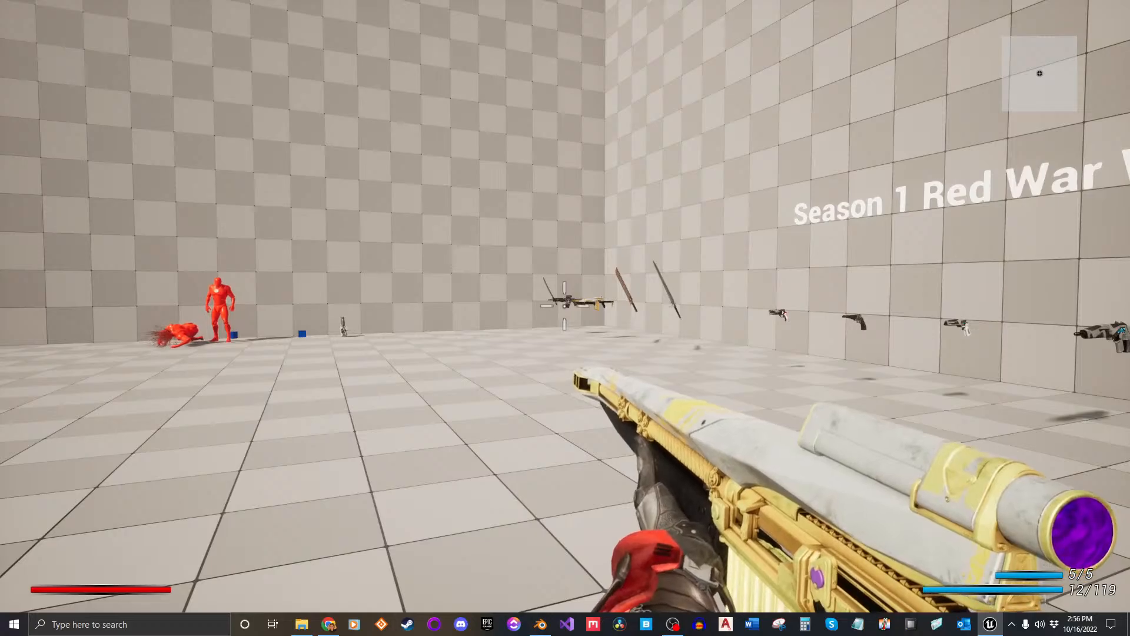
{"action": "key", "text": "Escape"}
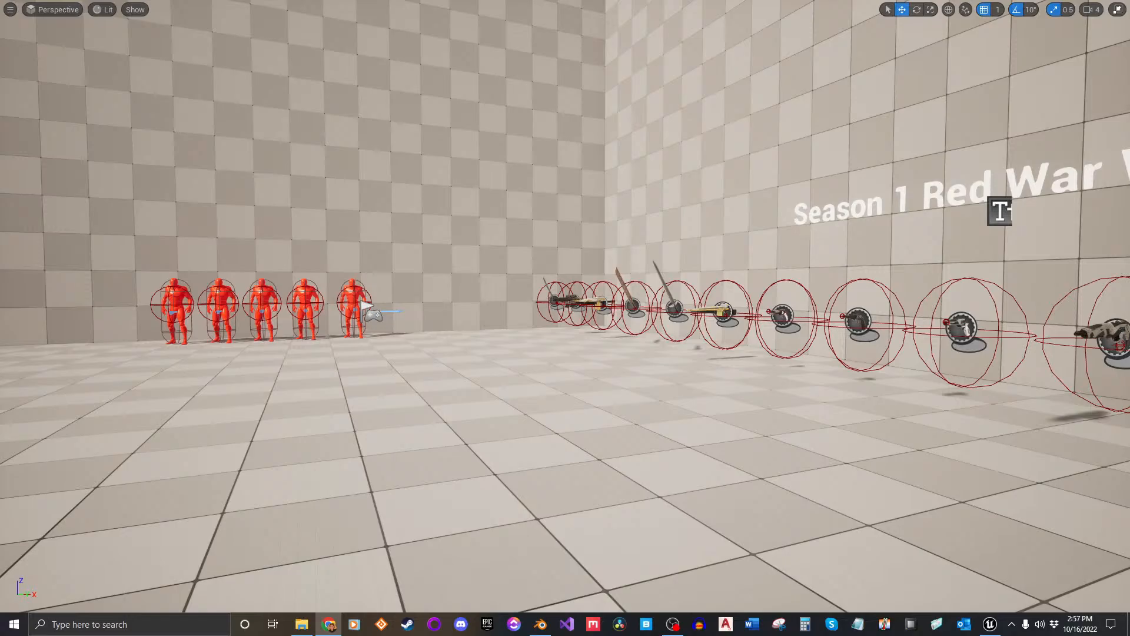
Restart the play session with the view facing the target dummies and turn toward the weapon display.
{"action": "right_click_drag", "start_coordinate": [740, 375], "coordinate": [722, 370]}
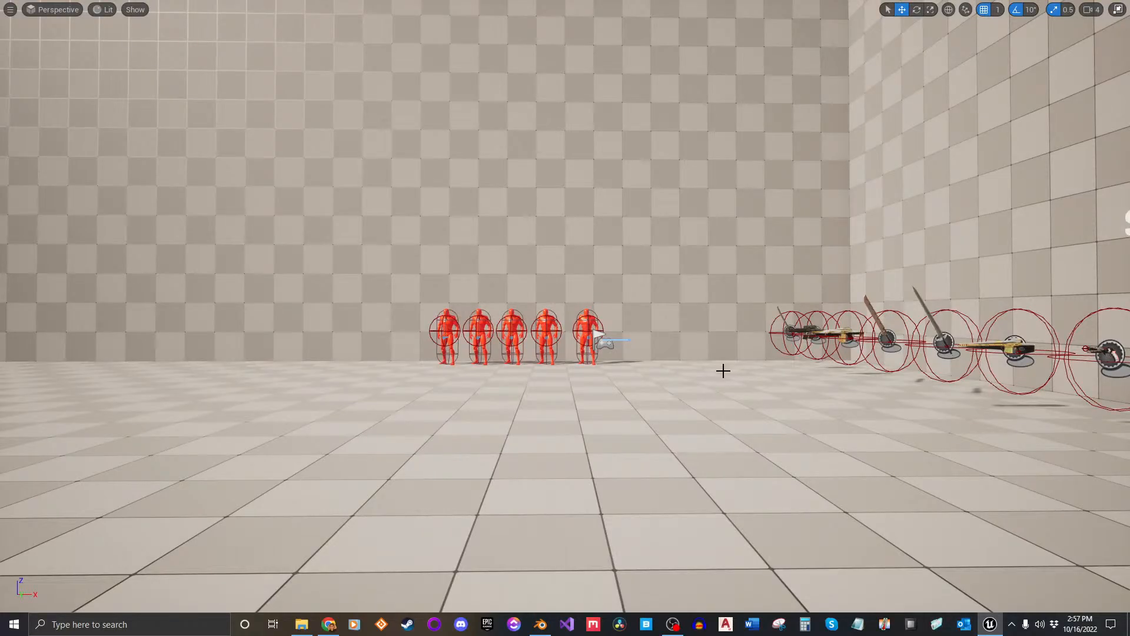
{"action": "key", "text": "alt+p"}
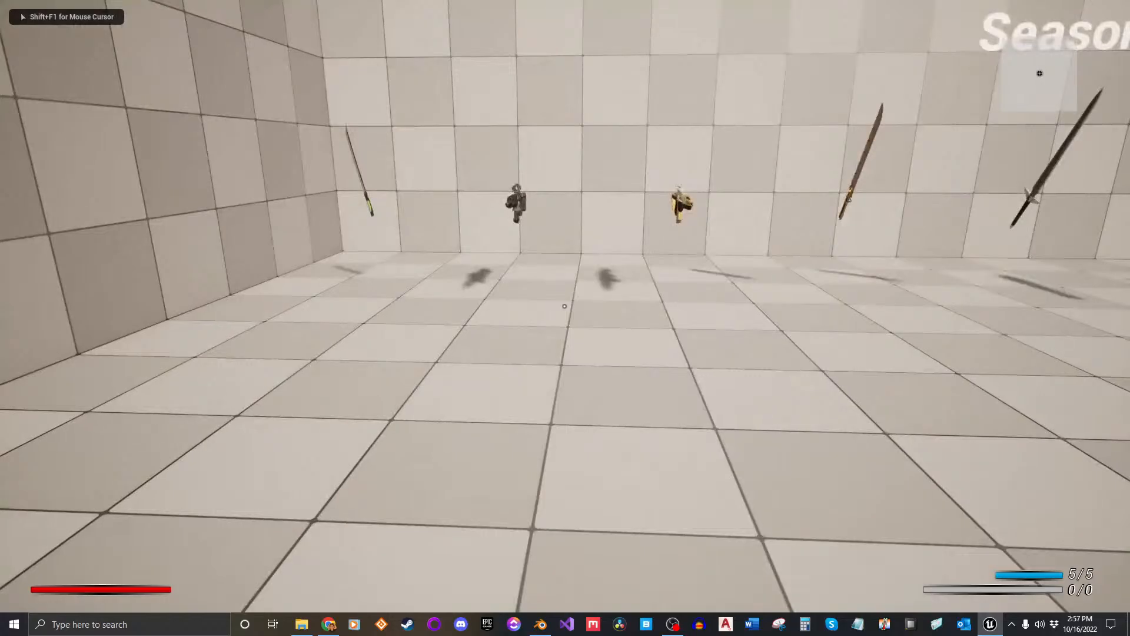
{"action": "key", "text": "Tab"}
{"action": "key", "text": "Tab"}
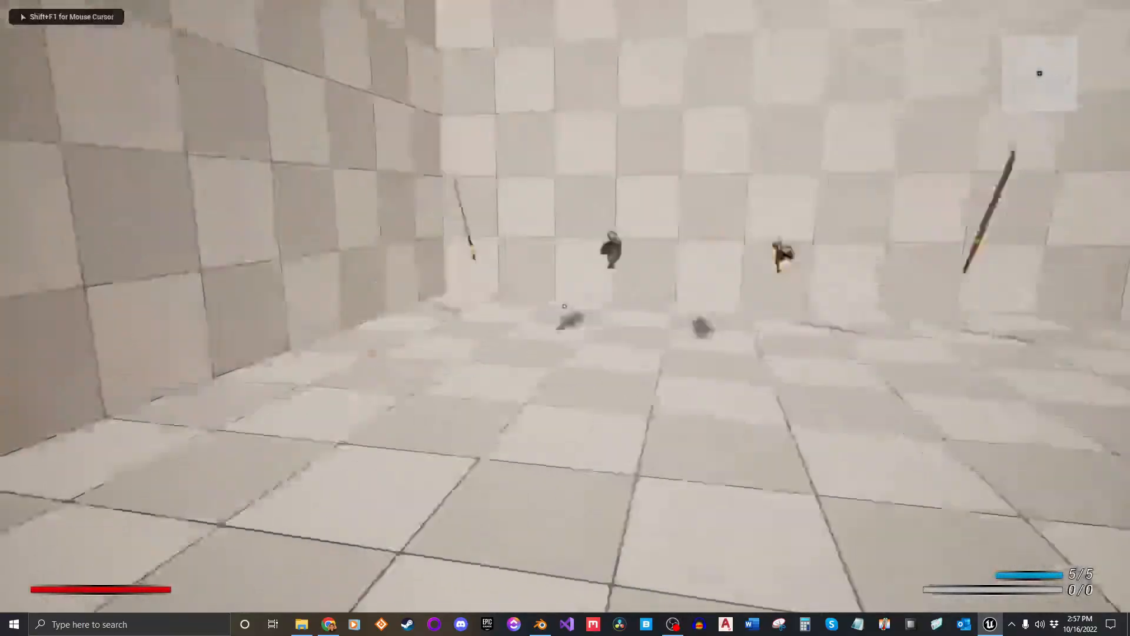
Run from the weapon display to the spotlit character figure in the dark part of the room.
{"action": "key", "text": "w"}
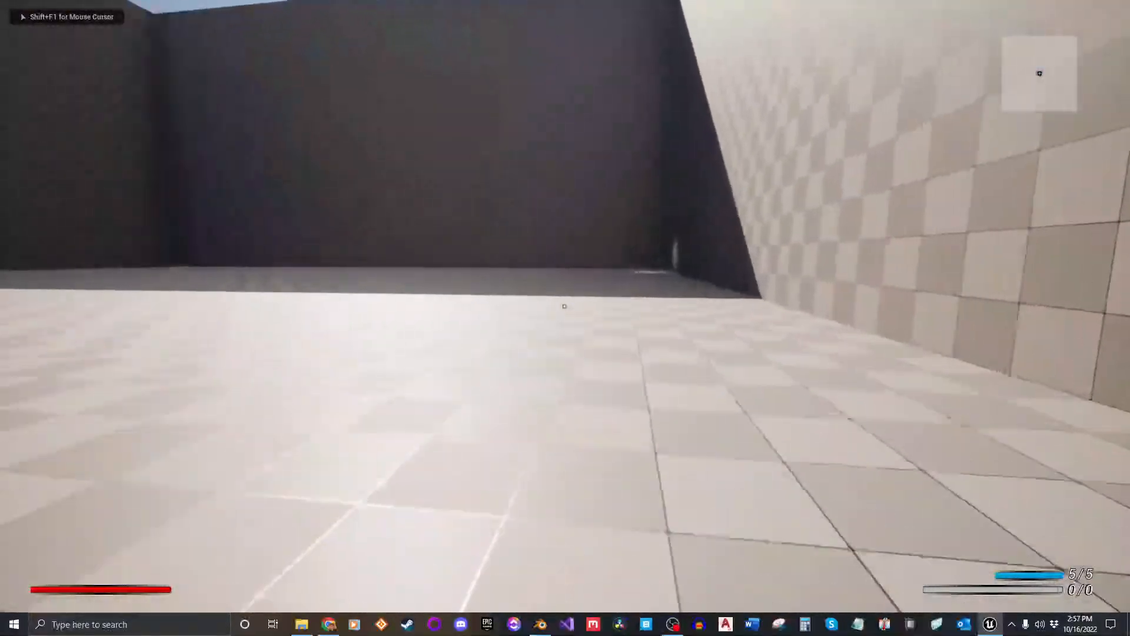
{"action": "key", "text": "w"}
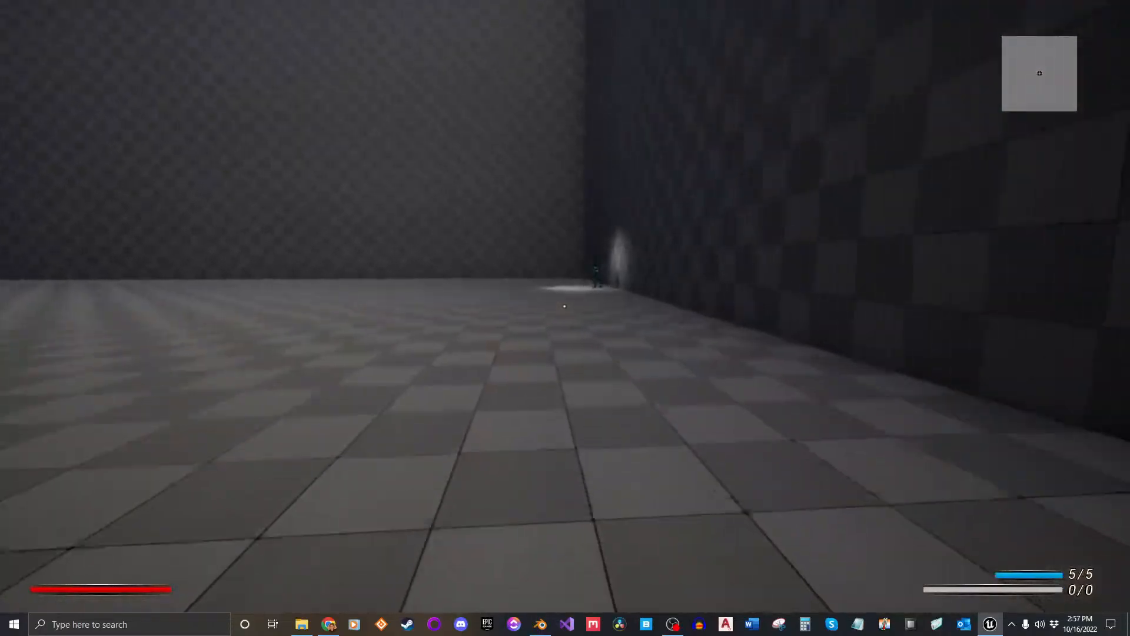
{"action": "key", "text": "w"}
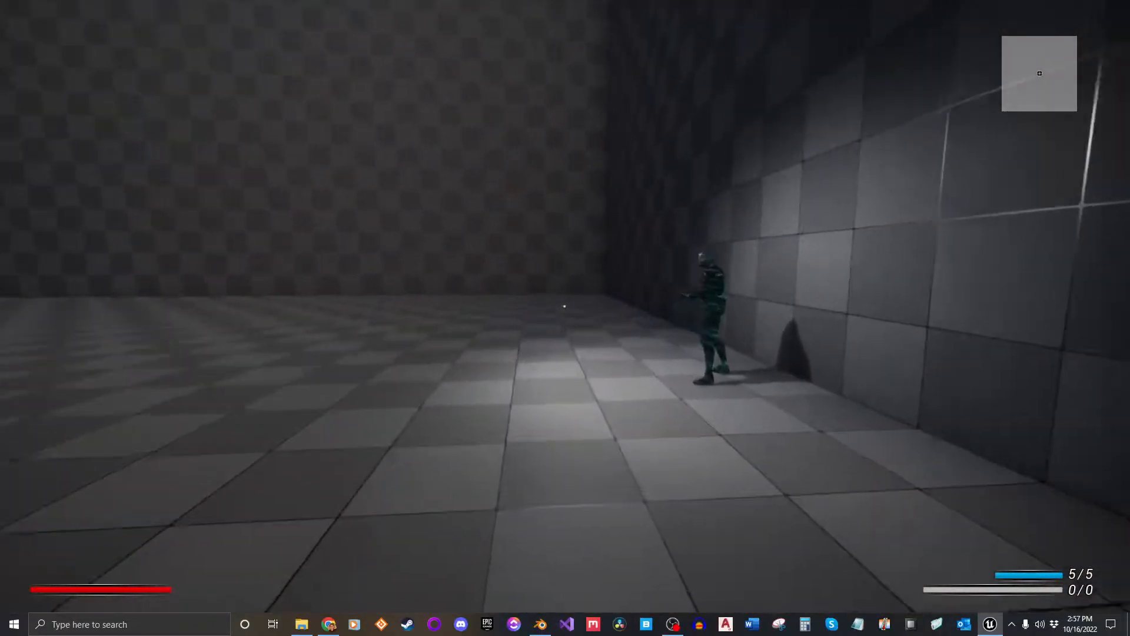
{"action": "key", "text": "w"}
{"action": "key", "text": "s"}
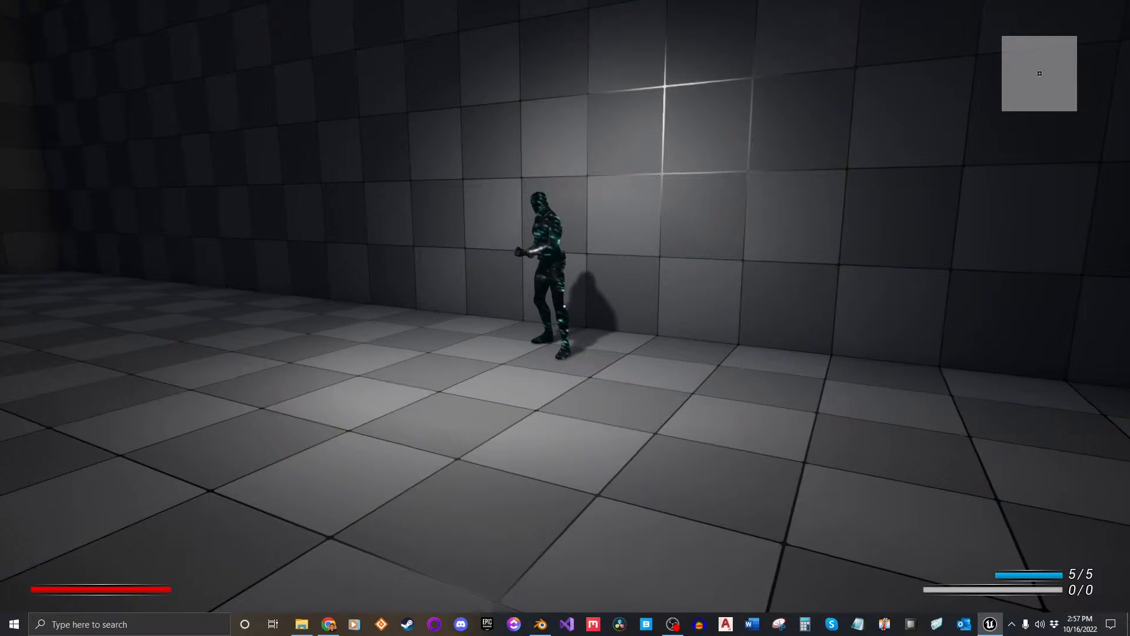
Move back and forth in front of the spotlit figure to examine the unarmored character.
{"action": "key", "text": "w"}
{"action": "key", "text": "s"}
{"action": "key", "text": "s"}
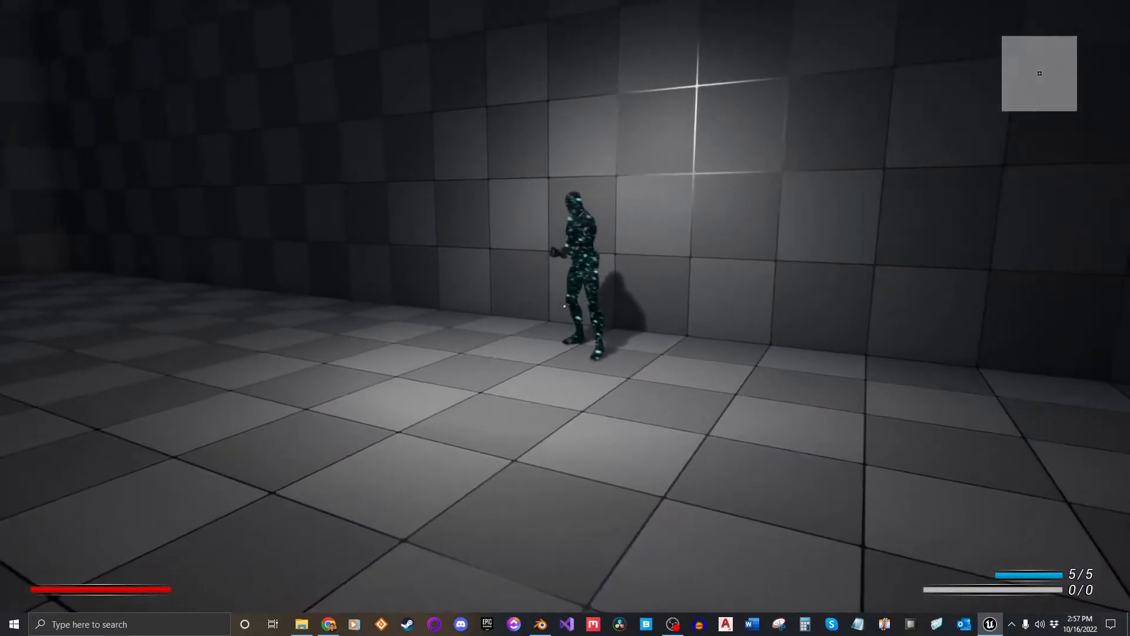
{"action": "key", "text": "w"}
{"action": "key", "text": "s"}
{"action": "key", "text": "w"}
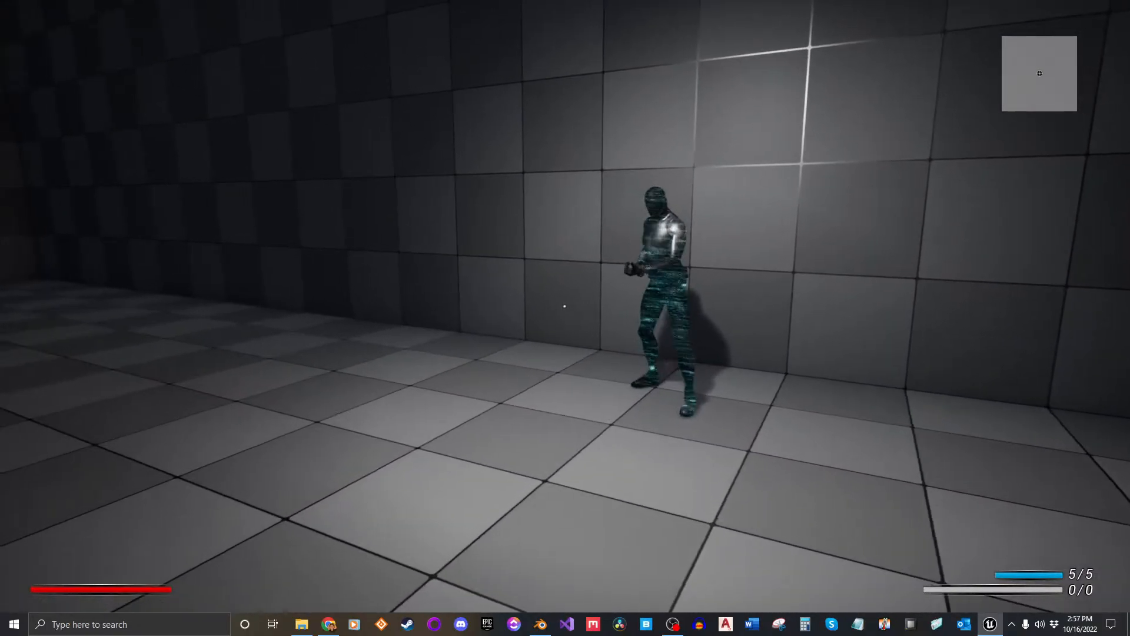
{"action": "key", "text": "s"}
Equip the rooster-head helmet and a pair of legendary gauntlets from the inventory.
{"action": "key", "text": "Escape"}
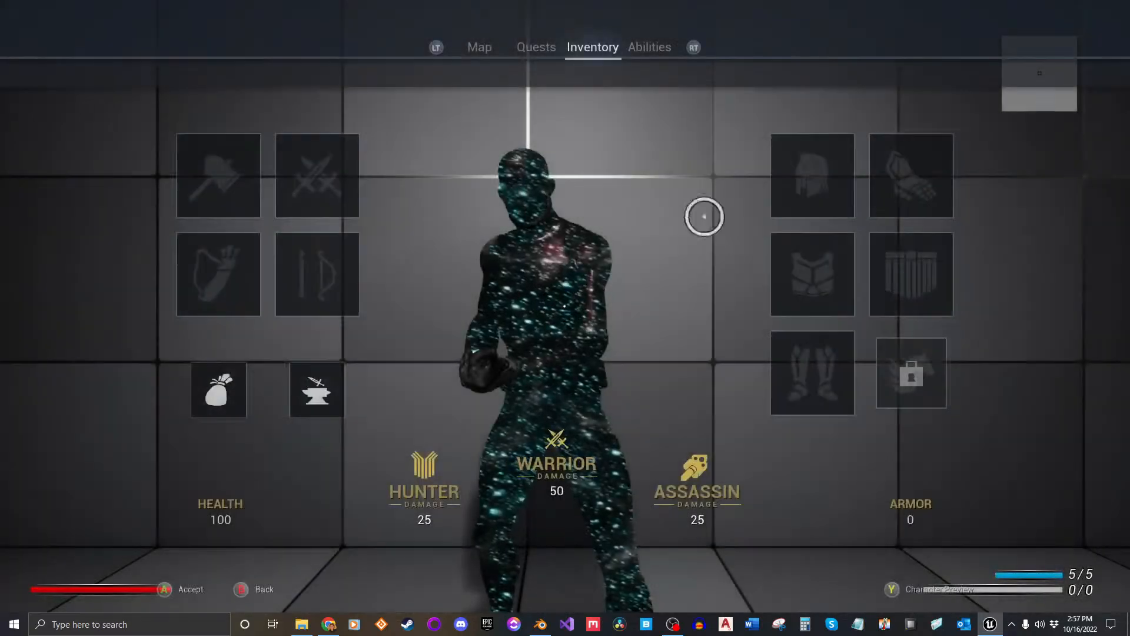
{"action": "left_click", "coordinate": [840, 179]}
{"action": "left_click", "coordinate": [776, 186]}
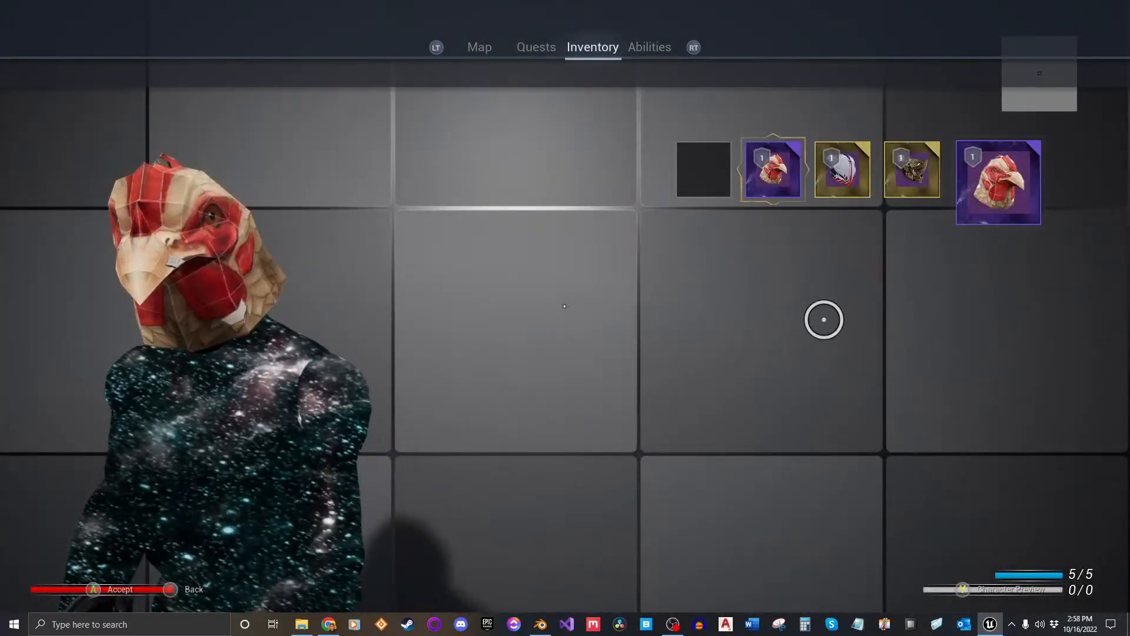
{"action": "key", "text": "Escape"}
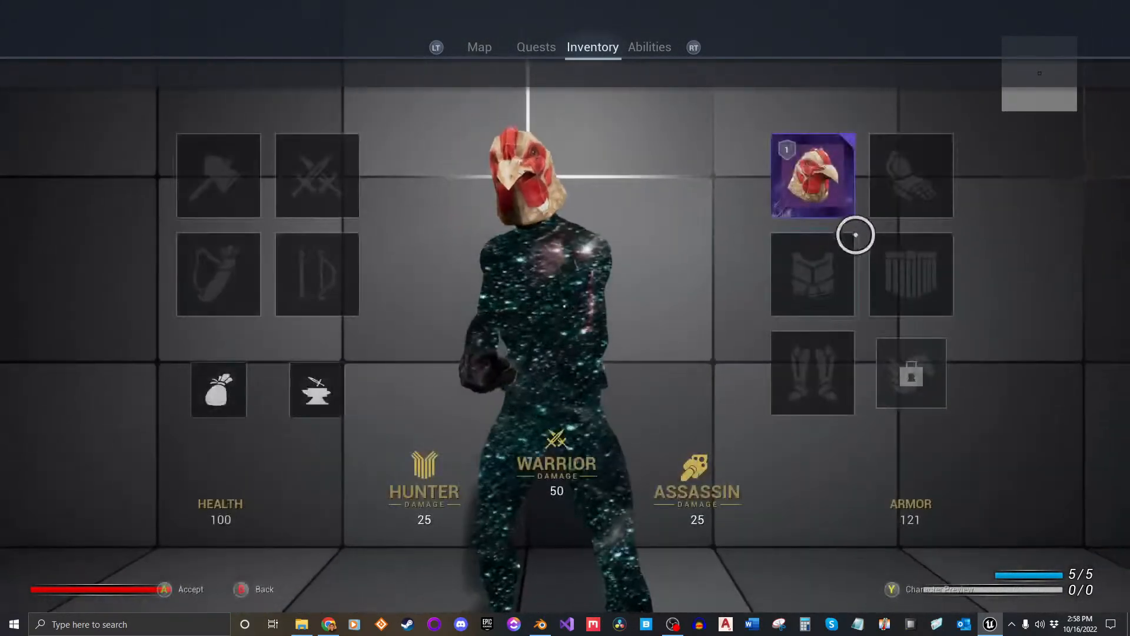
{"action": "left_click", "coordinate": [875, 292]}
{"action": "key", "text": "Escape"}
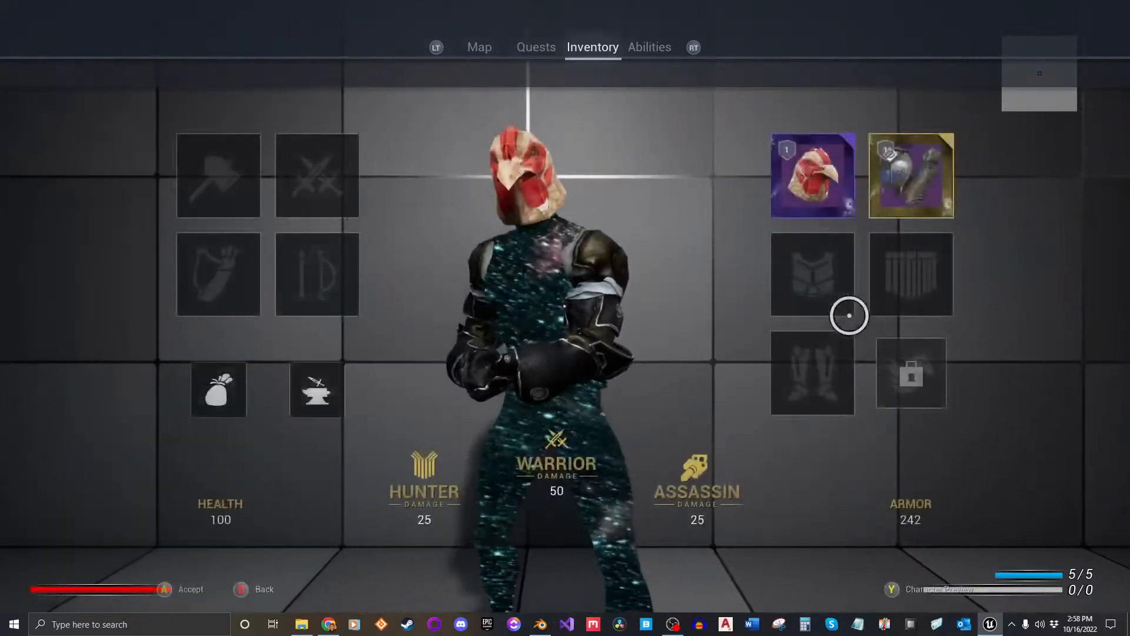
Equip a legendary chest armor piece and return to the inventory overview.
{"action": "left_click", "coordinate": [821, 273]}
{"action": "left_click", "coordinate": [835, 183]}
{"action": "key", "text": "Escape"}
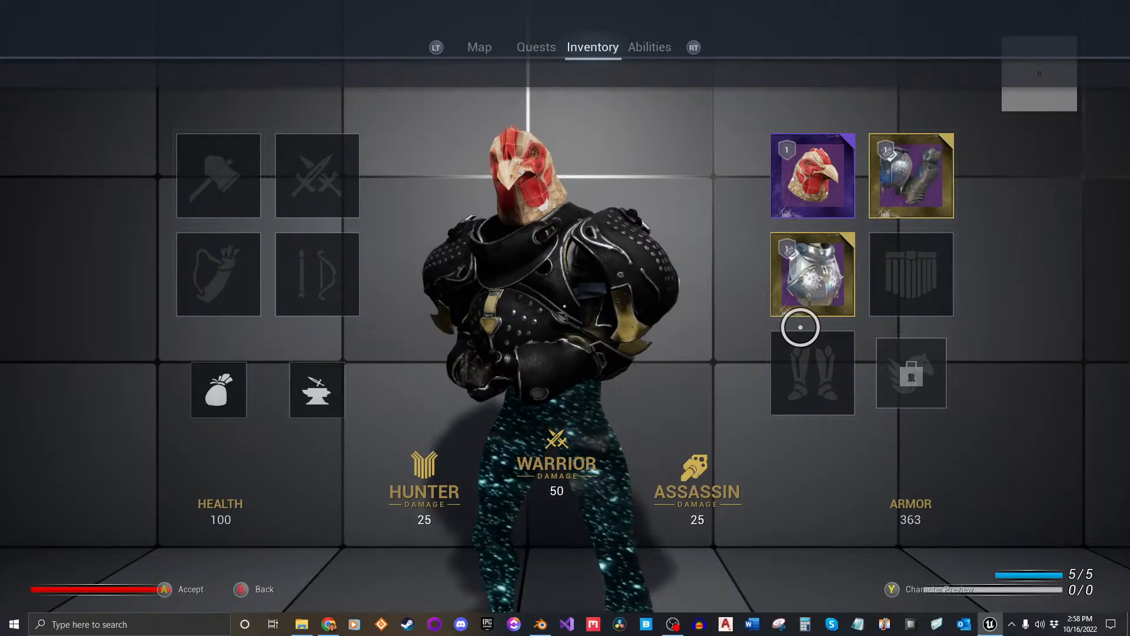
Equip the second legendary class item and a set of leg armor, and close the inventory.
{"action": "left_click", "coordinate": [928, 277]}
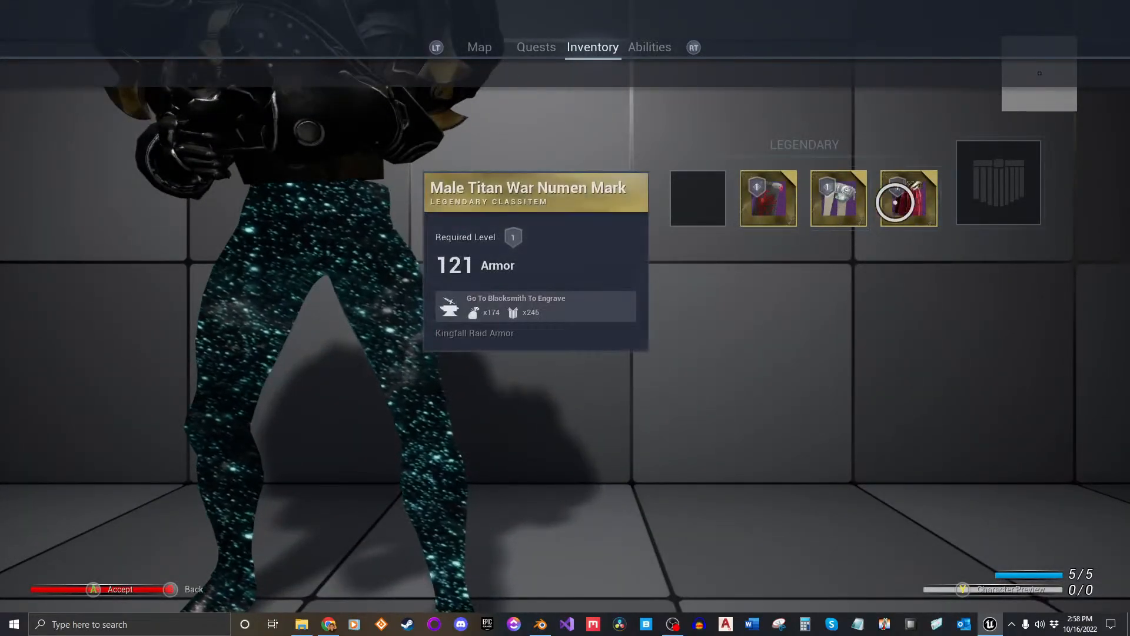
{"action": "left_click", "coordinate": [839, 198]}
{"action": "left_click", "coordinate": [838, 373]}
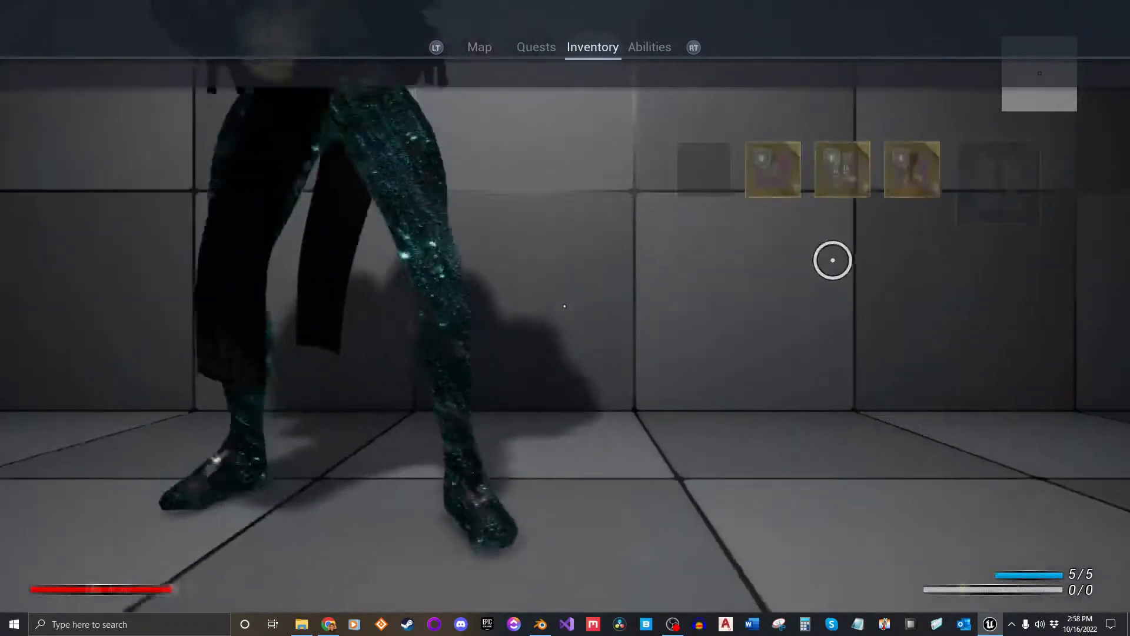
{"action": "key", "text": "Tab"}
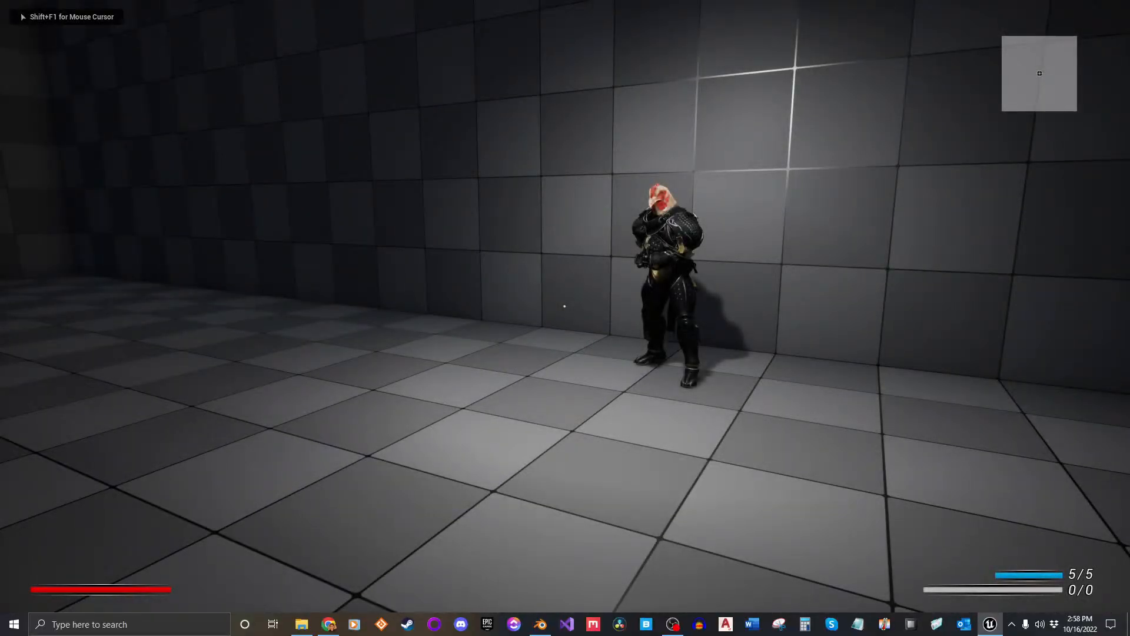
Run back to the Season 1 Red War Weapons display and stop at the end of its weapon row.
{"action": "key", "text": "w"}
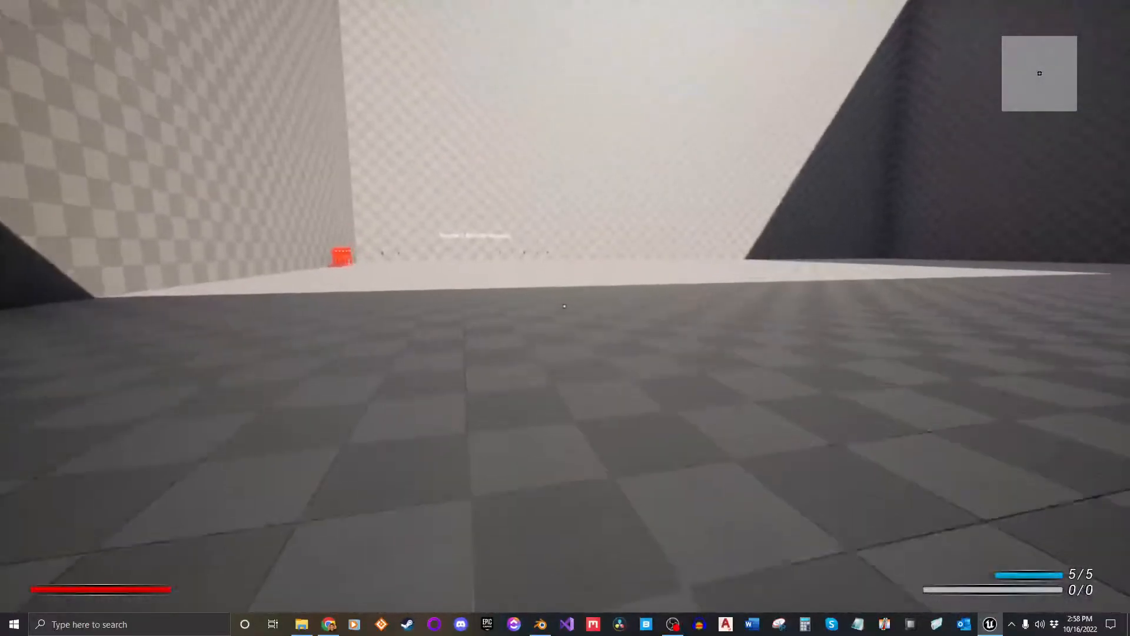
{"action": "key", "text": "w"}
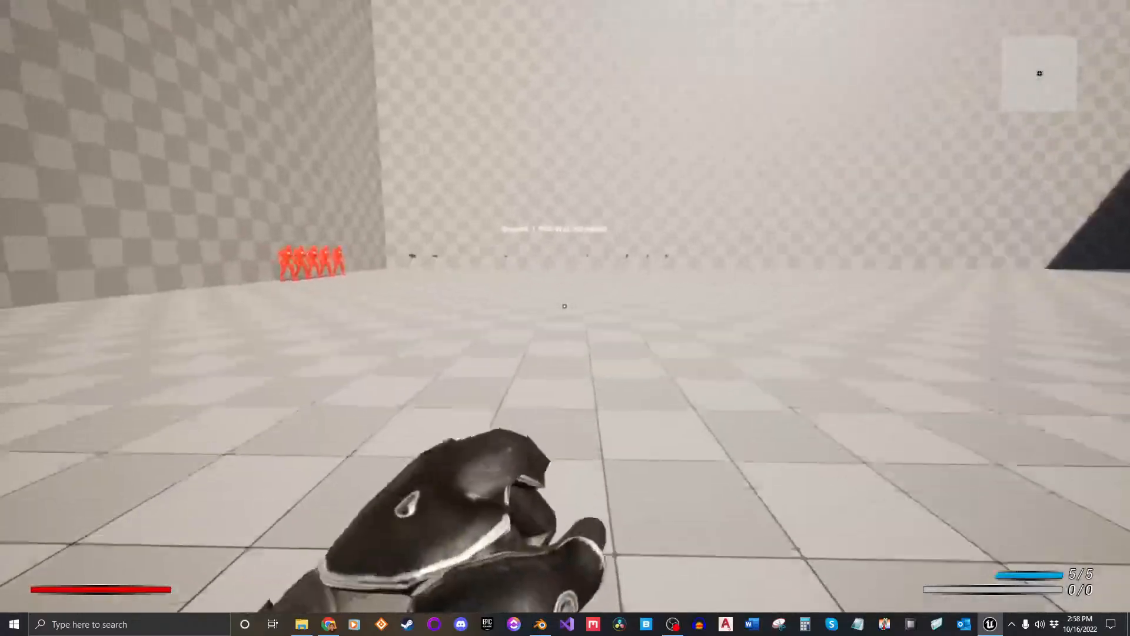
{"action": "key", "text": "w"}
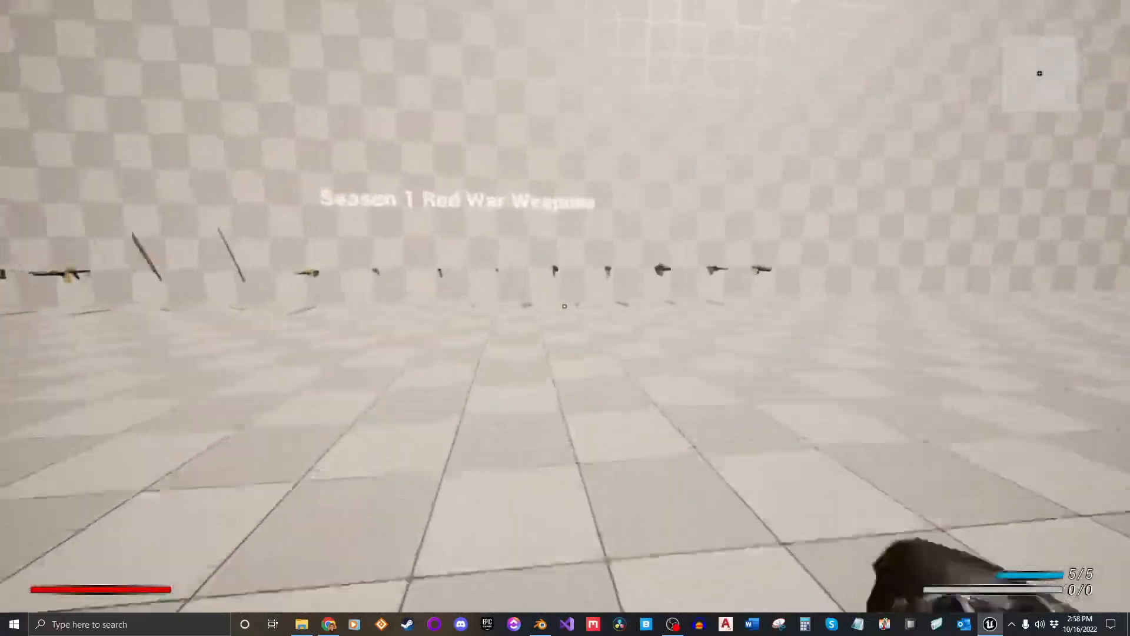
{"action": "key", "text": "w"}
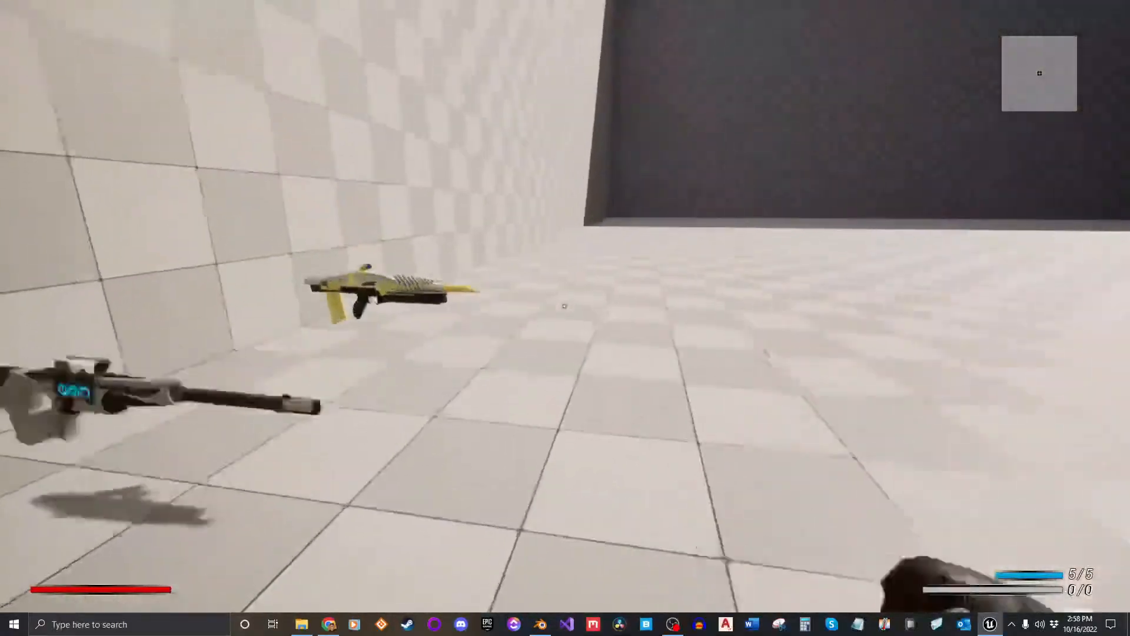
{"action": "key", "text": "w"}
{"action": "key", "text": "d"}
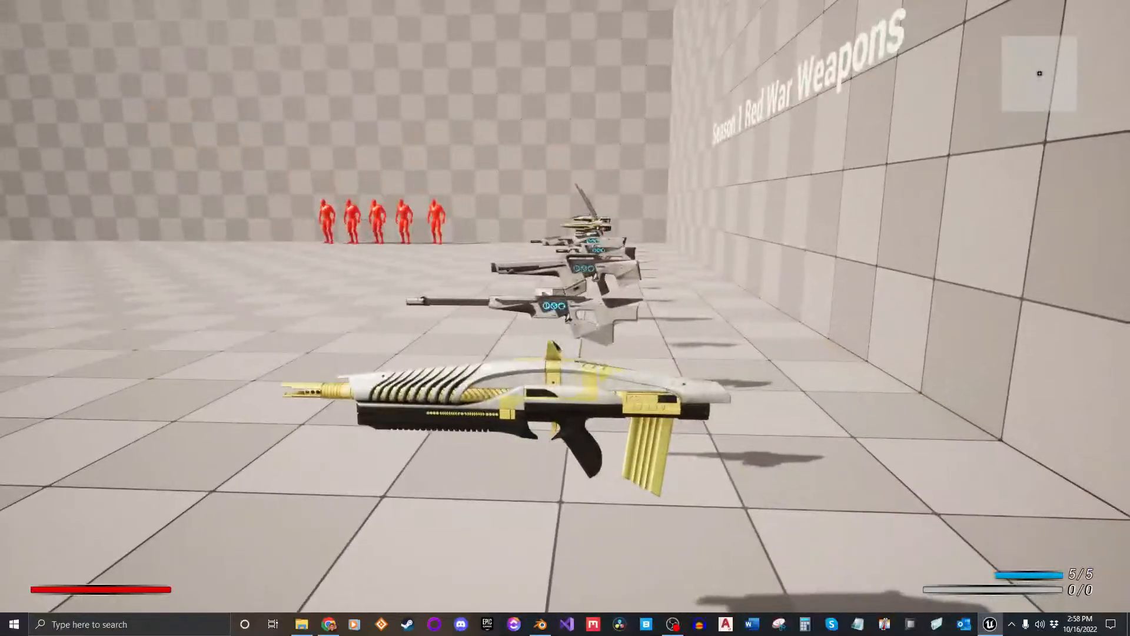
Collect the weapons along the display row and approach the red dummies with the gold and white rifle in hand.
{"action": "key", "text": "w"}
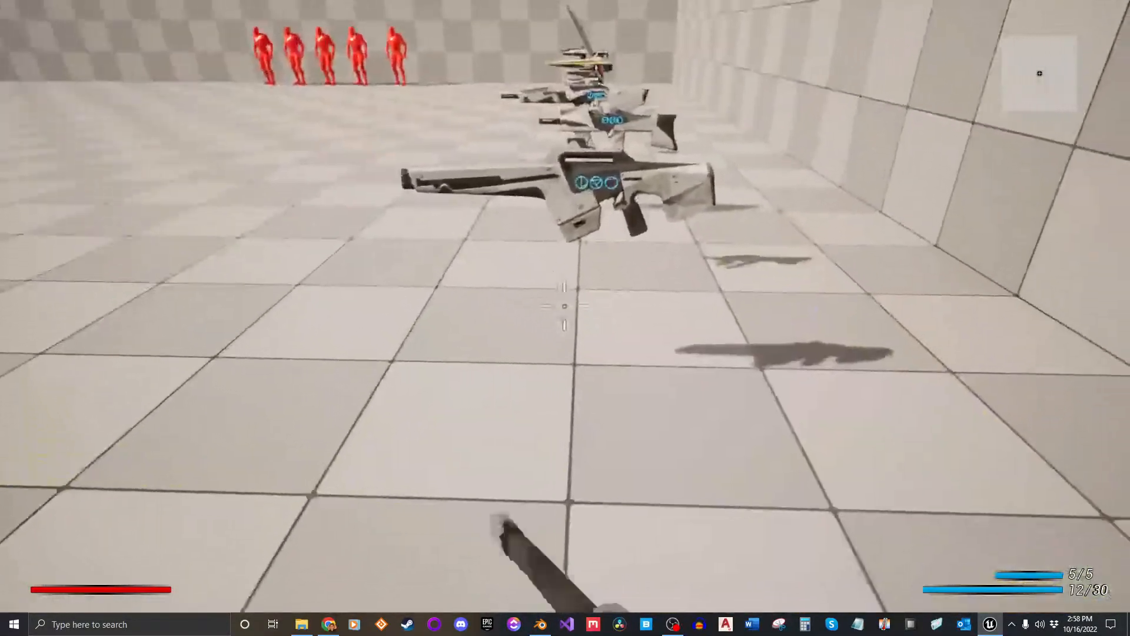
{"action": "key", "text": "w"}
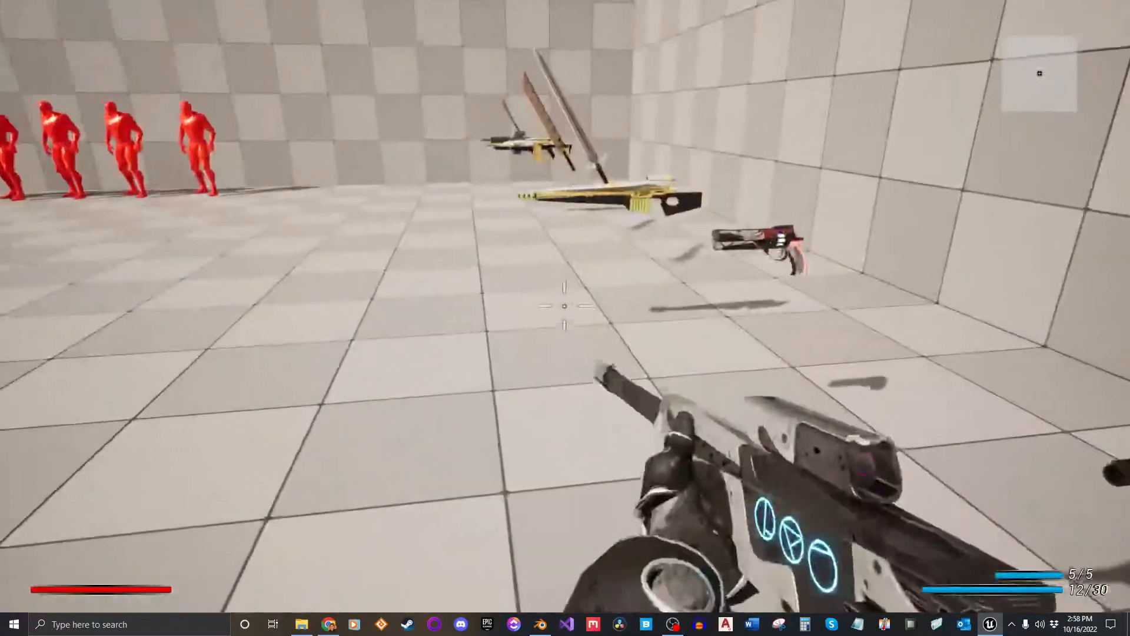
{"action": "key", "text": "w"}
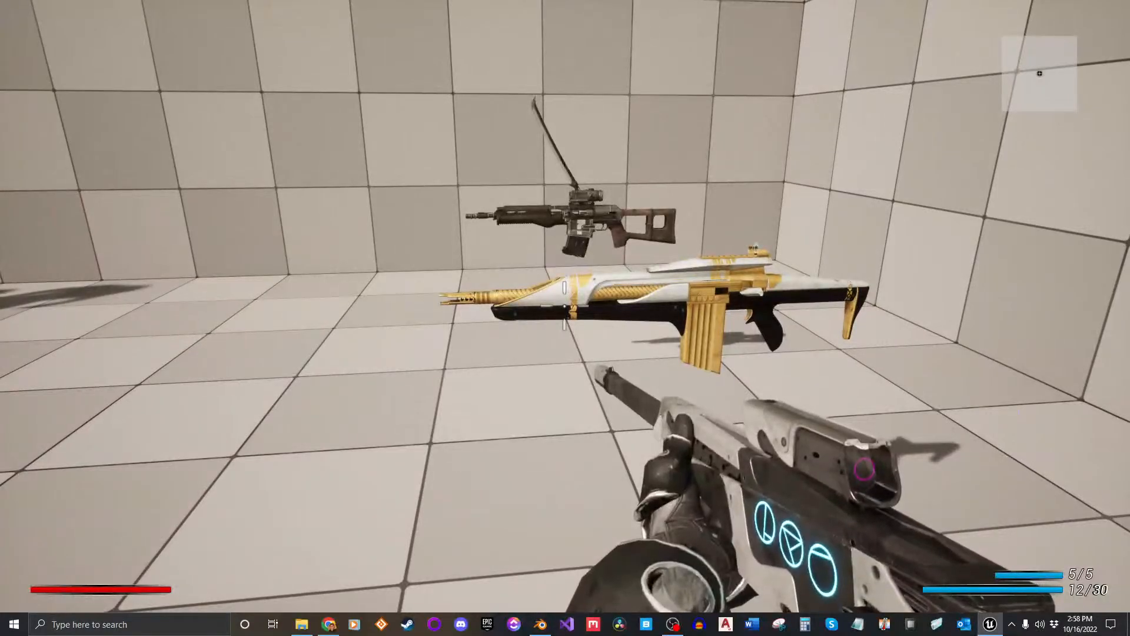
{"action": "key", "text": "s"}
{"action": "key", "text": "w"}
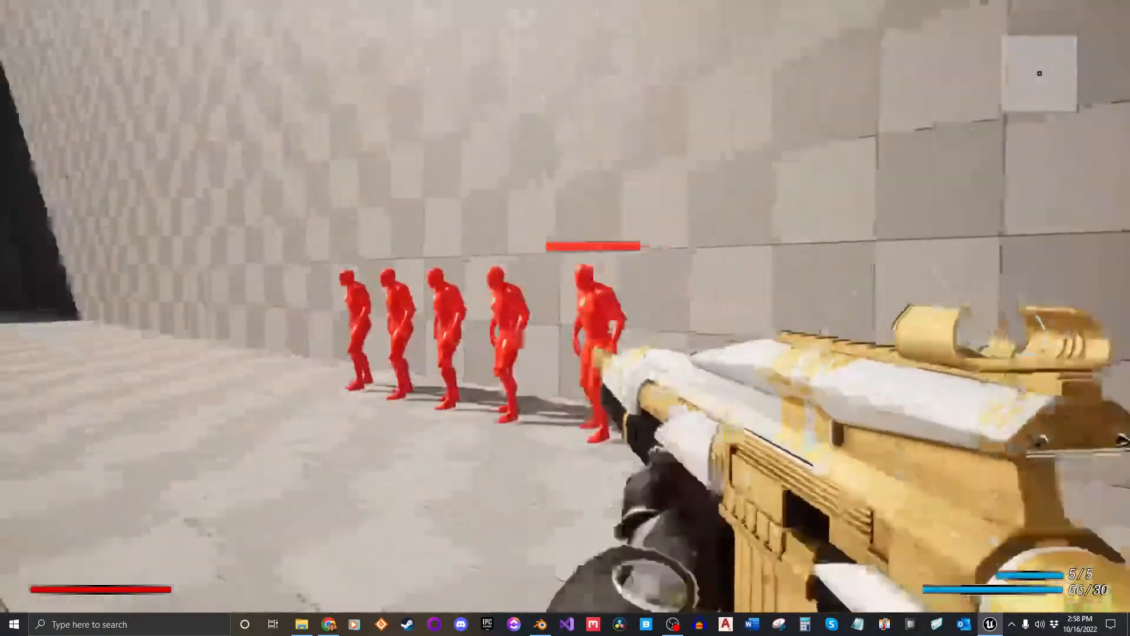
Aim down the gold and white rifle's sights, shoot the nearest red dummy until it falls, and reload.
{"action": "right_click", "coordinate": [565, 318]}
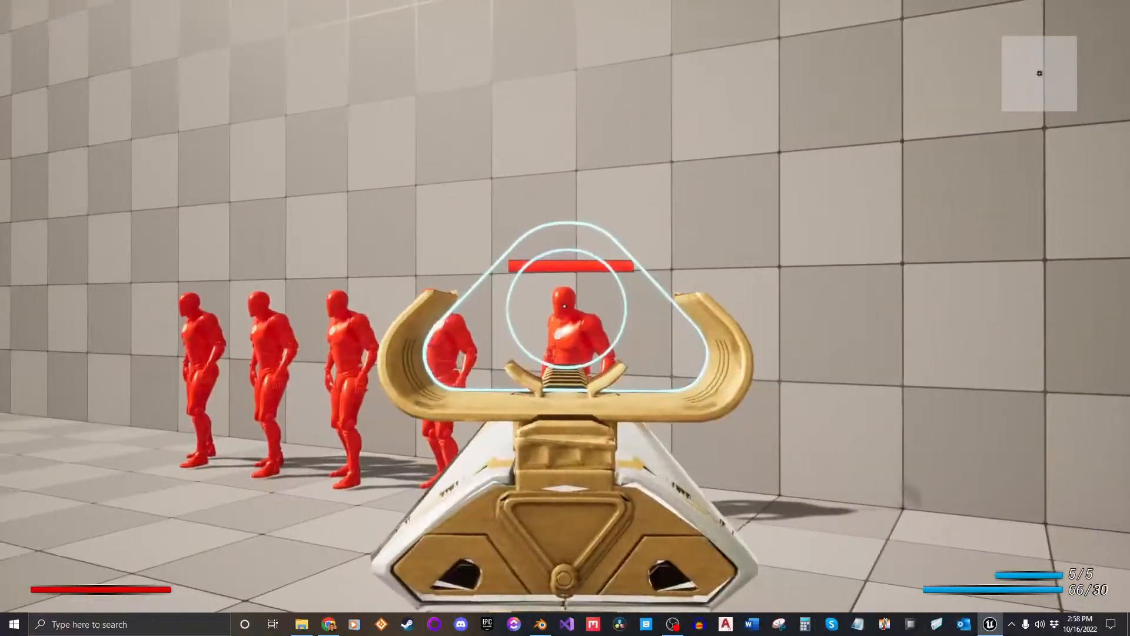
{"action": "left_click", "coordinate": [565, 318]}
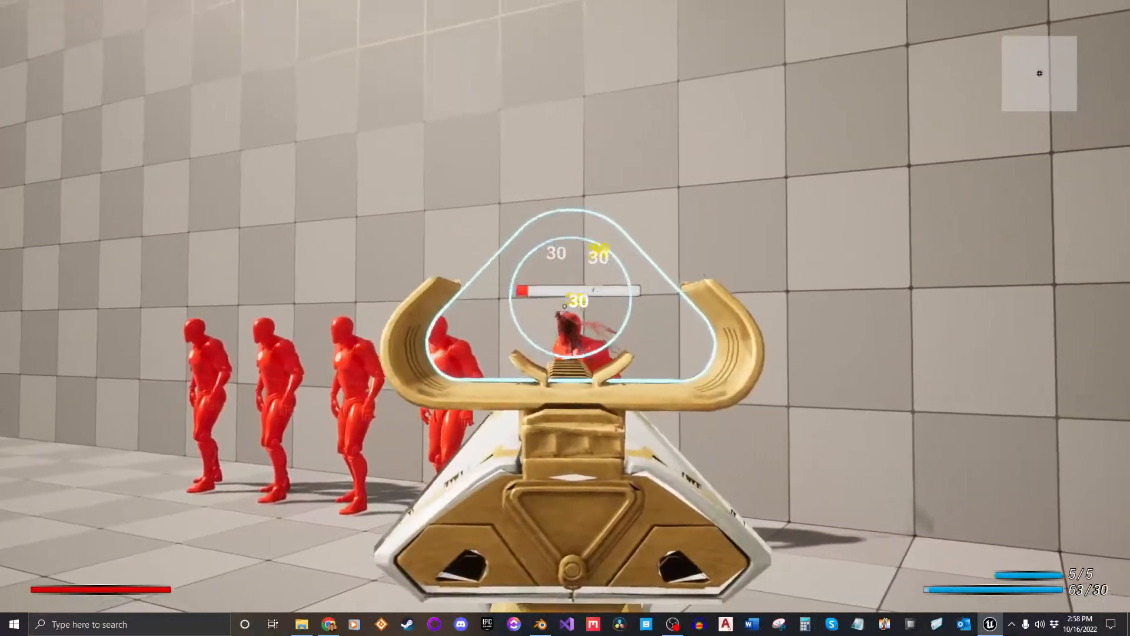
{"action": "left_click", "coordinate": [565, 318]}
{"action": "key", "text": "s"}
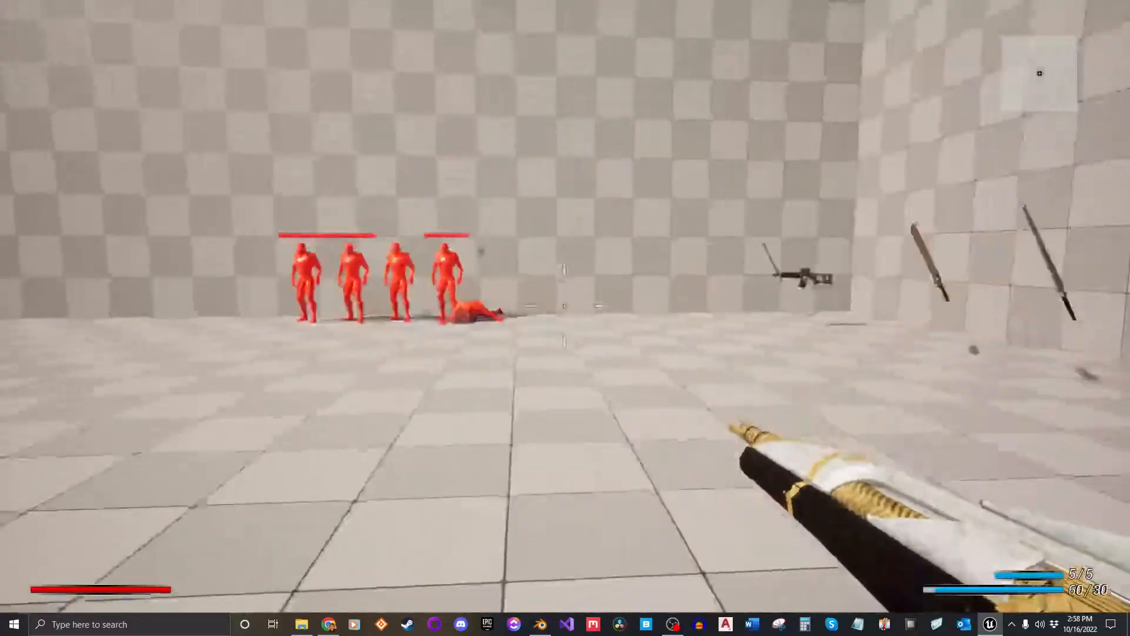
{"action": "key", "text": "r"}
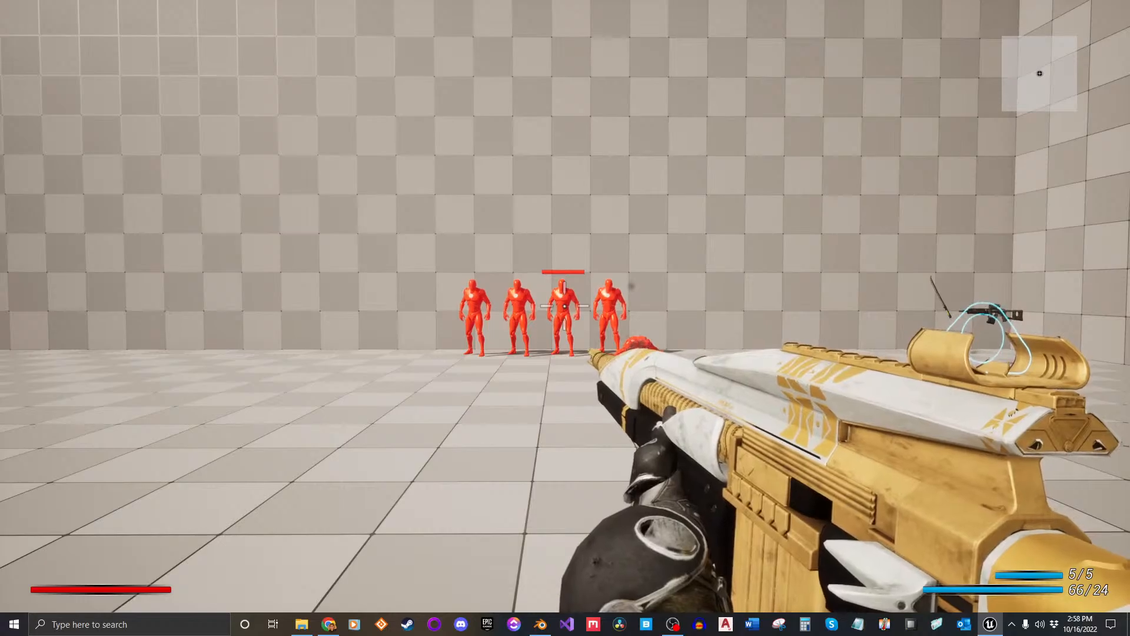
Advance on the remaining red dummies and shoot them down through the gold and white rifle's sights until one stands.
{"action": "key", "text": "a"}
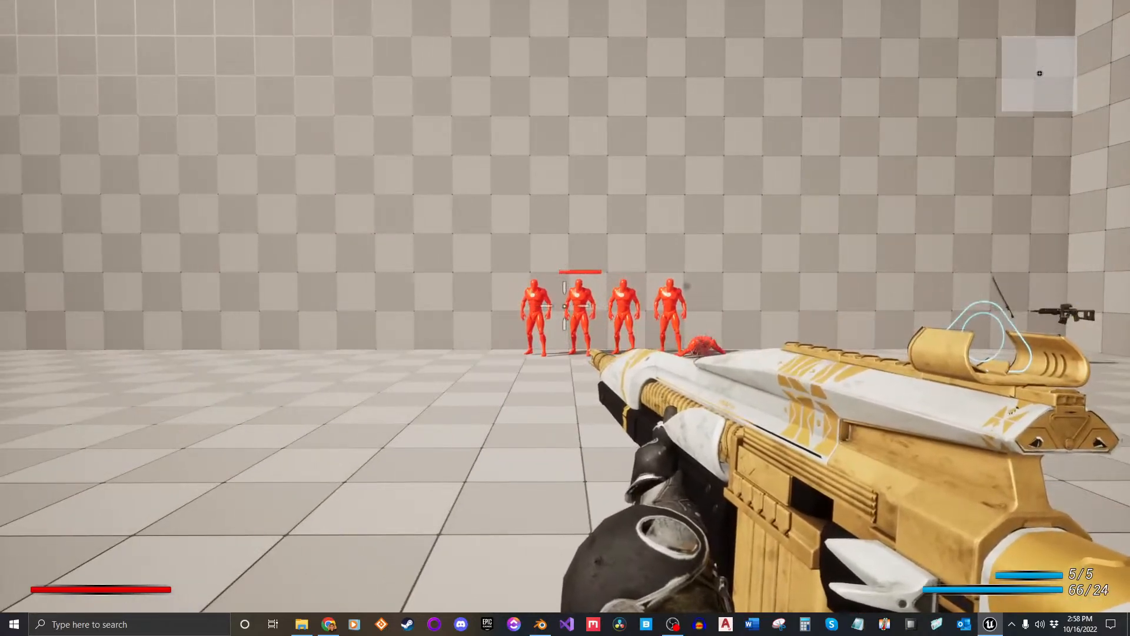
{"action": "key", "text": "w"}
{"action": "right_click", "coordinate": [564, 306]}
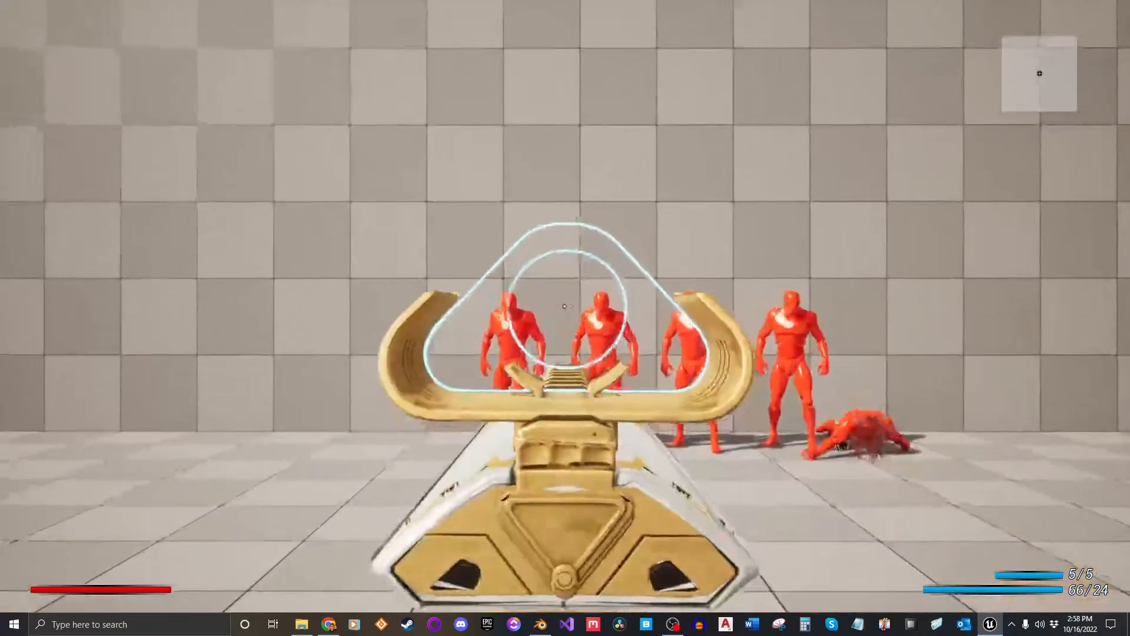
{"action": "left_click", "coordinate": [564, 306]}
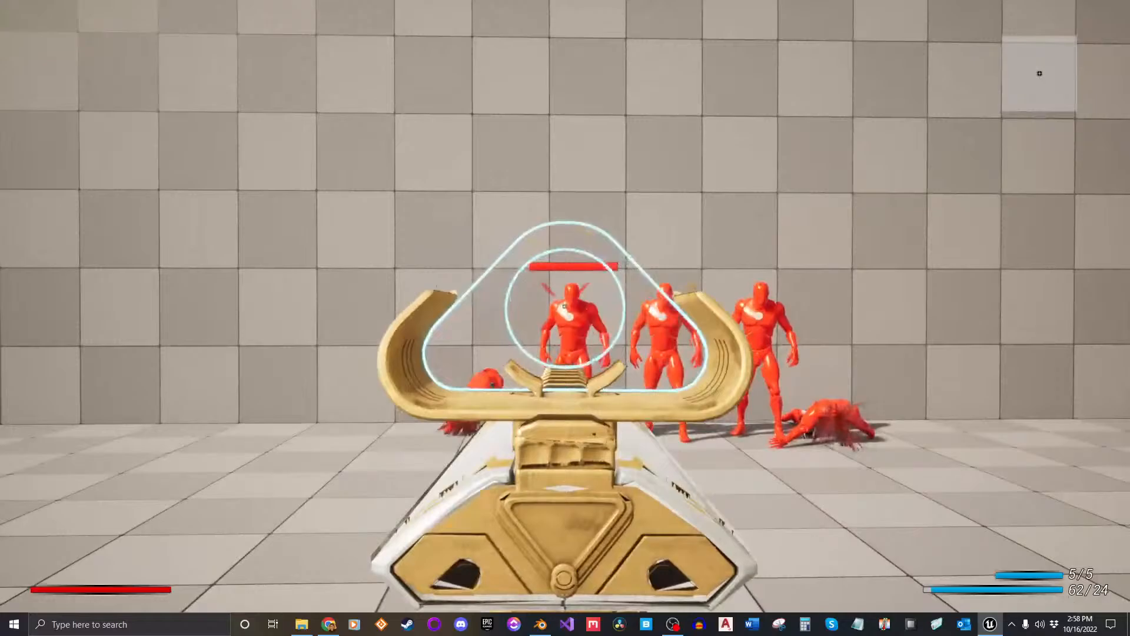
{"action": "left_click", "coordinate": [564, 306]}
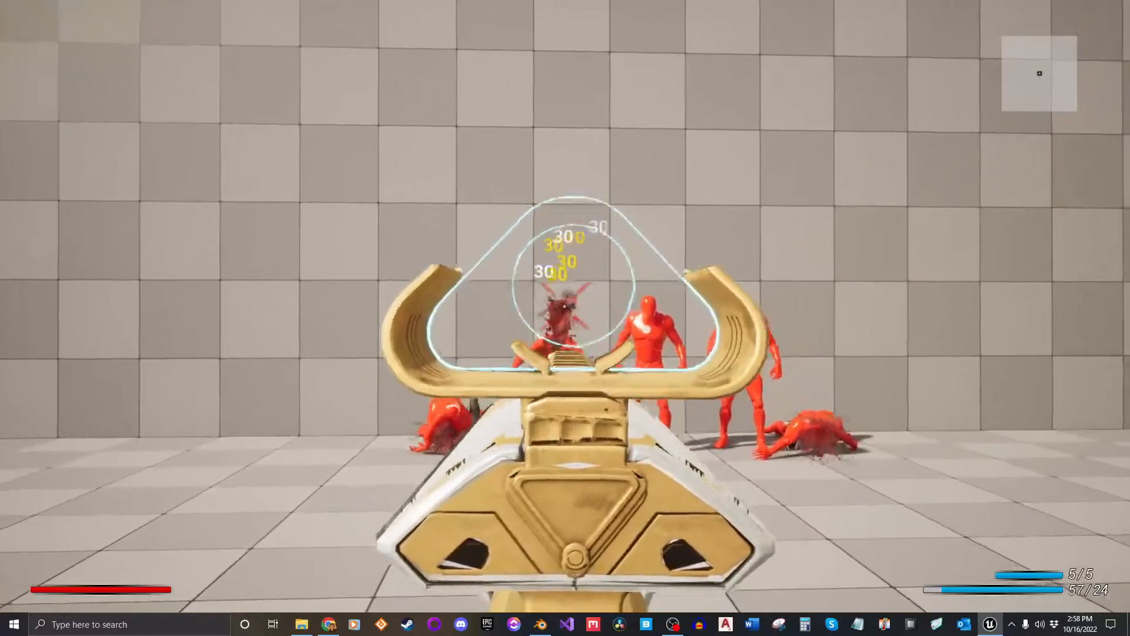
{"action": "left_click", "coordinate": [564, 306]}
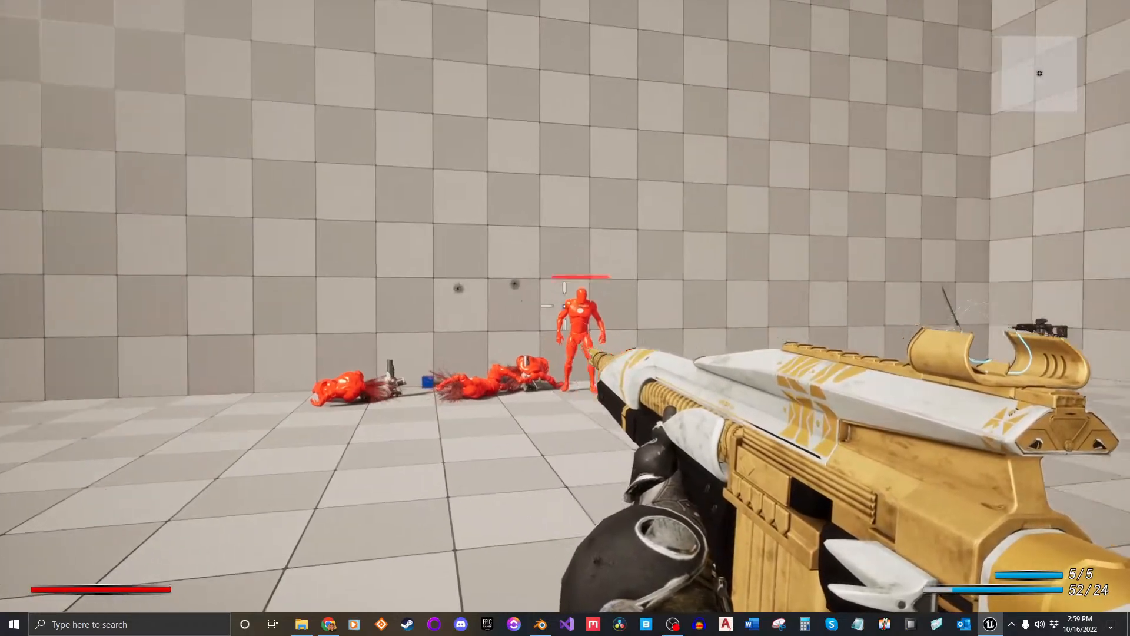
Reload the gold and white rifle, approach the last standing red dummy, and shoot it through the sights.
{"action": "key", "text": "shift+w"}
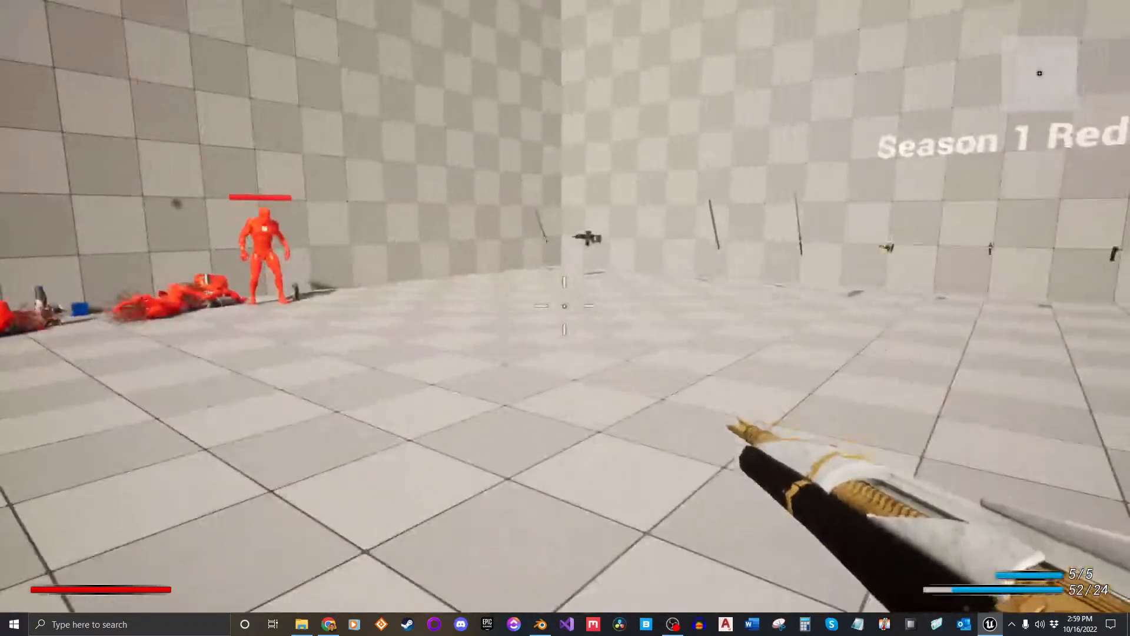
{"action": "key", "text": "r"}
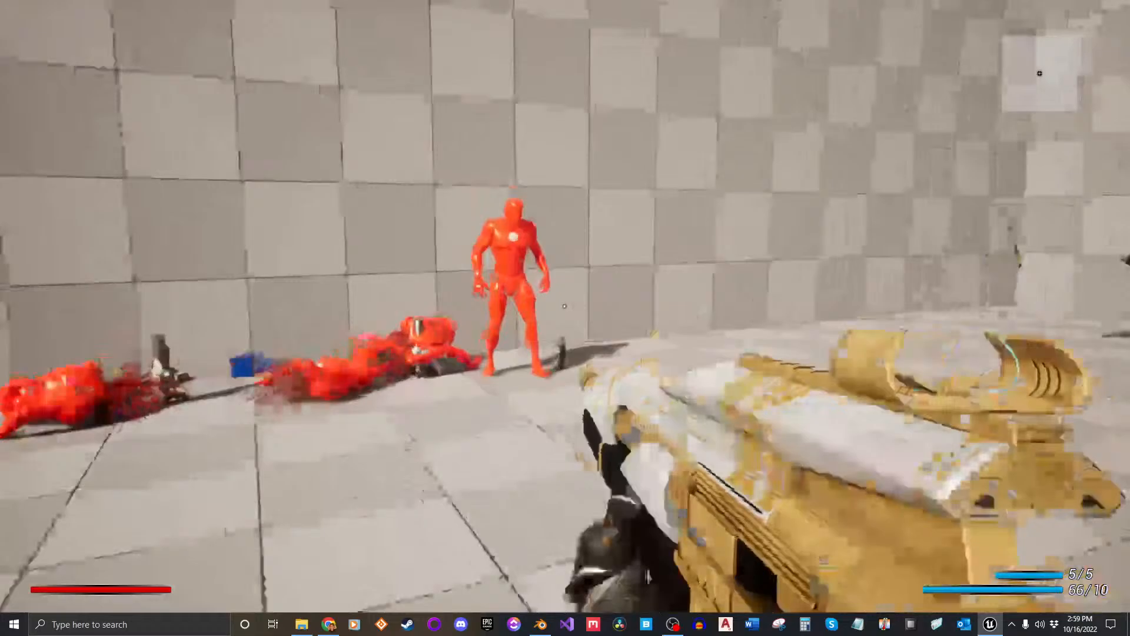
{"action": "right_click", "coordinate": [565, 306]}
{"action": "left_click", "coordinate": [564, 306]}
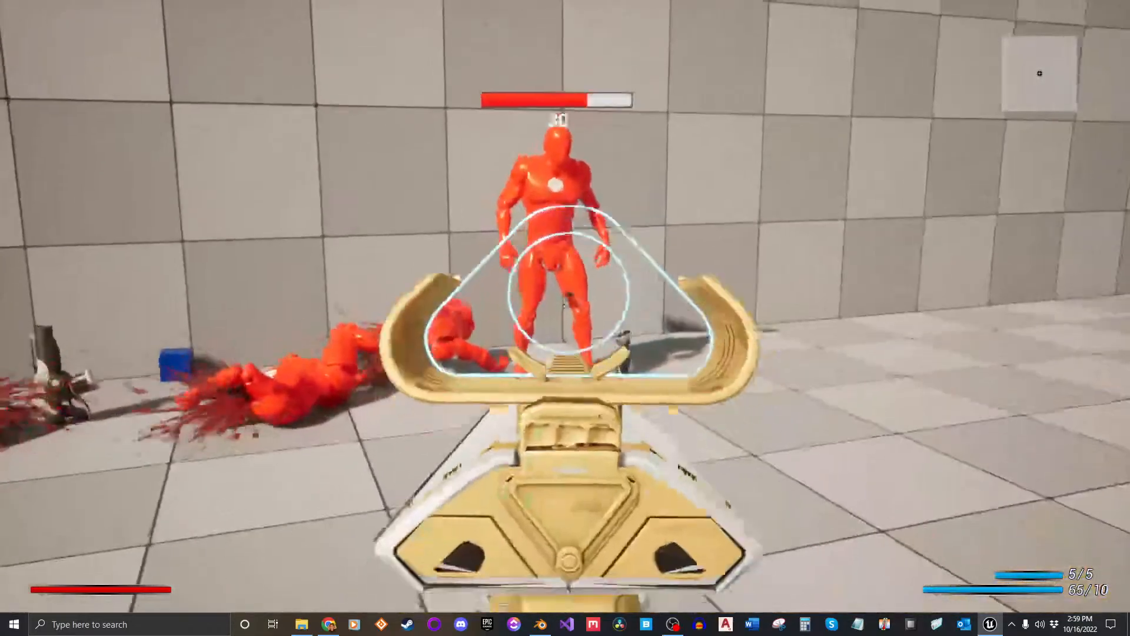
{"action": "left_click", "coordinate": [565, 306]}
{"action": "left_click", "coordinate": [565, 306]}
Back away, switch to the white and yellow rifle with the purple sight, and shoot down the last red dummy.
{"action": "key", "text": "2"}
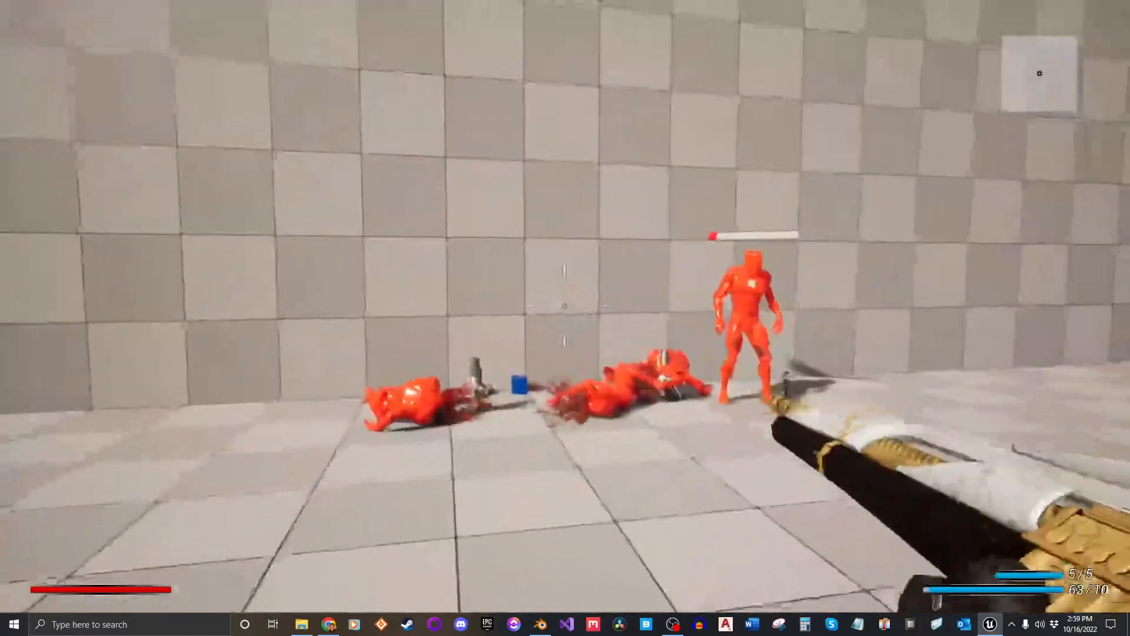
{"action": "key", "text": "s"}
{"action": "right_click", "coordinate": [564, 306]}
{"action": "key", "text": "1"}
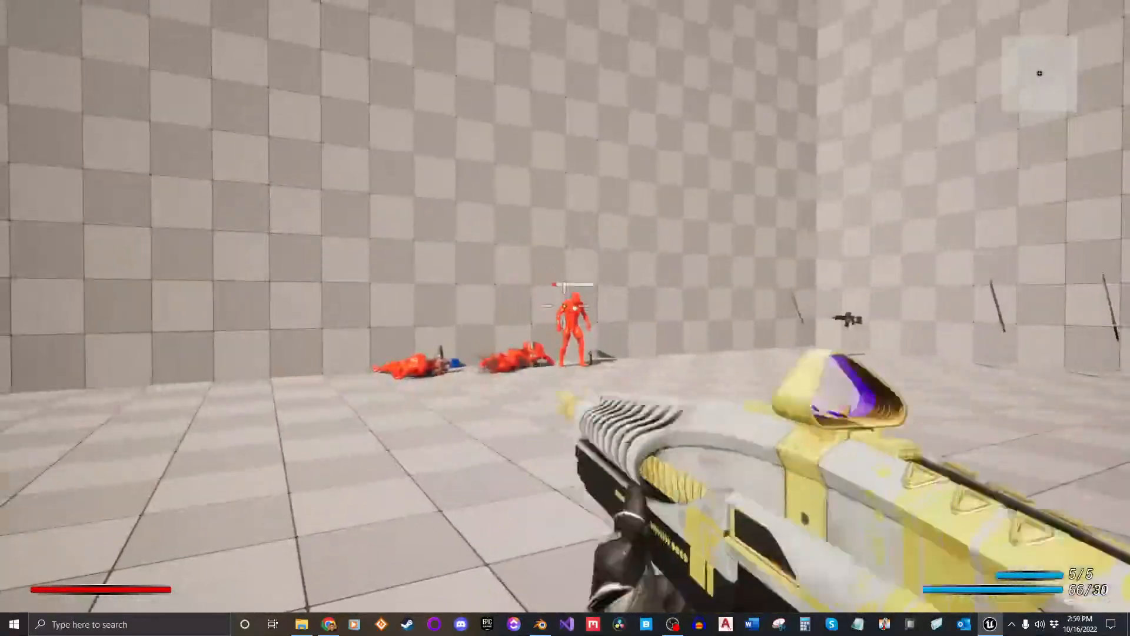
{"action": "right_click", "coordinate": [564, 306]}
{"action": "left_click", "coordinate": [565, 306]}
{"action": "left_click", "coordinate": [565, 306]}
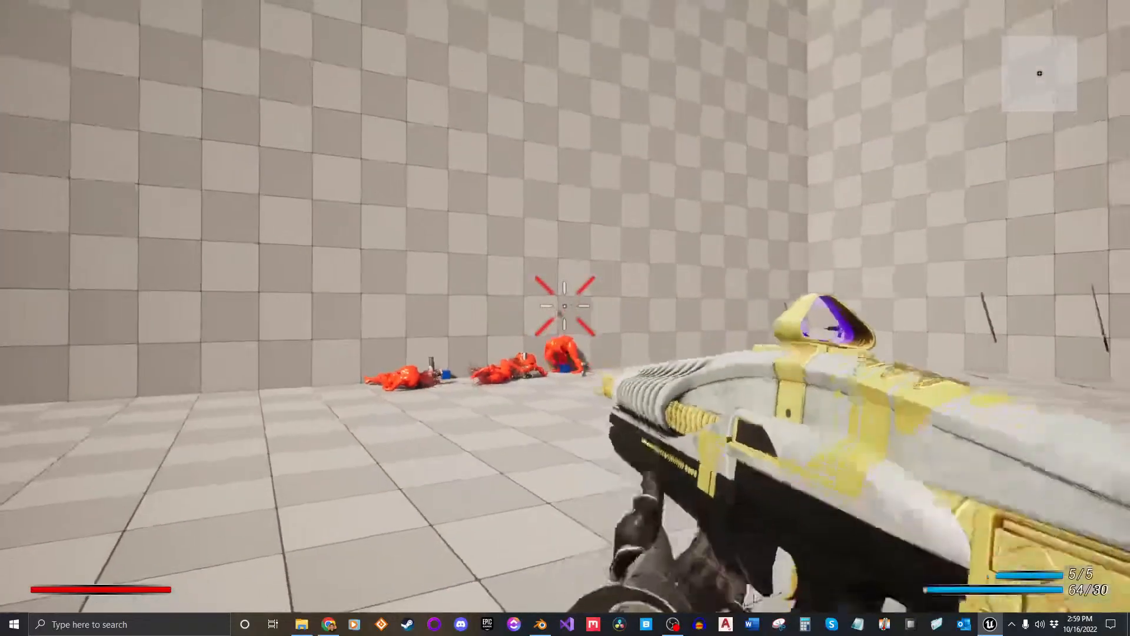
Run to the rooster-masked armored character by the dark wall, cycling through the carried weapons to the gold and white rifle.
{"action": "key", "text": "shift+w"}
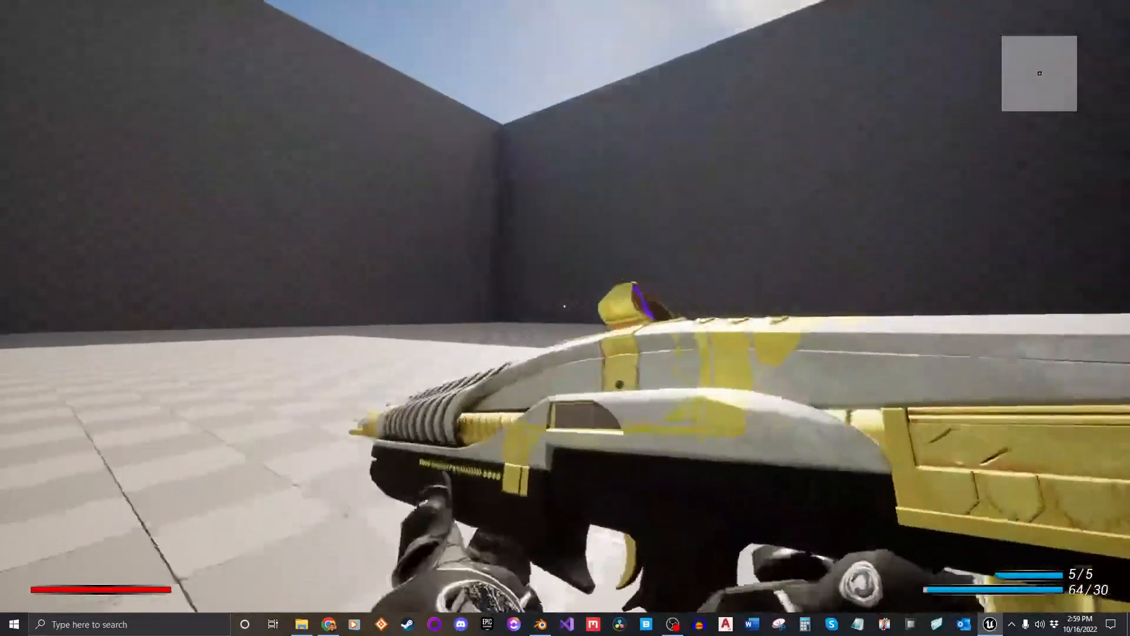
{"action": "key", "text": "2"}
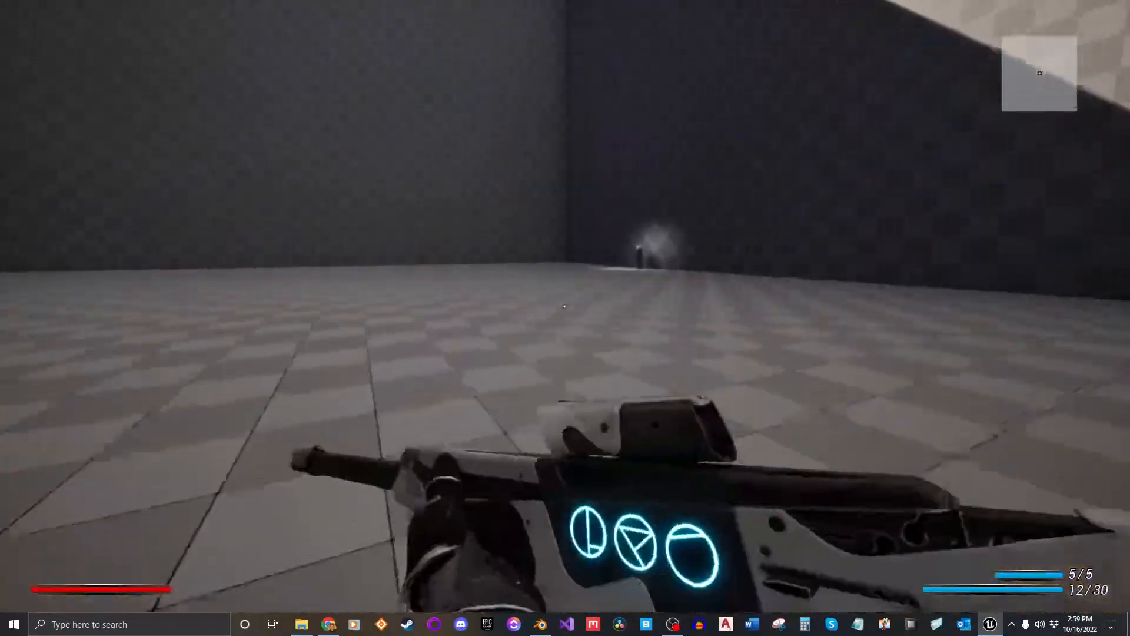
{"action": "key", "text": "3"}
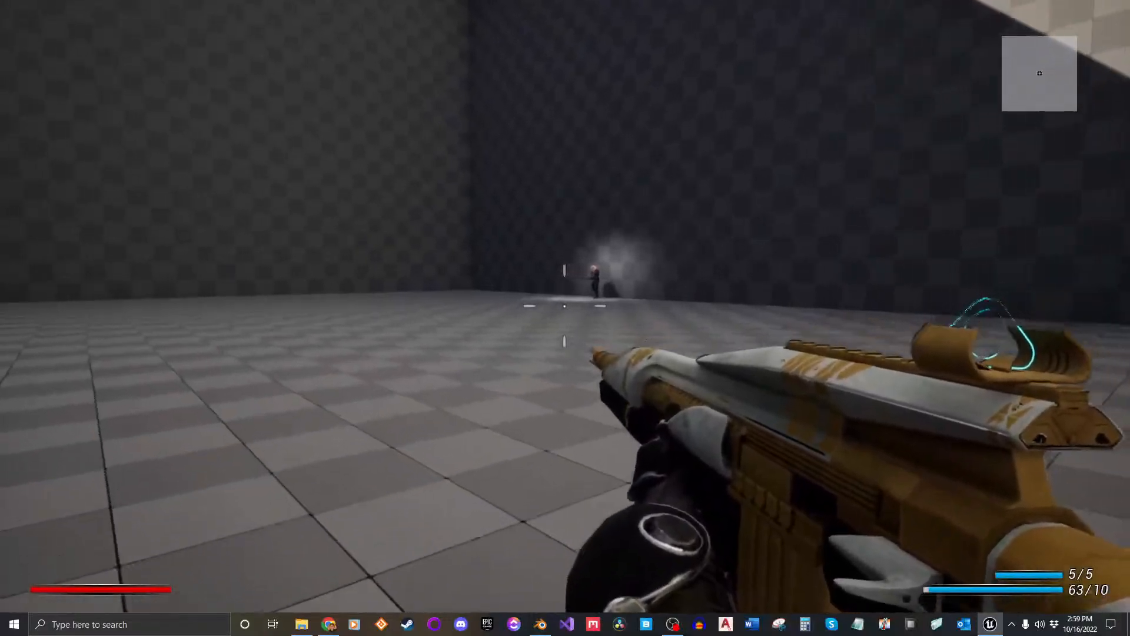
{"action": "key", "text": "shift+w"}
{"action": "key", "text": "shift+w"}
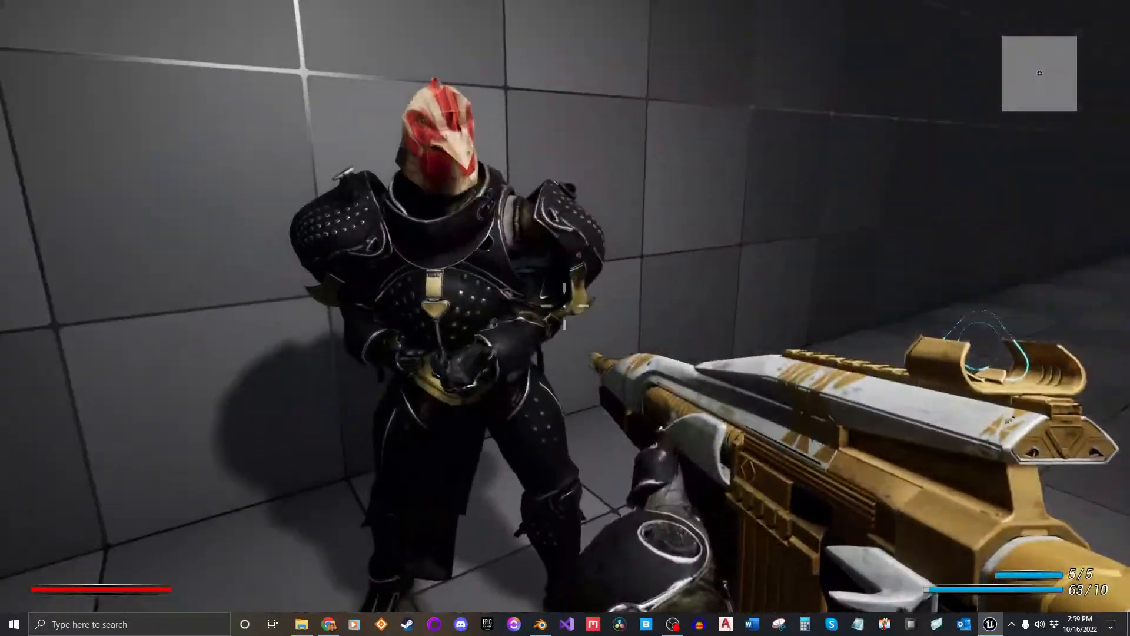
Run back to the Season 1 Red War Weapons display in third-person view and return to first-person view beside the weapons.
{"action": "key", "text": "shift+w"}
{"action": "key", "text": "shift+w"}
{"action": "key", "text": "v"}
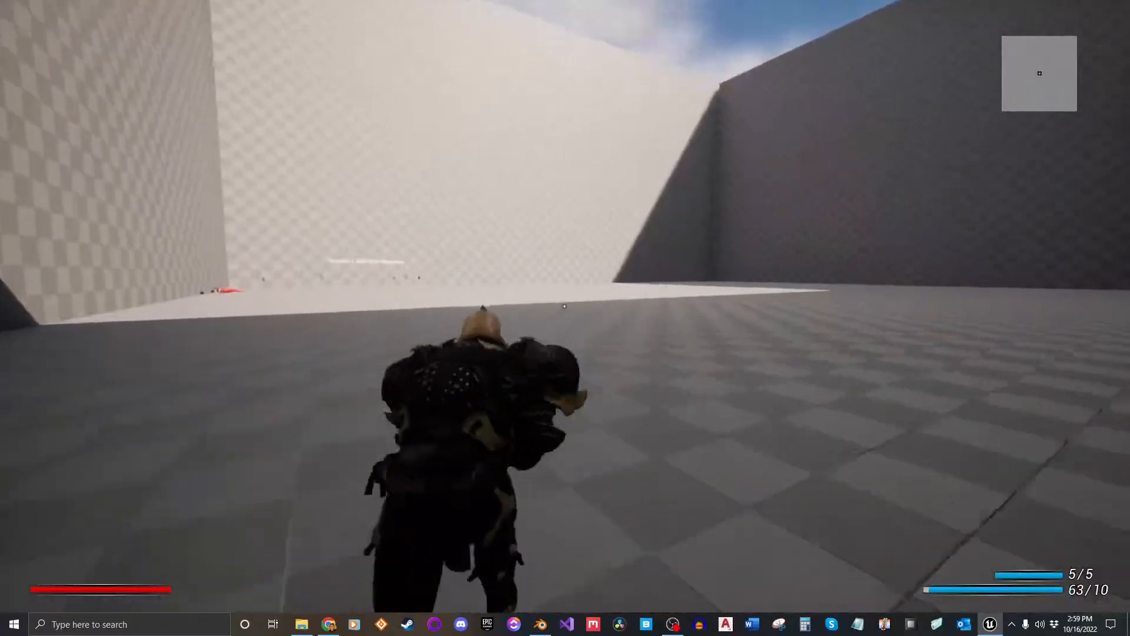
{"action": "key", "text": "shift+w"}
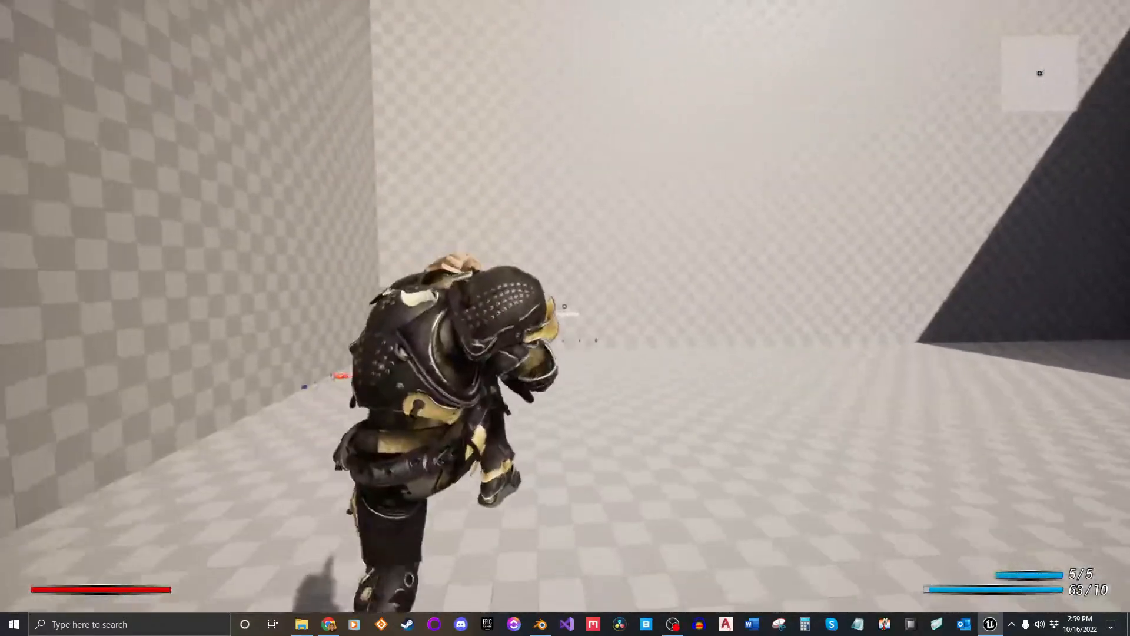
{"action": "key", "text": "shift+w"}
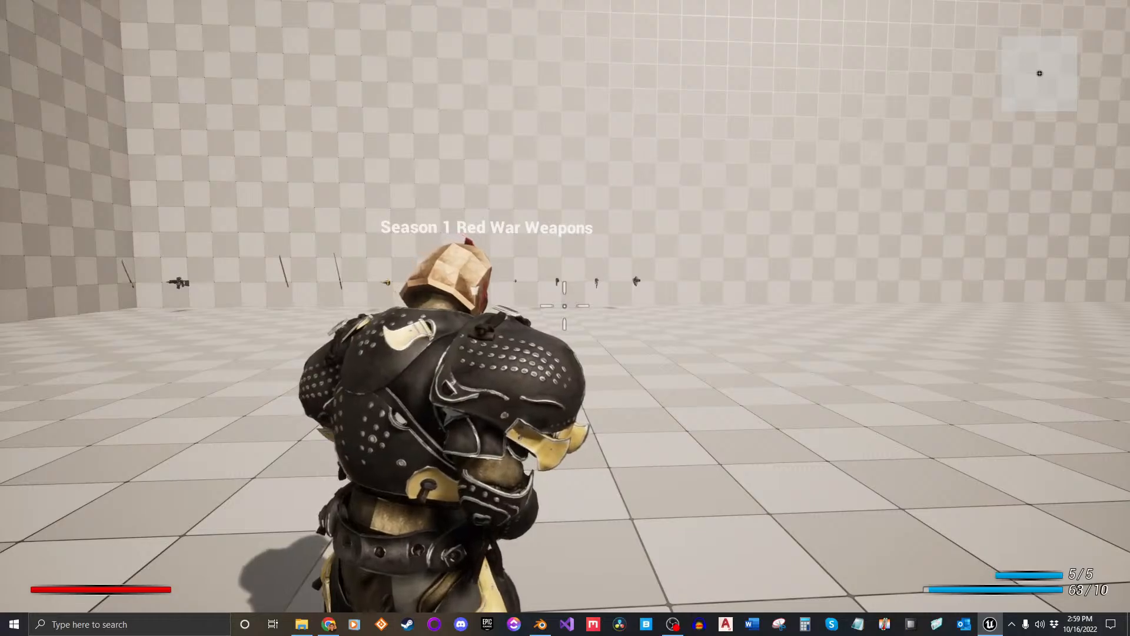
{"action": "key", "text": "w"}
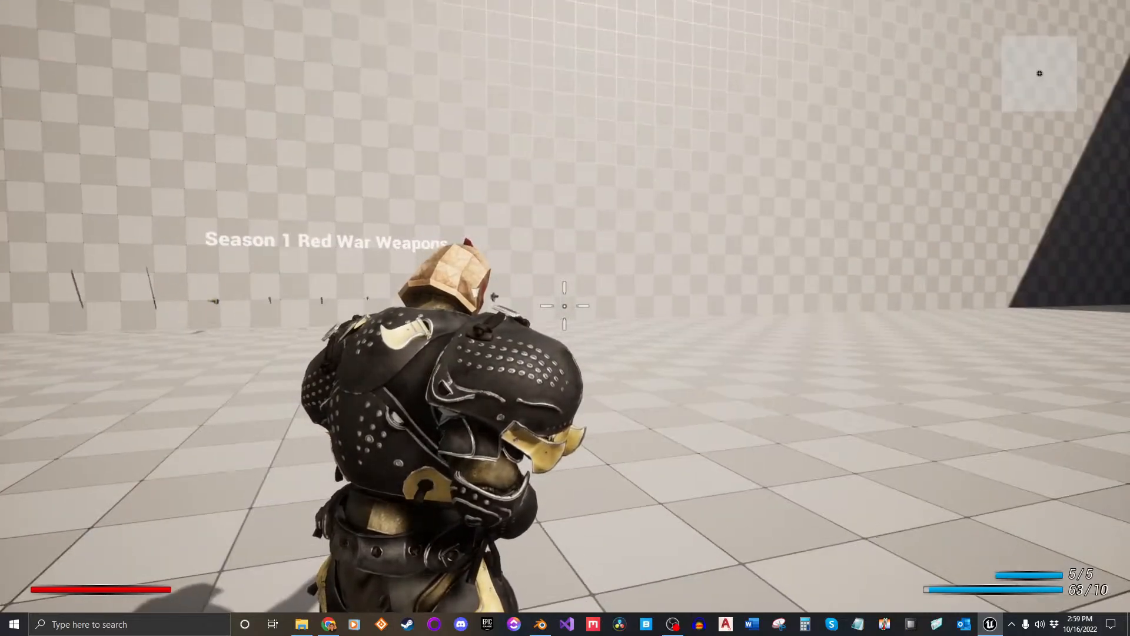
{"action": "key", "text": "shift"}
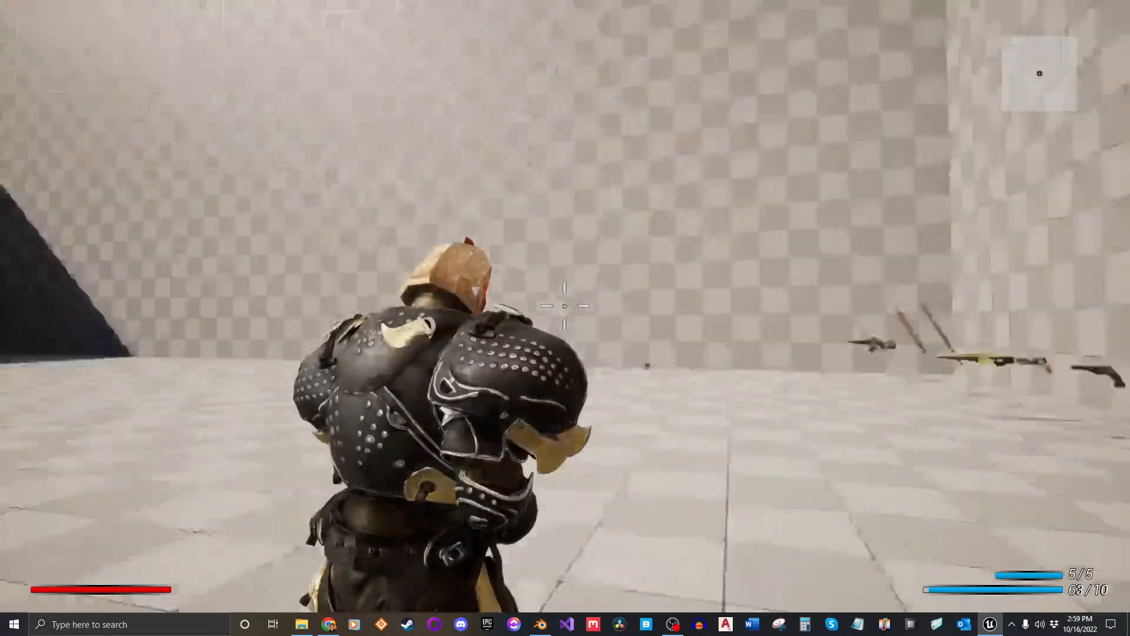
{"action": "key", "text": "v"}
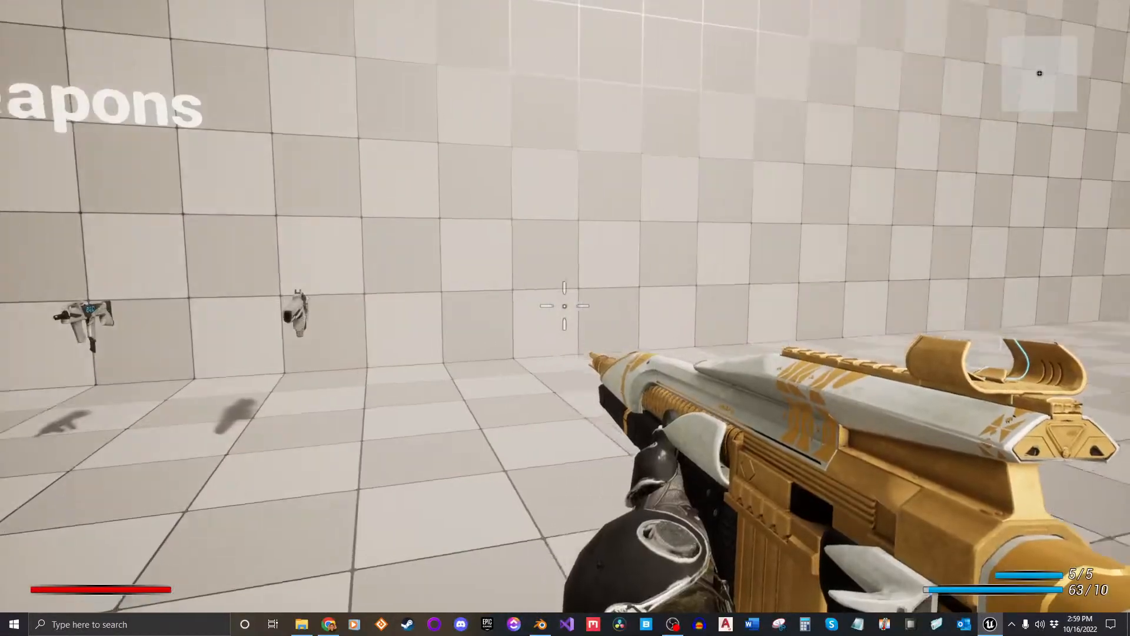
Open the character inventory to inspect the equipped armor on the character preview, and return to the game.
{"action": "key", "text": "i"}
{"action": "left_click_drag", "start_coordinate": [566, 298], "coordinate": [566, 298]}
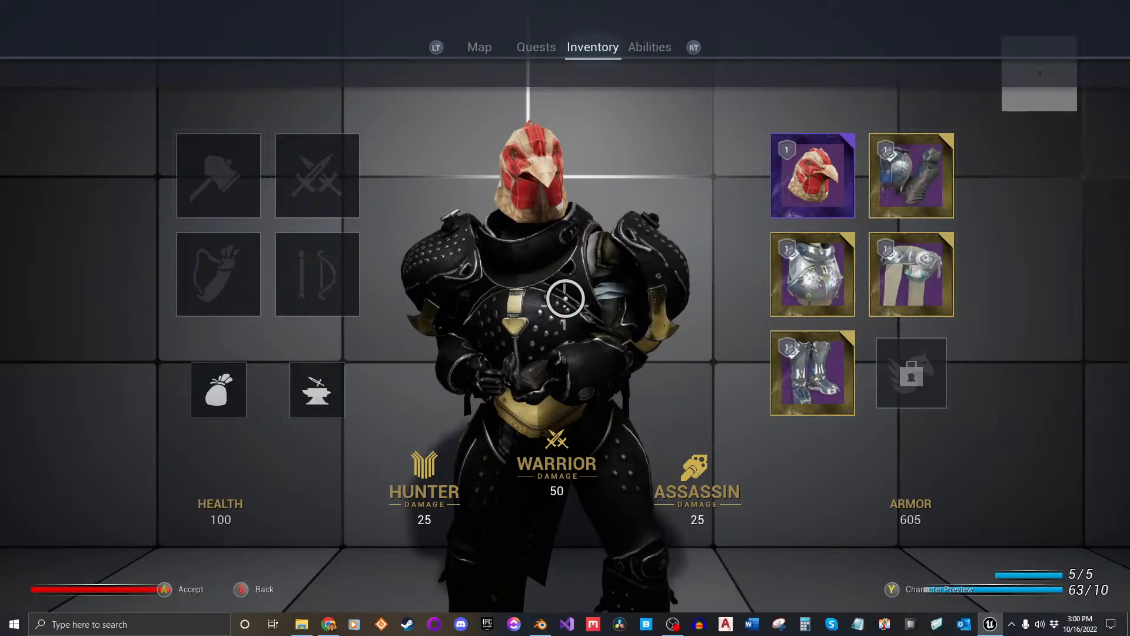
{"action": "key", "text": "Tab"}
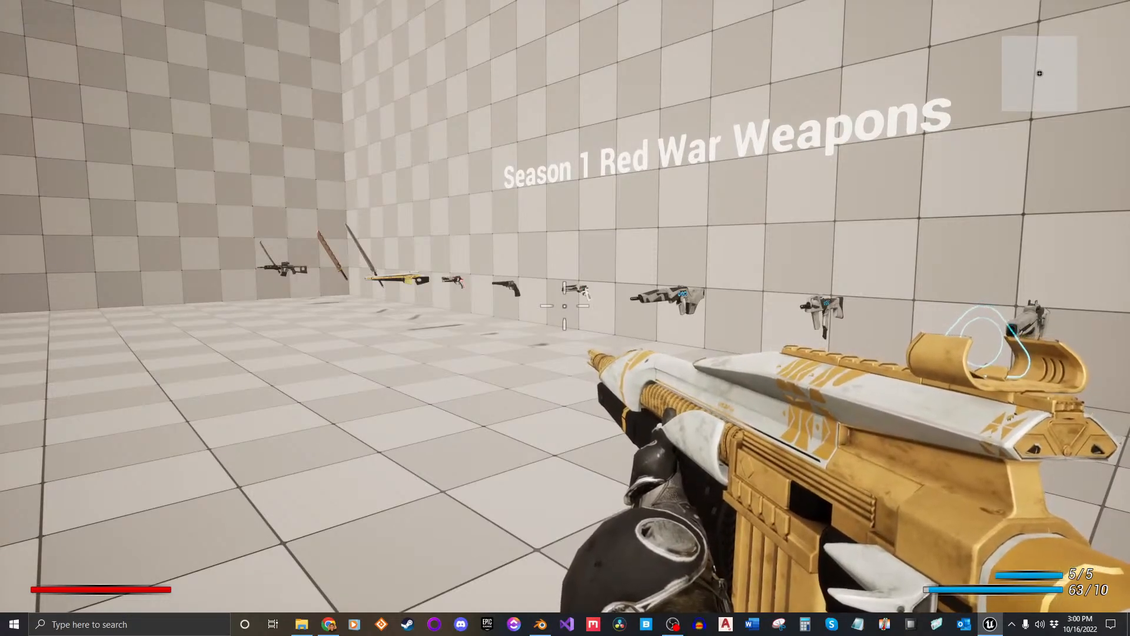
Stop the play session and bring the level viewport out of fullscreen into the regular editor layout.
{"action": "key", "text": "Escape"}
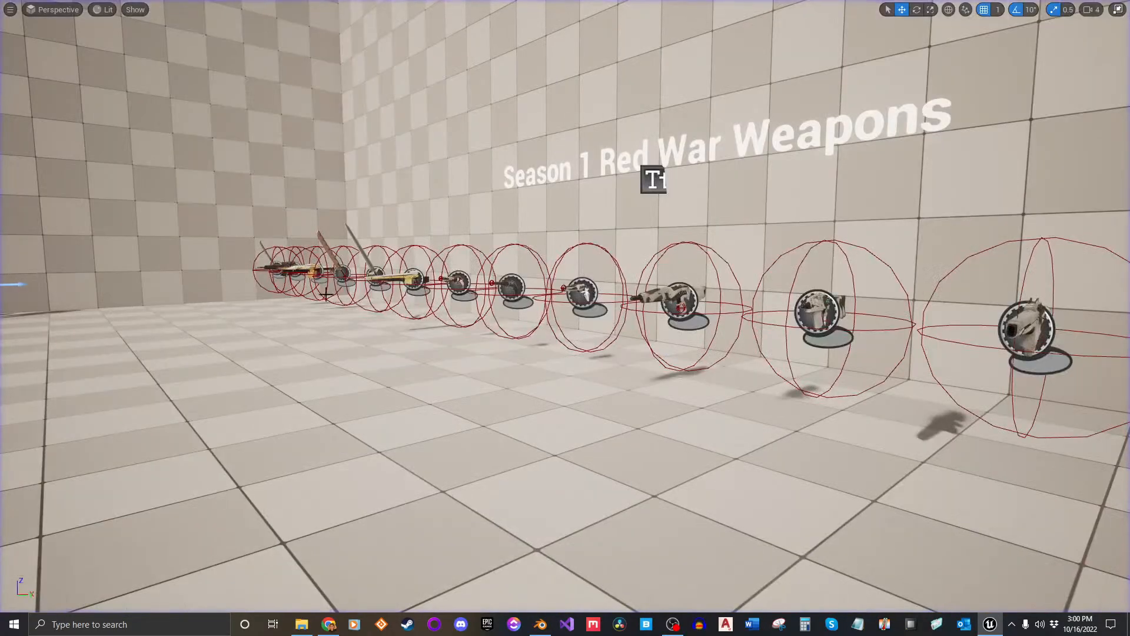
{"action": "right_click_drag", "start_coordinate": [376, 294], "coordinate": [470, 276]}
{"action": "key", "text": "s"}
{"action": "key", "text": "w"}
{"action": "key", "text": "s"}
{"action": "key", "text": "w"}
{"action": "key", "text": "s"}
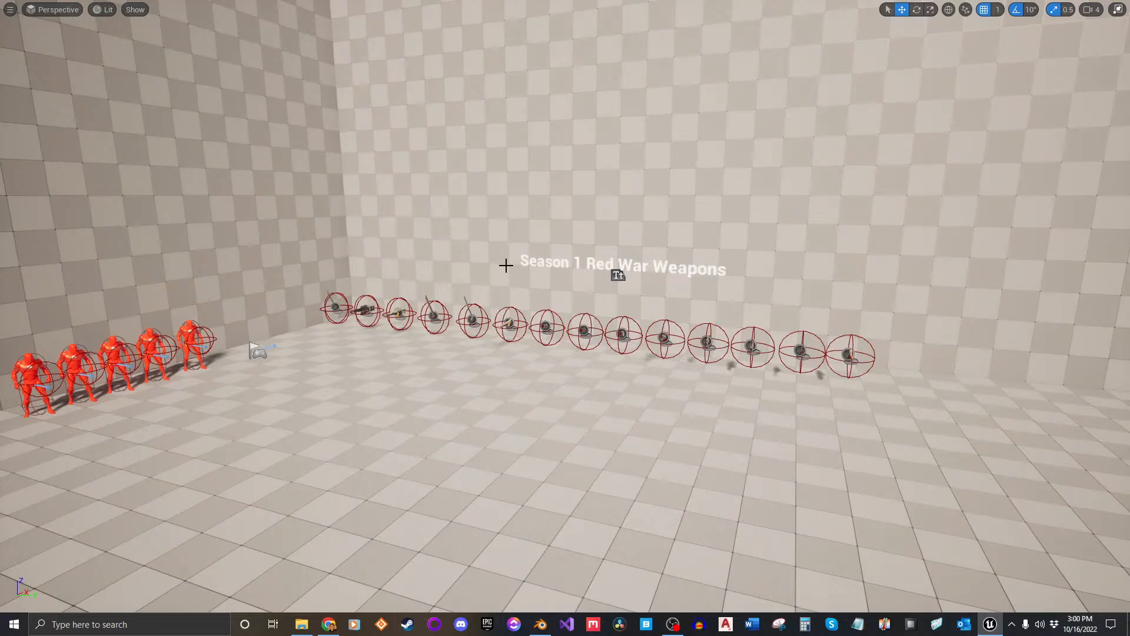
{"action": "key", "text": "F11"}
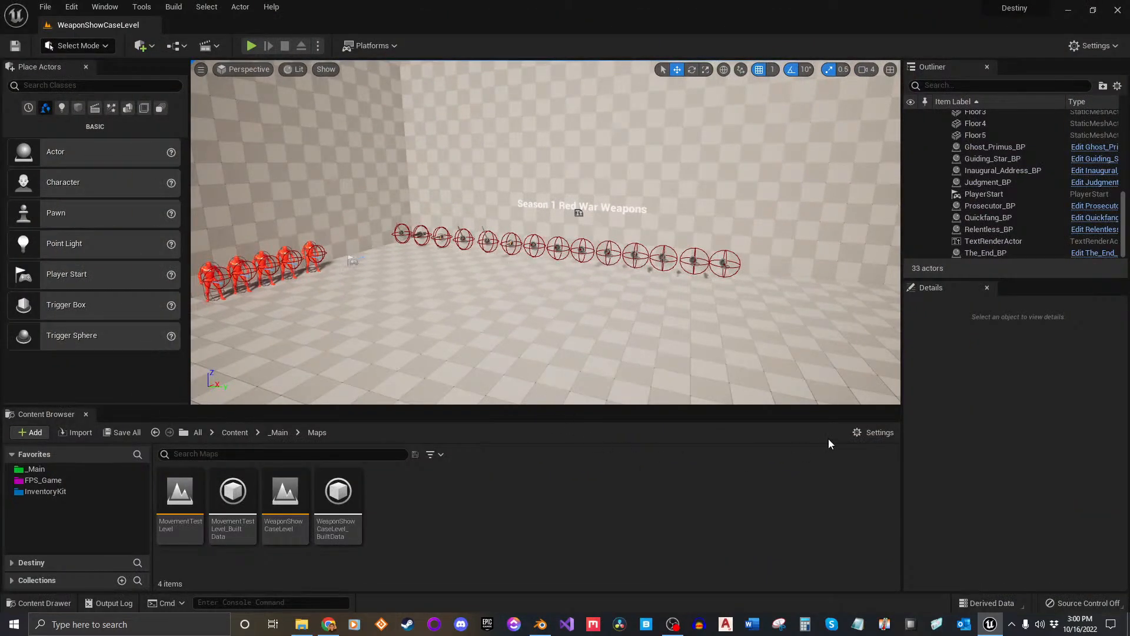